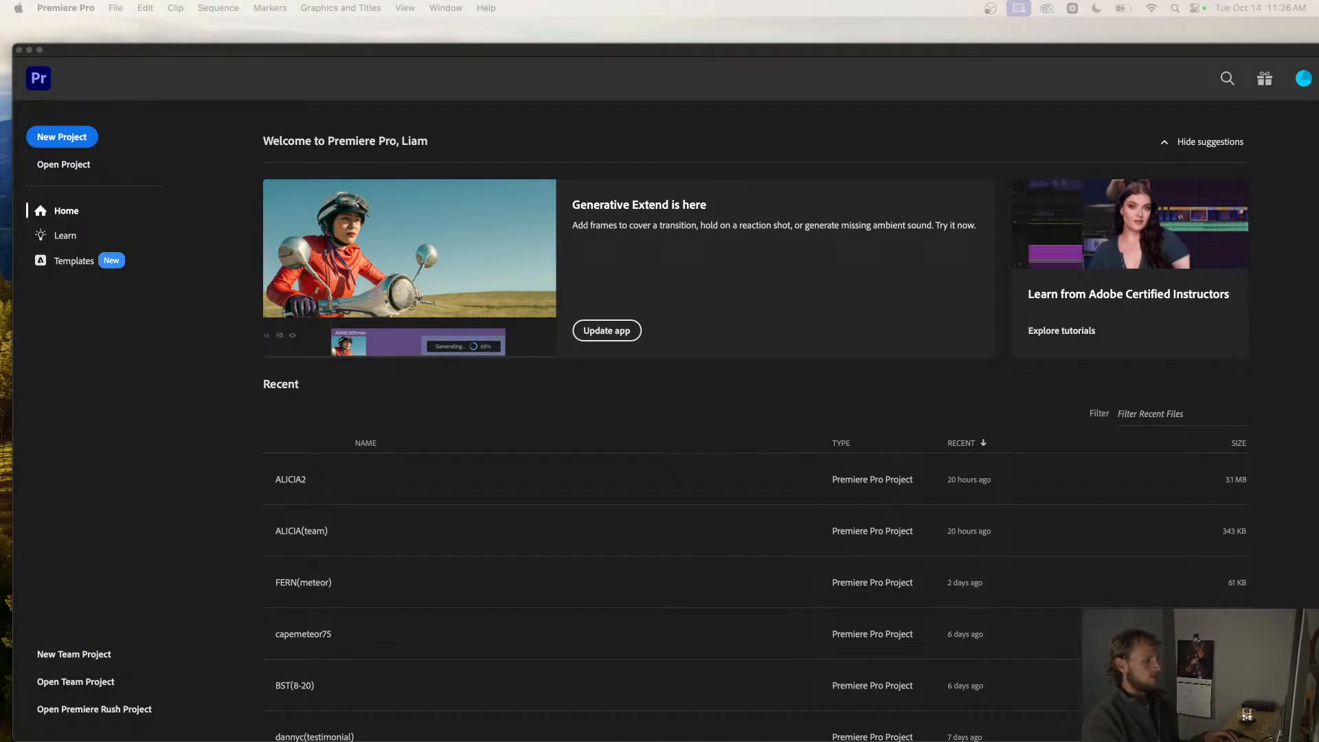
{"action": "left_click", "coordinate": [63, 137]}
{"action": "type", "text": "C"}
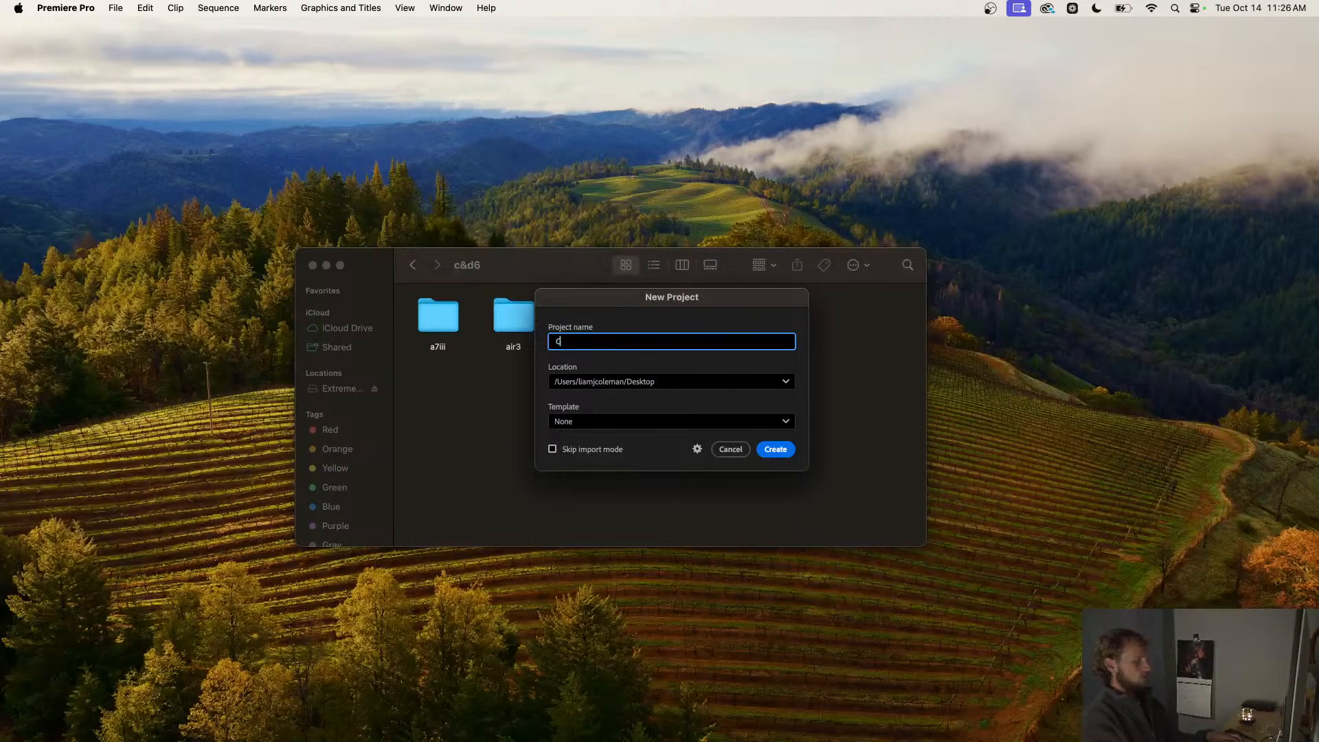
{"action": "type", "text": "&D"}
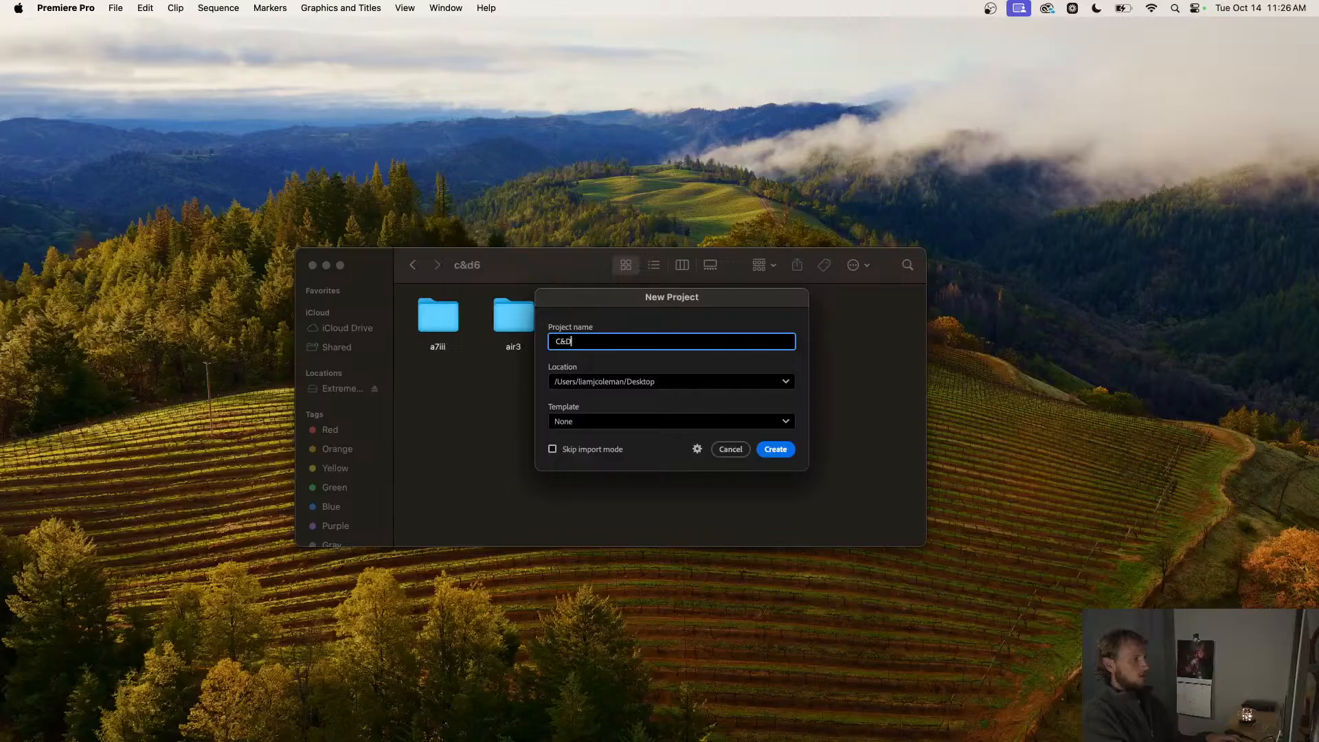
{"action": "left_click", "coordinate": [739, 454]}
{"action": "scroll", "coordinate": [409, 597], "scroll_direction": "down", "scroll_amount": 2}
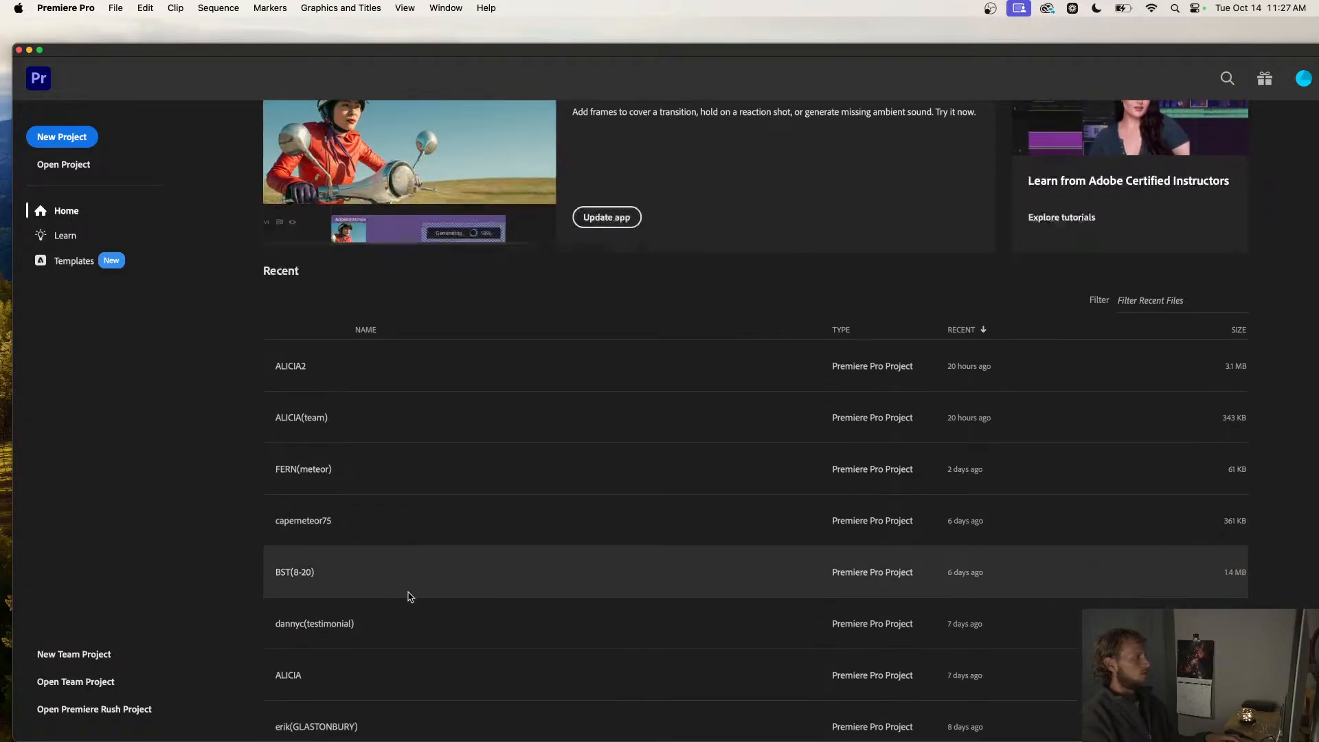
{"action": "scroll", "coordinate": [410, 596], "scroll_direction": "down", "scroll_amount": 2}
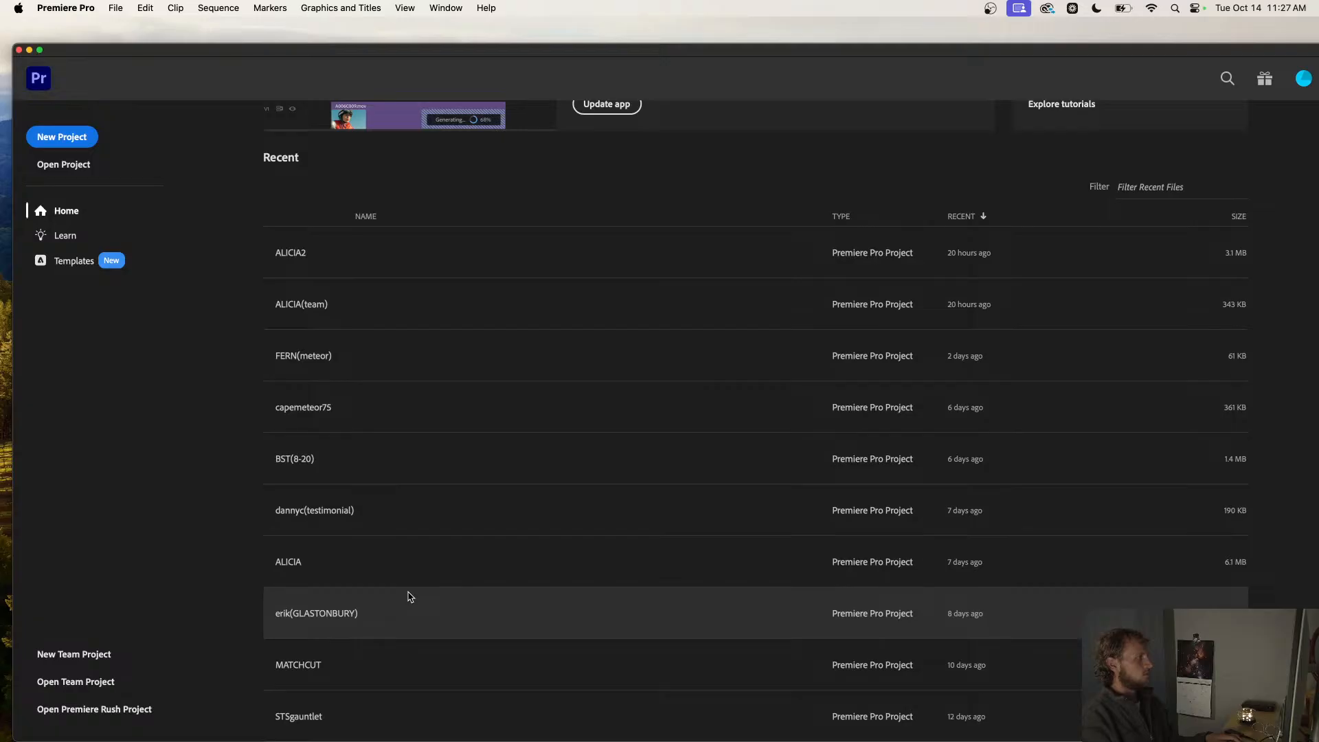
{"action": "scroll", "coordinate": [410, 596], "scroll_direction": "up", "scroll_amount": 4}
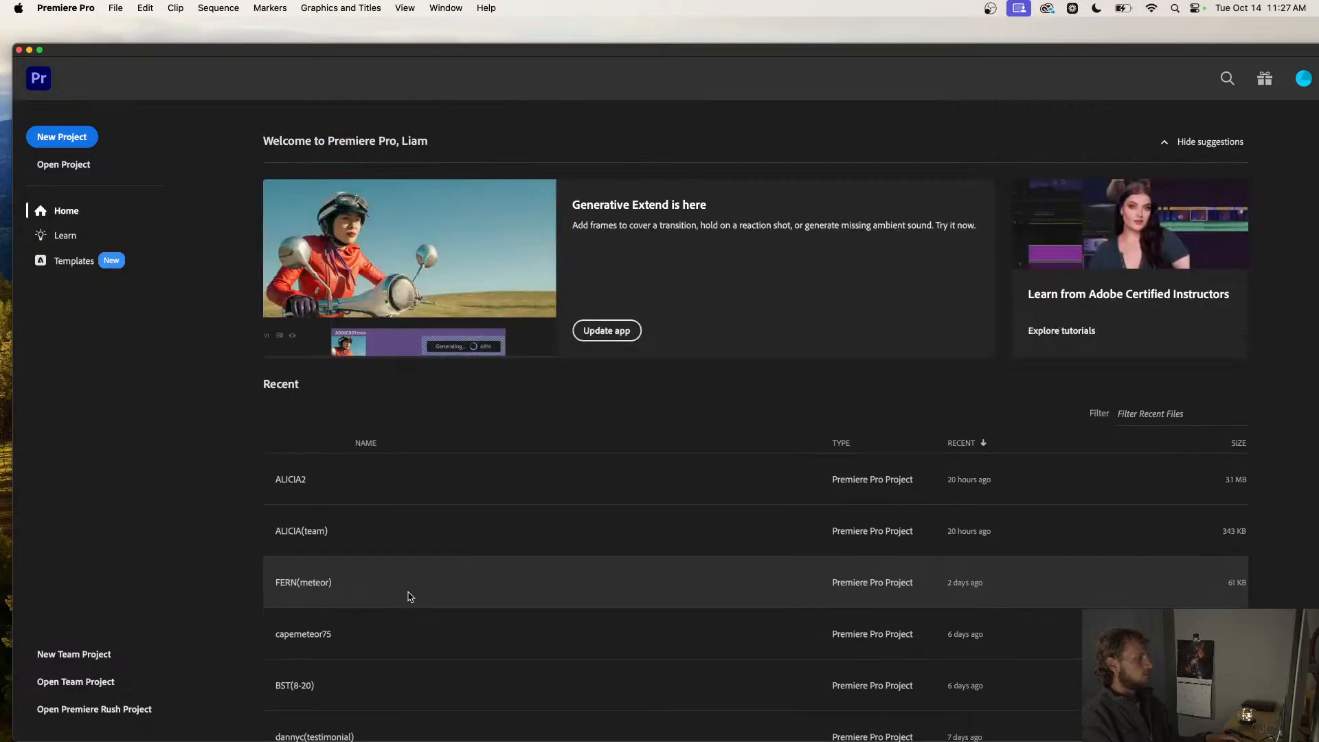
Create a new project named C&D6 on the Desktop with no template.
{"action": "left_click", "coordinate": [53, 141]}
{"action": "type", "text": "c"}
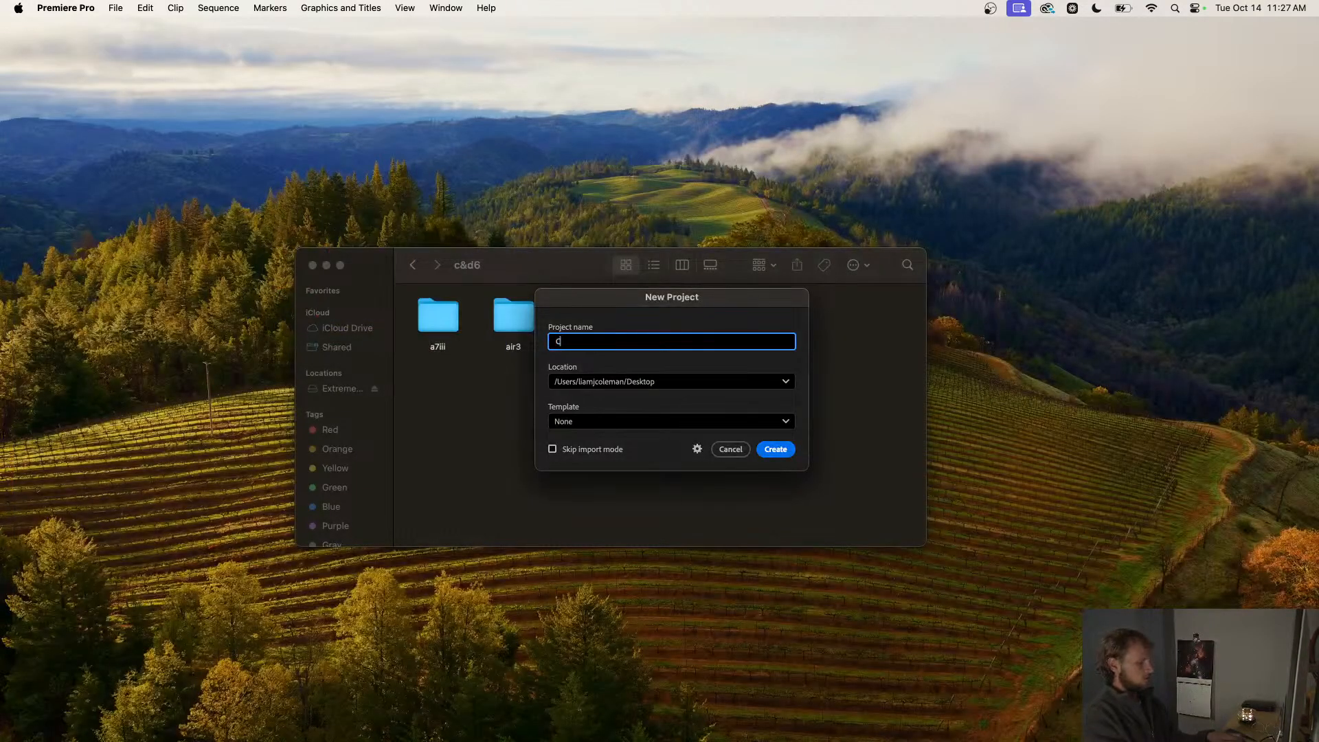
{"action": "type", "text": "&D^"}
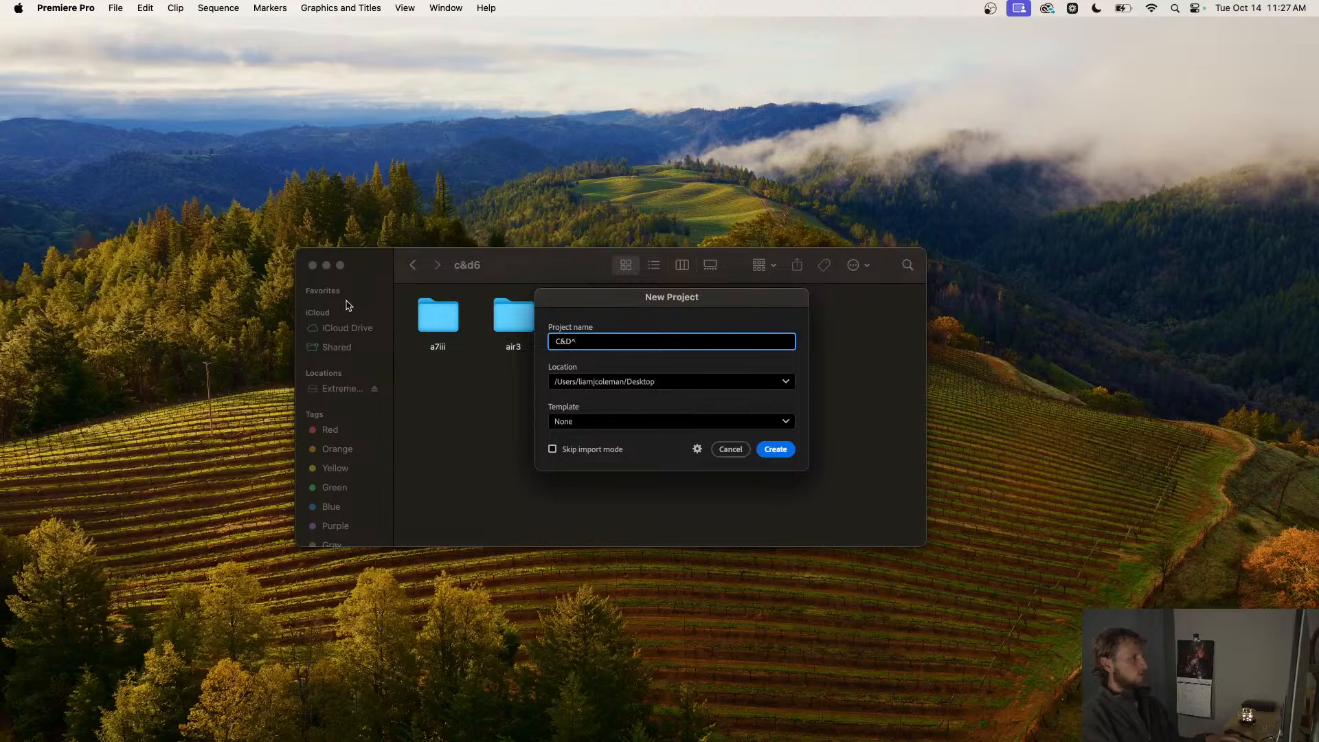
{"action": "key", "text": "BackSpace"}
{"action": "type", "text": "6"}
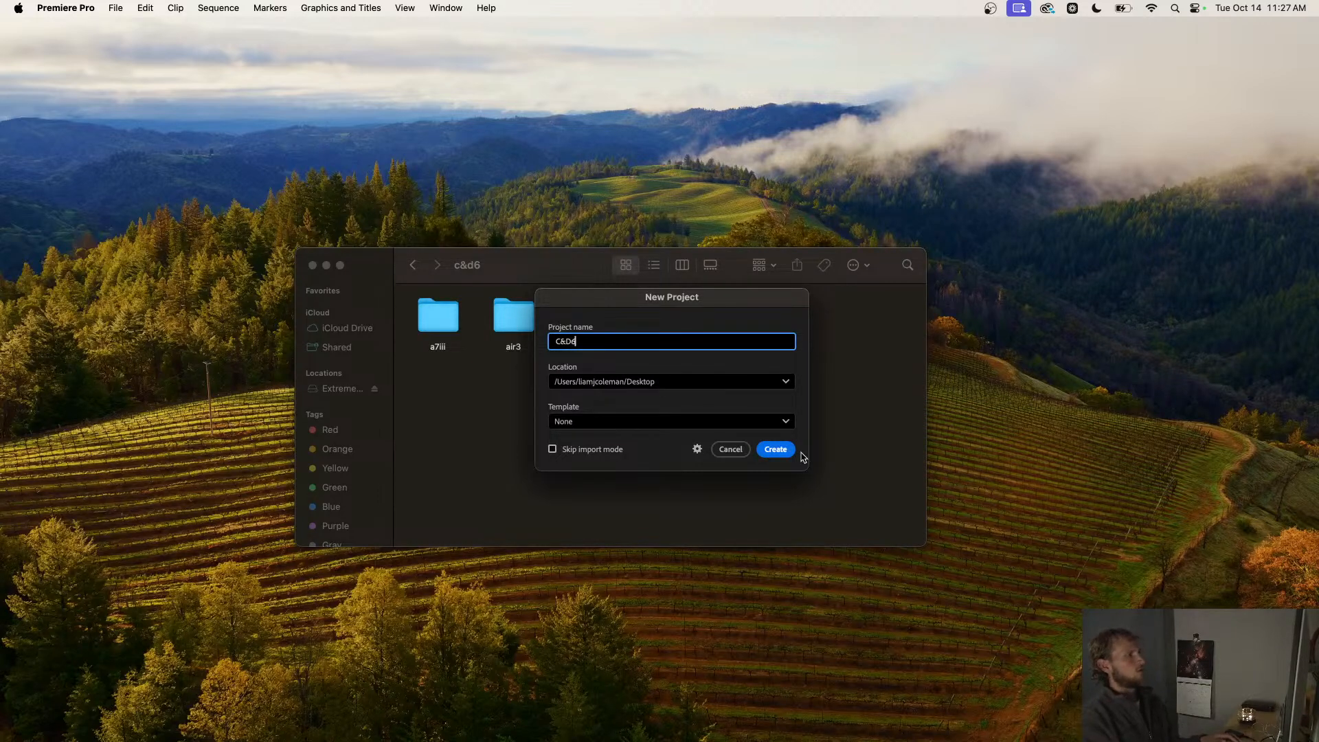
{"action": "left_click", "coordinate": [775, 450]}
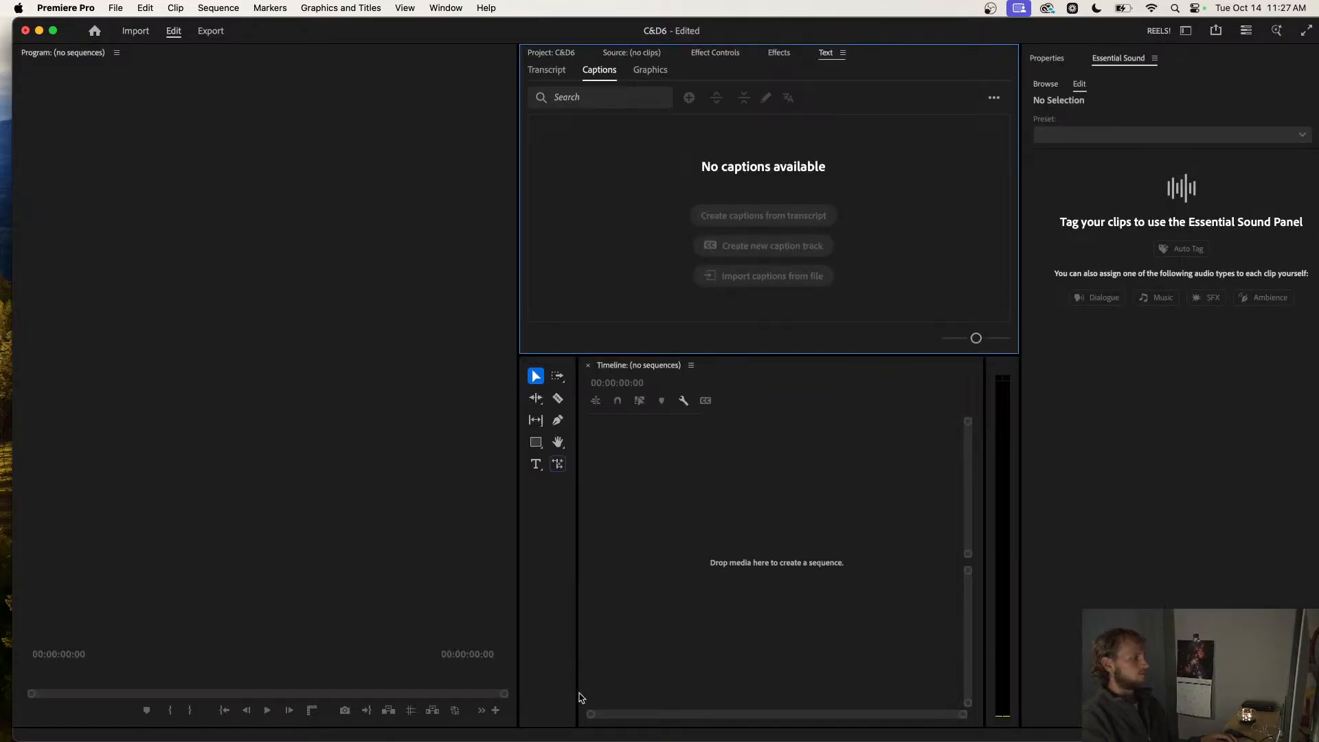
{"action": "key", "text": "super+Tab"}
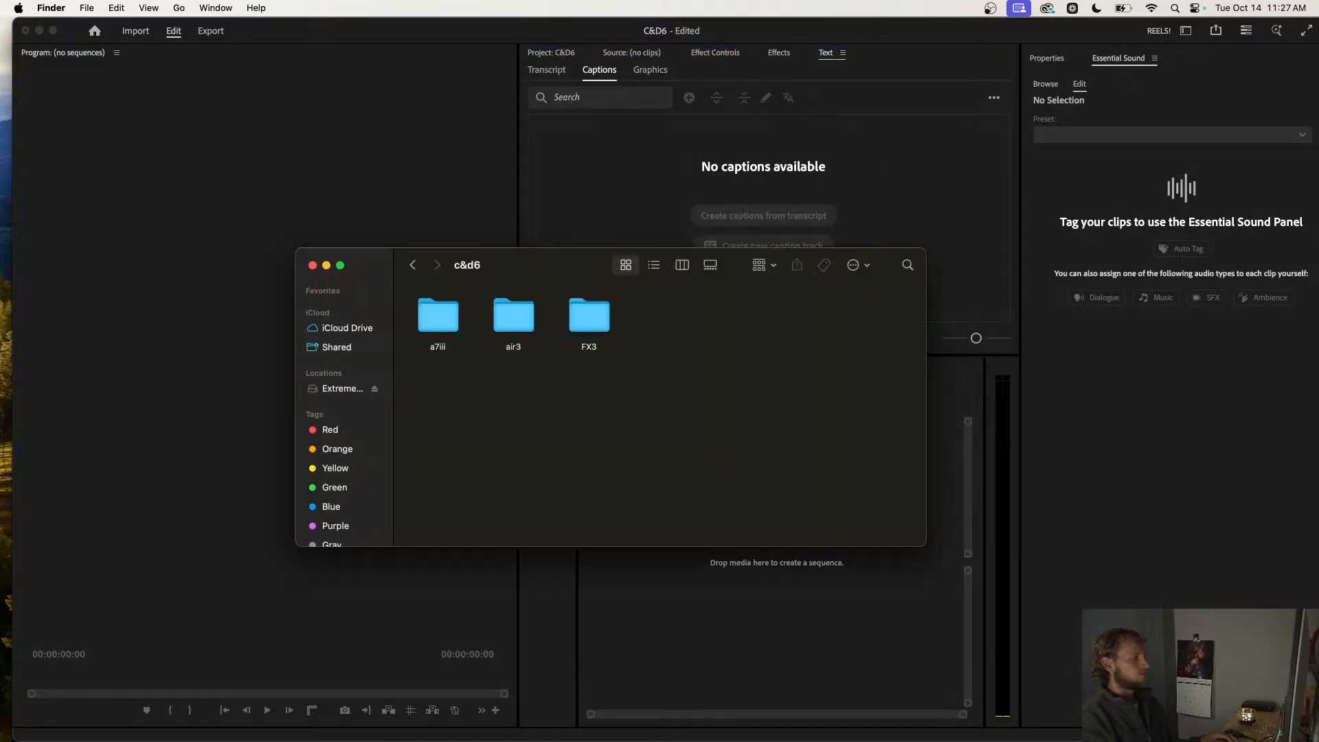
{"action": "left_click_drag", "start_coordinate": [496, 268], "coordinate": [308, 236]}
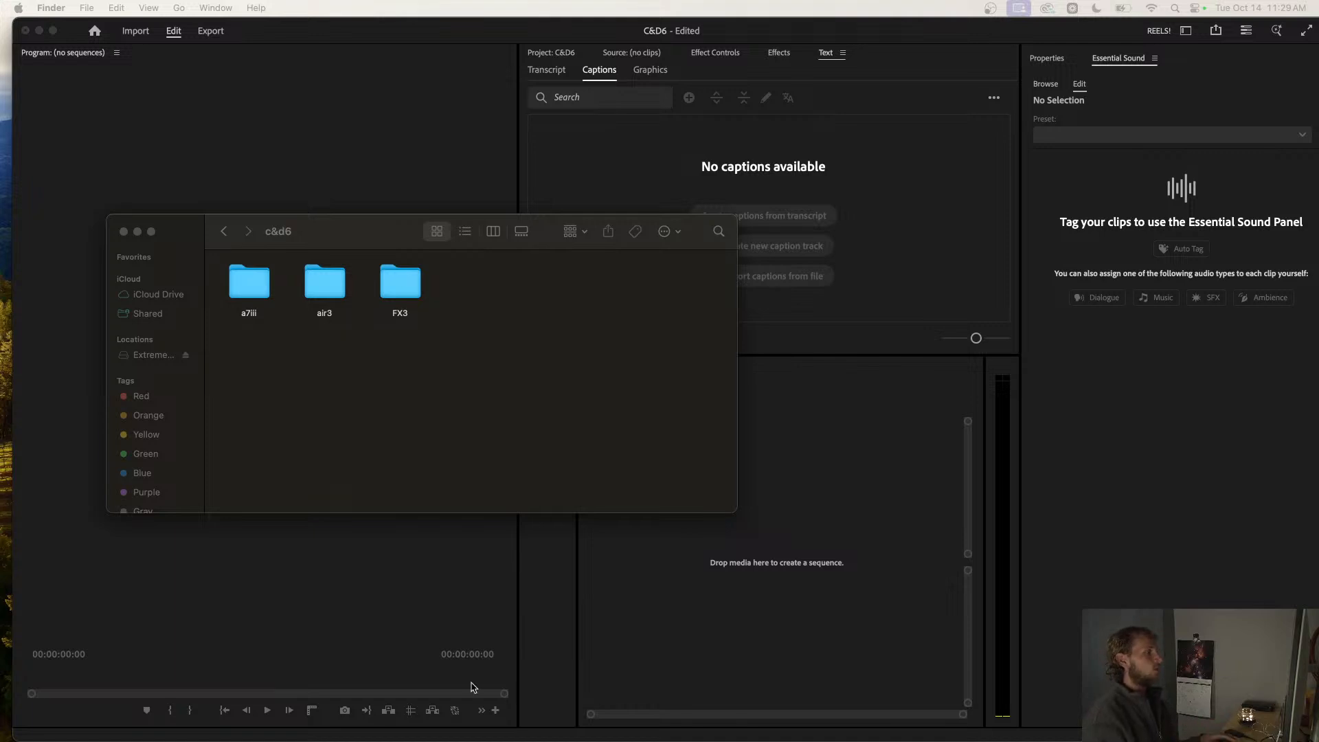
{"action": "mouse_move", "coordinate": [366, 236]}
{"action": "left_mouse_down"}
{"action": "mouse_move", "coordinate": [357, 209]}
{"action": "mouse_move", "coordinate": [368, 259]}
{"action": "left_mouse_up"}
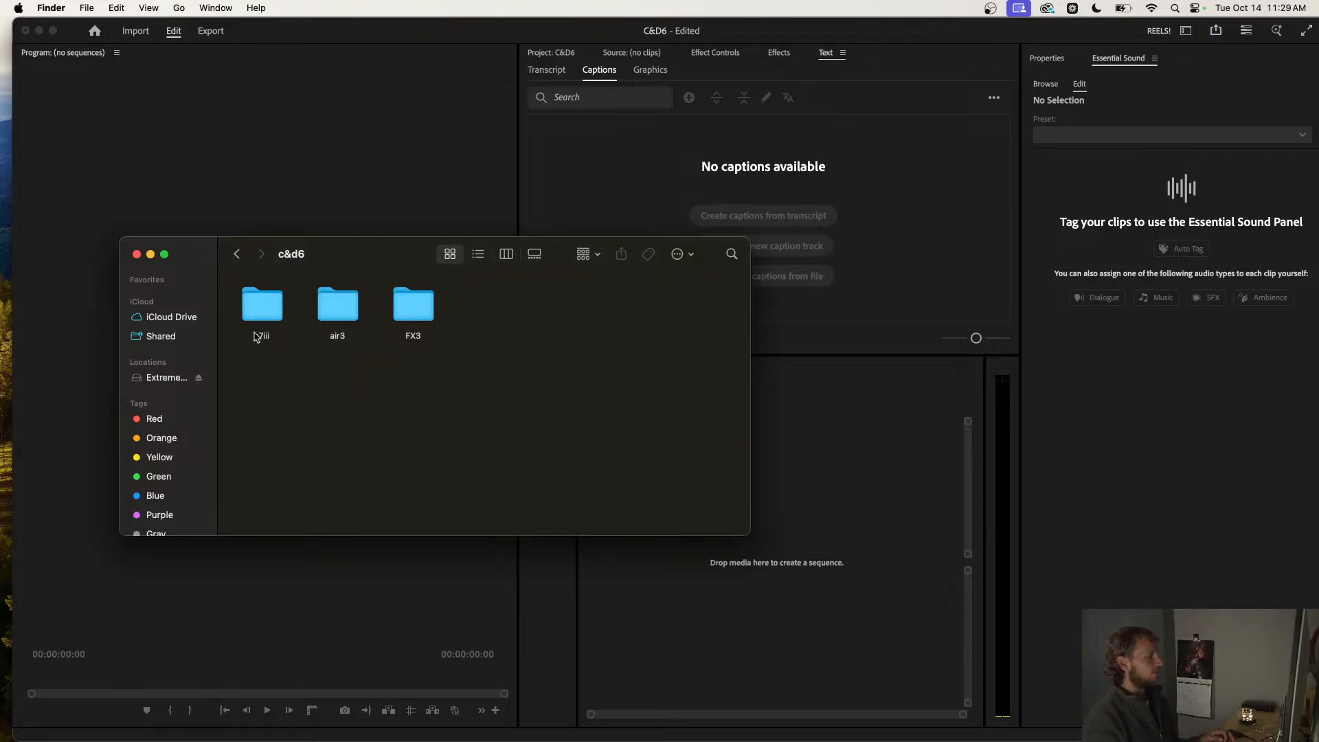
{"action": "left_click_drag", "start_coordinate": [315, 256], "coordinate": [305, 257]}
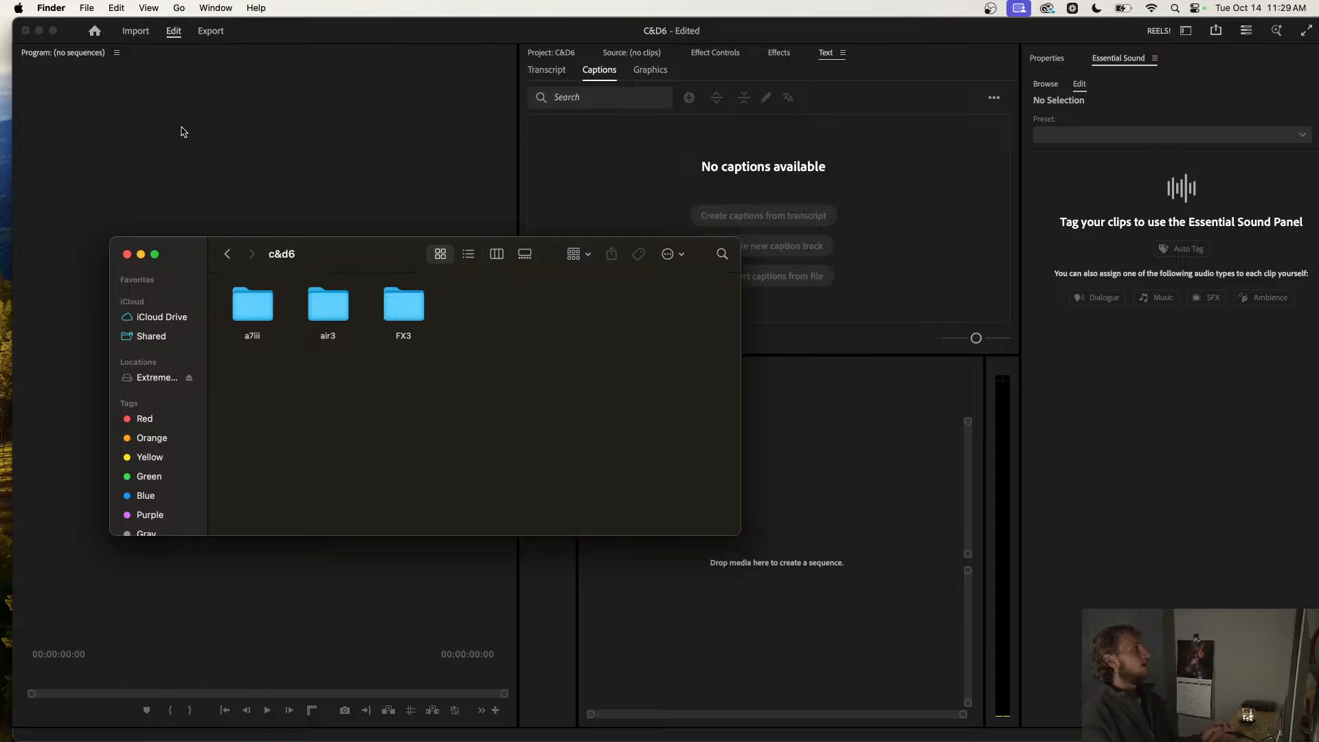
{"action": "left_click", "coordinate": [16, 75]}
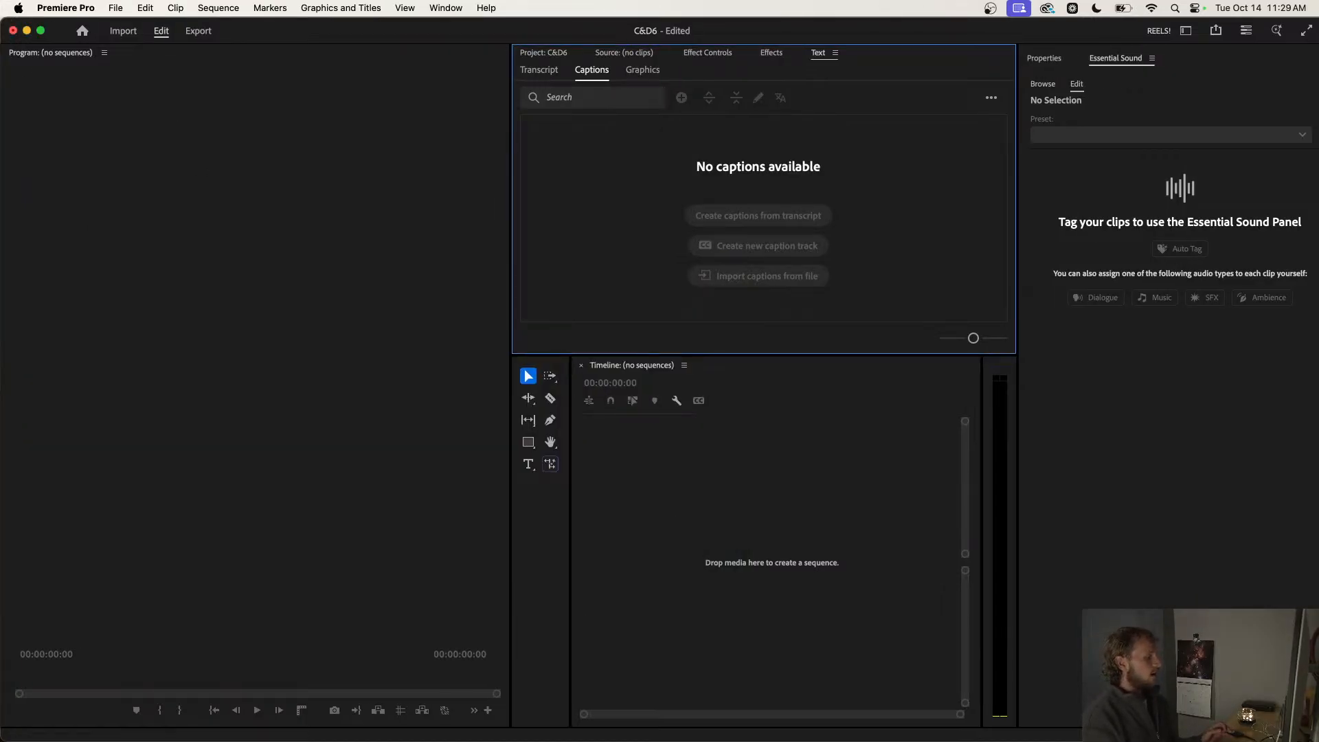
Switch to Finder, import the a7iii, air3 and FX3 folders from c&d6 into the project, and close the Finder window.
{"action": "key", "text": "super+Tab"}
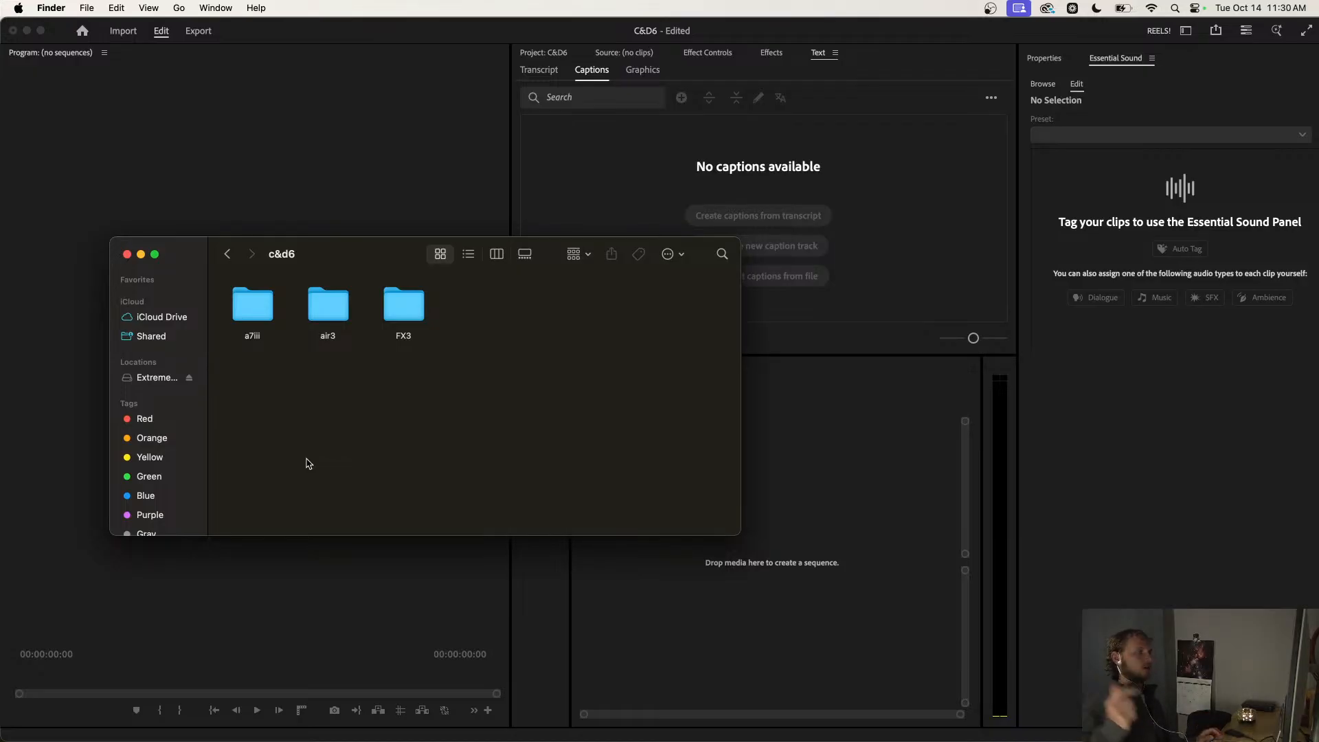
{"action": "left_click_drag", "start_coordinate": [331, 254], "coordinate": [304, 179]}
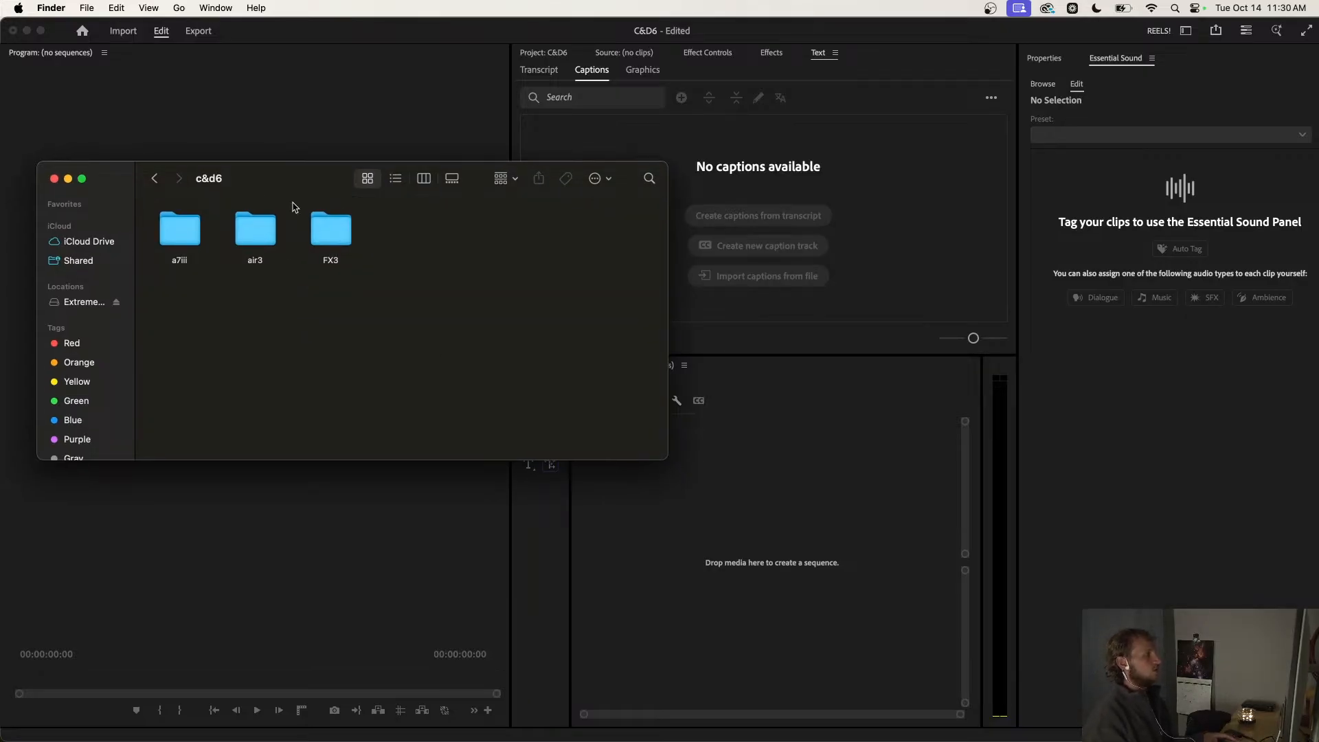
{"action": "left_click_drag", "start_coordinate": [406, 303], "coordinate": [195, 210]}
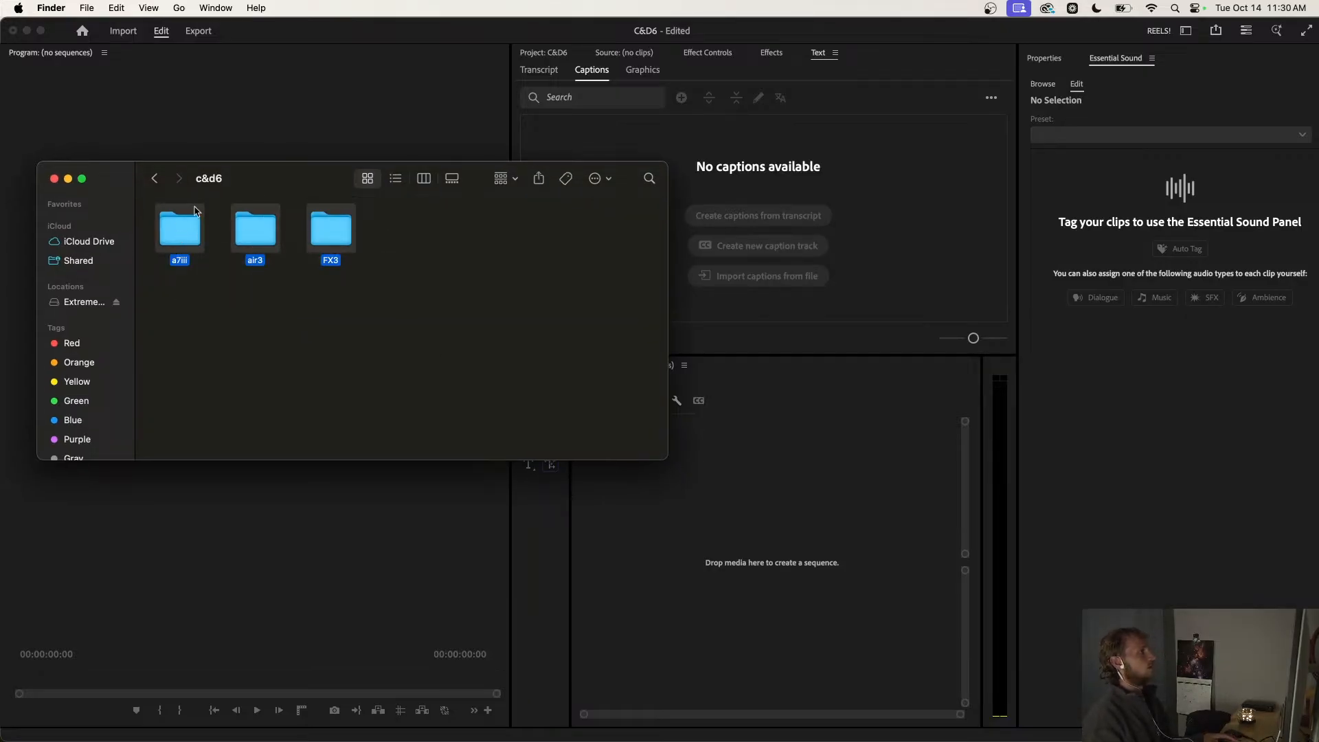
{"action": "left_click", "coordinate": [562, 52]}
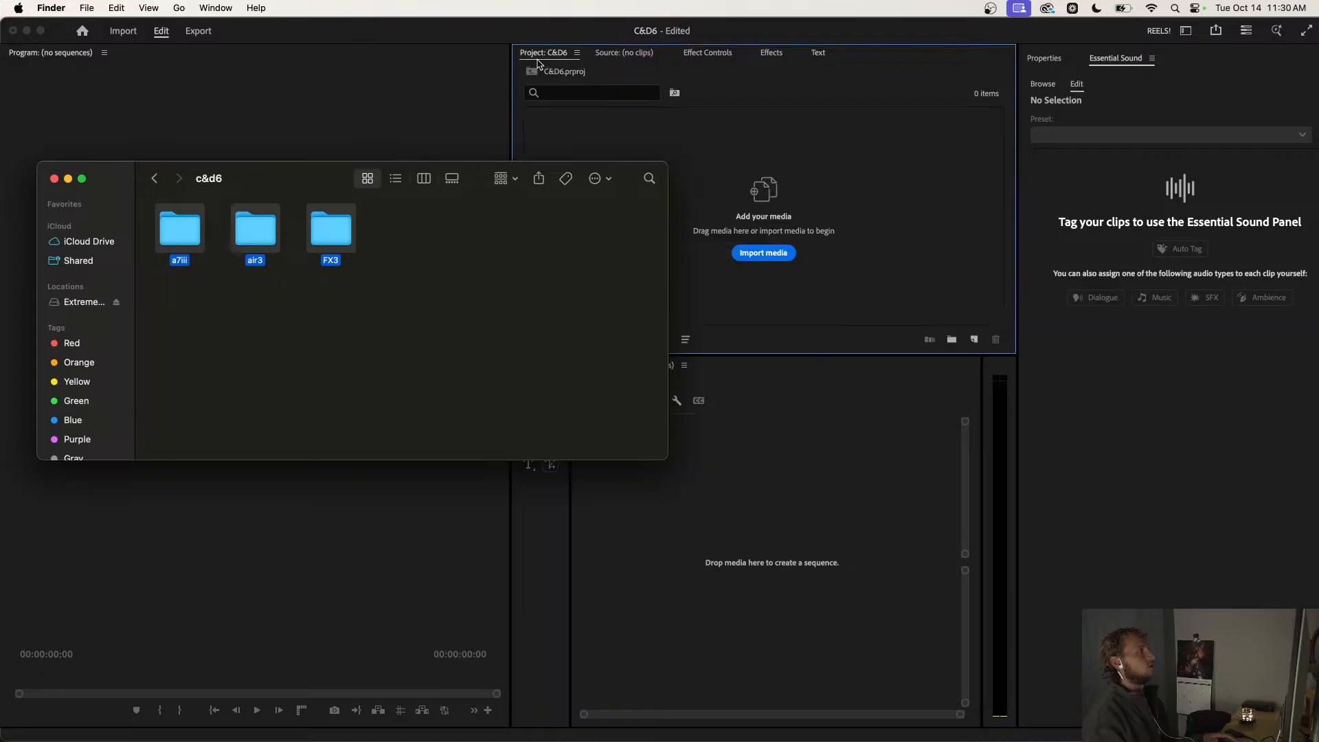
{"action": "left_click", "coordinate": [205, 227]}
{"action": "left_click_drag", "start_coordinate": [490, 172], "coordinate": [201, 218]}
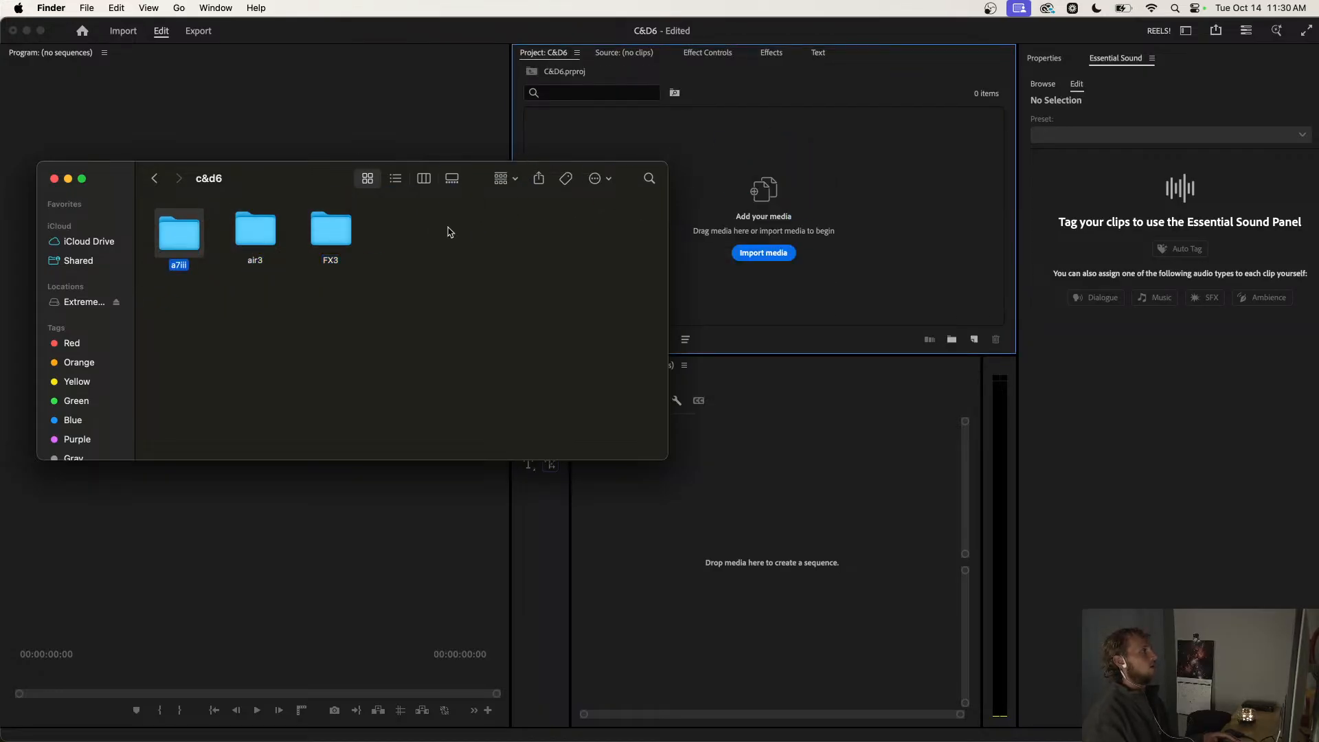
{"action": "left_click_drag", "start_coordinate": [450, 231], "coordinate": [804, 194]}
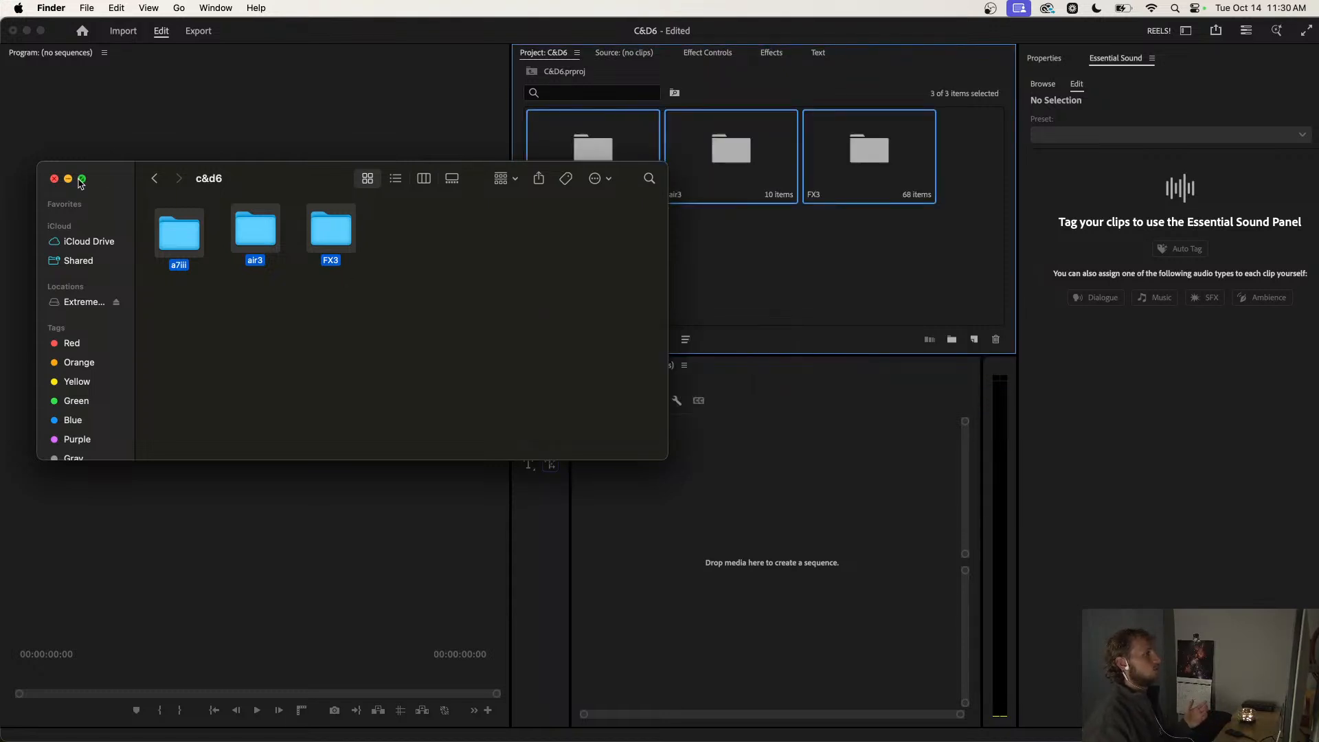
{"action": "left_click", "coordinate": [54, 178]}
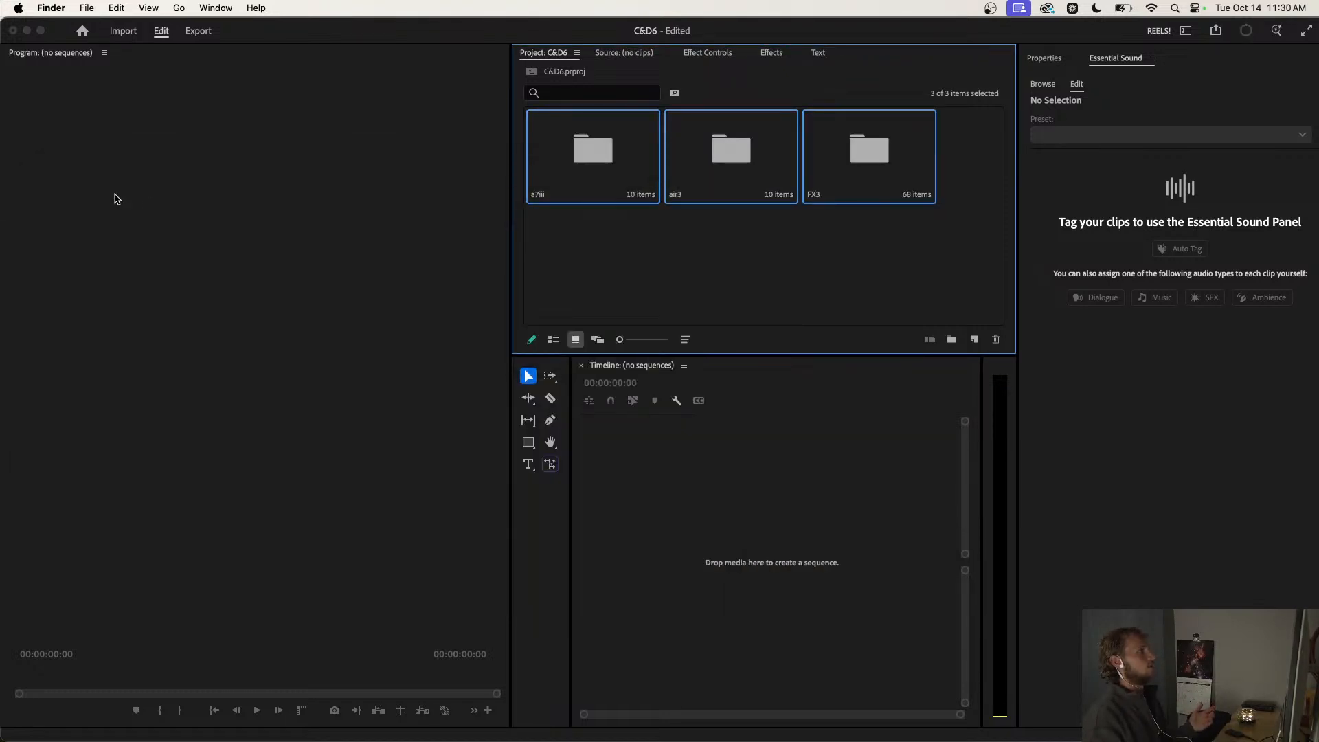
Create a new sequence in the empty timeline from all the clips in the FX3 bin.
{"action": "left_click", "coordinate": [595, 249]}
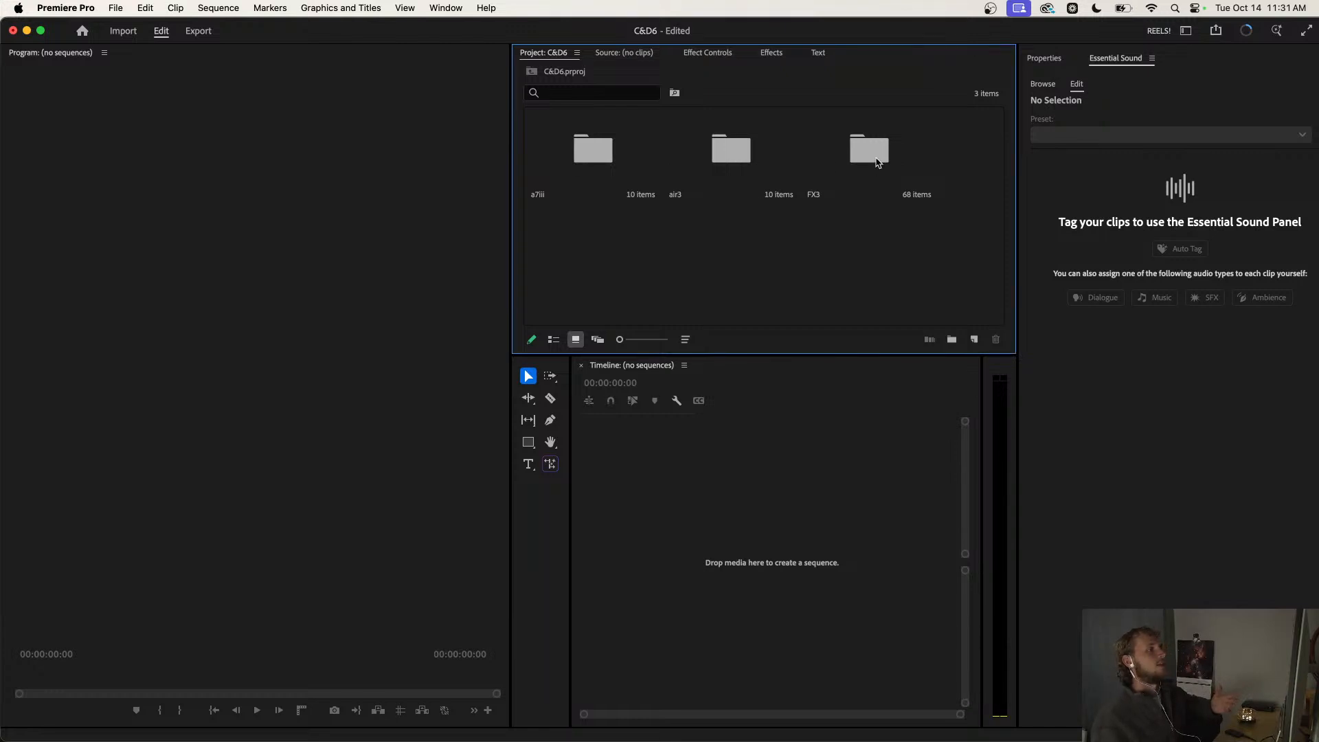
{"action": "left_click_drag", "start_coordinate": [878, 162], "coordinate": [633, 525]}
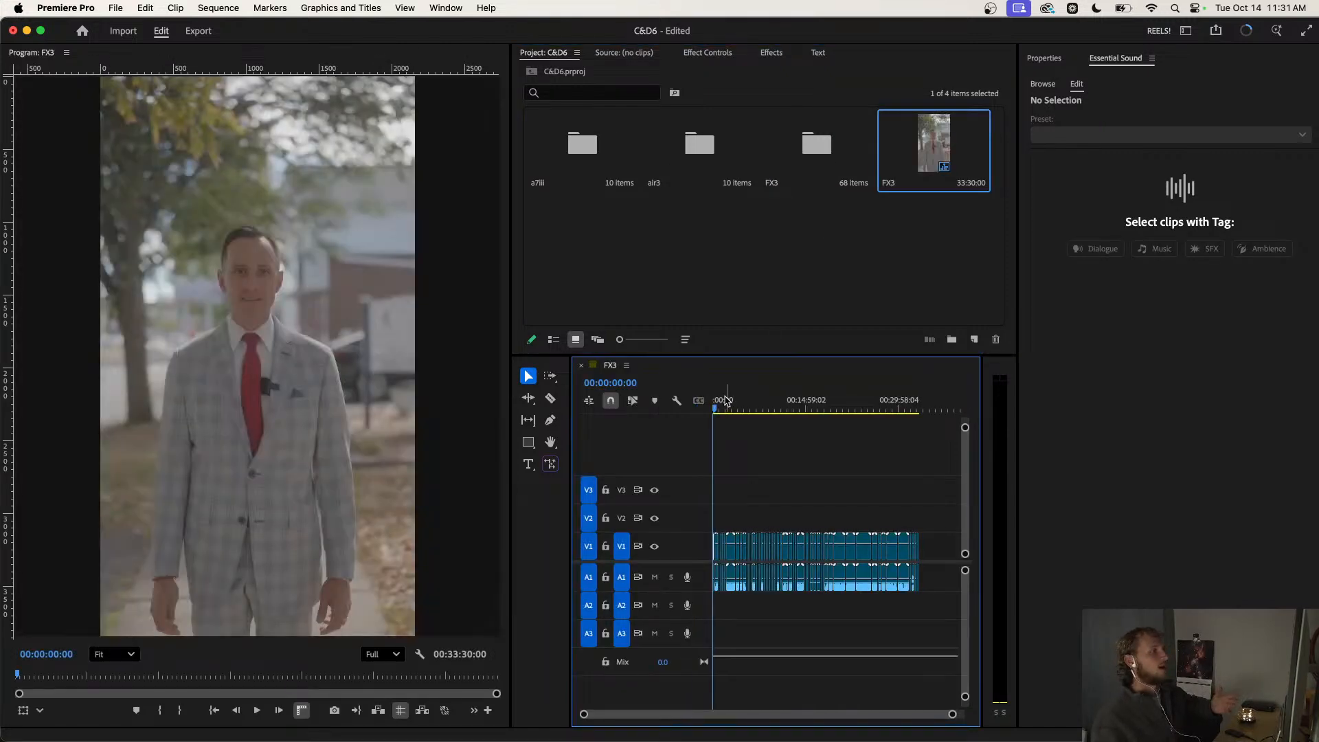
Skim the FX3 sequence by playing it at several points, ending on the sideways outdoor shots around 16 minutes.
{"action": "key", "text": "space"}
{"action": "left_click", "coordinate": [731, 401]}
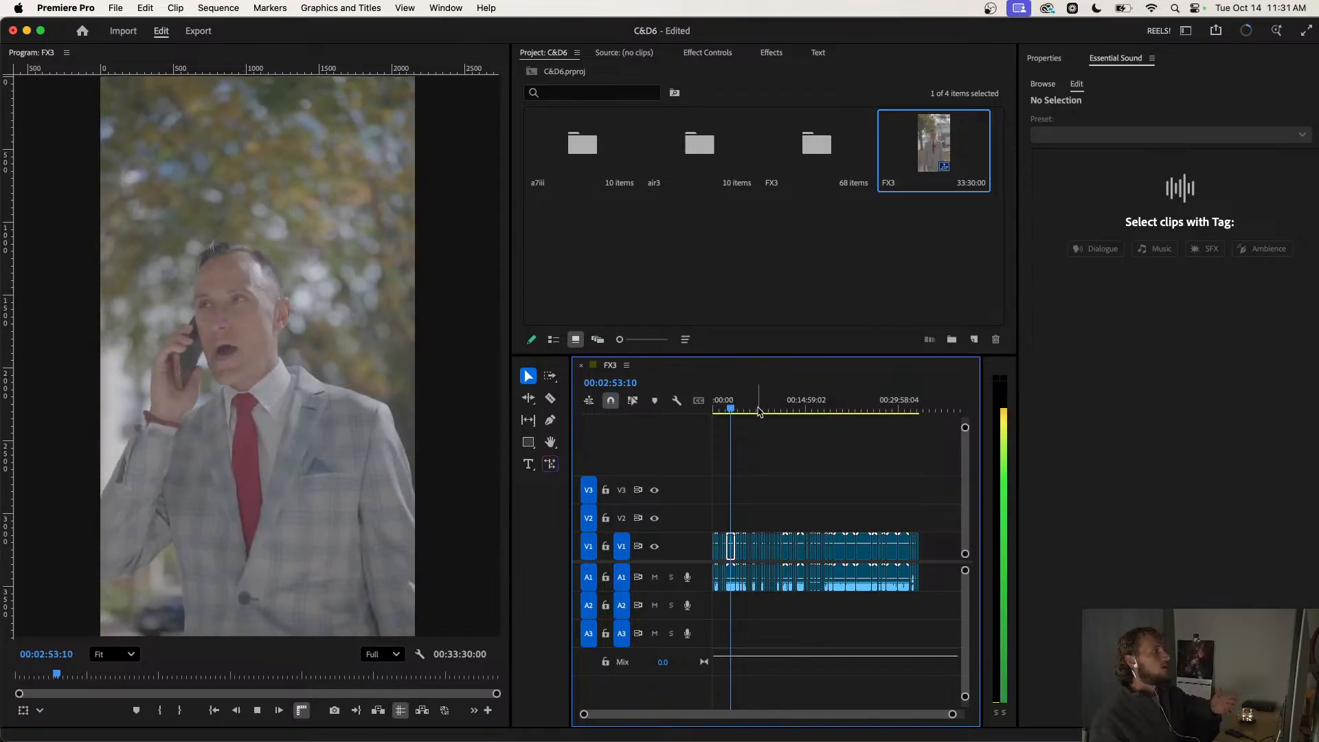
{"action": "left_click", "coordinate": [793, 405]}
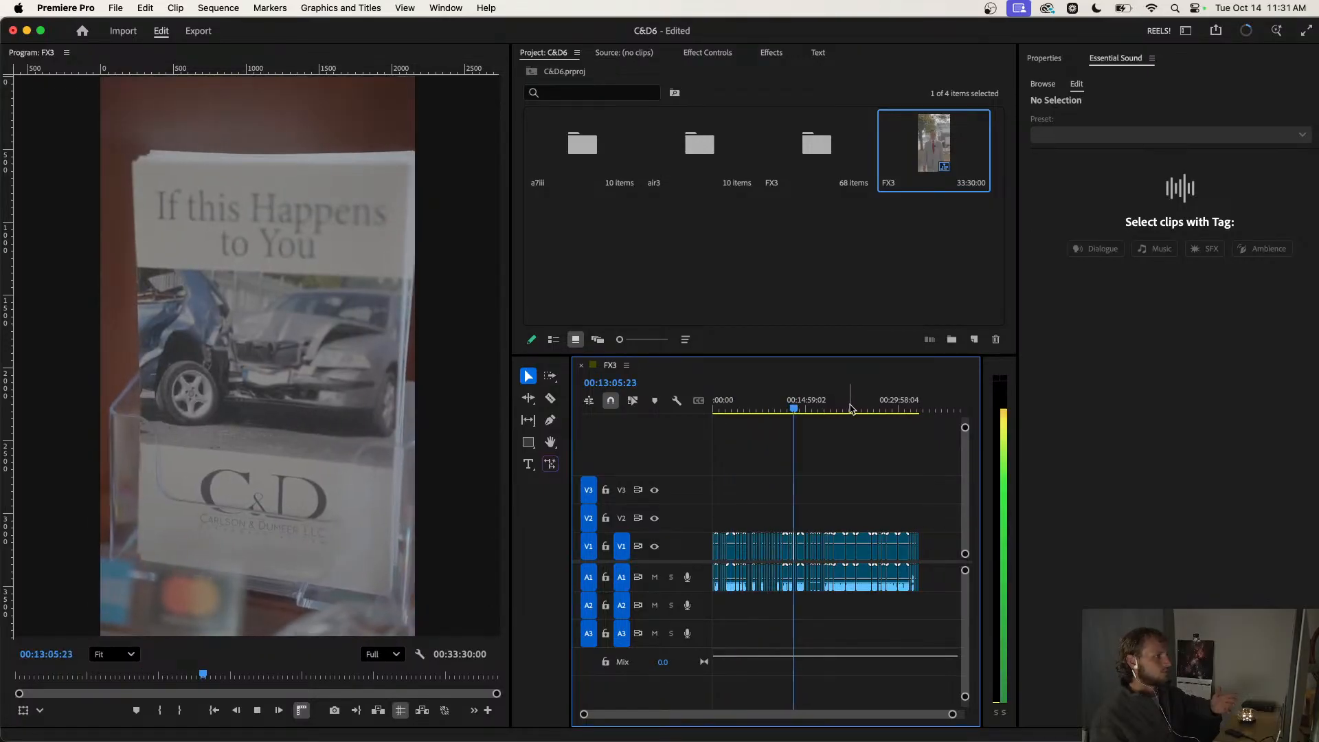
{"action": "left_click_drag", "start_coordinate": [850, 408], "coordinate": [815, 410]}
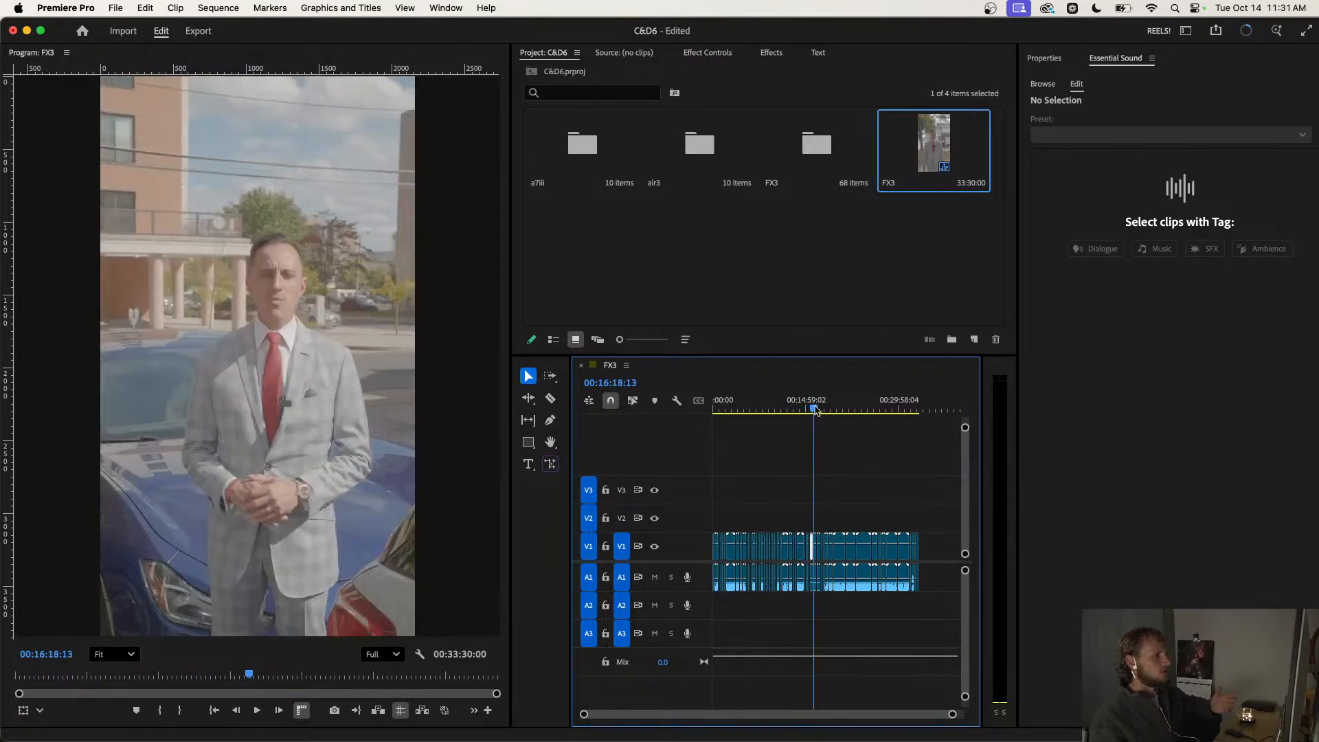
{"action": "scroll", "coordinate": [813, 421], "scroll_direction": "up", "scroll_amount": 5}
{"action": "key", "text": "space"}
{"action": "key", "text": "space"}
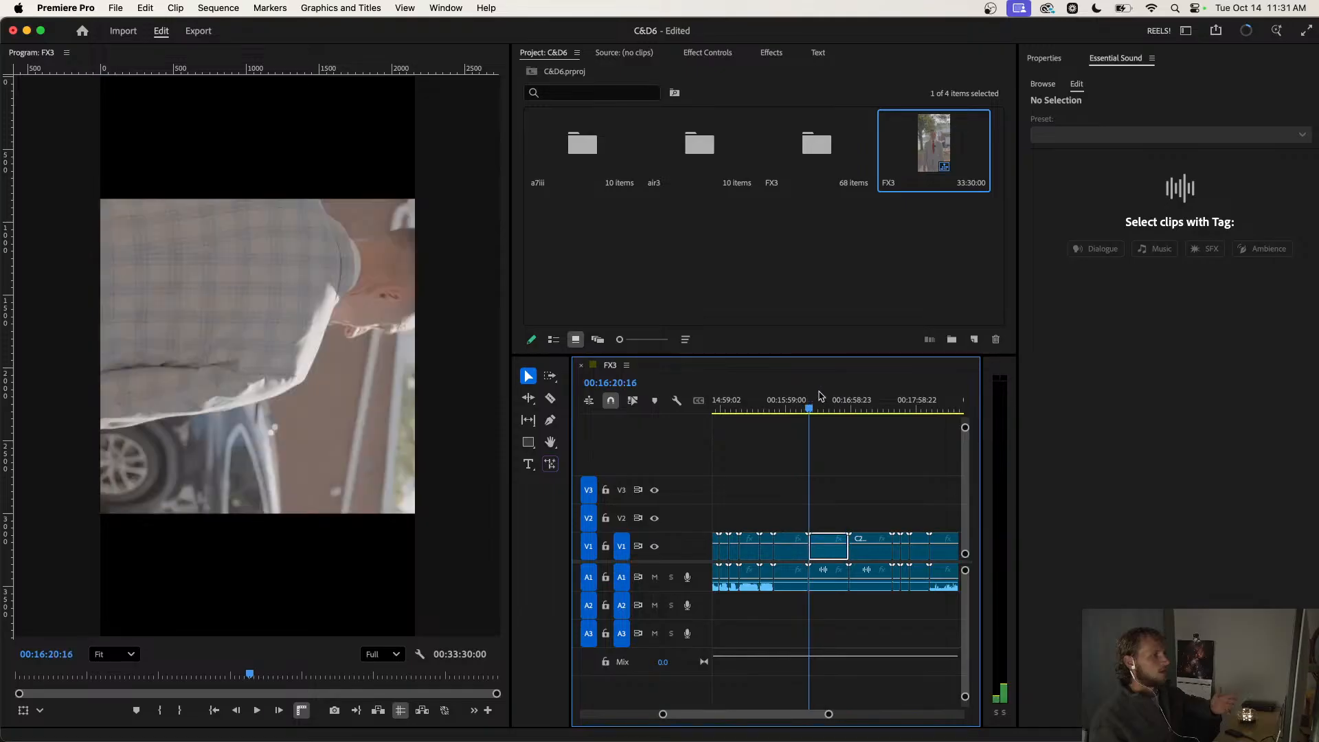
{"action": "left_click", "coordinate": [844, 402]}
{"action": "scroll", "coordinate": [825, 466], "scroll_direction": "down", "scroll_amount": 4}
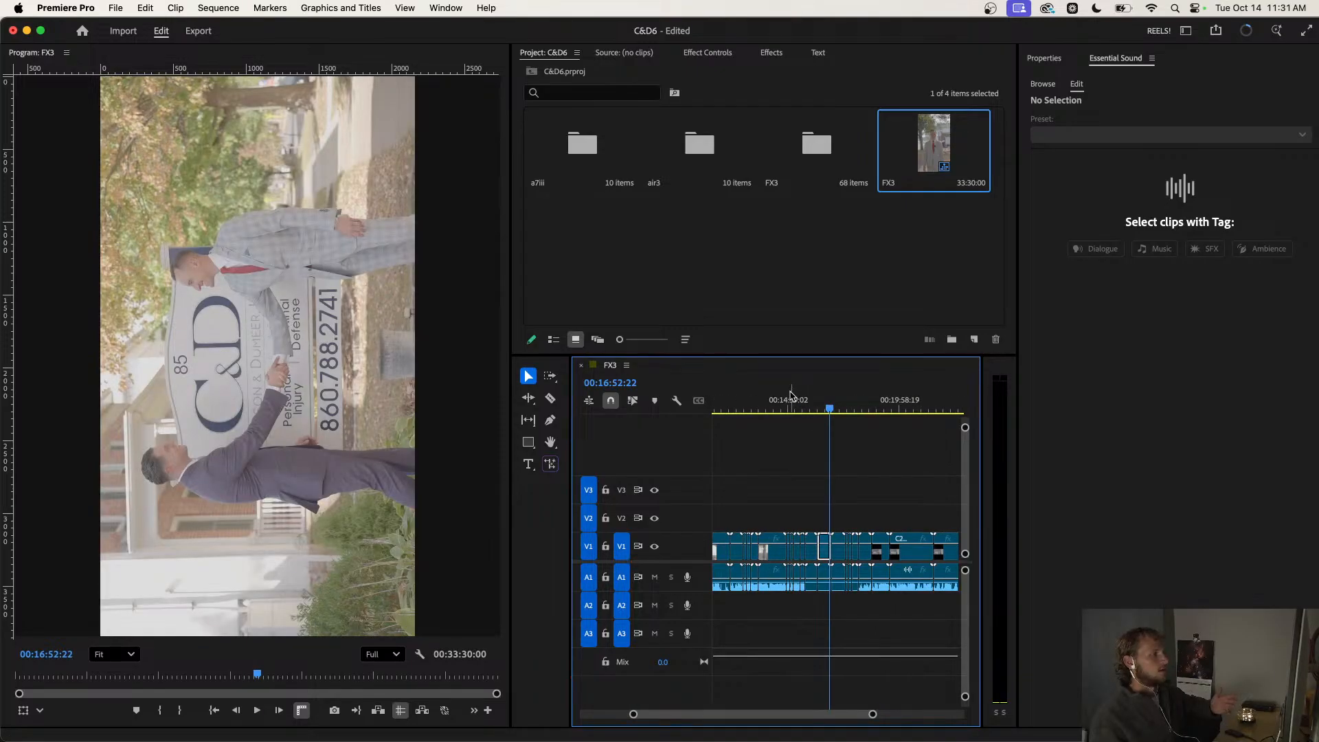
Play parts of the indoor meeting footage around 14 minutes, then show the full length of the sequence.
{"action": "left_click_drag", "start_coordinate": [790, 396], "coordinate": [764, 396]}
{"action": "key", "text": "space"}
{"action": "scroll", "coordinate": [765, 508], "scroll_direction": "up", "scroll_amount": 1}
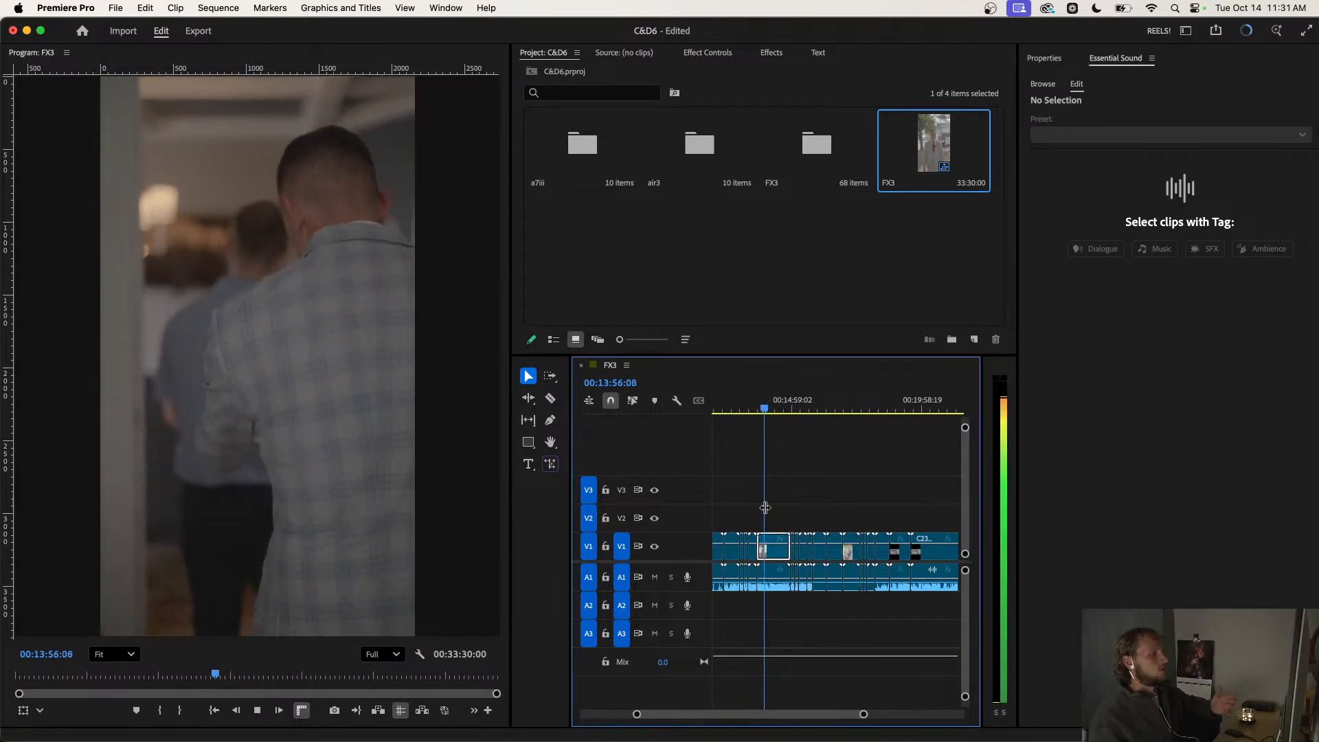
{"action": "scroll", "coordinate": [765, 508], "scroll_direction": "up", "scroll_amount": 4}
{"action": "left_click", "coordinate": [816, 406]}
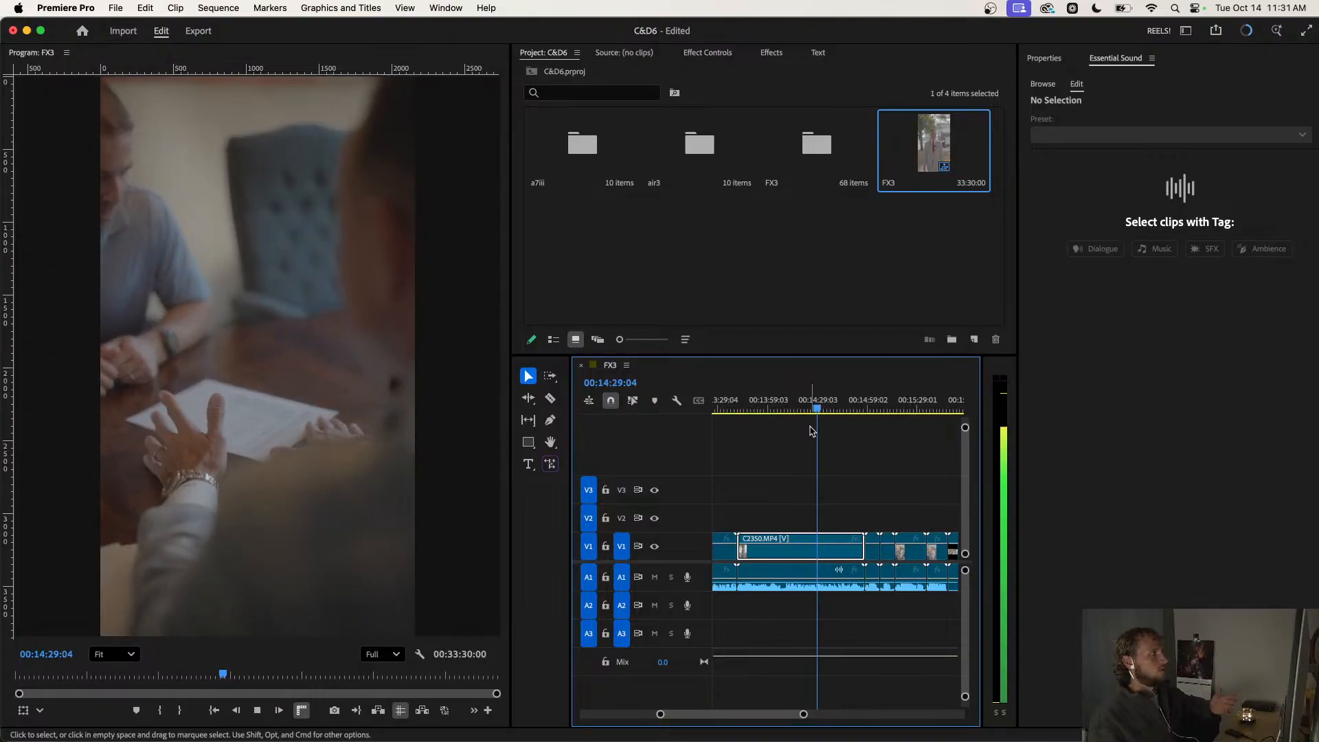
{"action": "key", "text": "space"}
{"action": "scroll", "coordinate": [795, 480], "scroll_direction": "down", "scroll_amount": 3}
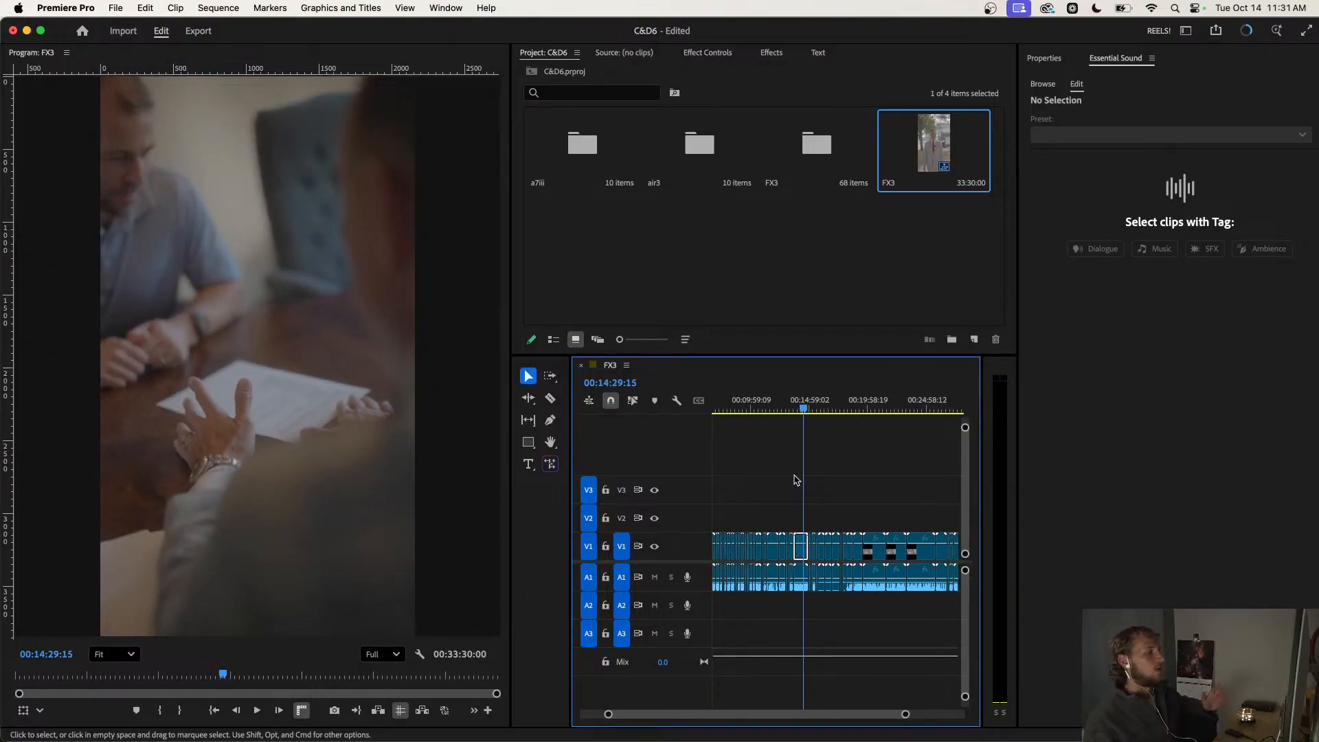
{"action": "scroll", "coordinate": [796, 479], "scroll_direction": "down", "scroll_amount": 2}
{"action": "scroll", "coordinate": [794, 479], "scroll_direction": "down", "scroll_amount": 2}
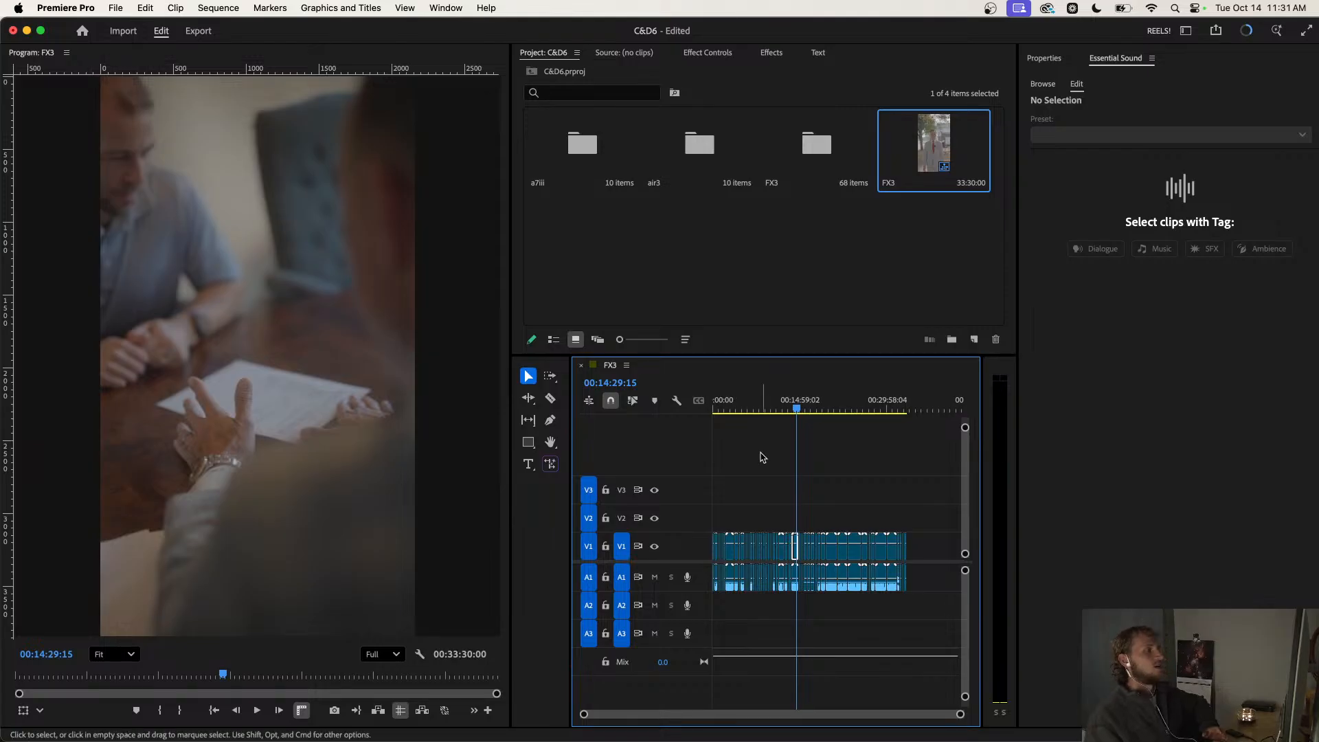
Select the FX3 sequence among the project items and open it in the timeline.
{"action": "scroll", "coordinate": [715, 498], "scroll_direction": "up", "scroll_amount": 3}
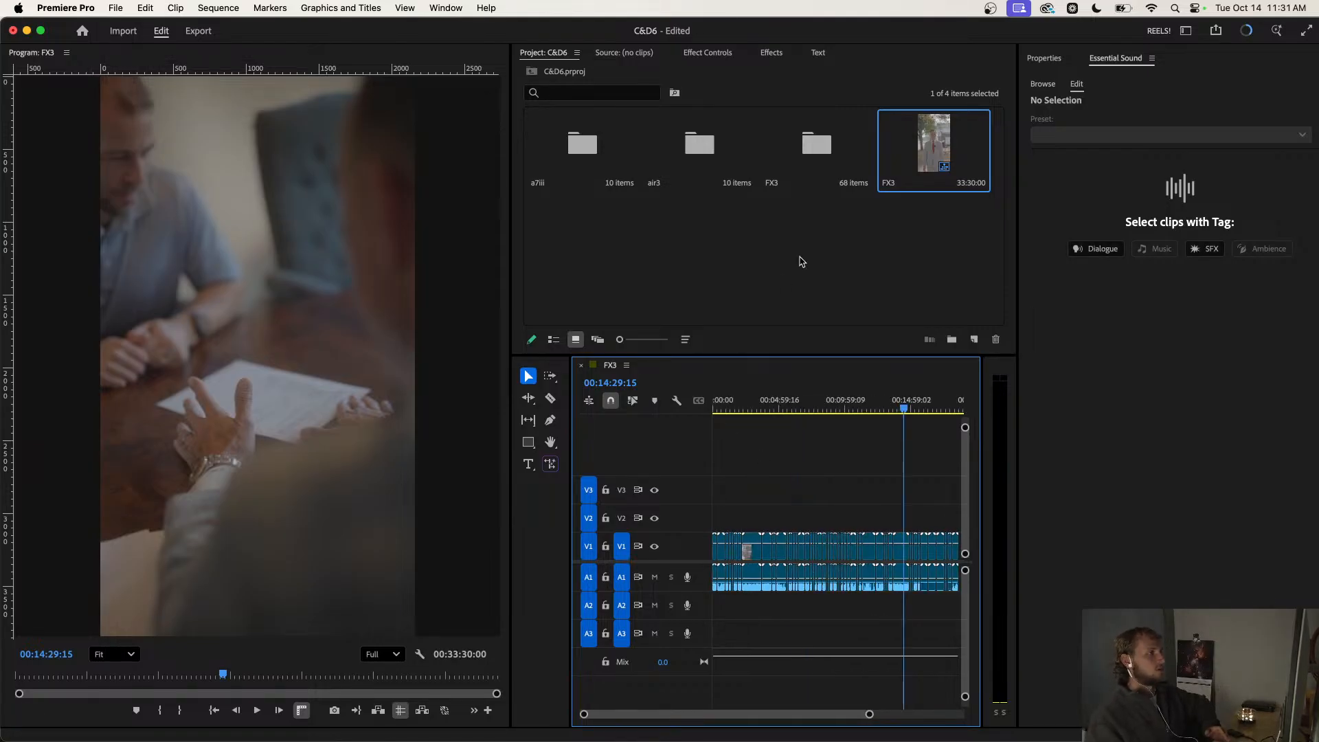
{"action": "left_click", "coordinate": [708, 238]}
{"action": "left_click", "coordinate": [906, 181]}
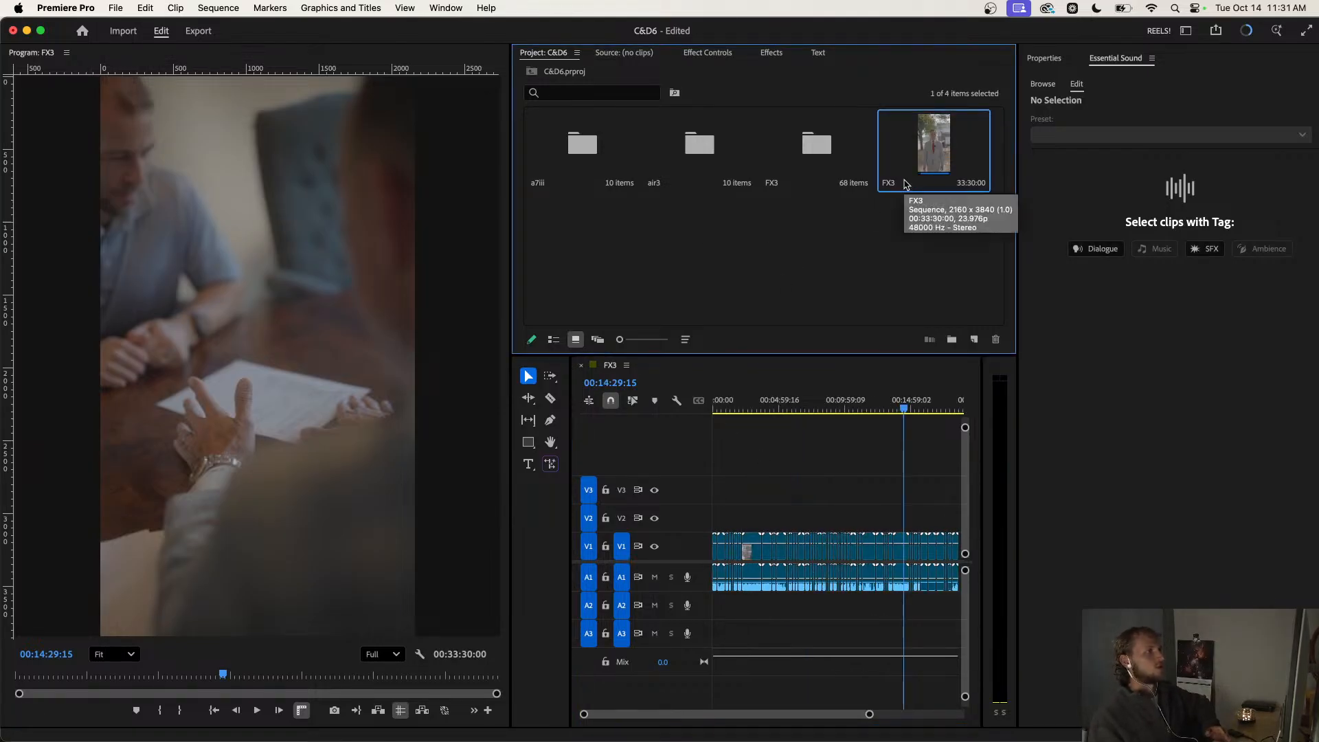
{"action": "double_click", "coordinate": [901, 186]}
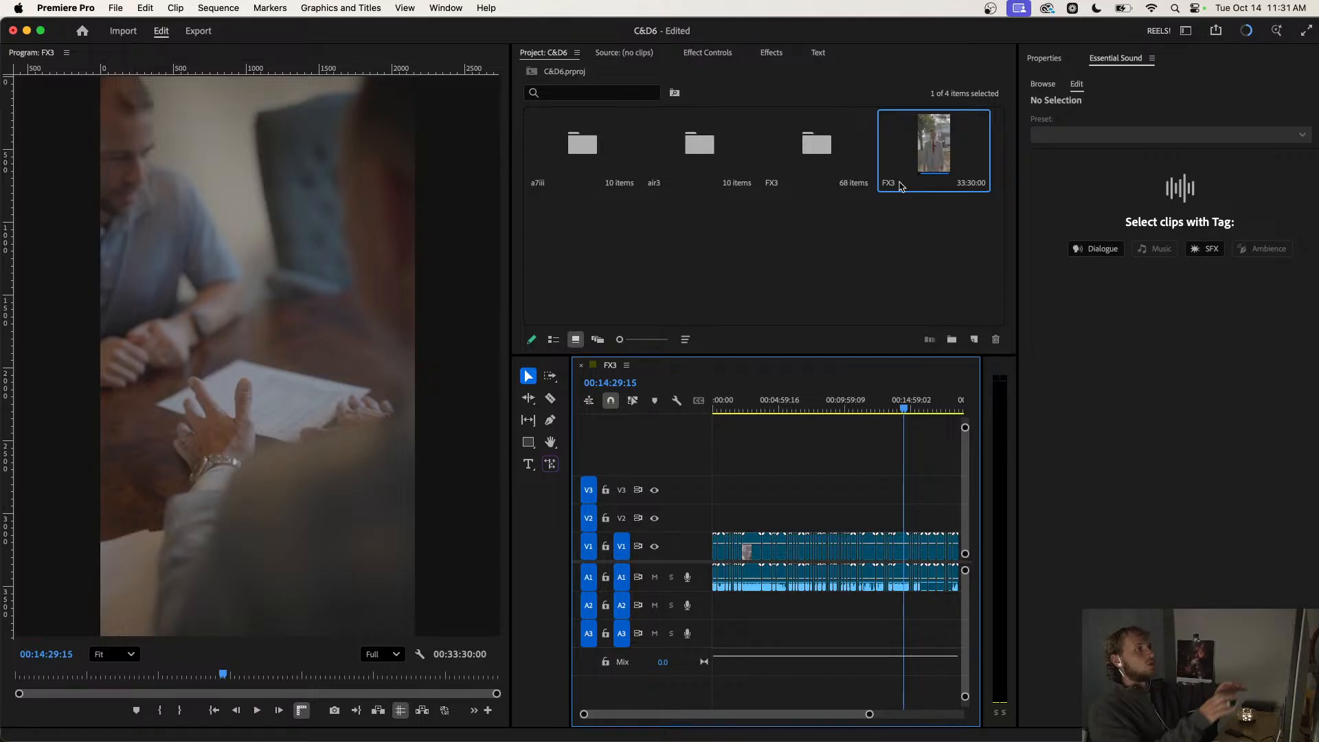
Rename the FX3 sequence to FX3(FULL) and close it in the timeline.
{"action": "left_click", "coordinate": [891, 183]}
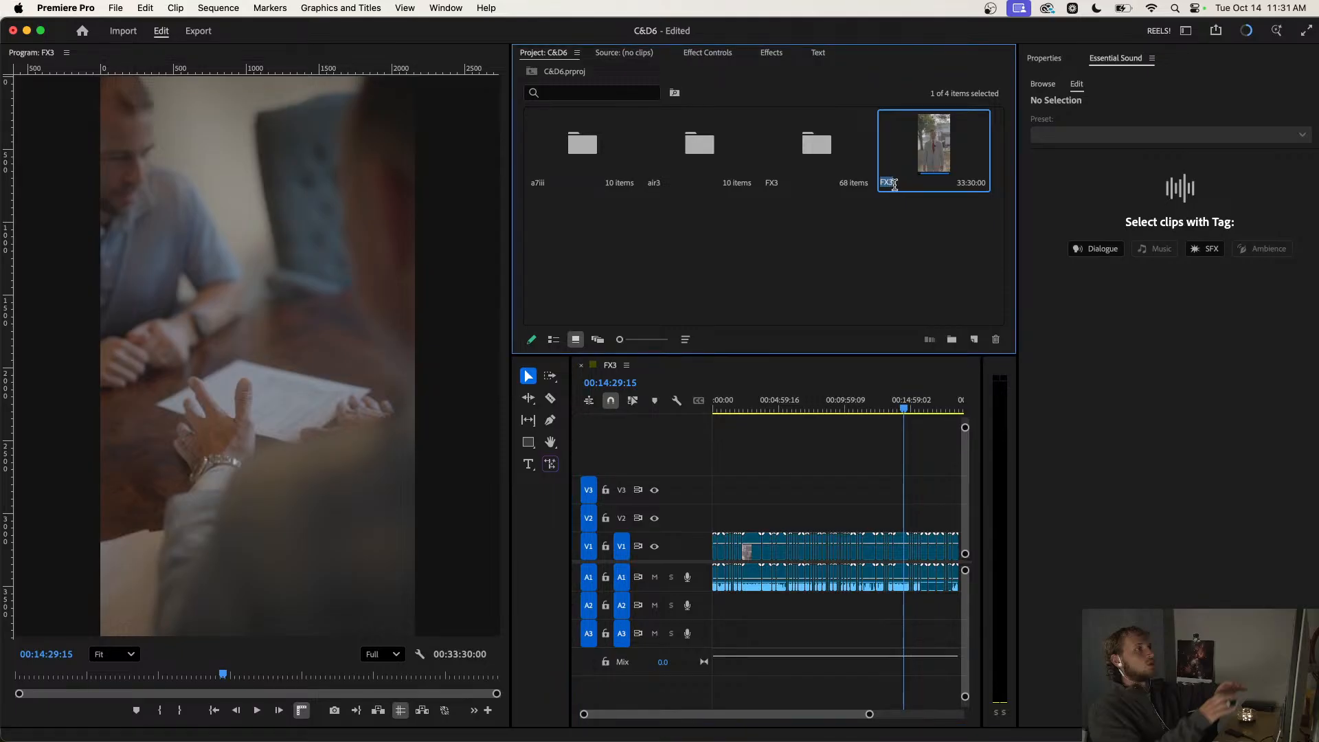
{"action": "left_click", "coordinate": [907, 184]}
{"action": "type", "text": "(FULL"}
{"action": "left_click", "coordinate": [878, 246]}
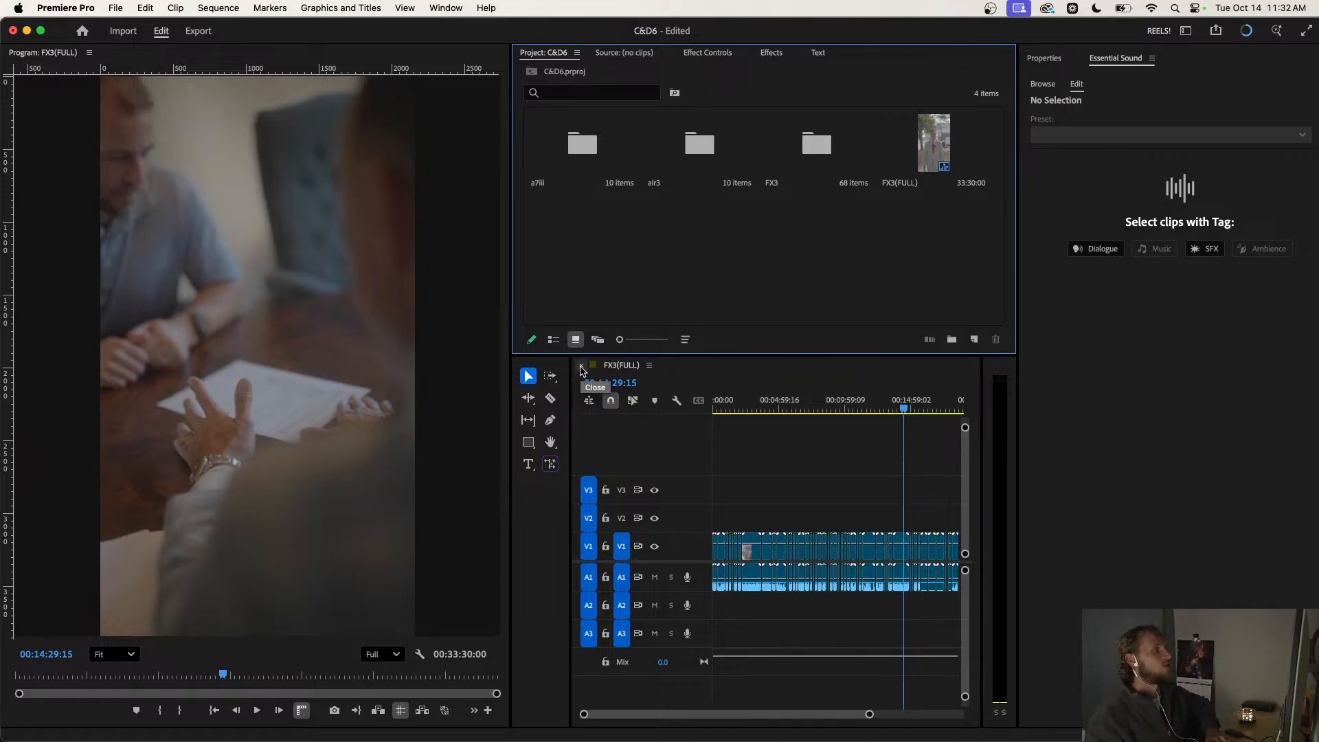
{"action": "left_click", "coordinate": [582, 366]}
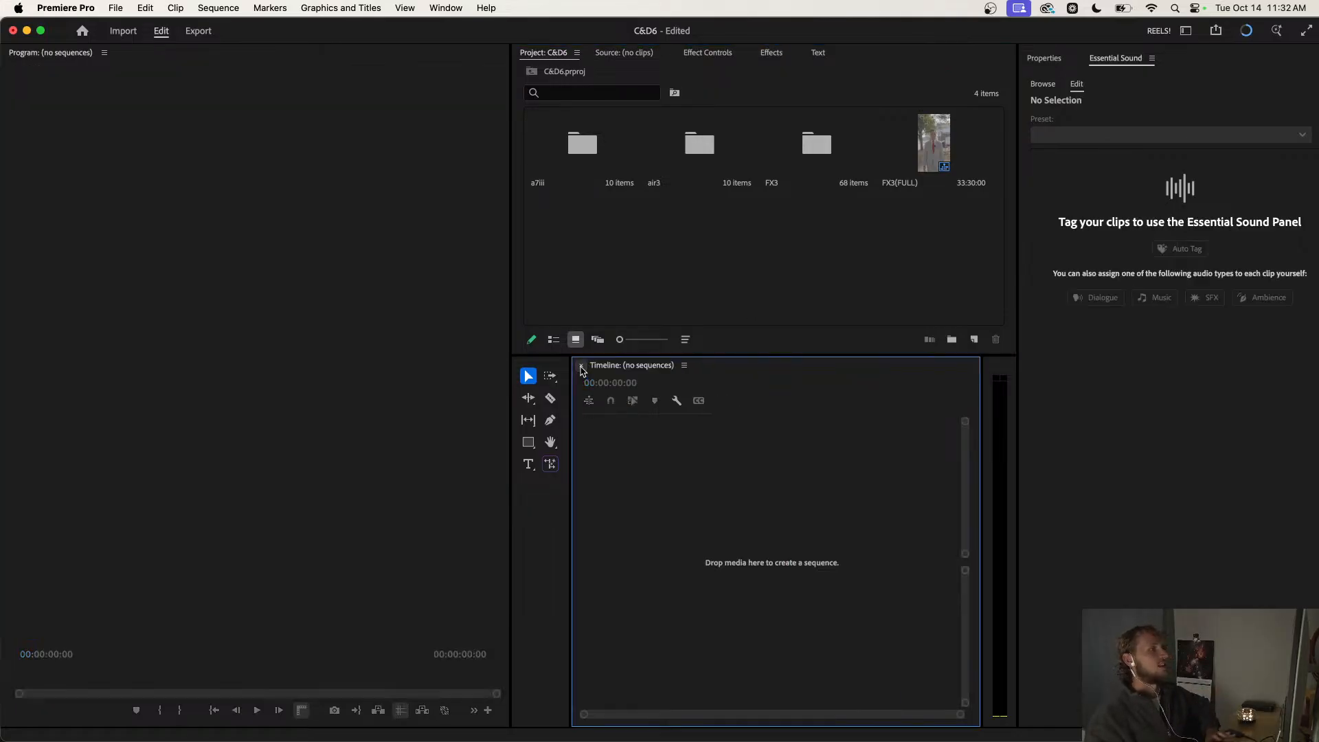
{"action": "double_click", "coordinate": [946, 156]}
{"action": "left_click", "coordinate": [581, 366]}
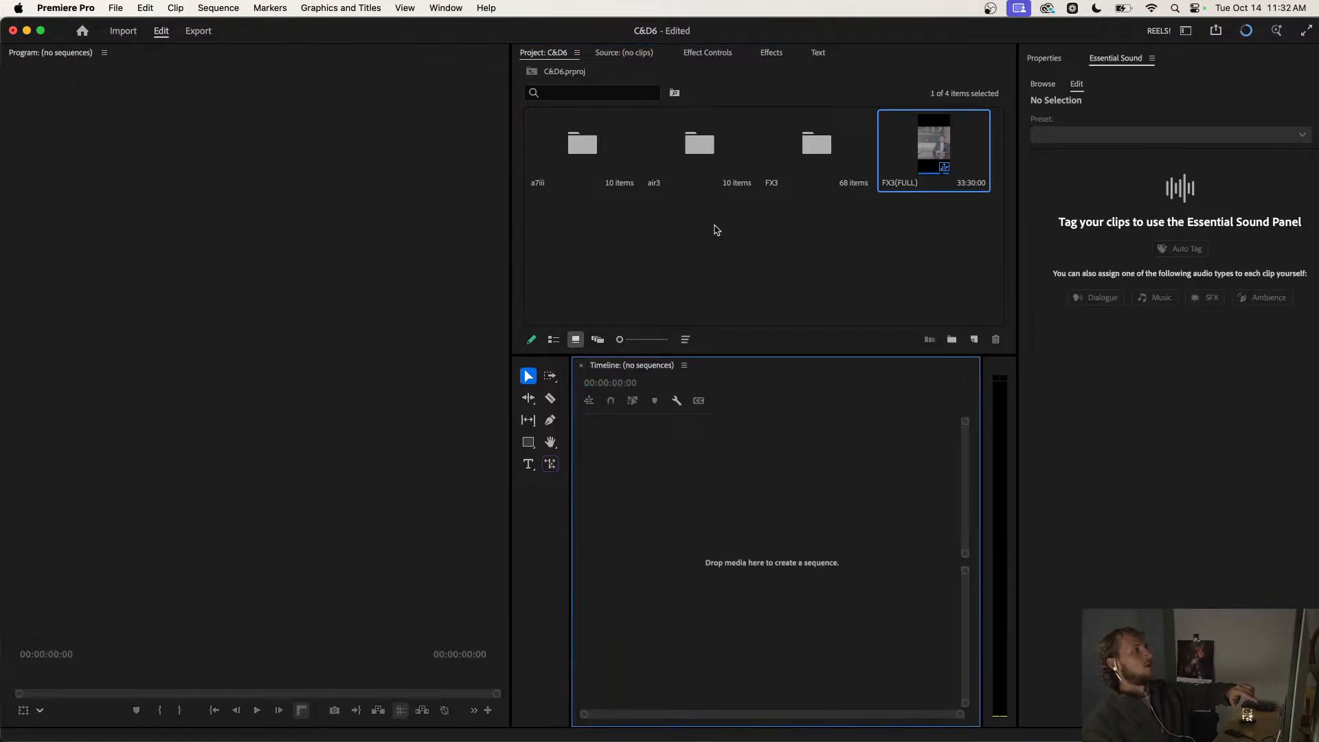
Create a new sequence from the a7iii bin in the empty timeline, check its opening footage, and close it.
{"action": "left_click", "coordinate": [655, 221]}
{"action": "left_click_drag", "start_coordinate": [595, 157], "coordinate": [636, 533]}
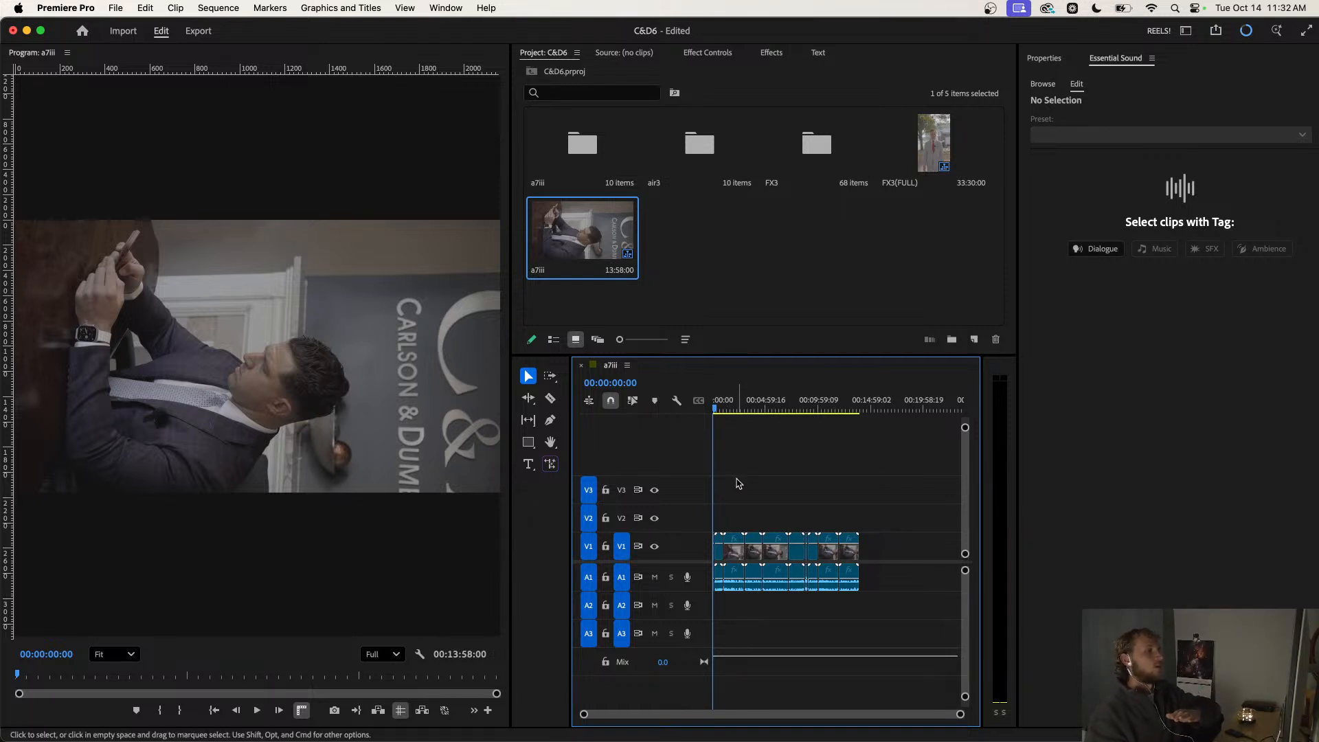
{"action": "left_click", "coordinate": [730, 409]}
{"action": "left_click_drag", "start_coordinate": [731, 406], "coordinate": [691, 405]}
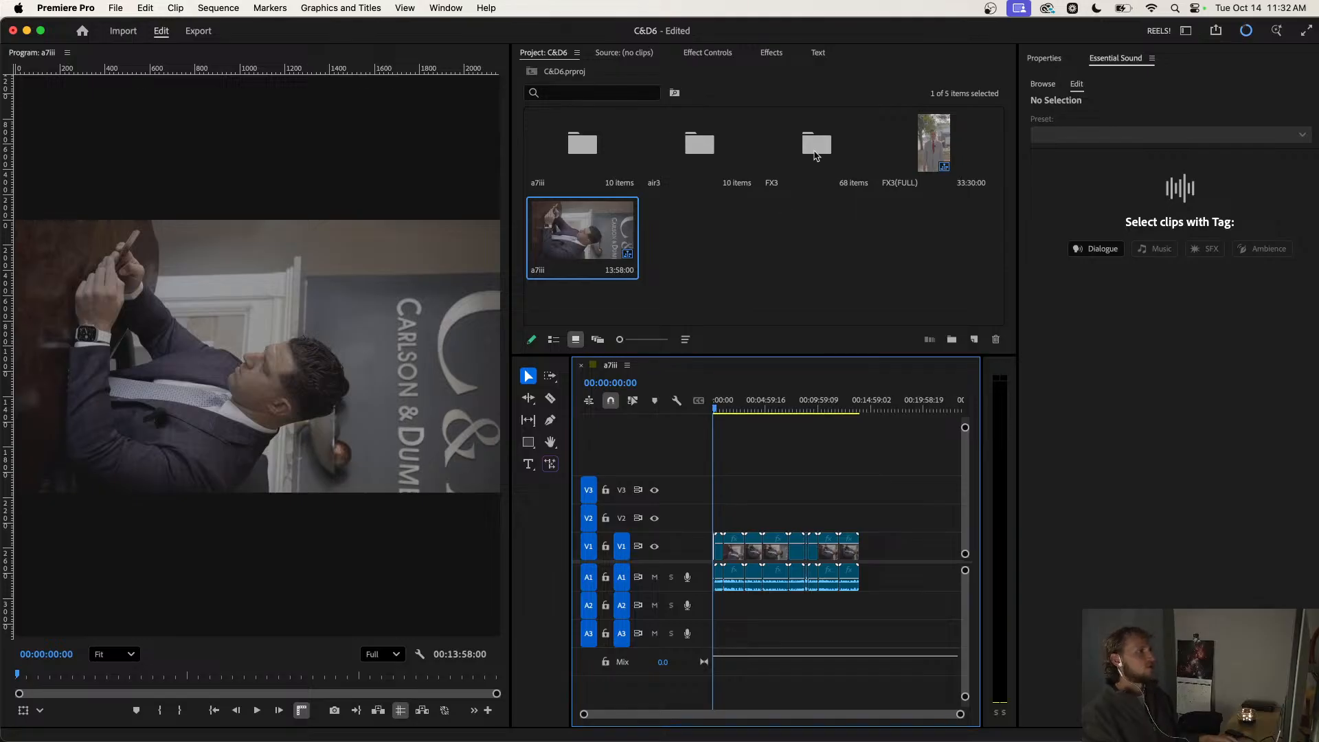
{"action": "left_click", "coordinate": [581, 366]}
{"action": "left_click", "coordinate": [681, 242]}
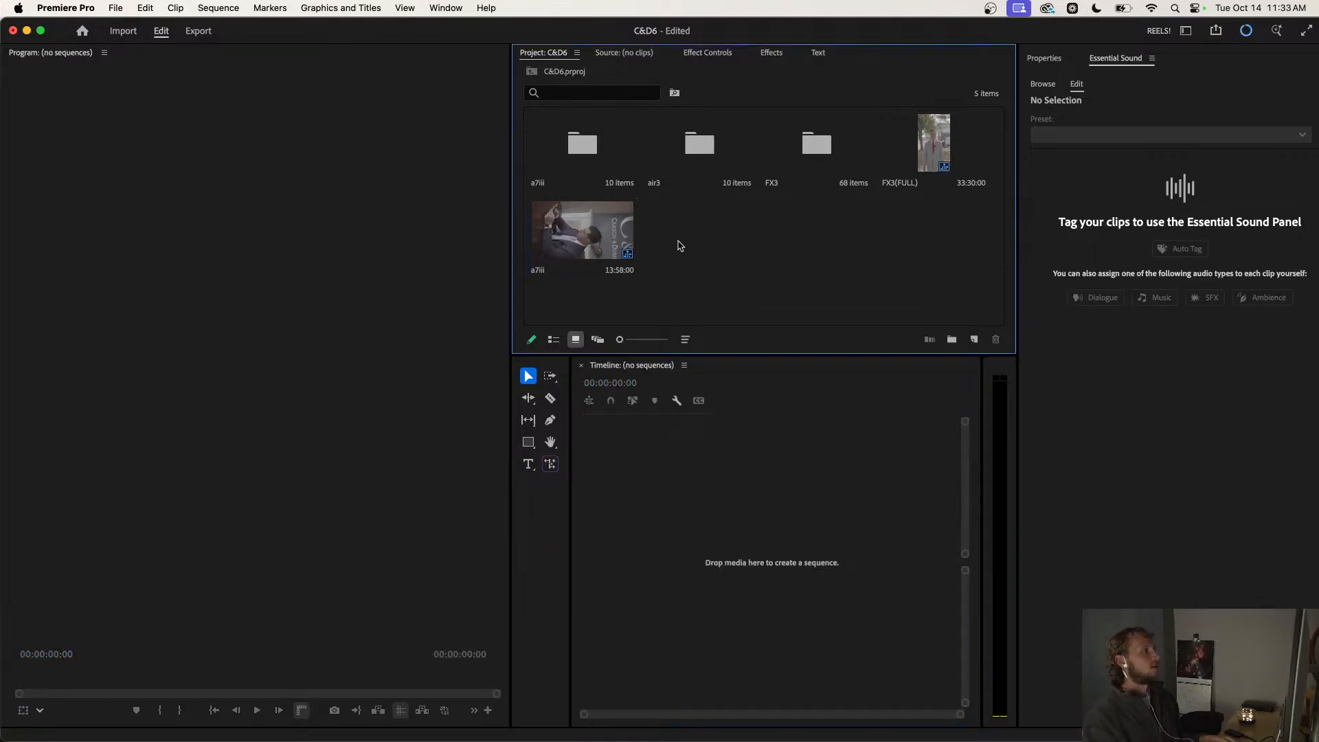
Reopen the a7iii sequence and rename it to a7iii(FULL).
{"action": "double_click", "coordinate": [554, 272]}
{"action": "type", "text": "("}
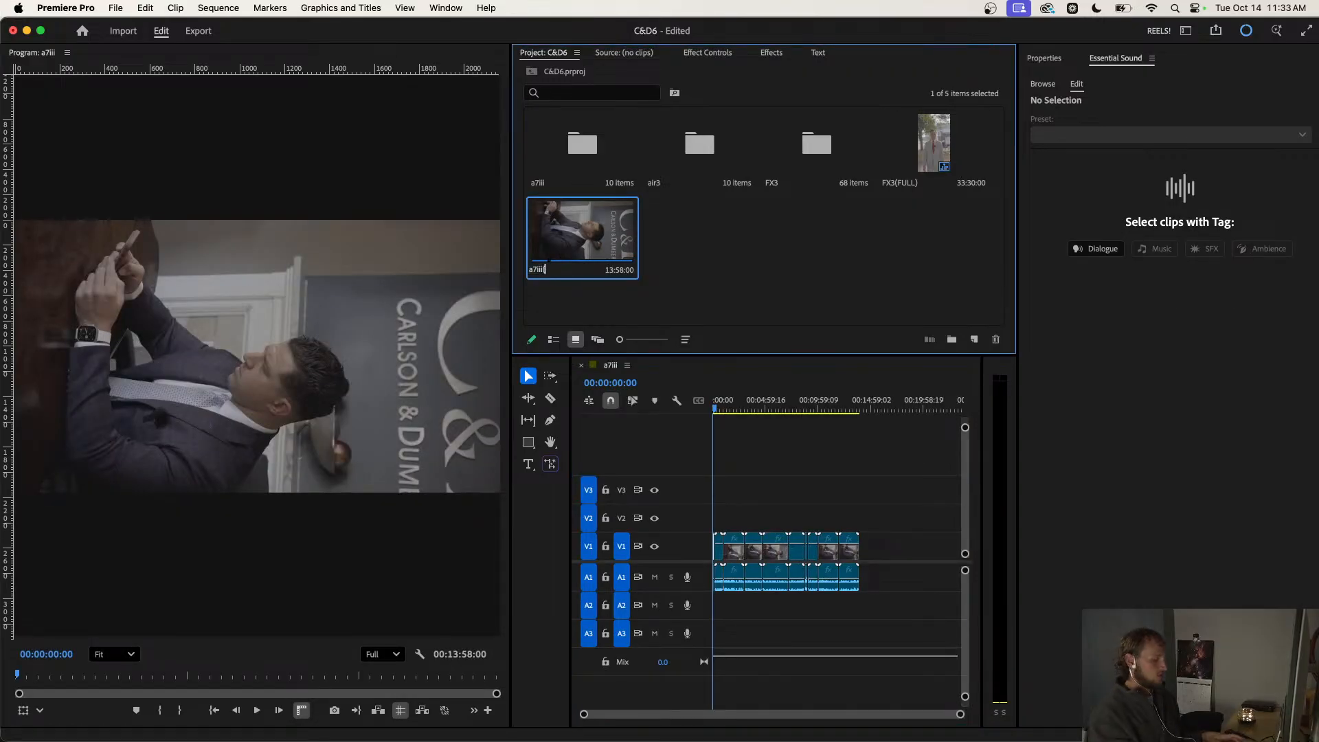
{"action": "type", "text": "FULL)"}
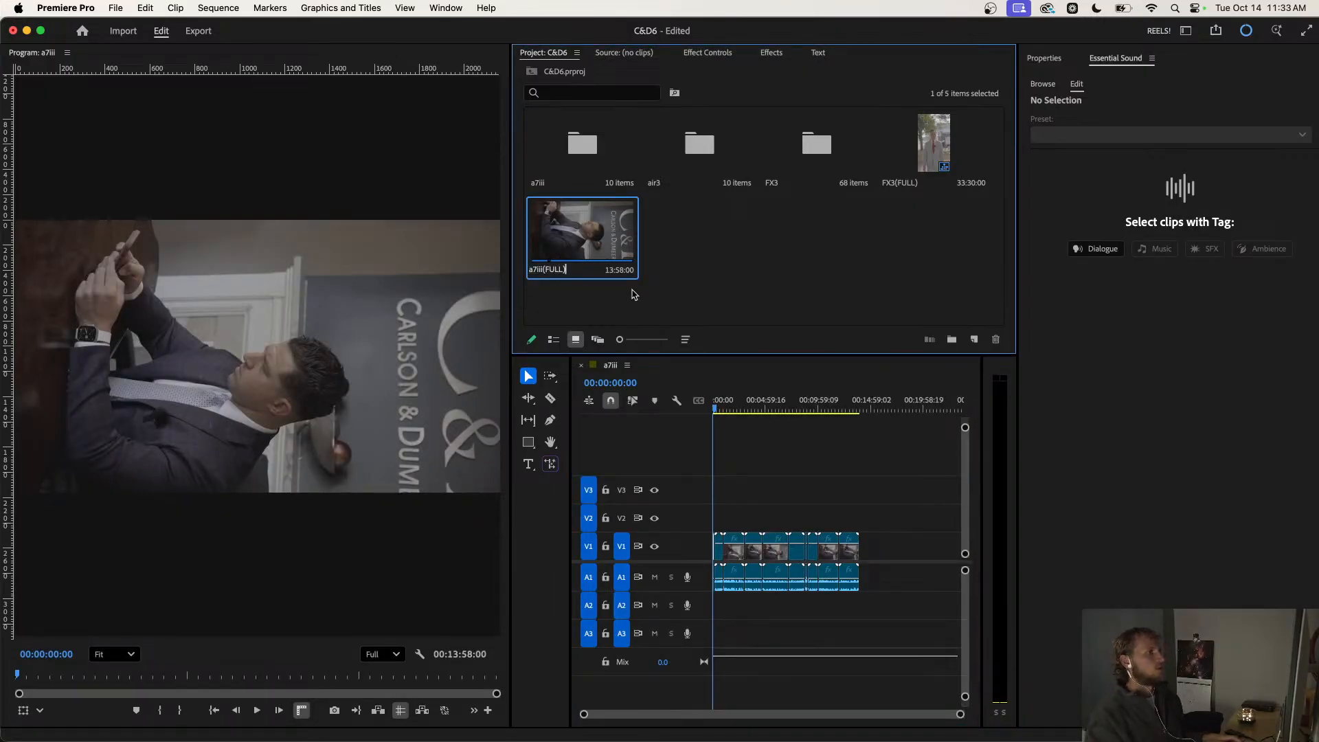
{"action": "left_click", "coordinate": [664, 283]}
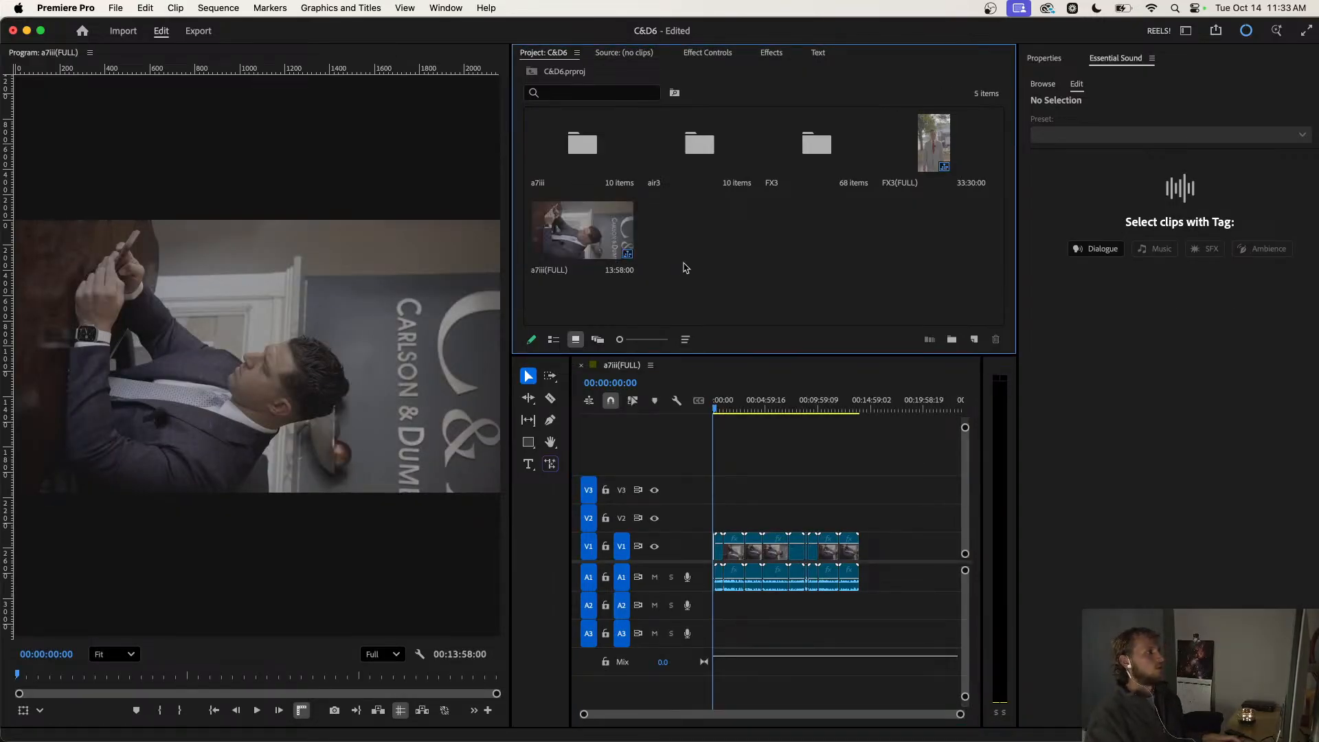
Close a7iii(FULL), create a new sequence from the air3 bin, and play its footage around 00:04:49.
{"action": "left_click", "coordinate": [581, 365]}
{"action": "left_click_drag", "start_coordinate": [724, 150], "coordinate": [631, 580]}
{"action": "left_click_drag", "start_coordinate": [762, 404], "coordinate": [775, 435]}
{"action": "key", "text": "space"}
{"action": "scroll", "coordinate": [759, 506], "scroll_direction": "up", "scroll_amount": 3}
{"action": "key", "text": "space"}
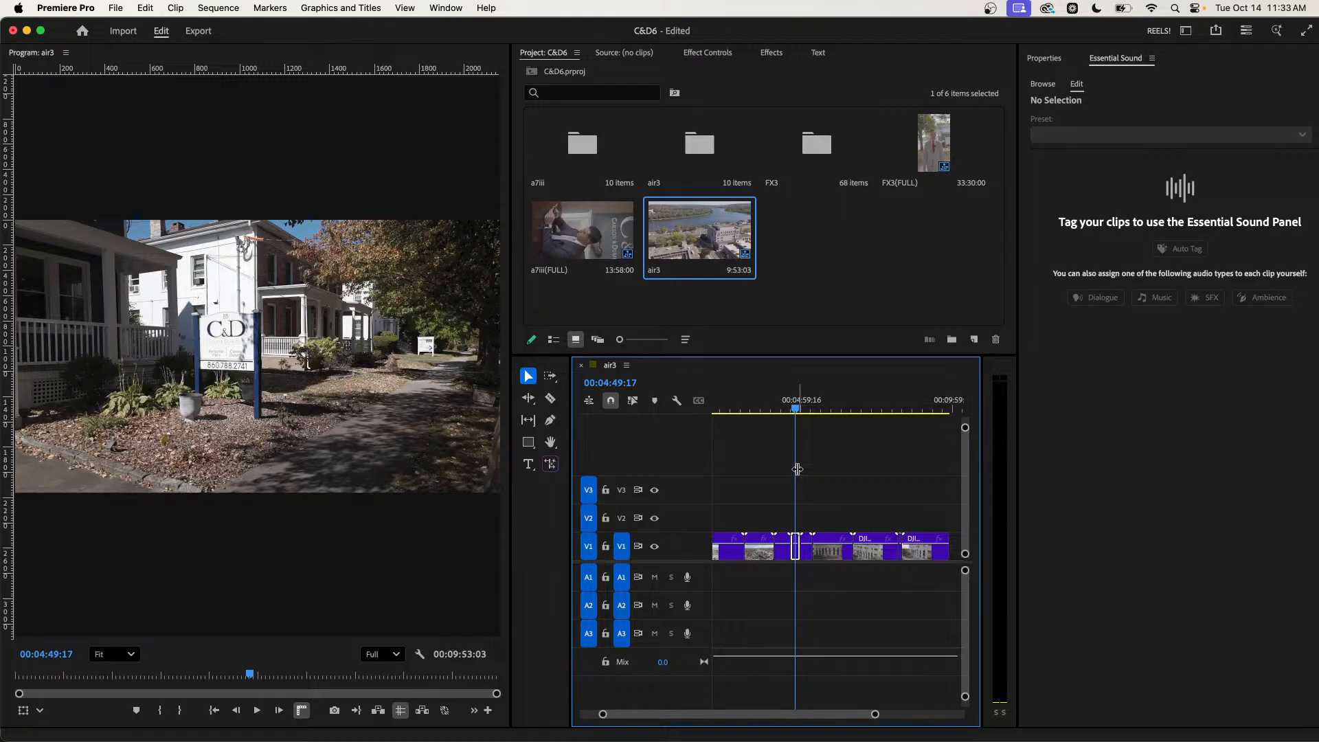
{"action": "left_click", "coordinate": [751, 494]}
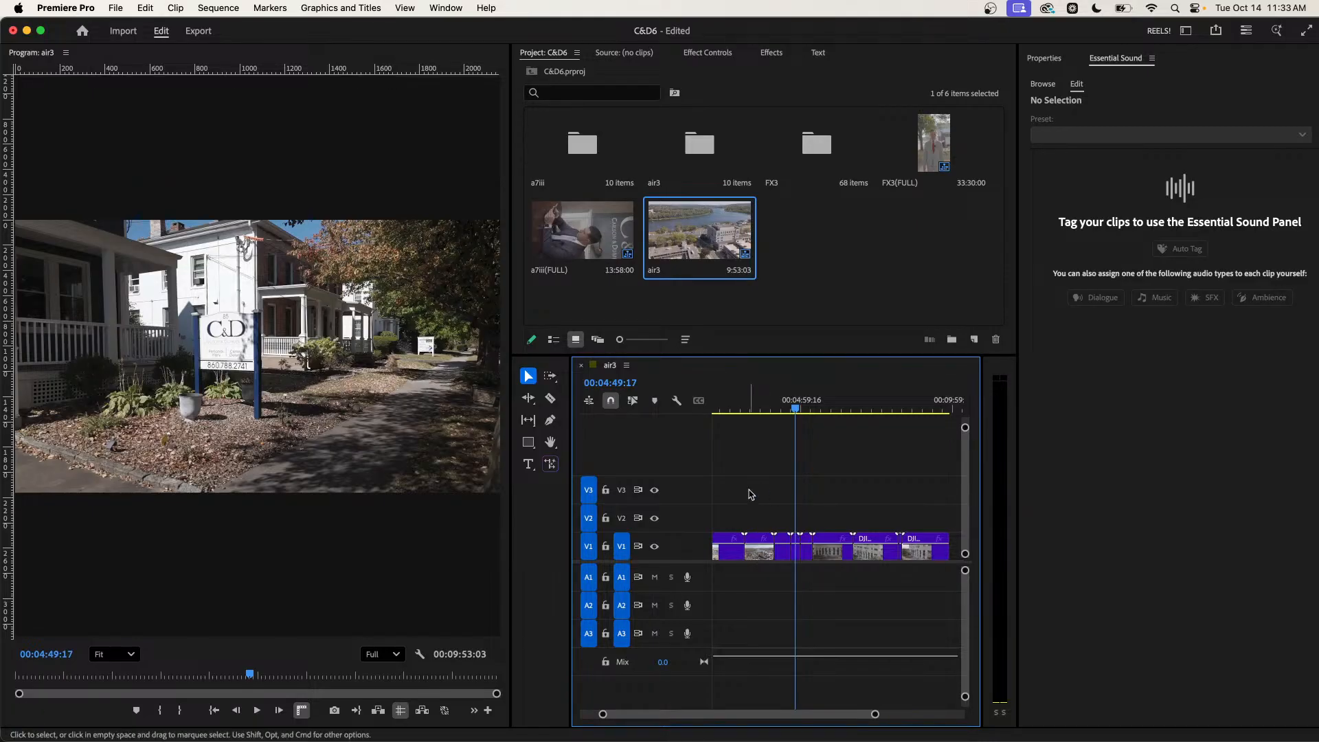
{"action": "scroll", "coordinate": [751, 494], "scroll_direction": "left", "scroll_amount": 3}
{"action": "scroll", "coordinate": [750, 498], "scroll_direction": "down", "scroll_amount": 2}
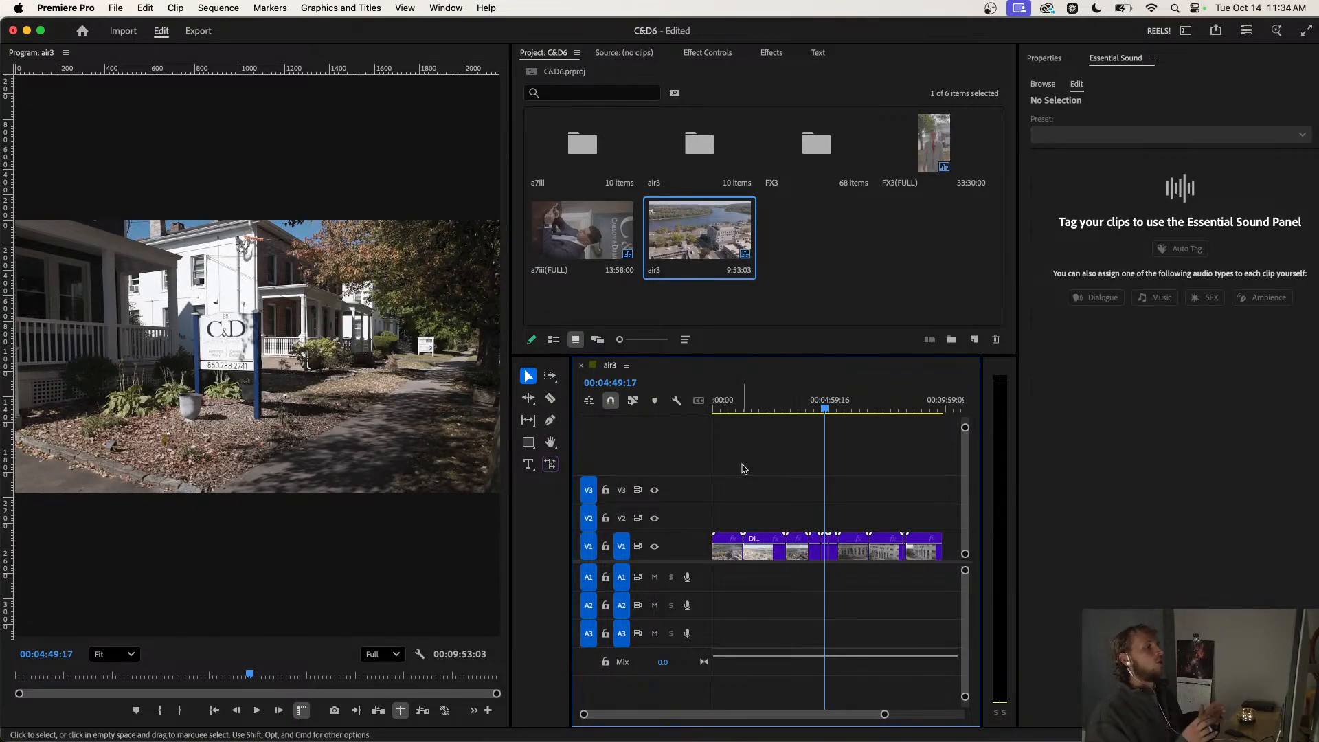
Open FX3(FULL) and a7iii(FULL) alongside air3, and put FX3(FULL) first among the open sequences.
{"action": "left_click", "coordinate": [843, 291]}
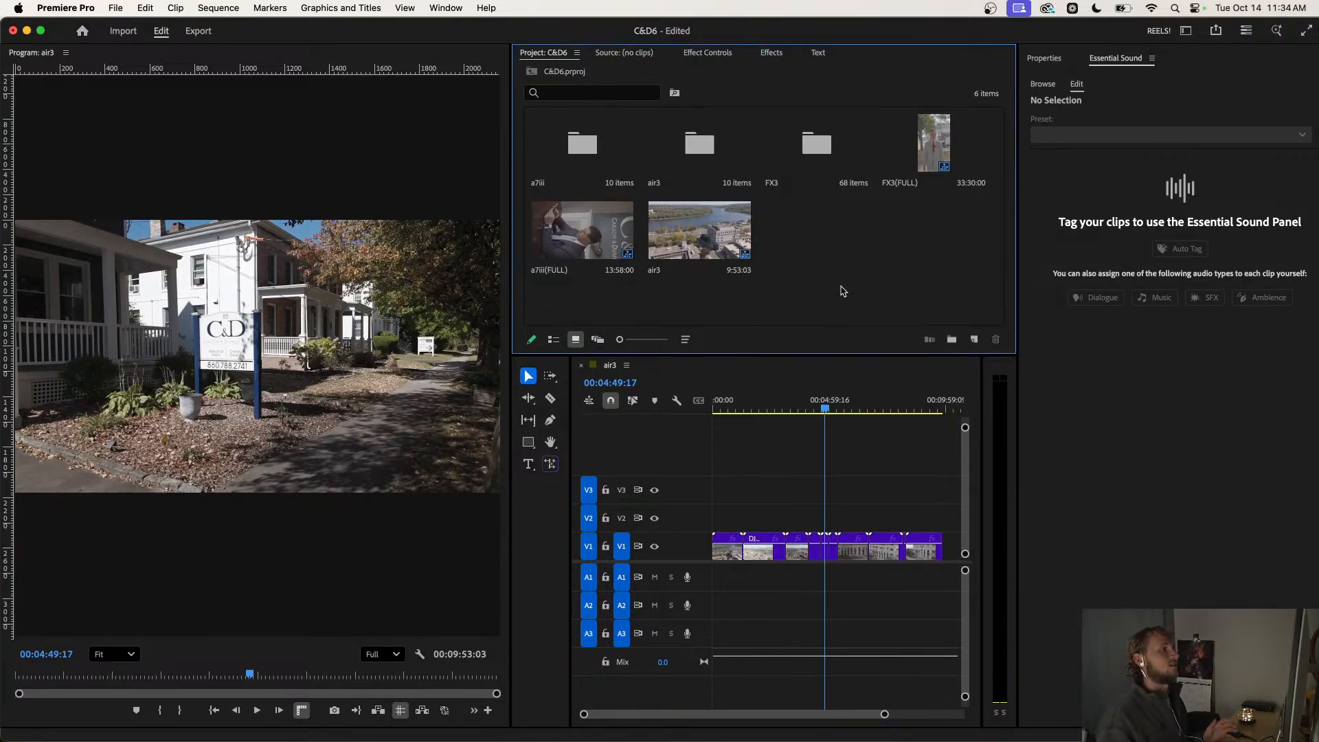
{"action": "double_click", "coordinate": [939, 143]}
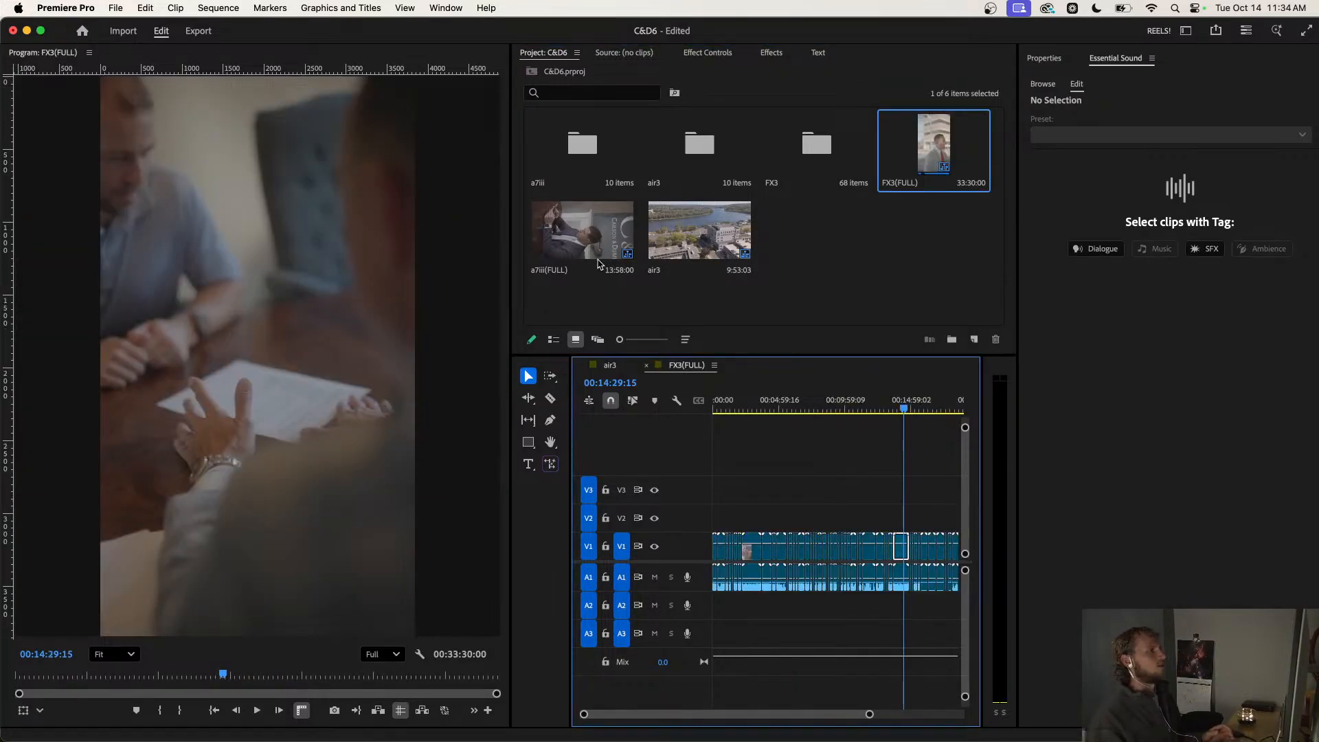
{"action": "double_click", "coordinate": [599, 264]}
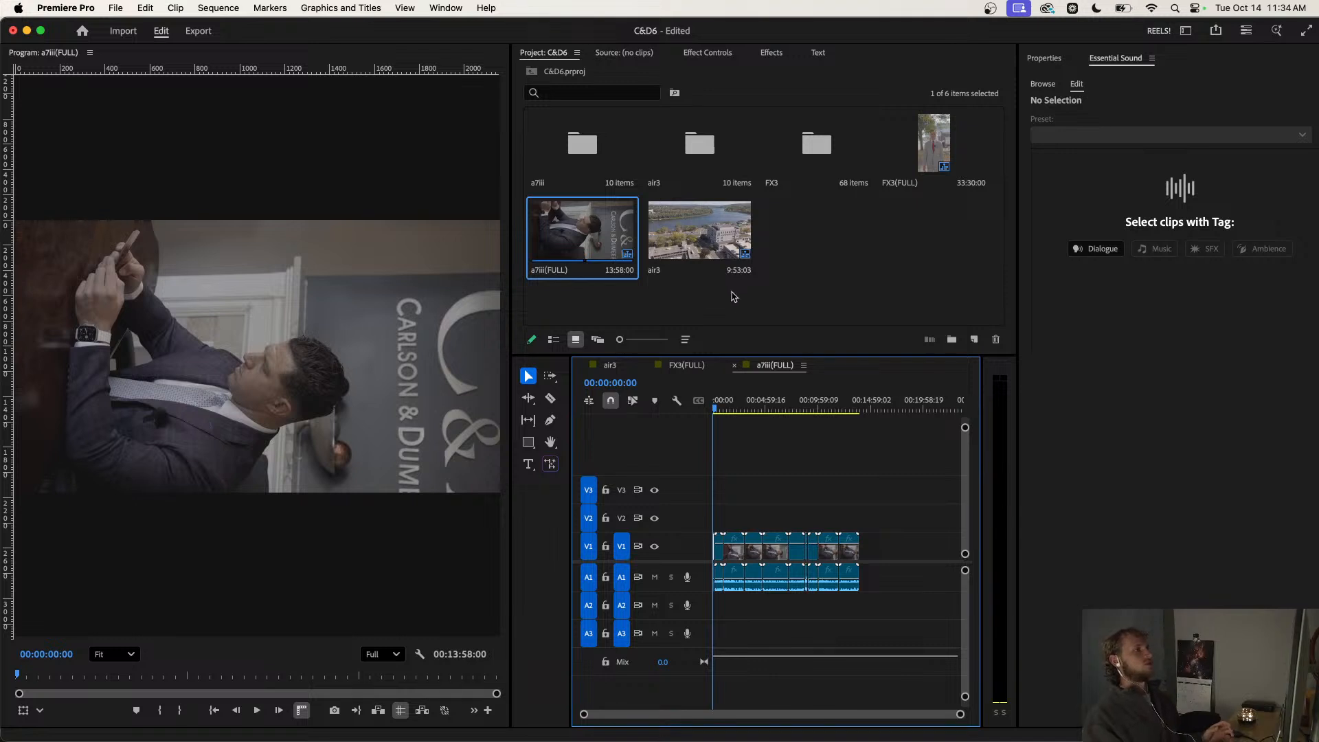
{"action": "left_click", "coordinate": [681, 371]}
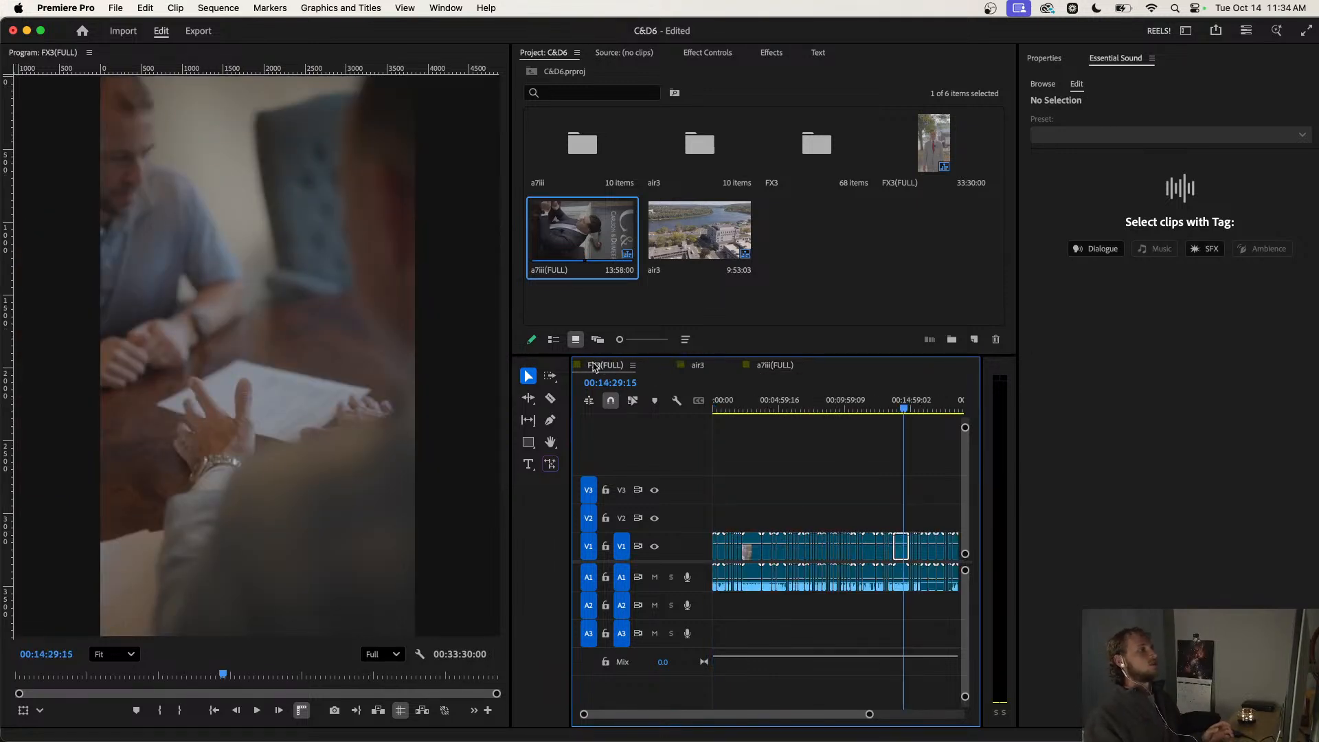
{"action": "scroll", "coordinate": [792, 464], "scroll_direction": "down", "scroll_amount": 2}
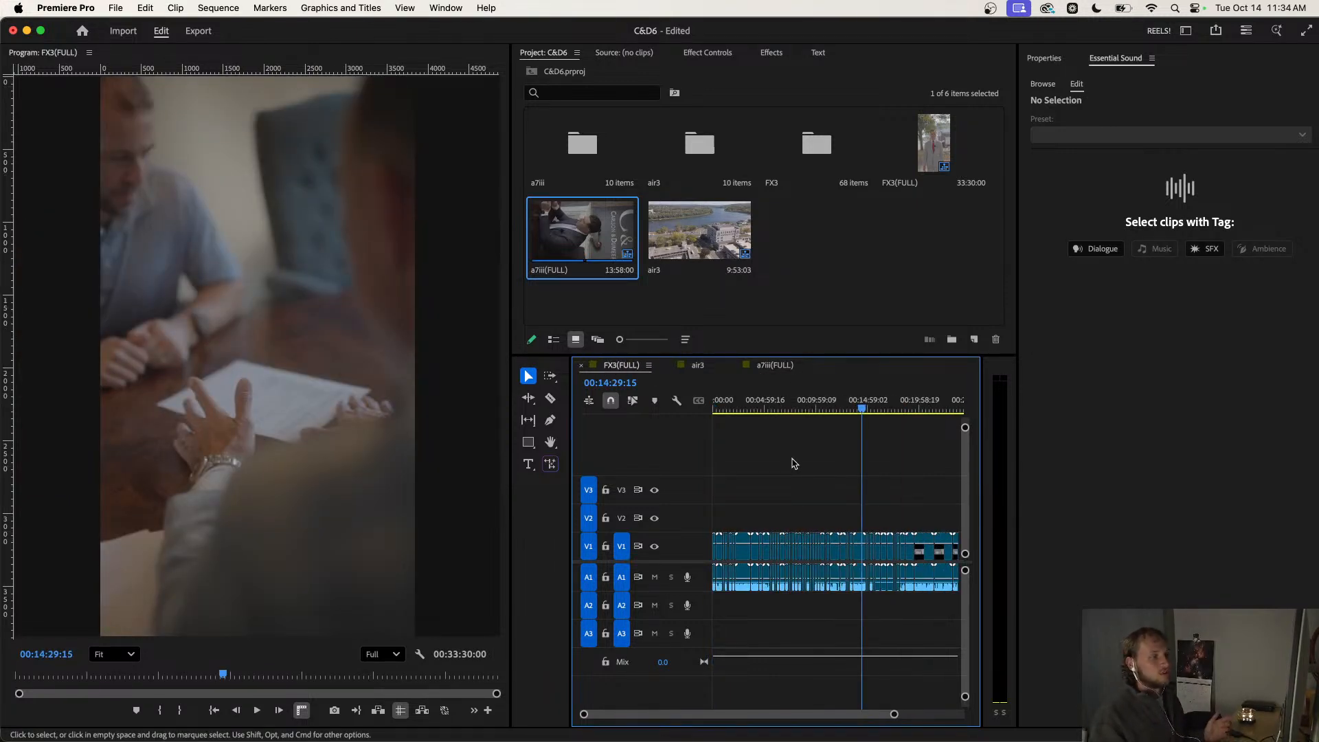
{"action": "scroll", "coordinate": [792, 465], "scroll_direction": "down", "scroll_amount": 2}
{"action": "scroll", "coordinate": [792, 465], "scroll_direction": "up", "scroll_amount": 1}
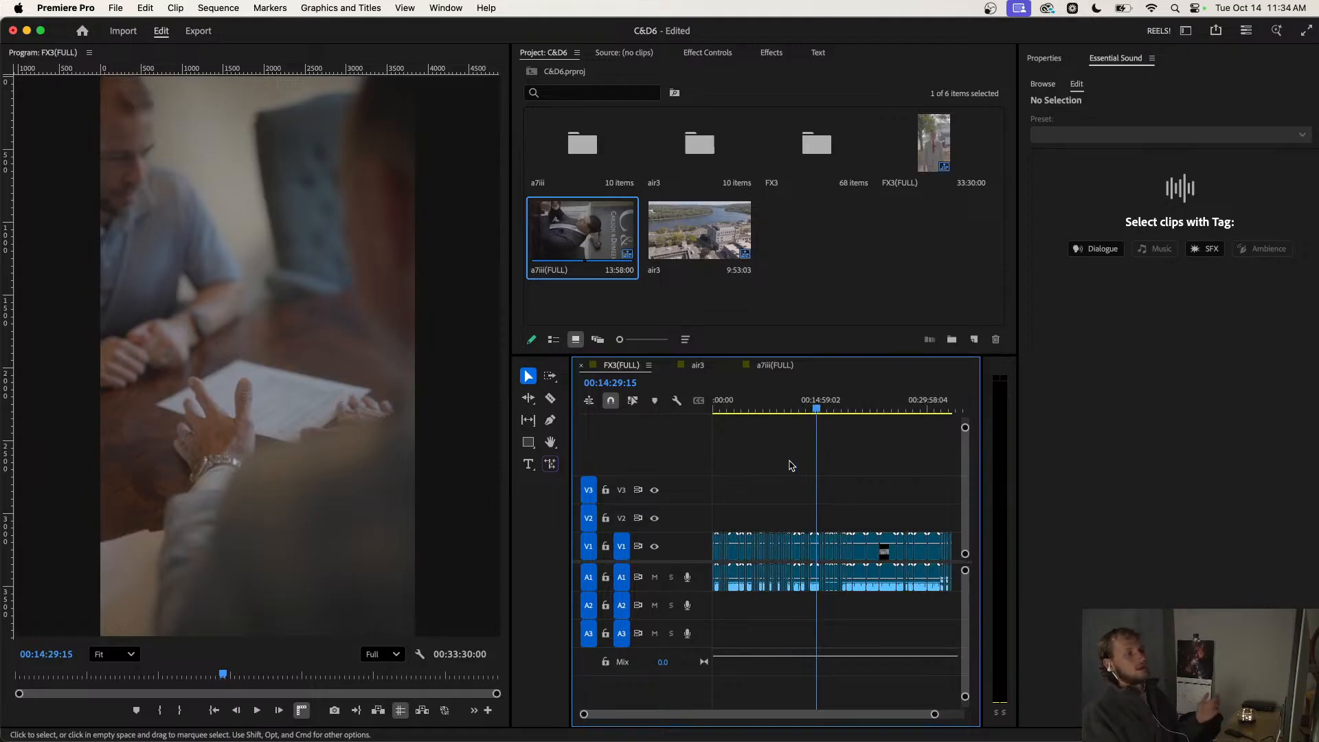
Close the Essential Sound and Properties panels and widen the timeline by narrowing the program monitor and the tools area.
{"action": "left_click", "coordinate": [1153, 58]}
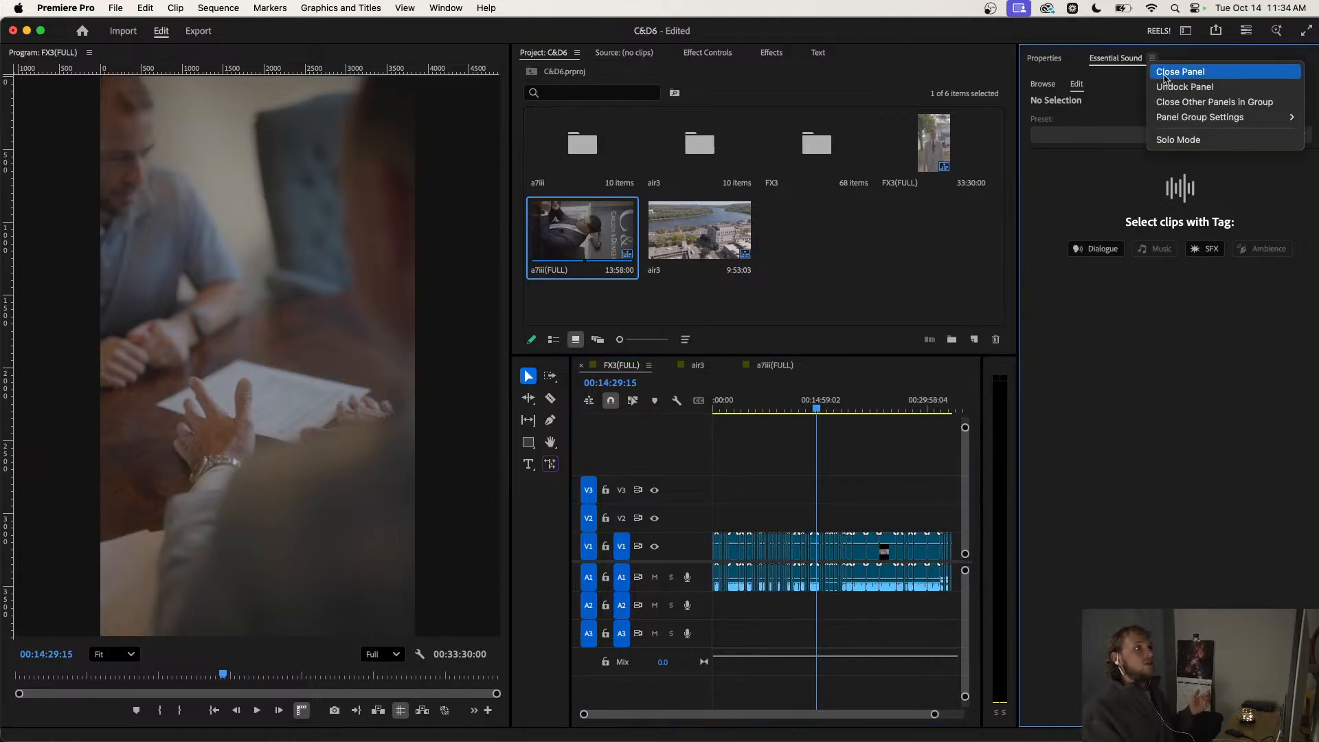
{"action": "left_click", "coordinate": [1168, 71]}
{"action": "left_click", "coordinate": [1071, 58]}
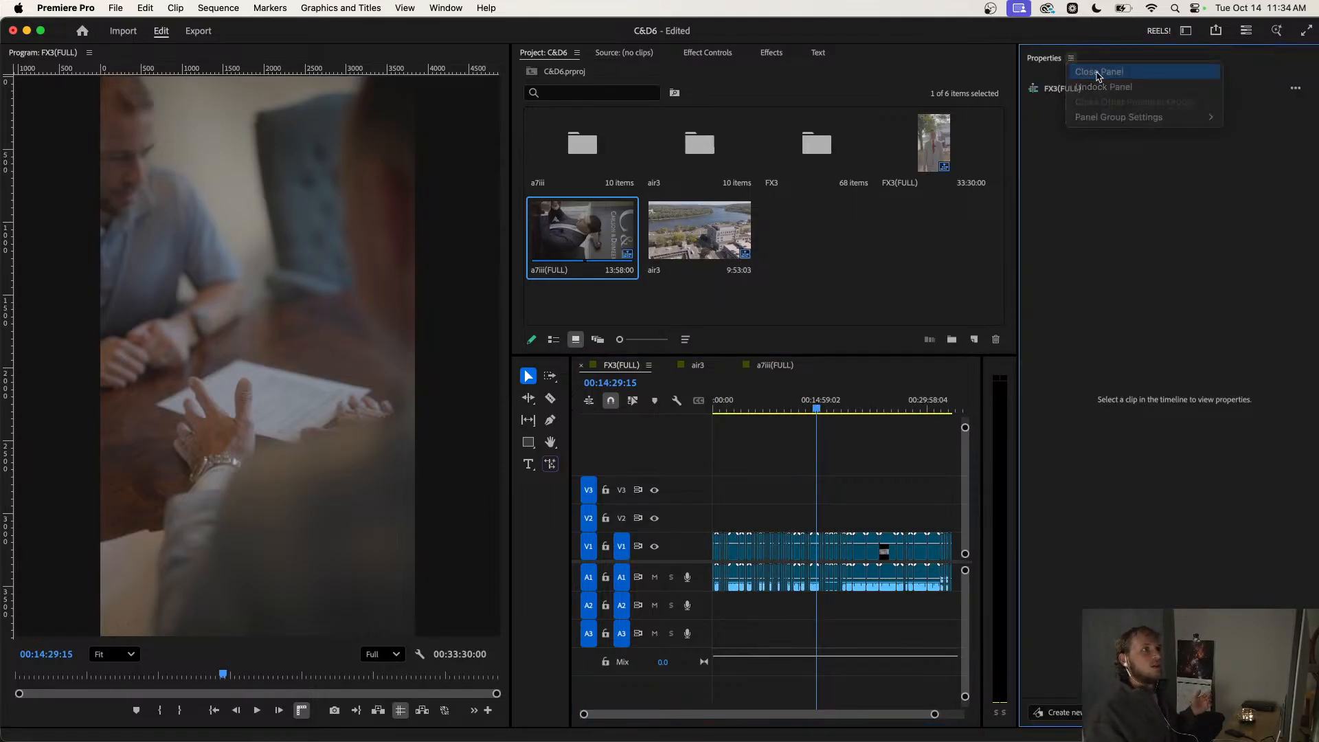
{"action": "left_click", "coordinate": [1098, 71]}
{"action": "left_click_drag", "start_coordinate": [665, 217], "coordinate": [371, 209]}
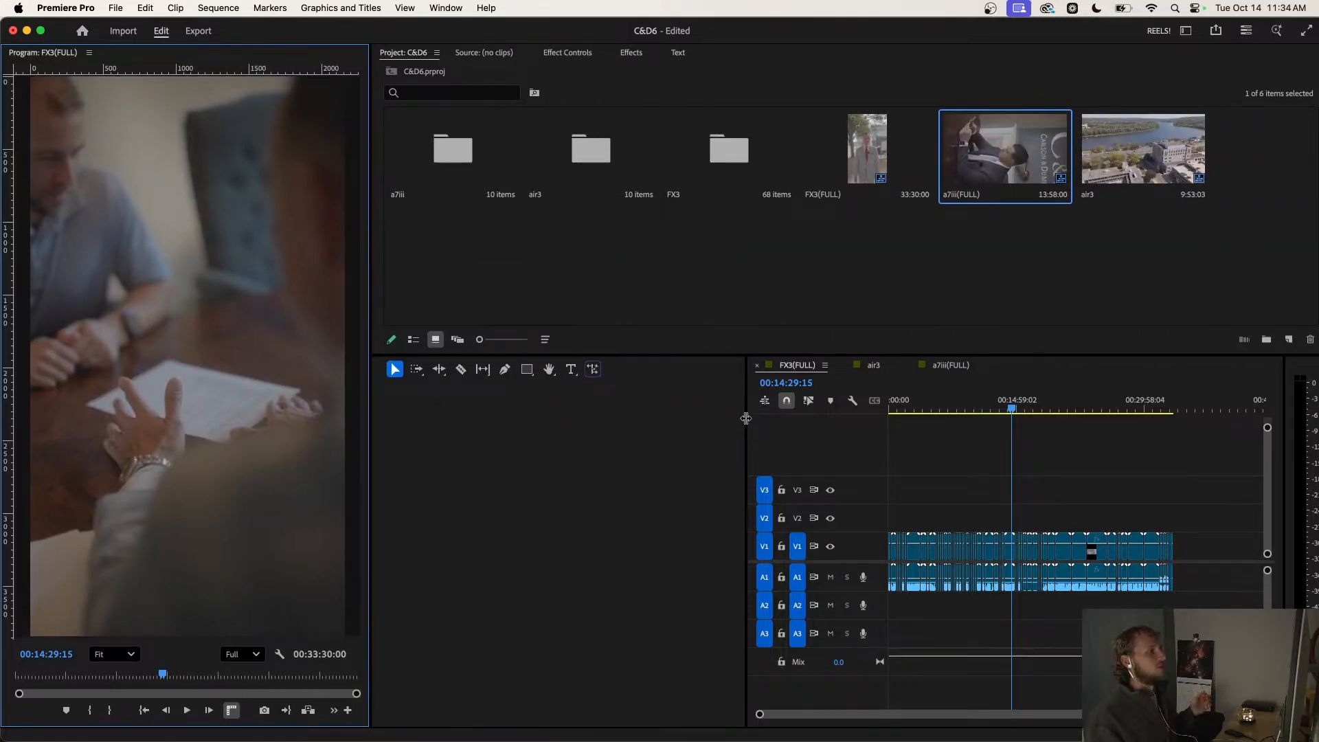
{"action": "left_click_drag", "start_coordinate": [747, 418], "coordinate": [405, 415]}
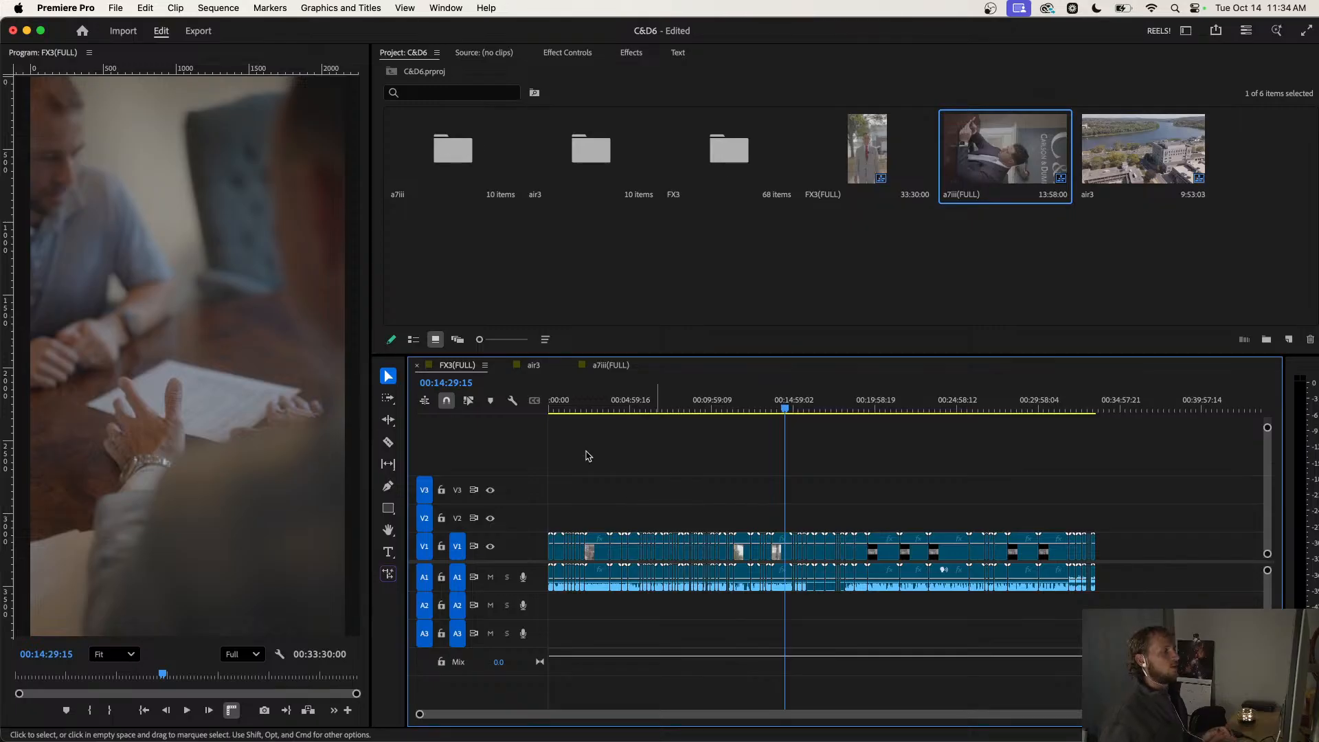
Label all clips from the start of FX3(FULL) through the office-sign shots at about 00:02:11 in yellow.
{"action": "left_click_drag", "start_coordinate": [575, 407], "coordinate": [551, 406]}
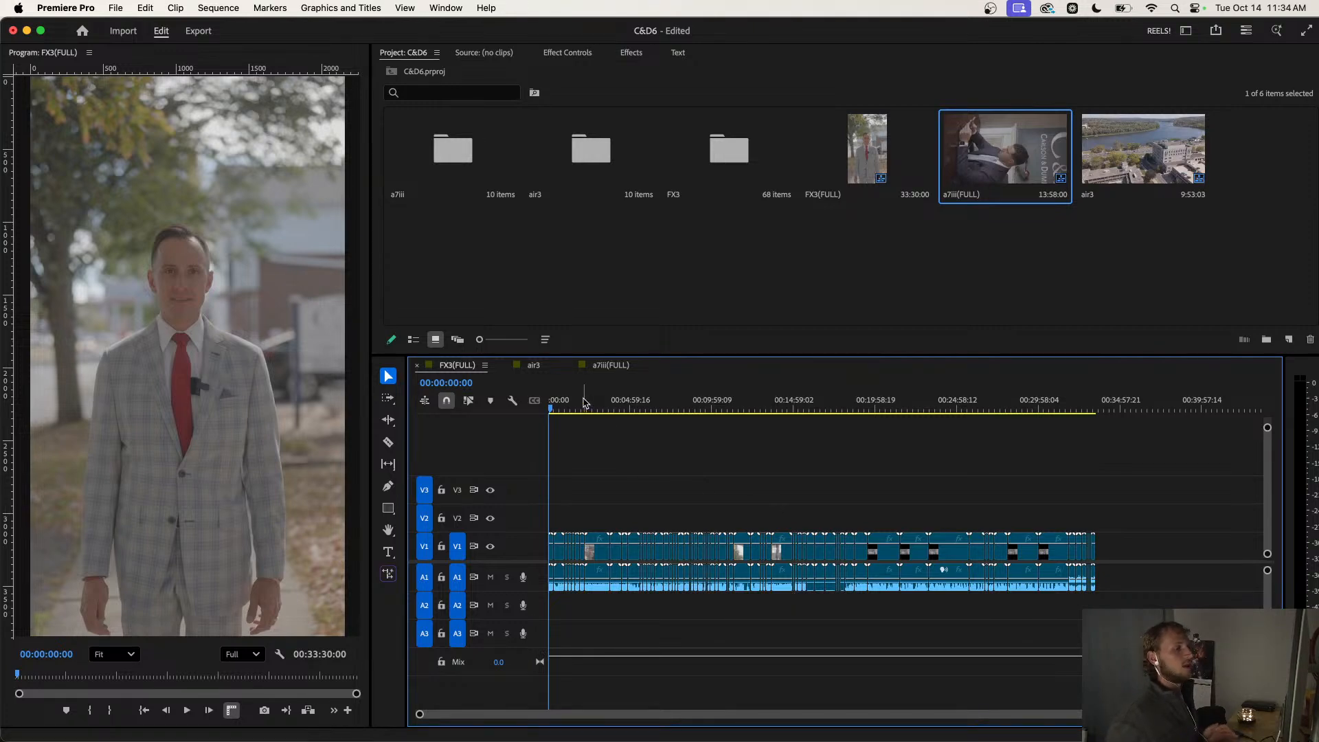
{"action": "left_click_drag", "start_coordinate": [551, 409], "coordinate": [584, 422]}
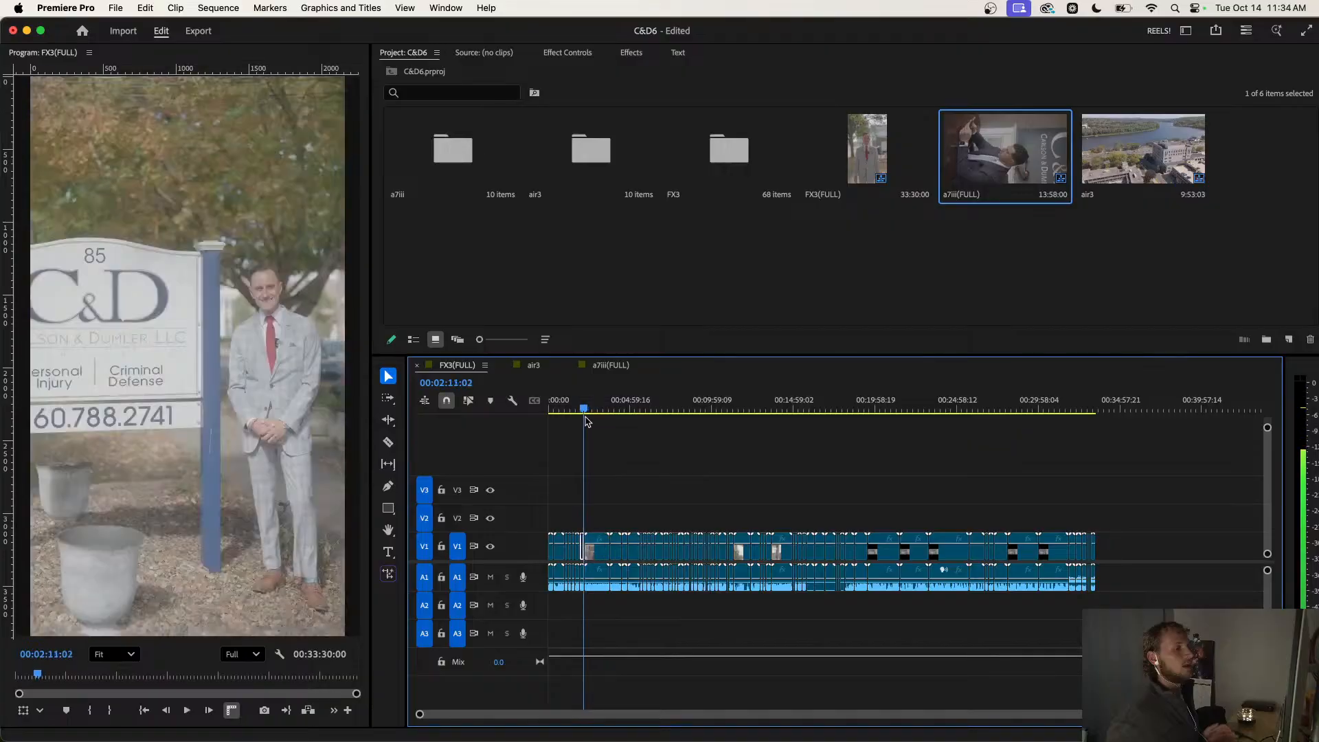
{"action": "key", "text": "="}
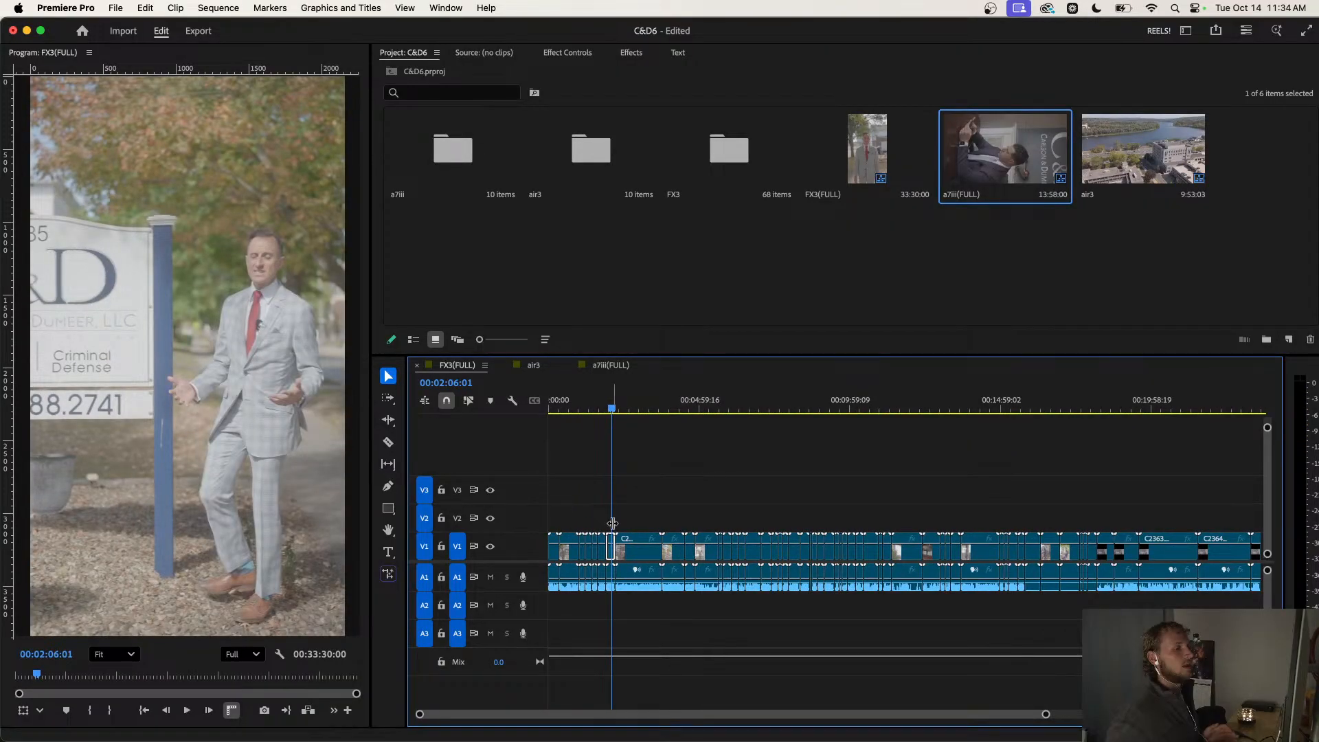
{"action": "left_click_drag", "start_coordinate": [560, 527], "coordinate": [616, 603]}
{"action": "key", "text": "shift+y"}
{"action": "left_click", "coordinate": [639, 498]}
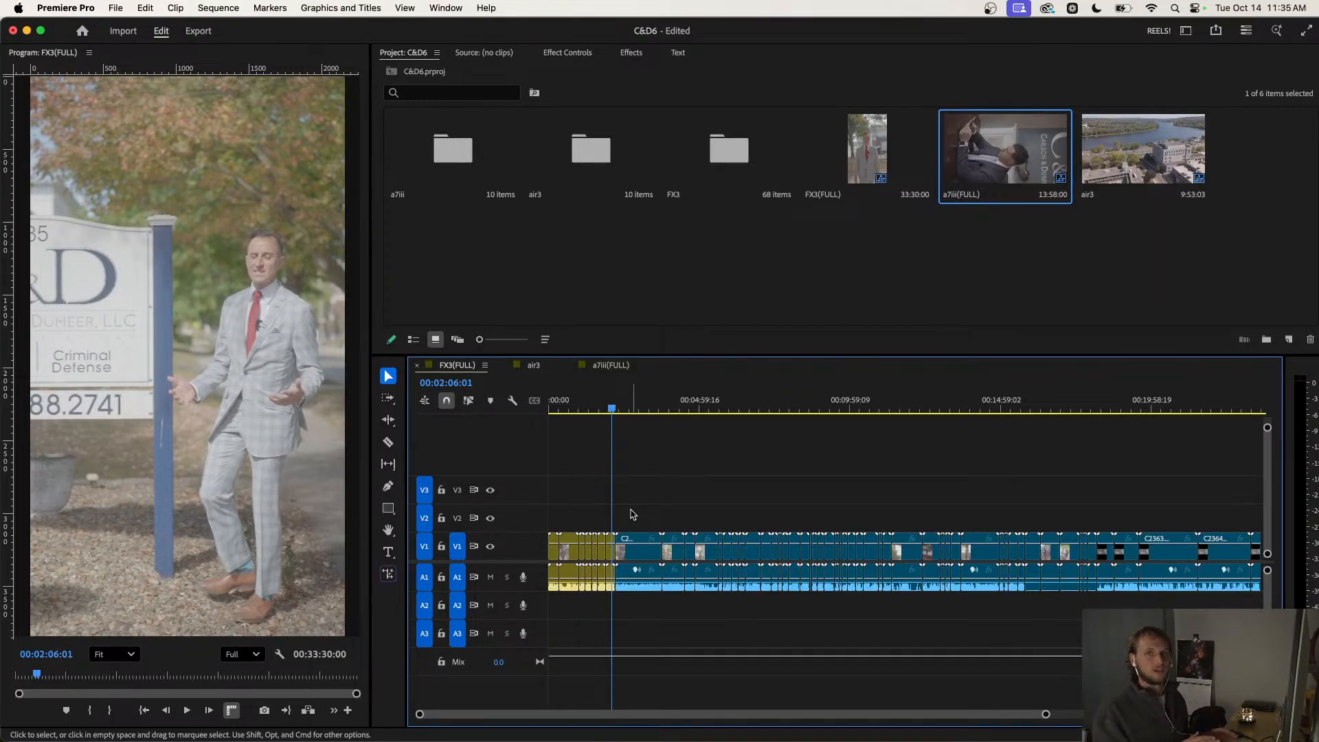
Give clip C2318.MP4, right after the yellow group, an orange label colour.
{"action": "left_click", "coordinate": [628, 547]}
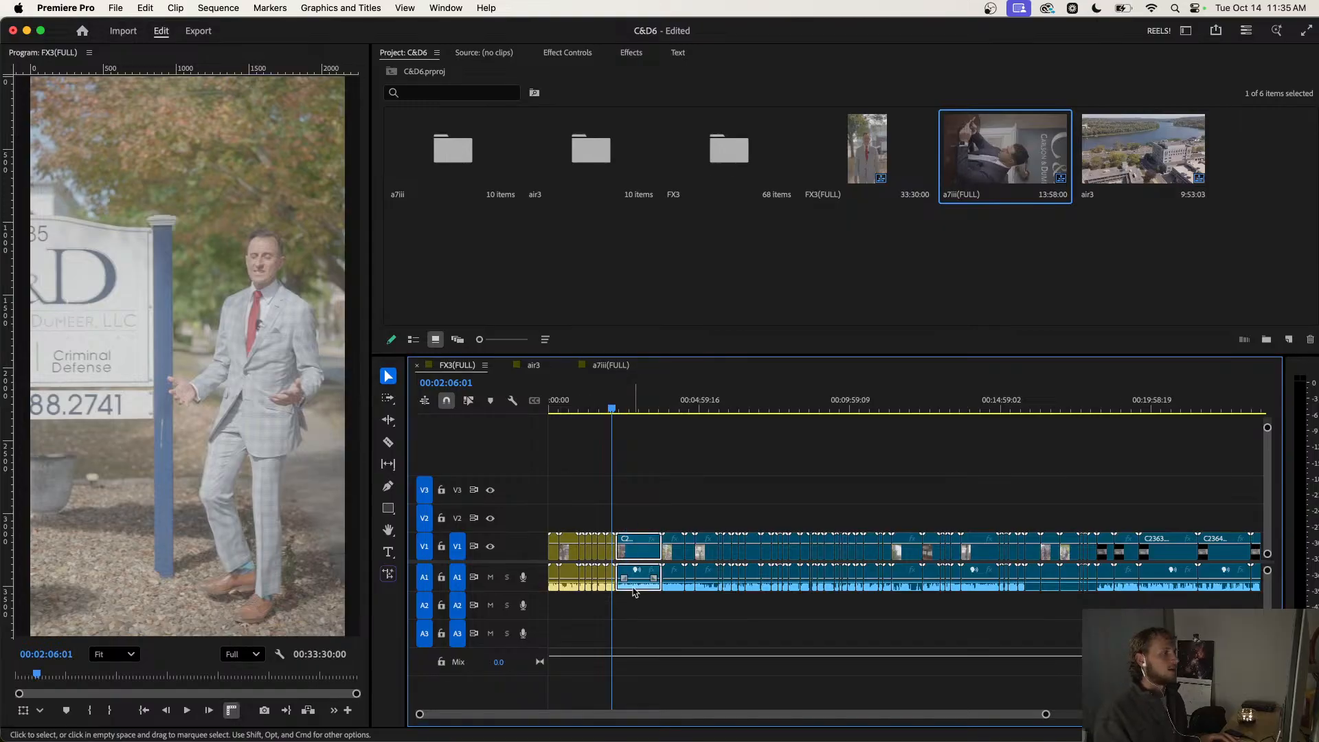
{"action": "right_click", "coordinate": [638, 561]}
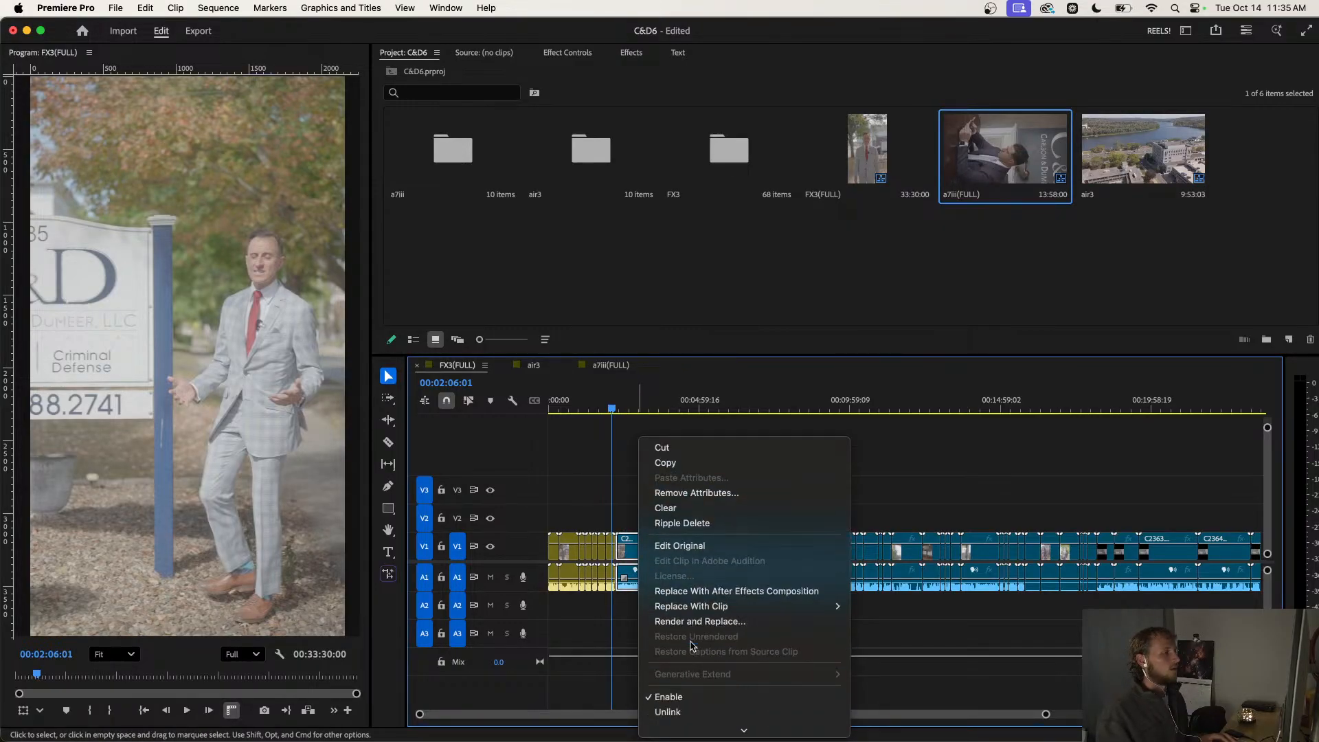
{"action": "mouse_move", "coordinate": [755, 644]}
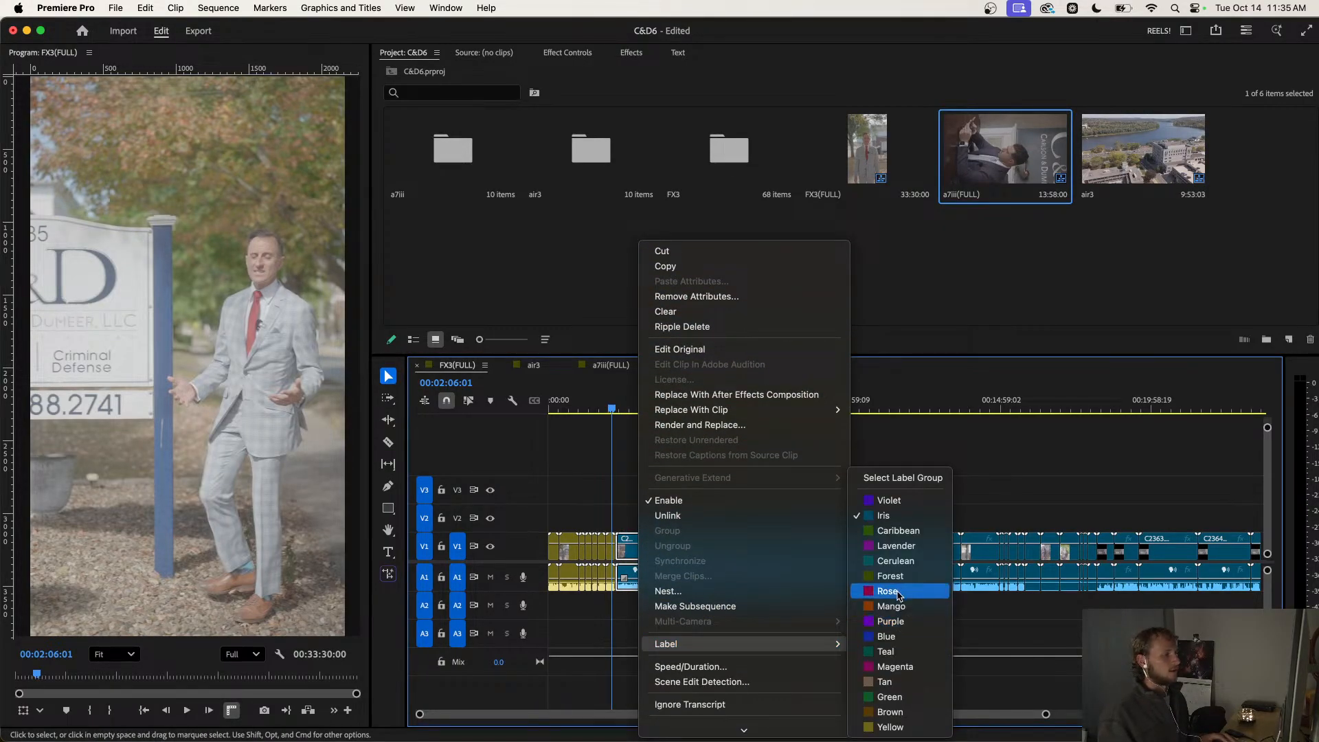
{"action": "left_click", "coordinate": [629, 510]}
{"action": "left_click_drag", "start_coordinate": [630, 505], "coordinate": [645, 585]}
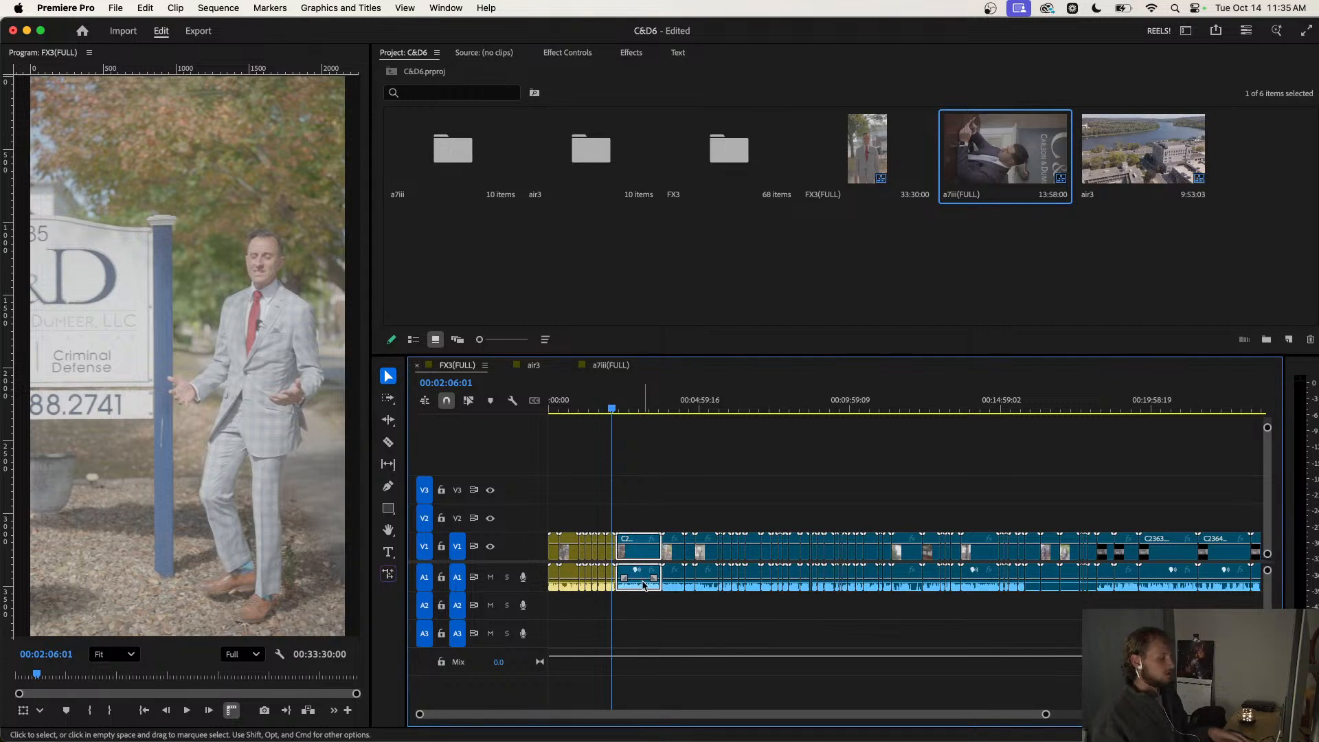
{"action": "left_click", "coordinate": [637, 519]}
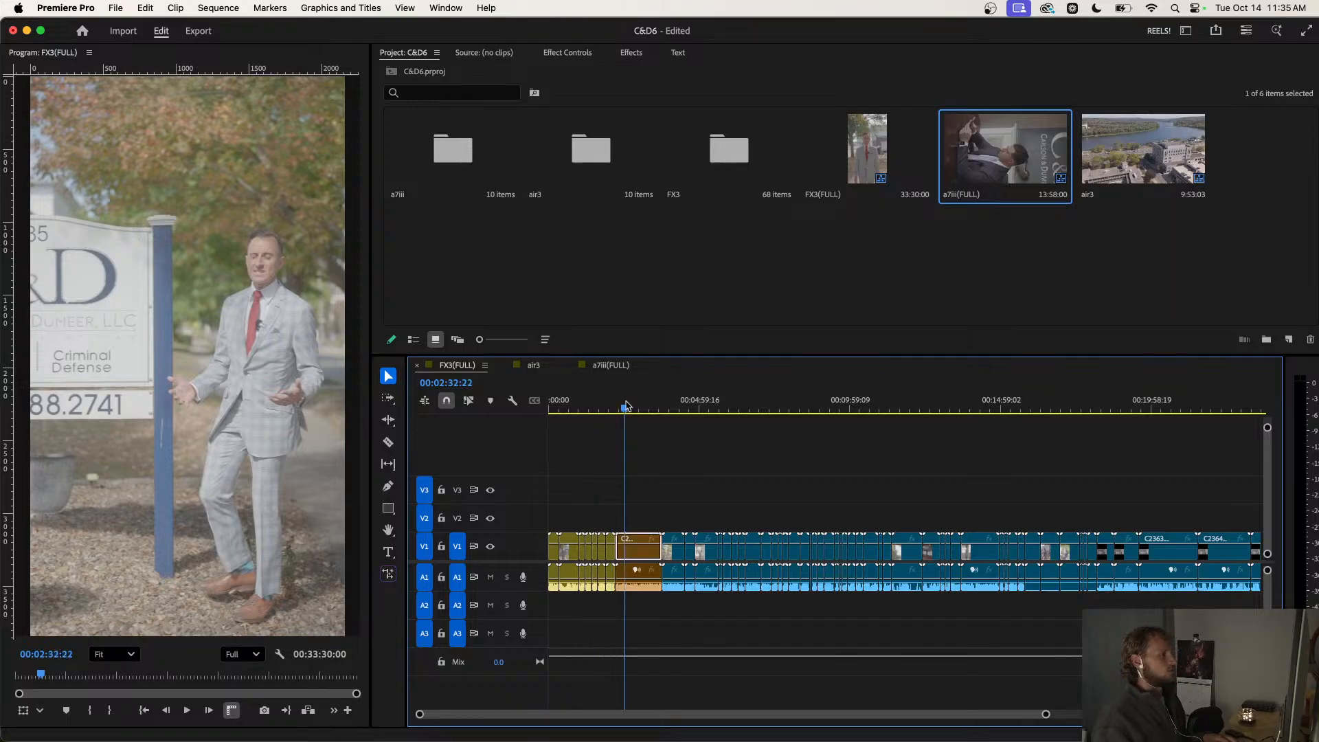
Play the beginning of the FX3(FULL) sequence and save the project.
{"action": "key", "text": "Home"}
{"action": "key", "text": "space"}
{"action": "key", "text": "super+s"}
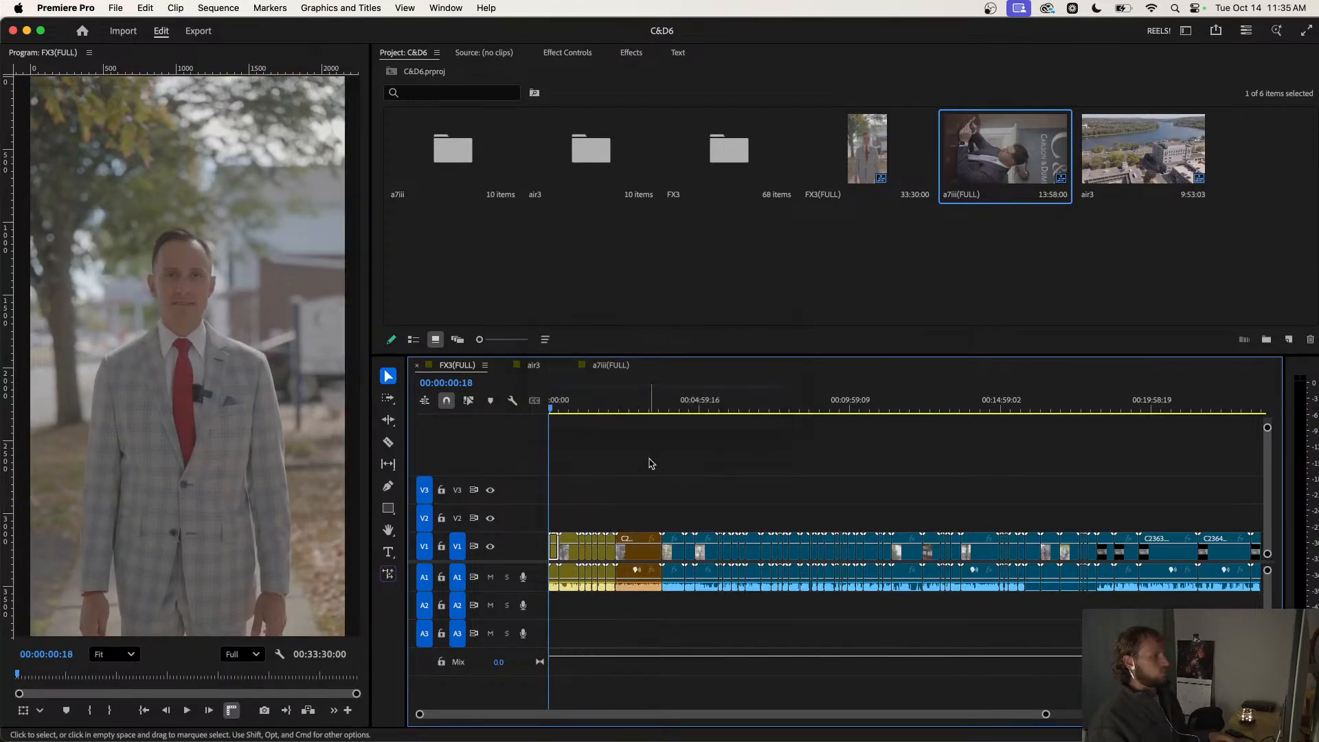
Play clip C2318.MP4 from about 00:02:39 and disable its audio.
{"action": "left_click_drag", "start_coordinate": [612, 407], "coordinate": [686, 418]}
{"action": "key", "text": "space"}
{"action": "scroll", "coordinate": [602, 494], "scroll_direction": "up", "scroll_amount": 3}
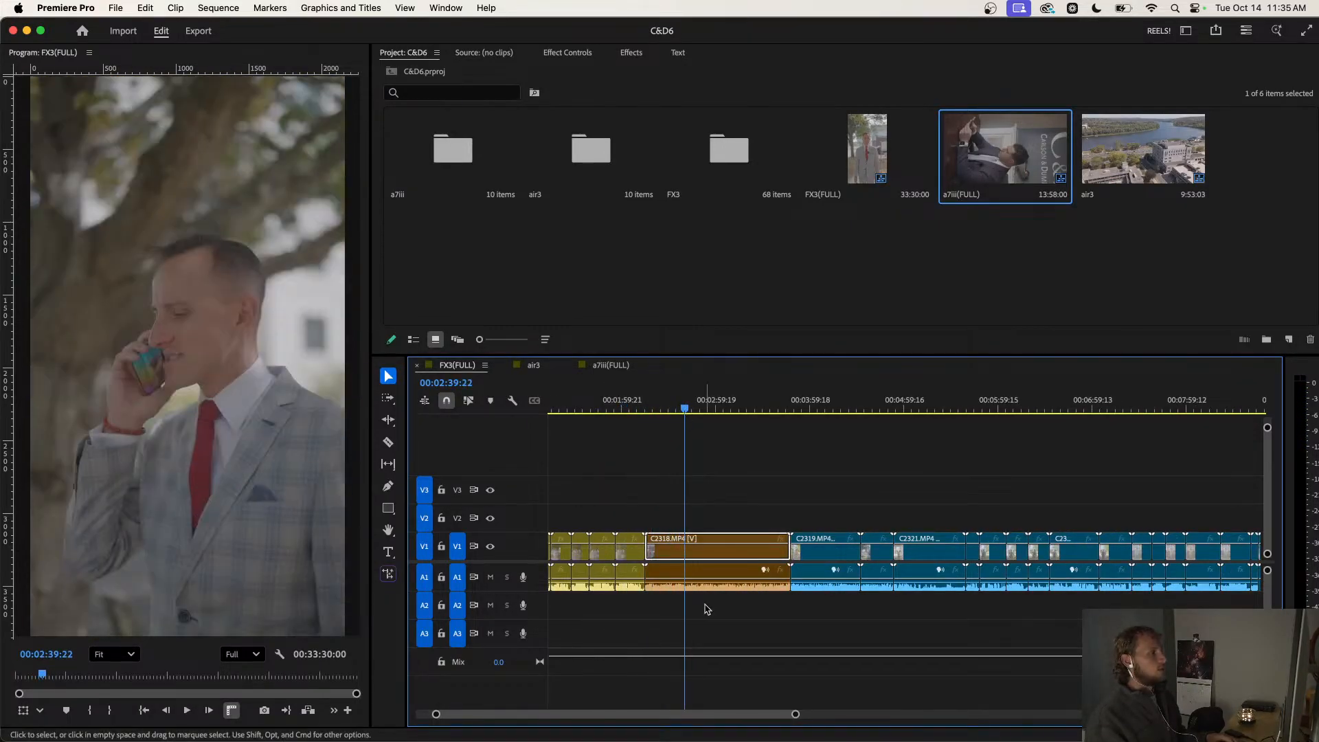
{"action": "left_click", "coordinate": [705, 591]}
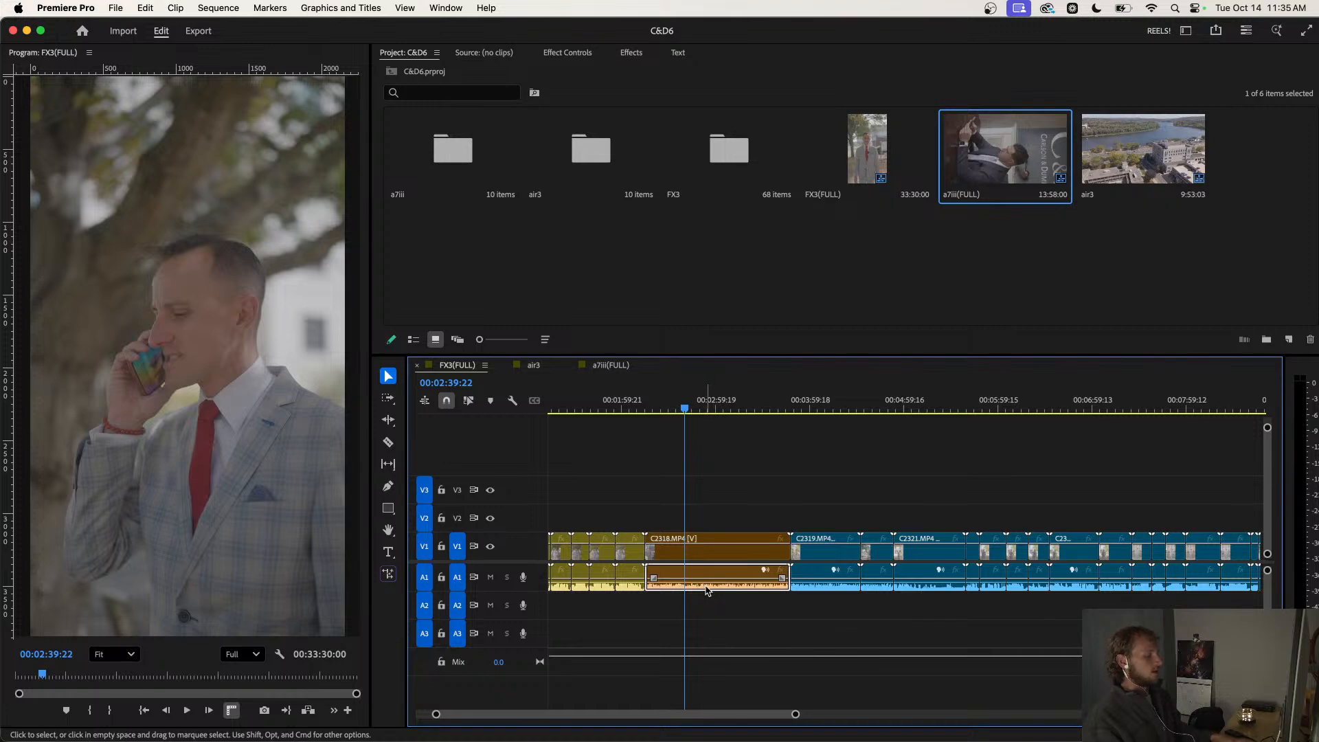
{"action": "key", "text": "shift+e"}
Review the footage from about 00:03:29 to 00:04:03 and disable the audio of clip C2319.MP4.
{"action": "left_click", "coordinate": [763, 406]}
{"action": "key", "text": "space"}
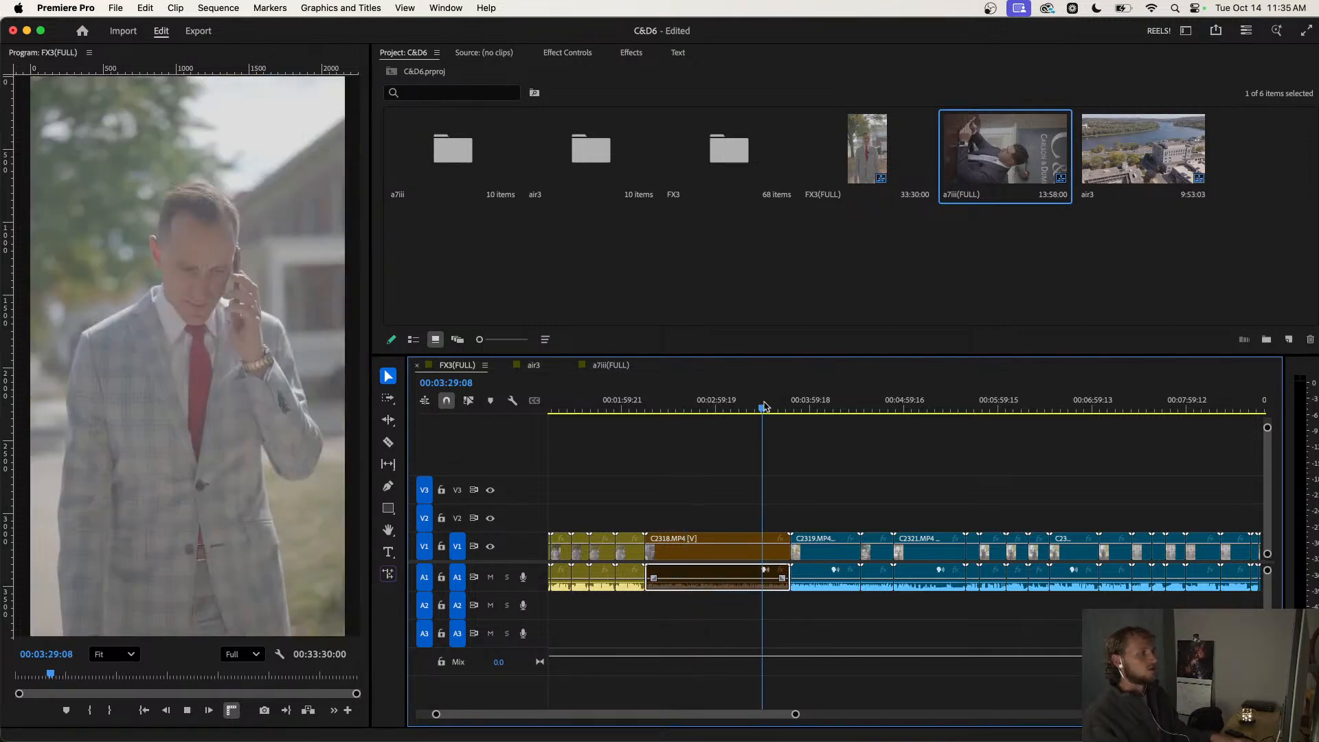
{"action": "left_click", "coordinate": [812, 416]}
{"action": "left_click", "coordinate": [810, 411]}
{"action": "scroll", "coordinate": [808, 462], "scroll_direction": "down", "scroll_amount": 3}
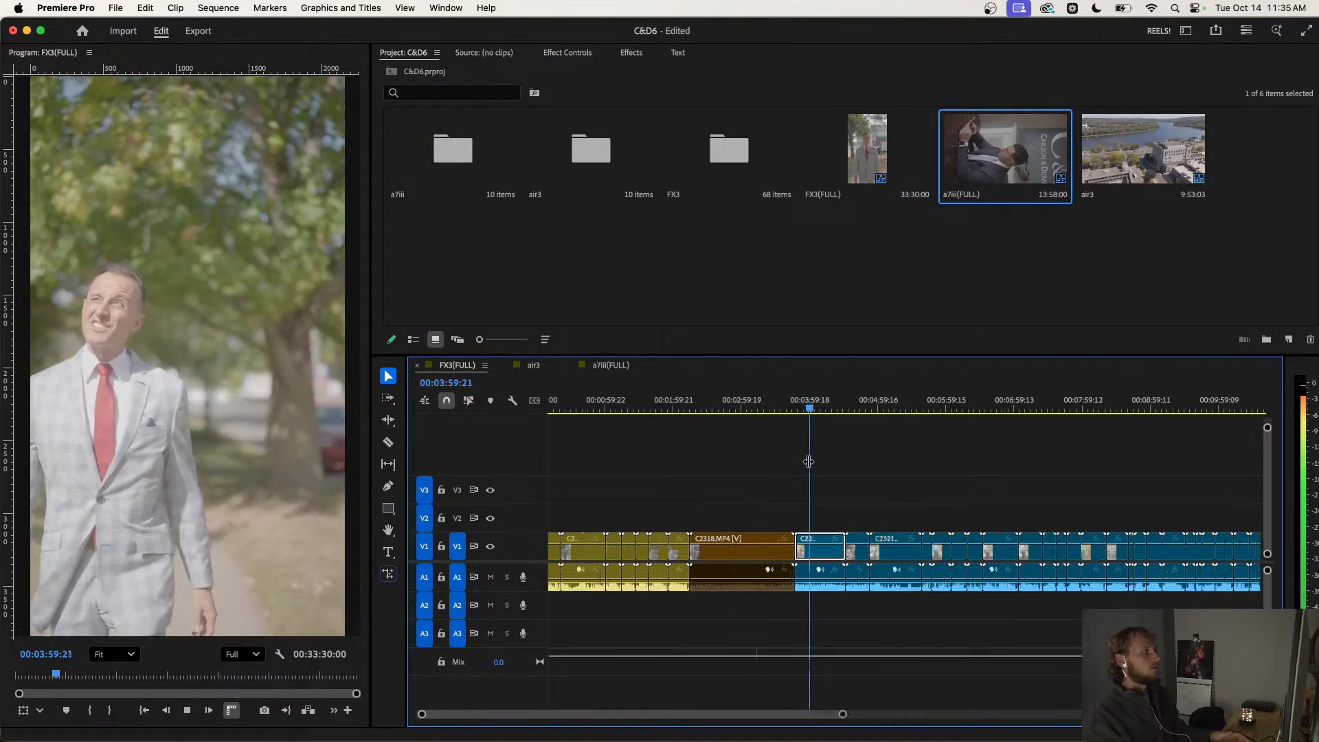
{"action": "scroll", "coordinate": [809, 461], "scroll_direction": "down", "scroll_amount": 2}
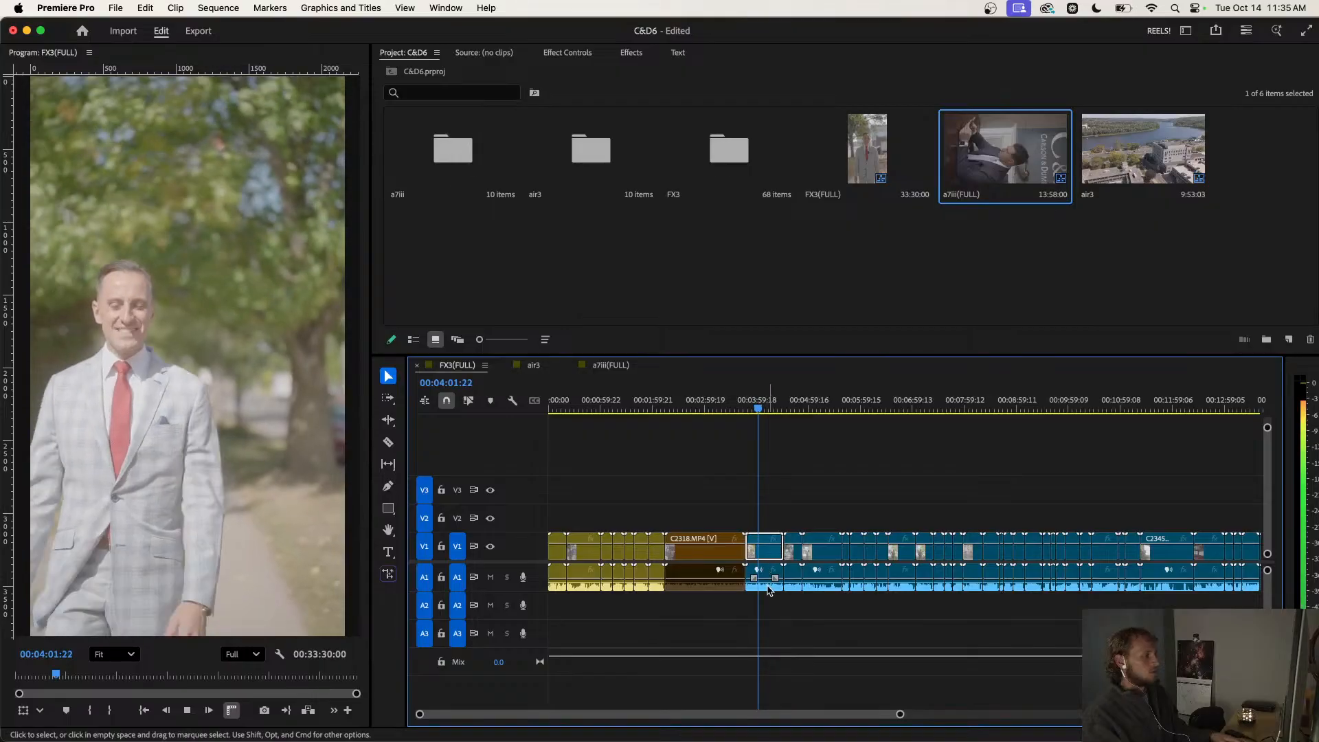
{"action": "left_click", "coordinate": [769, 585]}
{"action": "key", "text": "shift+e"}
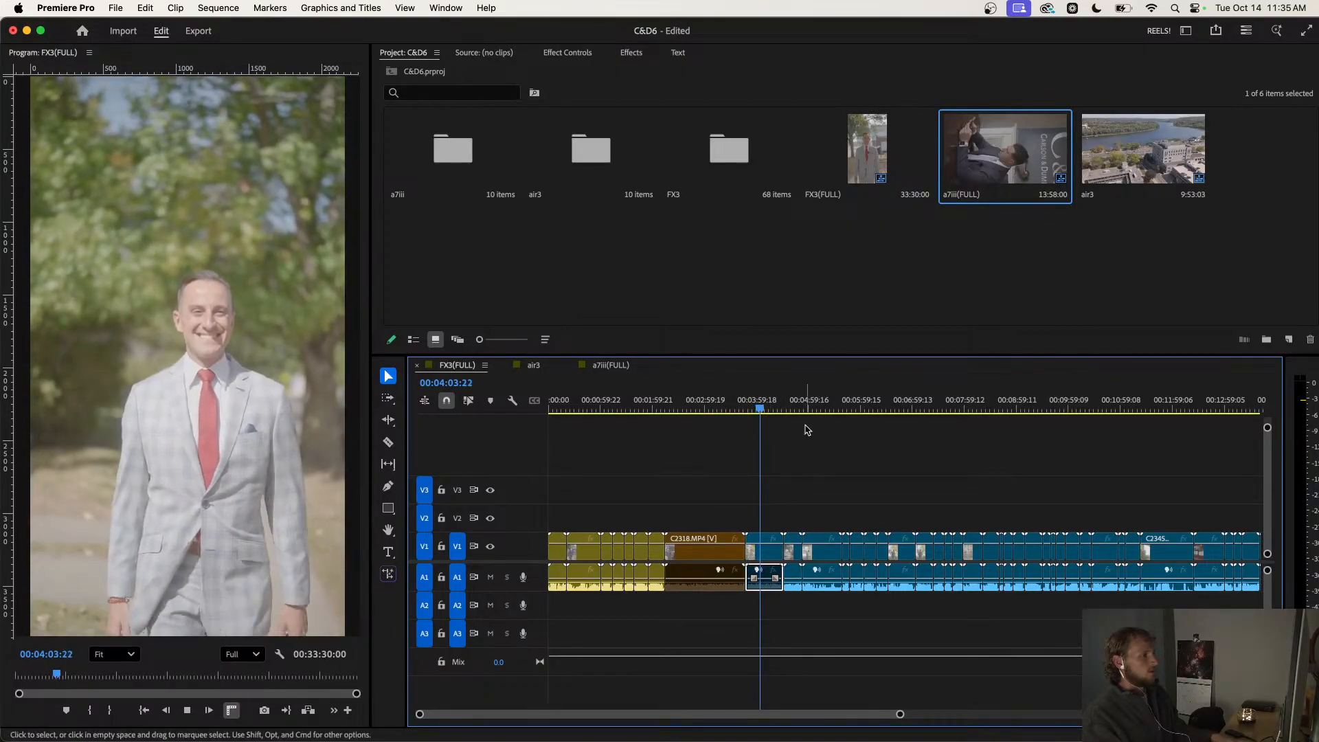
Check the footage up to about 00:05:42, disable the audio of C2320 and C2321, and label C2319 through C2321 orange.
{"action": "left_click_drag", "start_coordinate": [802, 411], "coordinate": [841, 426]}
{"action": "key", "text": "space"}
{"action": "scroll", "coordinate": [841, 455], "scroll_direction": "up", "scroll_amount": 3}
{"action": "left_click", "coordinate": [851, 406]}
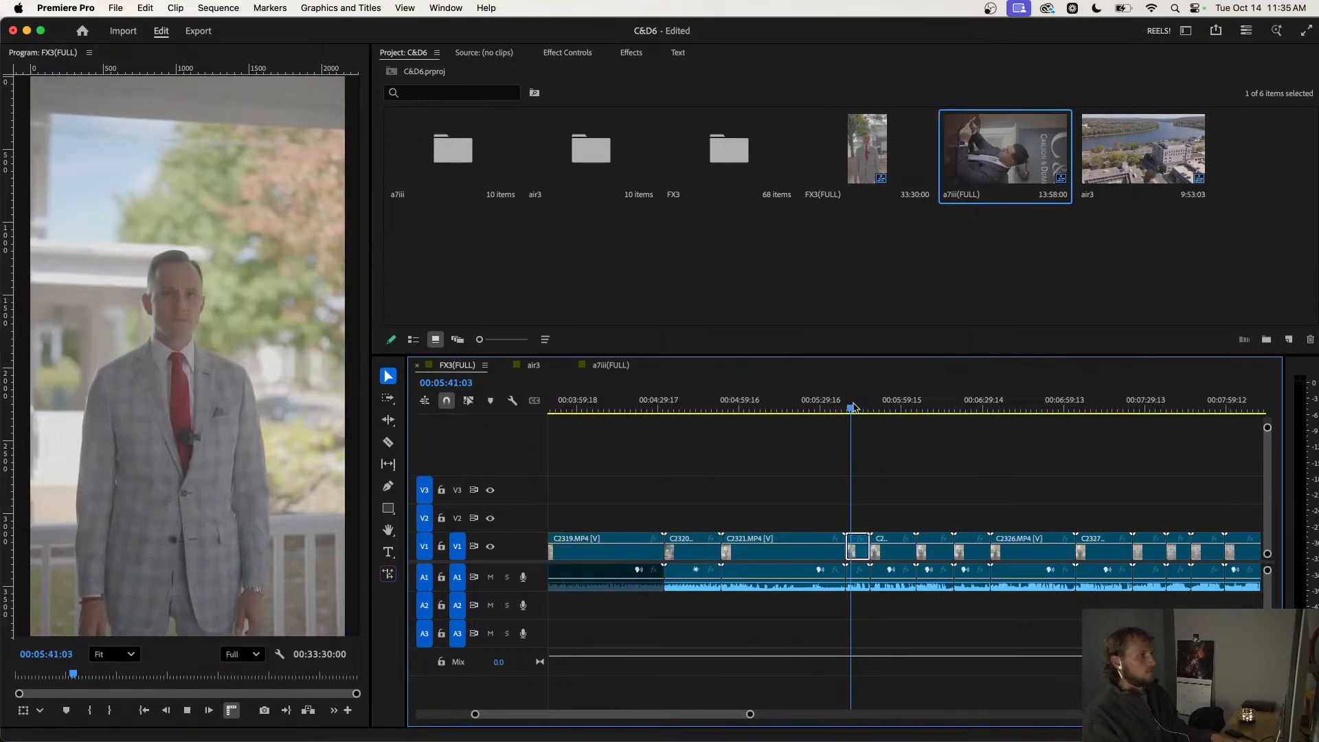
{"action": "scroll", "coordinate": [845, 476], "scroll_direction": "down", "scroll_amount": 3}
{"action": "key", "text": "space"}
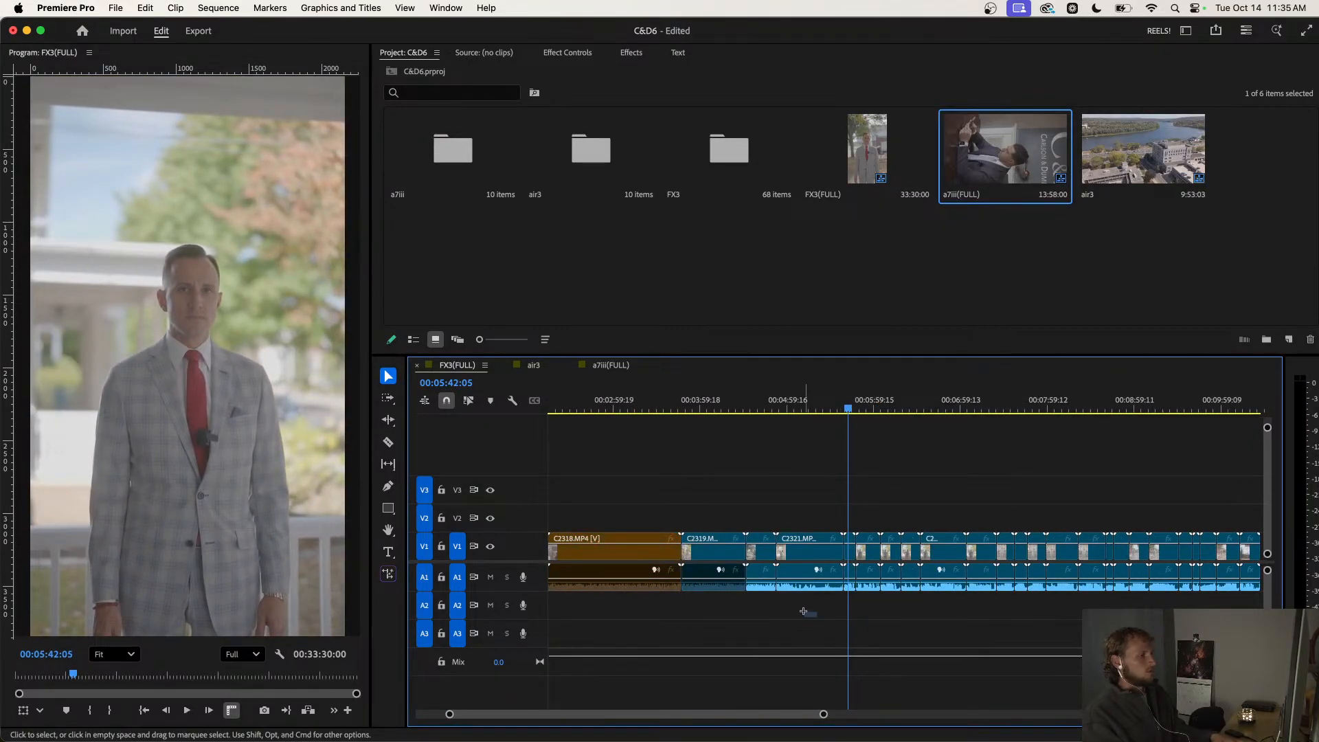
{"action": "left_click_drag", "start_coordinate": [803, 611], "coordinate": [675, 606]}
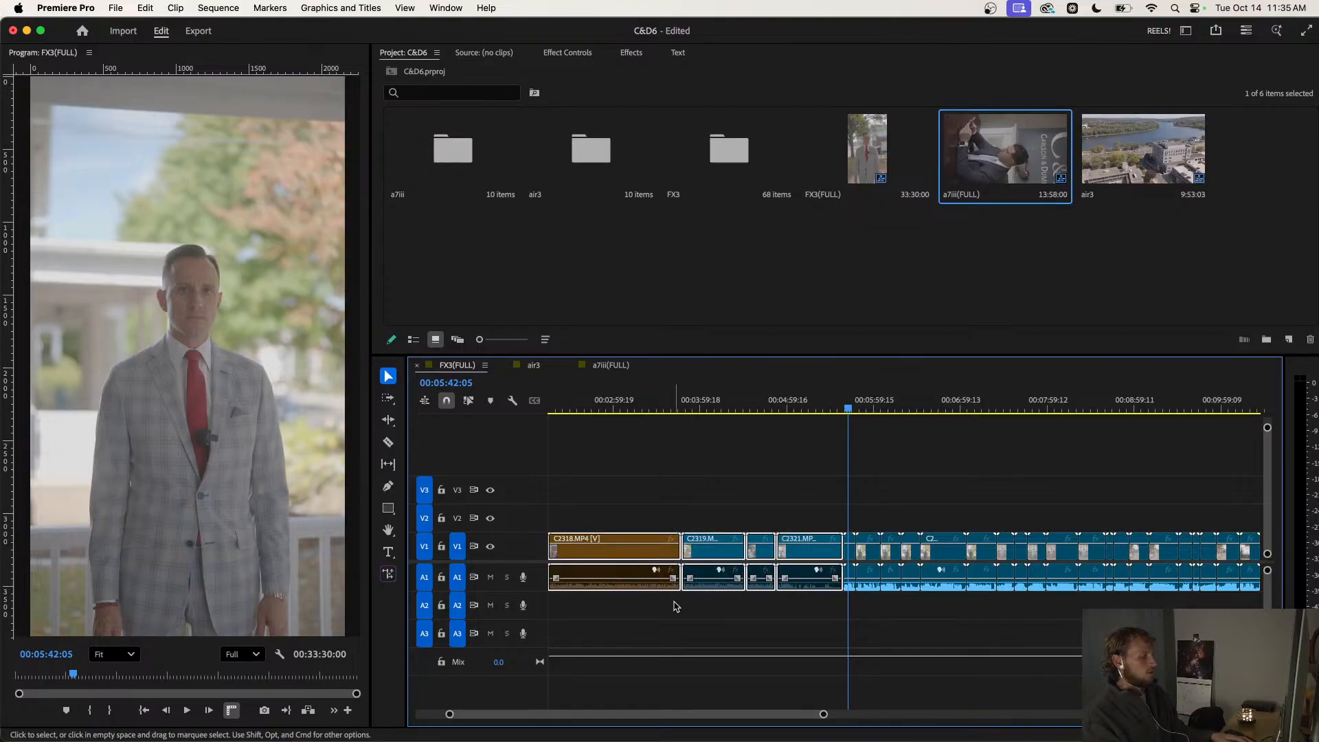
{"action": "scroll", "coordinate": [710, 489], "scroll_direction": "left", "scroll_amount": 3}
Delete the A1 audio under the orange clips C2318 through C2321, keeping their video.
{"action": "left_click", "coordinate": [706, 406]}
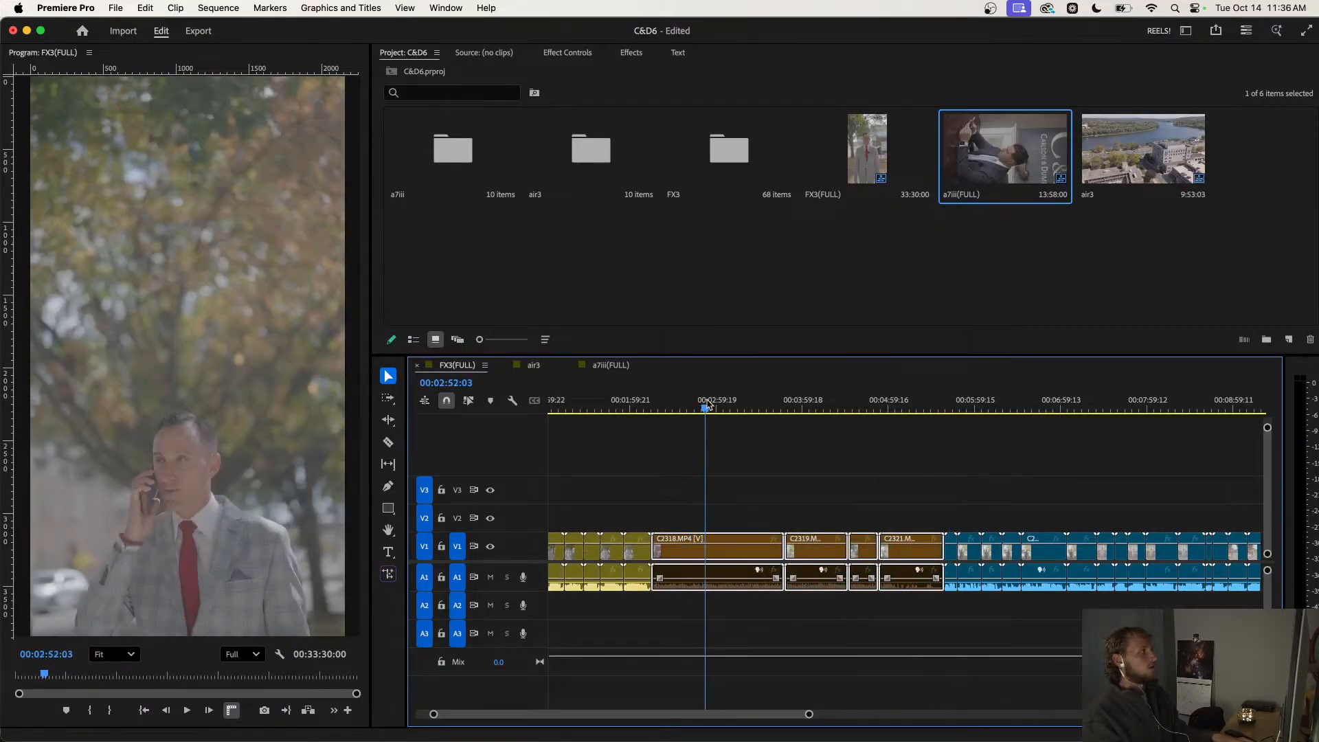
{"action": "left_click_drag", "start_coordinate": [707, 404], "coordinate": [714, 404]}
{"action": "scroll", "coordinate": [748, 465], "scroll_direction": "down", "scroll_amount": 2}
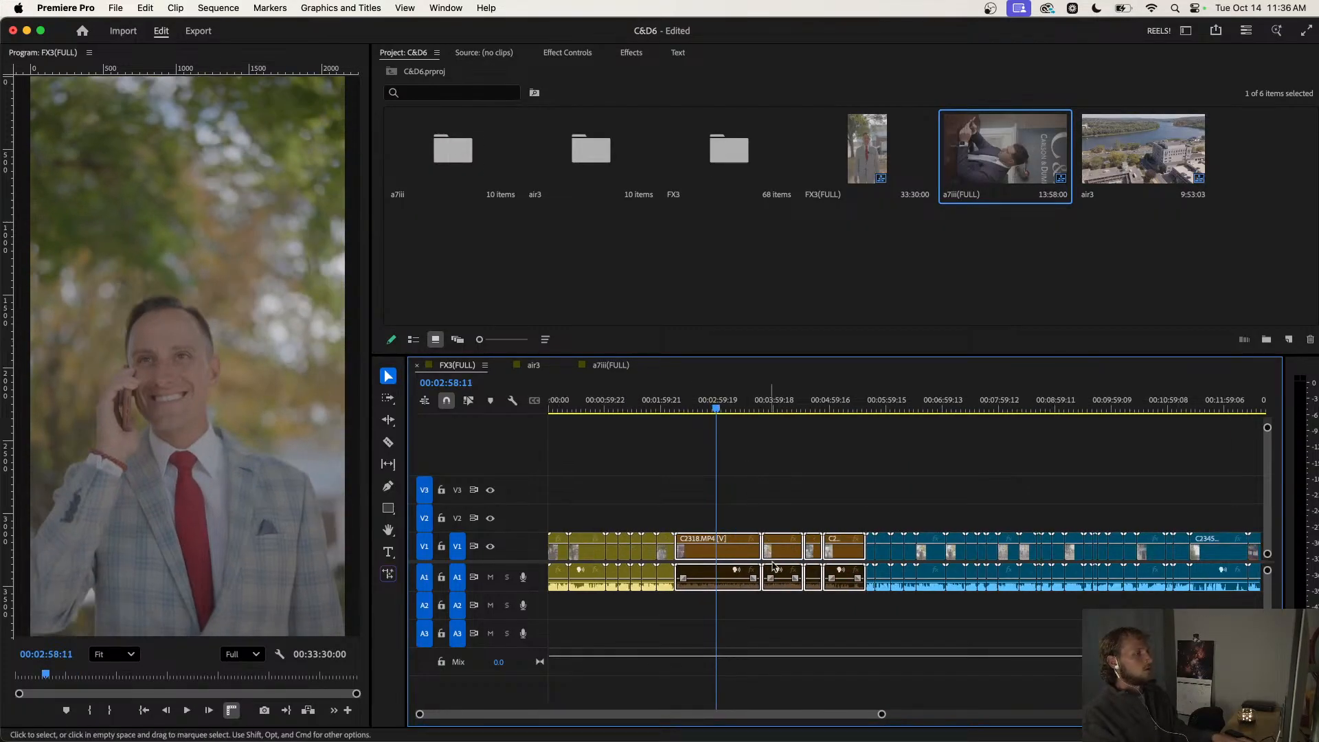
{"action": "left_click_drag", "start_coordinate": [838, 600], "coordinate": [738, 587]}
{"action": "key", "text": "Delete"}
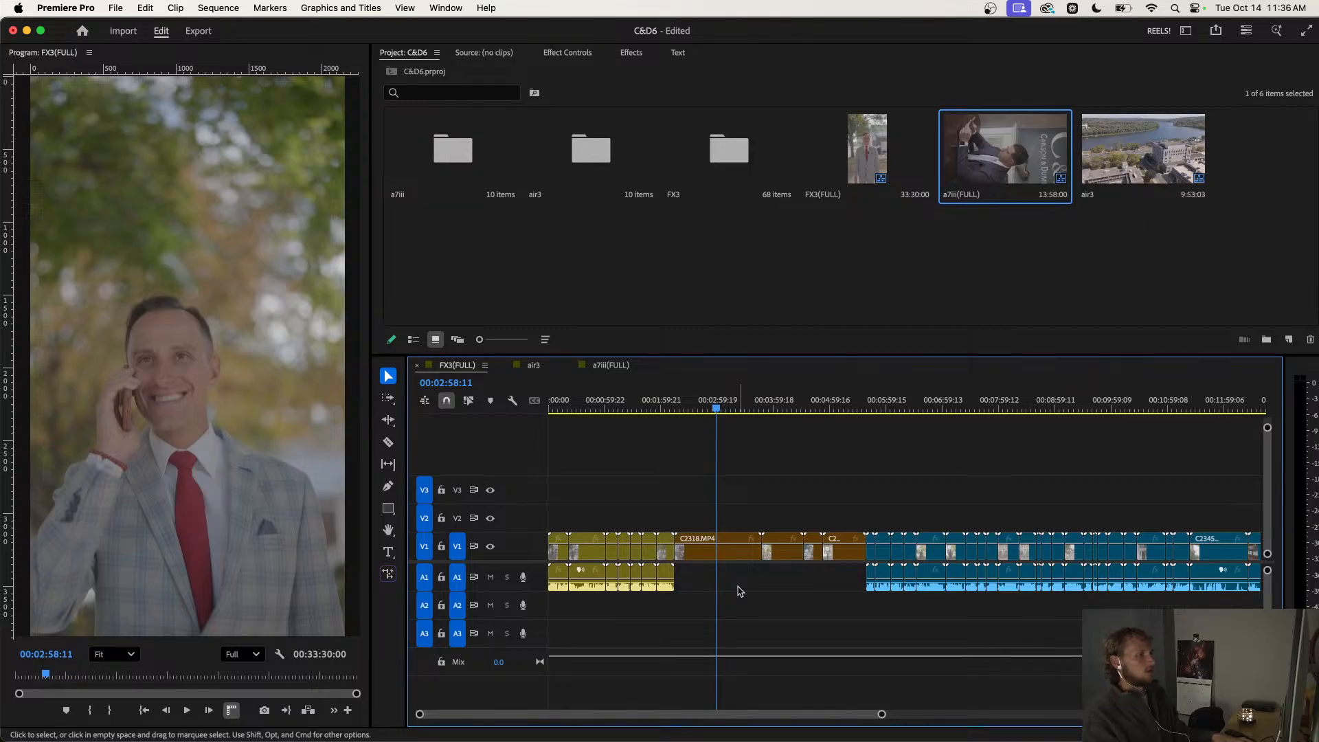
Disable the audio of the b-roll clips from about 00:15:50 to 00:18:00 and label their video orange.
{"action": "scroll", "coordinate": [809, 444], "scroll_direction": "down", "scroll_amount": 2}
{"action": "left_click_drag", "start_coordinate": [724, 407], "coordinate": [1109, 474]}
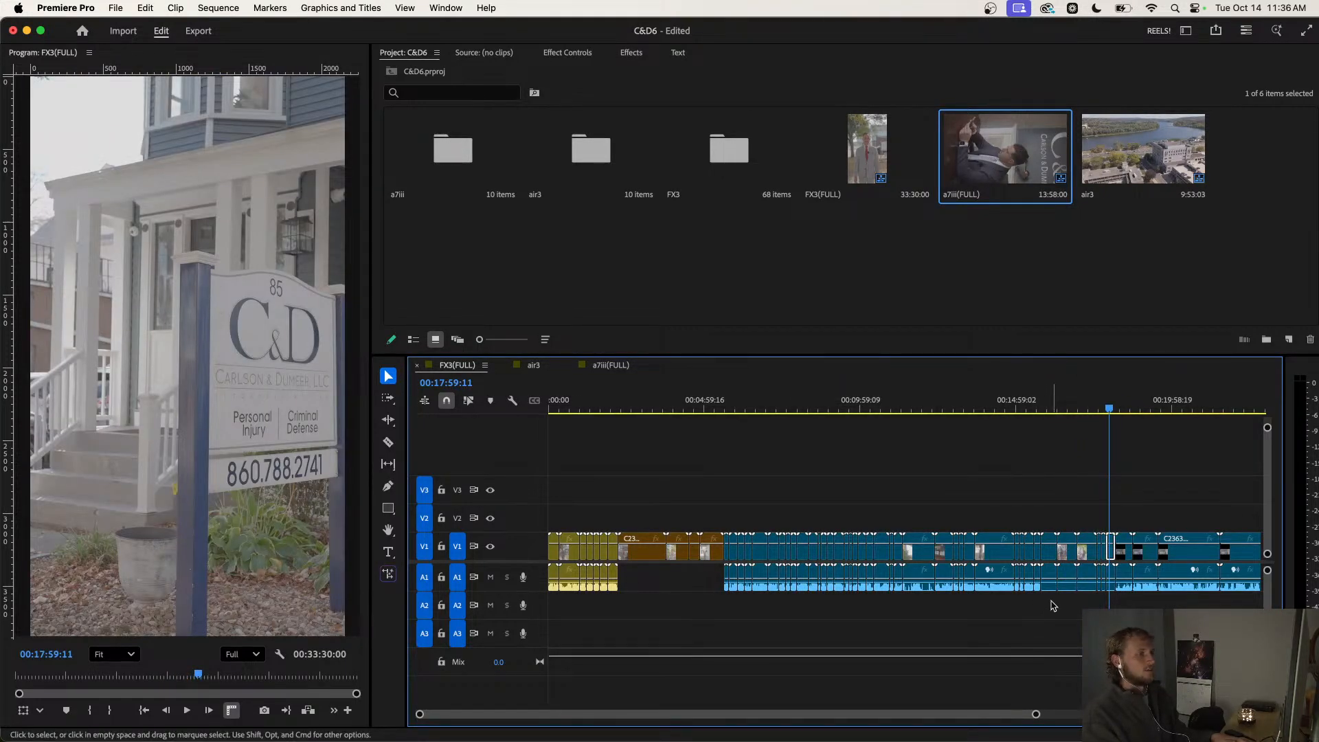
{"action": "left_click_drag", "start_coordinate": [1054, 604], "coordinate": [1115, 583]}
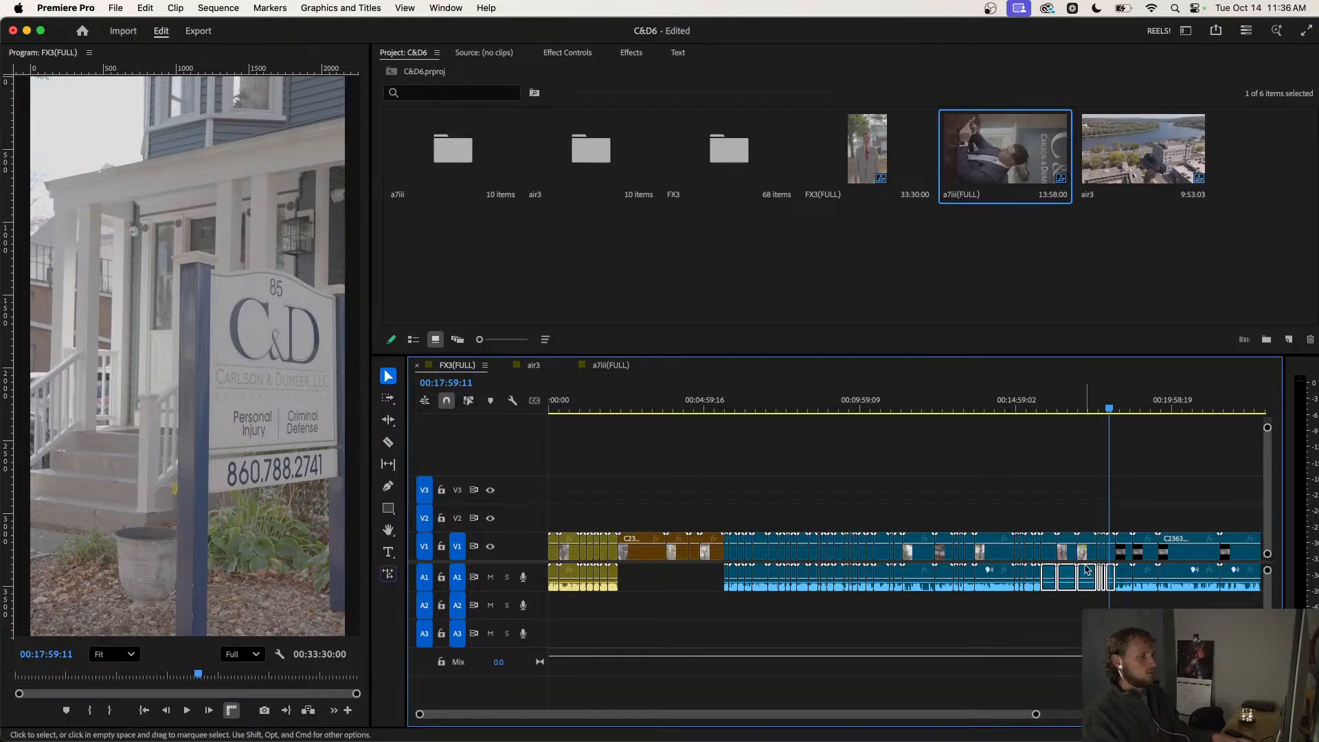
{"action": "left_click_drag", "start_coordinate": [1047, 514], "coordinate": [1113, 558]}
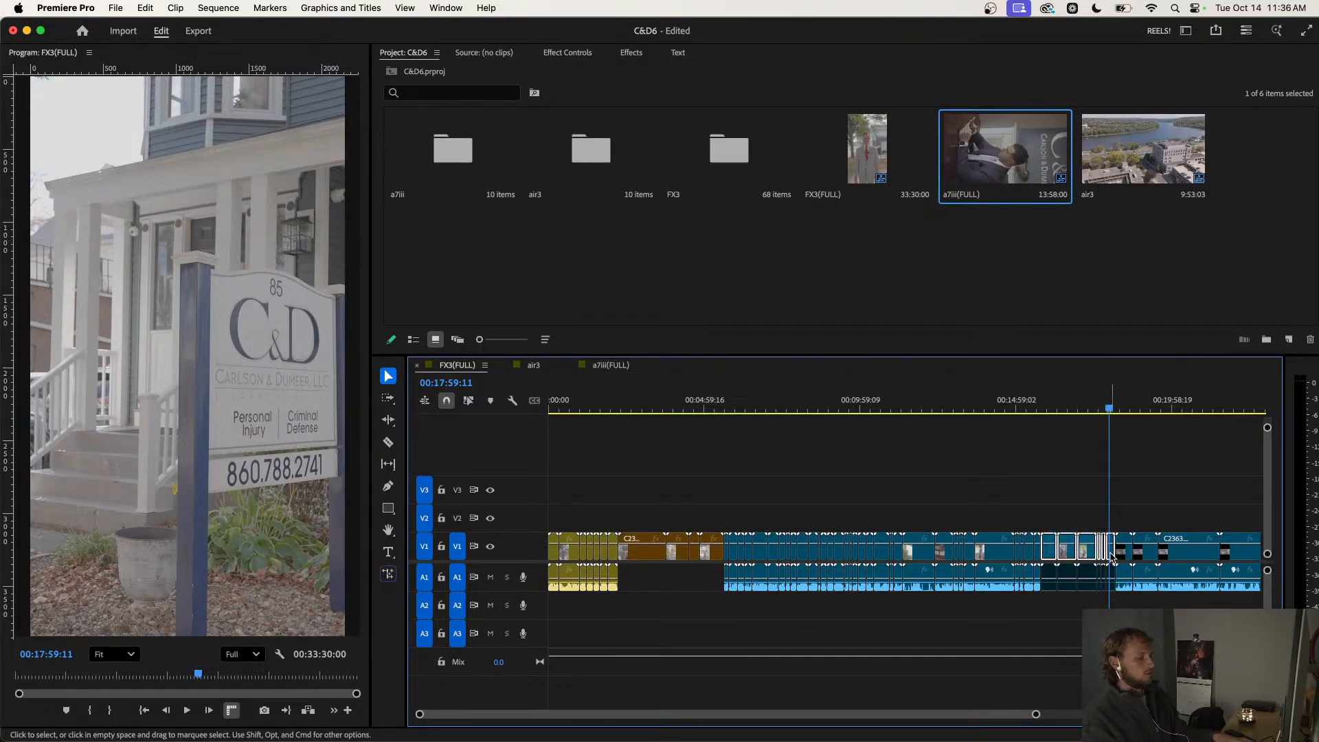
Play samples of the unlabelled clips, from the porch shots at about 00:06:46 through the stop-sign shots to about 00:14:30.
{"action": "mouse_move", "coordinate": [738, 412]}
{"action": "left_mouse_down"}
{"action": "mouse_move", "coordinate": [721, 412]}
{"action": "mouse_move", "coordinate": [760, 421]}
{"action": "left_mouse_up"}
{"action": "key", "text": "space"}
{"action": "scroll", "coordinate": [757, 479], "scroll_direction": "up", "scroll_amount": 3}
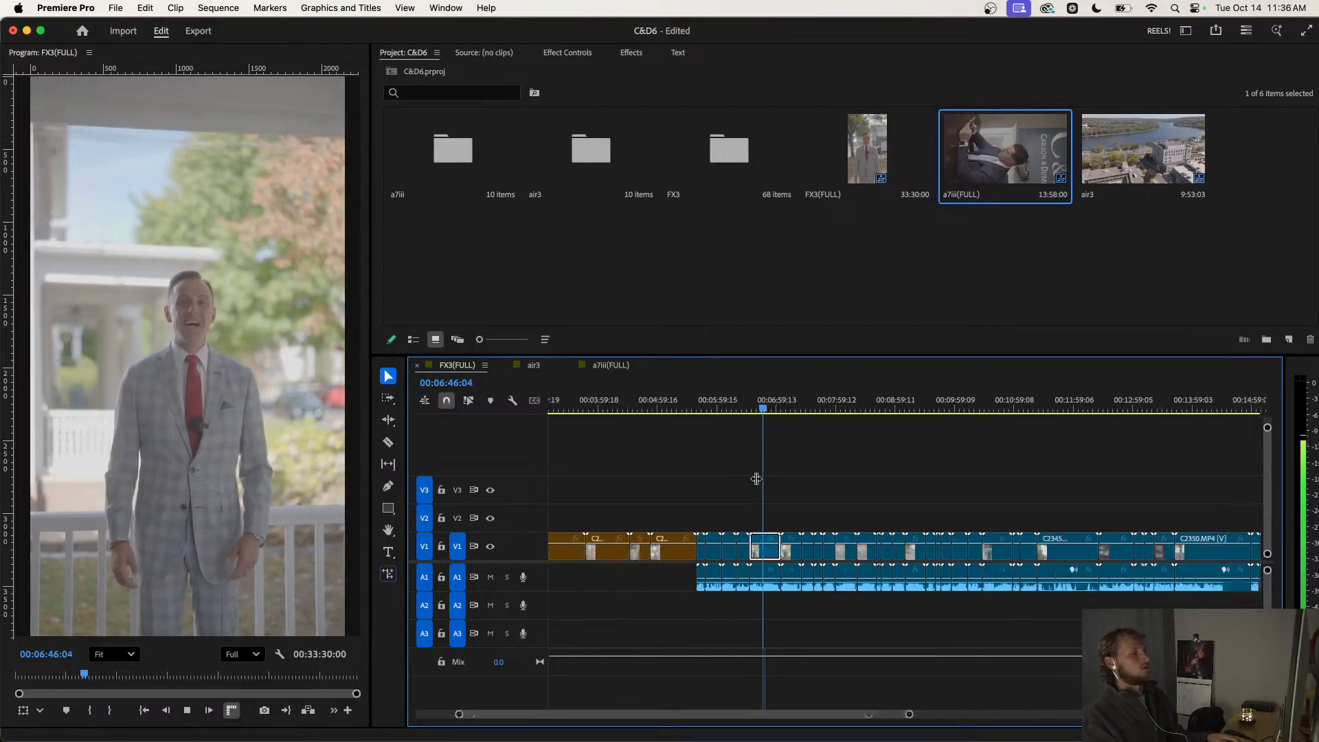
{"action": "key", "text": "space"}
{"action": "scroll", "coordinate": [775, 544], "scroll_direction": "down", "scroll_amount": 5}
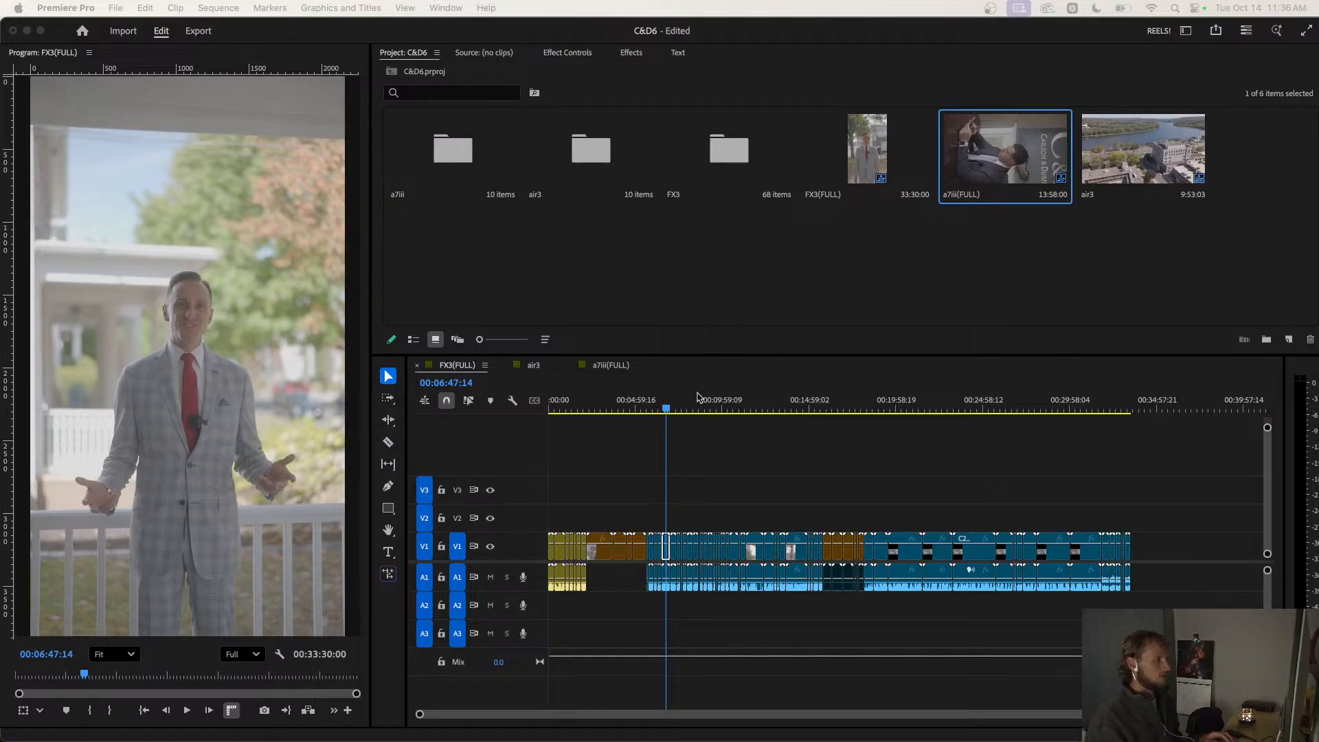
{"action": "left_click", "coordinate": [676, 402]}
{"action": "left_click", "coordinate": [704, 404]}
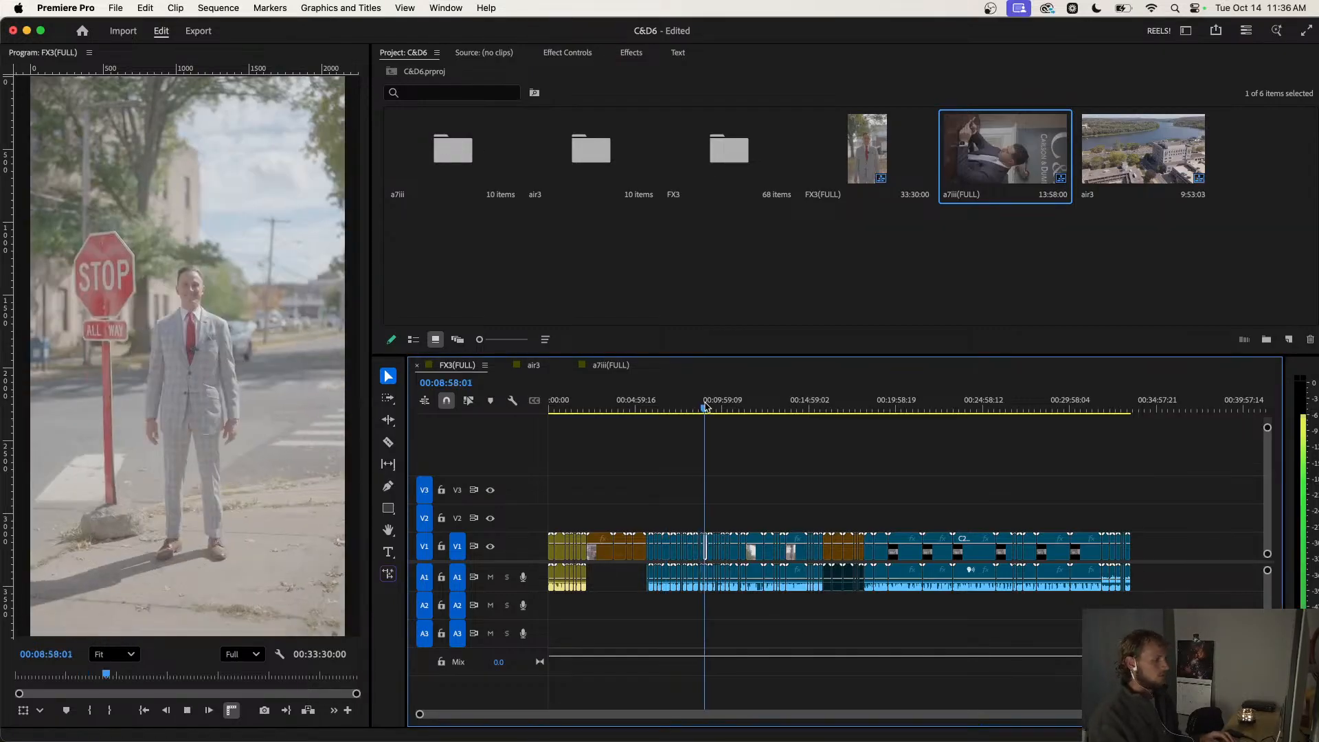
{"action": "left_click", "coordinate": [814, 393]}
{"action": "left_click_drag", "start_coordinate": [772, 406], "coordinate": [785, 407]}
{"action": "key", "text": "space"}
{"action": "left_click", "coordinate": [799, 409]}
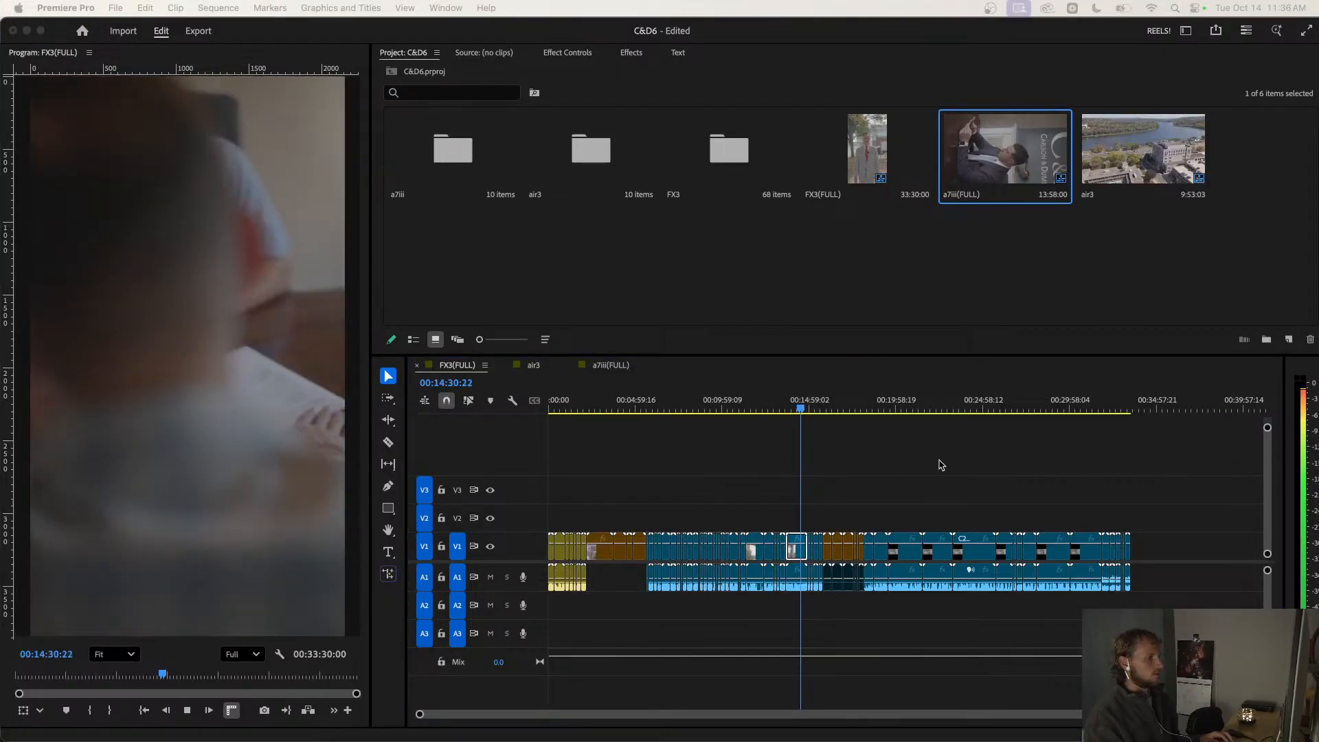
Review the desk interview at about 00:18:59 and recheck the stop-sign, office-sign and porch shots earlier in the sequence.
{"action": "left_click", "coordinate": [880, 405]}
{"action": "left_click", "coordinate": [879, 405]}
{"action": "key", "text": "space"}
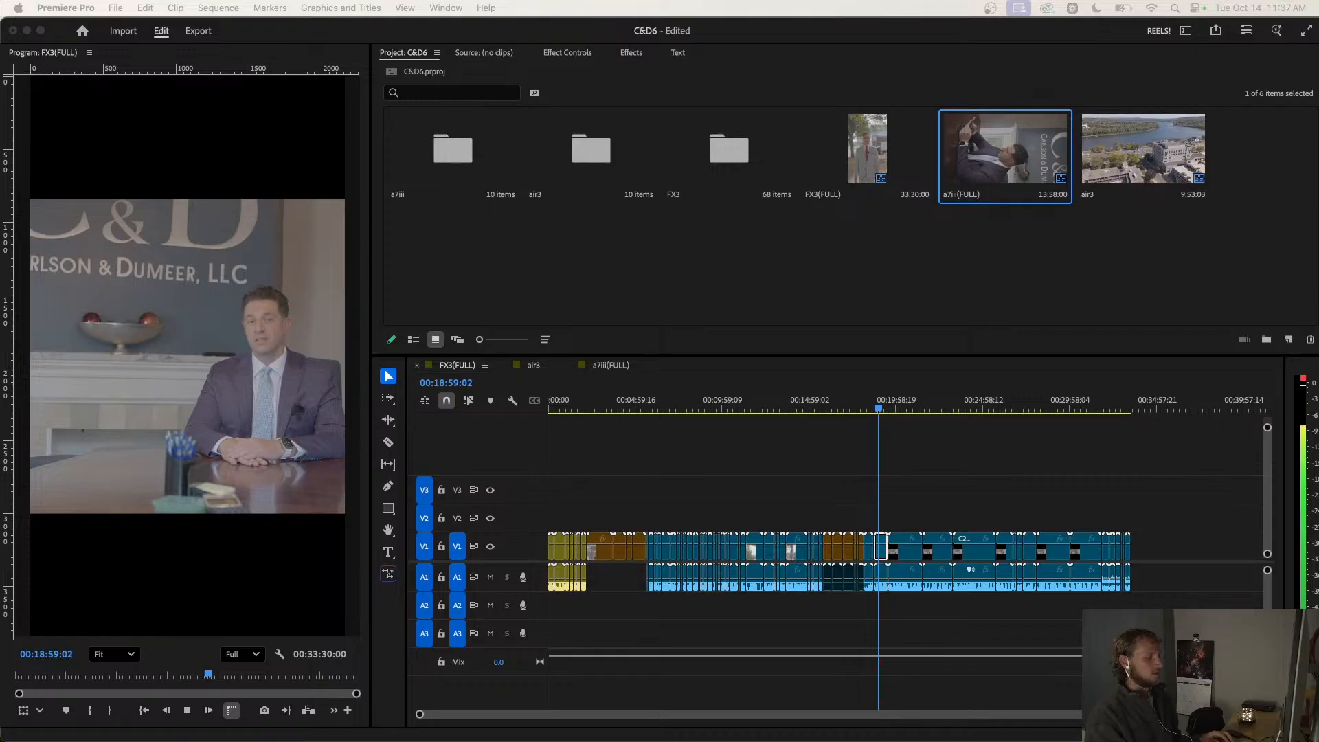
{"action": "left_click", "coordinate": [852, 462]}
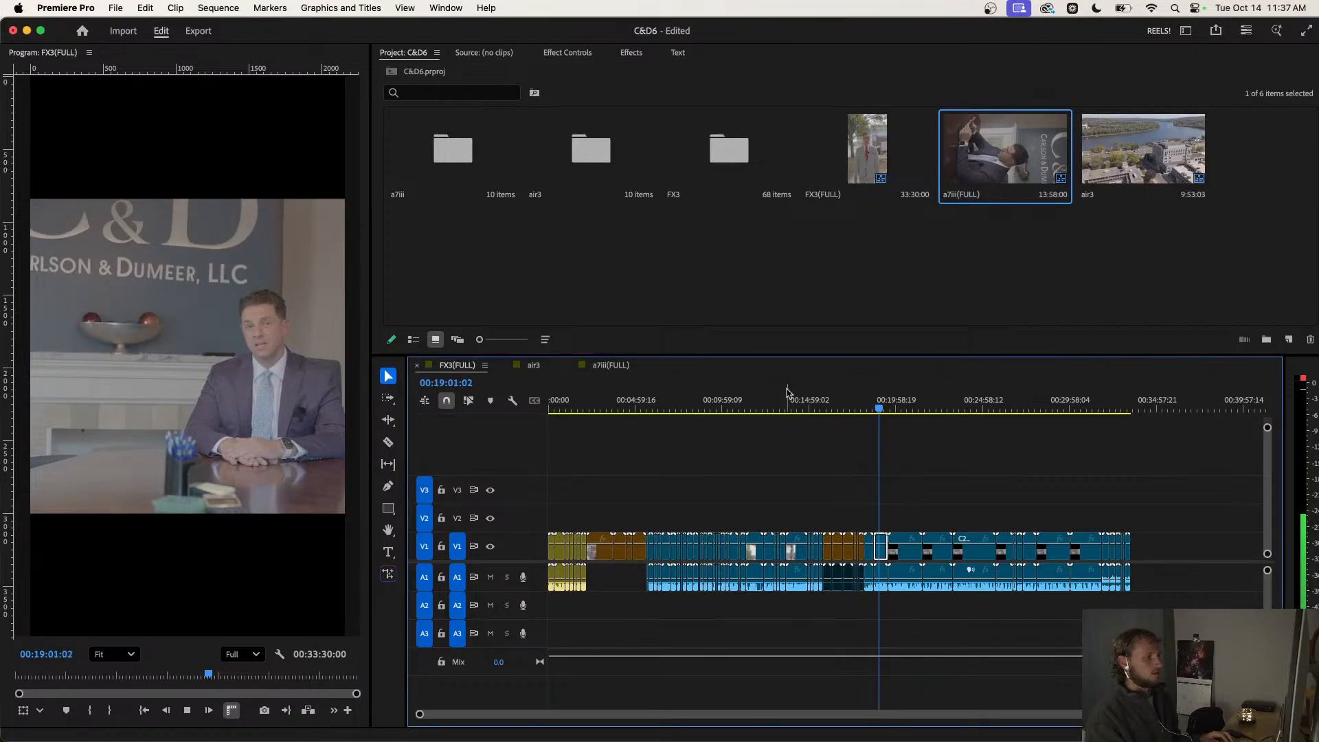
{"action": "left_click_drag", "start_coordinate": [787, 395], "coordinate": [706, 399]}
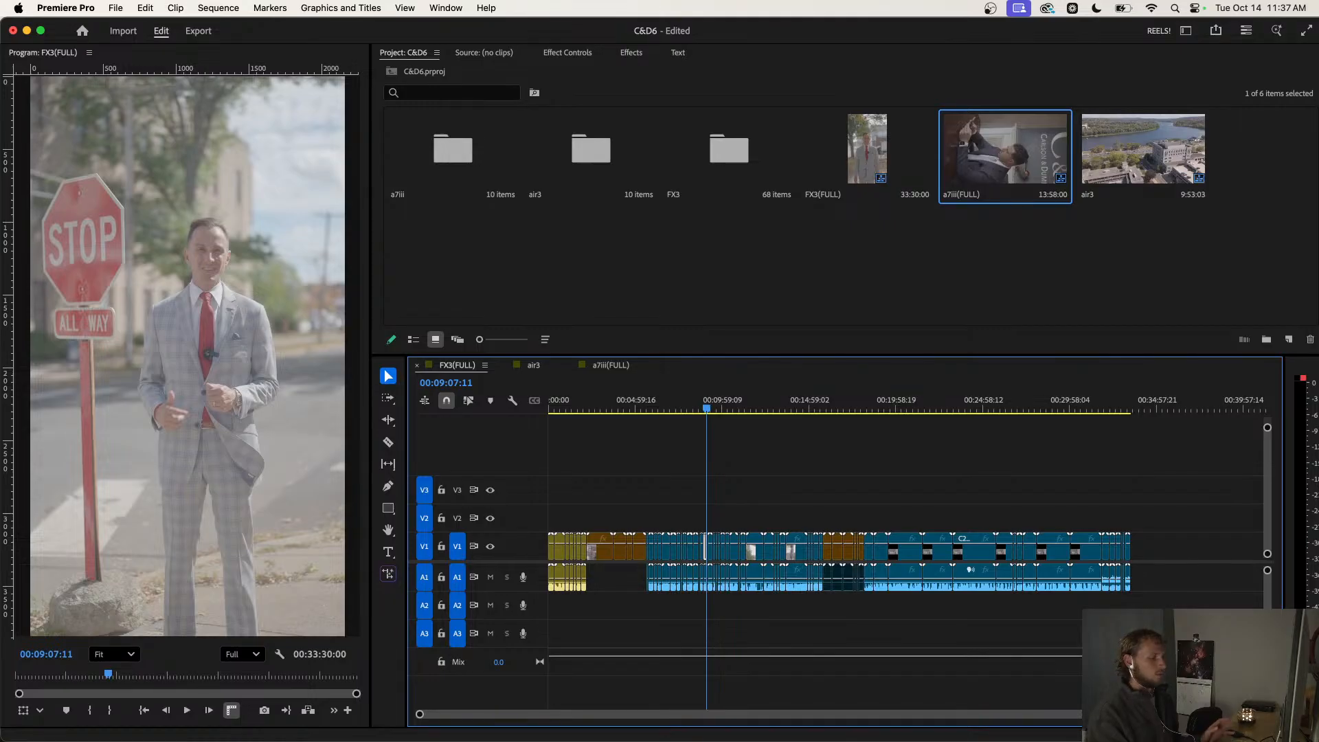
{"action": "left_click_drag", "start_coordinate": [663, 400], "coordinate": [630, 397]}
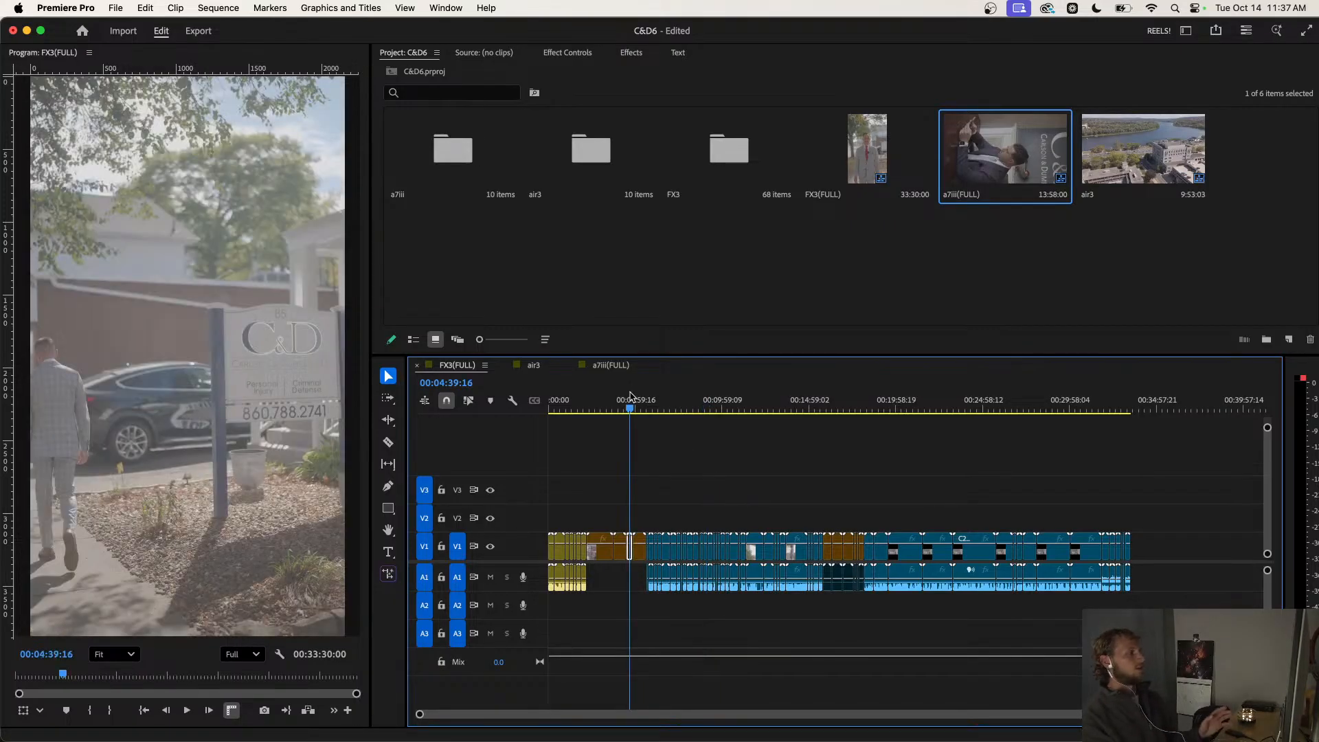
{"action": "scroll", "coordinate": [656, 497], "scroll_direction": "up", "scroll_amount": 2}
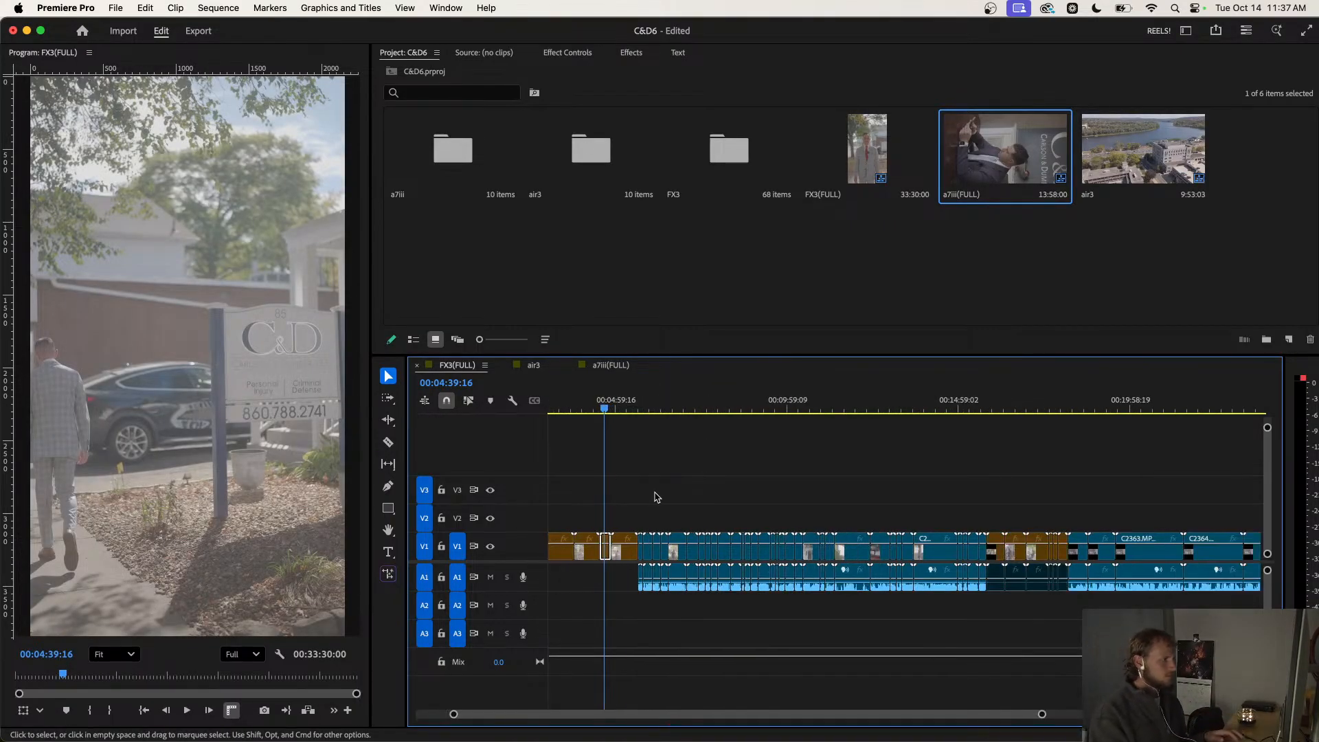
{"action": "left_click_drag", "start_coordinate": [637, 402], "coordinate": [675, 409]}
{"action": "scroll", "coordinate": [1044, 607], "scroll_direction": "down", "scroll_amount": 3}
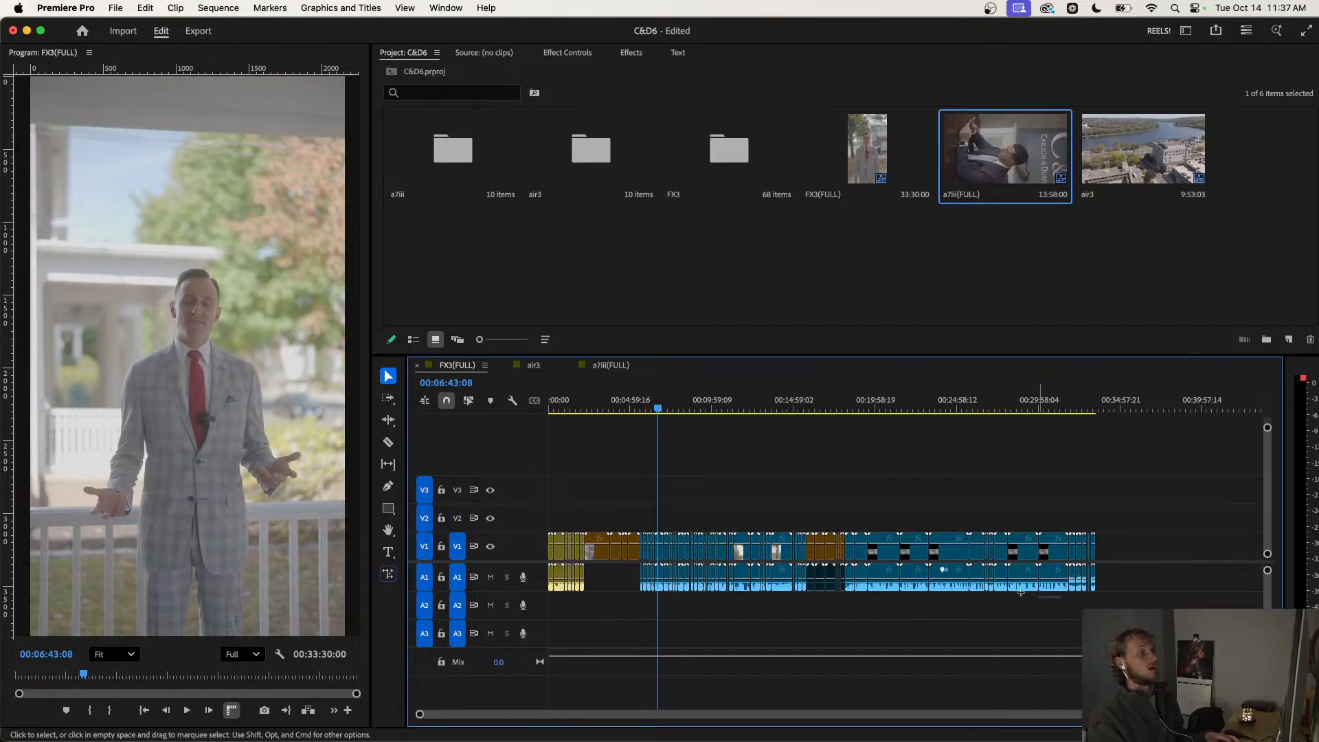
Select the A1 audio clips from the sequence start to the interviews and map both their left and right channels to source channel R.
{"action": "left_click_drag", "start_coordinate": [1021, 592], "coordinate": [510, 590]}
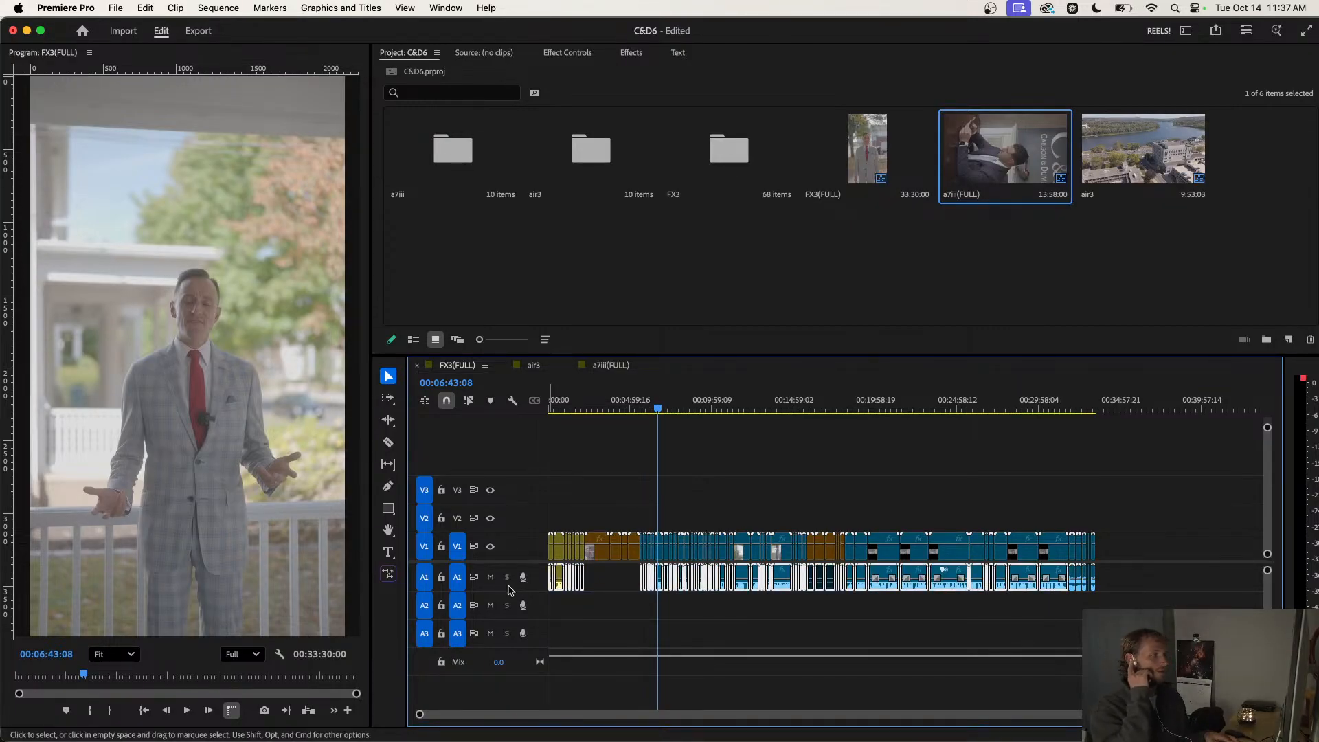
{"action": "right_click", "coordinate": [560, 590]}
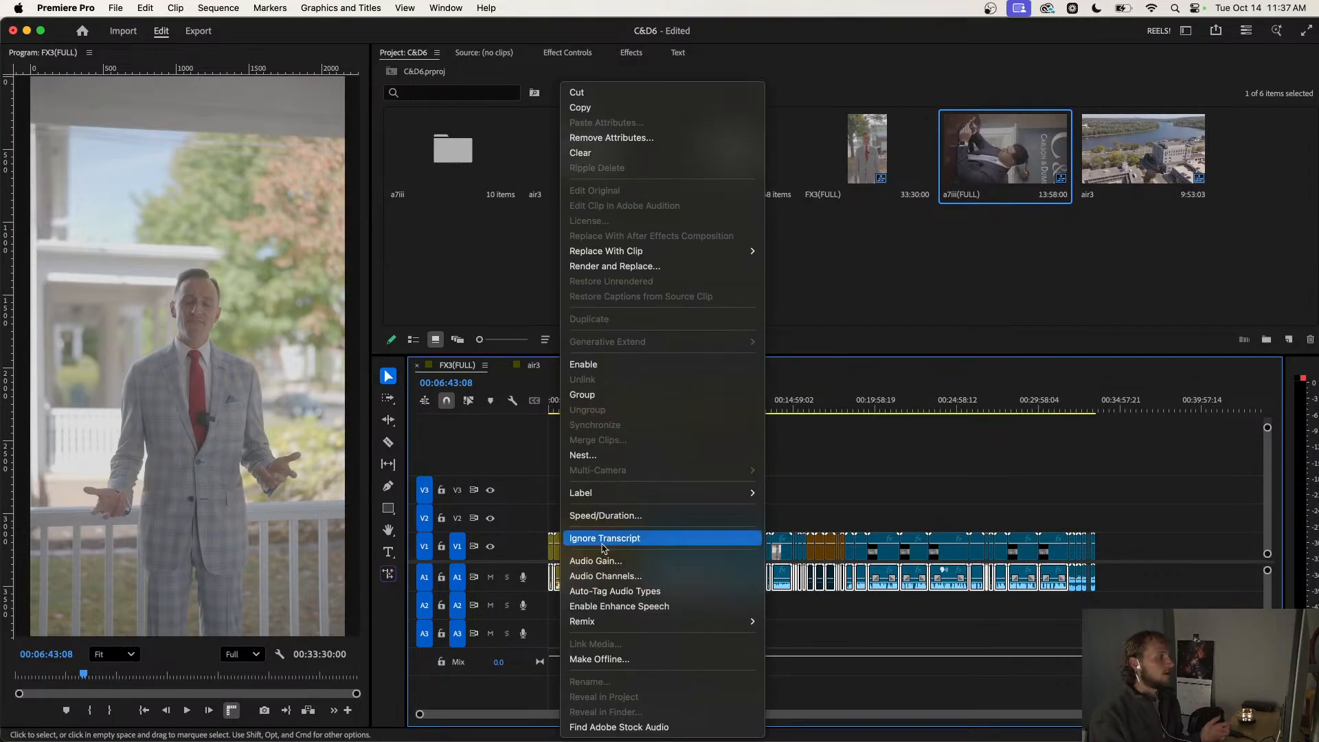
{"action": "left_click", "coordinate": [606, 577]}
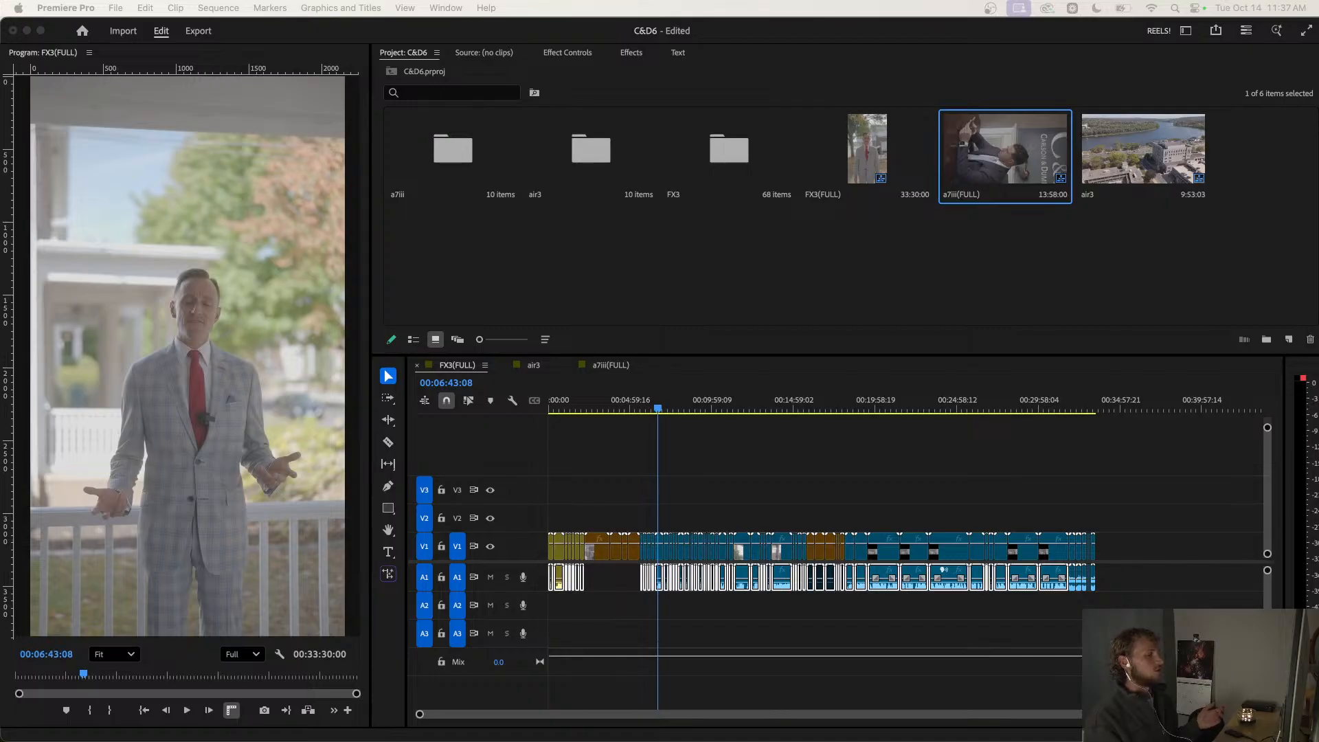
{"action": "left_click_drag", "start_coordinate": [608, 565], "coordinate": [641, 91]}
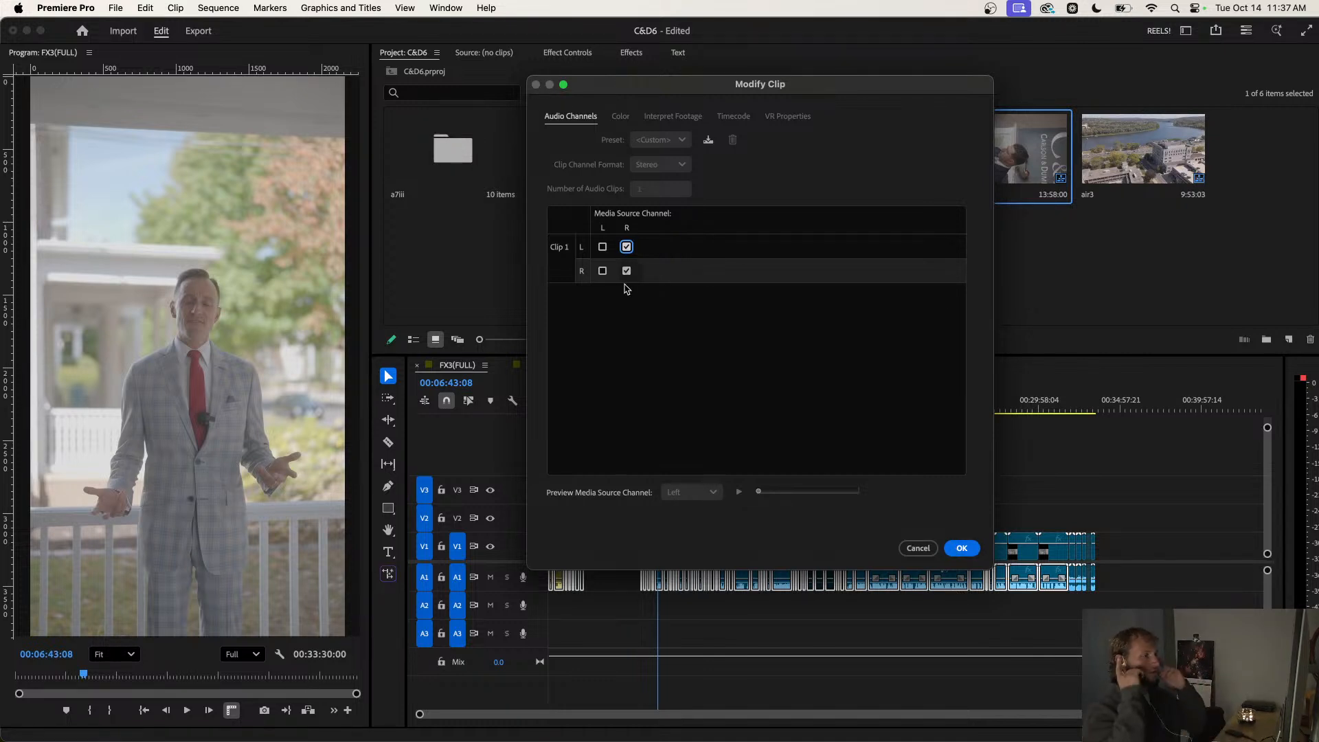
{"action": "left_click", "coordinate": [961, 549]}
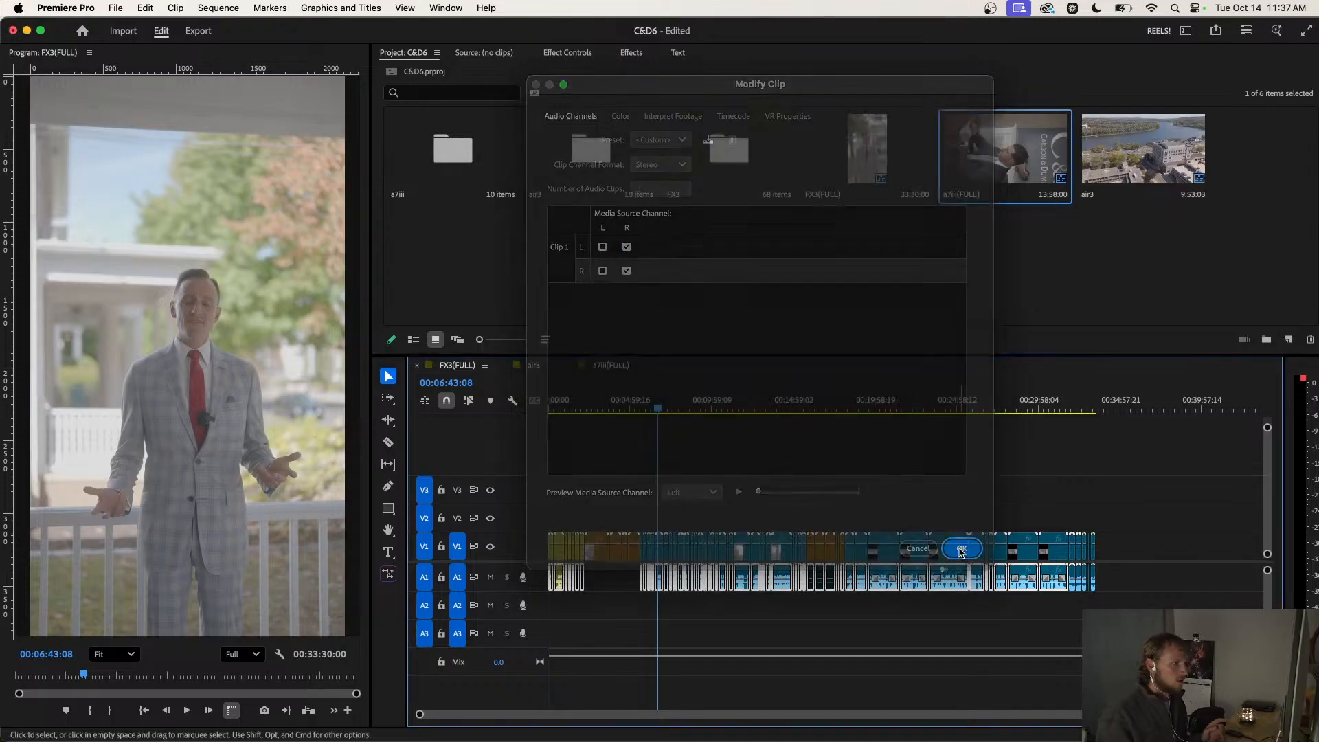
Place the playhead on the porch footage at about 00:06:25 and save the project.
{"action": "left_click", "coordinate": [654, 405]}
{"action": "key", "text": "="}
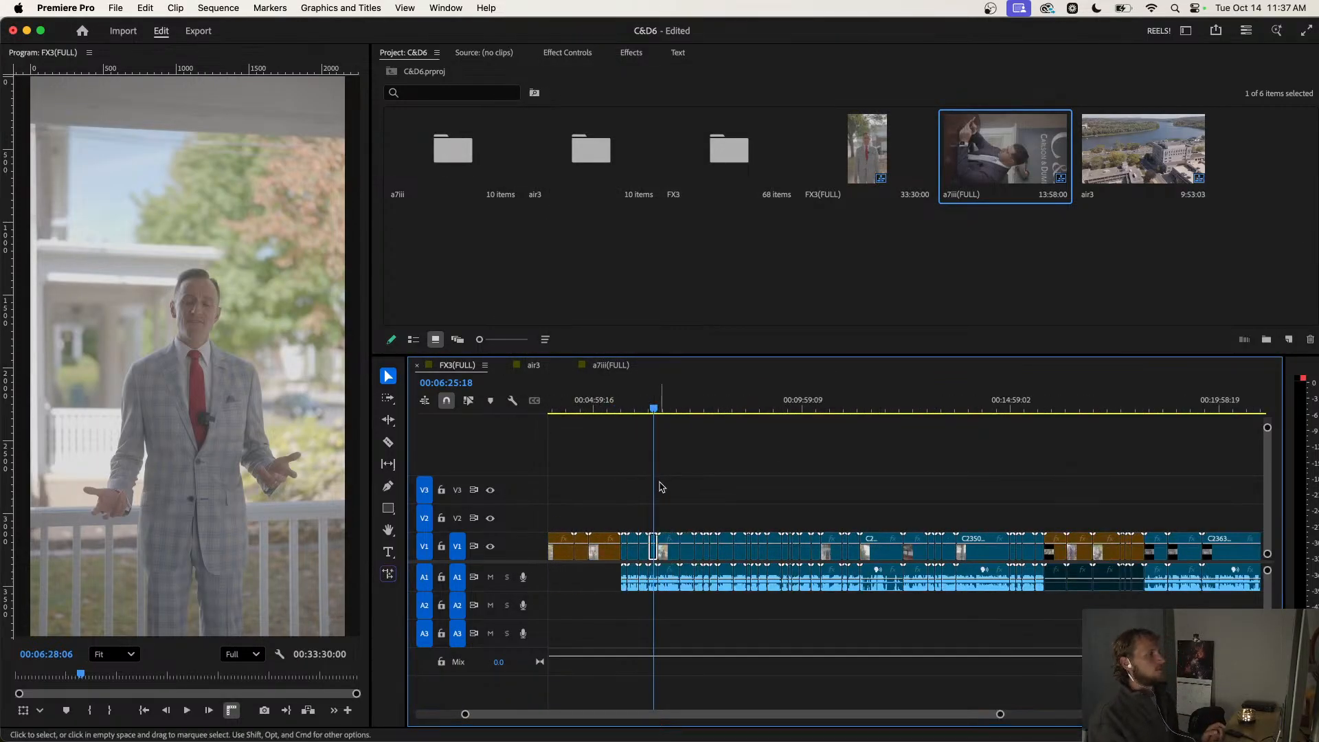
{"action": "key", "text": "minus"}
{"action": "key", "text": "super+s"}
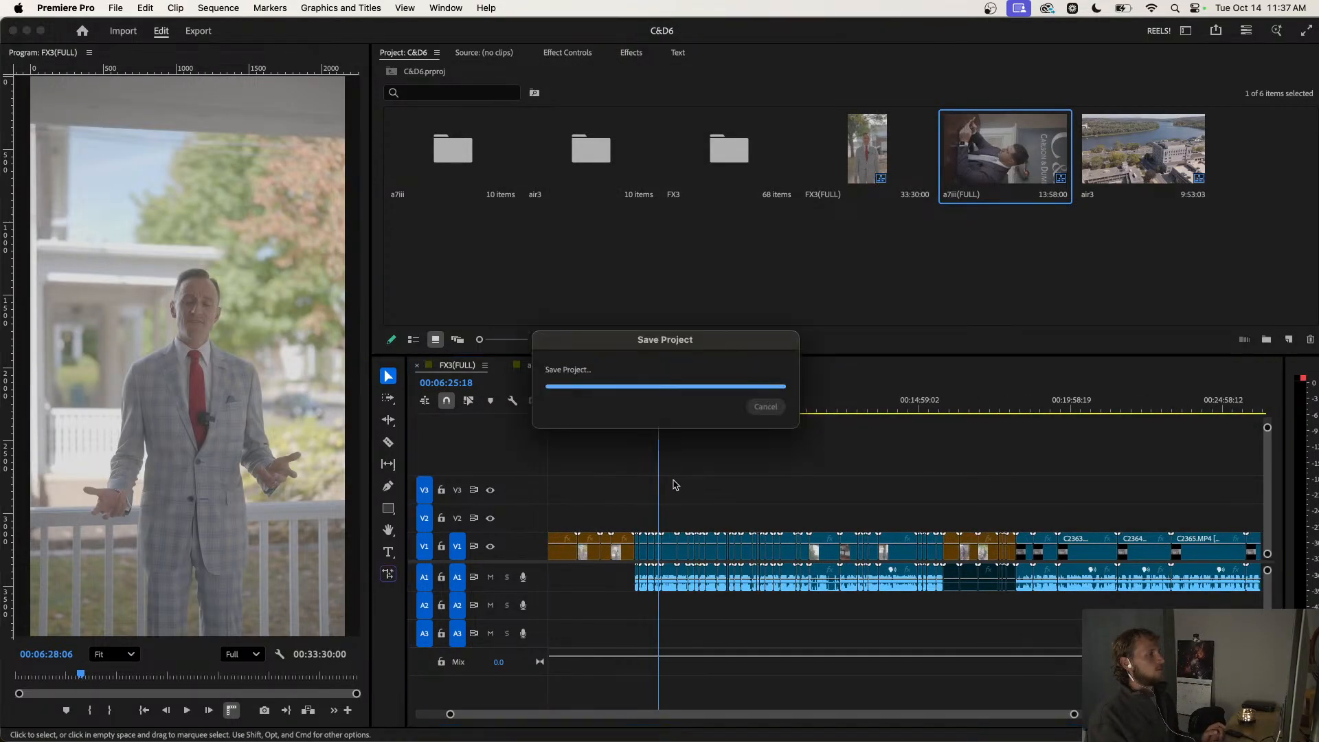
Move the playhead to about 00:07:31 in FX3(FULL) and play the footage from there.
{"action": "left_click_drag", "start_coordinate": [659, 412], "coordinate": [692, 411]}
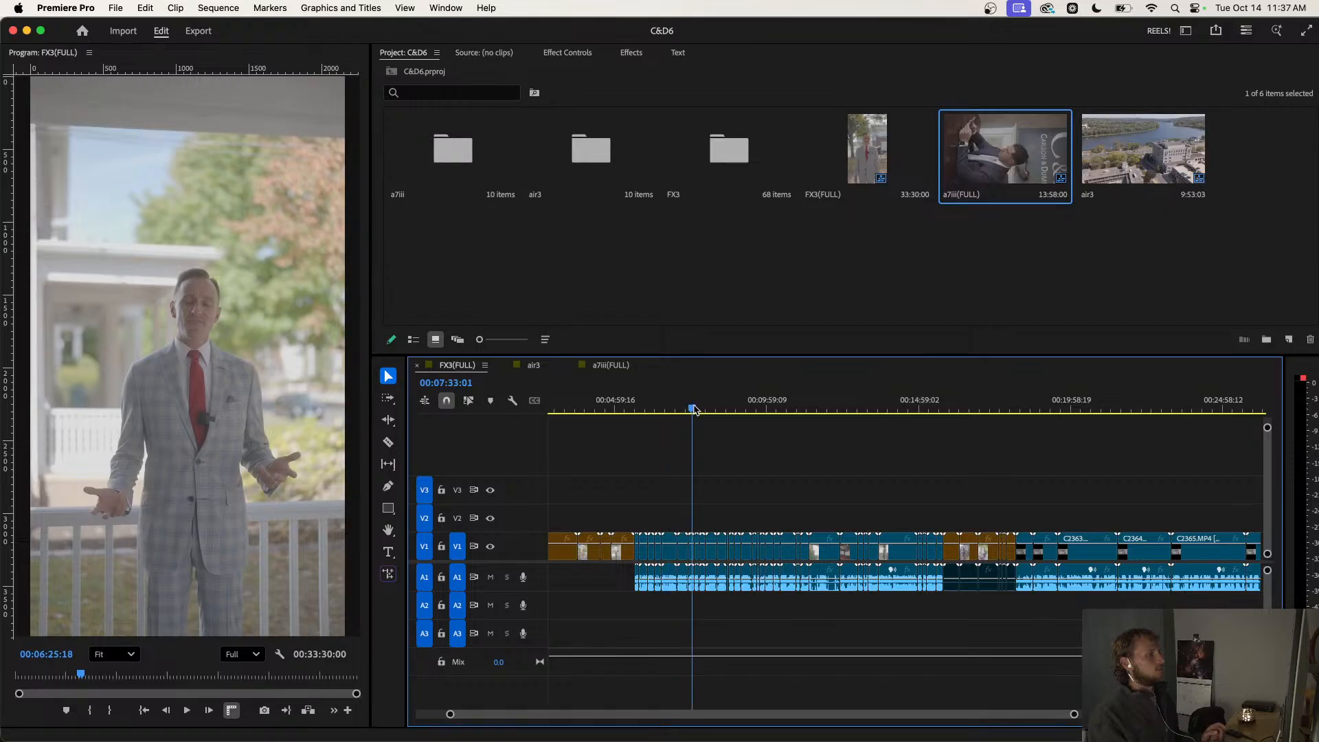
{"action": "scroll", "coordinate": [690, 474], "scroll_direction": "up", "scroll_amount": 2}
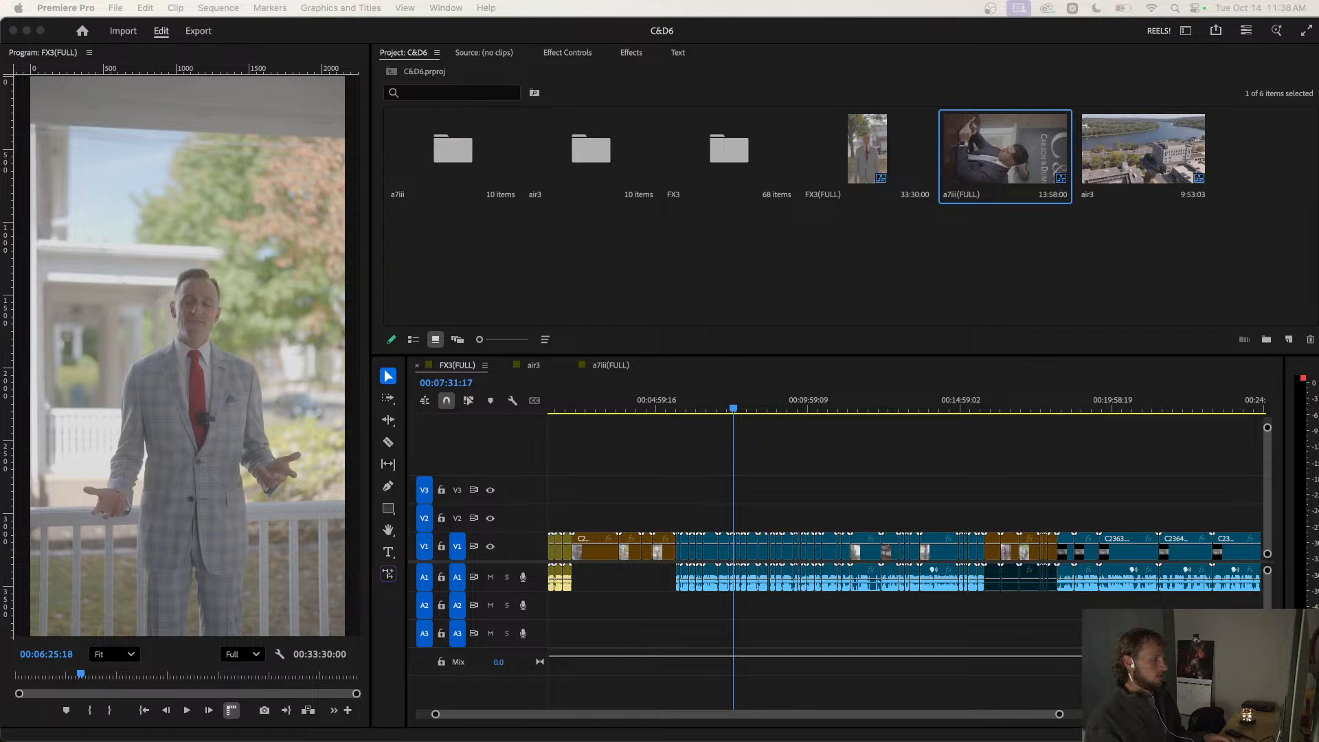
{"action": "key", "text": "space"}
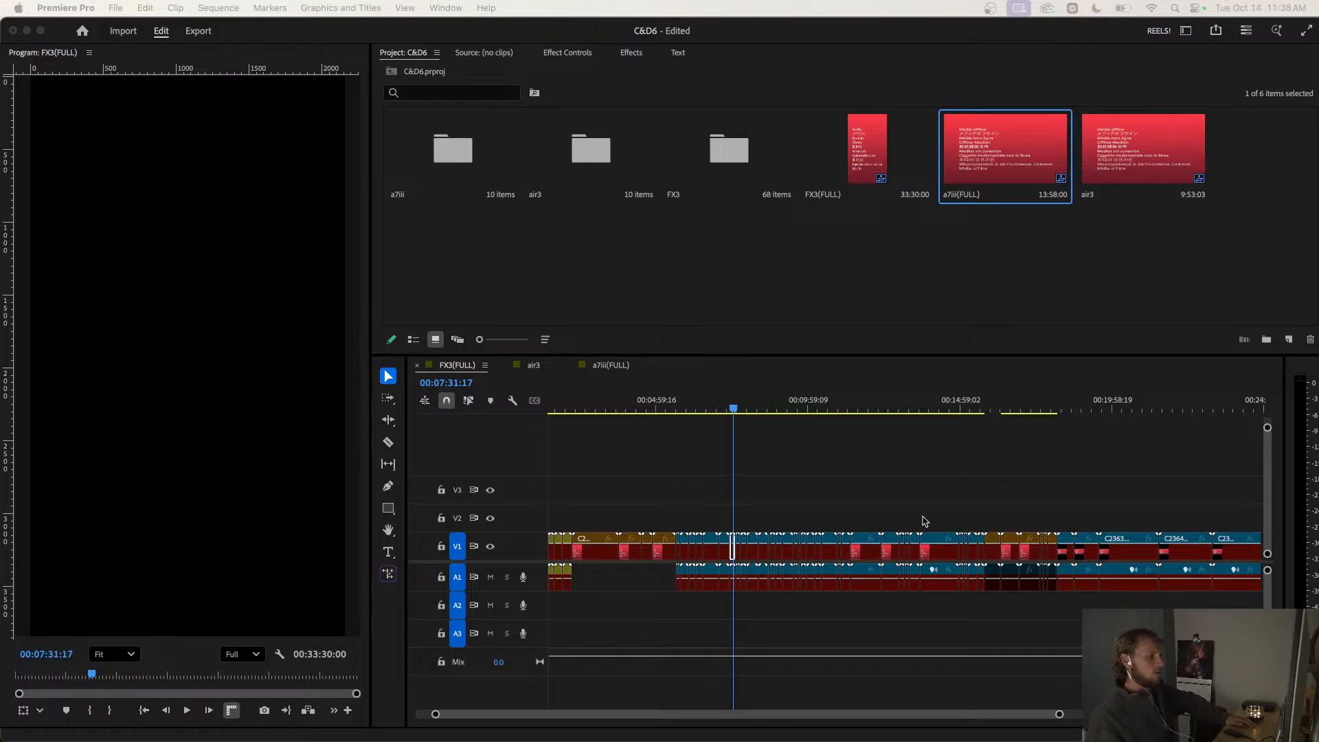
{"action": "left_click", "coordinate": [12, 30]}
{"action": "left_click", "coordinate": [736, 428]}
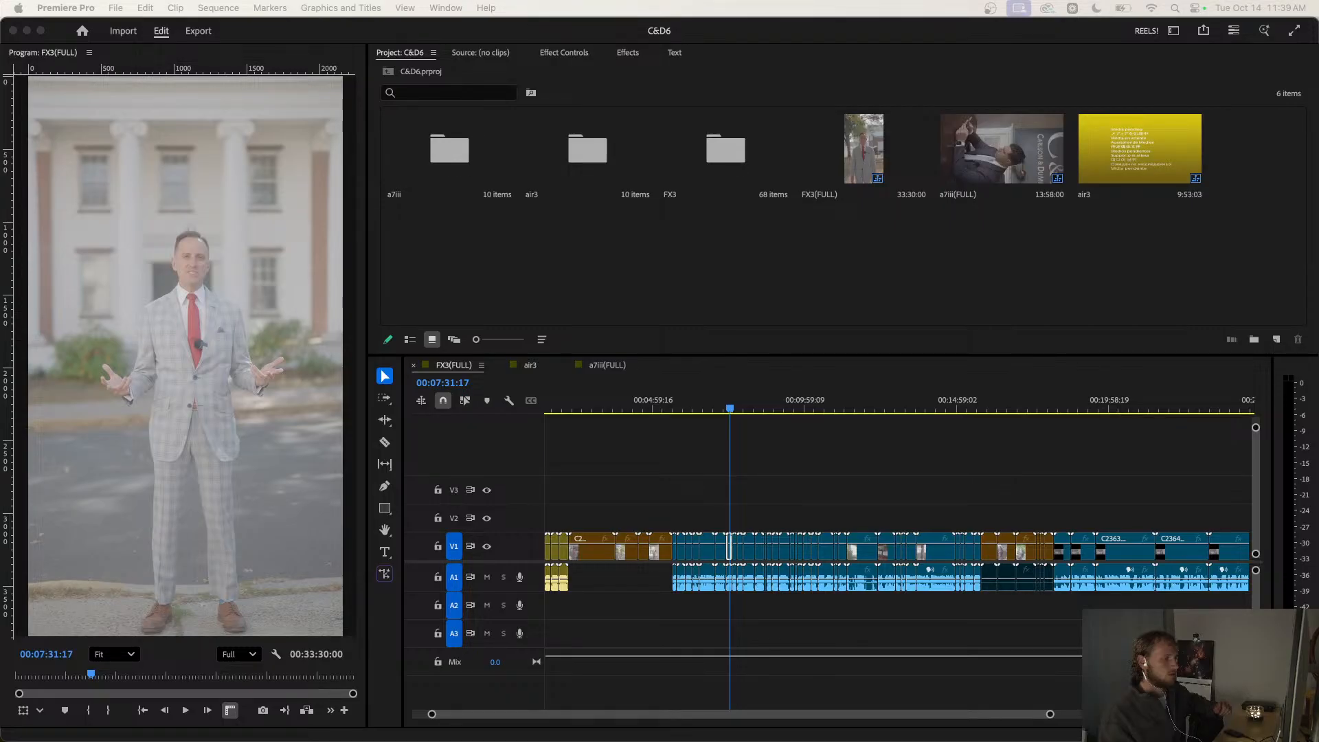
Review the FX3(FULL) footage between about 00:05:16 and 00:10:00, playing the porch shots and the stop-sign shot.
{"action": "left_click", "coordinate": [661, 408]}
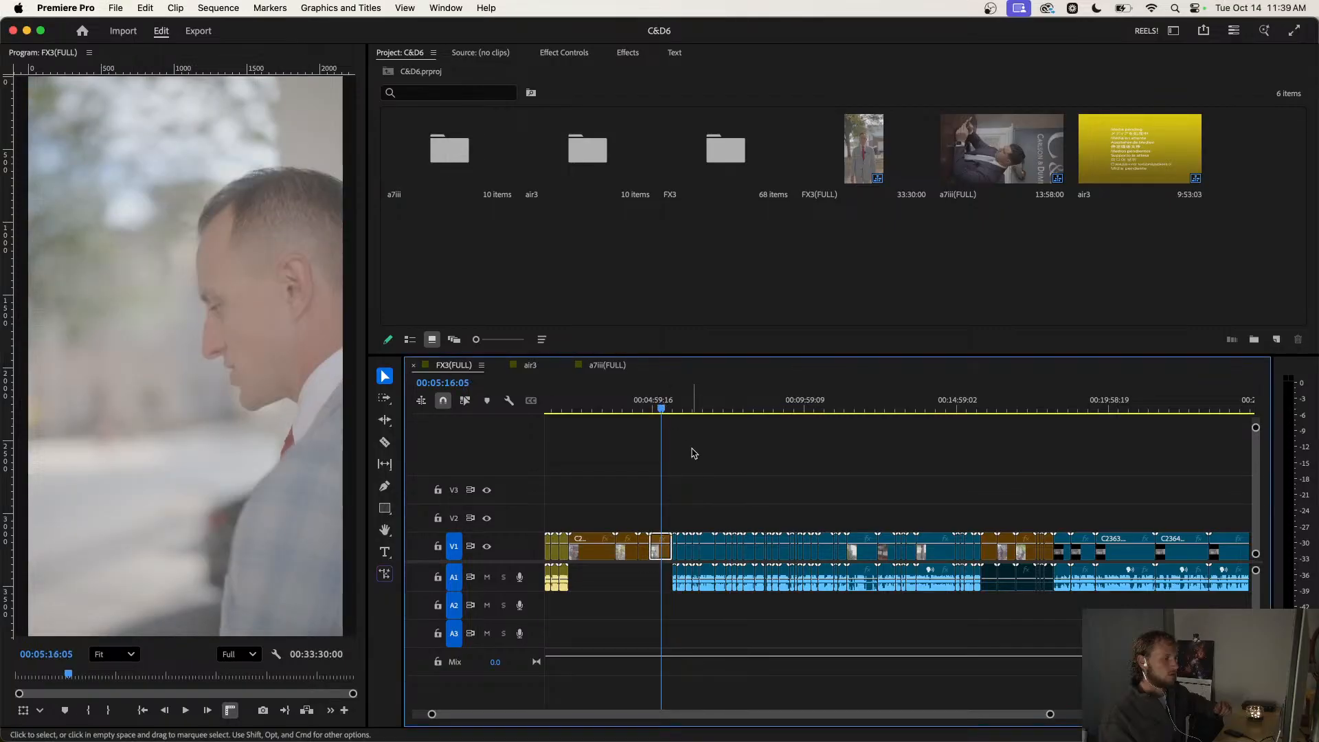
{"action": "left_click_drag", "start_coordinate": [661, 409], "coordinate": [683, 410]}
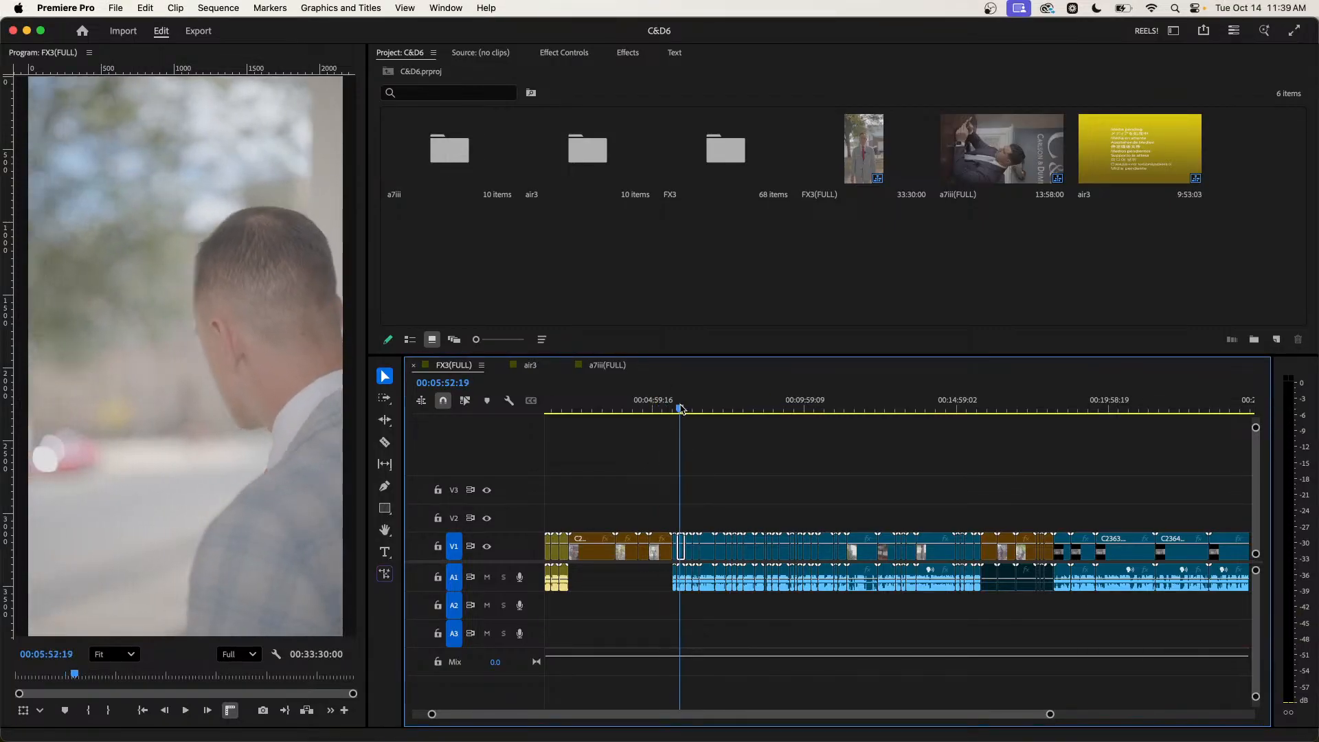
{"action": "key", "text": "space"}
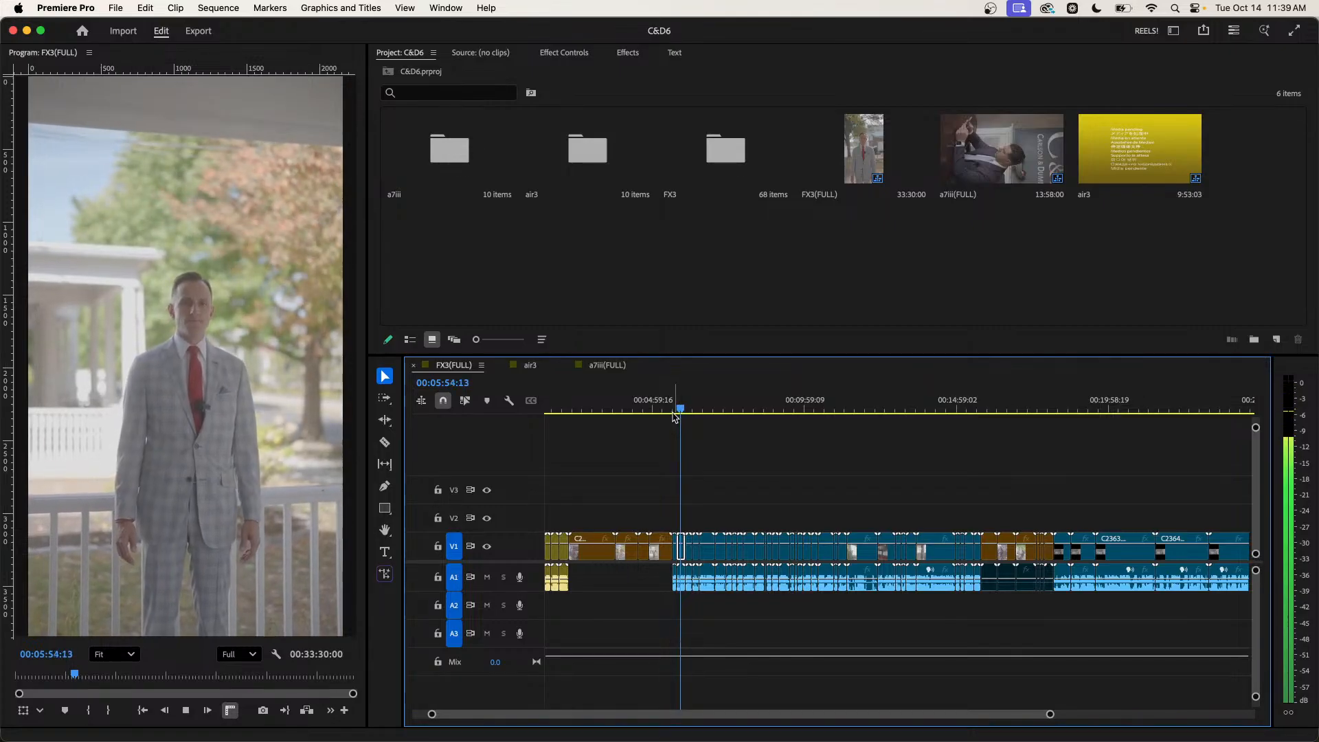
{"action": "left_click_drag", "start_coordinate": [680, 409], "coordinate": [730, 399]}
{"action": "key", "text": "backslash"}
{"action": "key", "text": "space"}
{"action": "key", "text": "space"}
{"action": "scroll", "coordinate": [739, 485], "scroll_direction": "up", "scroll_amount": 2}
{"action": "scroll", "coordinate": [739, 490], "scroll_direction": "up", "scroll_amount": 3}
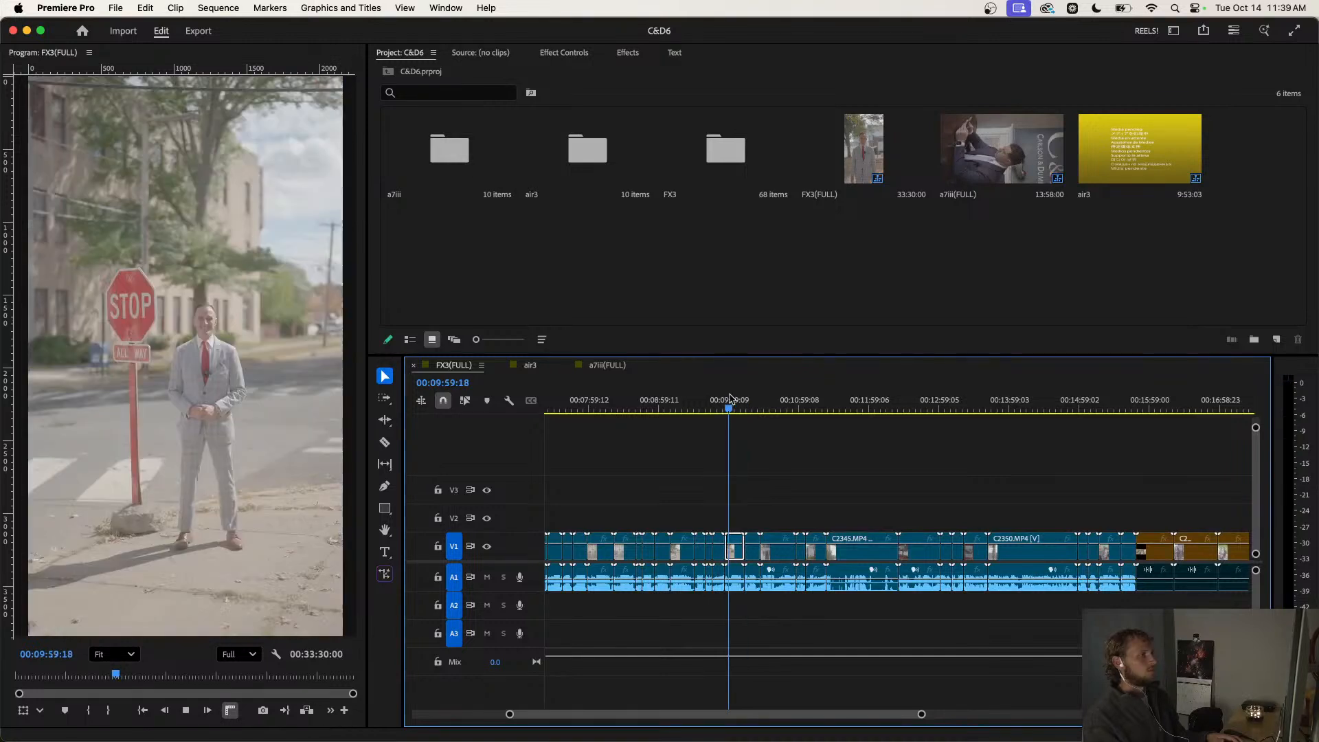
{"action": "key", "text": "space"}
Label the V1 and A1 clips from the start of the porch scene through the stop-sign shot yellow.
{"action": "scroll", "coordinate": [718, 477], "scroll_direction": "down", "scroll_amount": 3}
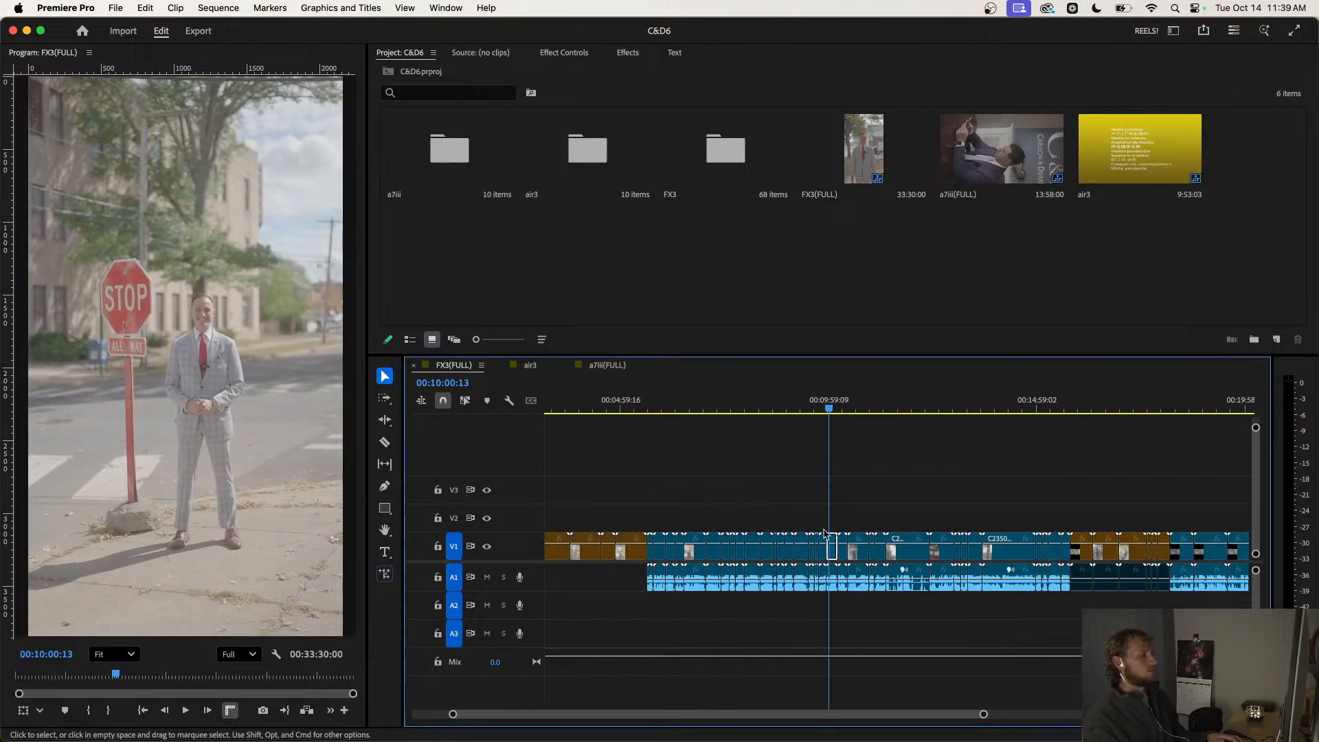
{"action": "left_click_drag", "start_coordinate": [834, 519], "coordinate": [650, 605]}
{"action": "key", "text": "super+2"}
Check the office-sign scene from about 00:10:16 and label its video and audio clips through C2350 orange.
{"action": "left_click", "coordinate": [841, 410]}
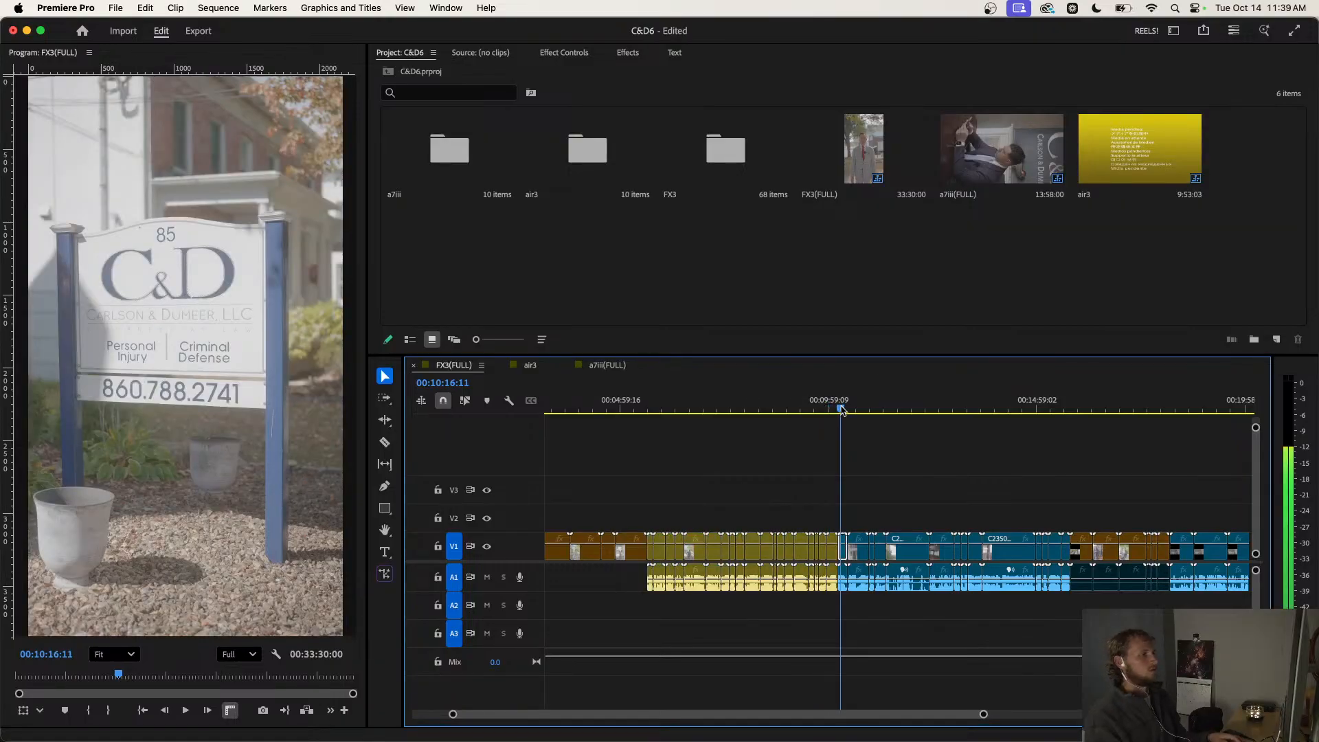
{"action": "left_click_drag", "start_coordinate": [844, 410], "coordinate": [1031, 440]}
{"action": "left_click_drag", "start_coordinate": [1008, 492], "coordinate": [846, 609]}
{"action": "key", "text": "2"}
Check the two-man shot at about 00:15:49 and the desk interview up to about 00:19:14, and save the project.
{"action": "left_click_drag", "start_coordinate": [1036, 408], "coordinate": [1072, 405]}
{"action": "scroll", "coordinate": [1029, 487], "scroll_direction": "right", "scroll_amount": 3}
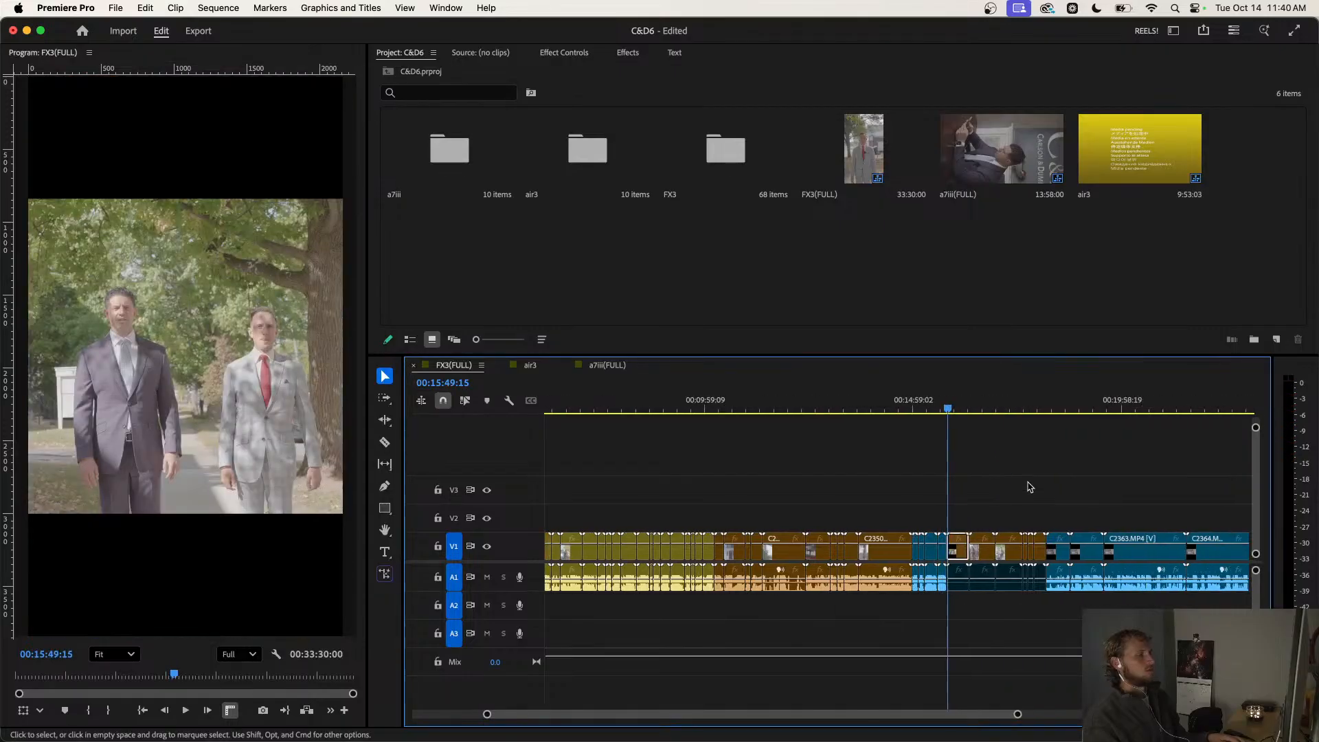
{"action": "left_click", "coordinate": [1058, 406]}
{"action": "scroll", "coordinate": [1051, 473], "scroll_direction": "down", "scroll_amount": 3}
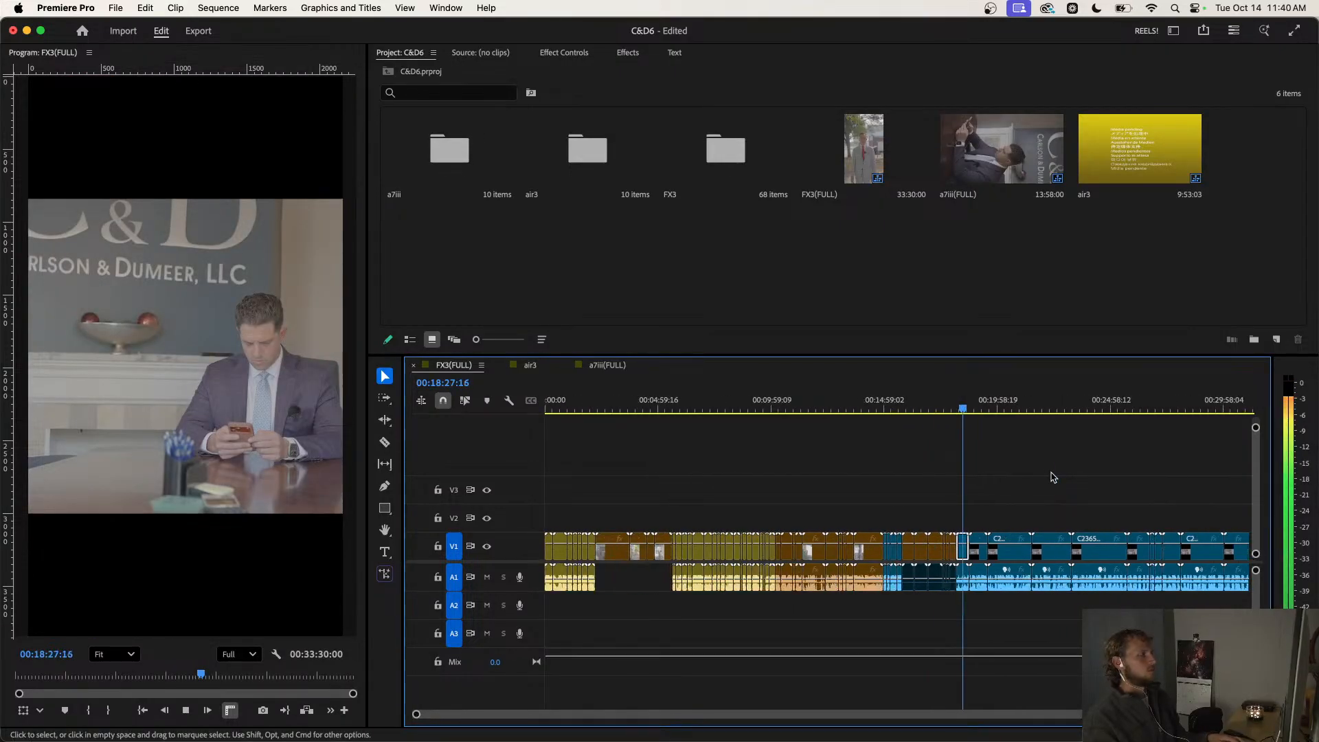
{"action": "scroll", "coordinate": [1051, 473], "scroll_direction": "right", "scroll_amount": 5}
{"action": "left_click_drag", "start_coordinate": [688, 410], "coordinate": [706, 411]}
{"action": "key", "text": "super+s"}
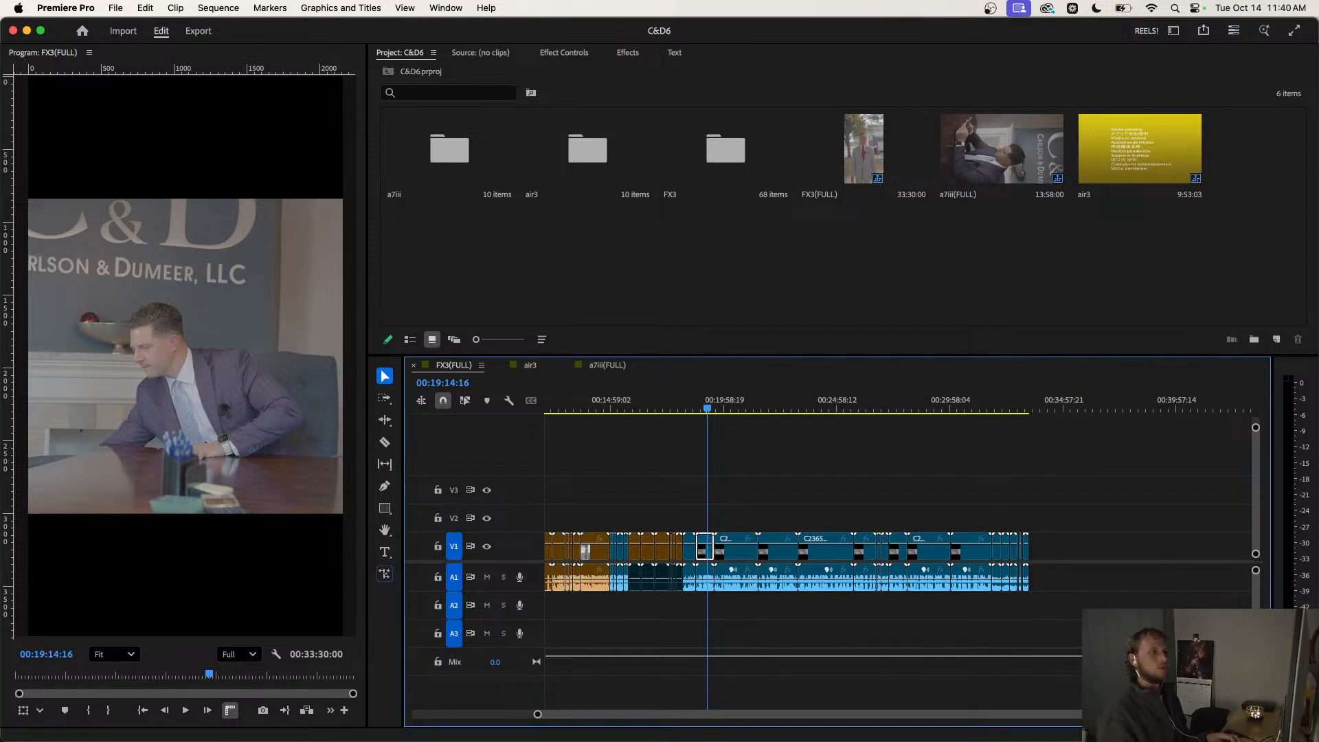
Label the desk interview's video clips C2362 to C2371 on V1 yellow.
{"action": "left_click", "coordinate": [743, 515]}
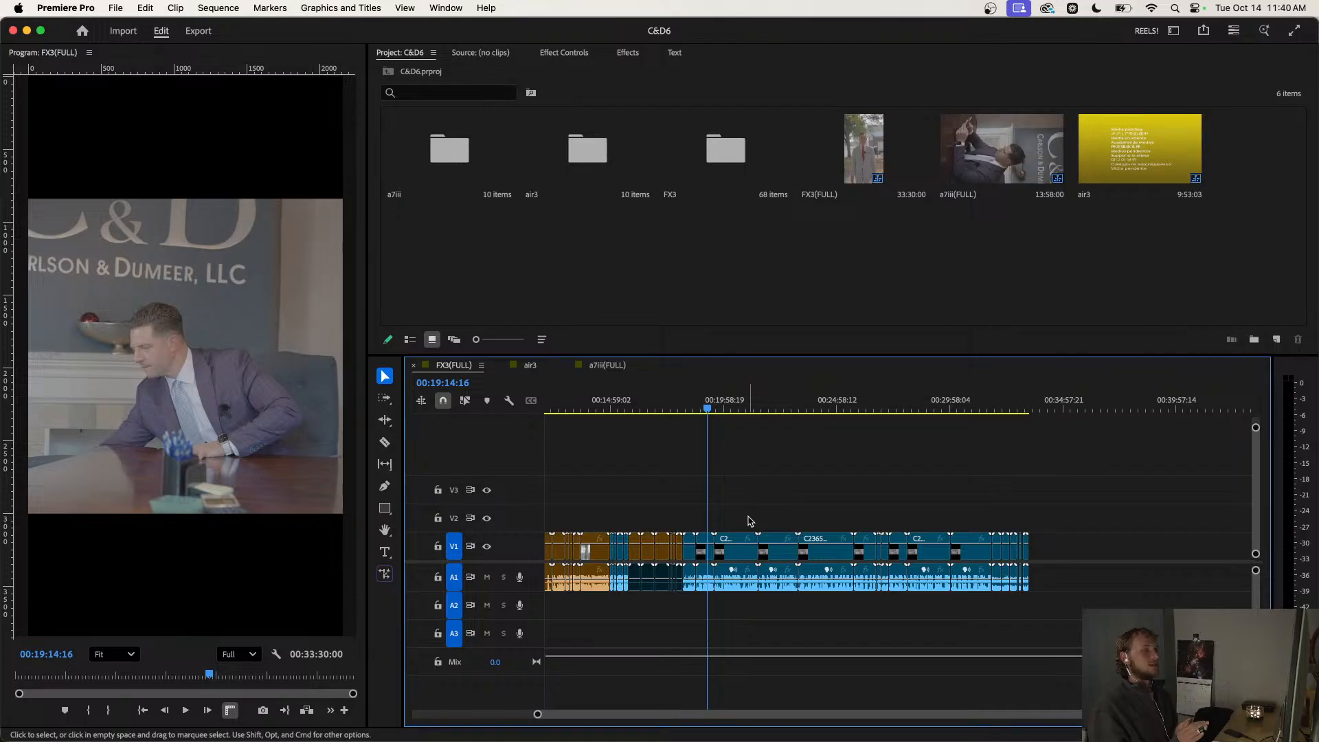
{"action": "left_click_drag", "start_coordinate": [686, 404], "coordinate": [703, 546]}
{"action": "key", "text": "ctrl+2"}
Play clip C2361 from about 00:18:31 and label both its video and audio yellow to match the other interview clips.
{"action": "left_click_drag", "start_coordinate": [685, 408], "coordinate": [694, 409]}
{"action": "key", "text": "="}
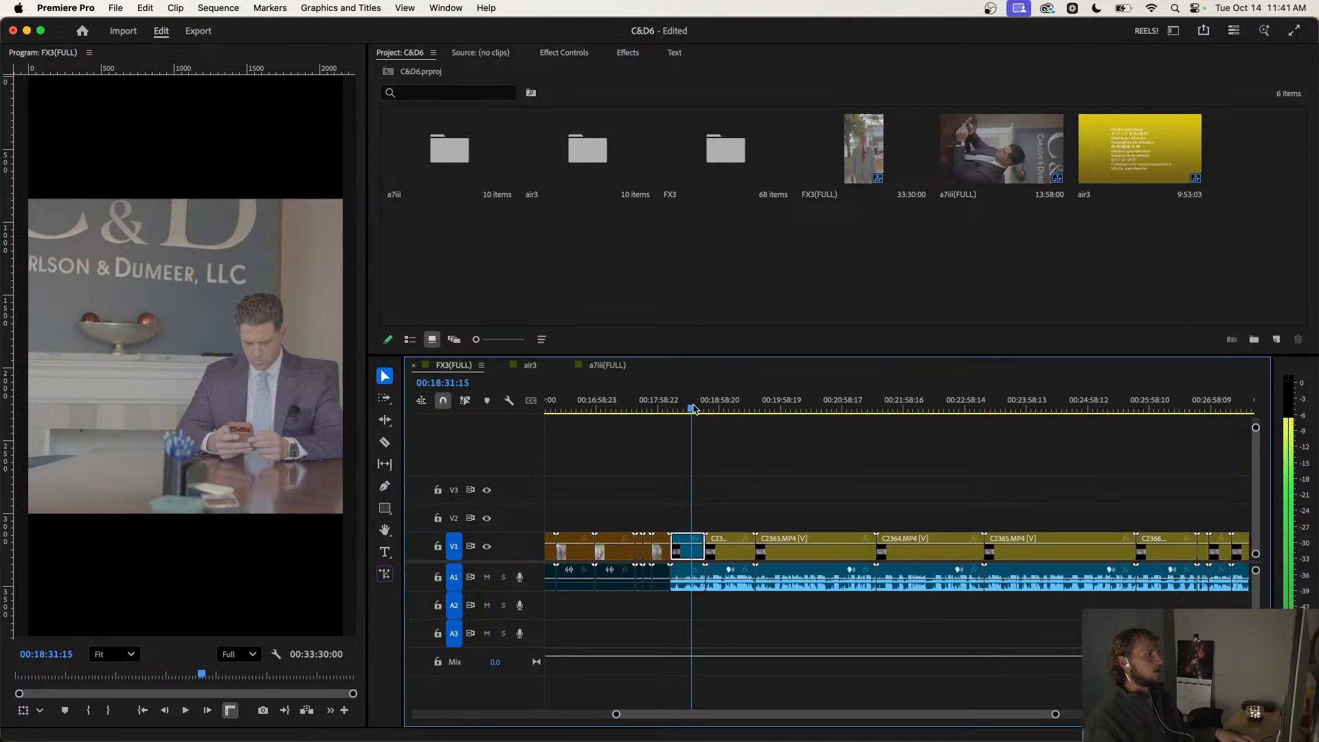
{"action": "key", "text": "space"}
{"action": "key", "text": "="}
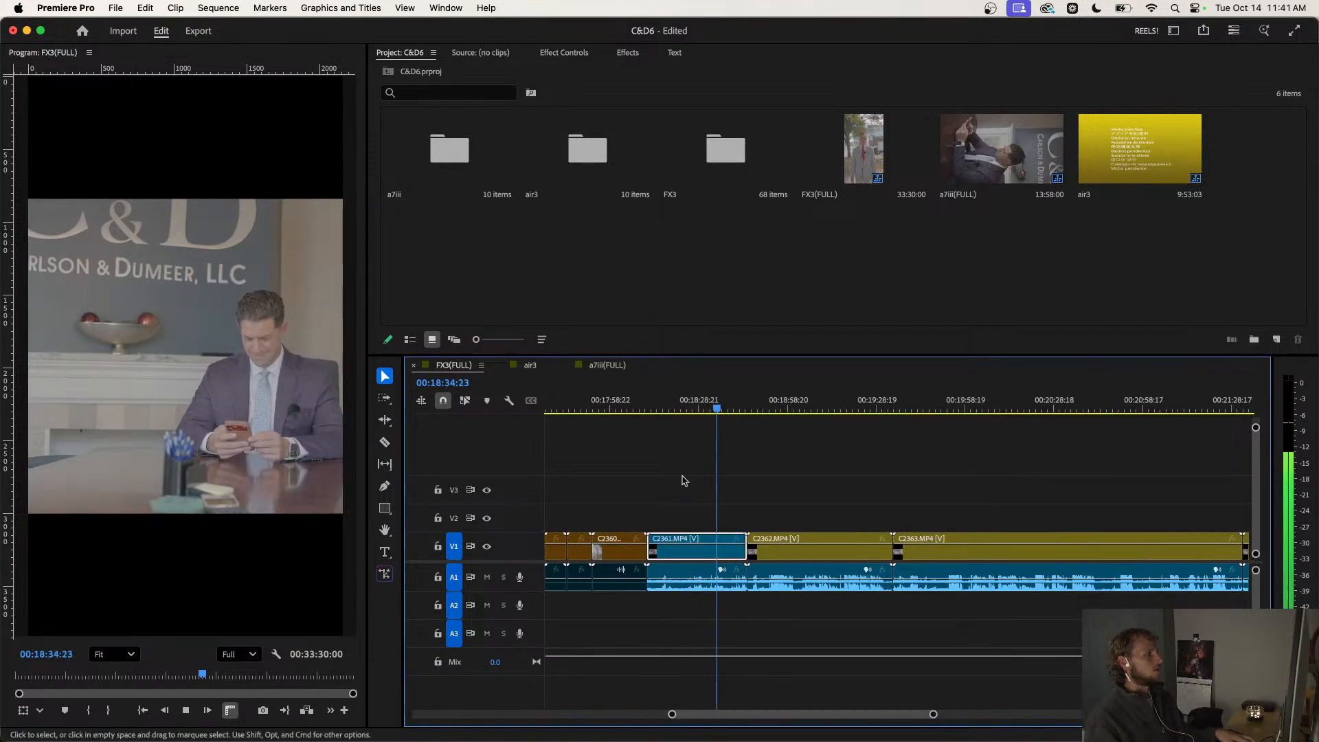
{"action": "left_click_drag", "start_coordinate": [666, 488], "coordinate": [692, 609]}
{"action": "key", "text": "ctrl+2"}
{"action": "key", "text": "space"}
{"action": "key", "text": "-"}
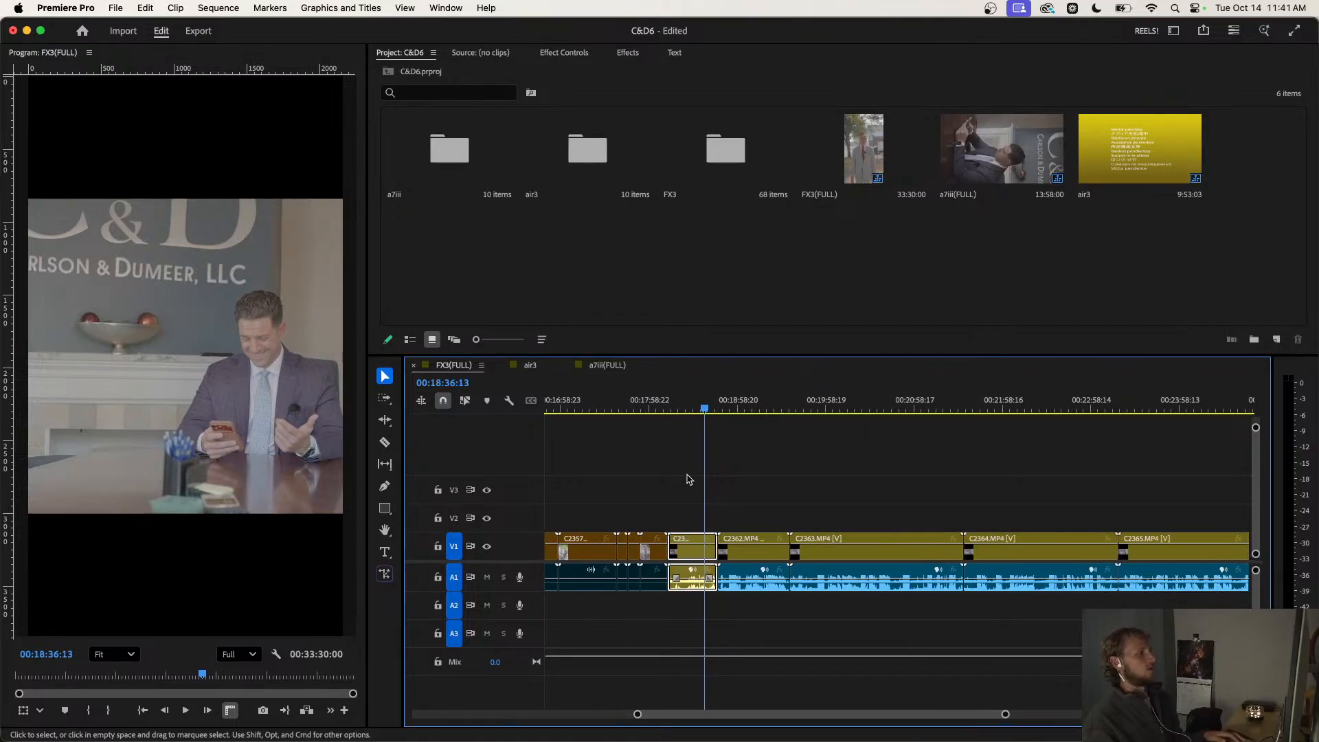
{"action": "key", "text": "-"}
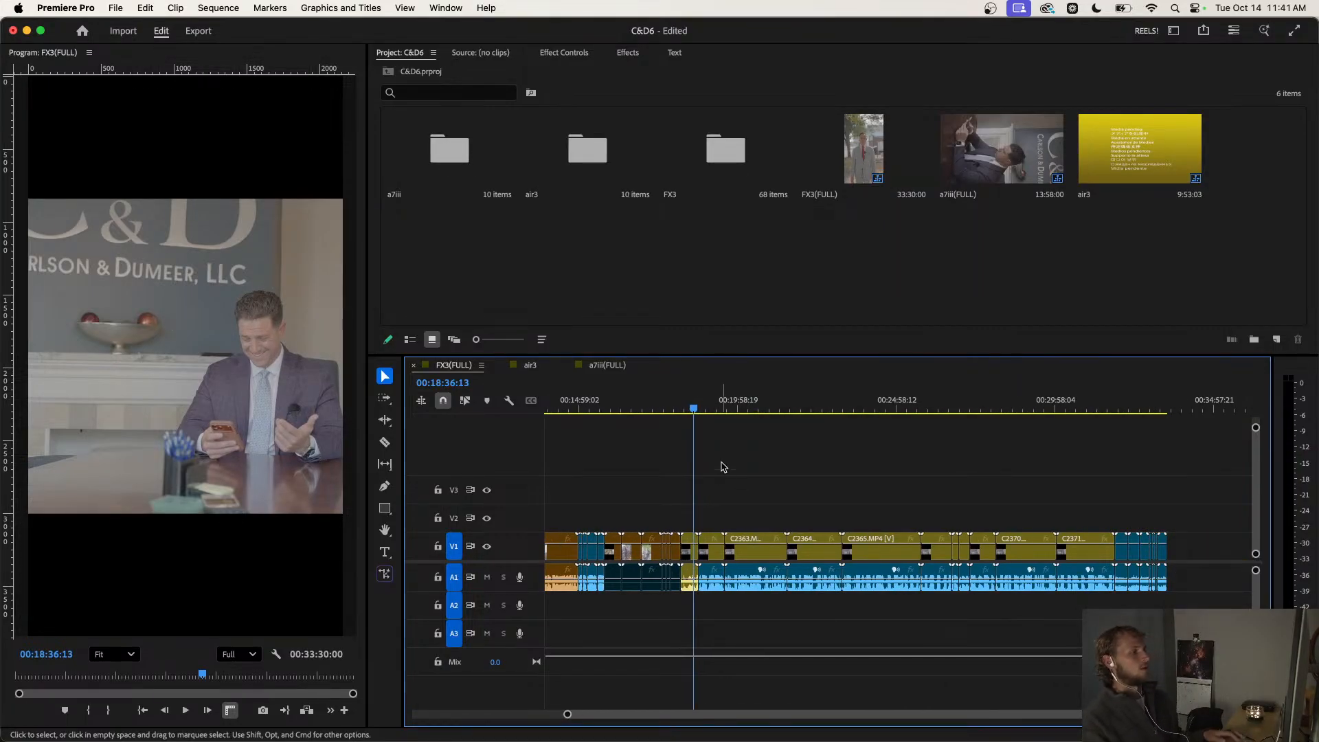
Check where the courthouse shots begin near the sequence end and label the desk interview's A1 audio clips yellow.
{"action": "left_click_drag", "start_coordinate": [1072, 410], "coordinate": [1145, 411]}
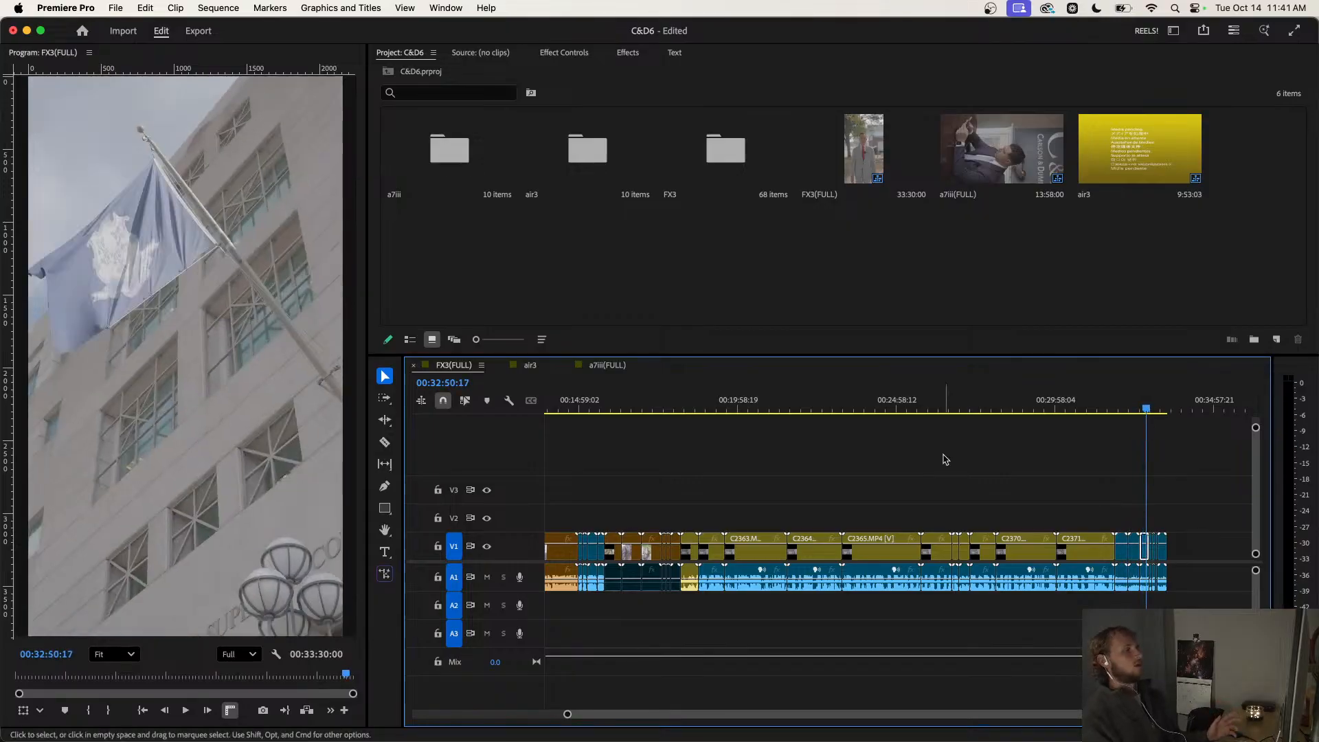
{"action": "key", "text": "-"}
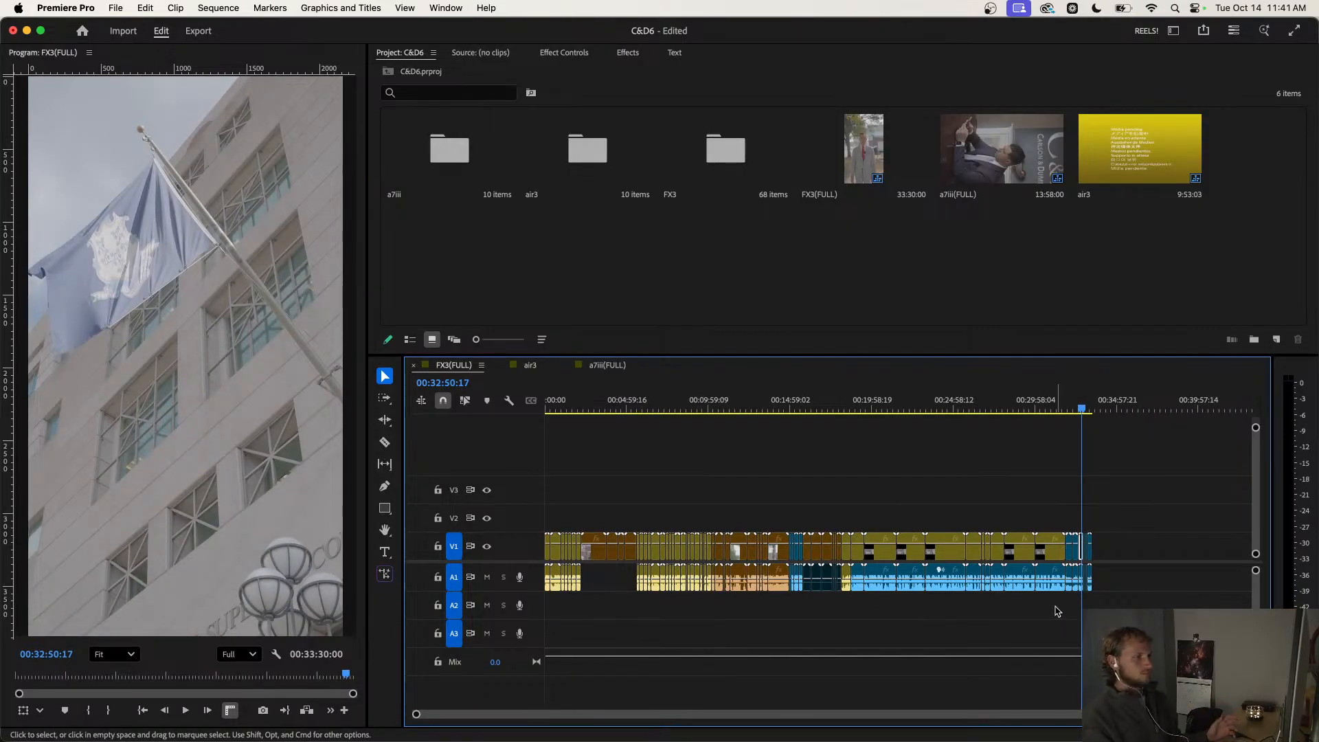
{"action": "left_click_drag", "start_coordinate": [1057, 611], "coordinate": [849, 572]}
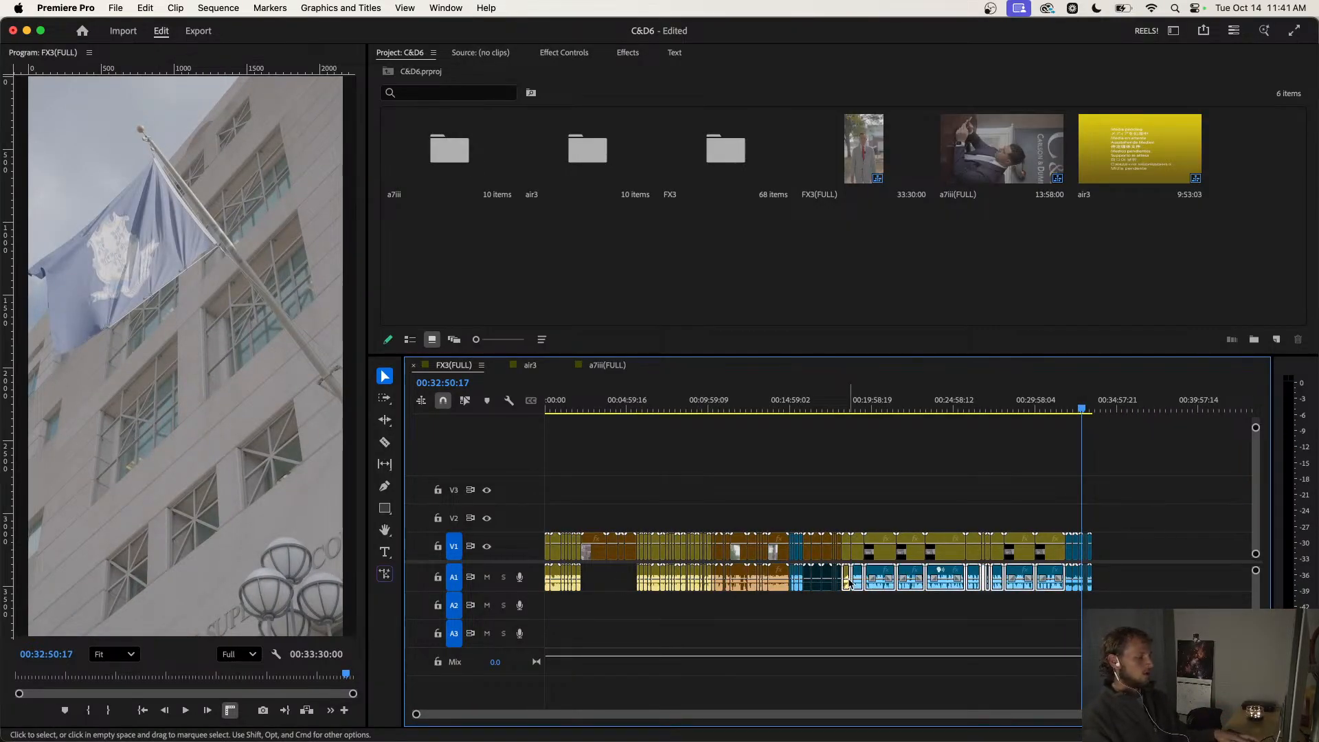
{"action": "left_click", "coordinate": [892, 500]}
{"action": "key", "text": "="}
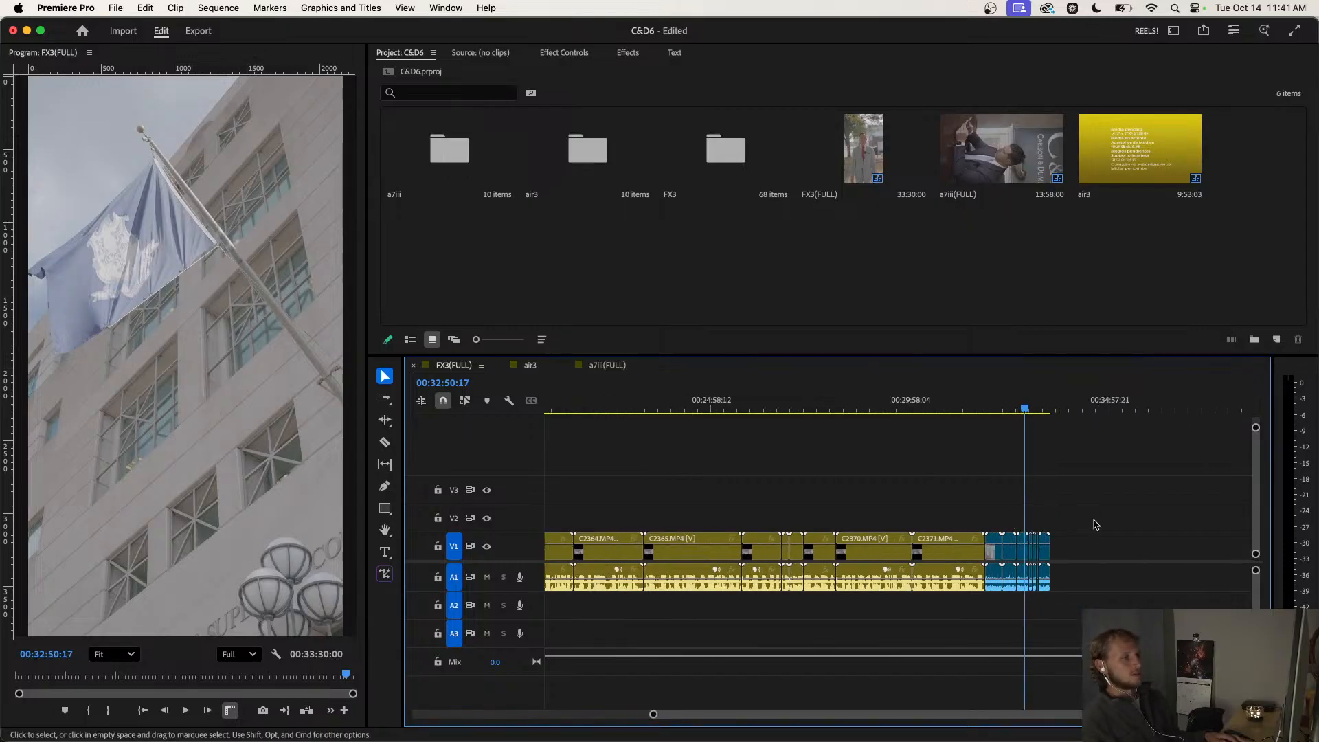
Play the courthouse flag footage from about 00:32:43 and save the project.
{"action": "mouse_move", "coordinate": [1025, 411]}
{"action": "left_mouse_down"}
{"action": "mouse_move", "coordinate": [1001, 410]}
{"action": "mouse_move", "coordinate": [1024, 410]}
{"action": "left_mouse_up"}
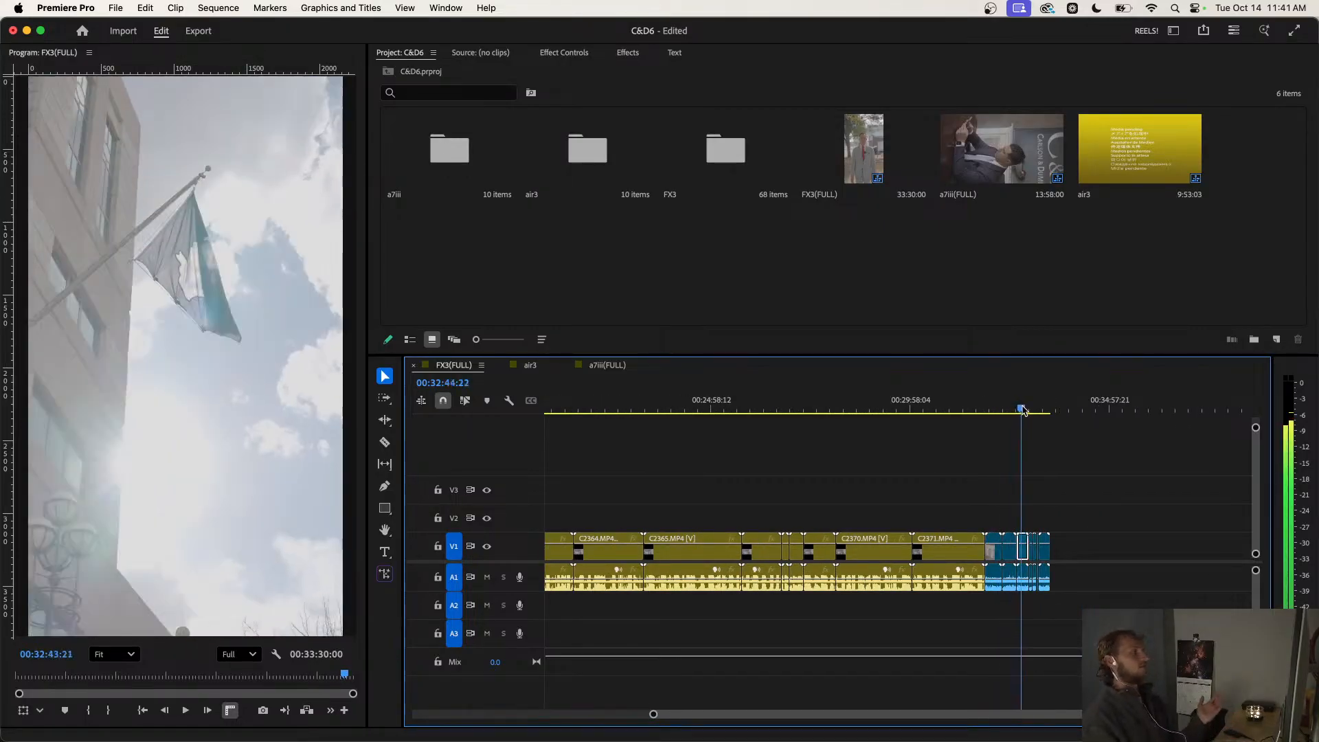
{"action": "key", "text": "space"}
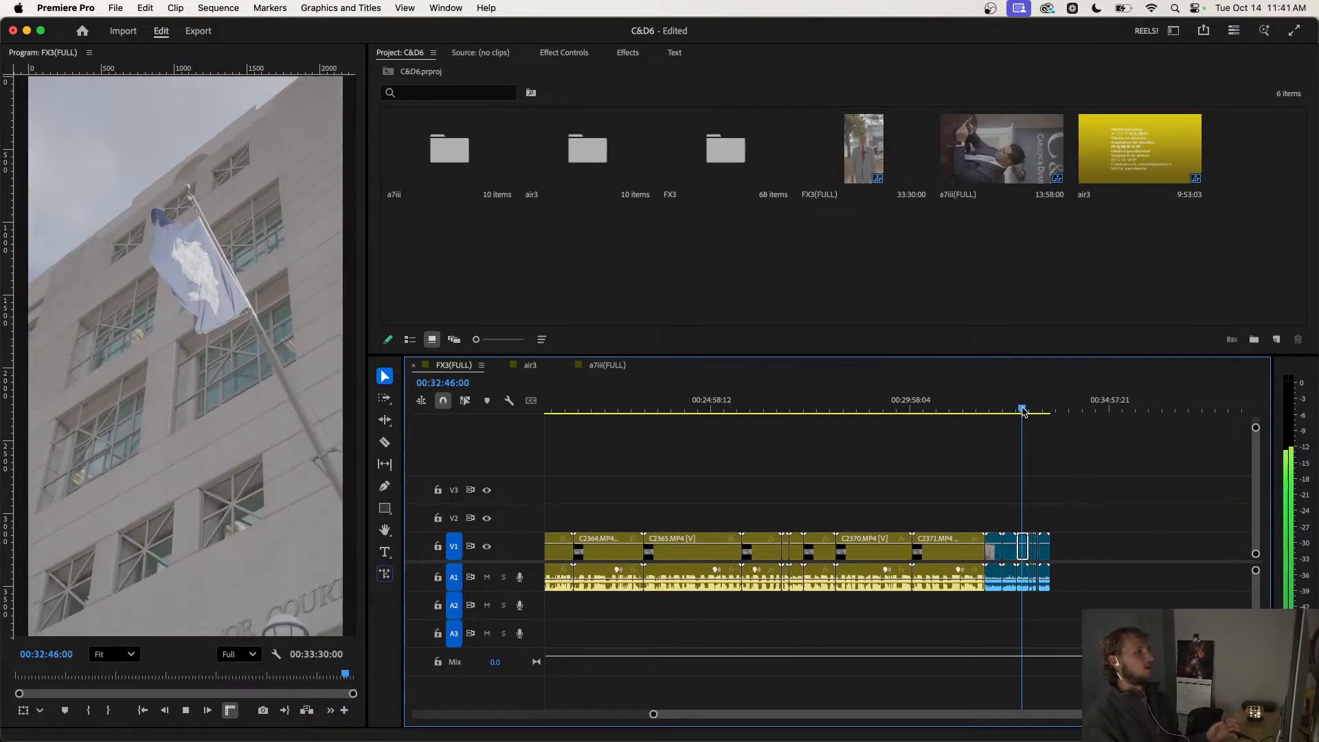
{"action": "key", "text": "space"}
{"action": "key", "text": "super+s"}
{"action": "key", "text": "minus"}
{"action": "key", "text": "minus"}
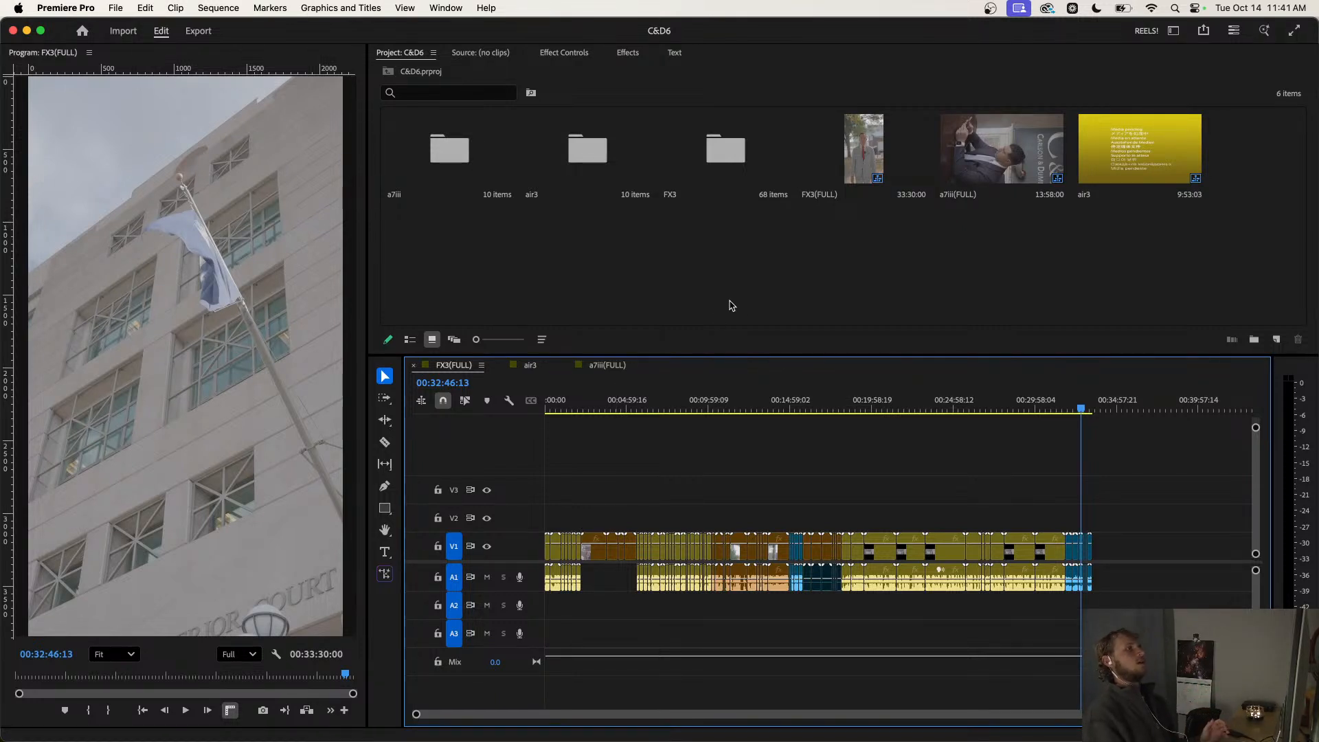
Switch to the a7iii(FULL) sequence, return the playhead to its start and label all its video and audio clips yellow.
{"action": "left_click", "coordinate": [742, 268]}
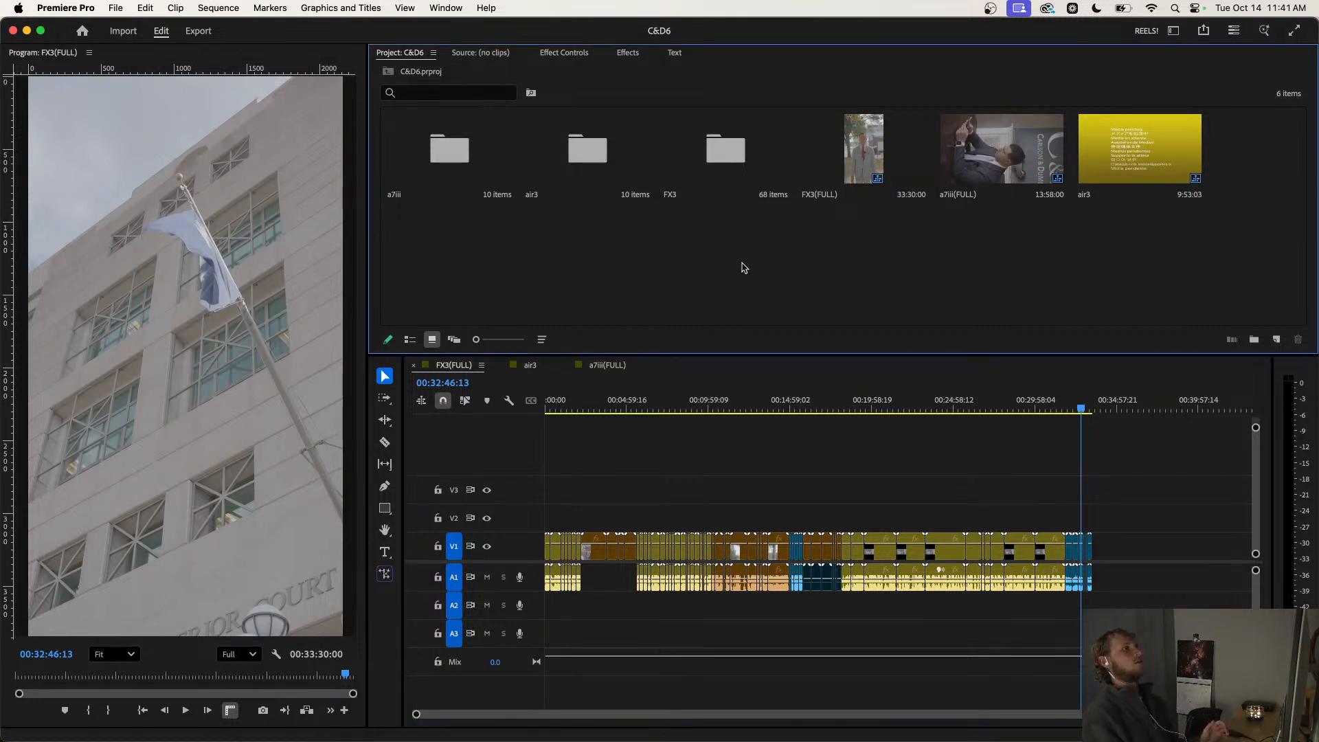
{"action": "left_click", "coordinate": [616, 368]}
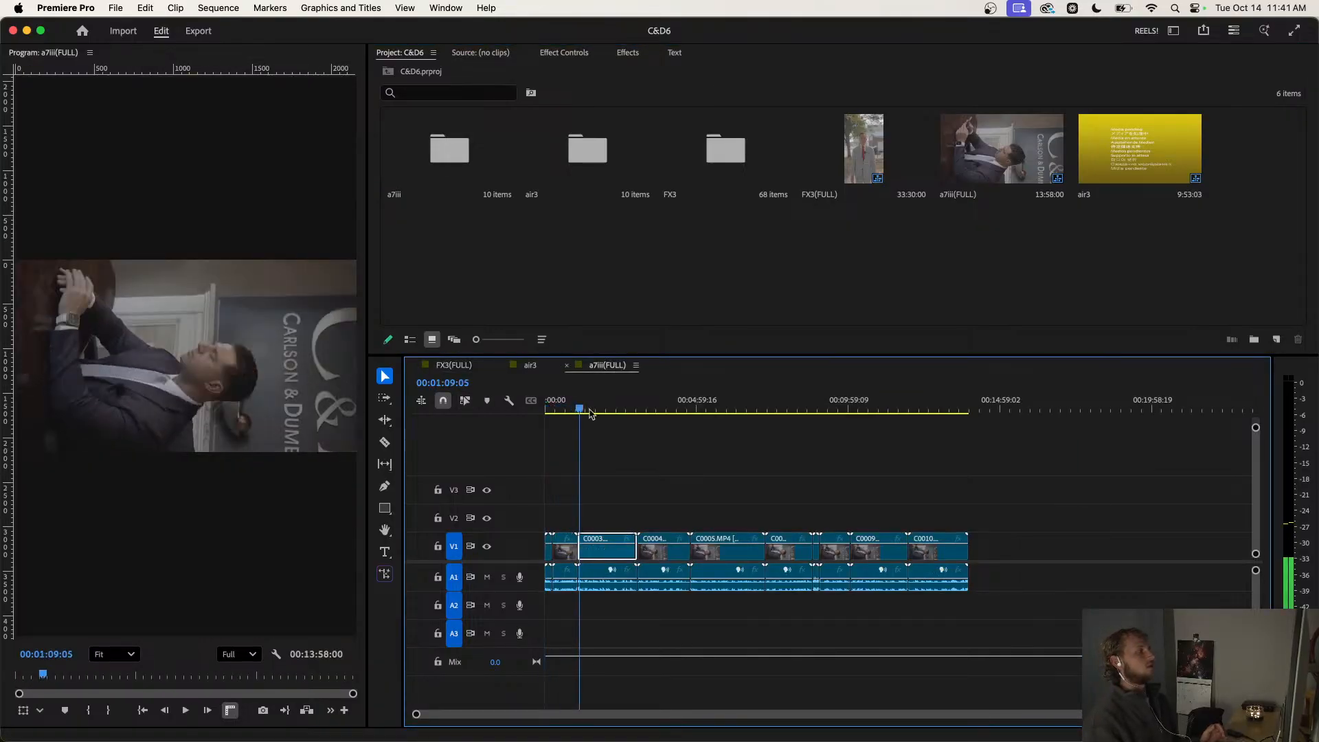
{"action": "left_click_drag", "start_coordinate": [590, 412], "coordinate": [547, 448]}
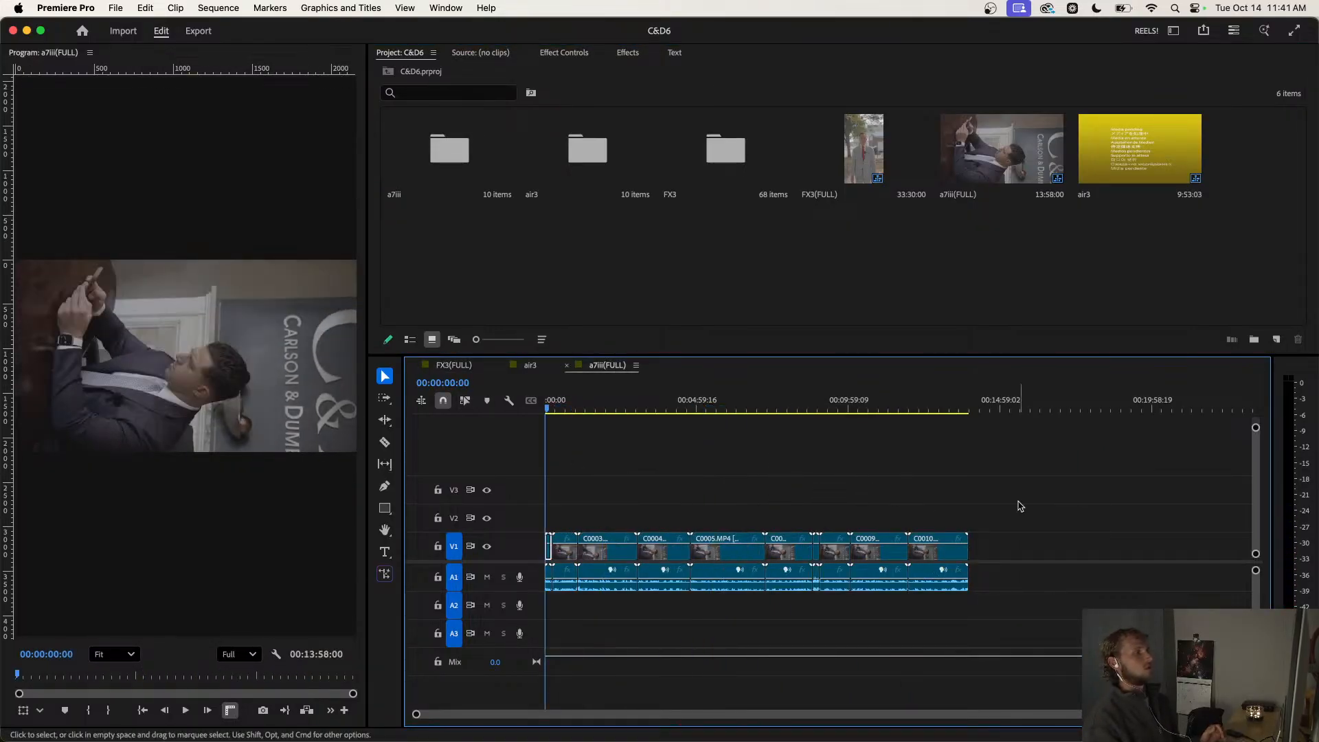
{"action": "left_click_drag", "start_coordinate": [1020, 504], "coordinate": [481, 598]}
{"action": "key", "text": "shift+y"}
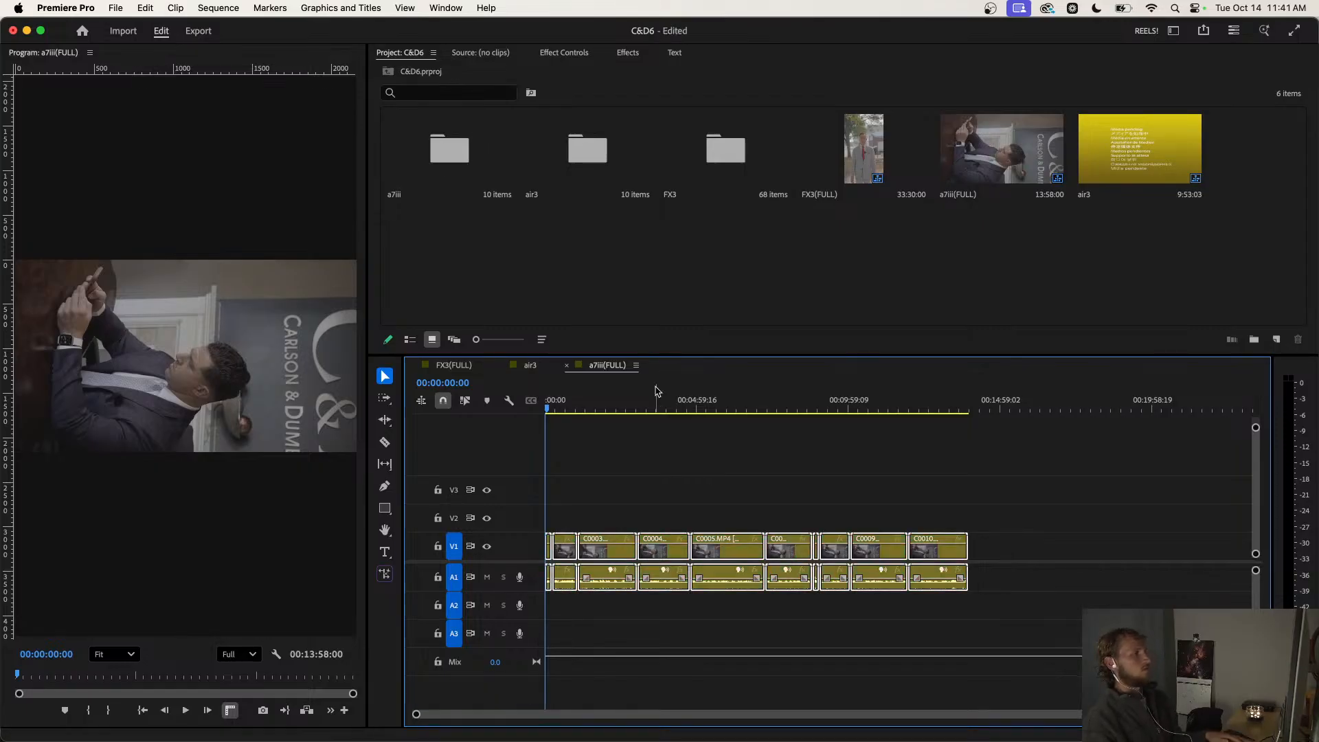
Check the drone footage in the air3 sequence, return to FX3(FULL) and save the project.
{"action": "left_click", "coordinate": [530, 365]}
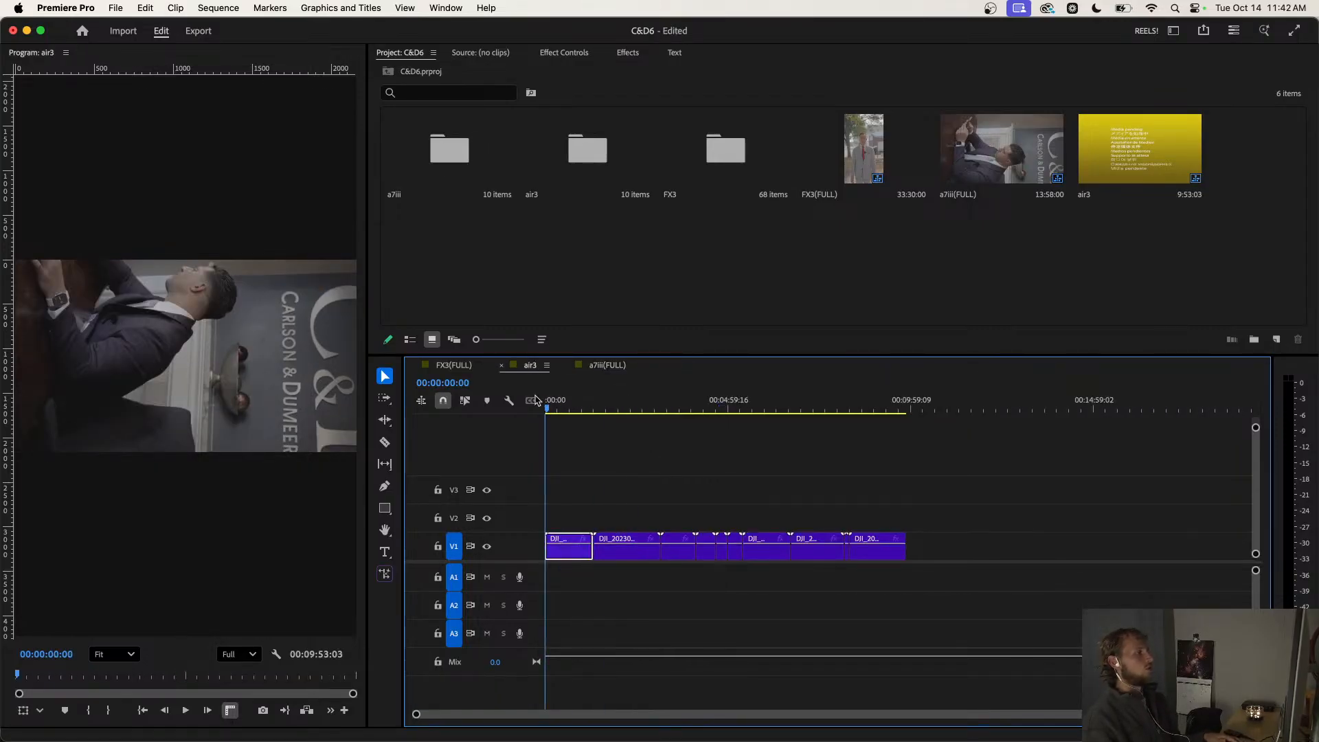
{"action": "left_click_drag", "start_coordinate": [618, 409], "coordinate": [549, 422]}
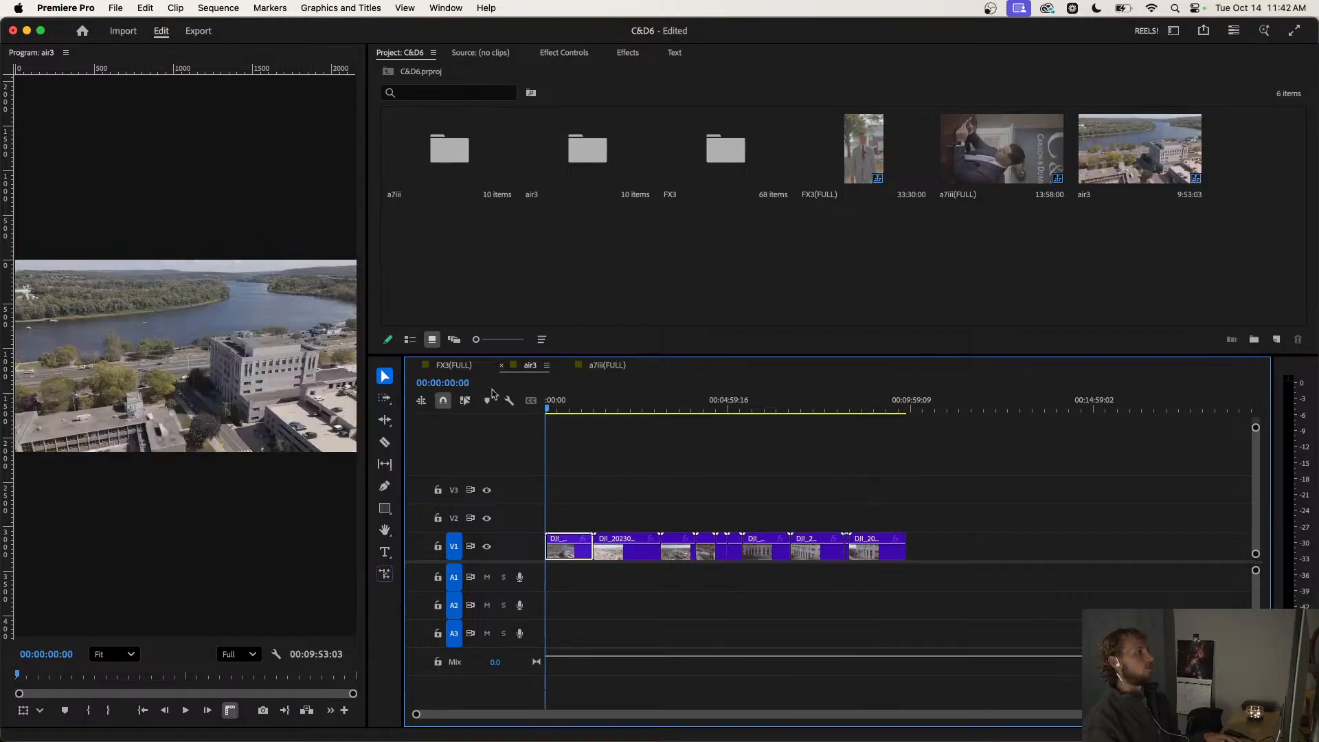
{"action": "left_click", "coordinate": [454, 366]}
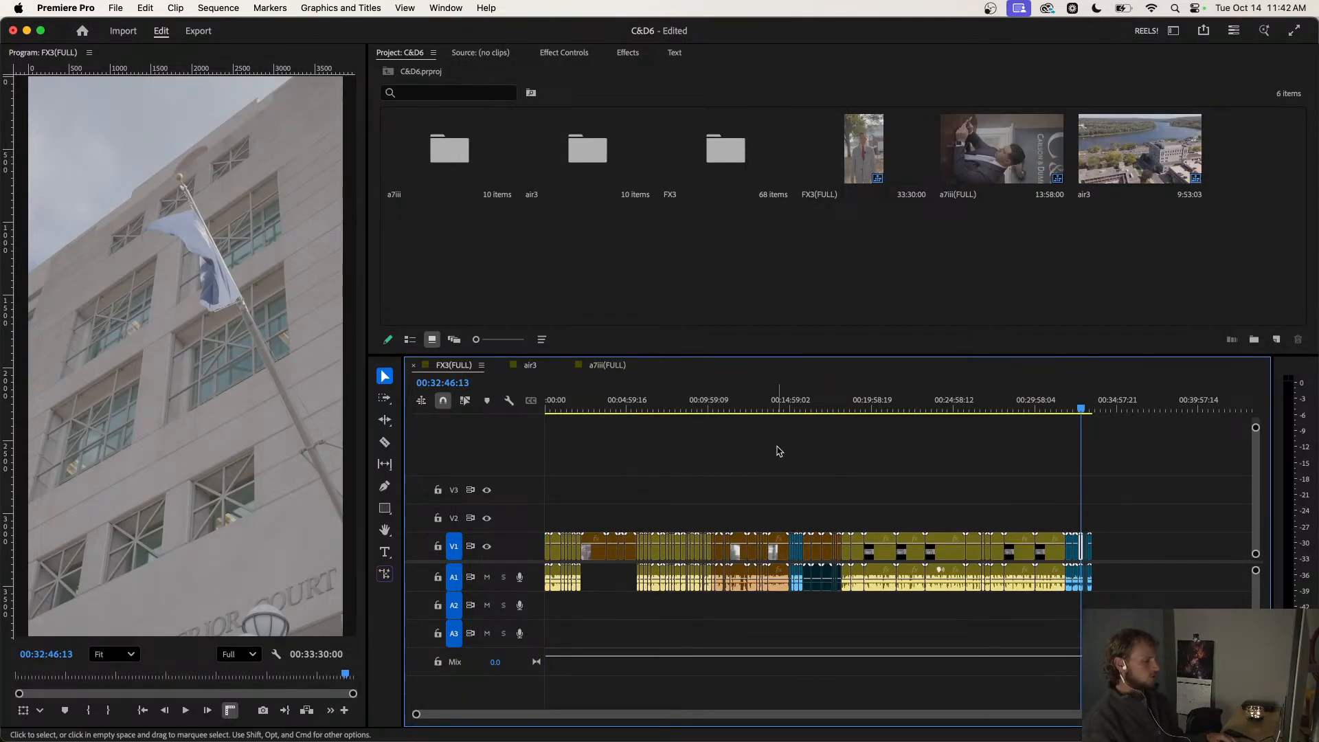
{"action": "key", "text": "super+s"}
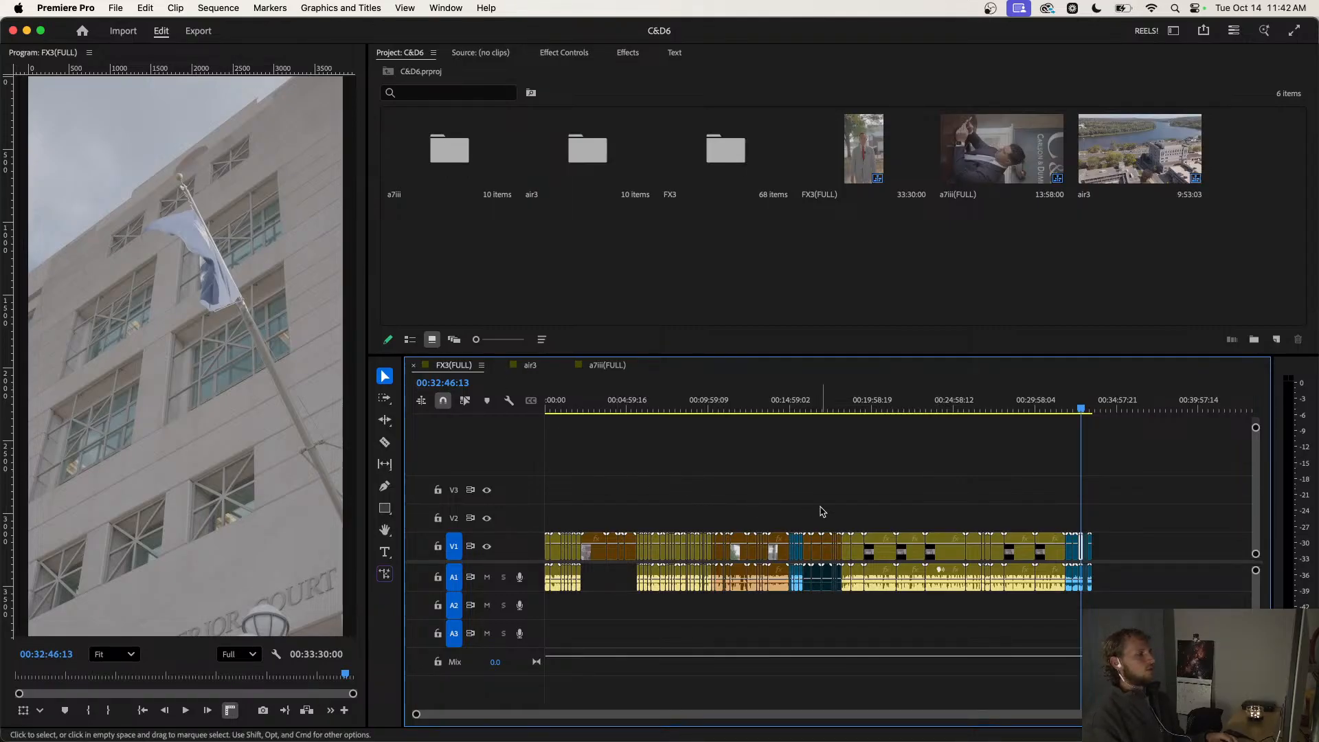
Play the scene between the parked cars at about 00:15:20 and label its remaining blue V1 and A1 clips yellow.
{"action": "left_click_drag", "start_coordinate": [679, 411], "coordinate": [795, 462]}
{"action": "scroll", "coordinate": [787, 481], "scroll_direction": "up", "scroll_amount": 4}
{"action": "key", "text": "space"}
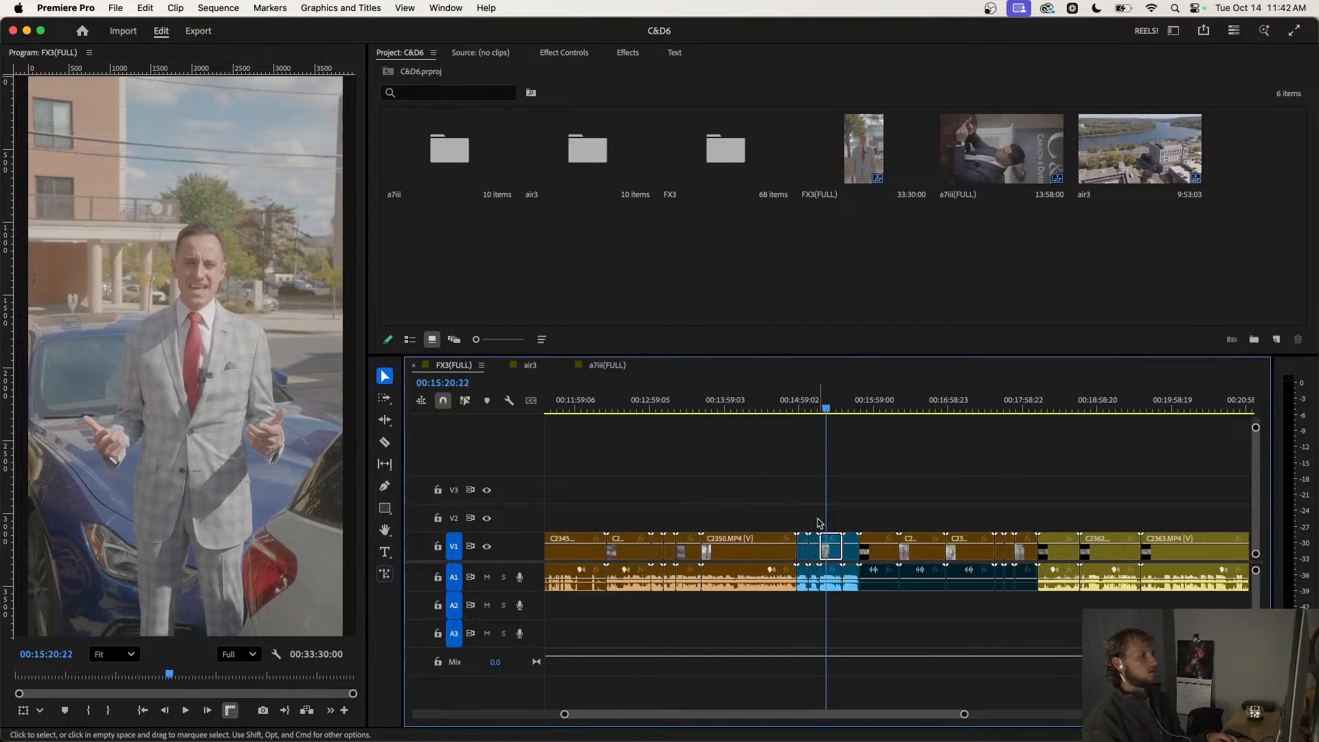
{"action": "left_click_drag", "start_coordinate": [849, 525], "coordinate": [804, 585]}
{"action": "key", "text": "1"}
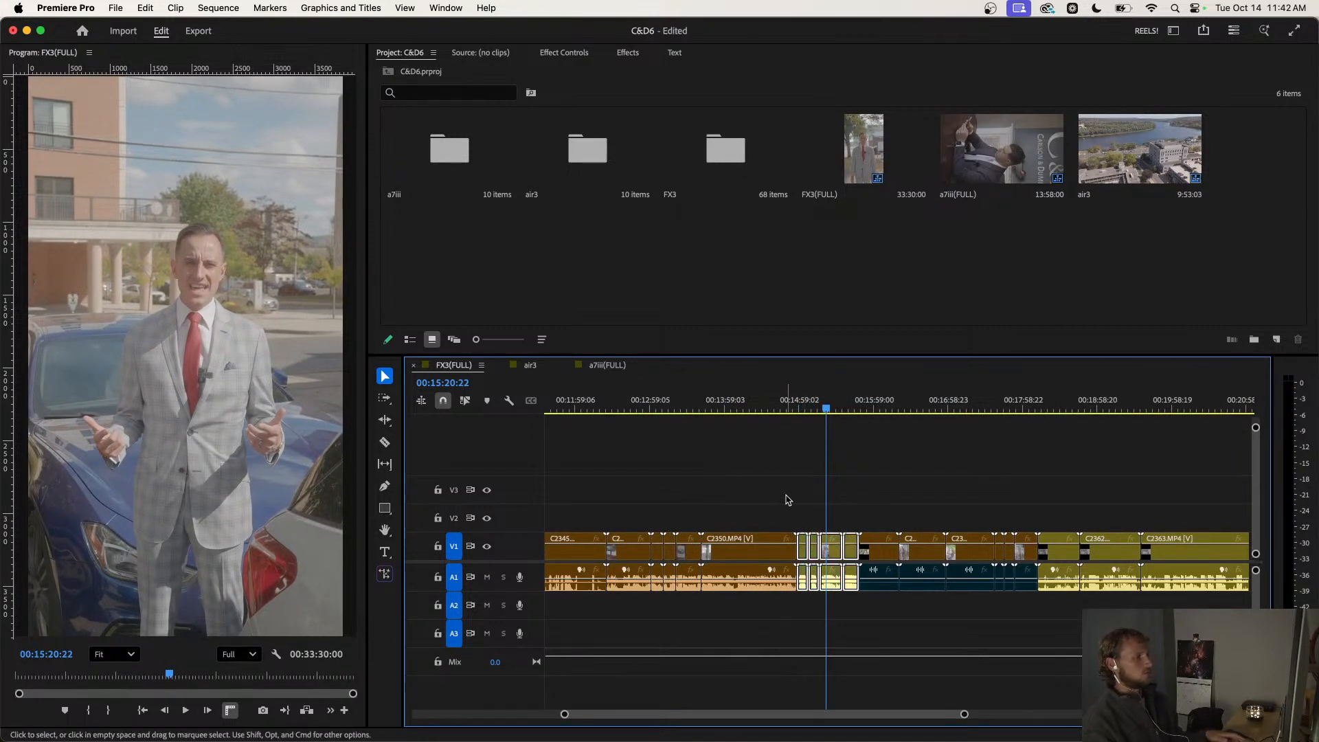
{"action": "left_click", "coordinate": [787, 500]}
Move the first group of orange b-roll clips on V1 to empty space beyond the end of the sequence.
{"action": "scroll", "coordinate": [788, 500], "scroll_direction": "down", "scroll_amount": 5}
{"action": "scroll", "coordinate": [797, 500], "scroll_direction": "down", "scroll_amount": 2}
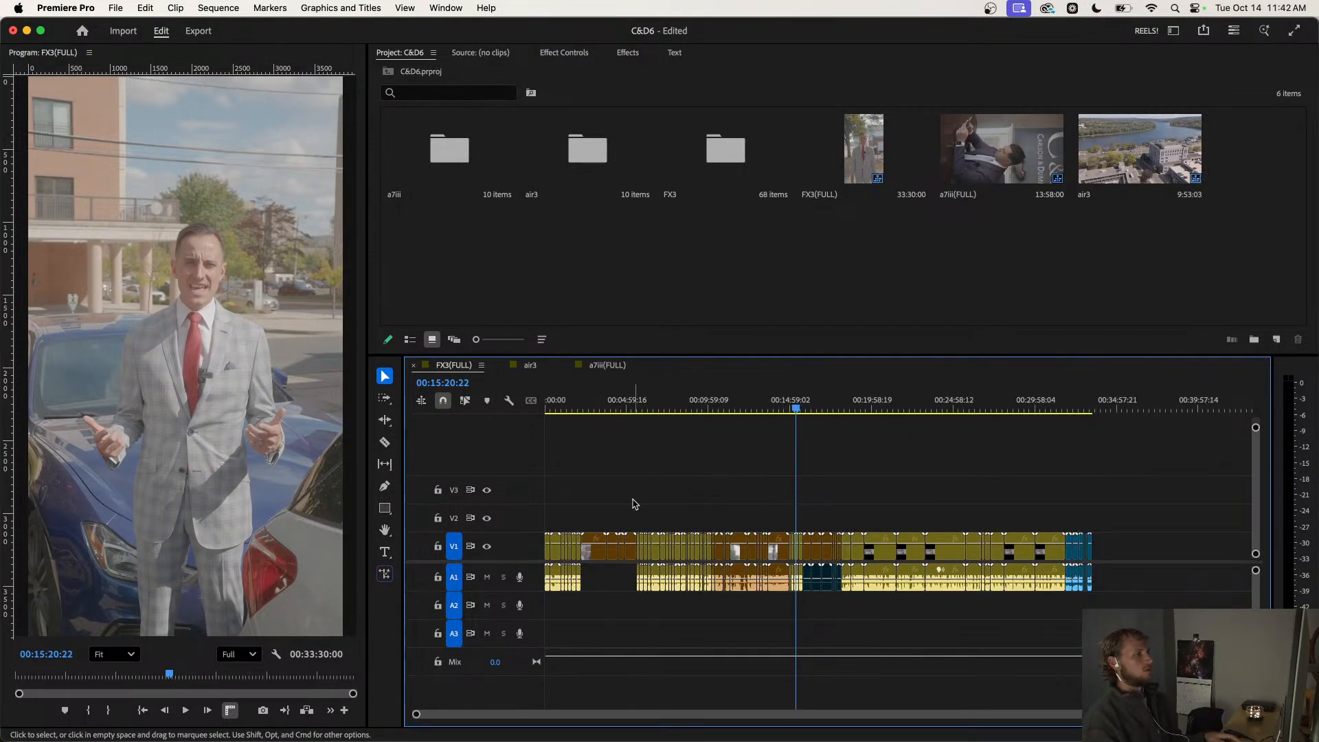
{"action": "left_click_drag", "start_coordinate": [587, 524], "coordinate": [1176, 554]}
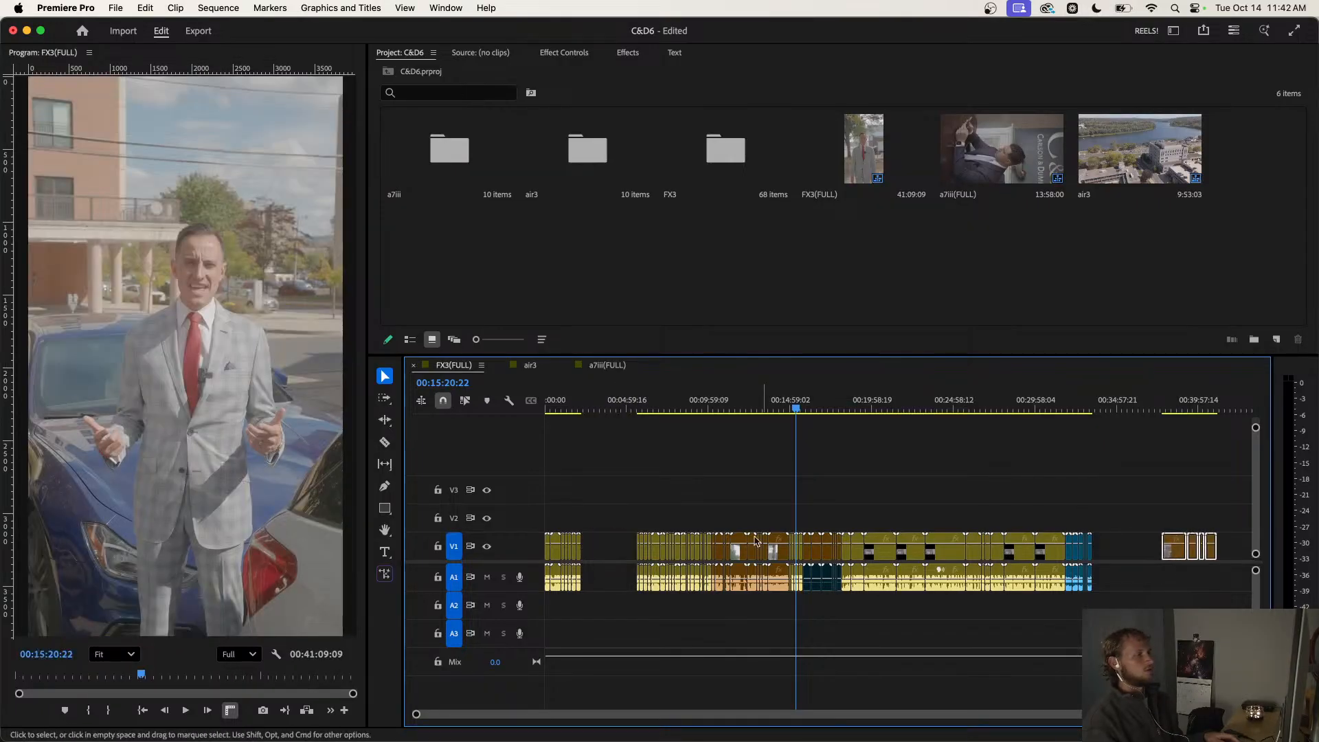
Move the two remaining orange clip groups, with their audio, directly behind the orange b-roll at the end of FX3(FULL).
{"action": "left_click_drag", "start_coordinate": [712, 525], "coordinate": [788, 615]}
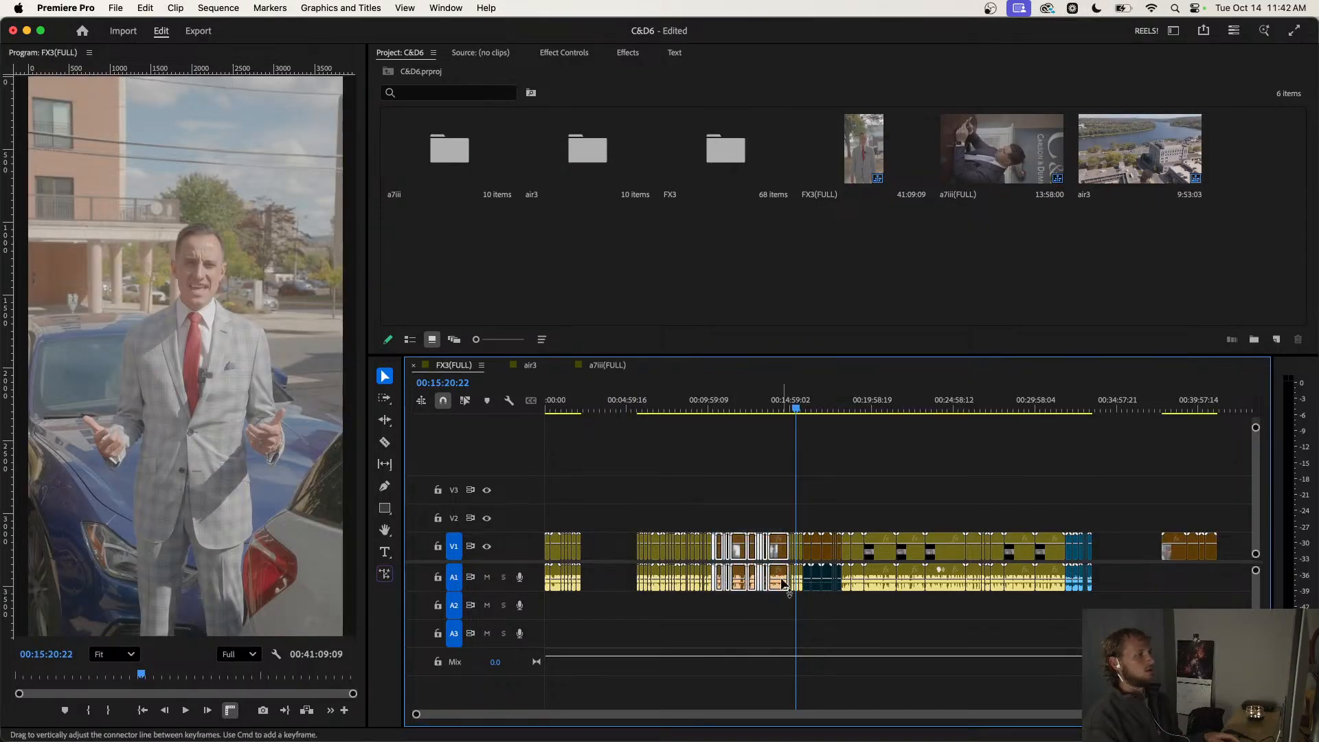
{"action": "left_click_drag", "start_coordinate": [780, 553], "coordinate": [1158, 553]}
{"action": "left_click_drag", "start_coordinate": [680, 521], "coordinate": [717, 606]}
{"action": "left_click_drag", "start_coordinate": [696, 560], "coordinate": [1199, 555]}
{"action": "scroll", "coordinate": [847, 529], "scroll_direction": "left", "scroll_amount": 3}
{"action": "key", "text": "backslash"}
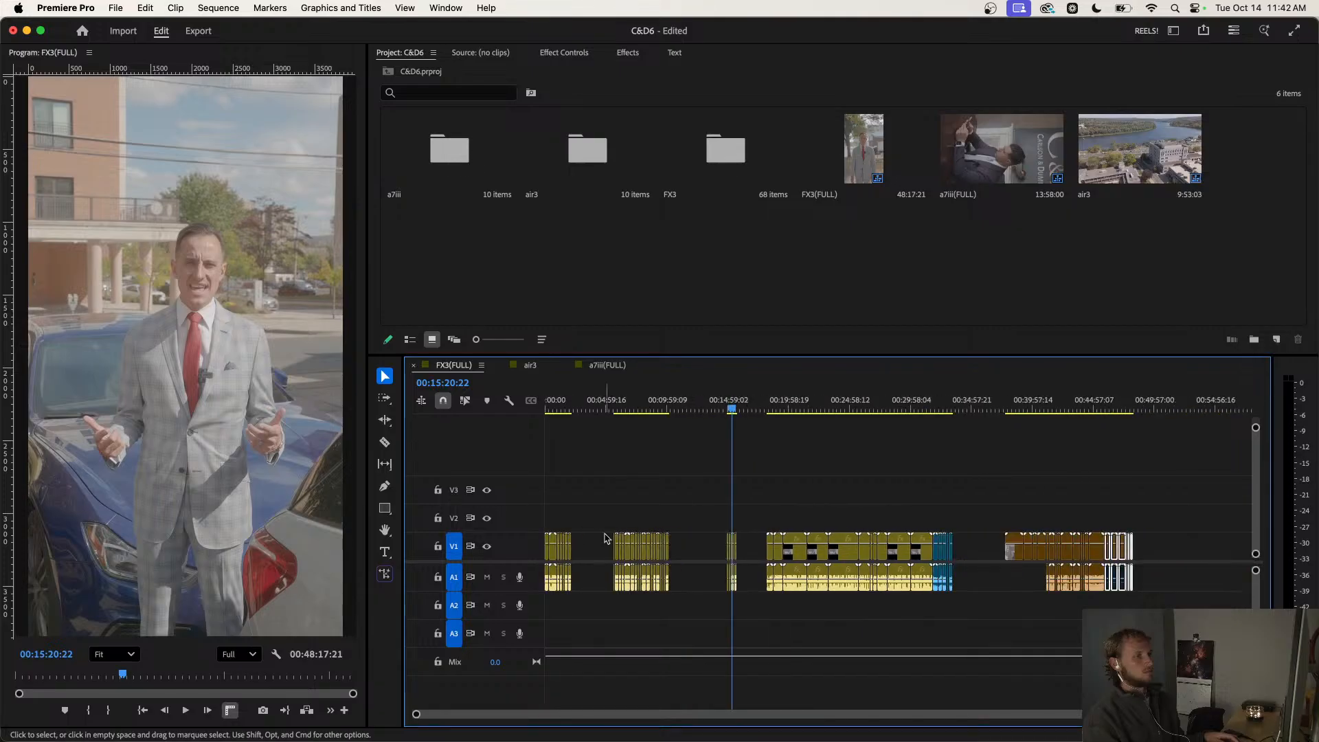
Close the empty gaps between the yellow clip groups so the main footage runs continuously.
{"action": "left_click", "coordinate": [595, 547]}
{"action": "key", "text": "BackSpace"}
{"action": "left_click", "coordinate": [649, 549]}
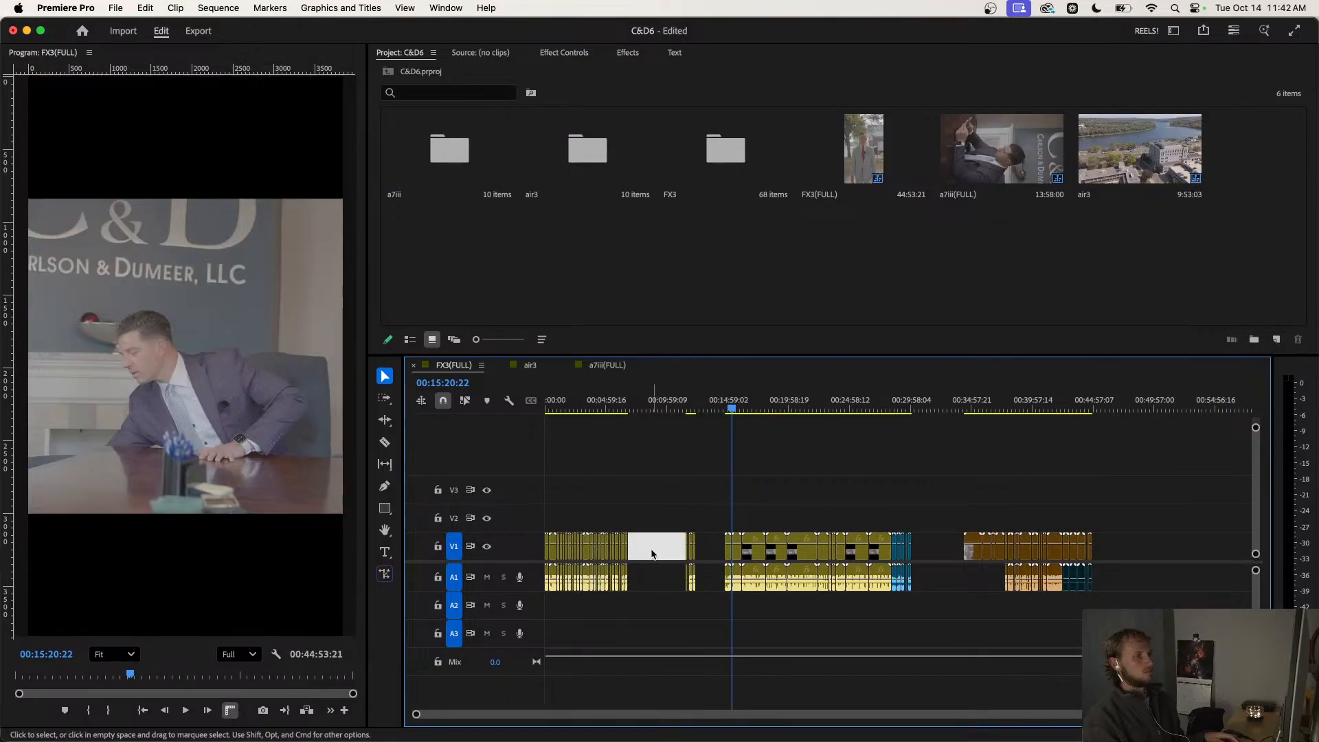
{"action": "key", "text": "BackSpace"}
{"action": "left_click", "coordinate": [652, 554]}
{"action": "key", "text": "BackSpace"}
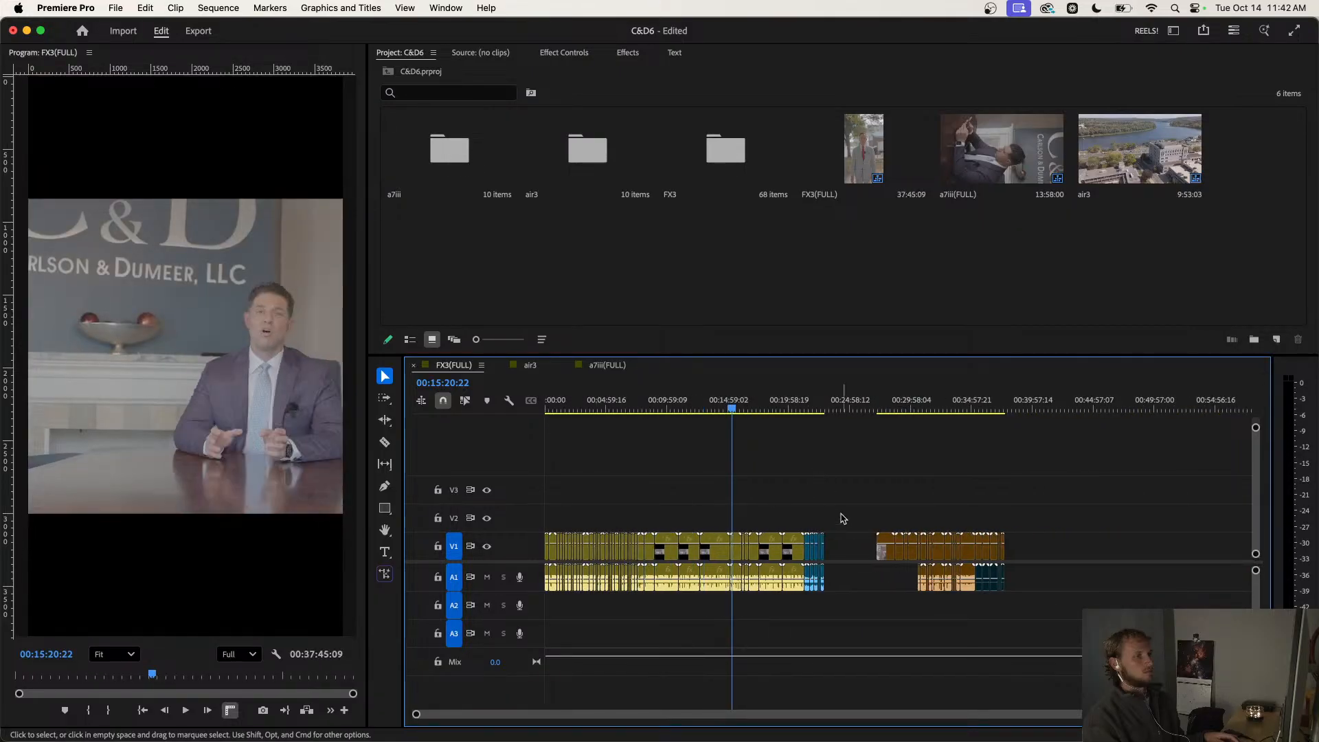
Move the remaining blue clips and their audio behind the orange group and label the whole group orange.
{"action": "left_click_drag", "start_coordinate": [845, 524], "coordinate": [805, 617]}
{"action": "left_click_drag", "start_coordinate": [811, 560], "coordinate": [1023, 562]}
{"action": "left_click_drag", "start_coordinate": [1061, 495], "coordinate": [867, 607]}
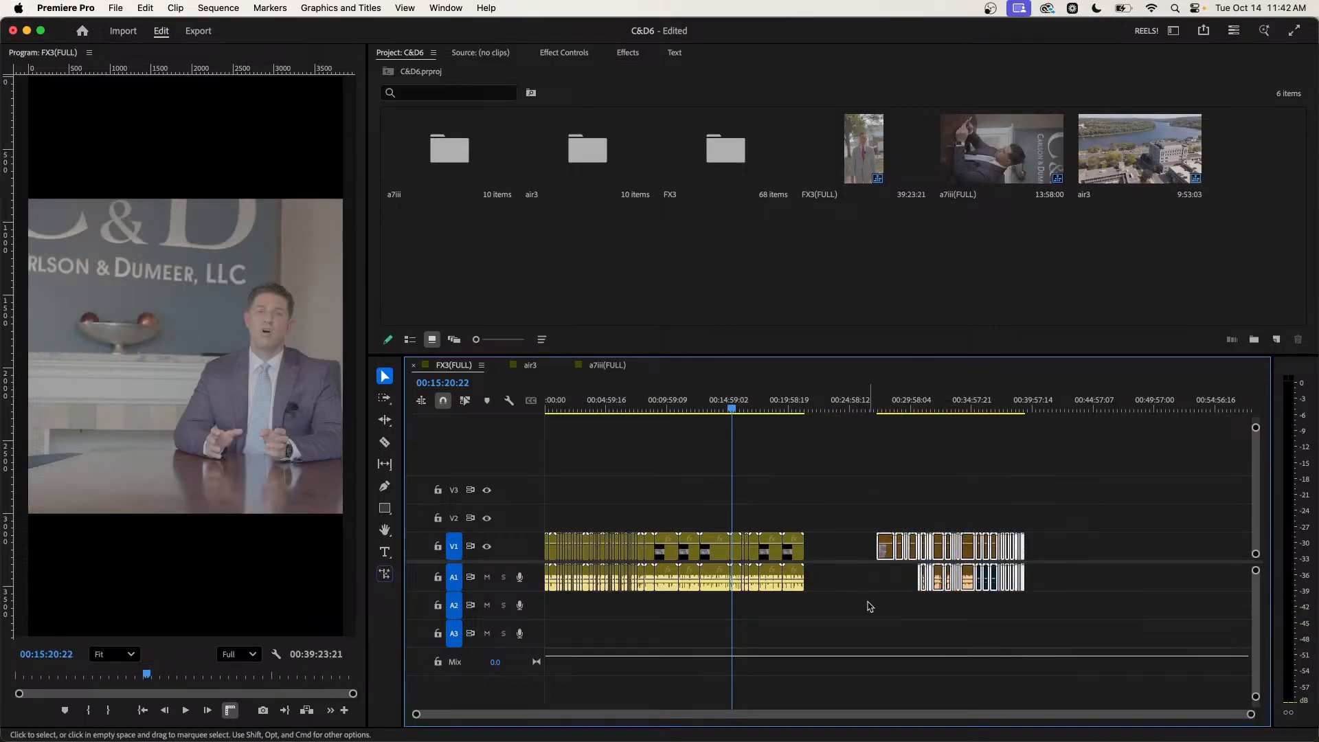
{"action": "left_click", "coordinate": [888, 456]}
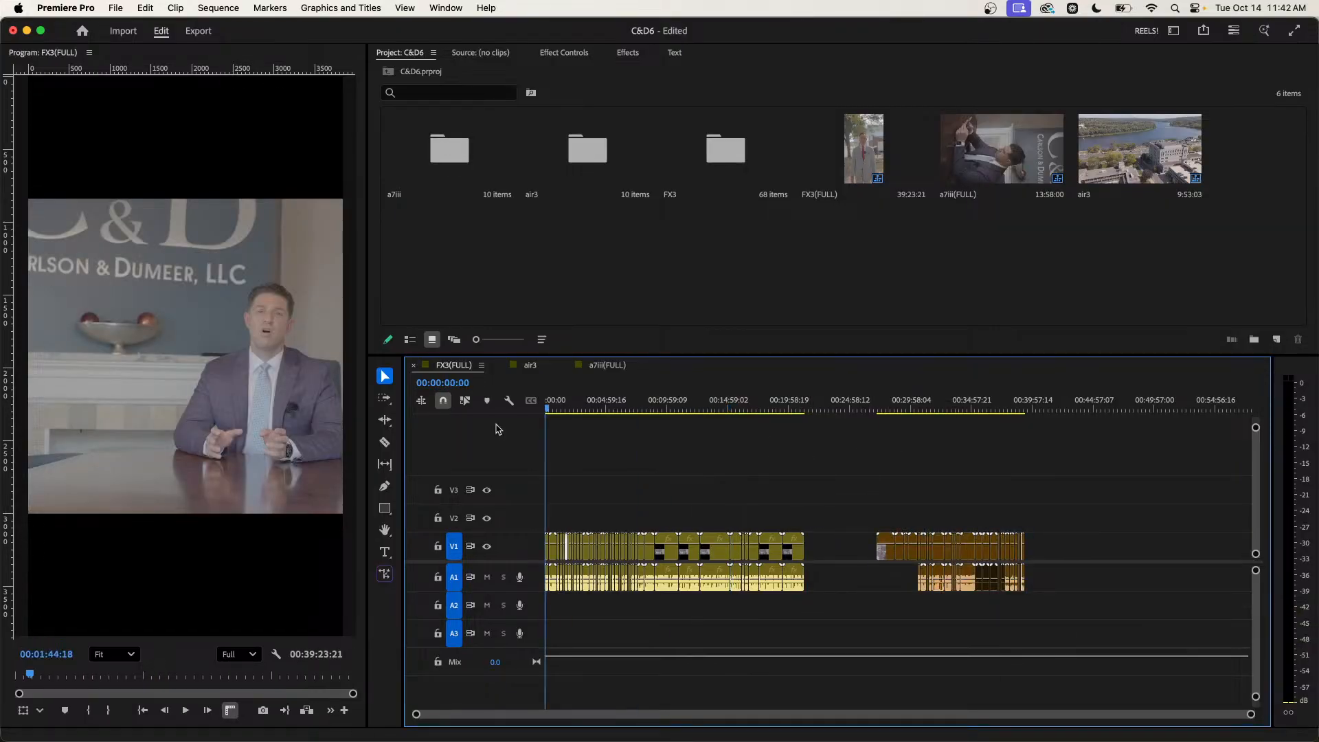
Scrub through the yellow main footage and the orange b-roll group to check how they are sorted.
{"action": "left_click", "coordinate": [749, 410]}
{"action": "left_click_drag", "start_coordinate": [749, 415], "coordinate": [742, 415]}
{"action": "left_click_drag", "start_coordinate": [937, 406], "coordinate": [955, 410]}
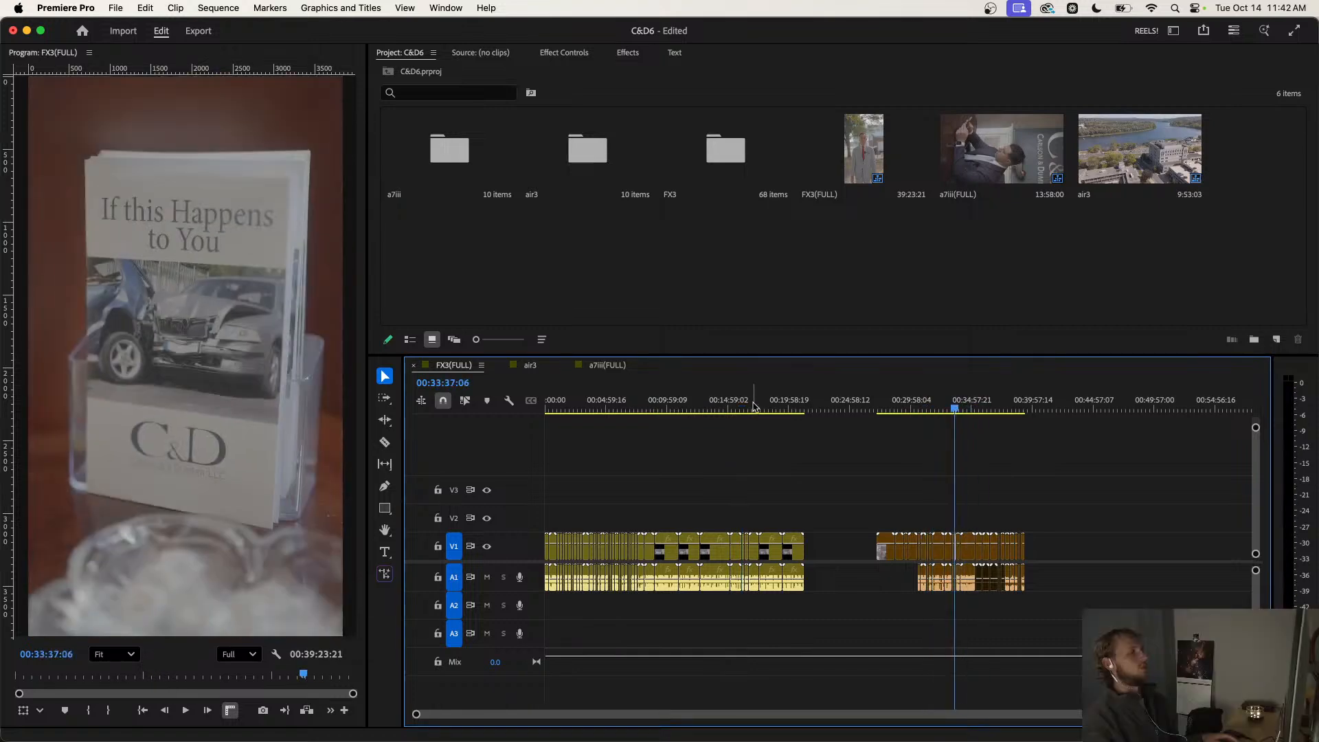
{"action": "left_click", "coordinate": [748, 406]}
{"action": "key", "text": "Up"}
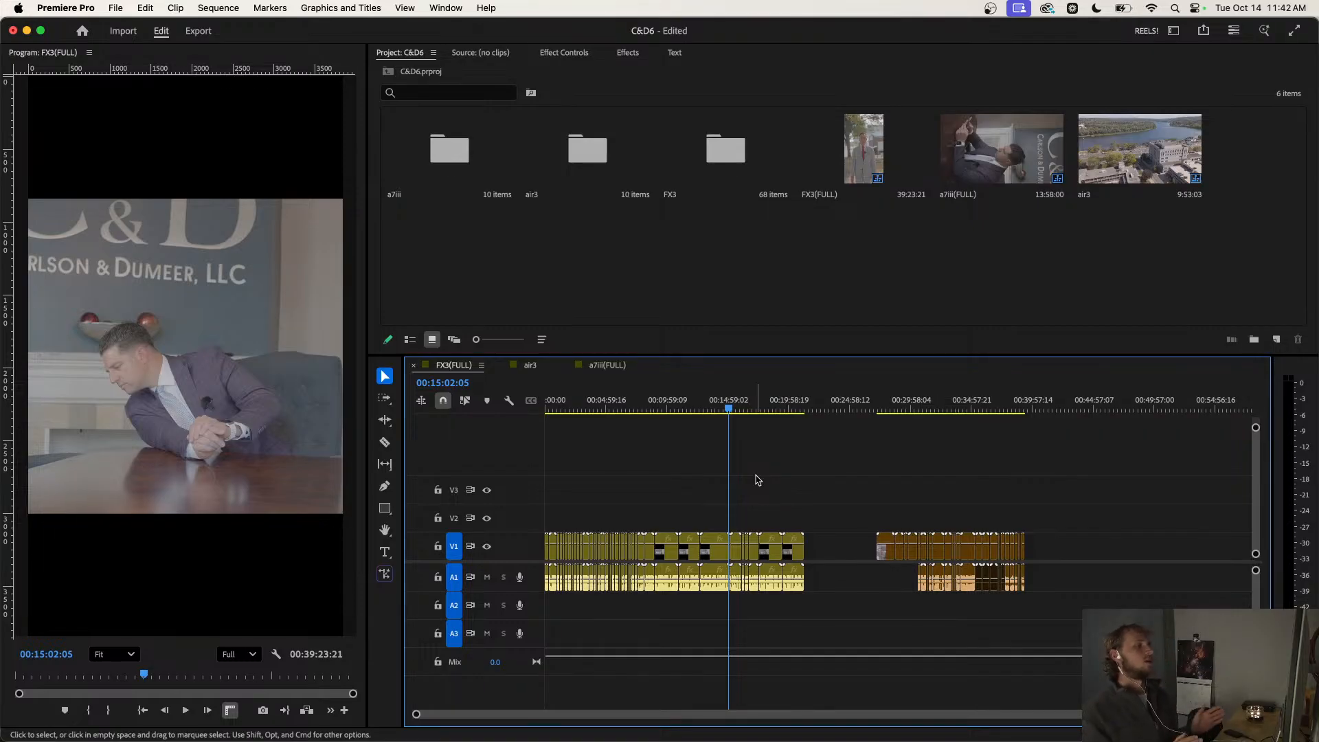
Make a subsequence from all yellow V1 and A1 clips in FX3(FULL) and rename it AROLL(FULL).
{"action": "left_click_drag", "start_coordinate": [809, 506], "coordinate": [506, 596]}
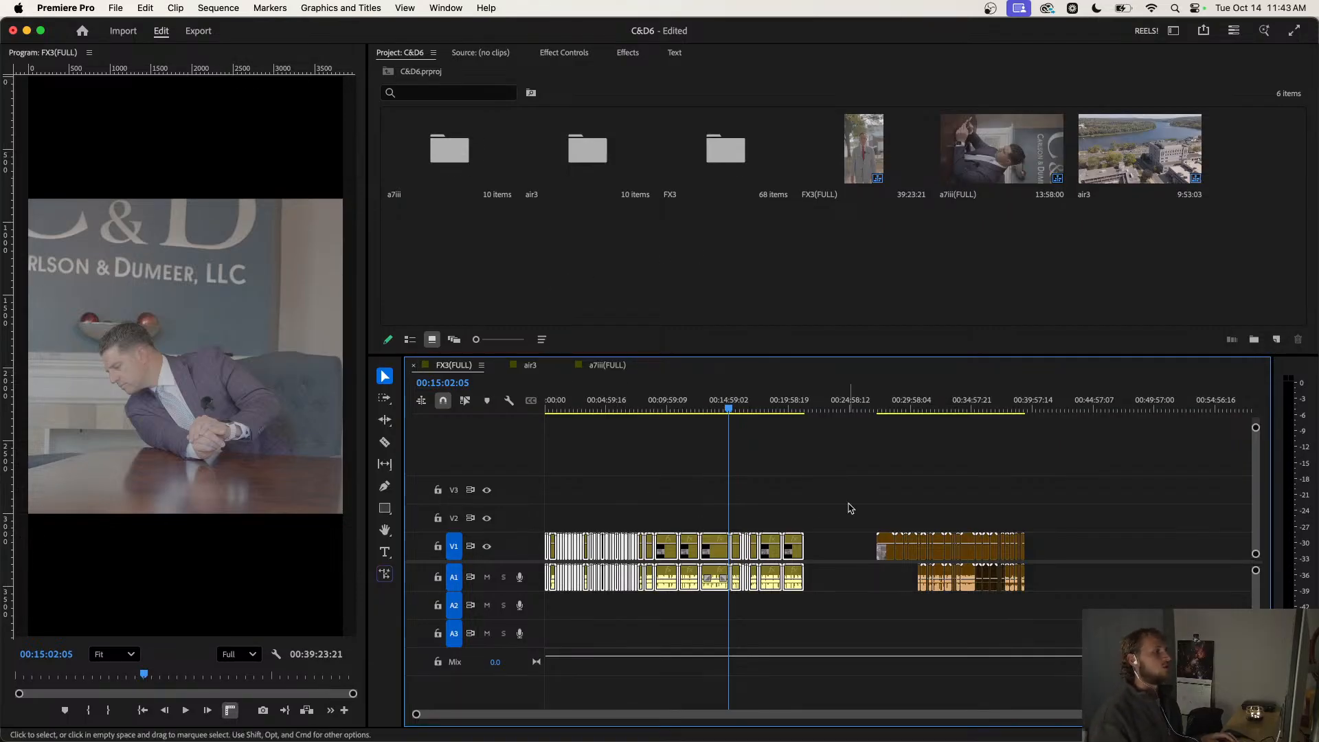
{"action": "left_click_drag", "start_coordinate": [854, 506], "coordinate": [454, 643]}
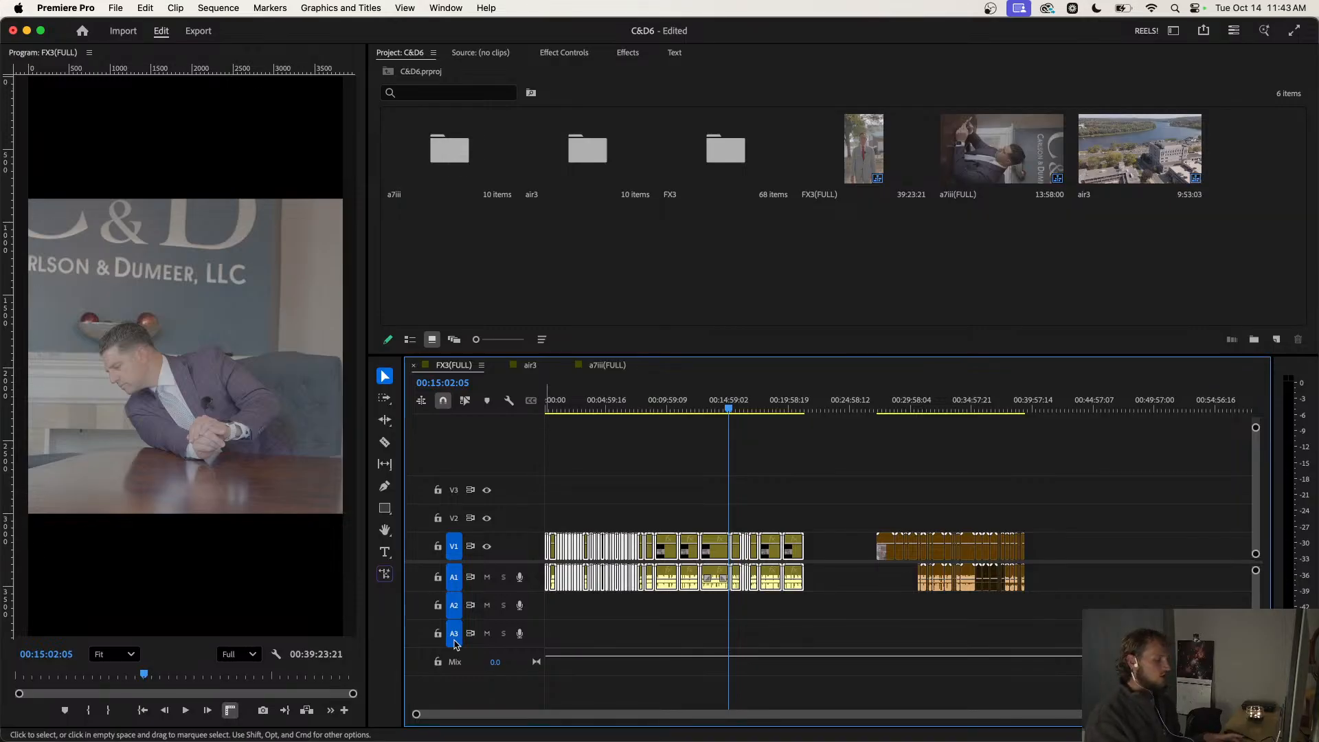
{"action": "key", "text": "shift+u"}
{"action": "left_click", "coordinate": [415, 55]}
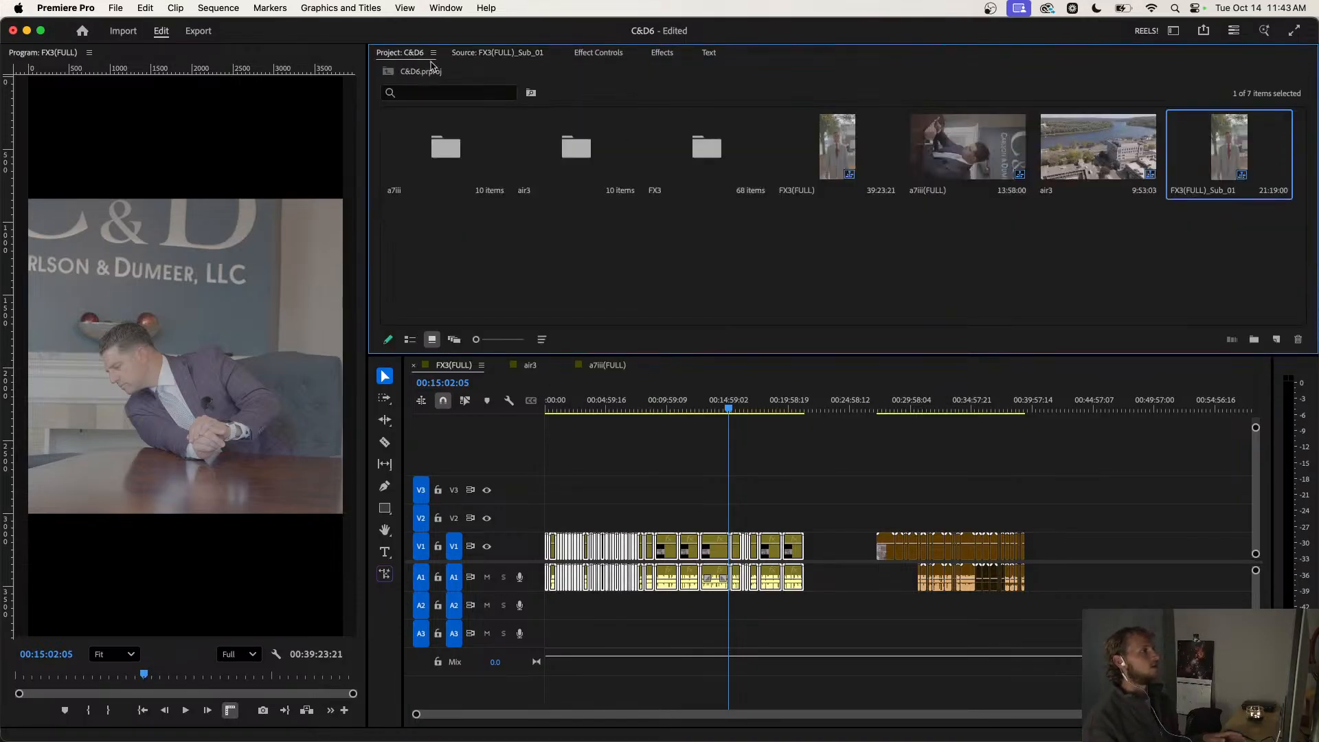
{"action": "double_click", "coordinate": [1238, 170]}
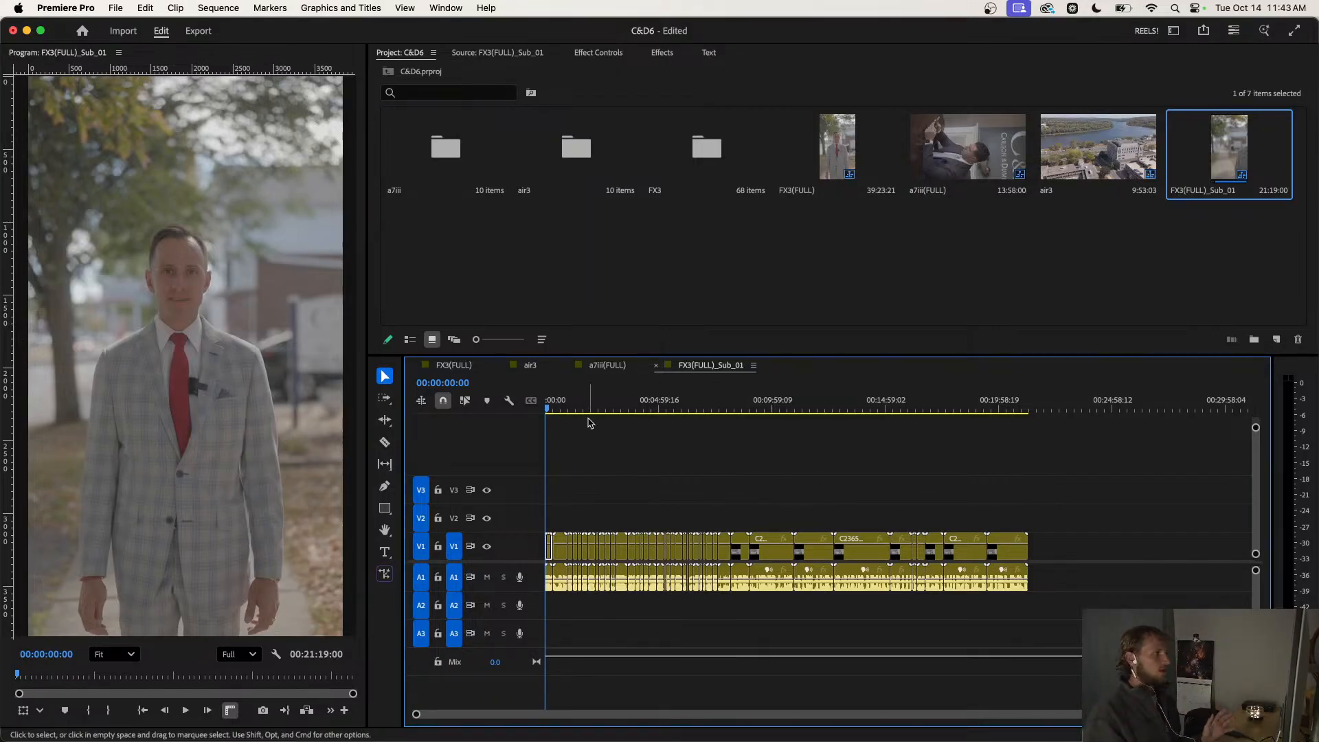
{"action": "left_click", "coordinate": [1210, 190]}
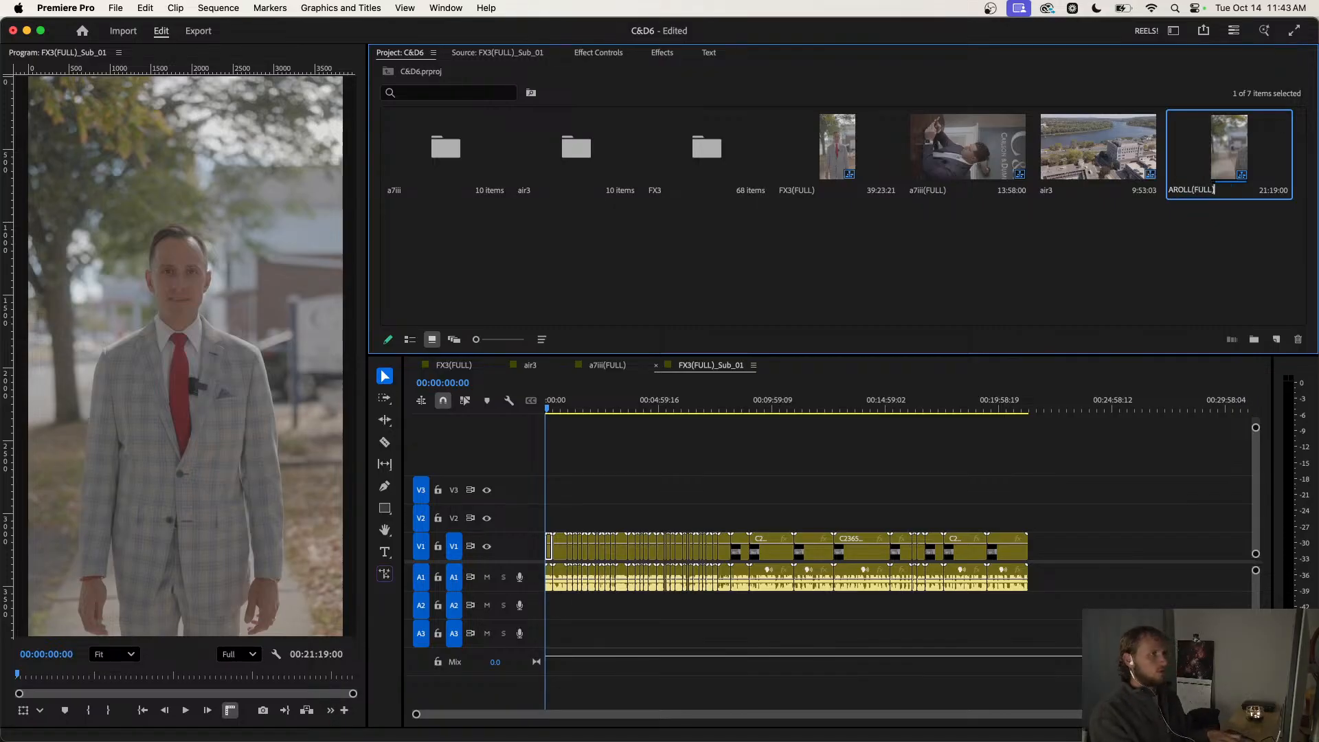
{"action": "left_click", "coordinate": [1182, 239]}
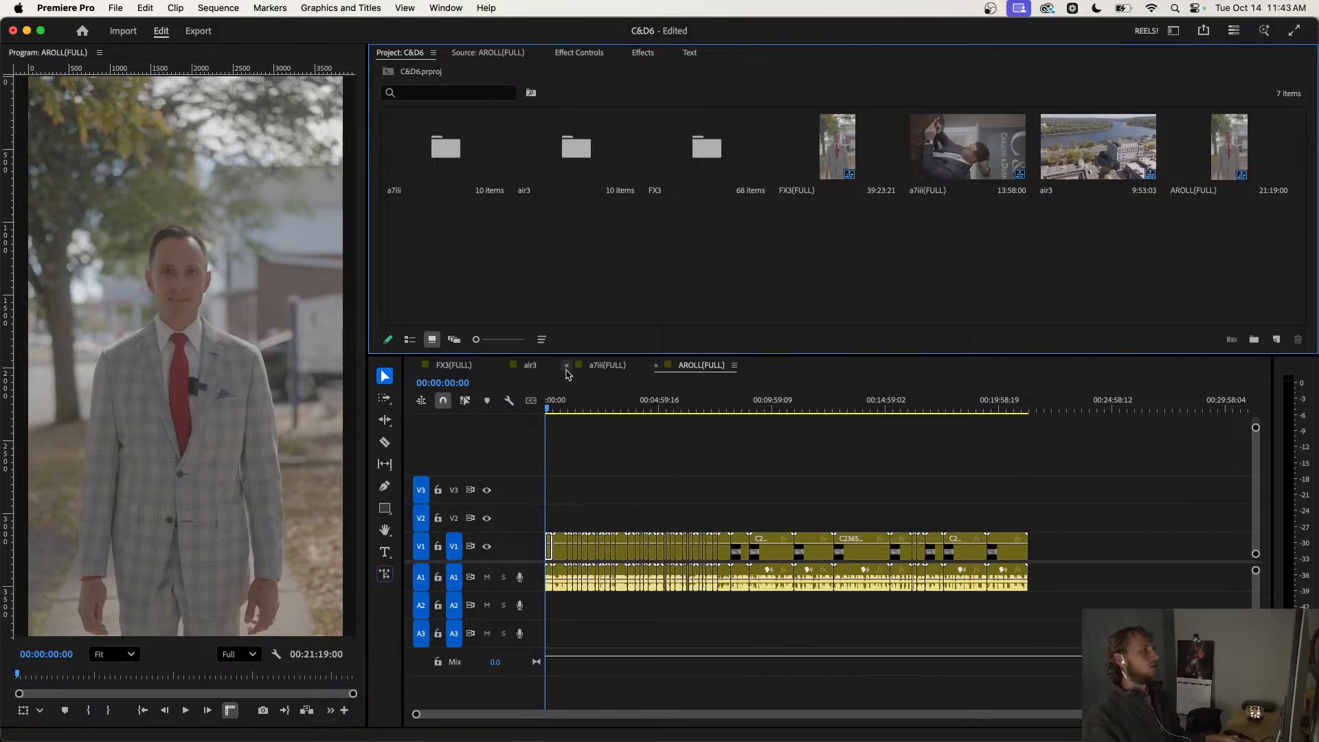
Make a subsequence from all orange clips in FX3(FULL) and rename it BROLL(FULL).
{"action": "left_click", "coordinate": [469, 370]}
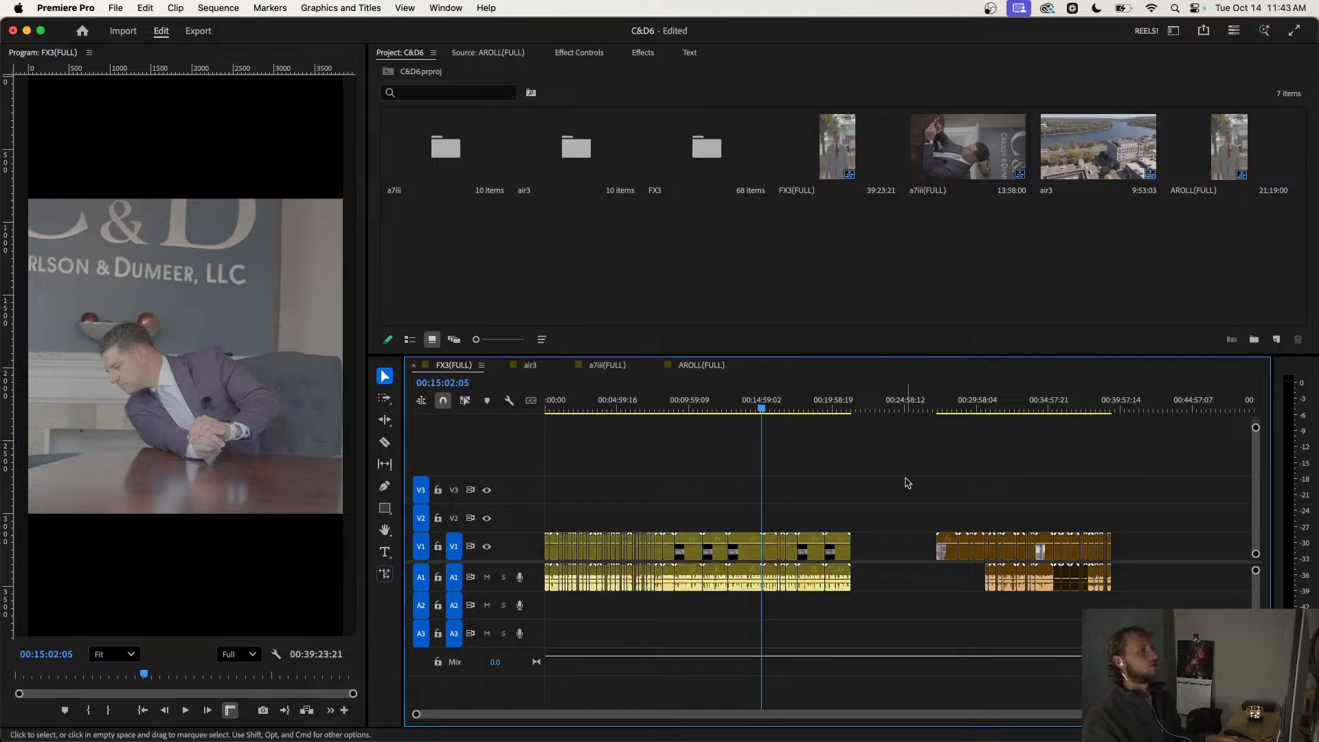
{"action": "left_click_drag", "start_coordinate": [907, 479], "coordinate": [1124, 607]}
{"action": "key", "text": "shift+u"}
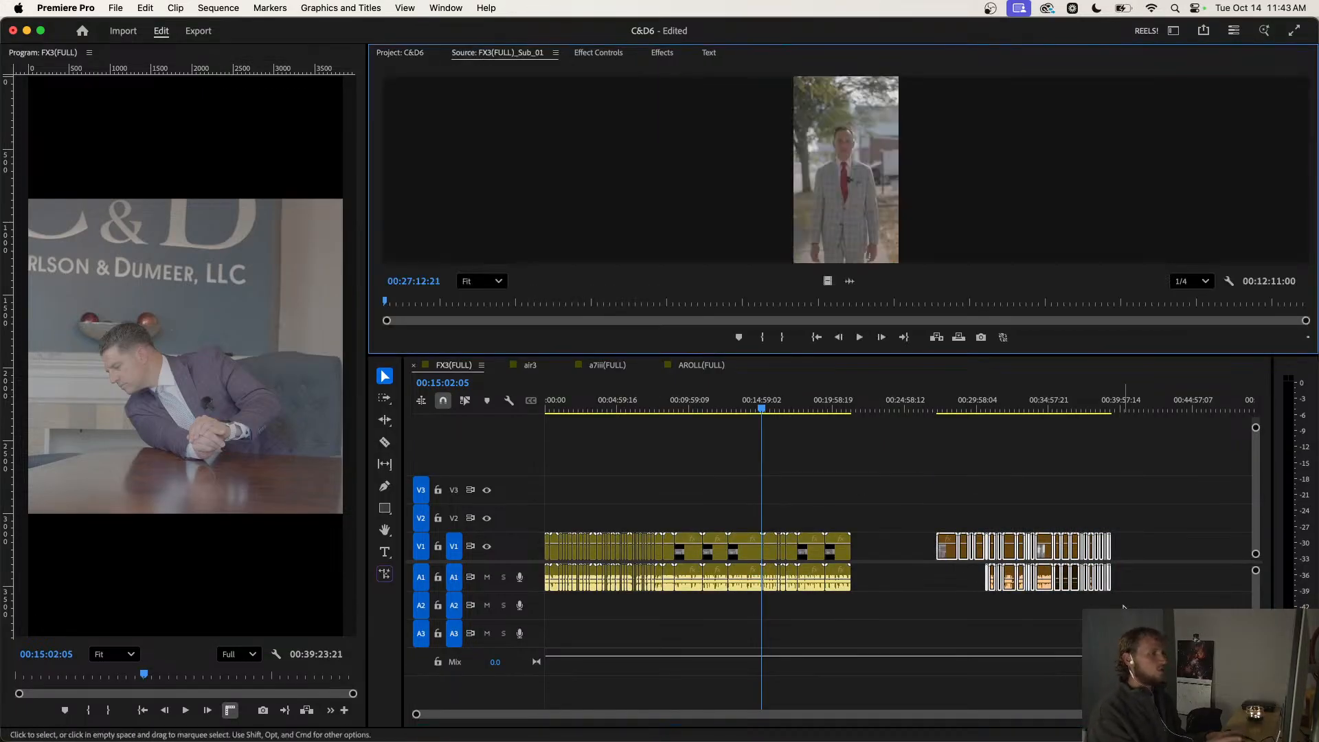
{"action": "right_click", "coordinate": [947, 558]}
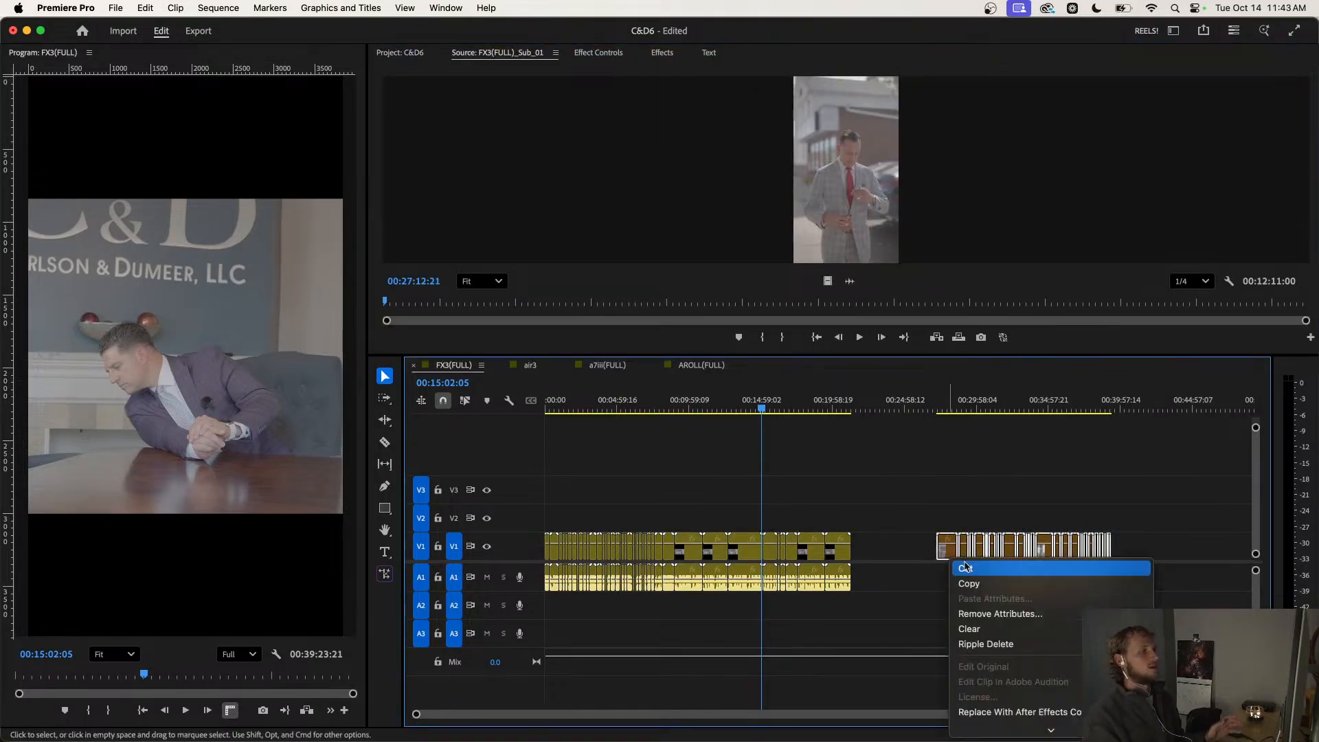
{"action": "scroll", "coordinate": [989, 674], "scroll_direction": "down", "scroll_amount": 3}
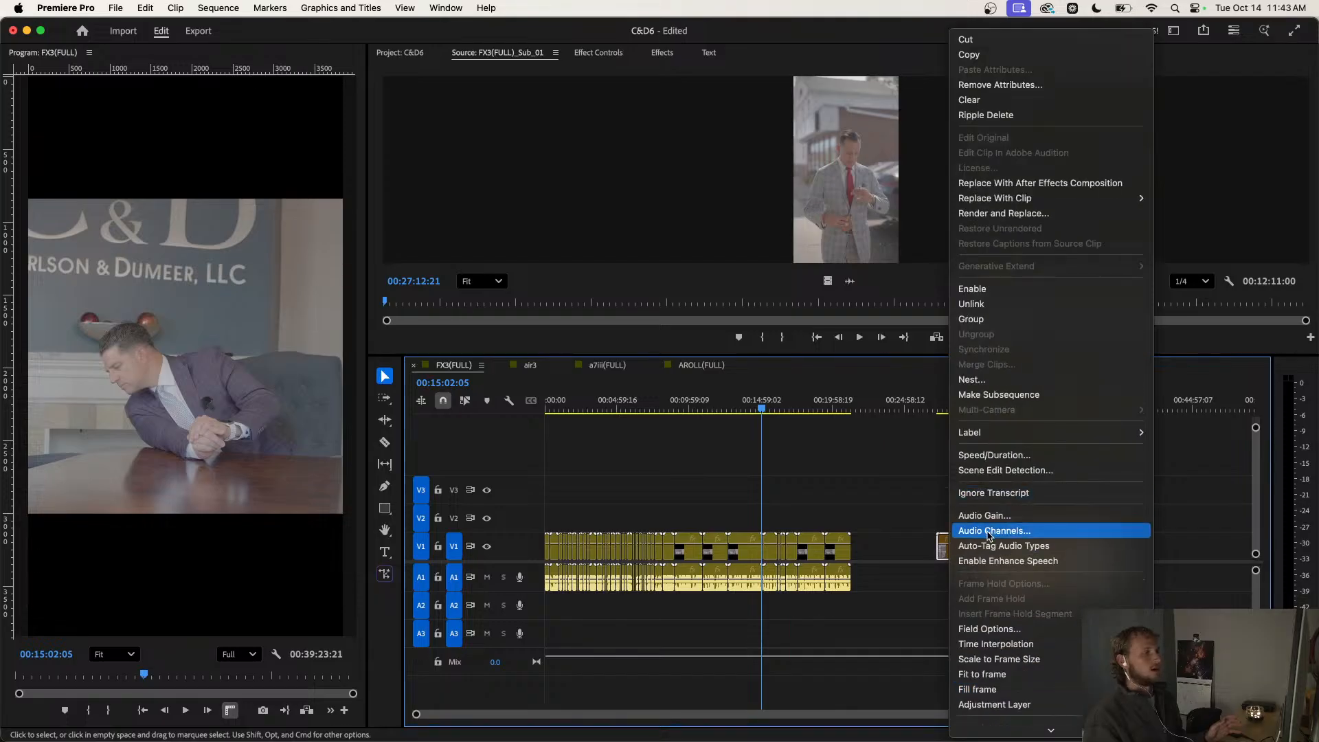
{"action": "left_click", "coordinate": [1000, 395]}
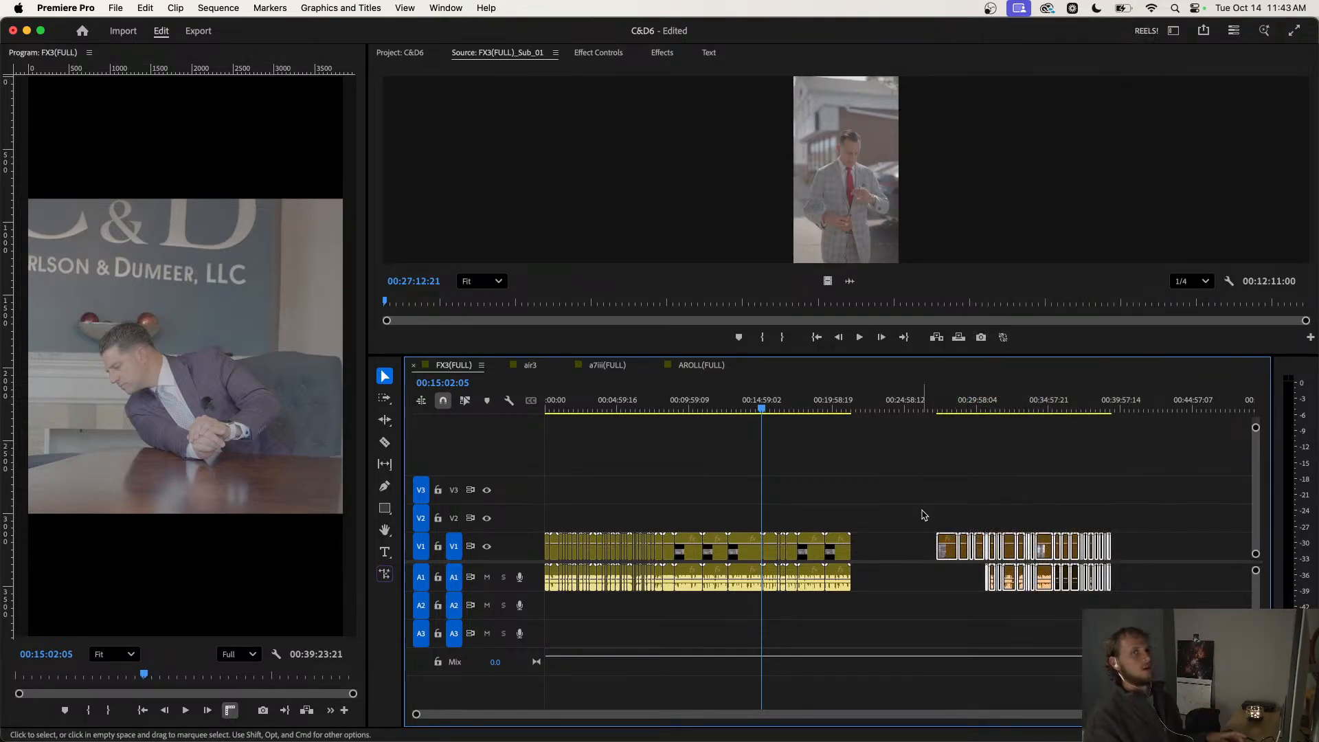
{"action": "left_click", "coordinate": [419, 54]}
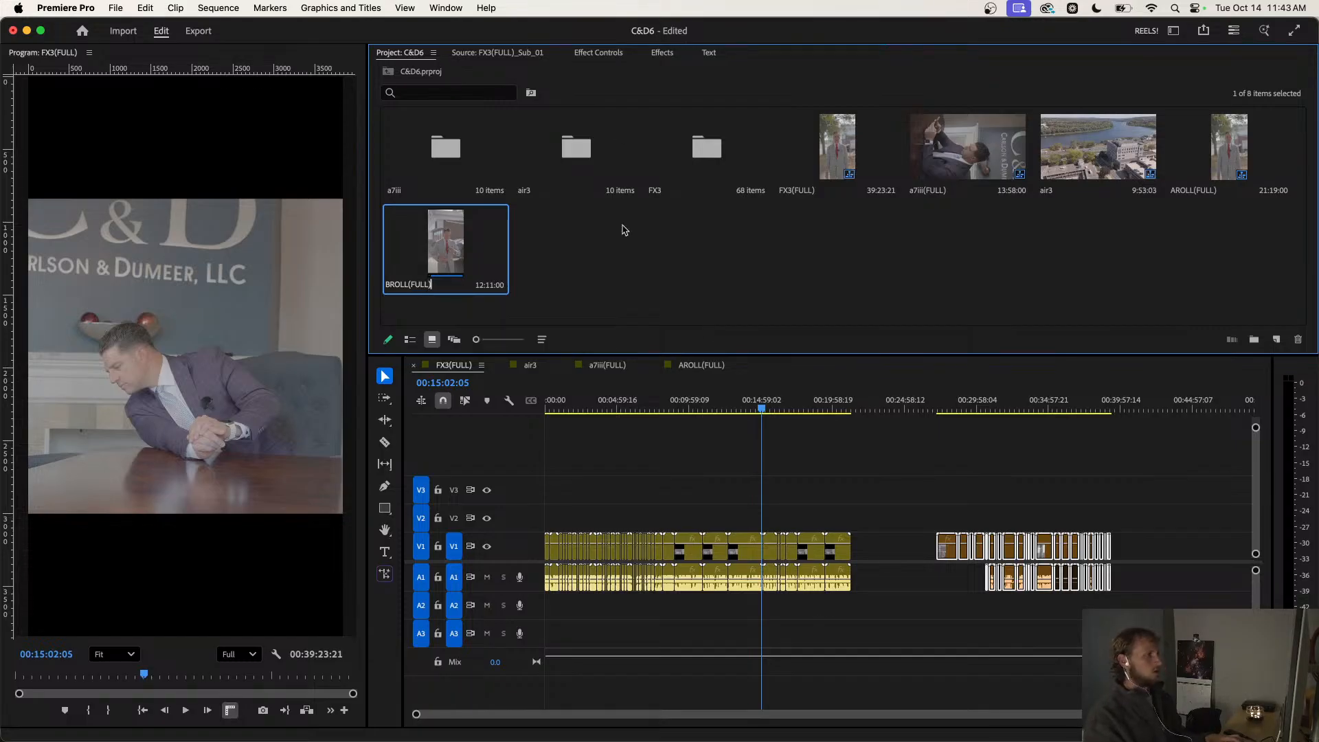
{"action": "left_click", "coordinate": [697, 479]}
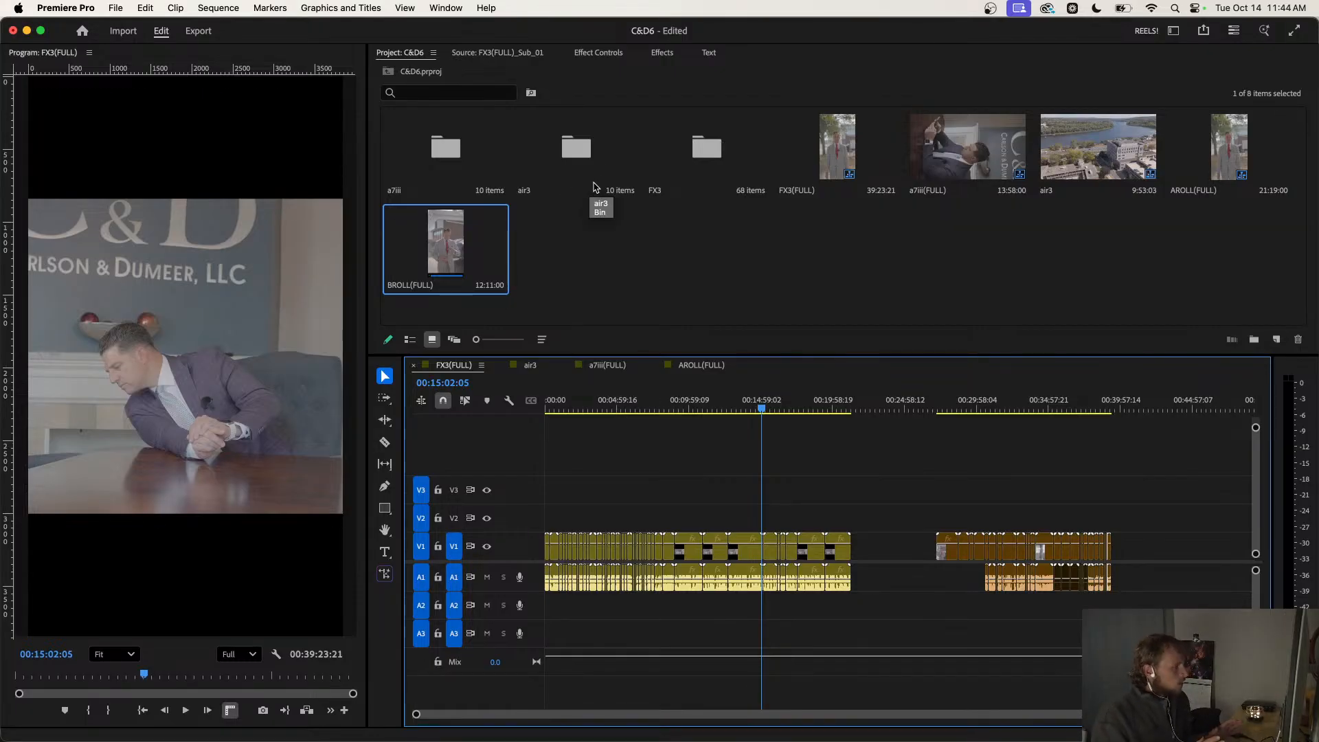
Check the starts of FX3(FULL) and AROLL(FULL), and open BROLL(FULL) to skim through its clips.
{"action": "key", "text": "Home"}
{"action": "key", "text": "space"}
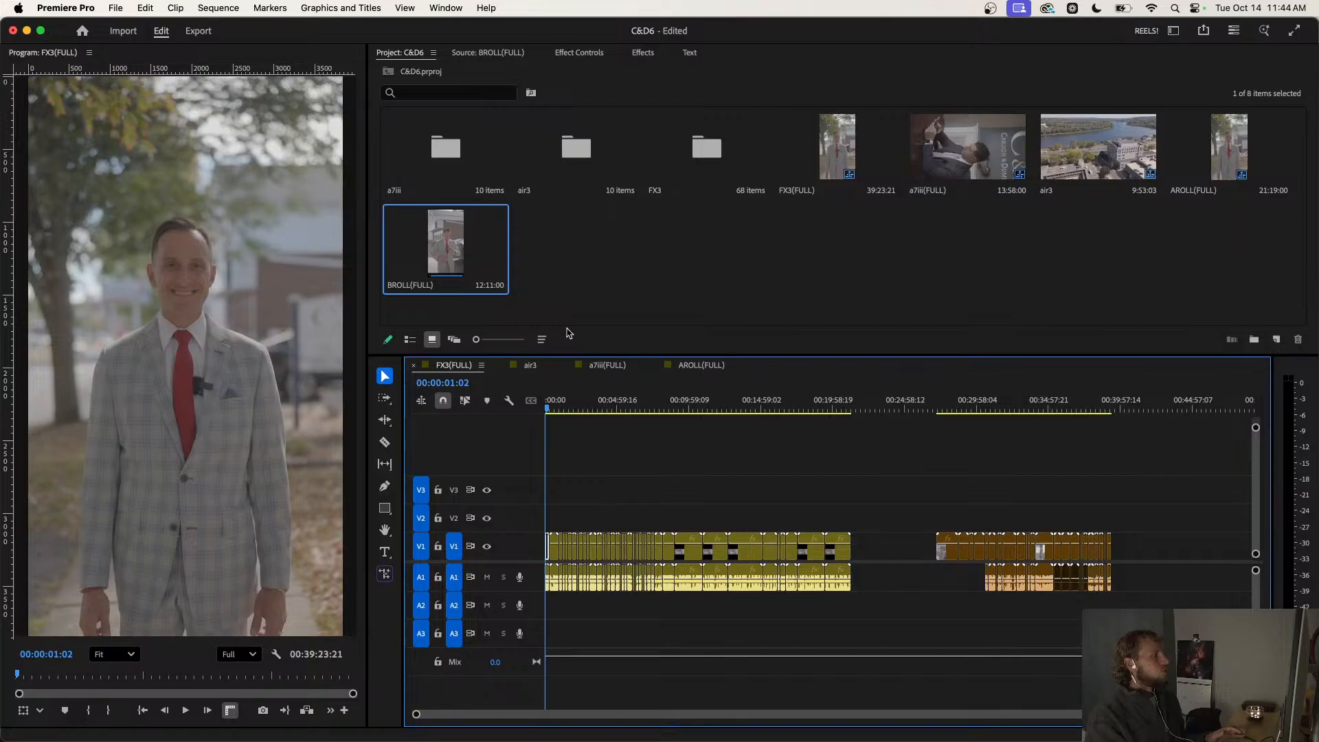
{"action": "left_click", "coordinate": [685, 370]}
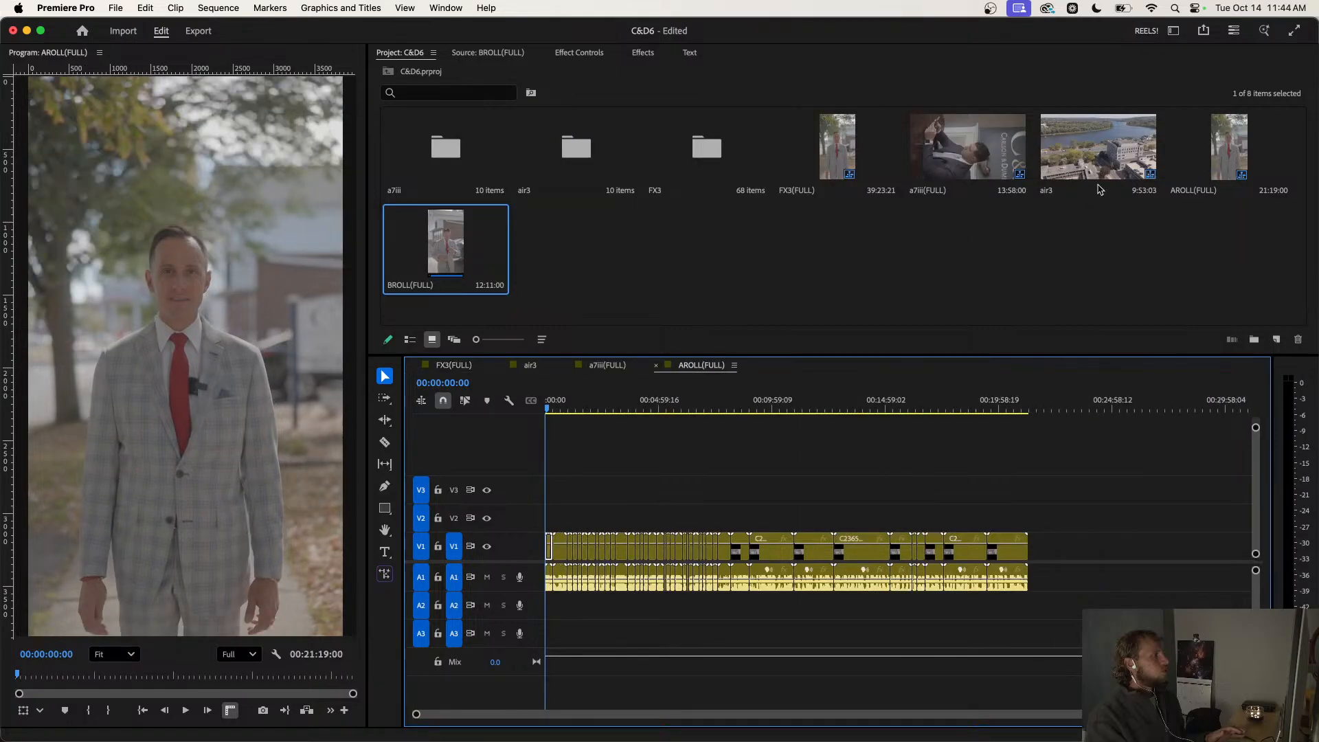
{"action": "double_click", "coordinate": [444, 246]}
{"action": "left_click_drag", "start_coordinate": [573, 406], "coordinate": [535, 410]}
{"action": "key", "text": "space"}
{"action": "left_click", "coordinate": [634, 408]}
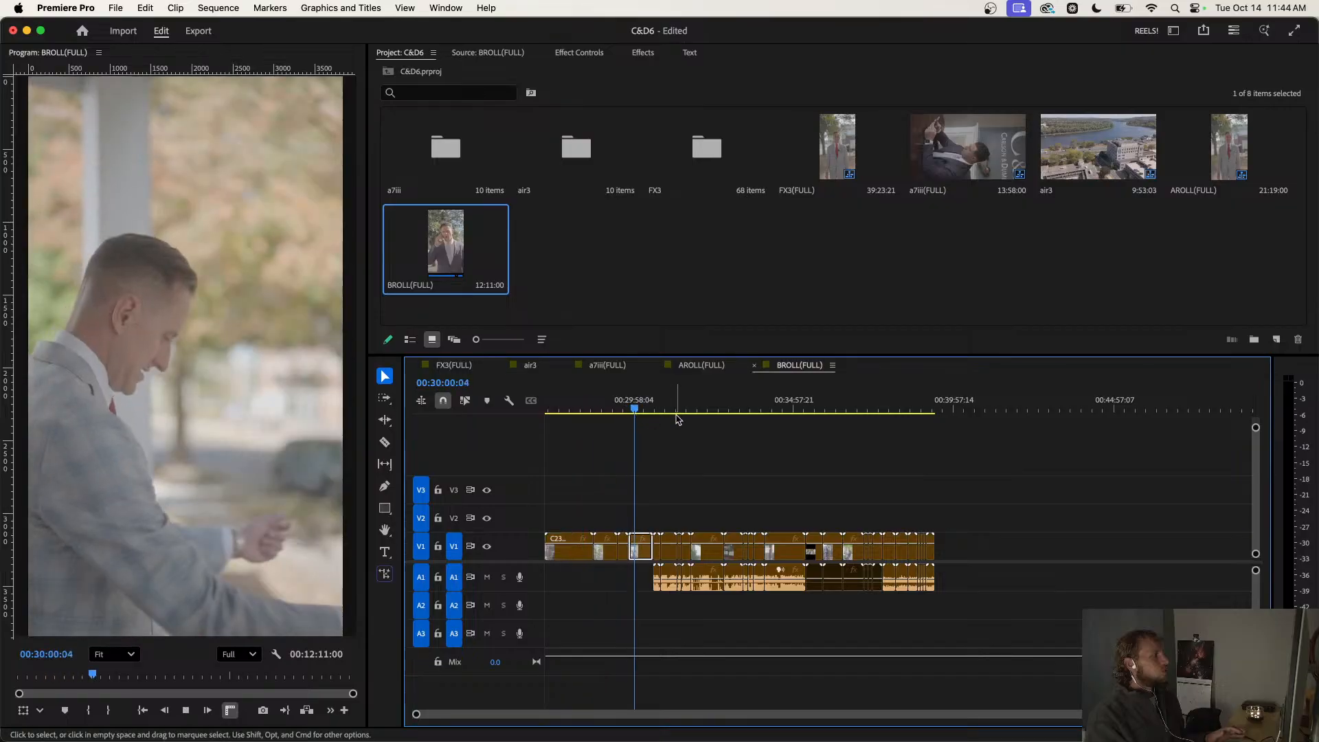
{"action": "left_click_drag", "start_coordinate": [659, 403], "coordinate": [668, 406]}
Delete all A1 audio clips from BROLL(FULL), return the playhead to its start and save the project.
{"action": "left_click_drag", "start_coordinate": [650, 611], "coordinate": [957, 589]}
{"action": "key", "text": "Delete"}
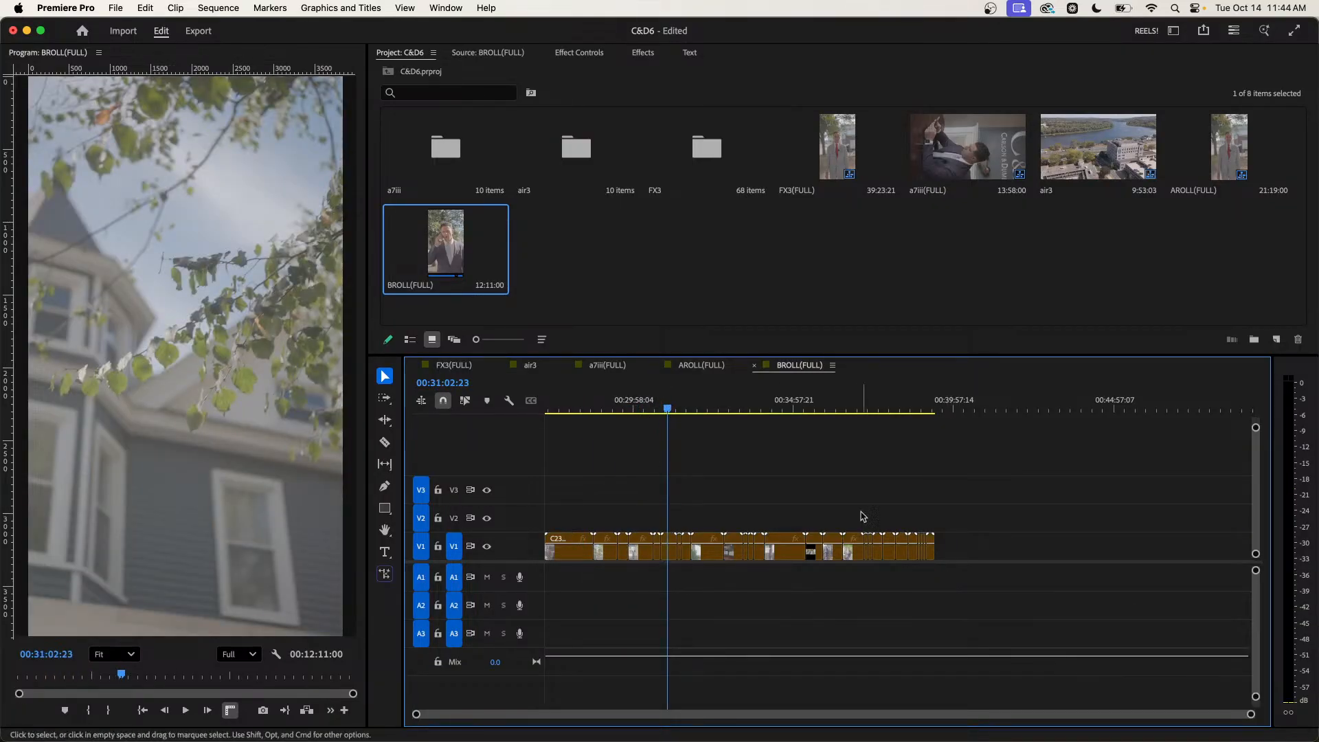
{"action": "left_click", "coordinate": [729, 407]}
{"action": "left_click_drag", "start_coordinate": [730, 408], "coordinate": [539, 438]}
{"action": "key", "text": "super+s"}
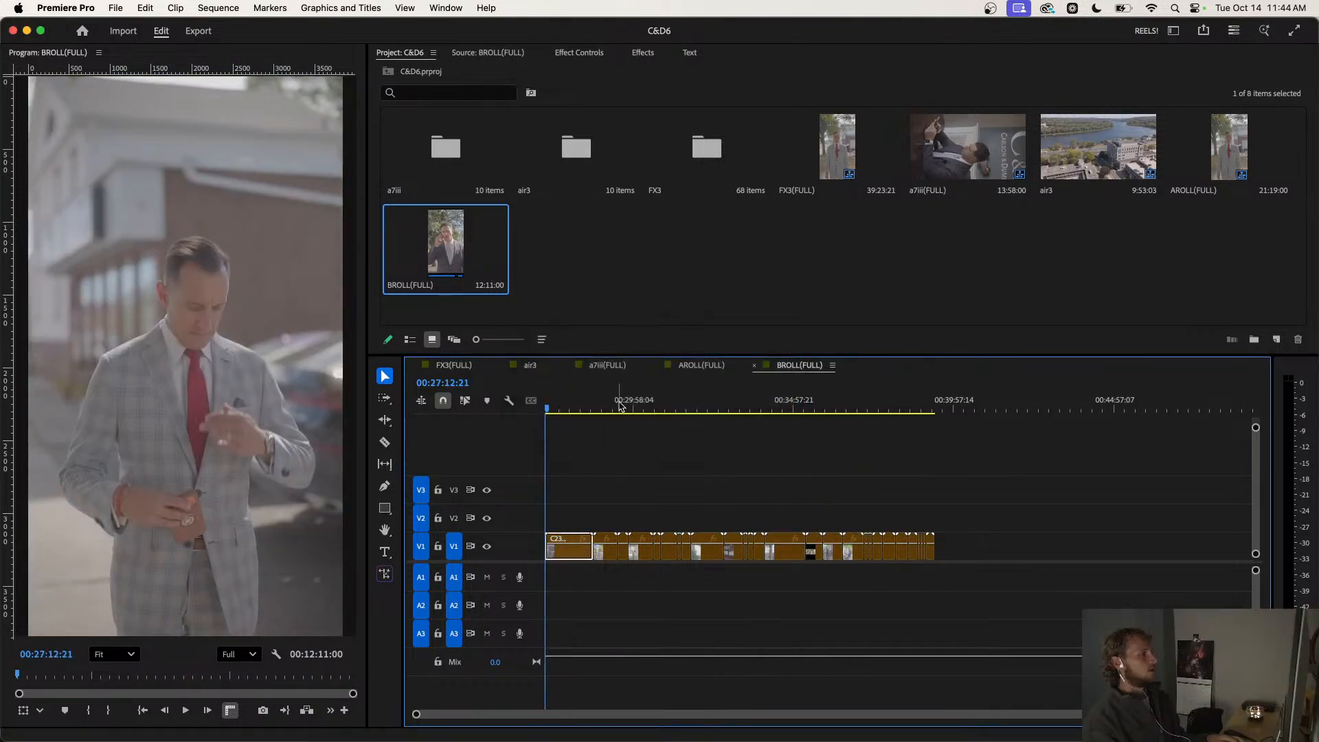
In AROLL(FULL), go to the office desk clip C2365.MP4 at about 00:14:16 and set its scale to 70.
{"action": "left_click", "coordinate": [708, 367]}
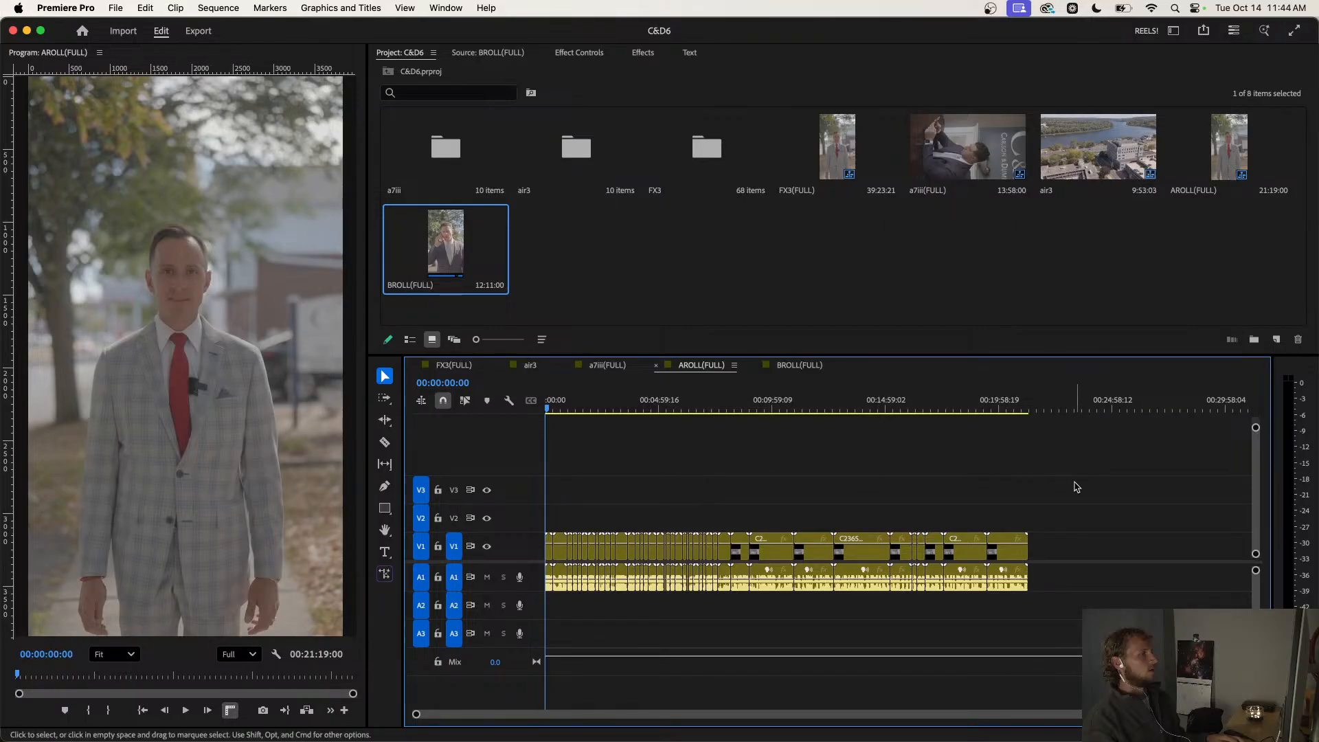
{"action": "left_click_drag", "start_coordinate": [1076, 487], "coordinate": [611, 522]}
{"action": "left_click_drag", "start_coordinate": [615, 411], "coordinate": [964, 456]}
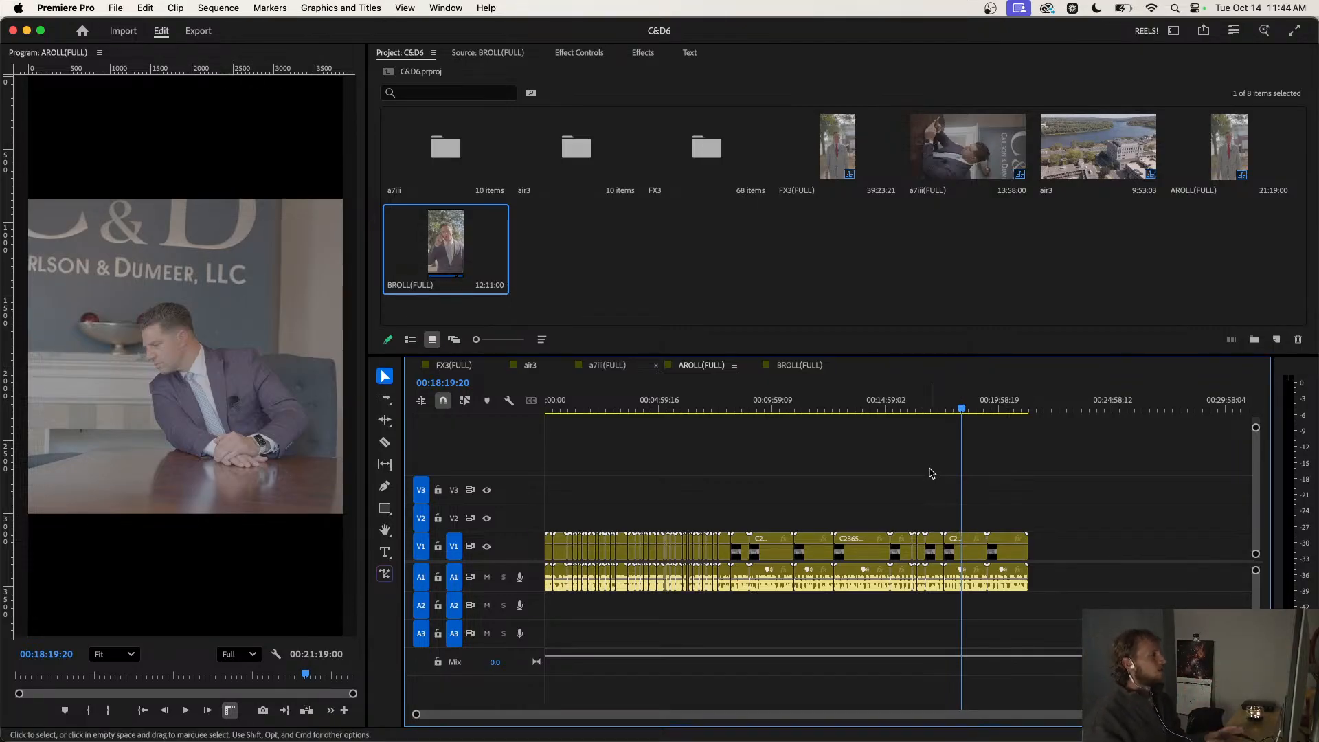
{"action": "left_click_drag", "start_coordinate": [940, 420], "coordinate": [871, 408]}
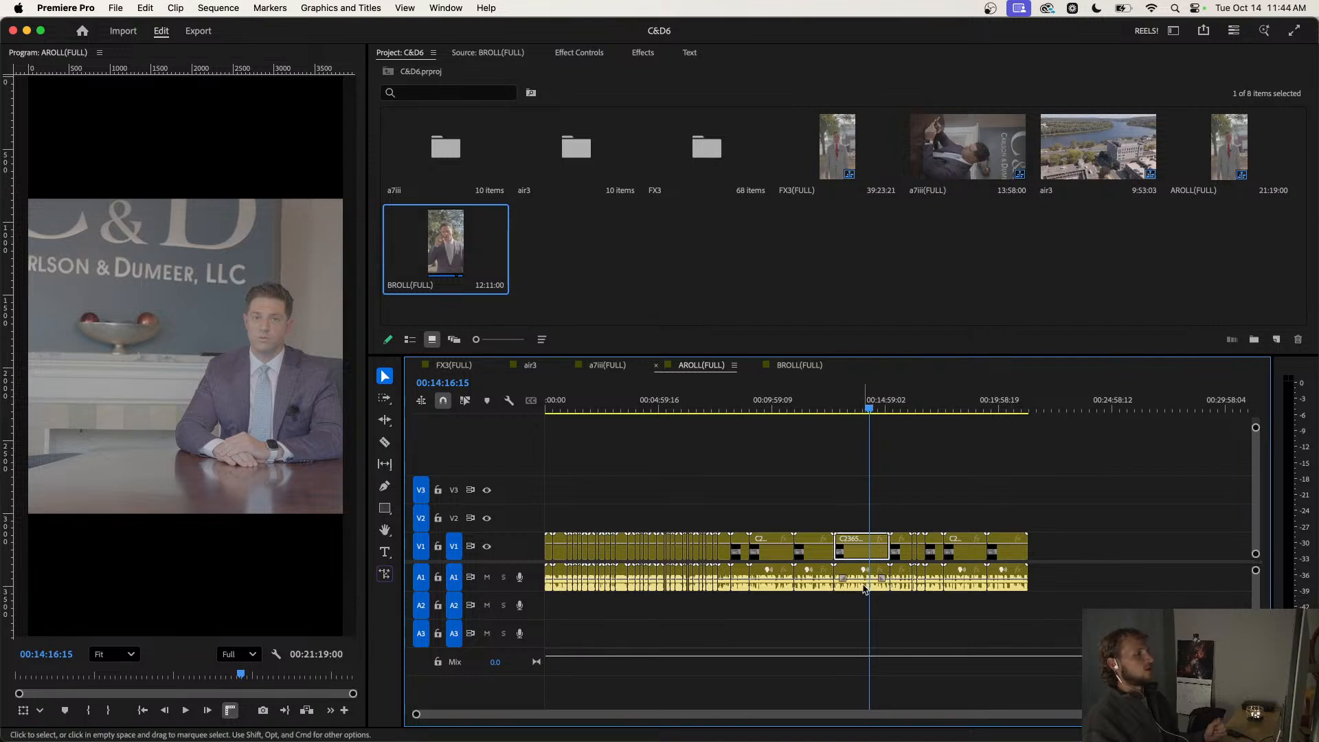
{"action": "left_click", "coordinate": [580, 53]}
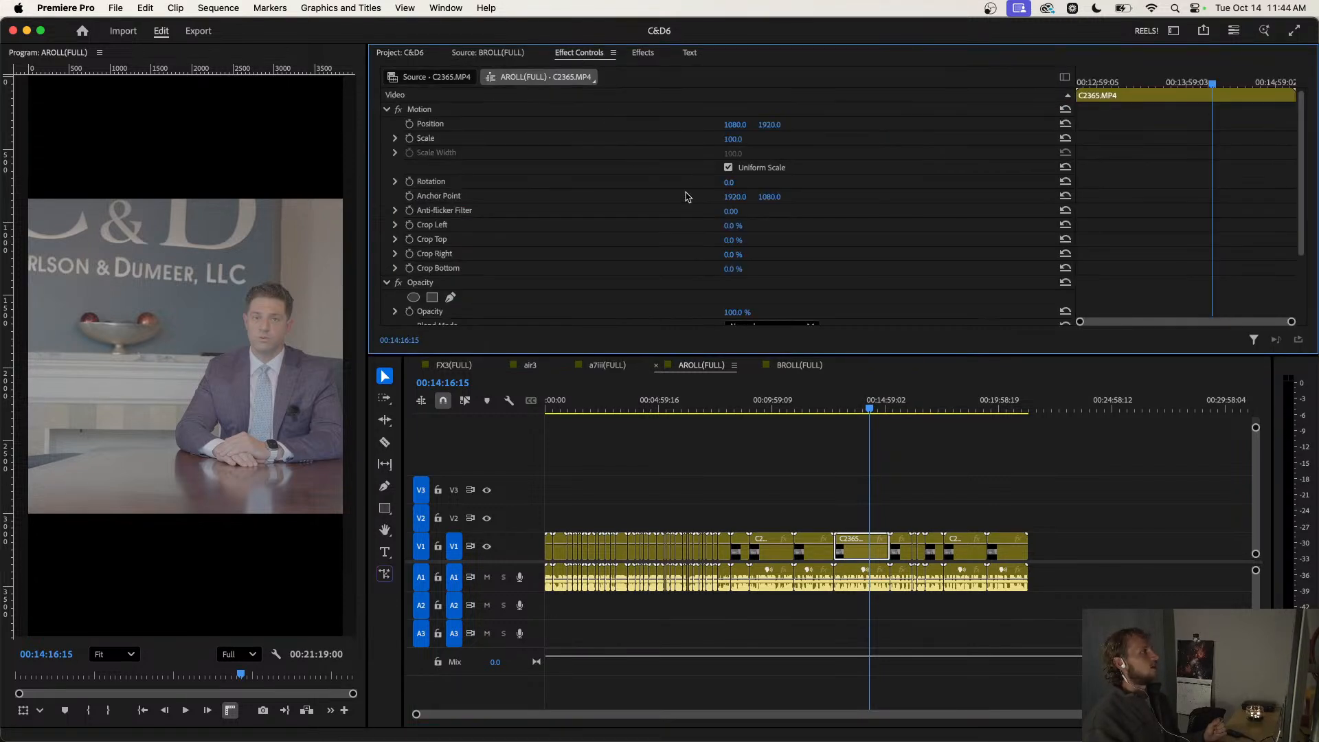
{"action": "mouse_move", "coordinate": [735, 138]}
{"action": "left_mouse_down"}
{"action": "mouse_move", "coordinate": [700, 138]}
{"action": "mouse_move", "coordinate": [743, 140]}
{"action": "left_mouse_up"}
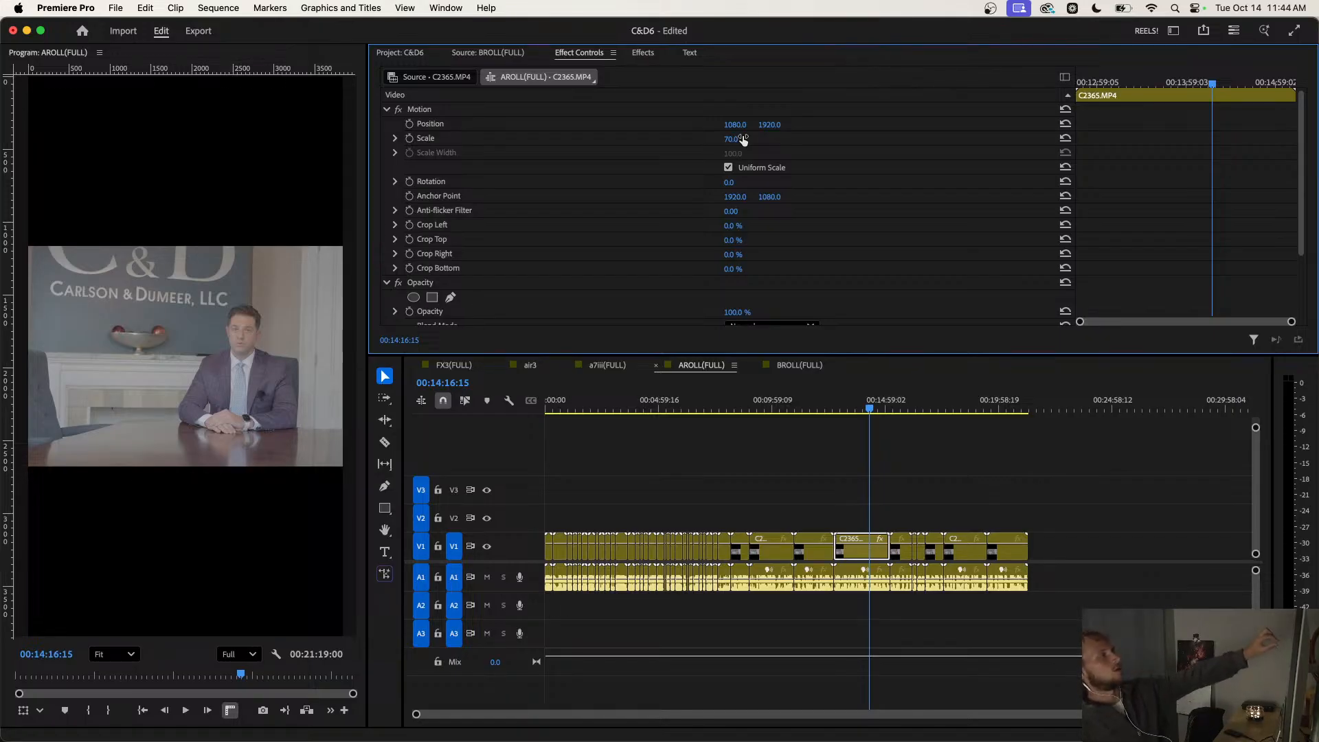
Switch to a7iii(FULL), check the orientation of its office footage and return the playhead to the start.
{"action": "left_click", "coordinate": [603, 365]}
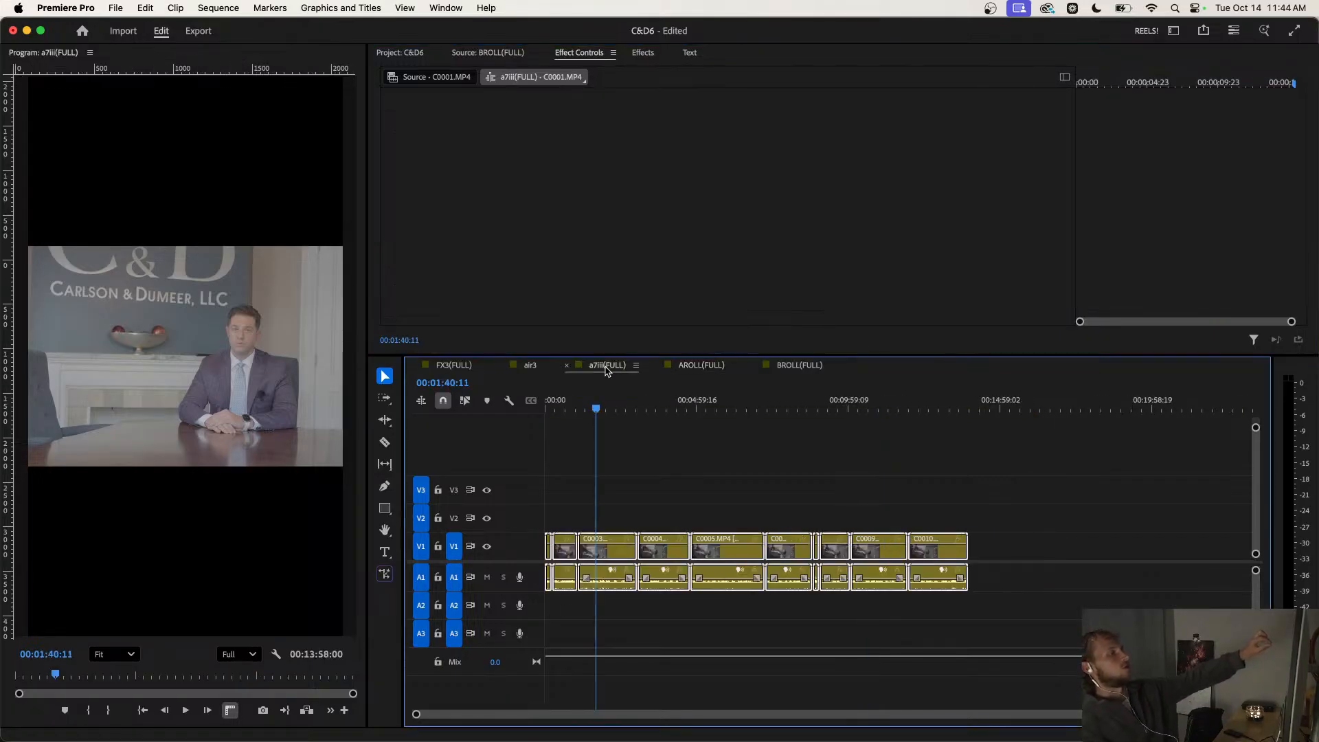
{"action": "left_click_drag", "start_coordinate": [597, 410], "coordinate": [628, 423]}
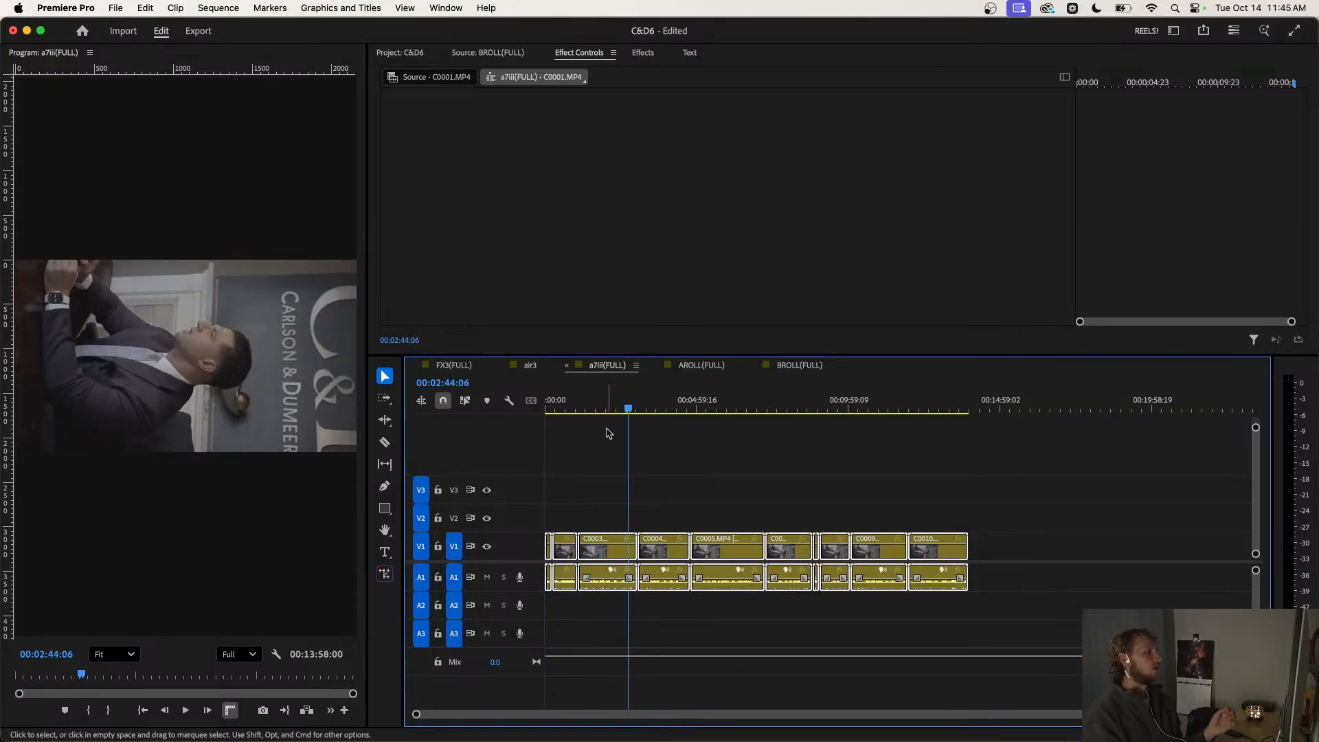
{"action": "left_click", "coordinate": [607, 433]}
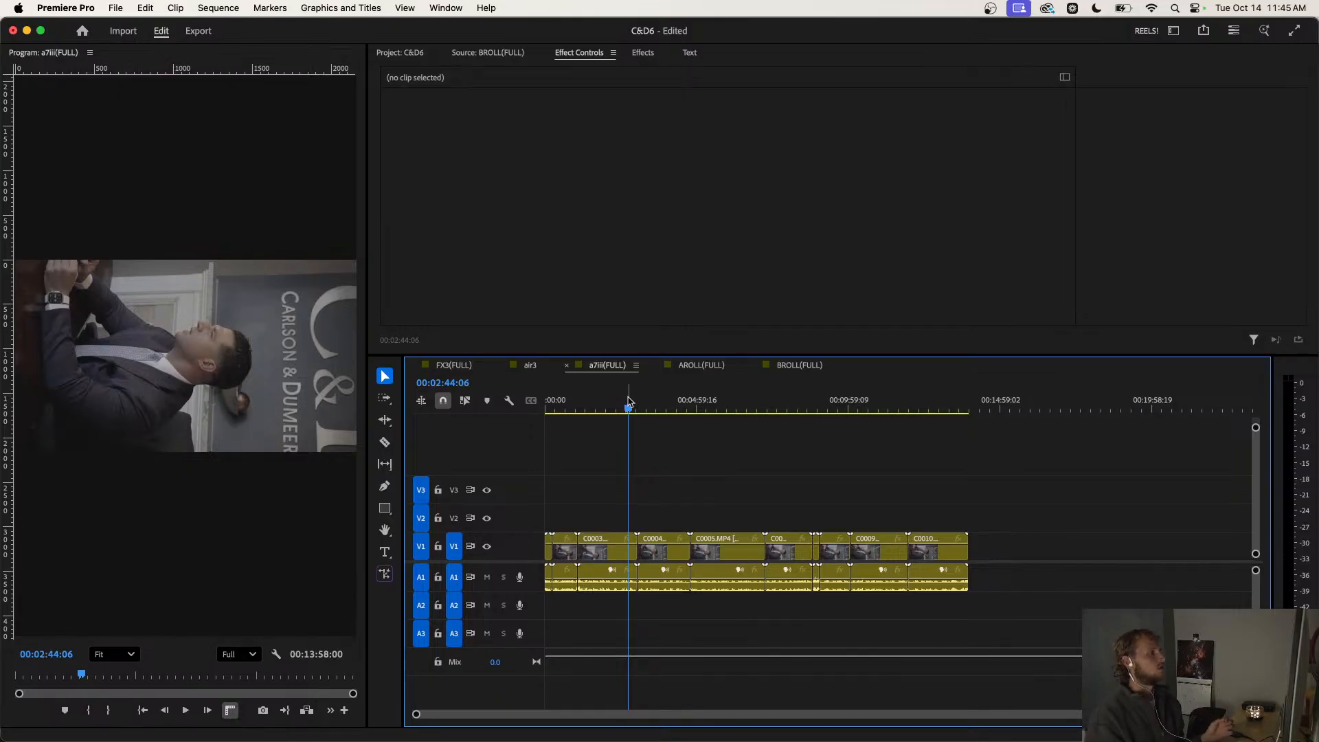
{"action": "left_click_drag", "start_coordinate": [628, 406], "coordinate": [546, 415]}
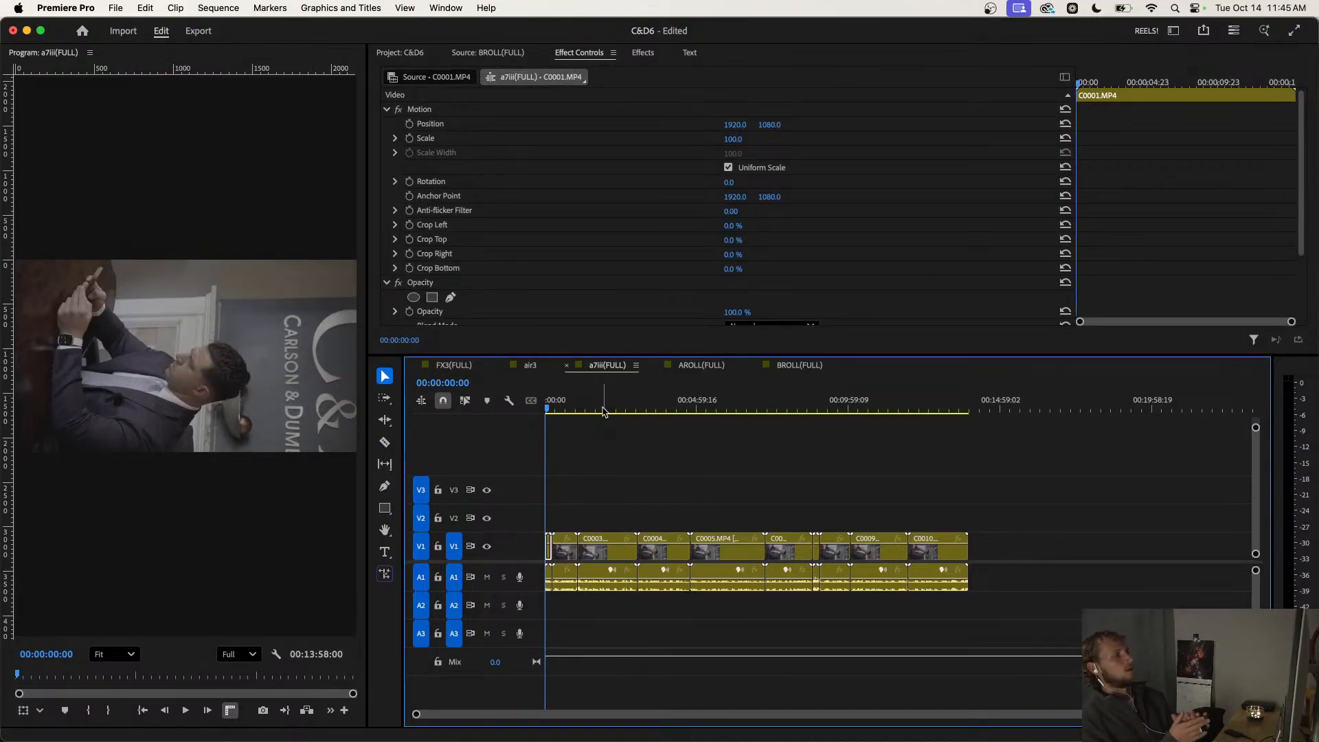
In AROLL(FULL), give the office clips from about 00:07:50 onward a green label and move them about six minutes later, leaving a gap.
{"action": "left_click", "coordinate": [710, 364]}
{"action": "left_click_drag", "start_coordinate": [558, 408], "coordinate": [722, 448]}
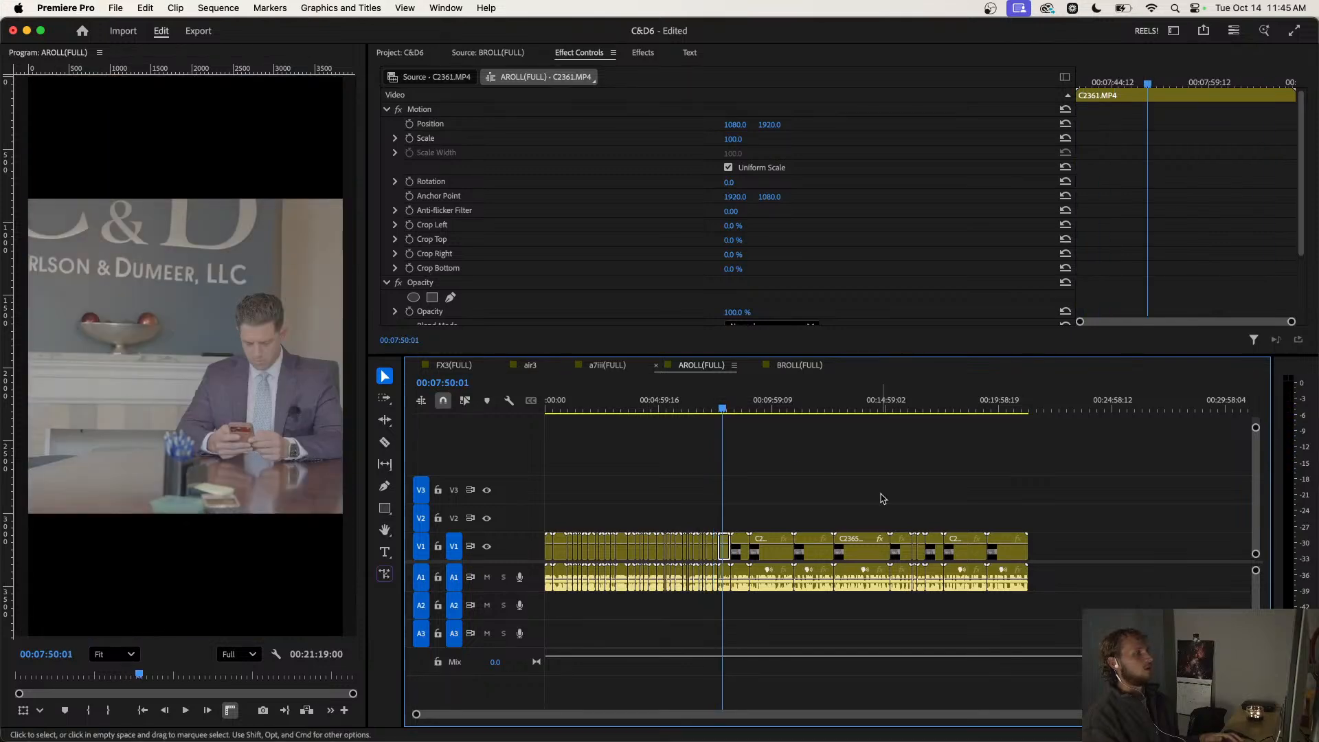
{"action": "left_click_drag", "start_coordinate": [1075, 485], "coordinate": [720, 644]}
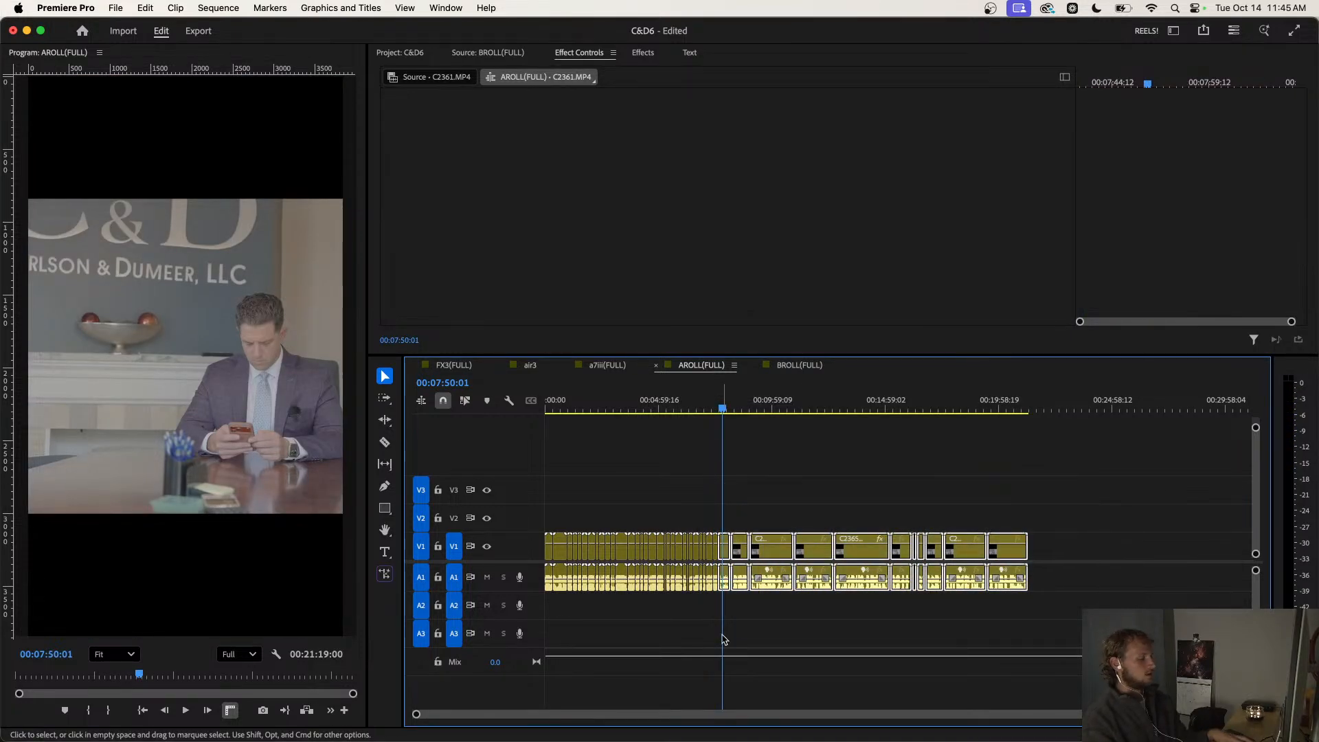
{"action": "left_click_drag", "start_coordinate": [772, 558], "coordinate": [911, 558]}
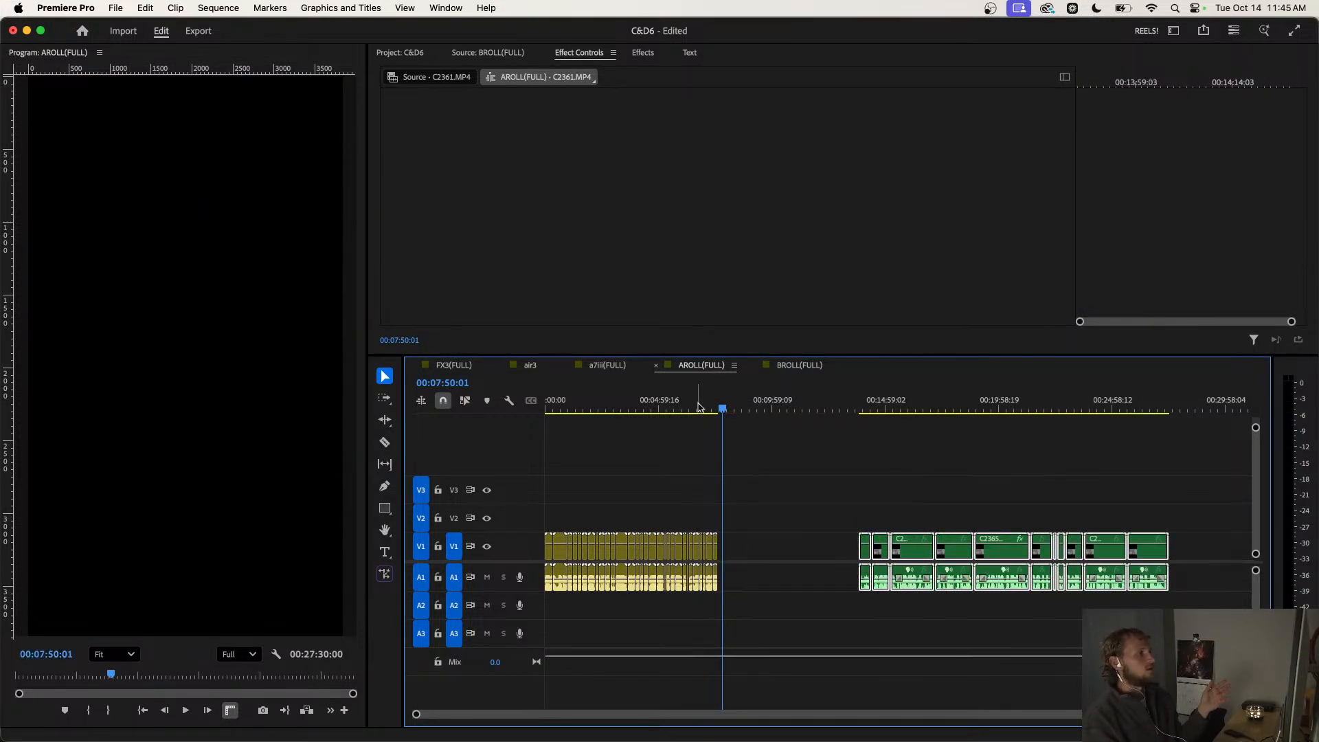
Play samples of the outdoor clips and of the green office clips in AROLL(FULL) to compare the two groups.
{"action": "left_click", "coordinate": [637, 407]}
{"action": "key", "text": "space"}
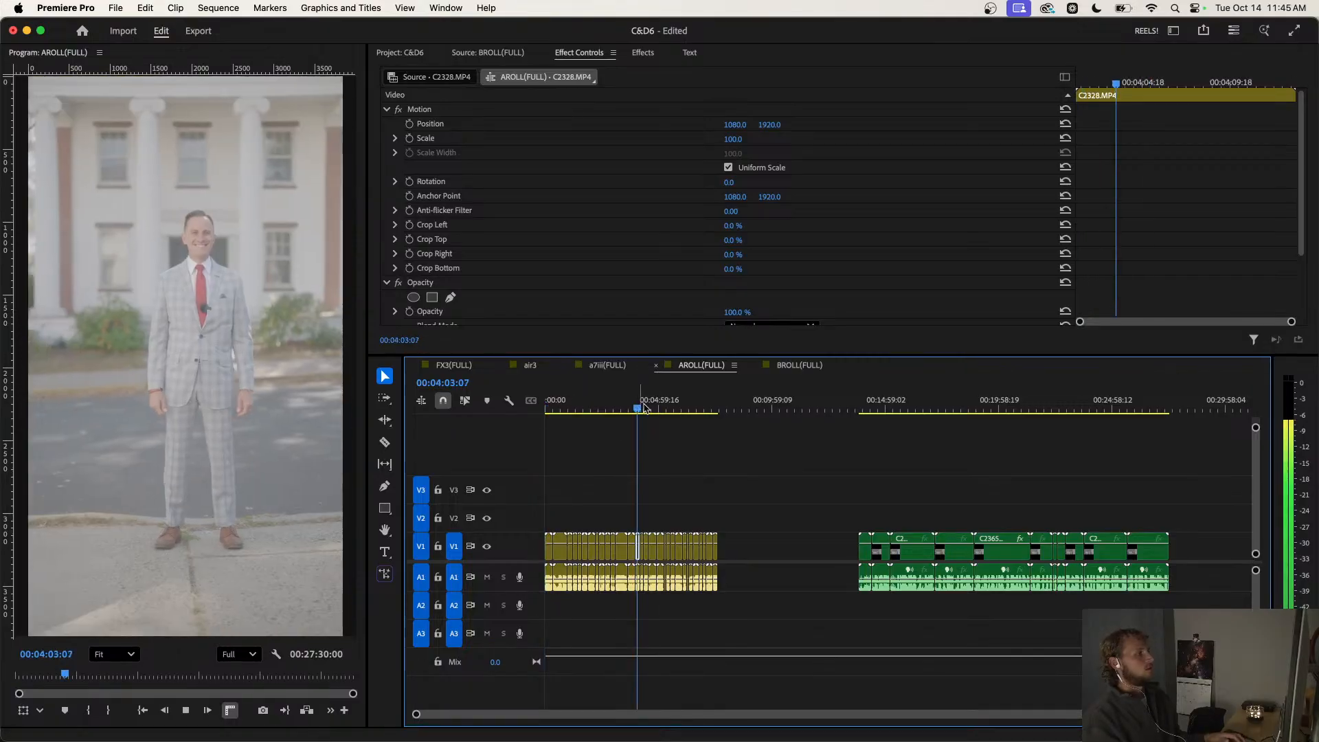
{"action": "left_click", "coordinate": [687, 407]}
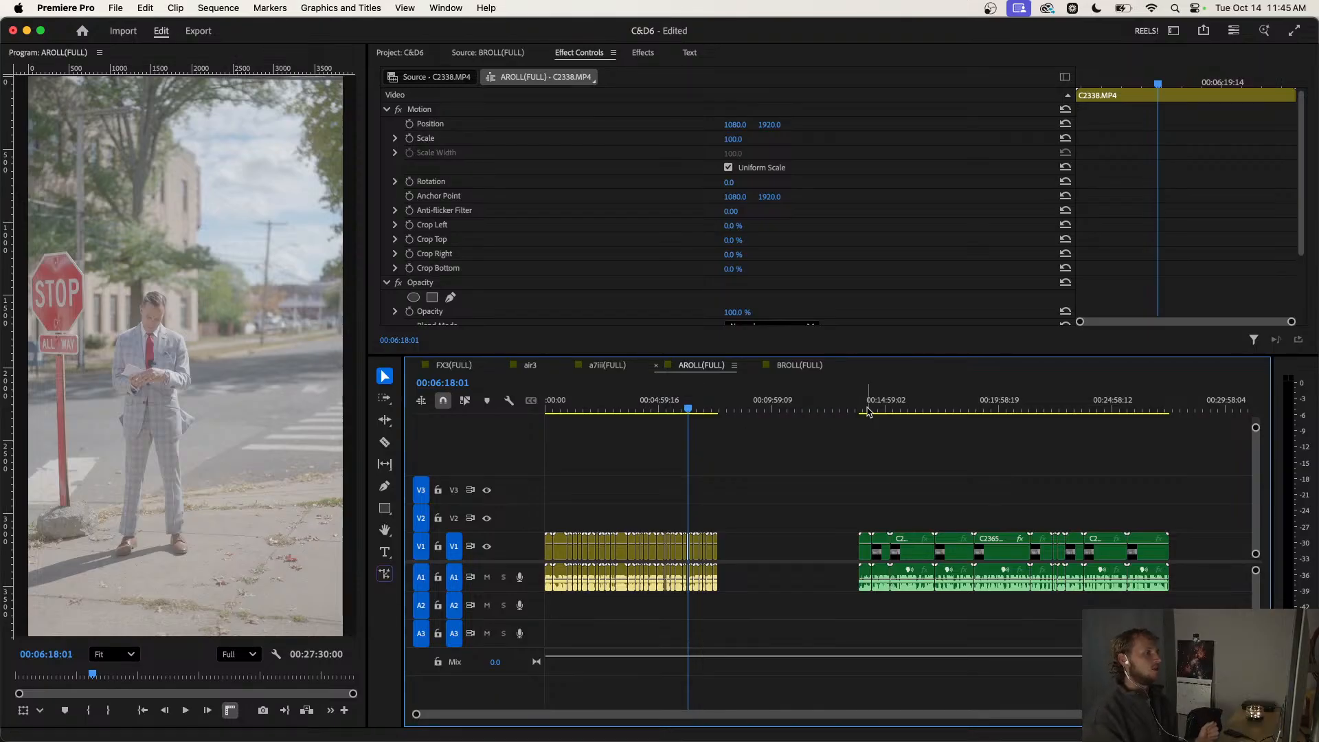
{"action": "left_click", "coordinate": [900, 407]}
{"action": "key", "text": "space"}
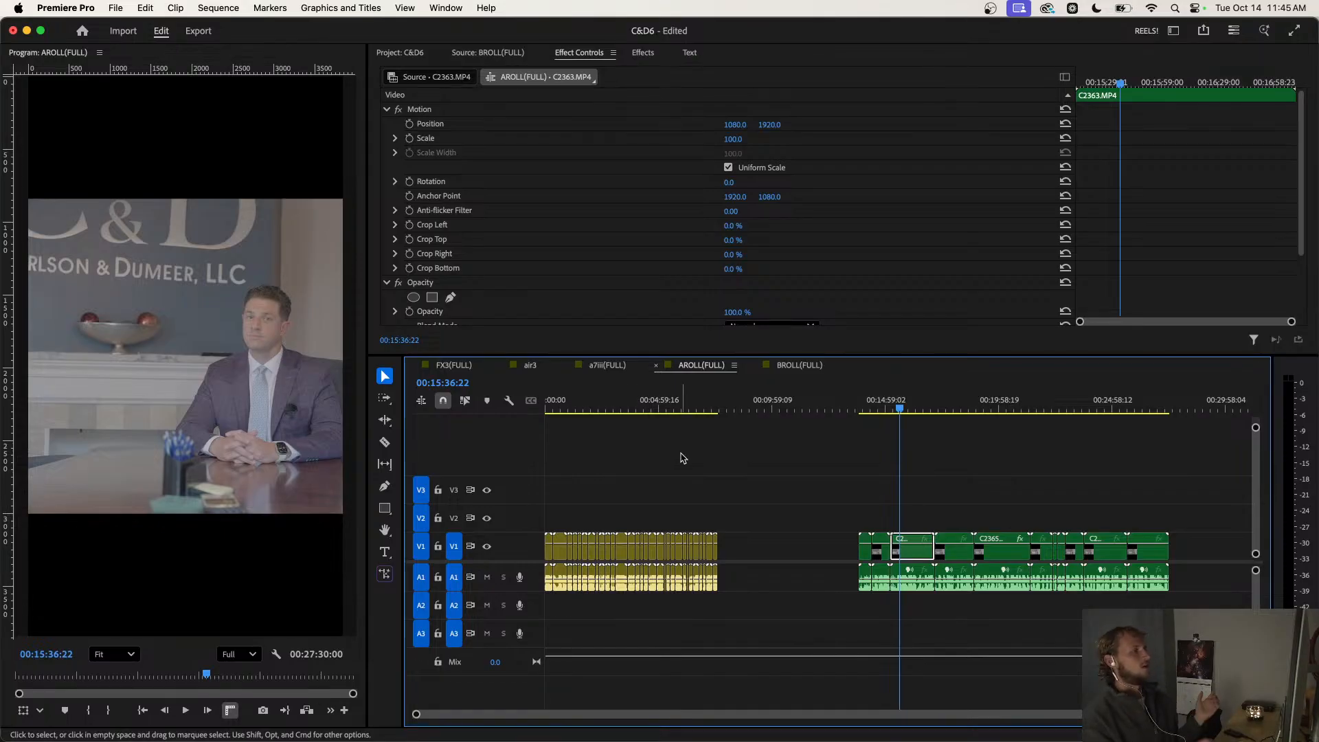
Open BROLL(FULL) and skim through its clips with playback and scrubbing.
{"action": "left_click", "coordinate": [793, 365]}
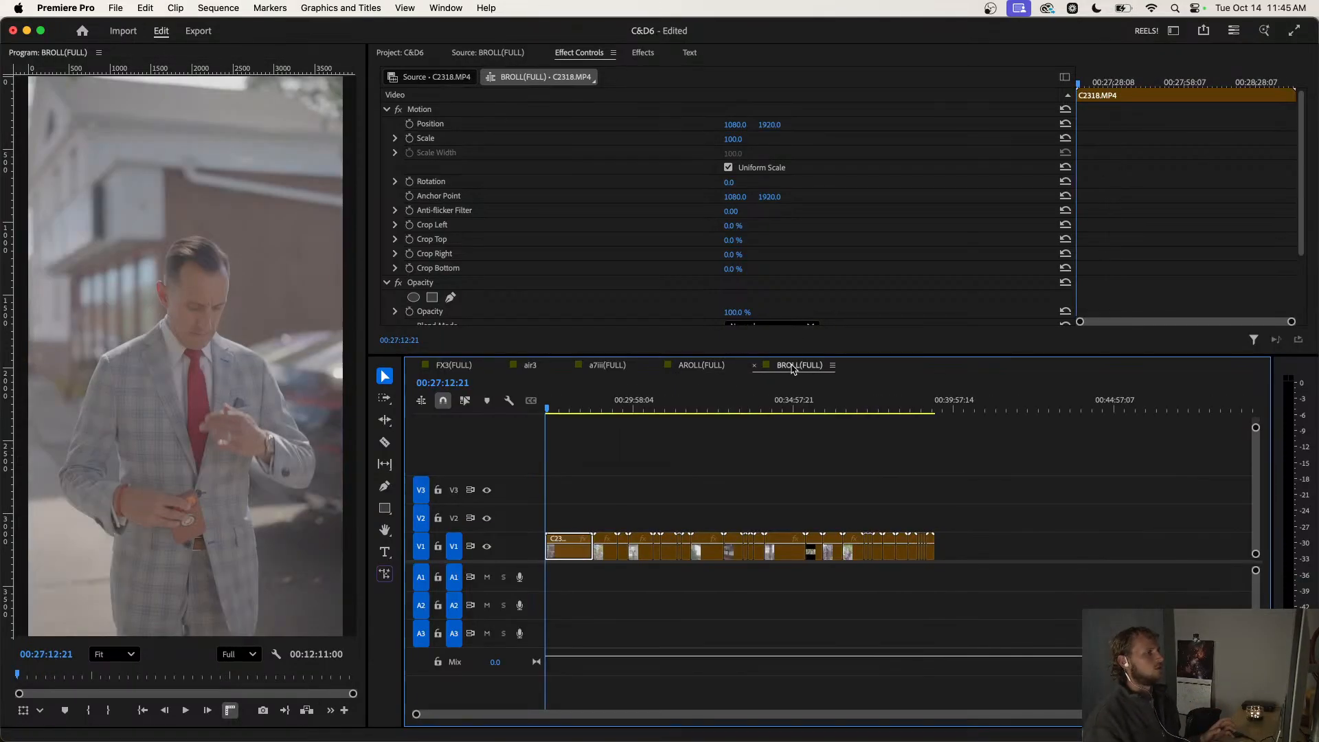
{"action": "left_click_drag", "start_coordinate": [577, 412], "coordinate": [621, 414]}
{"action": "key", "text": "space"}
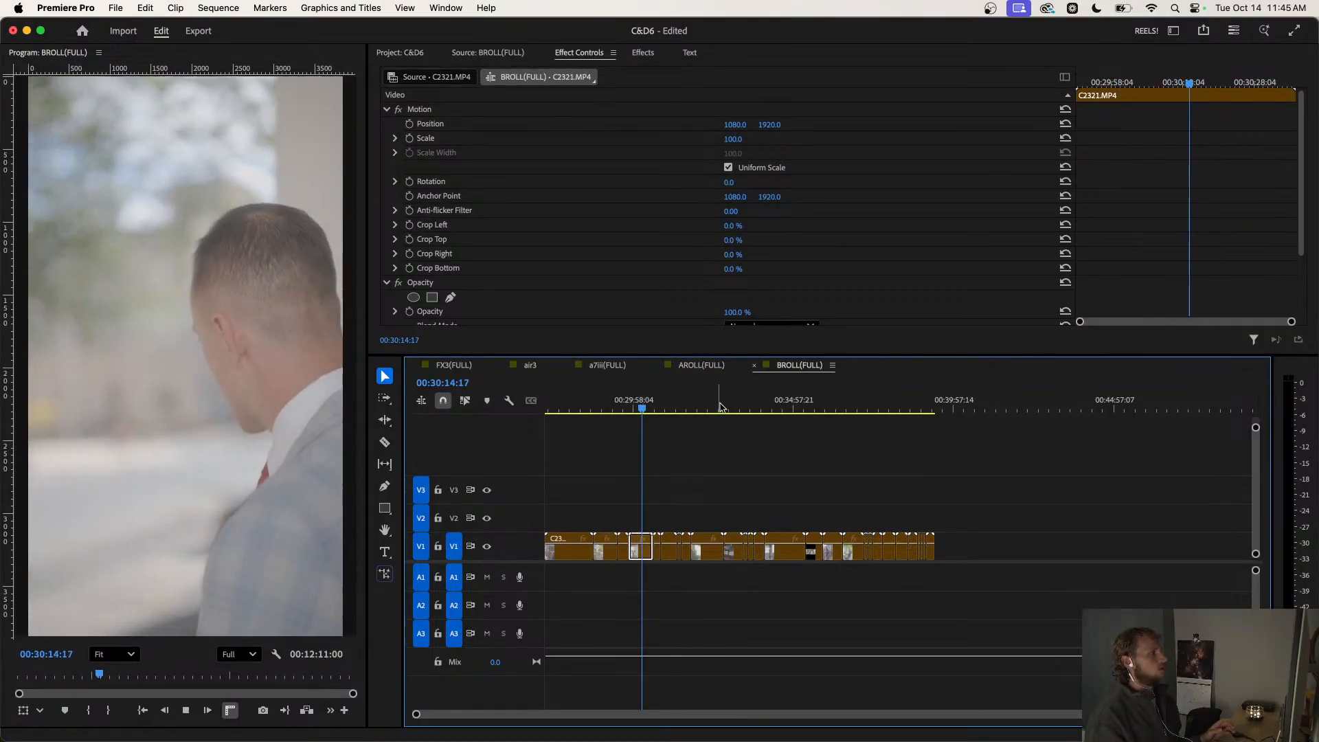
{"action": "left_click", "coordinate": [747, 406]}
{"action": "left_click_drag", "start_coordinate": [747, 407], "coordinate": [559, 416]}
Cut C2318.MP4 in BROLL(FULL) at 00:27:16:11 and 00:27:20:13 and move the phone-call segment between the cuts up to V2.
{"action": "key", "text": "equal"}
{"action": "left_click", "coordinate": [551, 405]}
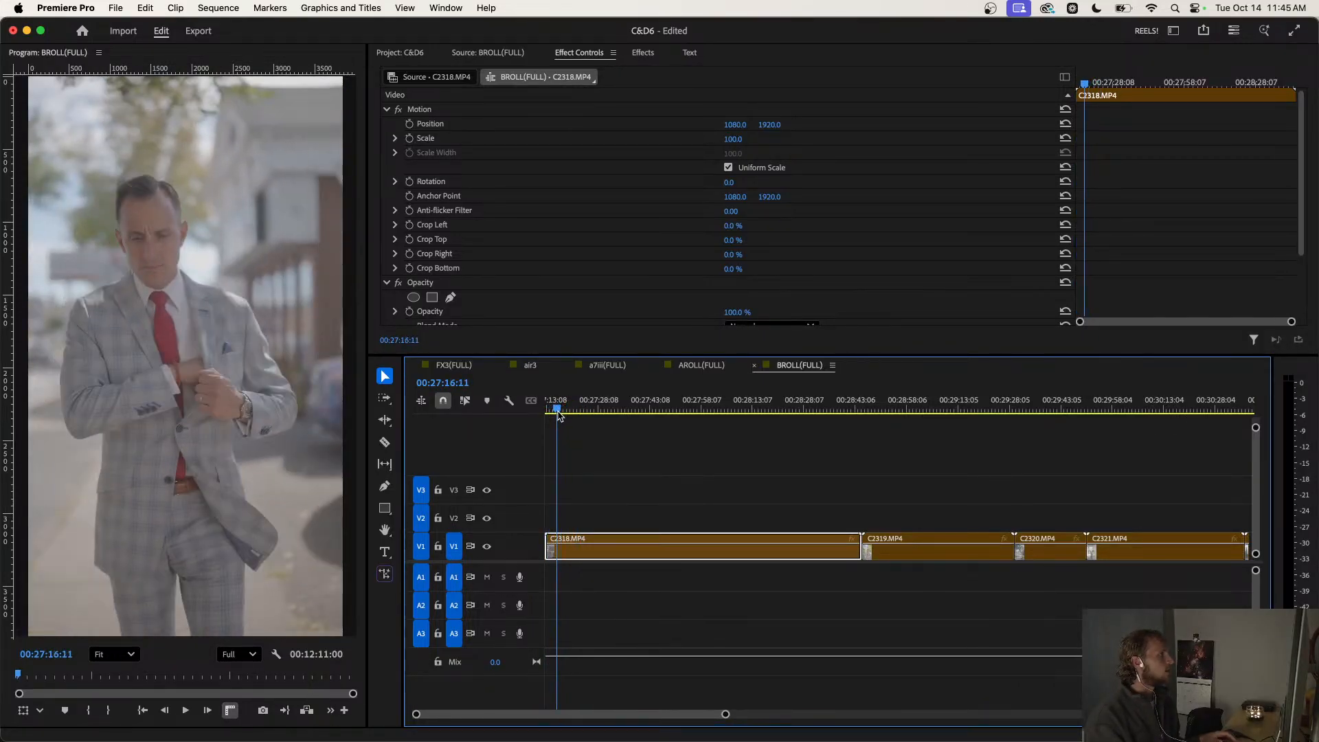
{"action": "key", "text": "super+k"}
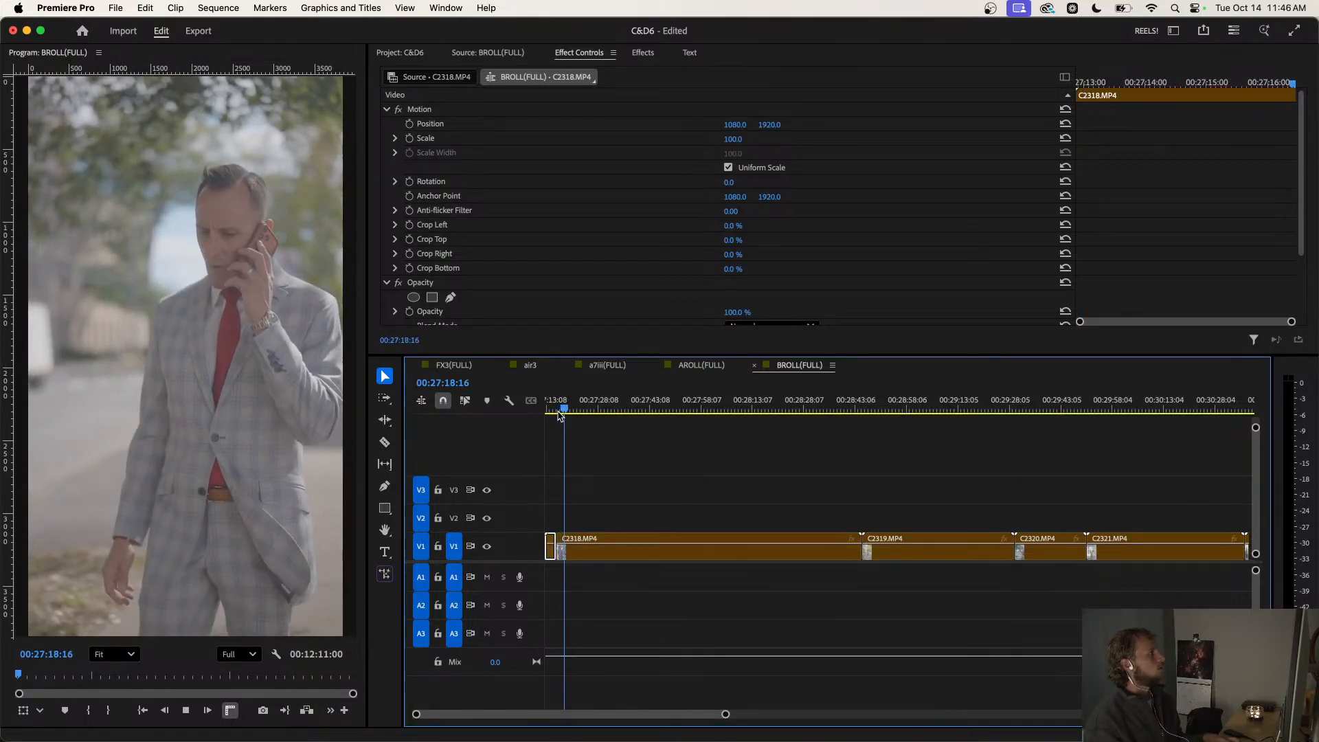
{"action": "key", "text": "space"}
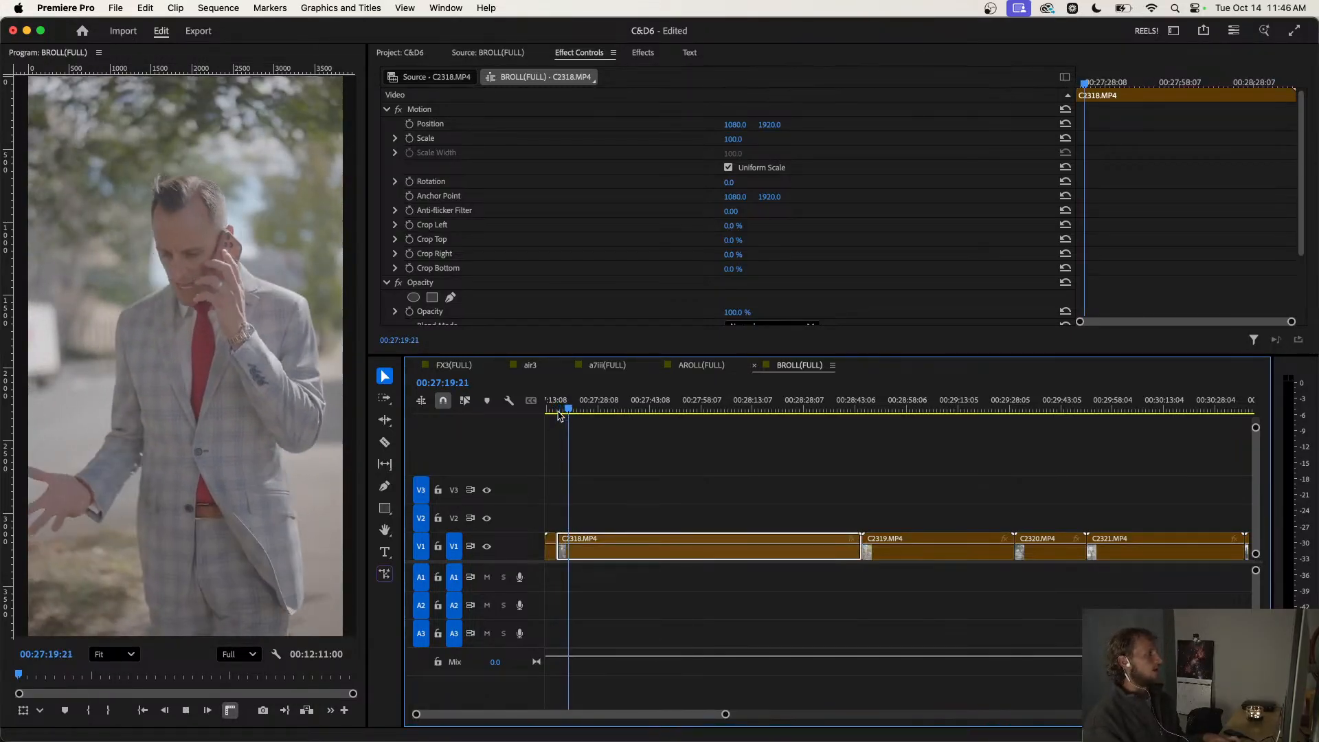
{"action": "left_click", "coordinate": [560, 547]}
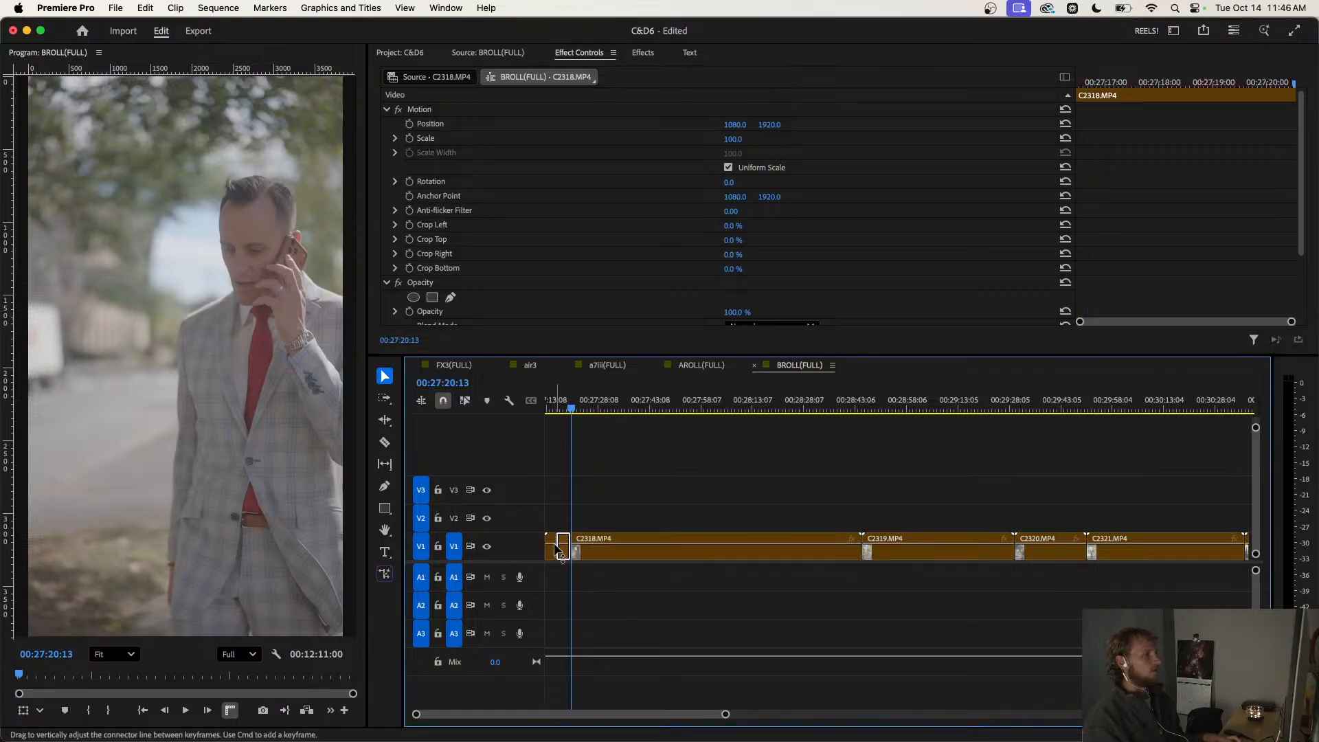
{"action": "left_click_drag", "start_coordinate": [563, 550], "coordinate": [563, 517]}
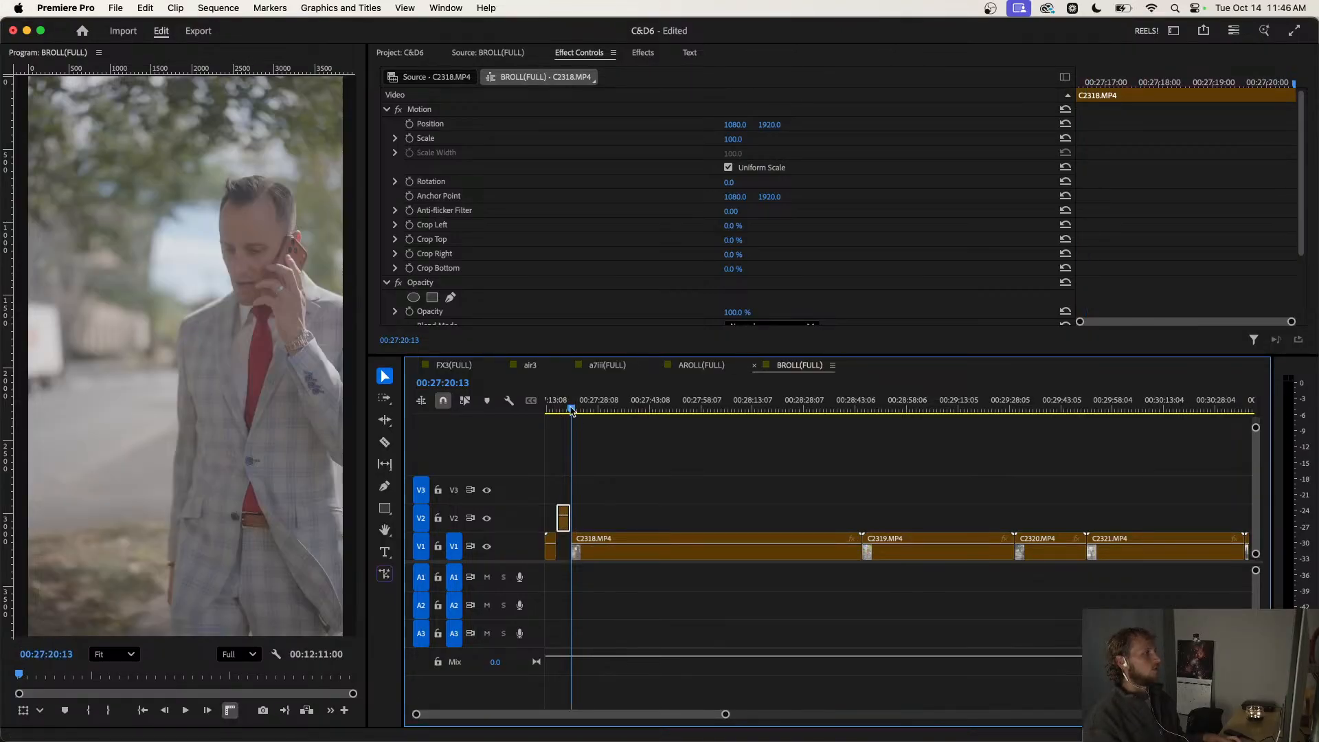
Isolate the C&D sign shot of C2318.MP4 from about 00:27:24 to 00:27:27 with cuts and move it up to V2.
{"action": "mouse_move", "coordinate": [572, 410]}
{"action": "left_mouse_down"}
{"action": "mouse_move", "coordinate": [599, 412]}
{"action": "mouse_move", "coordinate": [586, 419]}
{"action": "left_mouse_up"}
{"action": "key", "text": "space"}
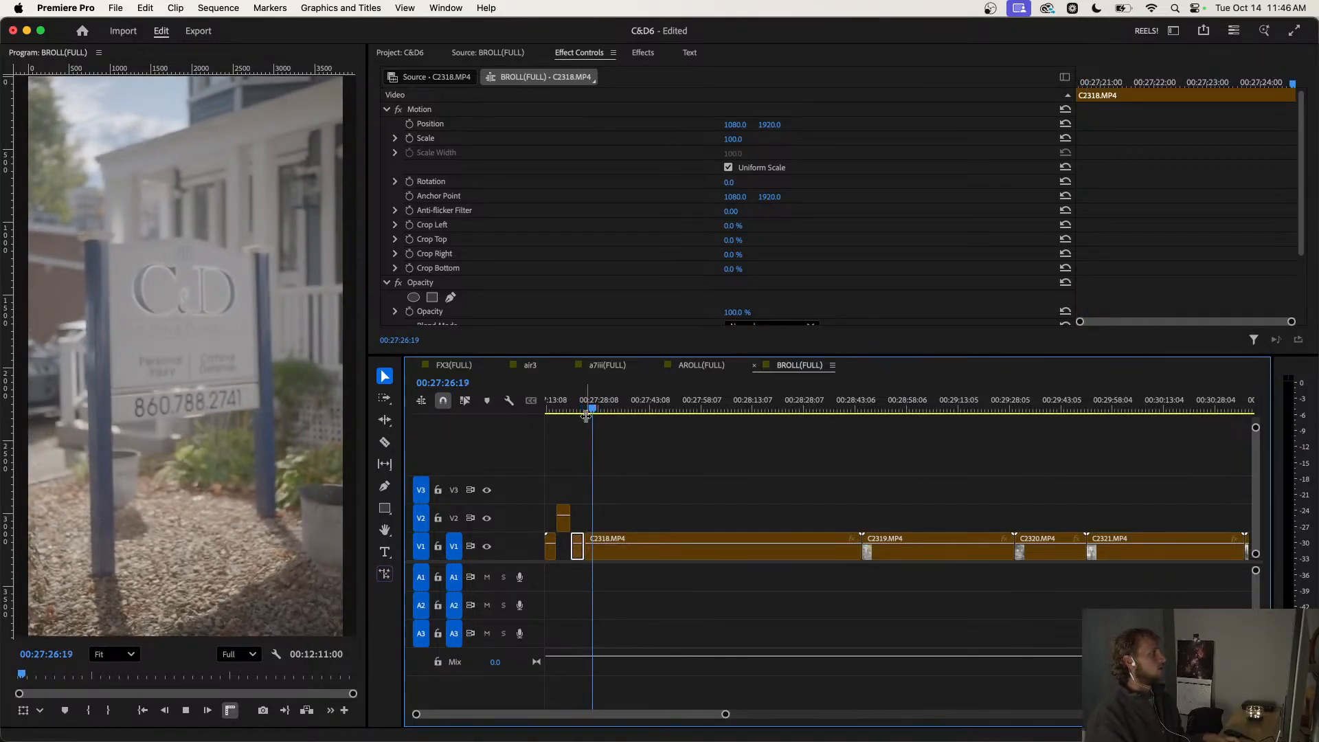
{"action": "key", "text": "space"}
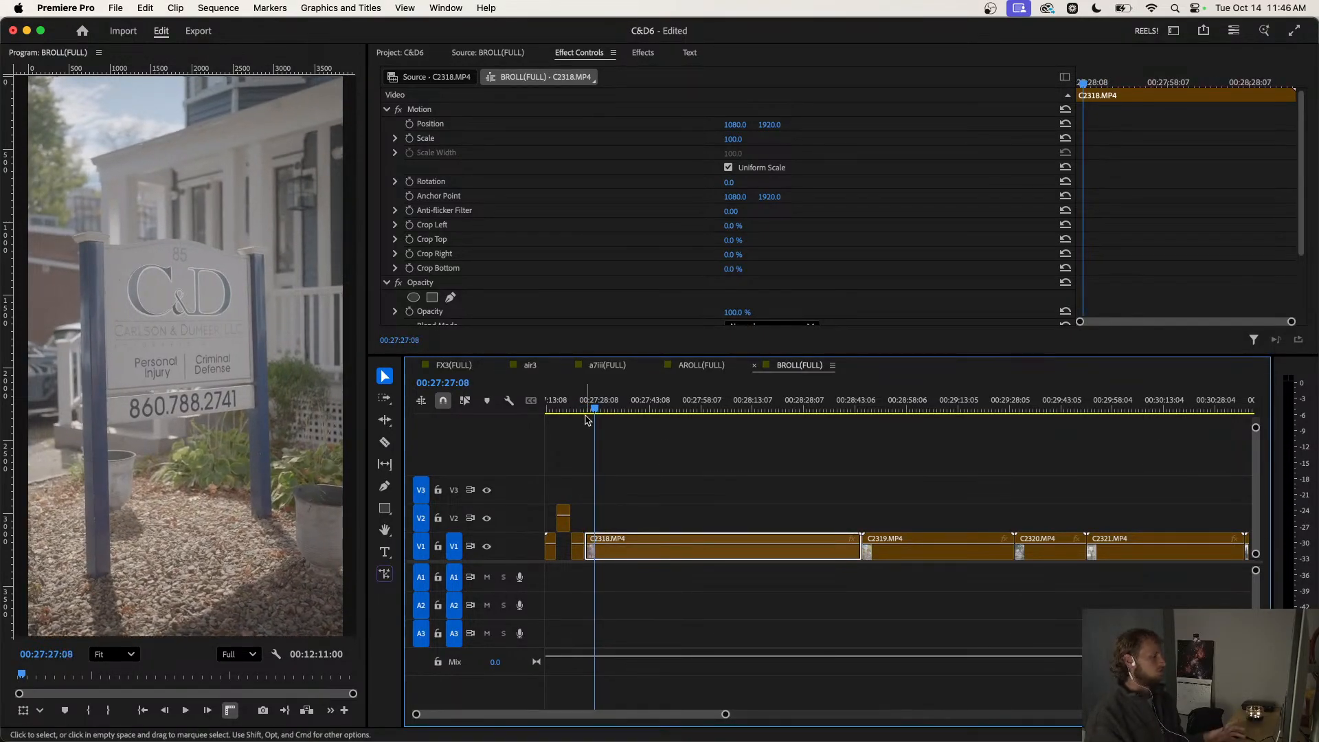
{"action": "key", "text": "Left"}
{"action": "key", "text": "Left"}
{"action": "key", "text": "super+k"}
{"action": "left_click_drag", "start_coordinate": [588, 553], "coordinate": [590, 524]}
Cut C2318.MP4 at 00:27:35:12 and 00:27:38:06 and move the side-view phone-call segment up to V2.
{"action": "left_click_drag", "start_coordinate": [595, 406], "coordinate": [626, 414]}
{"action": "key", "text": "super+k"}
{"action": "key", "text": "alt+w"}
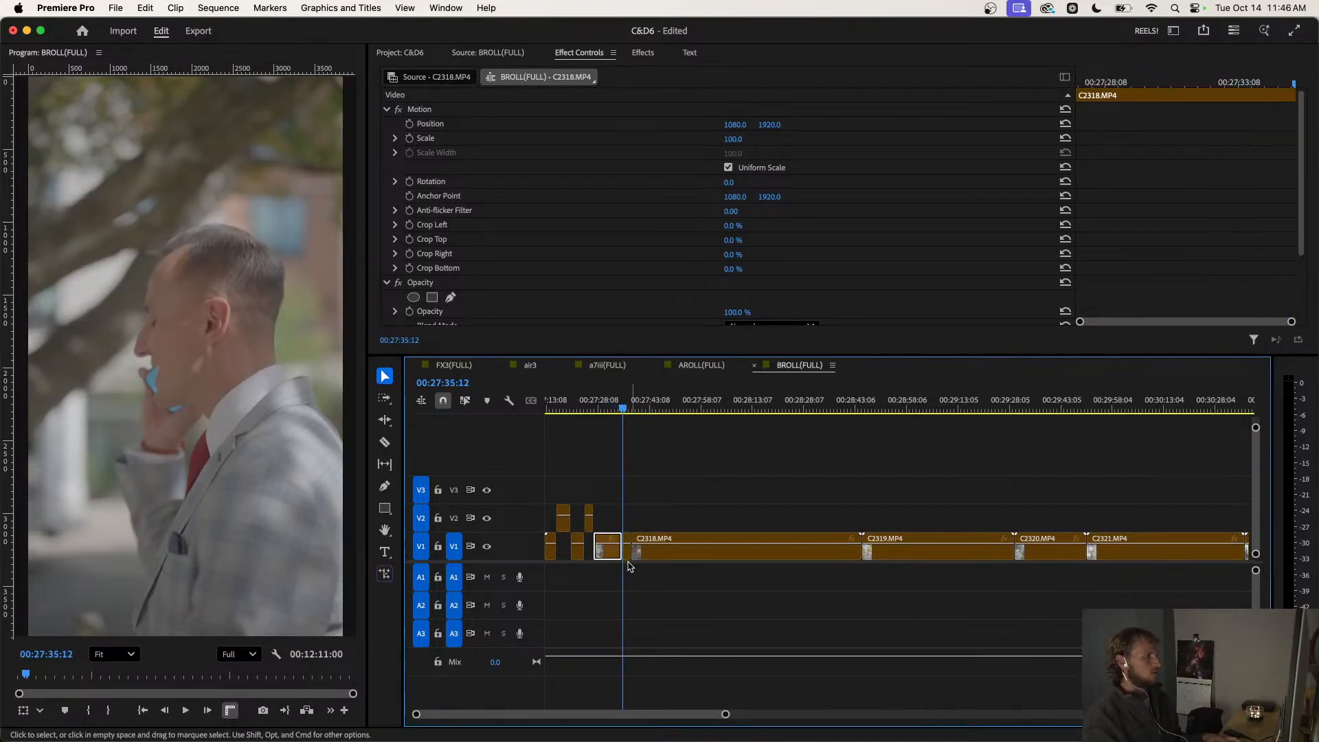
{"action": "left_click_drag", "start_coordinate": [626, 556], "coordinate": [627, 529]}
Play the side-view phone-call segment on V2 and check the frame rate in the BROLL(FULL) sequence settings.
{"action": "key", "text": "space"}
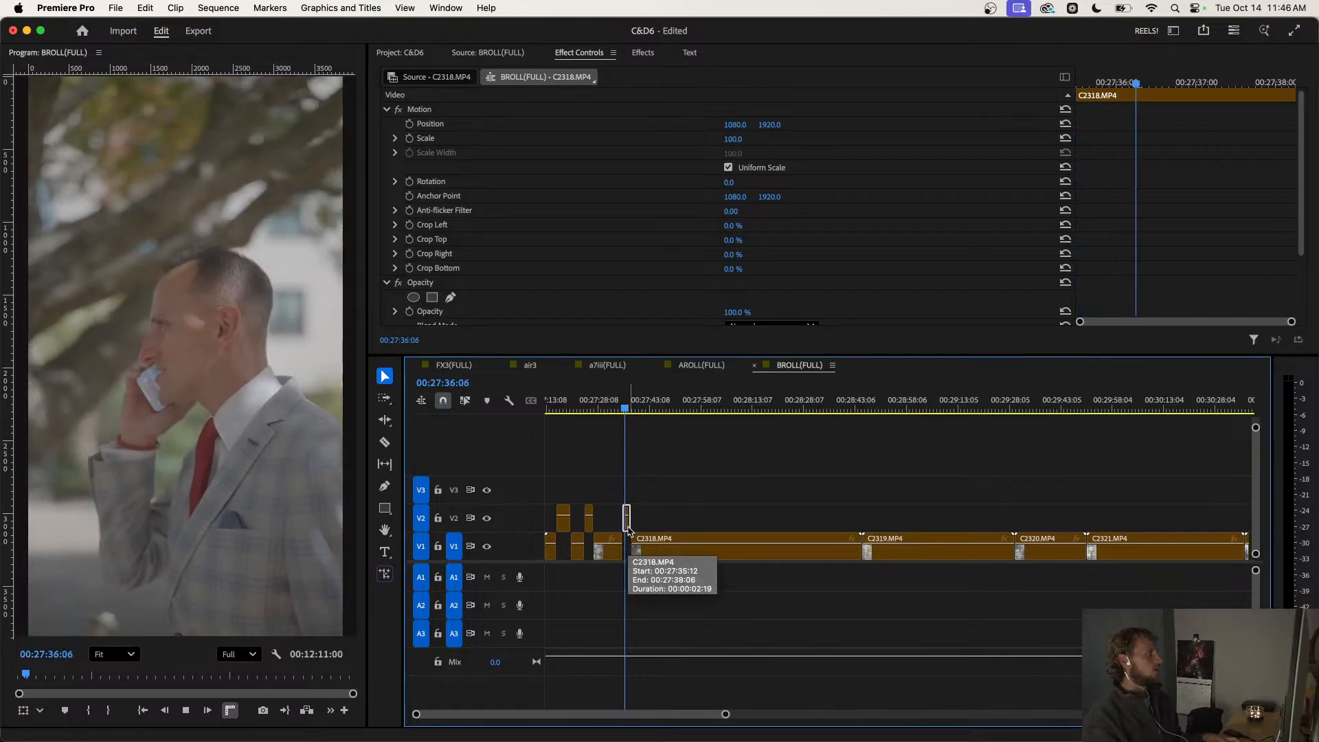
{"action": "left_click", "coordinate": [207, 9]}
{"action": "left_click", "coordinate": [213, 30]}
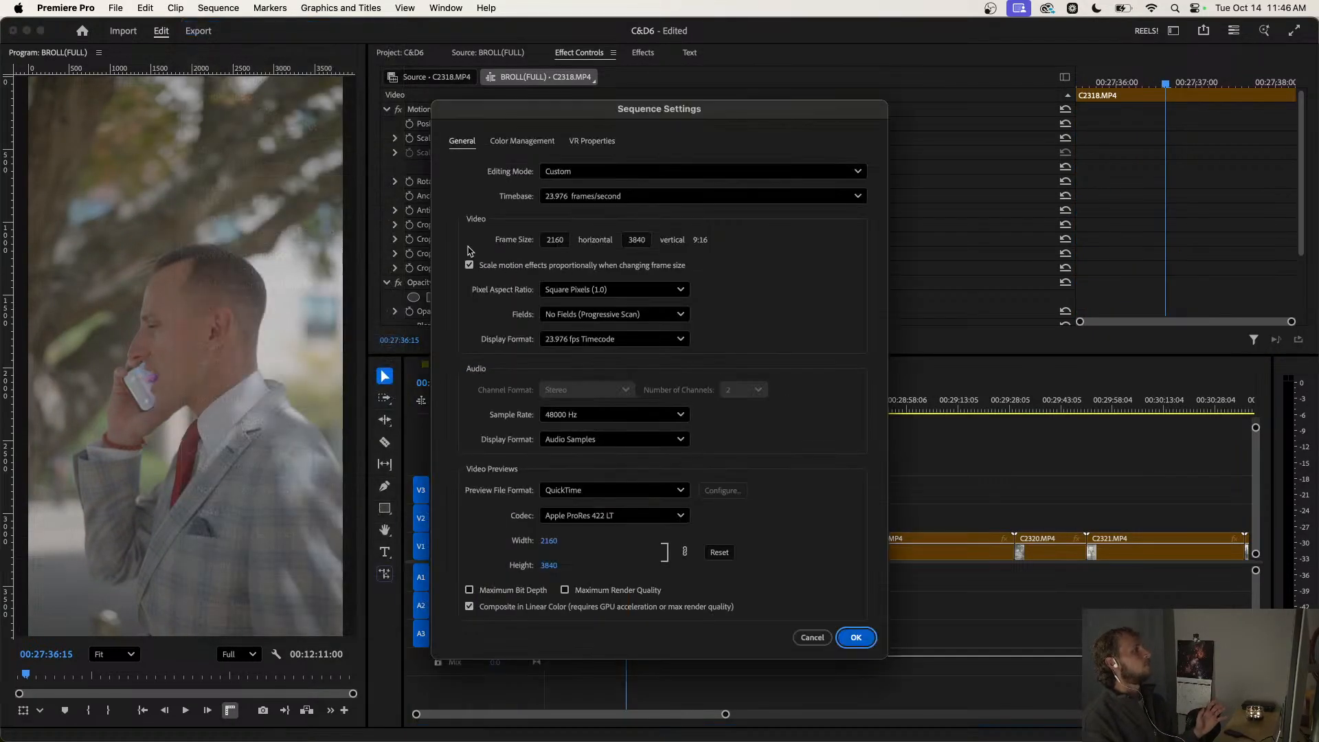
{"action": "left_click", "coordinate": [858, 638]}
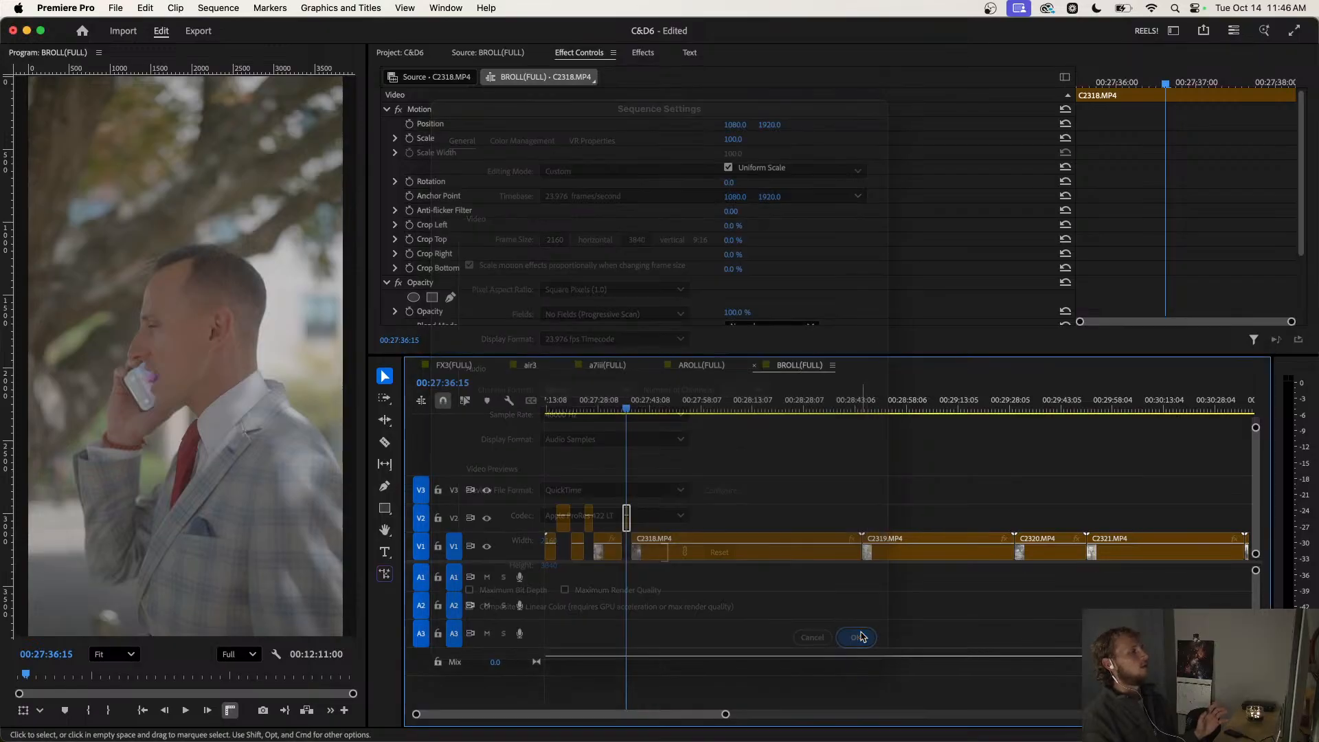
Play the remaining part of C2318.MP4 on V1 from about 00:27:42.
{"action": "left_click", "coordinate": [643, 457]}
{"action": "left_click", "coordinate": [647, 407]}
{"action": "key", "text": "space"}
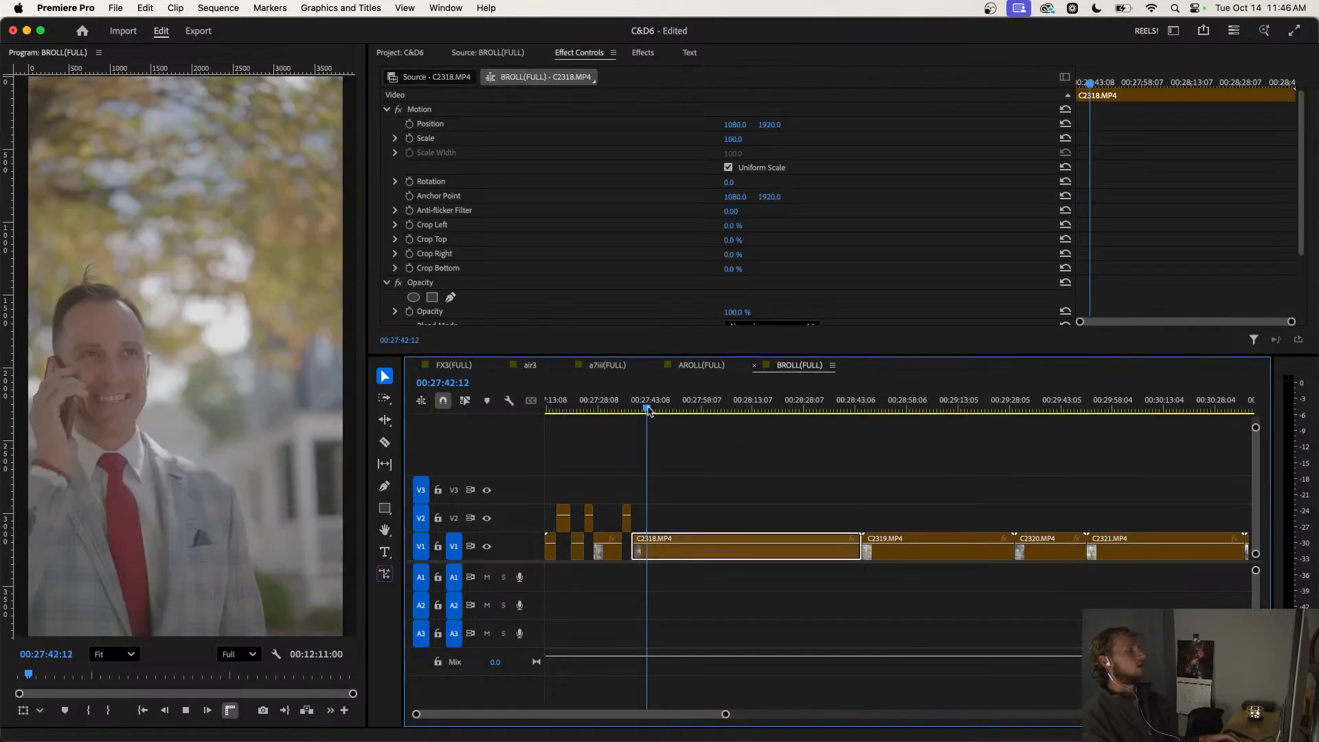
{"action": "key", "text": "minus"}
{"action": "key", "text": "minus"}
{"action": "key", "text": "minus"}
{"action": "key", "text": "space"}
Try slowing the V2 phone-call clip at 00:27:36:13 to 40% speed with Optical flow interpolation, and play it back.
{"action": "key", "text": "equal"}
{"action": "key", "text": "equal"}
{"action": "key", "text": "equal"}
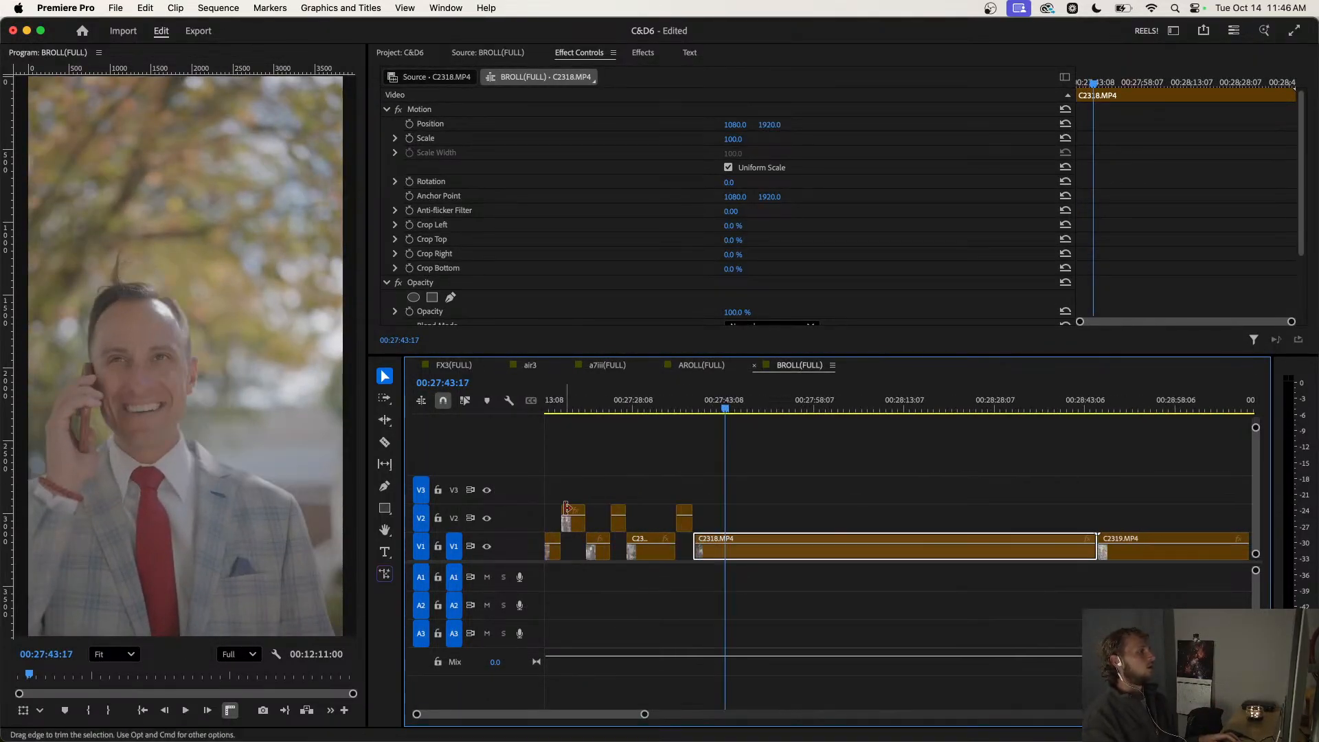
{"action": "left_click", "coordinate": [682, 409]}
{"action": "left_click", "coordinate": [685, 526]}
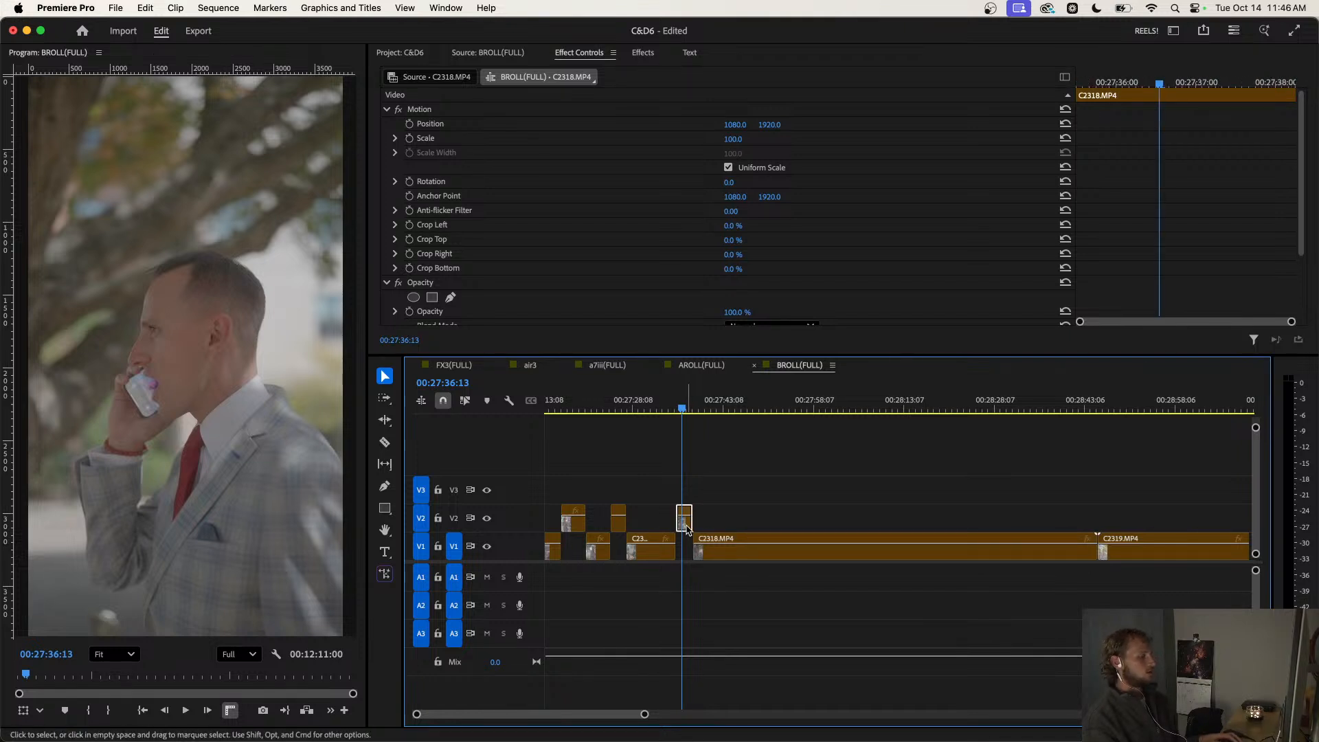
{"action": "key", "text": "super+r"}
{"action": "type", "text": "40"}
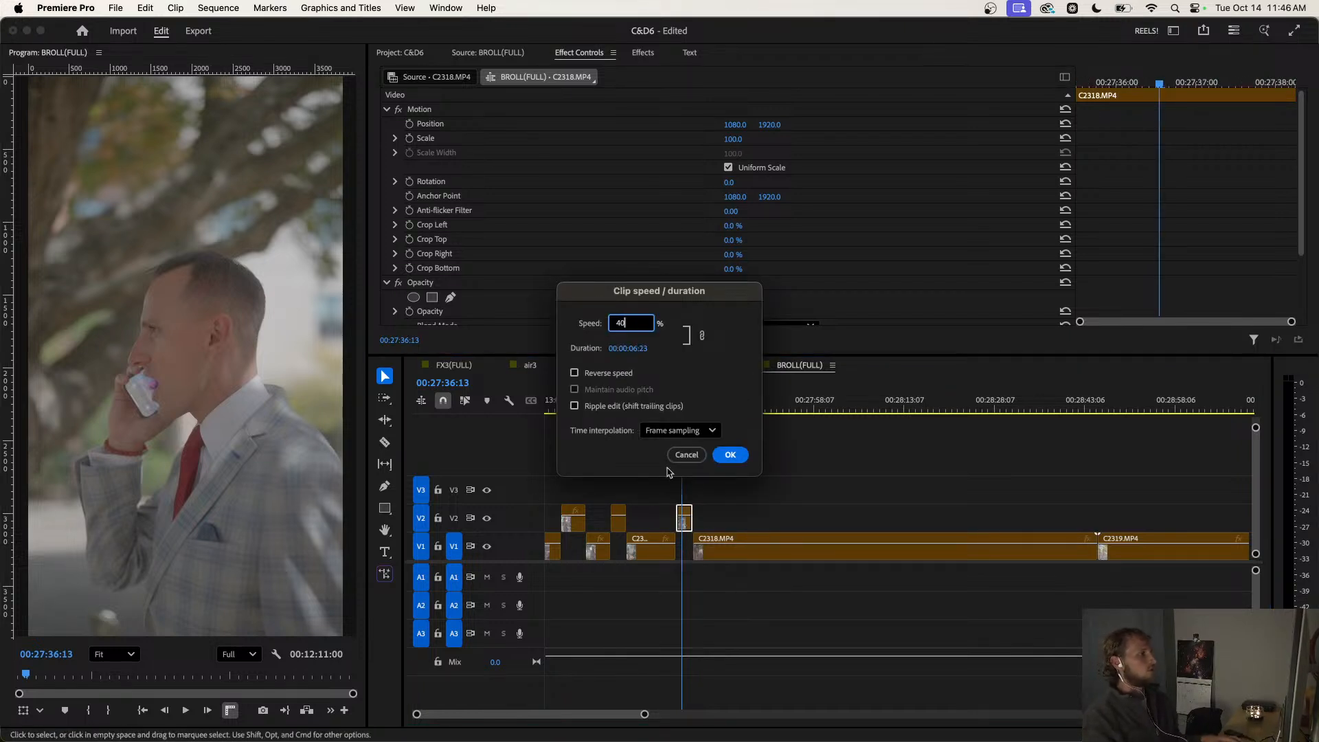
{"action": "left_click", "coordinate": [674, 430]}
{"action": "left_click", "coordinate": [677, 486]}
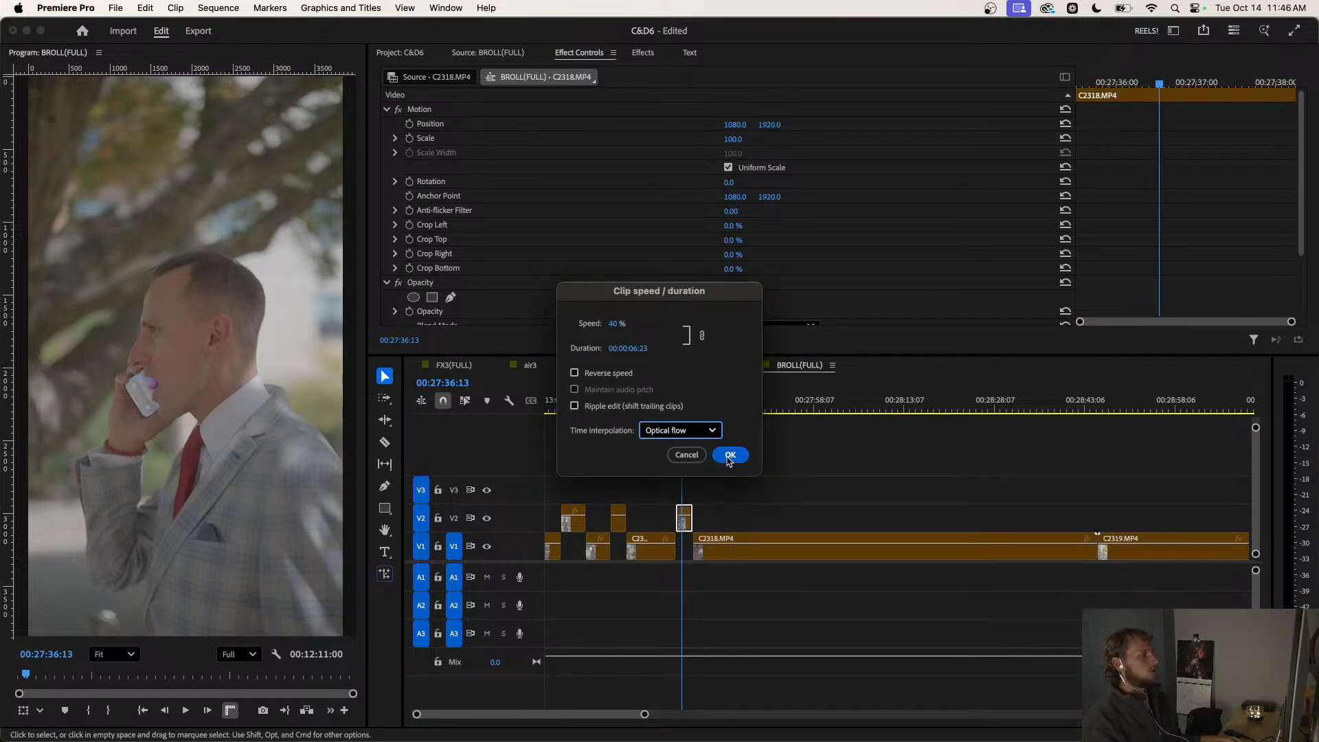
{"action": "left_click", "coordinate": [730, 455]}
{"action": "key", "text": "space"}
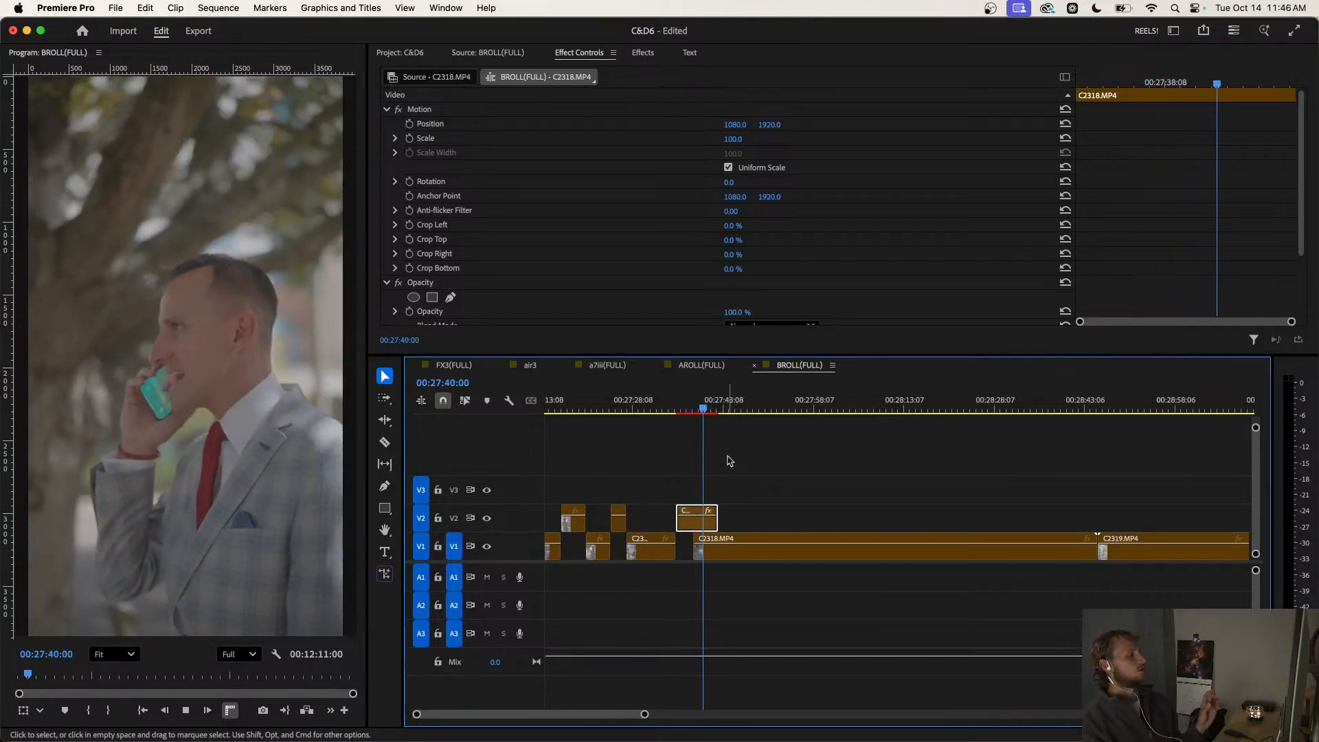
{"action": "key", "text": "space"}
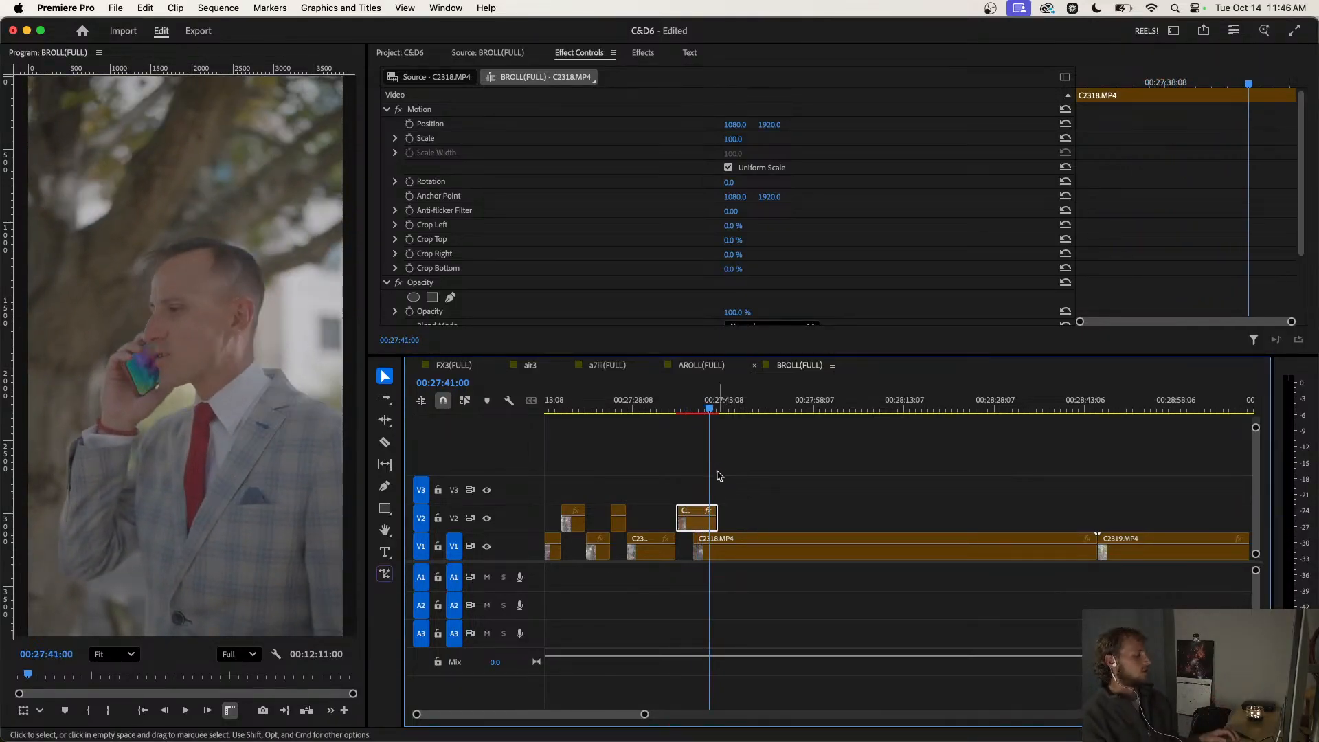
Undo the clip's speed change, return the playhead to 00:27:36:13, clear the selection and save the project.
{"action": "key", "text": "super+z"}
{"action": "left_click", "coordinate": [682, 409]}
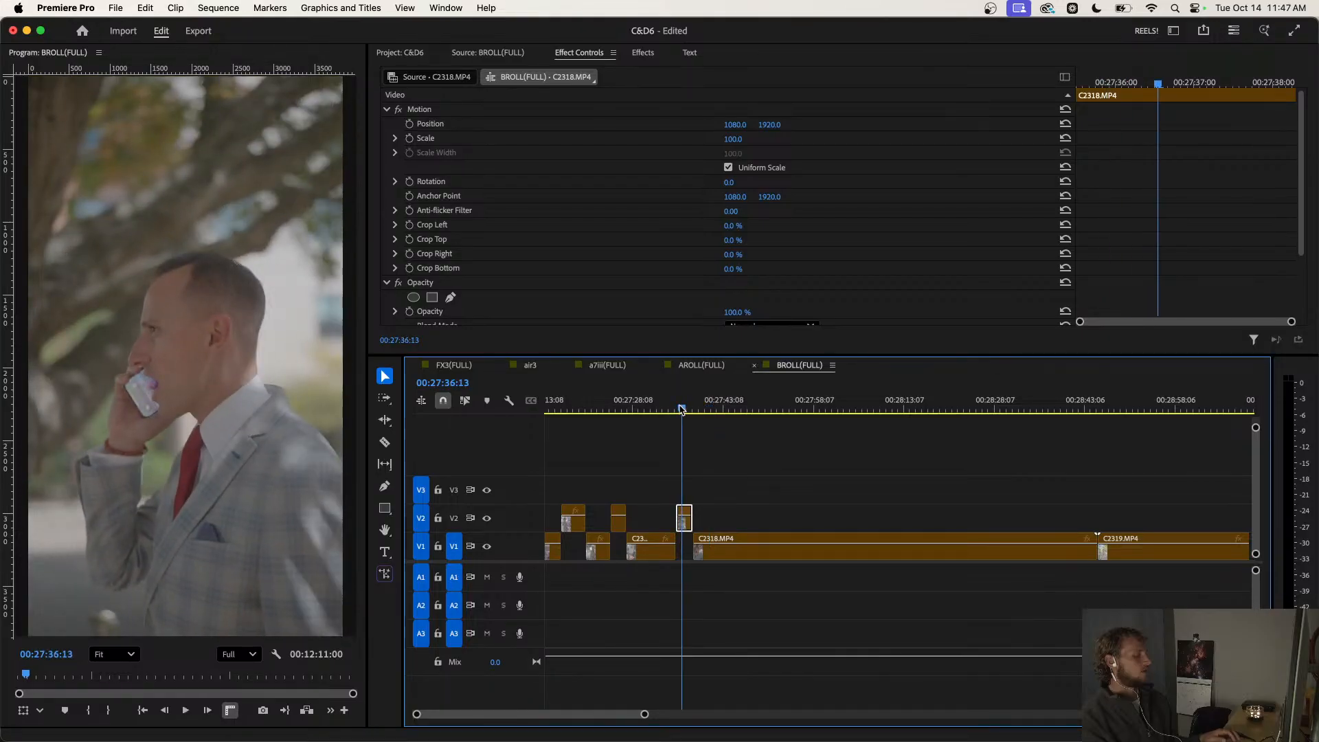
{"action": "left_click", "coordinate": [720, 461]}
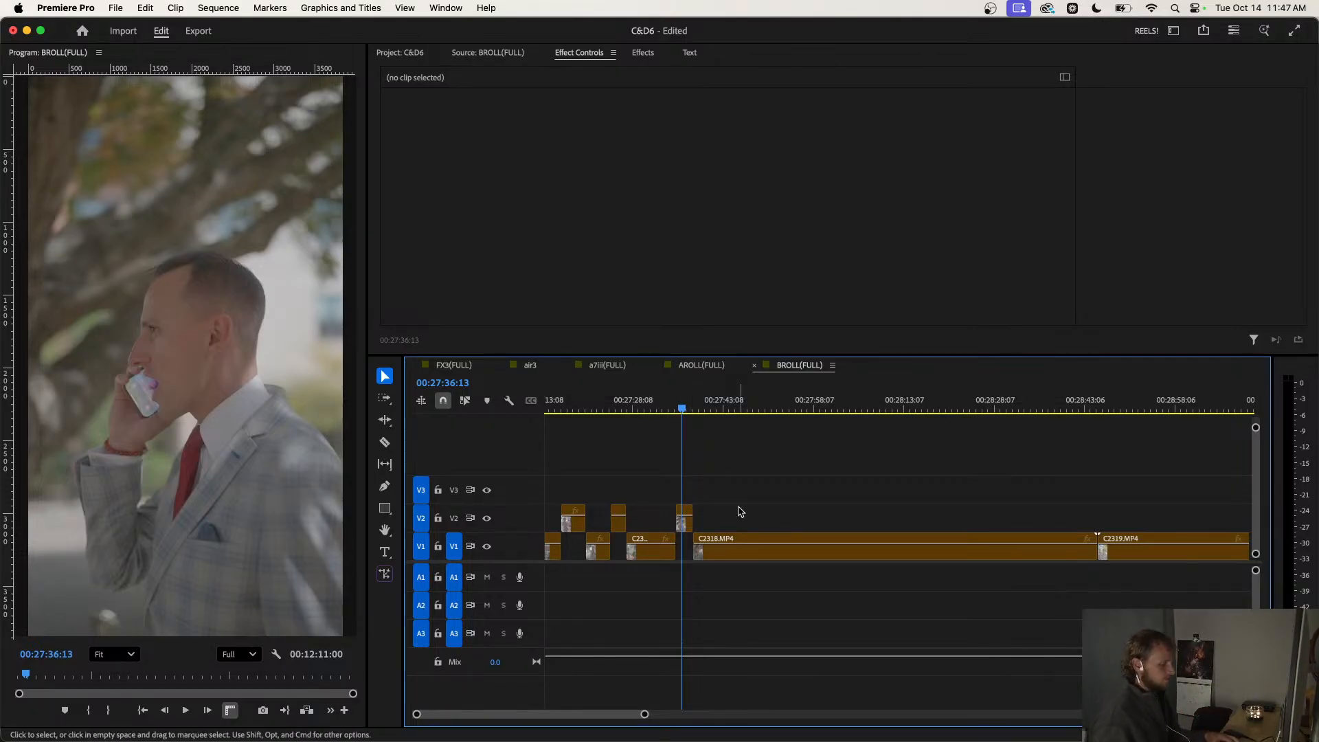
{"action": "key", "text": "super+s"}
Look over the AROLL(FULL) timeline and the drone clips in the air3 sequence.
{"action": "left_click", "coordinate": [697, 365]}
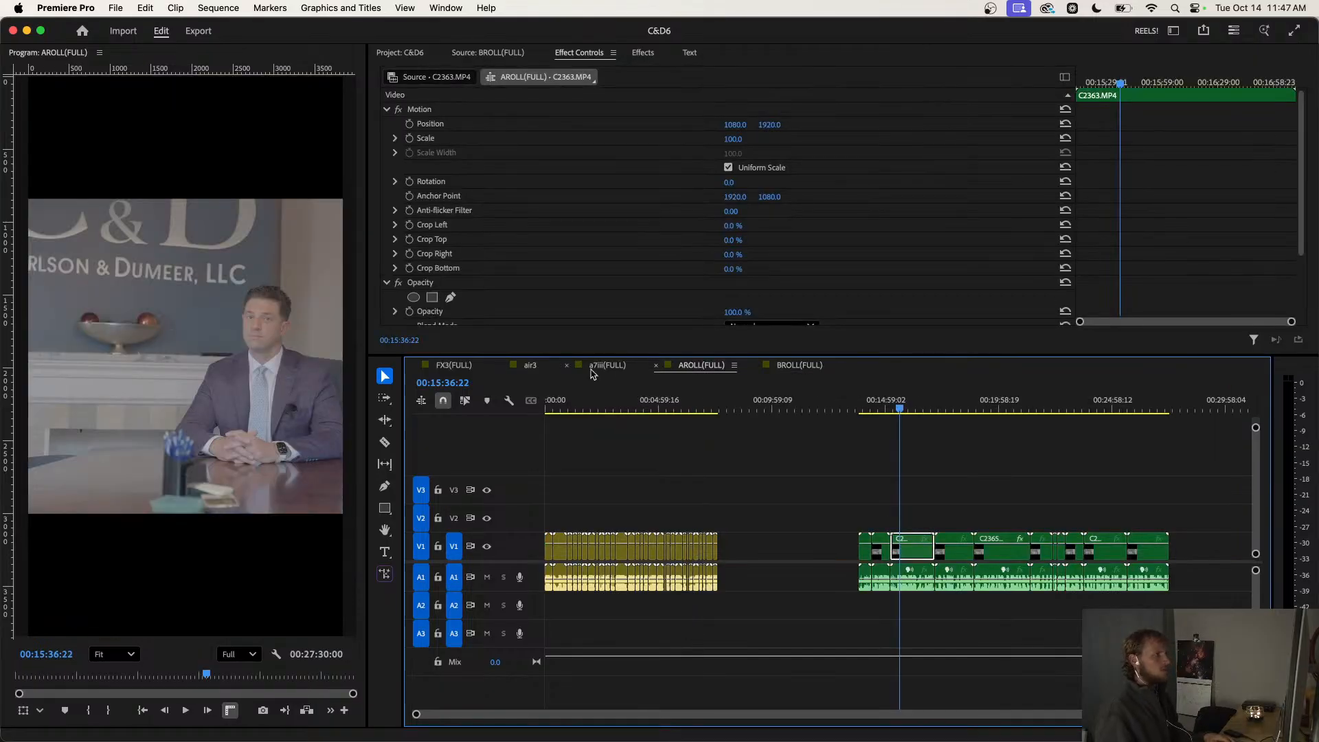
{"action": "left_click", "coordinate": [521, 368]}
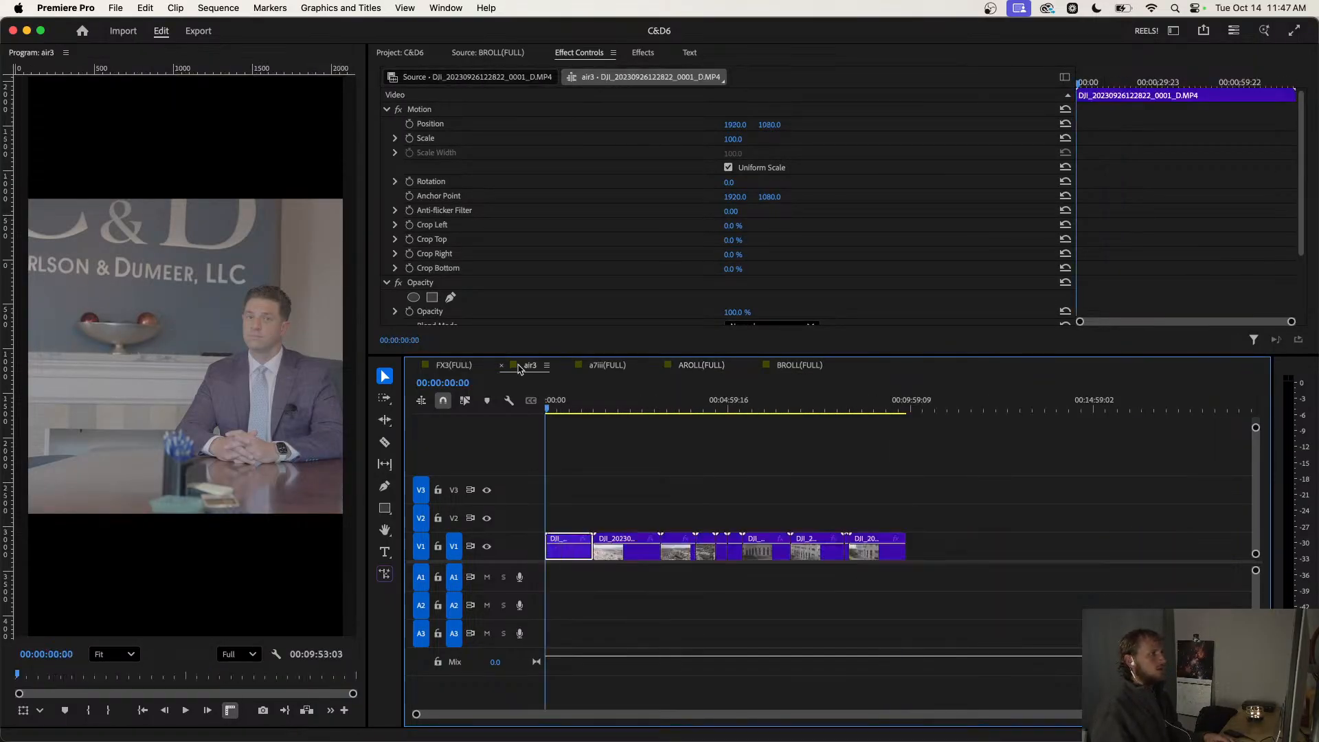
{"action": "scroll", "coordinate": [579, 473], "scroll_direction": "up", "scroll_amount": 1}
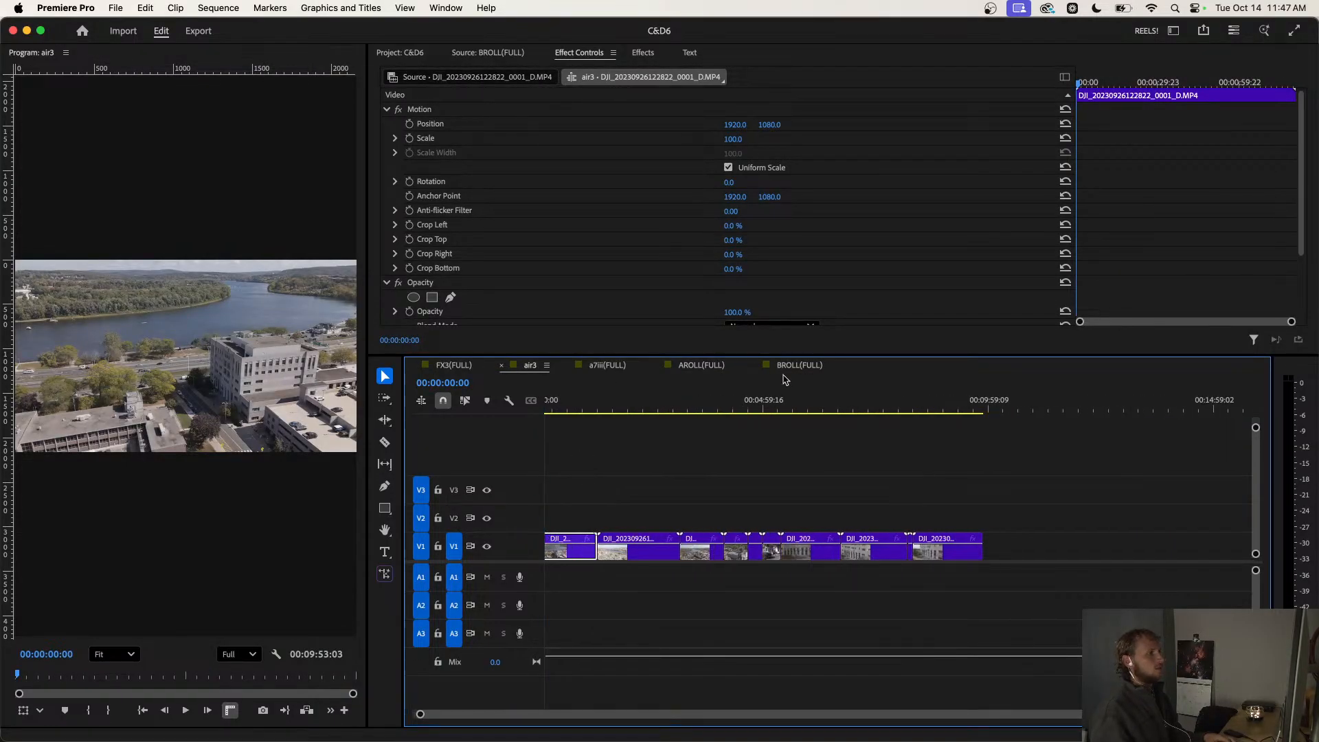
Return to BROLL(FULL) and scrub the remaining part of C2318.MP4 on V1 up to about 00:27:54.
{"action": "left_click", "coordinate": [797, 367]}
{"action": "scroll", "coordinate": [649, 459], "scroll_direction": "down", "scroll_amount": 2}
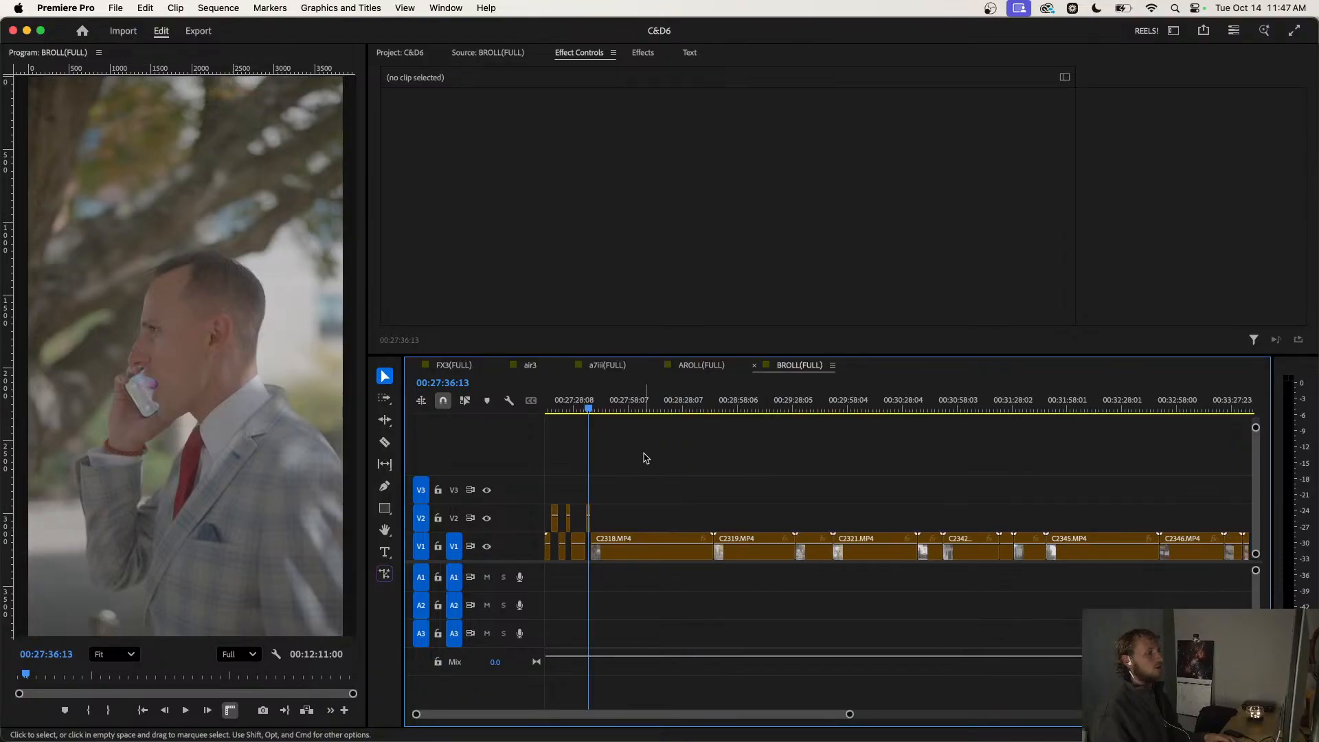
{"action": "scroll", "coordinate": [646, 458], "scroll_direction": "down", "scroll_amount": 3}
{"action": "left_click", "coordinate": [563, 409]}
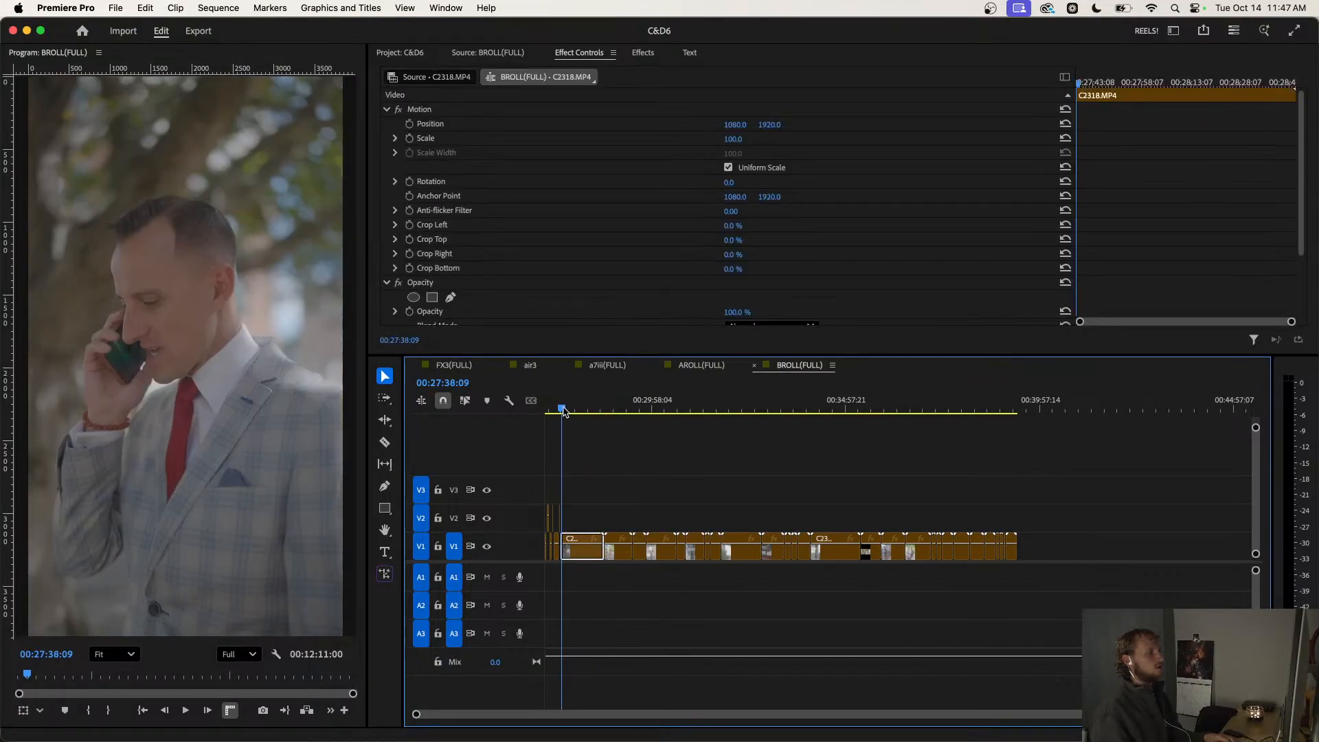
{"action": "scroll", "coordinate": [563, 409], "scroll_direction": "up", "scroll_amount": 5}
{"action": "left_click", "coordinate": [579, 408]}
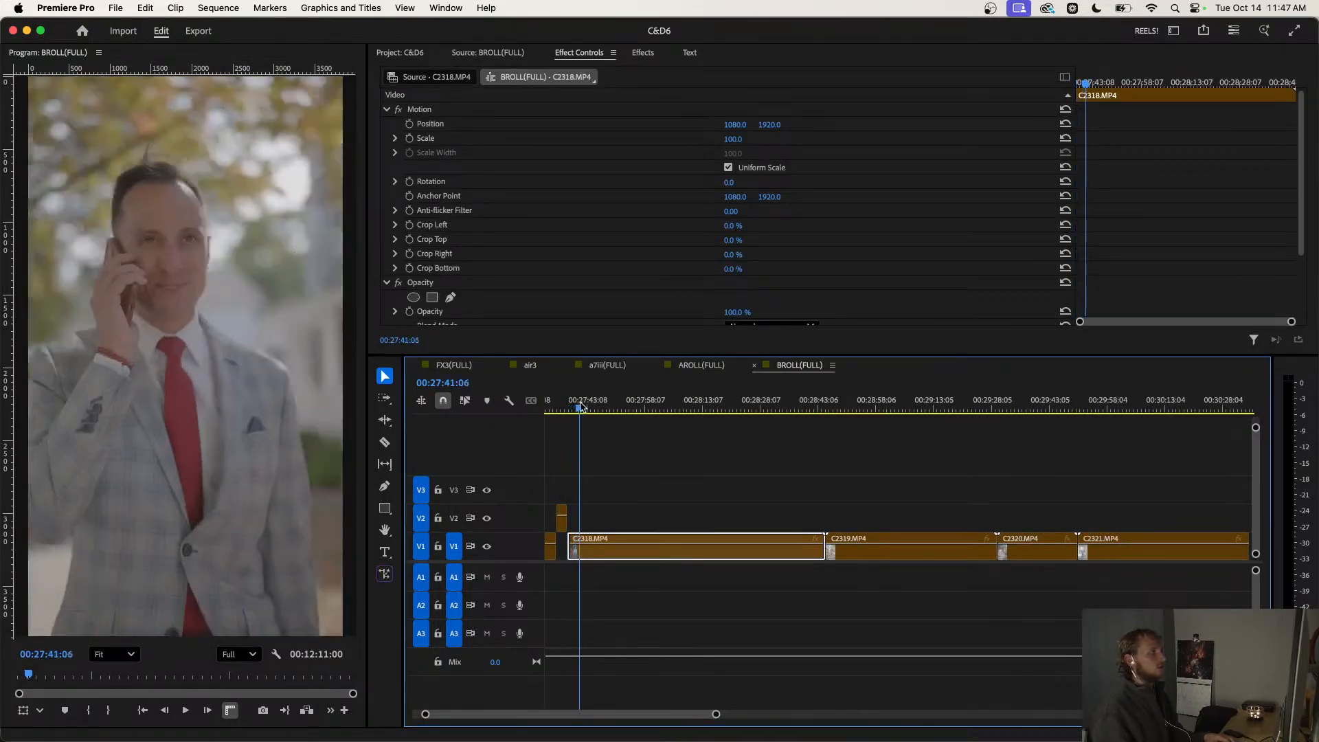
{"action": "left_click_drag", "start_coordinate": [581, 407], "coordinate": [635, 428]}
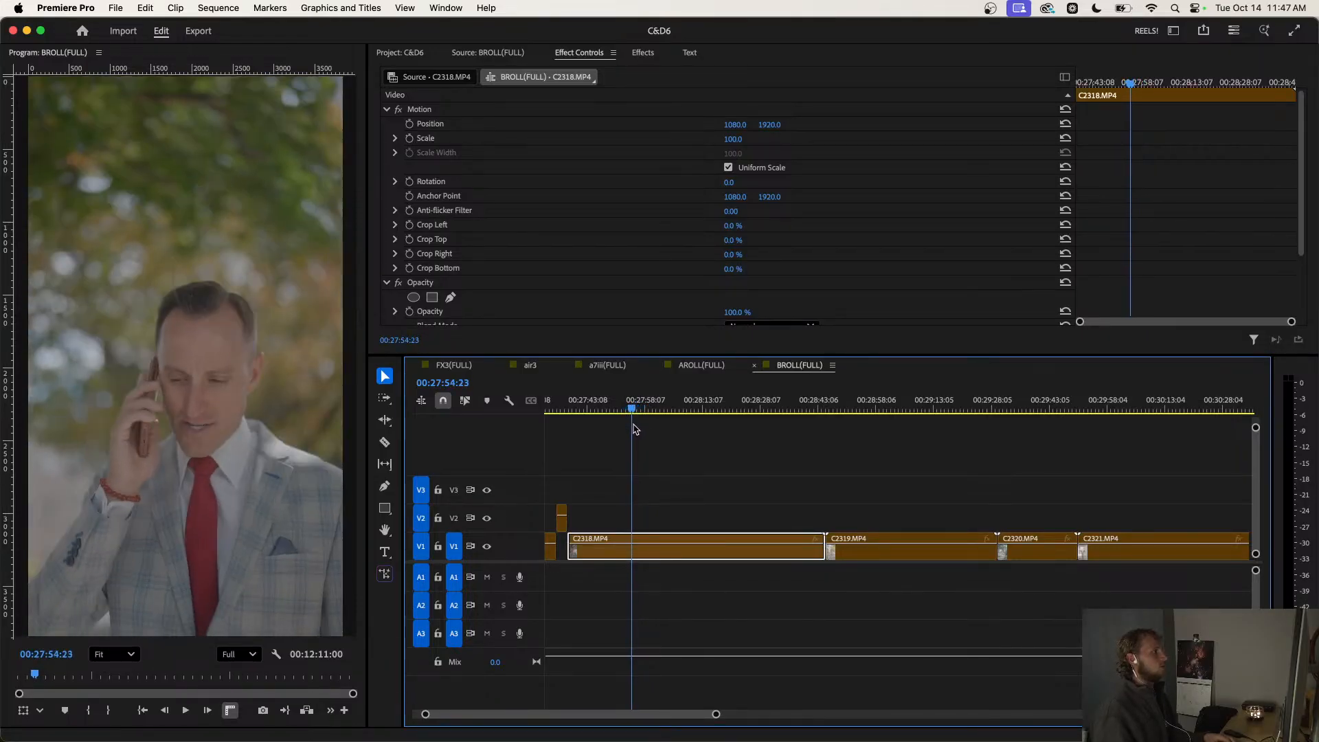
Cut C2318.MP4 on V1 at 00:27:54:23 and 00:27:56:11, and raise the section between the cuts to V2.
{"action": "key", "text": "super+k"}
{"action": "key", "text": "space"}
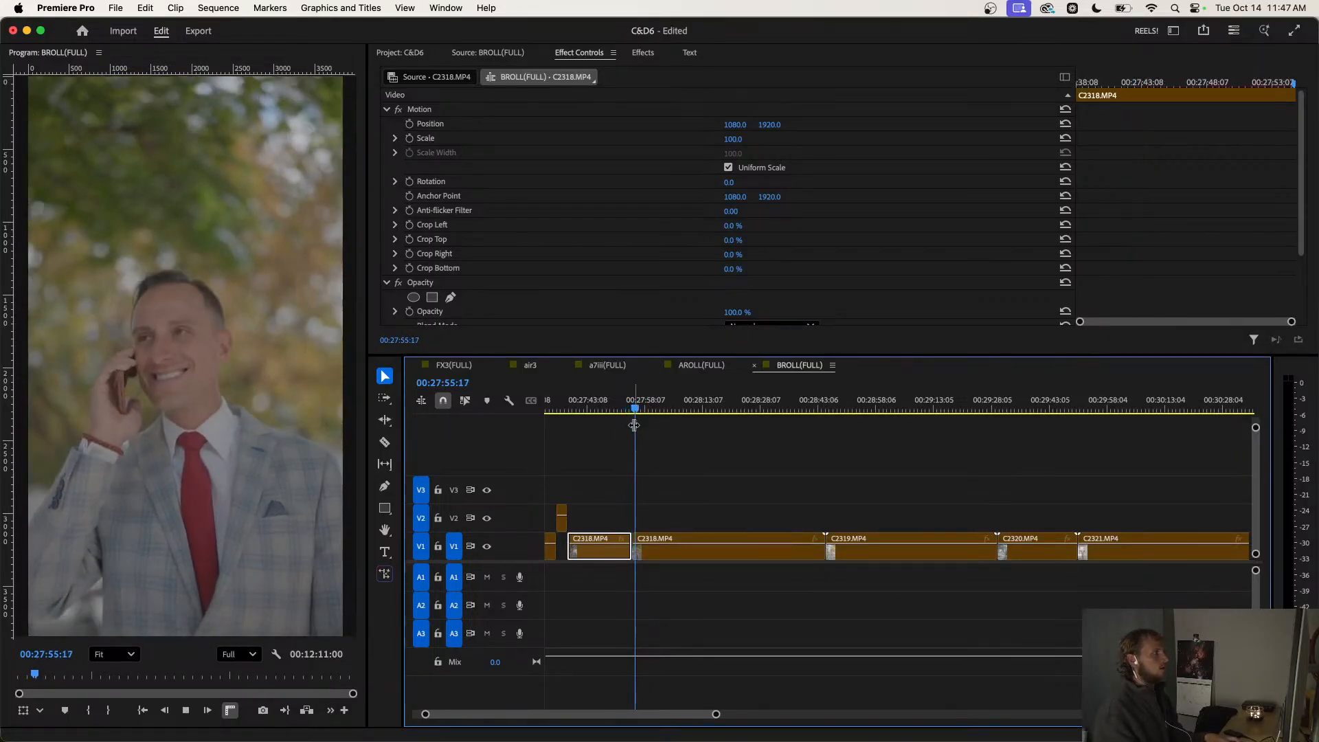
{"action": "key", "text": "space"}
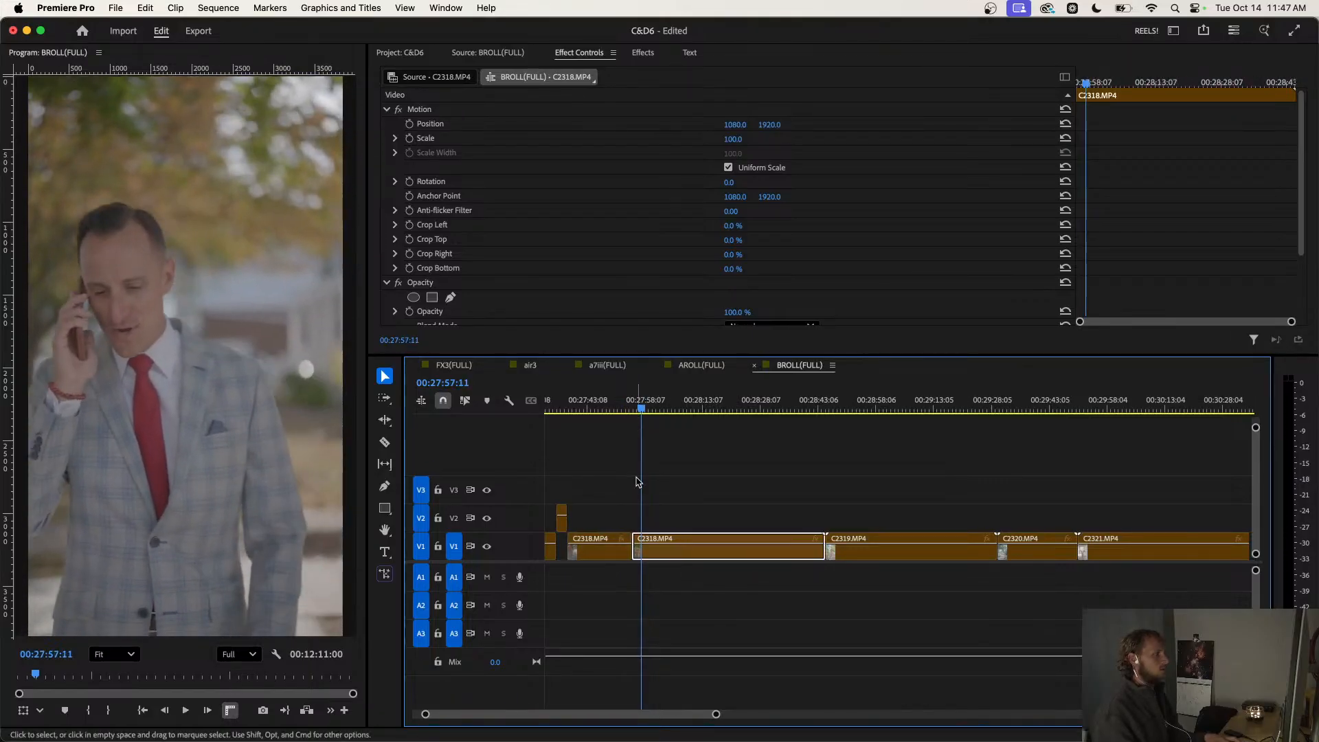
{"action": "scroll", "coordinate": [639, 484], "scroll_direction": "up", "scroll_amount": 3}
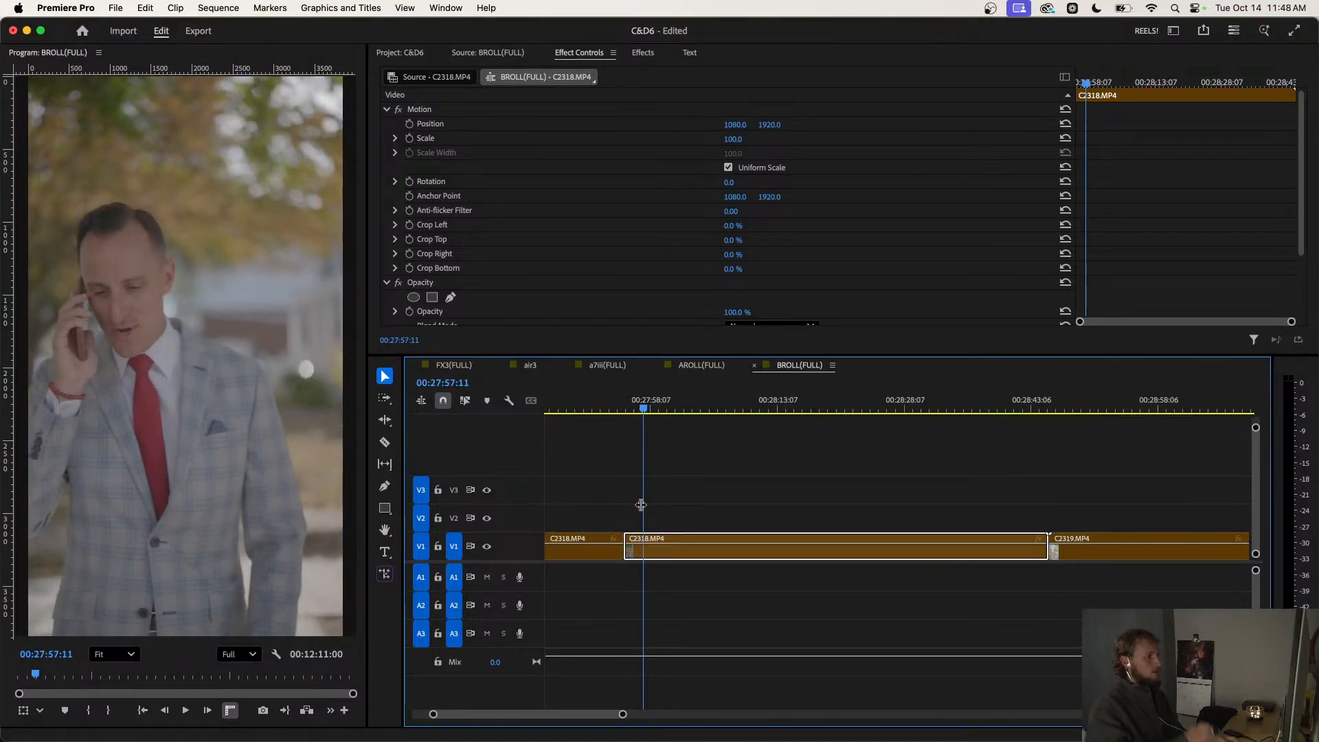
{"action": "mouse_move", "coordinate": [635, 413]}
{"action": "left_mouse_down"}
{"action": "mouse_move", "coordinate": [624, 413]}
{"action": "mouse_move", "coordinate": [635, 410]}
{"action": "left_mouse_up"}
{"action": "key", "text": "super+k"}
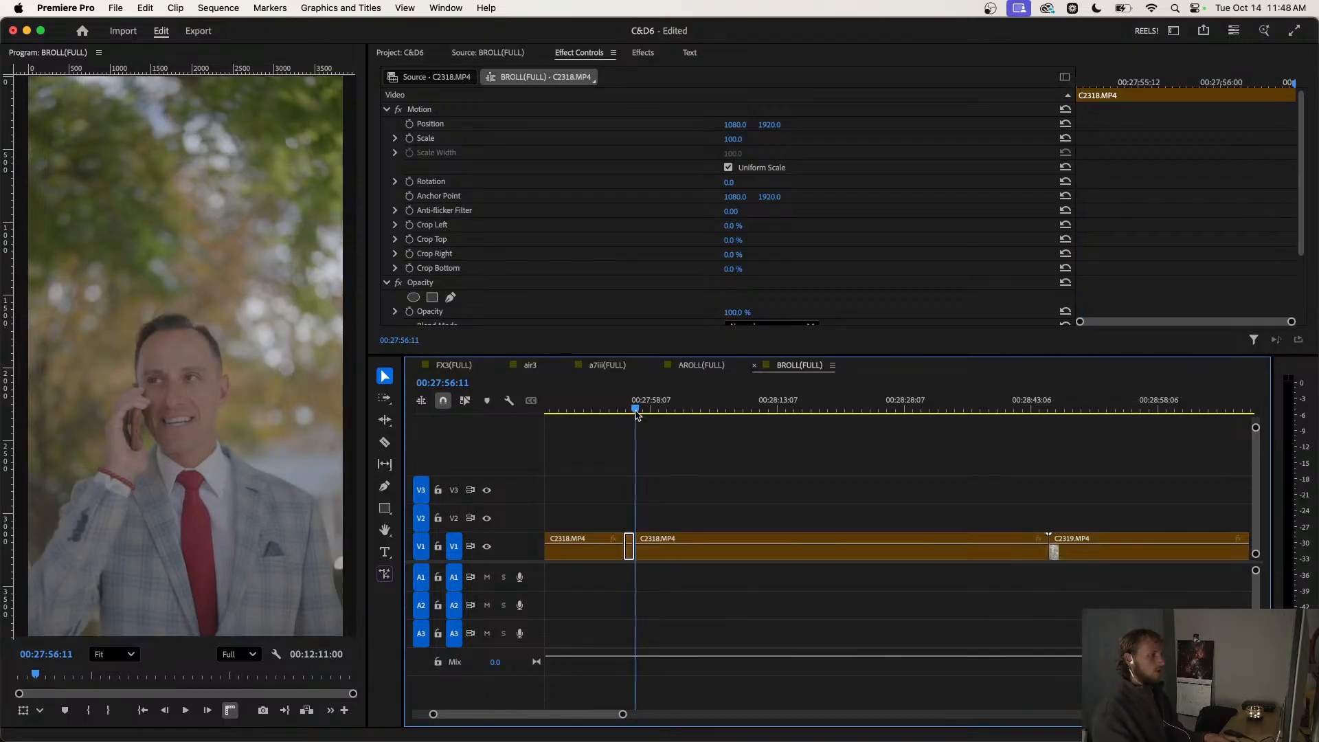
{"action": "left_click_drag", "start_coordinate": [628, 552], "coordinate": [629, 523]}
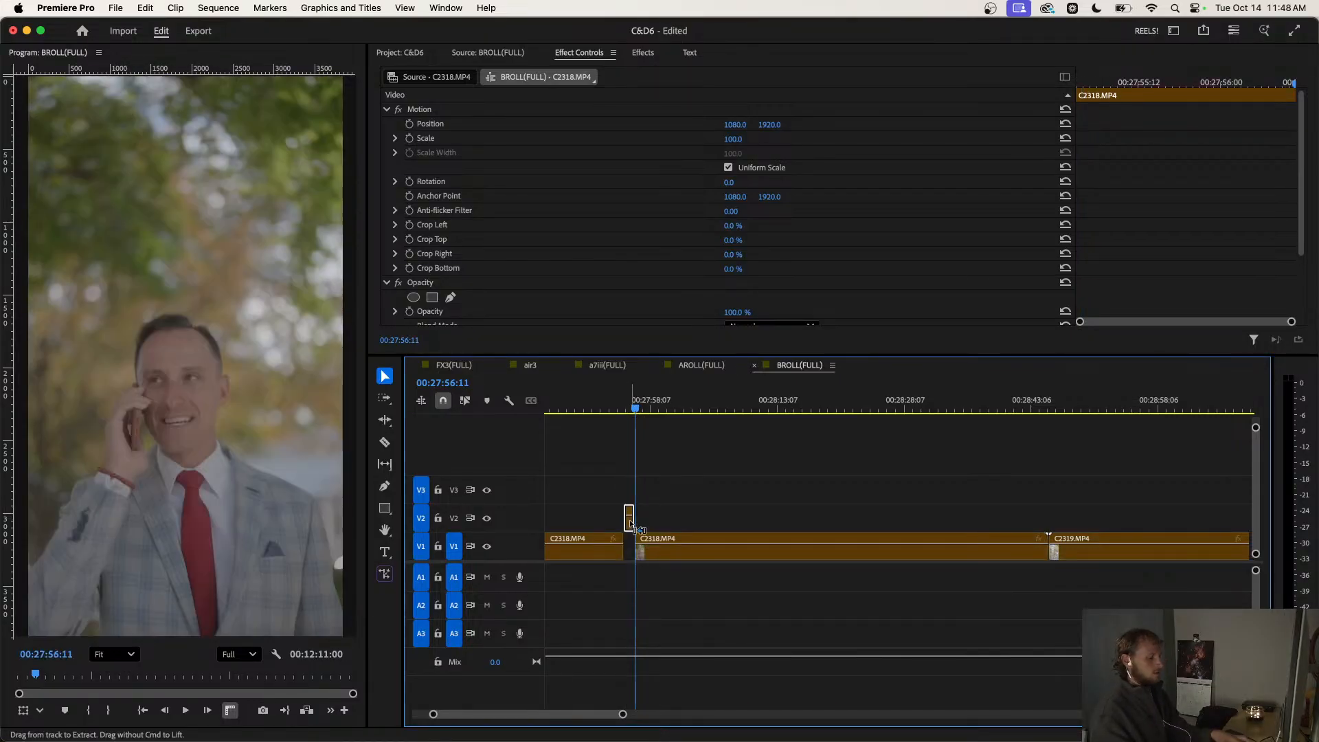
Try slowing the raised V2 clip to 40% speed with Optical flow interpolation, and compare its playback with the original speed.
{"action": "key", "text": "super+r"}
{"action": "type", "text": "40"}
{"action": "left_click", "coordinate": [680, 430]}
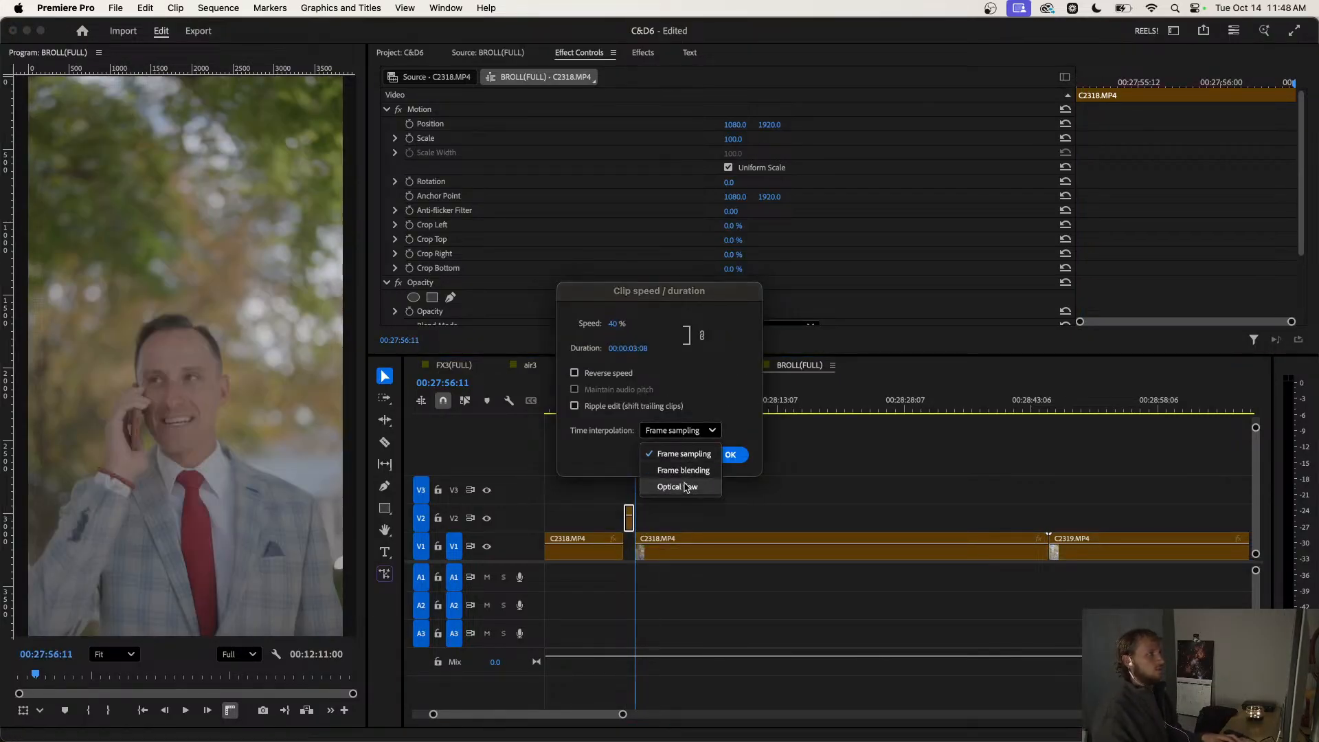
{"action": "left_click", "coordinate": [684, 495]}
{"action": "left_click", "coordinate": [729, 455]}
{"action": "left_click", "coordinate": [630, 405]}
{"action": "key", "text": "space"}
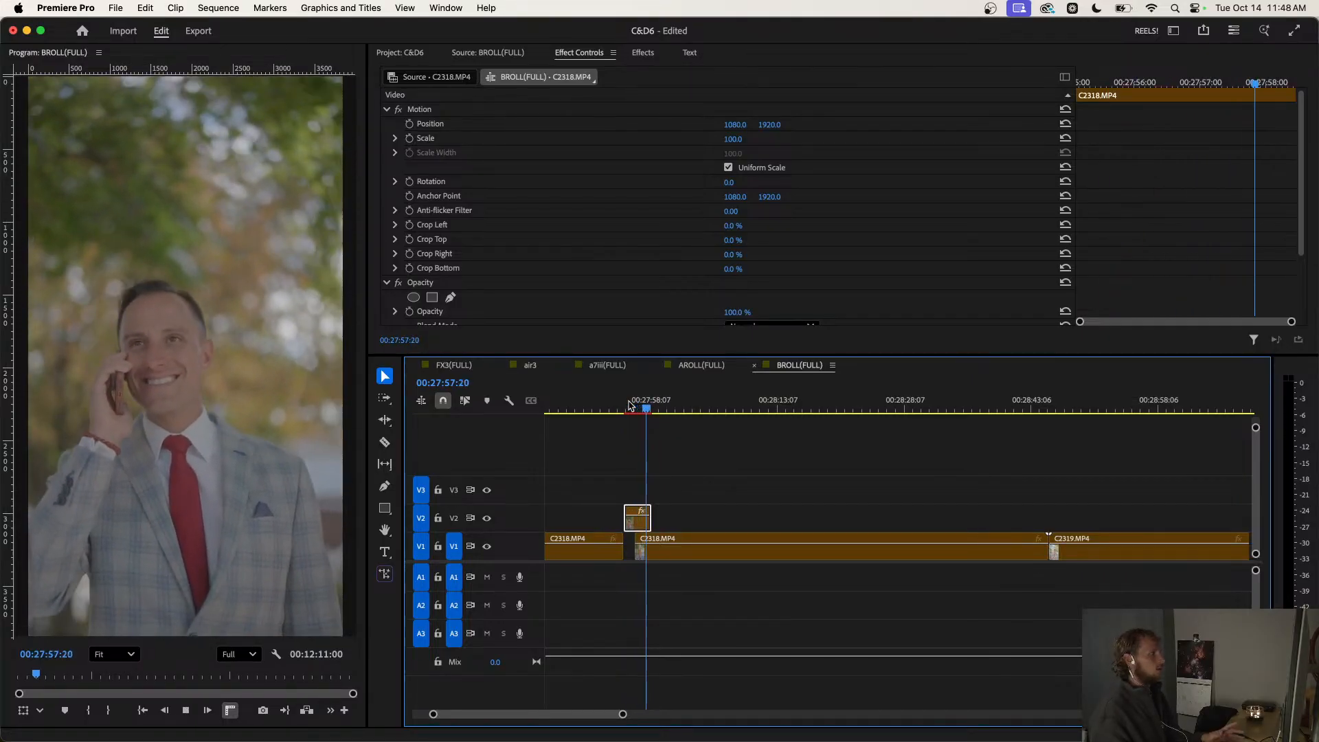
{"action": "key", "text": "space"}
{"action": "left_click", "coordinate": [630, 404]}
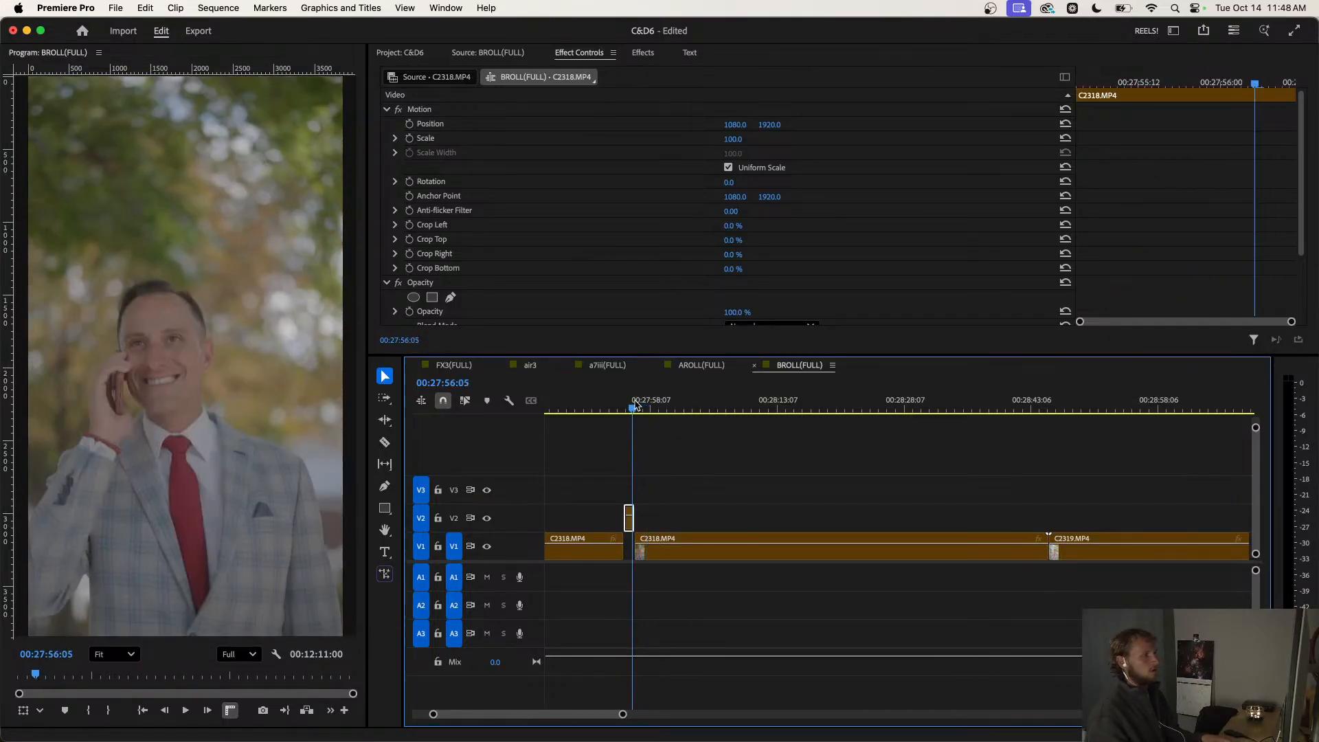
{"action": "key", "text": "space"}
{"action": "scroll", "coordinate": [666, 445], "scroll_direction": "down", "scroll_amount": 3}
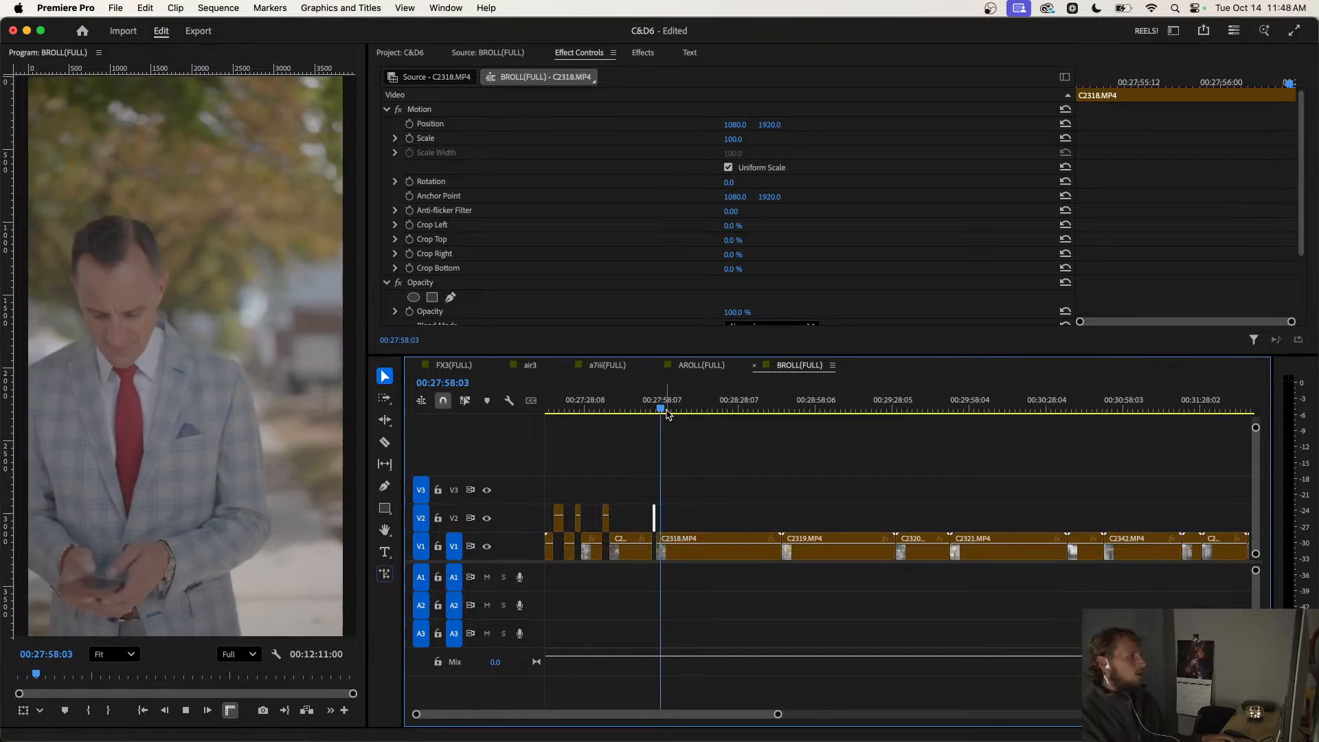
{"action": "key", "text": "space"}
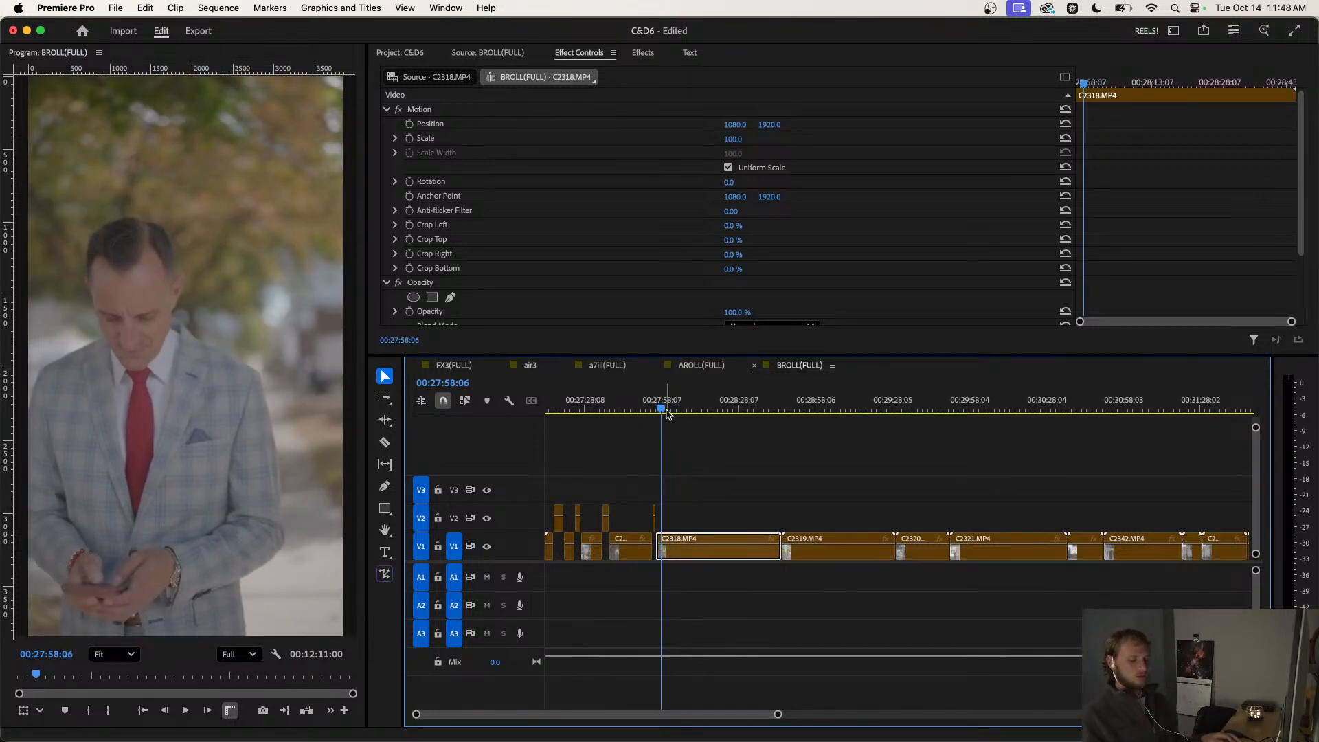
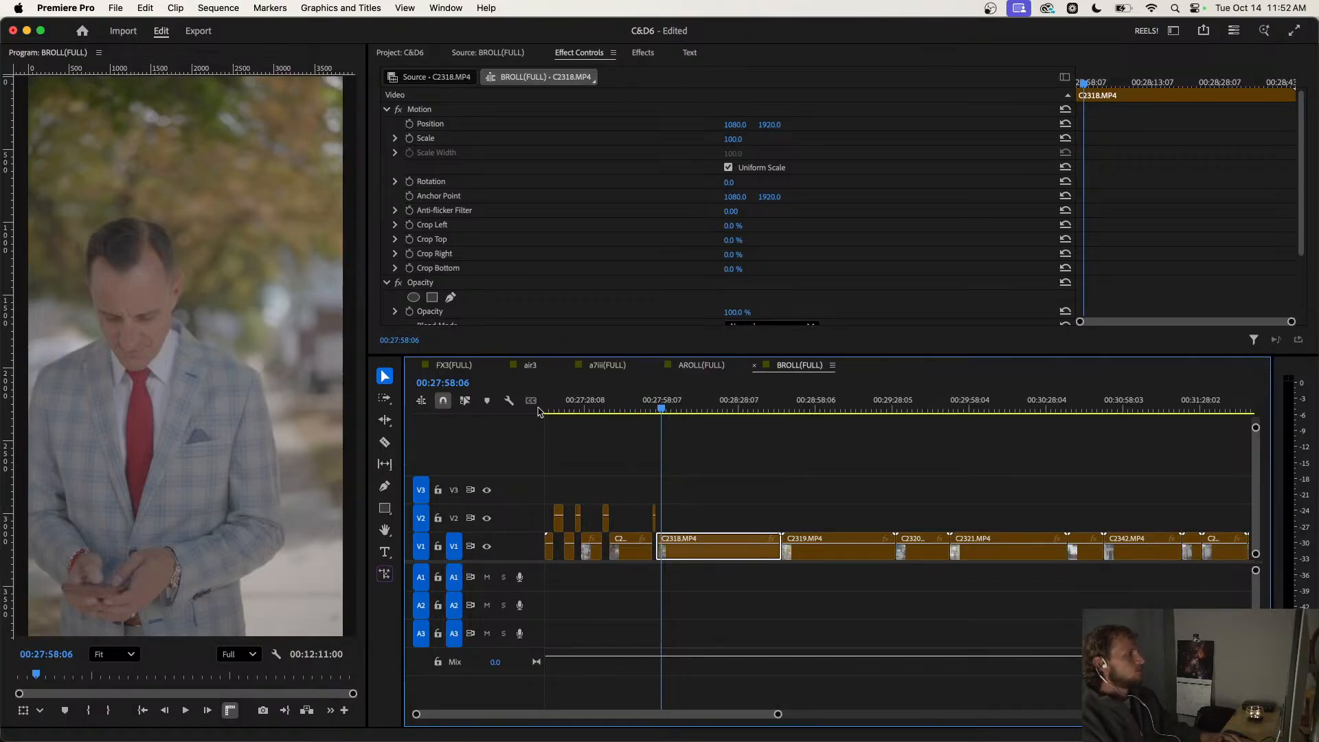
Isolate the phone-call section of C2318.MP4 from 00:28:06:18 to about 00:28:09, move it up to V2 and play it.
{"action": "left_click", "coordinate": [682, 469]}
{"action": "scroll", "coordinate": [671, 474], "scroll_direction": "up", "scroll_amount": 2}
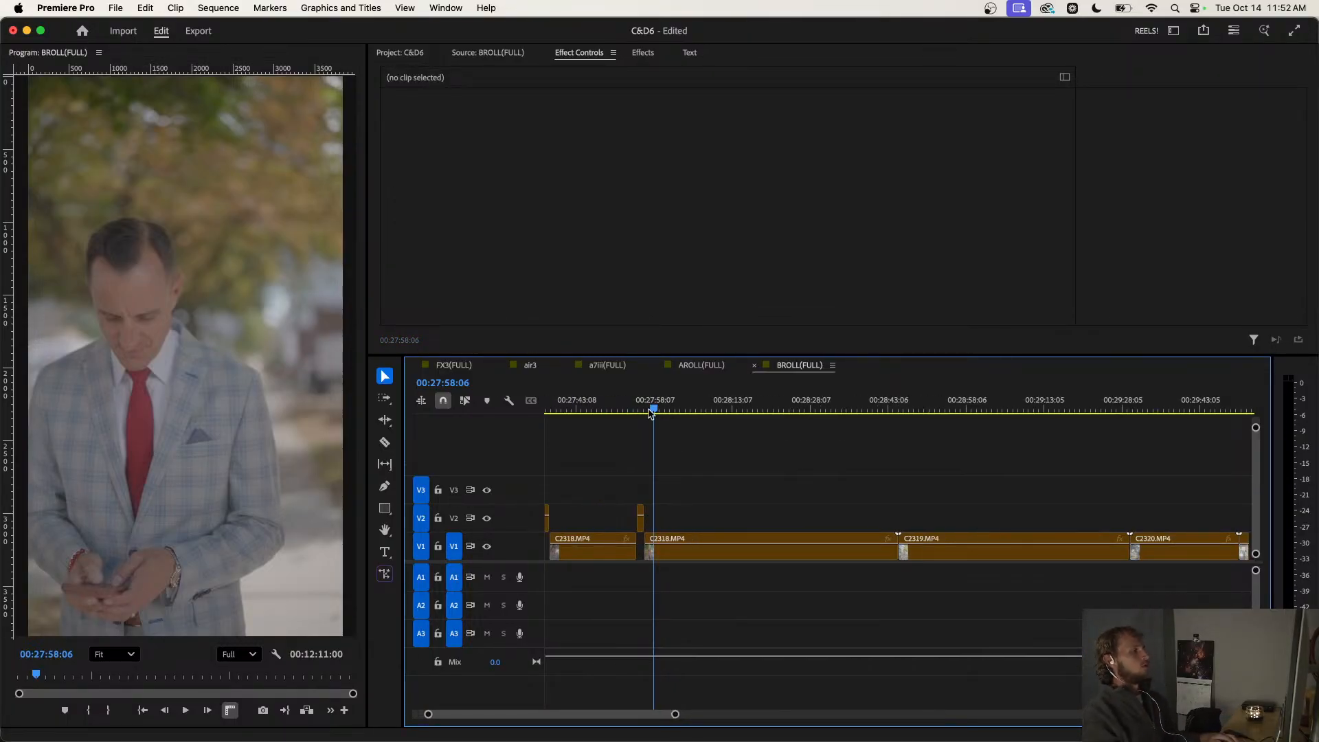
{"action": "left_click_drag", "start_coordinate": [654, 411], "coordinate": [699, 420]}
{"action": "key", "text": "super+k"}
{"action": "key", "text": "super+k"}
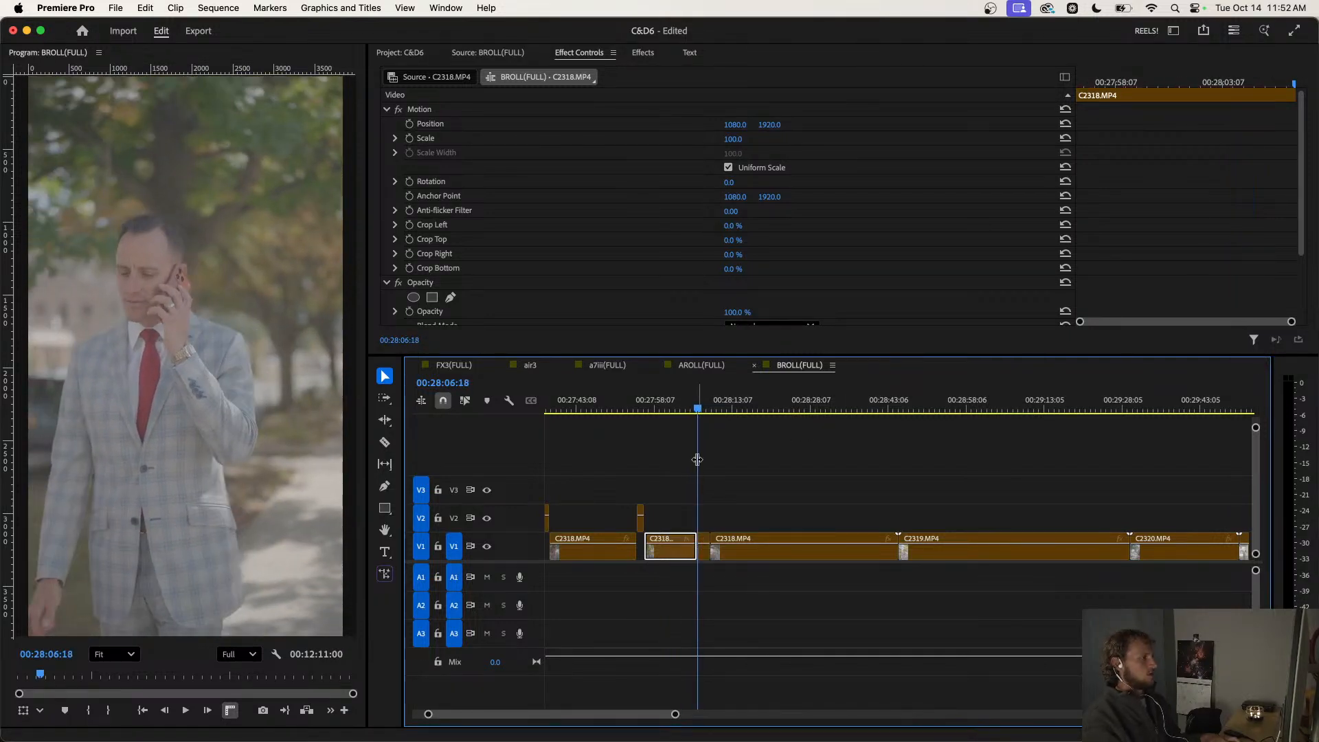
{"action": "scroll", "coordinate": [699, 459], "scroll_direction": "up", "scroll_amount": 3}
{"action": "left_click", "coordinate": [711, 553]}
{"action": "left_click_drag", "start_coordinate": [711, 553], "coordinate": [714, 522]}
{"action": "key", "text": "space"}
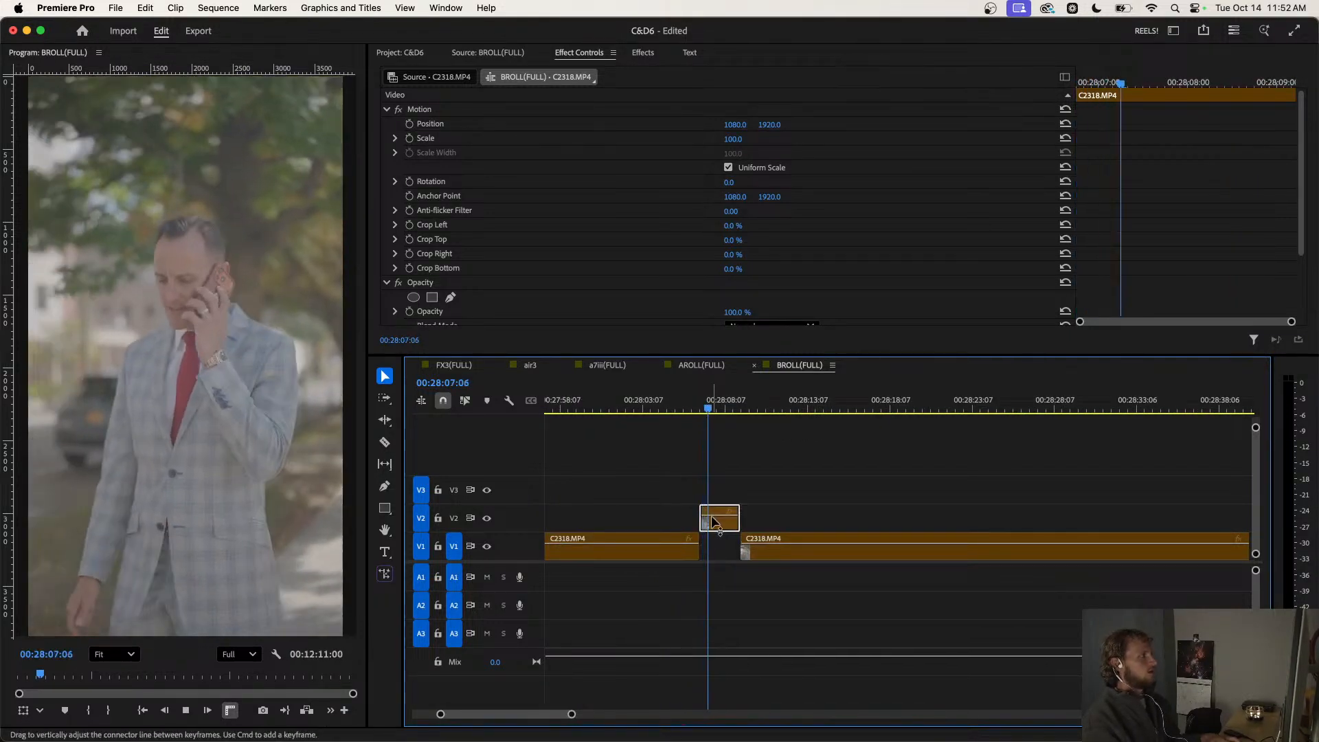
{"action": "scroll", "coordinate": [765, 510], "scroll_direction": "down", "scroll_amount": 3}
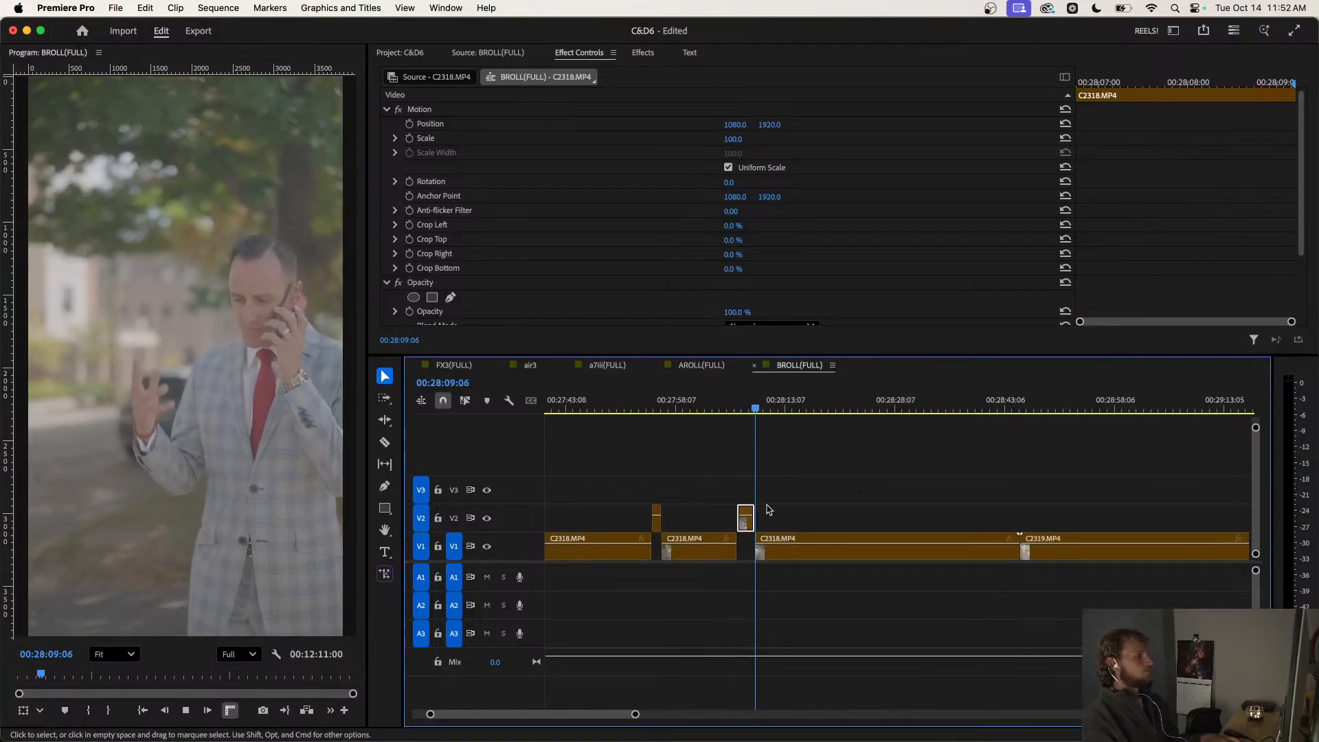
Scrub the rest of C2318.MP4, cut it at 00:28:39:12 and 00:28:36:14, and move the section between the cuts to V2.
{"action": "left_click", "coordinate": [764, 407]}
{"action": "left_click_drag", "start_coordinate": [769, 409], "coordinate": [977, 464]}
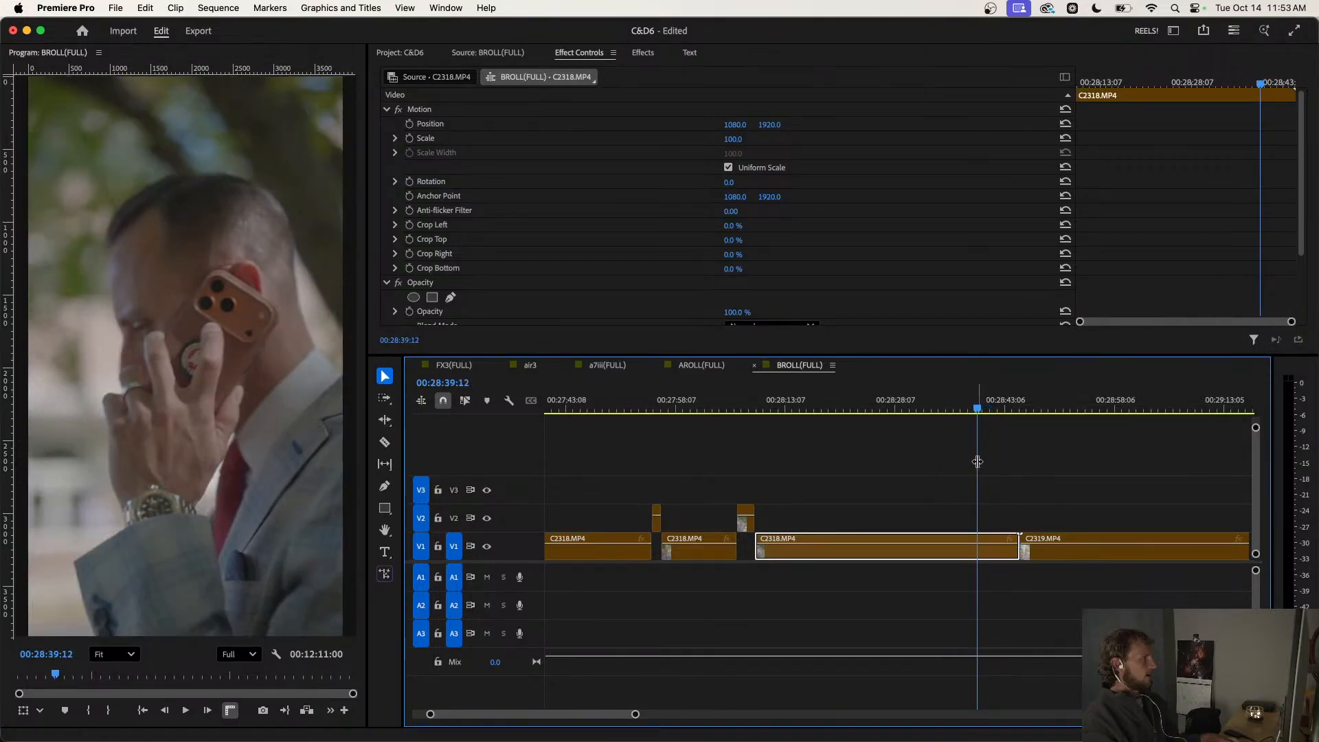
{"action": "key", "text": "super+k"}
{"action": "left_click_drag", "start_coordinate": [980, 410], "coordinate": [956, 413]}
{"action": "key", "text": "super+k"}
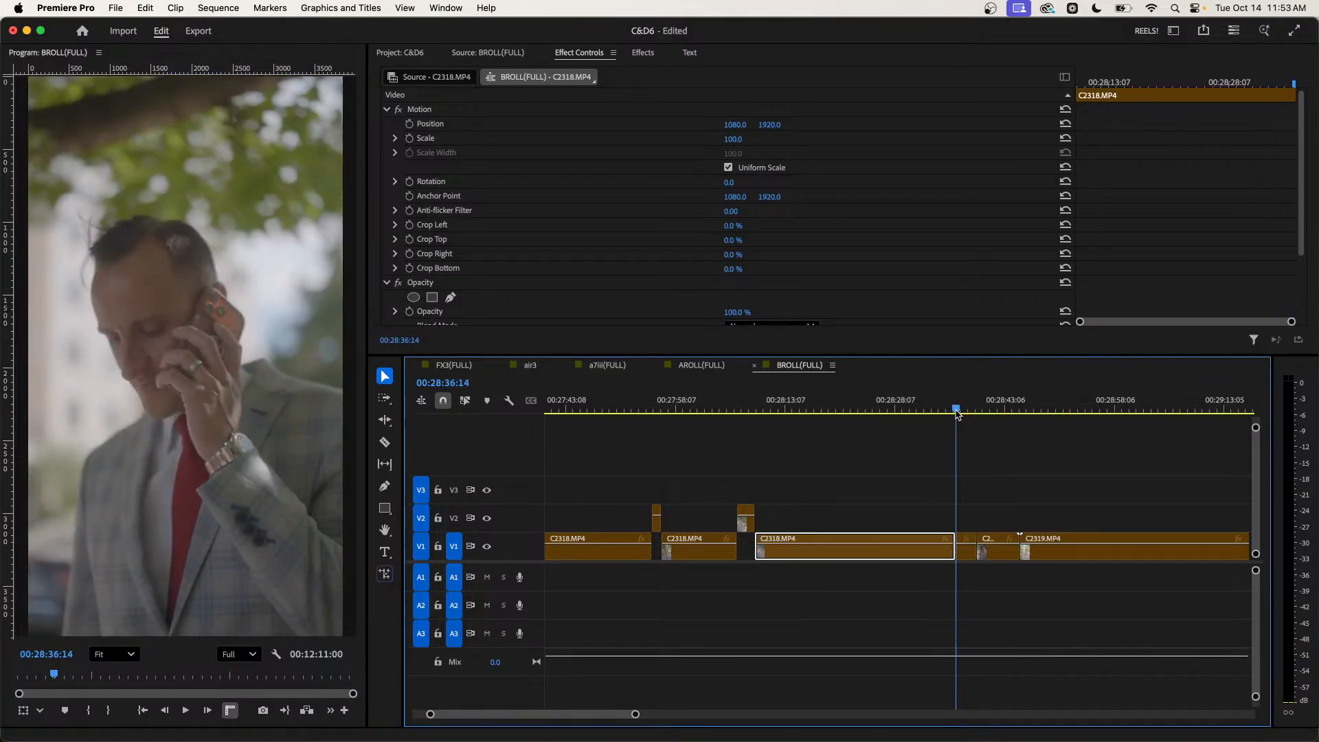
{"action": "left_click", "coordinate": [964, 556]}
{"action": "left_click_drag", "start_coordinate": [964, 556], "coordinate": [963, 518]}
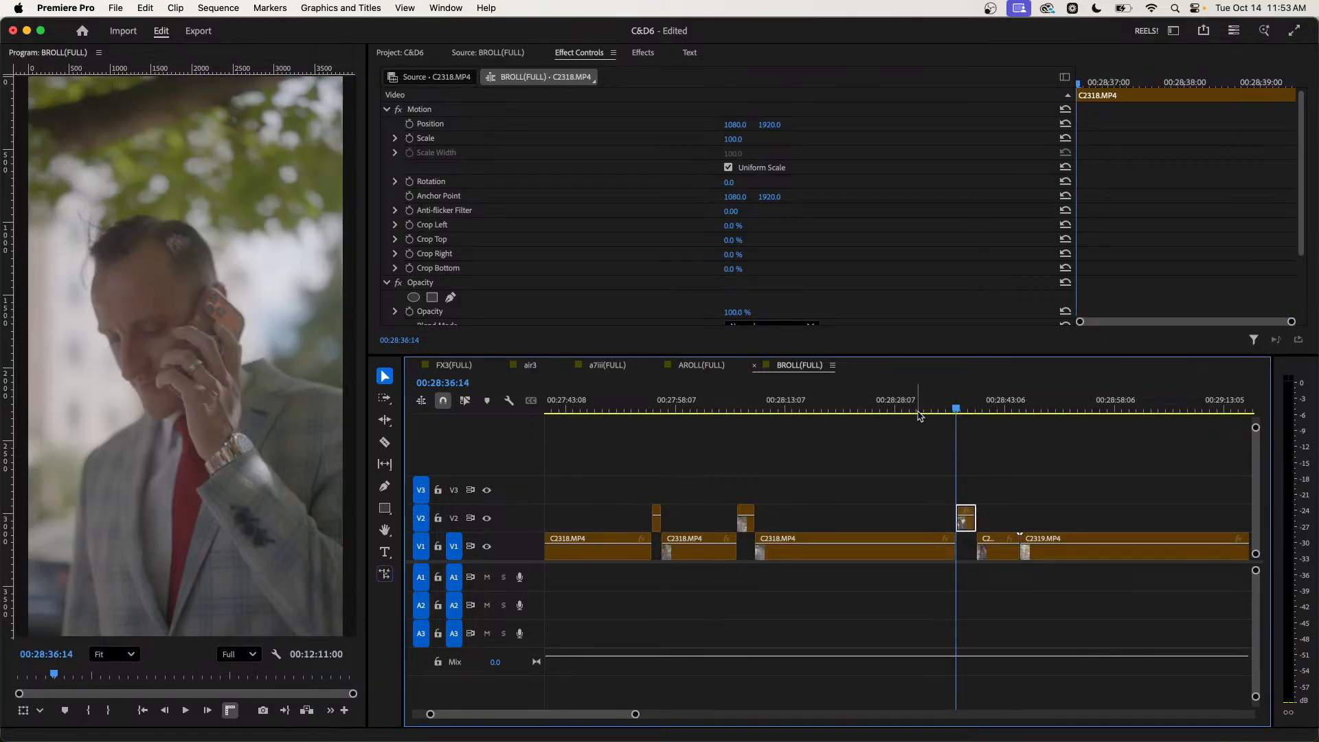
Isolate a section of C2318.MP4 about four seconds long starting at 00:28:20:20, and move it up to V2.
{"action": "left_click_drag", "start_coordinate": [955, 411], "coordinate": [843, 468]}
{"action": "key", "text": "super+k"}
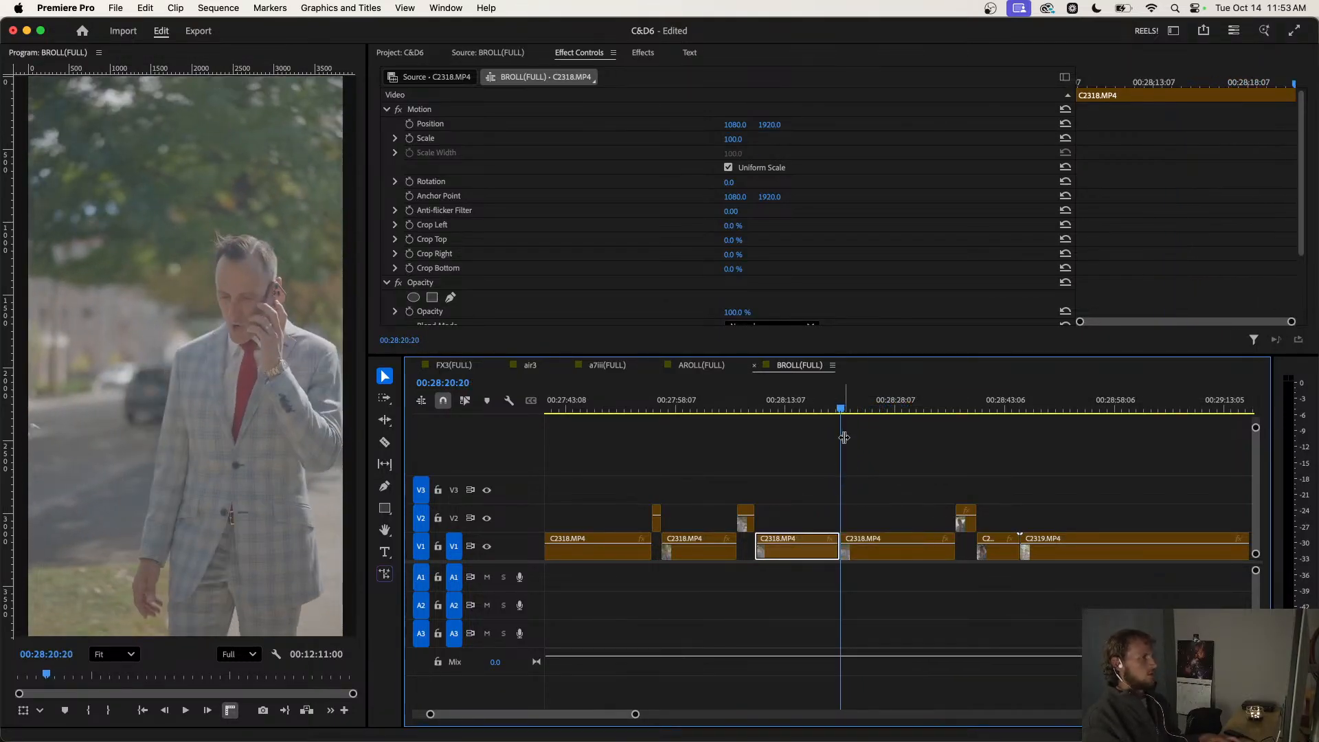
{"action": "left_click_drag", "start_coordinate": [840, 407], "coordinate": [1047, 412]}
{"action": "key", "text": "super+k"}
Scrub C2319.MP4 on V1 from about 00:28:48 to 00:29:24 to look for a usable walking moment.
{"action": "scroll", "coordinate": [1045, 426], "scroll_direction": "right", "scroll_amount": 4}
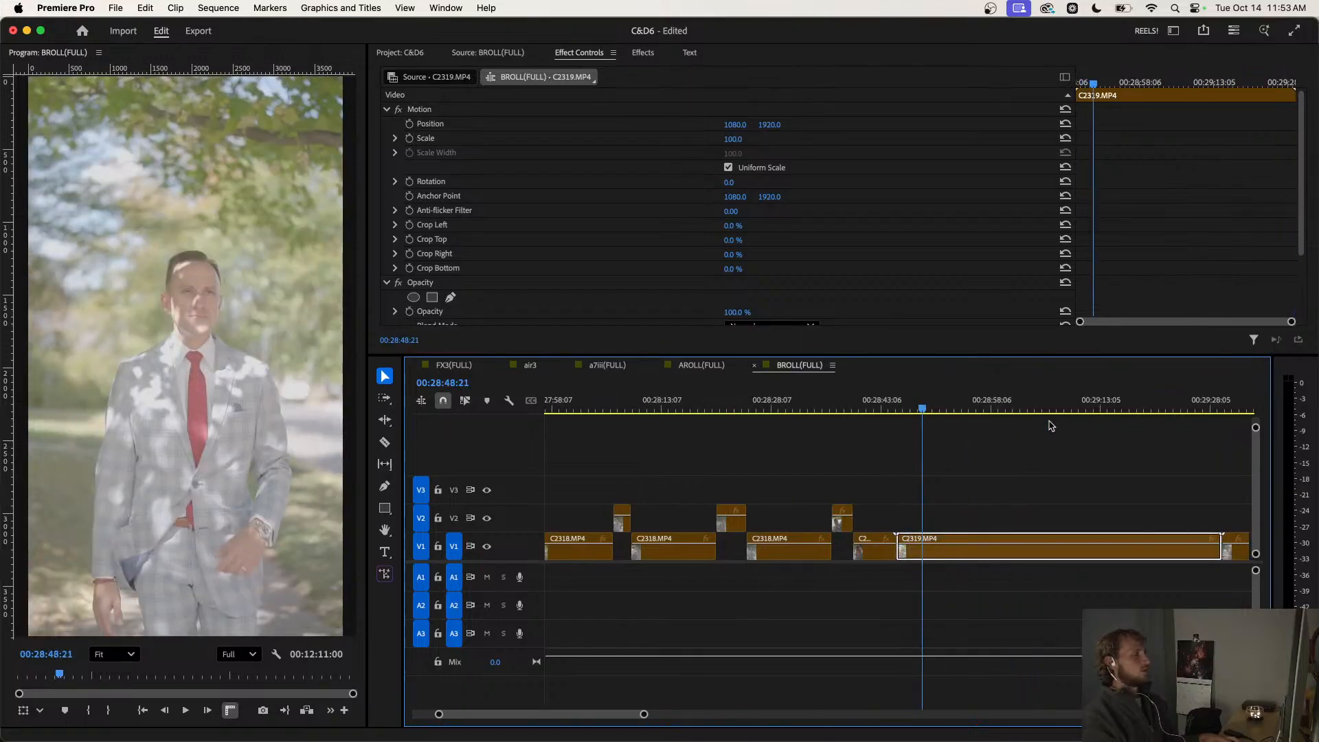
{"action": "scroll", "coordinate": [1031, 433], "scroll_direction": "right", "scroll_amount": 3}
{"action": "left_click_drag", "start_coordinate": [819, 410], "coordinate": [1080, 456]}
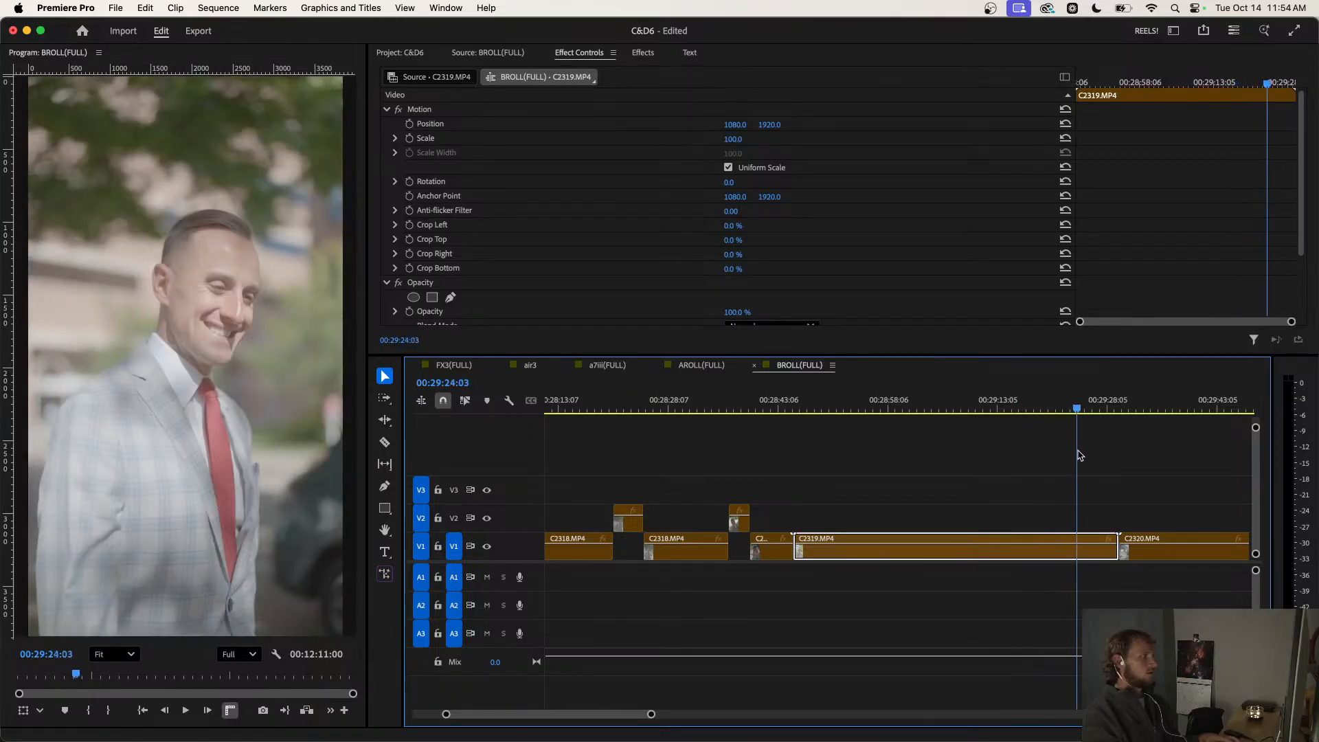
{"action": "left_click", "coordinate": [1084, 407]}
{"action": "mouse_move", "coordinate": [1102, 407]}
{"action": "left_mouse_down"}
{"action": "mouse_move", "coordinate": [1122, 408]}
{"action": "mouse_move", "coordinate": [1104, 412]}
{"action": "left_mouse_up"}
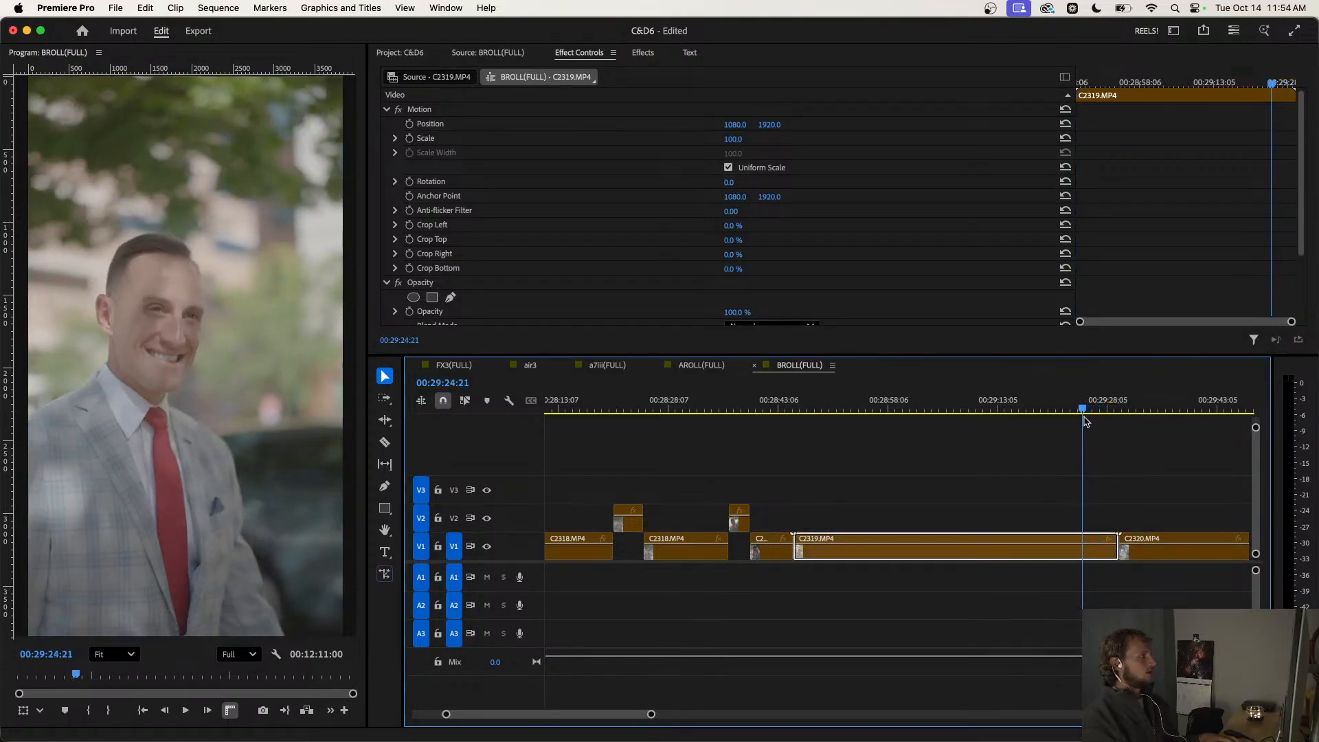
{"action": "left_click_drag", "start_coordinate": [1085, 421], "coordinate": [1082, 421]}
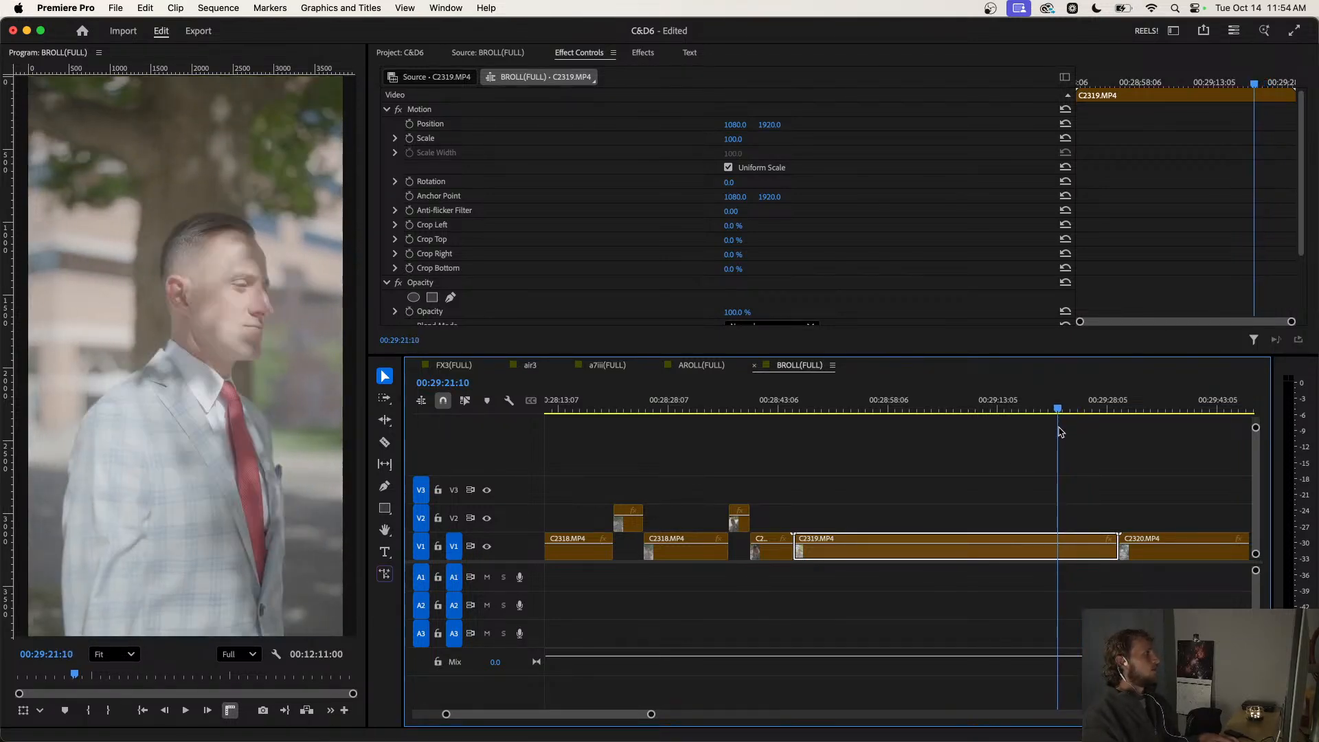
{"action": "left_click_drag", "start_coordinate": [1061, 431], "coordinate": [1056, 433]}
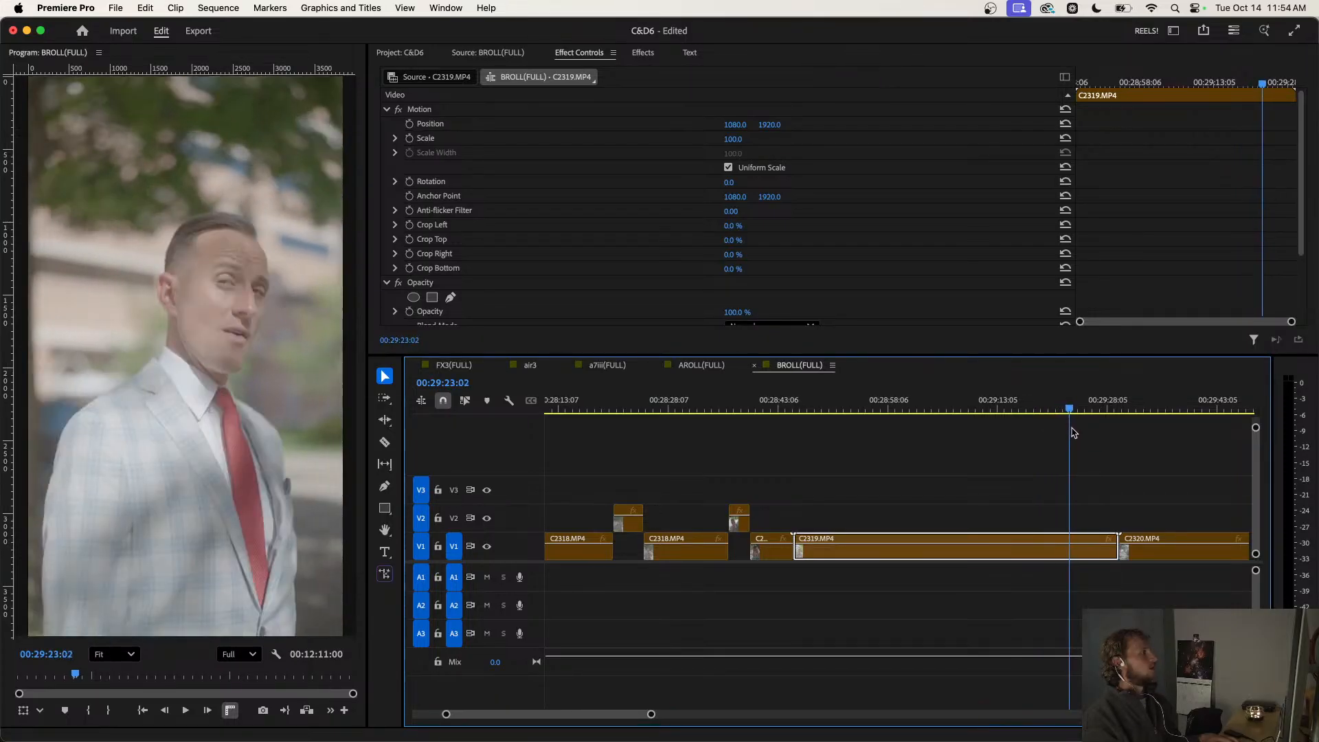
Isolate the section of C2319.MP4 from about 00:29:20 to 00:29:22:20, move it up to V2 and play it back.
{"action": "mouse_move", "coordinate": [1065, 433]}
{"action": "left_mouse_down"}
{"action": "mouse_move", "coordinate": [1047, 437]}
{"action": "mouse_move", "coordinate": [1061, 437]}
{"action": "left_mouse_up"}
{"action": "key", "text": "super+k"}
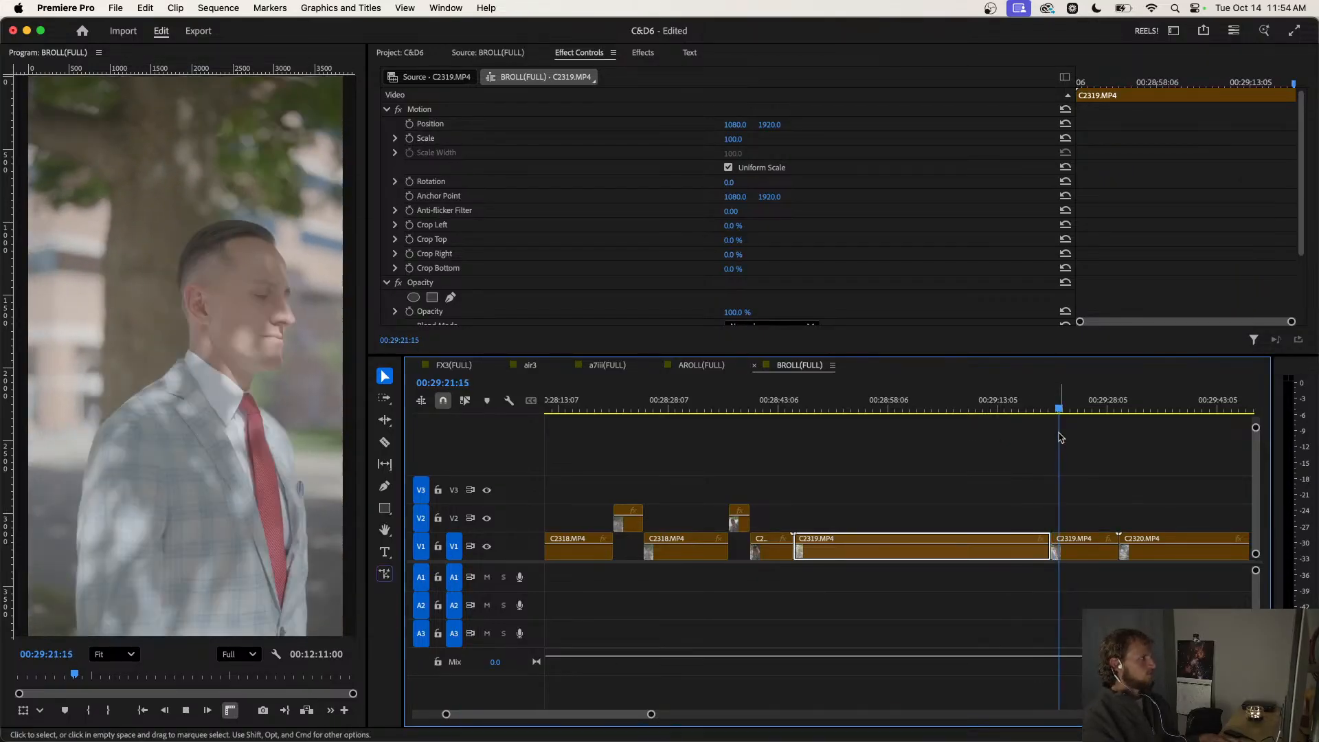
{"action": "key", "text": "space"}
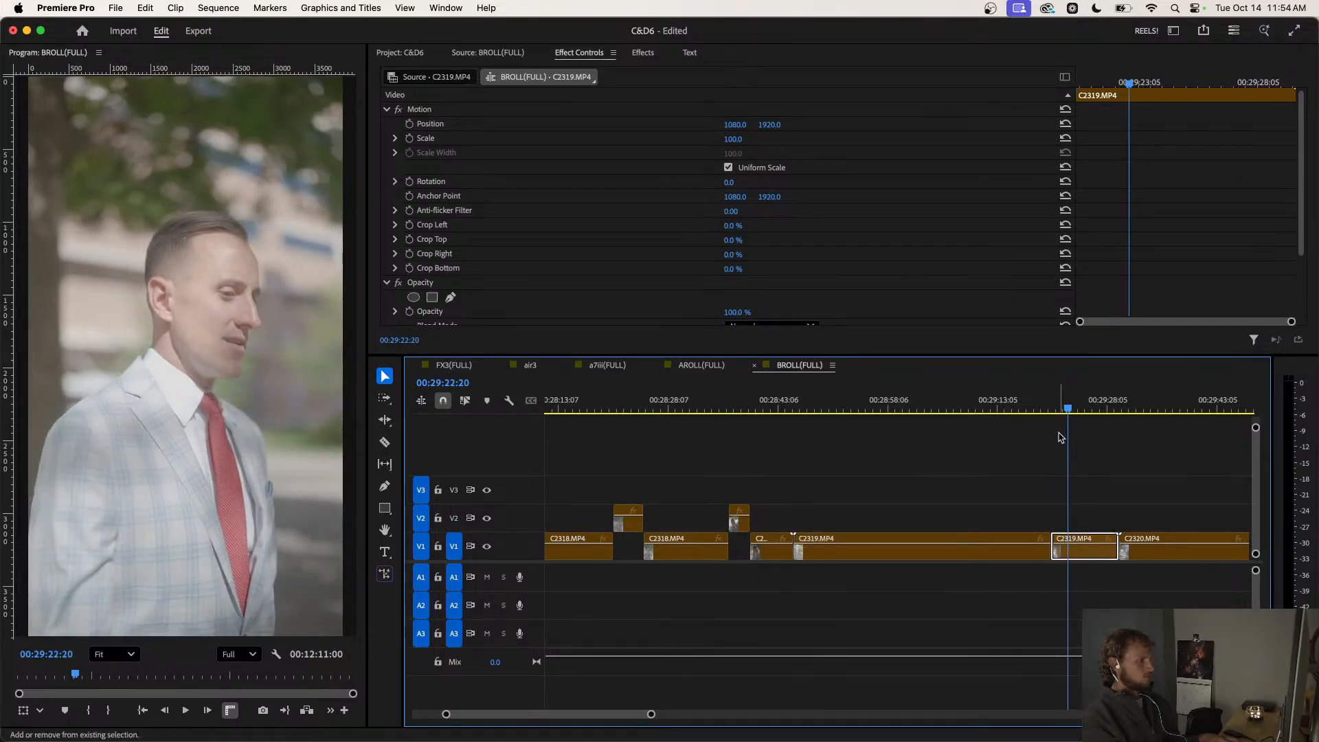
{"action": "key", "text": "super+k"}
{"action": "left_click", "coordinate": [1061, 550]}
{"action": "left_click_drag", "start_coordinate": [1059, 556], "coordinate": [1058, 518]}
{"action": "left_click", "coordinate": [1053, 406]}
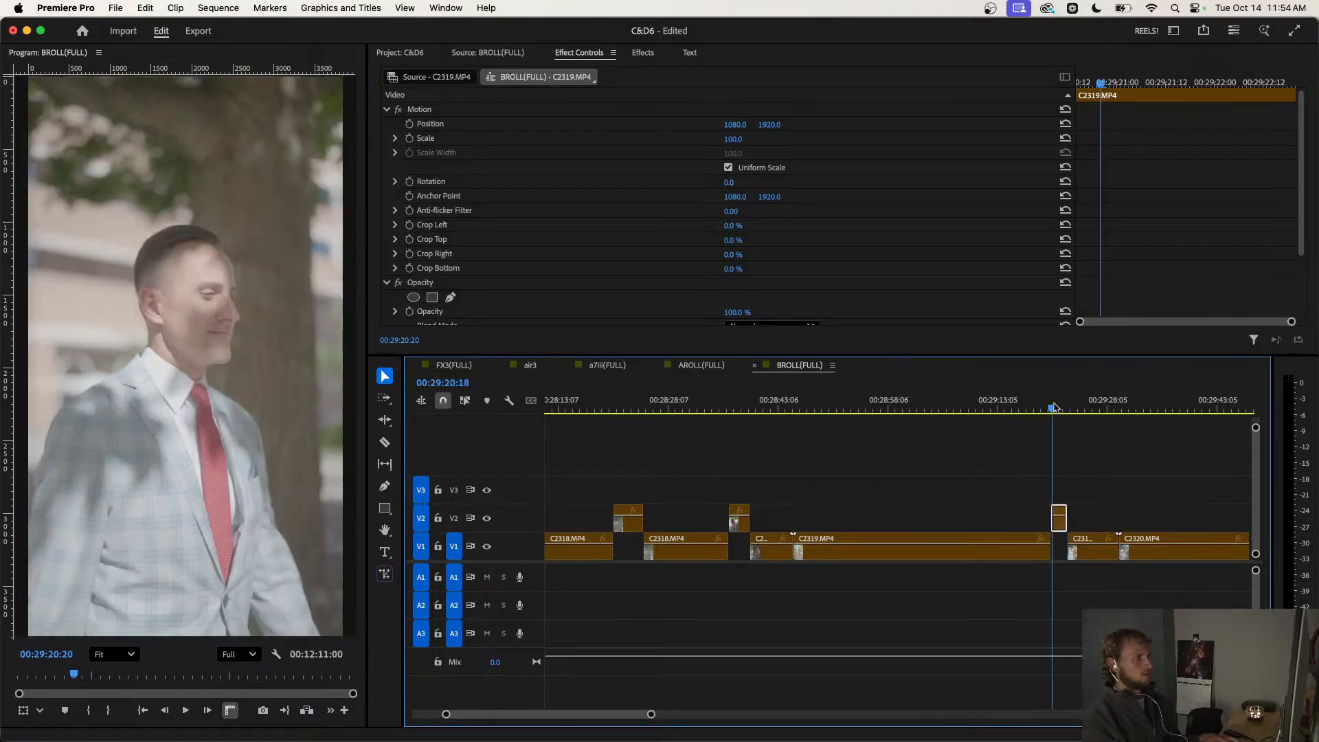
{"action": "key", "text": "space"}
Try splitting C2319.MP4 near 00:28:53, play from the cut, and undo the split.
{"action": "scroll", "coordinate": [1054, 430], "scroll_direction": "right", "scroll_amount": 2}
{"action": "left_click_drag", "start_coordinate": [977, 409], "coordinate": [774, 424]}
{"action": "key", "text": "super+k"}
{"action": "key", "text": "space"}
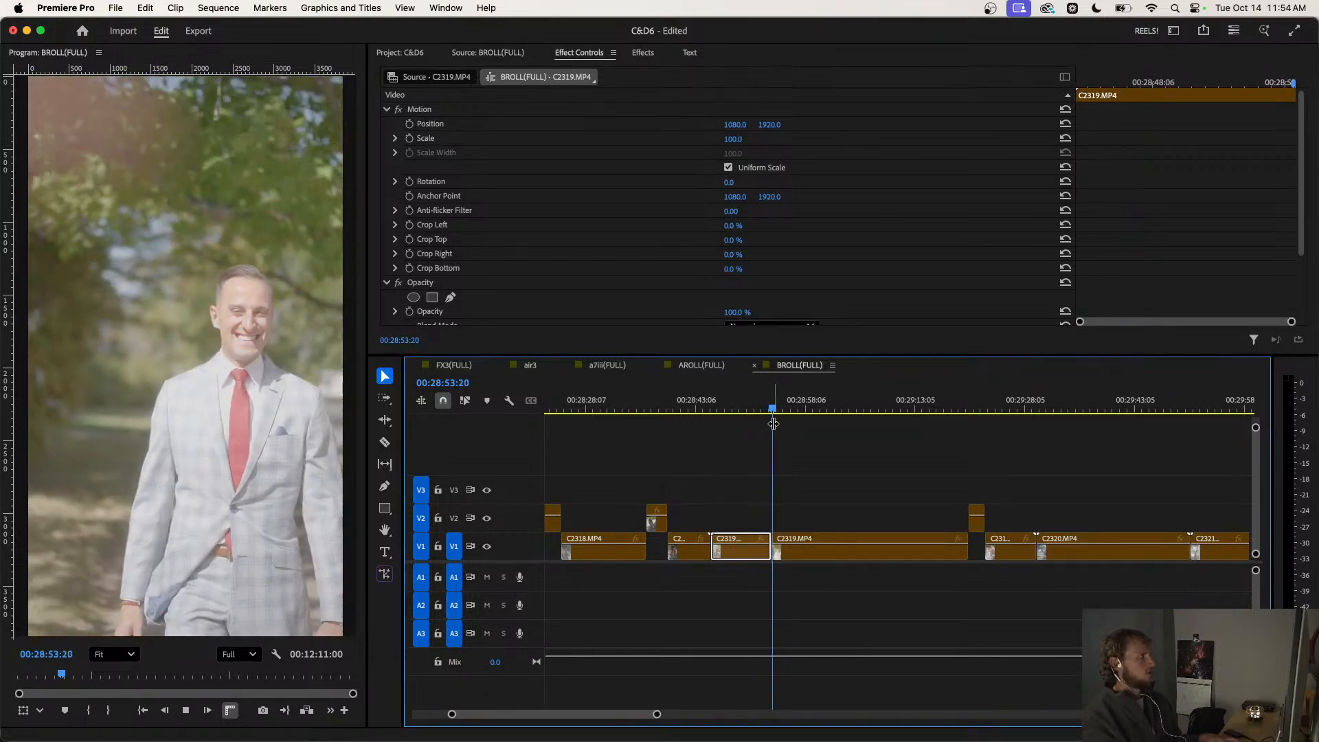
{"action": "key", "text": "super+z"}
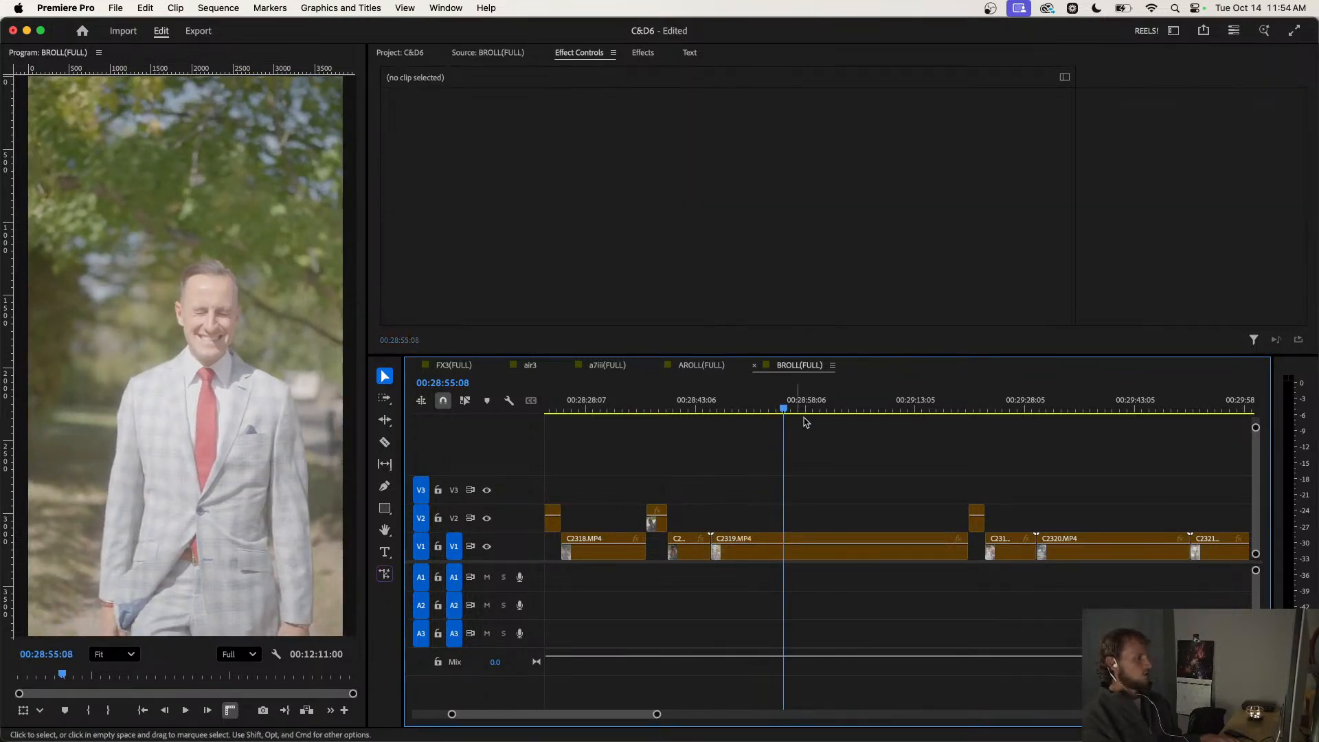
Review C2320.MP4, cut it at 00:29:33:15 and 00:29:37:18, and move the section between the cuts up to V2.
{"action": "left_click_drag", "start_coordinate": [773, 424], "coordinate": [1057, 434]}
{"action": "scroll", "coordinate": [1057, 434], "scroll_direction": "right", "scroll_amount": 3}
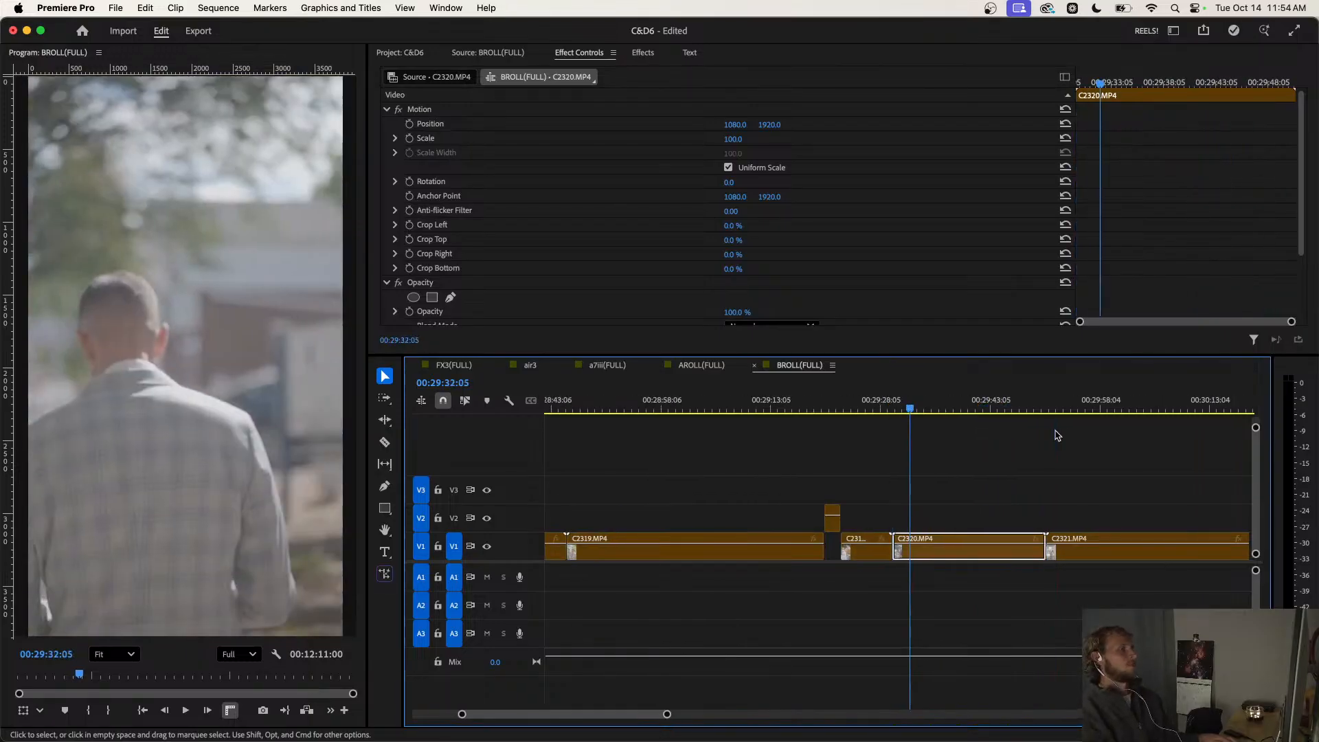
{"action": "left_click_drag", "start_coordinate": [910, 411], "coordinate": [912, 468]}
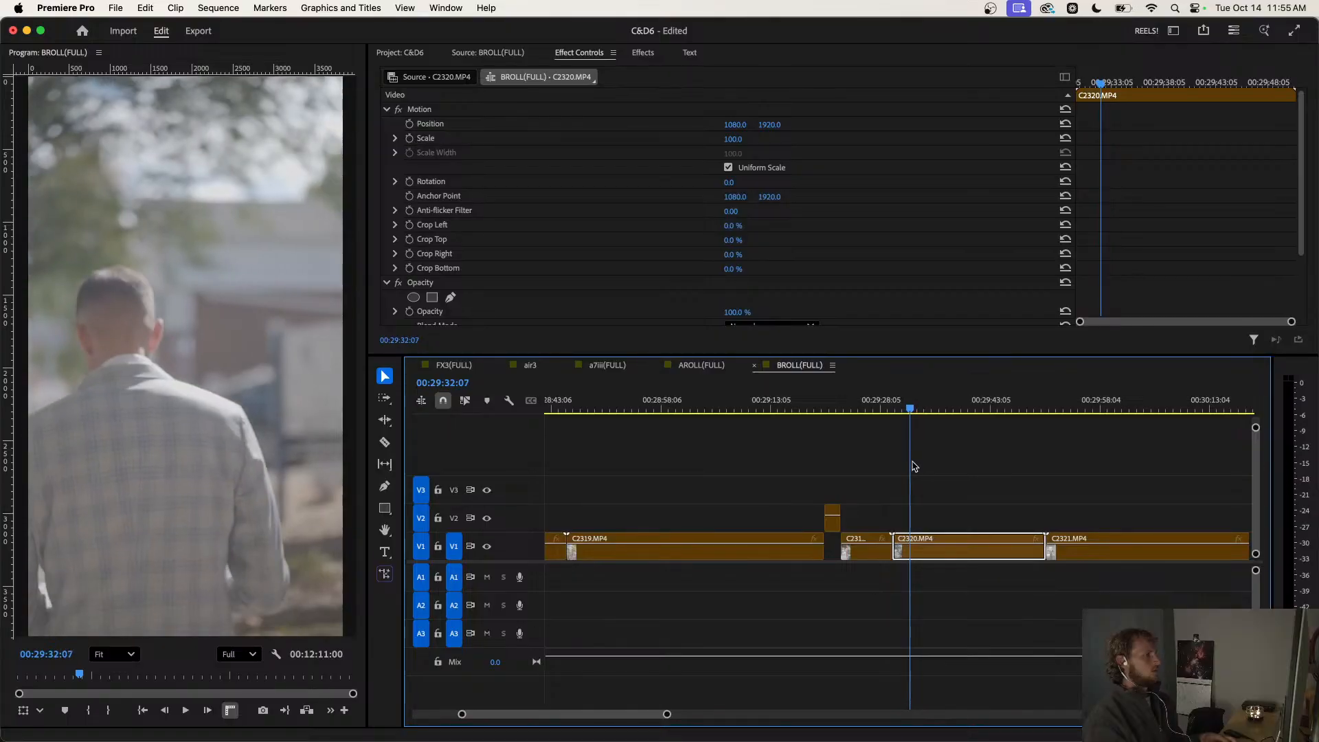
{"action": "key", "text": "space"}
{"action": "key", "text": "space"}
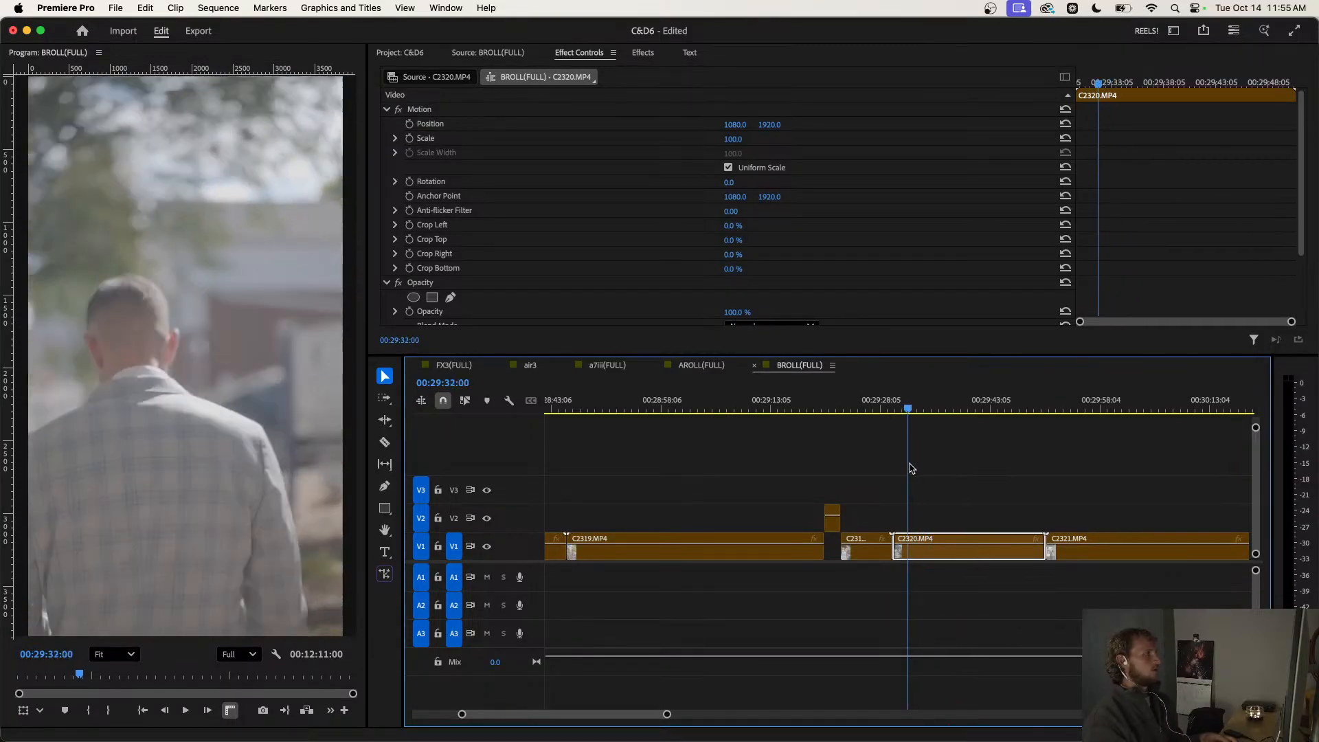
{"action": "left_click_drag", "start_coordinate": [910, 463], "coordinate": [921, 465]}
{"action": "key", "text": "super+k"}
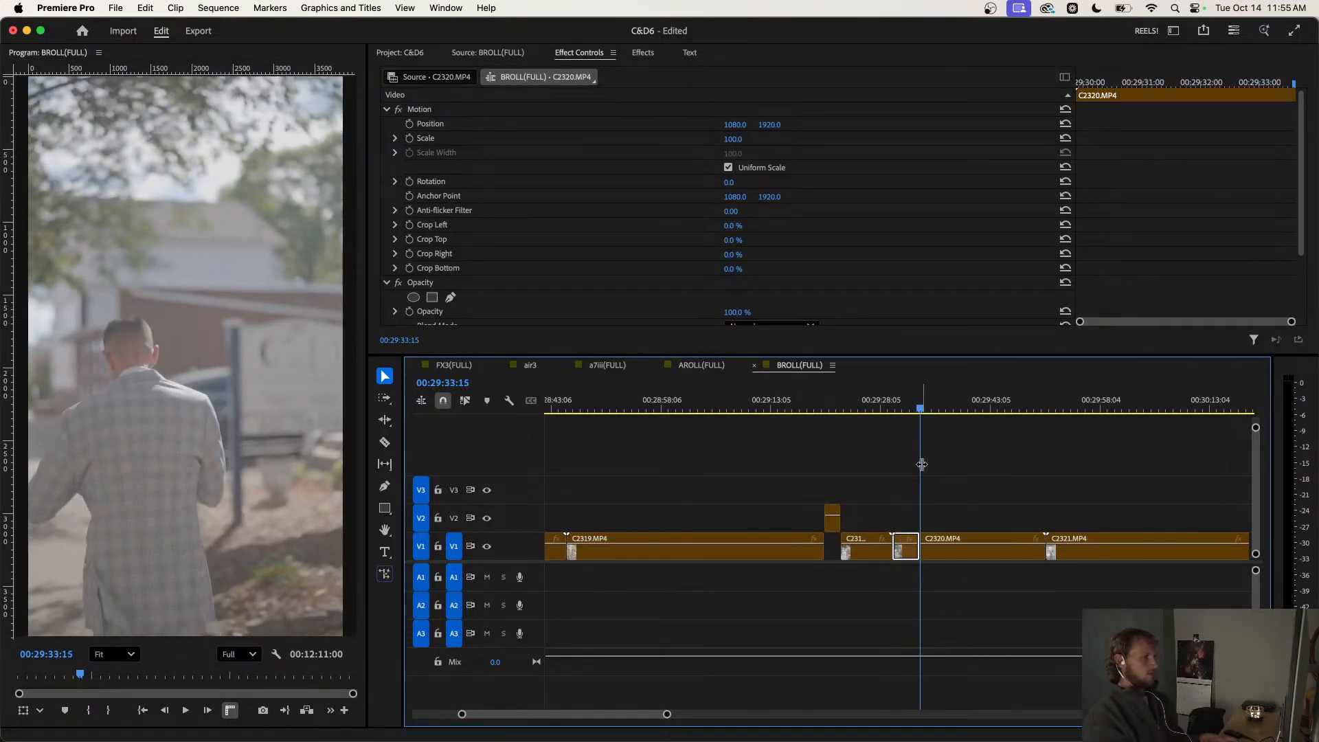
{"action": "left_click_drag", "start_coordinate": [921, 410], "coordinate": [950, 414]}
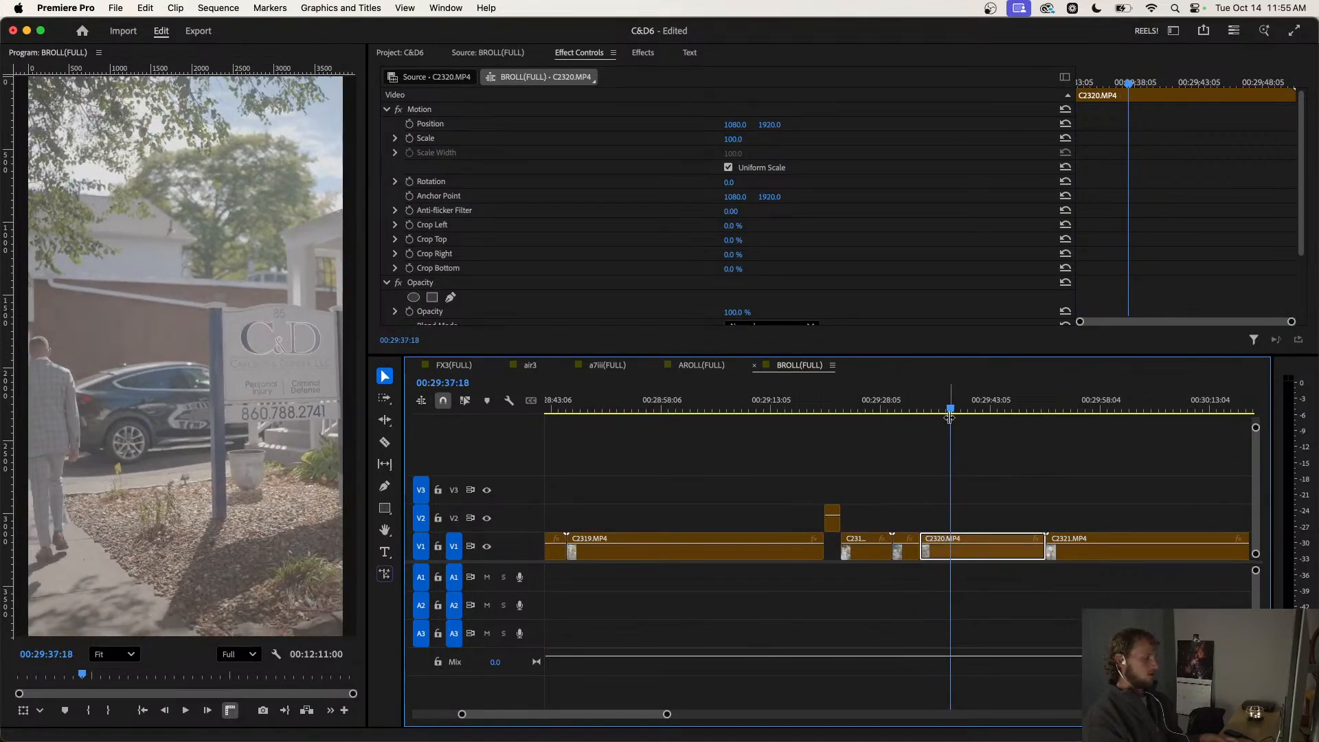
{"action": "key", "text": "super+k"}
{"action": "left_click_drag", "start_coordinate": [933, 555], "coordinate": [933, 527]}
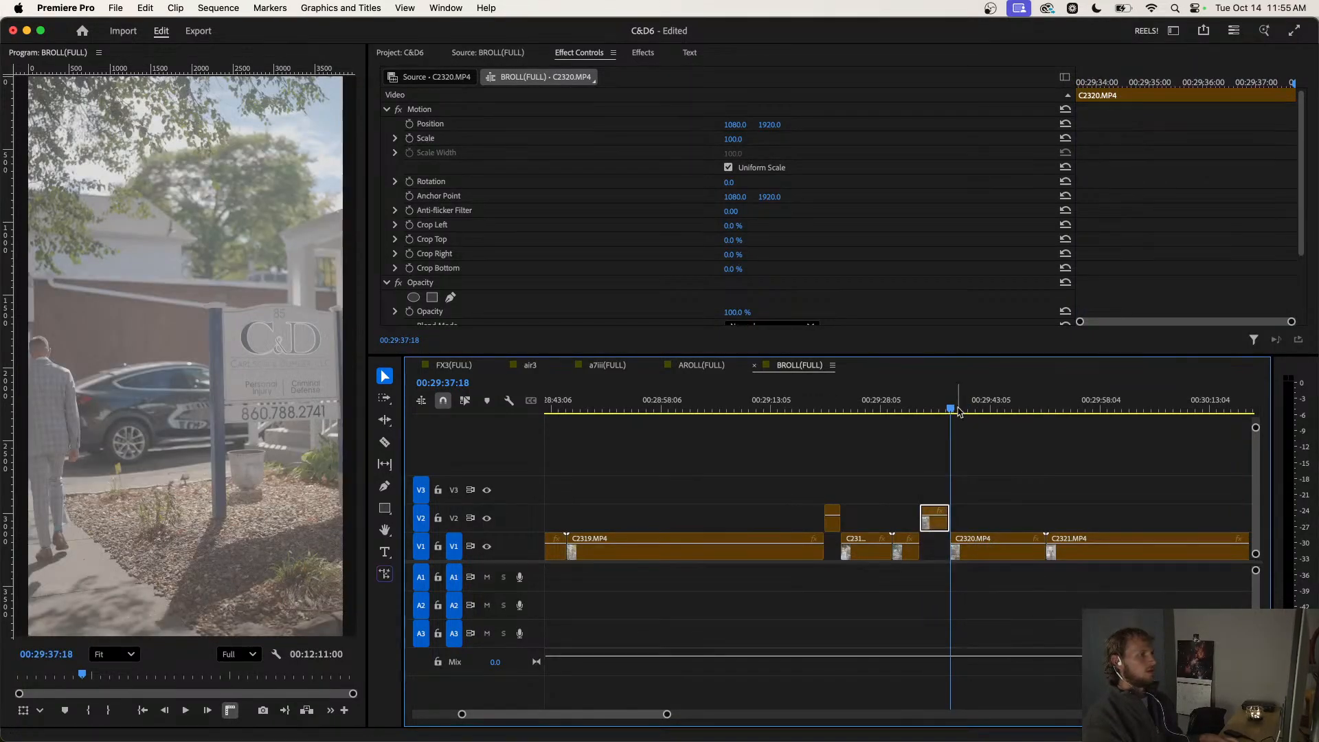
Split C2320.MP4 on V1 at about 00:29:40:15 and at 00:29:48:15, and move the section between the cuts up to V2.
{"action": "left_click_drag", "start_coordinate": [962, 410], "coordinate": [1031, 406]}
{"action": "key", "text": "super+k"}
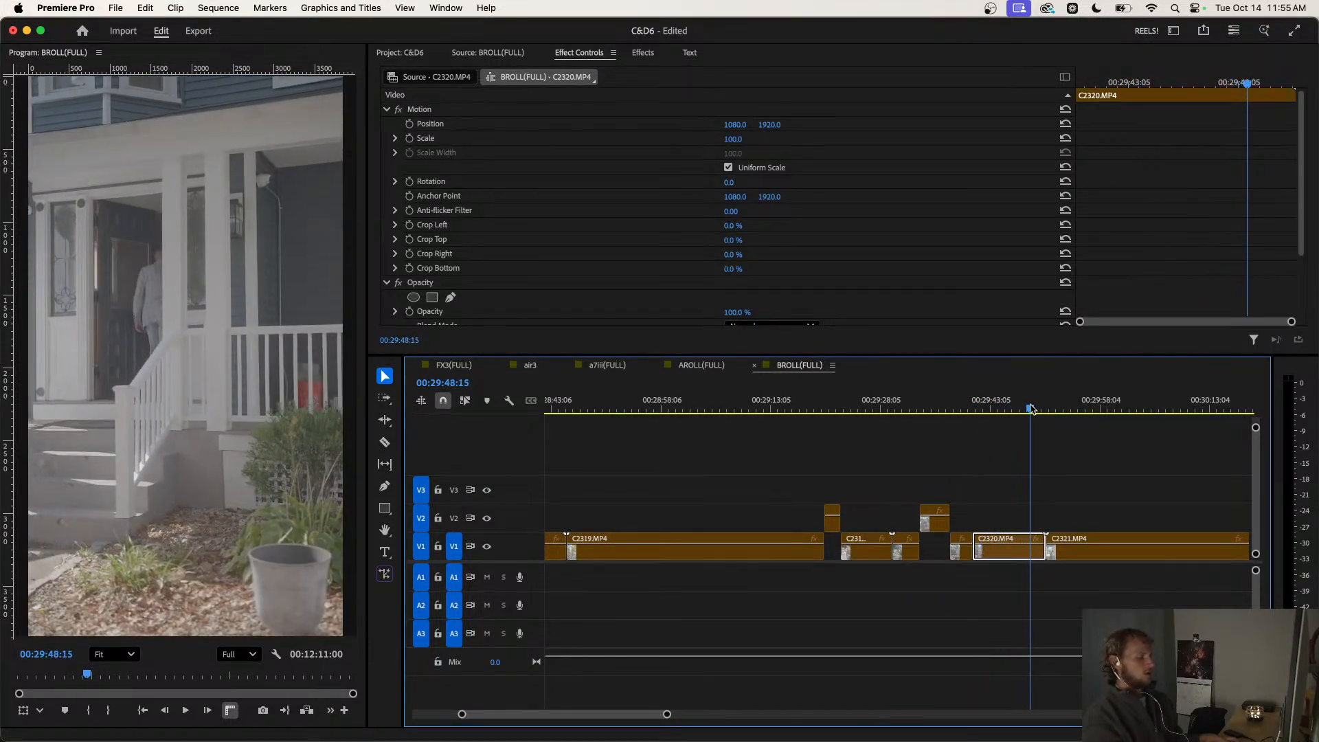
{"action": "key", "text": "super+k"}
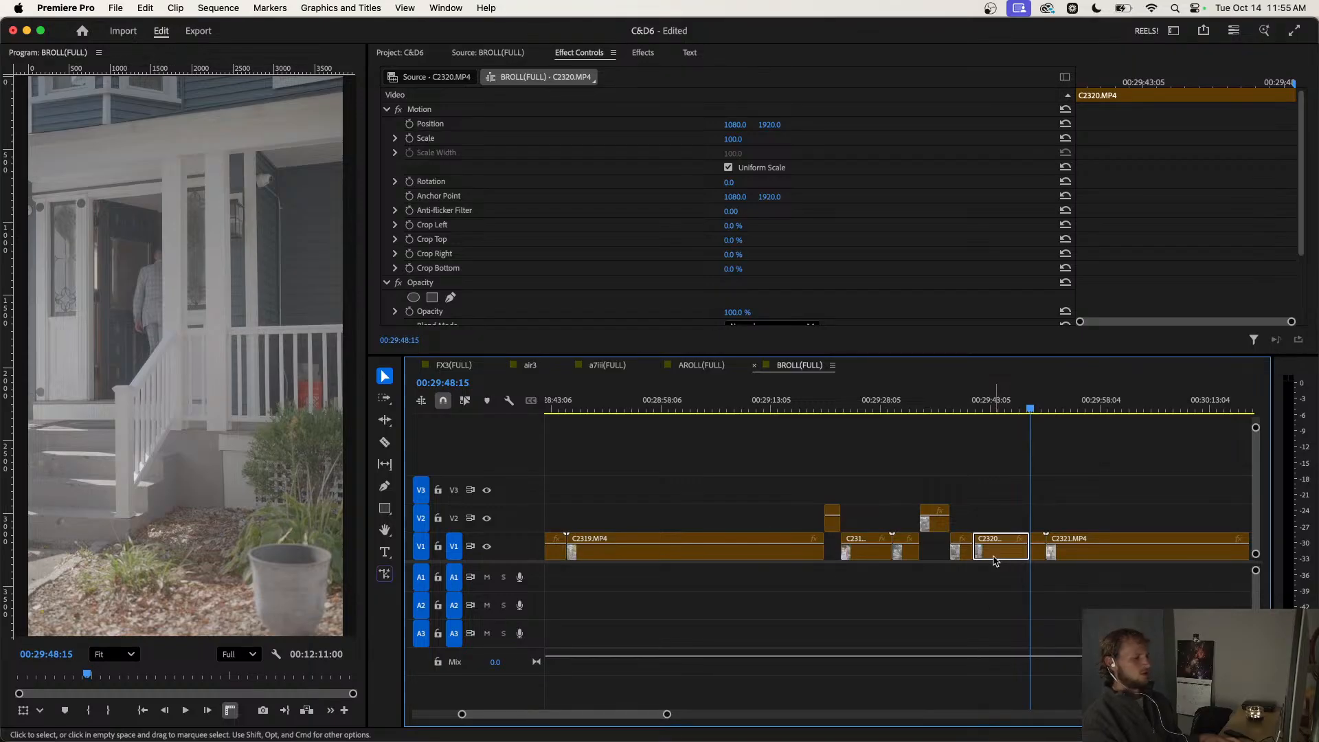
{"action": "key", "text": "alt+Up"}
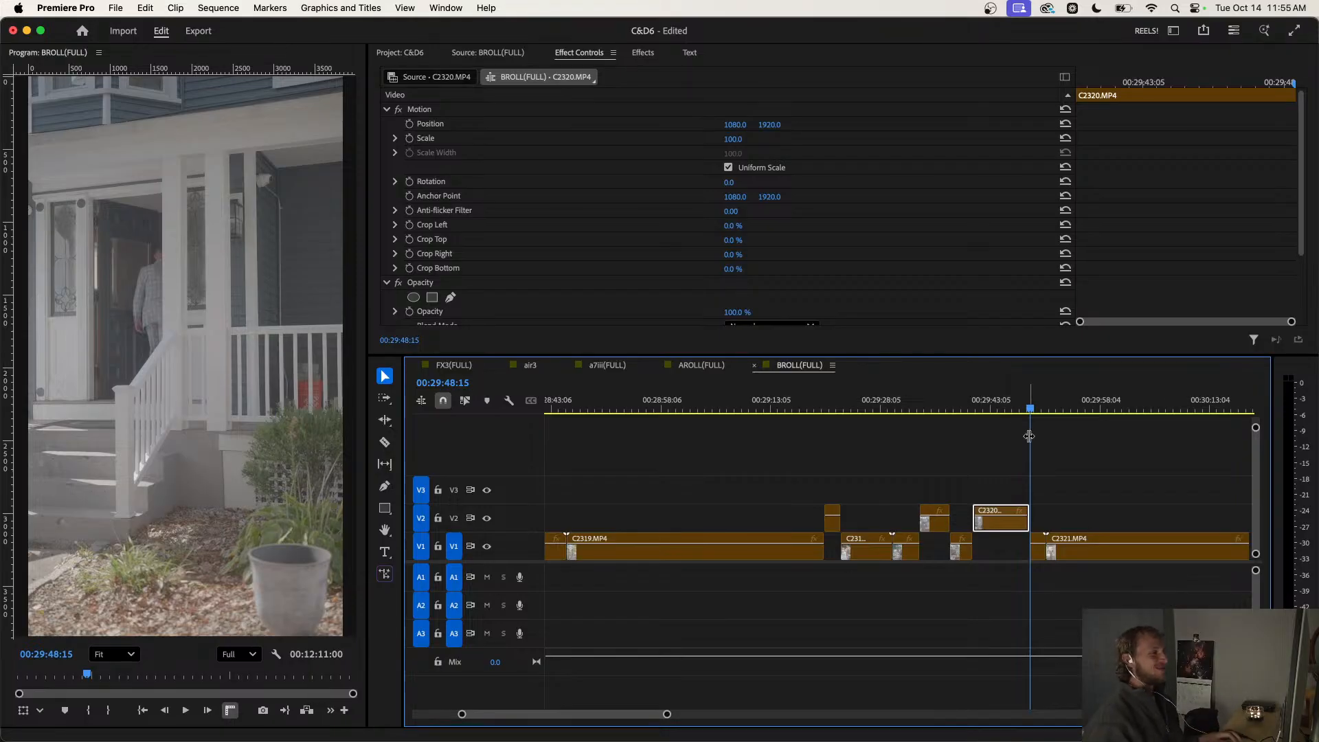
Play and scrub the C2320.MP4 section on V2 to check the shot of the man entering the house.
{"action": "left_click", "coordinate": [969, 404]}
{"action": "key", "text": "space"}
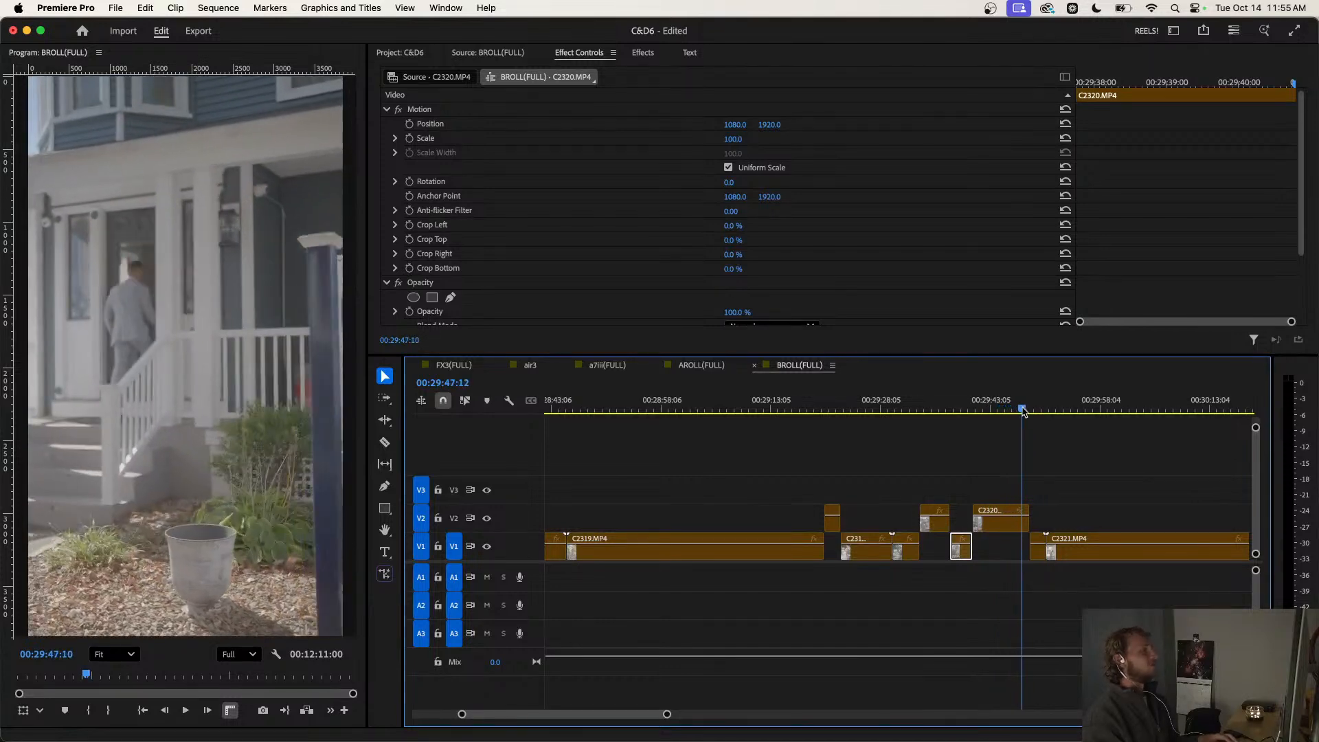
{"action": "left_click_drag", "start_coordinate": [1032, 412], "coordinate": [977, 427]}
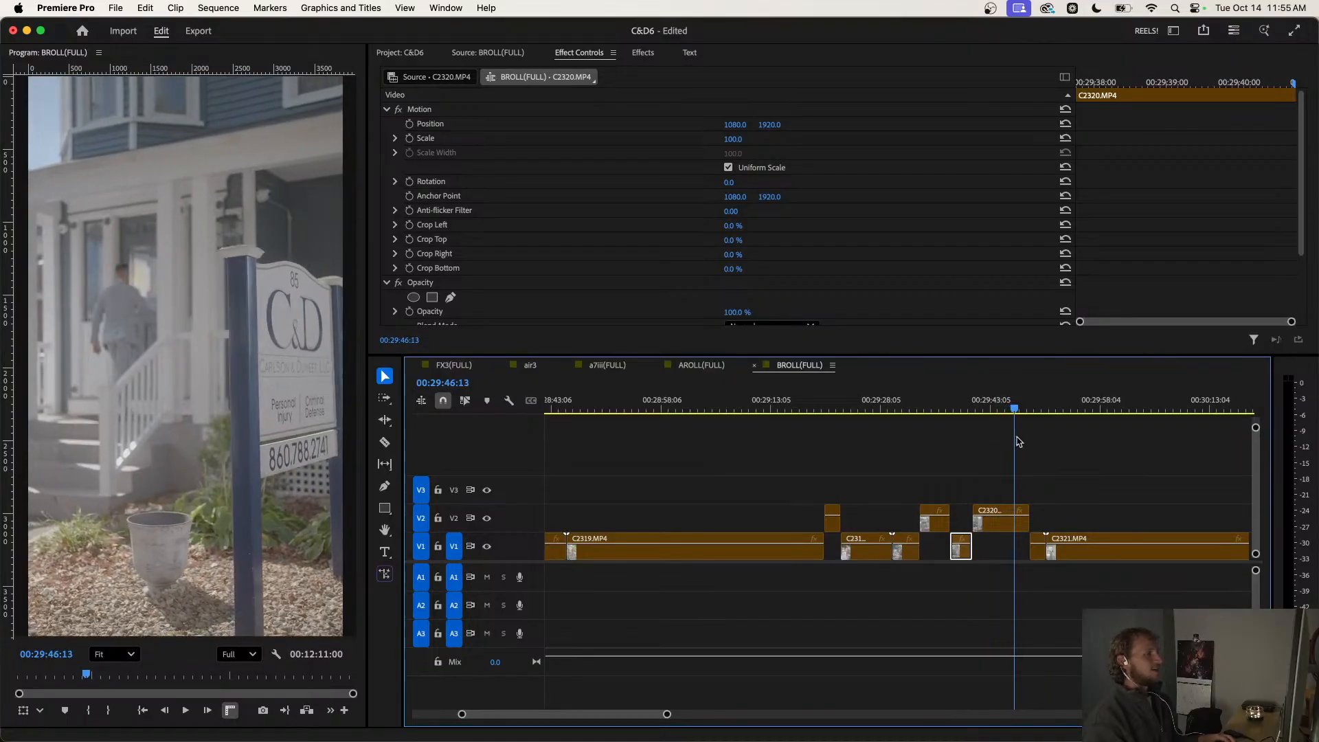
{"action": "mouse_move", "coordinate": [1024, 443]}
{"action": "left_mouse_down"}
{"action": "mouse_move", "coordinate": [1060, 447]}
{"action": "mouse_move", "coordinate": [1016, 448]}
{"action": "left_mouse_up"}
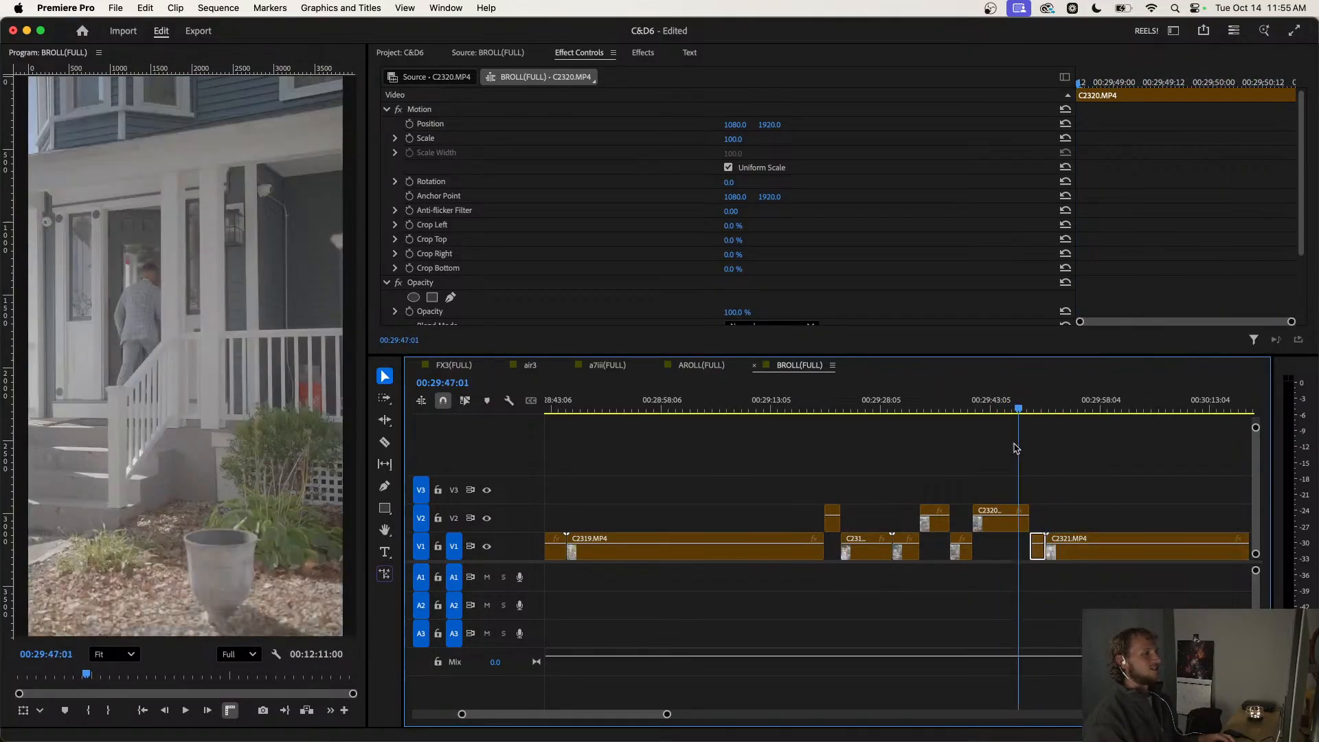
Review C2321.MP4, cut it at 00:30:24:10 and 00:30:29:10, and move the section between the cuts up to V2.
{"action": "scroll", "coordinate": [1020, 448], "scroll_direction": "down", "scroll_amount": 2}
{"action": "scroll", "coordinate": [1021, 447], "scroll_direction": "down", "scroll_amount": 2}
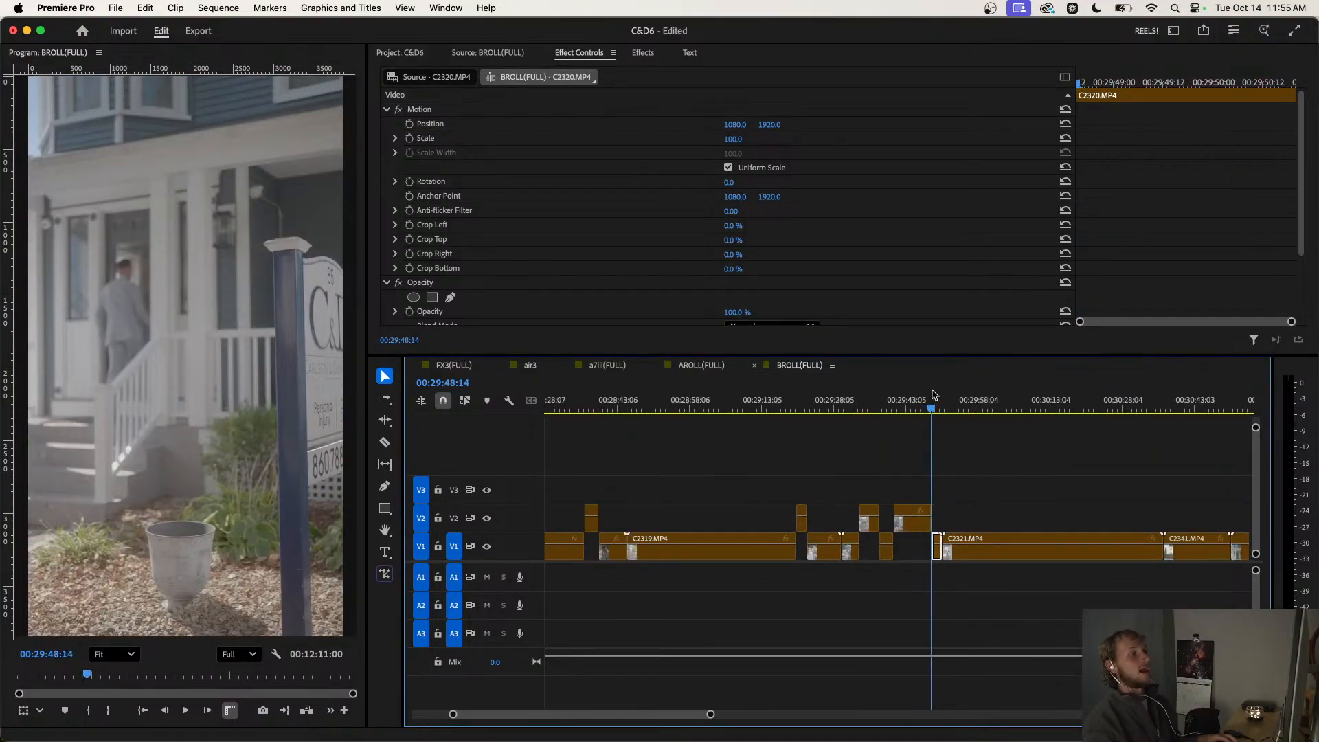
{"action": "left_click_drag", "start_coordinate": [933, 395], "coordinate": [1107, 436]}
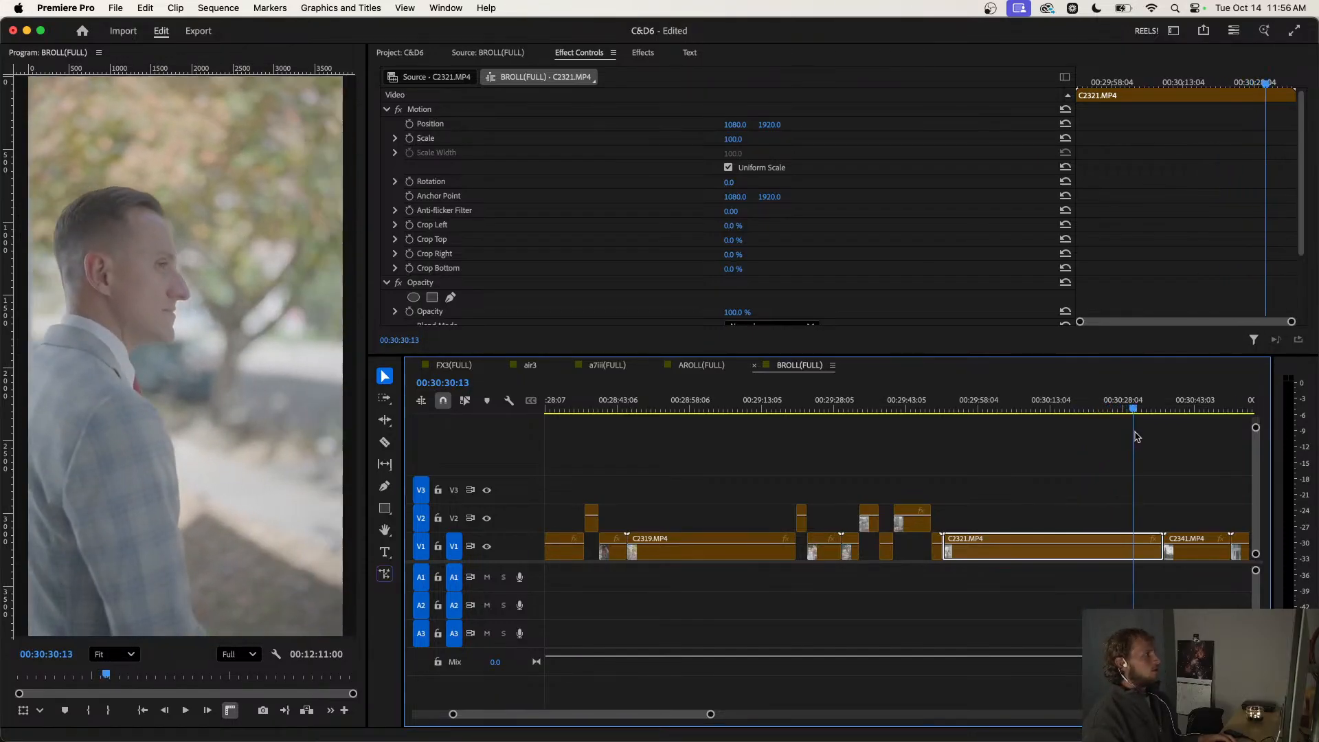
{"action": "left_click_drag", "start_coordinate": [1163, 437], "coordinate": [1110, 454]}
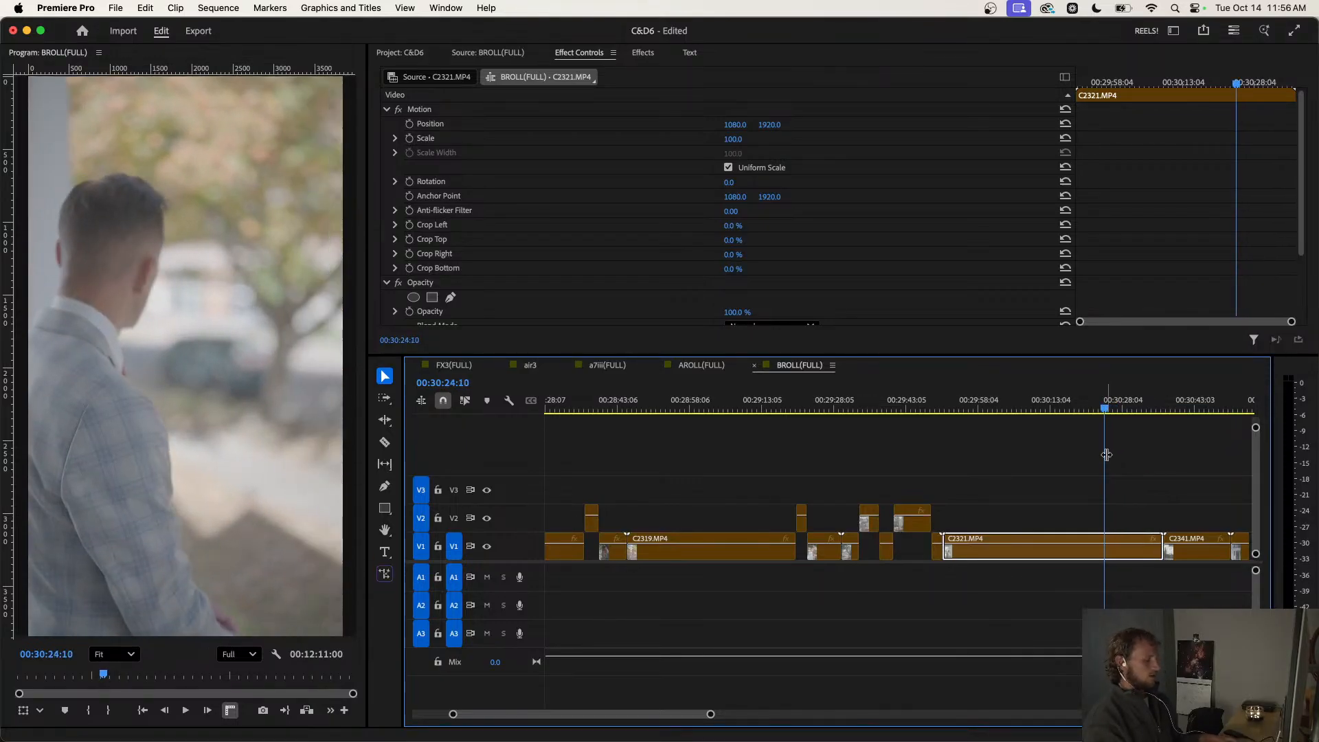
{"action": "key", "text": "super+k"}
{"action": "key", "text": "space"}
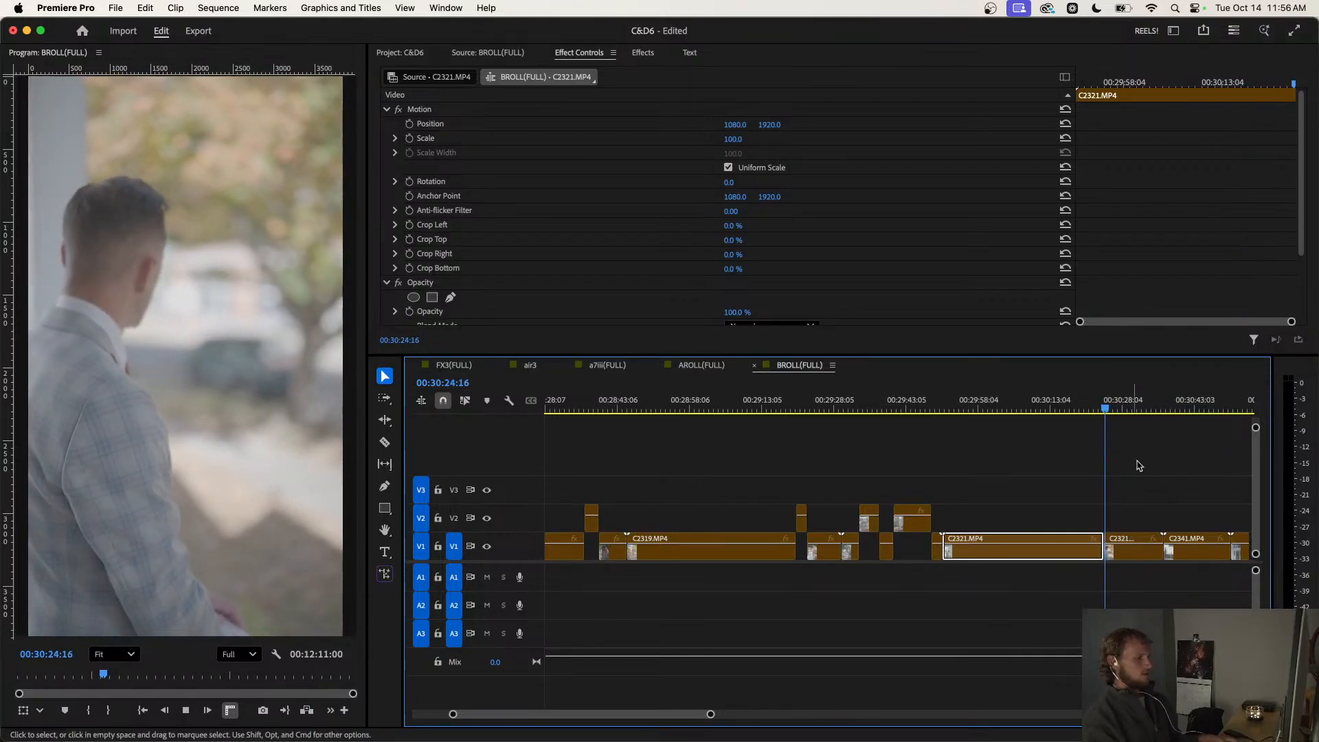
{"action": "left_click", "coordinate": [1111, 402]}
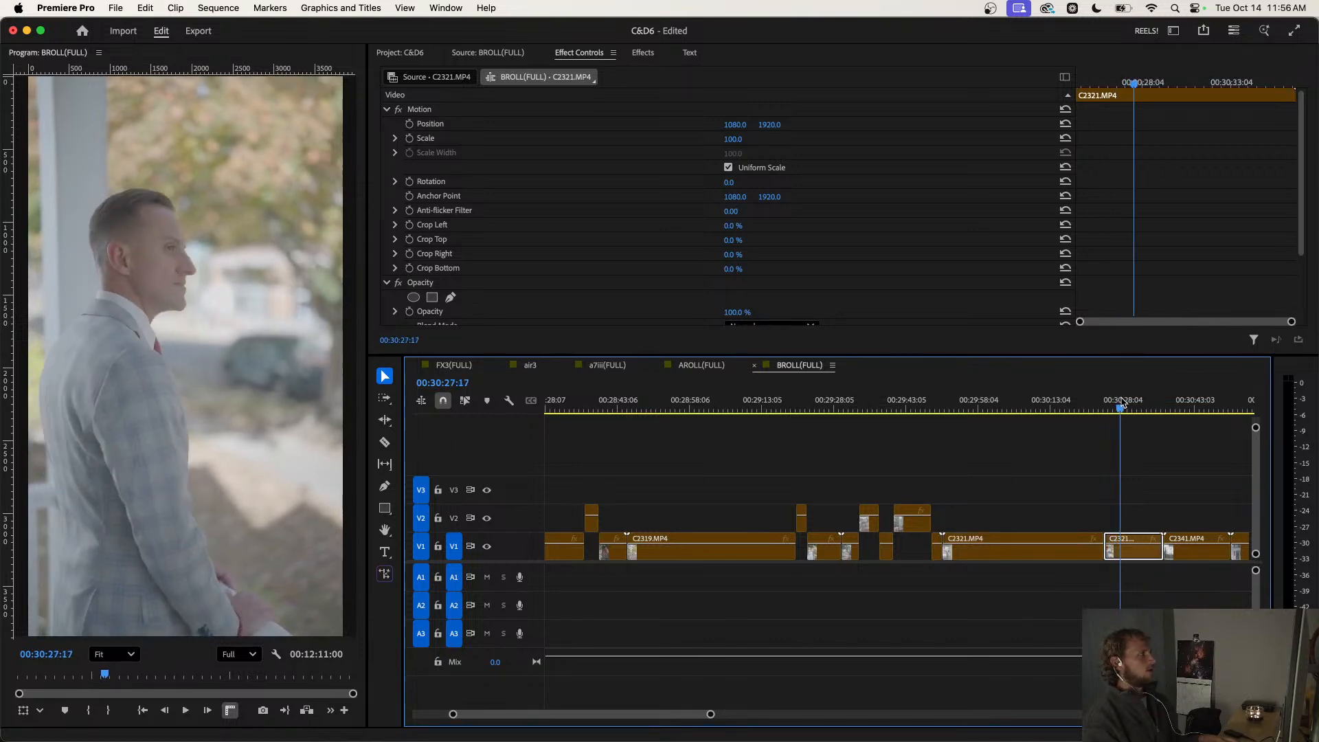
{"action": "key", "text": "super+k"}
{"action": "left_click", "coordinate": [1121, 558]}
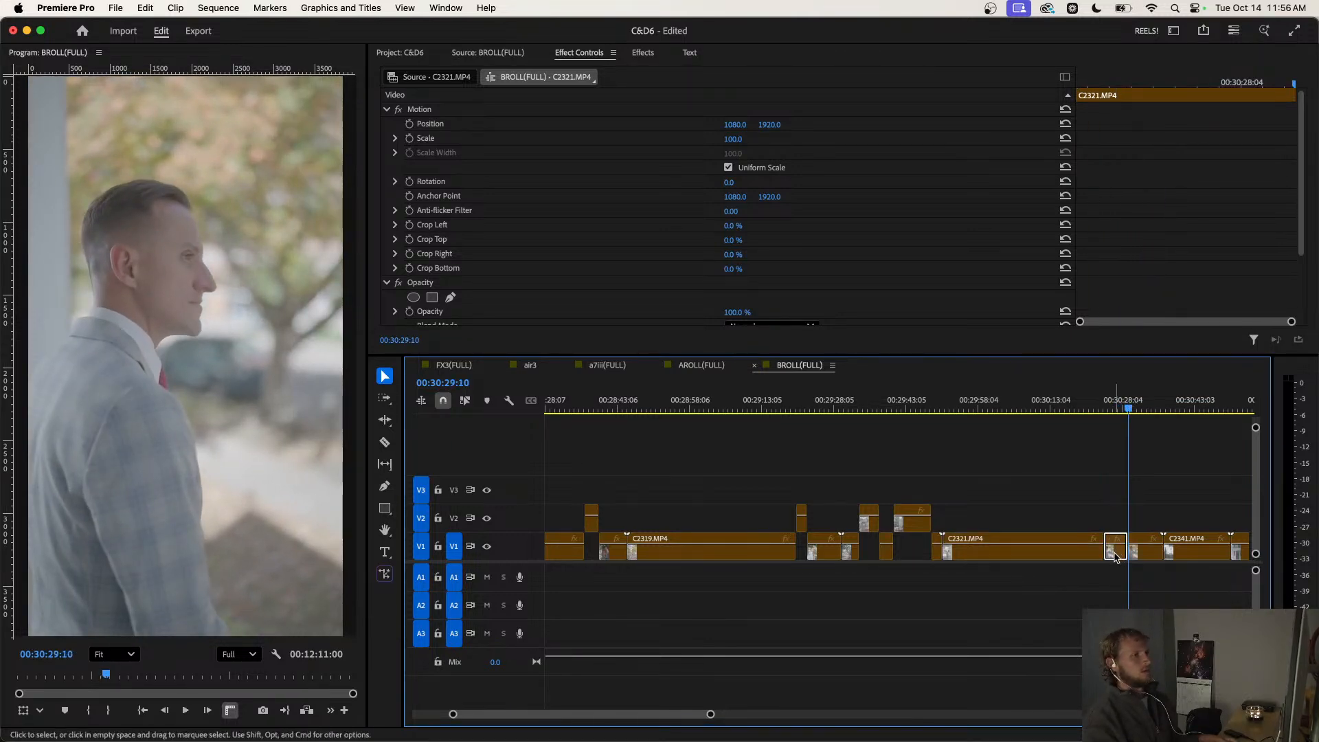
{"action": "left_click_drag", "start_coordinate": [1114, 557], "coordinate": [1115, 524]}
Play back the C2321.MP4 section on V2 and scrub the rest of the clip to about 00:30:36.
{"action": "left_click_drag", "start_coordinate": [1111, 405], "coordinate": [1087, 456]}
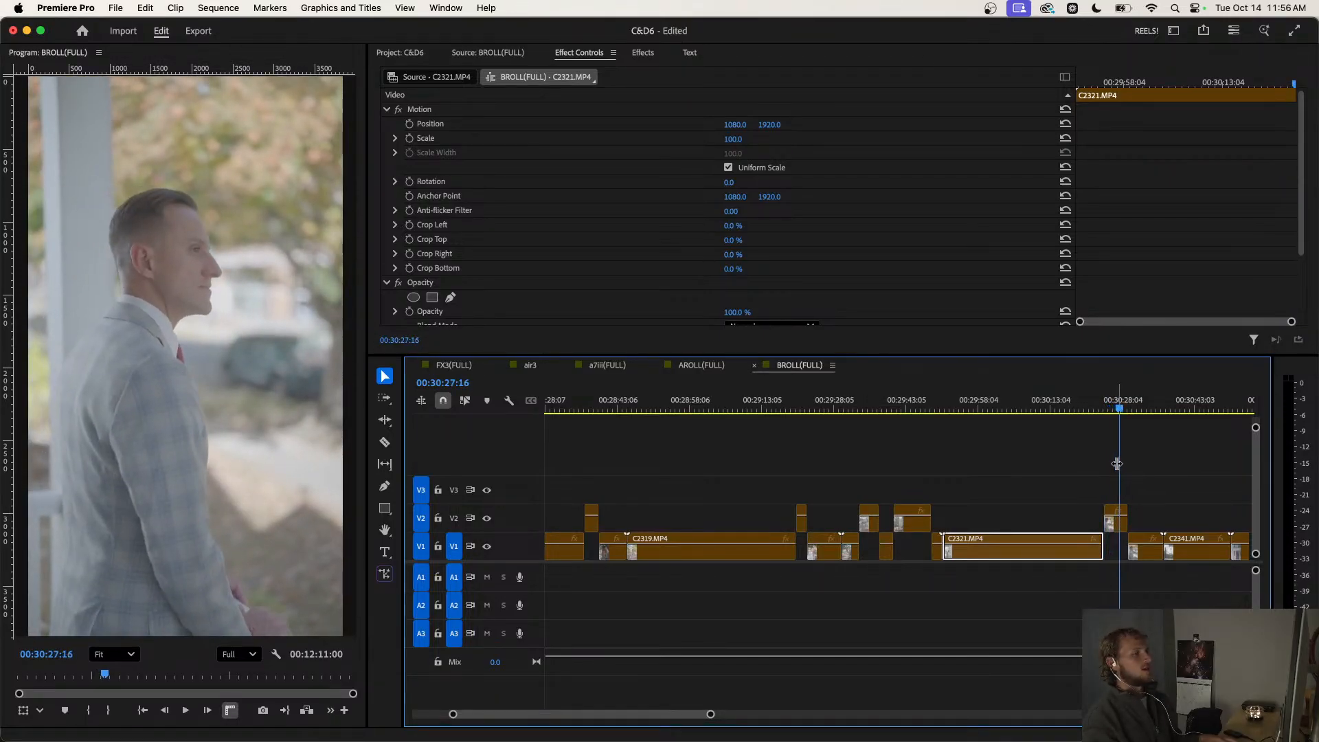
{"action": "key", "text": "="}
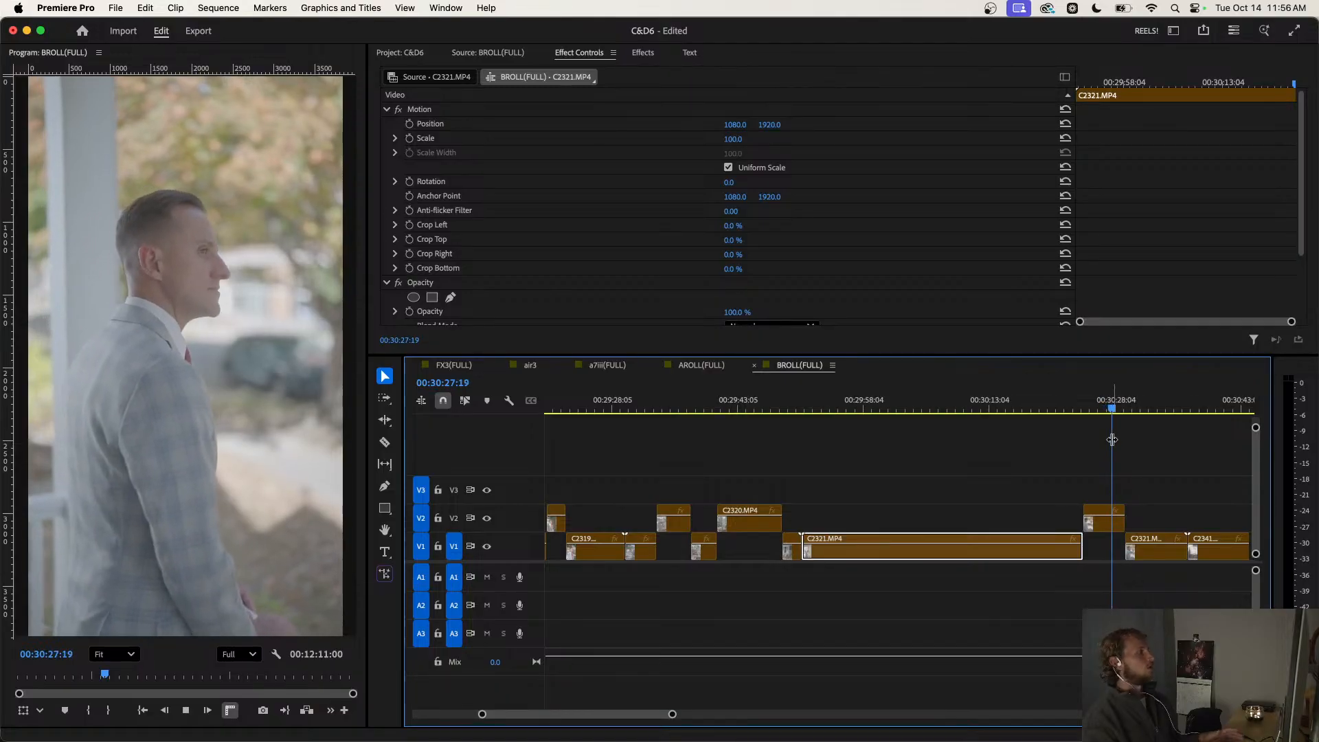
{"action": "left_click_drag", "start_coordinate": [1112, 440], "coordinate": [1171, 416]}
{"action": "scroll", "coordinate": [1161, 436], "scroll_direction": "down", "scroll_amount": 3}
{"action": "left_click", "coordinate": [1060, 411]}
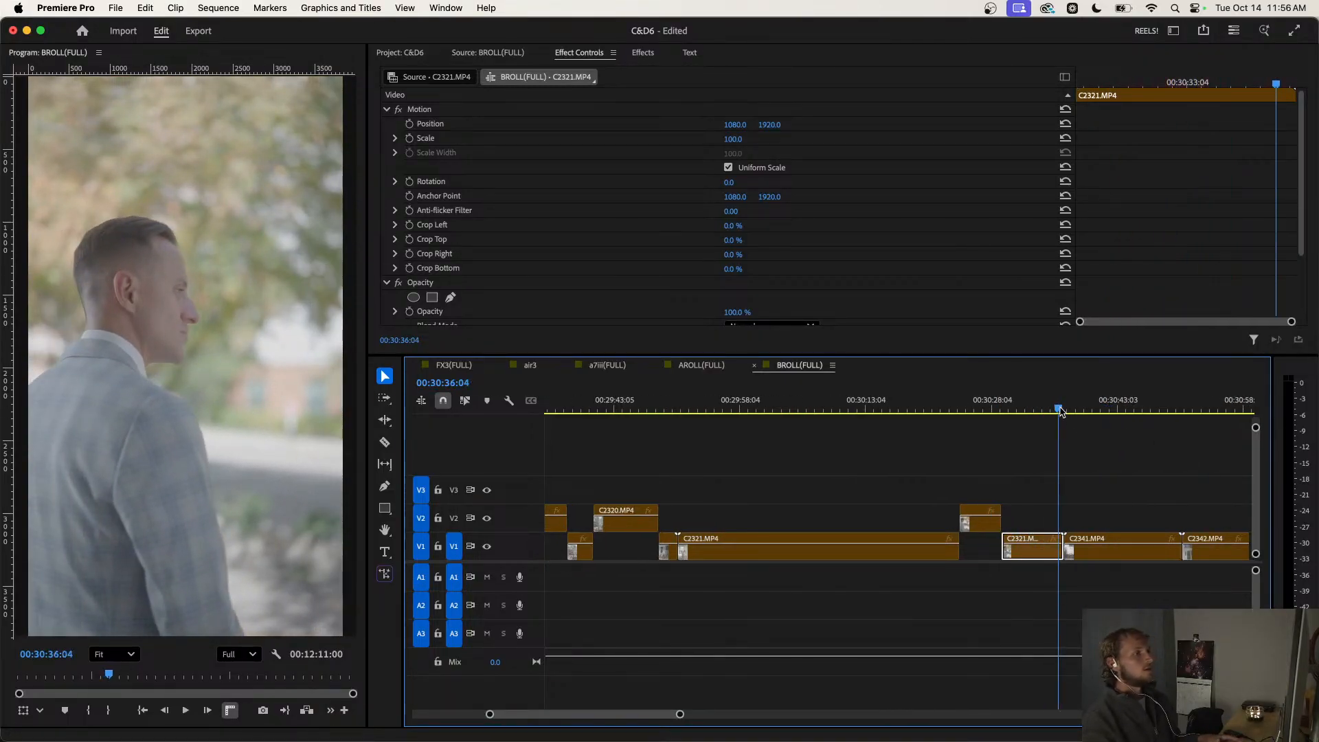
Review the sign shot C2341.MP4, cut it at about 00:30:44:10 and at 00:30:46:18, and move that section up to V2.
{"action": "left_click_drag", "start_coordinate": [1067, 411], "coordinate": [1093, 416]}
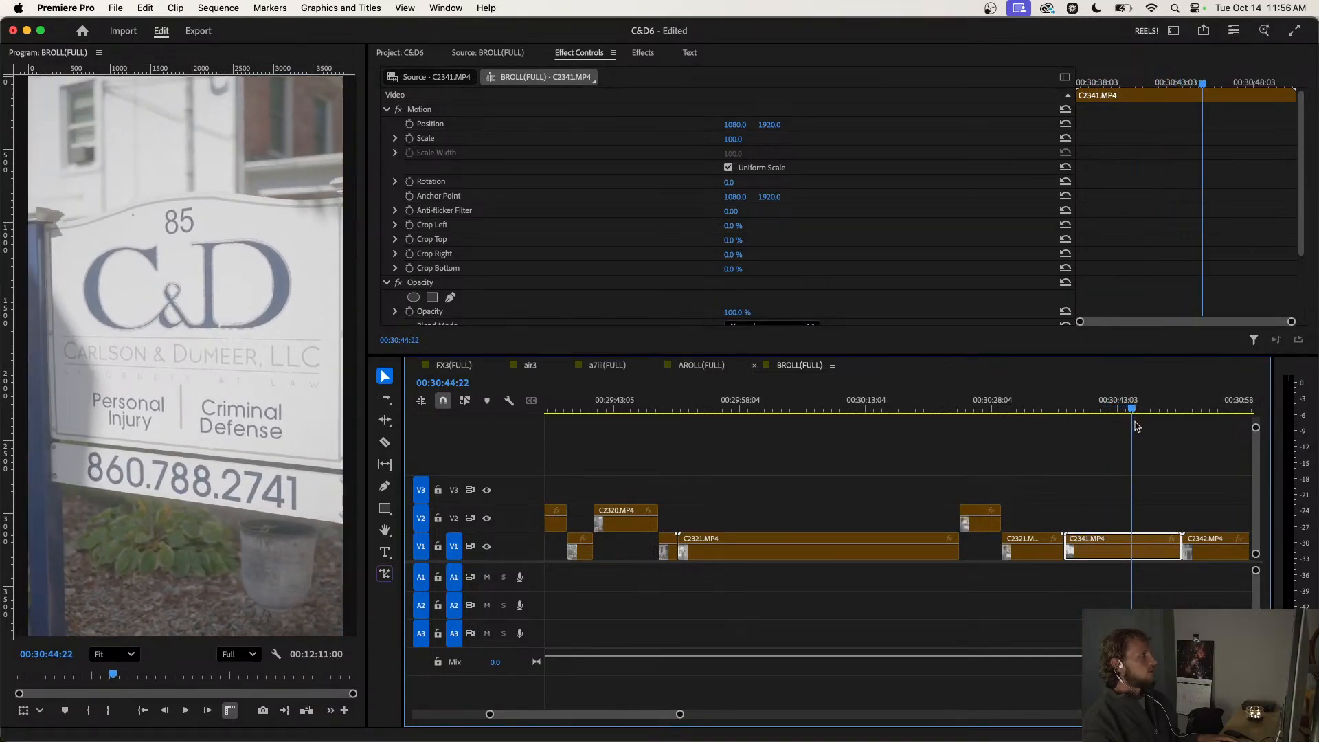
{"action": "left_click_drag", "start_coordinate": [1146, 428], "coordinate": [1170, 434]}
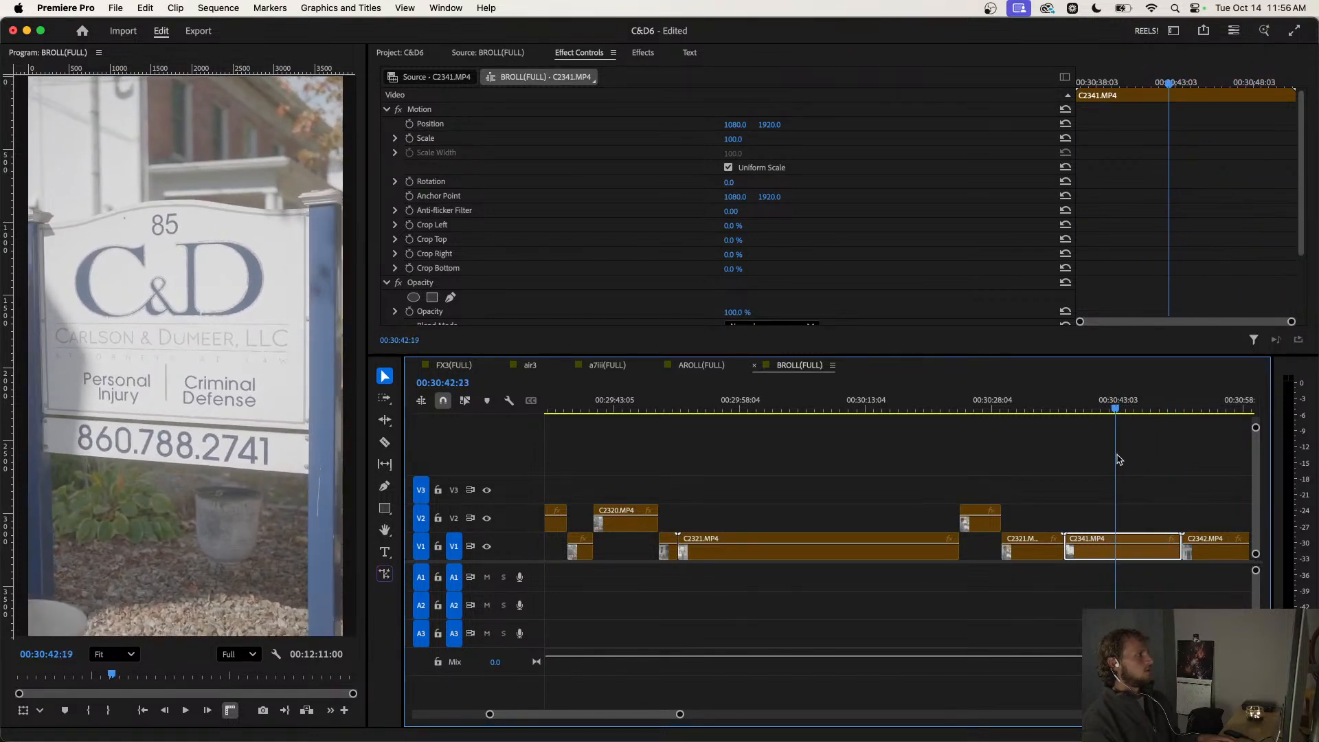
{"action": "key", "text": "super+k"}
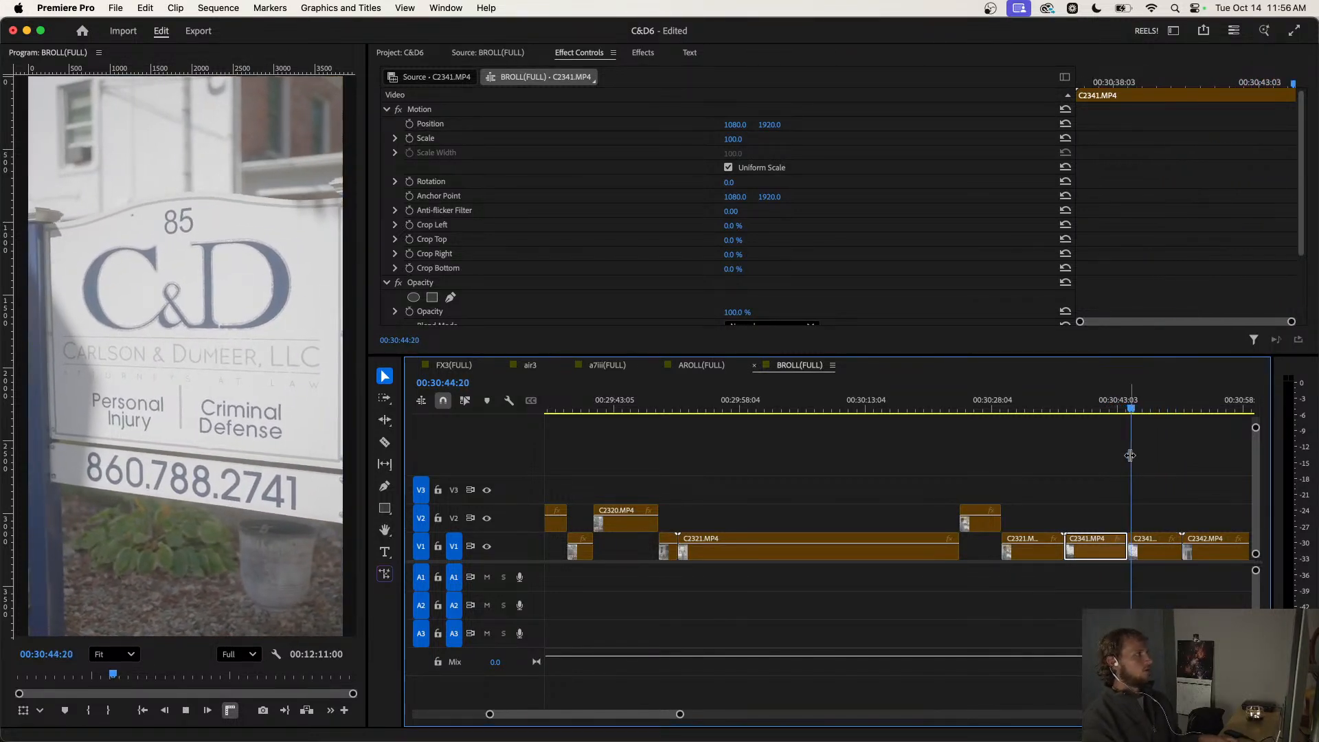
{"action": "key", "text": "space"}
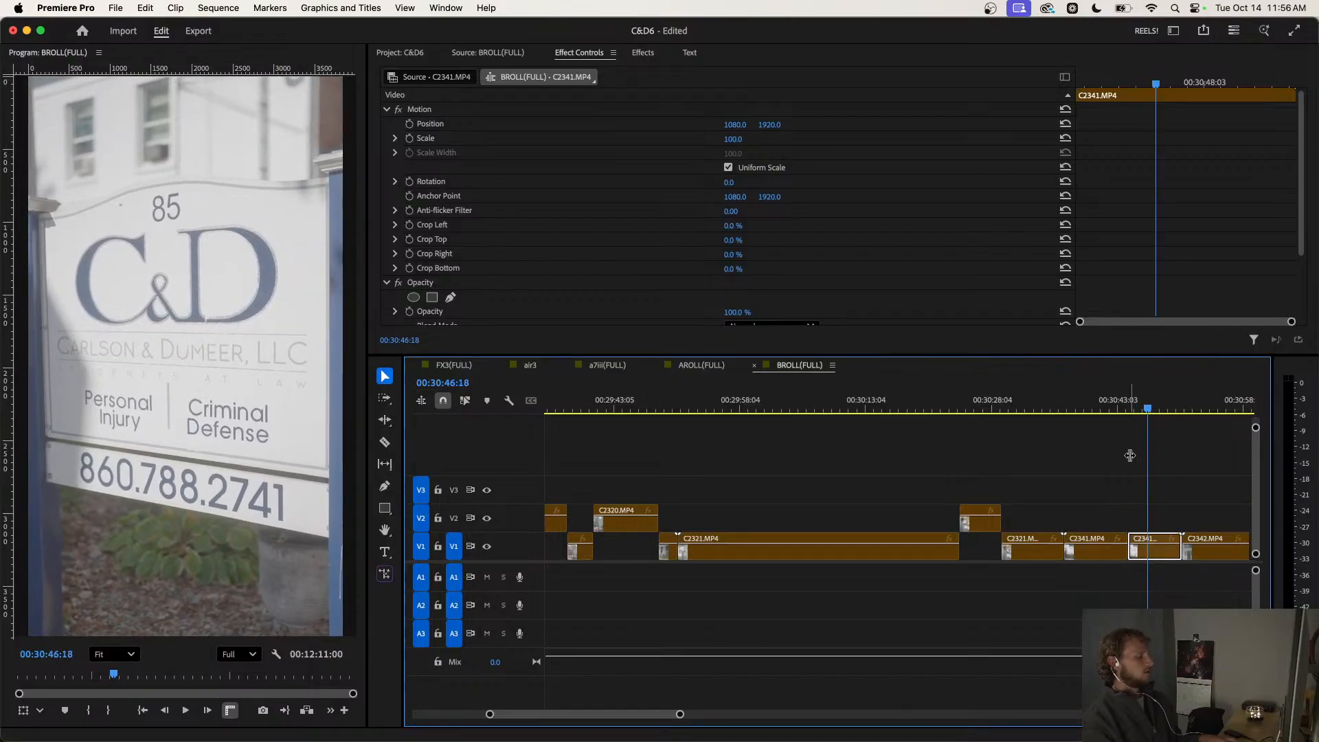
{"action": "key", "text": "super+k"}
{"action": "left_click_drag", "start_coordinate": [1137, 553], "coordinate": [1137, 525]}
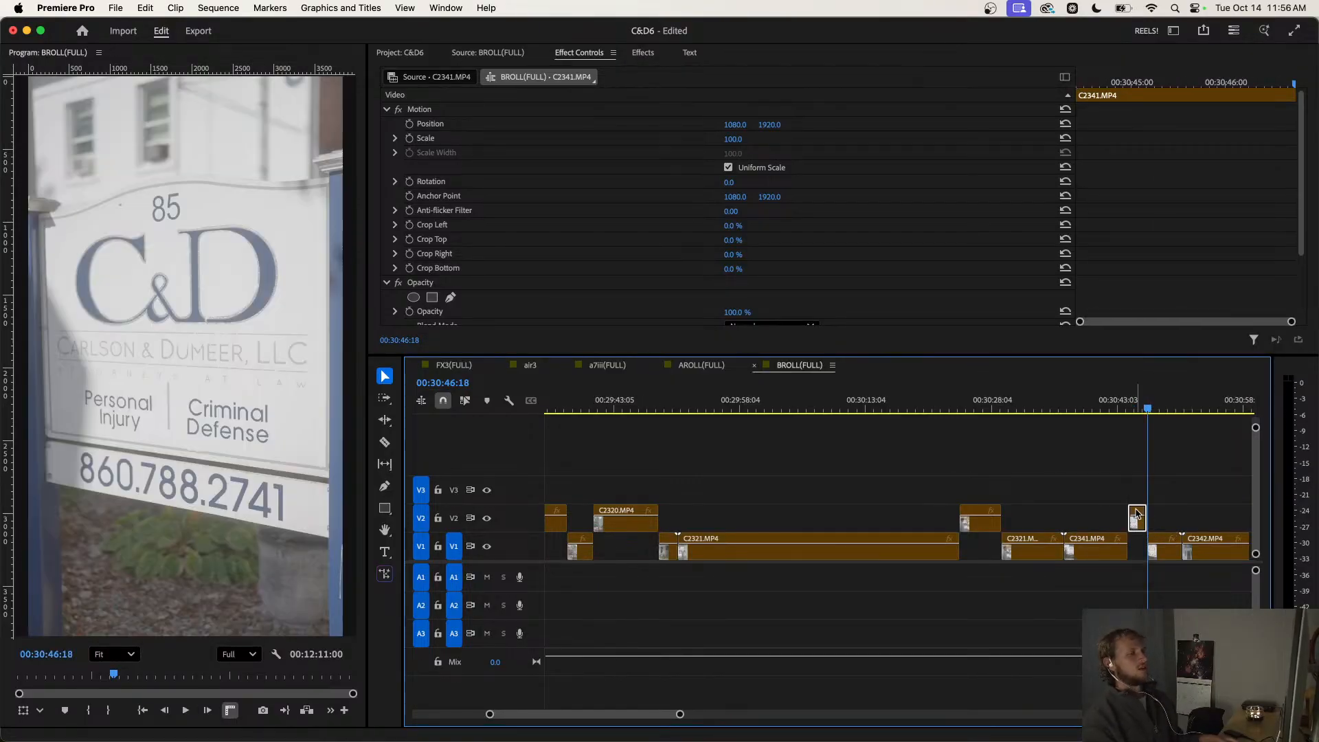
Split C2342.MP4 at 00:30:56:02, about 00:30:57:15 and 00:31:00:21, and move the section between the last two cuts up to V2.
{"action": "key", "text": "space"}
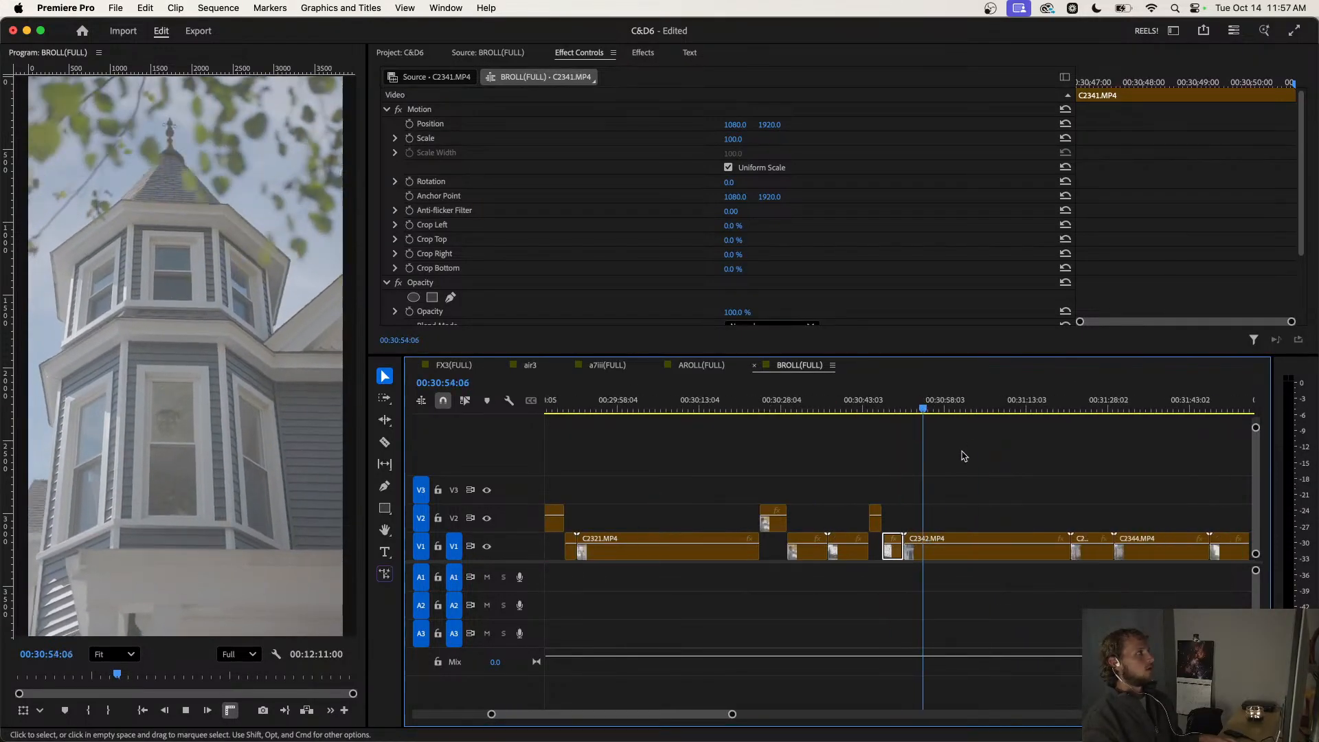
{"action": "left_click_drag", "start_coordinate": [922, 409], "coordinate": [935, 488]}
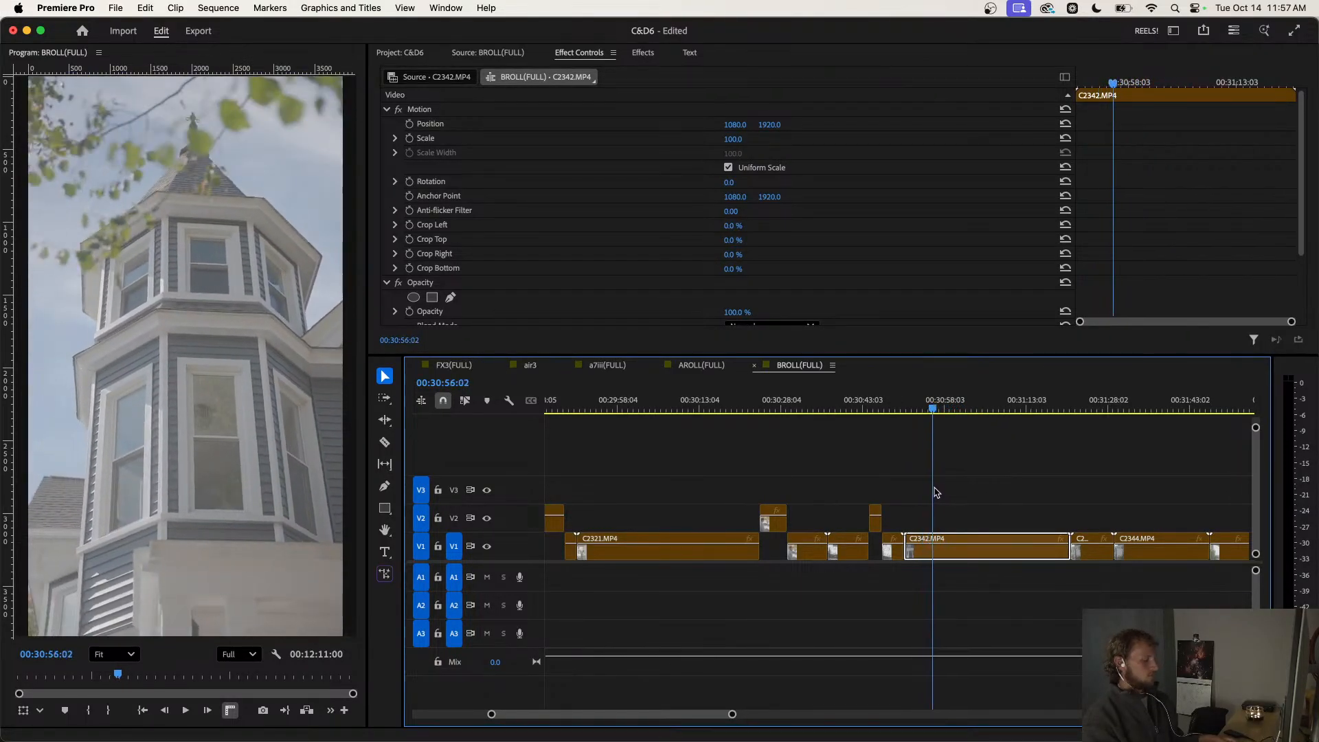
{"action": "key", "text": "super+k"}
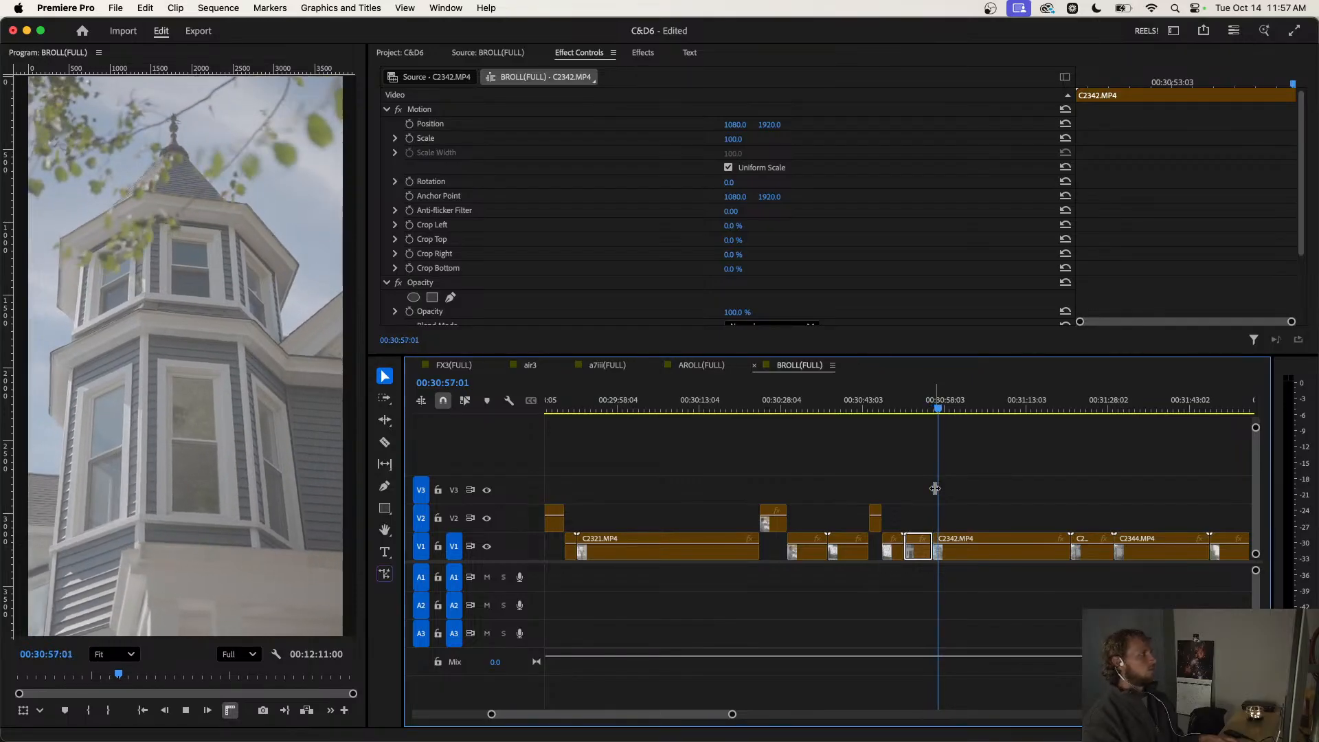
{"action": "key", "text": "space"}
{"action": "key", "text": "super+k"}
{"action": "key", "text": "space"}
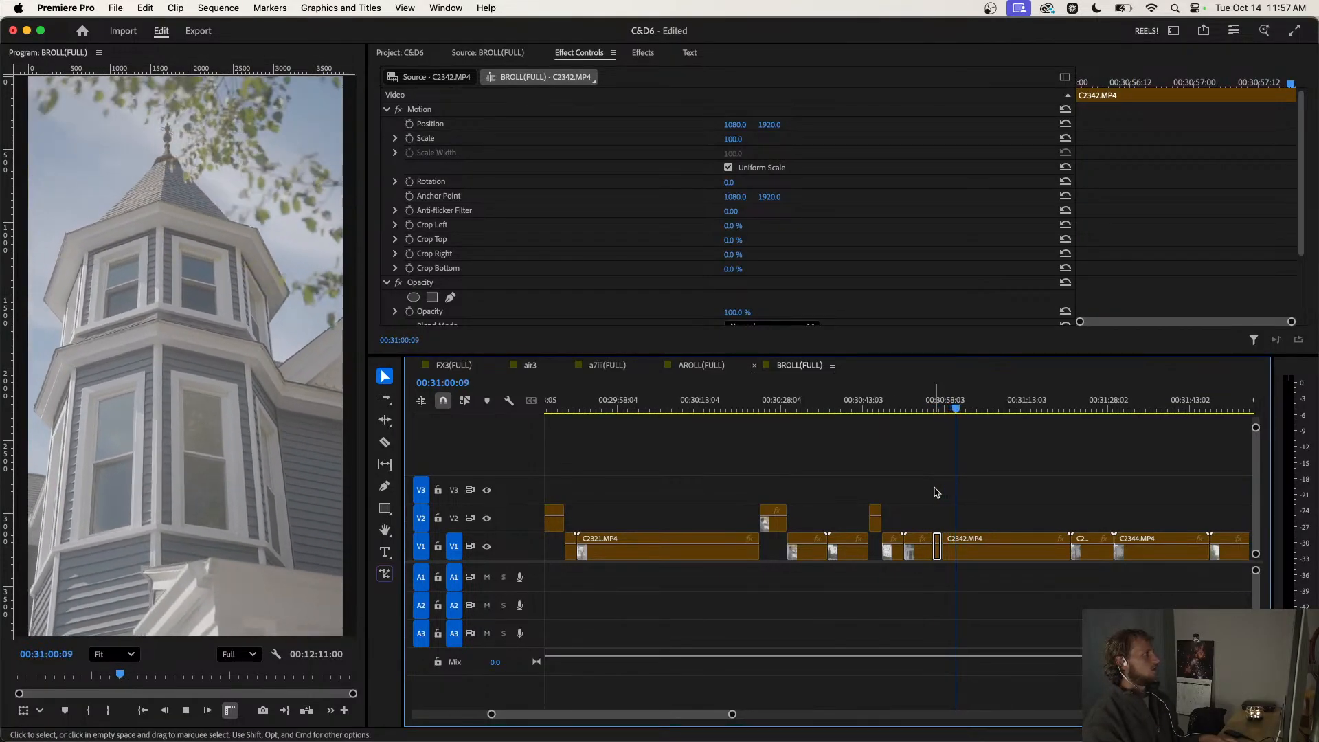
{"action": "key", "text": "space"}
{"action": "key", "text": "super+k"}
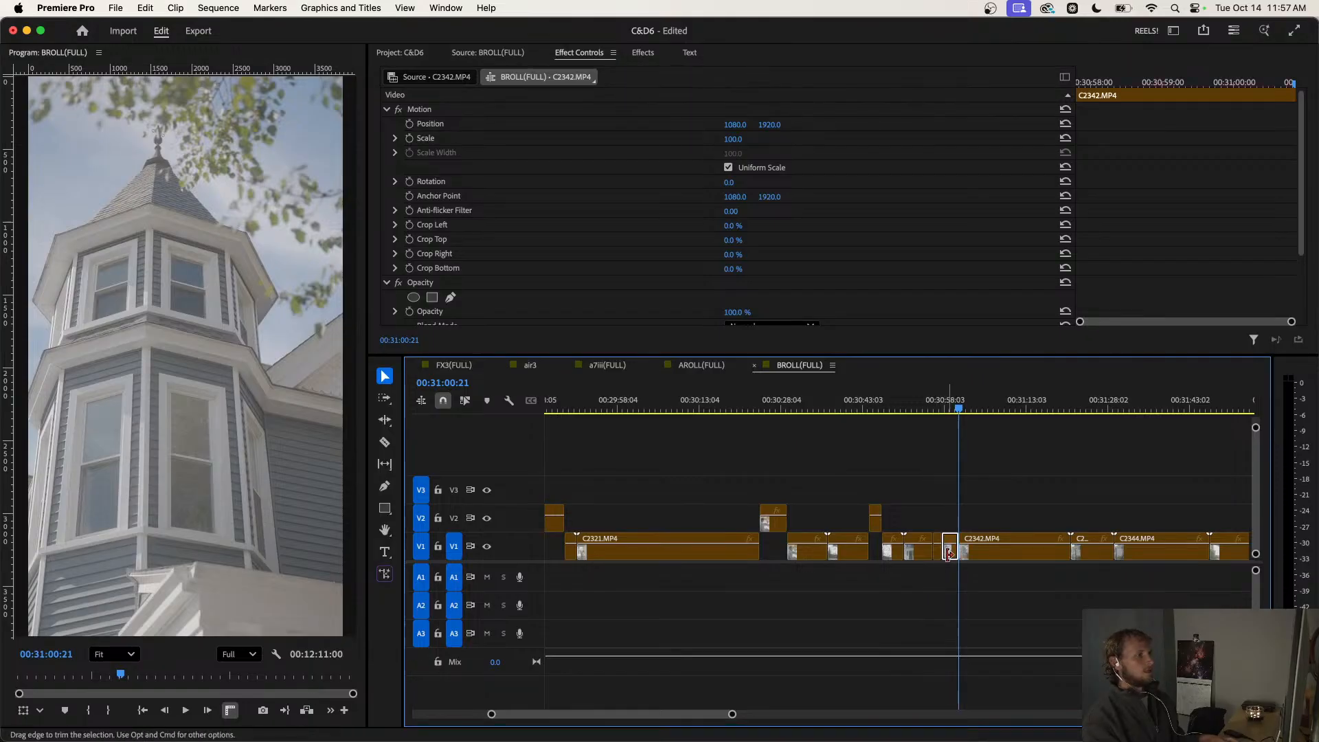
{"action": "left_click", "coordinate": [949, 555]}
{"action": "key", "text": "Delete"}
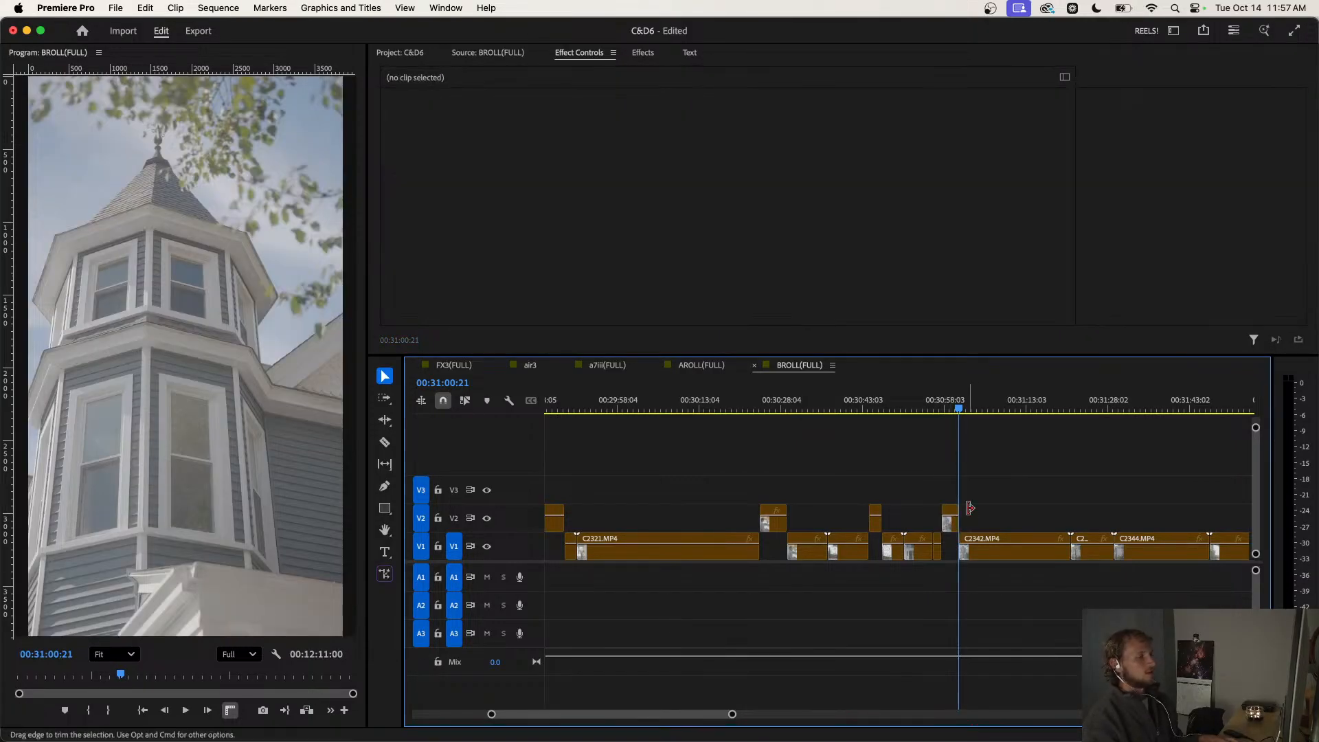
Play back the C2342.MP4 tower section on V2 through to its end near 00:31:00:23.
{"action": "key", "text": "="}
{"action": "left_click", "coordinate": [906, 409]}
{"action": "key", "text": "space"}
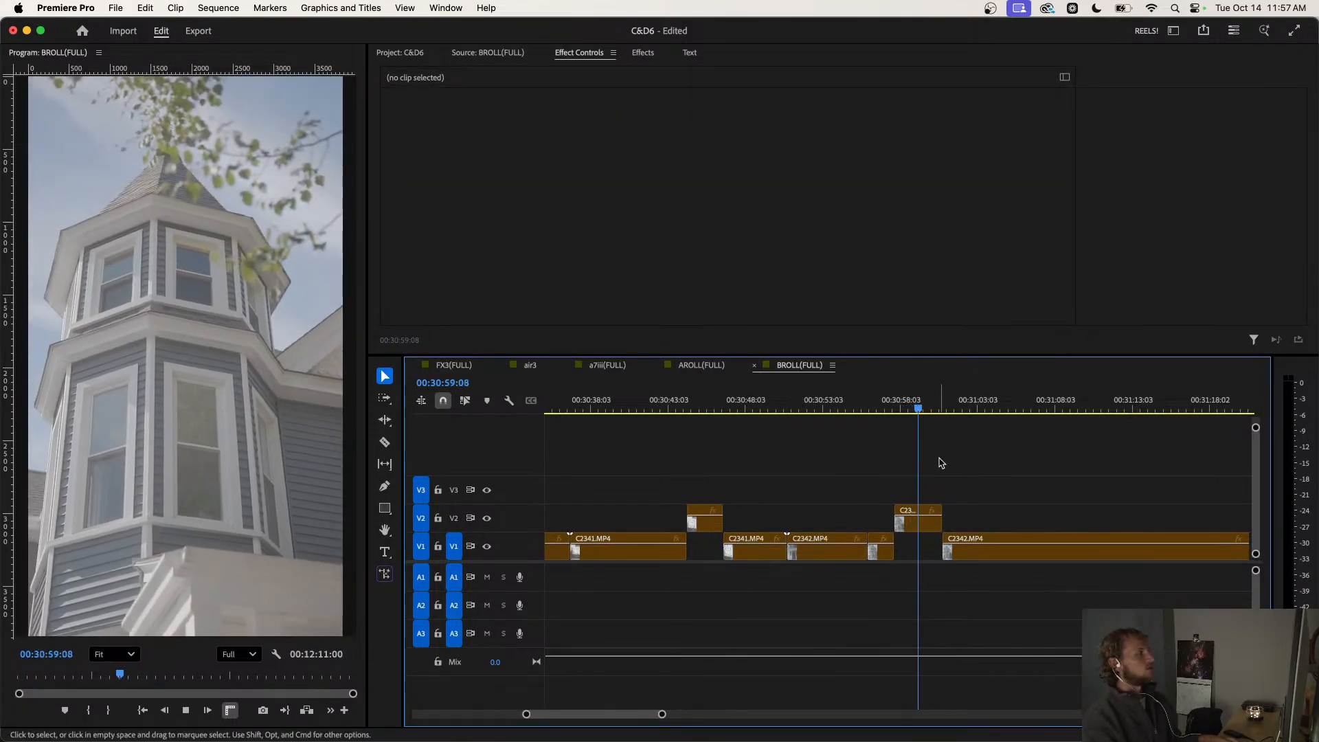
{"action": "key", "text": "space"}
{"action": "left_click", "coordinate": [982, 477]}
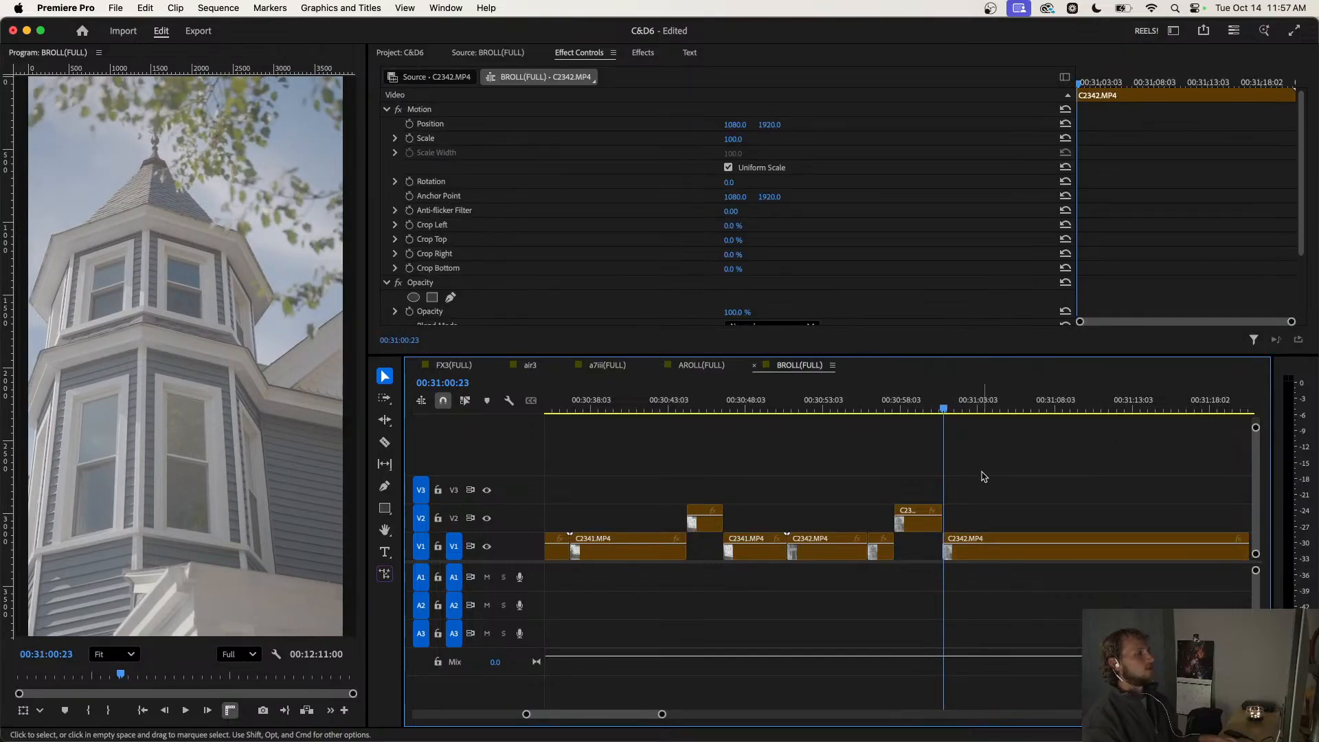
{"action": "key", "text": "-"}
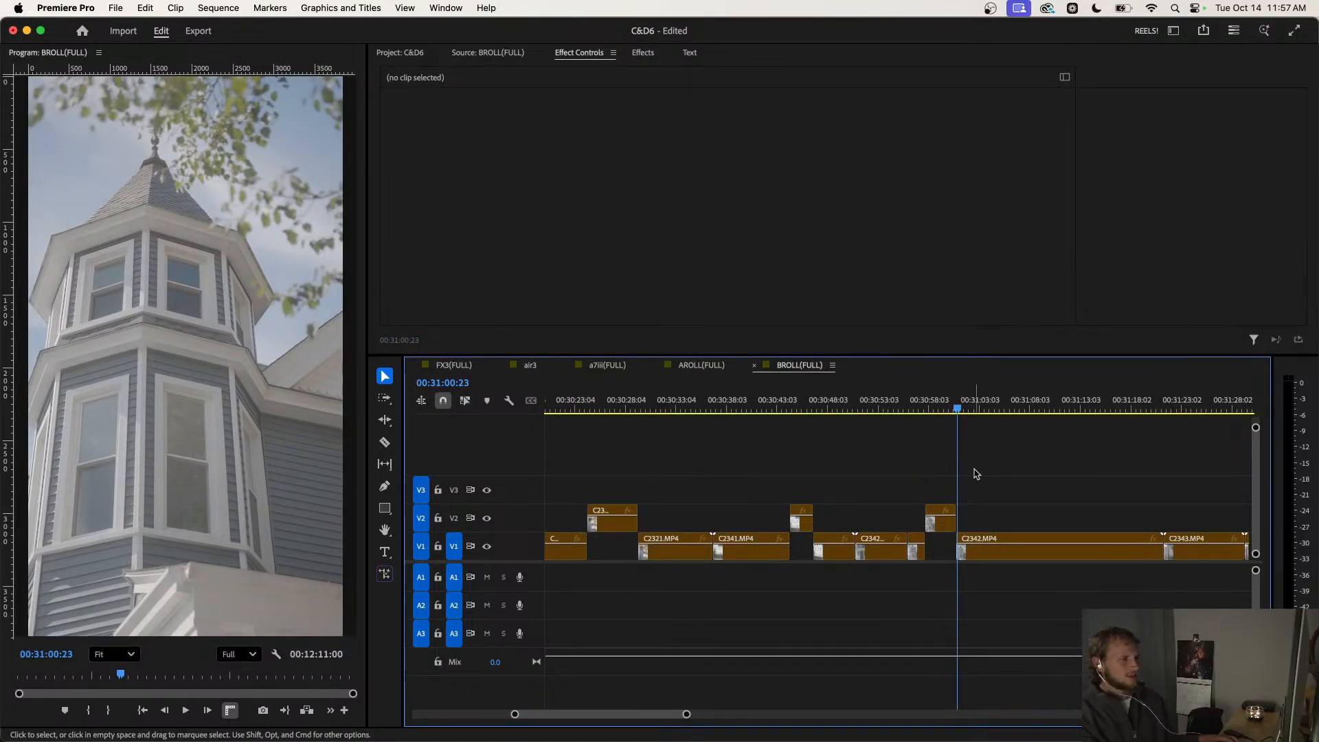
Review the rest of C2342.MP4, cut it at 00:31:11:21 and 00:31:15:07, and move the sunlit leaves section up to V2.
{"action": "left_click", "coordinate": [972, 411]}
{"action": "key", "text": "space"}
{"action": "scroll", "coordinate": [977, 445], "scroll_direction": "down", "scroll_amount": 3}
{"action": "scroll", "coordinate": [1006, 437], "scroll_direction": "right", "scroll_amount": 2}
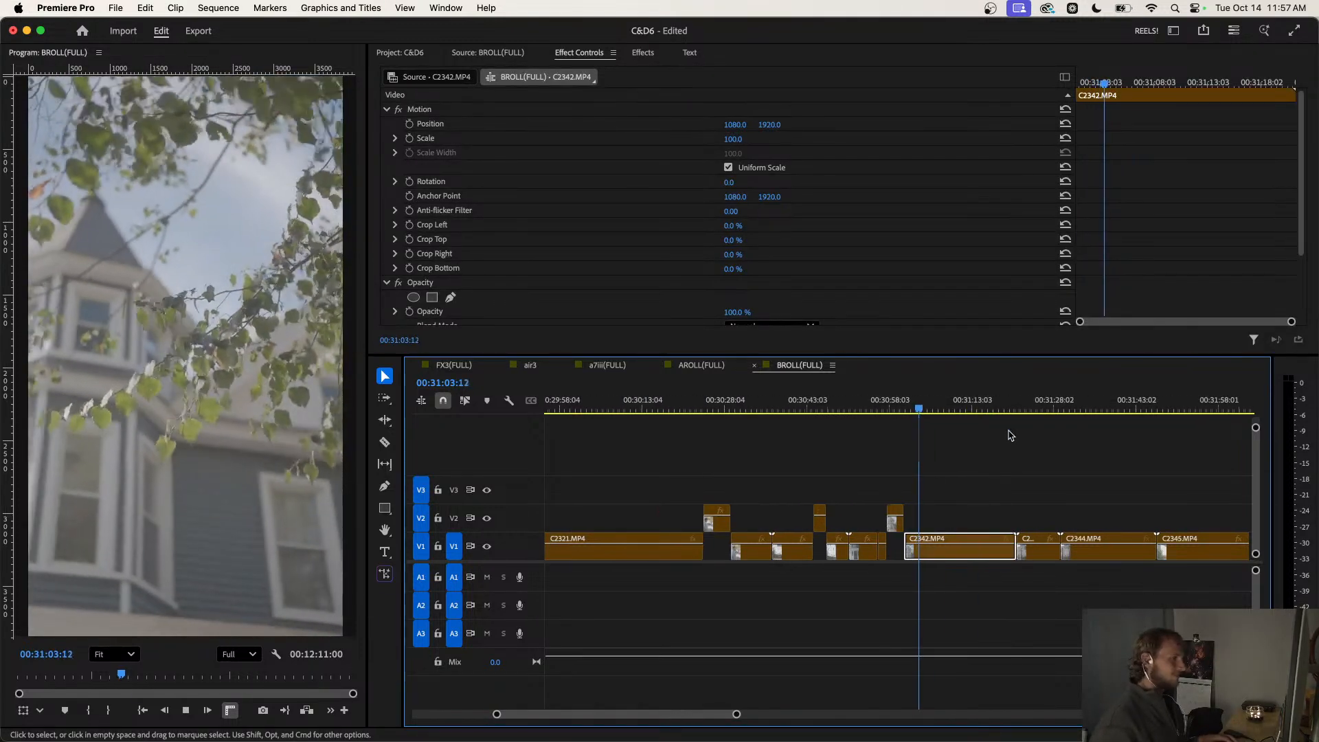
{"action": "left_click", "coordinate": [950, 453]}
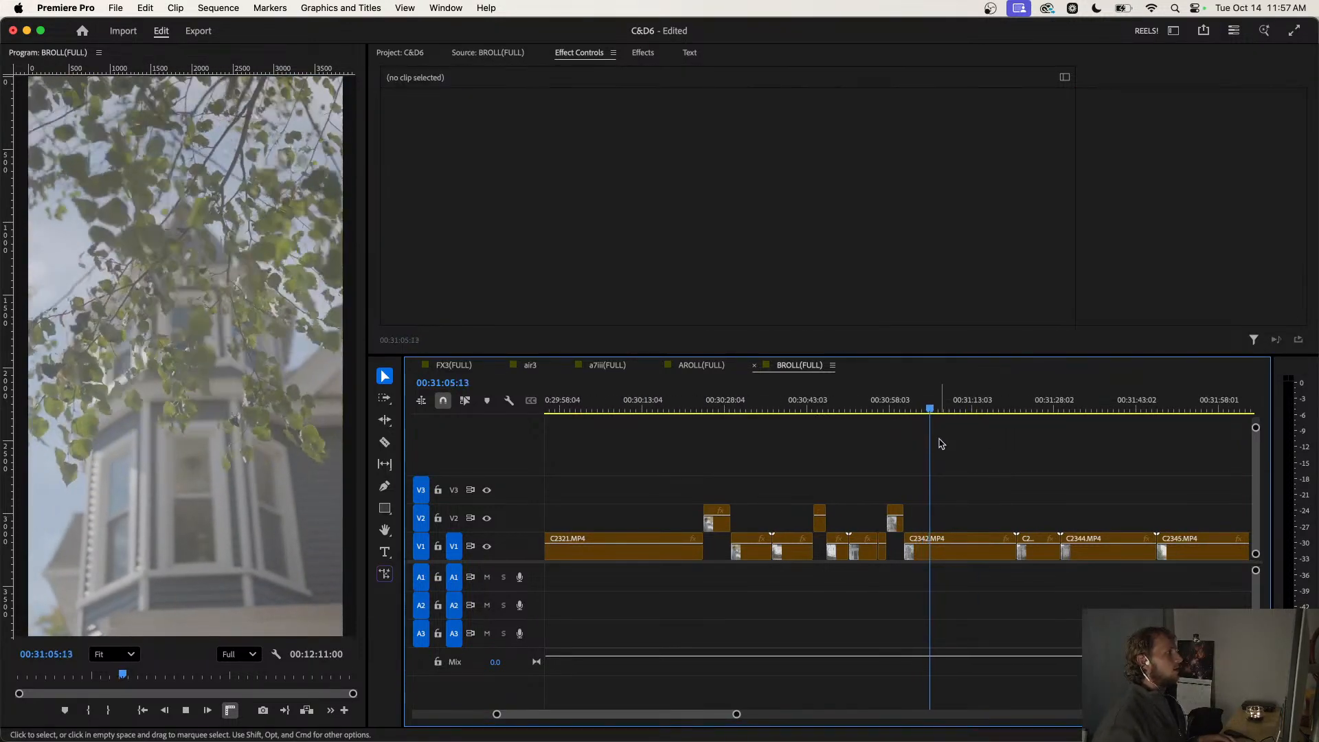
{"action": "left_click_drag", "start_coordinate": [935, 410], "coordinate": [955, 427]}
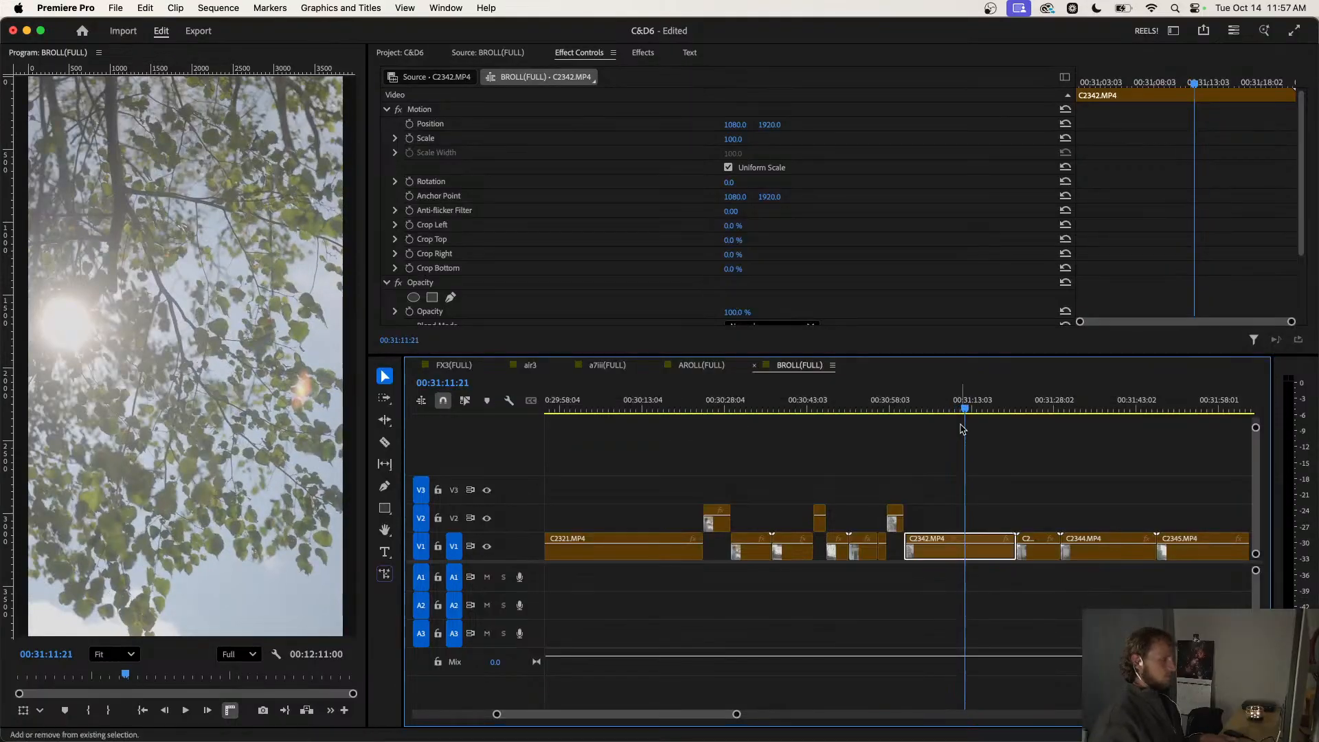
{"action": "key", "text": "super+k"}
{"action": "key", "text": "space"}
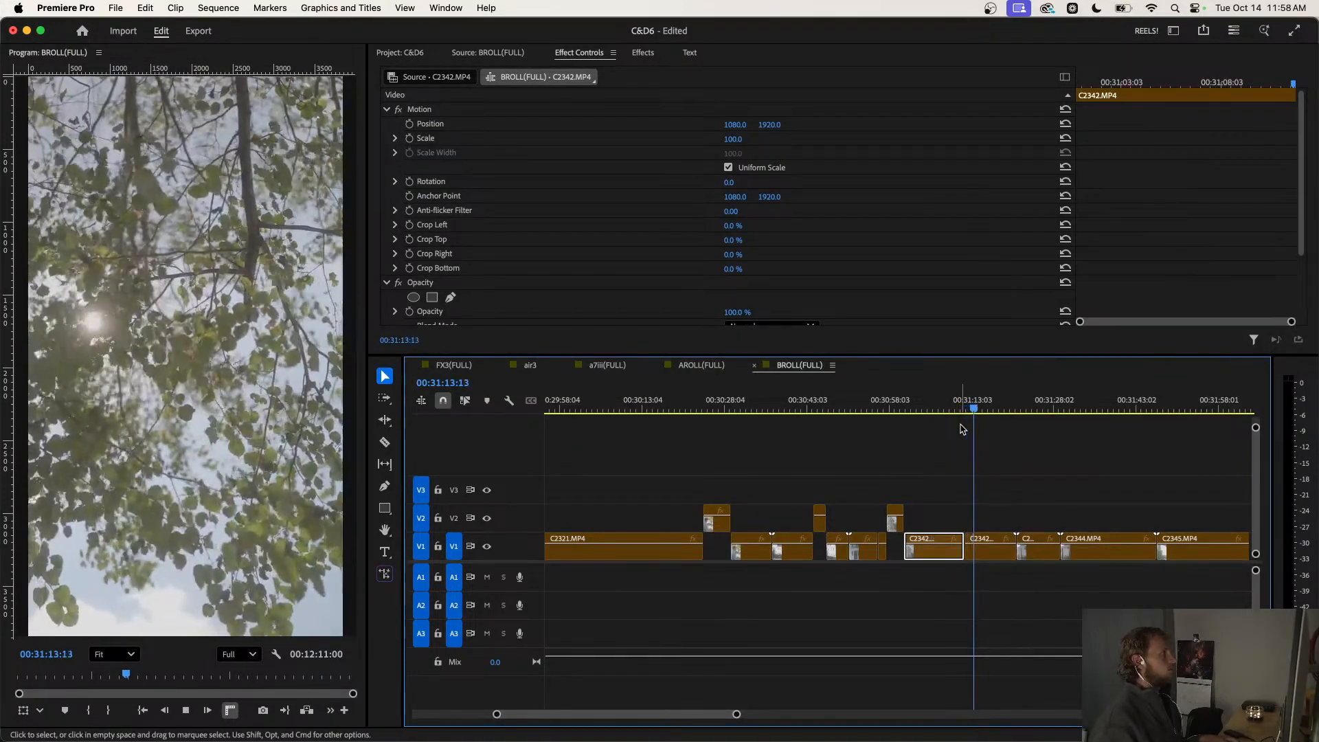
{"action": "key", "text": "space"}
{"action": "left_click", "coordinate": [974, 550]}
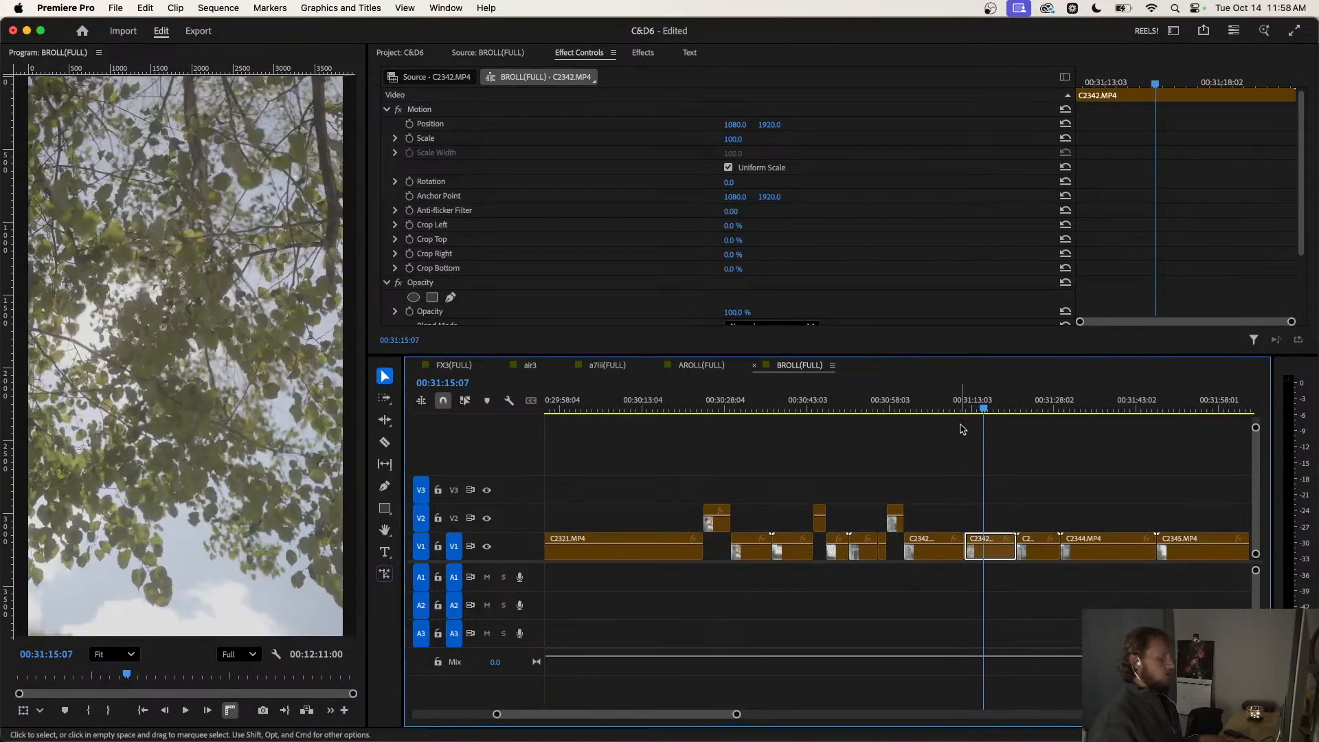
{"action": "key", "text": "super+k"}
{"action": "left_click_drag", "start_coordinate": [972, 547], "coordinate": [973, 520]}
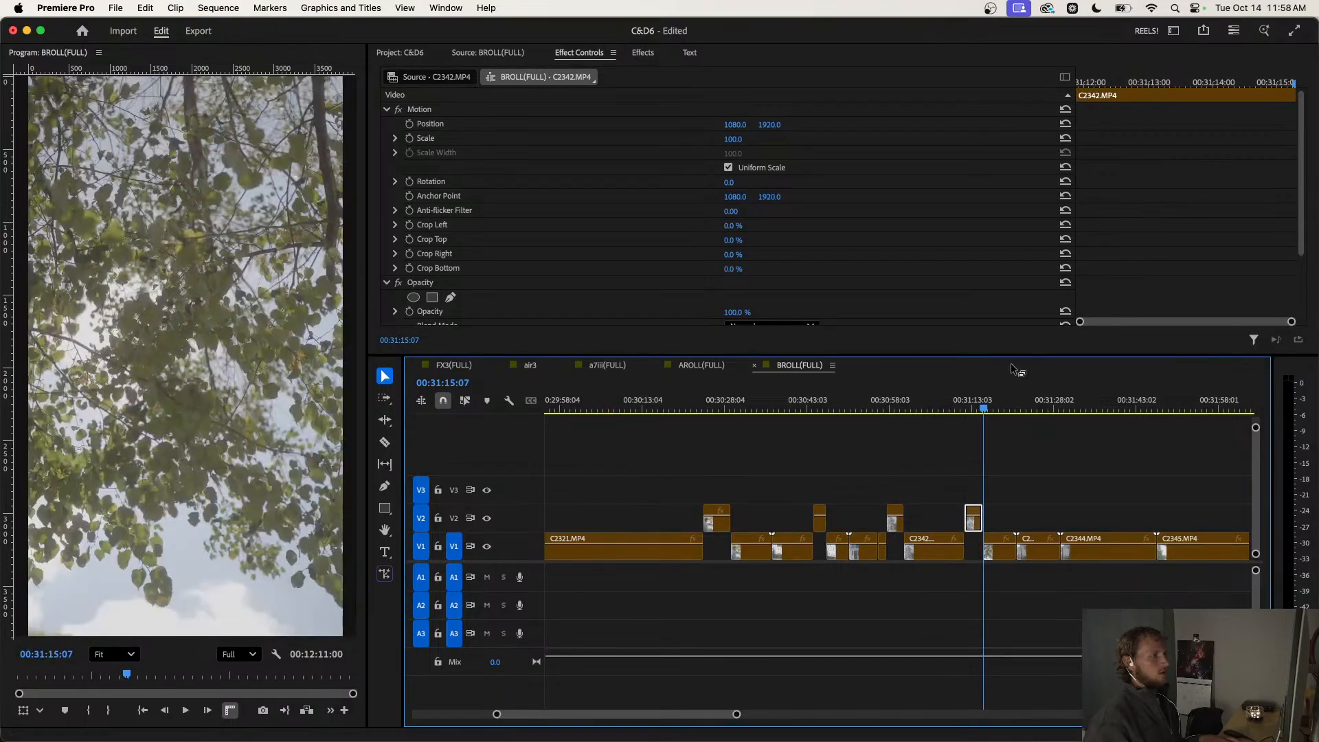
Cut C2342.MP4 at about 00:31:20 and at 00:31:16:07, move the leaves-to-house section between them up to V2, and play it back.
{"action": "mouse_move", "coordinate": [983, 408]}
{"action": "left_mouse_down"}
{"action": "mouse_move", "coordinate": [1014, 408]}
{"action": "mouse_move", "coordinate": [990, 417]}
{"action": "left_mouse_up"}
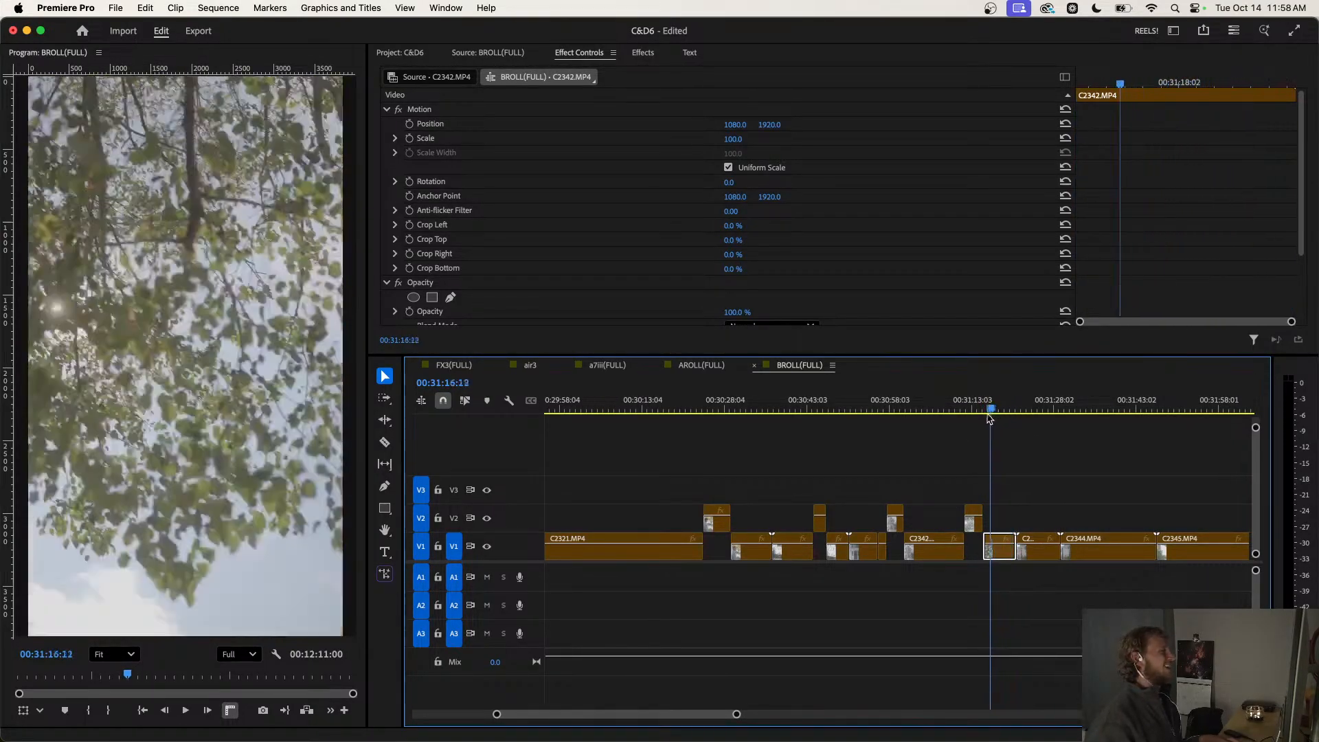
{"action": "key", "text": "space"}
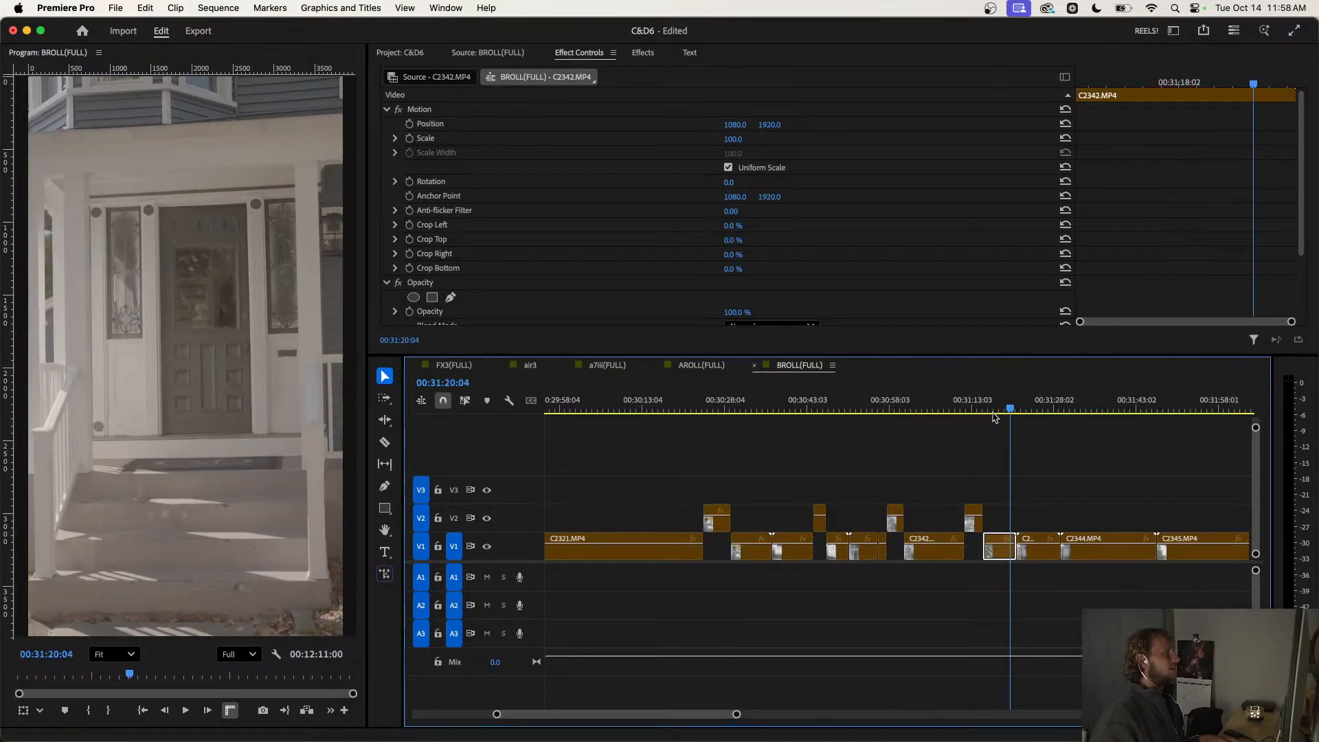
{"action": "scroll", "coordinate": [1000, 447], "scroll_direction": "up", "scroll_amount": 3}
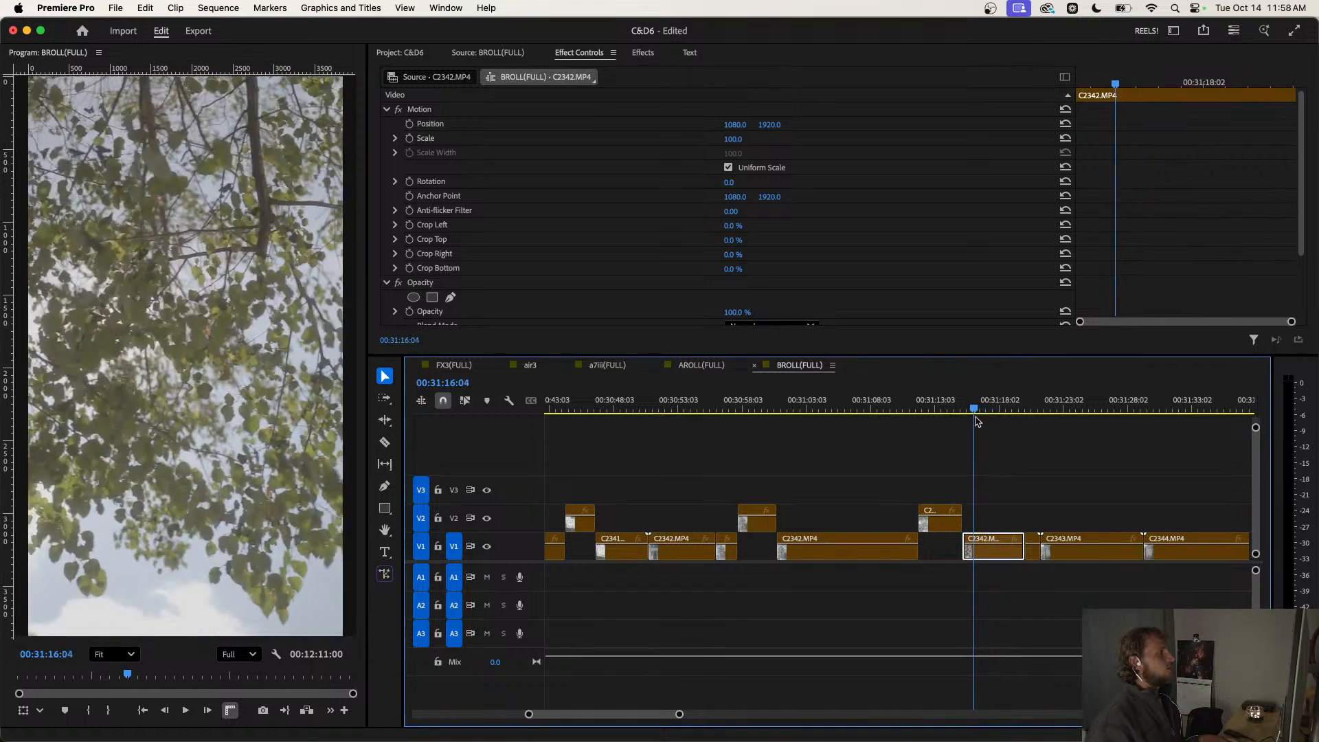
{"action": "key", "text": "super+k"}
{"action": "left_click_drag", "start_coordinate": [987, 558], "coordinate": [990, 529]}
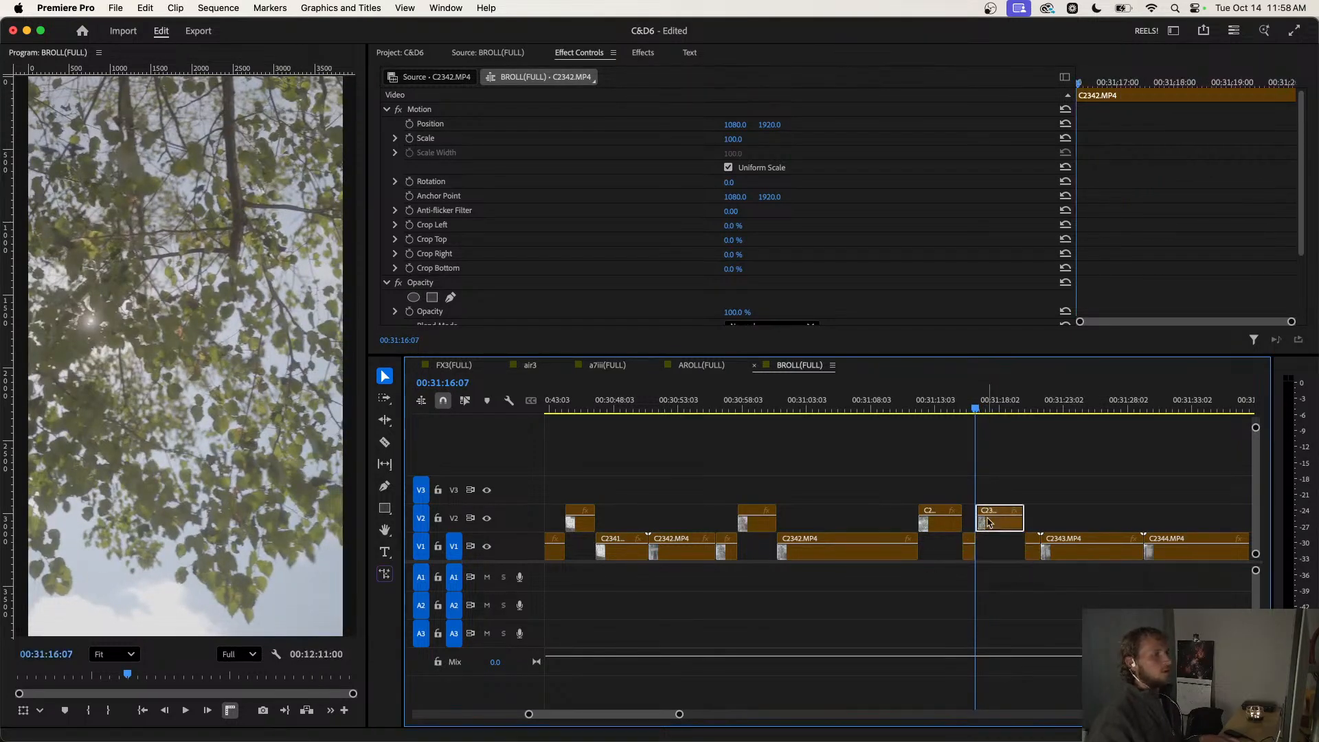
{"action": "key", "text": "space"}
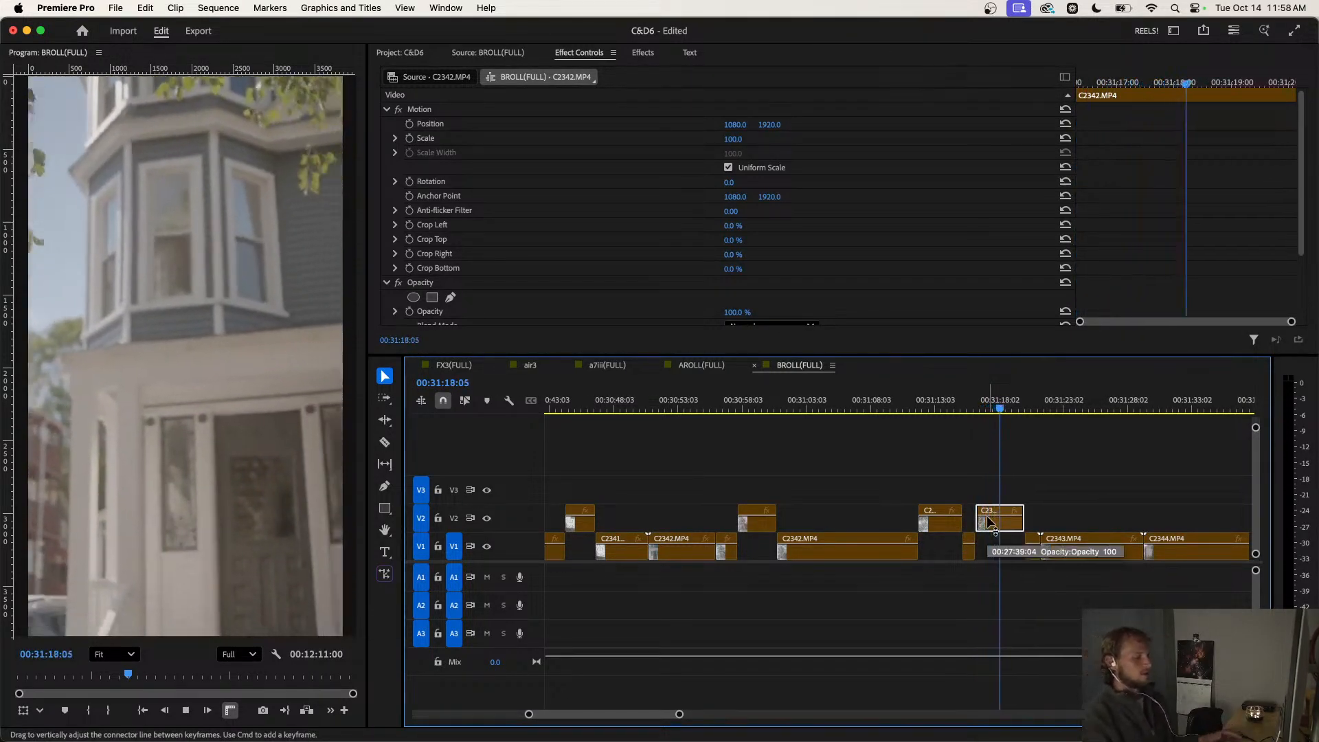
{"action": "left_click", "coordinate": [1061, 492]}
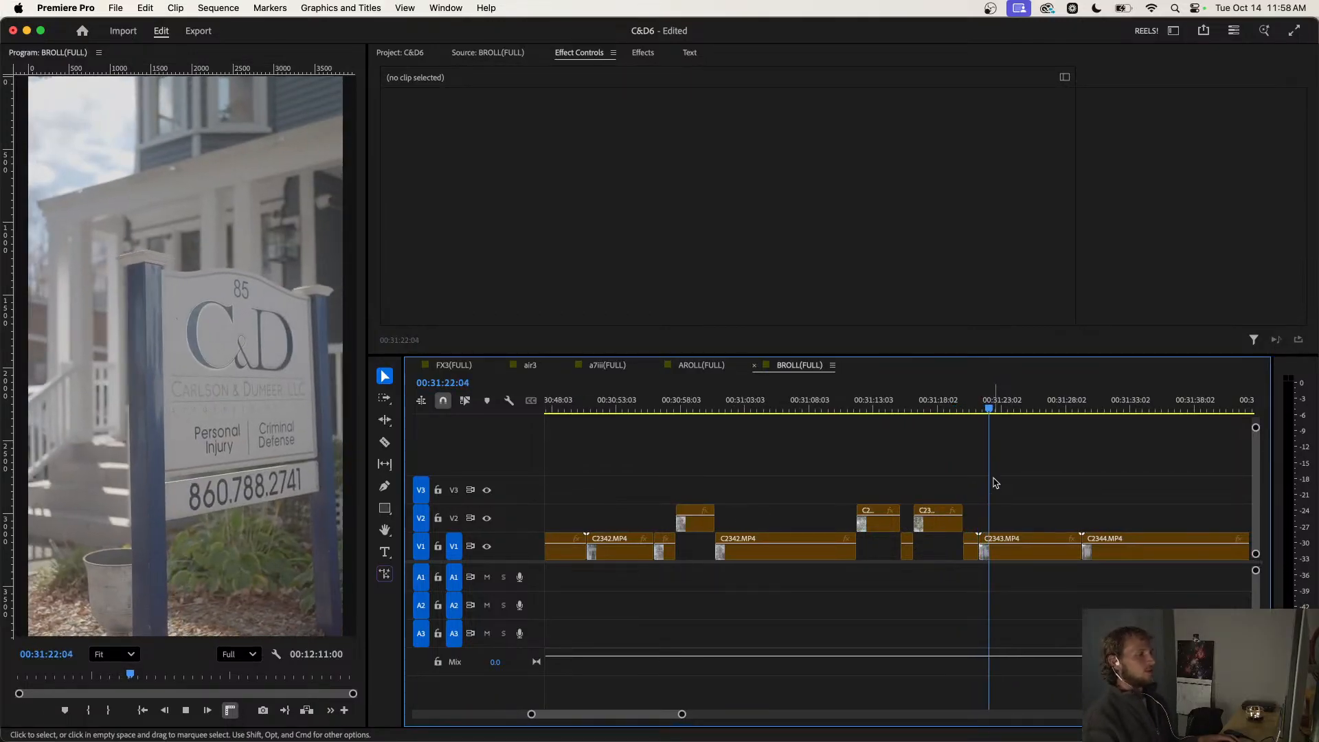
Review C2343.MP4, cut it at about 00:31:23 and at 00:31:26:05, and move the section of the man walking up to V2.
{"action": "scroll", "coordinate": [994, 426], "scroll_direction": "down", "scroll_amount": 1}
{"action": "left_click", "coordinate": [993, 405]}
{"action": "left_click_drag", "start_coordinate": [993, 405], "coordinate": [999, 476]}
{"action": "key", "text": "super+k"}
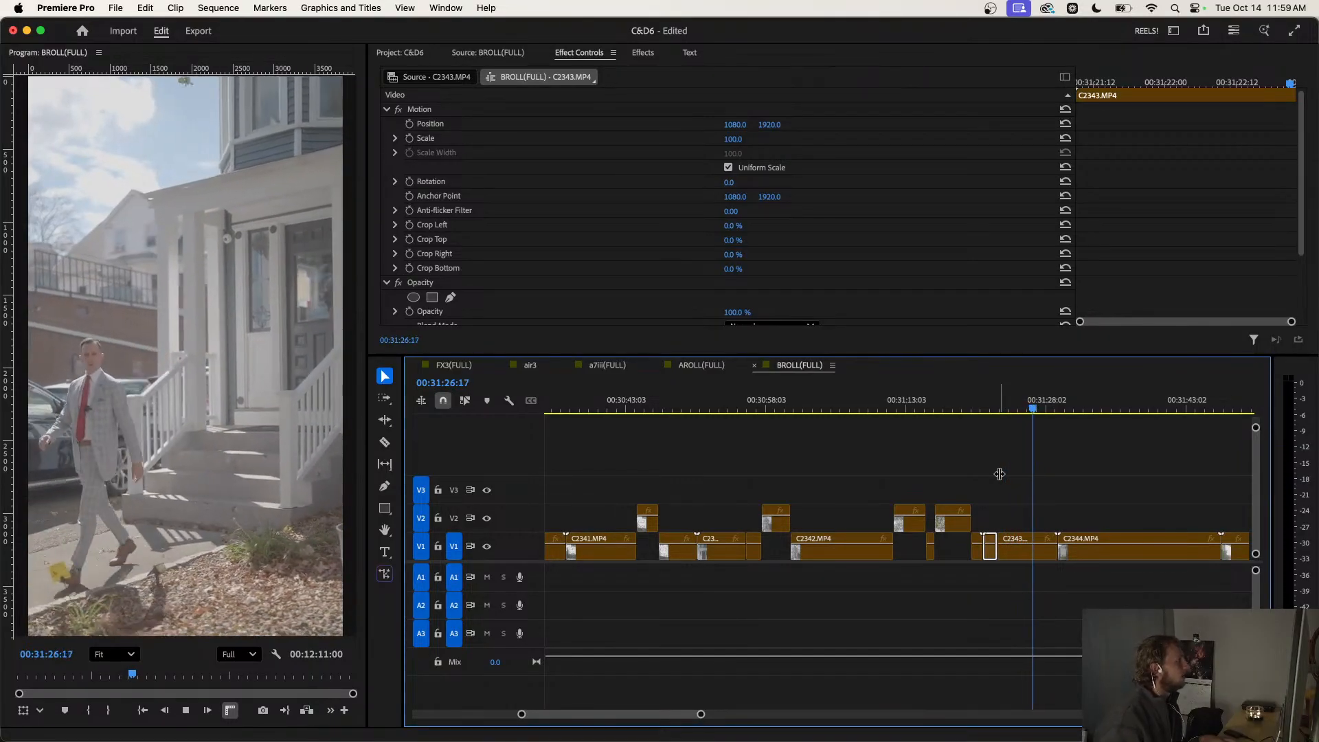
{"action": "key", "text": "space"}
{"action": "key", "text": "="}
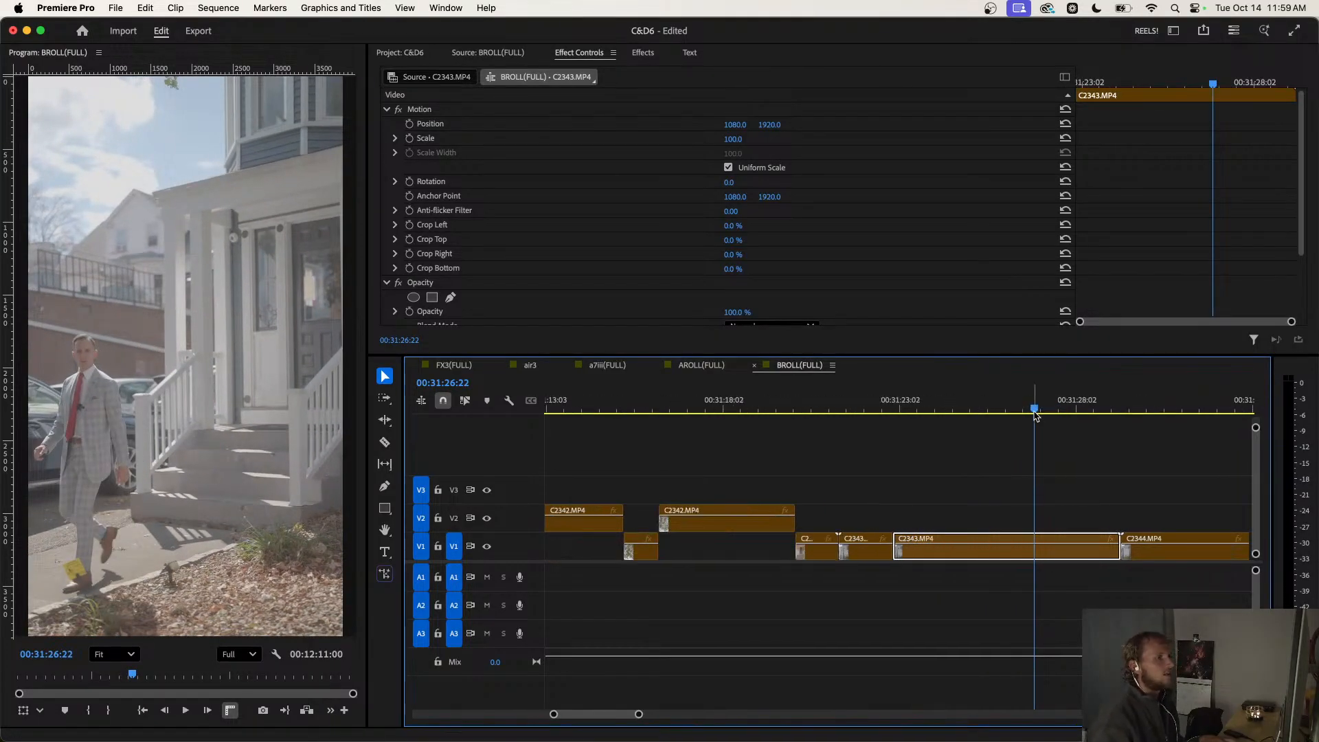
{"action": "left_click_drag", "start_coordinate": [1036, 415], "coordinate": [1009, 421]}
{"action": "key", "text": "super+k"}
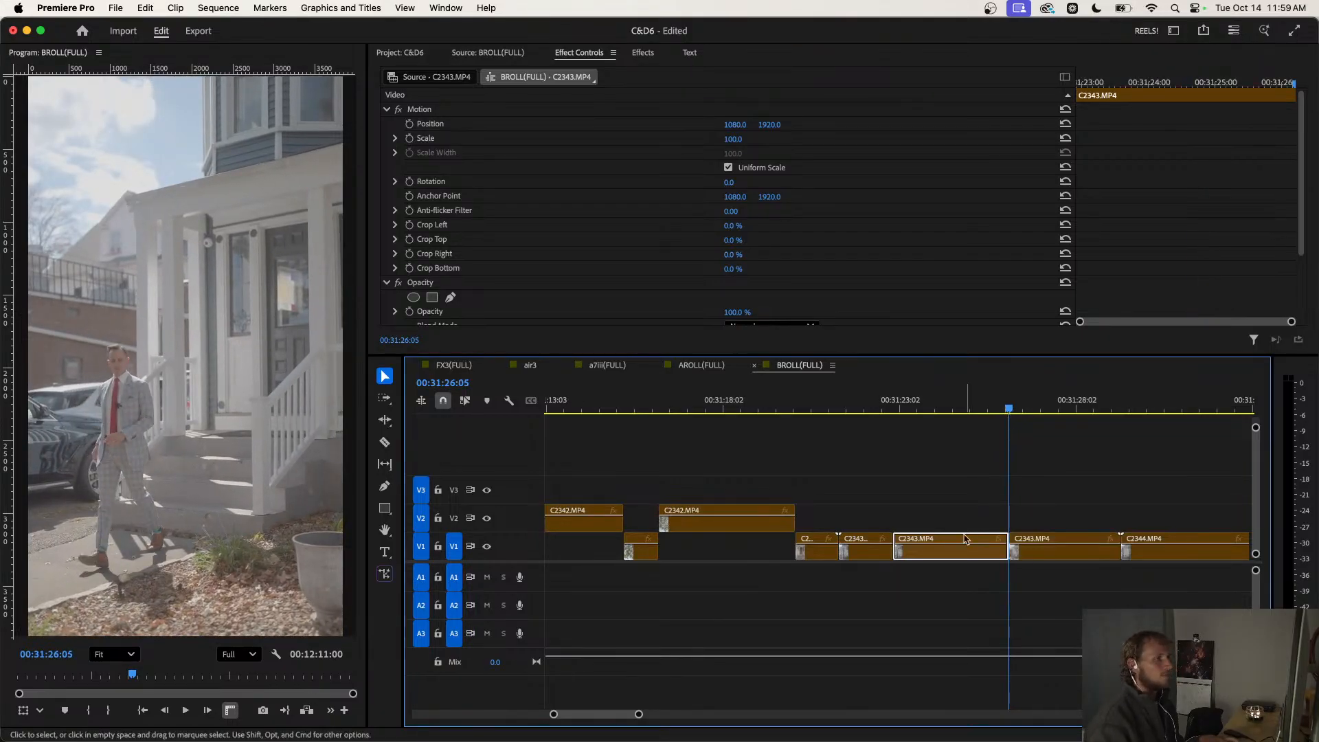
{"action": "left_click_drag", "start_coordinate": [929, 558], "coordinate": [931, 523]}
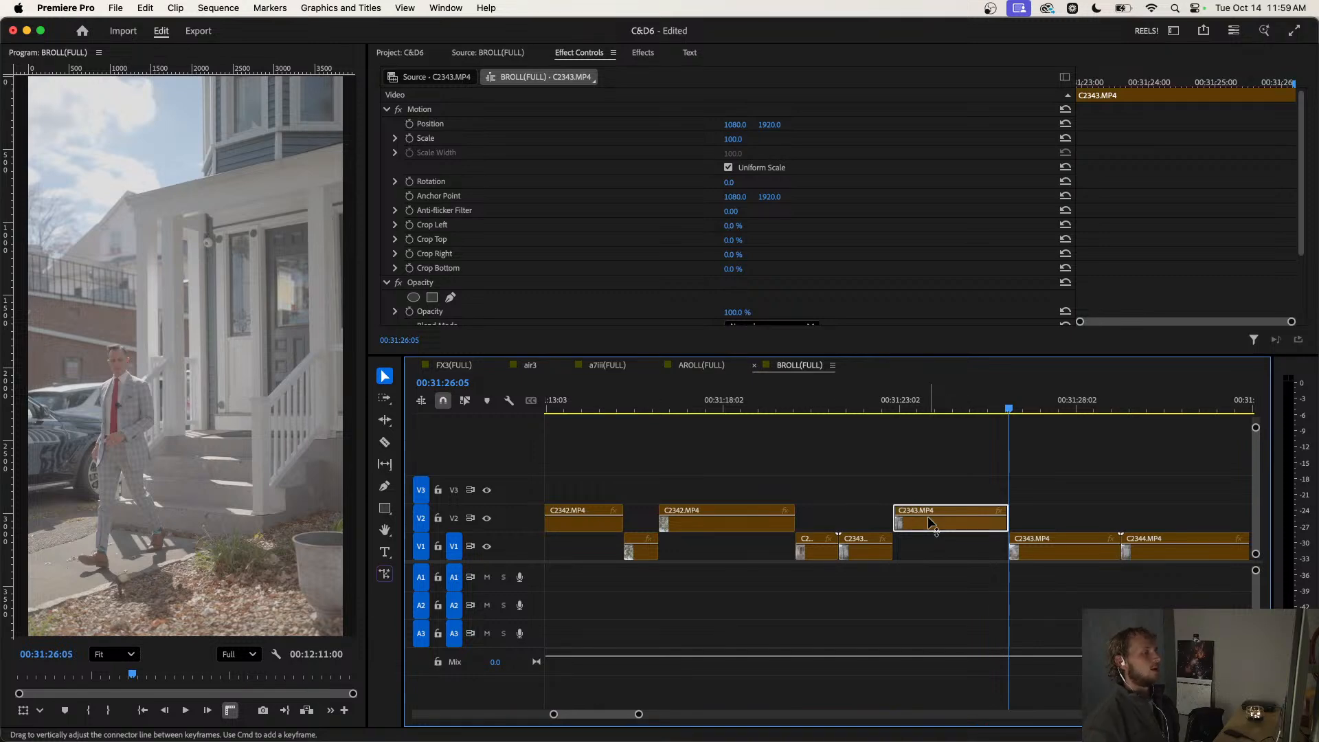
Review C2344.MP4, cut it at about 00:31:38:17 and 00:31:33, and move the section between the cuts up to V2.
{"action": "left_click", "coordinate": [941, 495]}
{"action": "scroll", "coordinate": [942, 492], "scroll_direction": "down", "scroll_amount": 3}
{"action": "left_click_drag", "start_coordinate": [977, 407], "coordinate": [1099, 430]}
{"action": "scroll", "coordinate": [1101, 431], "scroll_direction": "right", "scroll_amount": 2}
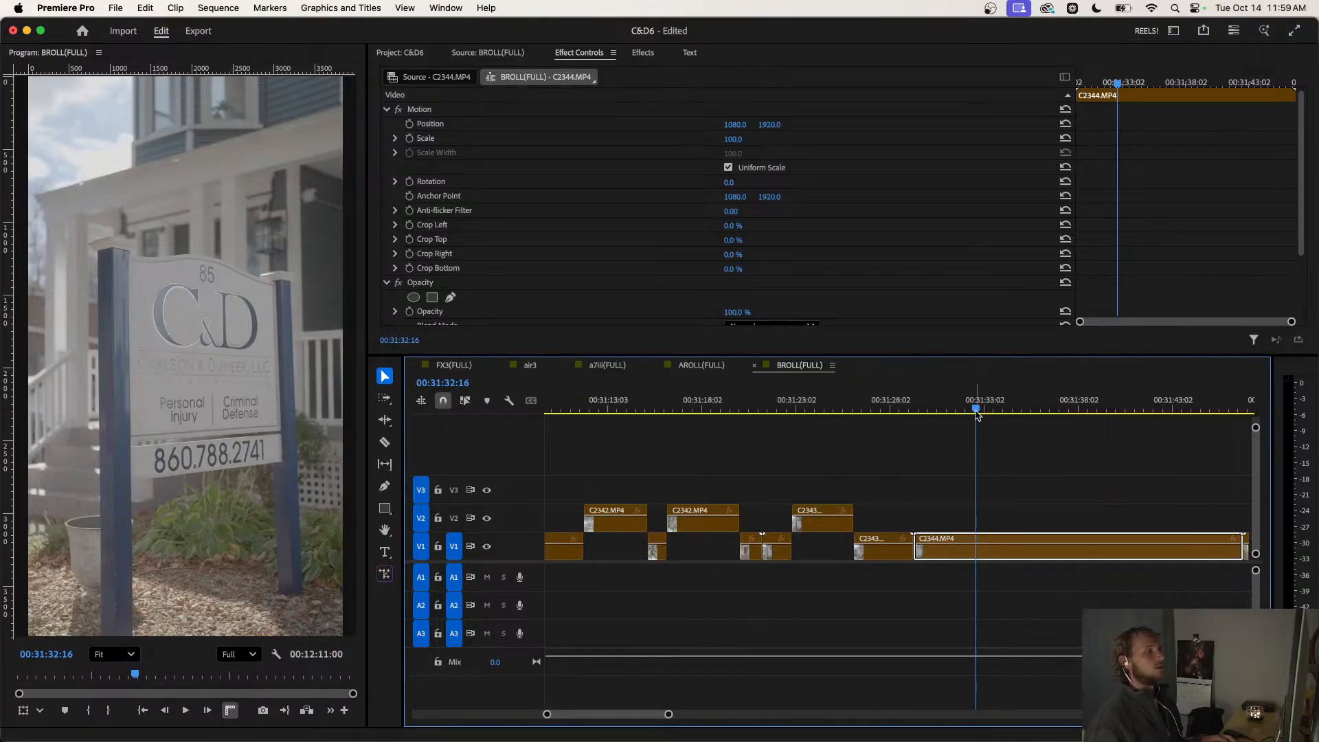
{"action": "left_click_drag", "start_coordinate": [980, 407], "coordinate": [1049, 419]}
{"action": "scroll", "coordinate": [964, 453], "scroll_direction": "down", "scroll_amount": 5}
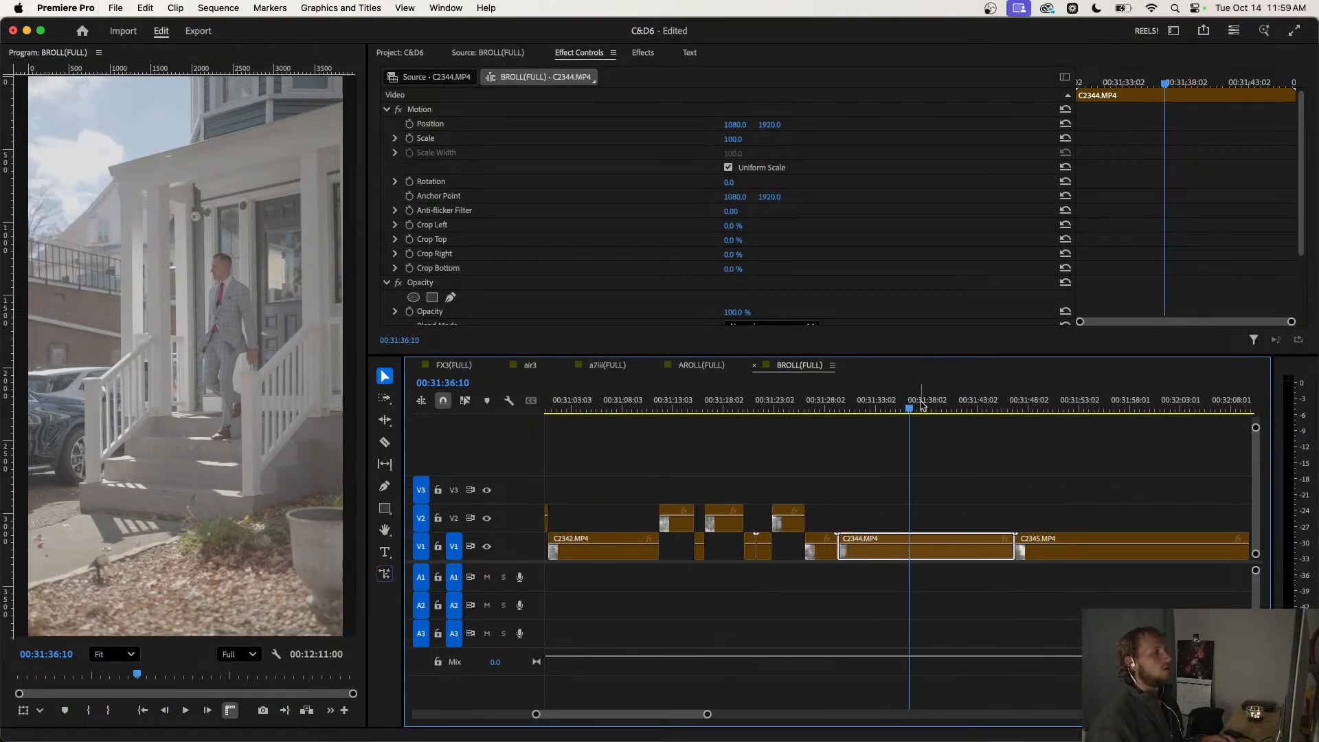
{"action": "left_click_drag", "start_coordinate": [910, 409], "coordinate": [872, 426]}
{"action": "key", "text": "super+k"}
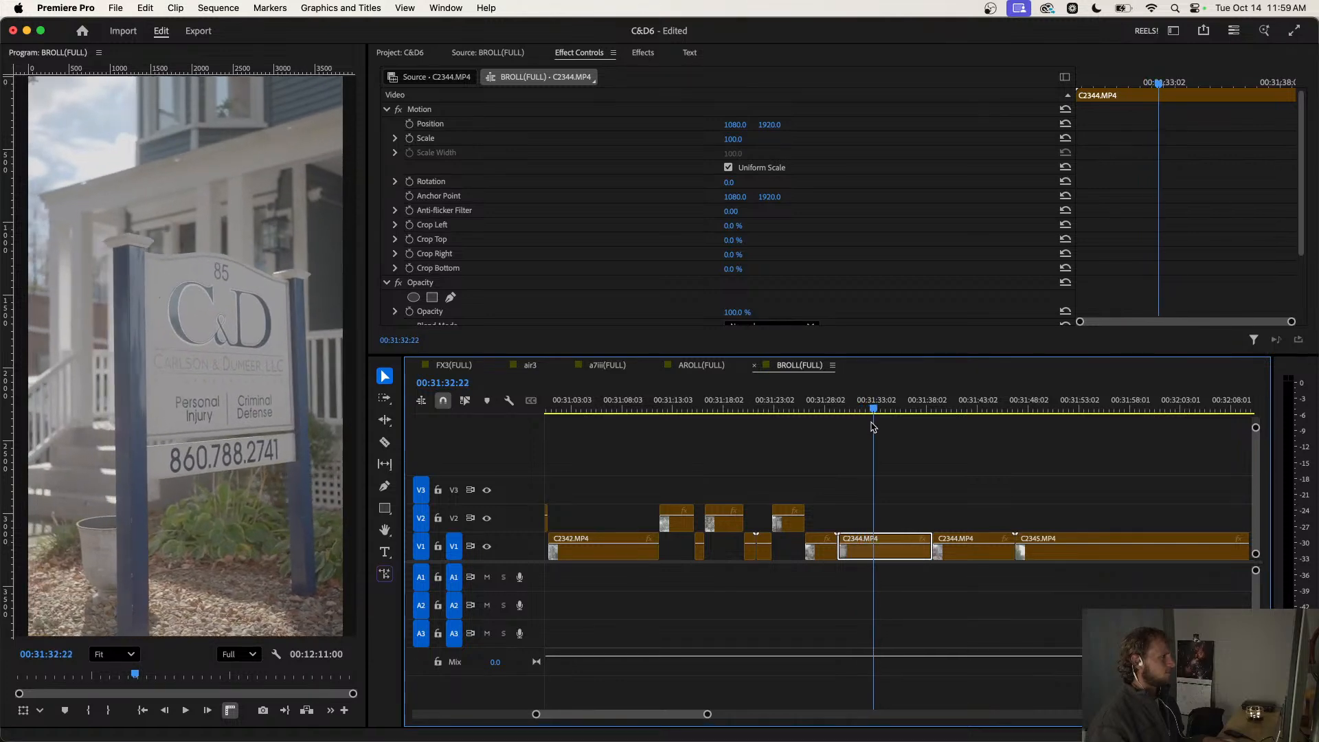
{"action": "key", "text": "super+k"}
{"action": "left_click_drag", "start_coordinate": [905, 558], "coordinate": [902, 528]}
{"action": "key", "text": "space"}
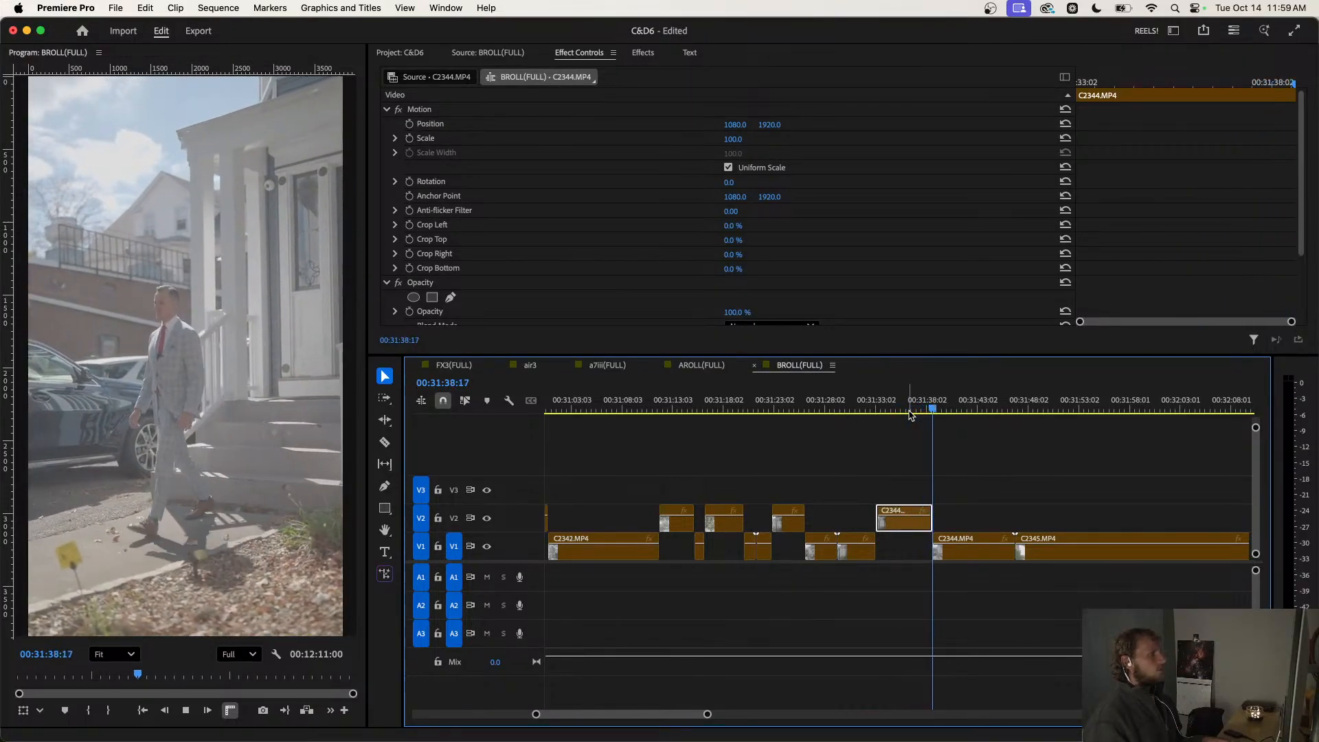
Review the rest of C2344.MP4 and C2345.MP4, cut C2345.MP4 at about 00:32:34 and at 00:32:37:14, and move that sign section up to V2.
{"action": "scroll", "coordinate": [927, 423], "scroll_direction": "right", "scroll_amount": 1}
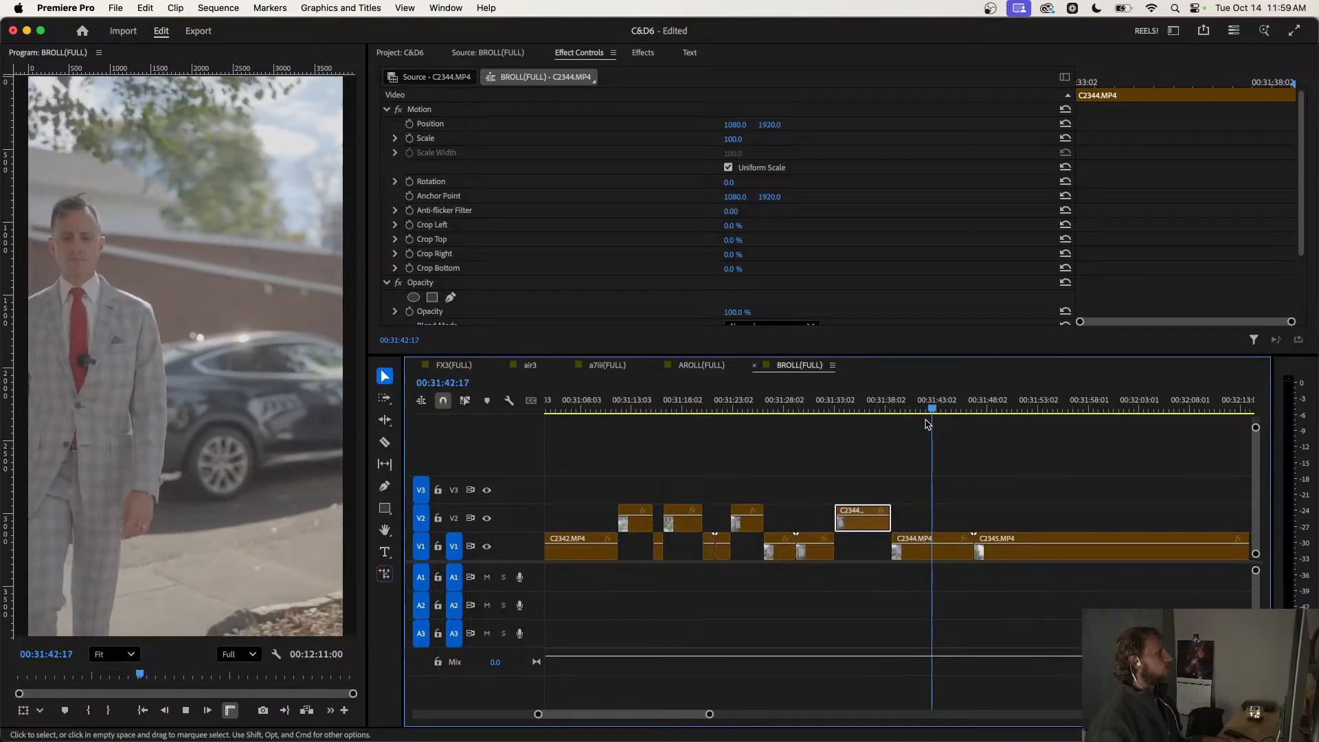
{"action": "scroll", "coordinate": [932, 459], "scroll_direction": "right", "scroll_amount": 2}
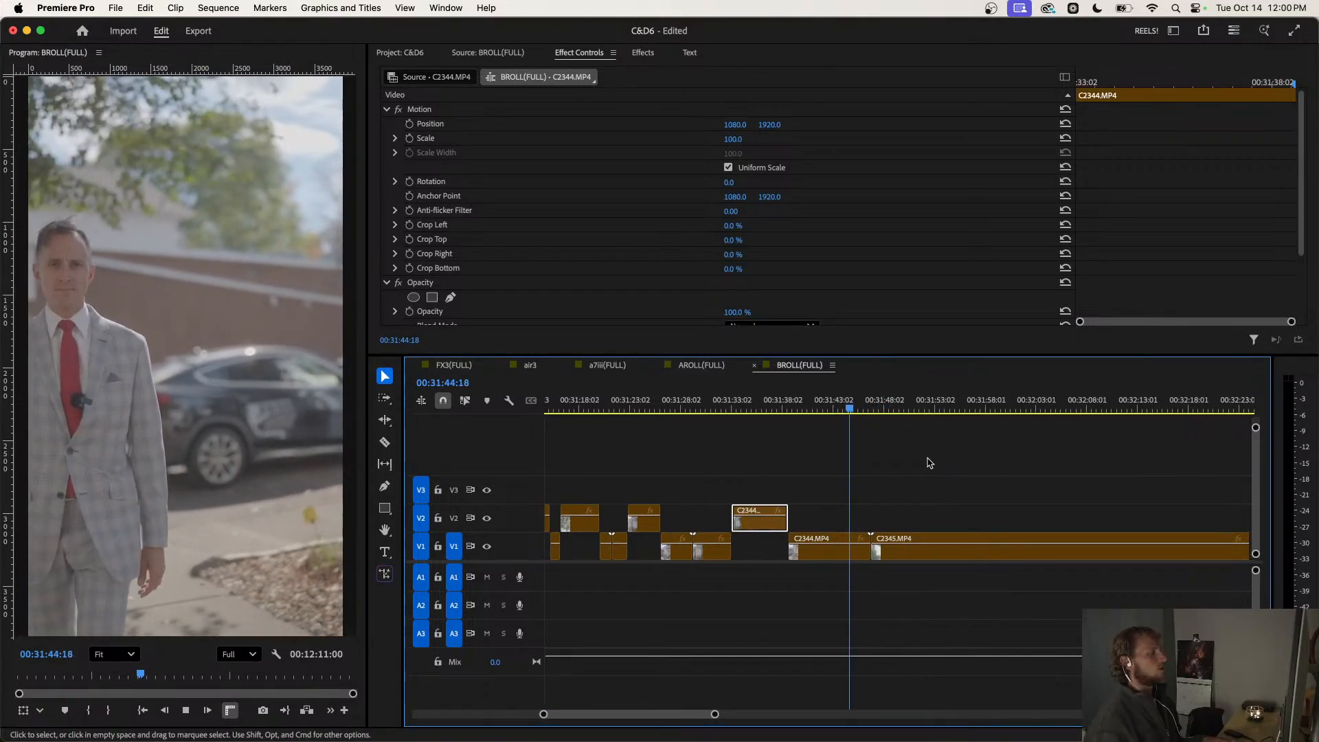
{"action": "scroll", "coordinate": [928, 462], "scroll_direction": "down", "scroll_amount": 3}
{"action": "left_click", "coordinate": [903, 406]}
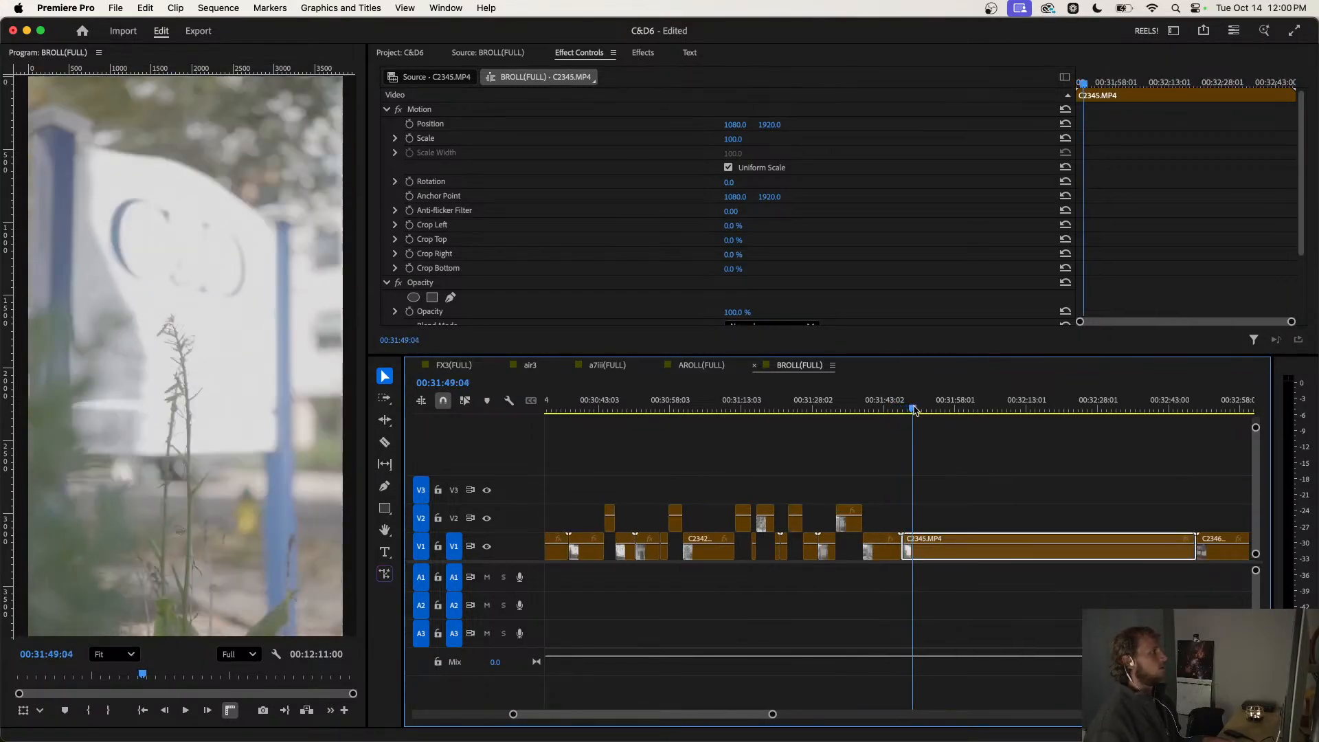
{"action": "left_click_drag", "start_coordinate": [924, 411], "coordinate": [980, 424]}
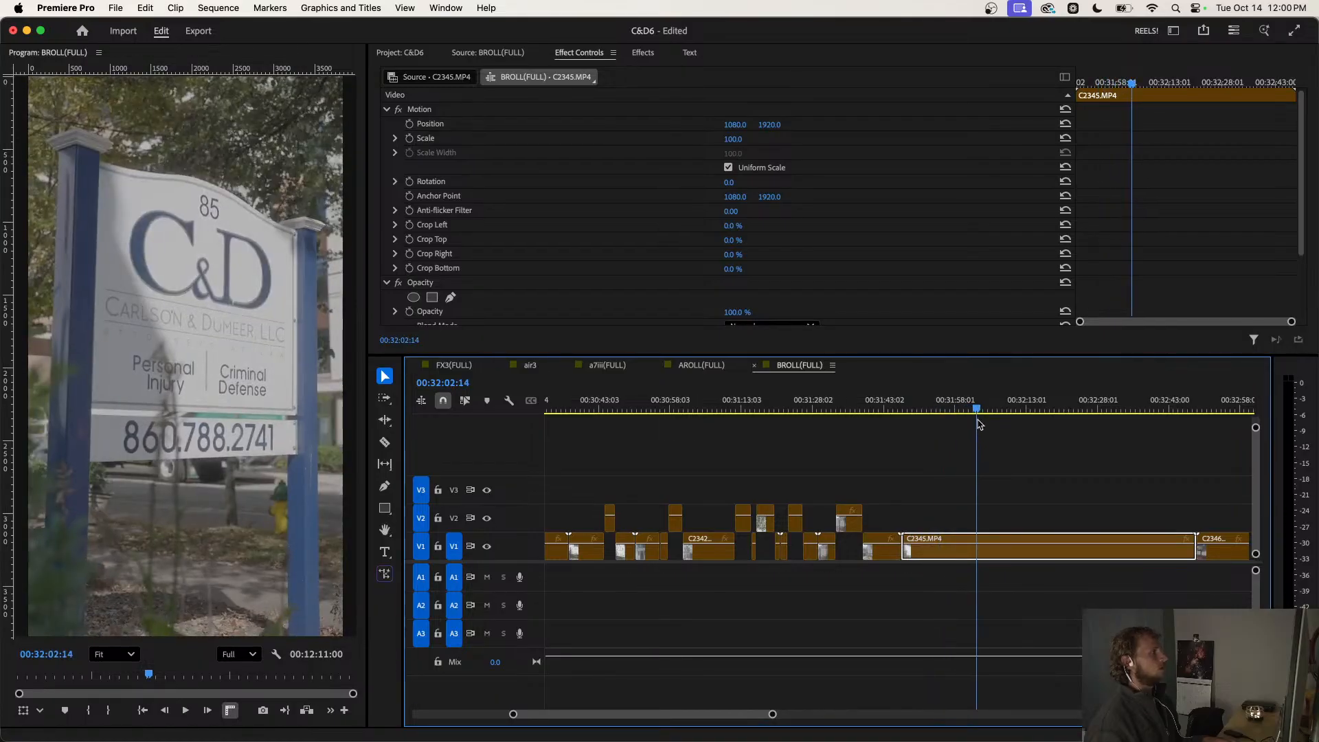
{"action": "scroll", "coordinate": [886, 458], "scroll_direction": "right", "scroll_amount": 2}
{"action": "left_click_drag", "start_coordinate": [865, 407], "coordinate": [962, 466]}
{"action": "key", "text": "super+k"}
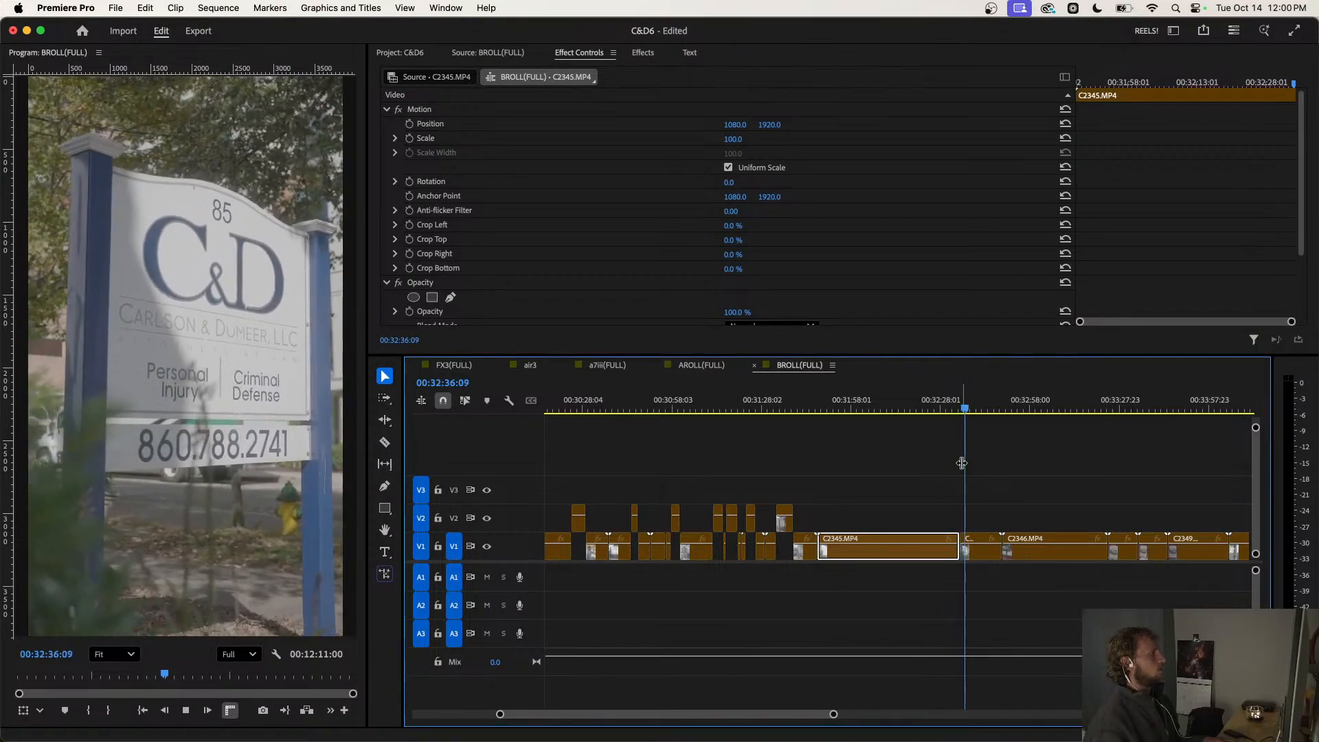
{"action": "left_click", "coordinate": [964, 548]}
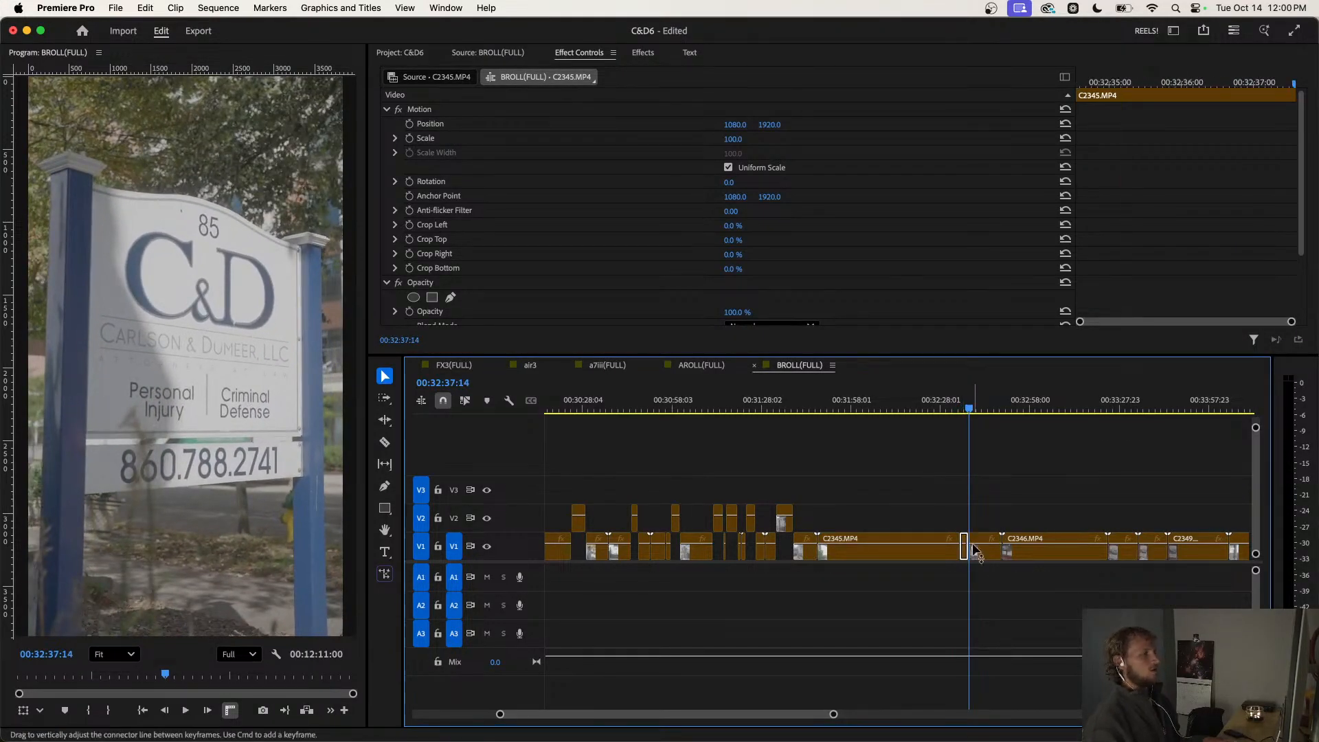
{"action": "scroll", "coordinate": [980, 491], "scroll_direction": "up", "scroll_amount": 3, "text": "alt"}
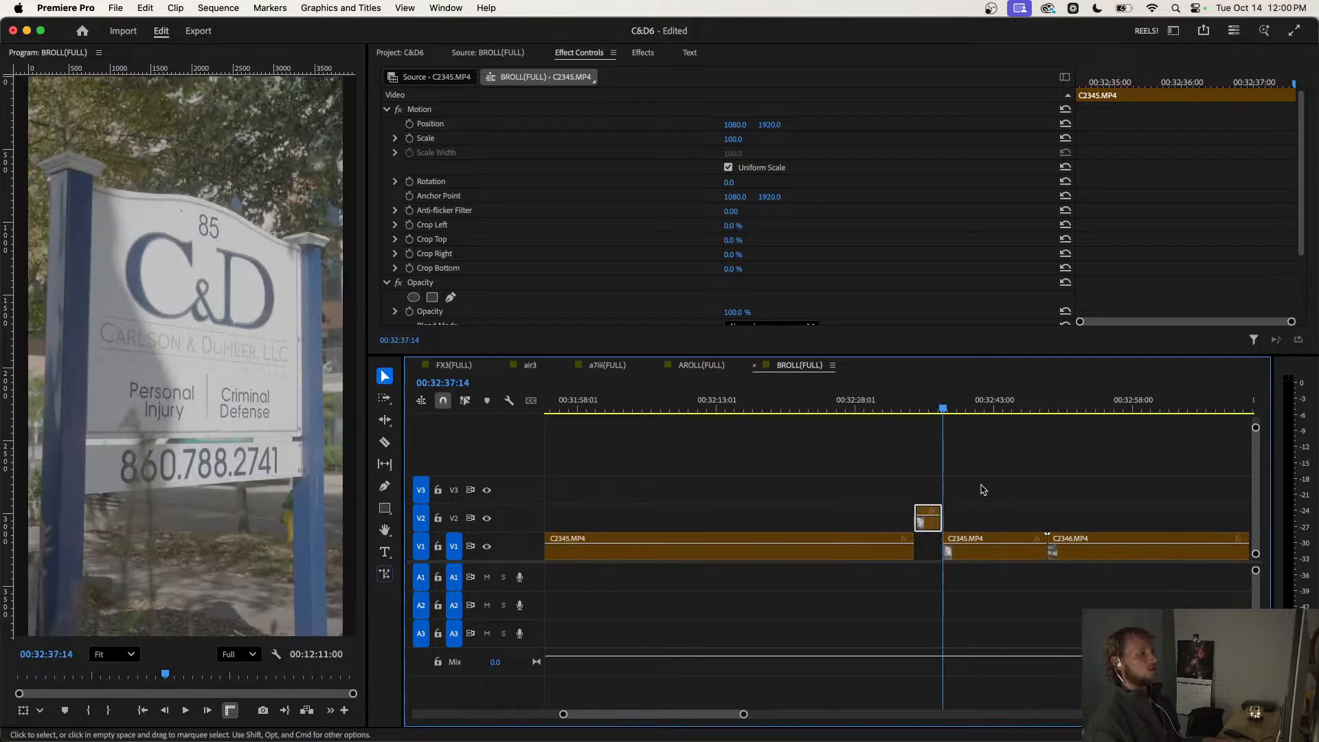
Play back the C2345.MP4 sign section on V2 and on into the following footage, and save the project.
{"action": "key", "text": "Delete"}
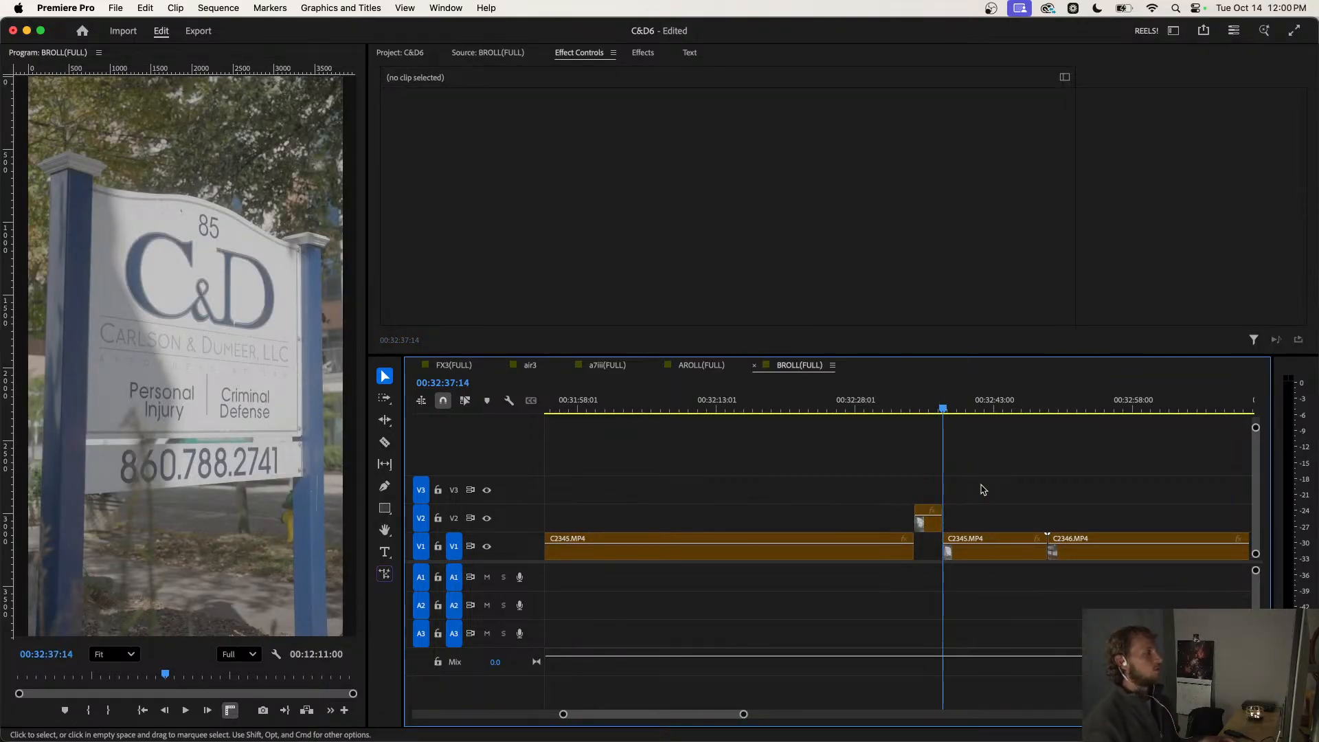
{"action": "left_click", "coordinate": [912, 405]}
{"action": "key", "text": "space"}
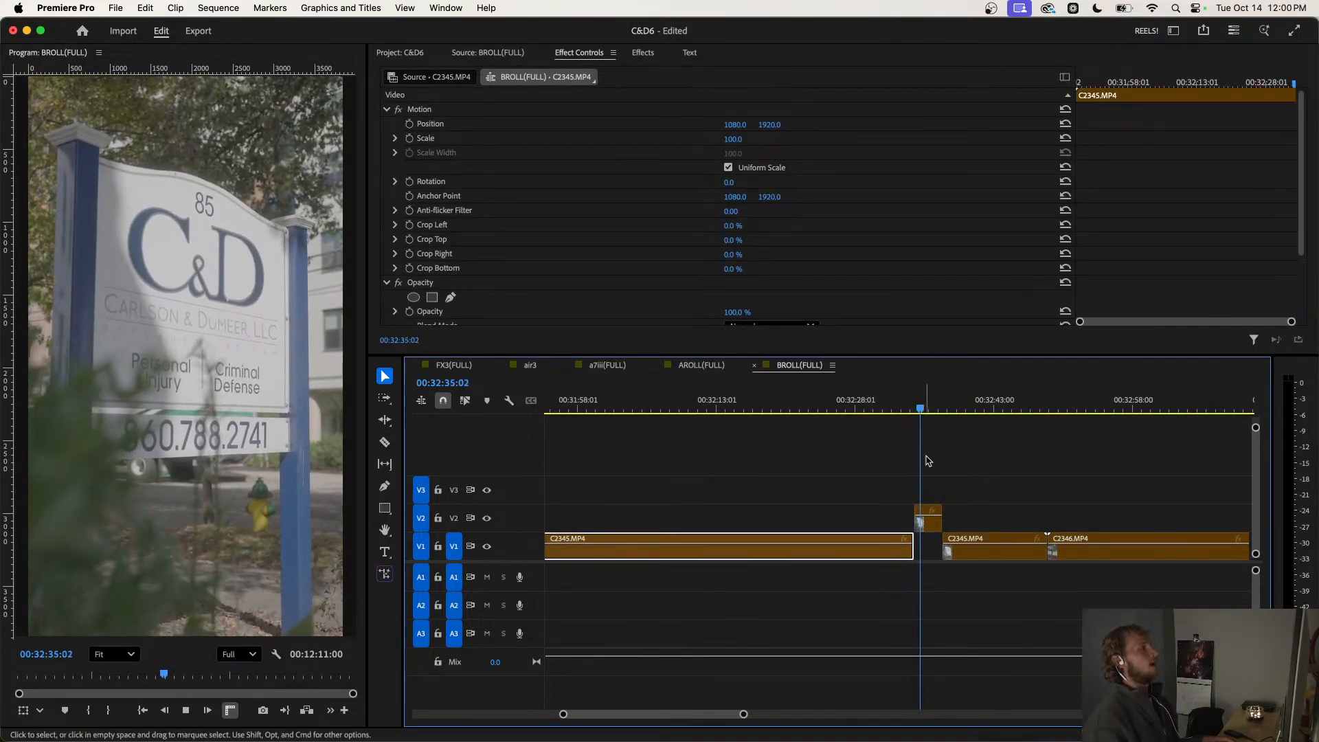
{"action": "scroll", "coordinate": [928, 462], "scroll_direction": "up", "scroll_amount": 3, "text": "alt"}
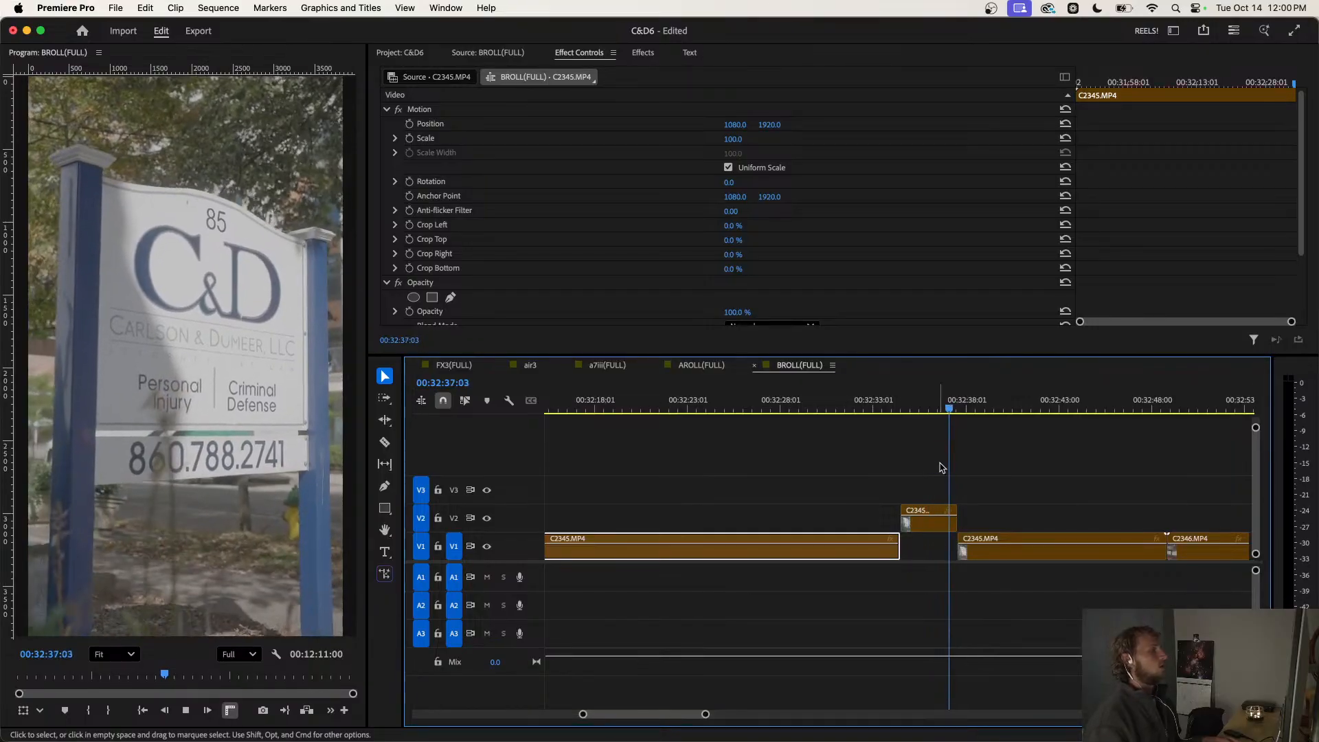
{"action": "left_click", "coordinate": [942, 467]}
{"action": "left_click", "coordinate": [912, 407]}
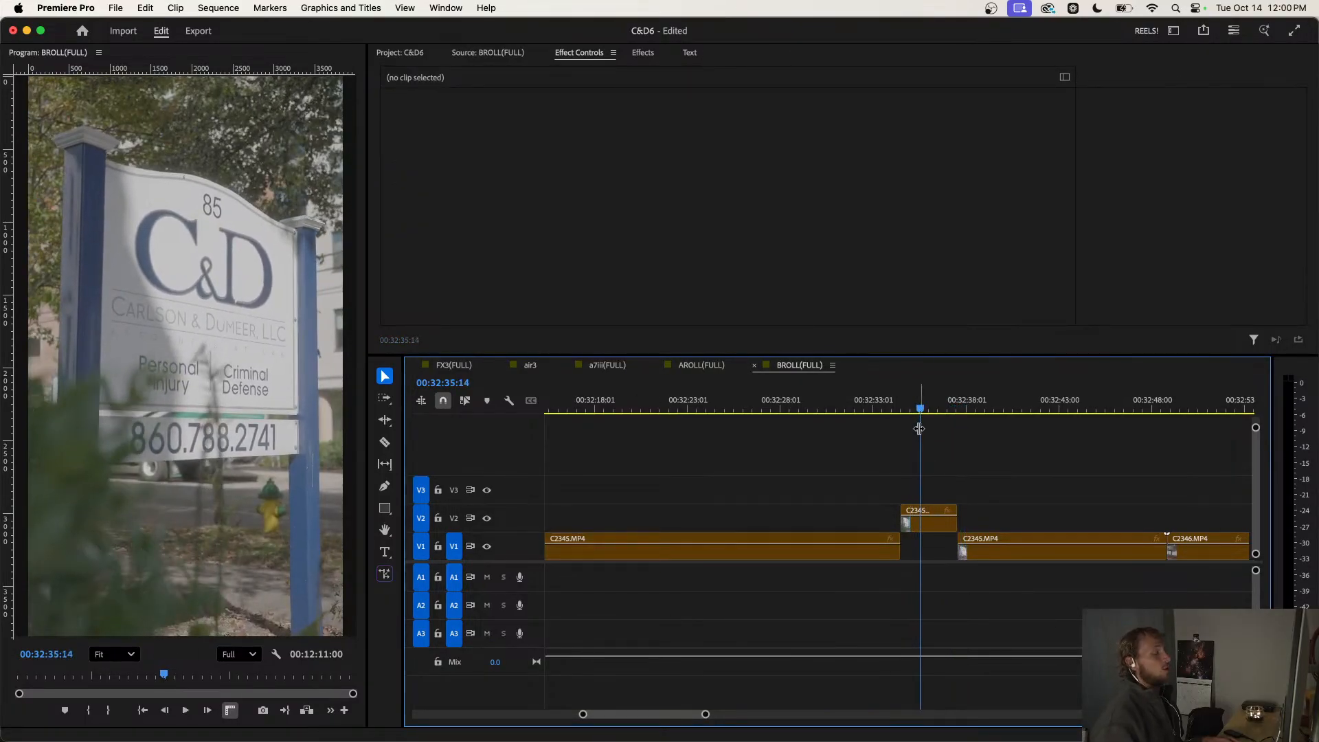
{"action": "key", "text": "super+s"}
{"action": "scroll", "coordinate": [952, 481], "scroll_direction": "down", "scroll_amount": 1, "text": "alt"}
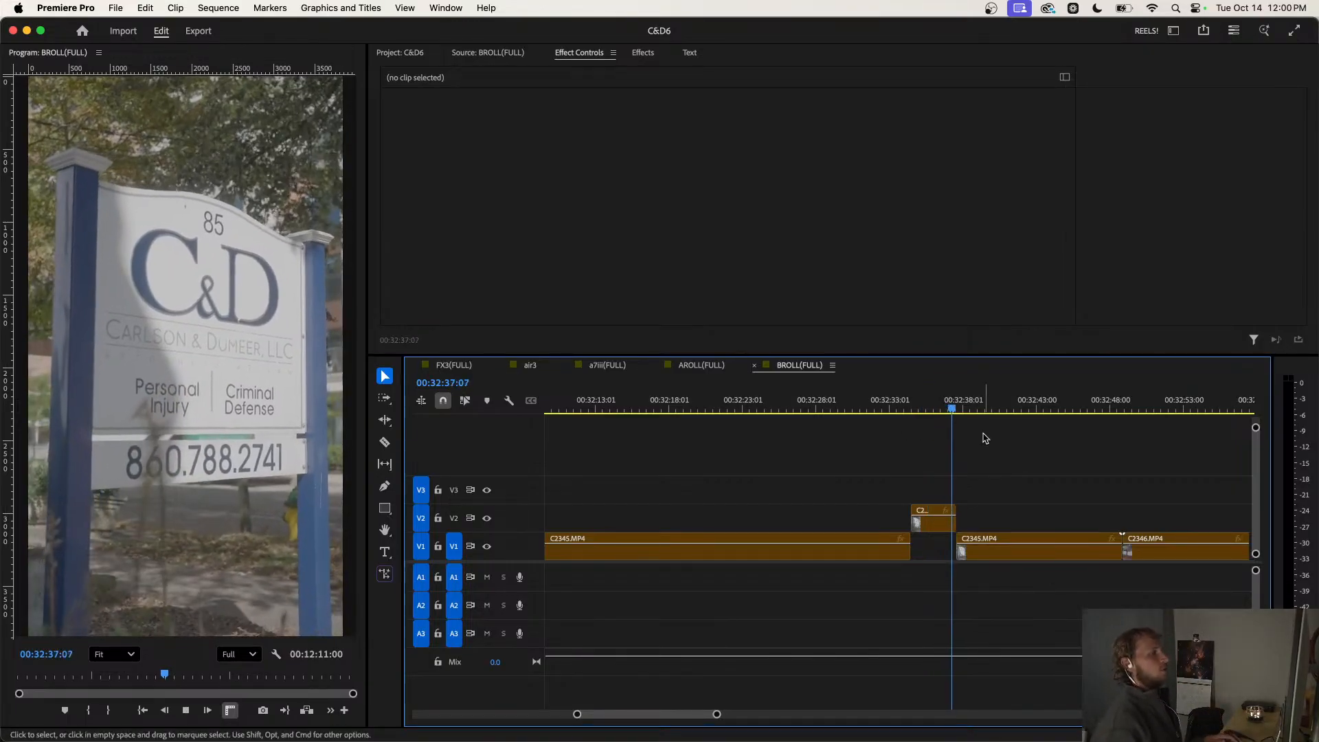
{"action": "scroll", "coordinate": [981, 436], "scroll_direction": "down", "scroll_amount": 1, "text": "alt"}
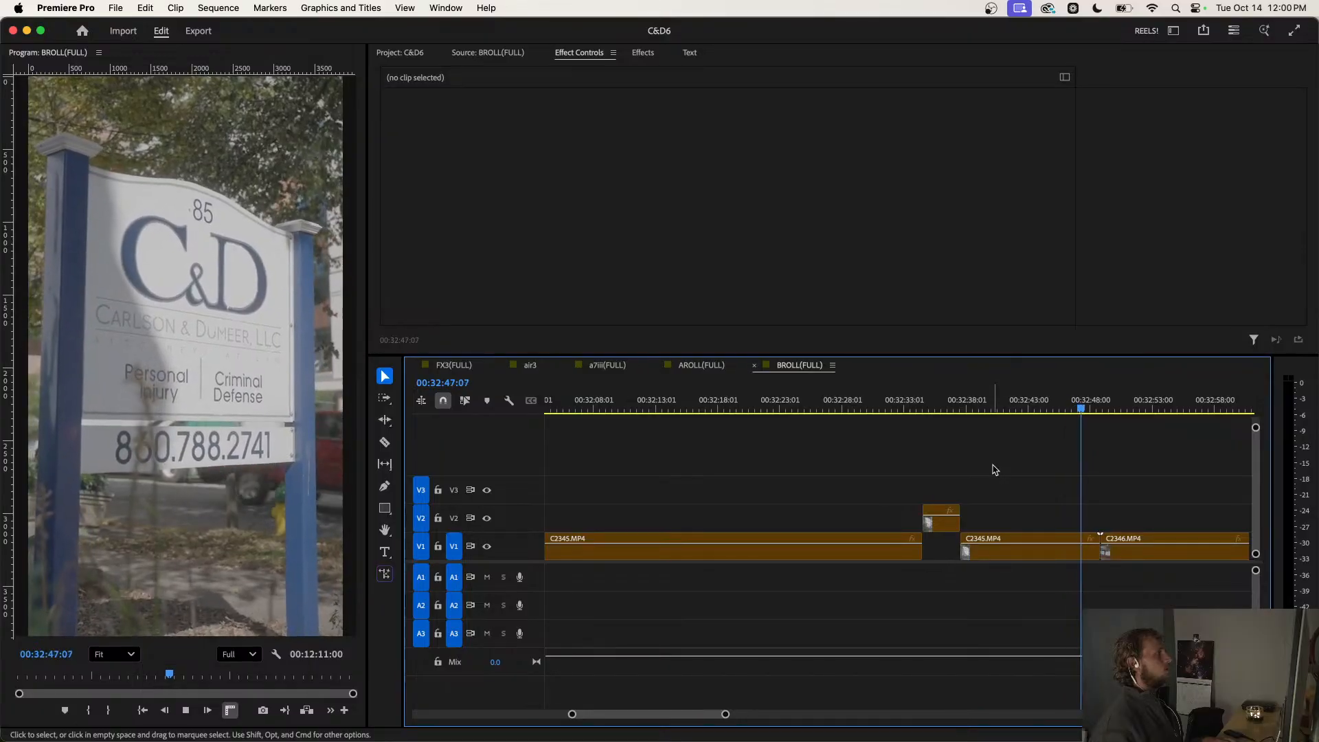
Compare the remaining C2345.MP4 sign footage around 00:32:42 to 00:32:46 with the section already on V2.
{"action": "left_click_drag", "start_coordinate": [1048, 411], "coordinate": [1026, 425]}
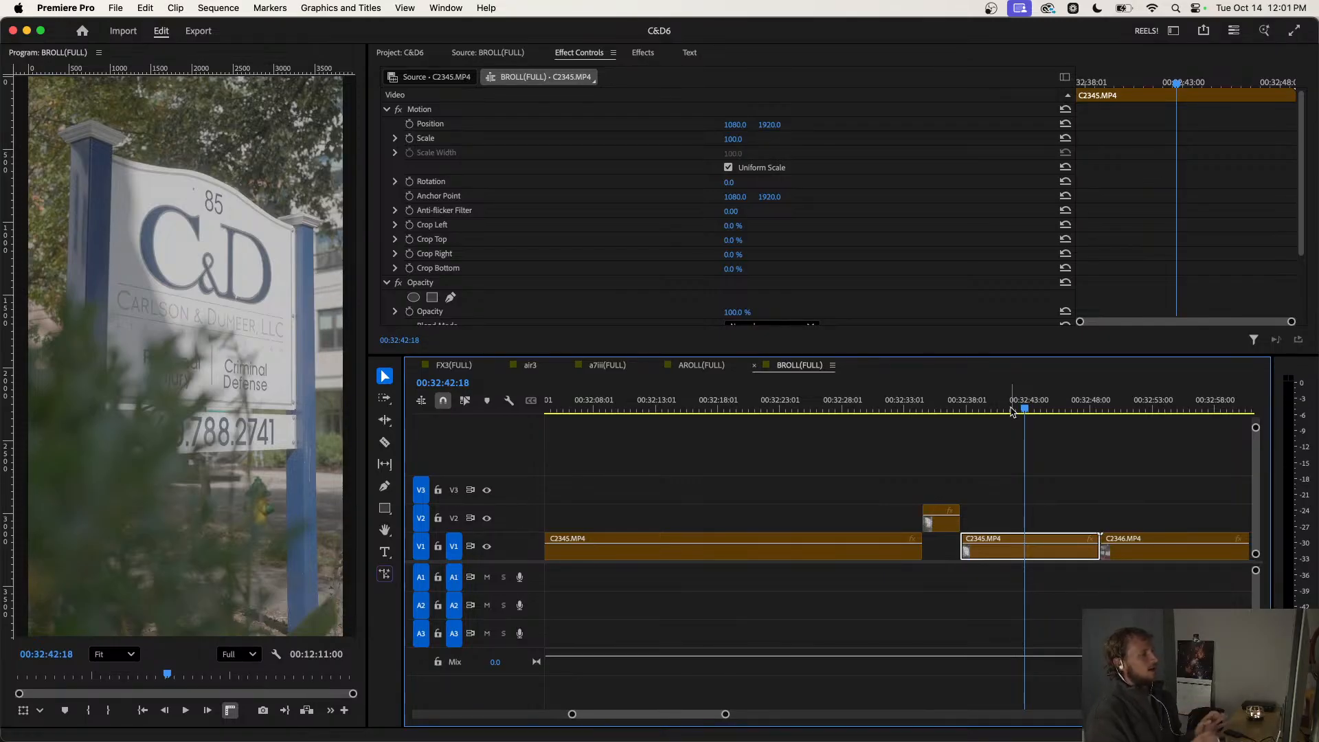
{"action": "key", "text": "space"}
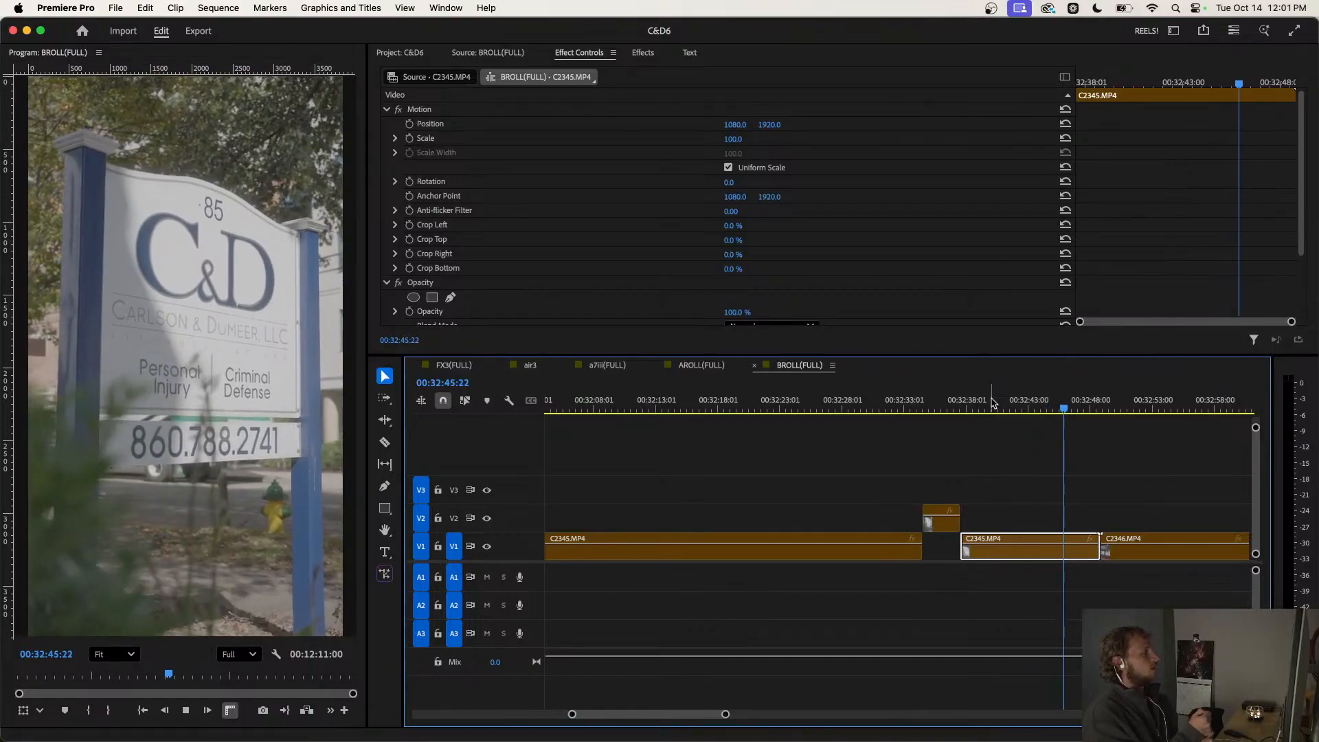
{"action": "mouse_move", "coordinate": [945, 406]}
{"action": "left_mouse_down"}
{"action": "mouse_move", "coordinate": [916, 410]}
{"action": "mouse_move", "coordinate": [930, 408]}
{"action": "left_mouse_up"}
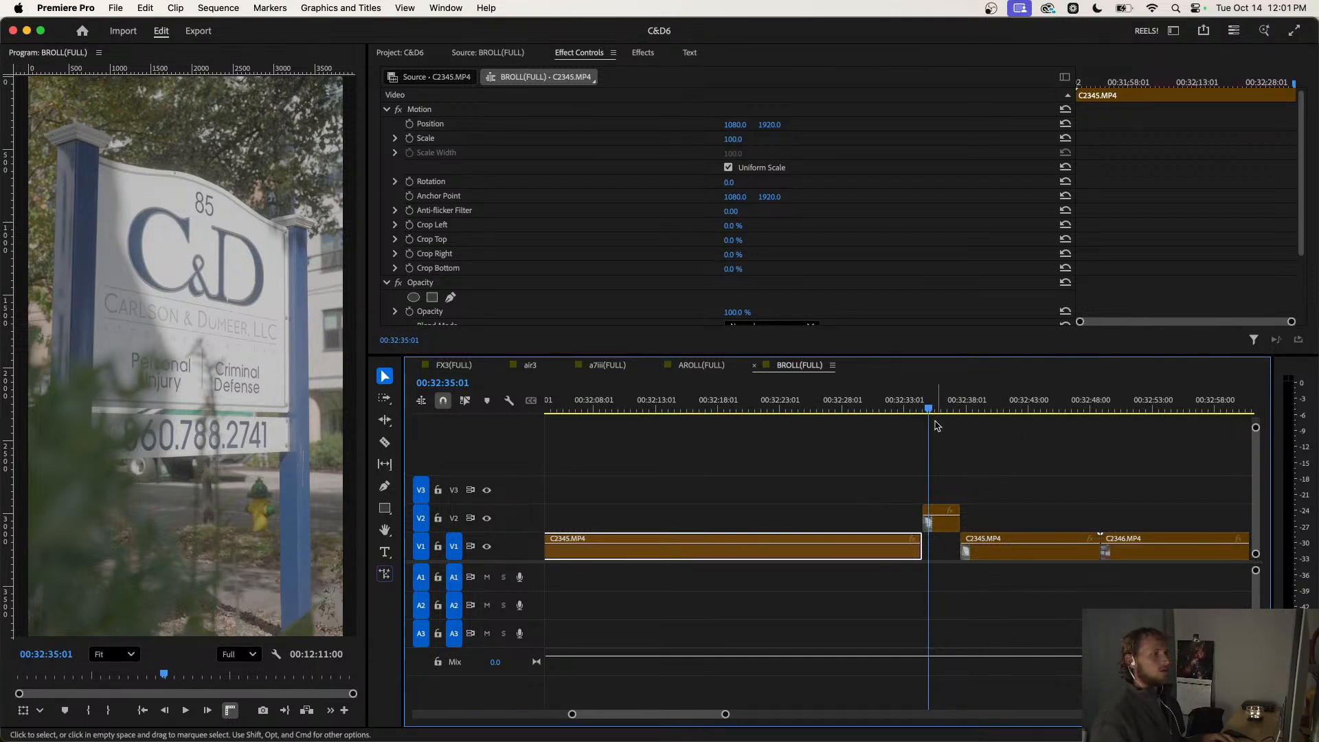
{"action": "left_click_drag", "start_coordinate": [936, 415], "coordinate": [944, 409]}
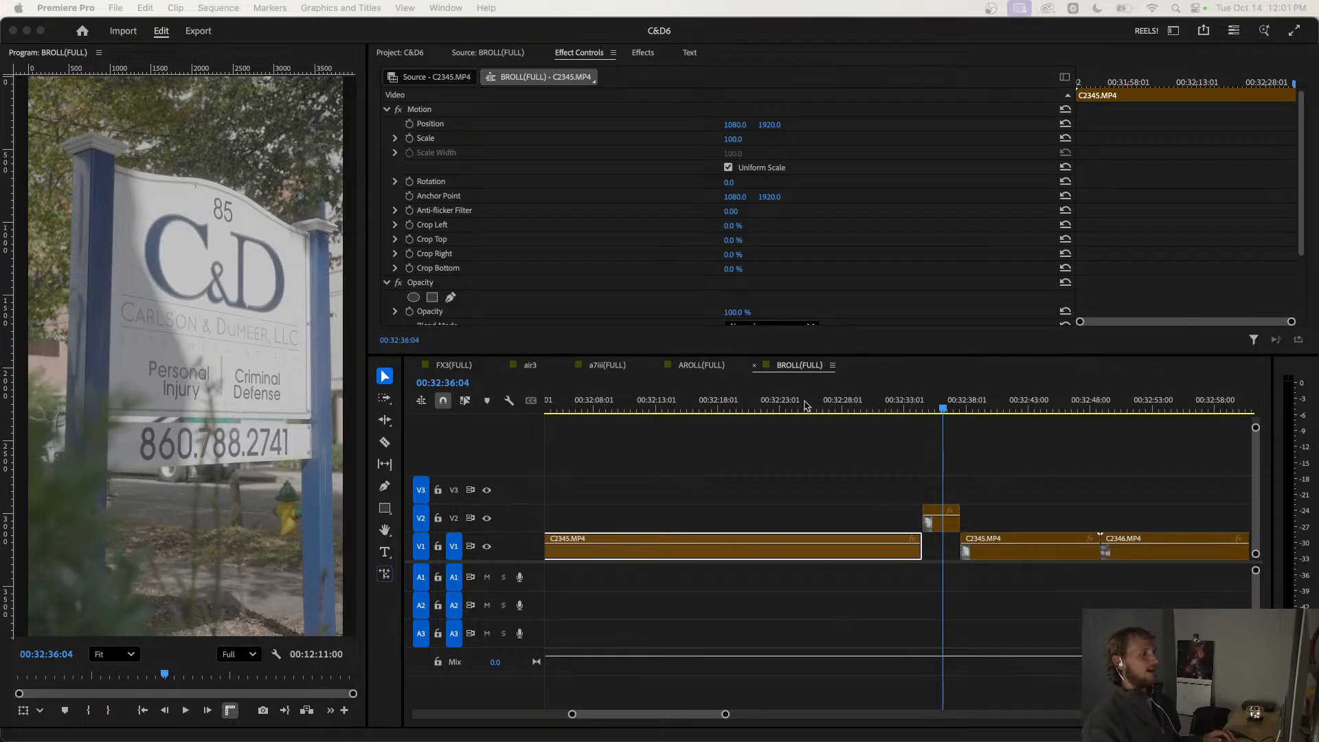
{"action": "left_click", "coordinate": [955, 445]}
{"action": "key", "text": "space"}
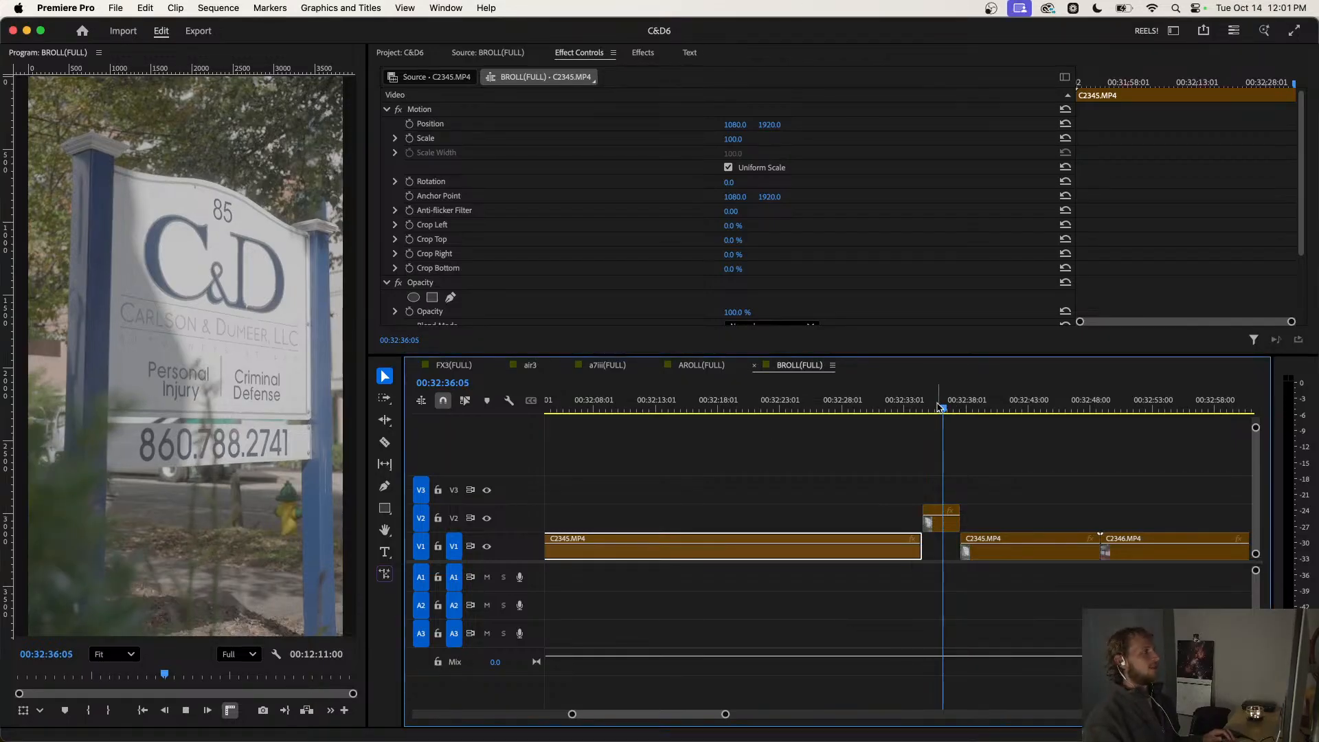
{"action": "scroll", "coordinate": [974, 459], "scroll_direction": "down", "scroll_amount": 1}
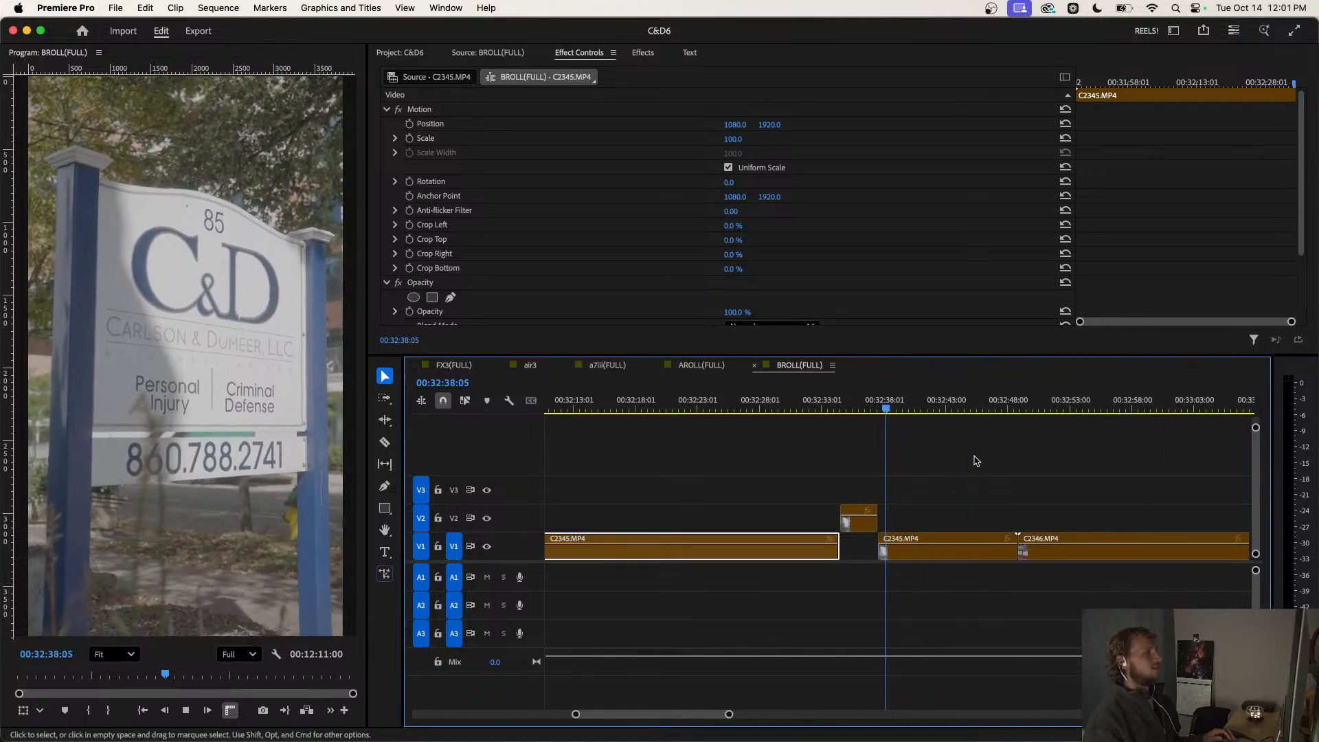
Cut C2345.MP4 at 00:32:22:22 and 00:32:26:14, and move the sign section between the cuts up to V2.
{"action": "left_click", "coordinate": [951, 405]}
{"action": "left_click_drag", "start_coordinate": [951, 403], "coordinate": [697, 463]}
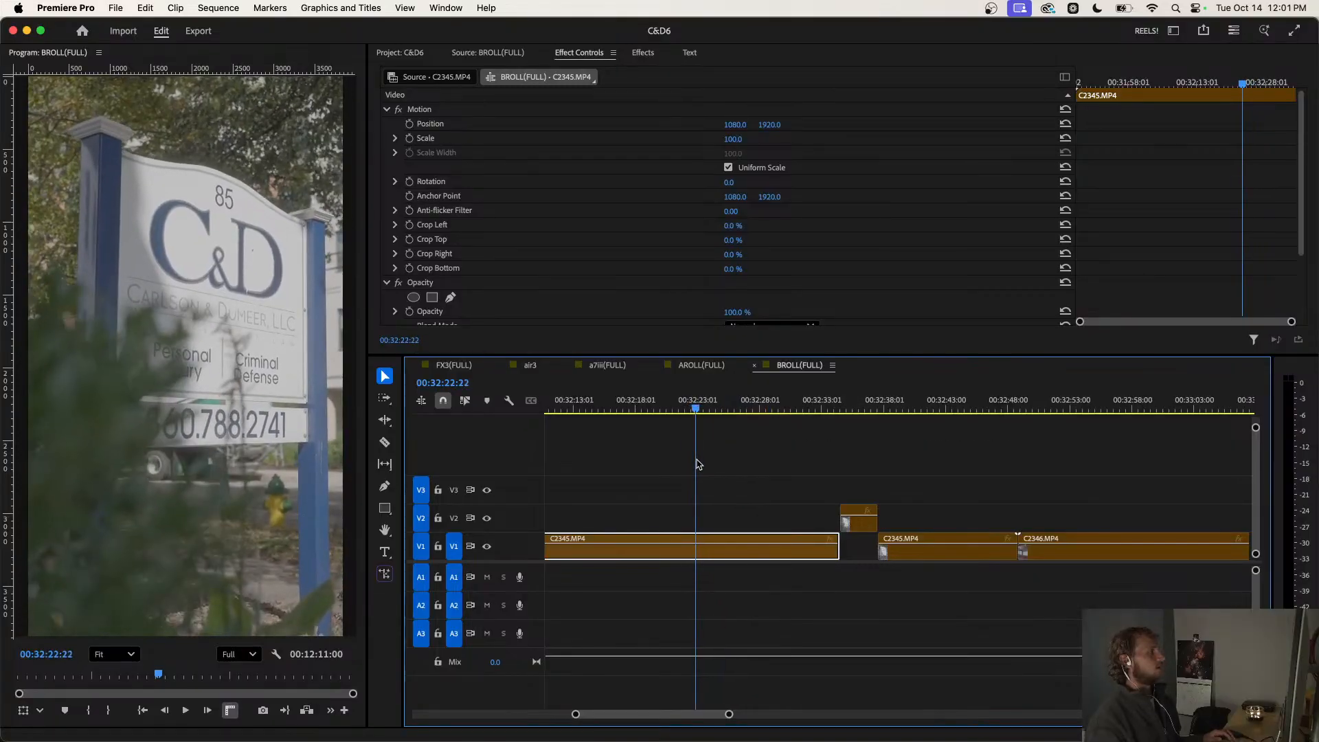
{"action": "key", "text": "super+k"}
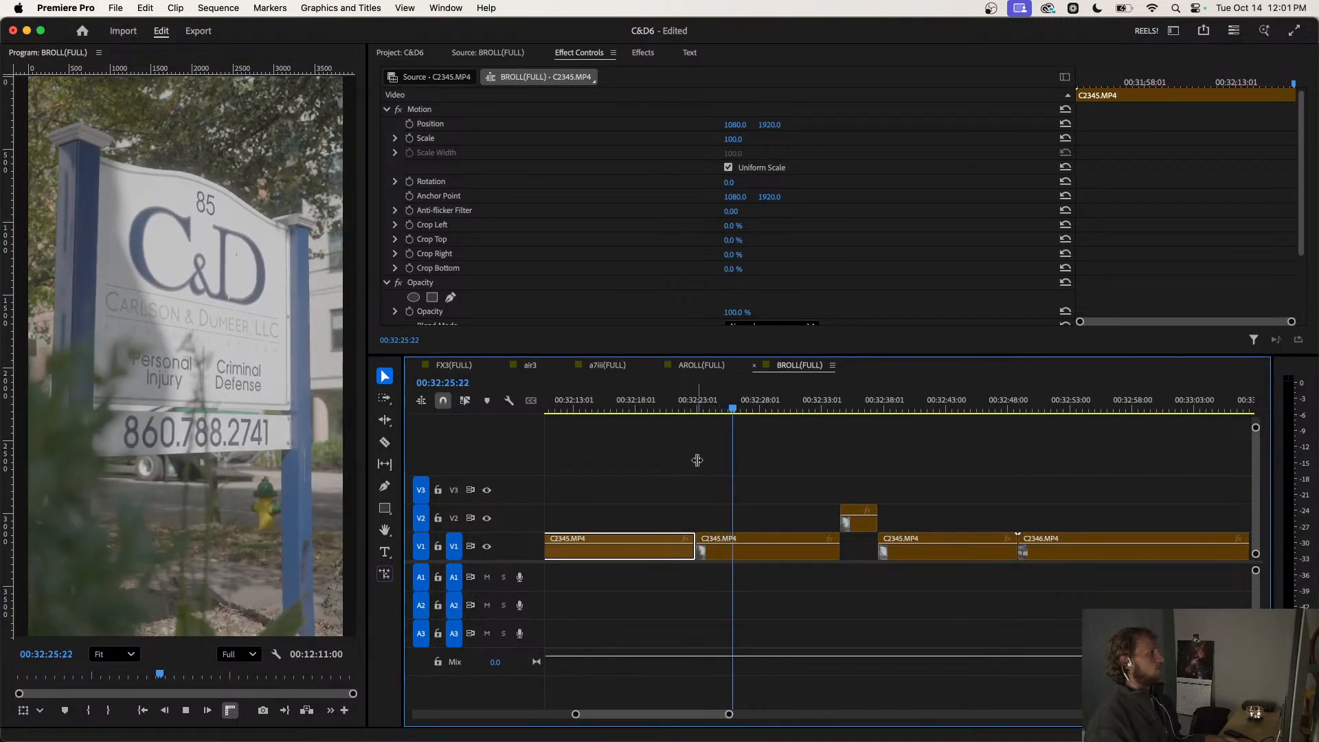
{"action": "key", "text": "space"}
{"action": "key", "text": "super+k"}
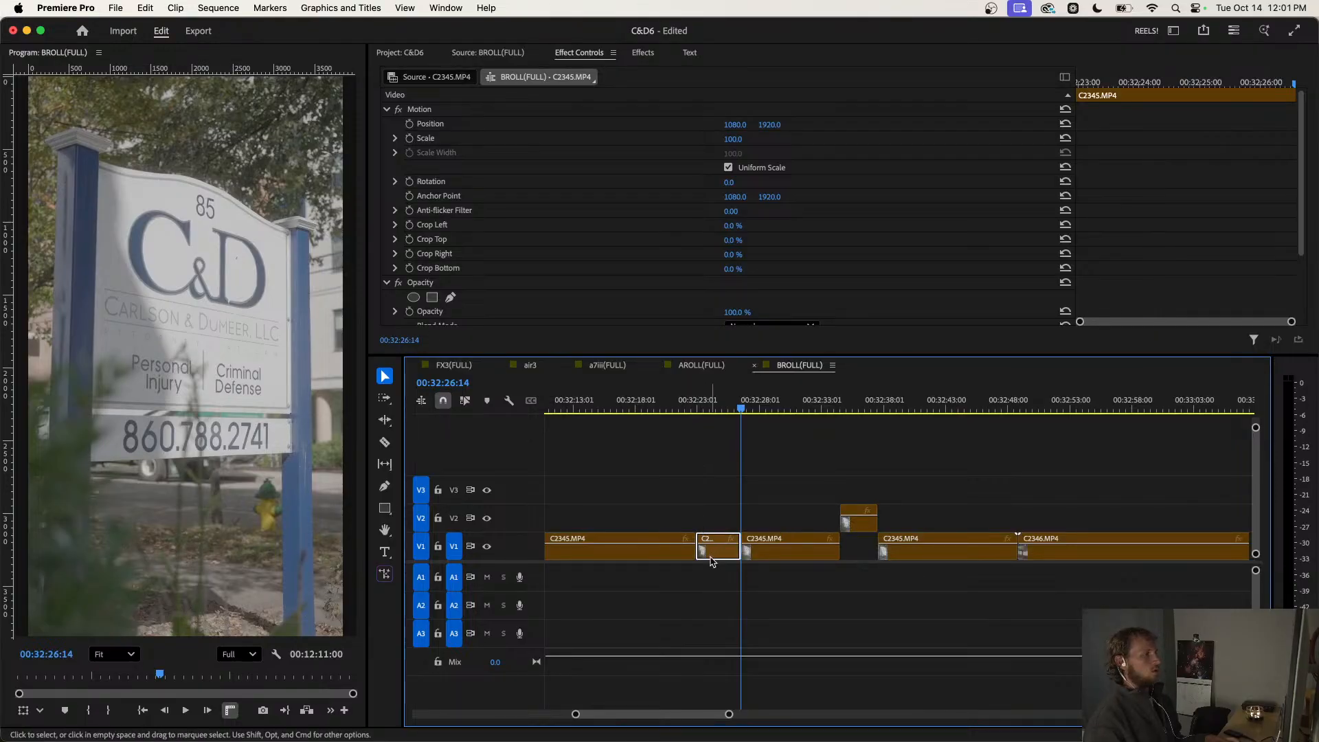
{"action": "left_click_drag", "start_coordinate": [713, 556], "coordinate": [716, 516]}
Cut the new V2 sign section at 00:32:25:07 and about 00:32:26:05, and move the pieces outside the cuts back down to V1.
{"action": "mouse_move", "coordinate": [718, 426]}
{"action": "left_mouse_down"}
{"action": "mouse_move", "coordinate": [709, 419]}
{"action": "mouse_move", "coordinate": [738, 416]}
{"action": "mouse_move", "coordinate": [727, 444]}
{"action": "left_mouse_up"}
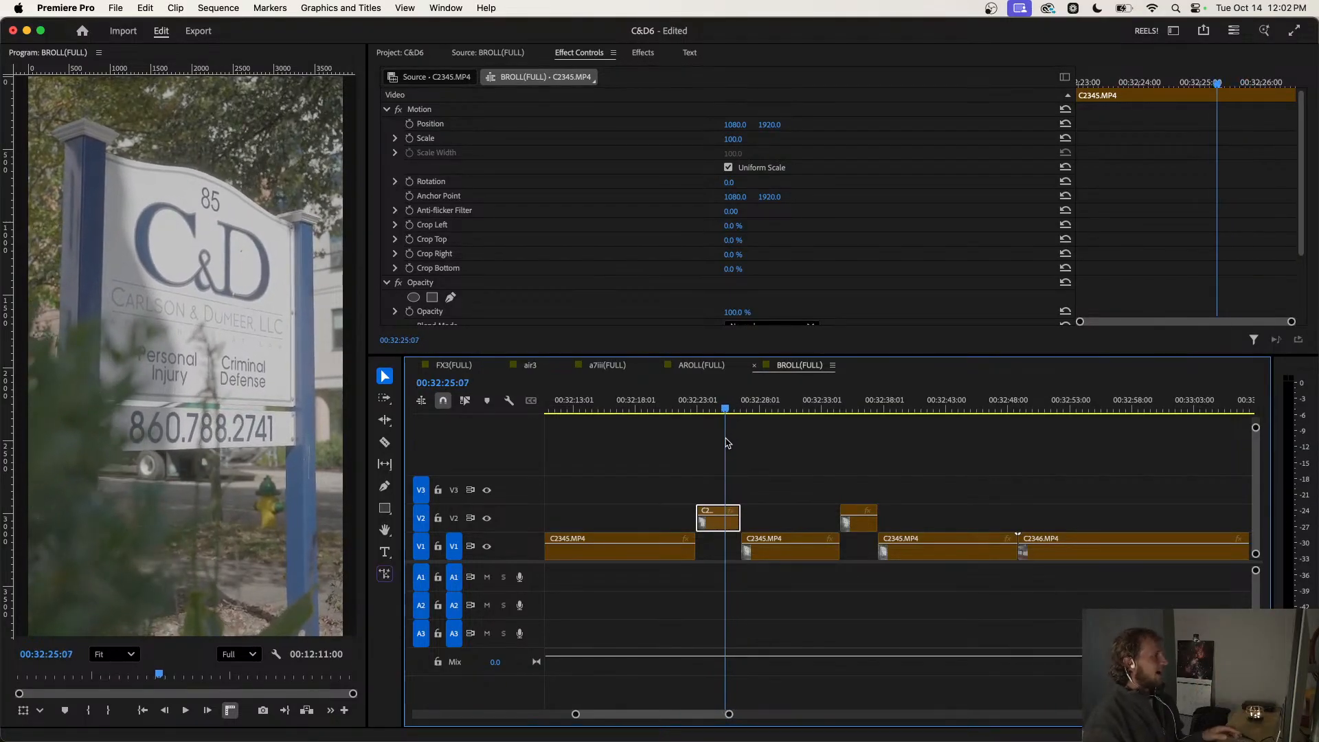
{"action": "key", "text": "super+k"}
{"action": "key", "text": "space"}
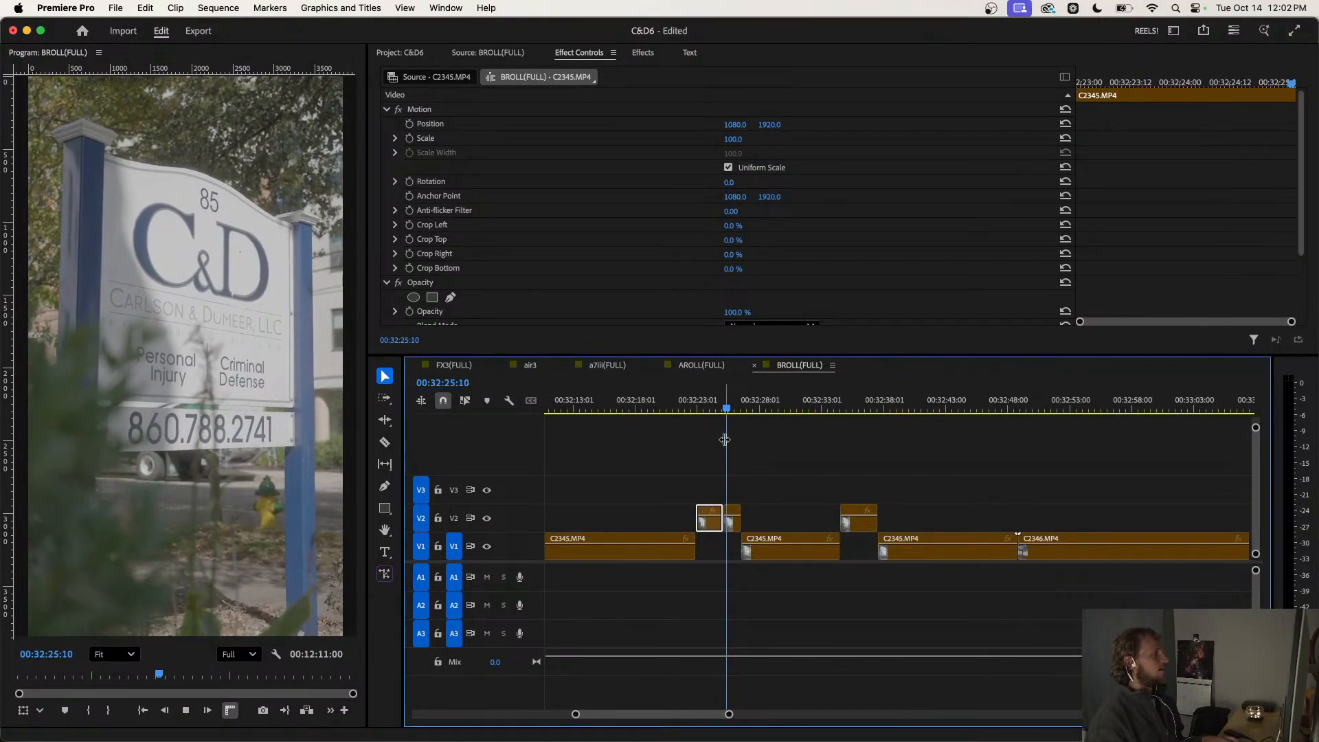
{"action": "key", "text": "space"}
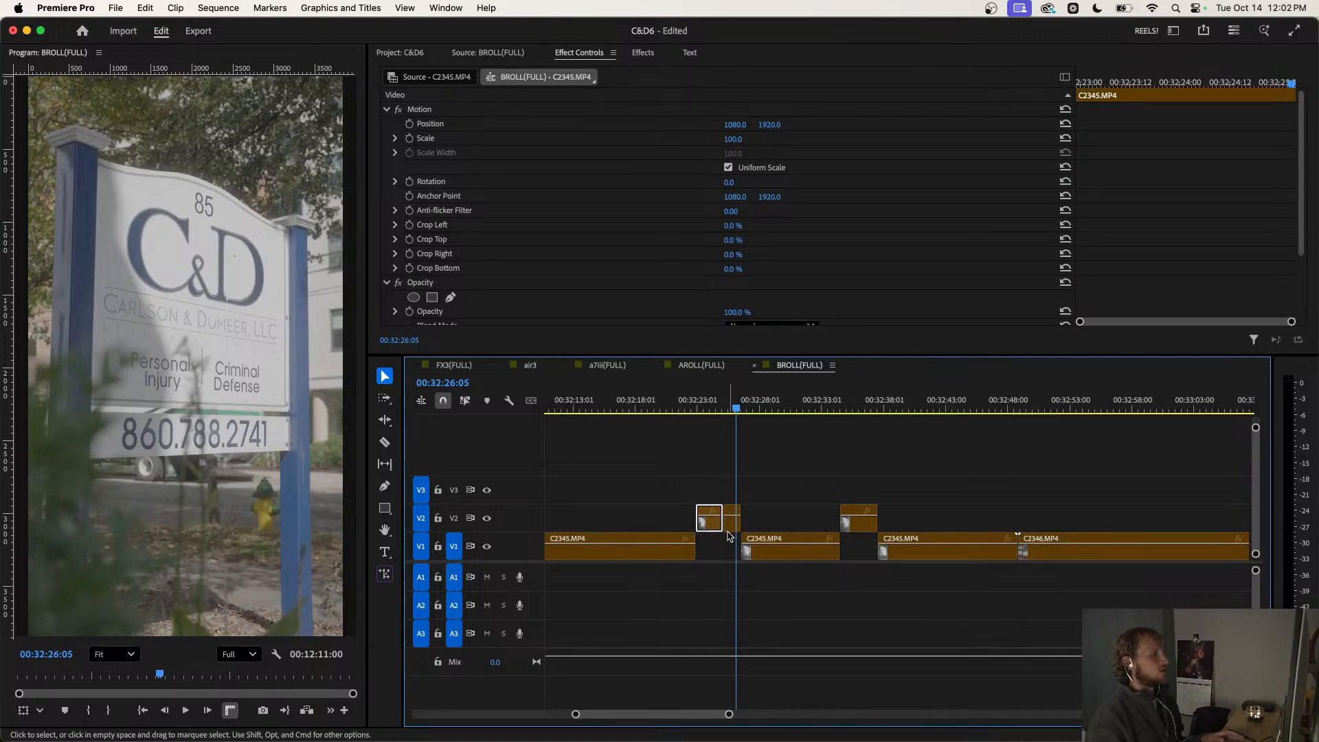
{"action": "mouse_move", "coordinate": [729, 527]}
{"action": "left_mouse_down"}
{"action": "mouse_move", "coordinate": [729, 499]}
{"action": "mouse_move", "coordinate": [707, 551]}
{"action": "mouse_move", "coordinate": [739, 549]}
{"action": "left_mouse_up"}
{"action": "left_click_drag", "start_coordinate": [730, 499], "coordinate": [730, 522]}
Play back the shortened V2 sign section and the one near 00:32:36, and move the latter back down to V1.
{"action": "left_click", "coordinate": [722, 406]}
{"action": "key", "text": "space"}
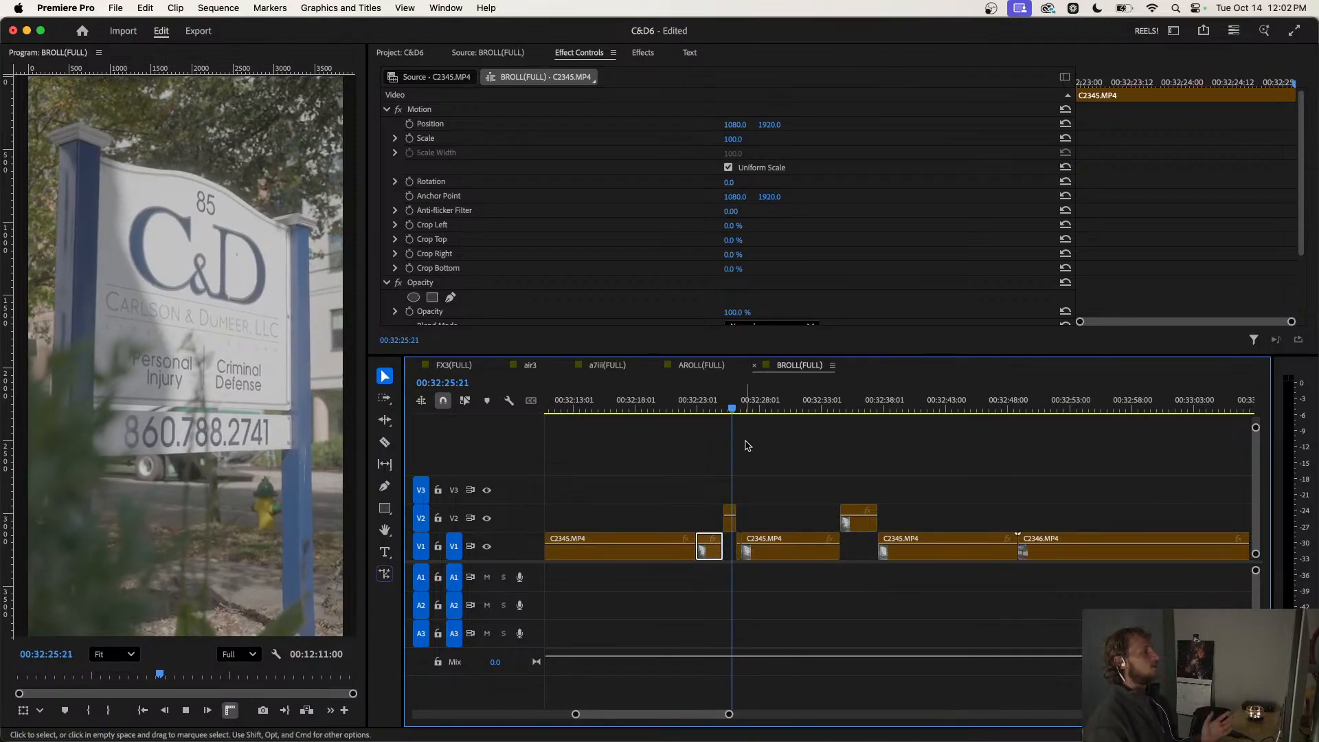
{"action": "left_click", "coordinate": [842, 407]}
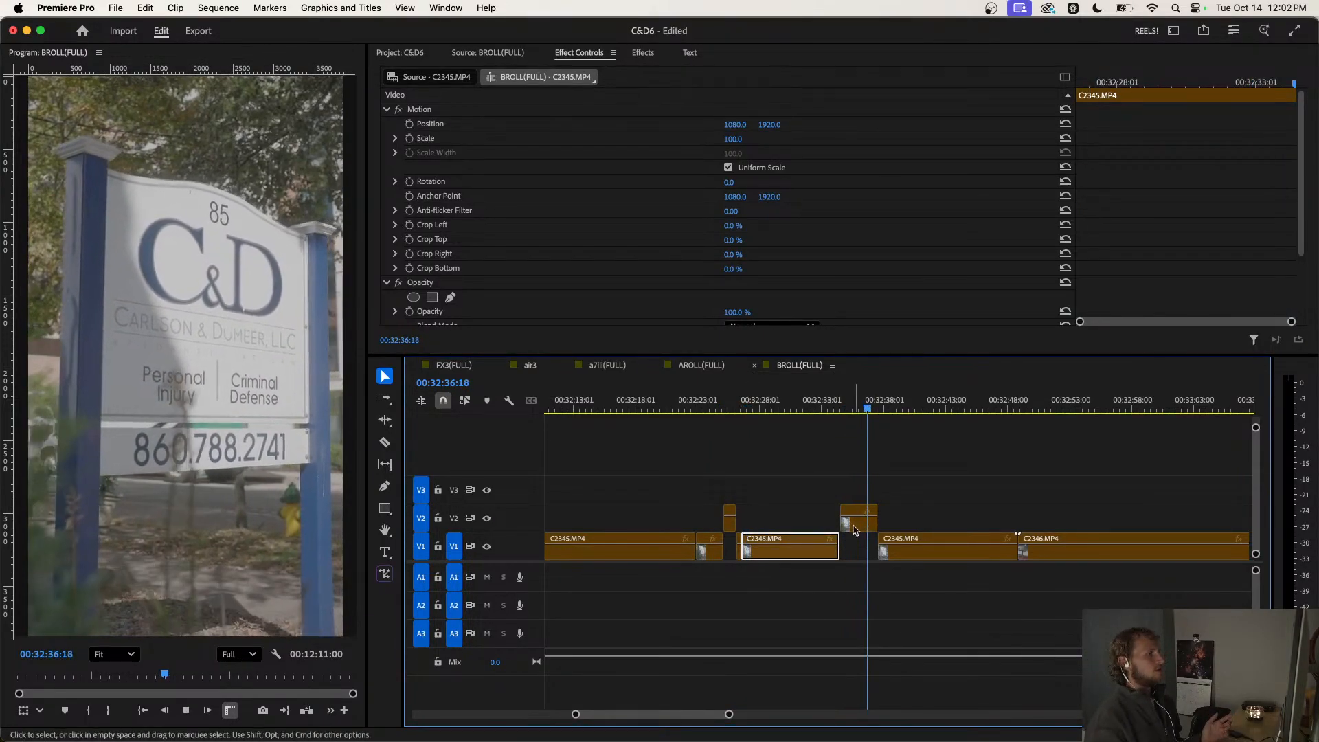
{"action": "left_click_drag", "start_coordinate": [853, 523], "coordinate": [853, 546]}
Review the end of C2345.MP4 and the business card footage in C2346.MP4 up to about 00:33:05.
{"action": "scroll", "coordinate": [851, 496], "scroll_direction": "down", "scroll_amount": 3}
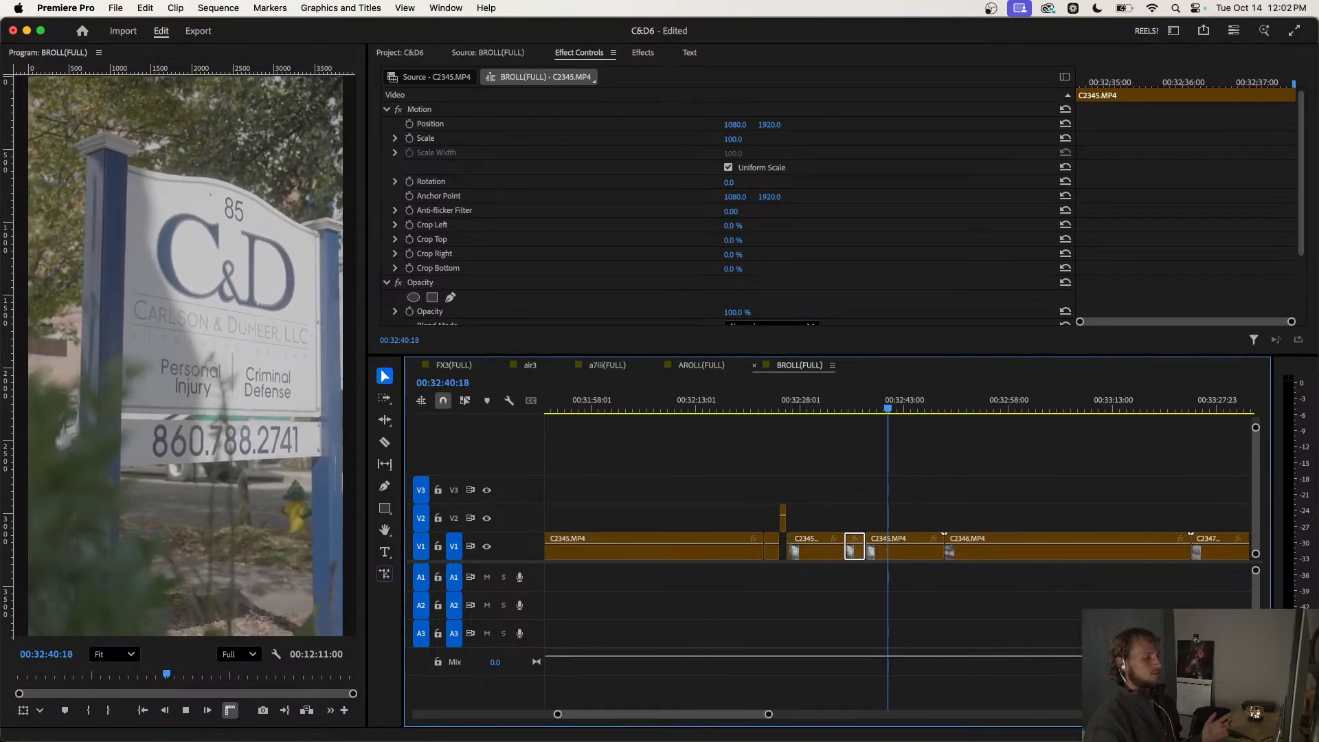
{"action": "left_click", "coordinate": [948, 462]}
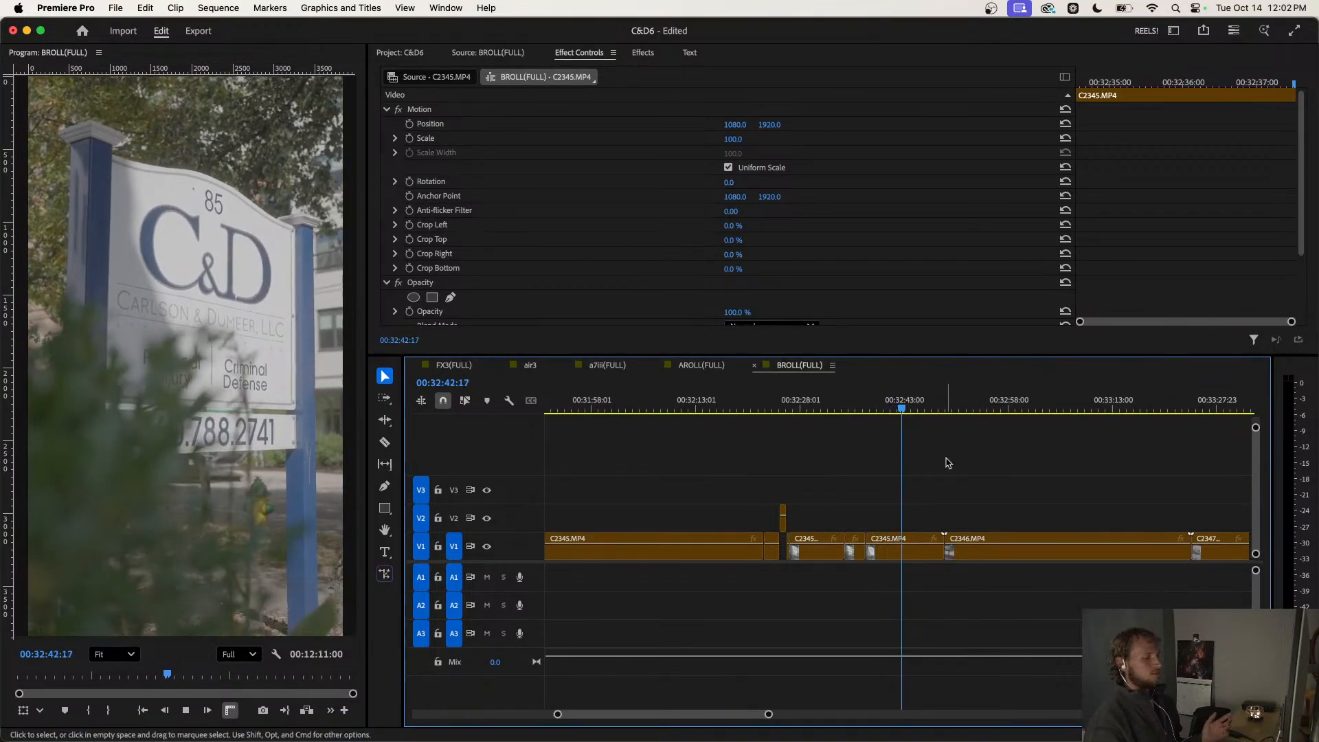
{"action": "left_click_drag", "start_coordinate": [883, 412], "coordinate": [972, 412]}
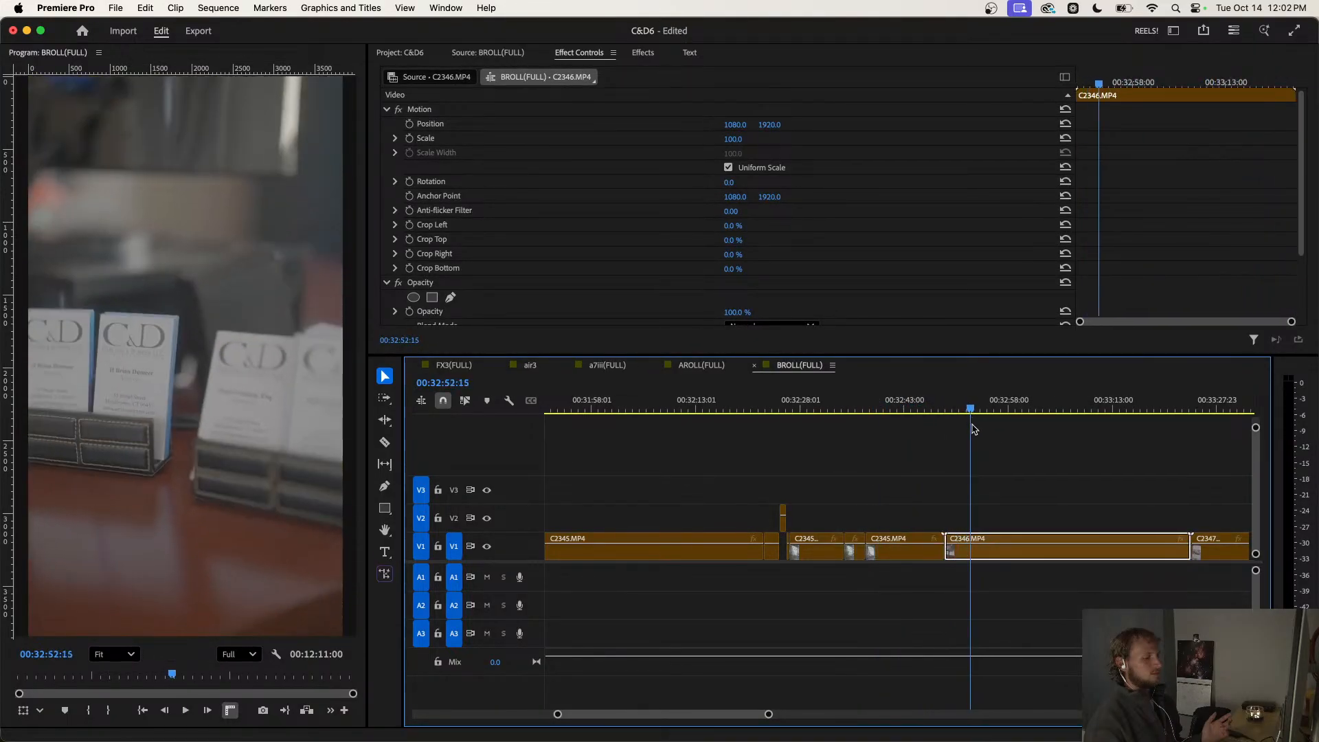
{"action": "scroll", "coordinate": [942, 486], "scroll_direction": "down", "scroll_amount": 3}
{"action": "left_click", "coordinate": [909, 493]}
{"action": "scroll", "coordinate": [898, 493], "scroll_direction": "up", "scroll_amount": 3}
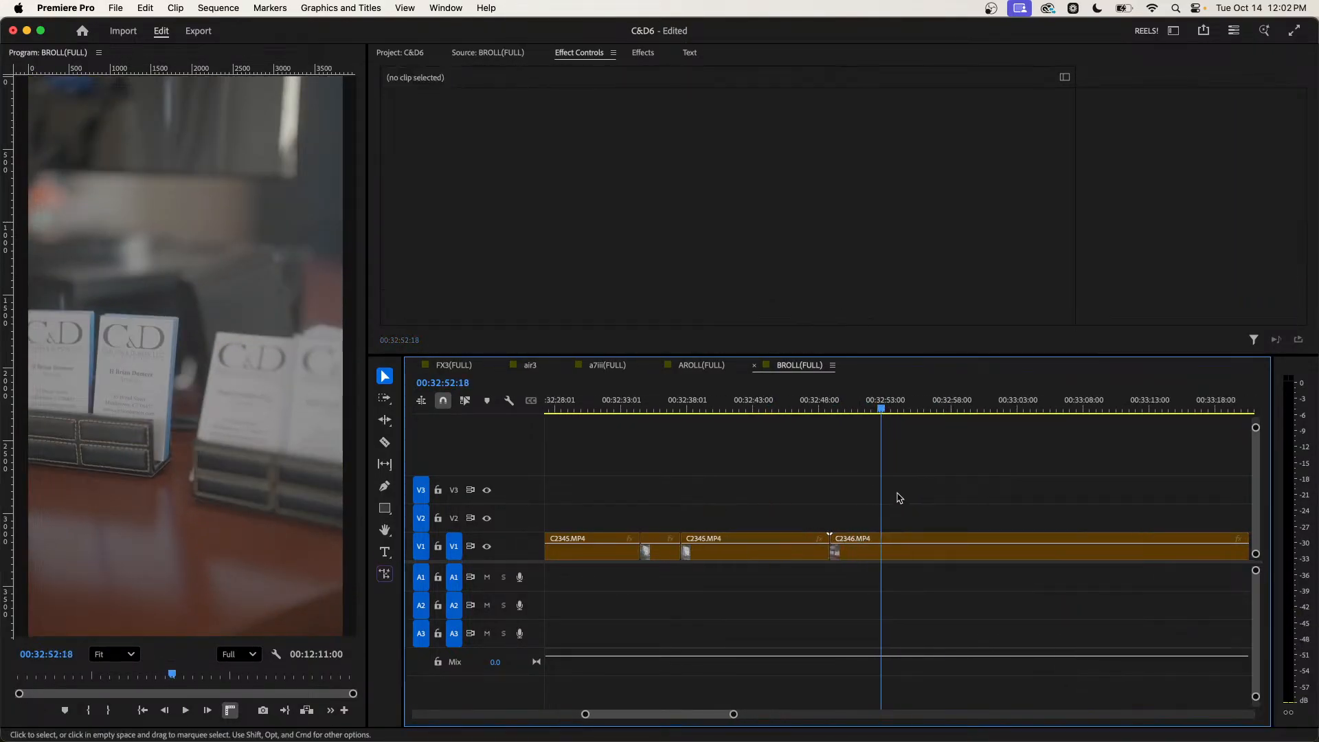
{"action": "scroll", "coordinate": [894, 458], "scroll_direction": "down", "scroll_amount": 3}
{"action": "left_click_drag", "start_coordinate": [886, 405], "coordinate": [935, 412]}
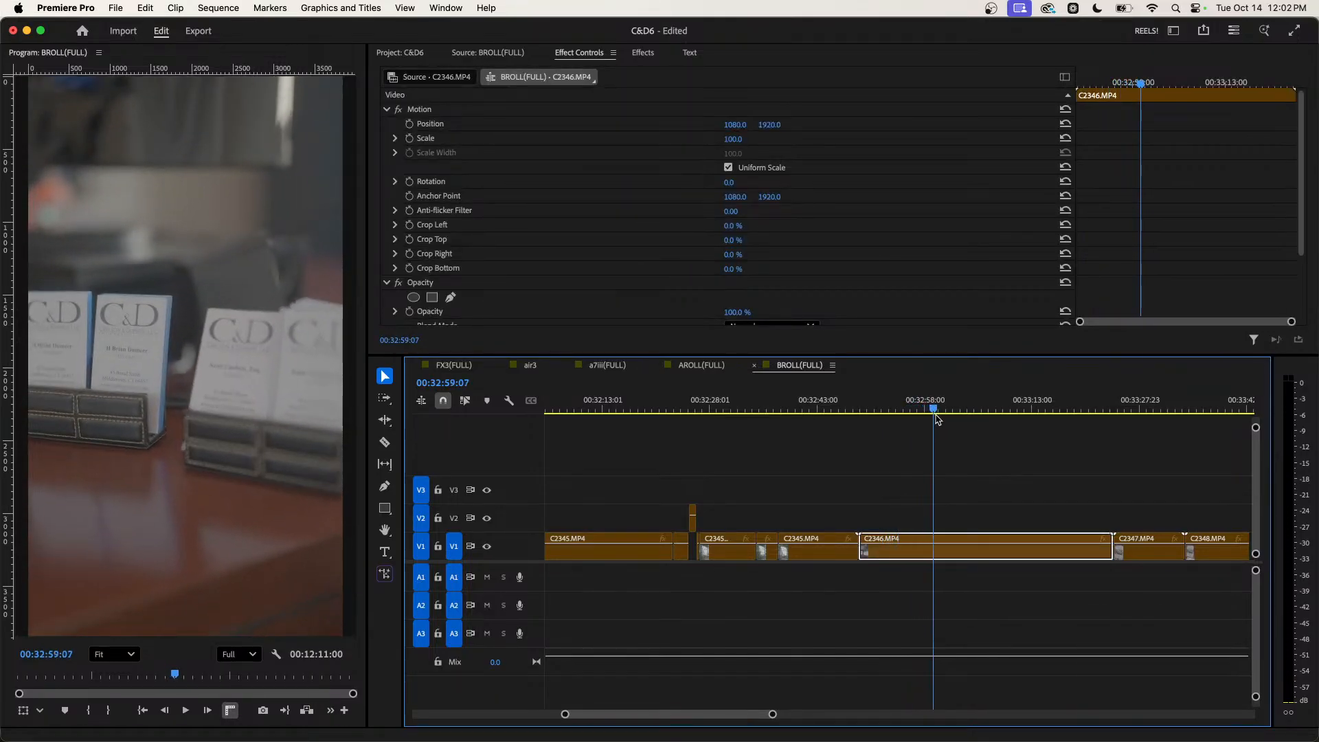
{"action": "left_click", "coordinate": [909, 474]}
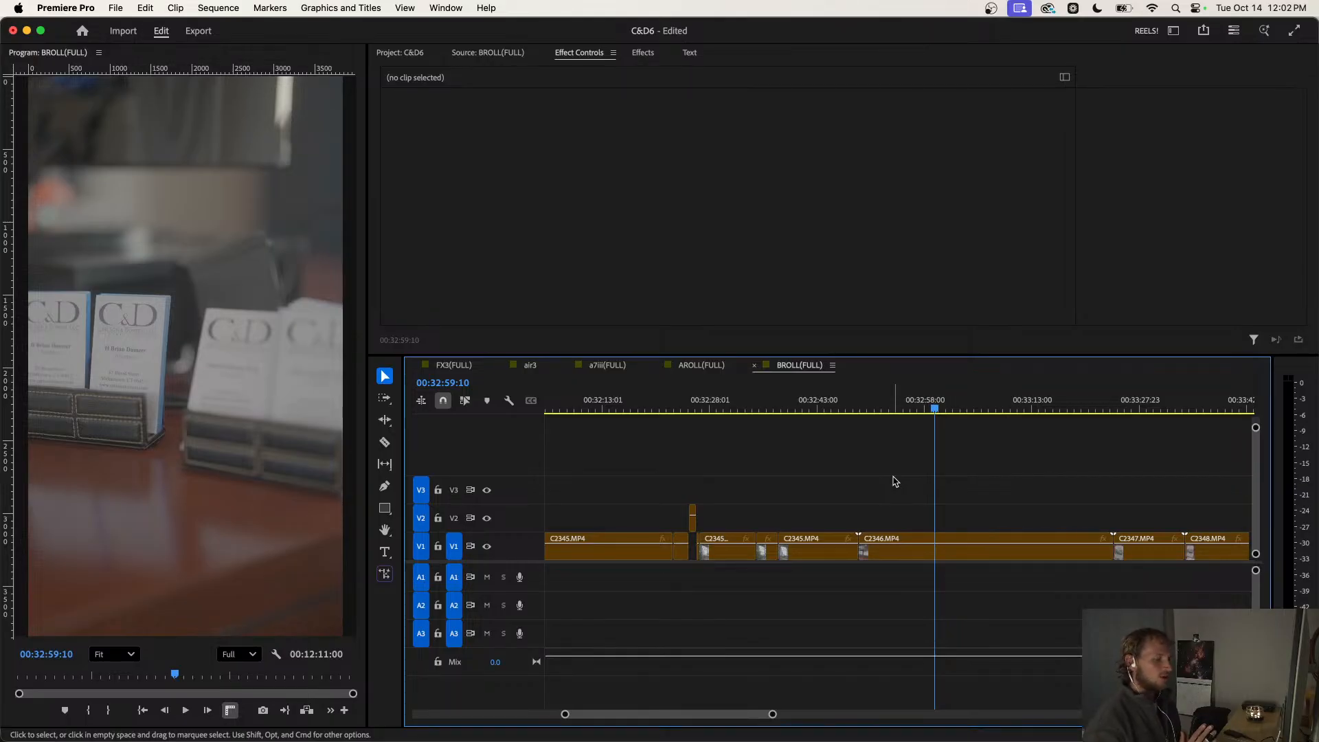
{"action": "left_click", "coordinate": [852, 402]}
{"action": "key", "text": "space"}
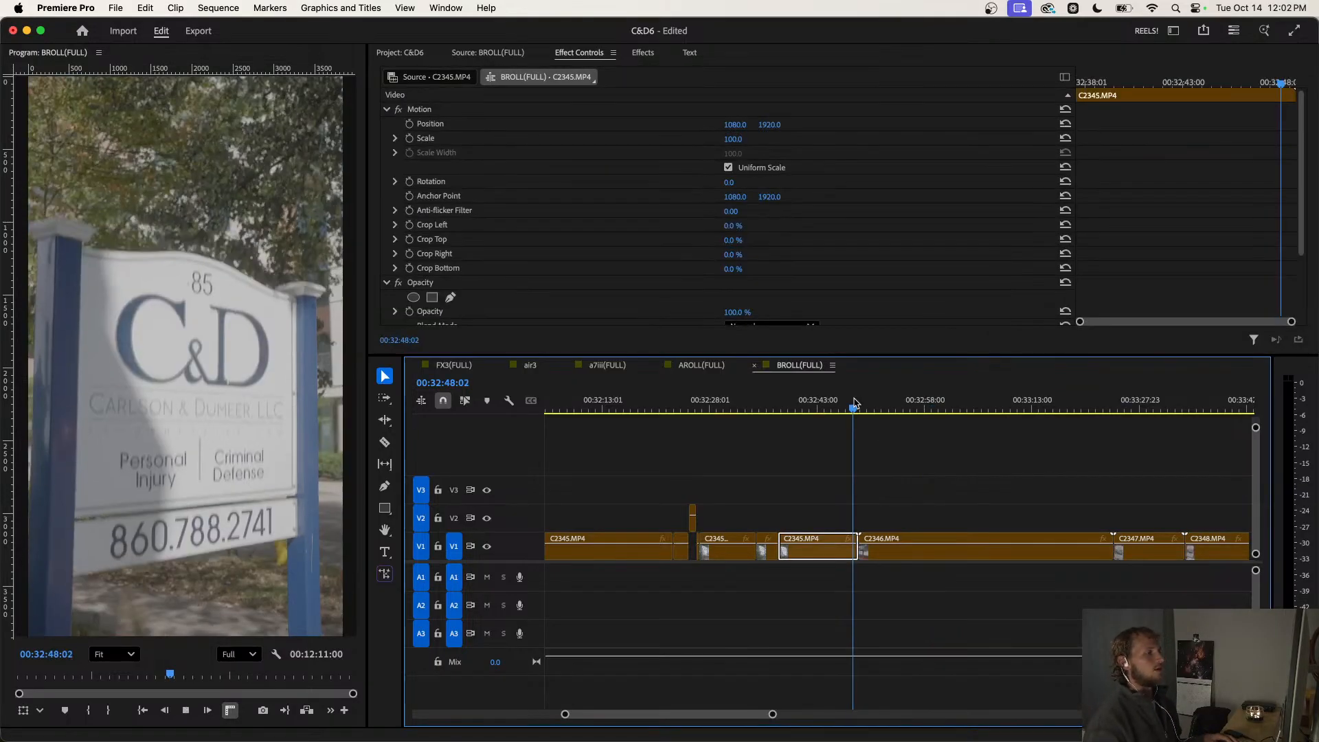
{"action": "left_click", "coordinate": [889, 471]}
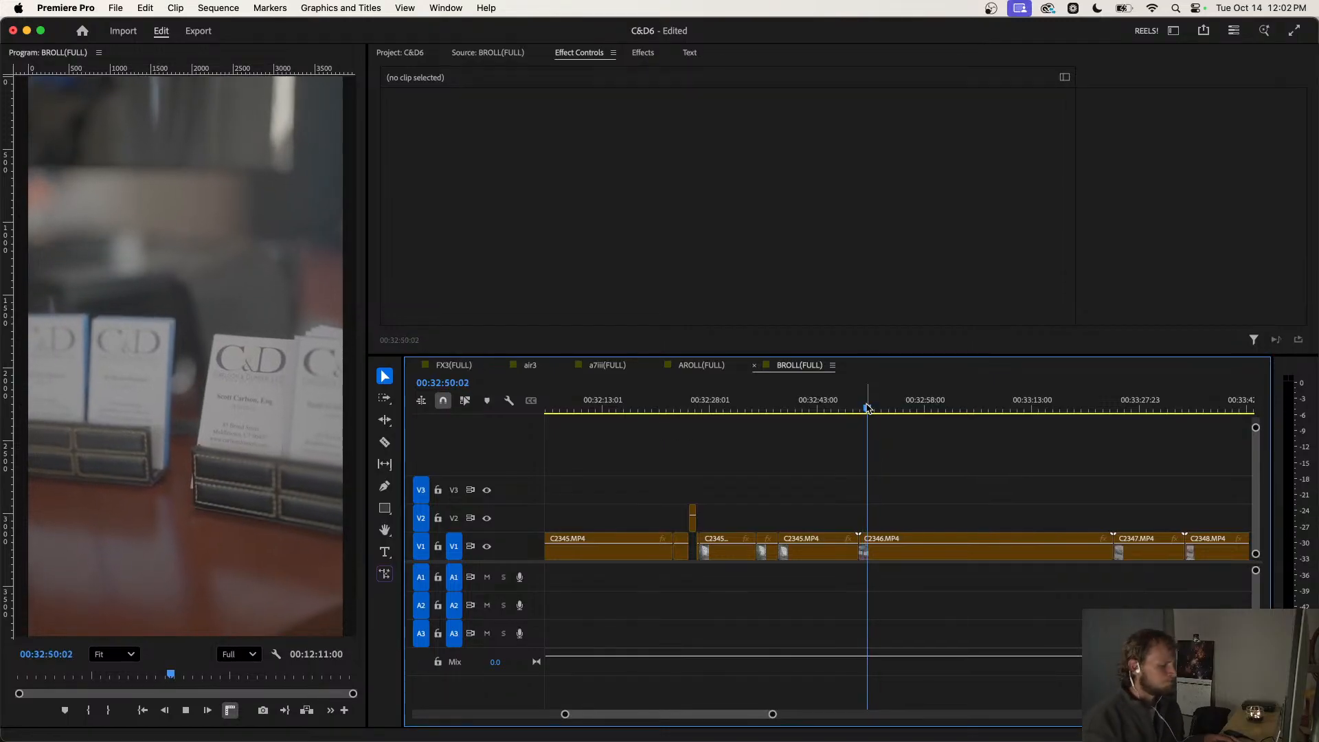
{"action": "left_click", "coordinate": [834, 406]}
{"action": "left_click_drag", "start_coordinate": [832, 403], "coordinate": [977, 505]}
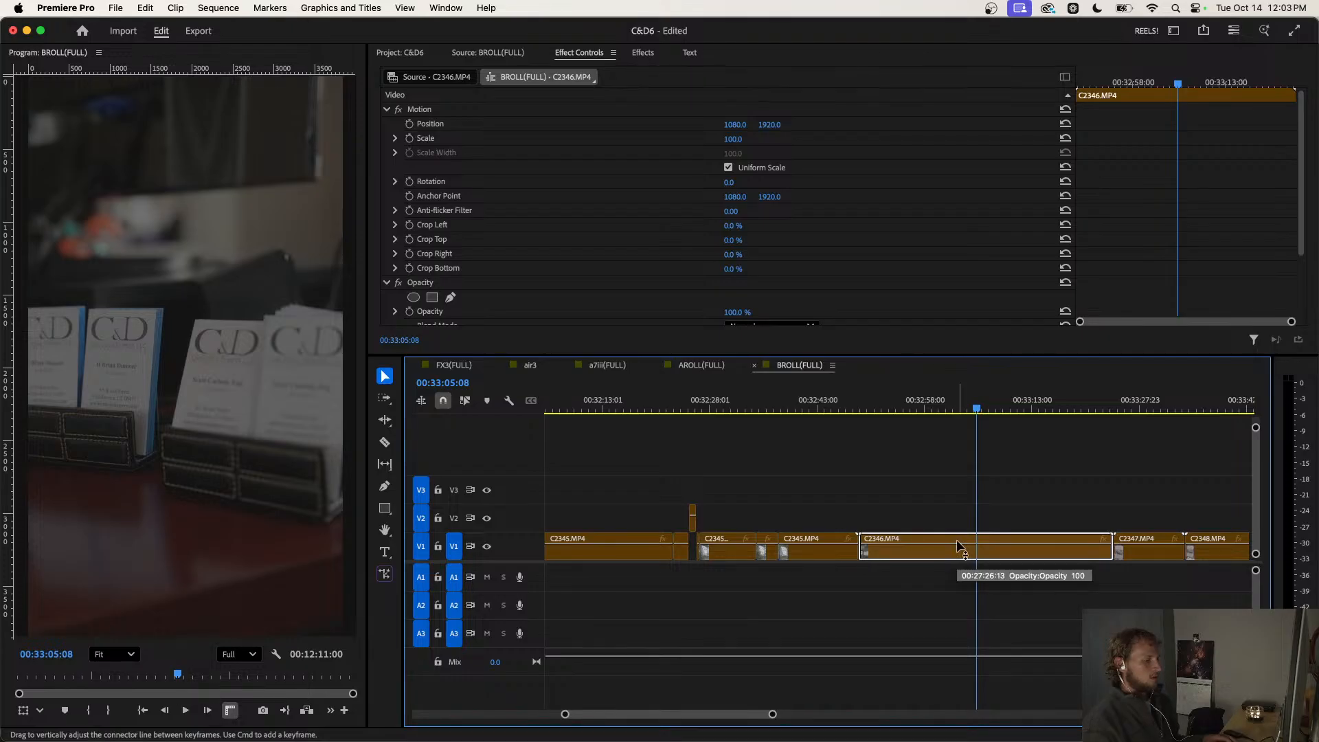
Cut C2346.MP4 at 00:32:56:00 and 00:32:59:17, and move the business card section between the cuts up to V2.
{"action": "scroll", "coordinate": [948, 493], "scroll_direction": "down", "scroll_amount": 1}
{"action": "scroll", "coordinate": [948, 493], "scroll_direction": "down", "scroll_amount": 2}
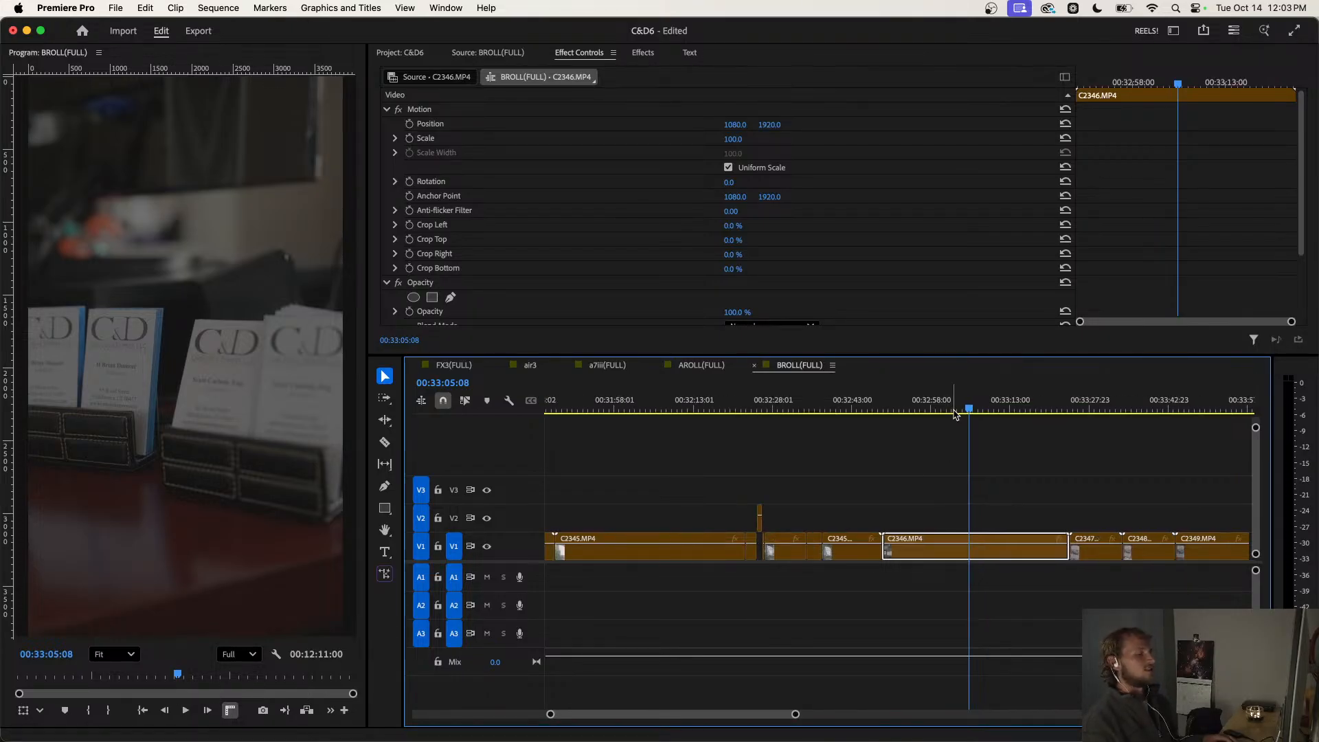
{"action": "left_click_drag", "start_coordinate": [960, 411], "coordinate": [931, 406]}
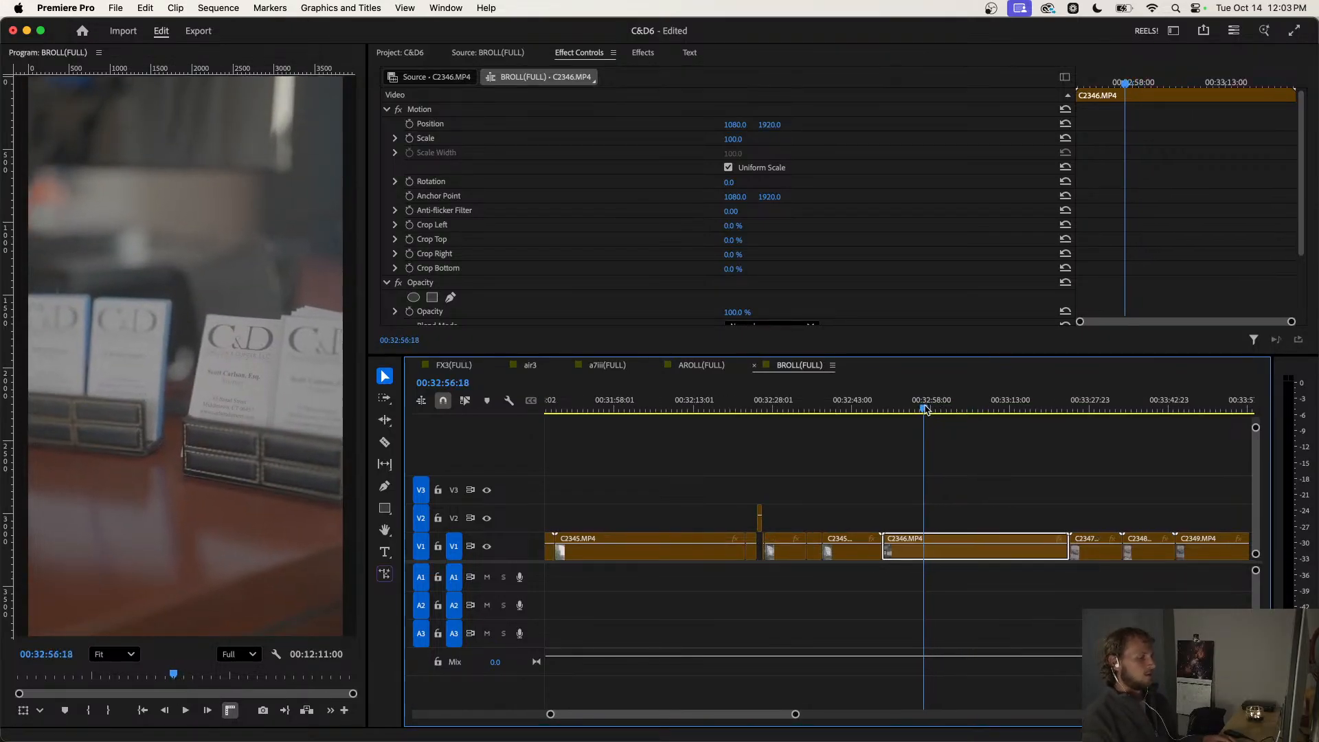
{"action": "mouse_move", "coordinate": [926, 410]}
{"action": "left_mouse_down"}
{"action": "mouse_move", "coordinate": [912, 413]}
{"action": "mouse_move", "coordinate": [942, 415]}
{"action": "mouse_move", "coordinate": [923, 430]}
{"action": "left_mouse_up"}
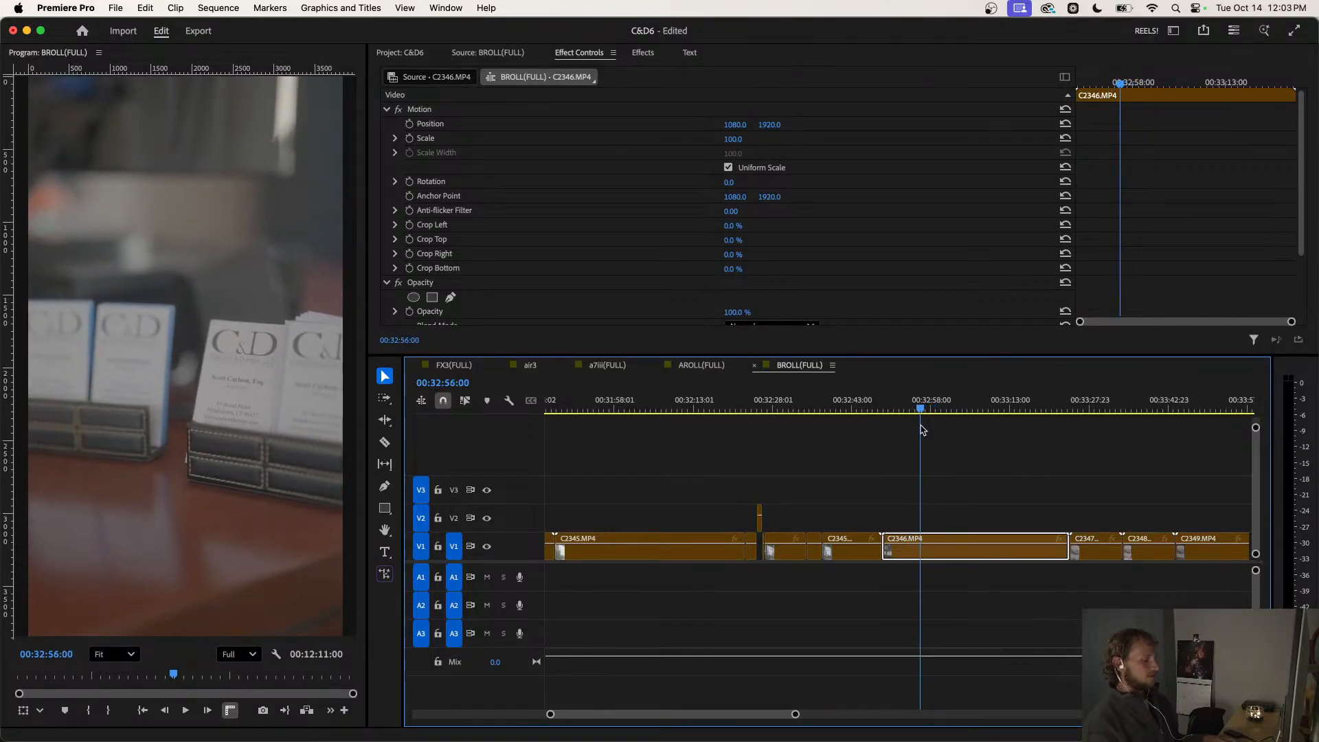
{"action": "key", "text": "super+k"}
{"action": "key", "text": "space"}
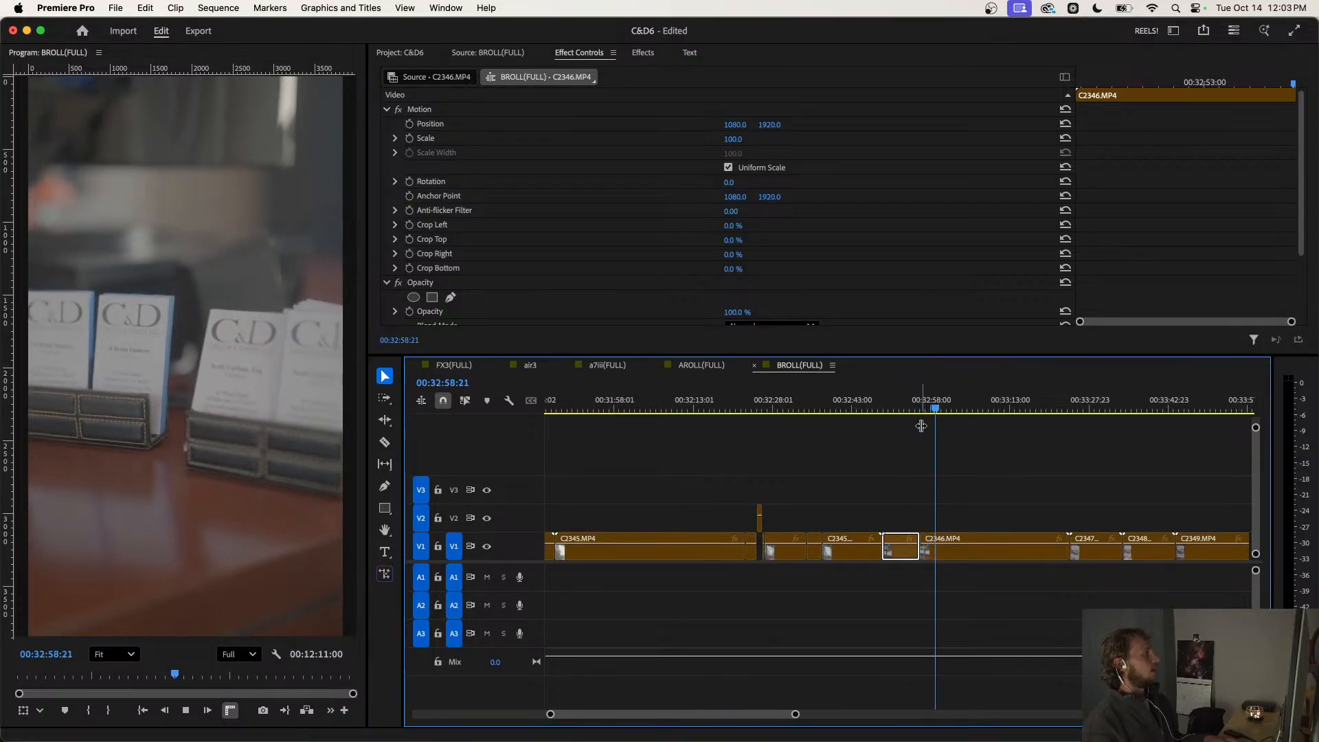
{"action": "key", "text": "space"}
{"action": "key", "text": "super+k"}
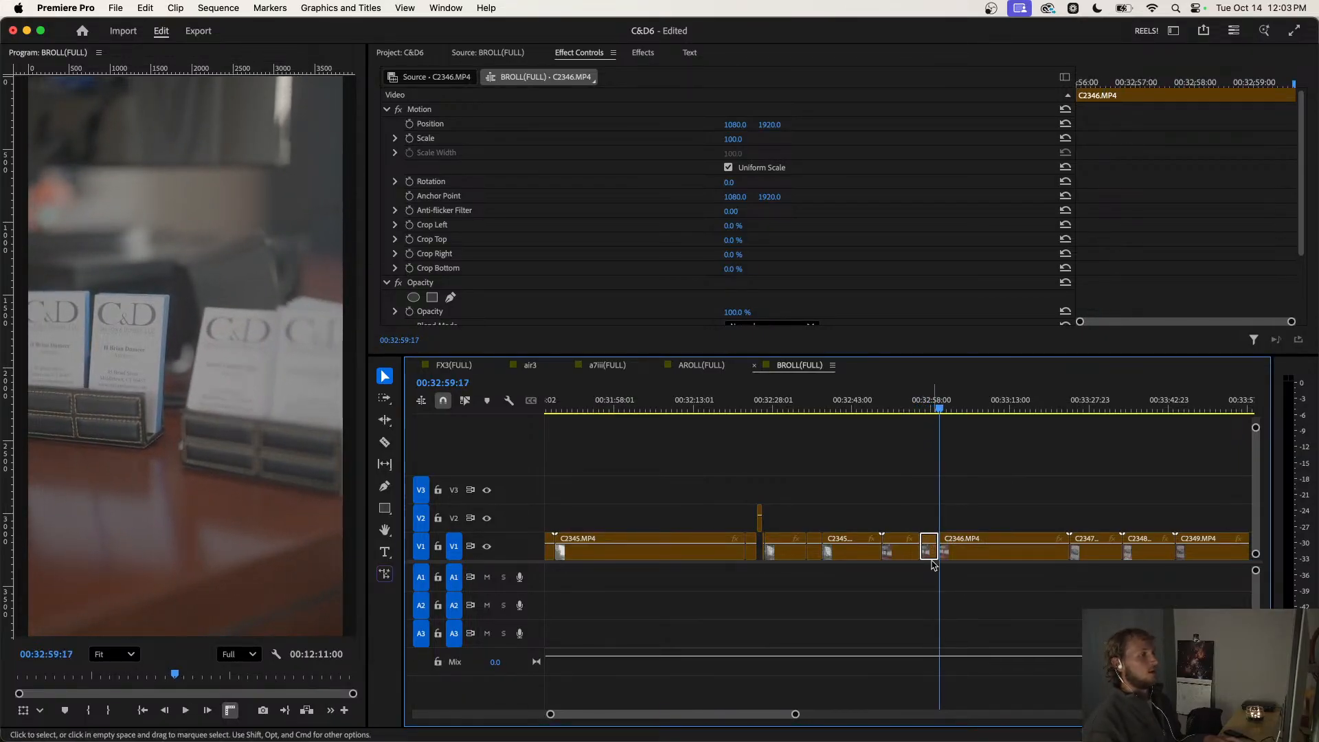
{"action": "left_click_drag", "start_coordinate": [929, 556], "coordinate": [929, 529]}
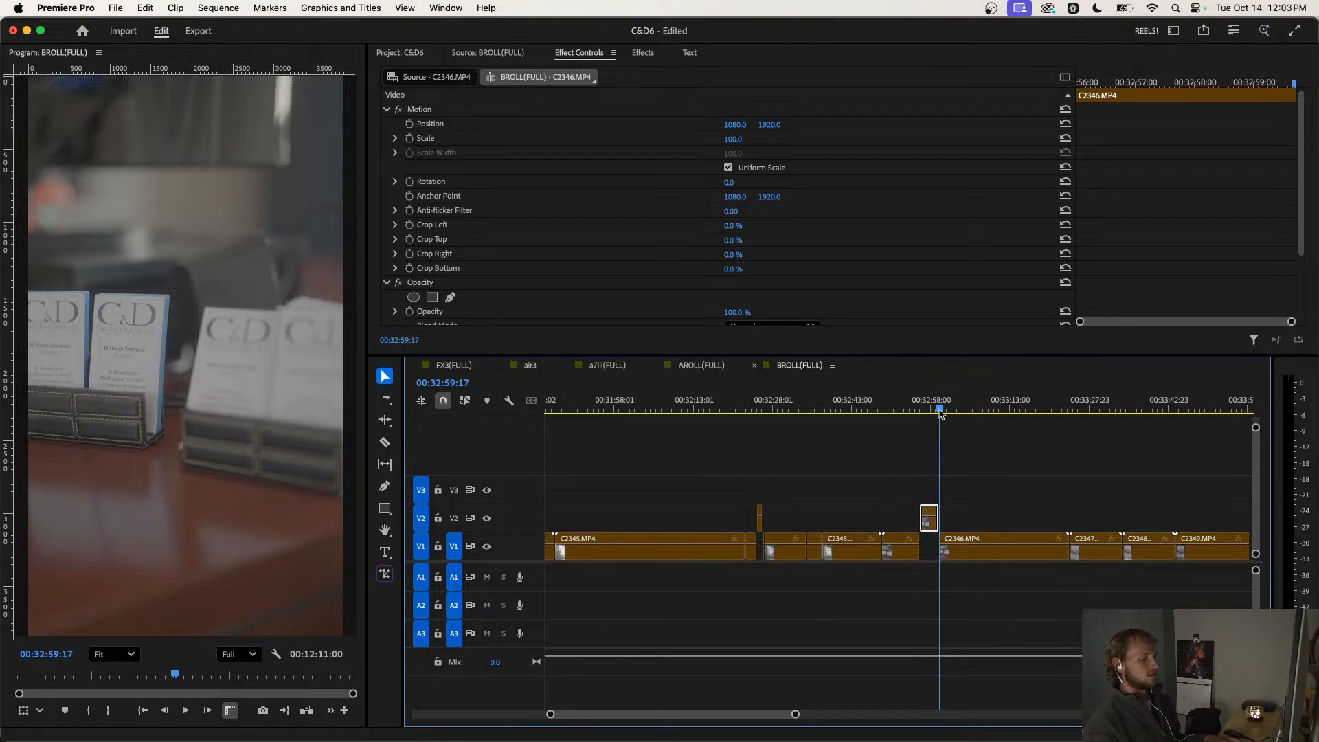
Review C2346.MP4 and C2347.MP4, cut C2348.MP4 at 00:33:36:23 and 00:33:38:12, and move the brochure section up to V2.
{"action": "left_click_drag", "start_coordinate": [941, 405], "coordinate": [1092, 410]}
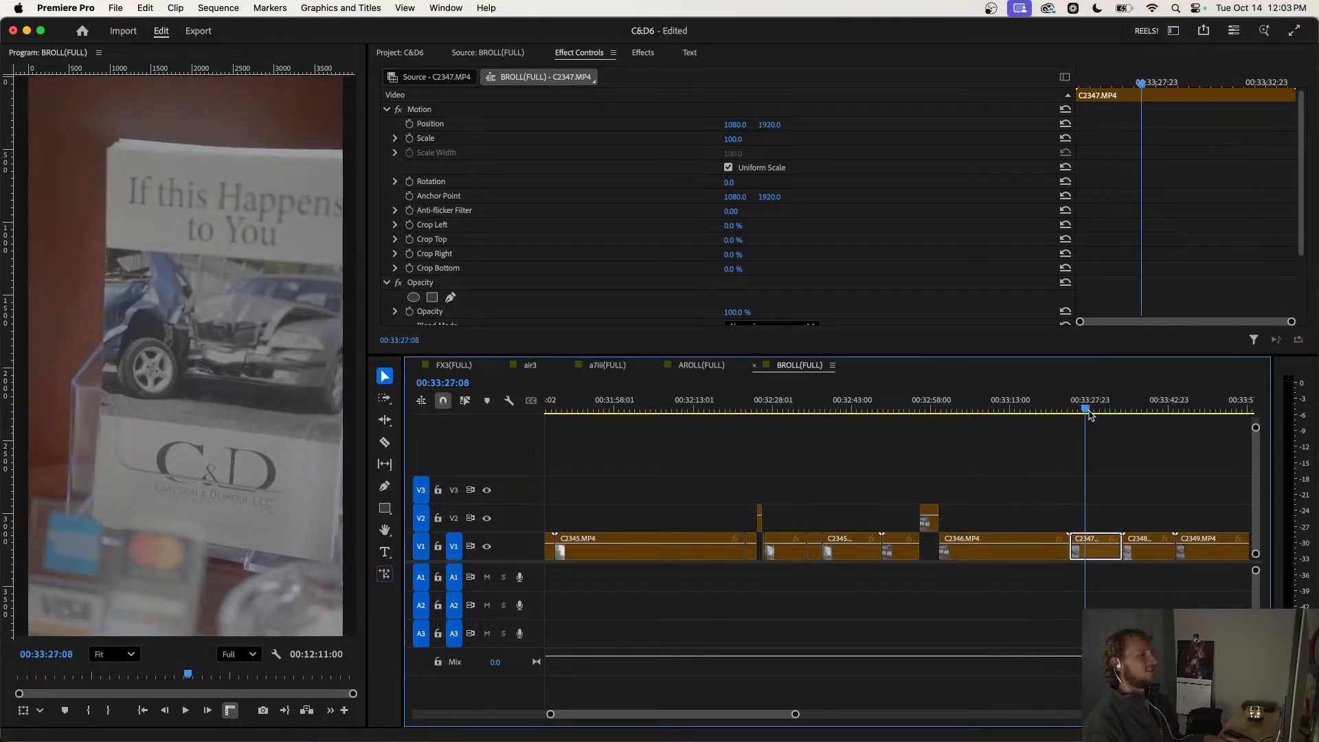
{"action": "scroll", "coordinate": [947, 407], "scroll_direction": "right", "scroll_amount": 3}
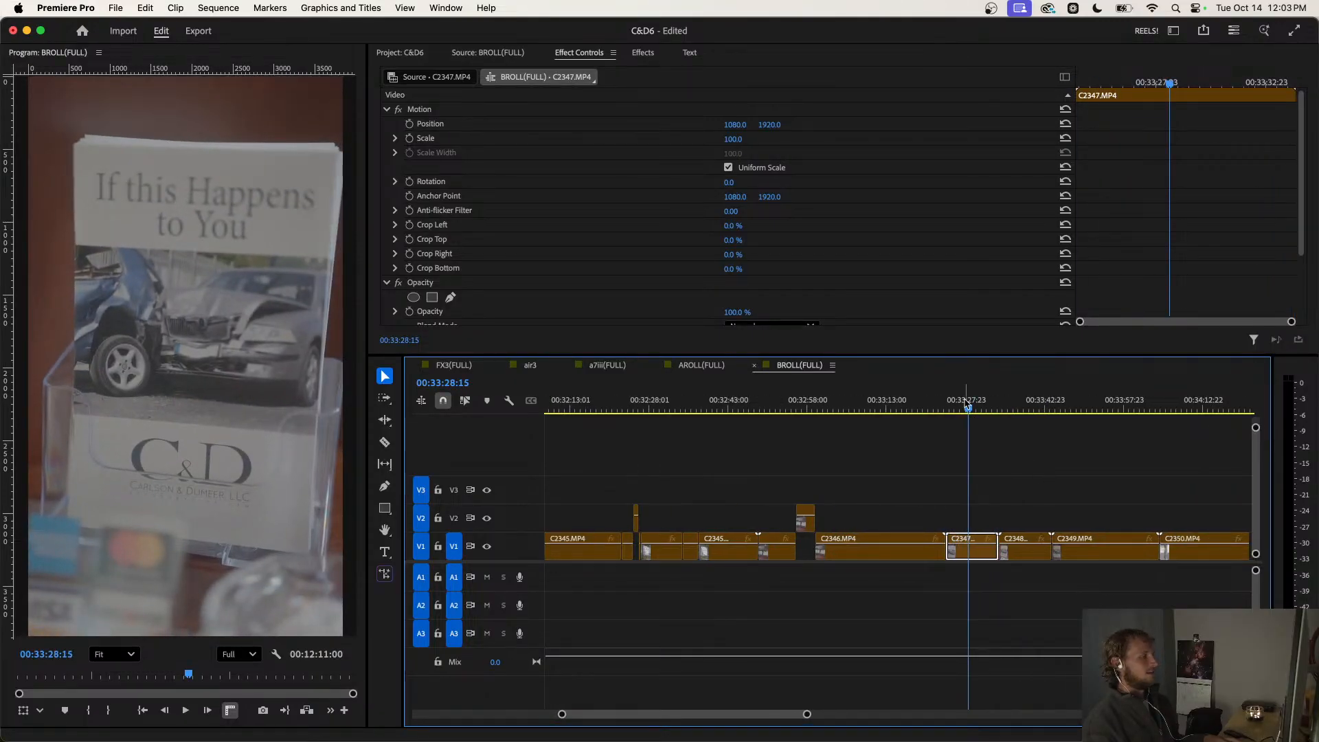
{"action": "left_click_drag", "start_coordinate": [968, 407], "coordinate": [992, 423]}
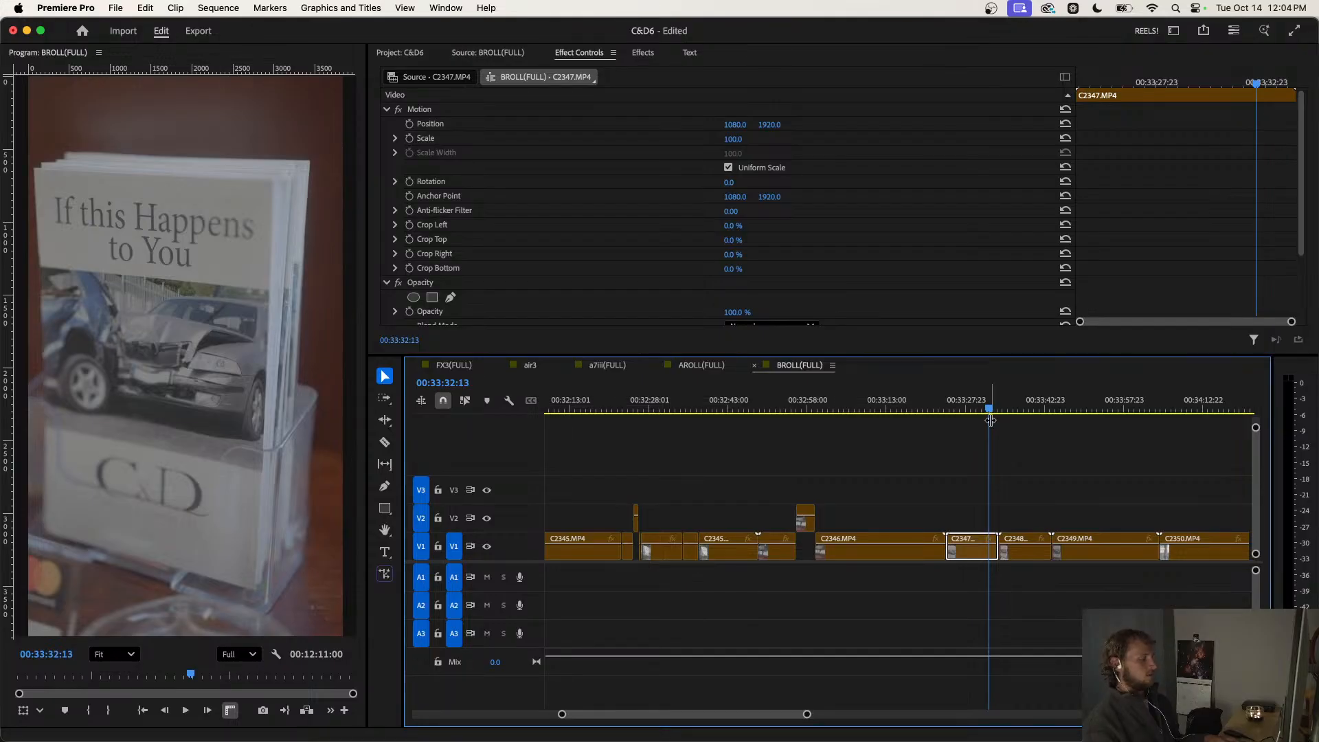
{"action": "left_click_drag", "start_coordinate": [991, 420], "coordinate": [924, 422]}
{"action": "scroll", "coordinate": [987, 474], "scroll_direction": "right", "scroll_amount": 2}
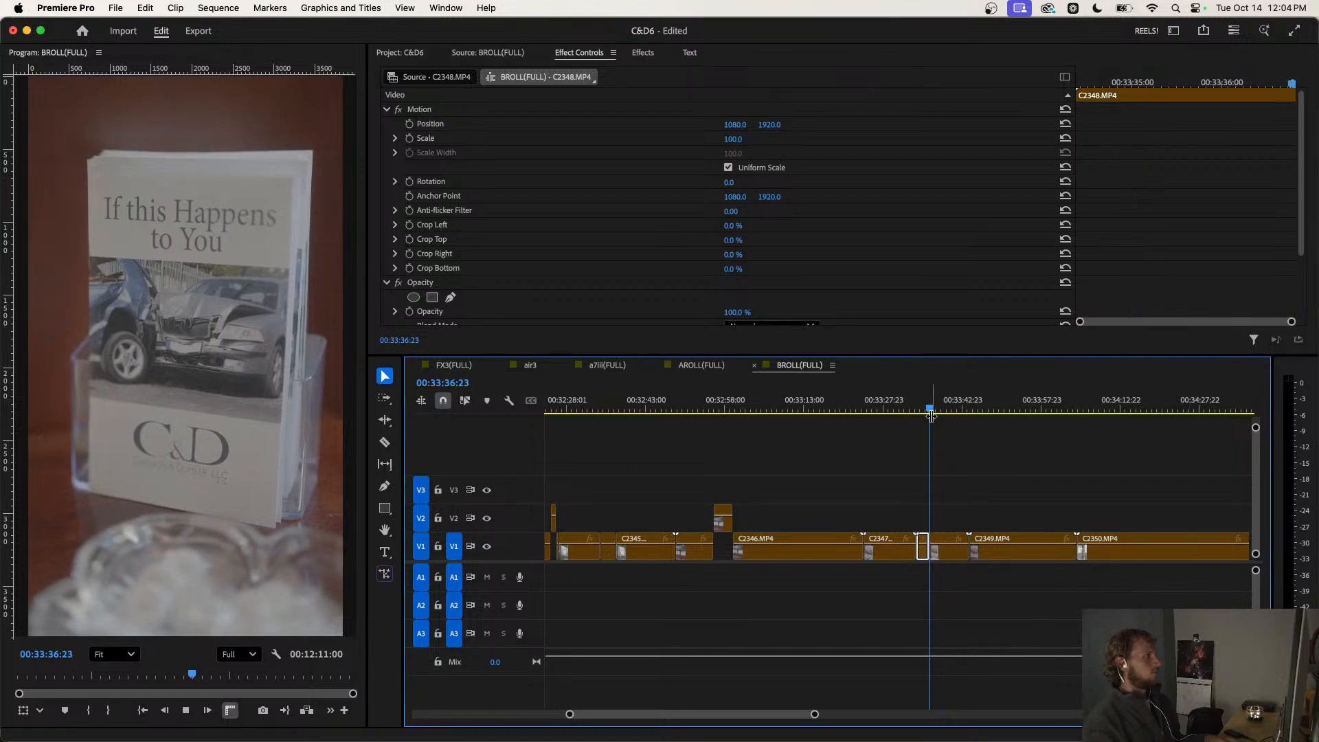
{"action": "key", "text": "space"}
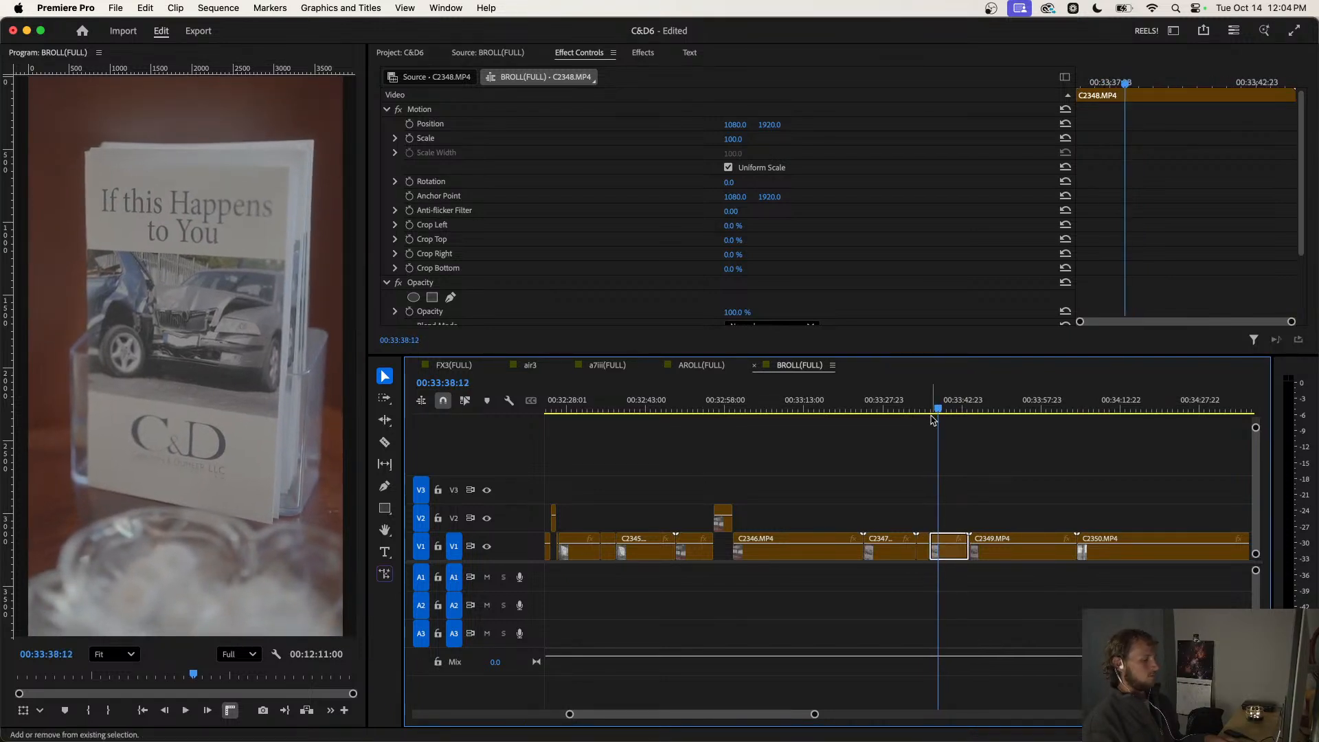
{"action": "left_click_drag", "start_coordinate": [932, 553], "coordinate": [934, 527]}
Review C2348.MP4 and C2349.MP4, cut C2350.MP4 at 00:34:08:06 and 00:34:14:07, and move the door greeting section up to V2.
{"action": "scroll", "coordinate": [935, 526], "scroll_direction": "right", "scroll_amount": 1}
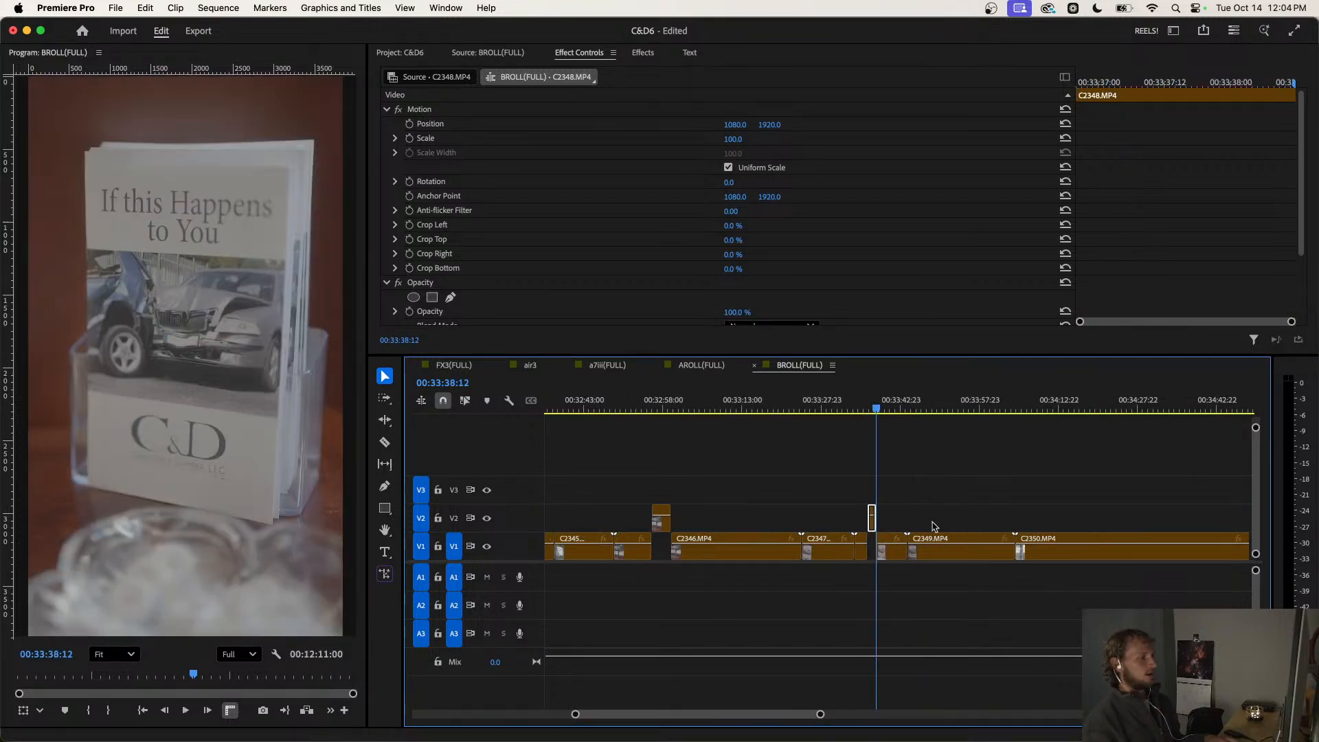
{"action": "left_click", "coordinate": [892, 407]}
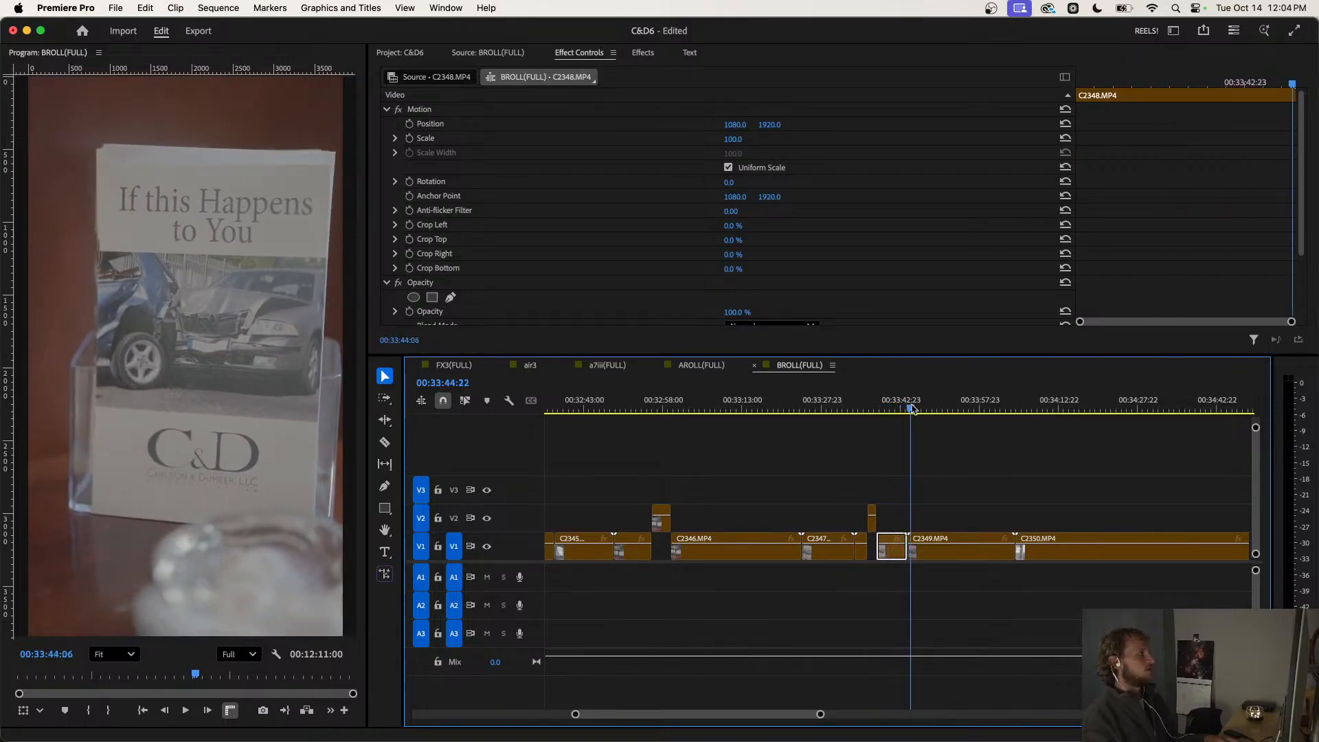
{"action": "left_click_drag", "start_coordinate": [912, 409], "coordinate": [957, 430]}
{"action": "left_click", "coordinate": [941, 456]}
{"action": "scroll", "coordinate": [938, 454], "scroll_direction": "right", "scroll_amount": 2}
{"action": "key", "text": "minus"}
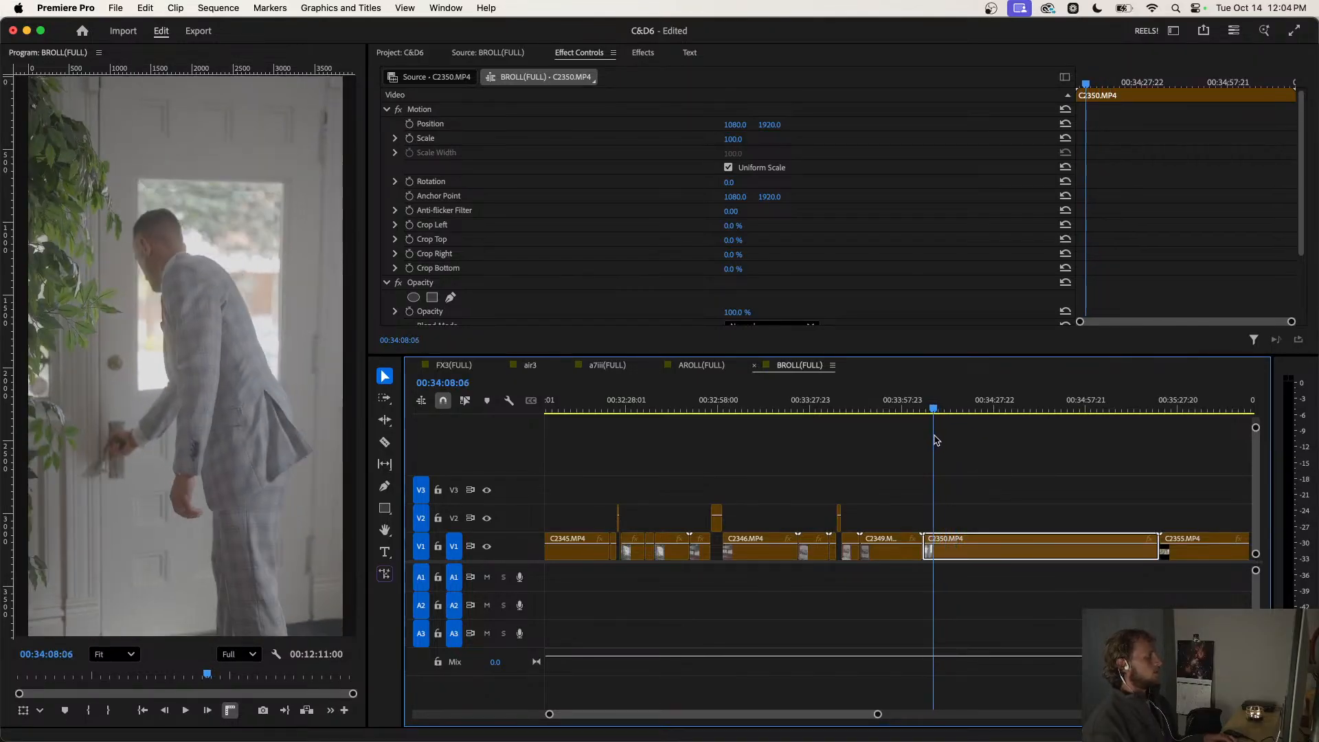
{"action": "key", "text": "super+k"}
{"action": "left_click_drag", "start_coordinate": [933, 409], "coordinate": [941, 411]}
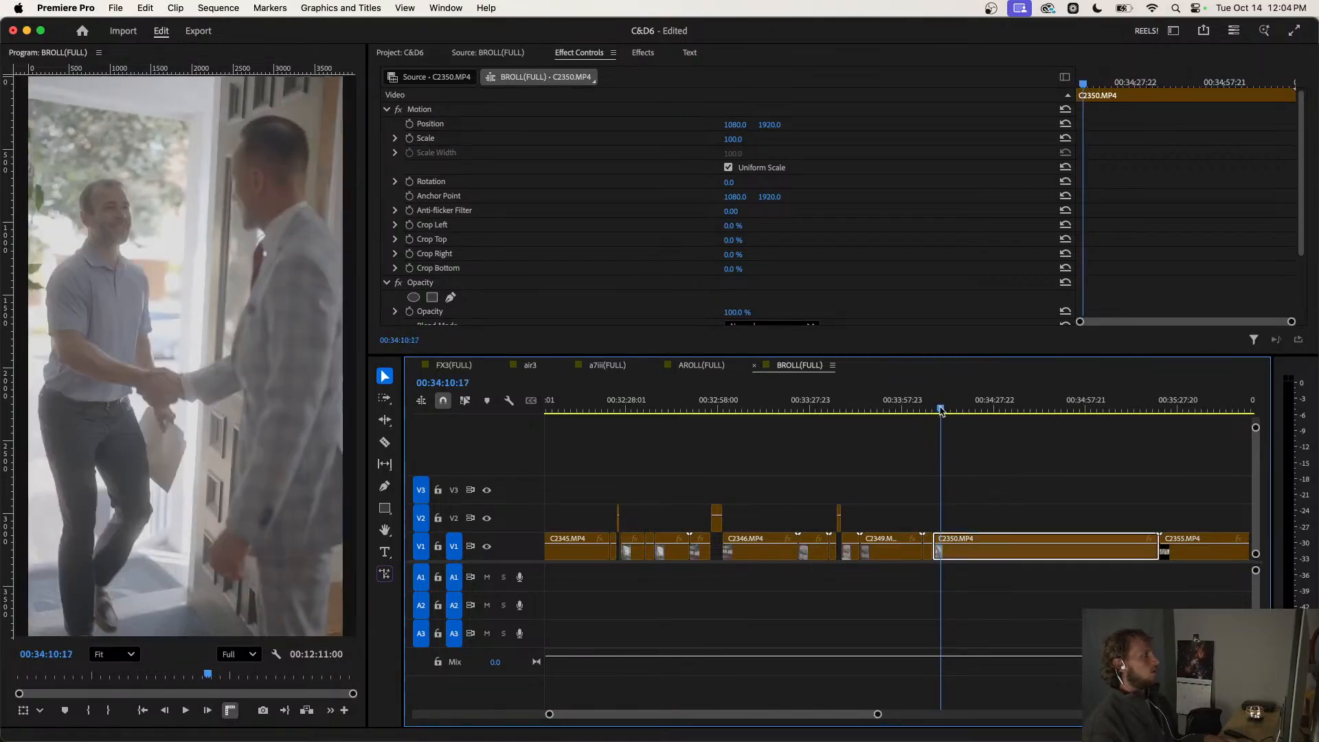
{"action": "key", "text": "super+k"}
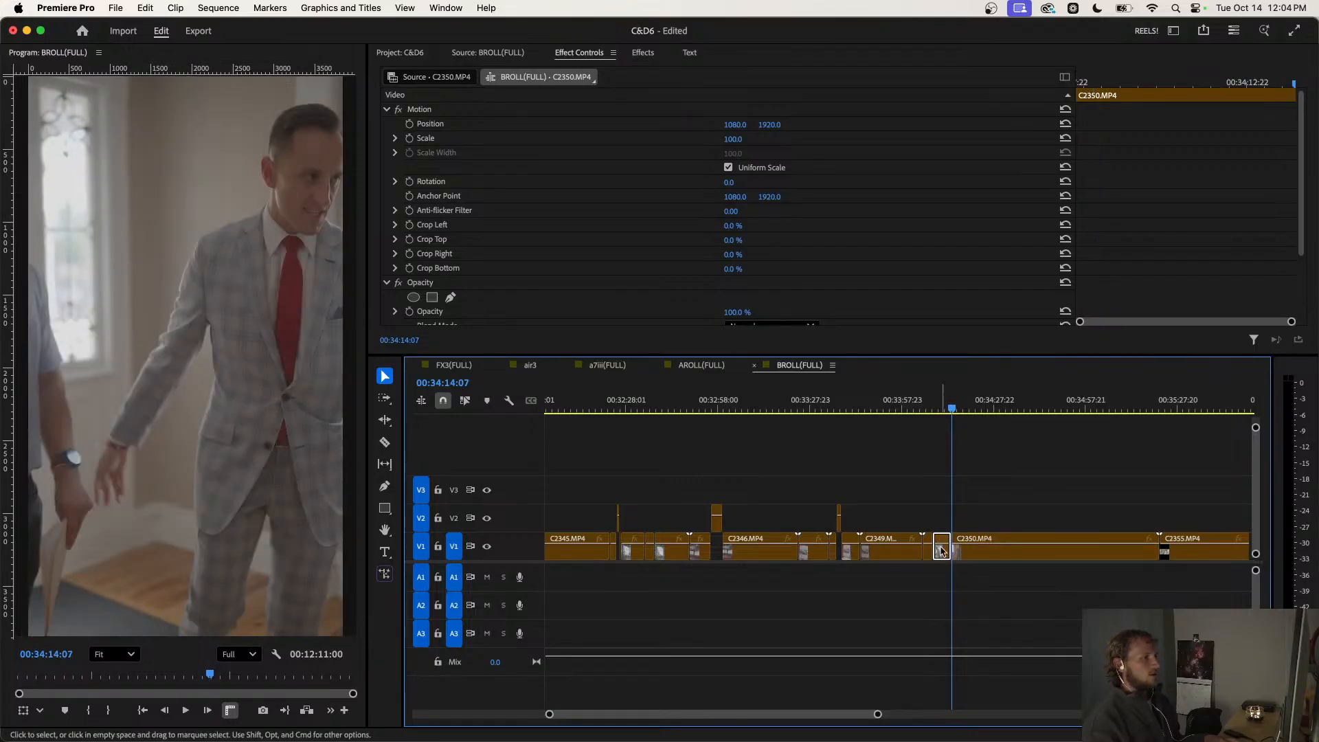
{"action": "scroll", "coordinate": [941, 525], "scroll_direction": "right", "scroll_amount": 2}
Cut C2350.MP4 at about 00:34:18 and 00:34:21:17, and move the section of the men walking into the conference room up to V2.
{"action": "left_click", "coordinate": [924, 407]}
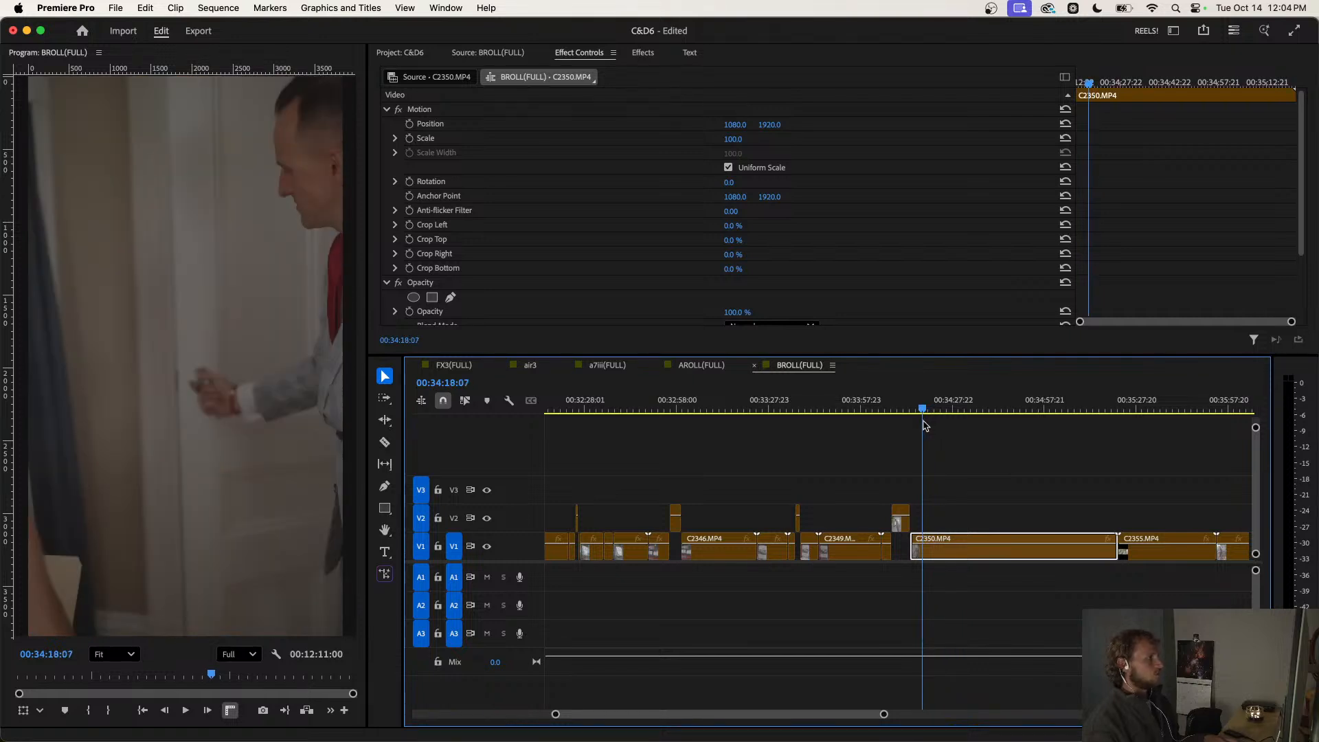
{"action": "left_click_drag", "start_coordinate": [924, 426], "coordinate": [925, 427]}
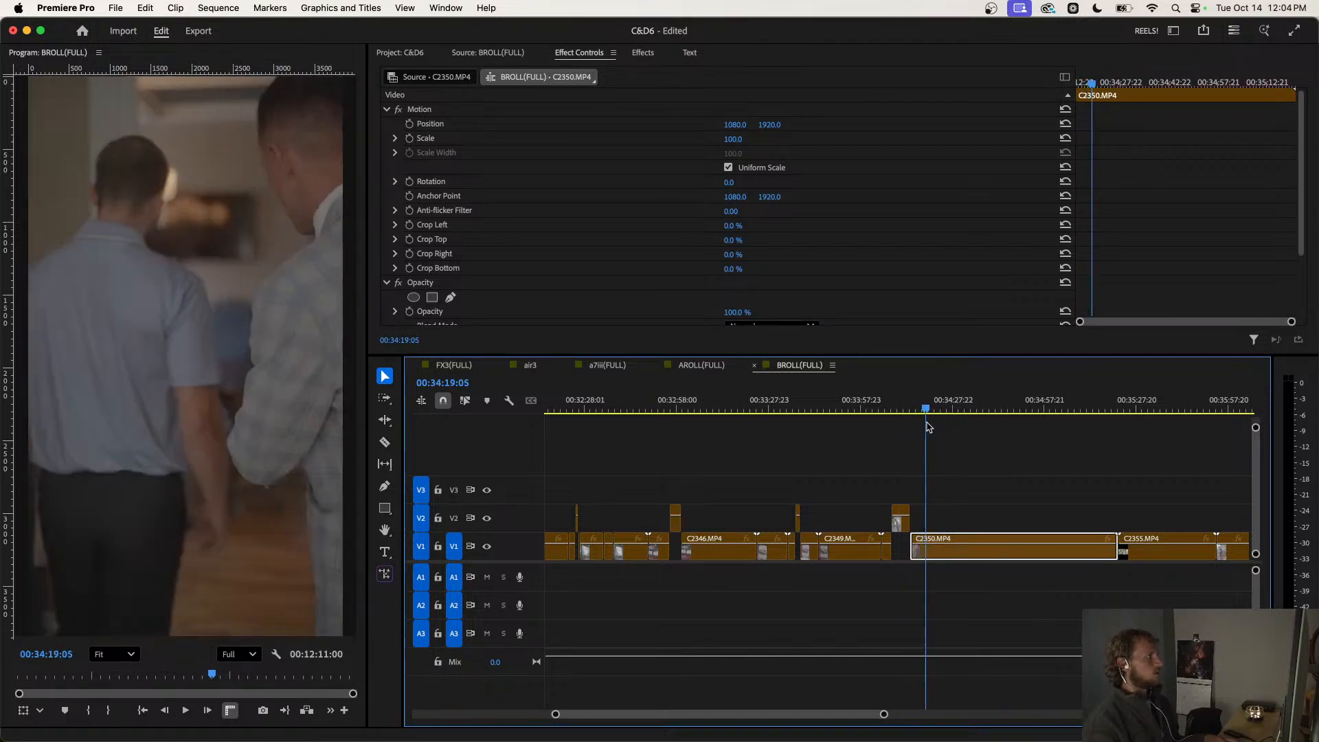
{"action": "key", "text": "super+k"}
{"action": "key", "text": "space"}
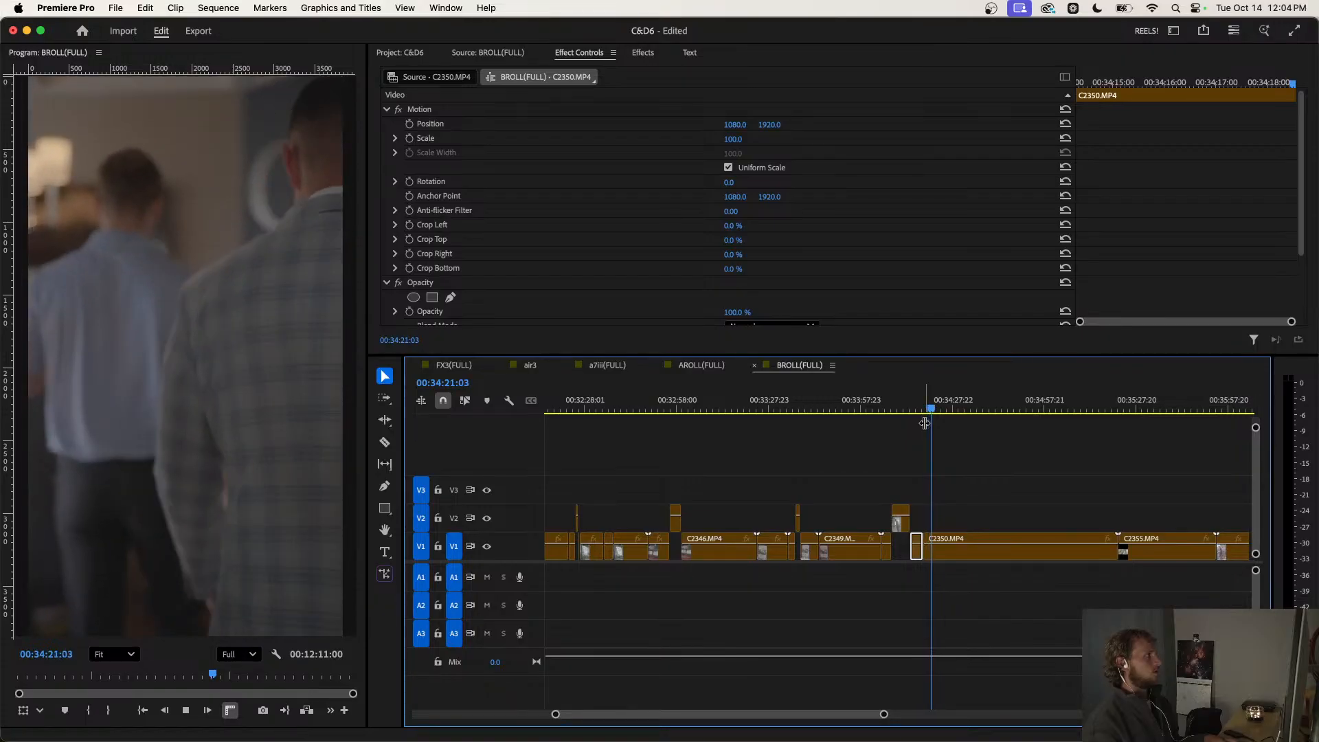
{"action": "key", "text": "space"}
{"action": "key", "text": "super+k"}
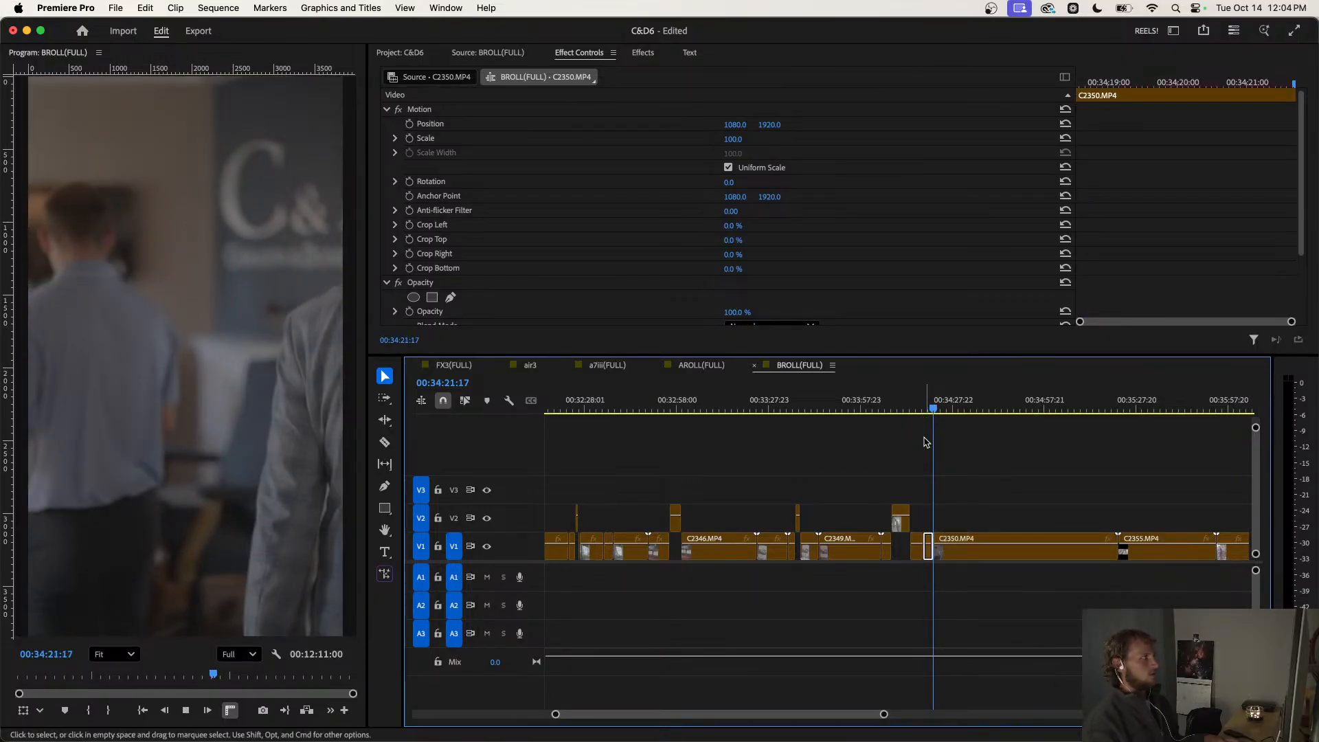
{"action": "key", "text": "space"}
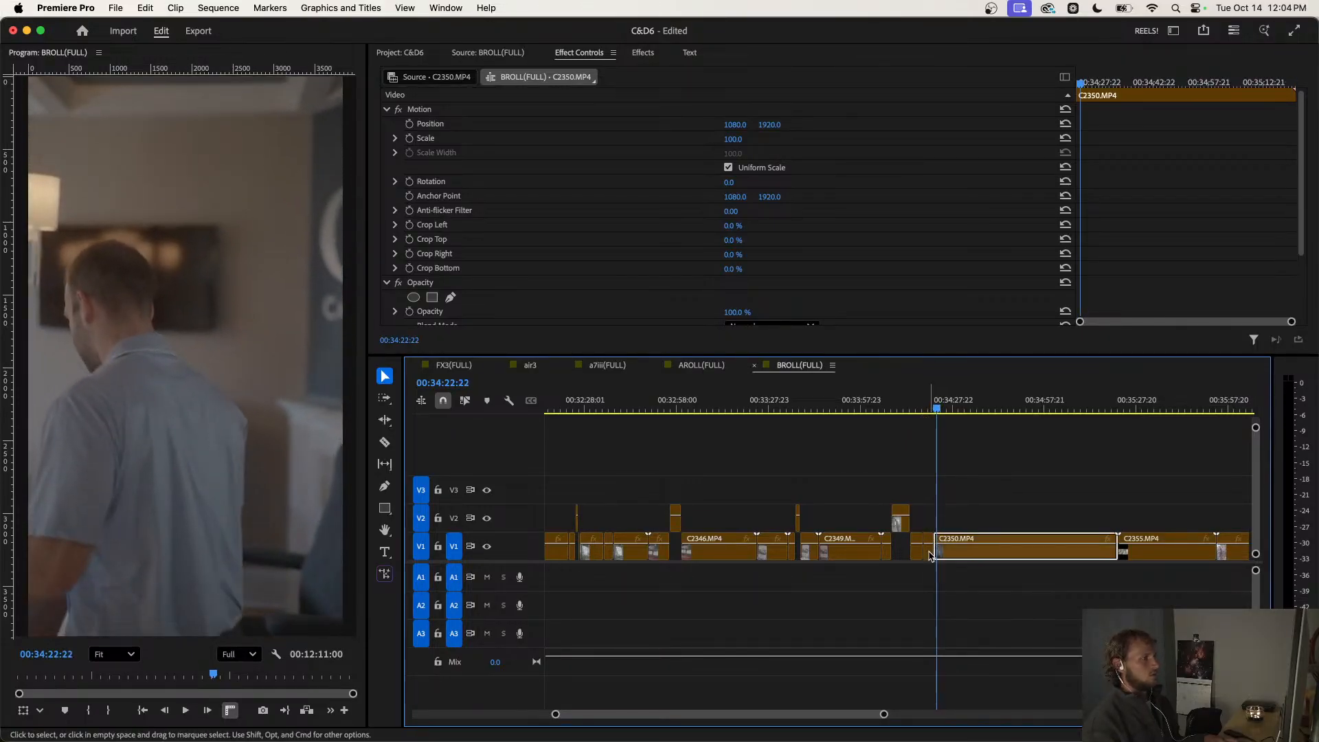
{"action": "left_click_drag", "start_coordinate": [930, 555], "coordinate": [929, 523]}
Cut C2350.MP4 at about 00:34:24 and at 00:34:29:01, and move the section of them sitting down at the table up to V2.
{"action": "scroll", "coordinate": [930, 524], "scroll_direction": "right", "scroll_amount": 2}
{"action": "key", "text": "space"}
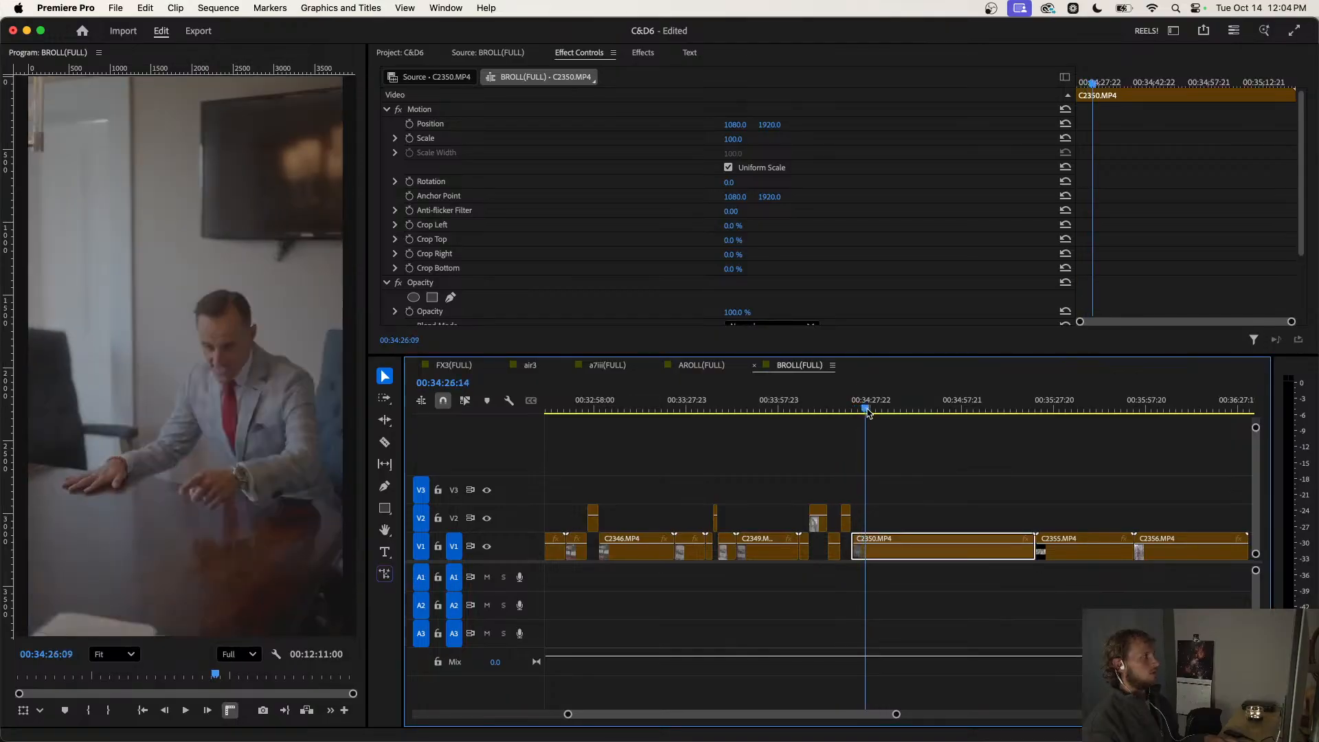
{"action": "left_click_drag", "start_coordinate": [861, 421], "coordinate": [859, 421]}
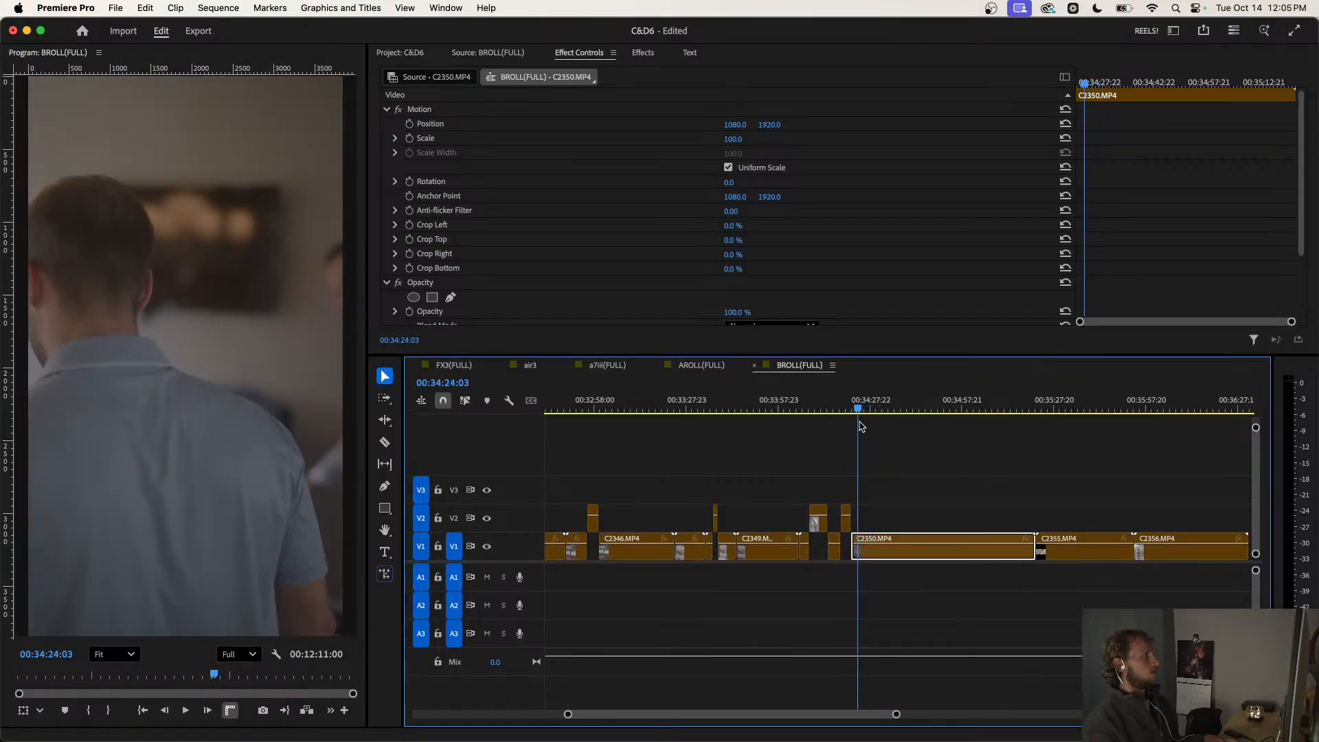
{"action": "key", "text": "super+k"}
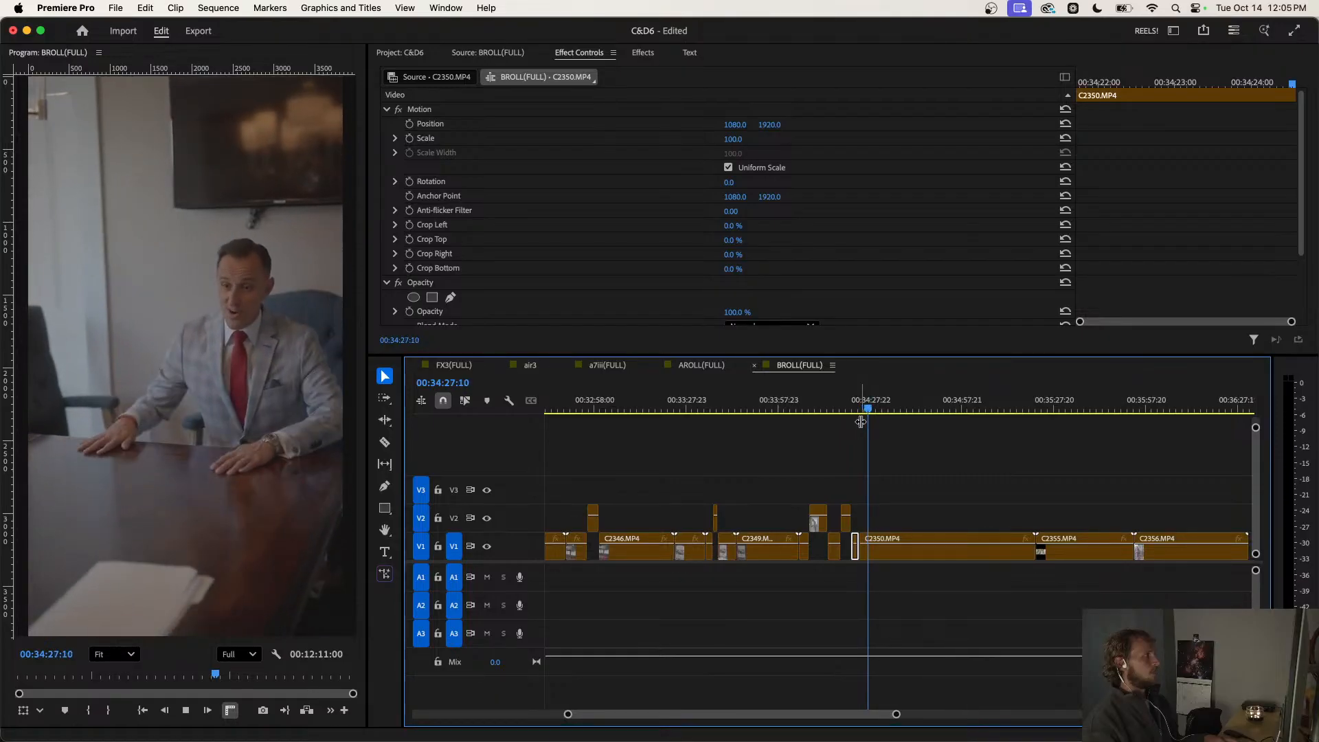
{"action": "key", "text": "space"}
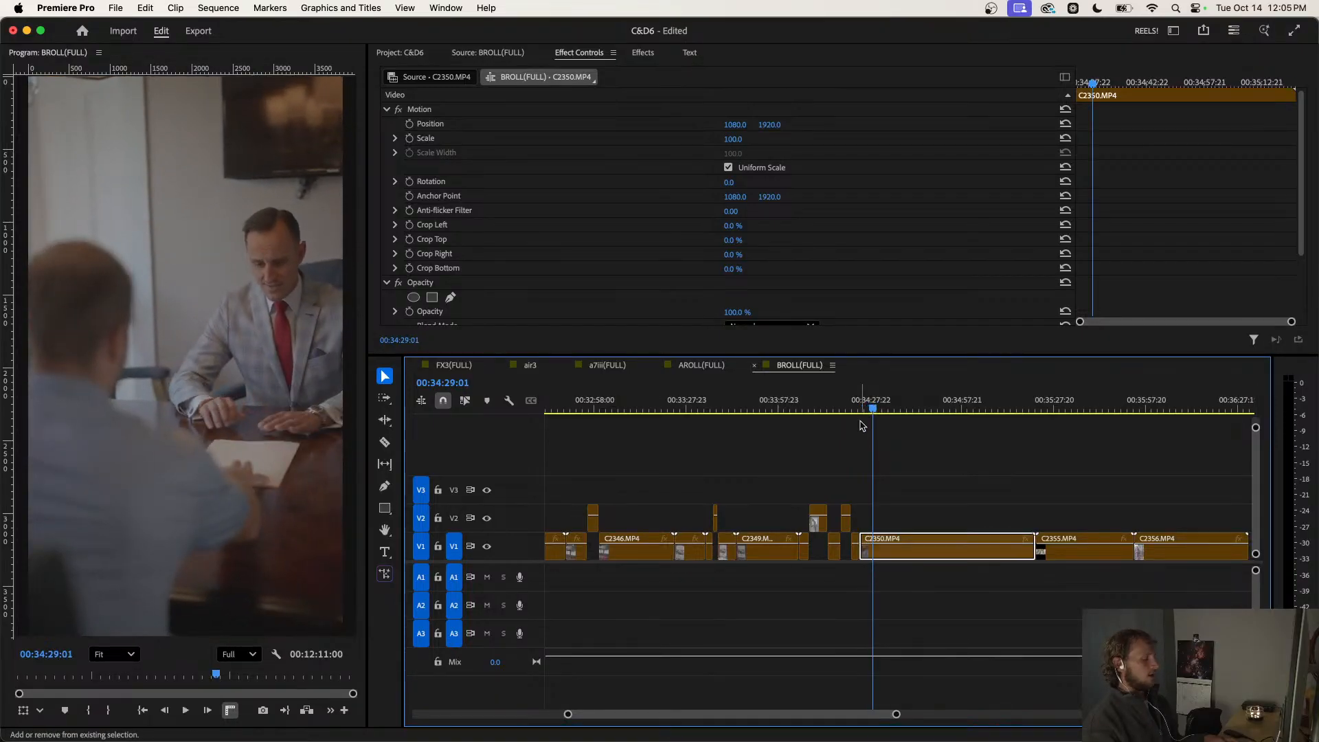
{"action": "key", "text": "super+k"}
{"action": "left_click_drag", "start_coordinate": [865, 556], "coordinate": [863, 528]}
Cut C2350.MP4 at about 00:34:34, 00:34:36 and 00:34:37:21, and move the last section, with the suited man handling papers, up to V2.
{"action": "scroll", "coordinate": [863, 528], "scroll_direction": "right", "scroll_amount": 2}
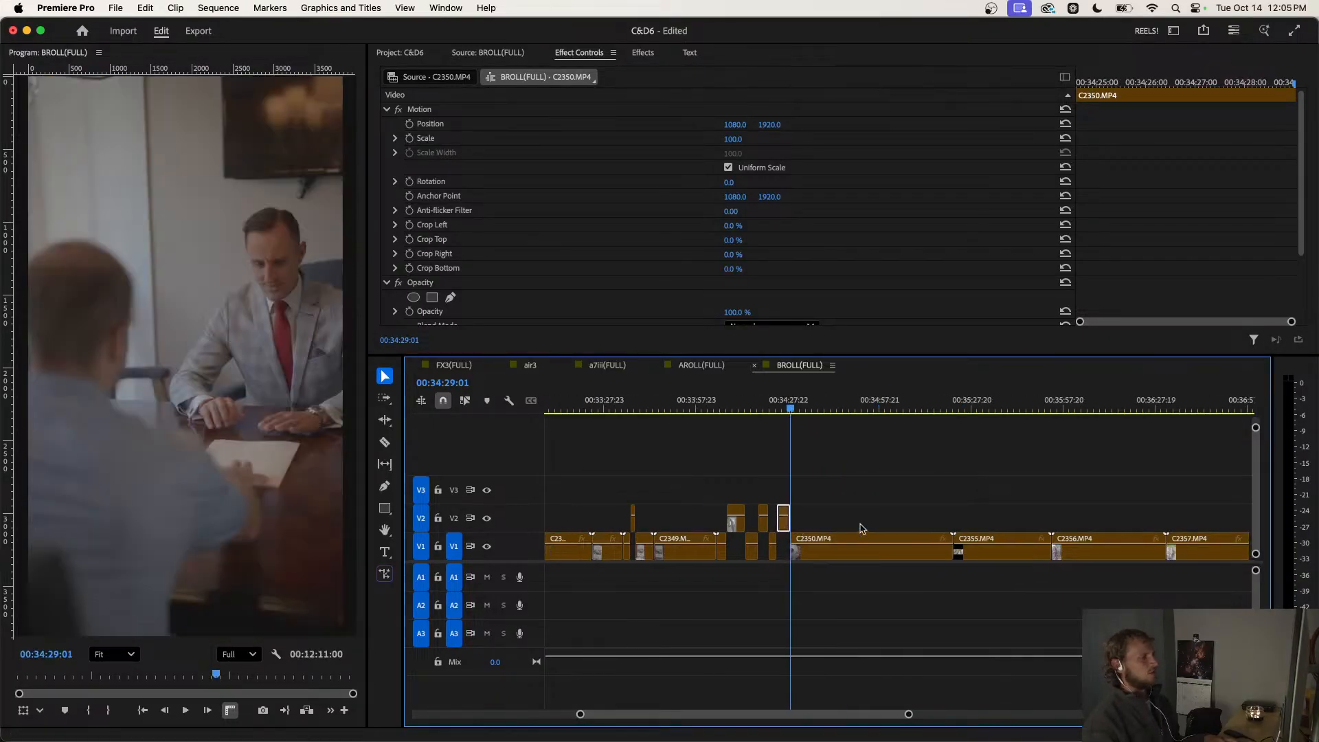
{"action": "mouse_move", "coordinate": [791, 408]}
{"action": "left_mouse_down"}
{"action": "mouse_move", "coordinate": [821, 413]}
{"action": "mouse_move", "coordinate": [808, 421]}
{"action": "left_mouse_up"}
{"action": "key", "text": "super+k"}
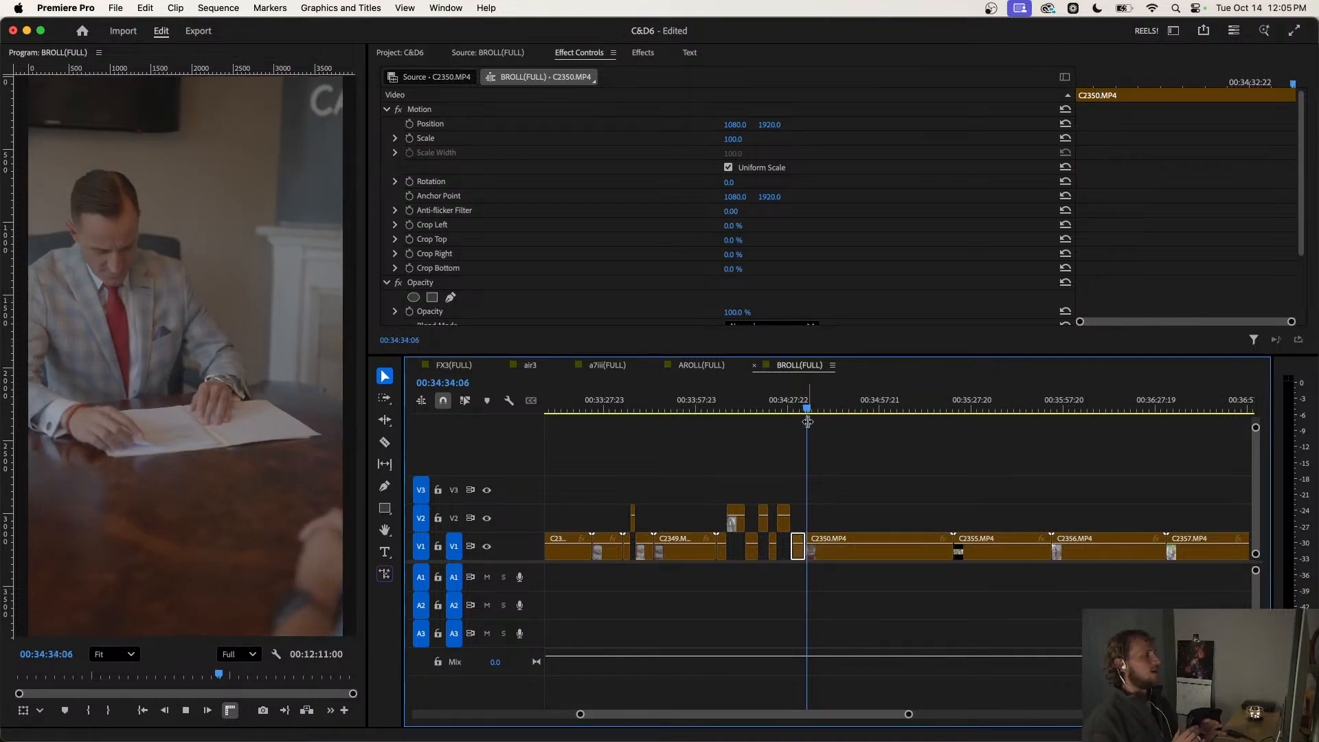
{"action": "key", "text": "space"}
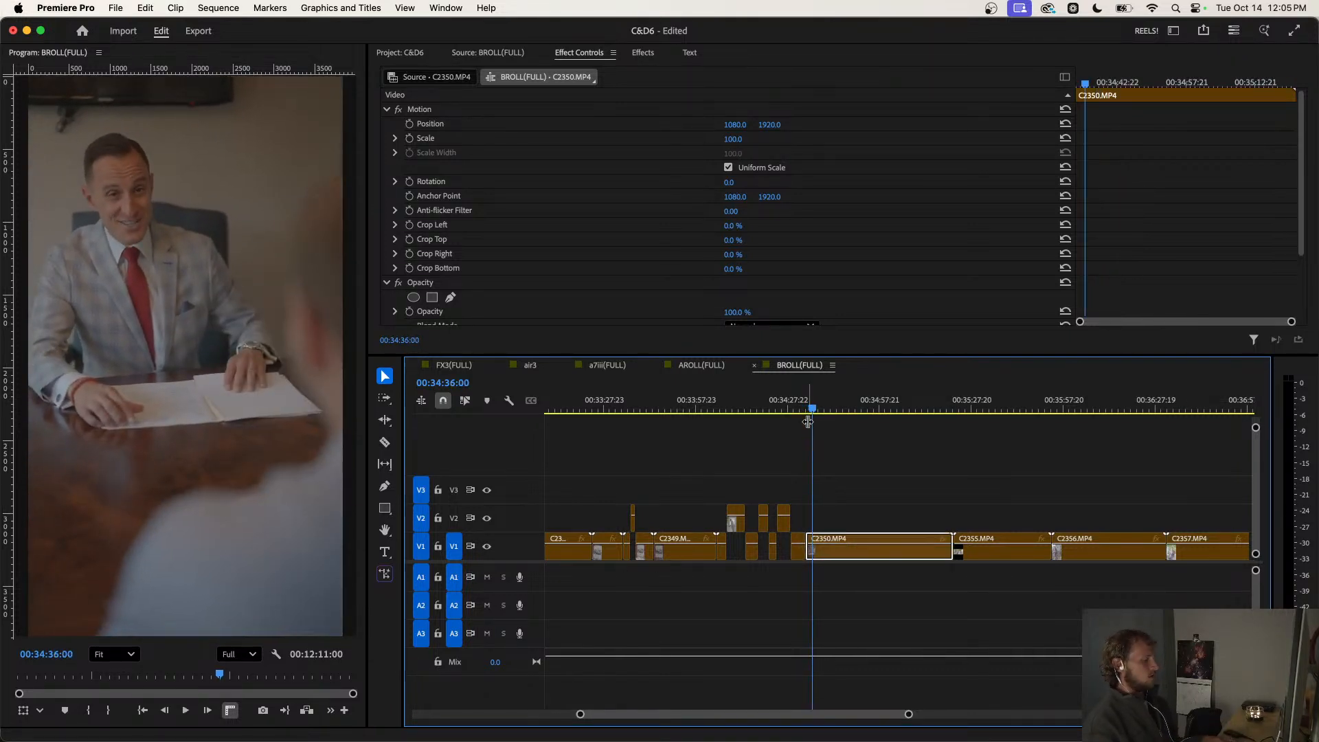
{"action": "key", "text": "super+k"}
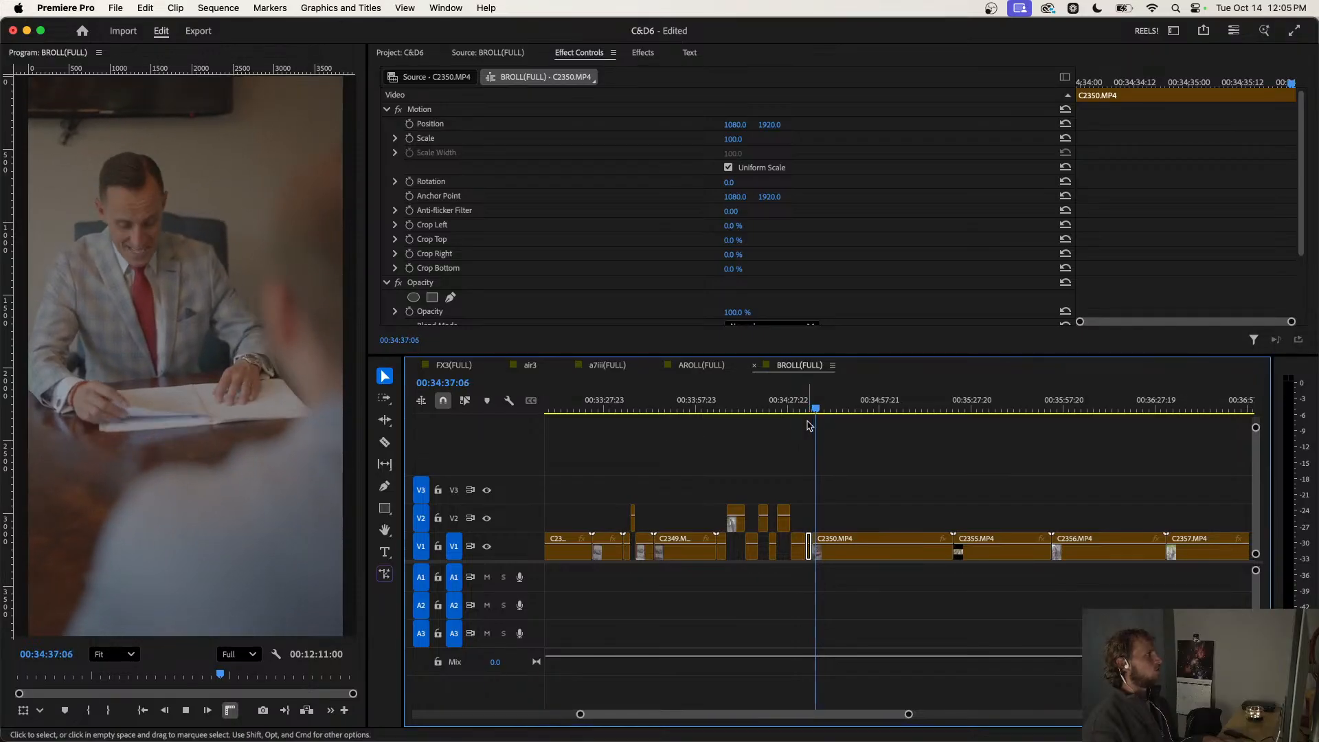
{"action": "key", "text": "space"}
{"action": "key", "text": "="}
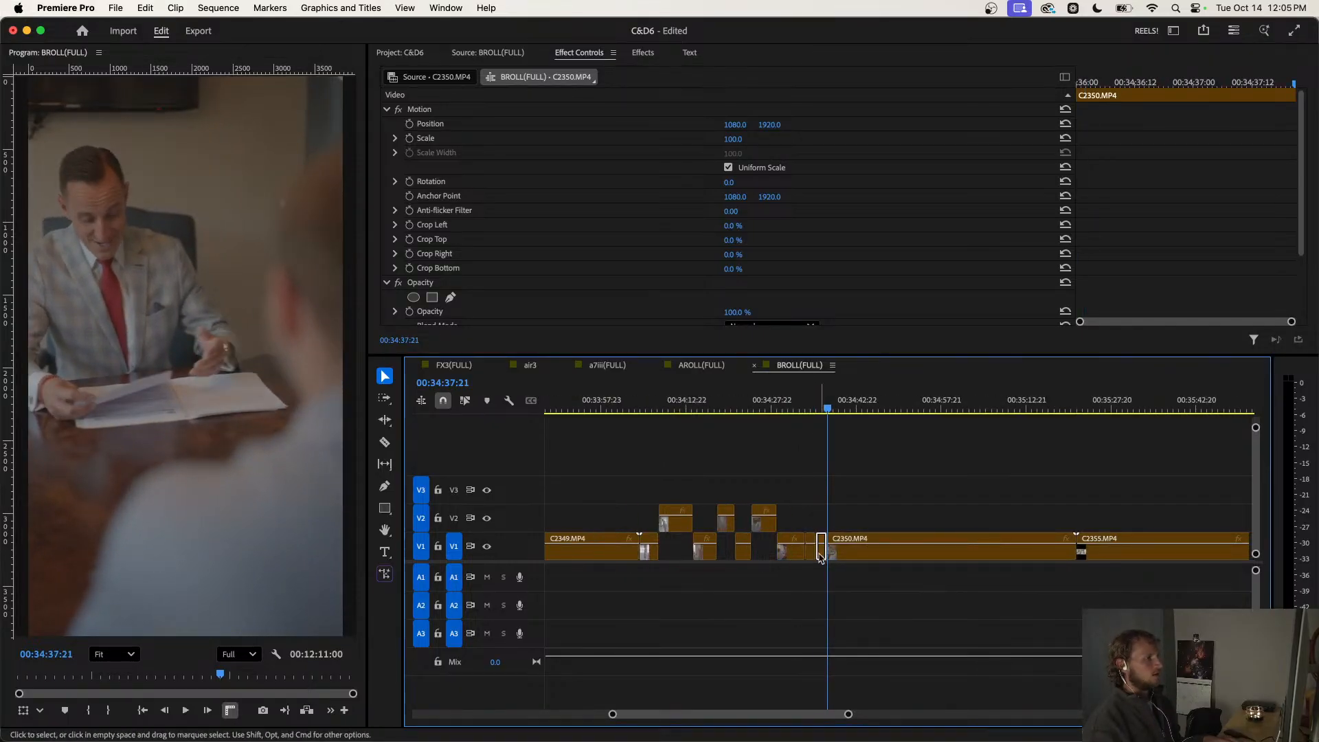
{"action": "left_click_drag", "start_coordinate": [822, 555], "coordinate": [821, 517]}
Cut C2350.MP4 at about 00:34:41 and at 00:34:47:10, and move the section between the cuts up to V2.
{"action": "key", "text": "minus"}
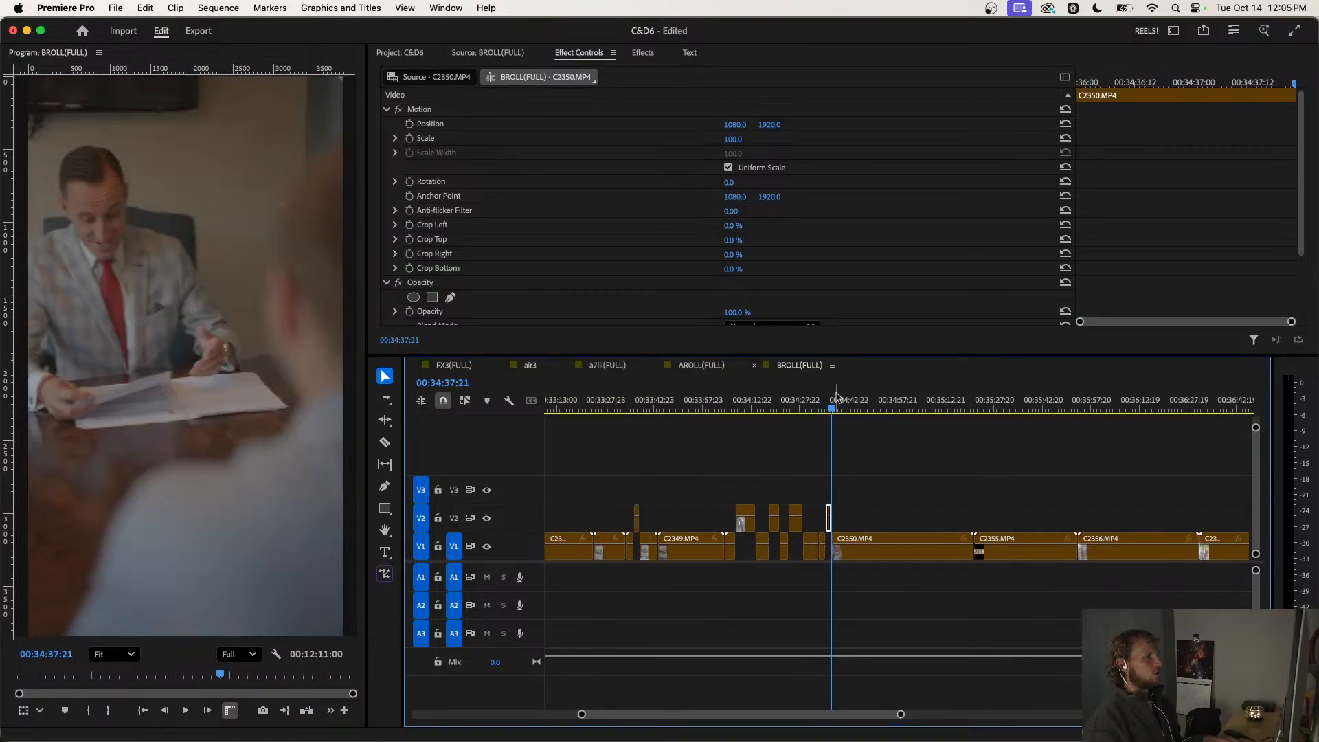
{"action": "left_click_drag", "start_coordinate": [833, 404], "coordinate": [846, 429]}
{"action": "key", "text": "super+k"}
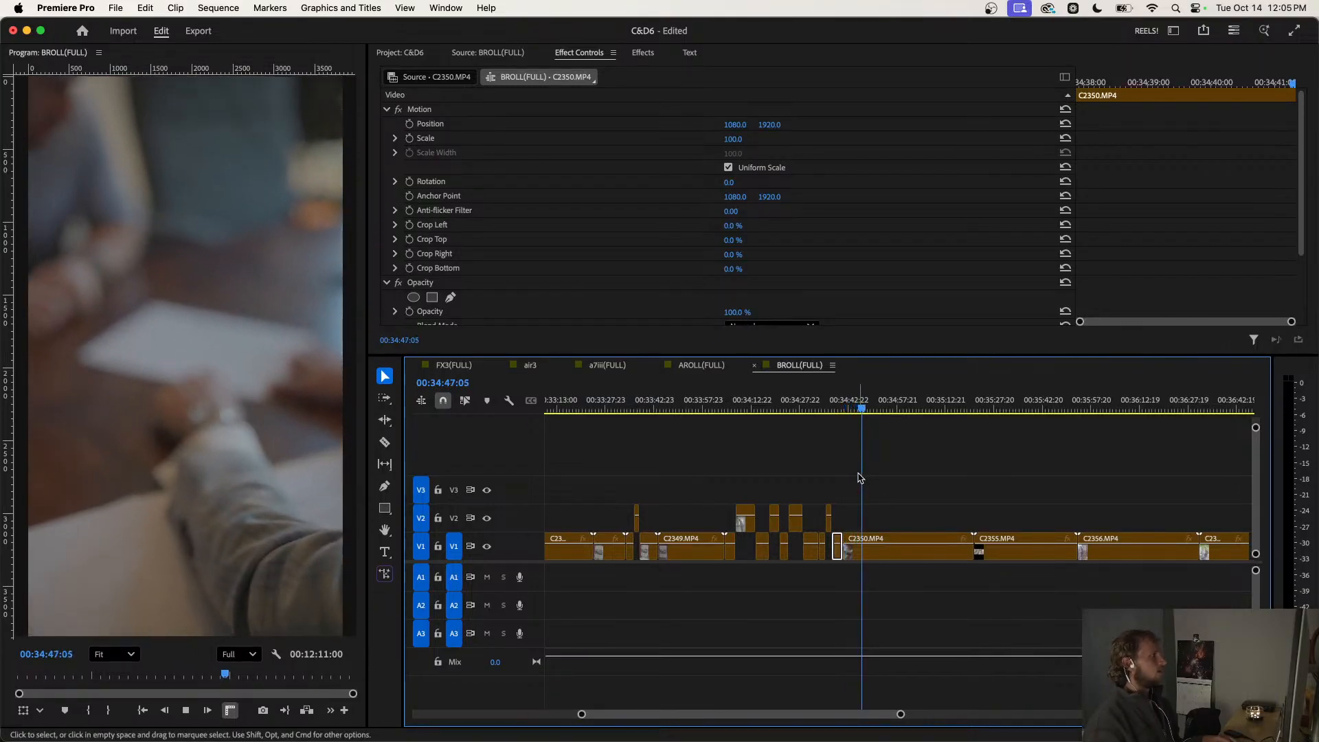
{"action": "key", "text": "="}
{"action": "left_click_drag", "start_coordinate": [830, 404], "coordinate": [873, 411]}
{"action": "key", "text": "super+k"}
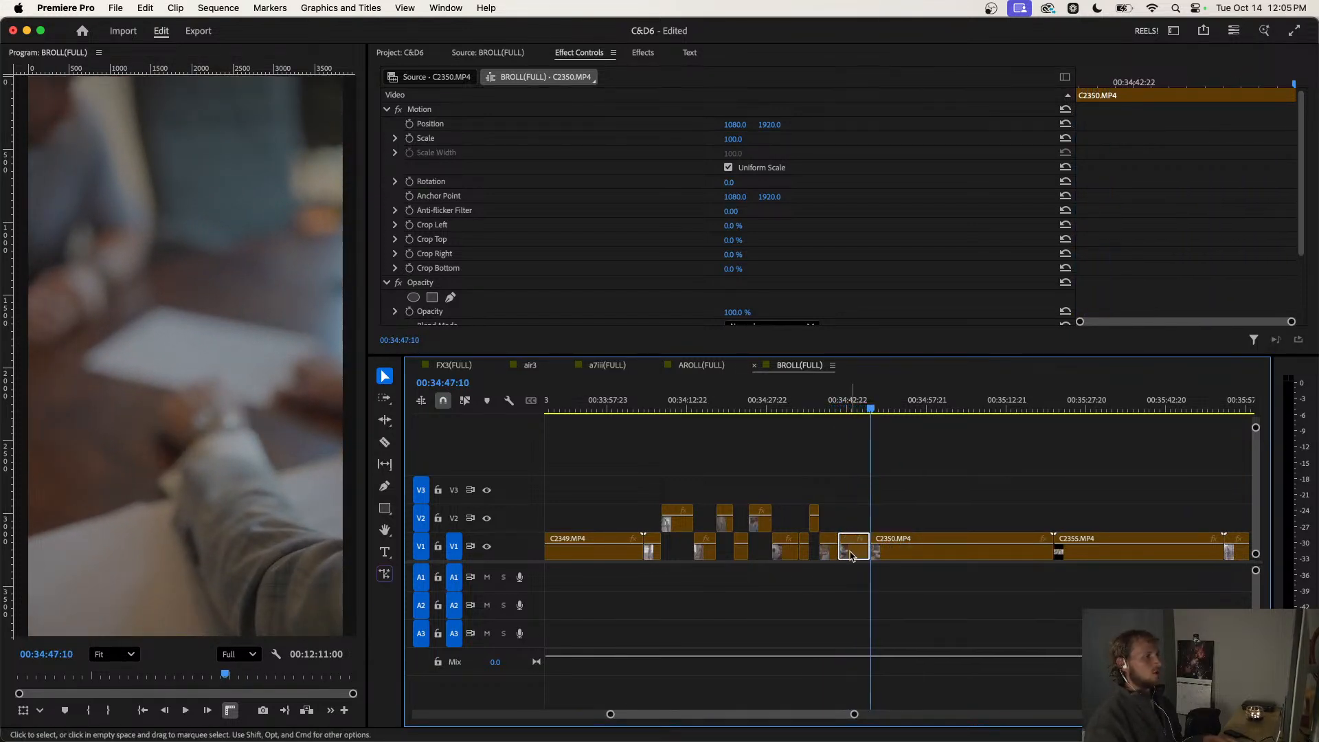
{"action": "left_click_drag", "start_coordinate": [852, 555], "coordinate": [852, 529]}
Cut C2350.MP4 at about 00:34:49 and 00:34:51:11, and move the over-the-shoulder section of the client at the table up to V2.
{"action": "scroll", "coordinate": [852, 529], "scroll_direction": "right", "scroll_amount": 3}
{"action": "mouse_move", "coordinate": [769, 411]}
{"action": "left_mouse_down"}
{"action": "mouse_move", "coordinate": [792, 413]}
{"action": "mouse_move", "coordinate": [781, 424]}
{"action": "left_mouse_up"}
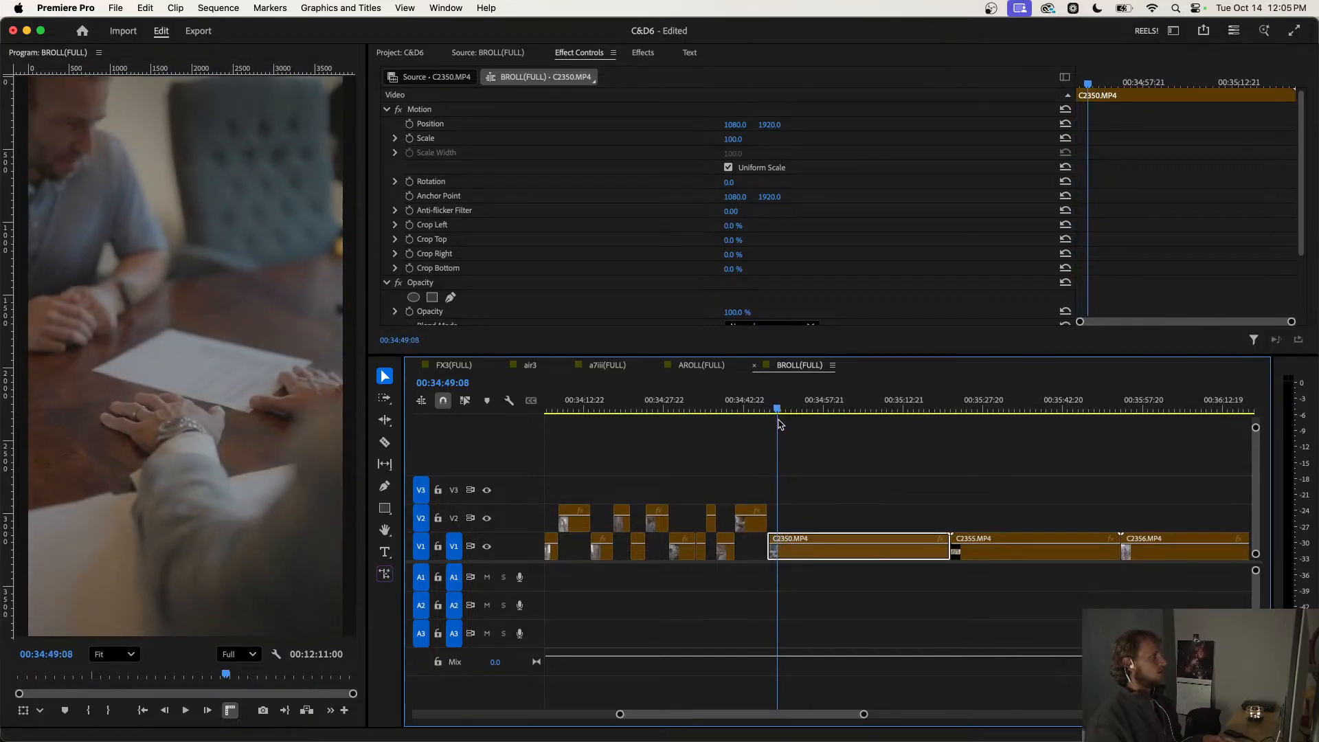
{"action": "key", "text": "super+k"}
{"action": "key", "text": "space"}
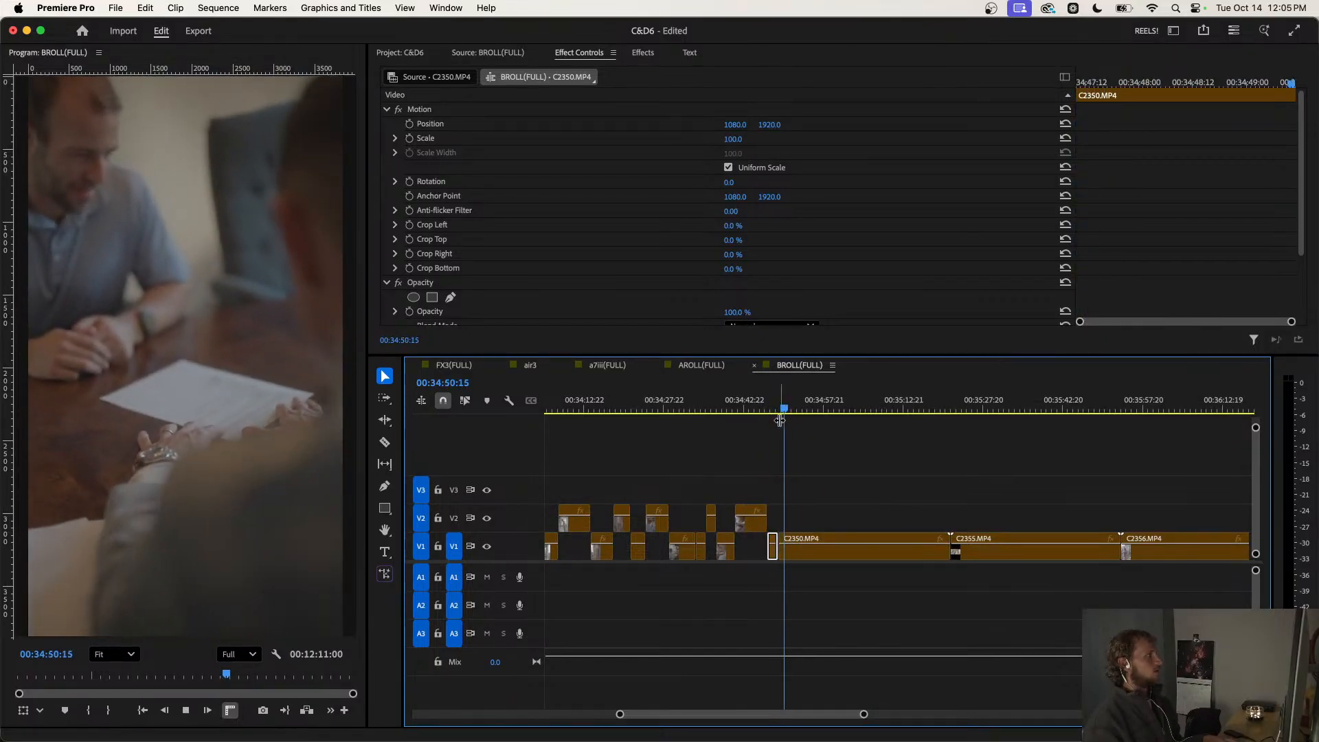
{"action": "key", "text": "space"}
{"action": "key", "text": "super+k"}
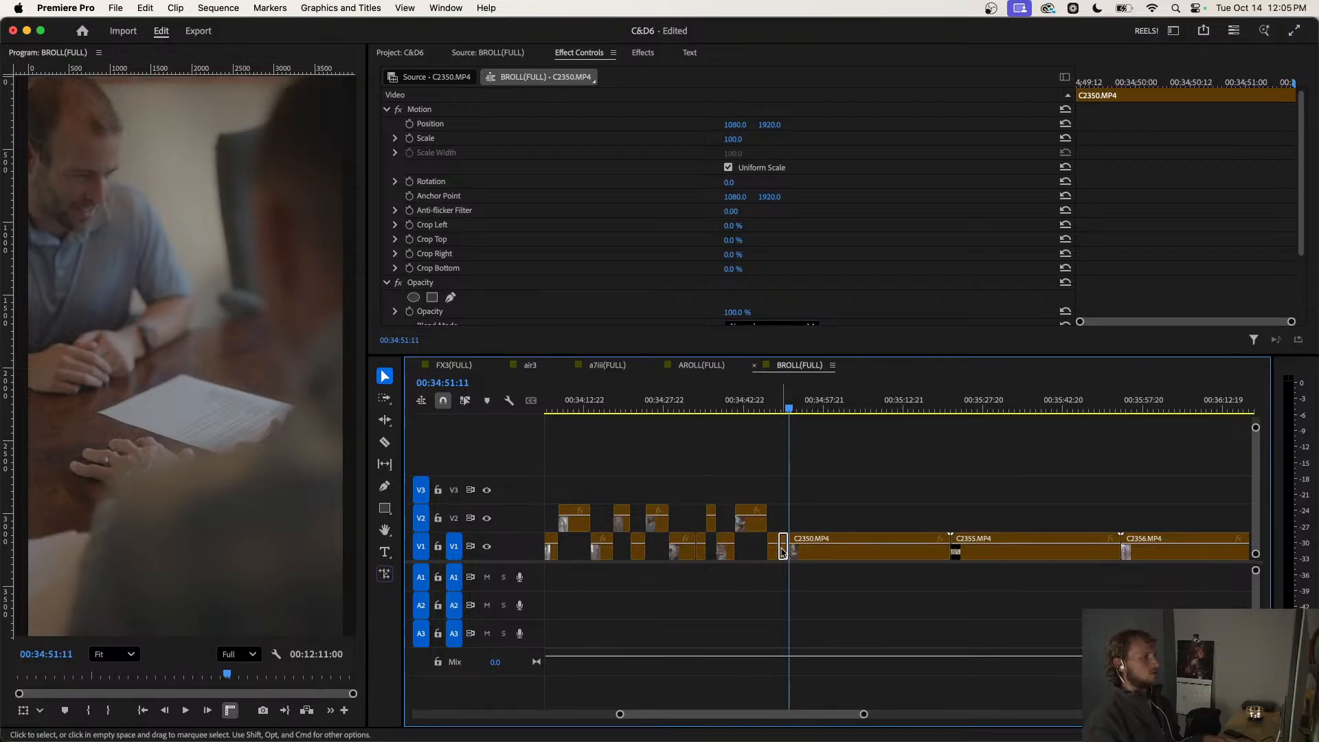
{"action": "left_click_drag", "start_coordinate": [781, 552], "coordinate": [782, 524]}
Cut C2350.MP4 at about 00:34:59 and at 00:34:56:06, and move the section of the smiling client up to V2.
{"action": "mouse_move", "coordinate": [790, 410]}
{"action": "left_mouse_down"}
{"action": "mouse_move", "coordinate": [866, 420]}
{"action": "mouse_move", "coordinate": [804, 441]}
{"action": "mouse_move", "coordinate": [835, 441]}
{"action": "mouse_move", "coordinate": [831, 413]}
{"action": "mouse_move", "coordinate": [799, 430]}
{"action": "left_mouse_up"}
{"action": "key", "text": "super+k"}
{"action": "key", "text": "="}
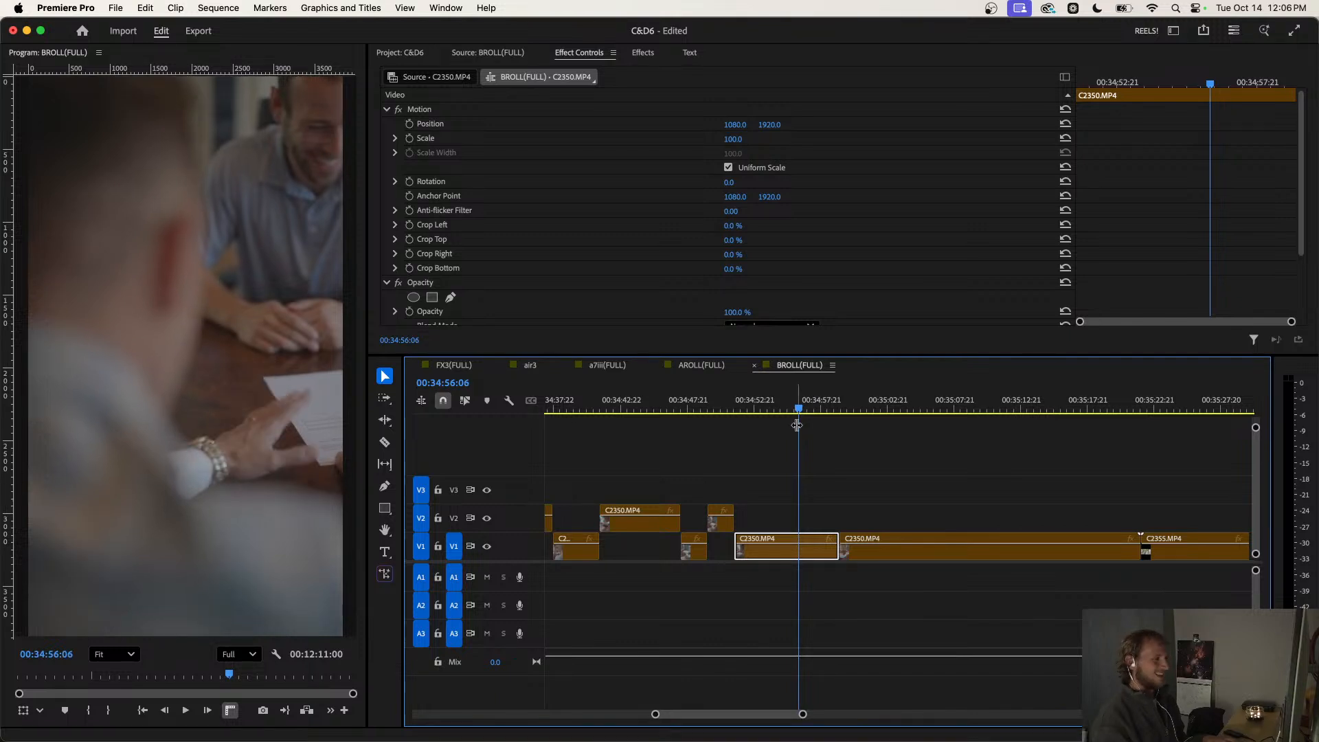
{"action": "key", "text": "super+k"}
{"action": "left_click_drag", "start_coordinate": [813, 553], "coordinate": [820, 522]}
Review the rest of C2350.MP4 from 00:34:53 and cut it at 00:35:16:04 and 00:35:13:10 around the meeting shot under the wall logo.
{"action": "left_click", "coordinate": [759, 412]}
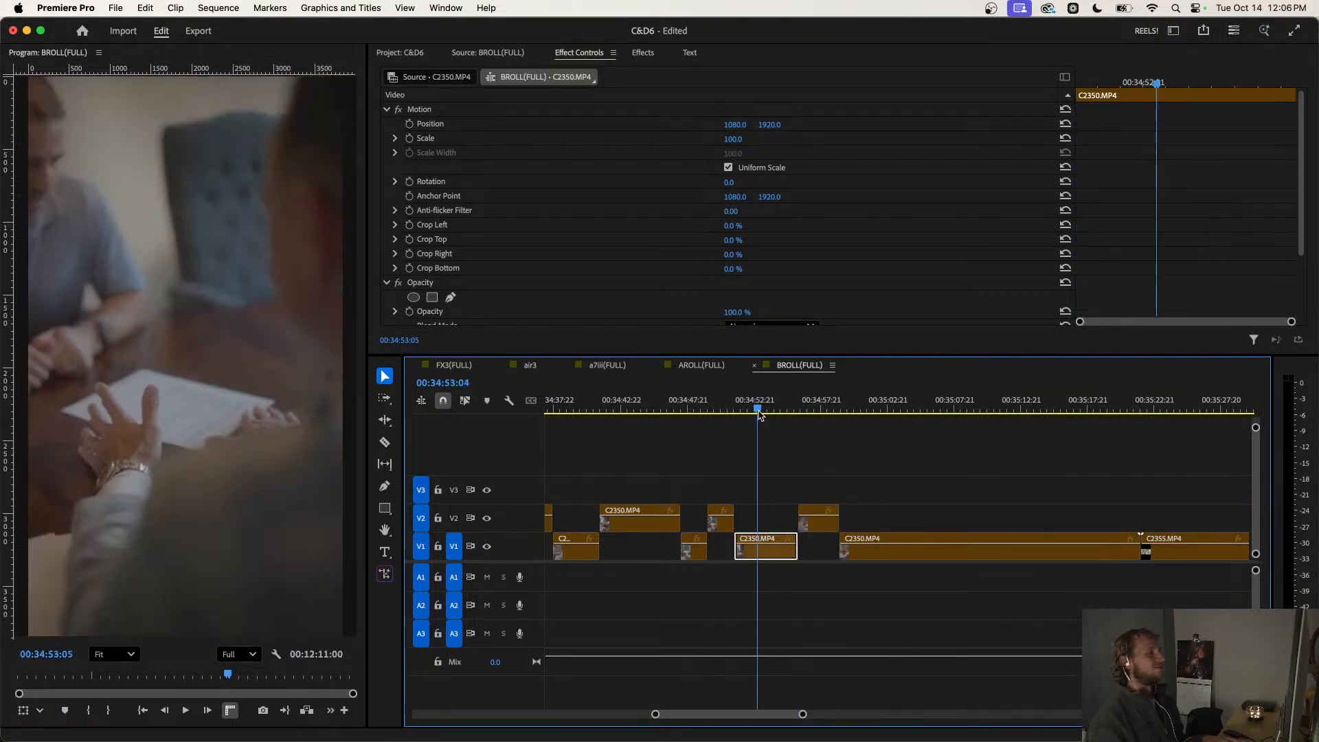
{"action": "left_click_drag", "start_coordinate": [760, 413], "coordinate": [1068, 516]}
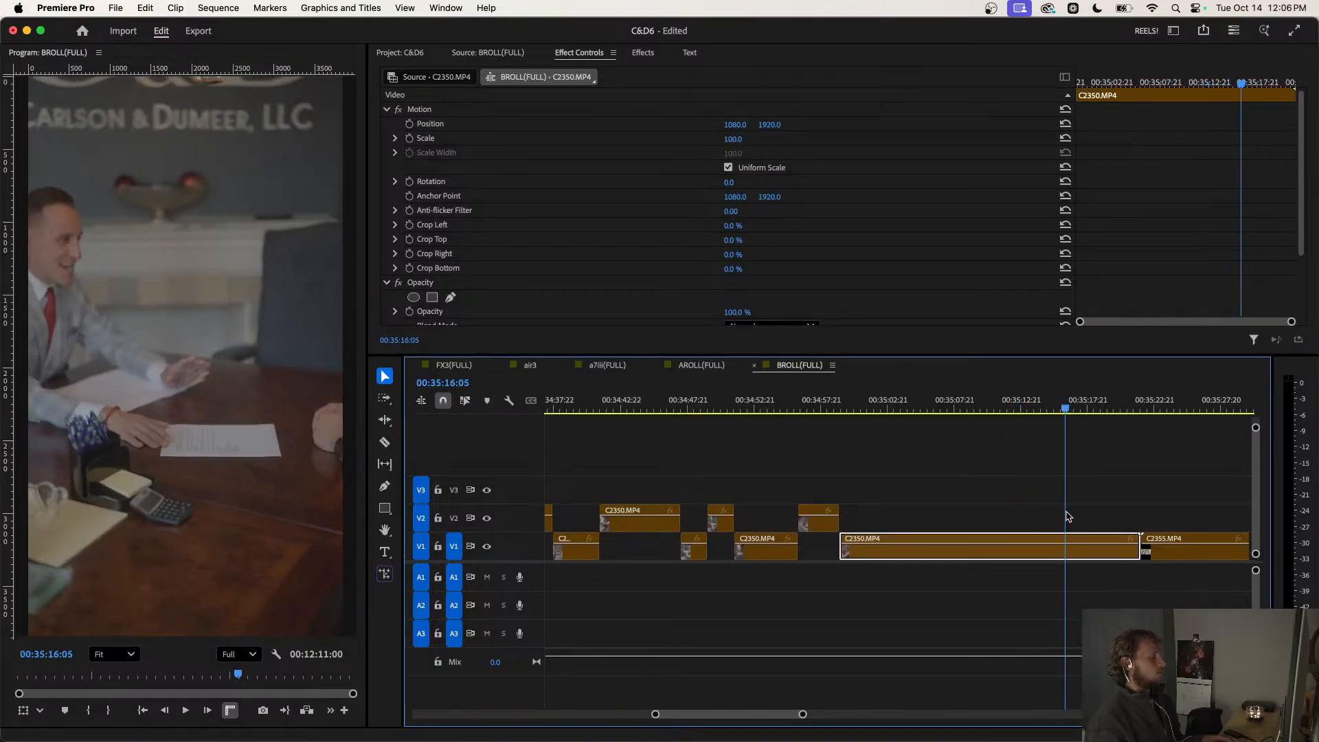
{"action": "key", "text": "super+k"}
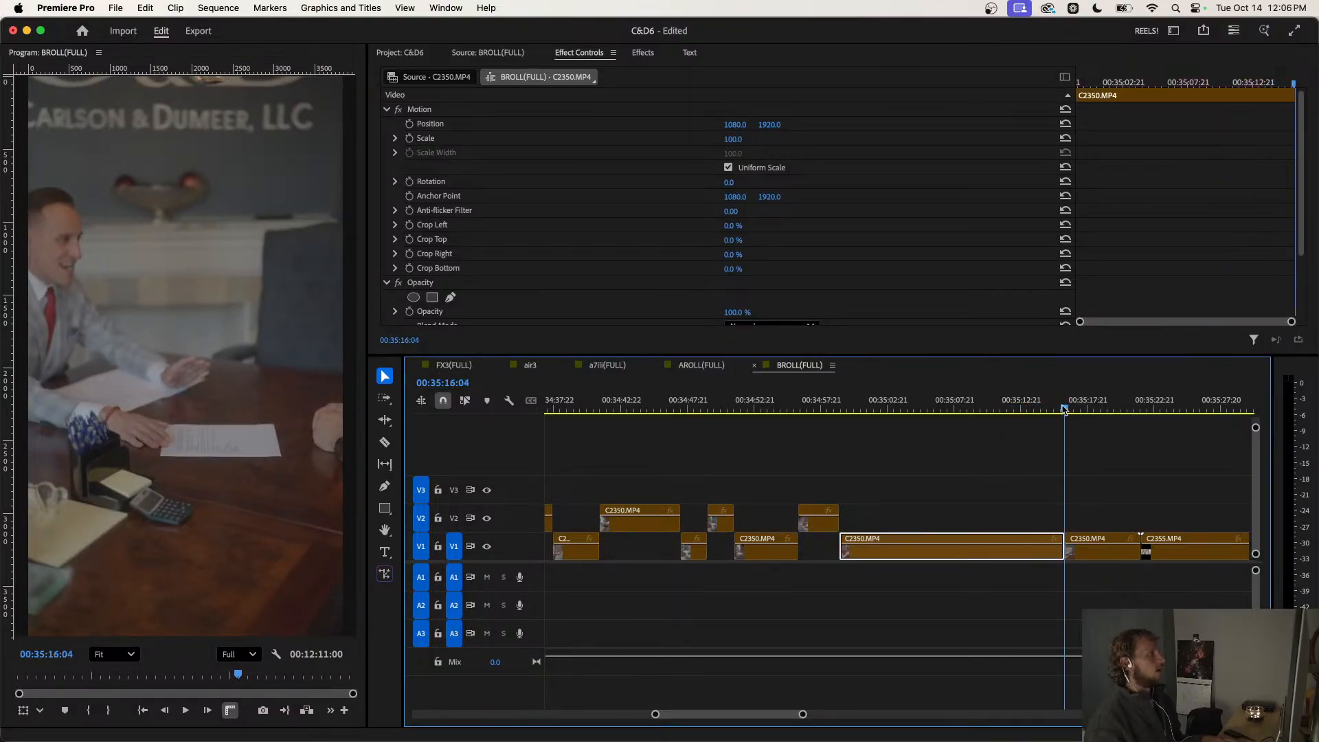
{"action": "left_click_drag", "start_coordinate": [1064, 409], "coordinate": [1045, 417]}
{"action": "mouse_move", "coordinate": [1038, 422]}
{"action": "left_mouse_down"}
{"action": "mouse_move", "coordinate": [1019, 414]}
{"action": "mouse_move", "coordinate": [1005, 431]}
{"action": "mouse_move", "coordinate": [1026, 426]}
{"action": "left_mouse_up"}
{"action": "key", "text": "super+k"}
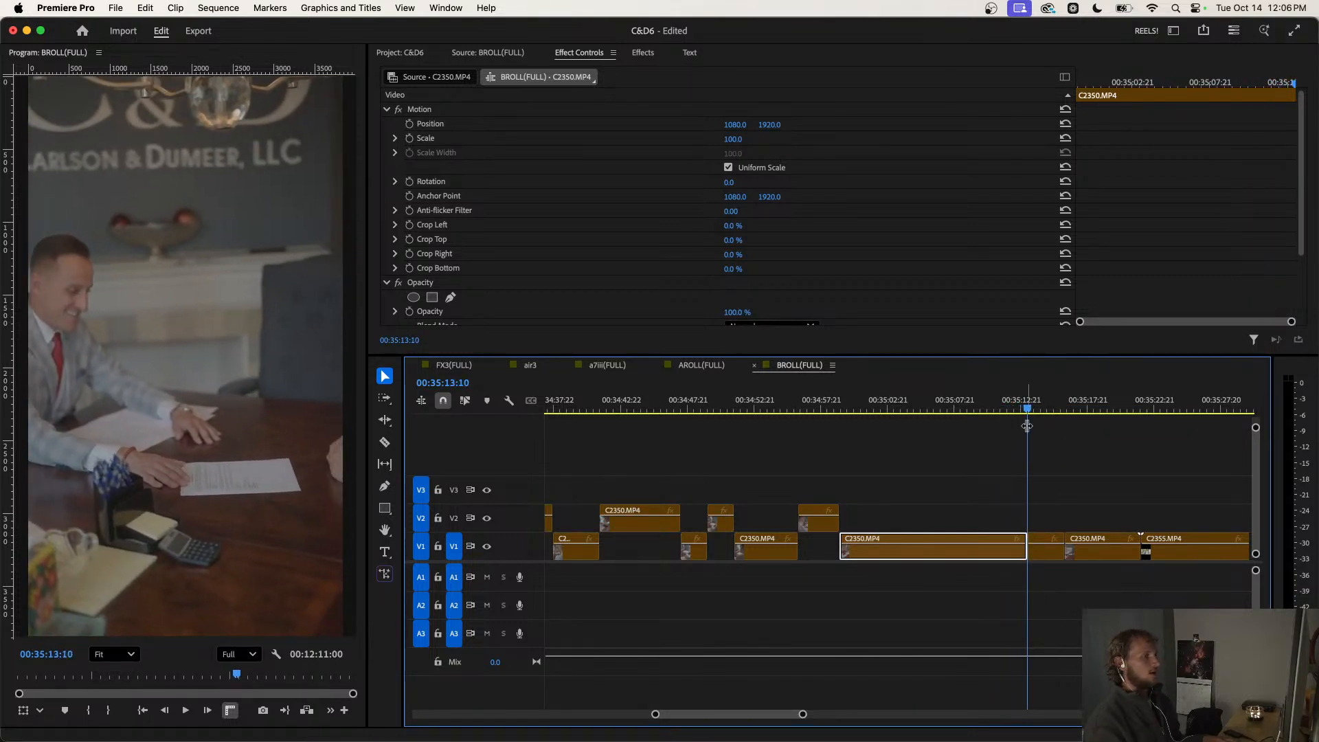
Move the short C2350 piece directly after the cut at 00:35:13:10 from V1 up to V2.
{"action": "left_click_drag", "start_coordinate": [1045, 555], "coordinate": [1042, 520]}
{"action": "left_click_drag", "start_coordinate": [1028, 444], "coordinate": [1160, 467]}
{"action": "scroll", "coordinate": [1160, 466], "scroll_direction": "down", "scroll_amount": 3}
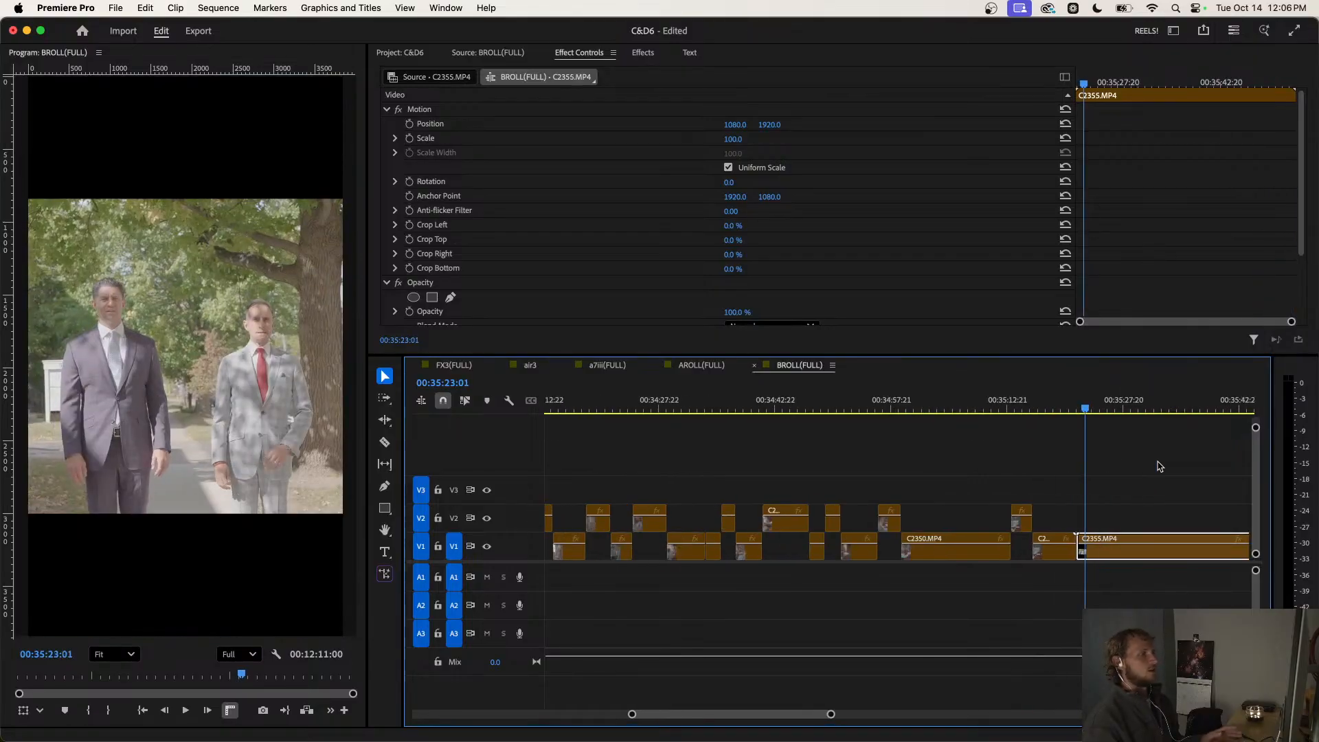
Give clips C2355 and C2356 a tan label colour and every clip from C2357 to the sequence end a teal one.
{"action": "scroll", "coordinate": [1131, 448], "scroll_direction": "right", "scroll_amount": 3}
{"action": "mouse_move", "coordinate": [912, 411]}
{"action": "left_mouse_down"}
{"action": "mouse_move", "coordinate": [959, 412]}
{"action": "mouse_move", "coordinate": [901, 428]}
{"action": "mouse_move", "coordinate": [927, 429]}
{"action": "left_mouse_up"}
{"action": "key", "text": "minus"}
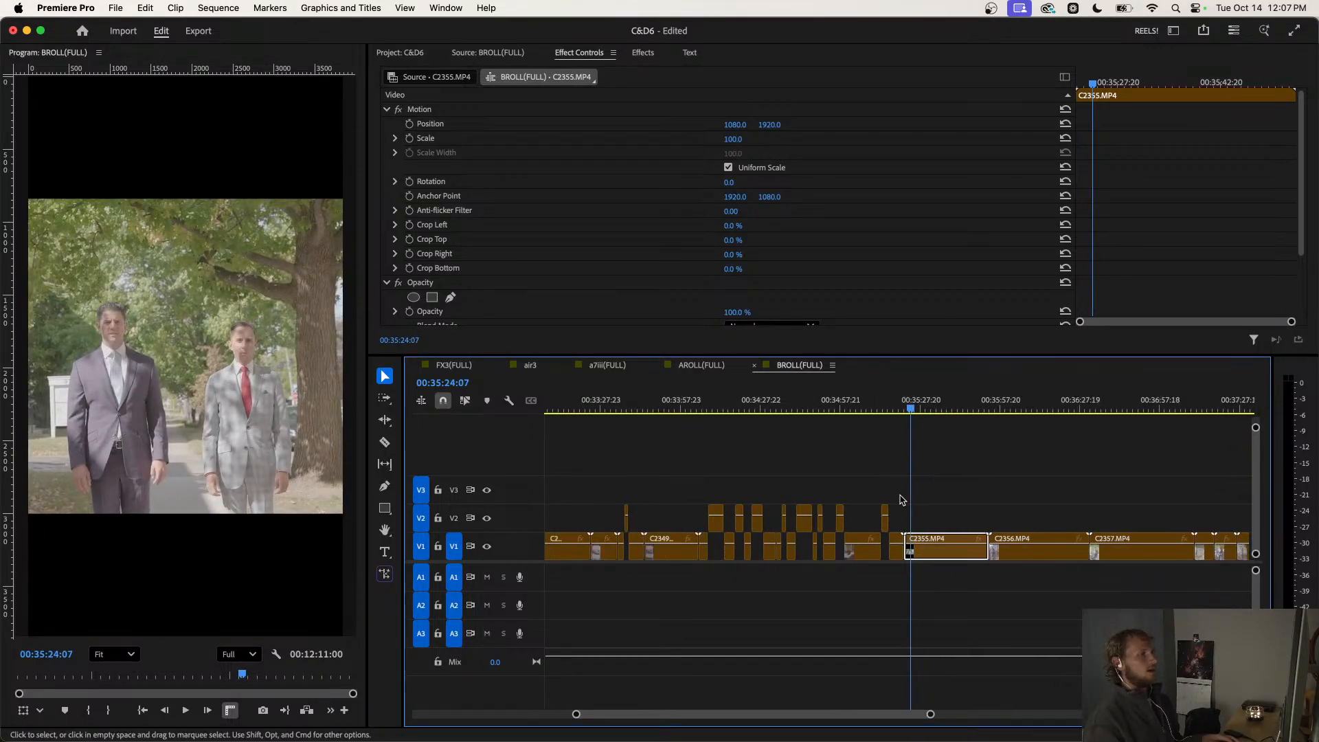
{"action": "key", "text": "minus"}
{"action": "key", "text": "minus"}
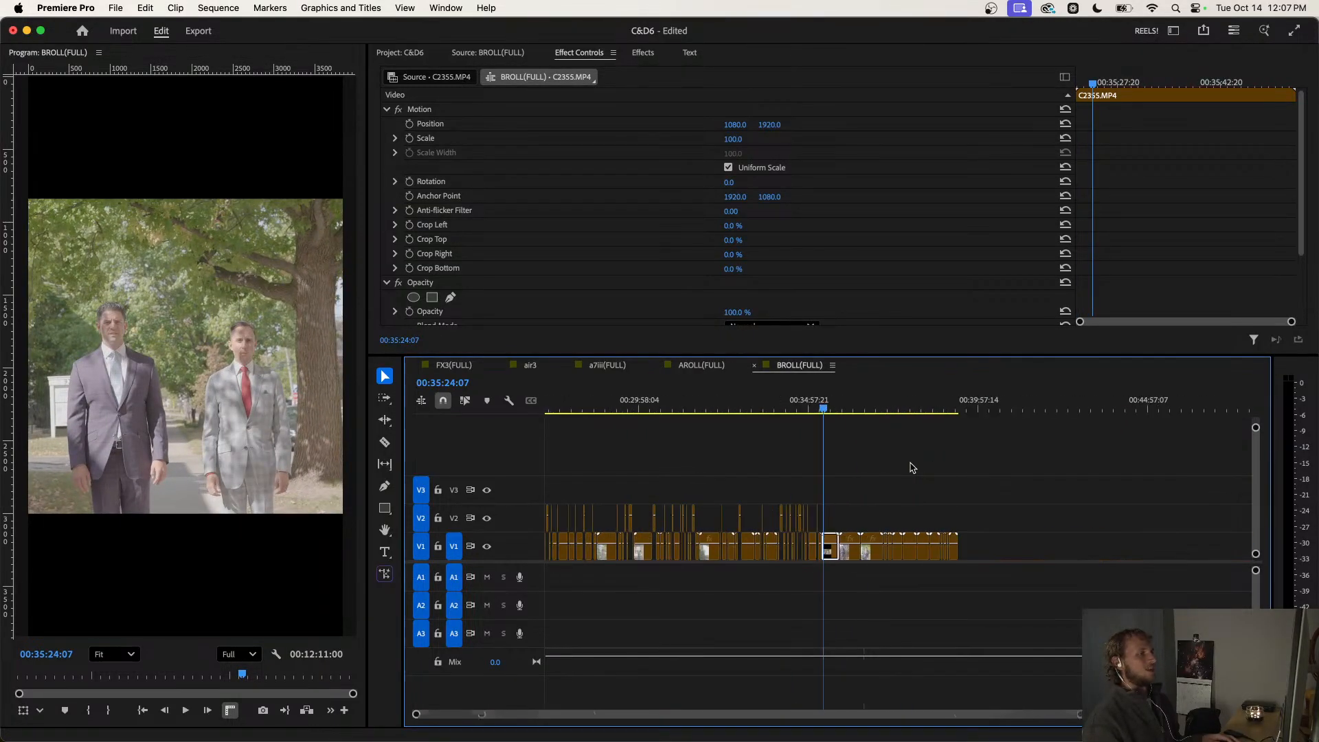
{"action": "left_click_drag", "start_coordinate": [823, 405], "coordinate": [876, 410]}
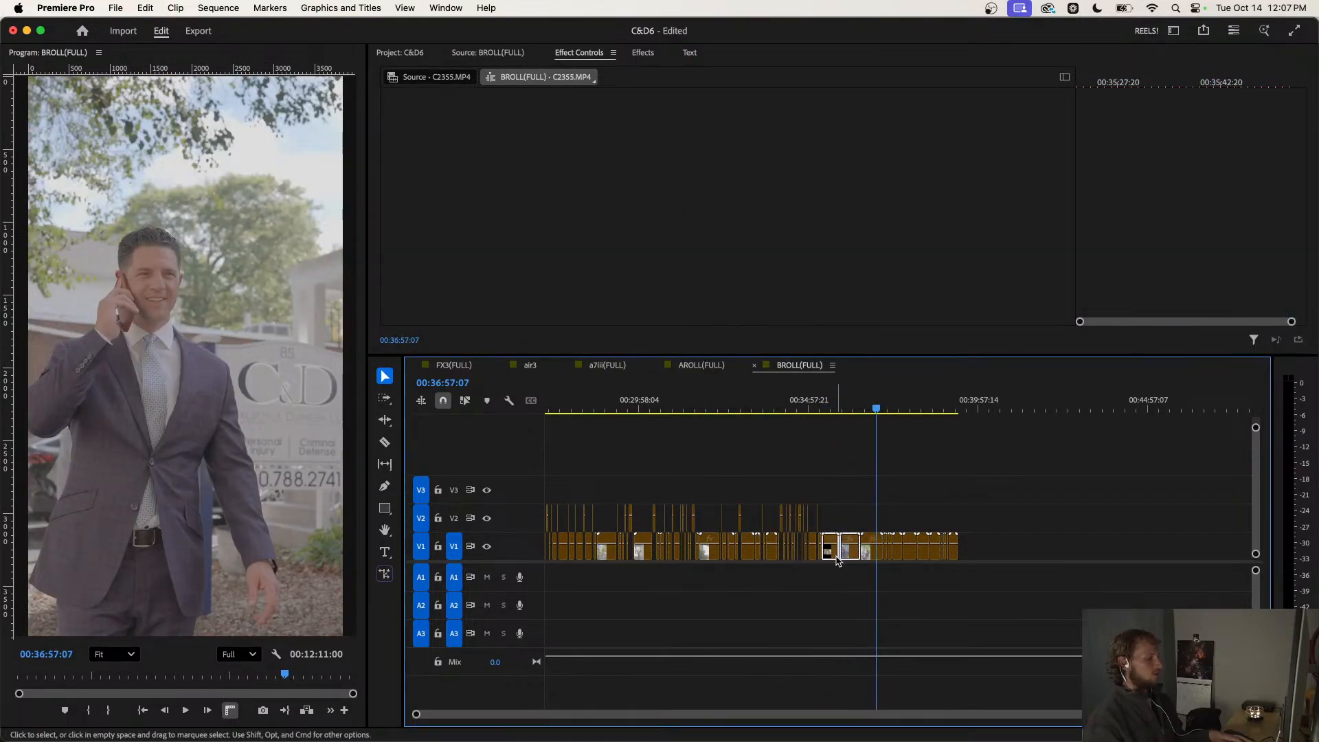
{"action": "left_click_drag", "start_coordinate": [992, 502], "coordinate": [872, 586]}
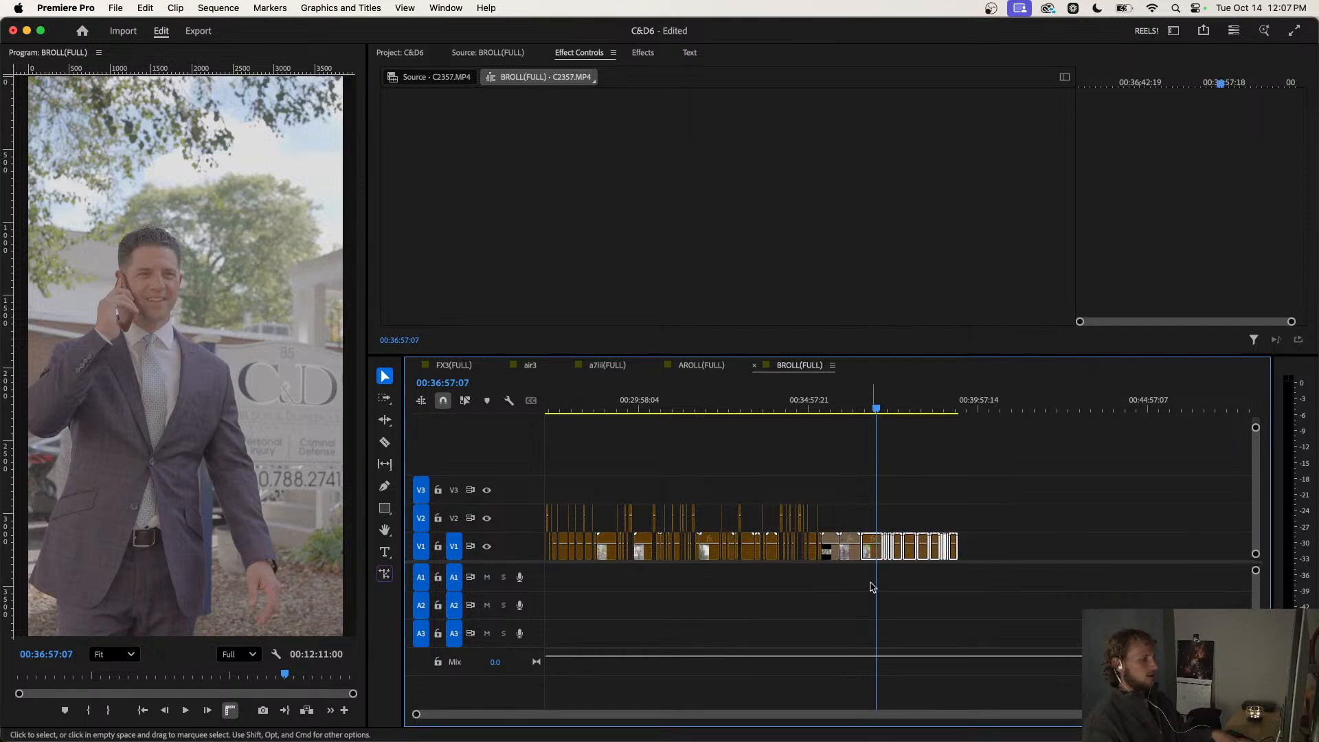
Reduce the scale of clip C2355 to 57 so its full width fits the vertical frame.
{"action": "scroll", "coordinate": [843, 486], "scroll_direction": "up", "scroll_amount": 4}
{"action": "mouse_move", "coordinate": [777, 406]}
{"action": "left_mouse_down"}
{"action": "mouse_move", "coordinate": [766, 408]}
{"action": "mouse_move", "coordinate": [808, 408]}
{"action": "mouse_move", "coordinate": [789, 412]}
{"action": "left_mouse_up"}
{"action": "scroll", "coordinate": [808, 539], "scroll_direction": "up", "scroll_amount": 2}
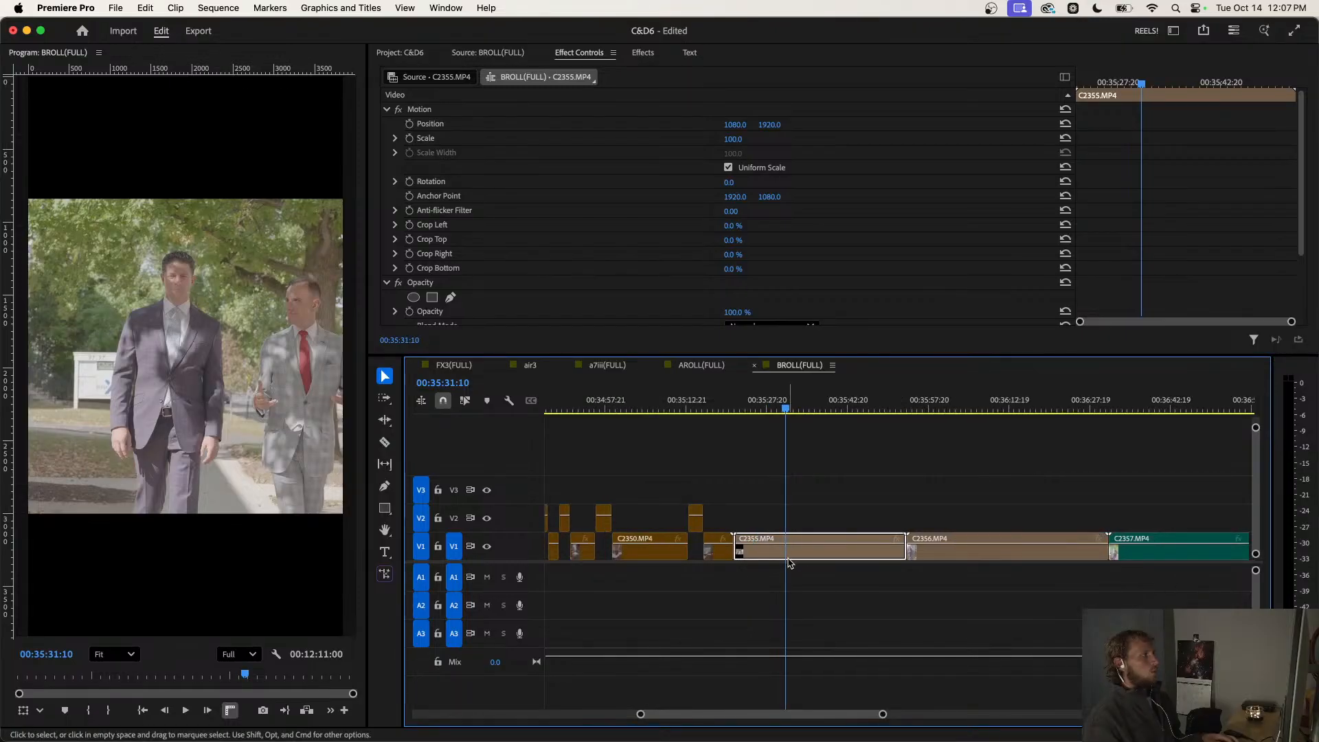
{"action": "left_click_drag", "start_coordinate": [732, 139], "coordinate": [704, 139]}
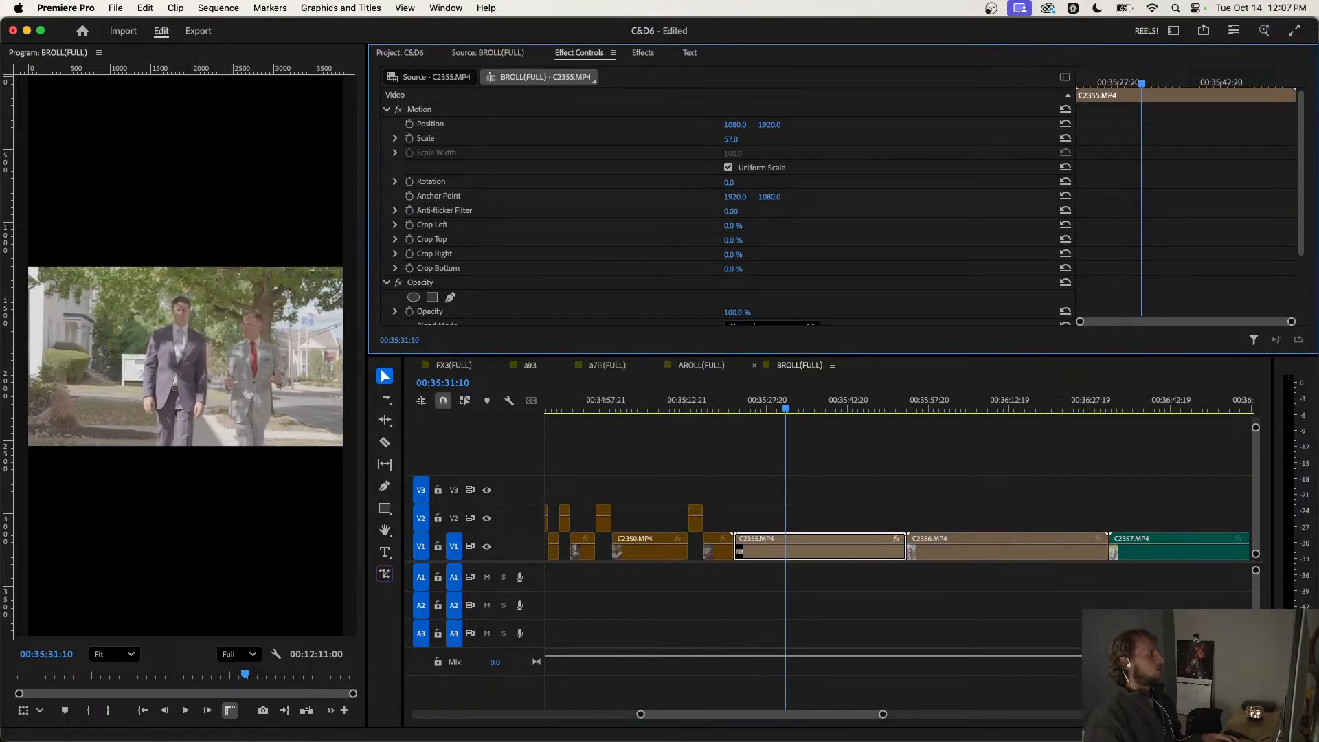
Delete the leftover C2350 piece before C2355 and shift all following clips back against the last V2 clip.
{"action": "left_click_drag", "start_coordinate": [787, 406], "coordinate": [722, 412]}
{"action": "key", "text": "Delete"}
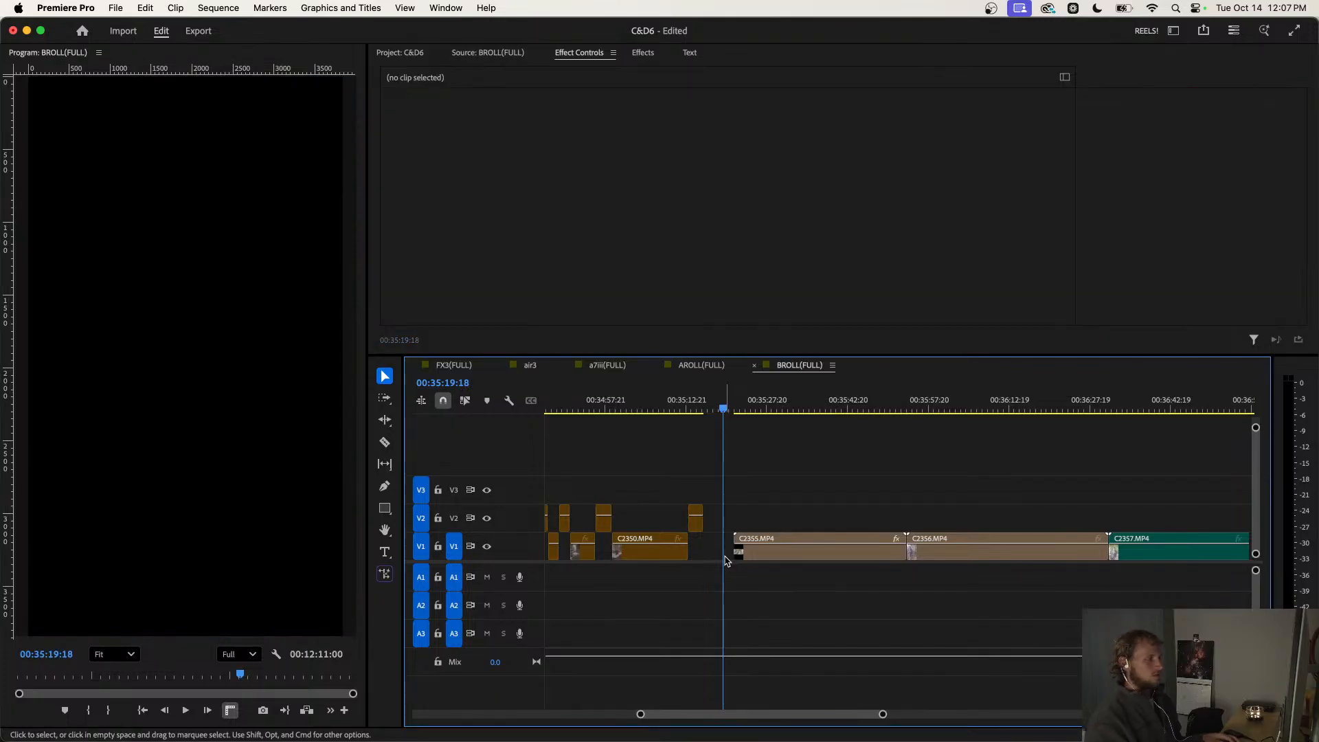
{"action": "key", "text": "a"}
{"action": "left_click", "coordinate": [726, 534]}
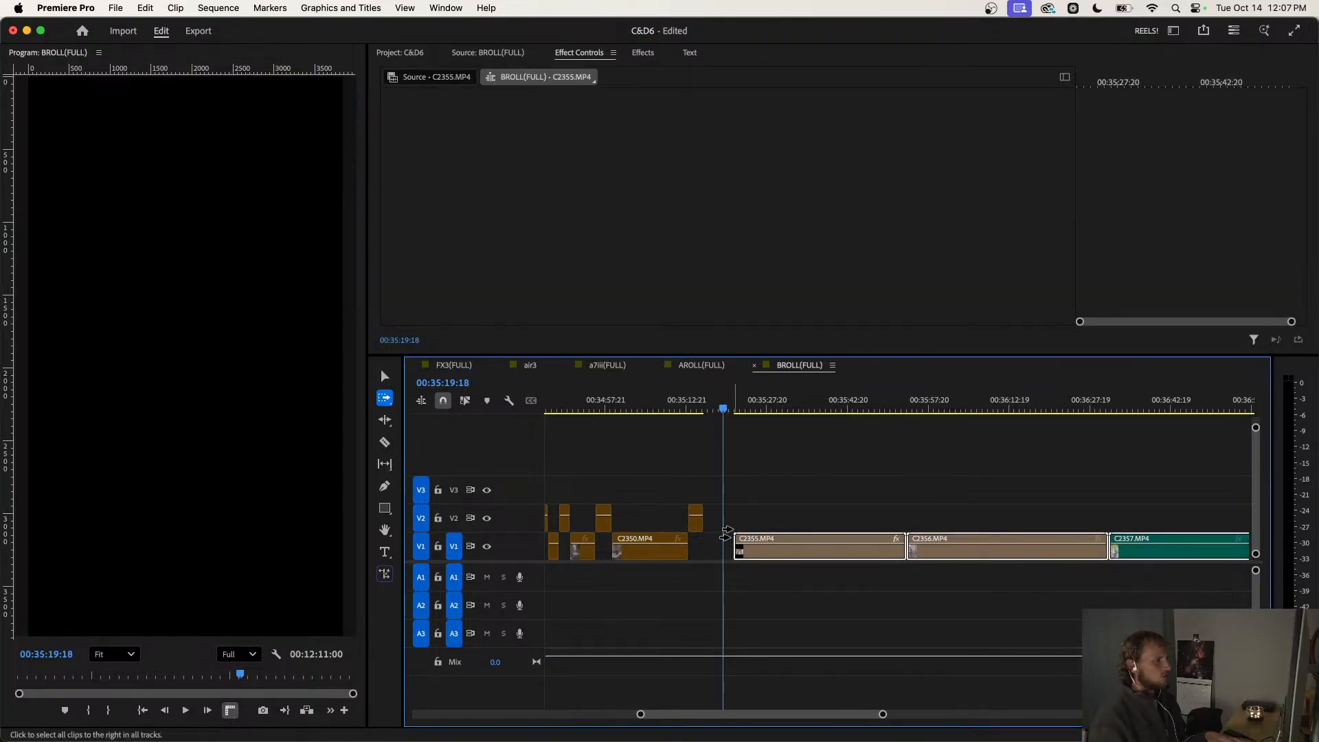
{"action": "left_click_drag", "start_coordinate": [759, 563], "coordinate": [746, 562]}
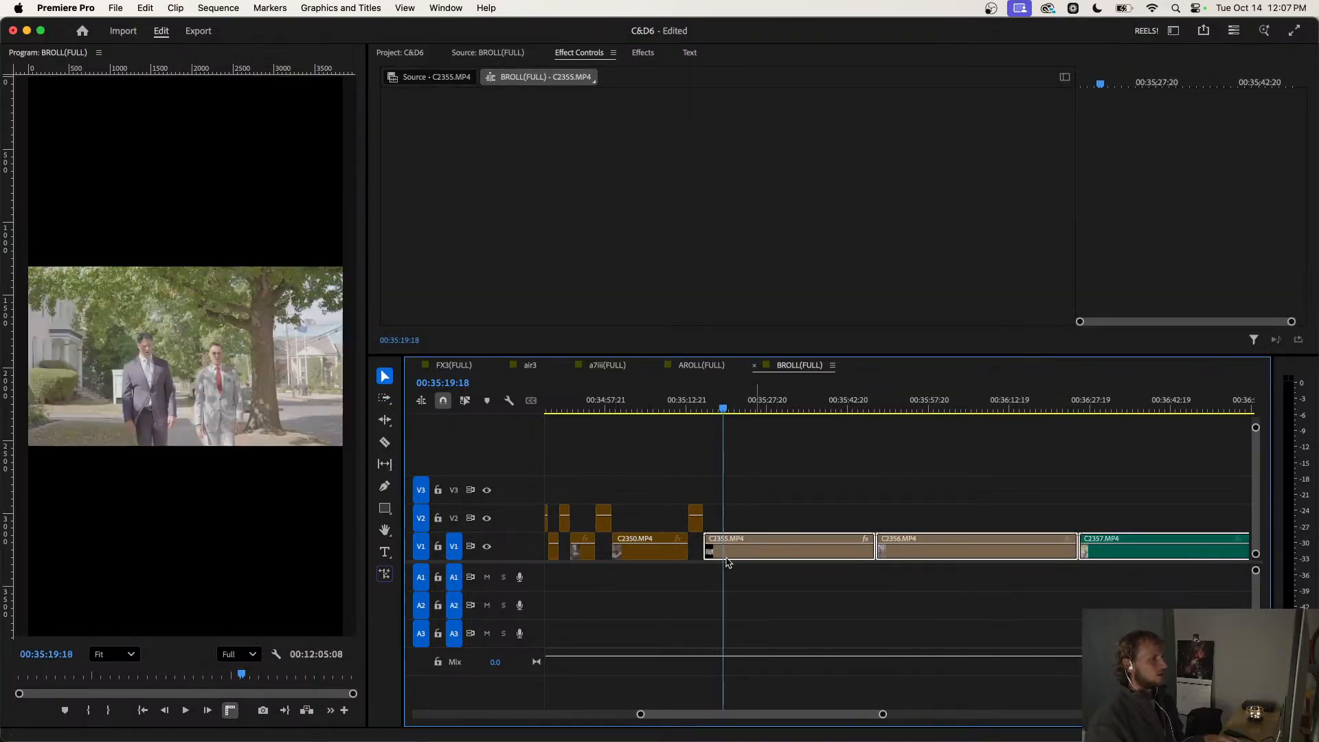
Split clip C2355 at 00:35:20:20 and again about 2.5 seconds further on to isolate a short section.
{"action": "key", "text": "minus"}
{"action": "left_click_drag", "start_coordinate": [721, 408], "coordinate": [718, 474]}
{"action": "key", "text": "equal"}
{"action": "key", "text": "c"}
{"action": "left_click", "coordinate": [717, 554]}
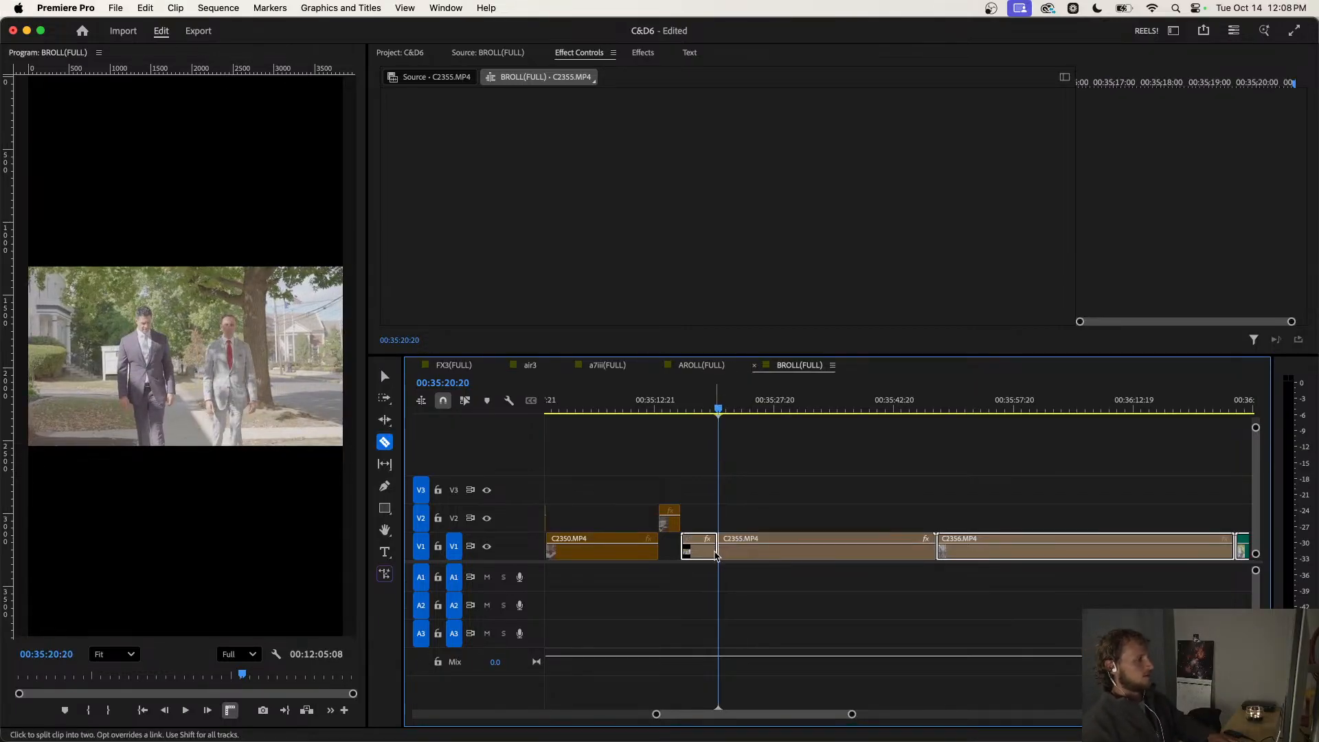
{"action": "key", "text": "v"}
{"action": "left_click", "coordinate": [724, 554]}
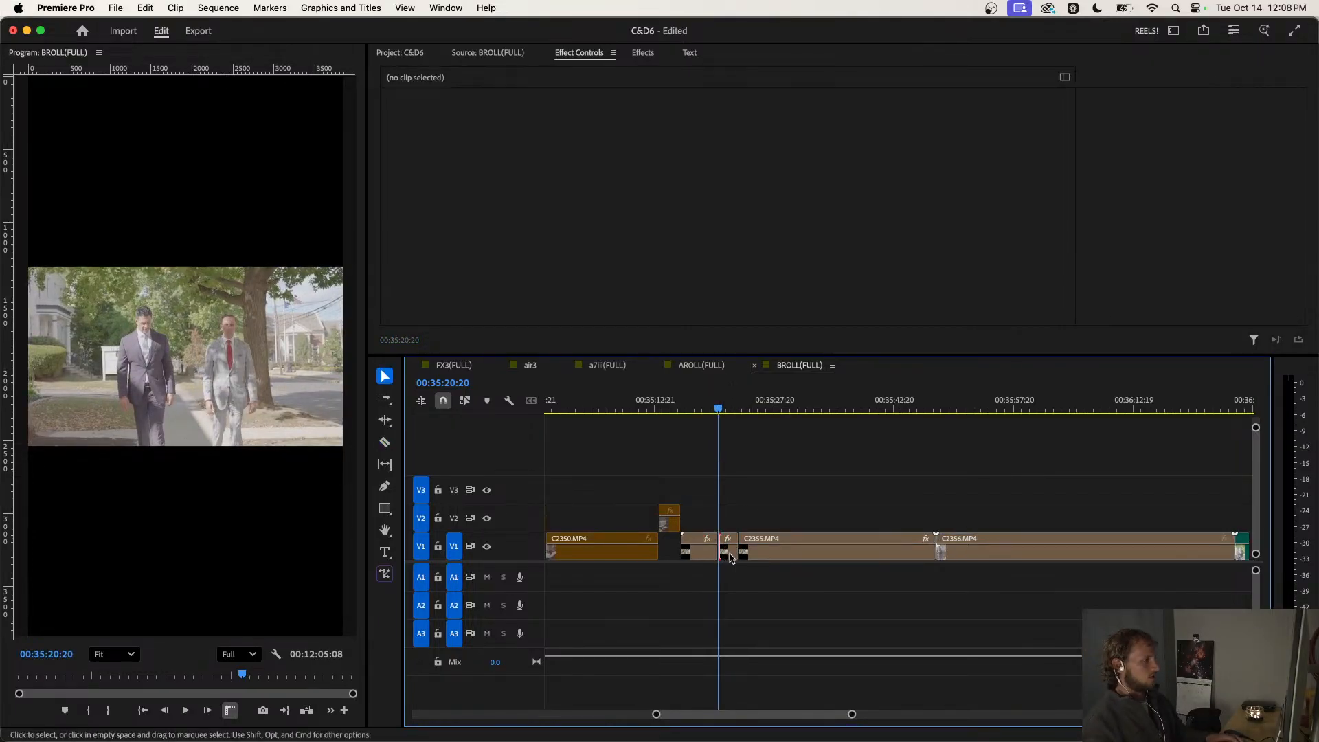
Duplicate the isolated C2355 section onto V2 and delete the original section from V1.
{"action": "left_click", "coordinate": [730, 554]}
{"action": "left_click_drag", "start_coordinate": [729, 553], "coordinate": [727, 523], "text": "alt"}
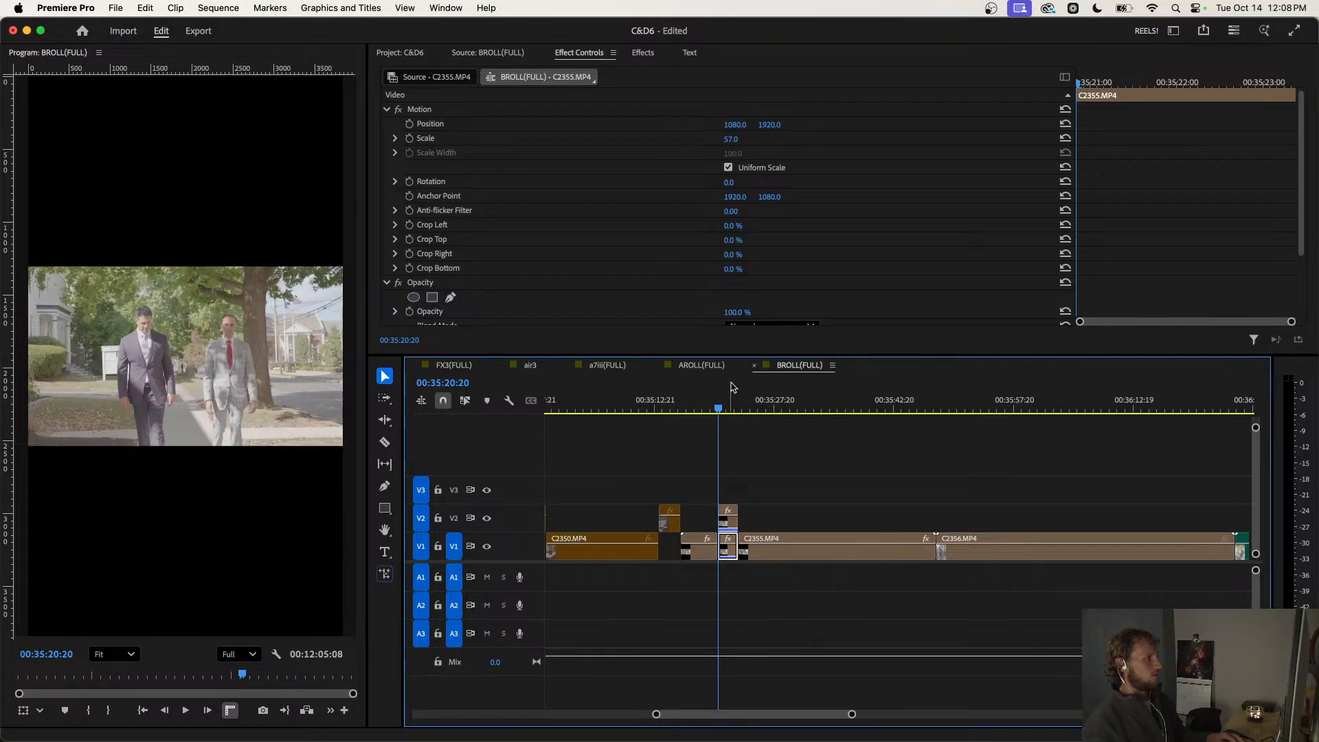
{"action": "left_click_drag", "start_coordinate": [732, 139], "coordinate": [743, 140]}
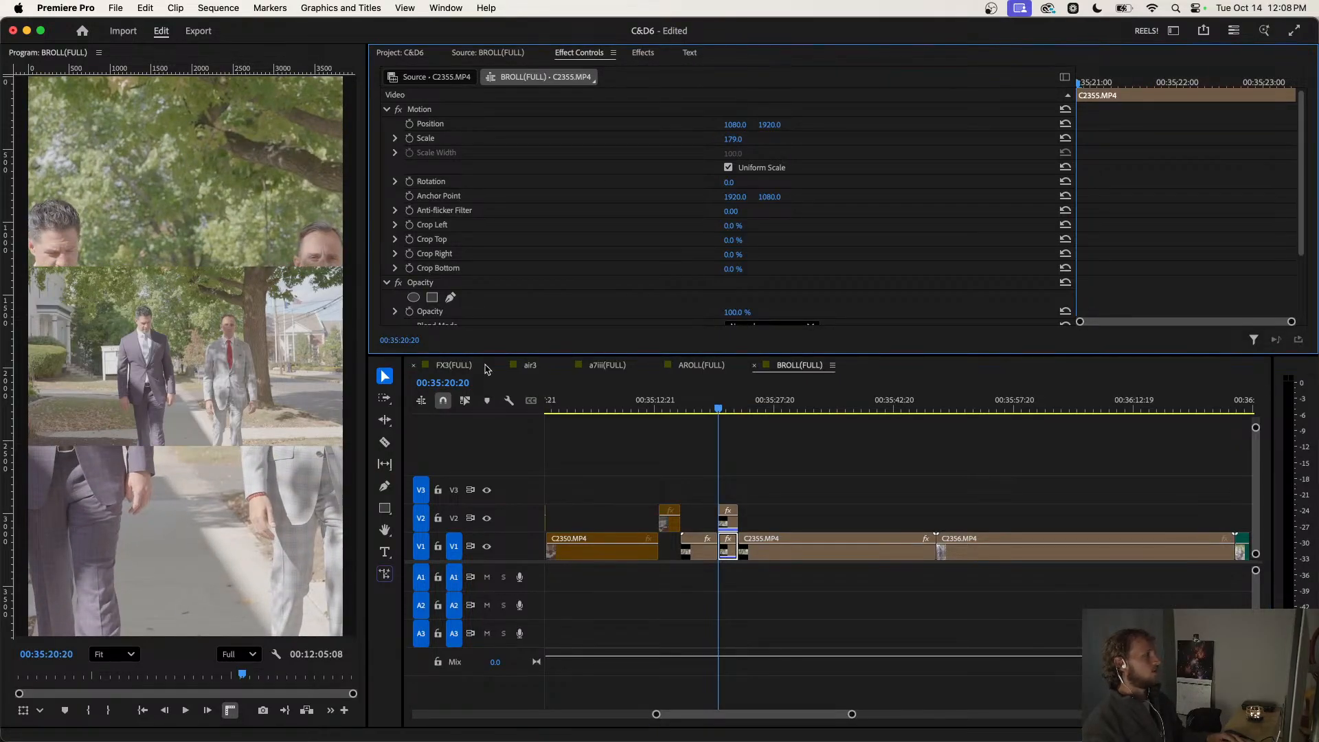
{"action": "left_click", "coordinate": [727, 550]}
{"action": "key", "text": "Delete"}
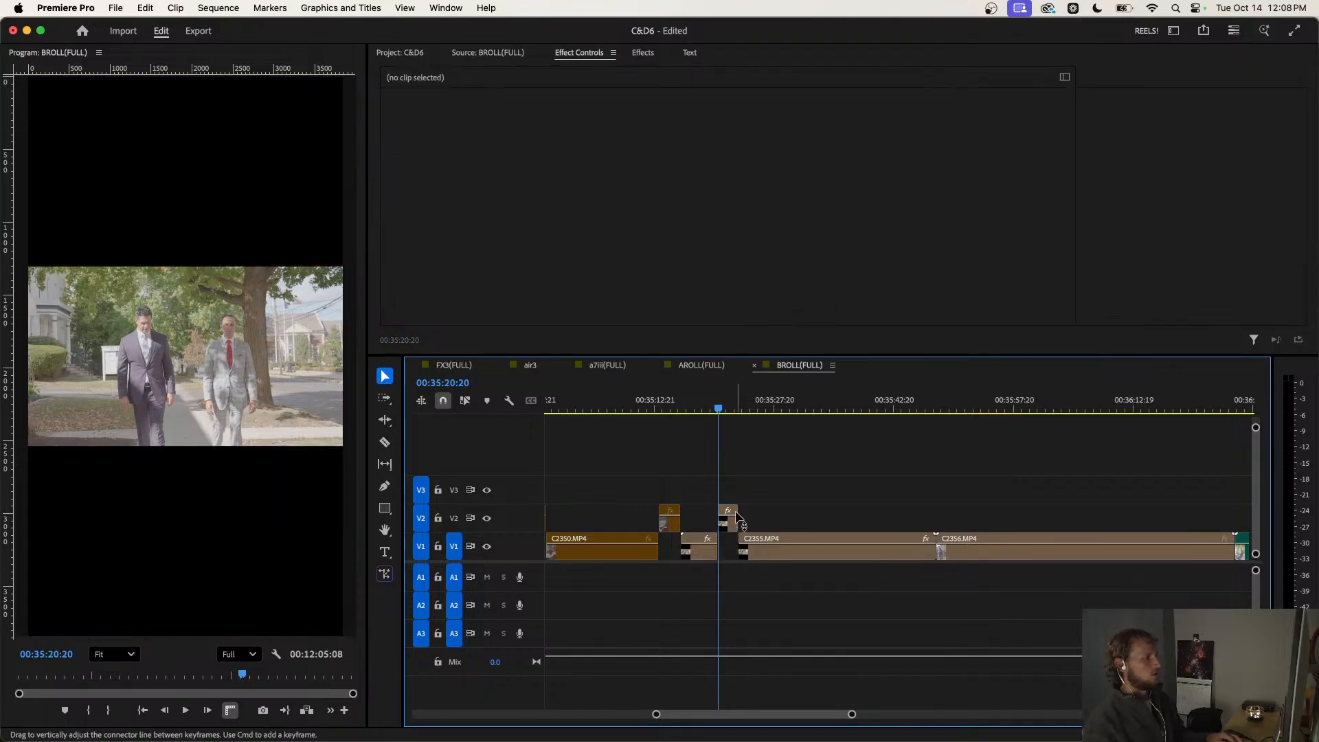
Try enlarging the C2355 section on V2 to a scale of 178.
{"action": "left_click", "coordinate": [727, 526]}
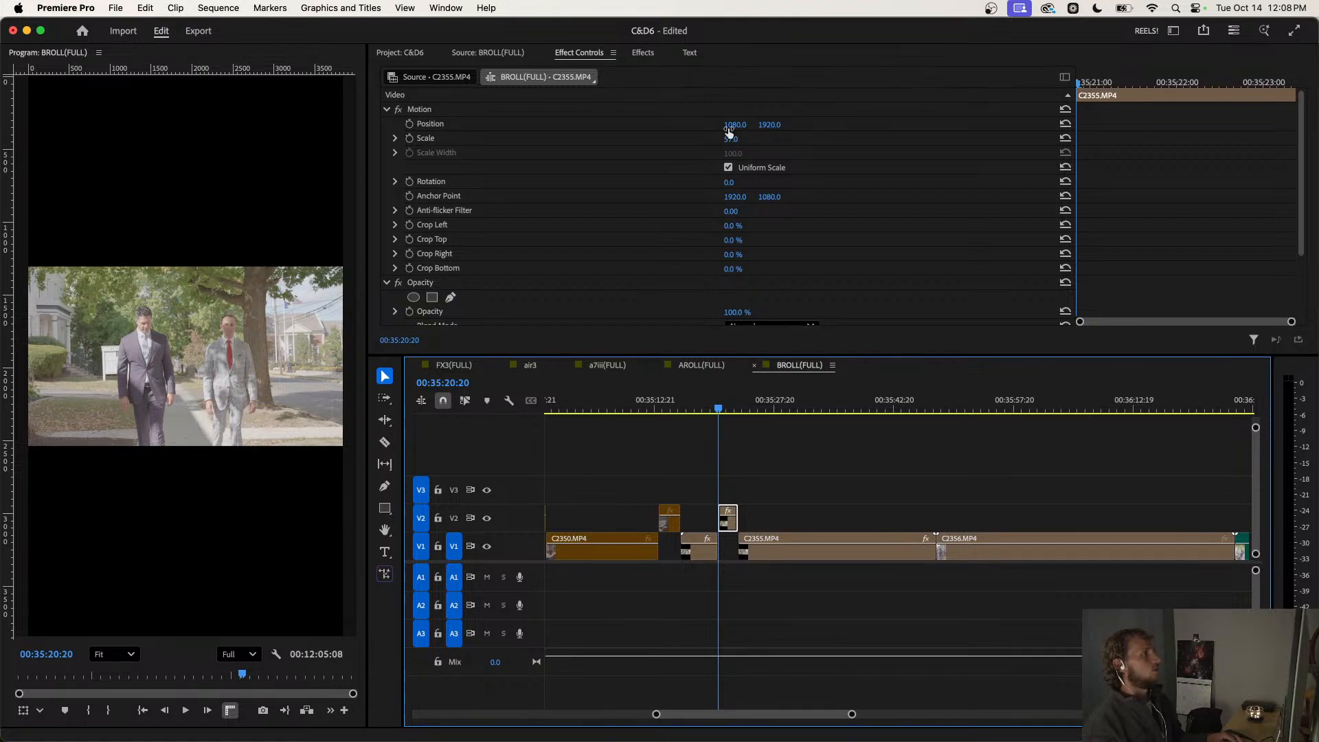
{"action": "left_click_drag", "start_coordinate": [730, 137], "coordinate": [812, 137]}
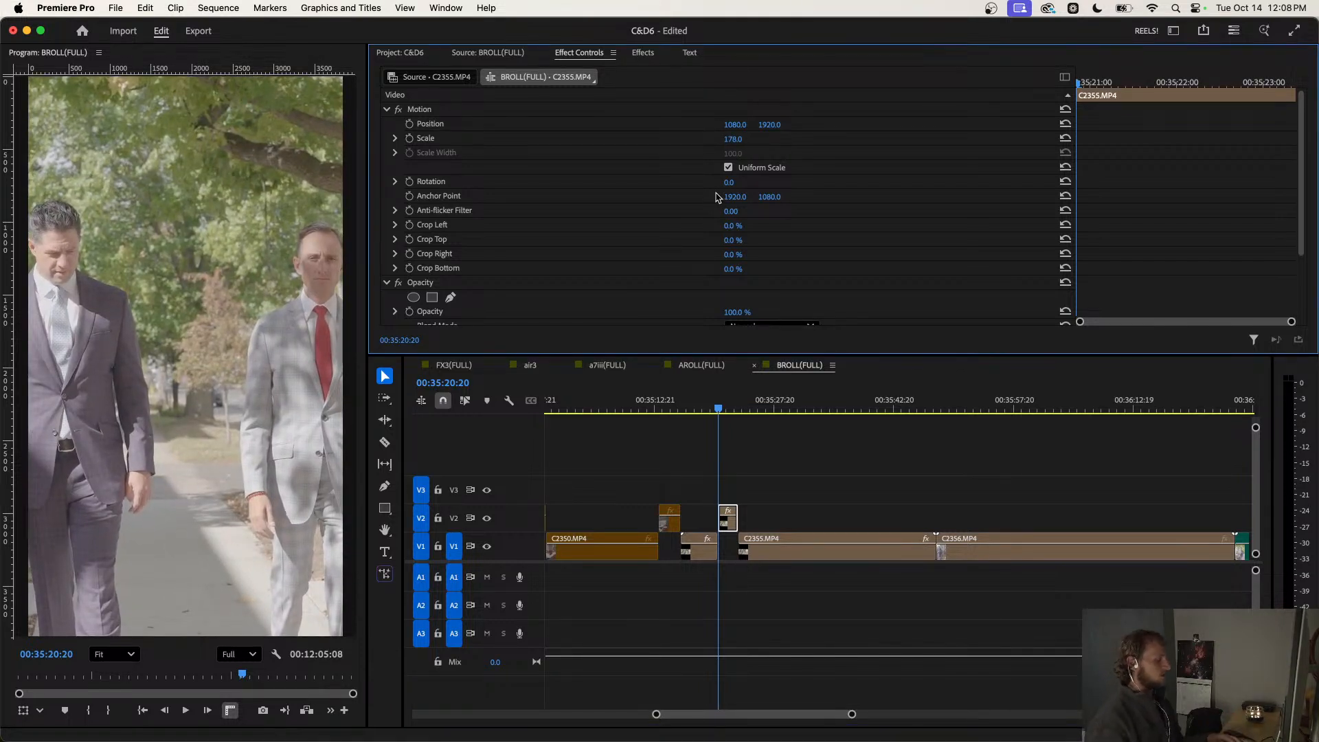
{"action": "key", "text": "super+z"}
{"action": "left_click", "coordinate": [754, 505]}
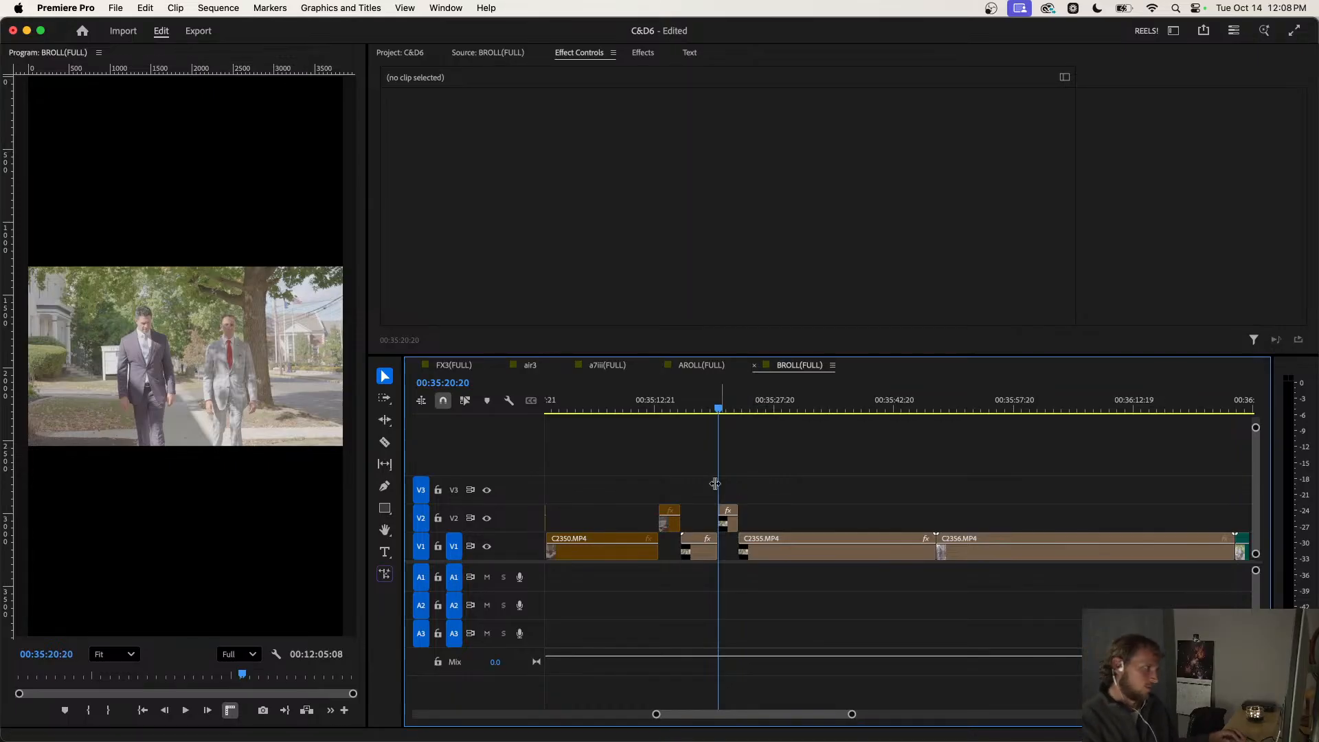
Review the C2355 footage and cut its long remaining clip at 00:35:30:07, where the camera turns vertical.
{"action": "left_click", "coordinate": [699, 549]}
{"action": "key", "text": "="}
{"action": "left_click", "coordinate": [731, 404]}
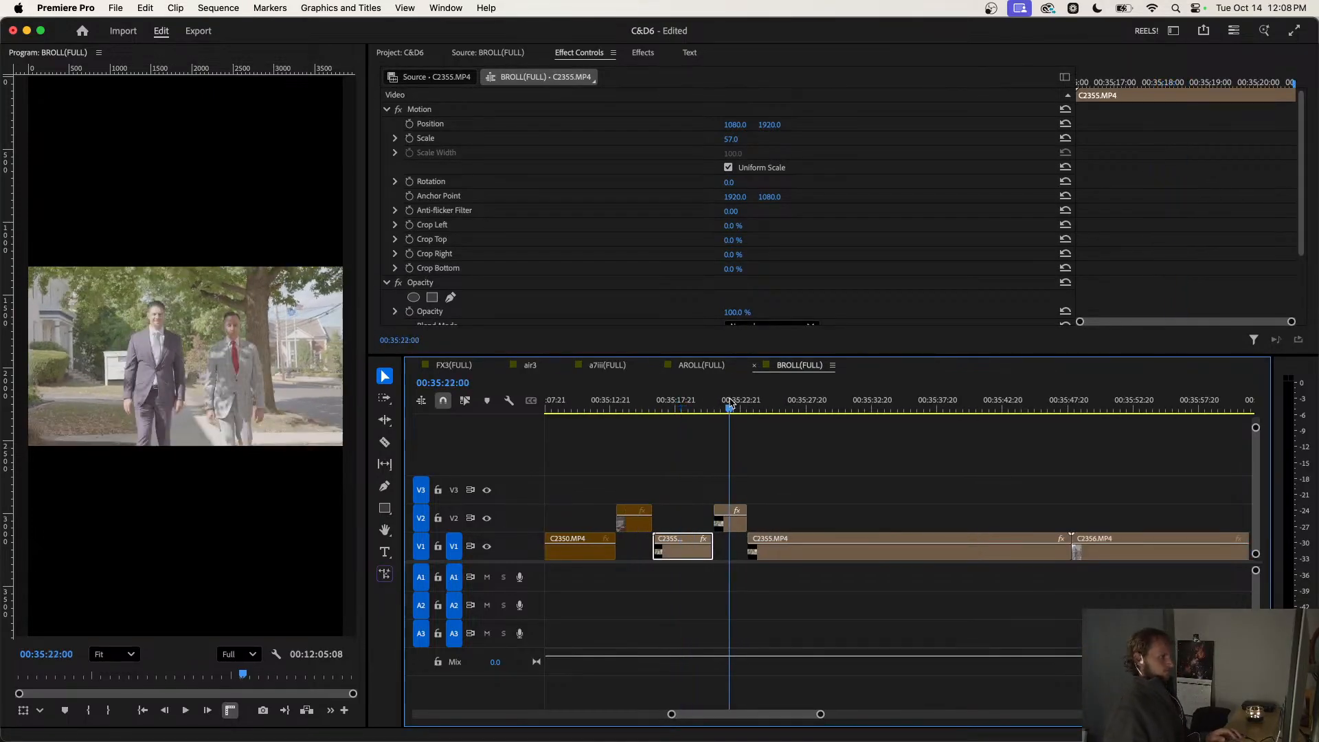
{"action": "key", "text": "minus"}
{"action": "left_click_drag", "start_coordinate": [734, 407], "coordinate": [784, 465]}
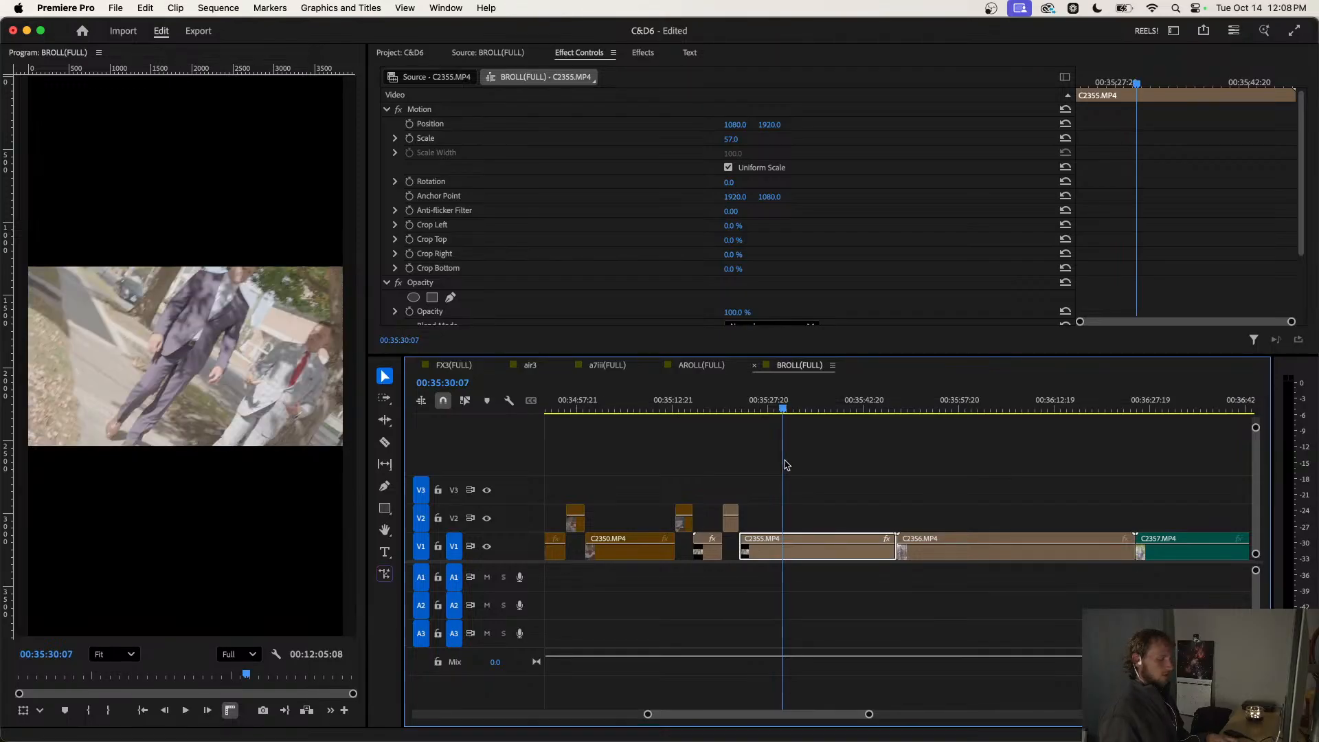
{"action": "key", "text": "super+k"}
Set the C2355 clip after the cut to a rotation of -90° and a scale of 100, and play it back.
{"action": "left_click", "coordinate": [823, 401]}
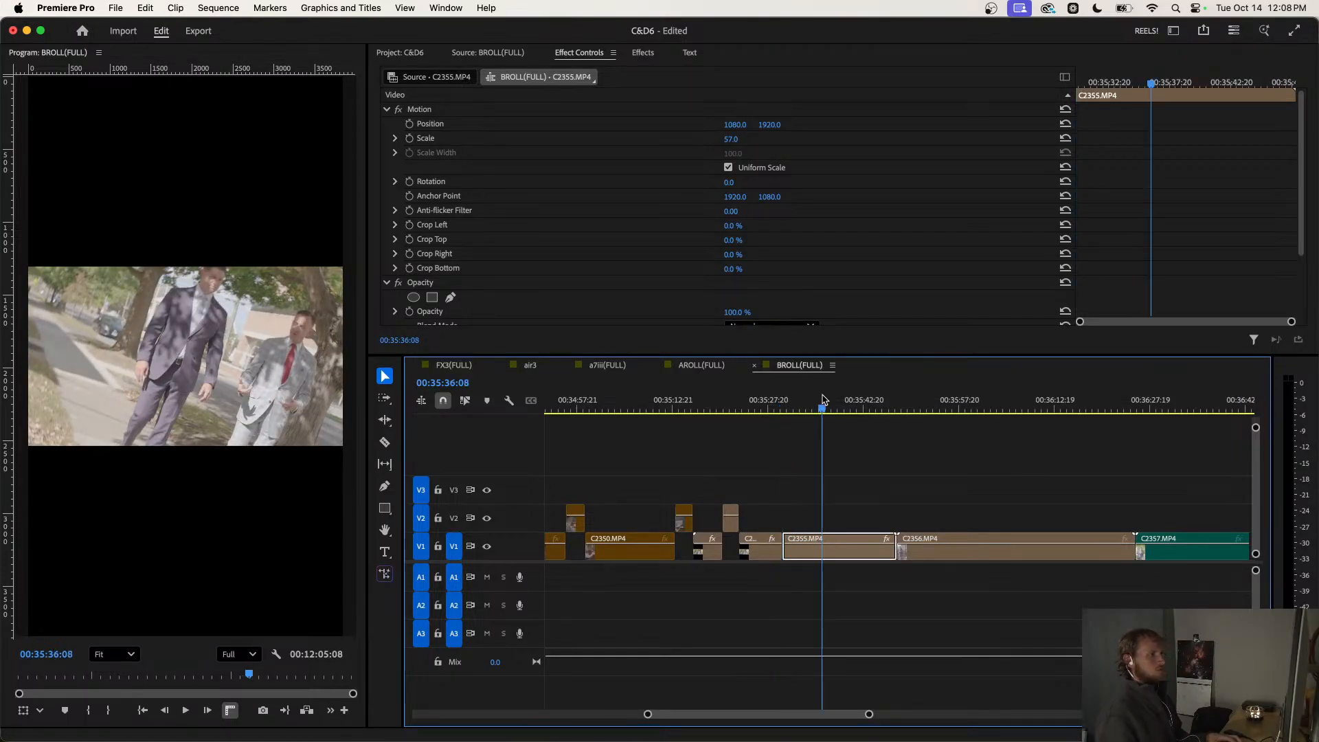
{"action": "left_click_drag", "start_coordinate": [729, 184], "coordinate": [754, 184]}
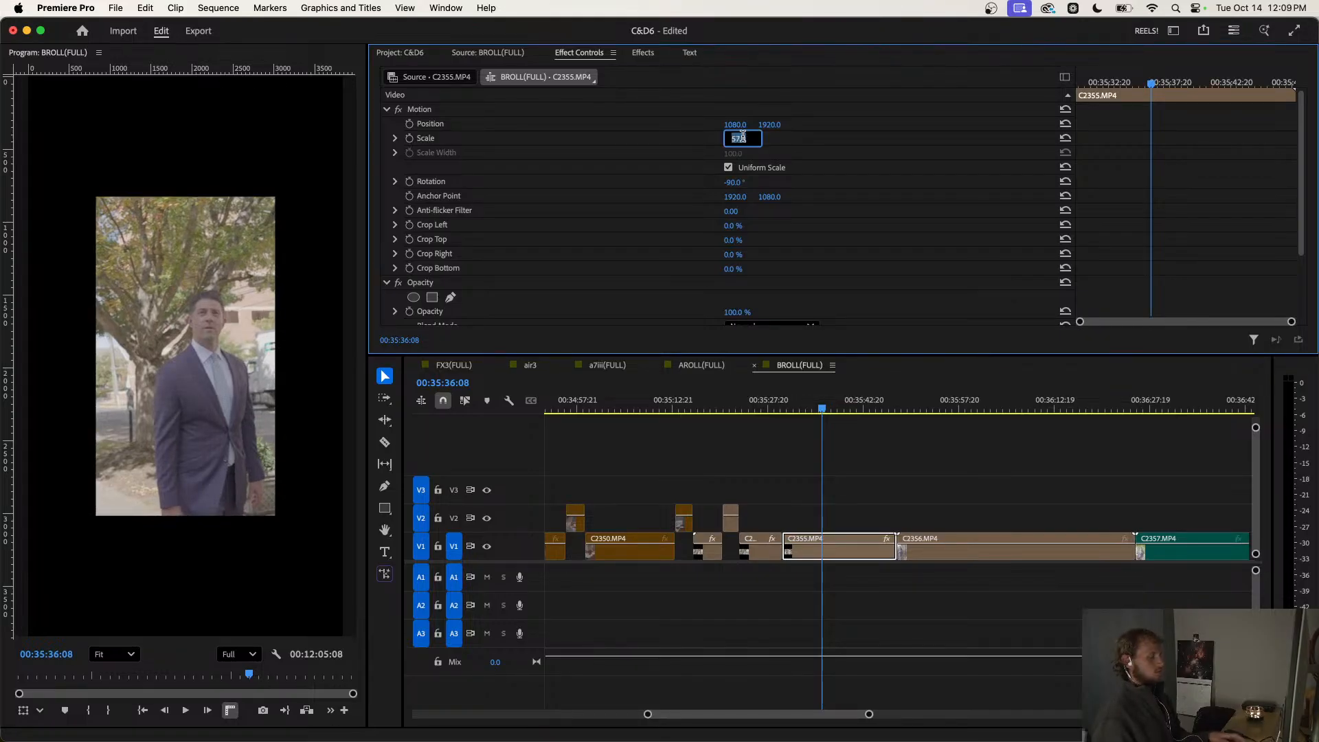
{"action": "type", "text": "100"}
{"action": "key", "text": "Return"}
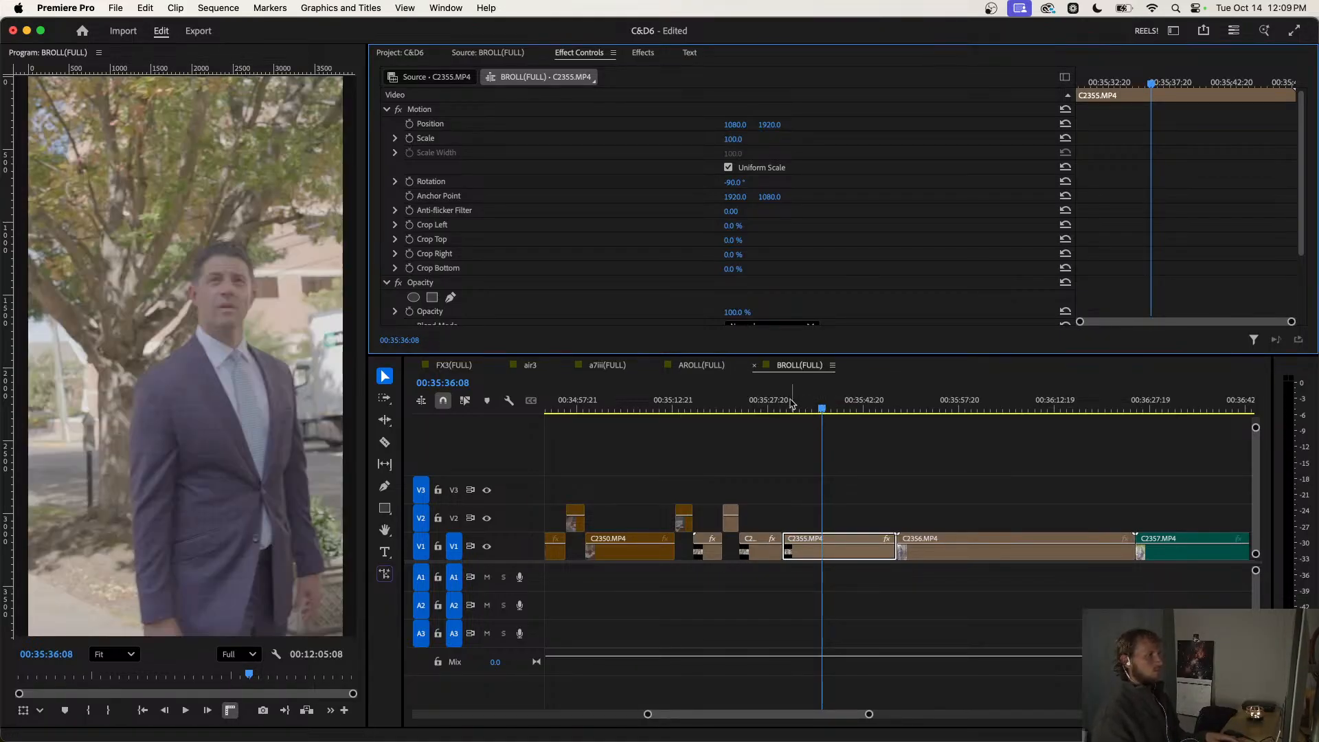
{"action": "left_click", "coordinate": [791, 404]}
{"action": "key", "text": "space"}
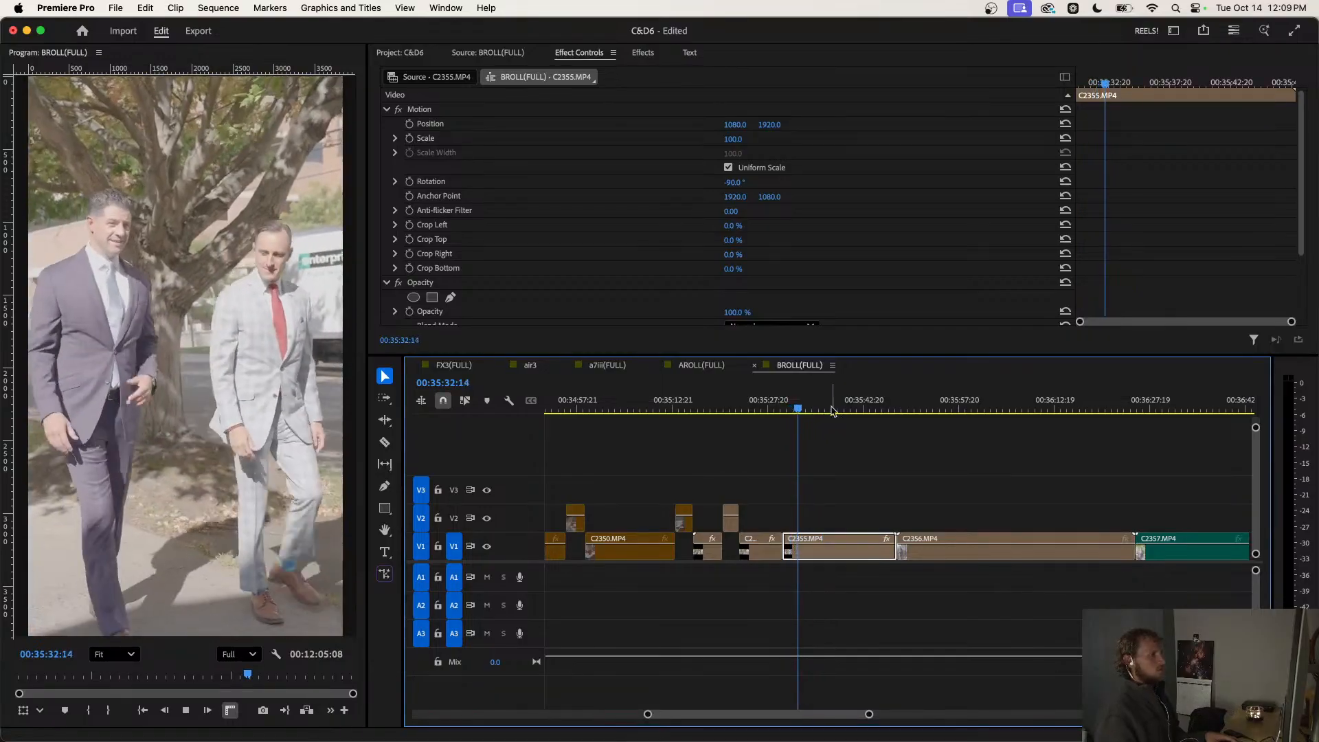
Cut the horizontal C2355 footage at 00:35:28:08 and 00:35:25:08, and move the section between the cuts up to V2.
{"action": "left_click_drag", "start_coordinate": [831, 411], "coordinate": [992, 405]}
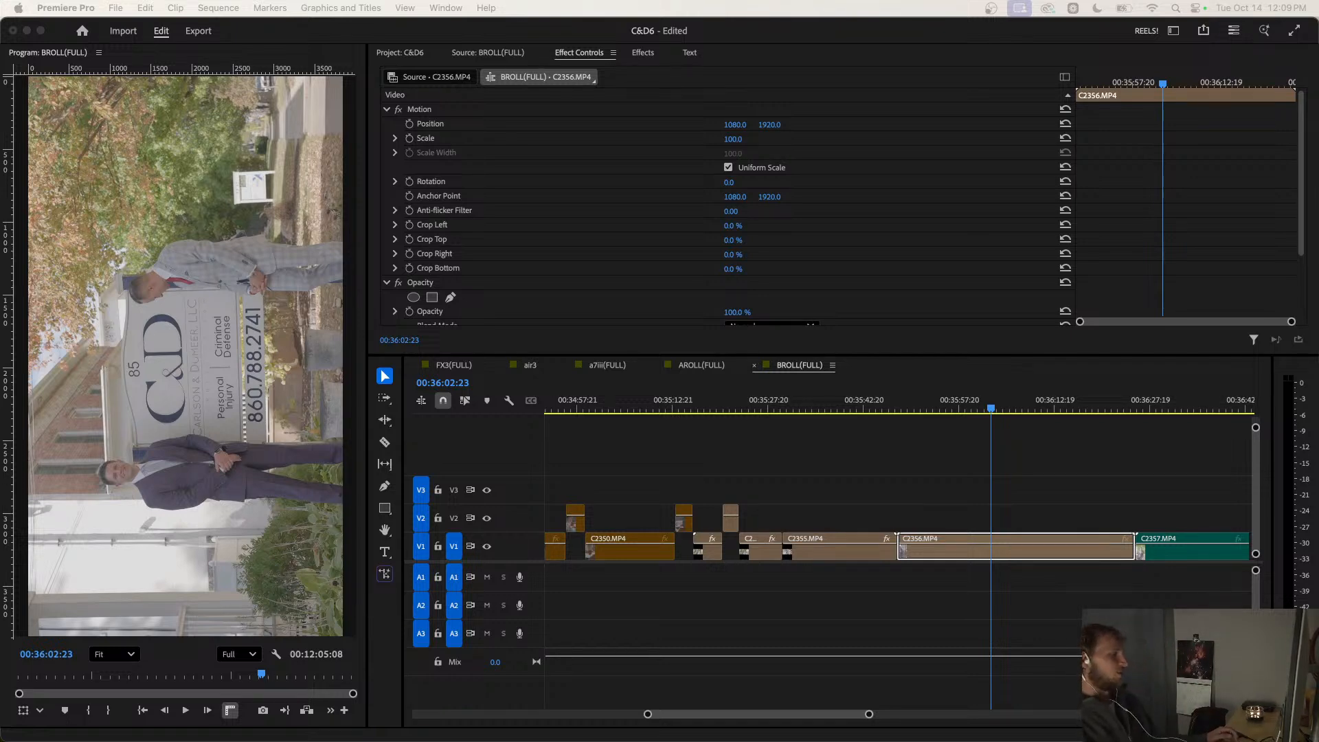
{"action": "left_click_drag", "start_coordinate": [990, 408], "coordinate": [775, 441]}
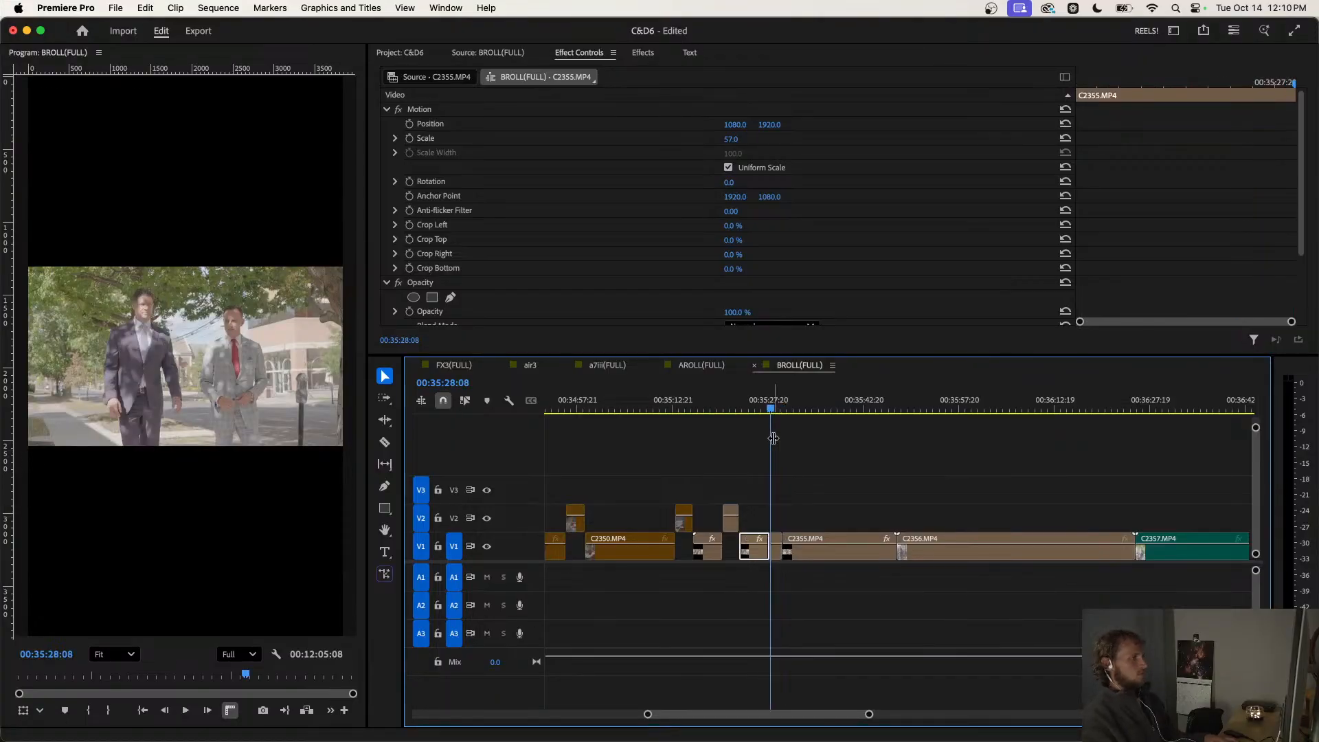
{"action": "left_click_drag", "start_coordinate": [761, 413], "coordinate": [751, 415]}
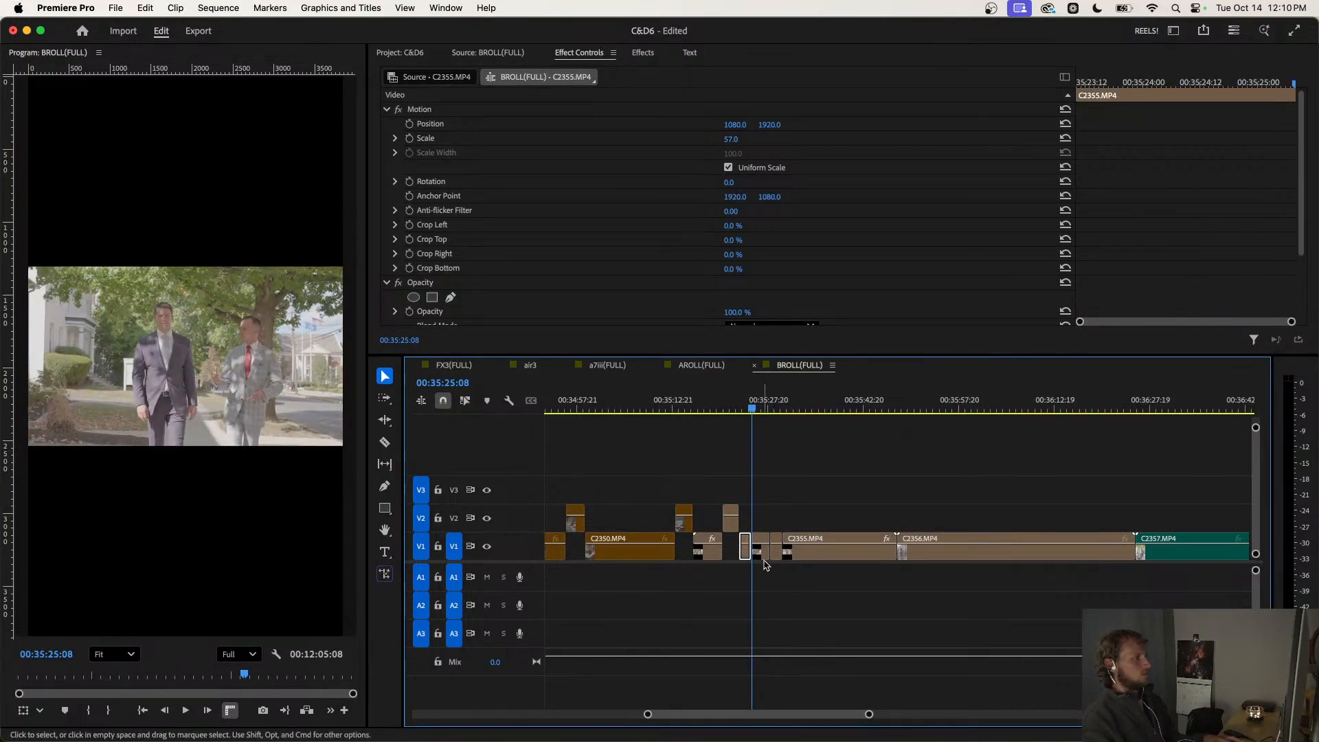
{"action": "left_click", "coordinate": [761, 550]}
{"action": "left_click_drag", "start_coordinate": [762, 557], "coordinate": [757, 502]}
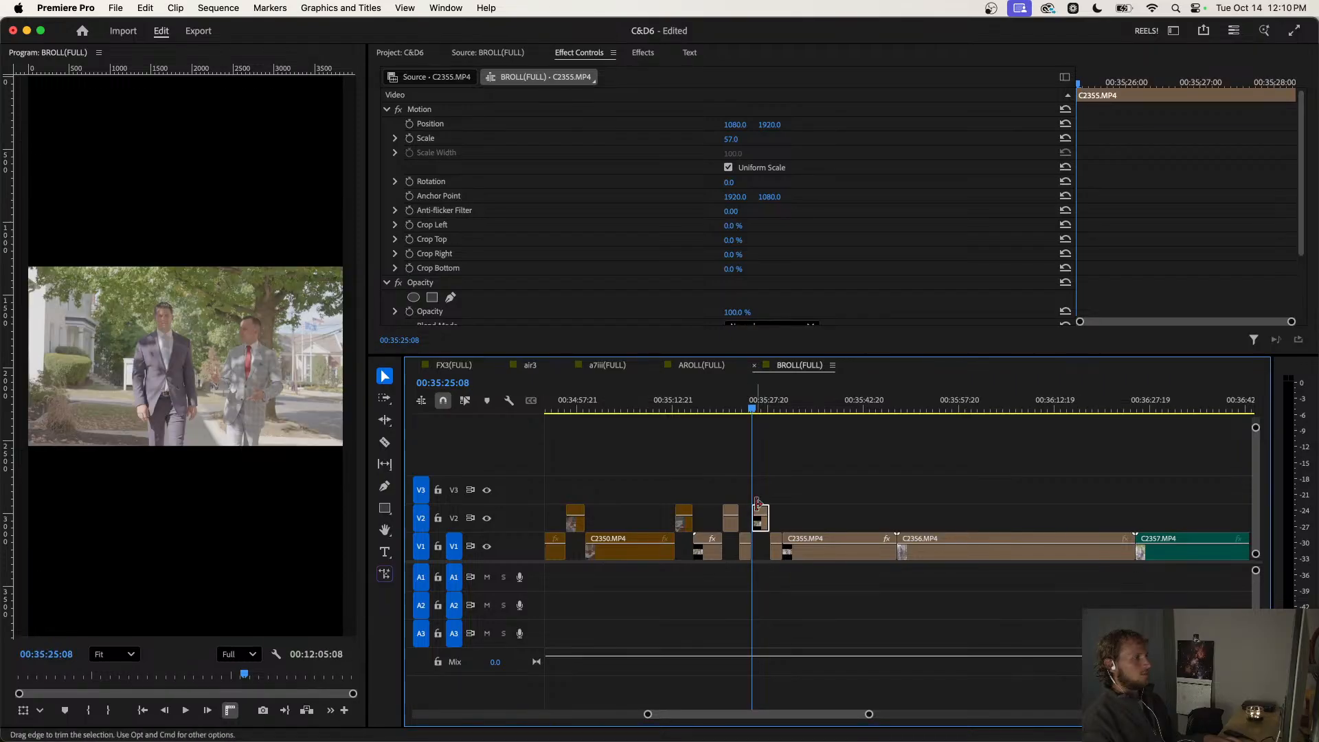
Cut the rotated C2355 clip at 00:35:39:16 and 00:35:43:17, and move the section between the cuts up to V2.
{"action": "left_click_drag", "start_coordinate": [729, 416], "coordinate": [836, 465]}
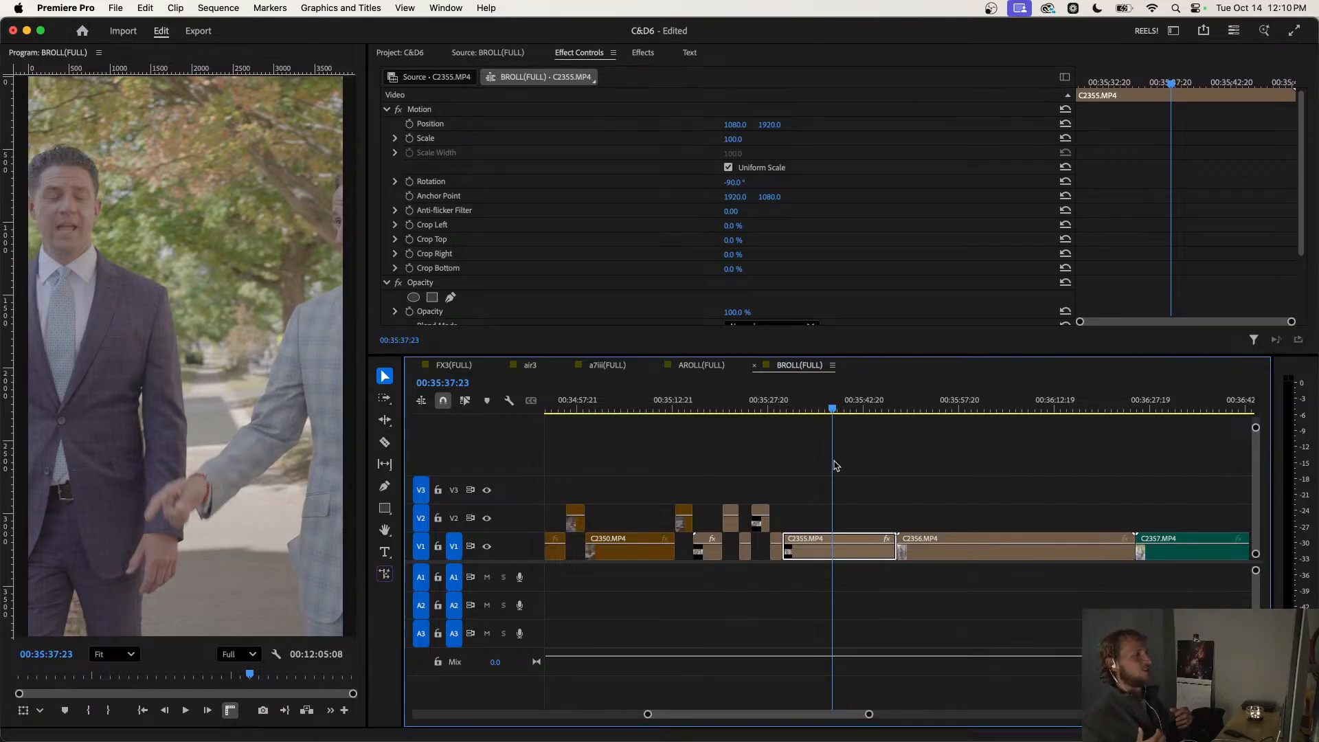
{"action": "left_click_drag", "start_coordinate": [799, 405], "coordinate": [845, 441]}
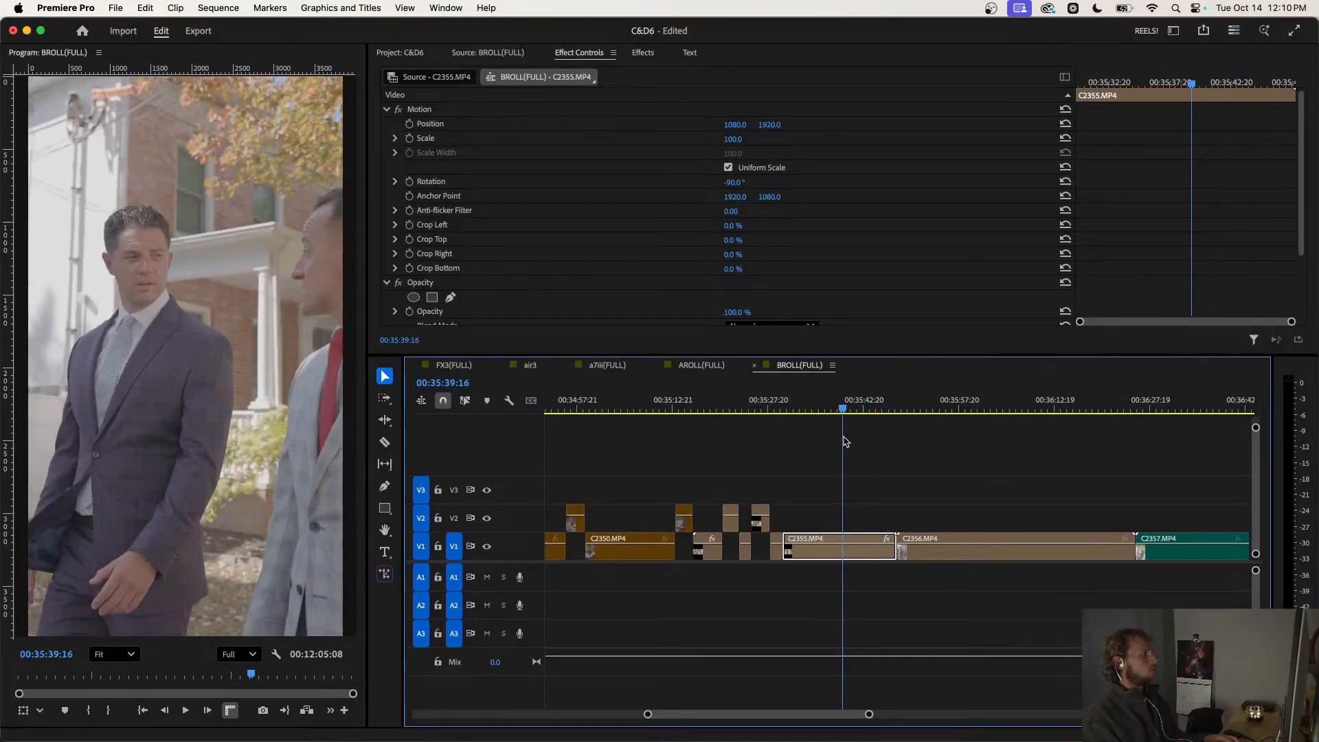
{"action": "key", "text": "super+k"}
{"action": "key", "text": "space"}
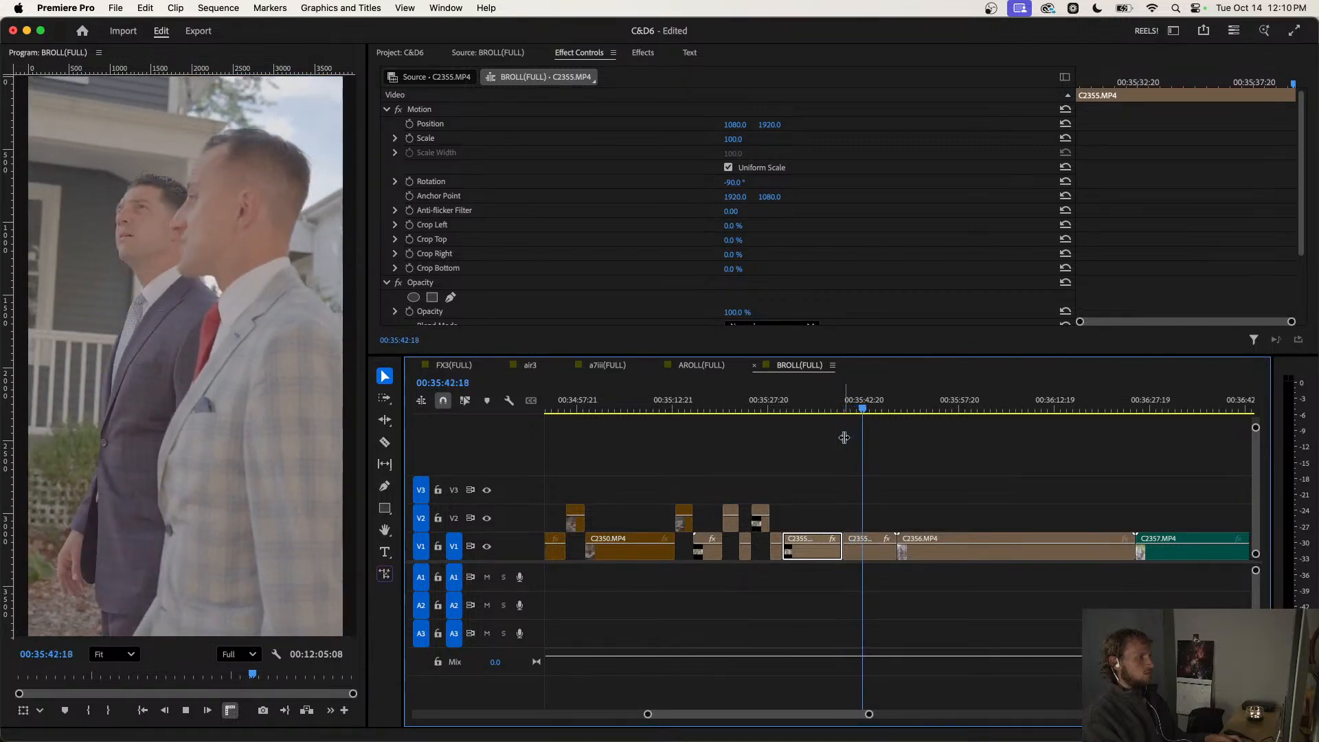
{"action": "key", "text": "space"}
{"action": "key", "text": "super+k"}
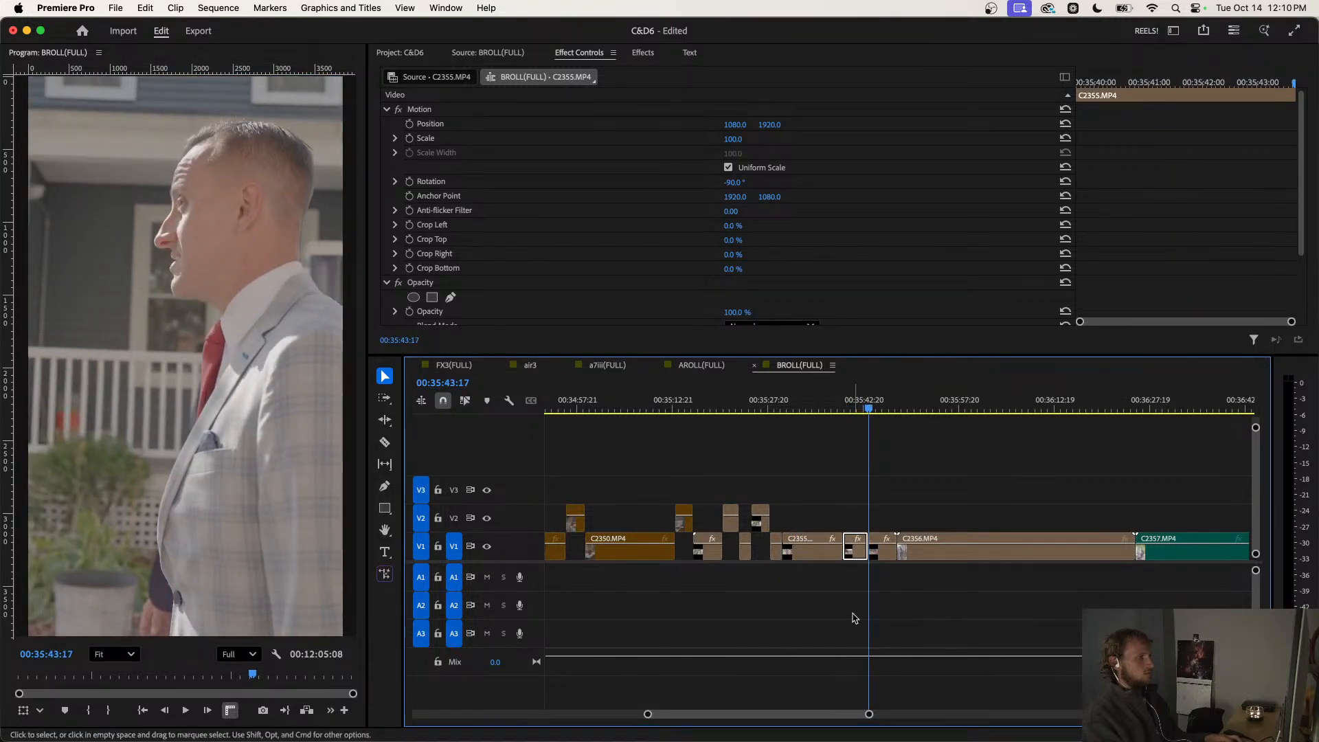
{"action": "left_click_drag", "start_coordinate": [857, 557], "coordinate": [856, 529]}
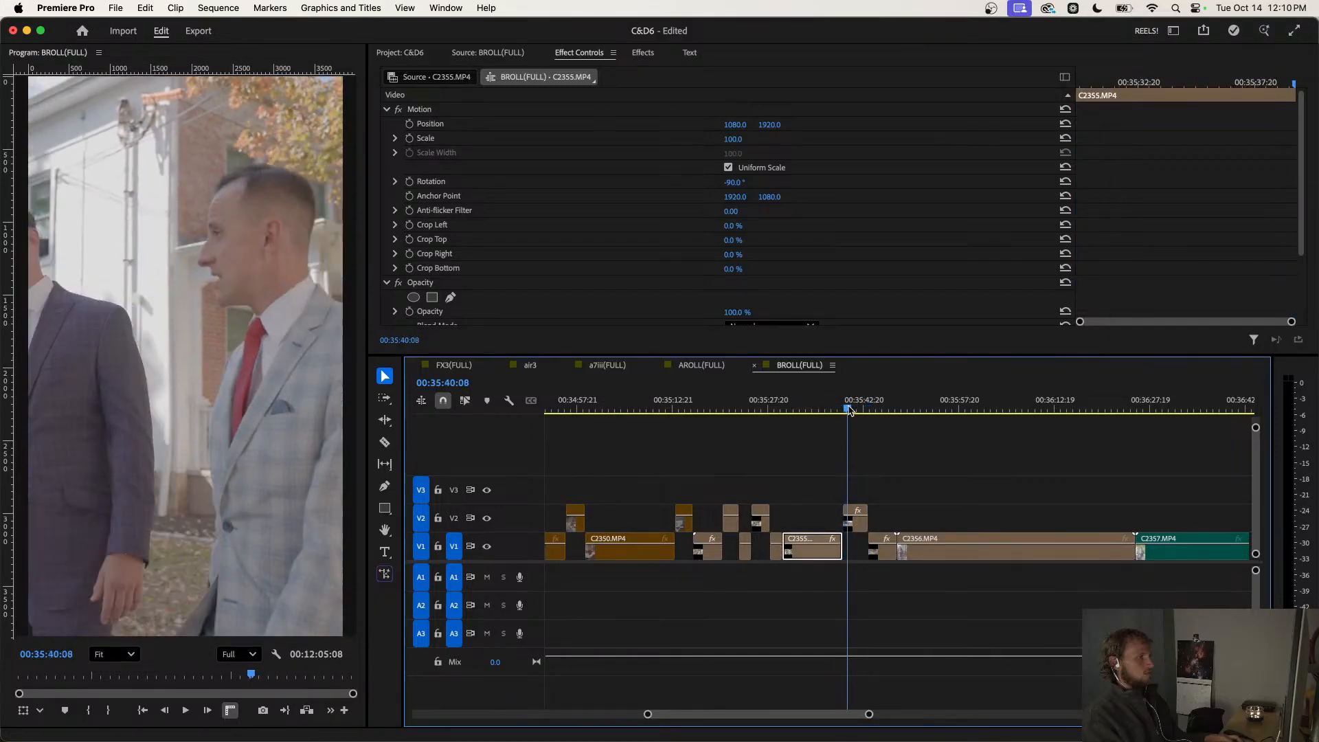
Cut clip C2356 at 00:36:01:03 and select the portion after the cut.
{"action": "left_click_drag", "start_coordinate": [850, 410], "coordinate": [980, 413]}
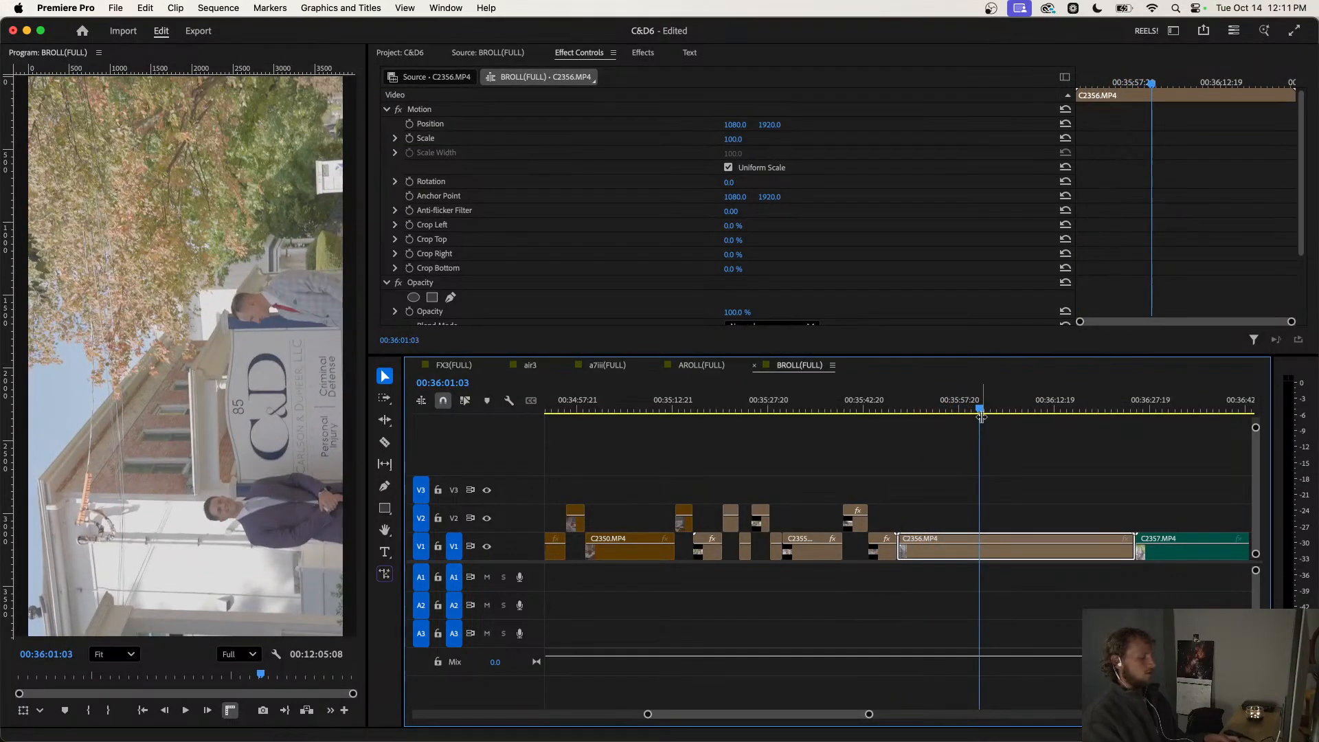
{"action": "key", "text": "cmd+k"}
{"action": "left_click", "coordinate": [1008, 552]}
{"action": "left_click", "coordinate": [1008, 409]}
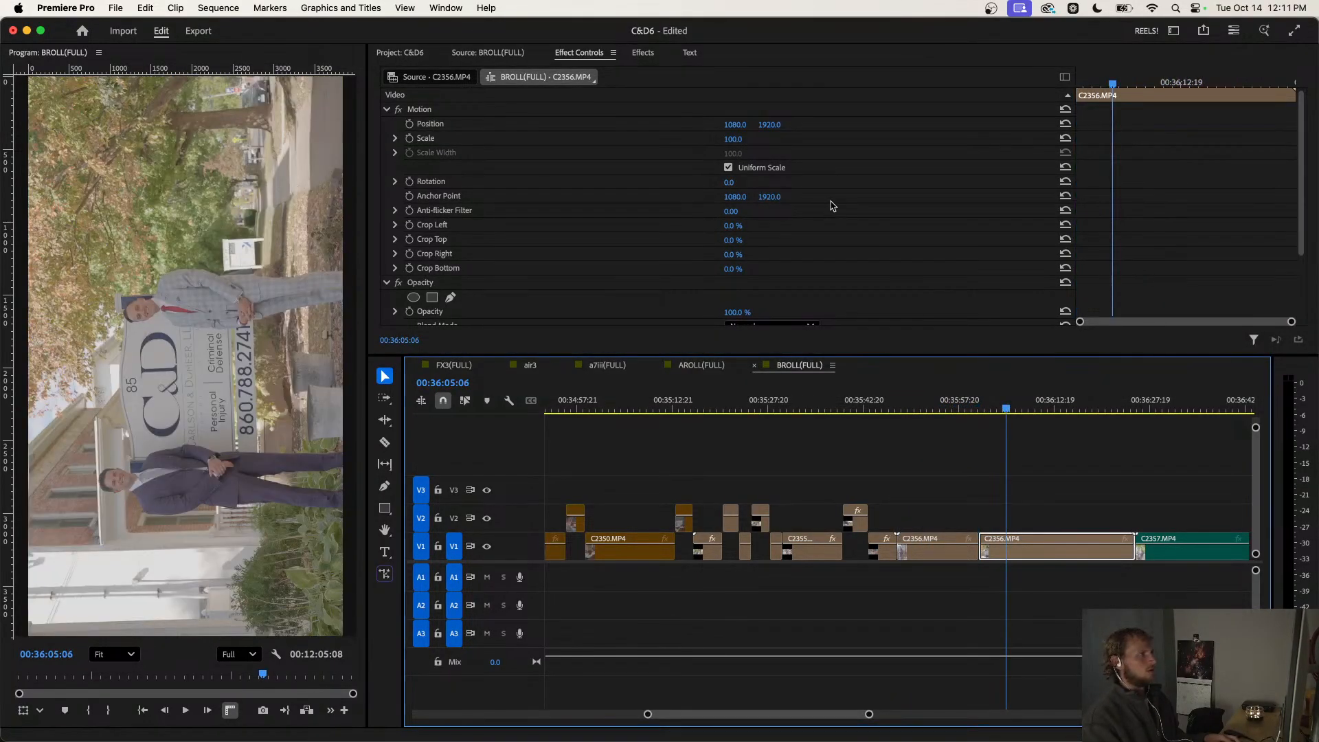
Set the C2356 portion after the cut to a rotation of 90° and a scale of 56, and scrub through it.
{"action": "left_click_drag", "start_coordinate": [725, 183], "coordinate": [787, 183]}
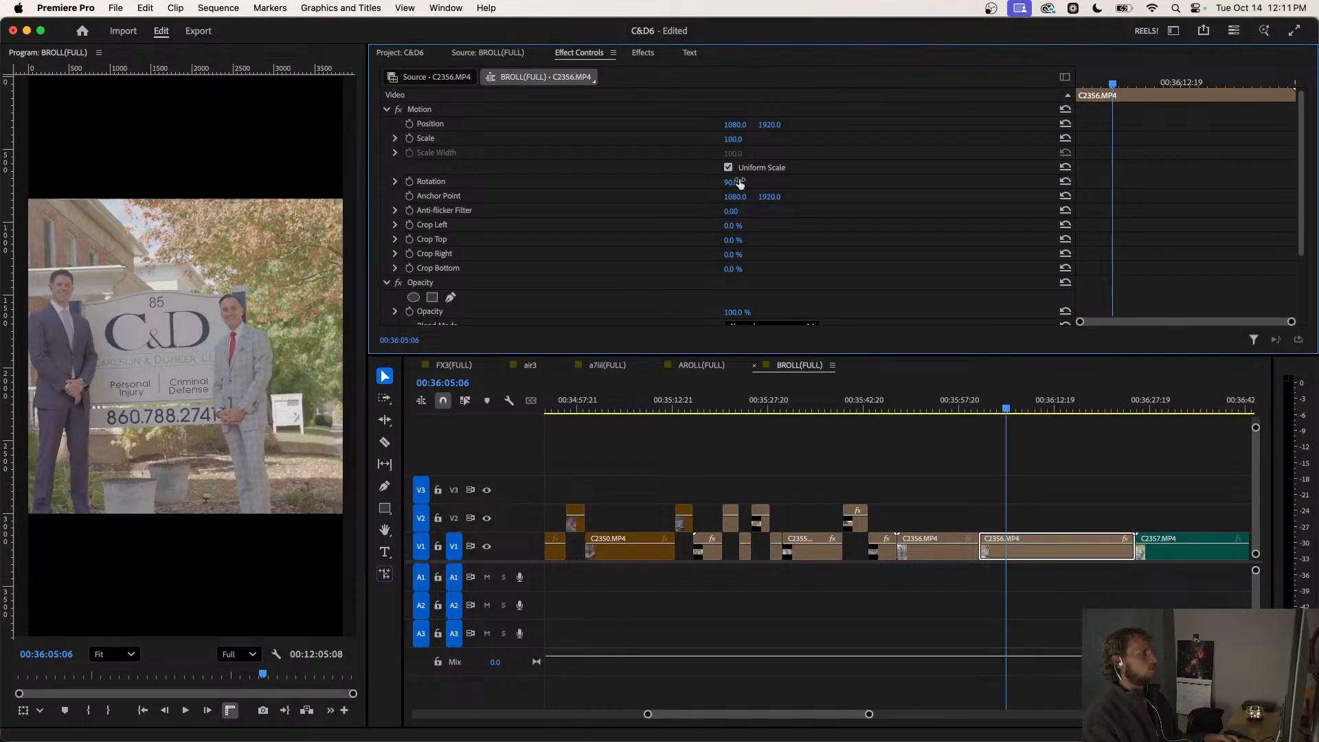
{"action": "left_click_drag", "start_coordinate": [732, 139], "coordinate": [699, 139]}
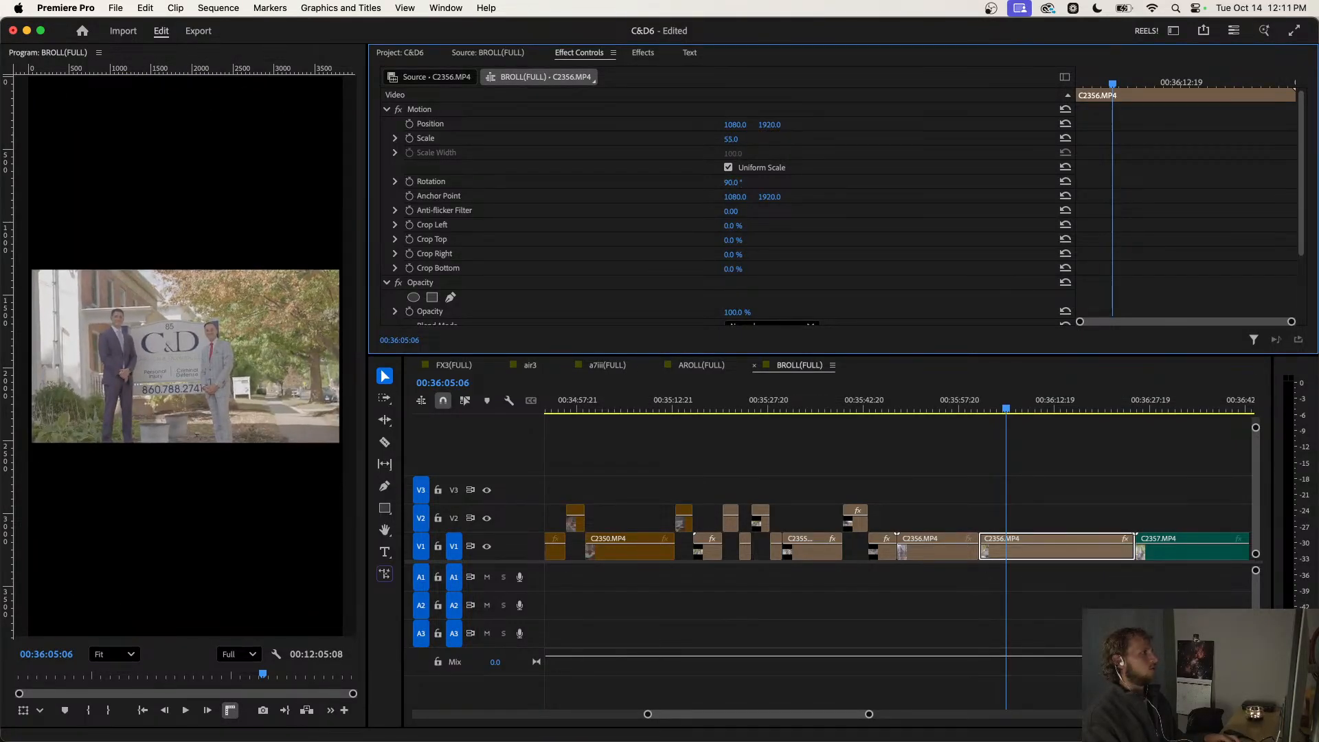
{"action": "left_click_drag", "start_coordinate": [1006, 404], "coordinate": [1097, 410]}
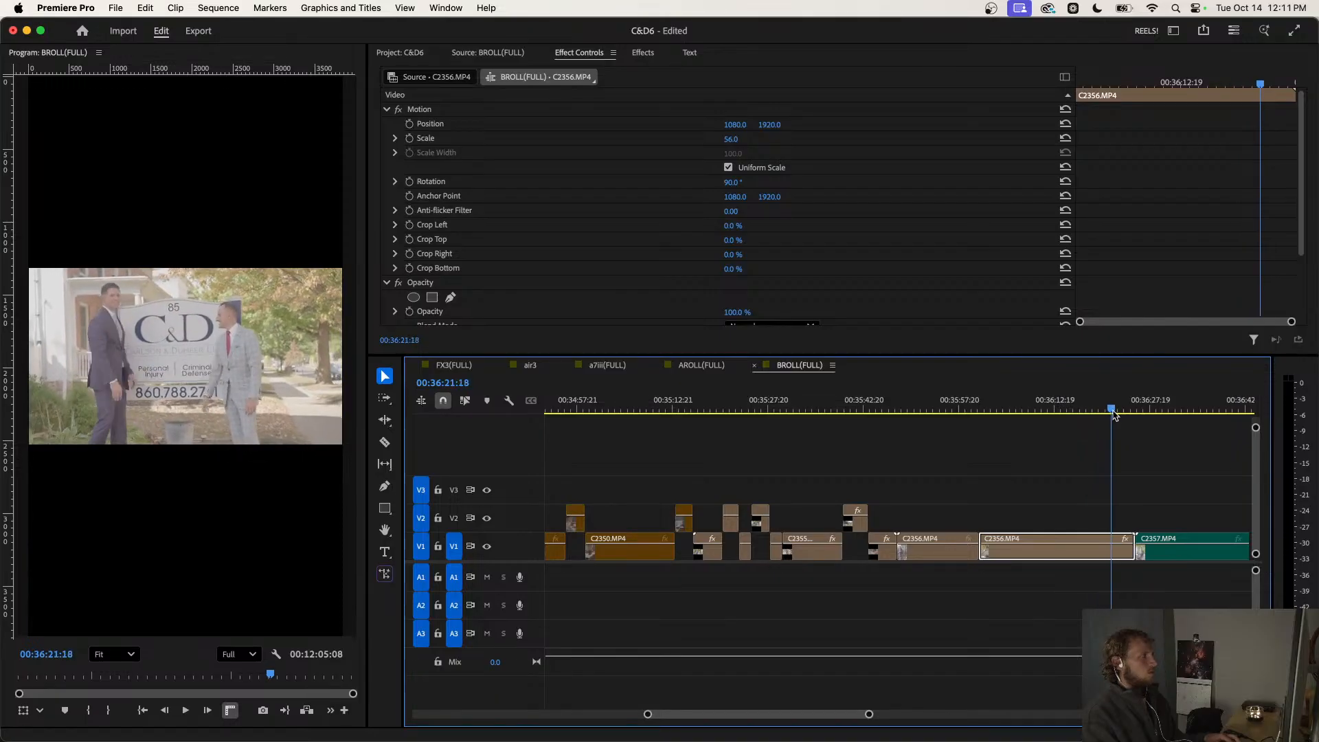
Cut the rotated C2356 clip at 00:36:16:16 and 00:36:20:17, and move the handshake section between the cuts up to V2.
{"action": "left_click_drag", "start_coordinate": [1094, 426], "coordinate": [1079, 434]}
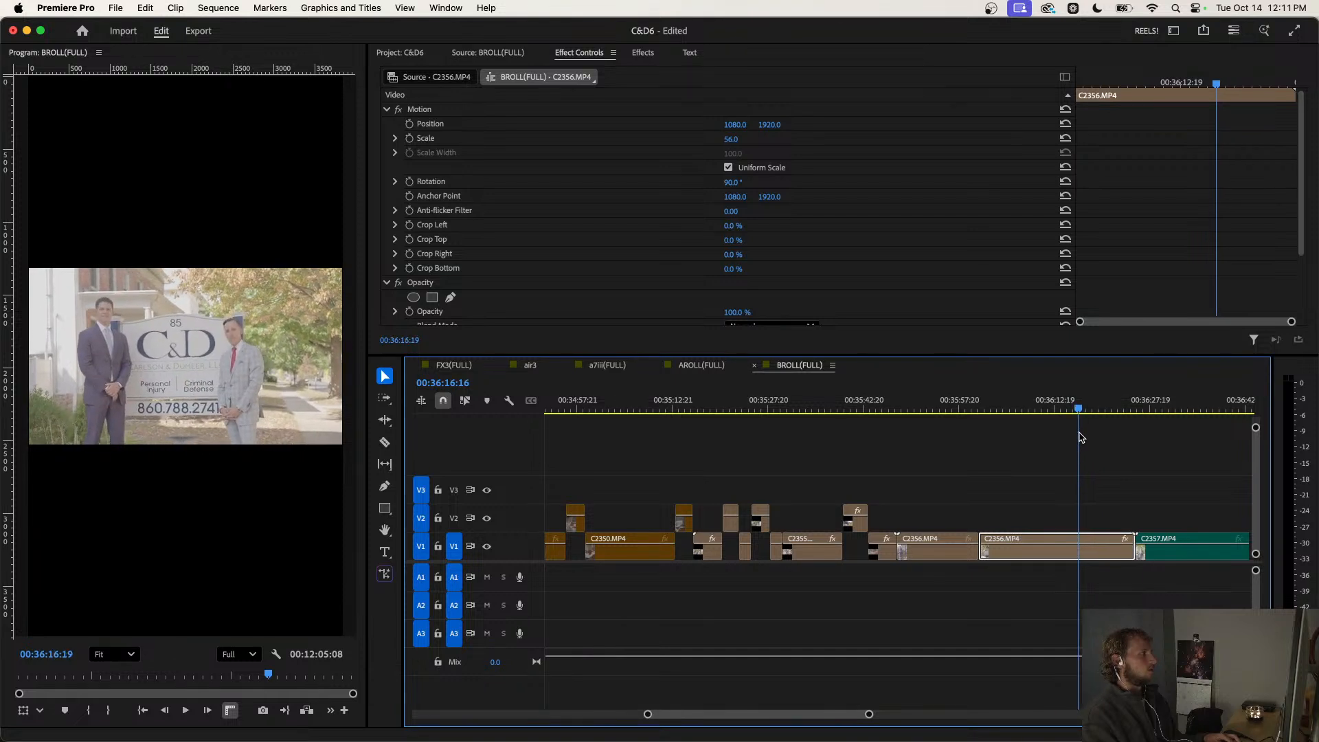
{"action": "key", "text": "super+k"}
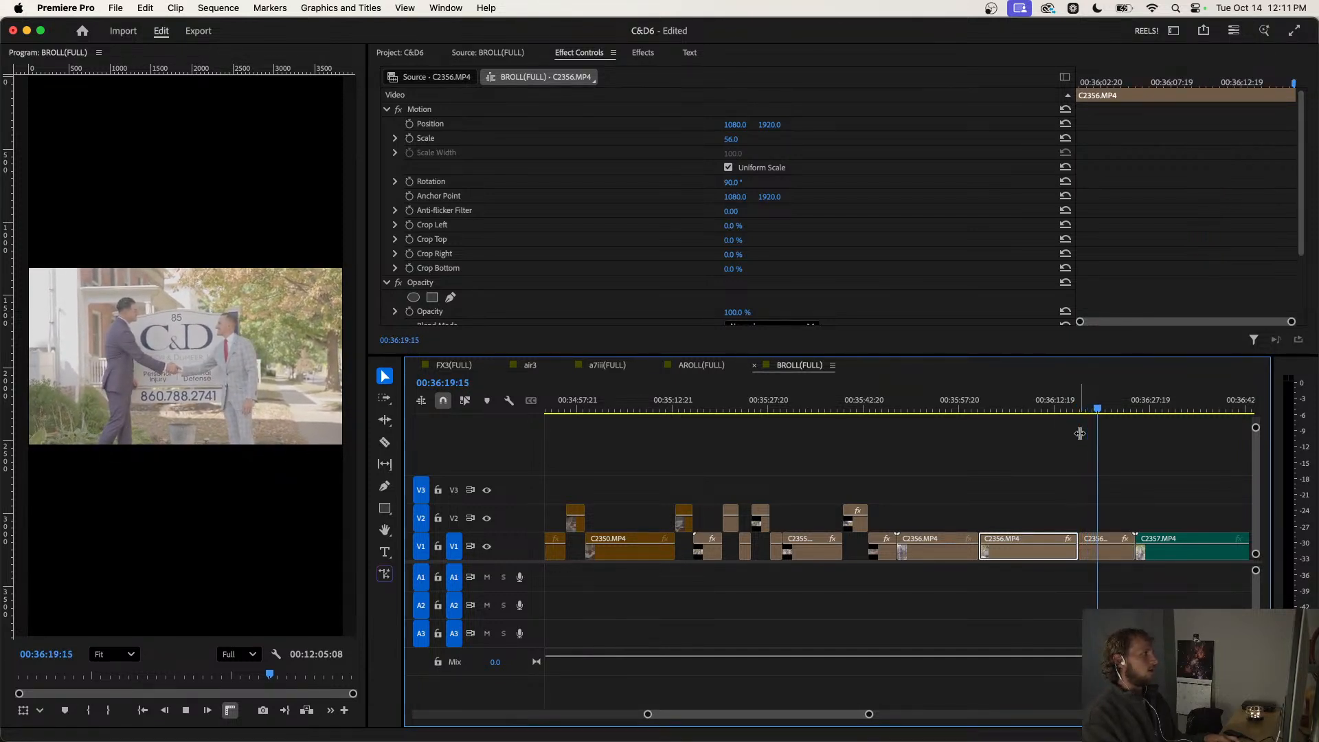
{"action": "key", "text": "space"}
{"action": "key", "text": "super+k"}
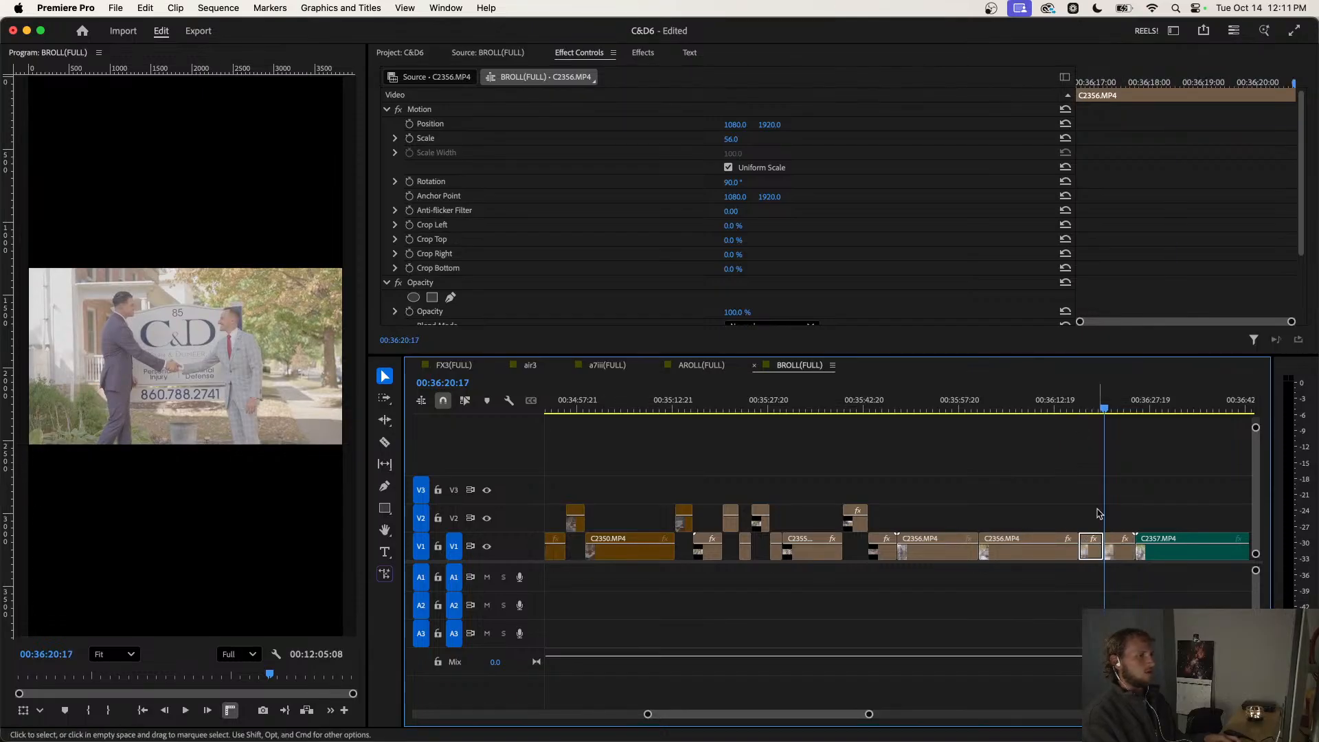
{"action": "scroll", "coordinate": [1097, 513], "scroll_direction": "up", "scroll_amount": 3}
{"action": "left_click_drag", "start_coordinate": [1089, 550], "coordinate": [1089, 521]}
Try slowing the raised C2356 handshake clip to 40% speed with Optical Flow interpolation, and play it back.
{"action": "key", "text": "super+r"}
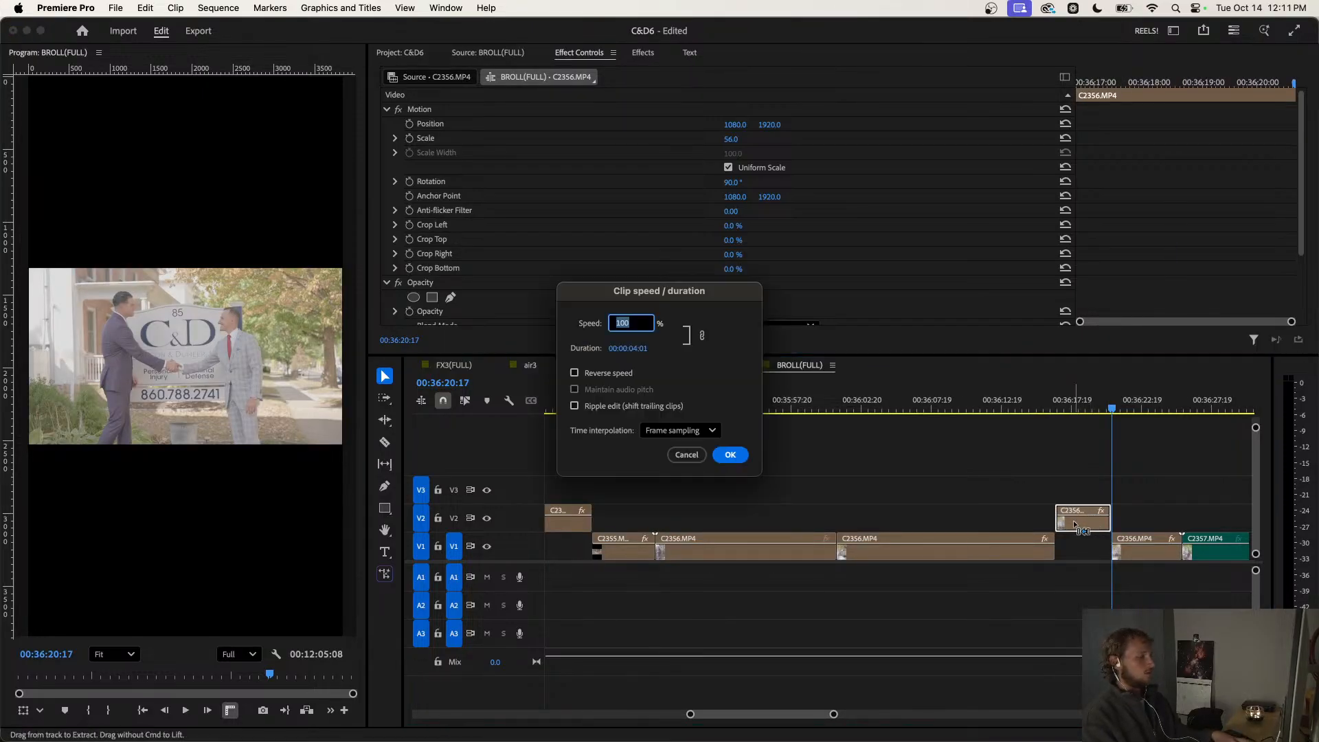
{"action": "left_click", "coordinate": [711, 430]}
{"action": "left_click", "coordinate": [675, 490]}
{"action": "left_click", "coordinate": [732, 455]}
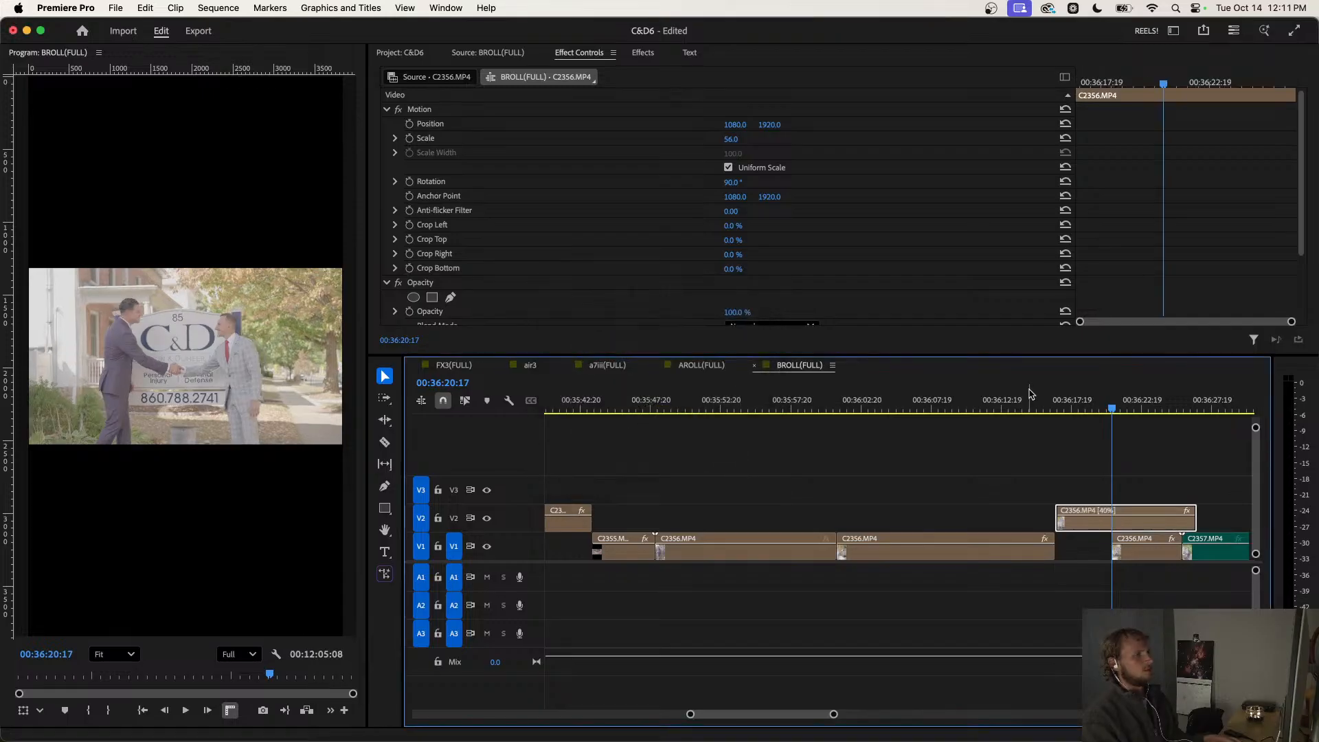
{"action": "left_click", "coordinate": [1077, 407]}
{"action": "key", "text": "space"}
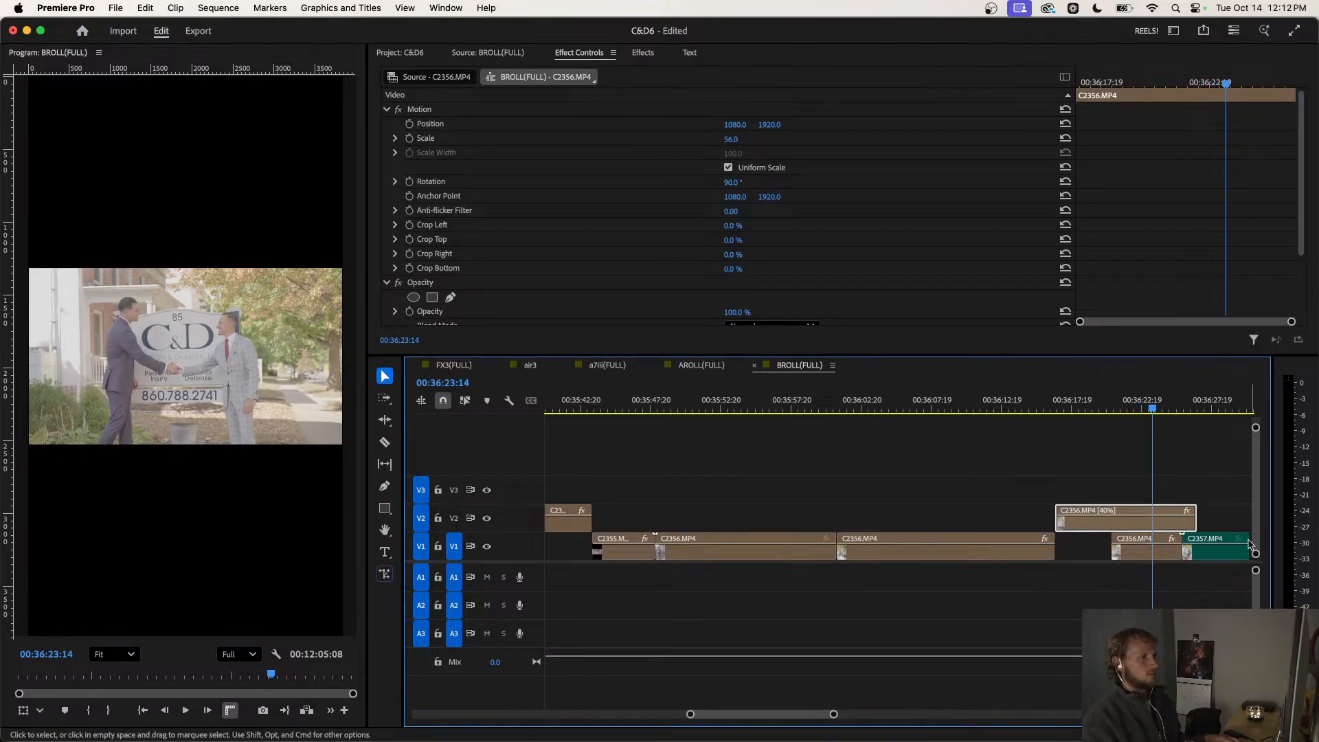
{"action": "left_click_drag", "start_coordinate": [1098, 414], "coordinate": [1061, 419]}
{"action": "scroll", "coordinate": [1079, 463], "scroll_direction": "down", "scroll_amount": 3}
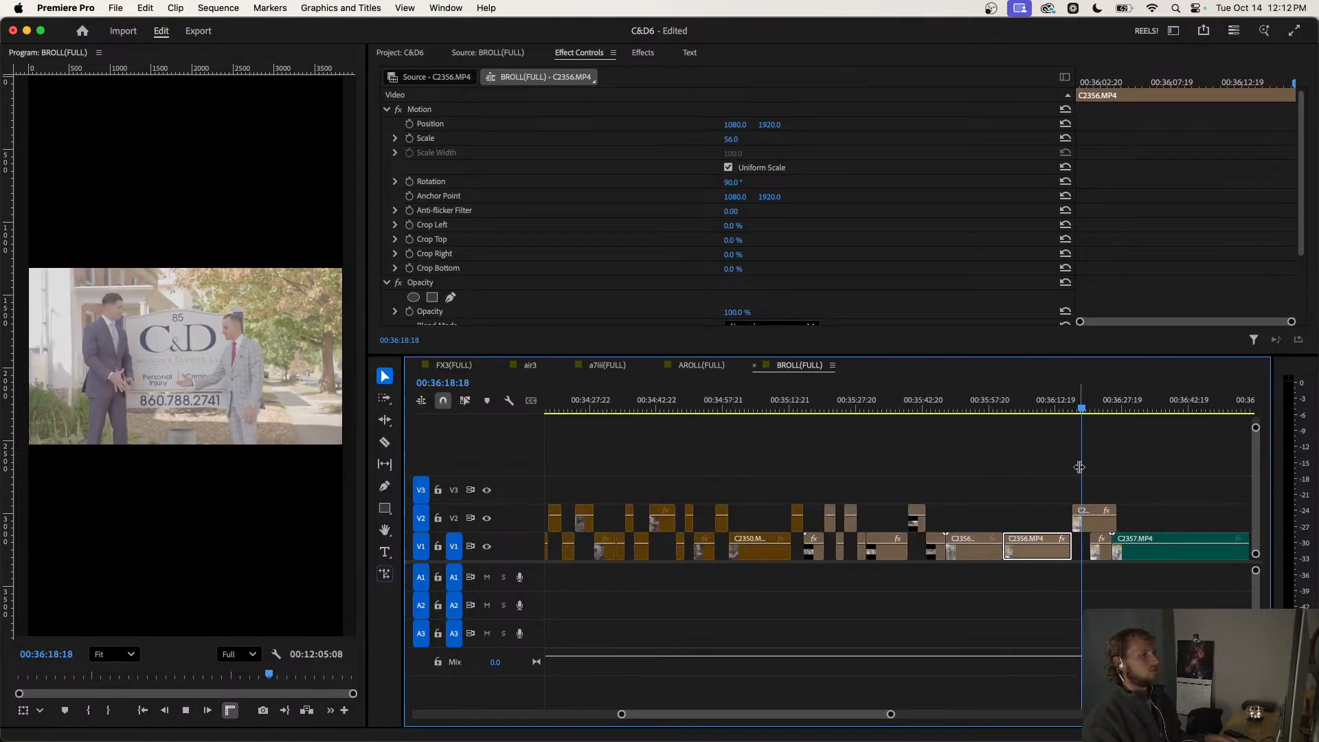
Set the raised C2356 handshake clip's speed back to 100%.
{"action": "key", "text": "space"}
{"action": "left_click", "coordinate": [1092, 530]}
{"action": "key", "text": "super+r"}
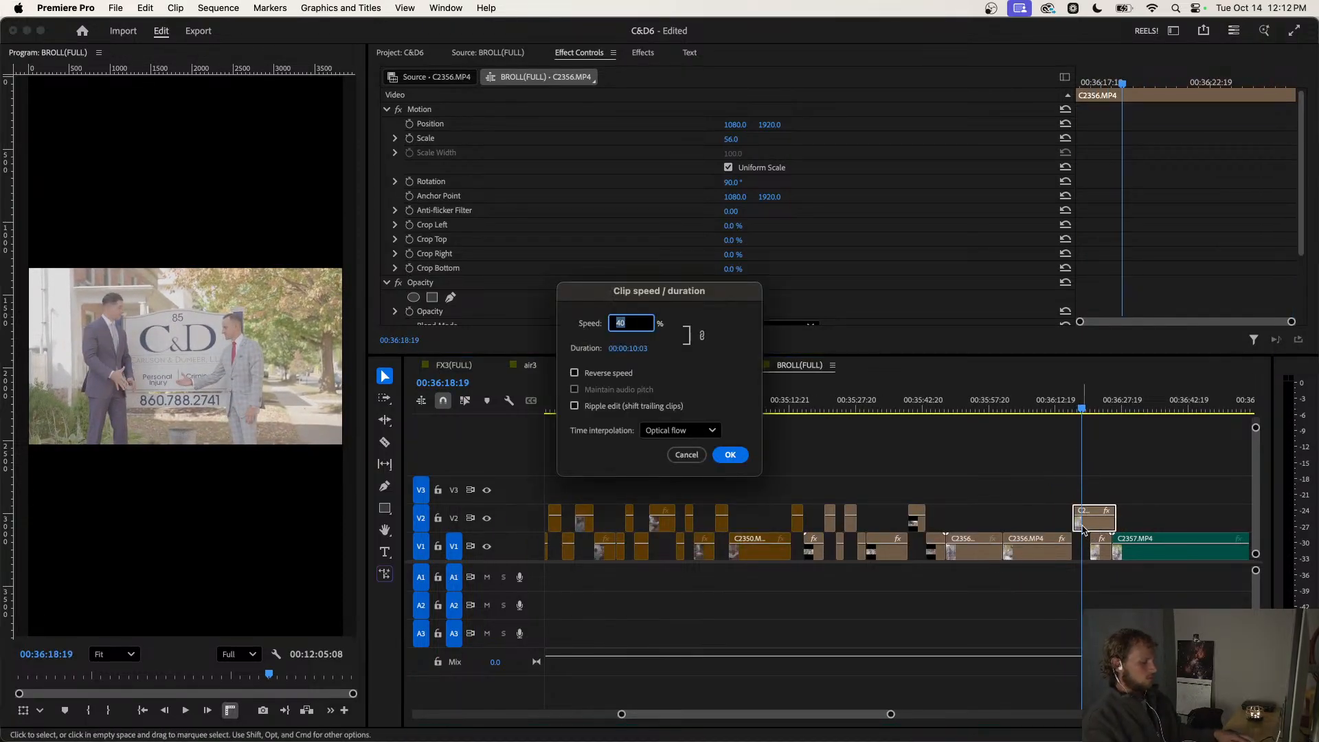
{"action": "type", "text": "100"}
{"action": "left_click", "coordinate": [720, 455]}
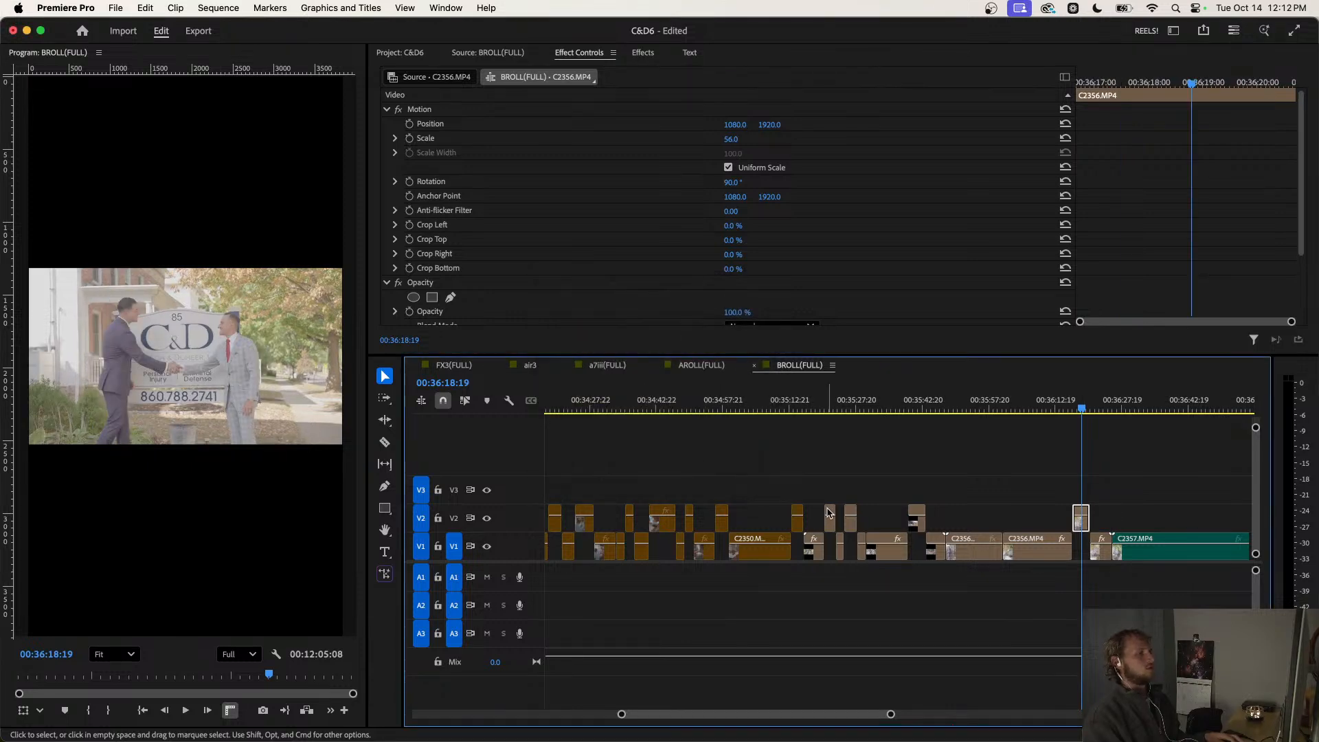
Scrub through clip C2357 and cut it at 00:36:29:19.
{"action": "left_click_drag", "start_coordinate": [1031, 407], "coordinate": [1121, 405]}
{"action": "key", "text": "minus"}
{"action": "key", "text": "minus"}
{"action": "scroll", "coordinate": [1106, 481], "scroll_direction": "down", "scroll_amount": 3}
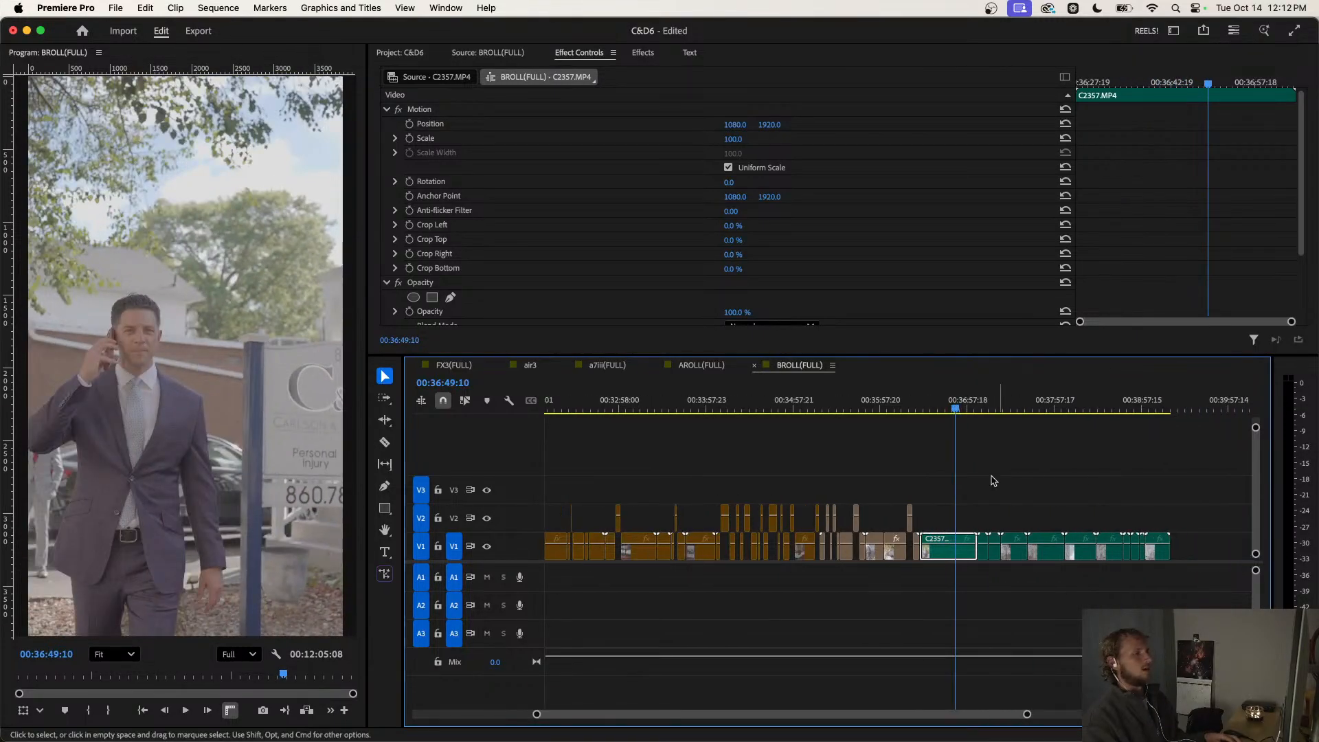
{"action": "key", "text": "minus"}
{"action": "key", "text": "minus"}
{"action": "key", "text": "equal"}
{"action": "key", "text": "equal"}
{"action": "key", "text": "equal"}
{"action": "key", "text": "equal"}
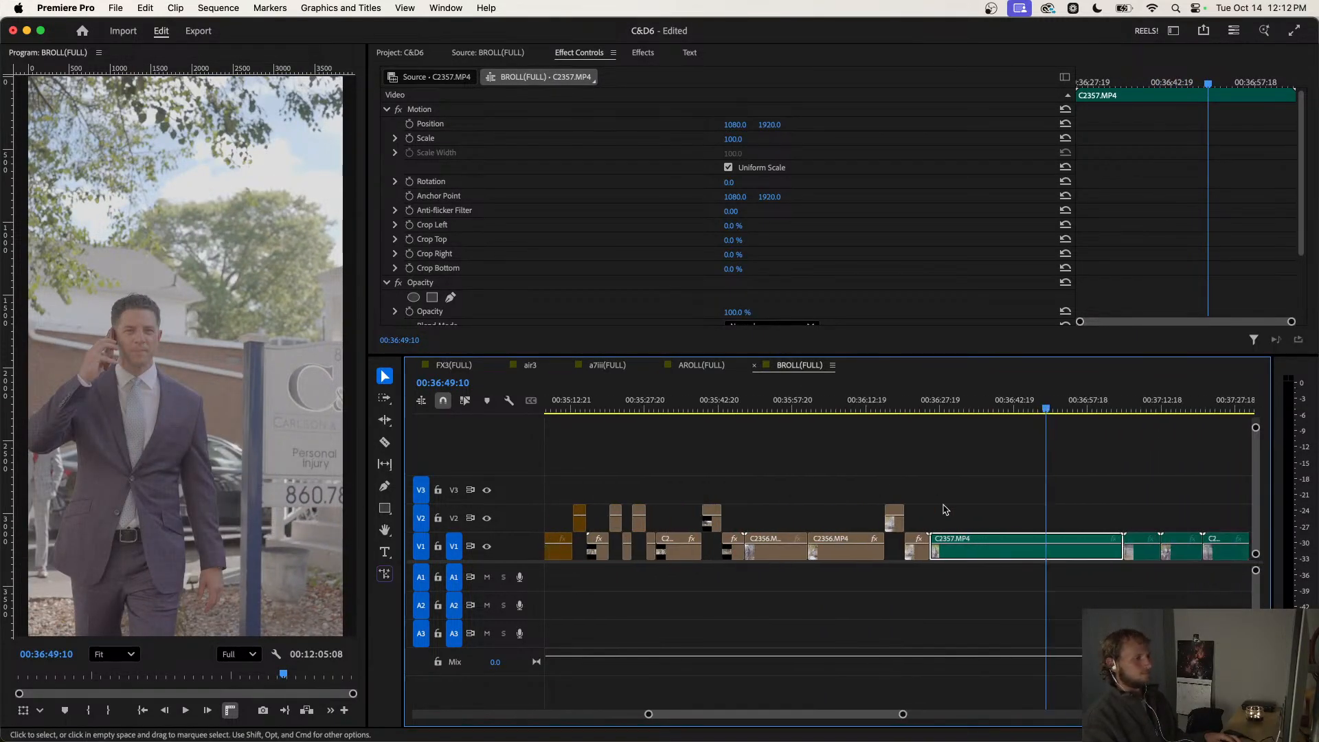
{"action": "left_click_drag", "start_coordinate": [903, 405], "coordinate": [850, 421]}
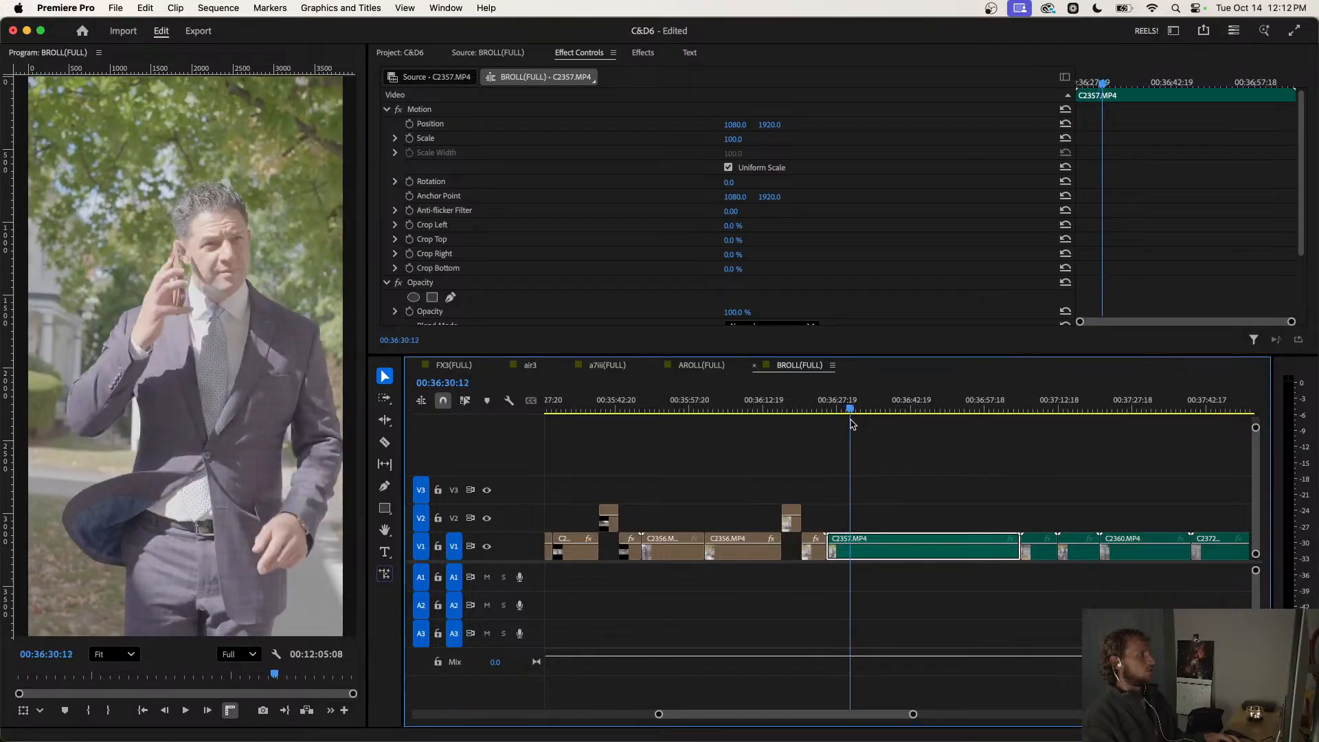
{"action": "key", "text": "super+k"}
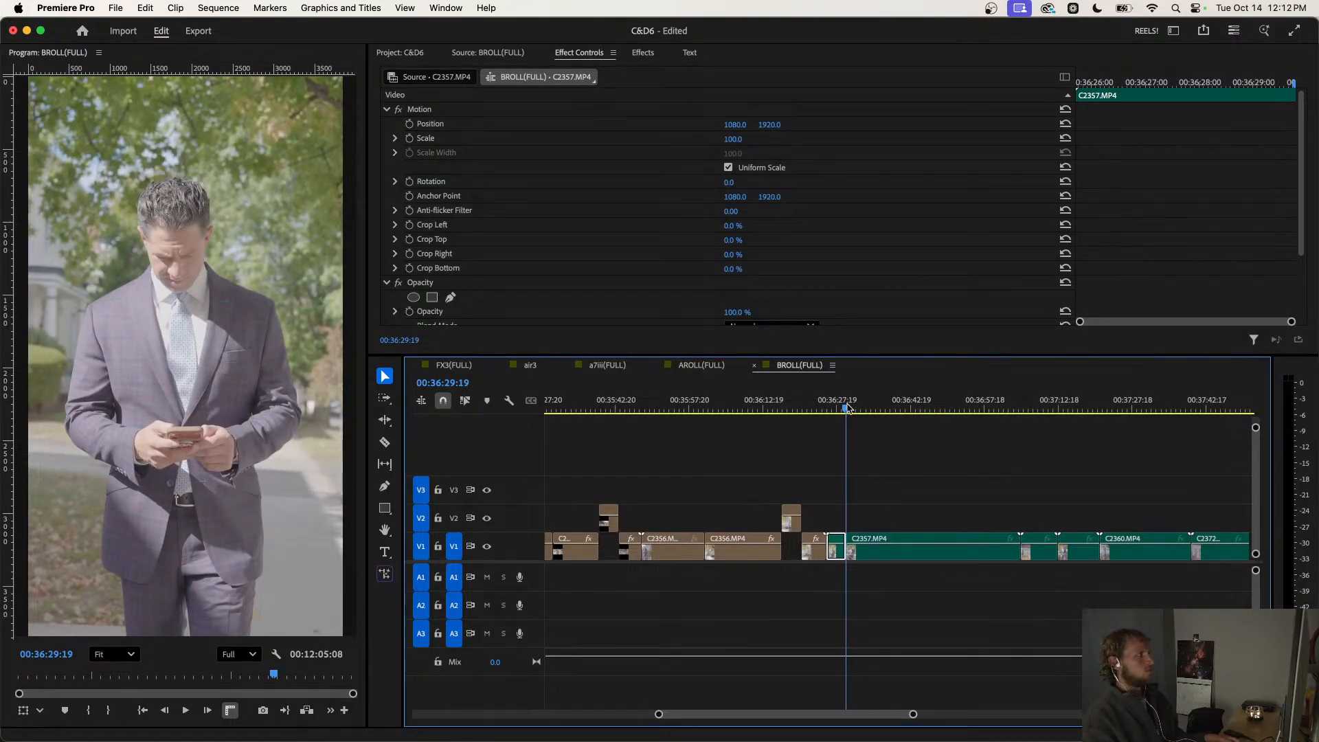
Cut clip C2357 at 00:36:39:20 and move the section between the last two cuts up to V2.
{"action": "left_click_drag", "start_coordinate": [847, 406], "coordinate": [853, 406]}
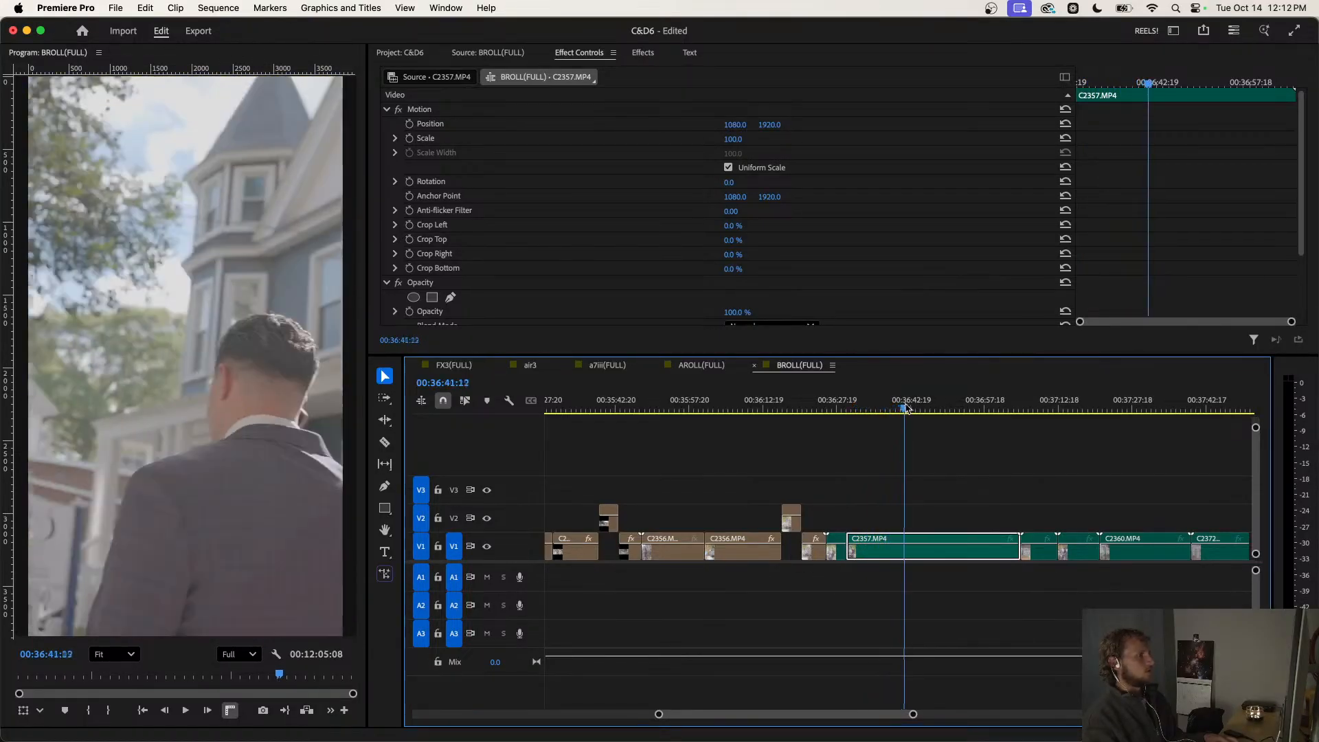
{"action": "mouse_move", "coordinate": [906, 406]}
{"action": "left_mouse_down"}
{"action": "mouse_move", "coordinate": [847, 424]}
{"action": "mouse_move", "coordinate": [899, 431]}
{"action": "left_mouse_up"}
{"action": "key", "text": "super+k"}
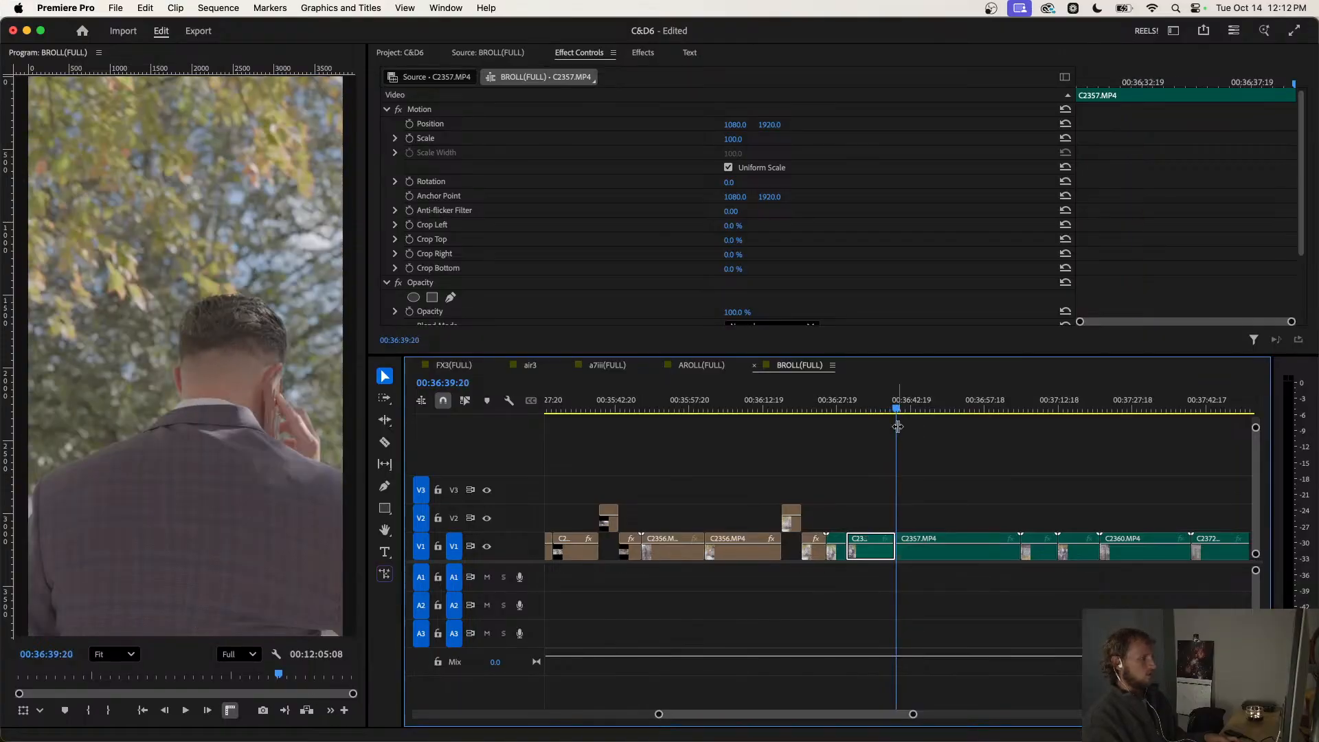
{"action": "left_click_drag", "start_coordinate": [871, 560], "coordinate": [872, 533]}
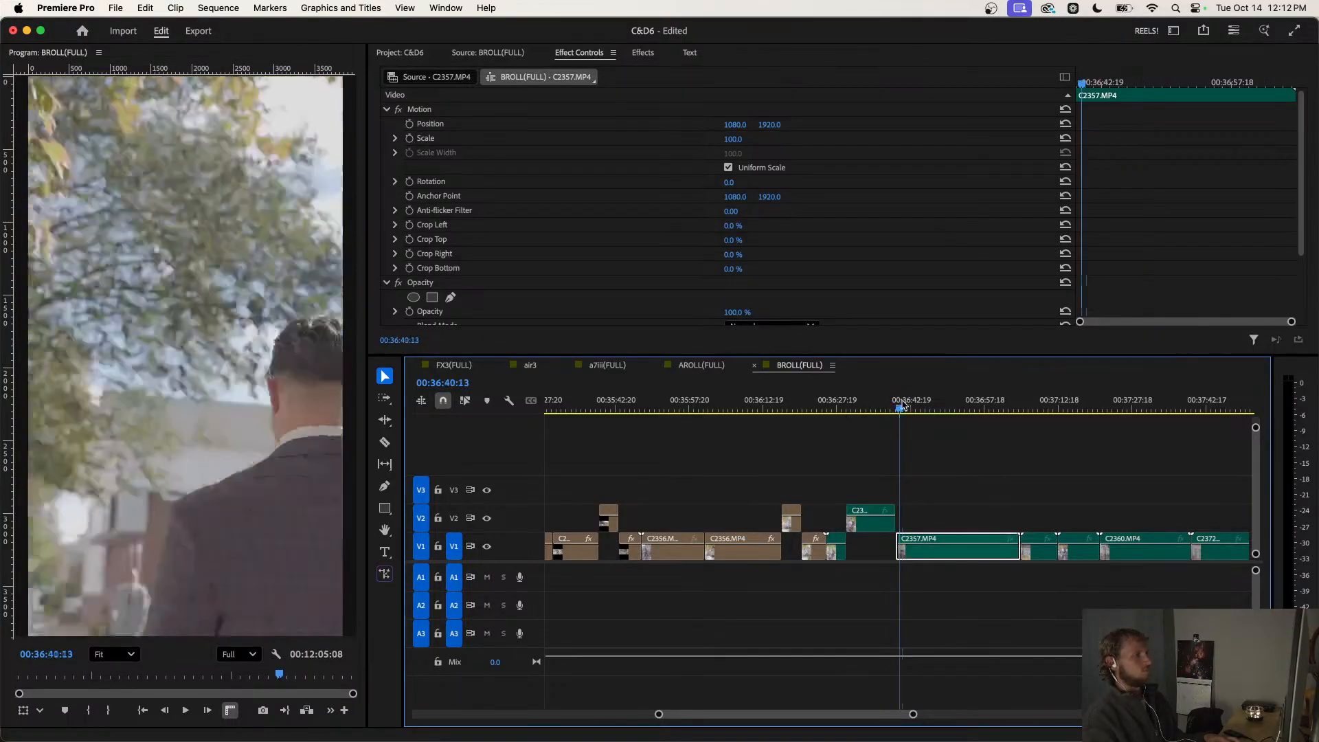
Cut the remaining C2357 footage at 00:36:53:05 and 00:36:56:11, and move the section between the cuts up to V2.
{"action": "left_click_drag", "start_coordinate": [900, 411], "coordinate": [964, 443]}
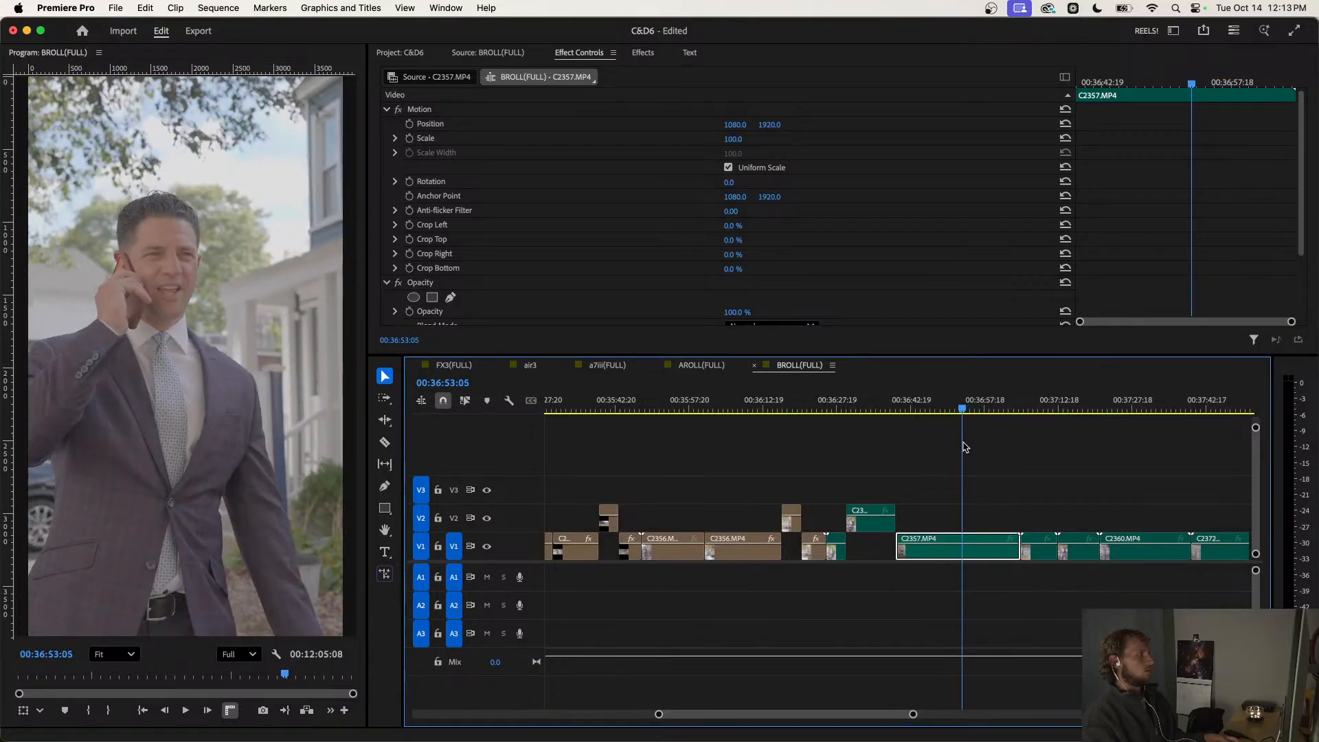
{"action": "key", "text": "super+k"}
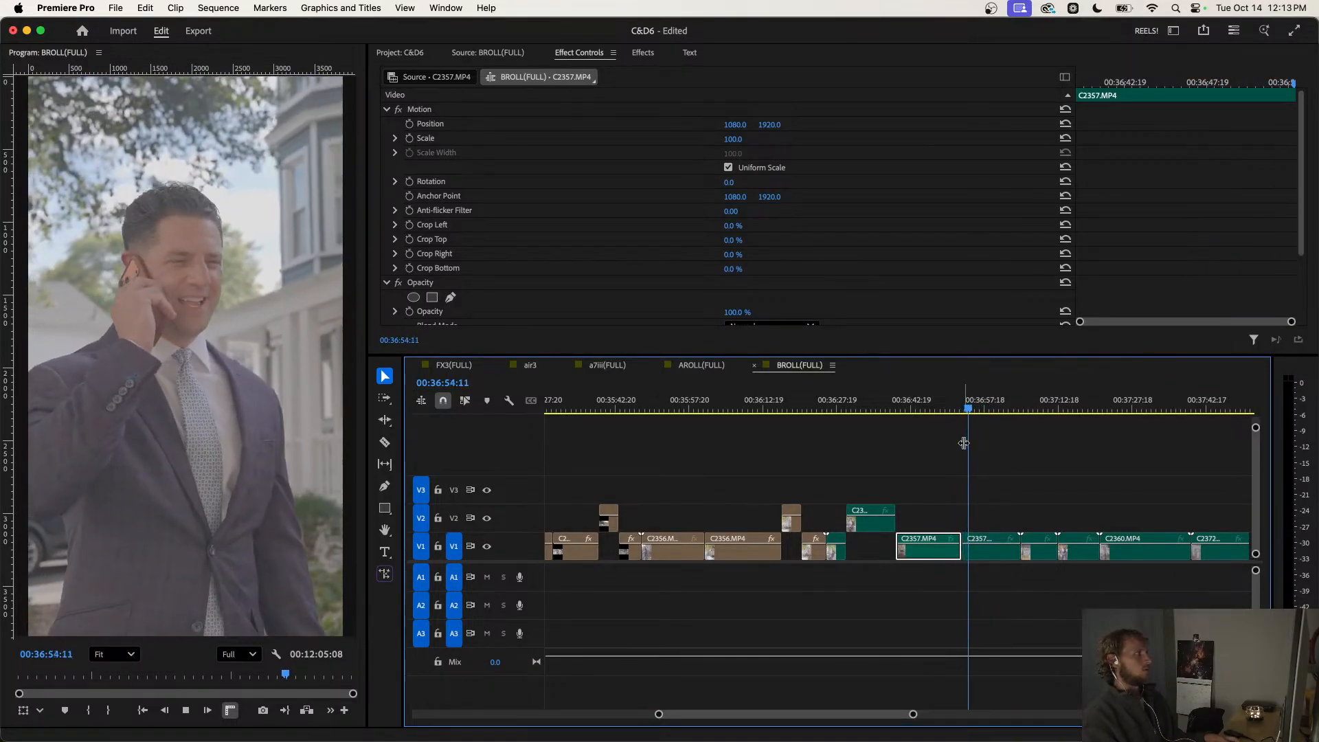
{"action": "key", "text": "space"}
{"action": "key", "text": "super+k"}
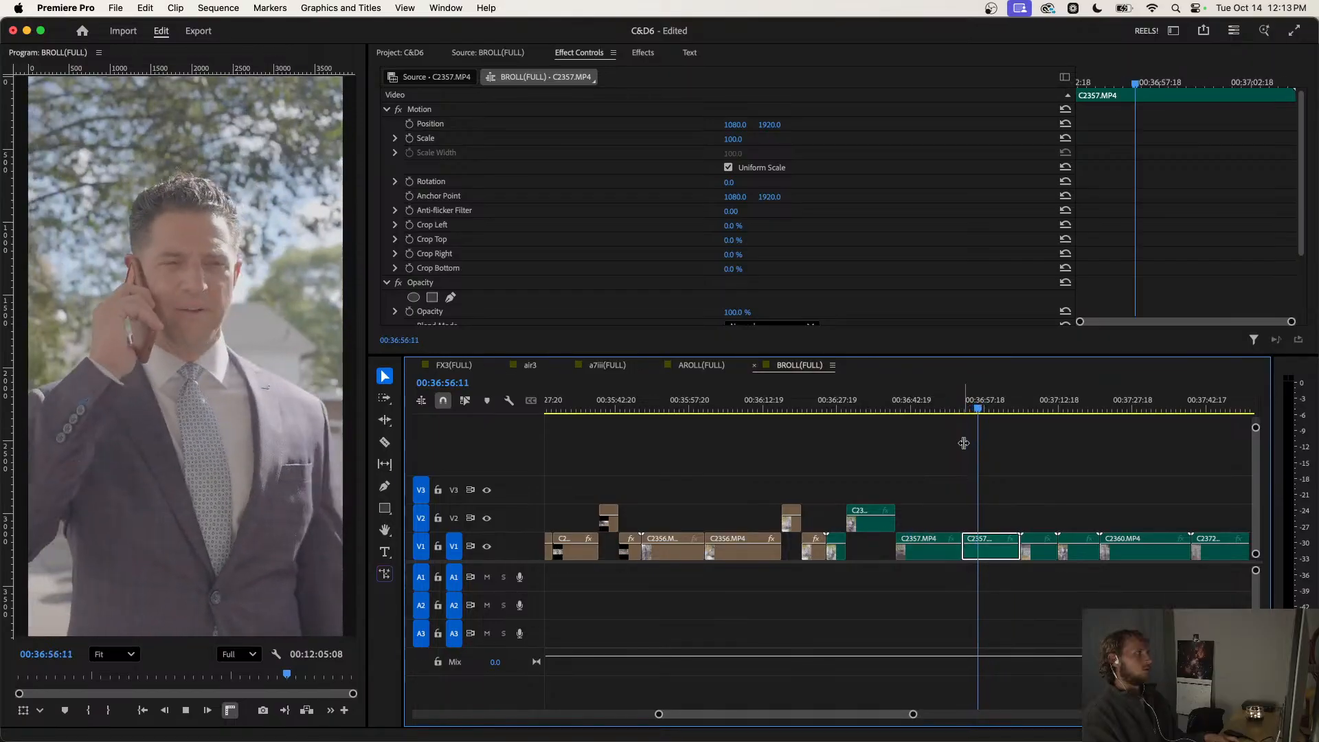
{"action": "left_click_drag", "start_coordinate": [969, 550], "coordinate": [969, 522]}
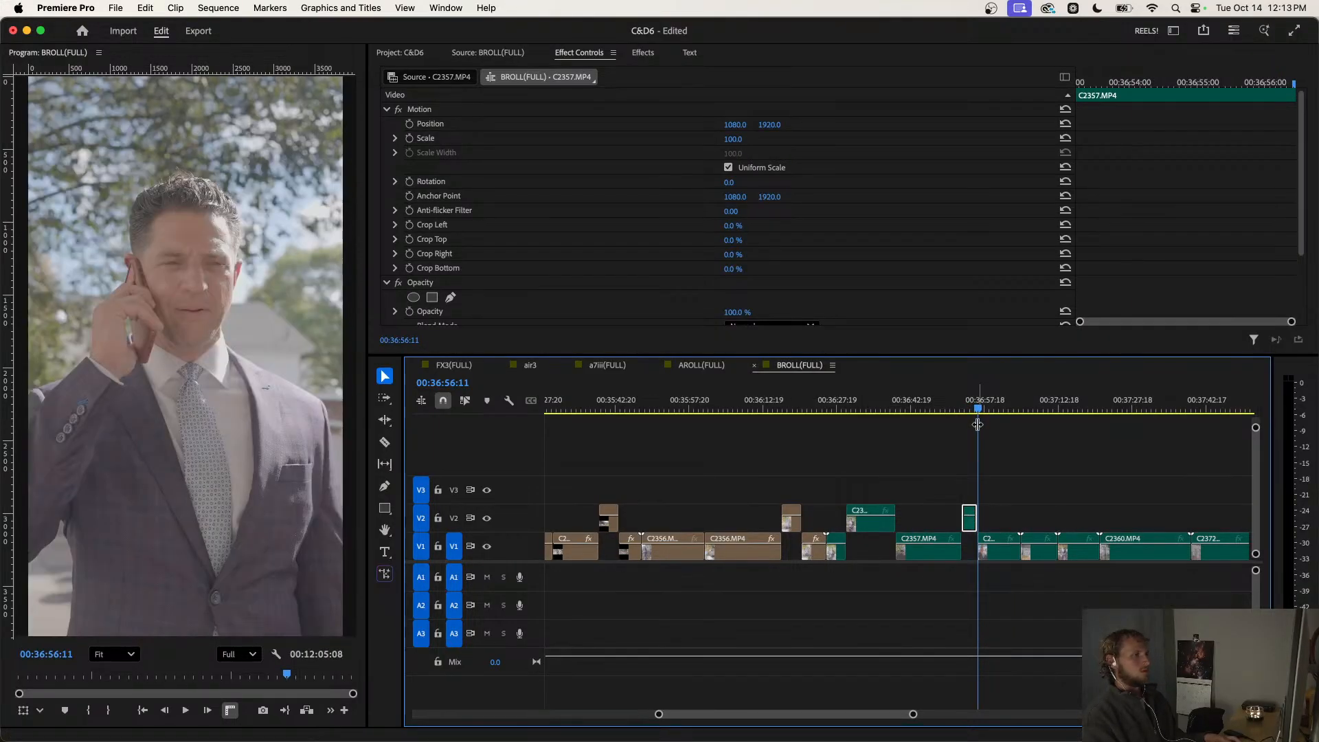
Cut C2357 at 00:37:00:05, and raise the short phone-call section ending at about 00:37:04:12 to V2.
{"action": "mouse_move", "coordinate": [979, 407]}
{"action": "left_mouse_down"}
{"action": "mouse_move", "coordinate": [1026, 411]}
{"action": "mouse_move", "coordinate": [999, 422]}
{"action": "left_mouse_up"}
{"action": "key", "text": "super+k"}
{"action": "key", "text": "space"}
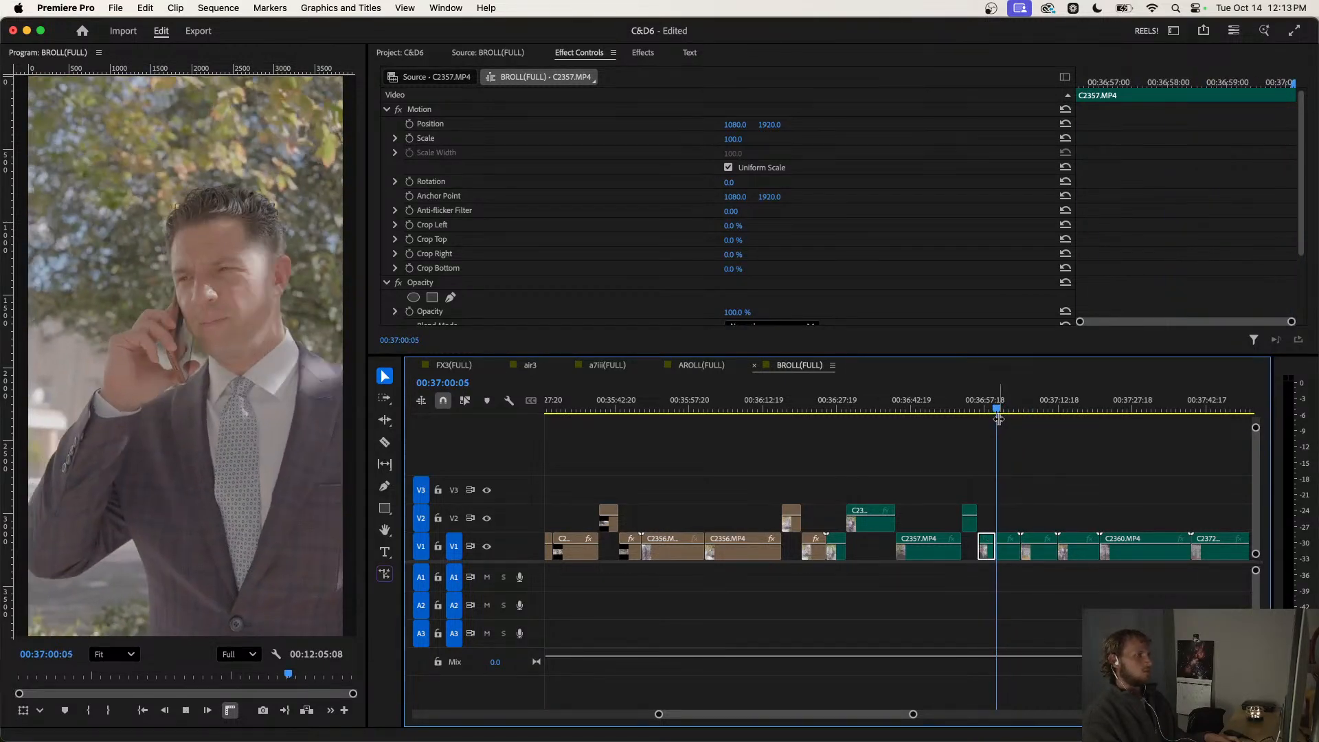
{"action": "key", "text": "space"}
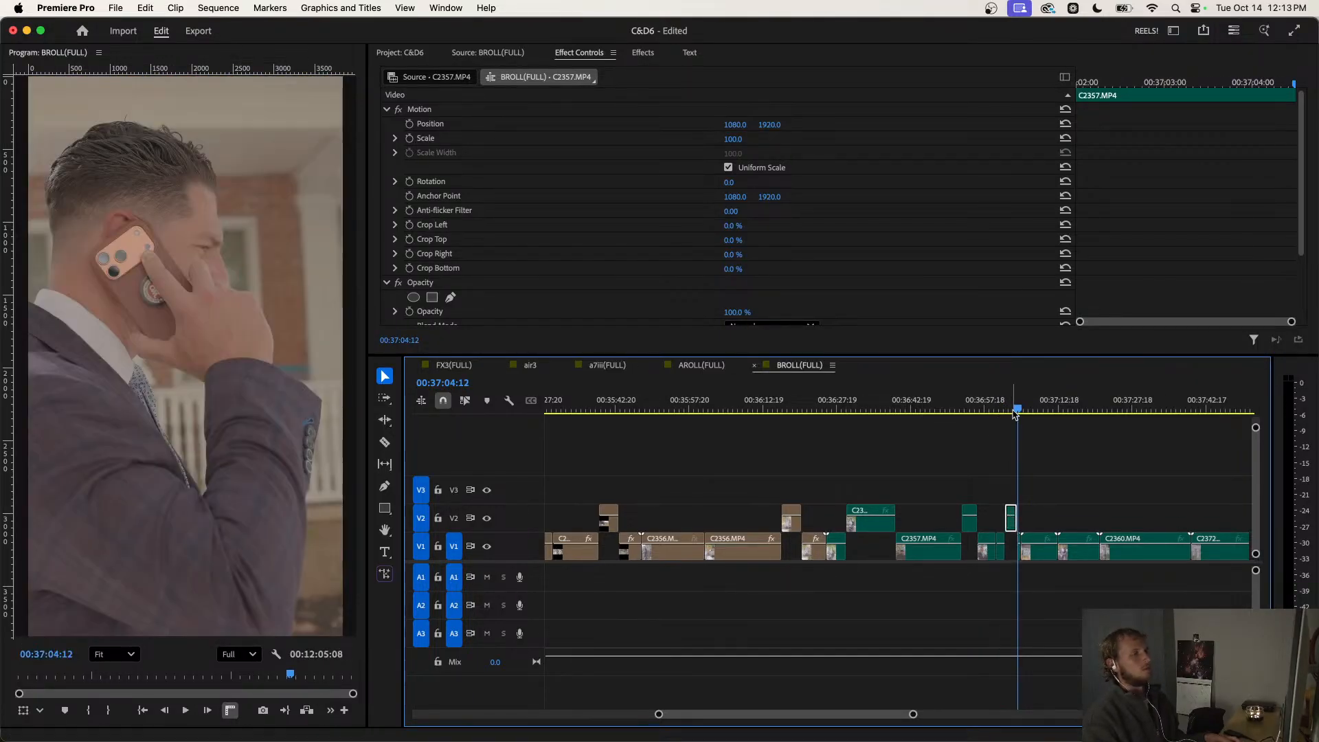
{"action": "key", "text": "space"}
{"action": "left_click", "coordinate": [1008, 408]}
{"action": "key", "text": "space"}
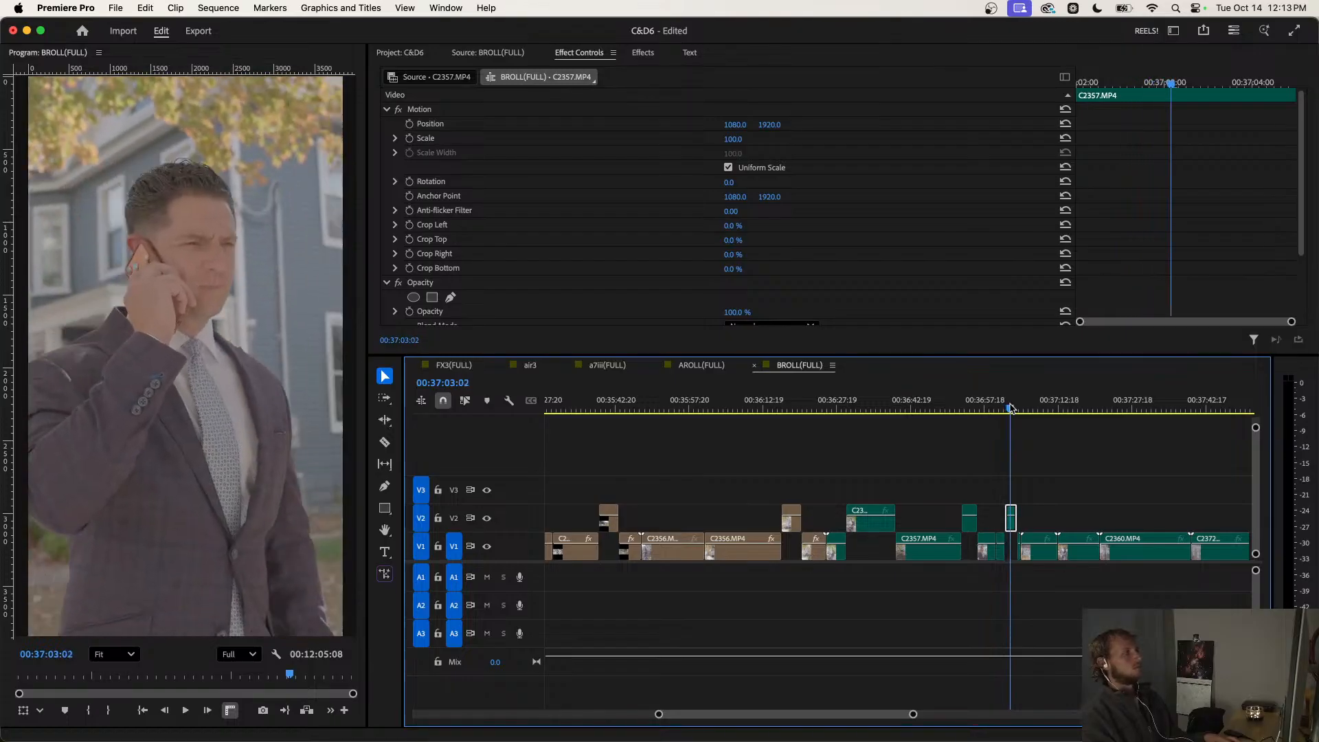
Try slowing the last raised C2357 section to 40% speed with Optical Flow interpolation, and undo the speed change.
{"action": "key", "text": "super+r"}
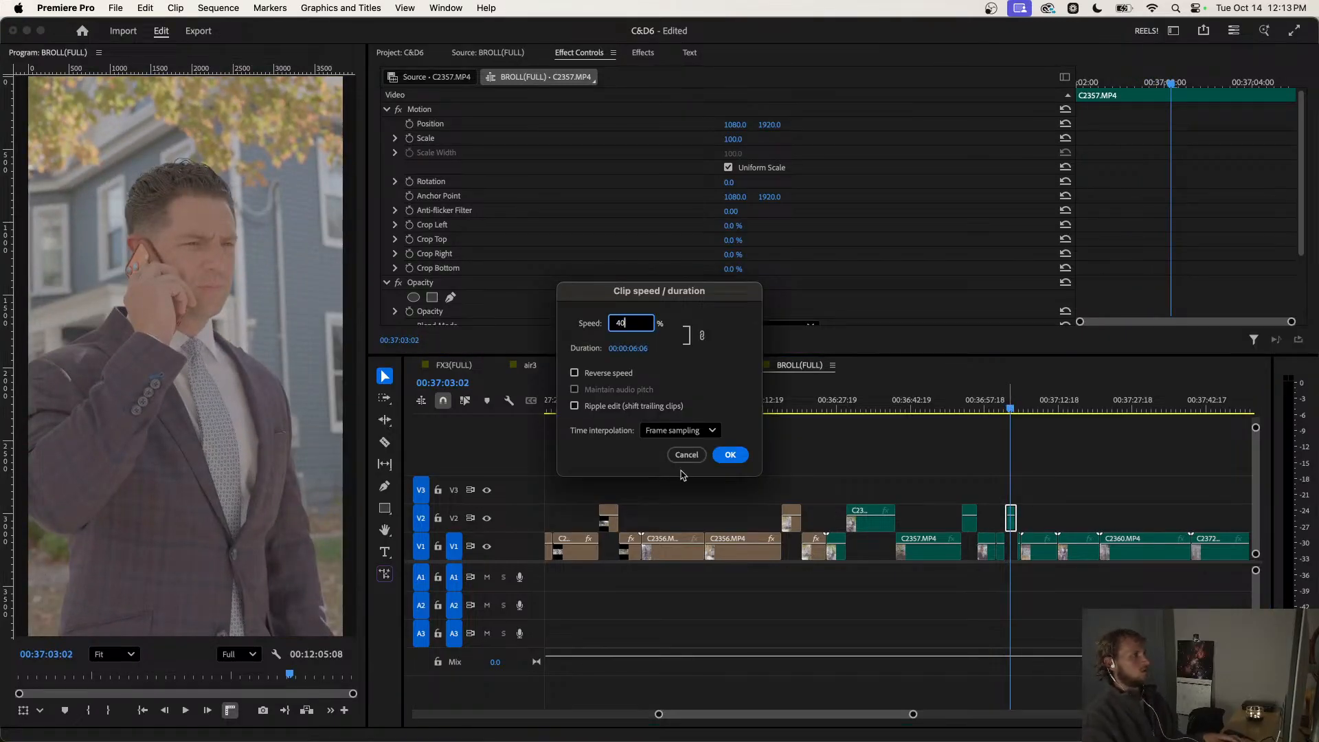
{"action": "left_click", "coordinate": [680, 430]}
{"action": "left_click", "coordinate": [677, 488]}
{"action": "left_click", "coordinate": [731, 455]}
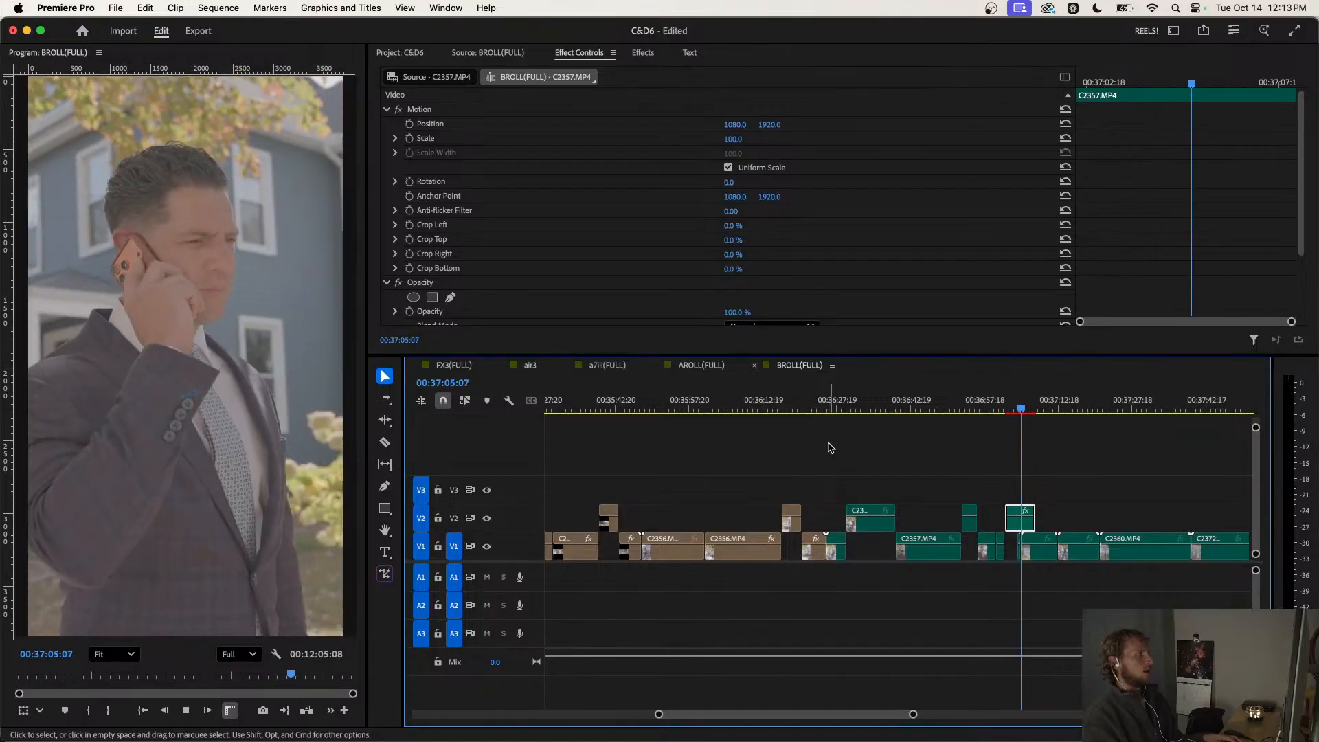
{"action": "key", "text": "space"}
{"action": "key", "text": "super+z"}
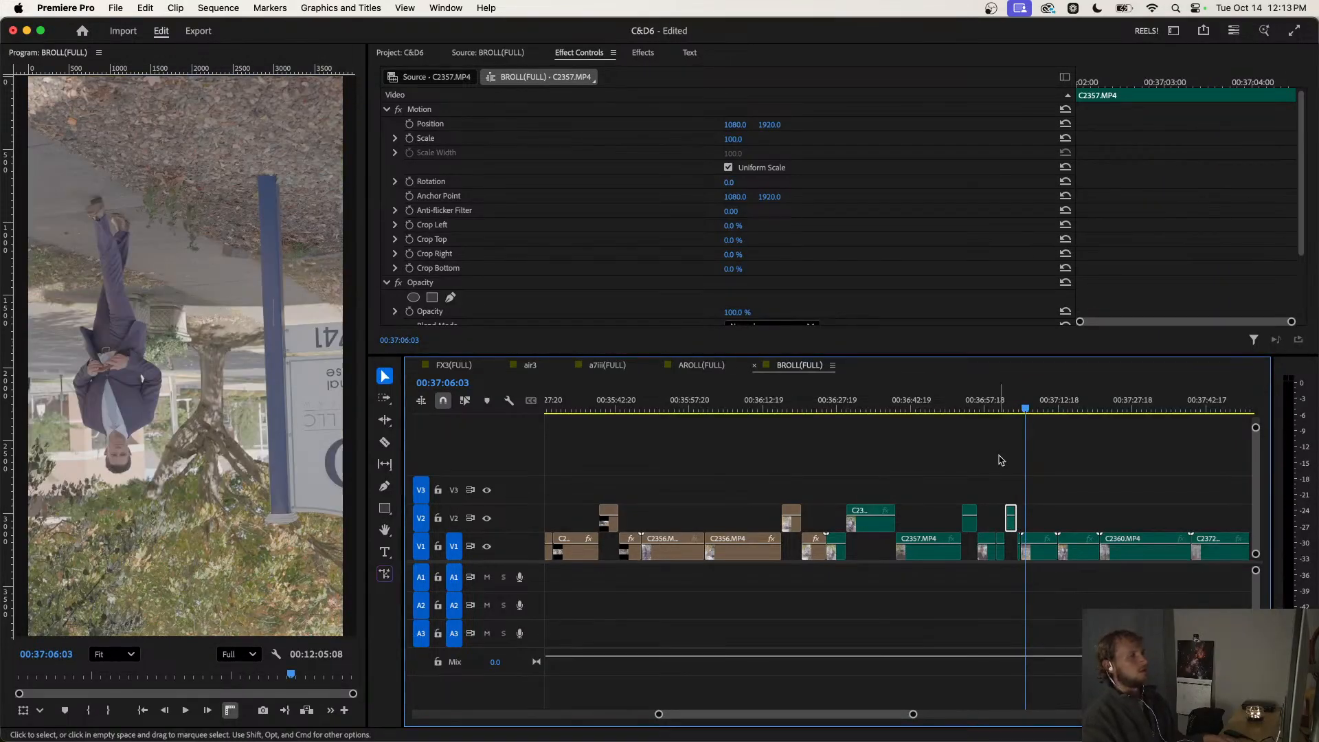
Play back the last raised C2357 section and the upside-down C2358 clip that follows it.
{"action": "scroll", "coordinate": [1004, 464], "scroll_direction": "up", "scroll_amount": 3}
{"action": "scroll", "coordinate": [1005, 467], "scroll_direction": "right", "scroll_amount": 2}
{"action": "left_click", "coordinate": [893, 416]}
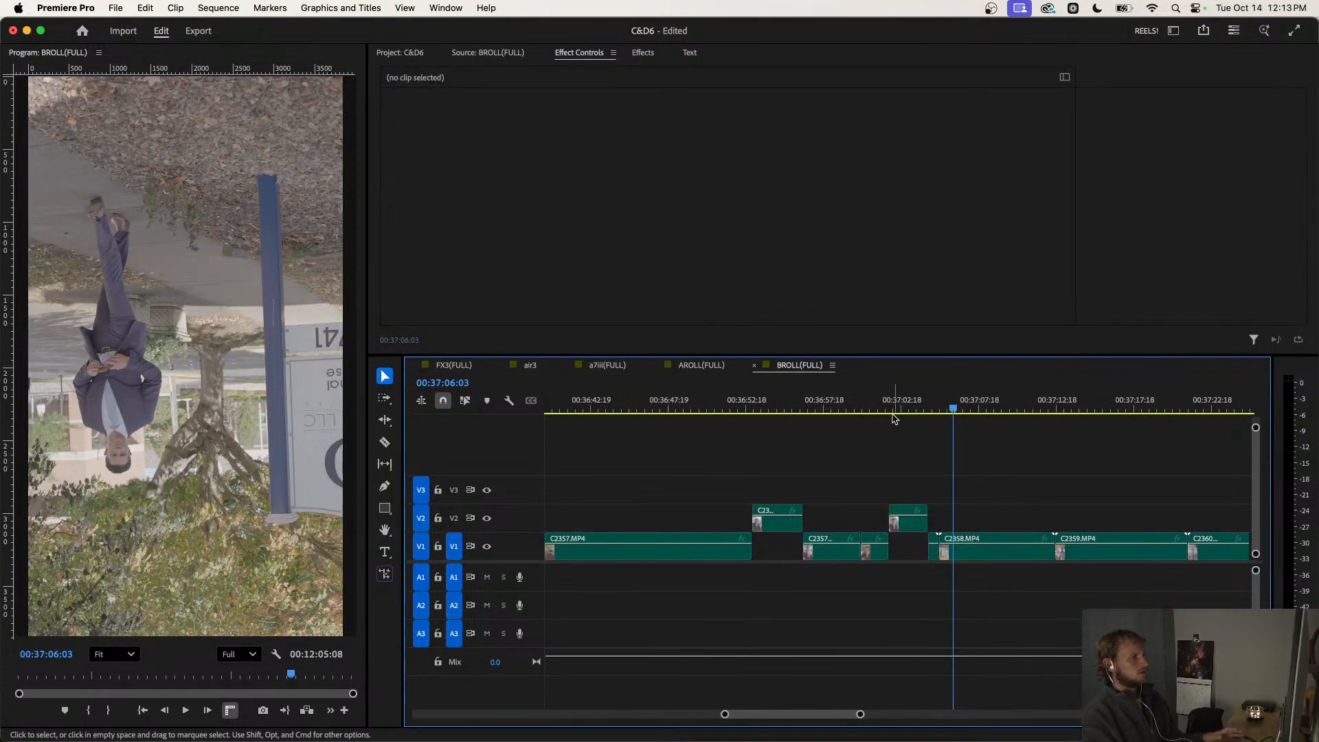
{"action": "left_click", "coordinate": [890, 409]}
{"action": "key", "text": "space"}
{"action": "scroll", "coordinate": [892, 455], "scroll_direction": "down", "scroll_amount": 3}
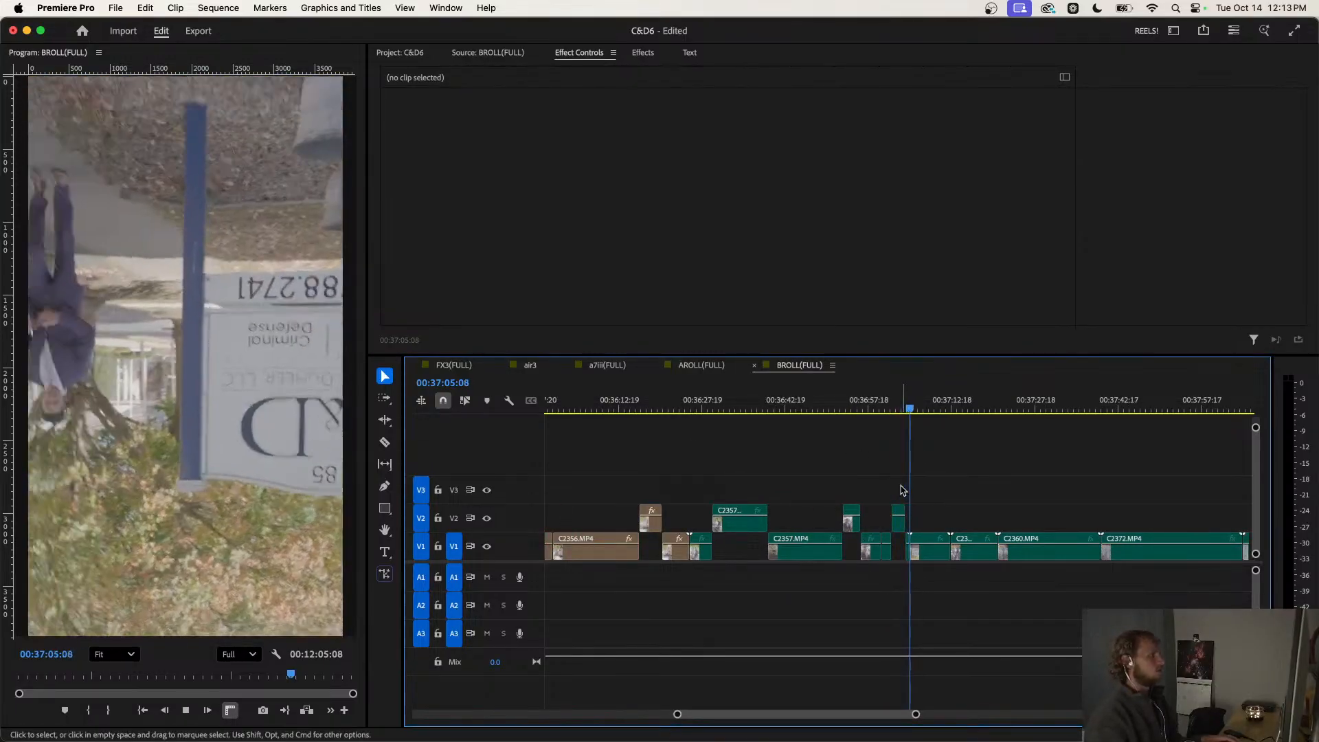
{"action": "scroll", "coordinate": [901, 486], "scroll_direction": "right", "scroll_amount": 2}
{"action": "scroll", "coordinate": [867, 481], "scroll_direction": "up", "scroll_amount": 3}
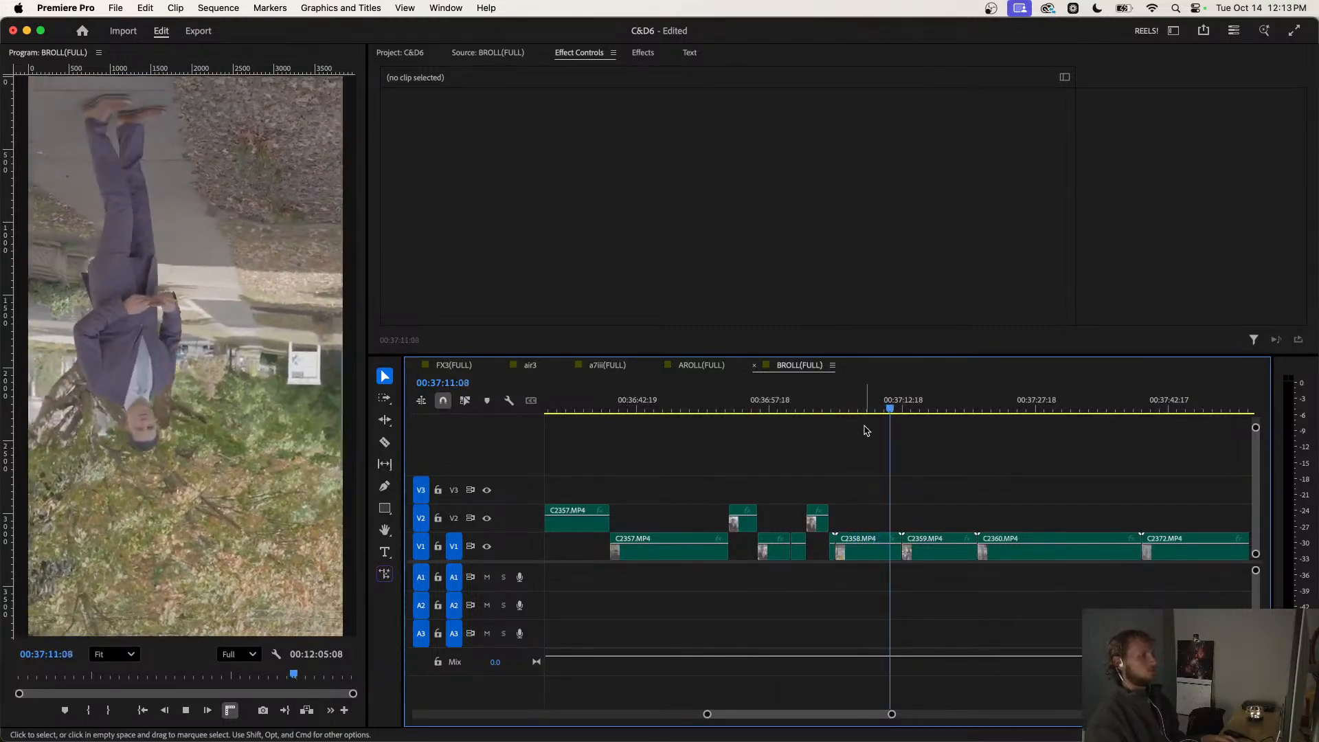
Cut clip C2359 at 00:37:14:05 and 00:37:20:04 to isolate the walk up to the front door.
{"action": "left_click_drag", "start_coordinate": [840, 411], "coordinate": [916, 448]}
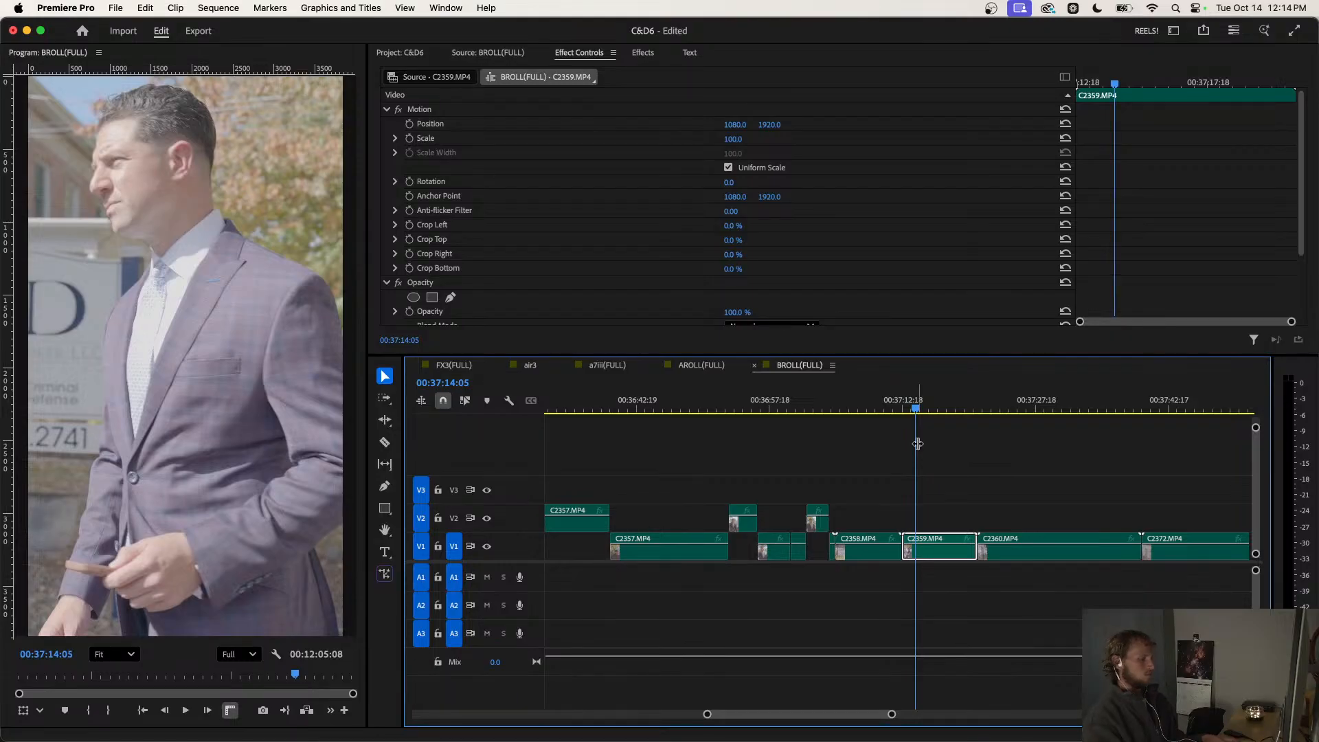
{"action": "key", "text": "super+k"}
{"action": "key", "text": "space"}
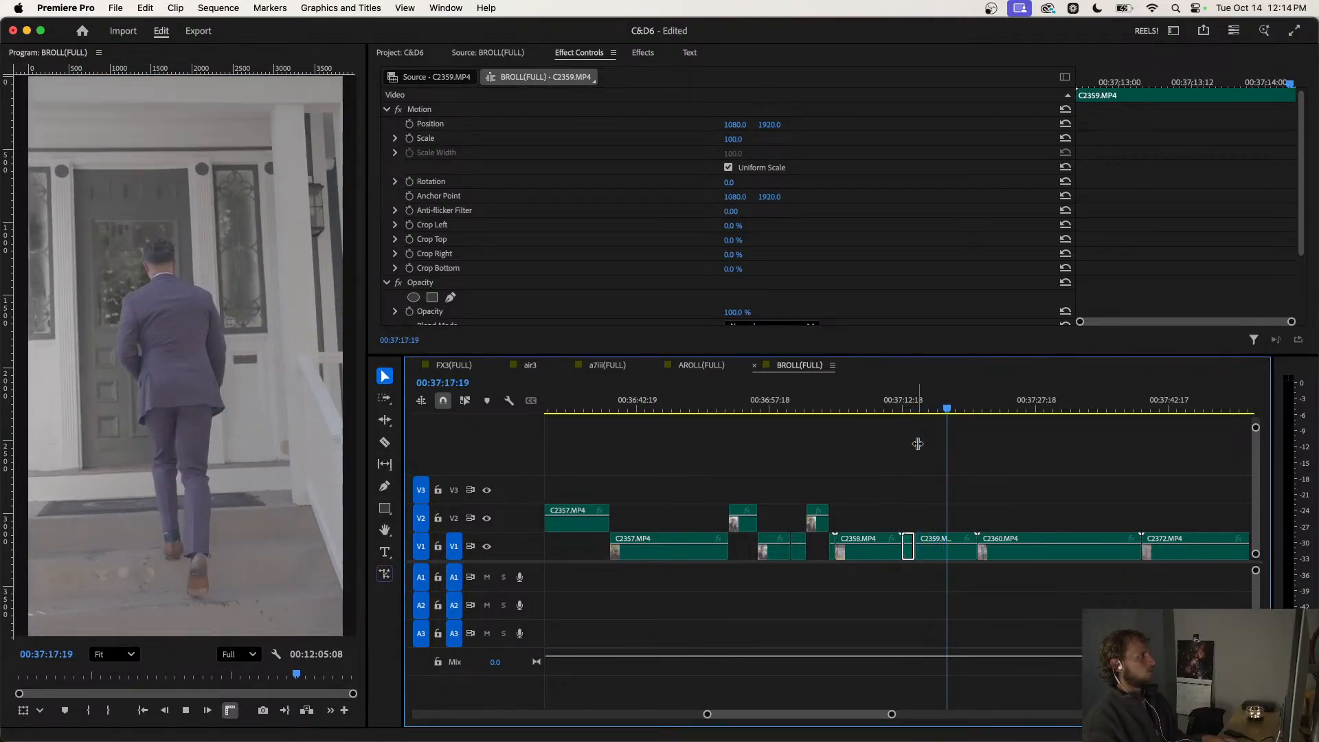
{"action": "mouse_move", "coordinate": [961, 412]}
{"action": "left_mouse_down"}
{"action": "mouse_move", "coordinate": [943, 412]}
{"action": "mouse_move", "coordinate": [982, 421]}
{"action": "mouse_move", "coordinate": [968, 415]}
{"action": "left_mouse_up"}
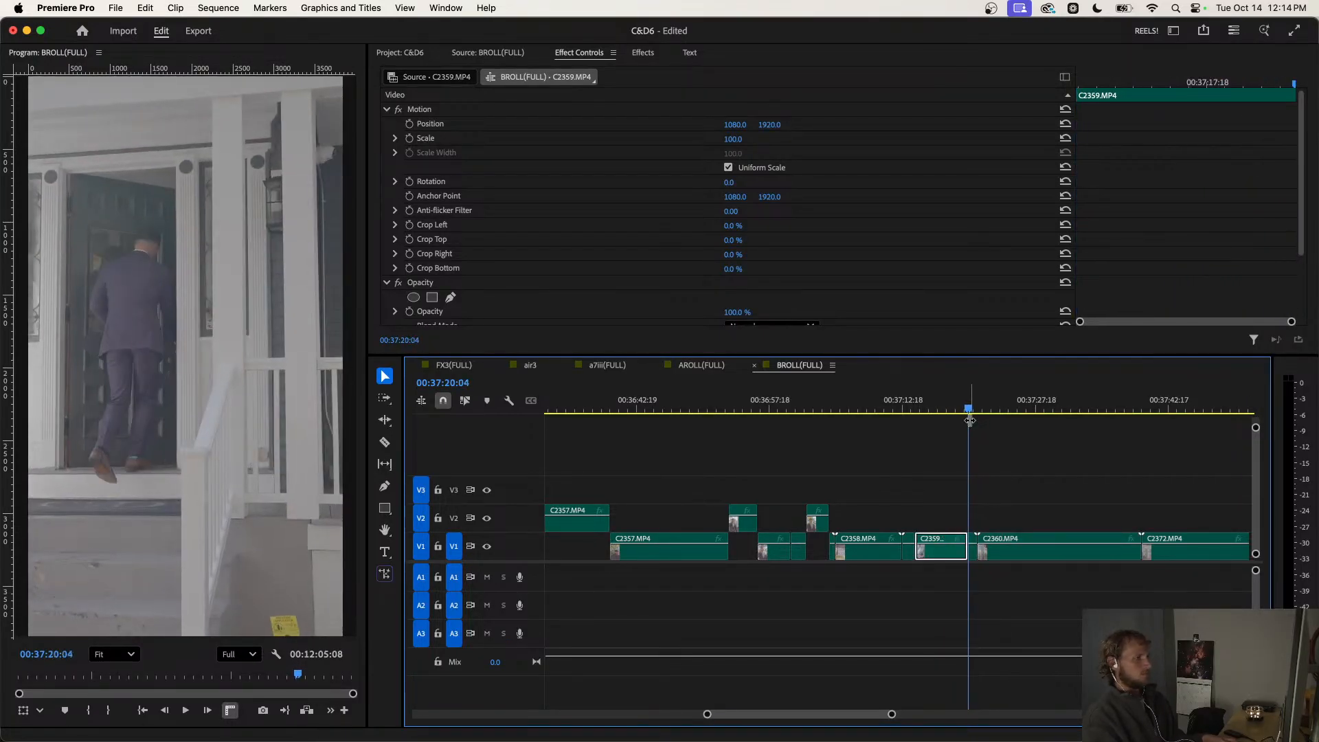
Raise the isolated C2359 walk up to the front door to V2, and play it back.
{"action": "left_click_drag", "start_coordinate": [934, 551], "coordinate": [939, 524]}
{"action": "left_click_drag", "start_coordinate": [942, 413], "coordinate": [992, 441]}
{"action": "scroll", "coordinate": [988, 451], "scroll_direction": "right", "scroll_amount": 2}
{"action": "left_click_drag", "start_coordinate": [931, 409], "coordinate": [899, 413]}
{"action": "key", "text": "space"}
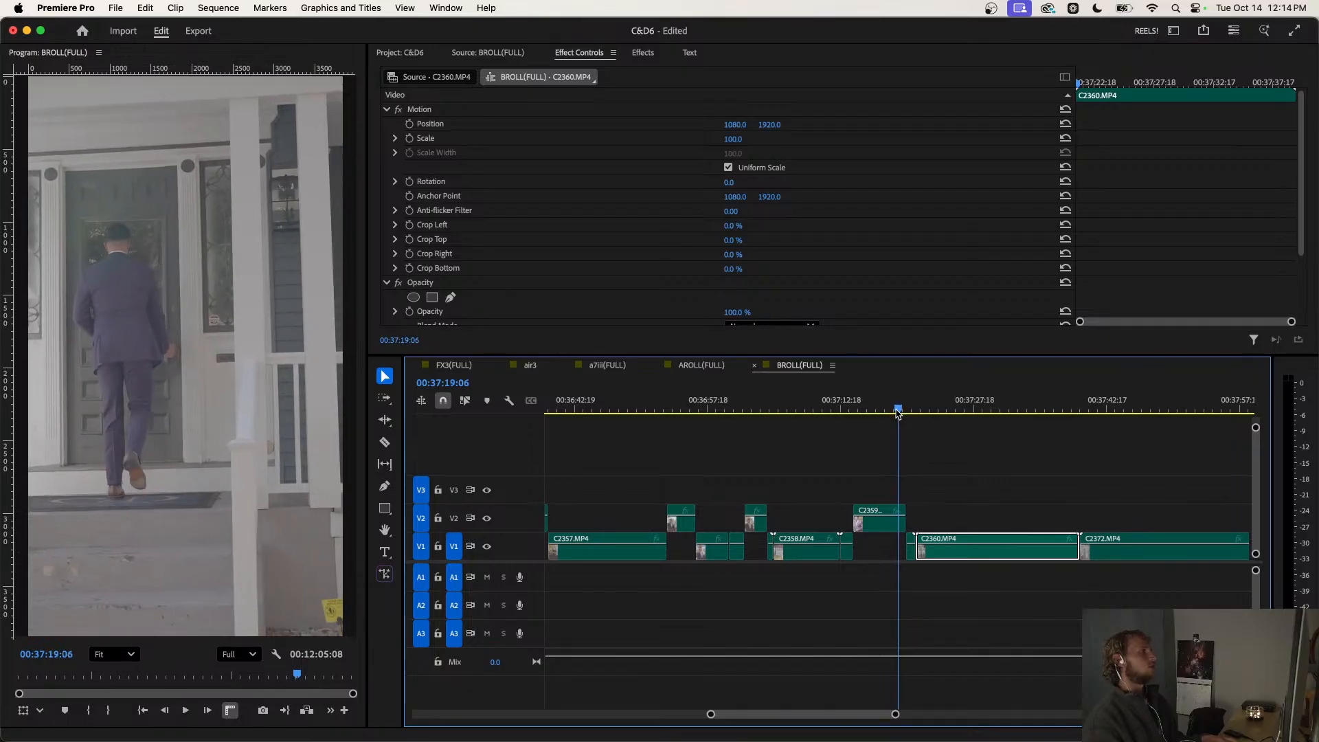
{"action": "left_click", "coordinate": [879, 394]}
{"action": "key", "text": "space"}
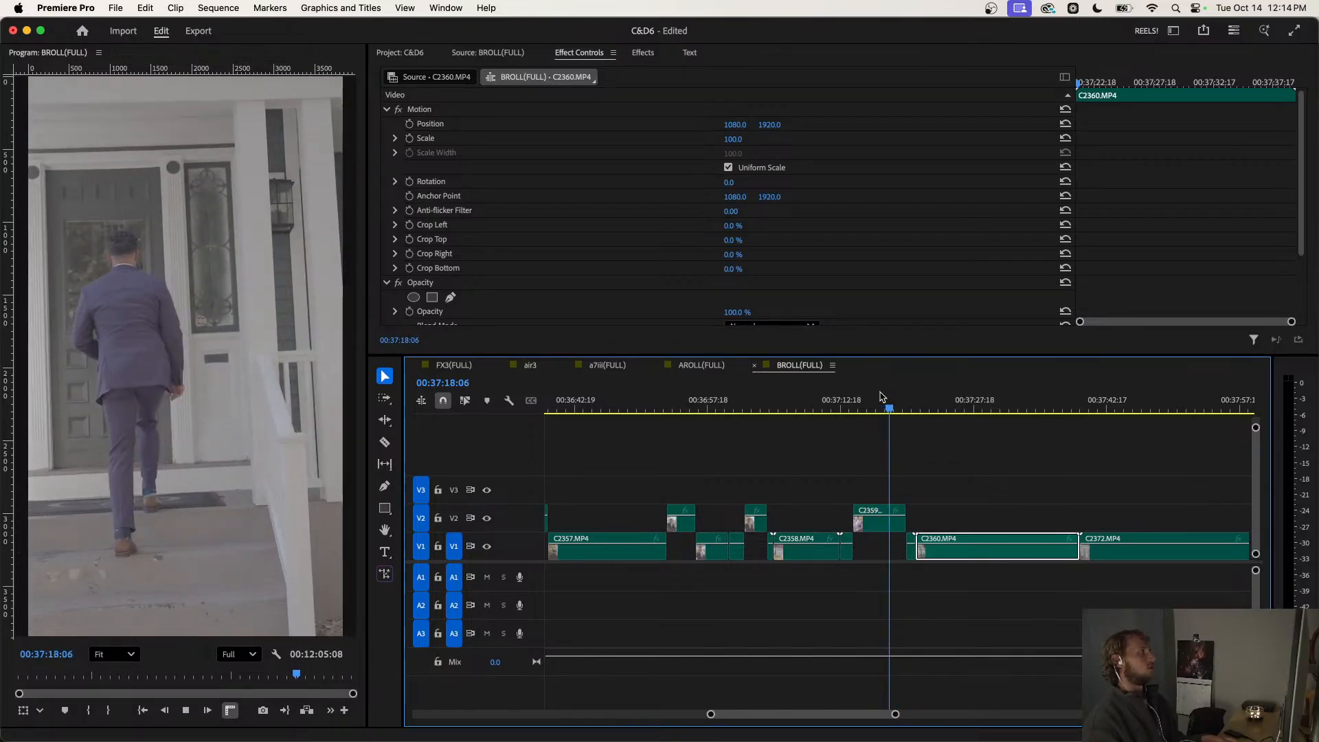
{"action": "key", "text": "space"}
{"action": "key", "text": "space"}
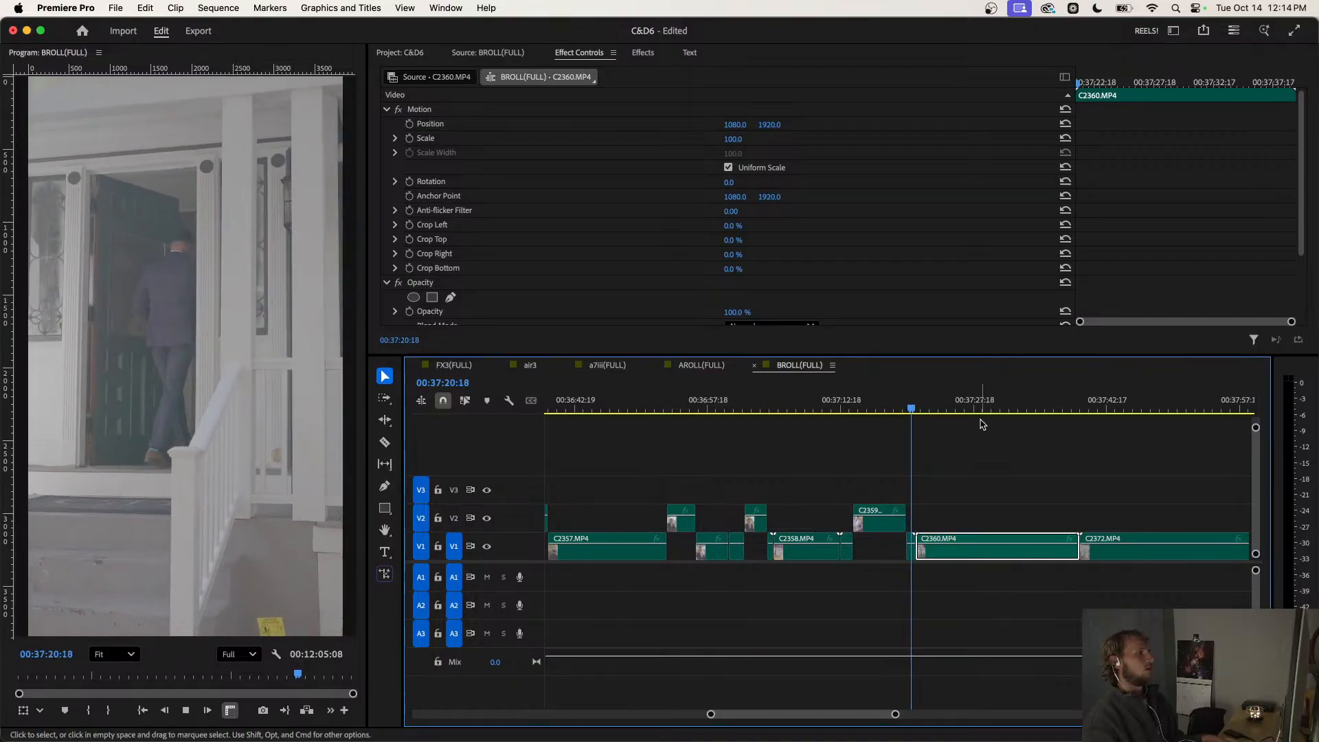
Cut C2360 around the walk down the porch steps, ending at about 00:37:31, and raise that section to V2.
{"action": "left_click_drag", "start_coordinate": [920, 406], "coordinate": [945, 440]}
{"action": "key", "text": "super+k"}
{"action": "key", "text": "super+k"}
{"action": "left_click_drag", "start_coordinate": [967, 553], "coordinate": [964, 518]}
{"action": "key", "text": "space"}
{"action": "key", "text": "minus"}
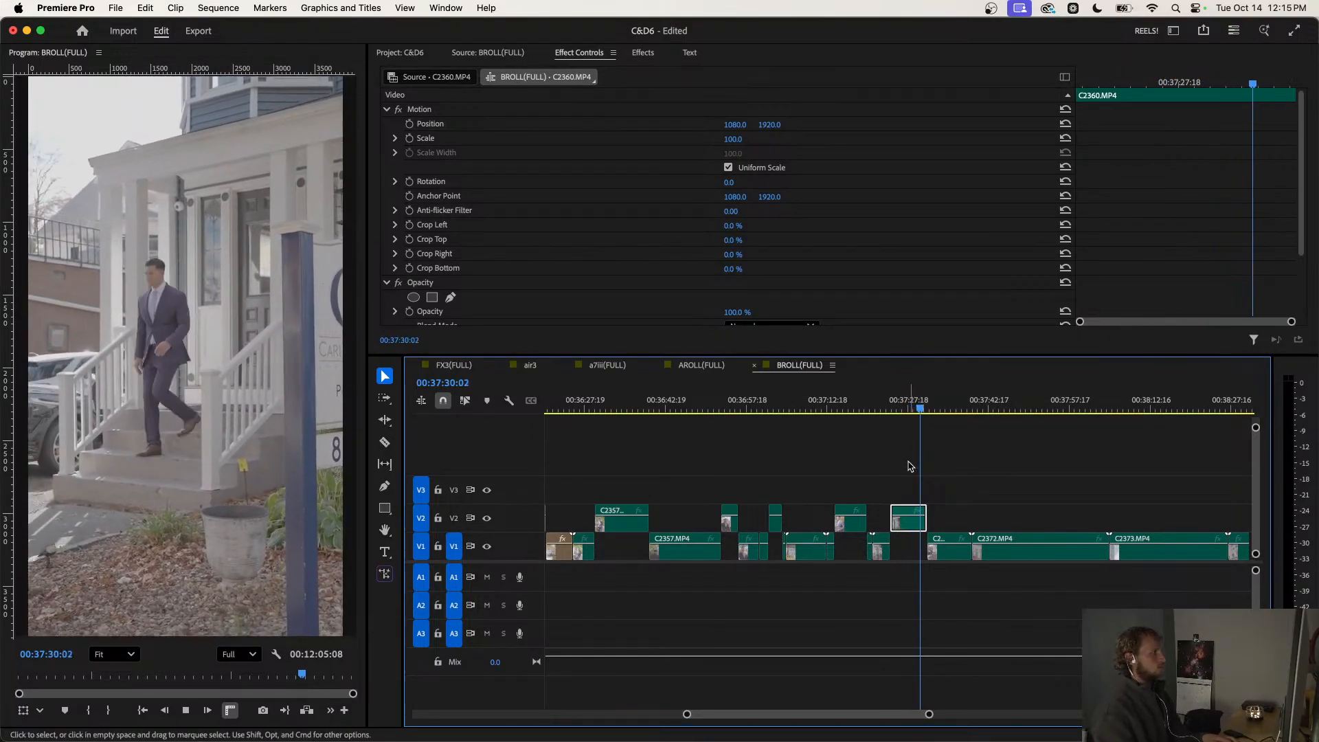
Cut courthouse clip C2372 at 00:37:59:00 and 00:38:04:11, and raise the section between the cuts to V2.
{"action": "left_click_drag", "start_coordinate": [947, 408], "coordinate": [1047, 414]}
{"action": "scroll", "coordinate": [1008, 453], "scroll_direction": "down", "scroll_amount": 2}
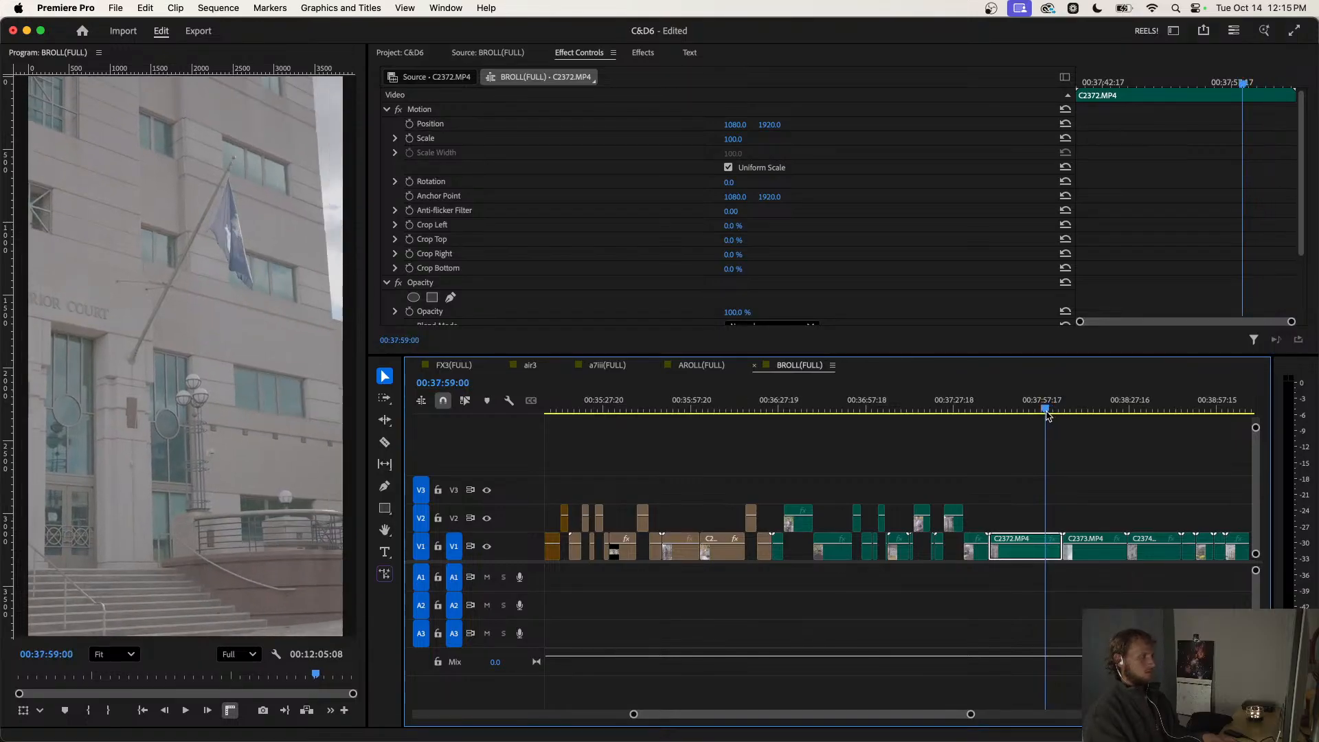
{"action": "scroll", "coordinate": [1043, 485], "scroll_direction": "up", "scroll_amount": 3}
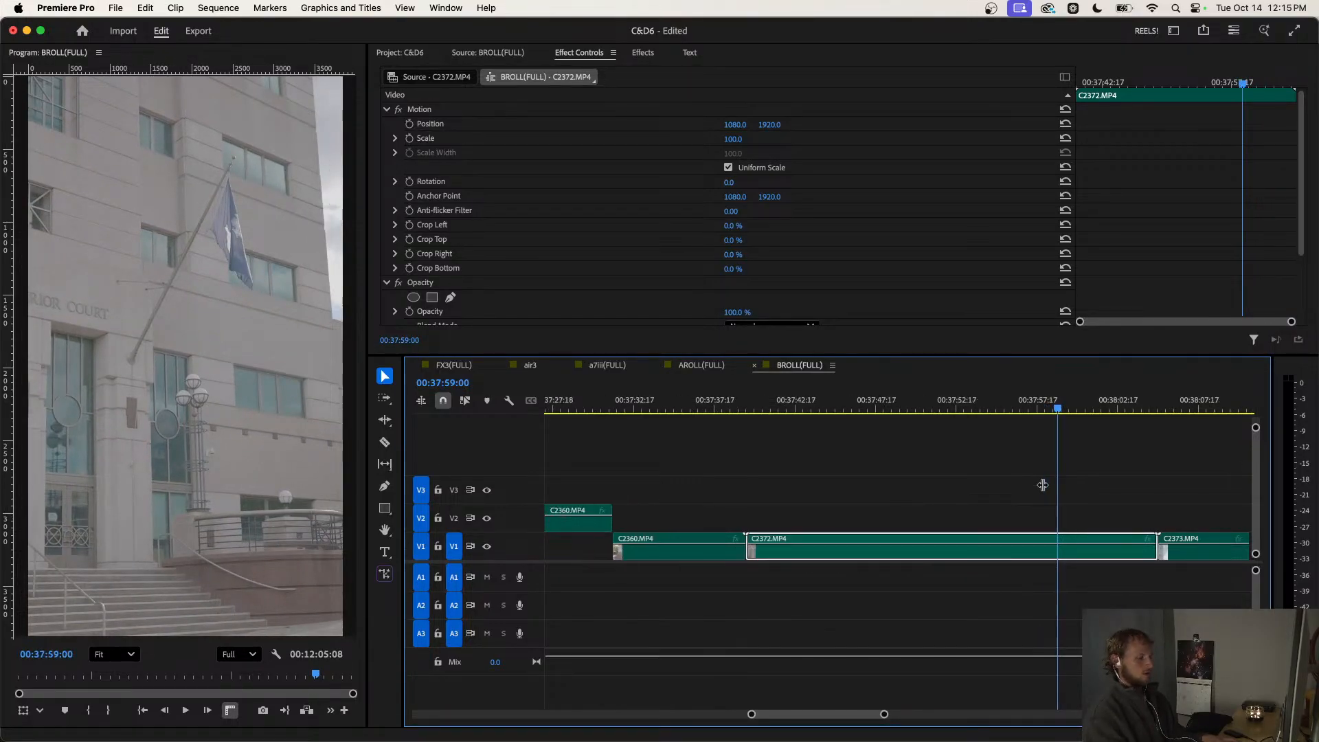
{"action": "key", "text": "super+k"}
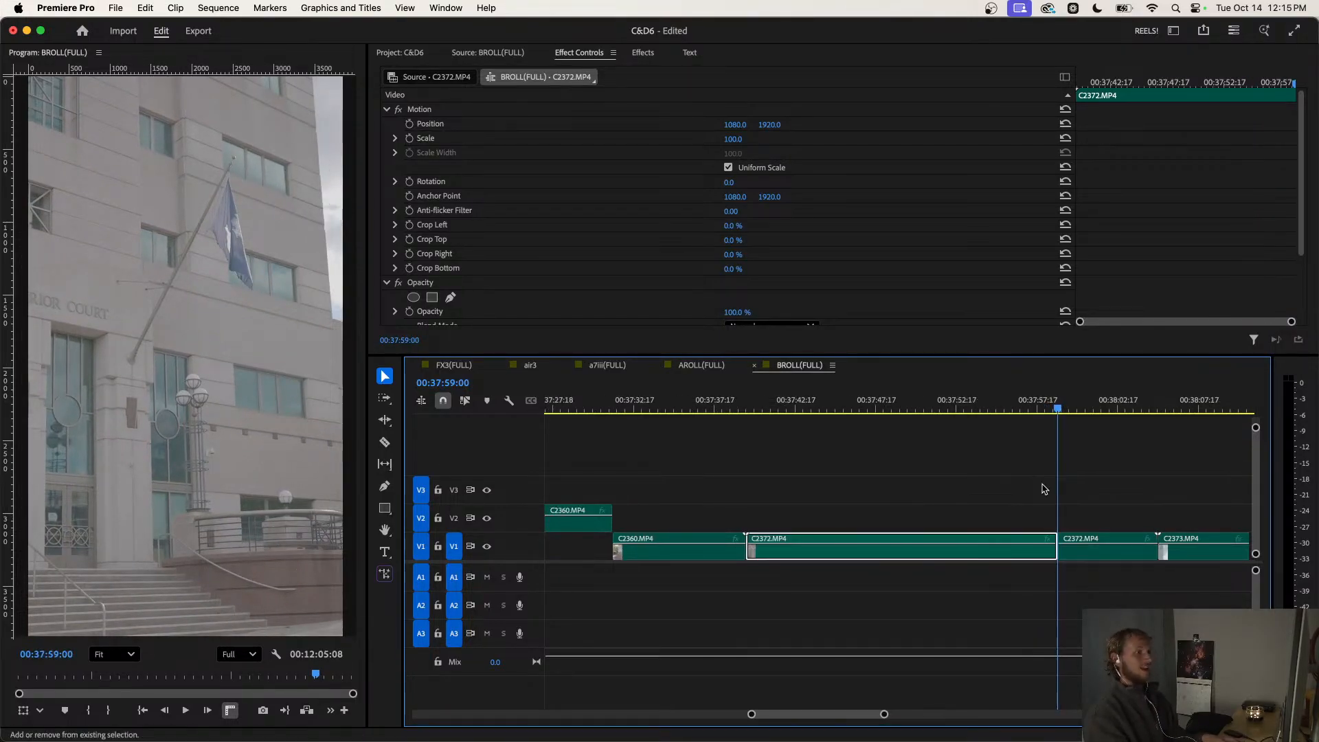
{"action": "scroll", "coordinate": [1054, 487], "scroll_direction": "down", "scroll_amount": 1}
{"action": "left_click_drag", "start_coordinate": [1053, 406], "coordinate": [1129, 412]}
{"action": "key", "text": "super+k"}
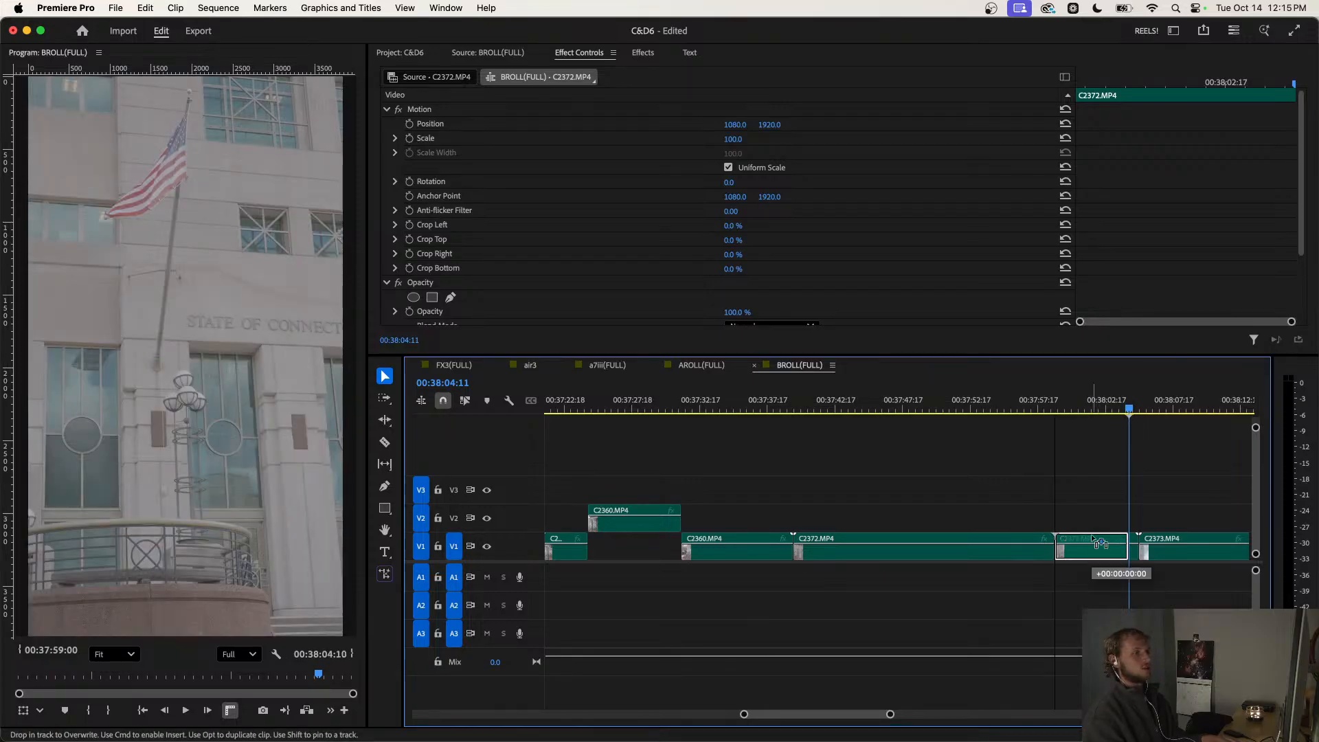
{"action": "left_click_drag", "start_coordinate": [1091, 549], "coordinate": [1094, 521]}
Scrub and play through the opening of C2373 to examine the flag footage against the courthouse facade.
{"action": "scroll", "coordinate": [1094, 521], "scroll_direction": "right", "scroll_amount": 2}
{"action": "left_click_drag", "start_coordinate": [1038, 407], "coordinate": [1083, 410]}
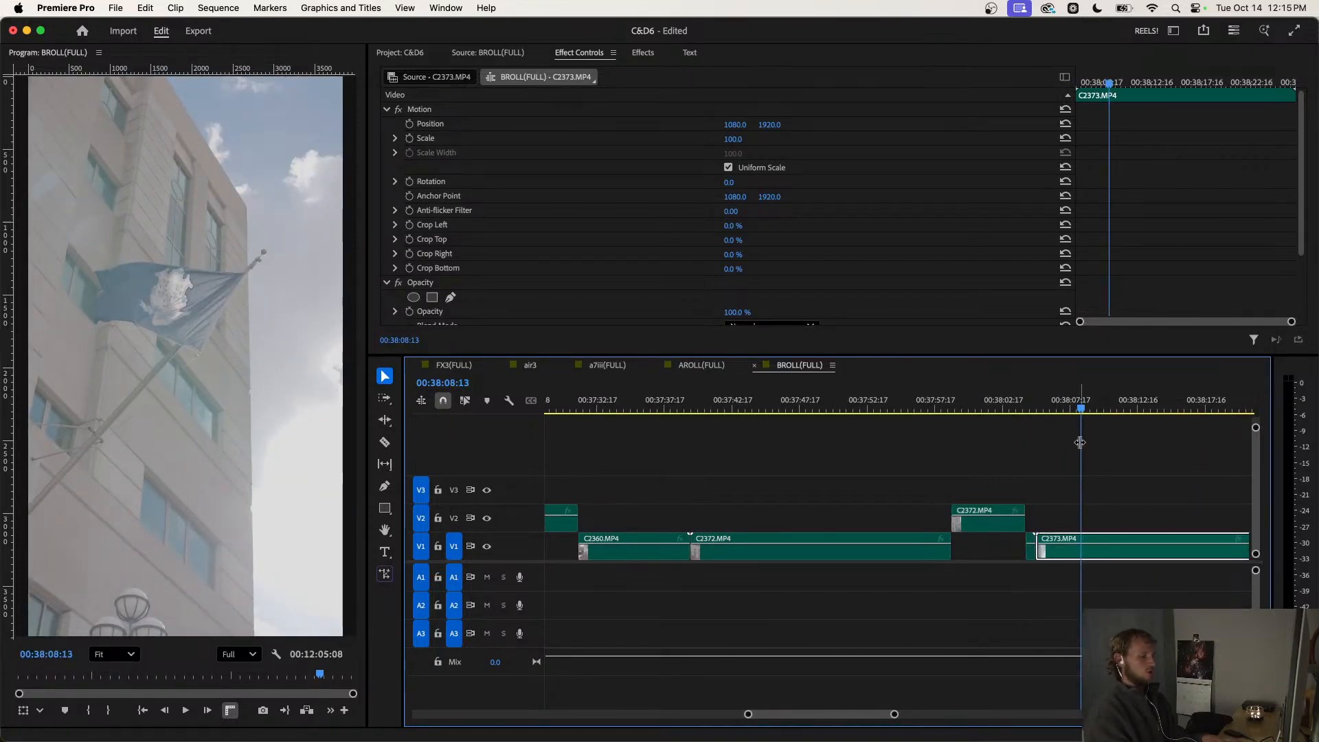
{"action": "scroll", "coordinate": [1063, 474], "scroll_direction": "right", "scroll_amount": 1}
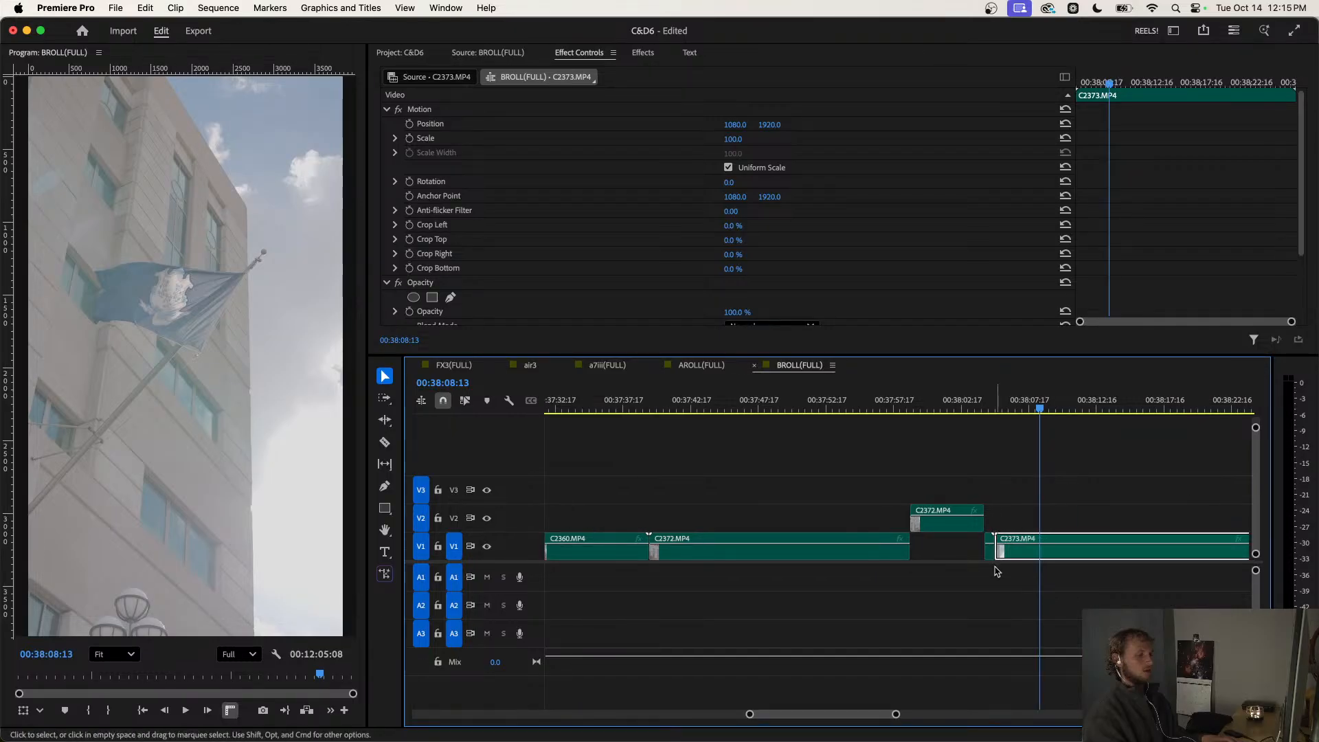
{"action": "scroll", "coordinate": [997, 572], "scroll_direction": "down", "scroll_amount": 3}
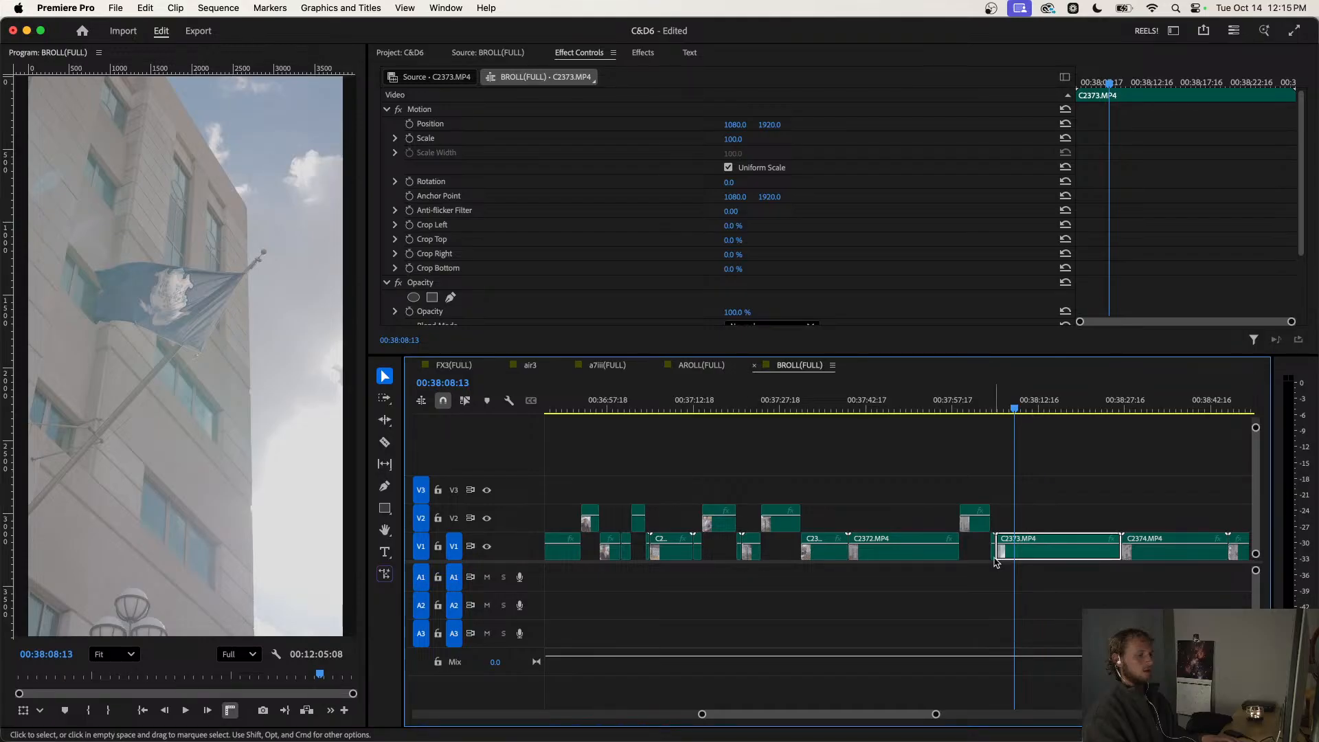
{"action": "key", "text": "space"}
{"action": "scroll", "coordinate": [1003, 499], "scroll_direction": "up", "scroll_amount": 1}
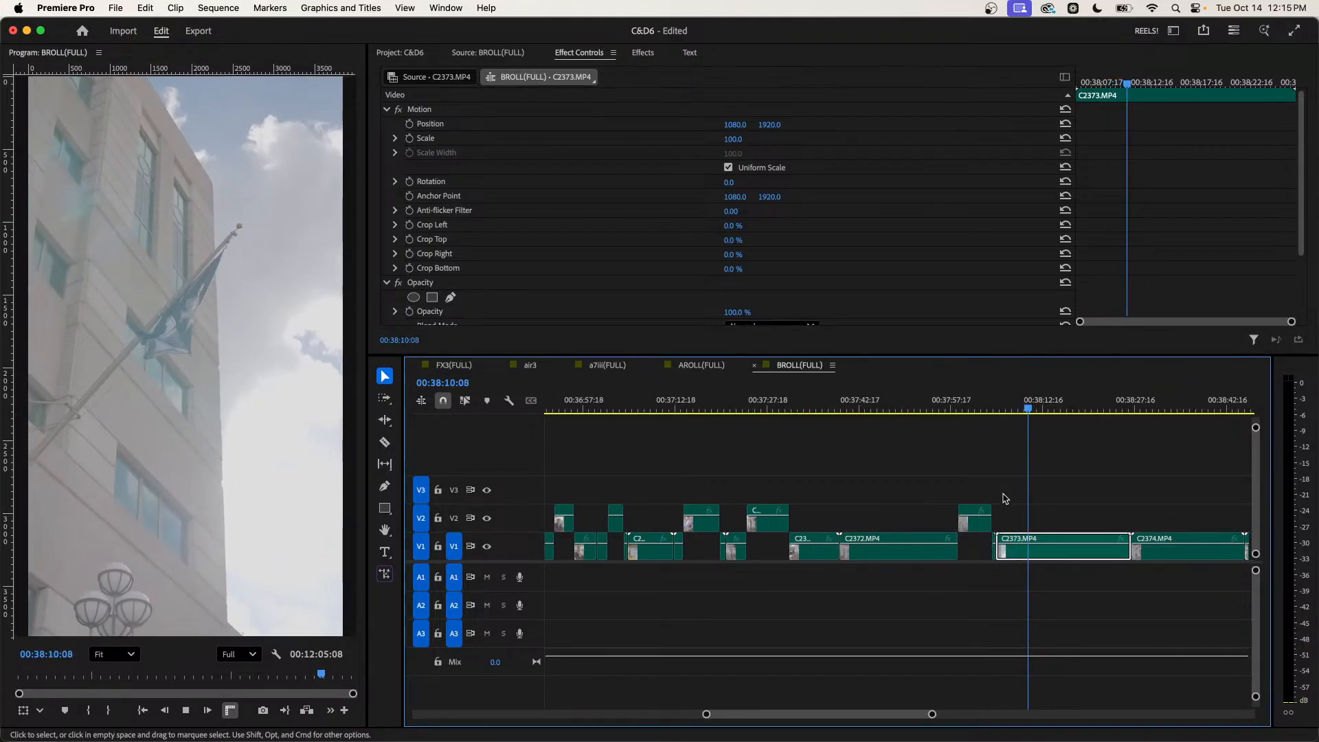
{"action": "left_click", "coordinate": [1004, 498]}
{"action": "scroll", "coordinate": [1004, 498], "scroll_direction": "right", "scroll_amount": 2}
{"action": "mouse_move", "coordinate": [932, 408]}
{"action": "left_mouse_down"}
{"action": "mouse_move", "coordinate": [900, 409]}
{"action": "mouse_move", "coordinate": [960, 419]}
{"action": "mouse_move", "coordinate": [934, 417]}
{"action": "left_mouse_up"}
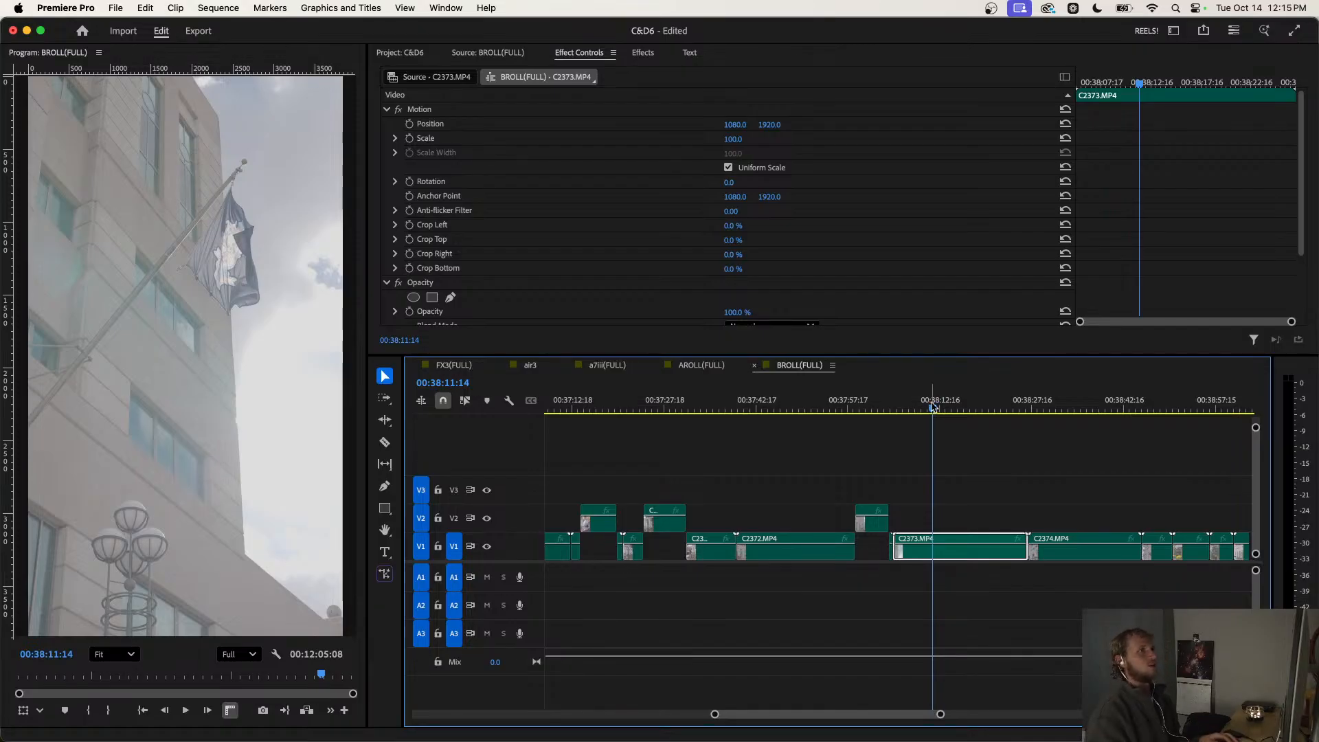
{"action": "mouse_move", "coordinate": [933, 407]}
{"action": "left_mouse_down"}
{"action": "mouse_move", "coordinate": [898, 407]}
{"action": "mouse_move", "coordinate": [923, 407]}
{"action": "left_mouse_up"}
{"action": "left_click", "coordinate": [954, 462]}
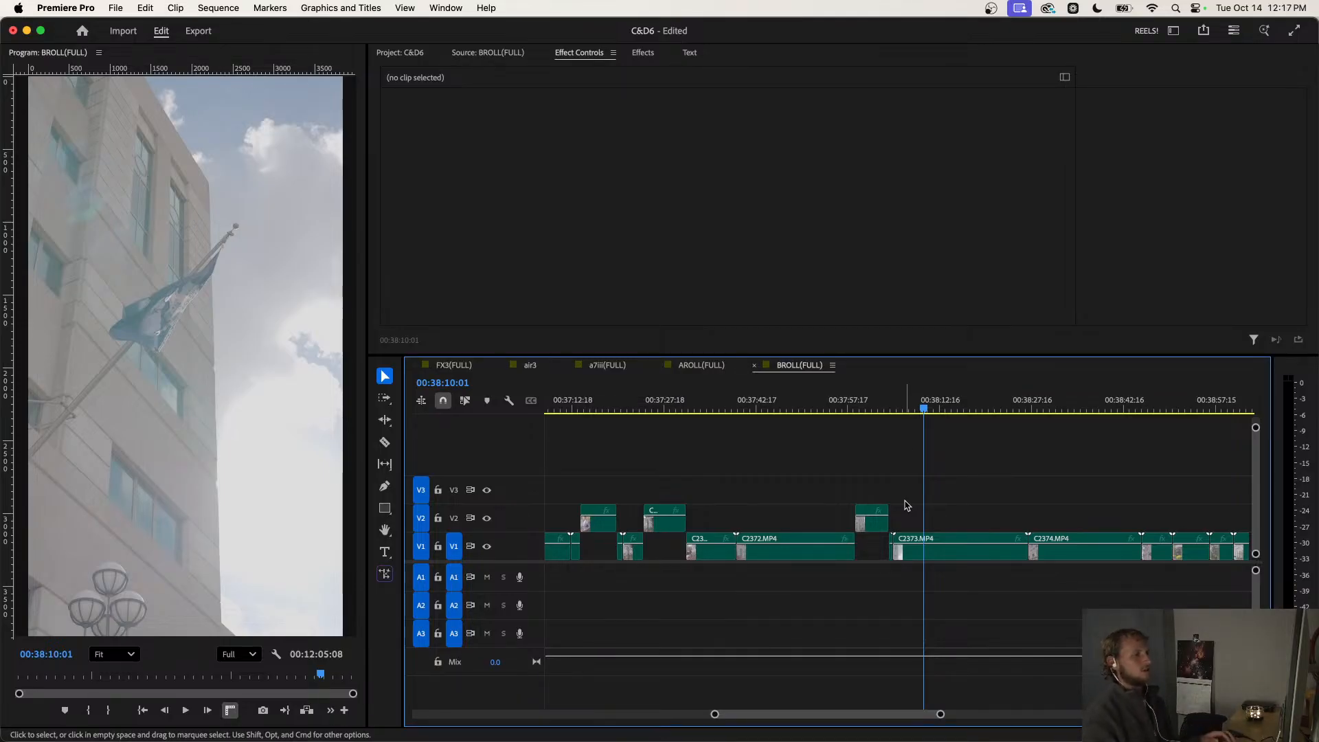
Cut C2373 at 00:38:19:16 and 00:38:25:22, and raise the backlit flag section between the cuts to V2.
{"action": "left_click_drag", "start_coordinate": [922, 410], "coordinate": [985, 455]}
{"action": "key", "text": "super+k"}
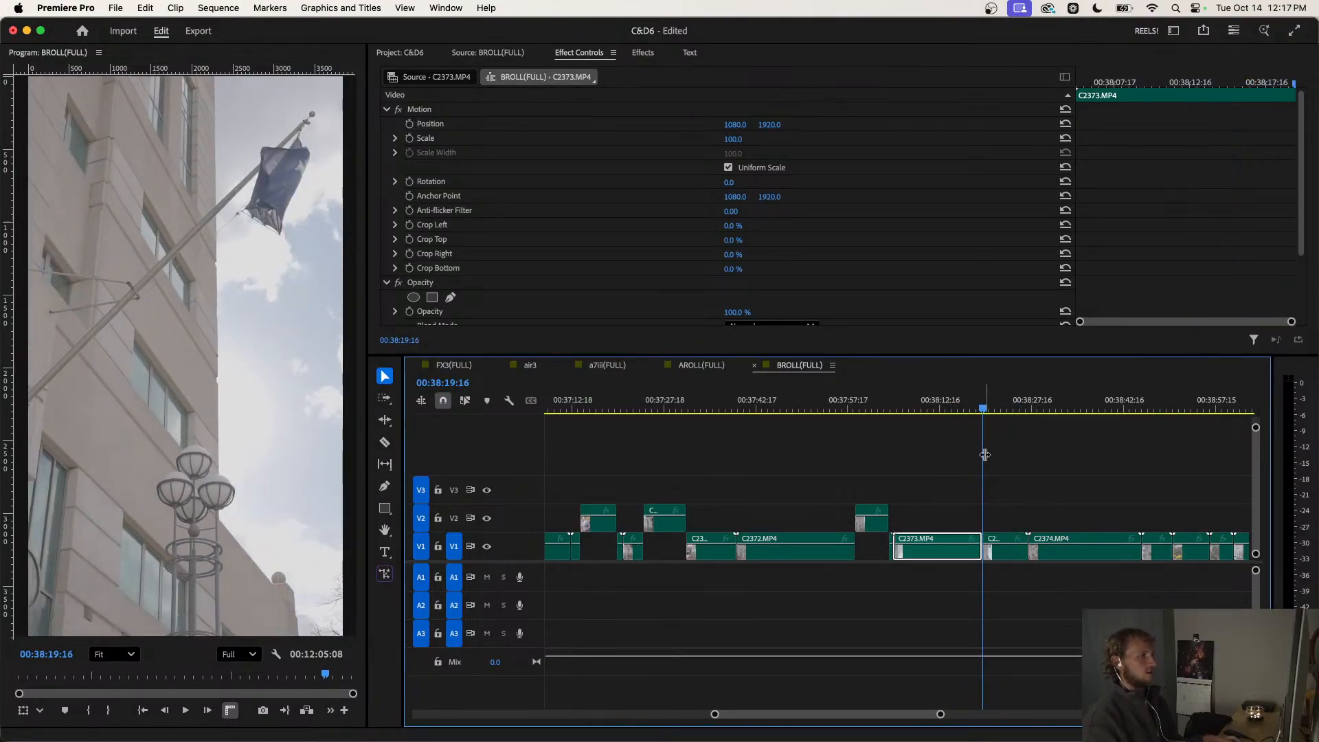
{"action": "left_click_drag", "start_coordinate": [983, 410], "coordinate": [1021, 413]}
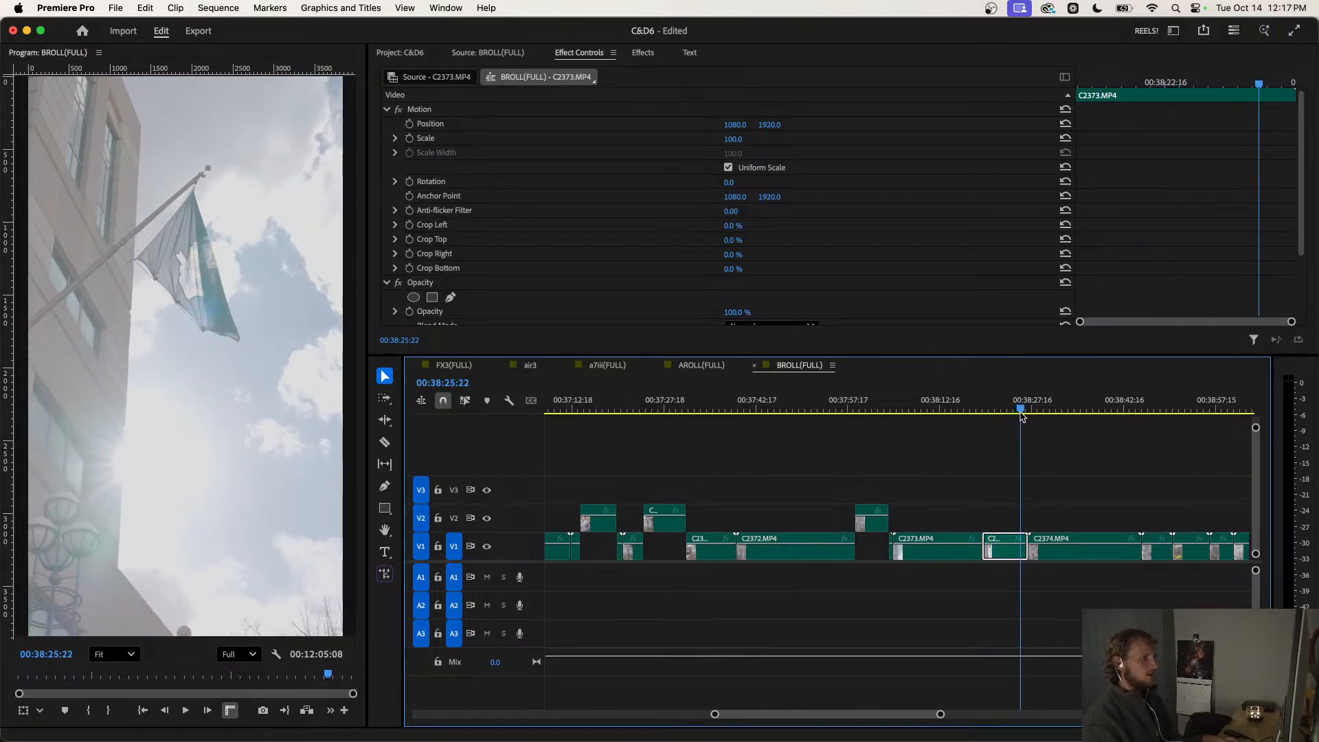
{"action": "left_click_drag", "start_coordinate": [989, 549], "coordinate": [1003, 527]}
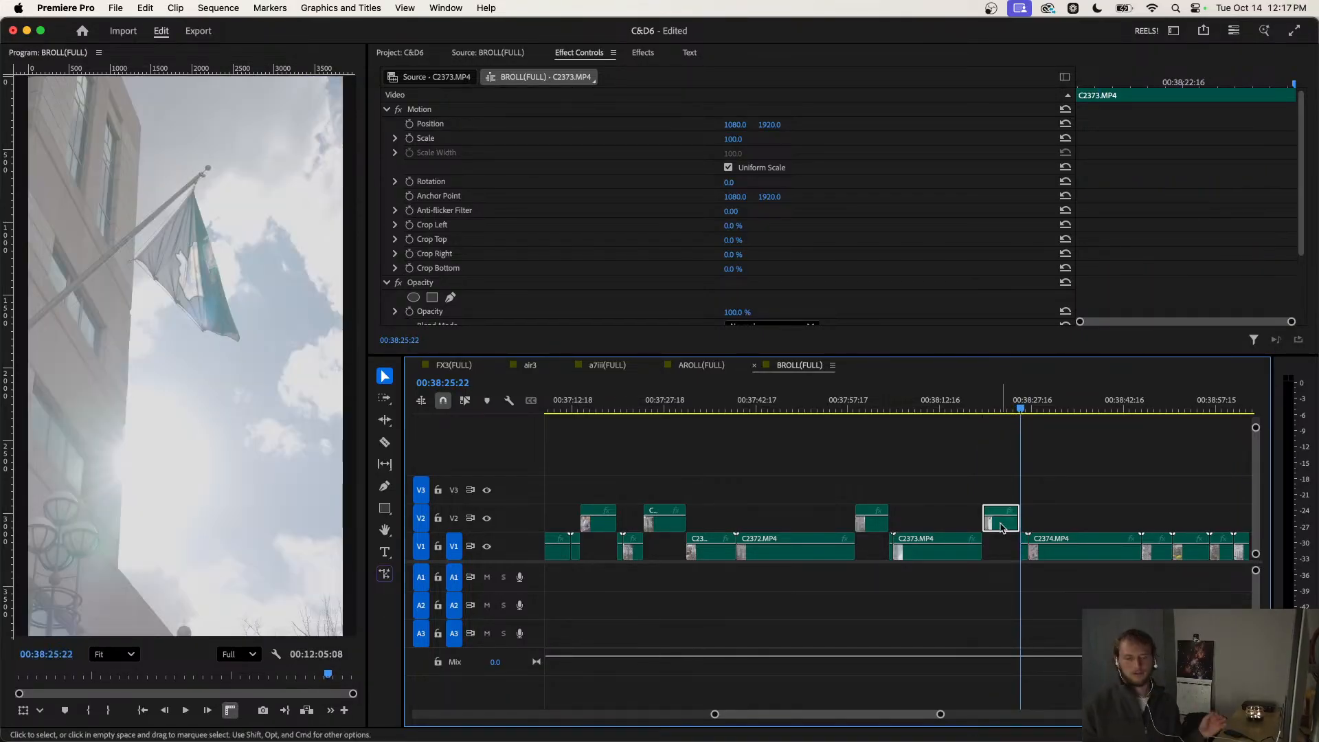
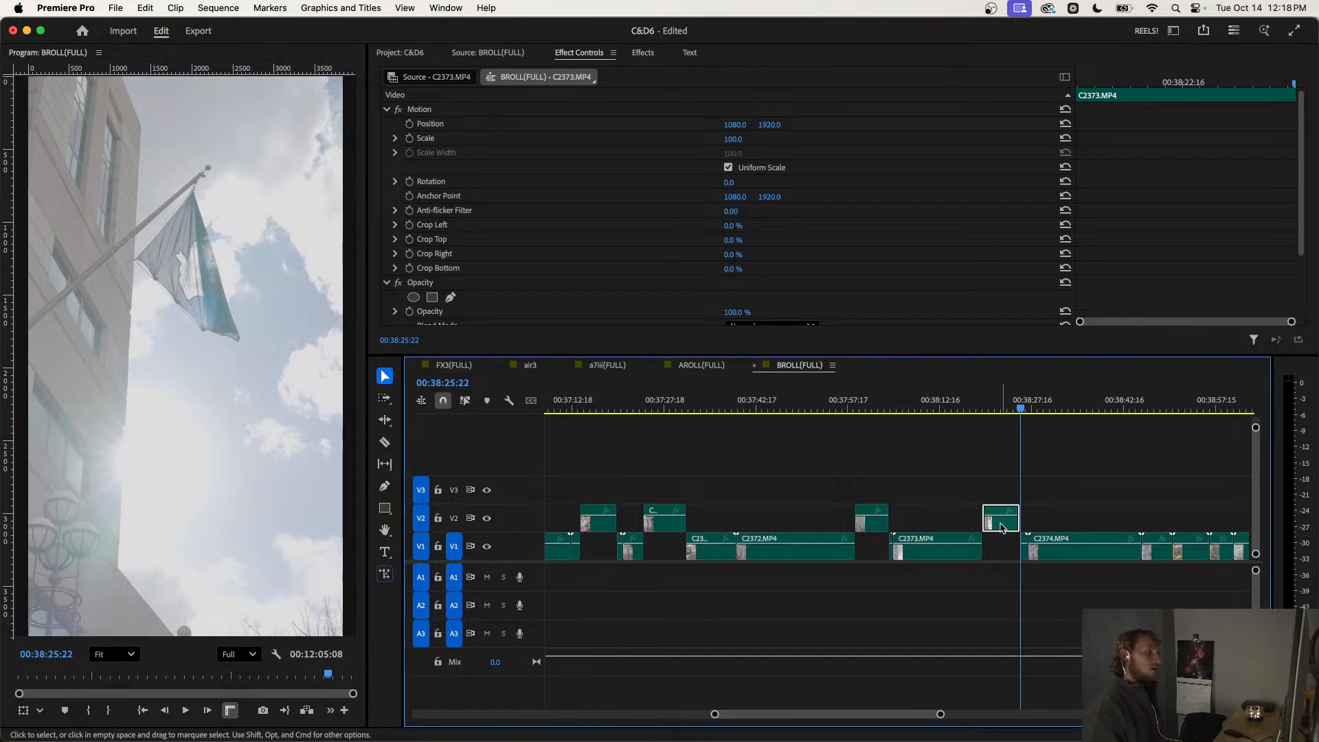
Cut the earlier part of C2373 at 00:38:13:12 and 00:38:15:05, and raise that short flag section to V2.
{"action": "left_click", "coordinate": [1009, 492]}
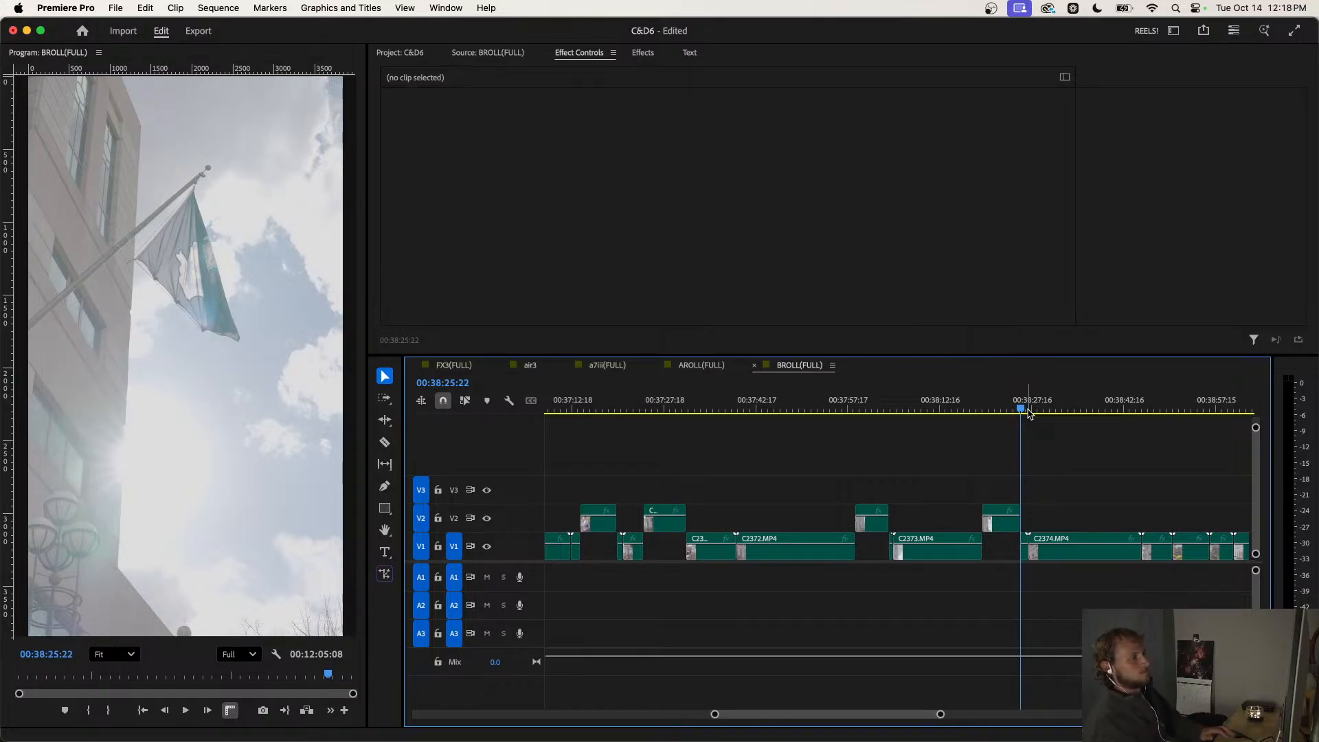
{"action": "left_click_drag", "start_coordinate": [1028, 413], "coordinate": [947, 451]}
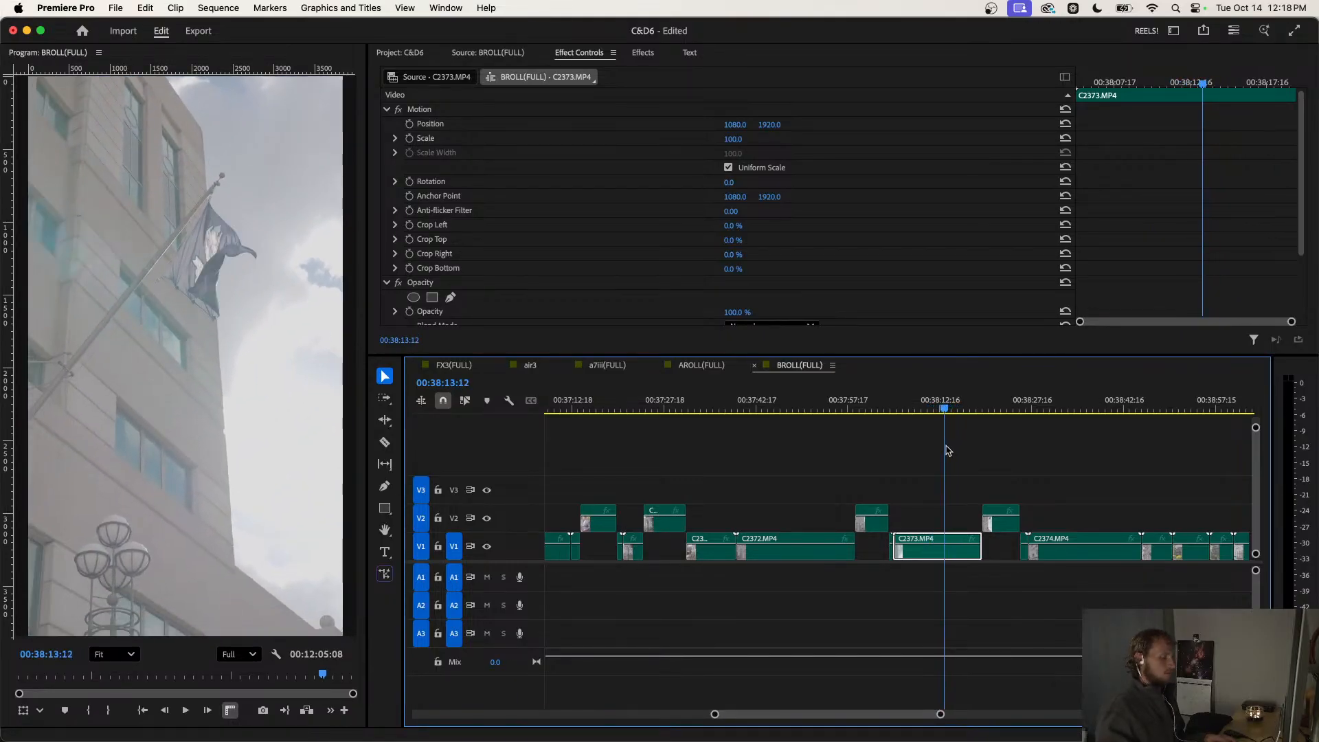
{"action": "key", "text": "cmd+k"}
{"action": "key", "text": "space"}
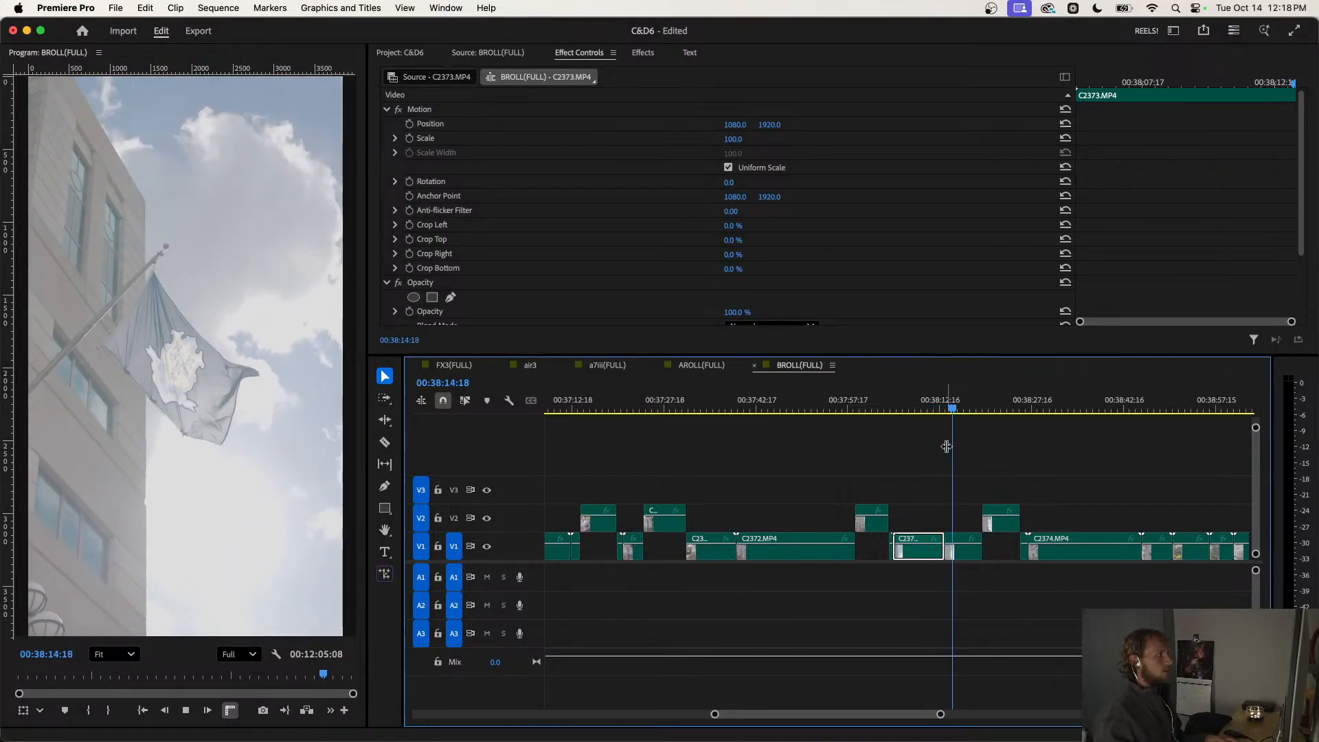
{"action": "key", "text": "space"}
{"action": "left_click", "coordinate": [949, 544]}
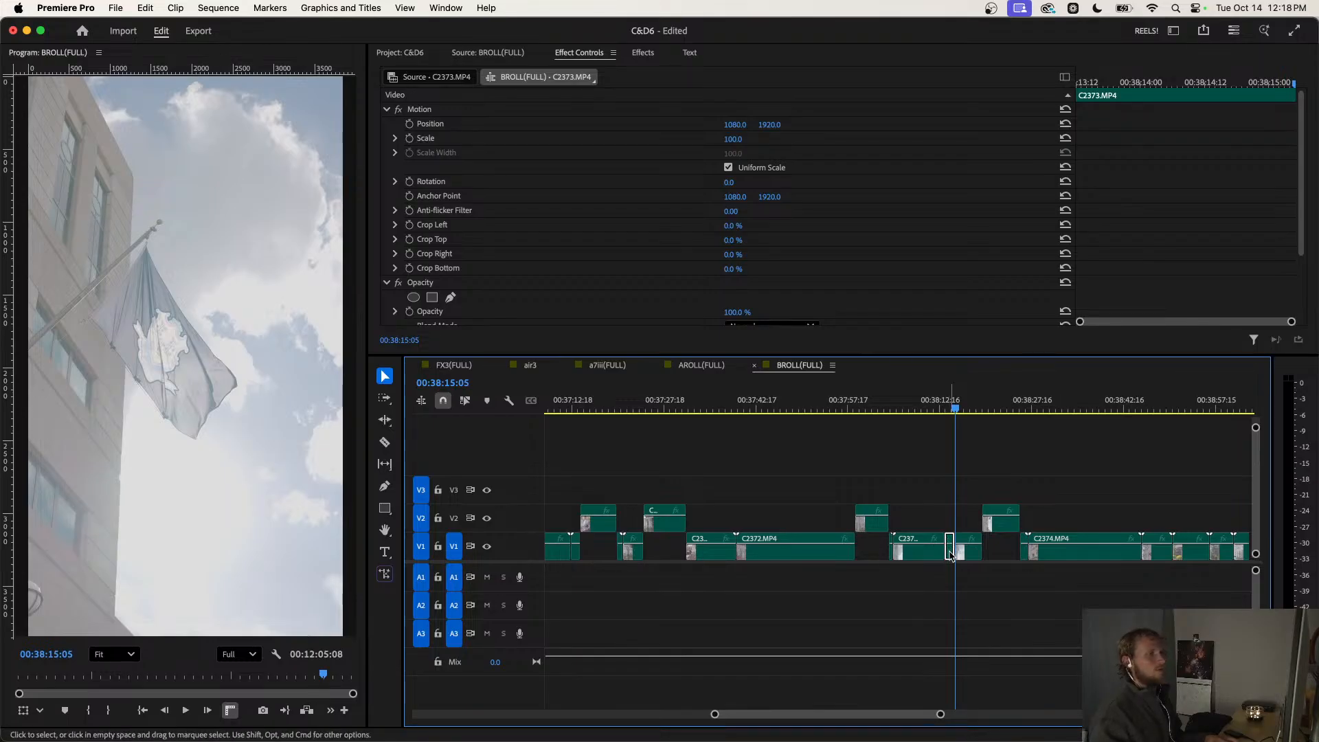
{"action": "left_click_drag", "start_coordinate": [950, 554], "coordinate": [950, 522]}
Cut C2374 at 00:38:41:19 and 00:38:37:00, and raise the section from the flag to the courthouse lettering to V2.
{"action": "left_click_drag", "start_coordinate": [949, 400], "coordinate": [1120, 483]}
{"action": "key", "text": "super+k"}
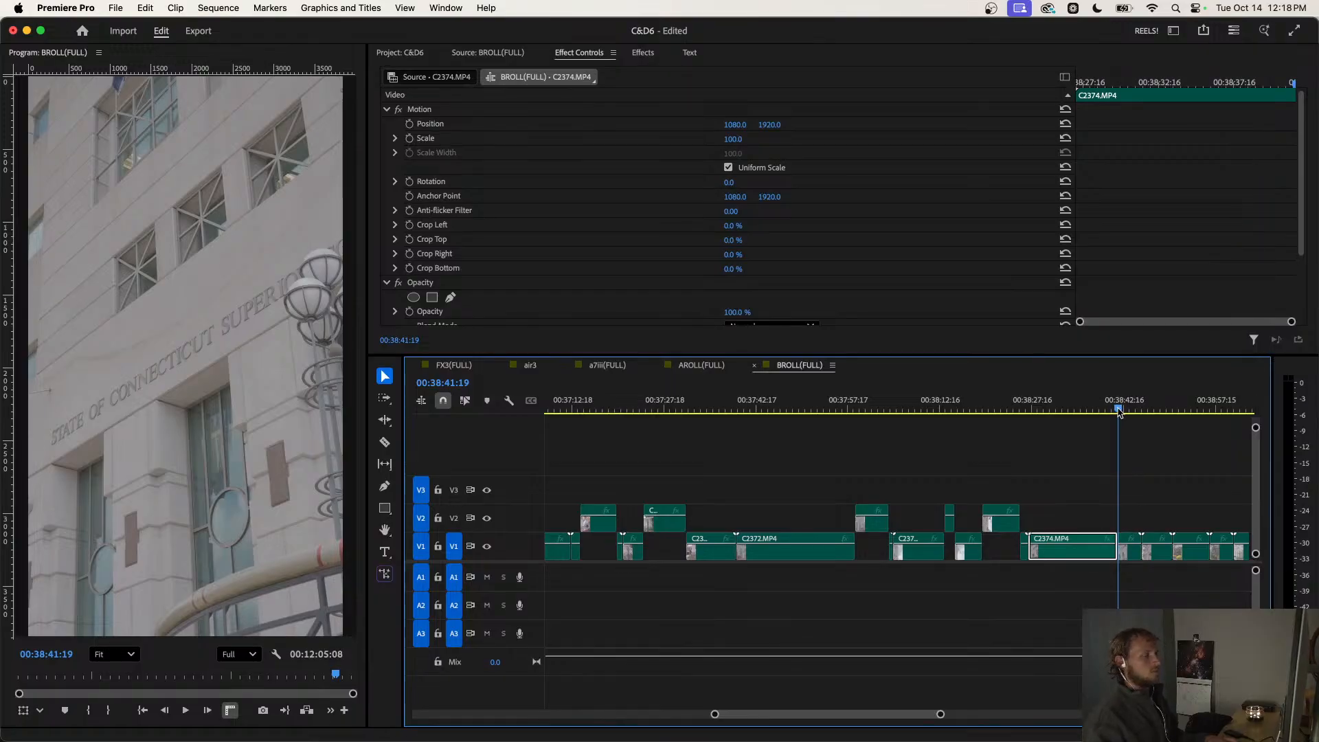
{"action": "left_click_drag", "start_coordinate": [1120, 412], "coordinate": [1089, 426]}
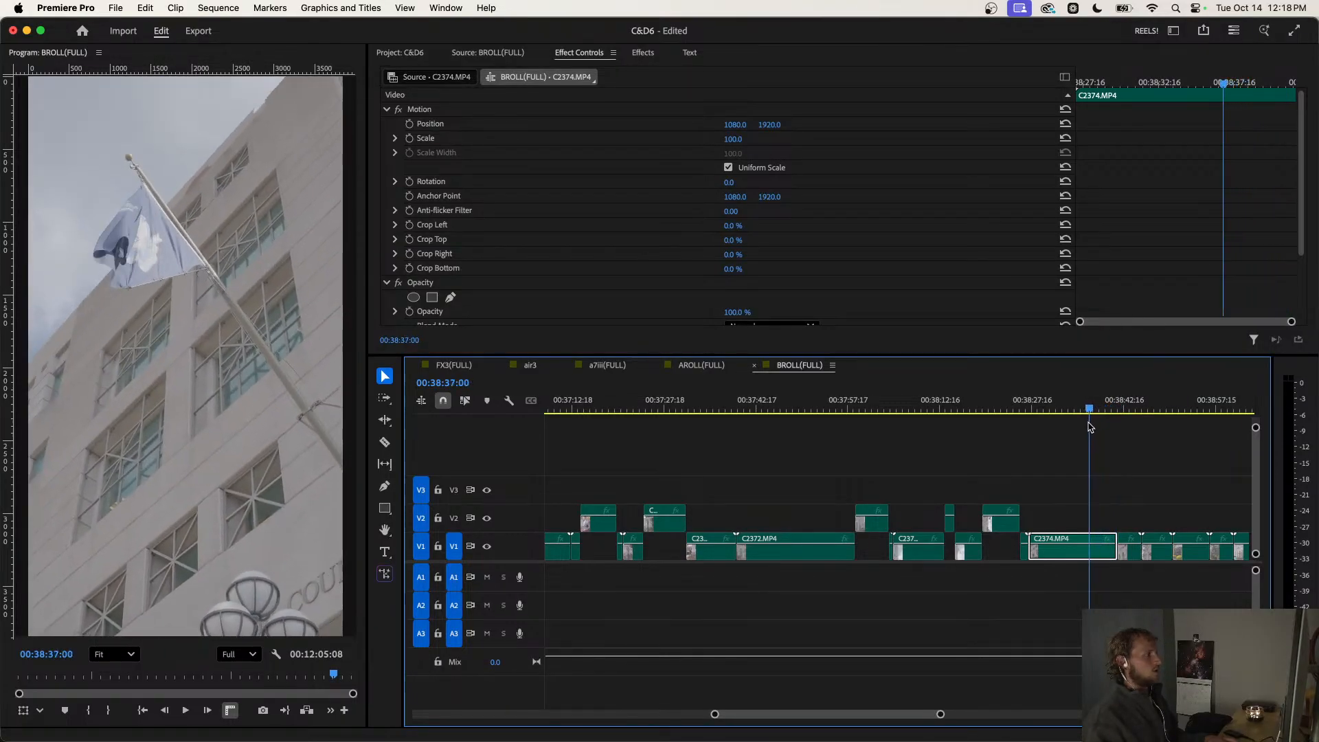
{"action": "key", "text": "super+k"}
{"action": "left_click", "coordinate": [1101, 540]}
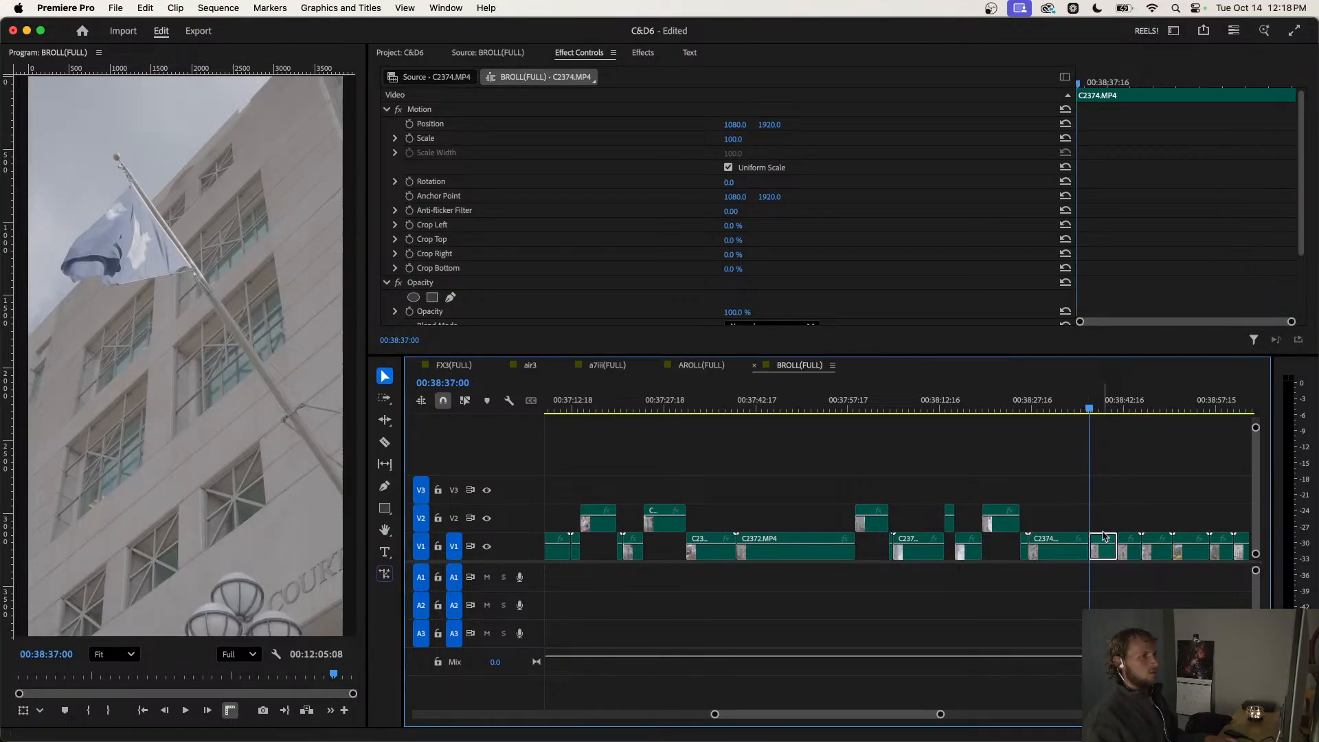
{"action": "left_click_drag", "start_coordinate": [1102, 536], "coordinate": [1100, 522]}
{"action": "scroll", "coordinate": [1099, 524], "scroll_direction": "right", "scroll_amount": 2}
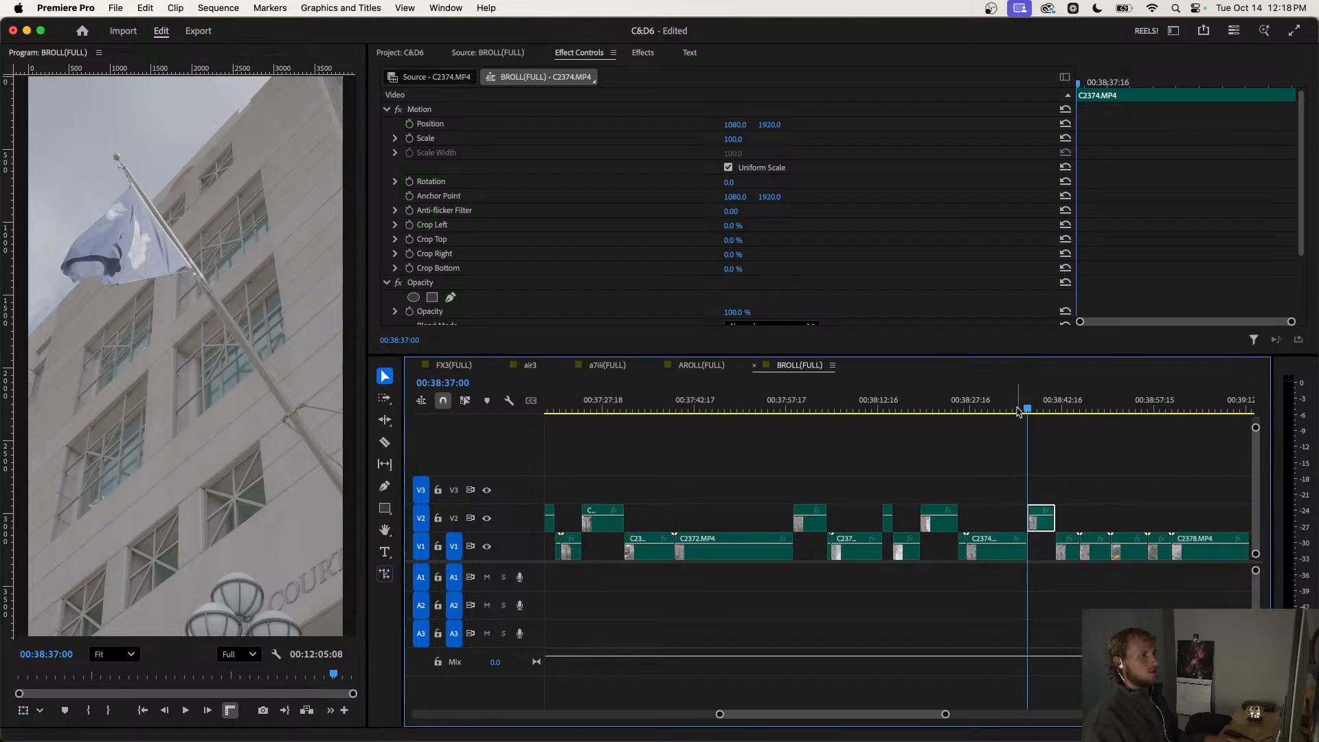
Cut C2375 at 00:38:49:15 and 00:38:46:23, raise the section between the cuts to V2, and play it back.
{"action": "left_click_drag", "start_coordinate": [1019, 411], "coordinate": [1106, 461]}
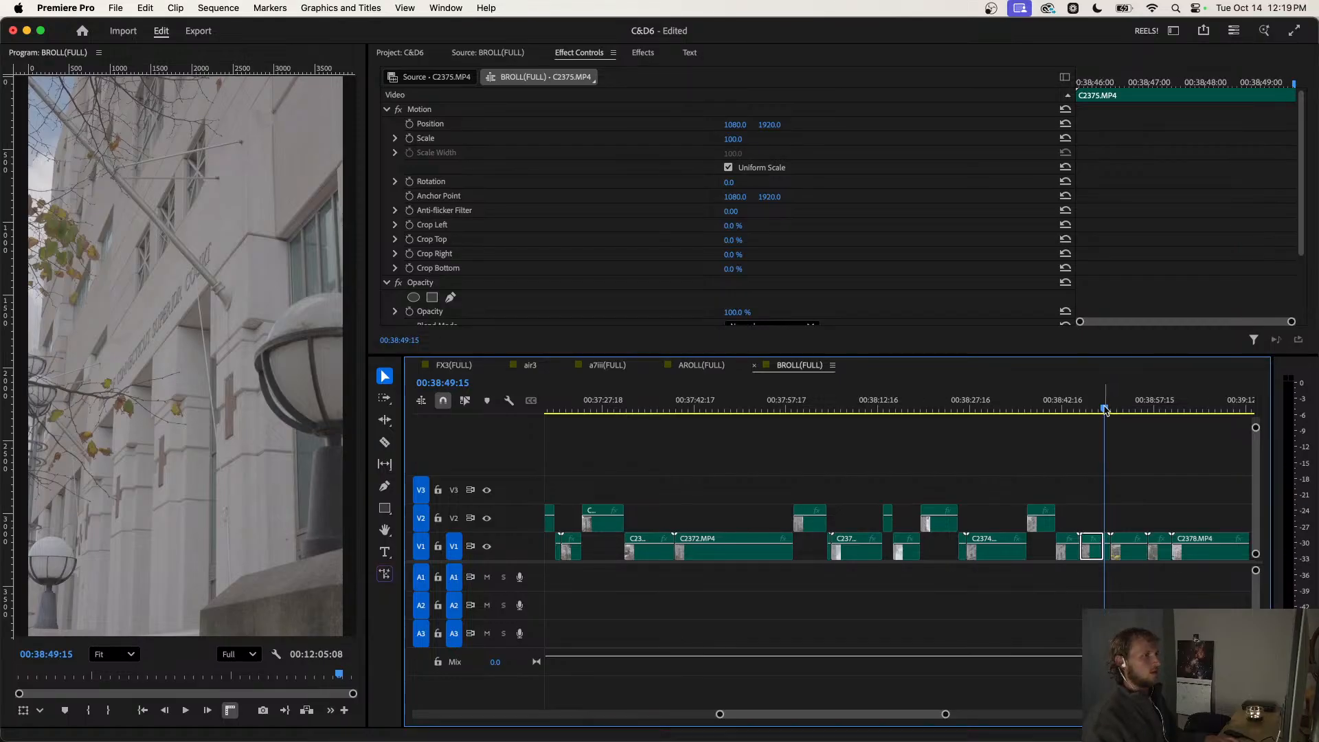
{"action": "left_click_drag", "start_coordinate": [1106, 410], "coordinate": [1089, 411]}
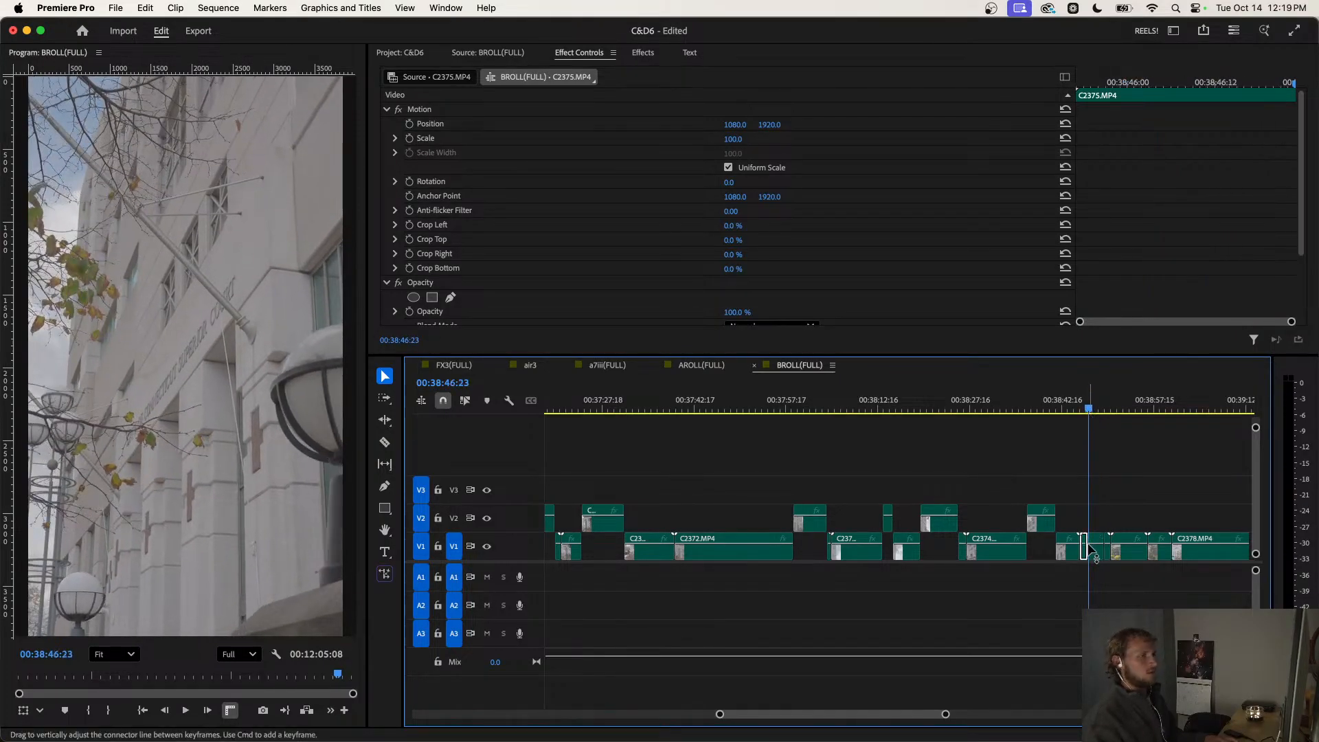
{"action": "left_click_drag", "start_coordinate": [1092, 551], "coordinate": [1093, 522]}
{"action": "key", "text": "space"}
{"action": "scroll", "coordinate": [1084, 516], "scroll_direction": "right", "scroll_amount": 2}
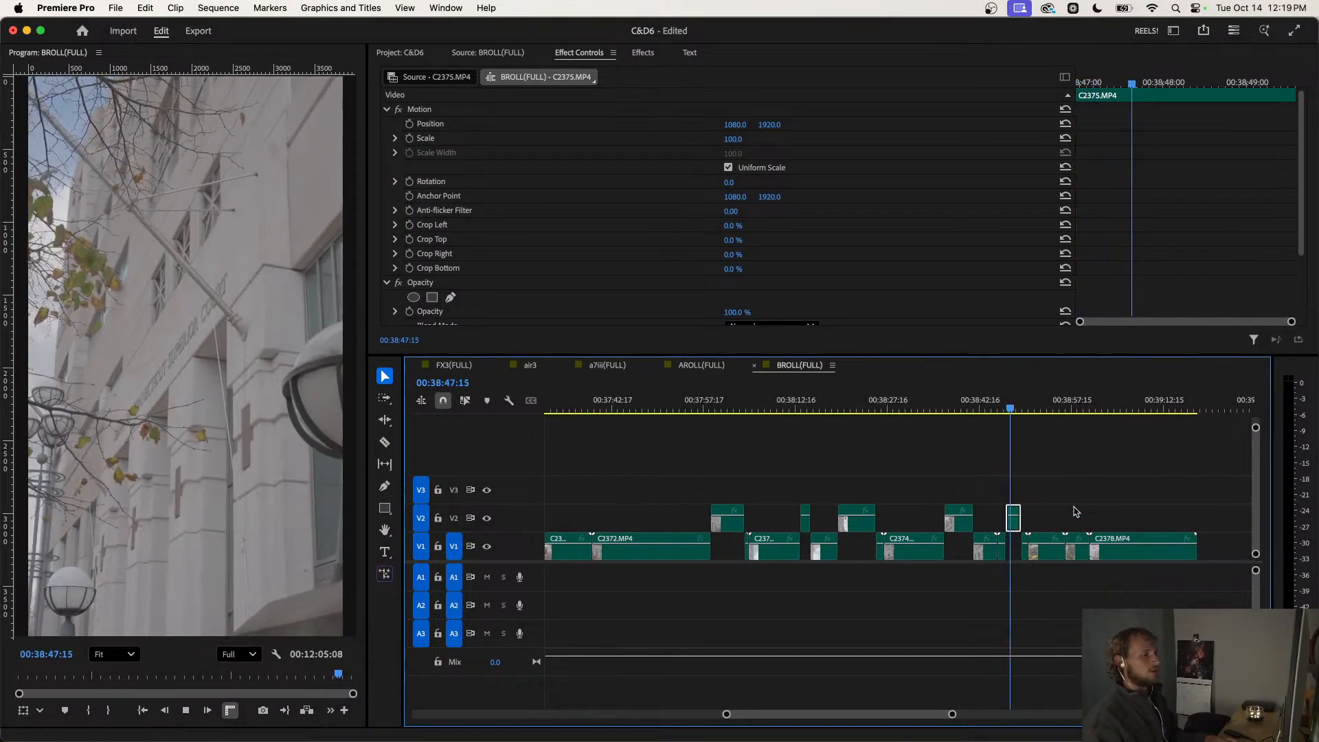
{"action": "left_click", "coordinate": [1057, 502]}
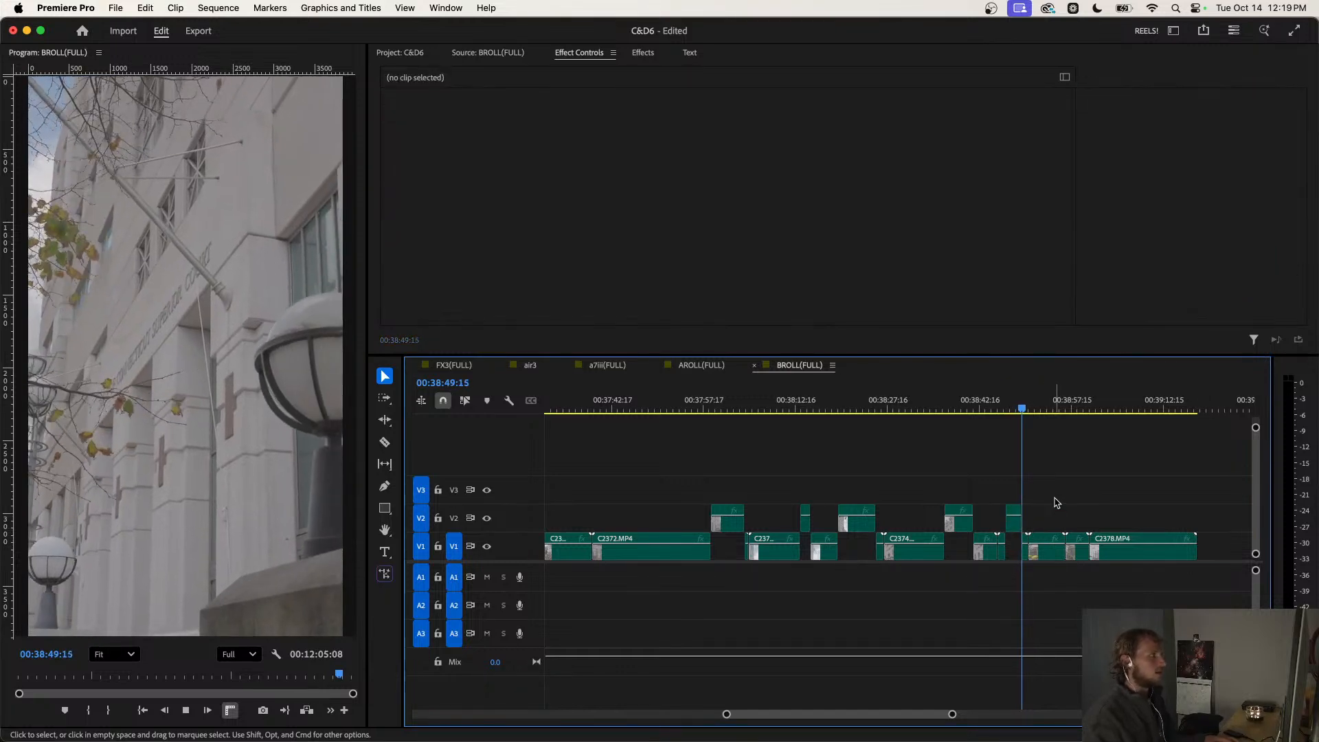
Isolate the part of courthouse sign clip C2376 ending at 00:38:55:03, and raise it to V2.
{"action": "left_click", "coordinate": [1034, 544]}
{"action": "key", "text": "space"}
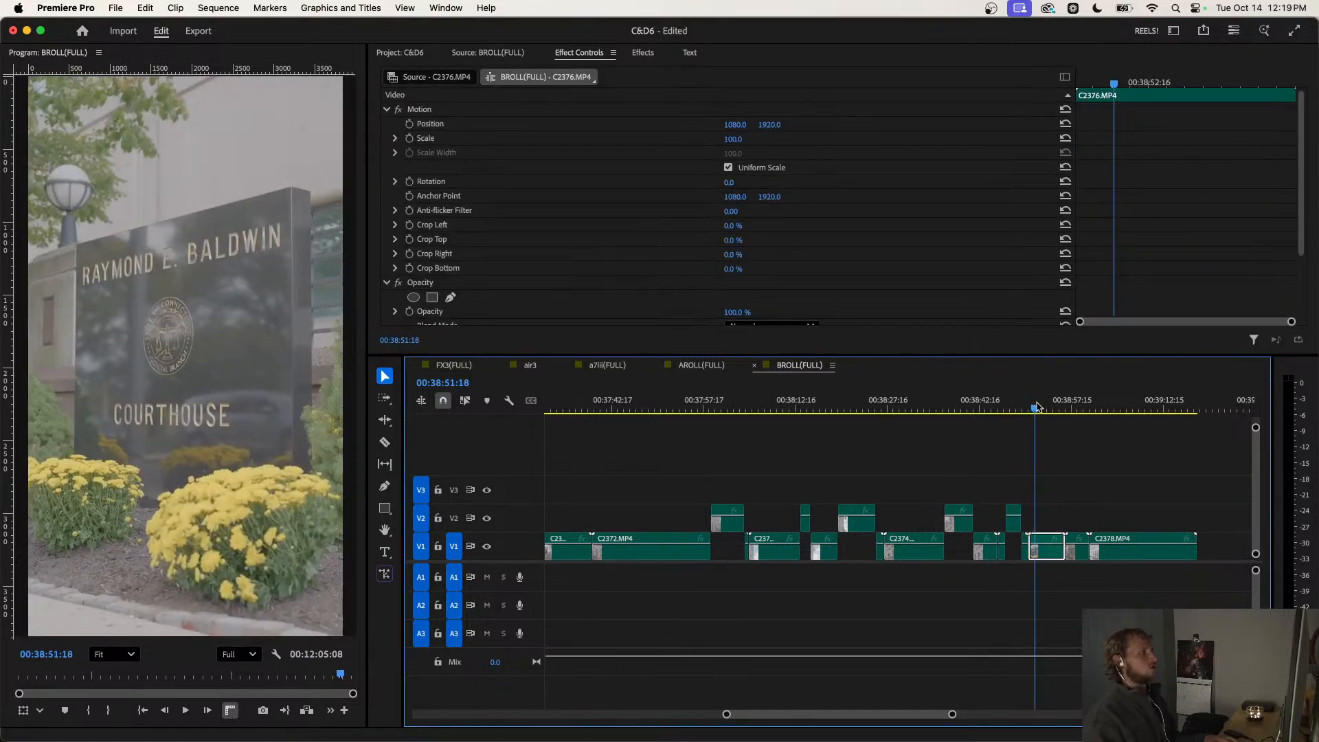
{"action": "mouse_move", "coordinate": [1036, 407]}
{"action": "left_mouse_down"}
{"action": "mouse_move", "coordinate": [1067, 426]}
{"action": "mouse_move", "coordinate": [1029, 432]}
{"action": "mouse_move", "coordinate": [1049, 423]}
{"action": "mouse_move", "coordinate": [1056, 436]}
{"action": "mouse_move", "coordinate": [1042, 443]}
{"action": "mouse_move", "coordinate": [1040, 418]}
{"action": "mouse_move", "coordinate": [1057, 412]}
{"action": "left_mouse_up"}
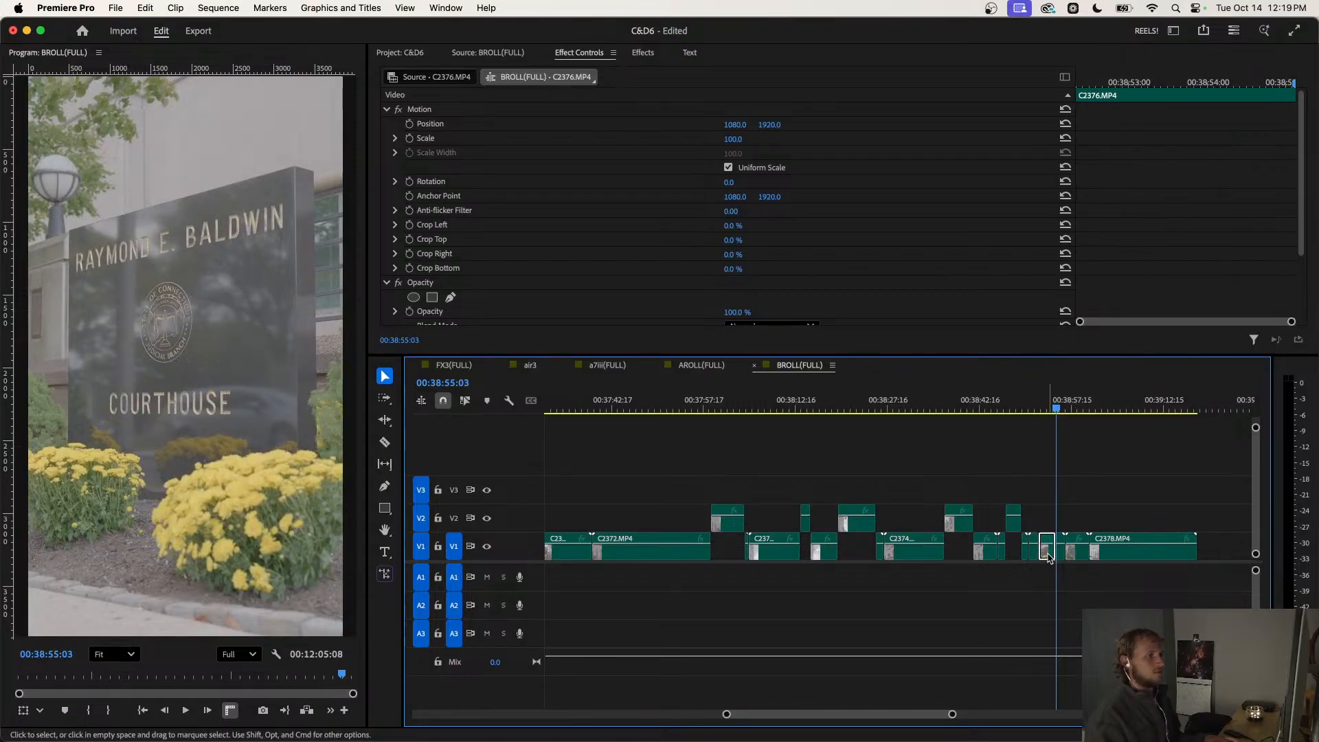
{"action": "left_click_drag", "start_coordinate": [1045, 550], "coordinate": [1046, 519]}
Cut C2377 at 00:38:57:17 and 00:38:59:11, raise that courthouse sign section to V2, and play it back.
{"action": "left_click_drag", "start_coordinate": [1048, 402], "coordinate": [1076, 434]}
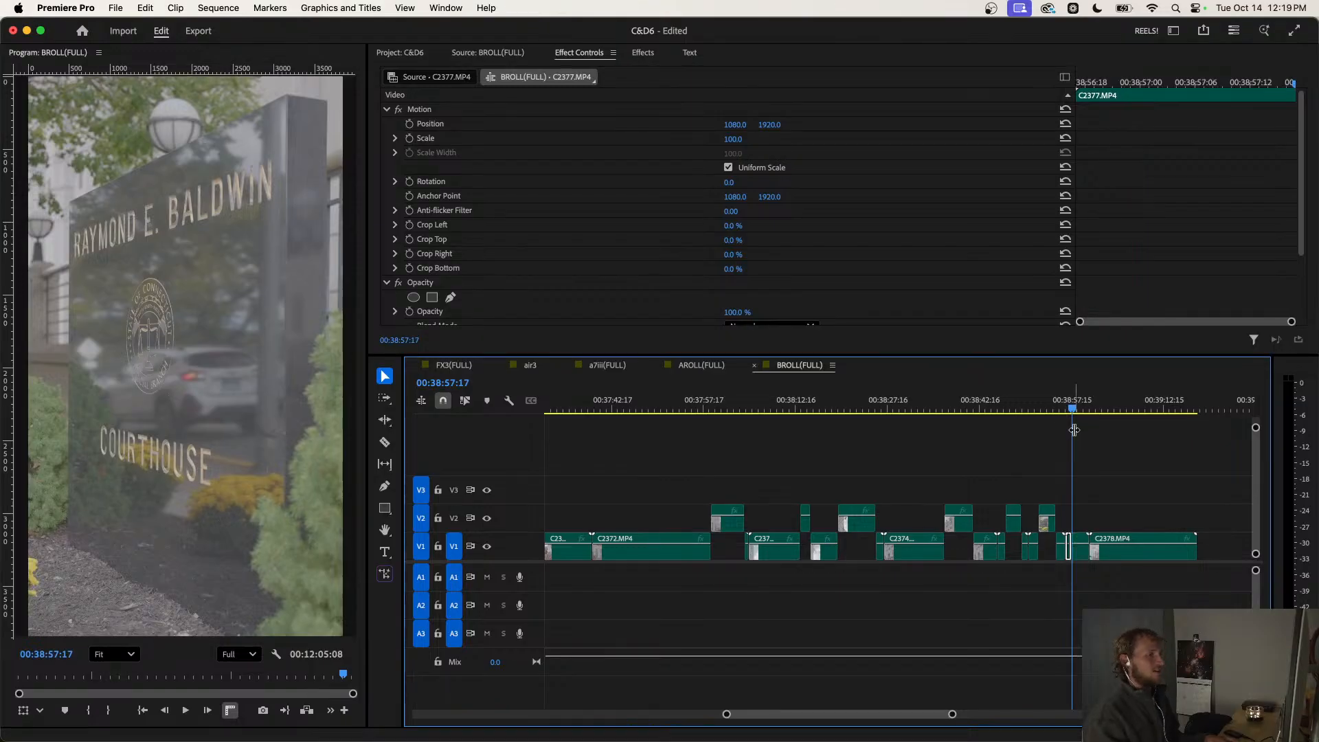
{"action": "key", "text": "space"}
{"action": "key", "text": "="}
{"action": "left_click", "coordinate": [1077, 551]}
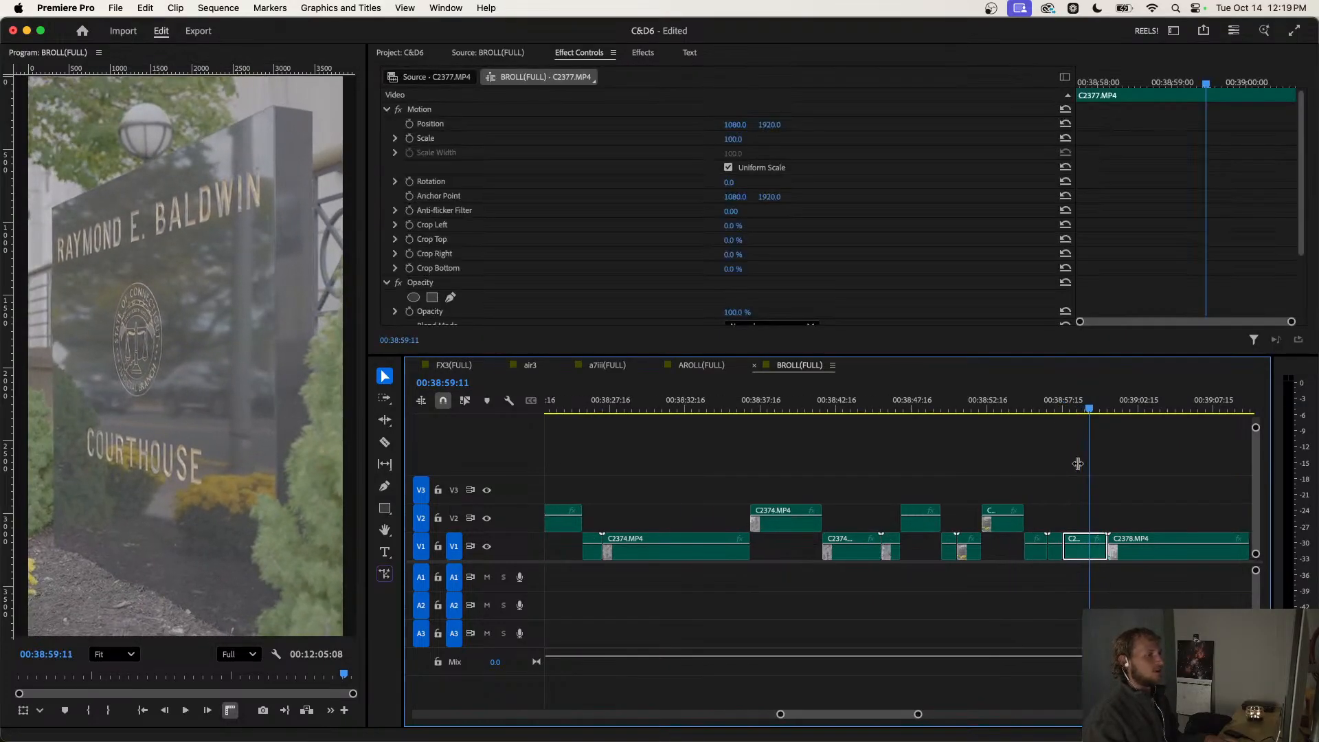
{"action": "left_click_drag", "start_coordinate": [1079, 560], "coordinate": [1078, 526]}
{"action": "left_click", "coordinate": [1069, 410]}
{"action": "key", "text": "space"}
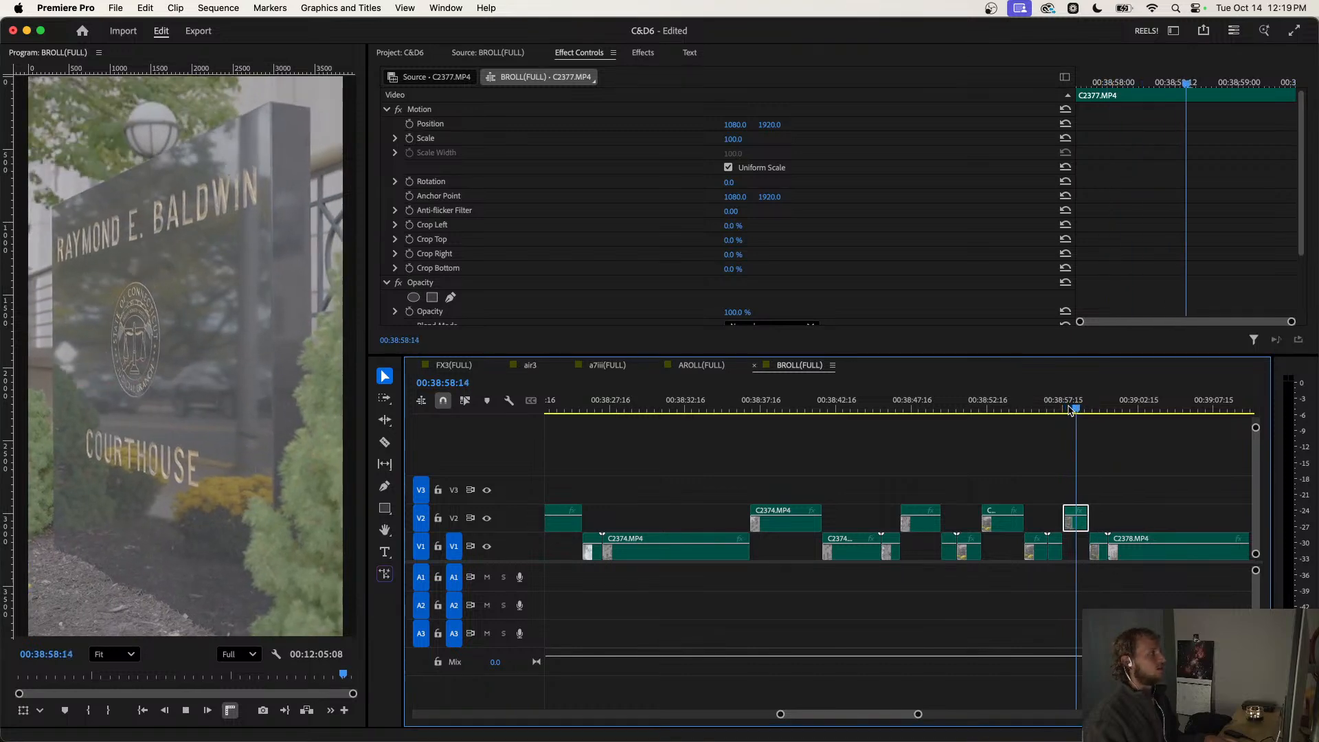
Isolate the part of courthouse clip C2378 ending at 00:39:17:10, raise it to V2, and play it back.
{"action": "key", "text": "space"}
{"action": "left_click_drag", "start_coordinate": [1064, 408], "coordinate": [1126, 416]}
{"action": "scroll", "coordinate": [1086, 474], "scroll_direction": "down", "scroll_amount": 3}
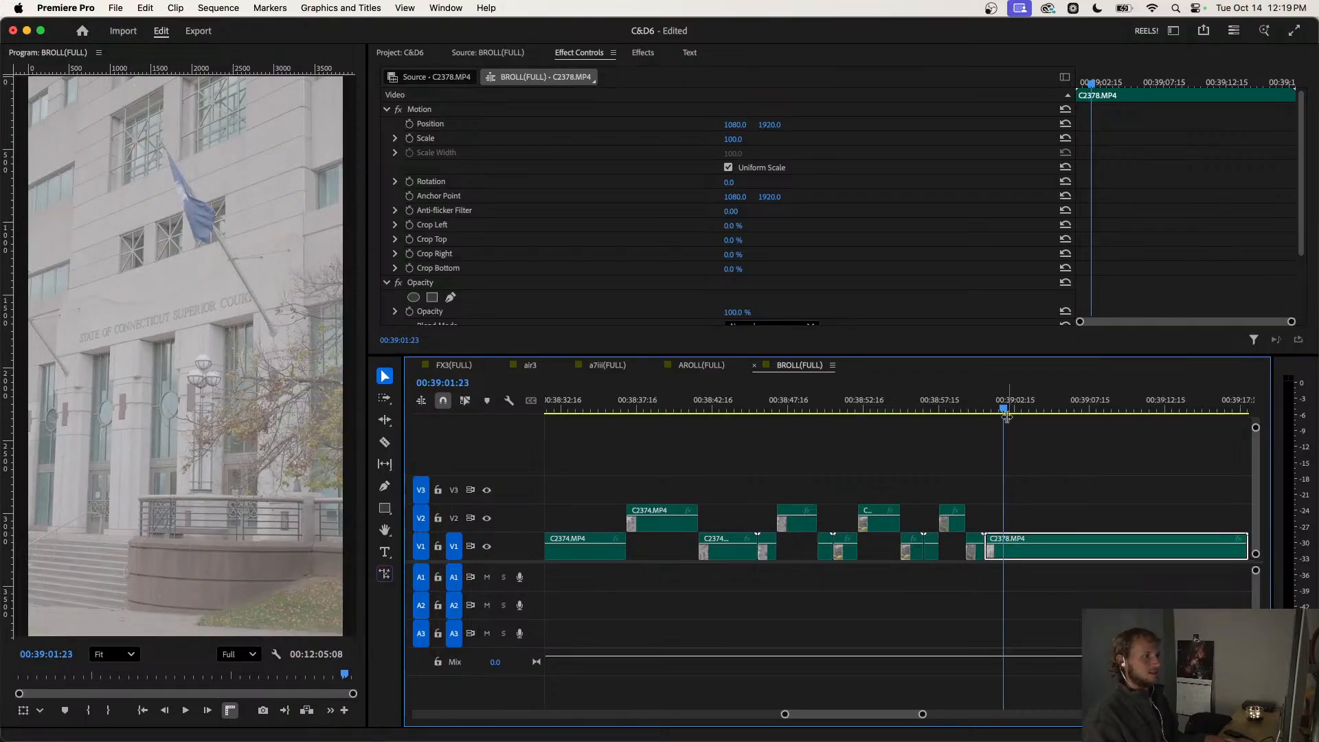
{"action": "left_click_drag", "start_coordinate": [1004, 408], "coordinate": [1025, 413]}
{"action": "scroll", "coordinate": [975, 447], "scroll_direction": "down", "scroll_amount": 3}
{"action": "left_click_drag", "start_coordinate": [901, 407], "coordinate": [1073, 477]}
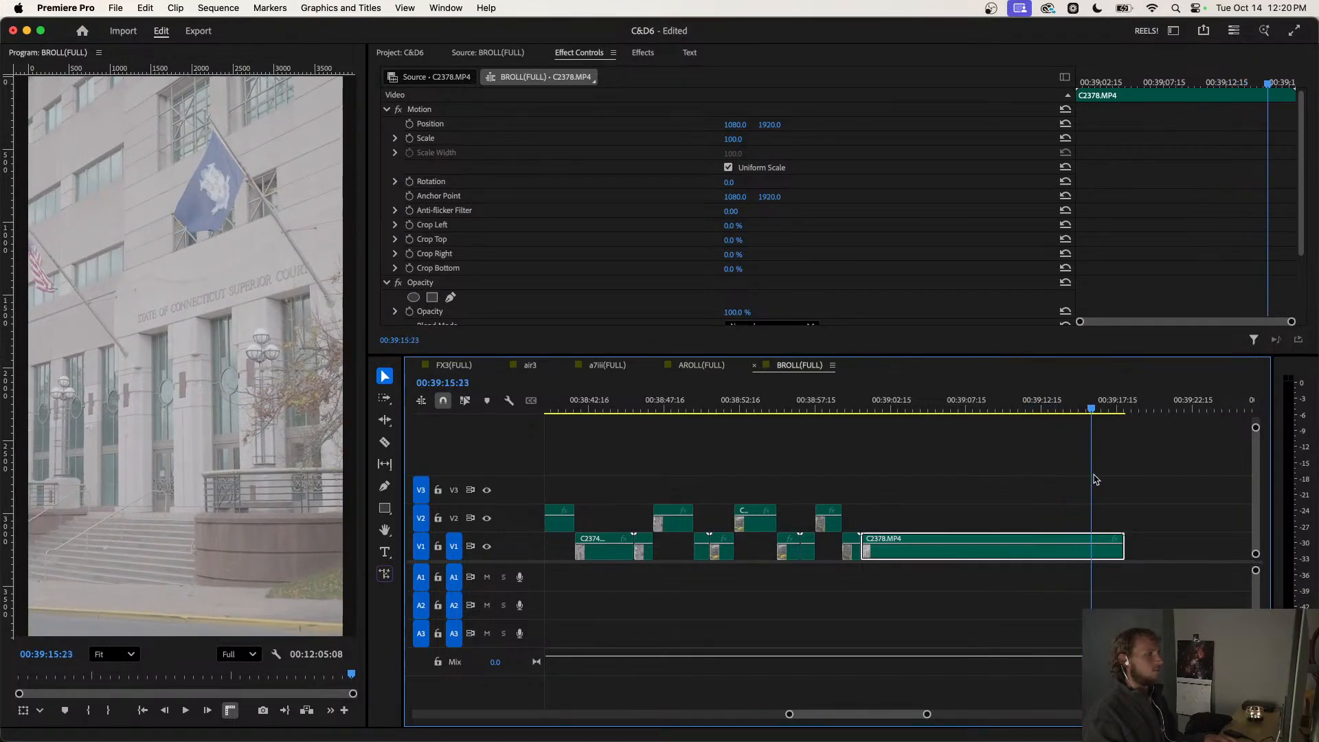
{"action": "left_click", "coordinate": [1113, 407]}
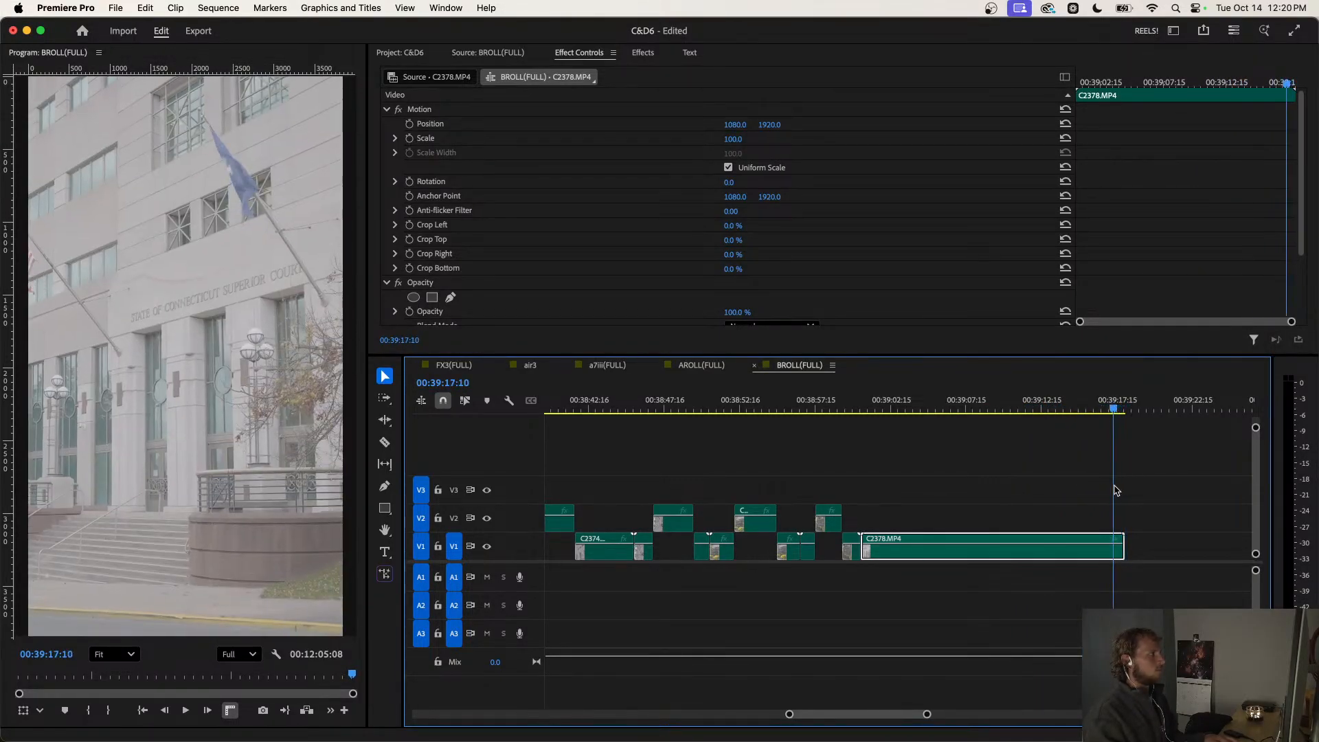
{"action": "left_click_drag", "start_coordinate": [1113, 406], "coordinate": [1075, 421]}
{"action": "key", "text": "super+k"}
{"action": "left_click_drag", "start_coordinate": [1093, 553], "coordinate": [1092, 527]}
{"action": "key", "text": "space"}
{"action": "left_click", "coordinate": [1096, 488]}
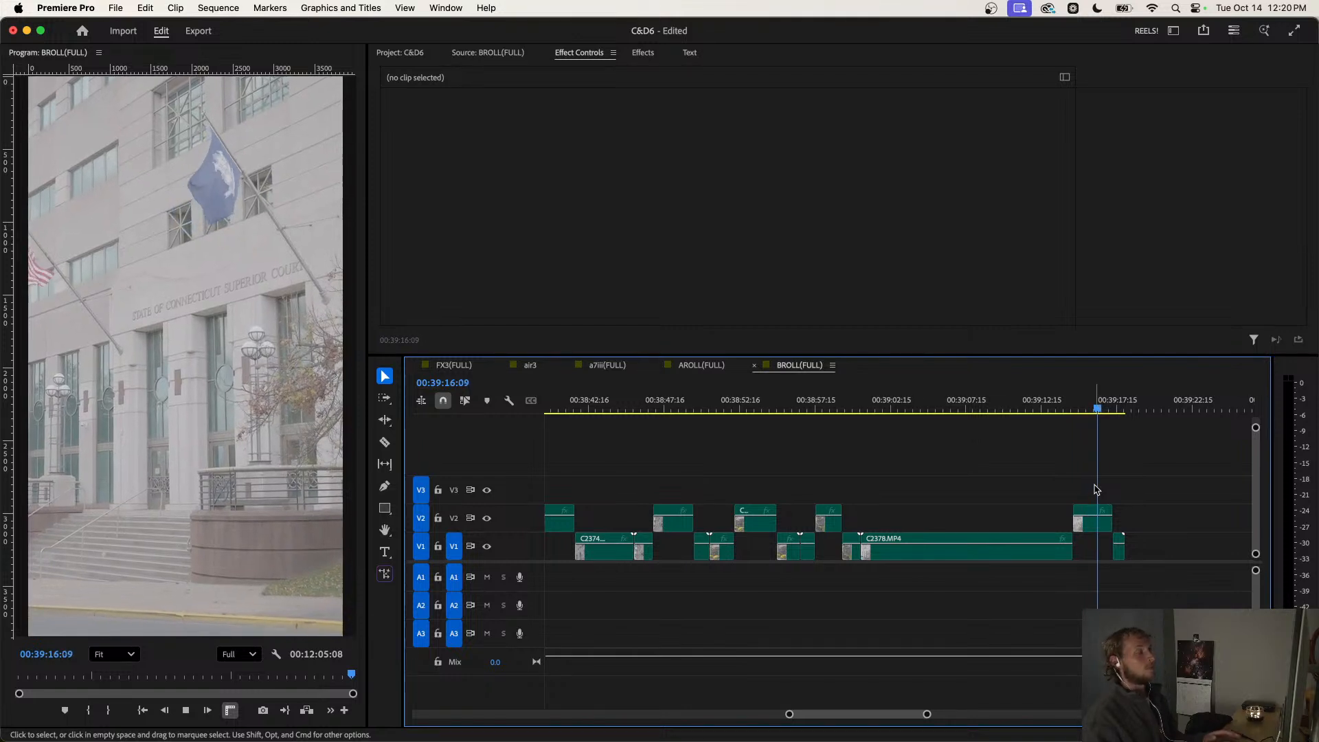
{"action": "scroll", "coordinate": [1097, 487], "scroll_direction": "down", "scroll_amount": 1}
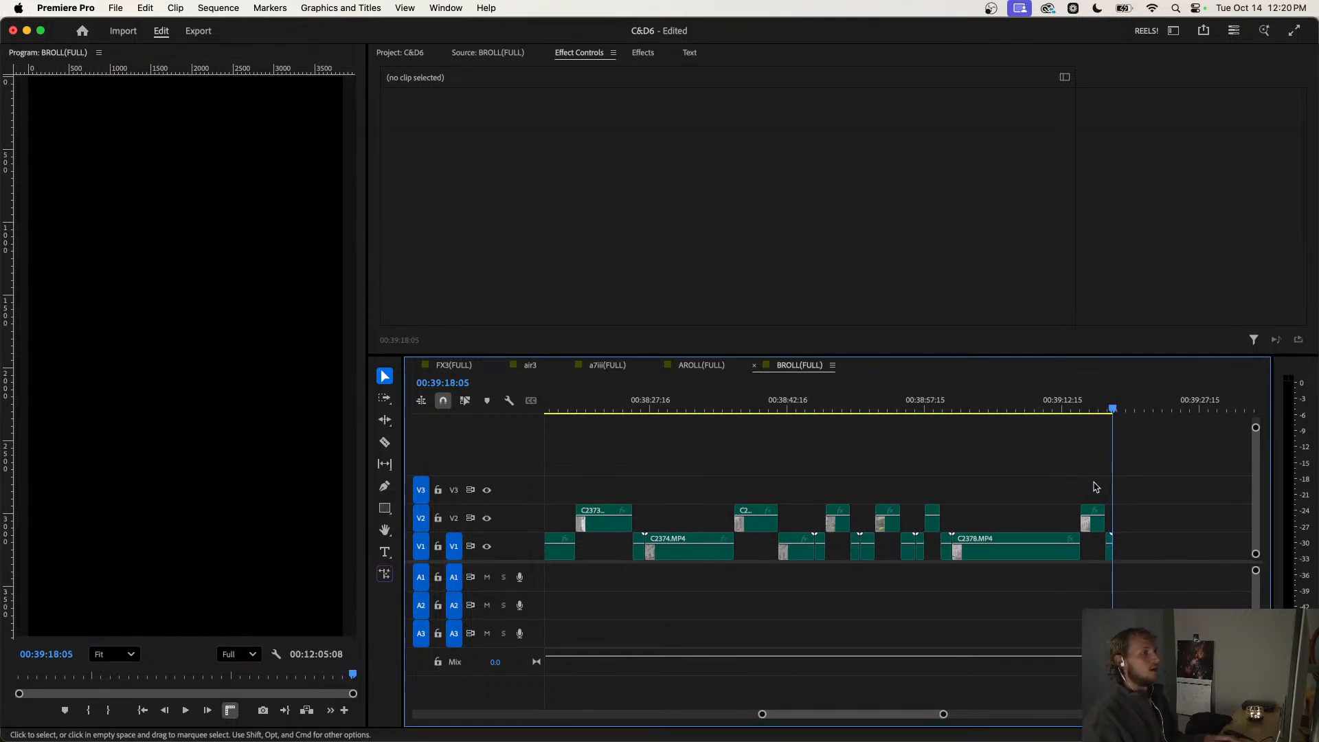
{"action": "scroll", "coordinate": [1097, 480], "scroll_direction": "down", "scroll_amount": 1}
{"action": "left_click", "coordinate": [1093, 411]}
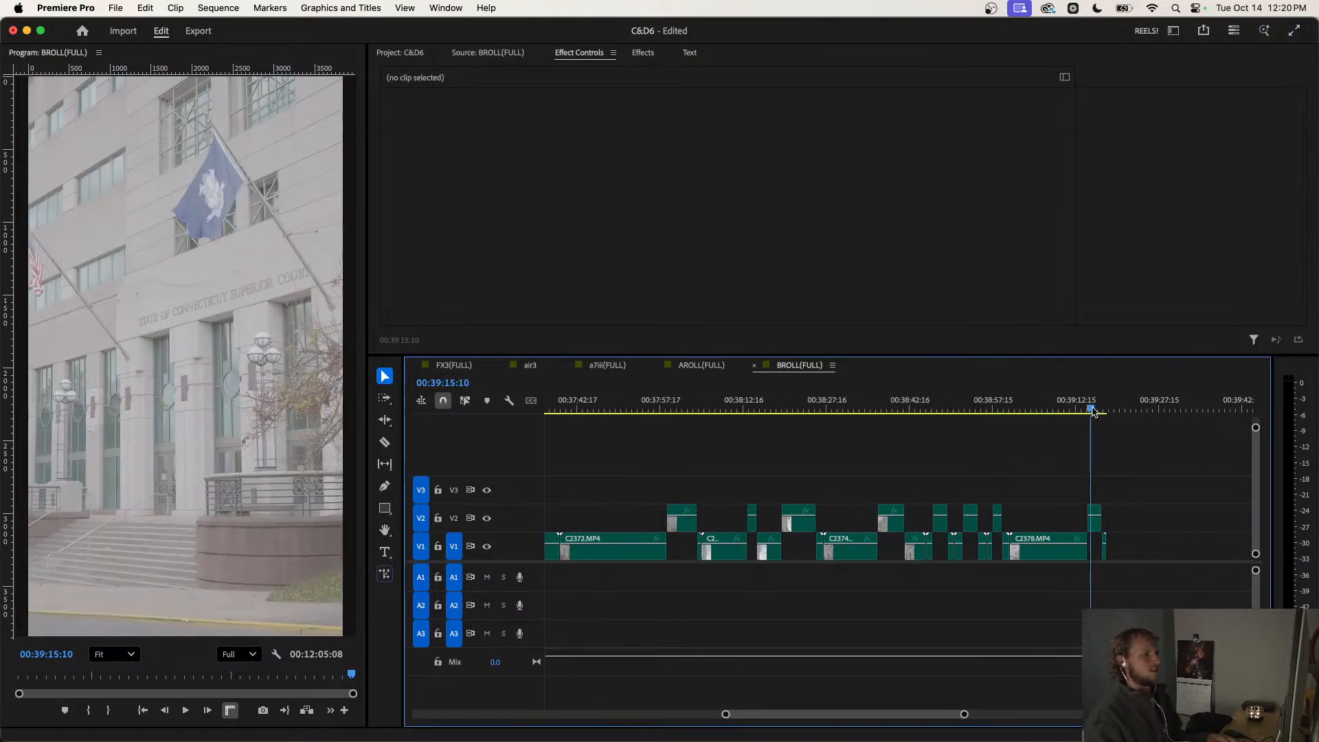
{"action": "key", "text": "space"}
Isolate the earlier flag section of C2378 ending at 00:39:06:01, raise it to V2, and save the project.
{"action": "left_click_drag", "start_coordinate": [1052, 410], "coordinate": [1024, 435]}
{"action": "key", "text": "space"}
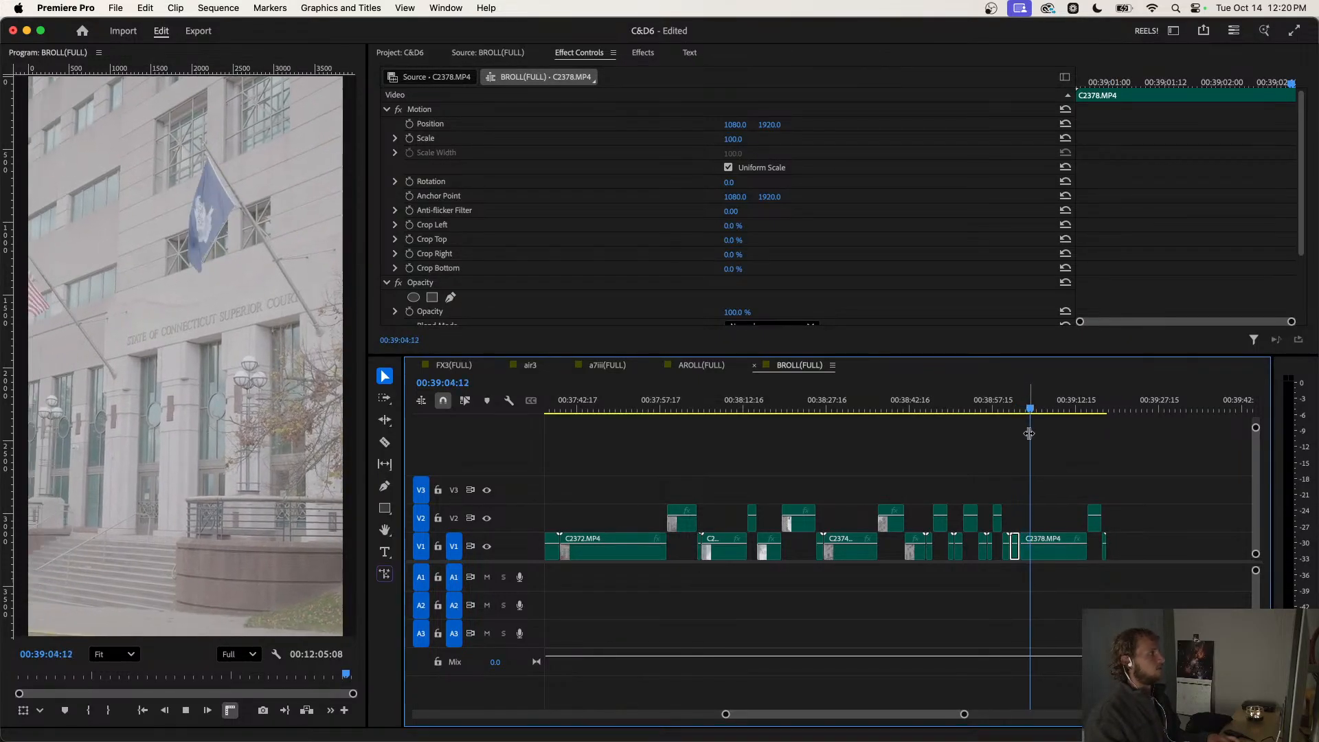
{"action": "key", "text": "space"}
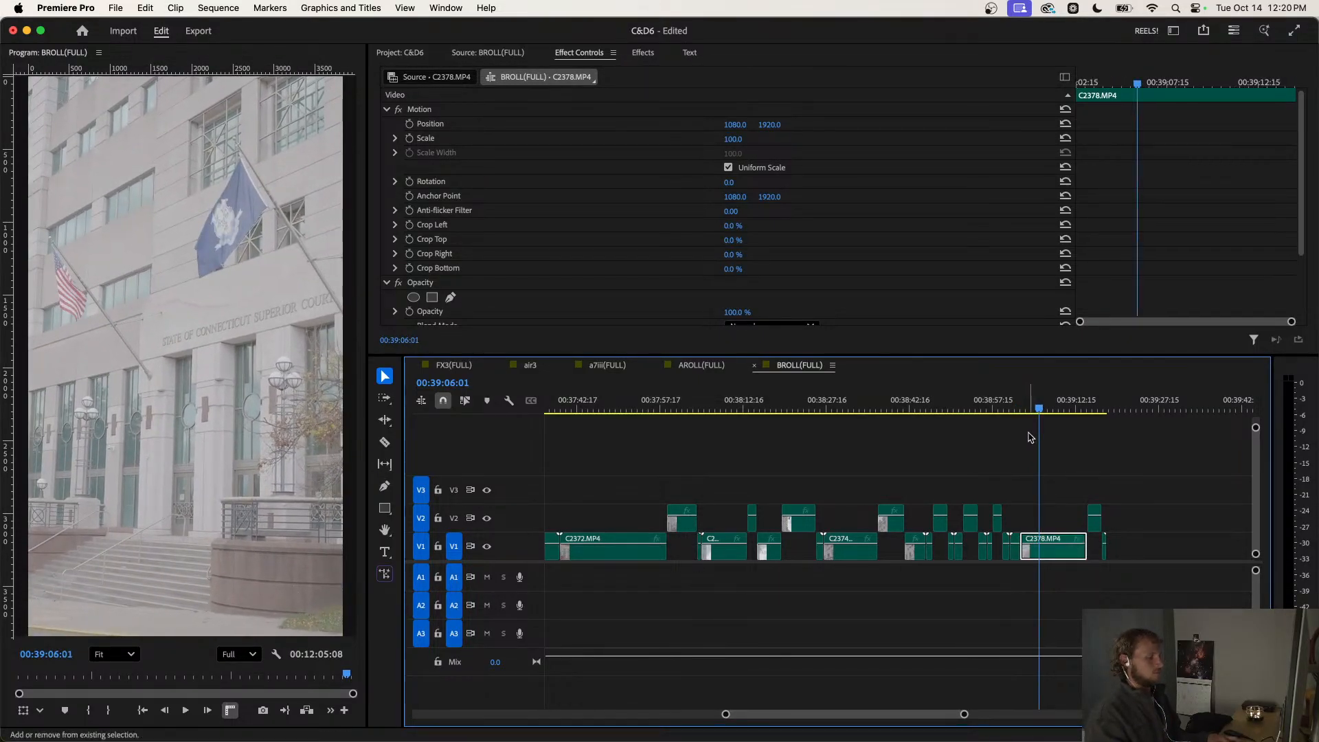
{"action": "key", "text": "super+shift+k"}
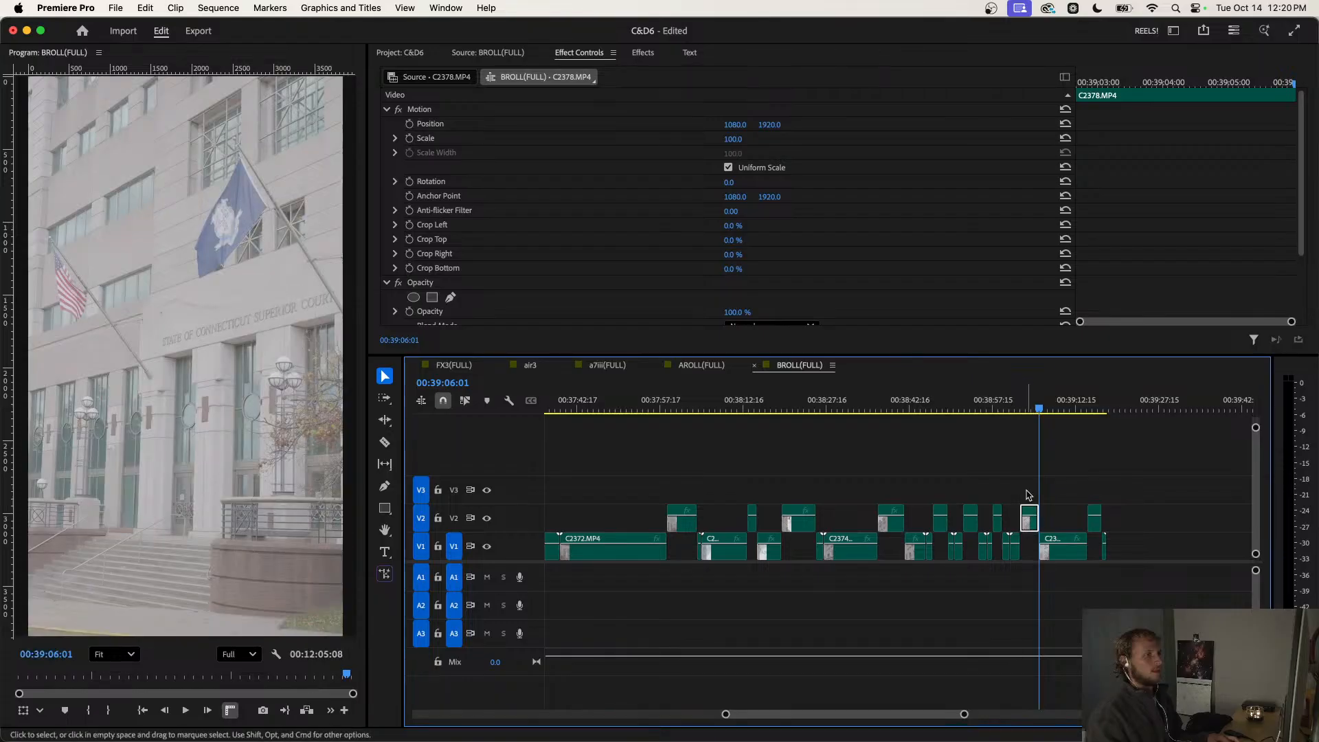
{"action": "left_click", "coordinate": [1045, 471]}
{"action": "key", "text": "="}
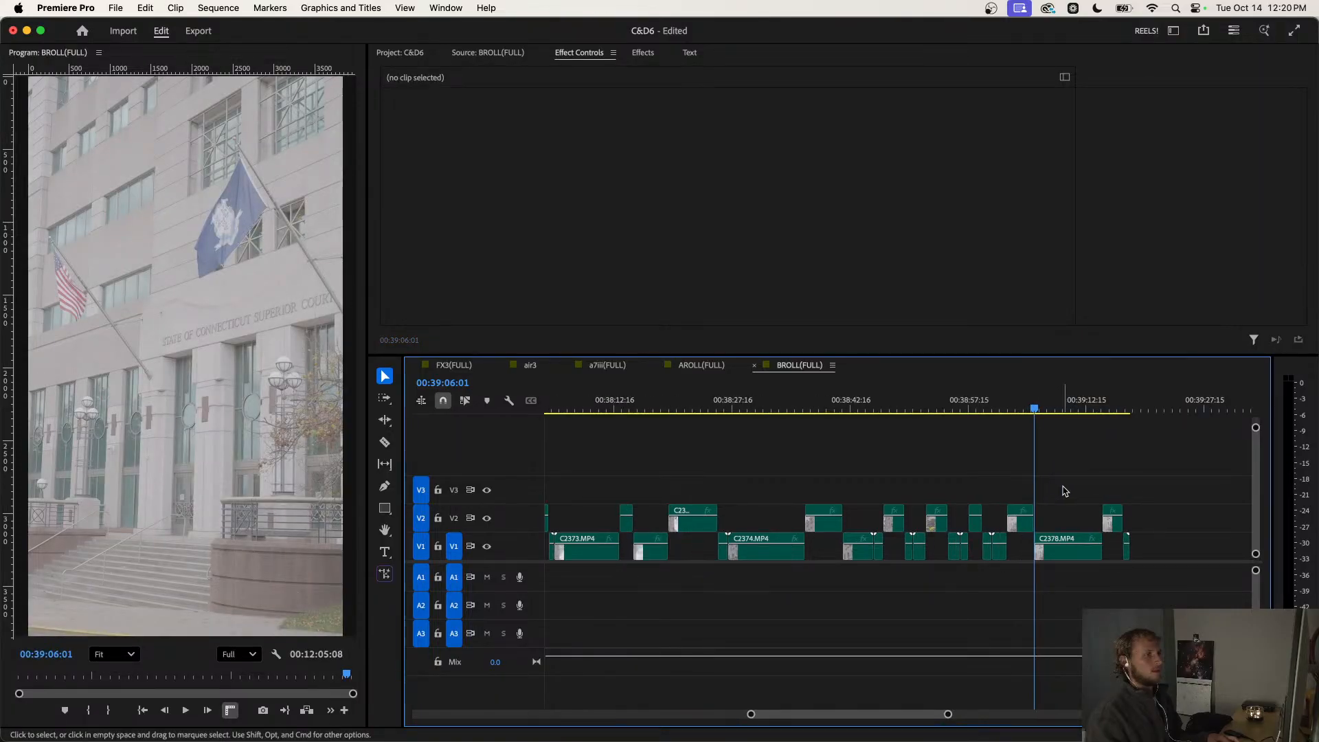
{"action": "left_click_drag", "start_coordinate": [1034, 408], "coordinate": [1023, 408]}
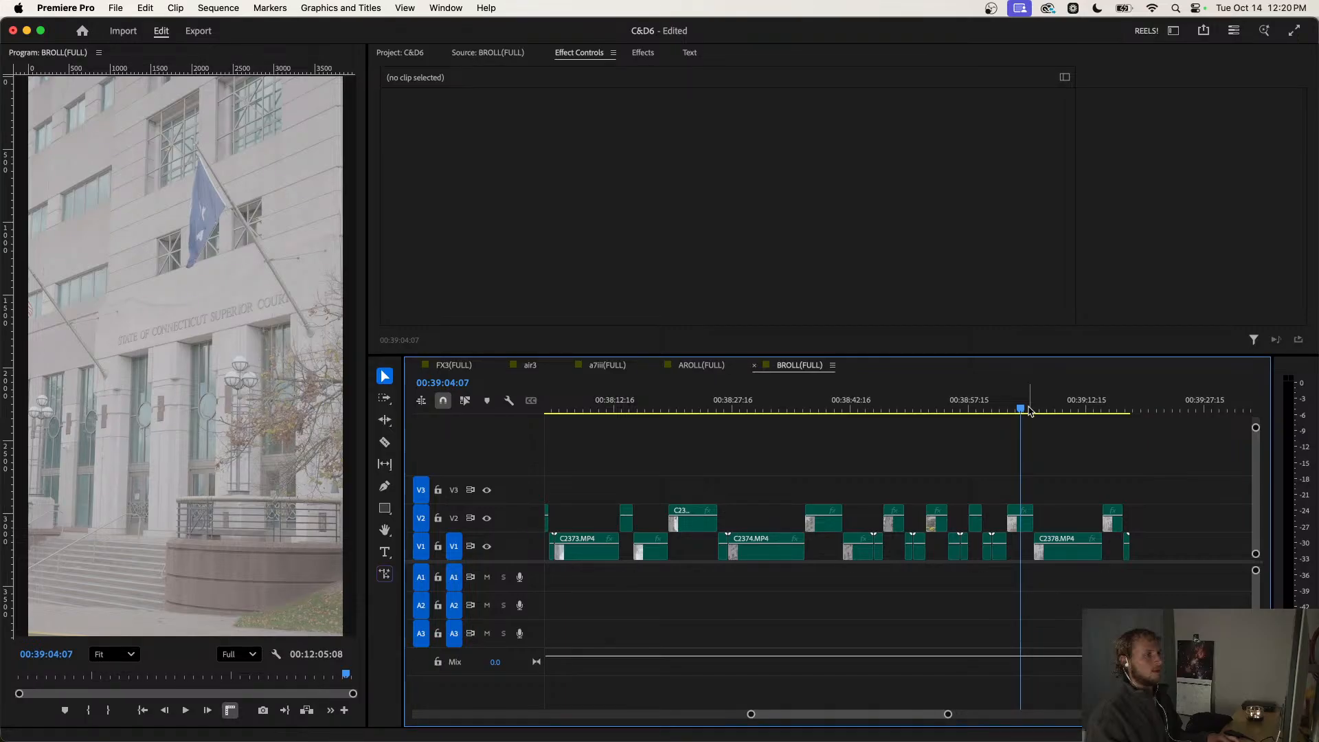
{"action": "key", "text": "super+s"}
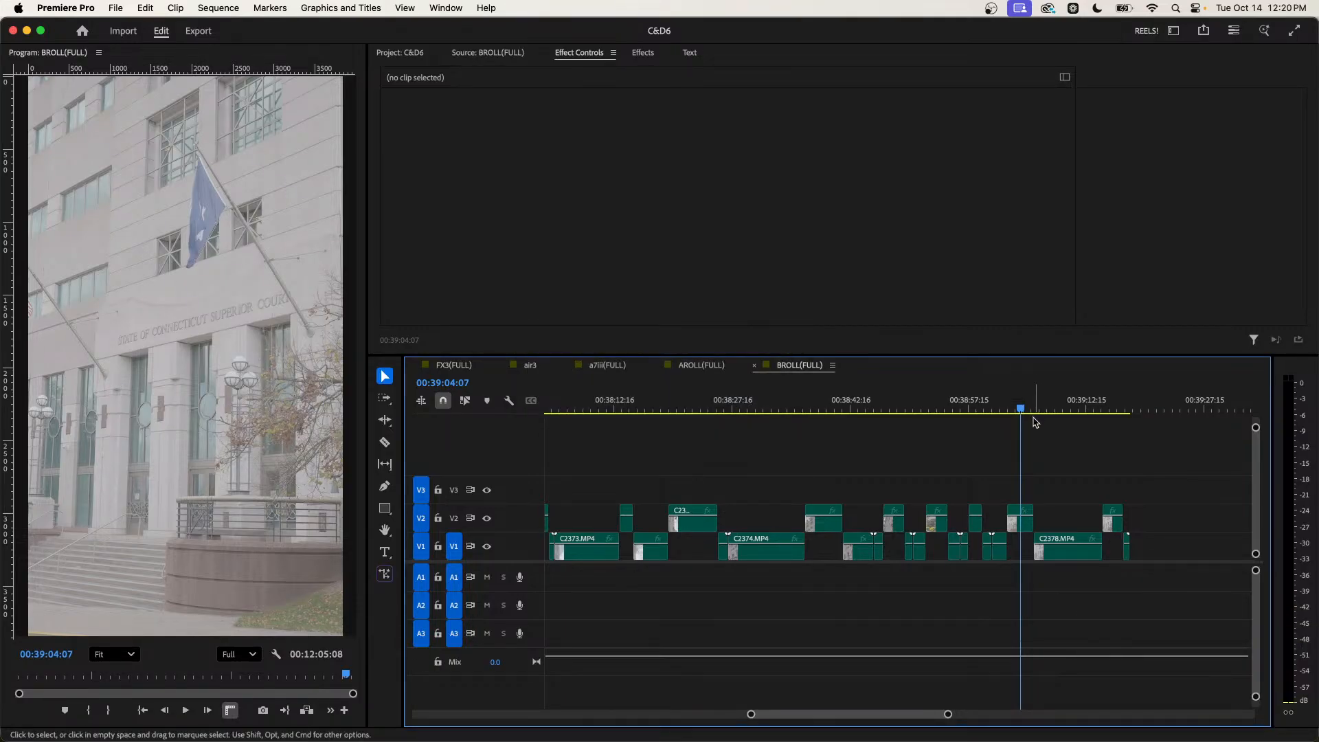
Duplicate the BROLL(FULL) sequence in the project.
{"action": "key", "text": "minus"}
{"action": "key", "text": "minus"}
{"action": "key", "text": "minus"}
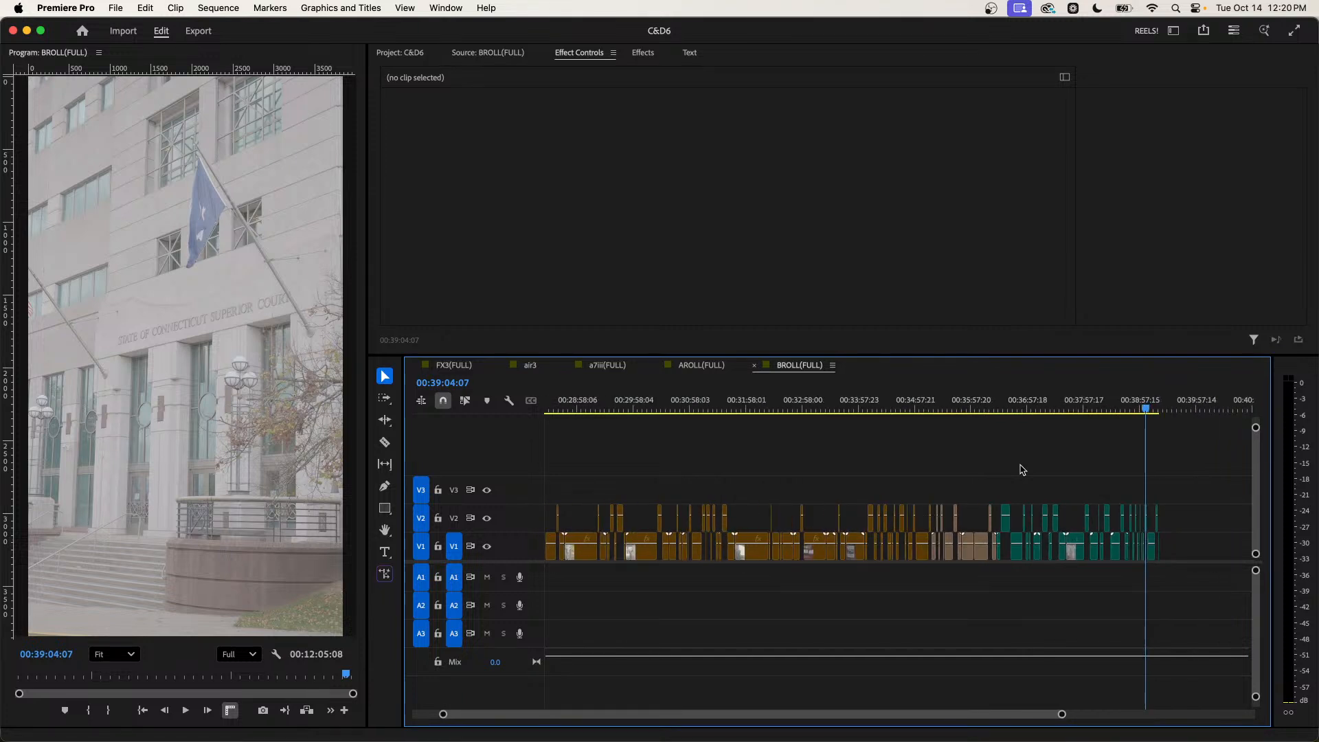
{"action": "key", "text": "minus"}
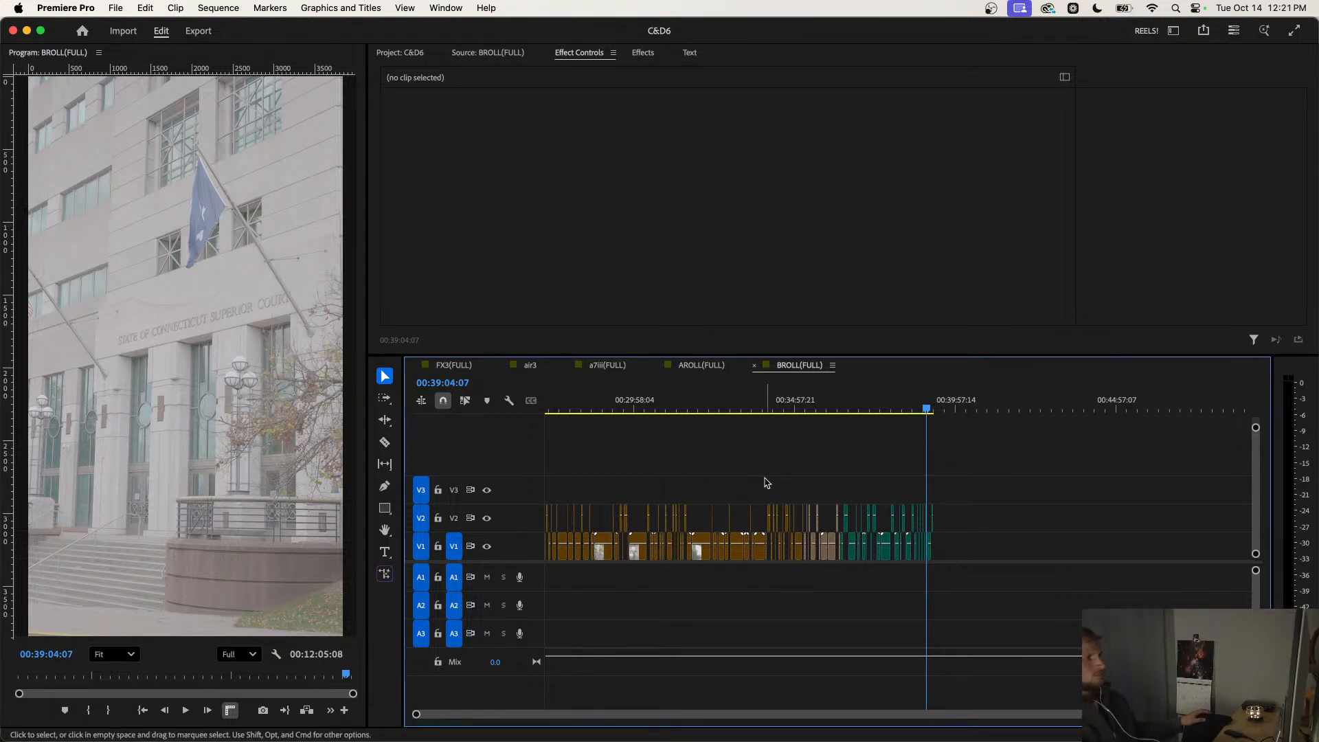
{"action": "left_click", "coordinate": [447, 55]}
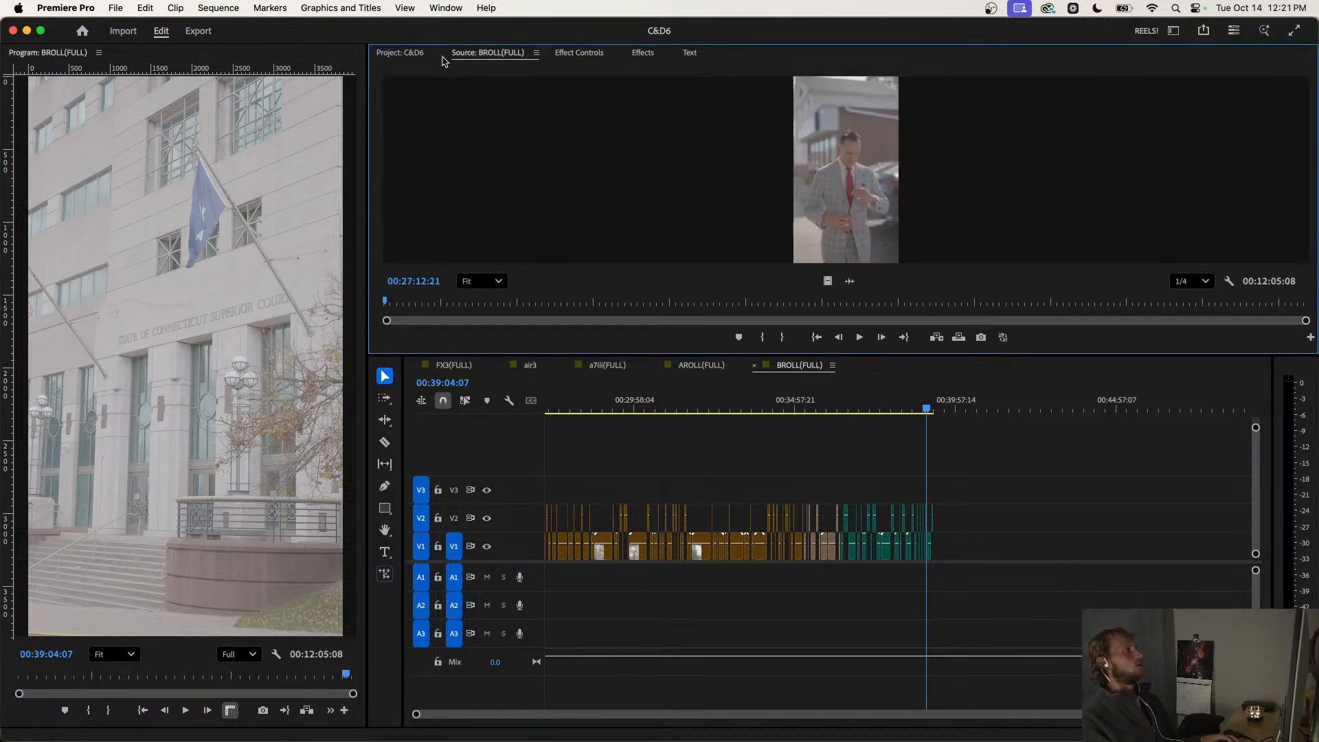
{"action": "left_click", "coordinate": [409, 53]}
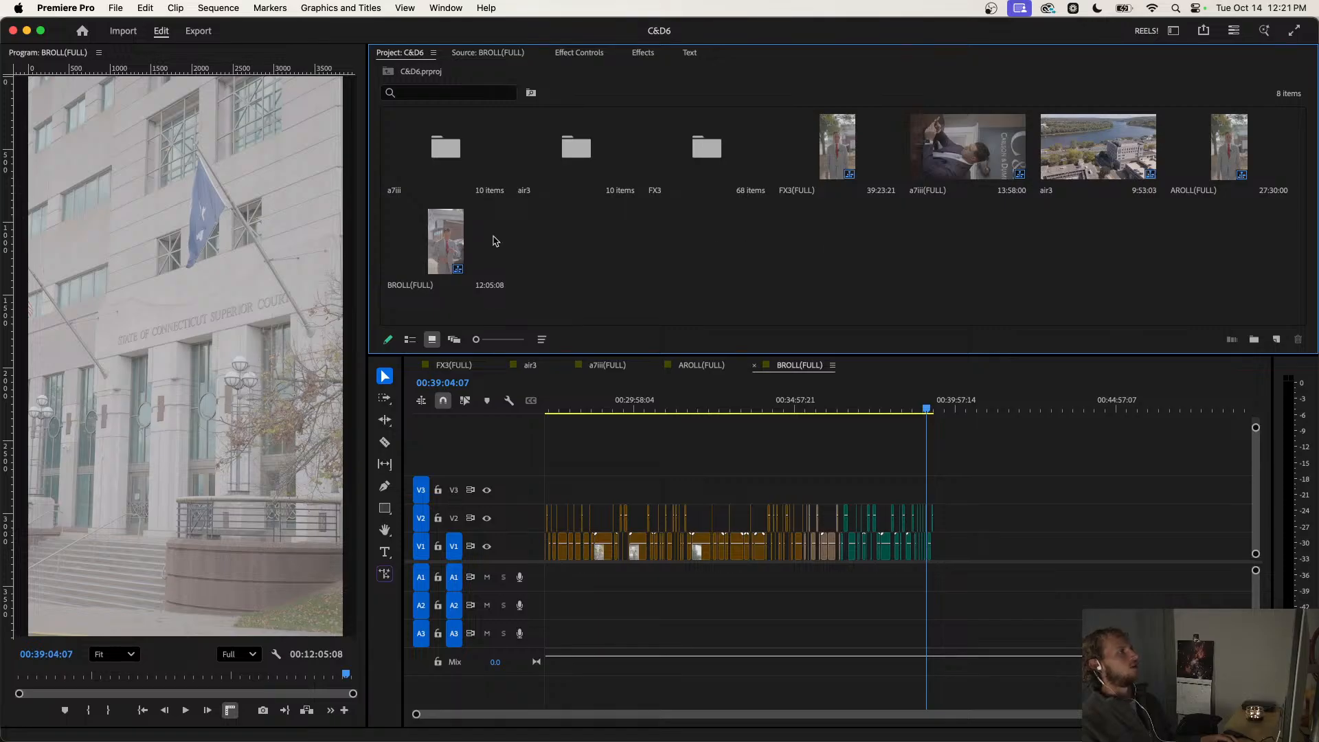
{"action": "left_click", "coordinate": [447, 241]}
{"action": "right_click", "coordinate": [450, 239]}
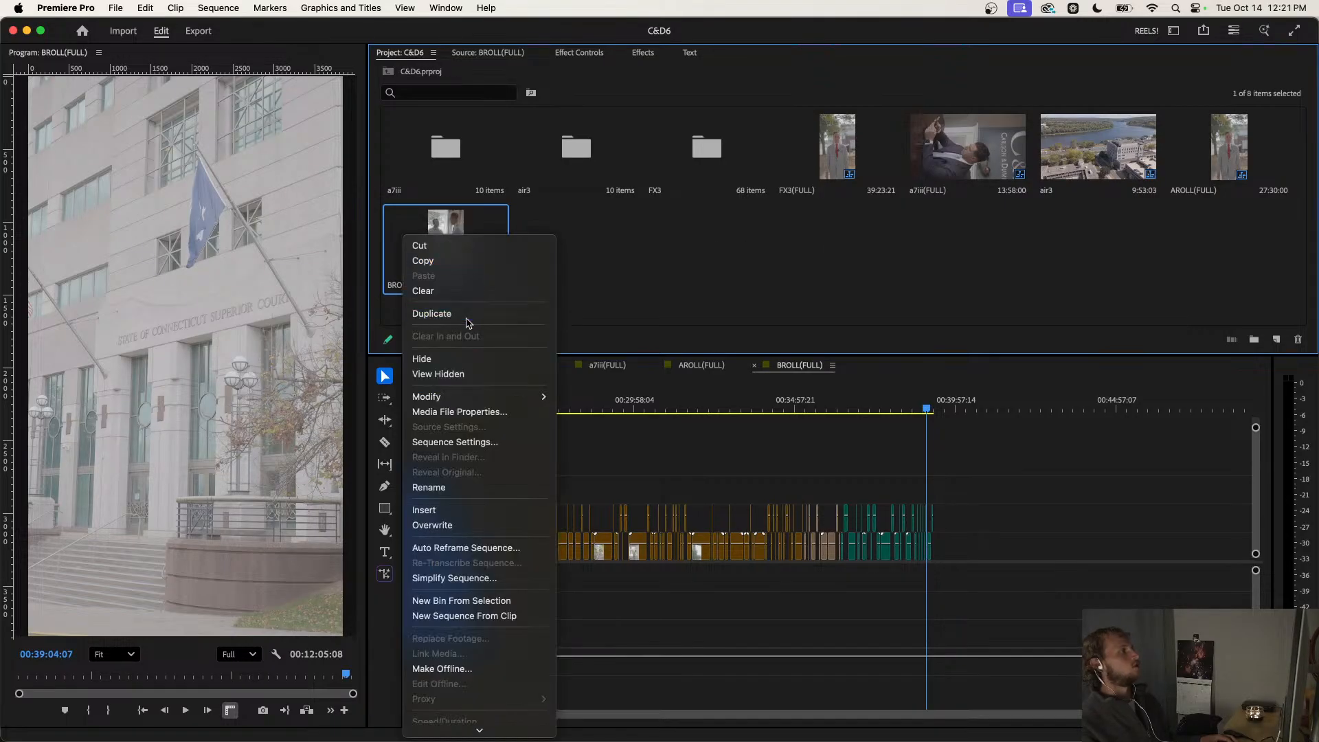
{"action": "left_click", "coordinate": [432, 314]}
Rename the duplicated sequence BROLL(CUT) and open it in the timeline.
{"action": "left_click", "coordinate": [577, 285]}
{"action": "left_click", "coordinate": [586, 286]}
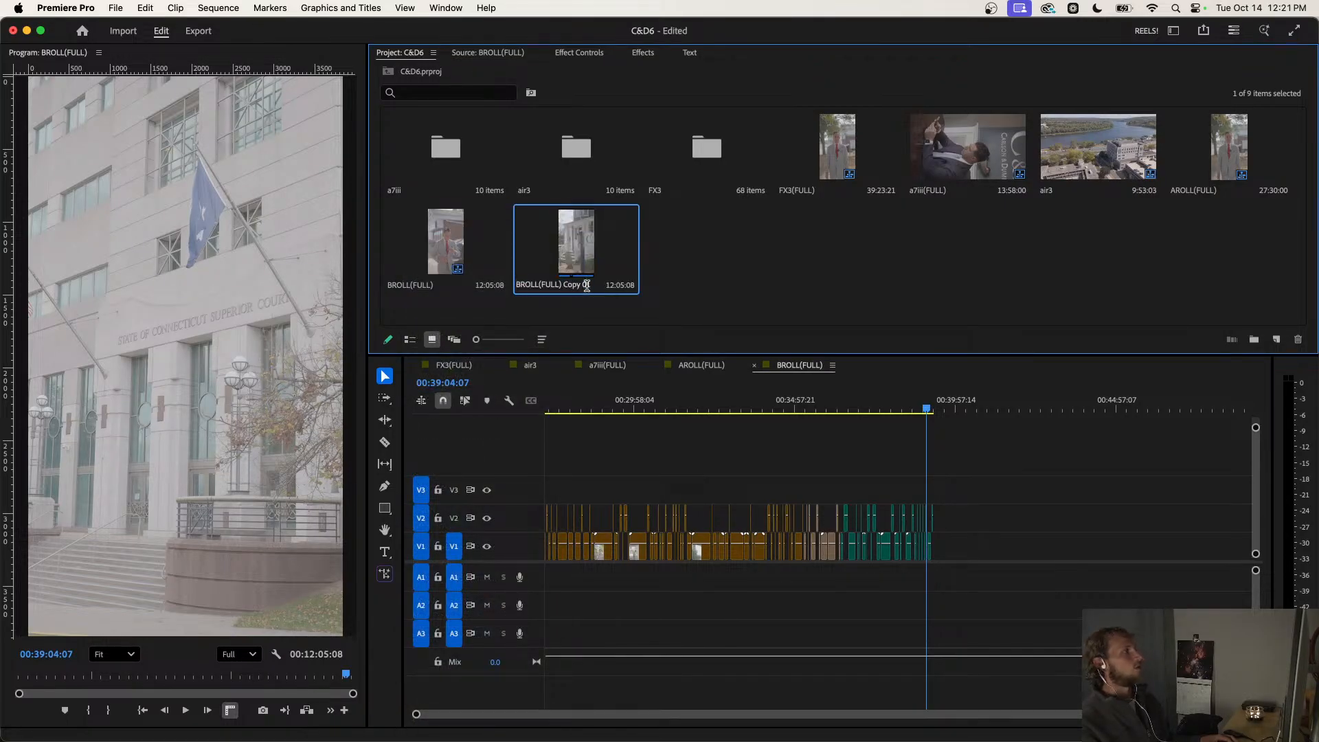
{"action": "left_click_drag", "start_coordinate": [591, 285], "coordinate": [540, 285]}
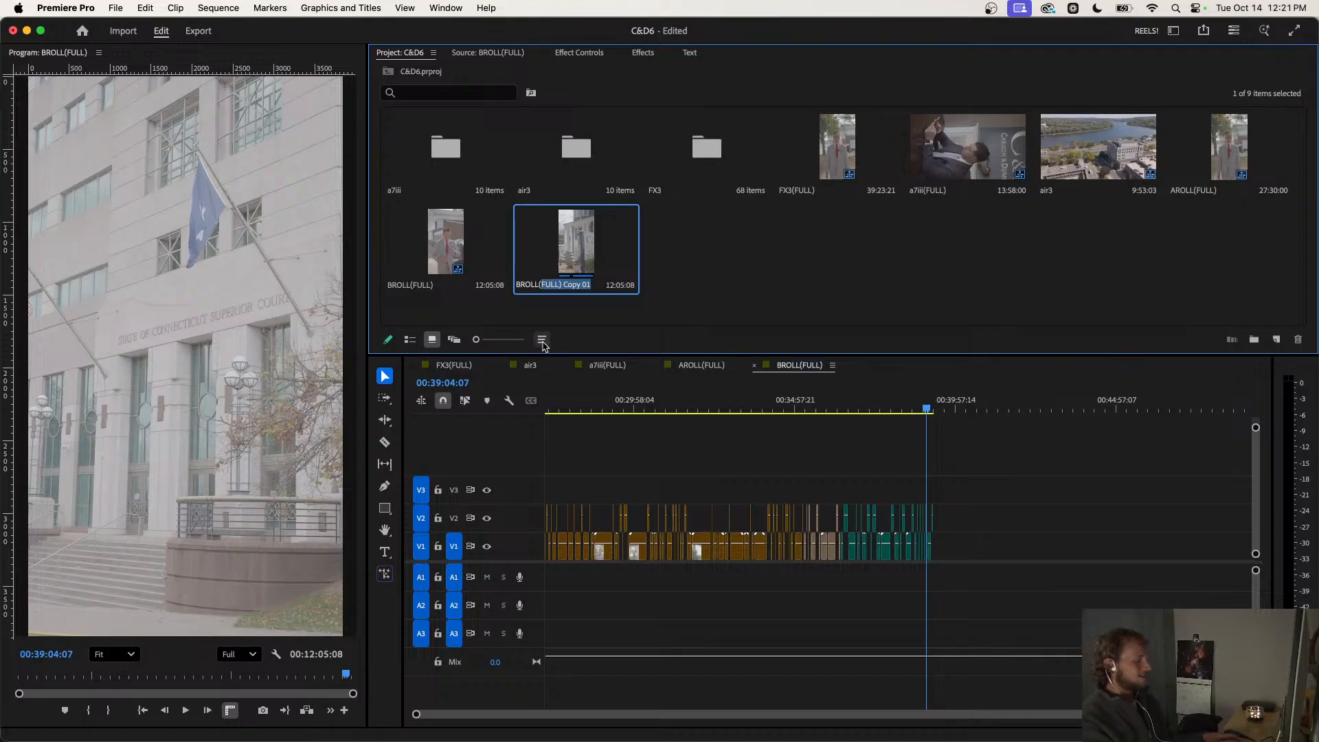
{"action": "type", "text": "CUT"}
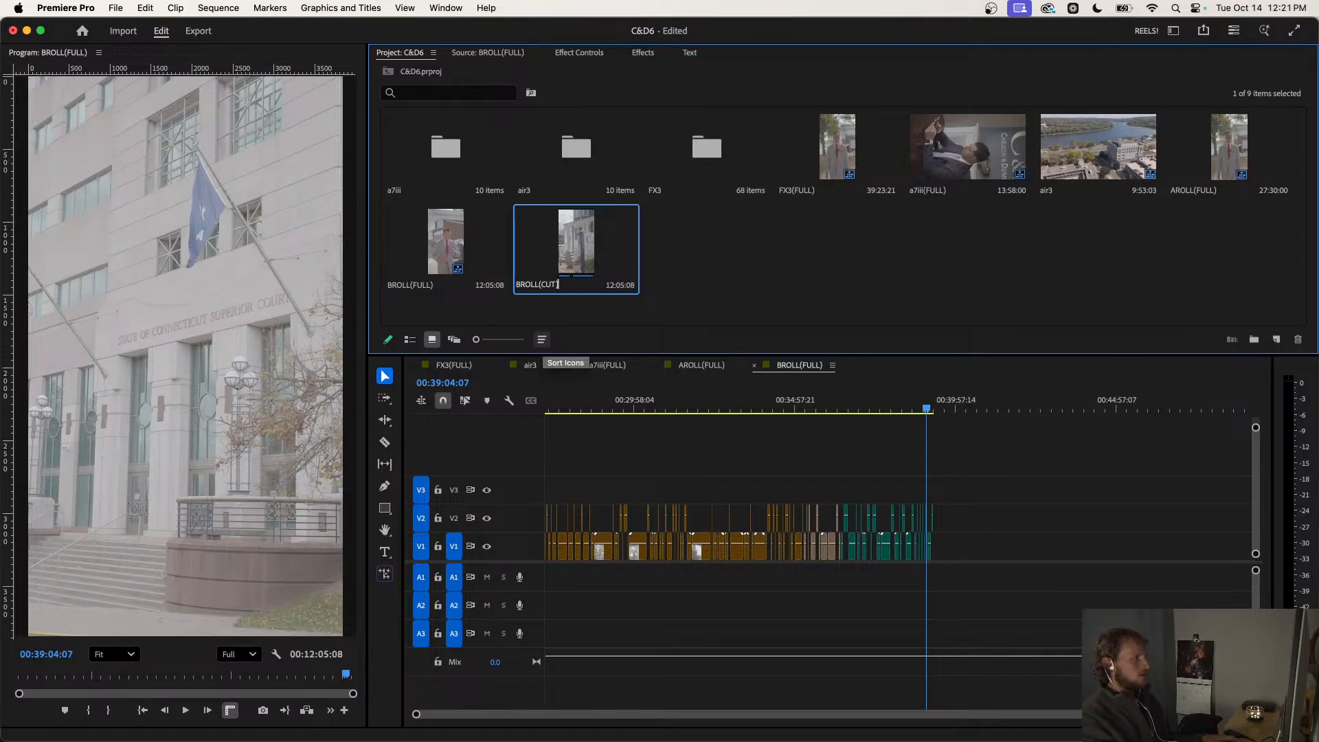
{"action": "left_click", "coordinate": [716, 276]}
{"action": "double_click", "coordinate": [569, 233]}
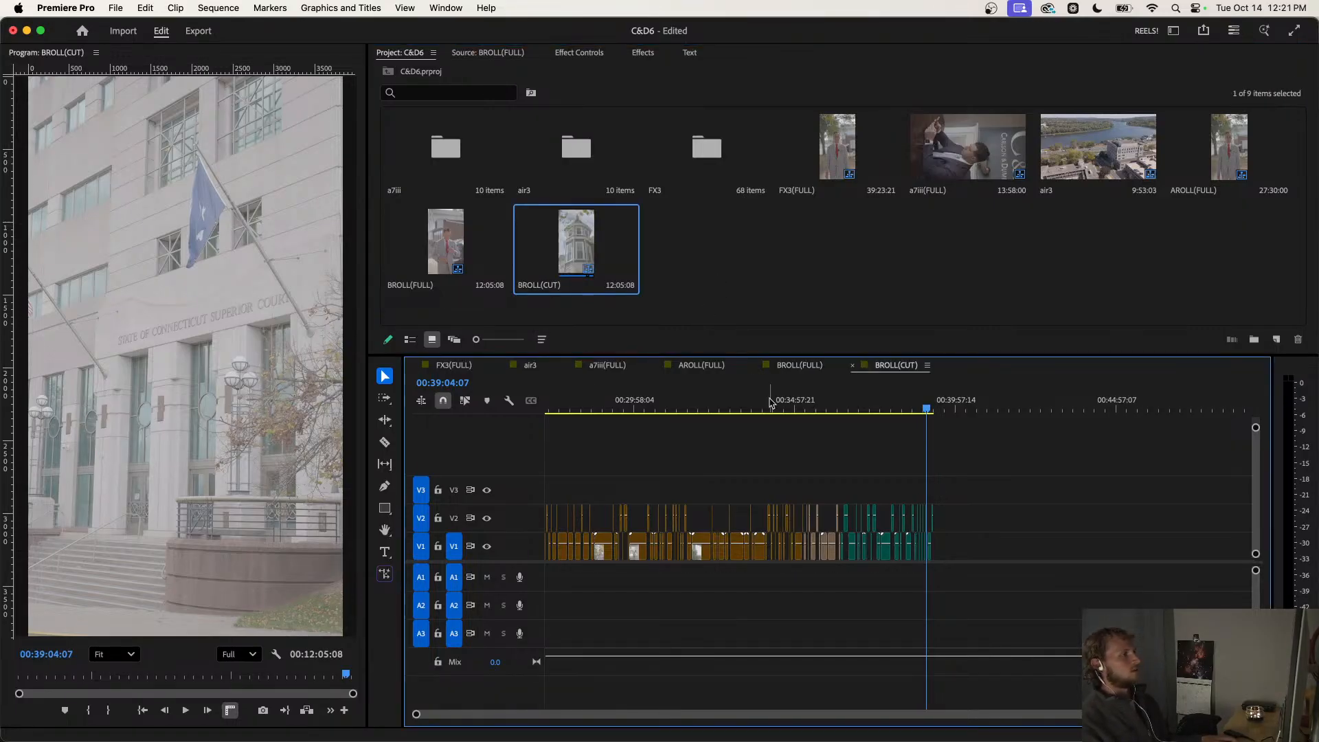
Delete every clip on V1 of BROLL(CUT), and close the gaps between all the V2 clips.
{"action": "left_click_drag", "start_coordinate": [977, 555], "coordinate": [486, 576]}
{"action": "key", "text": "BackSpace"}
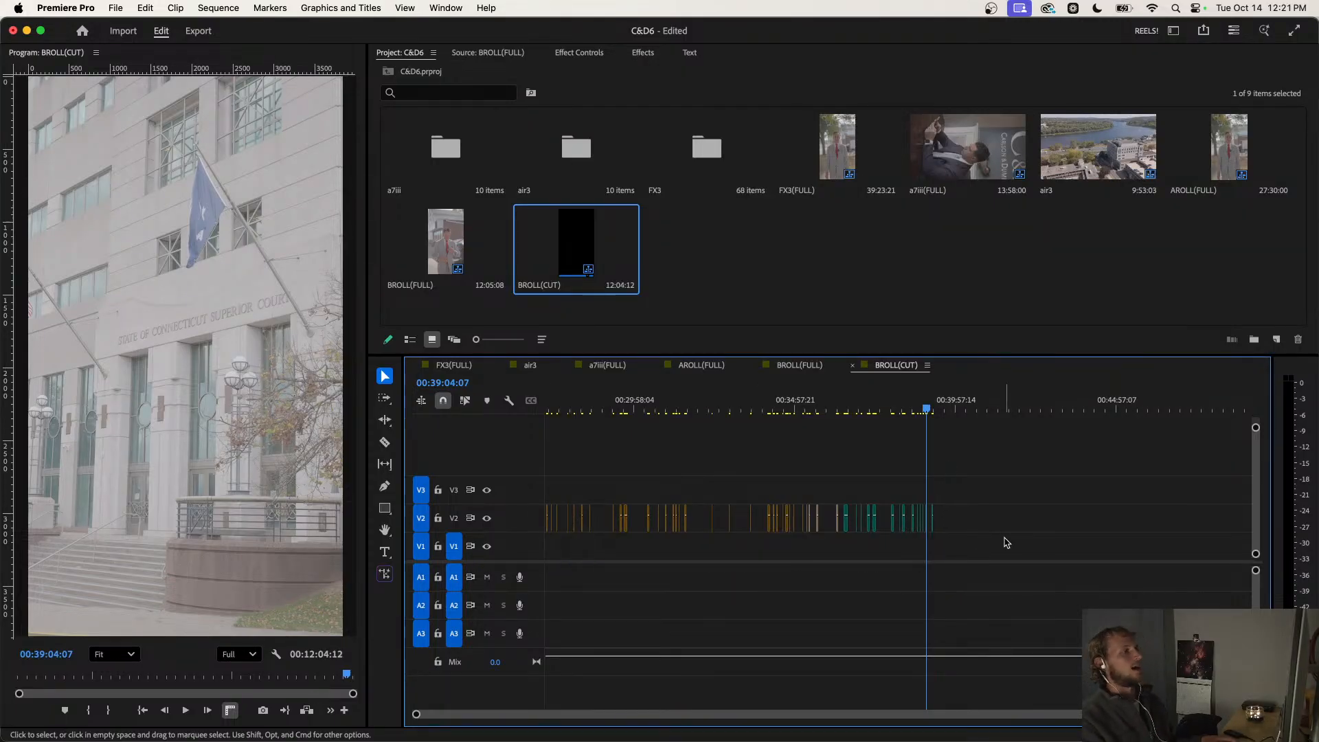
{"action": "left_click_drag", "start_coordinate": [1006, 540], "coordinate": [587, 488]}
{"action": "left_click", "coordinate": [218, 8]}
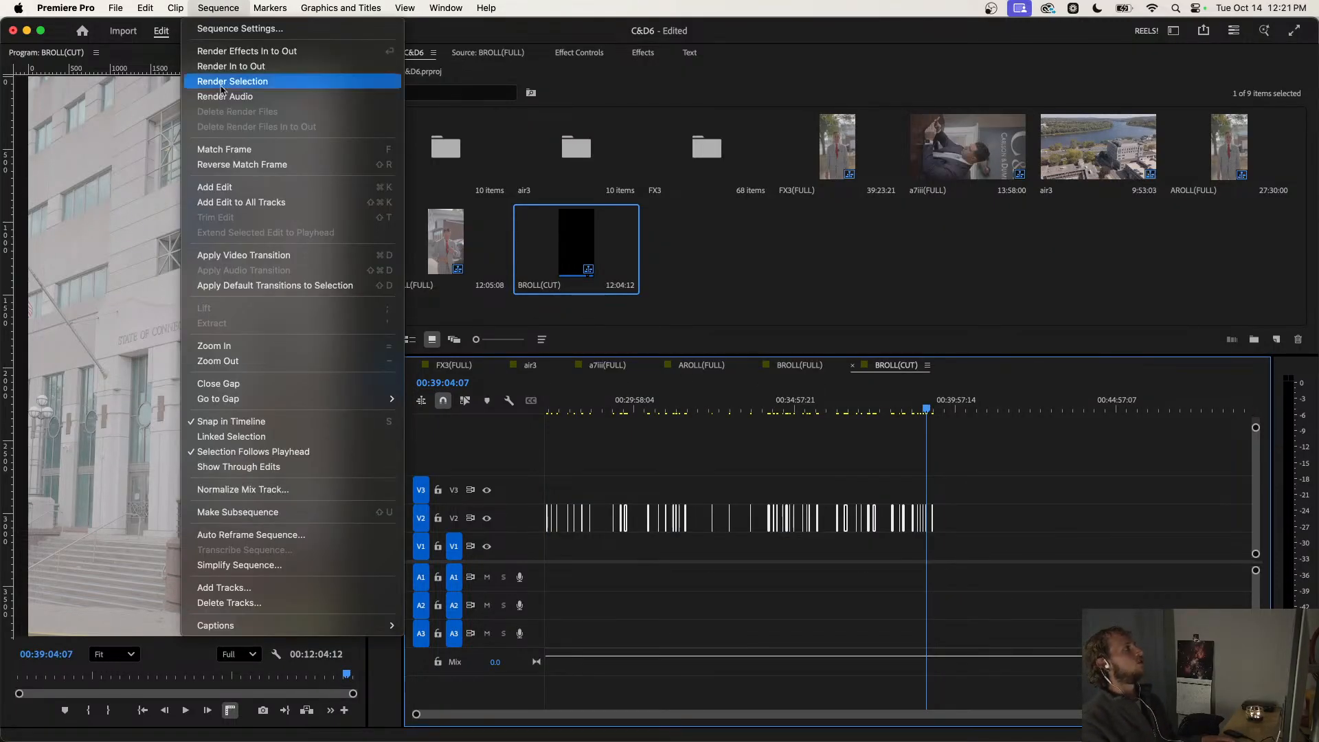
{"action": "left_click", "coordinate": [218, 383]}
{"action": "key", "text": "="}
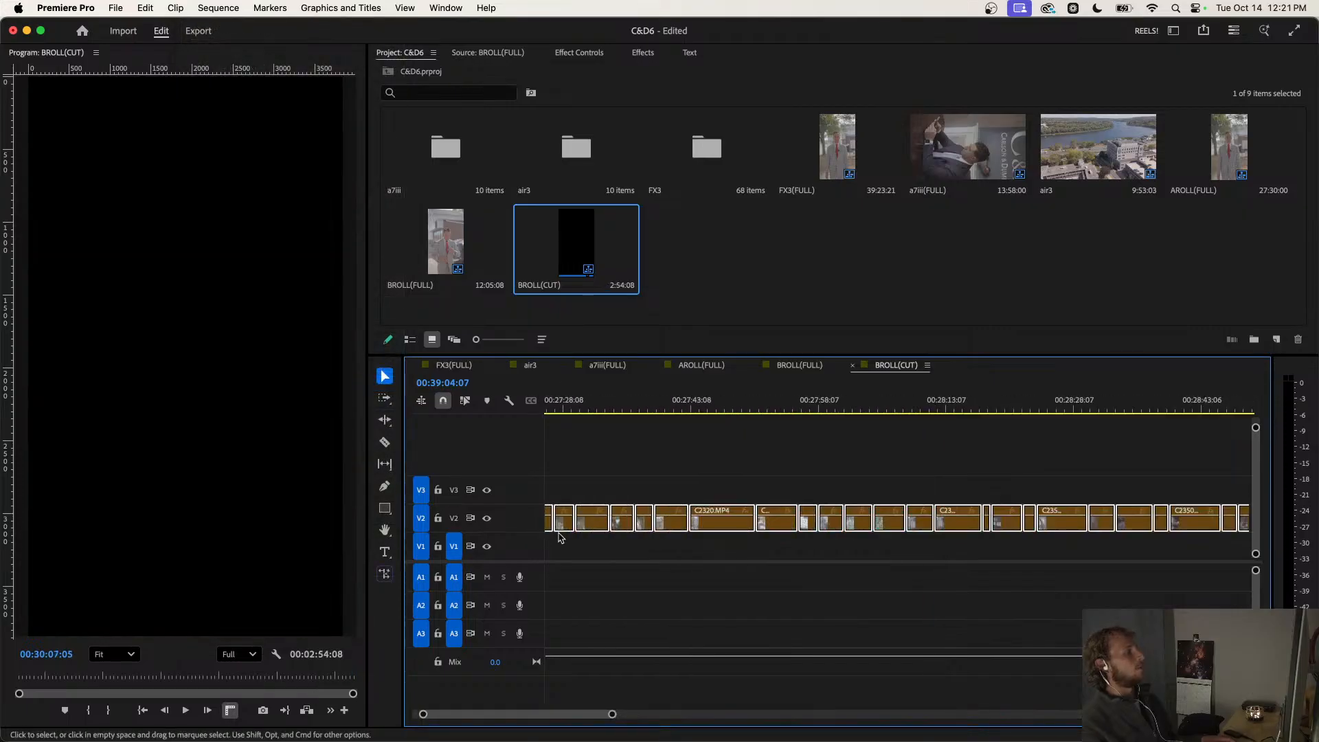
Delete the remaining gap before the first V2 clip so the selects start at the sequence's beginning.
{"action": "scroll", "coordinate": [559, 533], "scroll_direction": "left", "scroll_amount": 2}
{"action": "left_click", "coordinate": [556, 524]}
{"action": "key", "text": "BackSpace"}
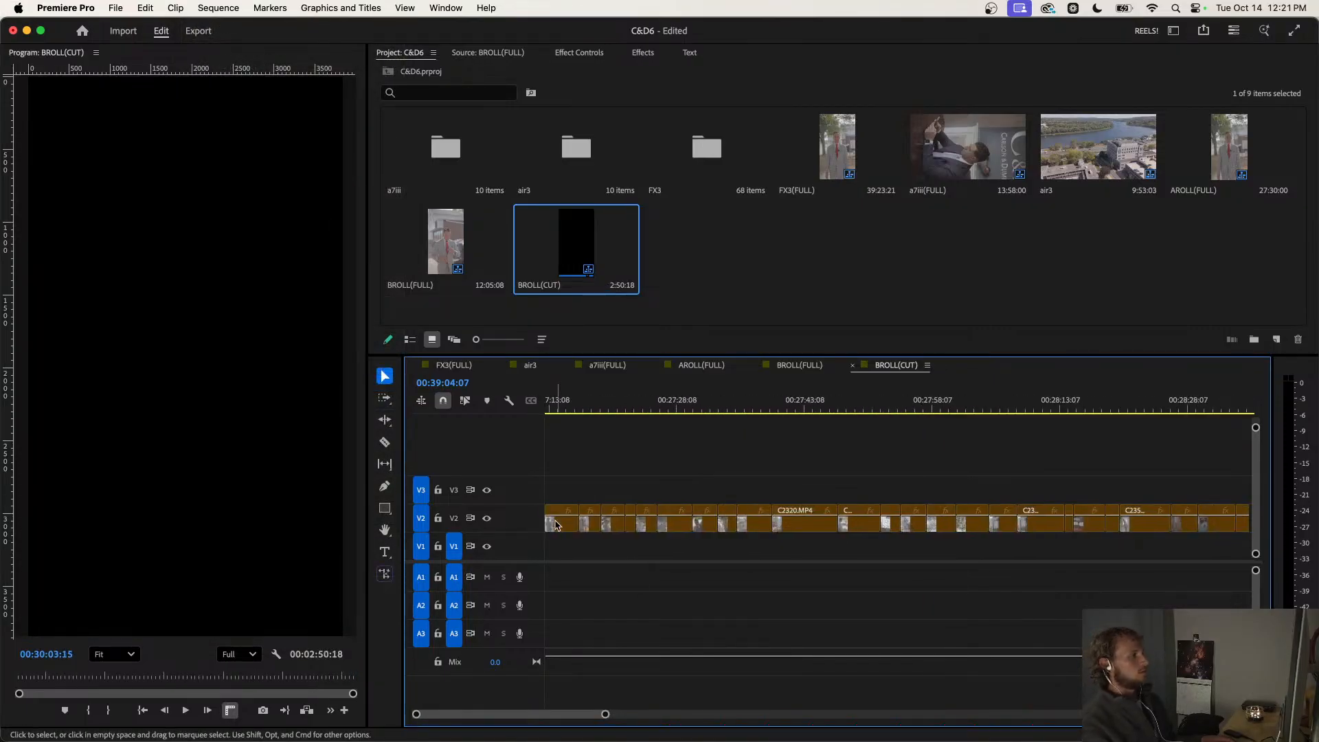
Play BROLL(CUT) from its start and spot-check the porch, handshake and two-lawyer shots.
{"action": "key", "text": "backslash"}
{"action": "key", "text": "Home"}
{"action": "key", "text": "space"}
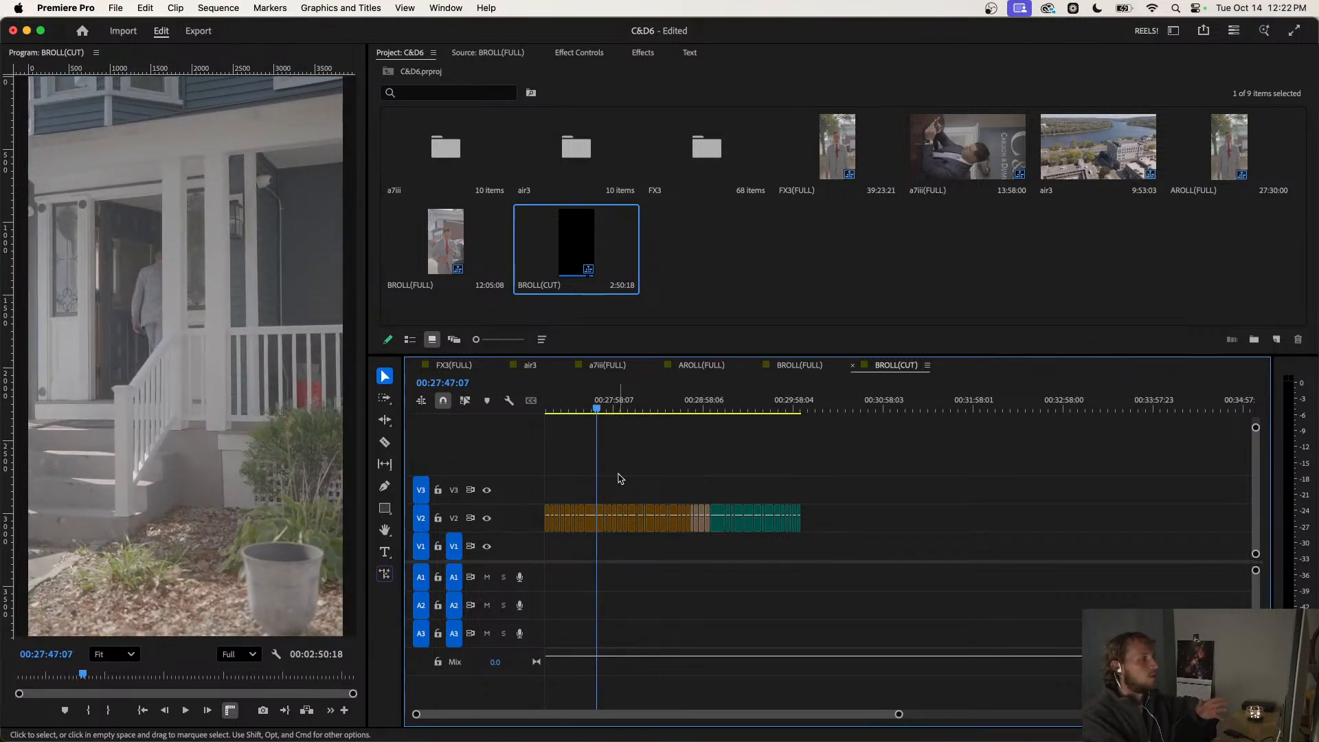
{"action": "left_click", "coordinate": [595, 404]}
{"action": "key", "text": "space"}
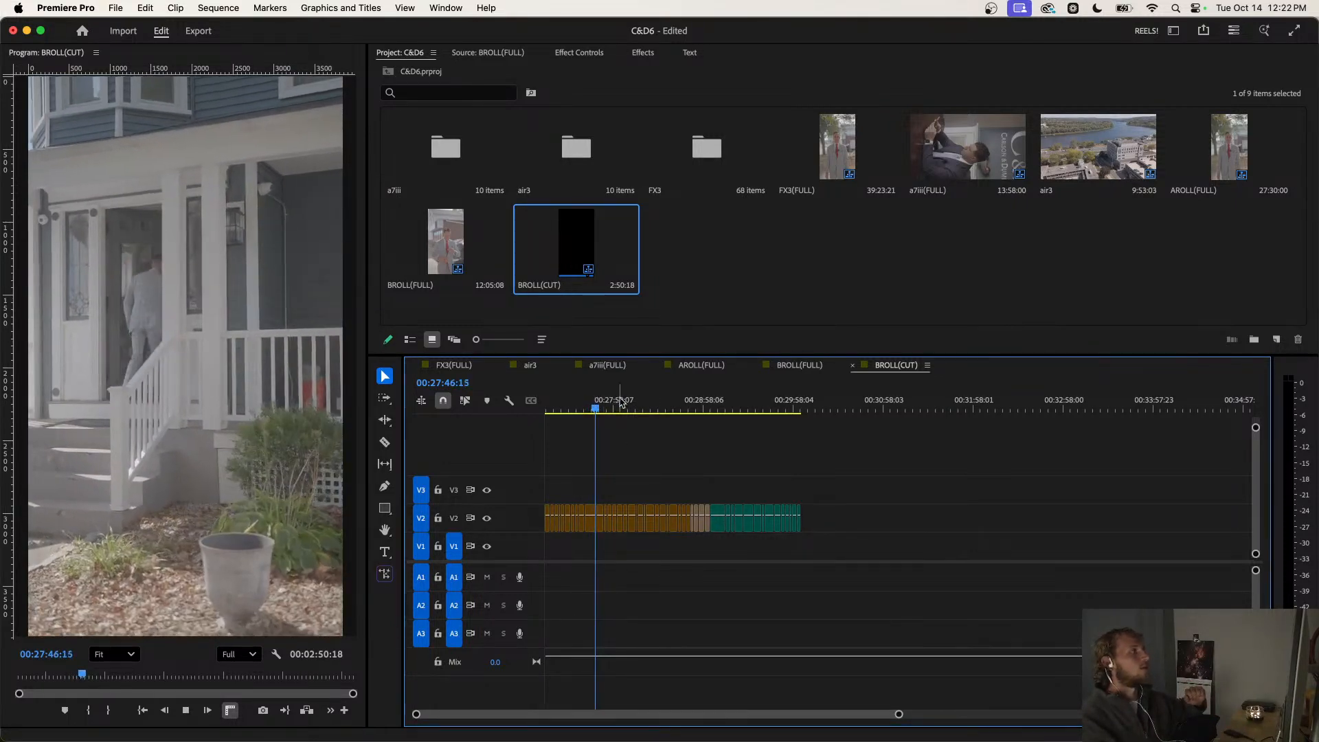
{"action": "left_click_drag", "start_coordinate": [621, 404], "coordinate": [651, 405]}
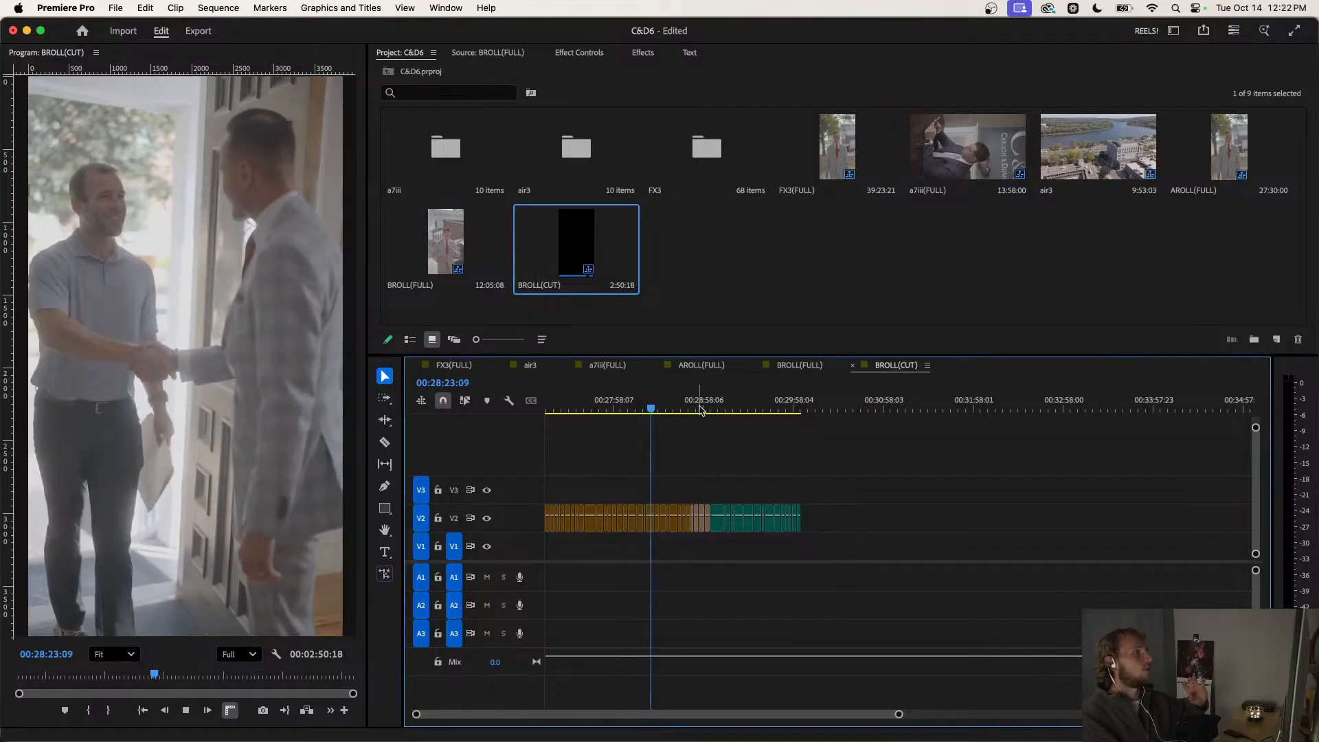
{"action": "left_click", "coordinate": [700, 409]}
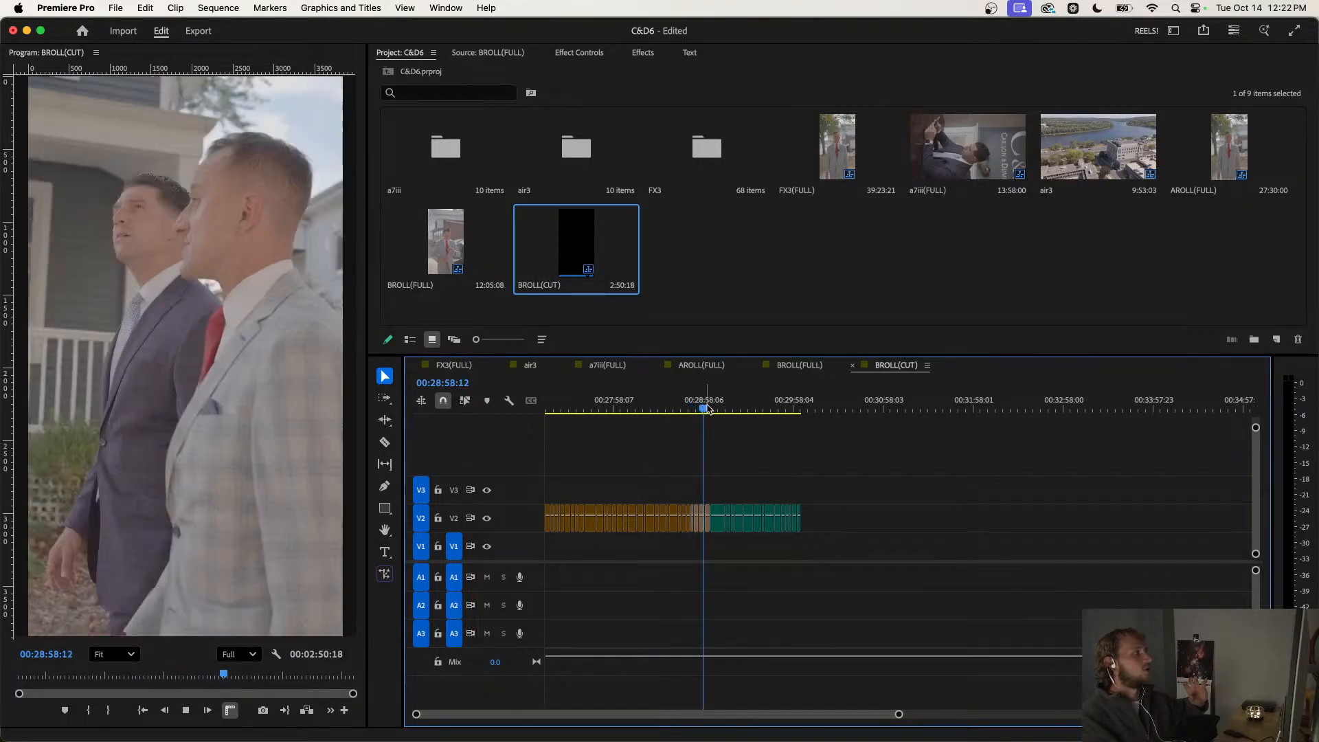
{"action": "key", "text": "space"}
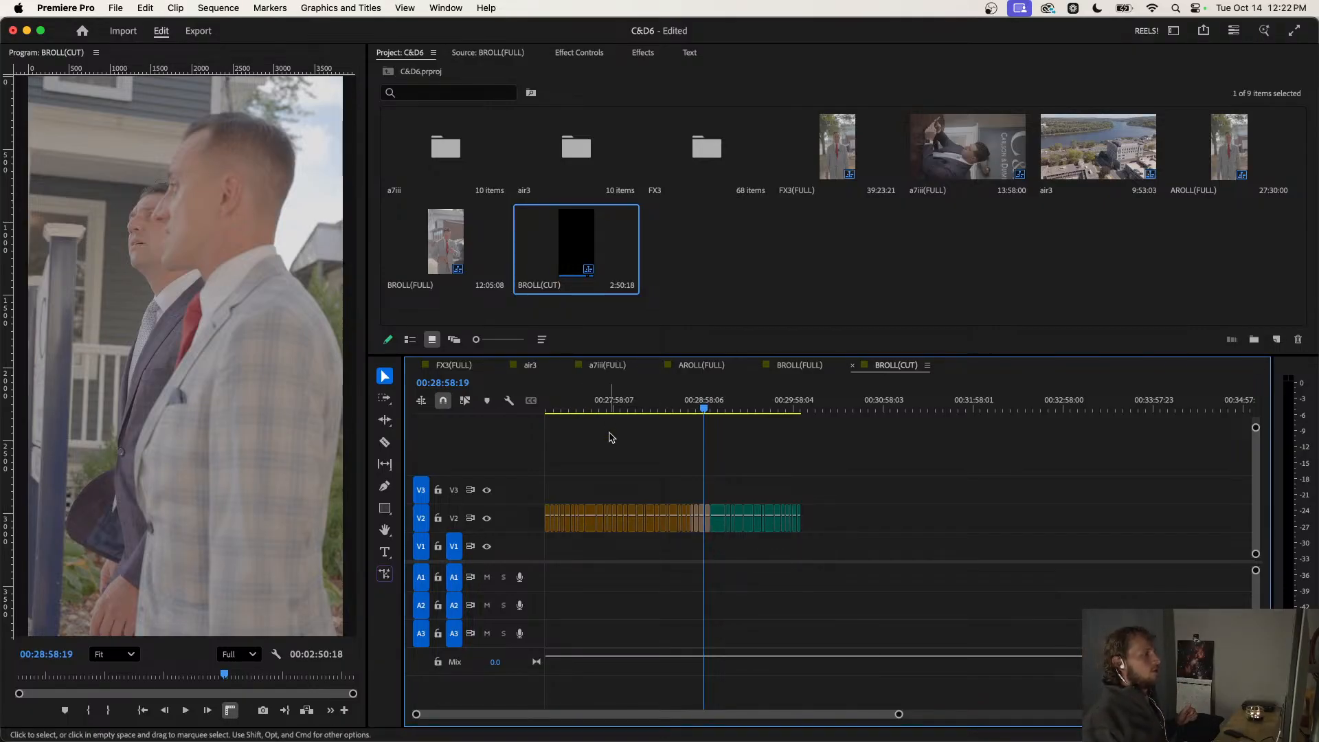
Briefly play the opening of BROLL(CUT) from its start, and save the project.
{"action": "scroll", "coordinate": [633, 447], "scroll_direction": "down", "scroll_amount": 2}
{"action": "scroll", "coordinate": [633, 447], "scroll_direction": "up", "scroll_amount": 8}
{"action": "scroll", "coordinate": [633, 447], "scroll_direction": "left", "scroll_amount": 2}
{"action": "scroll", "coordinate": [633, 447], "scroll_direction": "down", "scroll_amount": 3}
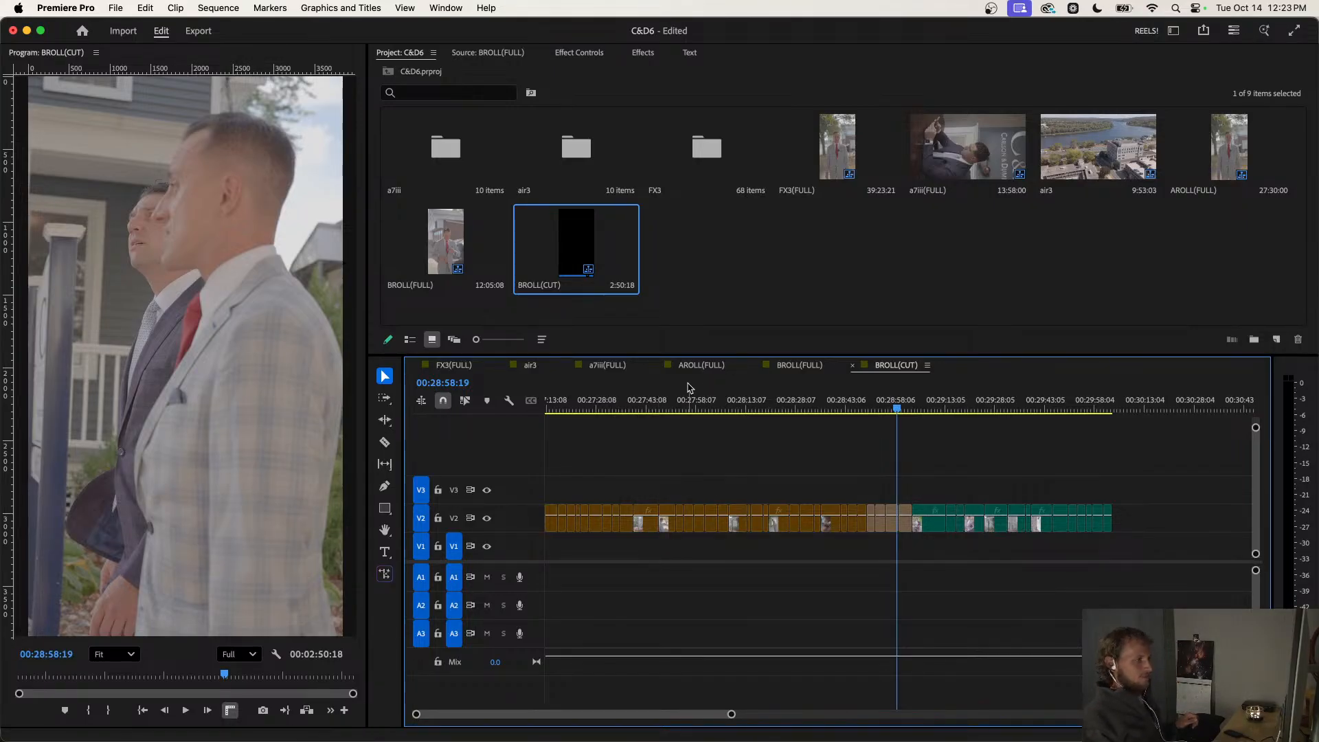
{"action": "key", "text": "Home"}
{"action": "key", "text": "space"}
{"action": "key", "text": "space"}
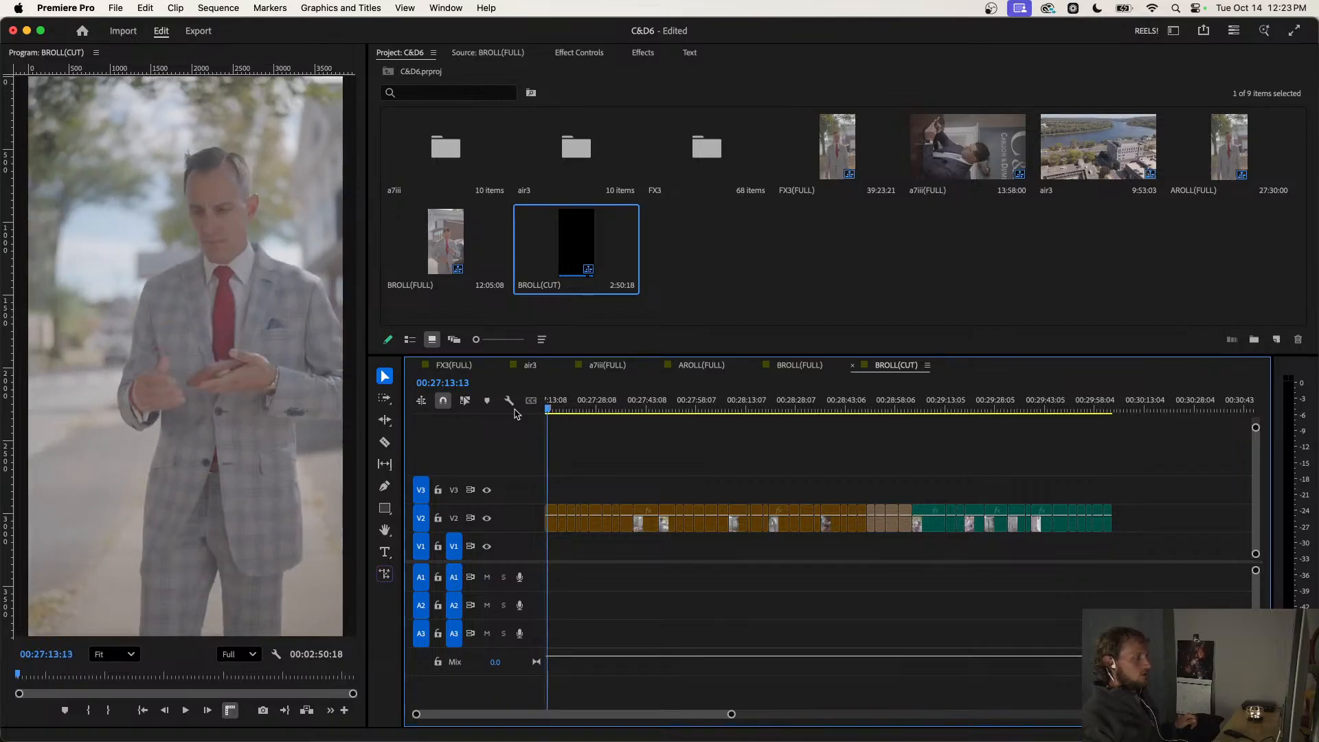
{"action": "key", "text": "cmd+s"}
Review the selects in BROLL(CUT) around 00:27:56:10 and 00:28:06:00.
{"action": "left_click", "coordinate": [690, 408]}
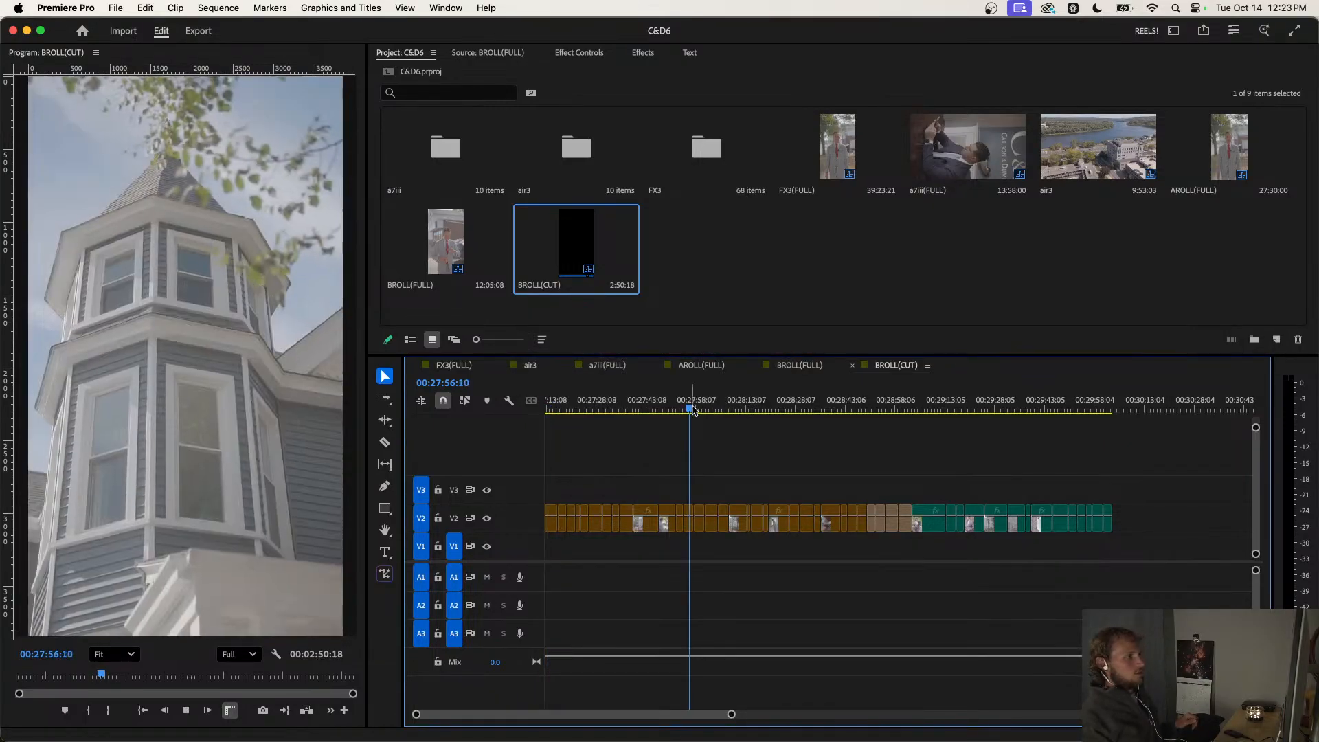
{"action": "left_click", "coordinate": [720, 408]}
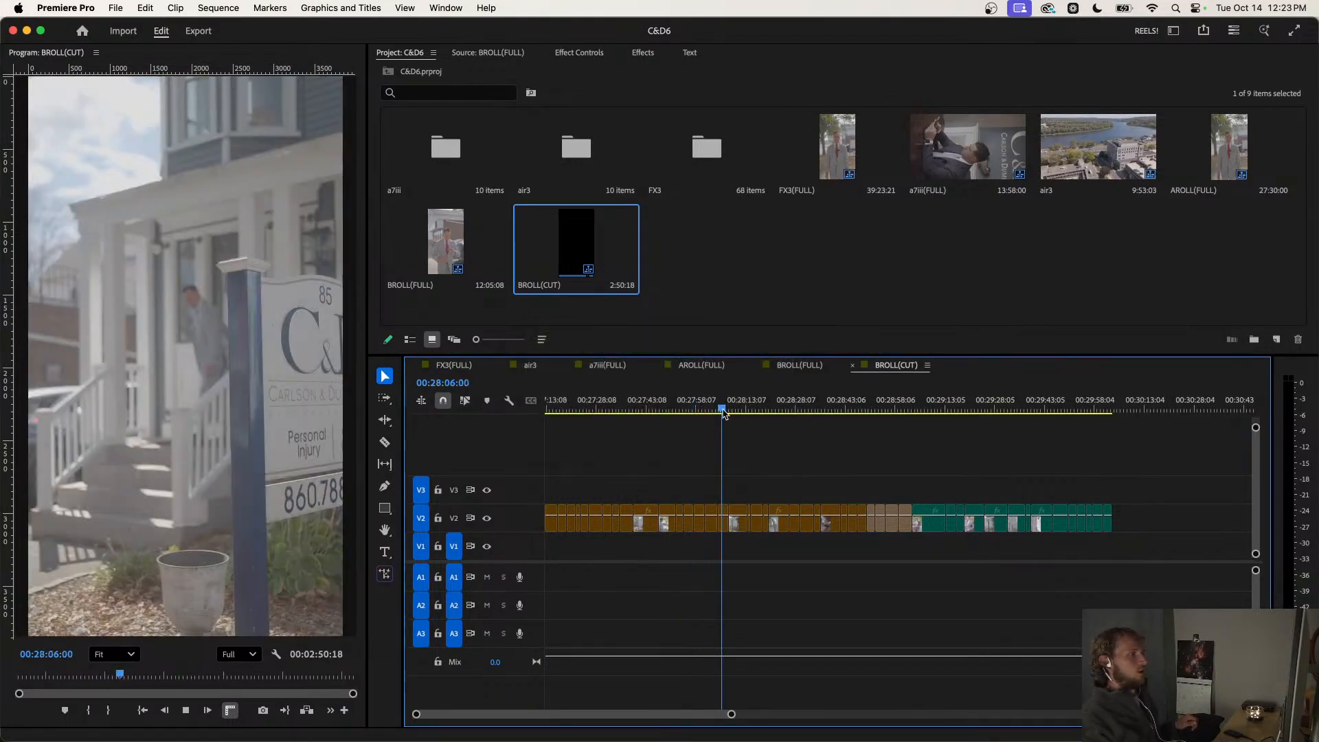
{"action": "key", "text": "space"}
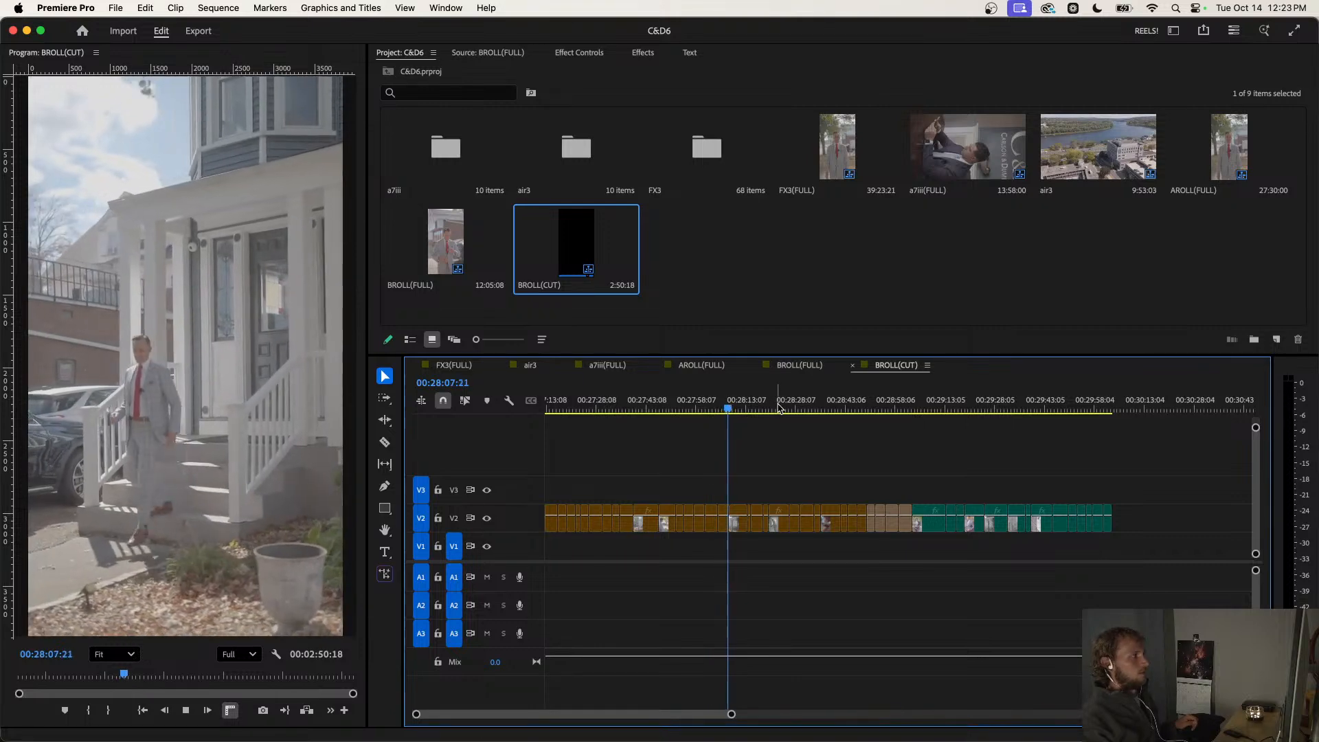
Stop playback of BROLL(CUT) and close the BROLL(FULL) sequence.
{"action": "key", "text": "space"}
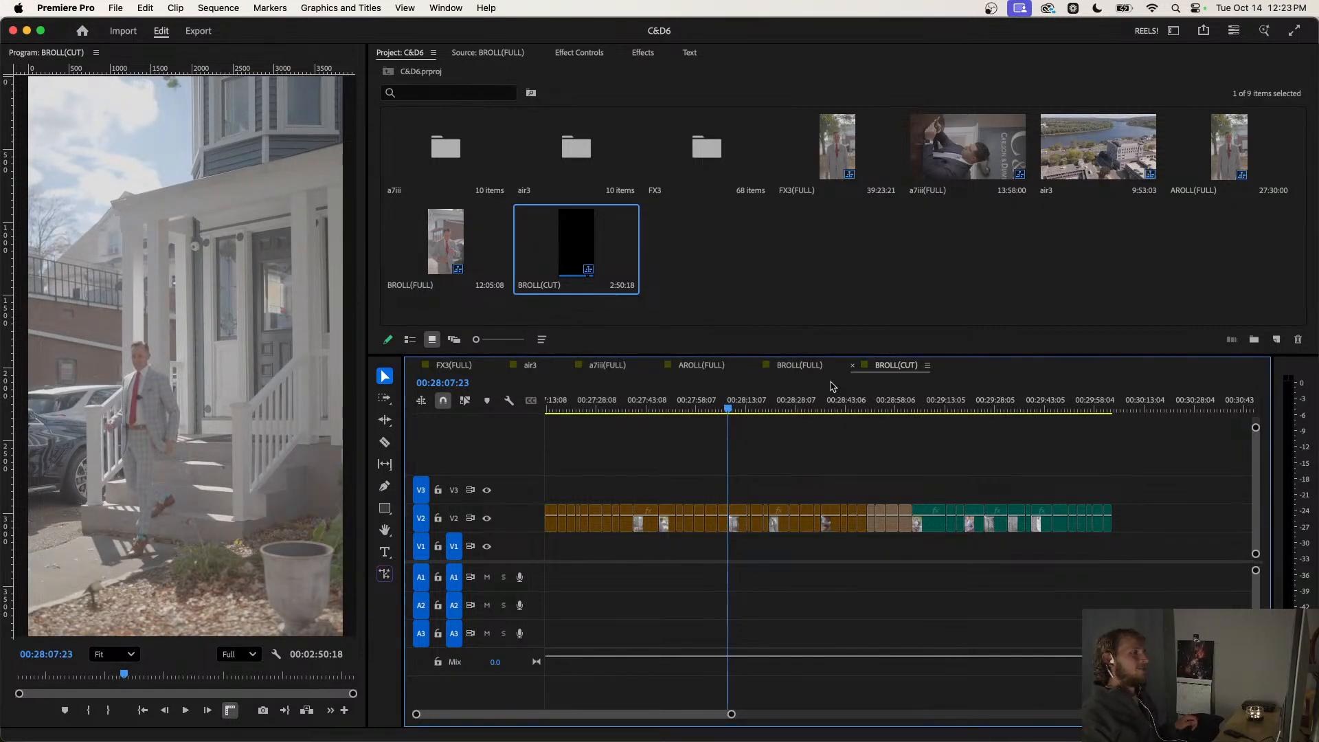
{"action": "left_click", "coordinate": [799, 365]}
{"action": "left_click", "coordinate": [753, 365]}
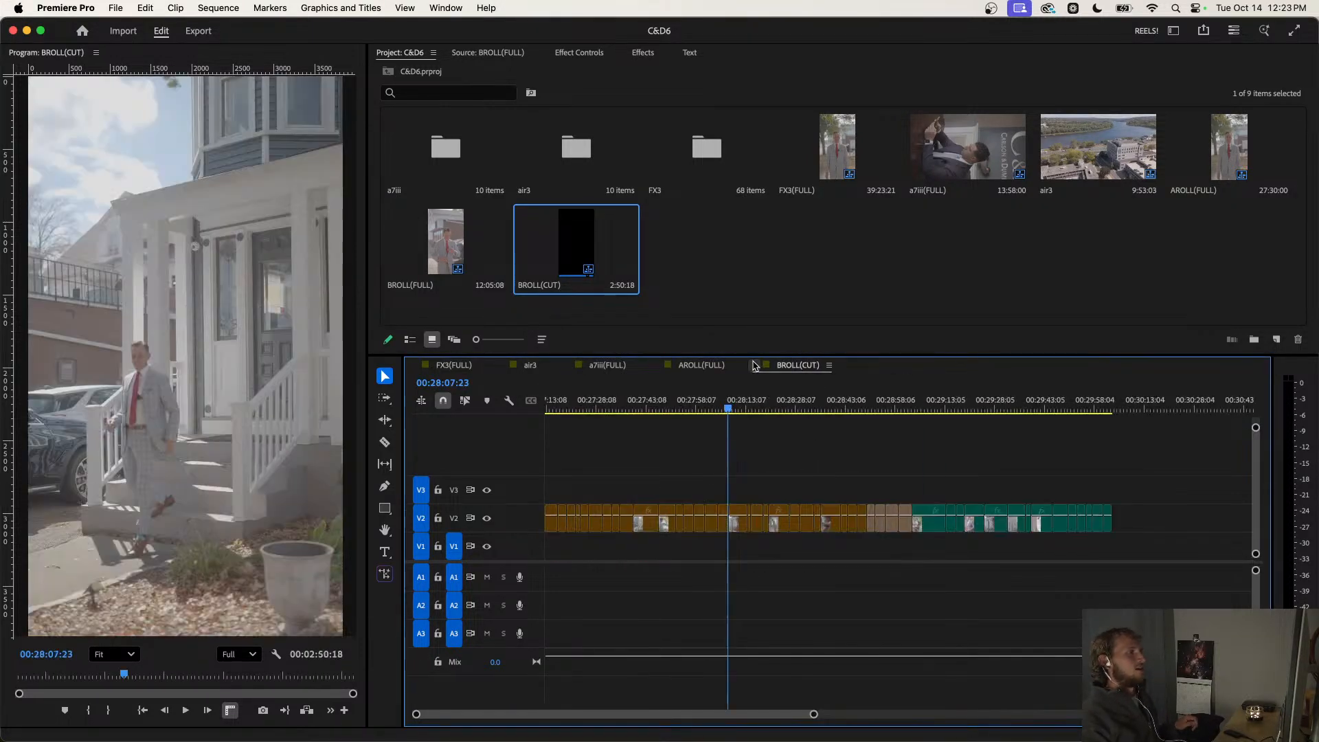
Copy all clips from a7iii(FULL) and paste them into AROLL(FULL) after the green interview clips.
{"action": "left_click", "coordinate": [702, 365]}
{"action": "left_click", "coordinate": [604, 365]}
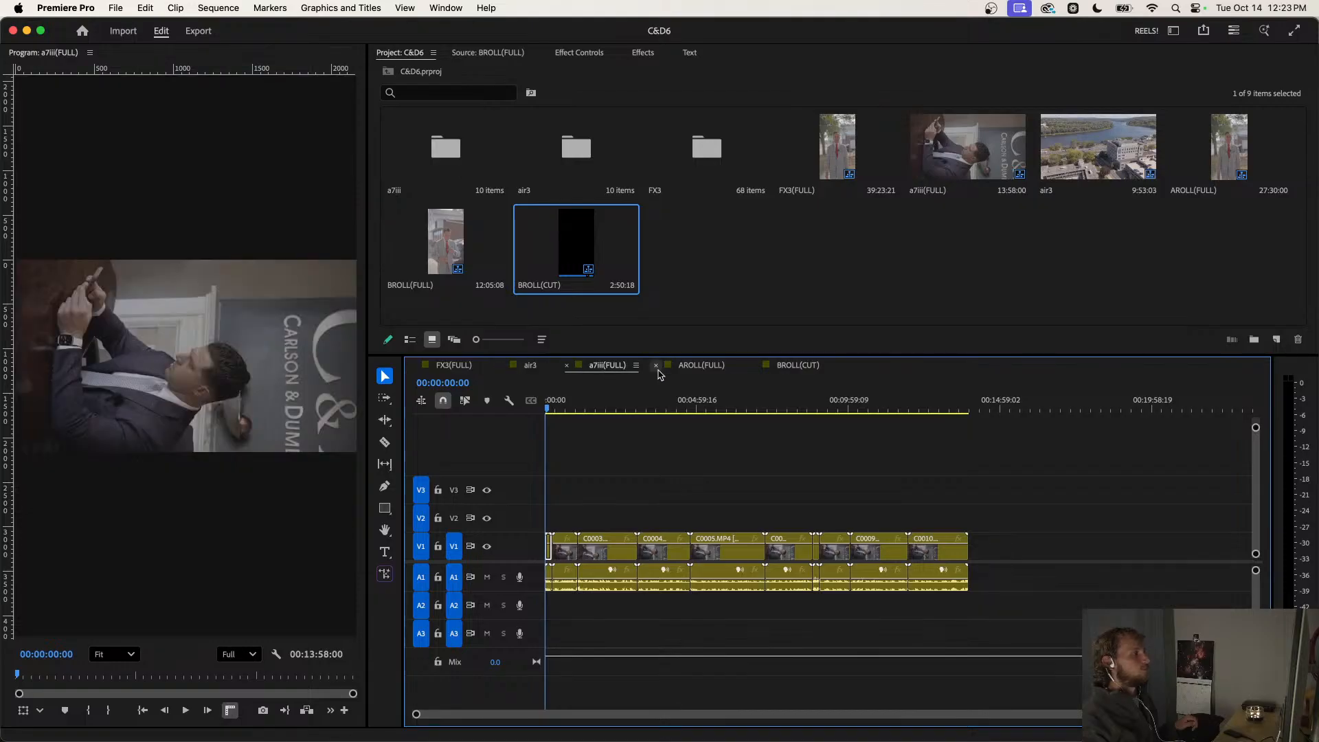
{"action": "left_click", "coordinate": [710, 367]}
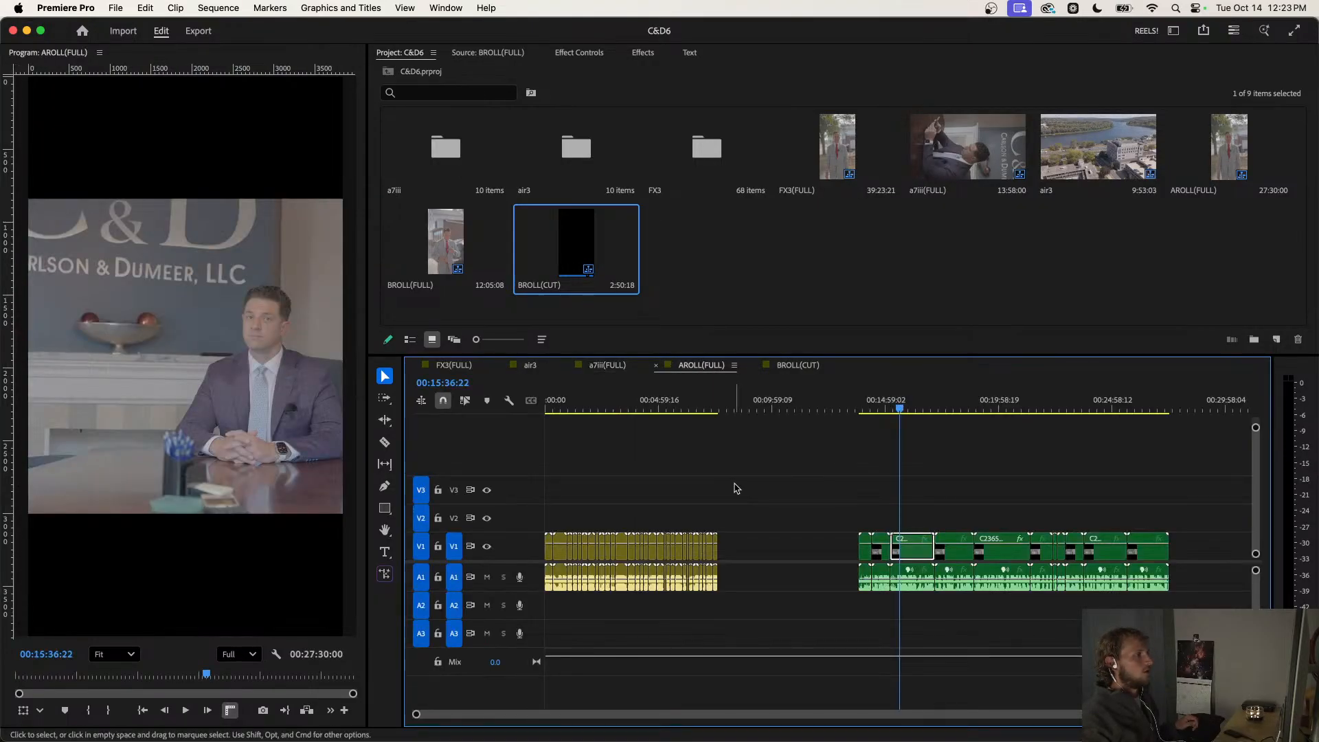
{"action": "left_click", "coordinate": [607, 366]}
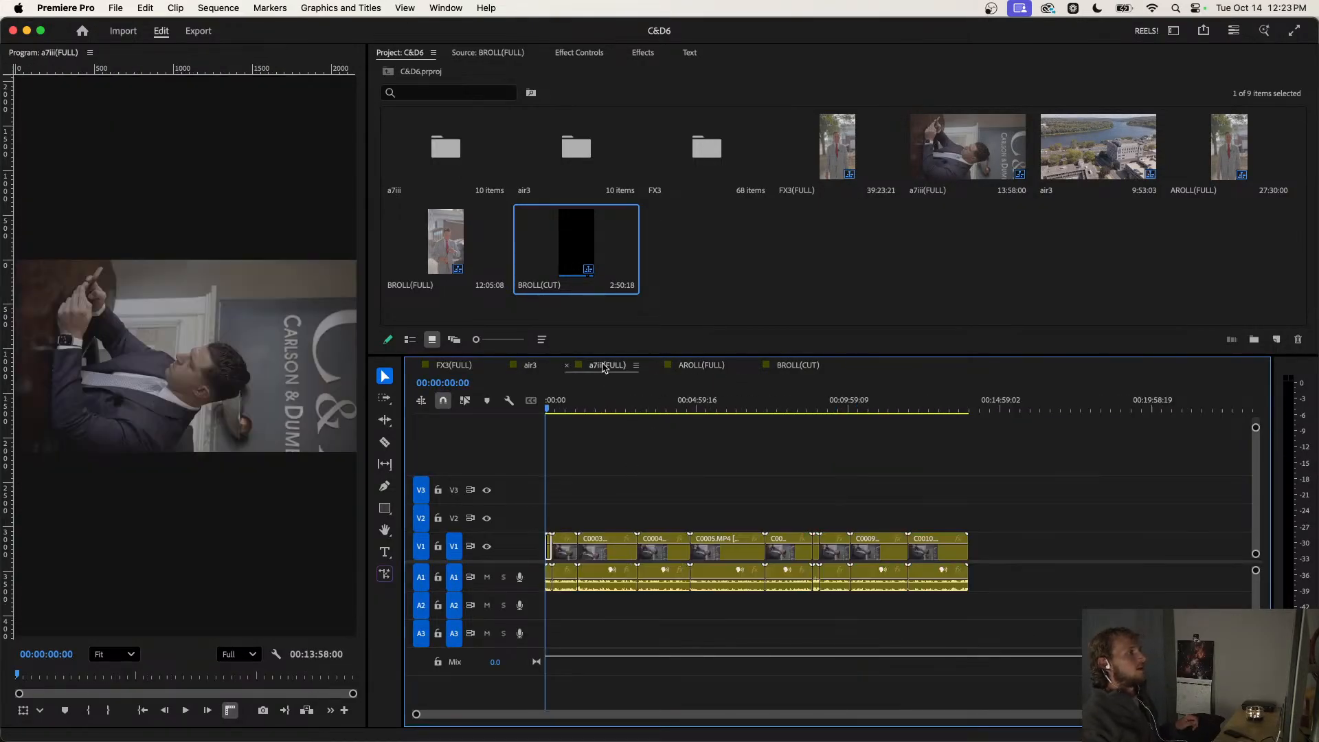
{"action": "left_click_drag", "start_coordinate": [1028, 517], "coordinate": [483, 580]}
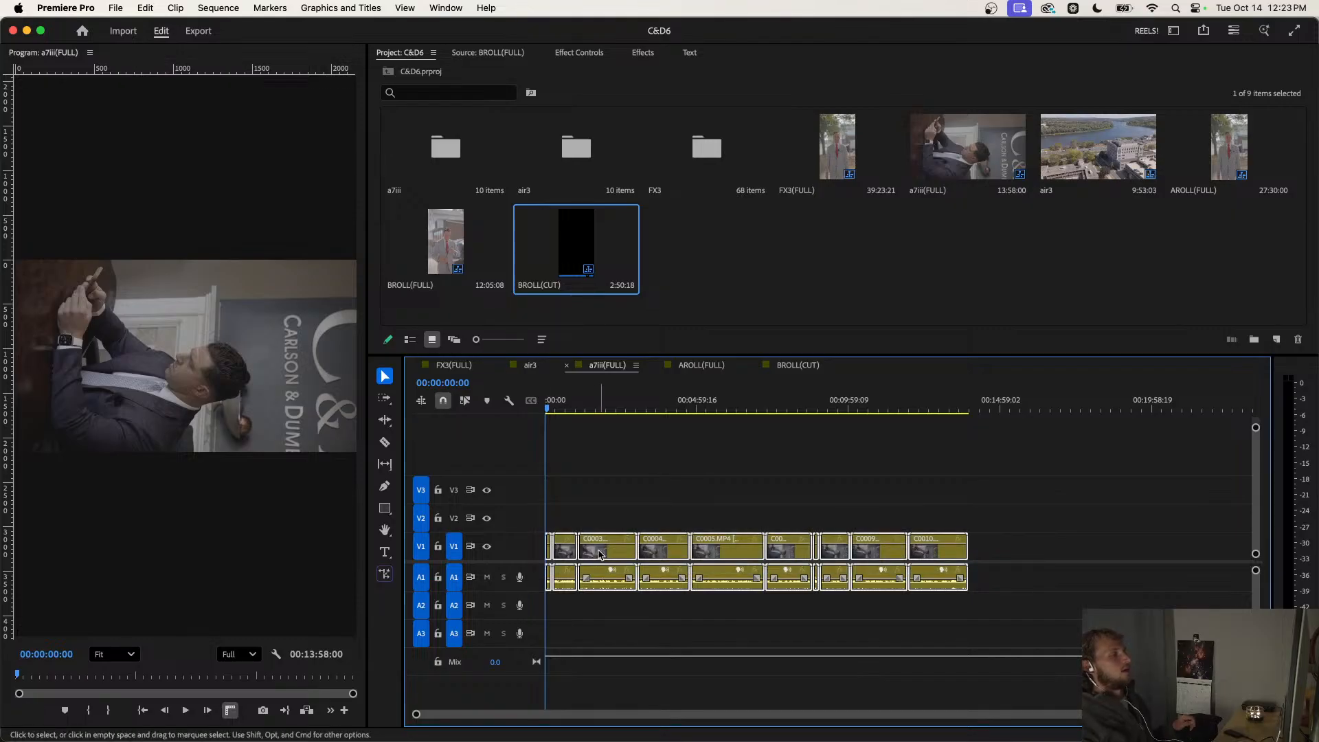
{"action": "left_click_drag", "start_coordinate": [598, 550], "coordinate": [1127, 550]}
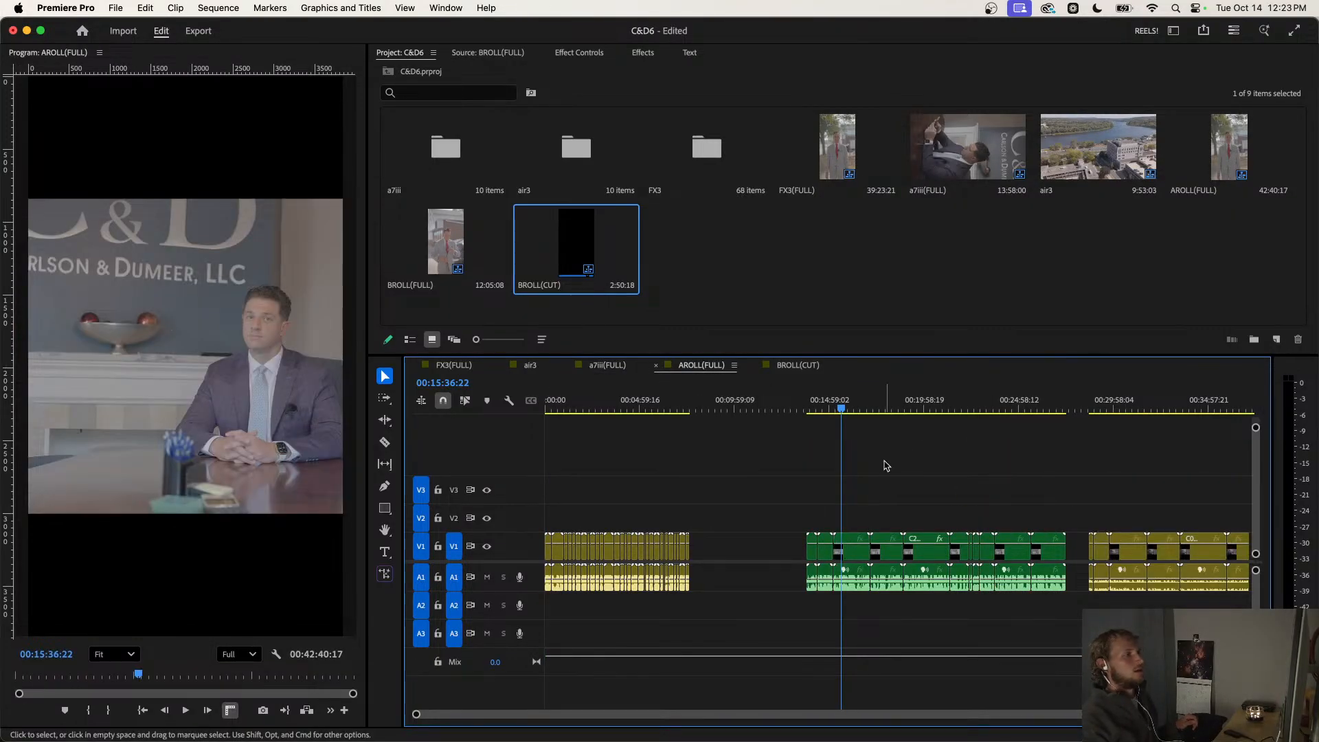
{"action": "key", "text": "minus"}
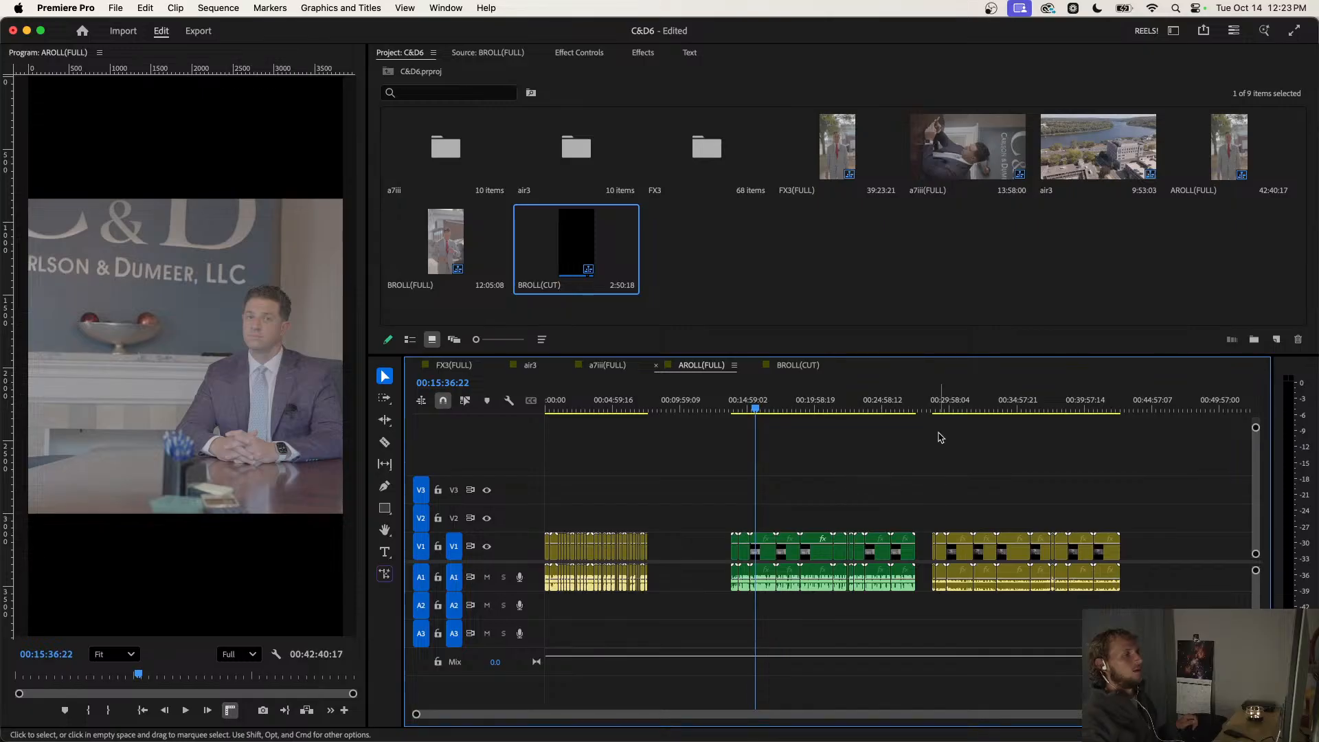
Label the pasted a7iii clips blue, and shift the green and blue groups about 2 min 22 s later in AROLL(FULL).
{"action": "left_click", "coordinate": [938, 407]}
{"action": "left_click_drag", "start_coordinate": [1162, 483], "coordinate": [934, 616]}
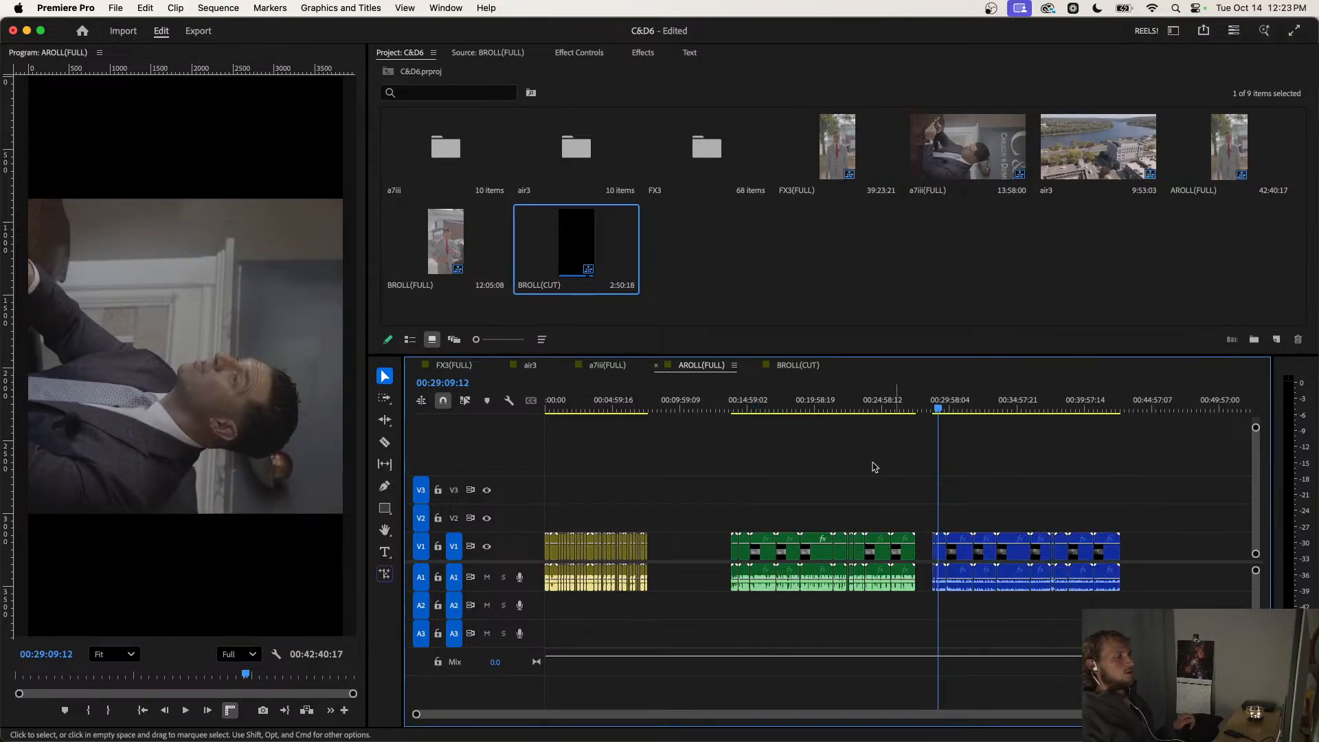
{"action": "left_click_drag", "start_coordinate": [1125, 493], "coordinate": [728, 624]}
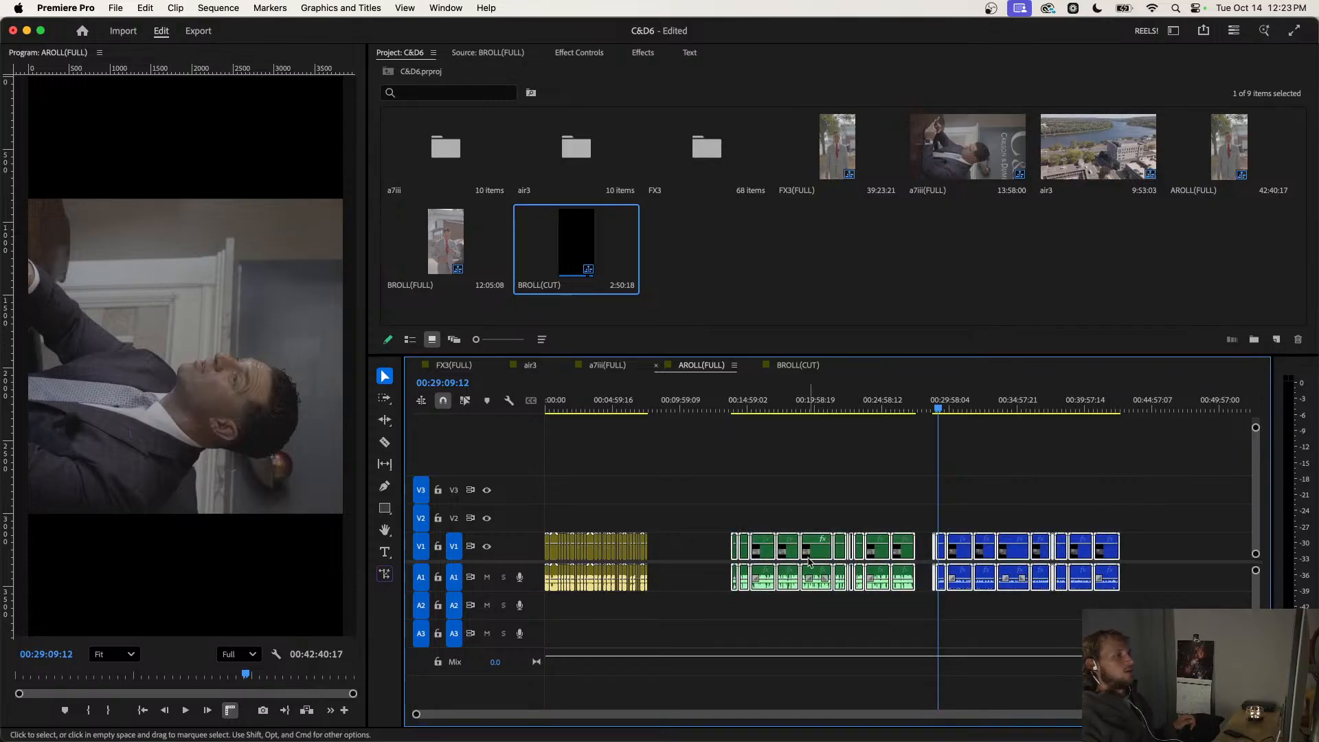
{"action": "left_click_drag", "start_coordinate": [822, 556], "coordinate": [854, 556]}
{"action": "left_click", "coordinate": [653, 450]}
Review AROLL(FULL) from its start through to the blue a7iii clips around 00:32:43:06.
{"action": "key", "text": "Home"}
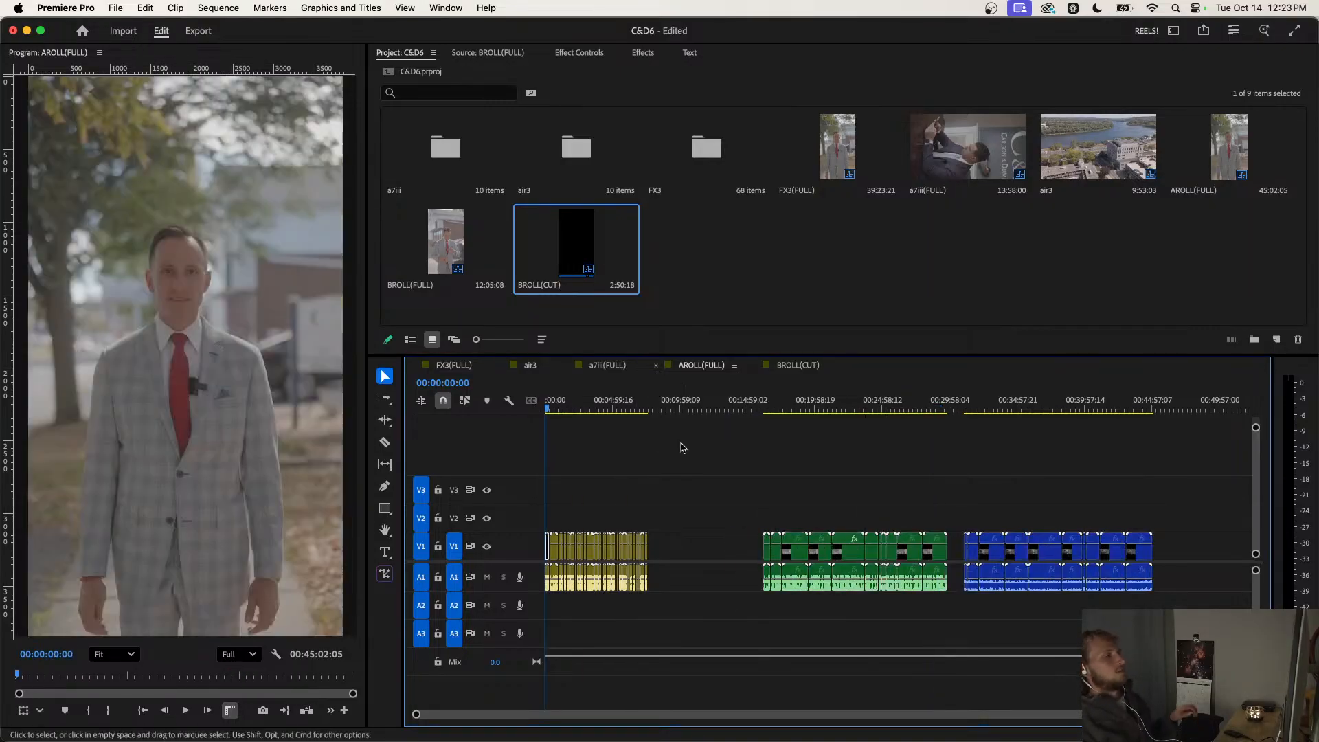
{"action": "left_click_drag", "start_coordinate": [913, 405], "coordinate": [988, 428]}
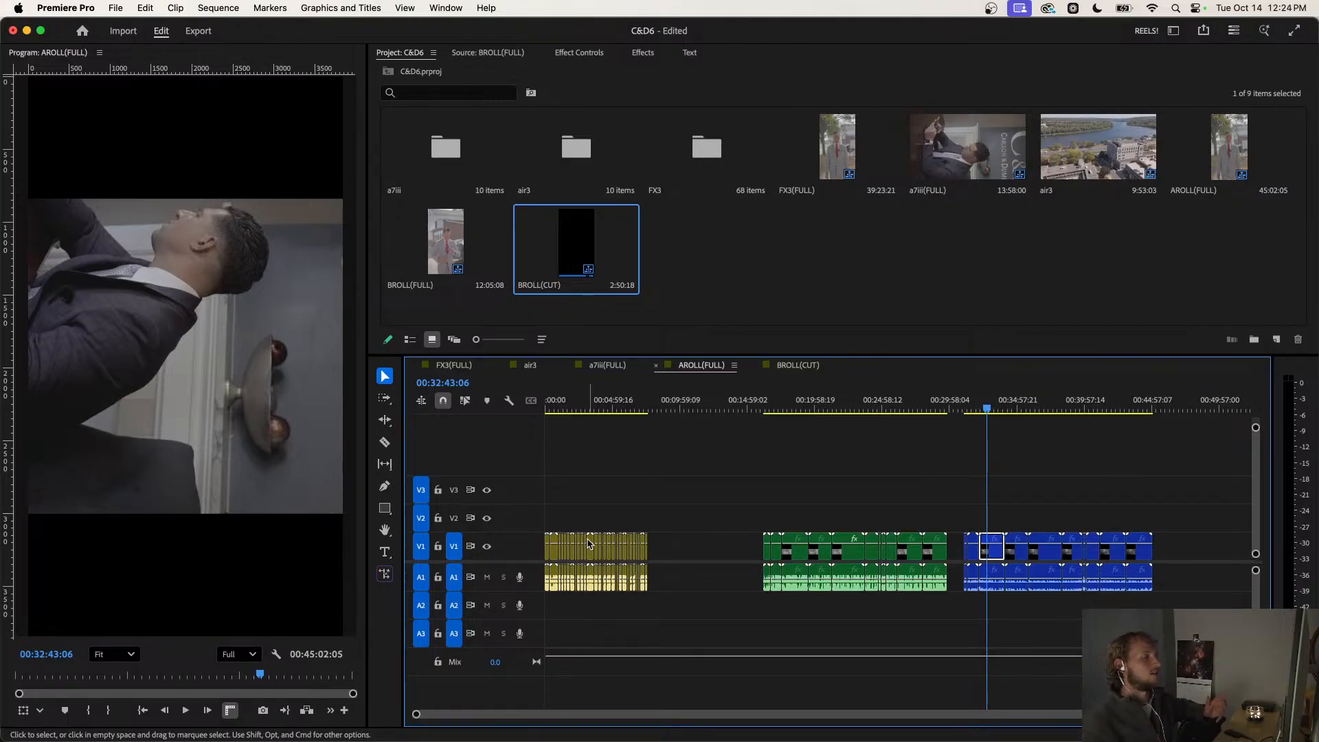
{"action": "scroll", "coordinate": [643, 525], "scroll_direction": "up", "scroll_amount": 4}
{"action": "scroll", "coordinate": [643, 525], "scroll_direction": "down", "scroll_amount": 3}
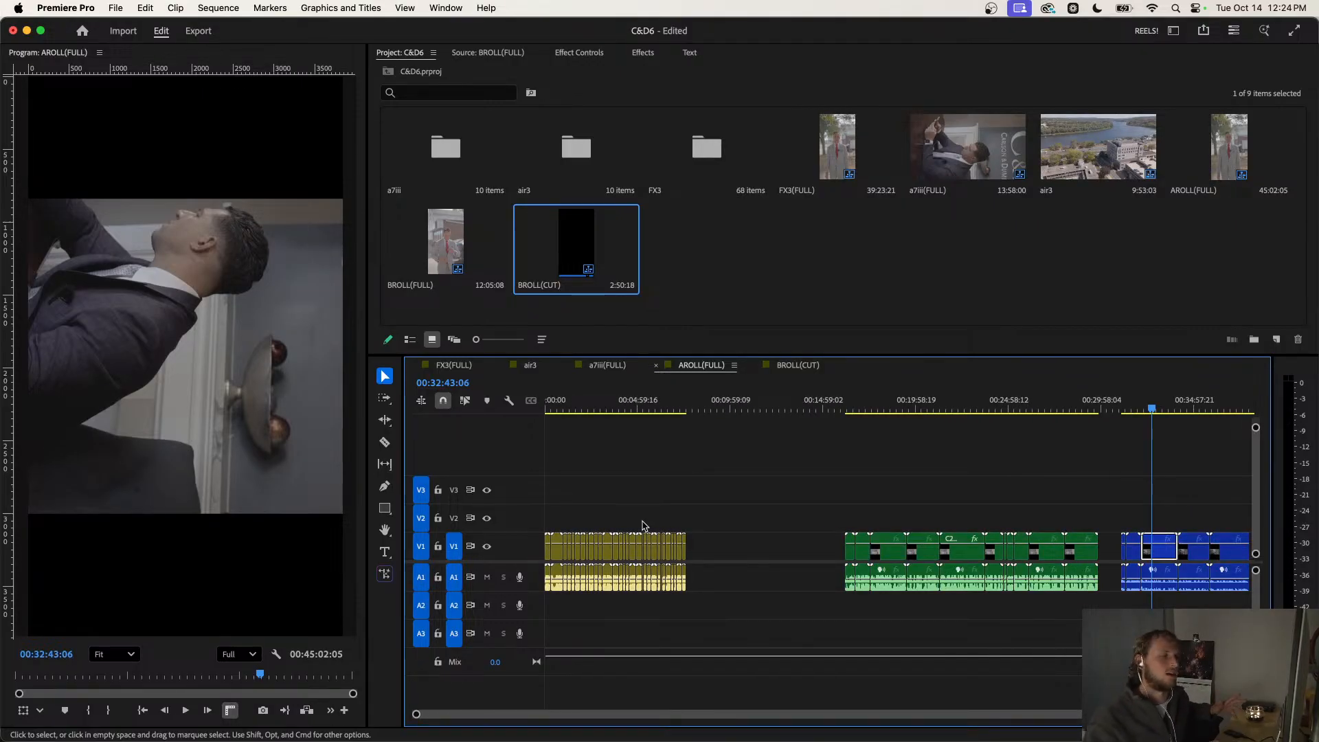
{"action": "scroll", "coordinate": [727, 527], "scroll_direction": "down", "scroll_amount": 2}
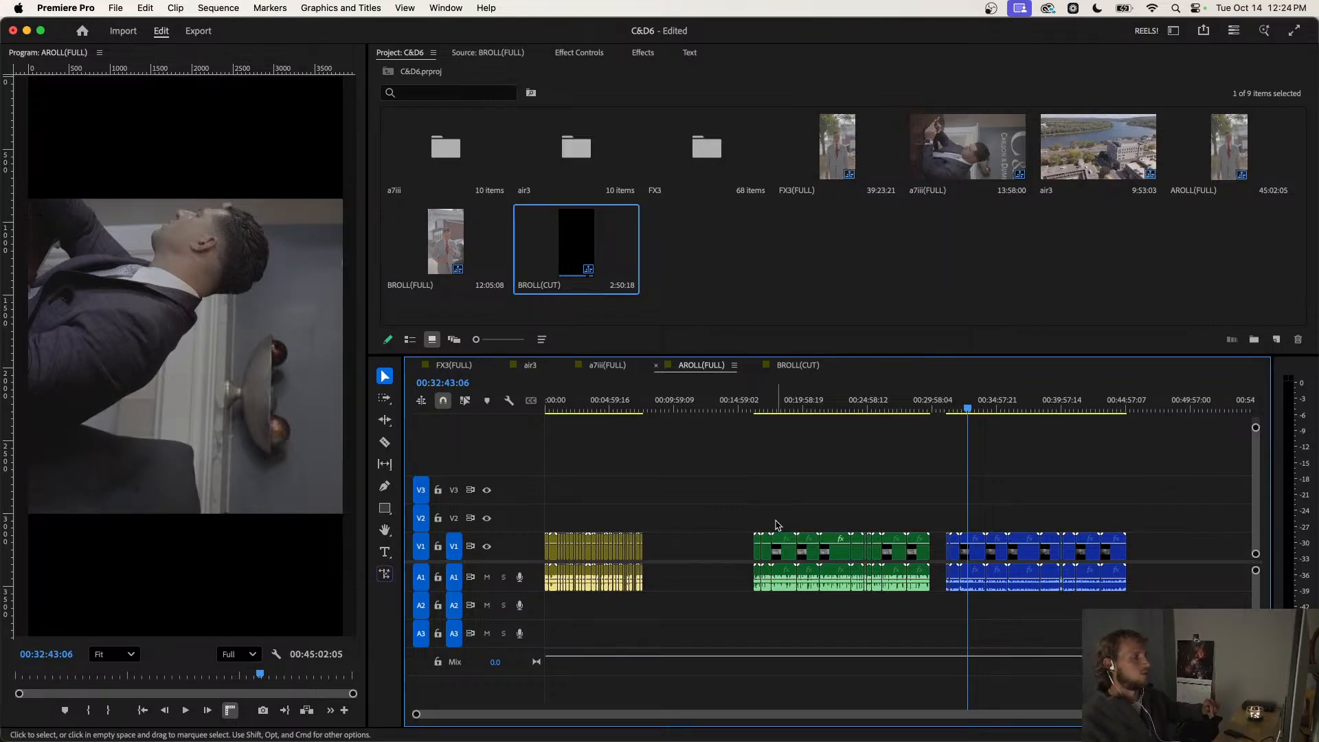
{"action": "scroll", "coordinate": [776, 520], "scroll_direction": "up", "scroll_amount": 2}
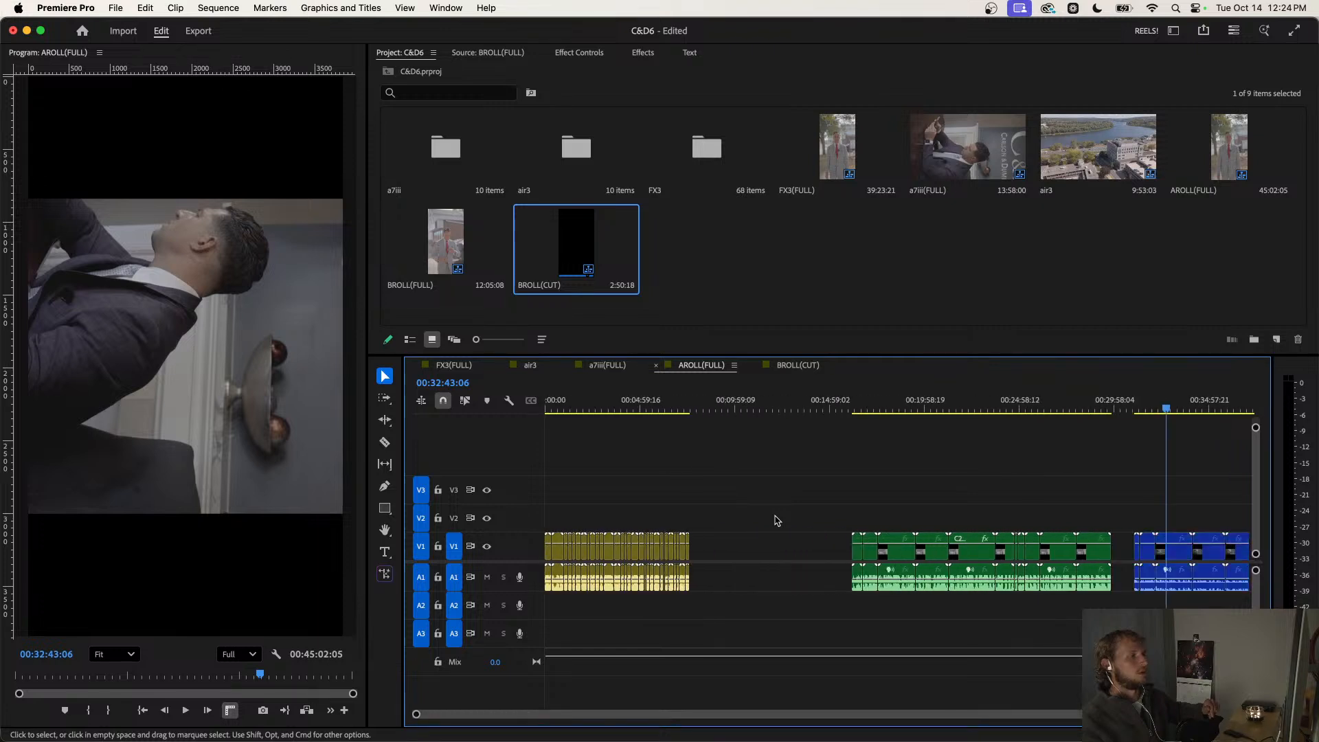
{"action": "scroll", "coordinate": [777, 520], "scroll_direction": "down", "scroll_amount": 2}
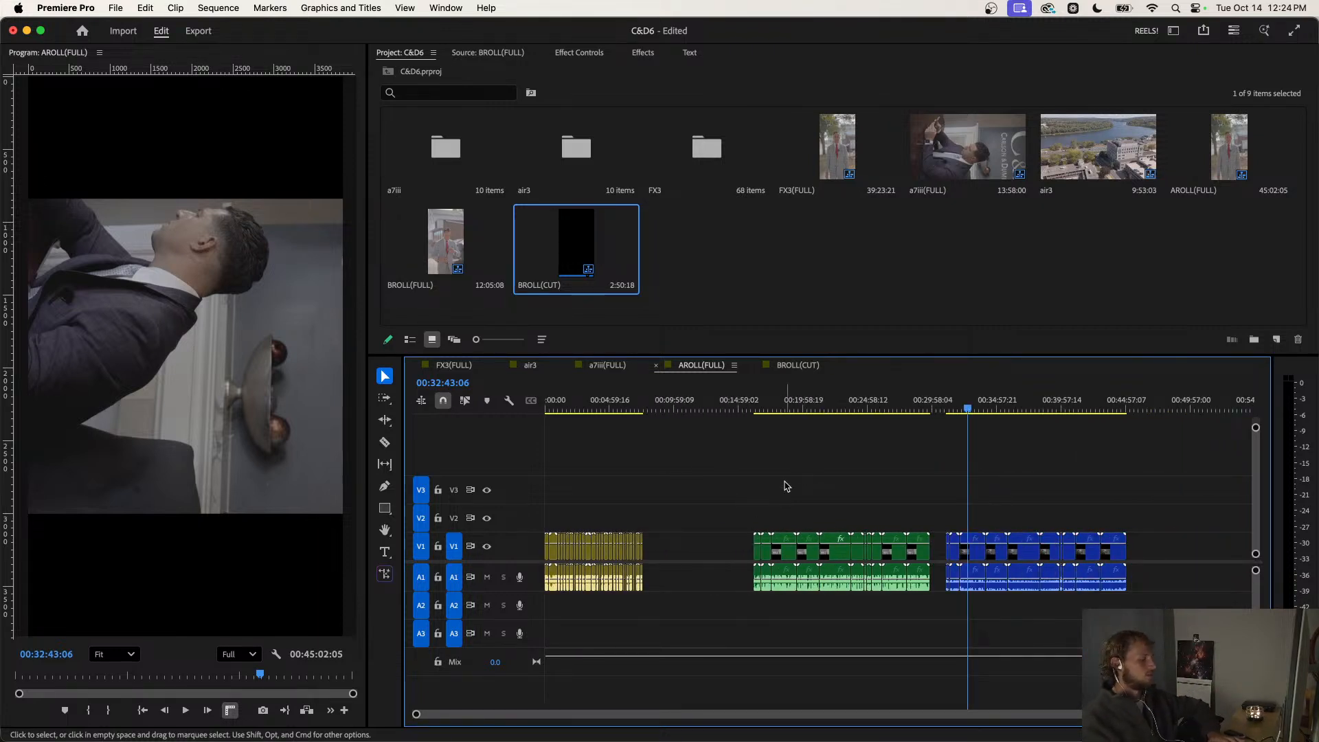
Save the project and close the a7iii(FULL), FX3(FULL) and air3 sequences, keeping only AROLL(FULL) and BROLL(CUT) open.
{"action": "key", "text": "super+s"}
{"action": "left_click", "coordinate": [595, 366]}
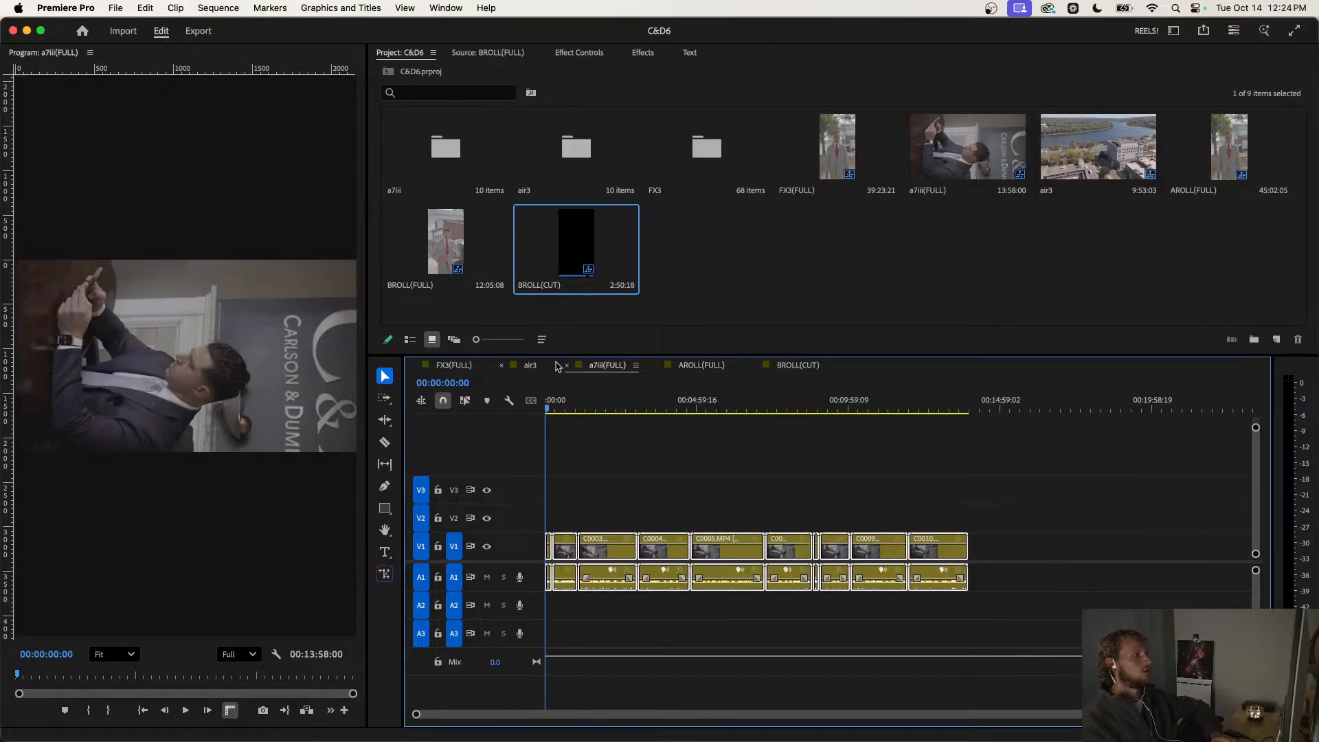
{"action": "left_click", "coordinate": [530, 365]}
{"action": "left_click", "coordinate": [567, 366]}
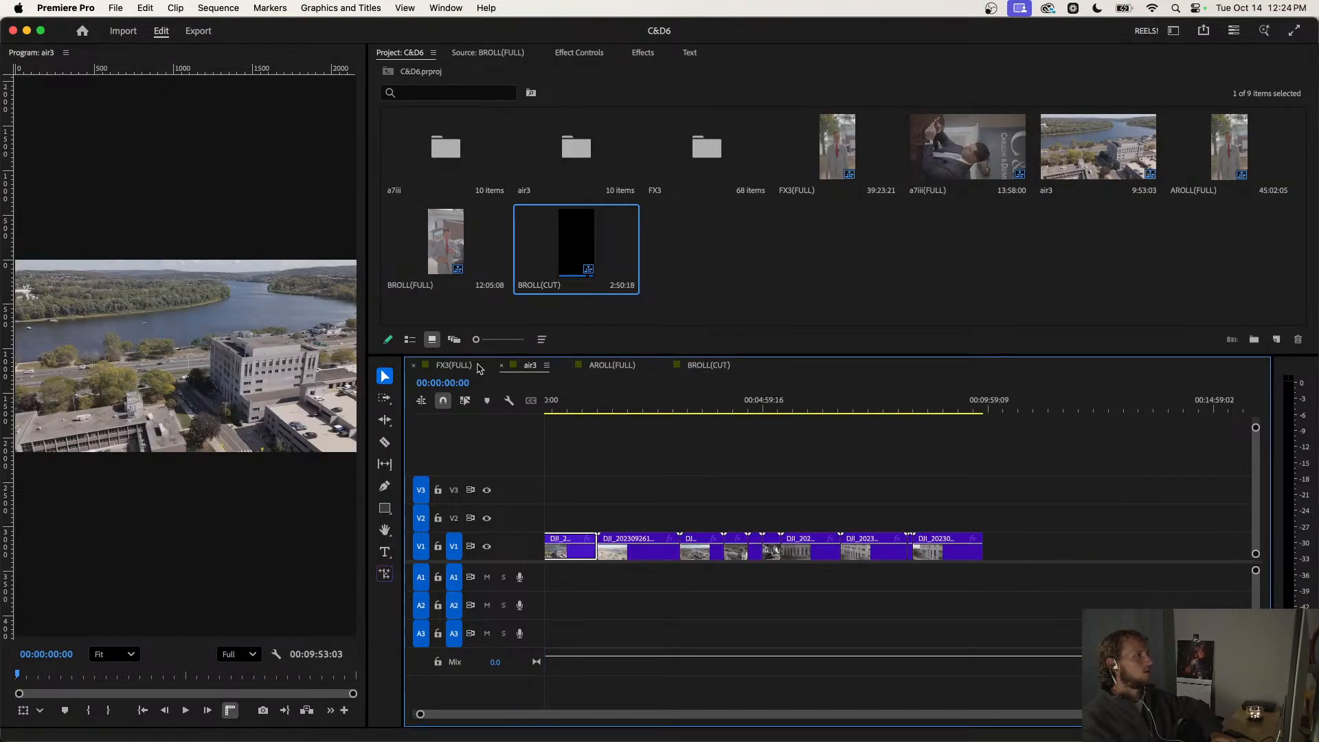
{"action": "left_click", "coordinate": [453, 366]}
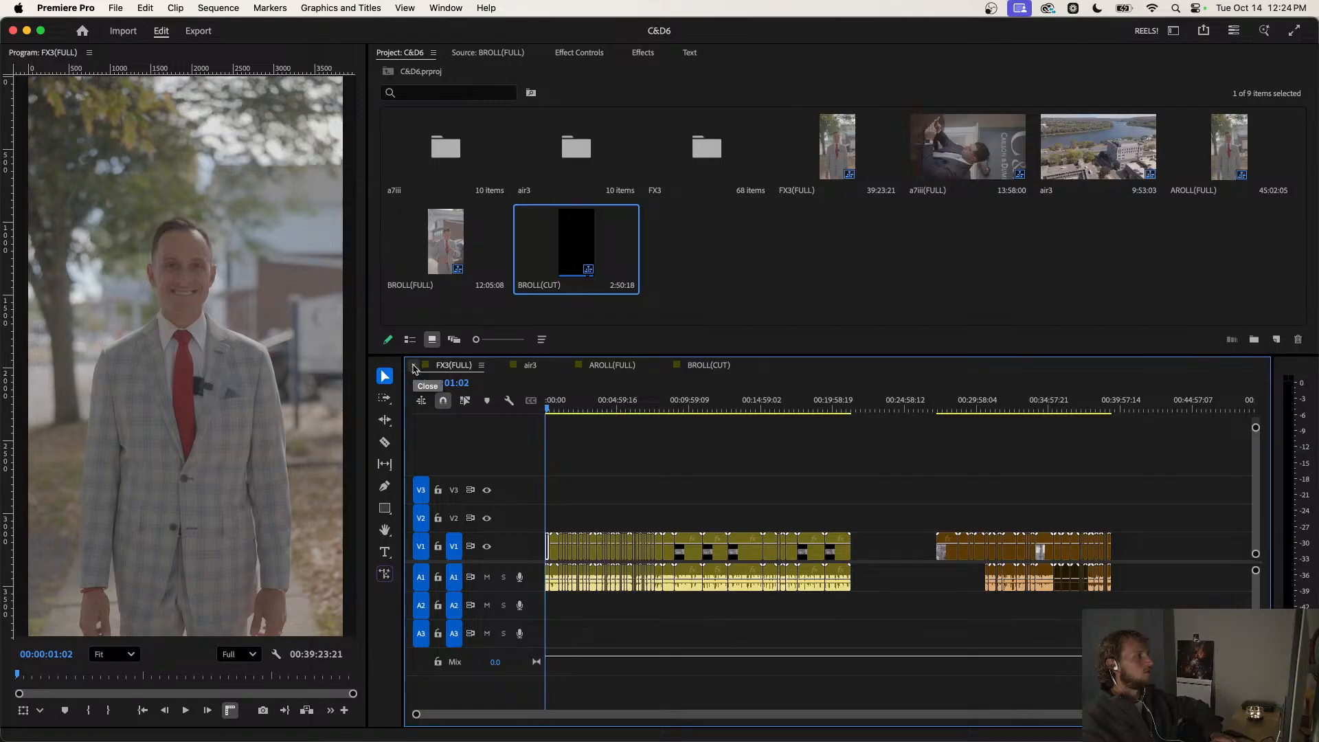
{"action": "left_click", "coordinate": [414, 366]}
{"action": "left_click_drag", "start_coordinate": [529, 371], "coordinate": [428, 371]}
{"action": "left_click", "coordinate": [541, 366]}
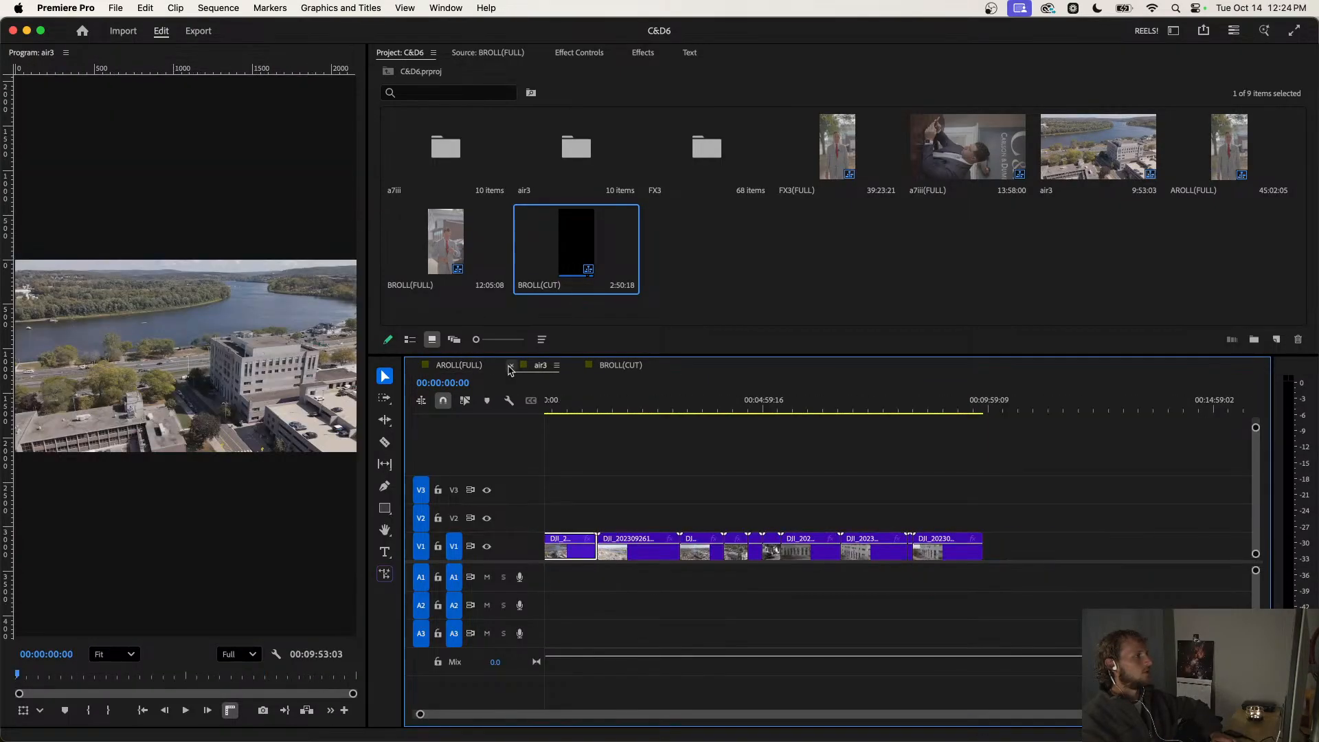
{"action": "left_click", "coordinate": [511, 365]}
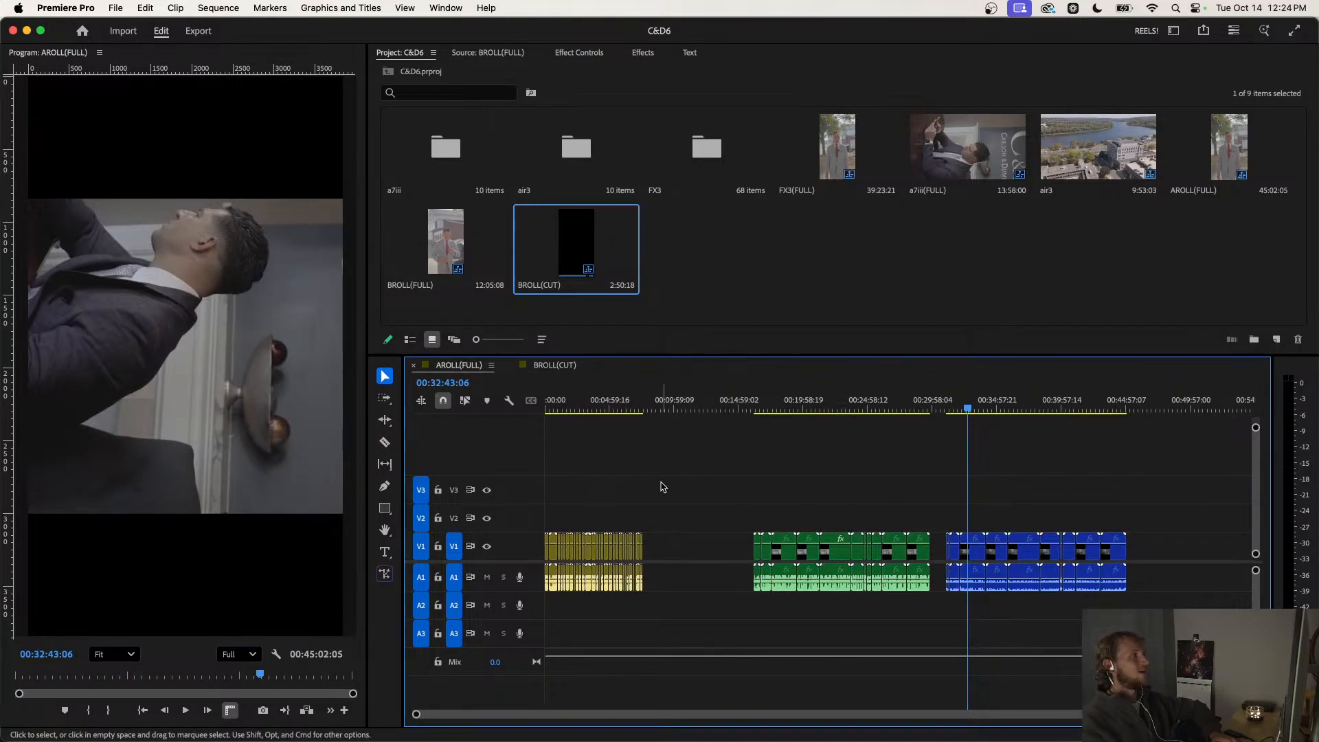
Make a subsequence from the yellow clips in AROLL(FULL) and rename it with that speaker's first name followed by (AROLL).
{"action": "left_click_drag", "start_coordinate": [663, 483], "coordinate": [486, 616]}
{"action": "key", "text": "shift+u"}
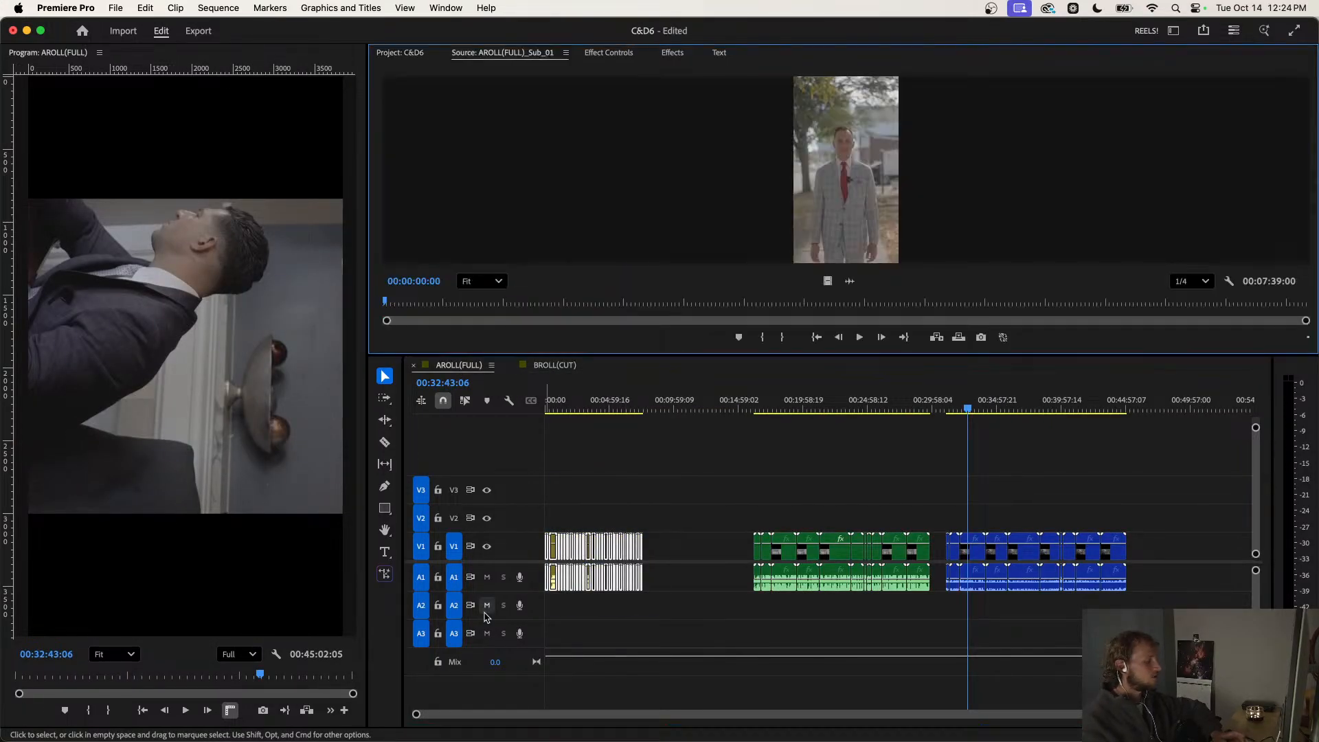
{"action": "left_click", "coordinate": [411, 53]}
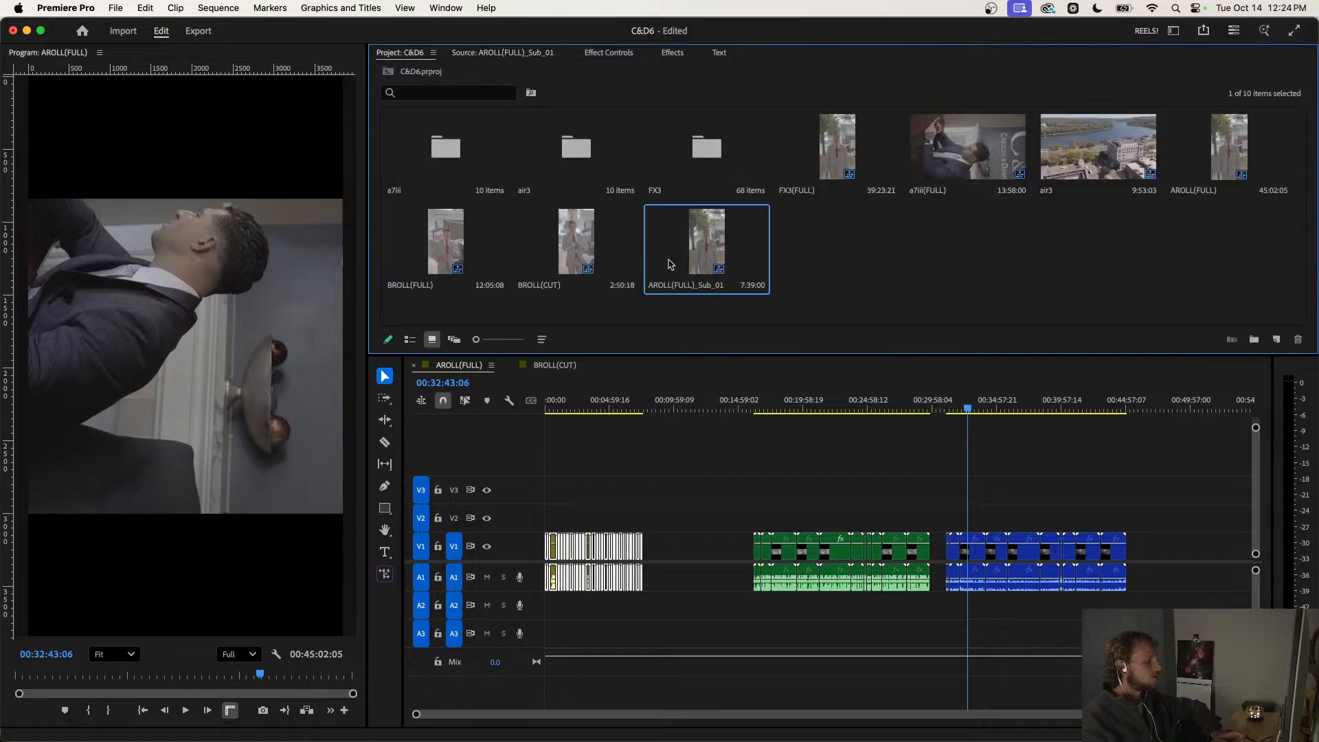
{"action": "key", "text": "Return"}
{"action": "type", "text": "SCOTT (AROLL"}
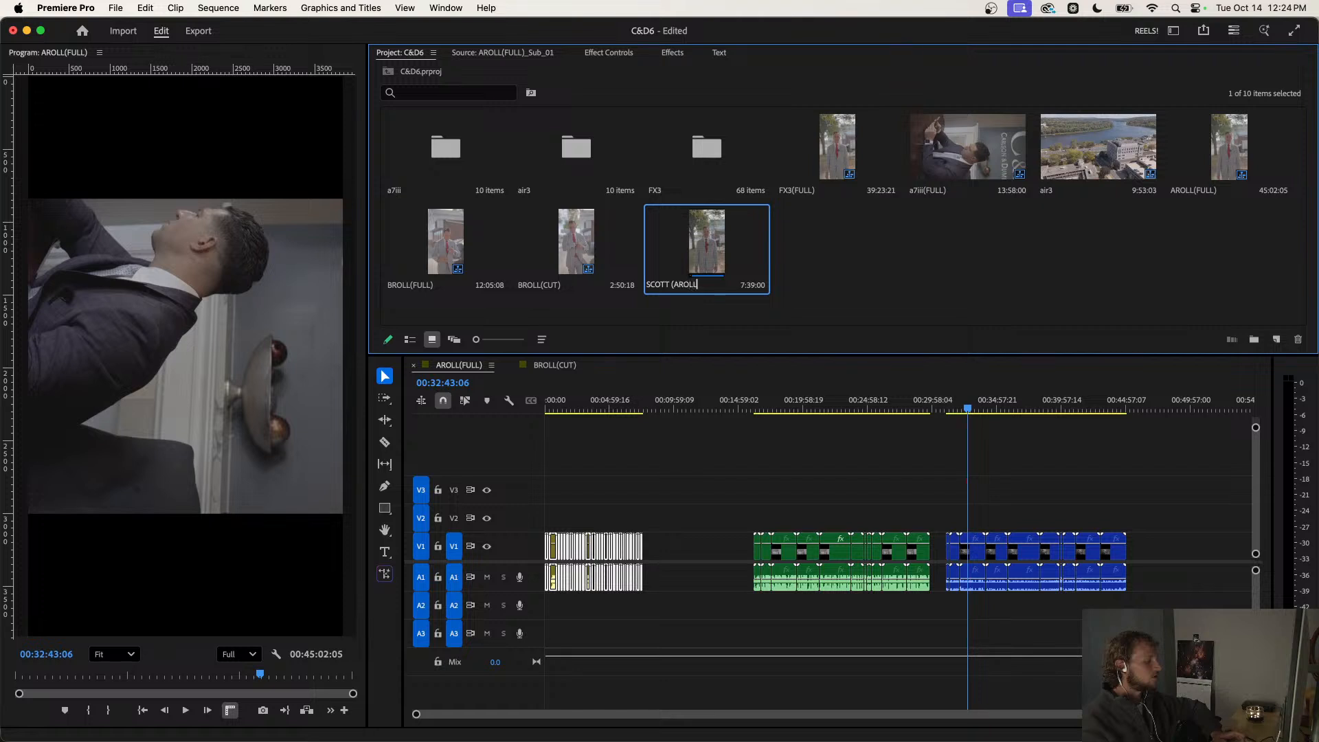
{"action": "type", "text": ")"}
{"action": "left_click", "coordinate": [871, 267]}
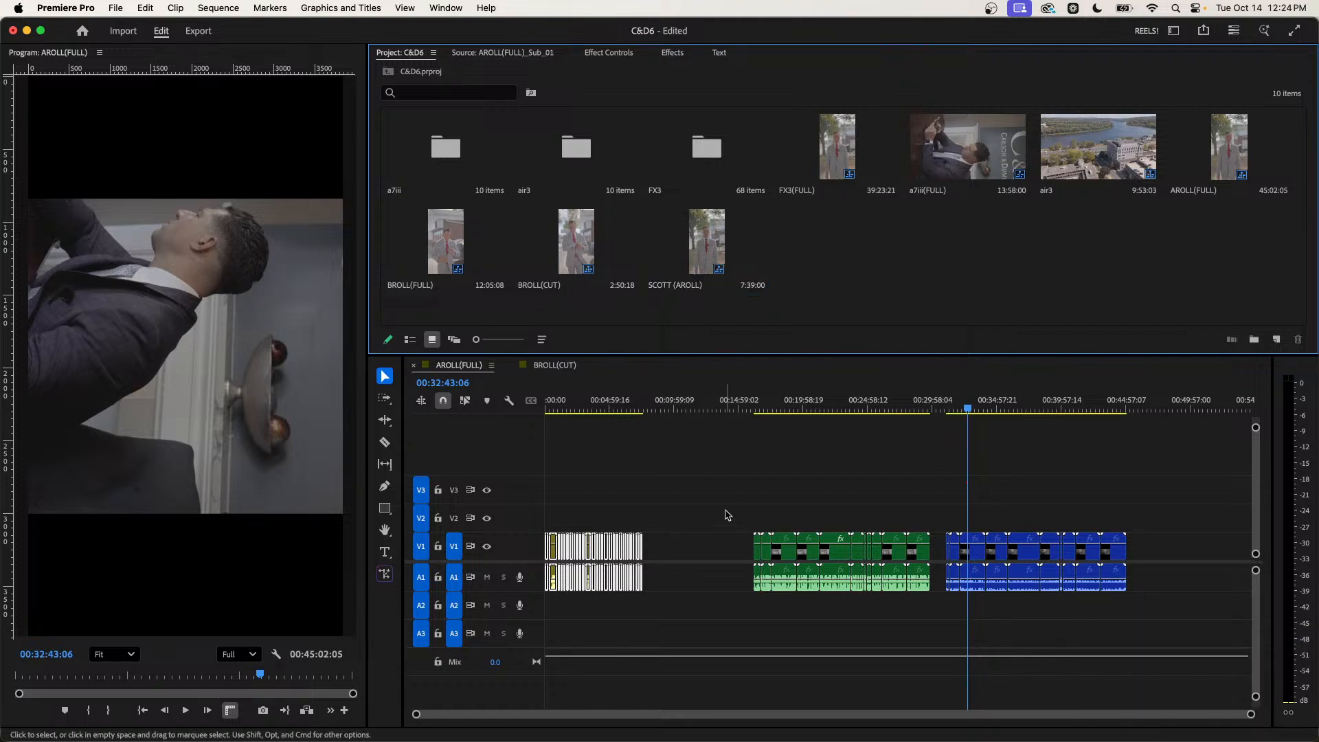
Make a subsequence from the green and blue clips, rename it with the seated speaker's first name plus (AROLL), and deselect the clips.
{"action": "left_click_drag", "start_coordinate": [730, 494], "coordinate": [1193, 638]}
{"action": "key", "text": "shift+u"}
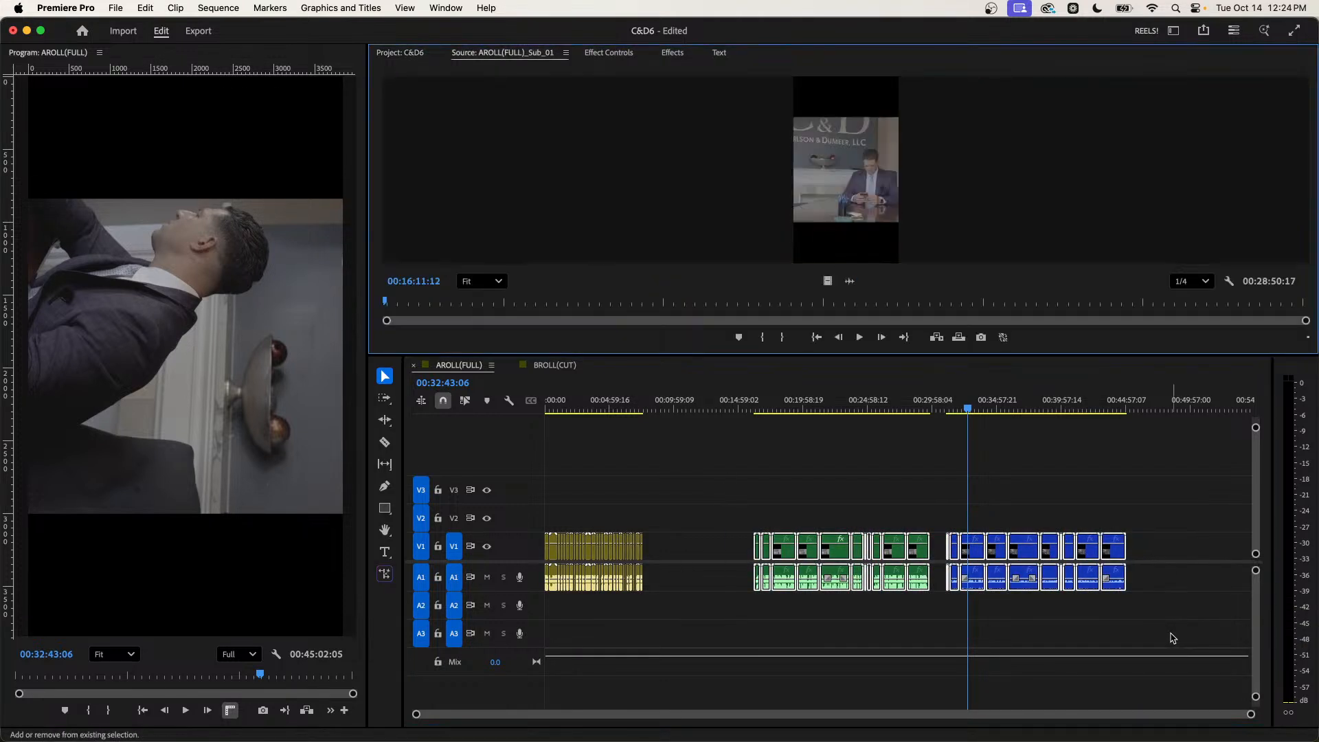
{"action": "left_click", "coordinate": [411, 55]}
{"action": "left_click", "coordinate": [813, 285]}
{"action": "type", "text": "B"}
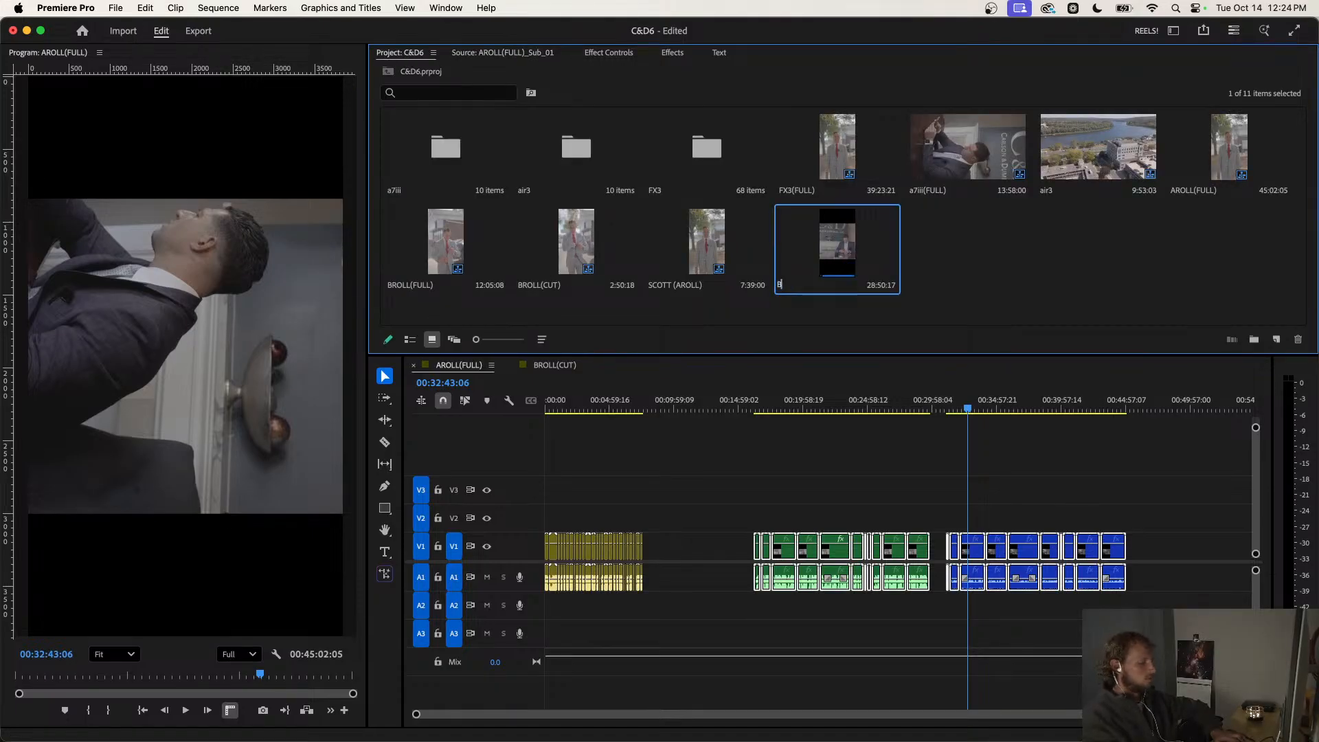
{"action": "type", "text": "RIAN"}
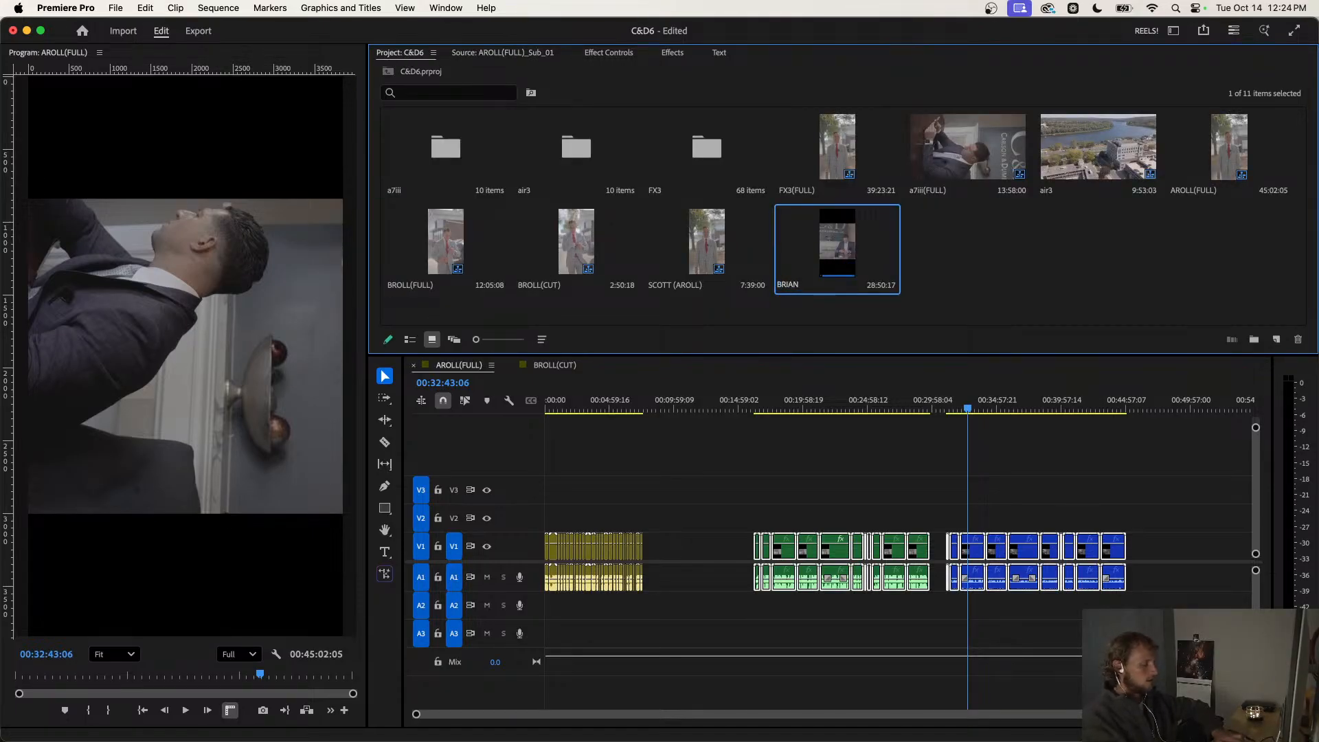
{"action": "type", "text": "(AROLL"}
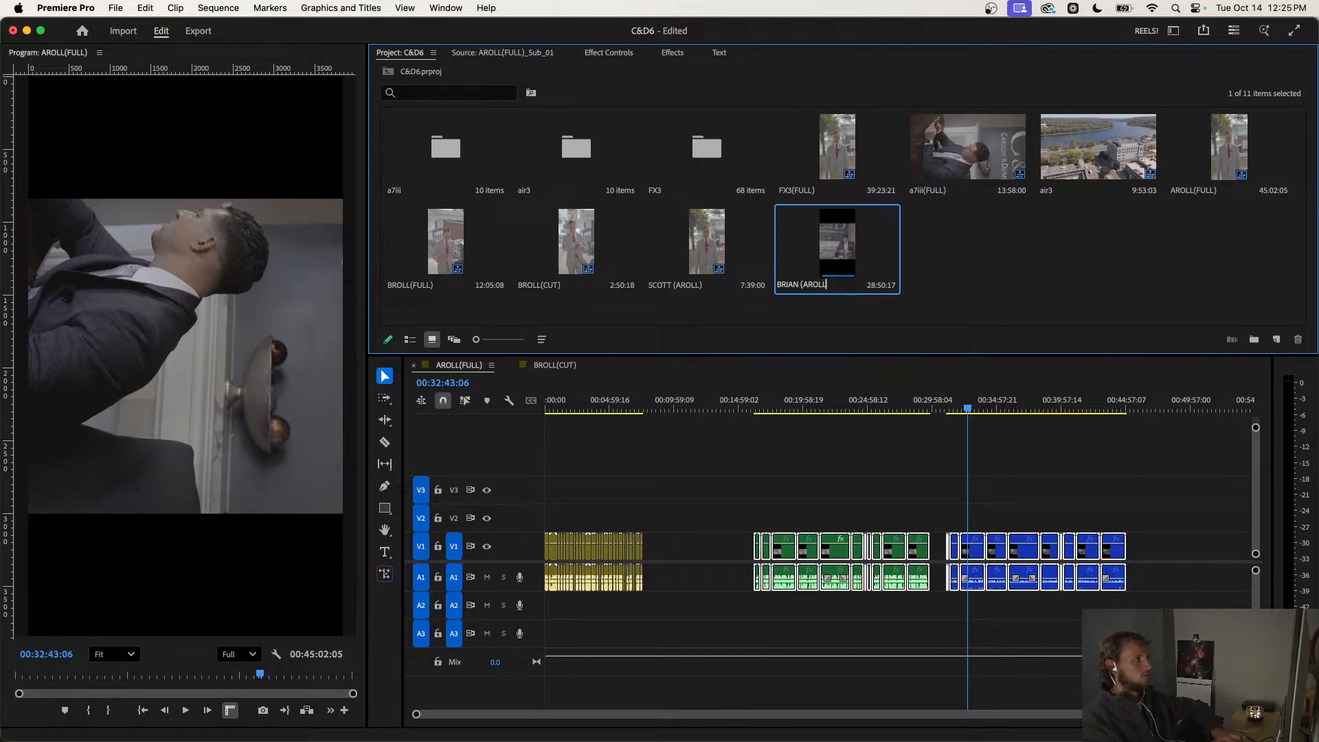
{"action": "left_click", "coordinate": [992, 227]}
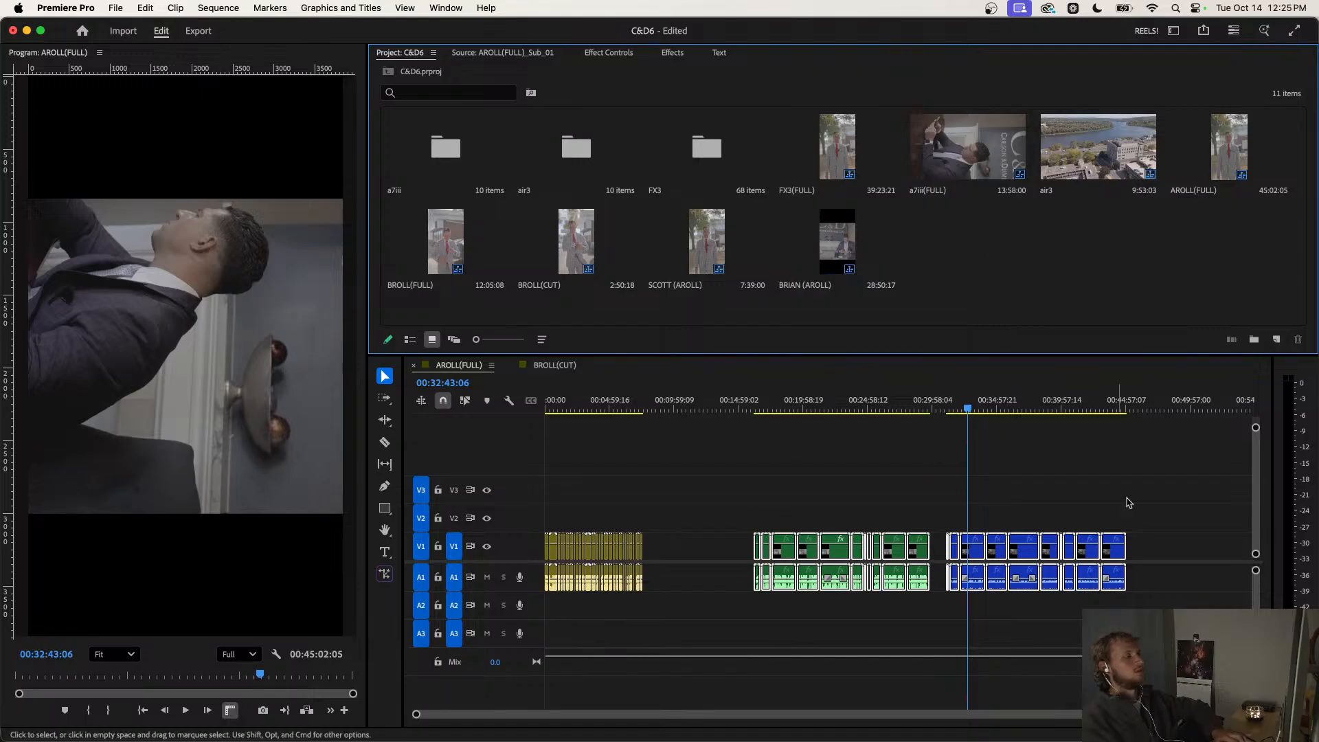
{"action": "left_click_drag", "start_coordinate": [1168, 500], "coordinate": [737, 595]}
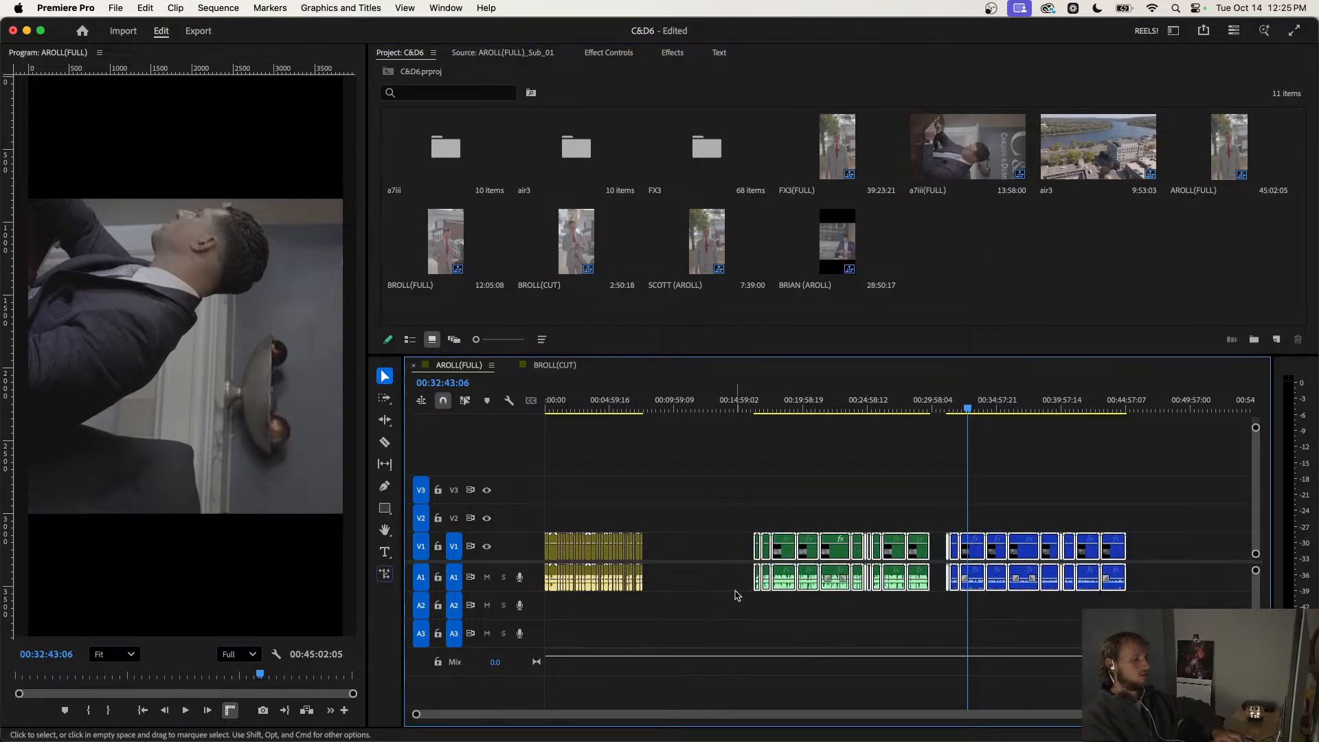
{"action": "left_click", "coordinate": [751, 500]}
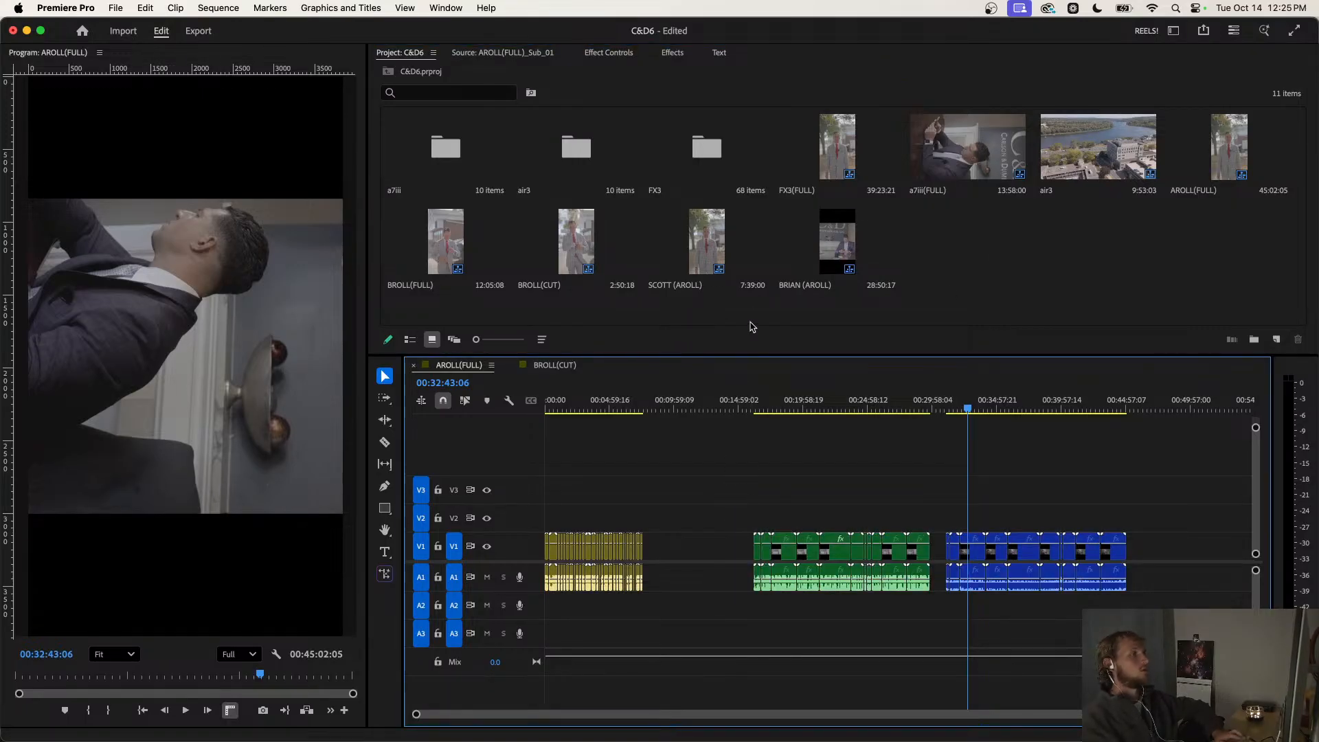
Open the outdoor speaker's (AROLL) sequence, close AROLL(FULL), and briefly play the opening.
{"action": "double_click", "coordinate": [700, 243]}
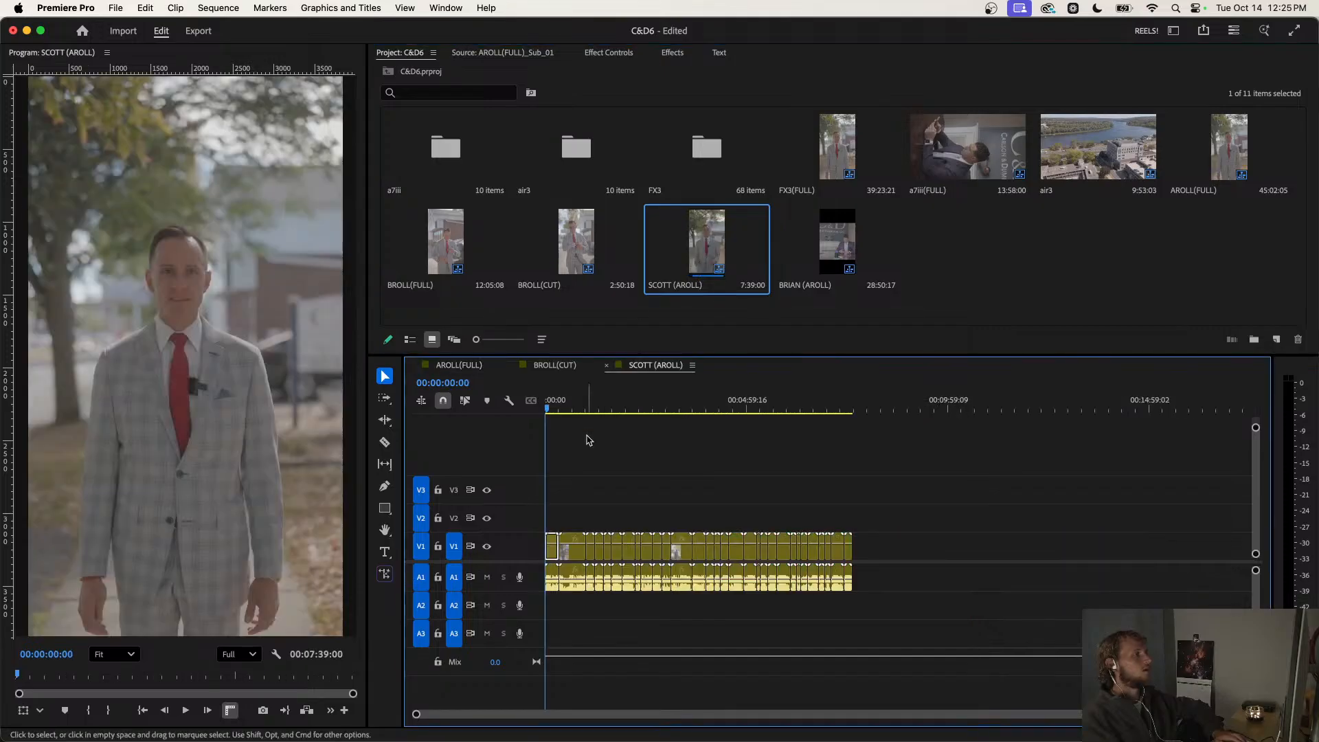
{"action": "left_click", "coordinate": [413, 365]}
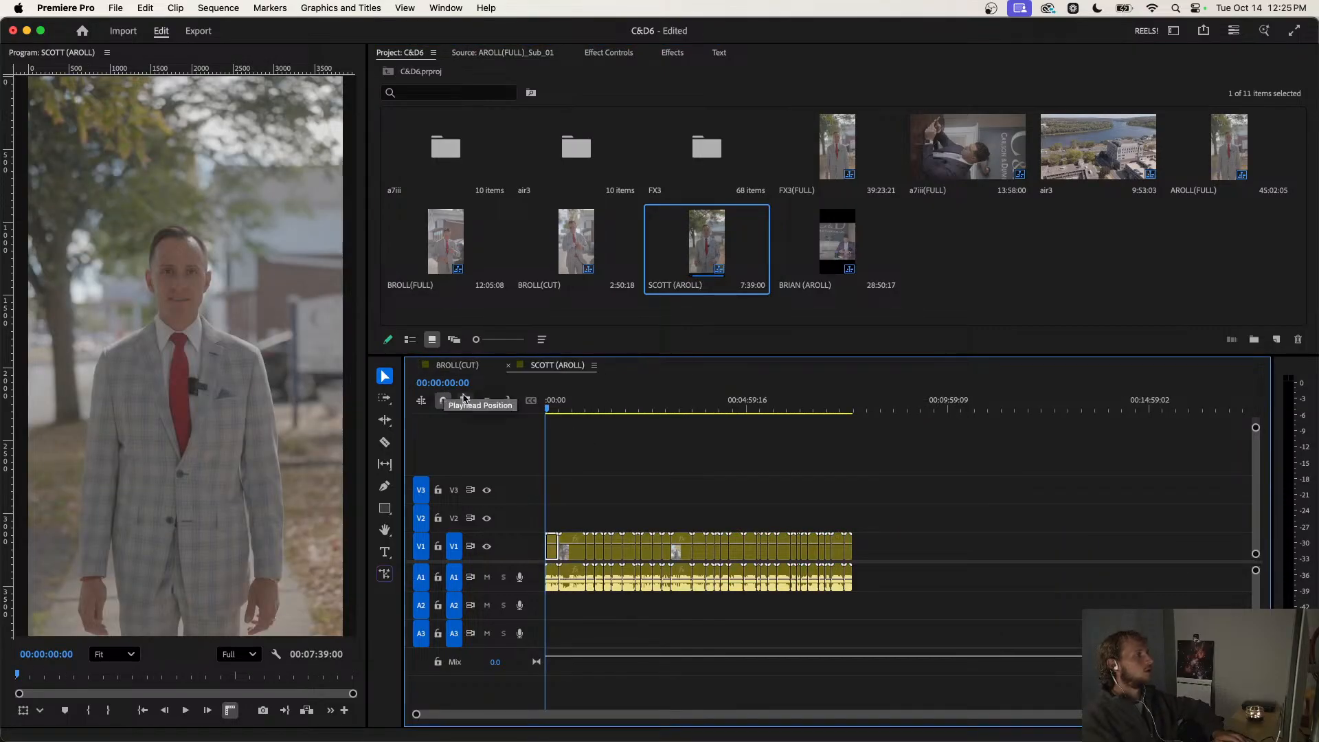
{"action": "key", "text": "space"}
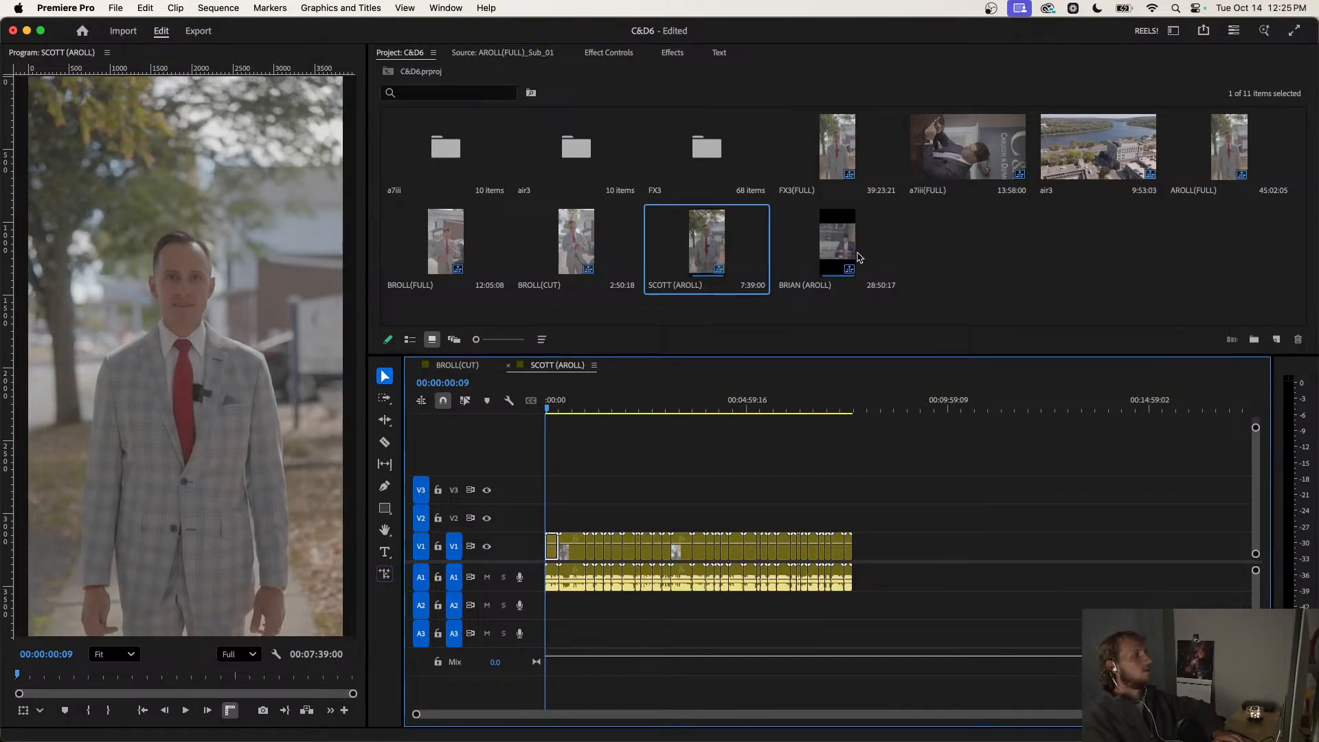
Open the seated speaker's (AROLL) sequence and reorder the open sequences so it comes before the outdoor speaker's (AROLL).
{"action": "double_click", "coordinate": [834, 250]}
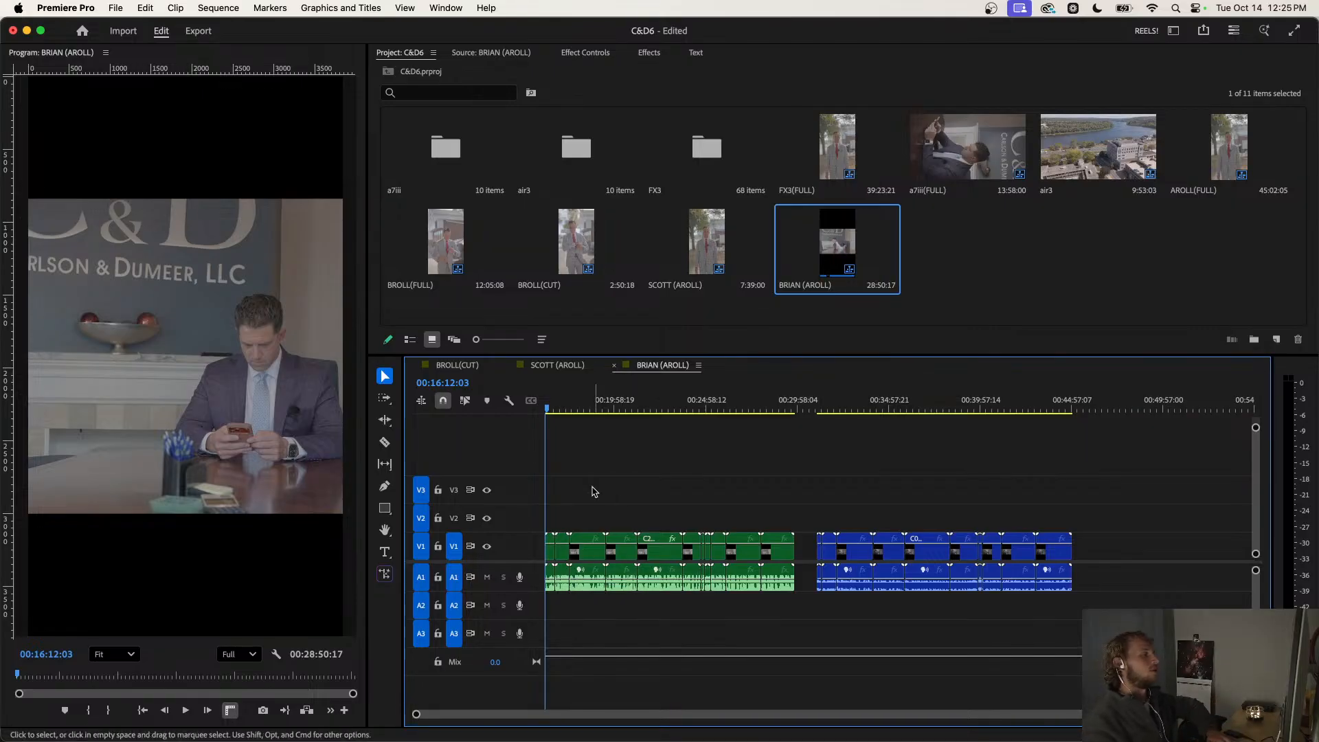
{"action": "scroll", "coordinate": [548, 487], "scroll_direction": "up", "scroll_amount": 3}
{"action": "scroll", "coordinate": [546, 487], "scroll_direction": "down", "scroll_amount": 3}
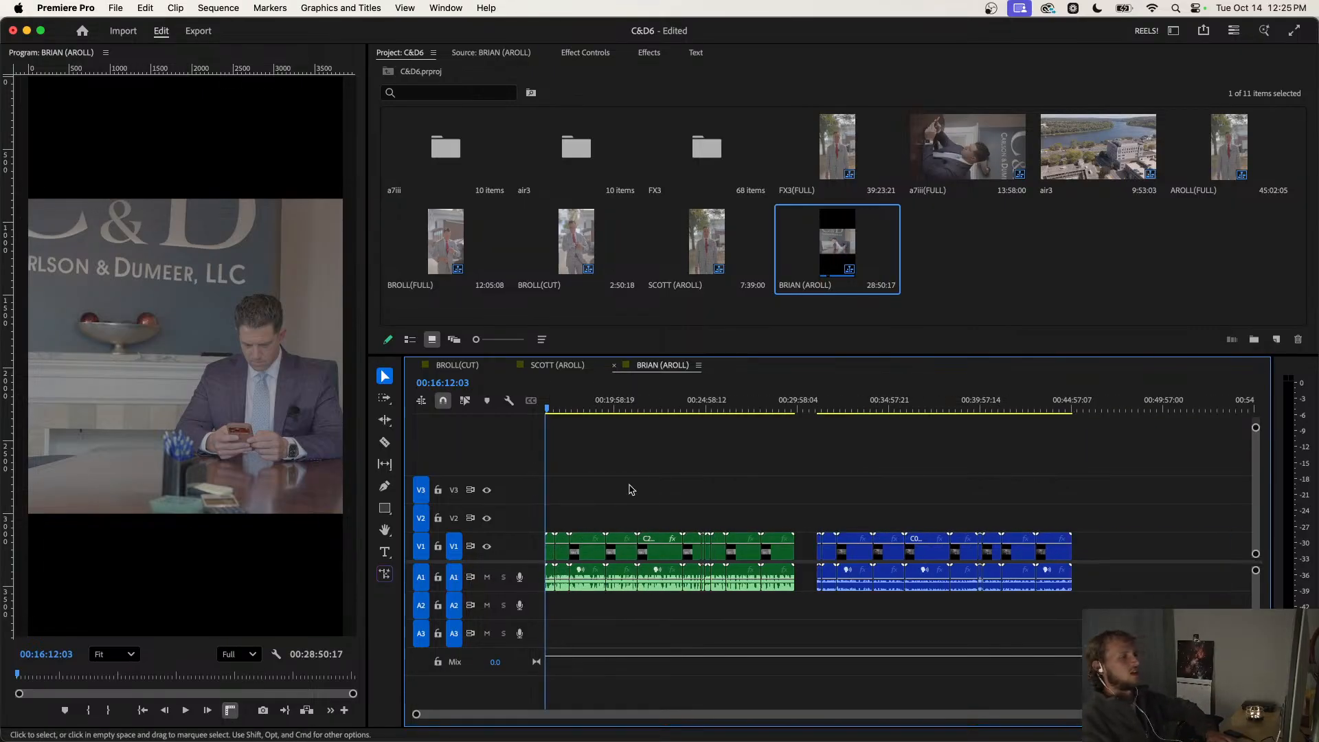
{"action": "left_click", "coordinate": [569, 411]}
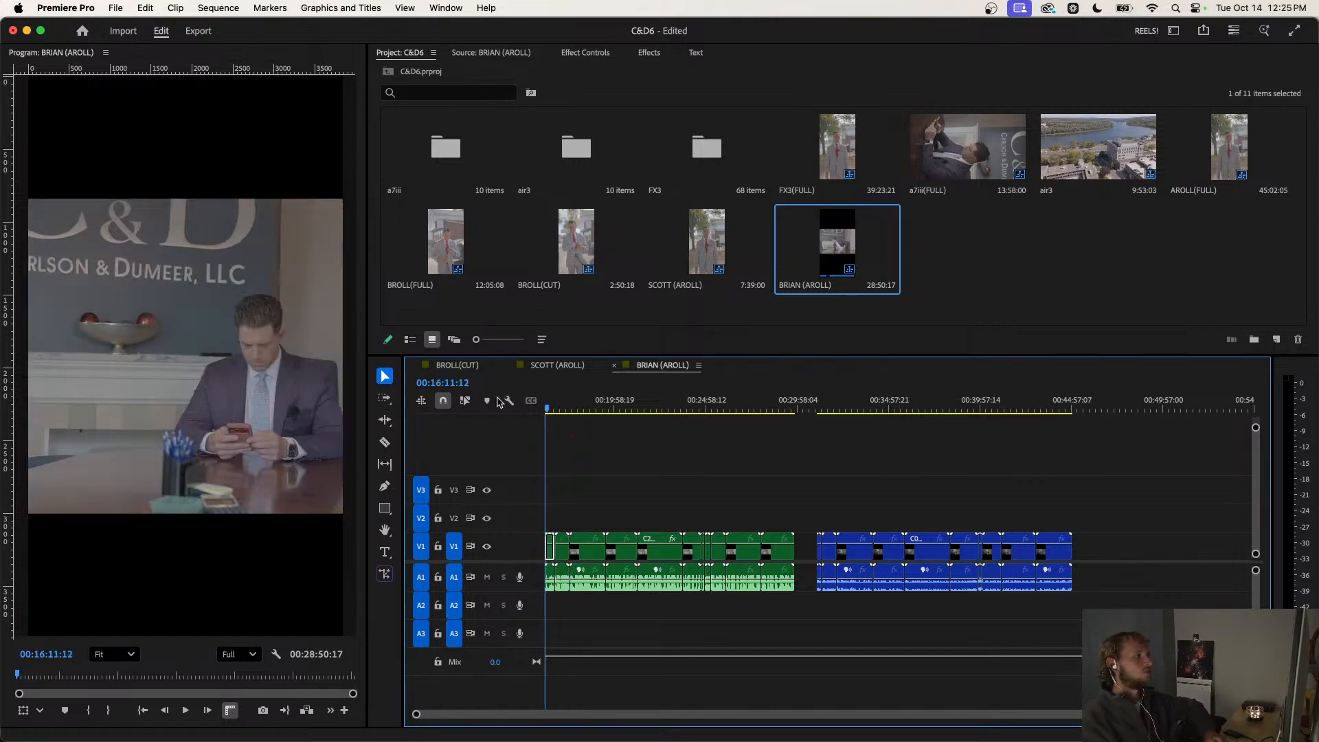
{"action": "left_click_drag", "start_coordinate": [558, 365], "coordinate": [732, 369]}
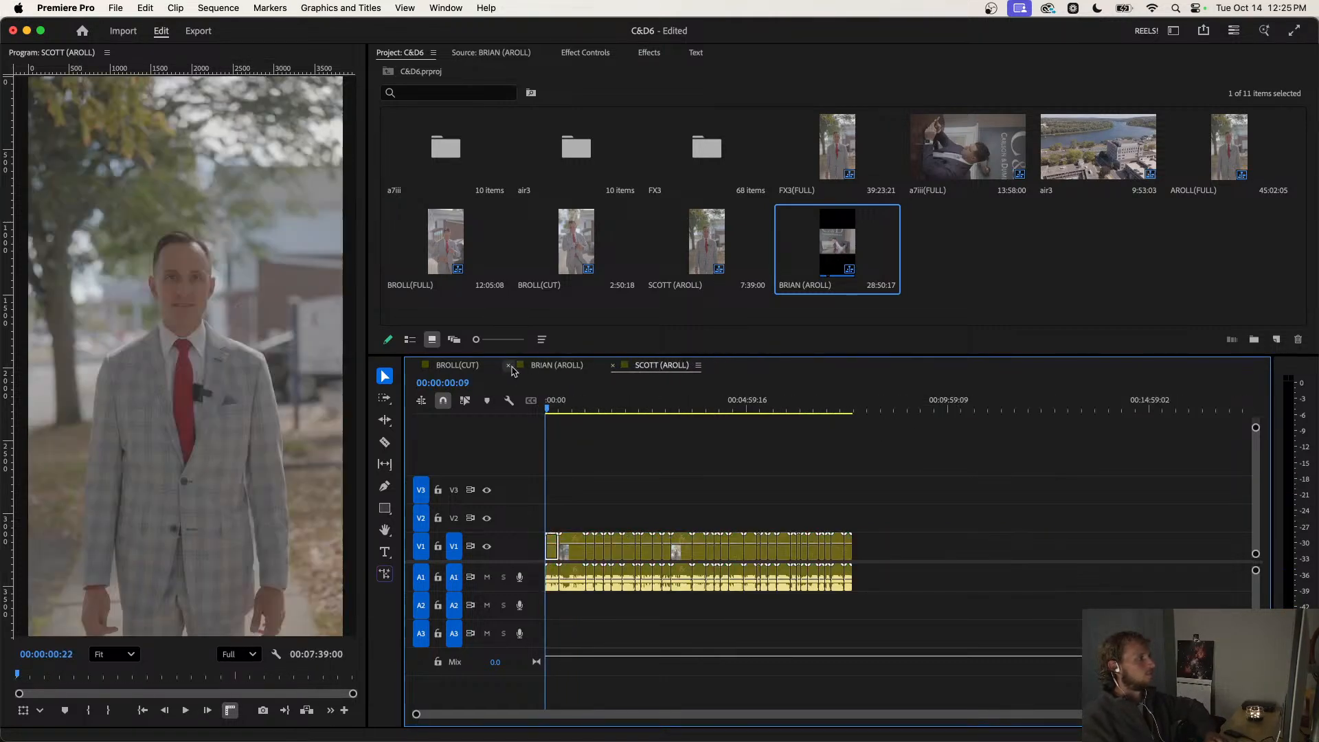
{"action": "left_click", "coordinate": [556, 367]}
Play and scrub through the green interview clips to compare the opening close-up takes with the wider shots.
{"action": "key", "text": "space"}
{"action": "key", "text": "equal"}
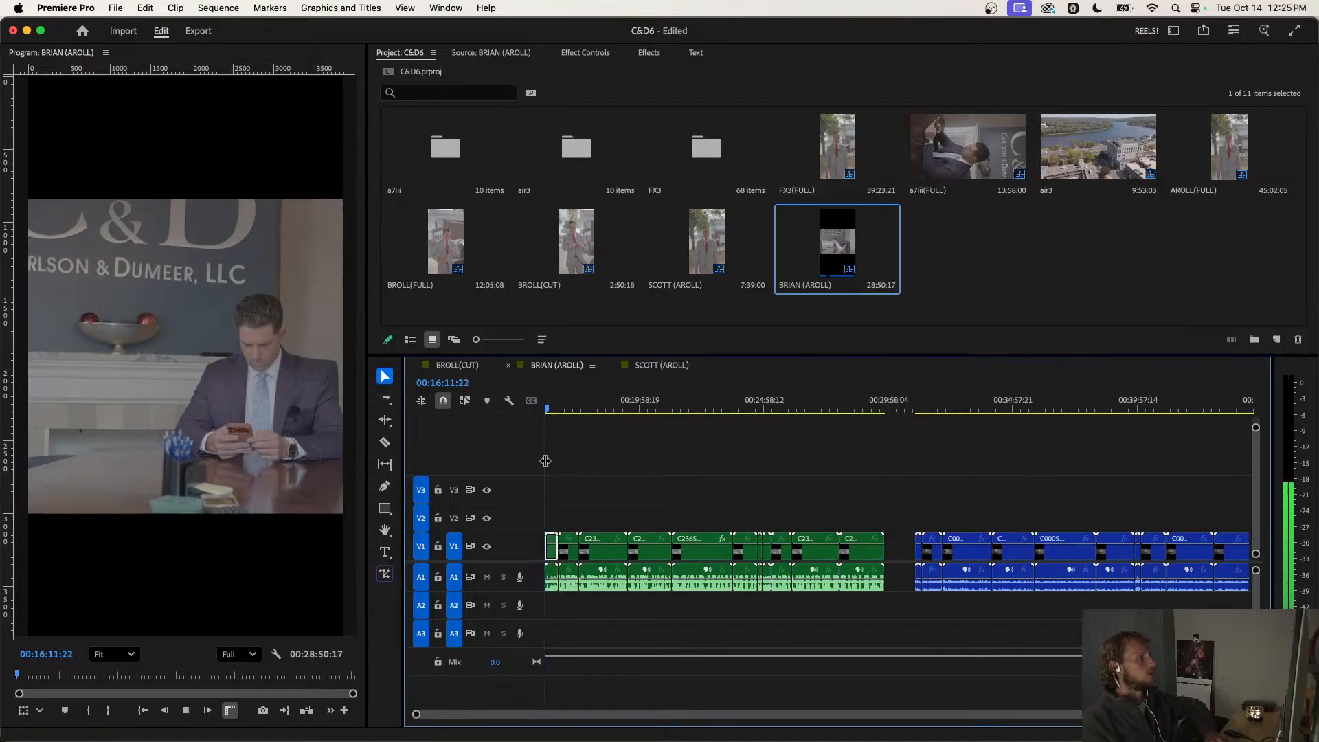
{"action": "key", "text": "equal"}
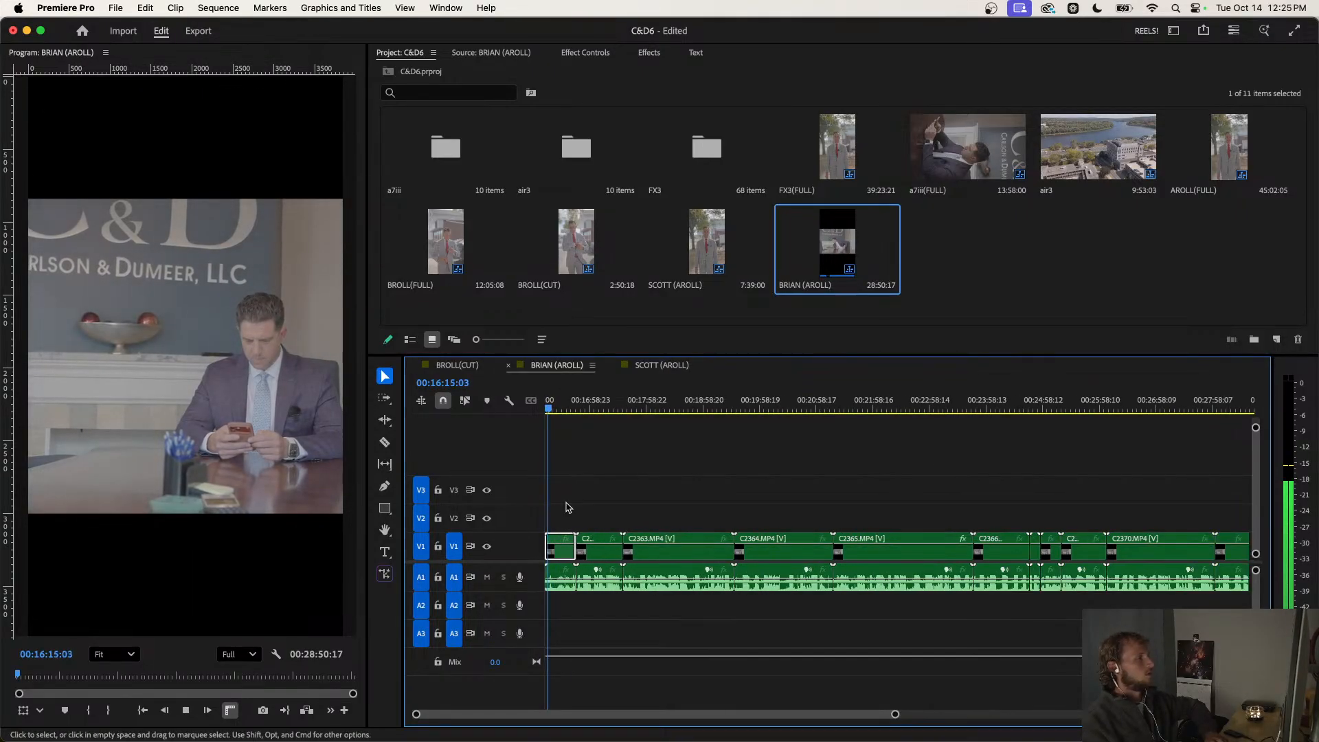
{"action": "left_click", "coordinate": [557, 405]}
{"action": "mouse_move", "coordinate": [558, 402]}
{"action": "left_mouse_down"}
{"action": "mouse_move", "coordinate": [576, 404]}
{"action": "mouse_move", "coordinate": [548, 413]}
{"action": "mouse_move", "coordinate": [564, 413]}
{"action": "left_mouse_up"}
{"action": "key", "text": "minus"}
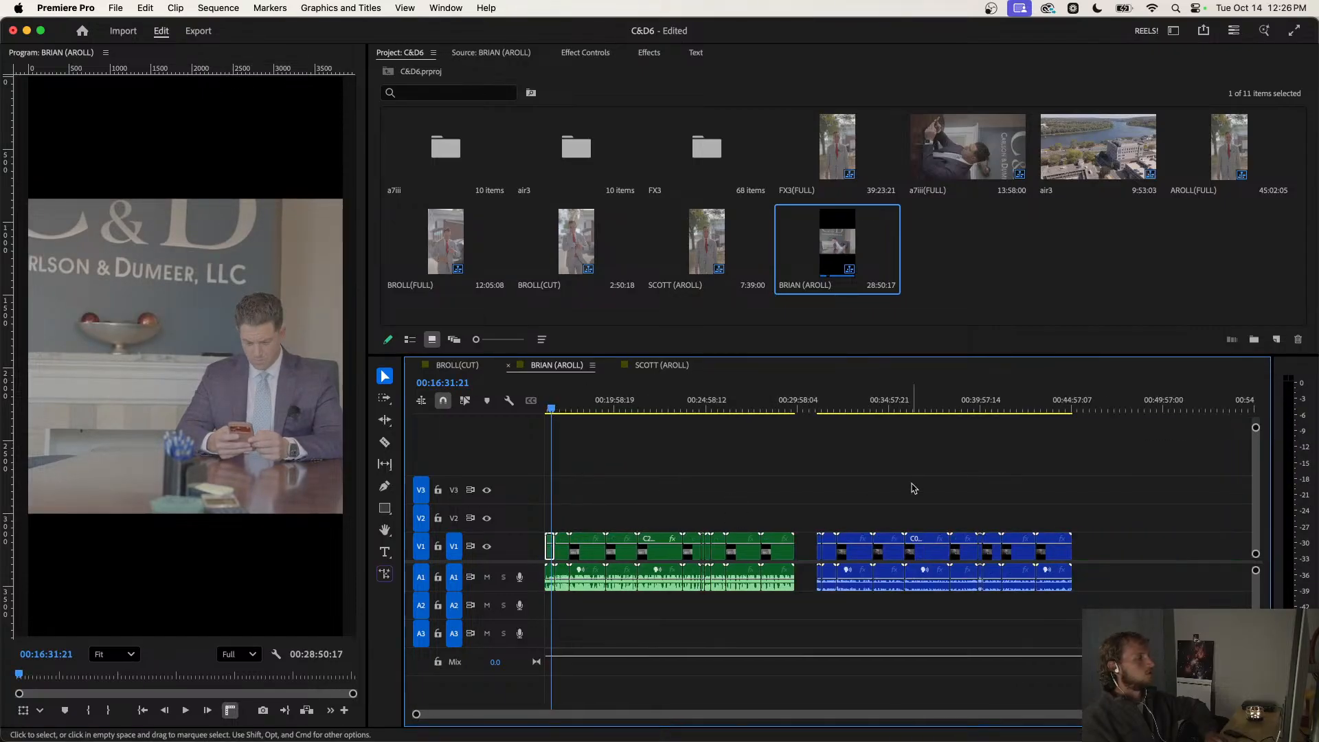
{"action": "left_click_drag", "start_coordinate": [1093, 489], "coordinate": [592, 563]}
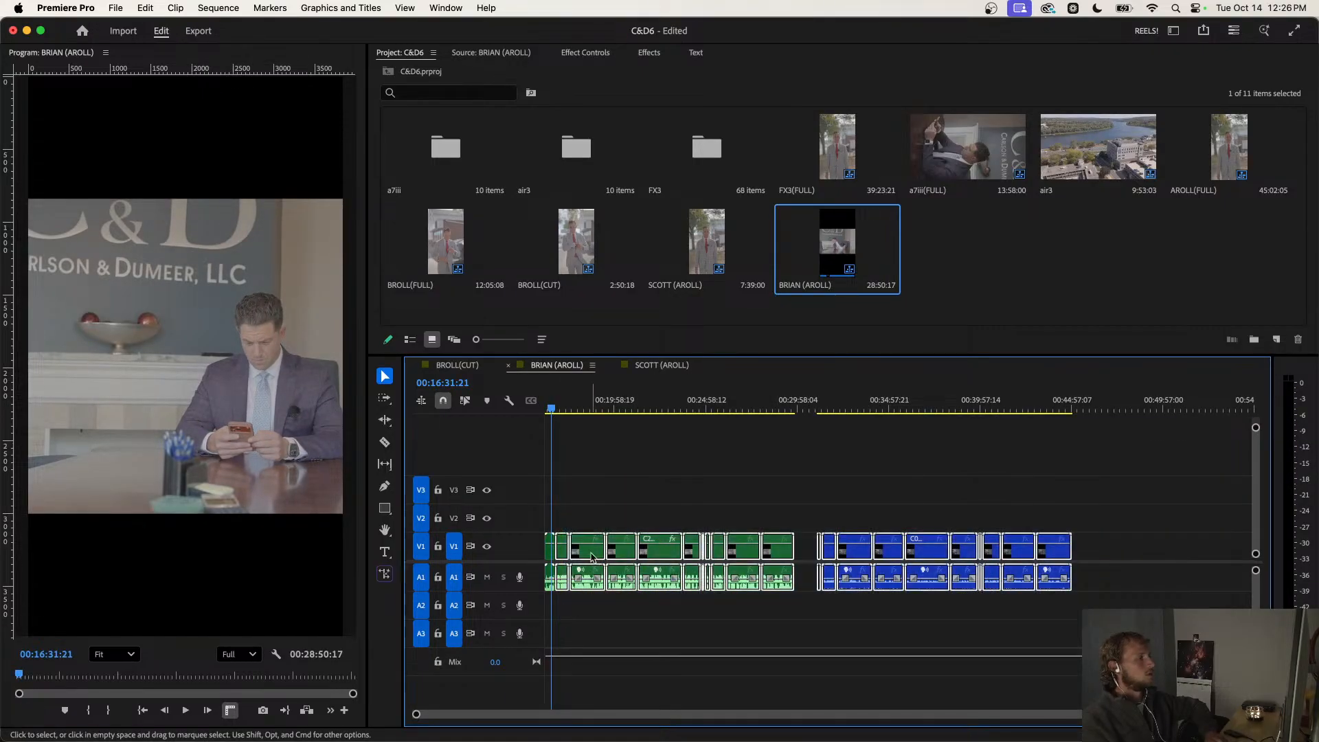
{"action": "left_click", "coordinate": [689, 411]}
{"action": "key", "text": "space"}
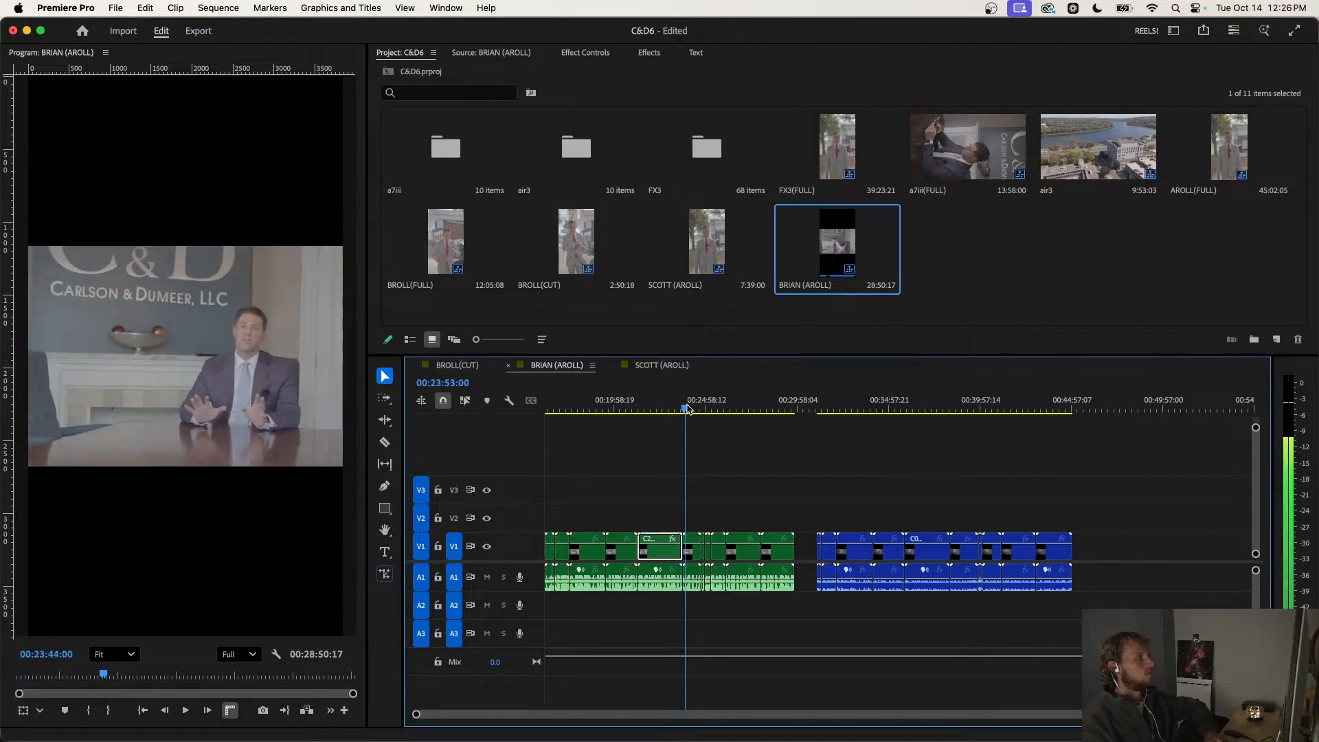
{"action": "left_click_drag", "start_coordinate": [691, 410], "coordinate": [625, 412]}
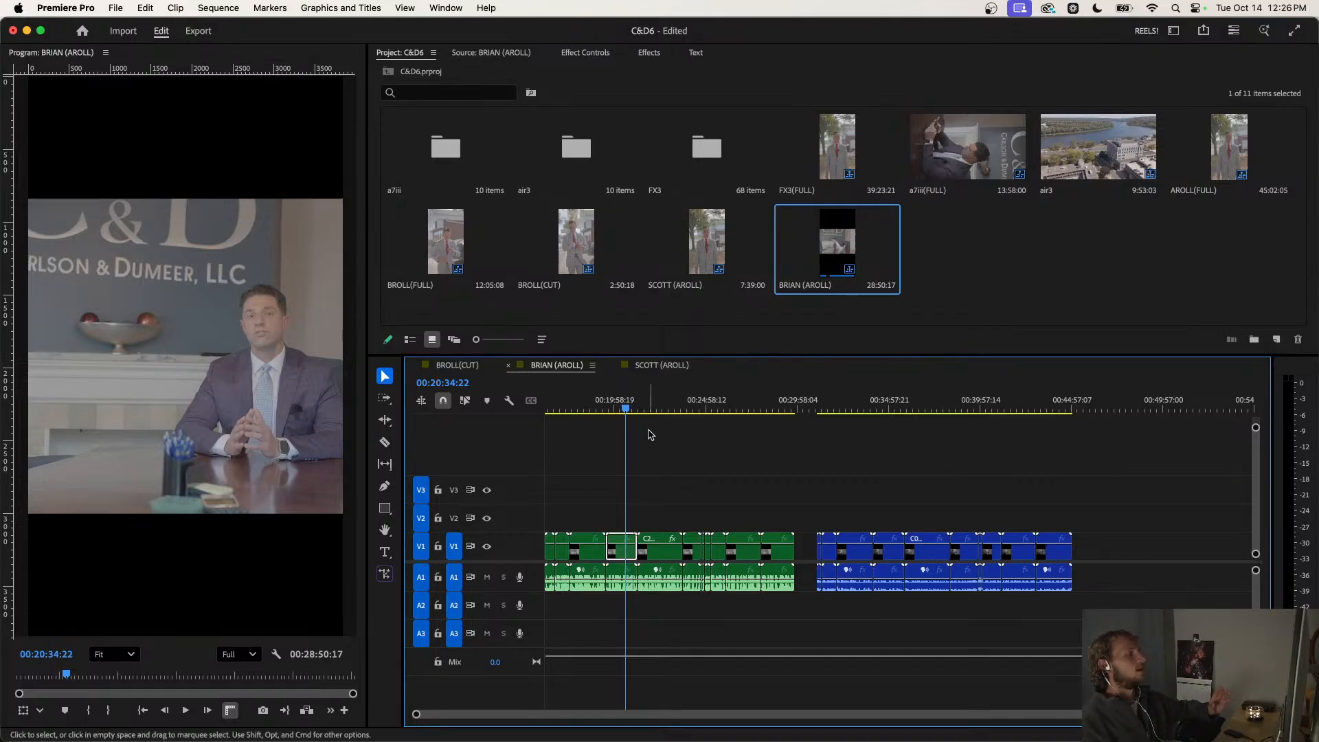
{"action": "left_click_drag", "start_coordinate": [649, 409], "coordinate": [671, 415]}
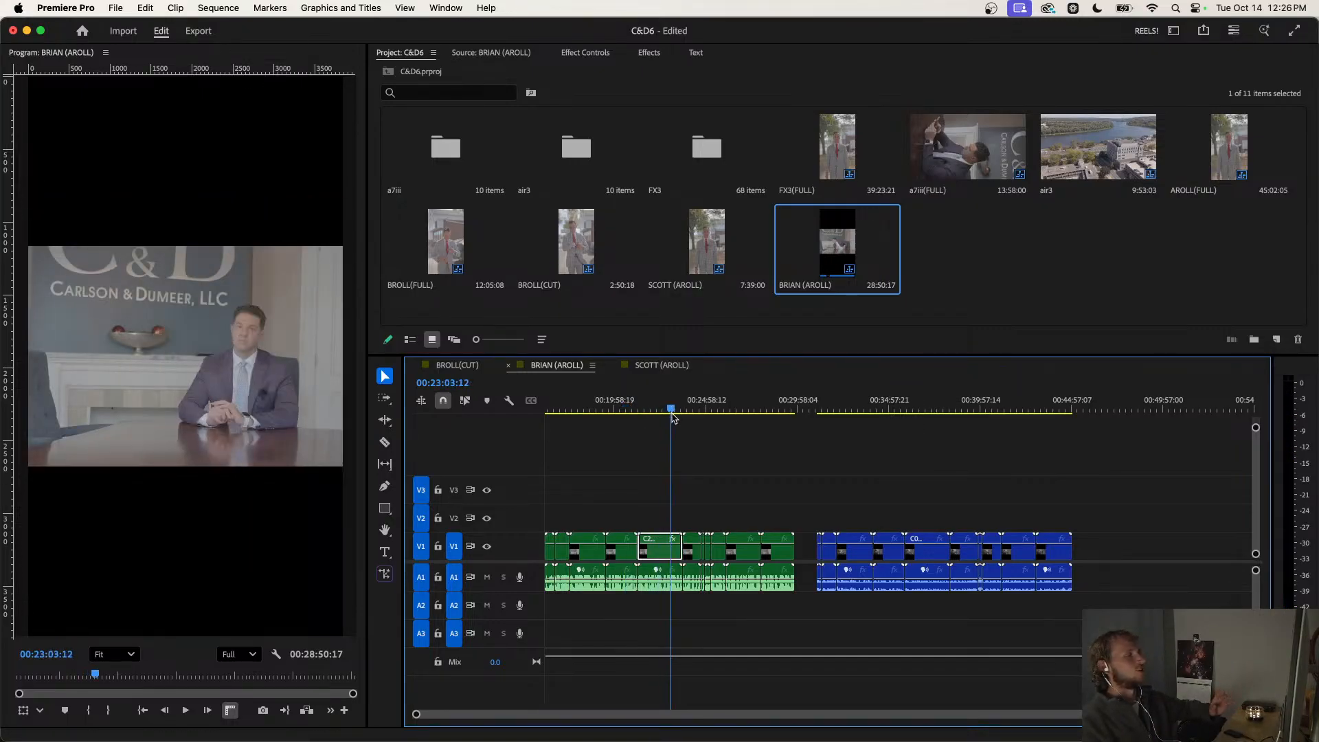
Delete the green close-up clips before the first wide shot, close the gap, and play from the new start.
{"action": "left_click", "coordinate": [620, 411]}
{"action": "left_click_drag", "start_coordinate": [610, 512], "coordinate": [494, 589]}
{"action": "key", "text": "Delete"}
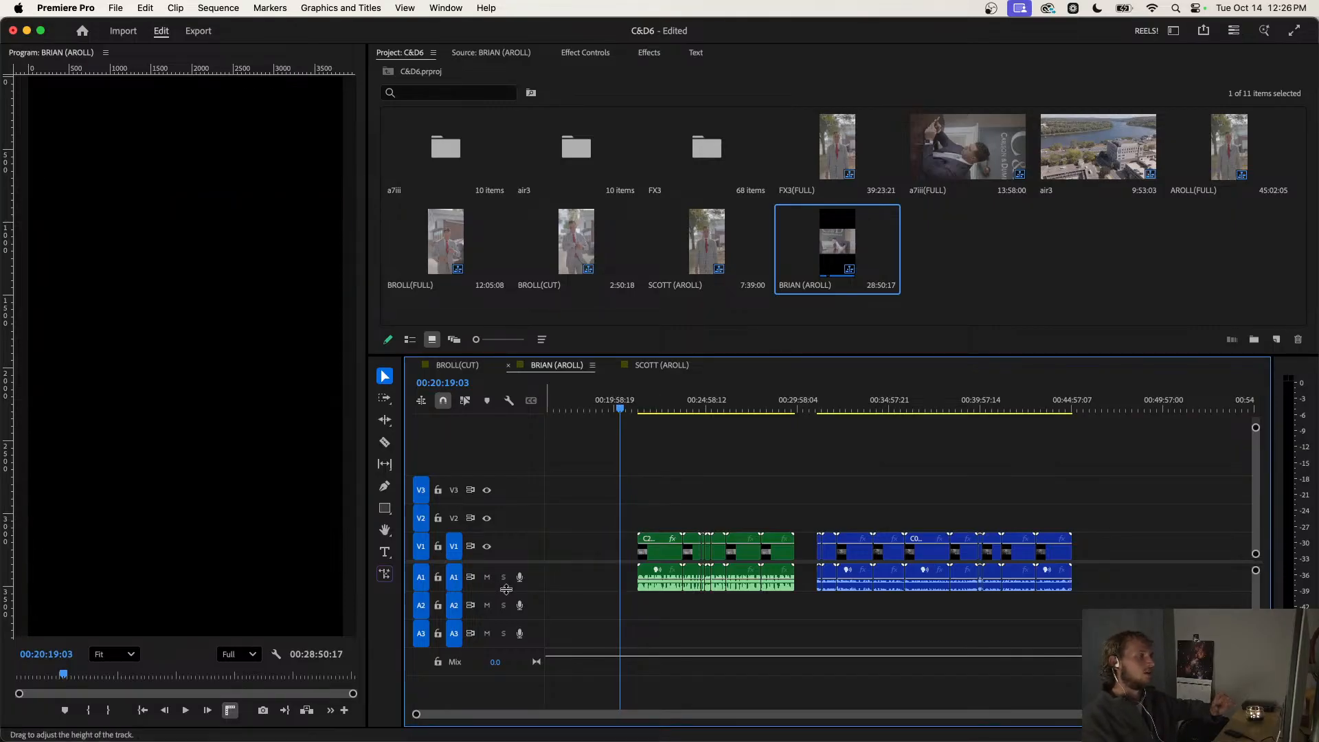
{"action": "left_click", "coordinate": [581, 548]}
{"action": "key", "text": "Delete"}
{"action": "key", "text": "Home"}
{"action": "key", "text": "space"}
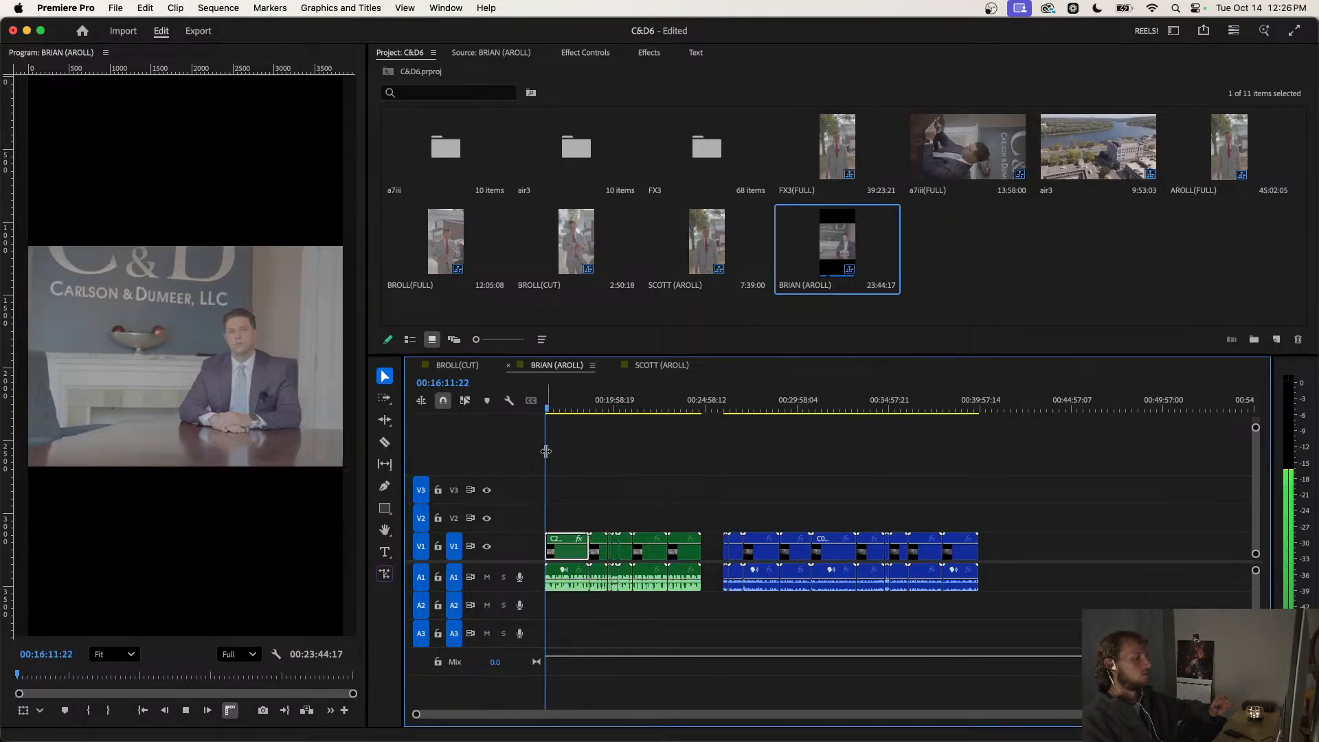
Play and skim the opening blue clips up to the start of C0005.MP4.
{"action": "left_click", "coordinate": [727, 404]}
{"action": "key", "text": "space"}
{"action": "key", "text": "="}
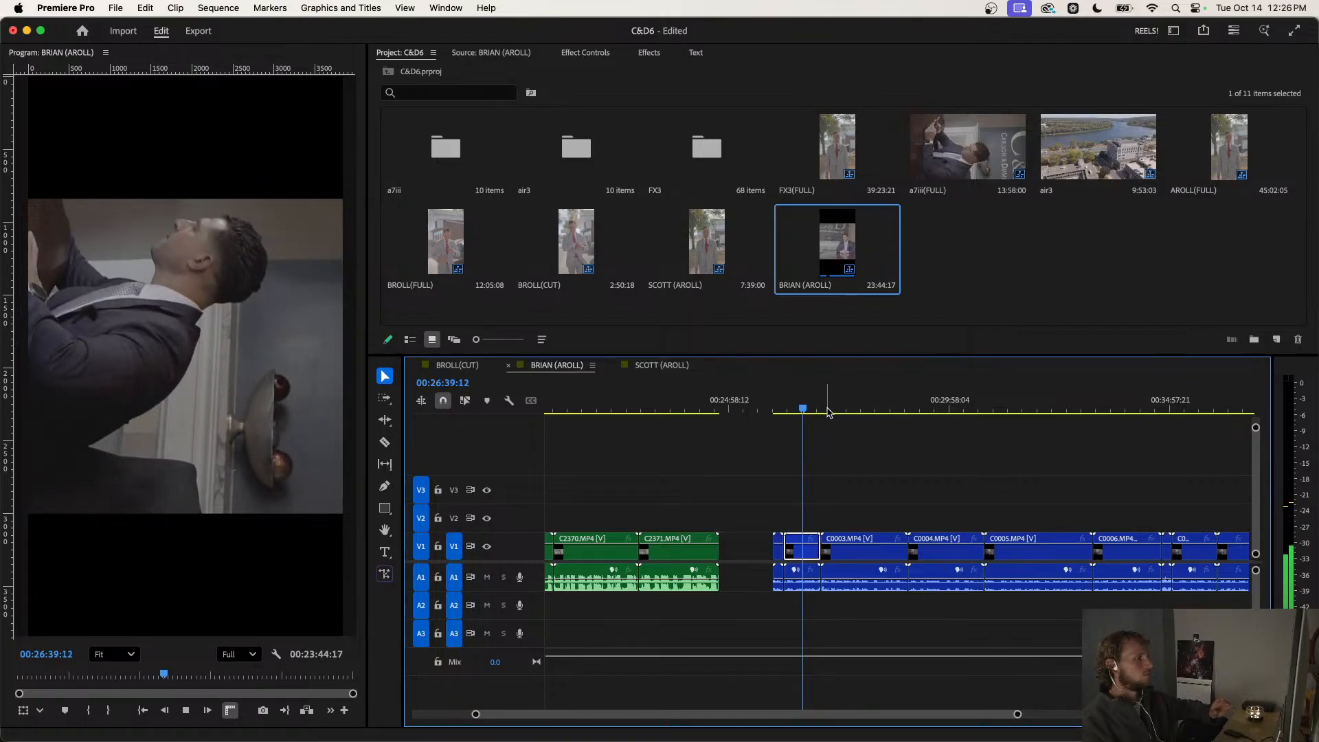
{"action": "left_click", "coordinate": [828, 410]}
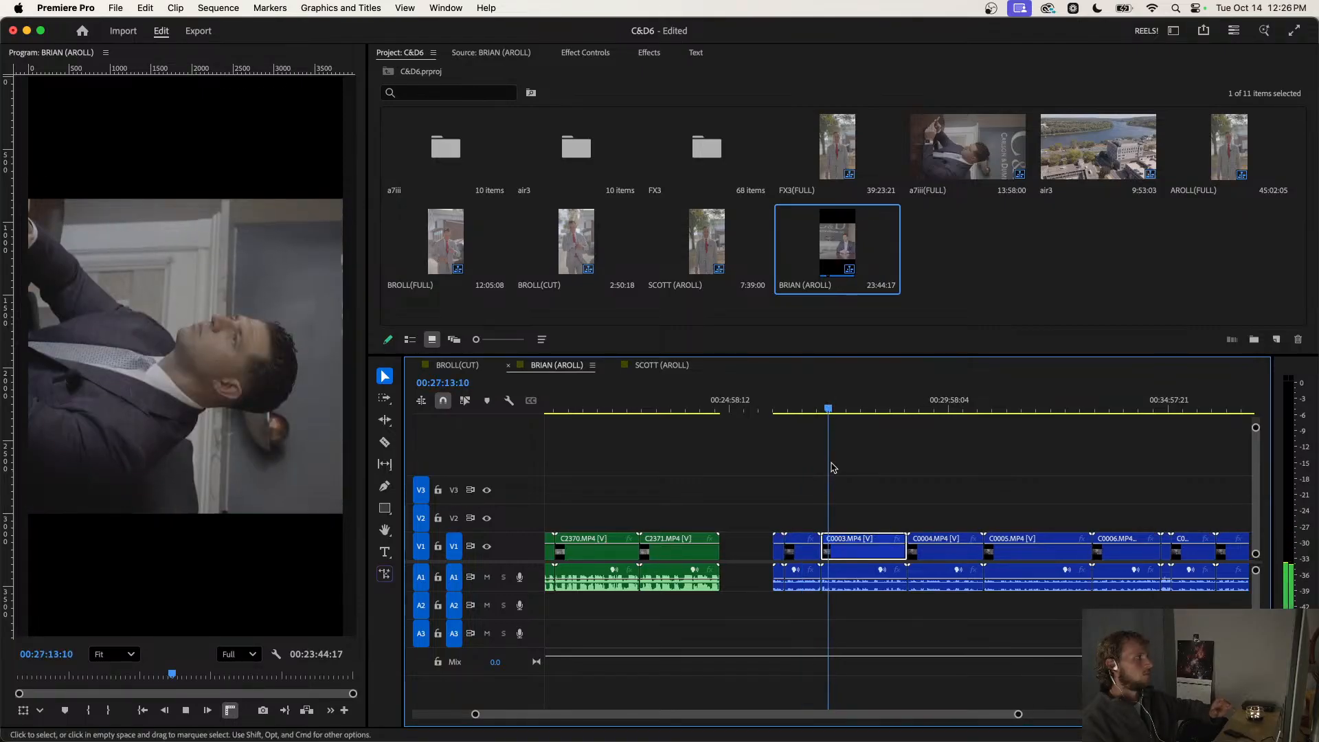
{"action": "key", "text": "minus"}
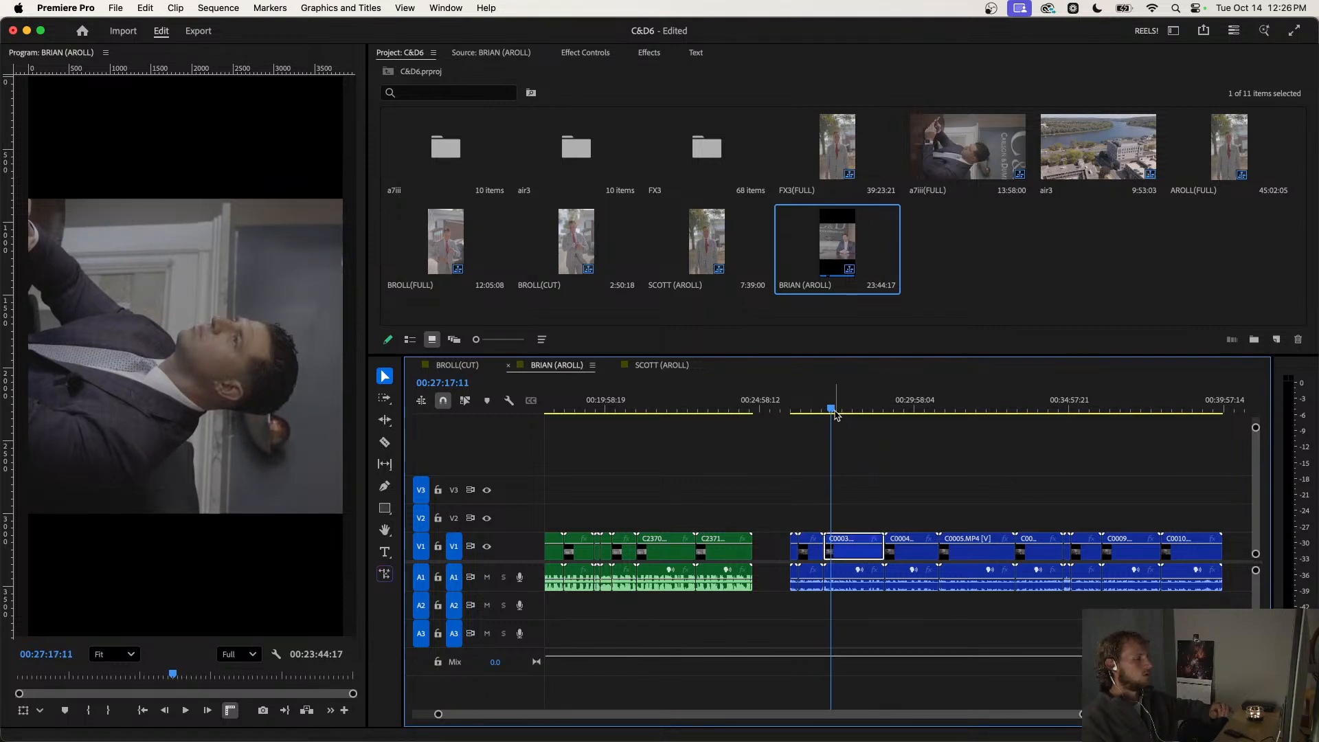
{"action": "left_click_drag", "start_coordinate": [835, 407], "coordinate": [855, 407]}
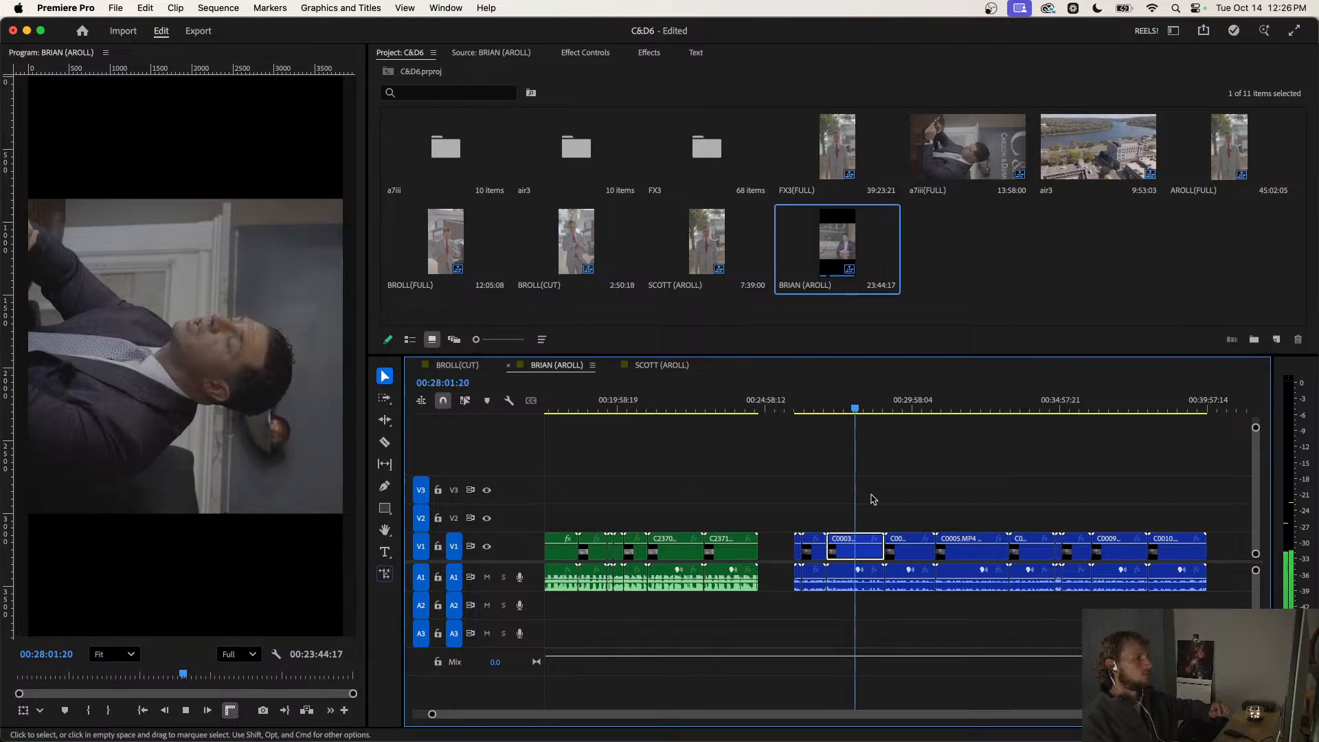
{"action": "key", "text": "minus"}
{"action": "left_click", "coordinate": [826, 397]}
{"action": "key", "text": "space"}
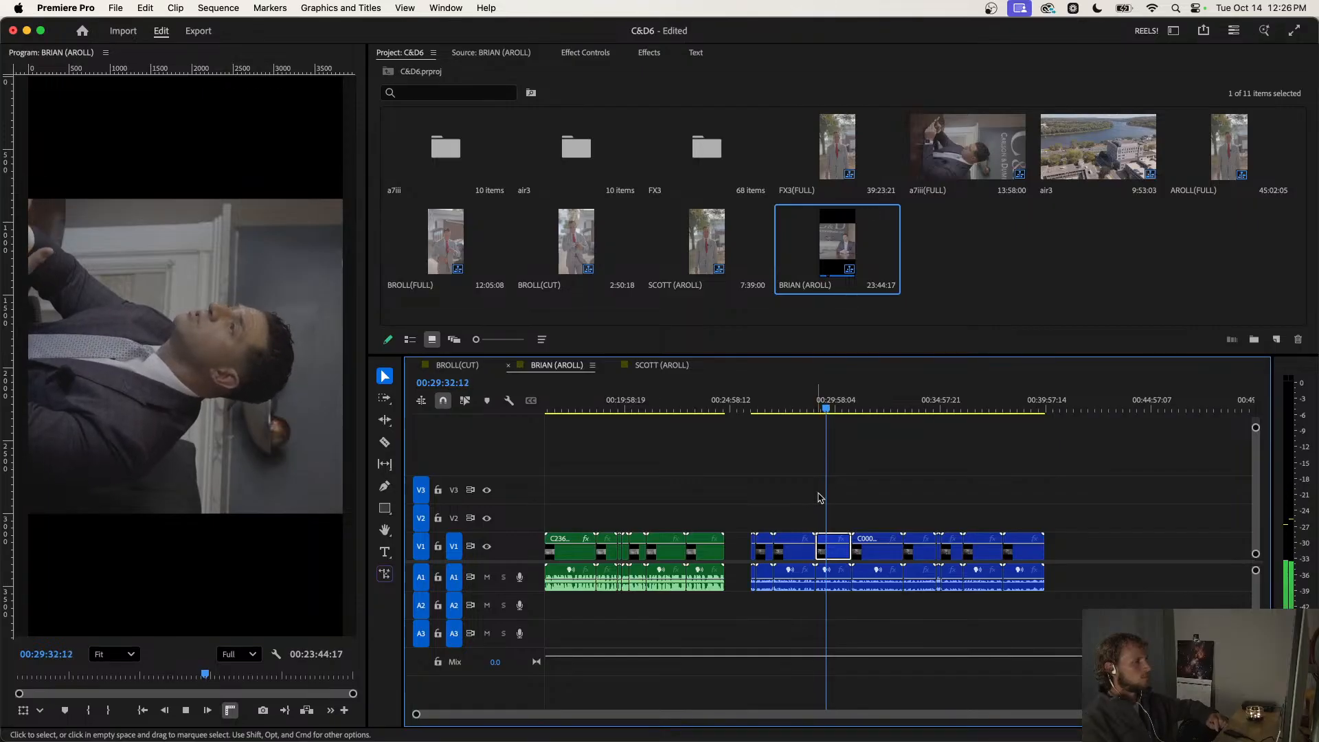
{"action": "key", "text": "equal"}
{"action": "left_click", "coordinate": [845, 404]}
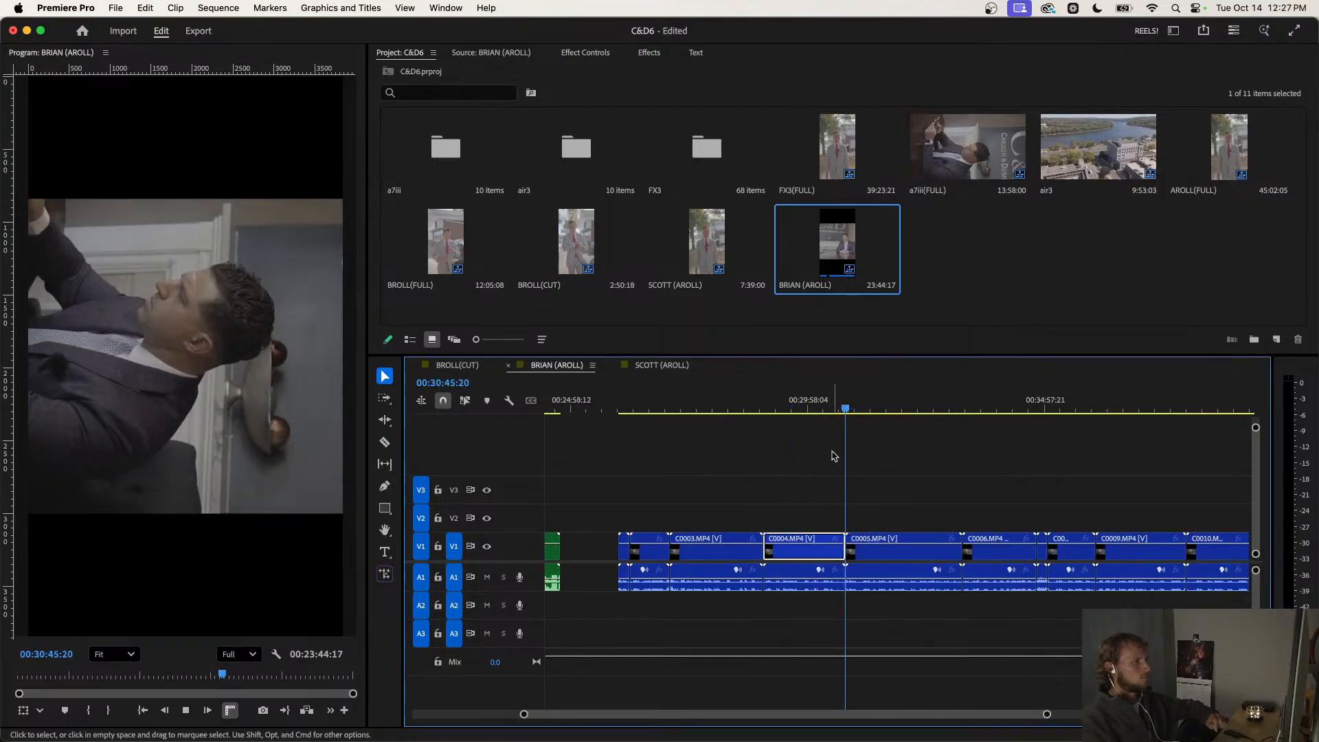
{"action": "key", "text": "minus"}
{"action": "key", "text": "space"}
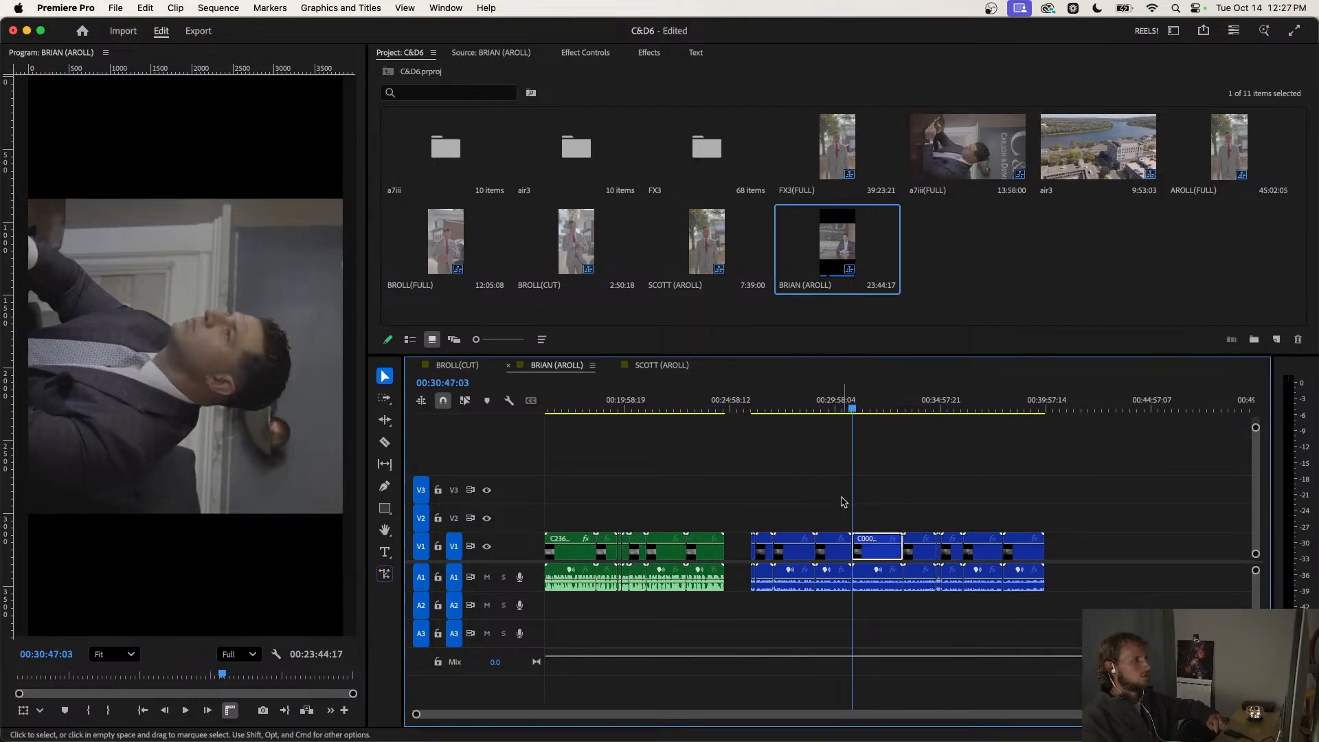
Delete the blue clips that precede C0005.MP4 and scrub into that clip.
{"action": "left_click_drag", "start_coordinate": [844, 501], "coordinate": [744, 594]}
{"action": "key", "text": "Delete"}
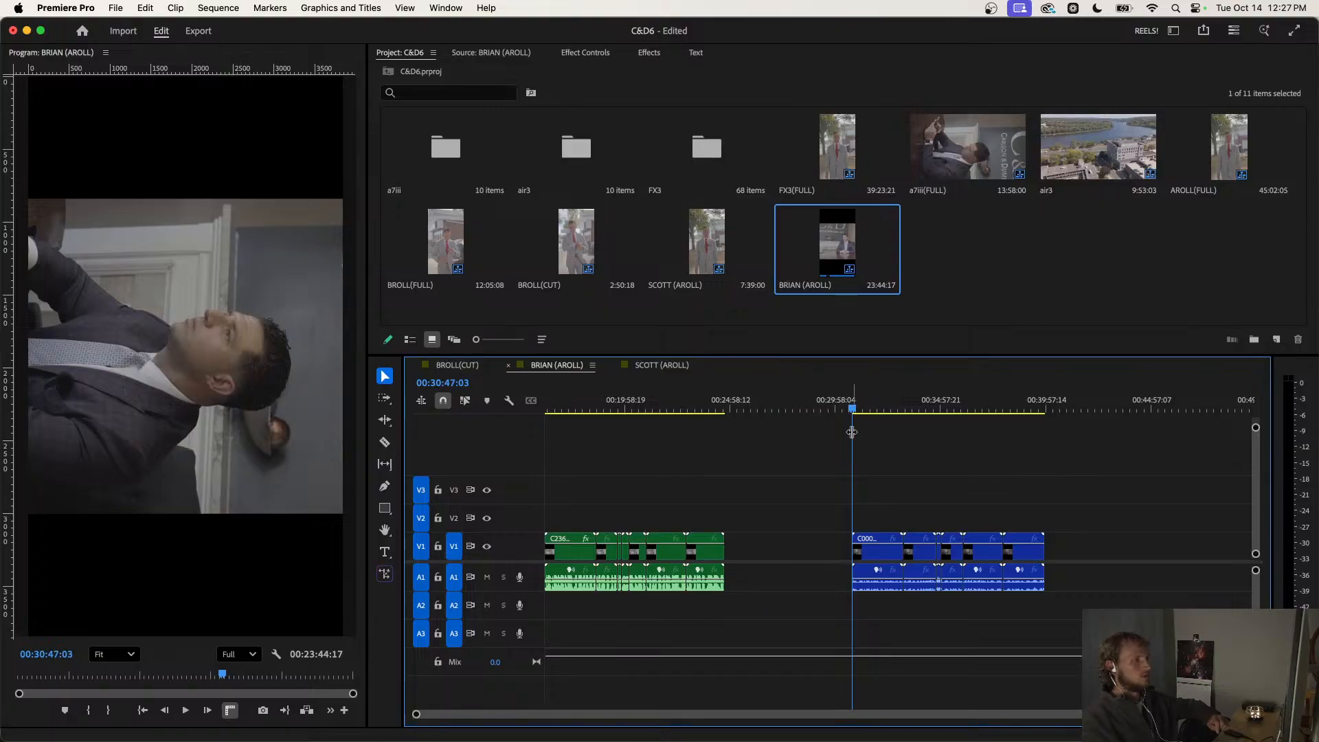
{"action": "left_click_drag", "start_coordinate": [852, 431], "coordinate": [886, 467]}
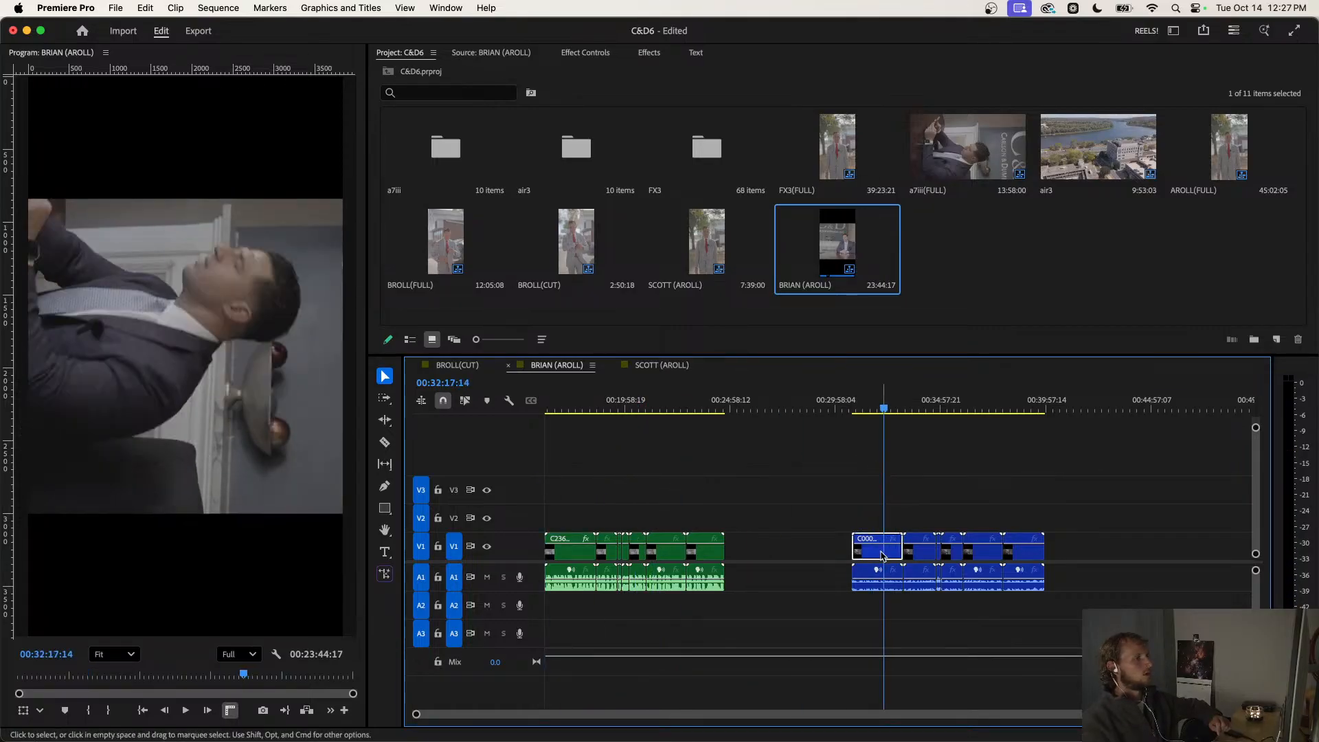
Set the rotation of C0005.MP4 to -90° and move on to the next blue clip.
{"action": "left_click", "coordinate": [586, 53]}
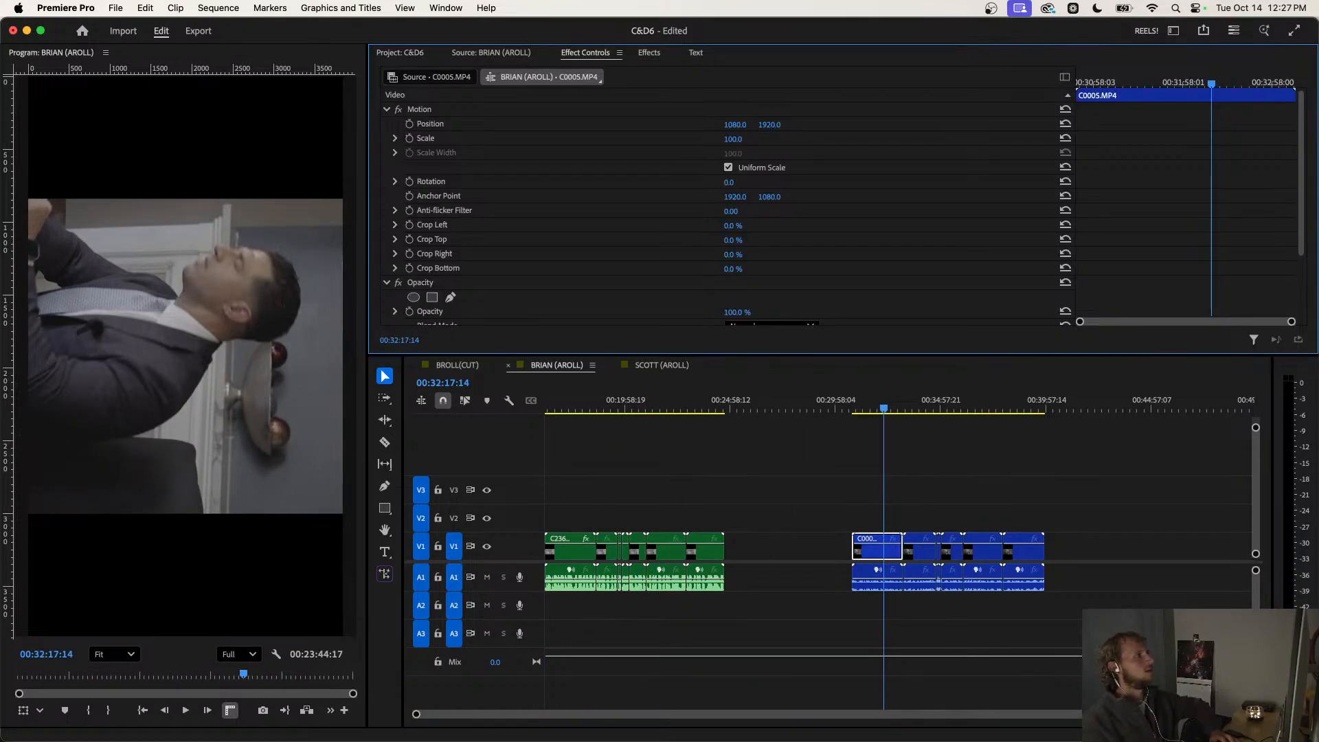
{"action": "left_click_drag", "start_coordinate": [729, 183], "coordinate": [668, 182]}
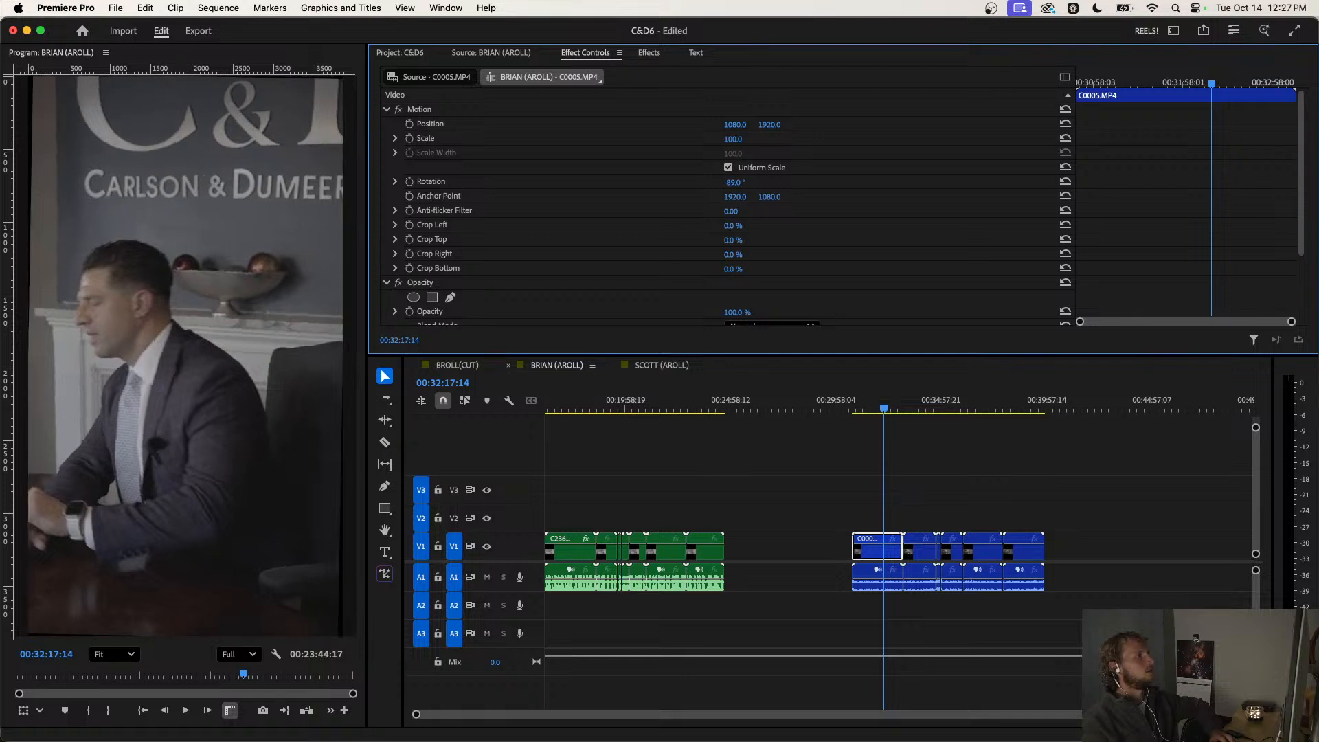
{"action": "left_click", "coordinate": [914, 463]}
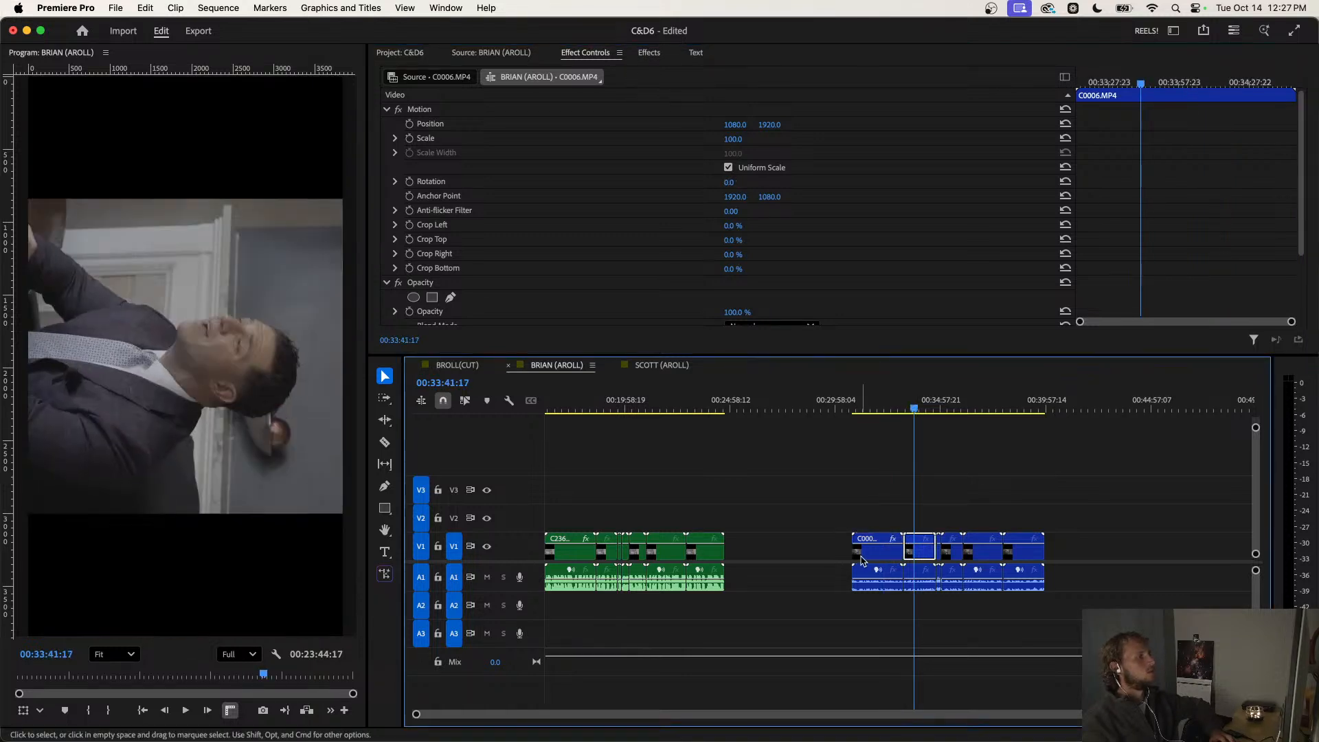
Copy the Motion attributes of C0005.MP4 onto the remaining blue clips and scrub through them.
{"action": "left_click", "coordinate": [869, 559]}
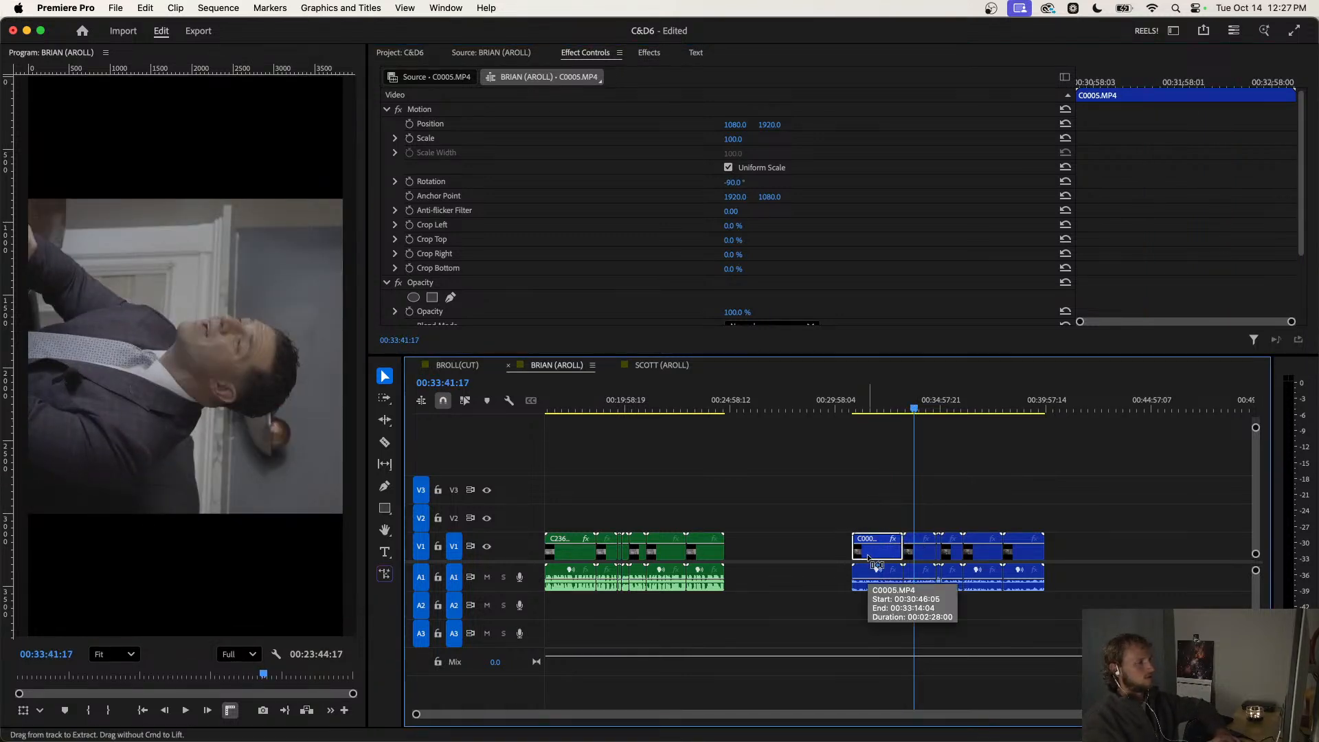
{"action": "left_click_drag", "start_coordinate": [1139, 496], "coordinate": [901, 555]}
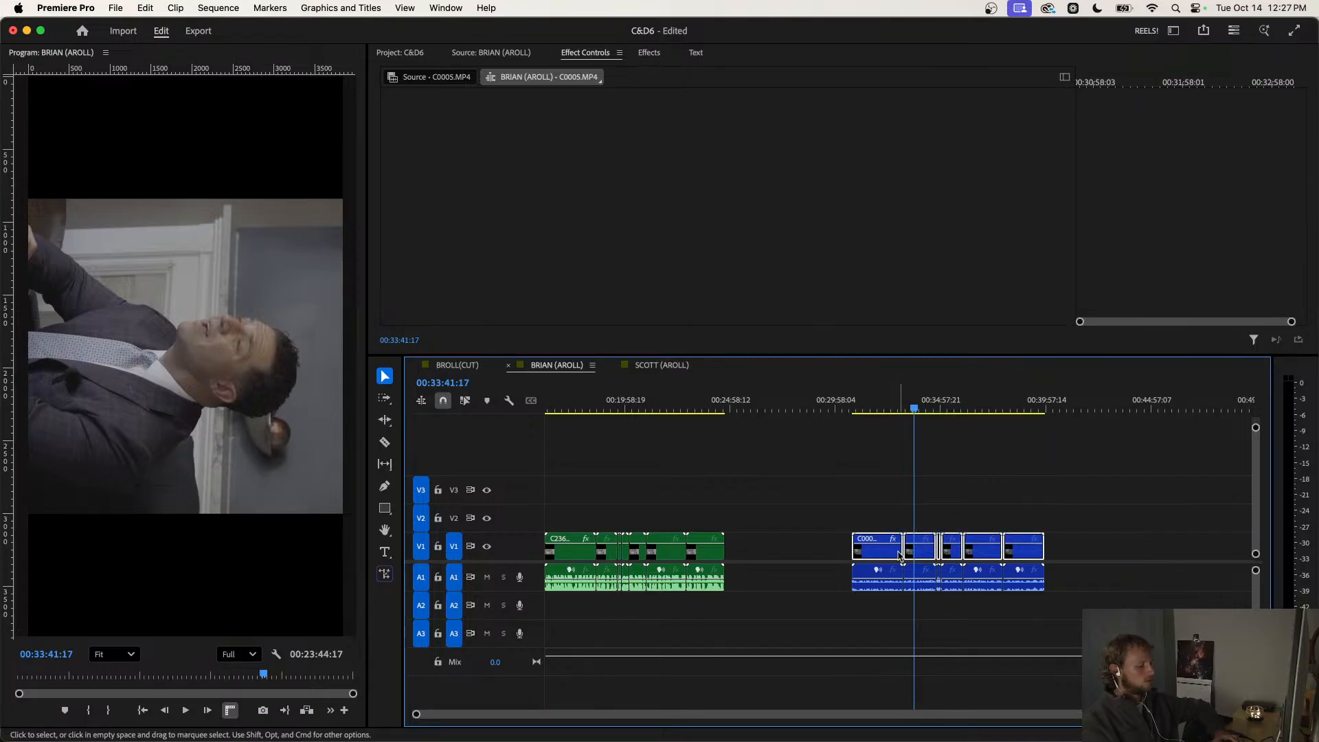
{"action": "key", "text": "alt+super+v"}
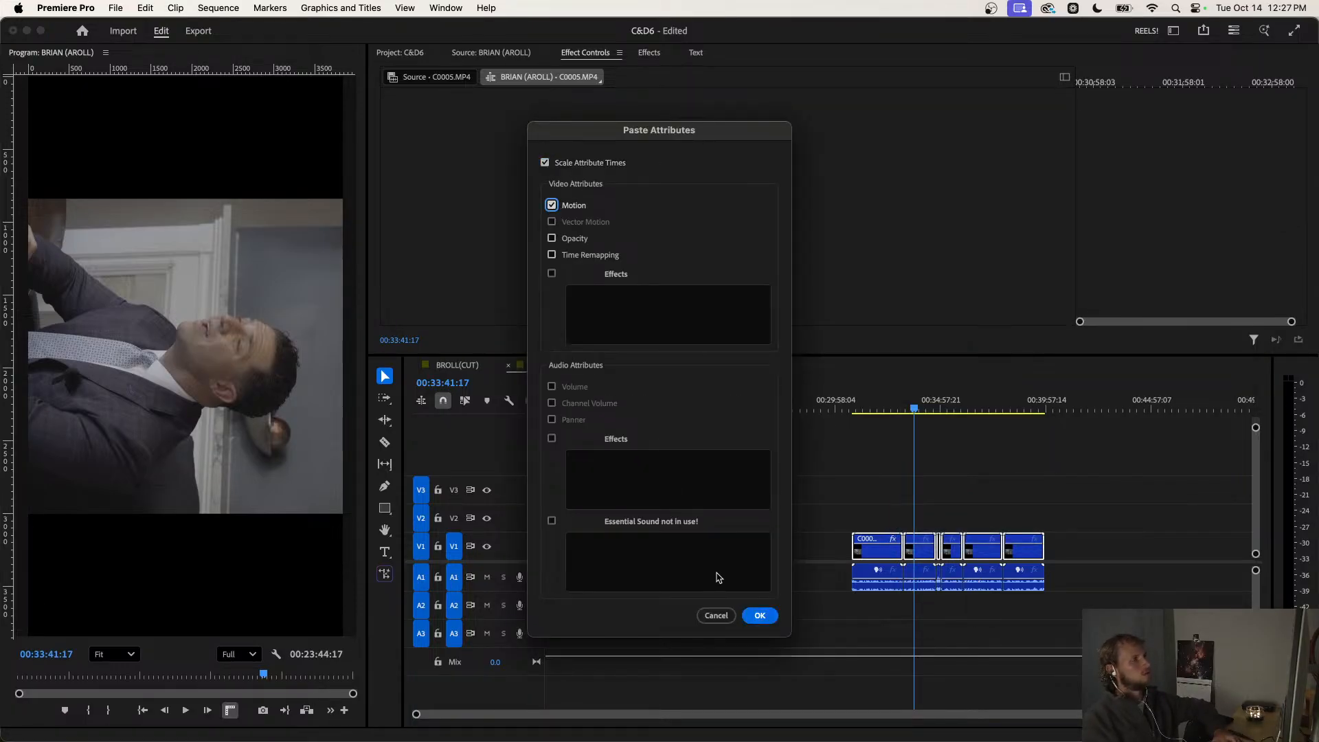
{"action": "left_click", "coordinate": [759, 616]}
{"action": "left_click_drag", "start_coordinate": [929, 409], "coordinate": [989, 413]}
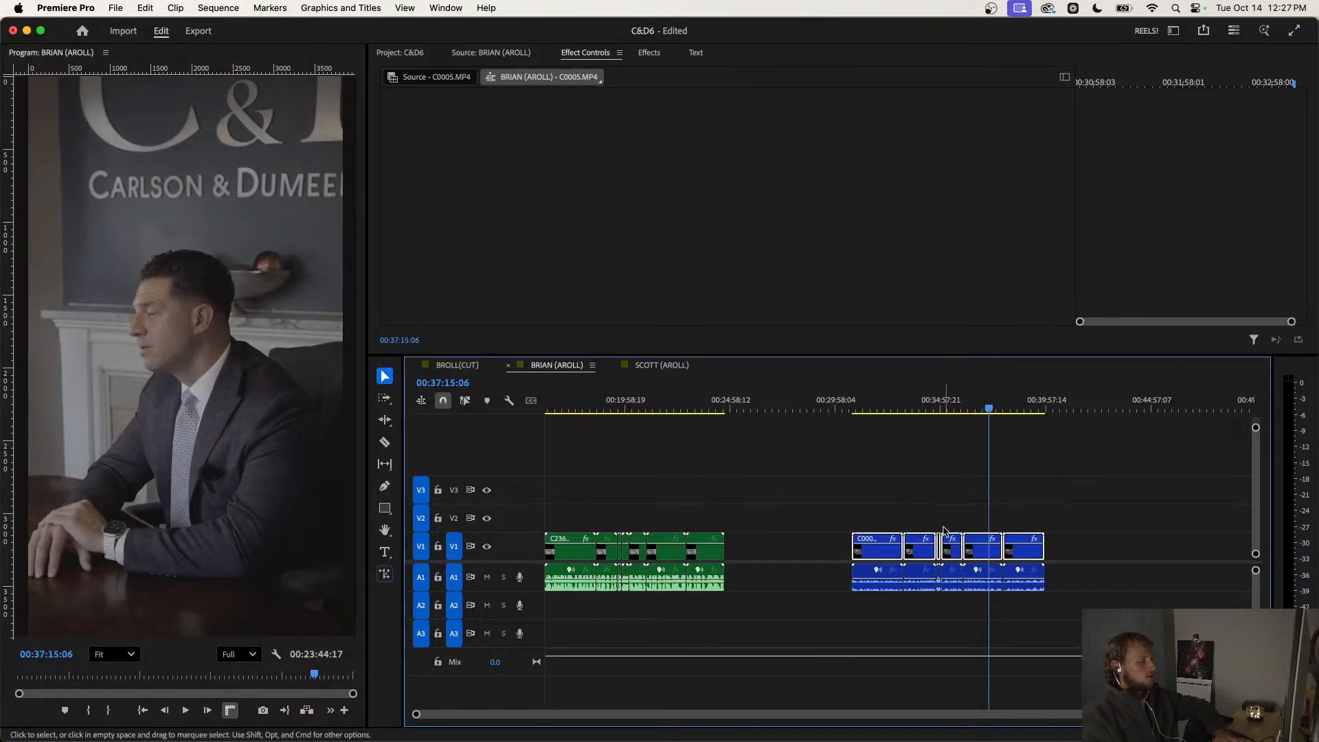
Copy the Motion attributes of C2365.MP4 onto the other green clips, scrub through them, and deselect everything.
{"action": "left_click_drag", "start_coordinate": [708, 411], "coordinate": [548, 416]}
{"action": "key", "text": "space"}
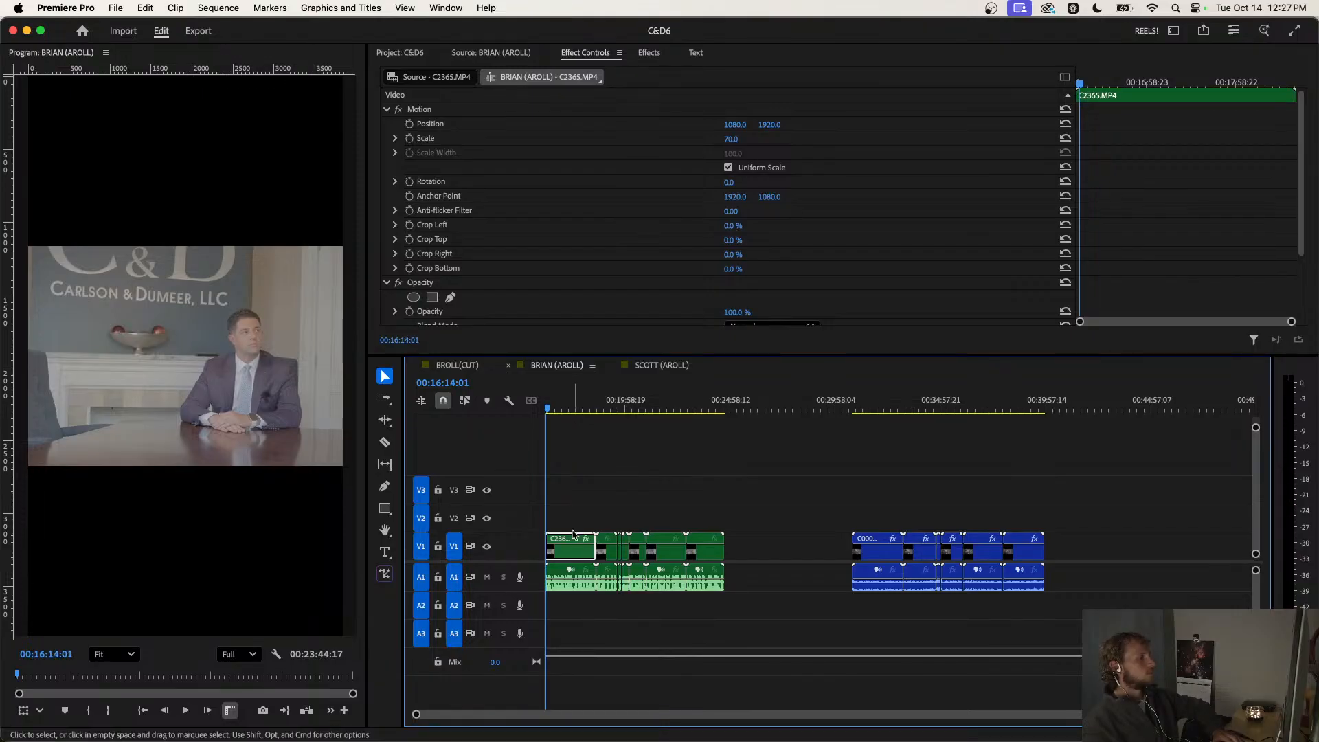
{"action": "left_click_drag", "start_coordinate": [723, 504], "coordinate": [607, 542]}
{"action": "key", "text": "alt+super+v"}
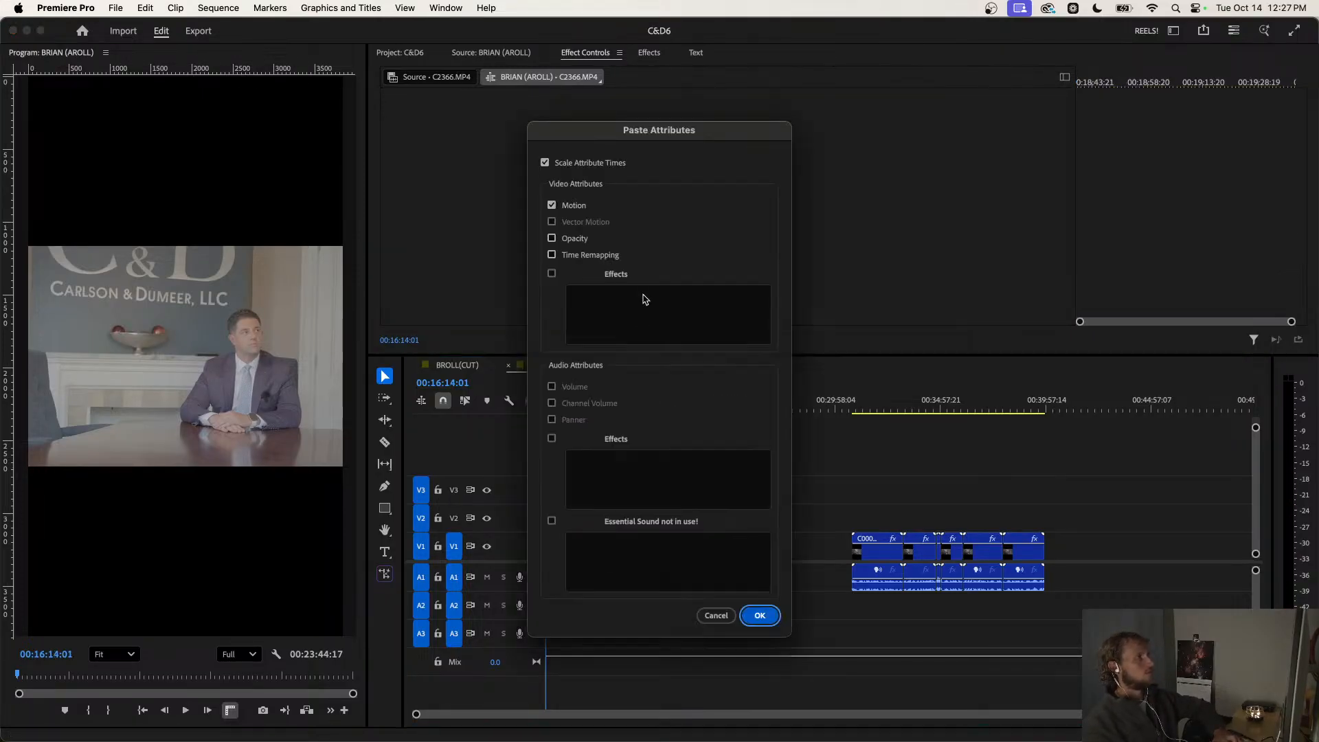
{"action": "left_click", "coordinate": [759, 616]}
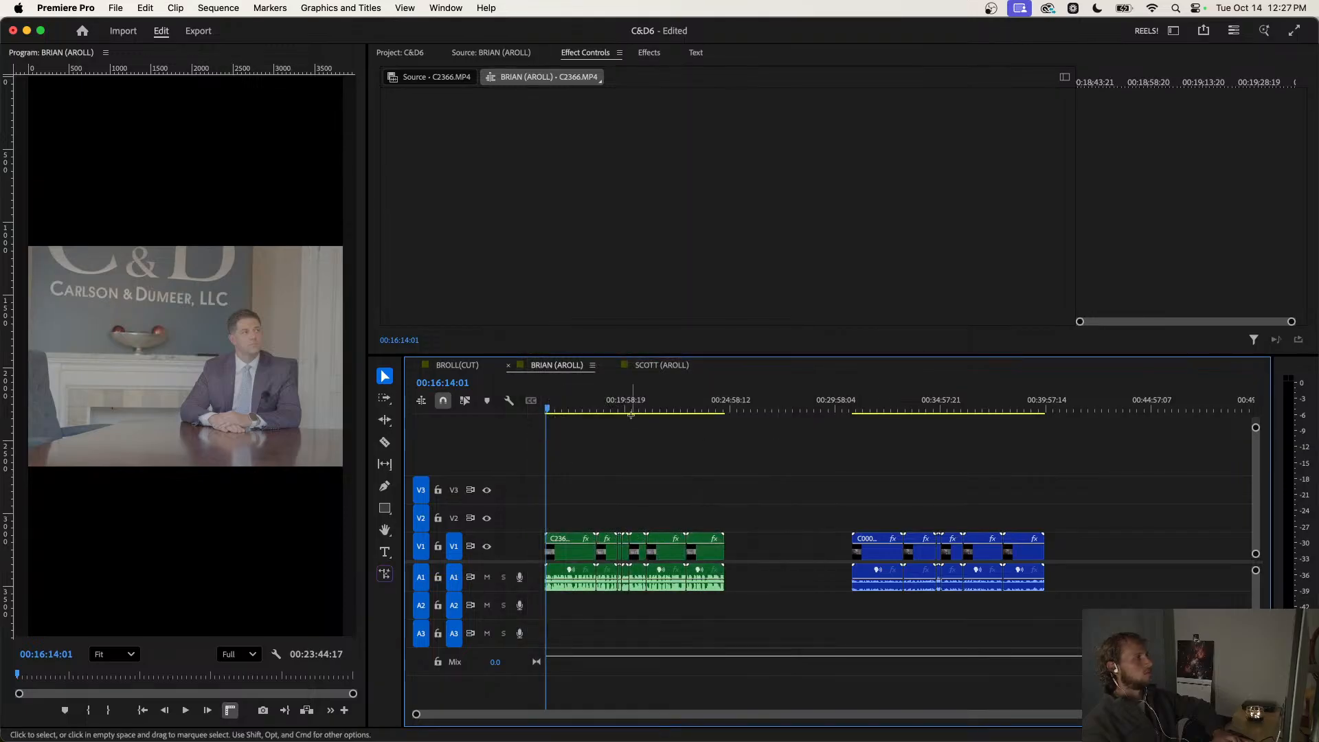
{"action": "left_click_drag", "start_coordinate": [602, 412], "coordinate": [704, 419]}
{"action": "left_click", "coordinate": [531, 474]}
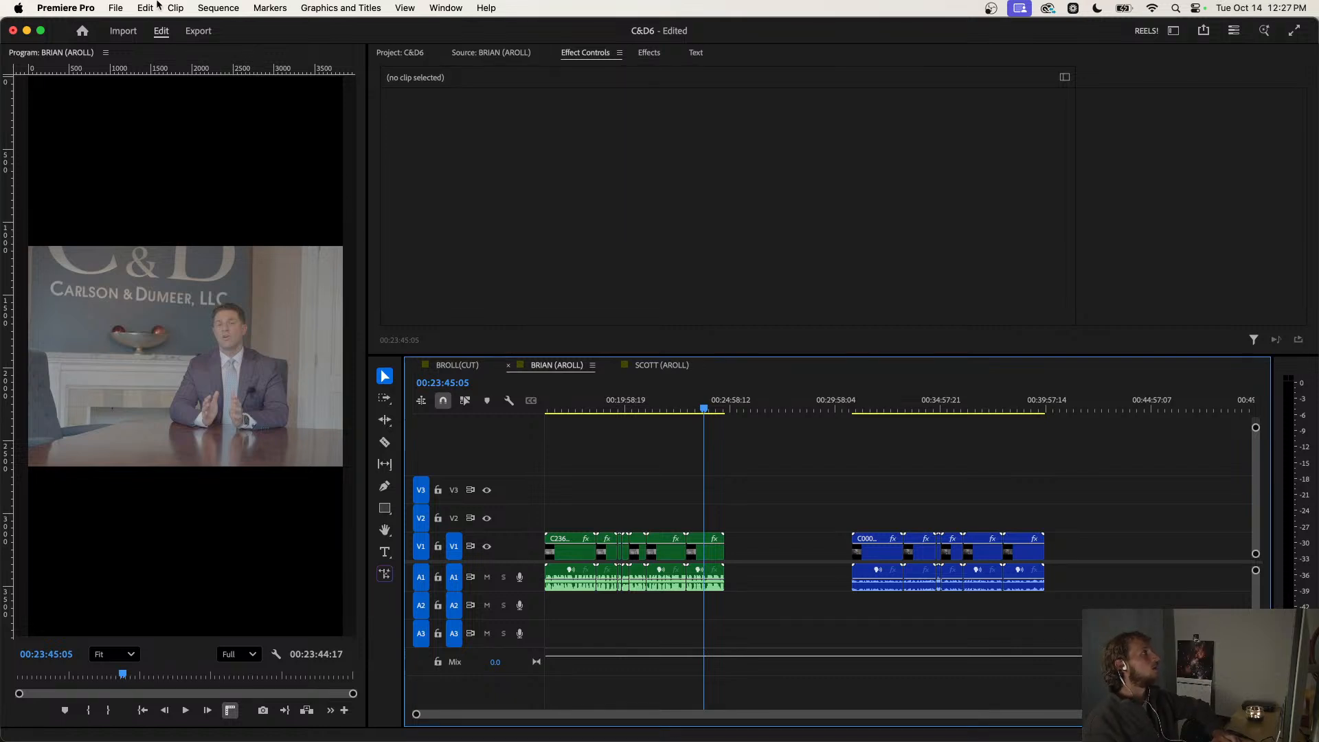
Set the seated speaker's sequence frame size to 1080 × 1920.
{"action": "left_click", "coordinate": [219, 8]}
{"action": "left_click", "coordinate": [237, 23]}
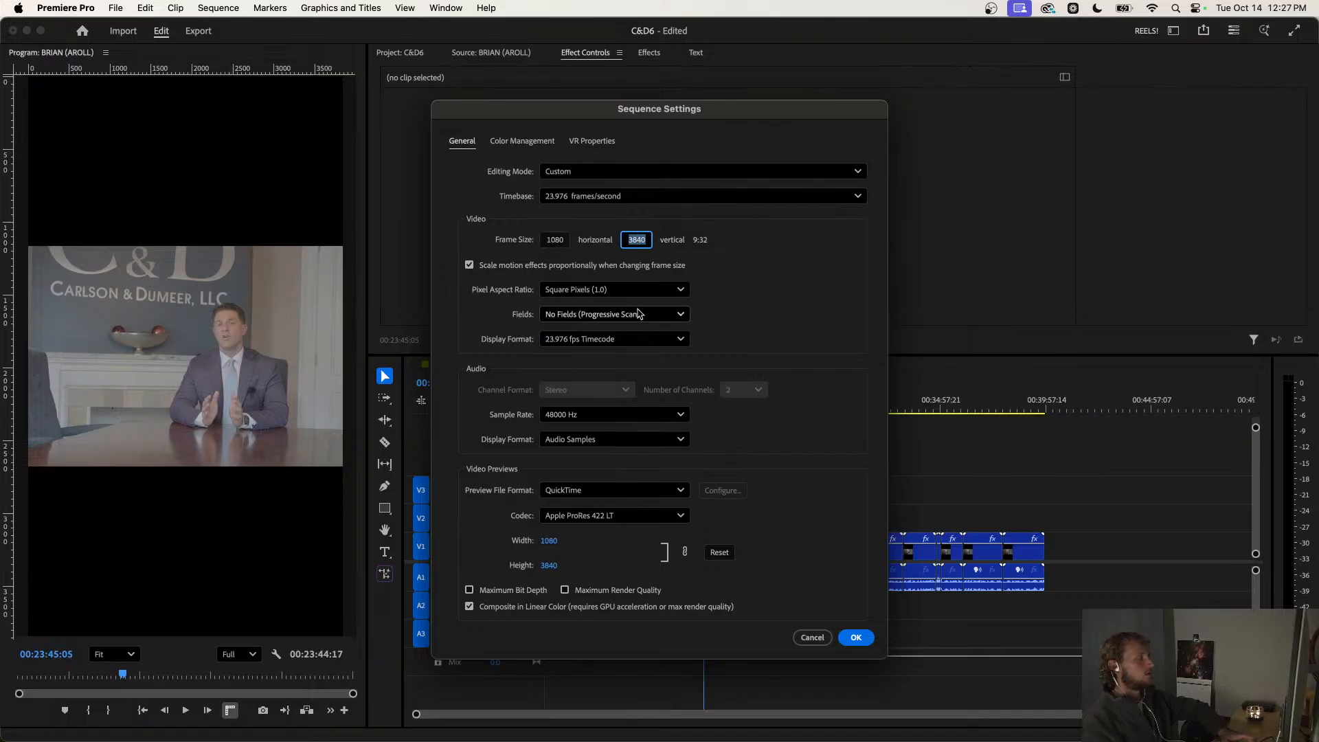
{"action": "left_click", "coordinate": [856, 638]}
{"action": "left_click", "coordinate": [783, 447]}
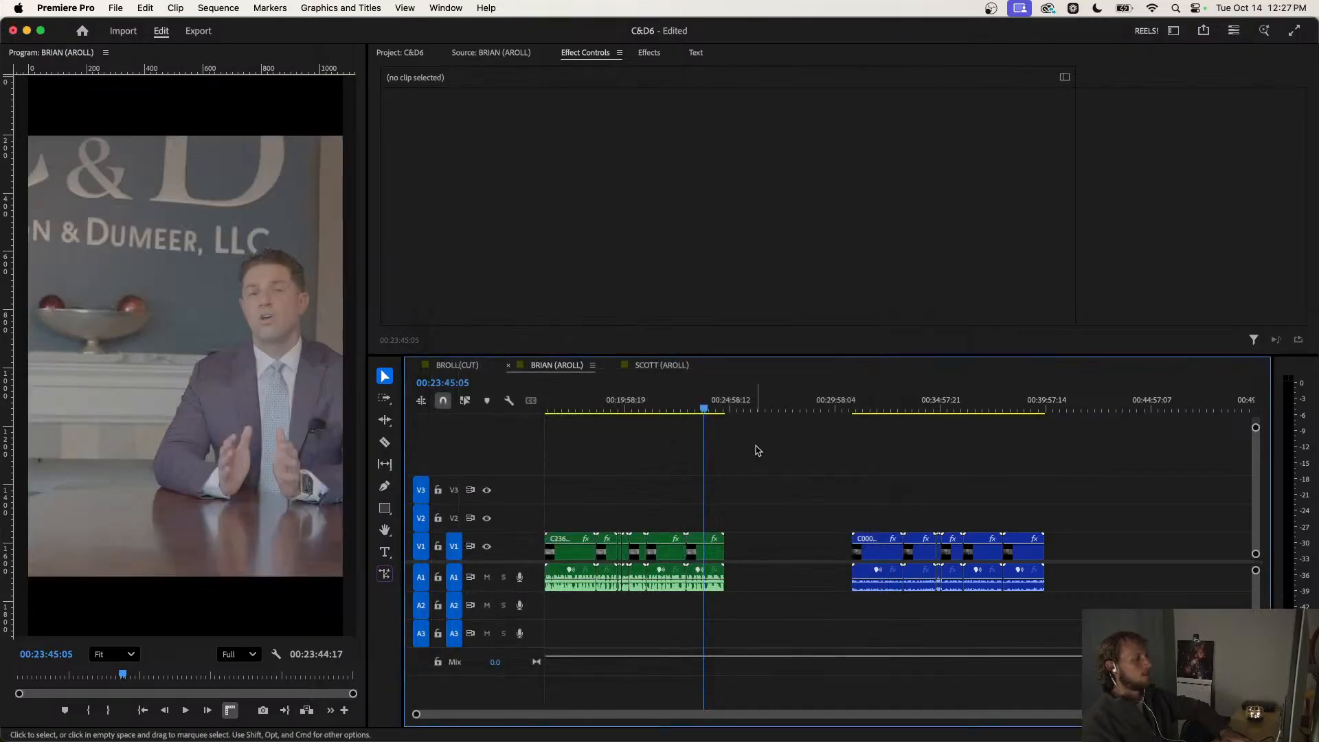
Apply Fit to frame to all the green clips on V1.
{"action": "key", "text": "Home"}
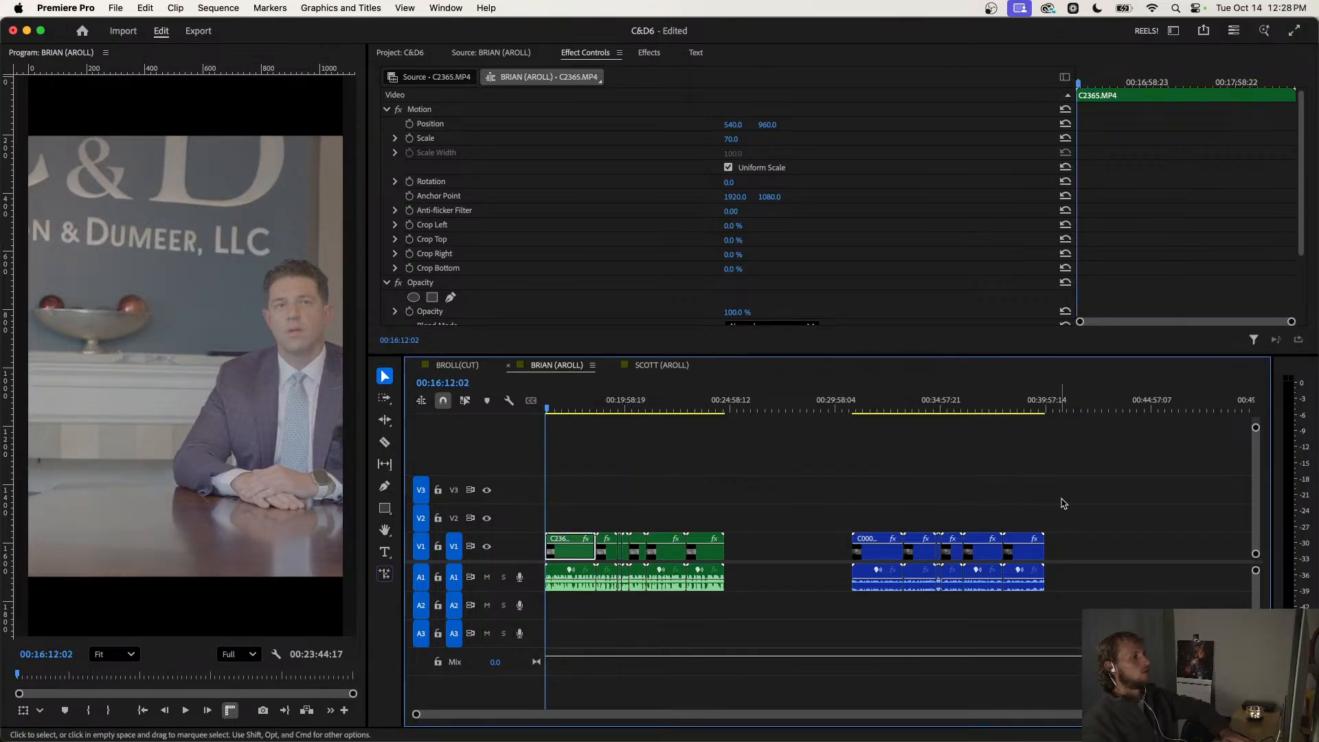
{"action": "left_click_drag", "start_coordinate": [768, 494], "coordinate": [549, 558]}
{"action": "right_click", "coordinate": [568, 555]}
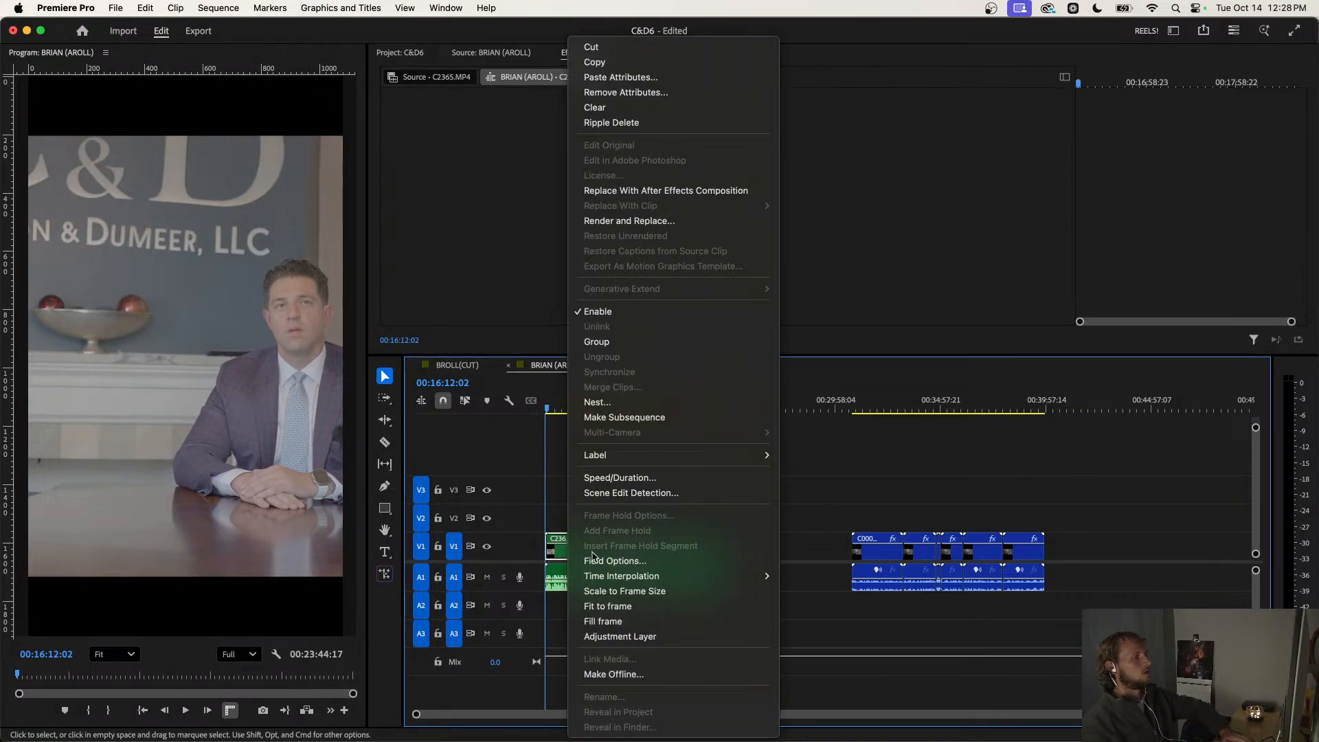
{"action": "left_click", "coordinate": [623, 606]}
Try Fill frame on all the blue clips, and fit them to the frame instead.
{"action": "left_click_drag", "start_coordinate": [1079, 492], "coordinate": [854, 548]}
{"action": "left_click", "coordinate": [892, 408]}
{"action": "left_click_drag", "start_coordinate": [1076, 481], "coordinate": [876, 546]}
{"action": "right_click", "coordinate": [875, 546]}
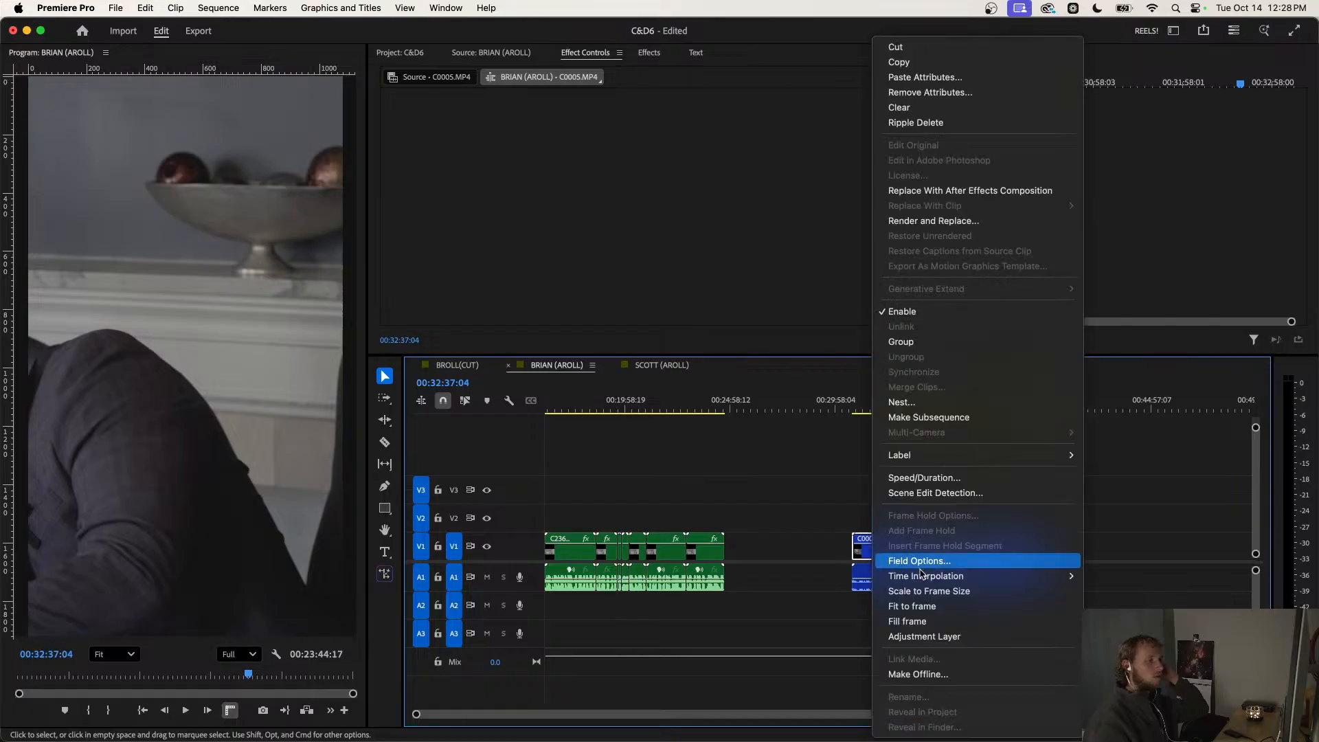
{"action": "left_click", "coordinate": [916, 623]}
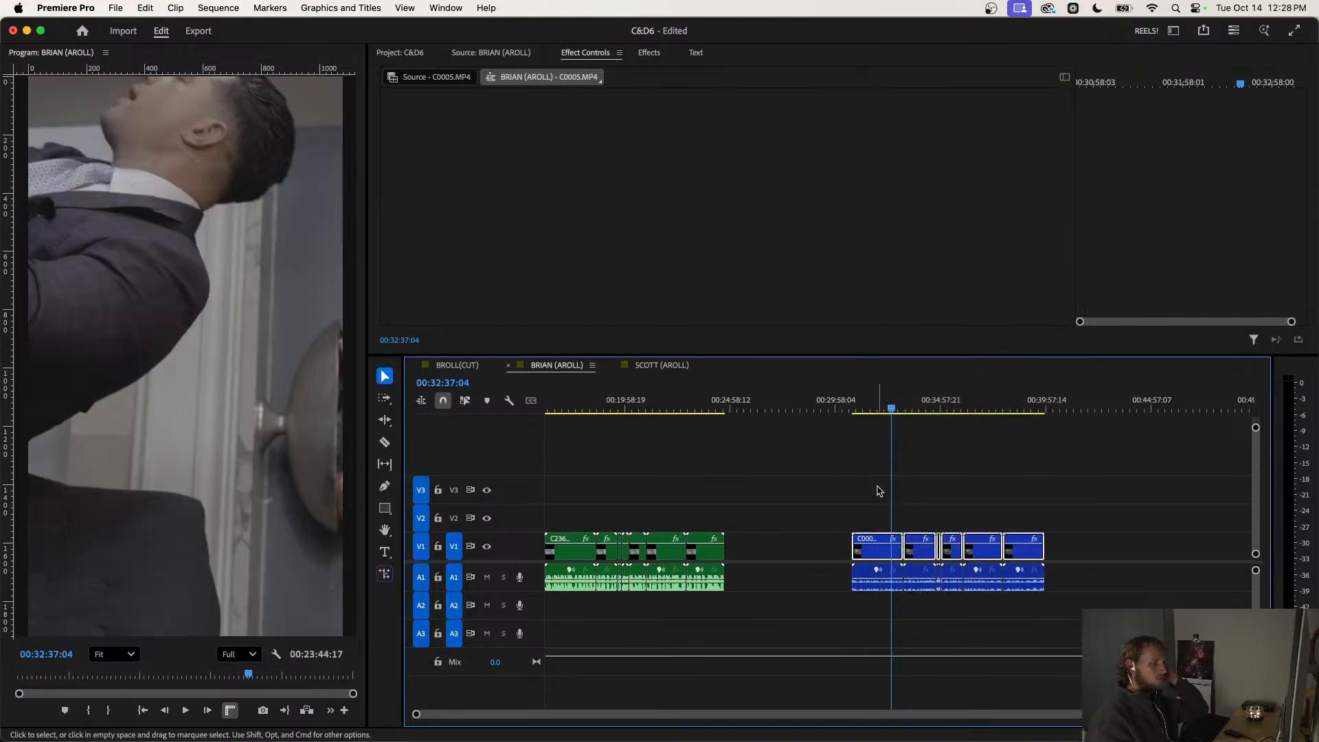
{"action": "right_click", "coordinate": [875, 554]}
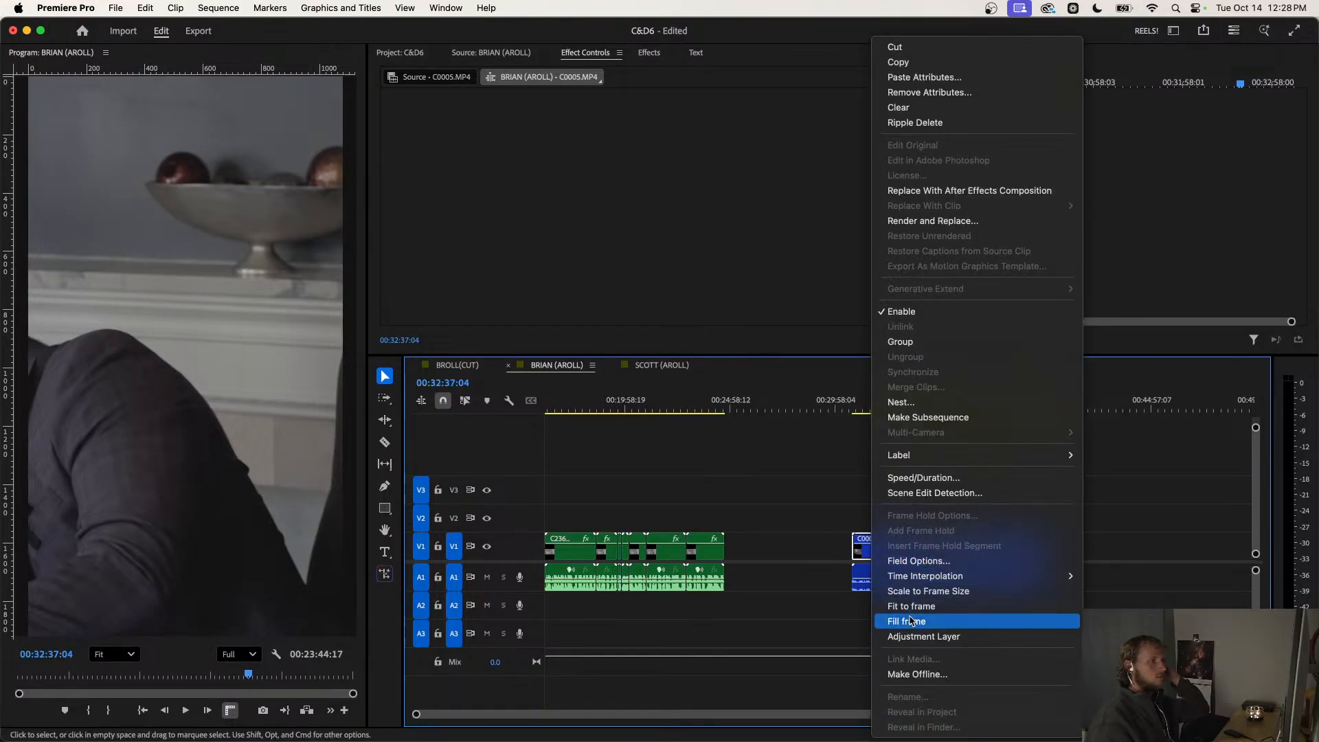
{"action": "left_click", "coordinate": [894, 594]}
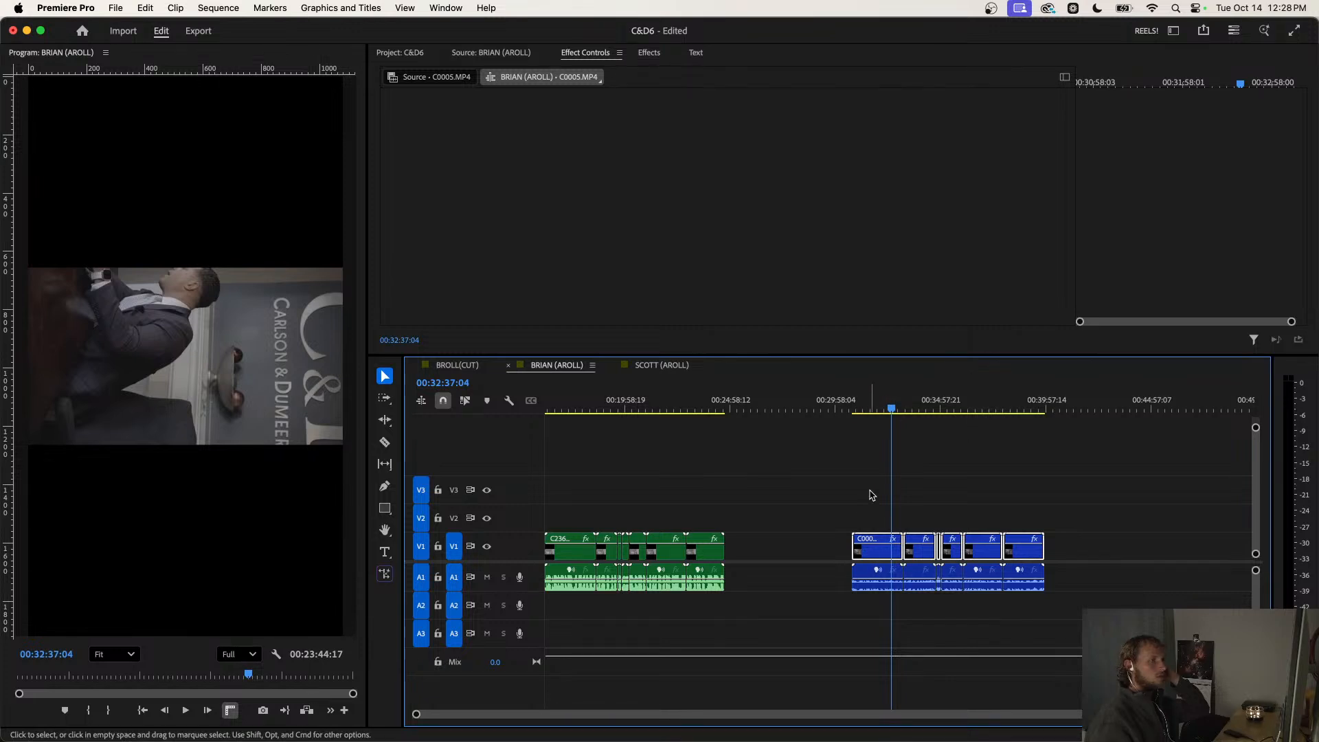
Set the rotation of C0005.MP4 to -90° and its scale to 50.1.
{"action": "left_click", "coordinate": [873, 546]}
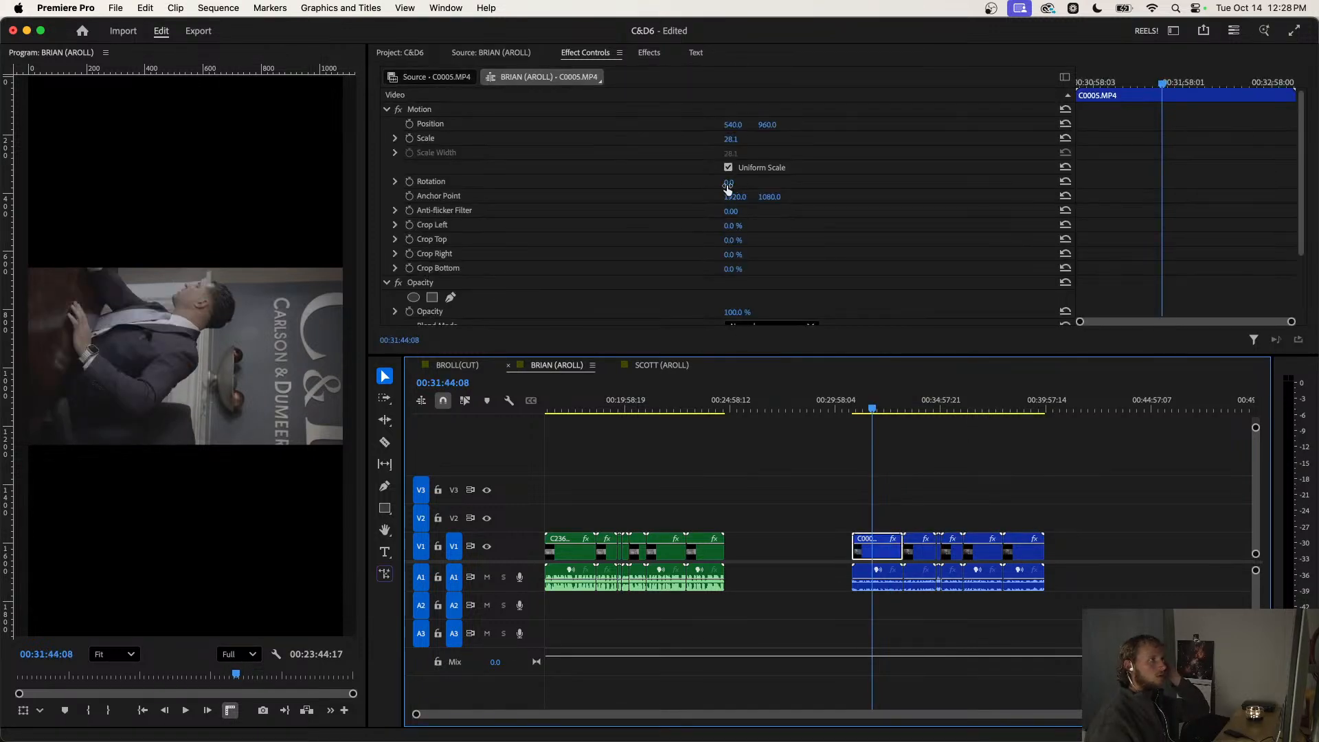
{"action": "left_click_drag", "start_coordinate": [728, 184], "coordinate": [667, 184]}
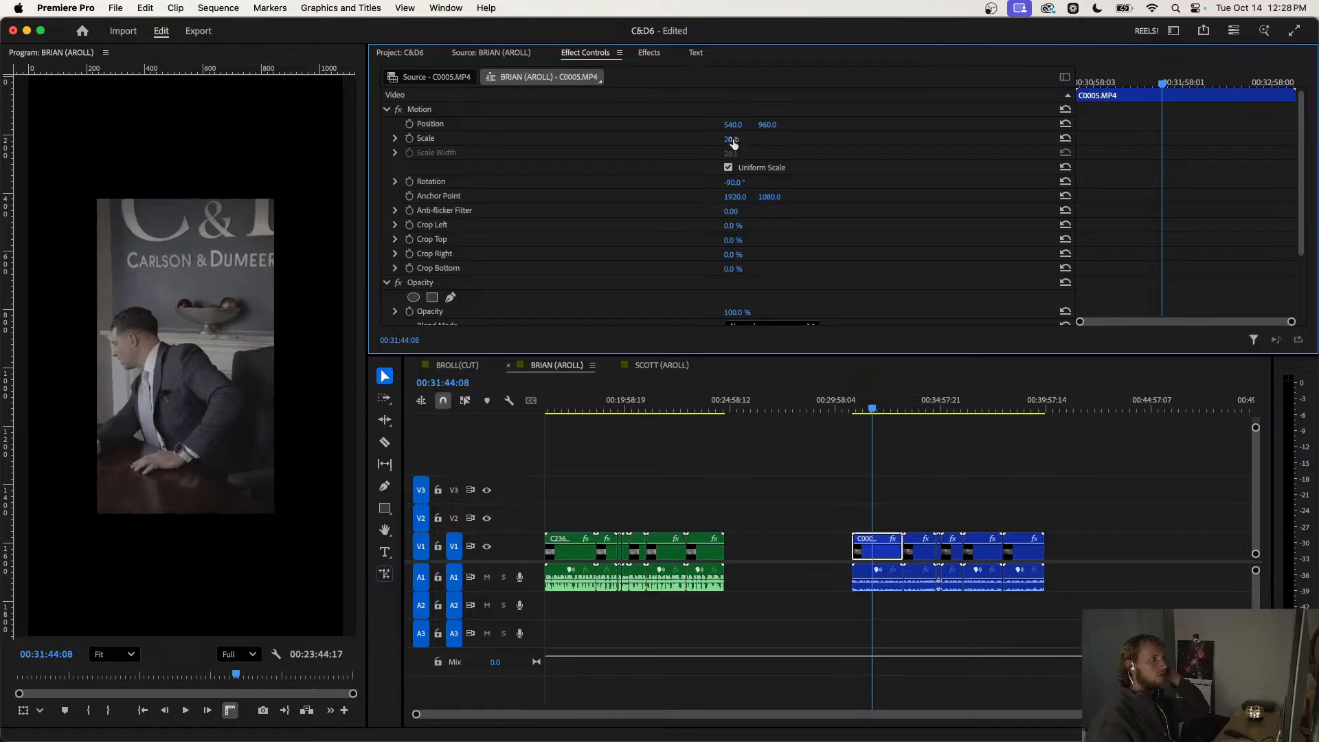
{"action": "mouse_move", "coordinate": [730, 139]}
{"action": "left_mouse_down"}
{"action": "mouse_move", "coordinate": [759, 139]}
{"action": "mouse_move", "coordinate": [746, 138]}
{"action": "left_mouse_up"}
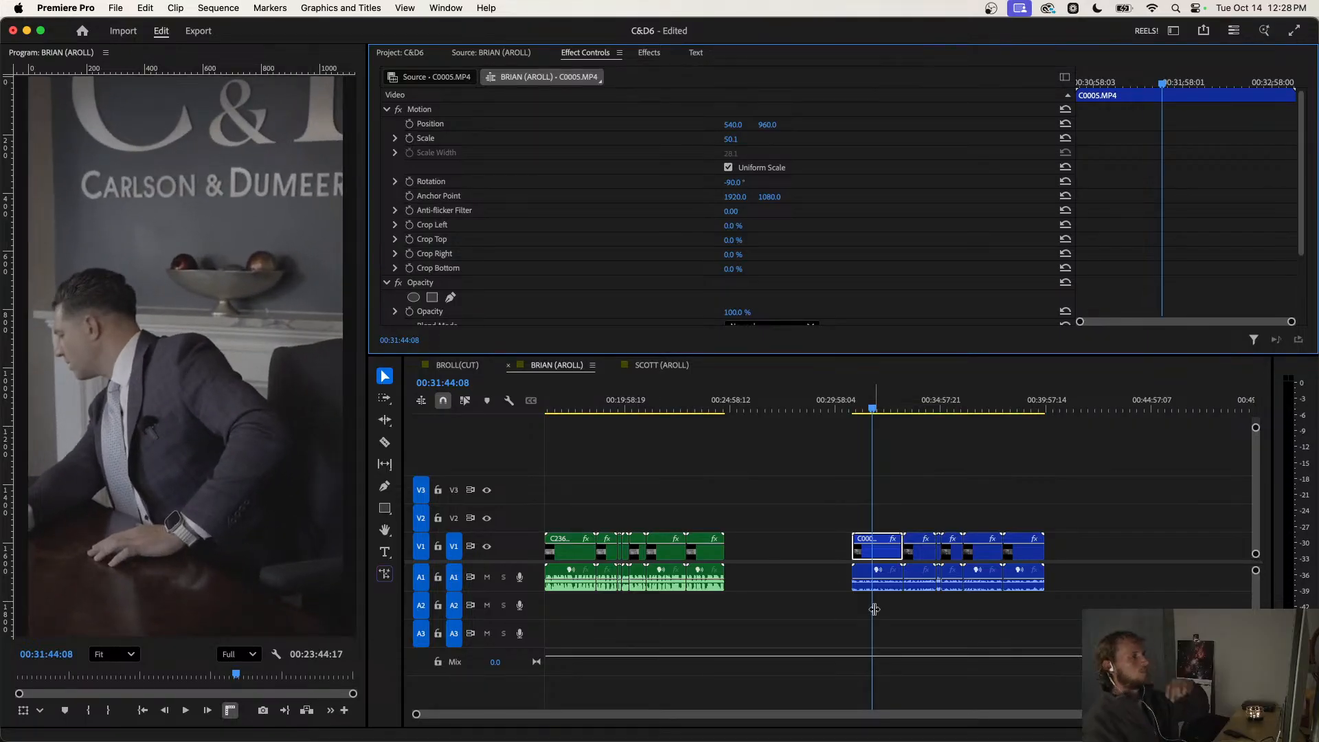
Copy the Motion attributes of C0005.MP4 onto all the blue clips, return to the first green clip, and save the project.
{"action": "left_click", "coordinate": [884, 555]}
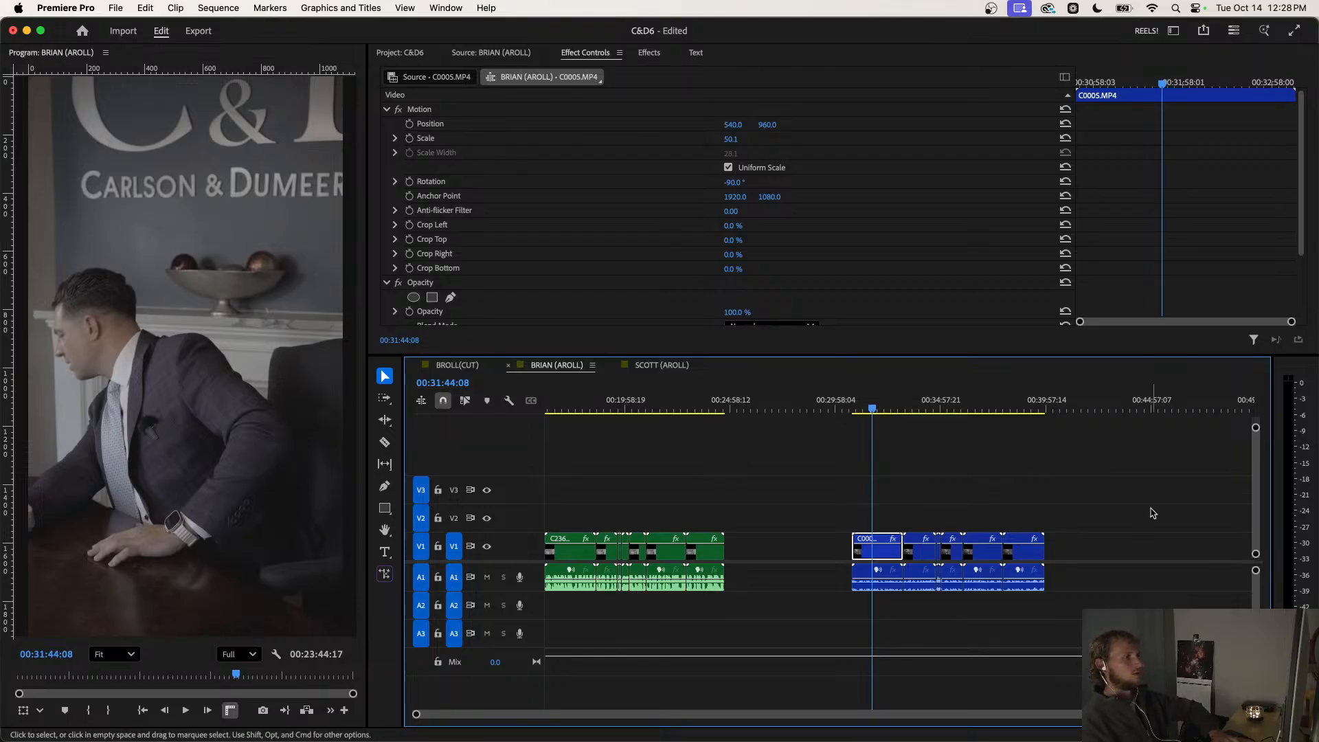
{"action": "left_click_drag", "start_coordinate": [1148, 507], "coordinate": [895, 543]}
{"action": "key", "text": "alt+super+v"}
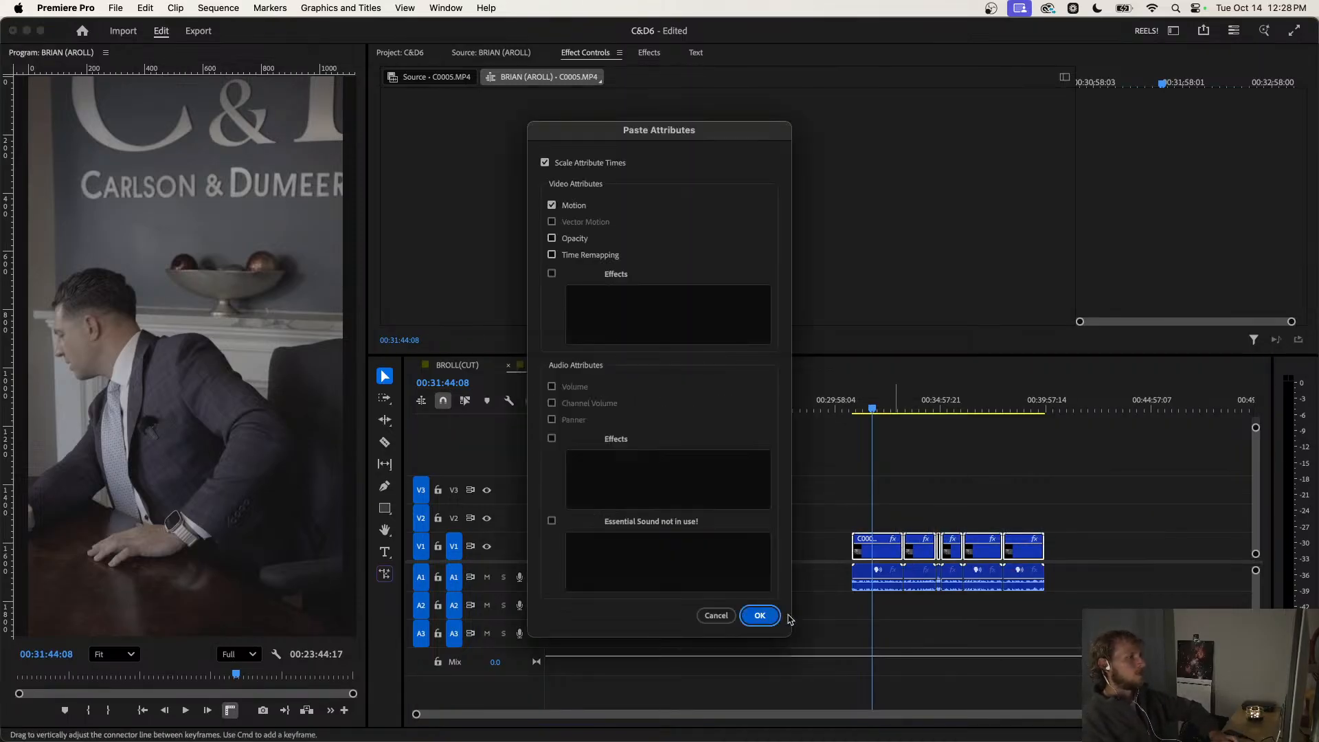
{"action": "left_click", "coordinate": [760, 616]}
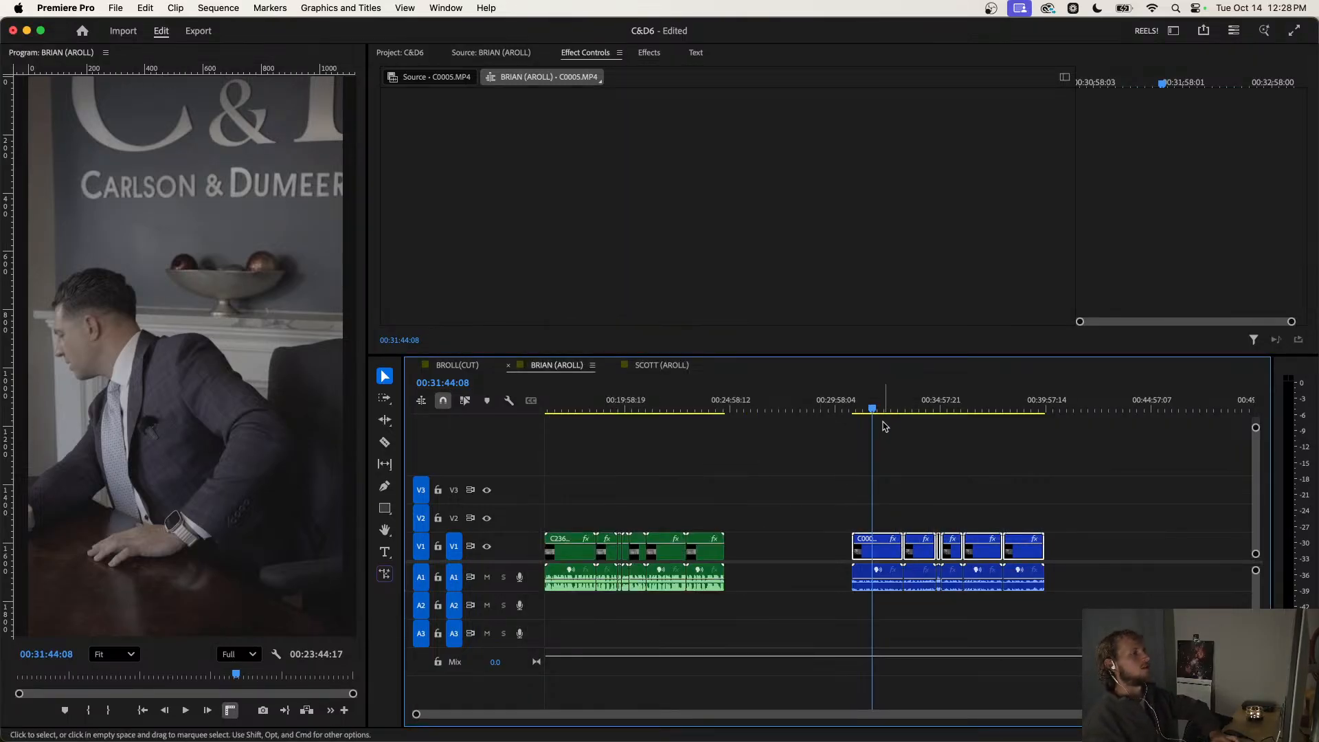
{"action": "left_click_drag", "start_coordinate": [884, 427], "coordinate": [471, 403]}
{"action": "key", "text": "space"}
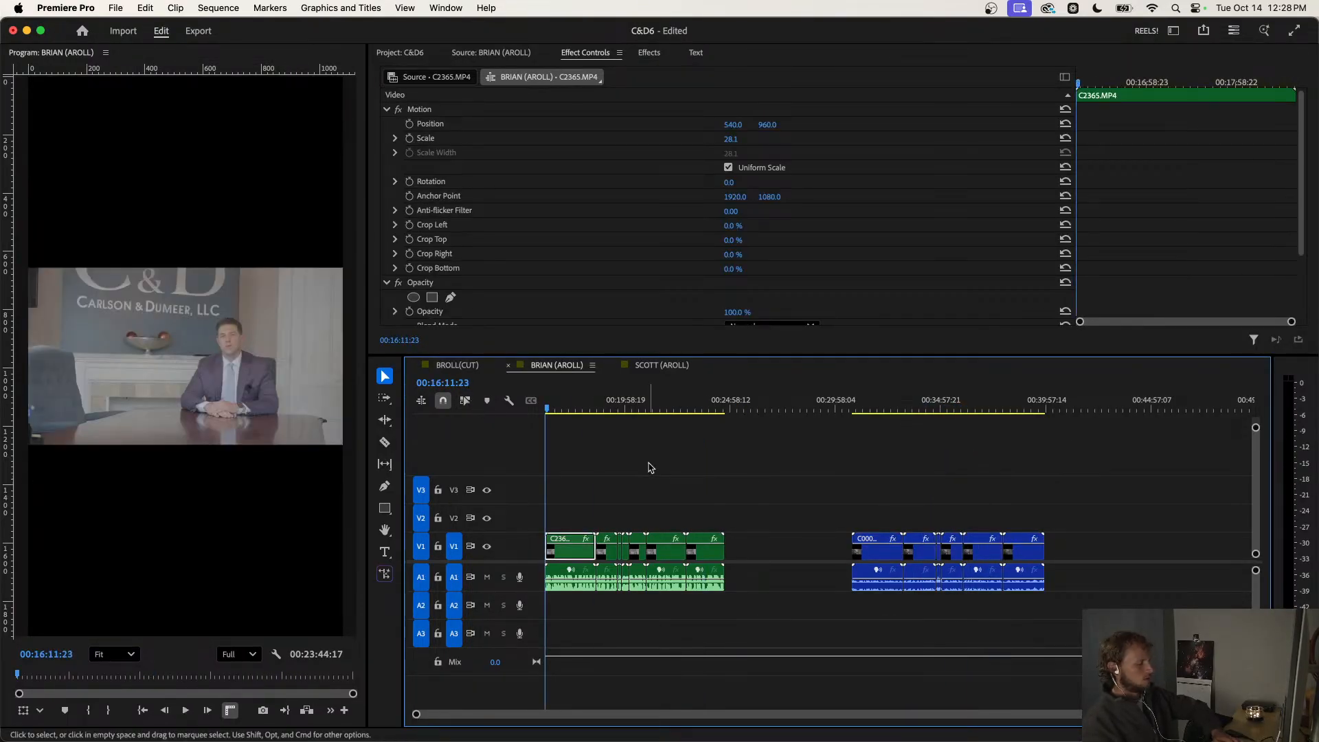
{"action": "key", "text": "super+s"}
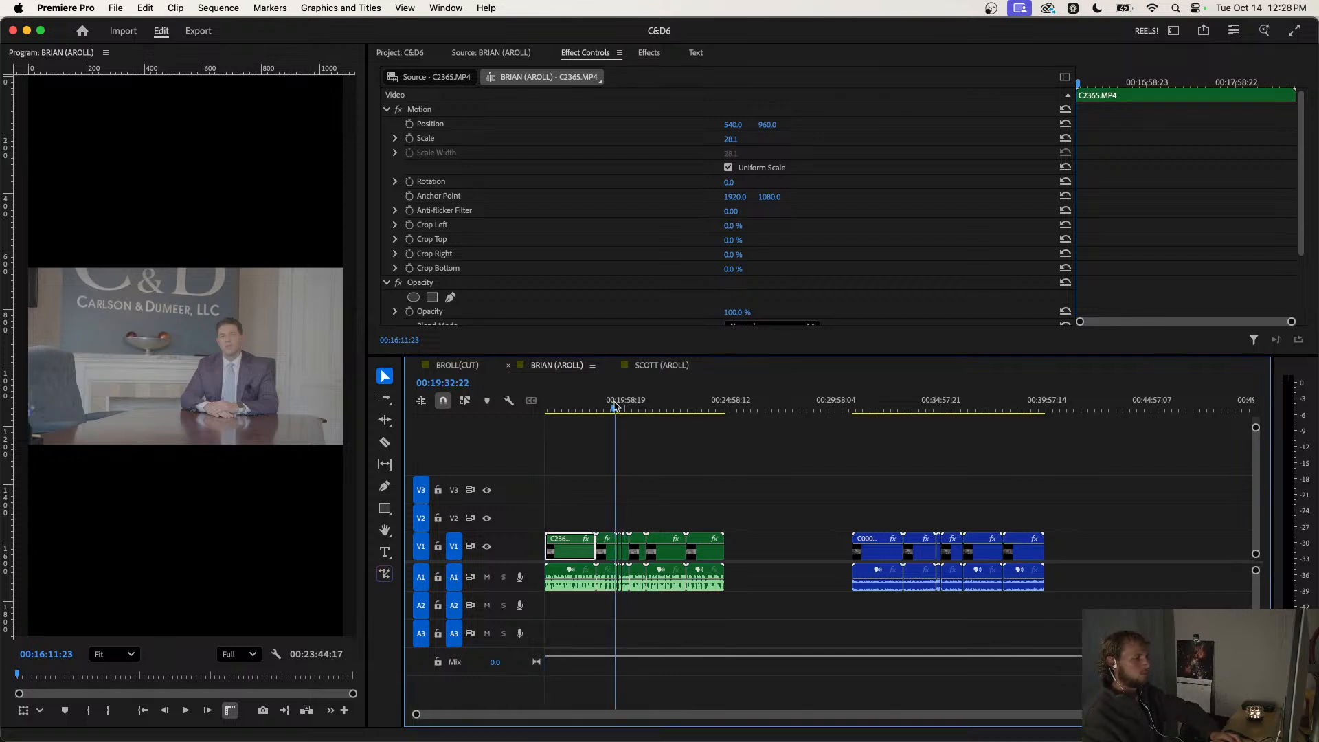
Play parts of C2365.MP4 and C0005.MP4 to compare the openings of the two camera angles.
{"action": "left_click_drag", "start_coordinate": [615, 405], "coordinate": [501, 419]}
{"action": "key", "text": "space"}
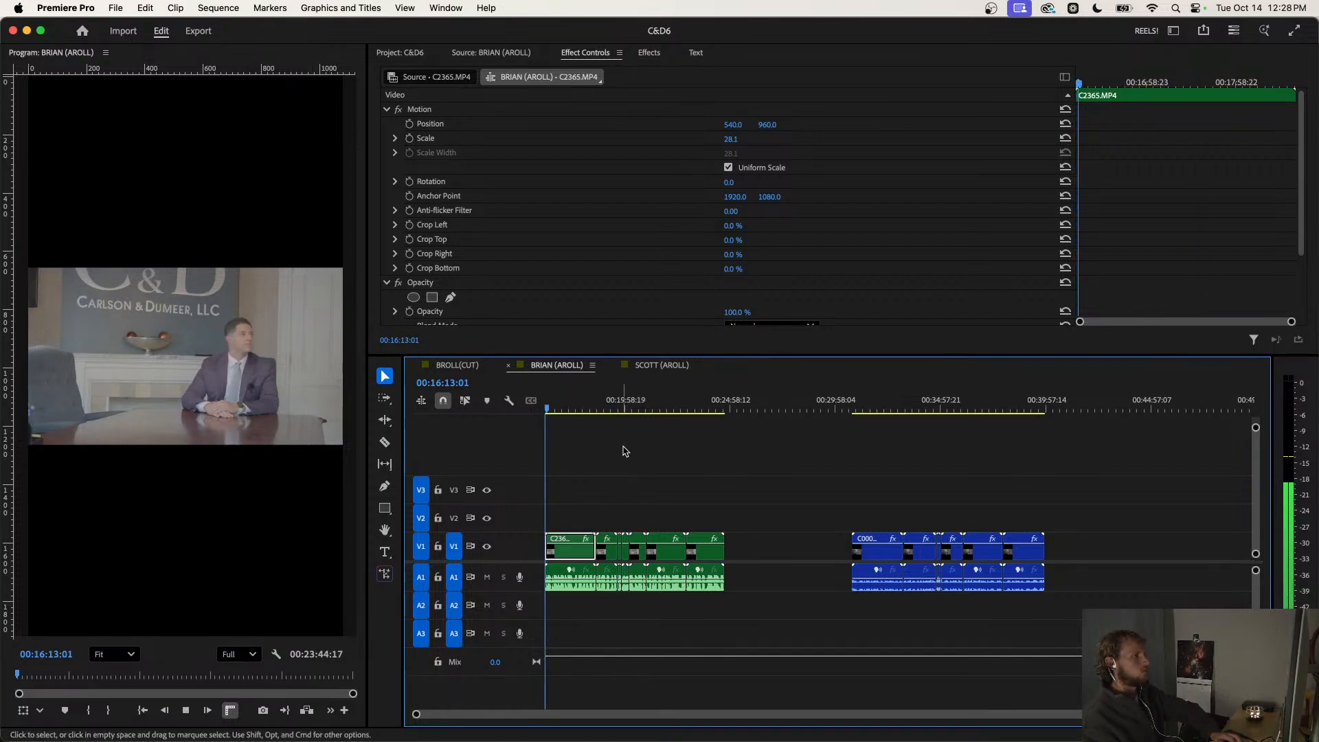
{"action": "left_click", "coordinate": [564, 408]}
{"action": "left_click", "coordinate": [582, 408]}
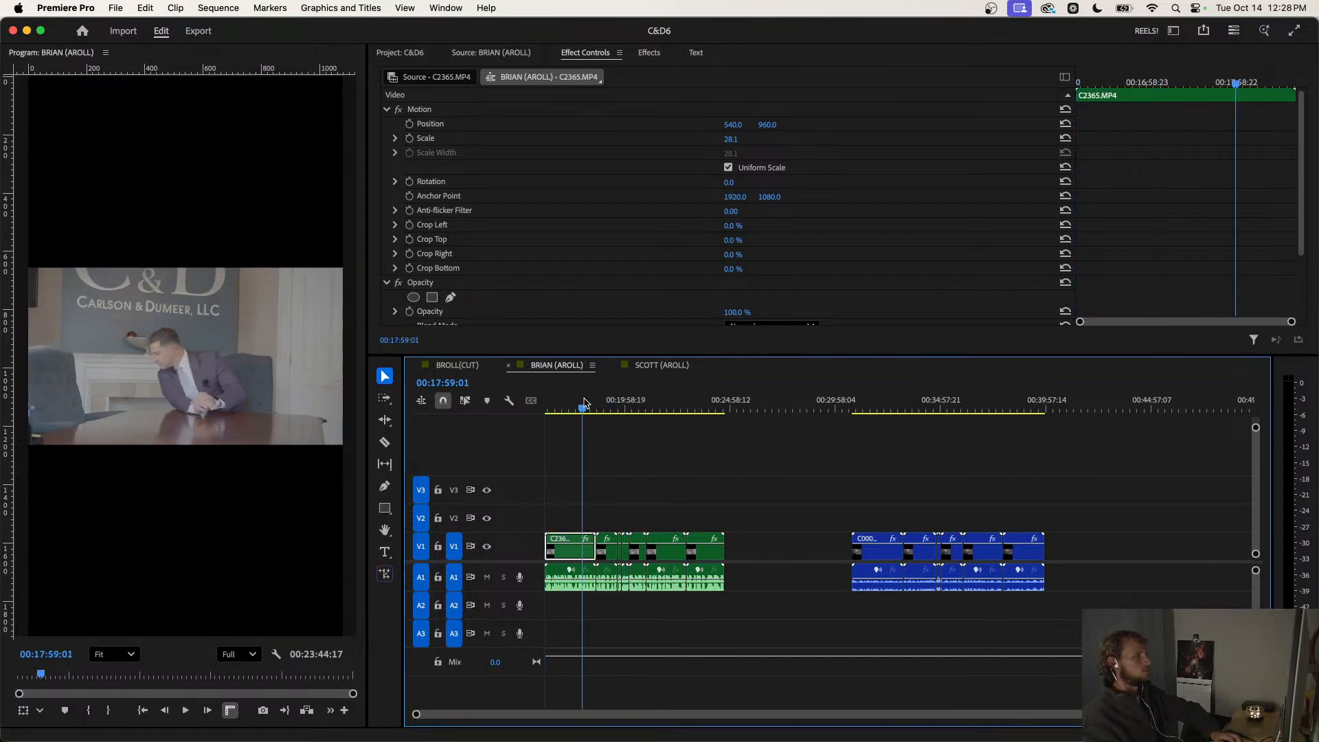
{"action": "key", "text": "="}
{"action": "key", "text": "space"}
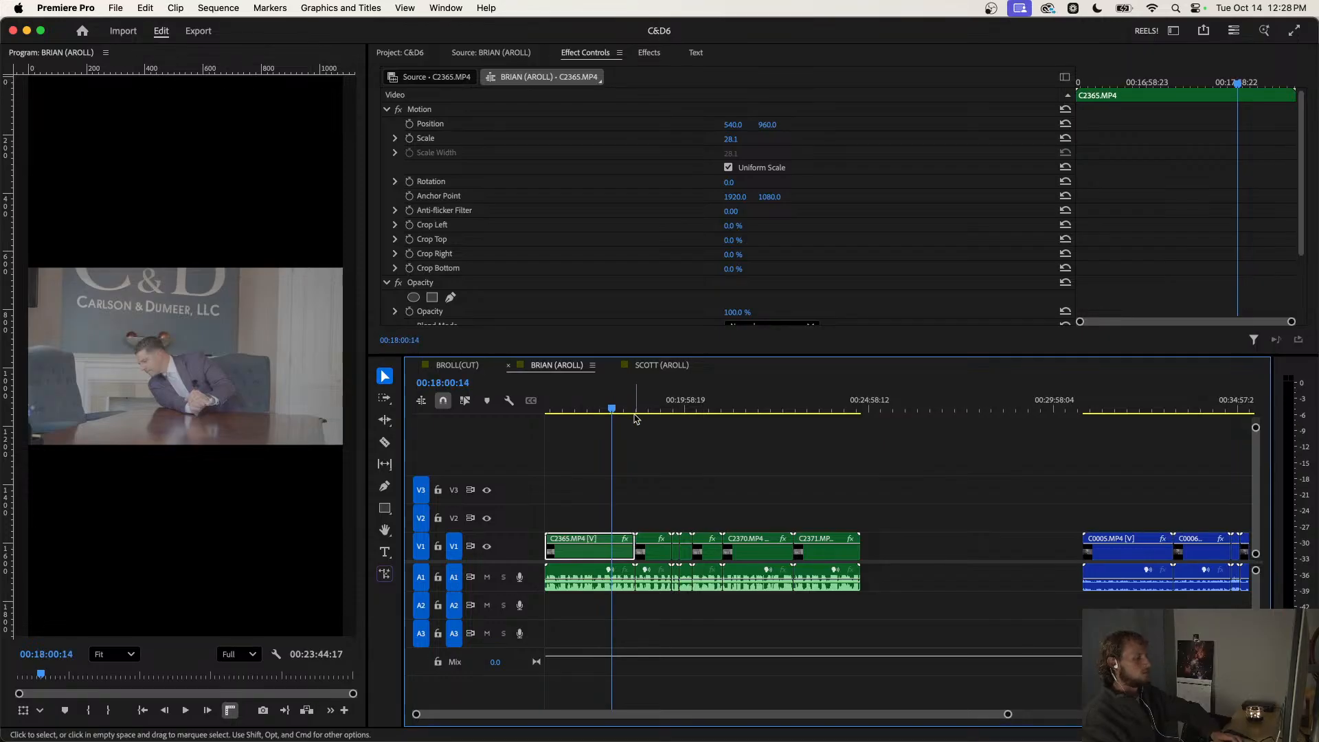
{"action": "key", "text": "-"}
{"action": "left_click", "coordinate": [860, 408]}
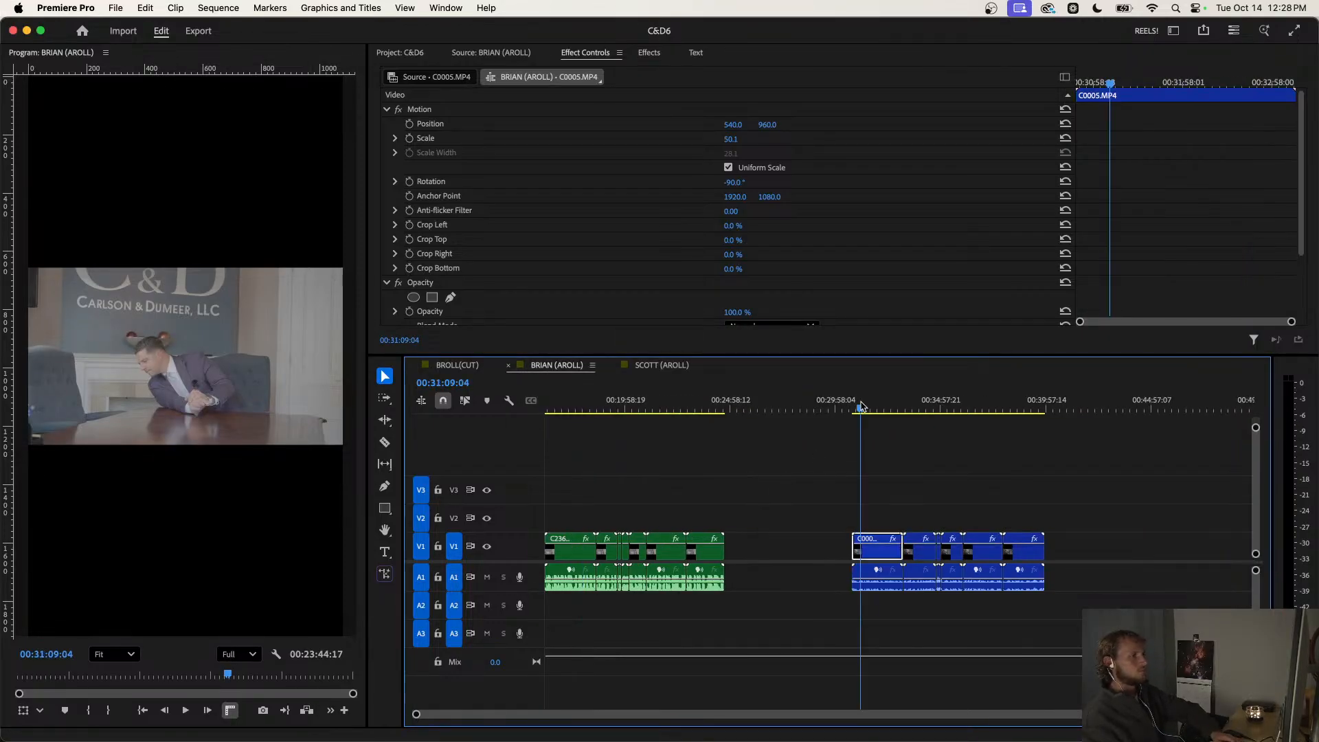
{"action": "key", "text": "space"}
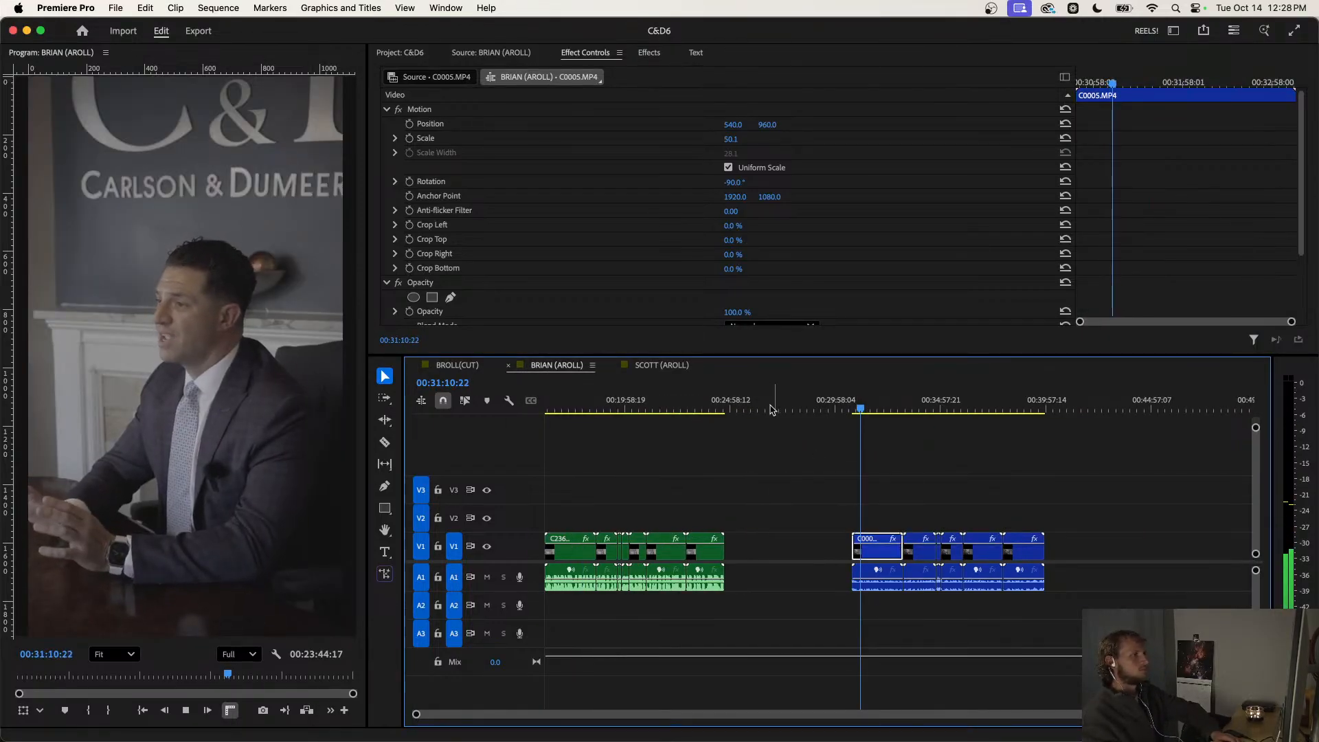
{"action": "left_click", "coordinate": [857, 405]}
{"action": "left_click", "coordinate": [853, 405]}
{"action": "key", "text": "space"}
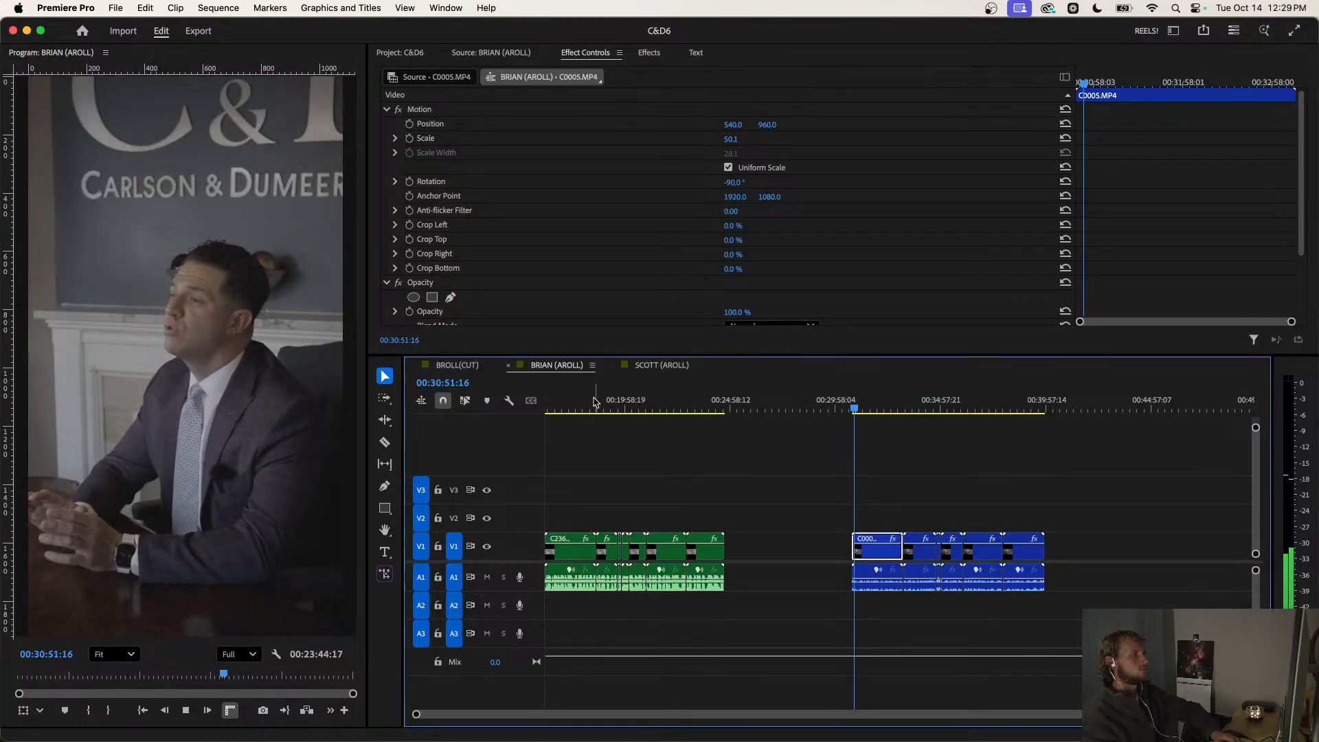
{"action": "left_click", "coordinate": [547, 406]}
{"action": "key", "text": "="}
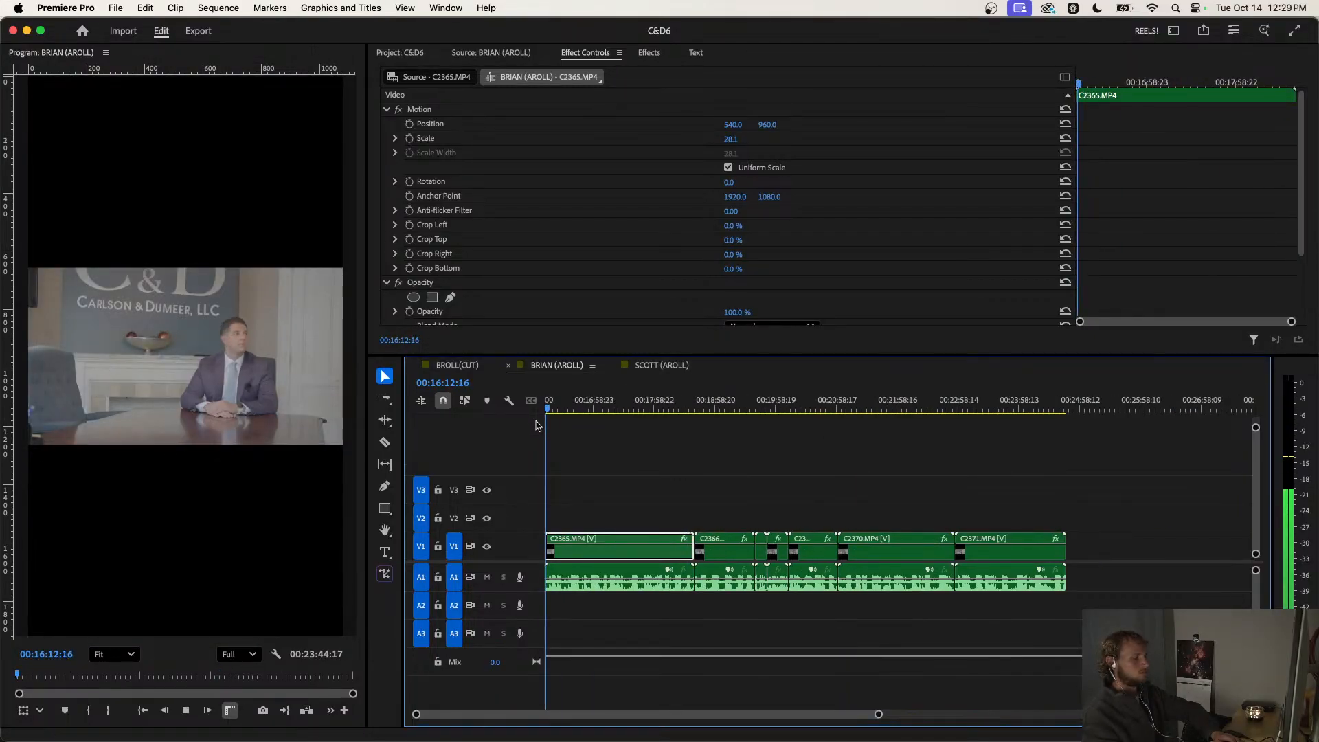
{"action": "key", "text": "="}
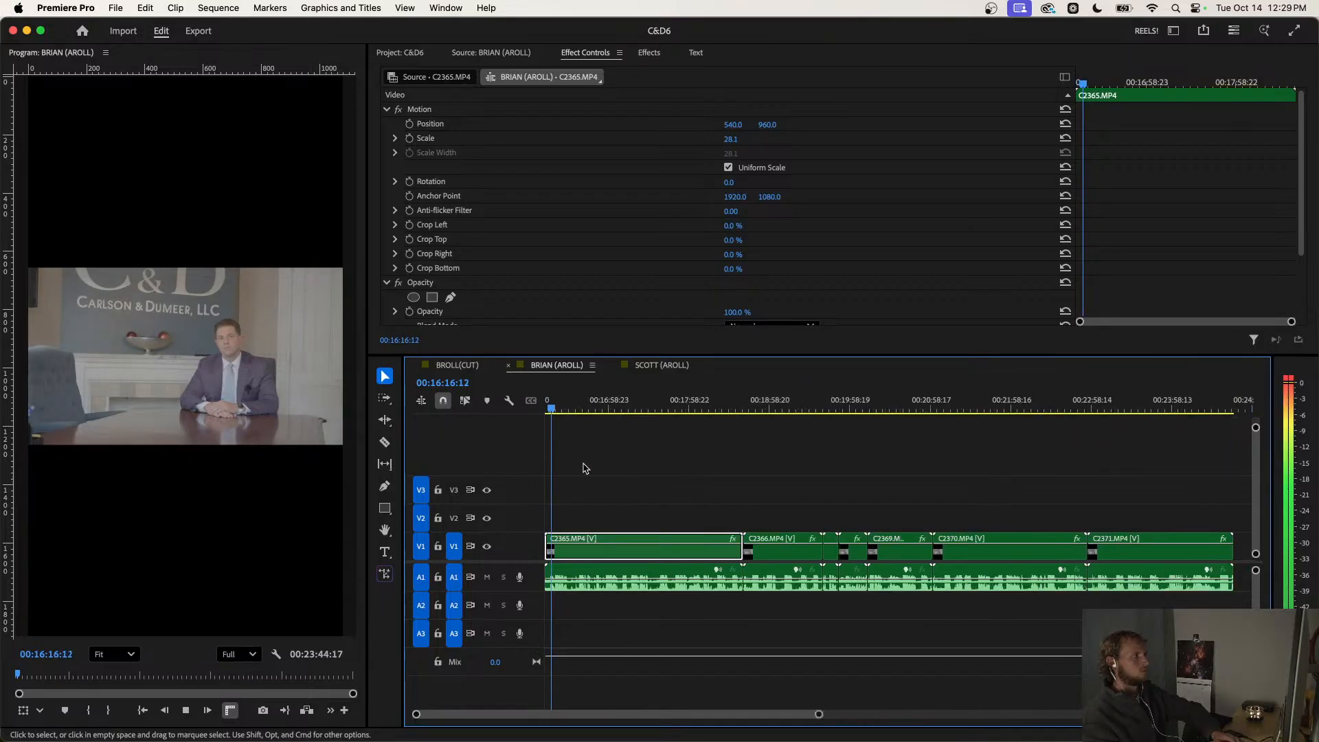
{"action": "key", "text": "-"}
{"action": "key", "text": "-"}
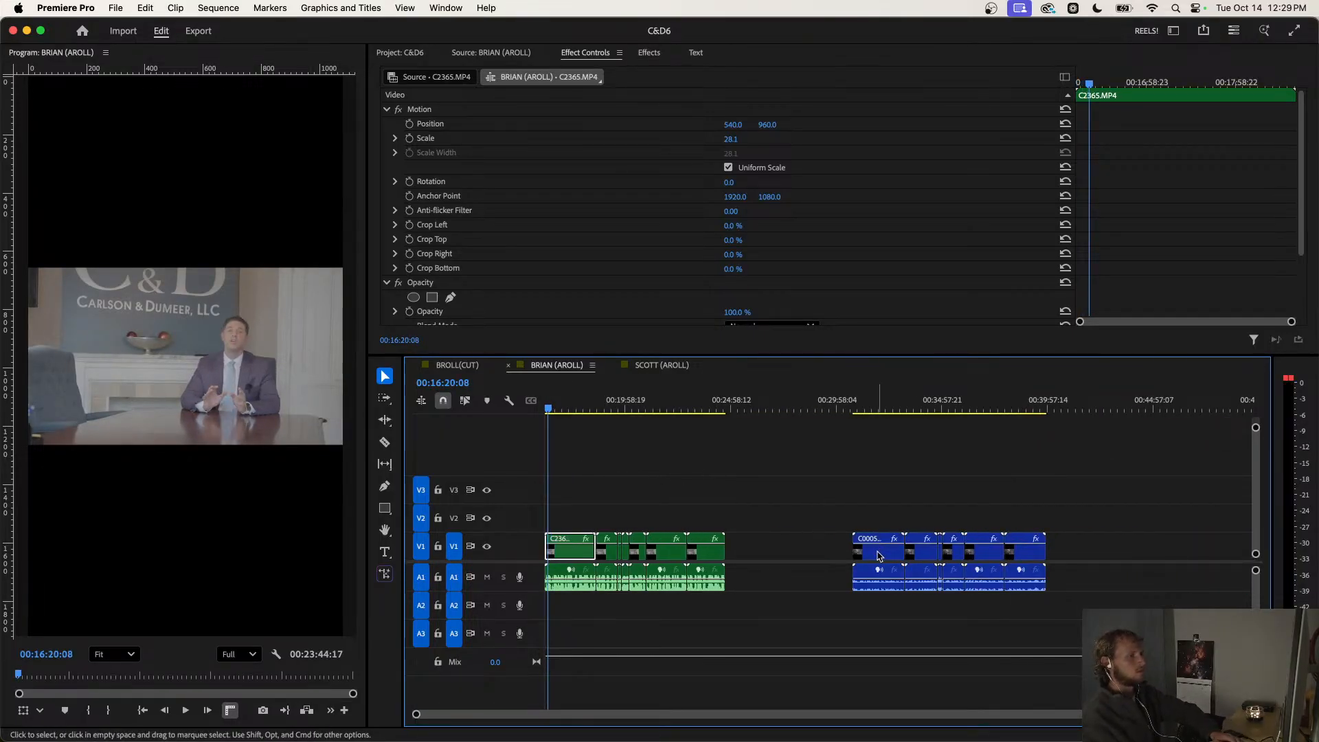
Stack C0005.MP4 and C0006.MP4 on V2 and A2 over the first two green clips, and shift the remaining green clips further along the timeline.
{"action": "left_click_drag", "start_coordinate": [879, 555], "coordinate": [880, 528]}
{"action": "left_click_drag", "start_coordinate": [880, 576], "coordinate": [878, 604]}
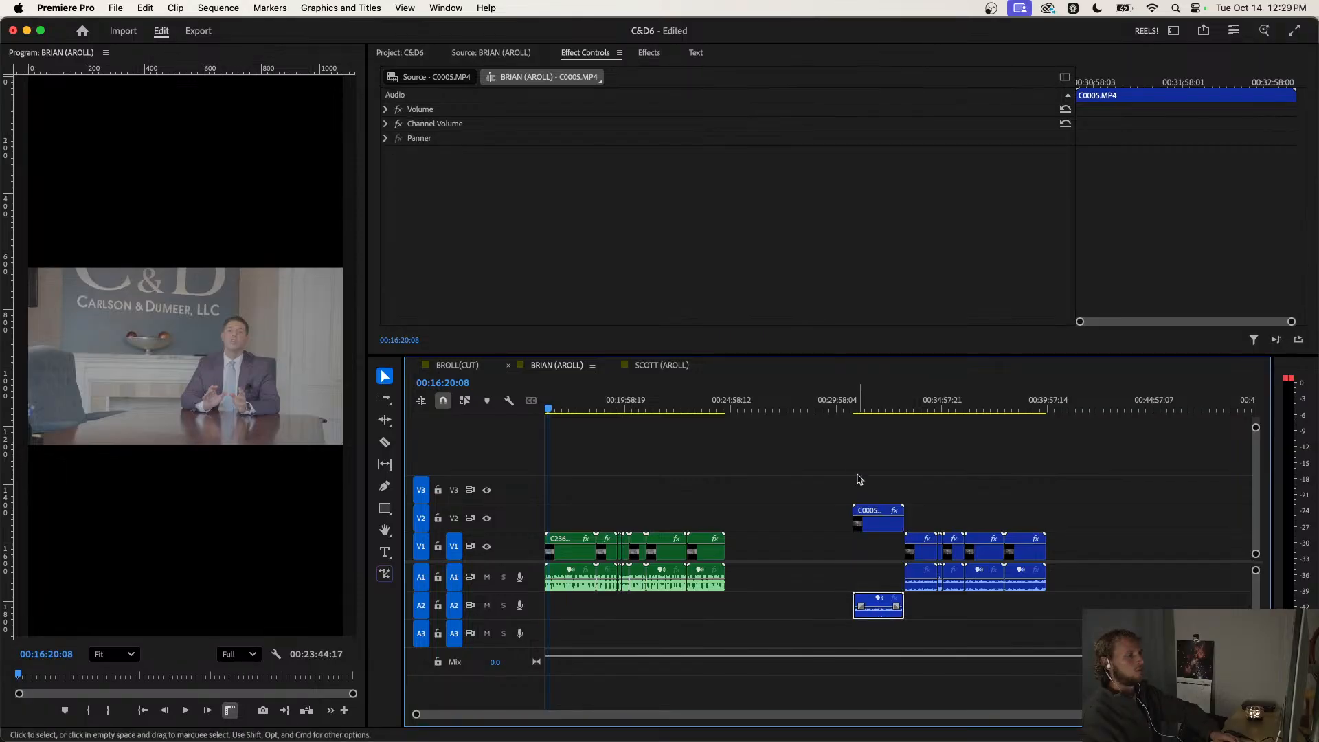
{"action": "left_click", "coordinate": [858, 599]}
{"action": "left_click_drag", "start_coordinate": [871, 530], "coordinate": [563, 528]}
{"action": "left_click_drag", "start_coordinate": [897, 500], "coordinate": [608, 527]}
{"action": "left_click_drag", "start_coordinate": [777, 546], "coordinate": [749, 555]}
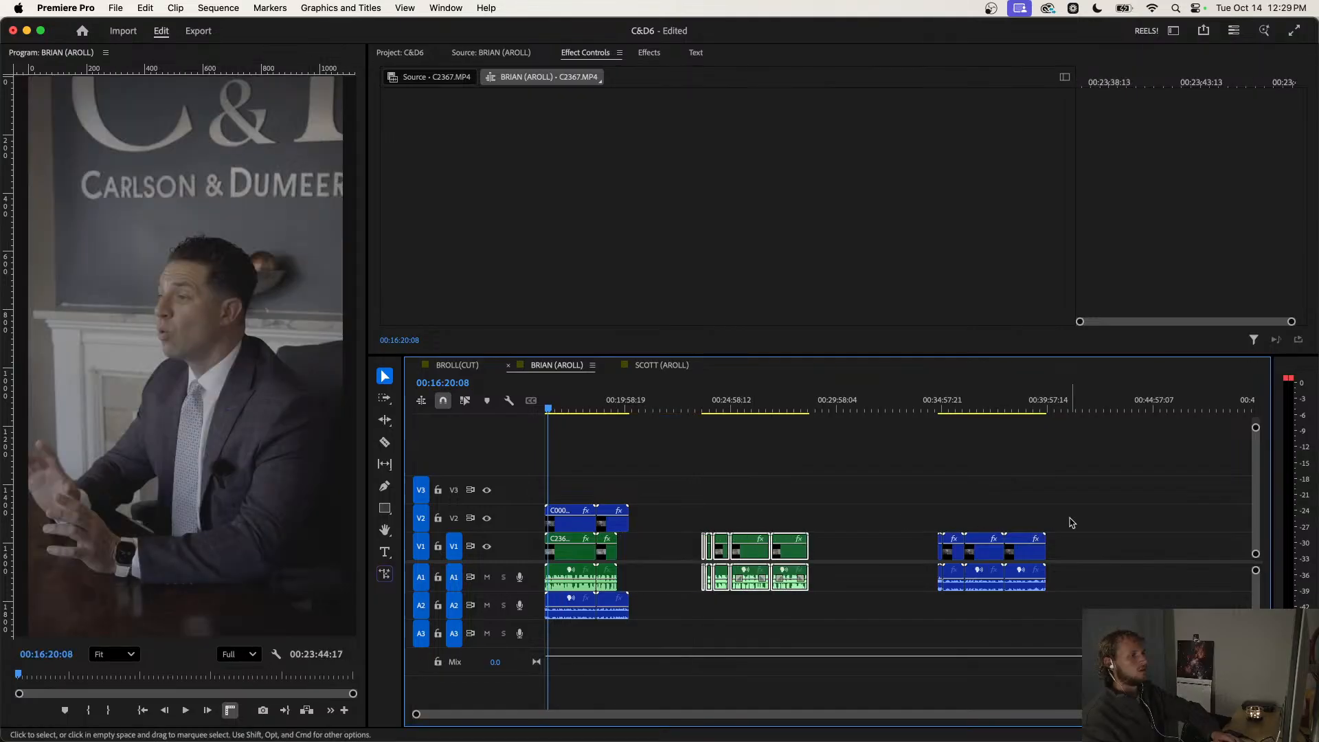
{"action": "left_click", "coordinate": [980, 499]}
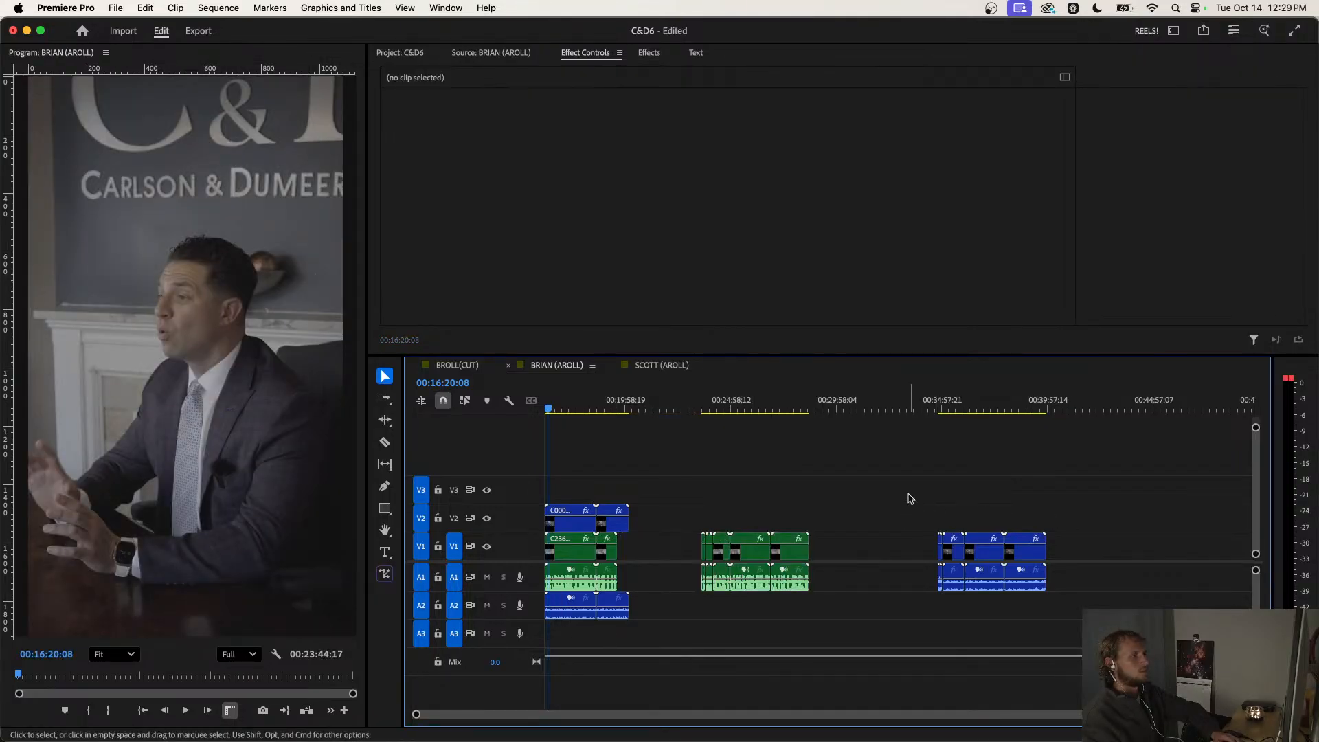
Move C0010.MP4 to V2 and A2, lined up with the start of C2371.MP4.
{"action": "left_click_drag", "start_coordinate": [1075, 517], "coordinate": [848, 505]}
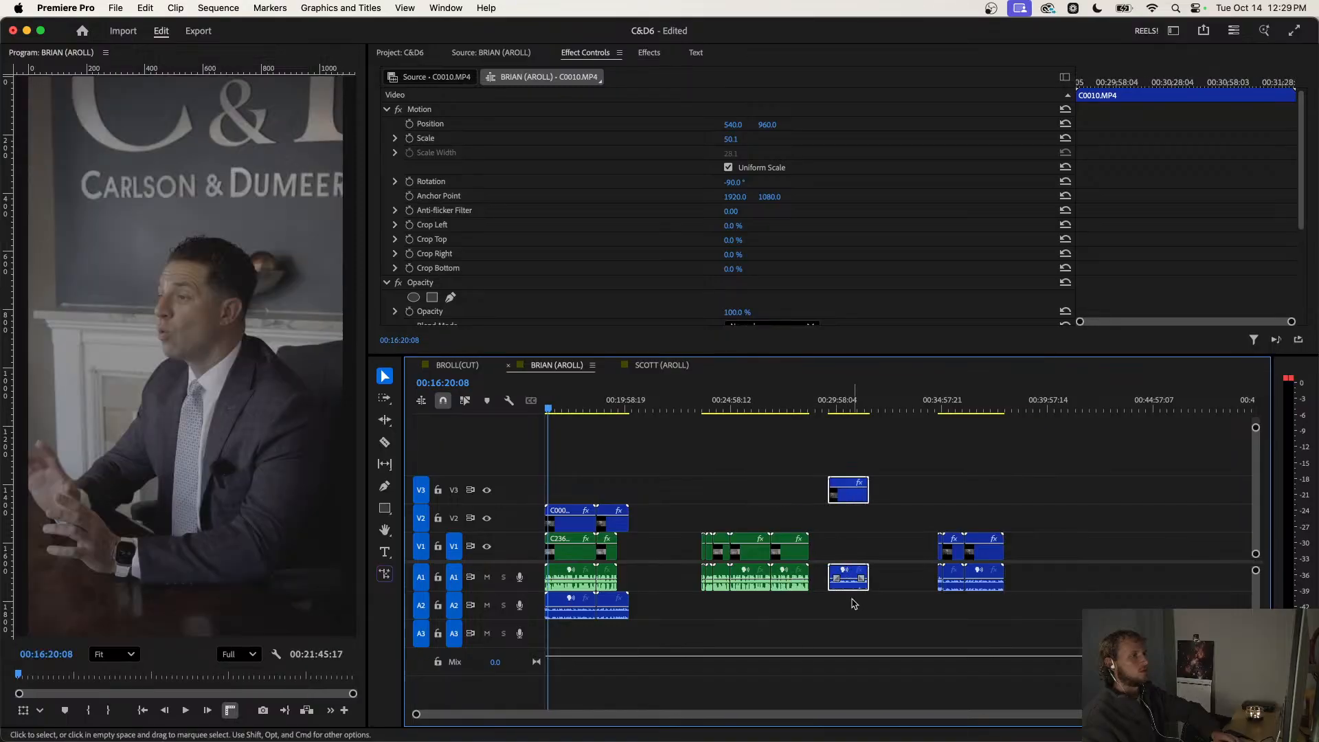
{"action": "left_click_drag", "start_coordinate": [850, 590], "coordinate": [852, 599]}
{"action": "left_click_drag", "start_coordinate": [847, 496], "coordinate": [791, 519]}
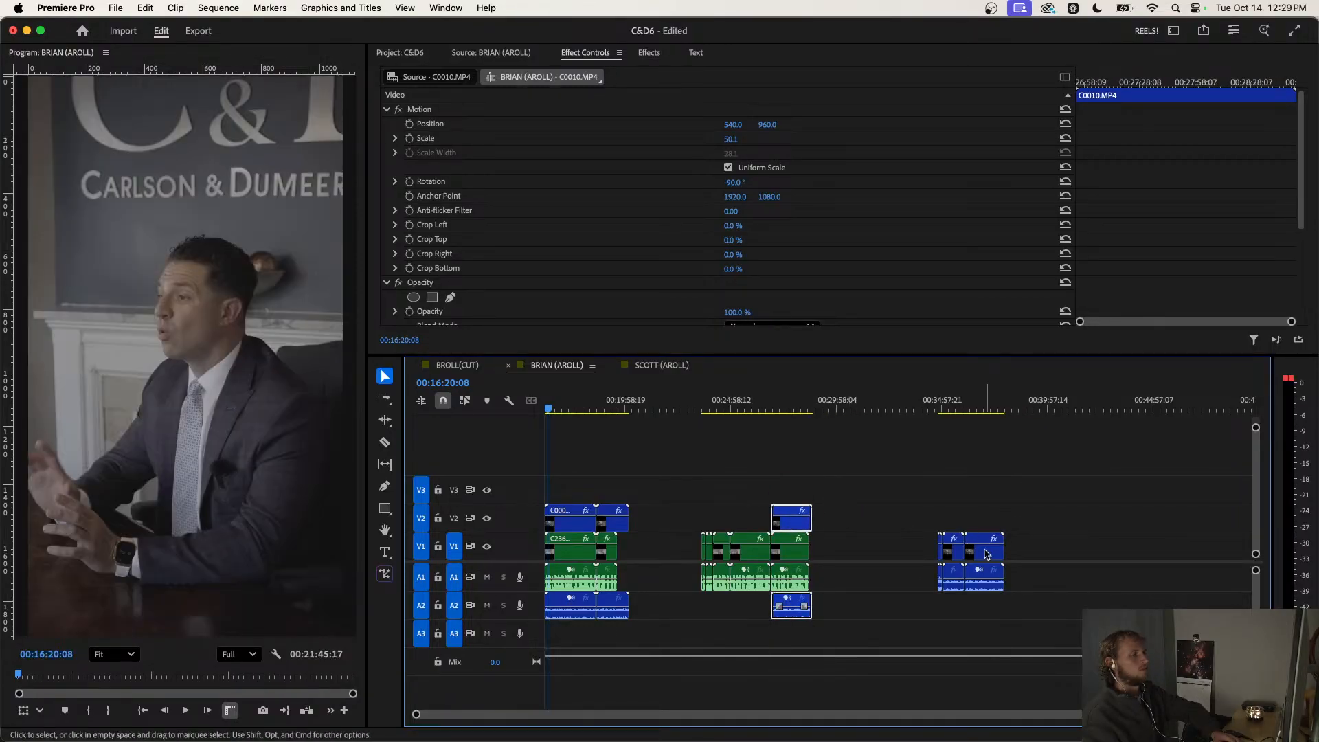
Move C0009.MP4 to V3 and A3, lined up with the start of C2370.MP4.
{"action": "left_click", "coordinate": [973, 581]}
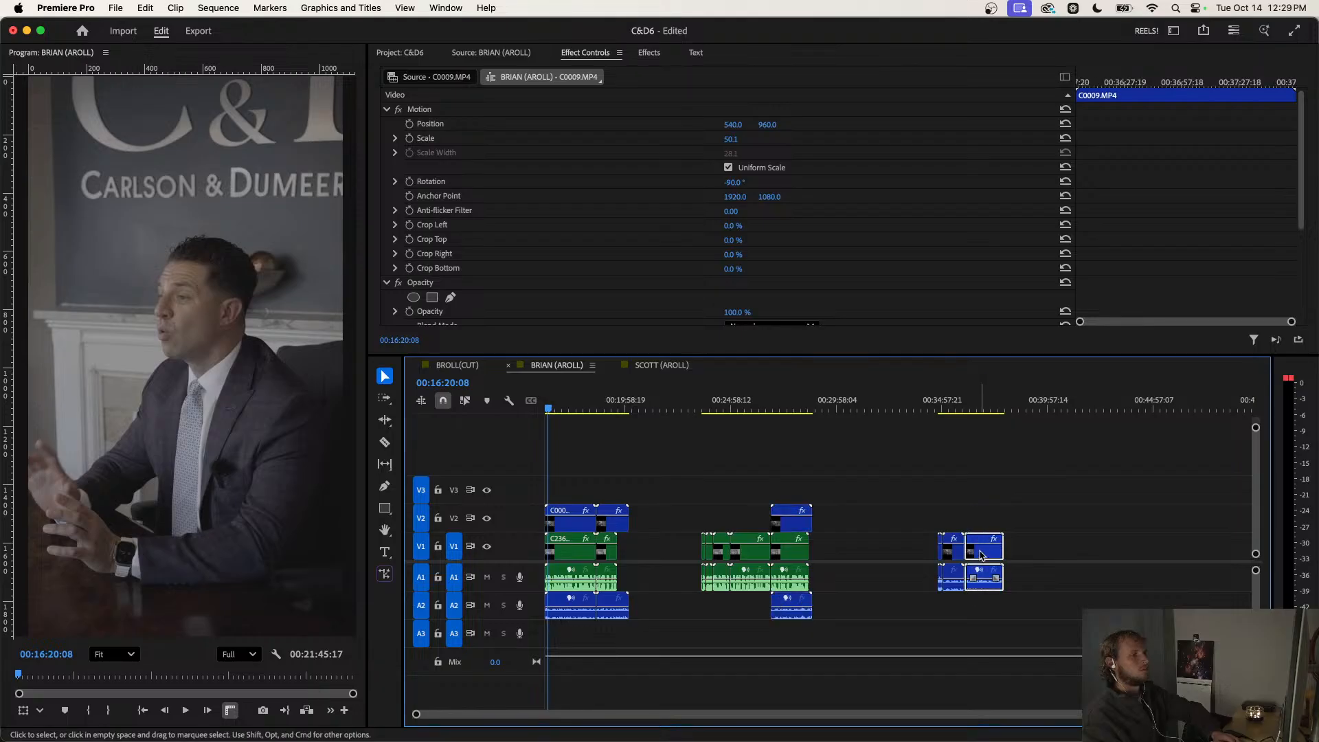
{"action": "left_click_drag", "start_coordinate": [981, 555], "coordinate": [982, 491]}
{"action": "left_click_drag", "start_coordinate": [985, 589], "coordinate": [986, 645]}
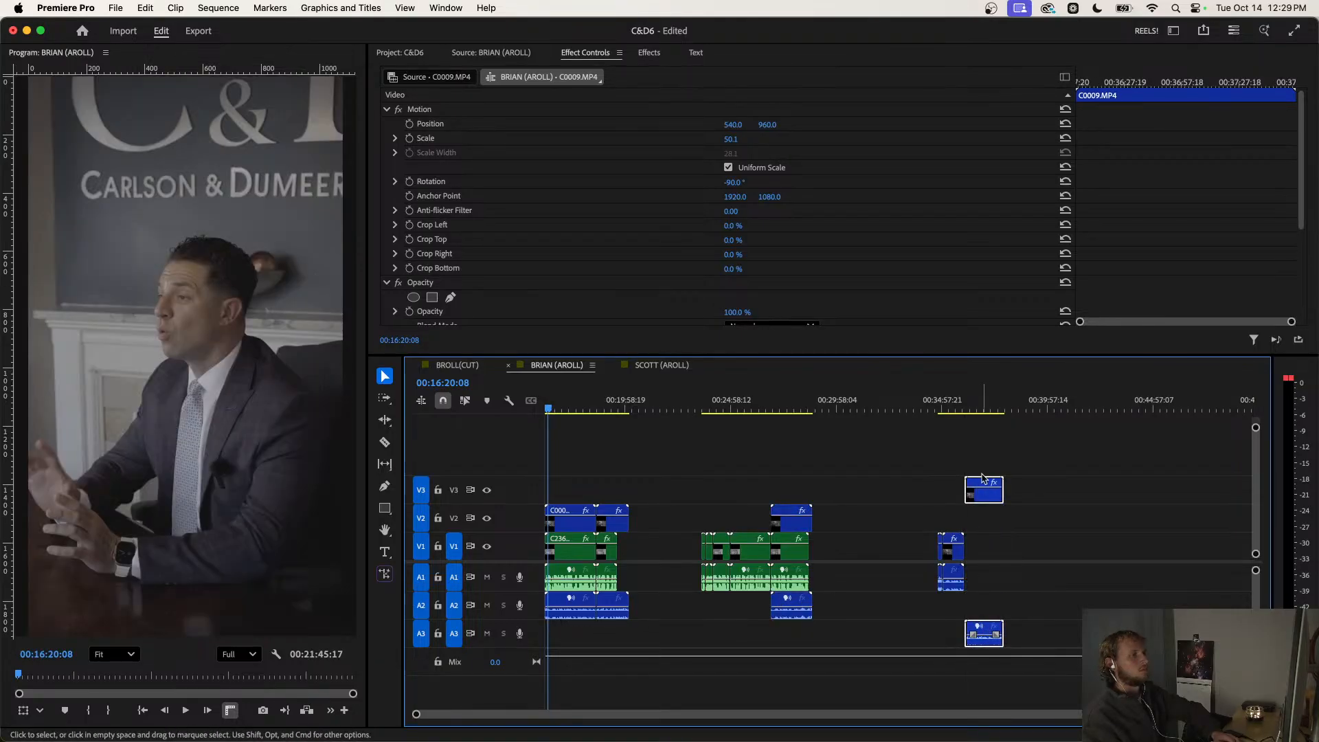
{"action": "left_click_drag", "start_coordinate": [985, 500], "coordinate": [751, 499]}
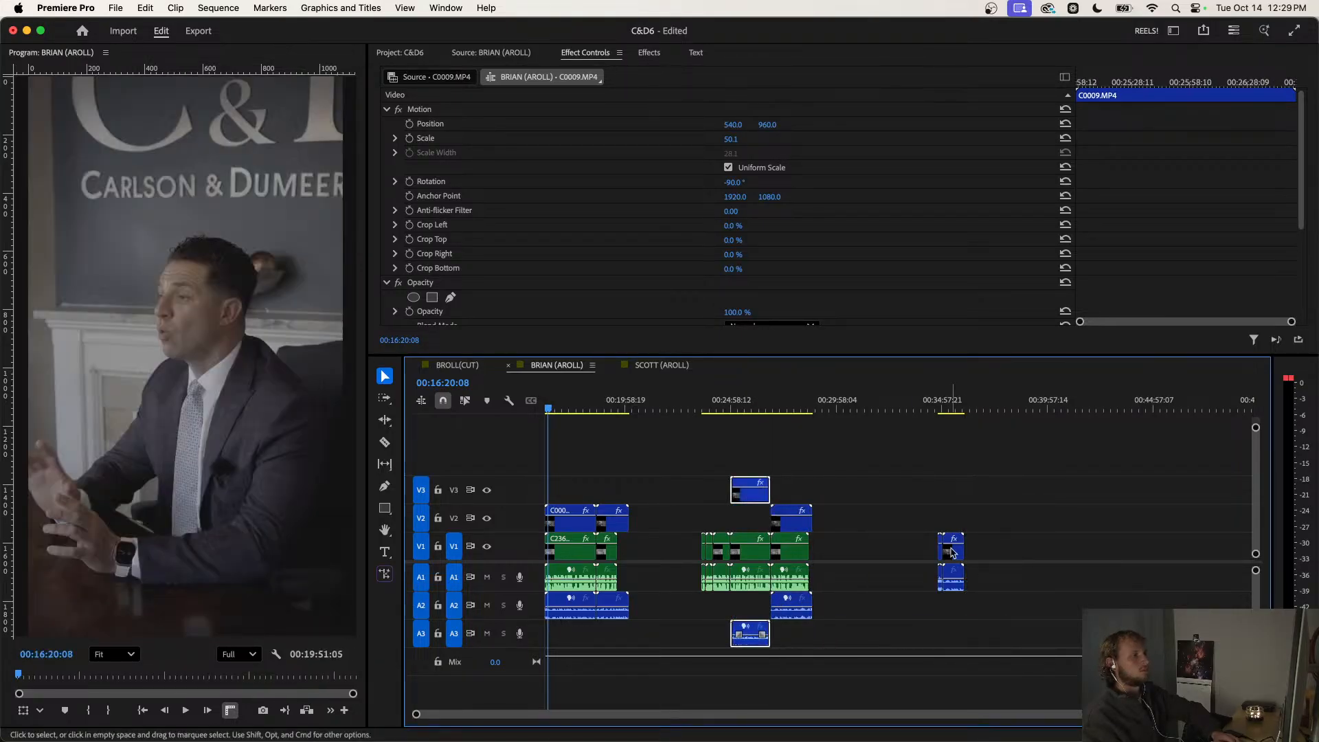
Move C0008.MP4 to new tracks V4 and A4, lined up with the start of C2369.MP4.
{"action": "left_click", "coordinate": [954, 554]}
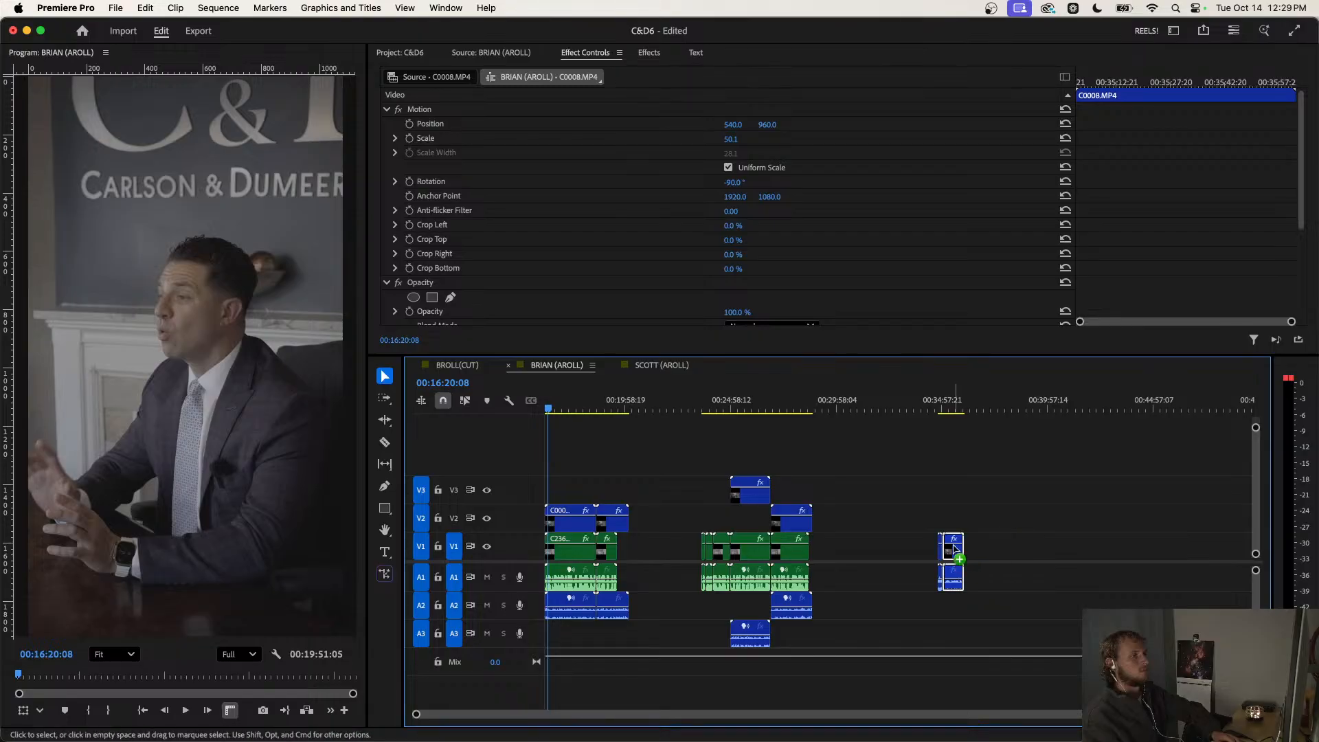
{"action": "left_click_drag", "start_coordinate": [954, 549], "coordinate": [956, 475]}
{"action": "left_click_drag", "start_coordinate": [955, 591], "coordinate": [954, 663]}
{"action": "left_click_drag", "start_coordinate": [958, 473], "coordinate": [725, 472]}
Shift the C2370.MP4 and C2371.MP4 pairs with their second-angle clips further along the timeline, leaving a gap before each.
{"action": "scroll", "coordinate": [724, 472], "scroll_direction": "up", "scroll_amount": 5}
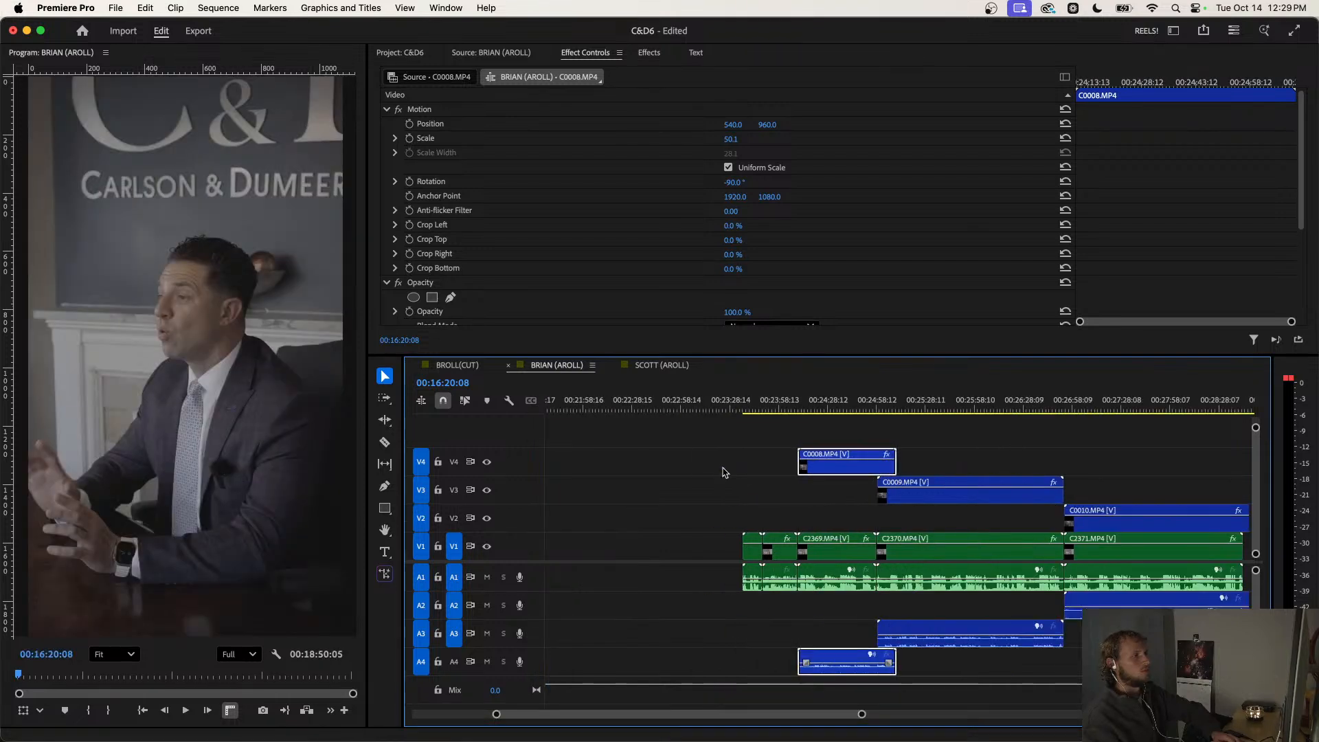
{"action": "left_click", "coordinate": [792, 406]}
{"action": "key", "text": "space"}
{"action": "scroll", "coordinate": [811, 440], "scroll_direction": "down", "scroll_amount": 3}
{"action": "key", "text": "space"}
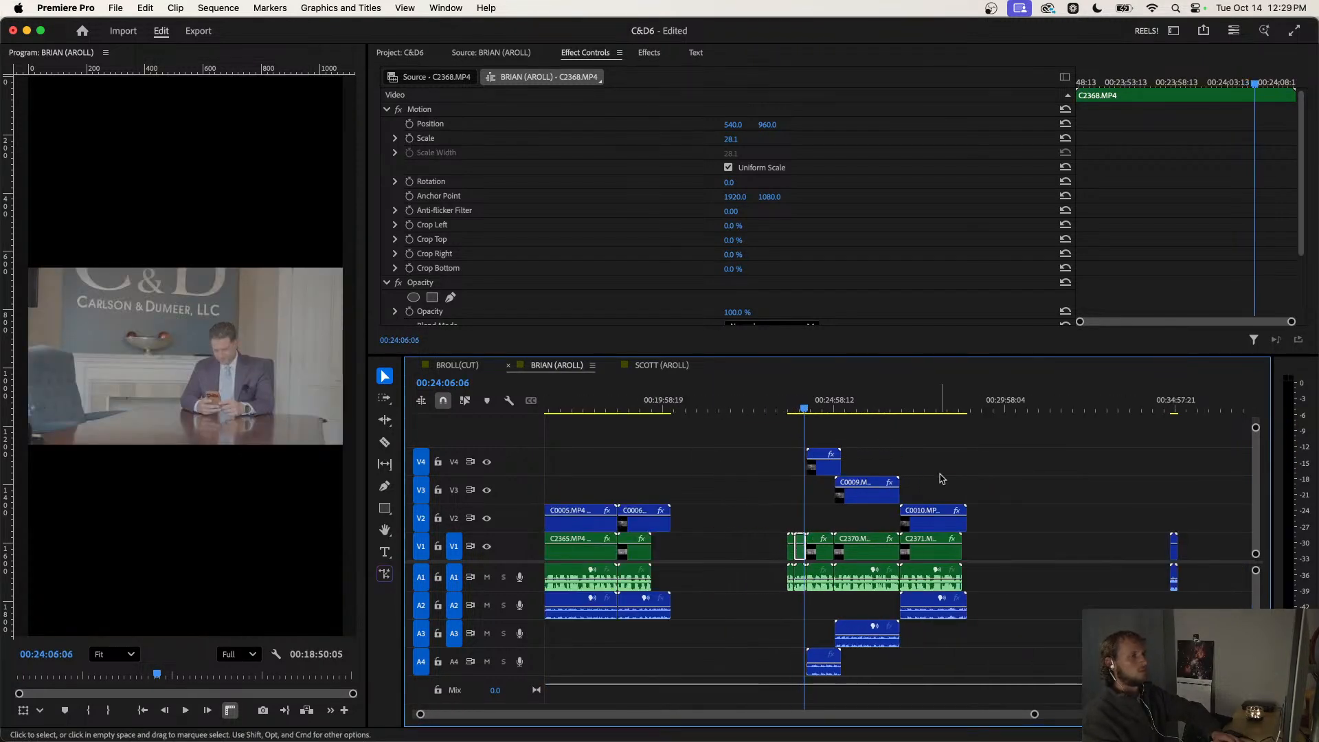
{"action": "left_click_drag", "start_coordinate": [998, 443], "coordinate": [849, 641]}
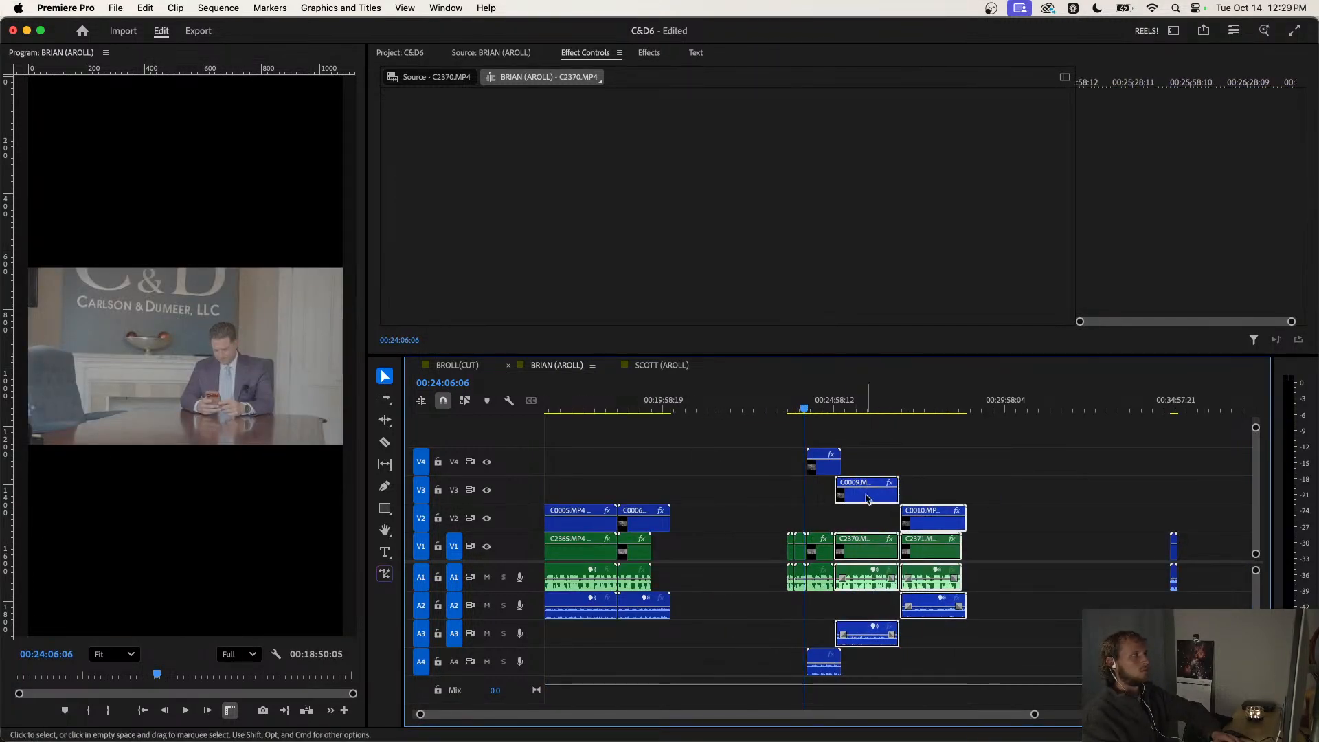
{"action": "left_click_drag", "start_coordinate": [865, 506], "coordinate": [1015, 522]}
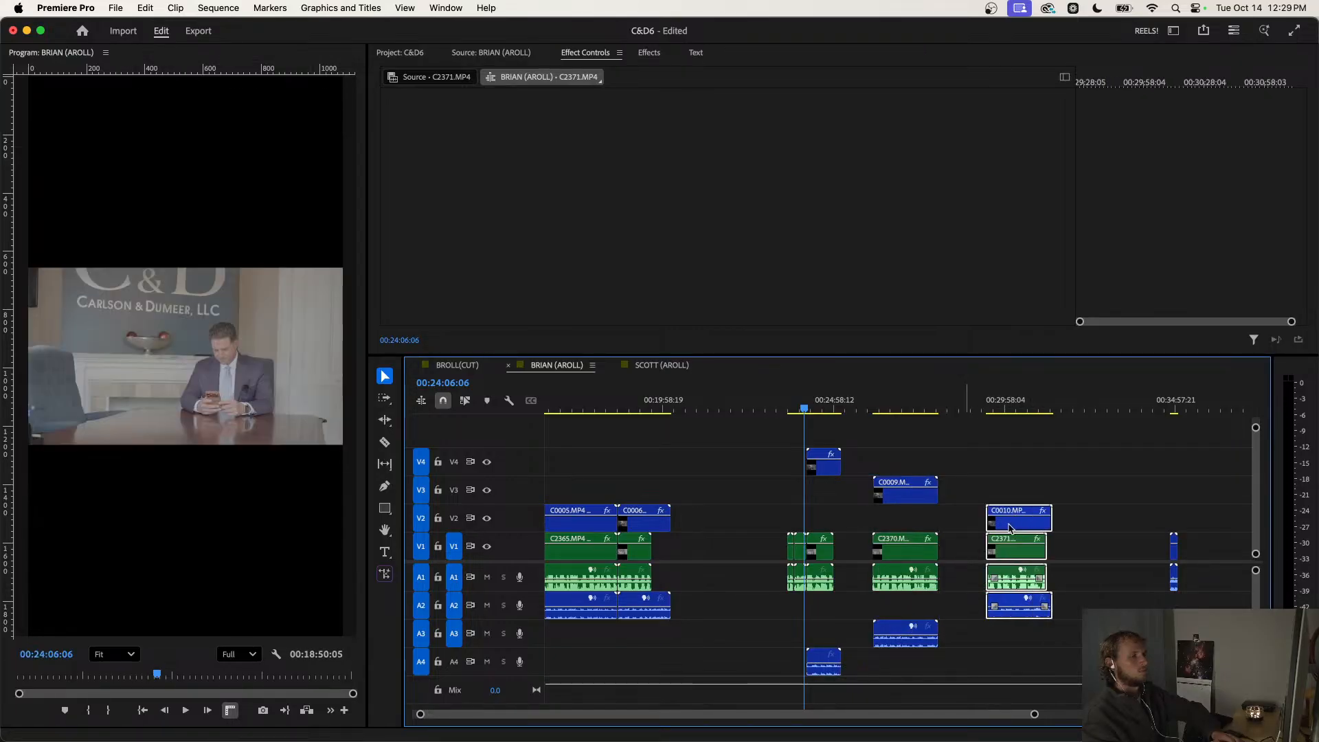
Play back C2367.MP4 from its start to check which take it contains.
{"action": "left_click", "coordinate": [794, 403]}
{"action": "key", "text": "space"}
{"action": "scroll", "coordinate": [806, 440], "scroll_direction": "up", "scroll_amount": 3}
{"action": "scroll", "coordinate": [813, 451], "scroll_direction": "left", "scroll_amount": 2}
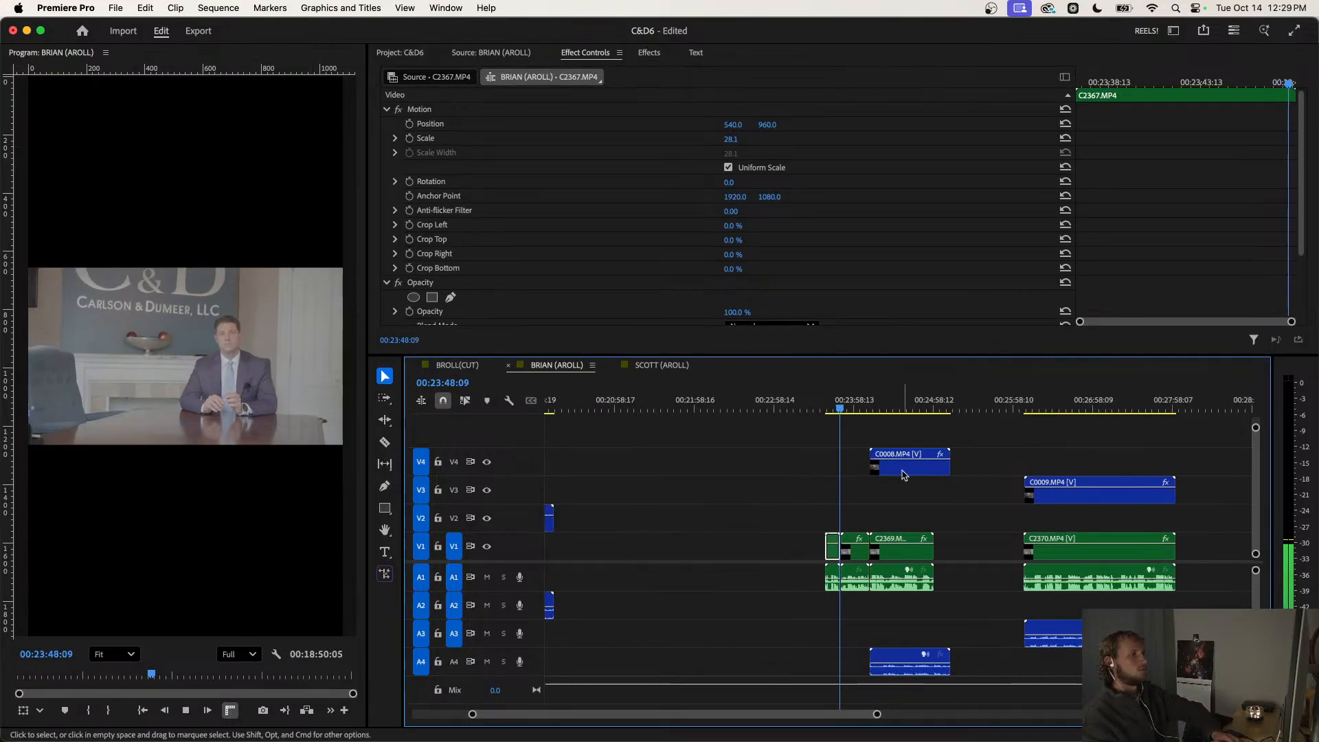
{"action": "scroll", "coordinate": [868, 485], "scroll_direction": "up", "scroll_amount": 3}
{"action": "scroll", "coordinate": [857, 499], "scroll_direction": "down", "scroll_amount": 3}
{"action": "left_click", "coordinate": [825, 402]}
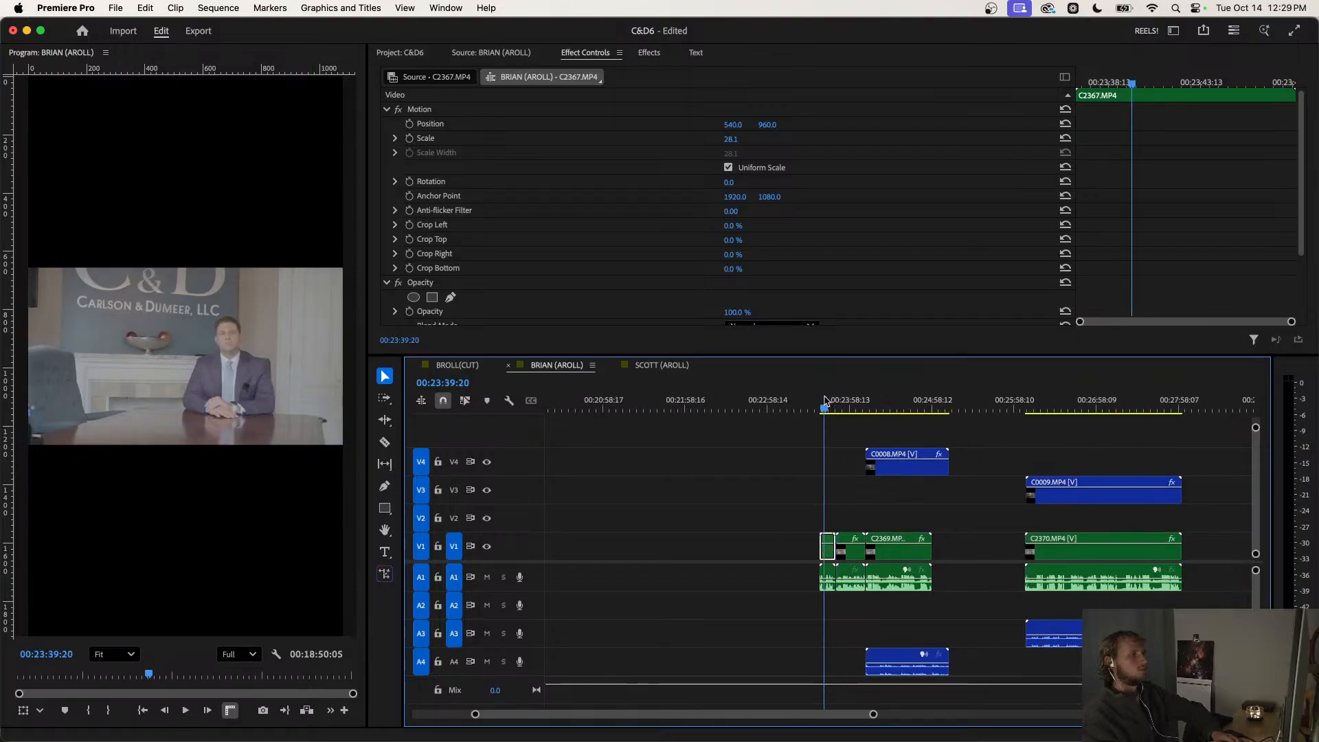
{"action": "scroll", "coordinate": [825, 401], "scroll_direction": "up", "scroll_amount": 2}
{"action": "left_click", "coordinate": [825, 402]}
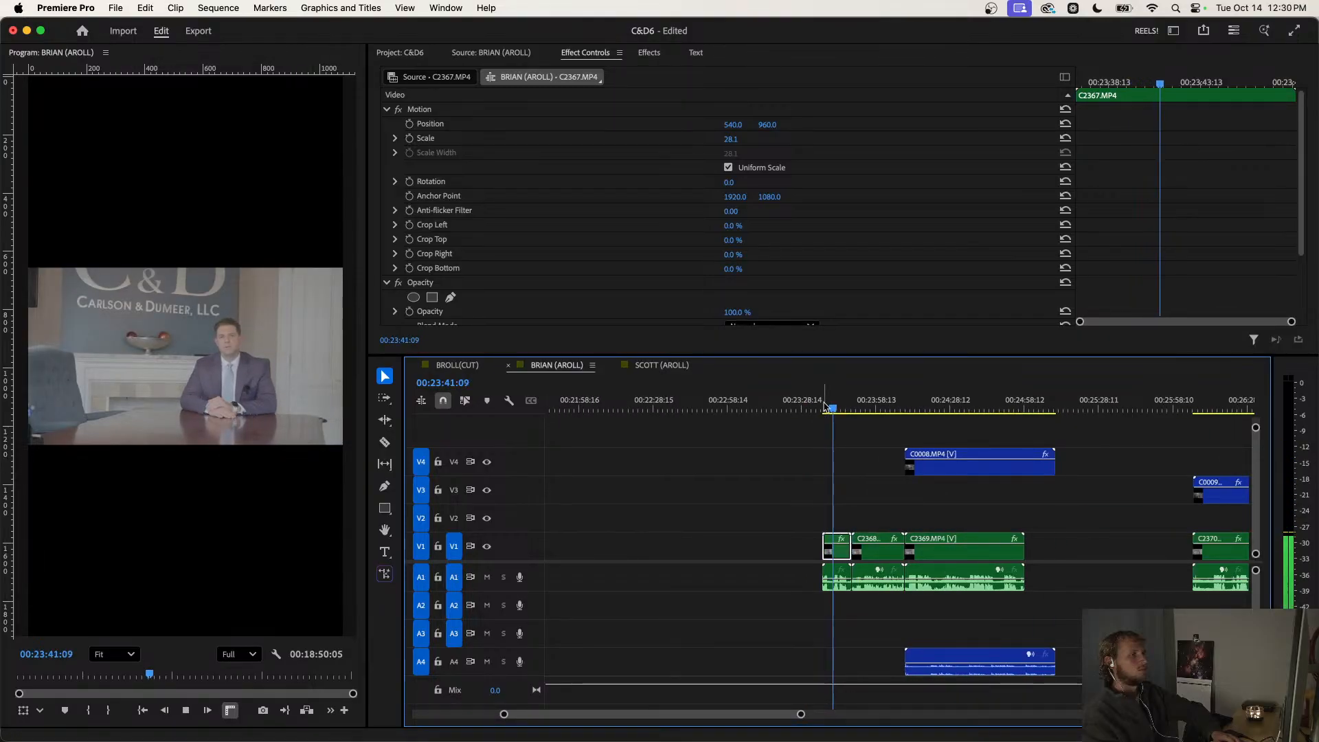
{"action": "scroll", "coordinate": [821, 419], "scroll_direction": "down", "scroll_amount": 3}
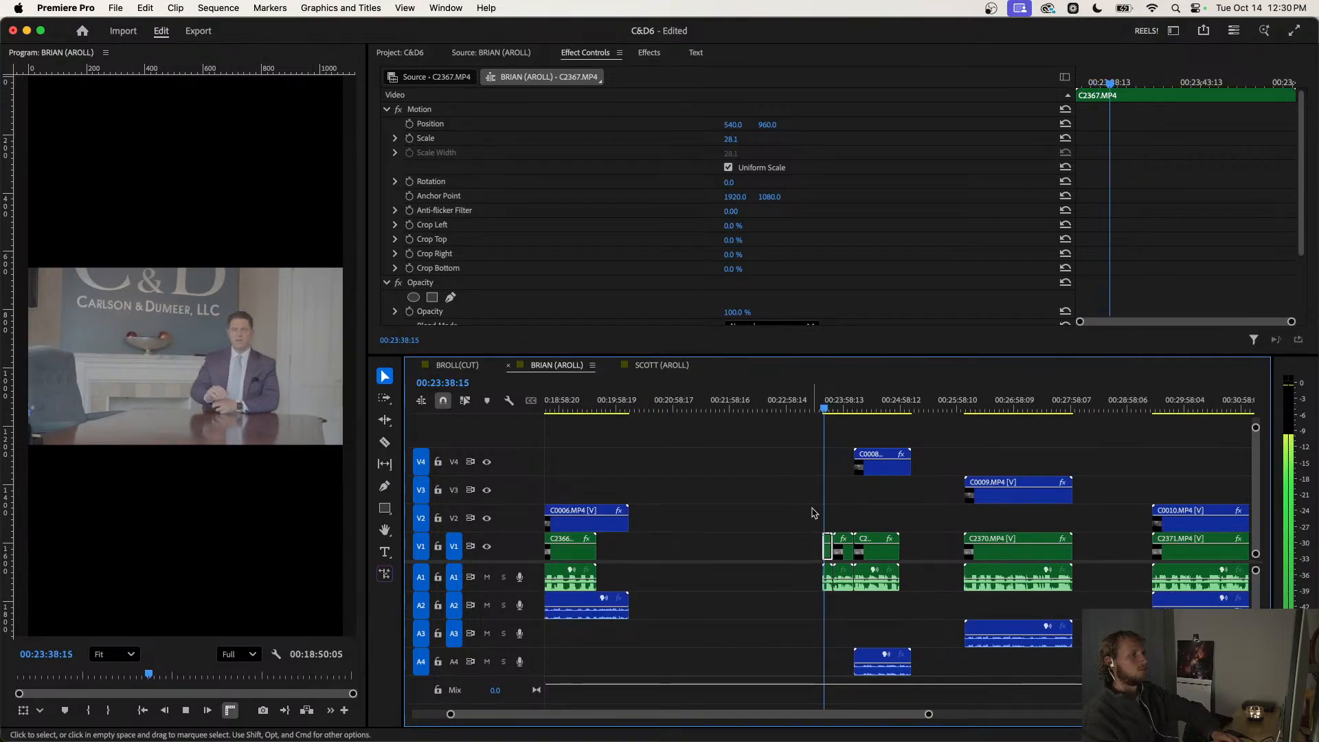
{"action": "scroll", "coordinate": [815, 515], "scroll_direction": "up", "scroll_amount": 2}
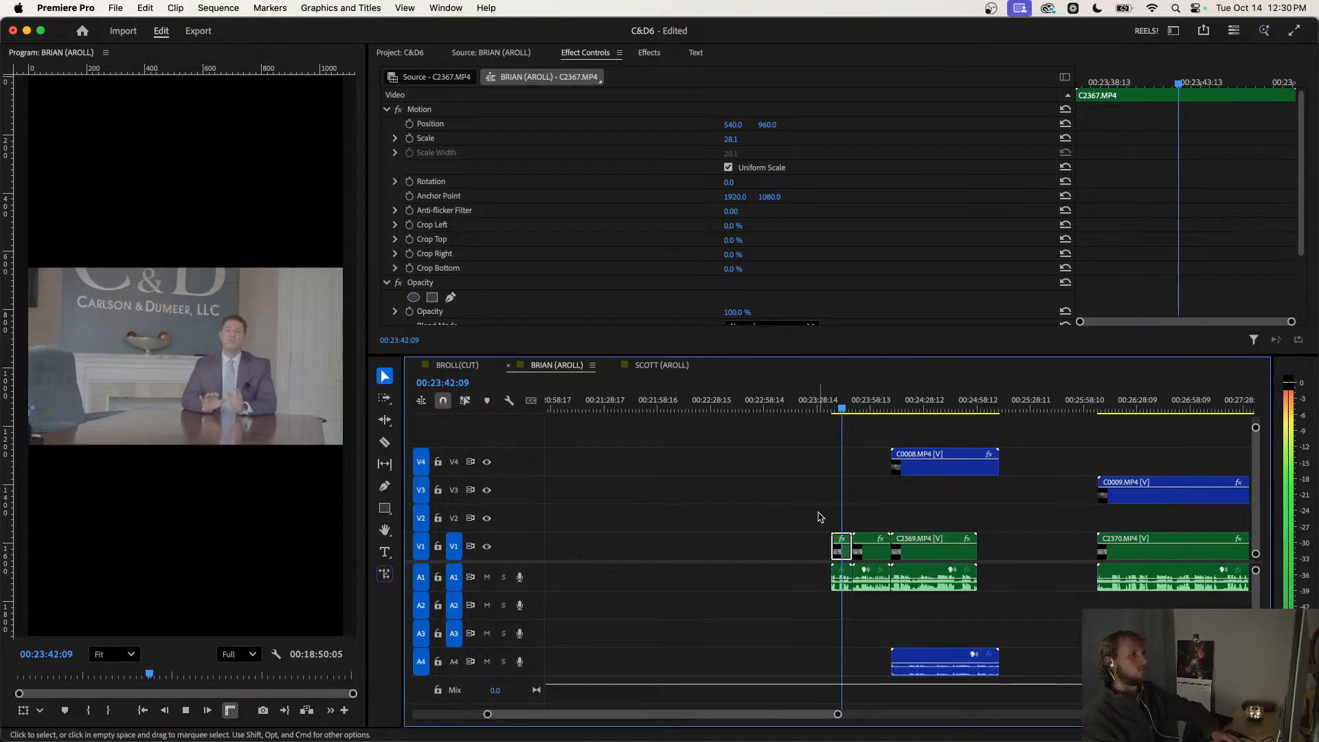
{"action": "scroll", "coordinate": [835, 519], "scroll_direction": "down", "scroll_amount": 3}
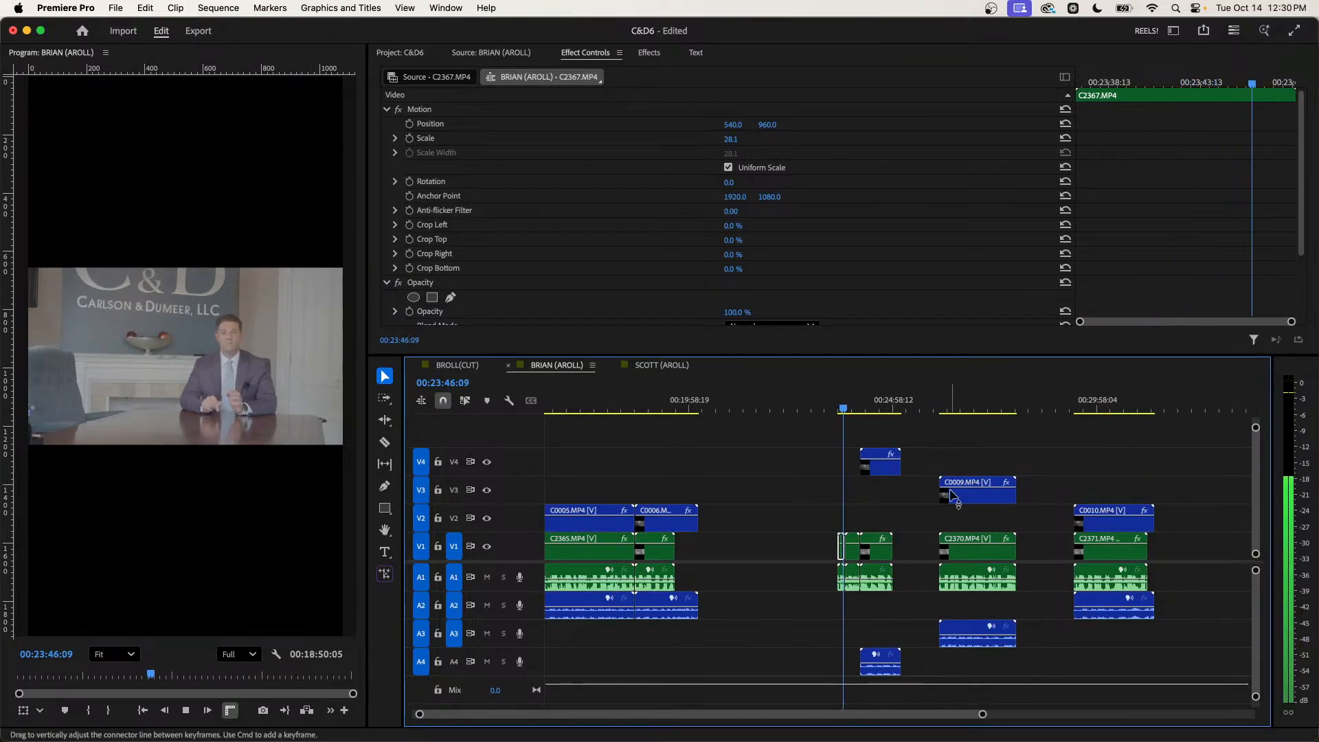
{"action": "key", "text": "minus"}
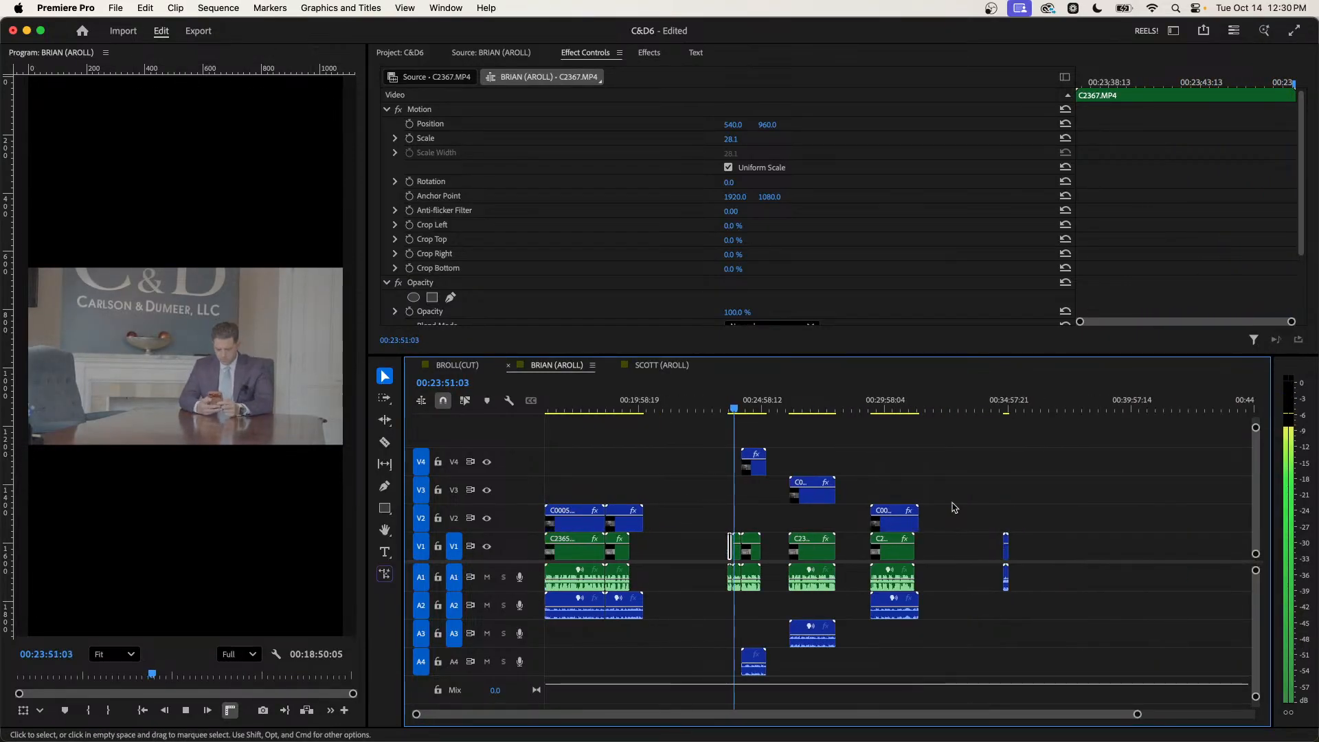
Preview C0007.MP4 and move it to V2 and A2, lined up with the start of C2368.MP4.
{"action": "key", "text": "space"}
{"action": "key", "text": "equal"}
{"action": "key", "text": "space"}
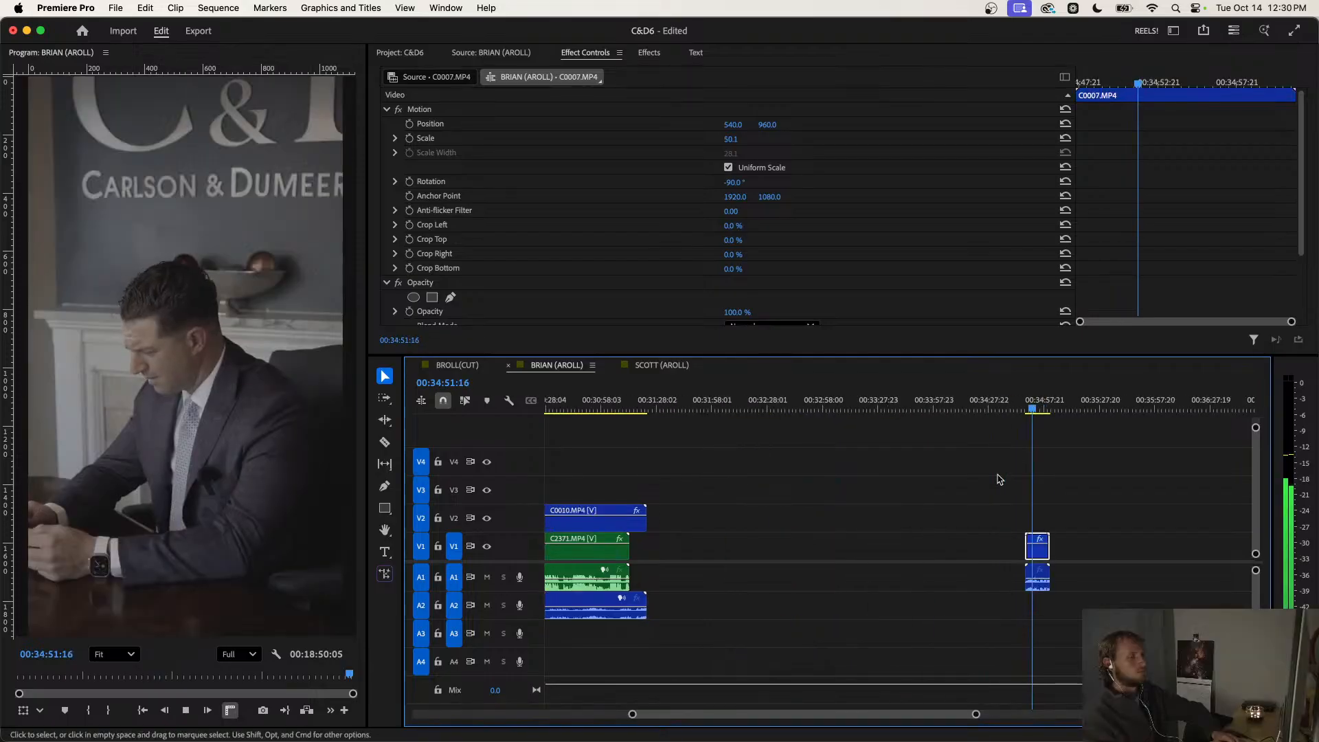
{"action": "key", "text": "minus"}
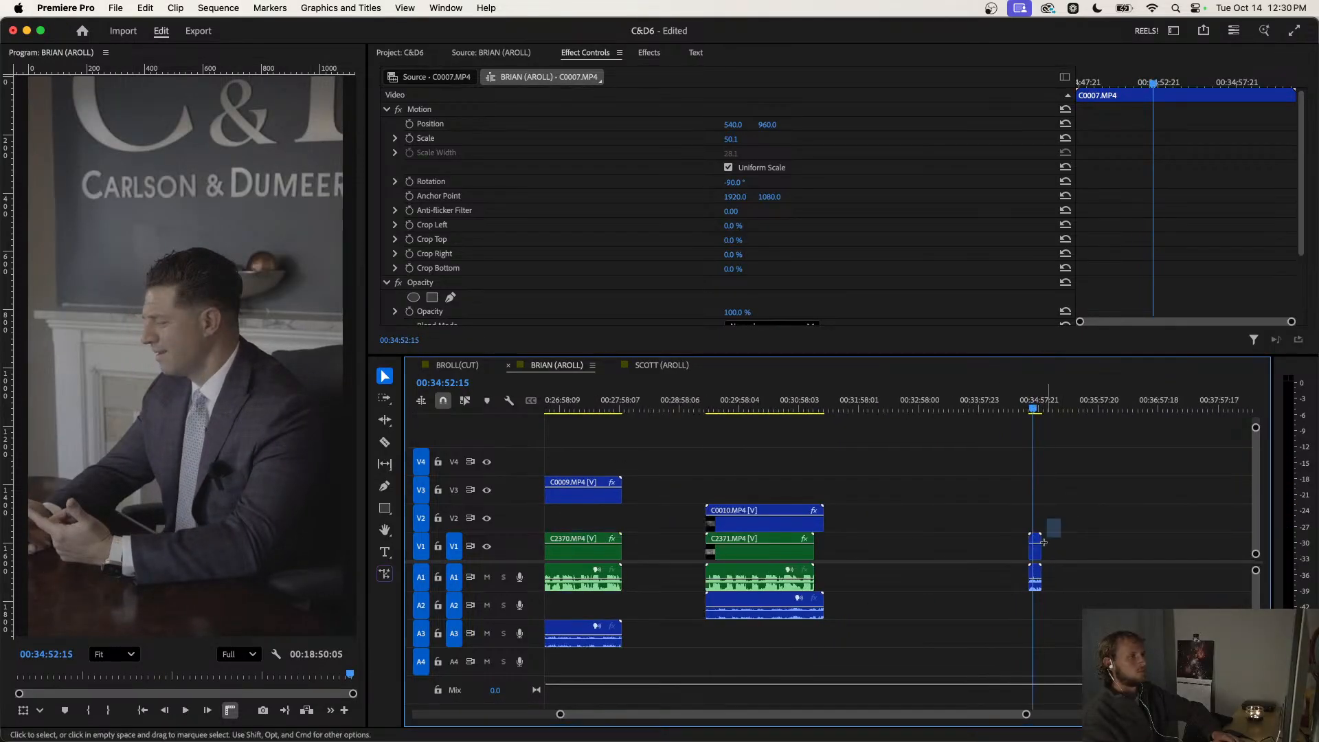
{"action": "key", "text": "minus"}
{"action": "key", "text": "minus"}
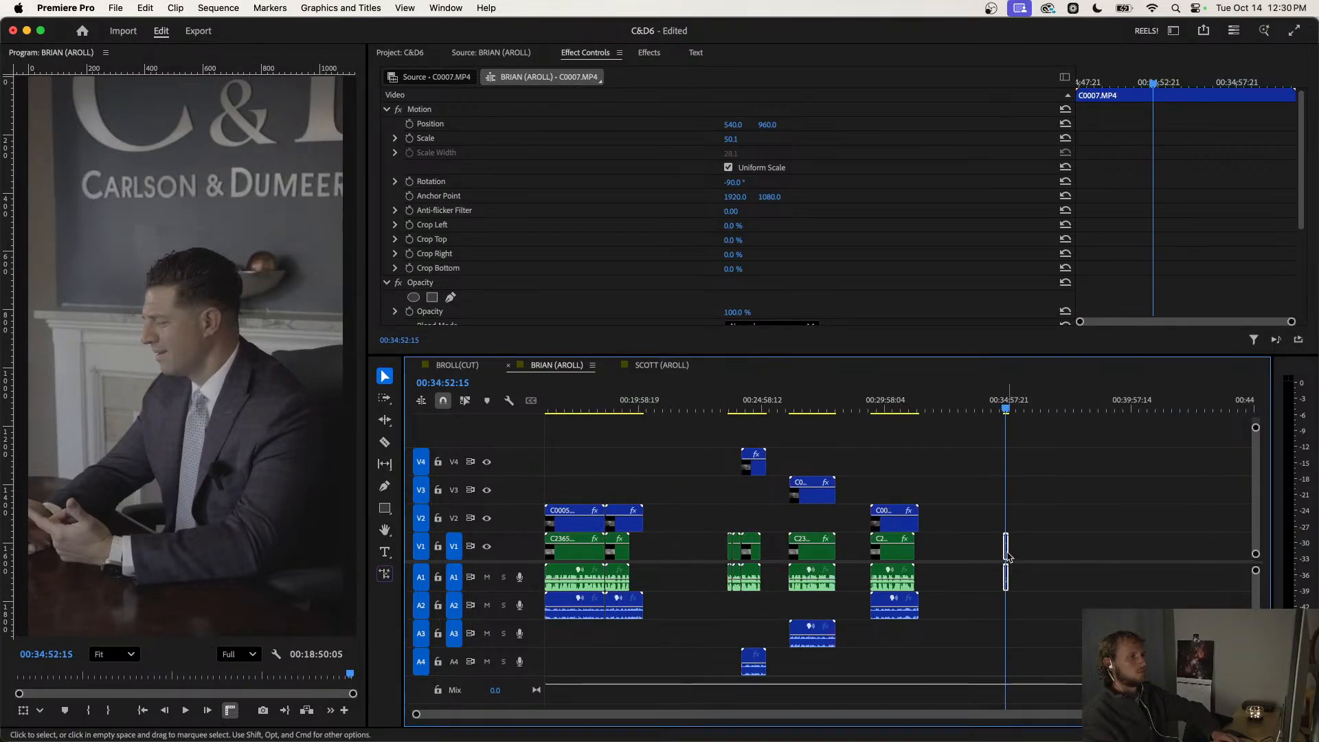
{"action": "left_click_drag", "start_coordinate": [1007, 557], "coordinate": [771, 590]}
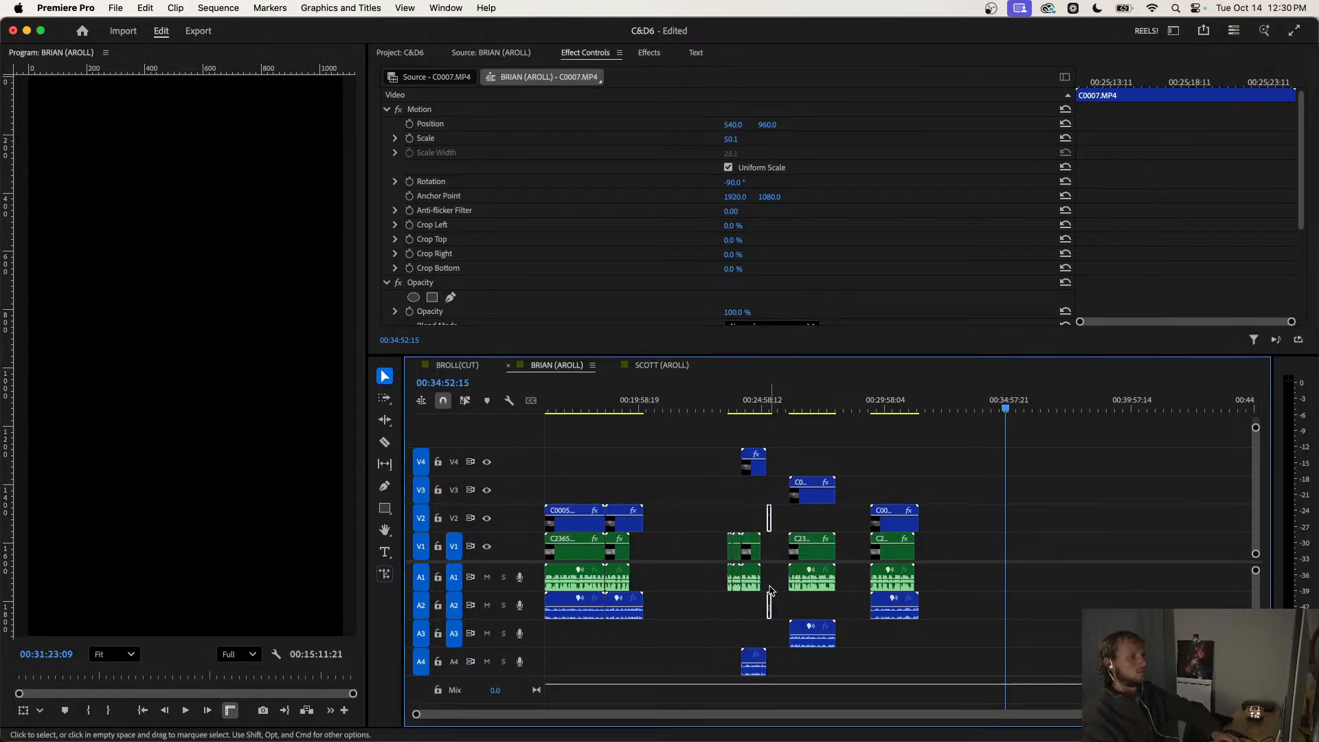
{"action": "left_click_drag", "start_coordinate": [769, 527], "coordinate": [736, 527]}
{"action": "scroll", "coordinate": [767, 422], "scroll_direction": "up", "scroll_amount": 5}
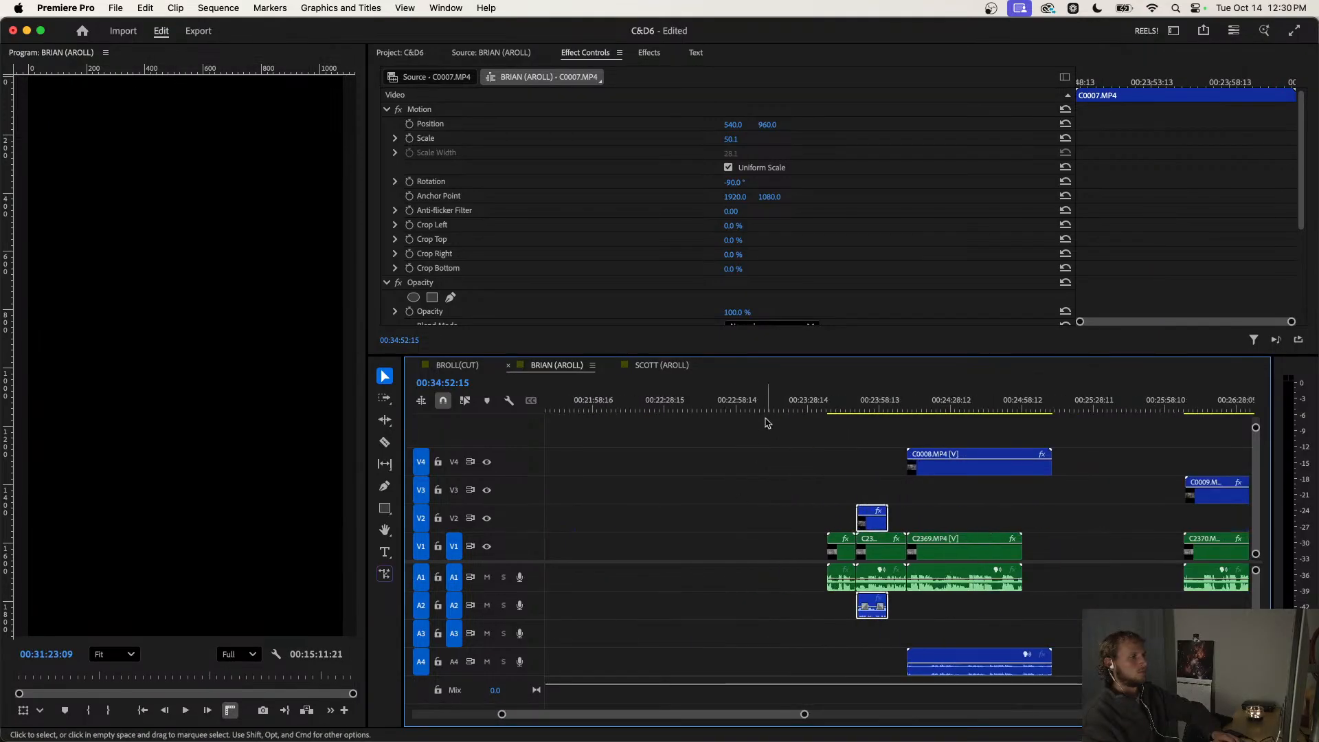
Play back the C0007.MP4 and C2368.MP4 pair, and shift the unpaired C2367.MP4 earlier to leave a gap before C2368.MP4.
{"action": "left_click", "coordinate": [855, 413]}
{"action": "scroll", "coordinate": [862, 446], "scroll_direction": "down", "scroll_amount": 2}
{"action": "key", "text": "space"}
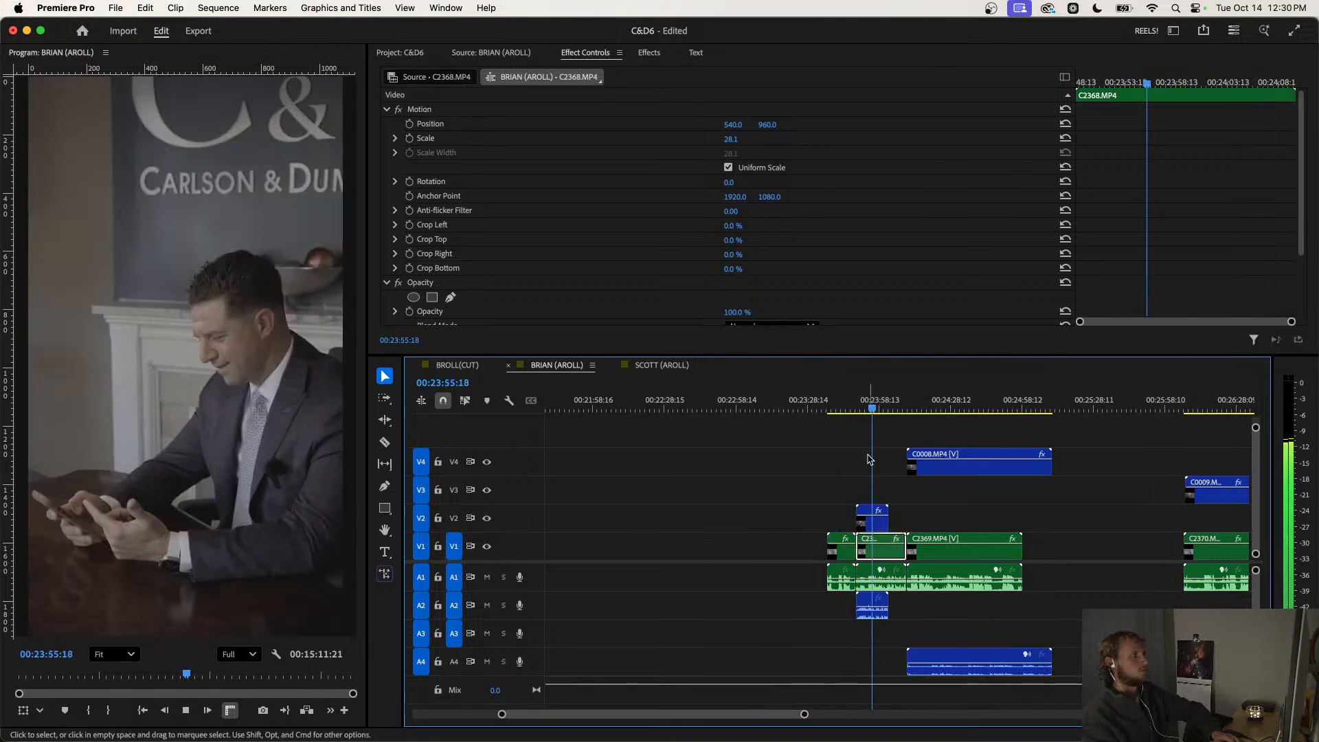
{"action": "scroll", "coordinate": [858, 513], "scroll_direction": "up", "scroll_amount": 3}
{"action": "key", "text": "space"}
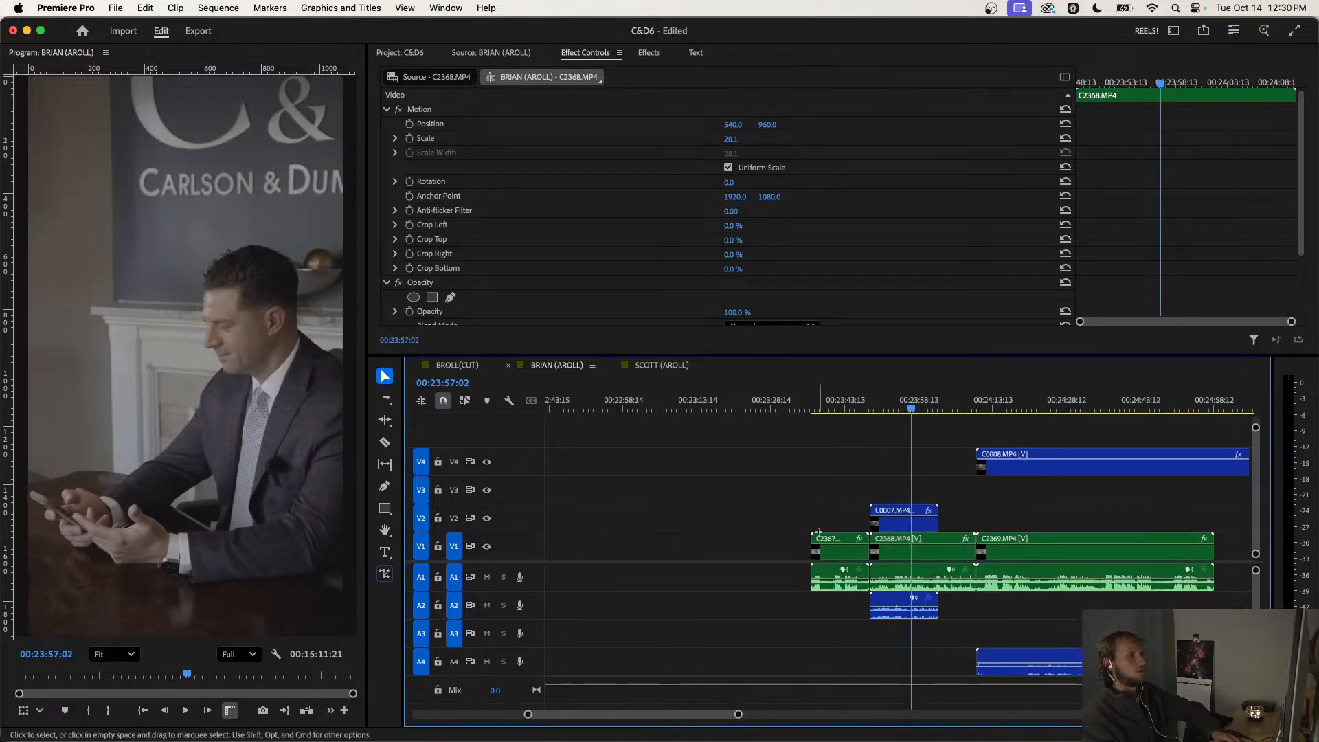
{"action": "left_click", "coordinate": [824, 565]}
{"action": "left_click_drag", "start_coordinate": [817, 552], "coordinate": [787, 552]}
Play back C2367.MP4 in its separated spot through to the end of the clip.
{"action": "left_click", "coordinate": [816, 402]}
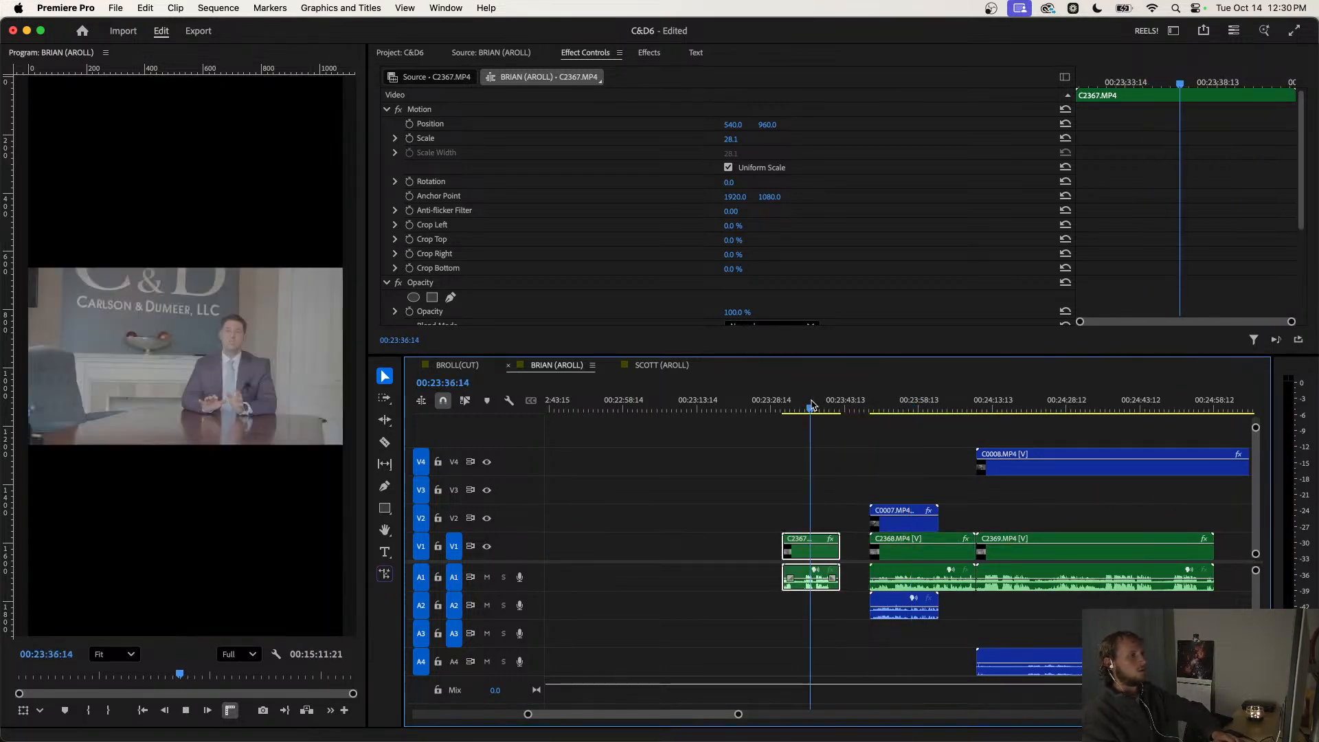
{"action": "key", "text": "space"}
{"action": "scroll", "coordinate": [790, 467], "scroll_direction": "down", "scroll_amount": 3}
{"action": "left_click", "coordinate": [787, 465]}
{"action": "scroll", "coordinate": [787, 465], "scroll_direction": "down", "scroll_amount": 3}
{"action": "left_click", "coordinate": [783, 465]}
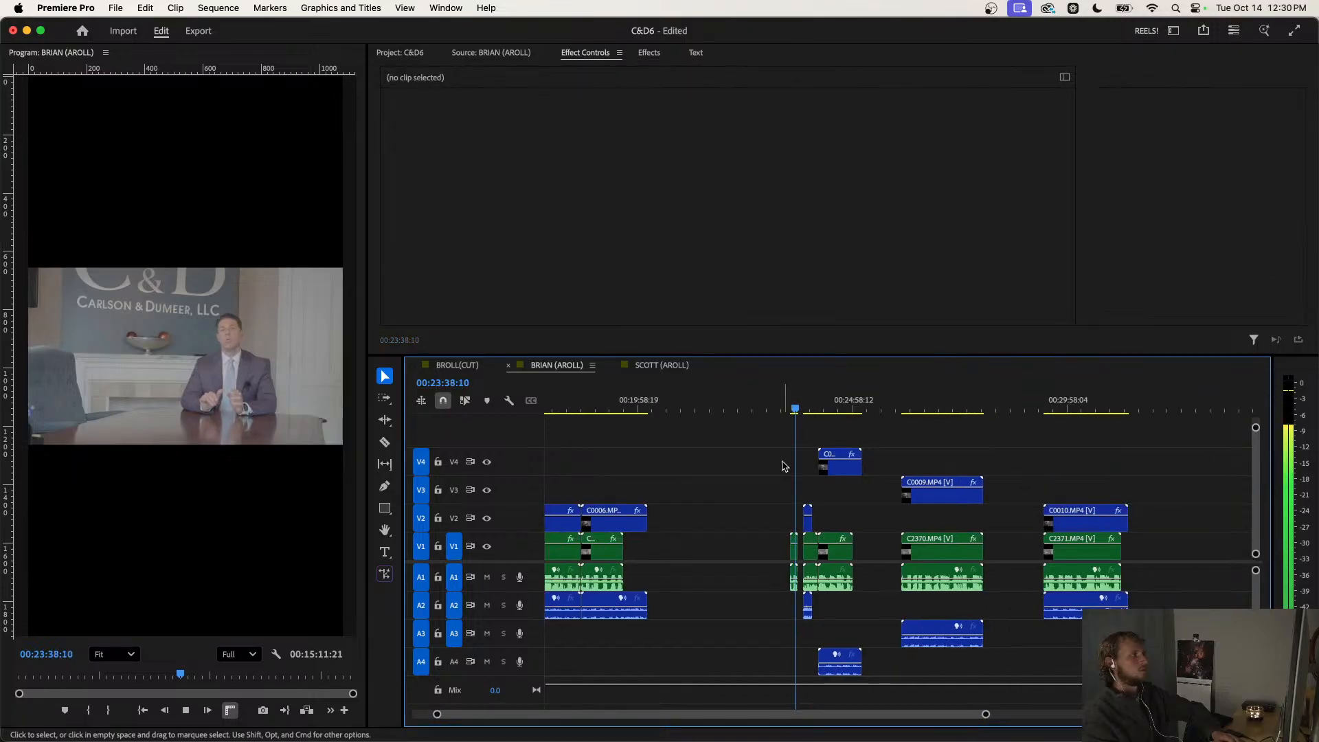
{"action": "scroll", "coordinate": [777, 475], "scroll_direction": "left", "scroll_amount": 2}
{"action": "scroll", "coordinate": [845, 495], "scroll_direction": "up", "scroll_amount": 3}
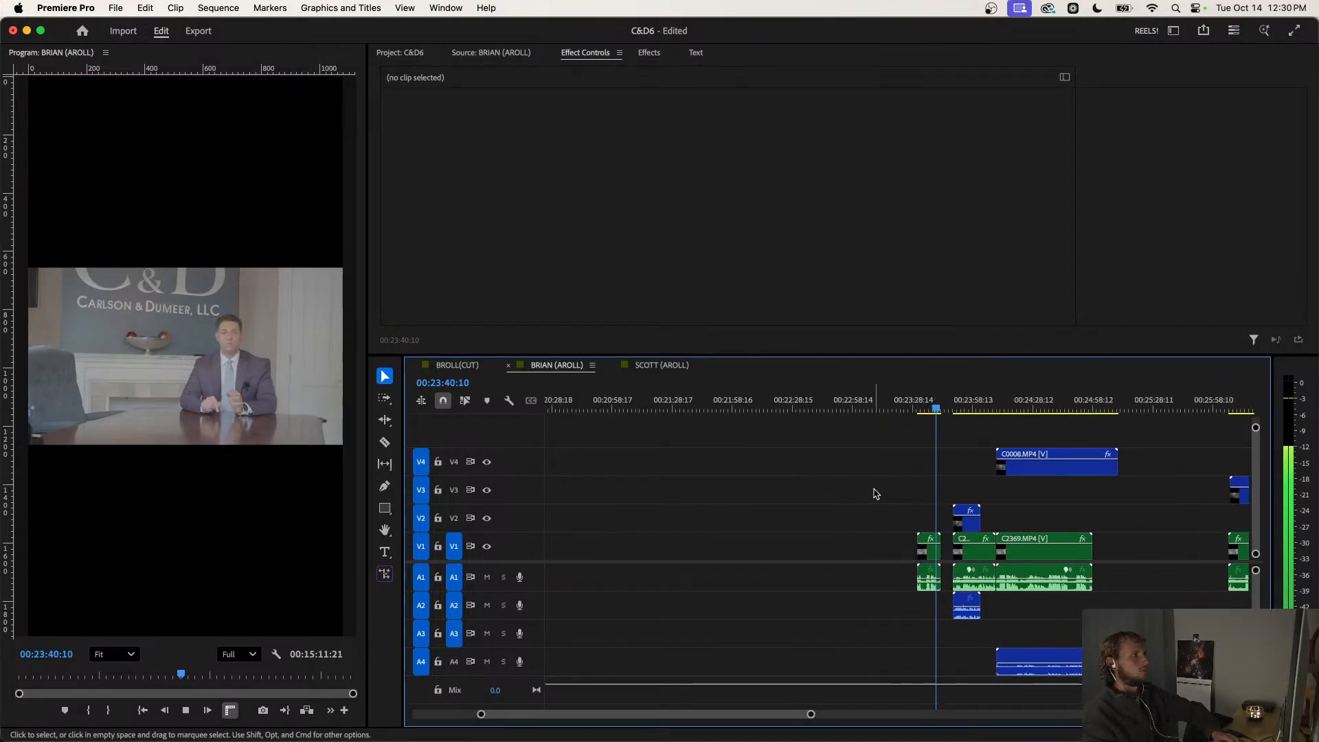
{"action": "scroll", "coordinate": [890, 496], "scroll_direction": "up", "scroll_amount": 2}
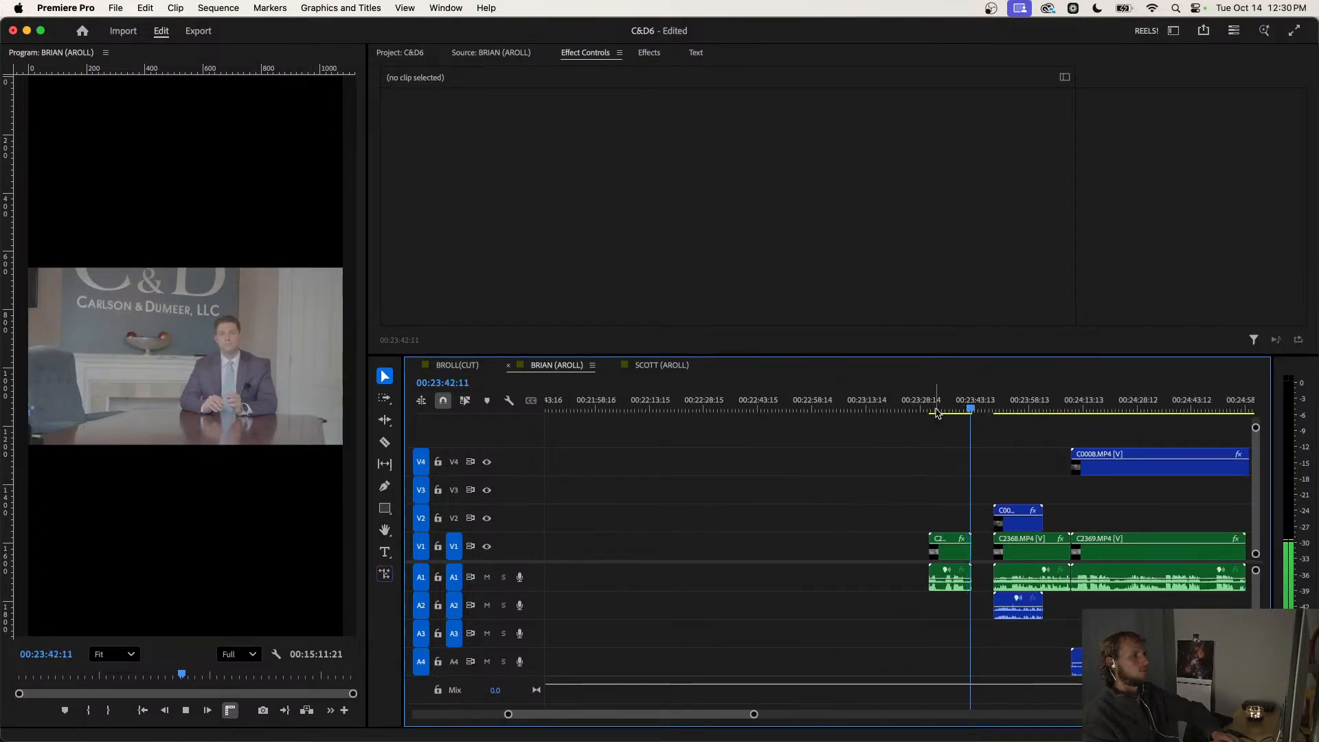
{"action": "key", "text": "space"}
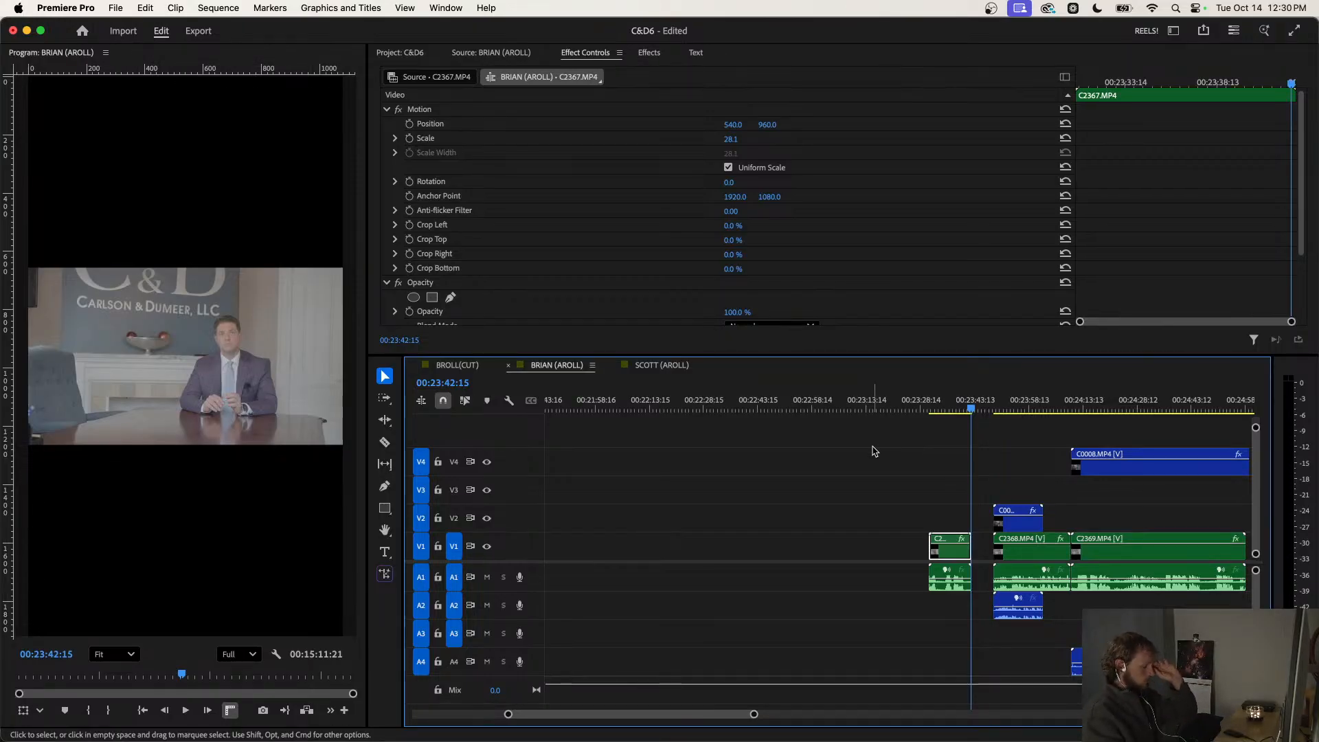
Shift the stacked C2366.MP4 and C0006.MP4 pair further along the timeline, leaving a gap after the C2365.MP4 pair.
{"action": "scroll", "coordinate": [850, 558], "scroll_direction": "down", "scroll_amount": 3}
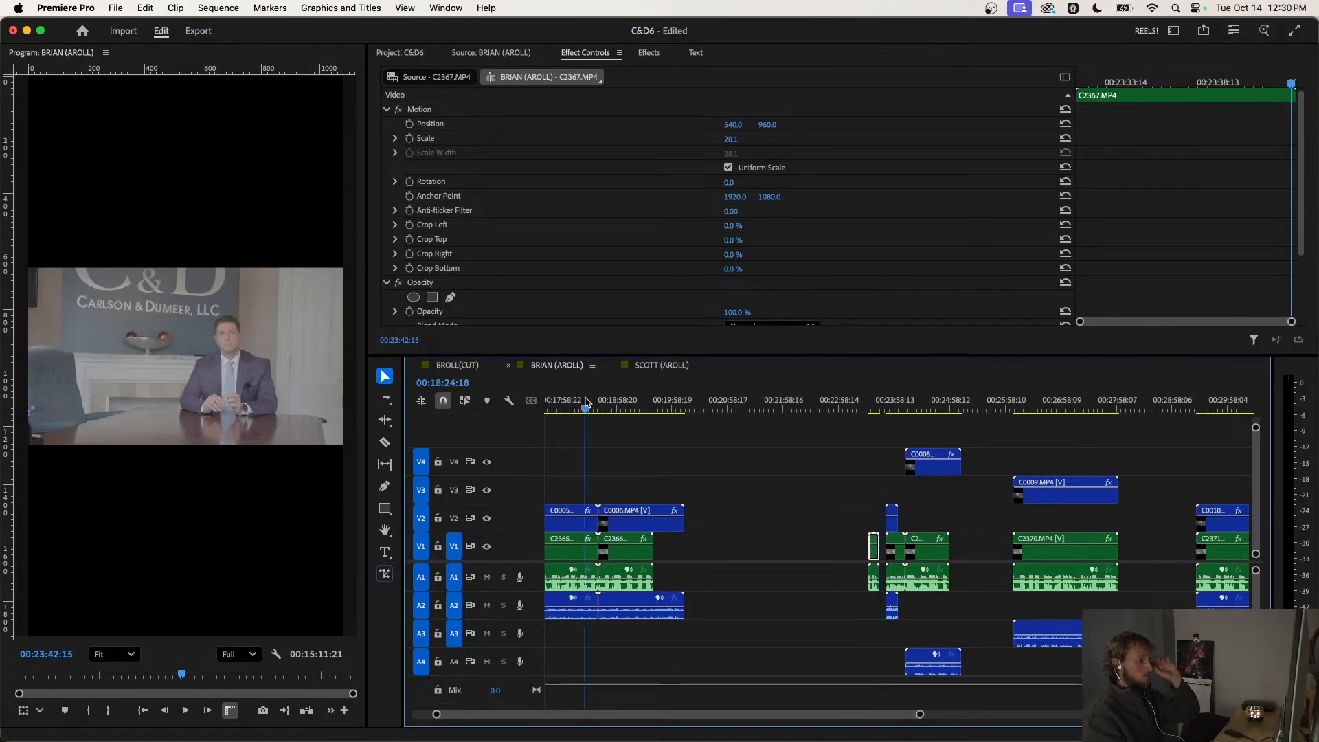
{"action": "left_click_drag", "start_coordinate": [586, 407], "coordinate": [547, 406]}
{"action": "key", "text": "space"}
{"action": "scroll", "coordinate": [559, 471], "scroll_direction": "down", "scroll_amount": 3}
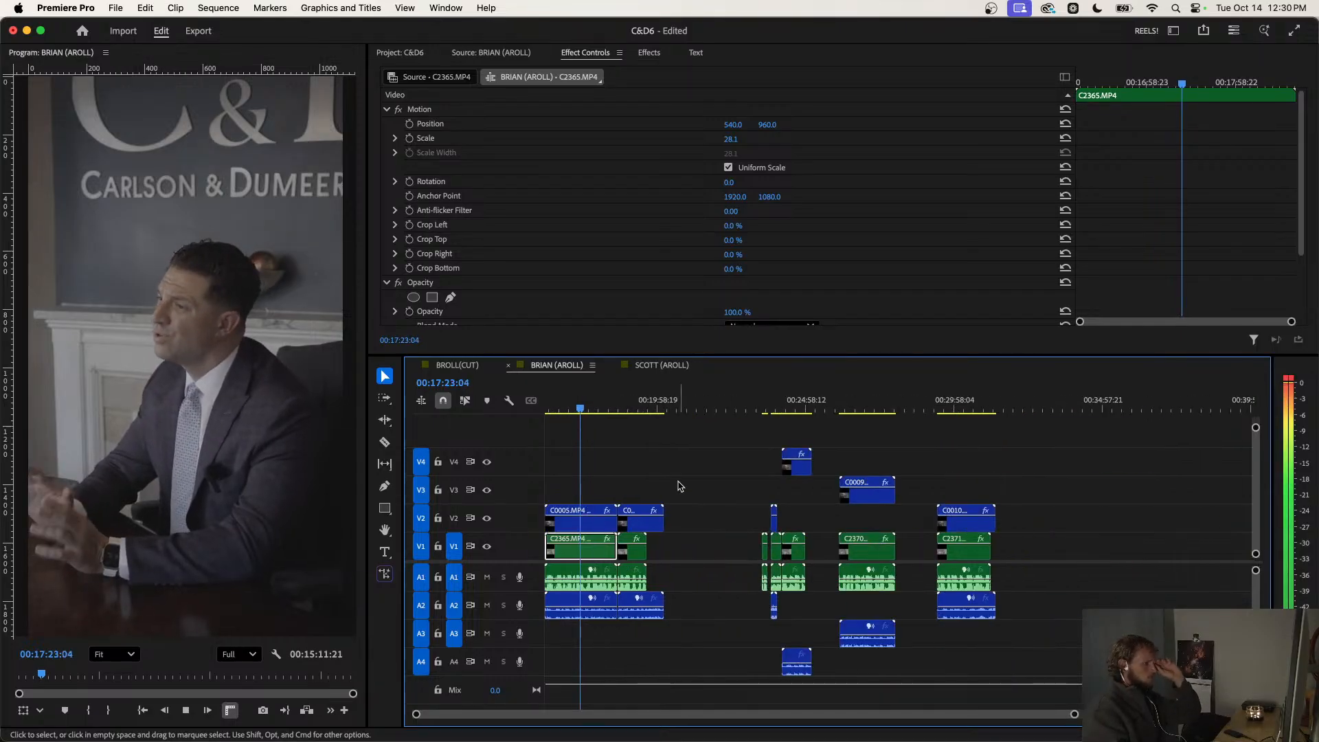
{"action": "left_click_drag", "start_coordinate": [680, 483], "coordinate": [634, 610]}
{"action": "left_click_drag", "start_coordinate": [638, 525], "coordinate": [679, 526]}
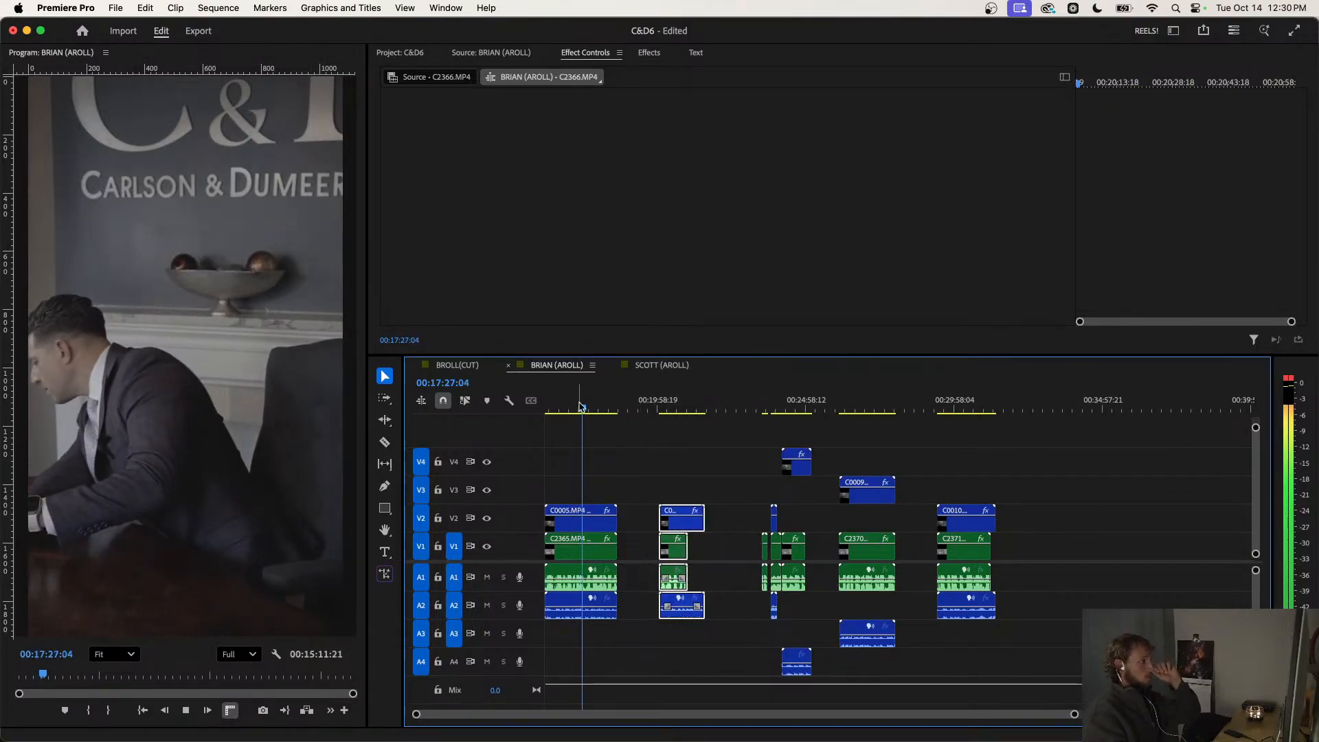
{"action": "left_click_drag", "start_coordinate": [581, 409], "coordinate": [547, 409]}
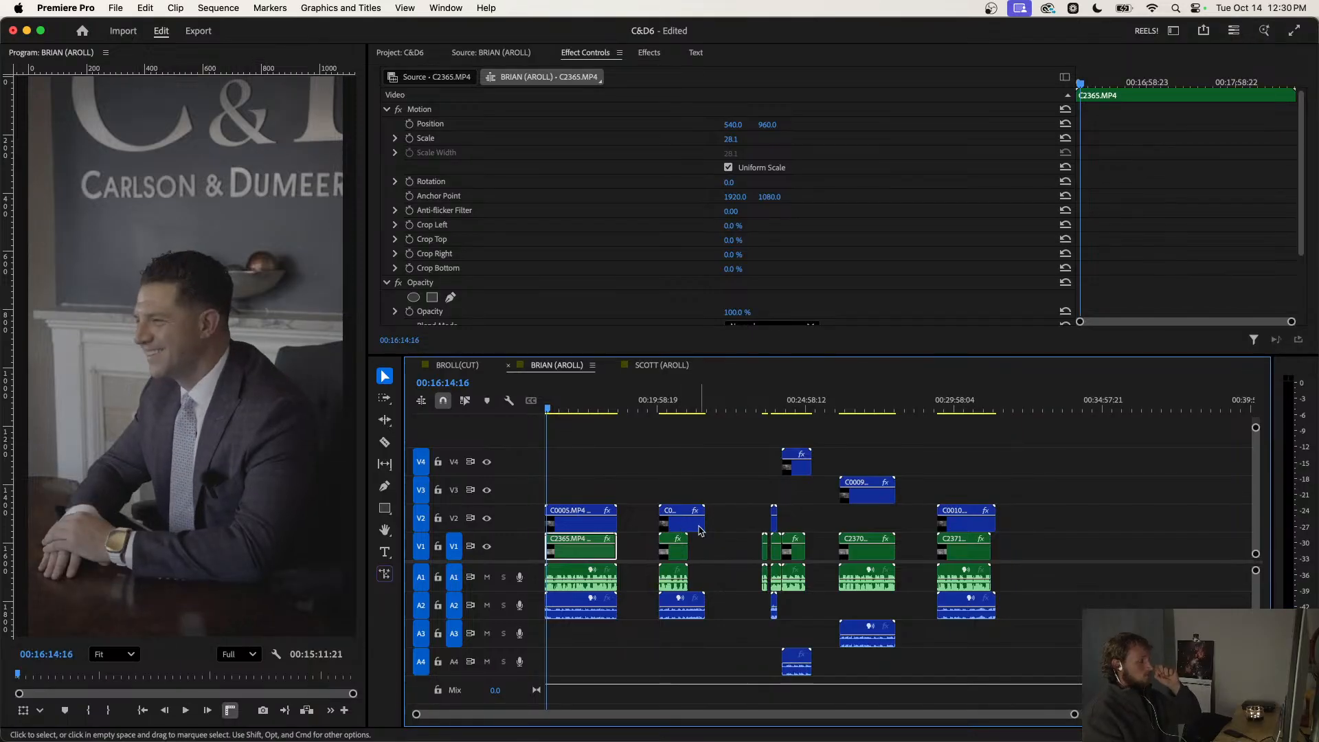
Move C0008.MP4 and C0009.MP4 down to V2 and A2, directly beside their matching green clips.
{"action": "left_click_drag", "start_coordinate": [603, 477], "coordinate": [550, 610]}
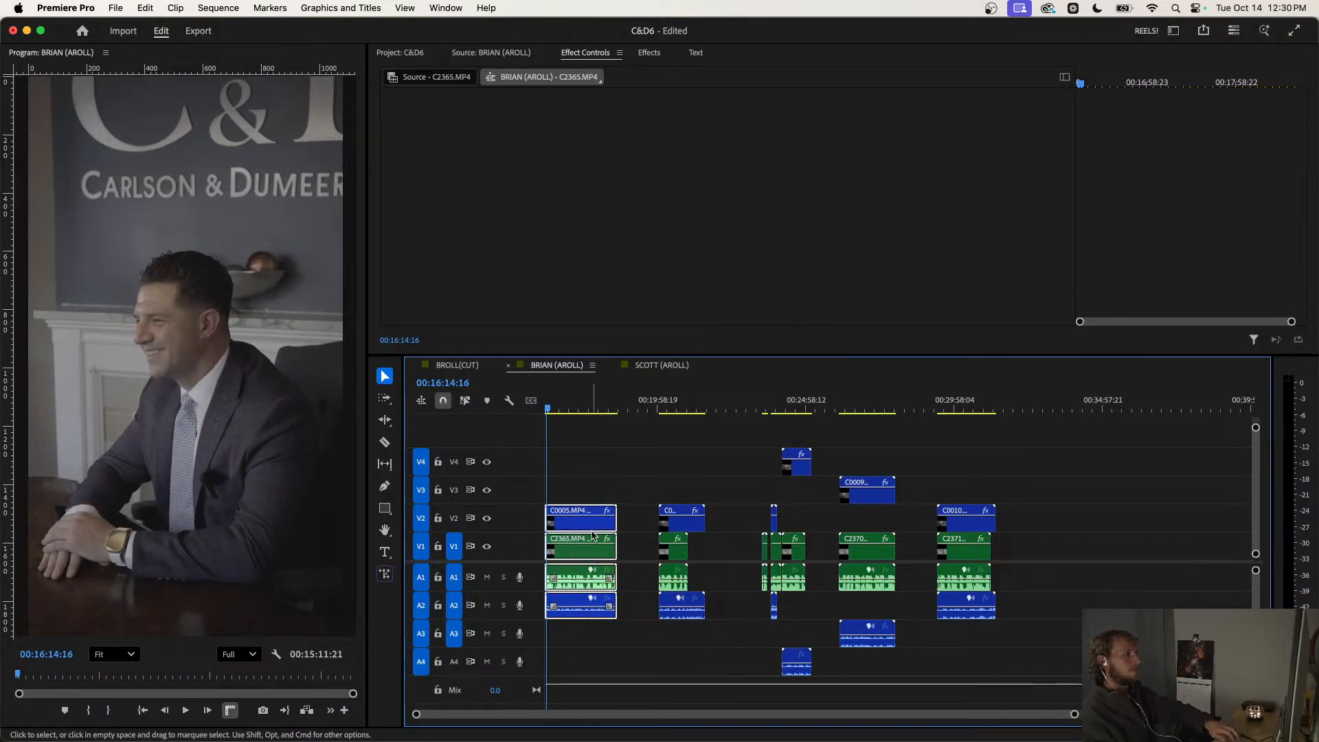
{"action": "scroll", "coordinate": [610, 526], "scroll_direction": "down", "scroll_amount": 1}
{"action": "scroll", "coordinate": [789, 494], "scroll_direction": "up", "scroll_amount": 3}
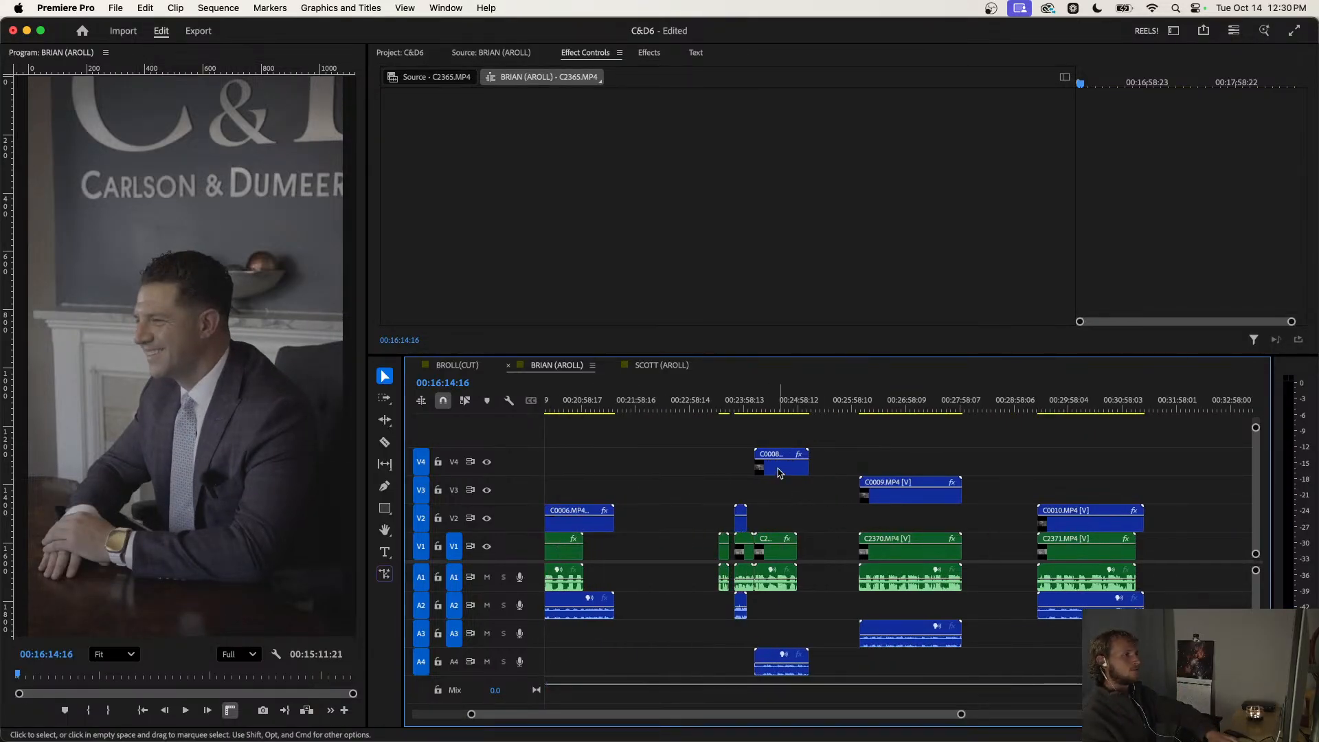
{"action": "left_click_drag", "start_coordinate": [779, 473], "coordinate": [781, 520]}
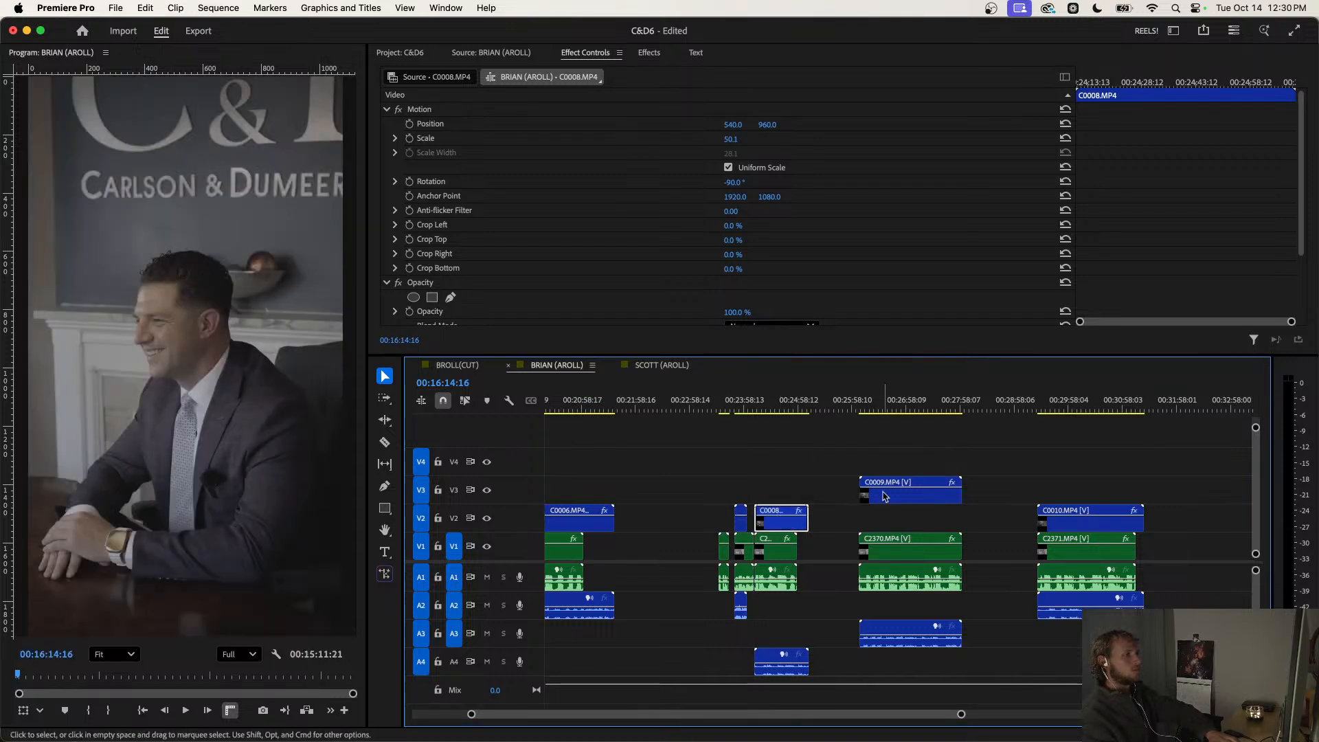
{"action": "left_click_drag", "start_coordinate": [885, 496], "coordinate": [882, 523]}
{"action": "key", "text": "minus"}
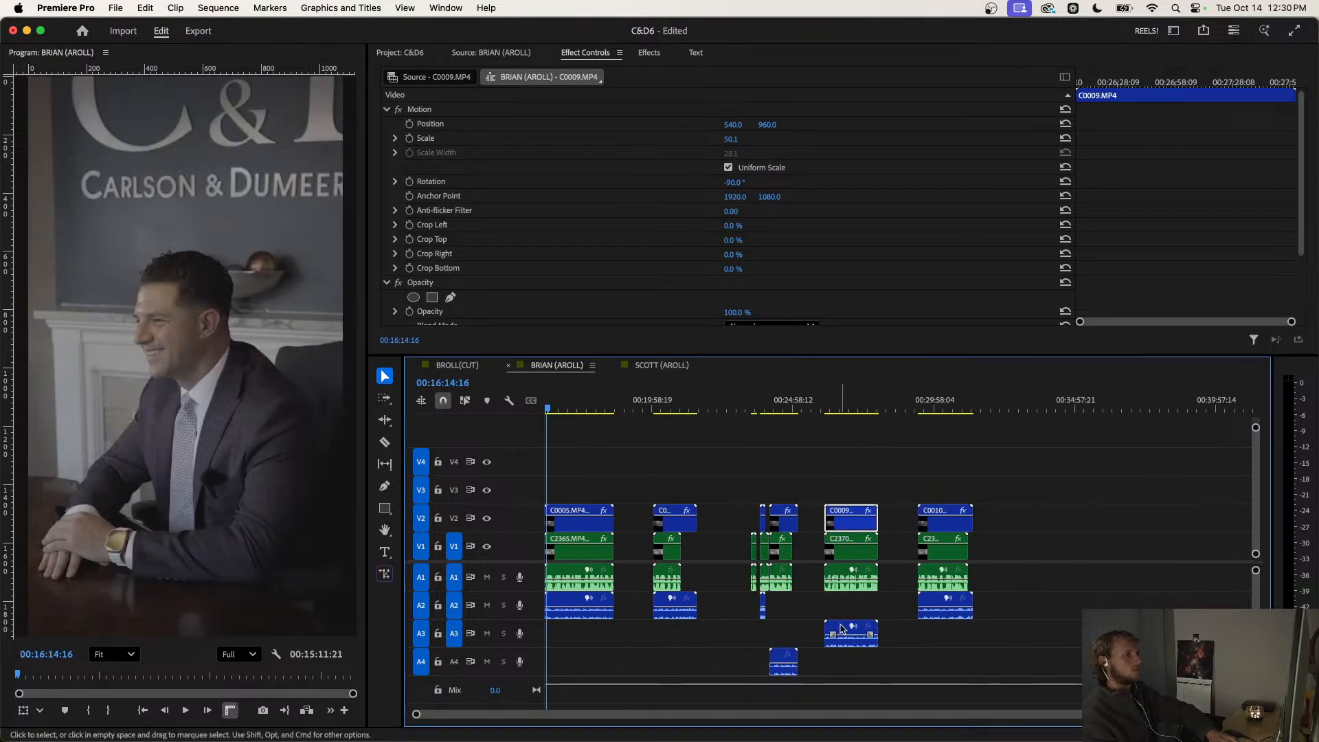
{"action": "left_click_drag", "start_coordinate": [841, 628], "coordinate": [837, 603]}
{"action": "left_click_drag", "start_coordinate": [781, 658], "coordinate": [781, 603]}
Shift all clips after the C2365.MP4 and C0005.MP4 pair further along the timeline to widen the gap behind it.
{"action": "left_click_drag", "start_coordinate": [1012, 489], "coordinate": [637, 622]}
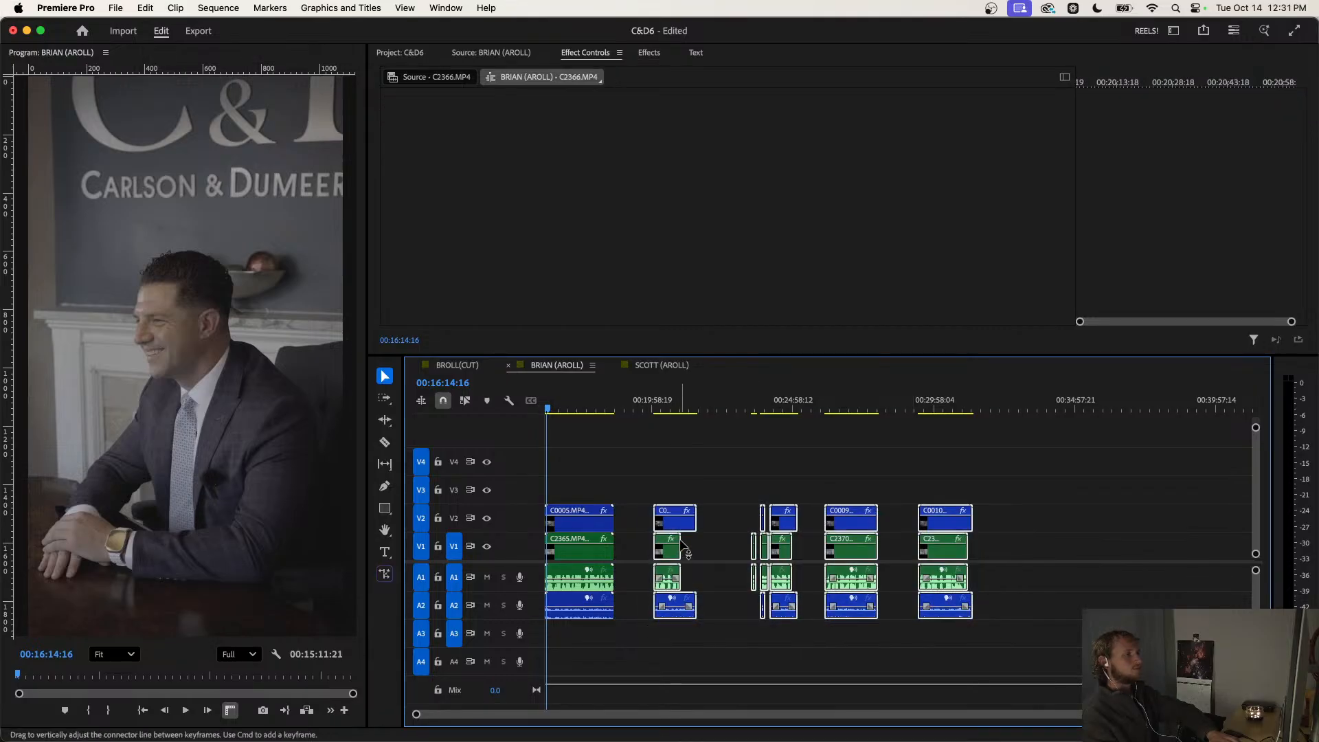
{"action": "left_click_drag", "start_coordinate": [681, 526], "coordinate": [806, 525]}
{"action": "left_click_drag", "start_coordinate": [588, 400], "coordinate": [525, 400]}
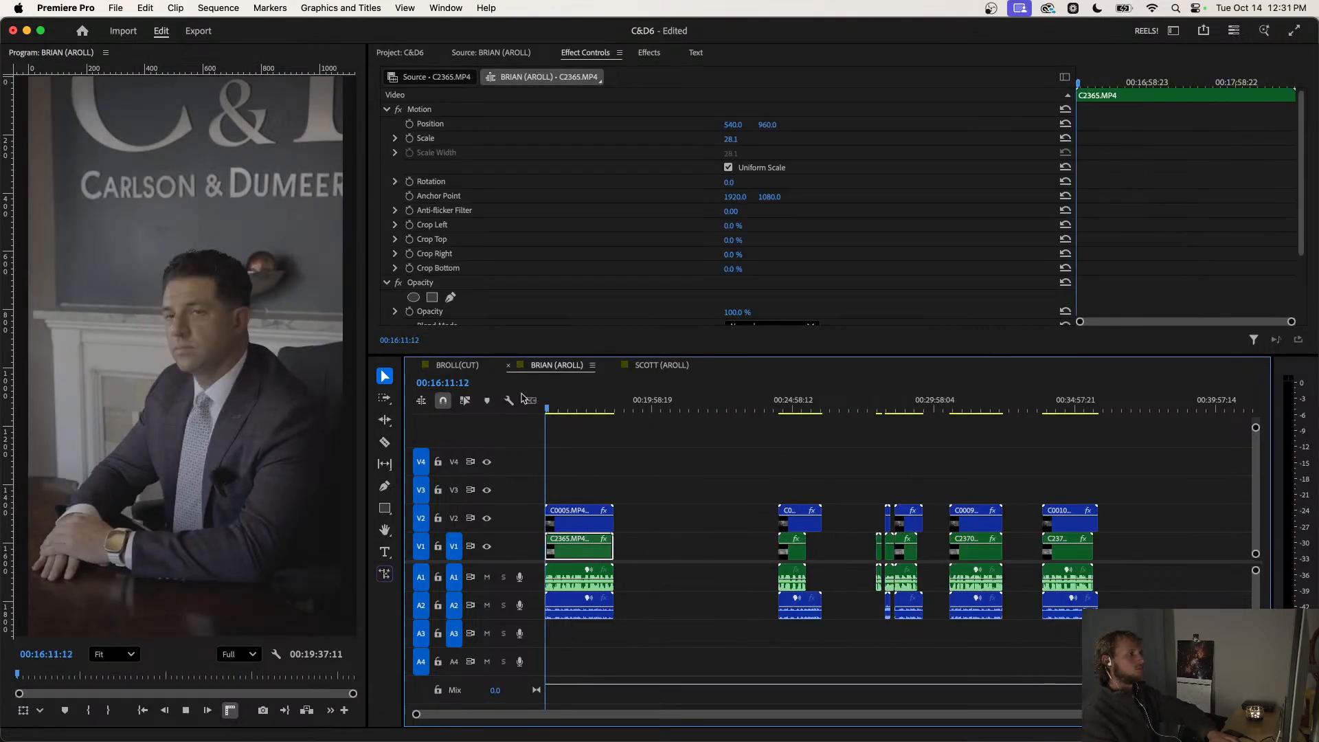
{"action": "key", "text": "space"}
Disable the C0005.MP4 video clip on V2 so the C2365.MP4 angle beneath it shows.
{"action": "left_click", "coordinate": [609, 461]}
{"action": "left_click", "coordinate": [581, 524]}
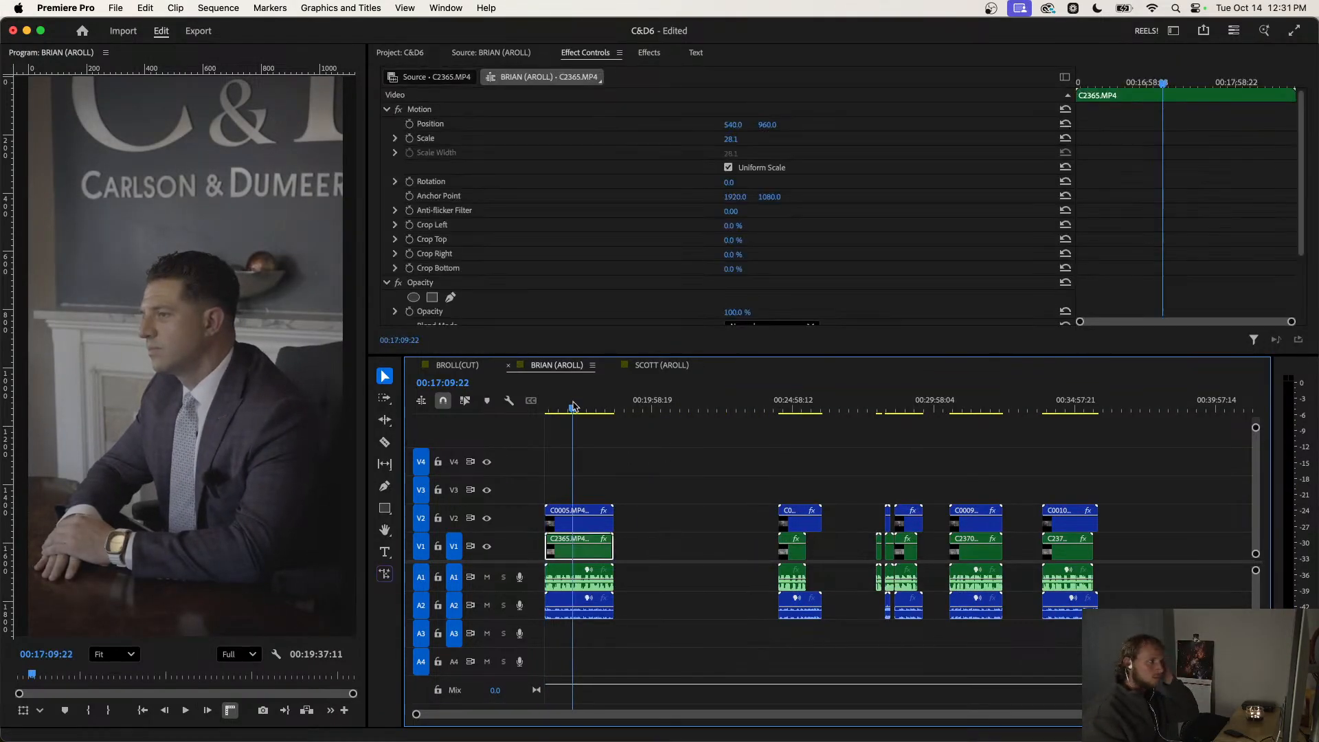
{"action": "key", "text": "shift+super+e"}
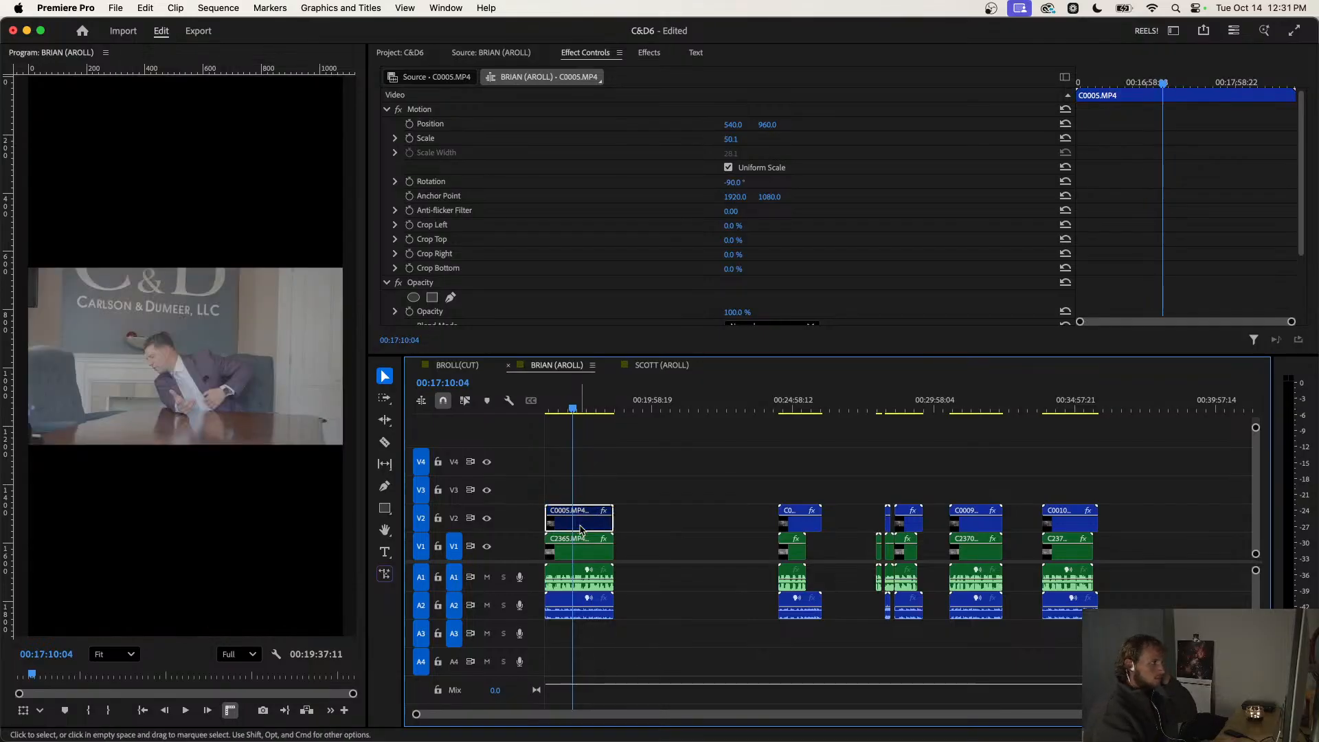
Set an Out point at about 00:19:46, limiting the marked range to the first C2365.MP4 and C0005.MP4 pair.
{"action": "key", "text": "space"}
{"action": "key", "text": "space"}
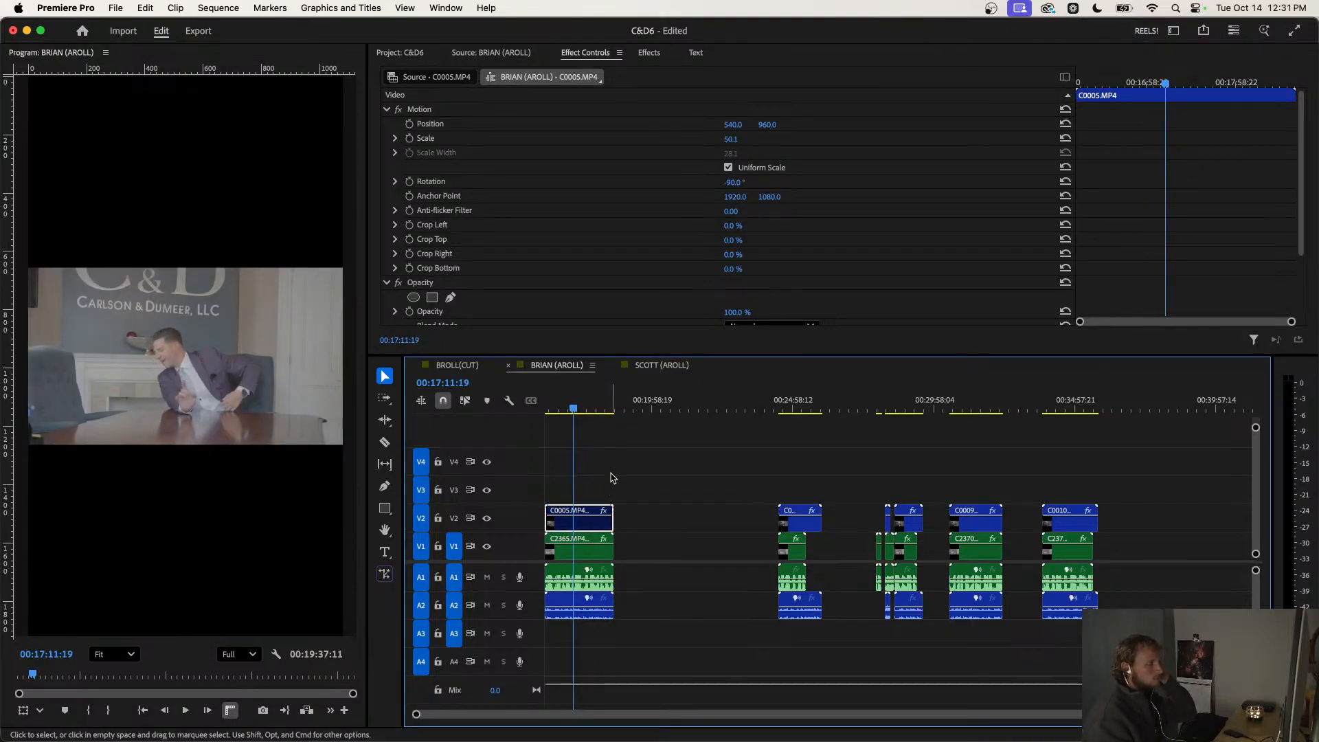
{"action": "scroll", "coordinate": [767, 513], "scroll_direction": "down", "scroll_amount": 1}
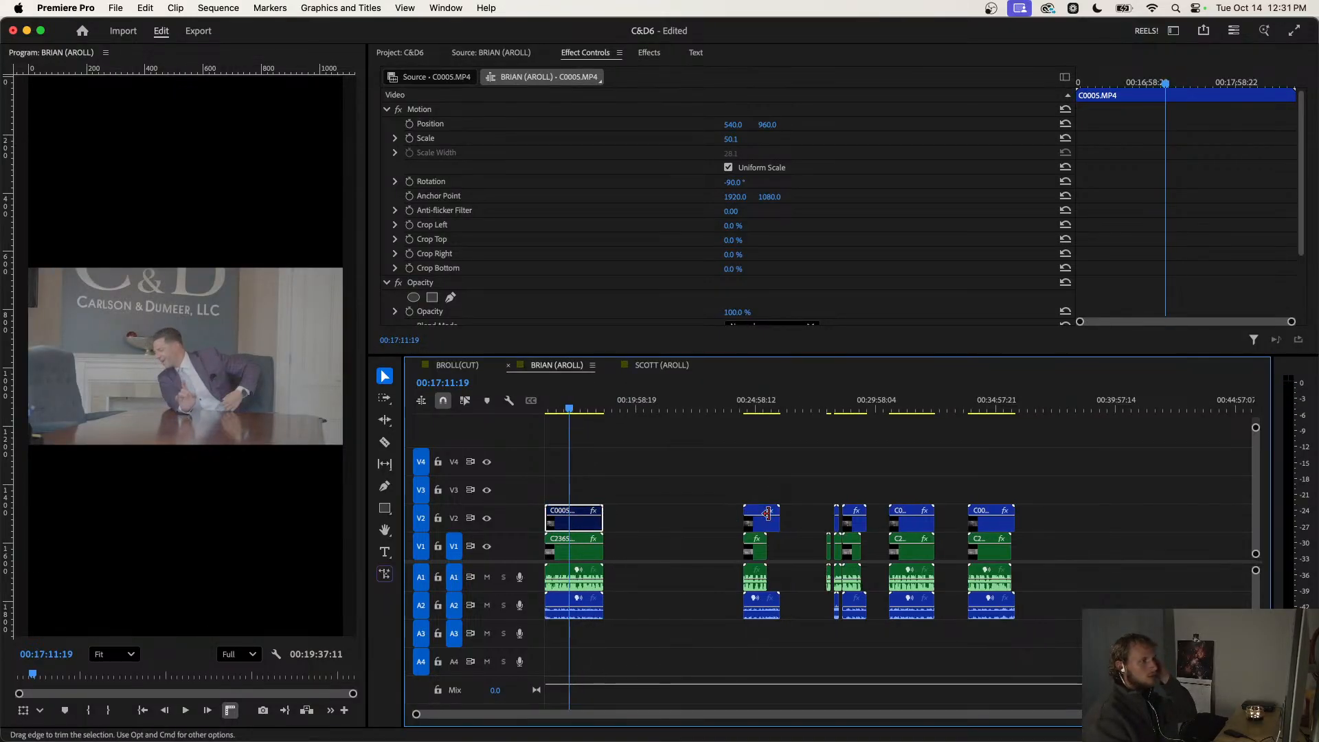
{"action": "key", "text": "Home"}
{"action": "key", "text": "space"}
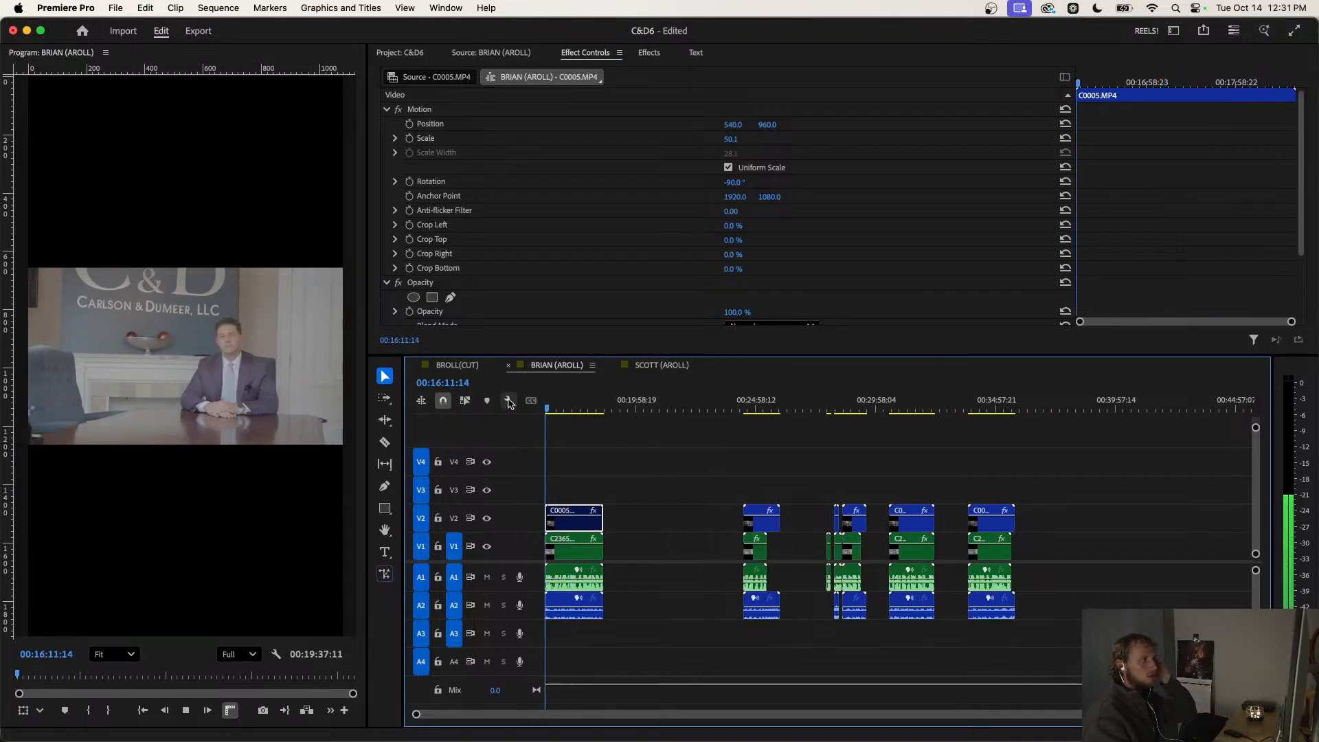
{"action": "mouse_move", "coordinate": [604, 409]}
{"action": "left_mouse_down"}
{"action": "mouse_move", "coordinate": [648, 409]}
{"action": "mouse_move", "coordinate": [631, 412]}
{"action": "left_mouse_up"}
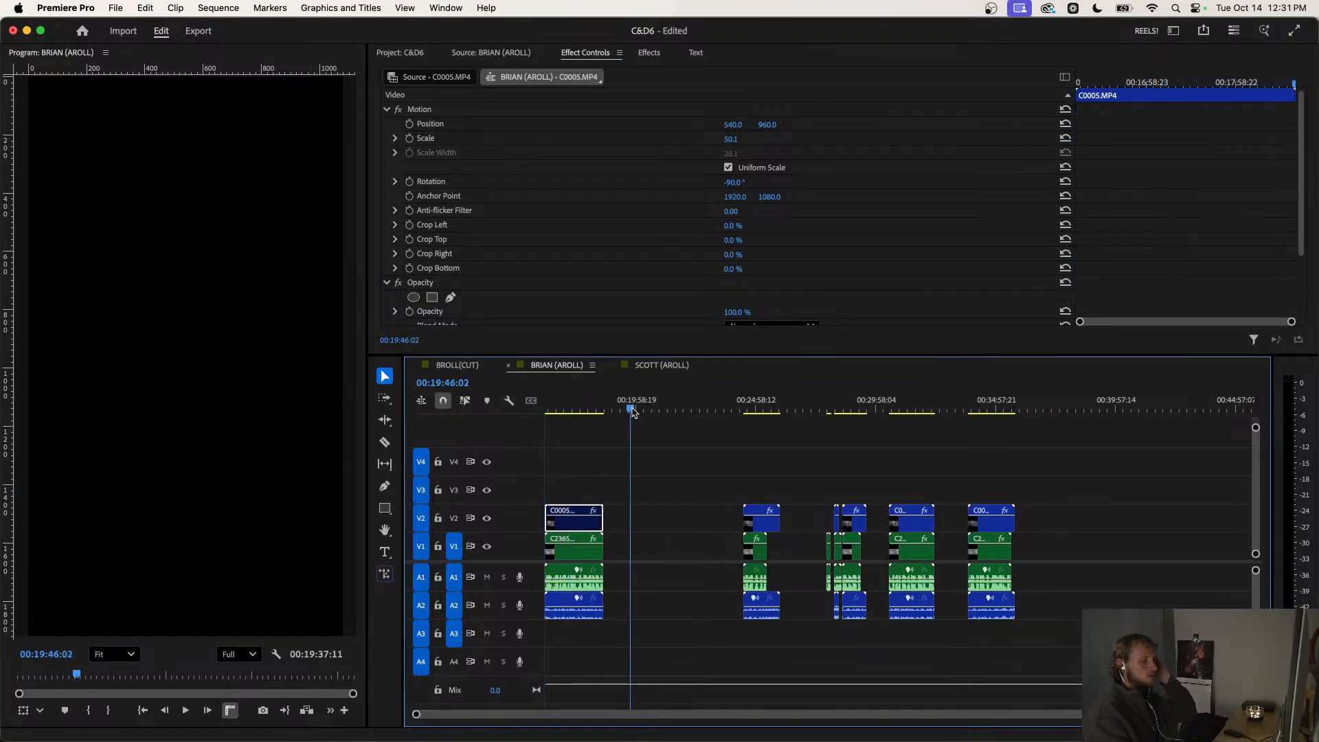
{"action": "key", "text": "o"}
{"action": "left_click", "coordinate": [587, 402]}
{"action": "key", "text": "Home"}
{"action": "key", "text": "space"}
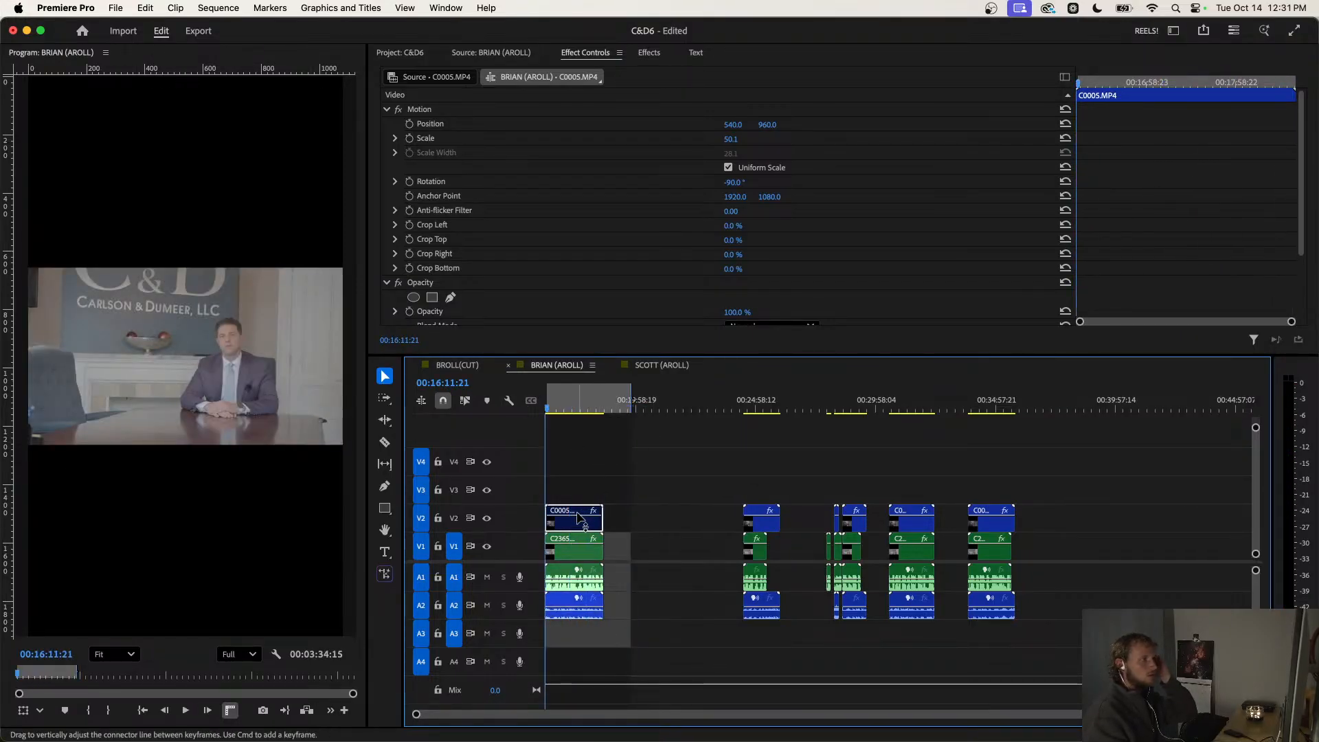
Try to synchronize the C2365.MP4 and C0005.MP4 clips by audio track channel 1.
{"action": "left_click", "coordinate": [574, 541]}
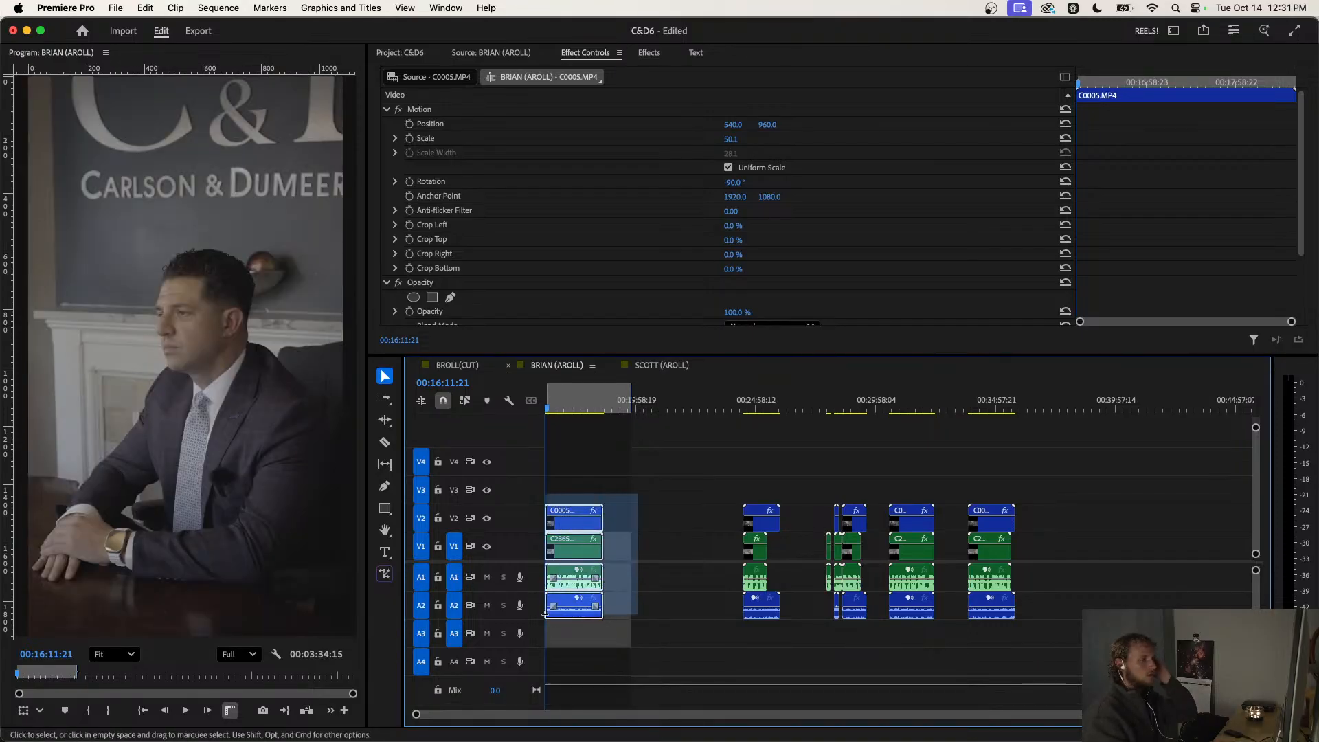
{"action": "right_click", "coordinate": [570, 530]}
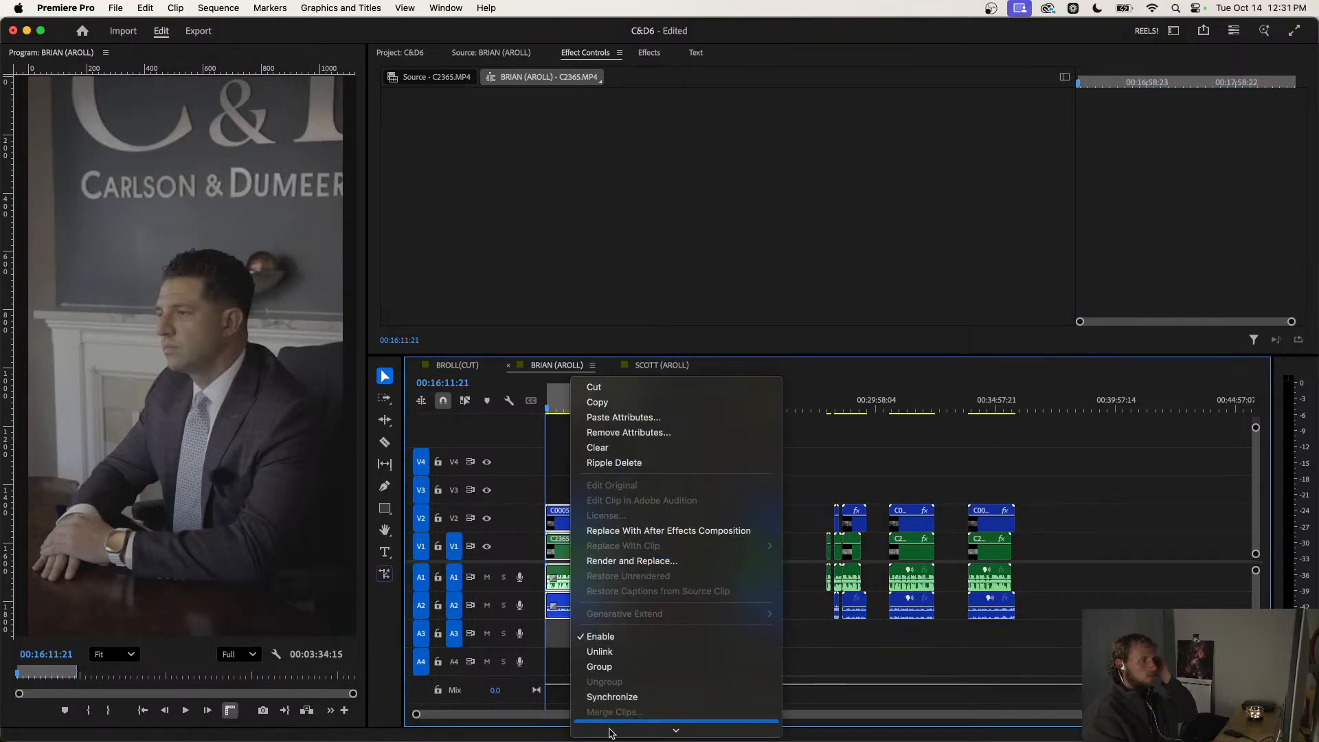
{"action": "left_click", "coordinate": [615, 666]}
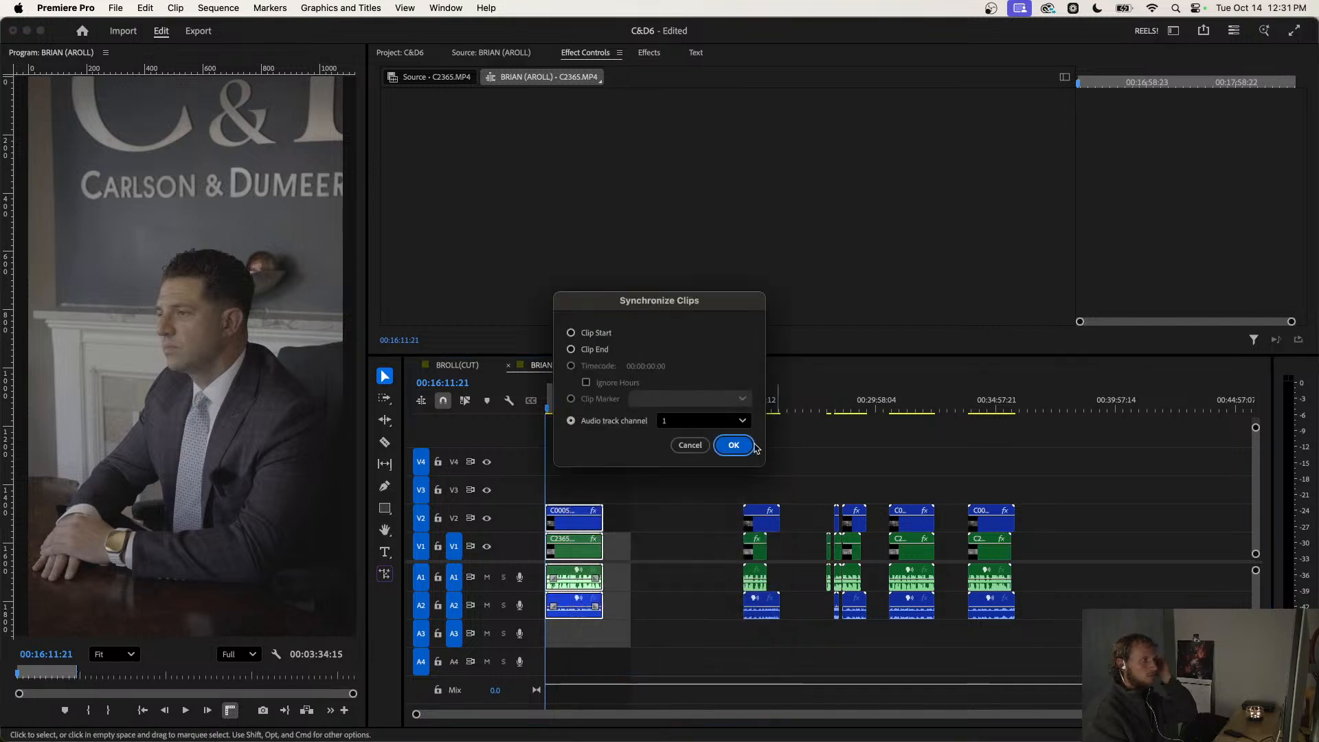
{"action": "left_click", "coordinate": [733, 445]}
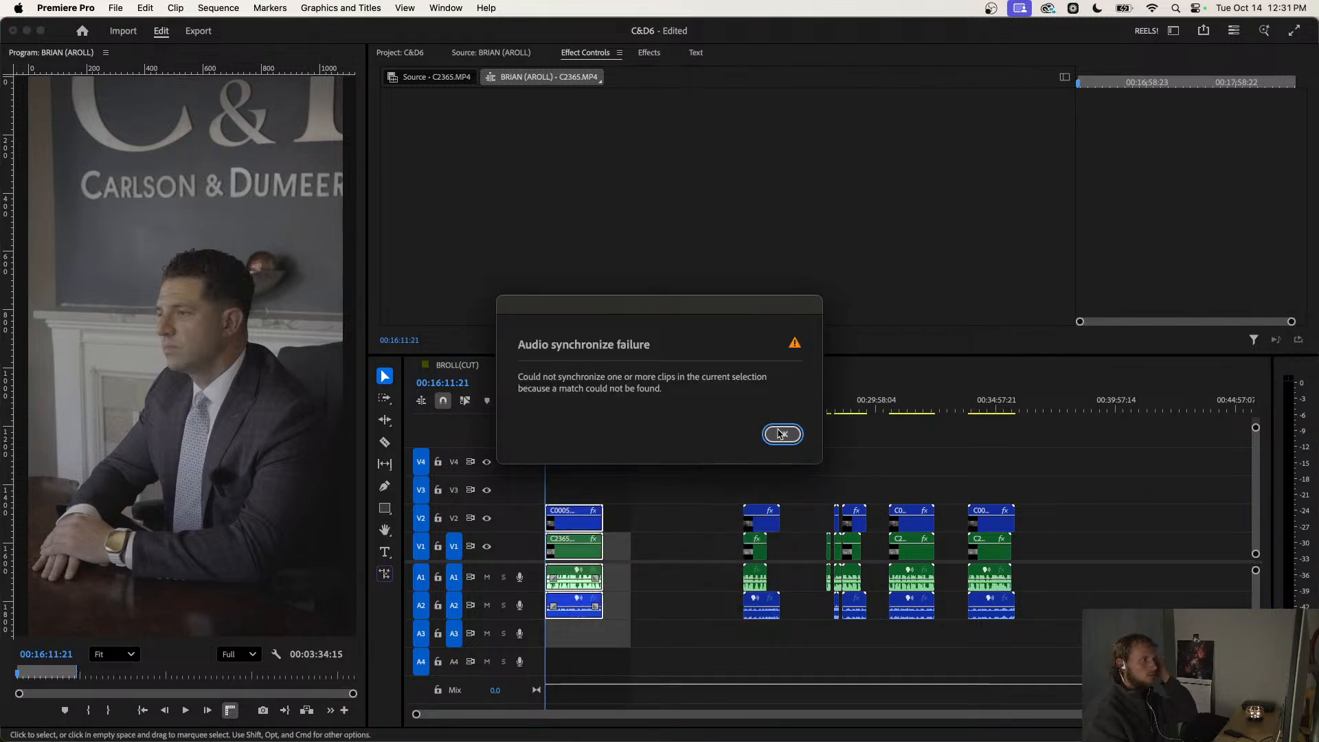
{"action": "left_click", "coordinate": [781, 435]}
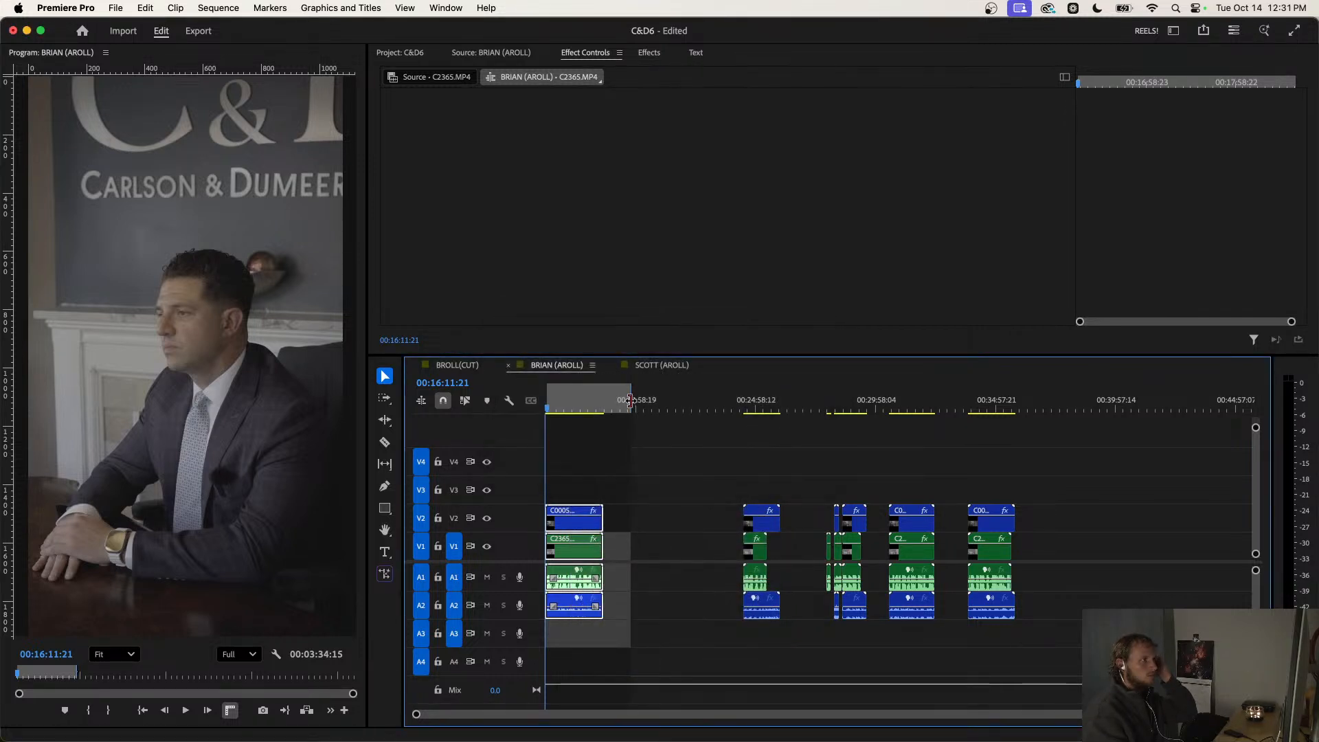
Clear the sequence's In and Out points.
{"action": "right_click", "coordinate": [630, 401]}
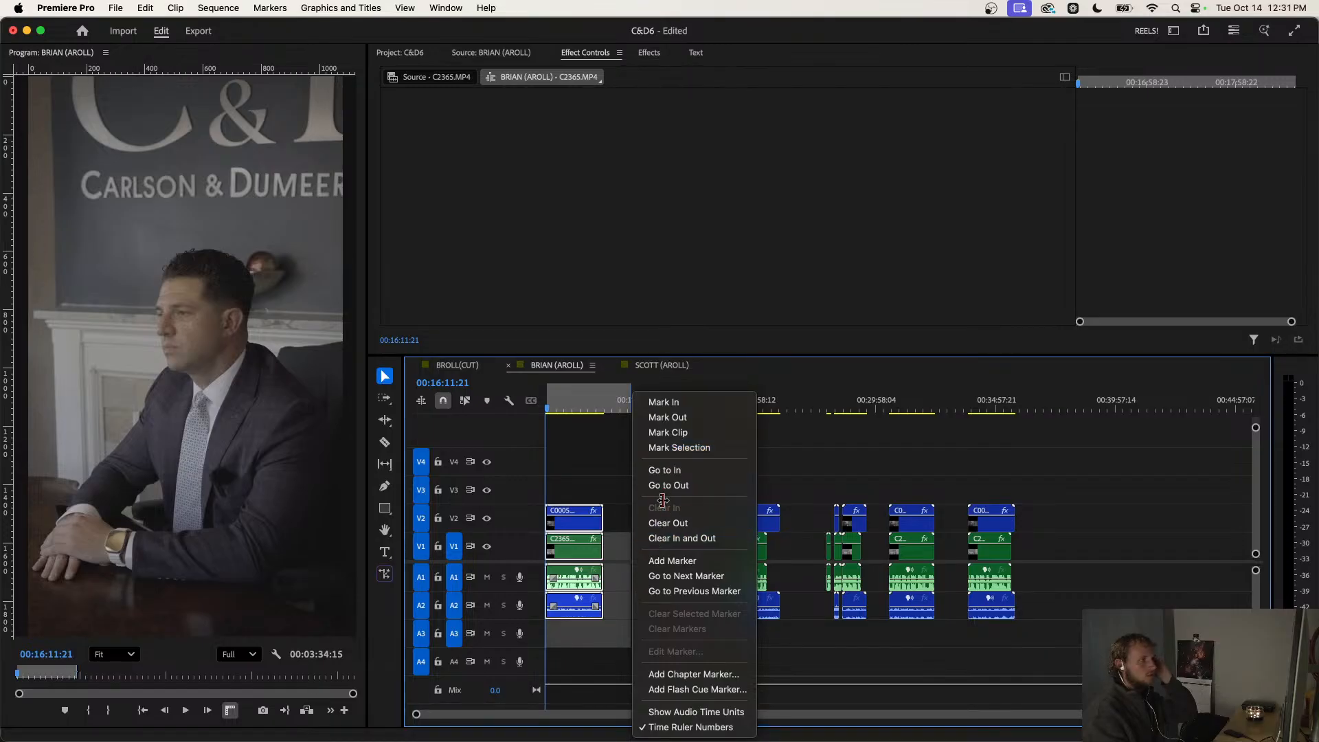
{"action": "left_click", "coordinate": [680, 539]}
{"action": "scroll", "coordinate": [569, 489], "scroll_direction": "up", "scroll_amount": 3}
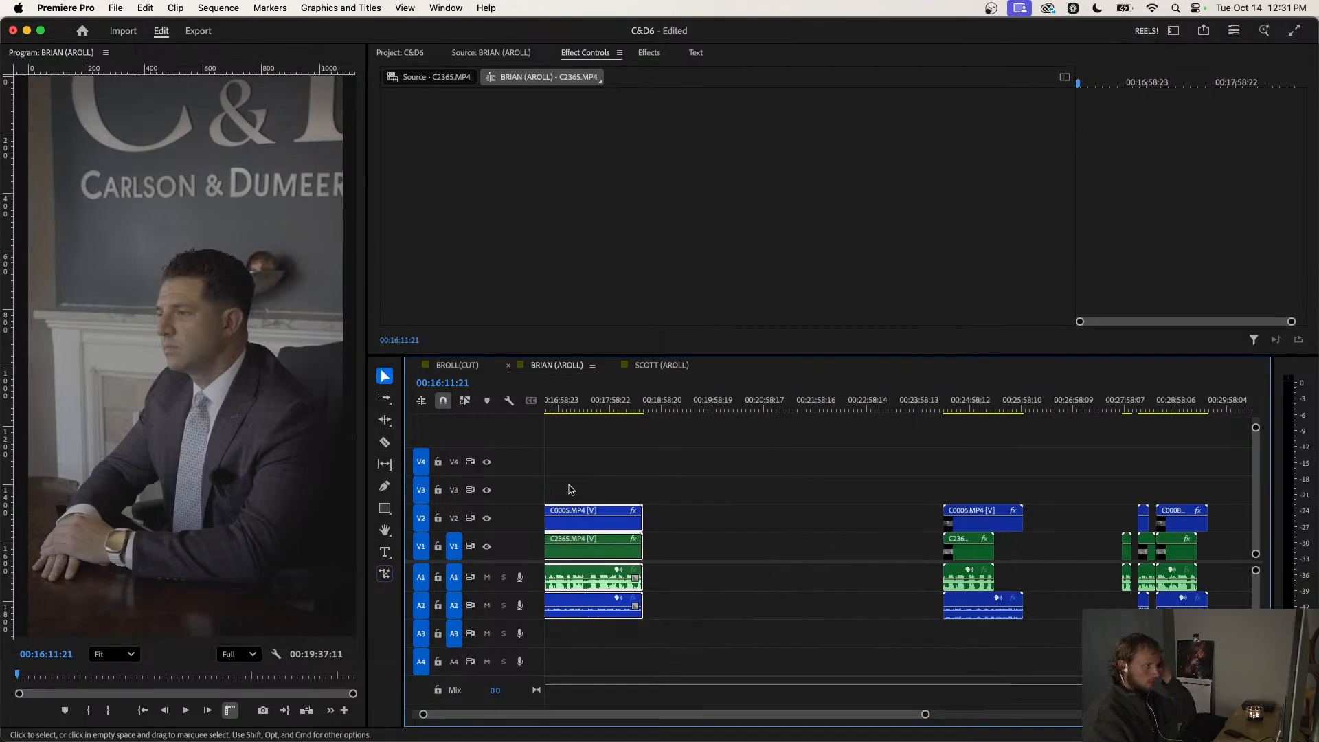
{"action": "key", "text": "space"}
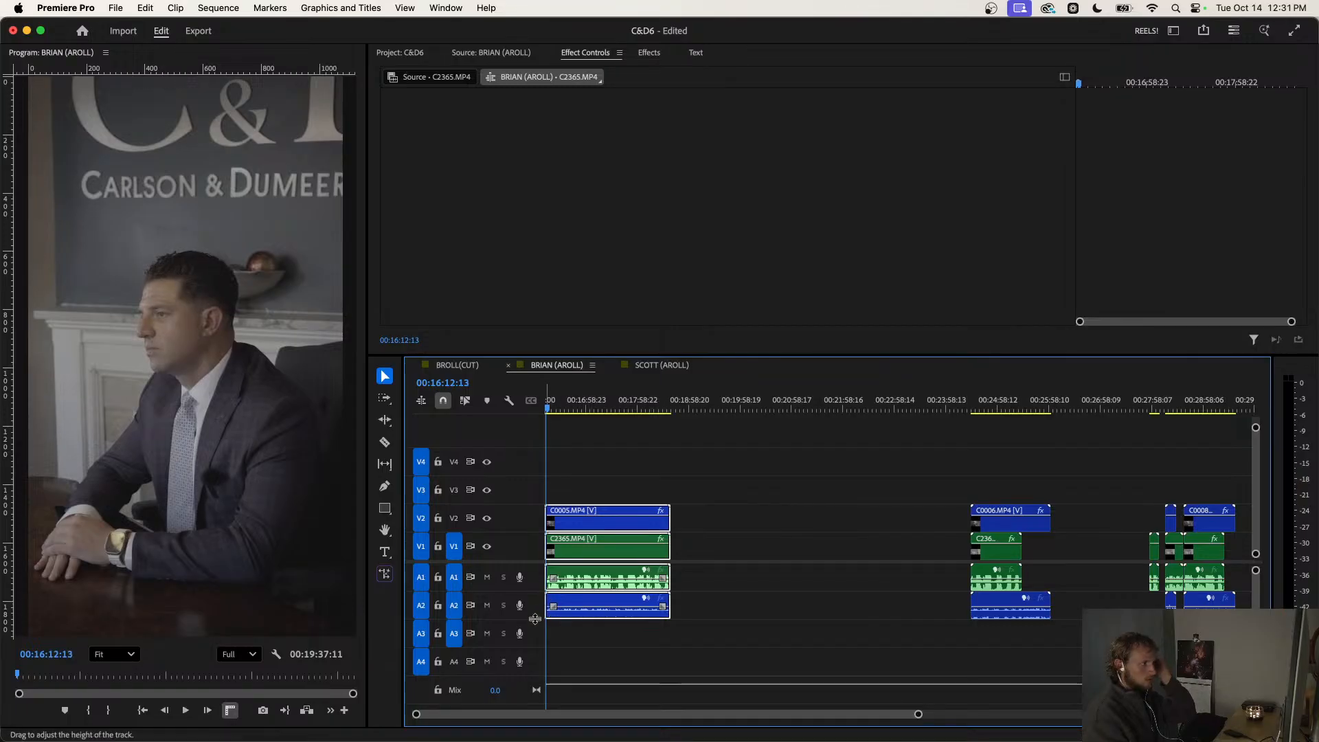
Increase the height of track A2 so its waveforms can be compared with those on A1.
{"action": "left_click_drag", "start_coordinate": [535, 619], "coordinate": [535, 661]}
{"action": "left_click", "coordinate": [722, 558]}
{"action": "scroll", "coordinate": [608, 531], "scroll_direction": "up", "scroll_amount": 5}
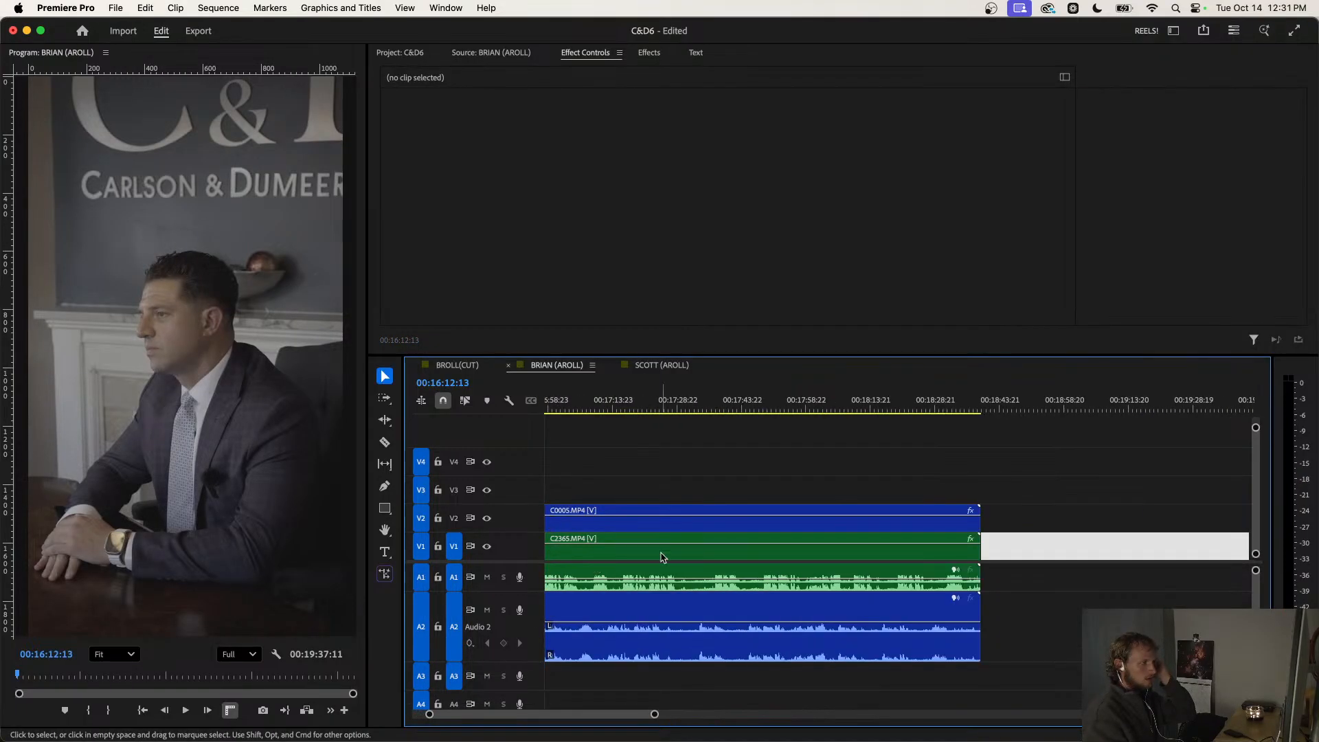
Shift the C0005.MP4 video and audio together along the timeline until their waveform lines up with C2365.MP4.
{"action": "left_click", "coordinate": [607, 531]}
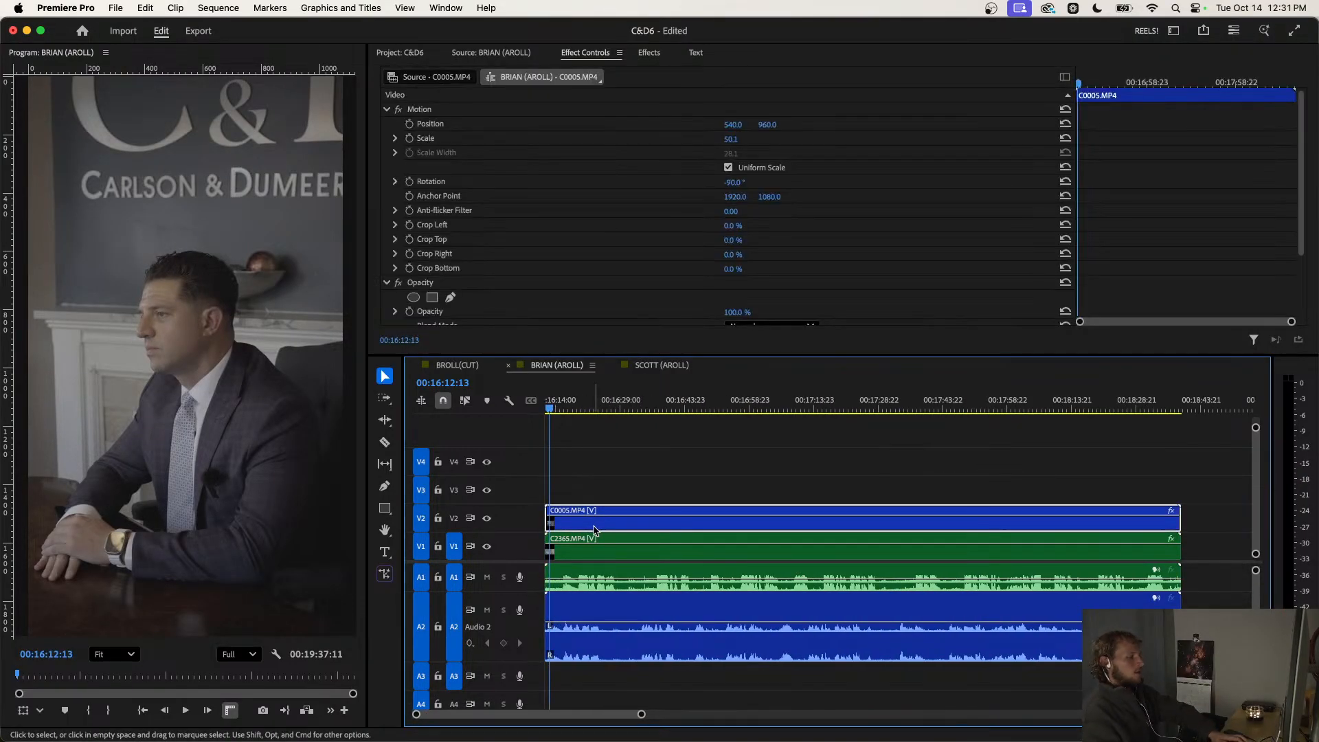
{"action": "left_click", "coordinate": [596, 598], "text": "shift"}
{"action": "scroll", "coordinate": [617, 556], "scroll_direction": "up", "scroll_amount": 3}
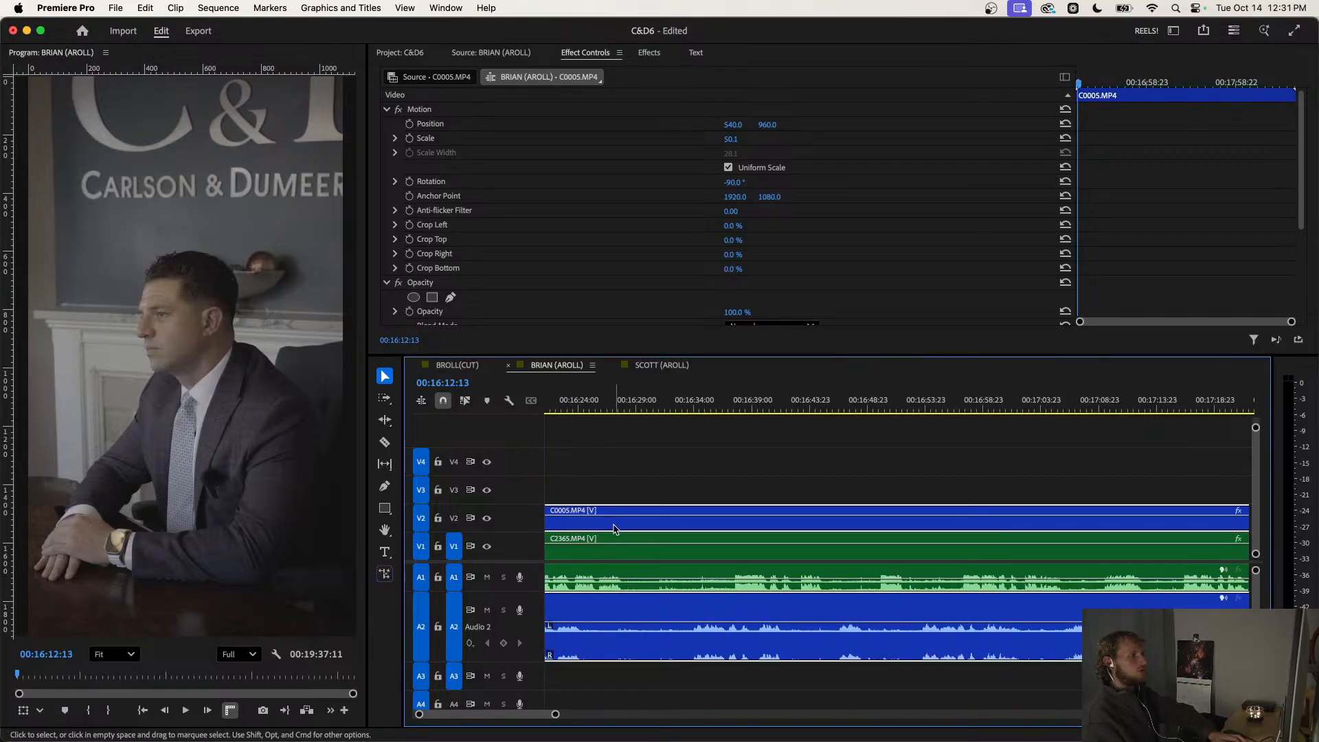
{"action": "left_click_drag", "start_coordinate": [614, 529], "coordinate": [726, 534]}
{"action": "scroll", "coordinate": [725, 534], "scroll_direction": "up", "scroll_amount": 2}
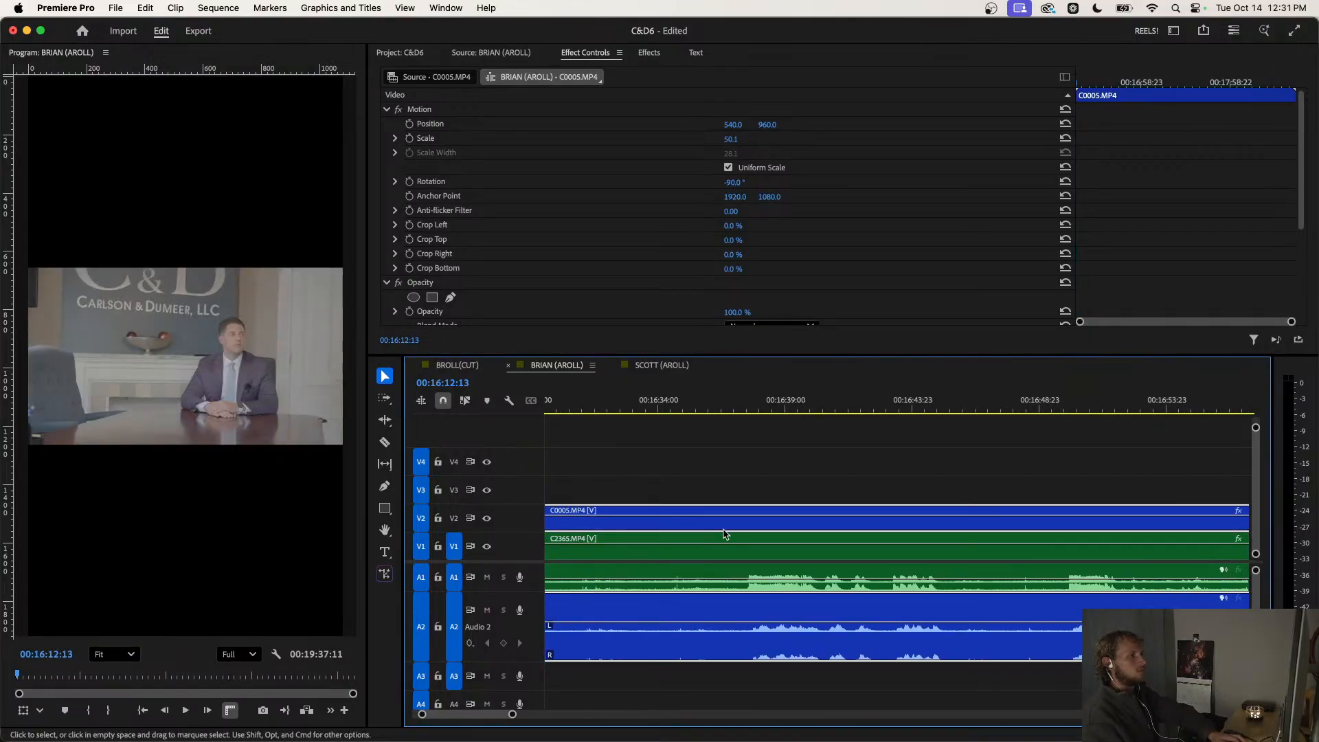
{"action": "left_click", "coordinate": [760, 530]}
{"action": "scroll", "coordinate": [881, 533], "scroll_direction": "up", "scroll_amount": 2}
{"action": "left_click", "coordinate": [859, 528]}
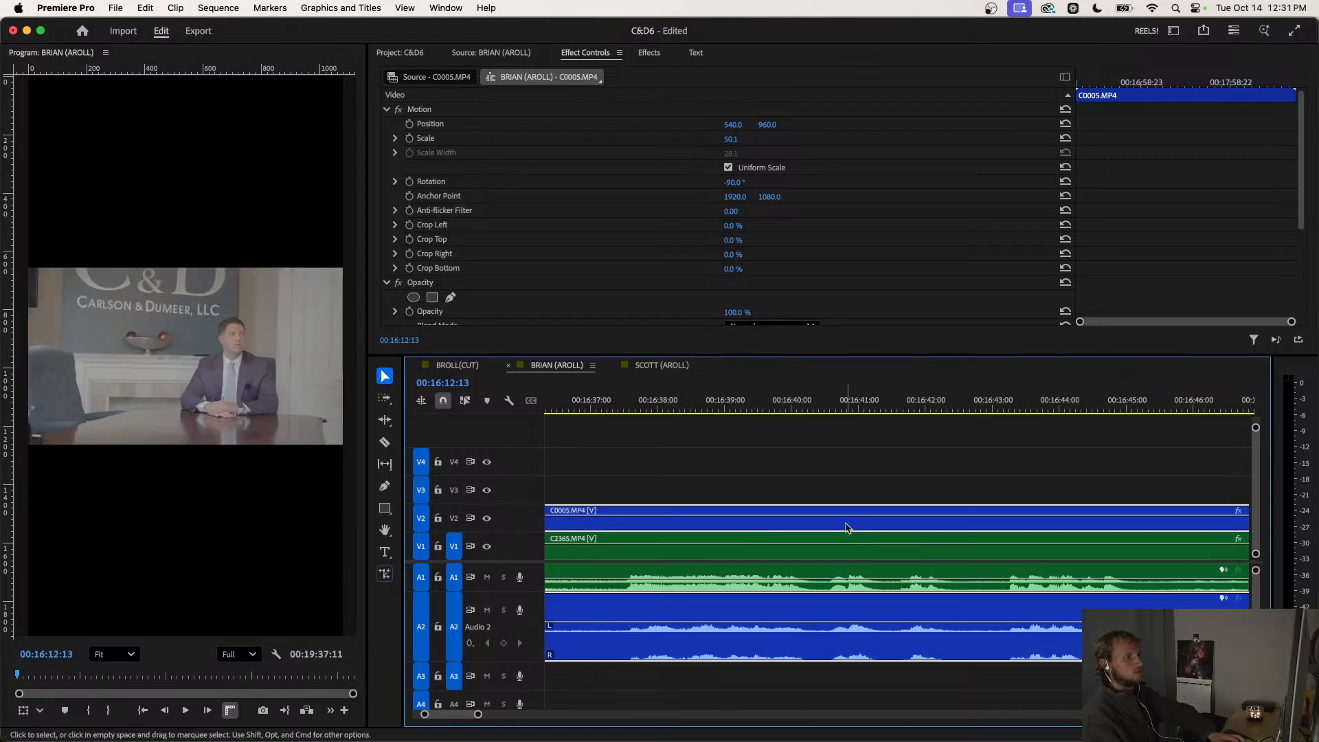
Play part of the aligned C2365.MP4 and C0005.MP4 pair to check the audio sync.
{"action": "scroll", "coordinate": [840, 481], "scroll_direction": "down", "scroll_amount": 3}
{"action": "key", "text": "space"}
{"action": "scroll", "coordinate": [852, 430], "scroll_direction": "down", "scroll_amount": 4}
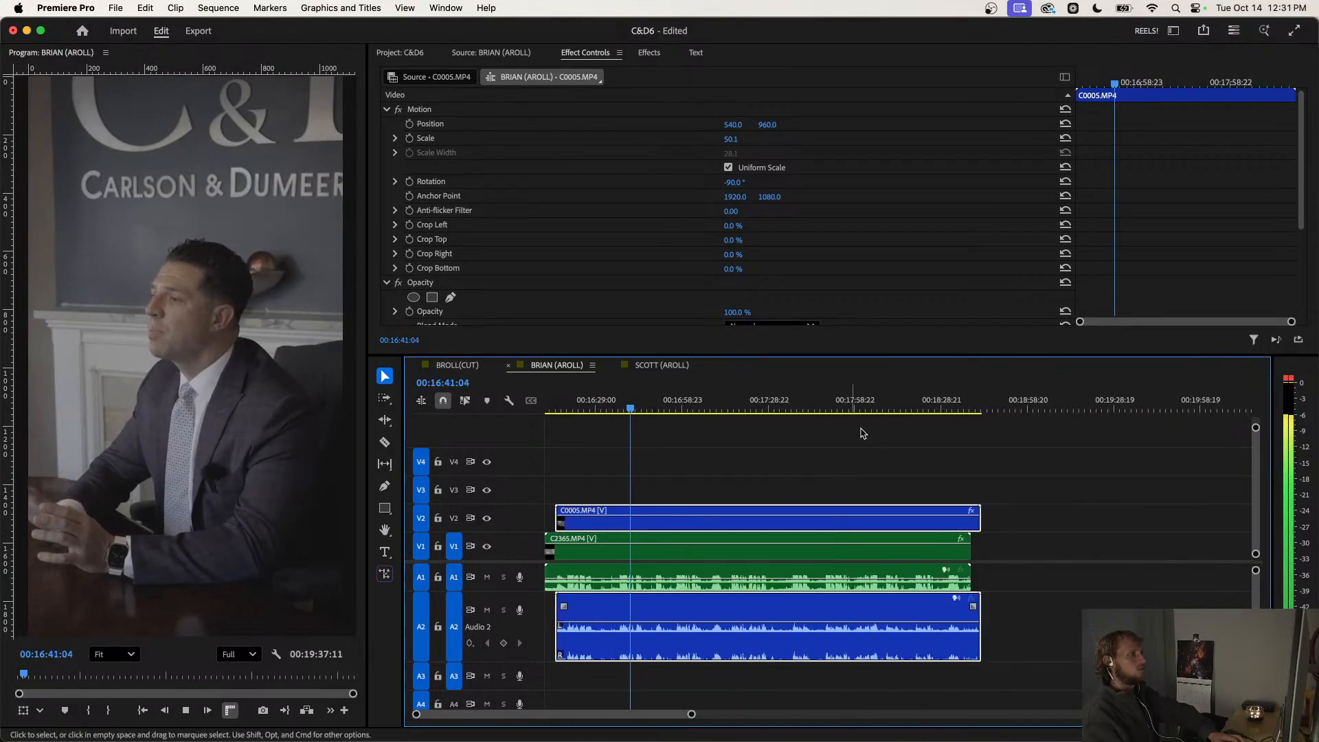
{"action": "left_click", "coordinate": [867, 447]}
{"action": "scroll", "coordinate": [854, 469], "scroll_direction": "down", "scroll_amount": 2}
{"action": "key", "text": "space"}
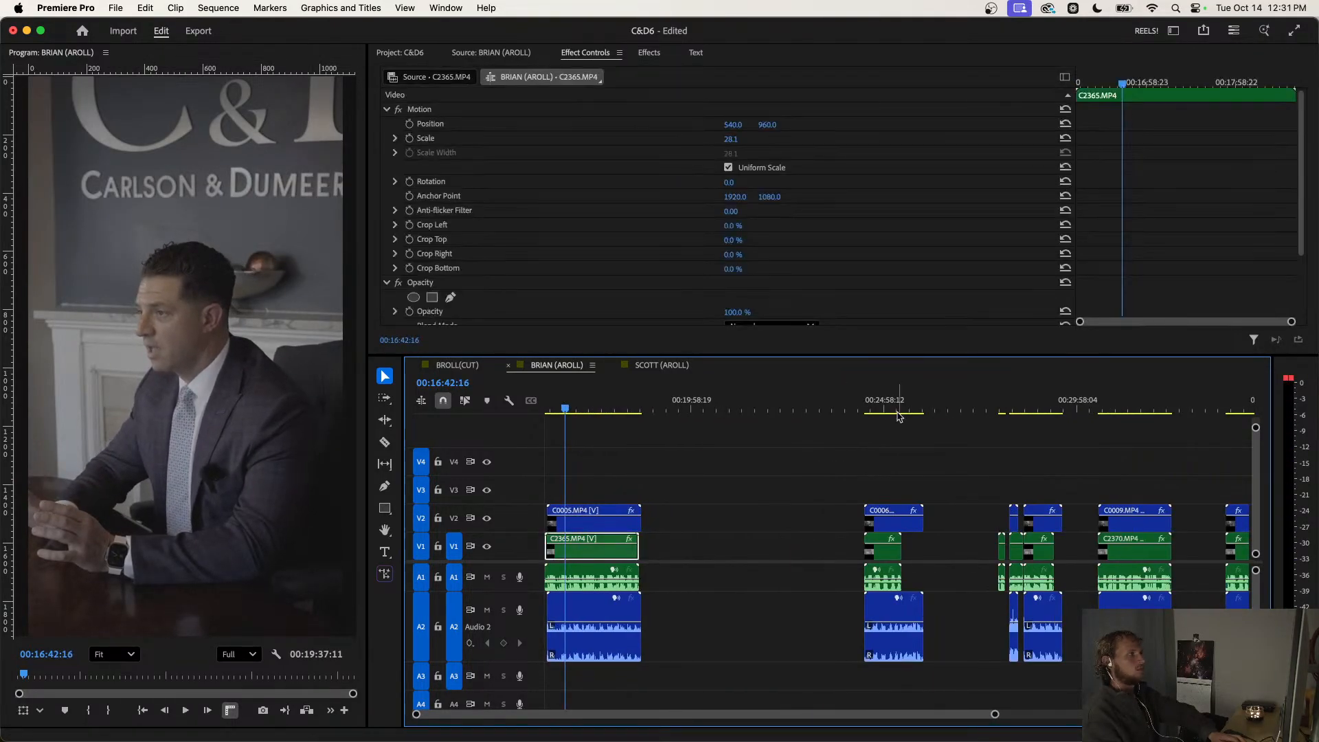
Shift the C0006.MP4 video and audio together slightly later until their waveform lines up with C2366.MP4.
{"action": "scroll", "coordinate": [878, 481], "scroll_direction": "up", "scroll_amount": 3}
{"action": "left_click", "coordinate": [879, 525]}
{"action": "scroll", "coordinate": [871, 596], "scroll_direction": "up", "scroll_amount": 2}
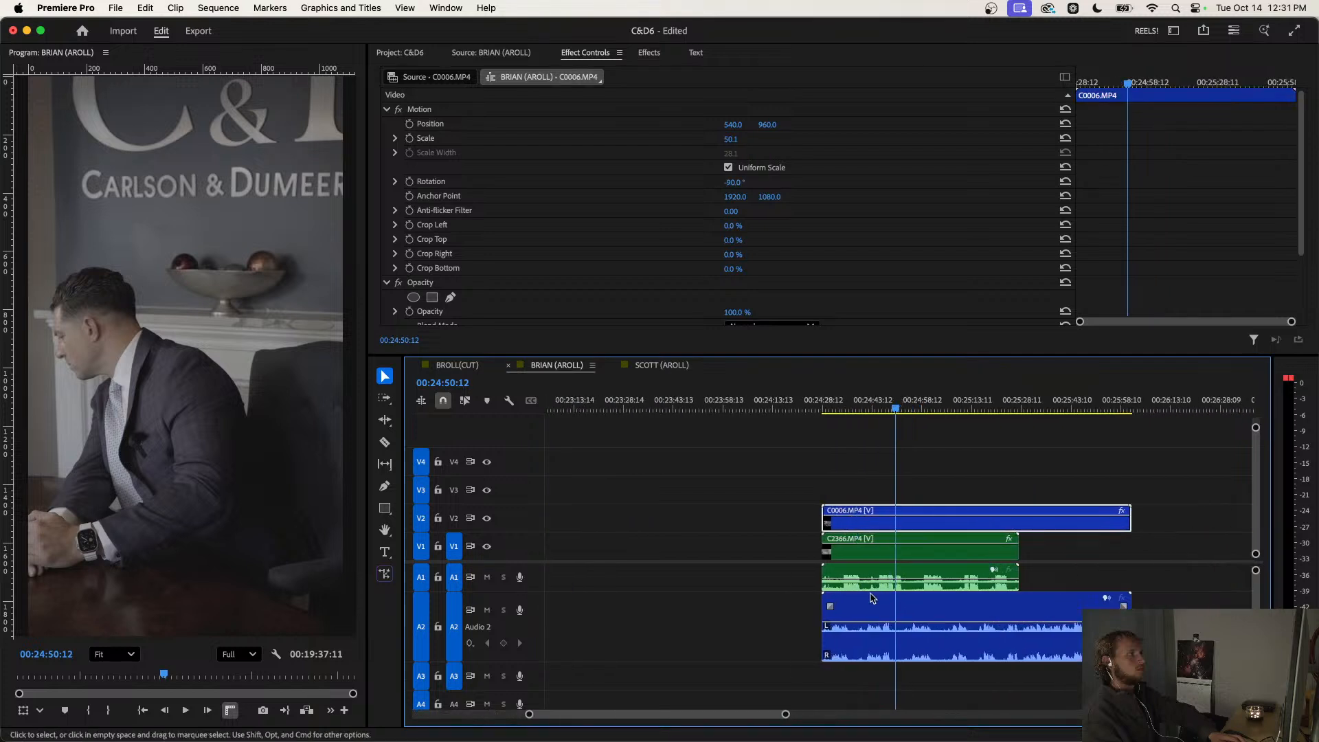
{"action": "left_click", "coordinate": [888, 605]}
{"action": "scroll", "coordinate": [874, 610], "scroll_direction": "up", "scroll_amount": 2}
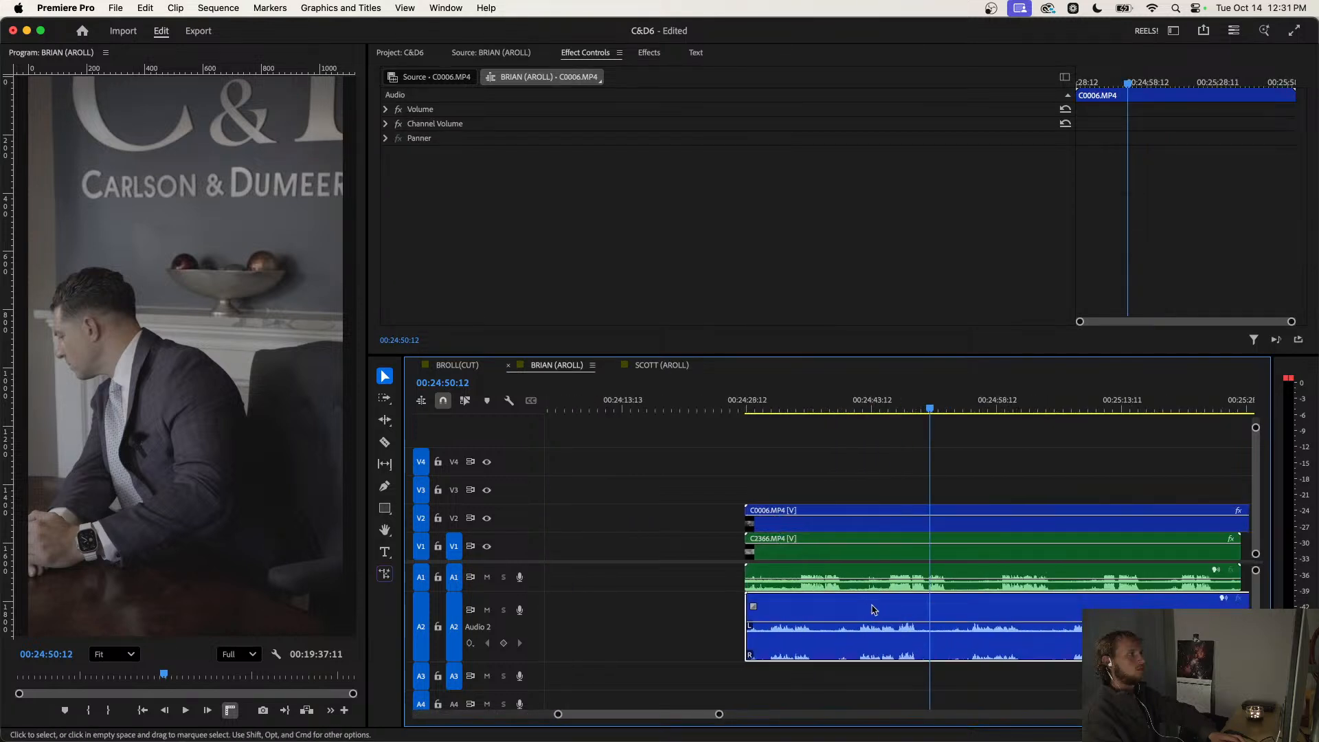
{"action": "double_click", "coordinate": [863, 530]}
{"action": "left_click", "coordinate": [921, 590]}
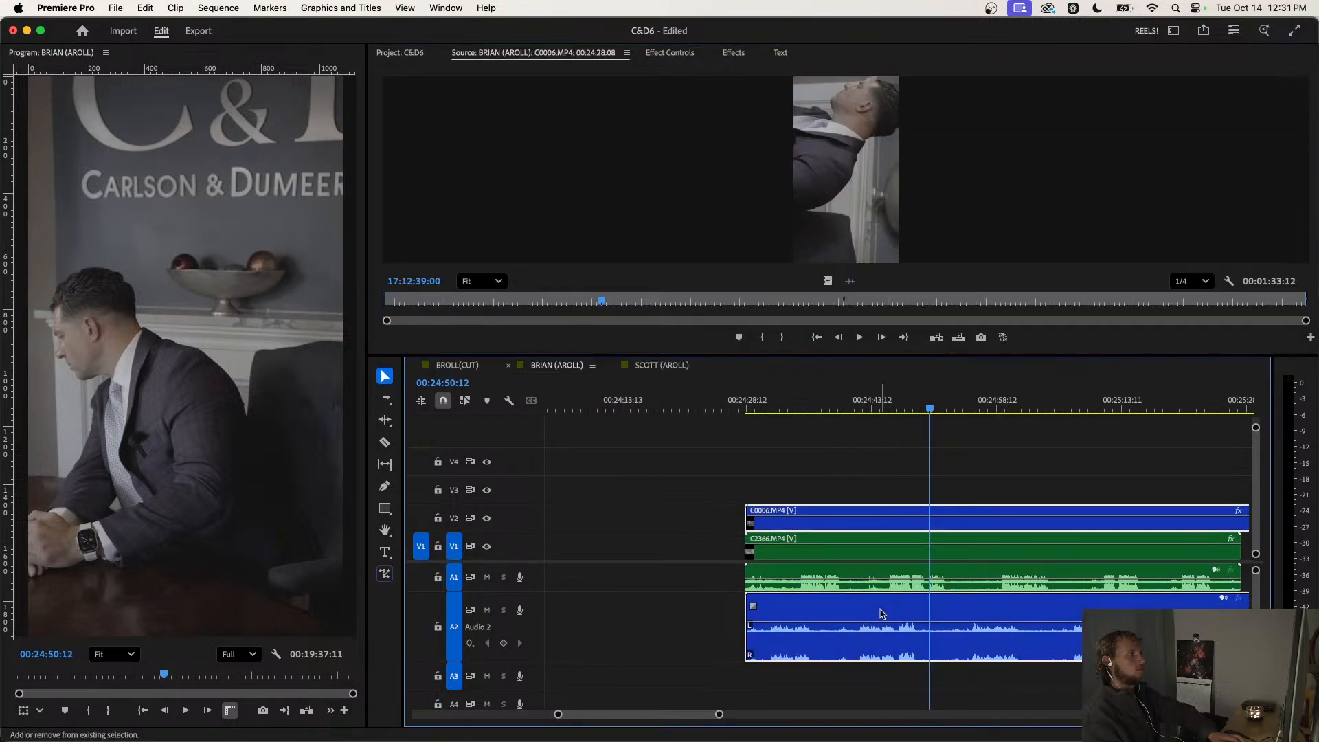
{"action": "scroll", "coordinate": [893, 557], "scroll_direction": "up", "scroll_amount": 2}
{"action": "left_click_drag", "start_coordinate": [882, 525], "coordinate": [941, 530]}
{"action": "scroll", "coordinate": [855, 558], "scroll_direction": "up", "scroll_amount": 3}
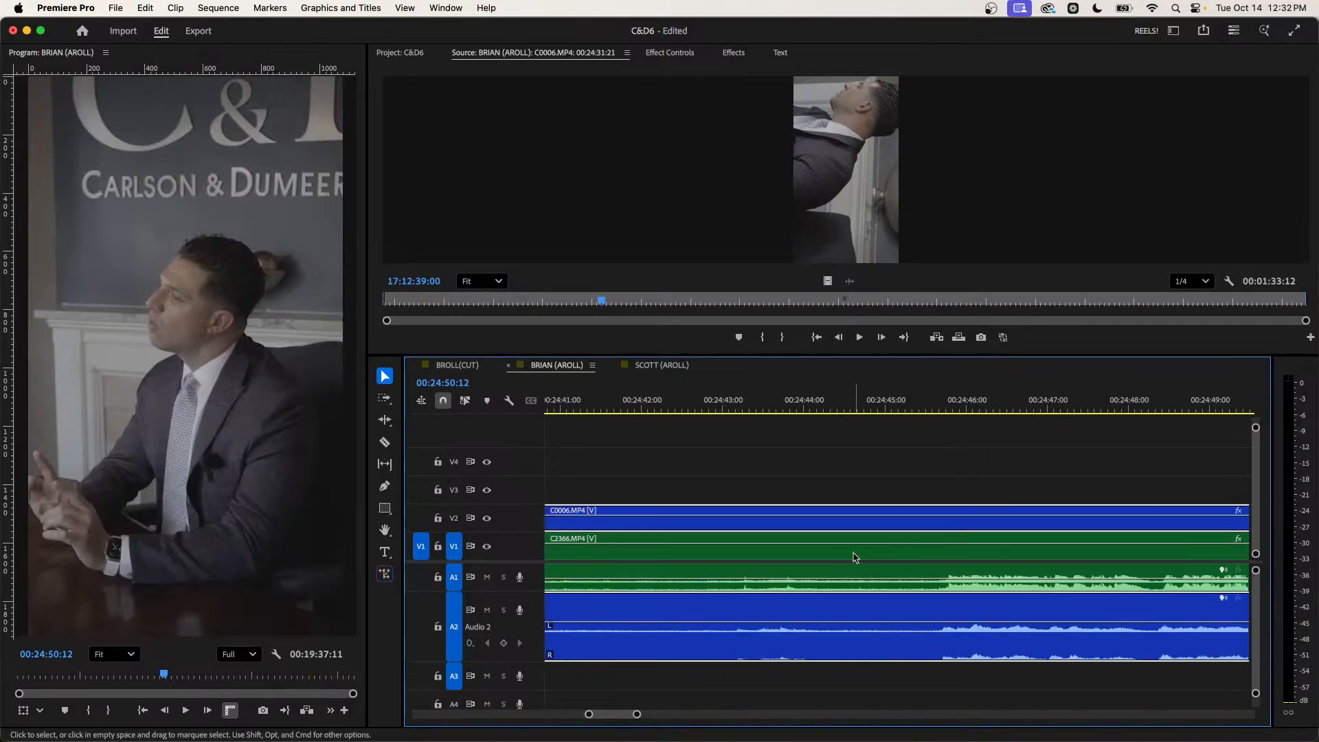
{"action": "left_click_drag", "start_coordinate": [788, 529], "coordinate": [772, 528]}
{"action": "scroll", "coordinate": [795, 524], "scroll_direction": "up", "scroll_amount": 2}
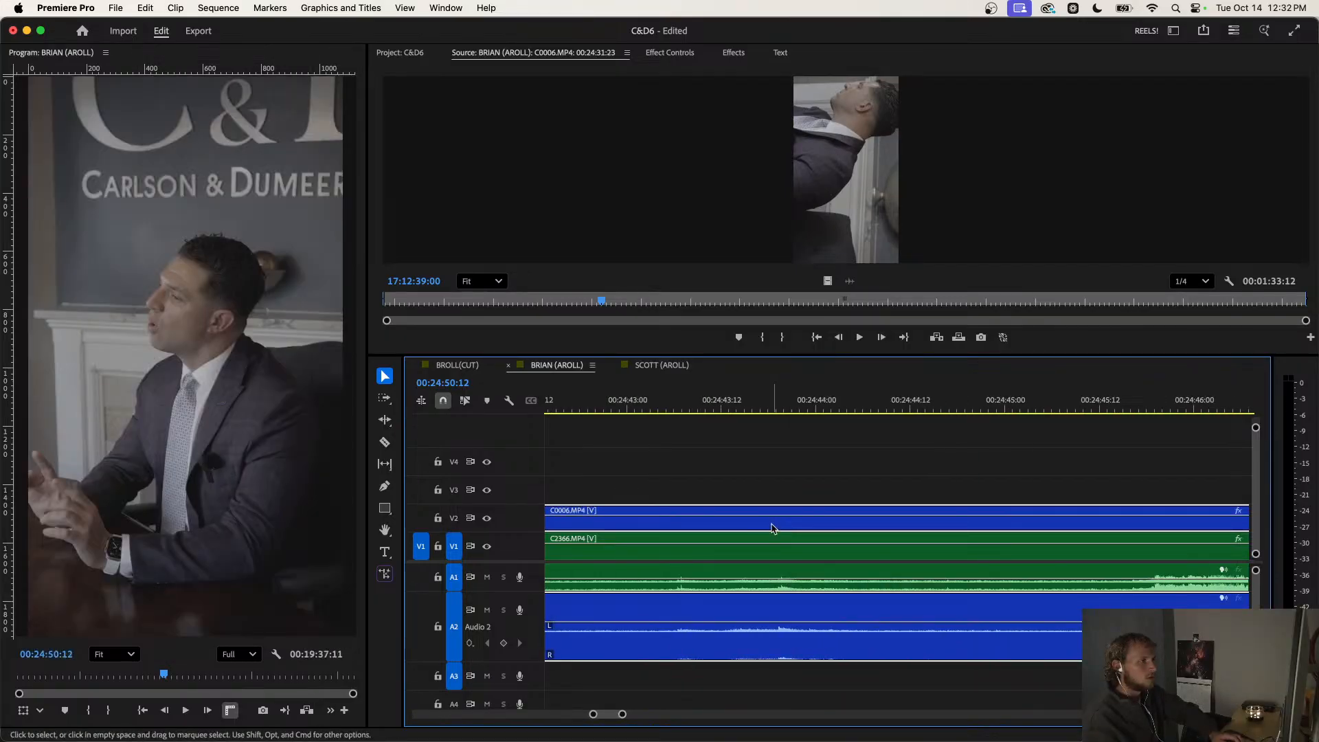
Move the short unpaired green clip on V1 and A1 earlier, widening the gap before the C2368.MP4 pair.
{"action": "scroll", "coordinate": [773, 528], "scroll_direction": "down", "scroll_amount": 10}
{"action": "scroll", "coordinate": [938, 502], "scroll_direction": "down", "scroll_amount": 3}
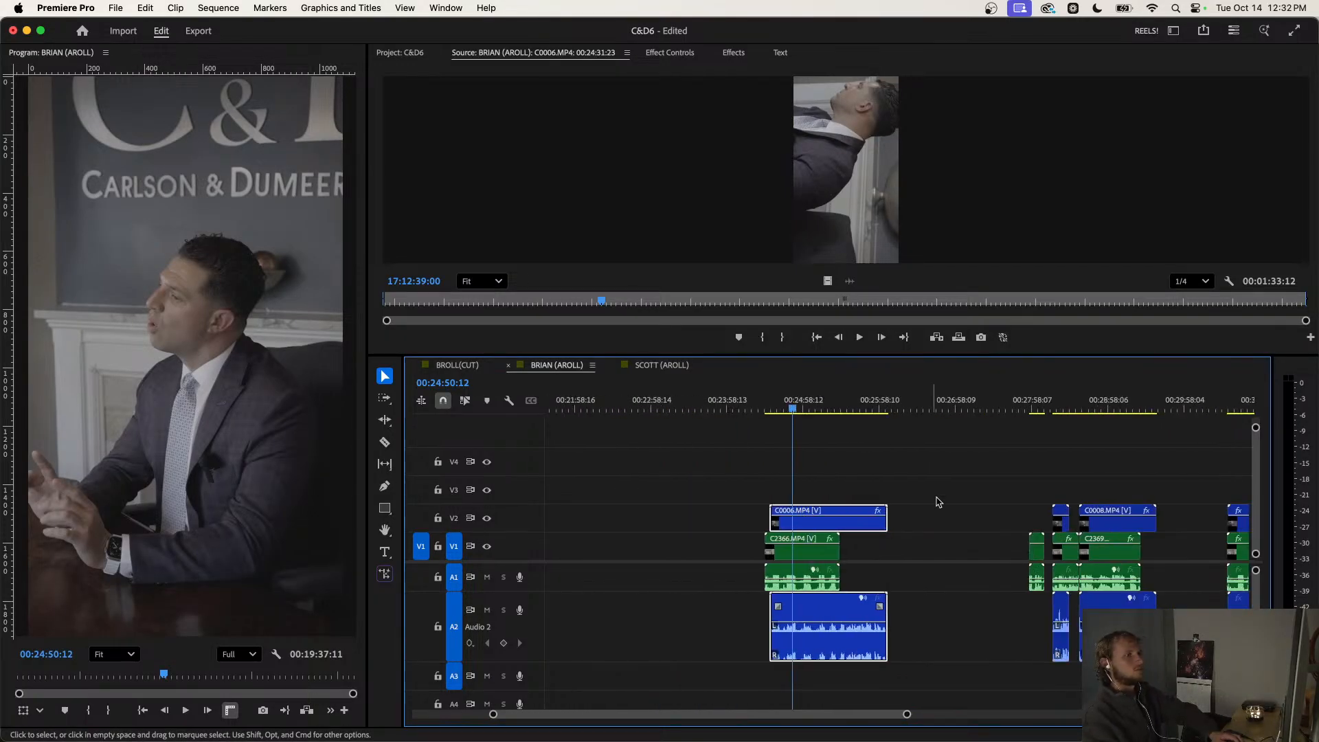
{"action": "left_click", "coordinate": [1034, 420]}
{"action": "scroll", "coordinate": [997, 468], "scroll_direction": "right", "scroll_amount": 2}
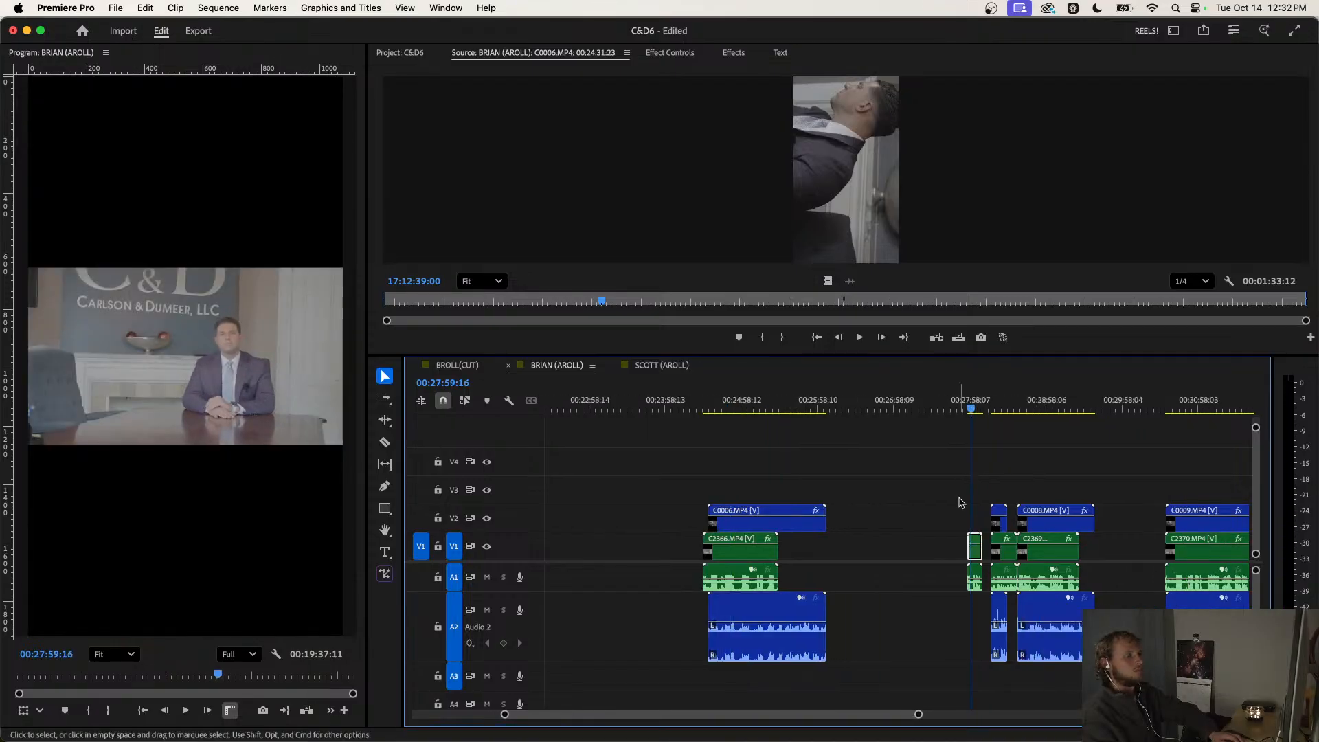
{"action": "left_click_drag", "start_coordinate": [975, 555], "coordinate": [918, 555]}
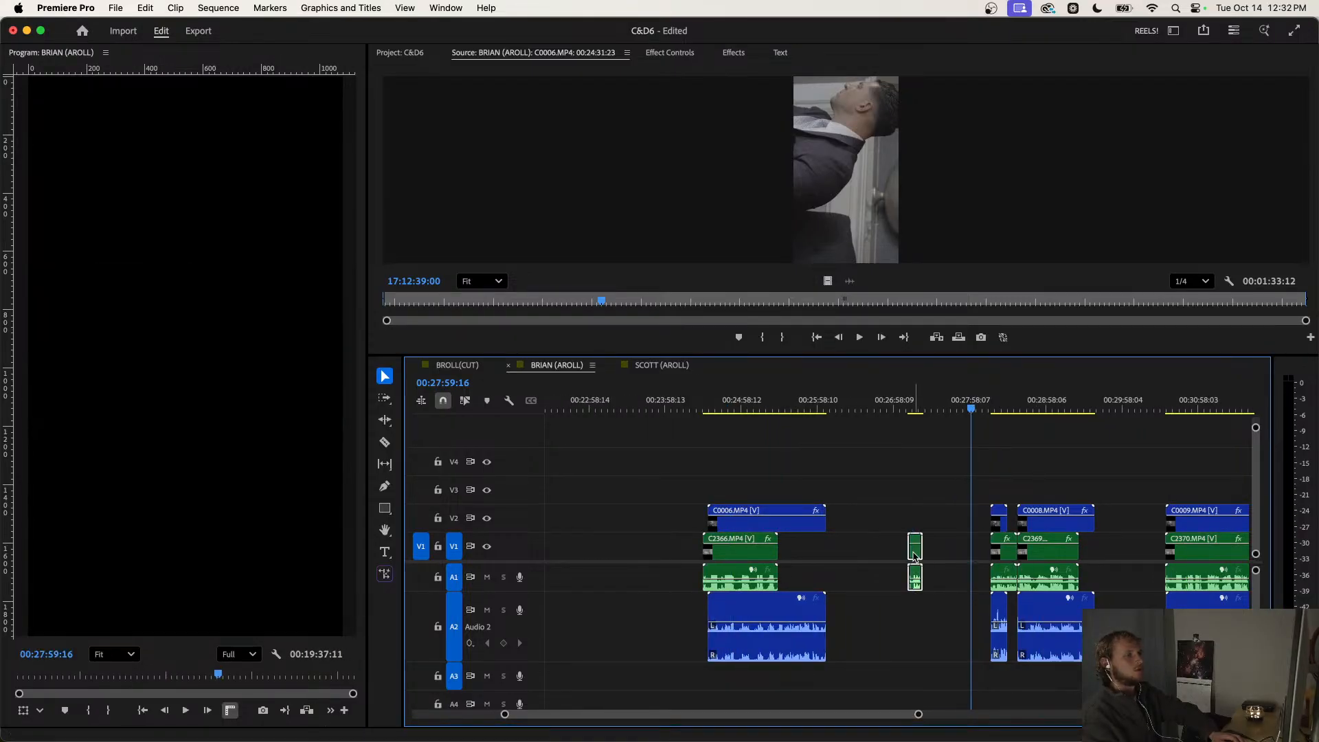
Move the stacked C2368.MP4 and C0007.MP4 pair earlier, leaving a gap before the C2369.MP4 and C0008.MP4 pair.
{"action": "scroll", "coordinate": [1056, 507], "scroll_direction": "up", "scroll_amount": 3}
{"action": "left_click_drag", "start_coordinate": [923, 479], "coordinate": [950, 630]}
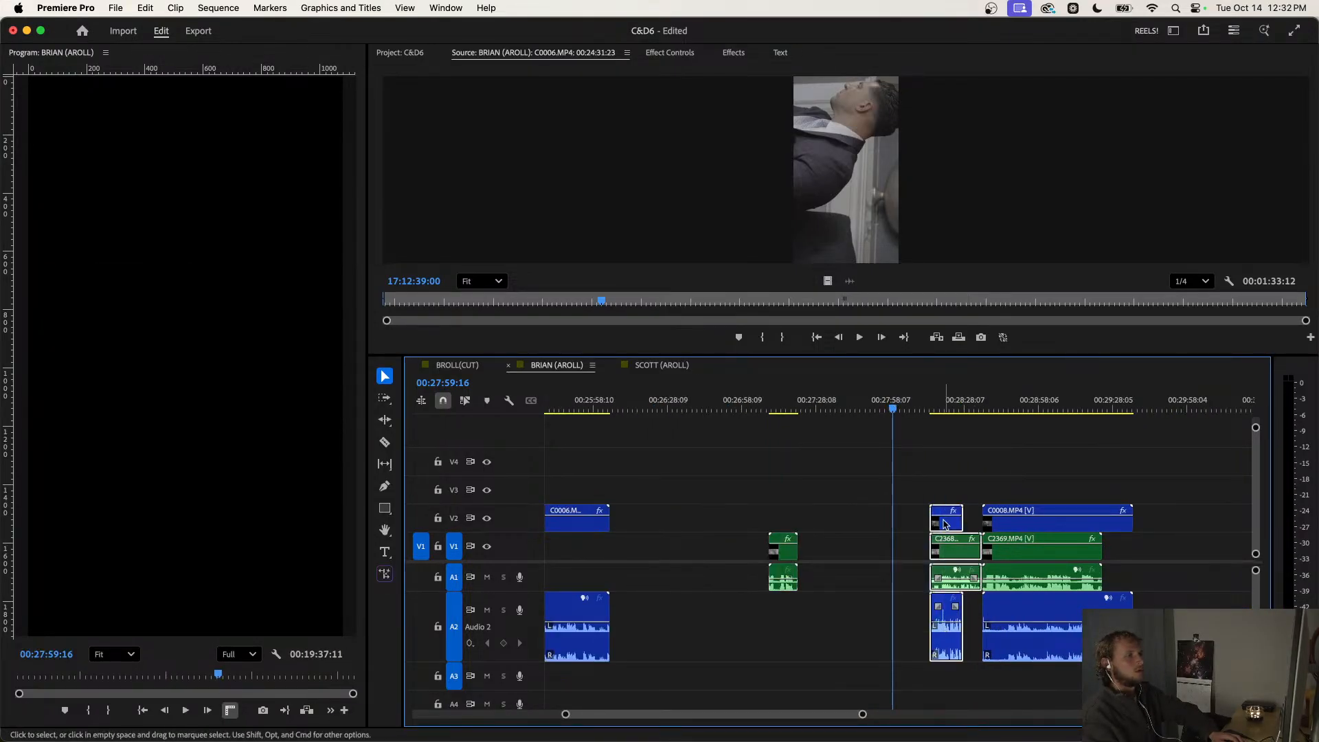
{"action": "left_click_drag", "start_coordinate": [942, 528], "coordinate": [906, 529]}
{"action": "key", "text": "space"}
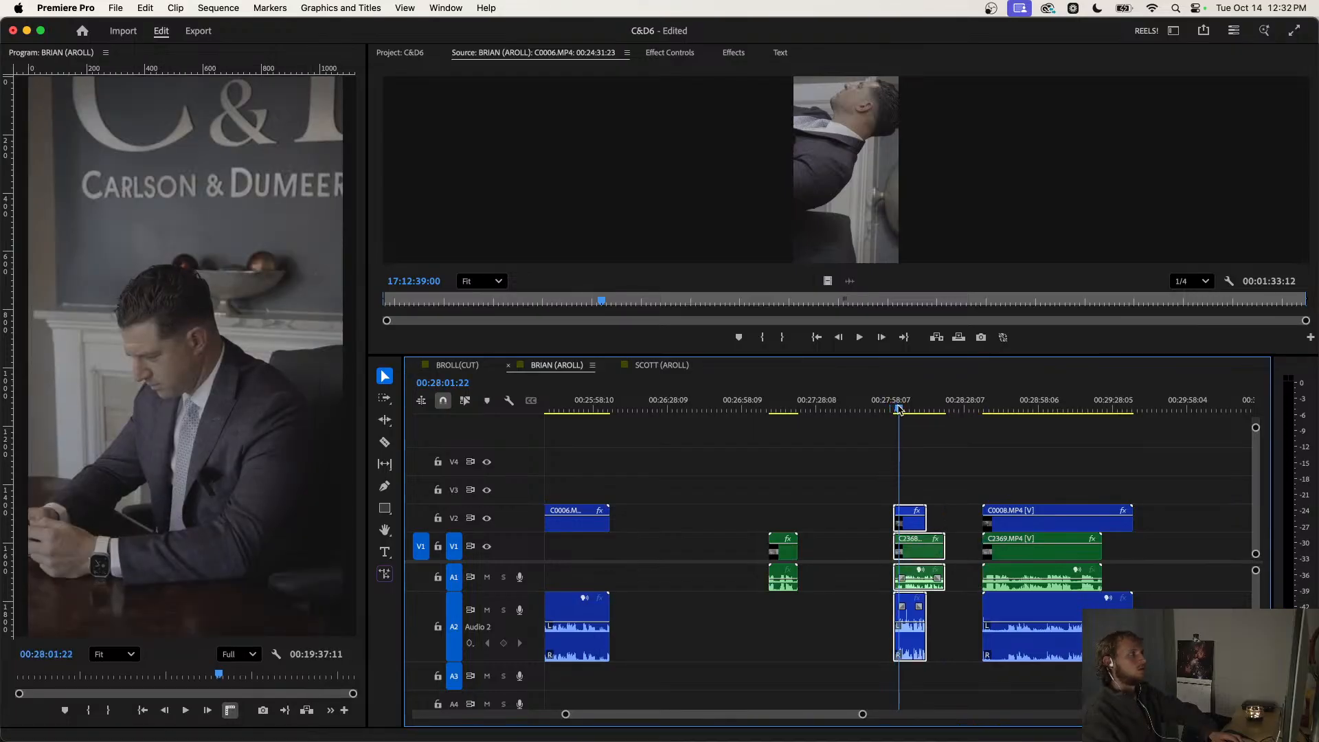
{"action": "scroll", "coordinate": [899, 446], "scroll_direction": "up", "scroll_amount": 2}
{"action": "key", "text": "space"}
Shift the C0007.MP4 video and audio together slightly later to line their waveform up with C2368.MP4.
{"action": "scroll", "coordinate": [899, 447], "scroll_direction": "up", "scroll_amount": 3}
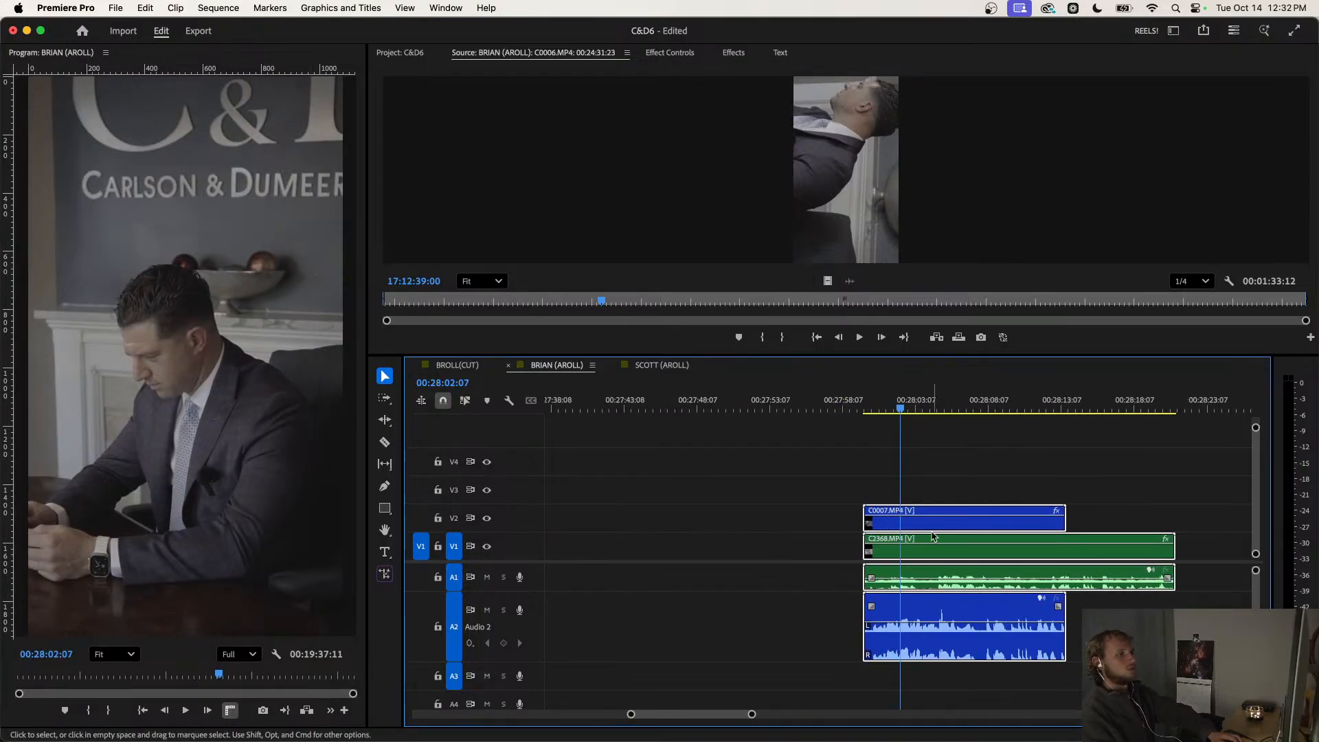
{"action": "scroll", "coordinate": [943, 568], "scroll_direction": "up", "scroll_amount": 2}
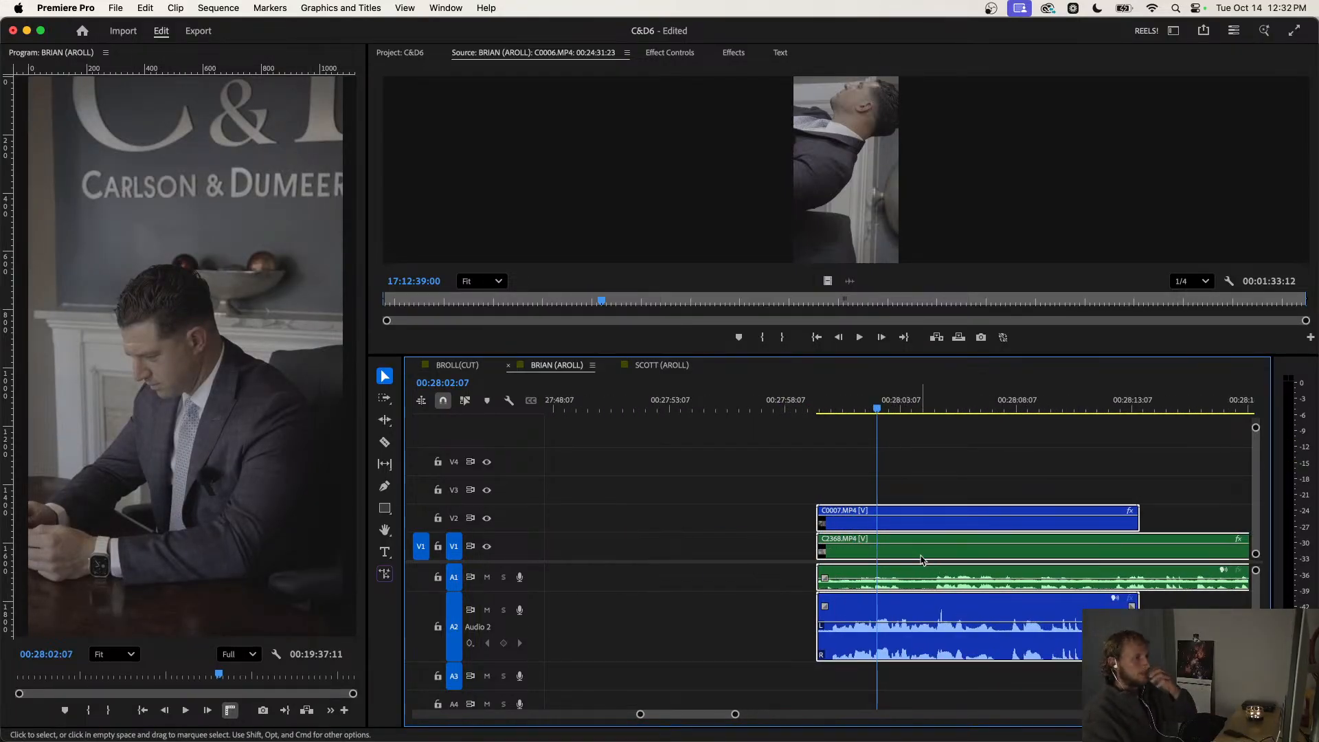
{"action": "left_click", "coordinate": [927, 602], "text": "shift"}
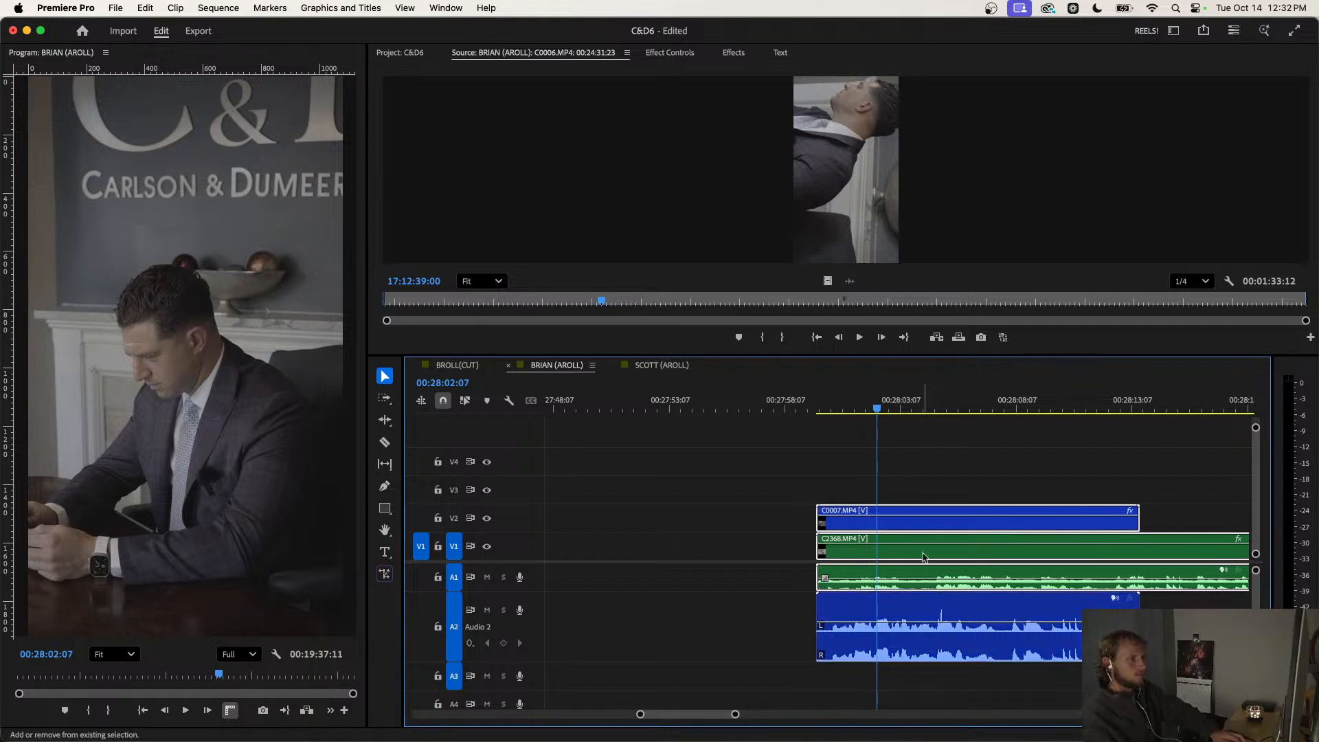
{"action": "left_click", "coordinate": [905, 618], "text": "shift"}
{"action": "left_click", "coordinate": [777, 545]}
{"action": "left_click", "coordinate": [863, 522]}
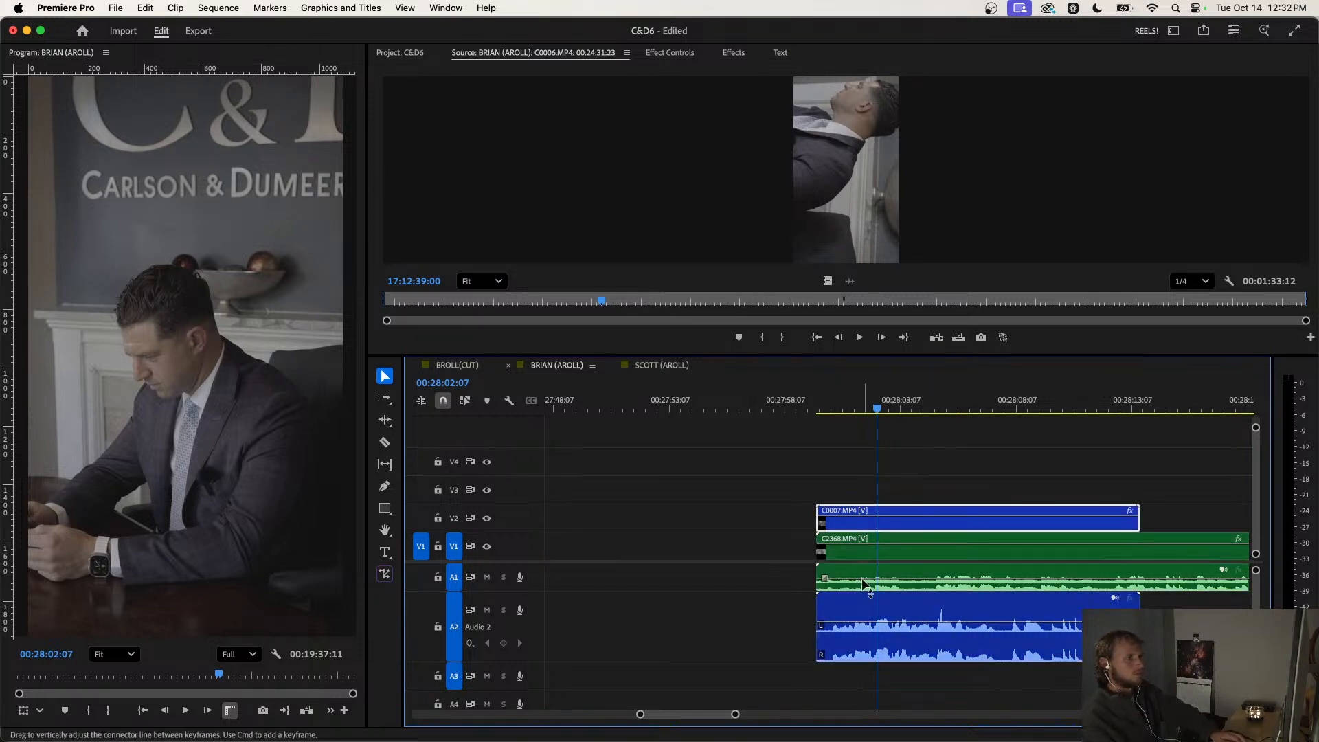
{"action": "left_click", "coordinate": [904, 616], "text": "shift"}
{"action": "scroll", "coordinate": [933, 569], "scroll_direction": "up", "scroll_amount": 3}
{"action": "left_click_drag", "start_coordinate": [940, 527], "coordinate": [994, 527]}
{"action": "scroll", "coordinate": [993, 528], "scroll_direction": "down", "scroll_amount": 3}
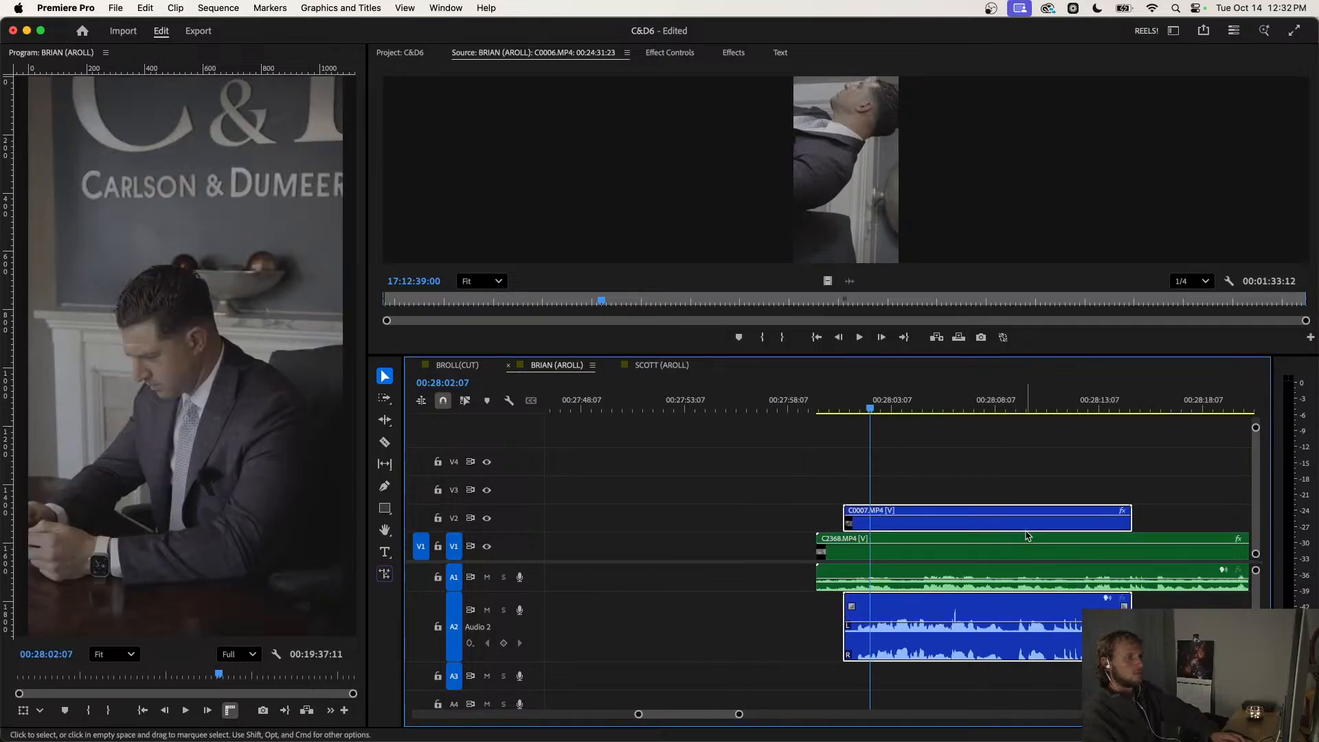
Shift the C0007.MP4 video and audio slightly later against C2368.MP4 and play the pair to check the sync.
{"action": "scroll", "coordinate": [1091, 567], "scroll_direction": "up", "scroll_amount": 3}
{"action": "left_click_drag", "start_coordinate": [1066, 610], "coordinate": [1105, 606]}
{"action": "scroll", "coordinate": [1105, 606], "scroll_direction": "down", "scroll_amount": 3}
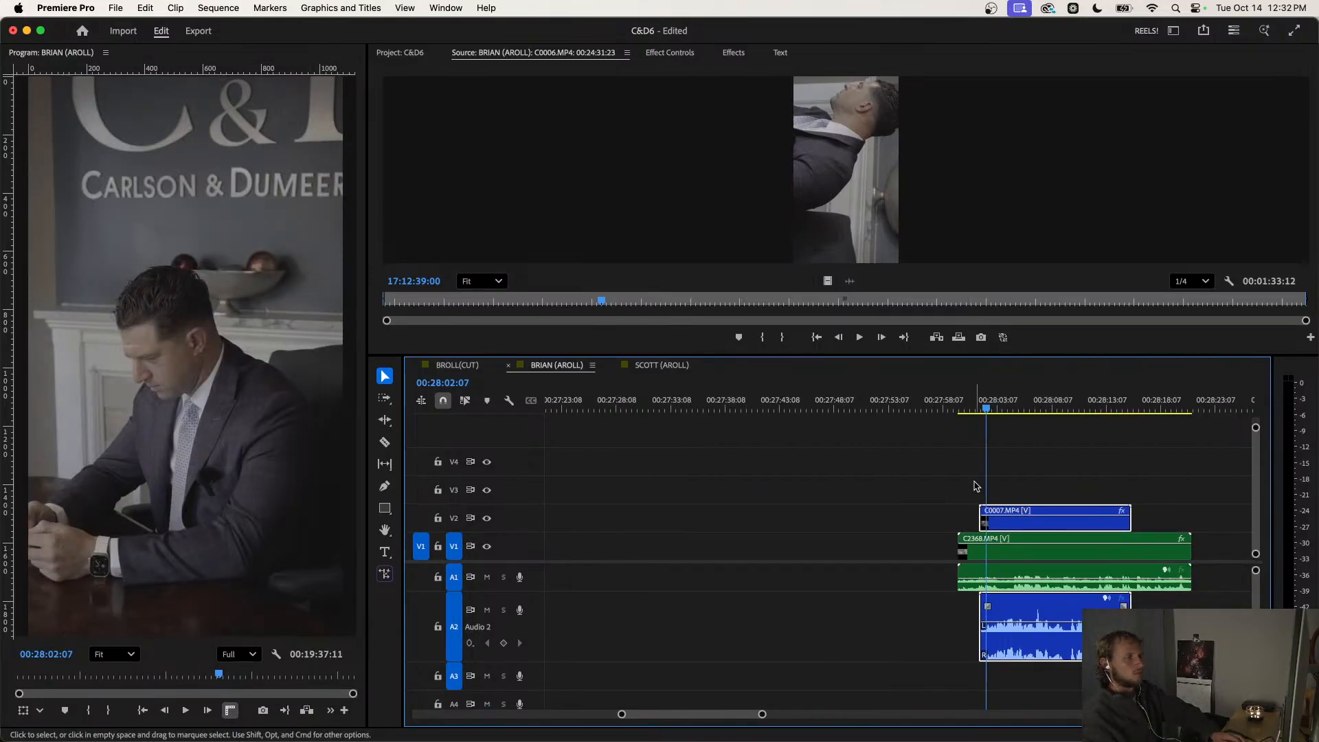
{"action": "left_click_drag", "start_coordinate": [965, 411], "coordinate": [1088, 440]}
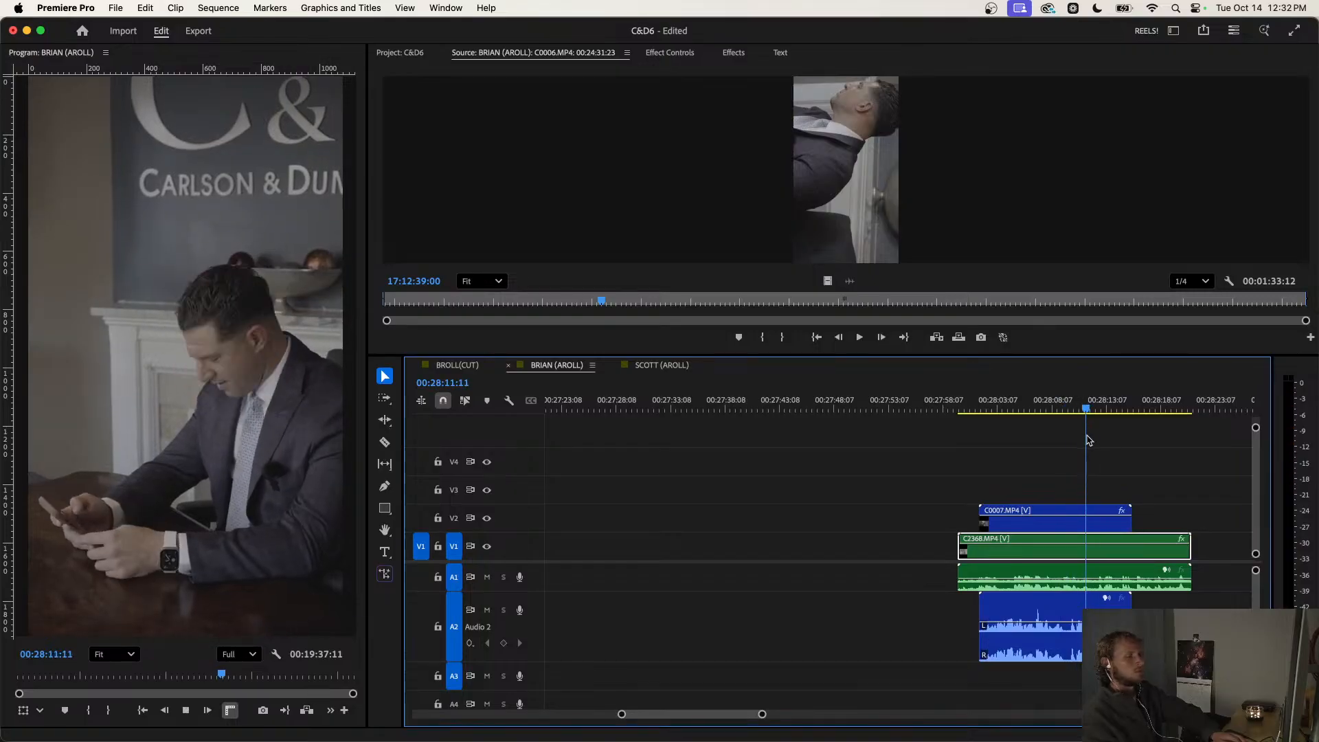
Disable the C0007.MP4 audio and play the C2368.MP4 audio alone to identify what is said.
{"action": "left_click", "coordinate": [1102, 601]}
{"action": "key", "text": "shift+super+e"}
{"action": "left_click", "coordinate": [1005, 406]}
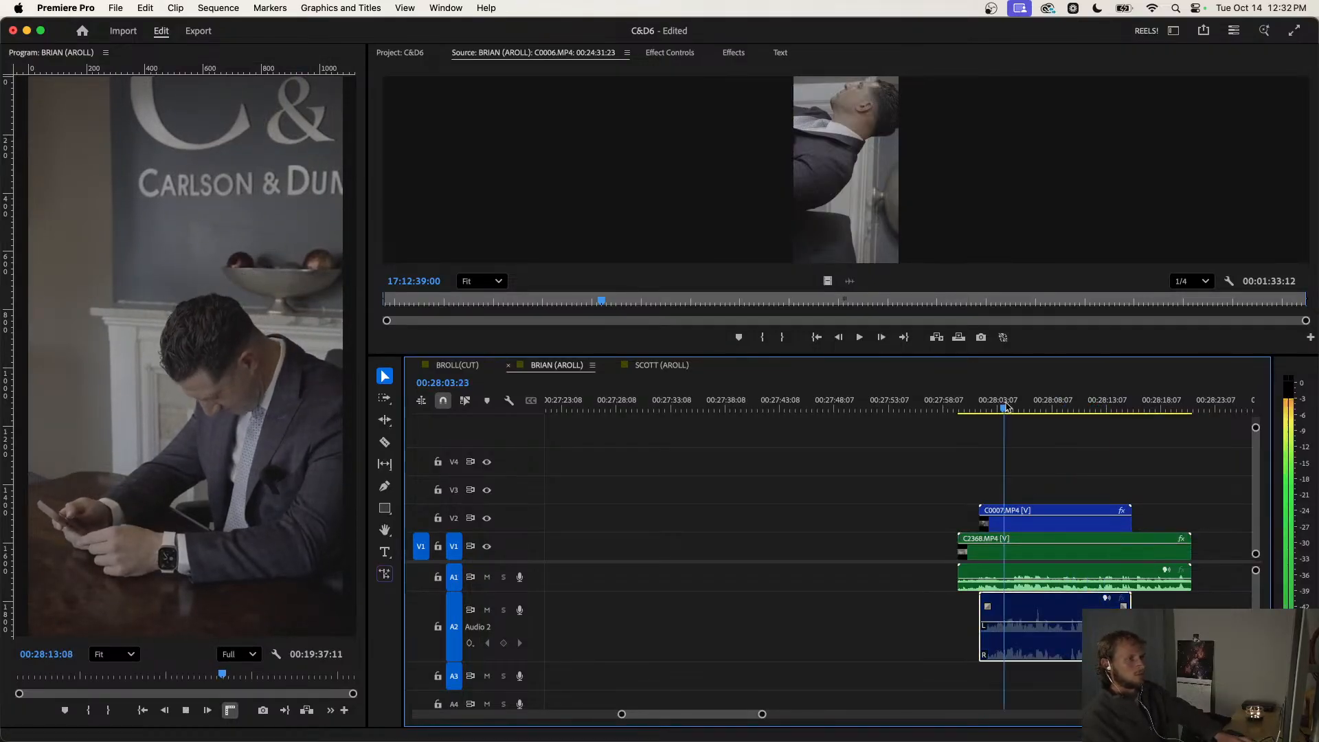
{"action": "key", "text": "equal"}
{"action": "key", "text": "equal"}
{"action": "key", "text": "minus"}
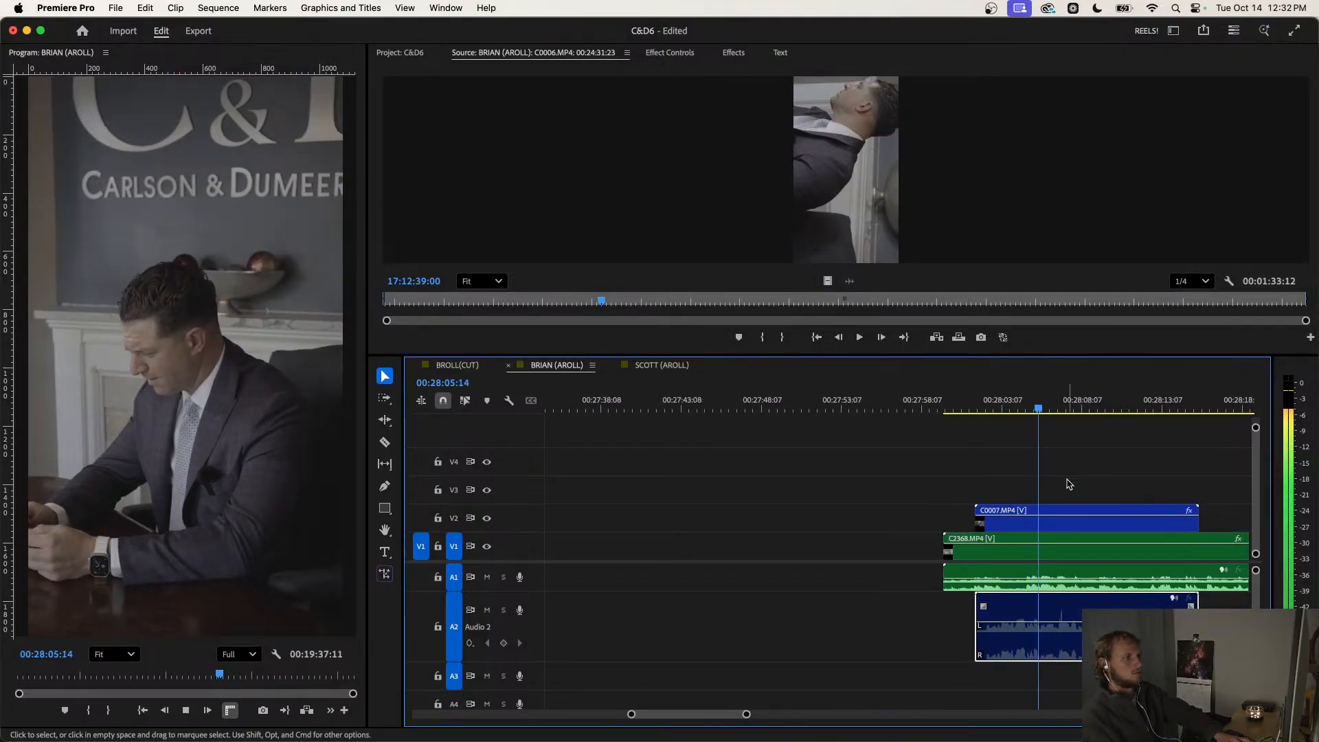
{"action": "key", "text": "minus"}
{"action": "key", "text": "minus"}
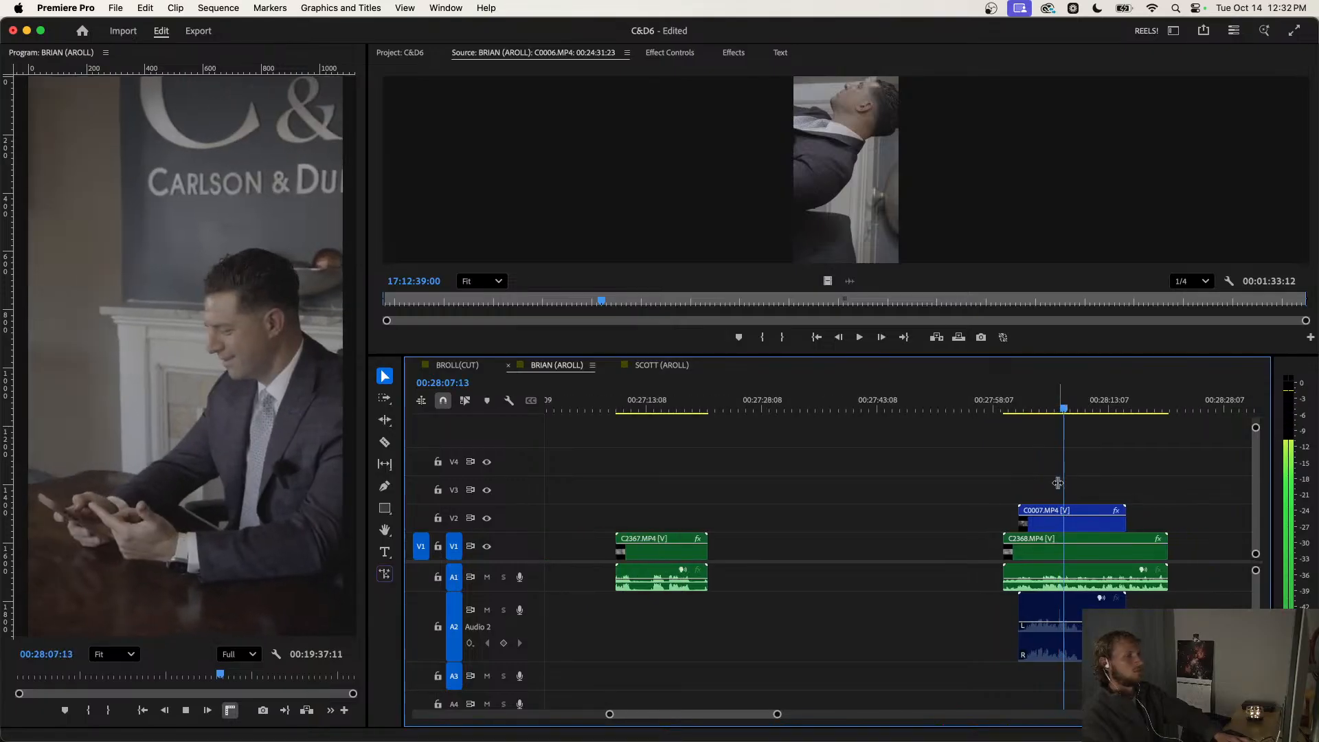
{"action": "key", "text": "minus"}
{"action": "key", "text": "minus"}
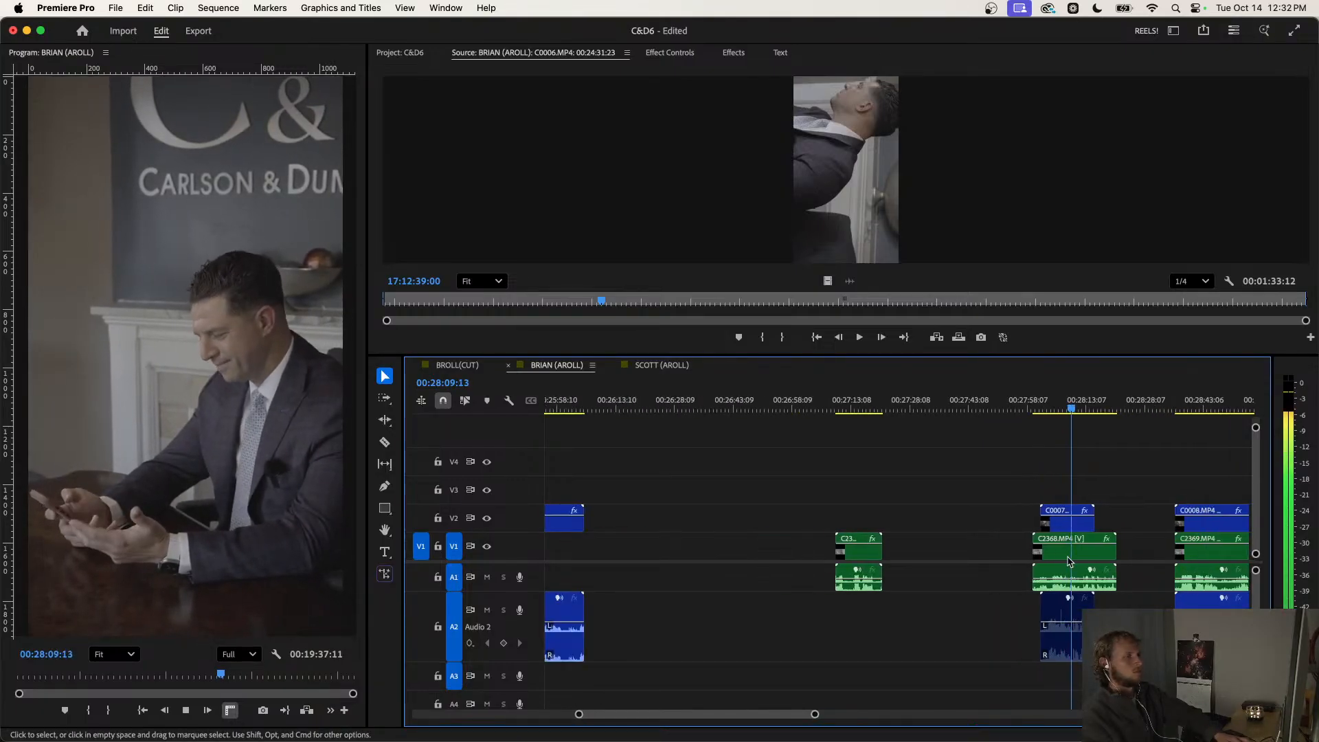
{"action": "key", "text": "equal"}
{"action": "key", "text": "equal"}
{"action": "left_click", "coordinate": [1065, 410]}
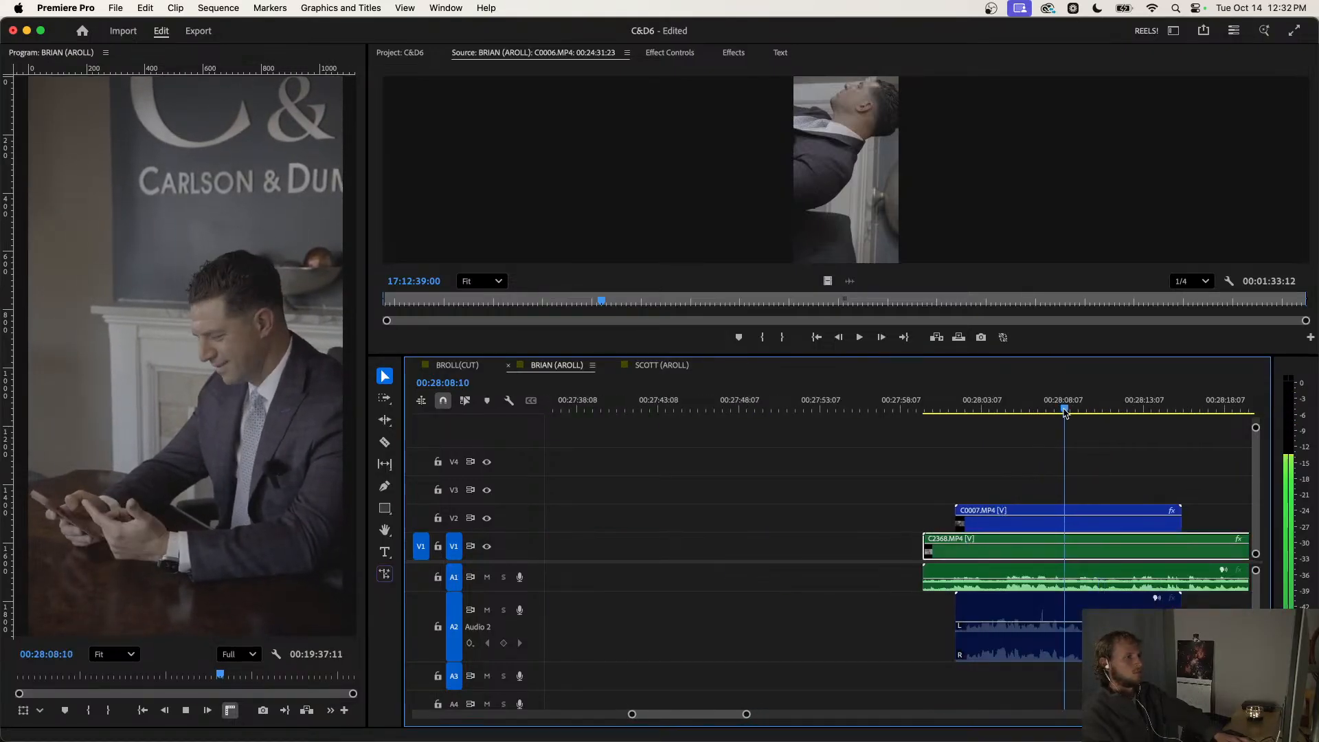
{"action": "key", "text": "space"}
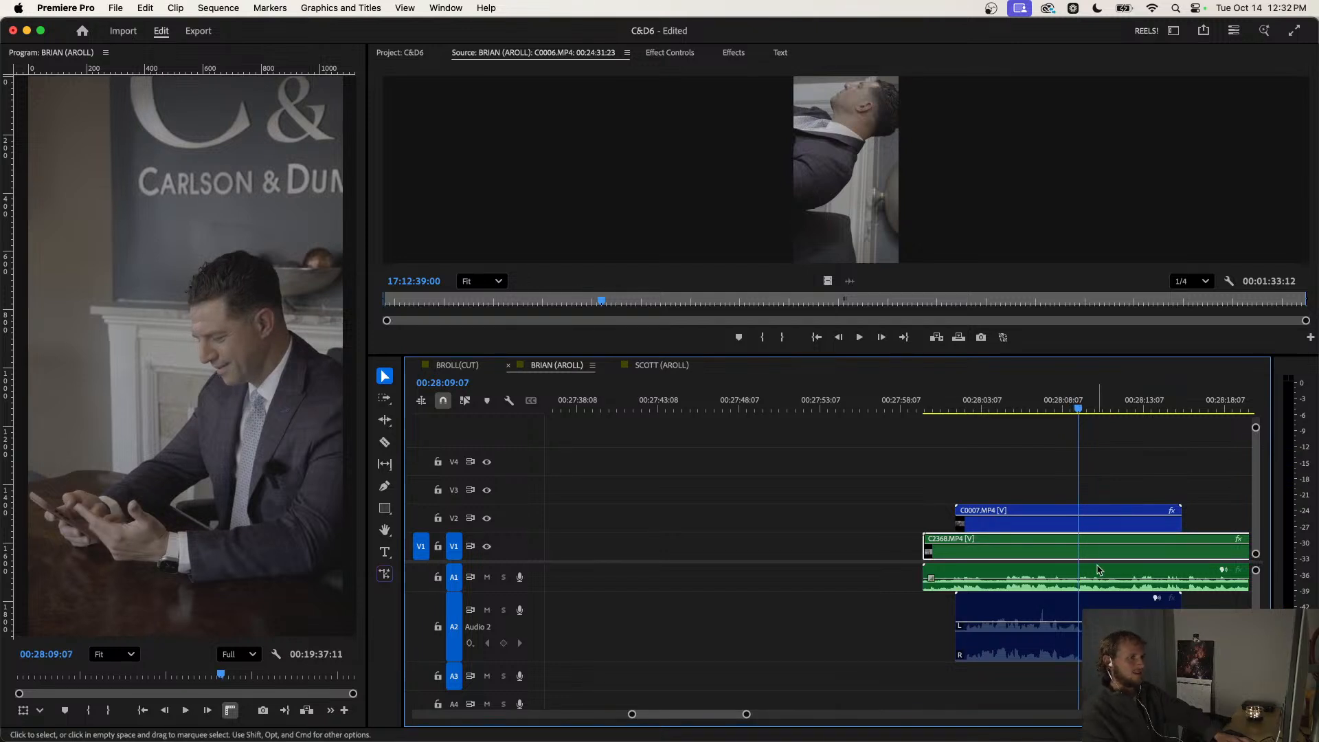
Re-enable the C0007.MP4 audio, disable the C2368.MP4 audio, and listen to the C0007.MP4 speech alone.
{"action": "left_click", "coordinate": [1051, 621]}
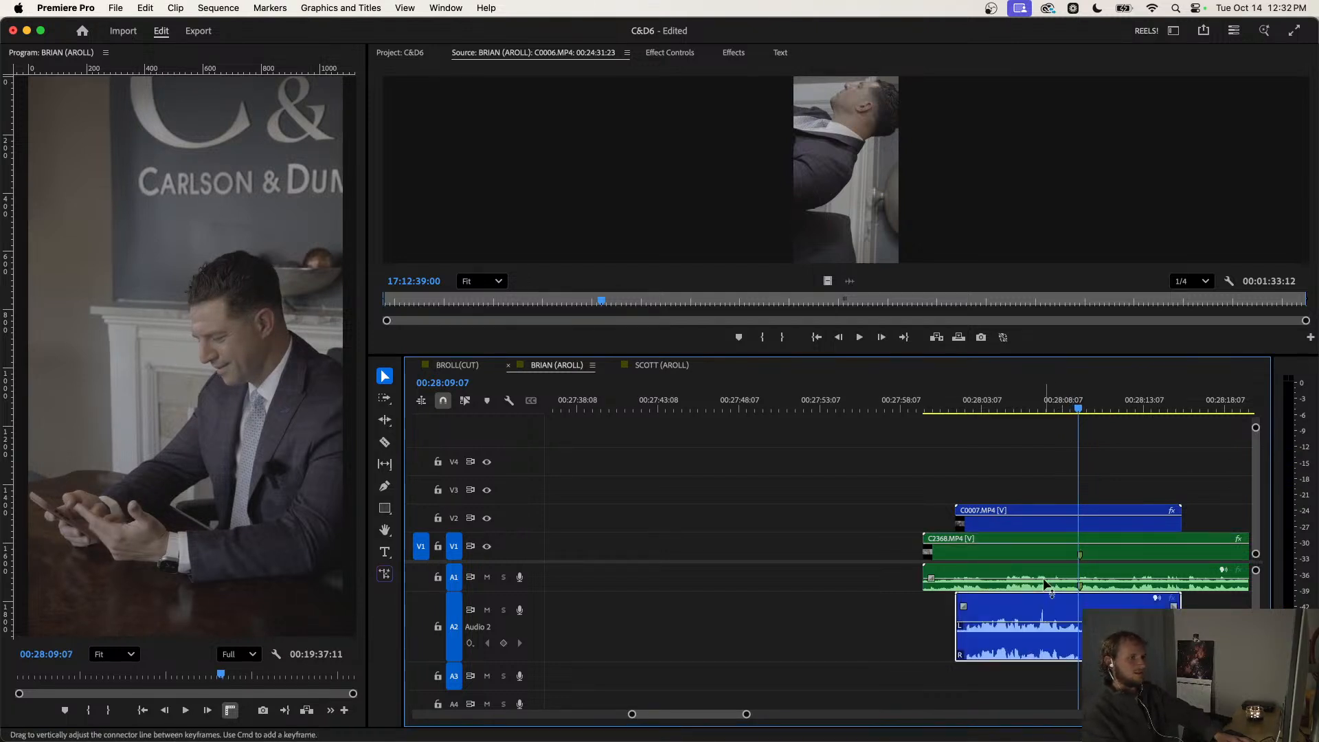
{"action": "left_click", "coordinate": [1031, 586]}
{"action": "key", "text": "space"}
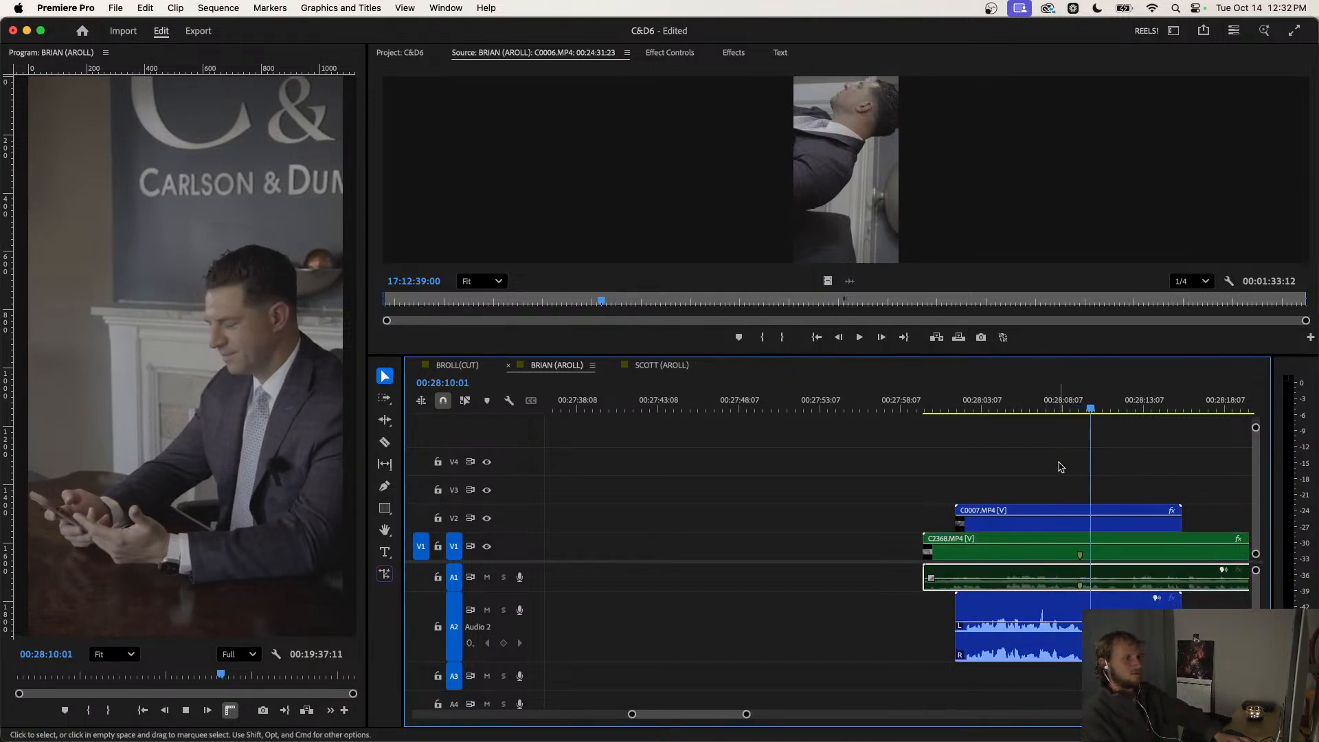
{"action": "key", "text": "minus"}
{"action": "left_click", "coordinate": [1028, 405]}
{"action": "key", "text": "equal"}
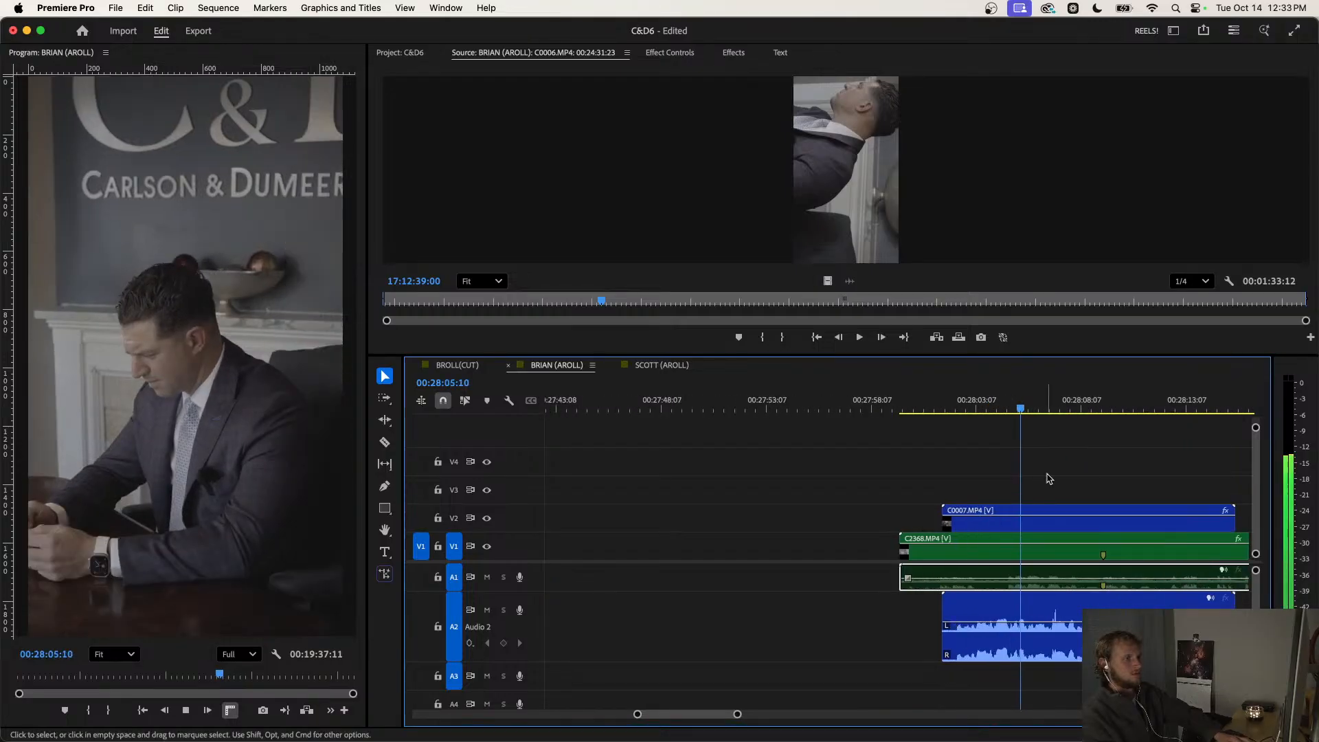
{"action": "key", "text": "space"}
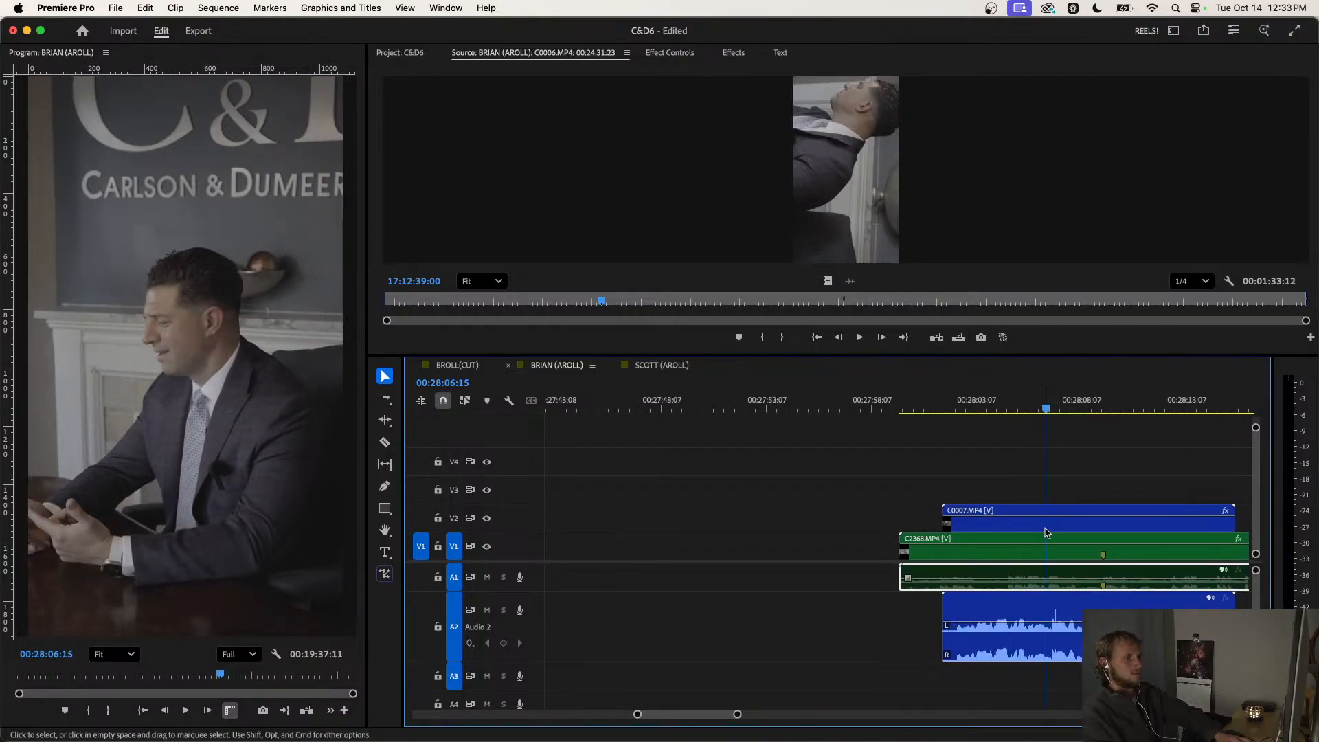
Move the C0007.MP4 video and audio a few seconds later over C2368.MP4 and play from the overlap.
{"action": "left_click", "coordinate": [1046, 529]}
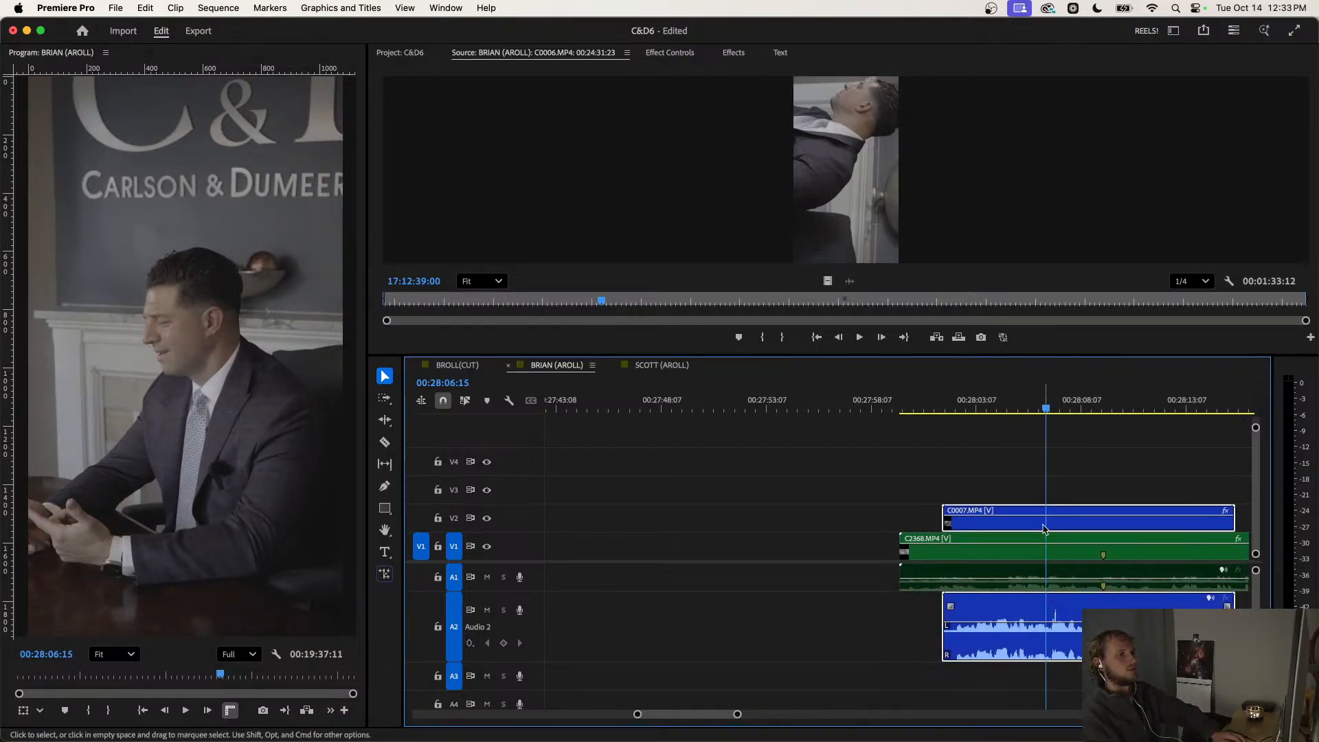
{"action": "left_click_drag", "start_coordinate": [1048, 531], "coordinate": [1106, 530]}
{"action": "scroll", "coordinate": [1106, 530], "scroll_direction": "down", "scroll_amount": 3}
{"action": "left_click", "coordinate": [1086, 408]}
{"action": "key", "text": "space"}
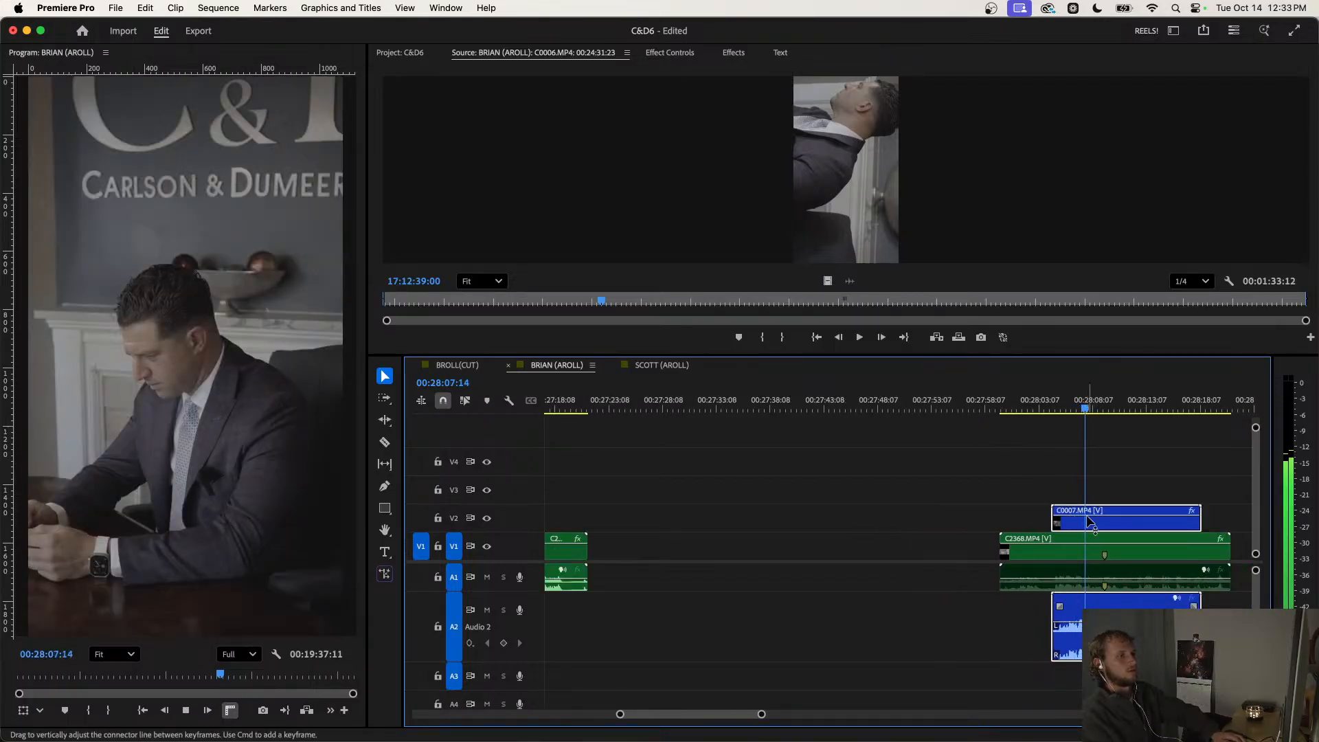
Re-enable the C2368.MP4 audio and listen to both angles together.
{"action": "scroll", "coordinate": [1093, 536], "scroll_direction": "down", "scroll_amount": 3}
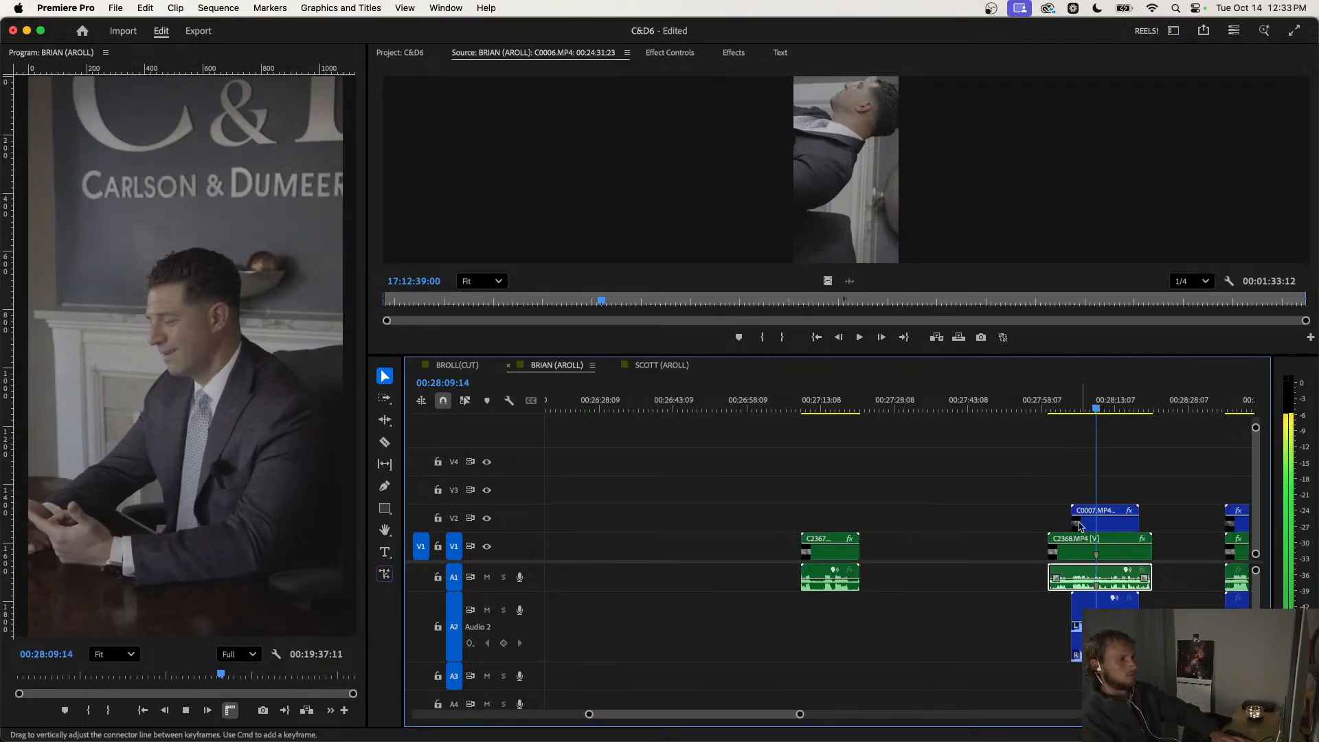
{"action": "scroll", "coordinate": [1080, 546], "scroll_direction": "up", "scroll_amount": 3}
{"action": "scroll", "coordinate": [1092, 540], "scroll_direction": "down", "scroll_amount": 4}
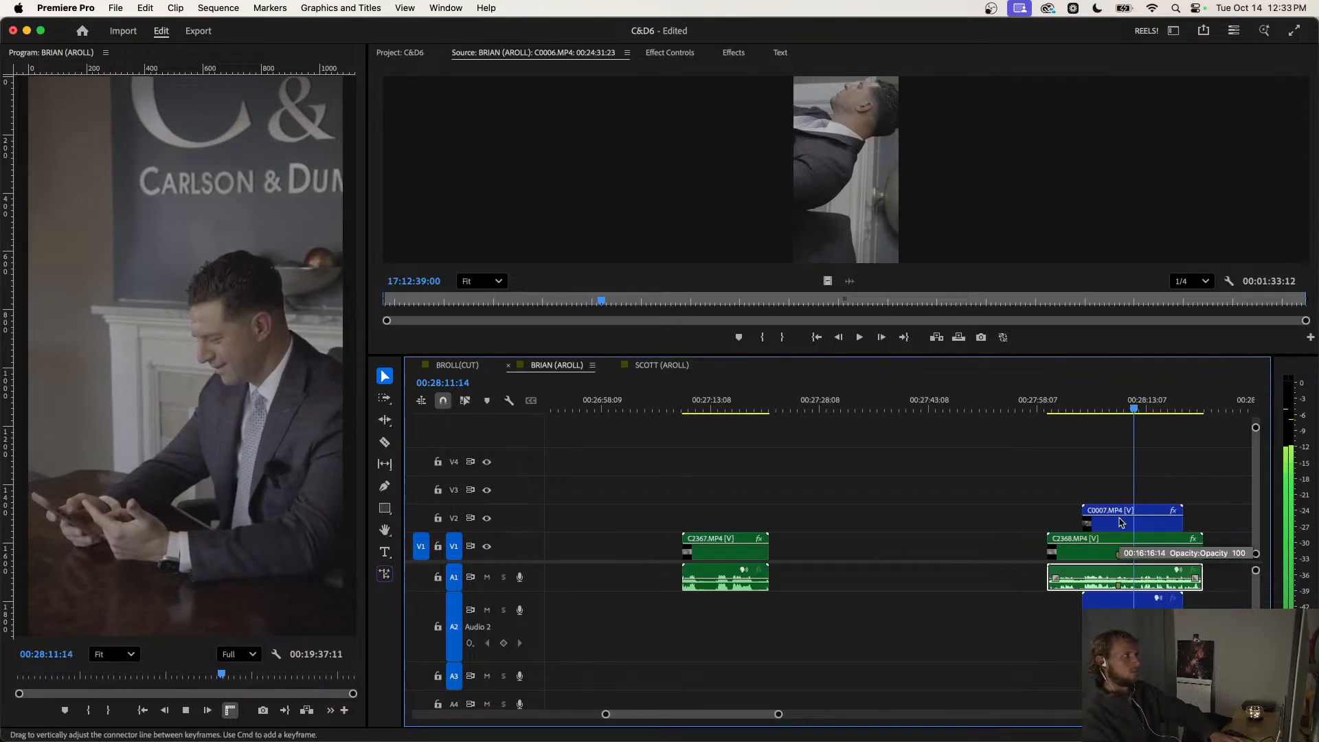
{"action": "key", "text": "space"}
{"action": "scroll", "coordinate": [1118, 550], "scroll_direction": "up", "scroll_amount": 5}
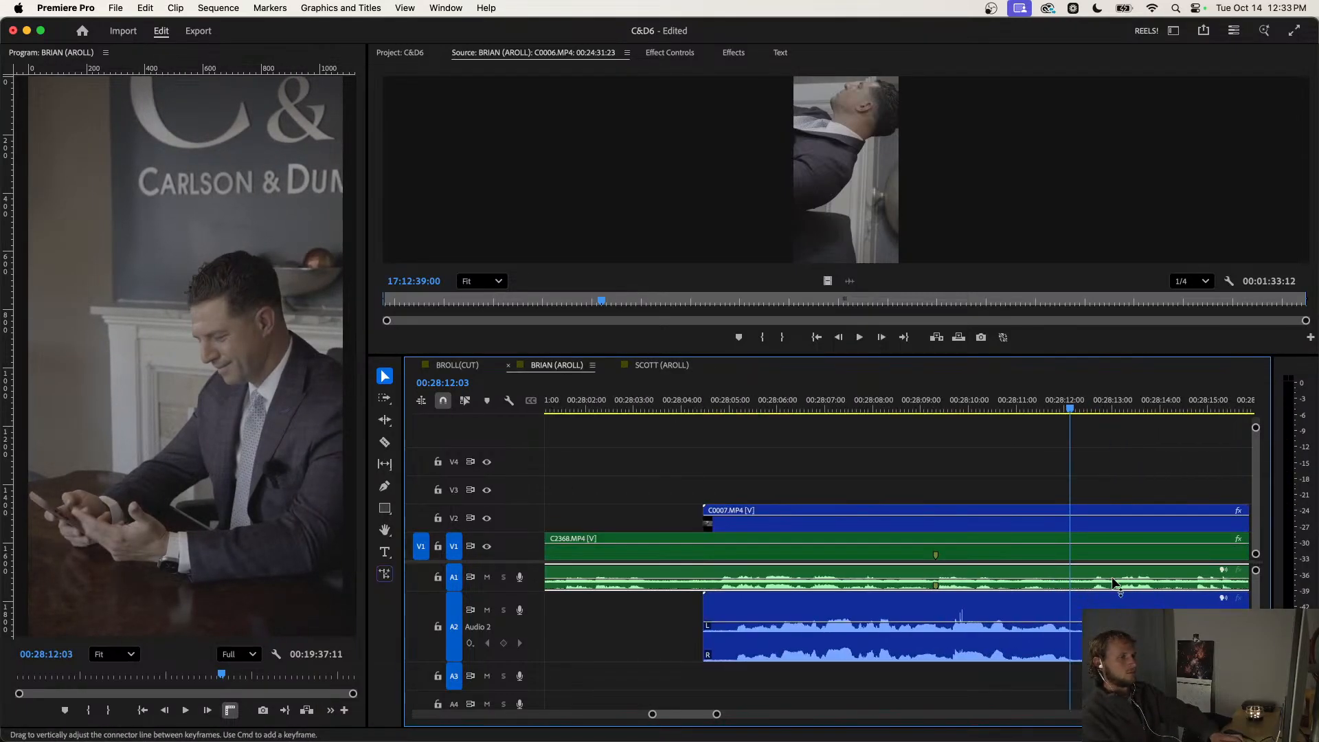
Nudge the C0007.MP4 video and audio slightly earlier until the waveform matches C2368.MP4, and play the pair.
{"action": "left_click", "coordinate": [1106, 533]}
{"action": "scroll", "coordinate": [1108, 598], "scroll_direction": "up", "scroll_amount": 3}
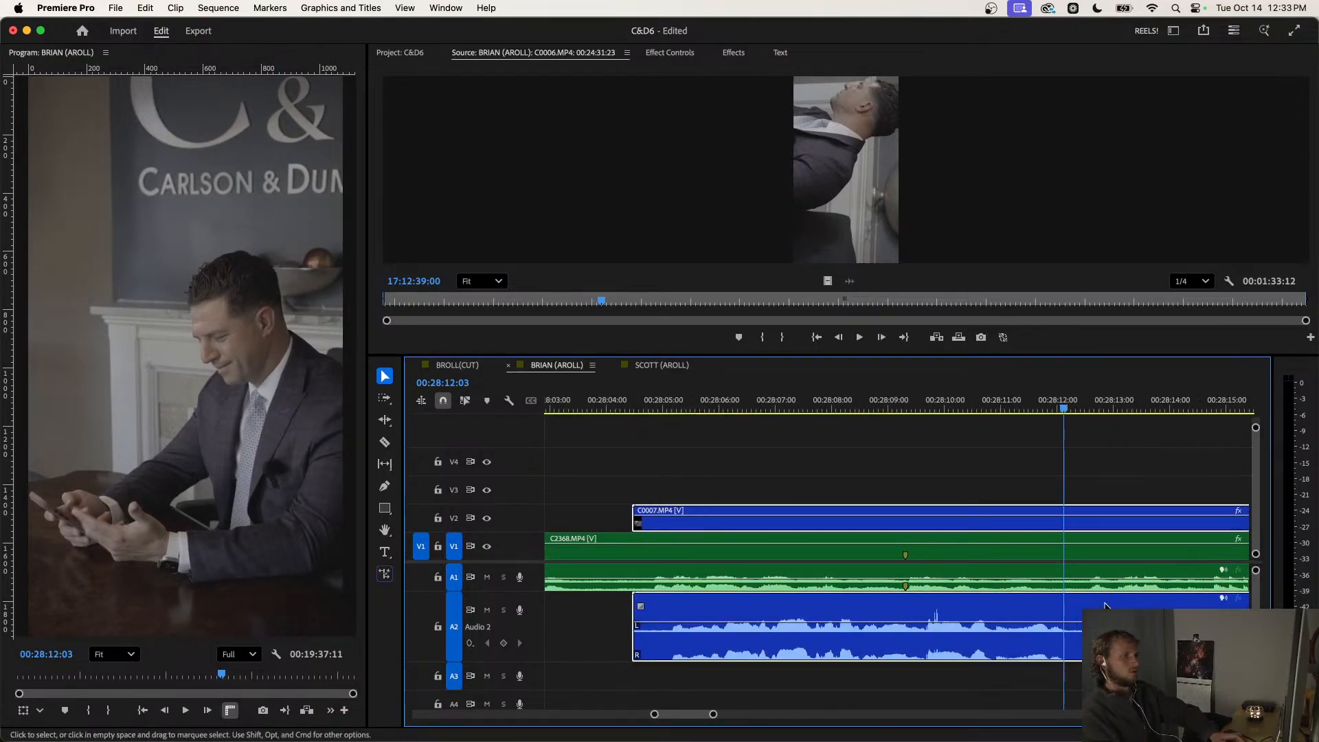
{"action": "scroll", "coordinate": [1089, 605], "scroll_direction": "down", "scroll_amount": 8}
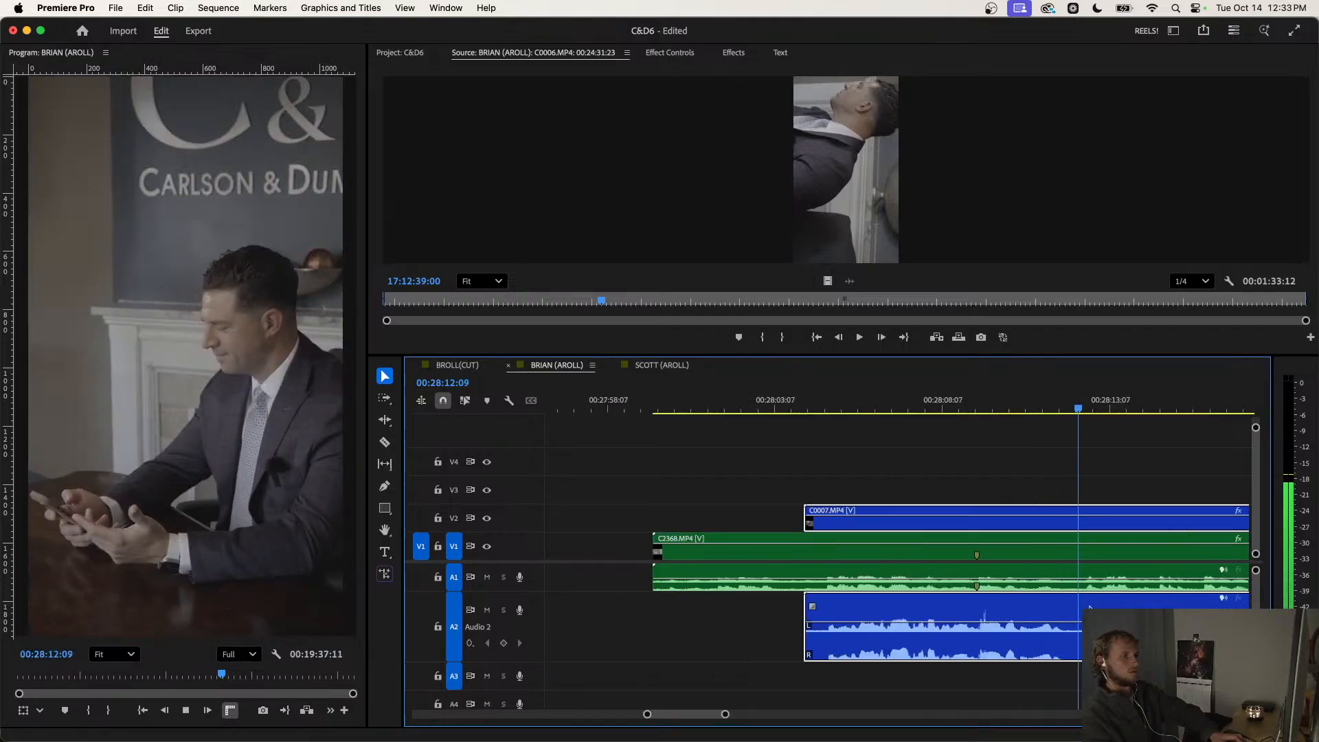
Delete the A1 and A2 audio clips of the C2368.MP4 and C0007.MP4 pair, keeping both video clips.
{"action": "scroll", "coordinate": [1043, 472], "scroll_direction": "down", "scroll_amount": 4}
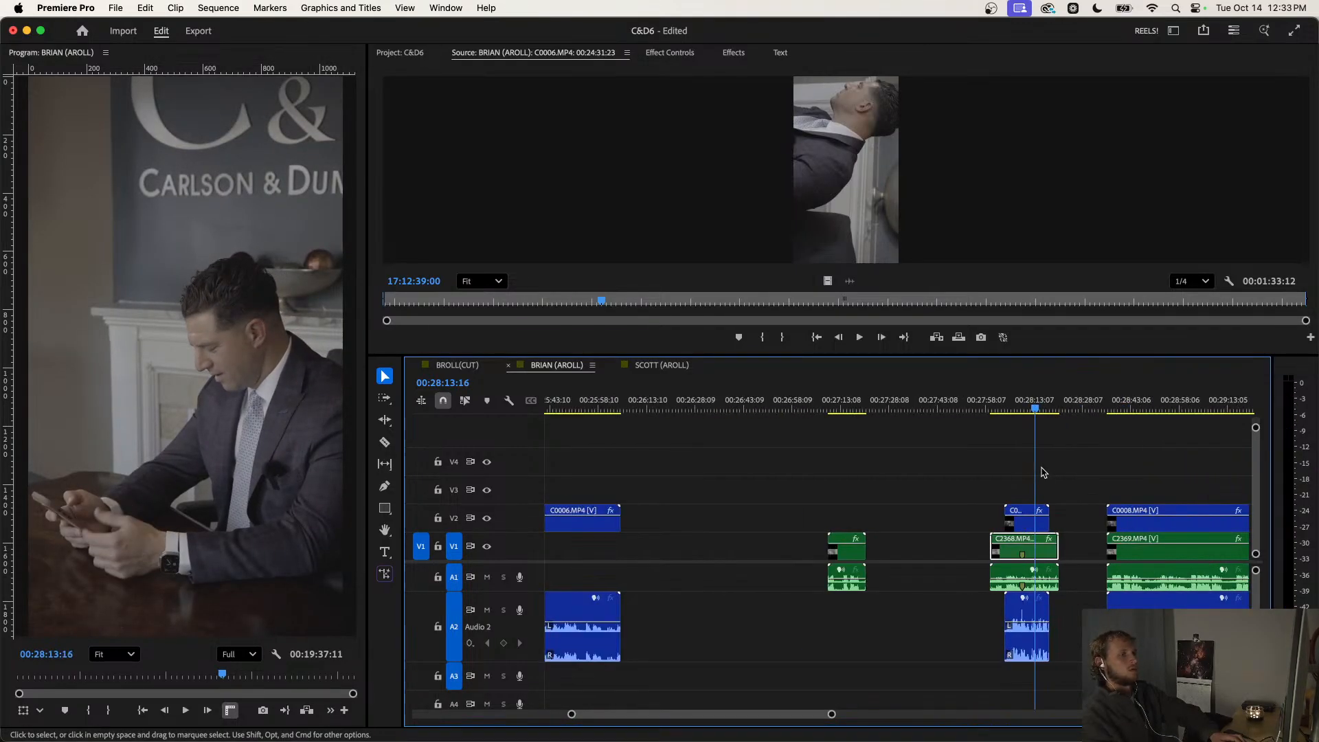
{"action": "left_click_drag", "start_coordinate": [896, 576], "coordinate": [855, 606]}
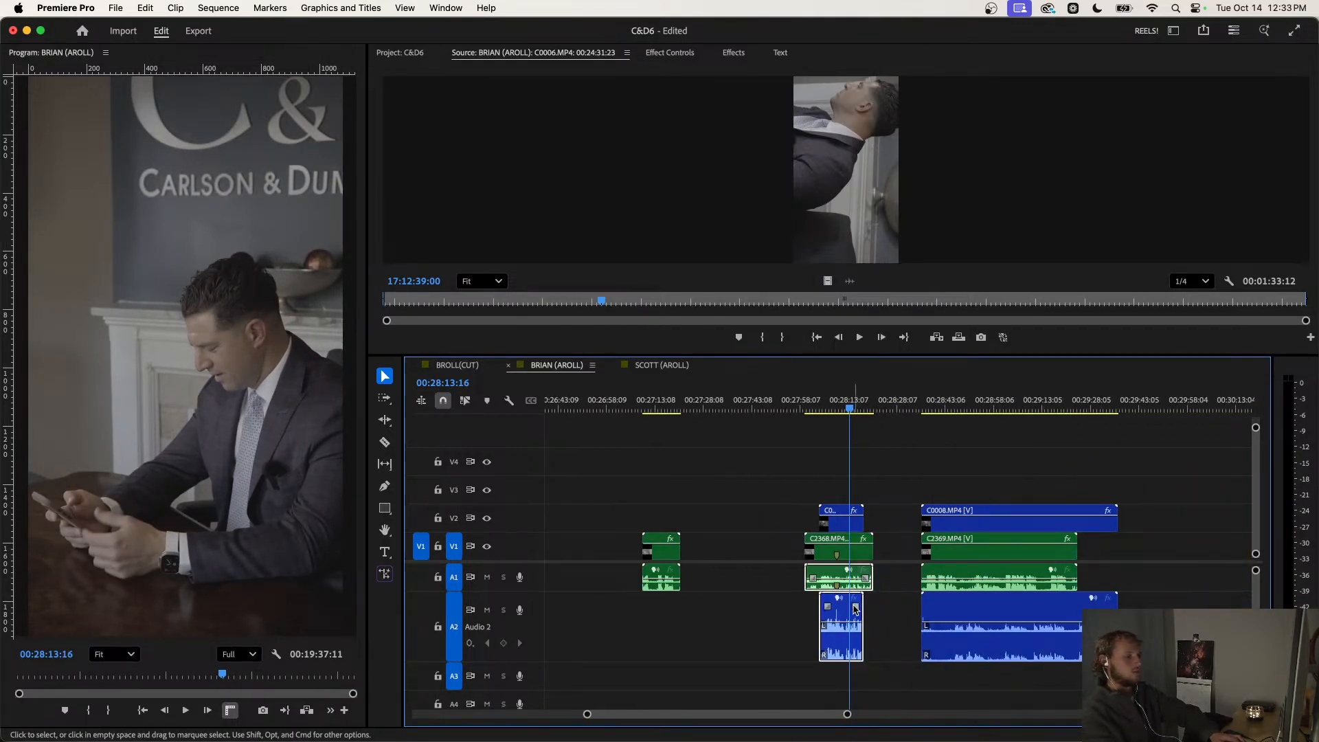
{"action": "key", "text": "Delete"}
Move the C0008.MP4 video and audio together earlier, bringing their waveform roughly in line with C2369.MP4.
{"action": "left_click", "coordinate": [937, 531]}
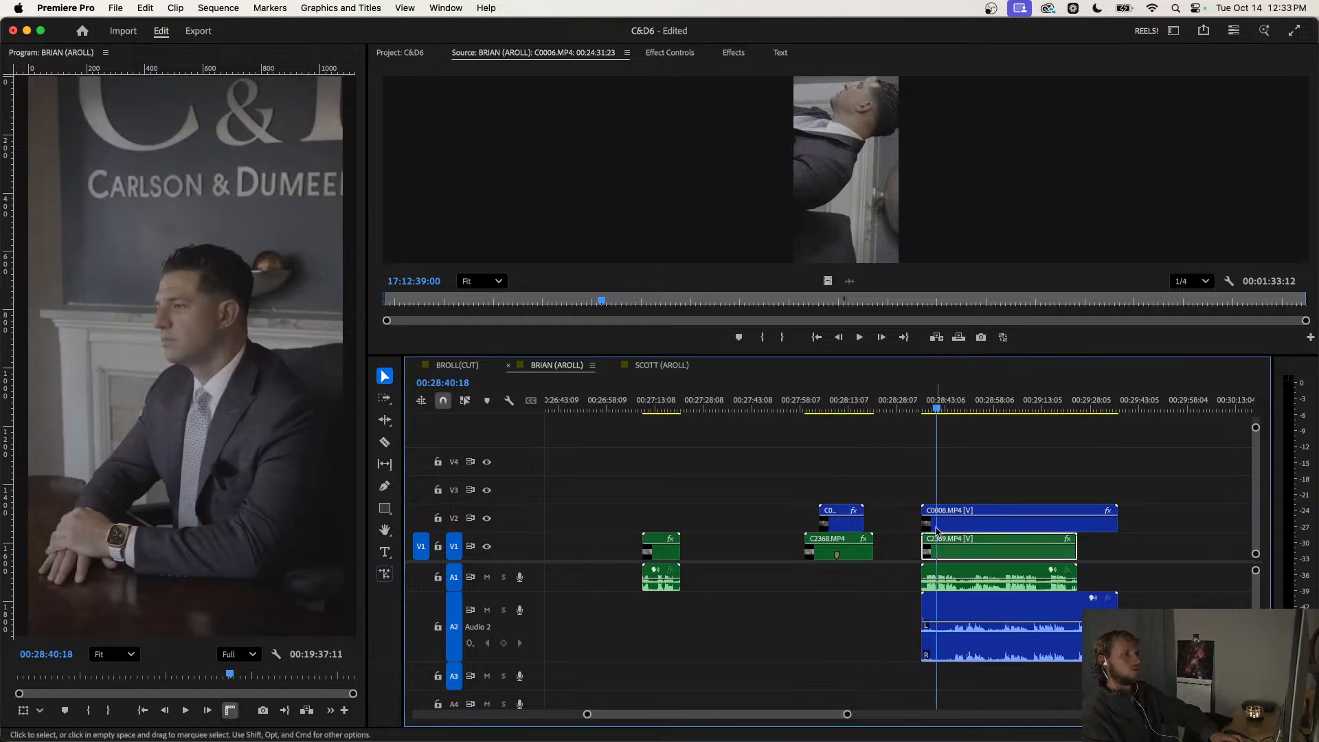
{"action": "left_click", "coordinate": [971, 571]}
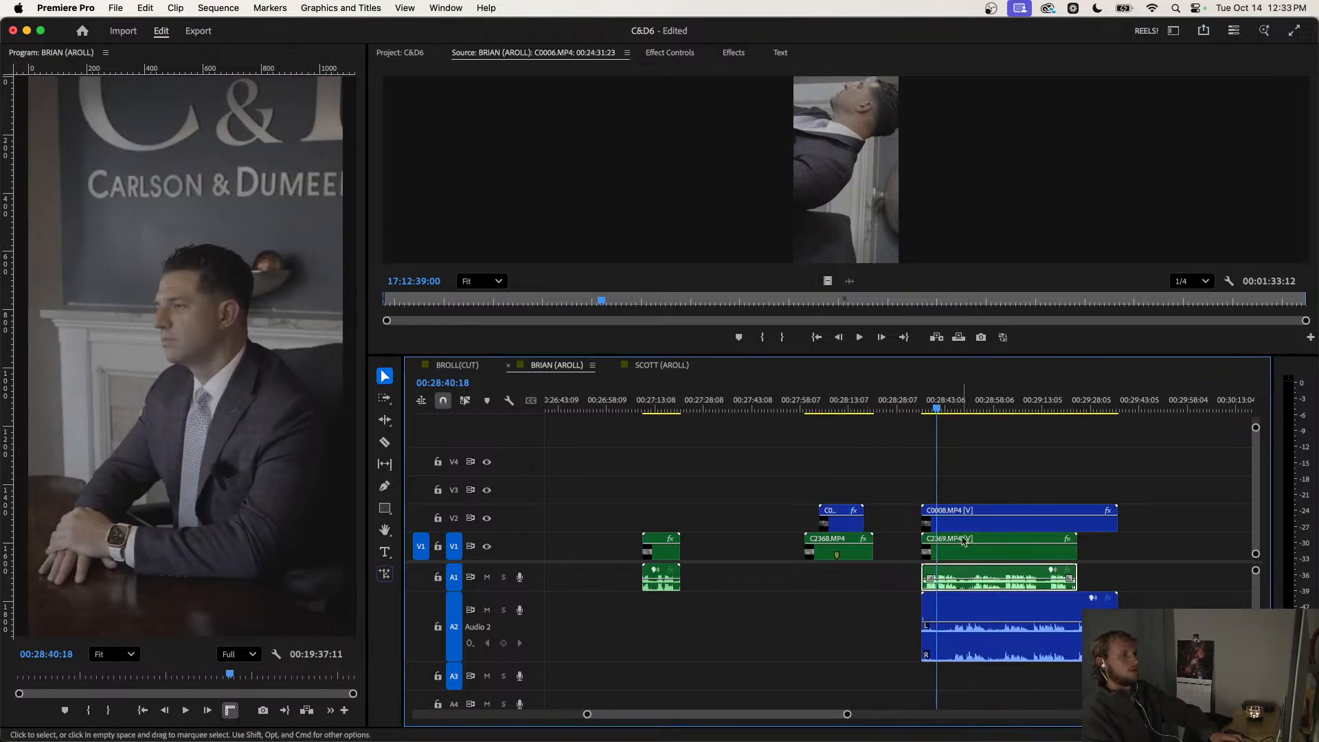
{"action": "left_click", "coordinate": [963, 529]}
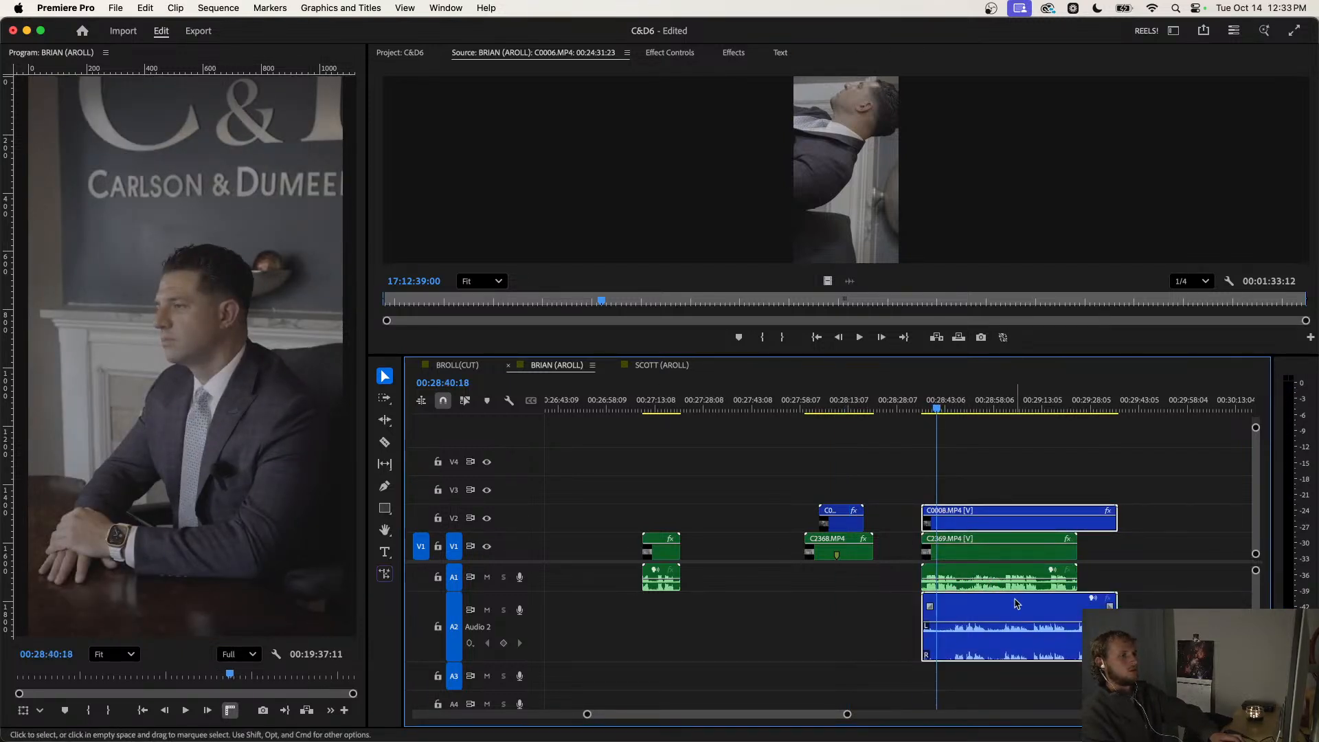
{"action": "scroll", "coordinate": [1015, 610], "scroll_direction": "up", "scroll_amount": 3}
{"action": "left_click_drag", "start_coordinate": [1025, 614], "coordinate": [953, 604]}
{"action": "scroll", "coordinate": [954, 603], "scroll_direction": "up", "scroll_amount": 3}
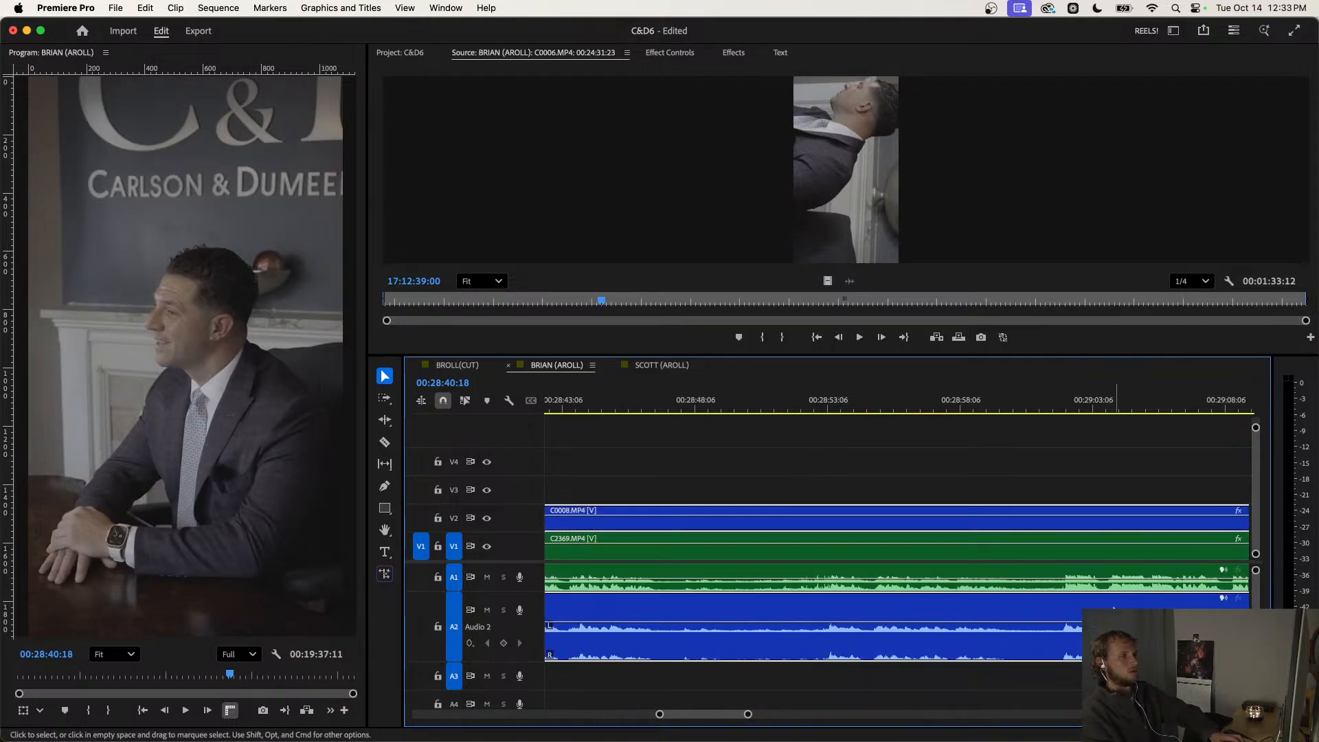
Fine-tune the position of the C0008.MP4 video and audio until their speech onsets line up exactly with C2369.MP4.
{"action": "scroll", "coordinate": [955, 610], "scroll_direction": "up", "scroll_amount": 4}
{"action": "left_click_drag", "start_coordinate": [915, 612], "coordinate": [923, 616]}
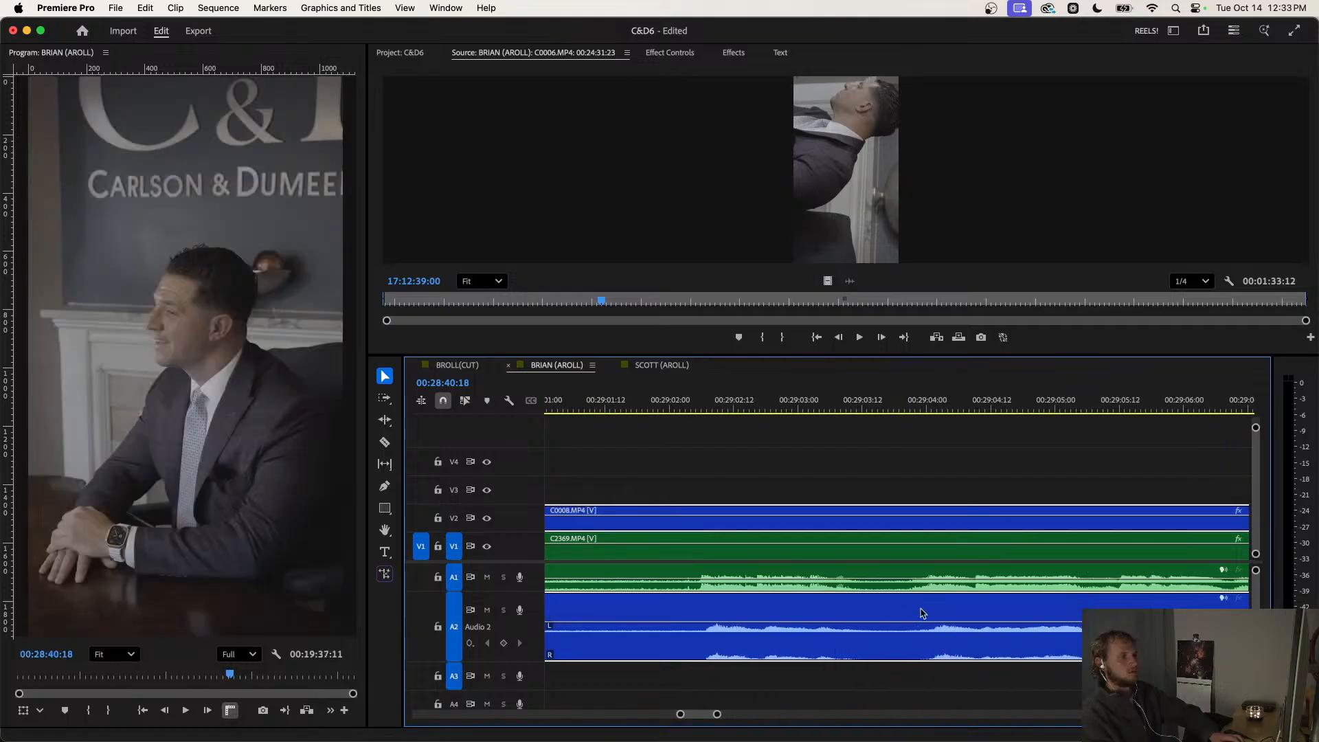
{"action": "scroll", "coordinate": [950, 613], "scroll_direction": "up", "scroll_amount": 3}
{"action": "scroll", "coordinate": [1072, 609], "scroll_direction": "up", "scroll_amount": 2}
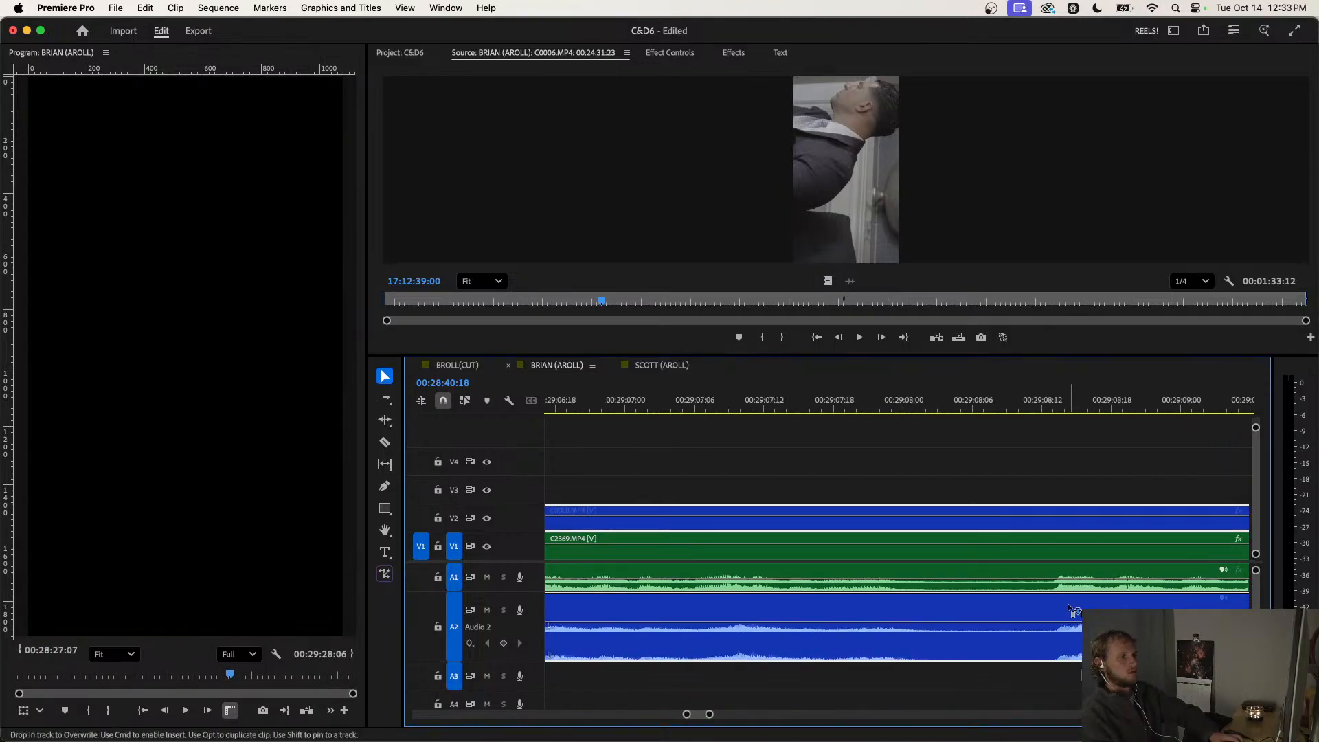
{"action": "scroll", "coordinate": [1064, 609], "scroll_direction": "down", "scroll_amount": 2}
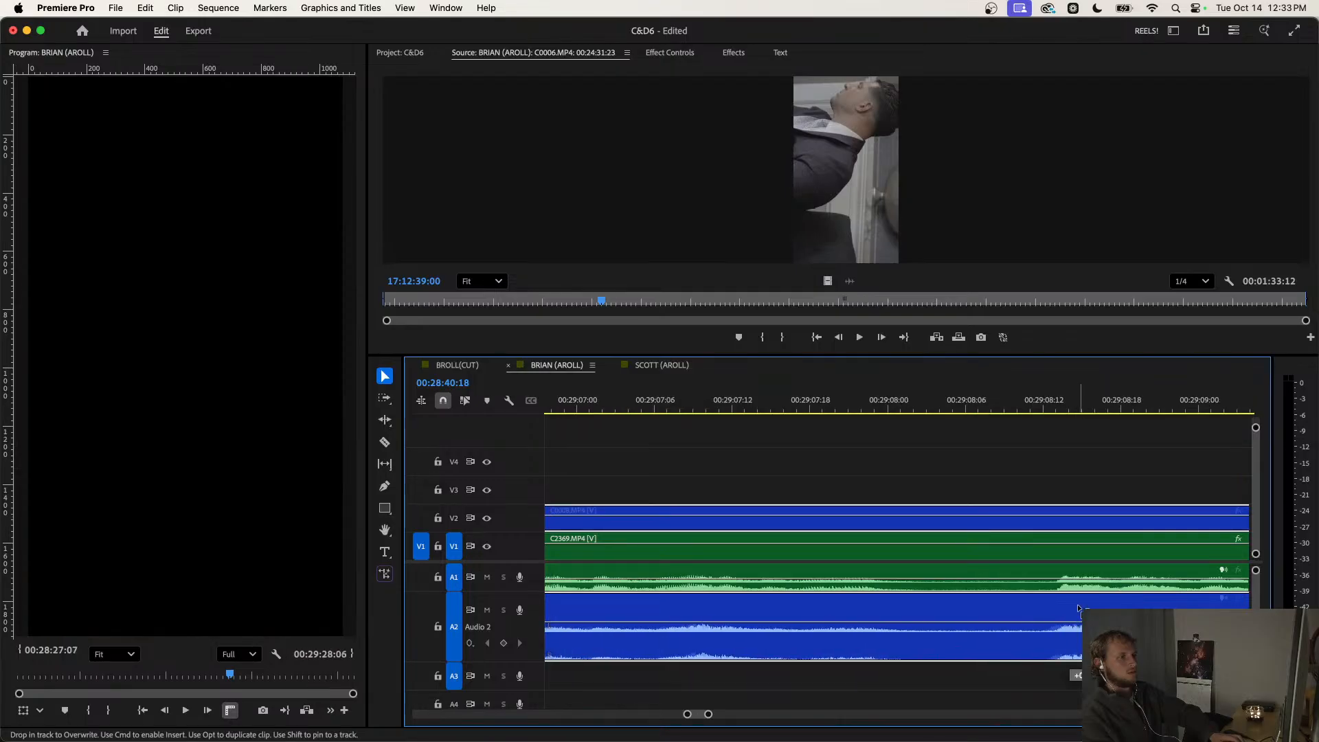
{"action": "scroll", "coordinate": [1075, 609], "scroll_direction": "up", "scroll_amount": 2}
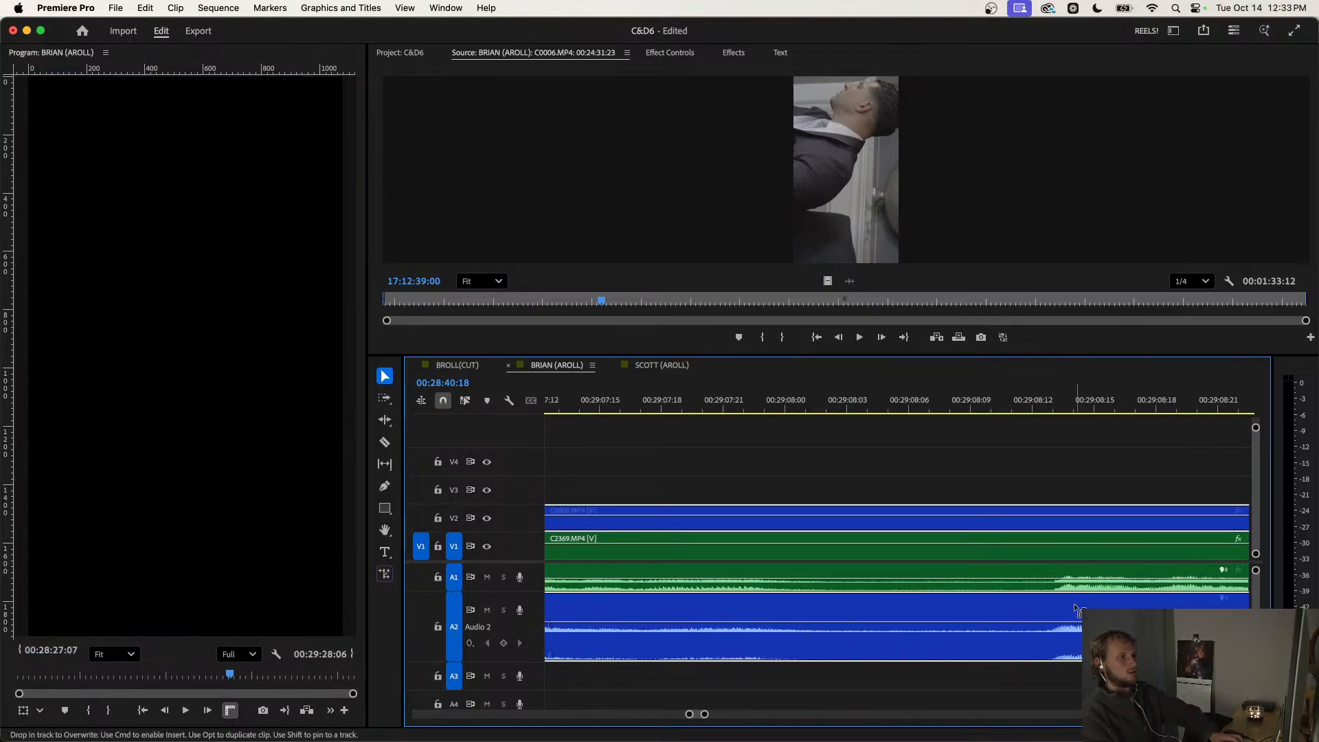
{"action": "scroll", "coordinate": [1072, 608], "scroll_direction": "down", "scroll_amount": 10}
{"action": "scroll", "coordinate": [1058, 606], "scroll_direction": "down", "scroll_amount": 5}
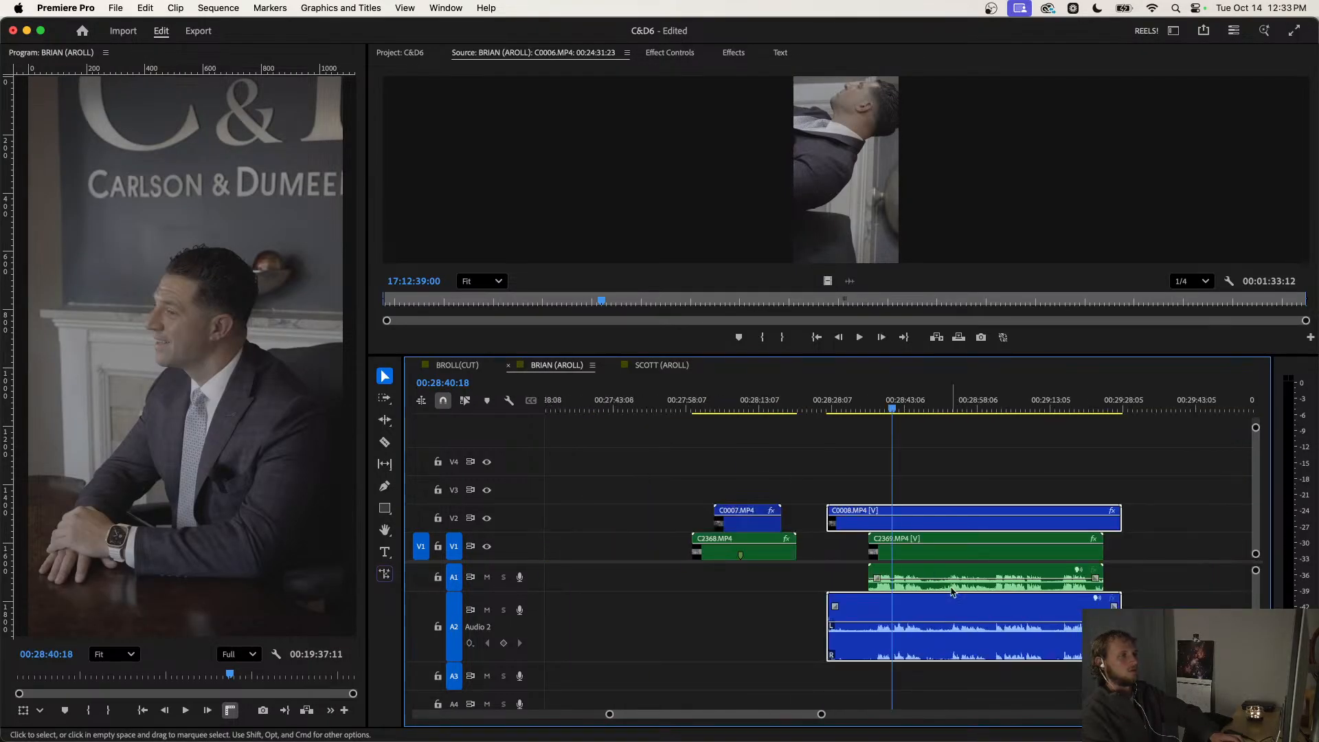
Play the start of the aligned C2369.MP4 and C0008.MP4 pair to check the sync, and save the project.
{"action": "left_click", "coordinate": [861, 411]}
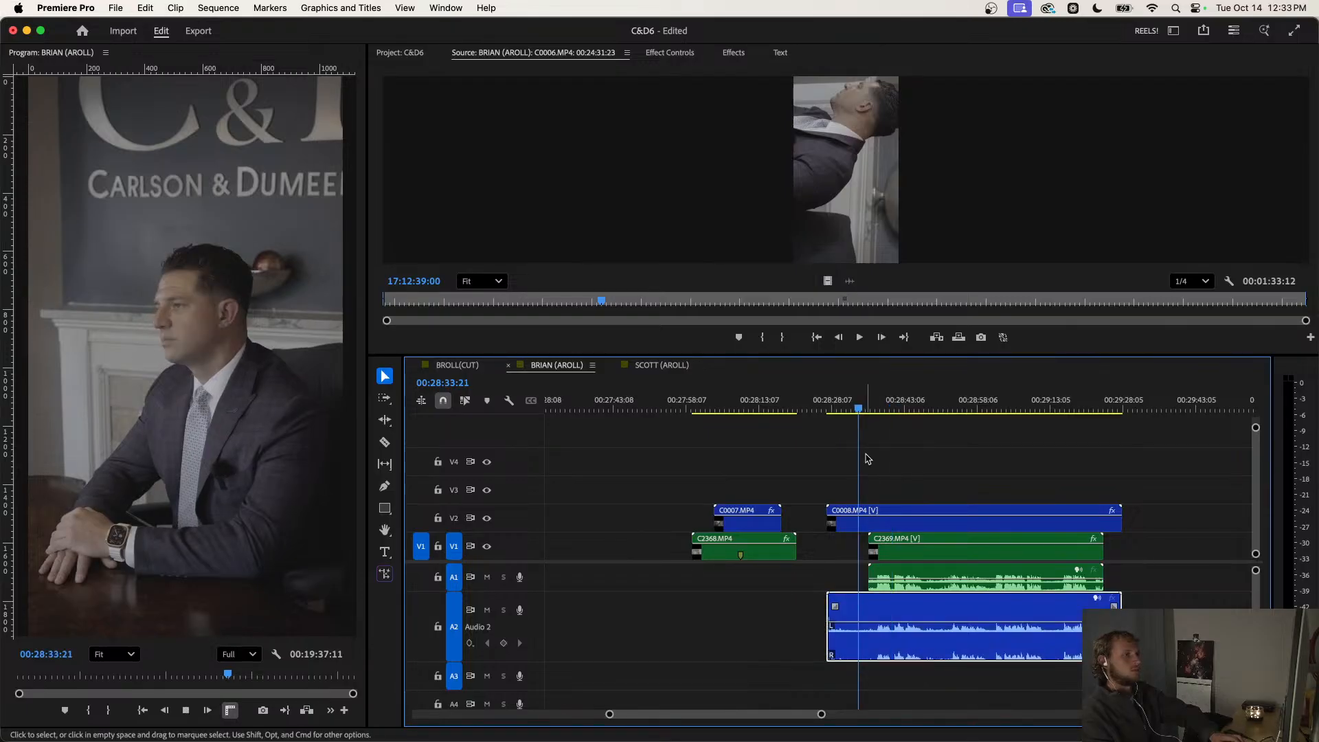
{"action": "scroll", "coordinate": [867, 454], "scroll_direction": "up", "scroll_amount": 3}
{"action": "left_click", "coordinate": [882, 406]}
{"action": "key", "text": "space"}
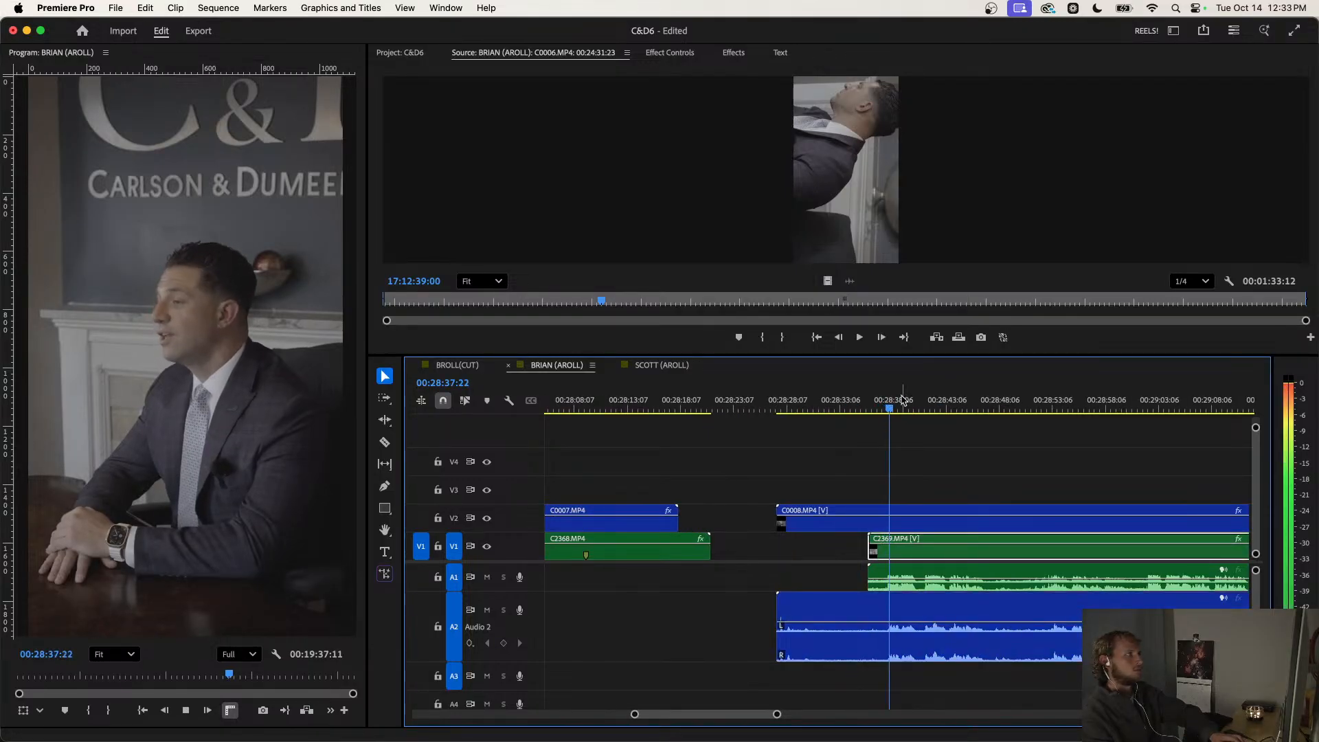
{"action": "key", "text": "space"}
{"action": "key", "text": "super+s"}
Move the C0009.MP4 video and audio together later, bringing their waveform closer in line with C2370.MP4.
{"action": "scroll", "coordinate": [872, 461], "scroll_direction": "down", "scroll_amount": 8}
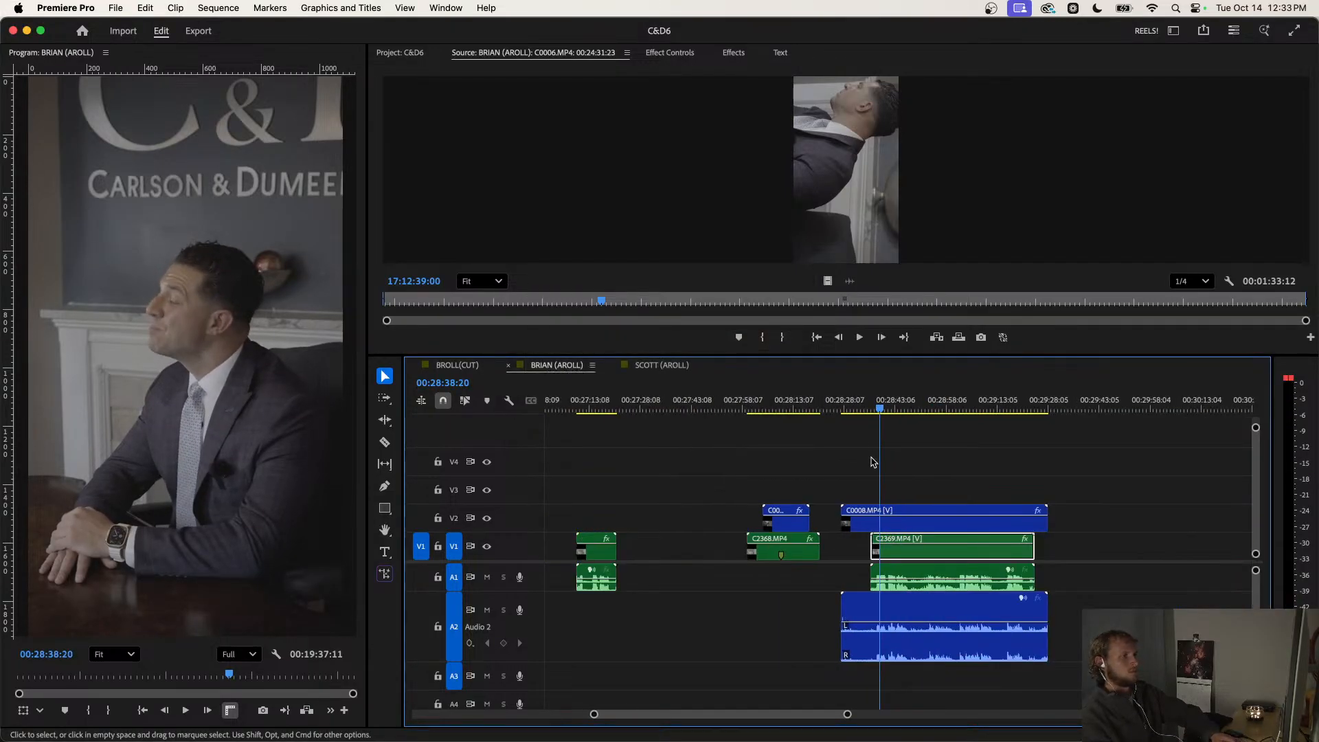
{"action": "scroll", "coordinate": [941, 479], "scroll_direction": "up", "scroll_amount": 5}
{"action": "scroll", "coordinate": [962, 501], "scroll_direction": "up", "scroll_amount": 3}
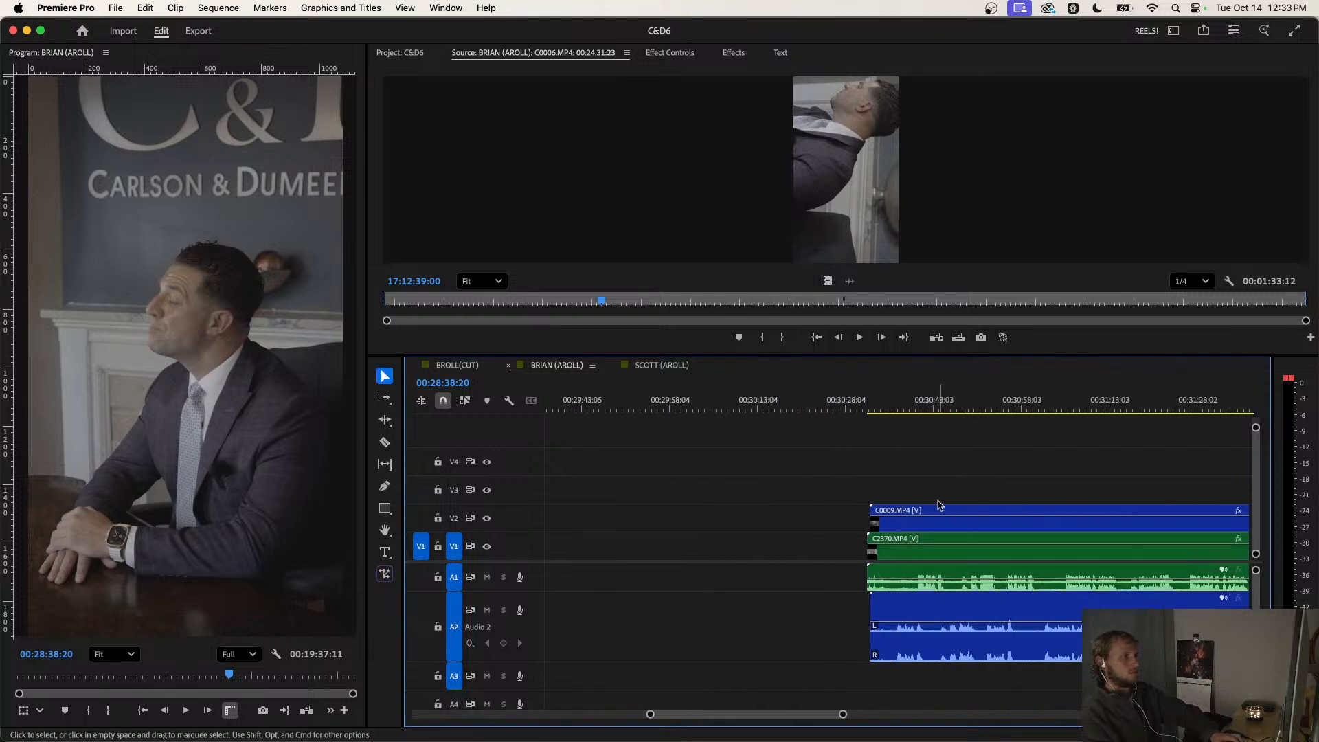
{"action": "scroll", "coordinate": [914, 604], "scroll_direction": "up", "scroll_amount": 2}
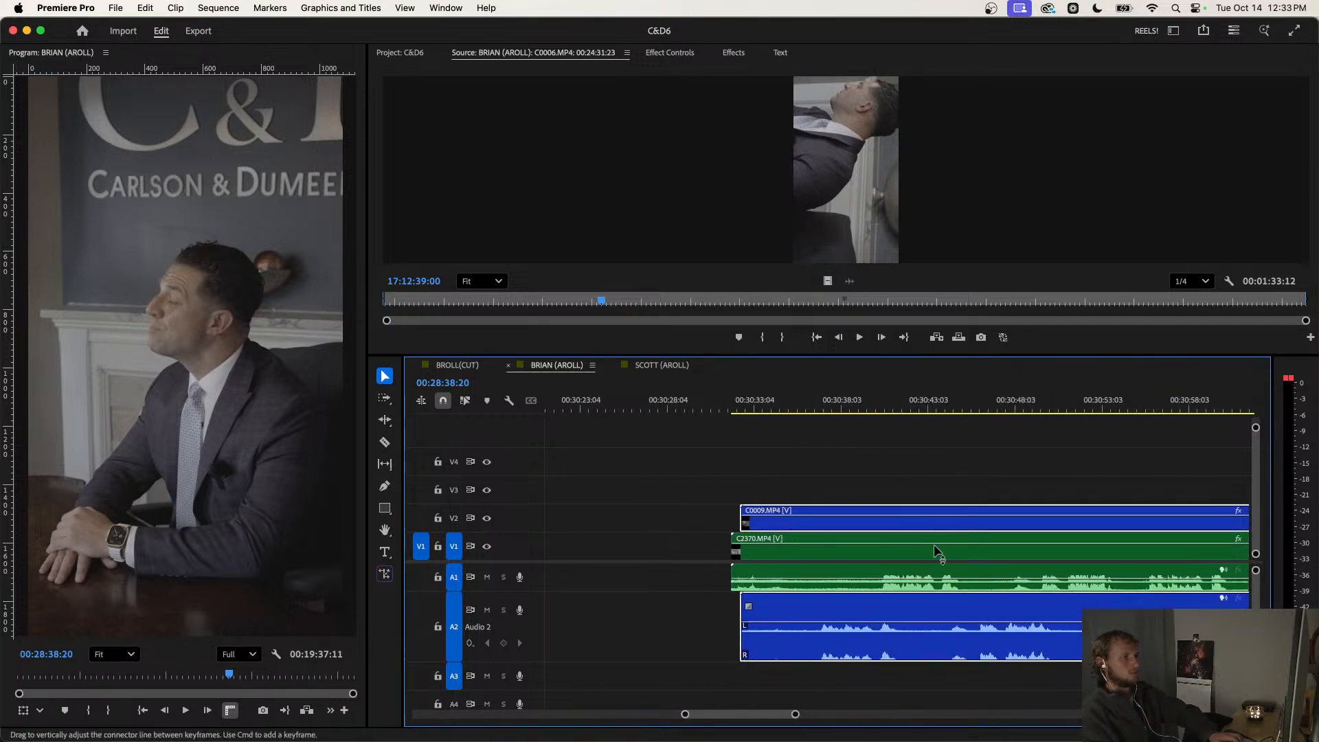
{"action": "left_click_drag", "start_coordinate": [897, 526], "coordinate": [963, 529]}
{"action": "scroll", "coordinate": [897, 509], "scroll_direction": "up", "scroll_amount": 3}
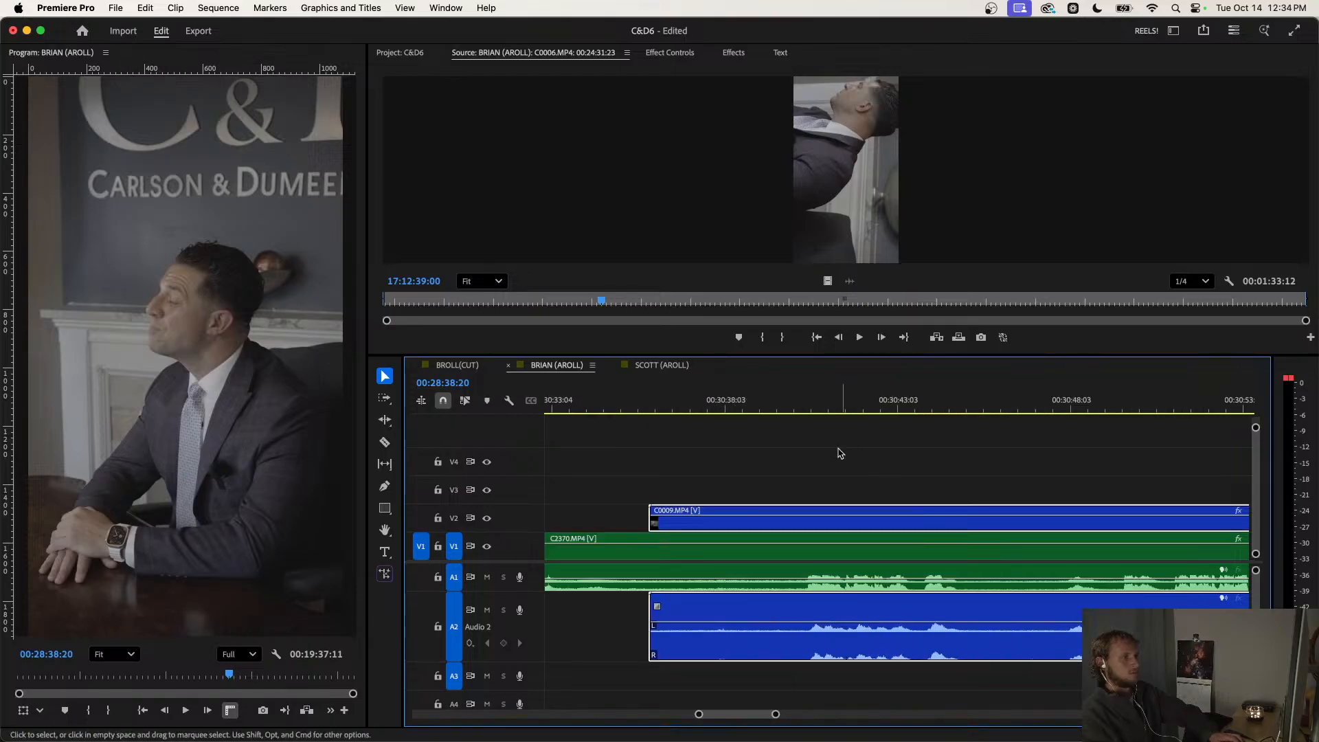
Shift the C0009.MP4 video and audio further later until their speech peaks match the C2370.MP4 waveform.
{"action": "scroll", "coordinate": [822, 528], "scroll_direction": "up", "scroll_amount": 2}
{"action": "left_click_drag", "start_coordinate": [821, 528], "coordinate": [875, 525]}
{"action": "scroll", "coordinate": [942, 527], "scroll_direction": "right", "scroll_amount": 5}
{"action": "scroll", "coordinate": [871, 535], "scroll_direction": "up", "scroll_amount": 3}
{"action": "scroll", "coordinate": [875, 523], "scroll_direction": "down", "scroll_amount": 3}
{"action": "scroll", "coordinate": [875, 527], "scroll_direction": "down", "scroll_amount": 8}
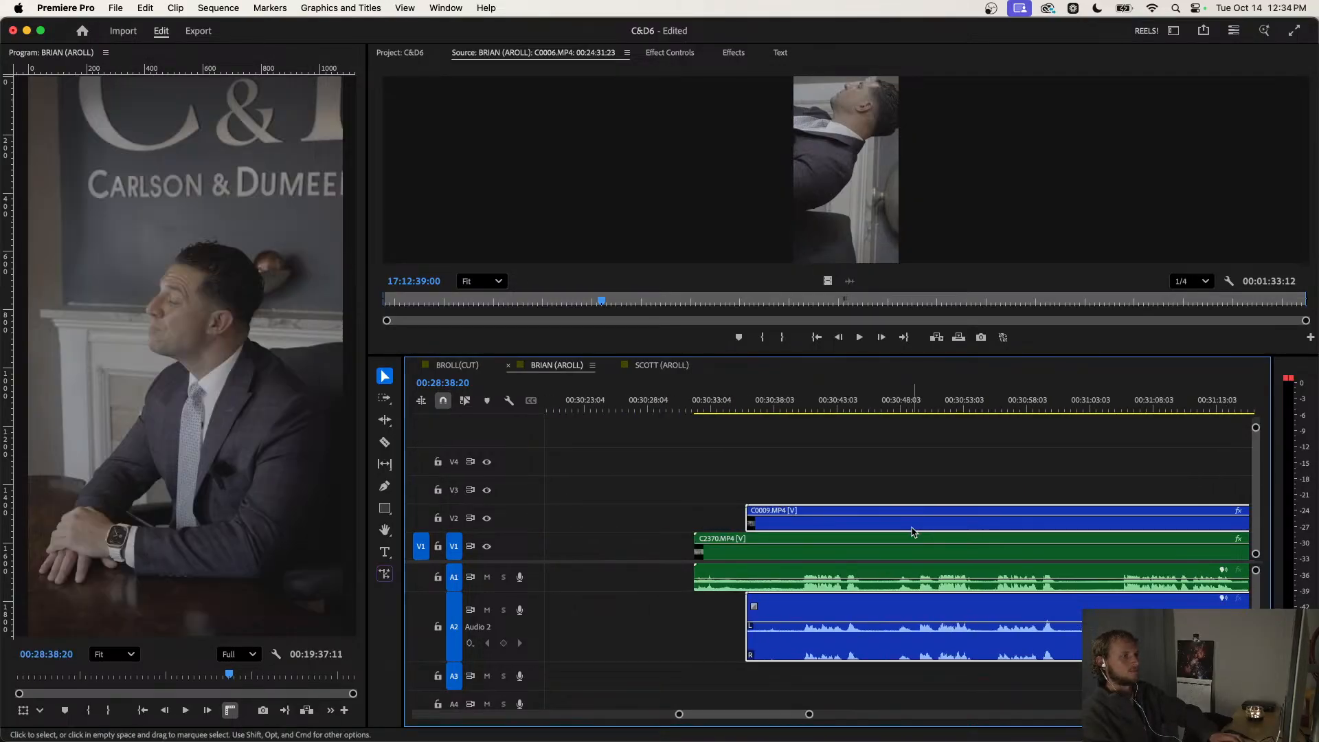
{"action": "scroll", "coordinate": [989, 483], "scroll_direction": "down", "scroll_amount": 3}
{"action": "left_click", "coordinate": [989, 477]}
Play part of the C2371.MP4 and C0010.MP4 pair and move the C0010.MP4 video and audio earlier to align with C2371.MP4.
{"action": "scroll", "coordinate": [1054, 476], "scroll_direction": "right", "scroll_amount": 4}
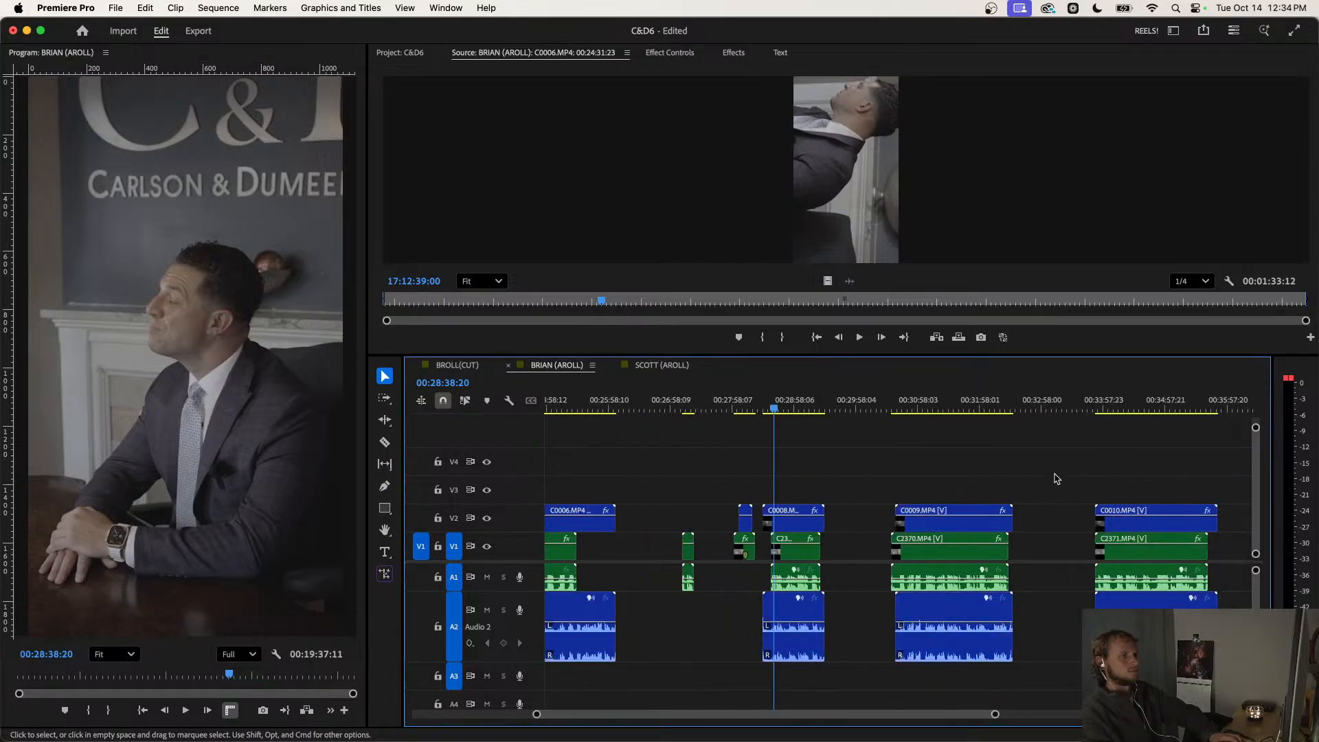
{"action": "left_click", "coordinate": [1008, 410]}
{"action": "key", "text": "space"}
{"action": "key", "text": "space"}
{"action": "scroll", "coordinate": [1005, 460], "scroll_direction": "up", "scroll_amount": 5}
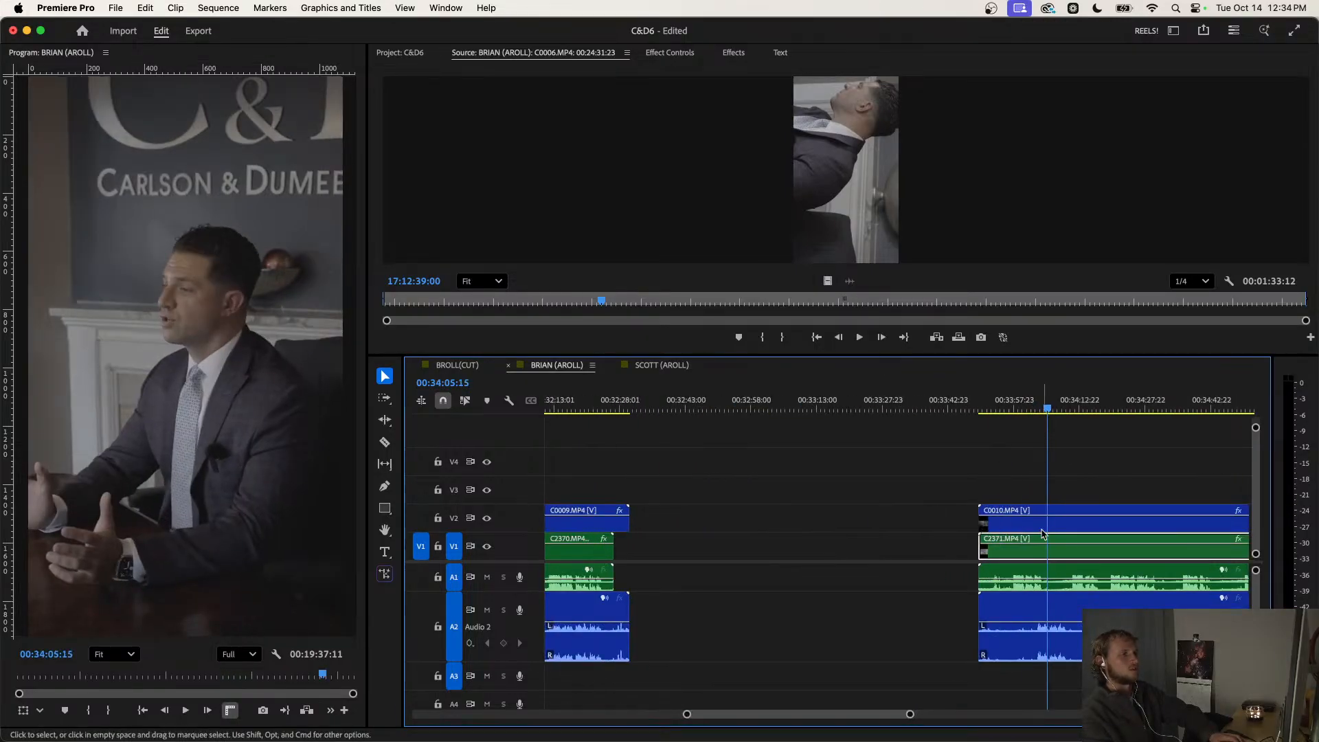
{"action": "left_click", "coordinate": [1048, 606], "text": "shift"}
{"action": "scroll", "coordinate": [1040, 607], "scroll_direction": "up", "scroll_amount": 4}
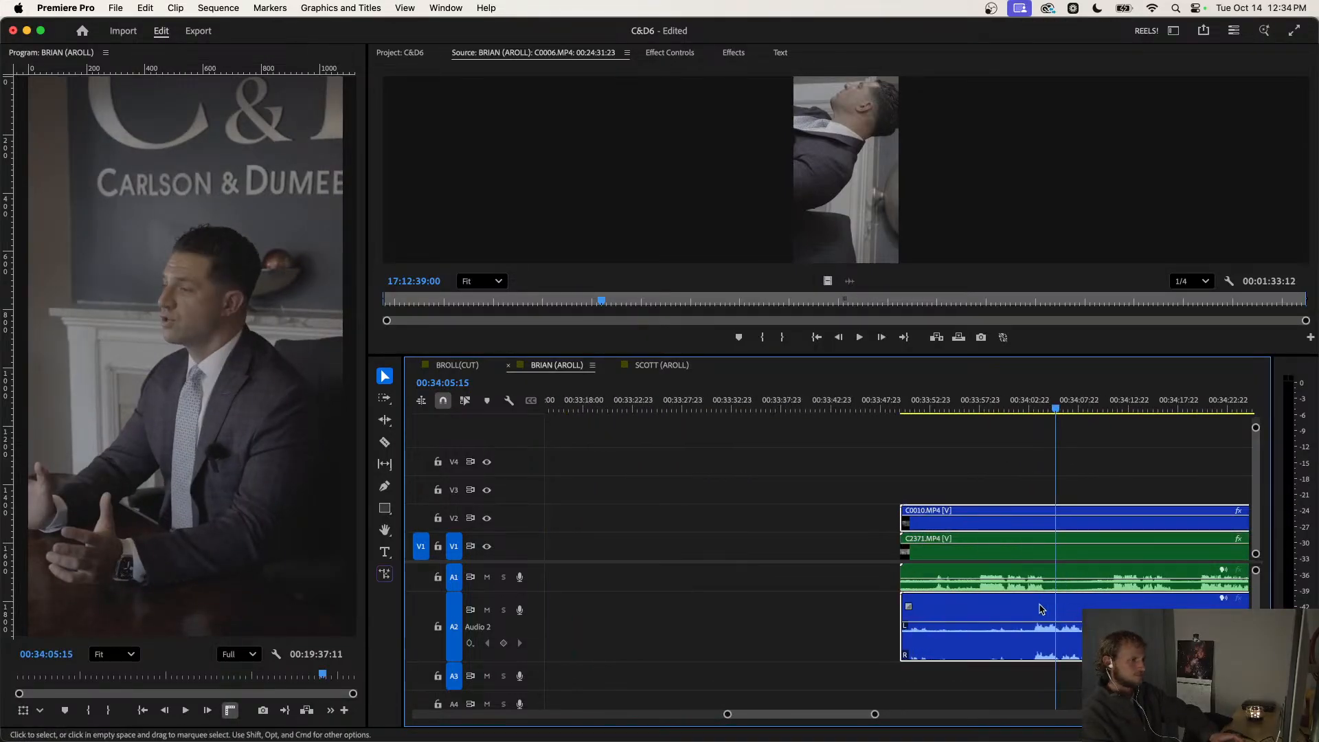
{"action": "left_click_drag", "start_coordinate": [1043, 607], "coordinate": [965, 609]}
Fine-tune the C0010.MP4 video and audio against the C2371.MP4 waveform and save the project.
{"action": "scroll", "coordinate": [965, 609], "scroll_direction": "up", "scroll_amount": 6}
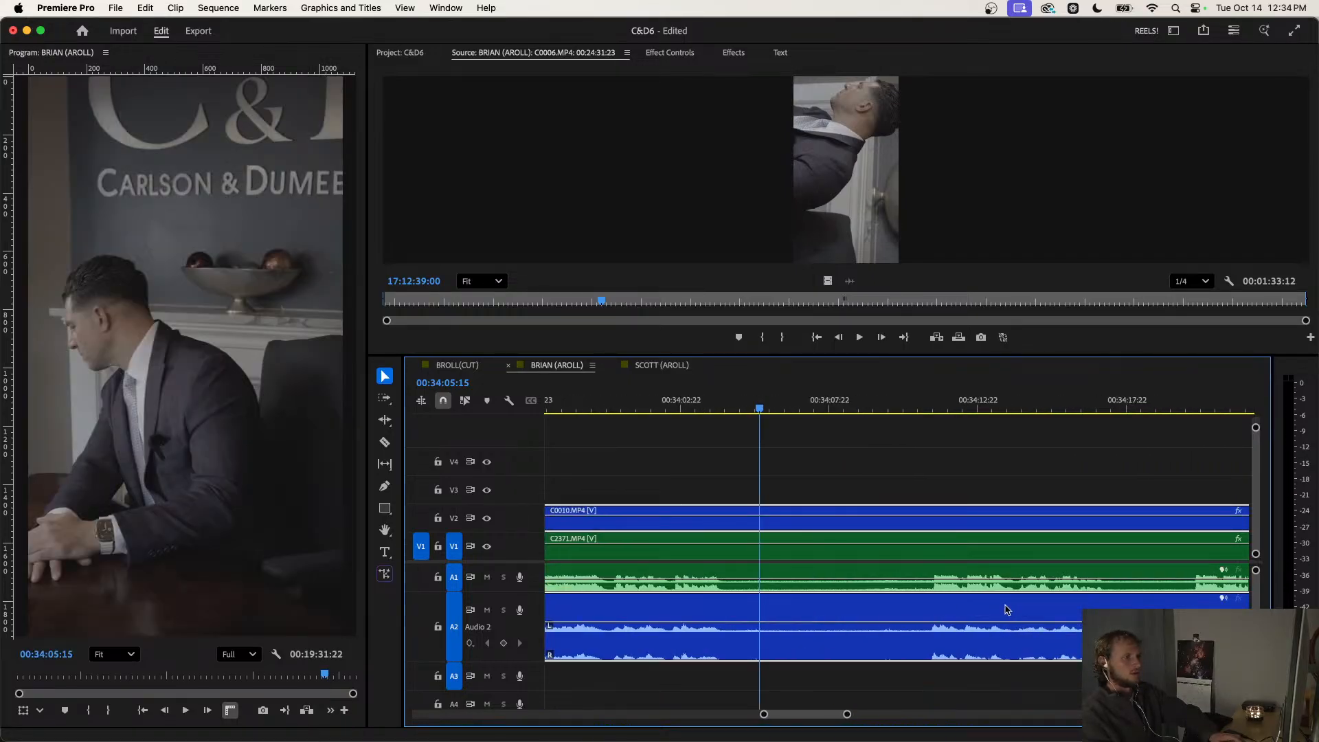
{"action": "scroll", "coordinate": [925, 540], "scroll_direction": "up", "scroll_amount": 3}
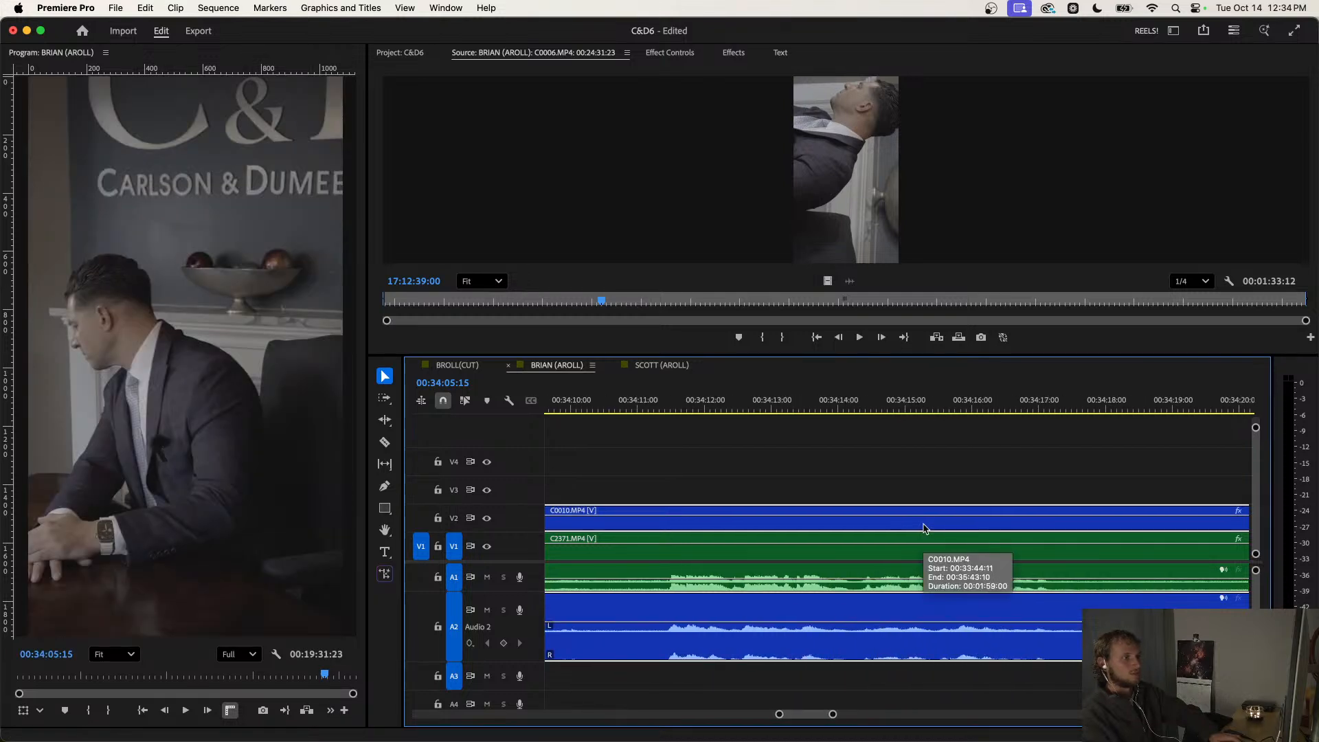
{"action": "scroll", "coordinate": [921, 536], "scroll_direction": "down", "scroll_amount": 8}
{"action": "scroll", "coordinate": [1021, 481], "scroll_direction": "up", "scroll_amount": 4}
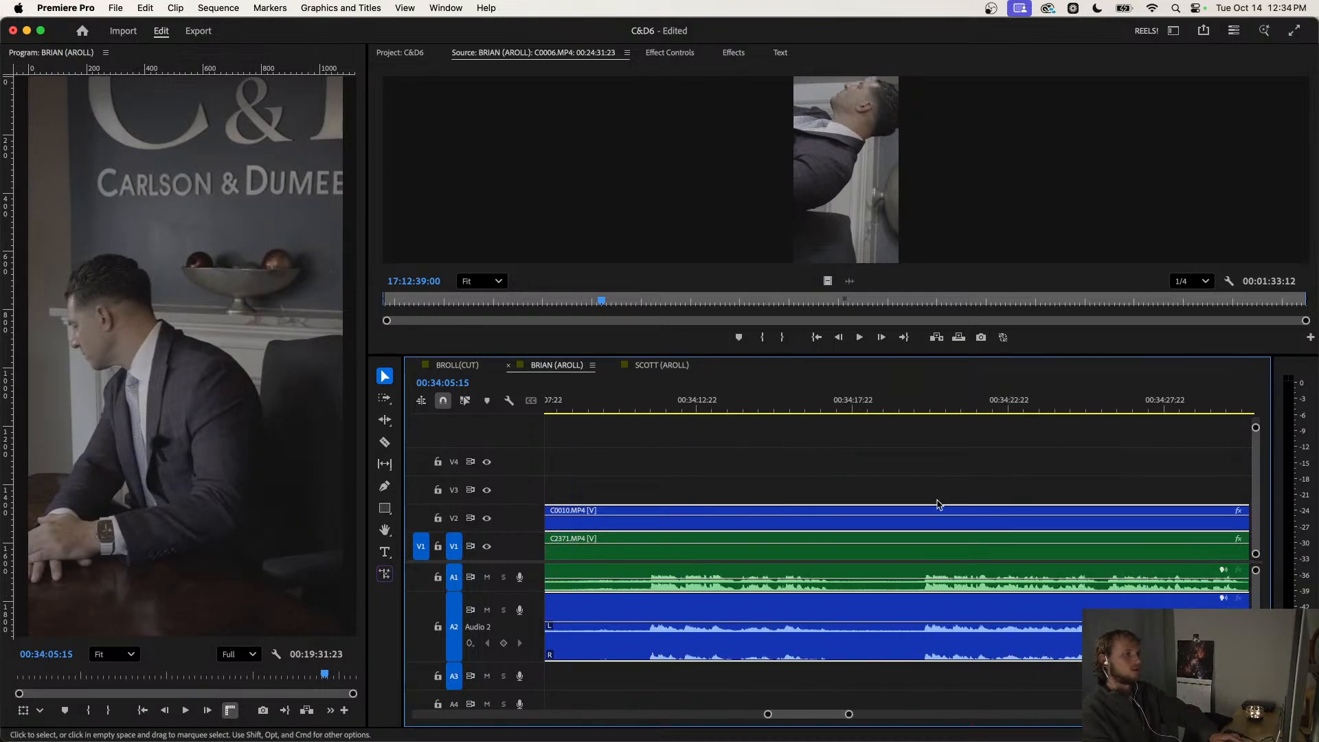
{"action": "scroll", "coordinate": [929, 482], "scroll_direction": "down", "scroll_amount": 10}
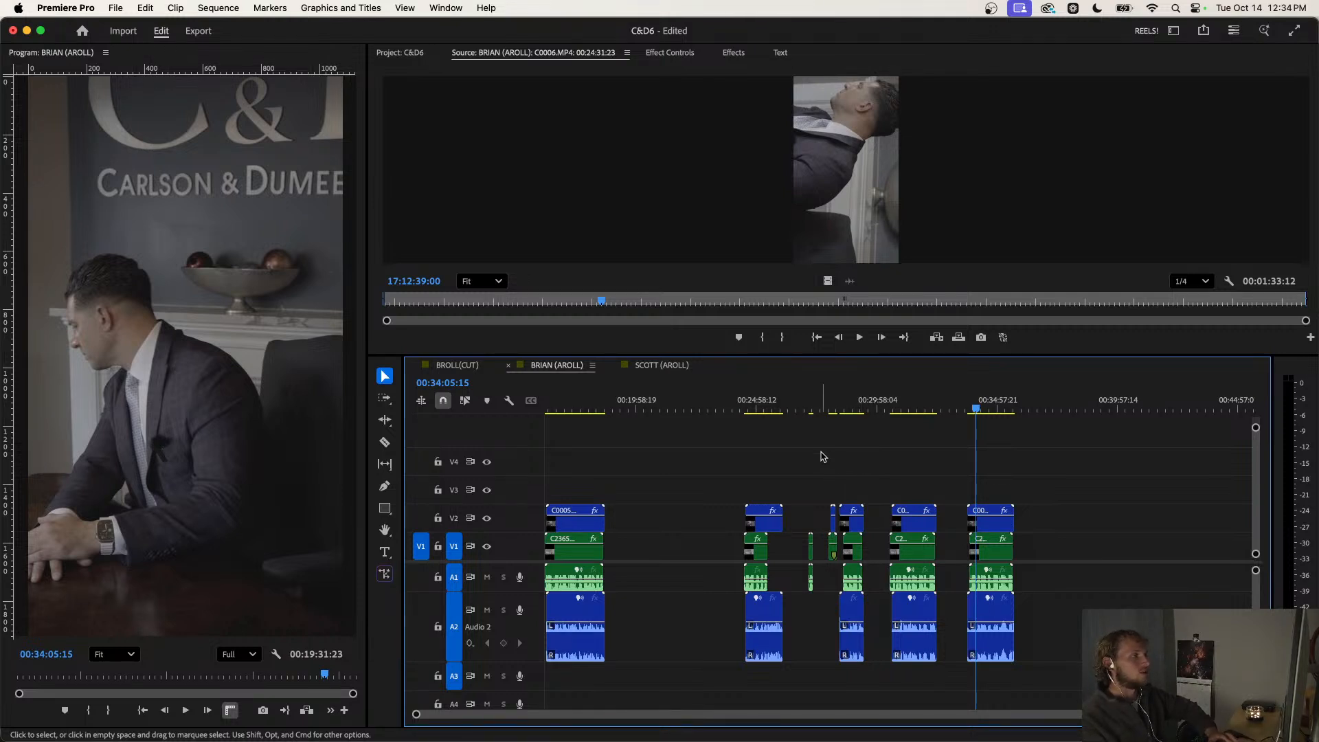
{"action": "scroll", "coordinate": [832, 483], "scroll_direction": "up", "scroll_amount": 3, "text": "alt"}
{"action": "scroll", "coordinate": [831, 483], "scroll_direction": "down", "scroll_amount": 4, "text": "alt"}
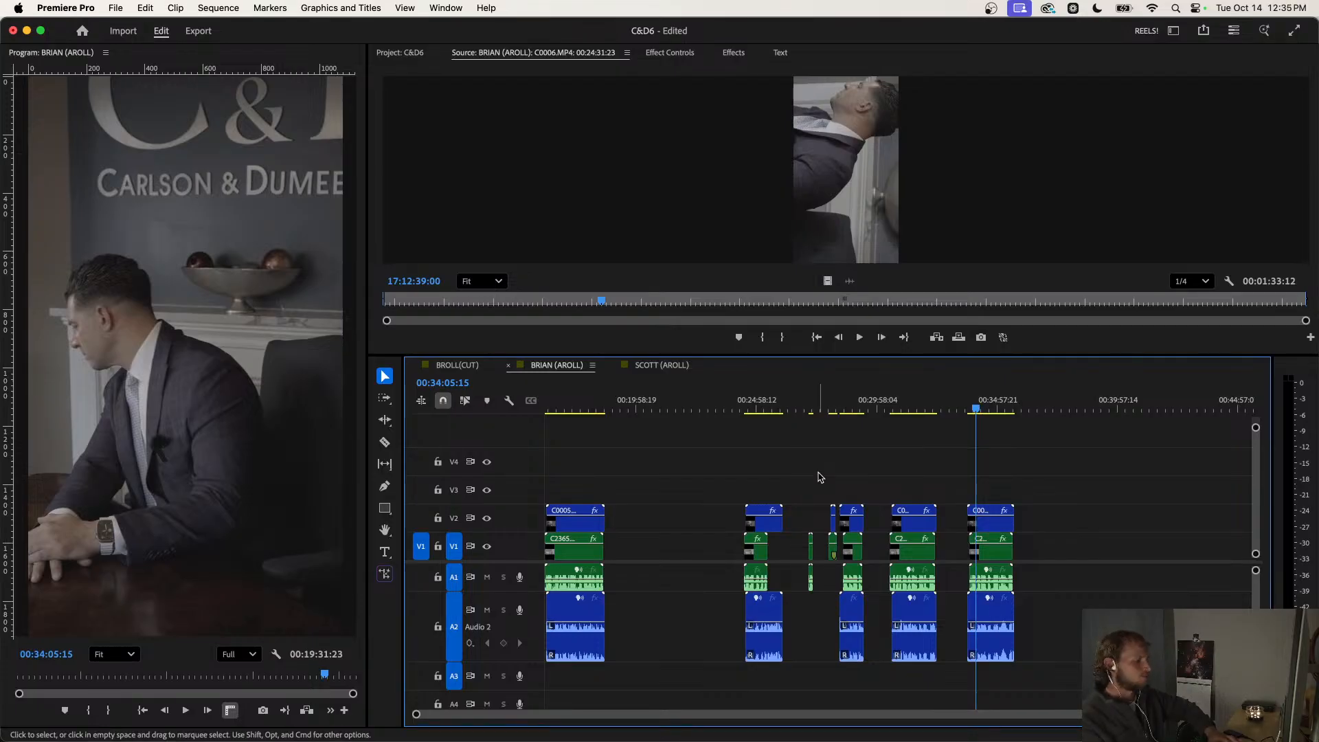
{"action": "key", "text": "super+s"}
Play the start of the first pair, C2365.MP4 and C0005.MP4, in the BRIAN (AROLL) sequence.
{"action": "left_click", "coordinate": [575, 409]}
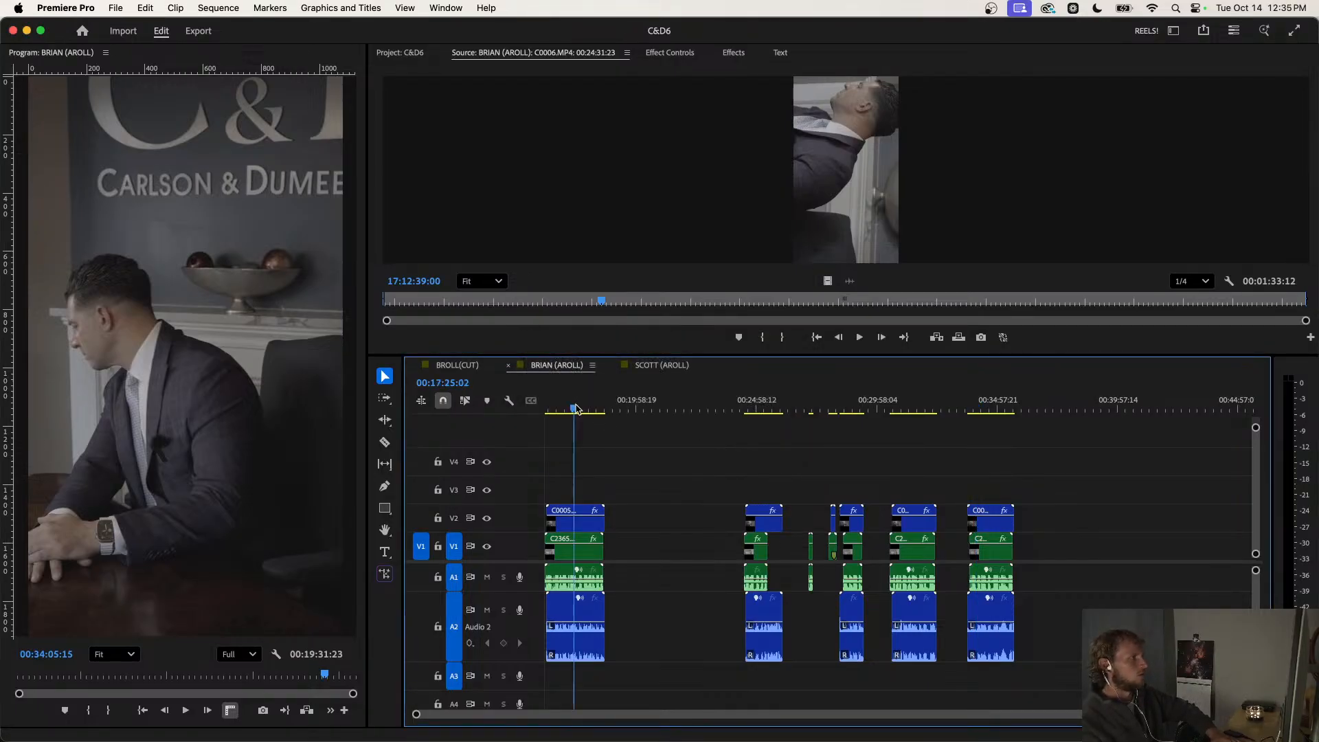
{"action": "key", "text": "Home"}
{"action": "key", "text": "space"}
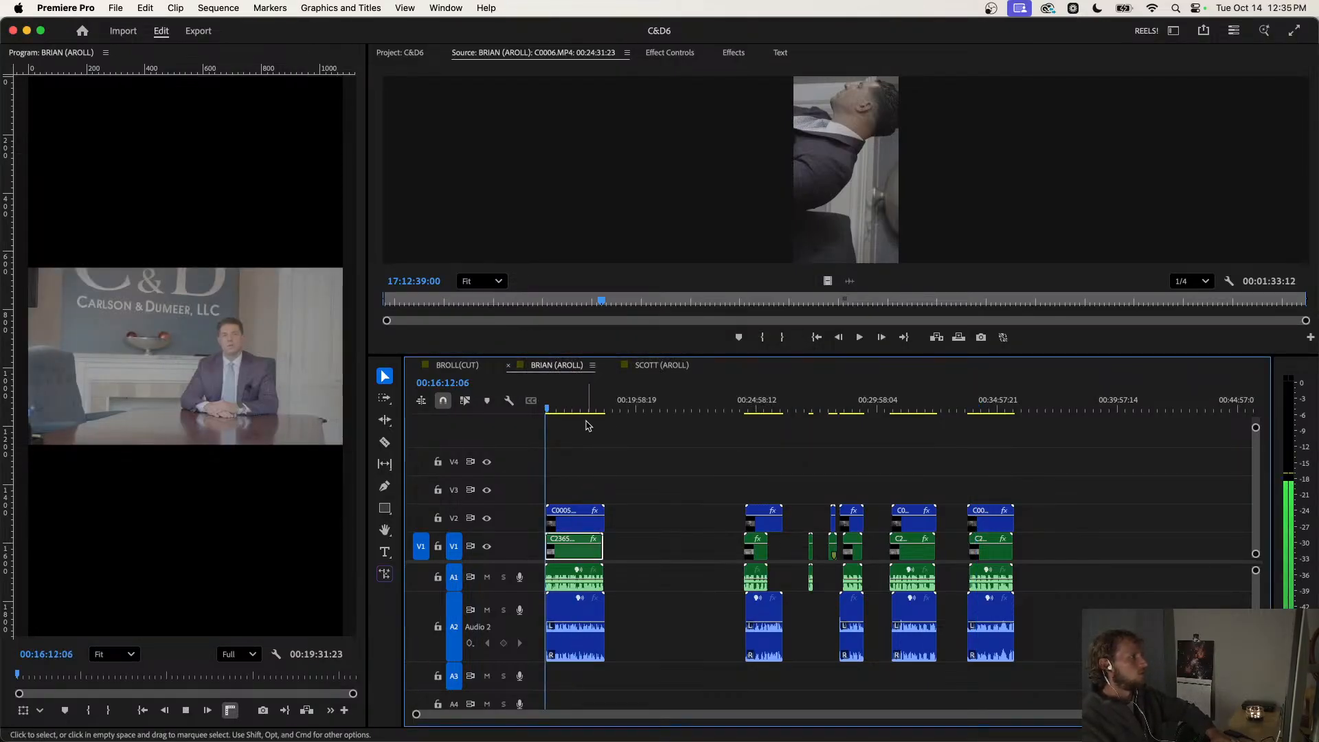
{"action": "key", "text": "space"}
Move all clips after the C2365.MP4 and C0005.MP4 pair earlier together, shortening the large gap behind the first pair.
{"action": "scroll", "coordinate": [837, 504], "scroll_direction": "up", "scroll_amount": 4}
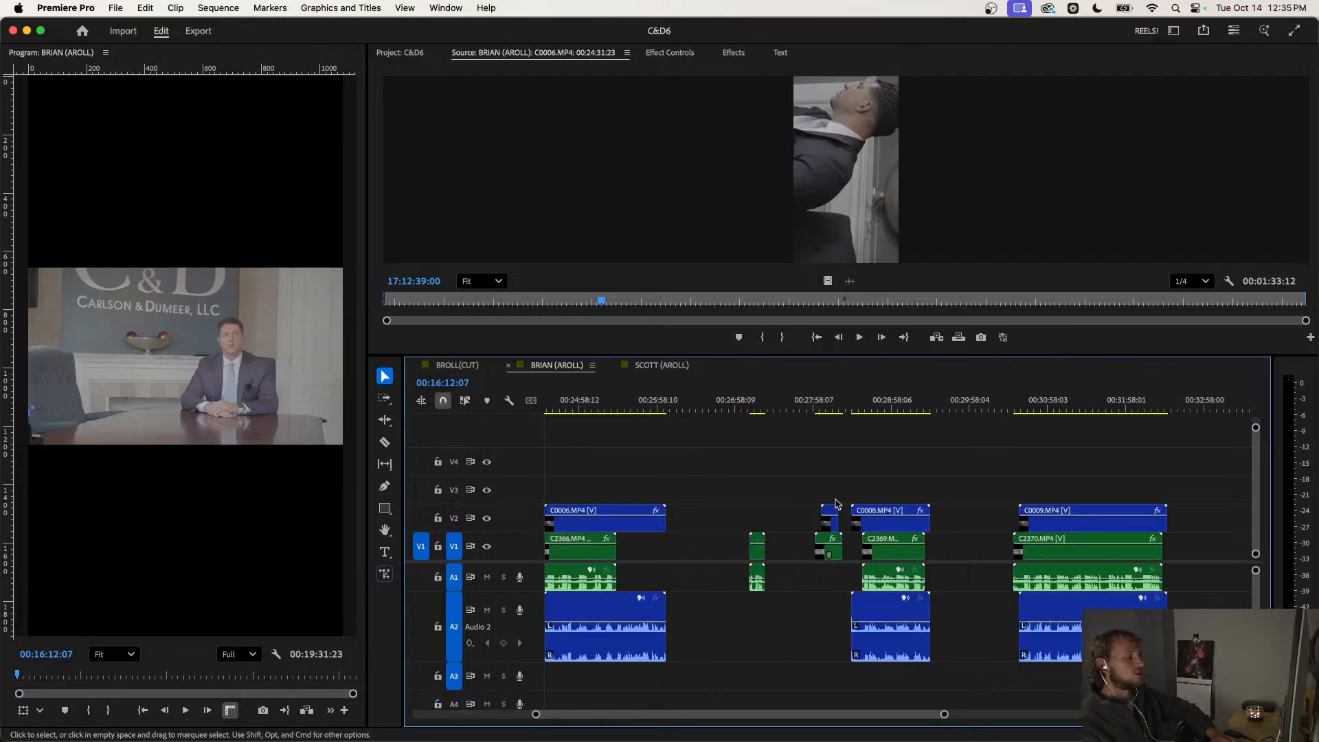
{"action": "scroll", "coordinate": [837, 504], "scroll_direction": "down", "scroll_amount": 4}
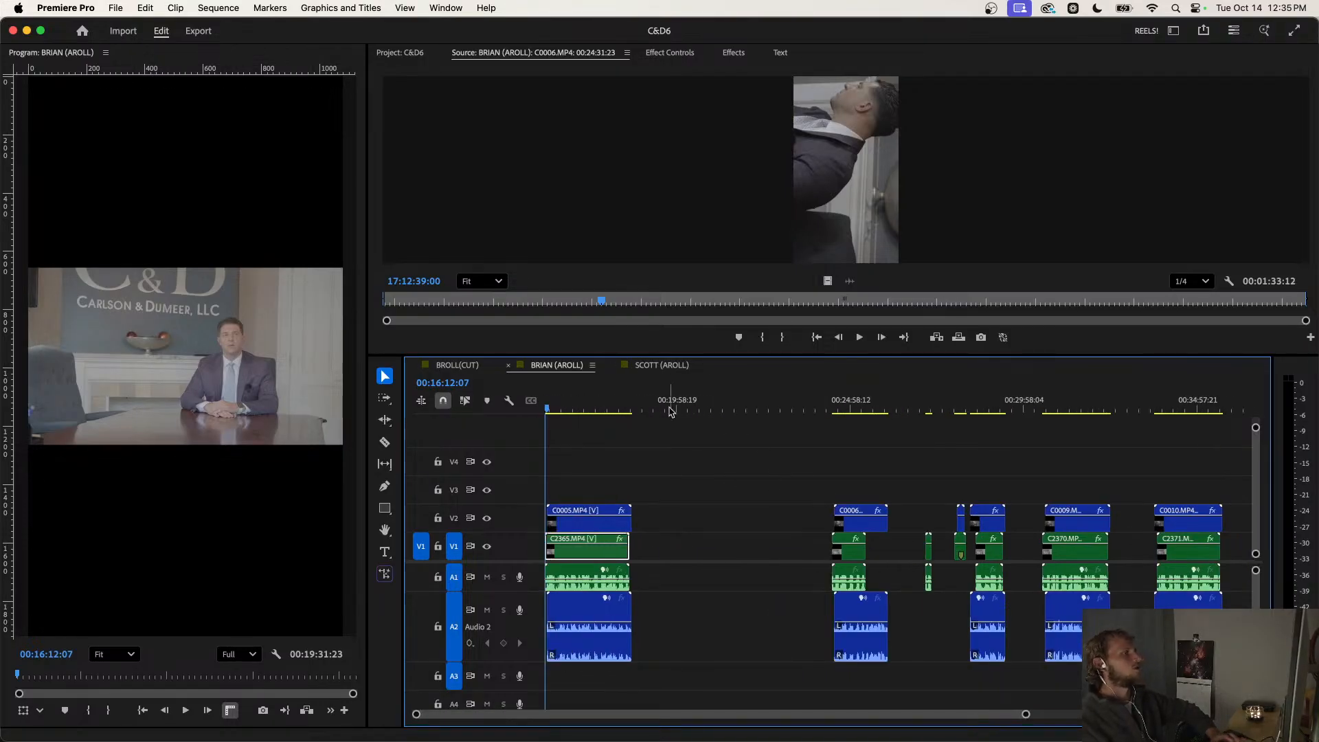
{"action": "scroll", "coordinate": [671, 411], "scroll_direction": "down", "scroll_amount": 2}
{"action": "left_click_drag", "start_coordinate": [677, 462], "coordinate": [1037, 644]}
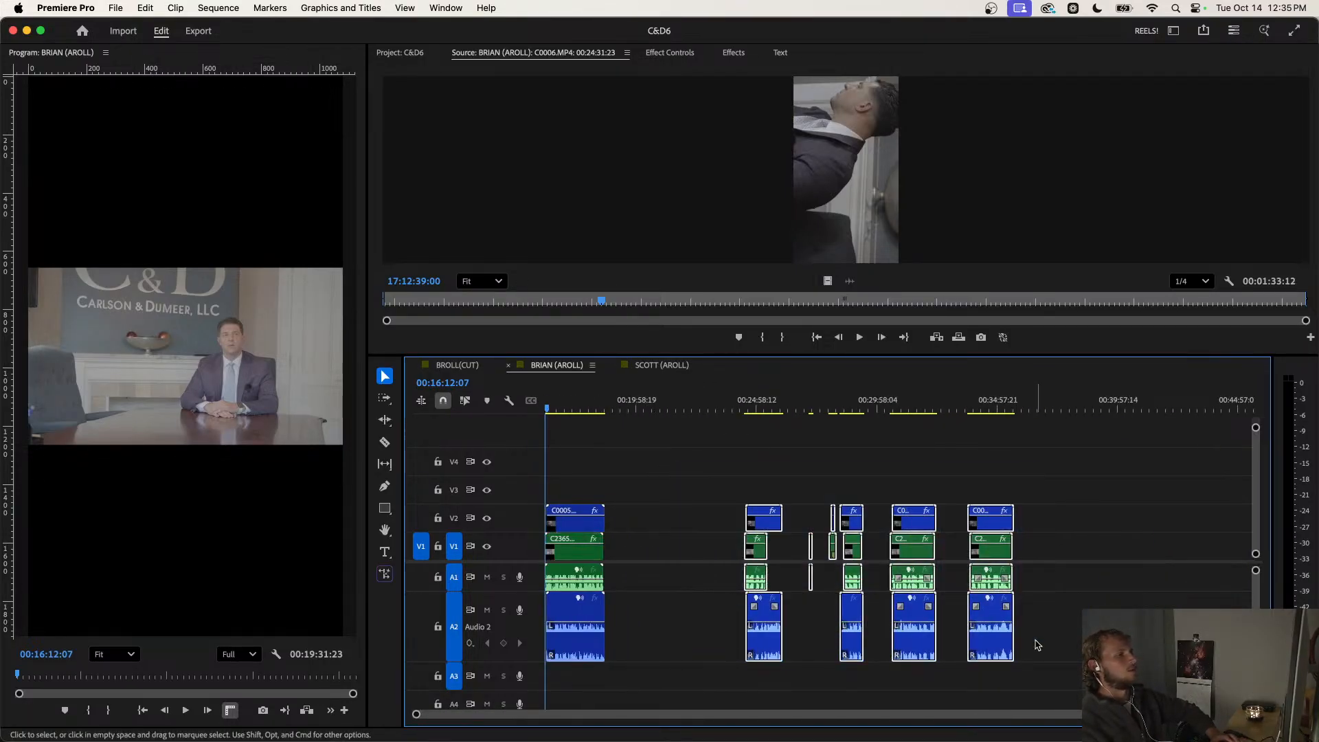
{"action": "left_click_drag", "start_coordinate": [759, 523], "coordinate": [653, 522]}
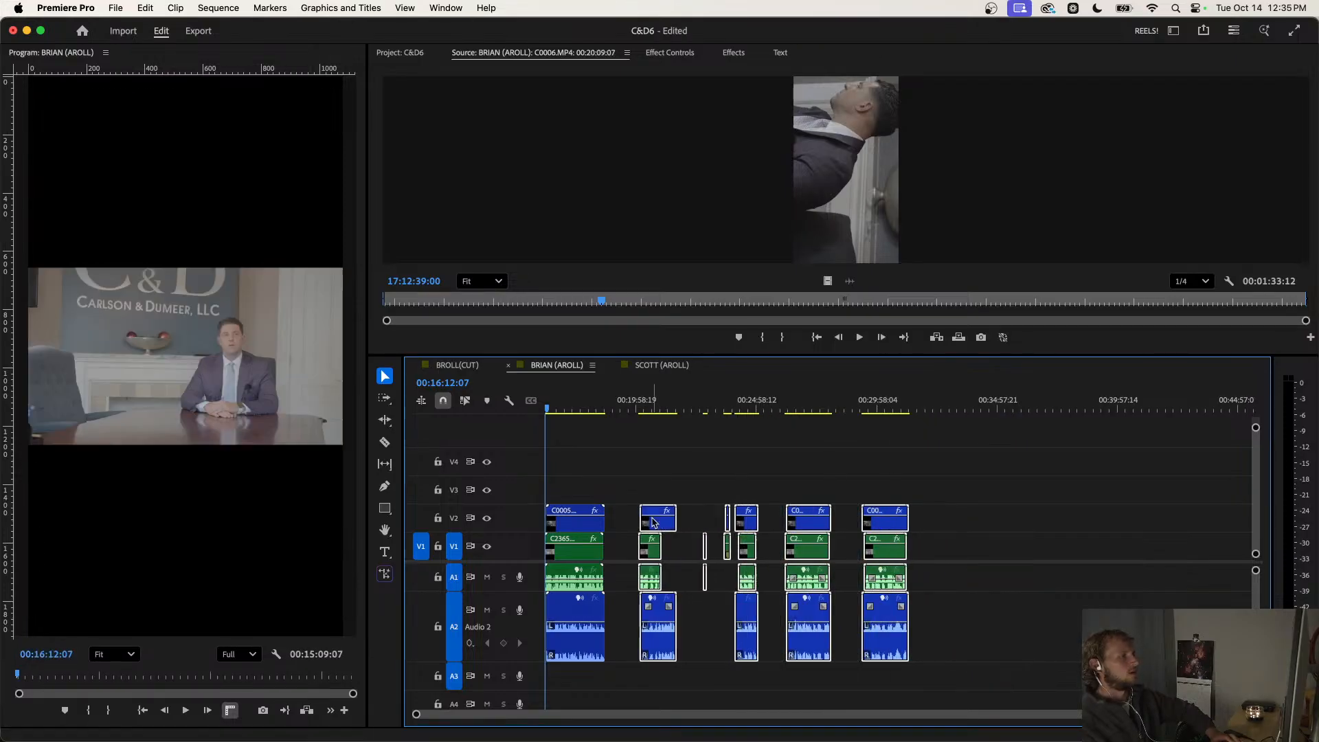
In the SCOTT (AROLL) sequence, ripple-trim the start of C2311.MP4 and split the clip just before the 7-second mark.
{"action": "left_click", "coordinate": [653, 365]}
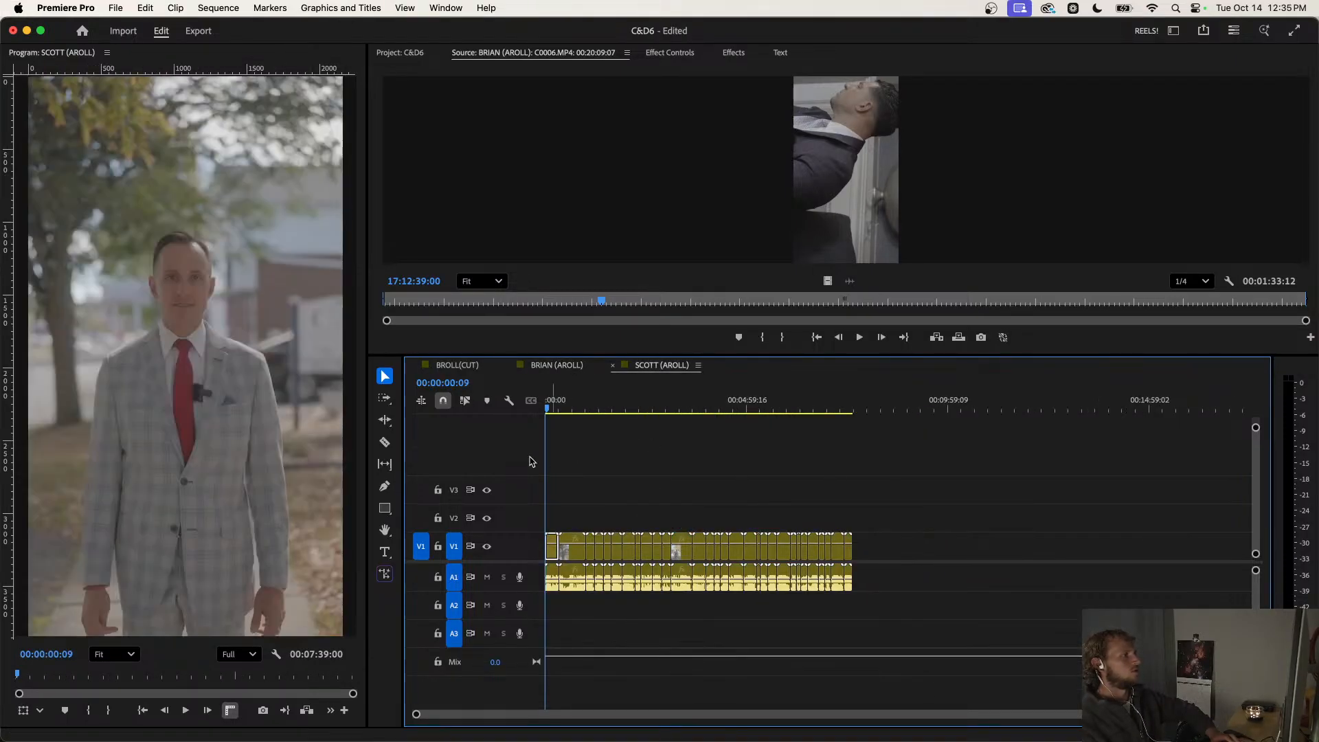
{"action": "scroll", "coordinate": [603, 500], "scroll_direction": "up", "scroll_amount": 4}
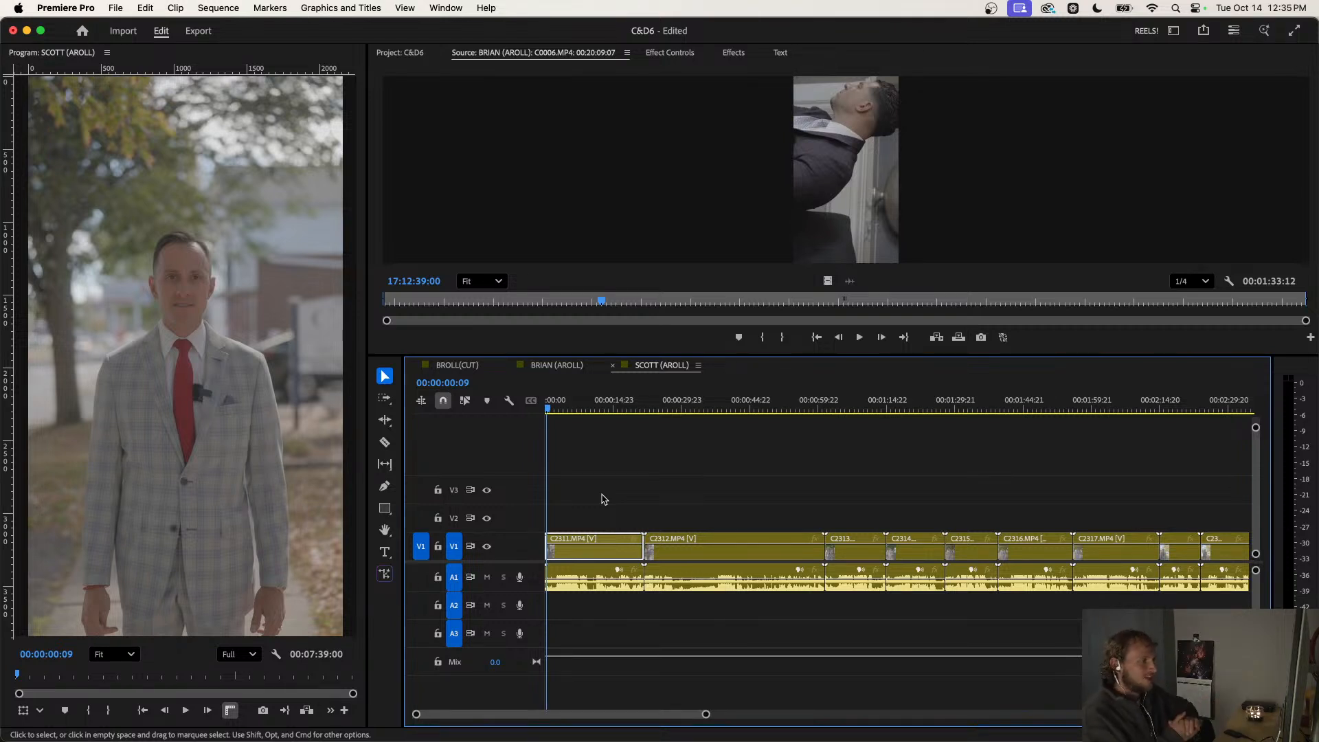
{"action": "key", "text": "space"}
{"action": "key", "text": "equal"}
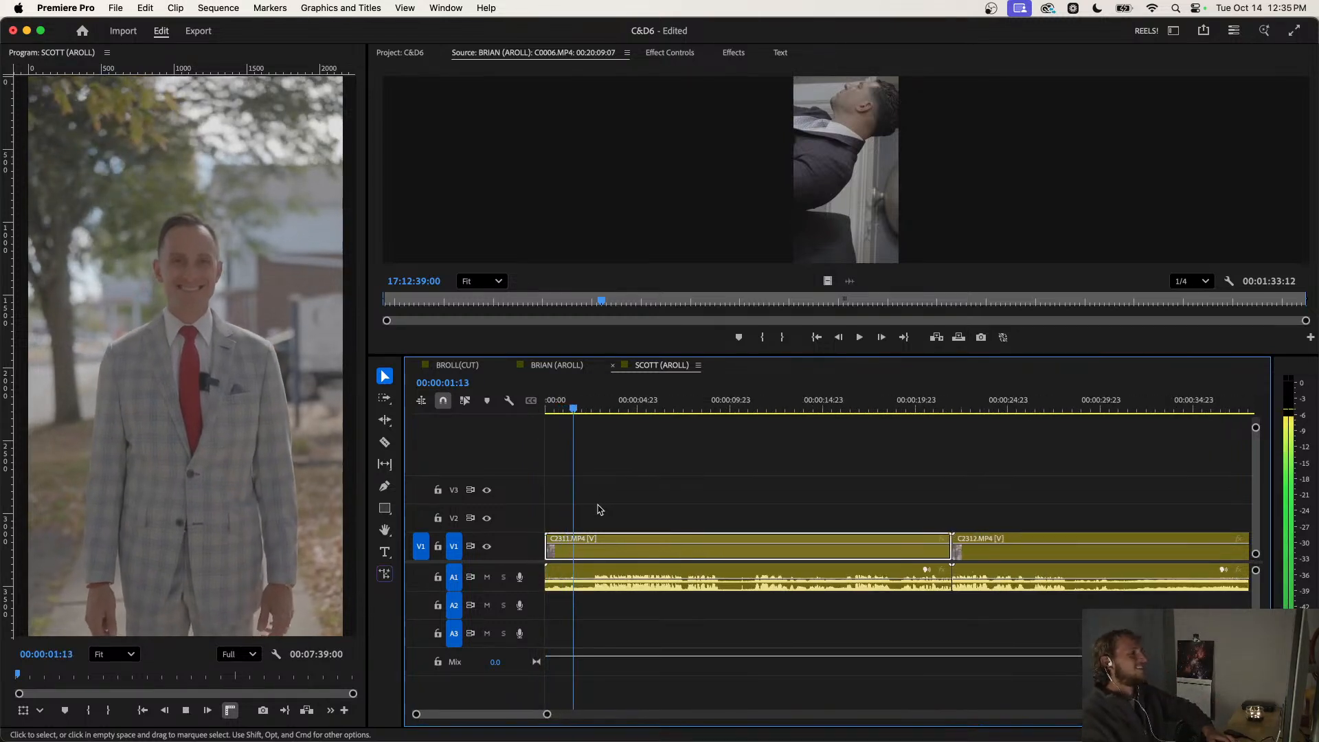
{"action": "key", "text": "q"}
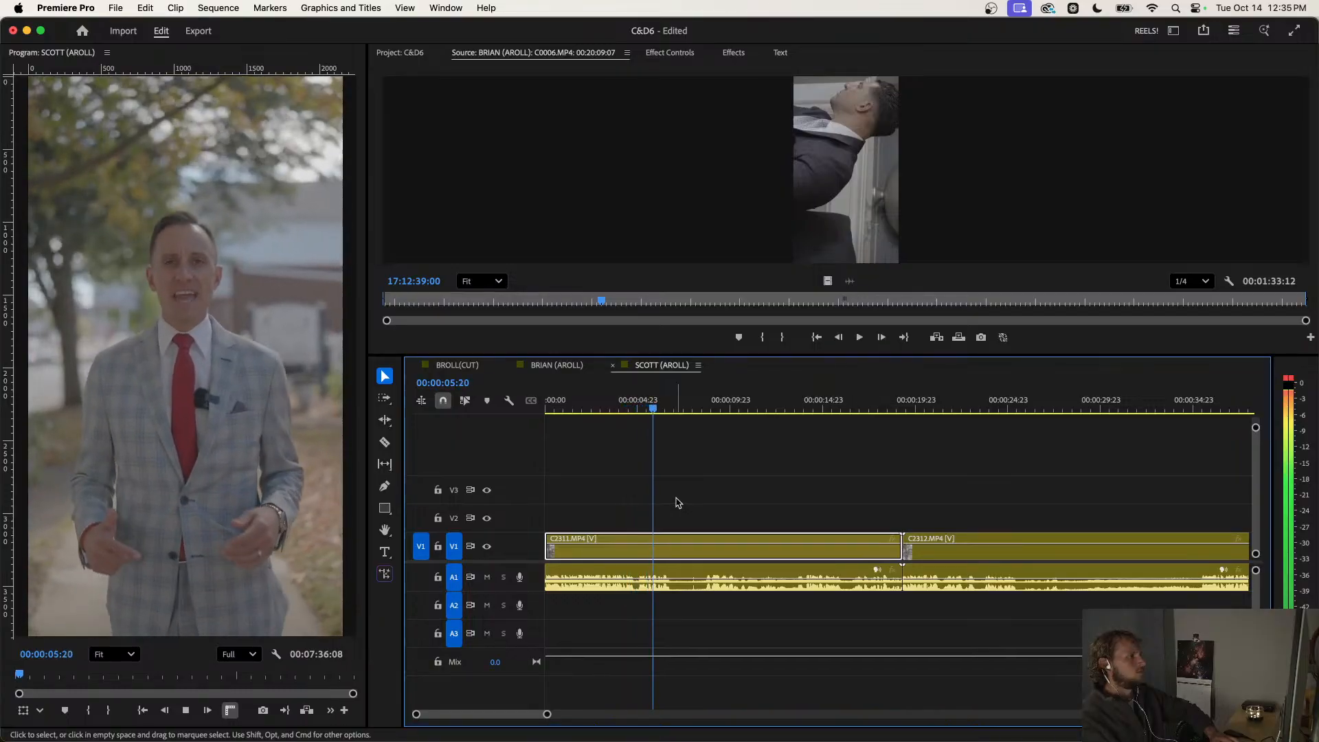
{"action": "key", "text": "super+k"}
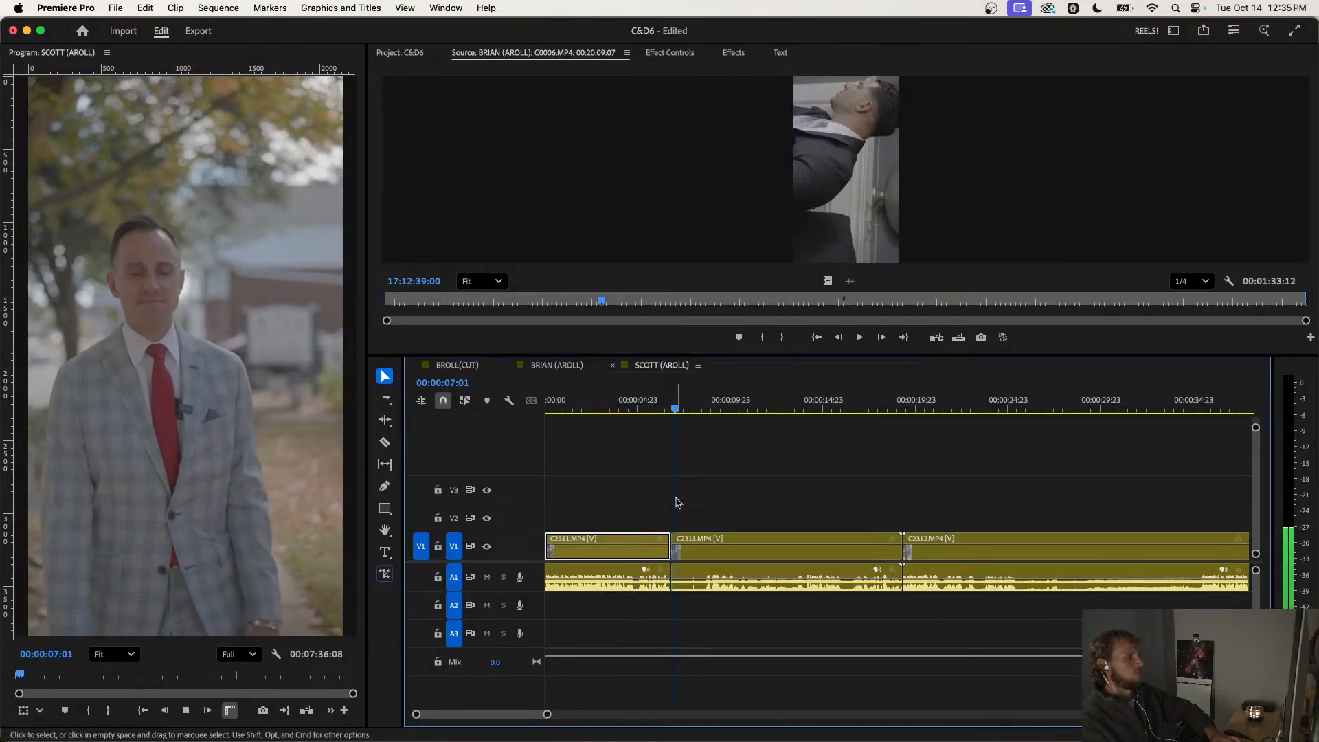
Play into the second C2311.MP4 clip and ripple-trim its start to the playhead.
{"action": "key", "text": "space"}
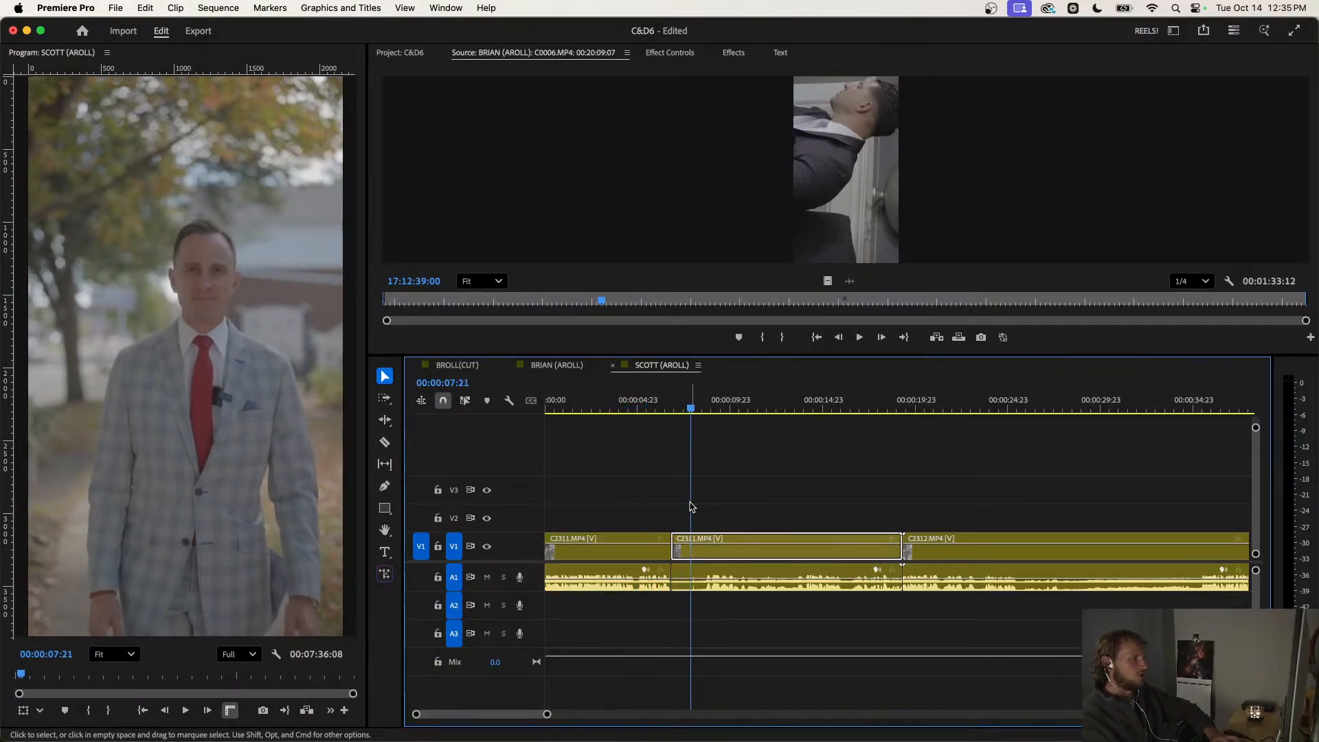
{"action": "key", "text": "space"}
{"action": "key", "text": "w"}
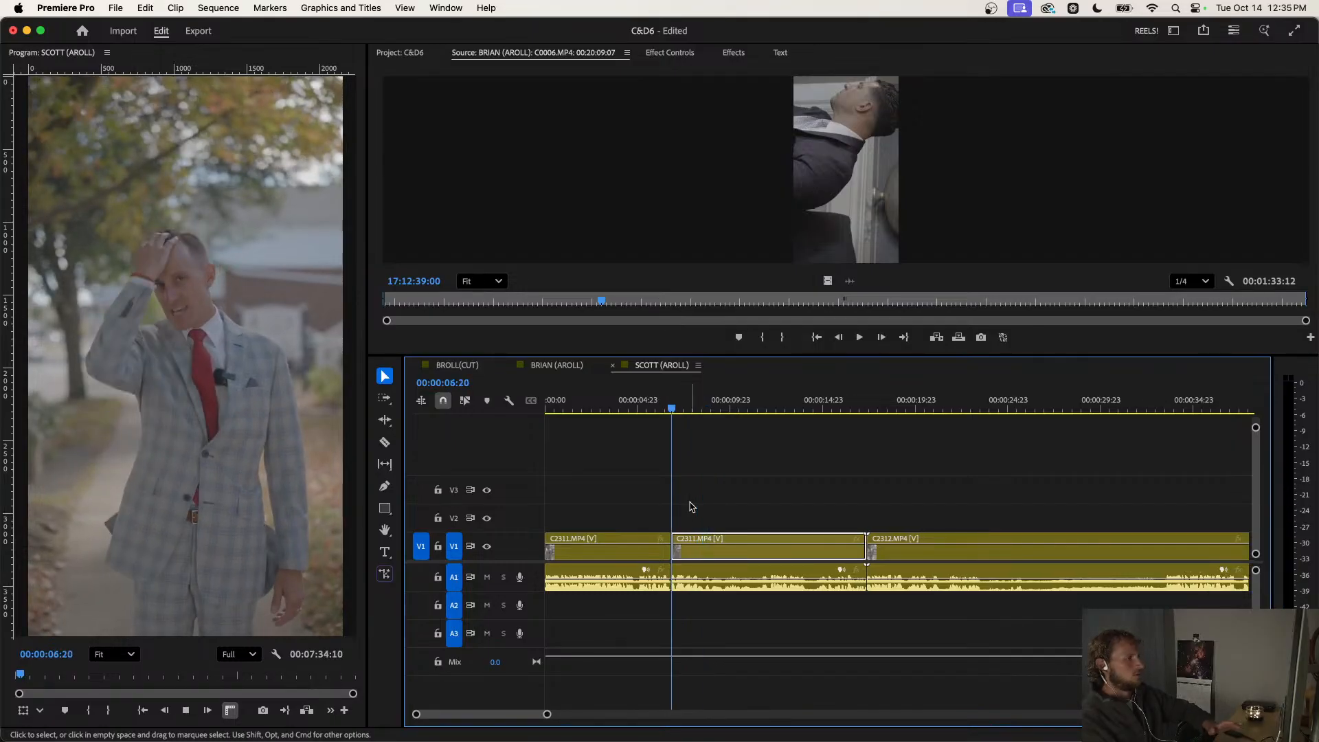
{"action": "key", "text": "minus"}
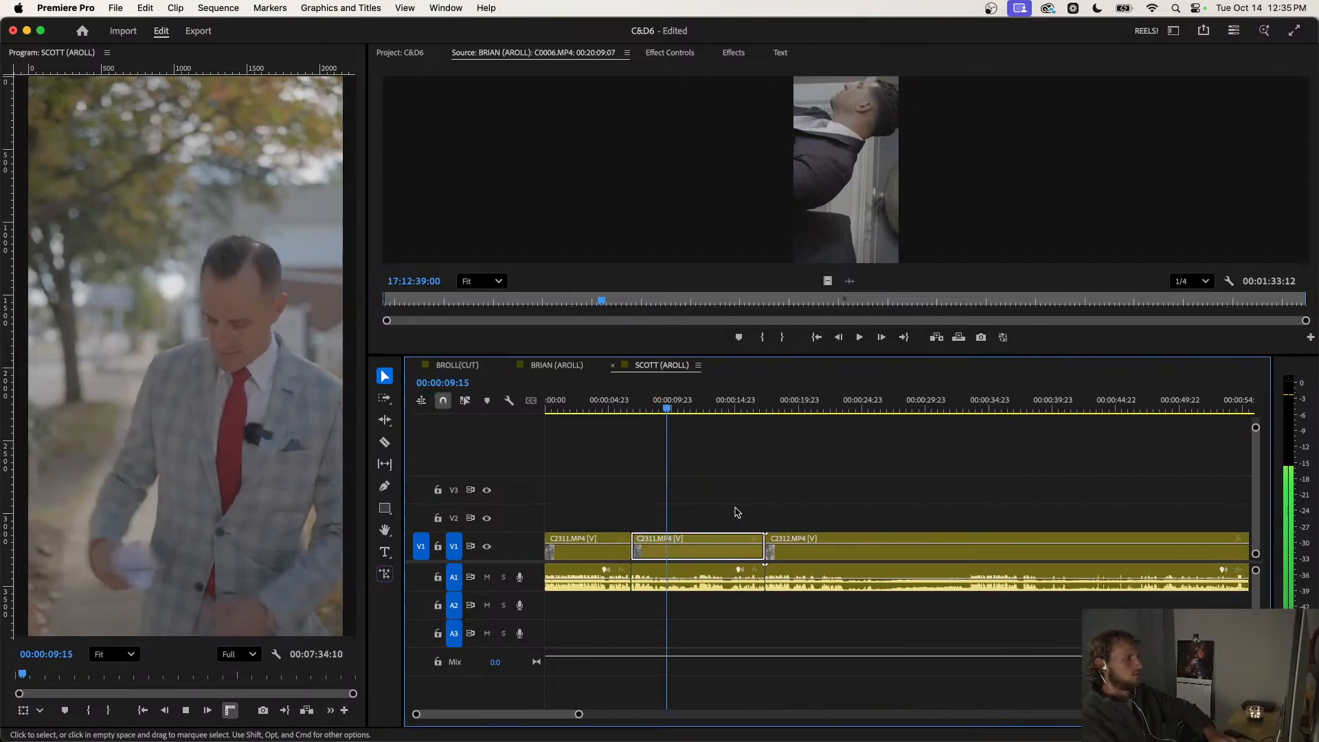
{"action": "key", "text": "equal"}
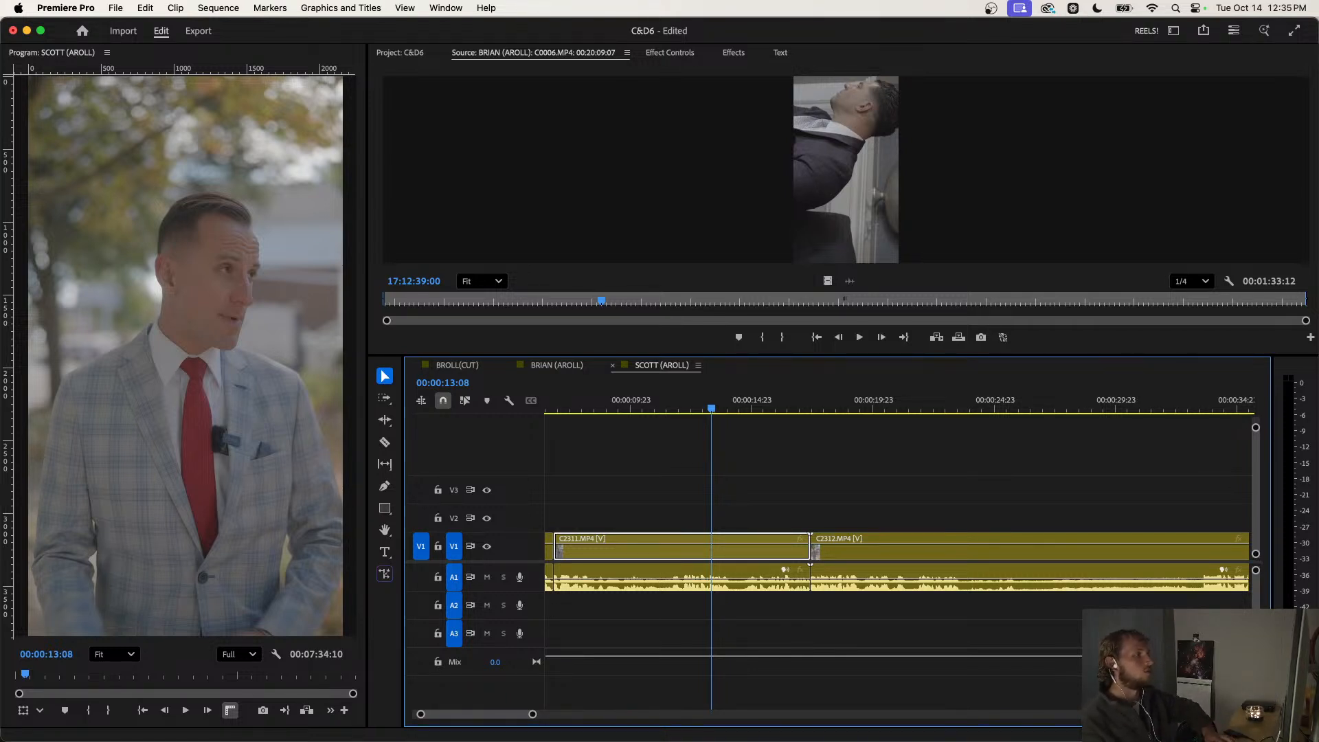
Deselect the second C2311.MP4 clip and save the project.
{"action": "left_click", "coordinate": [761, 506]}
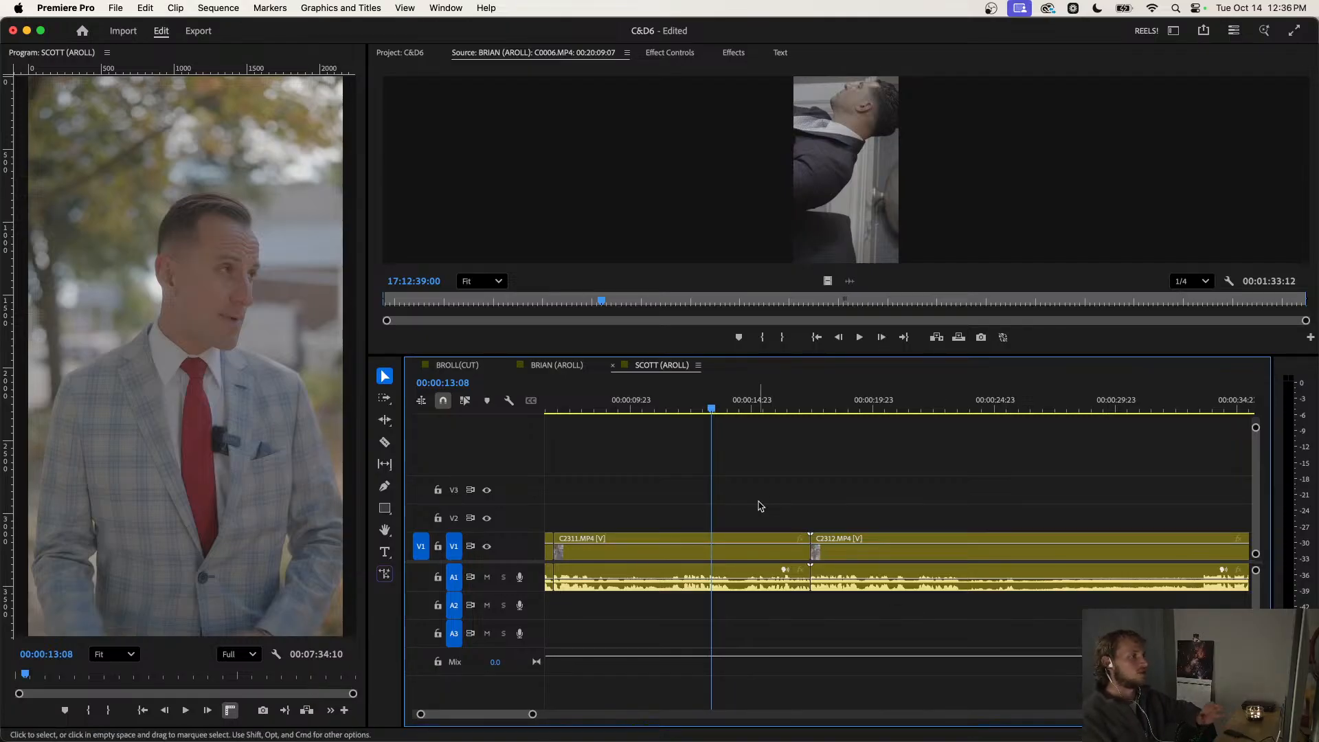
{"action": "scroll", "coordinate": [761, 506], "scroll_direction": "left", "scroll_amount": 3}
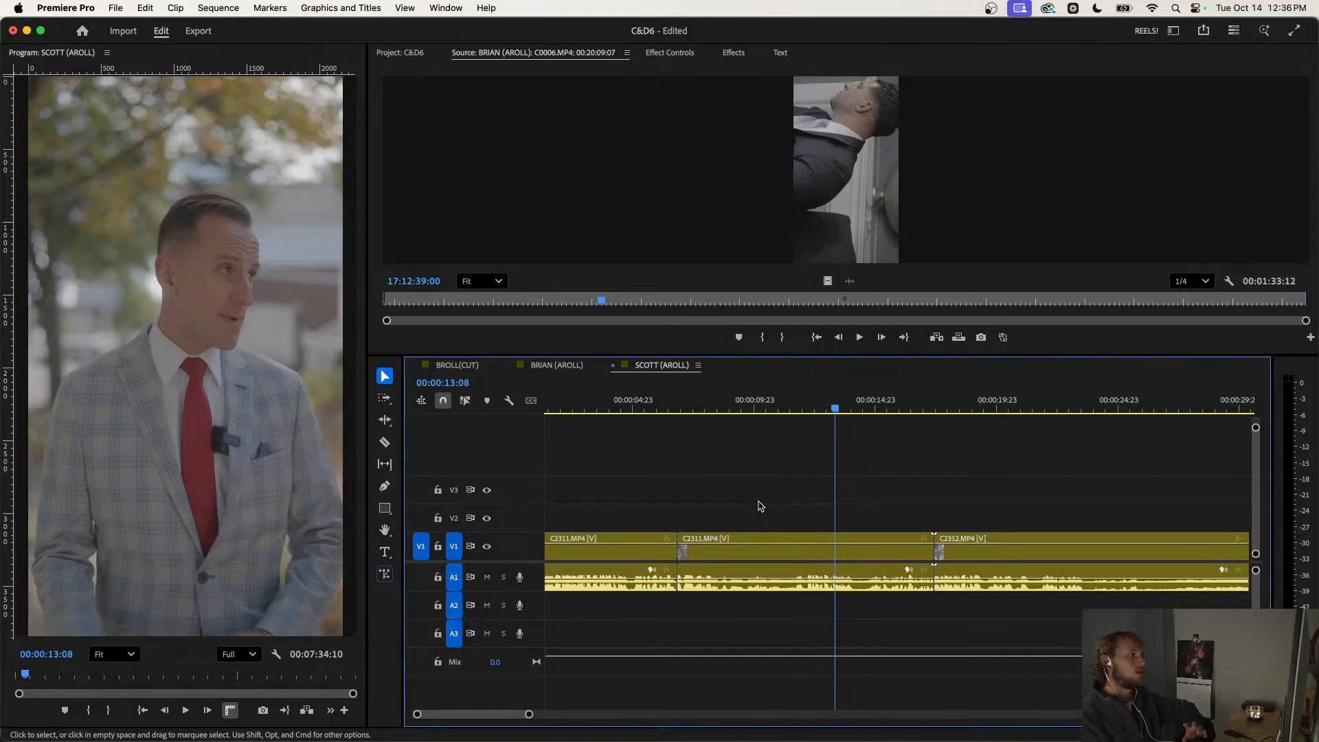
{"action": "key", "text": "super+s"}
{"action": "key", "text": "minus"}
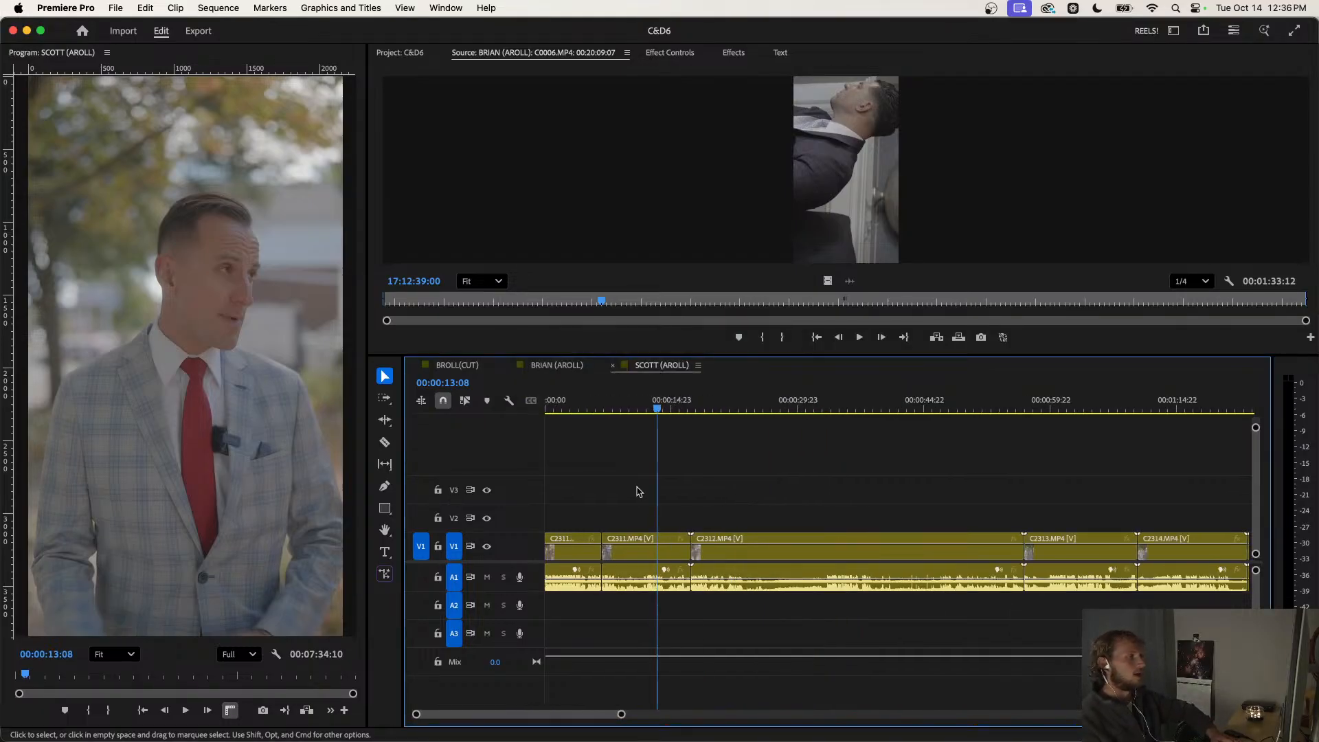
{"action": "key", "text": "equal"}
{"action": "key", "text": "equal"}
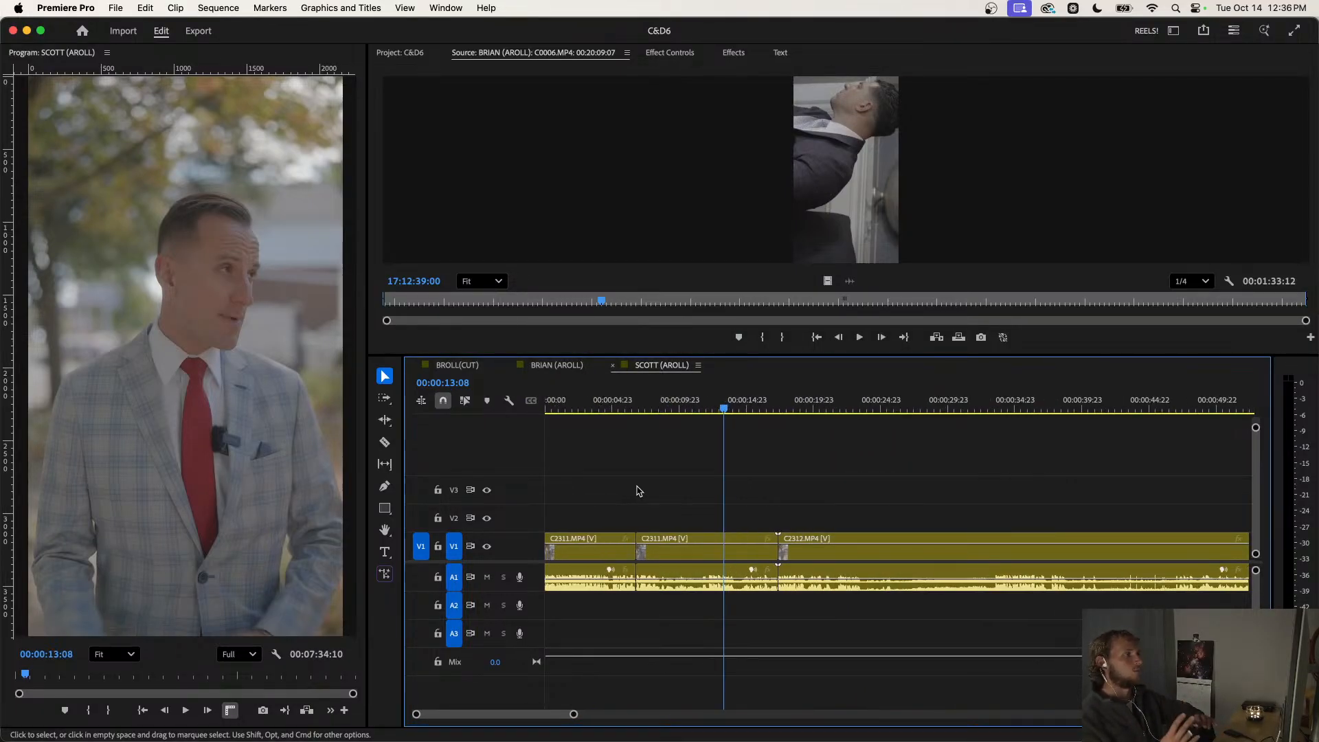
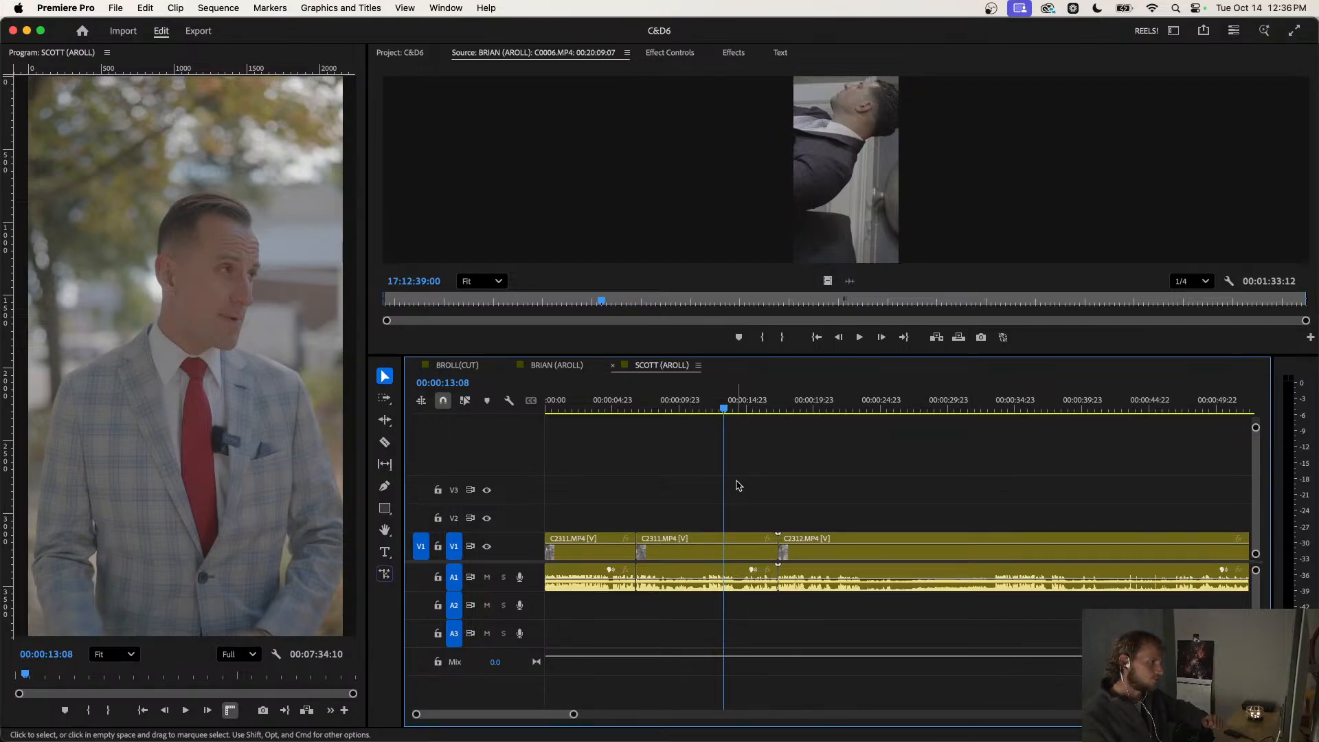
Play the second C2311.MP4 clip from its beginning through to C2312.MP4 to judge whether the take is usable.
{"action": "scroll", "coordinate": [737, 509], "scroll_direction": "up", "scroll_amount": 3}
{"action": "key", "text": "space"}
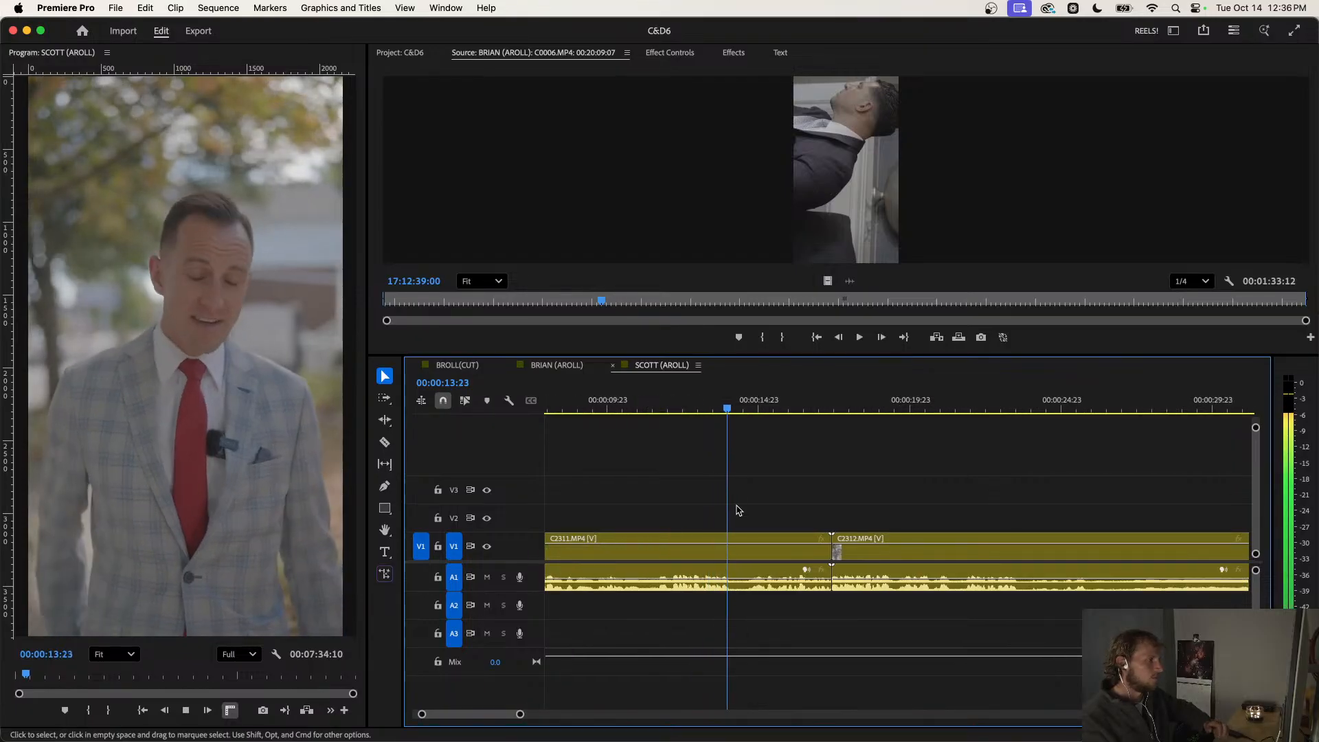
{"action": "key", "text": "space"}
{"action": "scroll", "coordinate": [647, 459], "scroll_direction": "down", "scroll_amount": 3}
{"action": "left_click", "coordinate": [575, 408]}
{"action": "key", "text": "space"}
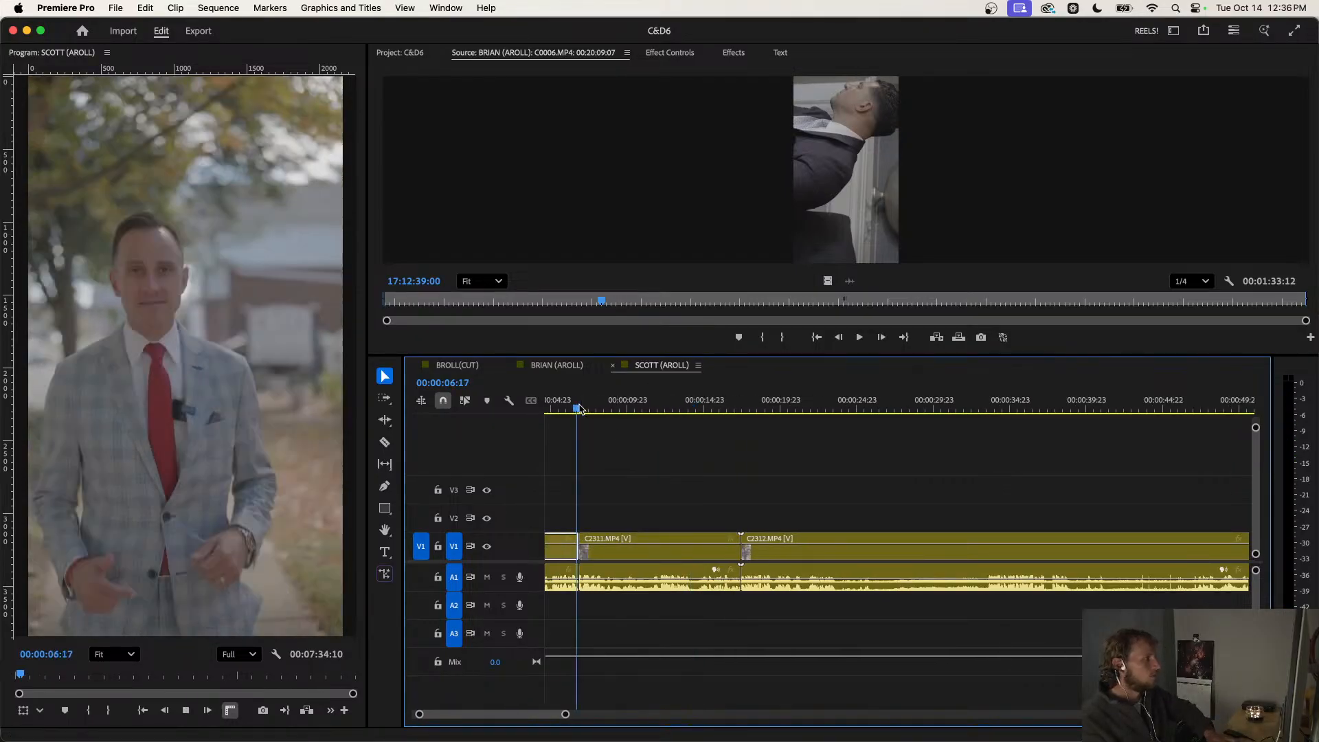
{"action": "scroll", "coordinate": [597, 459], "scroll_direction": "left", "scroll_amount": 2}
{"action": "scroll", "coordinate": [622, 470], "scroll_direction": "down", "scroll_amount": 3}
{"action": "key", "text": "l"}
{"action": "scroll", "coordinate": [637, 524], "scroll_direction": "up", "scroll_amount": 2}
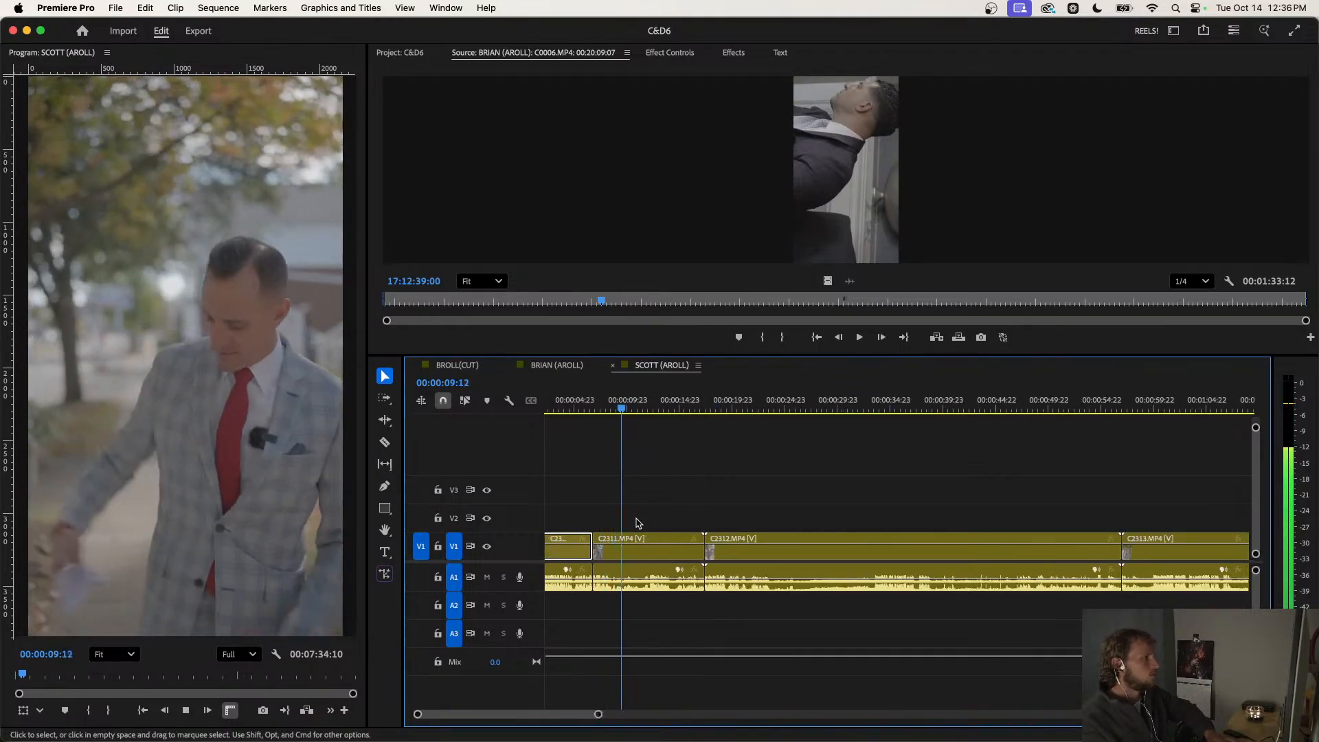
{"action": "scroll", "coordinate": [682, 509], "scroll_direction": "down", "scroll_amount": 2}
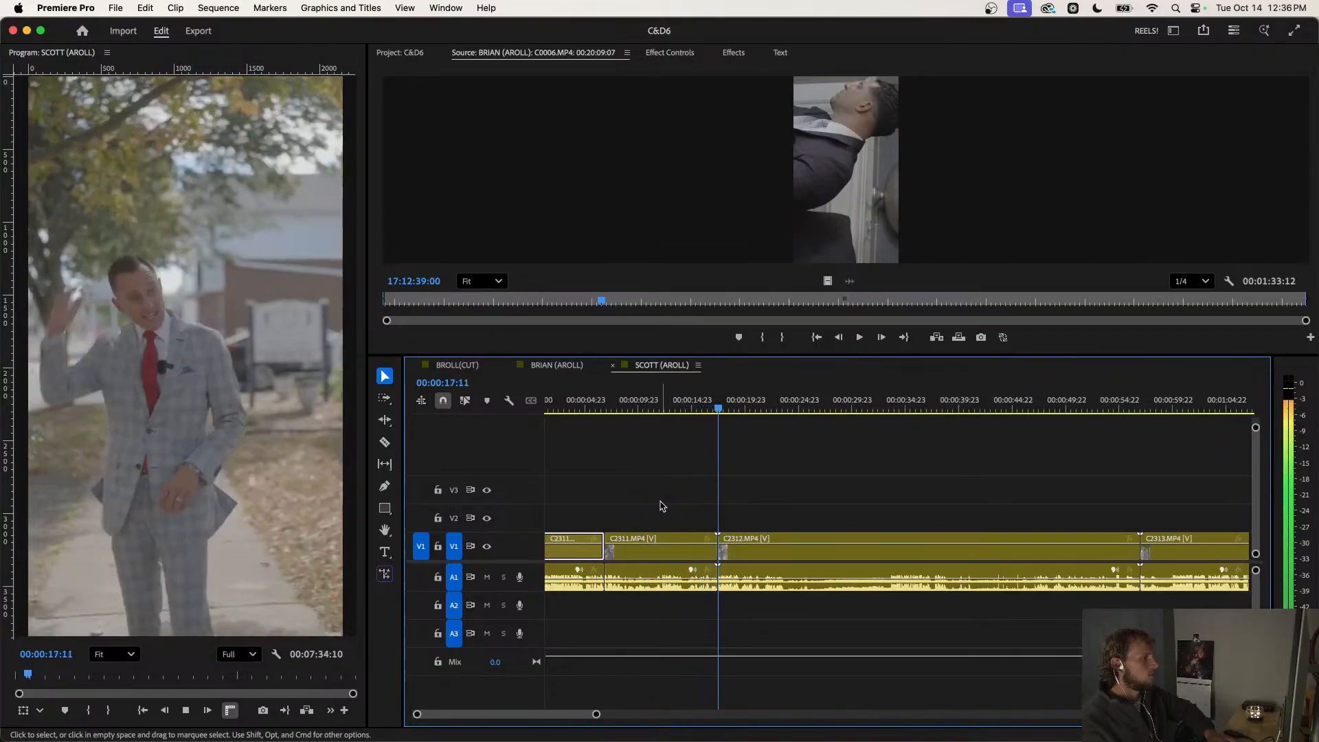
Ripple-delete the second C2311.MP4 clip with its linked audio, closing the gap before C2312.MP4.
{"action": "left_click", "coordinate": [651, 544]}
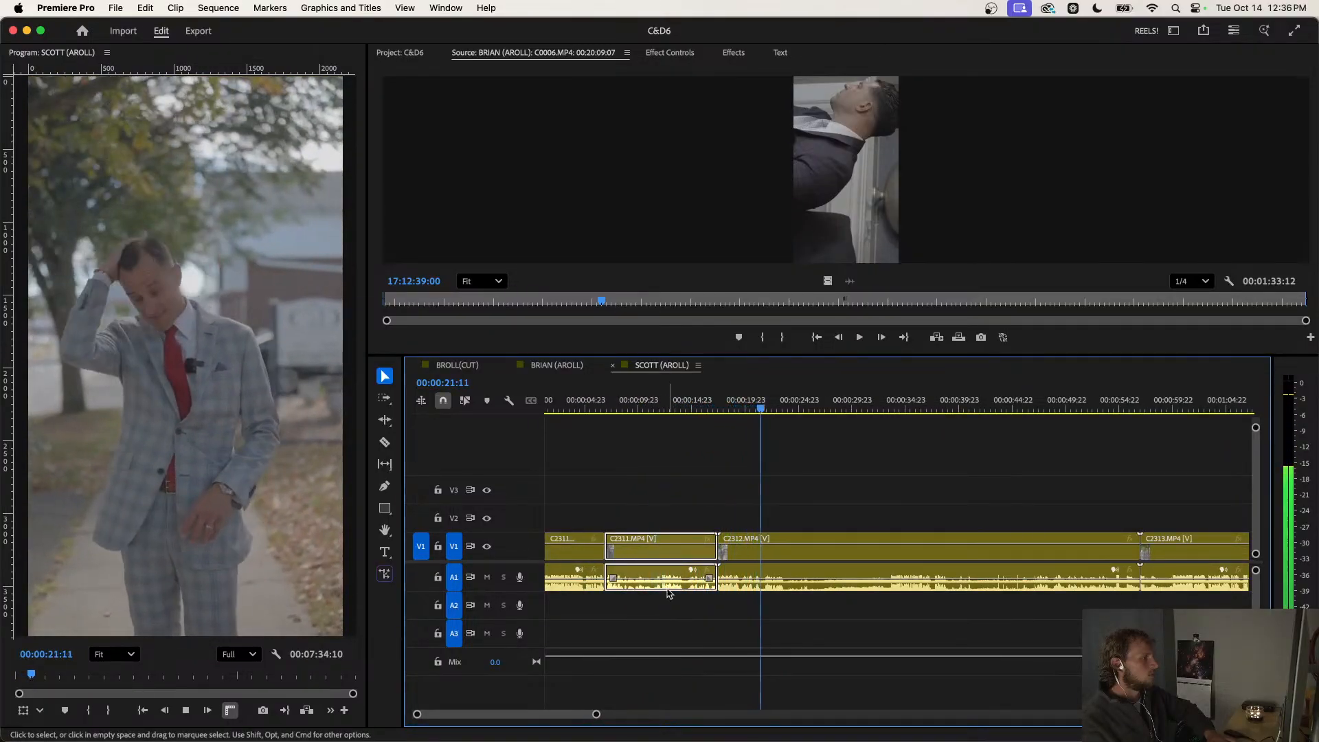
{"action": "key", "text": "Delete"}
{"action": "left_click", "coordinate": [647, 539]}
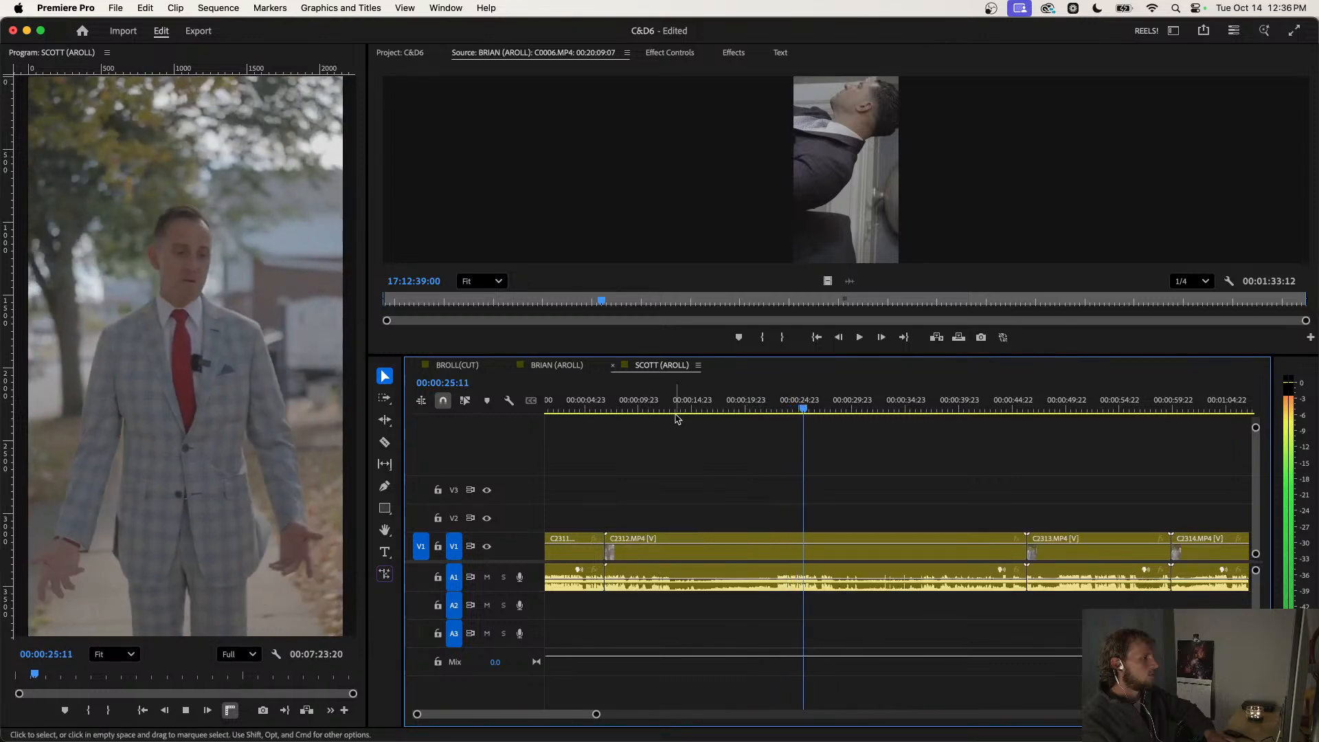
{"action": "key", "text": "Delete"}
Find the good take in C2312.MP4 and ripple-trim everything in the clip before about 00:00:22.
{"action": "left_click", "coordinate": [751, 403]}
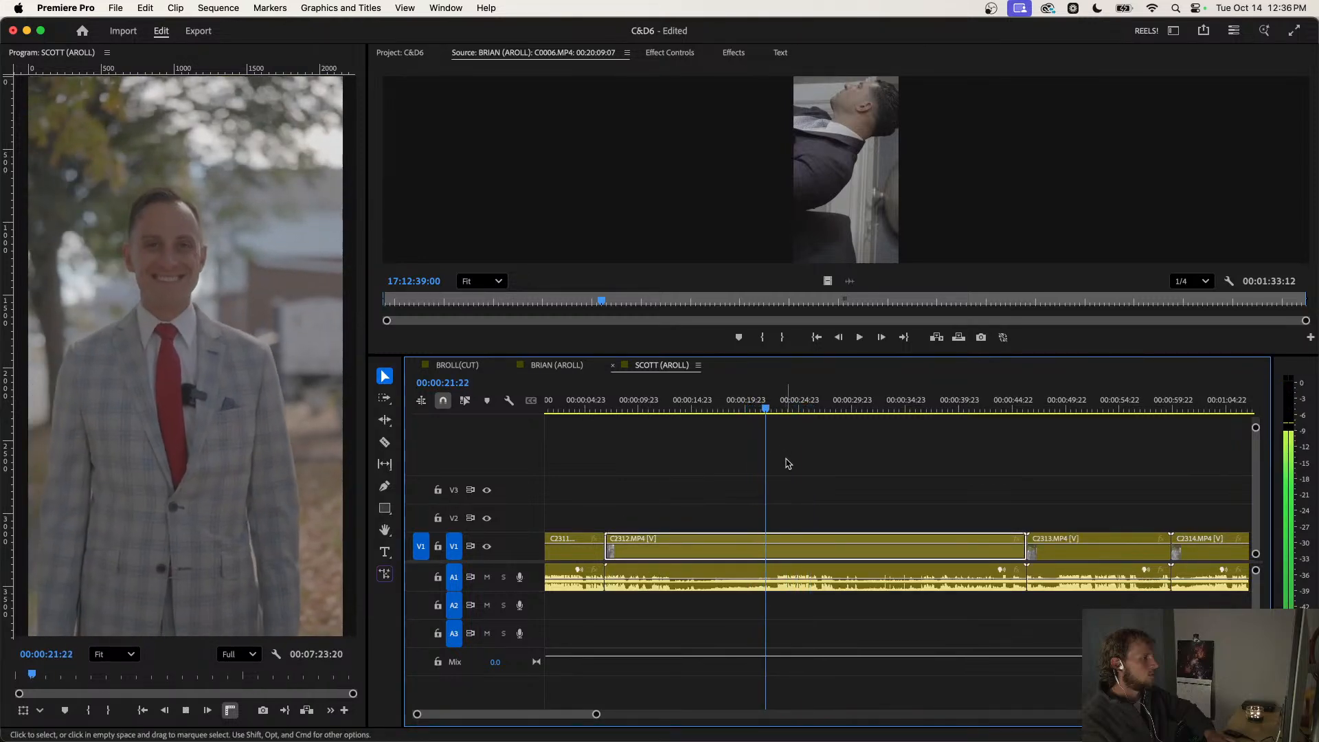
{"action": "scroll", "coordinate": [788, 463], "scroll_direction": "up", "scroll_amount": 2}
{"action": "left_click", "coordinate": [761, 409]}
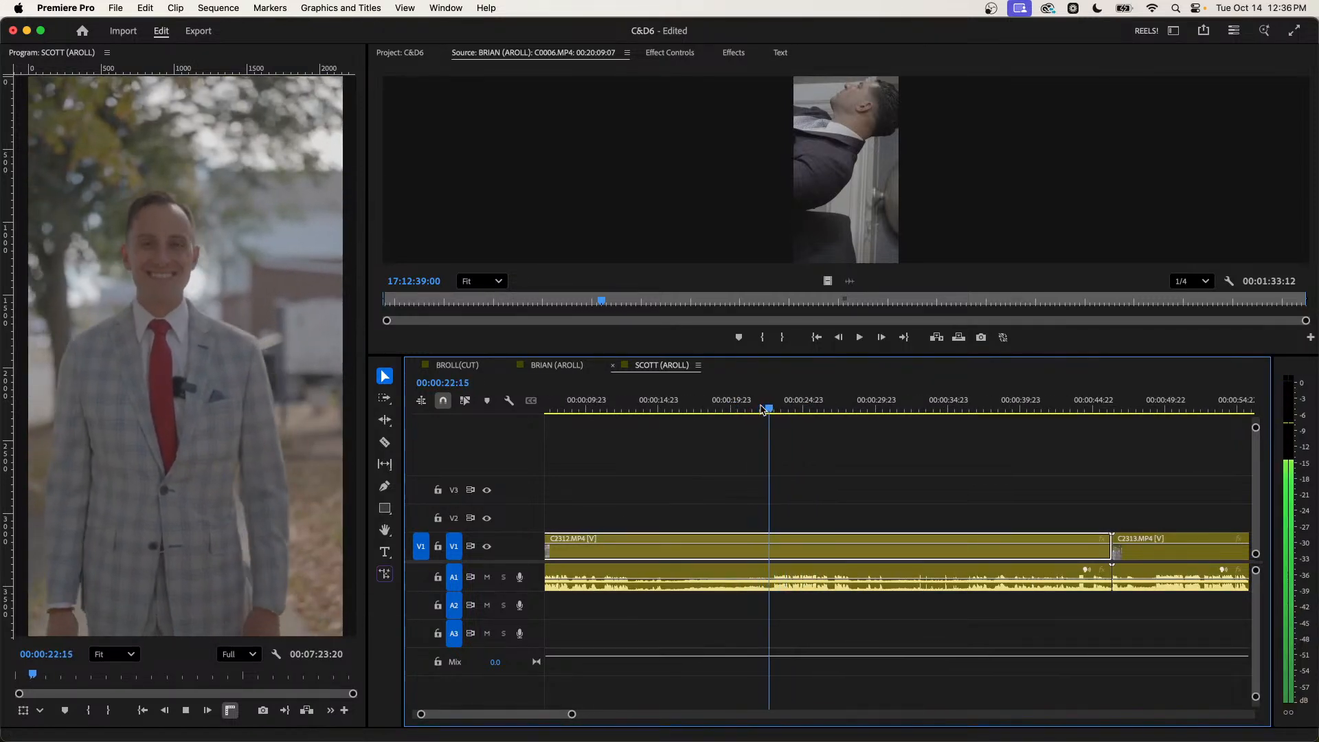
{"action": "key", "text": "q"}
{"action": "scroll", "coordinate": [721, 468], "scroll_direction": "down", "scroll_amount": 2}
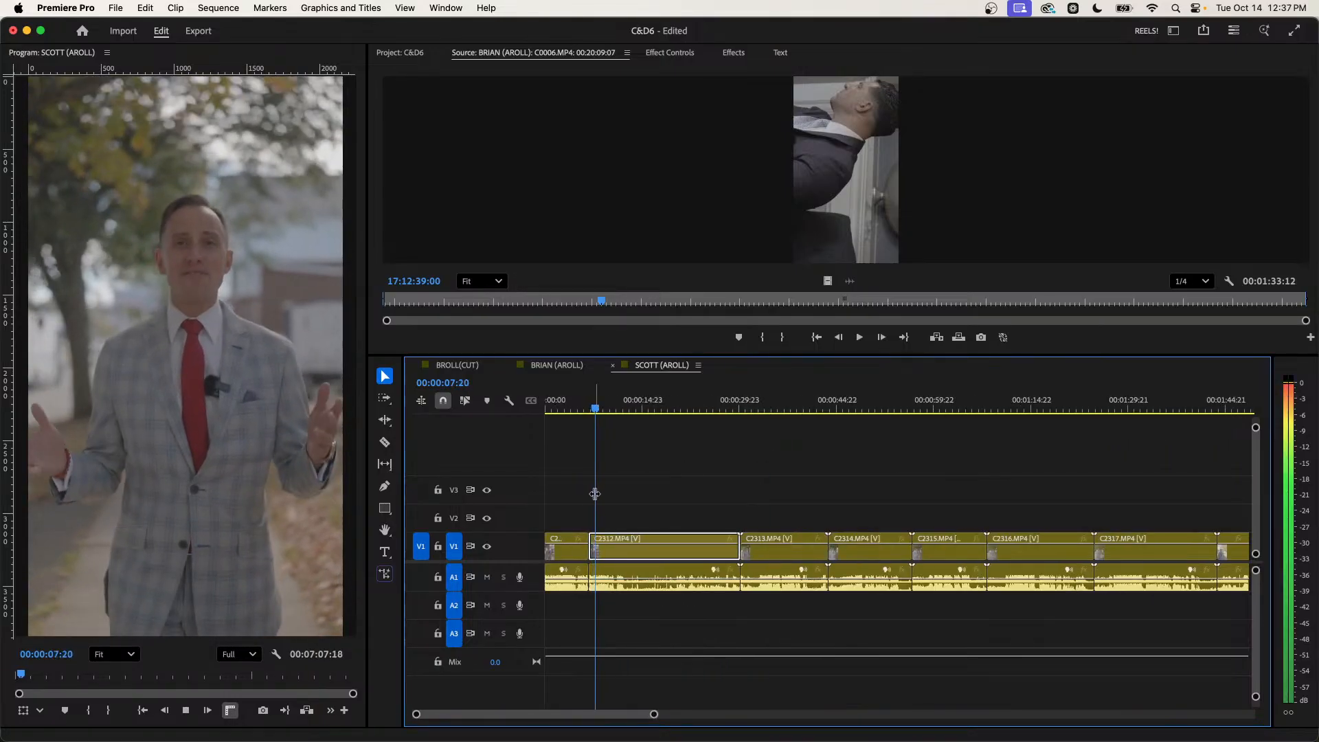
Ripple-delete the remaining C2311.MP4 clip with its audio and return the playhead to the sequence start.
{"action": "left_click", "coordinate": [560, 547]}
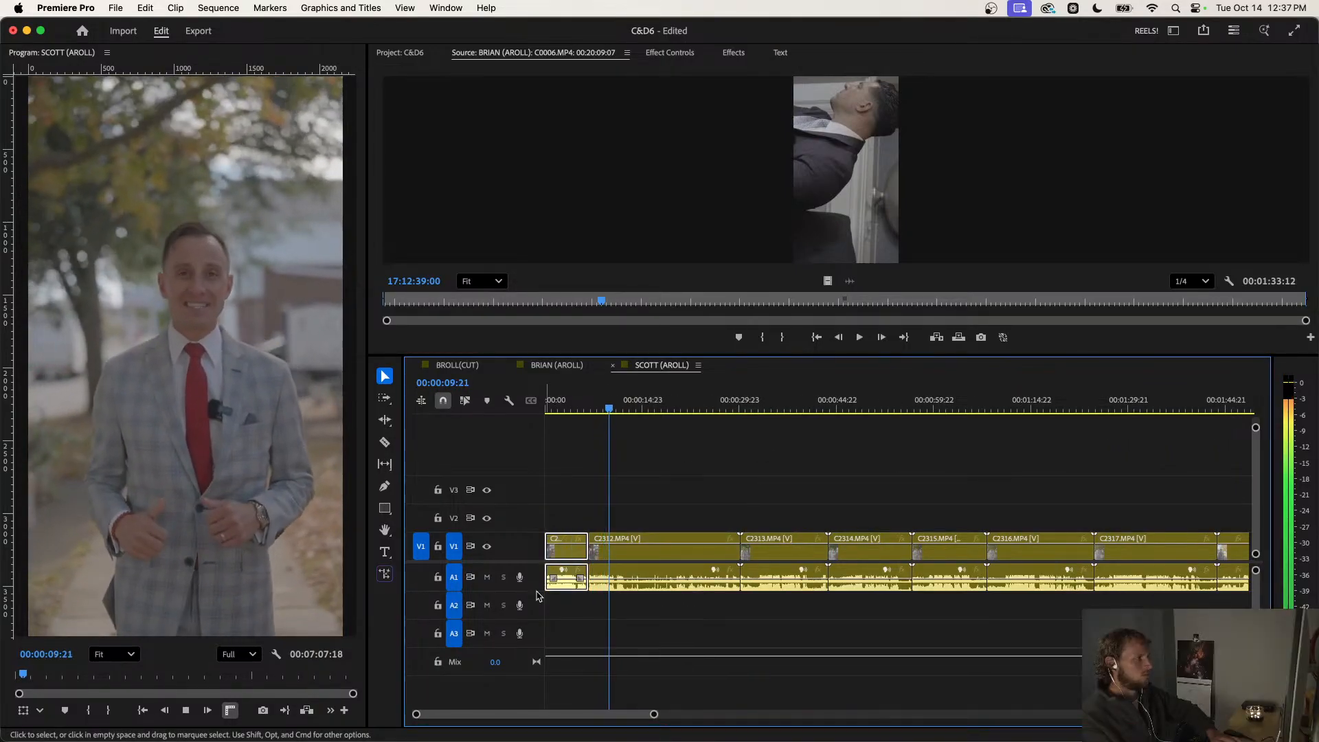
{"action": "key", "text": "BackSpace"}
{"action": "left_click", "coordinate": [563, 549]}
{"action": "key", "text": "BackSpace"}
{"action": "left_click", "coordinate": [563, 548]}
{"action": "key", "text": "Up"}
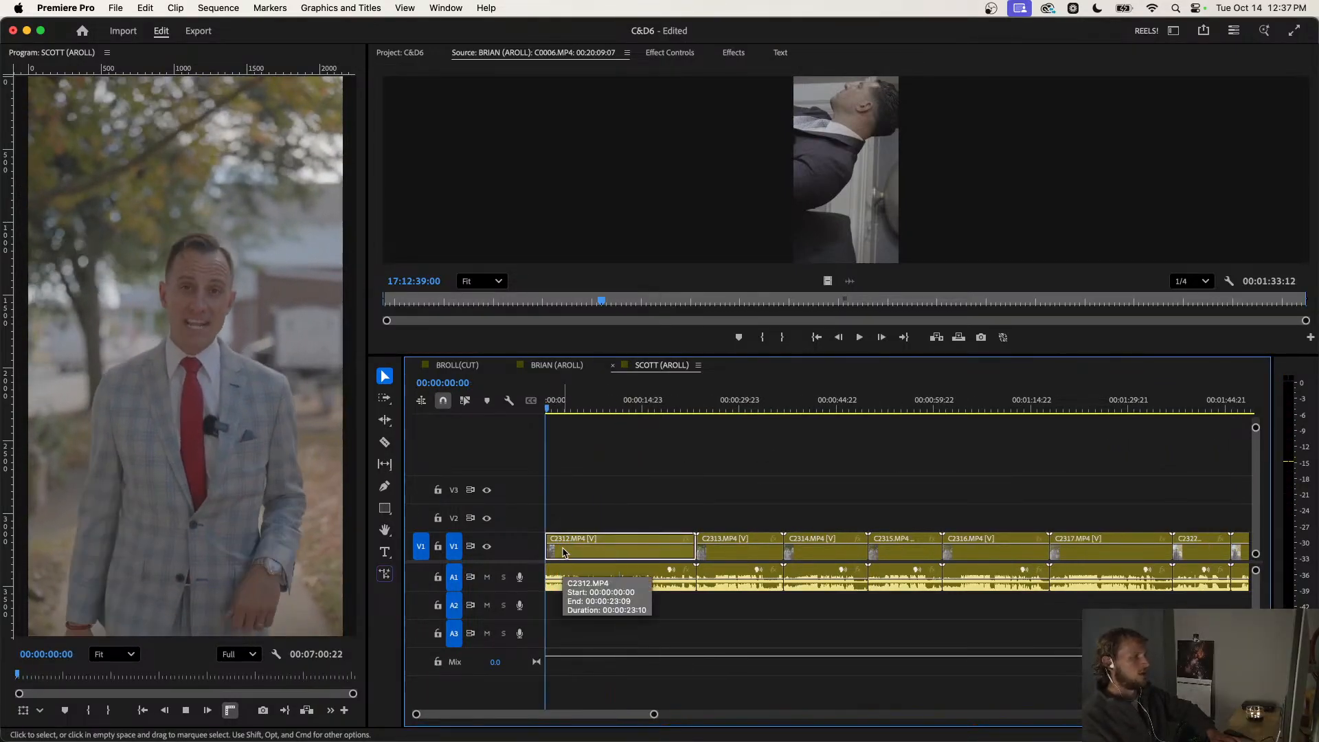
Play C2312.MP4 from the start and split it at the end of the spoken line, at about 00:00:05.
{"action": "key", "text": "space"}
{"action": "left_click", "coordinate": [584, 524]}
{"action": "scroll", "coordinate": [564, 524], "scroll_direction": "up", "scroll_amount": 3}
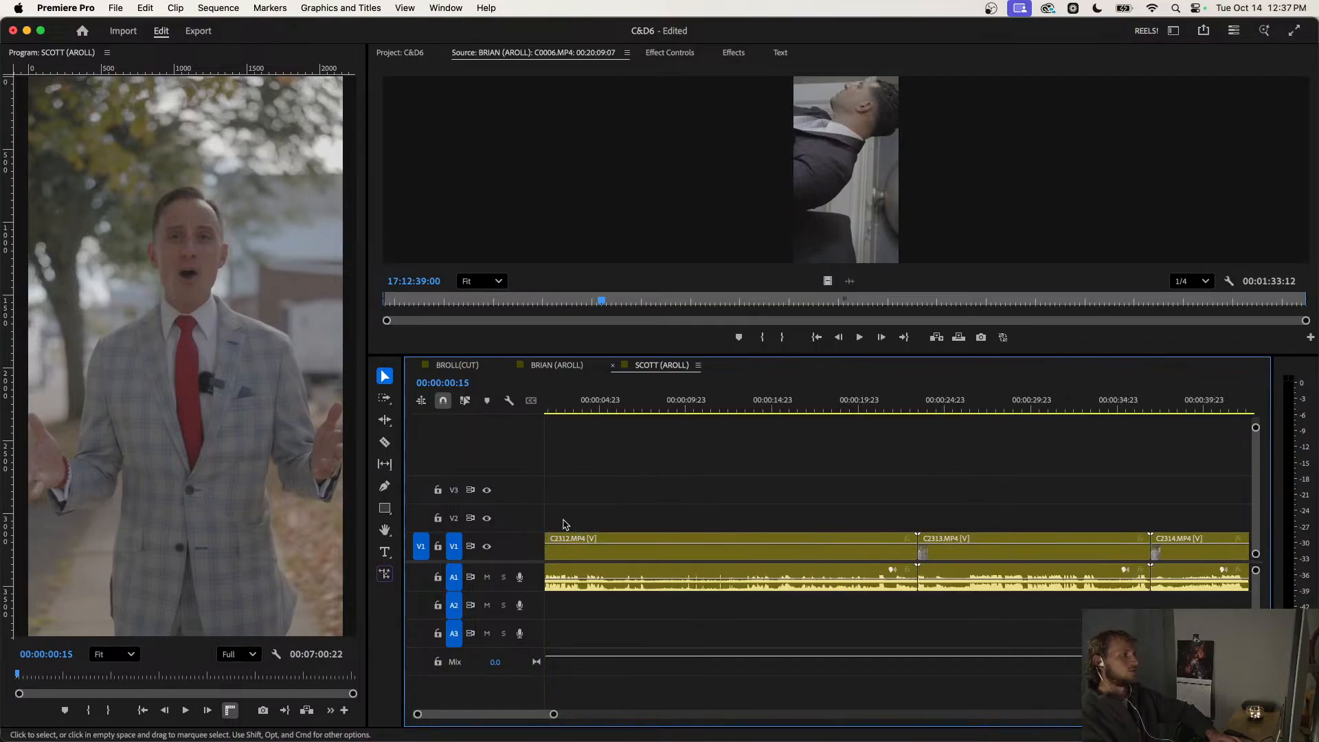
{"action": "scroll", "coordinate": [563, 524], "scroll_direction": "left", "scroll_amount": 1}
{"action": "scroll", "coordinate": [610, 527], "scroll_direction": "up", "scroll_amount": 2}
{"action": "scroll", "coordinate": [609, 527], "scroll_direction": "left", "scroll_amount": 2}
{"action": "scroll", "coordinate": [609, 517], "scroll_direction": "down", "scroll_amount": 3}
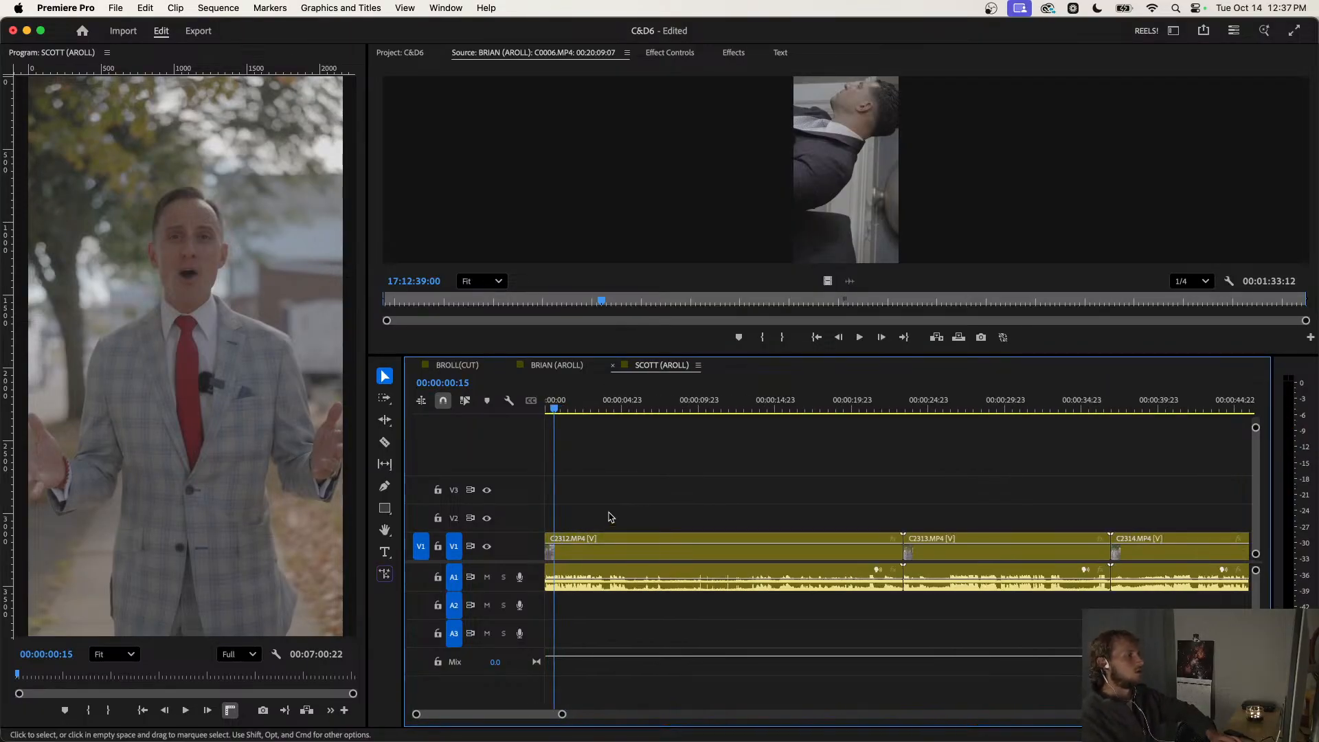
{"action": "key", "text": "space"}
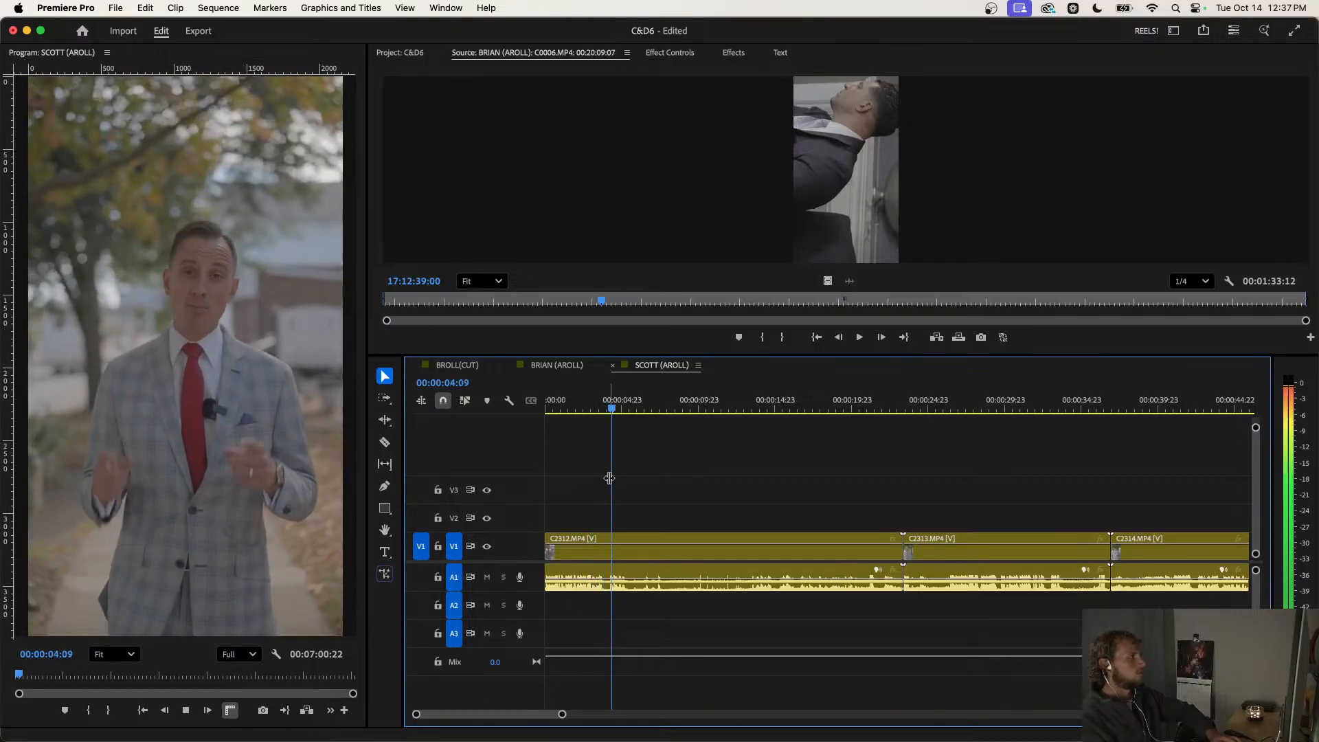
{"action": "key", "text": "d"}
{"action": "key", "text": "super+k"}
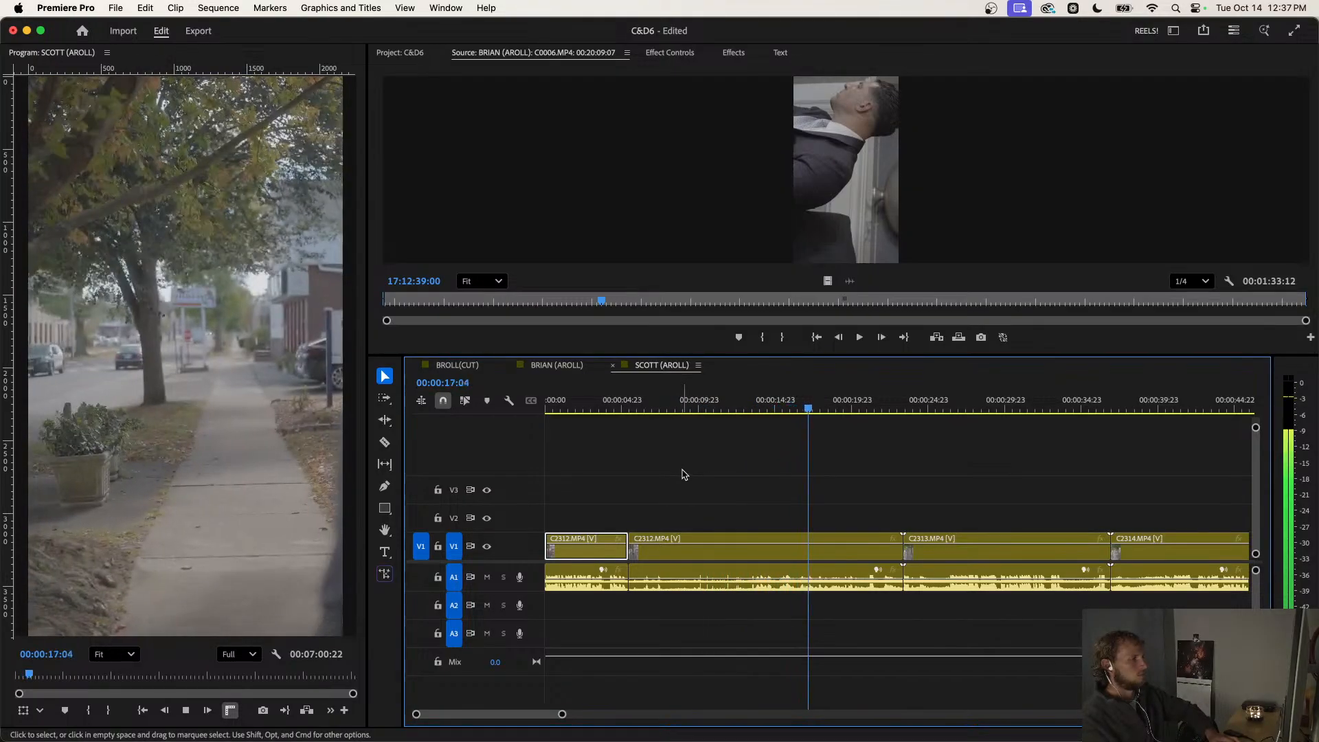
Review the second part of C2312.MP4 after the cut and ripple-delete it with its audio.
{"action": "key", "text": "space"}
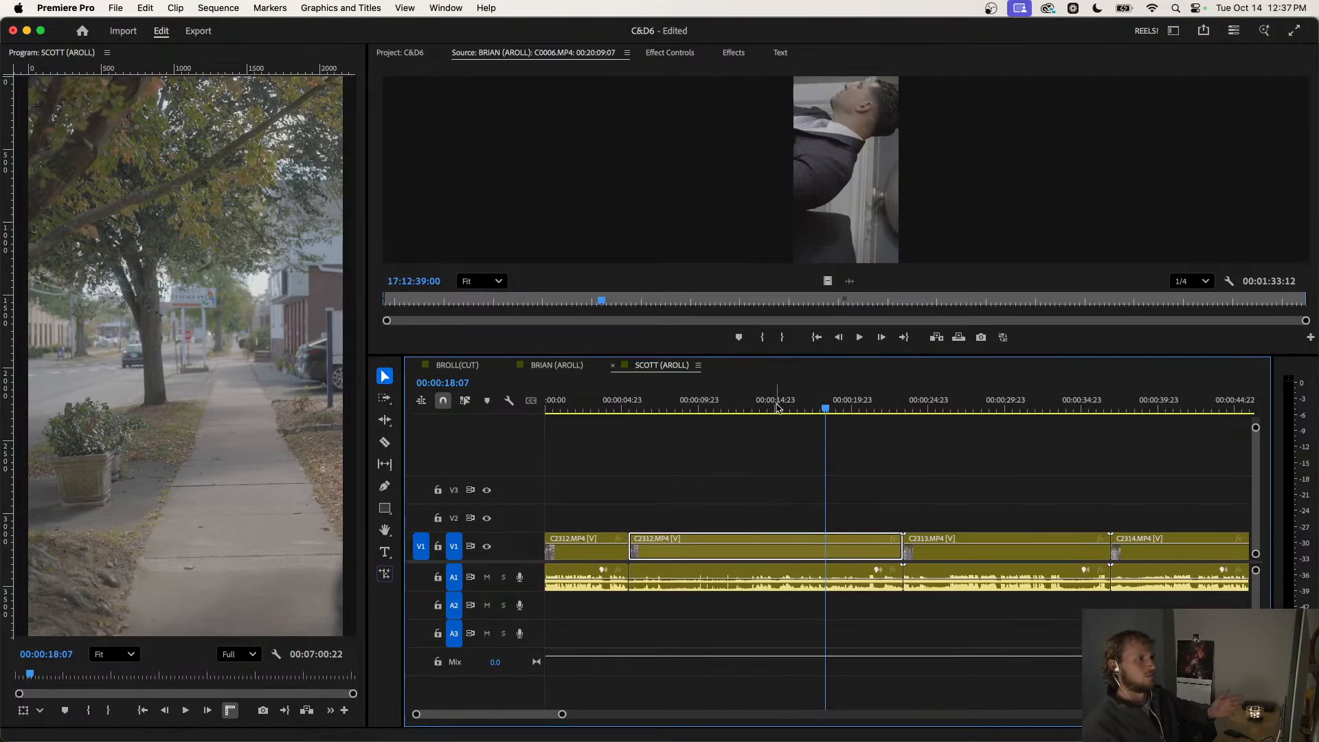
{"action": "left_click", "coordinate": [693, 408]}
{"action": "key", "text": "space"}
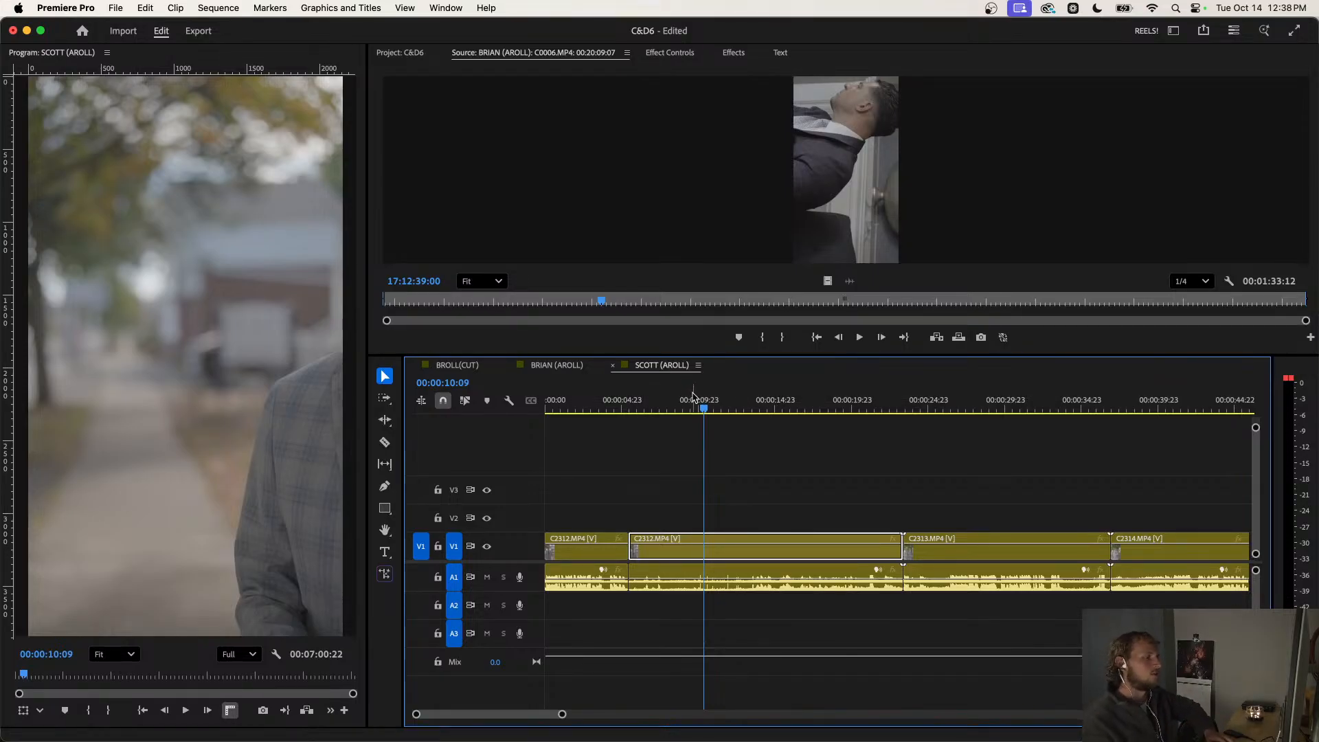
{"action": "left_click", "coordinate": [633, 404]}
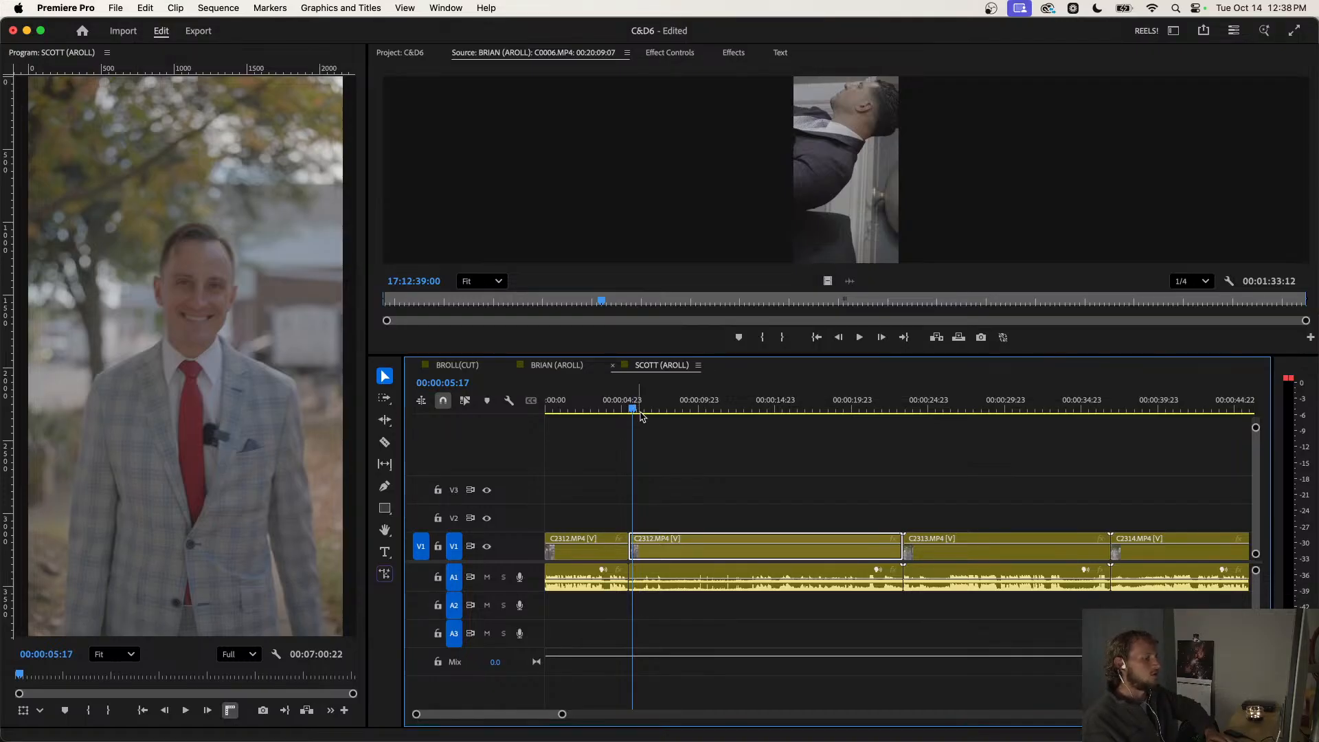
{"action": "key", "text": "space"}
{"action": "key", "text": "minus"}
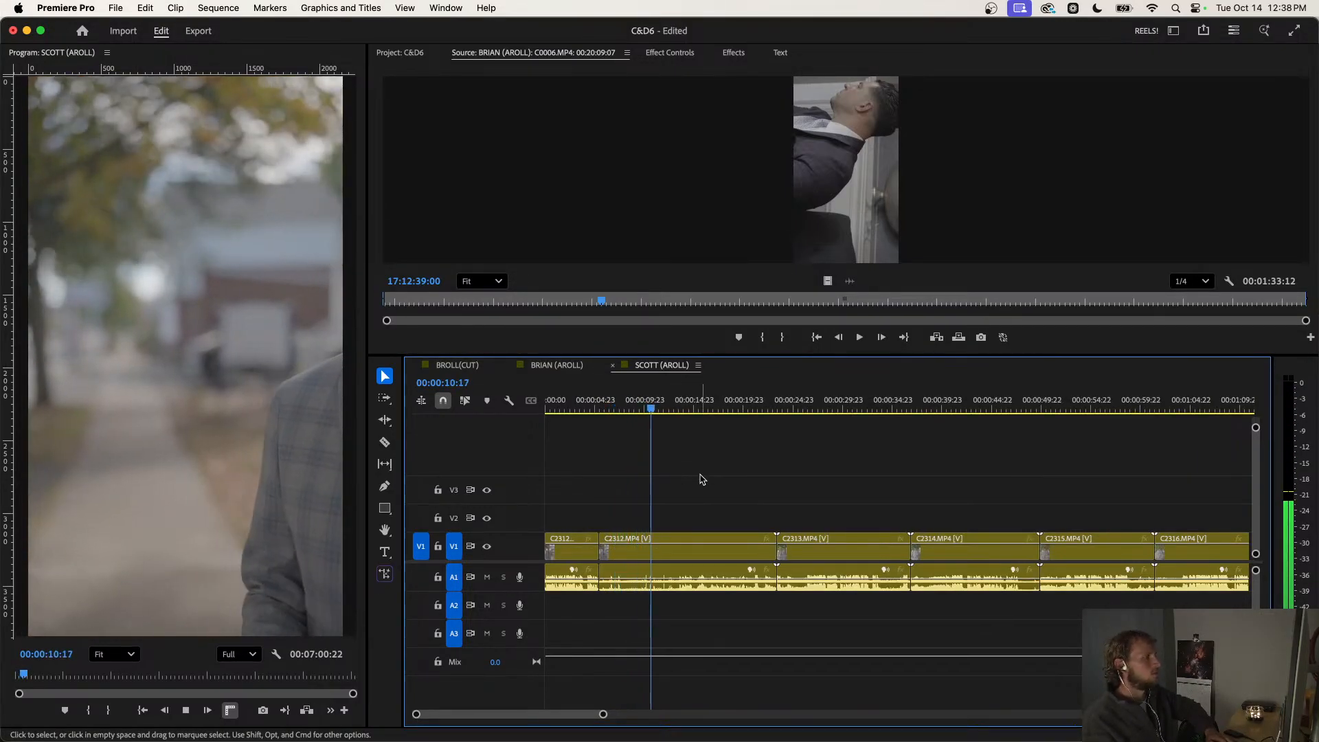
{"action": "key", "text": "minus"}
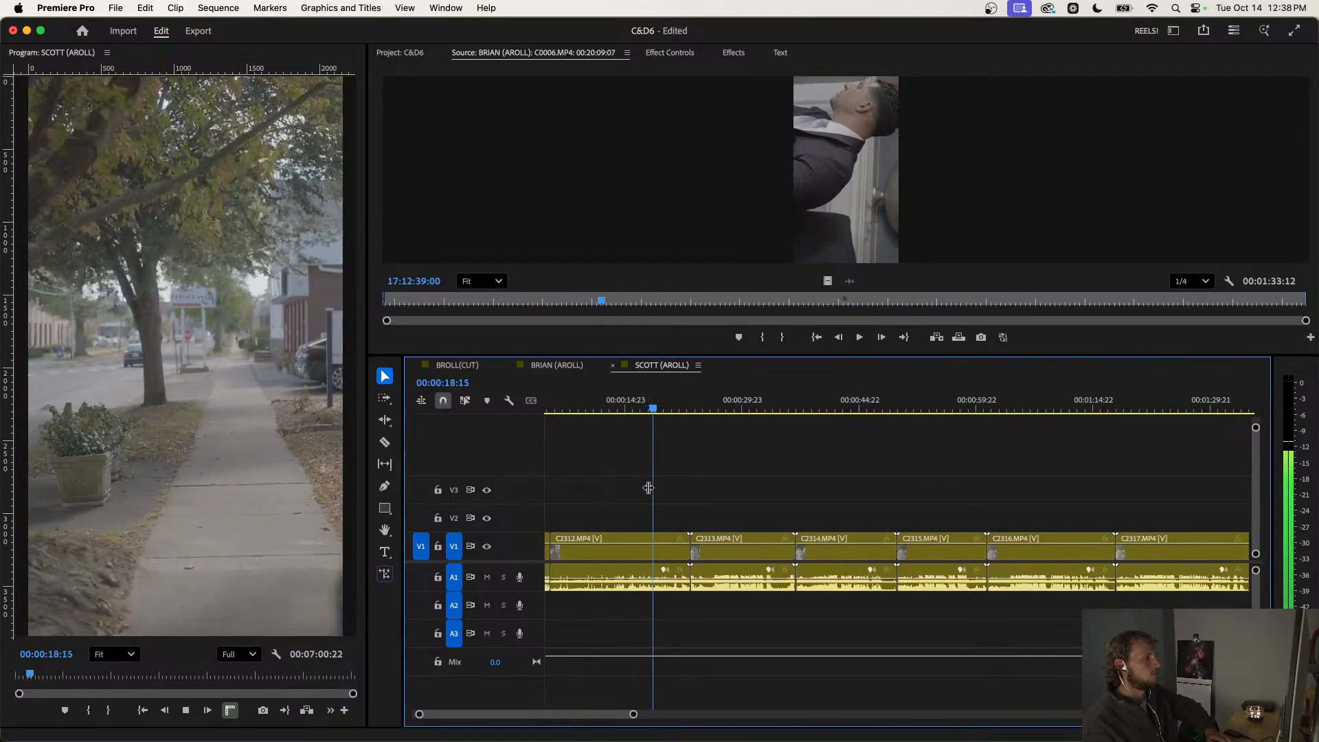
{"action": "key", "text": "minus"}
{"action": "left_click", "coordinate": [602, 581]}
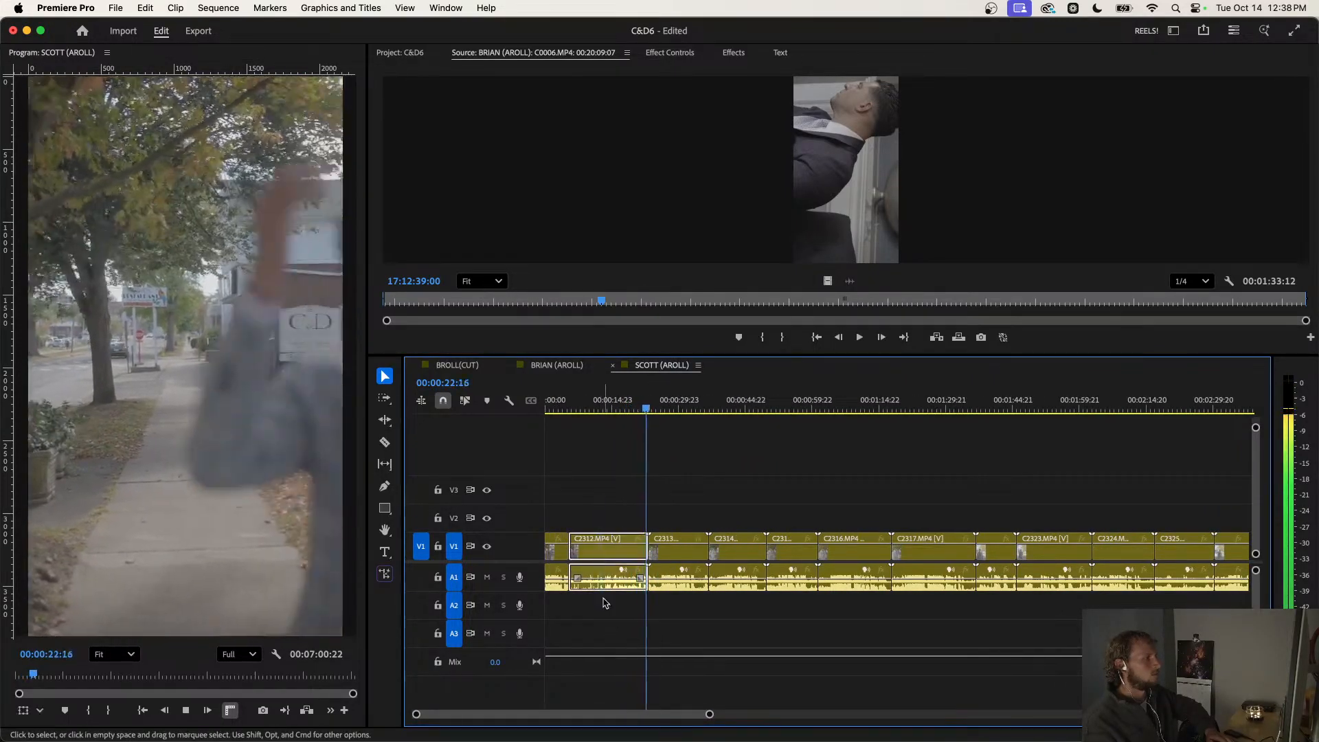
{"action": "key", "text": "Delete"}
{"action": "left_click", "coordinate": [603, 555]}
{"action": "key", "text": "Delete"}
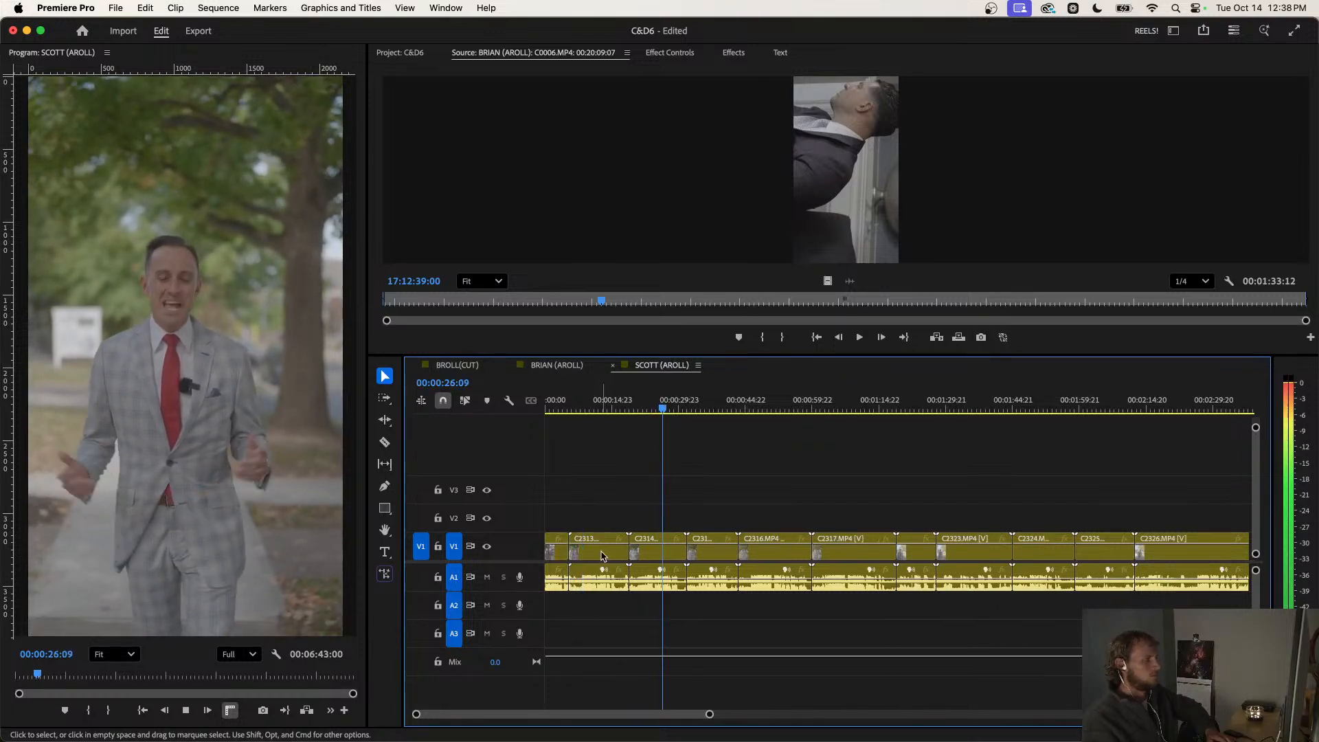
Play C2313.MP4 from its start, ripple-trim everything in it before 00:00:08:10 and continue playback.
{"action": "key", "text": "Up"}
{"action": "key", "text": "equal"}
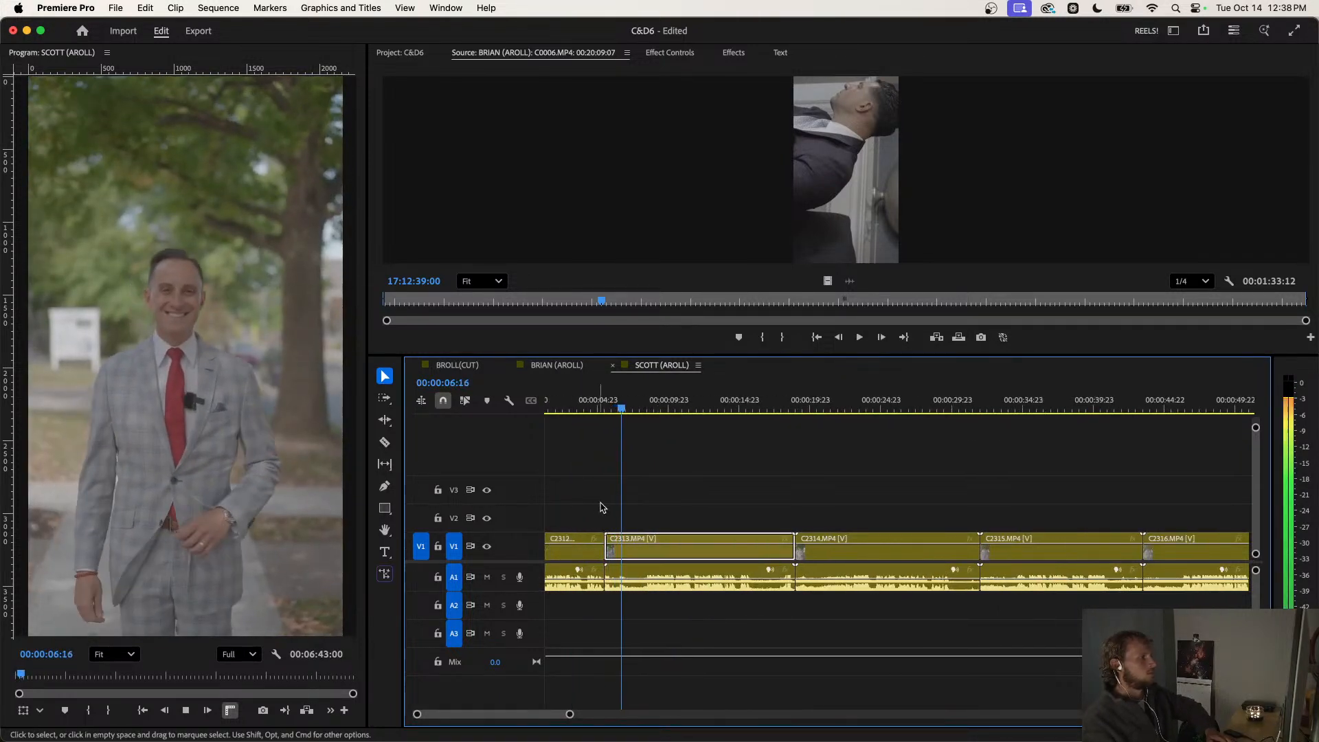
{"action": "key", "text": "equal"}
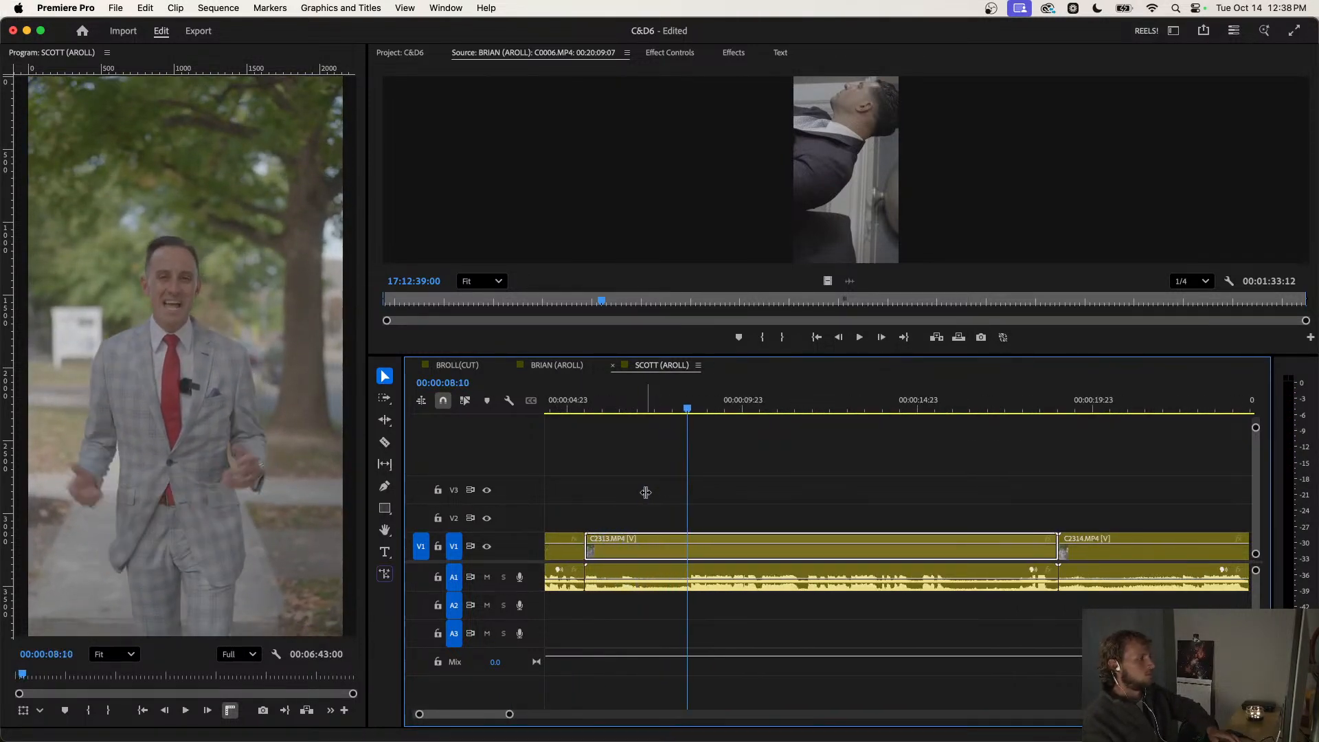
{"action": "key", "text": "q"}
{"action": "key", "text": "space"}
{"action": "key", "text": "minus"}
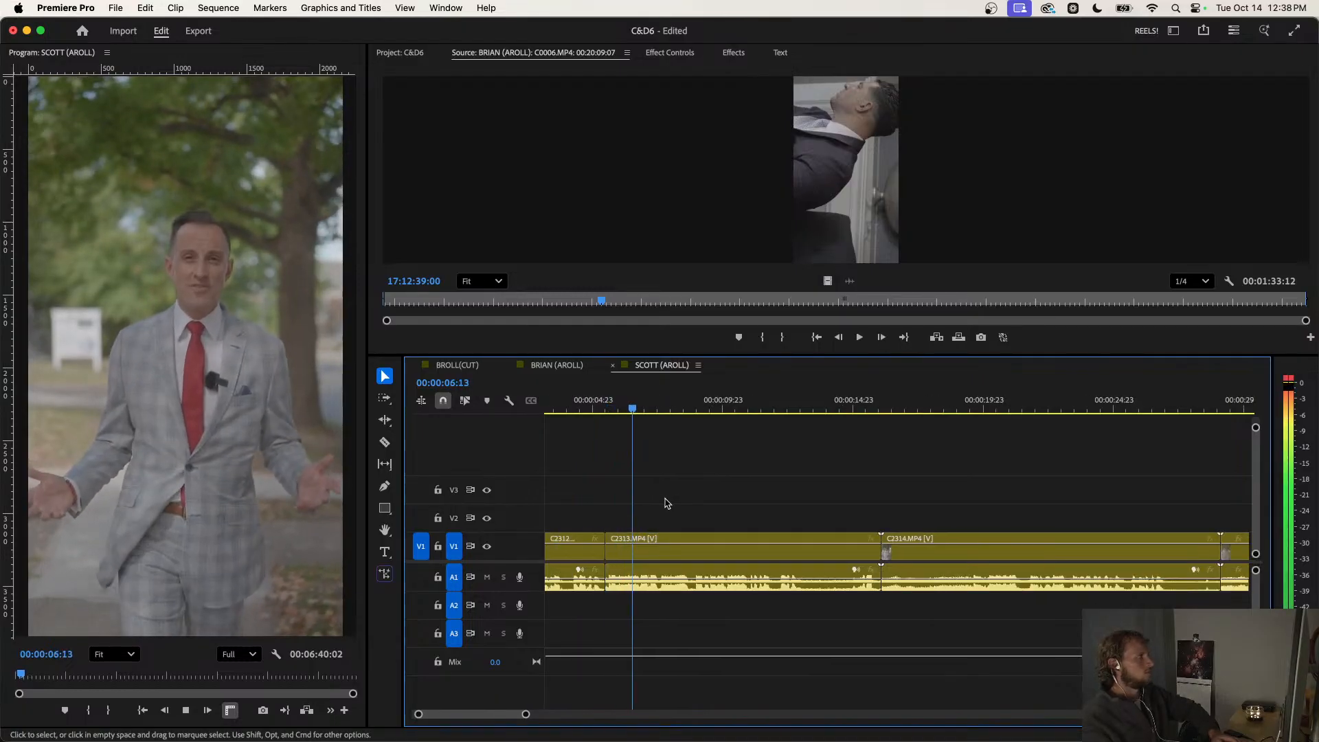
{"action": "key", "text": "minus"}
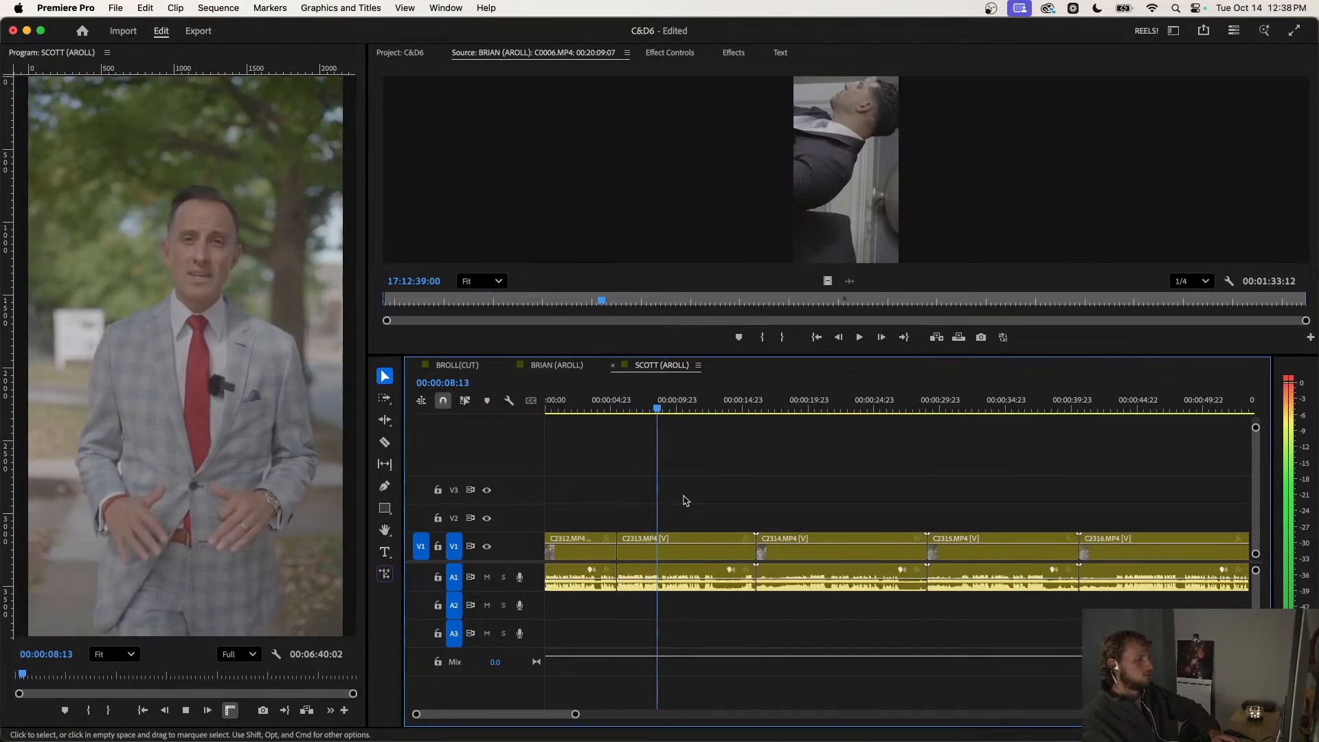
Play C2313.MP4 to the end of its spoken line and split it at about 00:00:13.
{"action": "key", "text": "equal"}
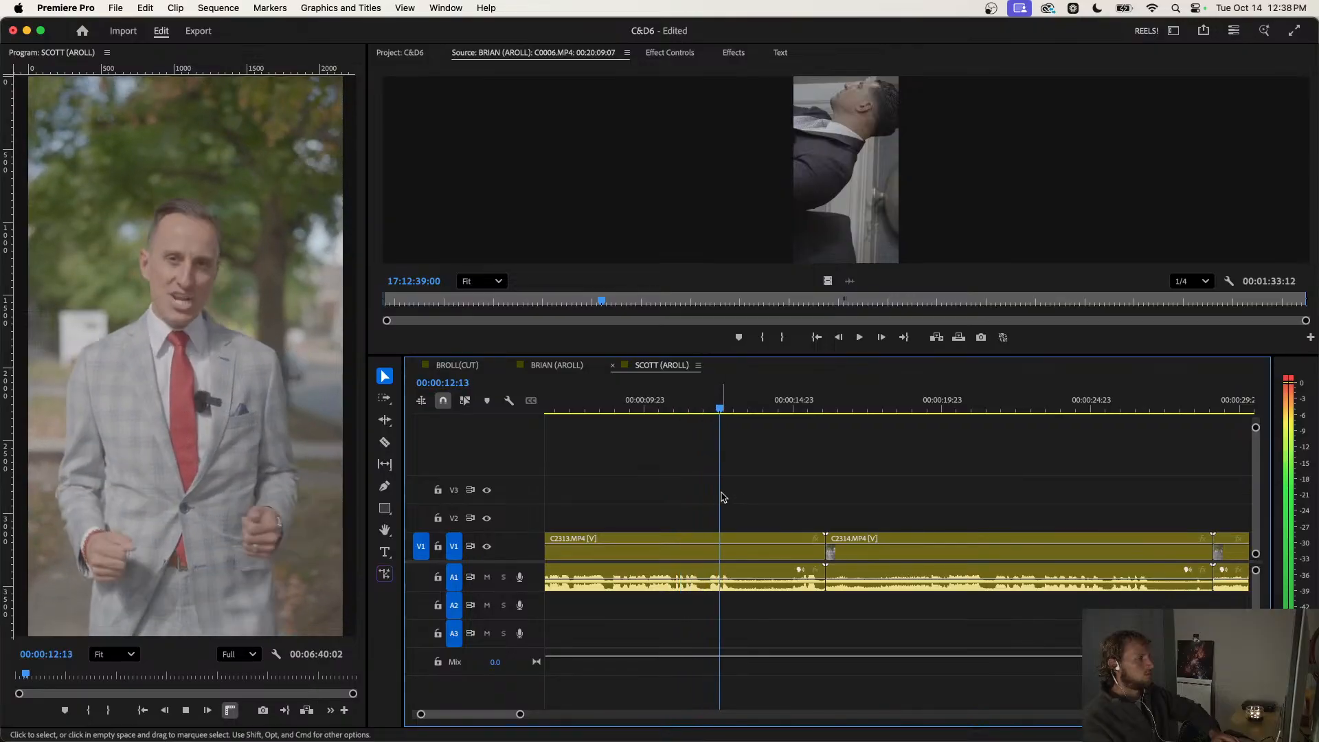
{"action": "key", "text": "space"}
{"action": "key", "text": "d"}
{"action": "key", "text": "super+k"}
{"action": "key", "text": "space"}
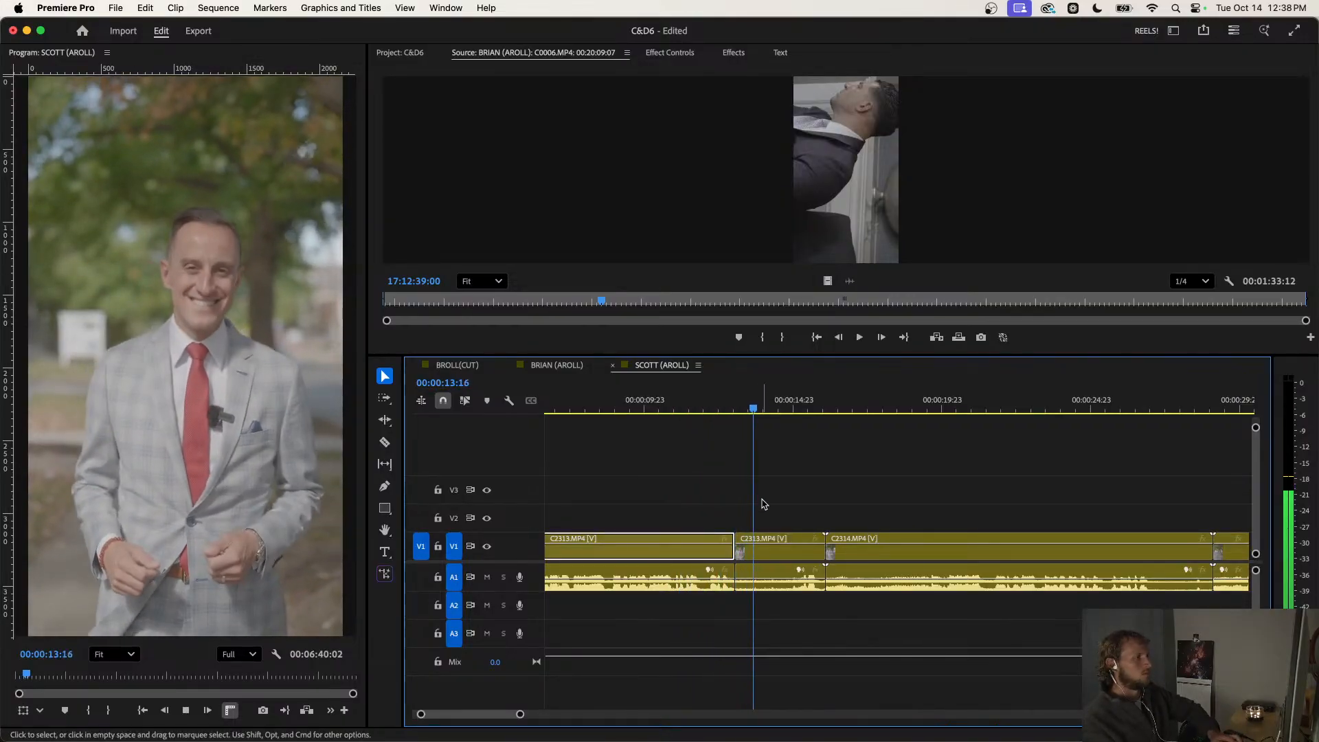
Delete the part of C2313.MP4 after the cut with its audio and close the gap before C2314.MP4.
{"action": "key", "text": "minus"}
{"action": "left_click_drag", "start_coordinate": [760, 502], "coordinate": [779, 577]}
{"action": "key", "text": "BackSpace"}
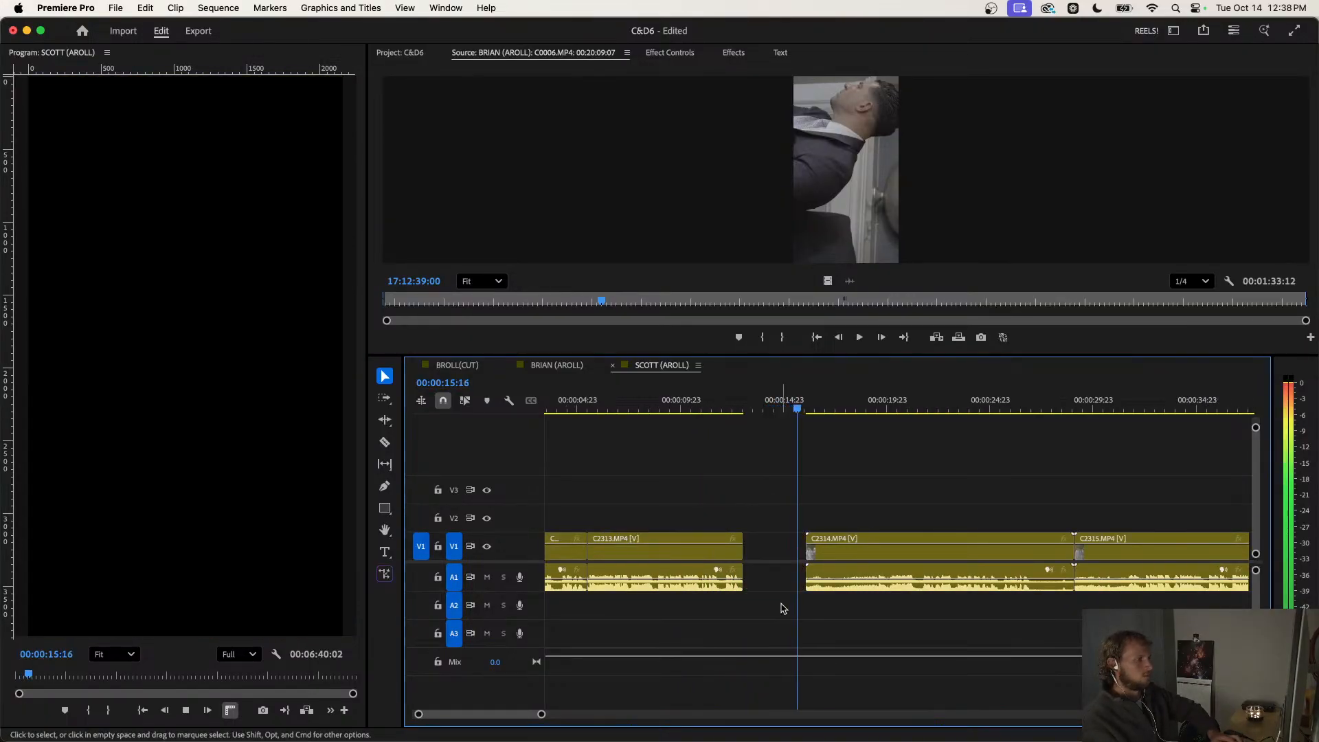
{"action": "left_click", "coordinate": [778, 549]}
{"action": "key", "text": "BackSpace"}
Play C2314.MP4 from its start and ripple-trim its opening up to about 00:00:16:11.
{"action": "left_click", "coordinate": [741, 408]}
{"action": "key", "text": "space"}
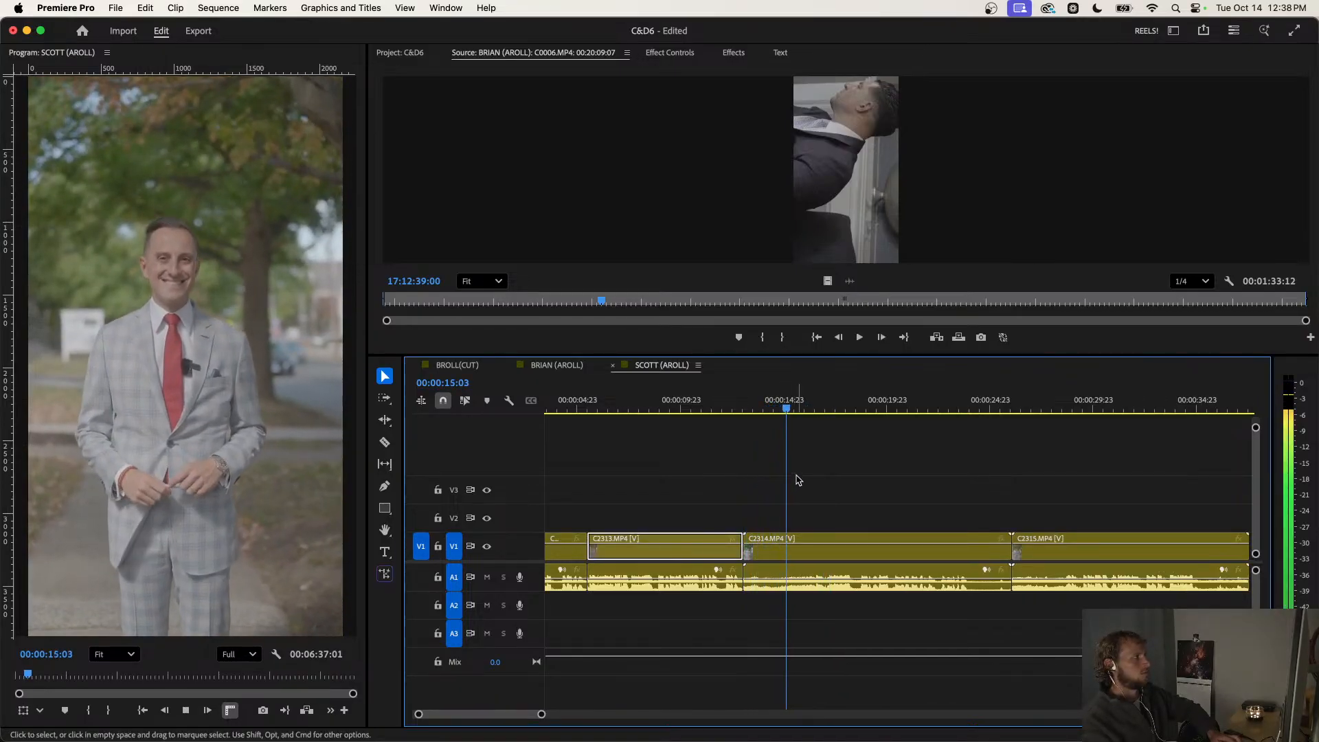
{"action": "key", "text": "="}
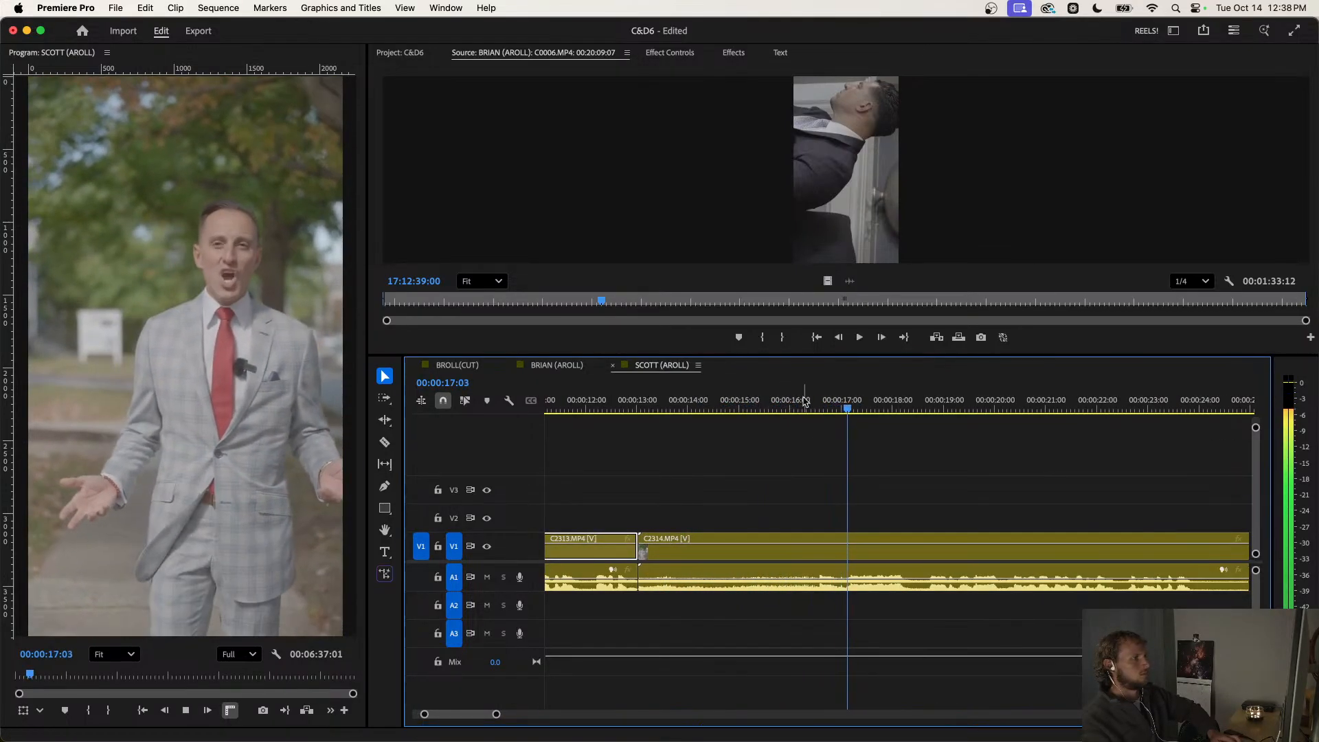
{"action": "key", "text": "q"}
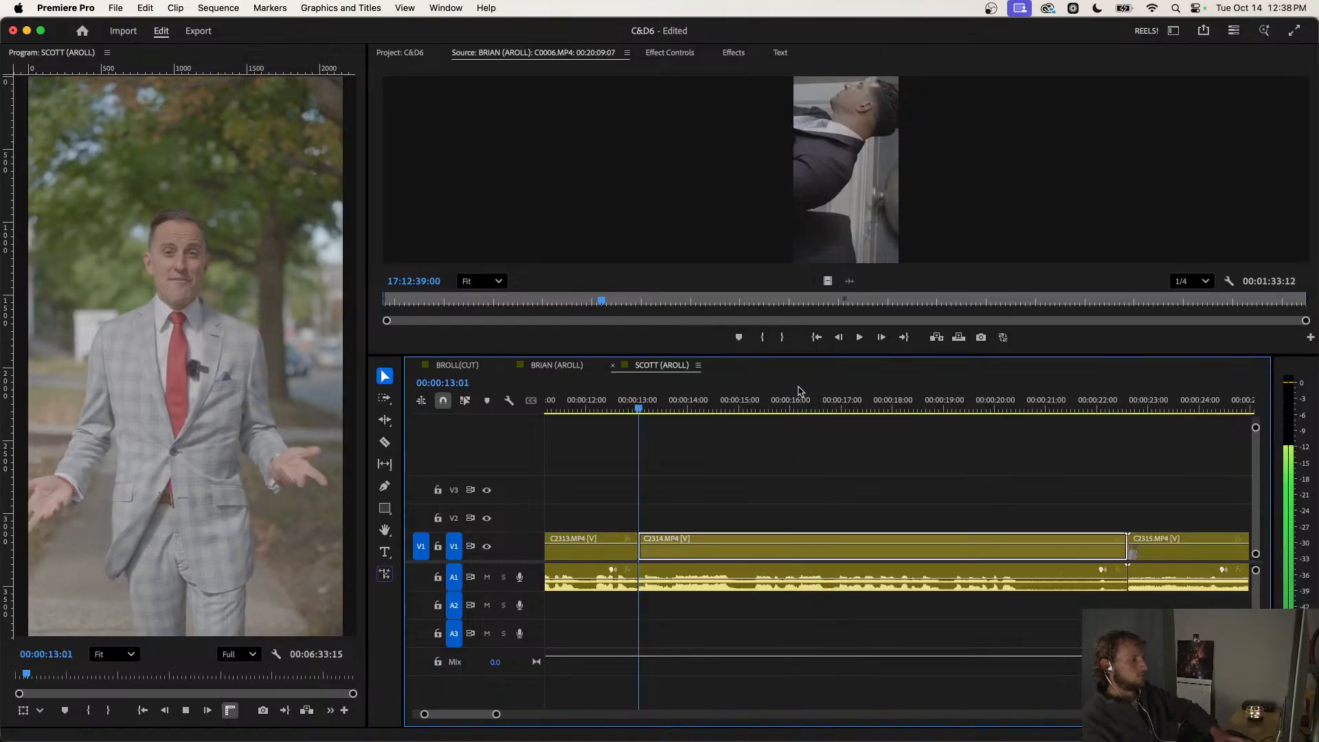
Play the trimmed C2314.MP4 and ripple-trim everything in it after 00:00:20:12.
{"action": "key", "text": "minus"}
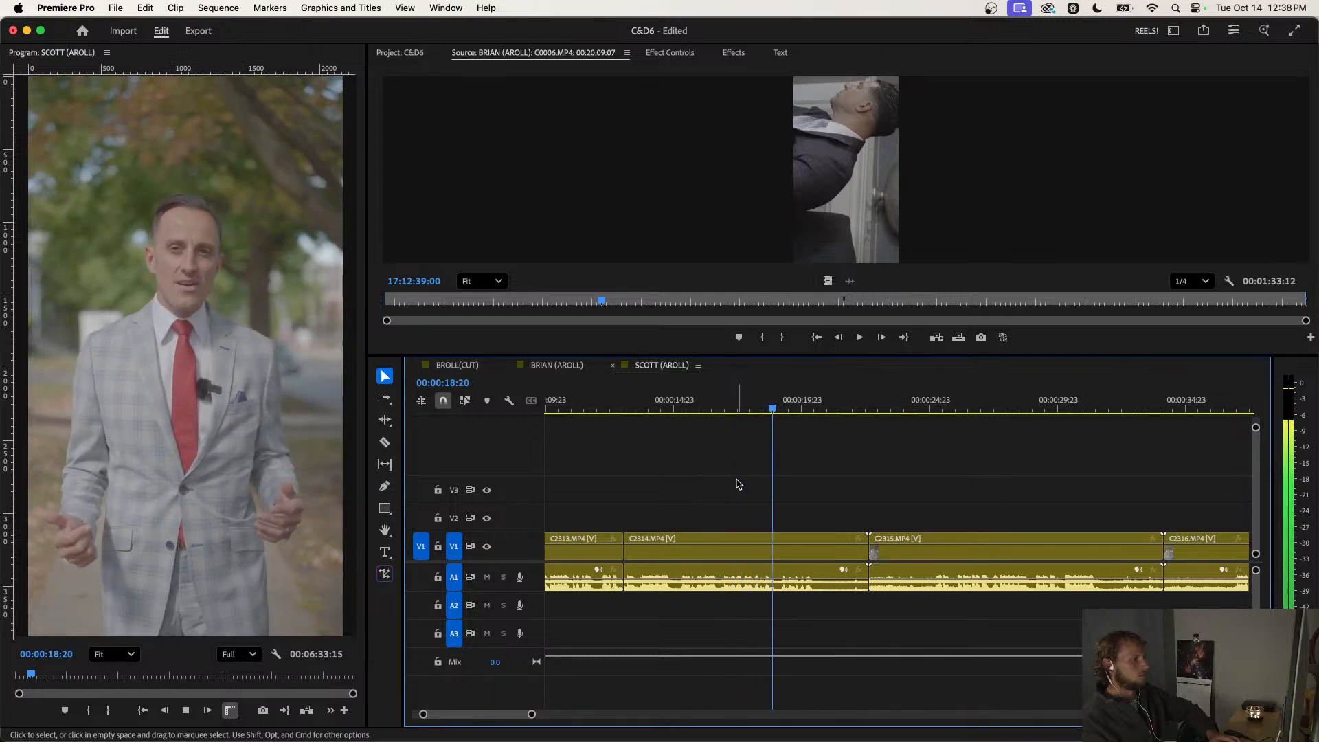
{"action": "key", "text": "space"}
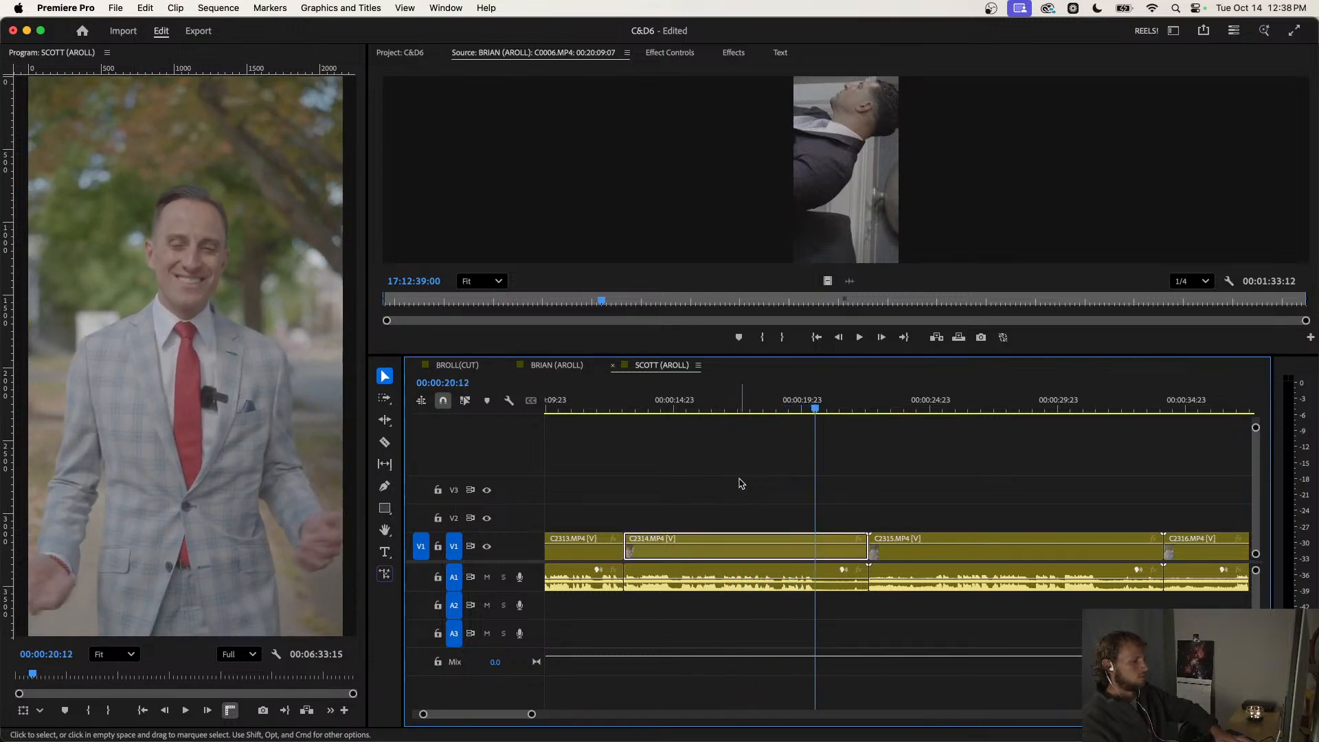
{"action": "key", "text": "w"}
Play C2315.MP4 from its start and ripple-trim its opening up to 00:00:23:02.
{"action": "key", "text": "space"}
{"action": "key", "text": "space"}
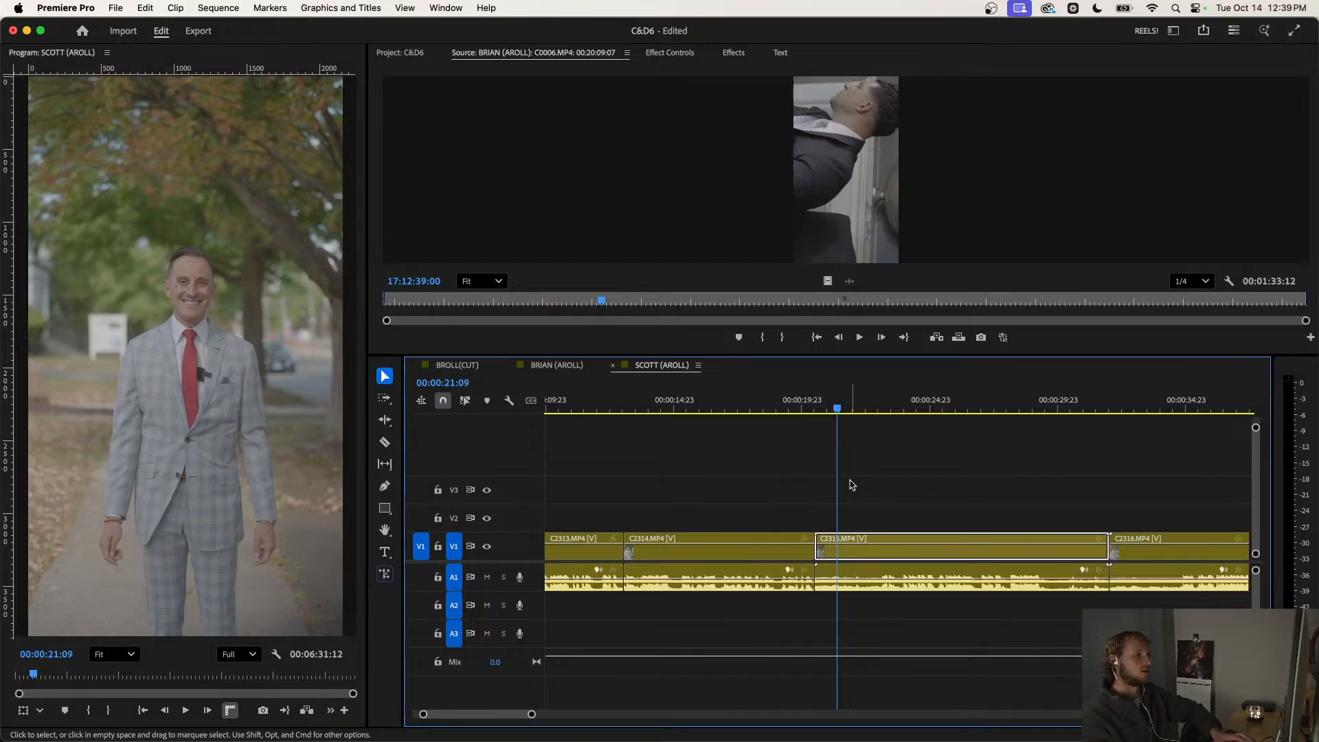
{"action": "key", "text": "space"}
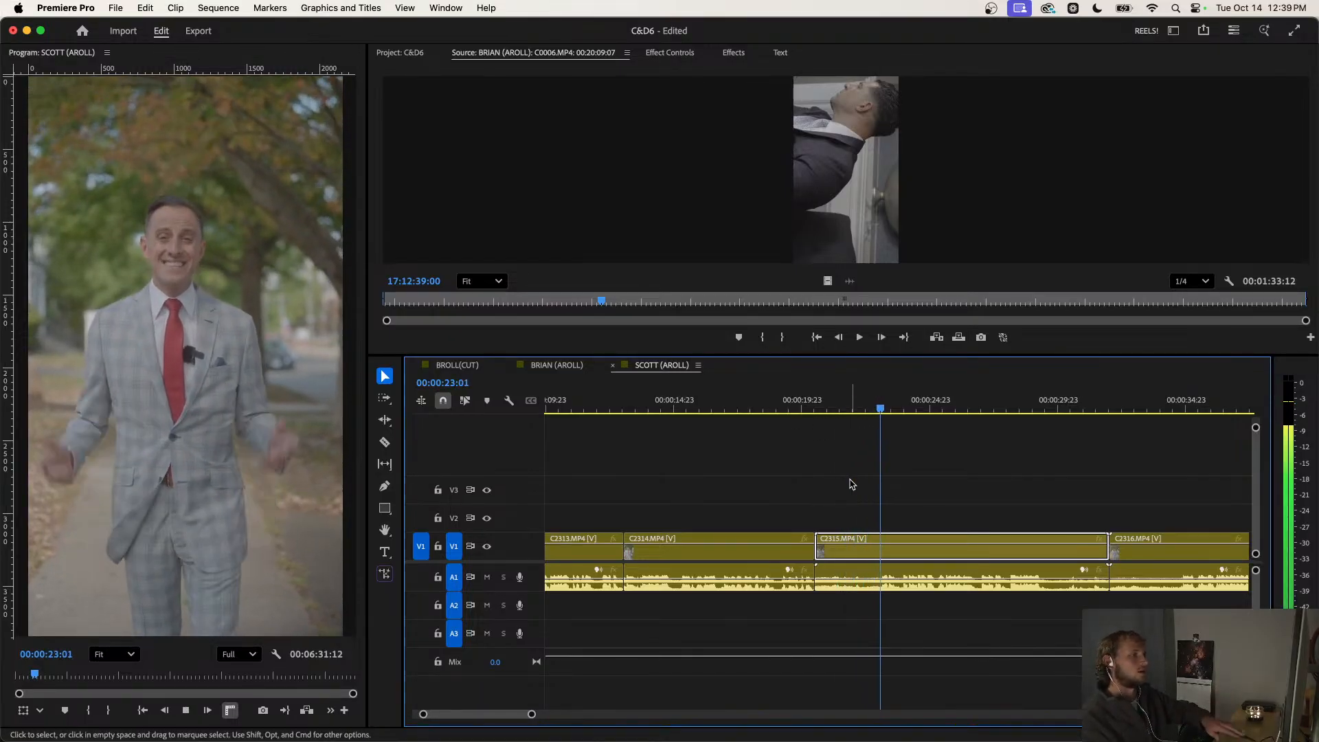
{"action": "left_click", "coordinate": [863, 408]}
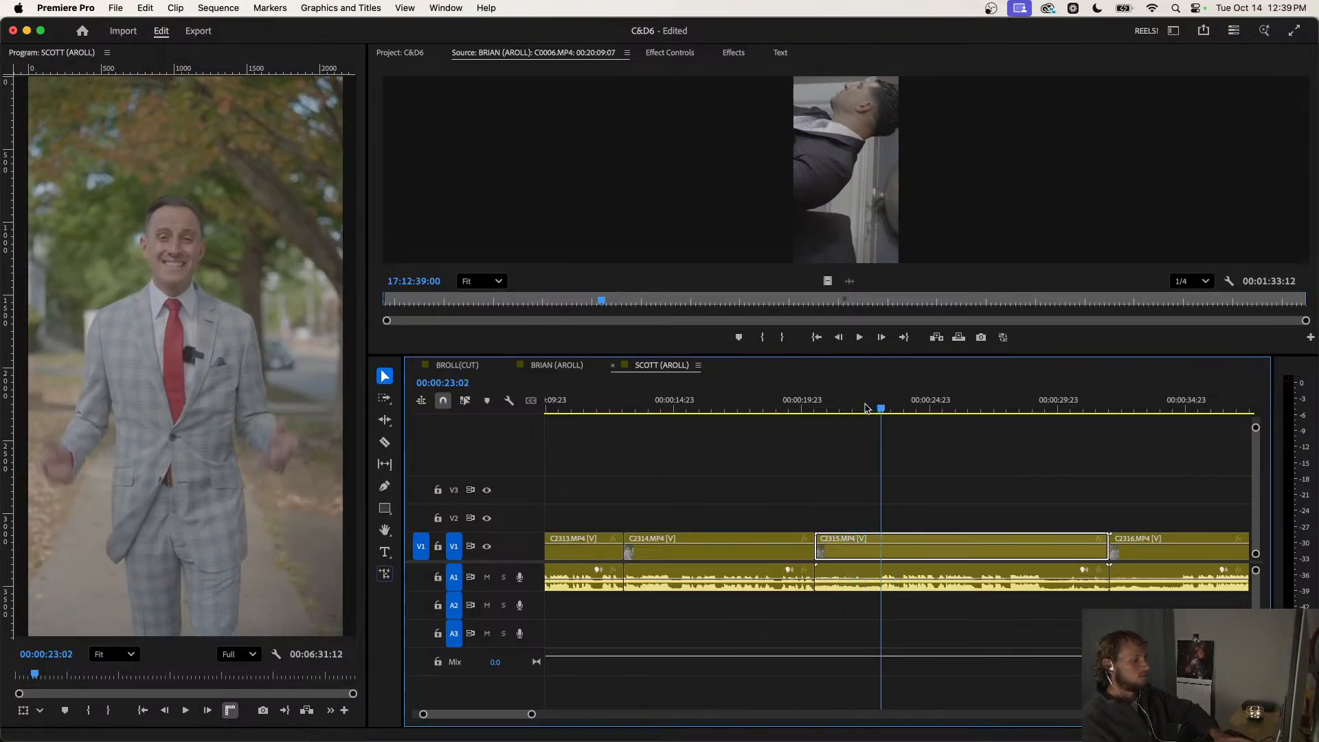
{"action": "key", "text": "q"}
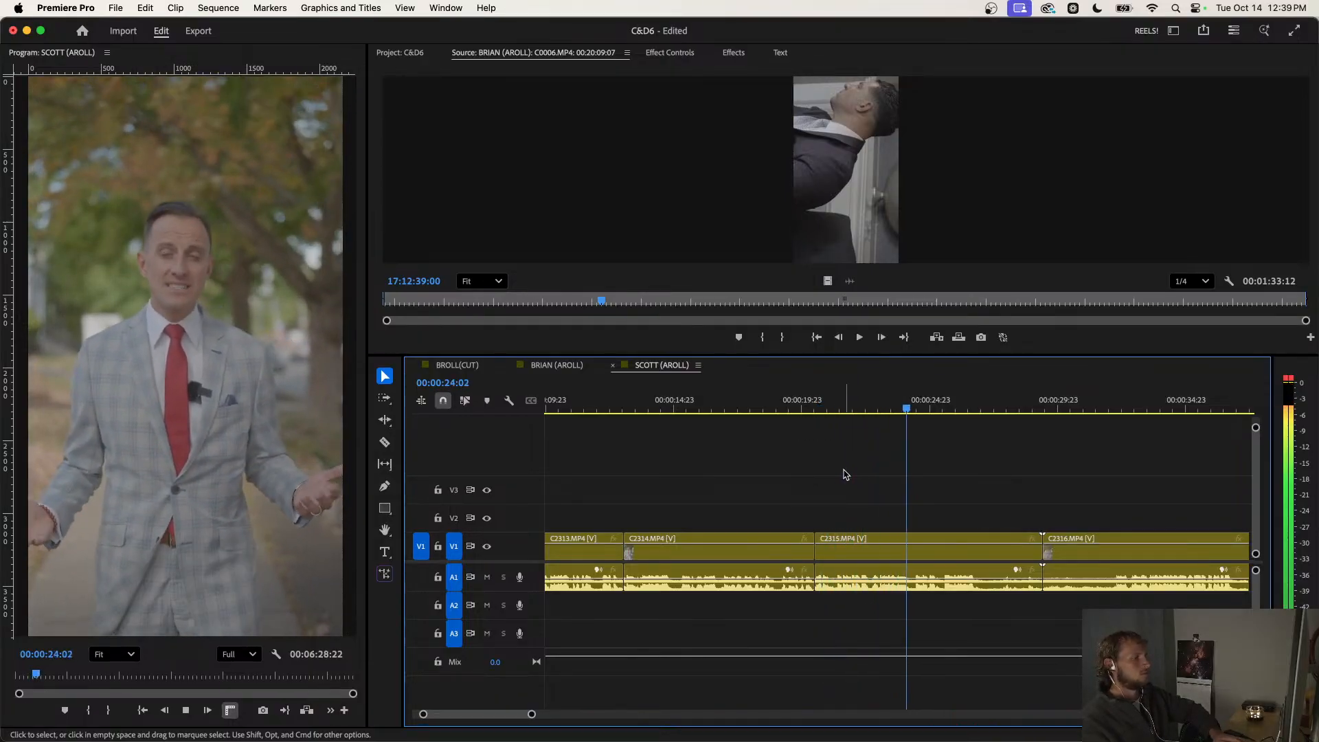
Replay the end of the line in C2315.MP4 and ripple-trim everything in the clip after about 00:00:27.
{"action": "scroll", "coordinate": [845, 474], "scroll_direction": "right", "scroll_amount": 2}
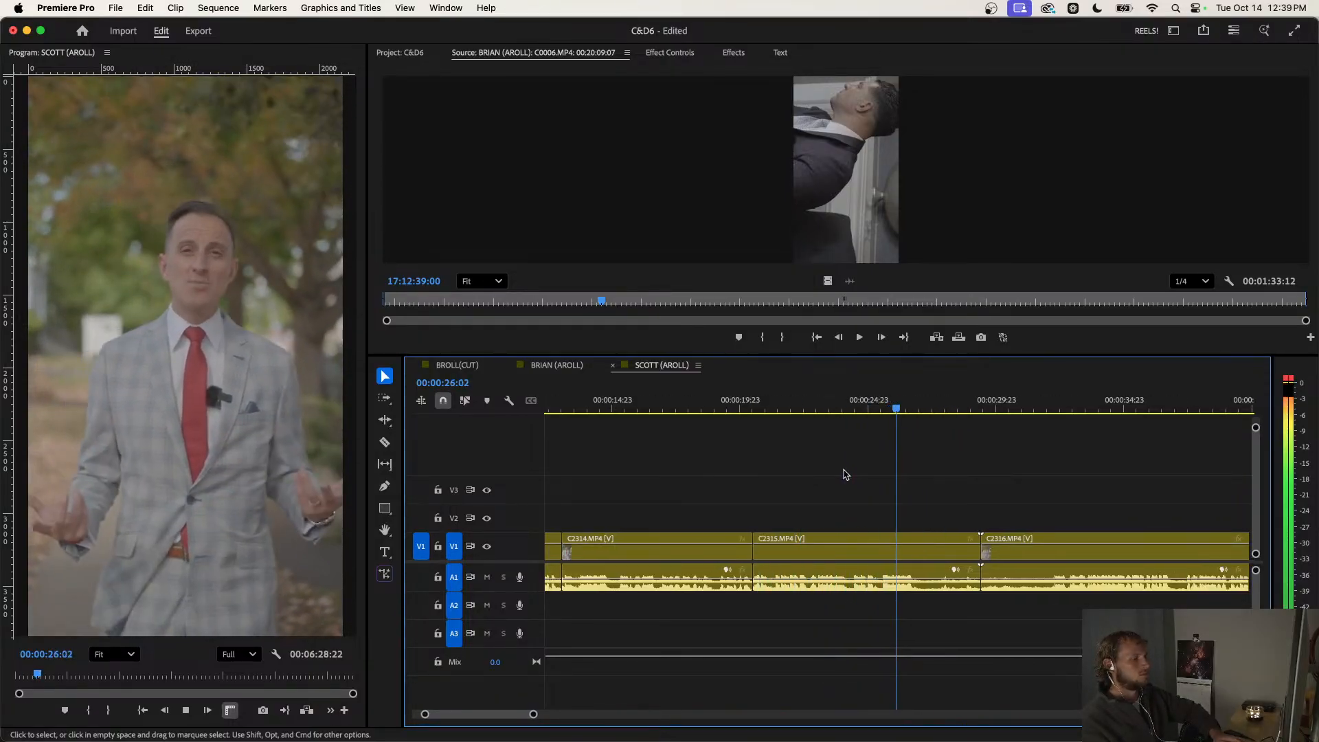
{"action": "key", "text": "space"}
{"action": "key", "text": "d"}
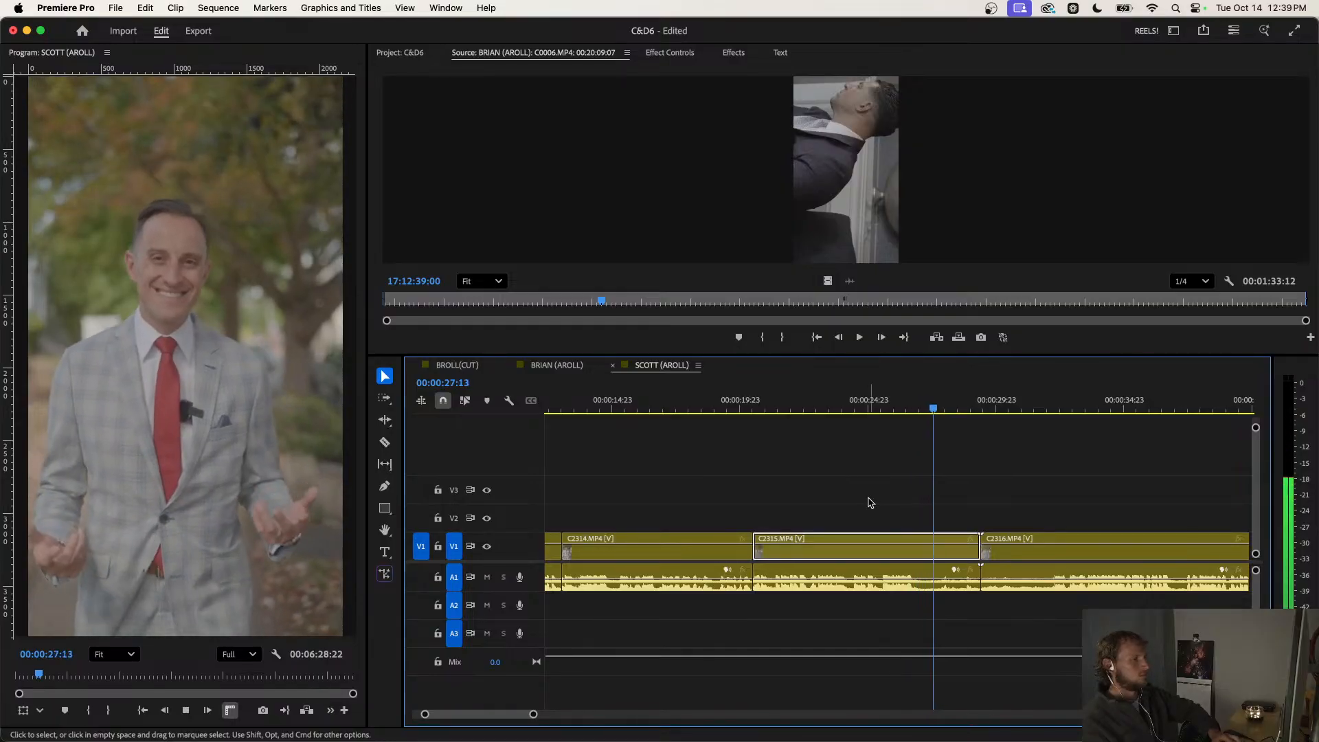
{"action": "left_click", "coordinate": [897, 403]}
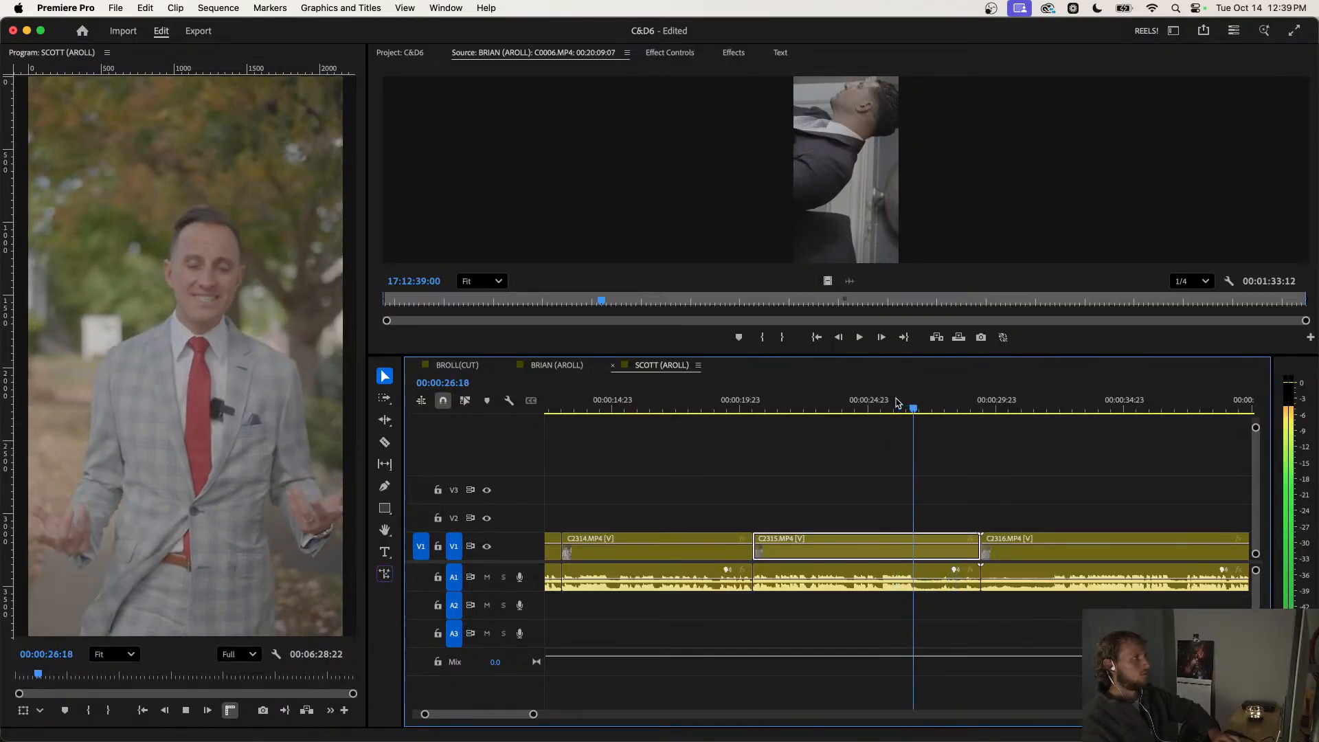
{"action": "key", "text": "space"}
{"action": "left_click", "coordinate": [903, 402]}
{"action": "key", "text": "space"}
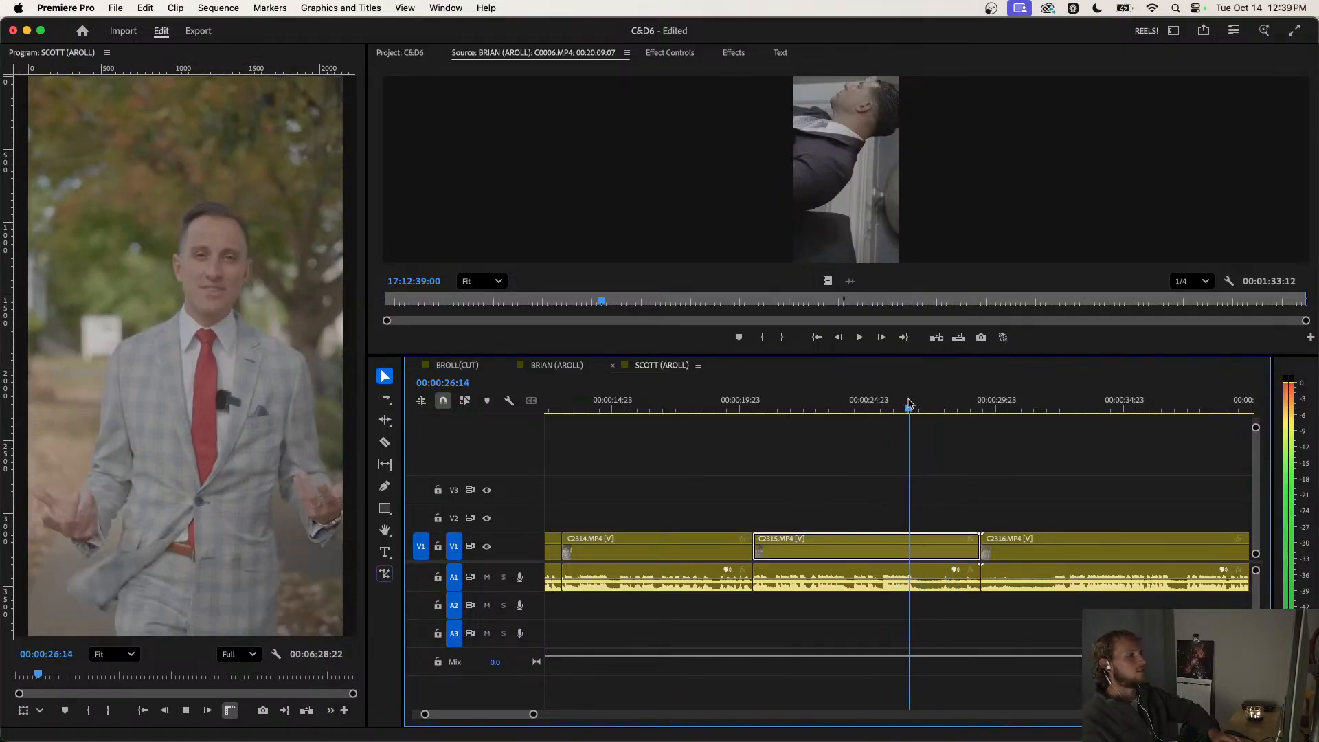
{"action": "key", "text": "space"}
{"action": "key", "text": "w"}
{"action": "key", "text": "space"}
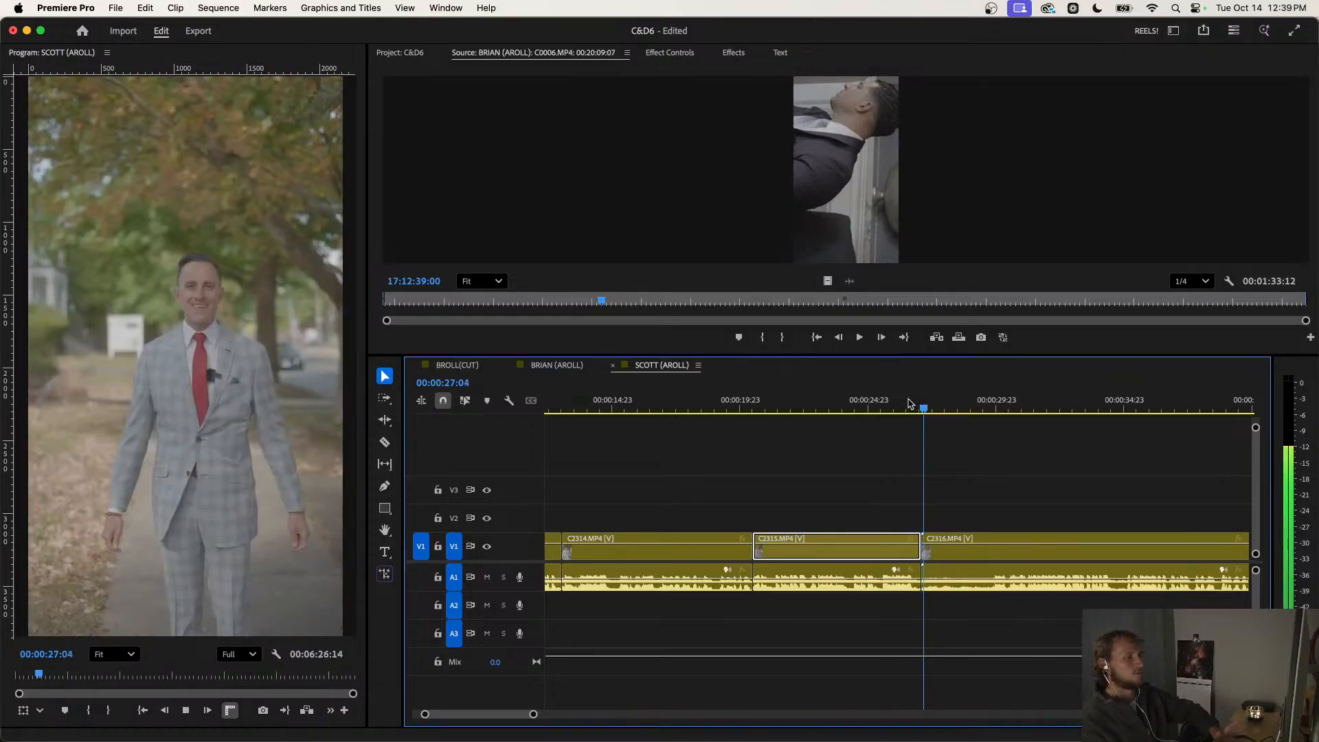
Play the opening of C2316.MP4 and ripple-trim it up to about 00:00:29:19.
{"action": "key", "text": "space"}
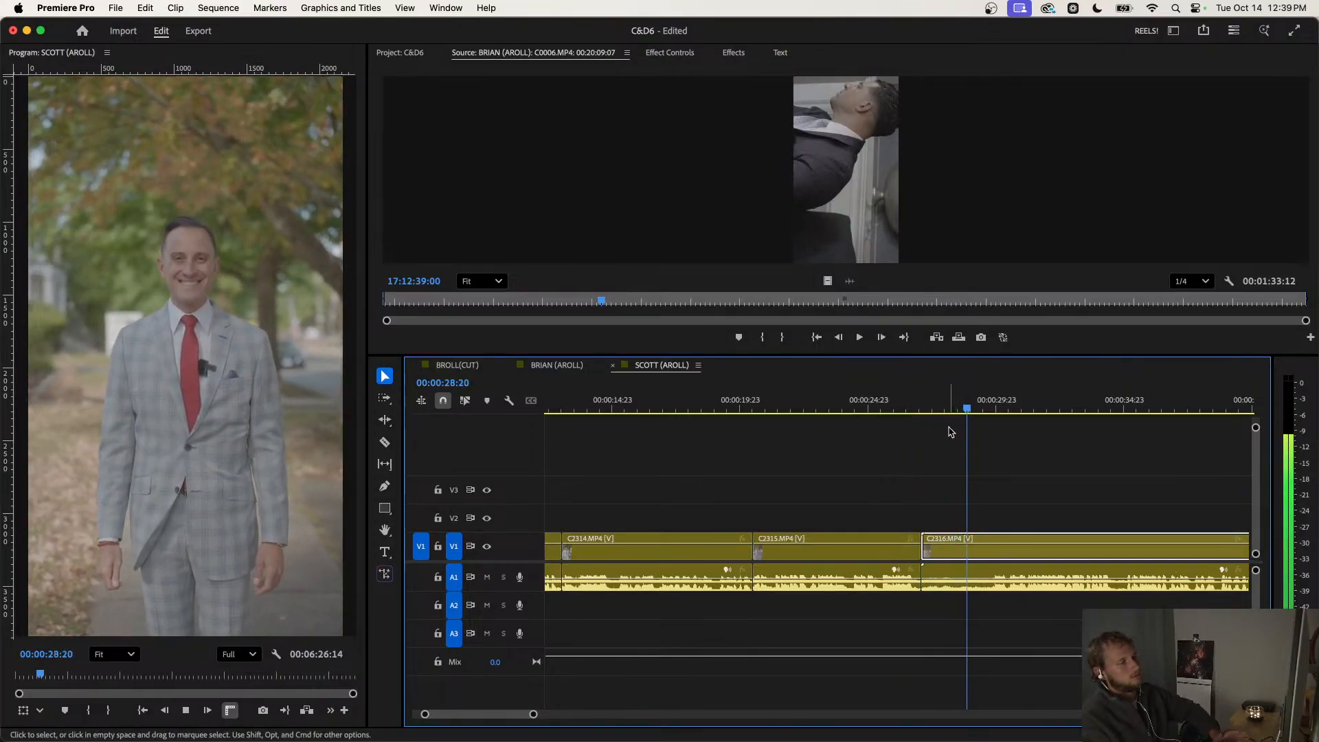
{"action": "left_click", "coordinate": [983, 406]}
{"action": "key", "text": "space"}
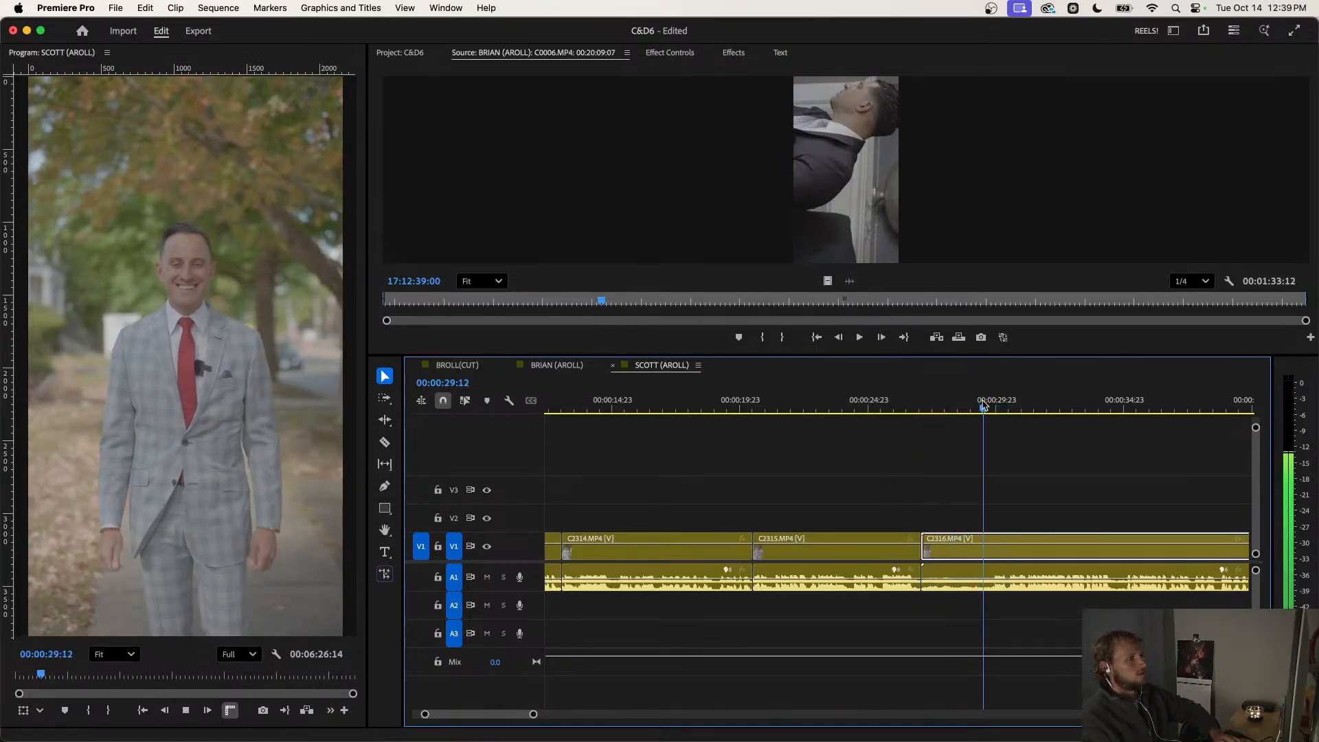
{"action": "key", "text": "q"}
{"action": "left_click", "coordinate": [954, 462]}
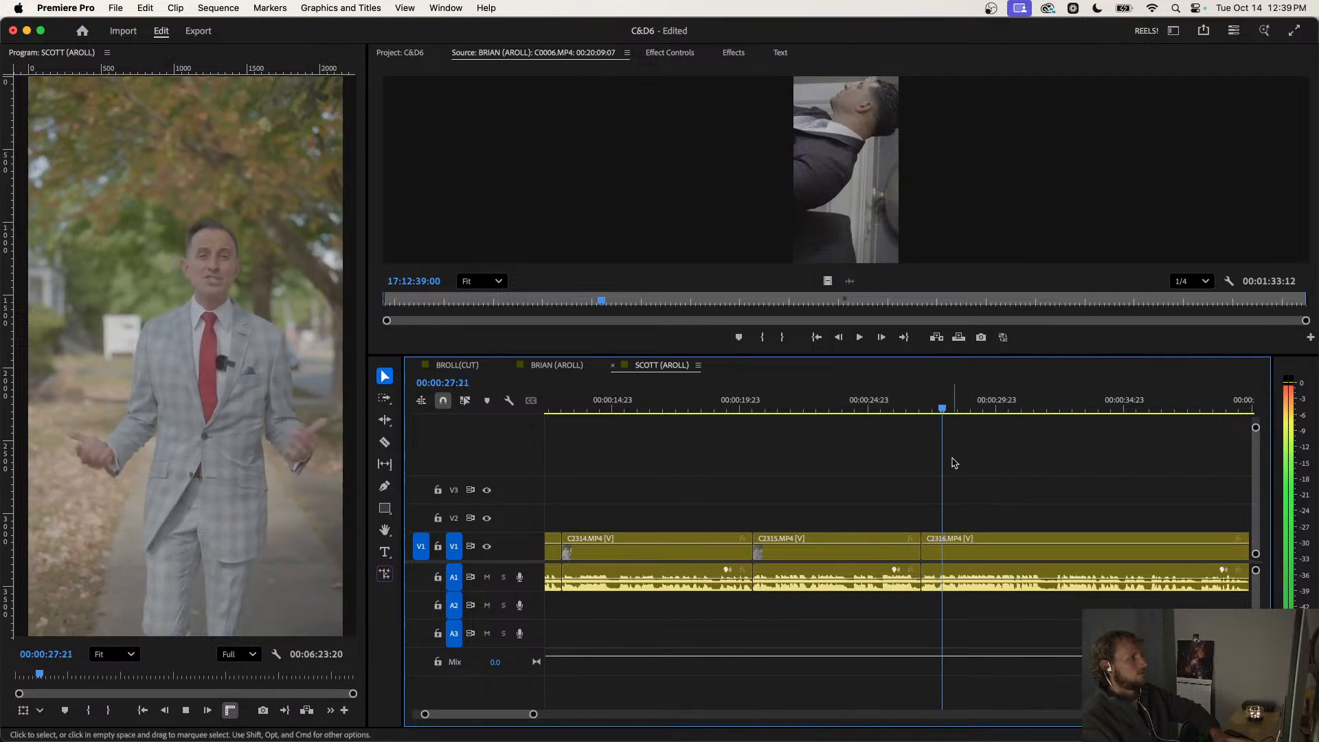
Split C2316.MP4 at 00:00:31:22 and ripple-trim the short dead space from the start of its second part.
{"action": "scroll", "coordinate": [953, 463], "scroll_direction": "right", "scroll_amount": 2}
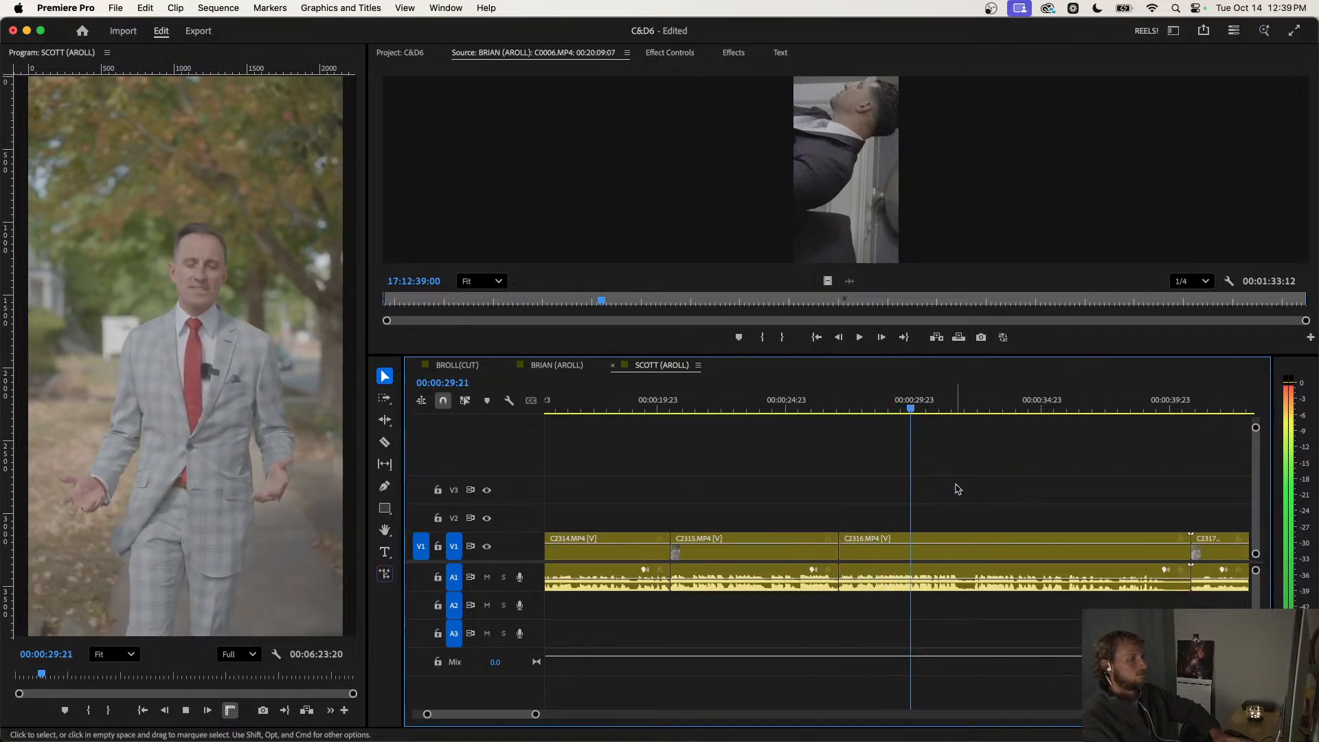
{"action": "scroll", "coordinate": [955, 490], "scroll_direction": "right", "scroll_amount": 1}
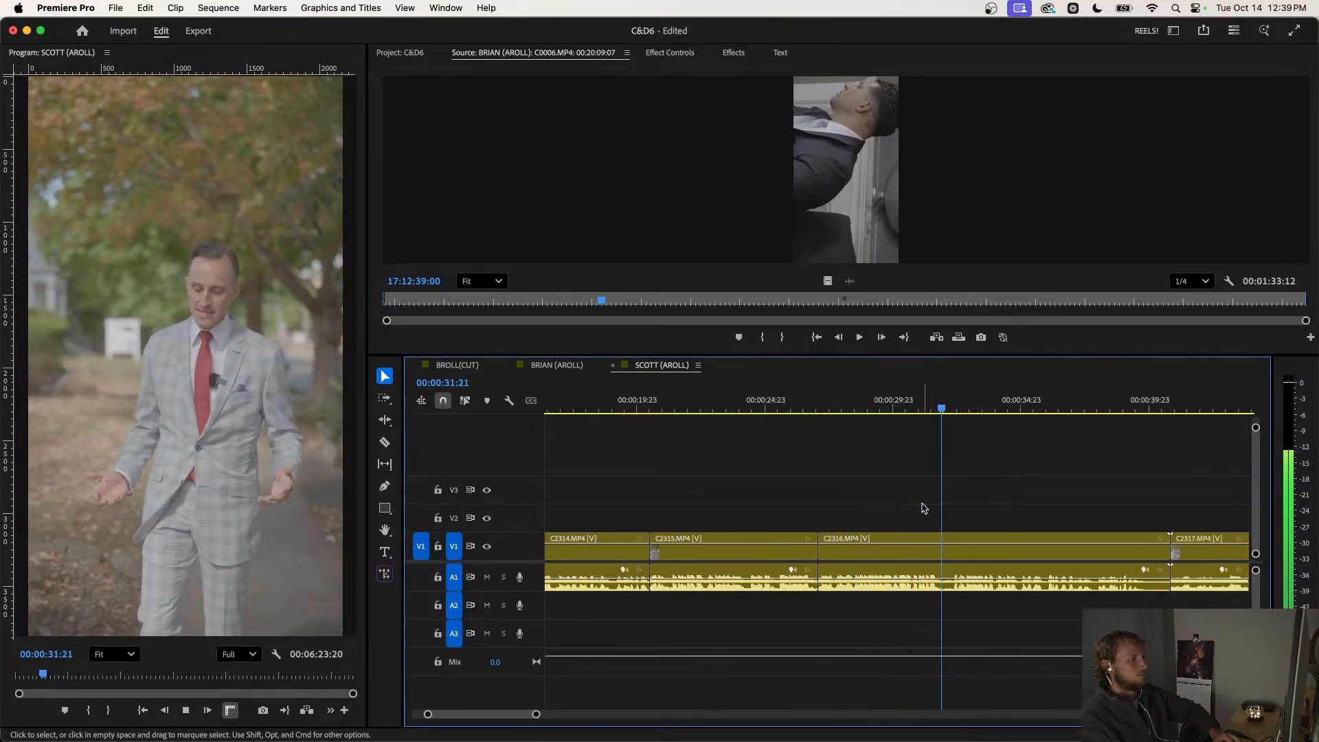
{"action": "key", "text": "super+k"}
{"action": "key", "text": "d"}
{"action": "key", "text": "space"}
{"action": "key", "text": "q"}
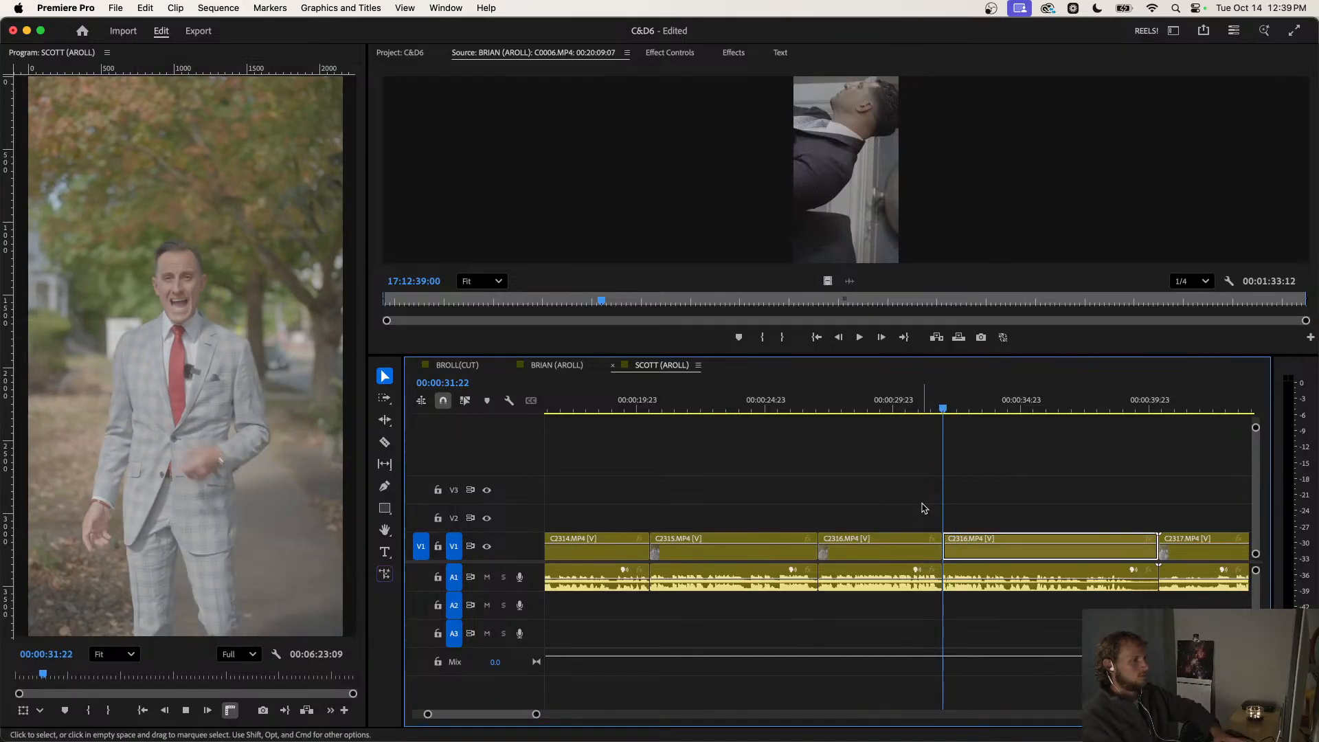
Play the second part of C2316.MP4 and ripple-trim everything in it after 00:00:39:10.
{"action": "key", "text": "space"}
{"action": "left_click", "coordinate": [924, 510]}
{"action": "scroll", "coordinate": [924, 509], "scroll_direction": "right", "scroll_amount": 3}
{"action": "scroll", "coordinate": [921, 506], "scroll_direction": "right", "scroll_amount": 2}
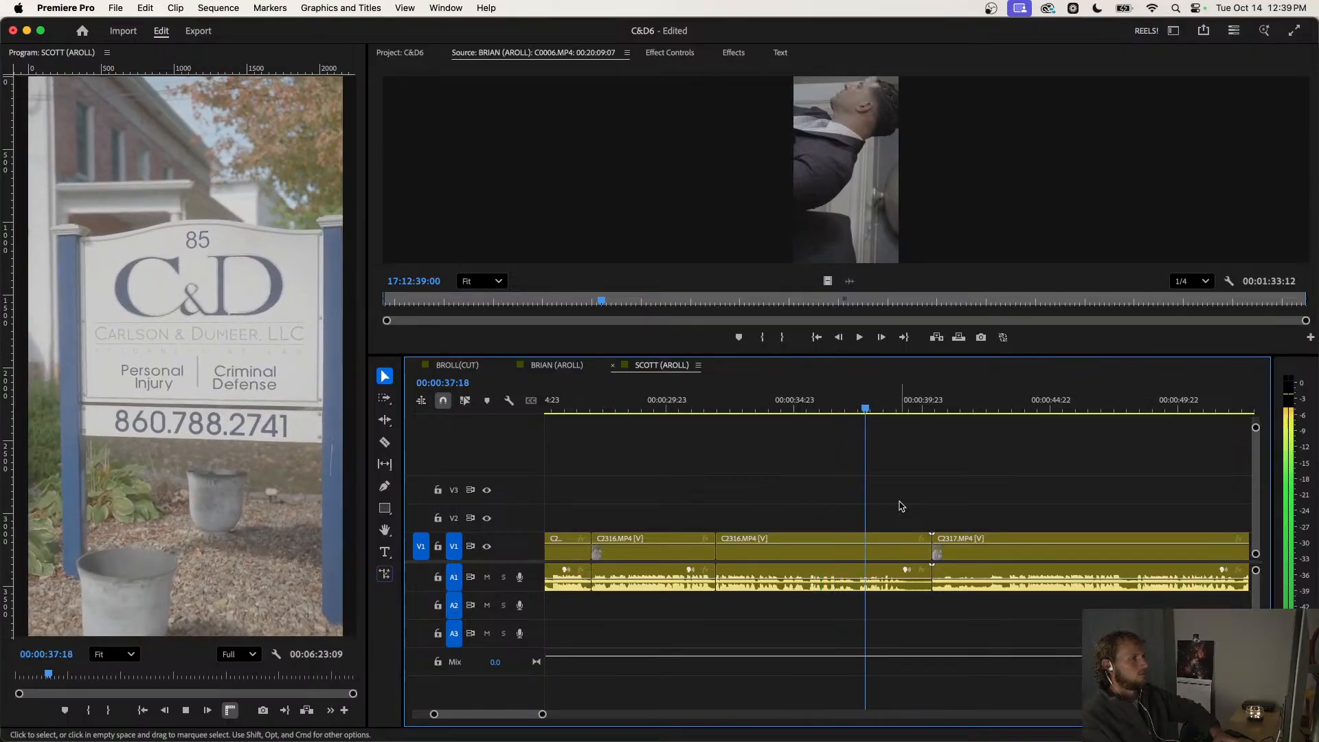
{"action": "key", "text": "w"}
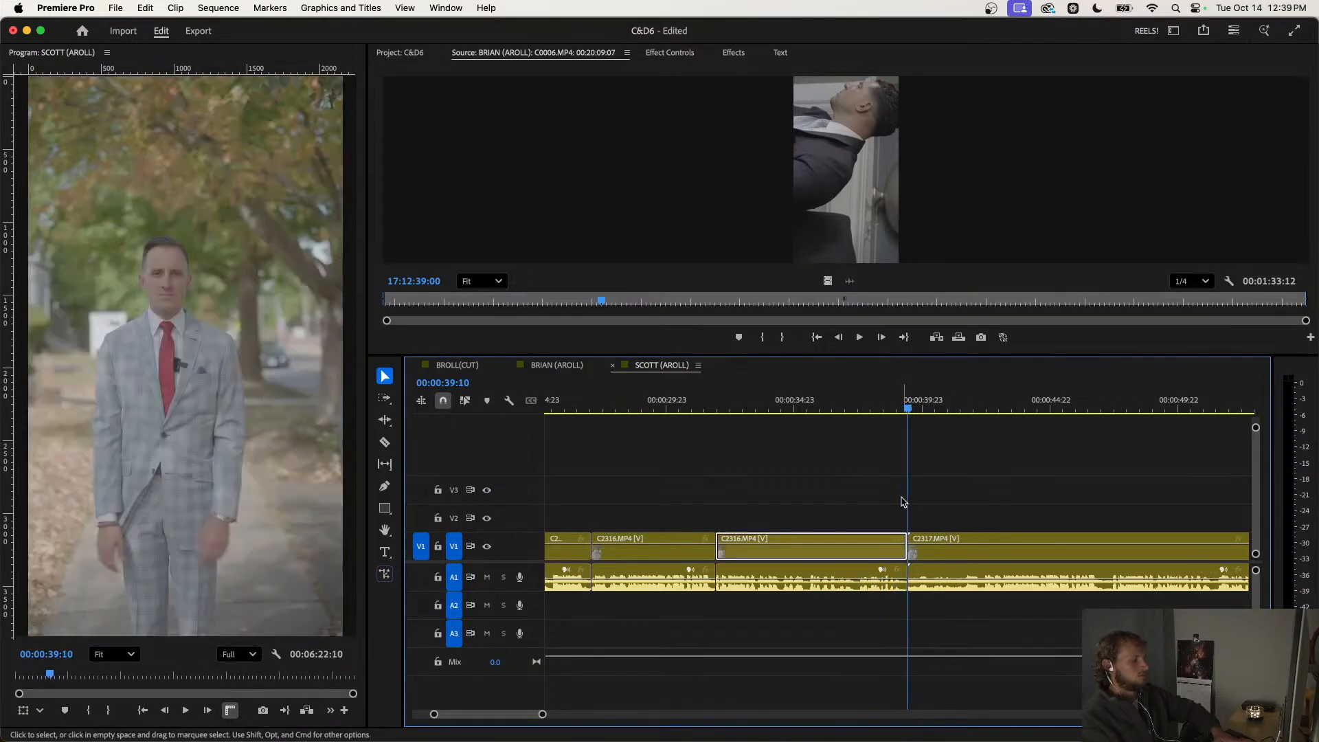
Play the opening of C2317.MP4, ripple-trim it up to about 00:00:41:14 and continue playback from the new start.
{"action": "scroll", "coordinate": [902, 501], "scroll_direction": "down", "scroll_amount": 1}
{"action": "scroll", "coordinate": [902, 501], "scroll_direction": "down", "scroll_amount": 2}
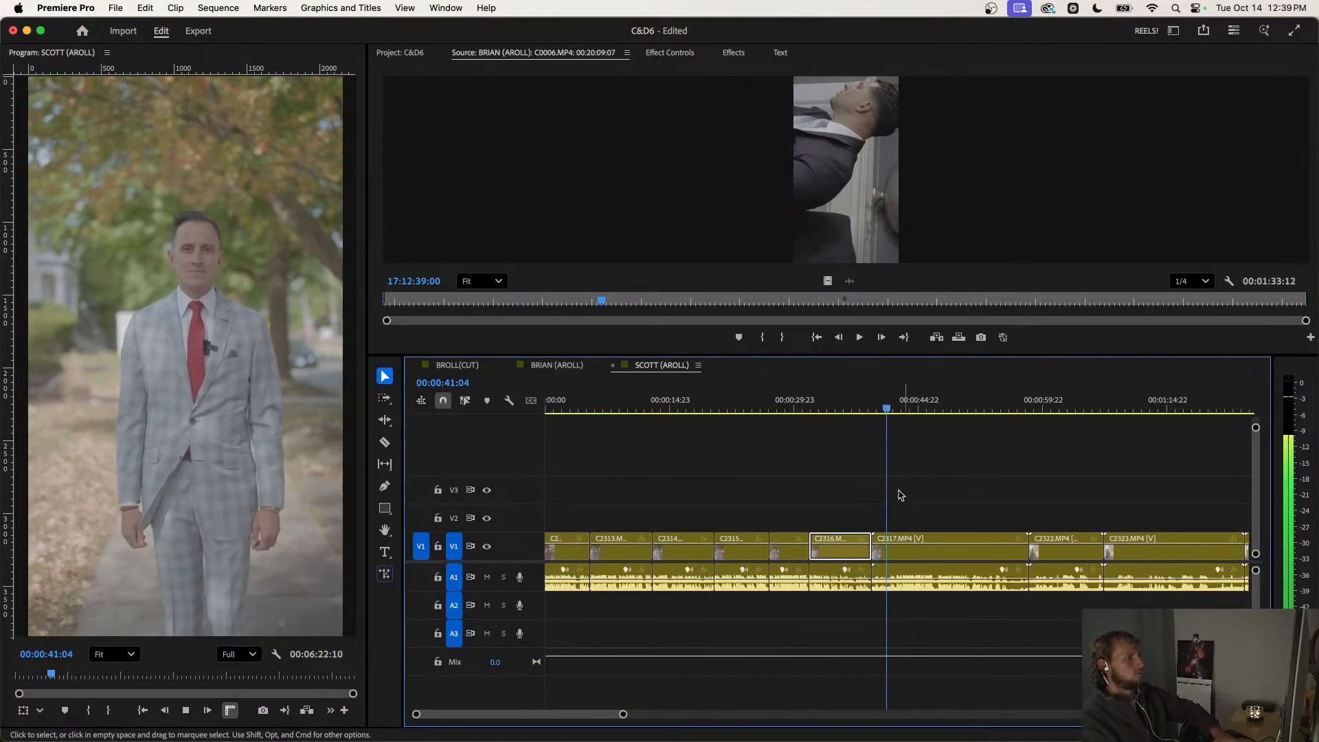
{"action": "key", "text": "space"}
{"action": "scroll", "coordinate": [920, 481], "scroll_direction": "up", "scroll_amount": 3}
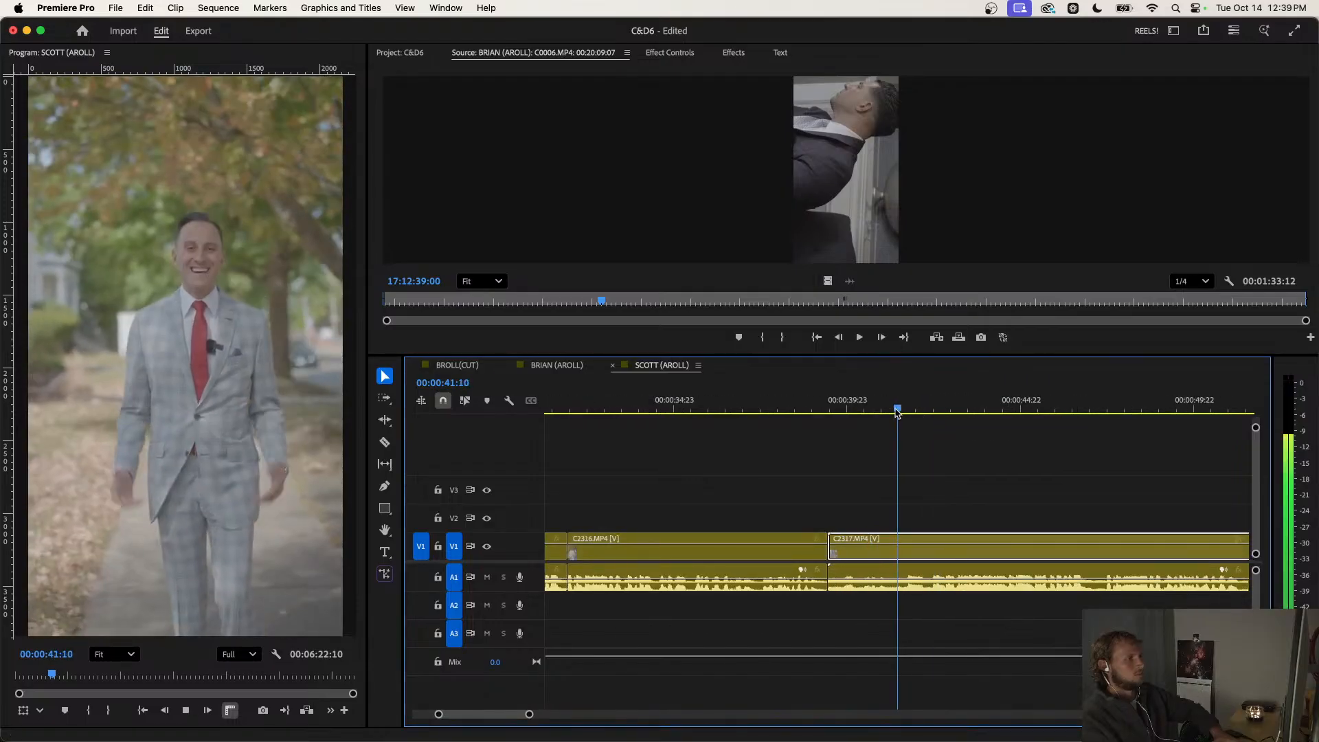
{"action": "left_click", "coordinate": [827, 405]}
{"action": "key", "text": "space"}
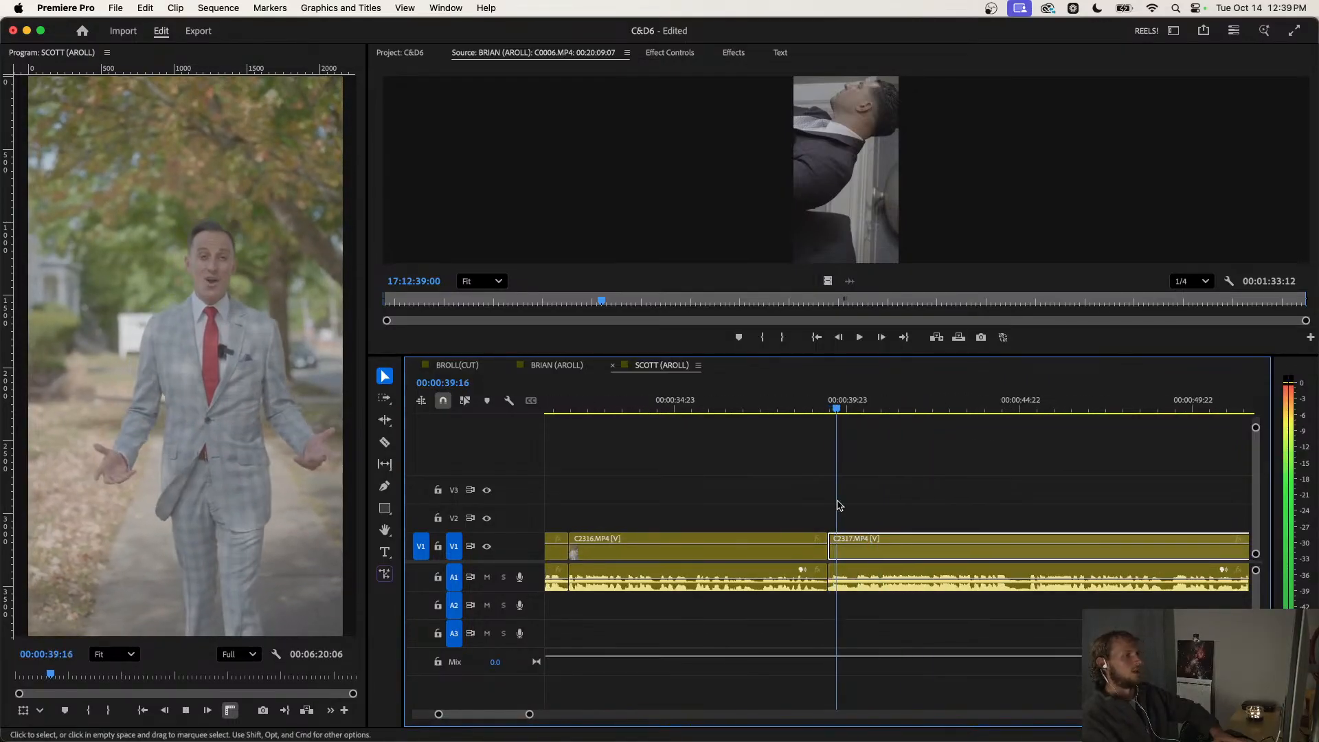
Ripple-delete the second part of C2316.MP4 with its audio so C2317.MP4 follows the first part.
{"action": "scroll", "coordinate": [797, 508], "scroll_direction": "down", "scroll_amount": 3}
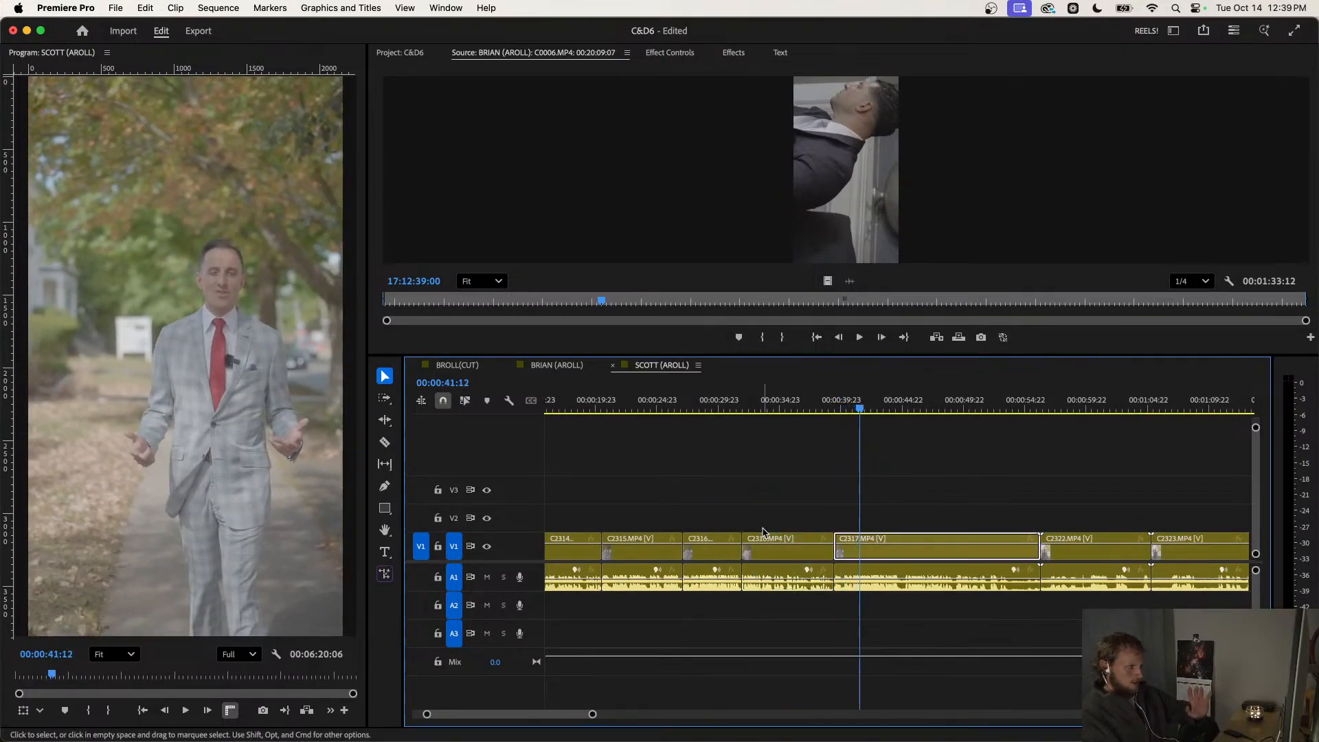
{"action": "left_click", "coordinate": [767, 558]}
{"action": "key", "text": "Delete"}
{"action": "left_click", "coordinate": [770, 553]}
{"action": "key", "text": "Delete"}
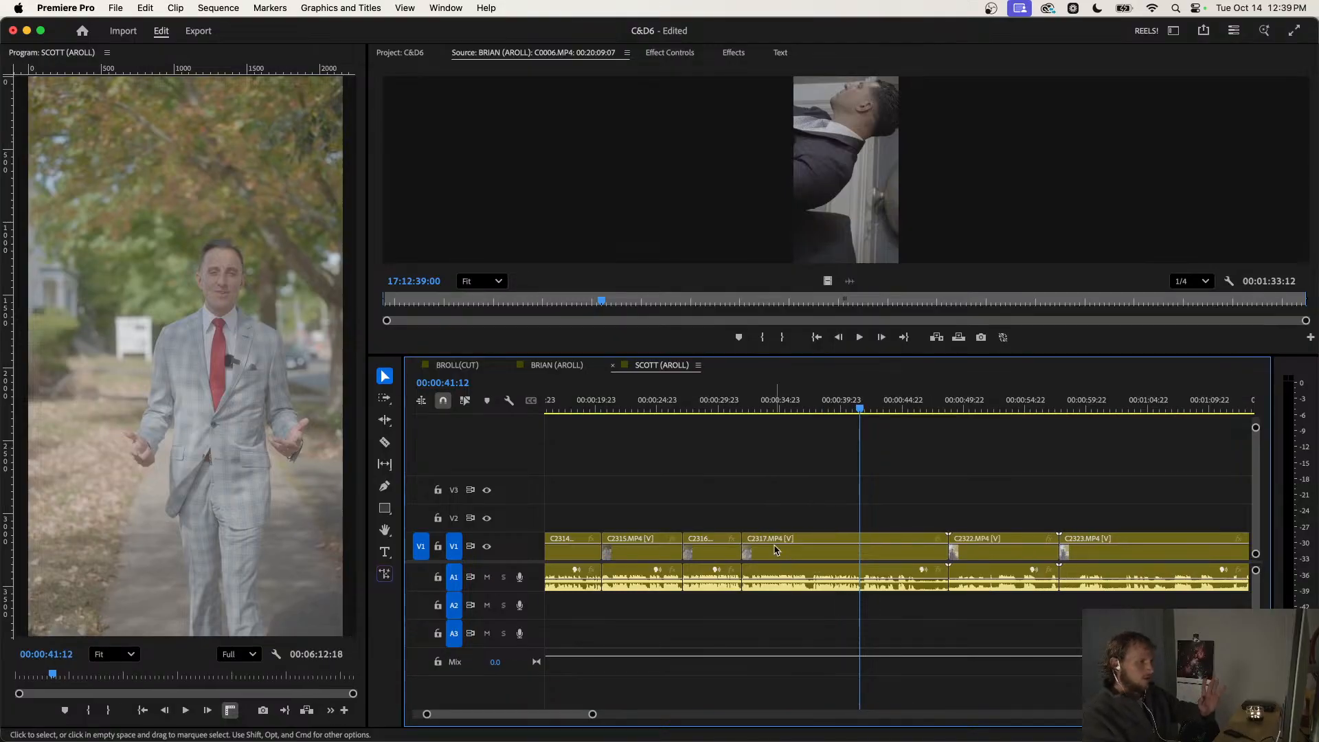
Play C2317.MP4 from near its start to about 00:00:46:13 to review the take through its last line.
{"action": "left_click", "coordinate": [756, 410]}
{"action": "key", "text": "space"}
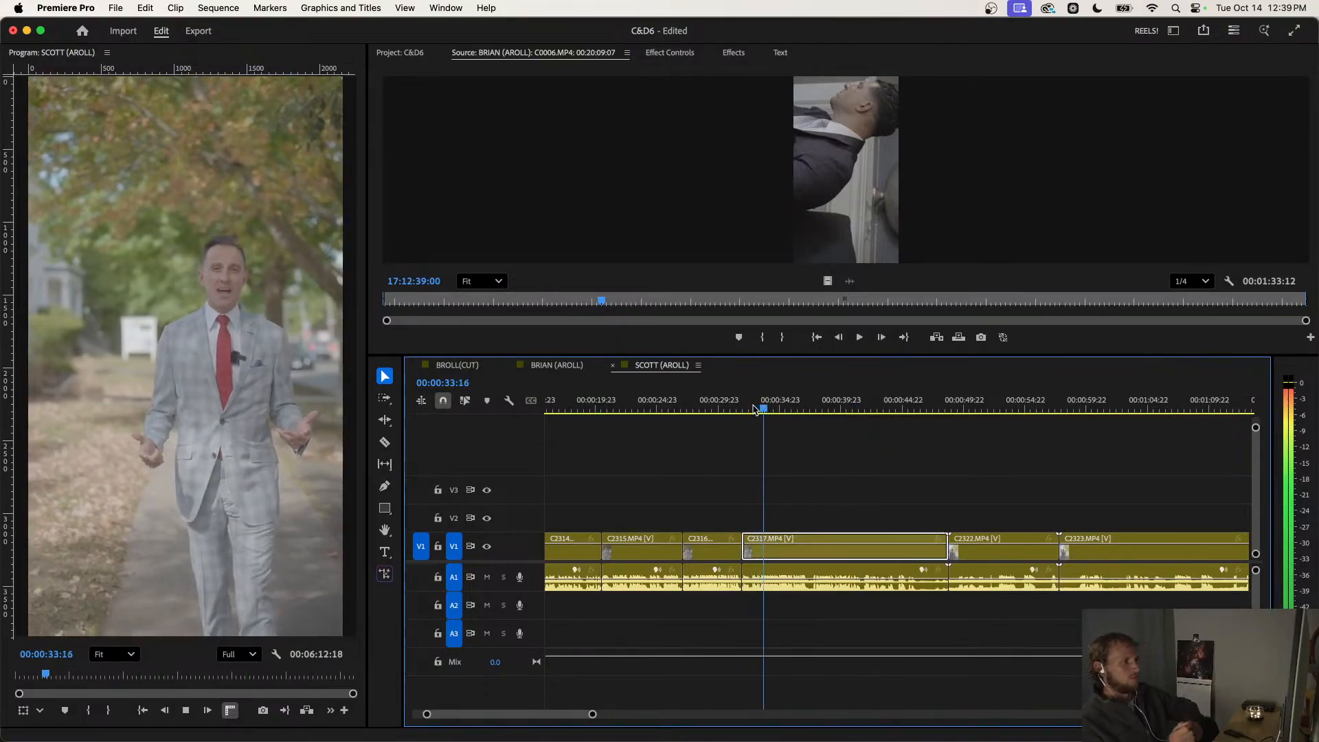
{"action": "left_click", "coordinate": [815, 495]}
{"action": "scroll", "coordinate": [809, 503], "scroll_direction": "right", "scroll_amount": 1}
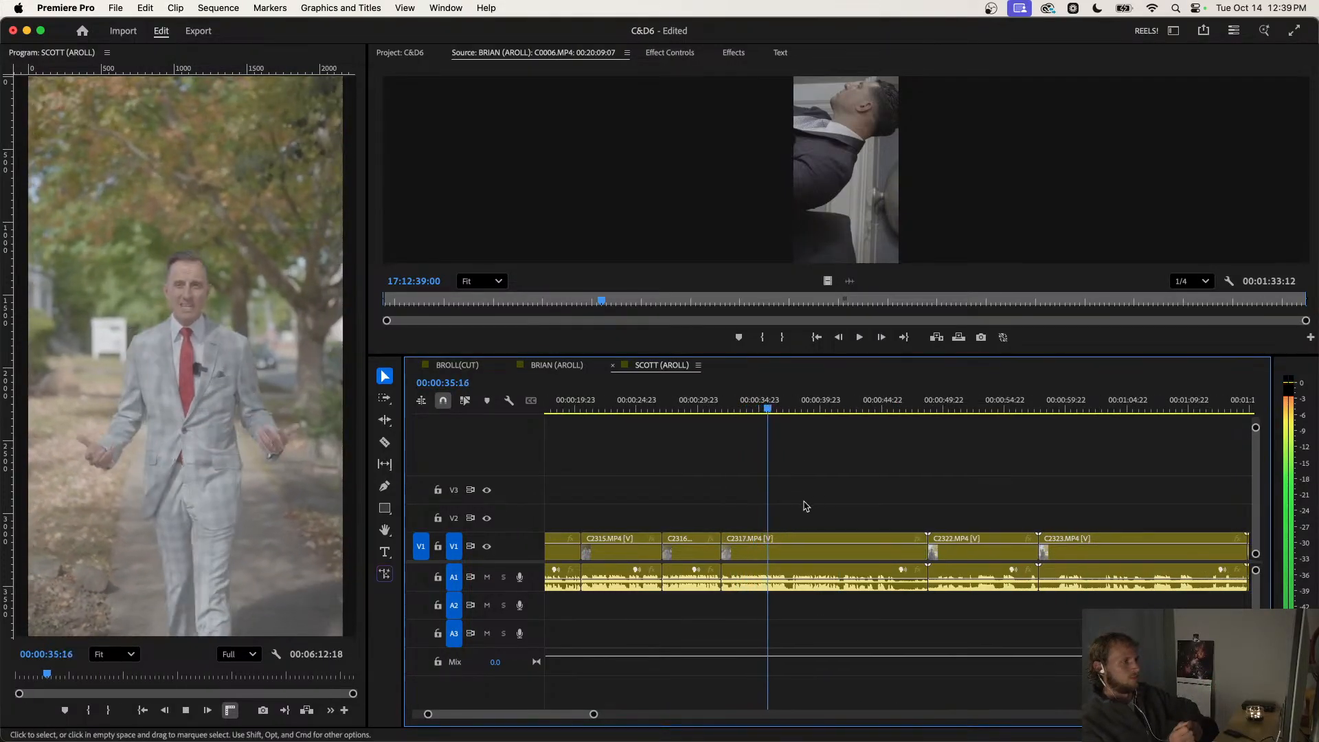
{"action": "scroll", "coordinate": [780, 519], "scroll_direction": "up", "scroll_amount": 2}
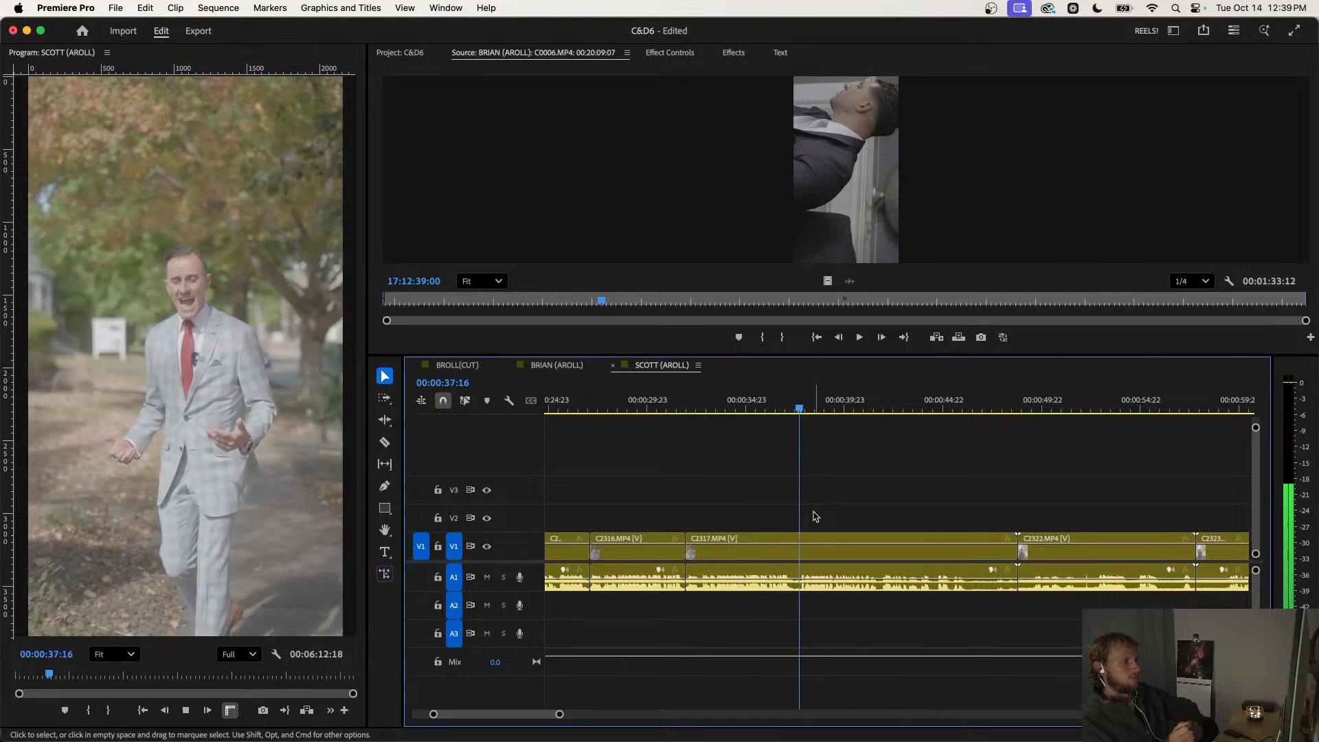
{"action": "scroll", "coordinate": [813, 516], "scroll_direction": "down", "scroll_amount": 1}
{"action": "scroll", "coordinate": [814, 516], "scroll_direction": "down", "scroll_amount": 1}
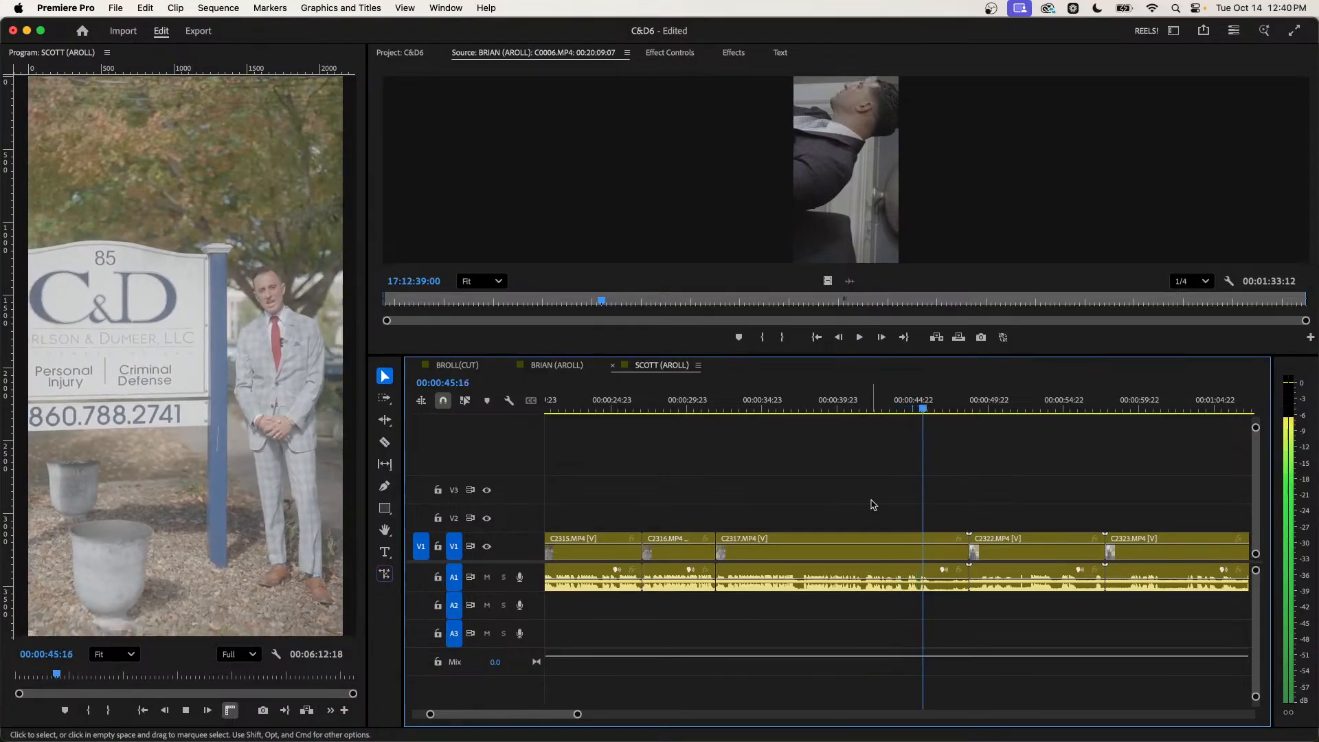
{"action": "key", "text": "space"}
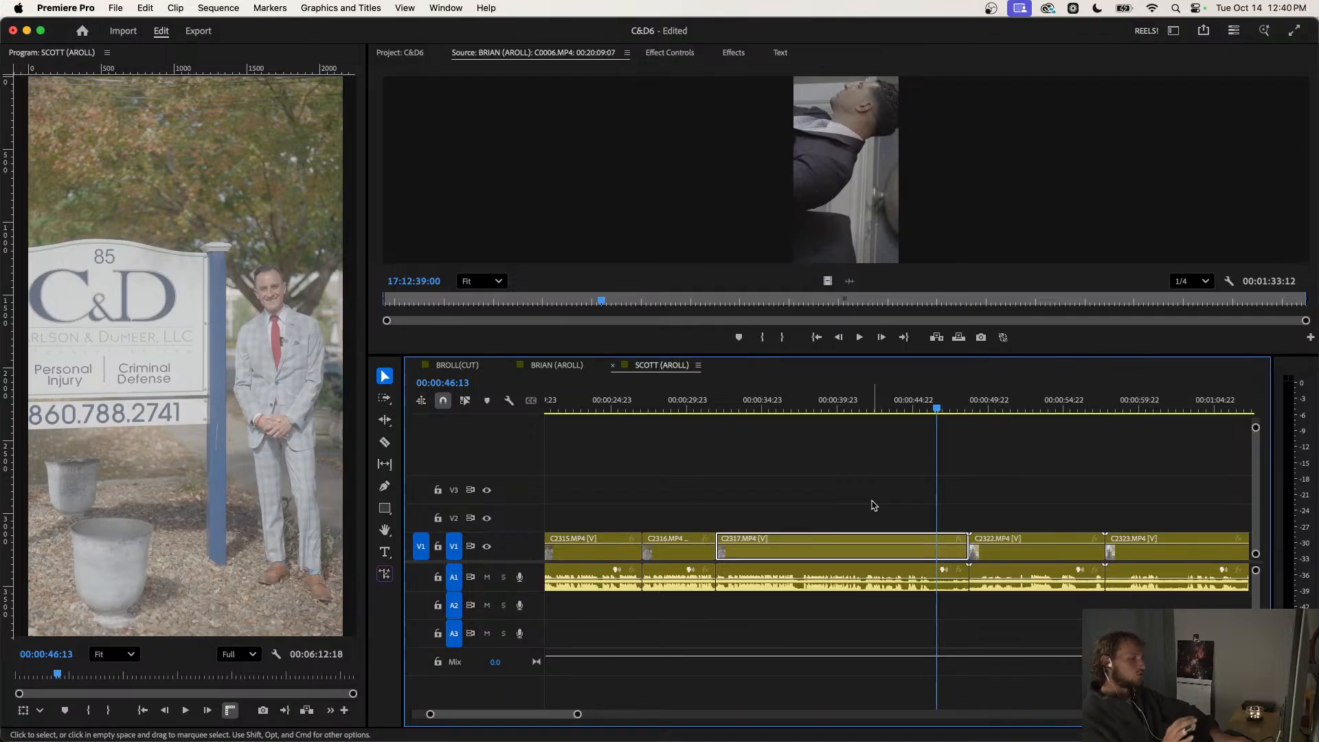
Ripple-trim the end of C2317.MP4 back to 00:00:46:13.
{"action": "key", "text": "w"}
{"action": "key", "text": "minus"}
{"action": "key", "text": "minus"}
{"action": "key", "text": "minus"}
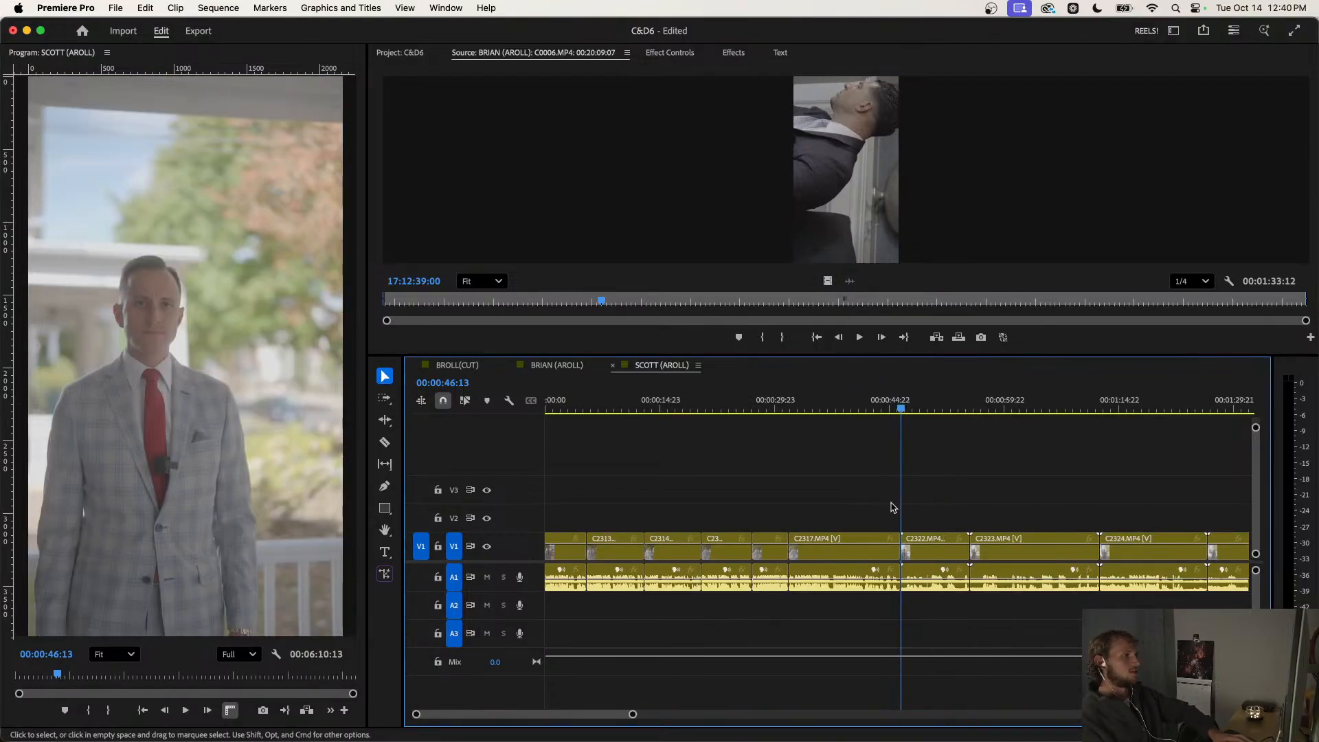
Move C2322.MP4 and every clip after it about 31 seconds later, leaving a gap after C2317.MP4.
{"action": "key", "text": "equal"}
{"action": "key", "text": "equal"}
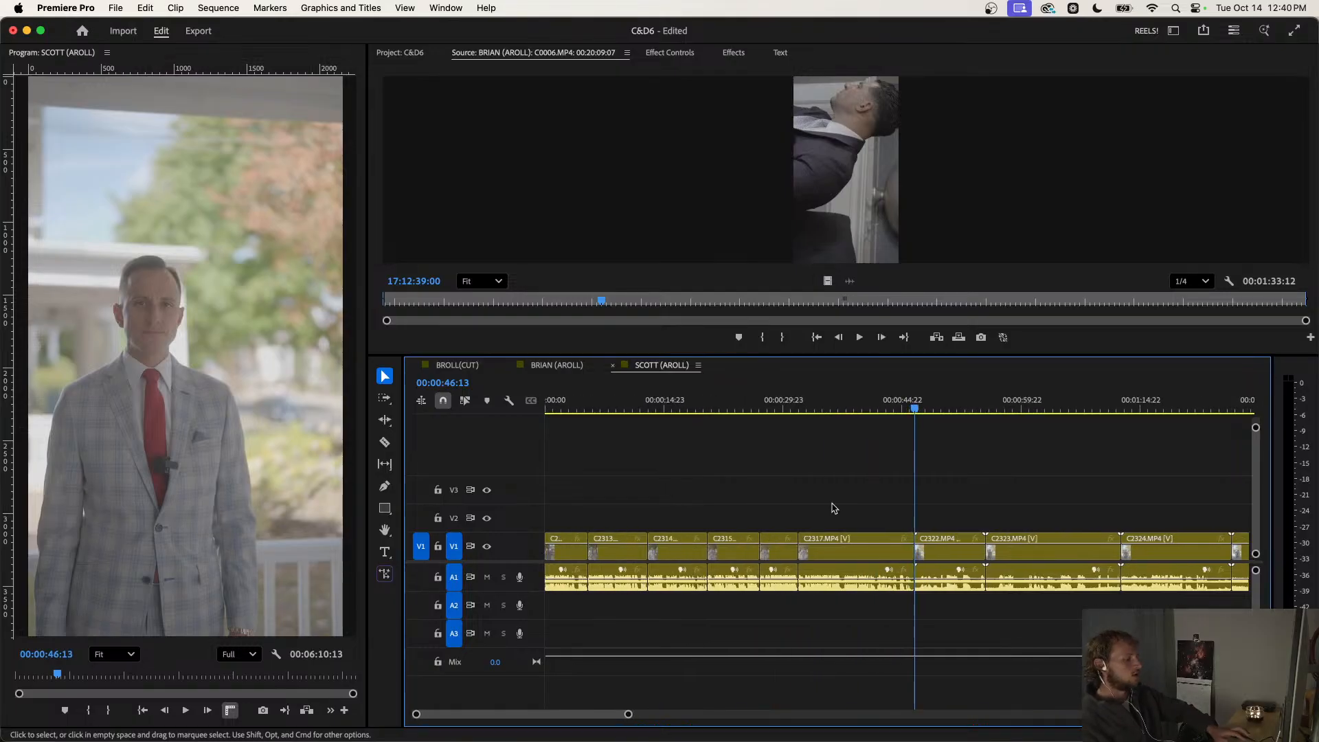
{"action": "key", "text": "a"}
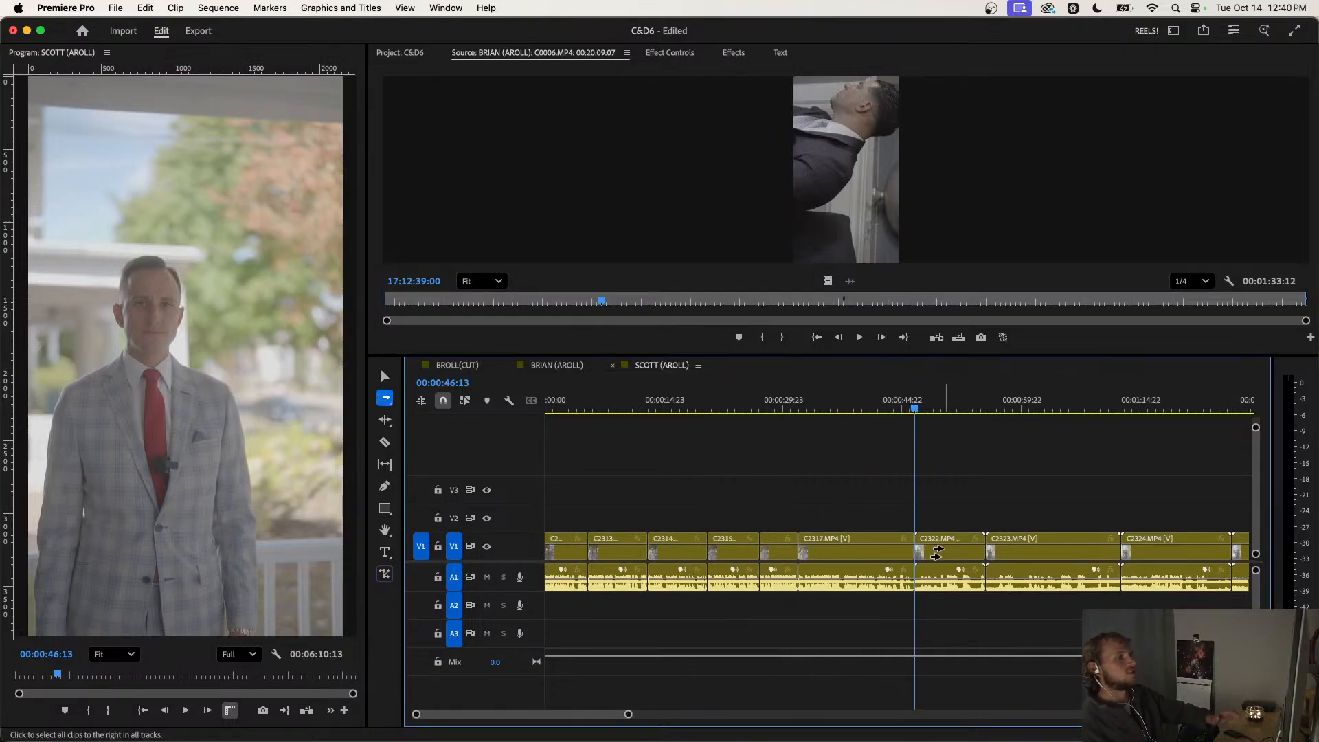
{"action": "left_click", "coordinate": [936, 552]}
{"action": "key", "text": "v"}
{"action": "key", "text": "minus"}
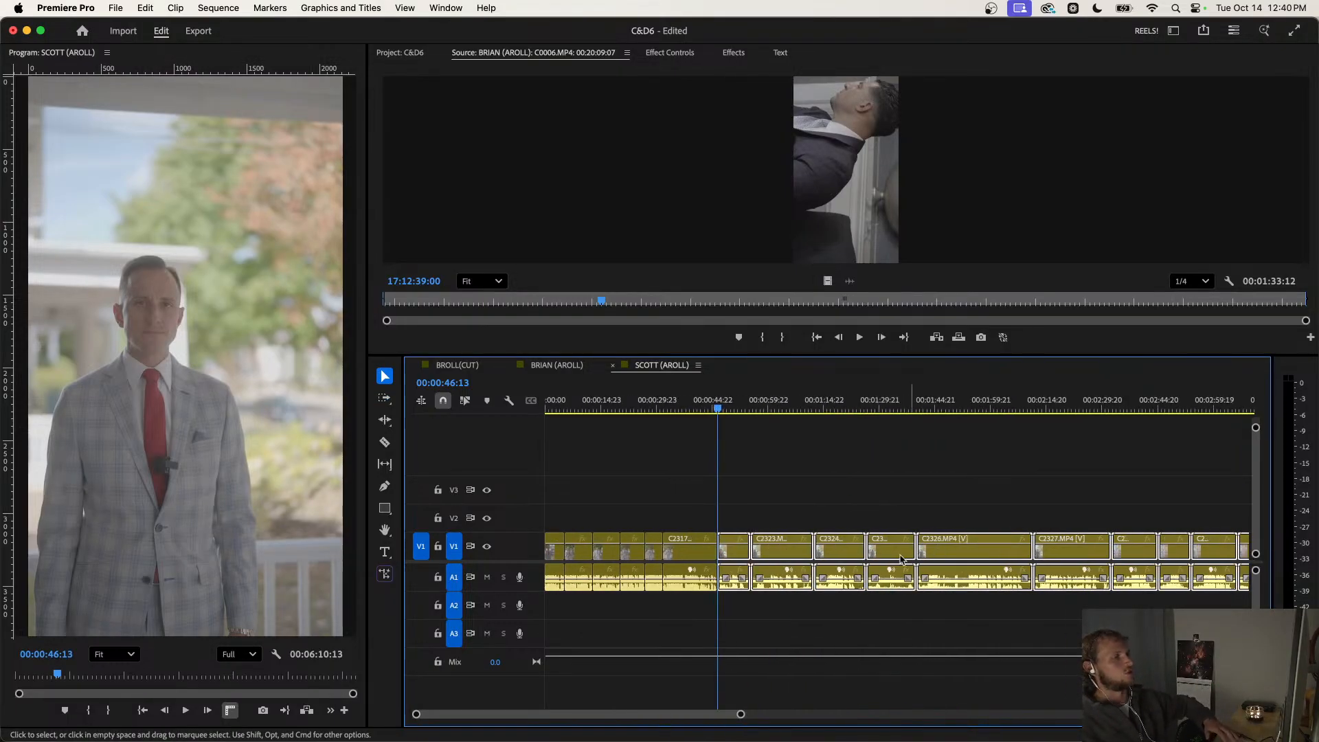
{"action": "left_click_drag", "start_coordinate": [739, 552], "coordinate": [853, 551]}
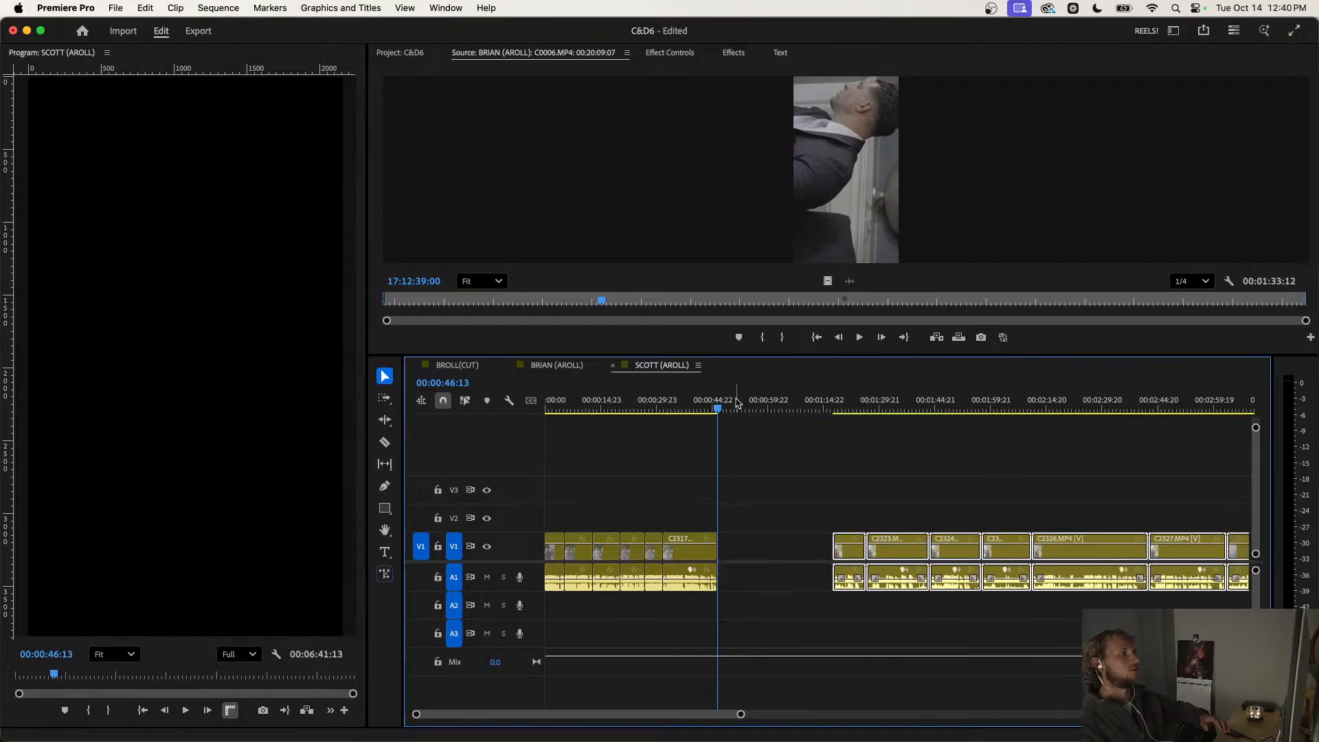
Play the opening of C2322.MP4, ripple-trim it up to 00:01:18:08 and resume playback.
{"action": "key", "text": "space"}
{"action": "left_click", "coordinate": [835, 407]}
{"action": "key", "text": "equal"}
{"action": "key", "text": "equal"}
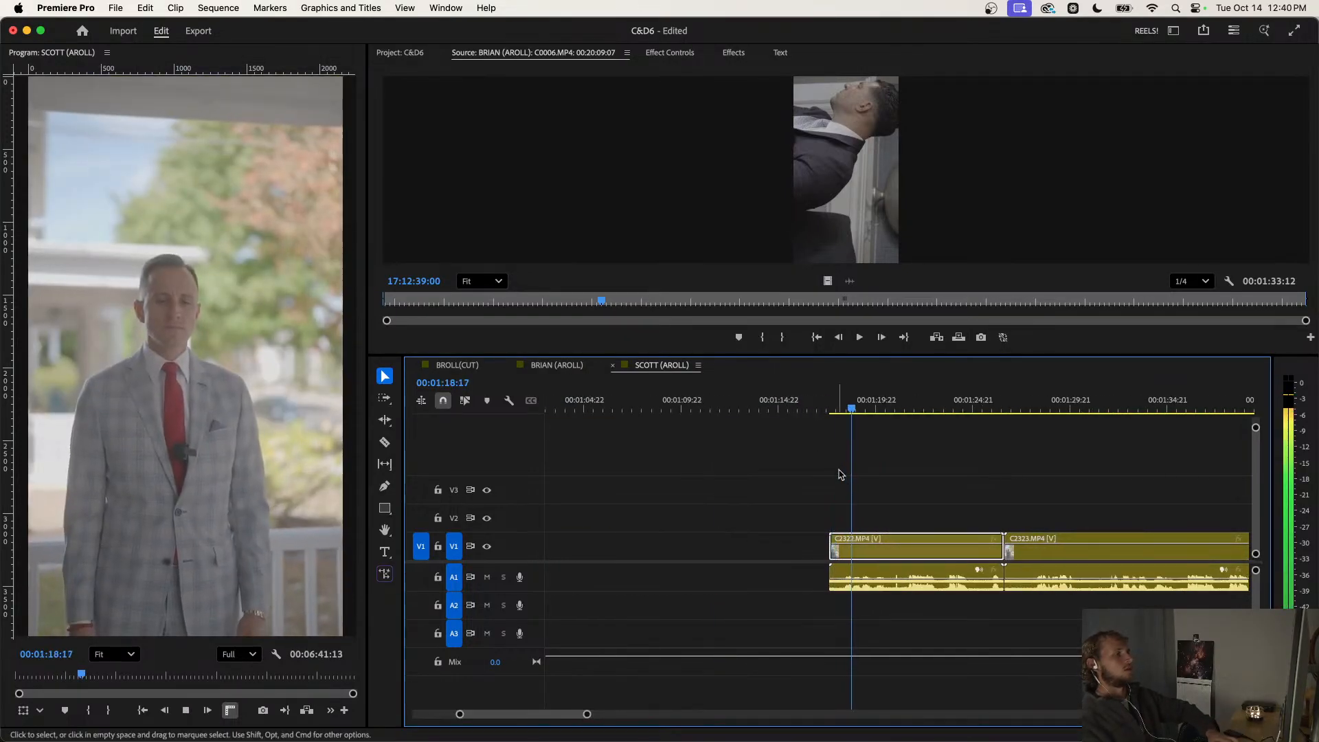
{"action": "left_click", "coordinate": [833, 407]}
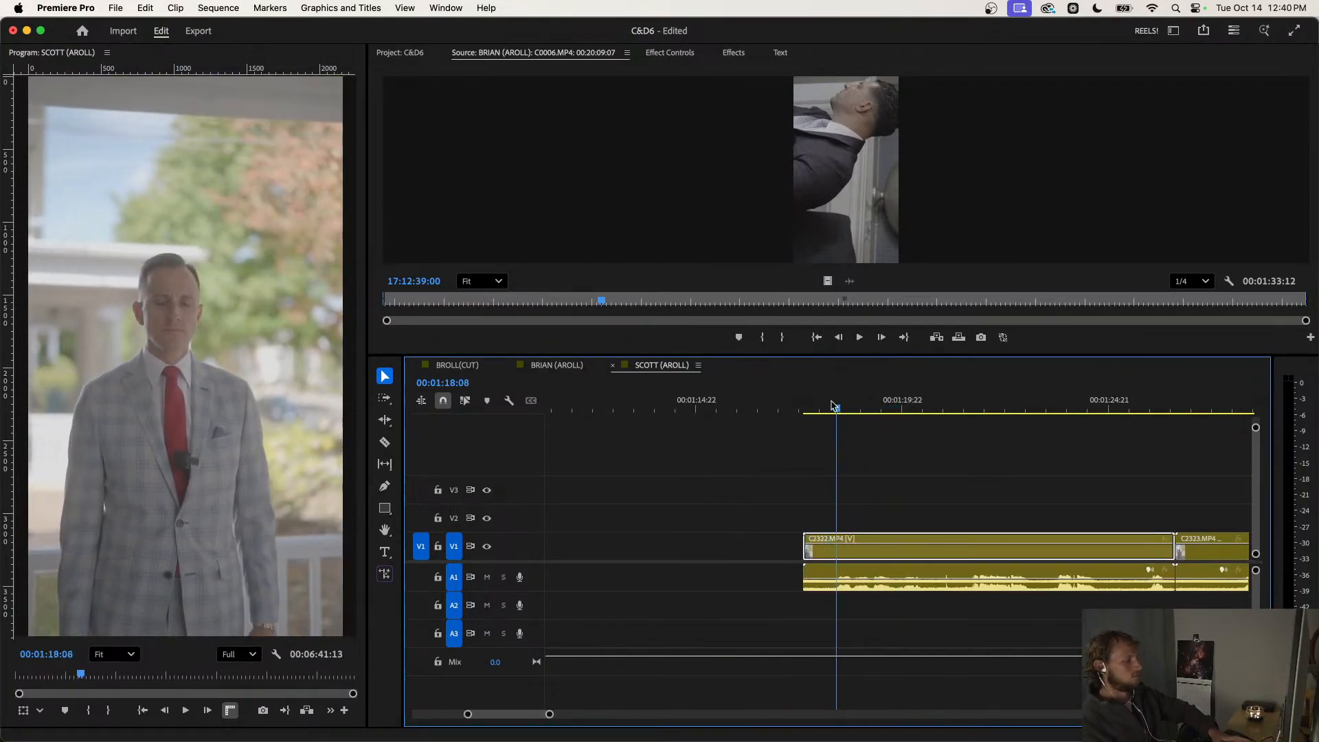
{"action": "key", "text": "q"}
{"action": "key", "text": "space"}
{"action": "scroll", "coordinate": [841, 476], "scroll_direction": "down", "scroll_amount": 3}
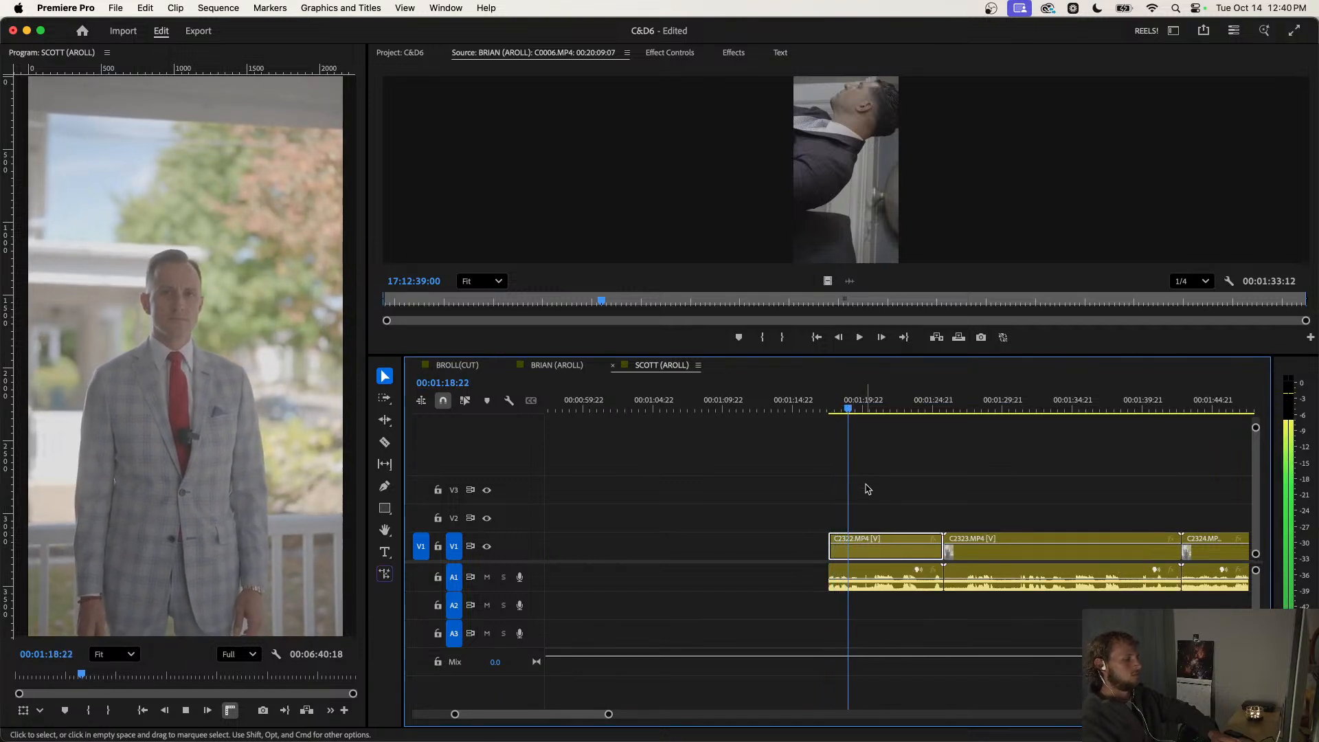
Ripple-trim the start of C2322.MP4 again, up to about 00:01:20:07, and play from the new start.
{"action": "left_click", "coordinate": [869, 406]}
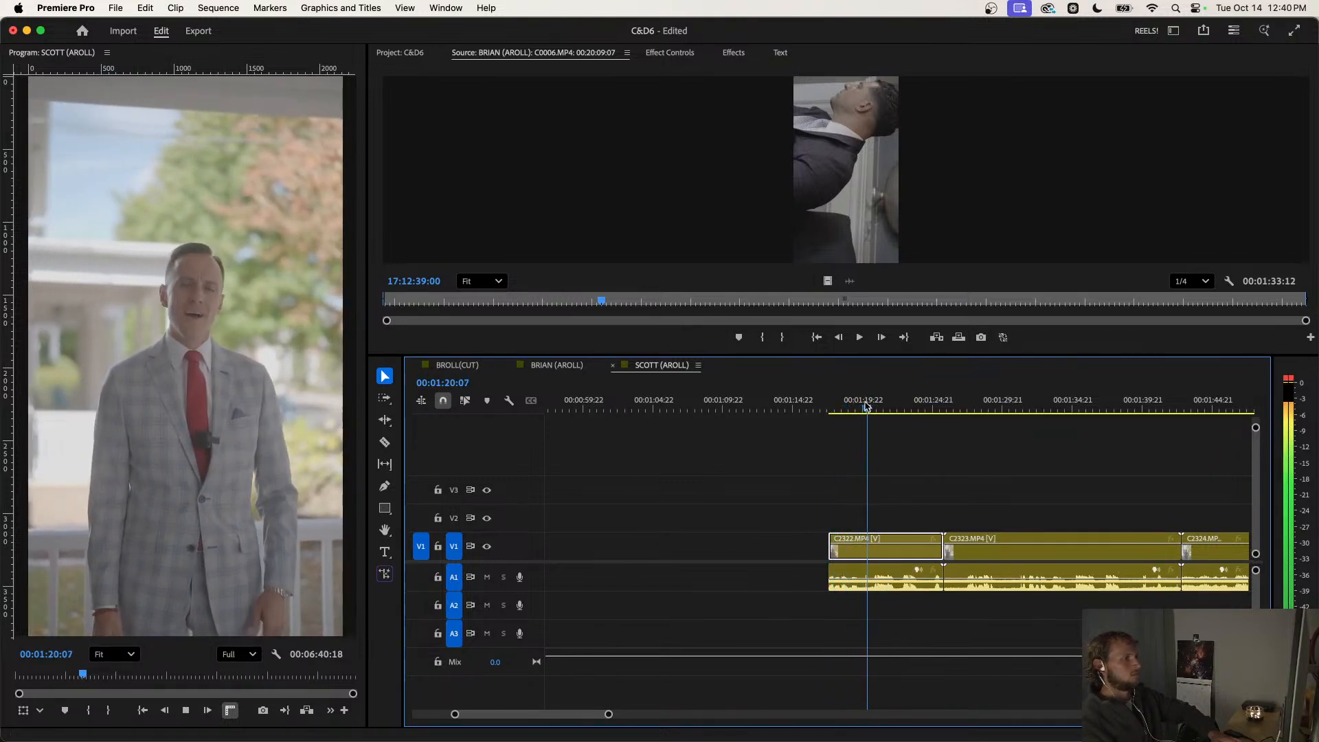
{"action": "left_click_drag", "start_coordinate": [866, 405], "coordinate": [867, 409]}
{"action": "key", "text": "q"}
{"action": "key", "text": "space"}
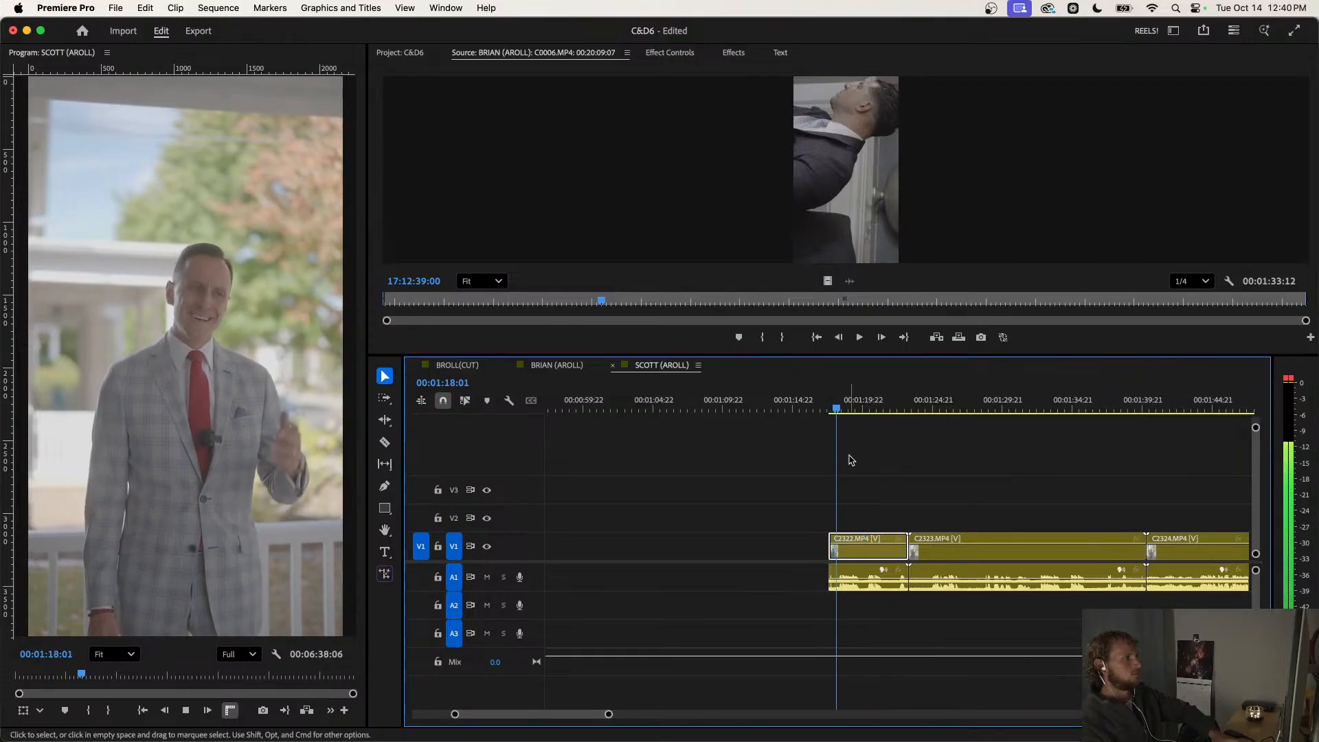
Keyframe the audio level of C2322.MP4 to be lower before the first words and play back its start.
{"action": "scroll", "coordinate": [851, 474], "scroll_direction": "up", "scroll_amount": 3}
{"action": "key", "text": "space"}
{"action": "scroll", "coordinate": [805, 571], "scroll_direction": "up", "scroll_amount": 3}
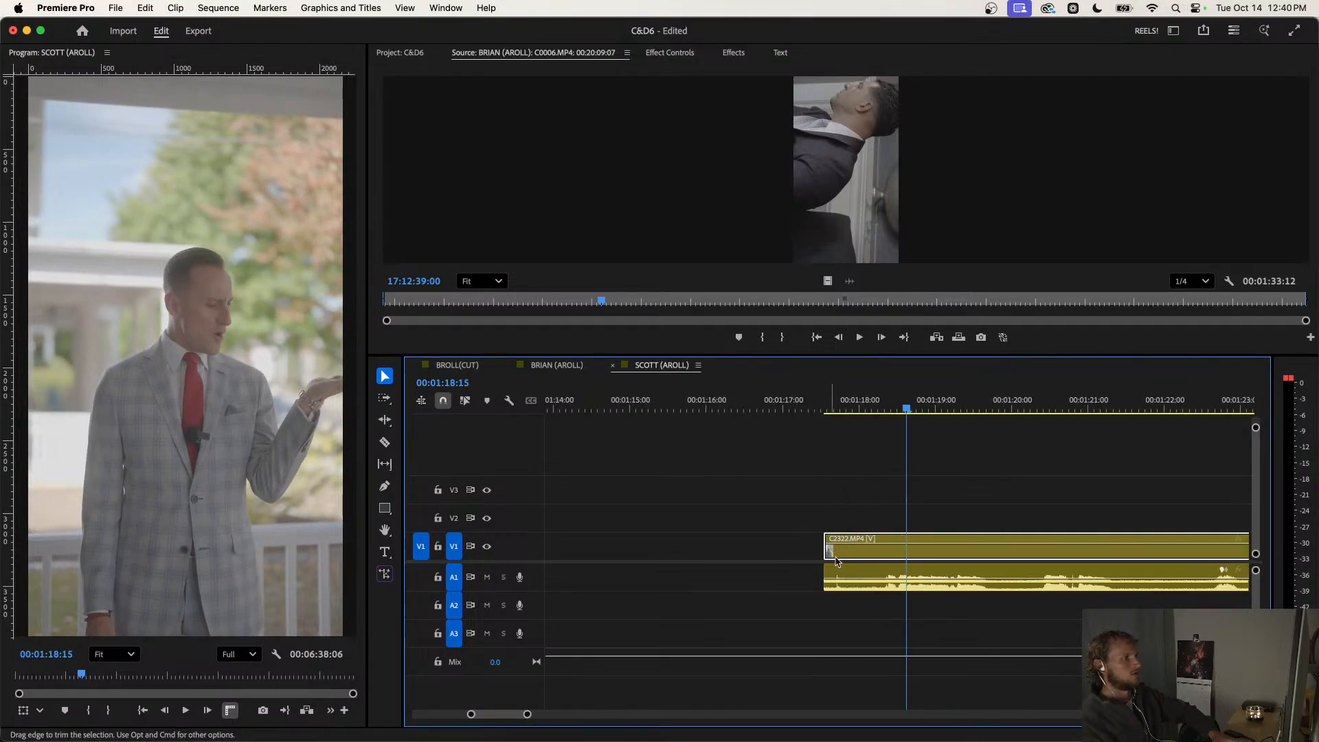
{"action": "left_click", "coordinate": [863, 581]}
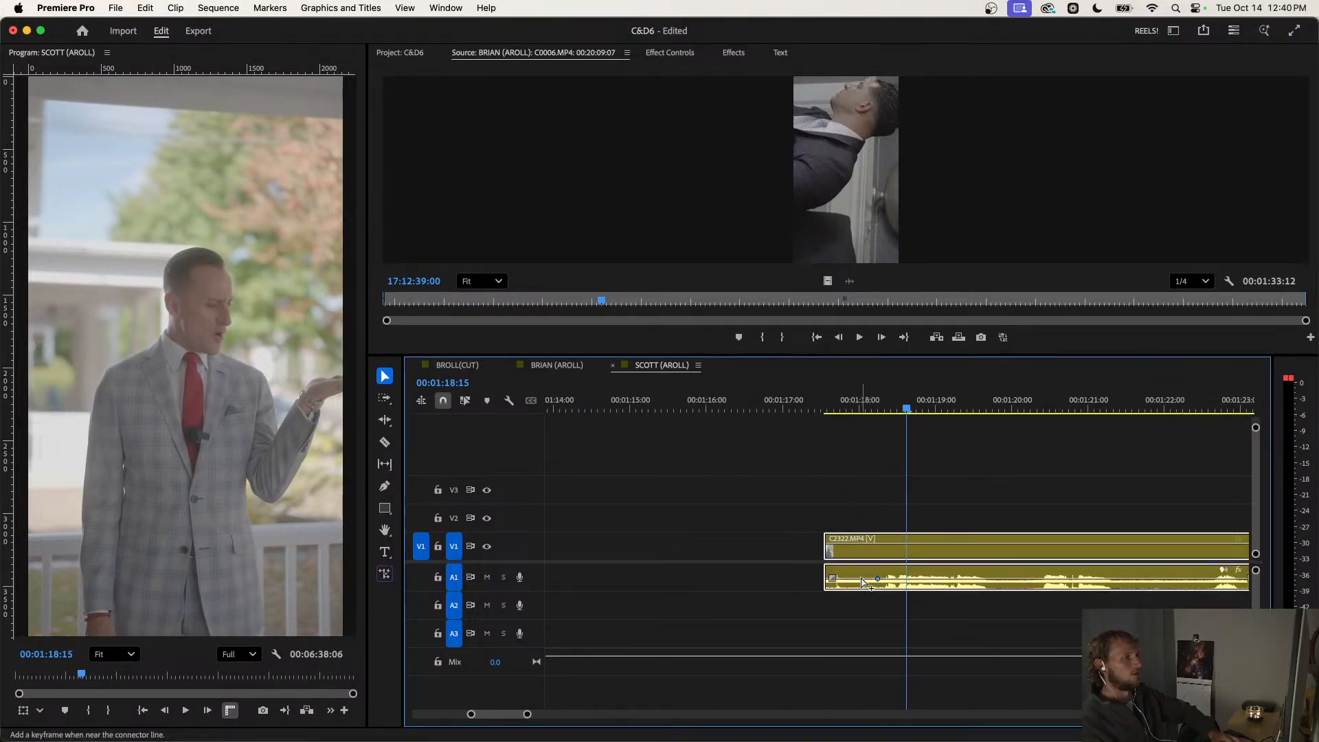
{"action": "left_click", "coordinate": [861, 579], "text": "super"}
{"action": "left_click_drag", "start_coordinate": [861, 579], "coordinate": [825, 586]}
{"action": "left_click", "coordinate": [828, 389]}
{"action": "key", "text": "space"}
{"action": "key", "text": "space"}
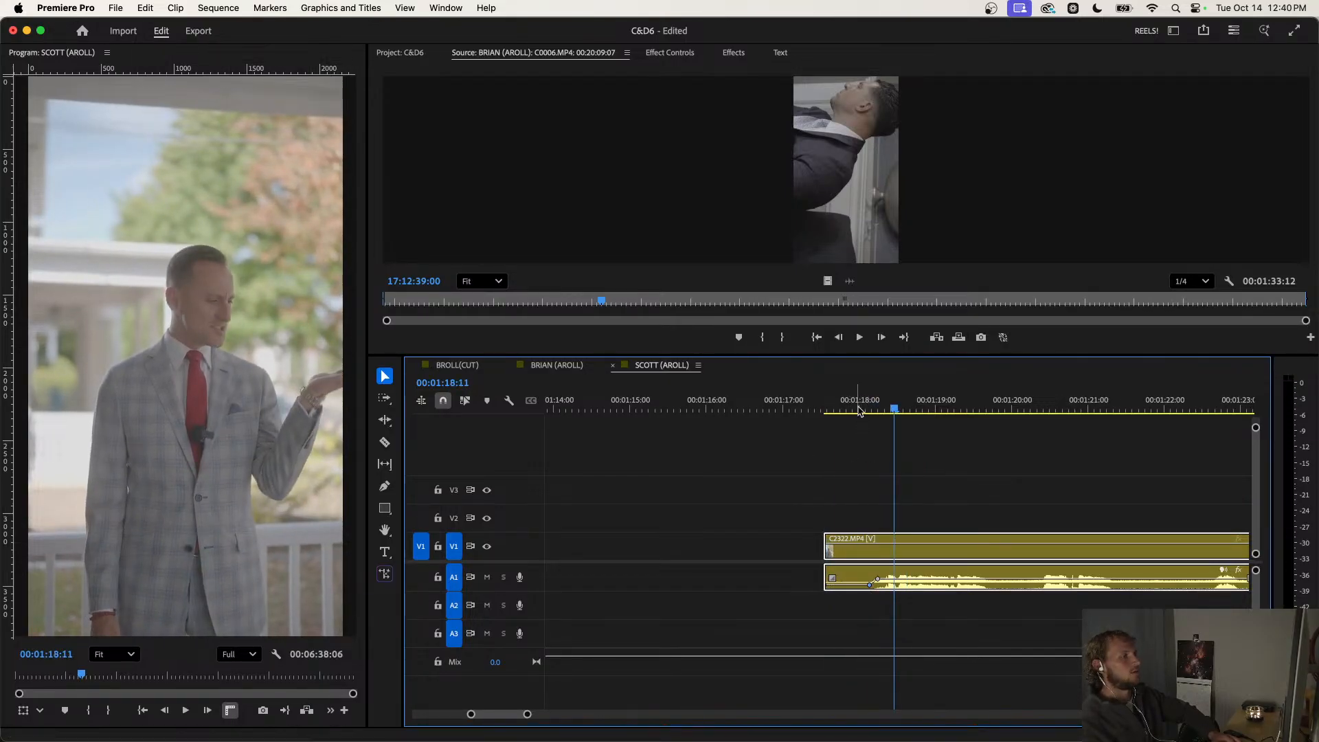
Play C2322.MP4 from its start and on into C2323.MP4 to compare the two takes.
{"action": "left_click", "coordinate": [829, 393]}
{"action": "key", "text": "space"}
{"action": "scroll", "coordinate": [833, 447], "scroll_direction": "down", "scroll_amount": 3}
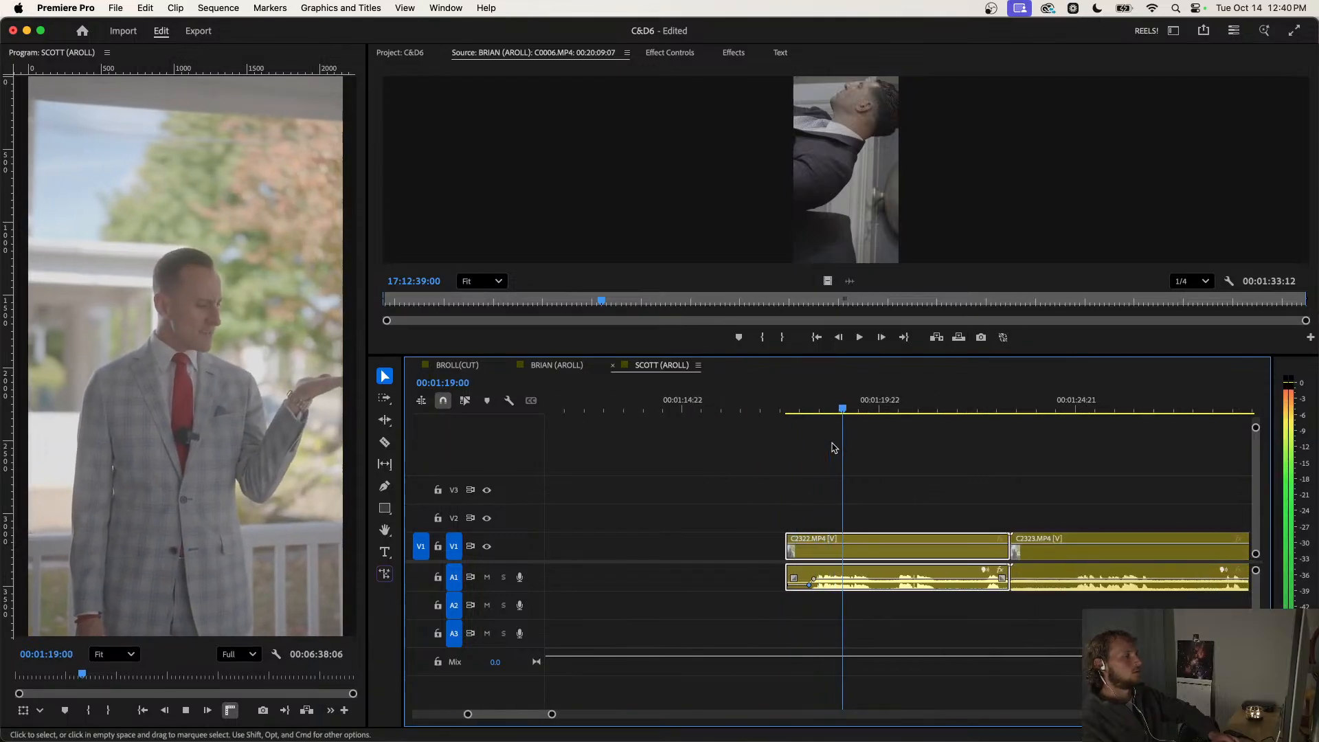
{"action": "left_click", "coordinate": [859, 462]}
{"action": "scroll", "coordinate": [859, 464], "scroll_direction": "down", "scroll_amount": 1}
{"action": "scroll", "coordinate": [855, 463], "scroll_direction": "down", "scroll_amount": 2}
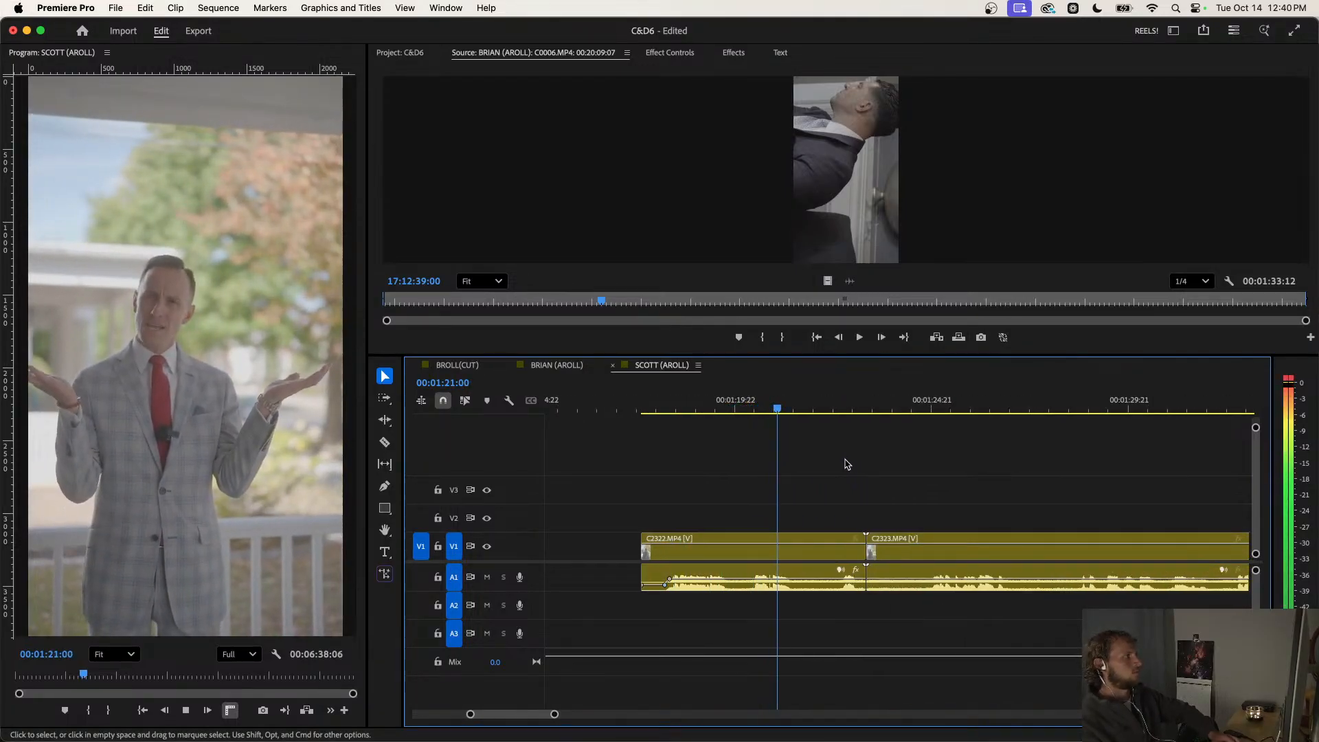
{"action": "left_click", "coordinate": [815, 404]}
{"action": "scroll", "coordinate": [871, 445], "scroll_direction": "down", "scroll_amount": 2}
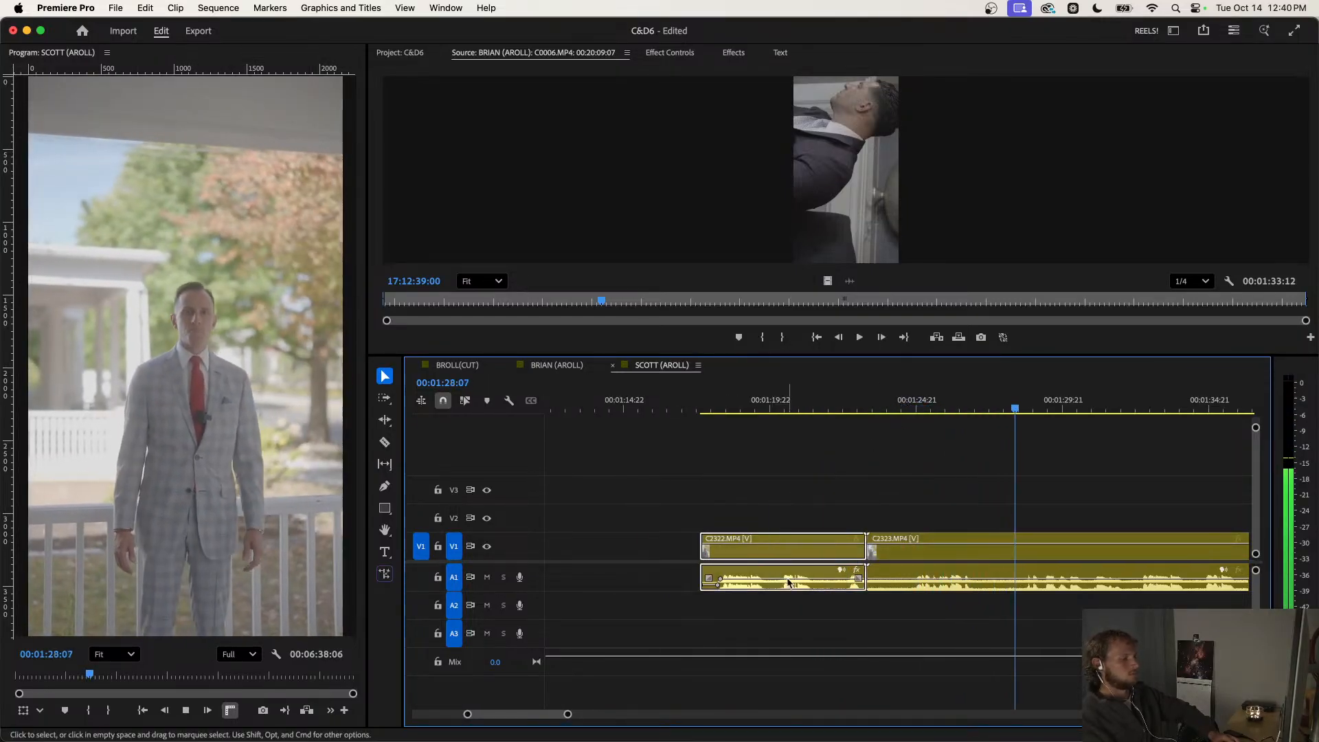
Delete C2322.MP4 with its audio, leaving its space empty before C2323.MP4.
{"action": "key", "text": "Delete"}
{"action": "scroll", "coordinate": [900, 505], "scroll_direction": "down", "scroll_amount": 2}
{"action": "scroll", "coordinate": [867, 496], "scroll_direction": "up", "scroll_amount": 2}
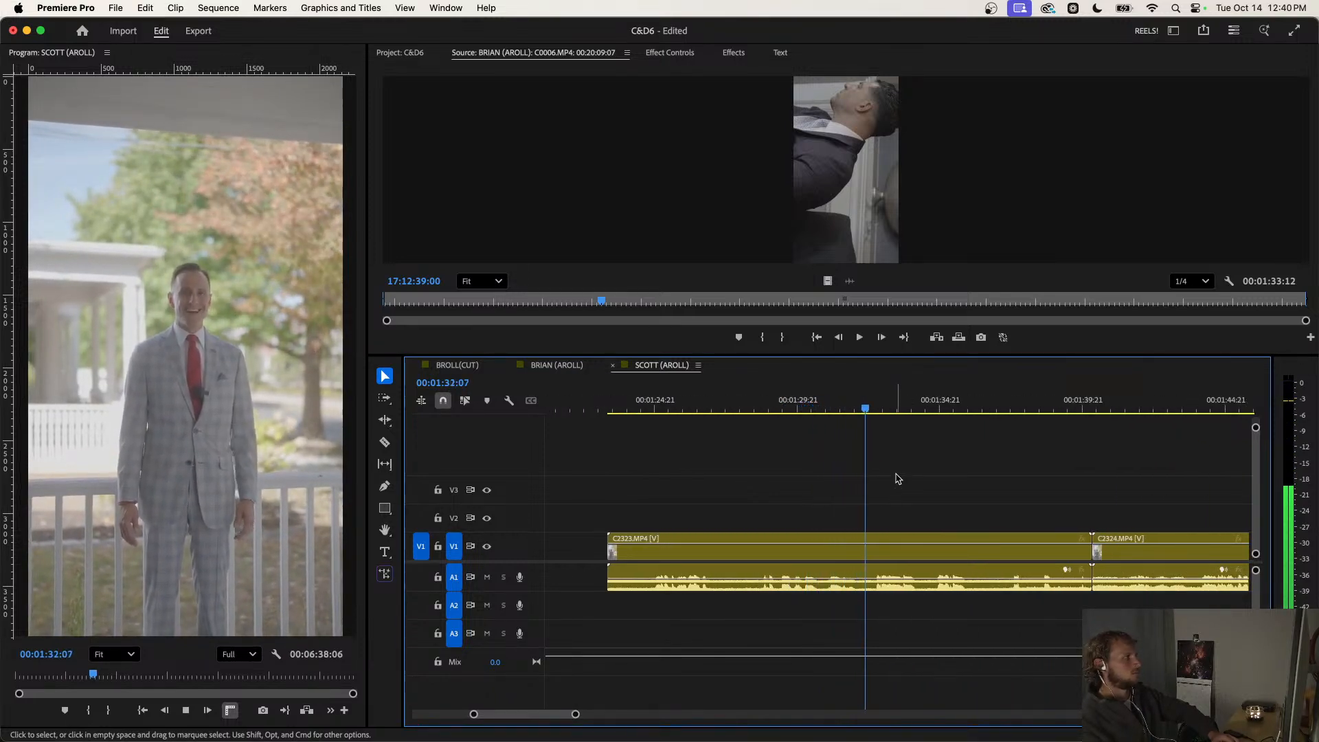
Ripple-trim the opening of C2323.MP4 up to about 00:01:32 and play from the new start.
{"action": "scroll", "coordinate": [895, 477], "scroll_direction": "up", "scroll_amount": 2}
{"action": "left_click_drag", "start_coordinate": [838, 411], "coordinate": [834, 412]}
{"action": "key", "text": "Up"}
{"action": "key", "text": "space"}
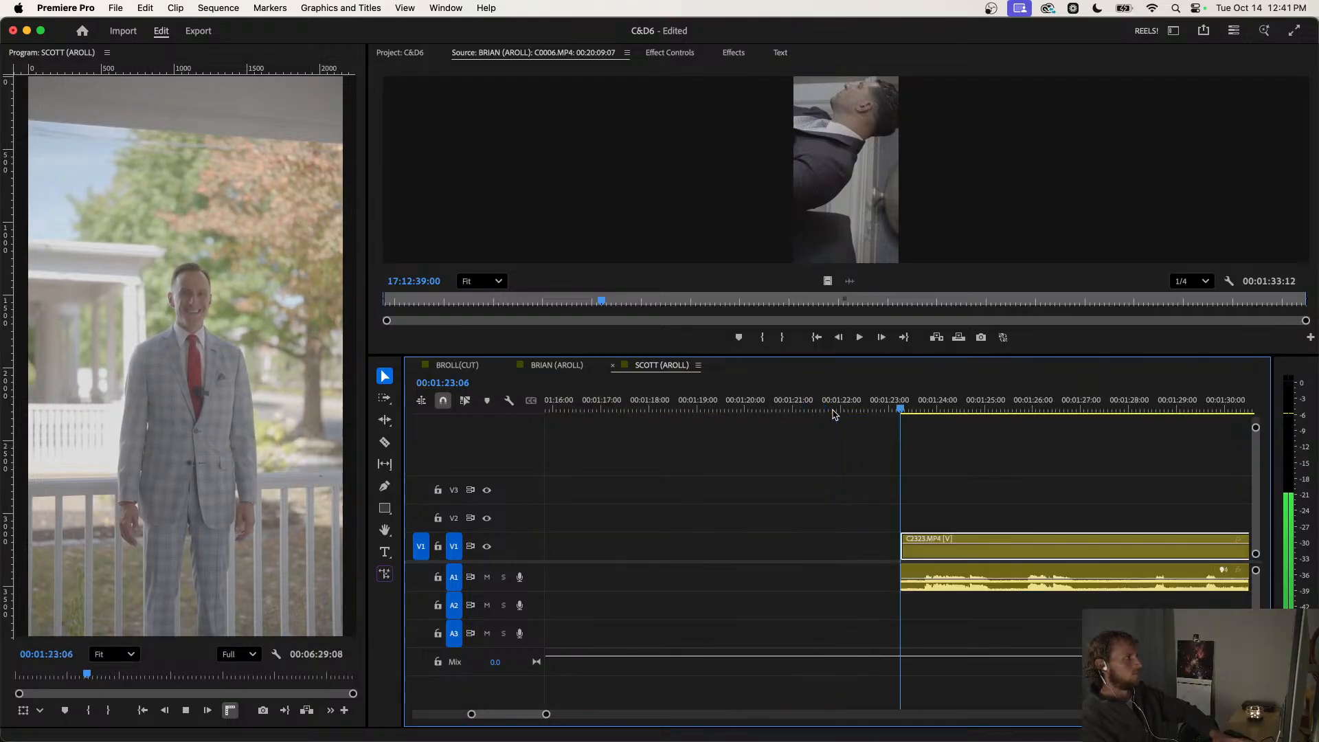
Play C2323.MP4 through its line and split it at about 00:01:27:23.
{"action": "left_click", "coordinate": [826, 470]}
{"action": "scroll", "coordinate": [824, 469], "scroll_direction": "right", "scroll_amount": 2}
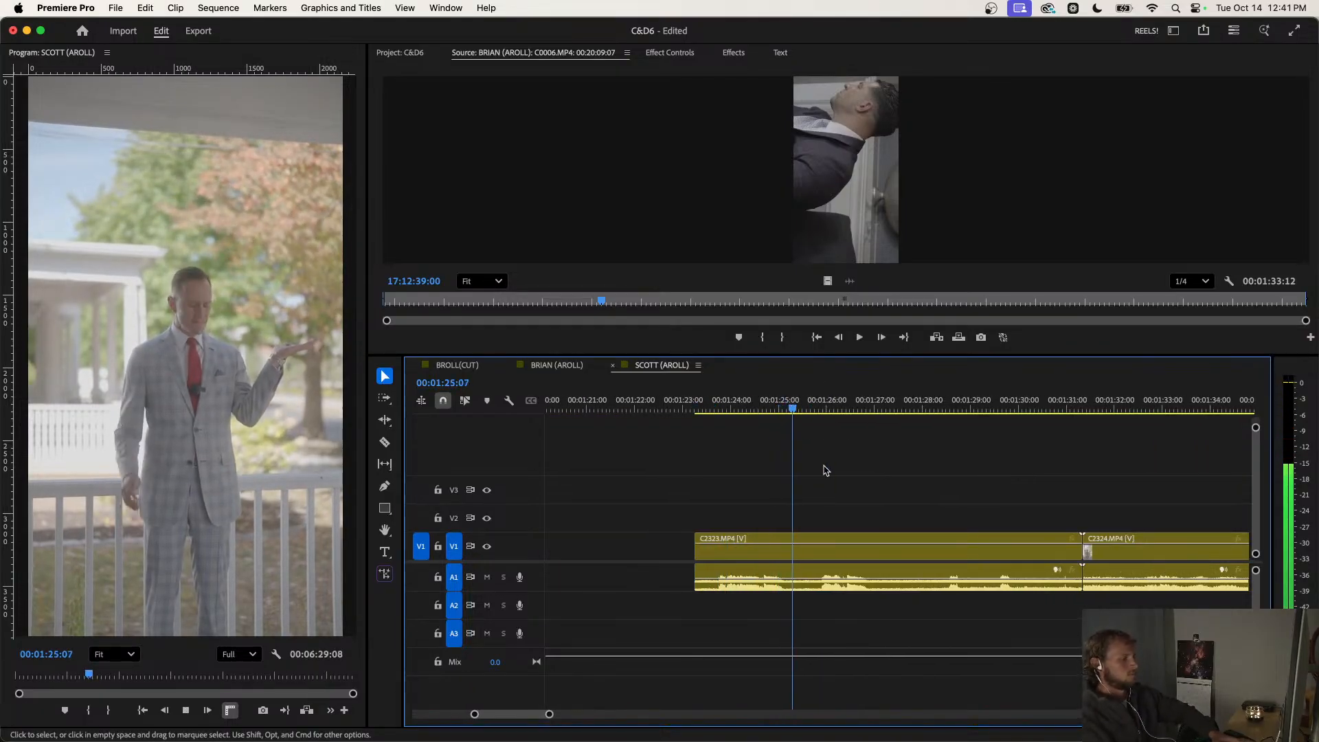
{"action": "scroll", "coordinate": [828, 469], "scroll_direction": "right", "scroll_amount": 1}
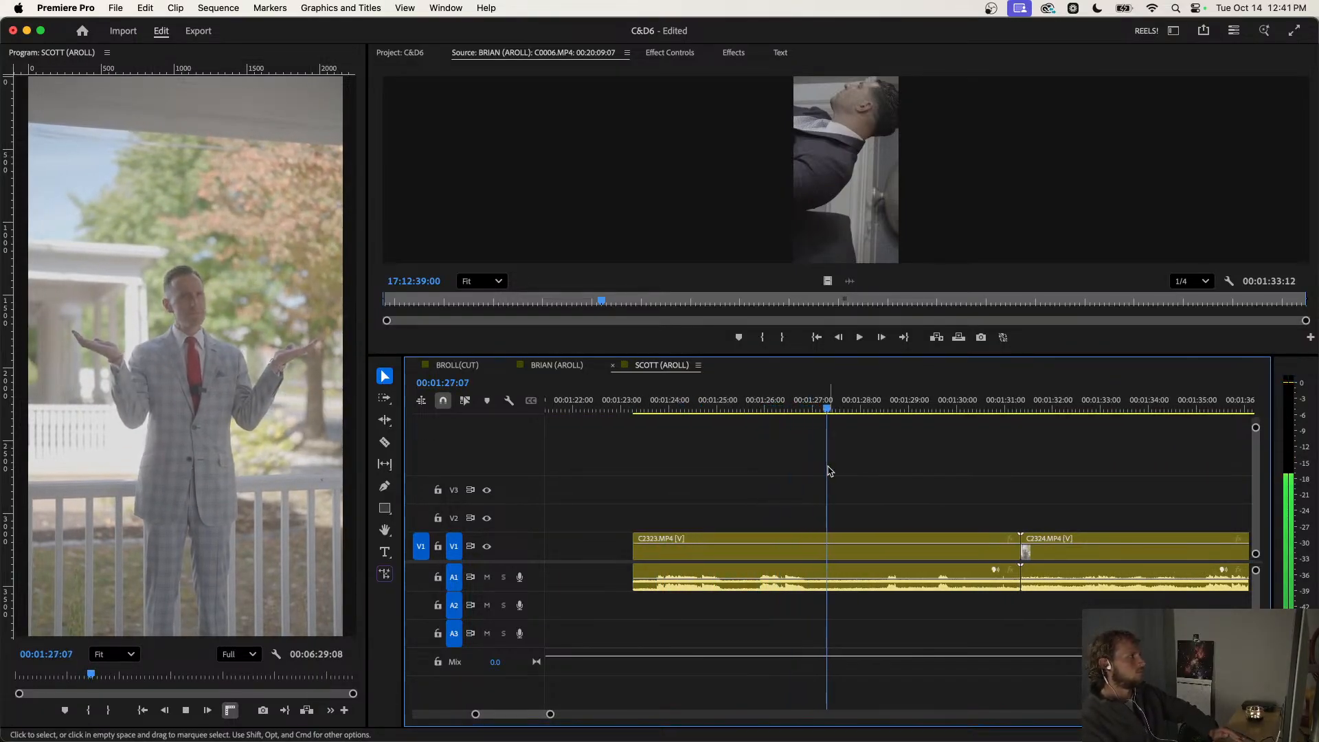
{"action": "left_click_drag", "start_coordinate": [855, 407], "coordinate": [839, 406]}
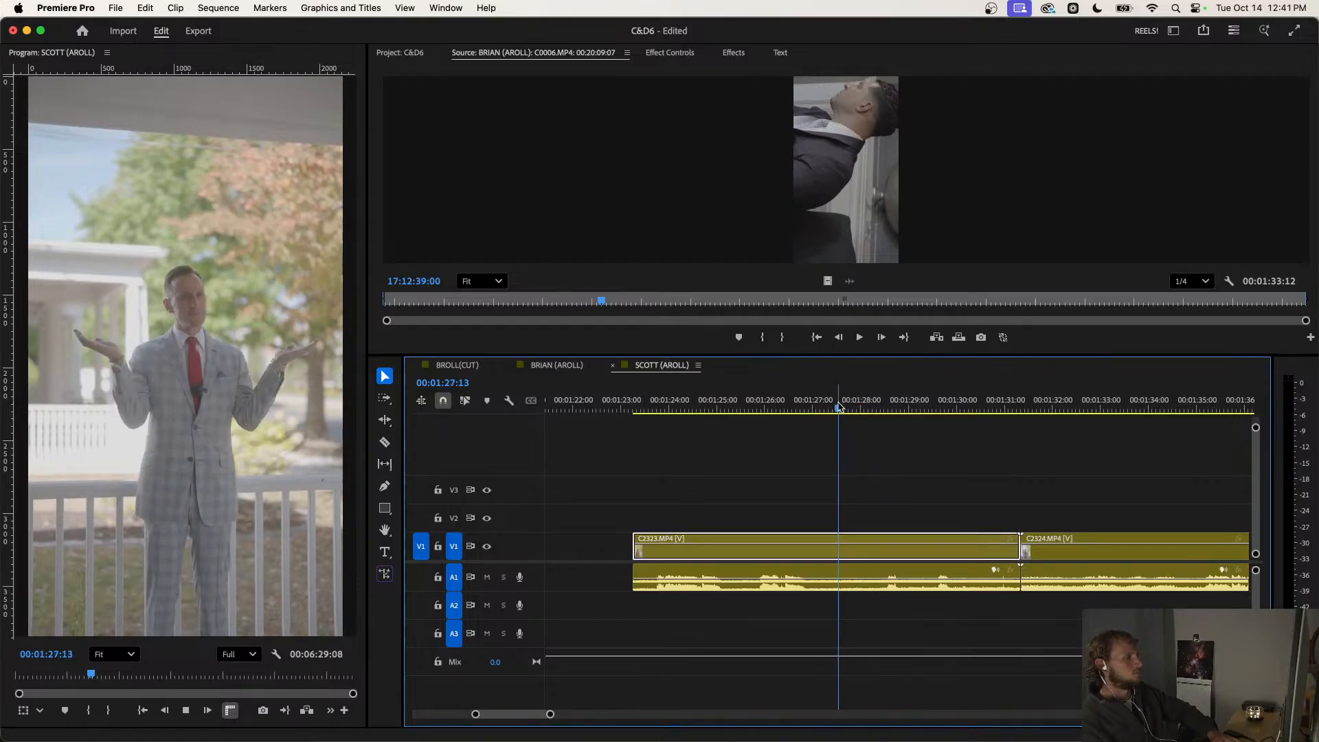
{"action": "key", "text": "space"}
{"action": "key", "text": "space"}
{"action": "key", "text": "super+k"}
{"action": "key", "text": "space"}
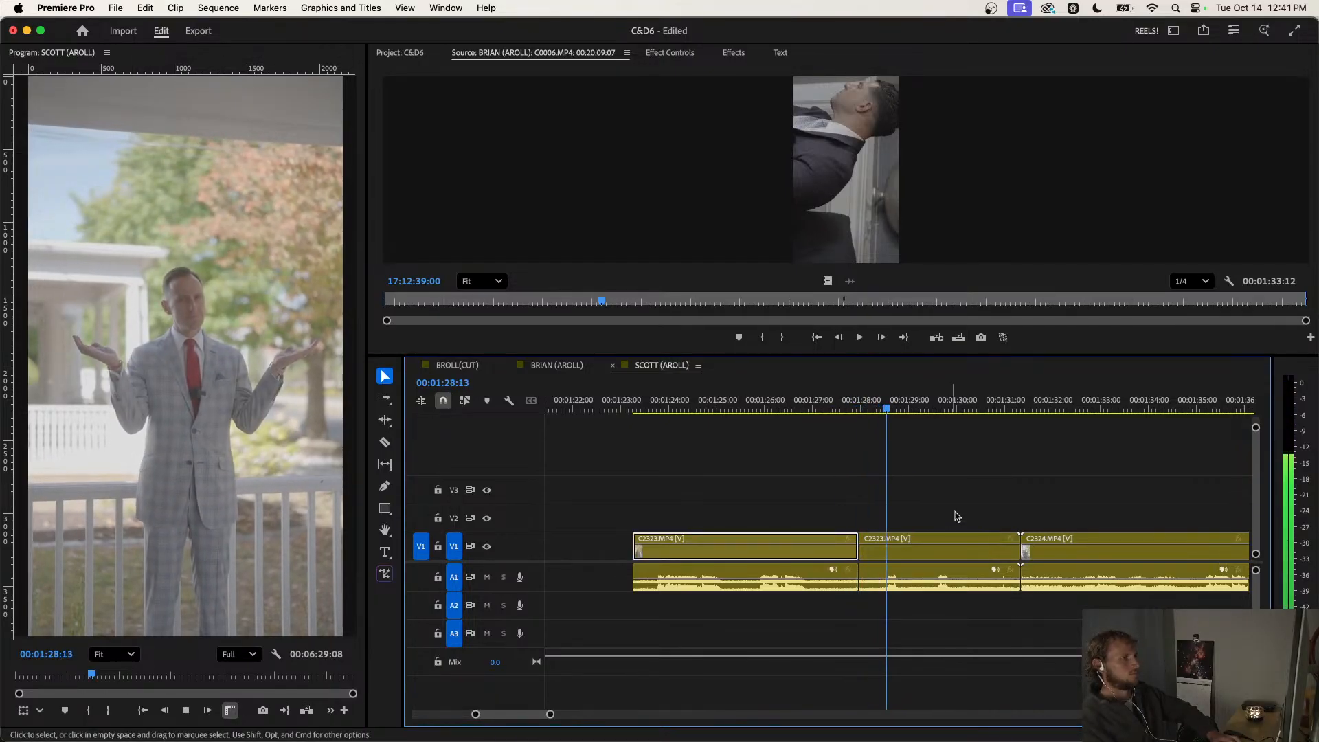
Remove the second part of C2323.MP4 with its audio and close the gap so C2324.MP4 follows directly.
{"action": "left_click_drag", "start_coordinate": [955, 514], "coordinate": [919, 589]}
{"action": "key", "text": "Delete"}
{"action": "left_click", "coordinate": [891, 548]}
{"action": "key", "text": "Delete"}
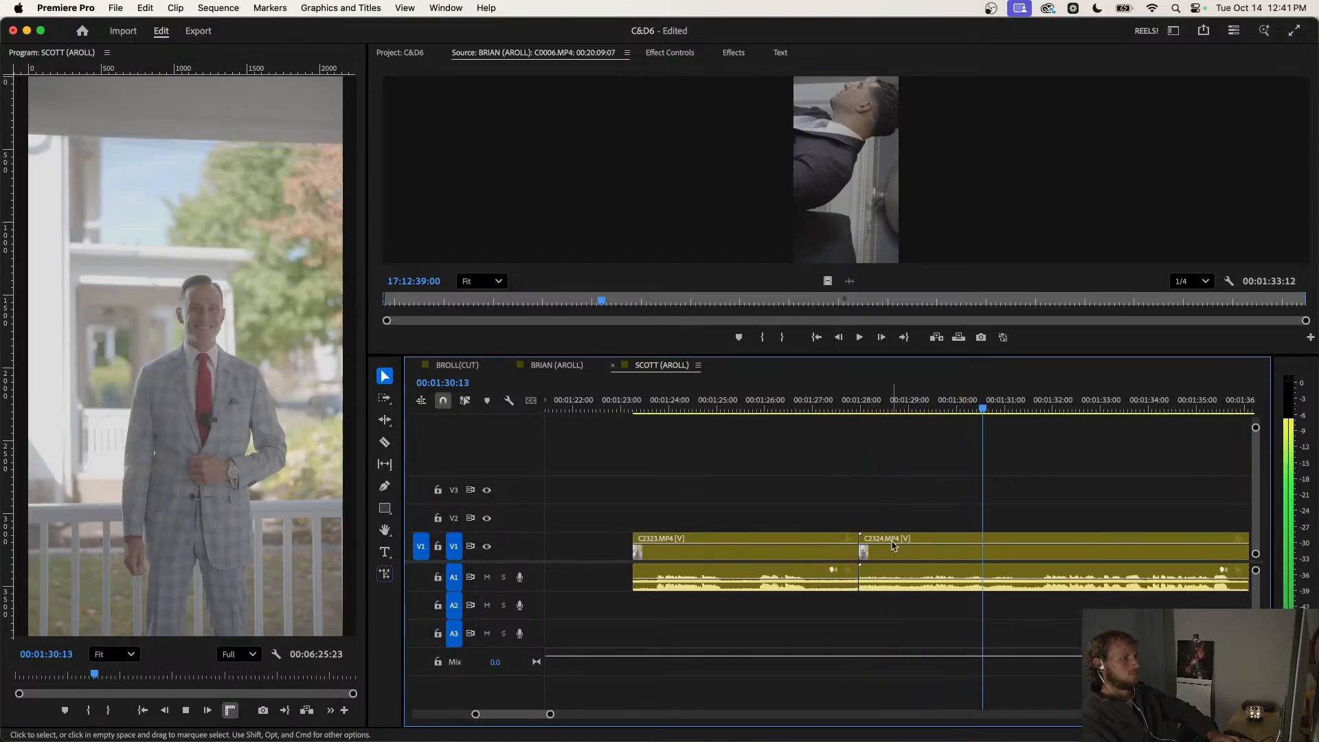
Play the opening of C2324.MP4 and ripple-trim it up to 00:01:31:05.
{"action": "scroll", "coordinate": [892, 548], "scroll_direction": "down", "scroll_amount": 2}
{"action": "scroll", "coordinate": [1030, 500], "scroll_direction": "up", "scroll_amount": 1}
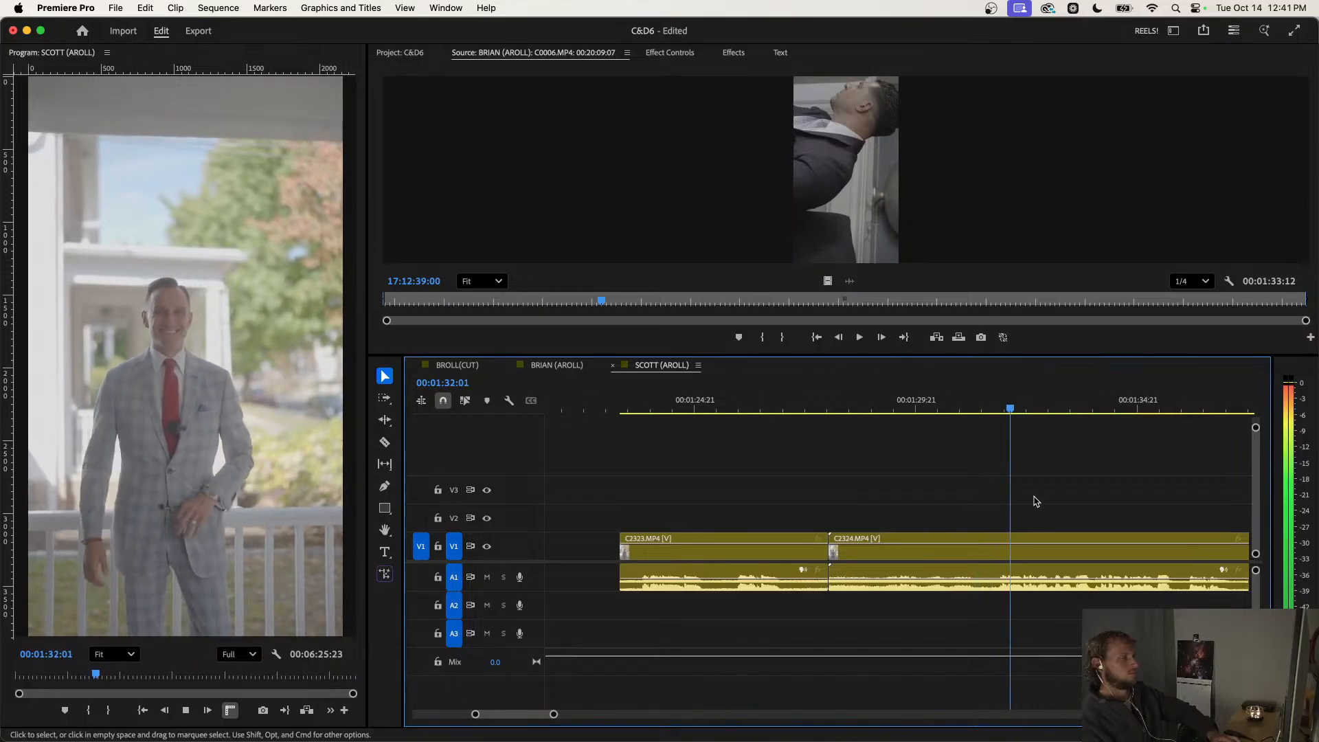
{"action": "left_click", "coordinate": [986, 409]}
{"action": "scroll", "coordinate": [996, 426], "scroll_direction": "right", "scroll_amount": 3}
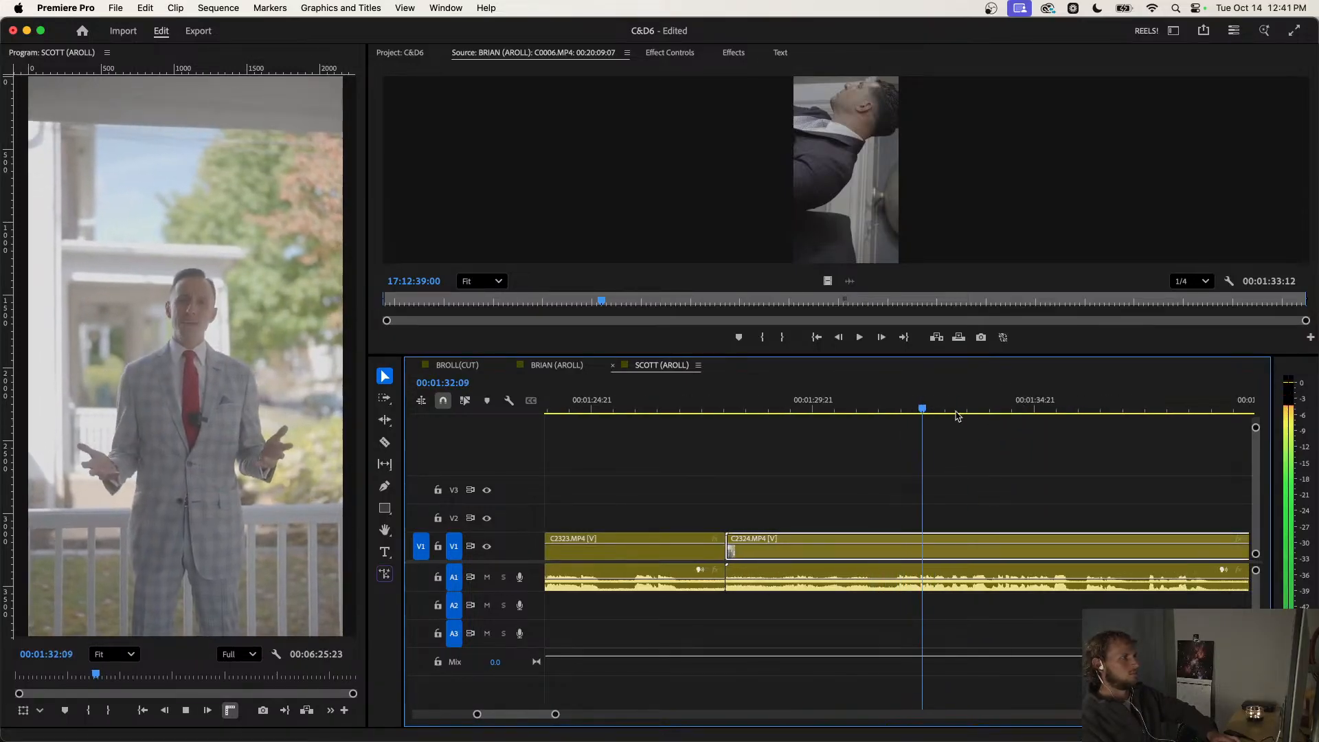
{"action": "left_click", "coordinate": [869, 397]}
{"action": "key", "text": "space"}
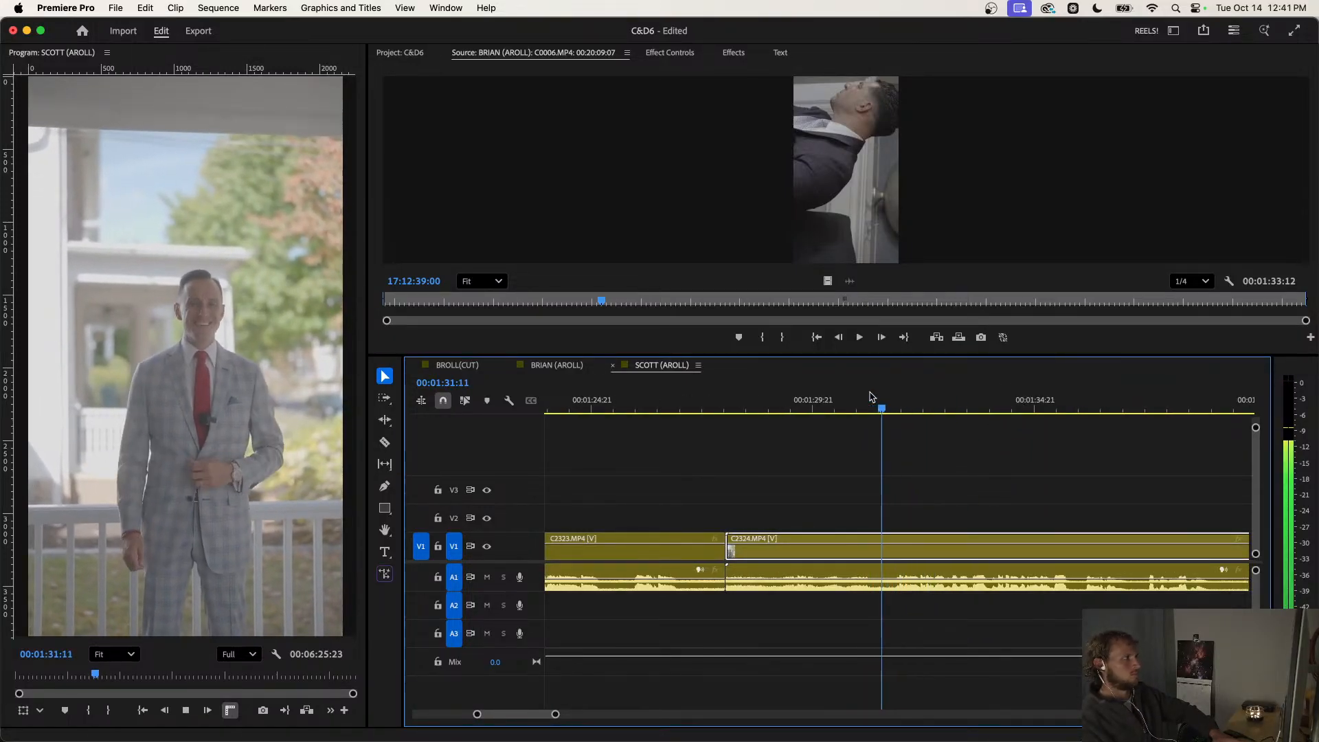
{"action": "left_click", "coordinate": [869, 397]}
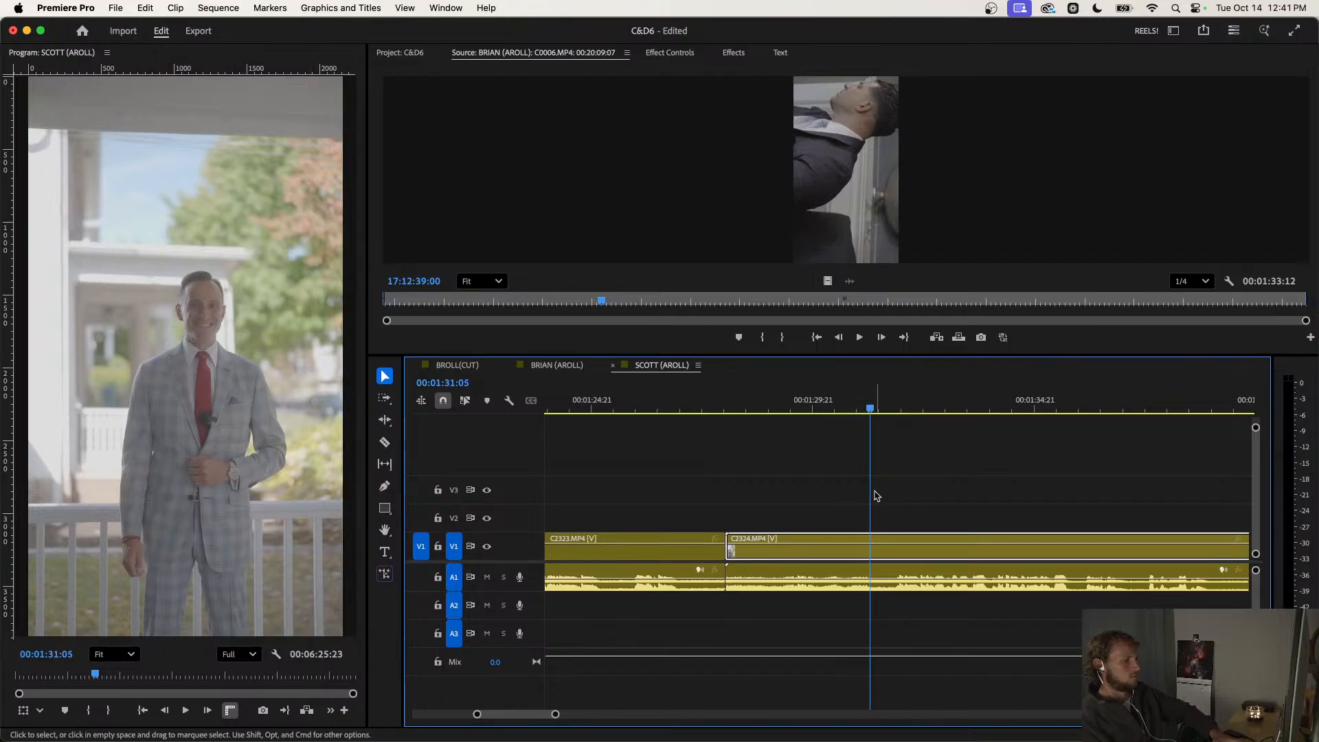
{"action": "key", "text": "q"}
Save the project and play from 00:01:27:11 across the cut into C2324.MP4, through to about 00:01:35:17.
{"action": "scroll", "coordinate": [799, 490], "scroll_direction": "down", "scroll_amount": 2, "text": "alt"}
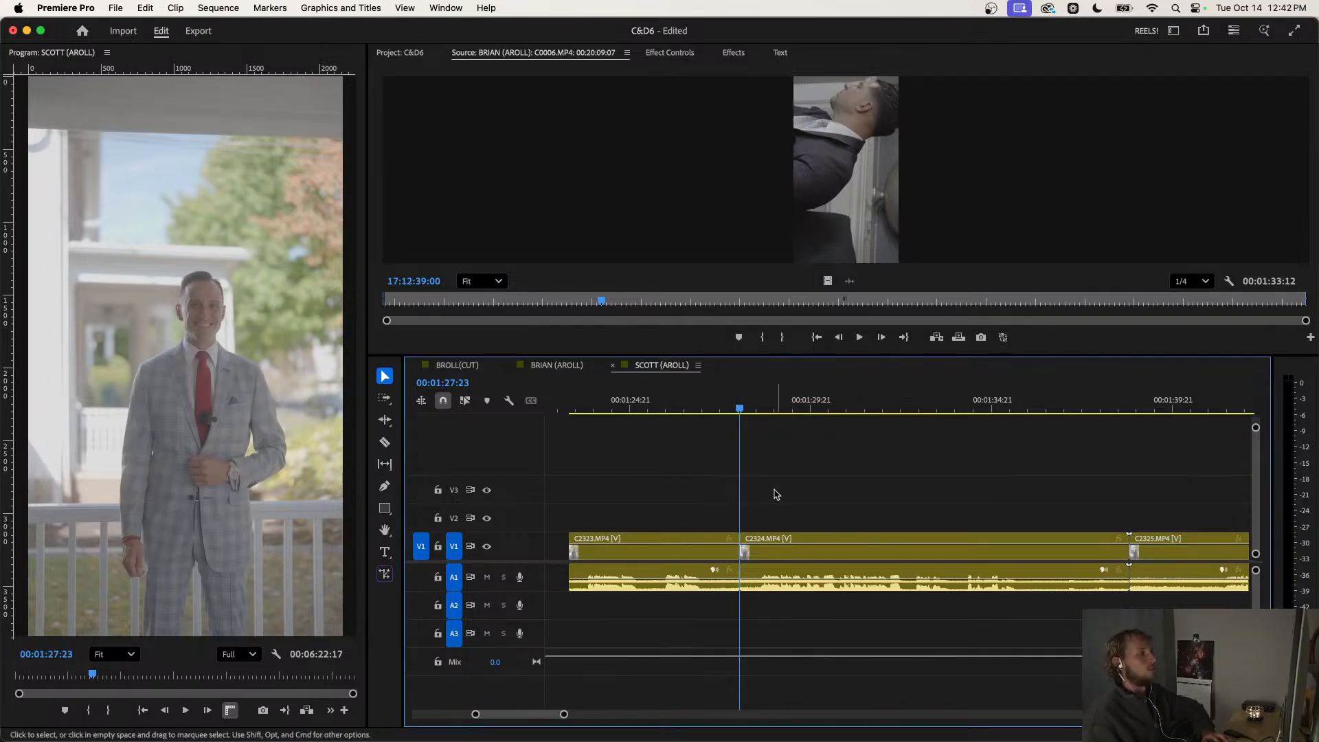
{"action": "scroll", "coordinate": [755, 497], "scroll_direction": "up", "scroll_amount": 1}
{"action": "scroll", "coordinate": [756, 498], "scroll_direction": "down", "scroll_amount": 4}
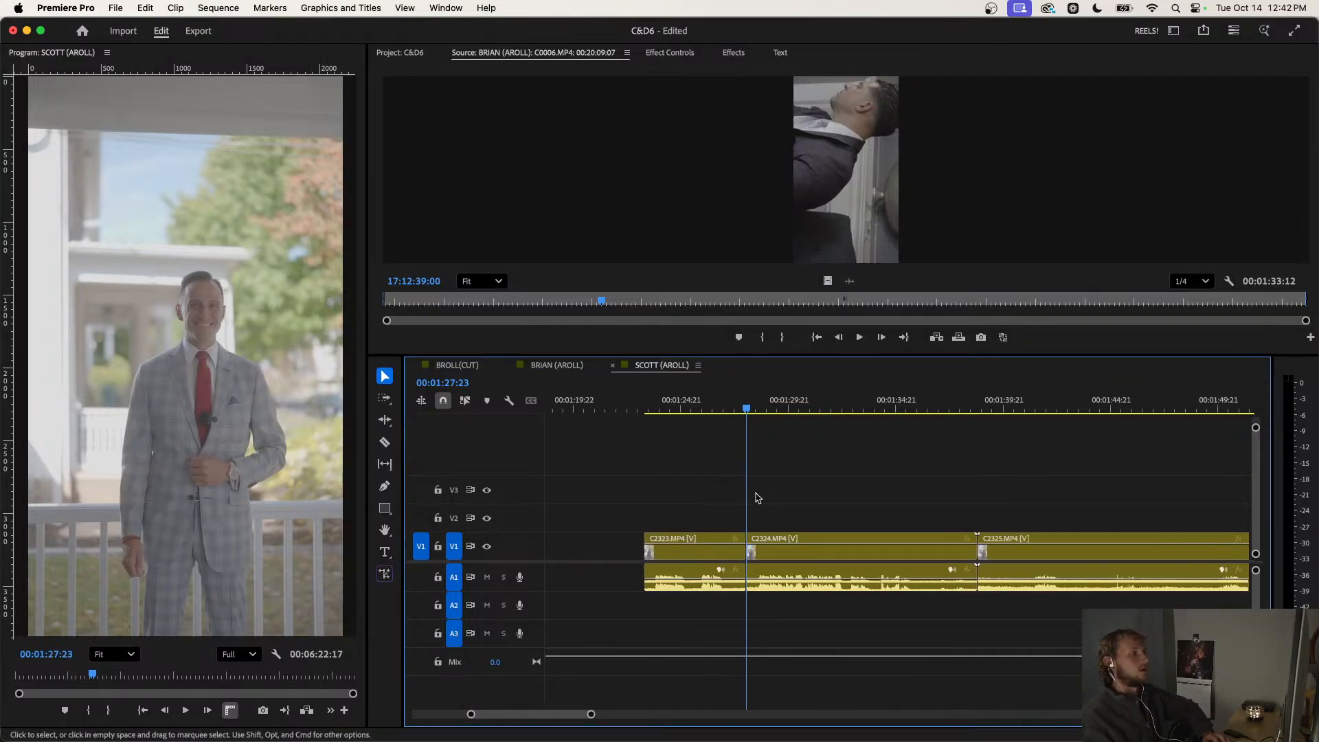
{"action": "scroll", "coordinate": [753, 499], "scroll_direction": "up", "scroll_amount": 2}
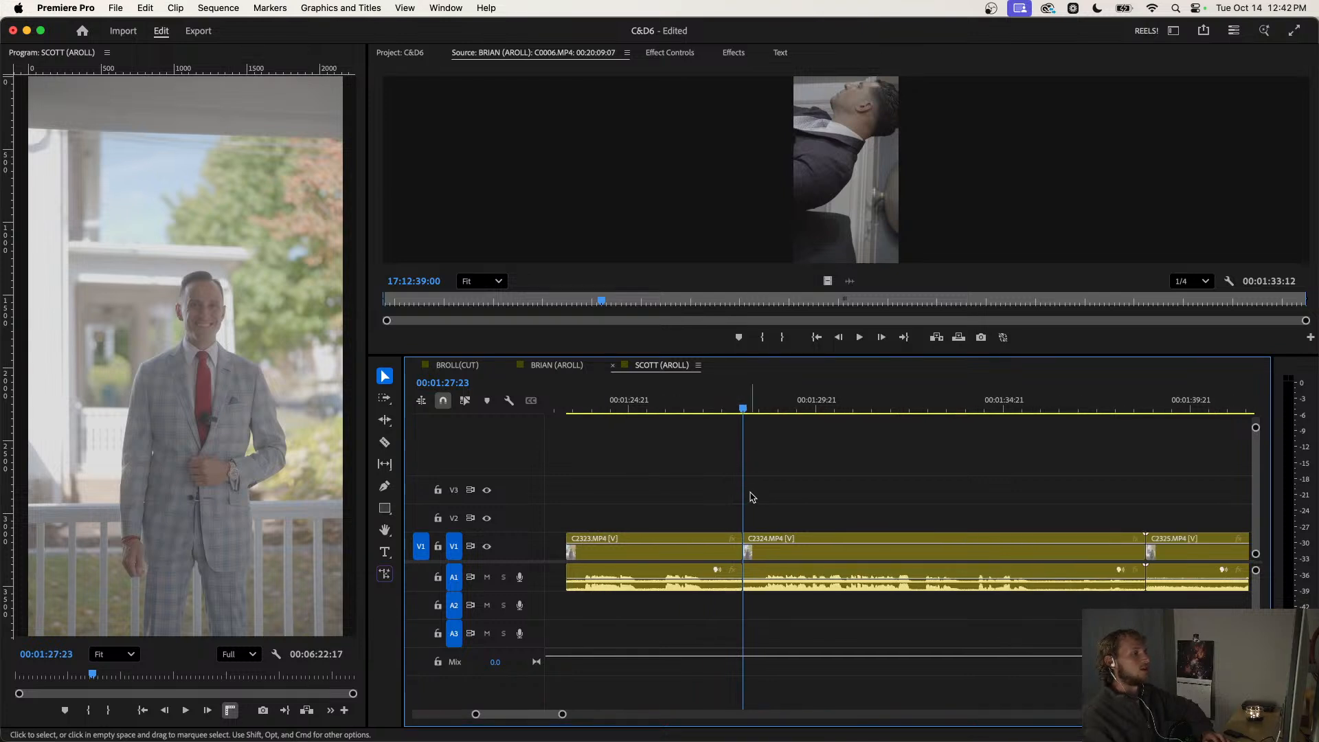
{"action": "left_click_drag", "start_coordinate": [742, 414], "coordinate": [723, 415]}
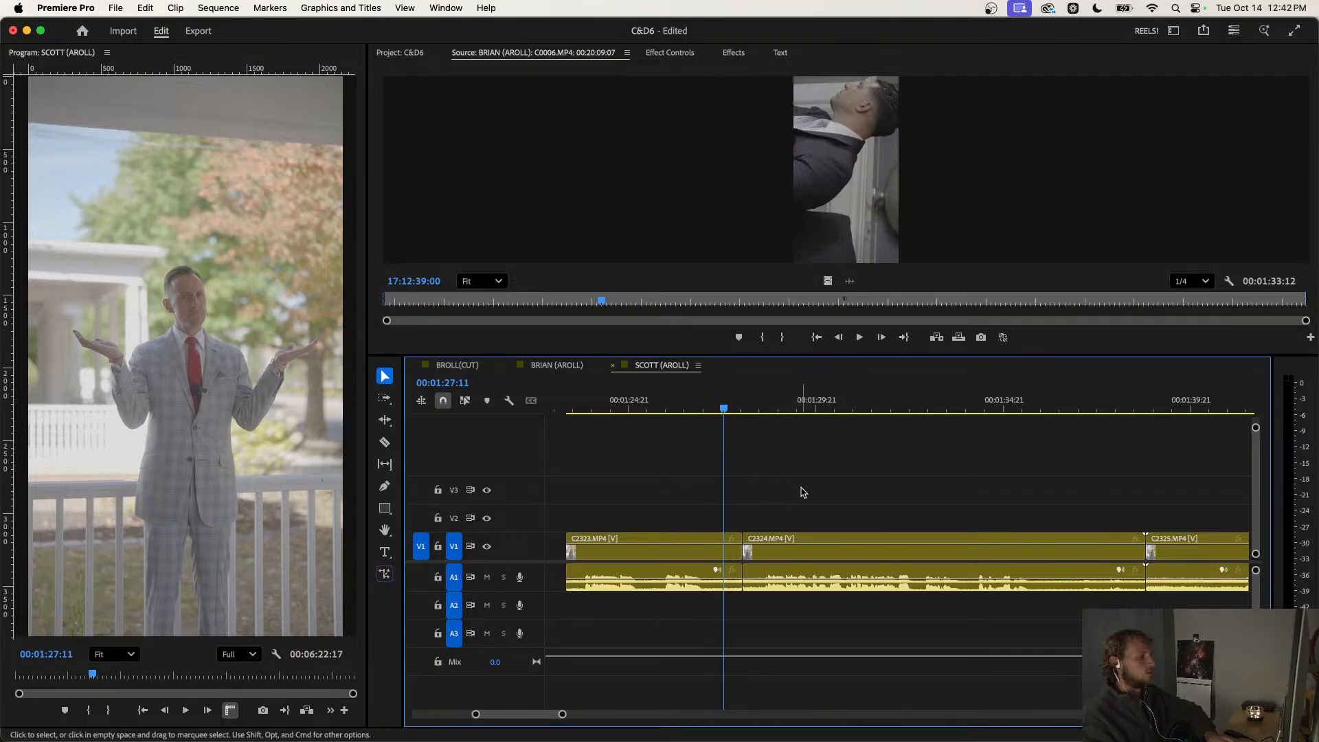
{"action": "key", "text": "super+s"}
{"action": "key", "text": "space"}
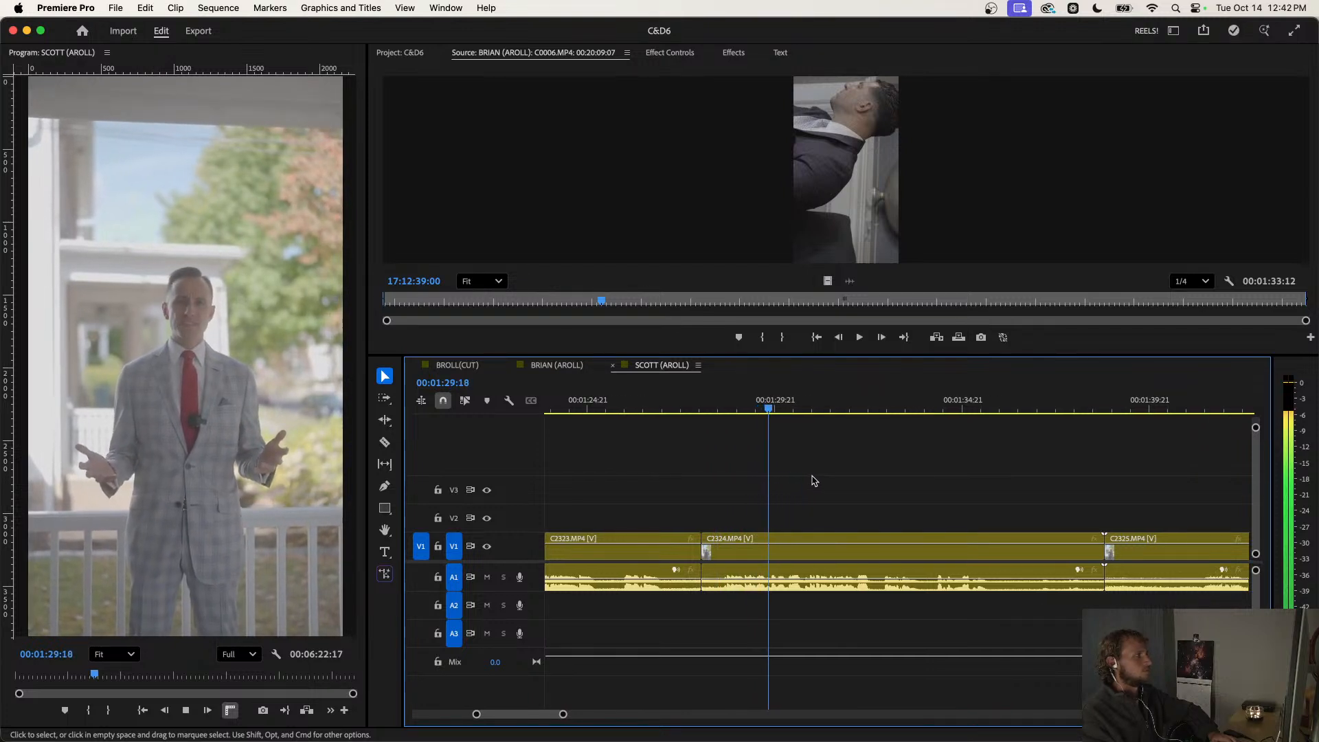
{"action": "key", "text": "minus"}
{"action": "scroll", "coordinate": [813, 481], "scroll_direction": "right", "scroll_amount": 3}
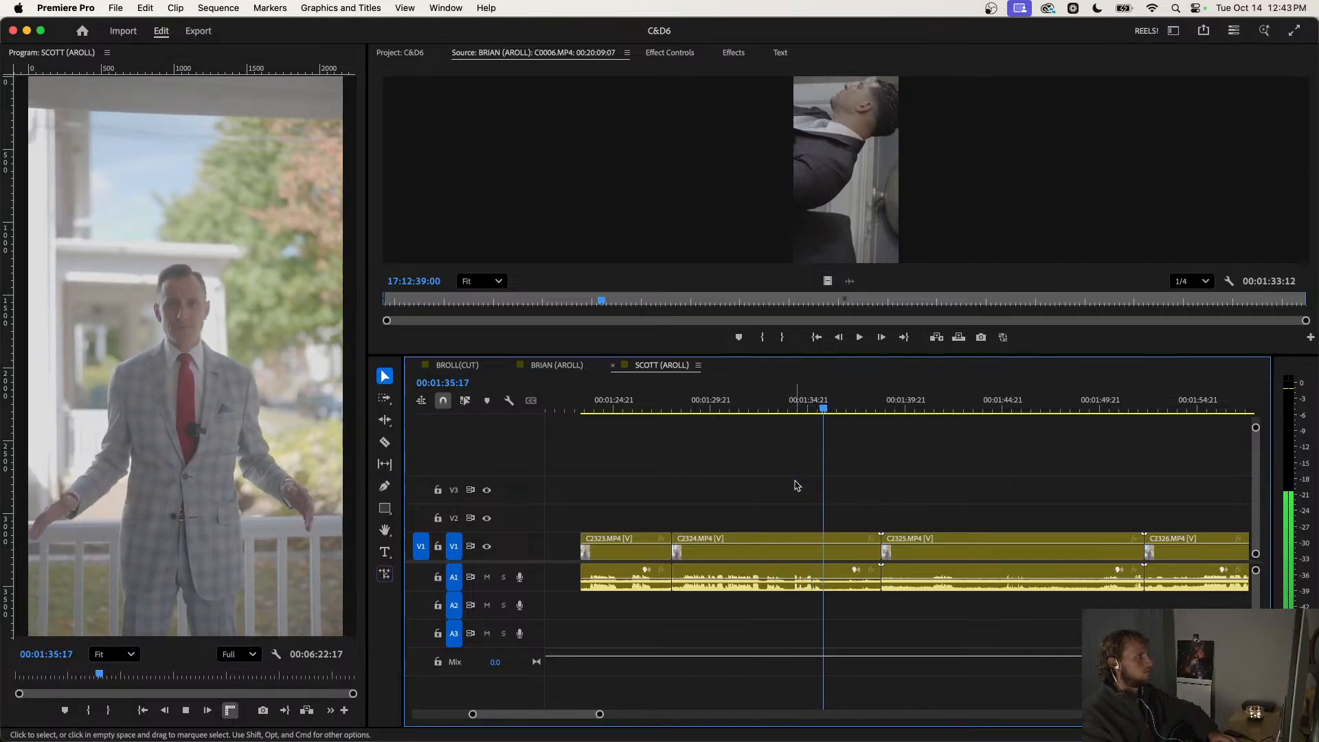
Ripple-trim the end of C2324.MP4 back to about 00:01:35:17.
{"action": "key", "text": "space"}
{"action": "key", "text": "d"}
{"action": "key", "text": "w"}
Play through C2325.MP4, remove it with its audio and close the gap so C2326.MP4 directly follows C2324.MP4.
{"action": "key", "text": "space"}
{"action": "key", "text": "space"}
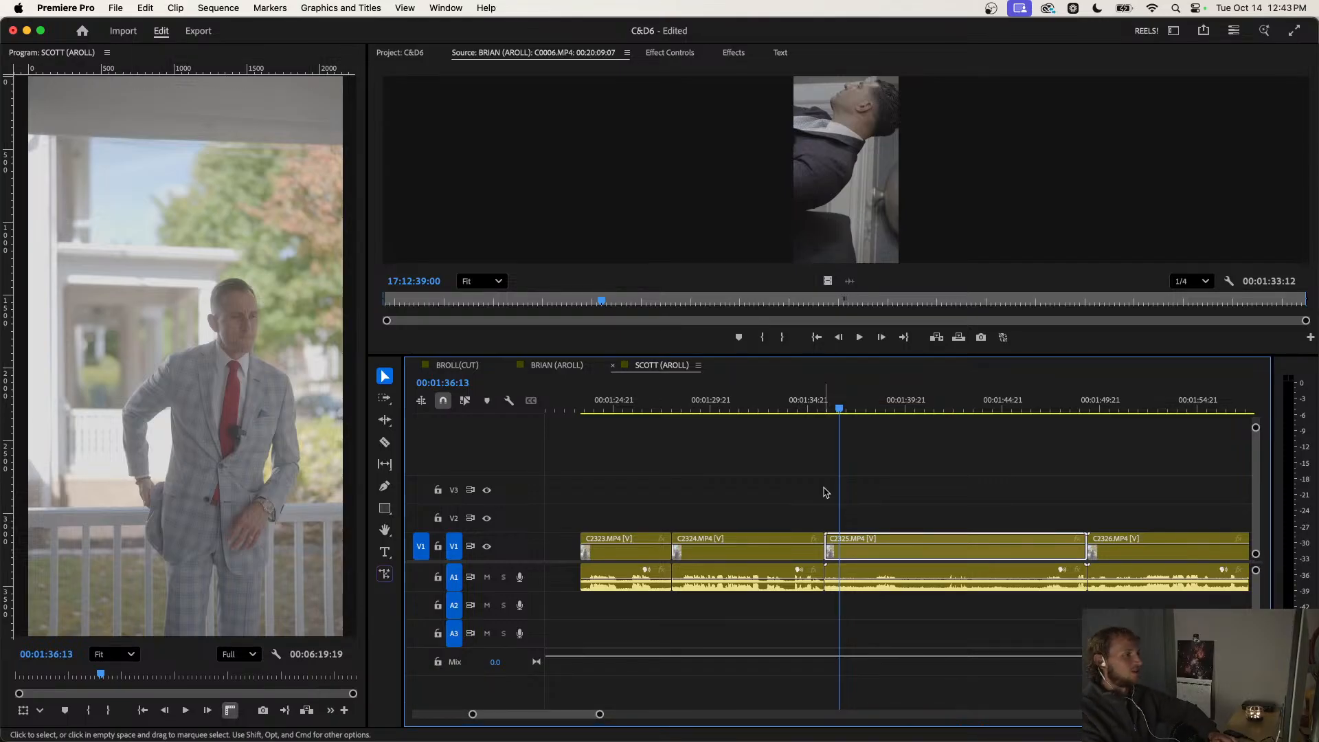
{"action": "key", "text": "space"}
{"action": "left_click", "coordinate": [885, 455]}
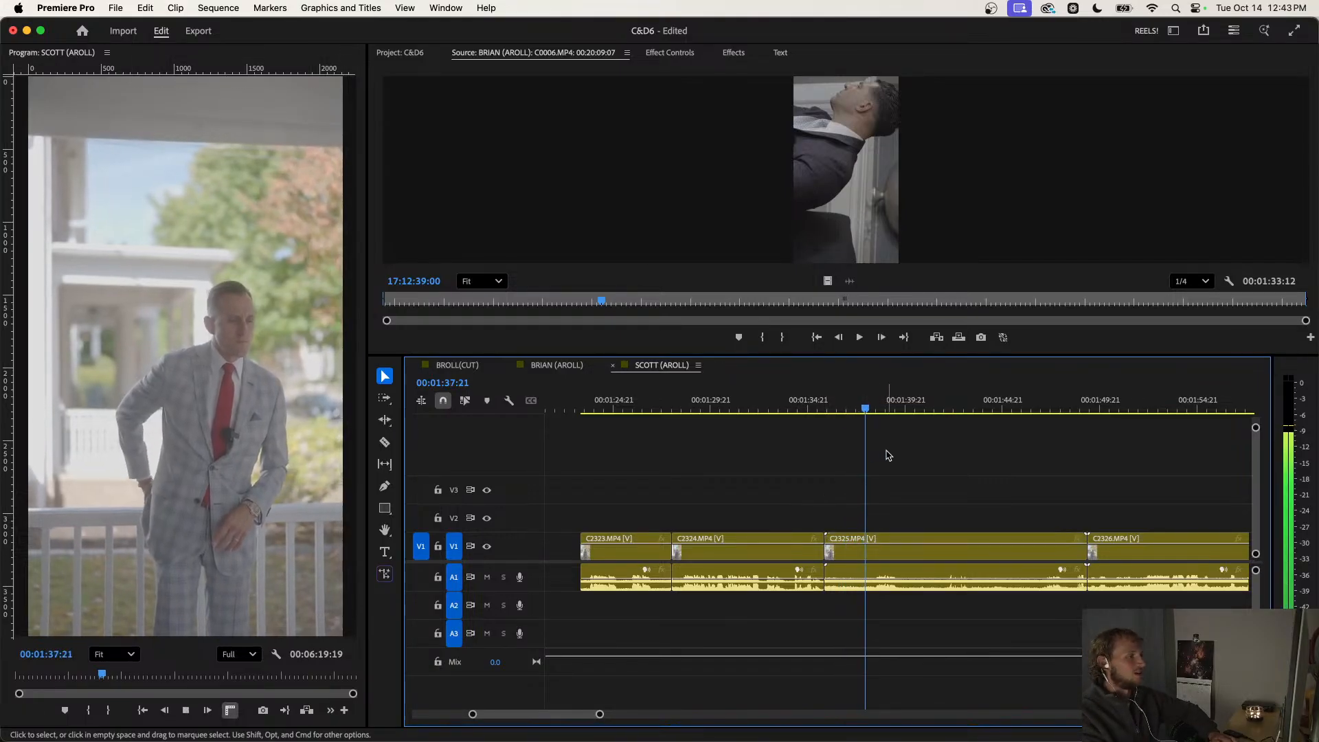
{"action": "scroll", "coordinate": [885, 456], "scroll_direction": "right", "scroll_amount": 2}
{"action": "key", "text": "minus"}
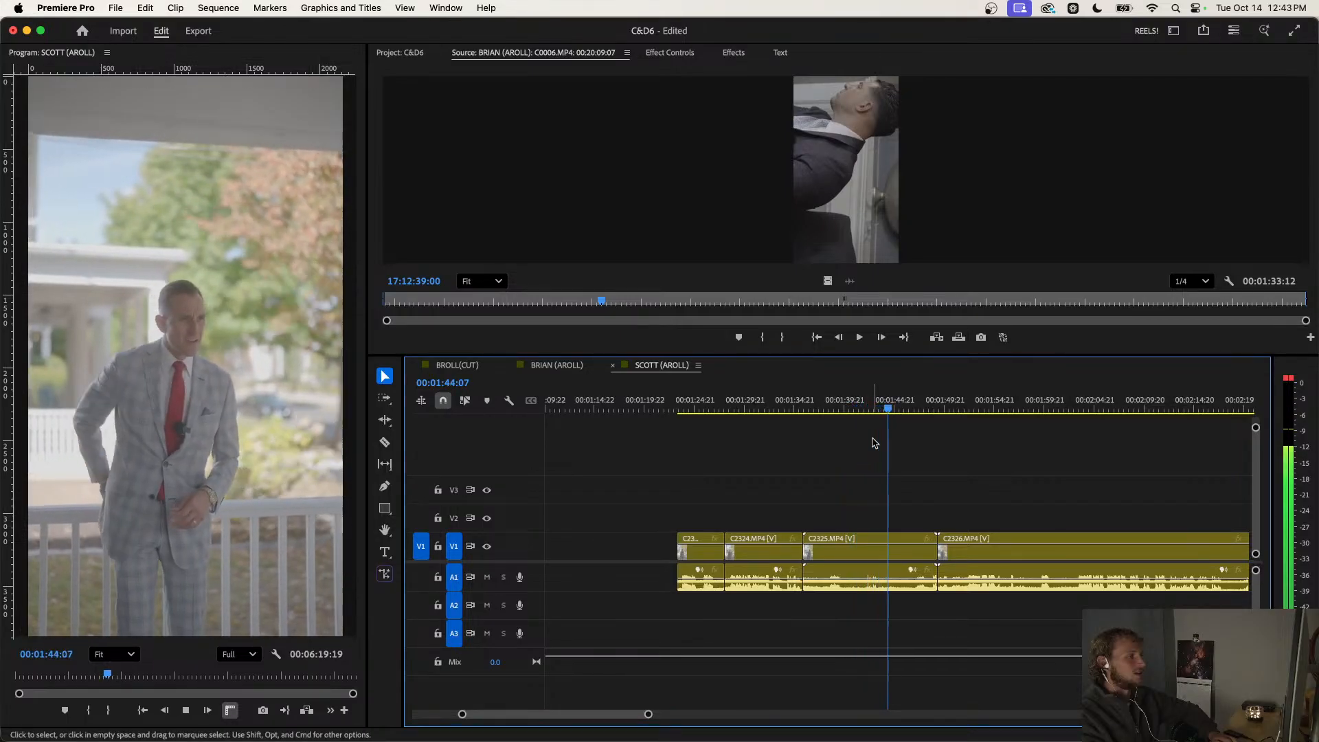
{"action": "key", "text": "minus"}
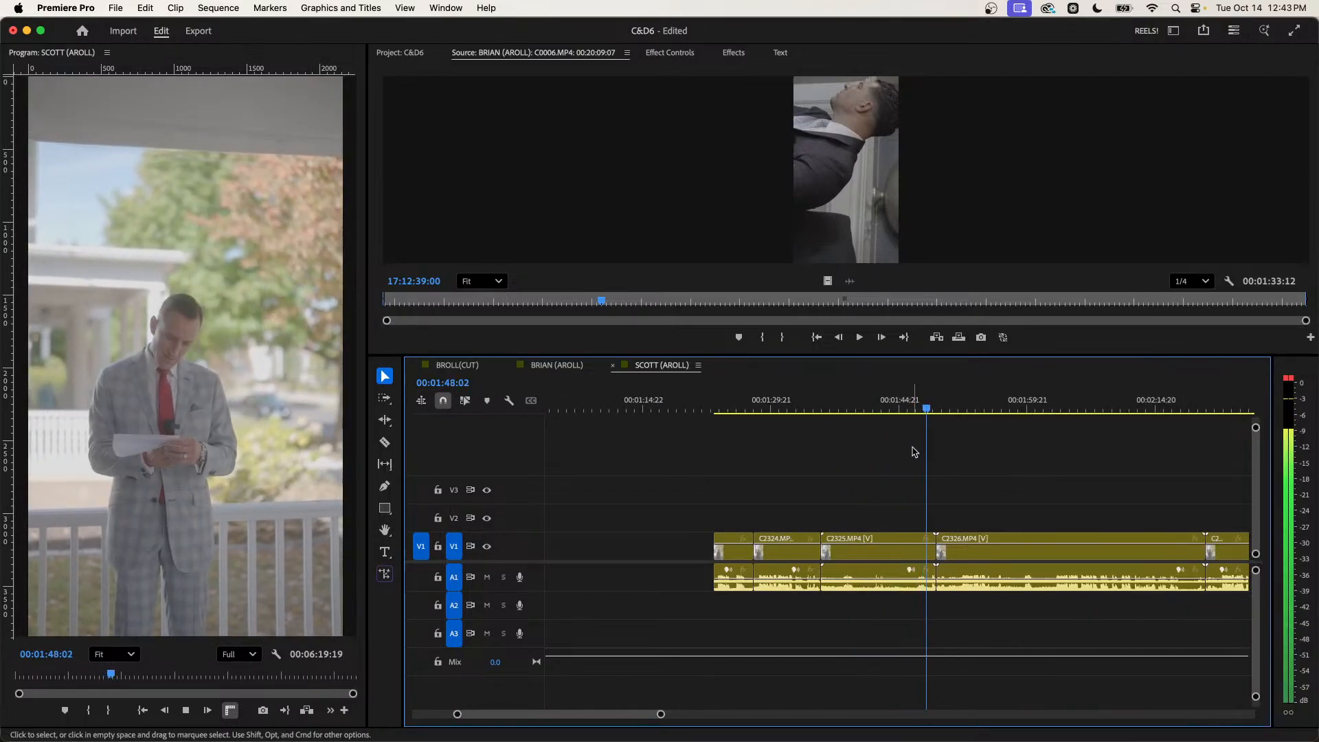
{"action": "left_click", "coordinate": [861, 546]}
{"action": "key", "text": "Delete"}
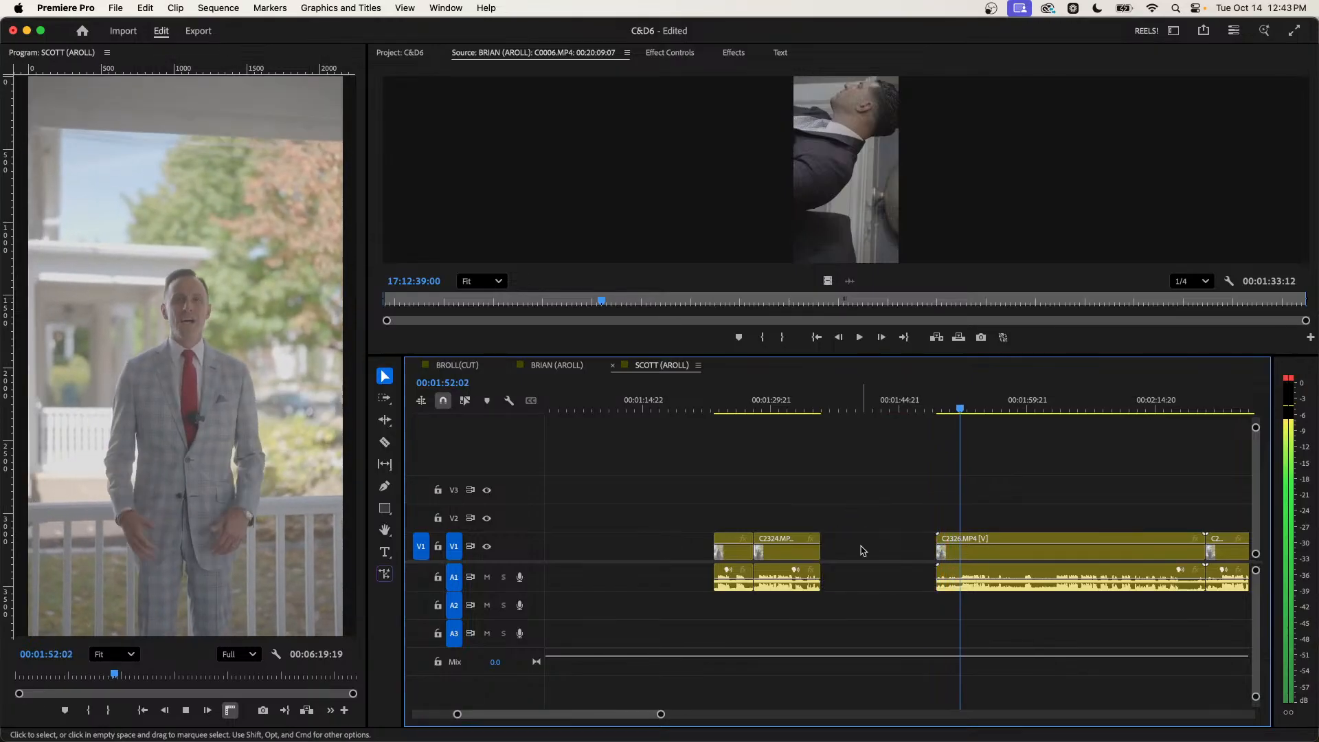
{"action": "left_click", "coordinate": [860, 546]}
{"action": "key", "text": "Delete"}
Play the opening of C2326.MP4 and ripple-trim its start to just past 00:01:38:02.
{"action": "left_click", "coordinate": [819, 407]}
{"action": "key", "text": "equal"}
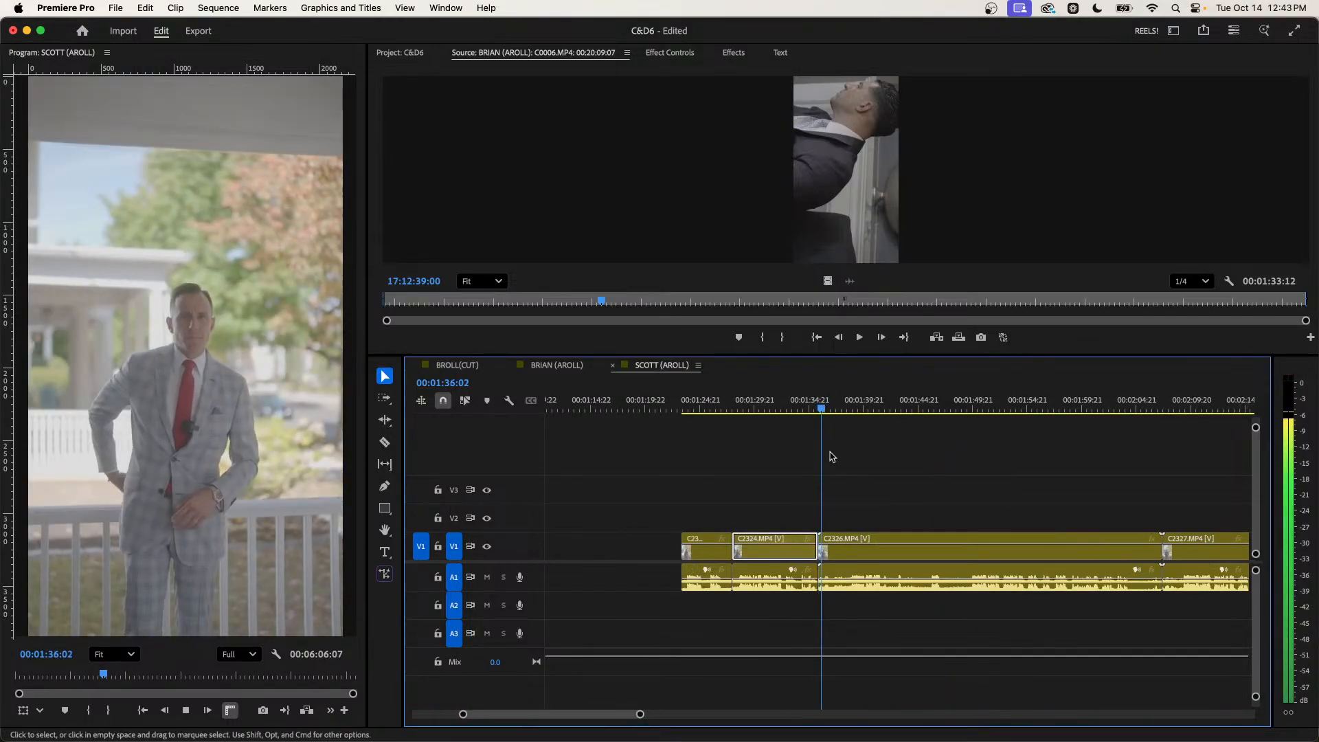
{"action": "key", "text": "equal"}
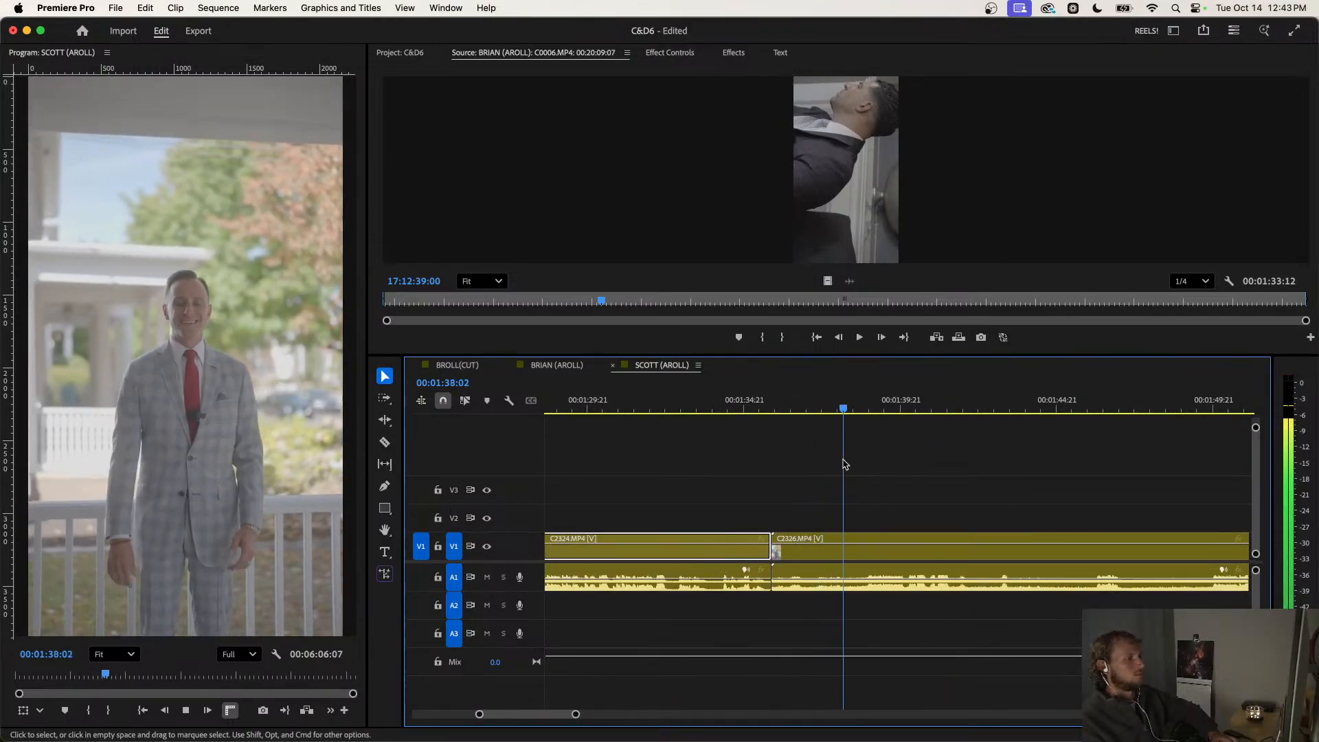
{"action": "key", "text": "space"}
{"action": "key", "text": "q"}
{"action": "key", "text": "space"}
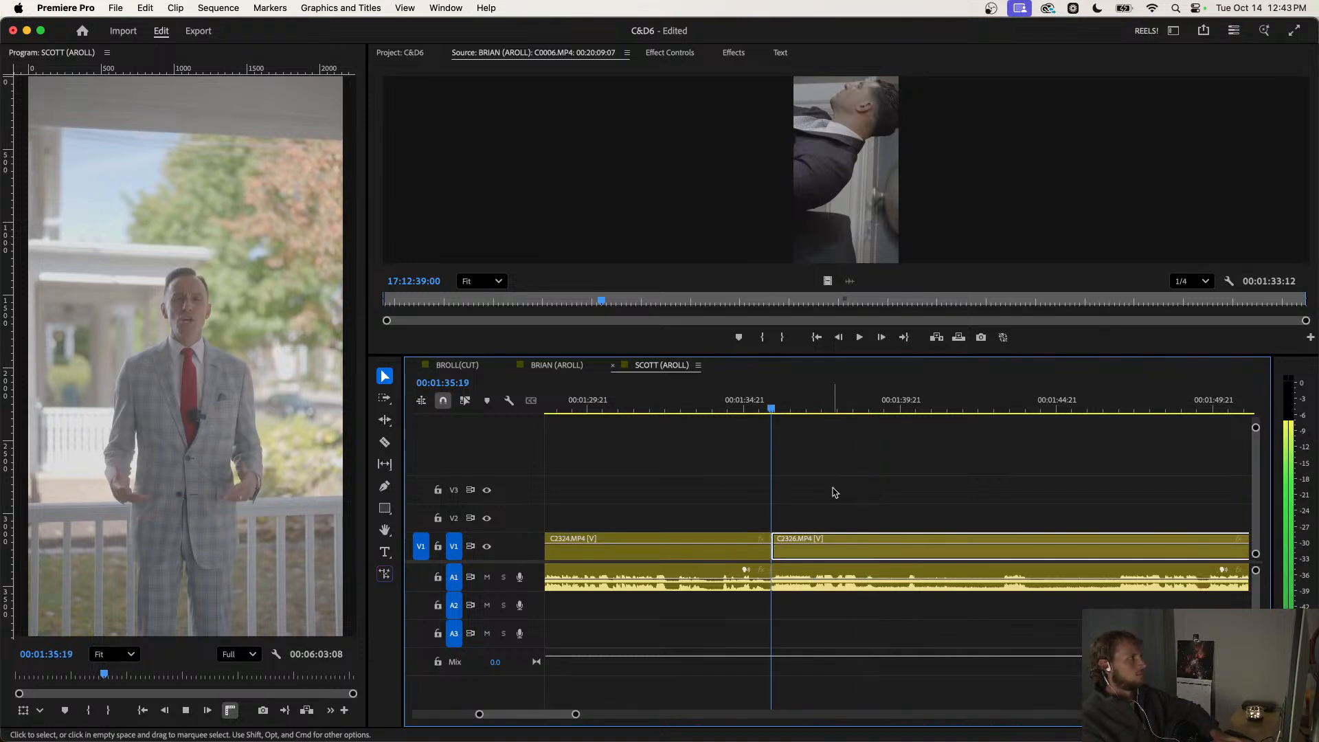
Play on through C2326.MP4 and ripple-trim about 11 more seconds off its start.
{"action": "scroll", "coordinate": [833, 491], "scroll_direction": "down", "scroll_amount": 3}
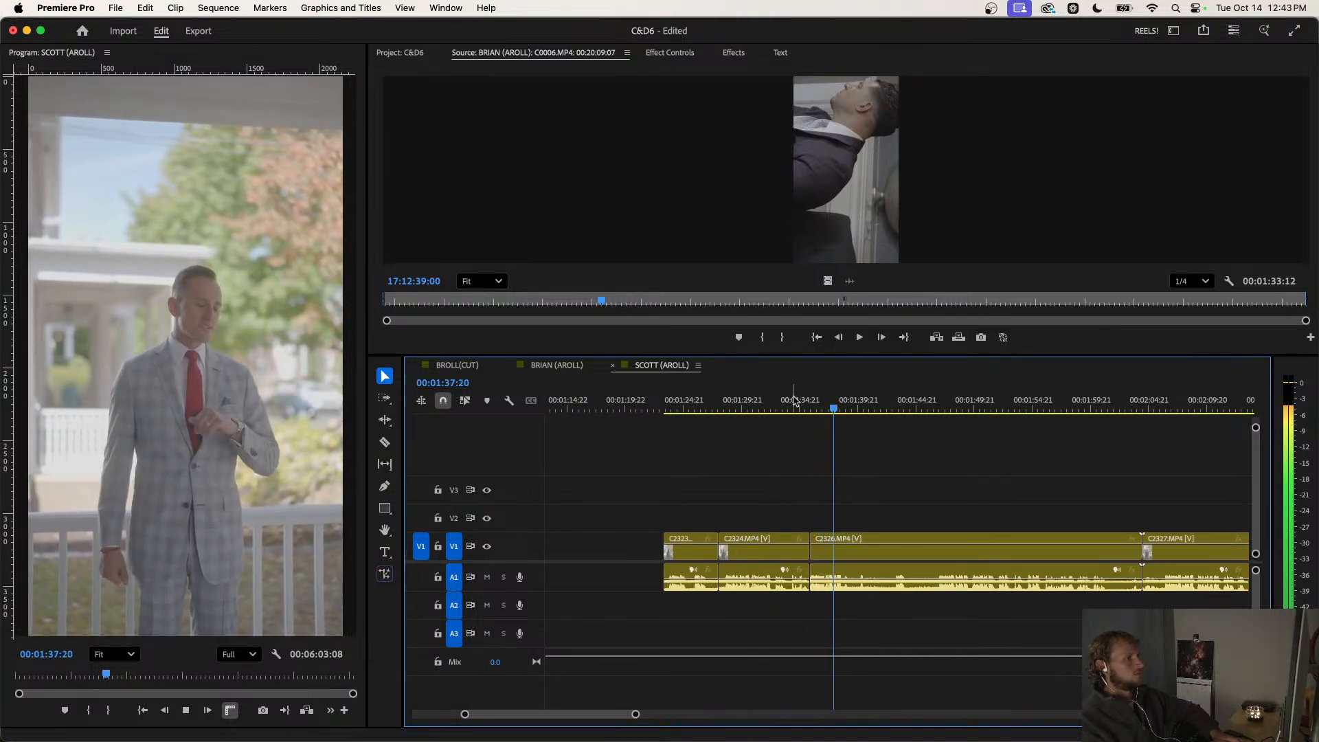
{"action": "scroll", "coordinate": [879, 467], "scroll_direction": "up", "scroll_amount": 2}
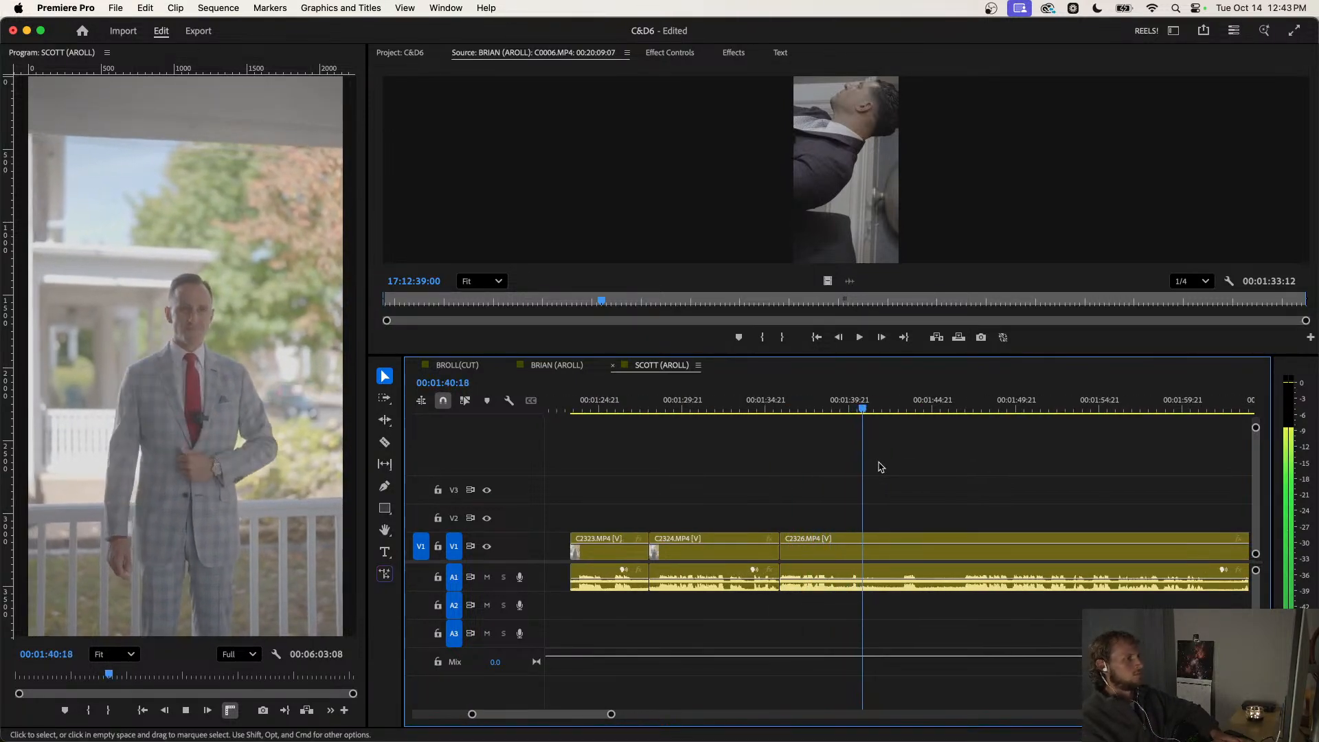
{"action": "scroll", "coordinate": [879, 467], "scroll_direction": "down", "scroll_amount": 1}
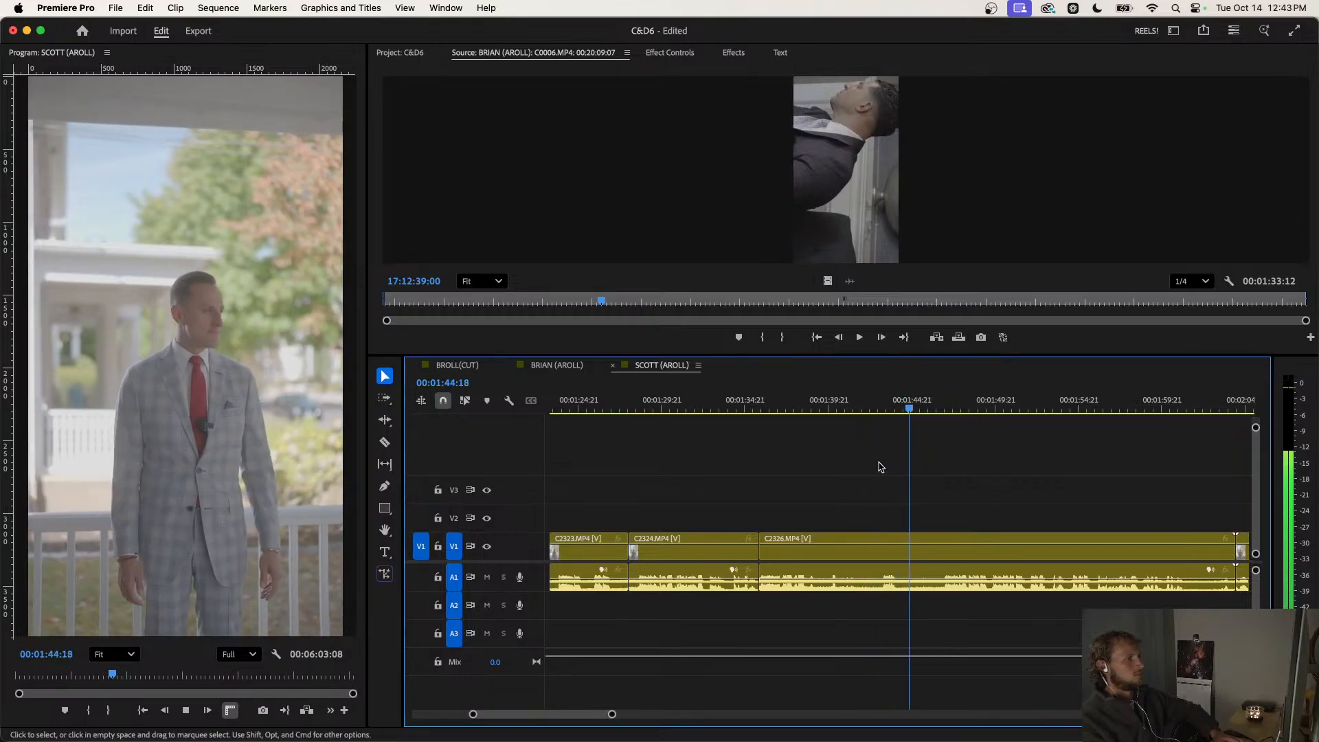
{"action": "key", "text": "q"}
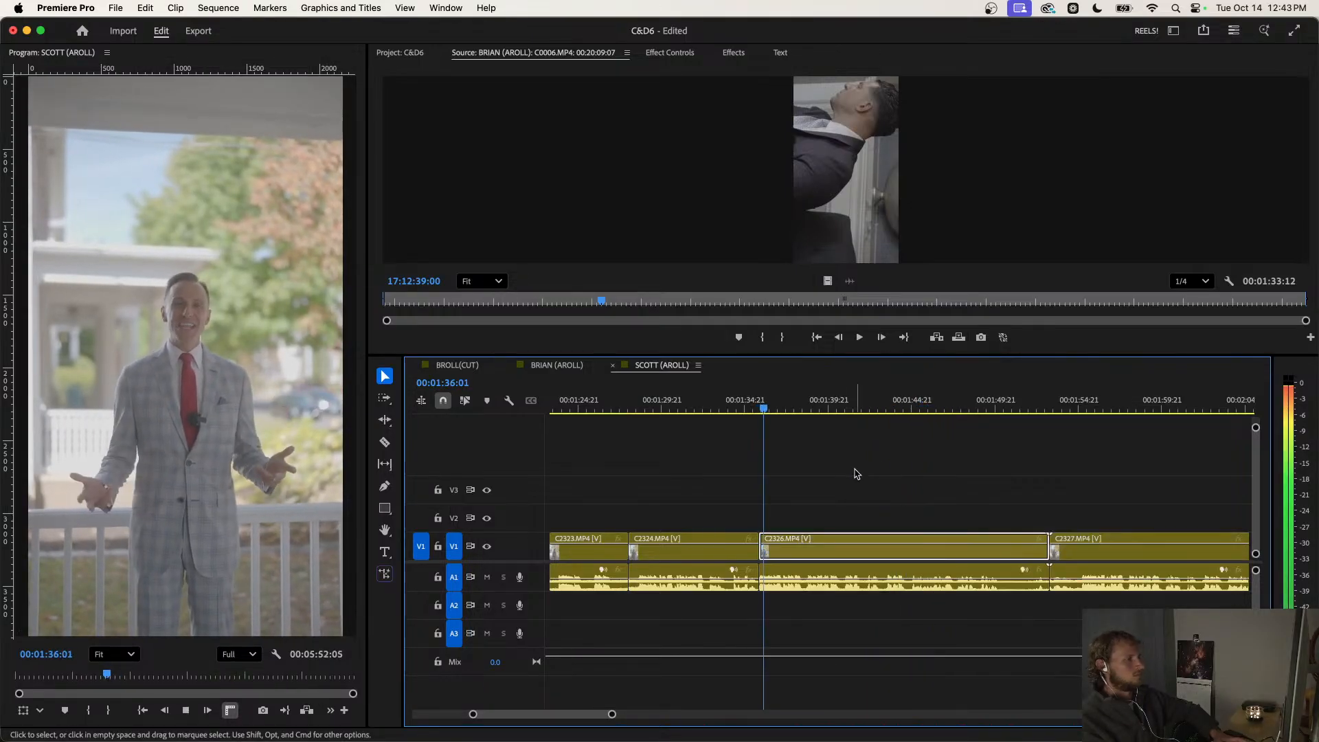
{"action": "left_click", "coordinate": [814, 473]}
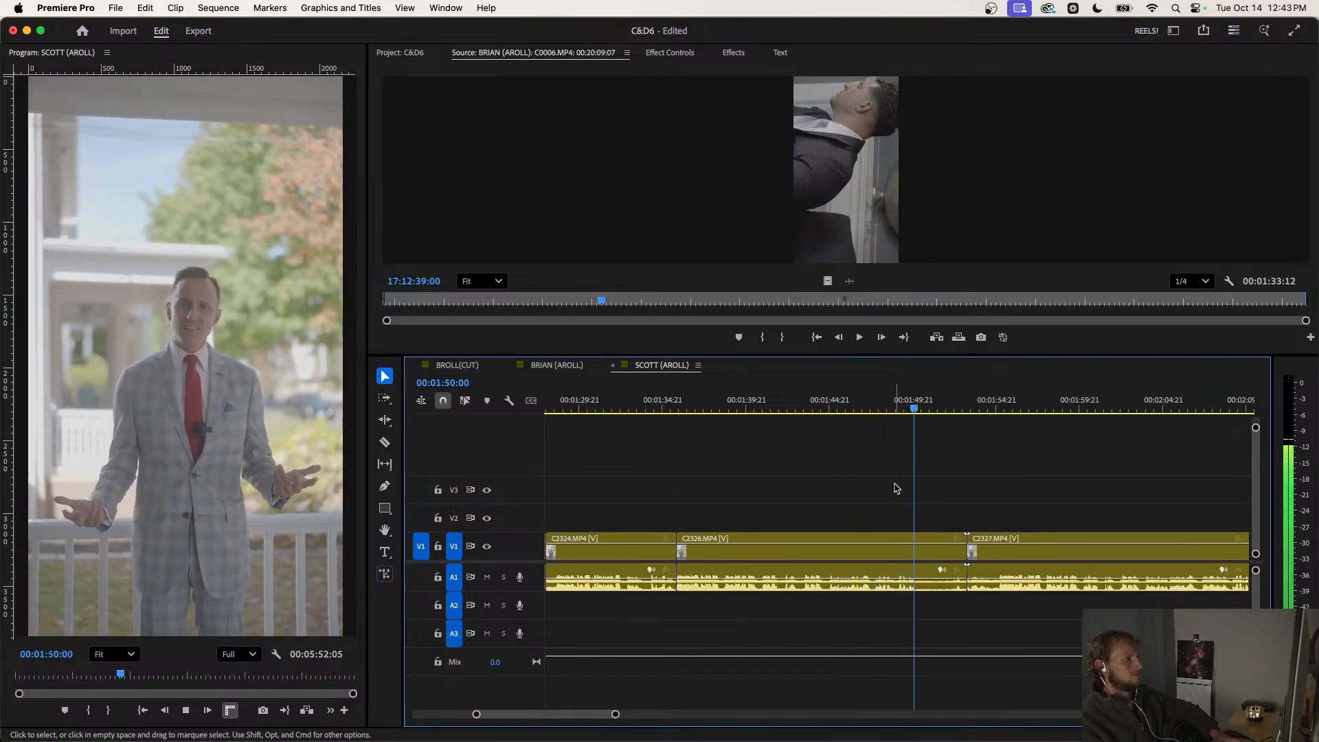
Ripple-trim the end of C2326.MP4 back to about 00:01:50 and play across the new cut.
{"action": "key", "text": "space"}
{"action": "key", "text": "d"}
{"action": "key", "text": "w"}
{"action": "key", "text": "space"}
{"action": "key", "text": "space"}
{"action": "key", "text": "minus"}
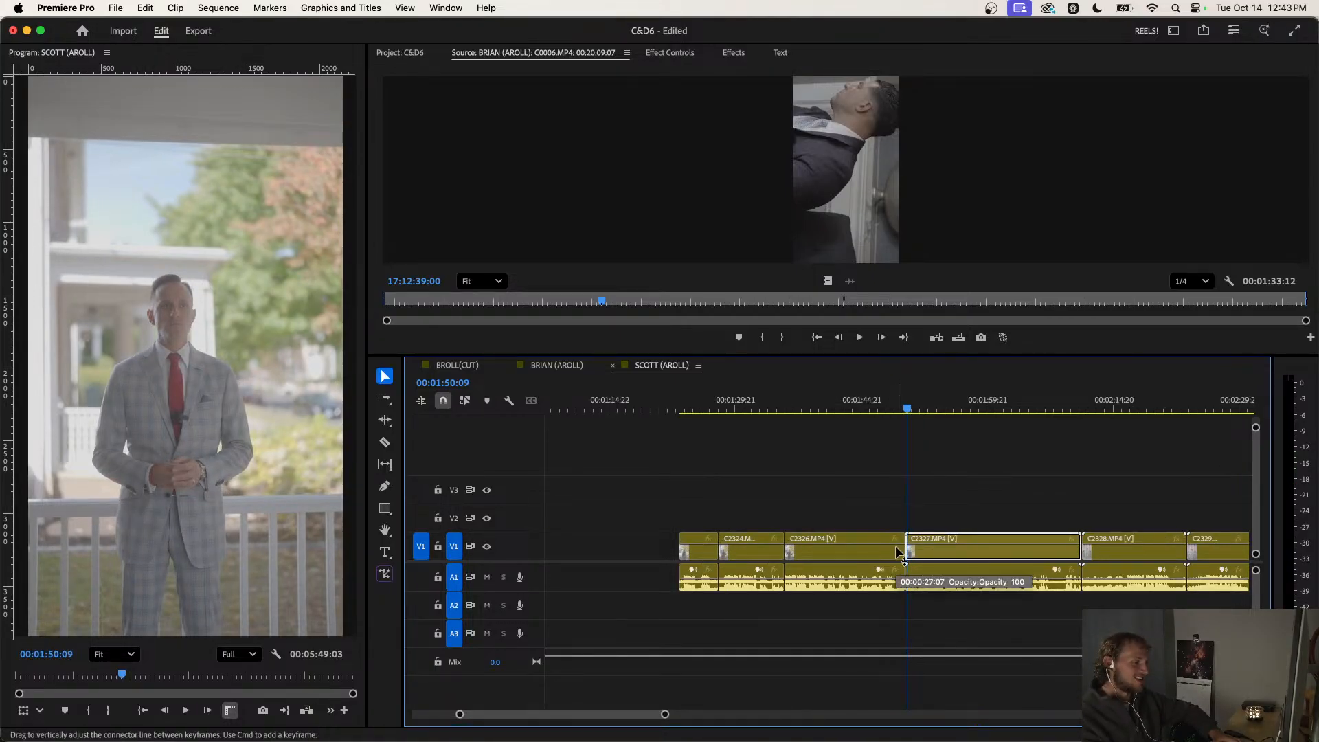
Place the playhead at 00:01:48:17 near the end of C2326.MP4 and save the project.
{"action": "left_click", "coordinate": [877, 511]}
{"action": "scroll", "coordinate": [919, 502], "scroll_direction": "up", "scroll_amount": 3}
{"action": "scroll", "coordinate": [899, 505], "scroll_direction": "left", "scroll_amount": 2}
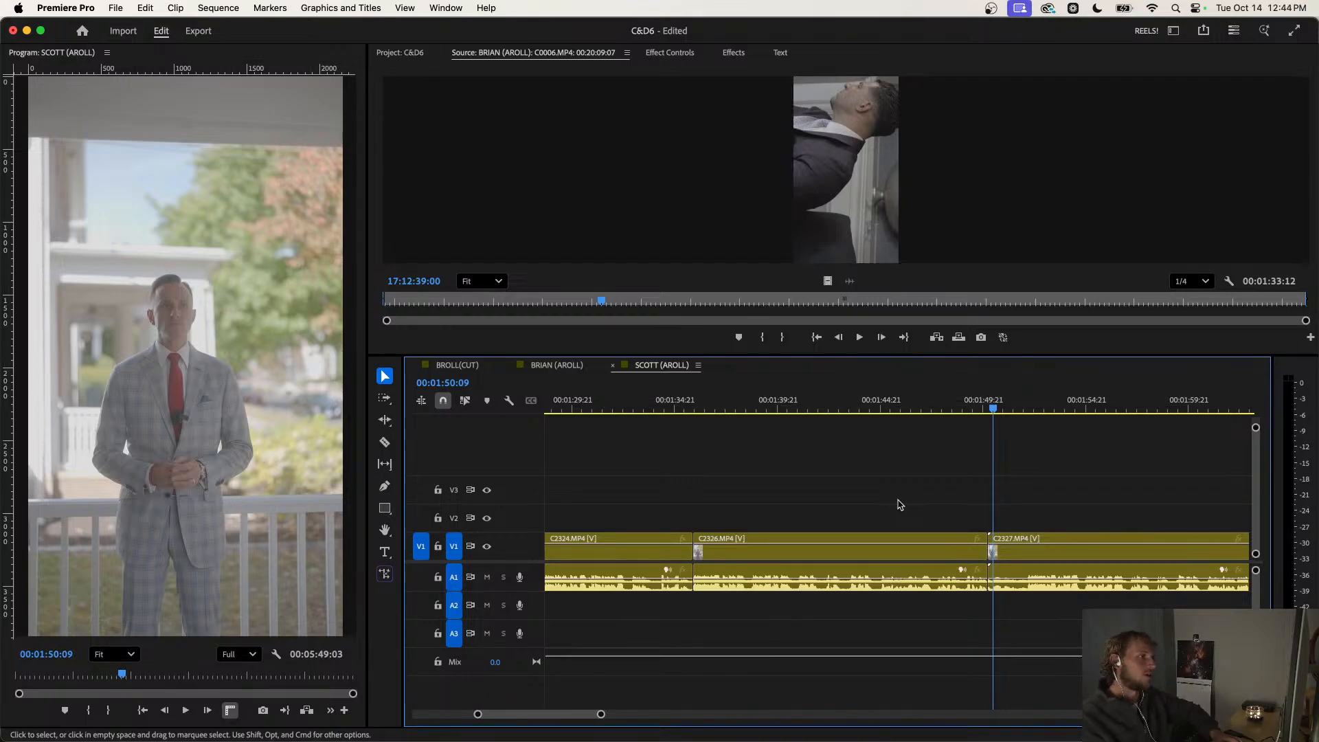
{"action": "scroll", "coordinate": [889, 489], "scroll_direction": "down", "scroll_amount": 3}
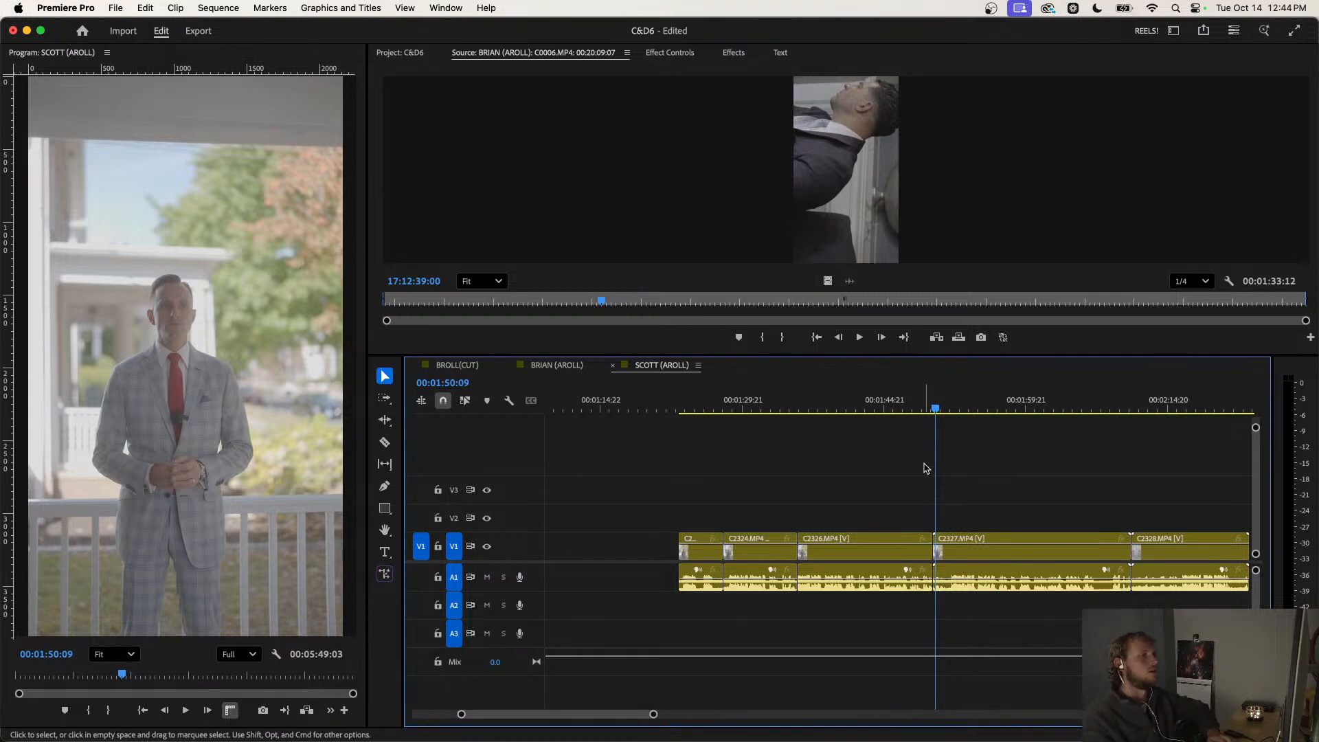
{"action": "scroll", "coordinate": [909, 474], "scroll_direction": "up", "scroll_amount": 3}
{"action": "scroll", "coordinate": [925, 477], "scroll_direction": "down", "scroll_amount": 3}
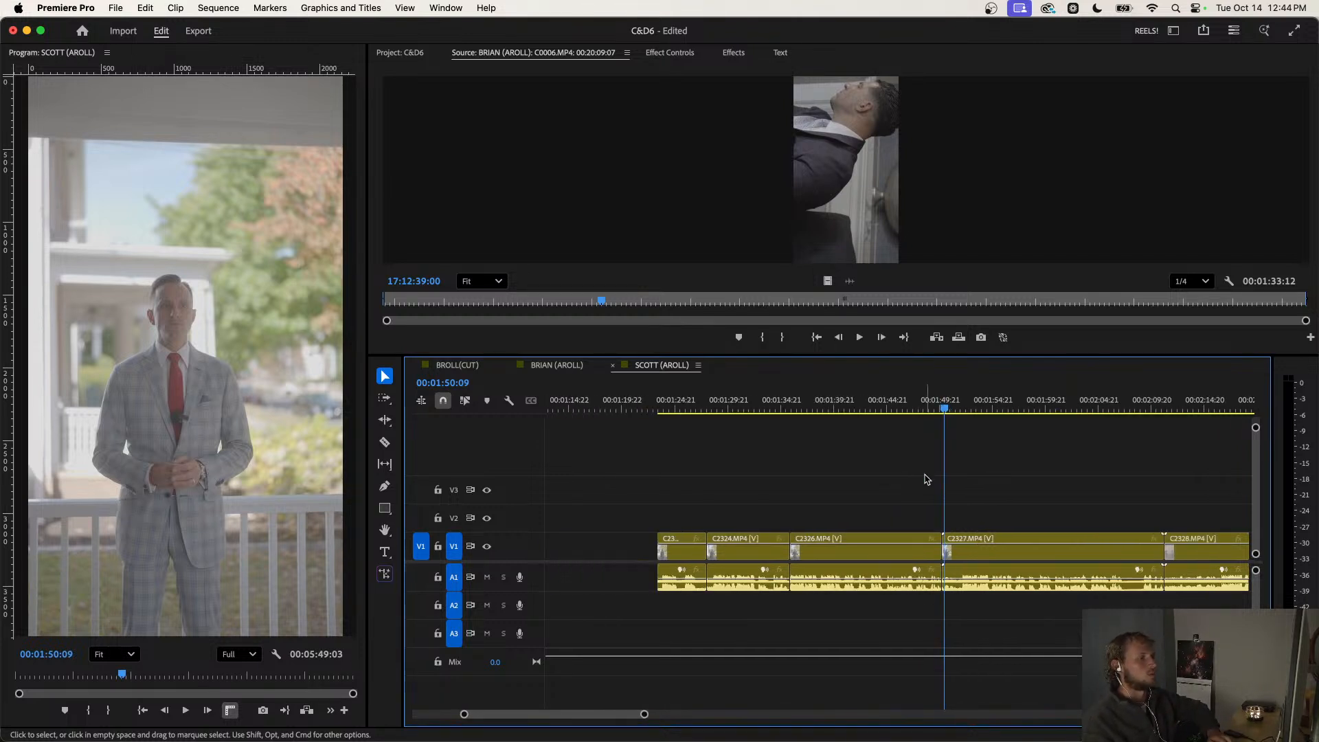
{"action": "left_click", "coordinate": [928, 406]}
{"action": "key", "text": "super+s"}
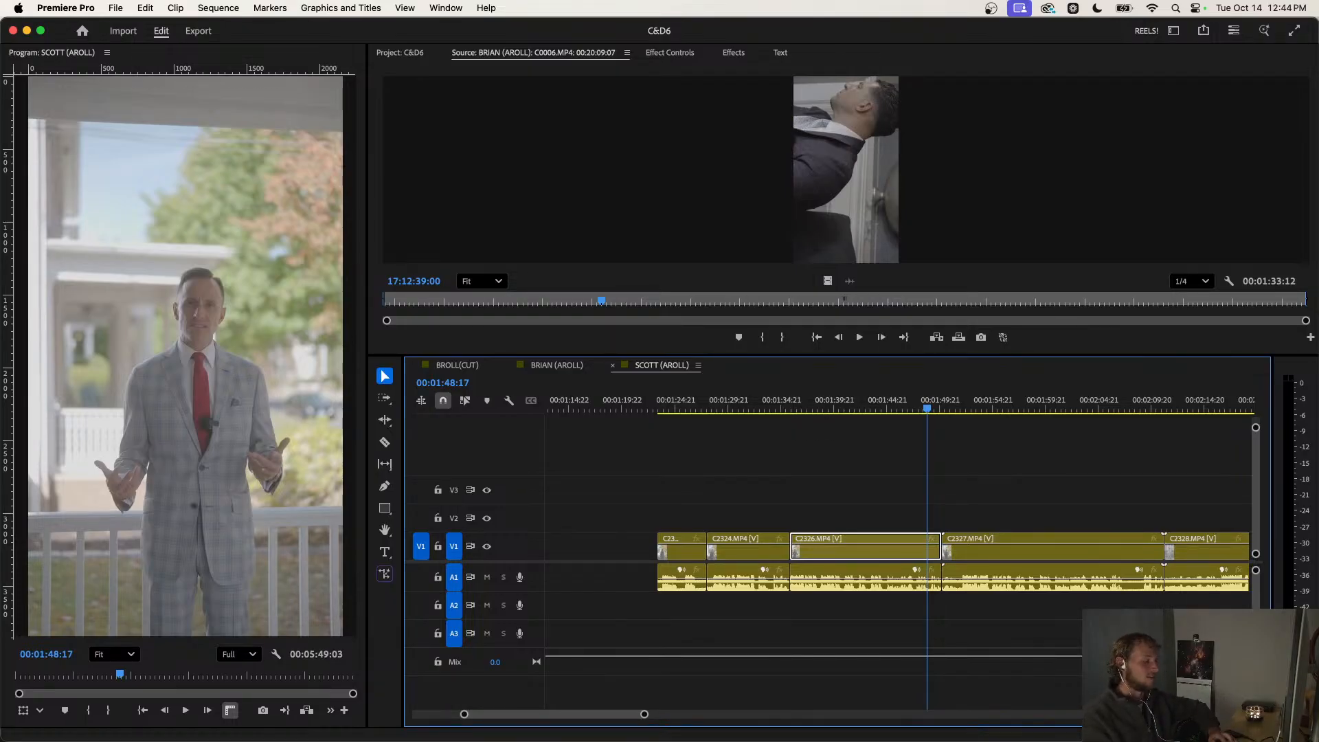
{"action": "left_click", "coordinate": [911, 477]}
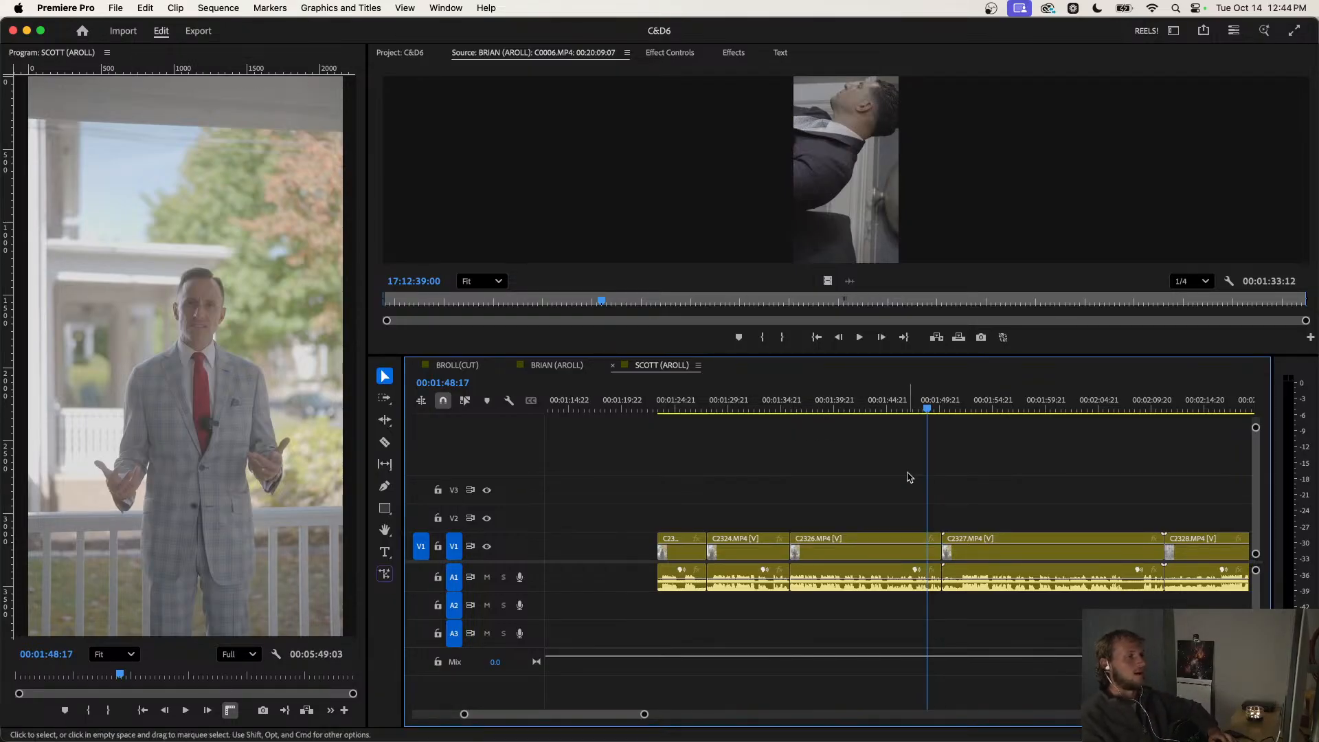
Play from about 00:01:47:09 across the cut into C2327.MP4 and ripple-trim that clip's start to just past 00:01:51:08.
{"action": "scroll", "coordinate": [905, 491], "scroll_direction": "up", "scroll_amount": 2}
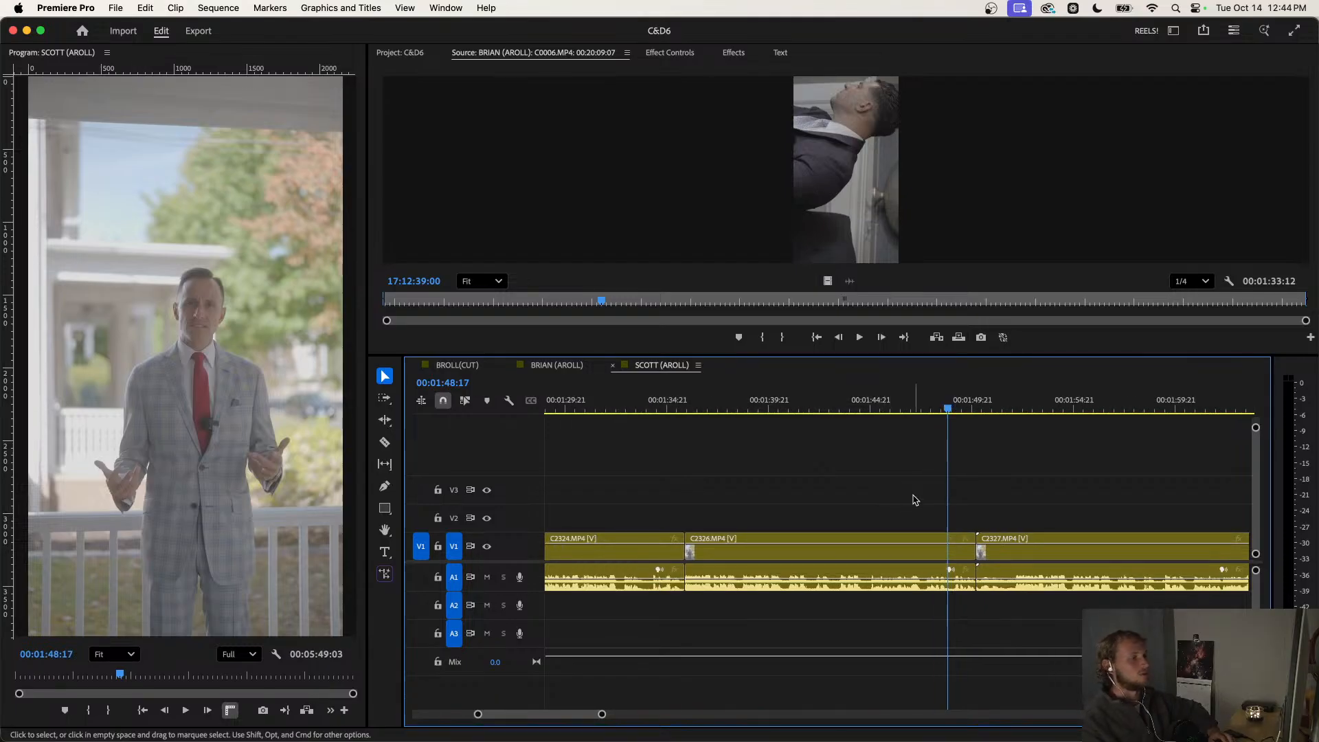
{"action": "scroll", "coordinate": [931, 450], "scroll_direction": "down", "scroll_amount": 1}
{"action": "left_click", "coordinate": [923, 407]}
{"action": "key", "text": "space"}
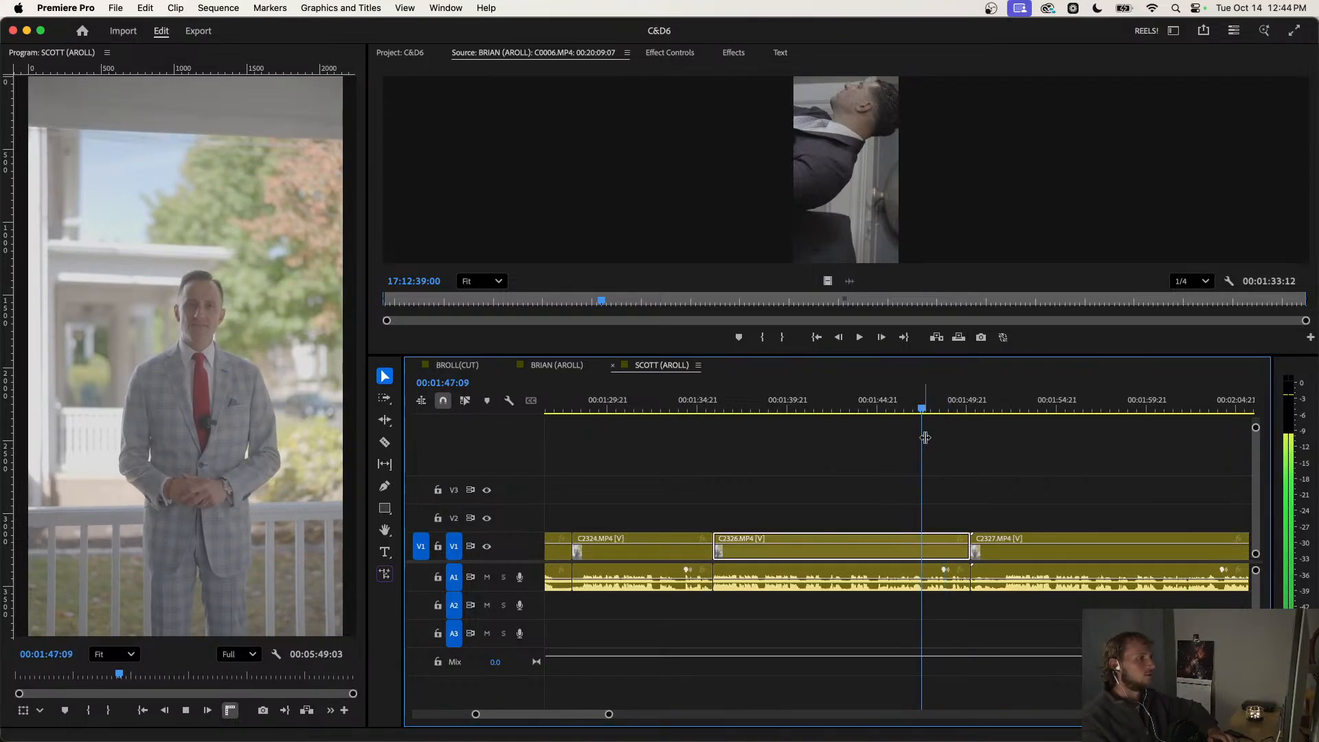
{"action": "left_click", "coordinate": [966, 462]}
{"action": "scroll", "coordinate": [962, 466], "scroll_direction": "up", "scroll_amount": 1}
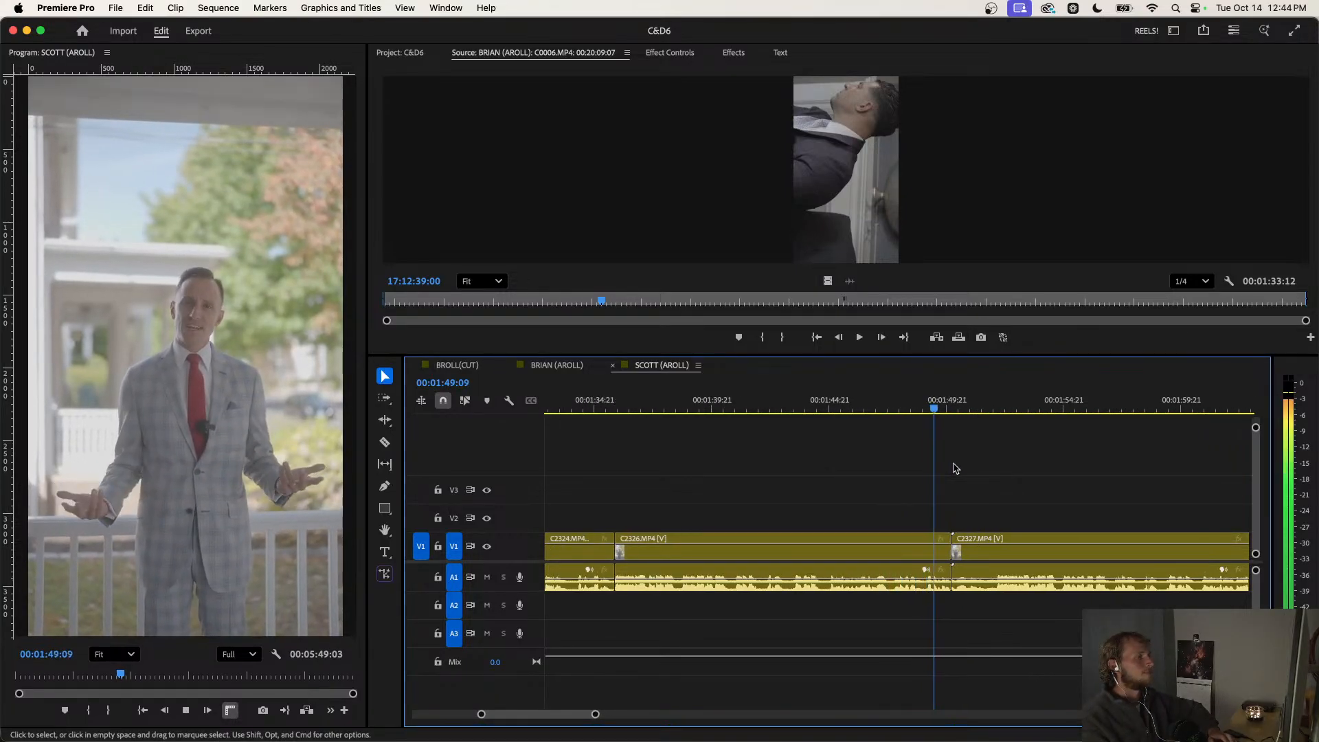
{"action": "scroll", "coordinate": [955, 466], "scroll_direction": "up", "scroll_amount": 1}
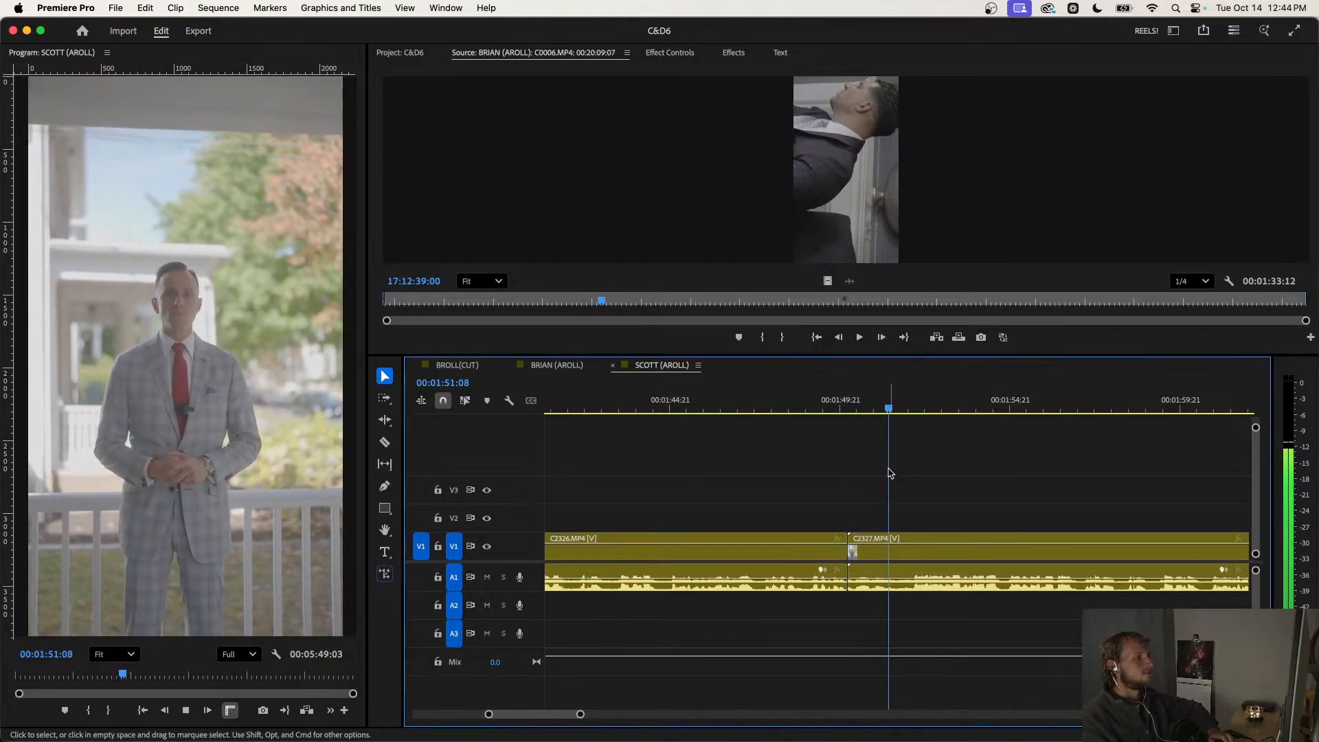
{"action": "key", "text": "q"}
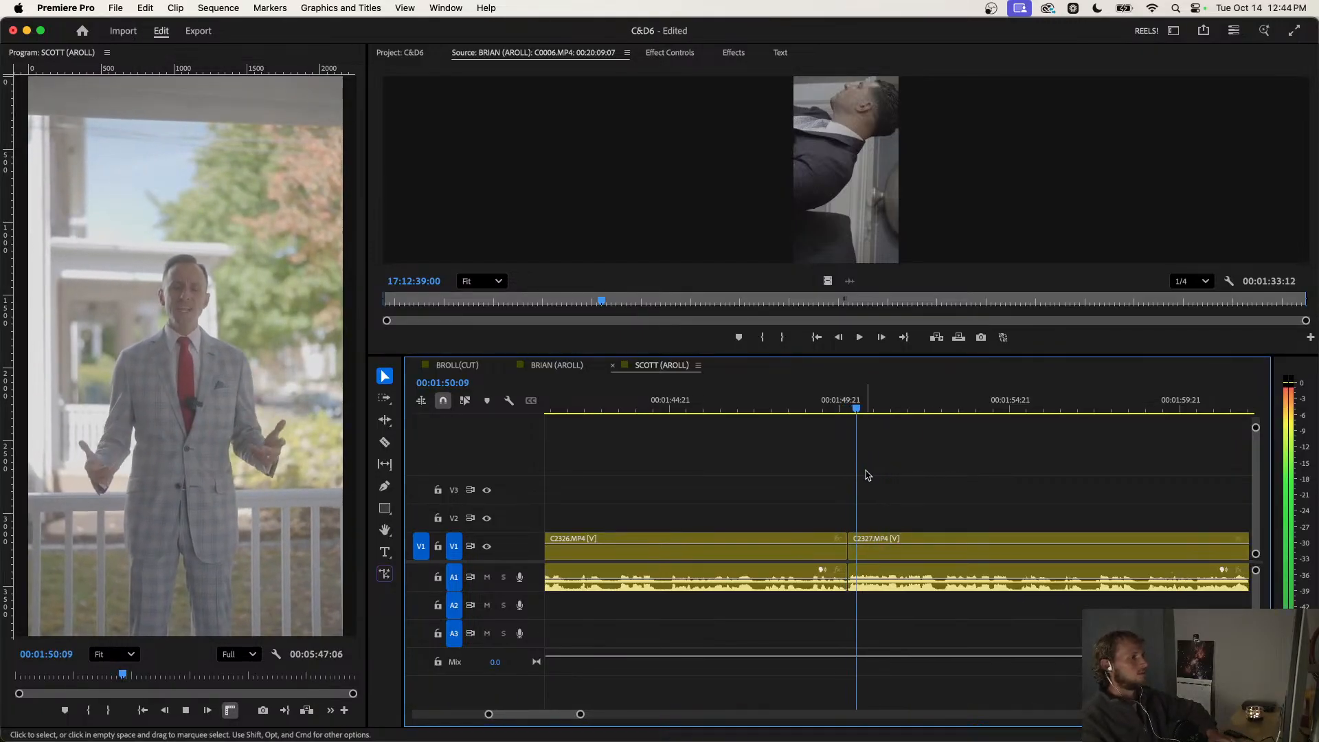
Play through the trimmed C2327.MP4 and split it with its audio at 00:02:05:10.
{"action": "scroll", "coordinate": [864, 480], "scroll_direction": "down", "scroll_amount": 2}
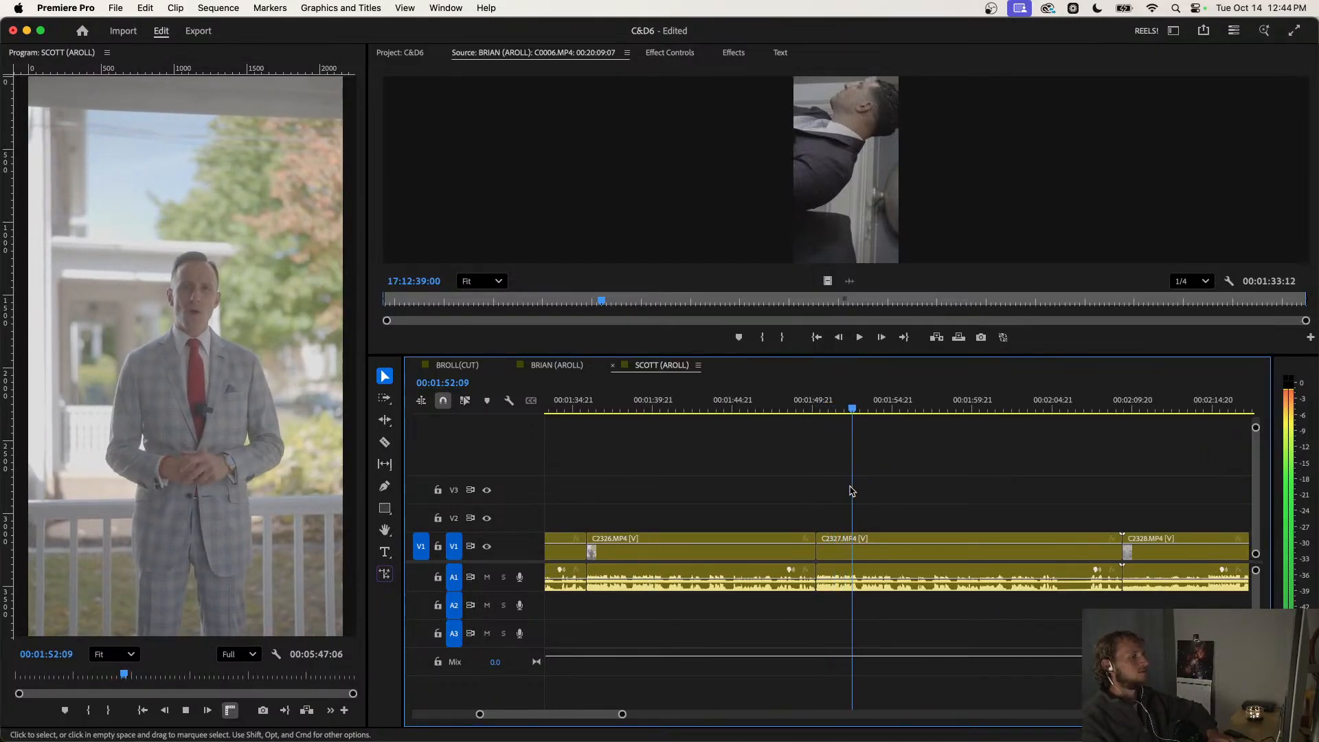
{"action": "scroll", "coordinate": [852, 491], "scroll_direction": "down", "scroll_amount": 1}
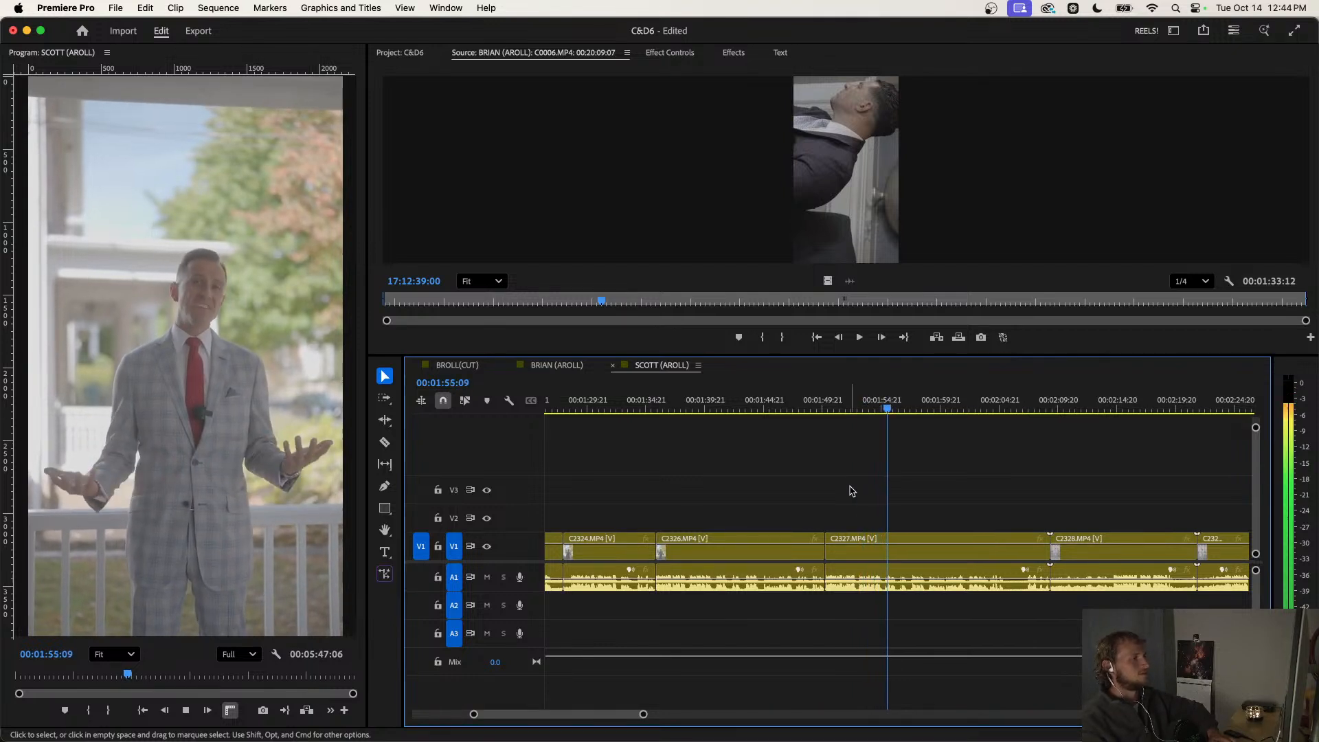
{"action": "scroll", "coordinate": [852, 490], "scroll_direction": "down", "scroll_amount": 1}
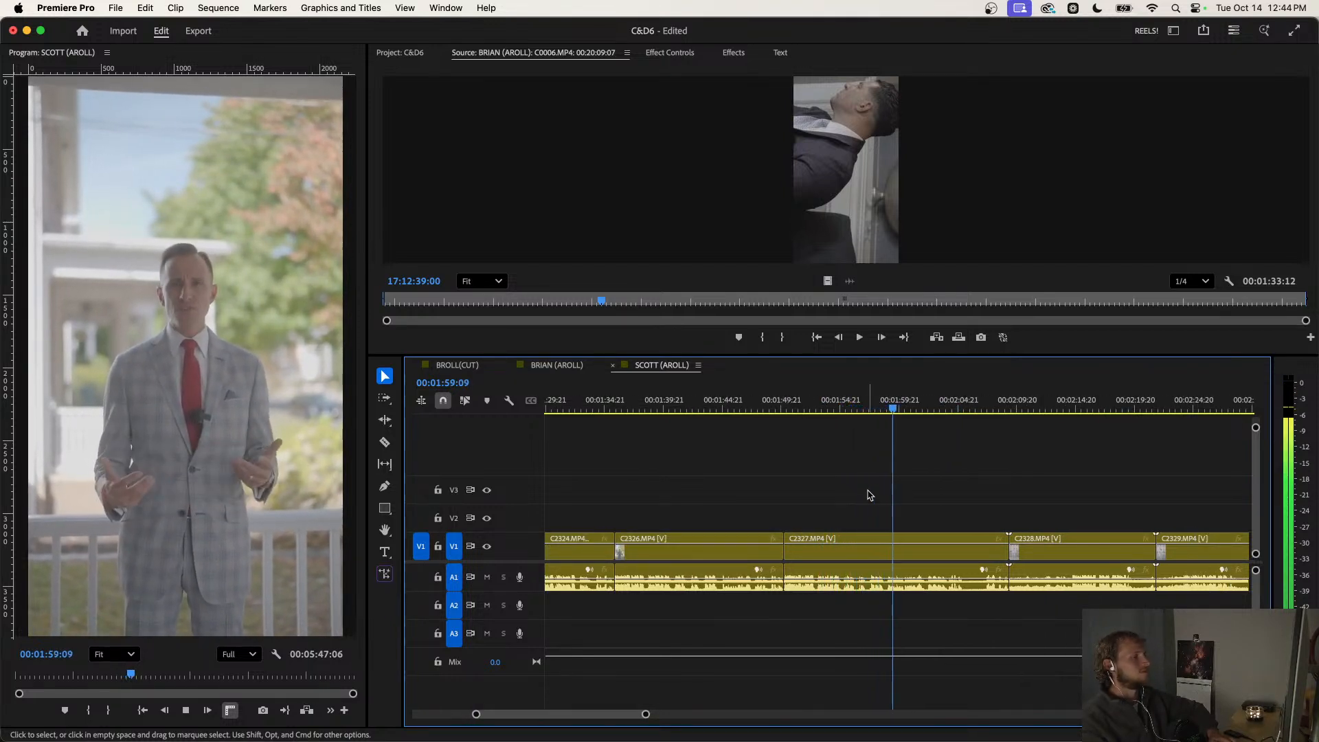
{"action": "scroll", "coordinate": [869, 495], "scroll_direction": "down", "scroll_amount": 3}
{"action": "scroll", "coordinate": [921, 502], "scroll_direction": "up", "scroll_amount": 3}
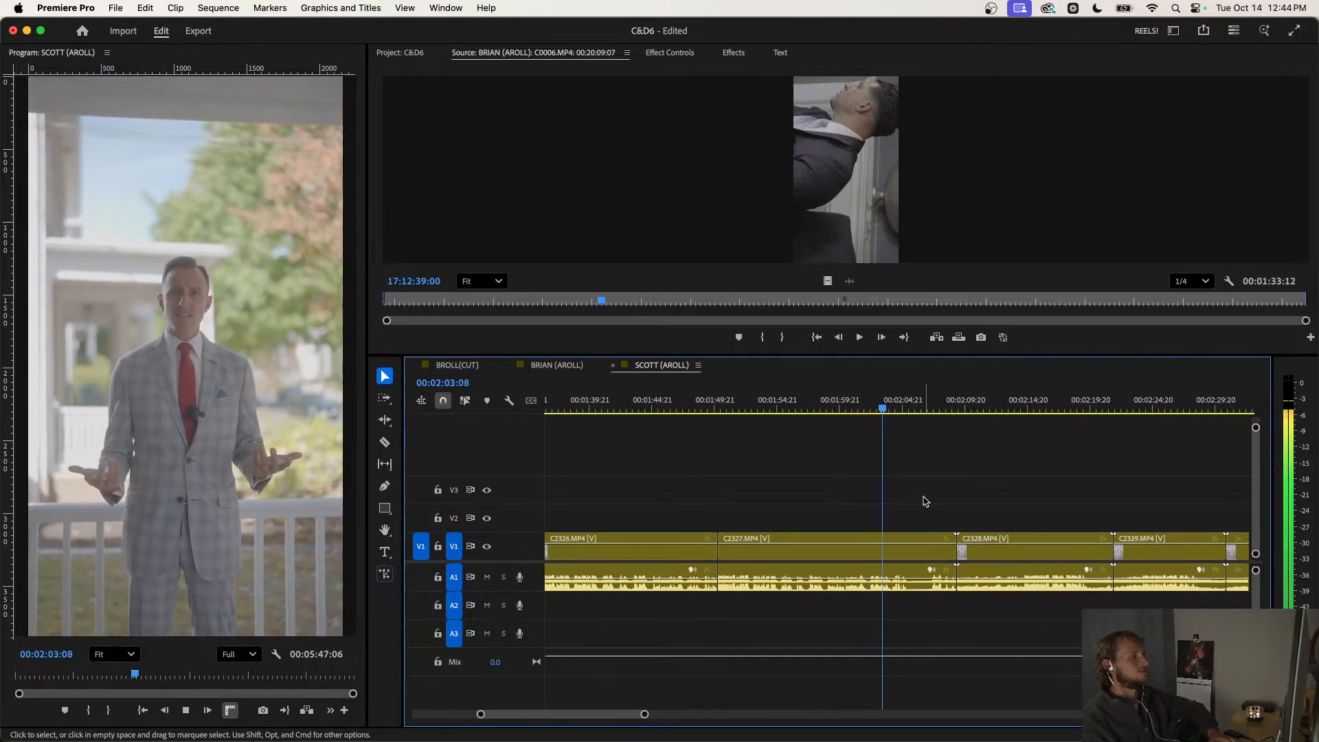
{"action": "key", "text": "space"}
{"action": "key", "text": "super+k"}
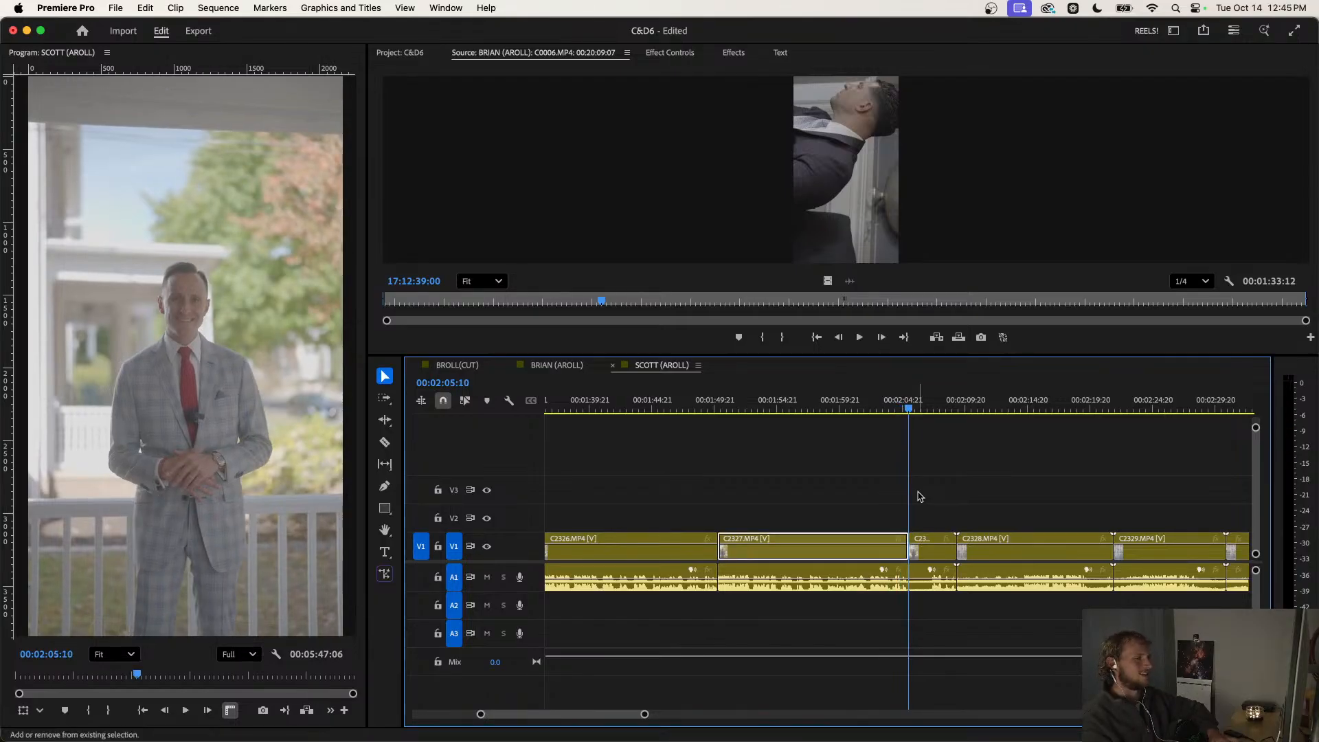
Review the second part of C2327.MP4, delete it with its audio and close the gap before C2328.MP4.
{"action": "key", "text": "space"}
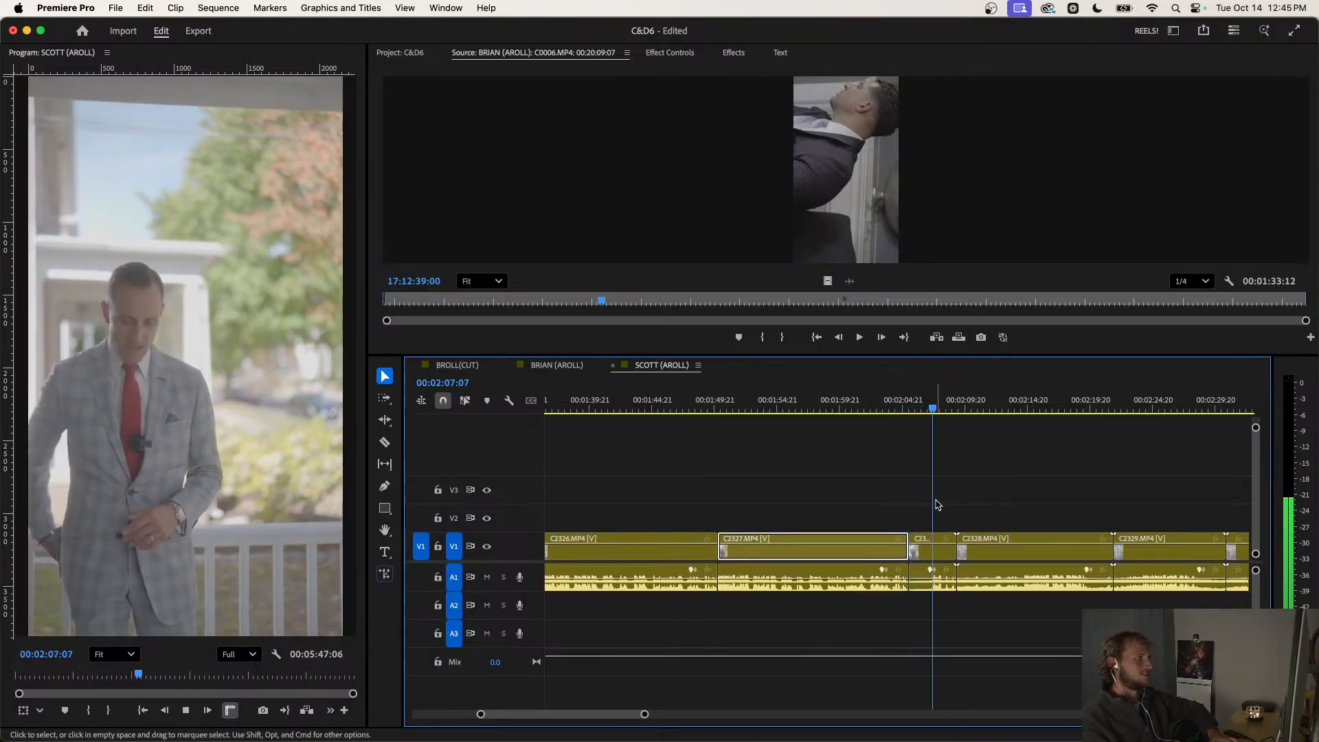
{"action": "key", "text": "space"}
{"action": "key", "text": "Delete"}
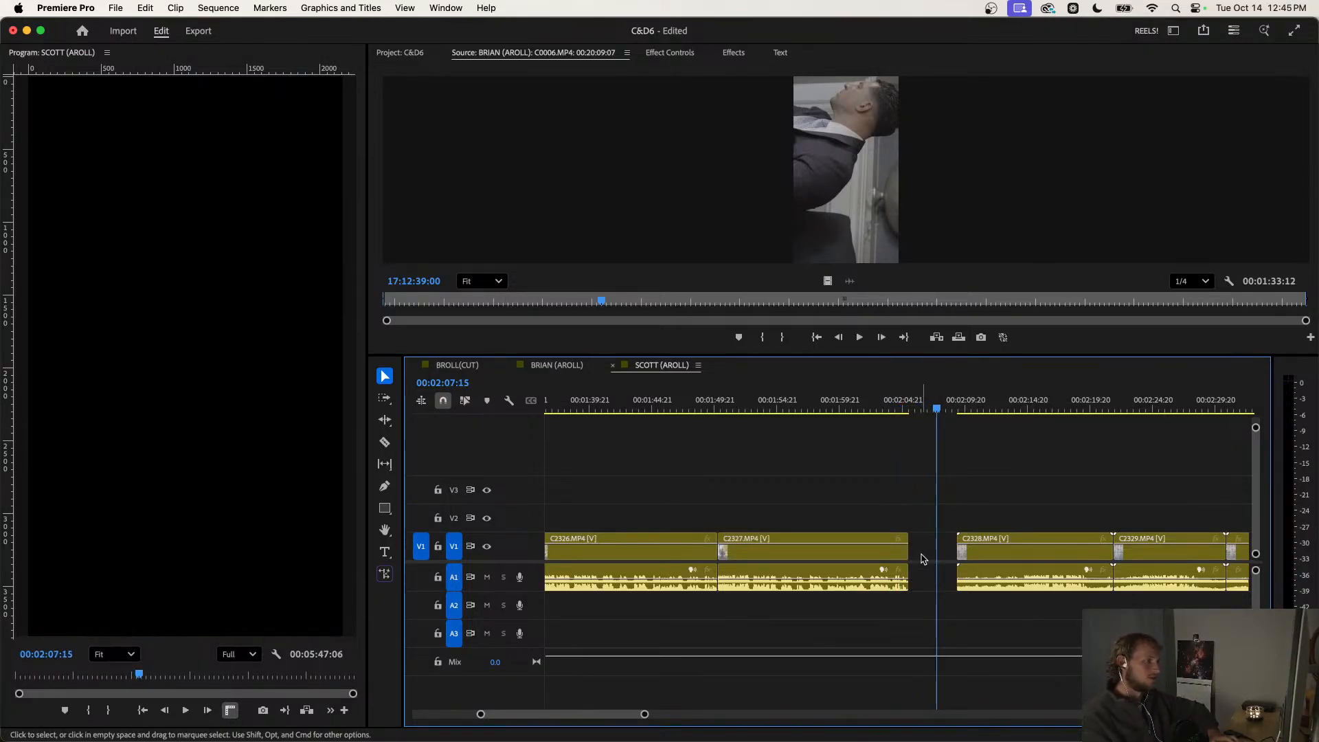
{"action": "key", "text": "Delete"}
{"action": "key", "text": "minus"}
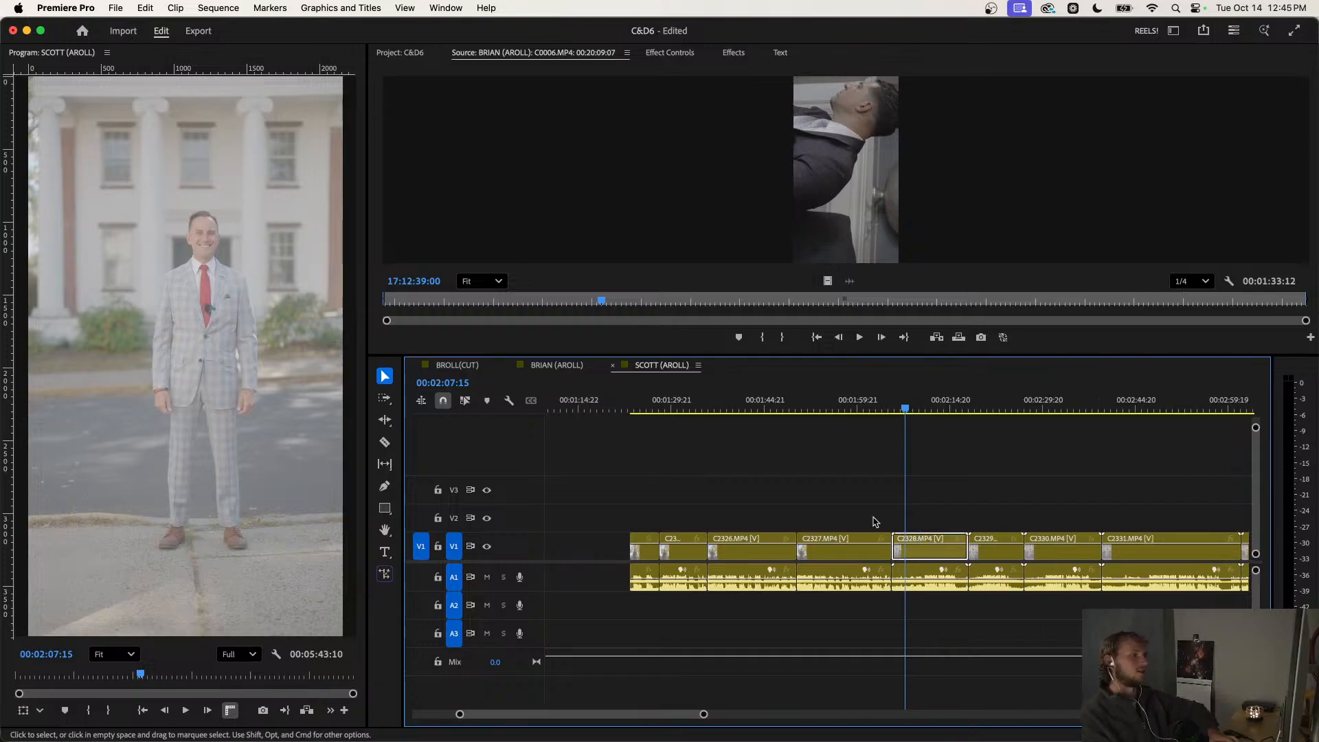
Save the project and play from 00:02:04:10 across the cut into C2328.MP4, through to about 00:02:08:12.
{"action": "left_click", "coordinate": [886, 399]}
{"action": "key", "text": "super+s"}
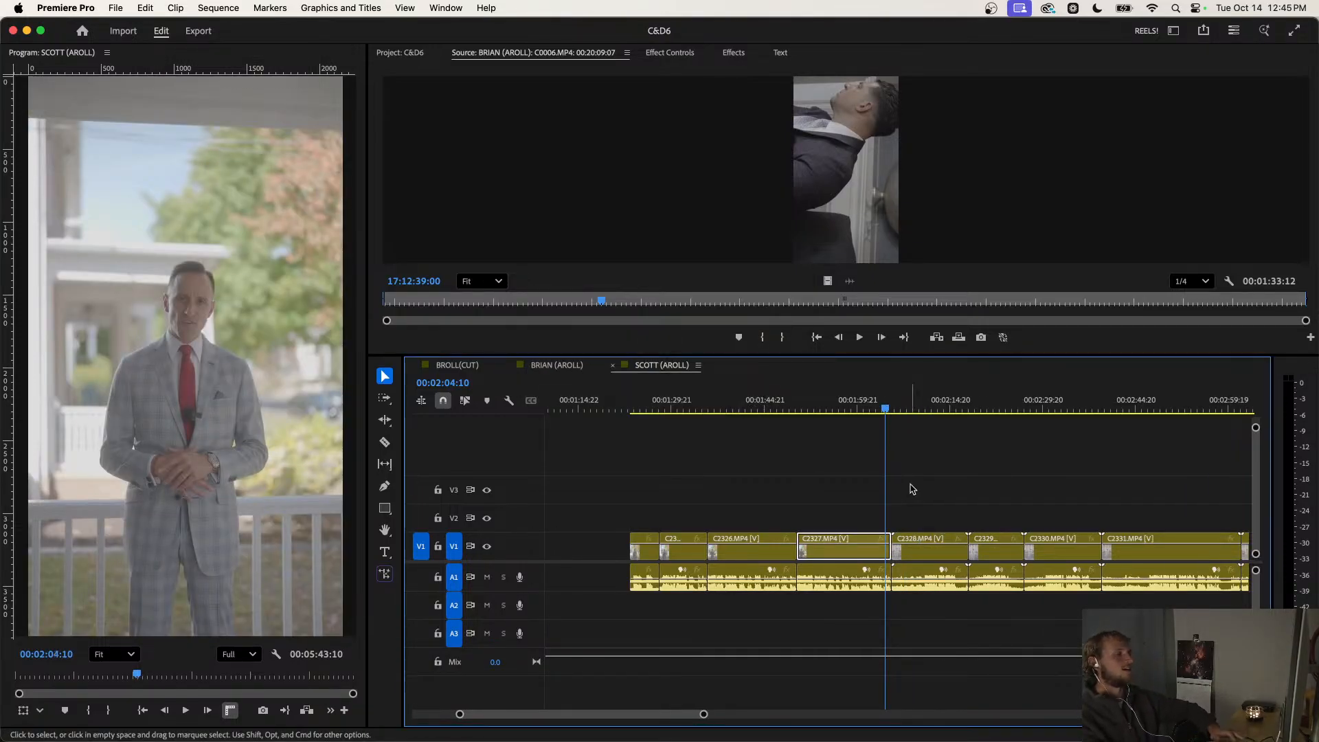
{"action": "key", "text": "space"}
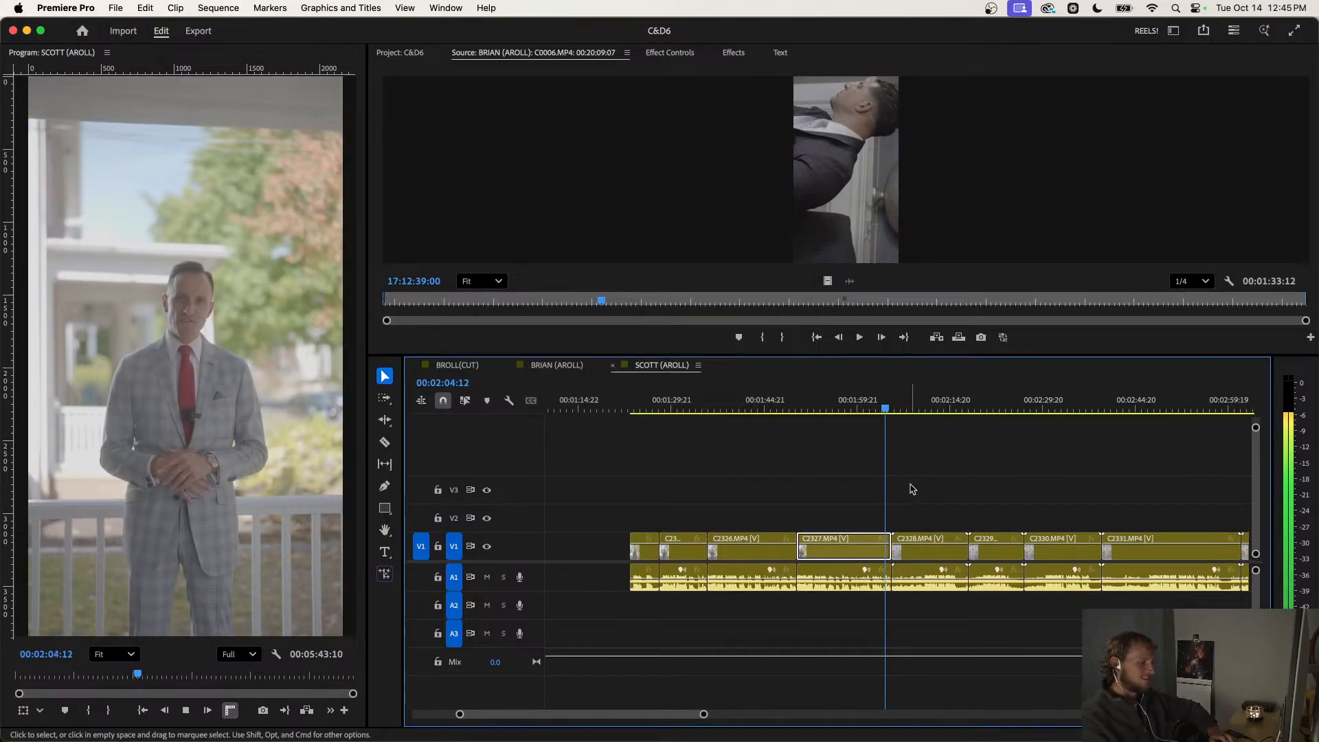
{"action": "key", "text": "equal"}
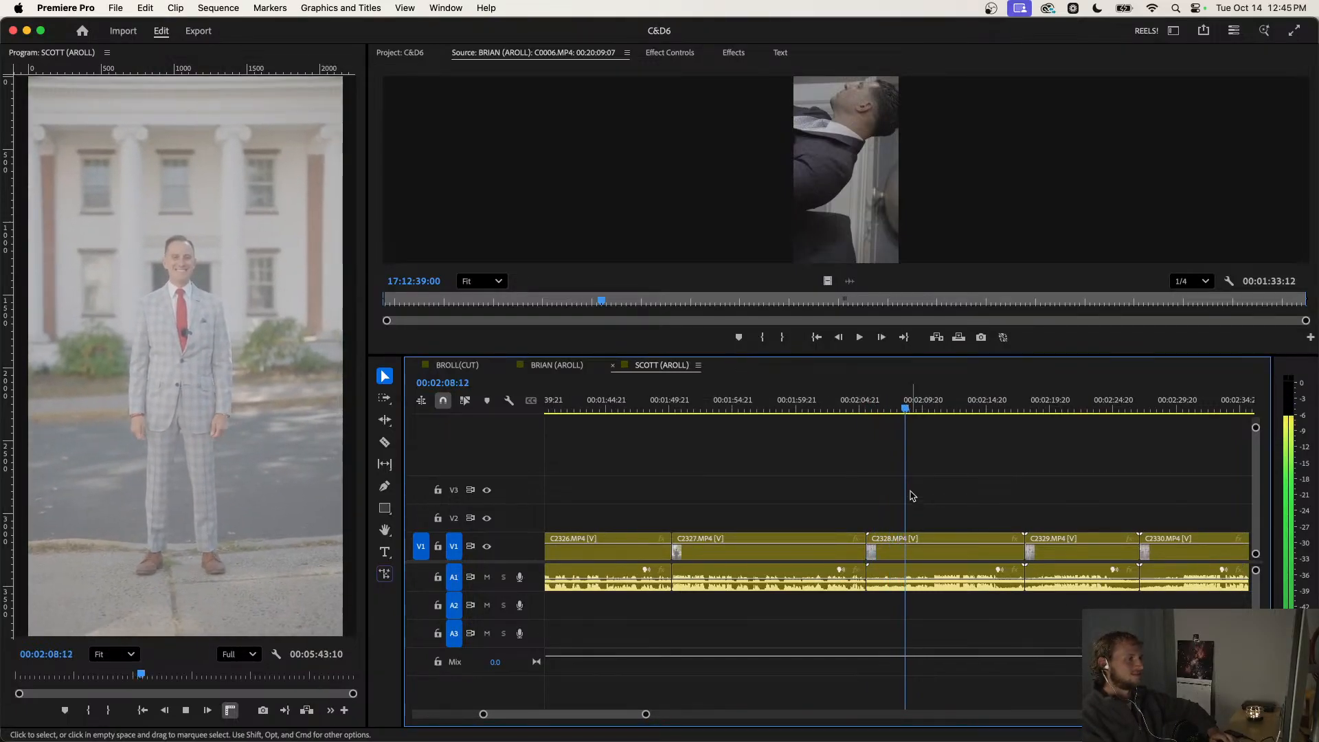
Play C2328.MP4 to just past 00:02:10:12 and ripple-trim the clip's start to that point.
{"action": "key", "text": "equal"}
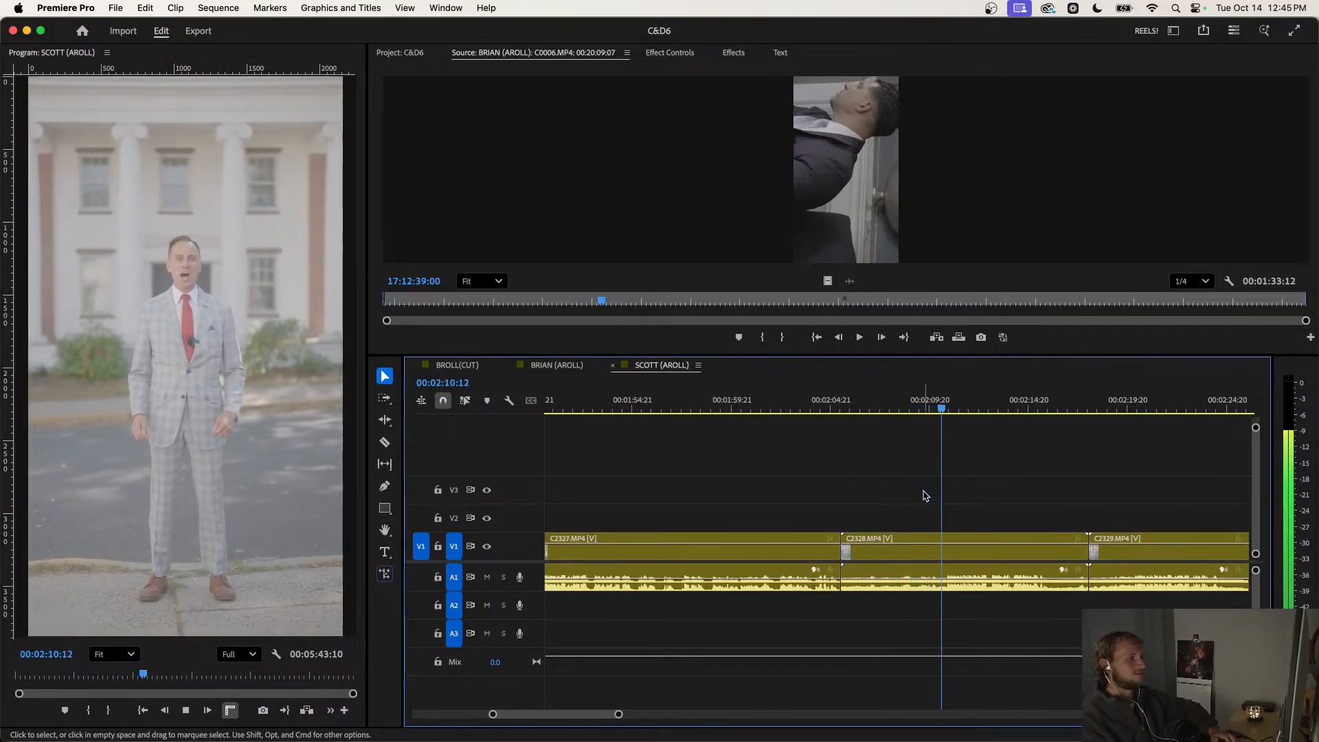
{"action": "key", "text": "d"}
{"action": "key", "text": "q"}
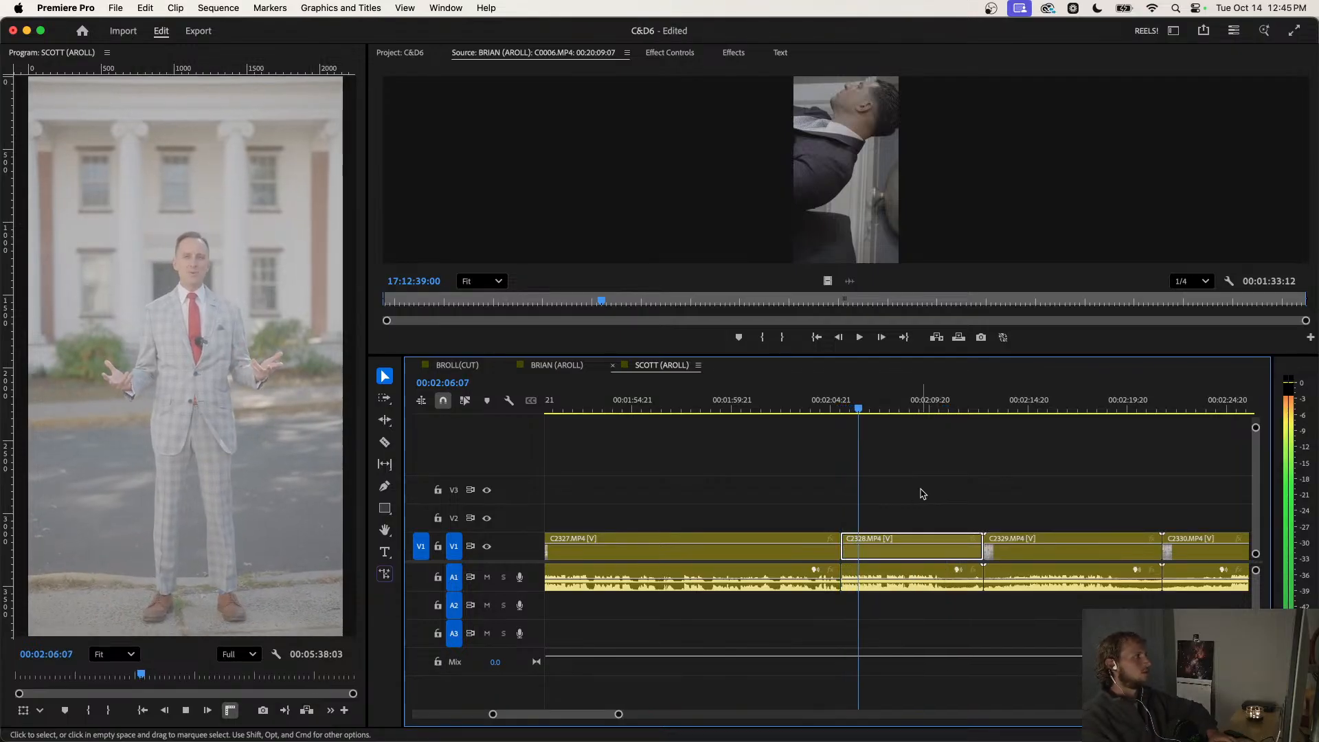
{"action": "key", "text": "space"}
Select C2328.MP4 and every clip after it and move the block later, leaving a gap of about 27 seconds after C2327.MP4.
{"action": "scroll", "coordinate": [920, 492], "scroll_direction": "down", "scroll_amount": 1}
{"action": "key", "text": "a"}
{"action": "left_click", "coordinate": [889, 548]}
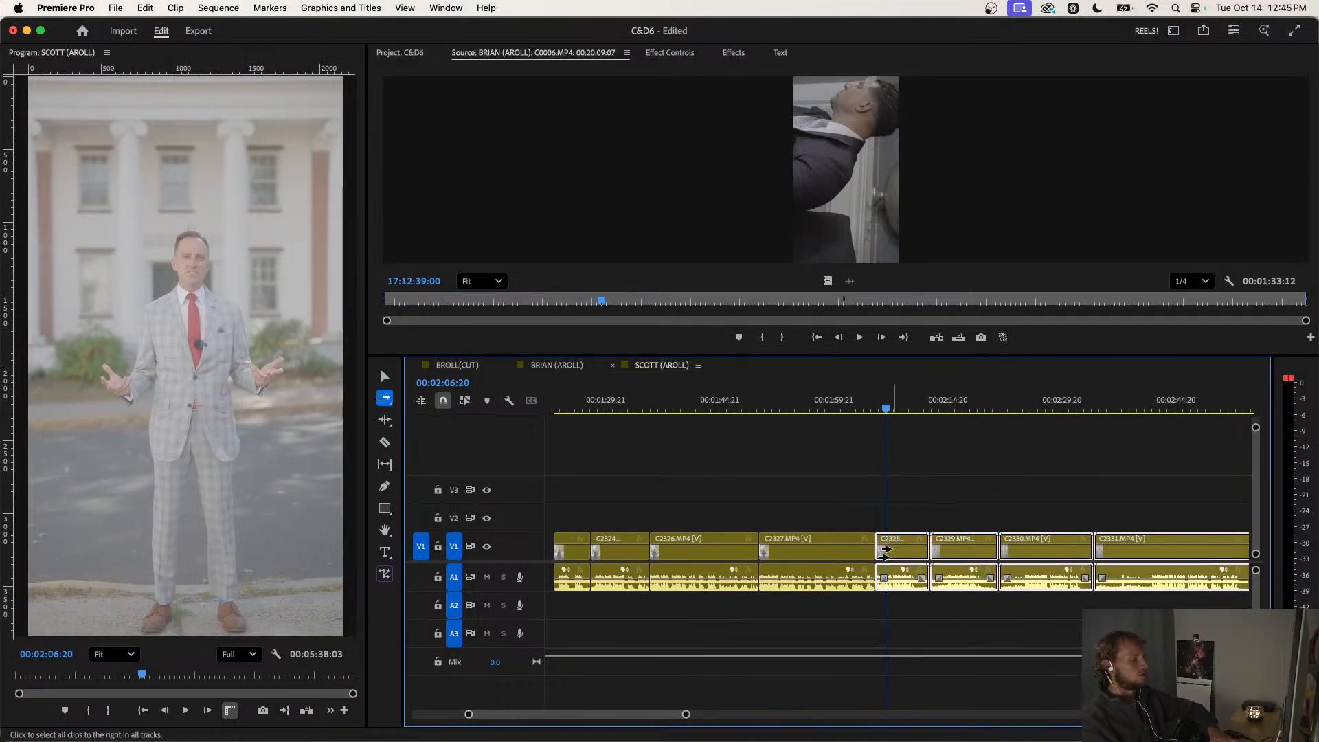
{"action": "key", "text": "v"}
{"action": "key", "text": "minus"}
{"action": "left_click_drag", "start_coordinate": [888, 549], "coordinate": [986, 554]}
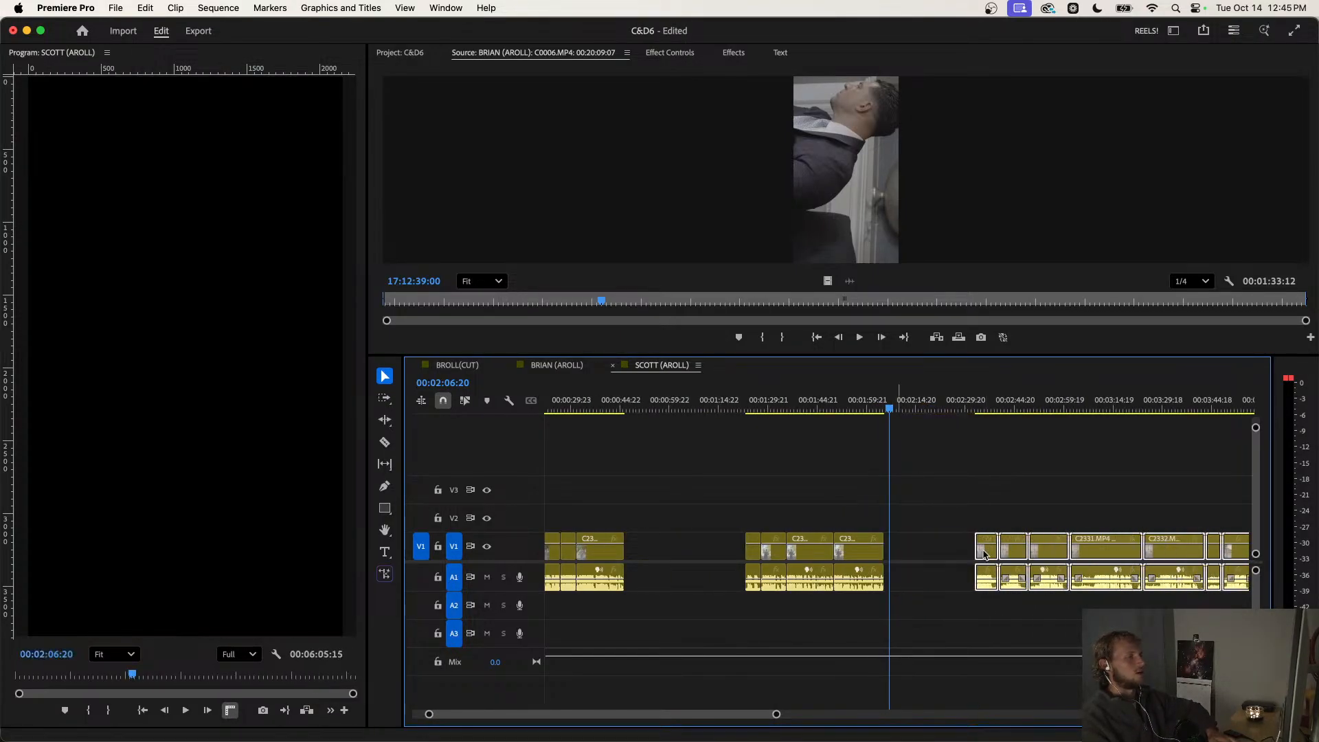
Review C2328.MP4 from its new start and play on into C2329.MP4 to 00:02:40:09.
{"action": "left_click", "coordinate": [969, 409]}
{"action": "key", "text": "space"}
{"action": "key", "text": "equal"}
{"action": "key", "text": "equal"}
{"action": "key", "text": "equal"}
{"action": "left_click", "coordinate": [969, 409]}
{"action": "key", "text": "space"}
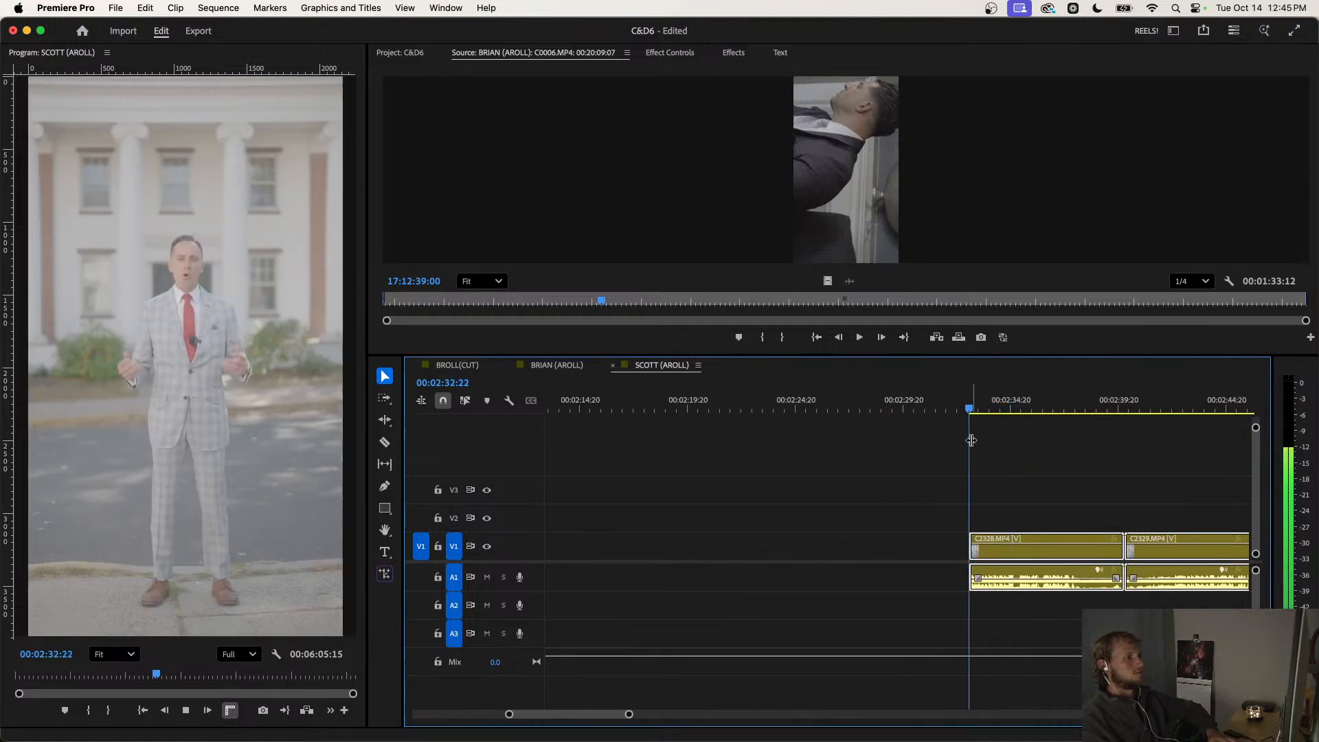
{"action": "scroll", "coordinate": [972, 450], "scroll_direction": "right", "scroll_amount": 3}
{"action": "scroll", "coordinate": [957, 471], "scroll_direction": "up", "scroll_amount": 2}
{"action": "scroll", "coordinate": [958, 472], "scroll_direction": "right", "scroll_amount": 2}
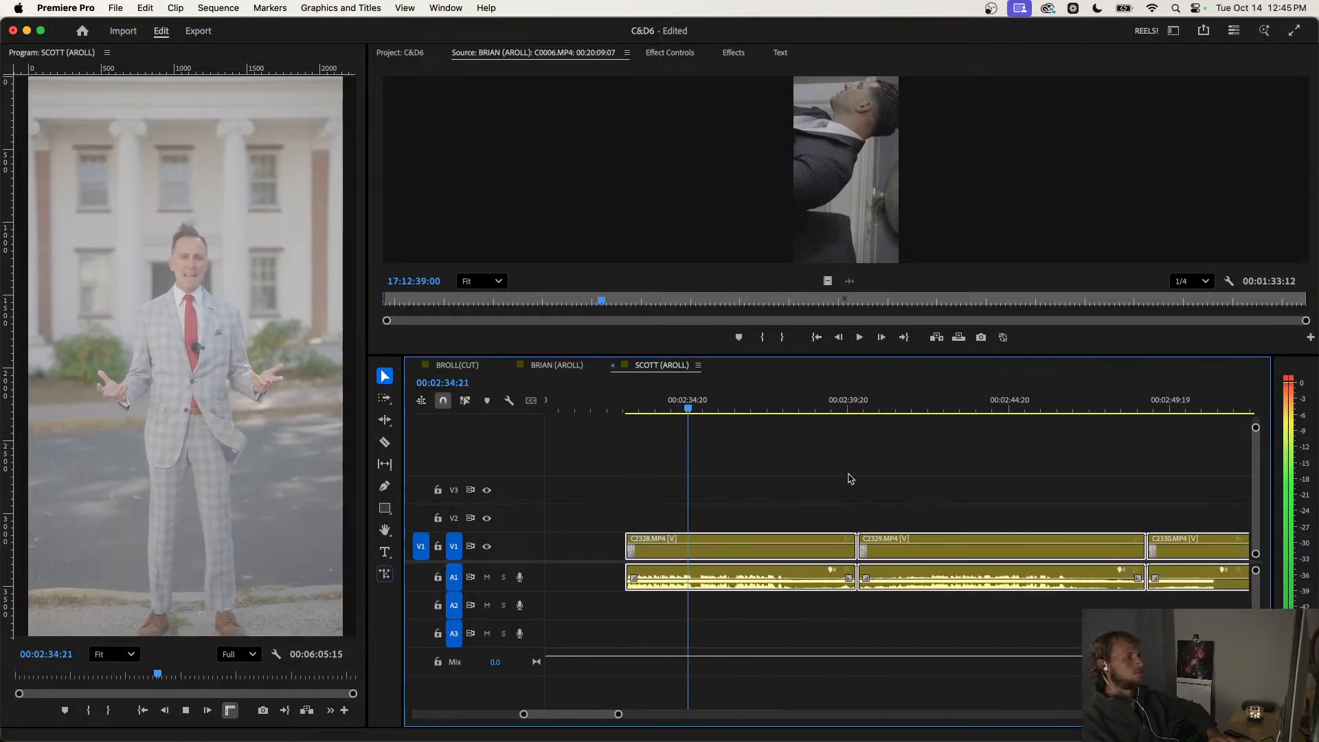
{"action": "scroll", "coordinate": [848, 477], "scroll_direction": "down", "scroll_amount": 2}
{"action": "scroll", "coordinate": [810, 479], "scroll_direction": "up", "scroll_amount": 2}
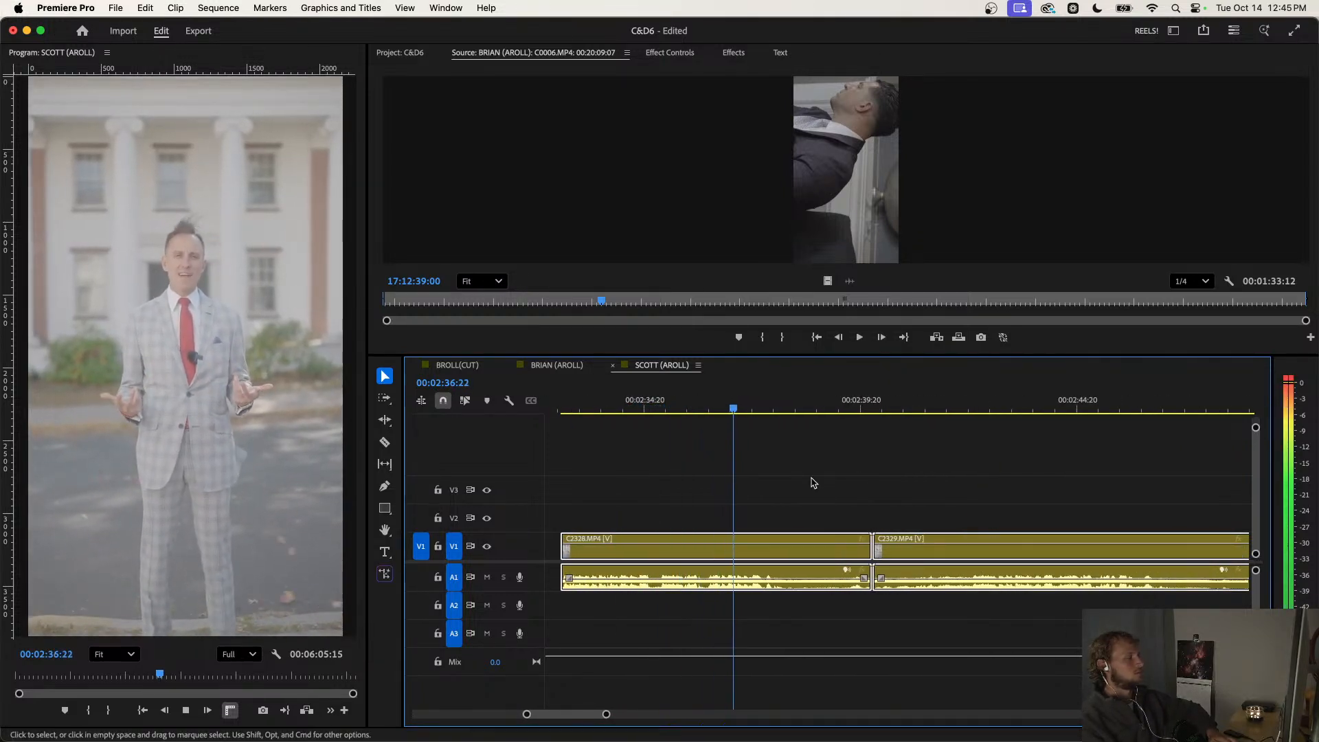
{"action": "scroll", "coordinate": [813, 482], "scroll_direction": "down", "scroll_amount": 2}
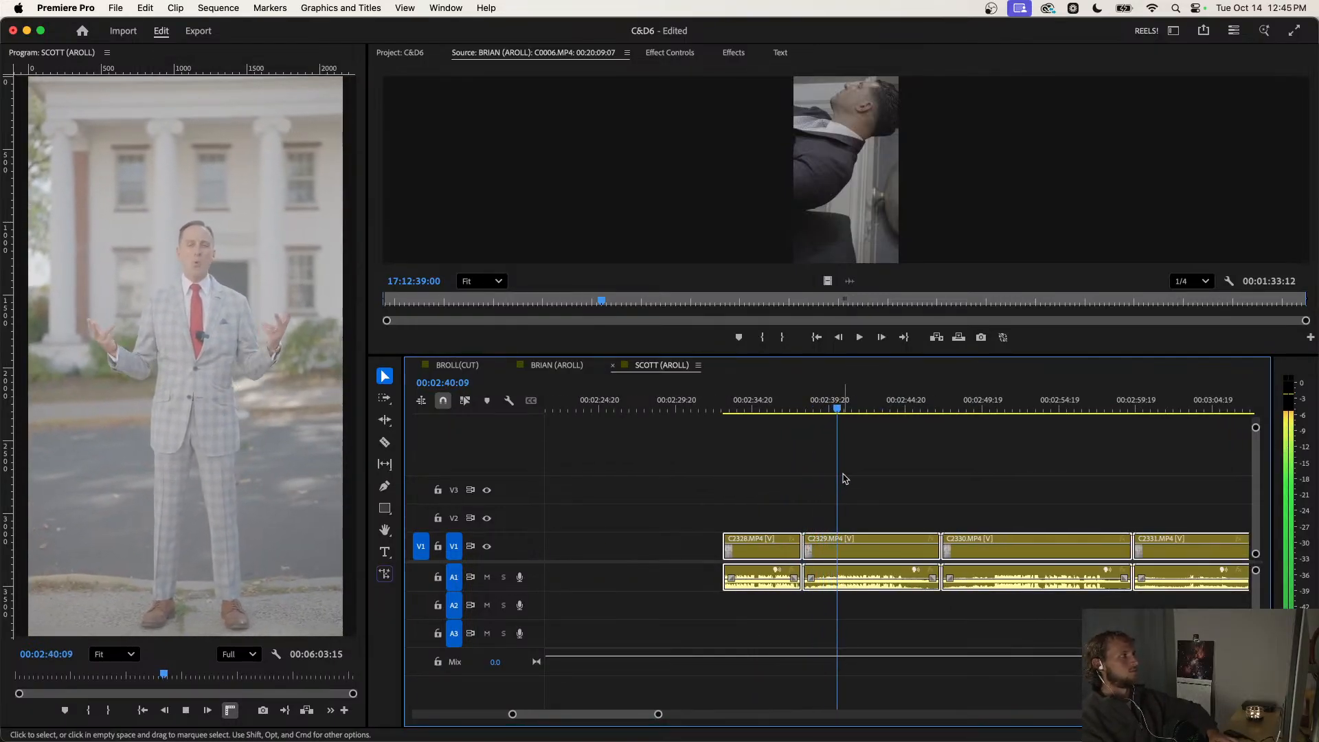
{"action": "scroll", "coordinate": [825, 447], "scroll_direction": "up", "scroll_amount": 2}
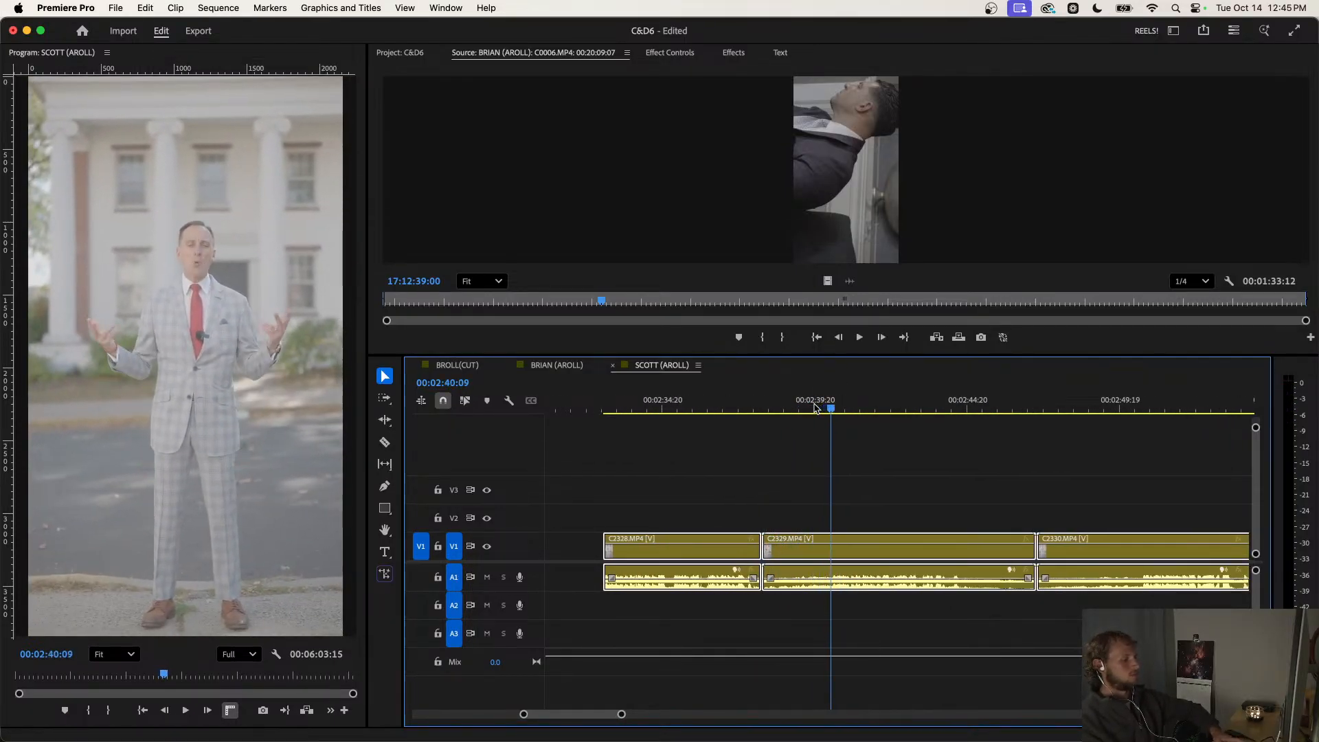
Ripple-trim the start of C2329.MP4 to 00:02:40:09 and delete C2328.MP4 with its audio, leaving its gap open.
{"action": "key", "text": "q"}
{"action": "scroll", "coordinate": [788, 482], "scroll_direction": "down", "scroll_amount": 2}
{"action": "left_click_drag", "start_coordinate": [736, 501], "coordinate": [696, 611]}
{"action": "key", "text": "BackSpace"}
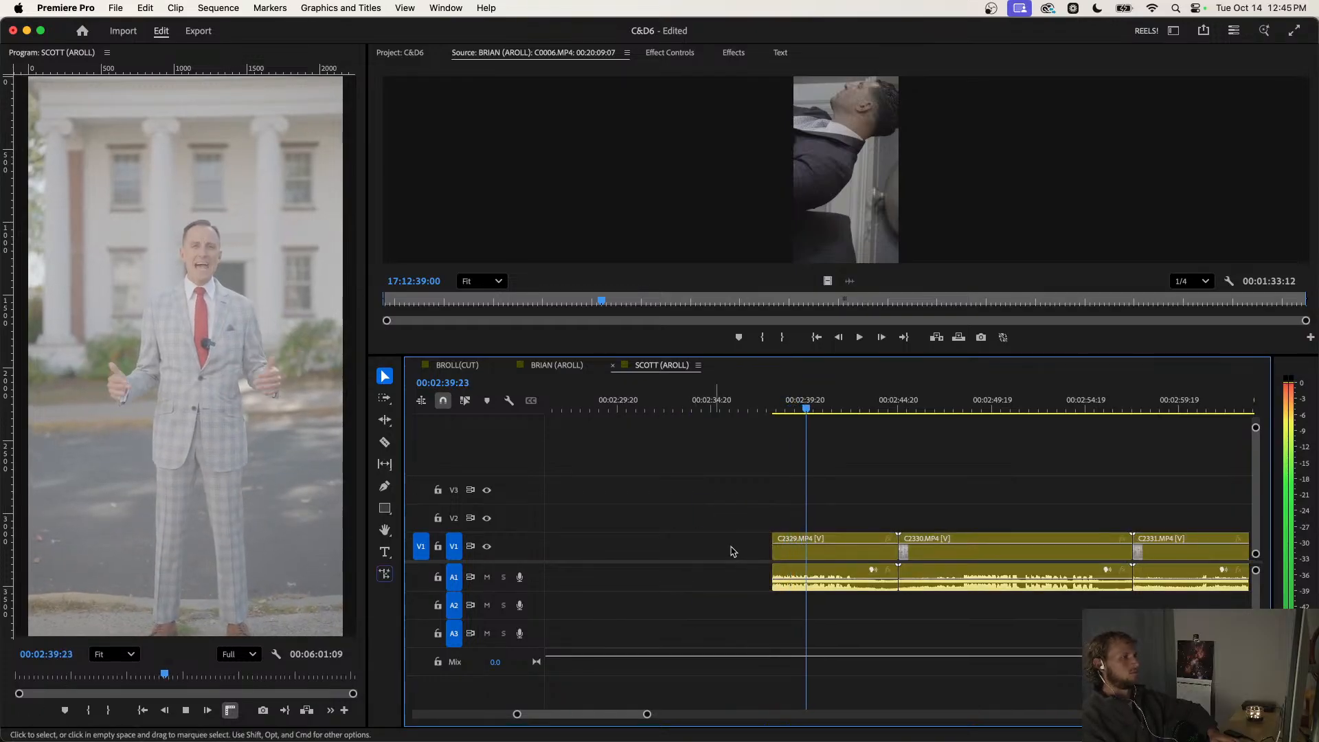
Play the rest of C2329.MP4 and ripple-trim its end to just past 00:02:41:23.
{"action": "scroll", "coordinate": [840, 494], "scroll_direction": "up", "scroll_amount": 2}
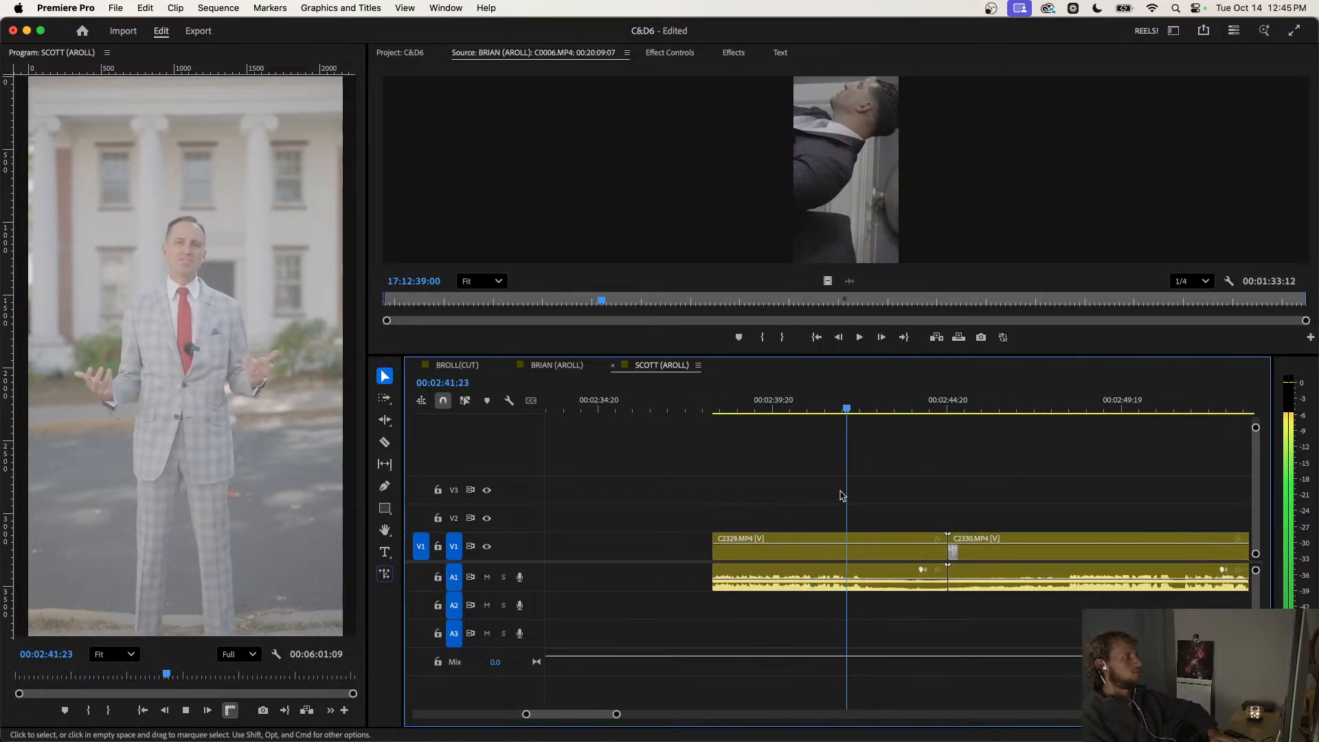
{"action": "key", "text": "w"}
{"action": "scroll", "coordinate": [852, 512], "scroll_direction": "down", "scroll_amount": 2}
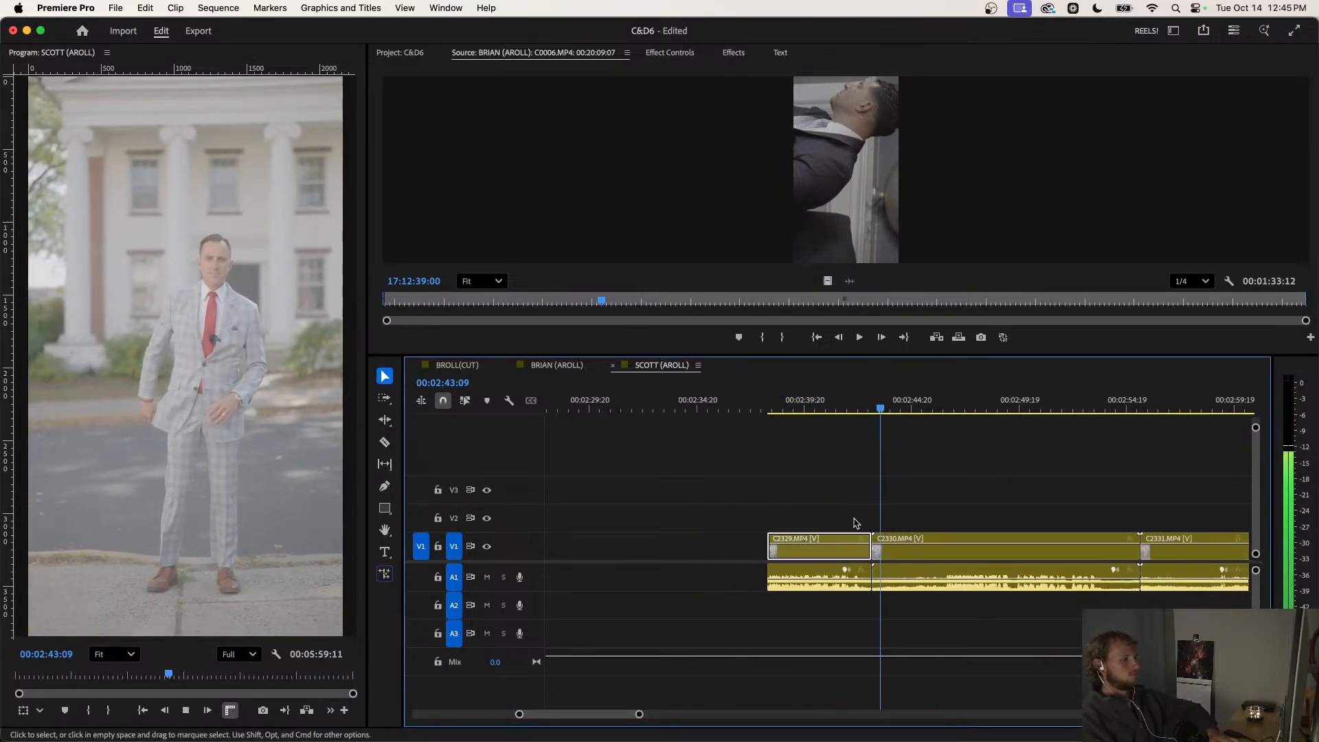
Play the opening of C2330.MP4 and ripple-trim its start to just past 00:02:45:10.
{"action": "scroll", "coordinate": [859, 512], "scroll_direction": "up", "scroll_amount": 3}
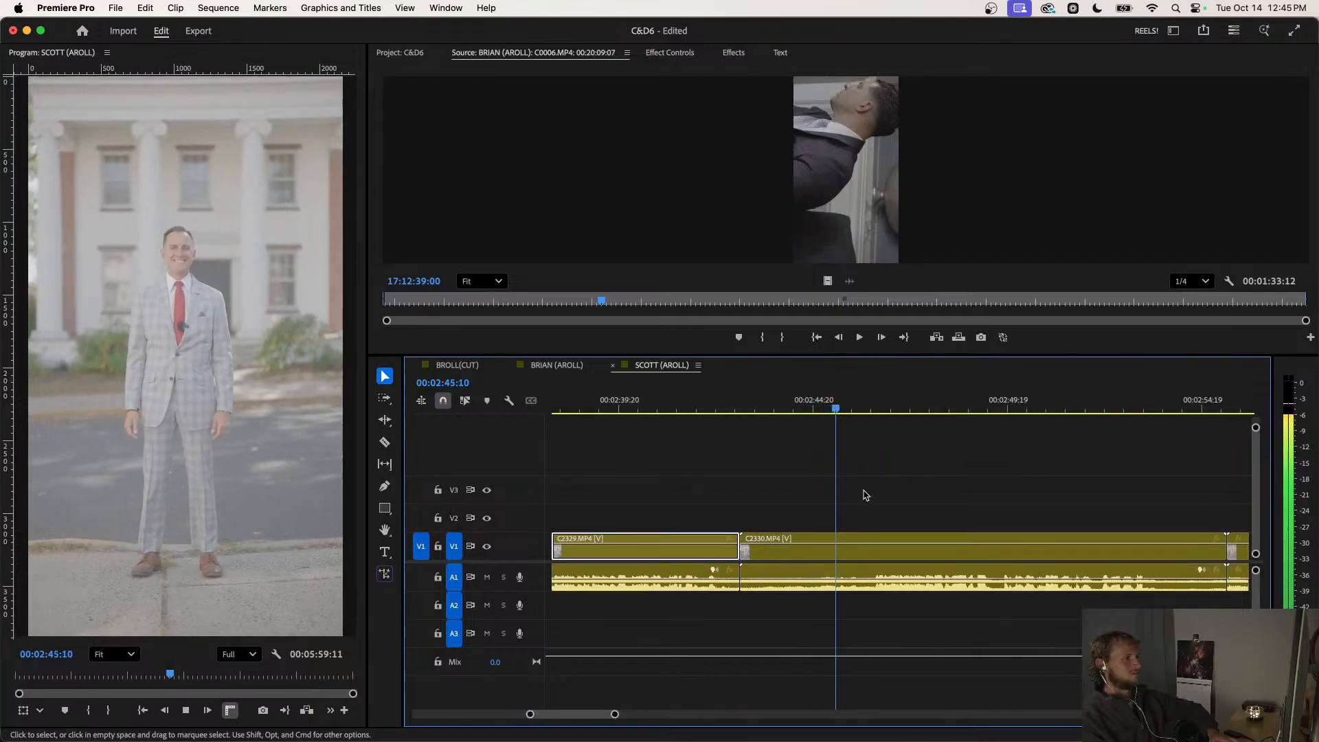
{"action": "key", "text": "space"}
{"action": "key", "text": "d"}
{"action": "key", "text": "Up"}
{"action": "key", "text": "space"}
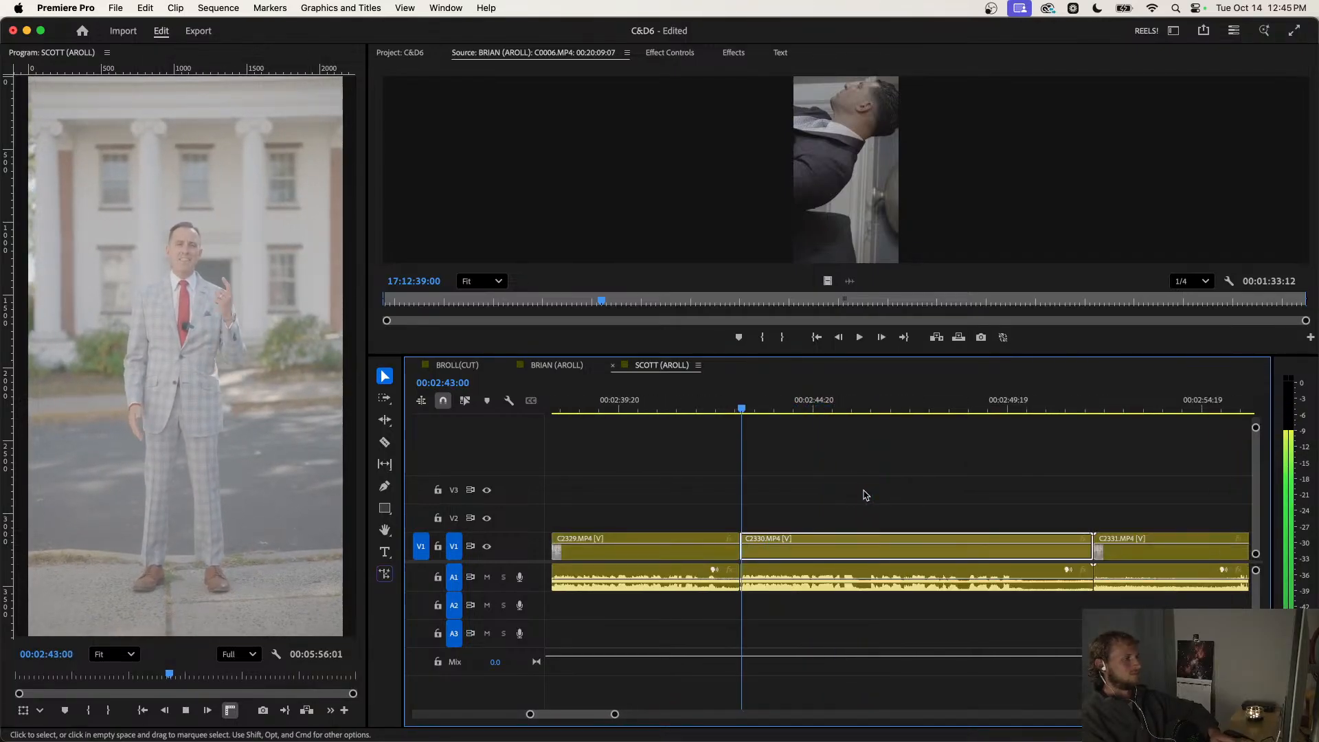
Play through C2330.MP4 and ripple-trim its end to 00:02:50:09.
{"action": "scroll", "coordinate": [865, 495], "scroll_direction": "down", "scroll_amount": 2}
{"action": "scroll", "coordinate": [865, 496], "scroll_direction": "right", "scroll_amount": 1}
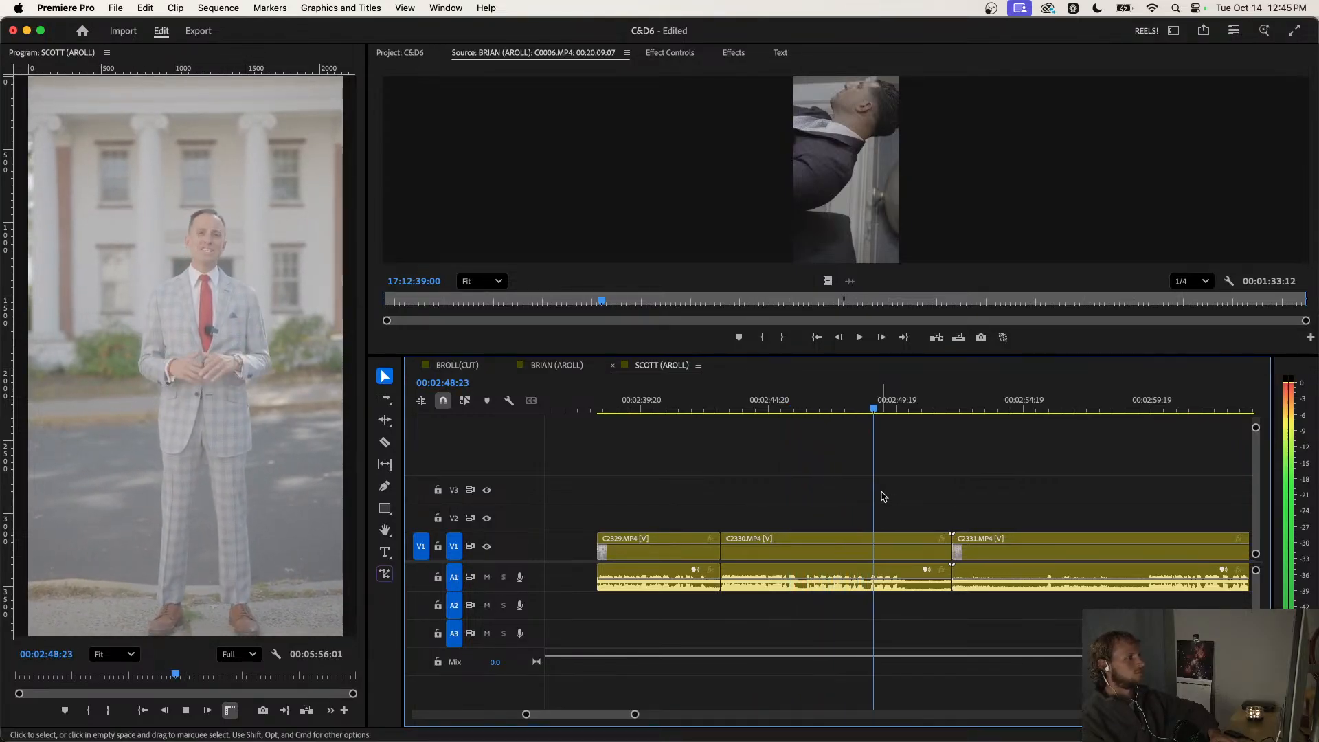
{"action": "key", "text": "w"}
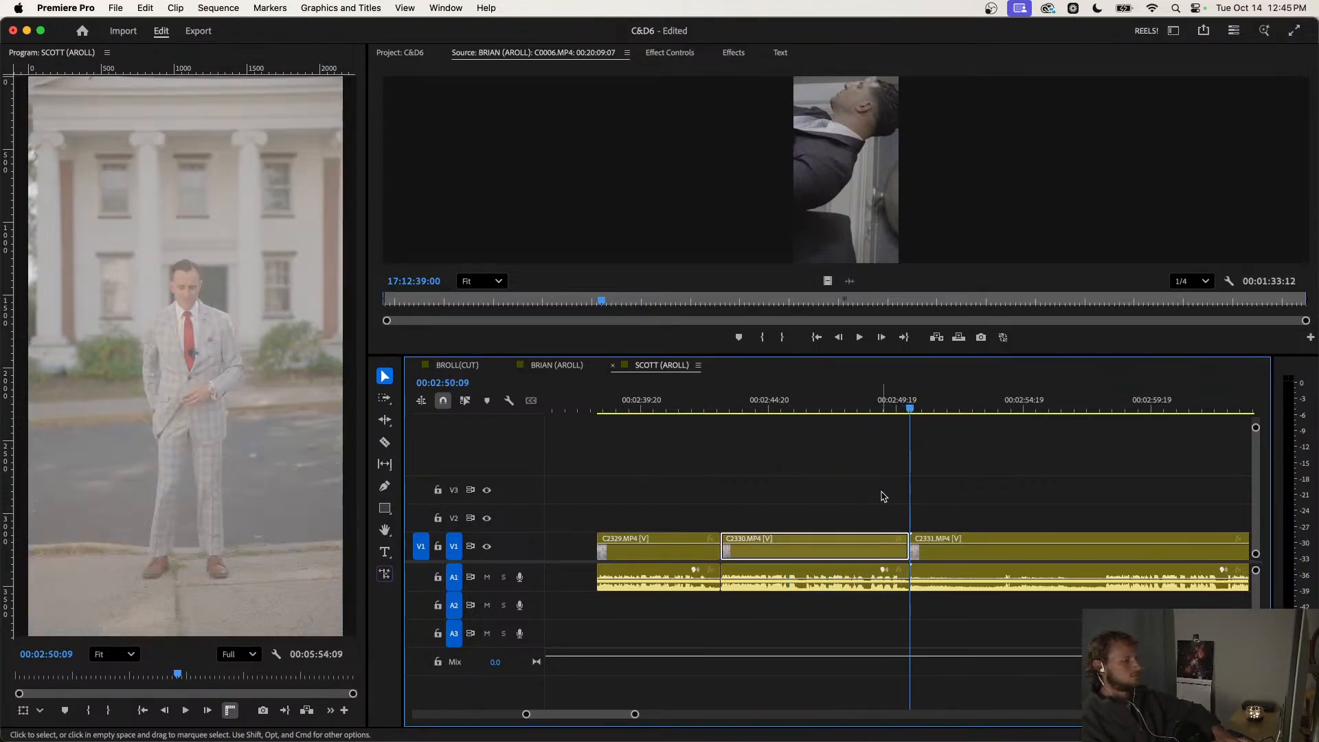
{"action": "left_click", "coordinate": [972, 499]}
Play the opening of C2331.MP4 and ripple-trim its start to 00:02:57:21.
{"action": "scroll", "coordinate": [972, 499], "scroll_direction": "down", "scroll_amount": 2}
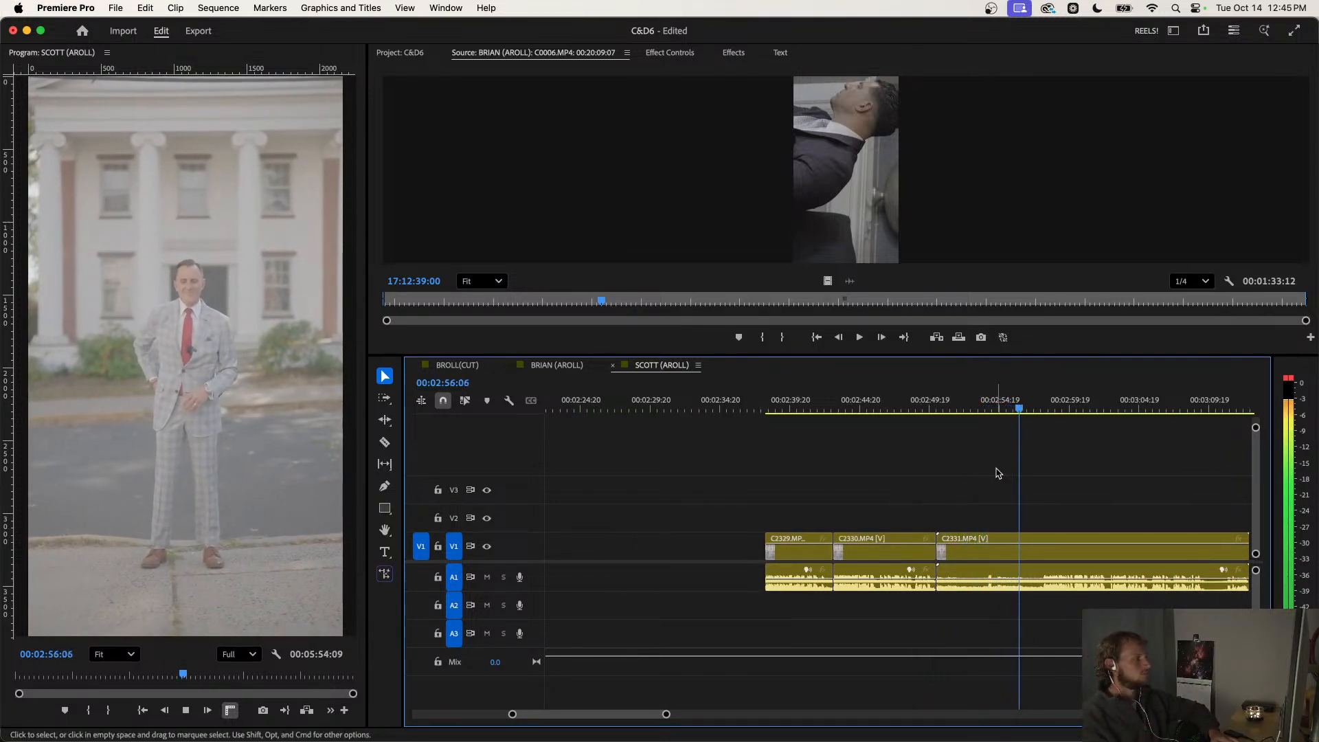
{"action": "key", "text": "space"}
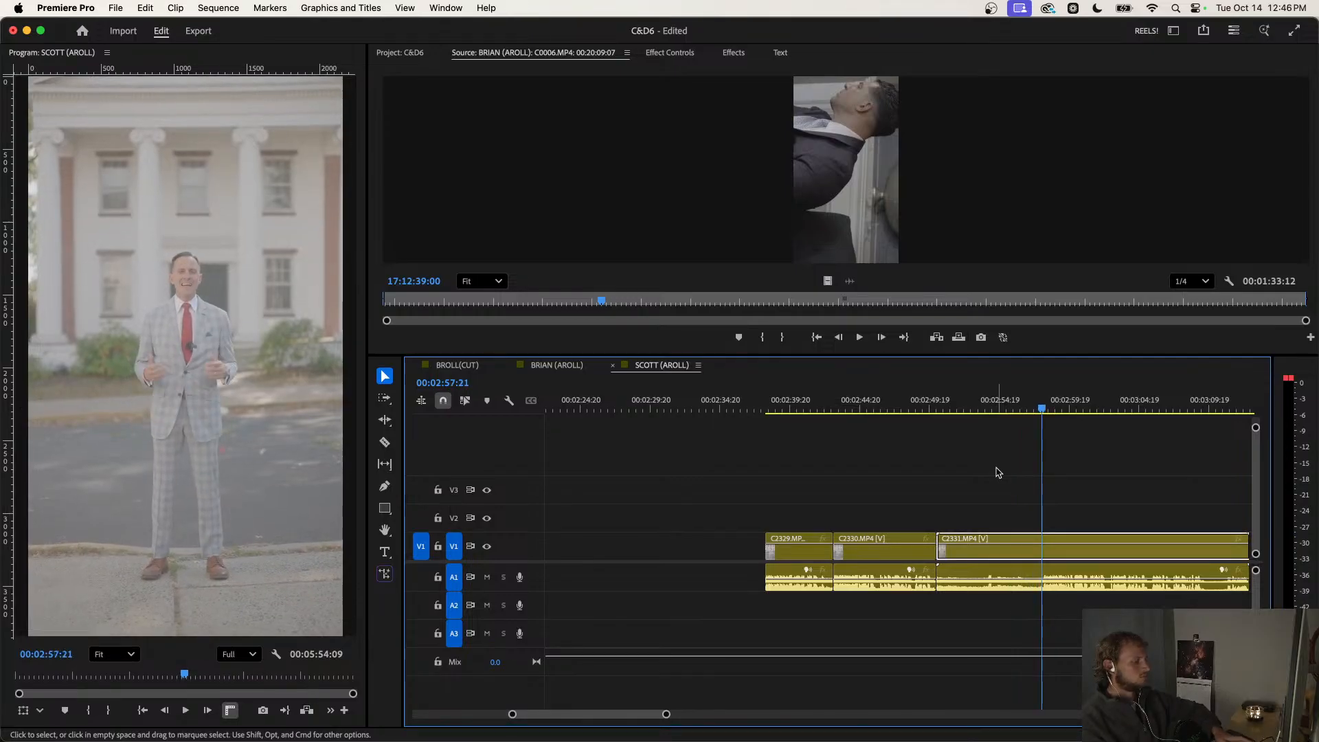
{"action": "key", "text": "q"}
{"action": "key", "text": "space"}
{"action": "left_click", "coordinate": [1013, 489]}
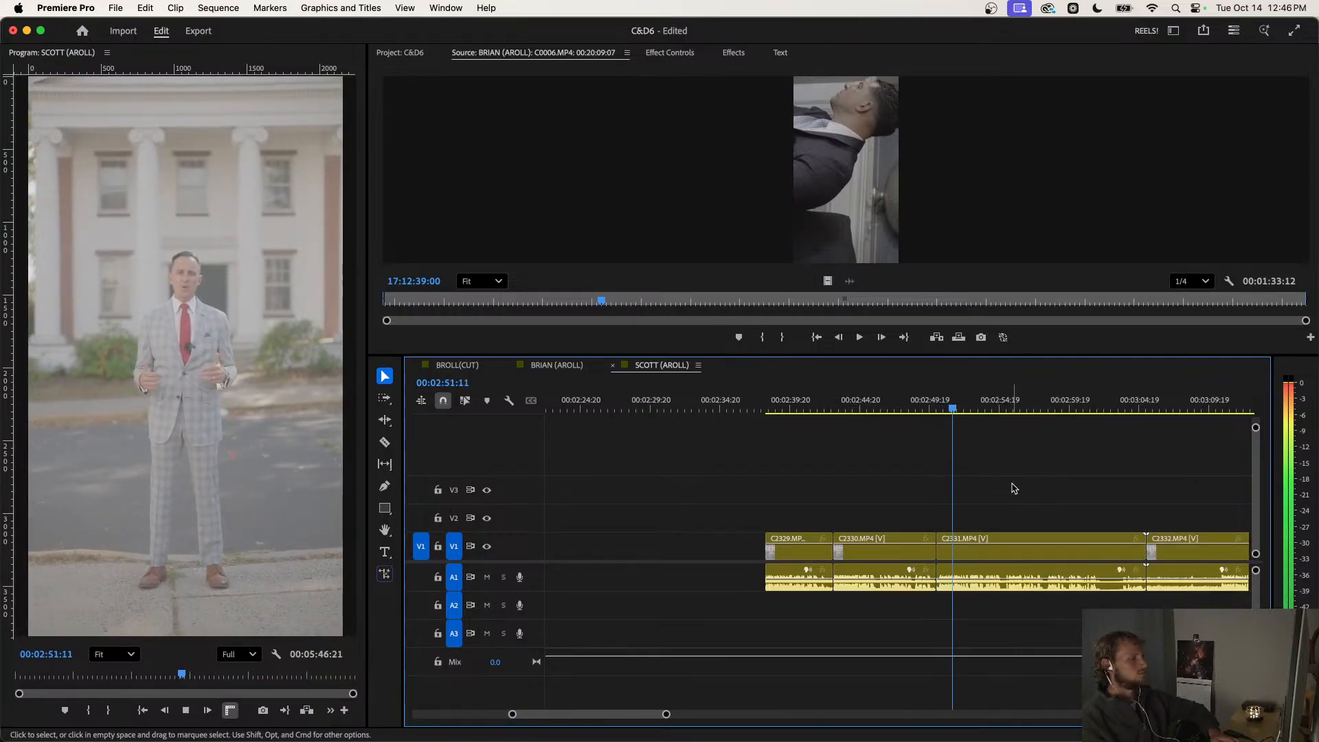
Play through the trimmed C2331.MP4, split it with its audio at 00:03:02:04 and review the second part.
{"action": "key", "text": "l"}
{"action": "scroll", "coordinate": [1010, 520], "scroll_direction": "down", "scroll_amount": 1}
{"action": "scroll", "coordinate": [994, 520], "scroll_direction": "down", "scroll_amount": 2}
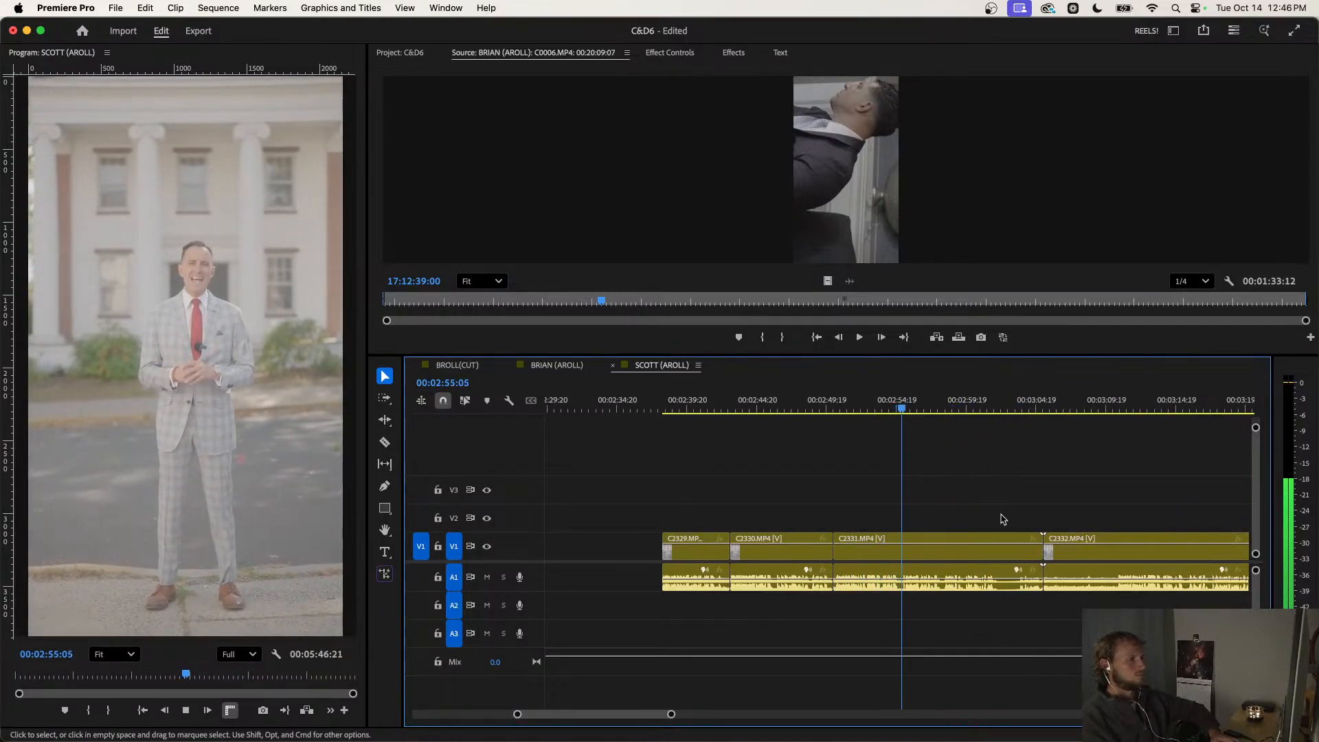
{"action": "scroll", "coordinate": [992, 520], "scroll_direction": "up", "scroll_amount": 2}
{"action": "scroll", "coordinate": [992, 520], "scroll_direction": "down", "scroll_amount": 1}
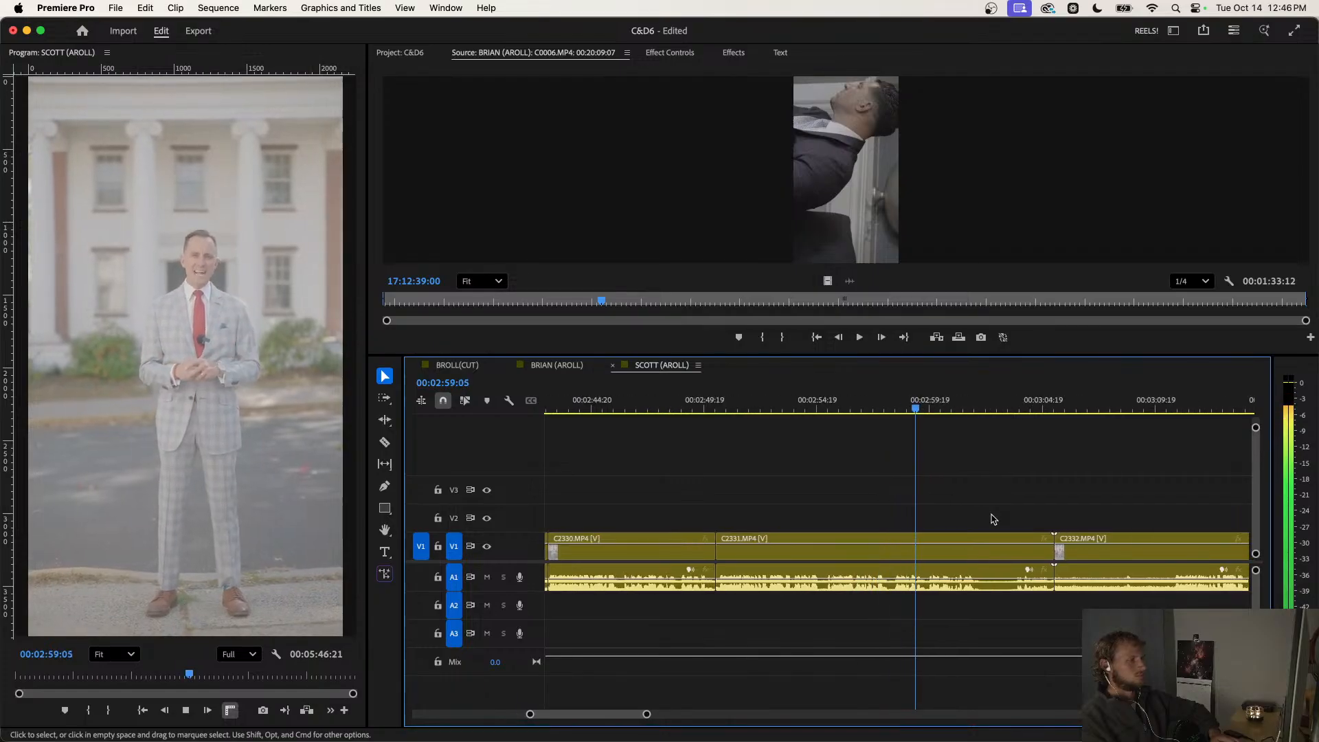
{"action": "key", "text": "space"}
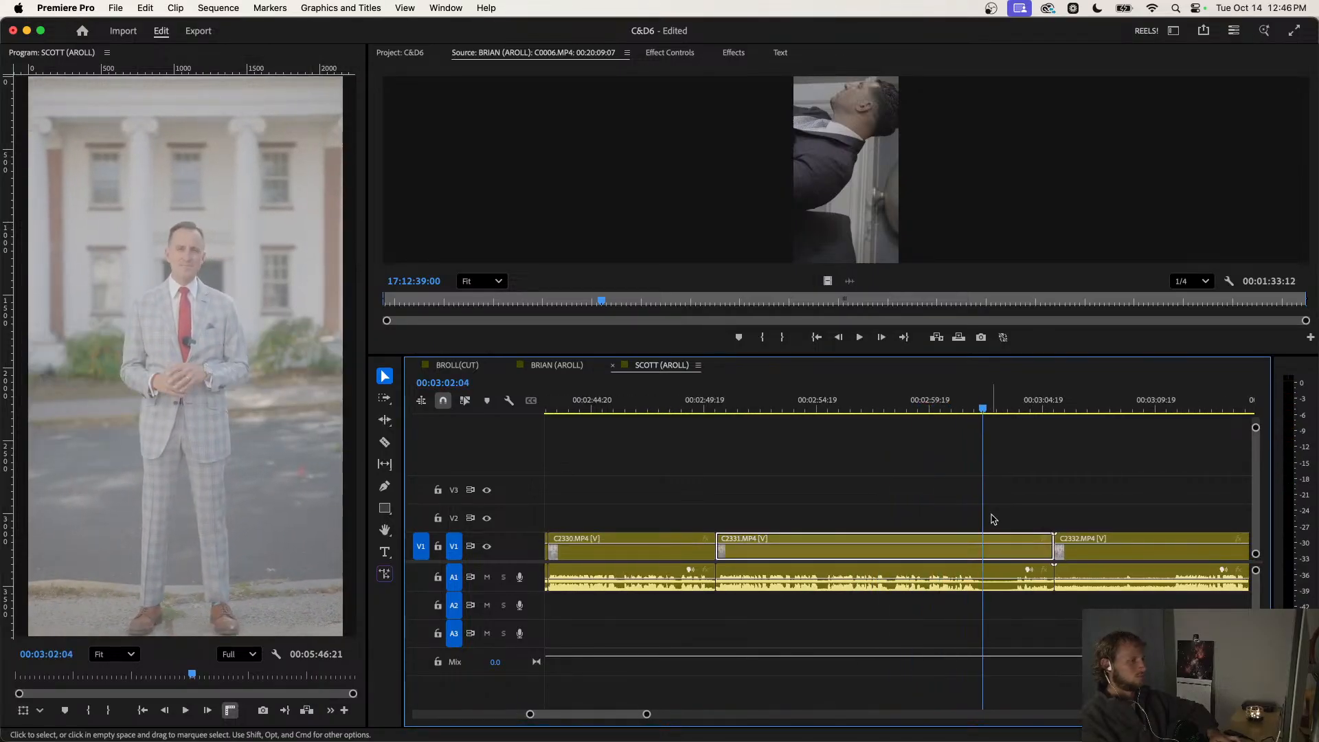
{"action": "key", "text": "super+k"}
{"action": "key", "text": "space"}
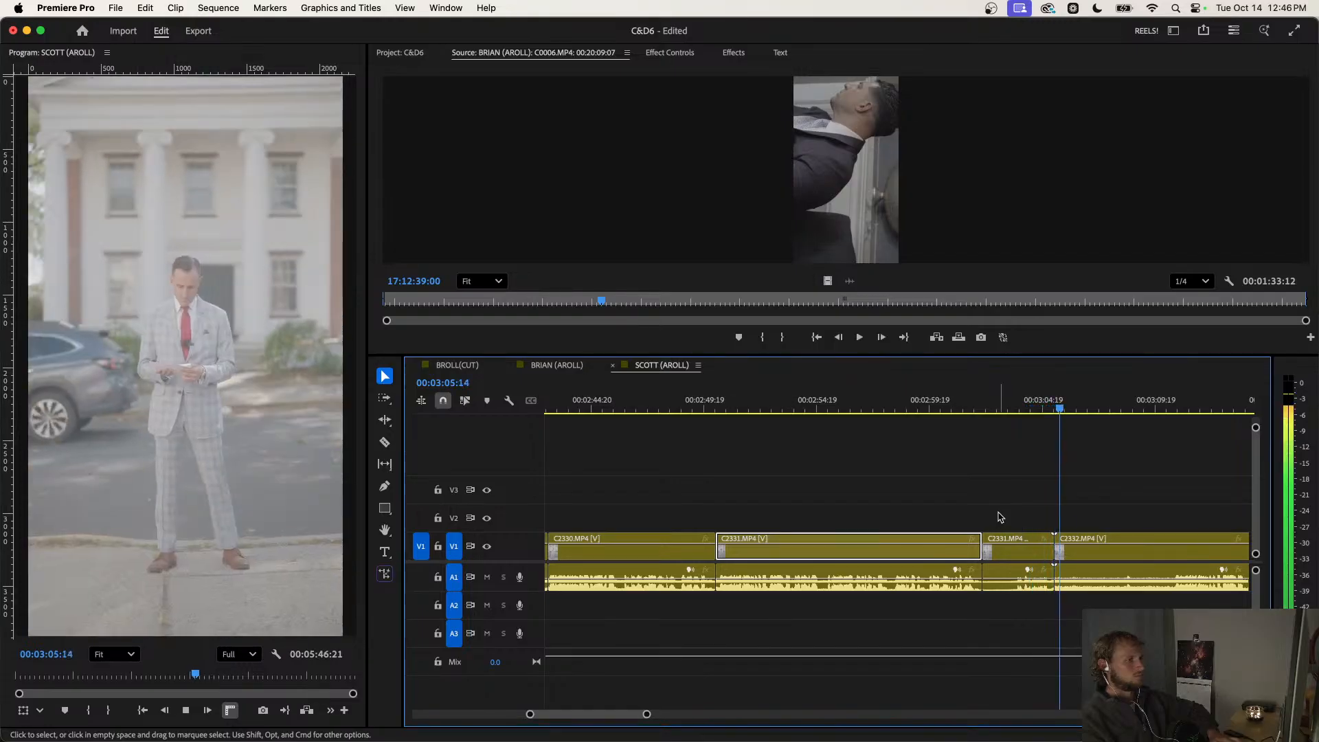
Delete the second part of C2331.MP4 with its audio and close the gap before C2332.MP4.
{"action": "left_click", "coordinate": [1010, 548]}
{"action": "key", "text": "Delete"}
{"action": "left_click", "coordinate": [1008, 564]}
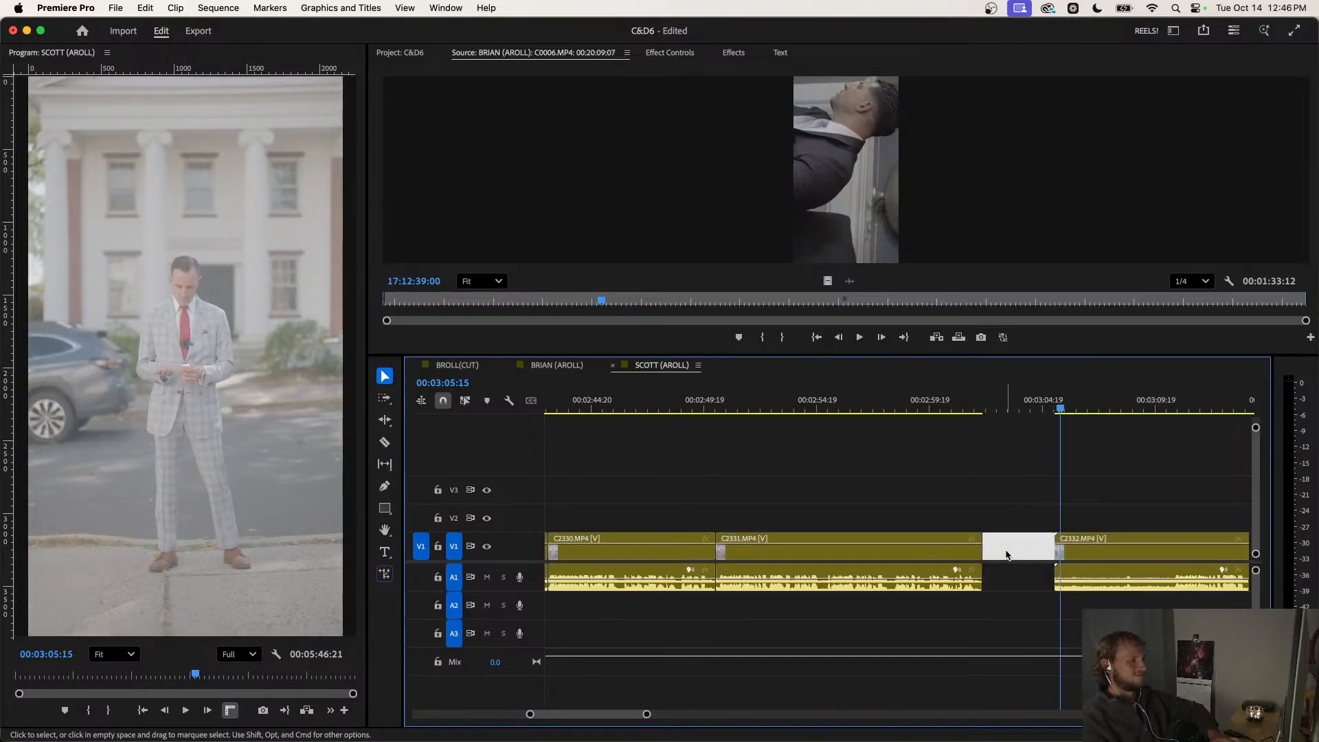
{"action": "key", "text": "Delete"}
{"action": "scroll", "coordinate": [989, 567], "scroll_direction": "right", "scroll_amount": 2}
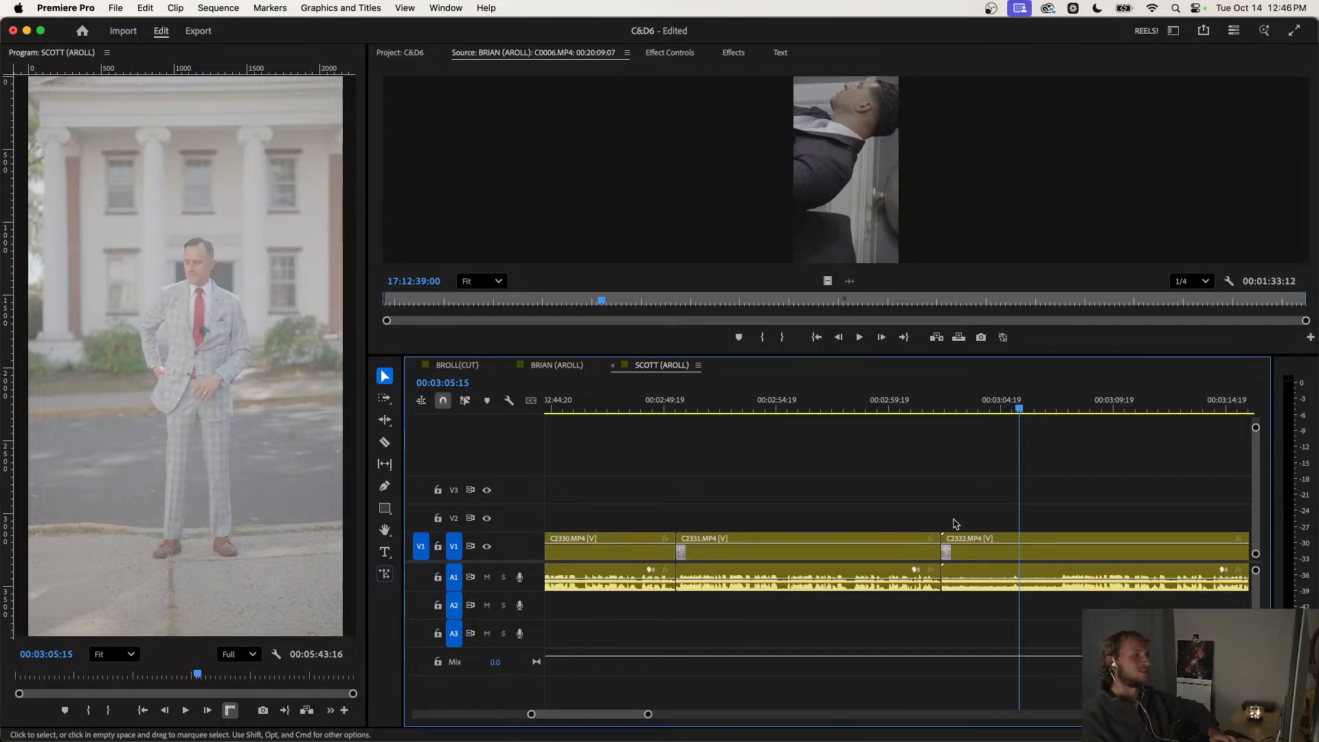
Save the project and ripple-trim the start of C2332.MP4 to 00:03:07:11.
{"action": "scroll", "coordinate": [955, 523], "scroll_direction": "down", "scroll_amount": 2}
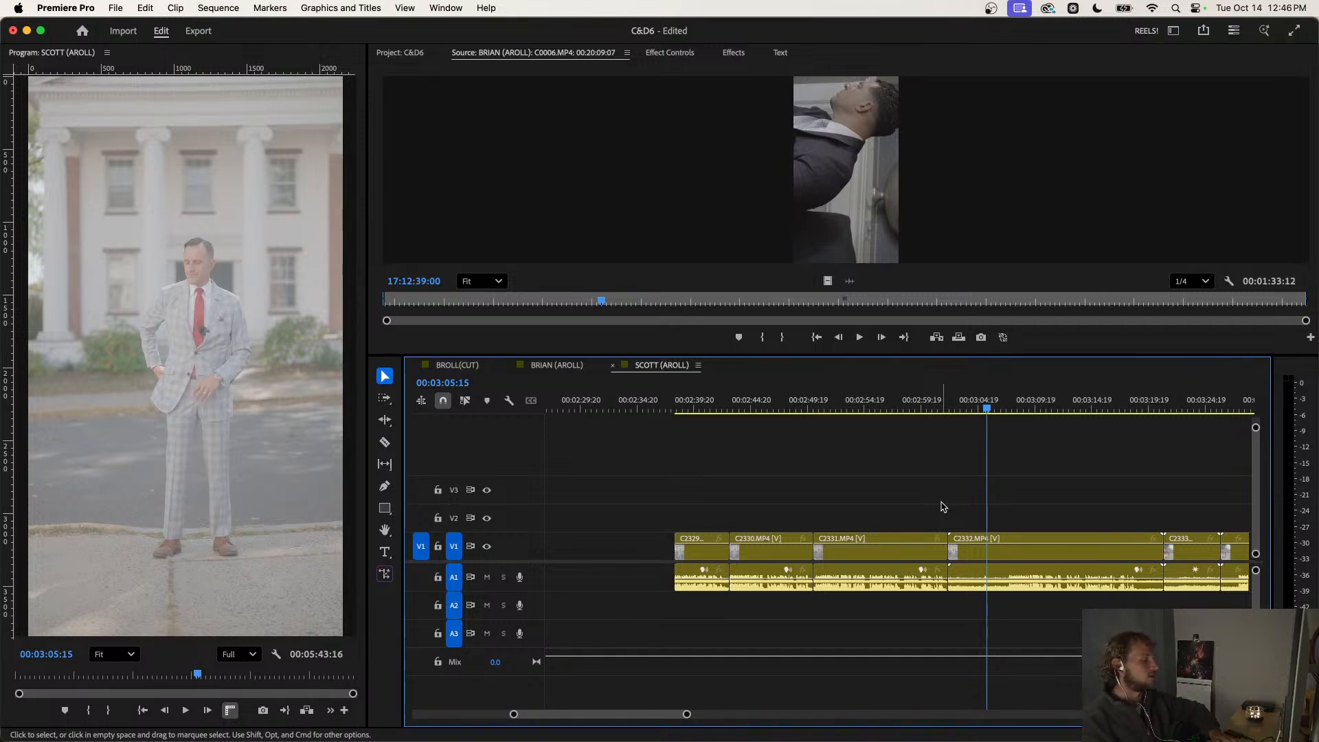
{"action": "key", "text": "super+s"}
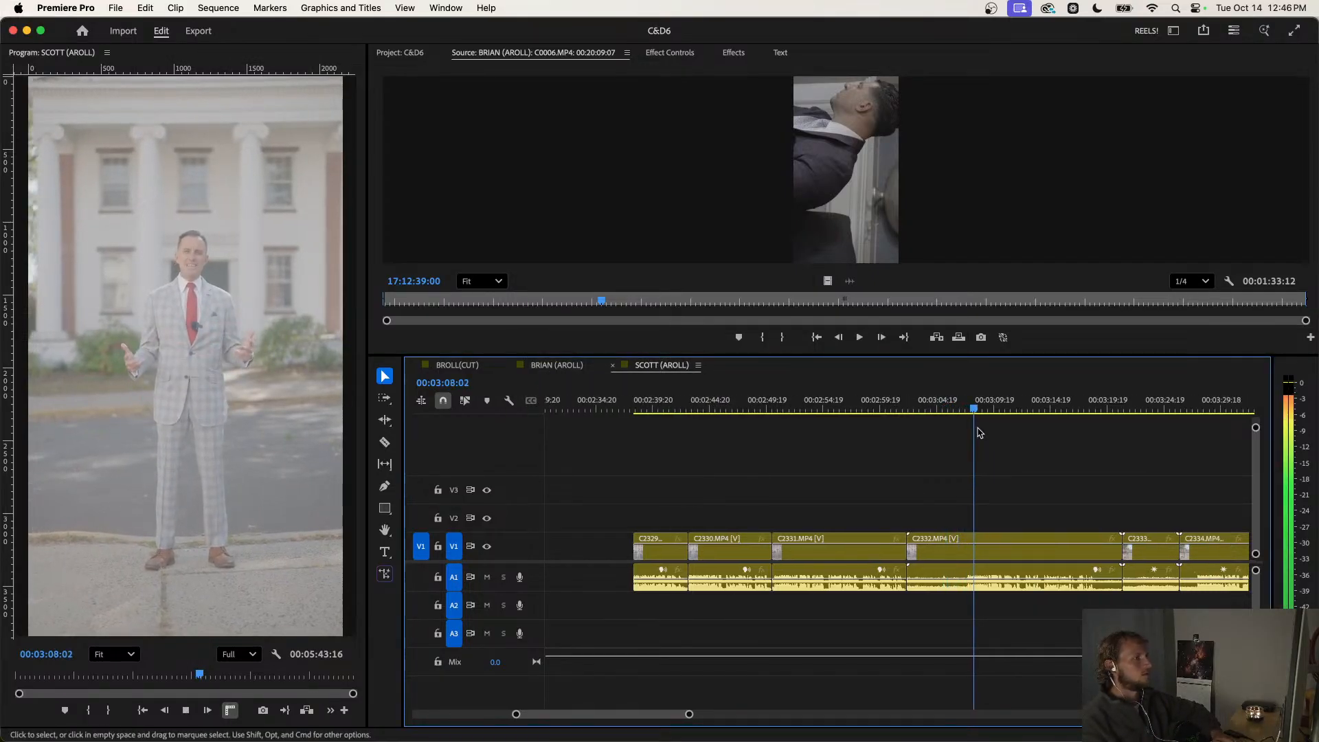
{"action": "left_click", "coordinate": [958, 407]}
{"action": "key", "text": "space"}
{"action": "key", "text": "space"}
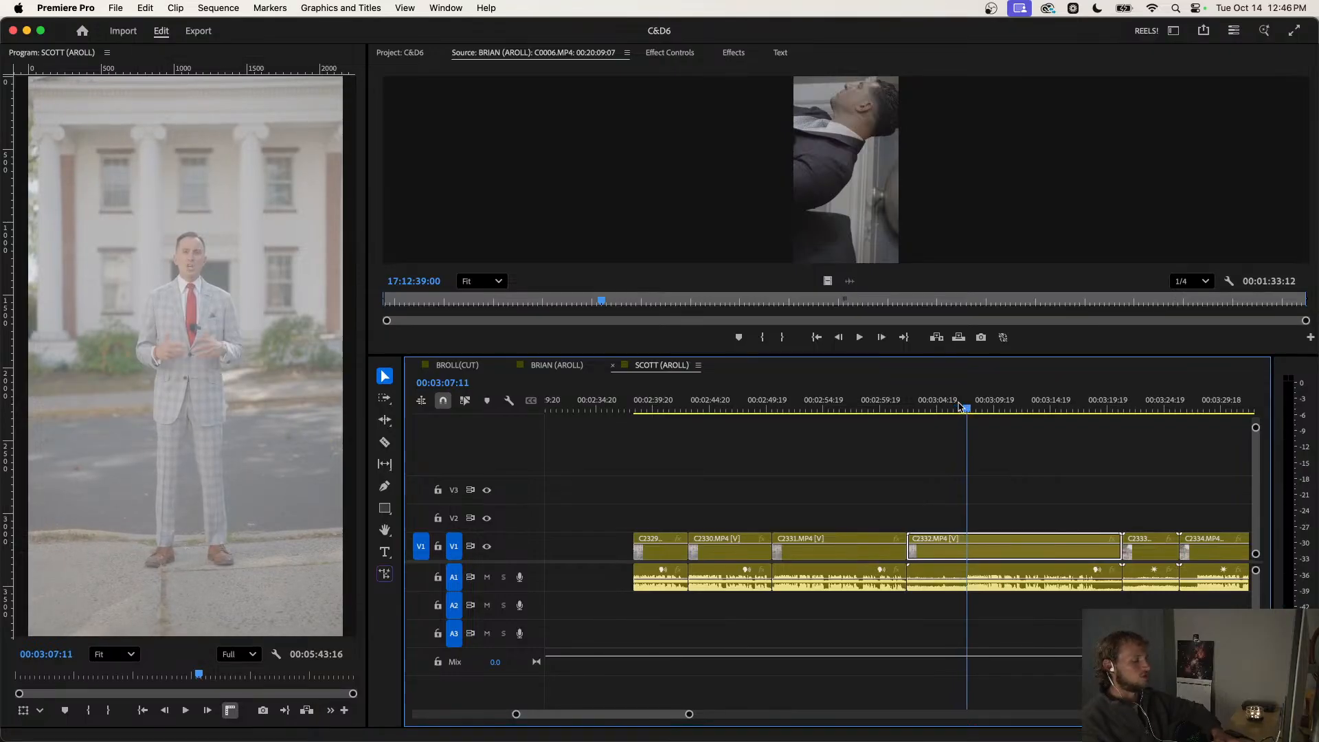
{"action": "key", "text": "q"}
{"action": "key", "text": "space"}
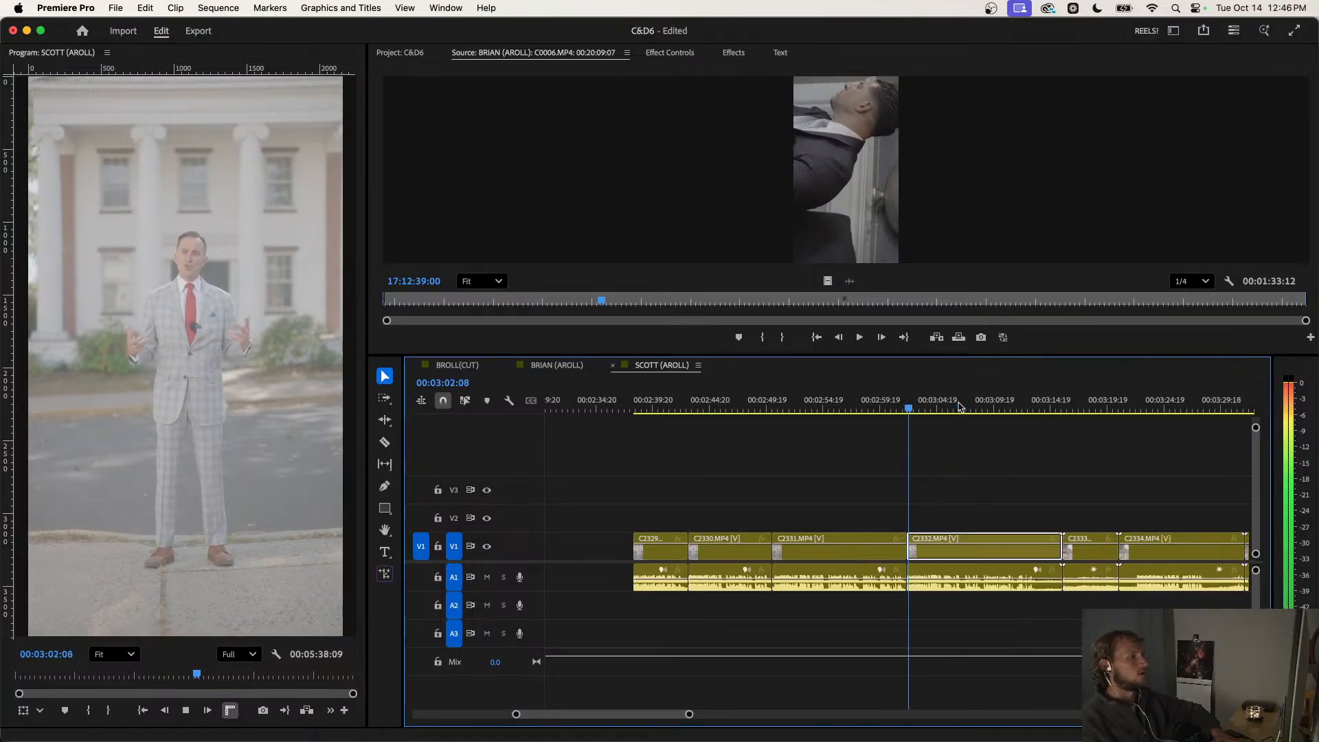
Play through the trimmed C2332.MP4, step frame by frame to 00:03:14:07 and ripple-trim its end there.
{"action": "key", "text": "="}
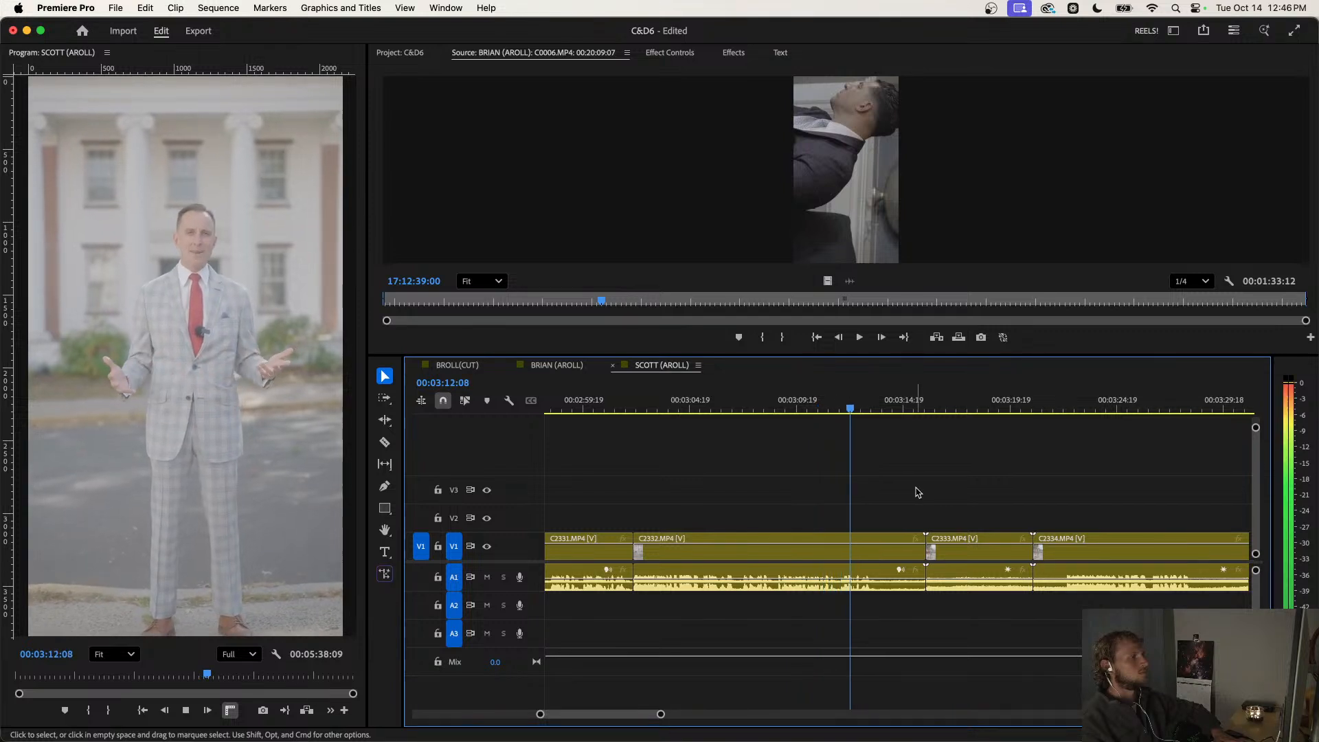
{"action": "key", "text": "space"}
{"action": "key", "text": "Right"}
{"action": "key", "text": "Right"}
{"action": "key", "text": "Right"}
{"action": "key", "text": "Right"}
{"action": "key", "text": "Right"}
{"action": "key", "text": "Right"}
{"action": "key", "text": "Right"}
{"action": "key", "text": "Right"}
{"action": "key", "text": "Right"}
{"action": "key", "text": "Right"}
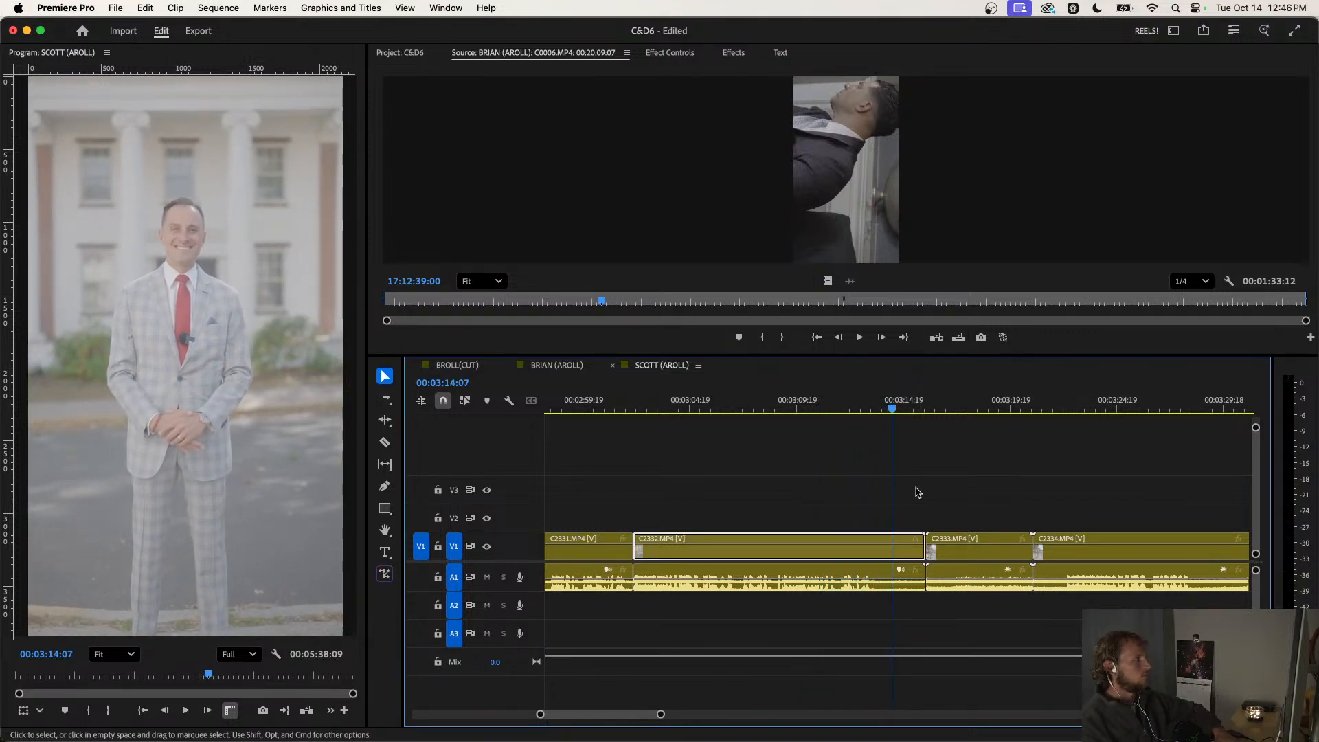
{"action": "key", "text": "w"}
Review C2333.MP4 and delete it with its audio, leaving the gap before C2334.MP4 open.
{"action": "key", "text": "space"}
{"action": "key", "text": "minus"}
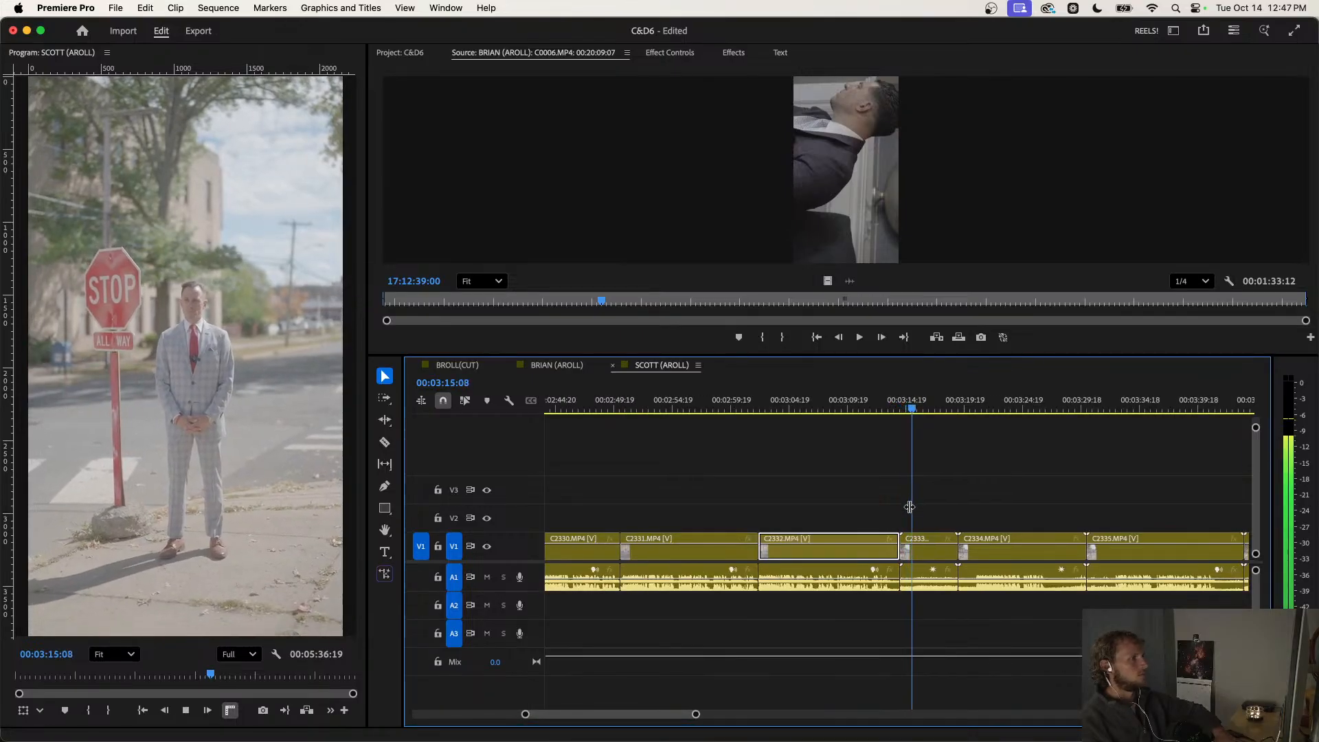
{"action": "key", "text": "equal"}
{"action": "key", "text": "equal"}
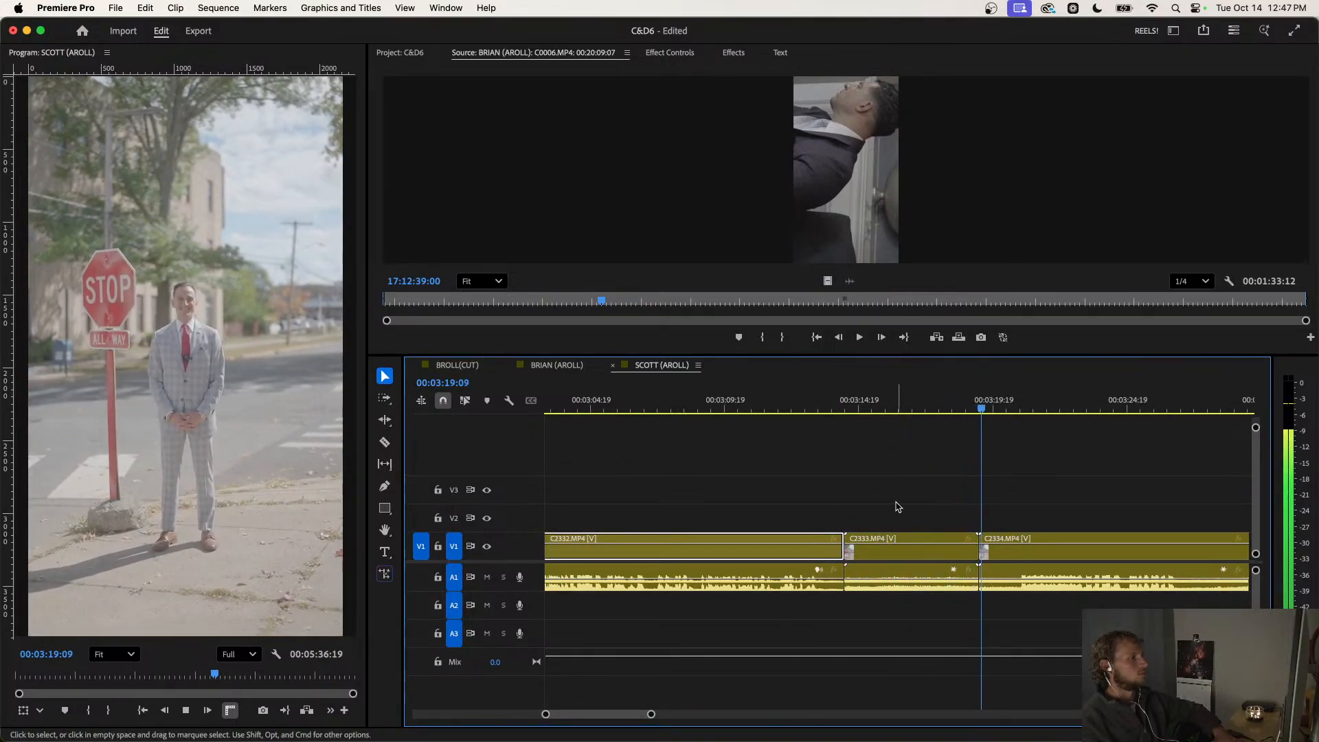
{"action": "left_click", "coordinate": [907, 581]}
{"action": "key", "text": "Delete"}
Move C2334.MP4 and all following clips to start at 00:03:24:19, widening the gap after C2332.MP4.
{"action": "key", "text": "space"}
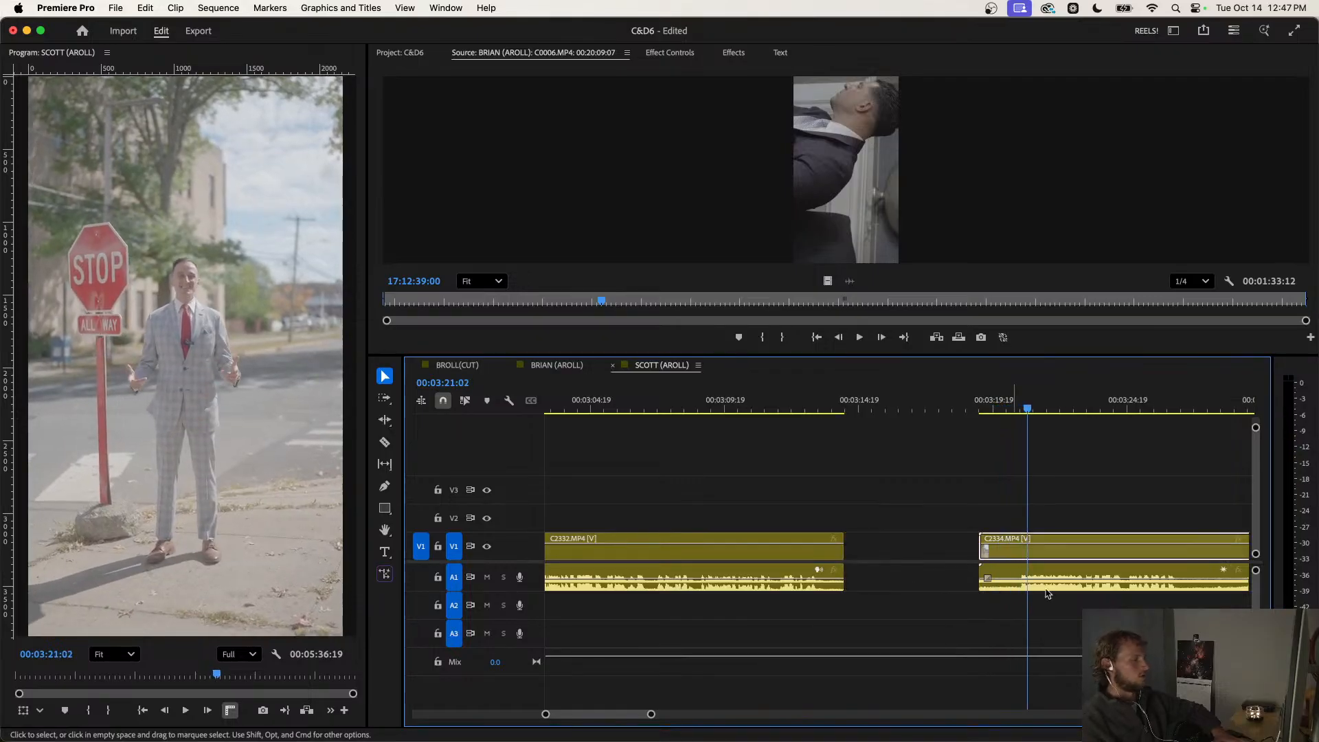
{"action": "key", "text": "minus"}
{"action": "key", "text": "a"}
{"action": "left_click", "coordinate": [1038, 559]}
{"action": "key", "text": "v"}
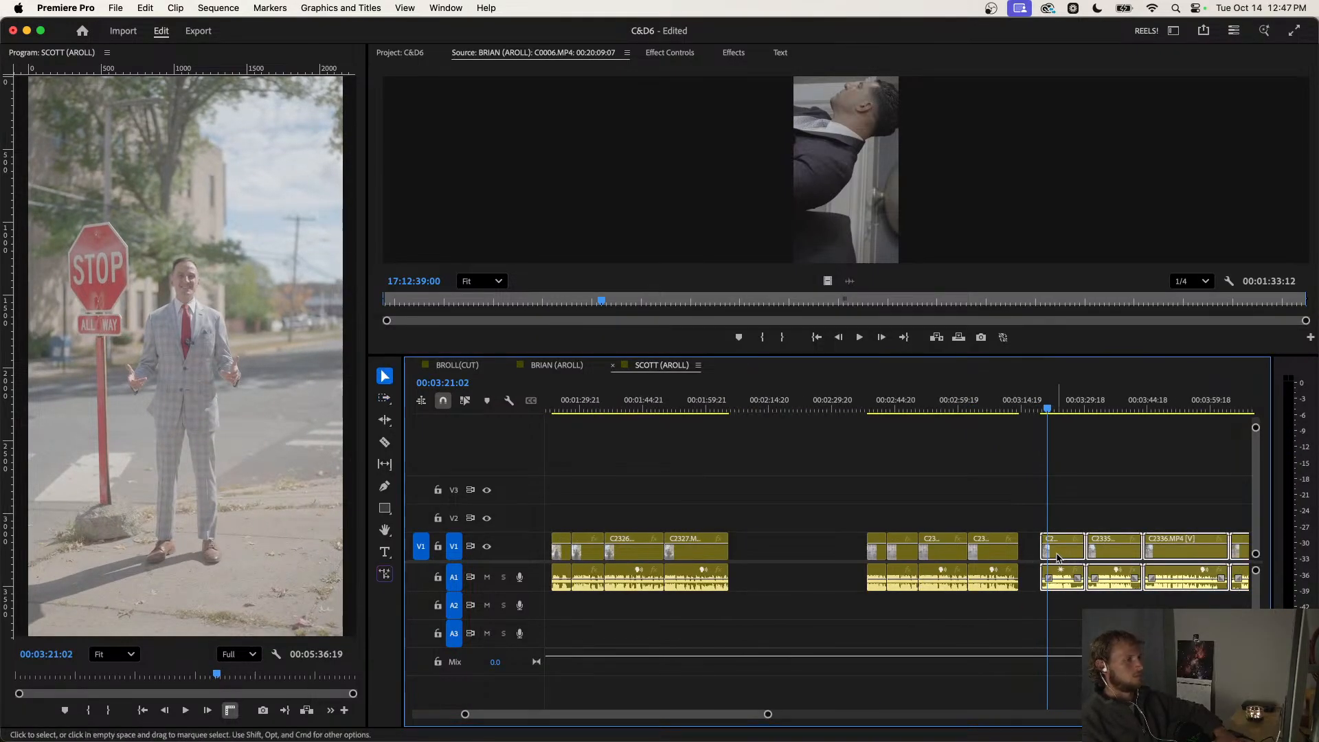
{"action": "left_click_drag", "start_coordinate": [1059, 555], "coordinate": [1082, 555]}
{"action": "key", "text": "minus"}
Play the opening of C2334.MP4 to find where the speech starts and ripple-trim its start there.
{"action": "left_click", "coordinate": [1071, 404]}
{"action": "key", "text": "space"}
{"action": "key", "text": "equal"}
{"action": "key", "text": "equal"}
{"action": "key", "text": "equal"}
{"action": "key", "text": "equal"}
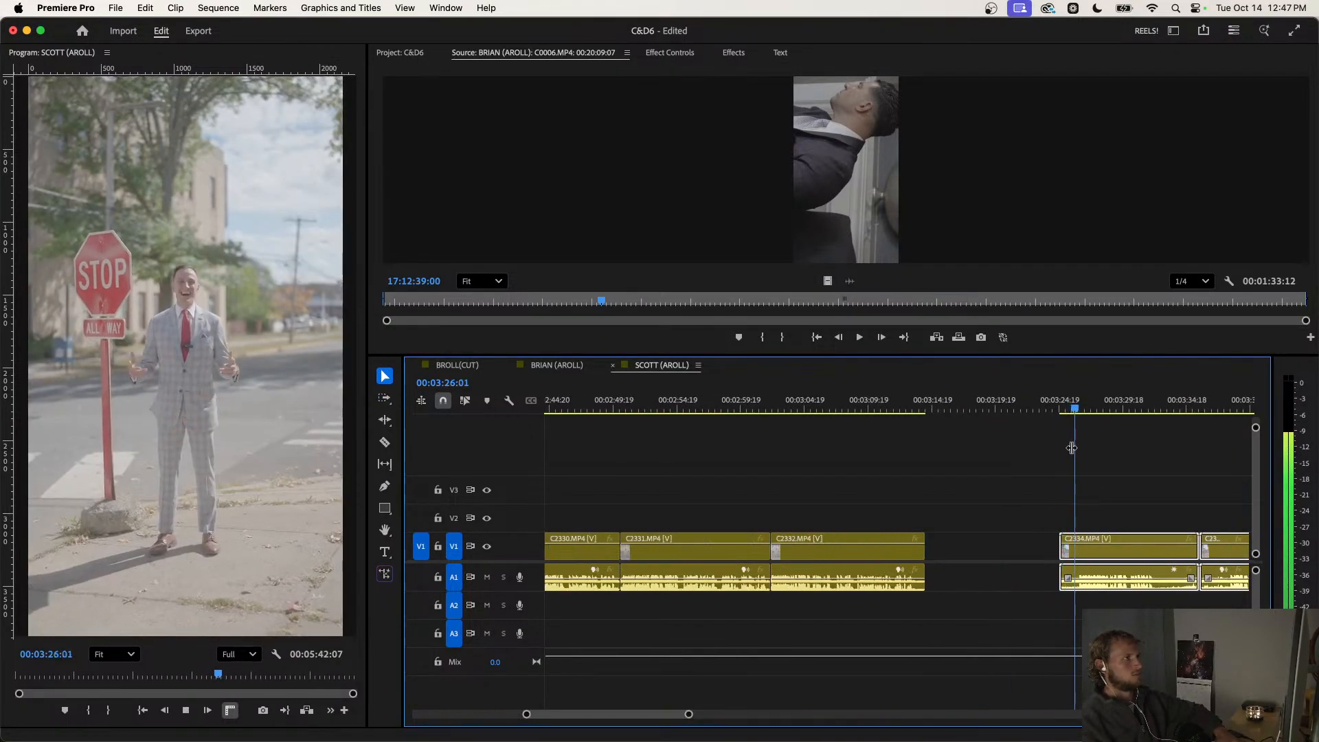
{"action": "scroll", "coordinate": [1010, 468], "scroll_direction": "right", "scroll_amount": 1}
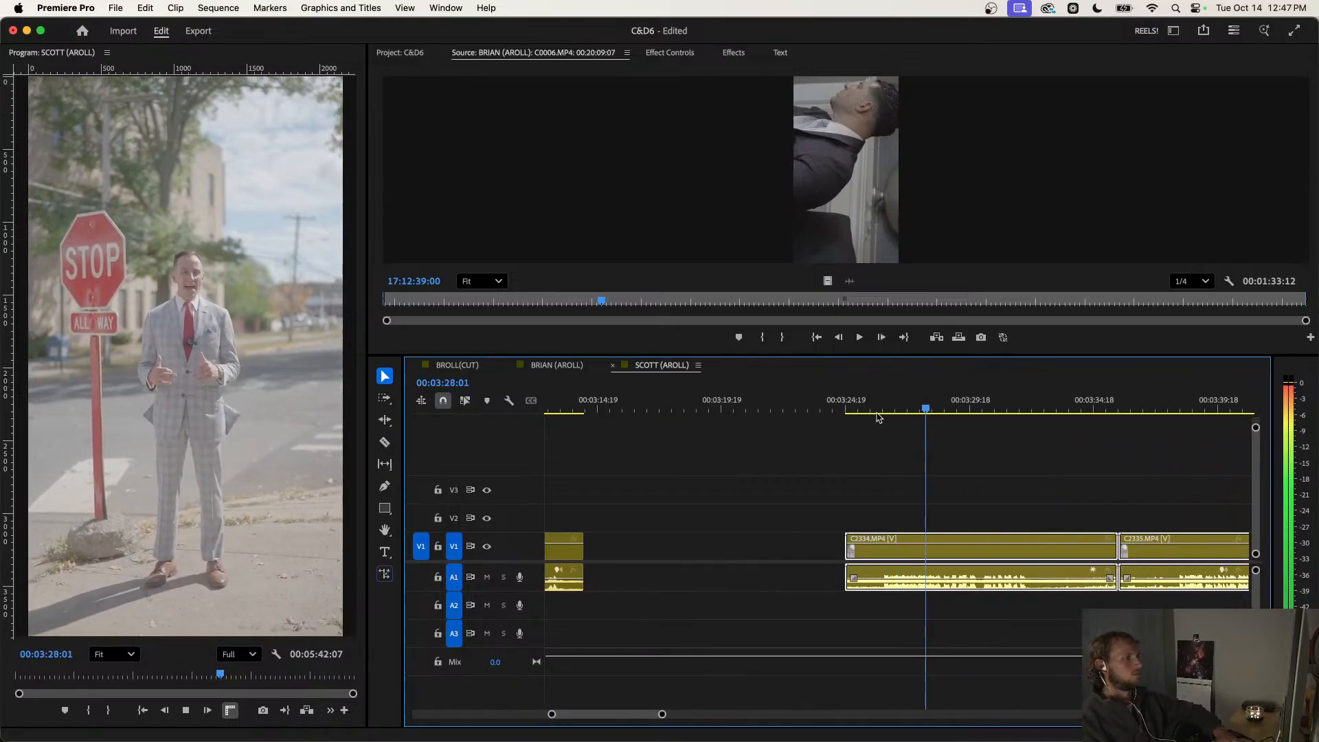
{"action": "left_click", "coordinate": [869, 406]}
{"action": "key", "text": "space"}
{"action": "scroll", "coordinate": [887, 459], "scroll_direction": "up", "scroll_amount": 1}
{"action": "key", "text": "space"}
{"action": "key", "text": "q"}
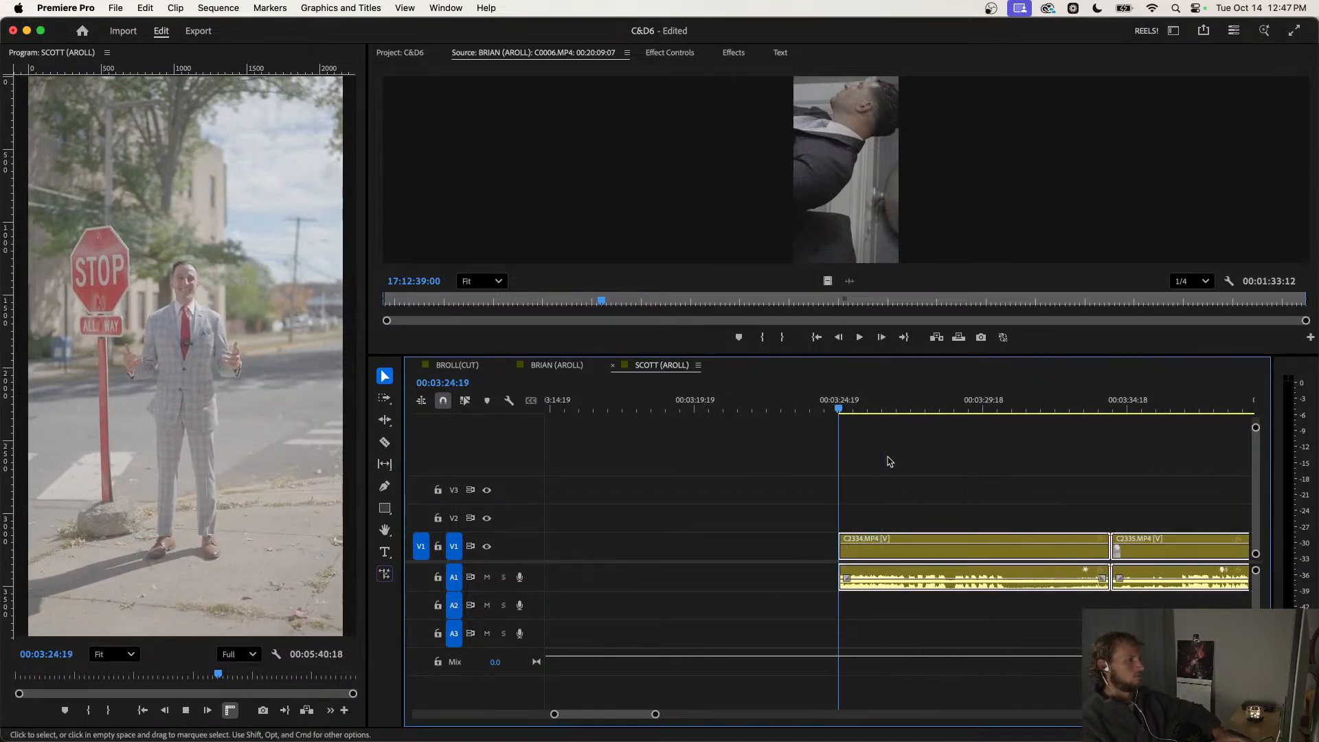
Play through the trimmed C2334.MP4 and ripple-trim its end at 00:03:30:16.
{"action": "scroll", "coordinate": [894, 504], "scroll_direction": "down", "scroll_amount": 2}
{"action": "key", "text": "space"}
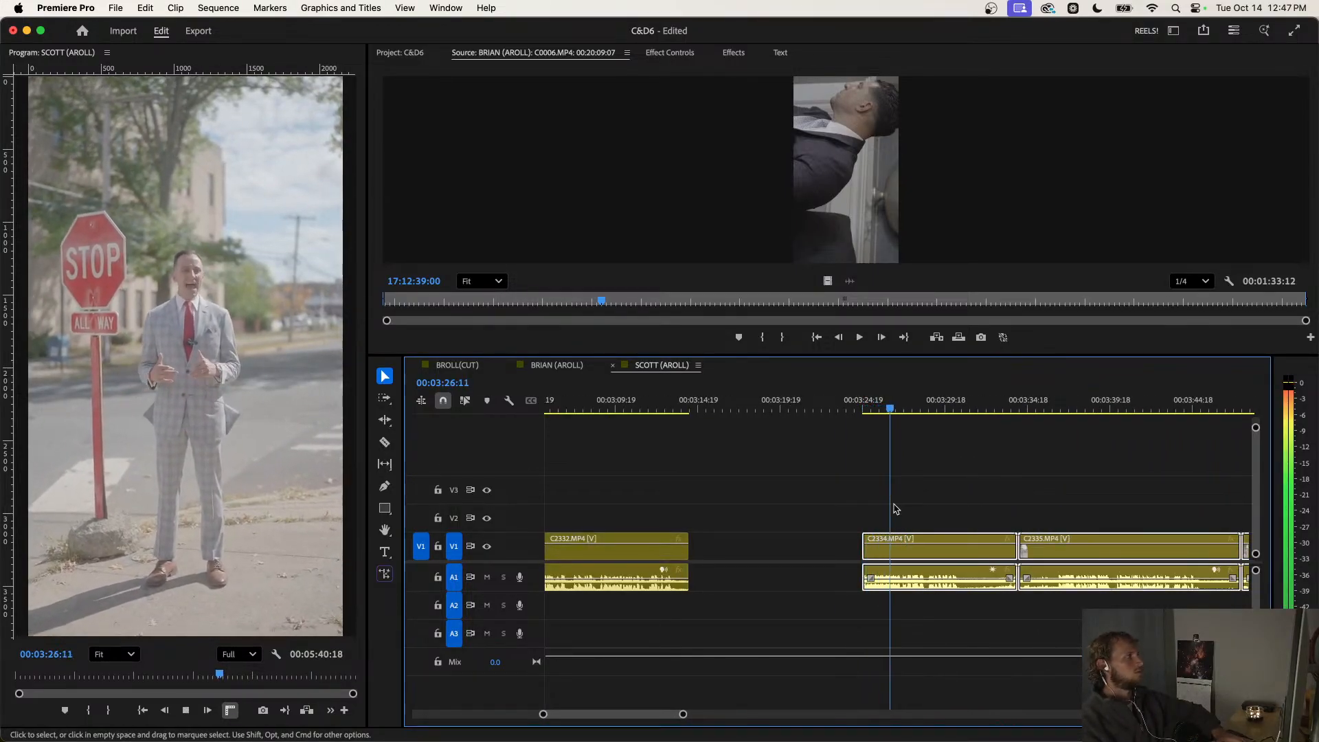
{"action": "scroll", "coordinate": [893, 508], "scroll_direction": "up", "scroll_amount": 2}
{"action": "scroll", "coordinate": [866, 508], "scroll_direction": "right", "scroll_amount": 1}
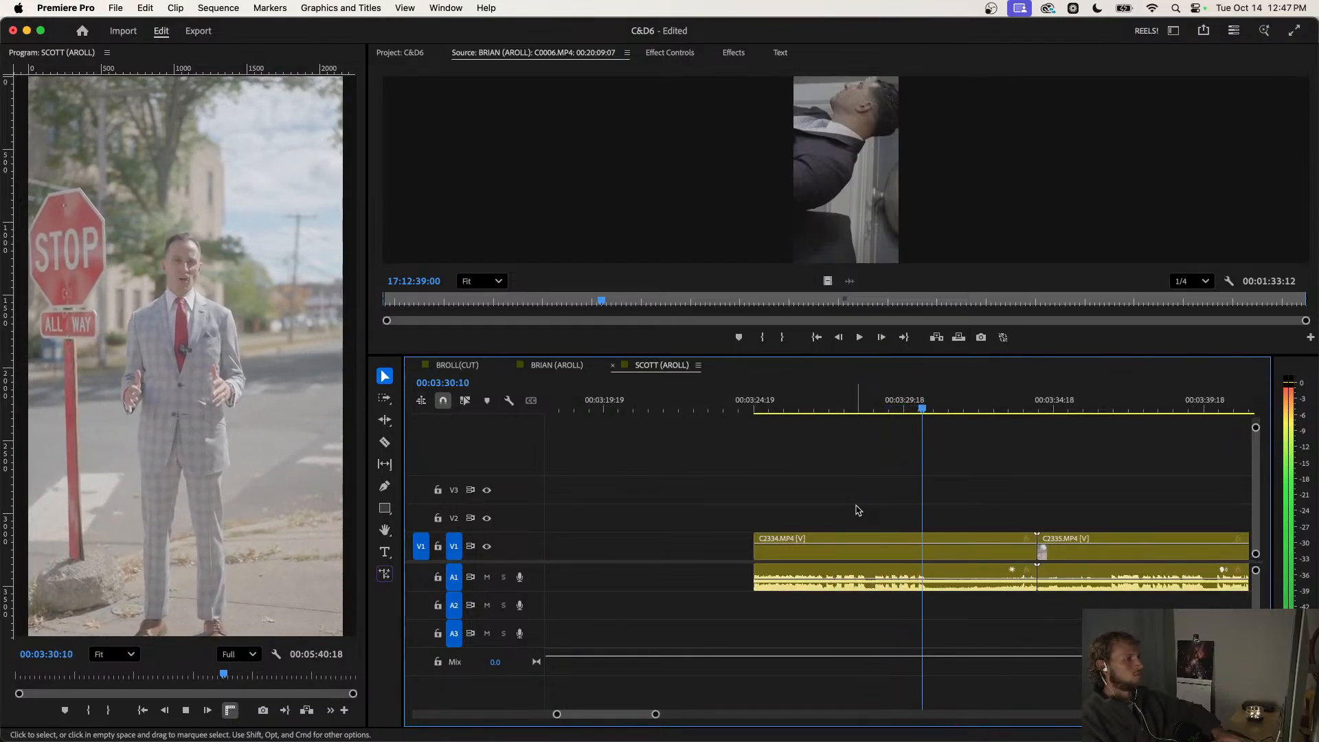
{"action": "key", "text": "w"}
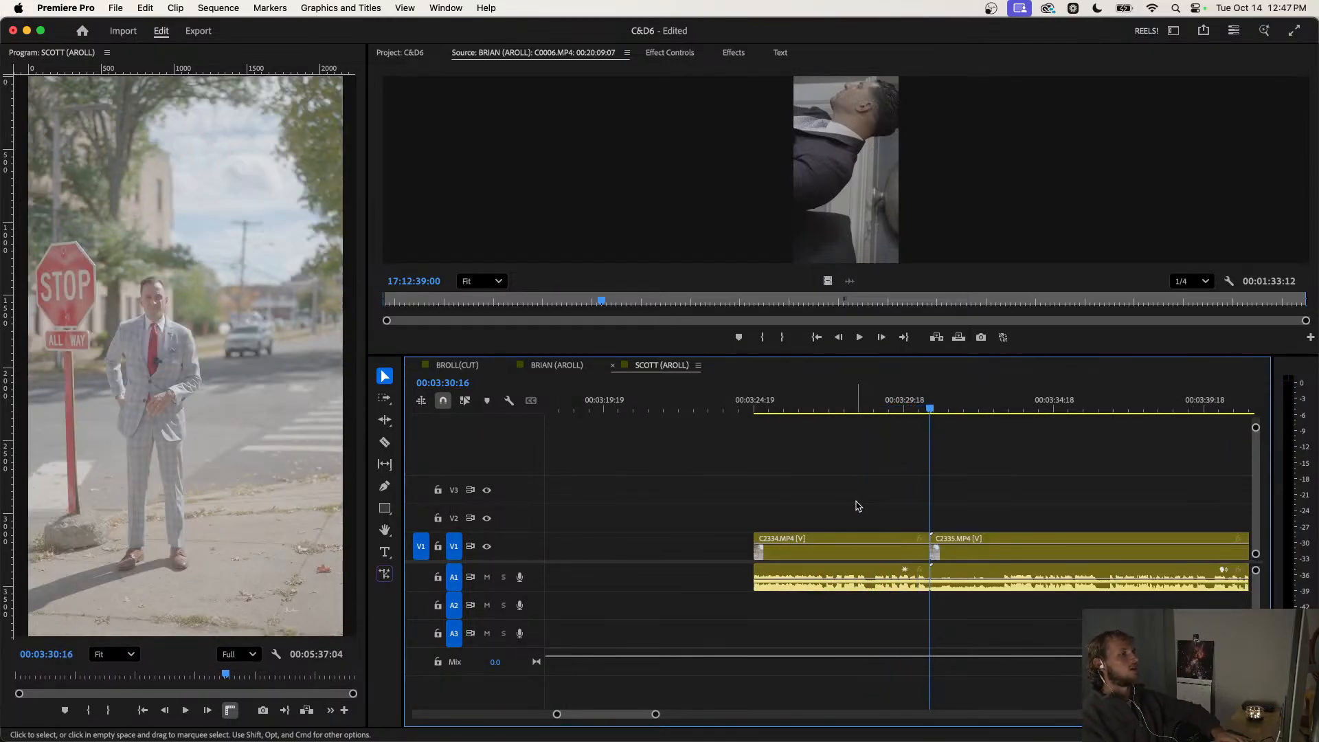
Examine a shot from each gap-separated section of the whole sequence and glance at the other A-roll sequence.
{"action": "scroll", "coordinate": [863, 509], "scroll_direction": "down", "scroll_amount": 5}
{"action": "scroll", "coordinate": [856, 507], "scroll_direction": "down", "scroll_amount": 3}
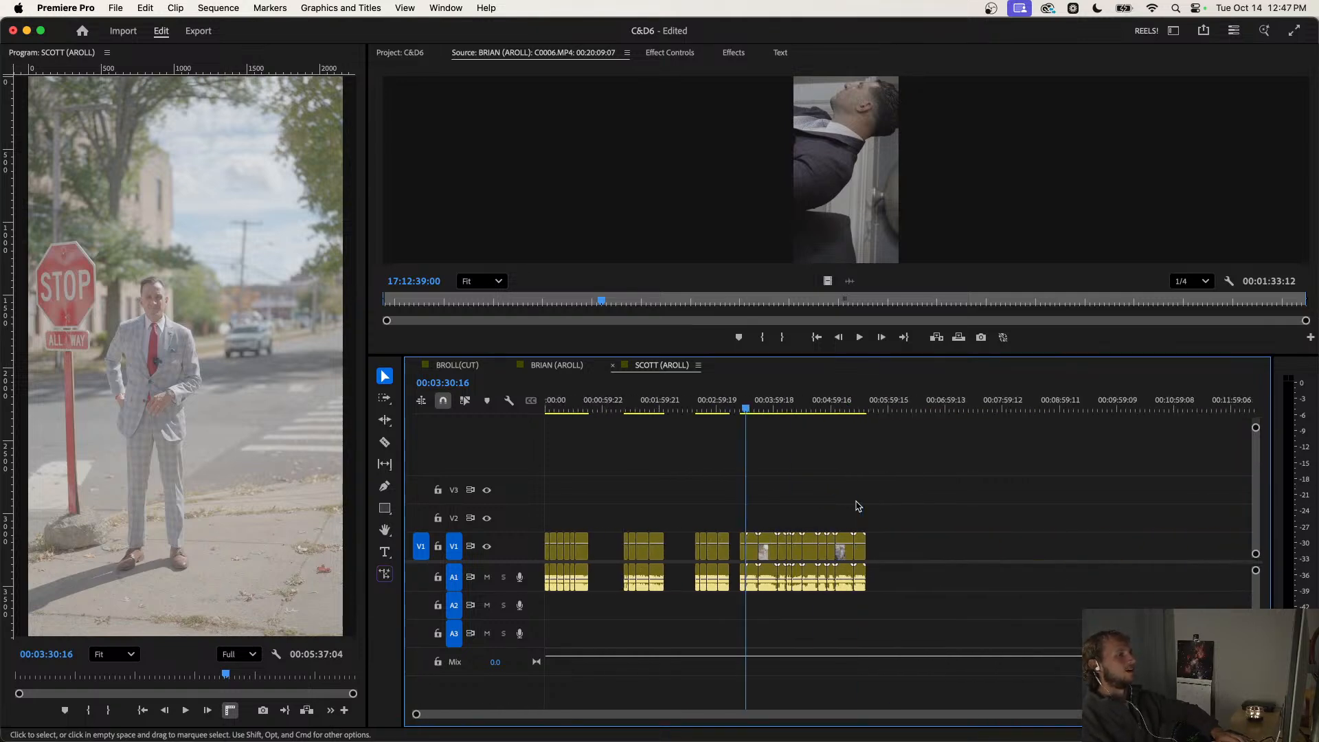
{"action": "left_click", "coordinate": [575, 406]}
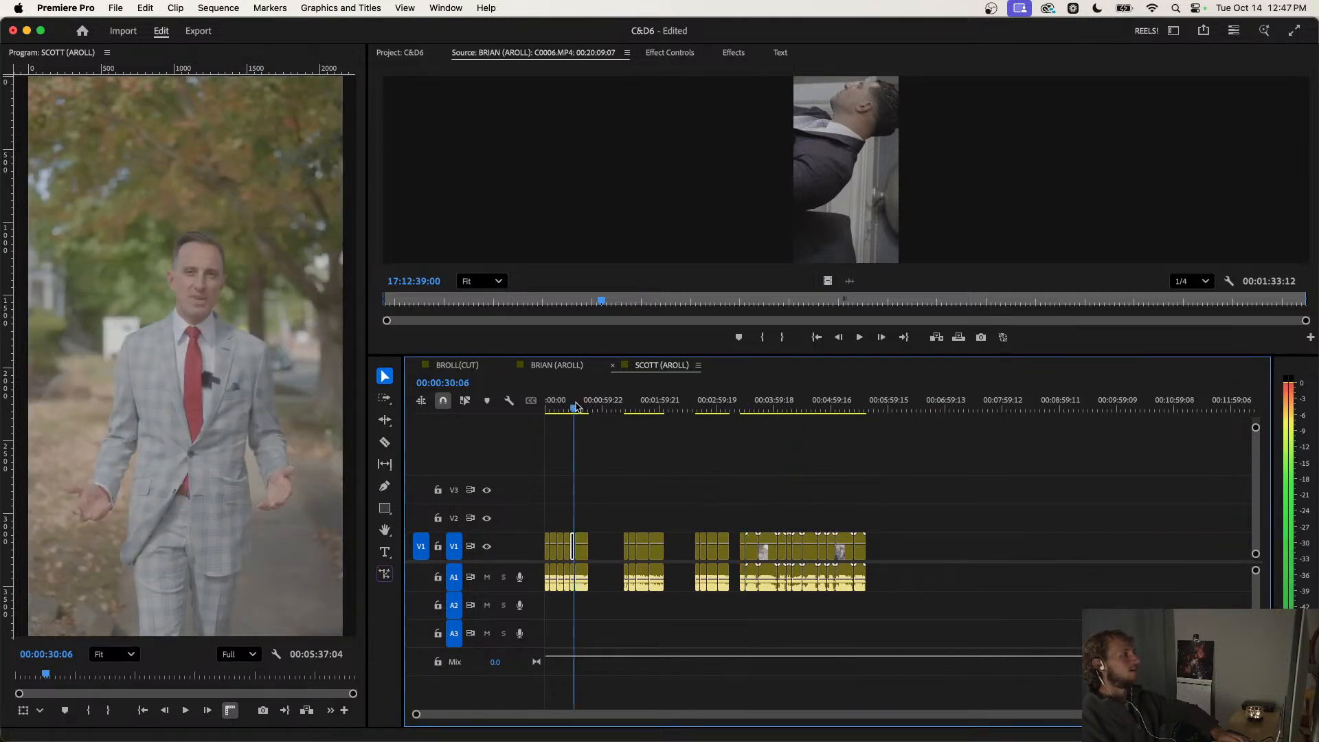
{"action": "left_click", "coordinate": [657, 406]}
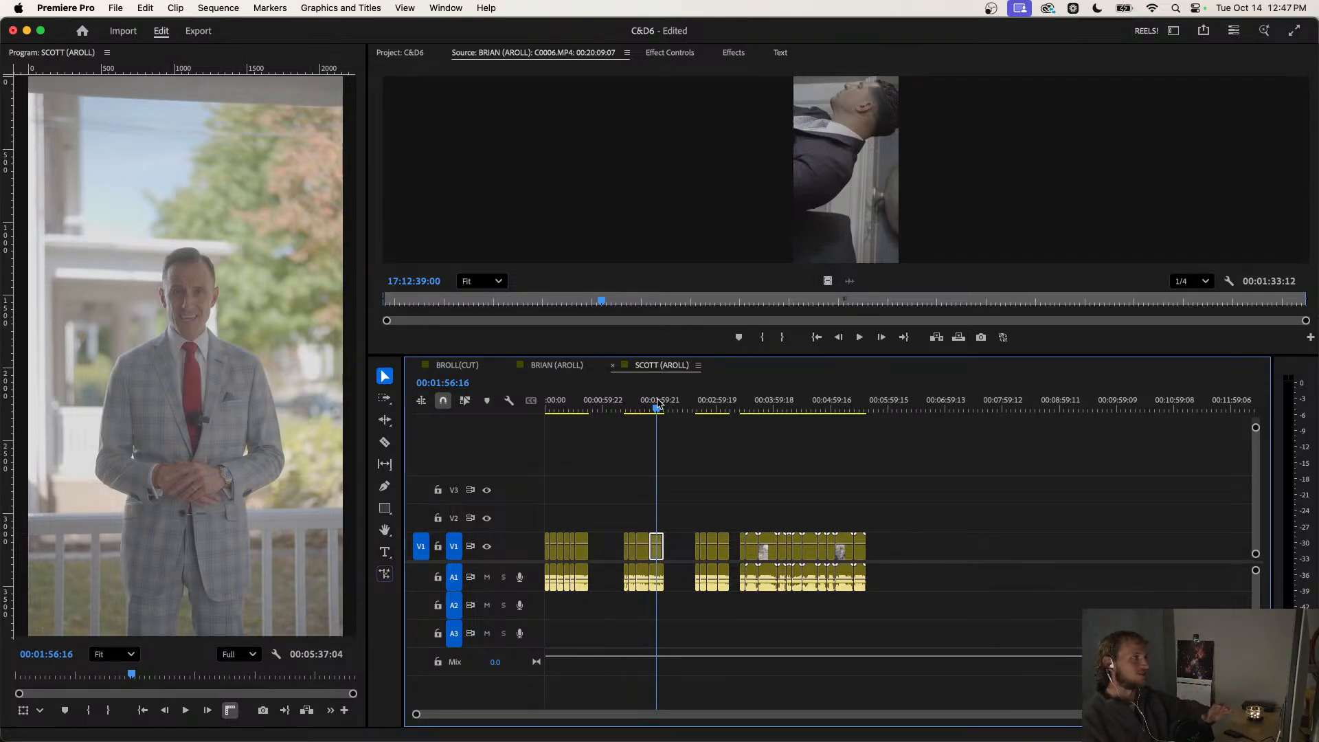
{"action": "left_click", "coordinate": [558, 406]}
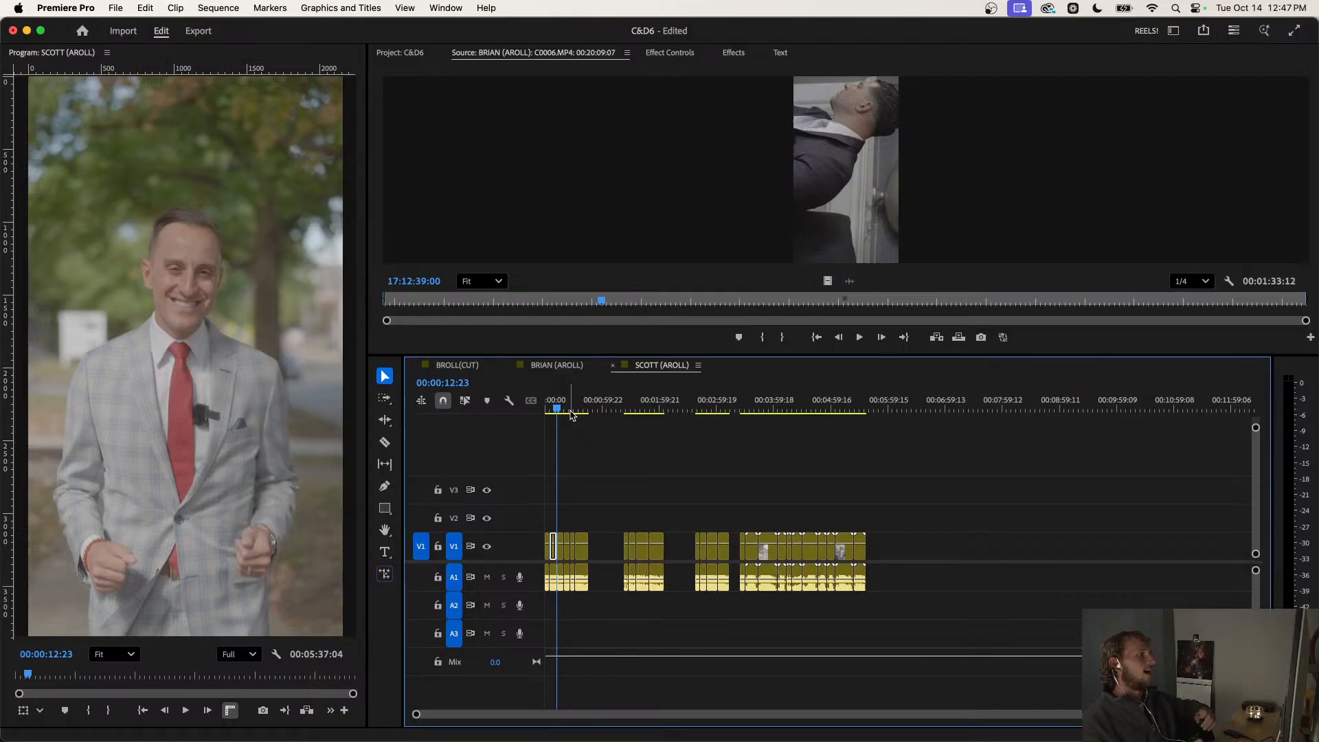
{"action": "left_click", "coordinate": [597, 458]}
{"action": "scroll", "coordinate": [612, 489], "scroll_direction": "up", "scroll_amount": 2}
{"action": "scroll", "coordinate": [612, 489], "scroll_direction": "down", "scroll_amount": 2}
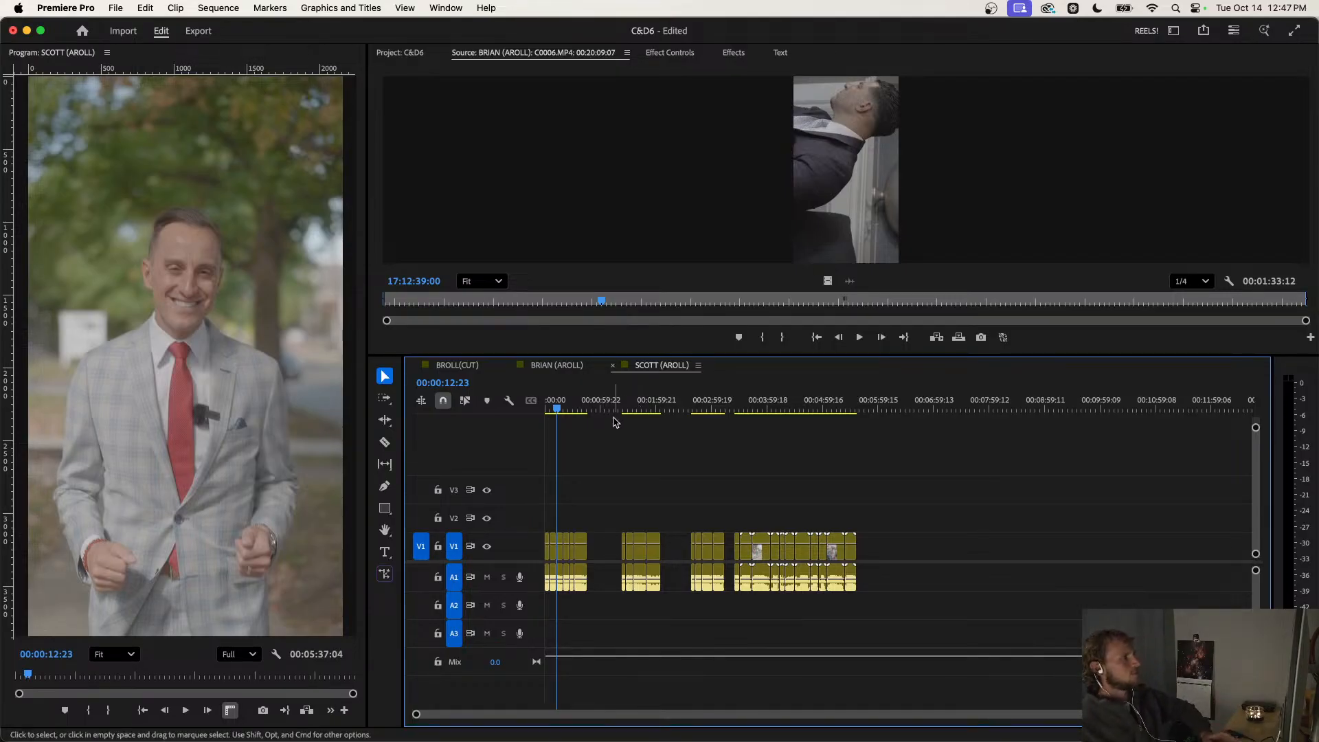
{"action": "left_click", "coordinate": [570, 406]}
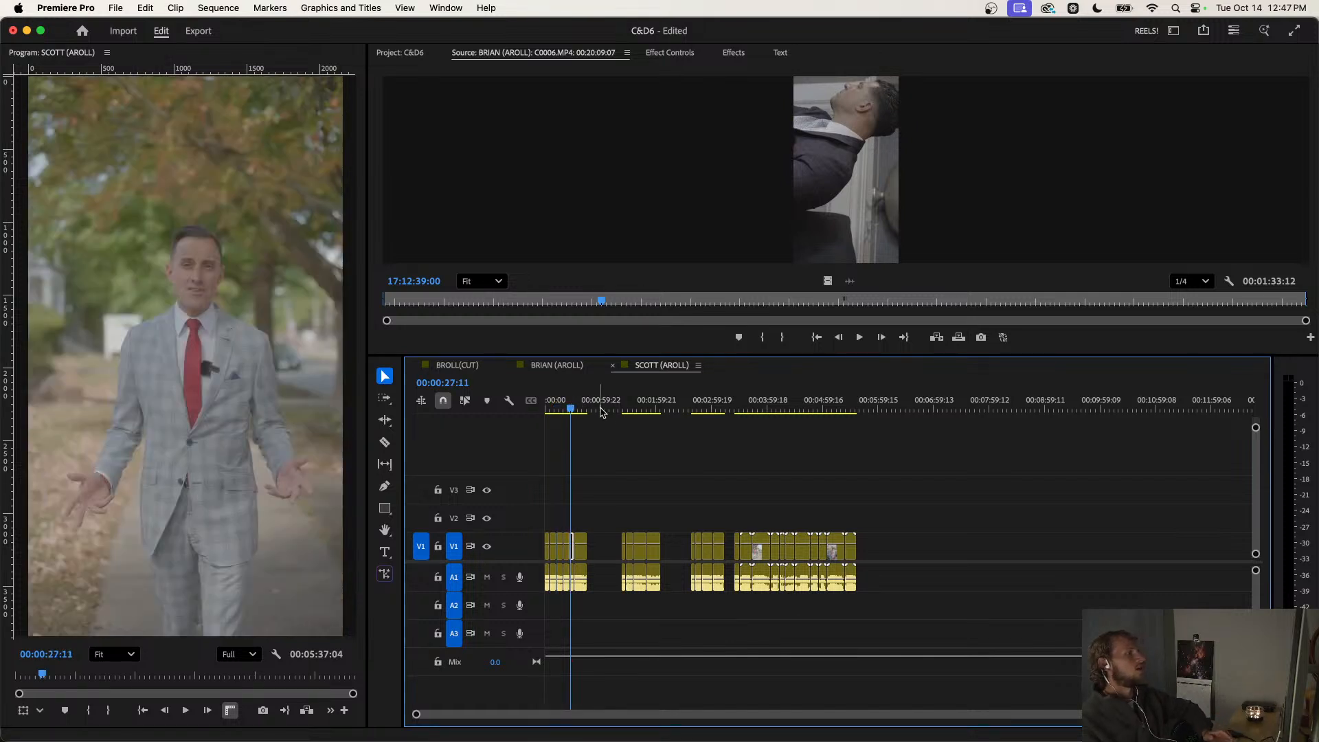
{"action": "left_click", "coordinate": [641, 407]}
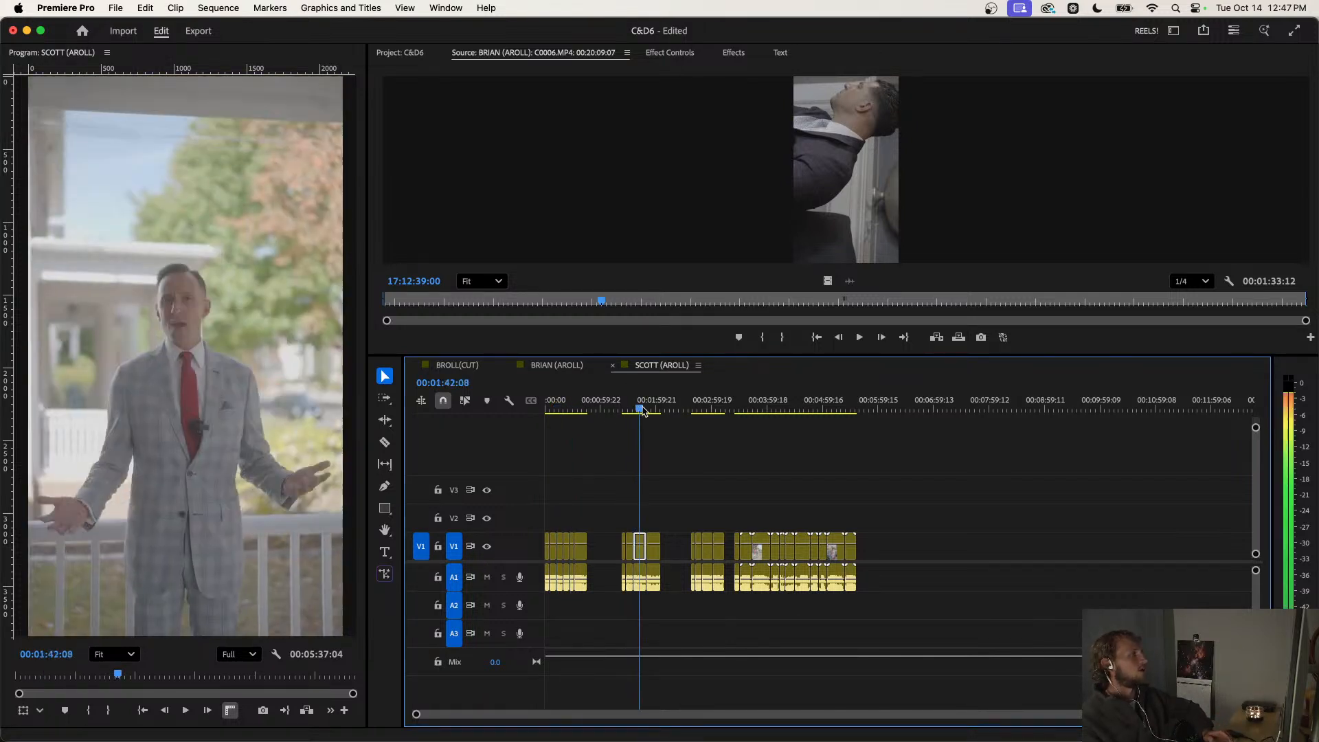
{"action": "left_click", "coordinate": [705, 407]}
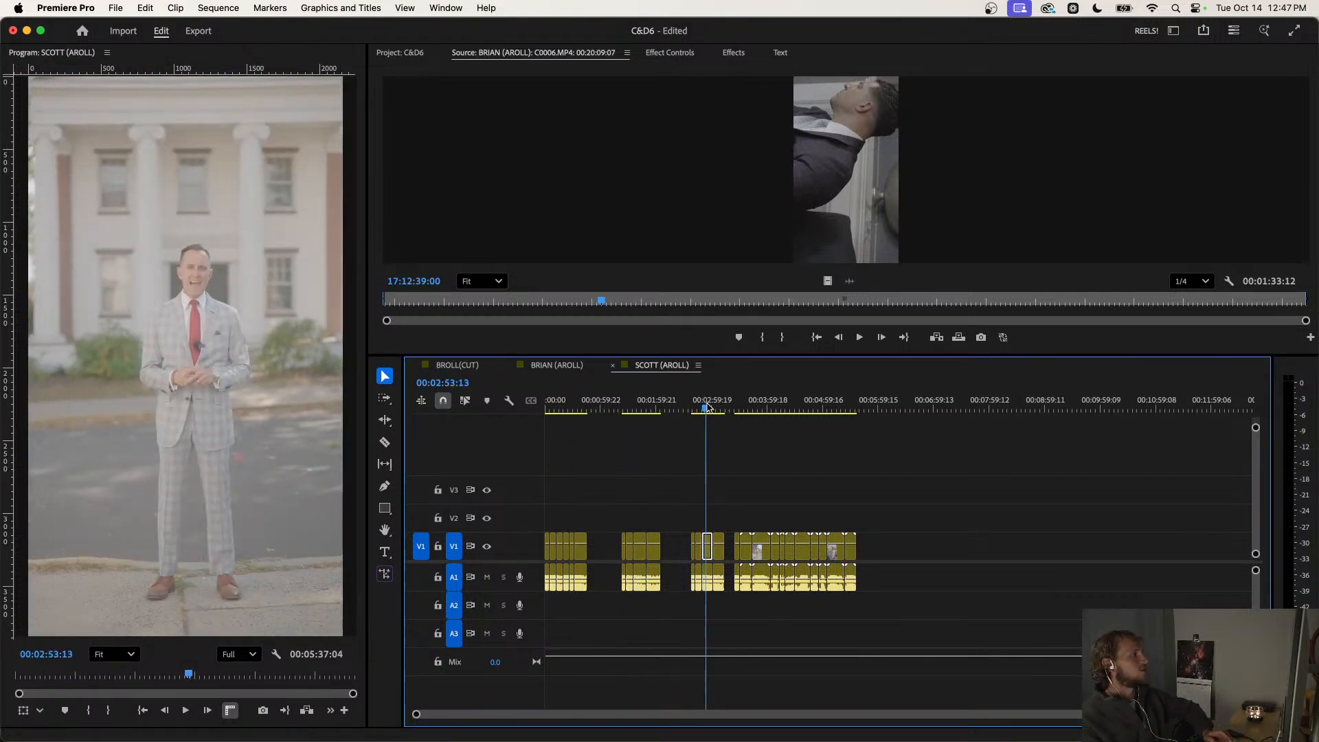
{"action": "left_click", "coordinate": [756, 407]}
{"action": "left_click_drag", "start_coordinate": [817, 408], "coordinate": [827, 408]}
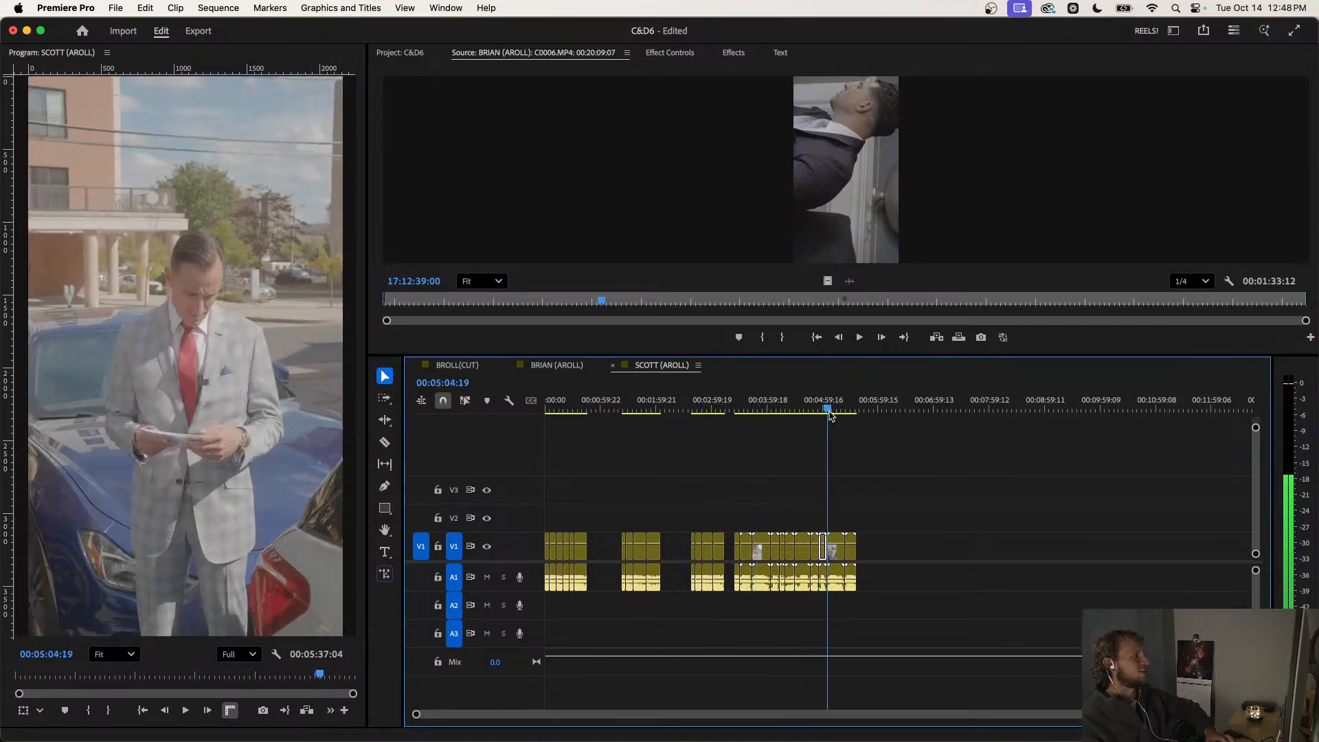
{"action": "left_click", "coordinate": [557, 365]}
{"action": "left_click", "coordinate": [670, 365]}
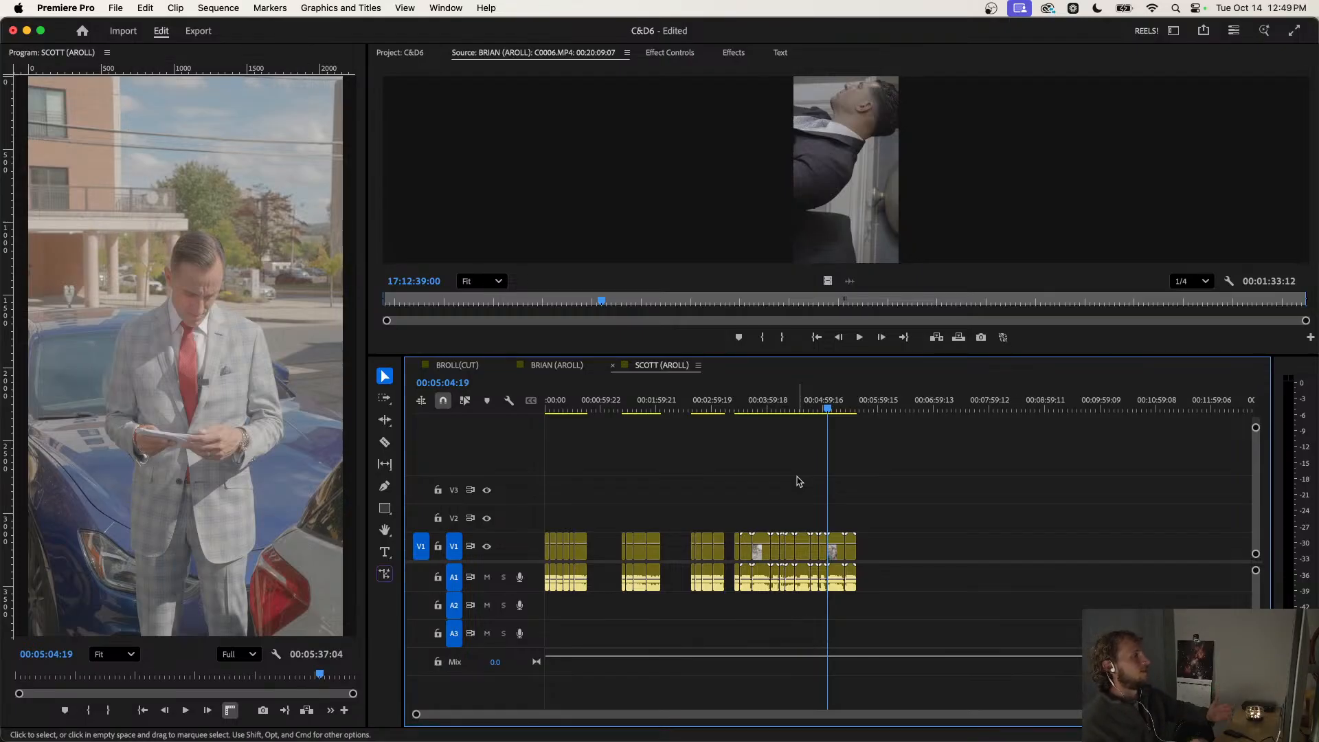
Scrub through the stop-sign section and move the blue-car clips away from it, opening a gap after C2340.MP4.
{"action": "left_click", "coordinate": [737, 406]}
{"action": "key", "text": "space"}
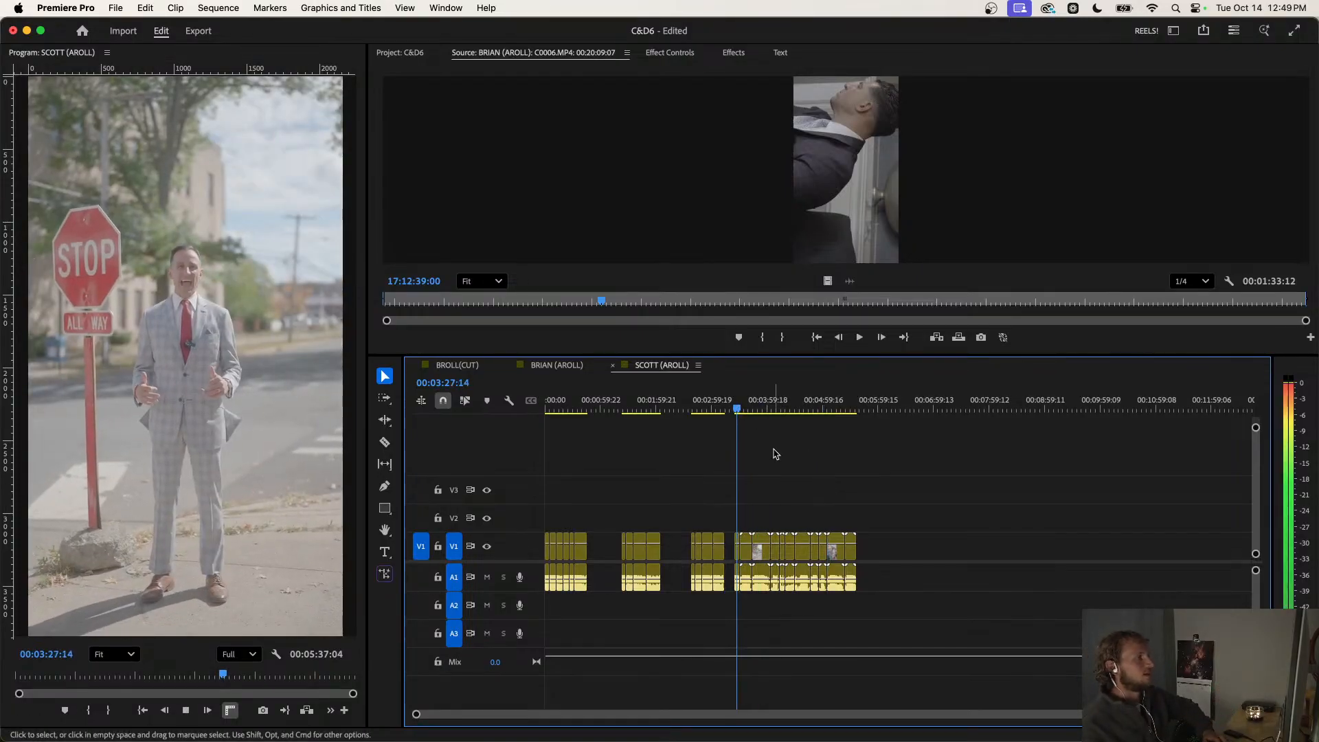
{"action": "left_click", "coordinate": [746, 402]}
{"action": "left_click", "coordinate": [759, 403]}
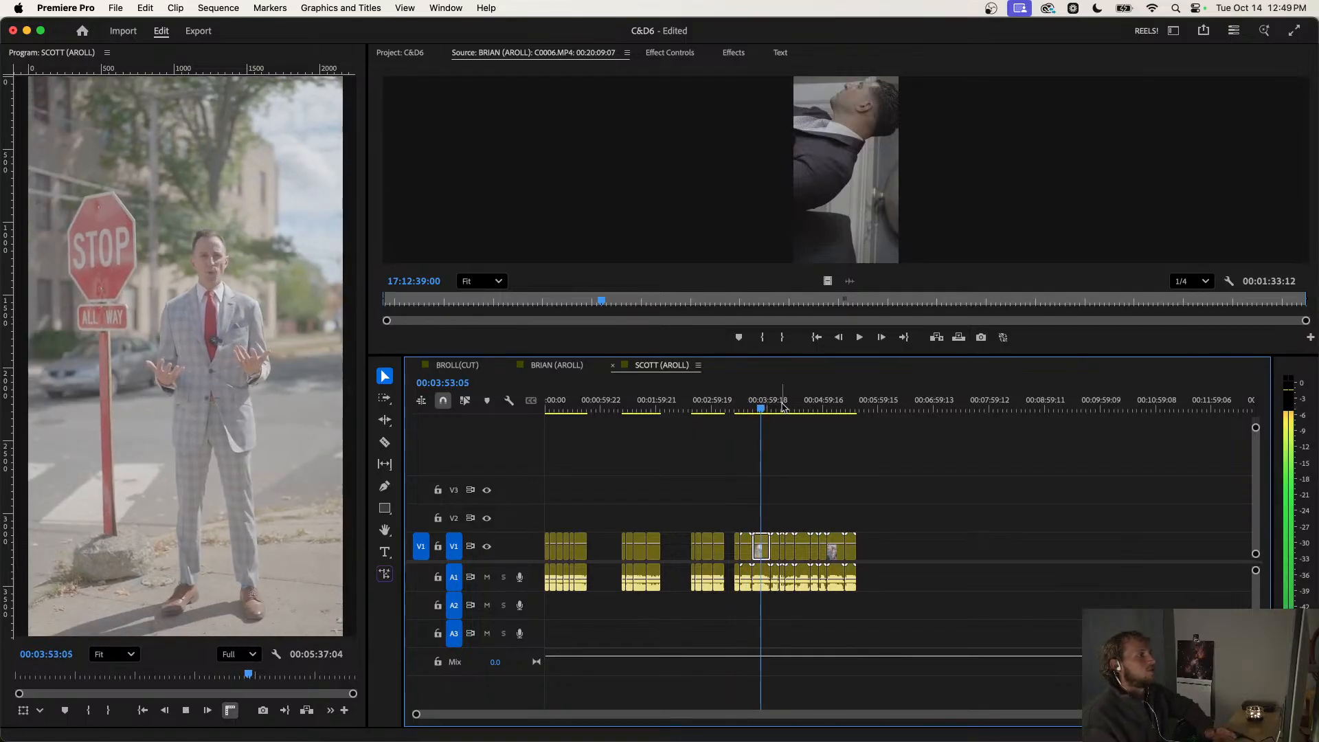
{"action": "left_click", "coordinate": [783, 405]}
{"action": "left_click", "coordinate": [797, 411]}
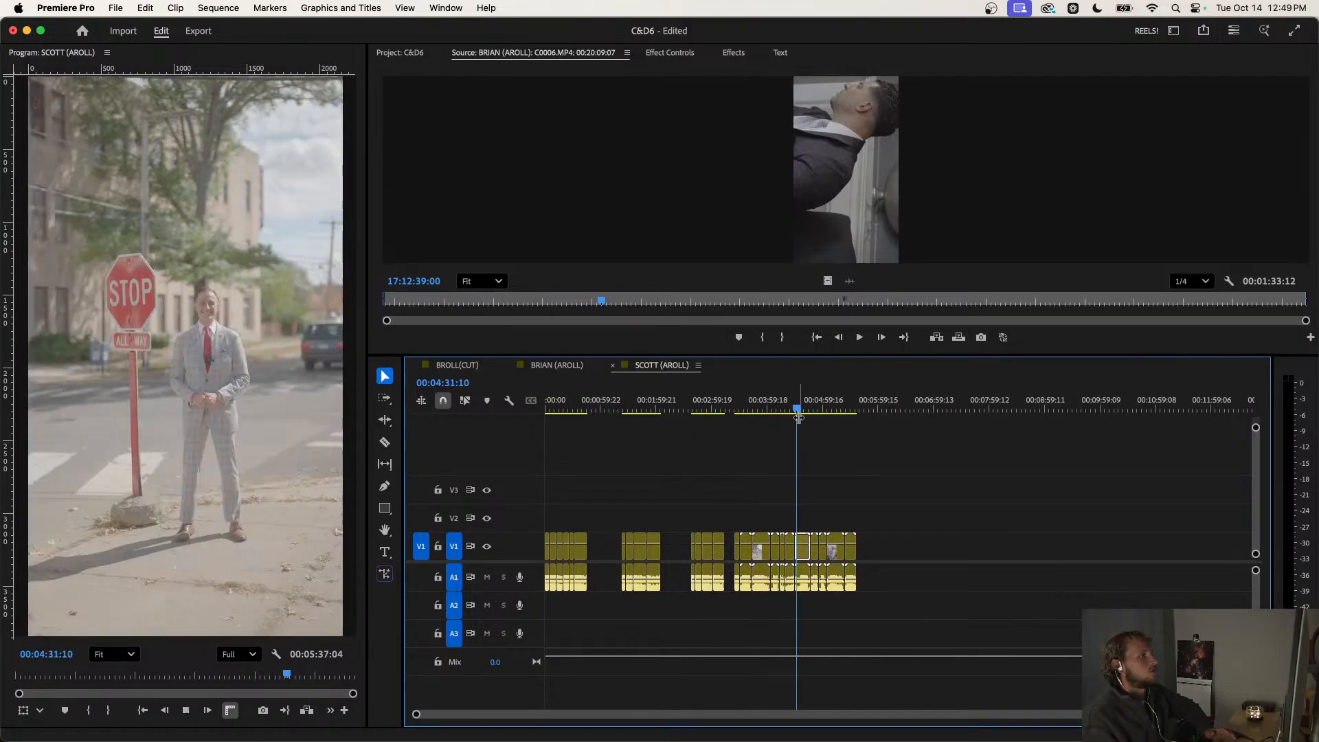
{"action": "key", "text": "space"}
{"action": "left_click_drag", "start_coordinate": [804, 407], "coordinate": [816, 411]}
{"action": "left_click_drag", "start_coordinate": [873, 496], "coordinate": [815, 600]}
{"action": "left_click_drag", "start_coordinate": [836, 556], "coordinate": [872, 554]}
{"action": "left_click", "coordinate": [864, 499]}
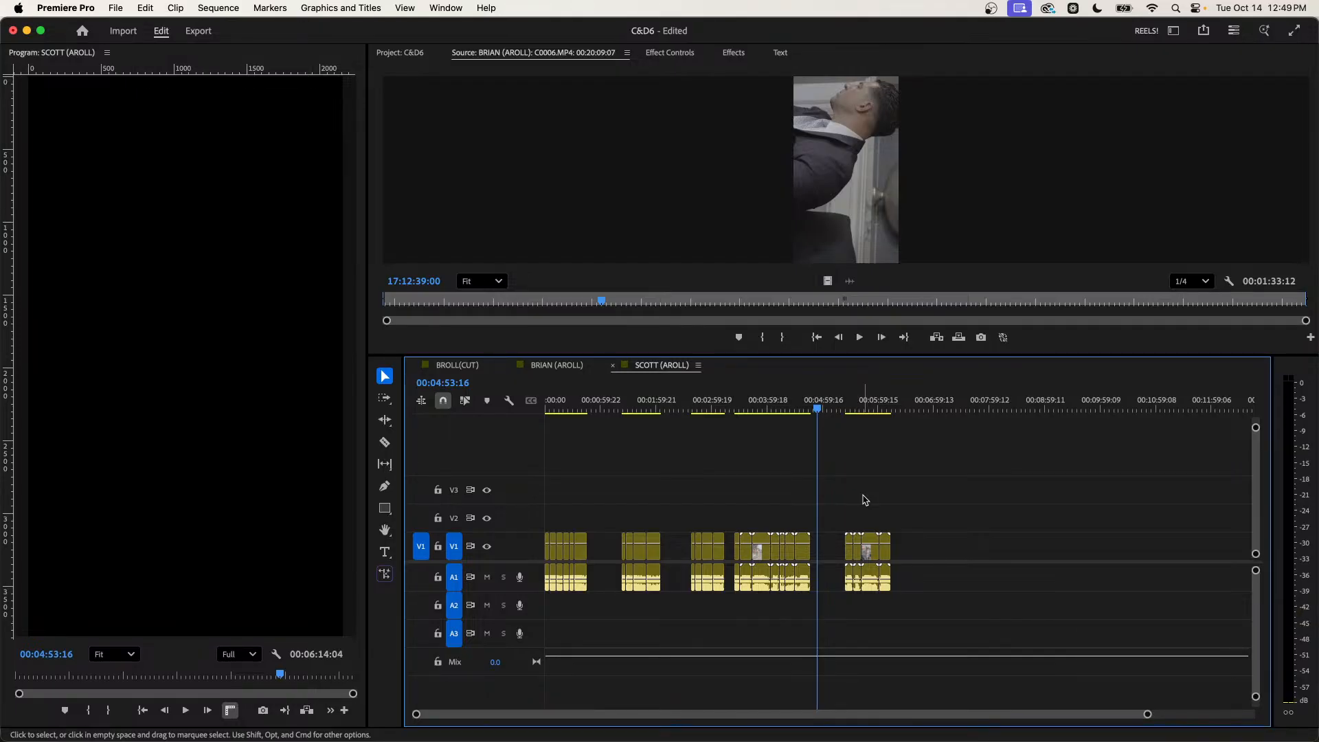
Play from C2334.MP4 into C2335.MP4, step back to 00:03:33:03 and ripple-trim the start of C2335.MP4 there.
{"action": "left_click", "coordinate": [750, 410]}
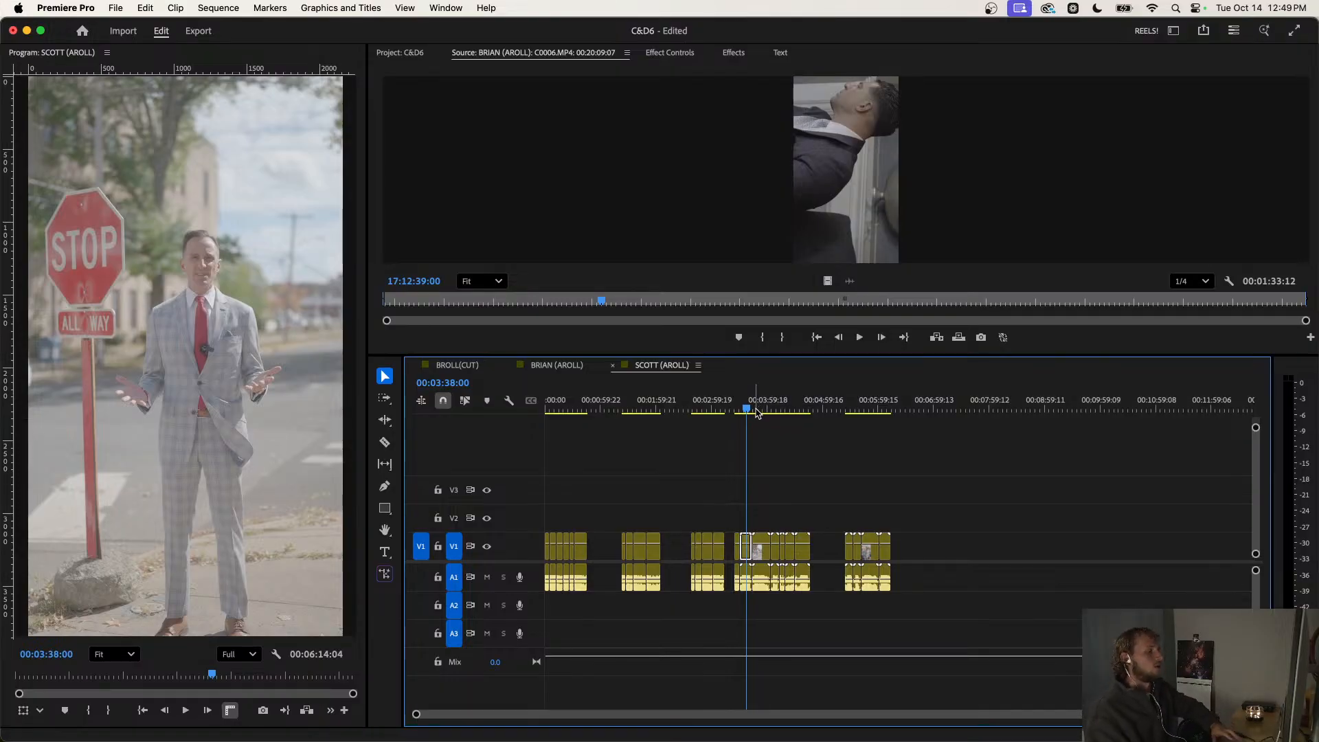
{"action": "key", "text": "space"}
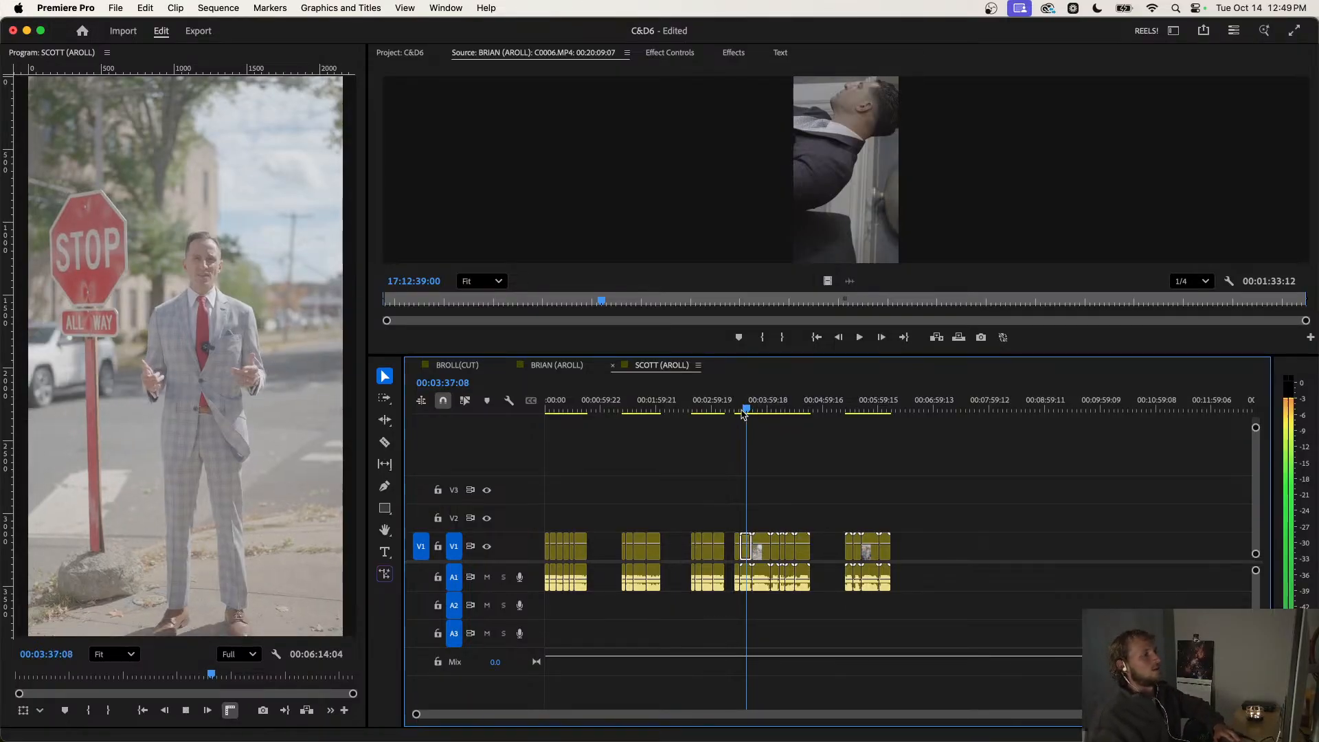
{"action": "key", "text": "="}
{"action": "left_click", "coordinate": [732, 400]}
{"action": "key", "text": "="}
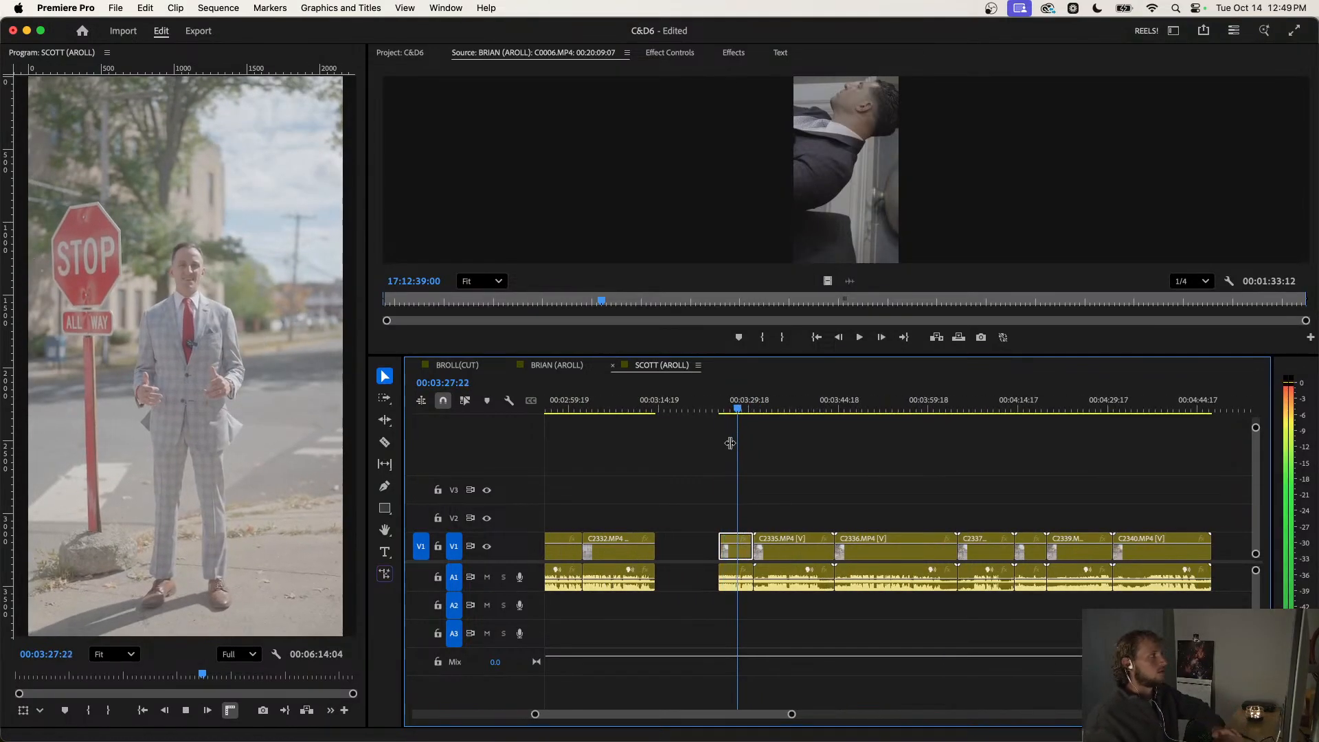
{"action": "key", "text": "="}
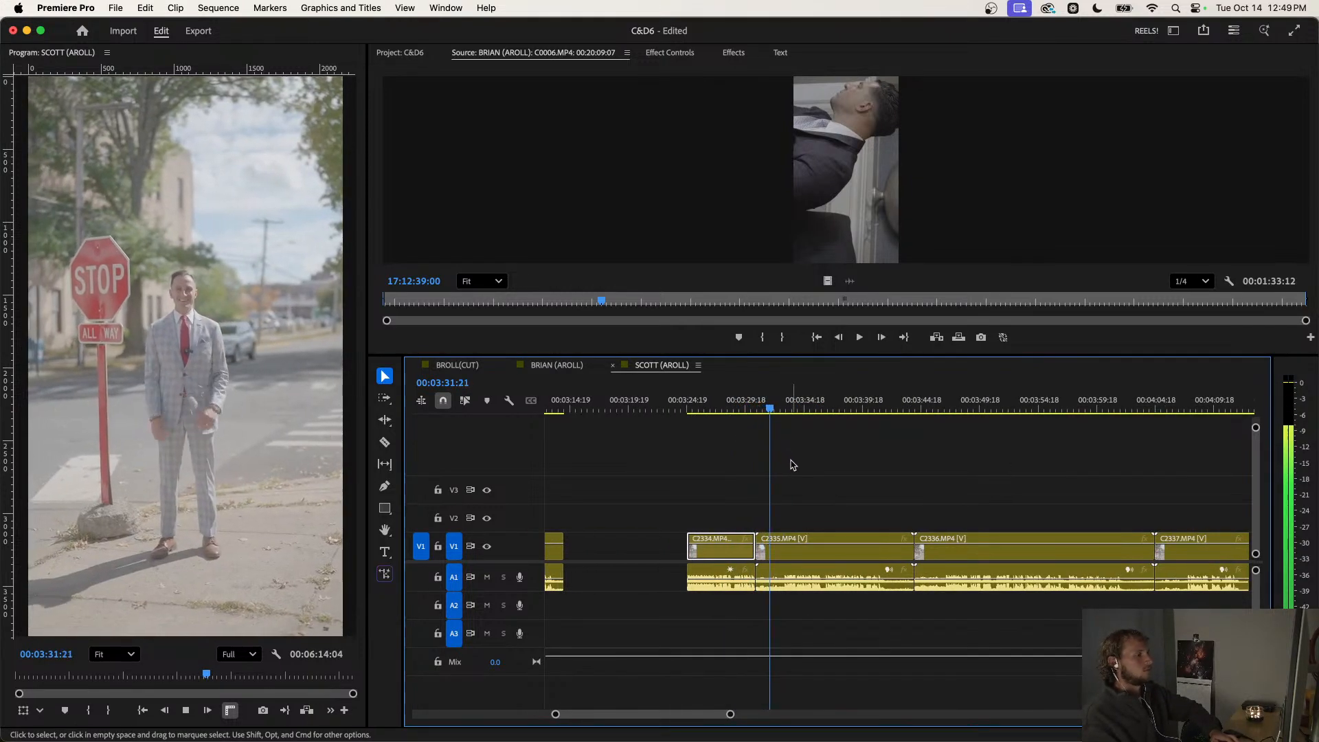
{"action": "key", "text": "="}
{"action": "key", "text": "space"}
{"action": "key", "text": "Left"}
{"action": "key", "text": "Left"}
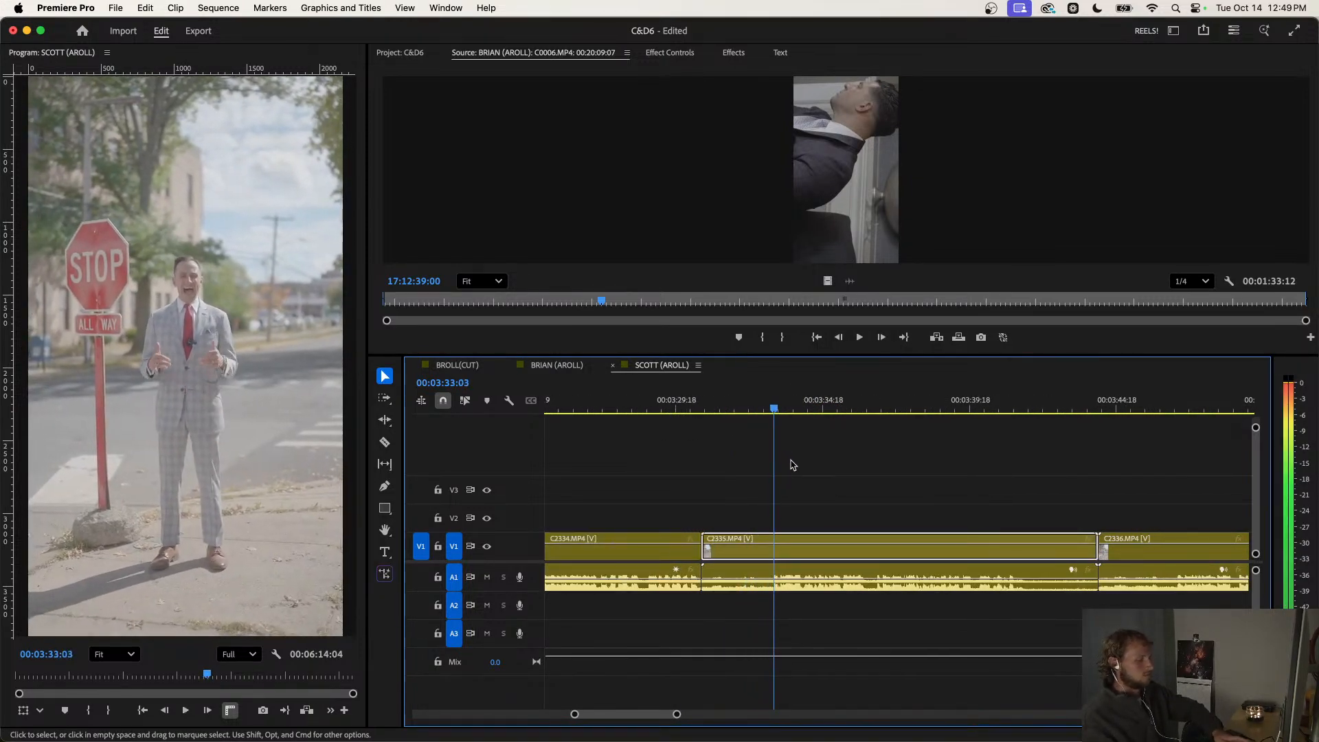
{"action": "key", "text": "q"}
Play through the trimmed C2335.MP4 and ripple-trim its end near 00:03:39.
{"action": "key", "text": "space"}
{"action": "scroll", "coordinate": [786, 484], "scroll_direction": "down", "scroll_amount": 3}
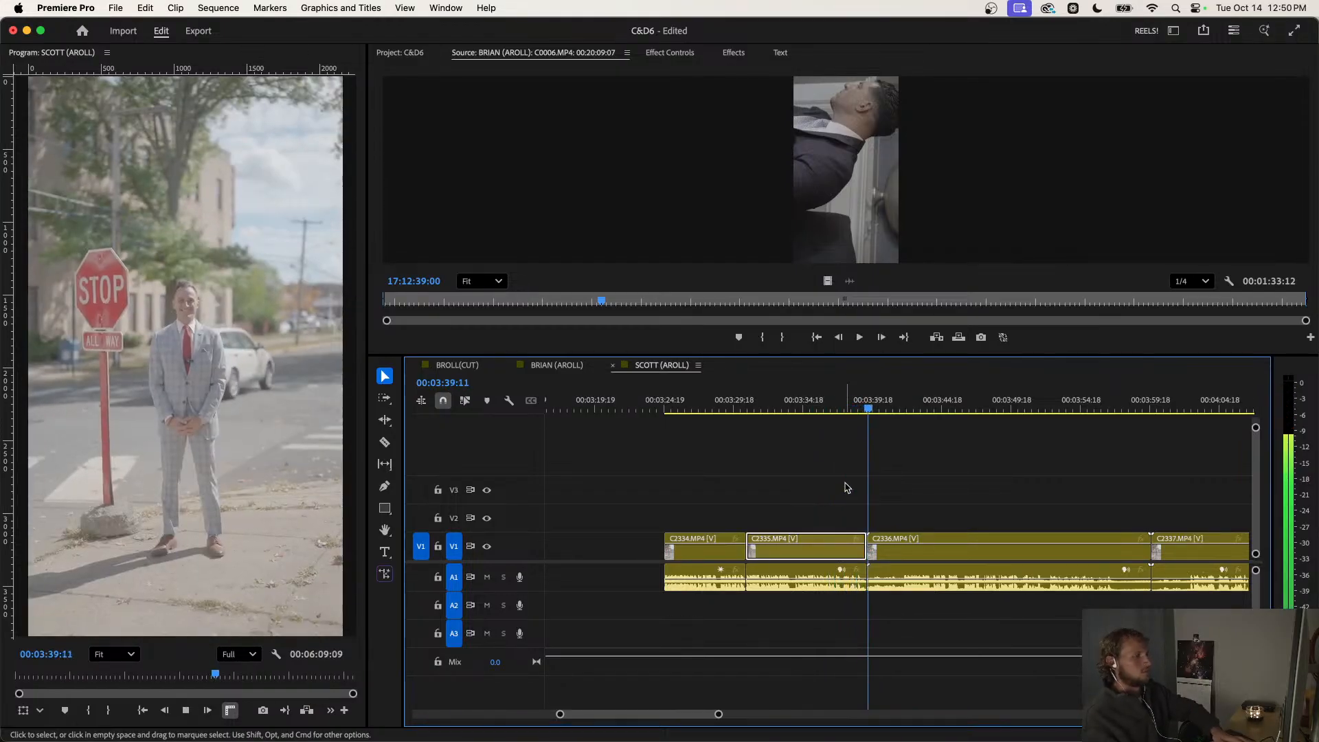
{"action": "key", "text": "w"}
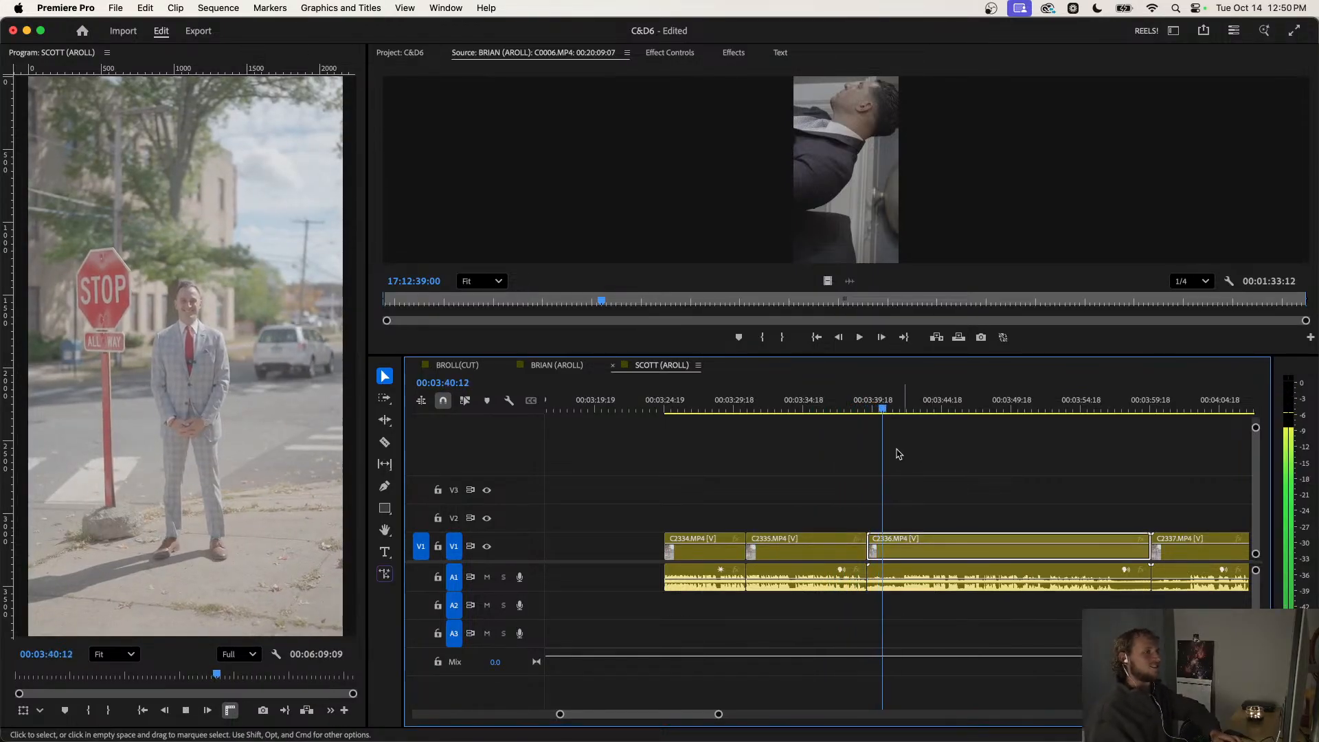
Play the opening of C2336.MP4 and ripple-trim its start at 00:03:42:00.
{"action": "key", "text": "="}
{"action": "key", "text": "="}
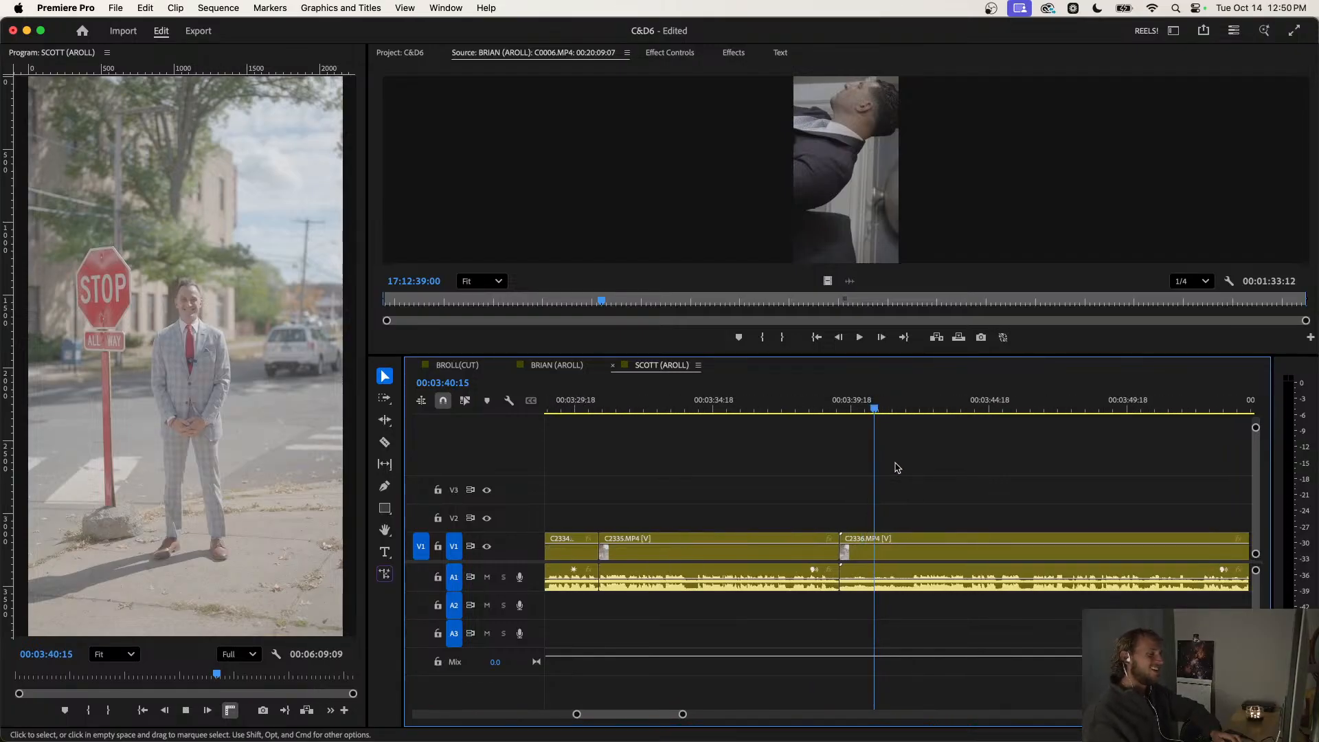
{"action": "key", "text": "space"}
{"action": "key", "text": "space"}
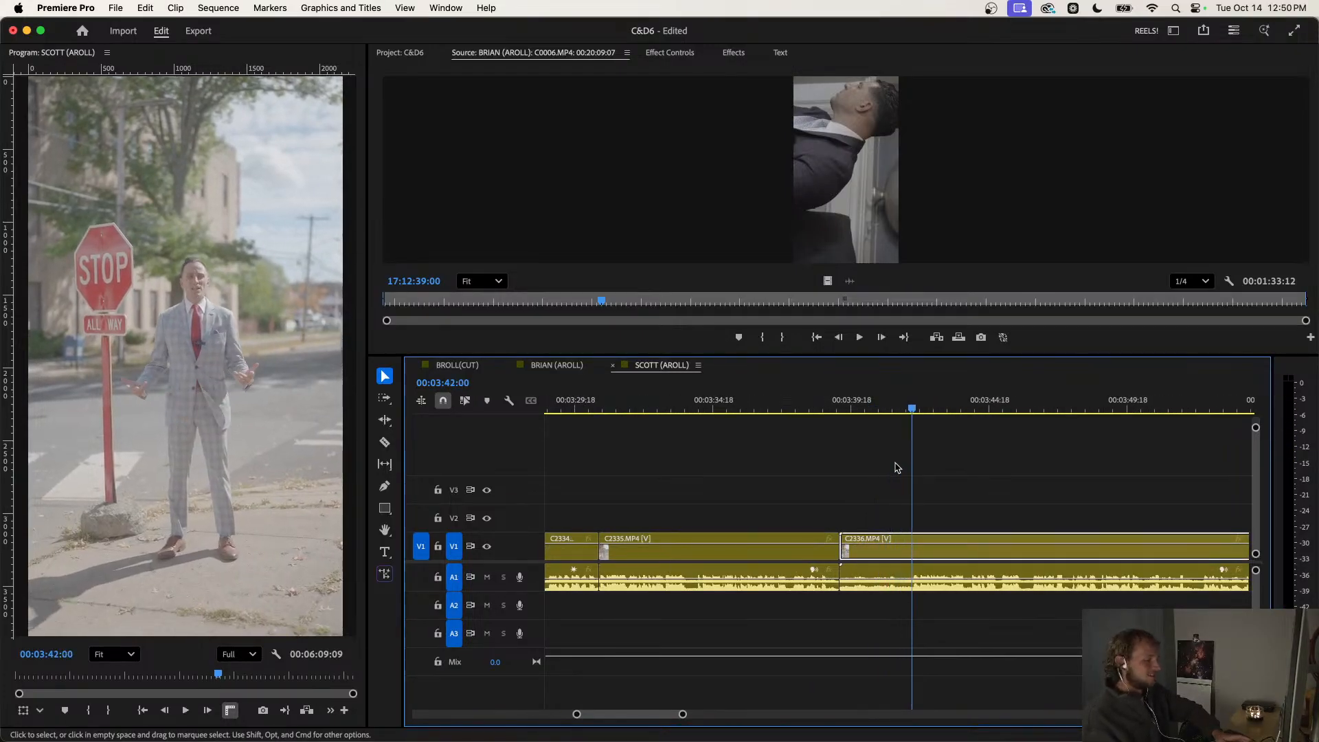
{"action": "key", "text": "q"}
{"action": "left_click", "coordinate": [911, 472]}
Play through the trimmed C2336.MP4 and ripple-trim its end near 00:03:54.
{"action": "key", "text": "space"}
{"action": "key", "text": "-"}
{"action": "scroll", "coordinate": [921, 472], "scroll_direction": "down", "scroll_amount": 3}
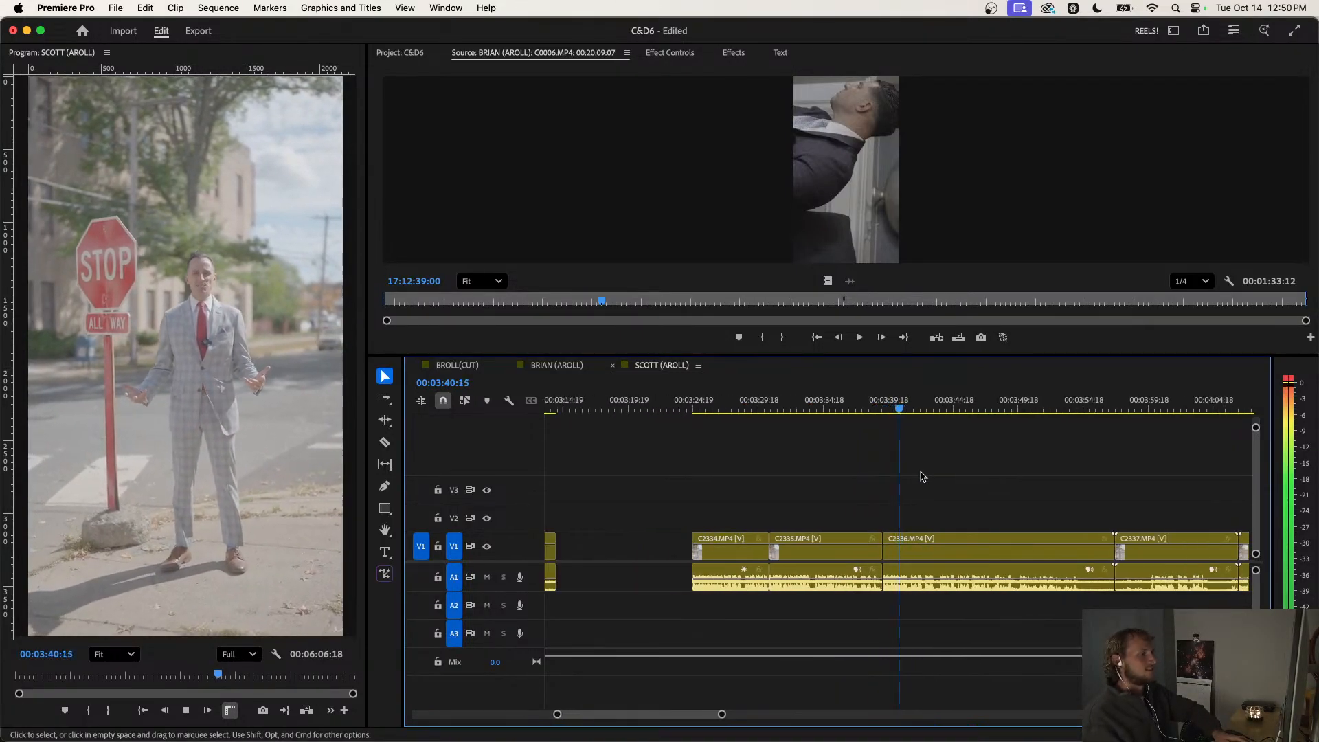
{"action": "key", "text": "l"}
{"action": "scroll", "coordinate": [993, 489], "scroll_direction": "up", "scroll_amount": 3}
{"action": "scroll", "coordinate": [993, 494], "scroll_direction": "down", "scroll_amount": 3}
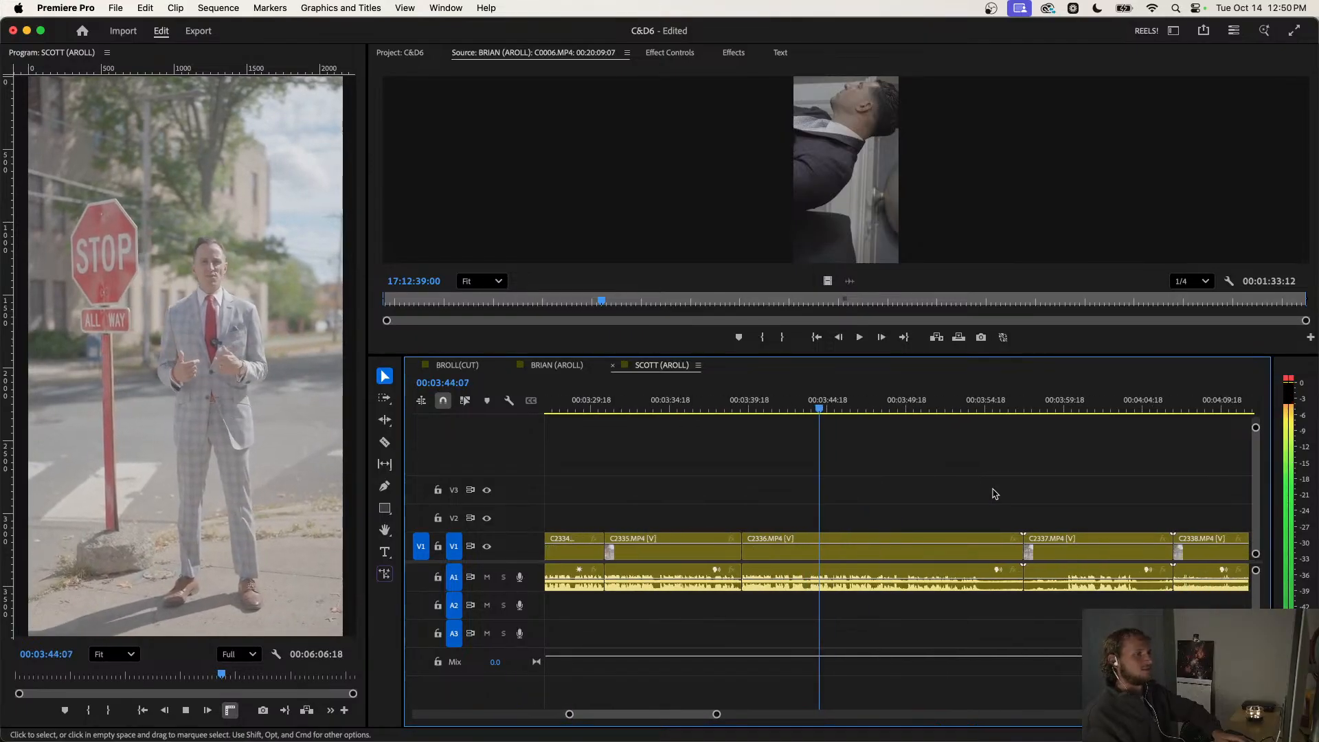
{"action": "scroll", "coordinate": [993, 493], "scroll_direction": "up", "scroll_amount": 2}
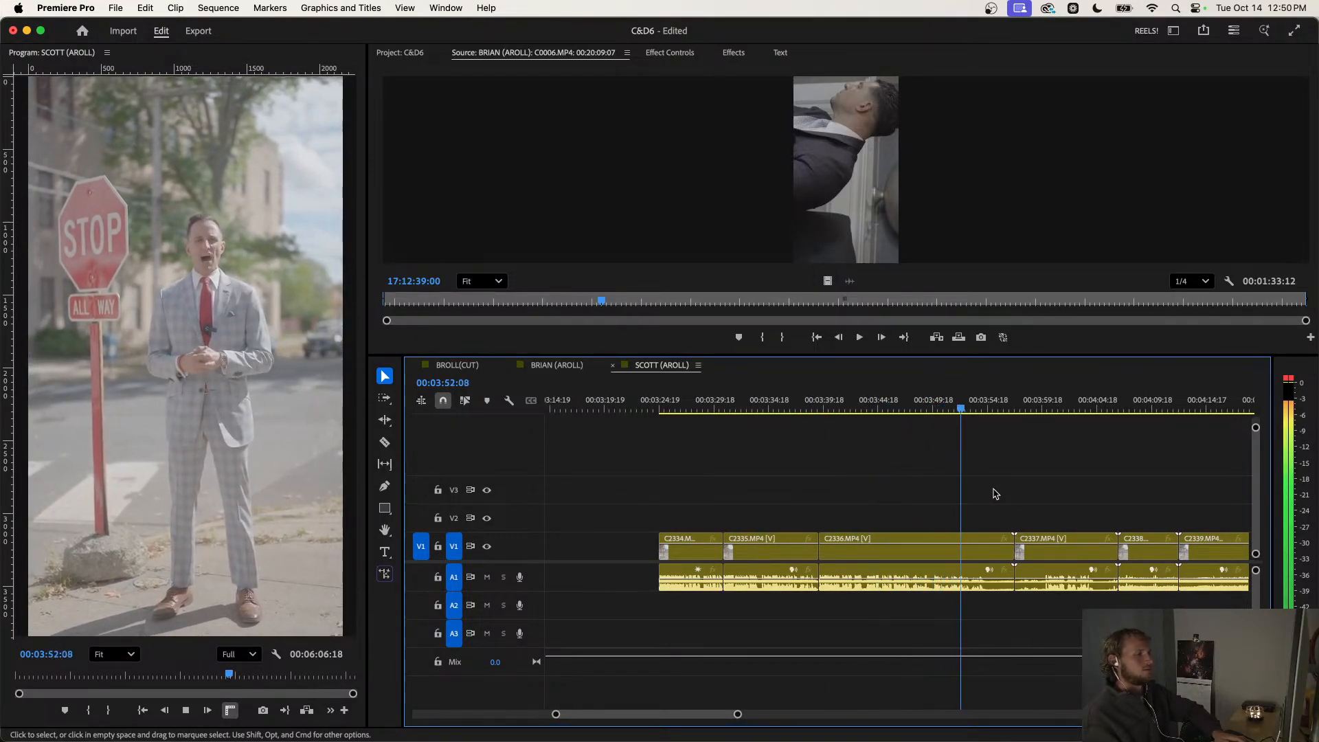
{"action": "key", "text": "k"}
{"action": "key", "text": "d"}
{"action": "key", "text": "w"}
{"action": "key", "text": "space"}
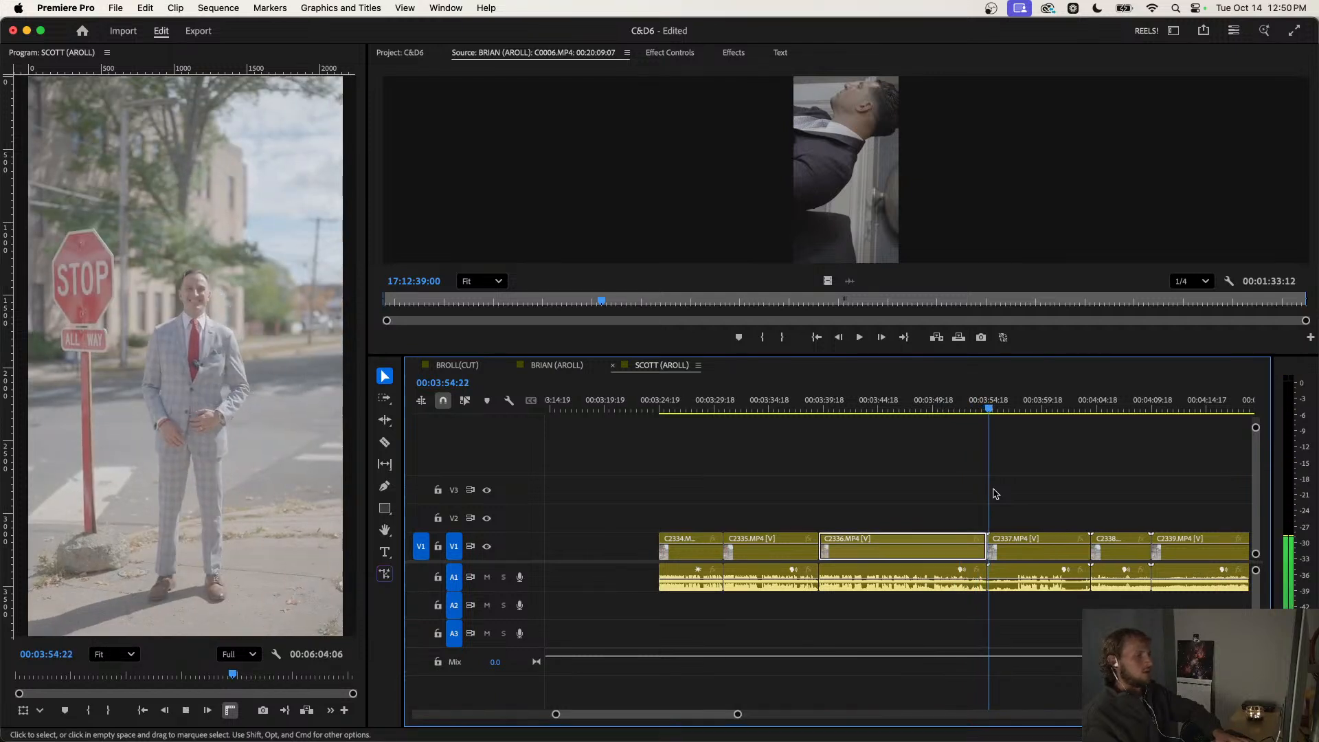
Play the opening of C2337.MP4 and ripple-trim its start at 00:03:57:10.
{"action": "key", "text": "space"}
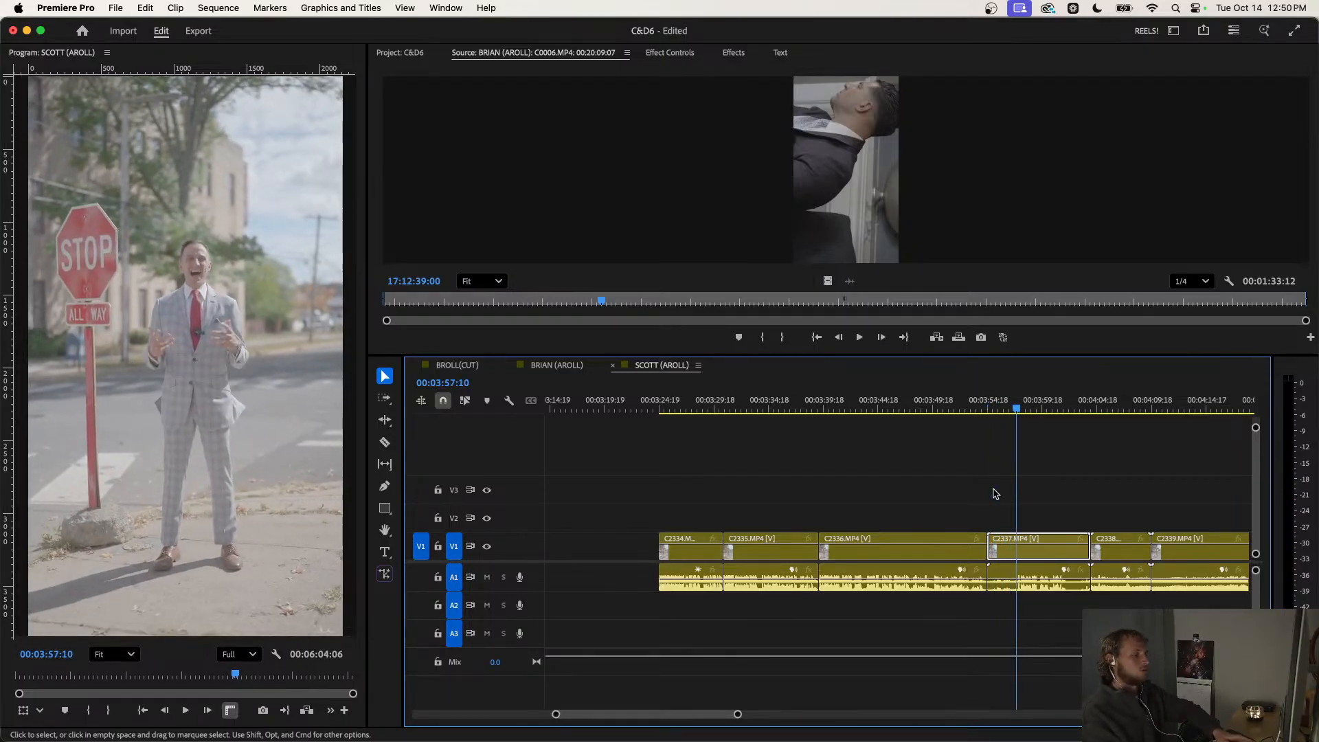
{"action": "key", "text": "q"}
{"action": "key", "text": "space"}
{"action": "scroll", "coordinate": [1001, 497], "scroll_direction": "up", "scroll_amount": 2}
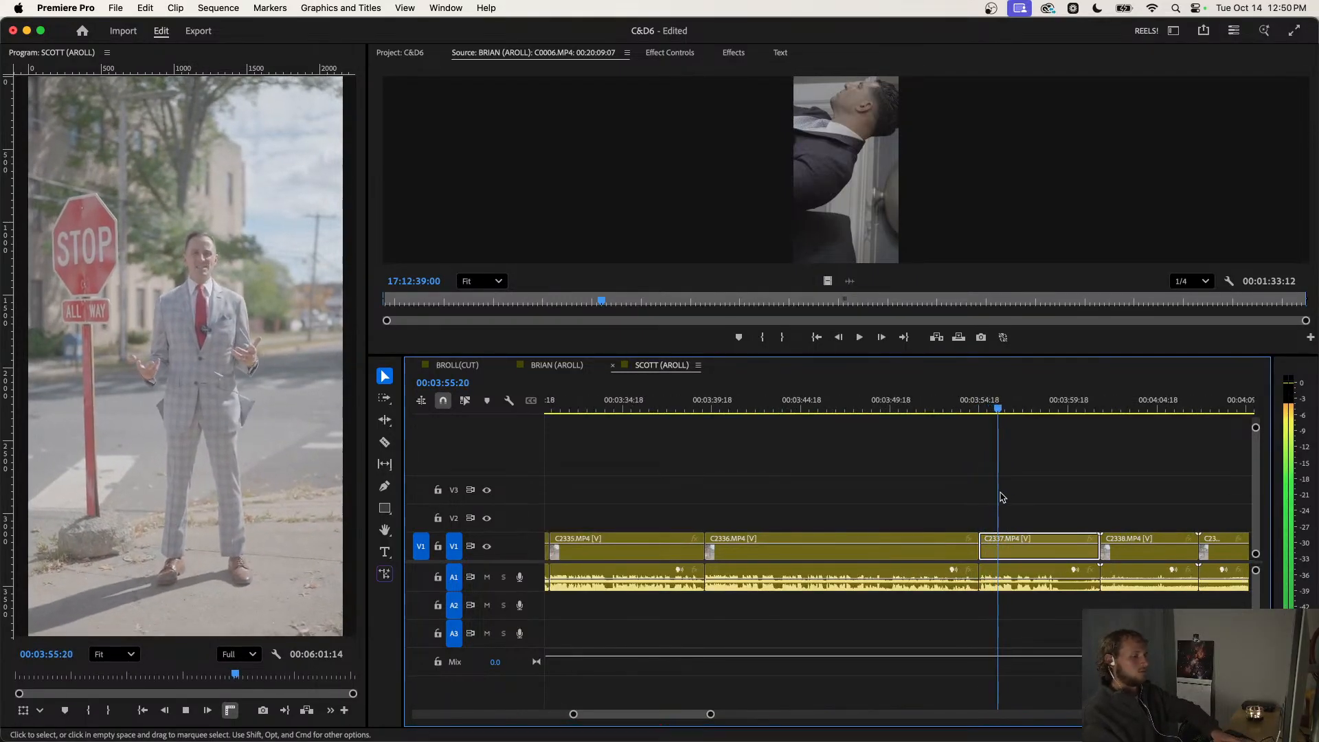
Play through the trimmed C2337.MP4 and ripple-trim its end near 00:03:59.
{"action": "key", "text": "space"}
{"action": "key", "text": "space"}
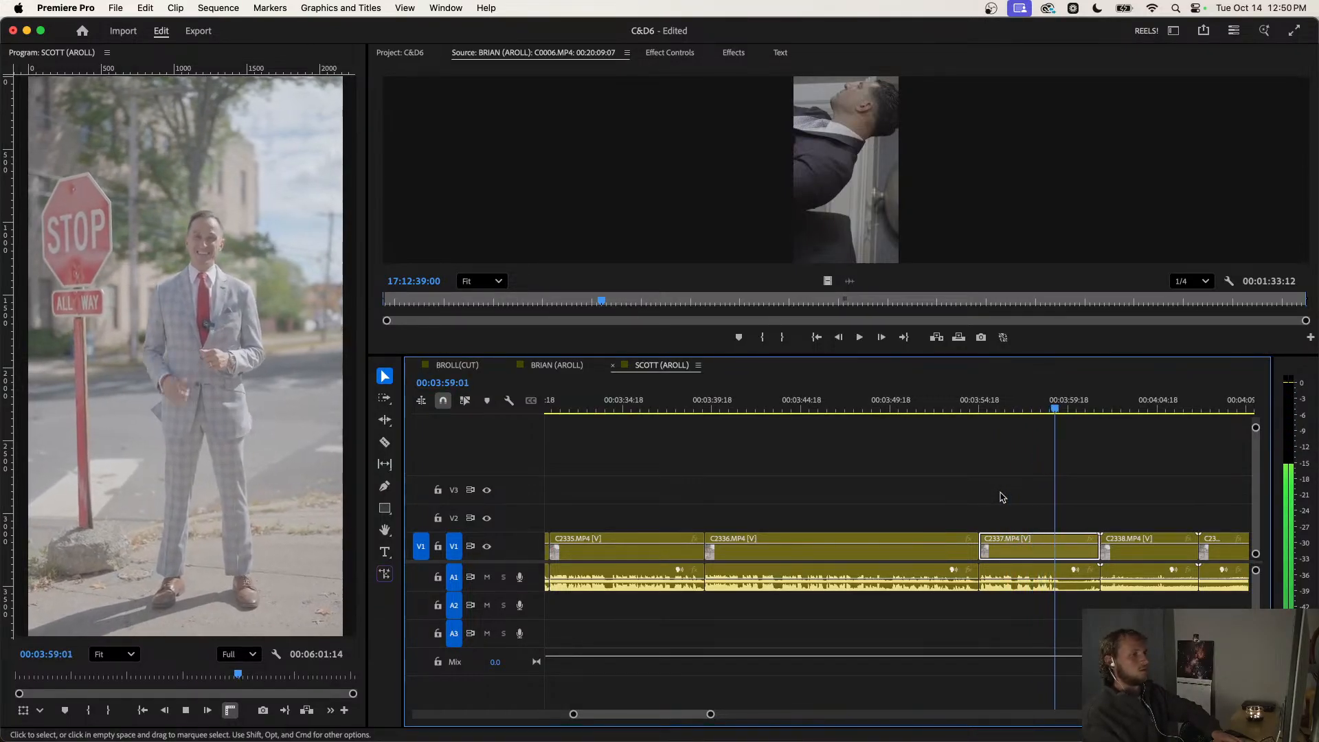
{"action": "key", "text": "w"}
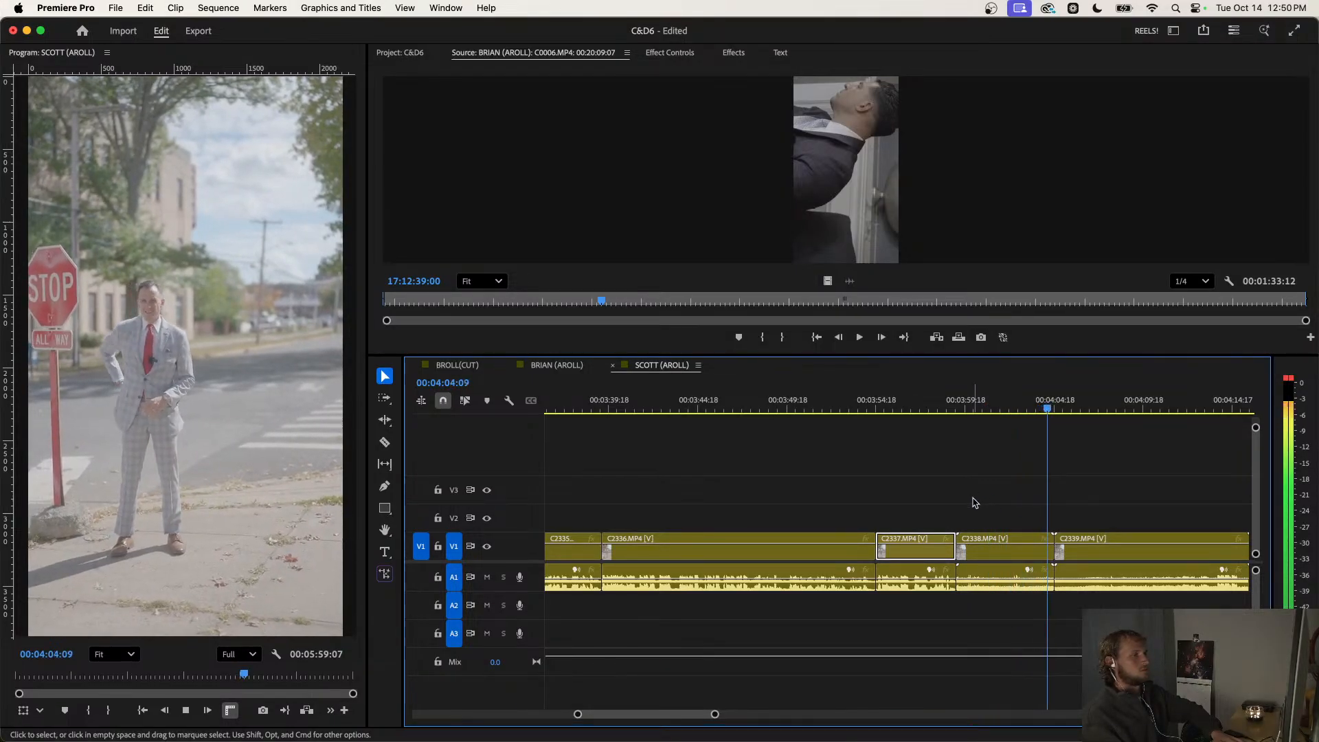
Delete the C2338.MP4 take's video and audio and close the gap it leaves before C2339.MP4.
{"action": "left_click_drag", "start_coordinate": [974, 501], "coordinate": [997, 627]}
{"action": "key", "text": "Delete"}
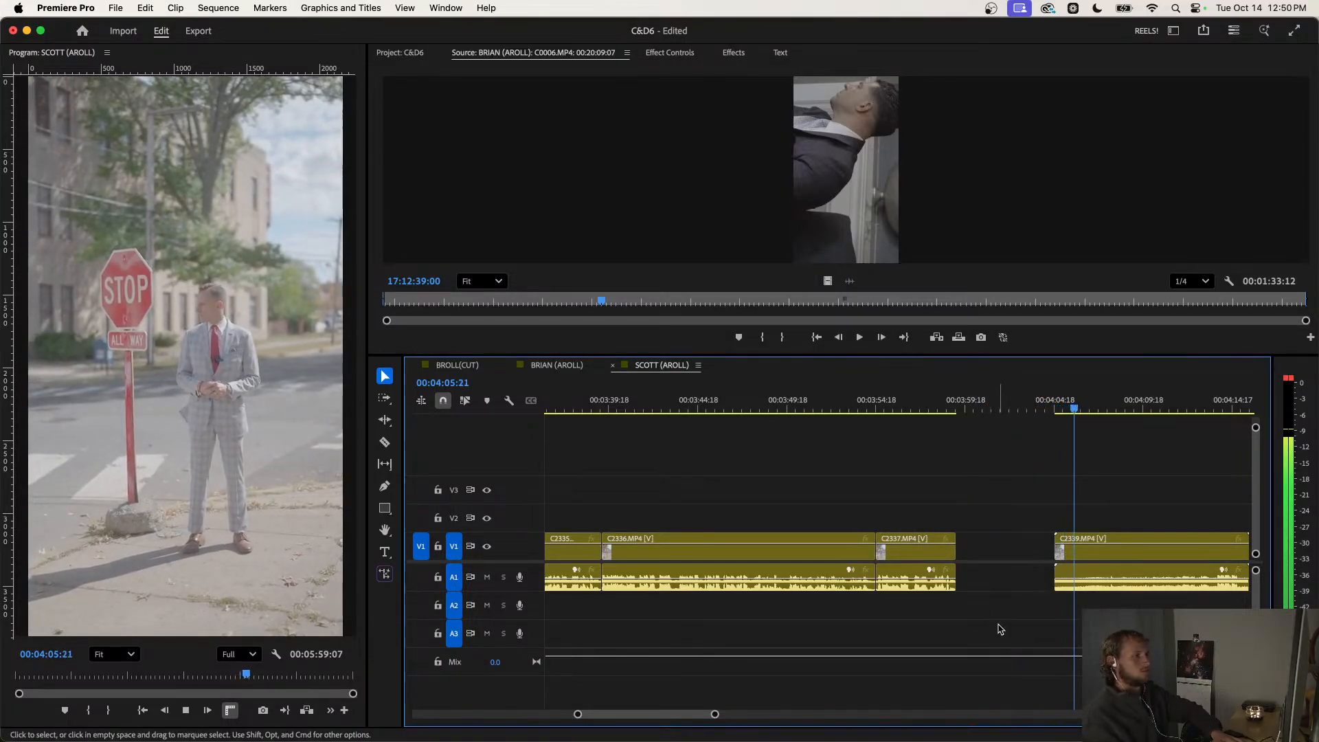
{"action": "left_click", "coordinate": [1013, 546]}
{"action": "key", "text": "Delete"}
Delete the C2339.MP4 take's video and audio and close the gap it leaves before C2340.MP4.
{"action": "scroll", "coordinate": [1010, 546], "scroll_direction": "down", "scroll_amount": 3}
{"action": "scroll", "coordinate": [1038, 505], "scroll_direction": "up", "scroll_amount": 1}
{"action": "scroll", "coordinate": [1041, 504], "scroll_direction": "up", "scroll_amount": 2}
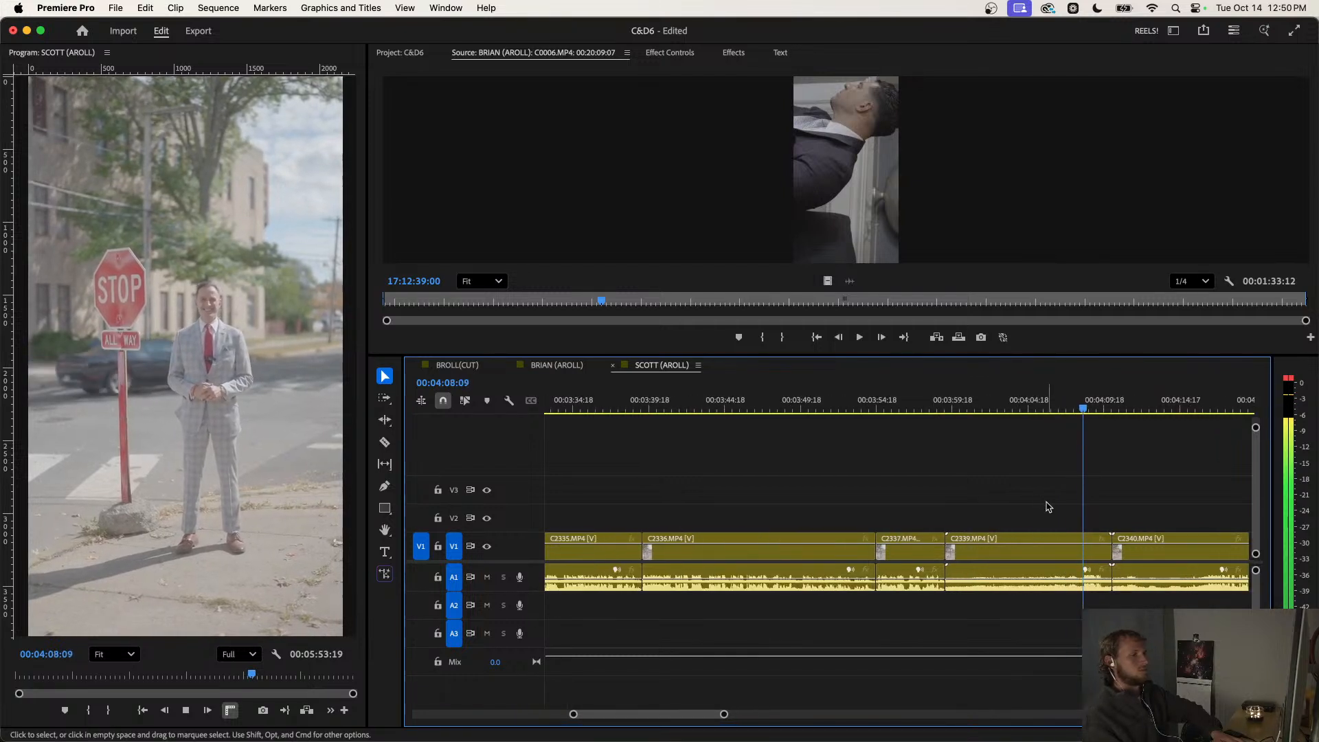
{"action": "left_click_drag", "start_coordinate": [876, 499], "coordinate": [900, 677]}
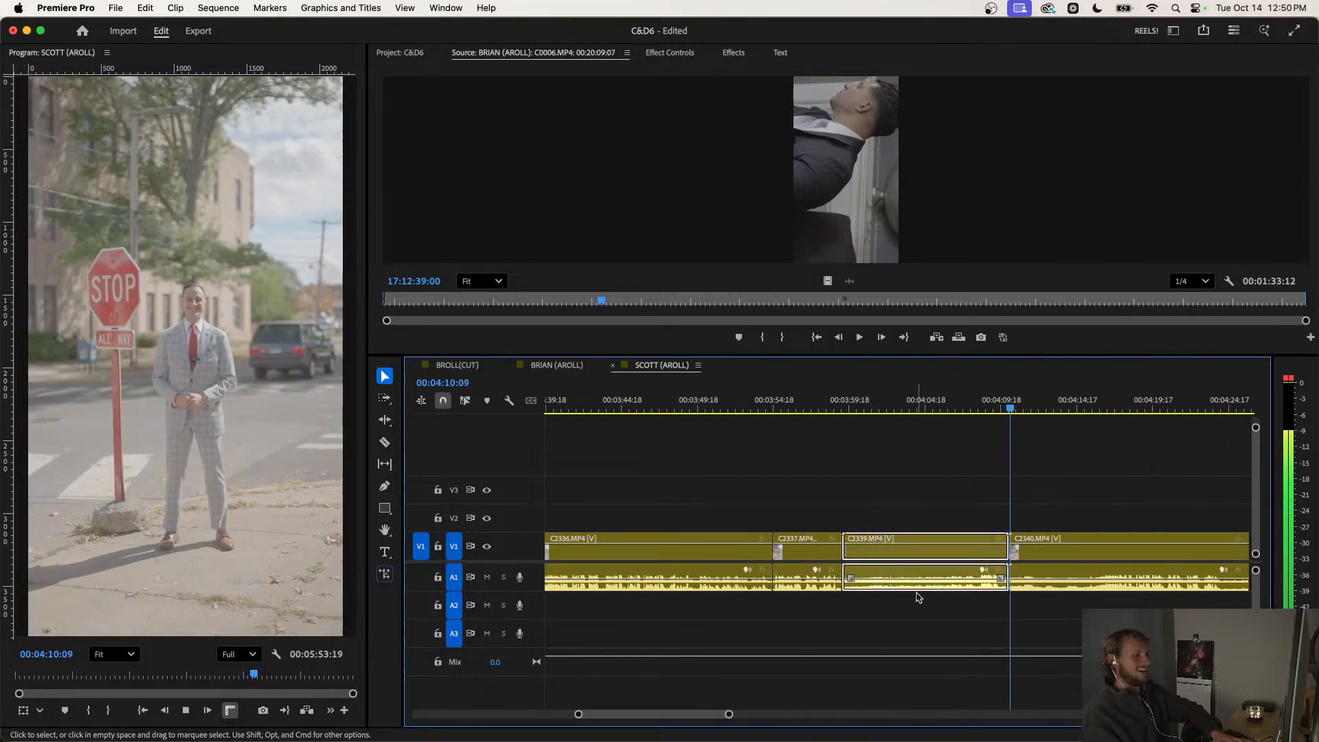
{"action": "key", "text": "Delete"}
{"action": "left_click", "coordinate": [884, 543]}
{"action": "key", "text": "Delete"}
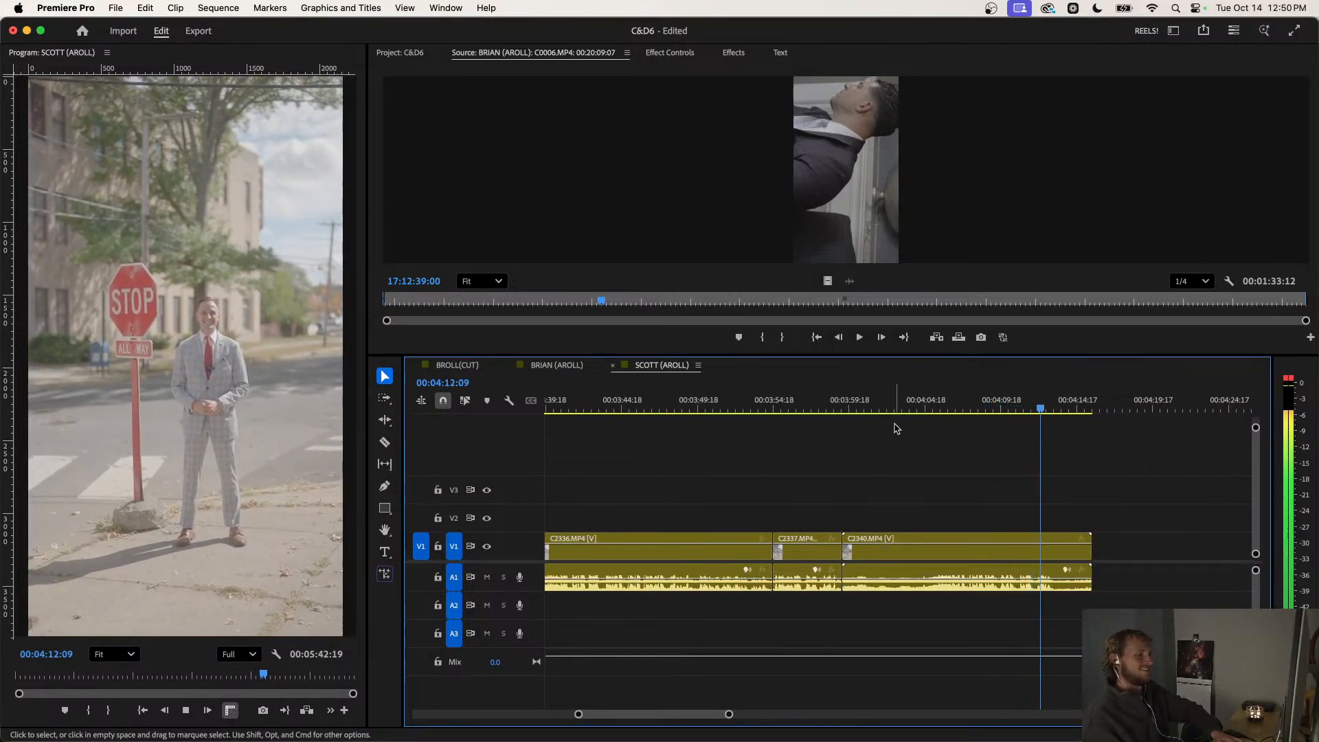
Skim the opening of C2340.MP4 for the start of the line and ripple-trim its start near 00:04:05.
{"action": "left_click", "coordinate": [844, 406]}
{"action": "scroll", "coordinate": [849, 466], "scroll_direction": "up", "scroll_amount": 3}
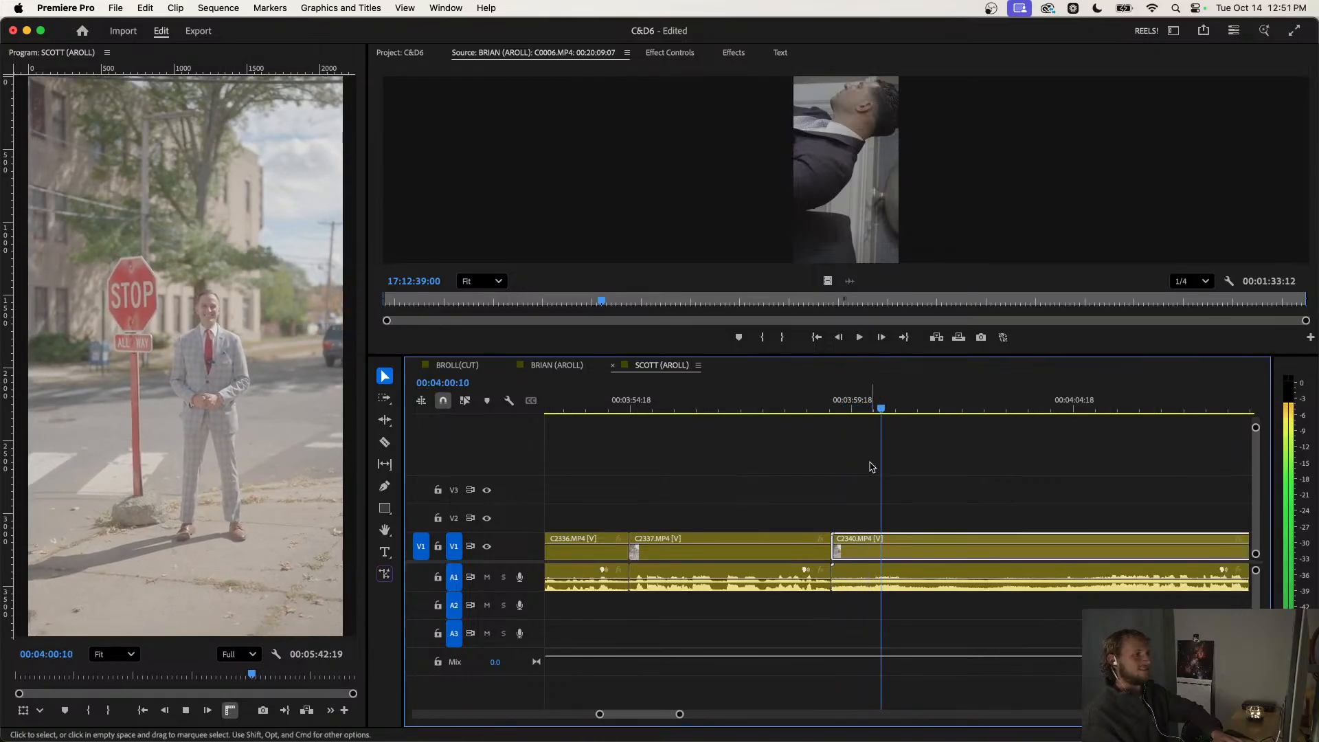
{"action": "scroll", "coordinate": [896, 457], "scroll_direction": "down", "scroll_amount": 2}
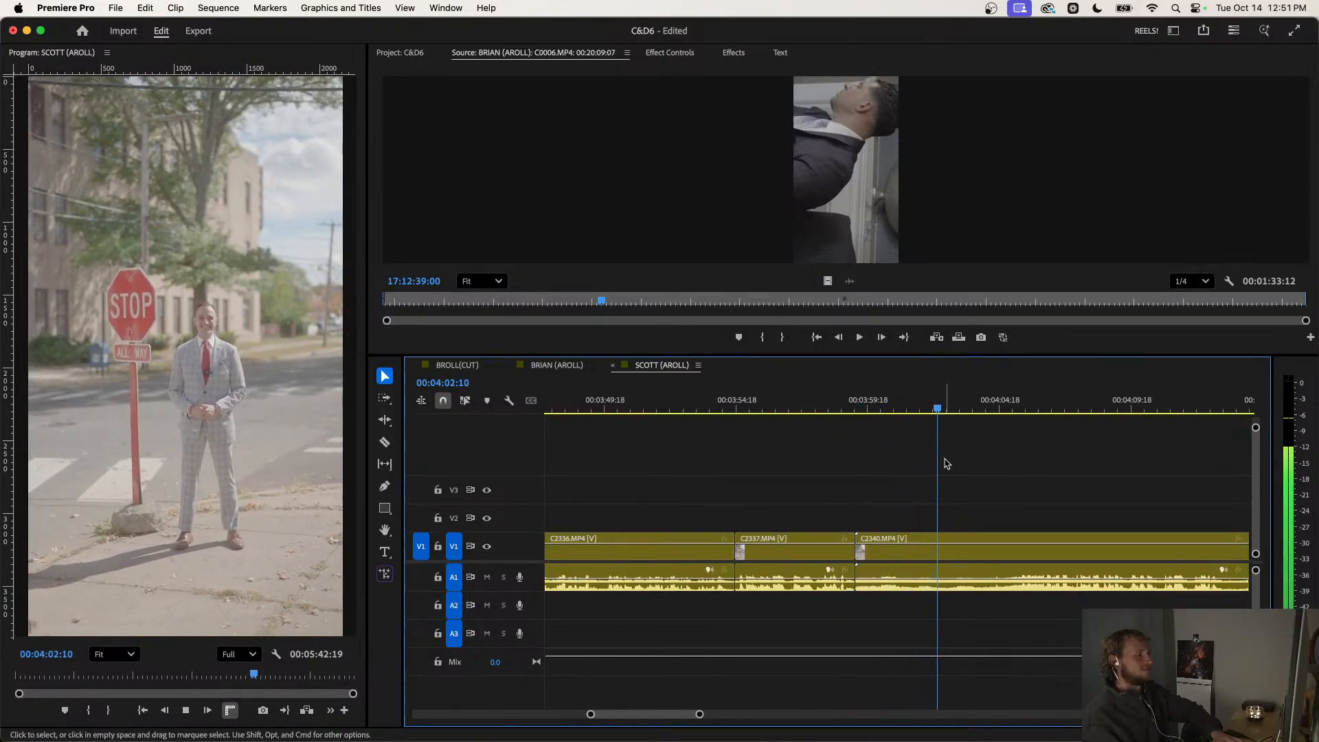
{"action": "left_click", "coordinate": [1007, 404]}
{"action": "key", "text": "space"}
{"action": "key", "text": "space"}
{"action": "key", "text": "q"}
{"action": "key", "text": "space"}
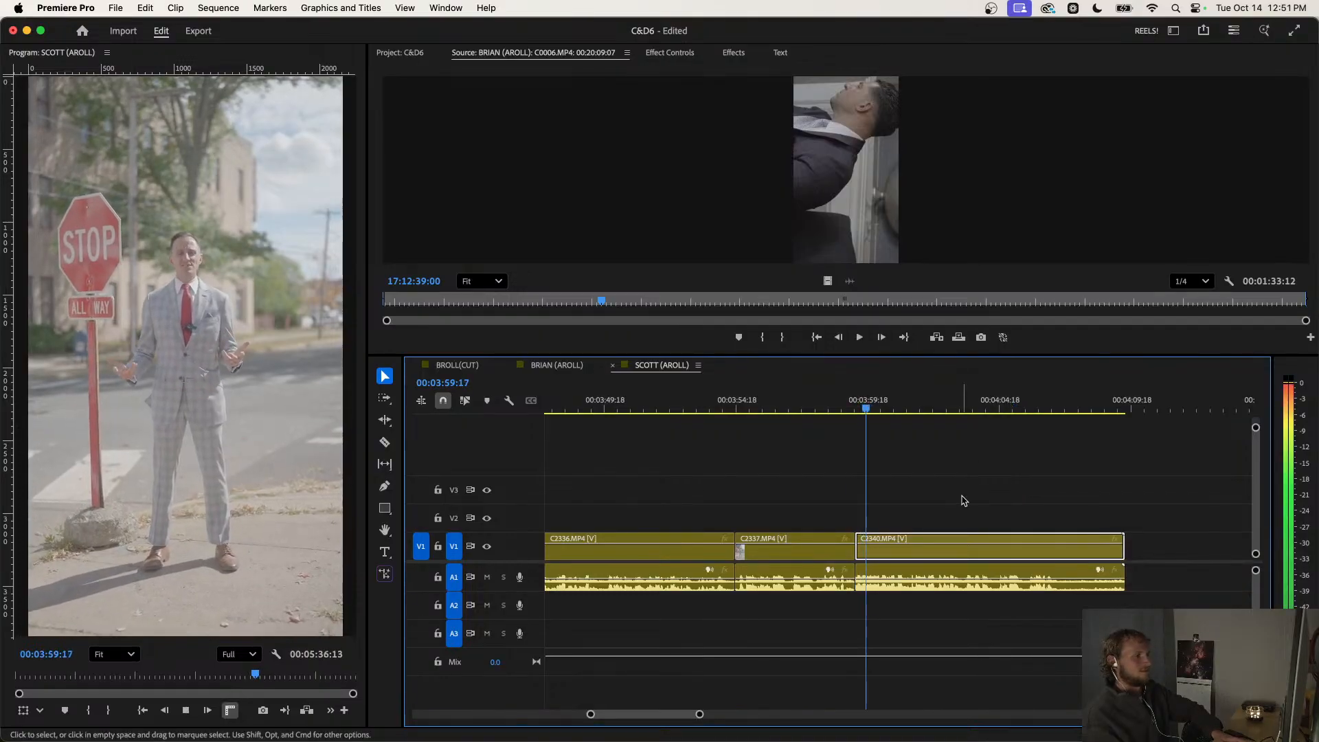
Play through the trimmed C2340.MP4 and ripple-trim its end at 00:04:07:02.
{"action": "scroll", "coordinate": [960, 501], "scroll_direction": "down", "scroll_amount": 2}
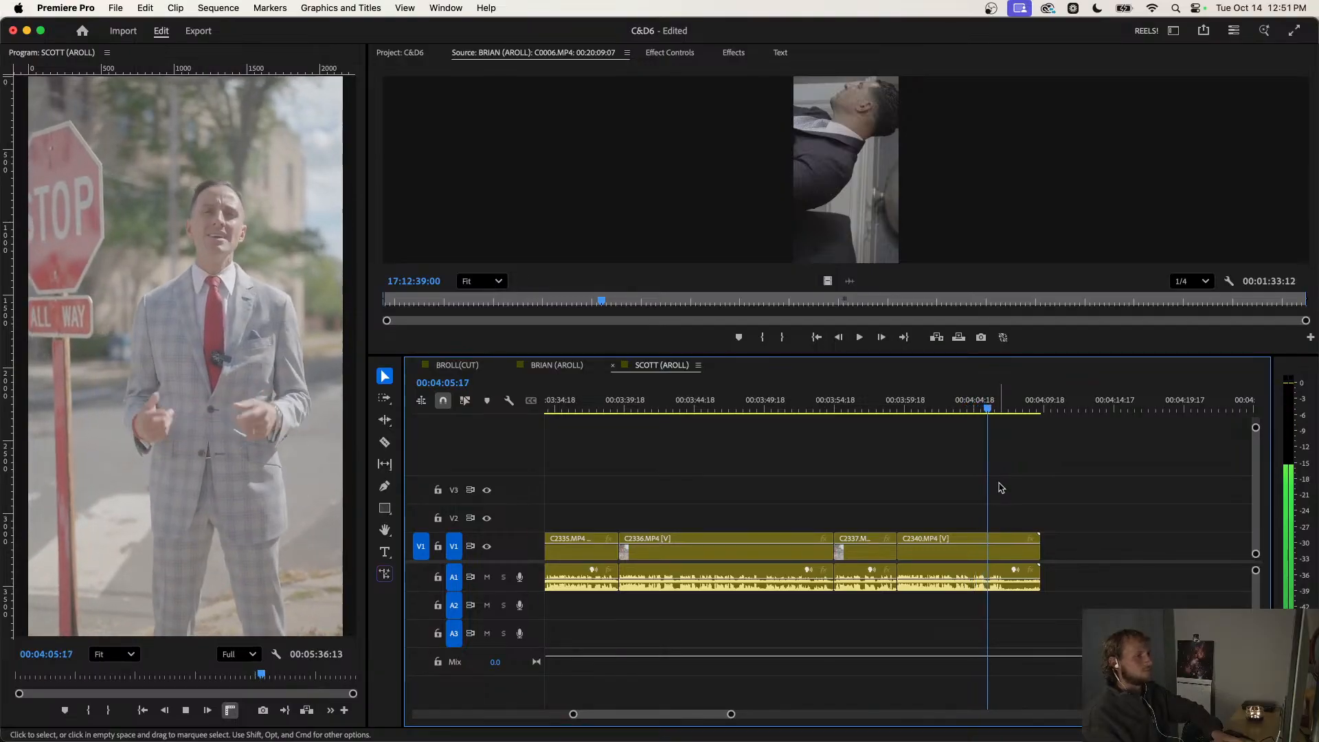
{"action": "key", "text": "space"}
{"action": "key", "text": "d"}
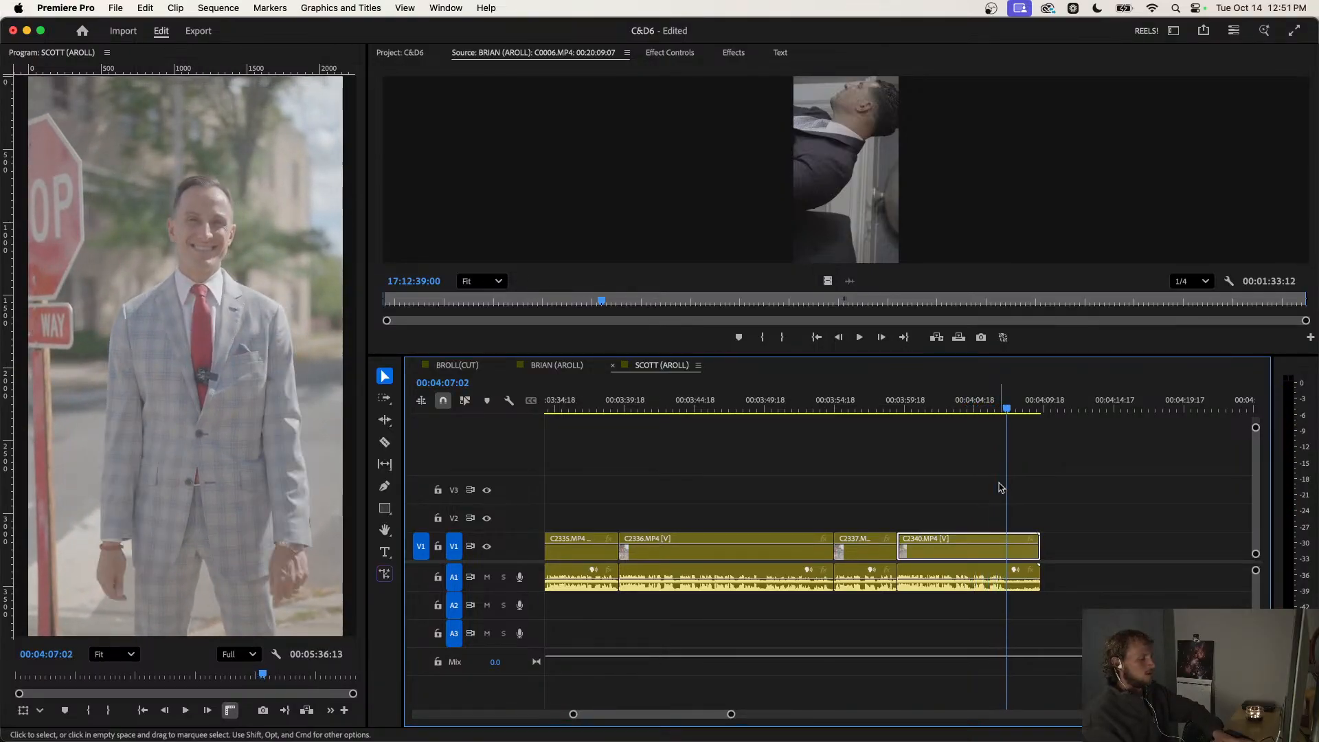
{"action": "key", "text": "w"}
{"action": "left_click", "coordinate": [981, 504]}
{"action": "scroll", "coordinate": [979, 503], "scroll_direction": "down", "scroll_amount": 3, "text": "alt"}
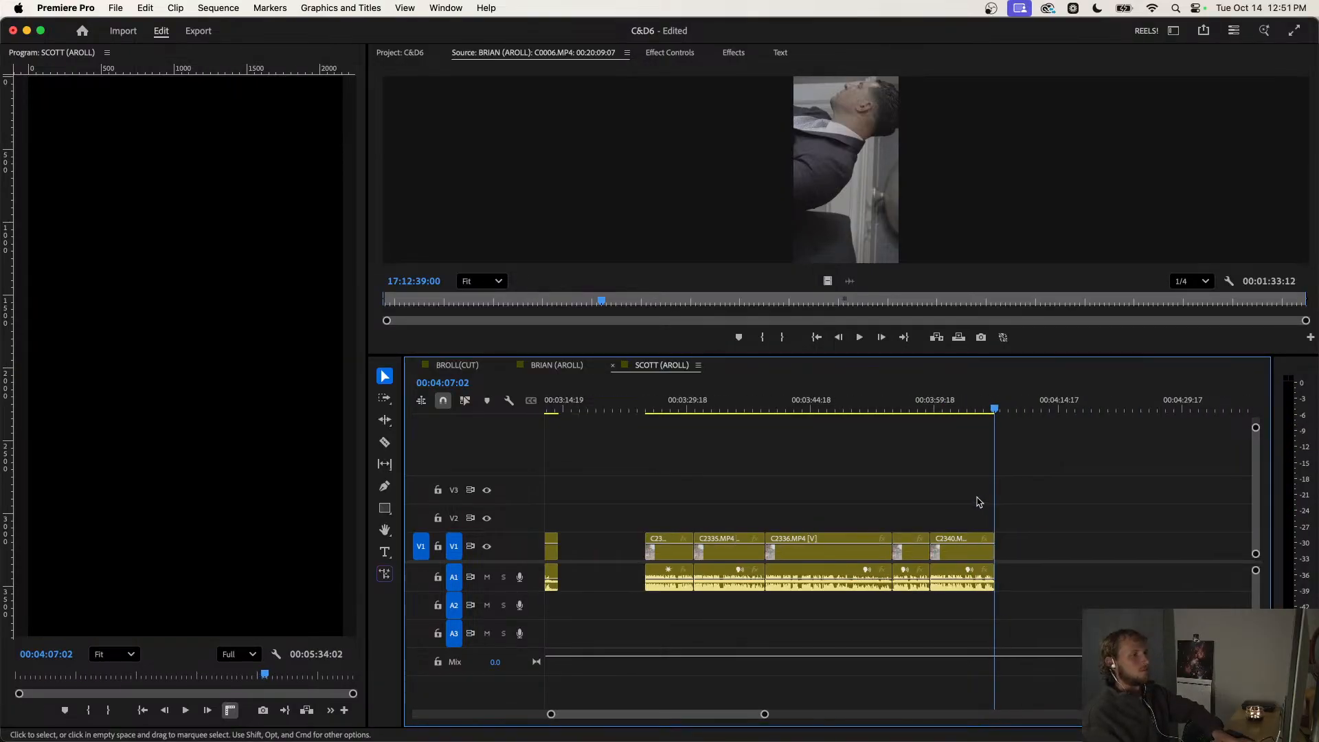
Replay parts of C2340.MP4, C2337.MP4, C2336.MP4 and C2335.MP4 to review the trimmed stop-sign takes.
{"action": "left_click", "coordinate": [958, 409]}
{"action": "key", "text": "space"}
{"action": "key", "text": "space"}
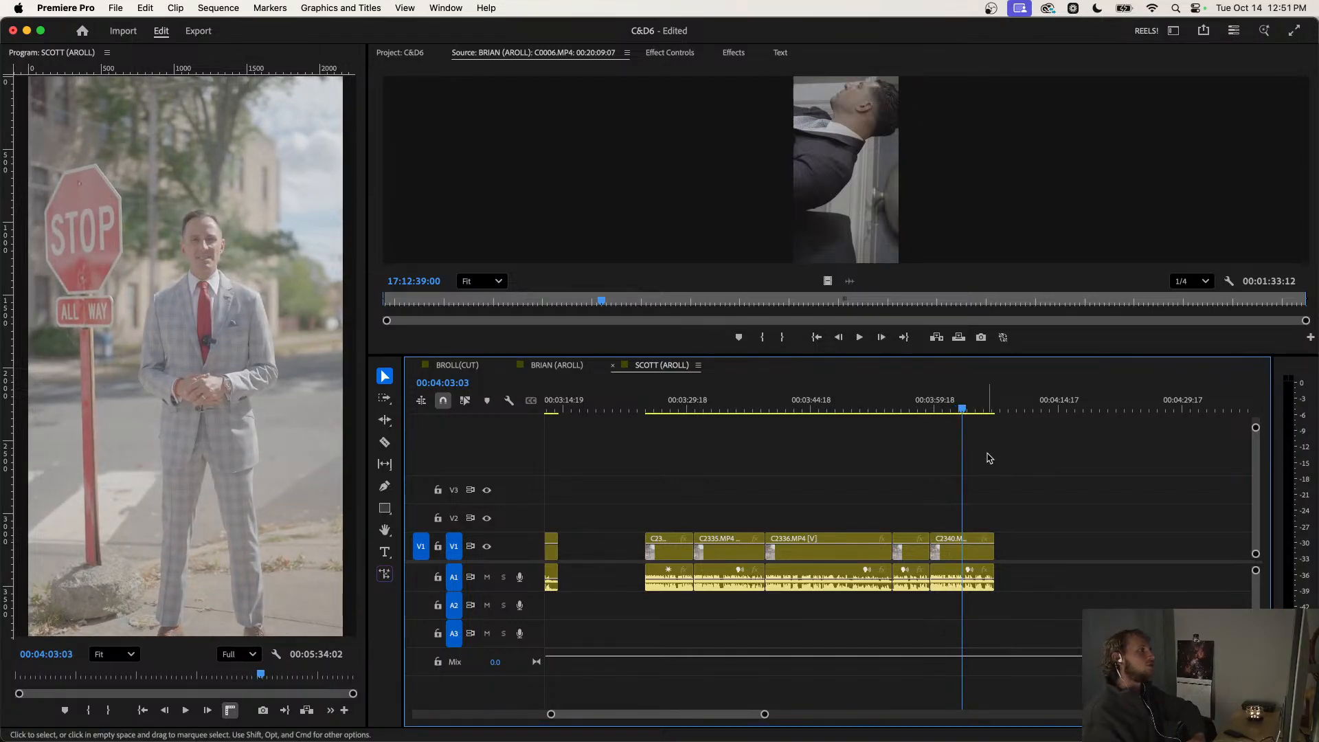
{"action": "left_click", "coordinate": [945, 410]}
{"action": "key", "text": "space"}
{"action": "left_click", "coordinate": [898, 410]}
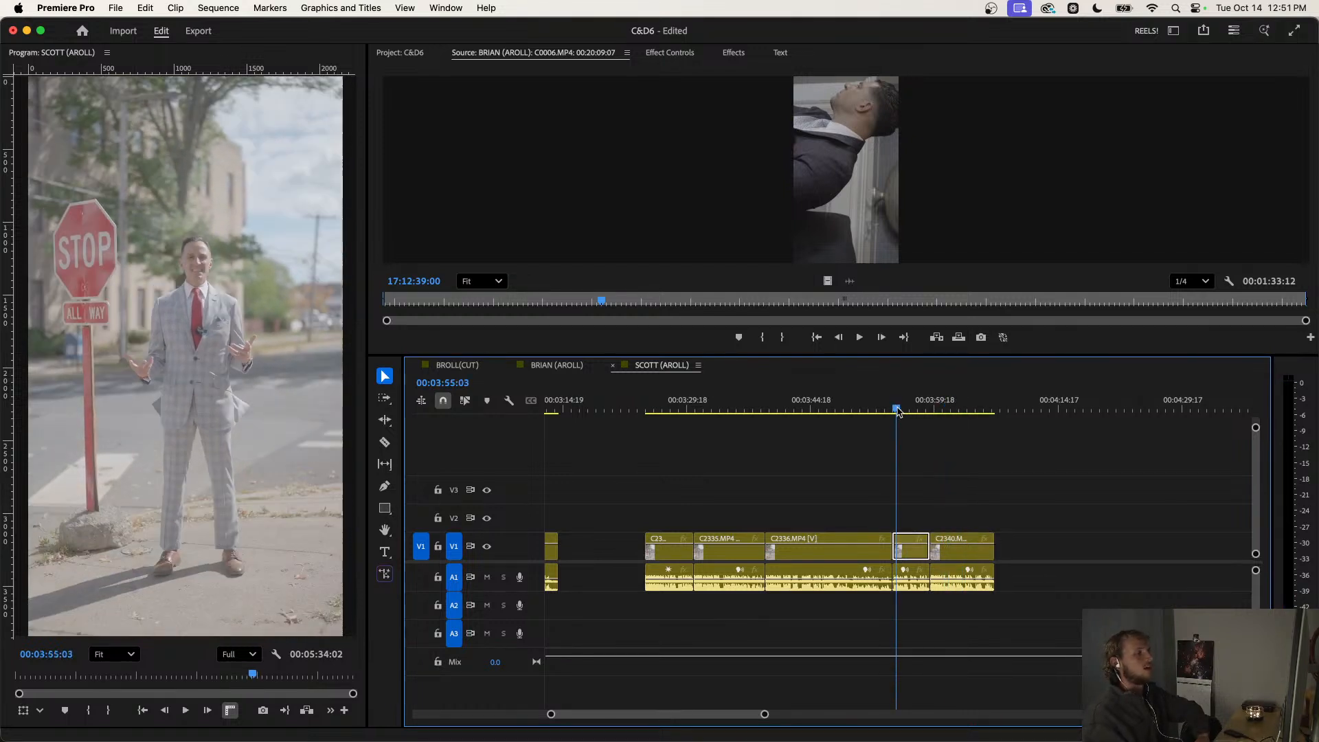
{"action": "key", "text": "space"}
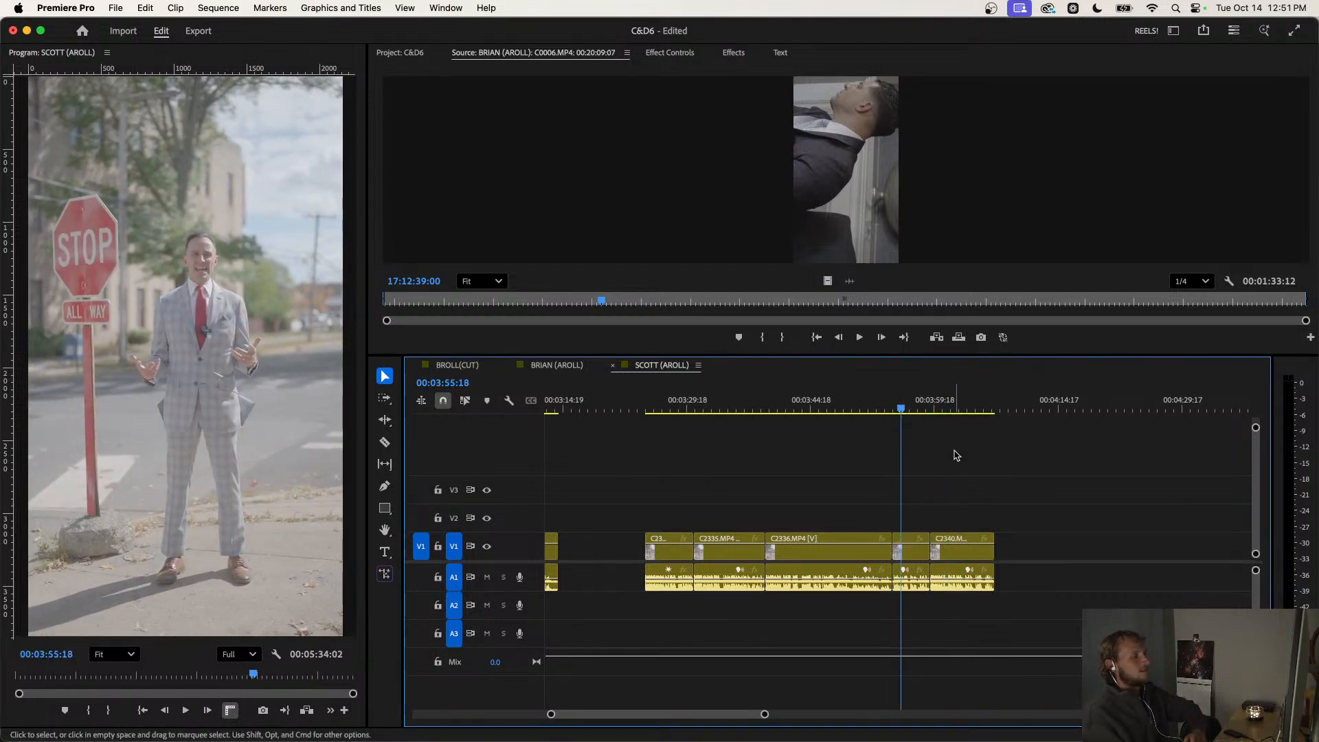
{"action": "left_click", "coordinate": [947, 406]}
{"action": "left_click", "coordinate": [867, 407]}
{"action": "key", "text": "space"}
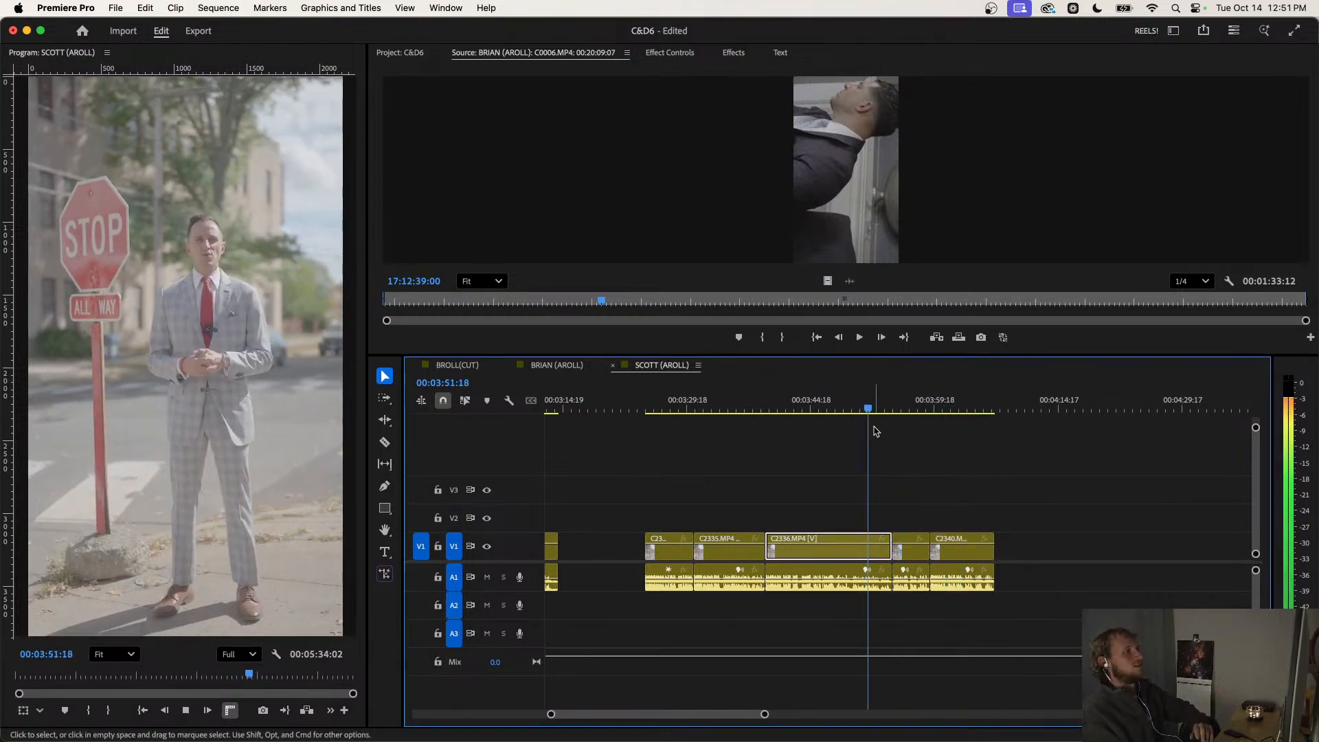
{"action": "left_click", "coordinate": [819, 404]}
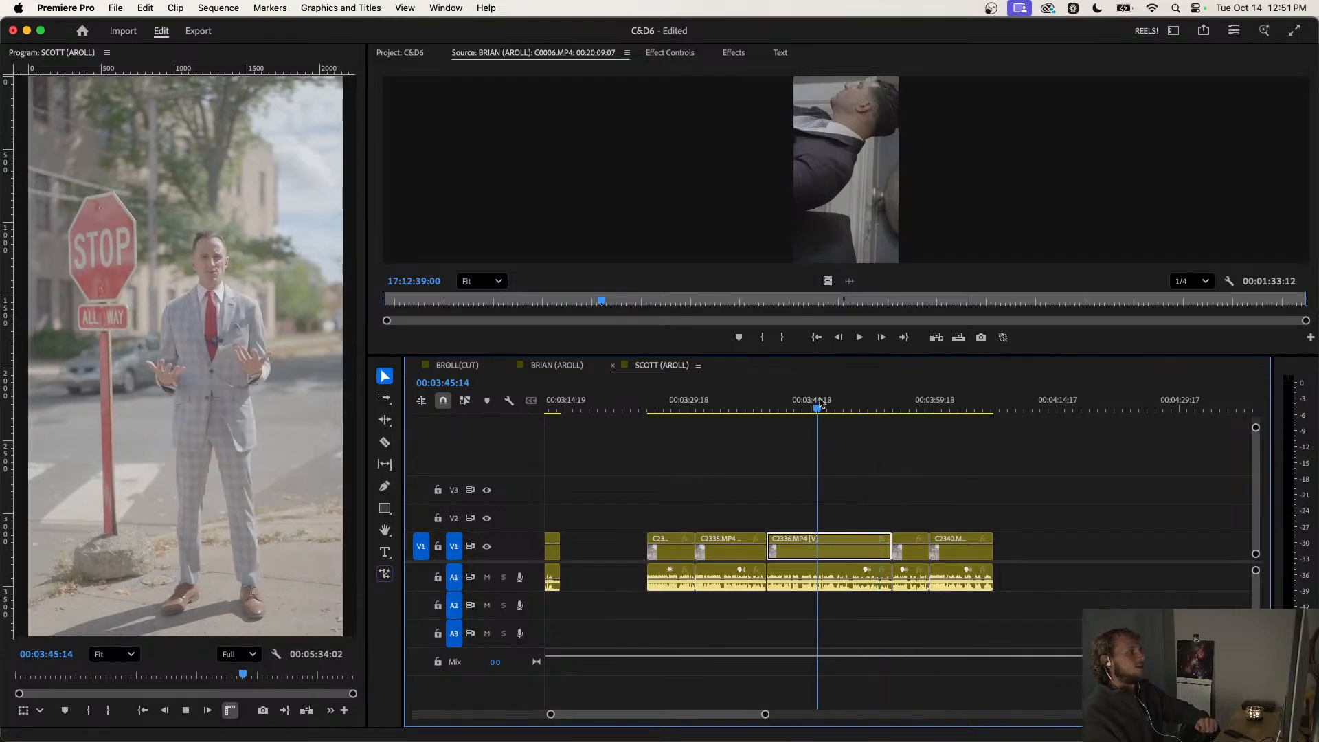
{"action": "left_click", "coordinate": [745, 406]}
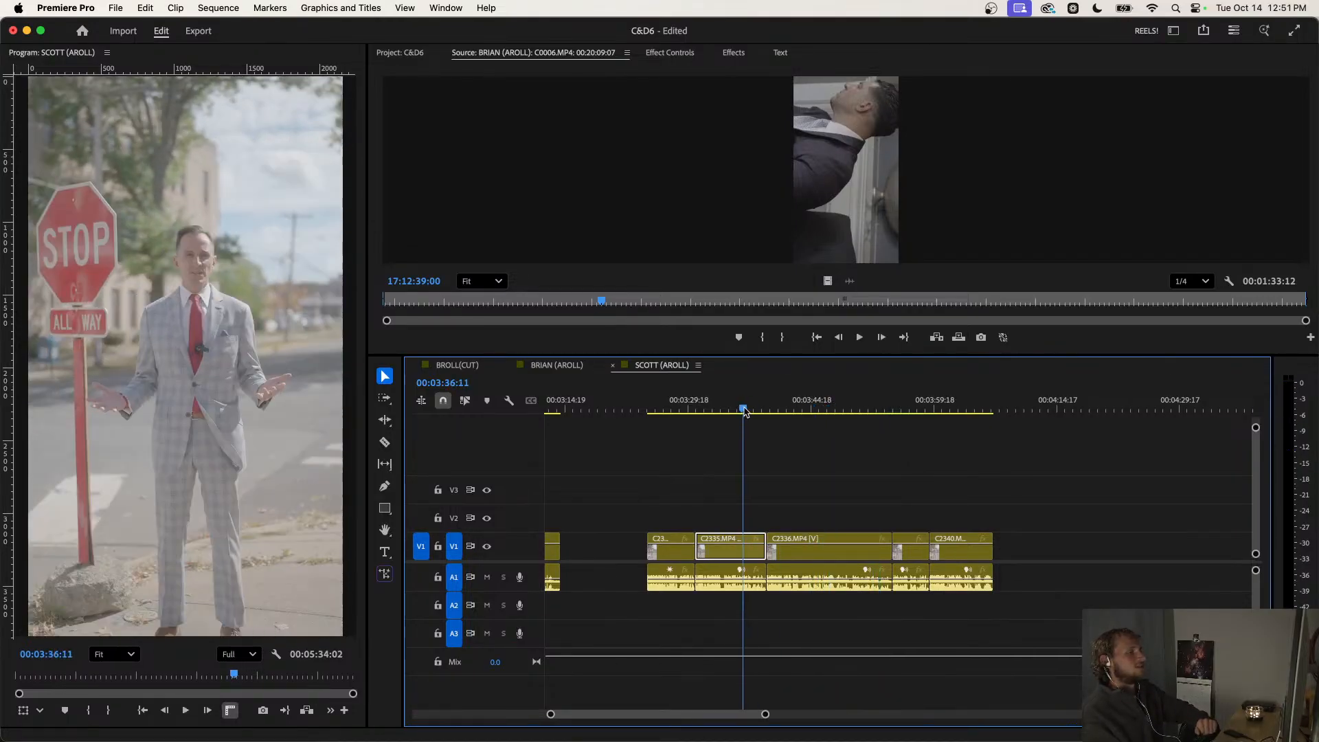
{"action": "scroll", "coordinate": [760, 438], "scroll_direction": "down", "scroll_amount": 1}
{"action": "key", "text": "space"}
{"action": "scroll", "coordinate": [914, 525], "scroll_direction": "down", "scroll_amount": 3}
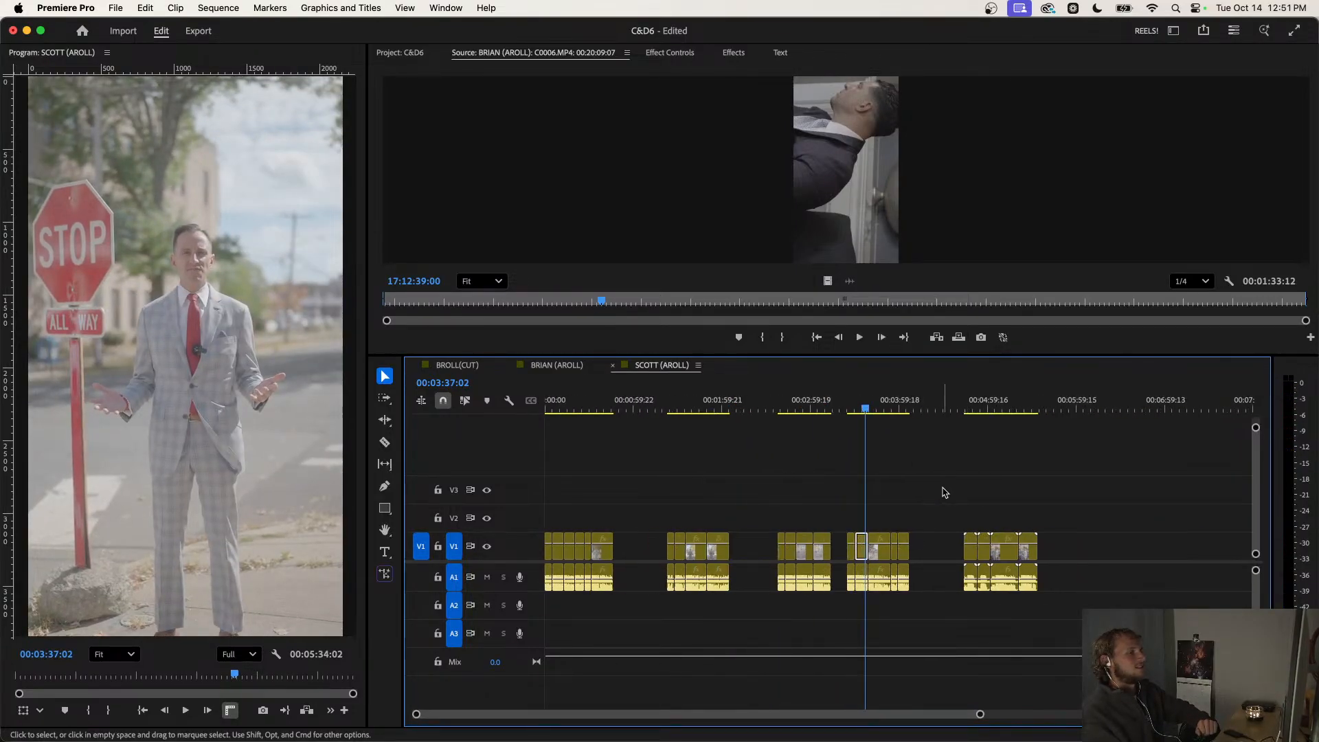
{"action": "left_click", "coordinate": [891, 493]}
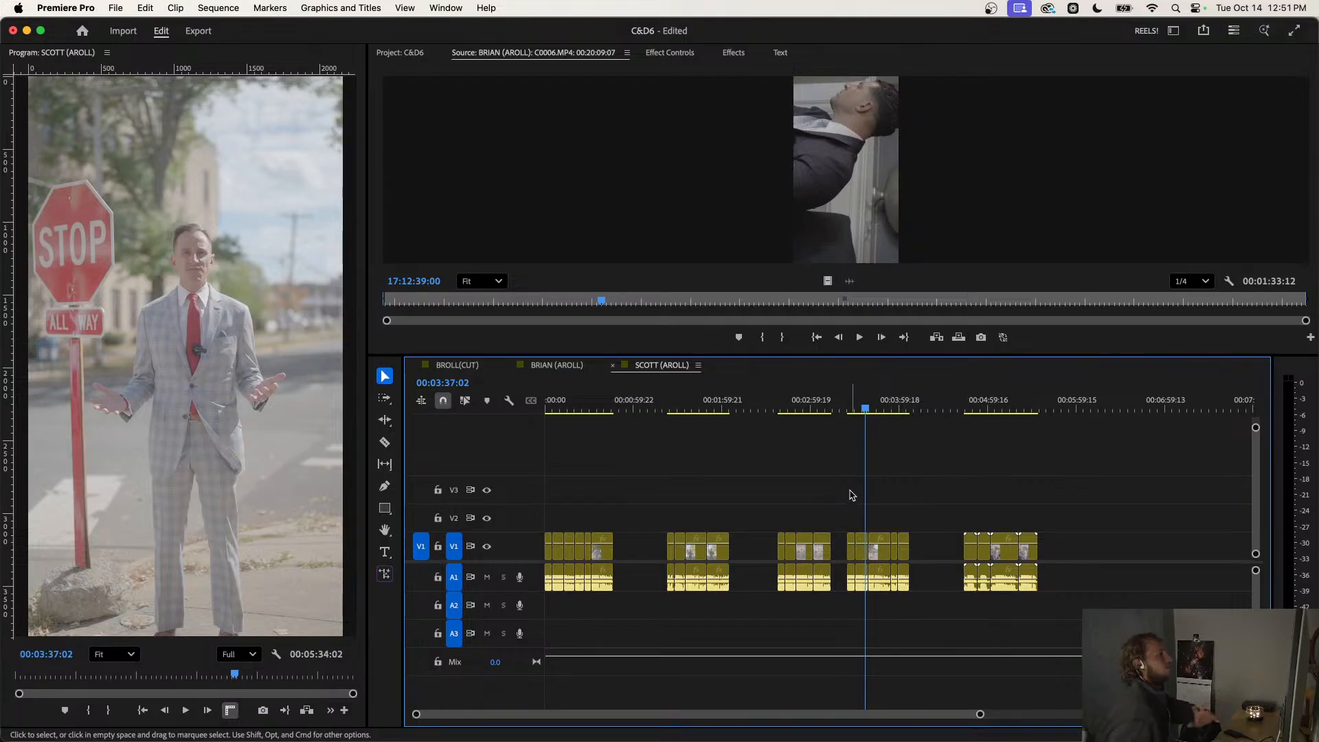
{"action": "key", "text": "space"}
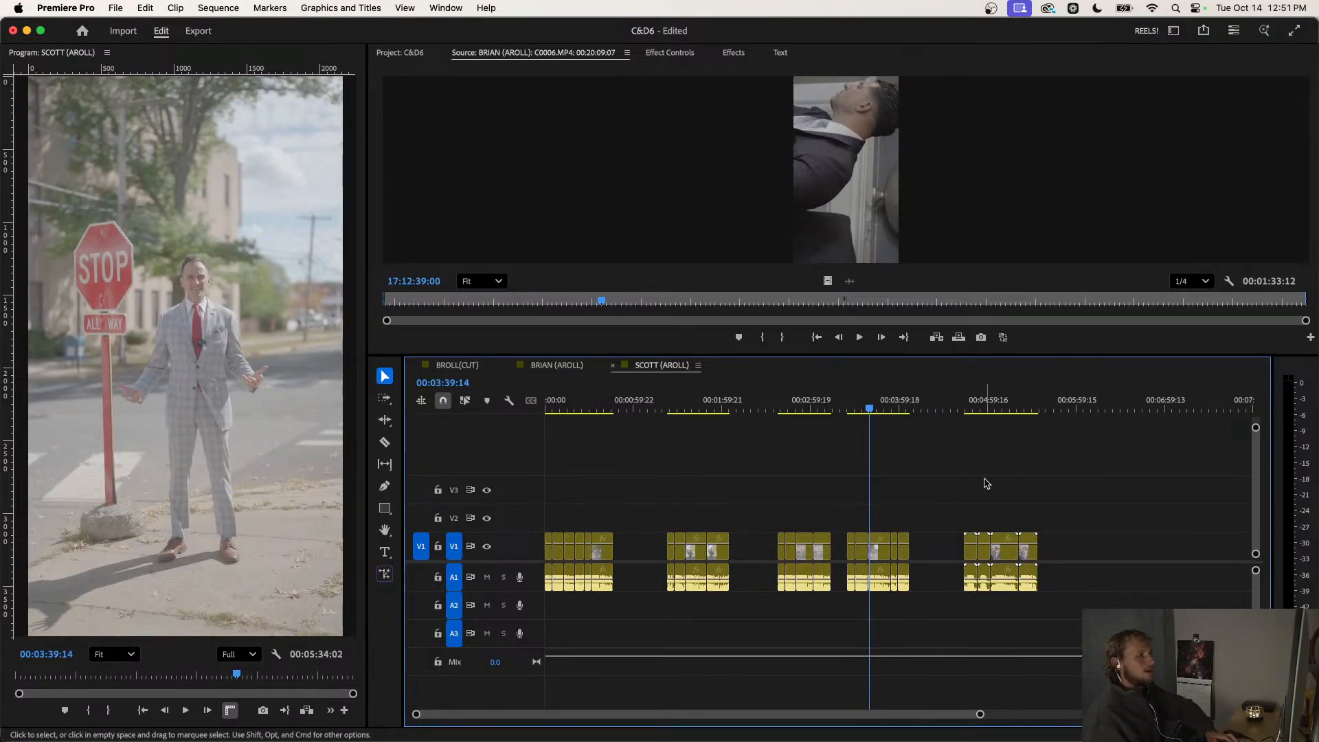
Go to the last section, play the opening of C2351.MP4 and ripple-trim its start at 00:04:46:14.
{"action": "scroll", "coordinate": [969, 483], "scroll_direction": "up", "scroll_amount": 1}
{"action": "scroll", "coordinate": [968, 483], "scroll_direction": "up", "scroll_amount": 2}
{"action": "left_click", "coordinate": [962, 408]}
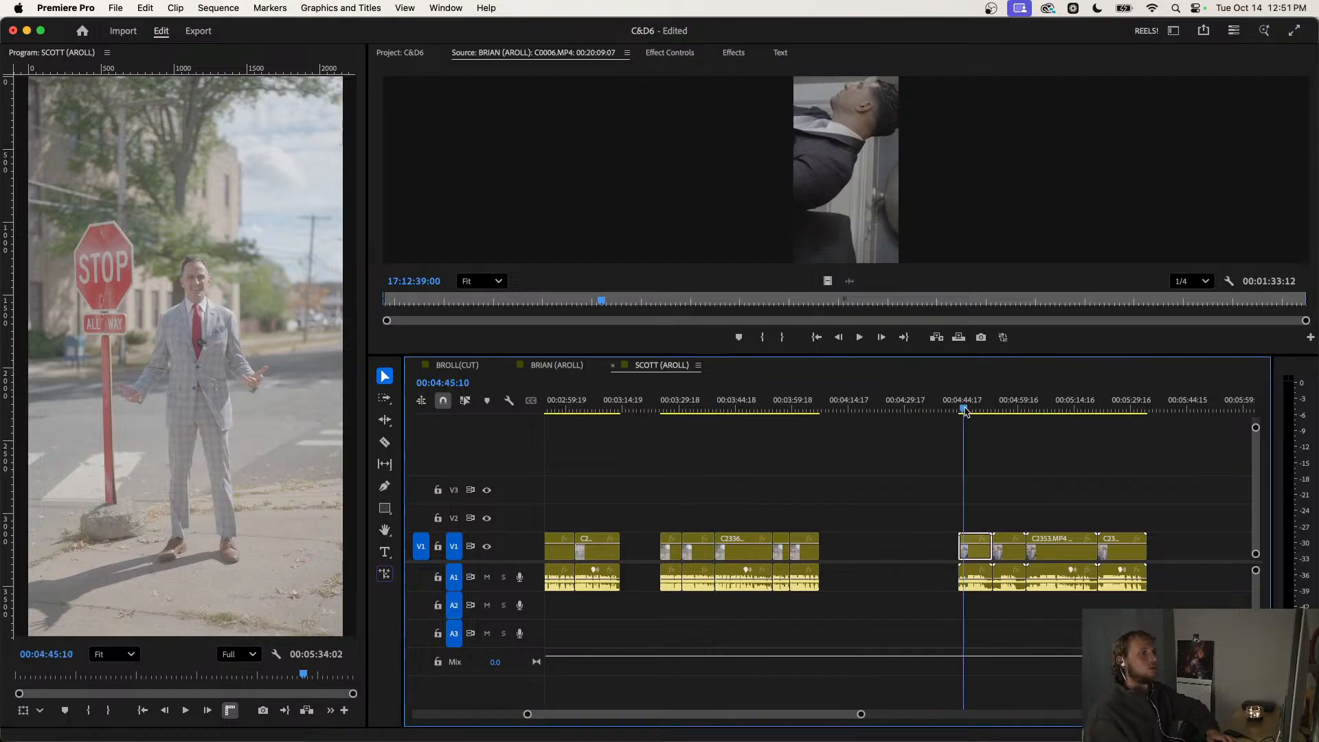
{"action": "key", "text": "space"}
{"action": "scroll", "coordinate": [958, 450], "scroll_direction": "up", "scroll_amount": 3}
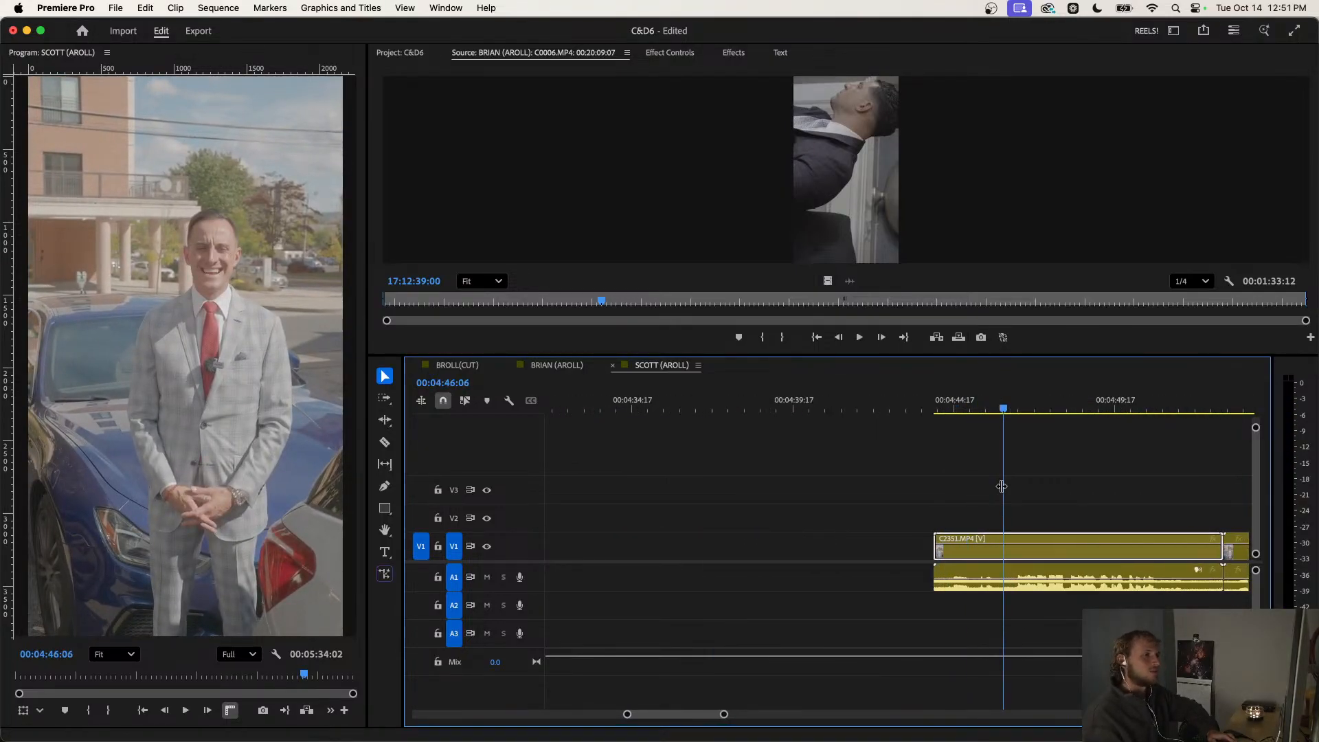
{"action": "scroll", "coordinate": [962, 489], "scroll_direction": "up", "scroll_amount": 2}
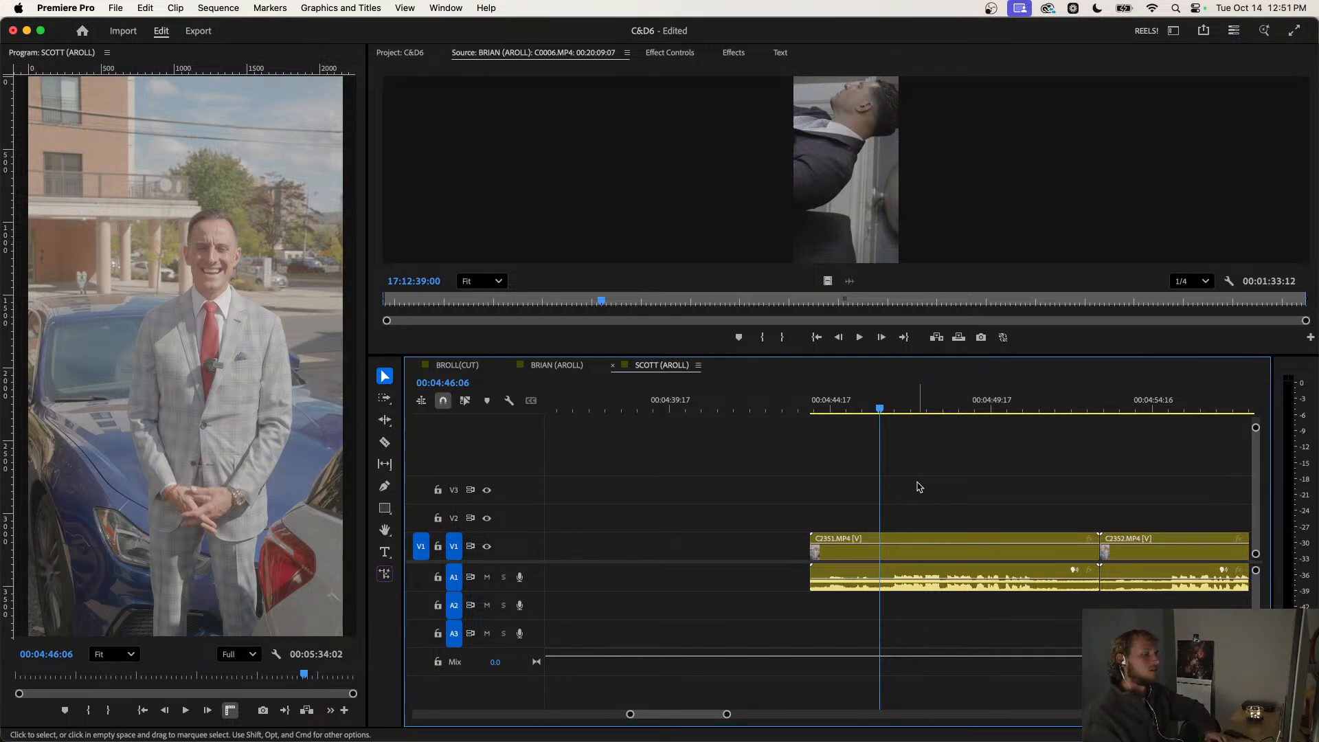
{"action": "left_click", "coordinate": [870, 410]}
{"action": "key", "text": "space"}
{"action": "key", "text": "space"}
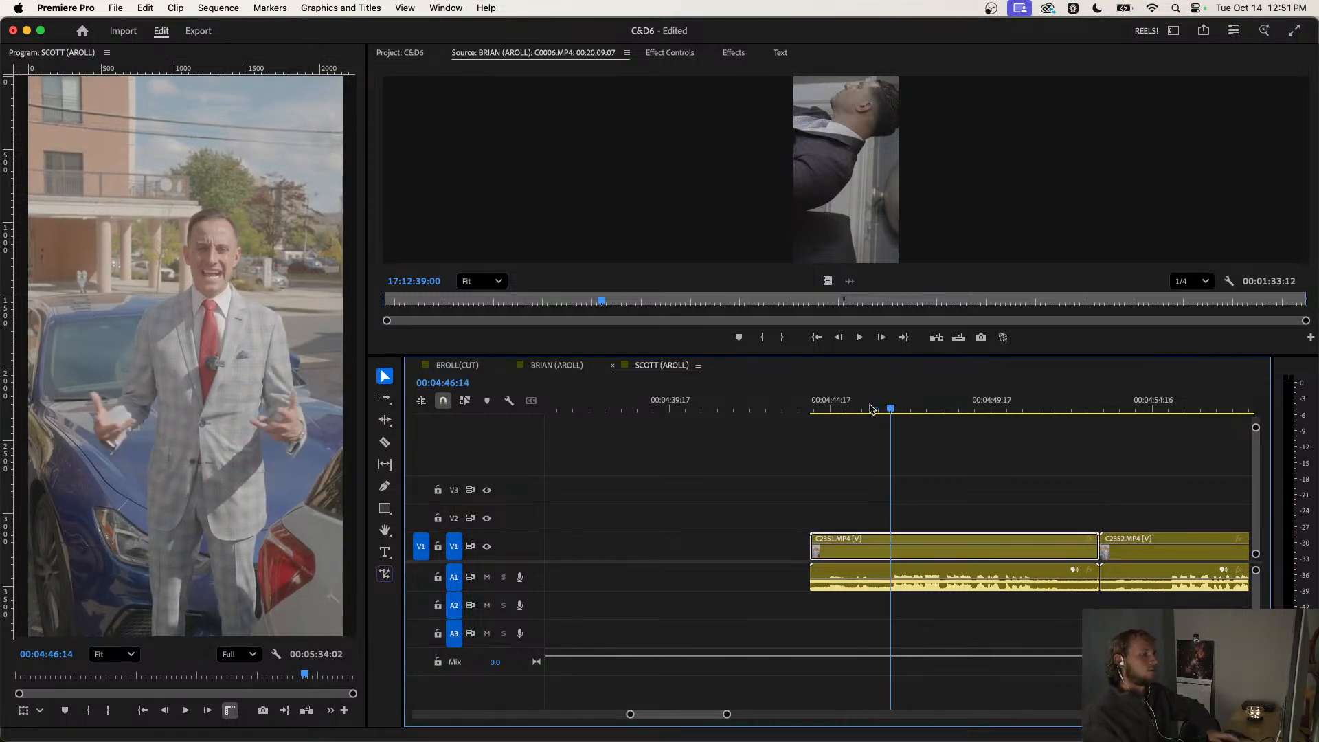
{"action": "key", "text": "q"}
{"action": "key", "text": "space"}
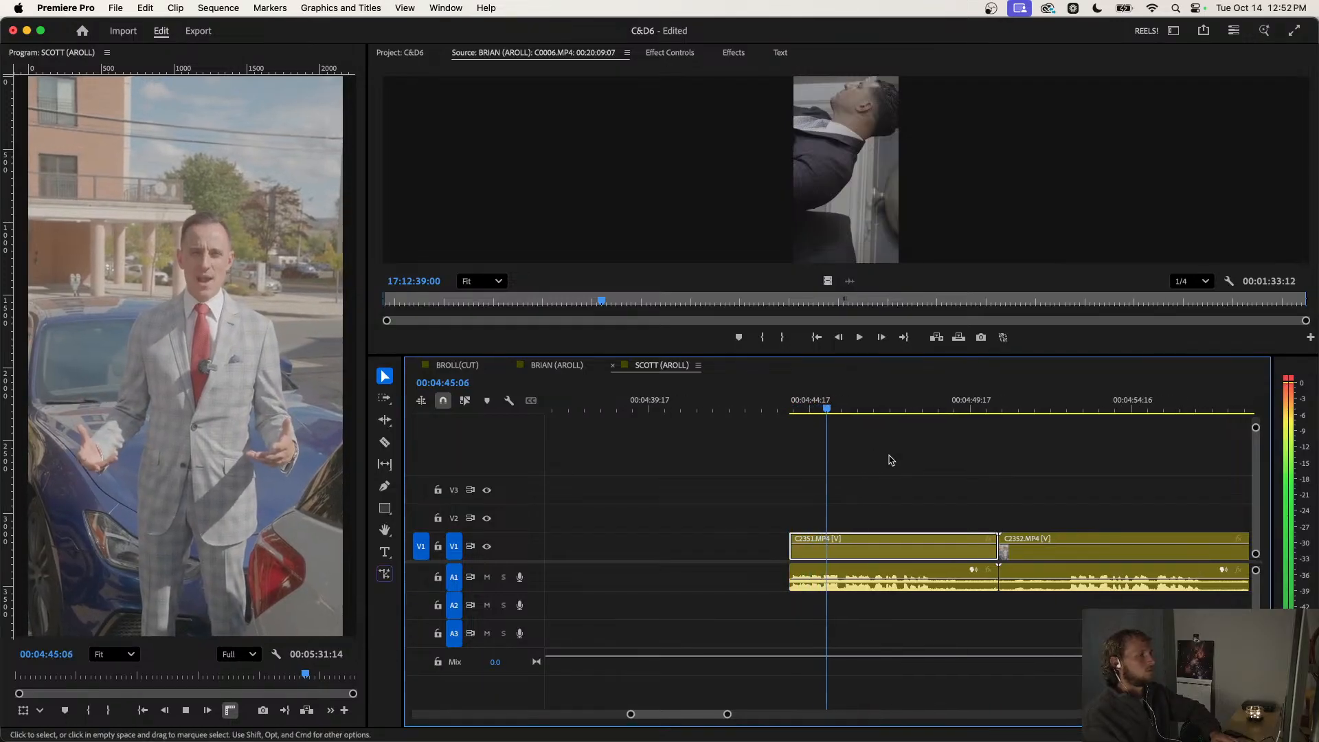
Delete the C2351.MP4 take's video and audio, leaving its space empty.
{"action": "key", "text": "minus"}
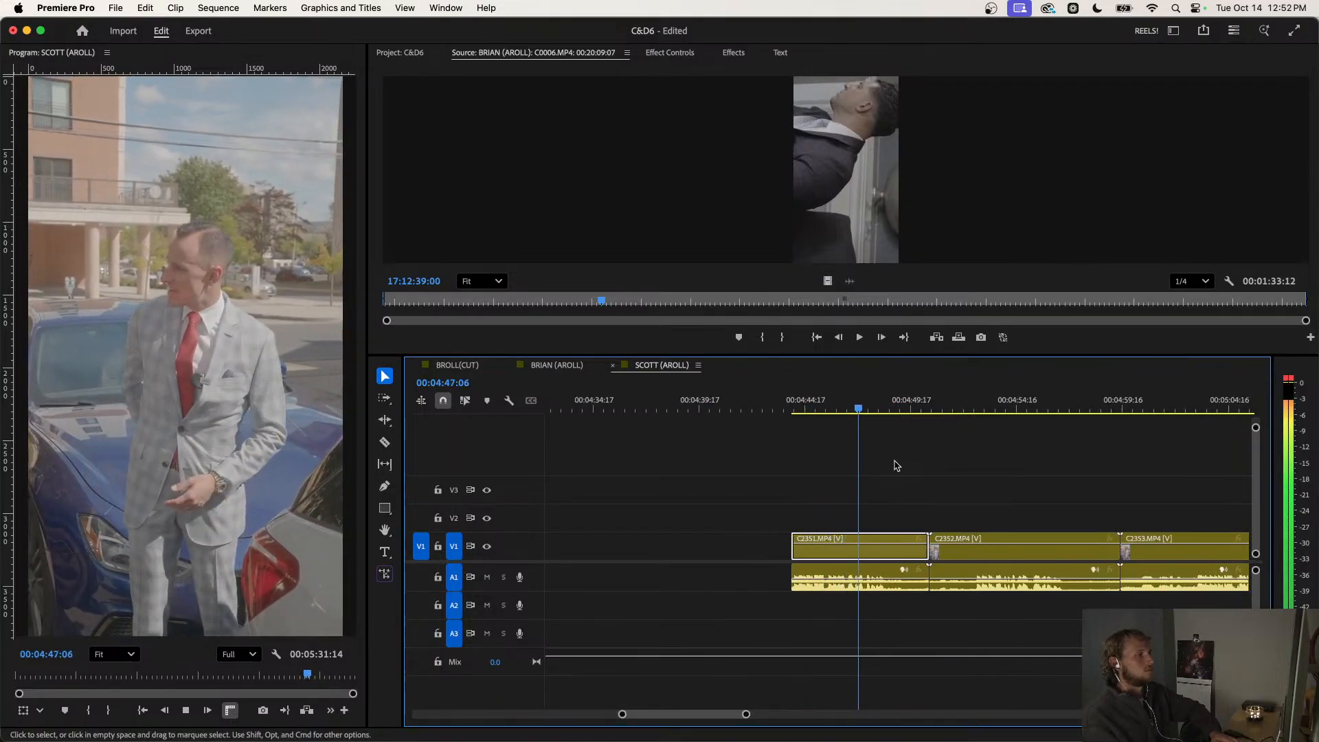
{"action": "left_click_drag", "start_coordinate": [842, 476], "coordinate": [878, 608]}
{"action": "key", "text": "Delete"}
Ripple-trim the start of C2352.MP4 at 00:04:52:18 and start playback from the cut.
{"action": "left_click", "coordinate": [973, 406]}
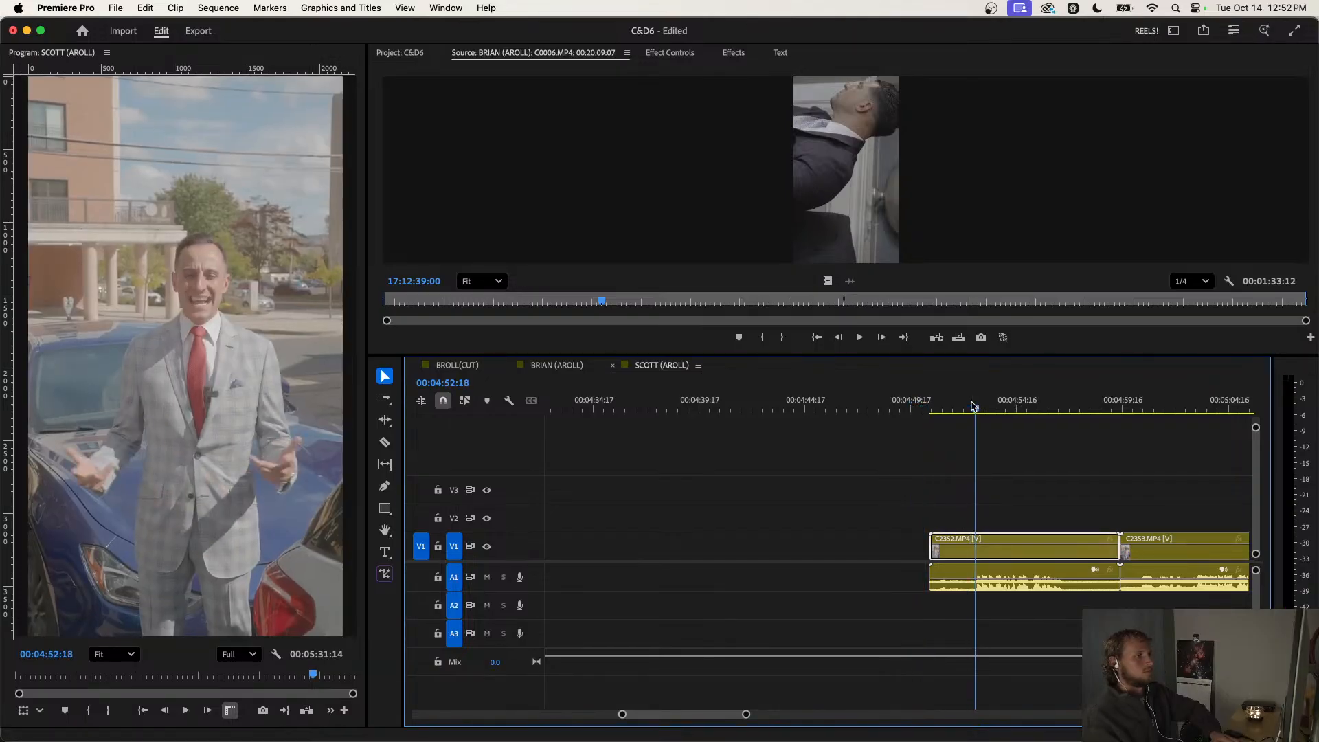
{"action": "key", "text": "q"}
{"action": "key", "text": "space"}
Play through the trimmed C2352.MP4, ripple-trim its end at 00:04:54:18 and deselect the clip.
{"action": "scroll", "coordinate": [971, 479], "scroll_direction": "right", "scroll_amount": 2}
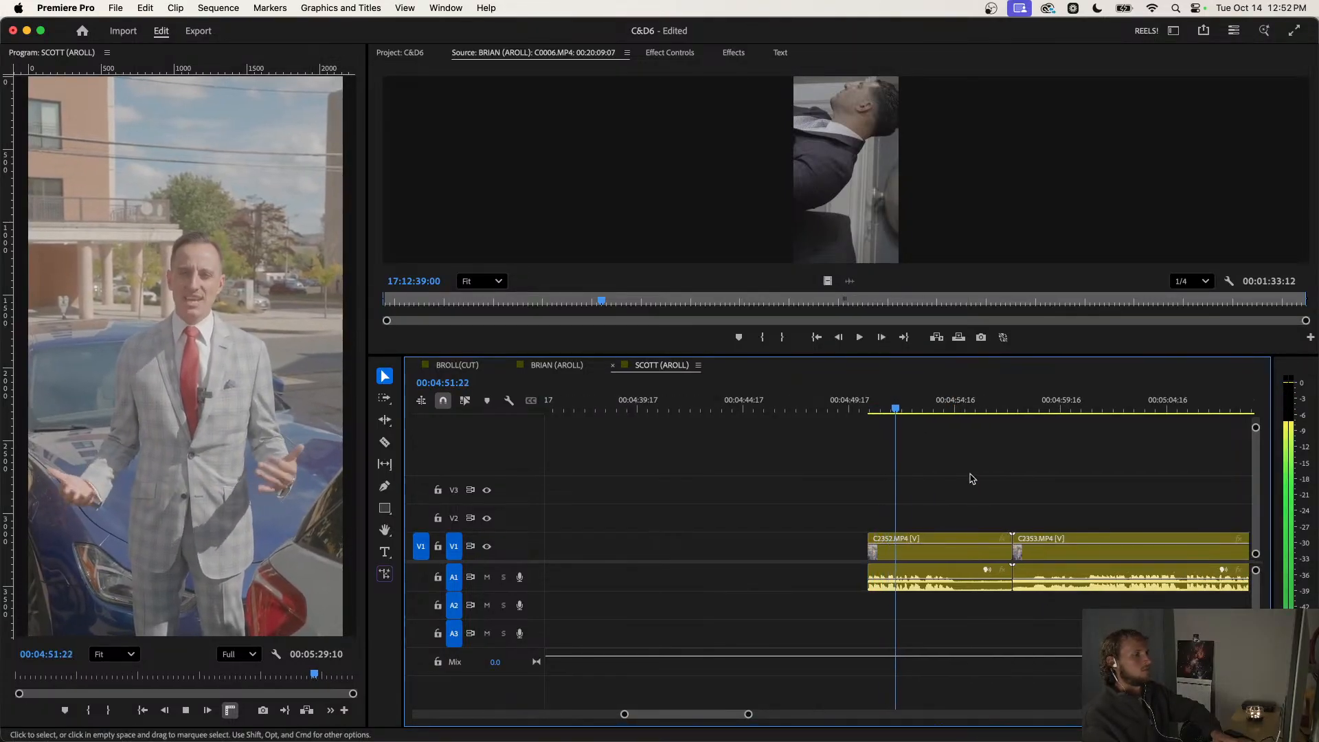
{"action": "scroll", "coordinate": [971, 479], "scroll_direction": "right", "scroll_amount": 2}
{"action": "scroll", "coordinate": [882, 492], "scroll_direction": "up", "scroll_amount": 2}
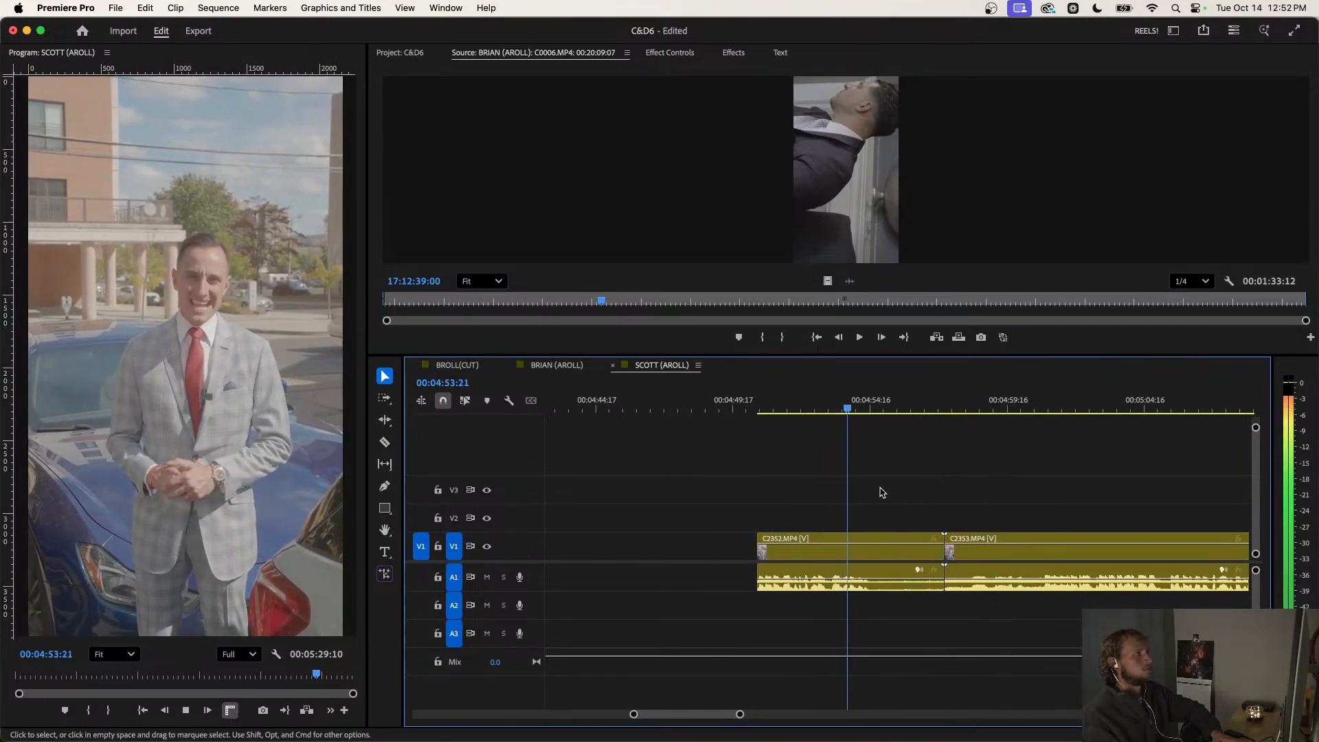
{"action": "key", "text": "space"}
{"action": "key", "text": "w"}
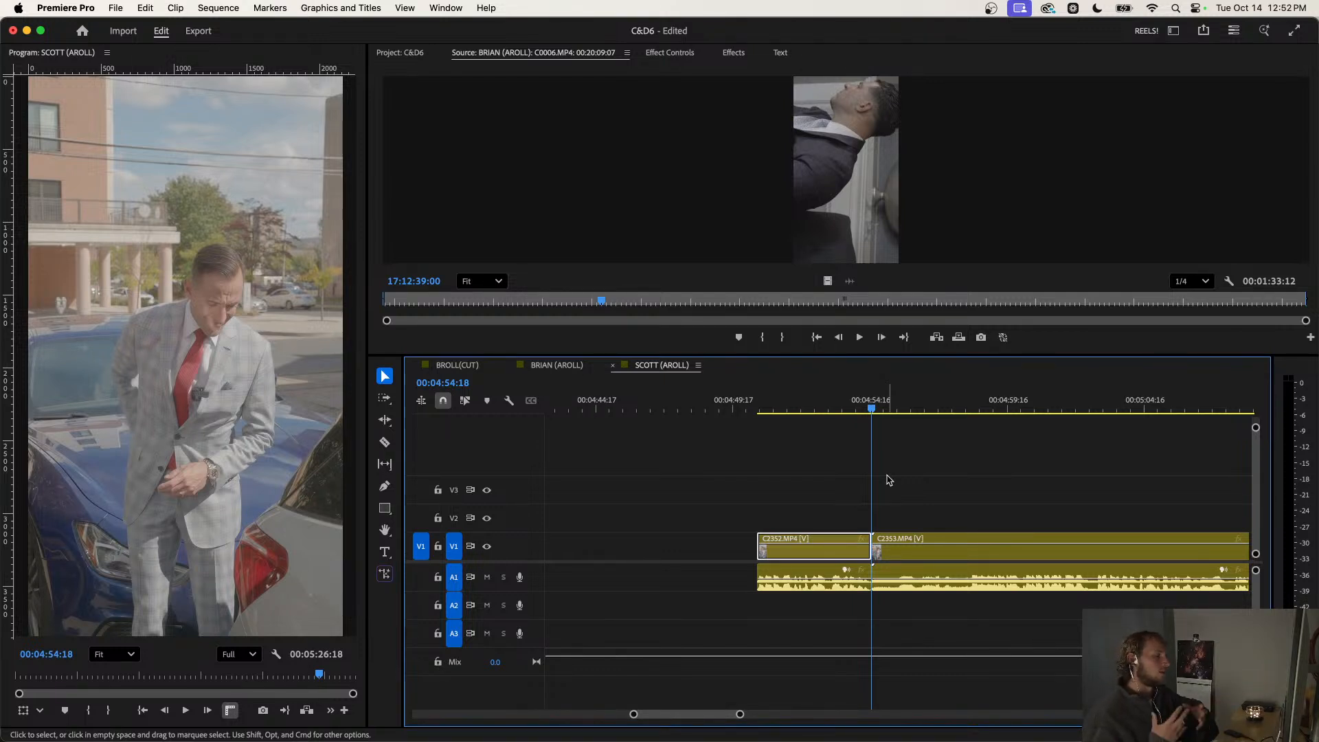
{"action": "left_click", "coordinate": [899, 490]}
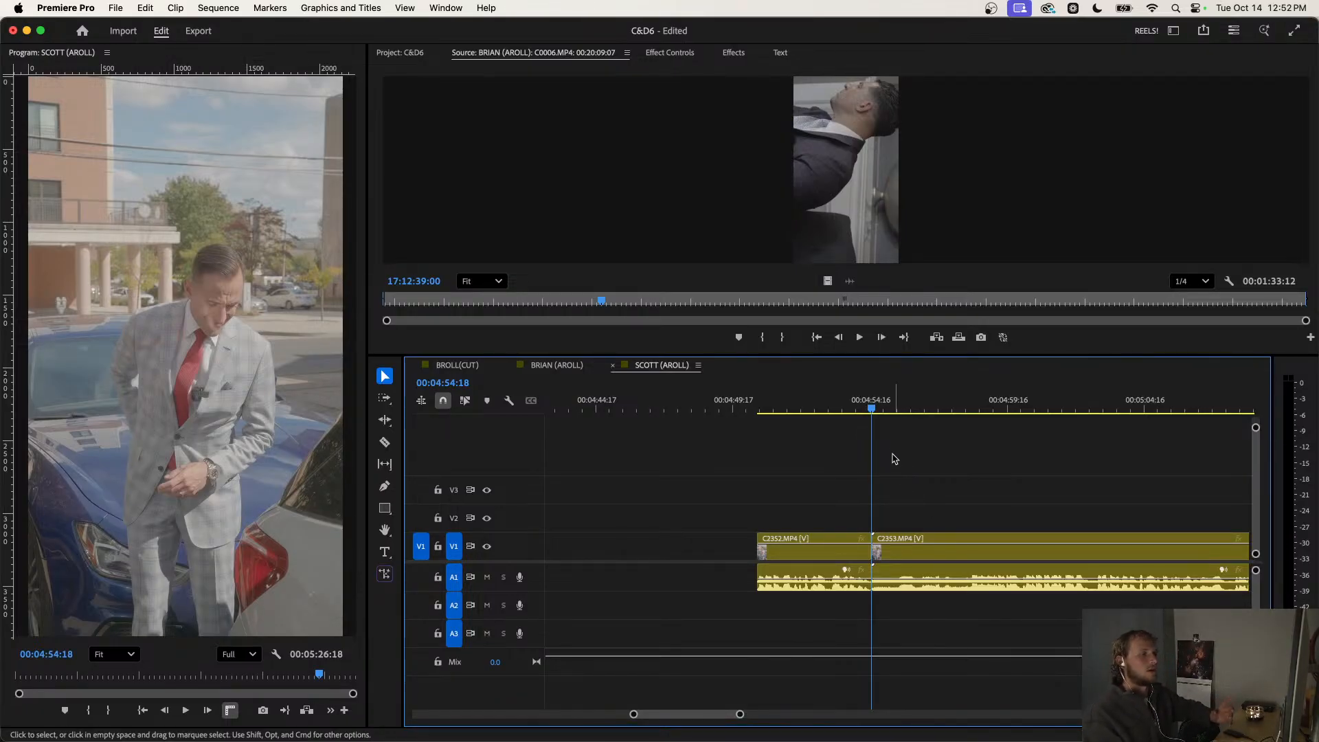
Play the opening of C2353.MP4, pause at 00:04:55:19 and ripple-trim its start one frame earlier.
{"action": "key", "text": "space"}
{"action": "key", "text": "space"}
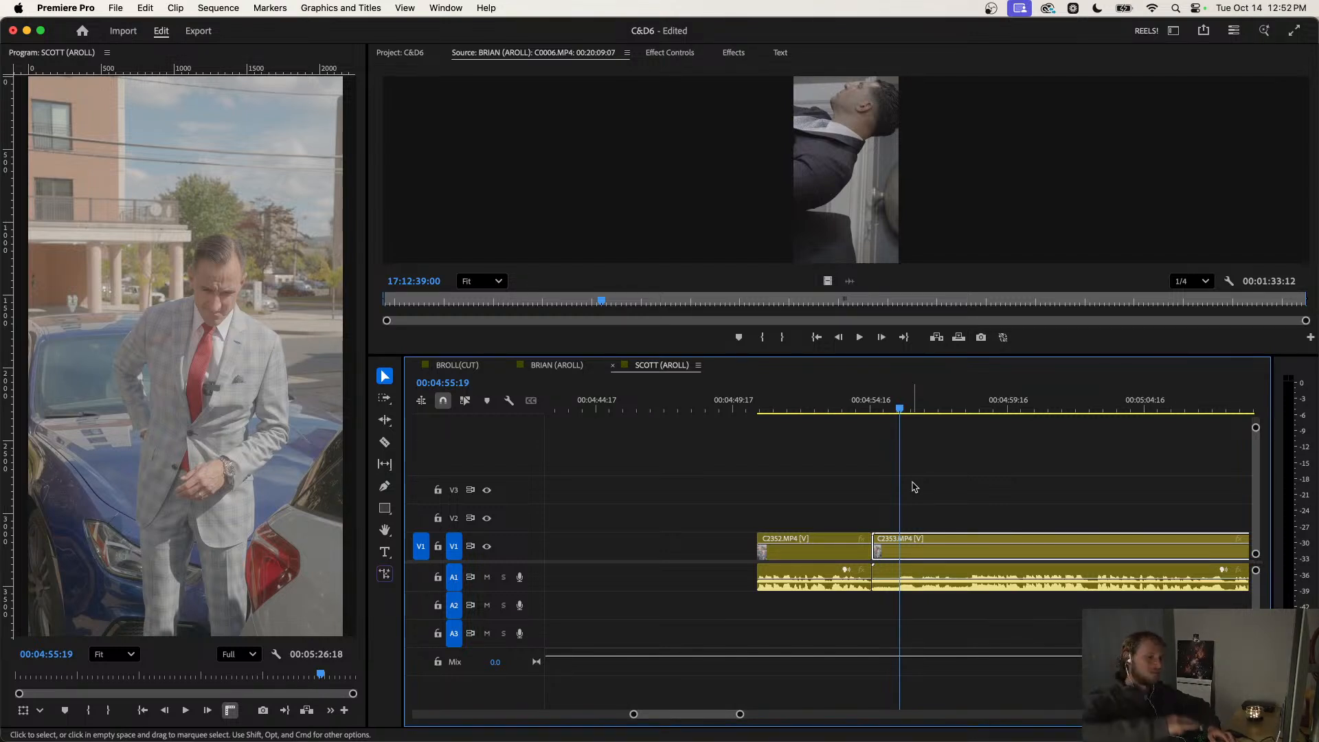
{"action": "left_click", "coordinate": [886, 494]}
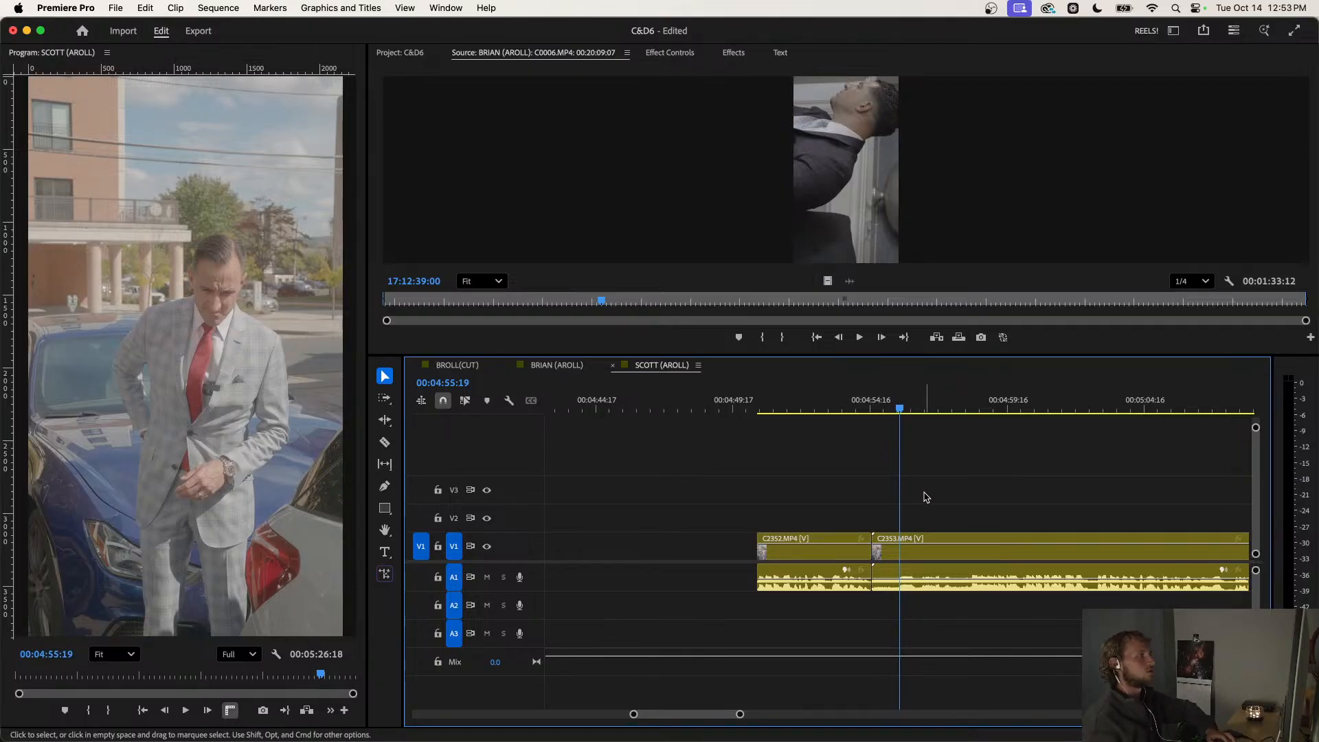
{"action": "scroll", "coordinate": [909, 498], "scroll_direction": "down", "scroll_amount": 2}
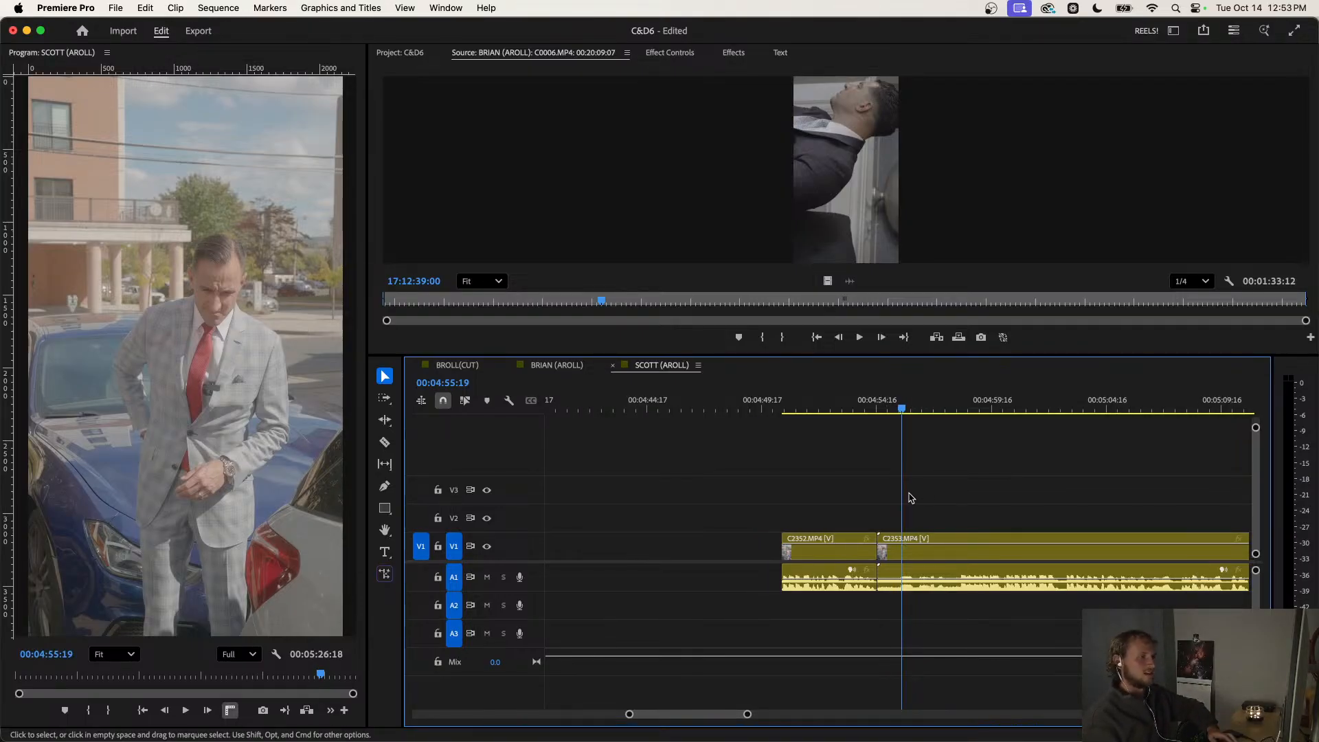
{"action": "key", "text": "Left"}
{"action": "key", "text": "Up"}
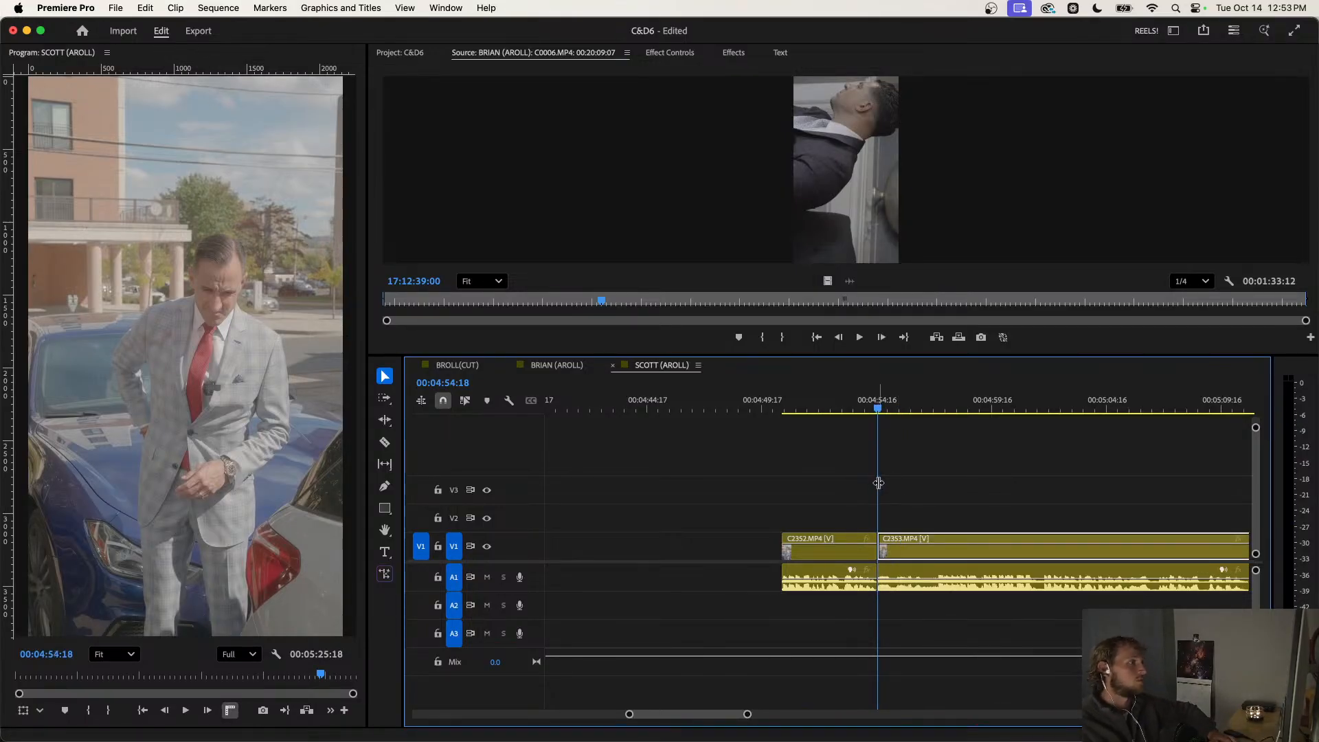
Save the project, replay across the cut from 00:04:53:15 and ripple-trim more off the start of C2353.MP4.
{"action": "left_click", "coordinate": [853, 408]}
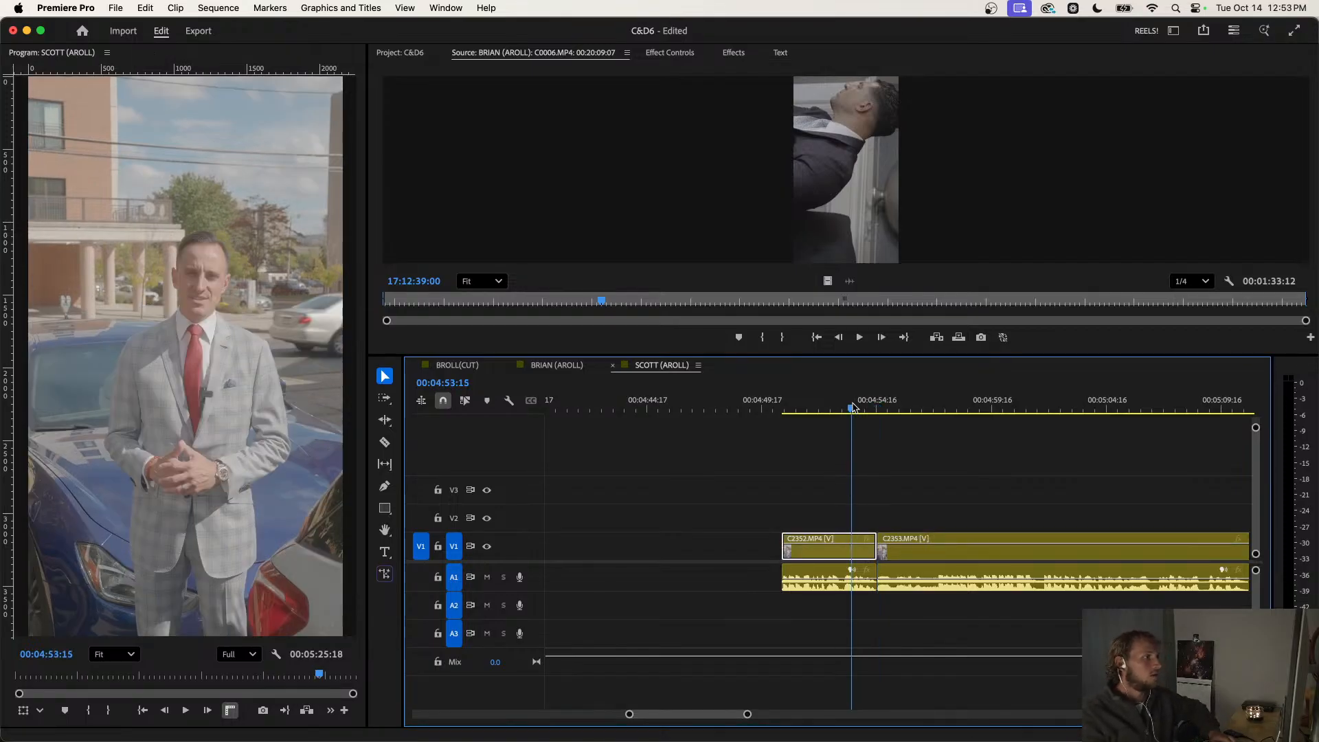
{"action": "key", "text": "super+s"}
{"action": "key", "text": "space"}
{"action": "left_click", "coordinate": [897, 457]}
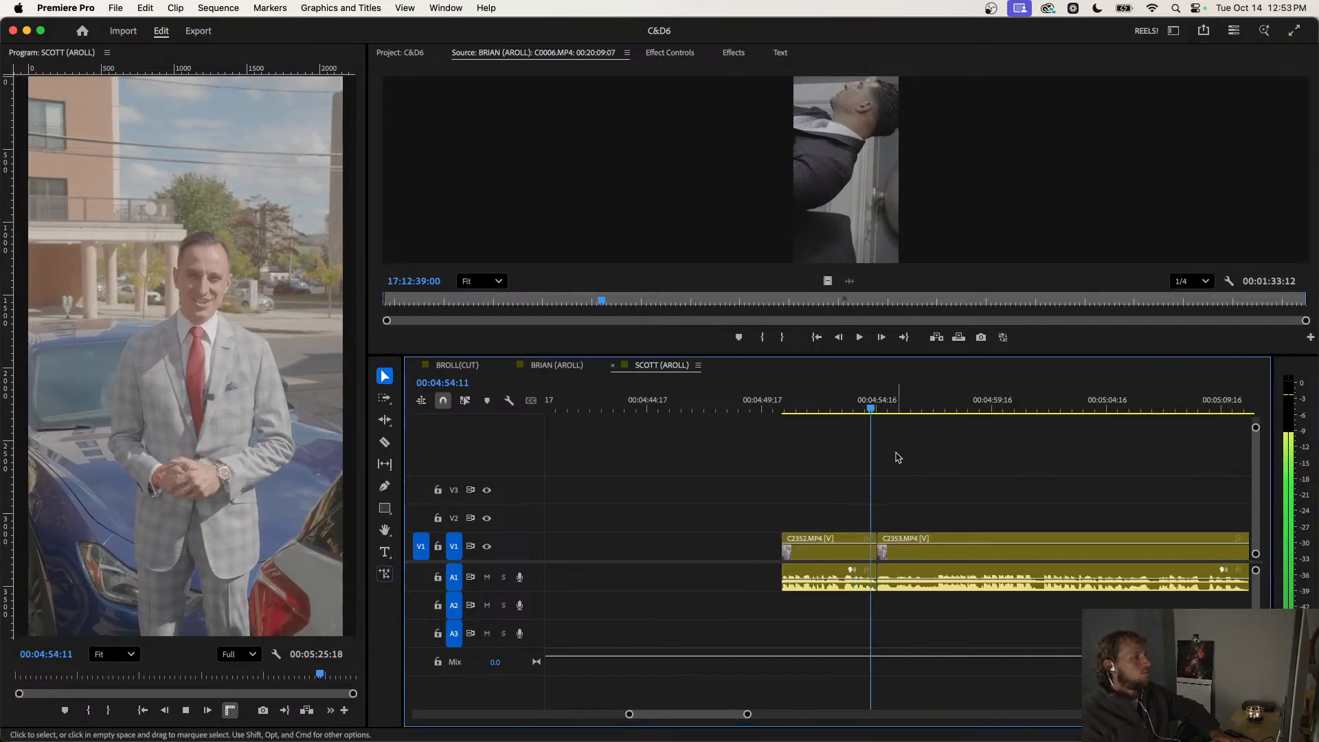
{"action": "scroll", "coordinate": [928, 461], "scroll_direction": "up", "scroll_amount": 1}
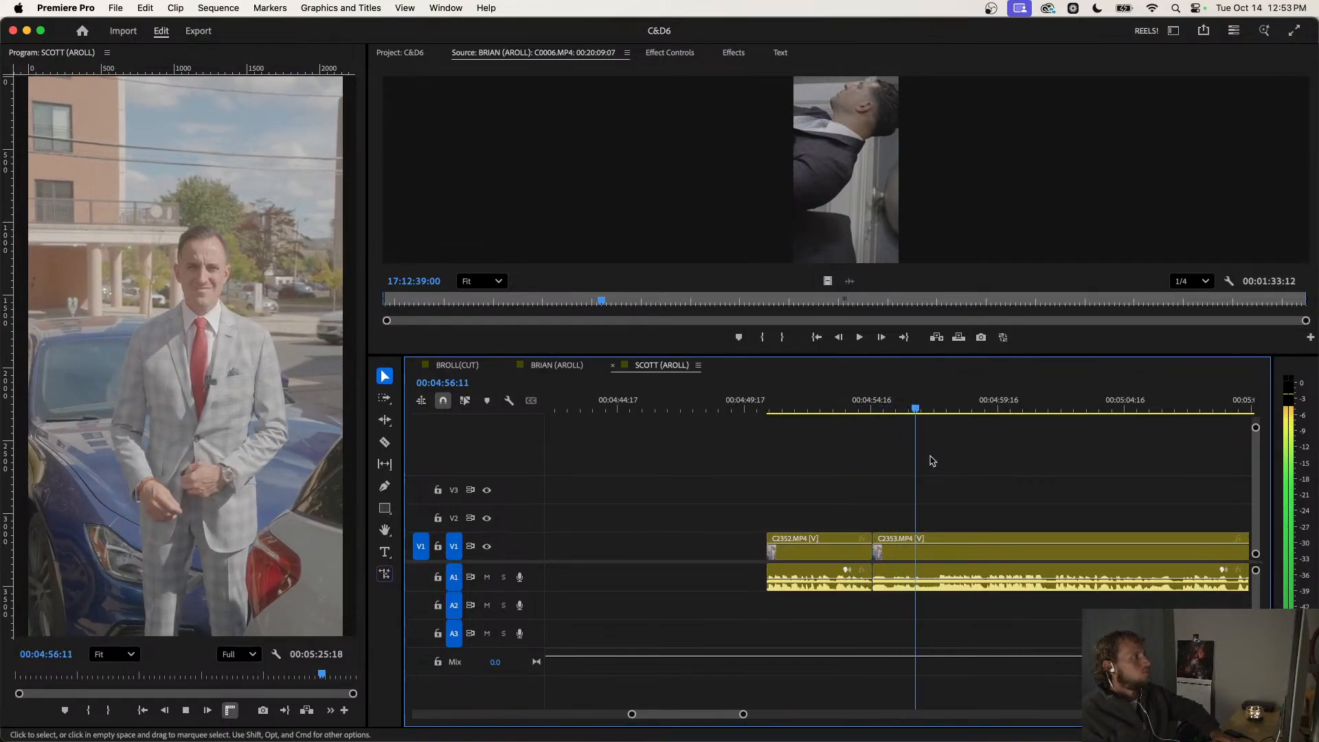
{"action": "key", "text": "space"}
{"action": "key", "text": "Up"}
Play through C2353.MP4, replay its last words and ripple-trim its end at 00:05:08:00.
{"action": "key", "text": "space"}
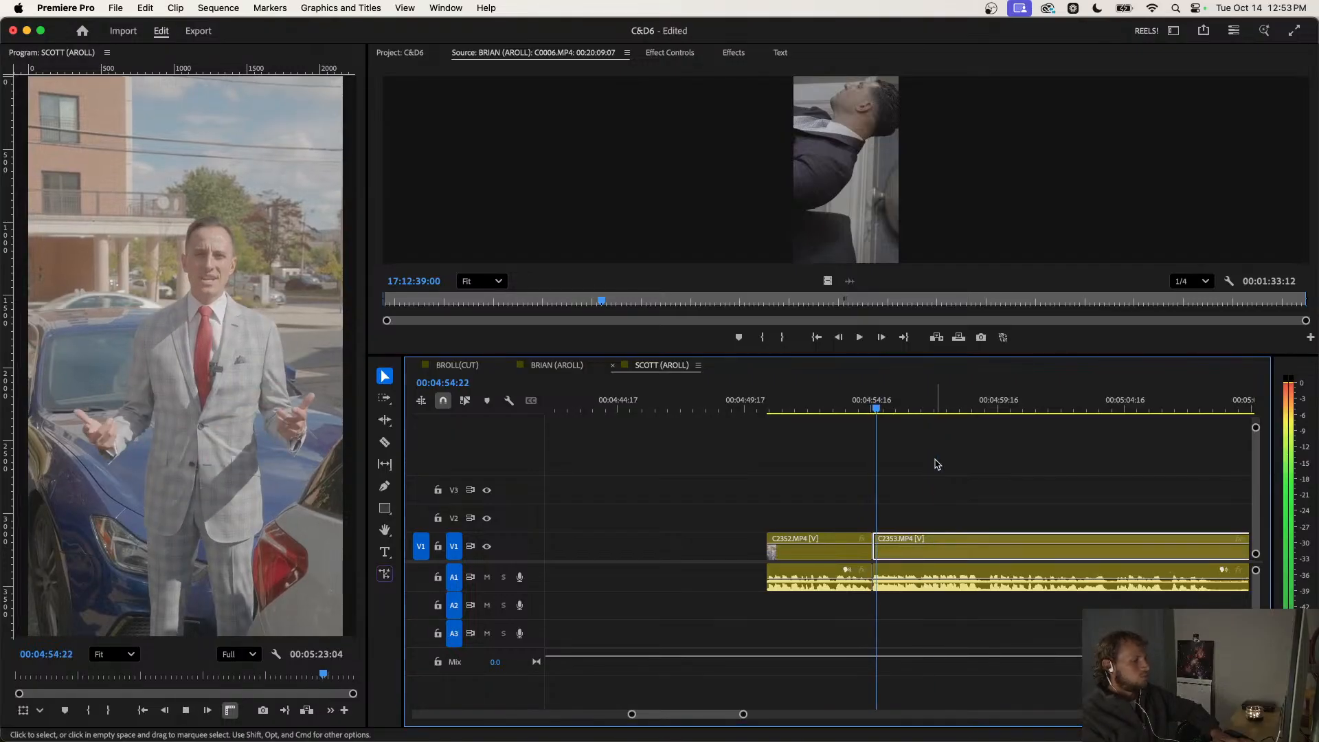
{"action": "scroll", "coordinate": [934, 463], "scroll_direction": "down", "scroll_amount": 1}
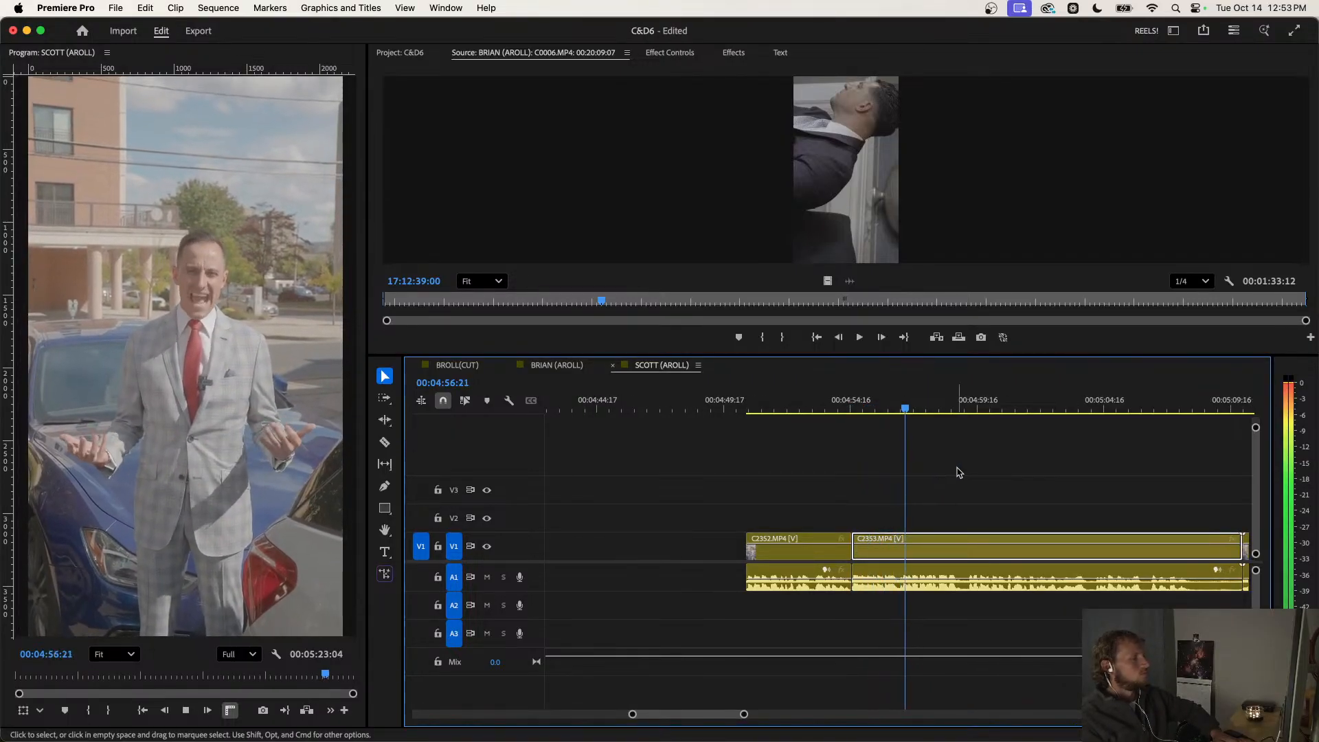
{"action": "scroll", "coordinate": [957, 471], "scroll_direction": "down", "scroll_amount": 1}
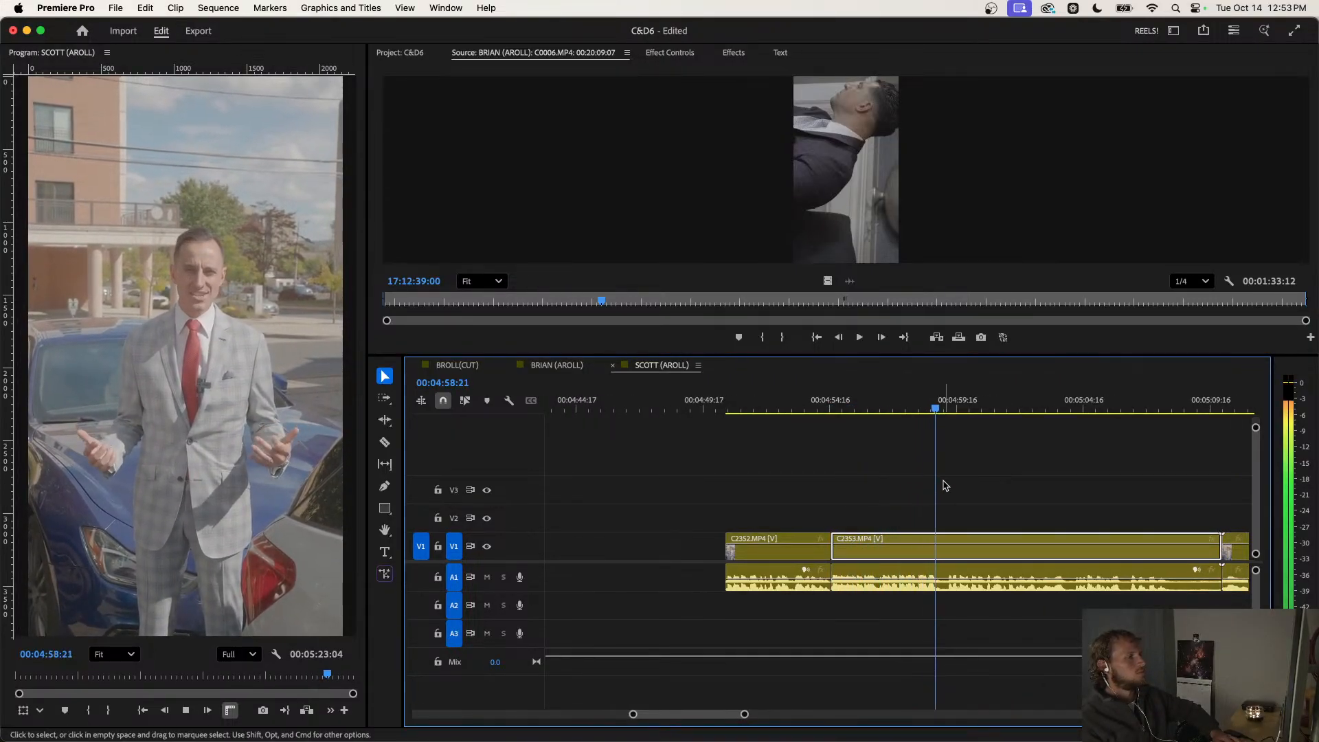
{"action": "scroll", "coordinate": [945, 486], "scroll_direction": "down", "scroll_amount": 2}
{"action": "scroll", "coordinate": [945, 486], "scroll_direction": "down", "scroll_amount": 3}
{"action": "scroll", "coordinate": [944, 486], "scroll_direction": "down", "scroll_amount": 3}
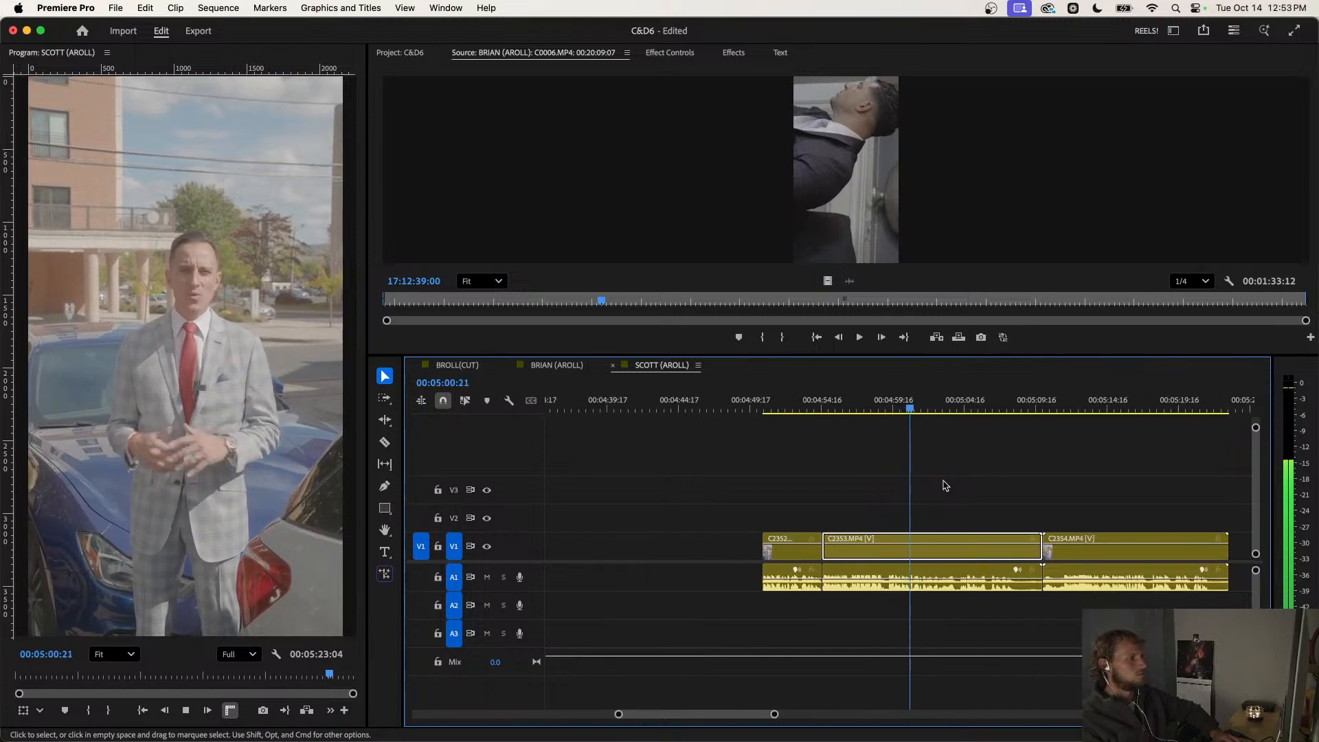
{"action": "scroll", "coordinate": [944, 486], "scroll_direction": "down", "scroll_amount": 2}
{"action": "scroll", "coordinate": [906, 486], "scroll_direction": "up", "scroll_amount": 1}
{"action": "scroll", "coordinate": [906, 486], "scroll_direction": "down", "scroll_amount": 1}
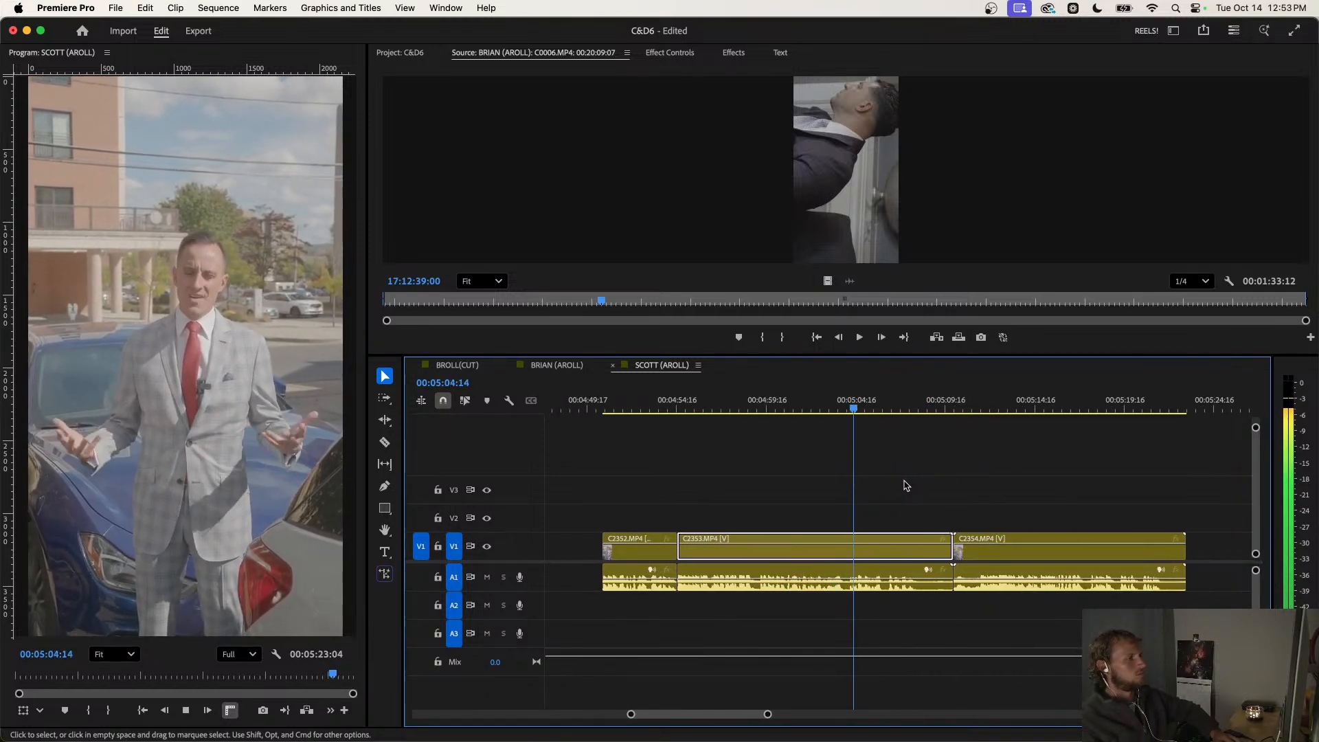
{"action": "key", "text": "space"}
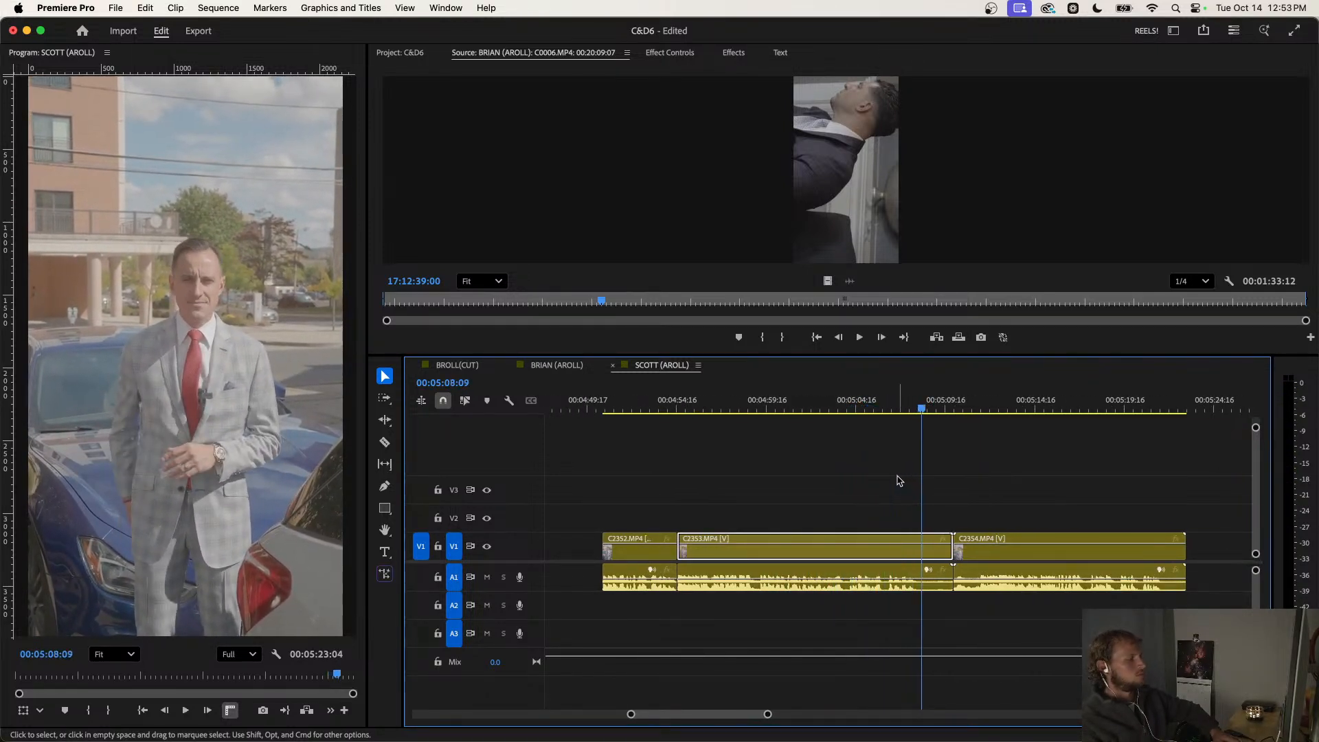
{"action": "left_click", "coordinate": [903, 408]}
{"action": "key", "text": "space"}
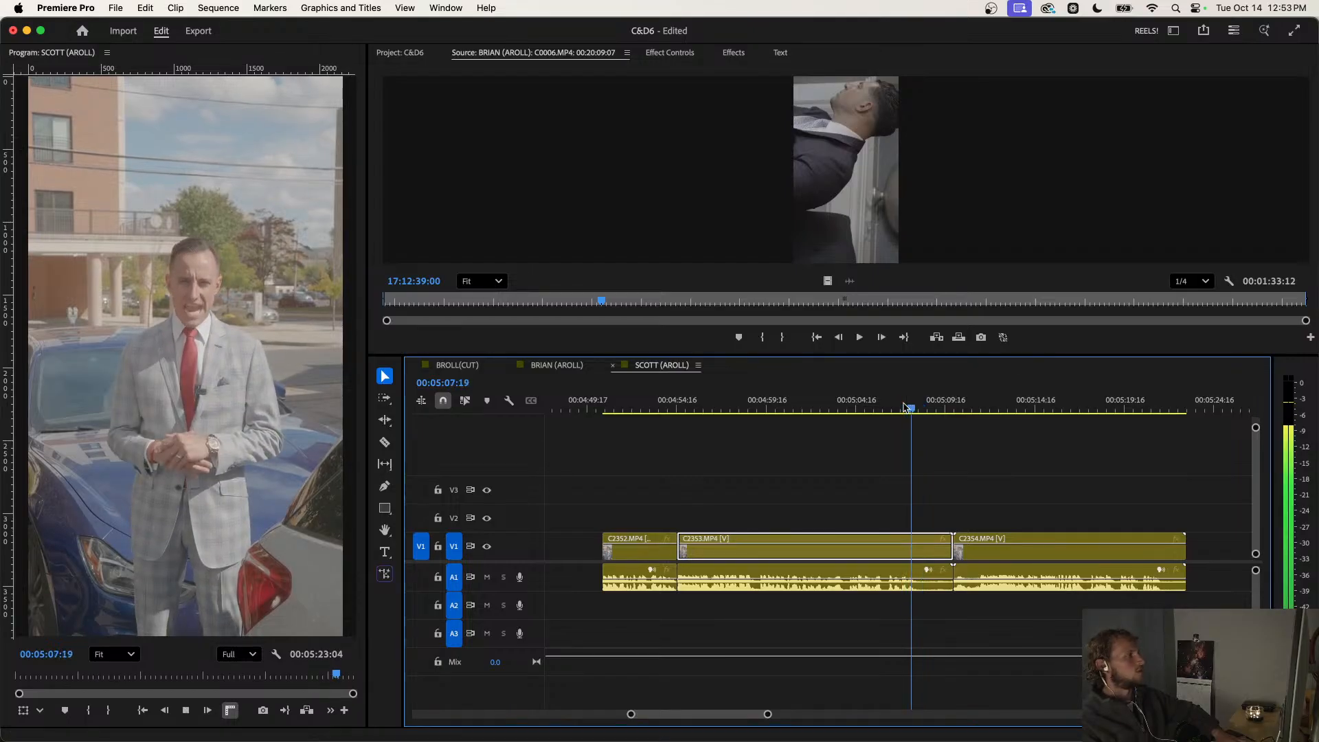
{"action": "key", "text": "space"}
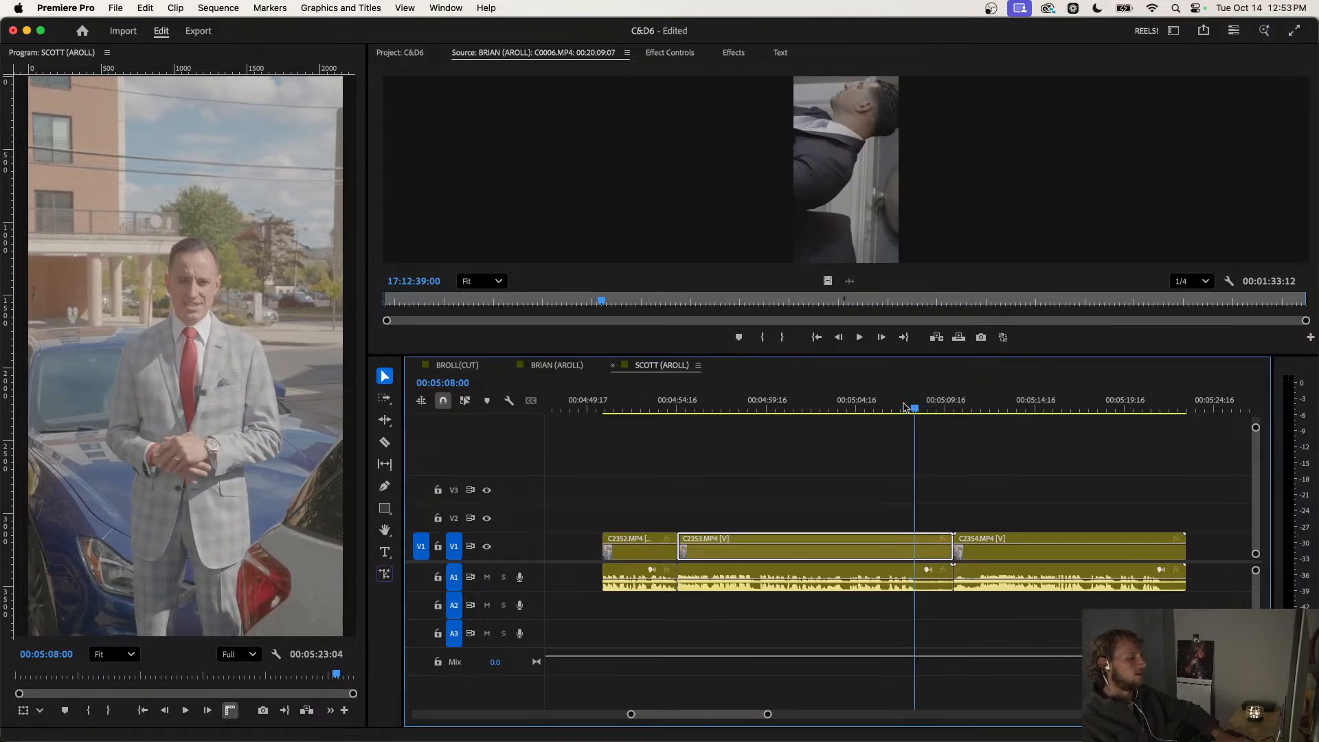
{"action": "key", "text": "w"}
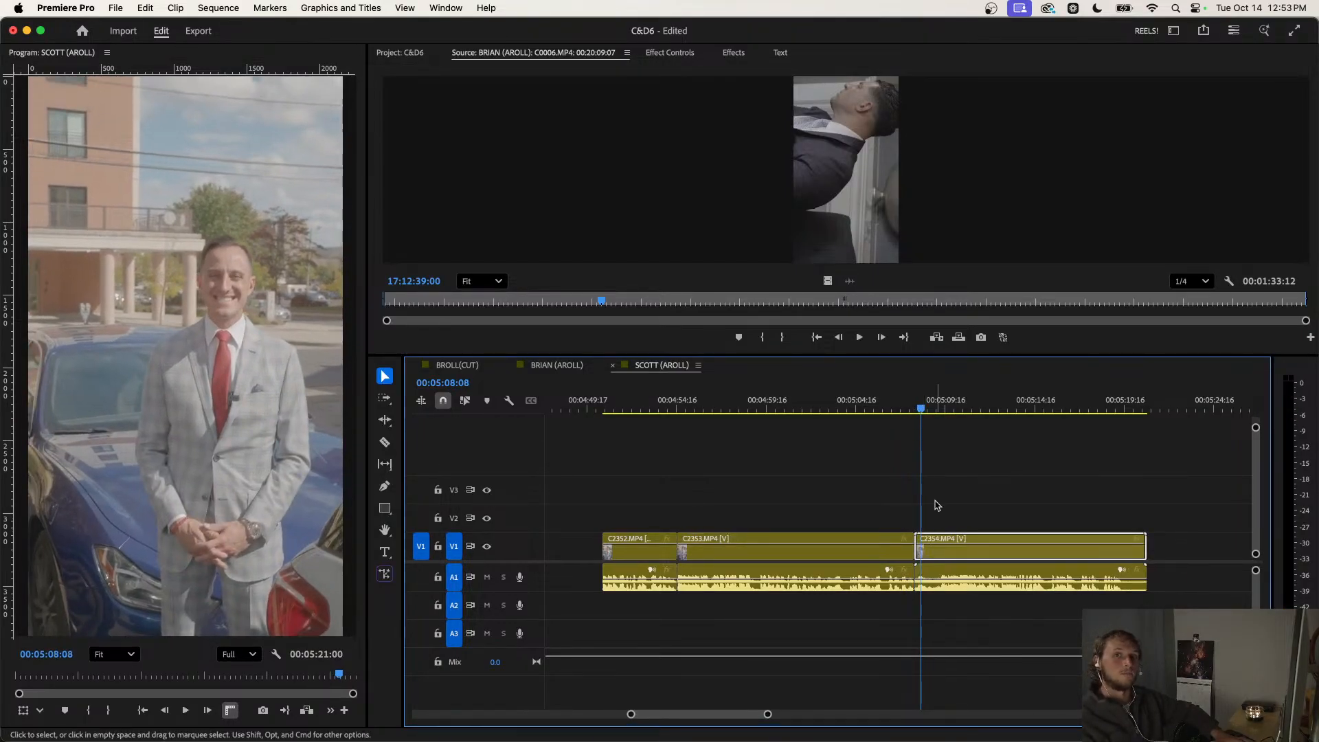
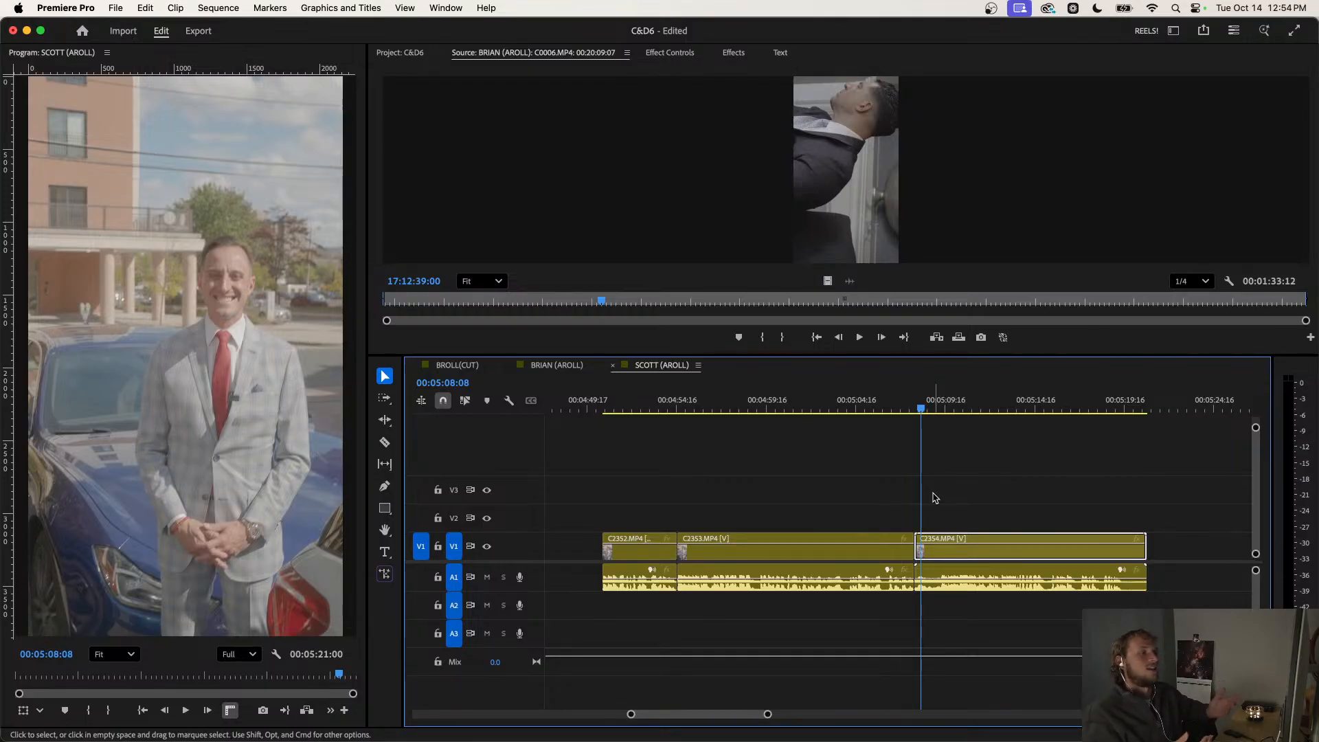
Play the opening of C2354.MP4 and ripple-trim its start just before the good take begins.
{"action": "key", "text": "space"}
{"action": "key", "text": "space"}
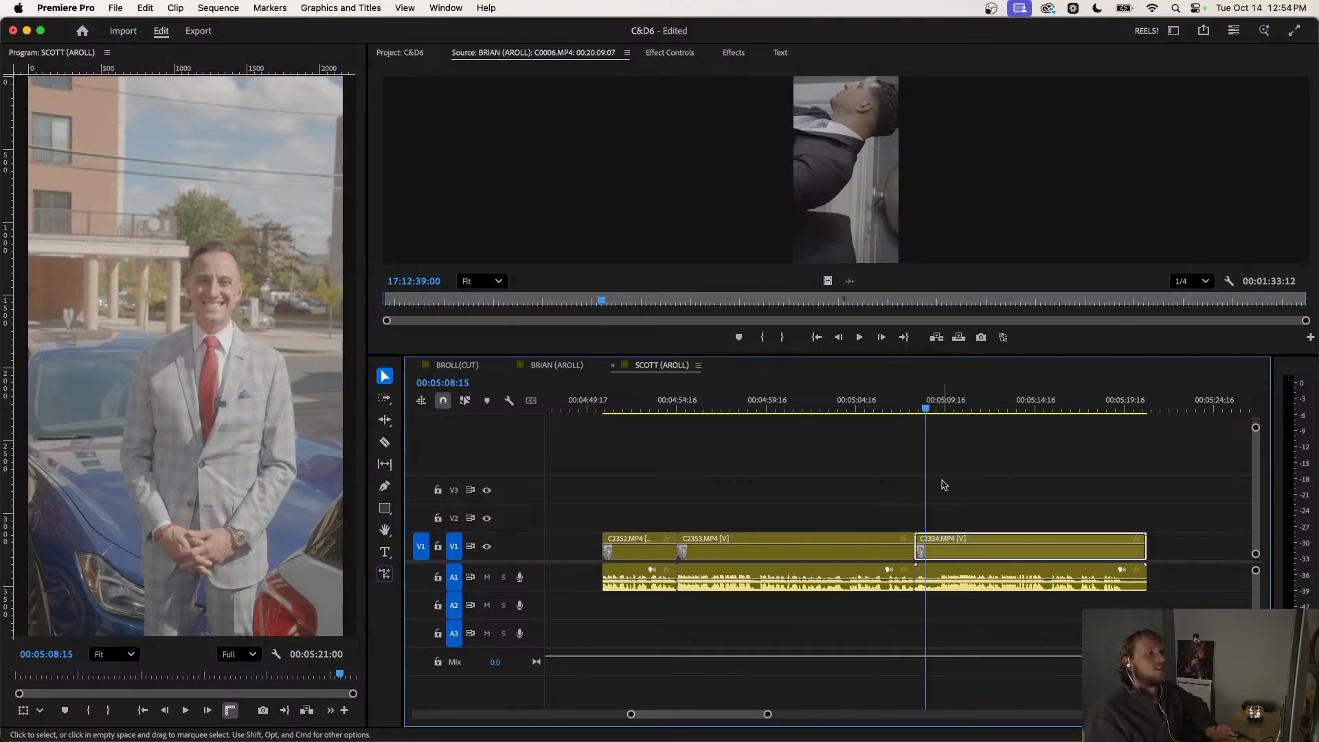
{"action": "left_click", "coordinate": [935, 509]}
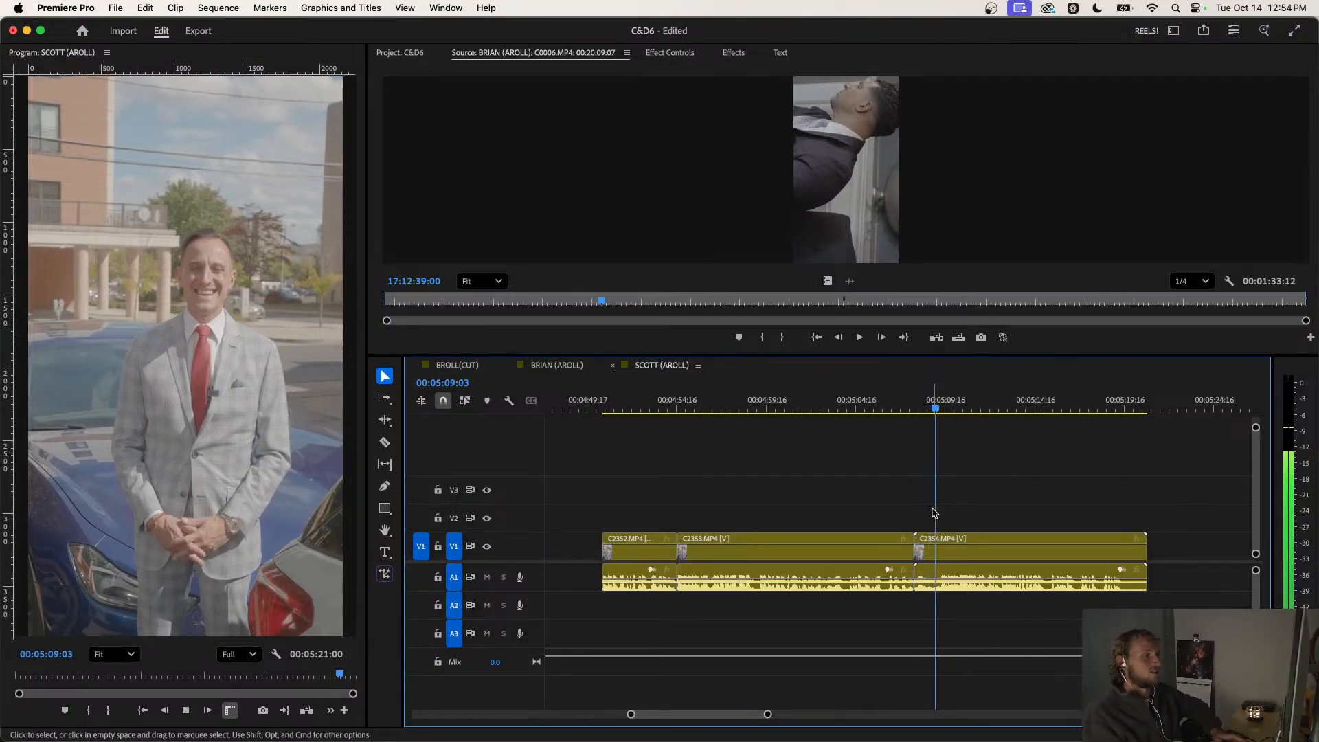
{"action": "key", "text": "space"}
{"action": "key", "text": "Left"}
{"action": "key", "text": "q"}
Play through the trimmed C2354.MP4 and ripple-trim its end at 00:05:18:07.
{"action": "key", "text": "space"}
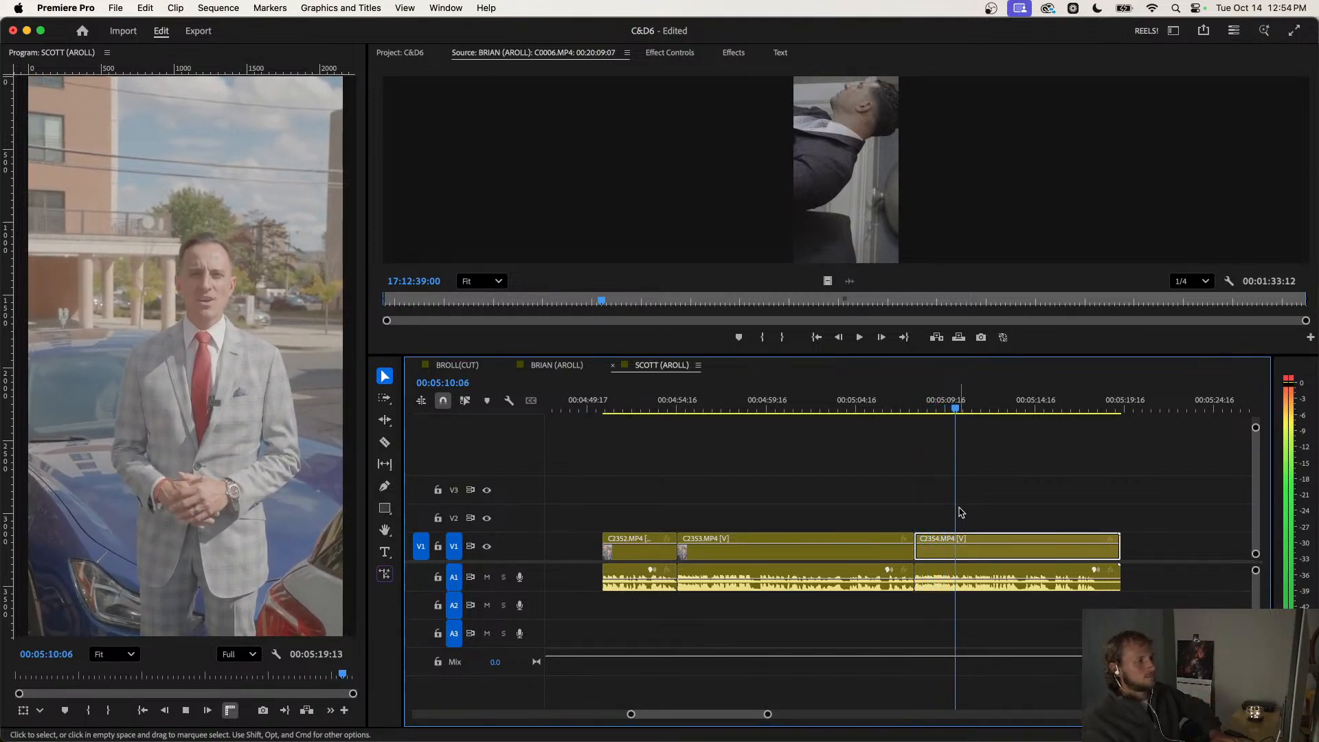
{"action": "left_click", "coordinate": [1059, 517]}
{"action": "key", "text": "minus"}
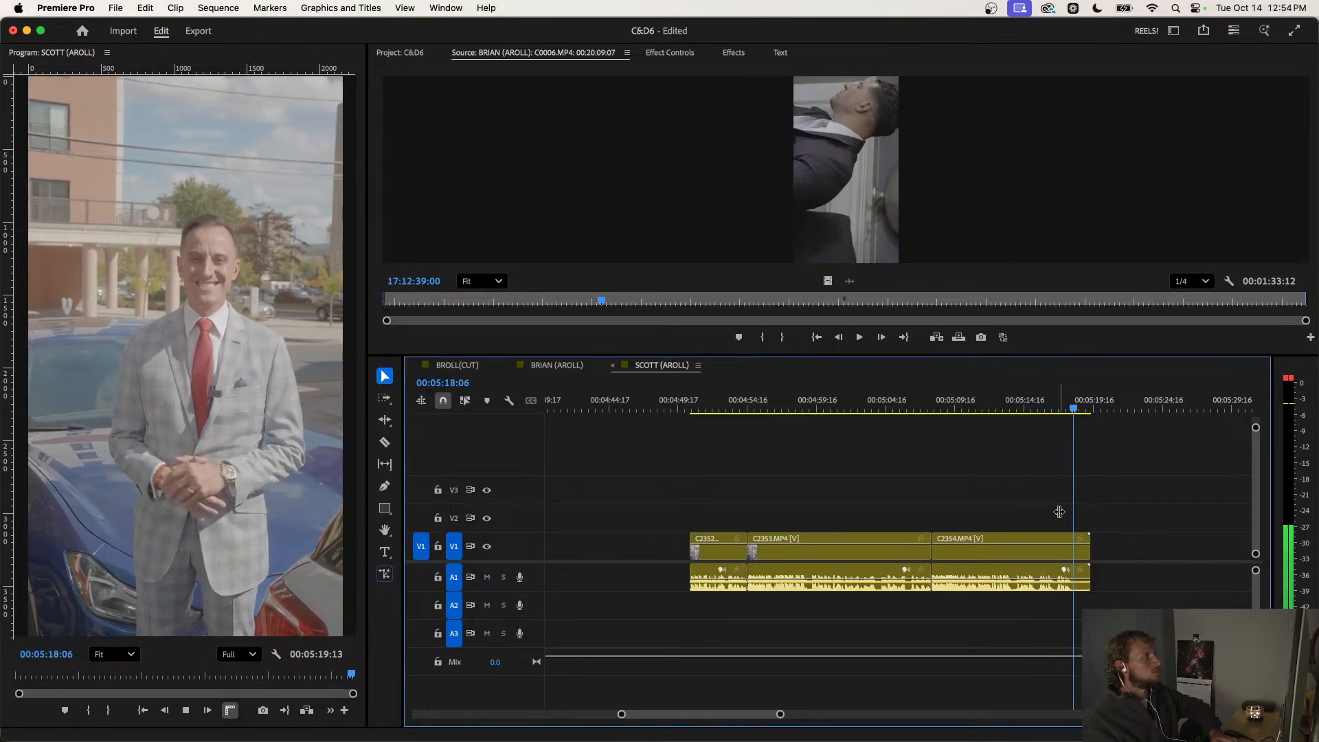
{"action": "key", "text": "space"}
{"action": "key", "text": "w"}
Move all clips of the last section closer to the fourth section, so the sequence ends at 00:04:50:14.
{"action": "scroll", "coordinate": [1060, 512], "scroll_direction": "down", "scroll_amount": 8}
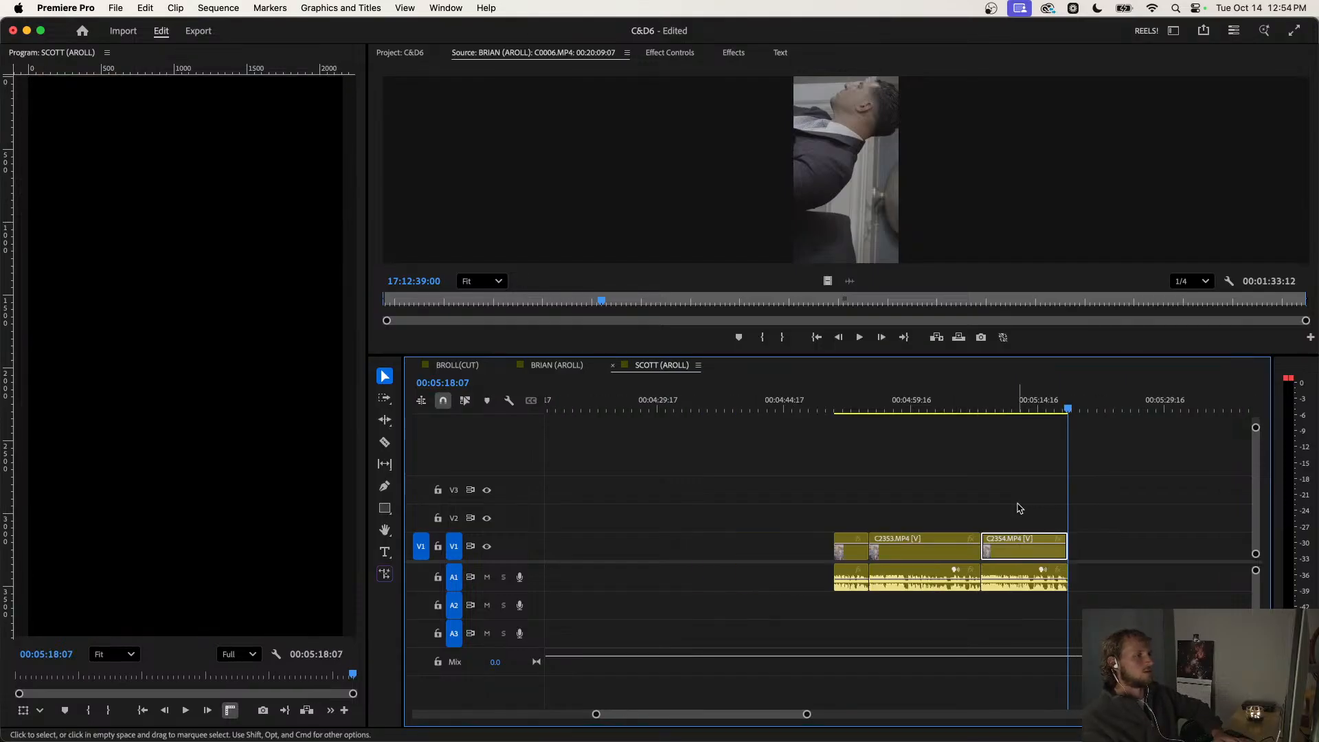
{"action": "scroll", "coordinate": [1018, 509], "scroll_direction": "down", "scroll_amount": 3}
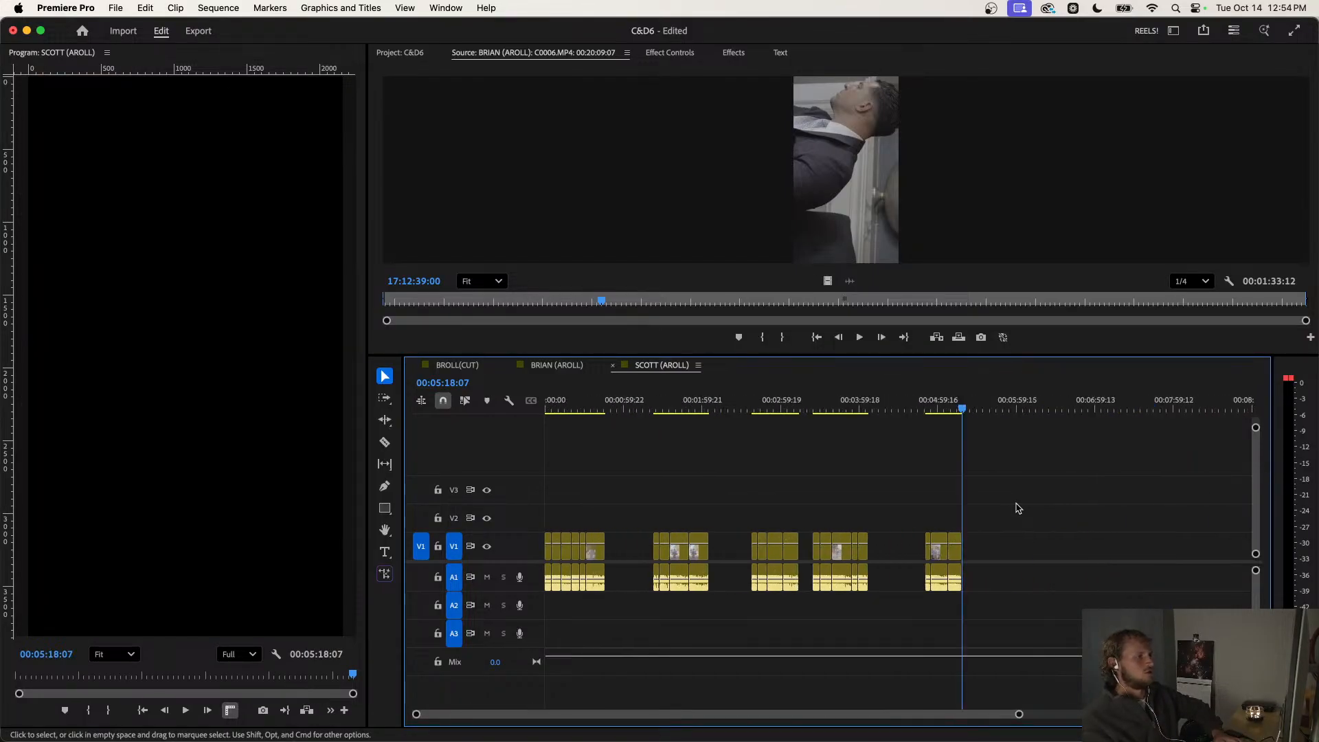
{"action": "left_click_drag", "start_coordinate": [1005, 505], "coordinate": [902, 555]}
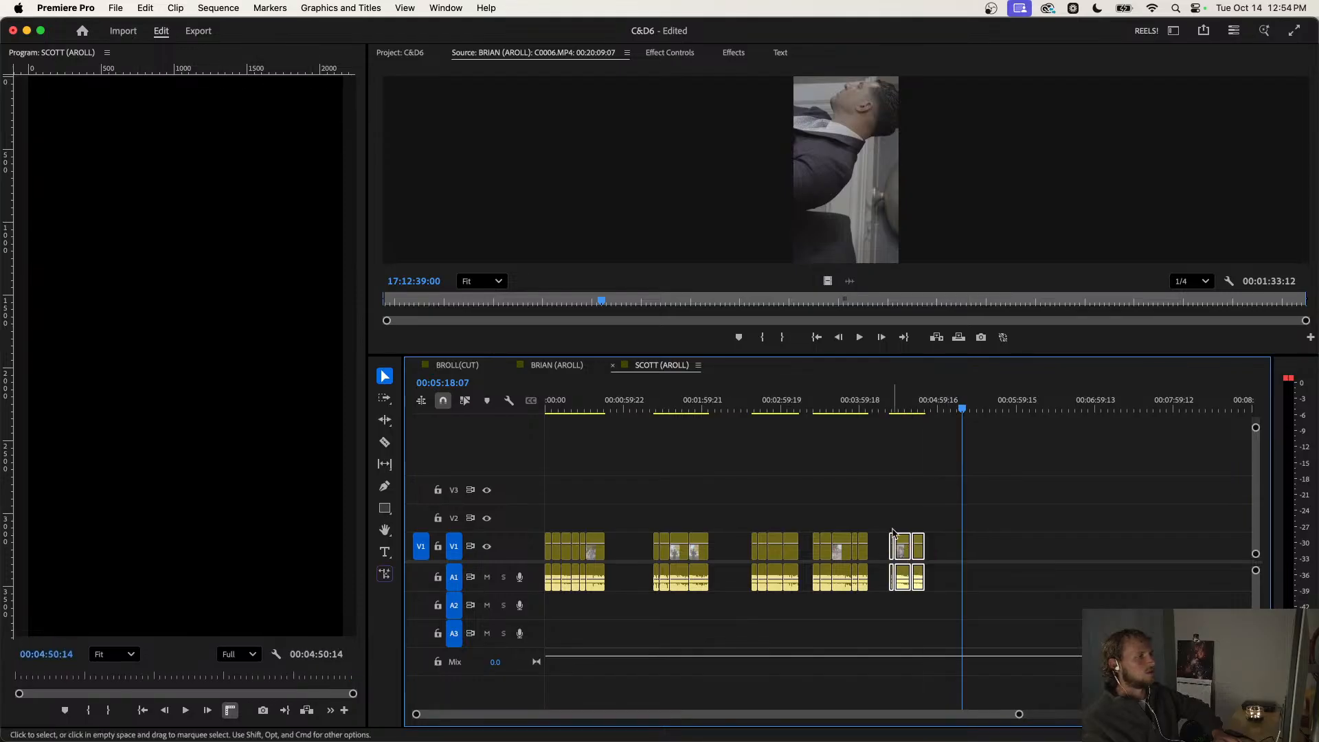
Move the last four sections together closer to the first, leaving a small gap and ending the sequence at 00:04:26:12.
{"action": "left_click_drag", "start_coordinate": [1005, 501], "coordinate": [629, 613]}
{"action": "left_click_drag", "start_coordinate": [678, 555], "coordinate": [647, 555]}
{"action": "left_click", "coordinate": [712, 493]}
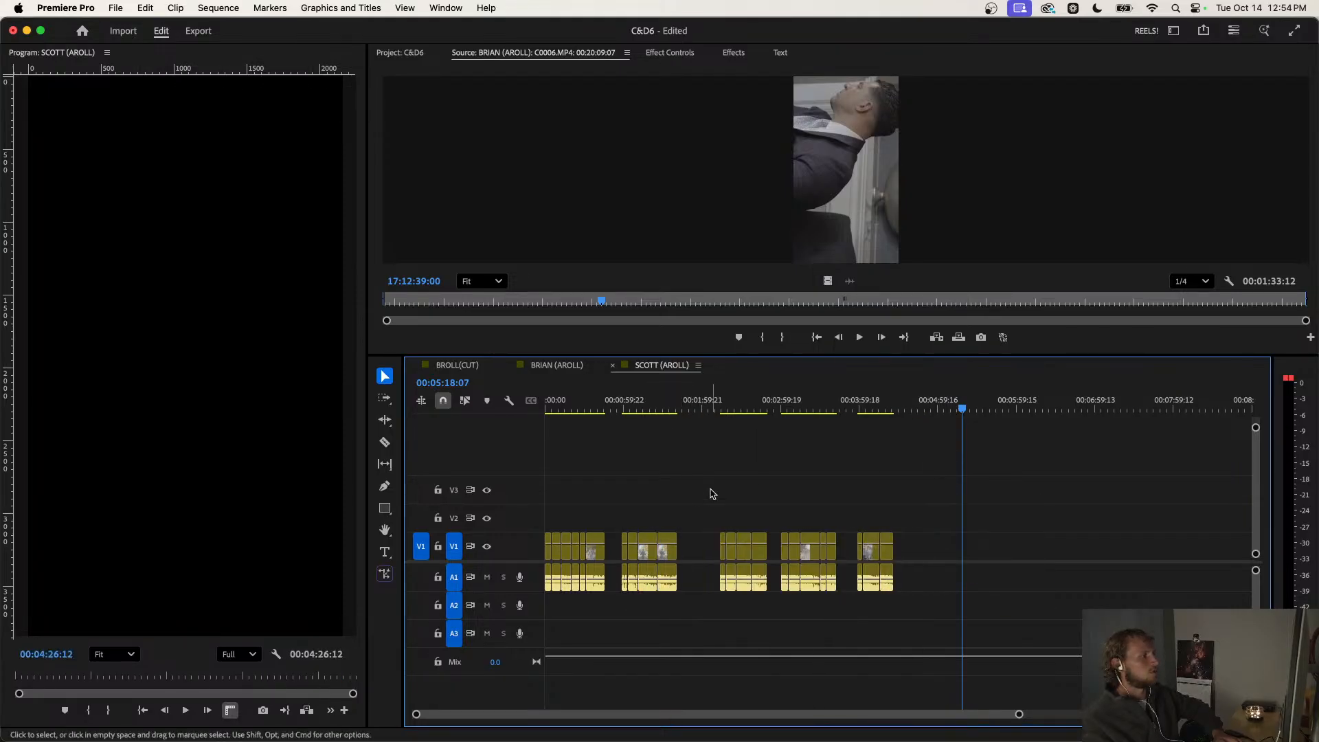
Move the last three sections together closer to the second, leaving a small gap and ending the sequence at 00:04:06:14.
{"action": "left_click_drag", "start_coordinate": [929, 509], "coordinate": [730, 614]}
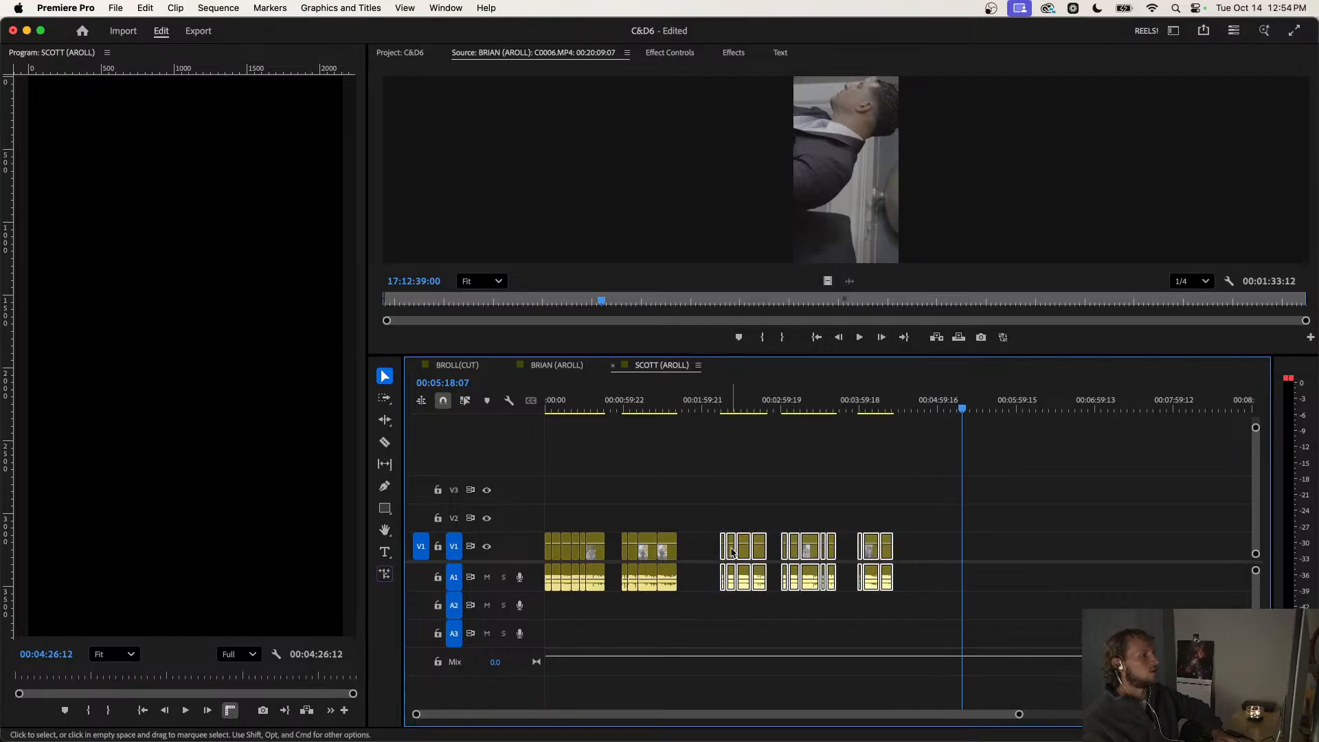
{"action": "left_click_drag", "start_coordinate": [734, 553], "coordinate": [718, 553]}
{"action": "left_click", "coordinate": [782, 514]}
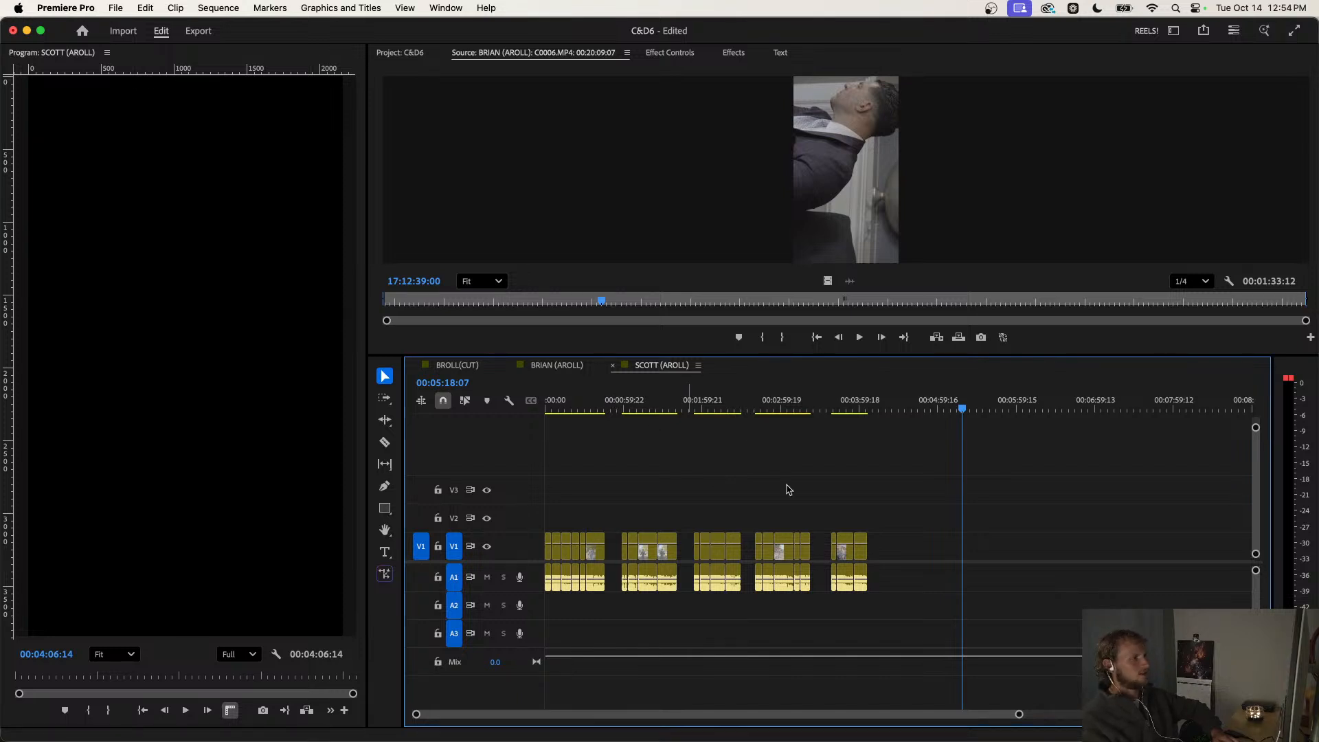
Spot-check the locations of the first three sections, playing from about 00:00:14 and ending at 00:02:13:06.
{"action": "left_click_drag", "start_coordinate": [890, 570], "coordinate": [435, 610]}
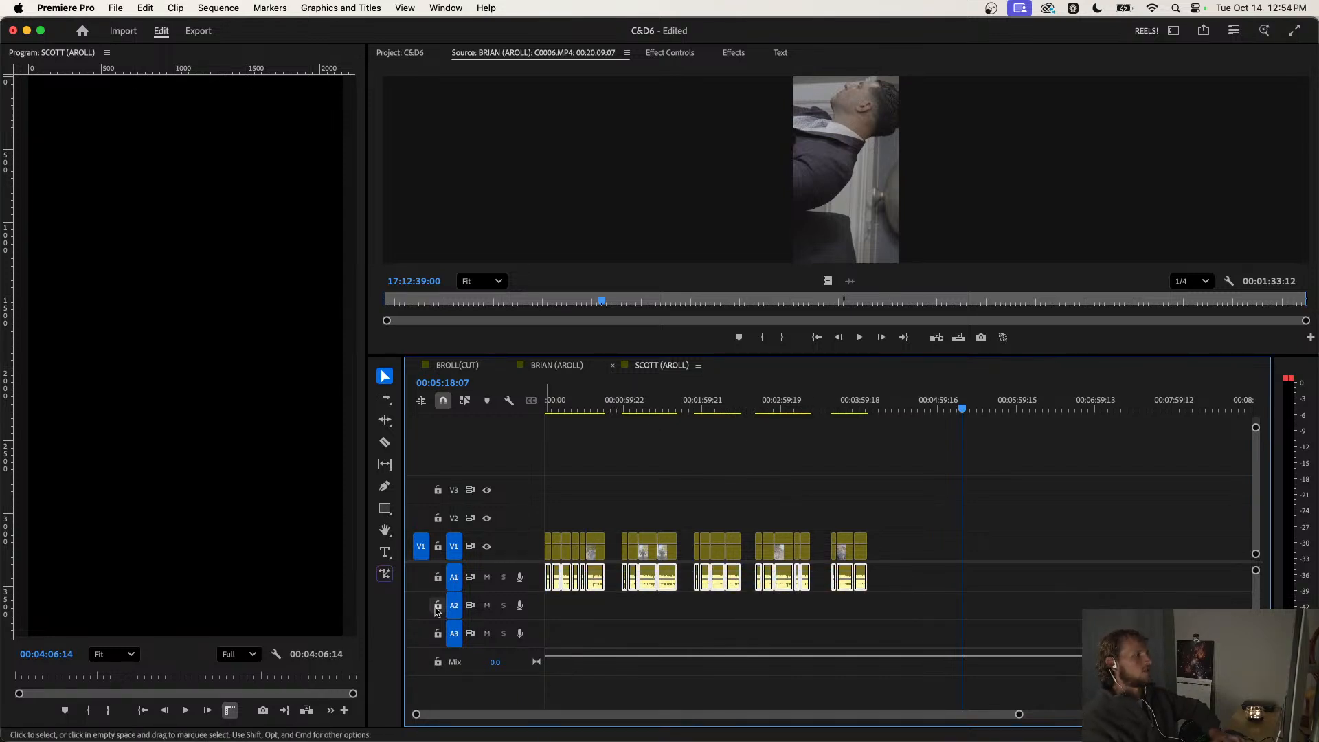
{"action": "left_click", "coordinate": [564, 407]}
{"action": "key", "text": "space"}
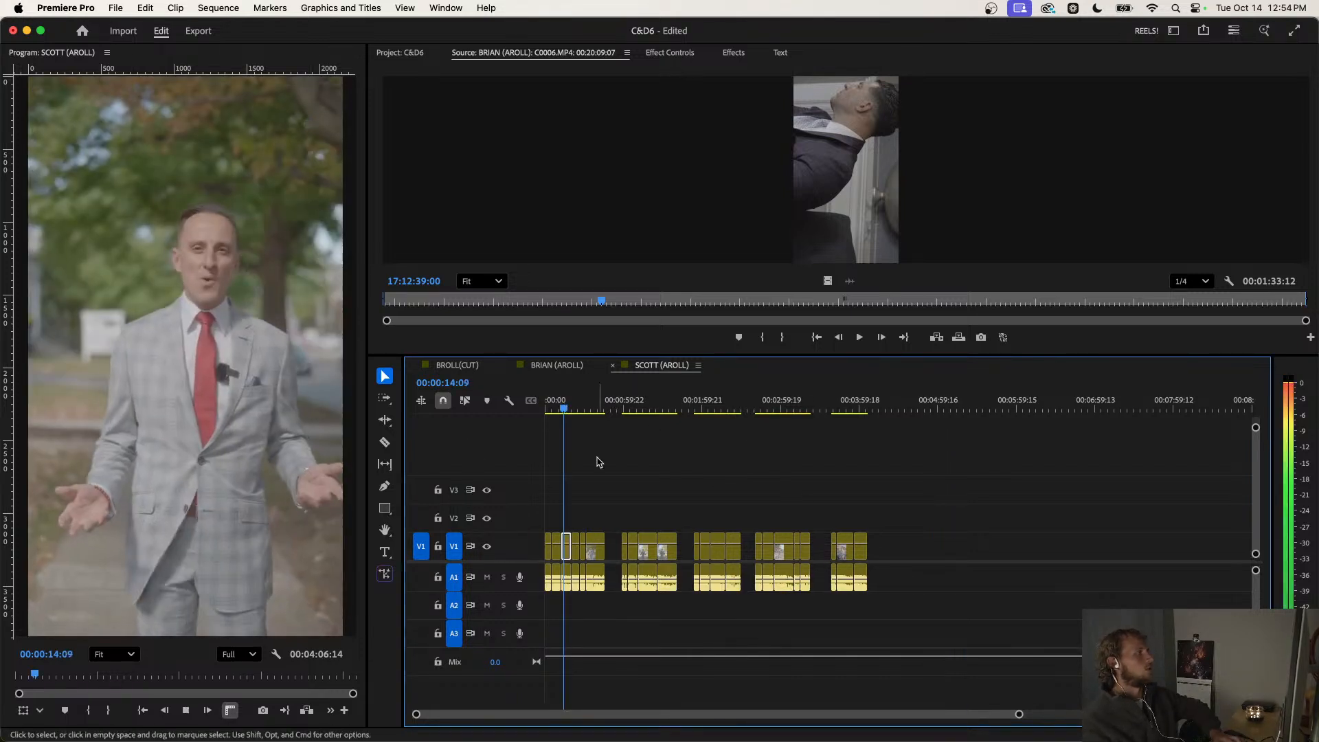
{"action": "left_click", "coordinate": [633, 407]}
{"action": "left_click", "coordinate": [719, 407]}
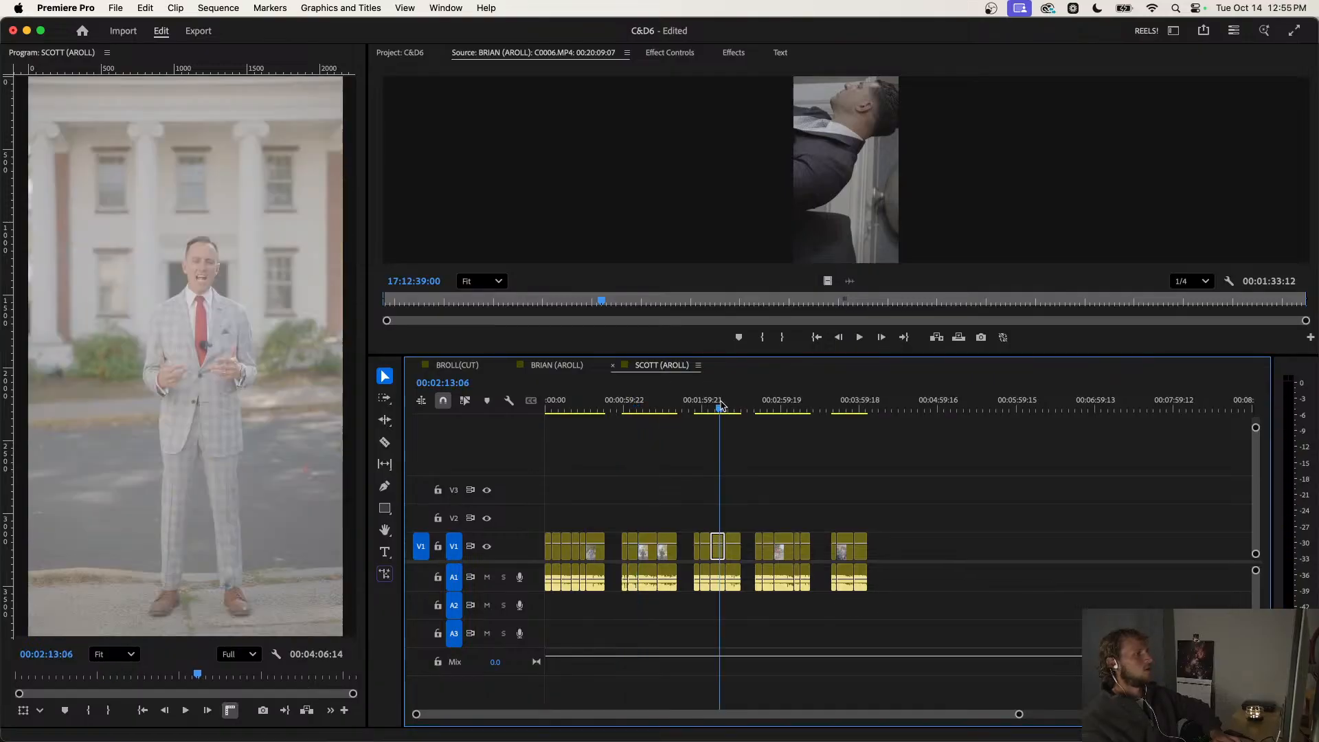
Switch to the other A-roll sequence and start playback at the beginning of C2365.MP4.
{"action": "left_click", "coordinate": [556, 365]}
{"action": "left_click", "coordinate": [589, 406]}
{"action": "left_click", "coordinate": [545, 406]}
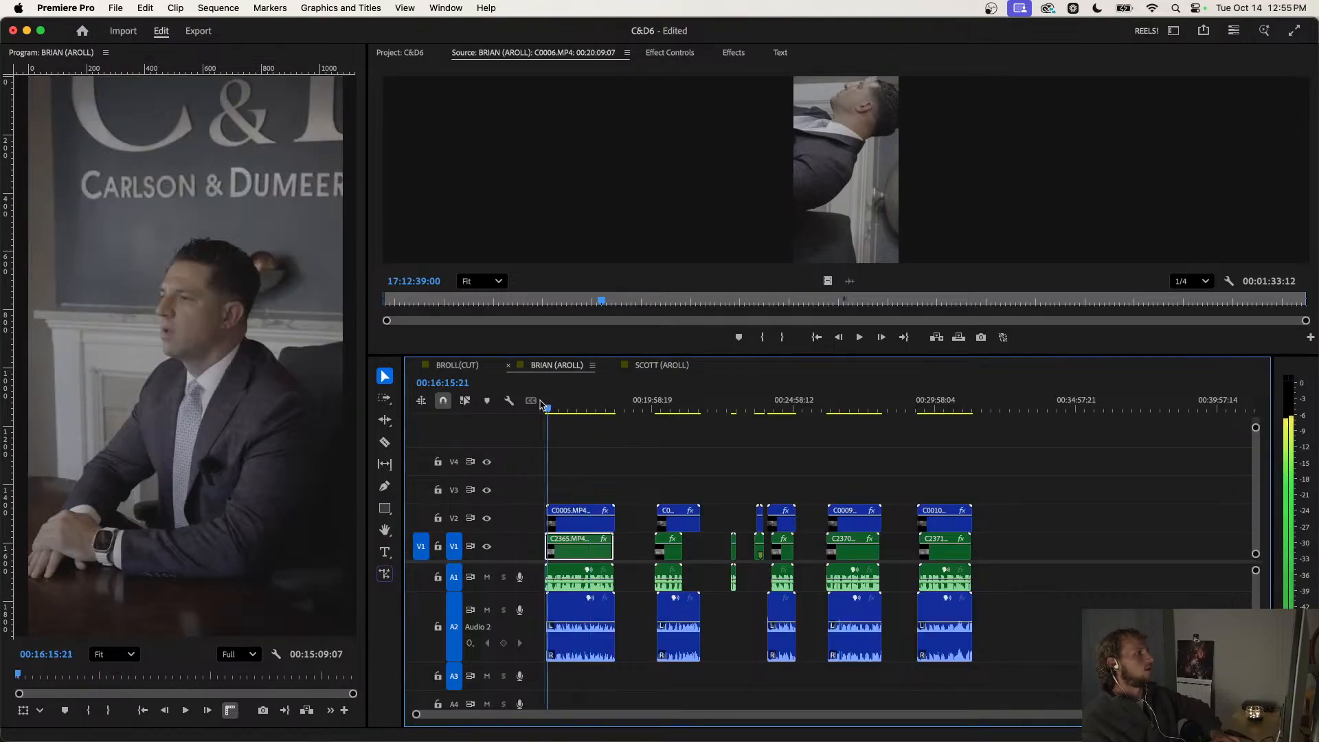
{"action": "key", "text": "space"}
Split all tracks of the first section at 00:16:19:04 and ripple-delete the footage before the cut.
{"action": "key", "text": "equal"}
{"action": "key", "text": "equal"}
{"action": "key", "text": "equal"}
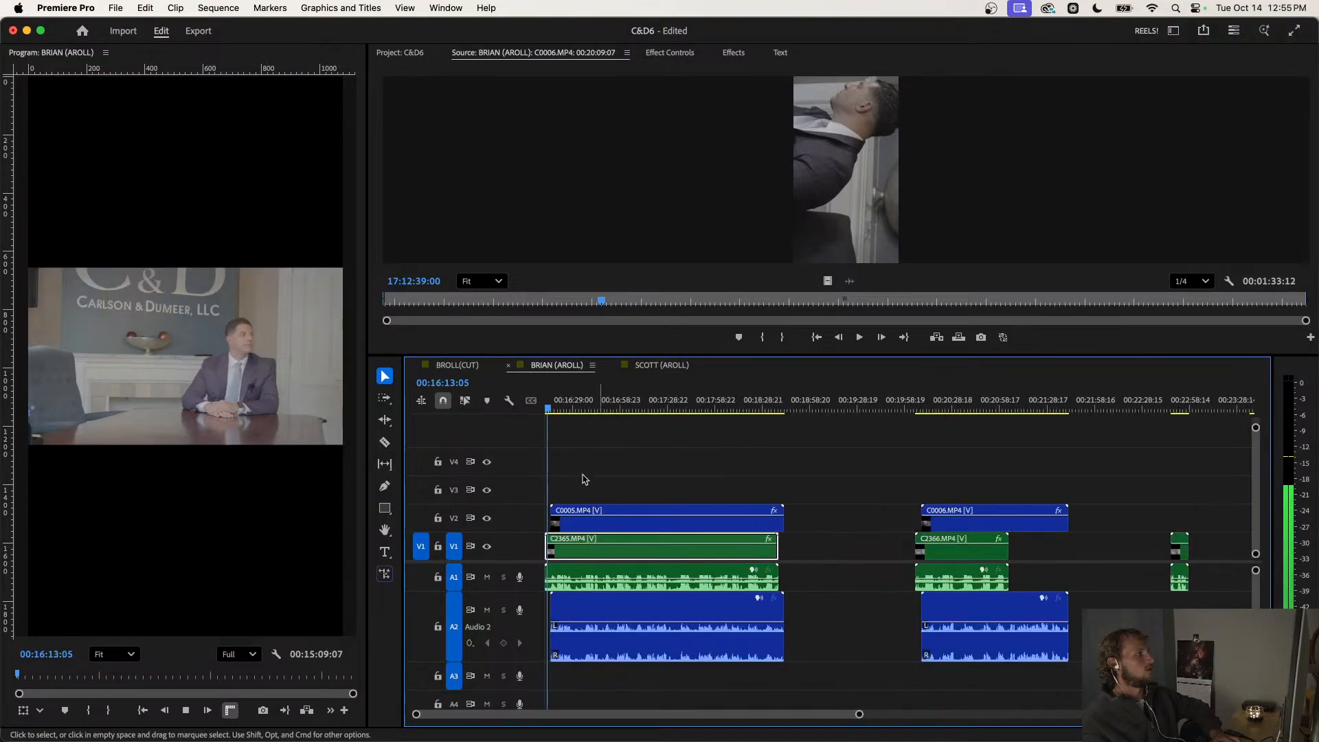
{"action": "key", "text": "equal"}
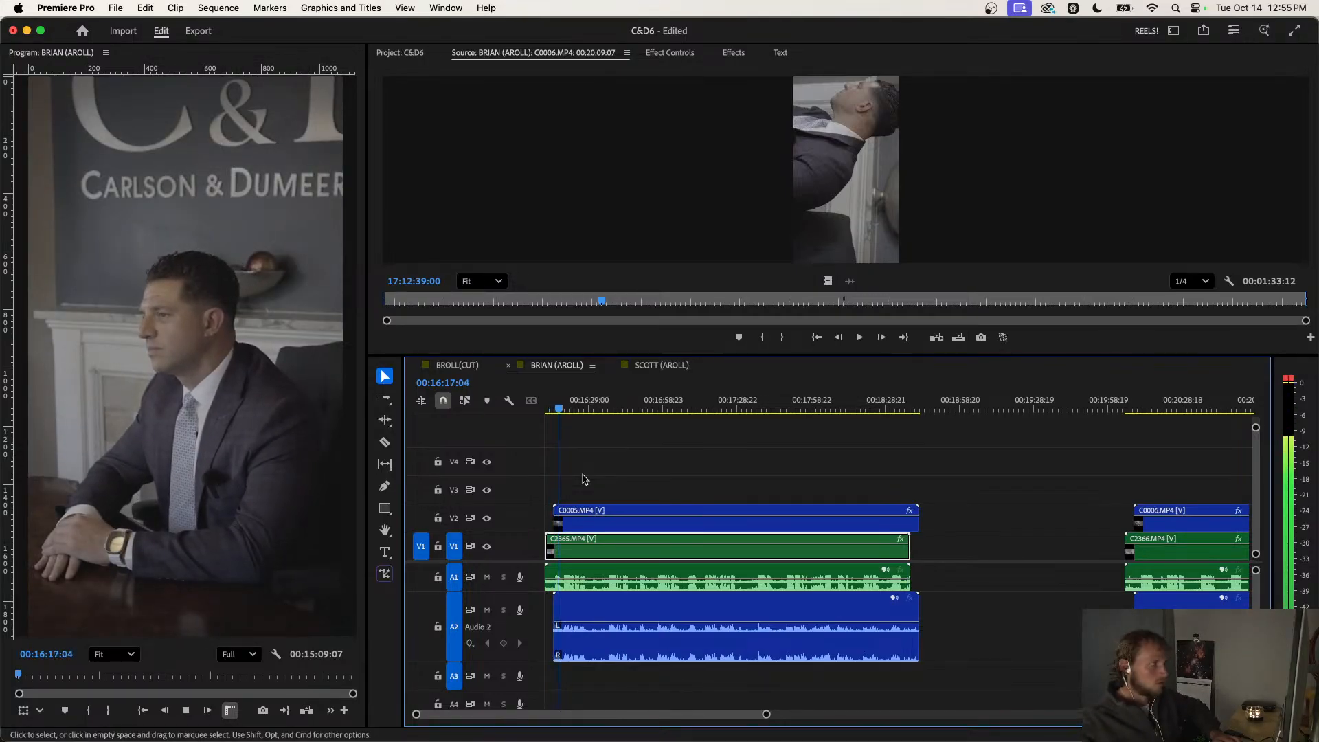
{"action": "key", "text": "equal"}
{"action": "key", "text": "equal"}
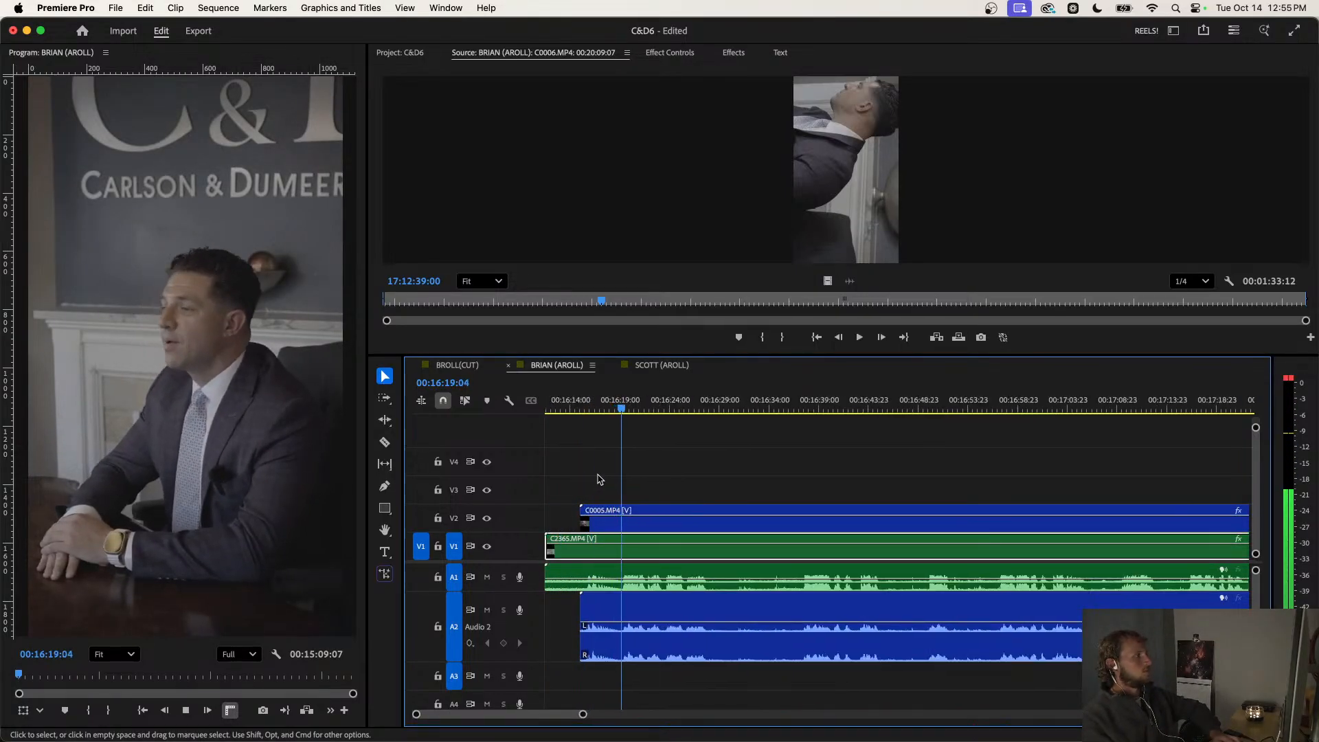
{"action": "key", "text": "minus"}
{"action": "key", "text": "minus"}
{"action": "left_click", "coordinate": [563, 411]}
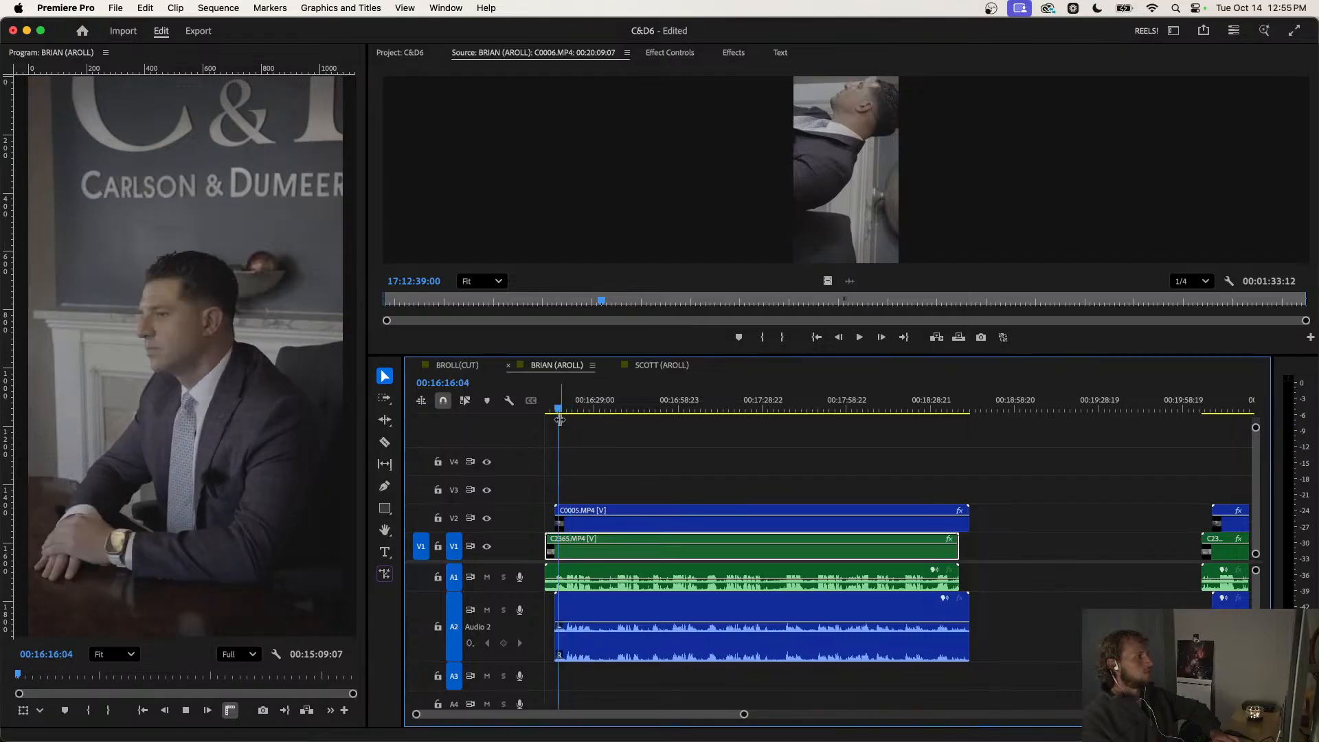
{"action": "key", "text": "equal"}
{"action": "key", "text": "equal"}
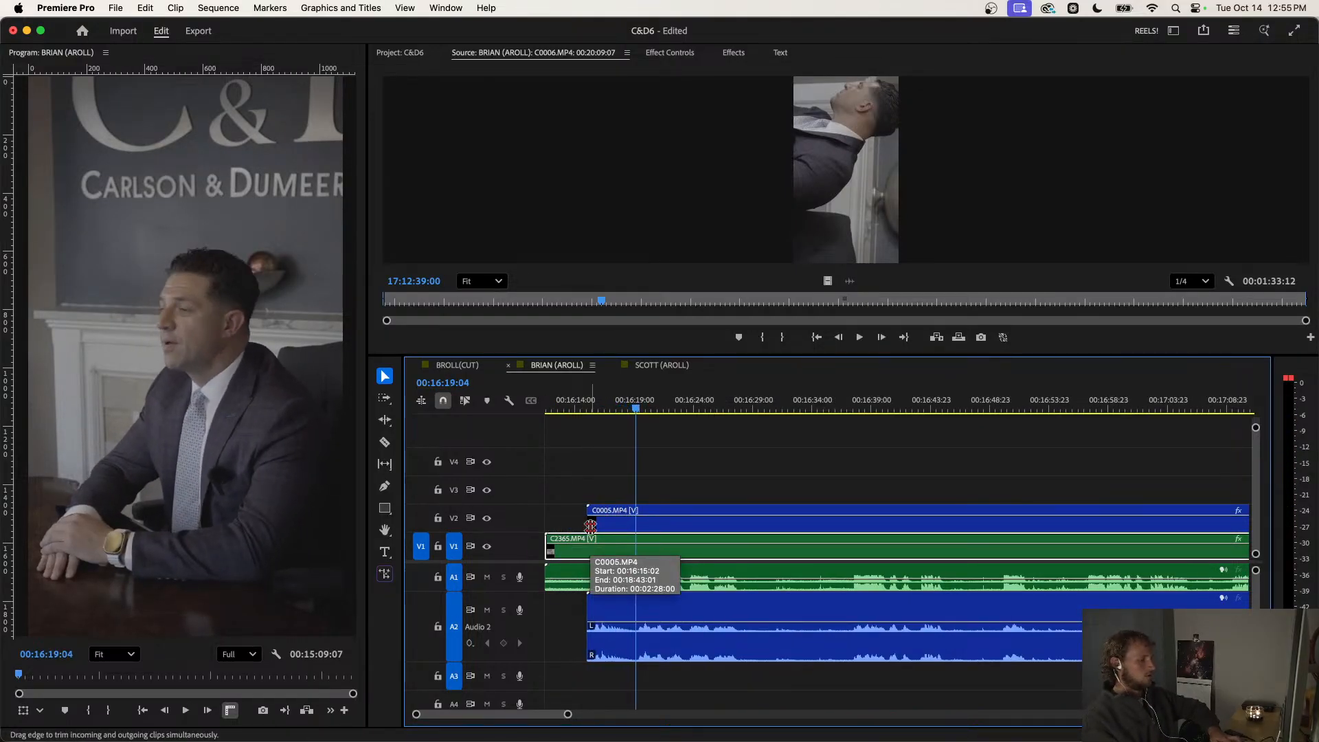
{"action": "key", "text": "super+shift+k"}
{"action": "left_click_drag", "start_coordinate": [615, 470], "coordinate": [600, 627]}
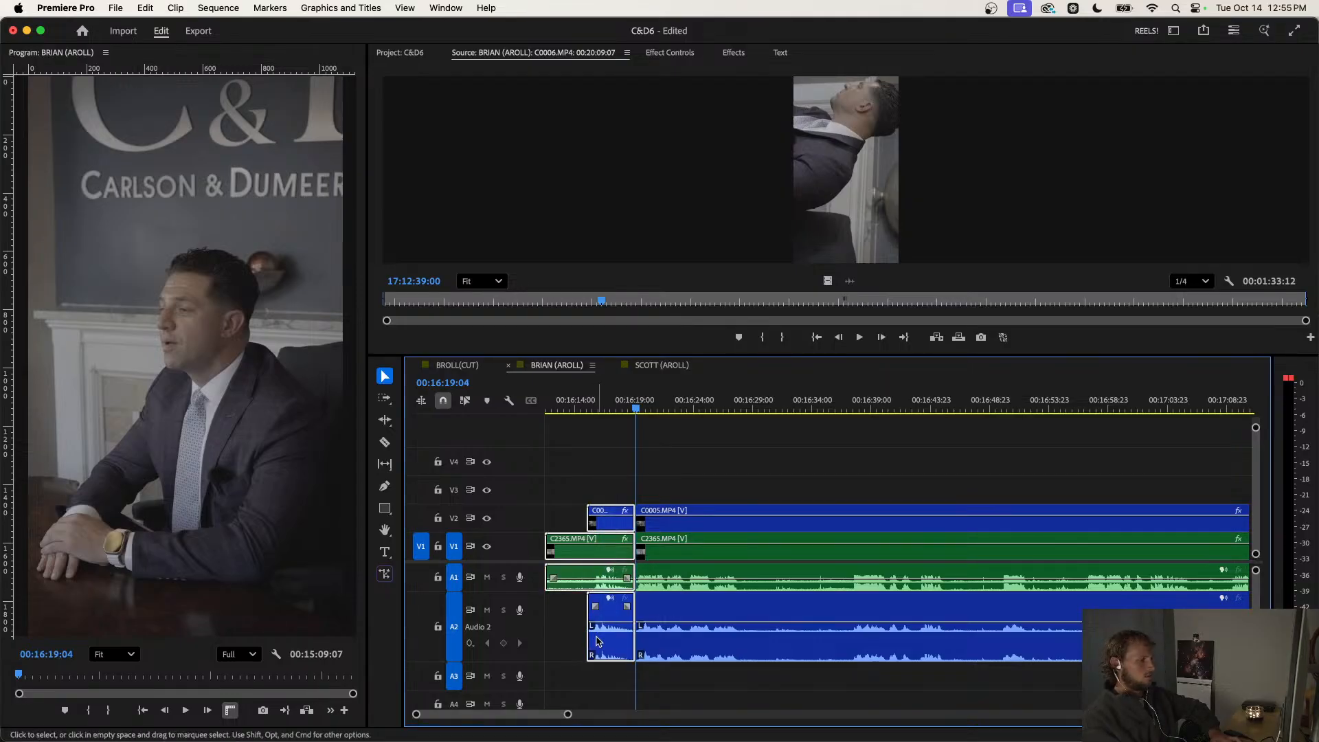
{"action": "key", "text": "Delete"}
{"action": "key", "text": "Delete"}
Play the new opening to the end of its first line and split all tracks at 00:16:20:03.
{"action": "key", "text": "space"}
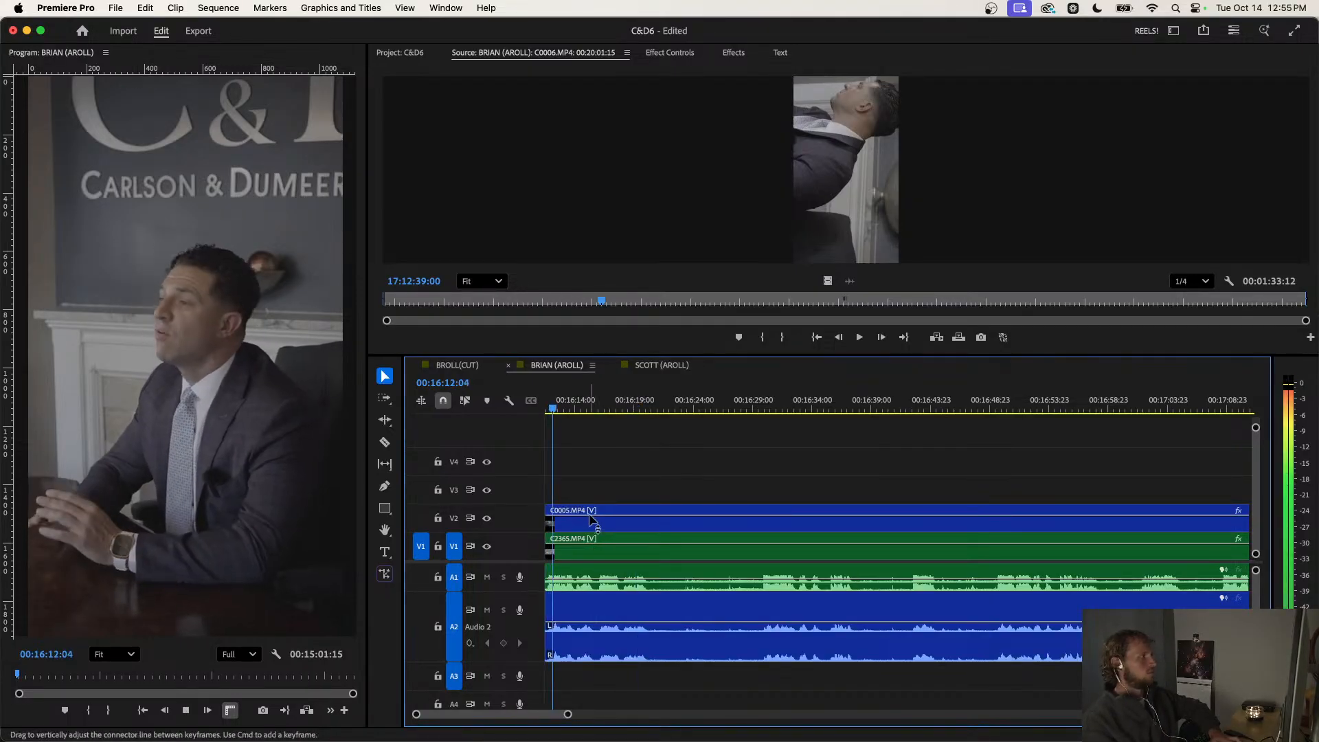
{"action": "key", "text": "minus"}
{"action": "key", "text": "equal"}
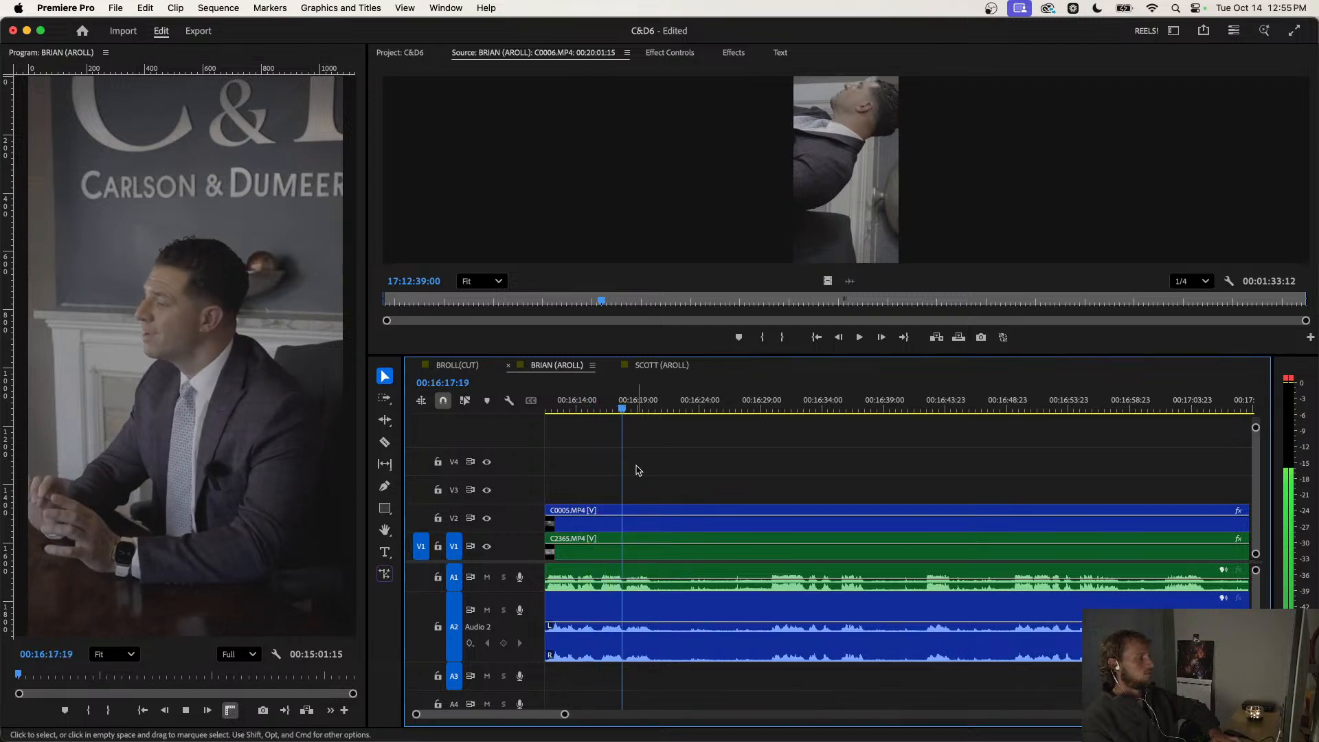
{"action": "key", "text": "space"}
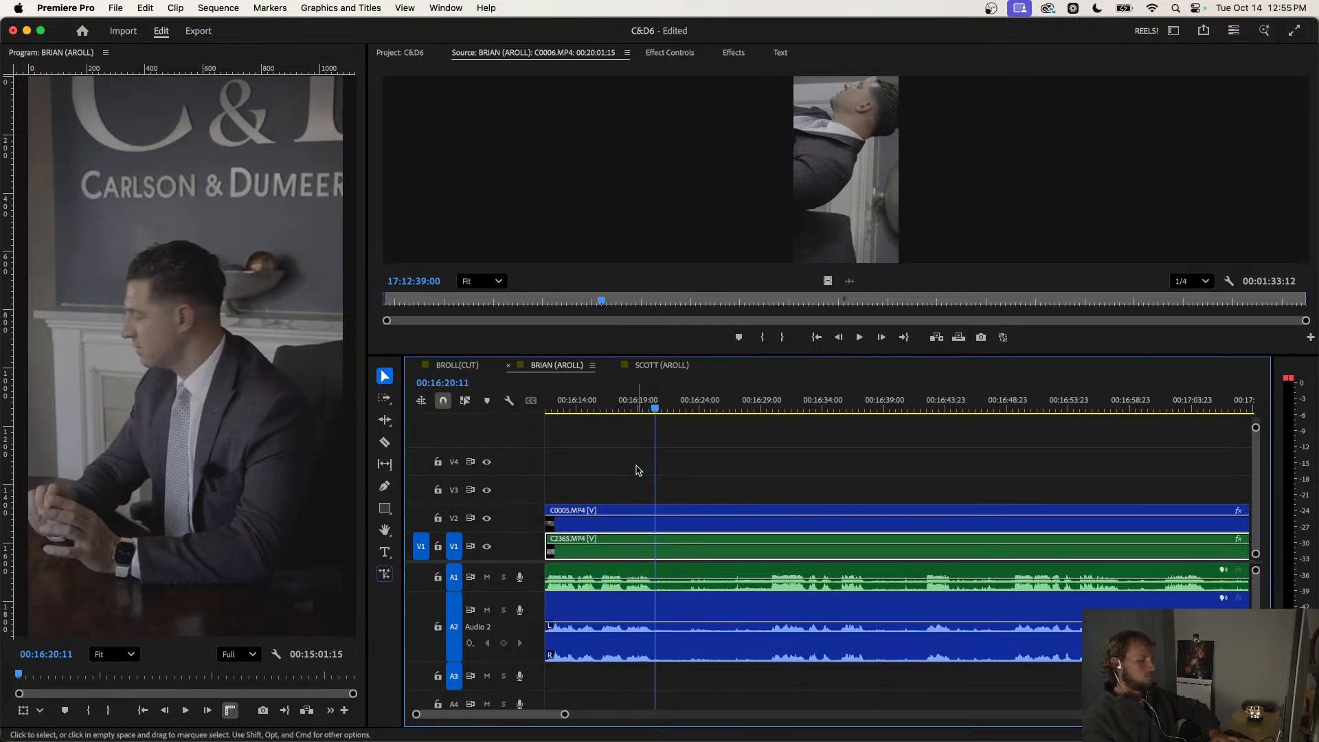
{"action": "key", "text": "Left"}
{"action": "key", "text": "Left"}
{"action": "key", "text": "Left"}
{"action": "key", "text": "Left"}
{"action": "key", "text": "Left"}
{"action": "key", "text": "Left"}
{"action": "key", "text": "Left"}
{"action": "key", "text": "Left"}
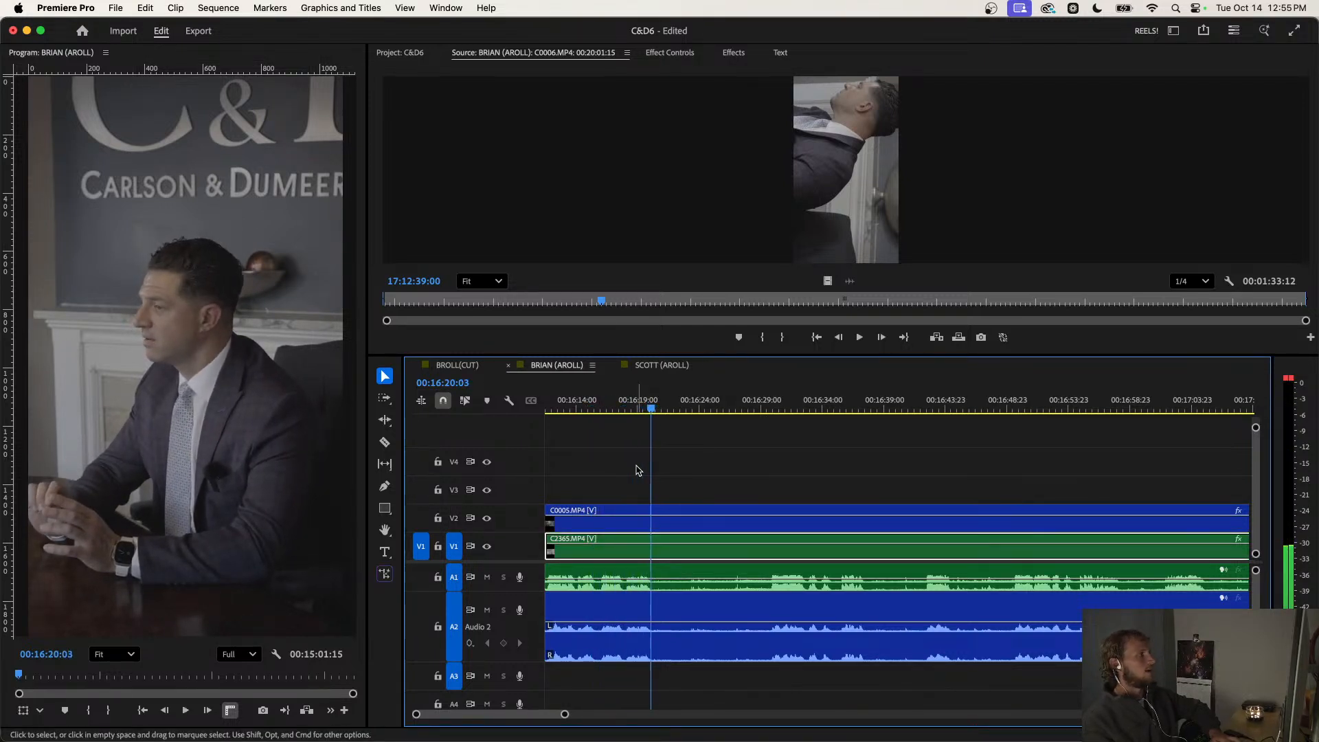
{"action": "key", "text": "super+k"}
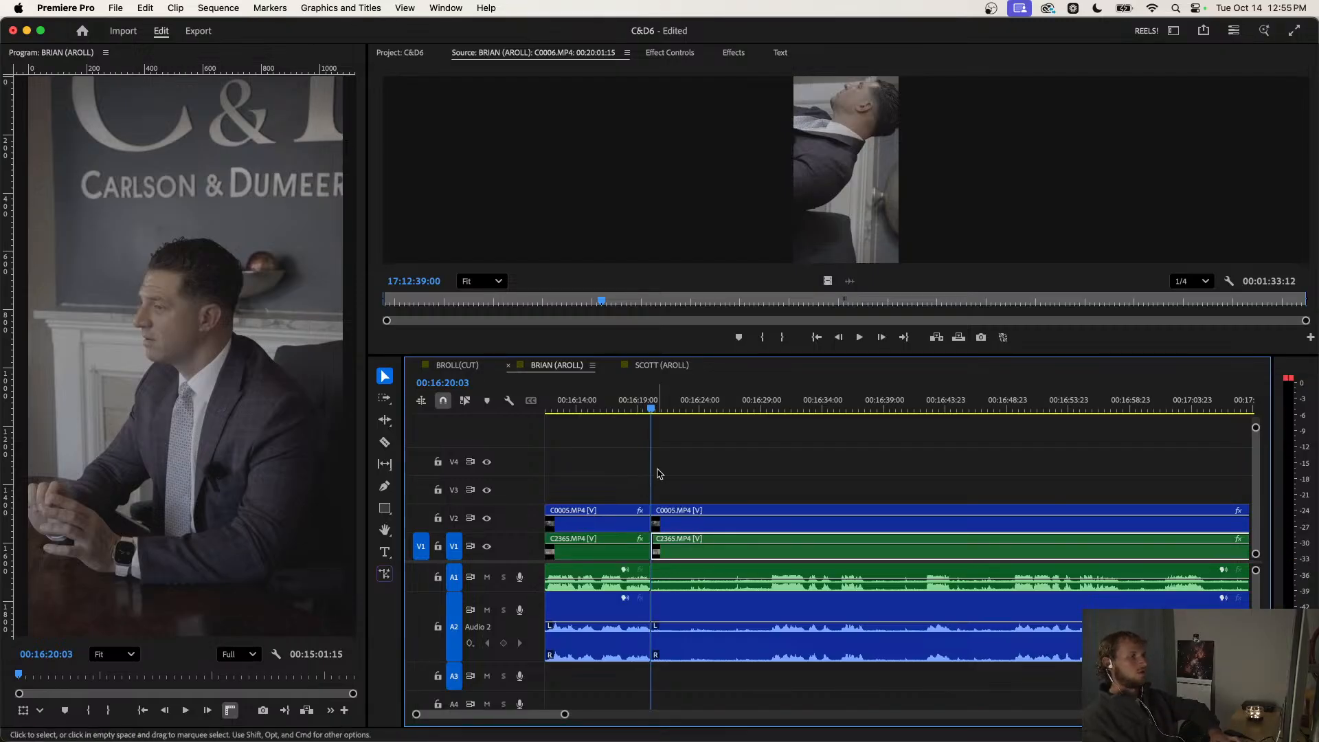
Ripple-trim the bad takes following the 00:16:20:03 cut, first up to about 00:16:29:15 and again up to about 00:16:40.
{"action": "key", "text": "space"}
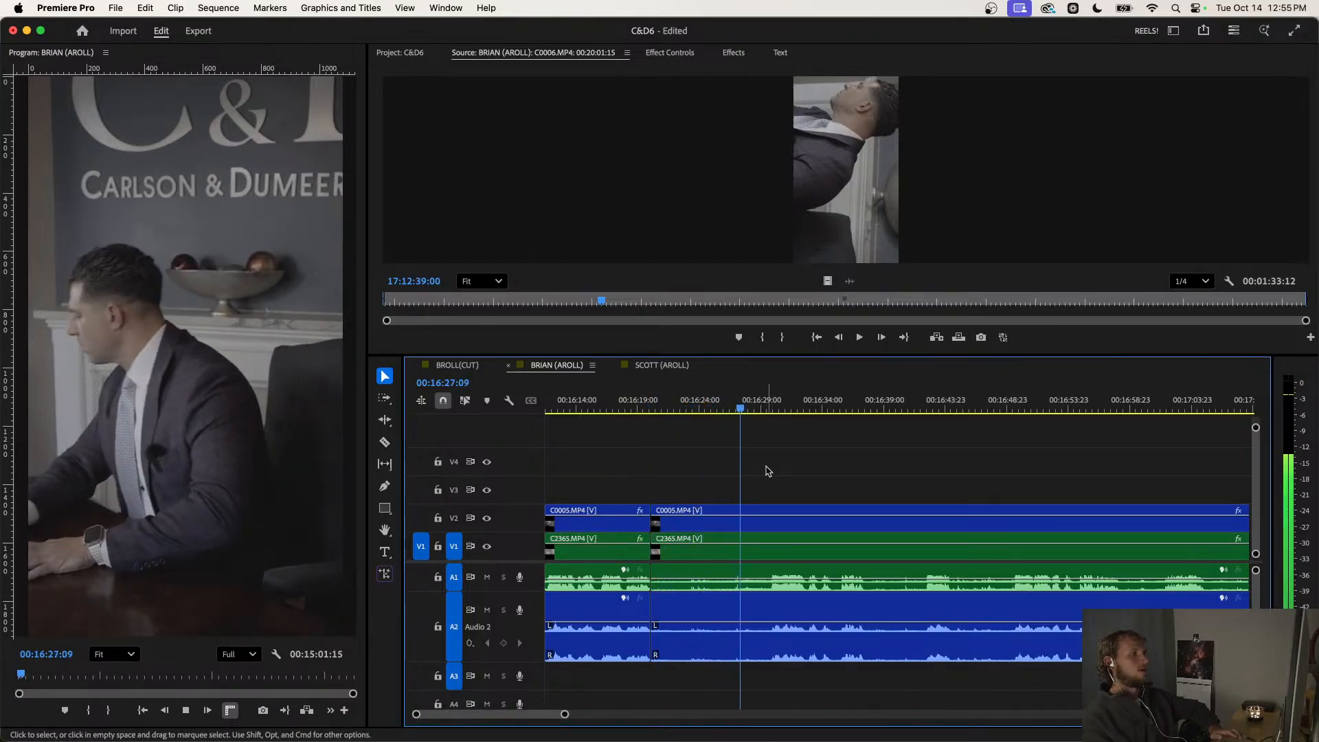
{"action": "key", "text": "space"}
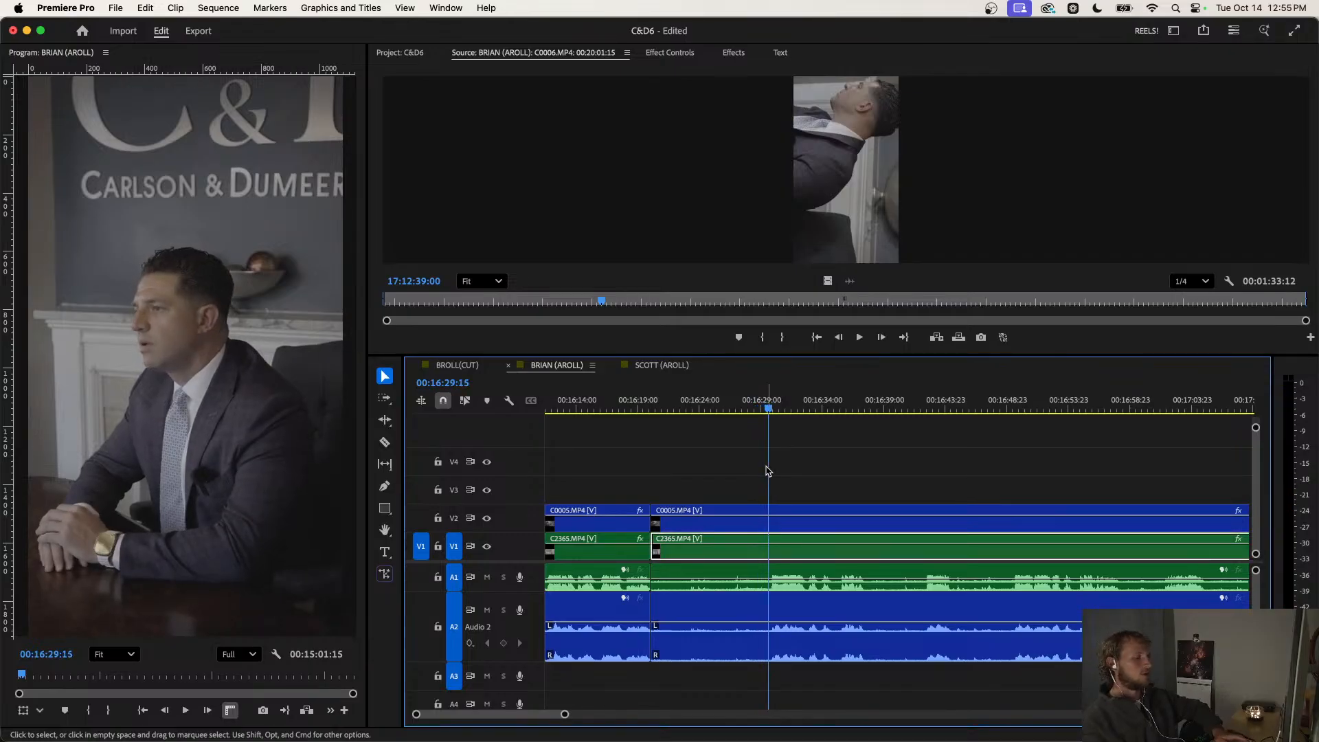
{"action": "key", "text": "space"}
{"action": "key", "text": "Up"}
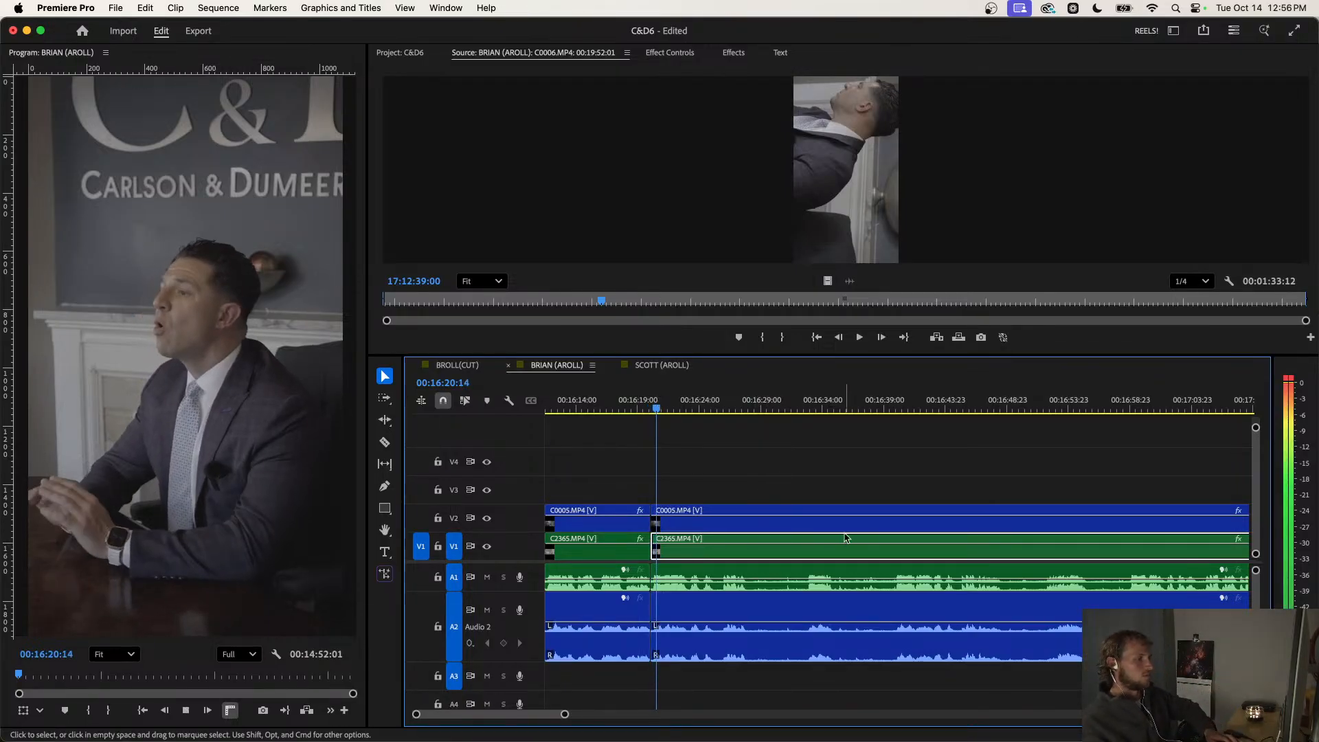
{"action": "scroll", "coordinate": [754, 504], "scroll_direction": "right", "scroll_amount": 5}
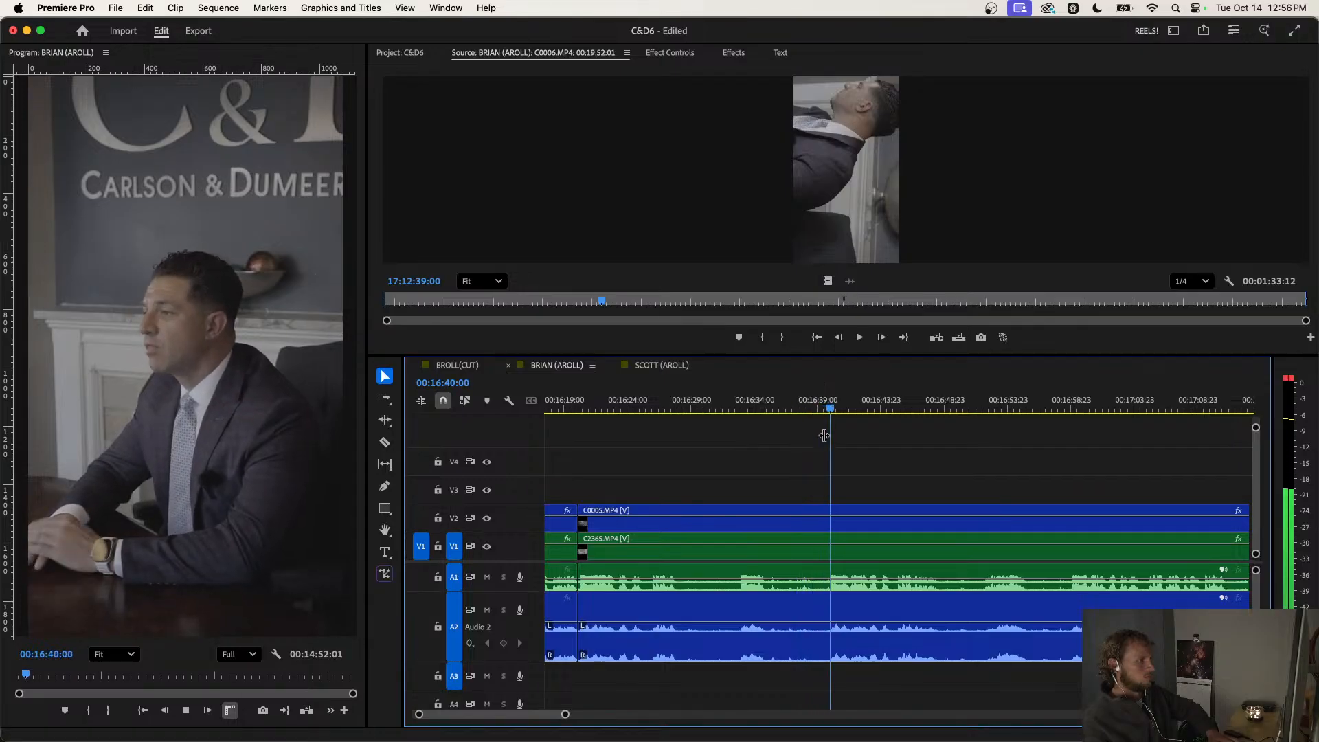
{"action": "key", "text": "space"}
{"action": "key", "text": "Up"}
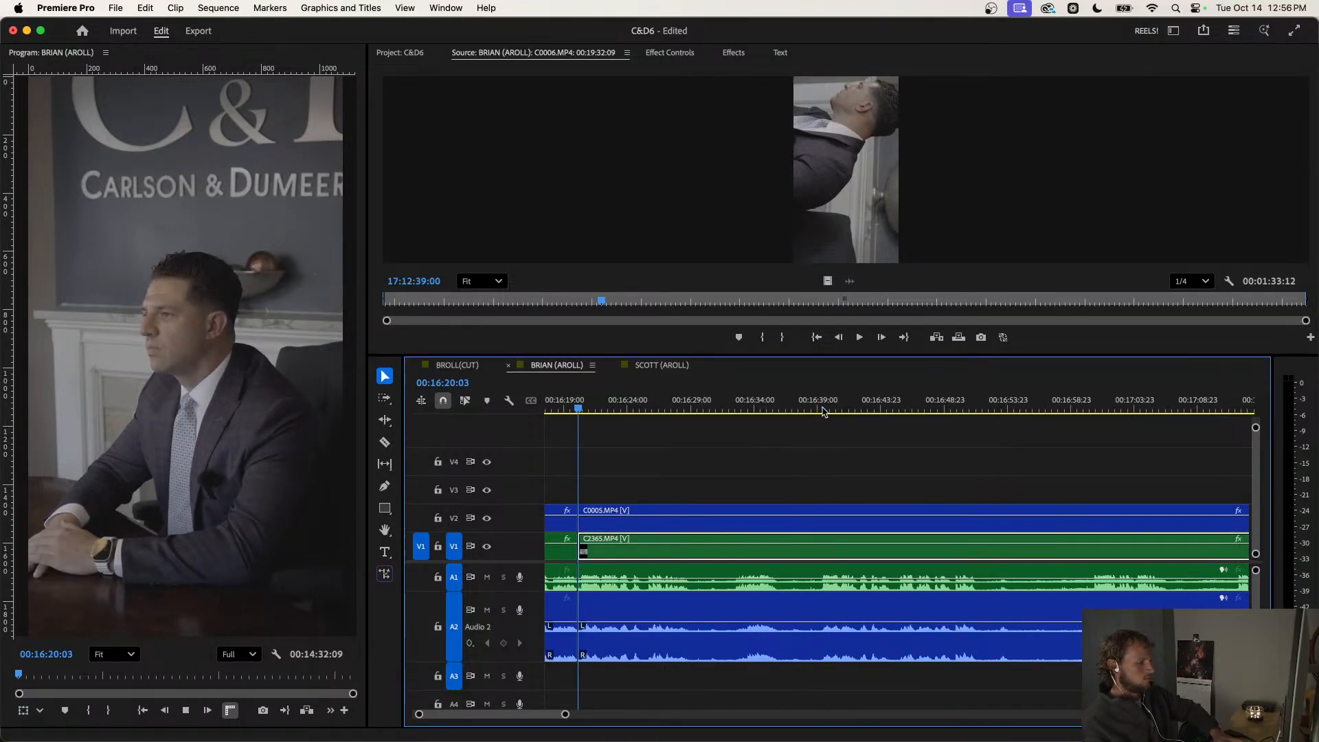
Split all tracks at 00:16:28:22 and ripple-trim the footage after it twice, up to 00:16:32:14 and about 00:16:35.
{"action": "key", "text": "space"}
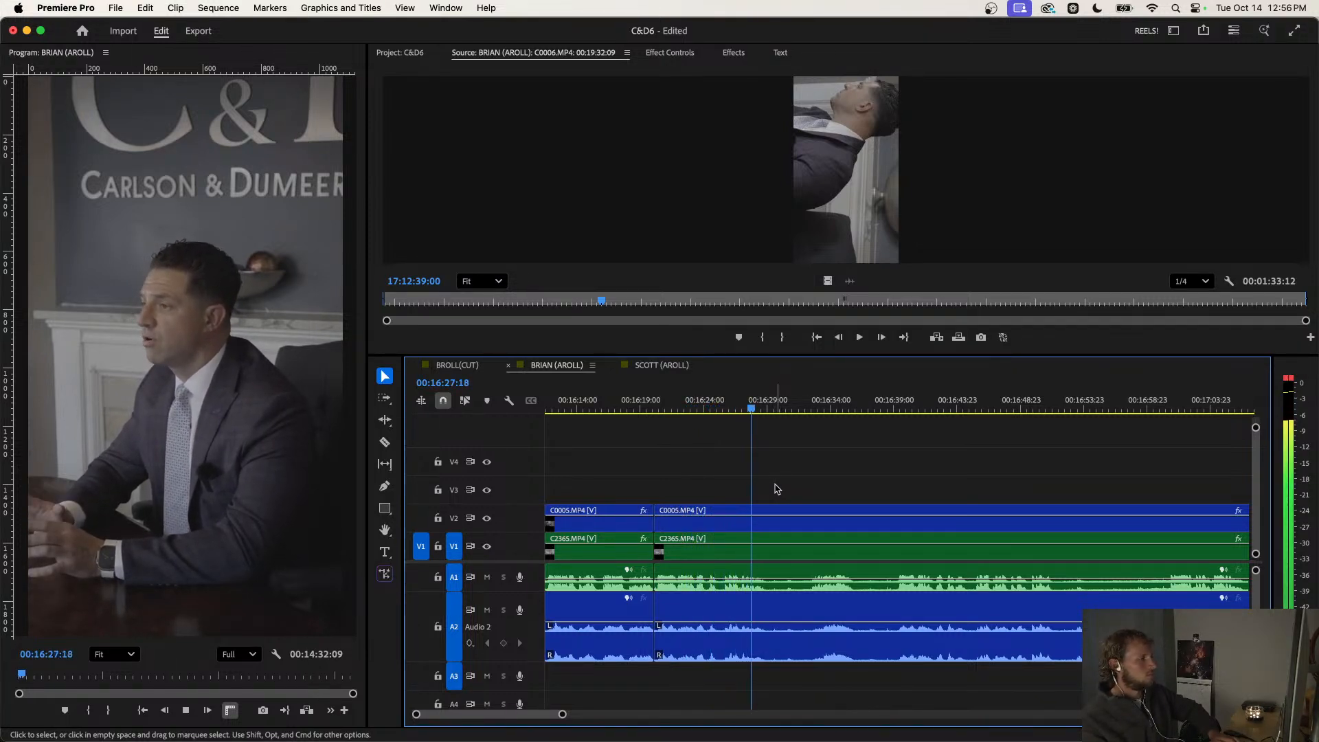
{"action": "key", "text": "space"}
{"action": "key", "text": "super+k"}
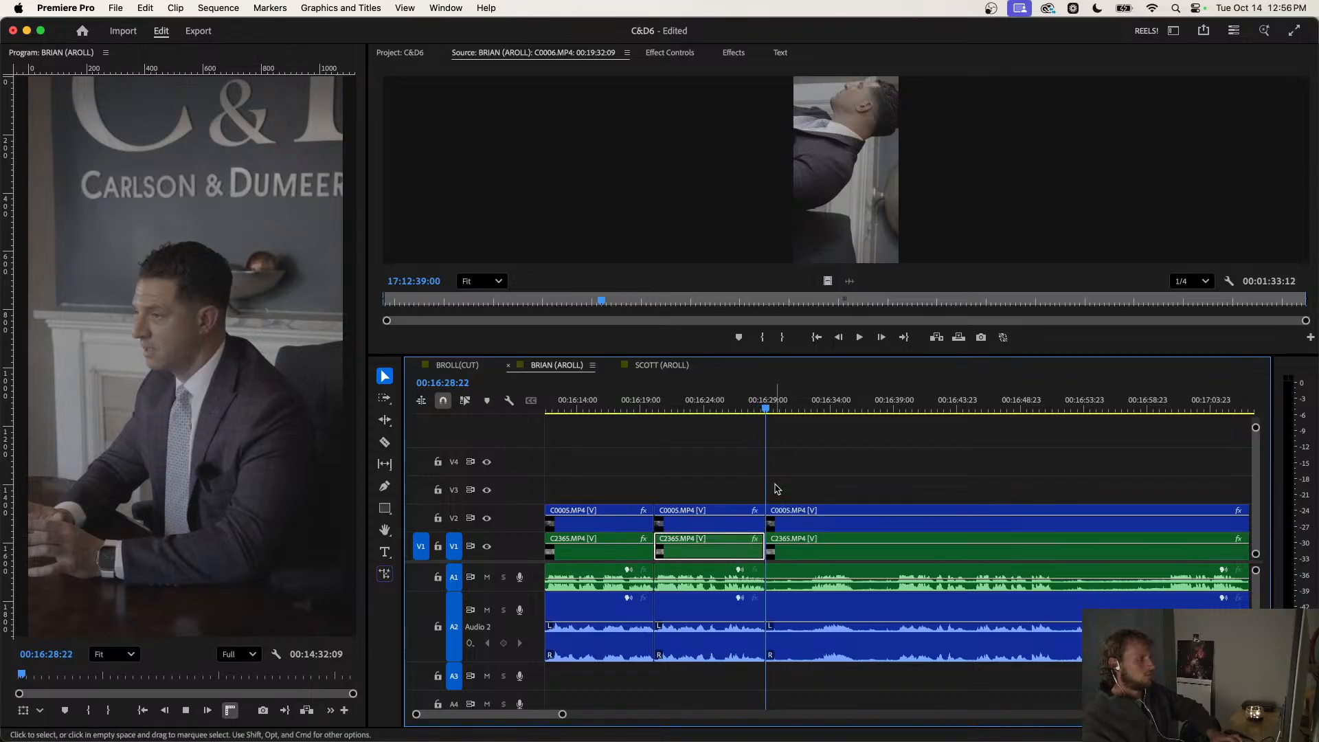
{"action": "key", "text": "space"}
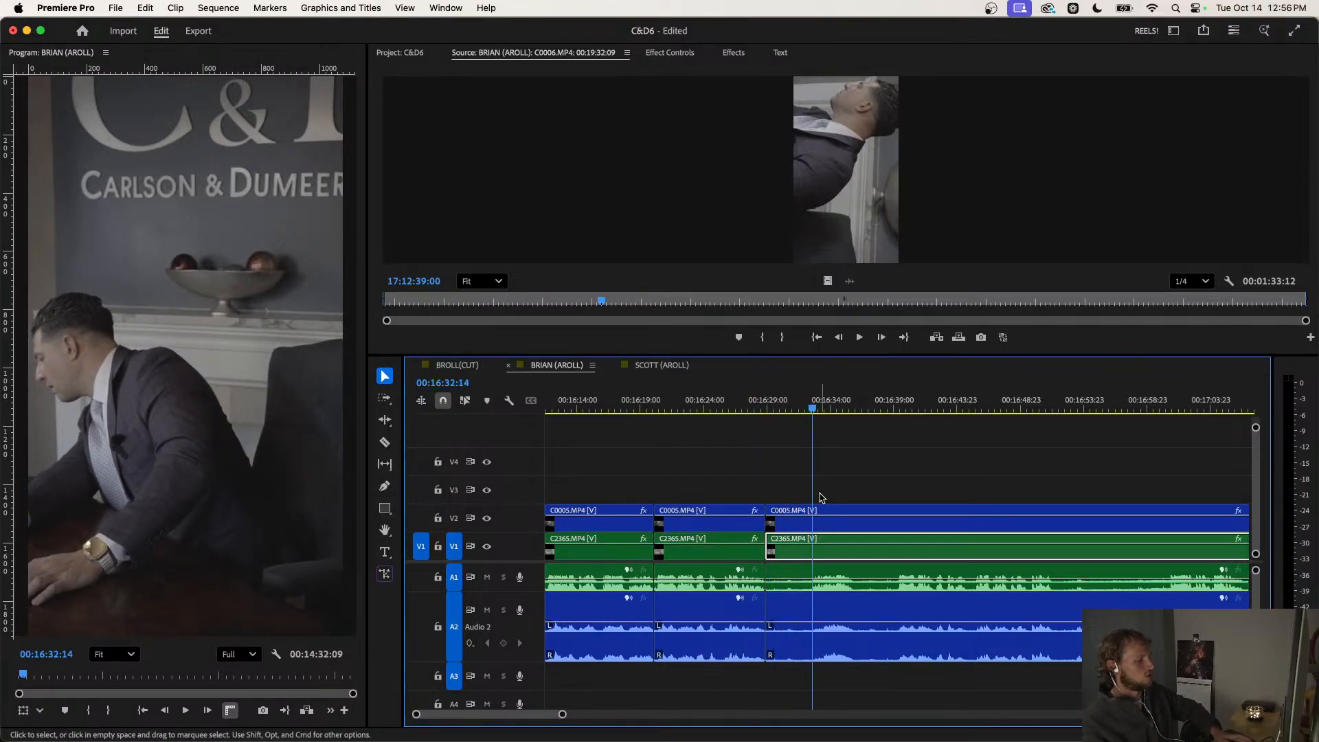
{"action": "key", "text": "Up"}
{"action": "key", "text": "space"}
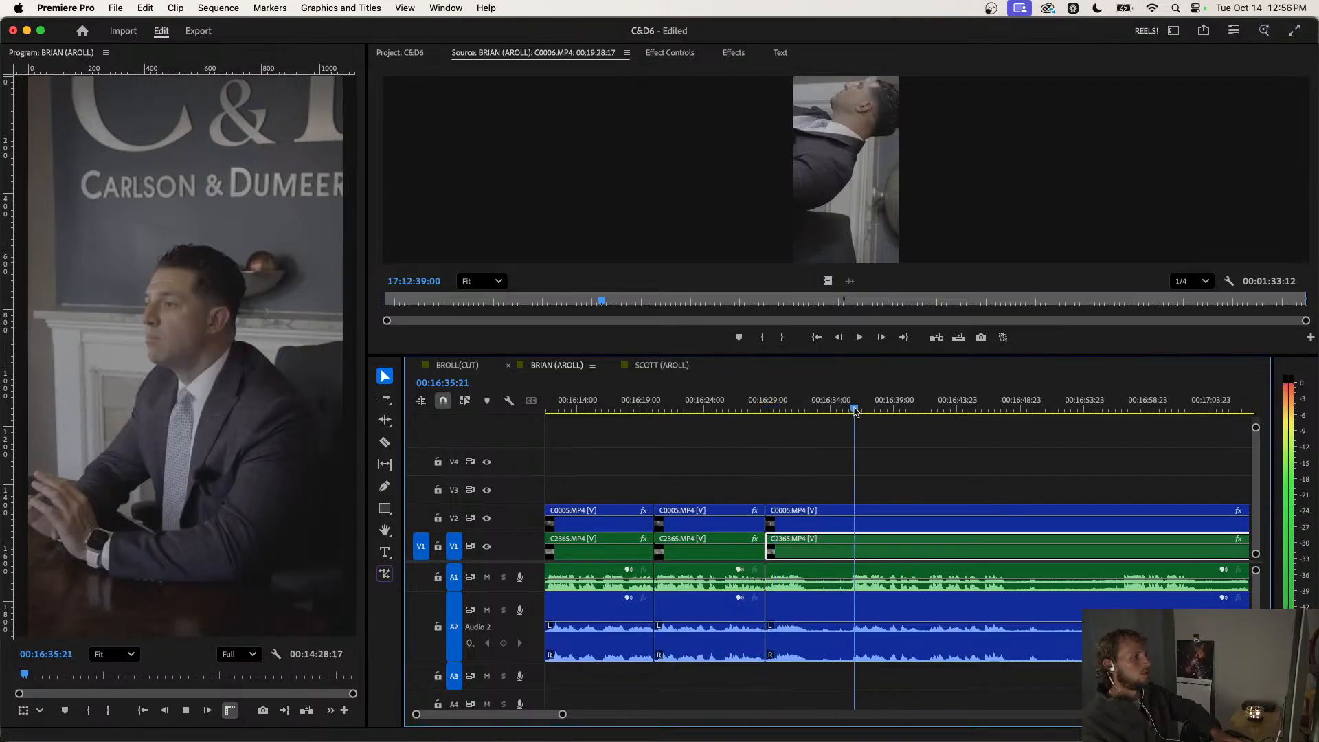
{"action": "key", "text": "space"}
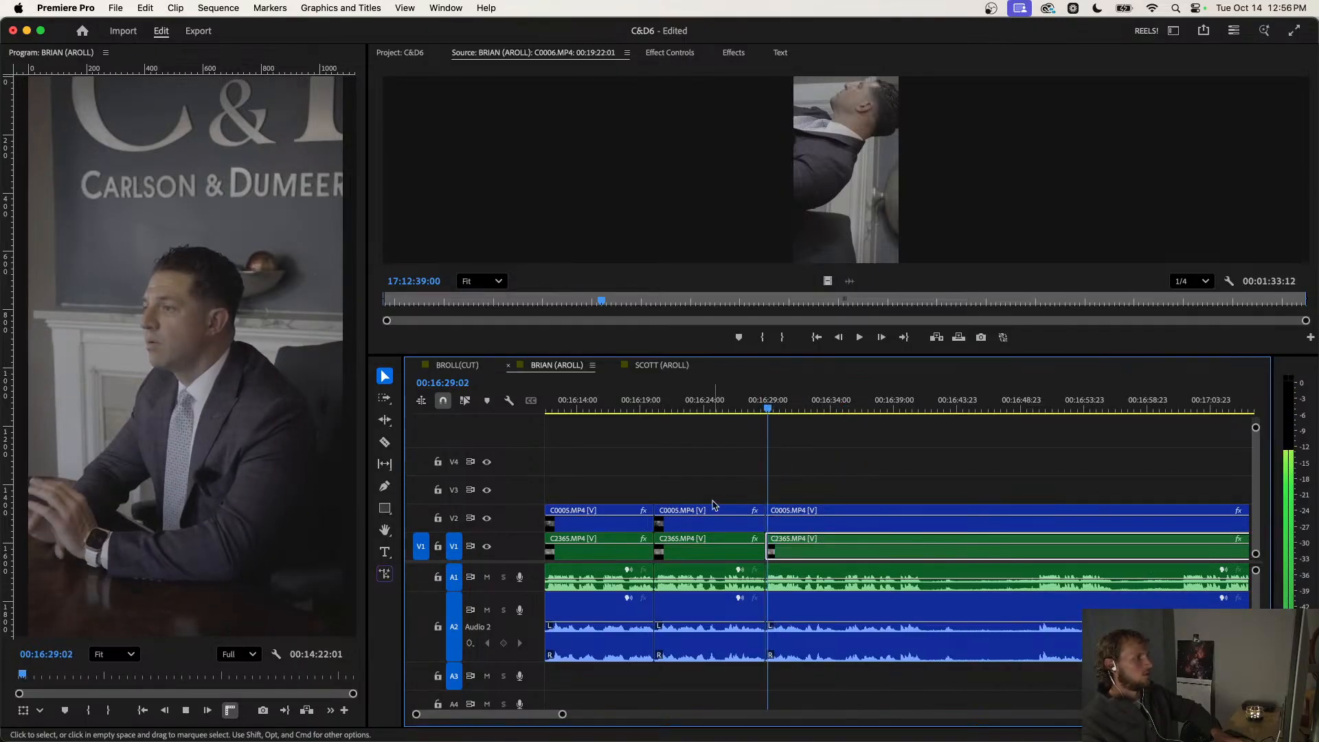
Ripple-delete the take between the 00:16:20:03 and 00:16:28:22 cuts on all tracks.
{"action": "left_click", "coordinate": [659, 406]}
{"action": "key", "text": "space"}
{"action": "left_click_drag", "start_coordinate": [707, 471], "coordinate": [689, 566]}
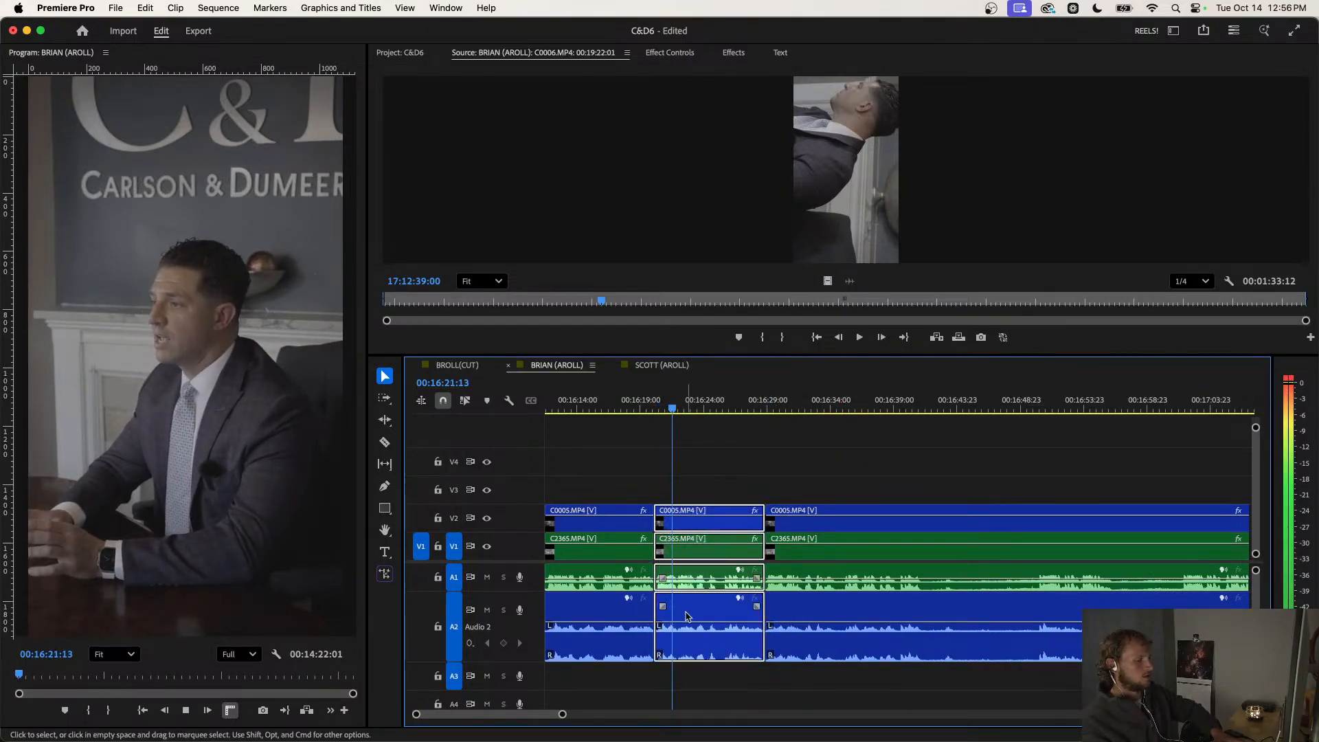
{"action": "key", "text": "Delete"}
{"action": "left_click", "coordinate": [697, 558]}
{"action": "key", "text": "Delete"}
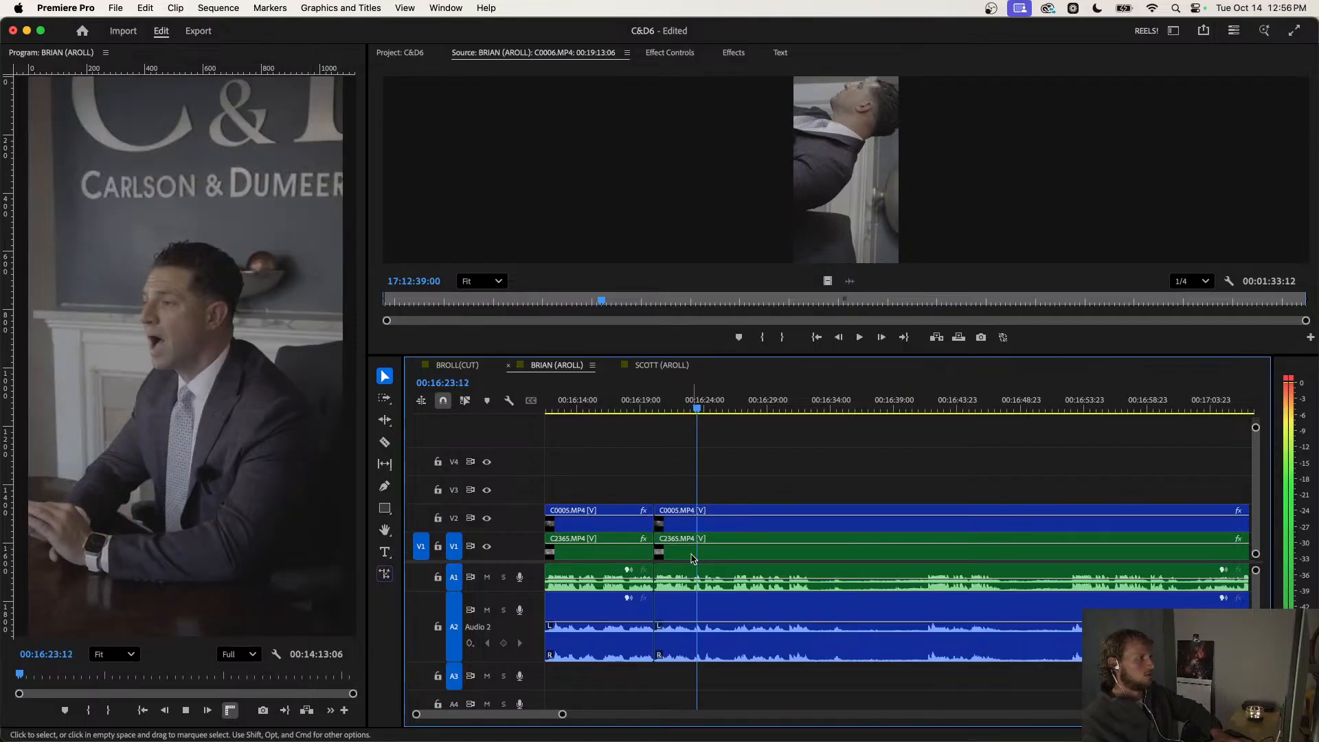
Play the opening through its join with the next take and disable the first C0005.MP4 piece on V2.
{"action": "left_click", "coordinate": [547, 411]}
{"action": "key", "text": "space"}
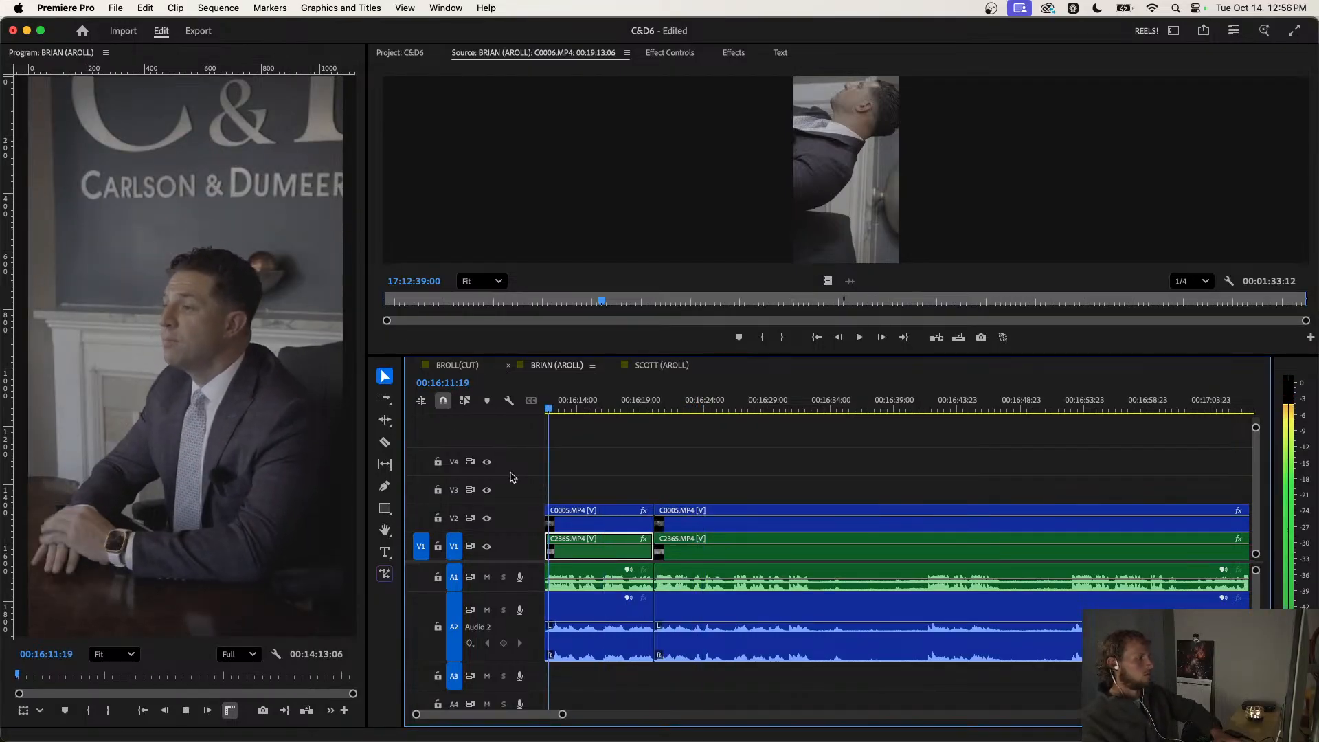
{"action": "left_click", "coordinate": [627, 463]}
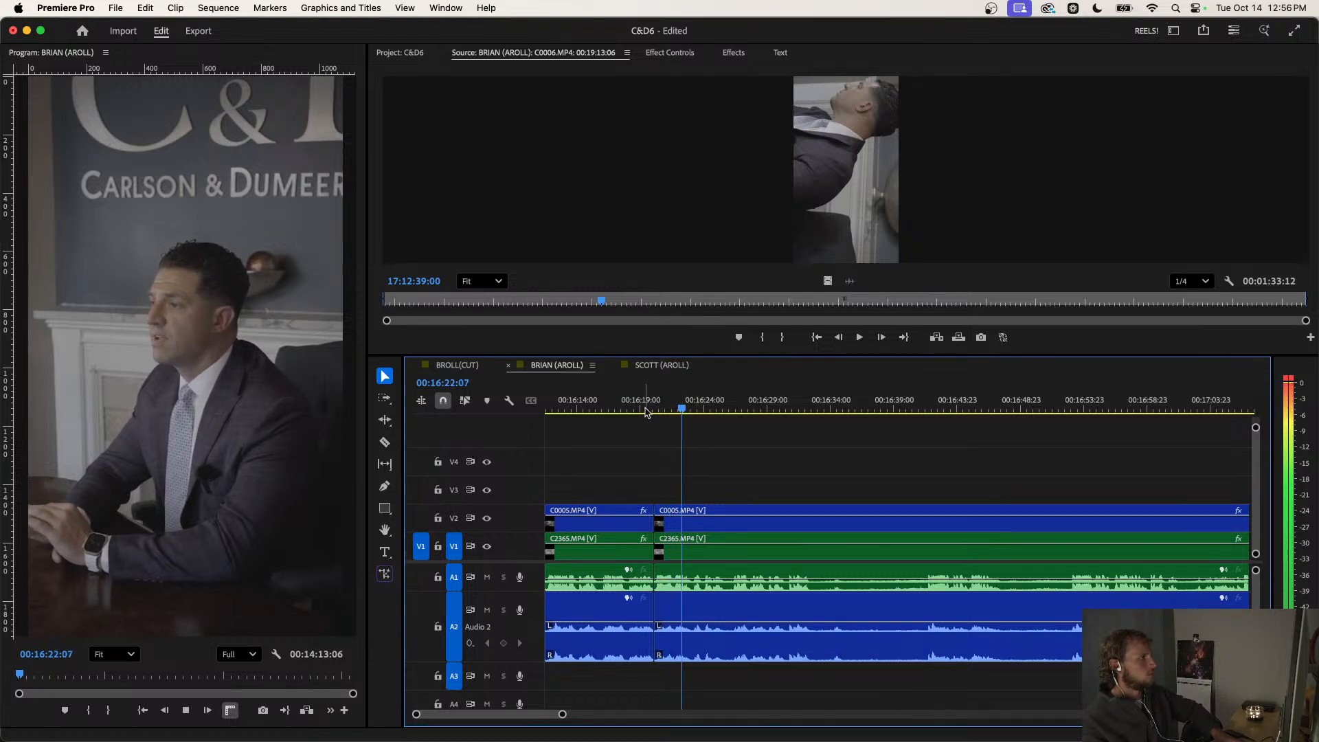
{"action": "left_click_drag", "start_coordinate": [646, 410], "coordinate": [447, 404]}
{"action": "key", "text": "space"}
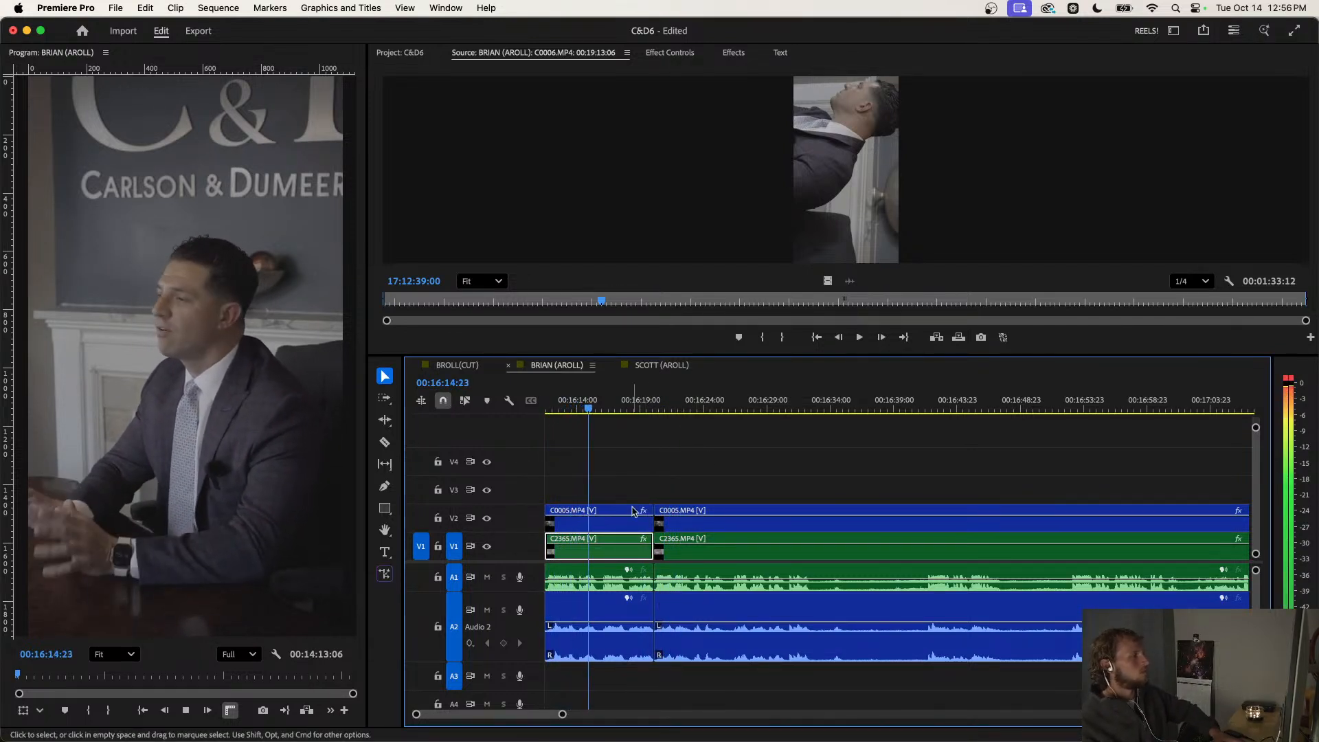
{"action": "left_click", "coordinate": [615, 521]}
{"action": "key", "text": "shift+super+e"}
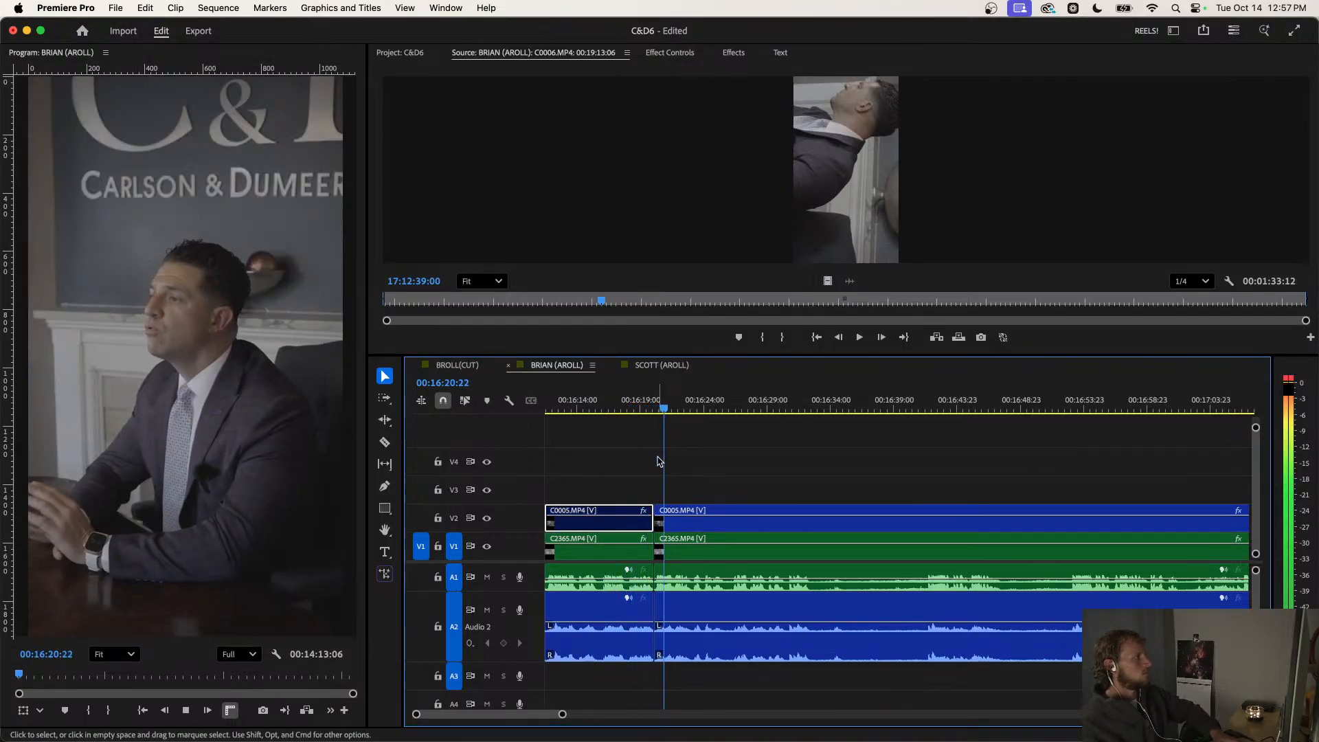
Replay the opening in the wide shot and ripple-trim a few frames off the start of the first piece.
{"action": "key", "text": "space"}
{"action": "left_click", "coordinate": [612, 407]}
{"action": "left_click_drag", "start_coordinate": [612, 406], "coordinate": [535, 408]}
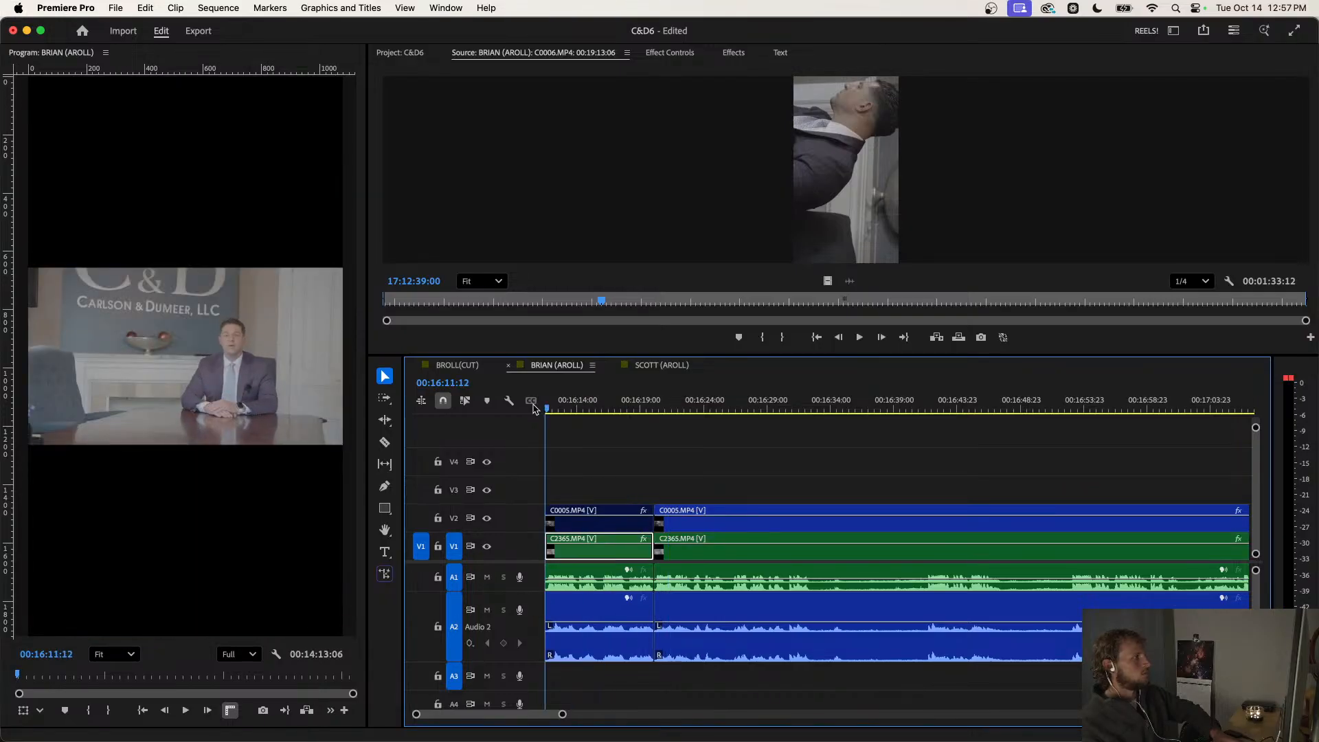
{"action": "key", "text": "space"}
{"action": "key", "text": "="}
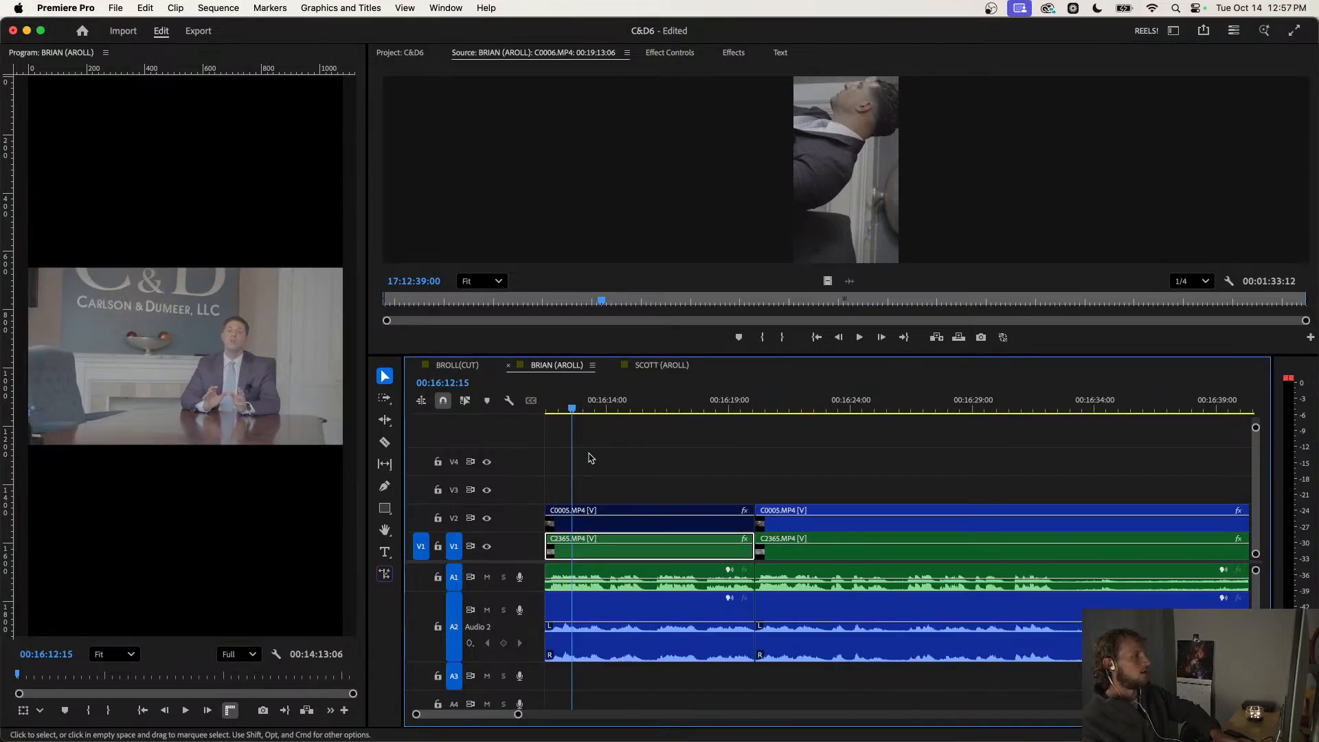
{"action": "left_click_drag", "start_coordinate": [568, 410], "coordinate": [722, 423]}
{"action": "key", "text": "q"}
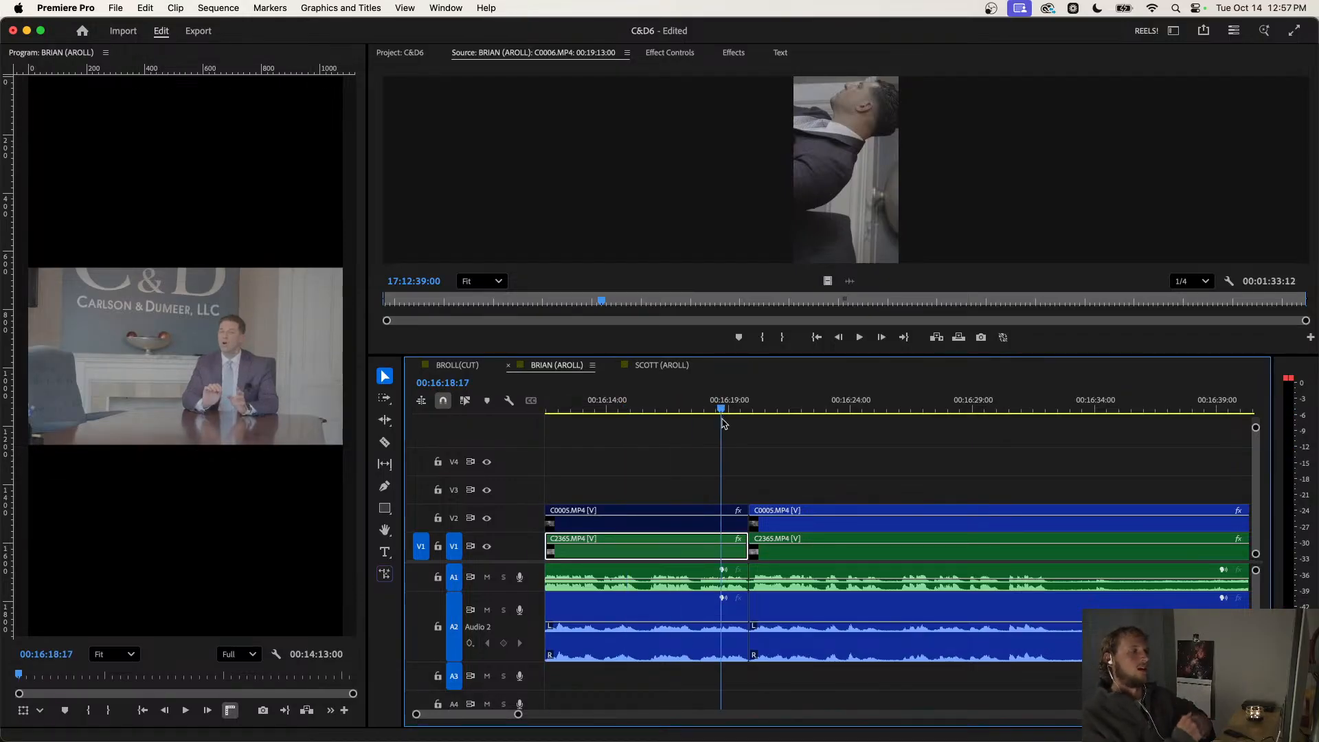
Disable the second C0005.MP4 piece on V2 and play across the join to compare the wide shot.
{"action": "left_click", "coordinate": [683, 408]}
{"action": "key", "text": "space"}
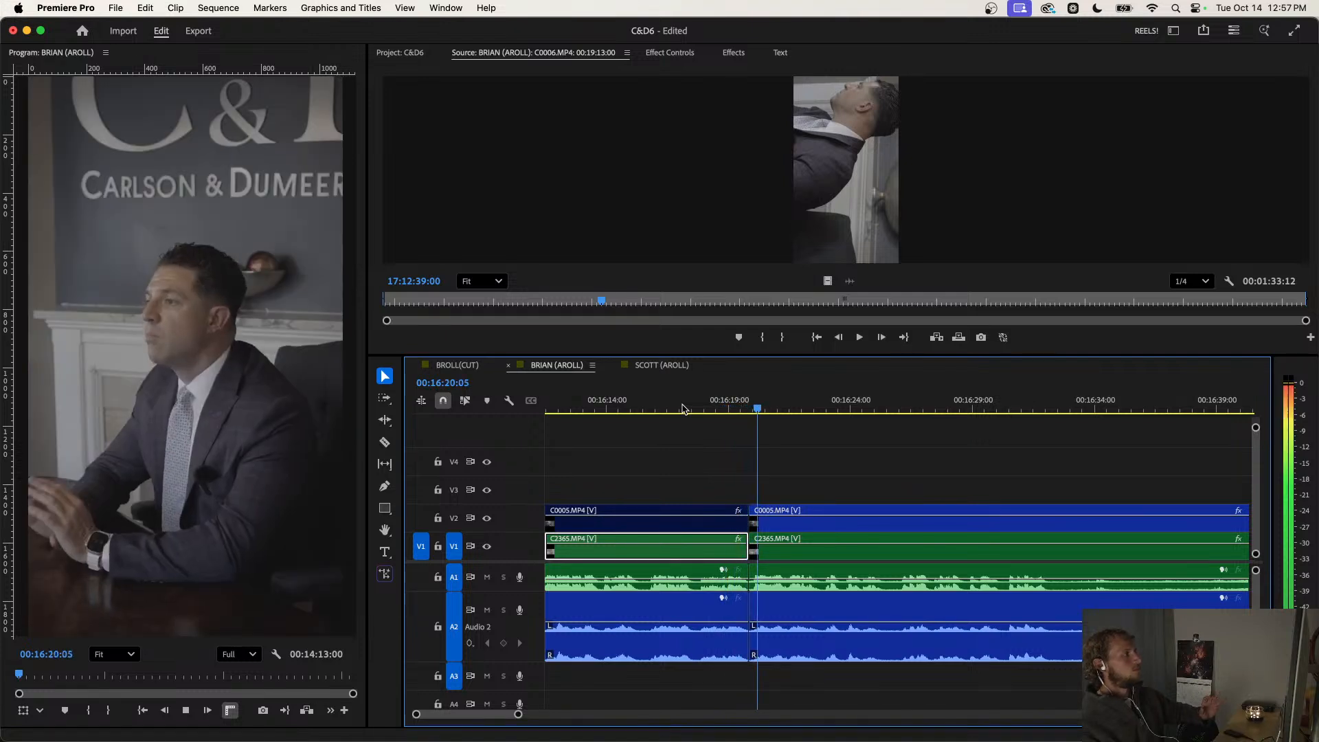
{"action": "key", "text": "space"}
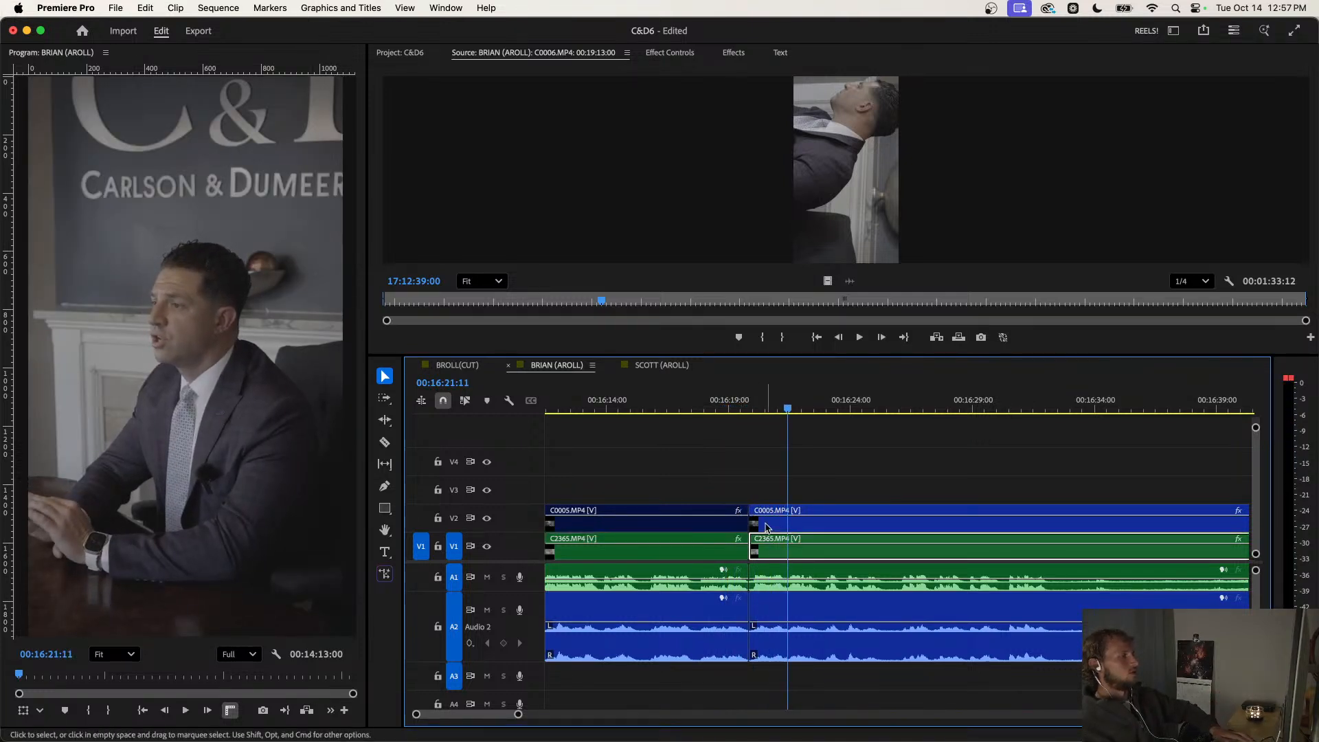
{"action": "key", "text": "shift+e"}
{"action": "left_click", "coordinate": [718, 408]}
{"action": "key", "text": "space"}
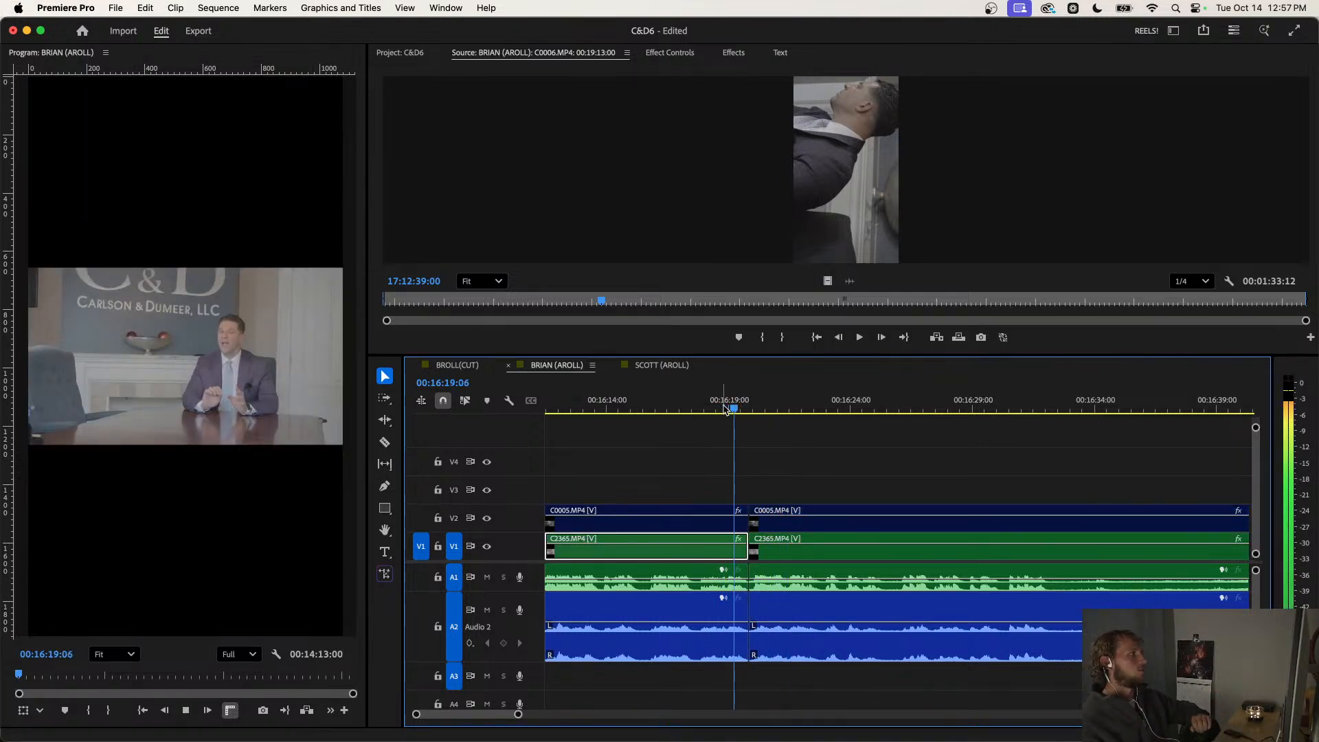
{"action": "key", "text": "space"}
Re-enable the second C0005.MP4 piece on V2 and play across the join in the close-up.
{"action": "left_click", "coordinate": [774, 523]}
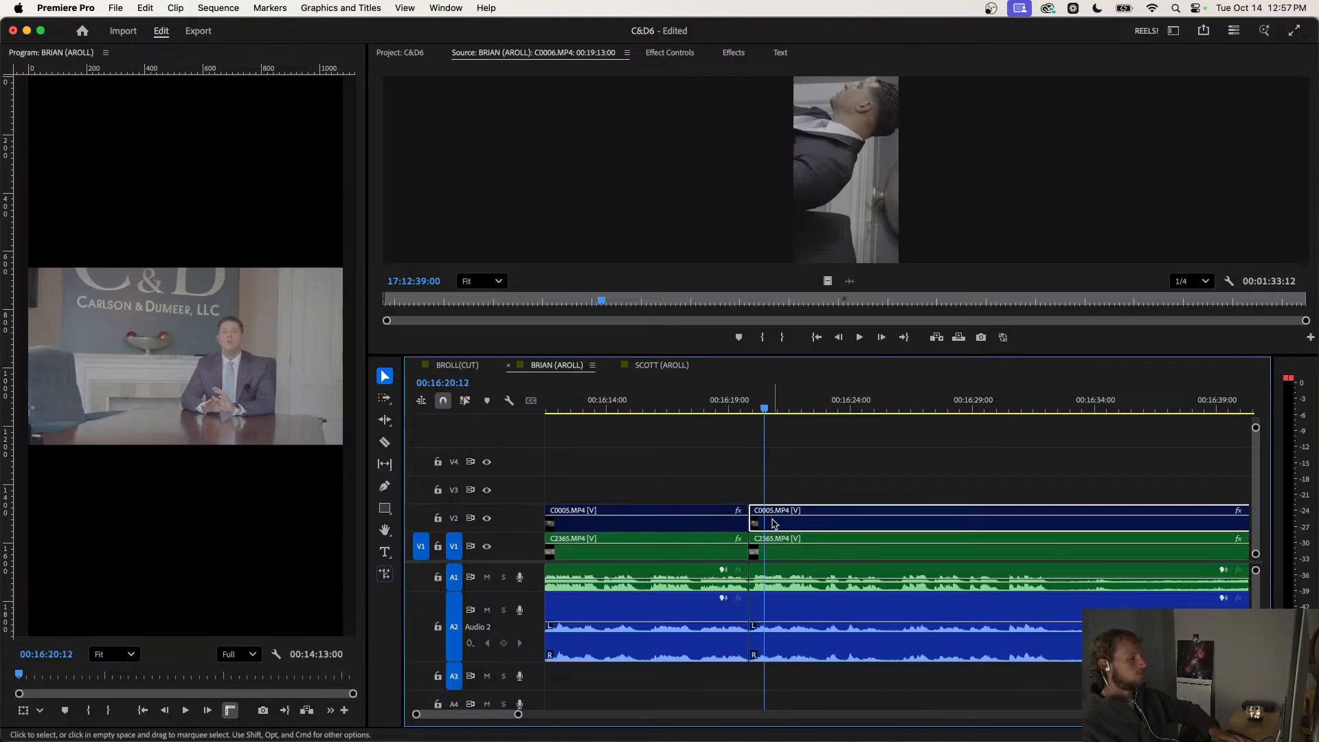
{"action": "key", "text": "shift+e"}
{"action": "left_click", "coordinate": [727, 408]}
{"action": "key", "text": "space"}
{"action": "scroll", "coordinate": [754, 506], "scroll_direction": "down", "scroll_amount": 3}
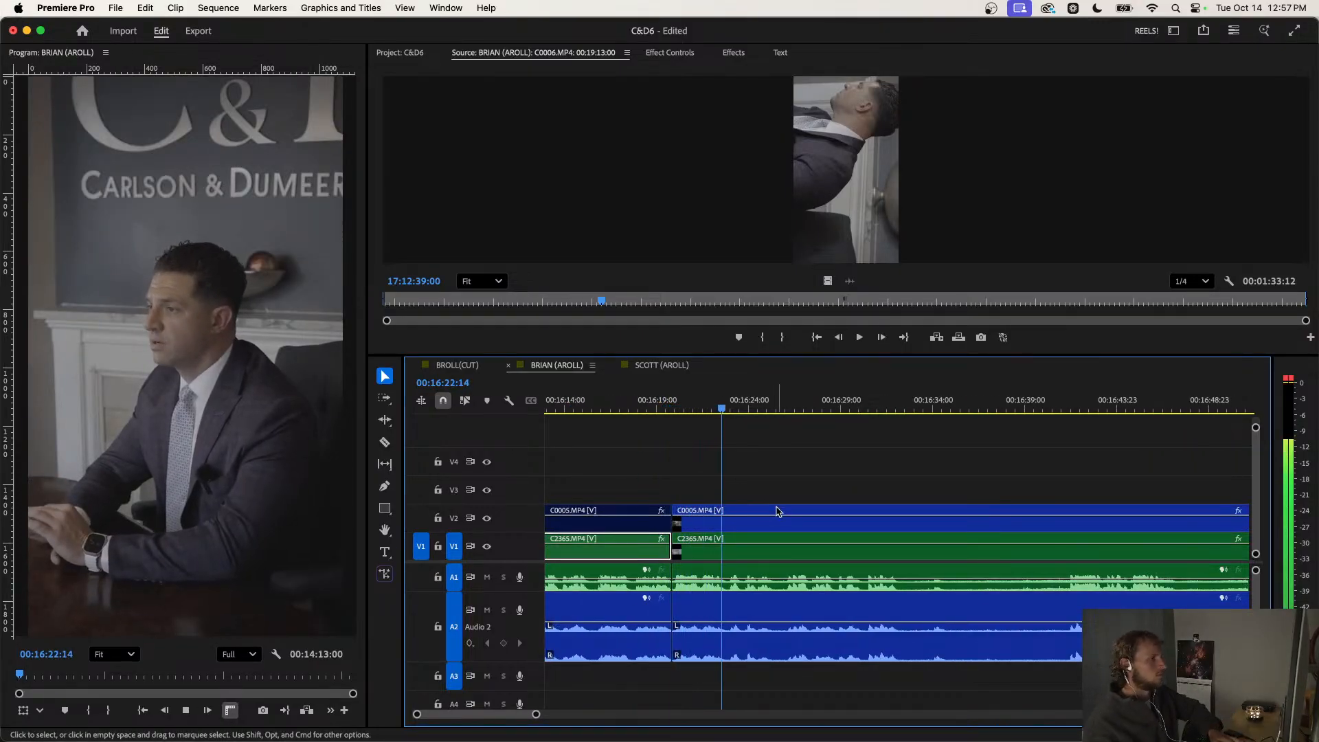
Split all tracks at the end of the sentence at 00:16:32:05 and ripple-trim about 9 seconds off the start of the next piece.
{"action": "scroll", "coordinate": [773, 511], "scroll_direction": "up", "scroll_amount": 2}
{"action": "scroll", "coordinate": [773, 507], "scroll_direction": "down", "scroll_amount": 3}
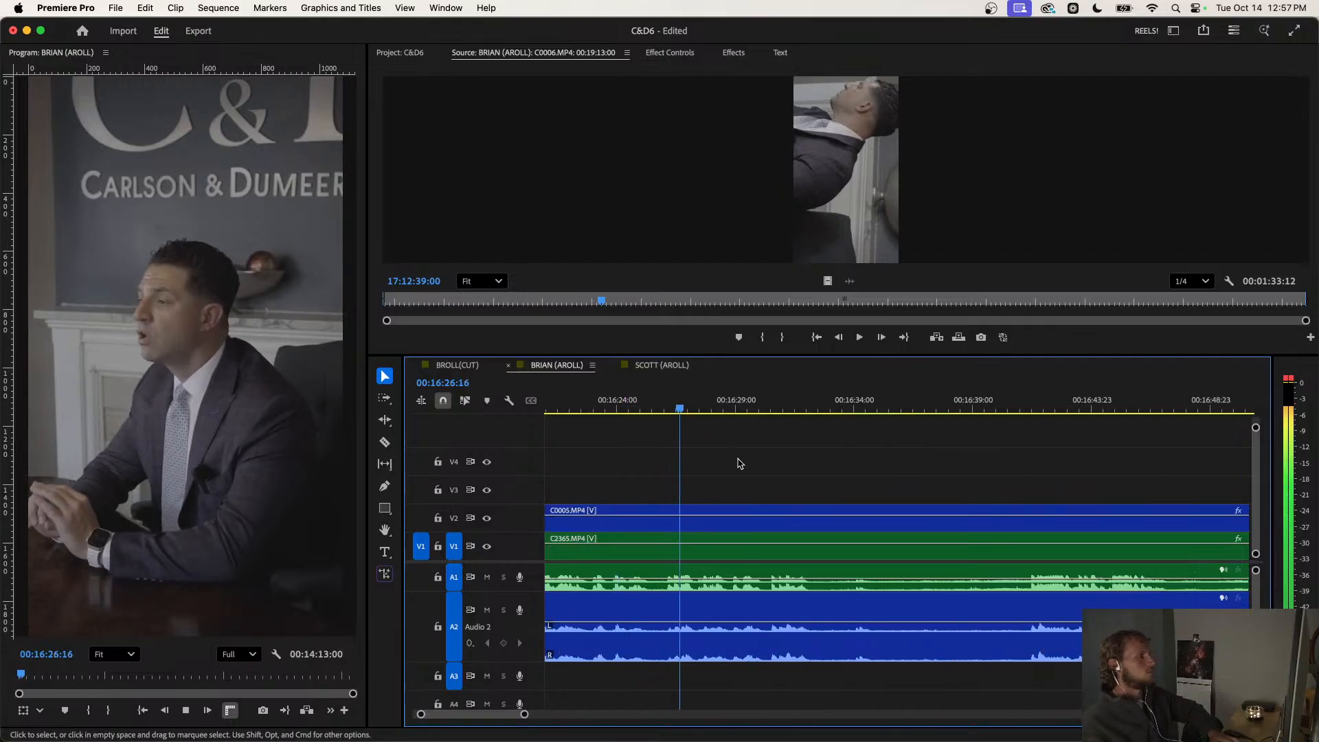
{"action": "scroll", "coordinate": [781, 485], "scroll_direction": "up", "scroll_amount": 2}
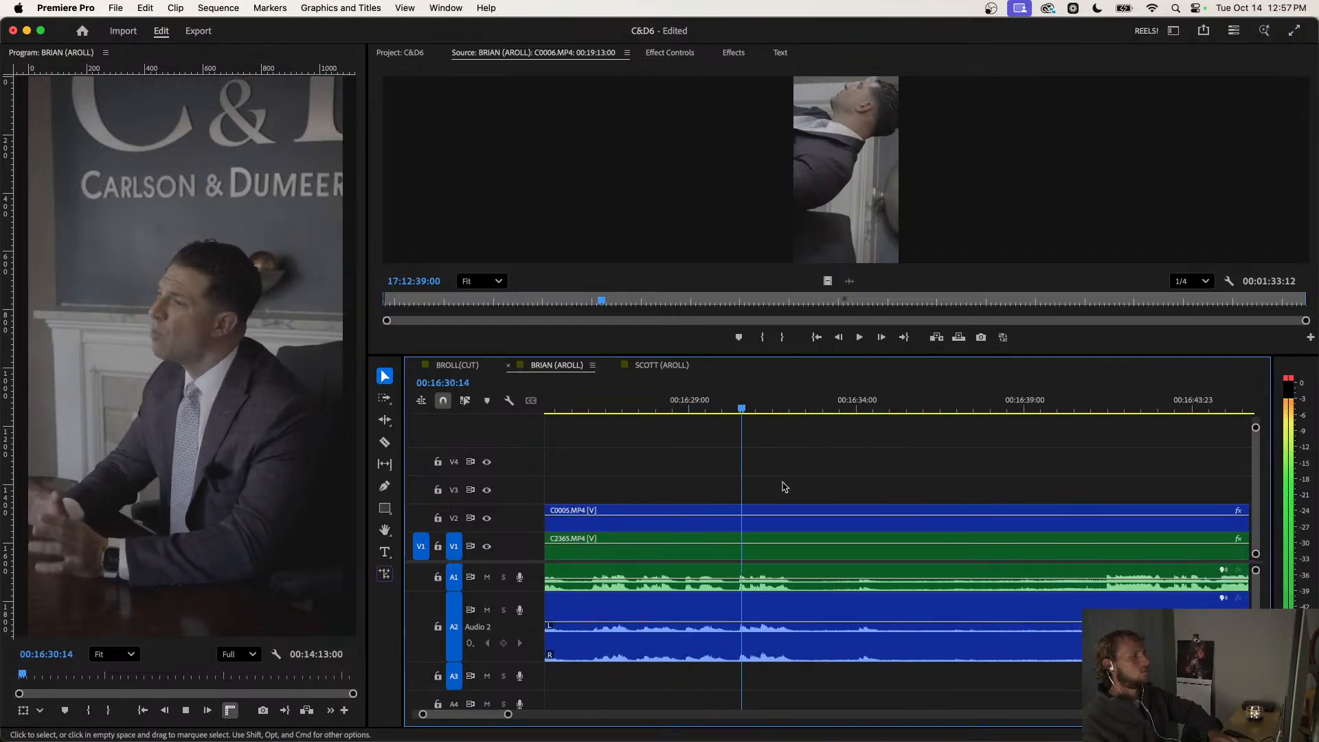
{"action": "key", "text": "super+k"}
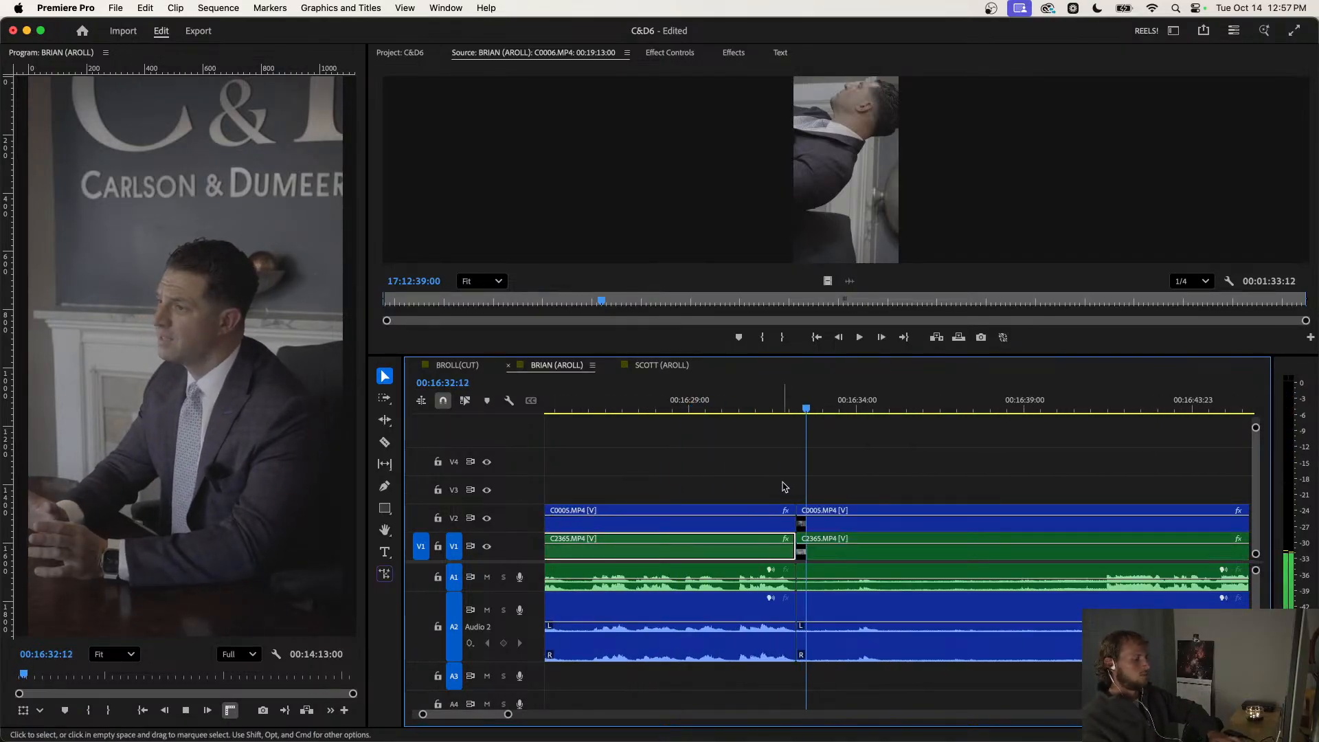
{"action": "scroll", "coordinate": [816, 492], "scroll_direction": "down", "scroll_amount": 2}
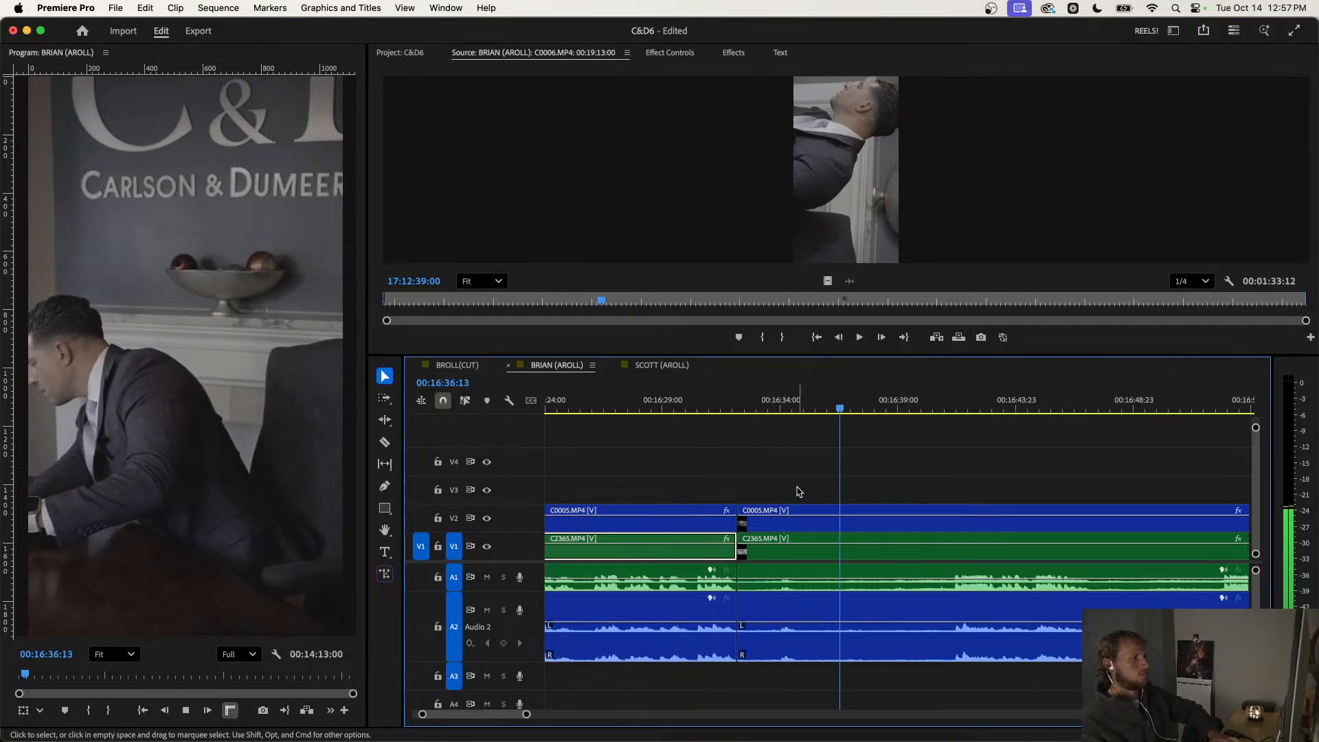
{"action": "scroll", "coordinate": [797, 492], "scroll_direction": "down", "scroll_amount": 2}
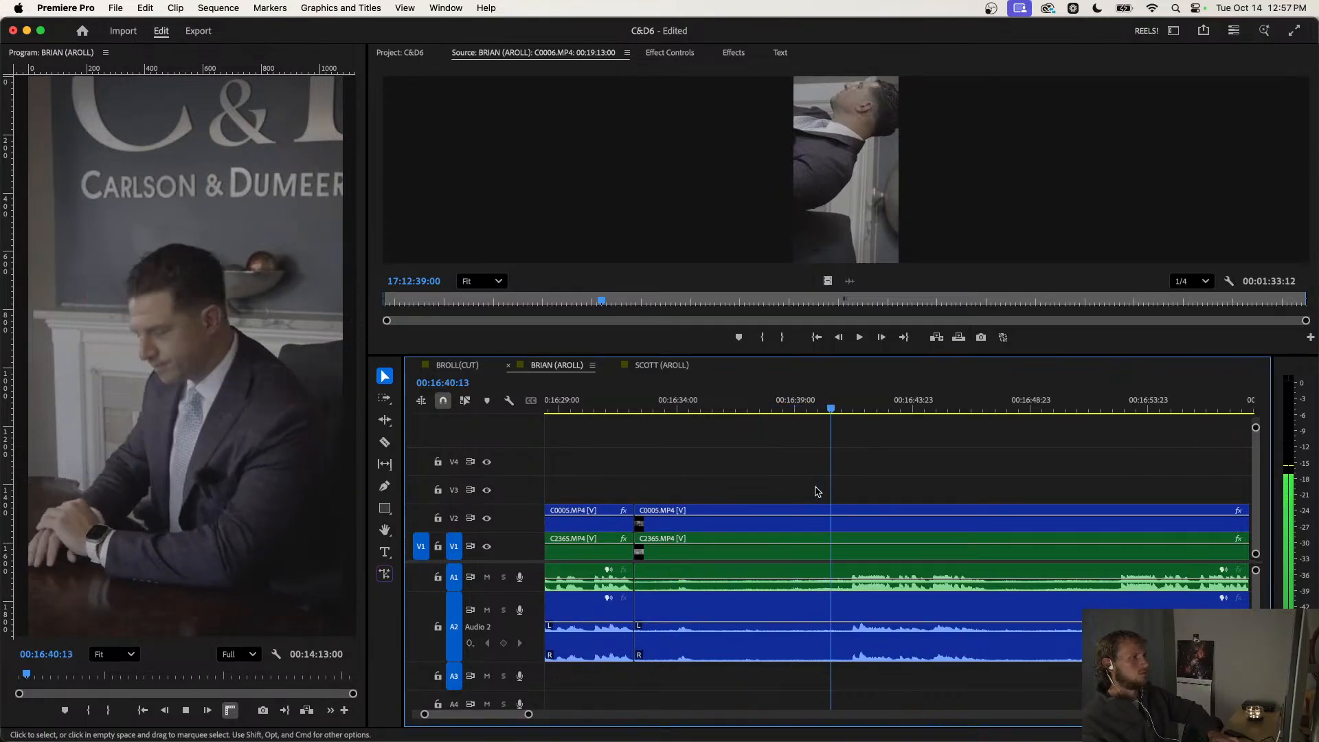
{"action": "key", "text": "Up"}
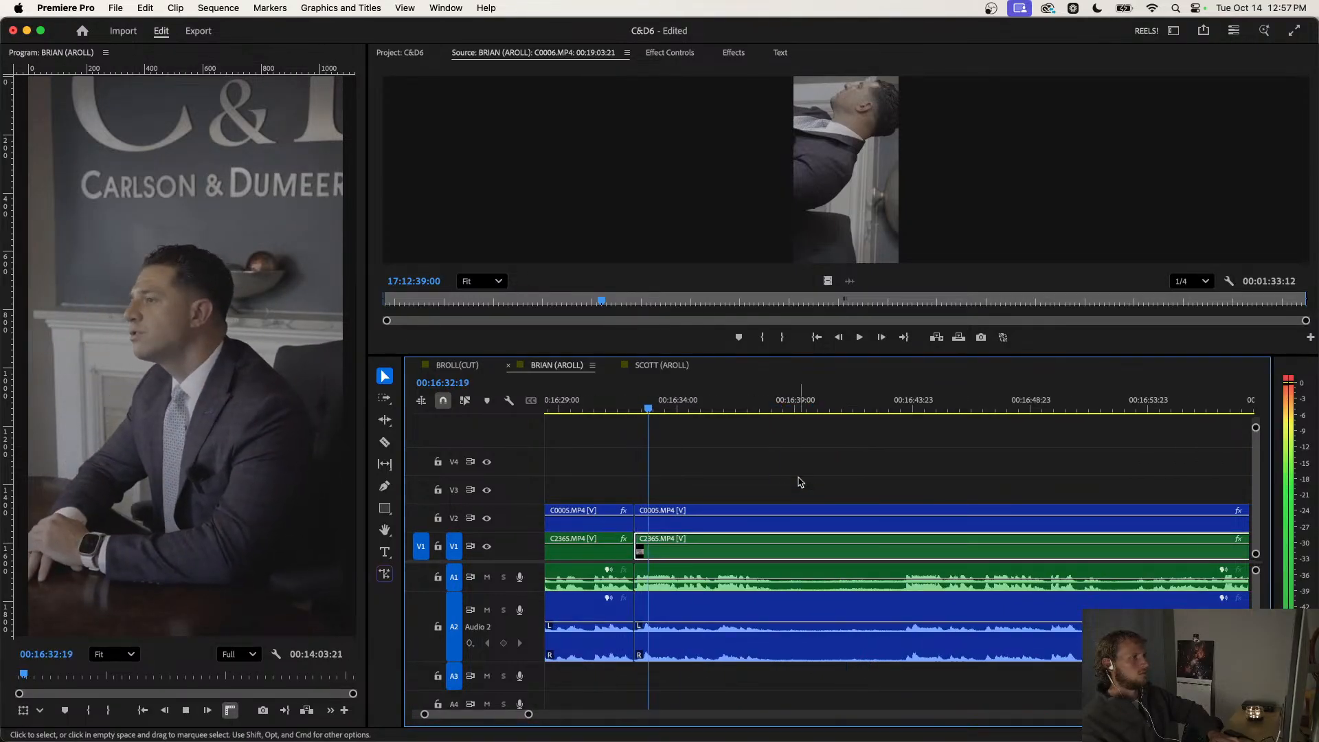
Split all tracks after the next line at 00:16:38:02 and ripple-trim about 5 seconds off the start of the following piece.
{"action": "scroll", "coordinate": [799, 481], "scroll_direction": "down", "scroll_amount": 1}
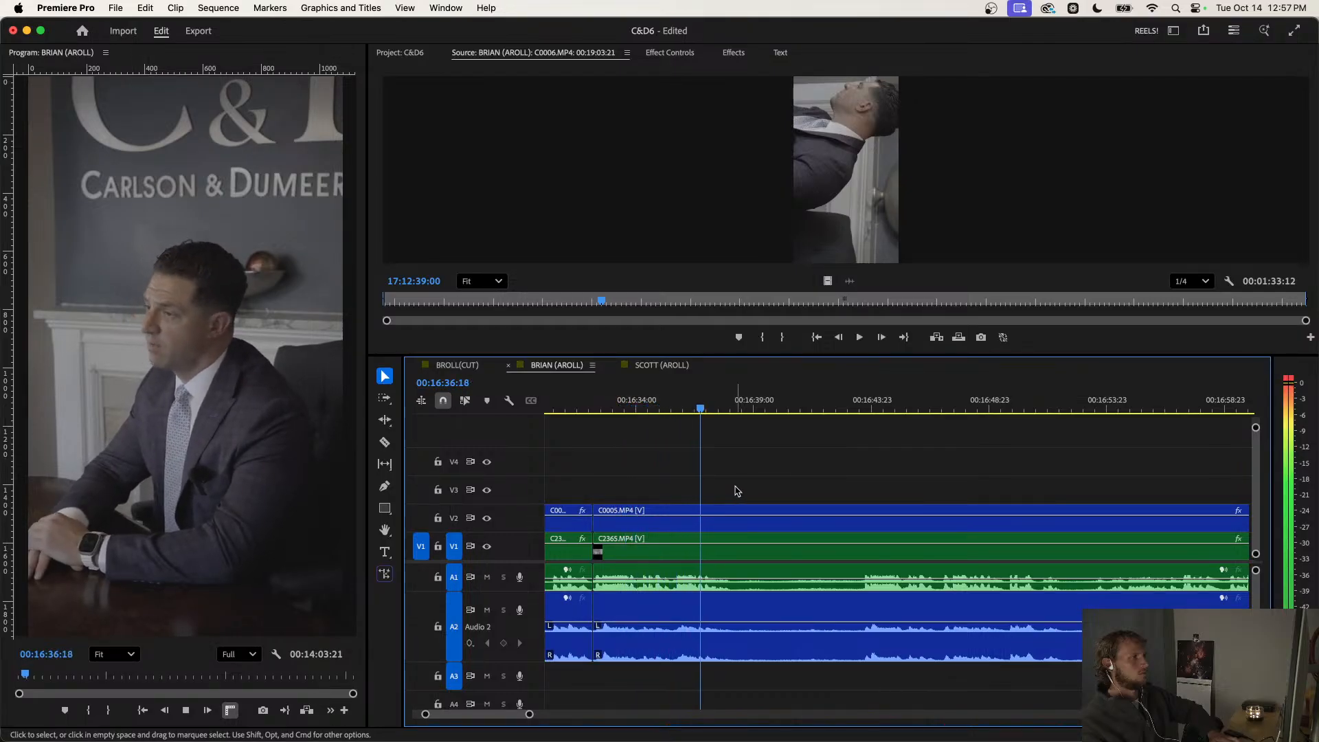
{"action": "key", "text": "space"}
{"action": "key", "text": "d"}
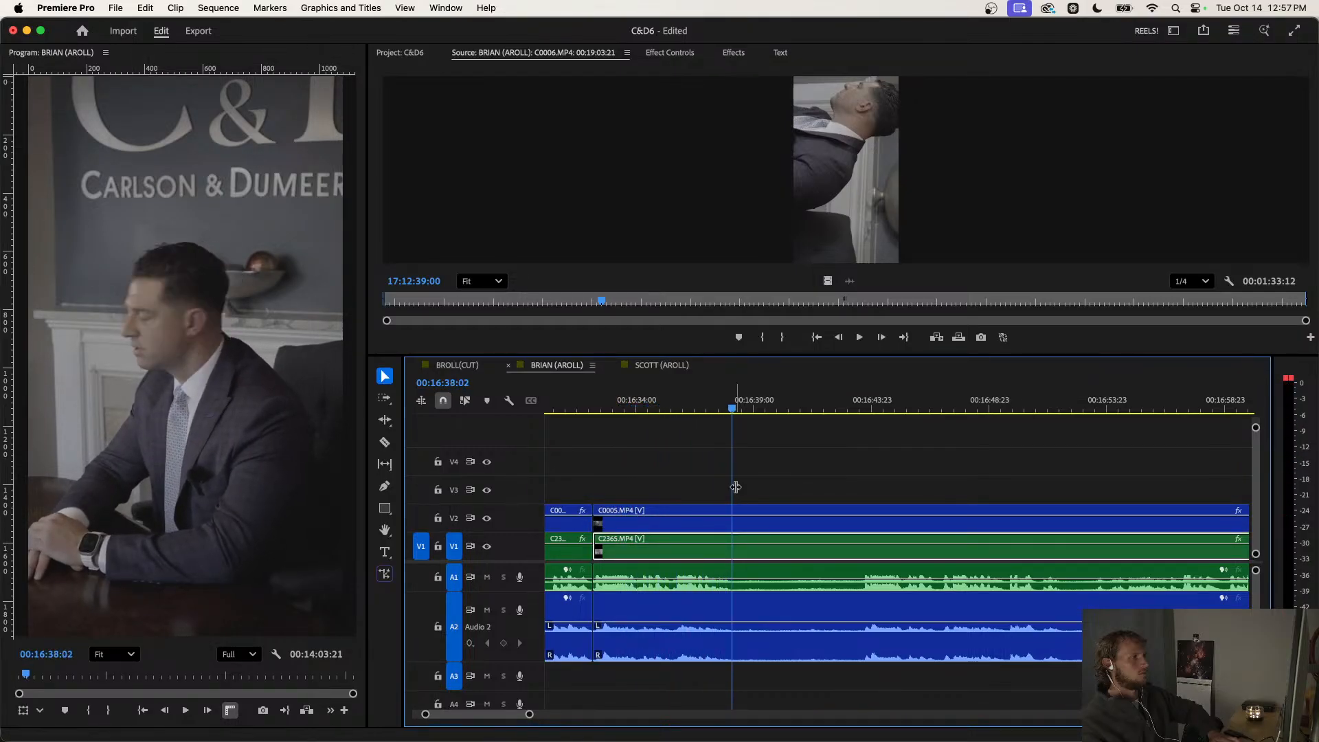
{"action": "key", "text": "super+k"}
{"action": "key", "text": "space"}
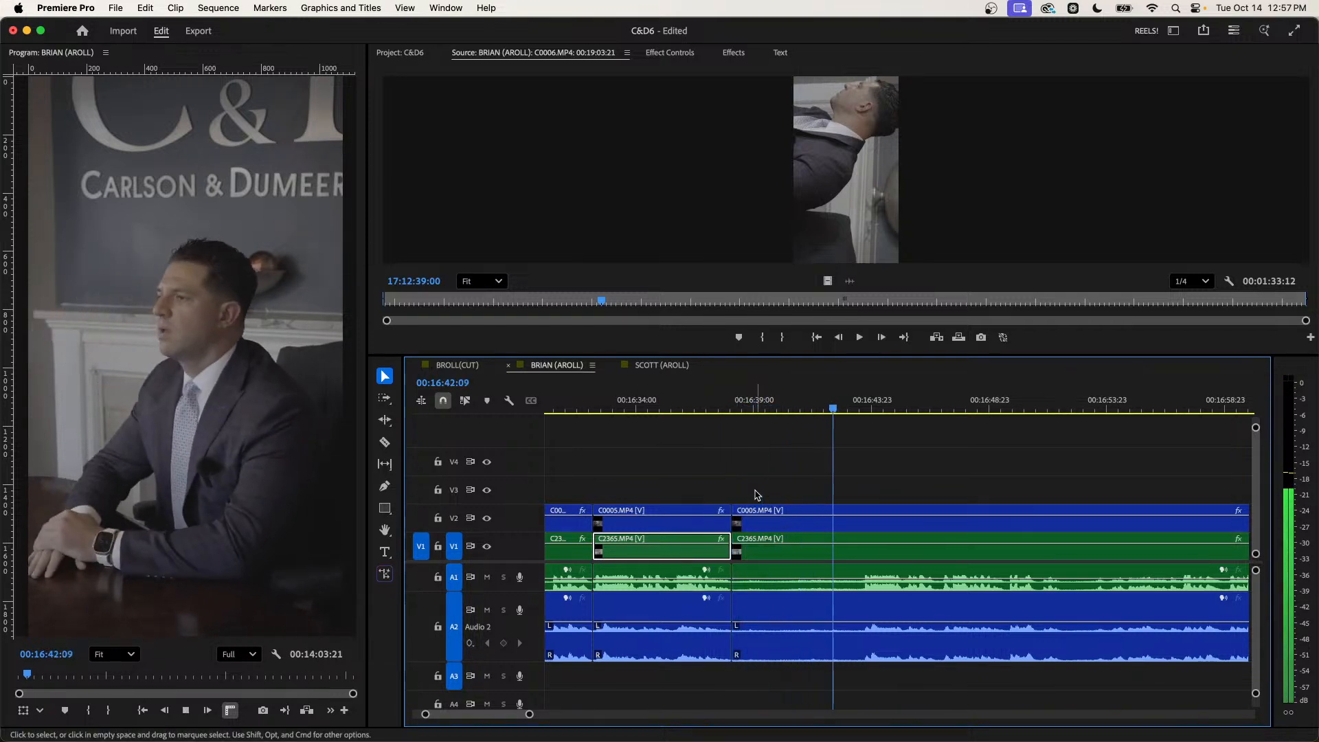
{"action": "key", "text": "Up"}
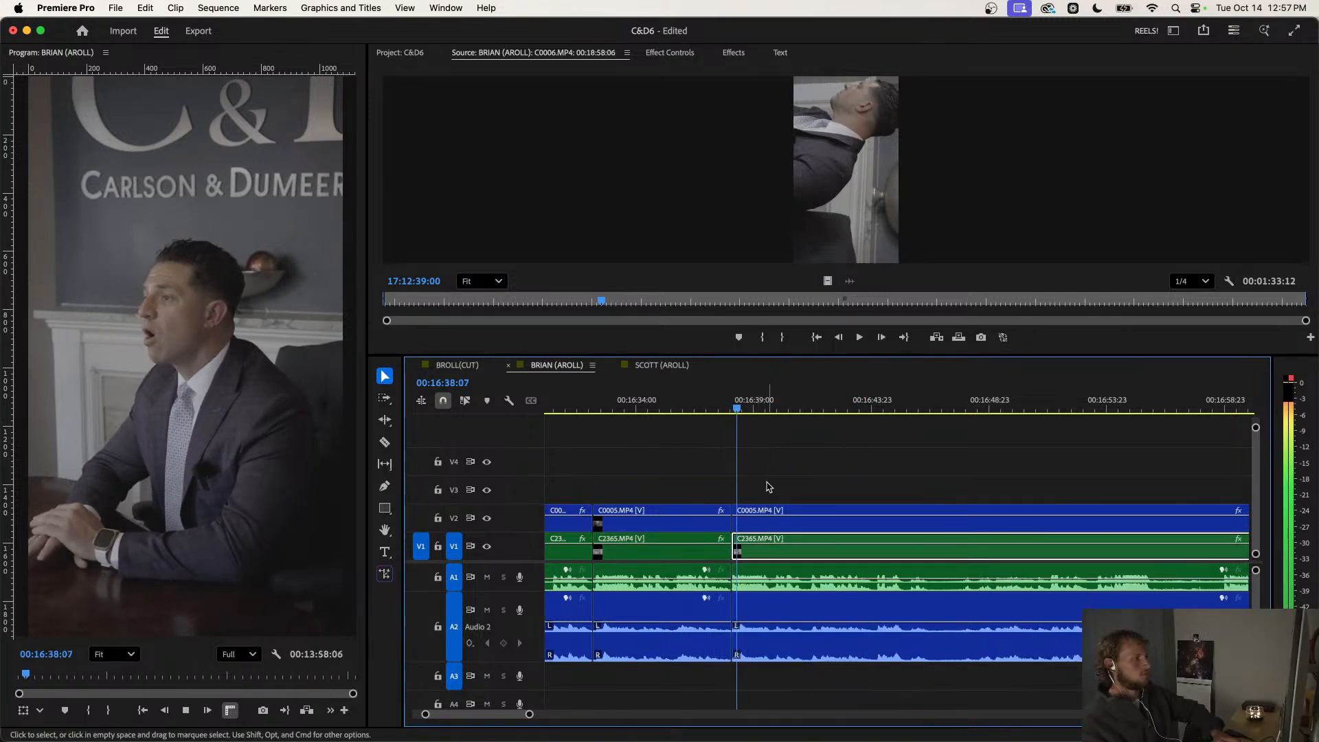
Delete the take between the 00:16:32 and 00:16:38 cuts on all tracks, close the gap, and replay from the join.
{"action": "key", "text": "Up"}
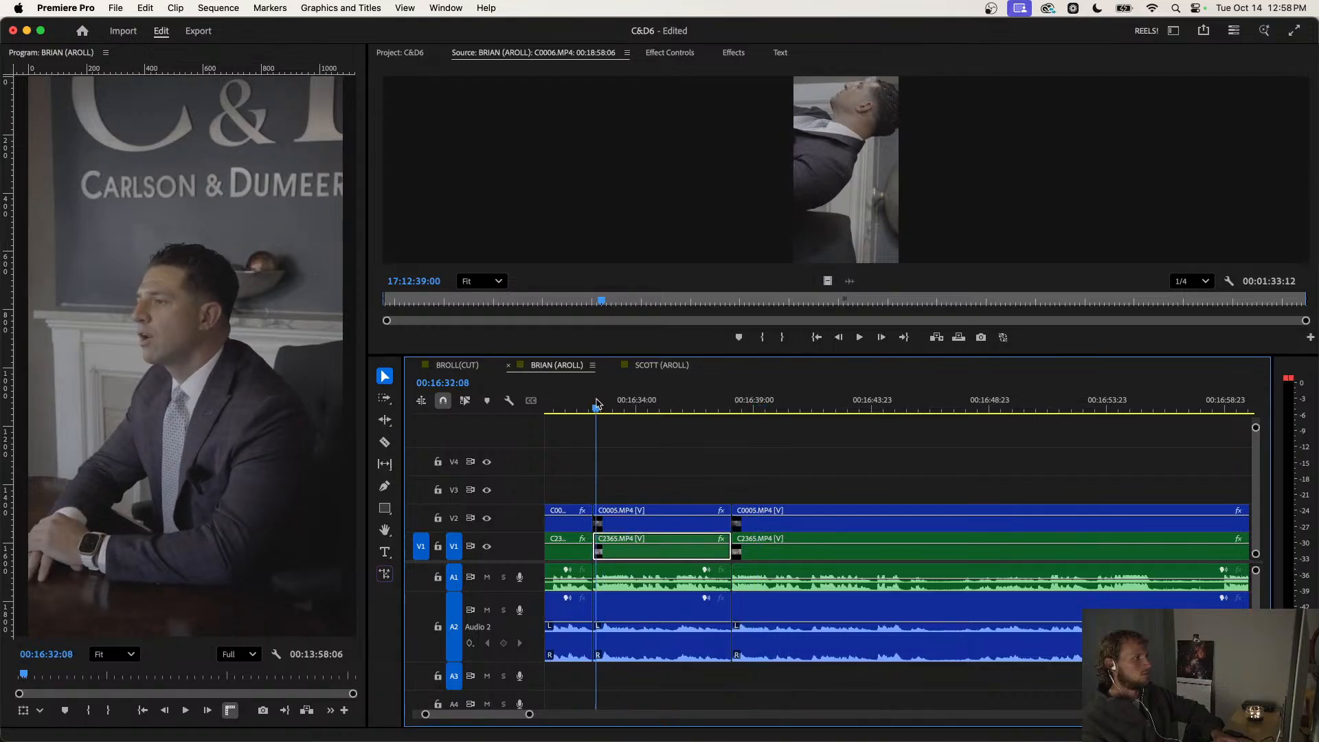
{"action": "left_click_drag", "start_coordinate": [630, 467], "coordinate": [677, 656]}
{"action": "key", "text": "BackSpace"}
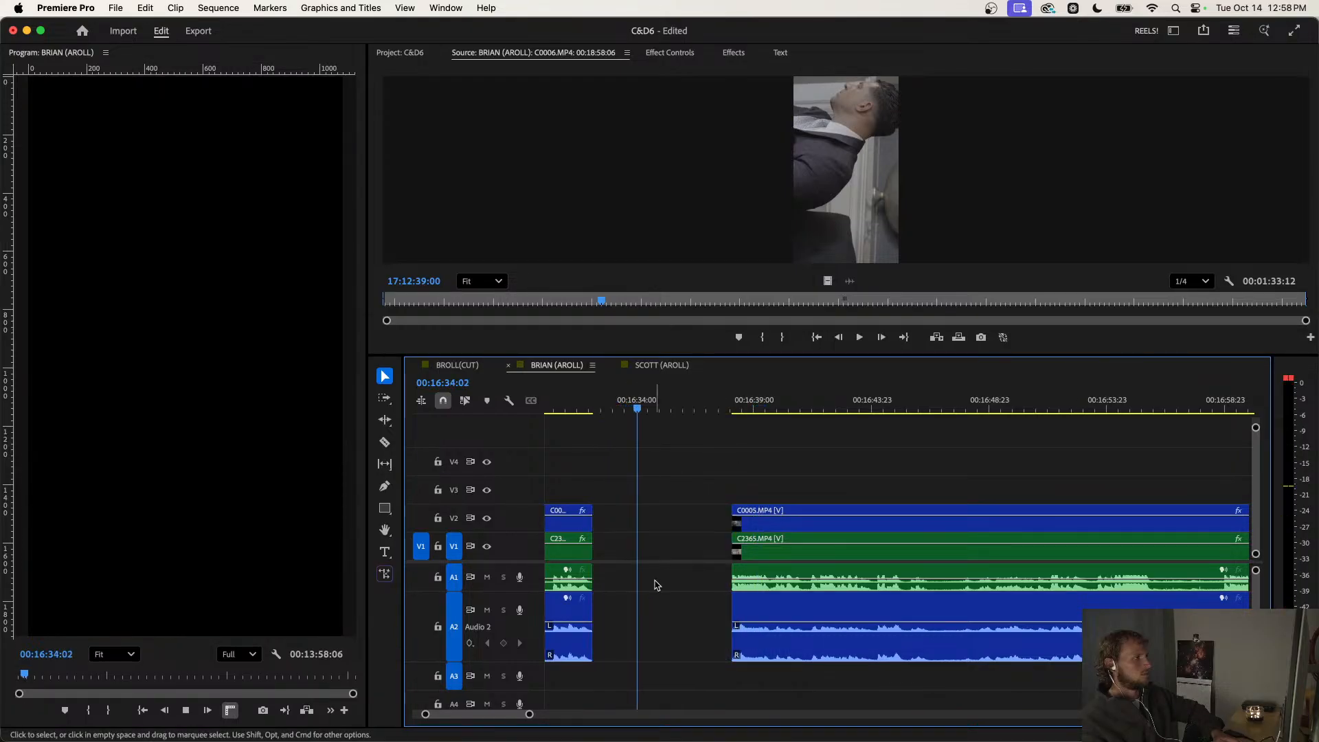
{"action": "left_click", "coordinate": [661, 582]}
{"action": "key", "text": "BackSpace"}
{"action": "key", "text": "Up"}
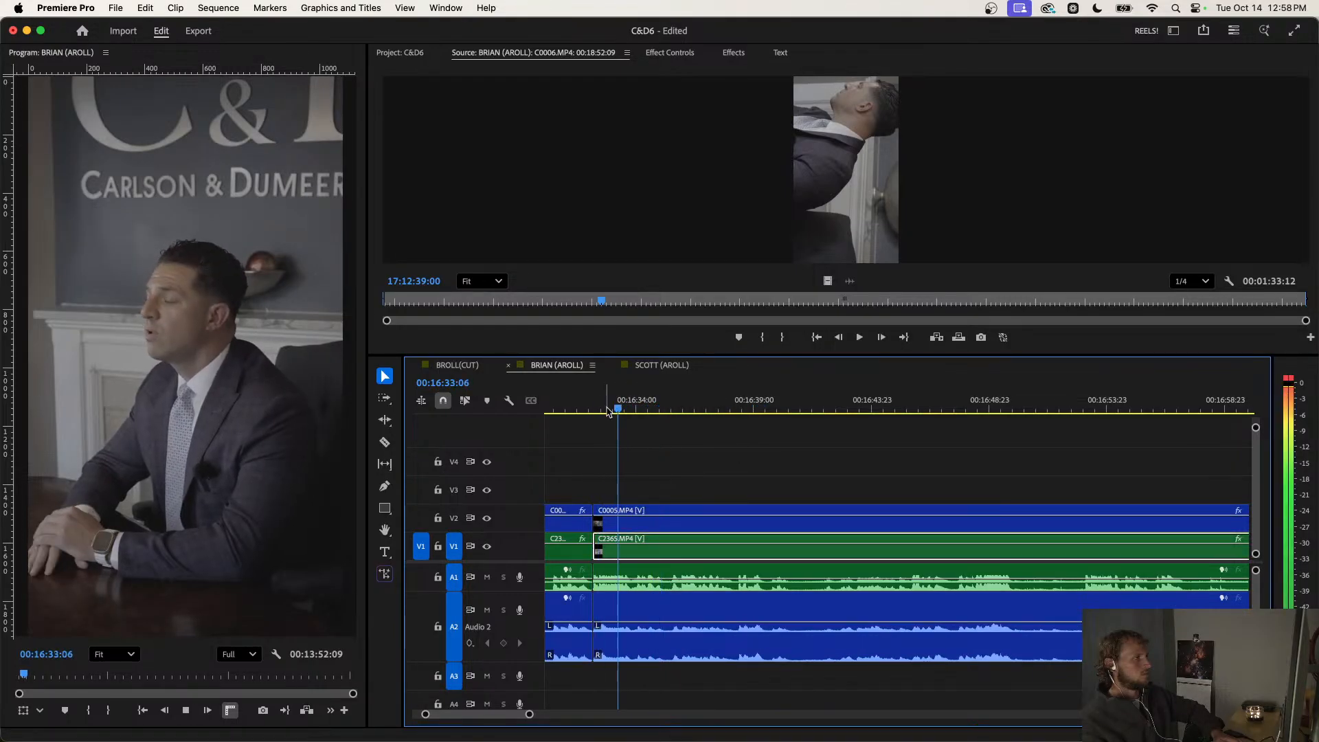
Play the remaining take and split all tracks at the end of its line at 00:16:40:13.
{"action": "scroll", "coordinate": [707, 485], "scroll_direction": "down", "scroll_amount": 2, "text": "alt"}
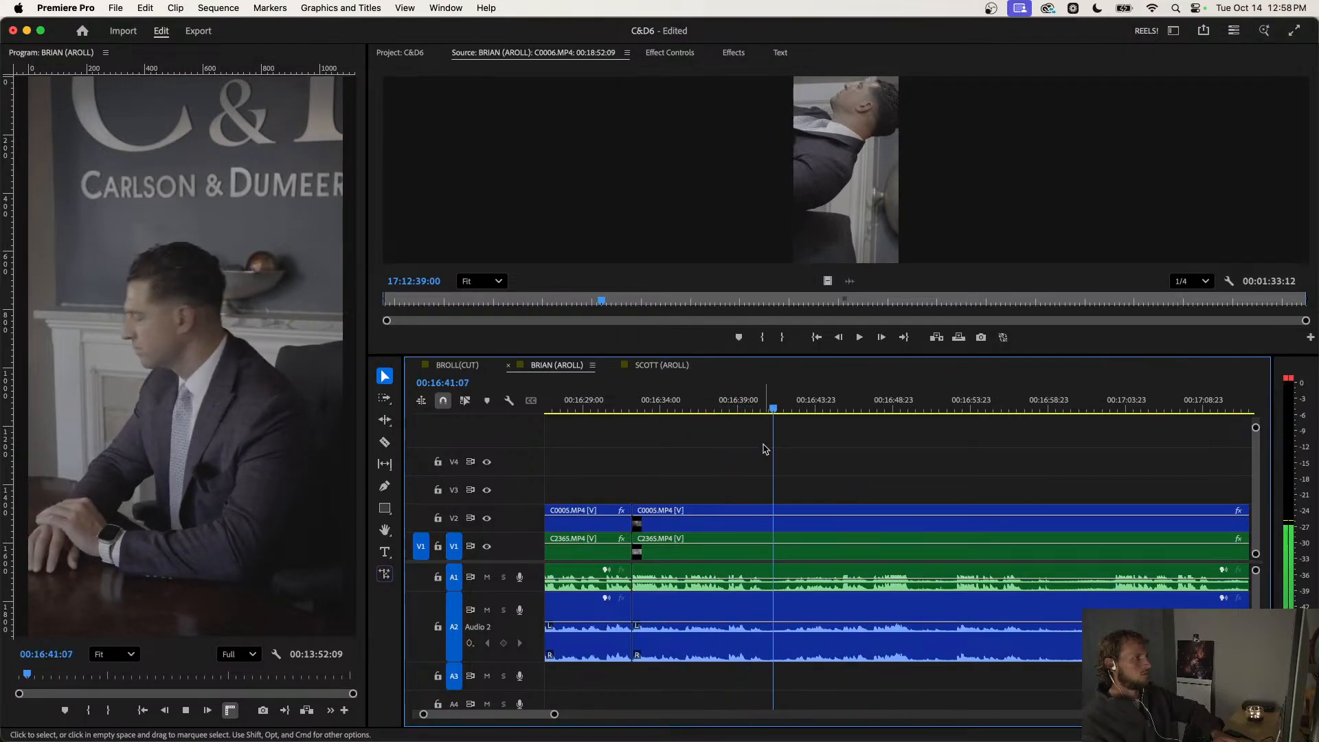
{"action": "left_click", "coordinate": [755, 409]}
{"action": "key", "text": "space"}
{"action": "key", "text": "space"}
{"action": "key", "text": "super+shift+k"}
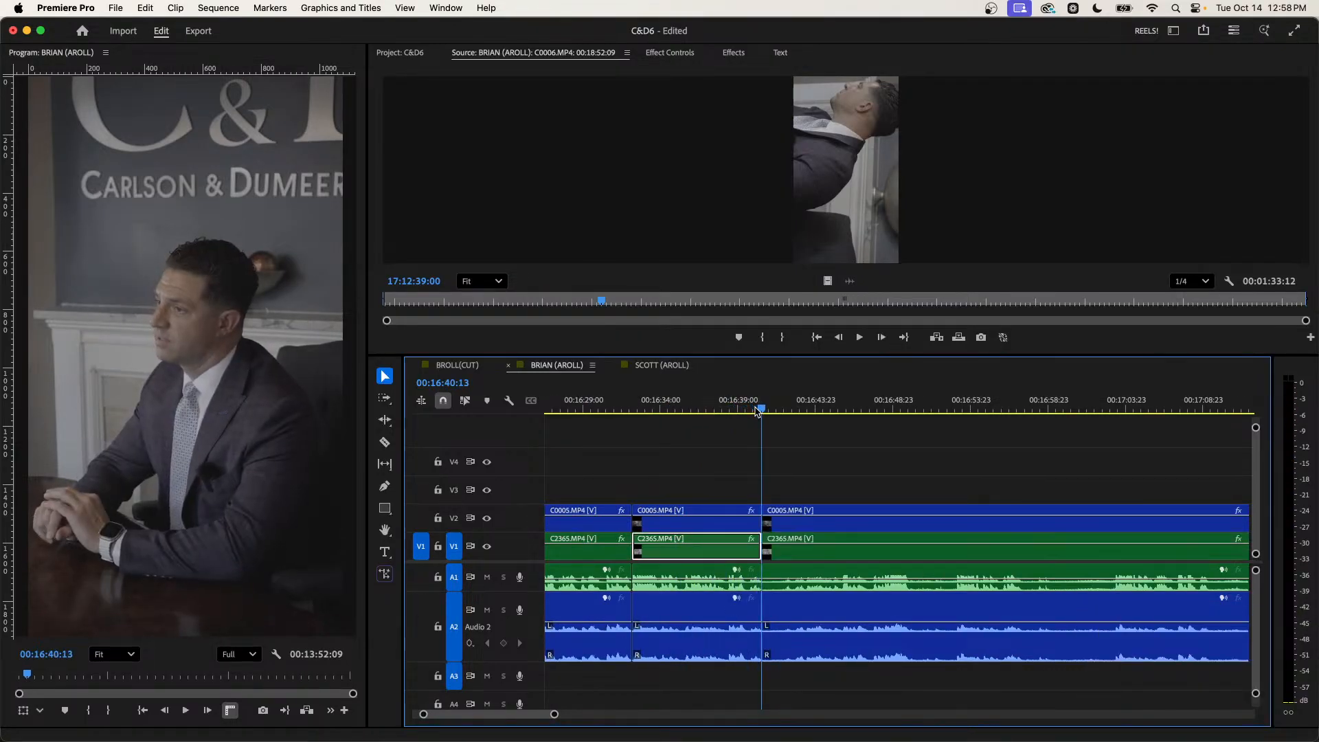
Play through the rest of the footage and ripple-trim the start of the last piece up to the retake at about 00:17:03.
{"action": "key", "text": "space"}
{"action": "scroll", "coordinate": [824, 474], "scroll_direction": "down", "scroll_amount": 3, "text": "alt"}
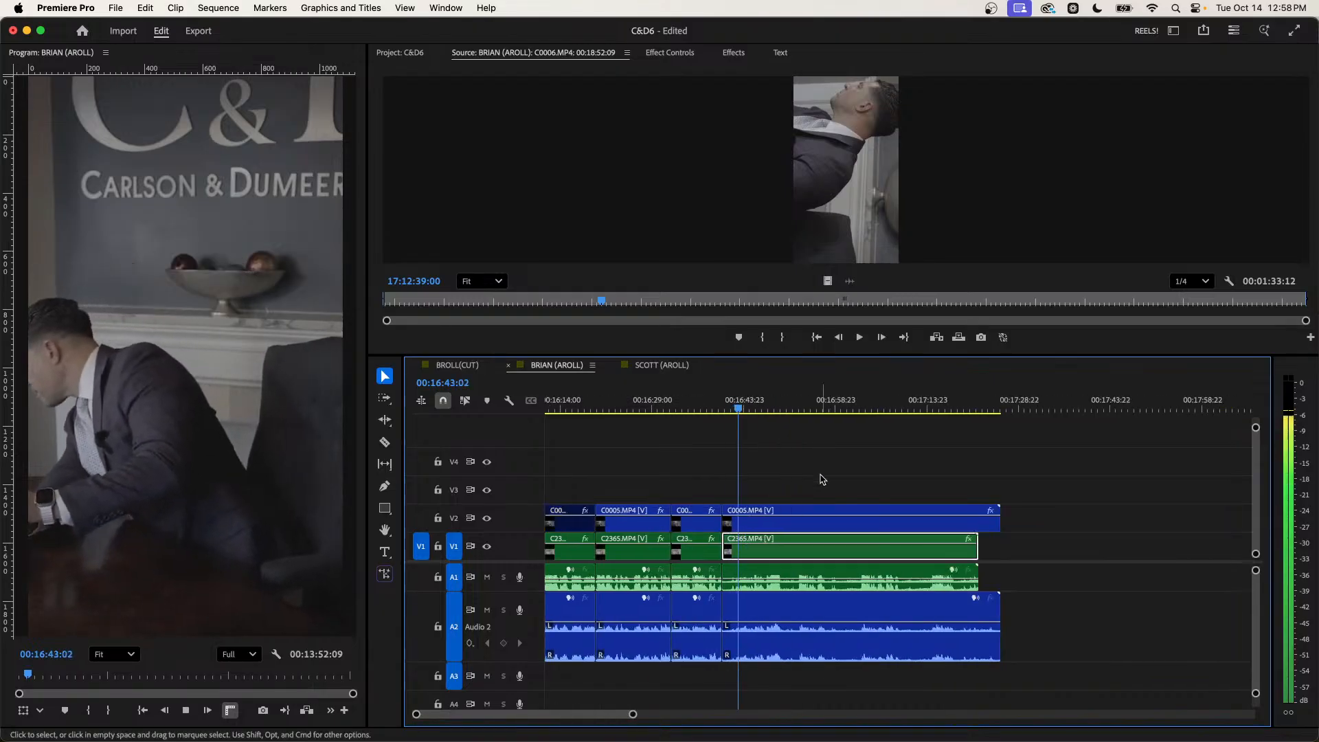
{"action": "scroll", "coordinate": [771, 492], "scroll_direction": "up", "scroll_amount": 4, "text": "alt"}
{"action": "scroll", "coordinate": [742, 492], "scroll_direction": "down", "scroll_amount": 1, "text": "alt"}
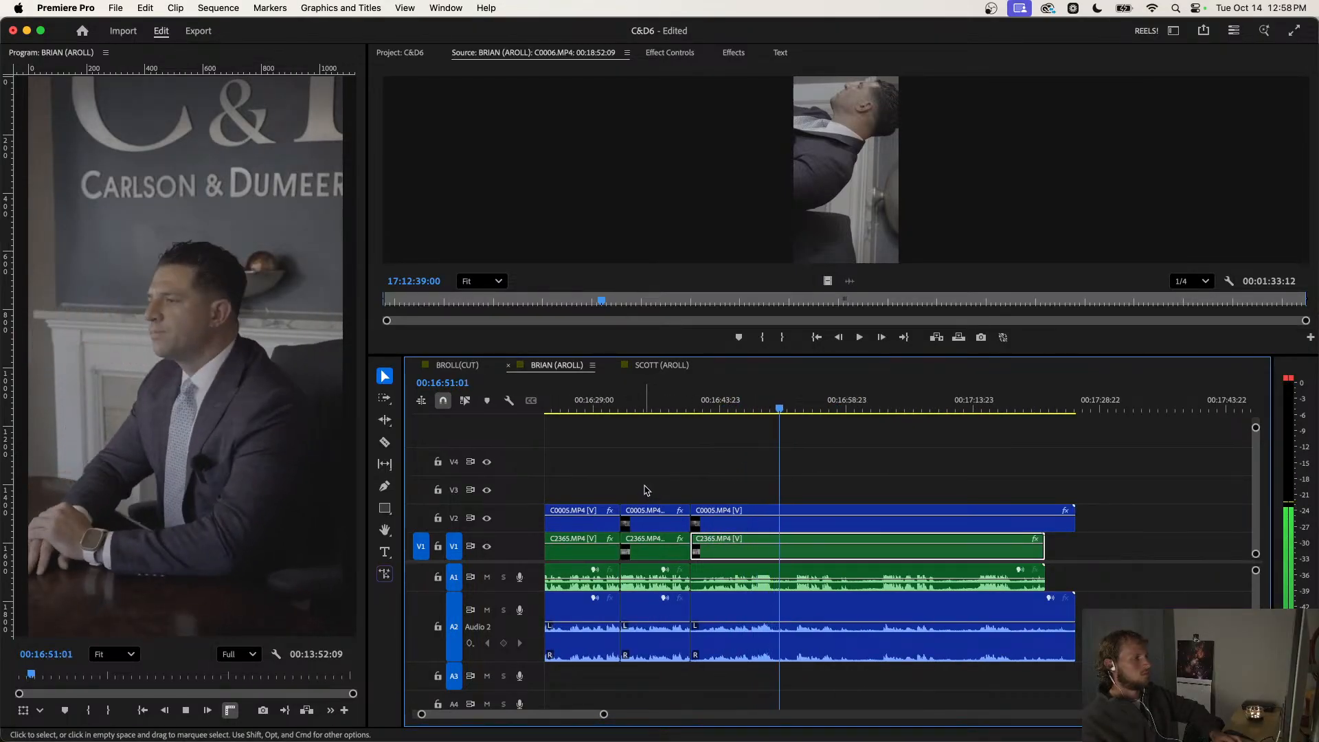
{"action": "scroll", "coordinate": [833, 502], "scroll_direction": "up", "scroll_amount": 2, "text": "alt"}
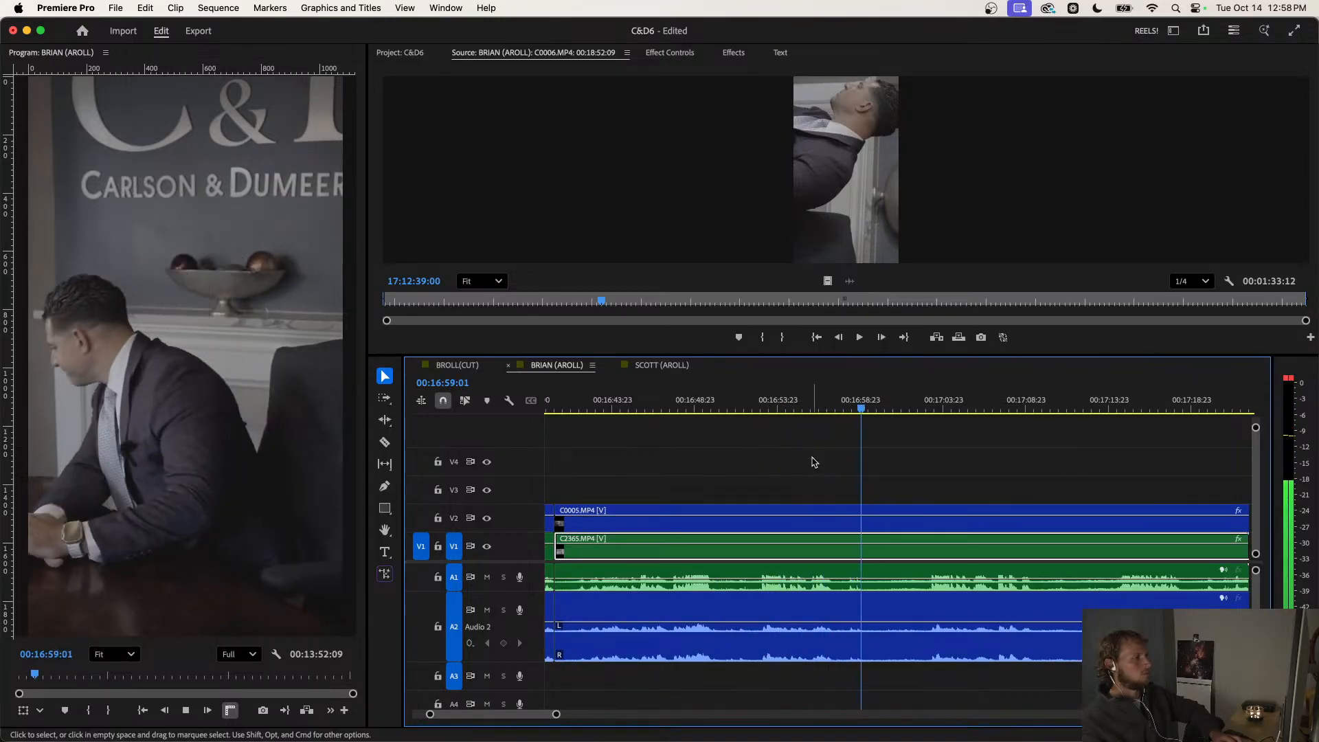
{"action": "scroll", "coordinate": [920, 474], "scroll_direction": "down", "scroll_amount": 2, "text": "alt"}
{"action": "scroll", "coordinate": [934, 479], "scroll_direction": "up", "scroll_amount": 1, "text": "alt"}
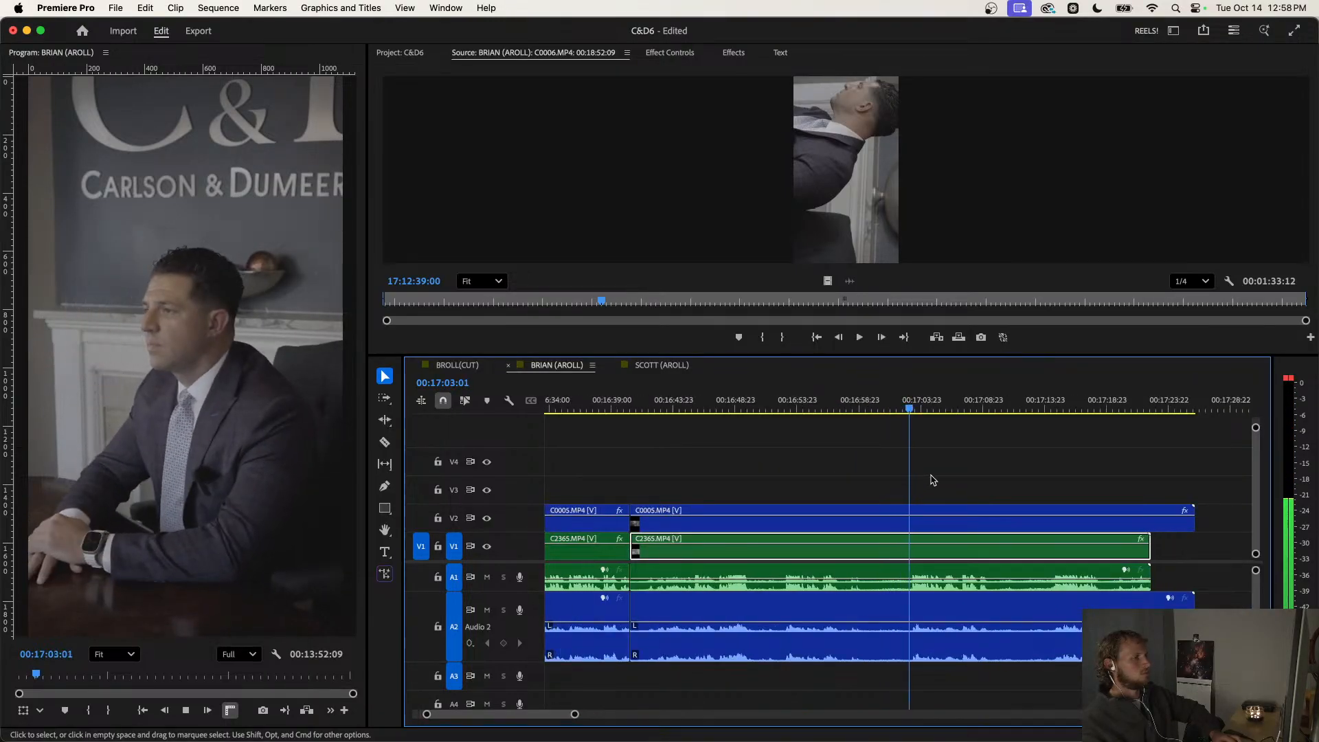
{"action": "key", "text": "q"}
{"action": "scroll", "coordinate": [736, 486], "scroll_direction": "down", "scroll_amount": 3, "text": "alt"}
{"action": "key", "text": "space"}
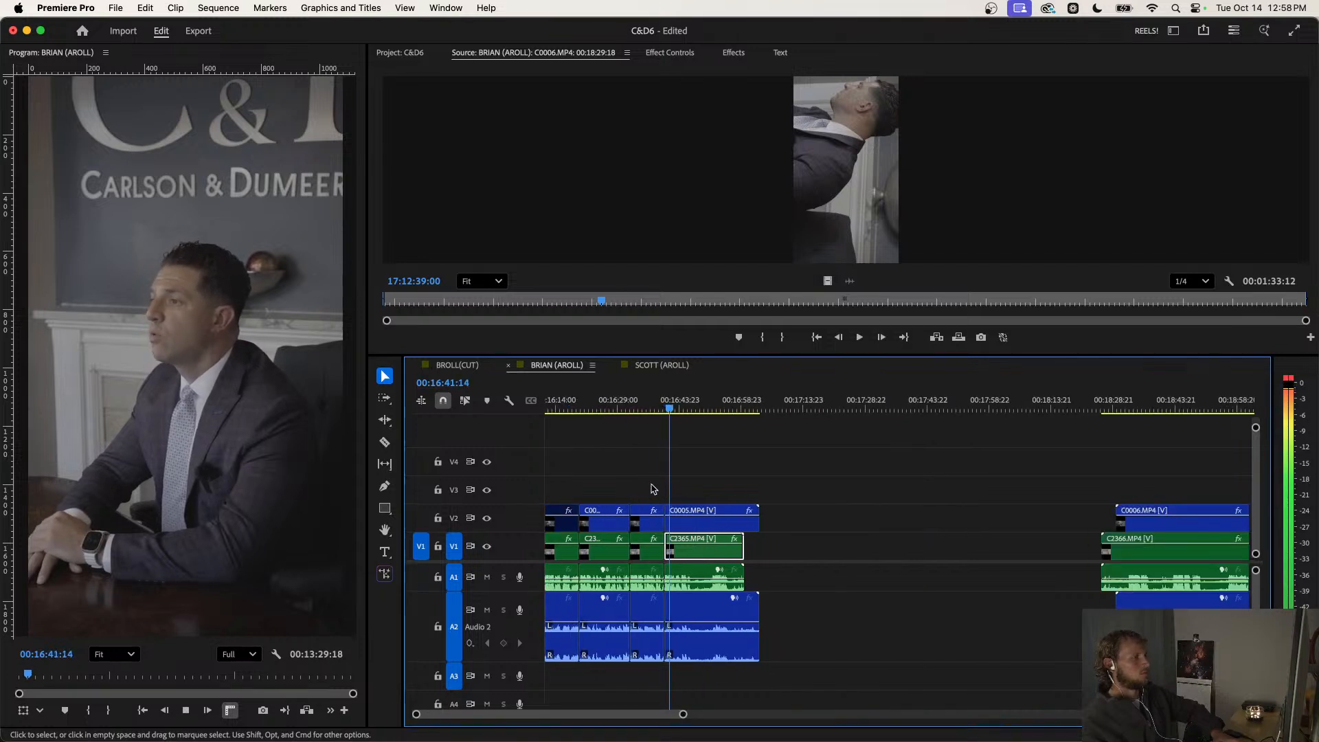
Play the retake and split all tracks after its line at 00:16:46:20.
{"action": "left_click", "coordinate": [653, 639]}
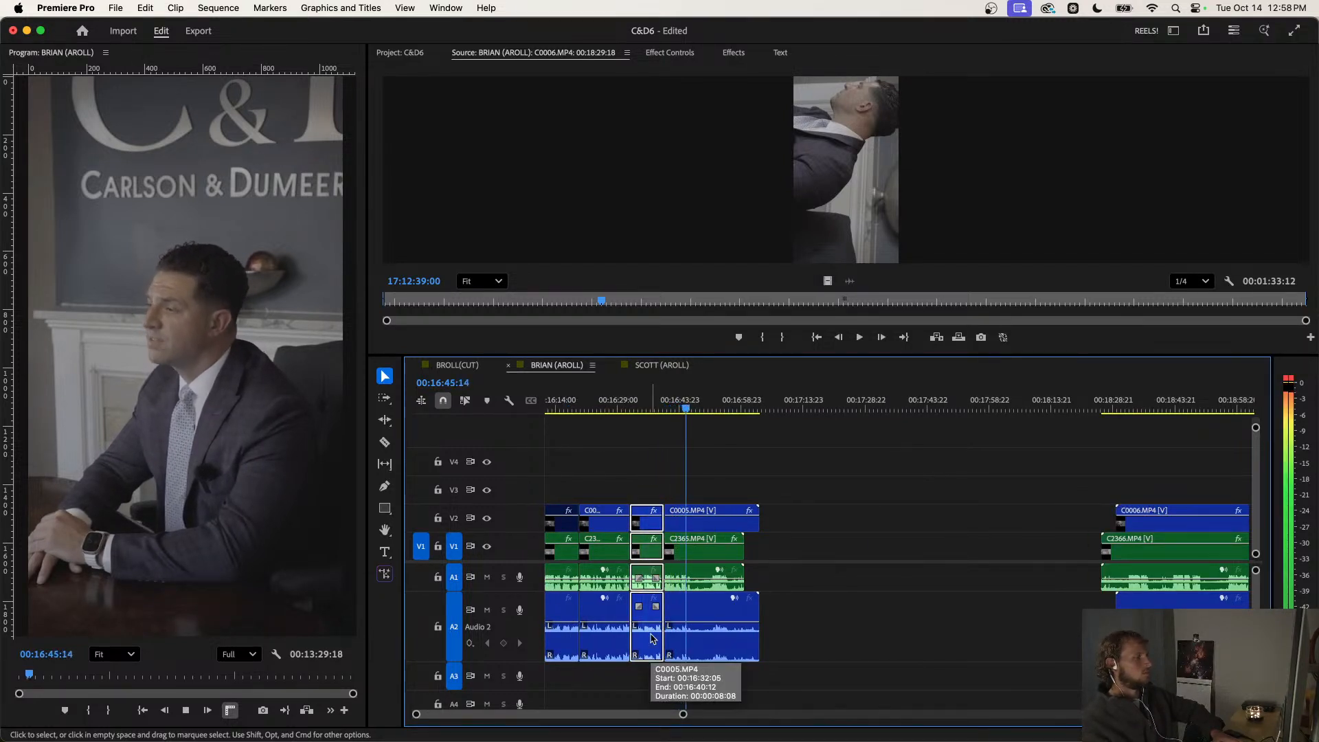
{"action": "key", "text": "space"}
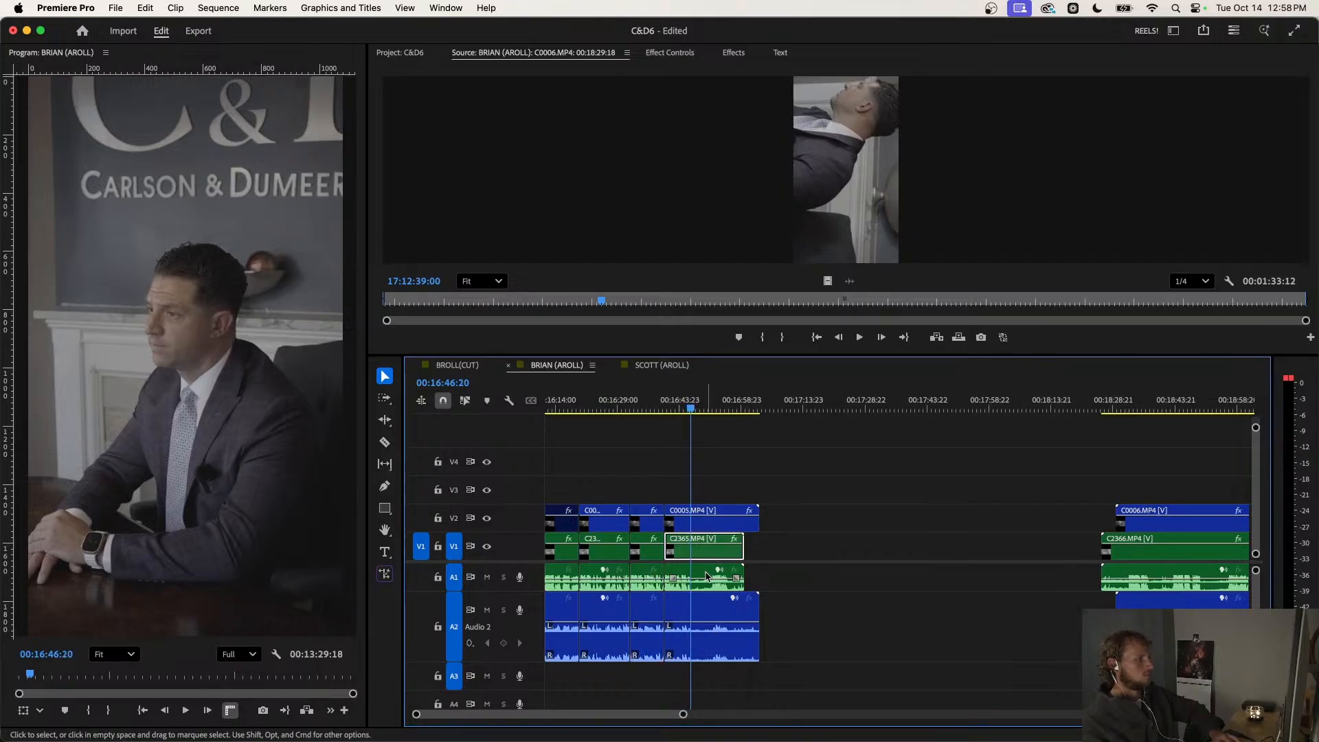
{"action": "scroll", "coordinate": [707, 577], "scroll_direction": "up", "scroll_amount": 3}
{"action": "key", "text": "super+shift+k"}
Delete the earlier take between 00:16:32:05 and 00:16:40:12 on all tracks, close the gap, and replay from the join.
{"action": "scroll", "coordinate": [707, 577], "scroll_direction": "left", "scroll_amount": 3}
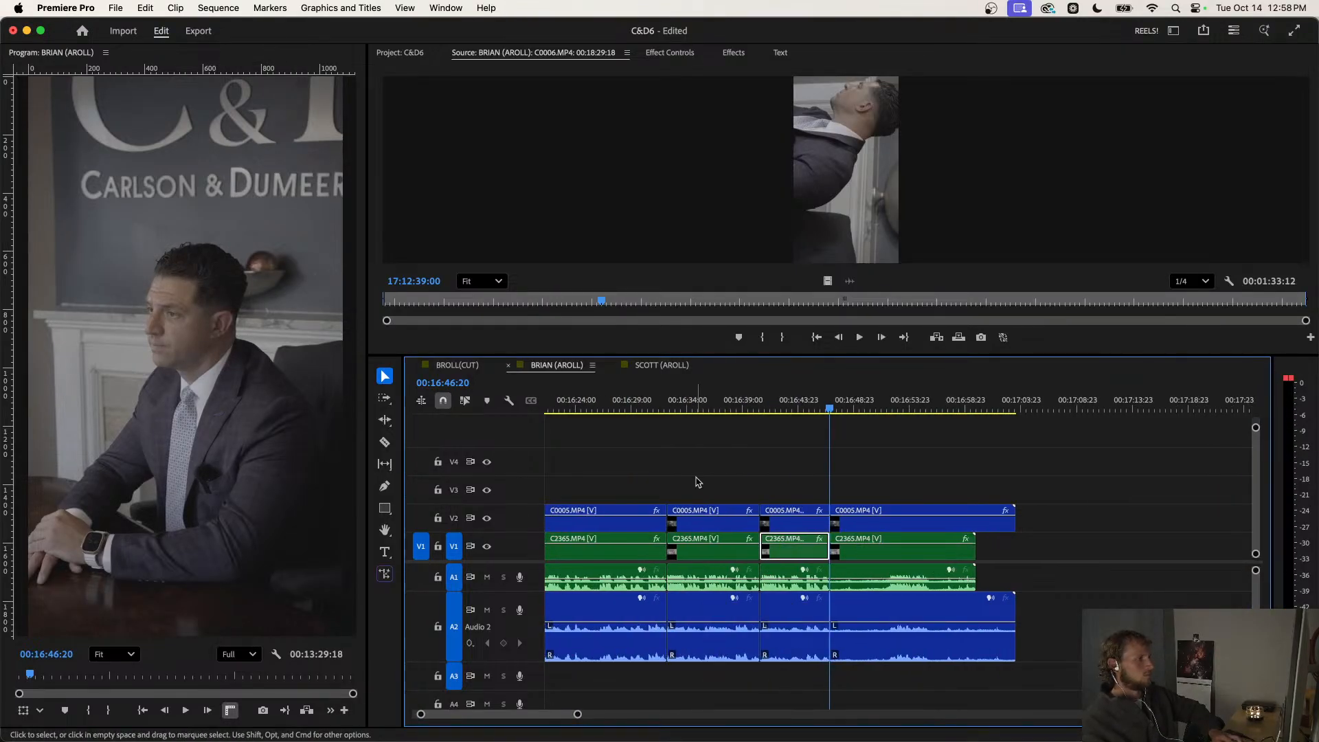
{"action": "left_click_drag", "start_coordinate": [696, 481], "coordinate": [703, 590]}
{"action": "key", "text": "Delete"}
{"action": "key", "text": "Delete"}
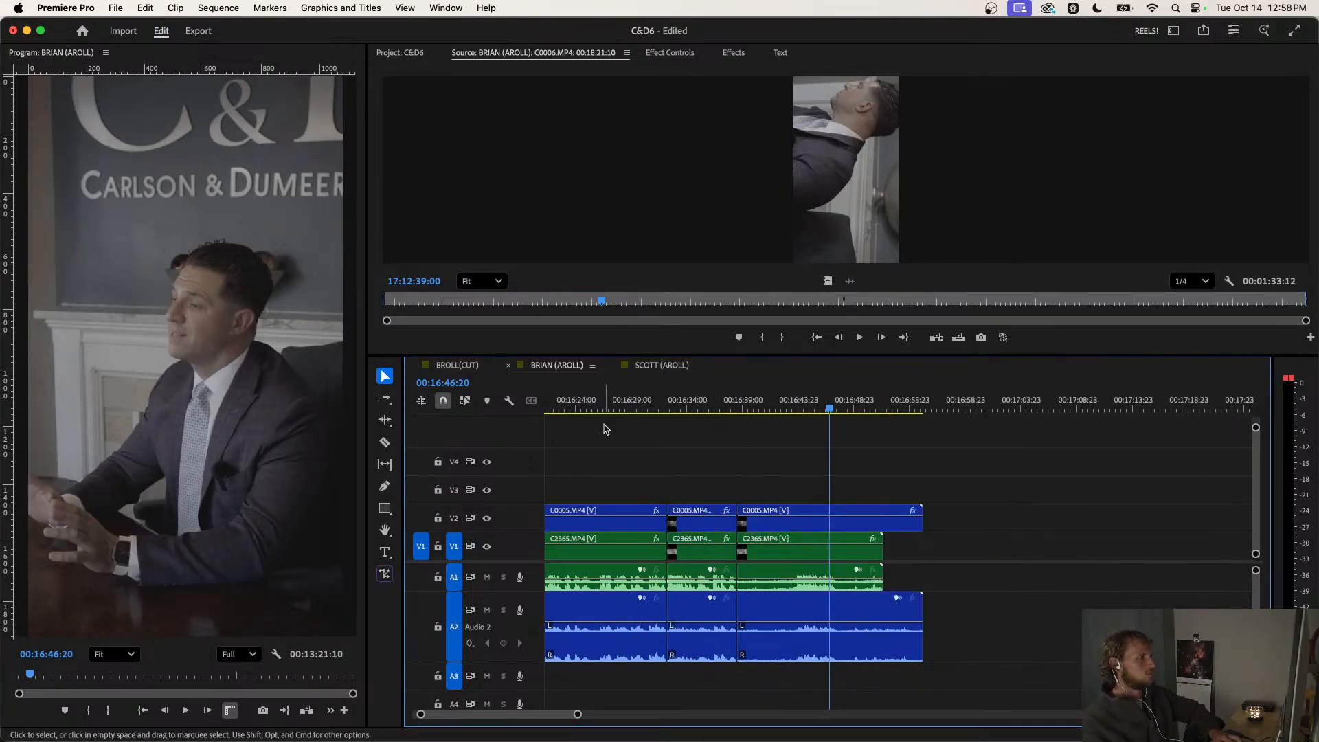
{"action": "key", "text": "Up"}
{"action": "key", "text": "space"}
Play past the kept retake and ripple-trim about 5 seconds off the start of the last C0005.MP4 and C2365.MP4 piece.
{"action": "left_click", "coordinate": [721, 479]}
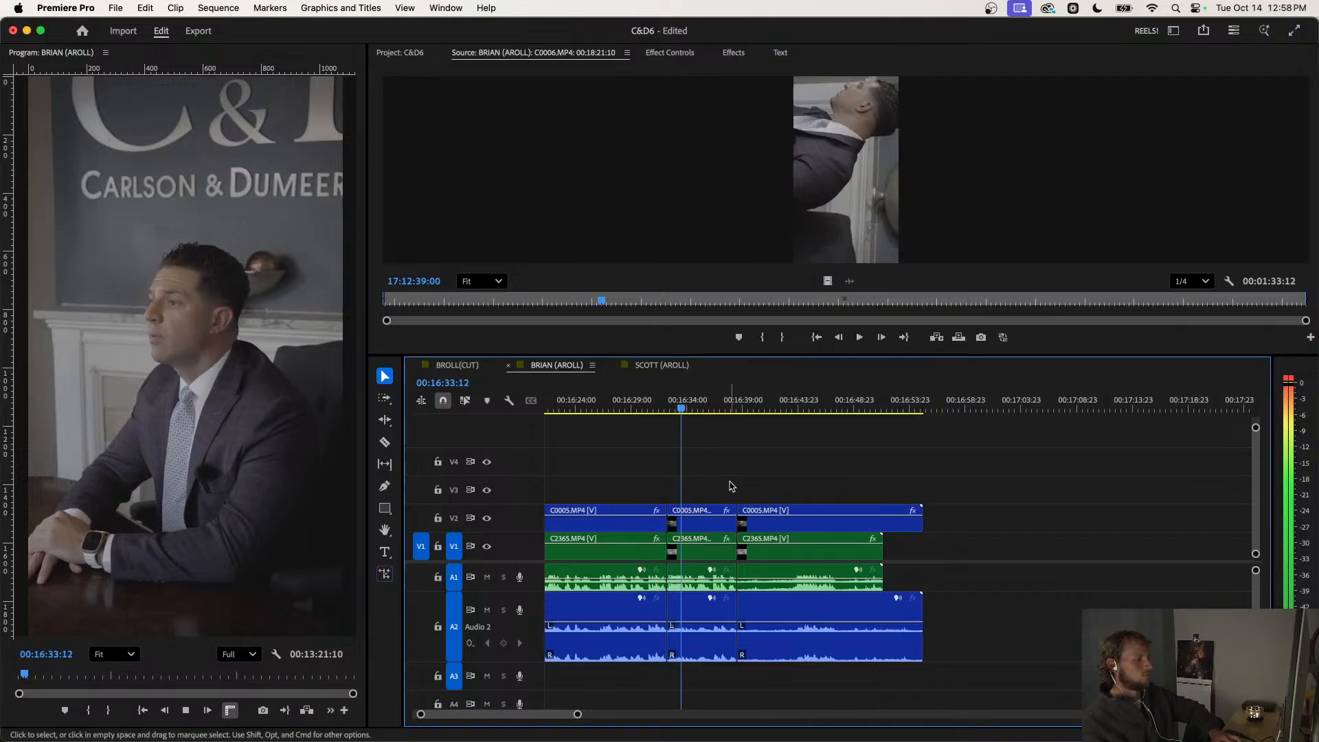
{"action": "scroll", "coordinate": [732, 487], "scroll_direction": "up", "scroll_amount": 2}
{"action": "scroll", "coordinate": [732, 488], "scroll_direction": "down", "scroll_amount": 3}
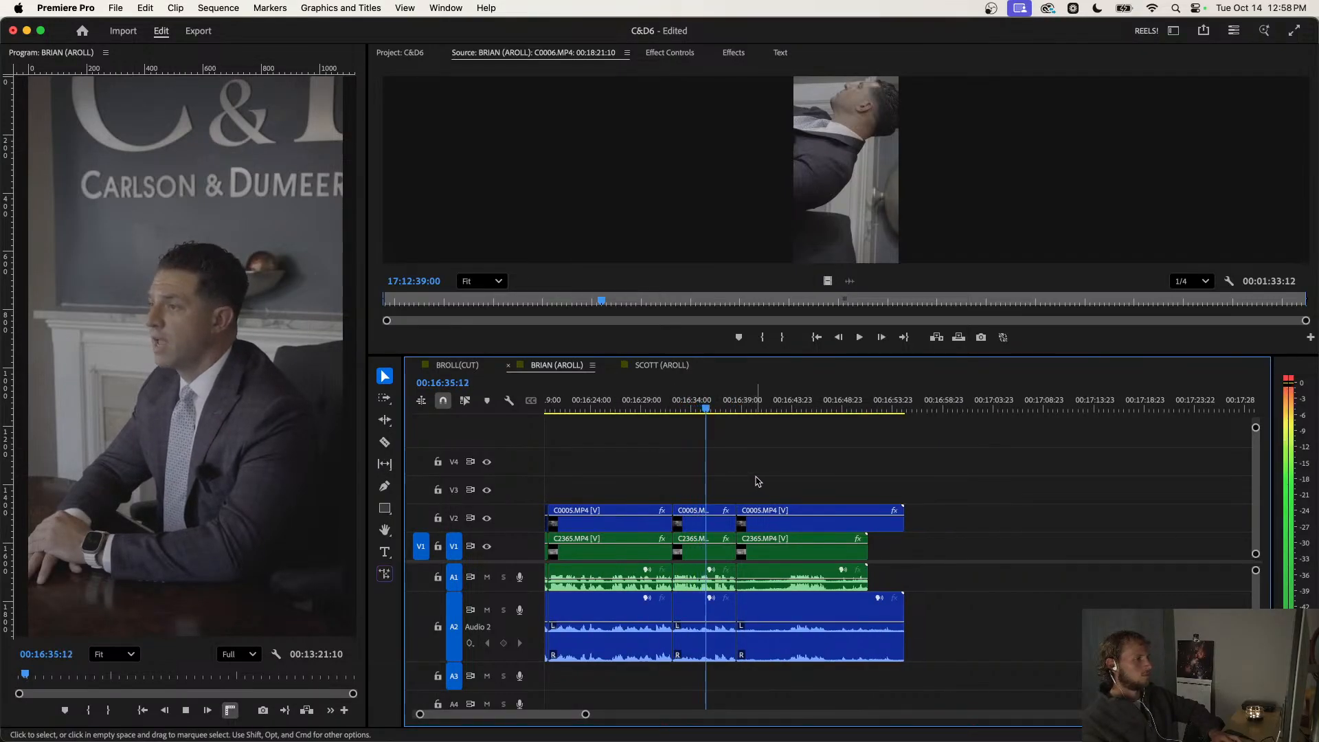
{"action": "scroll", "coordinate": [758, 481], "scroll_direction": "up", "scroll_amount": 2}
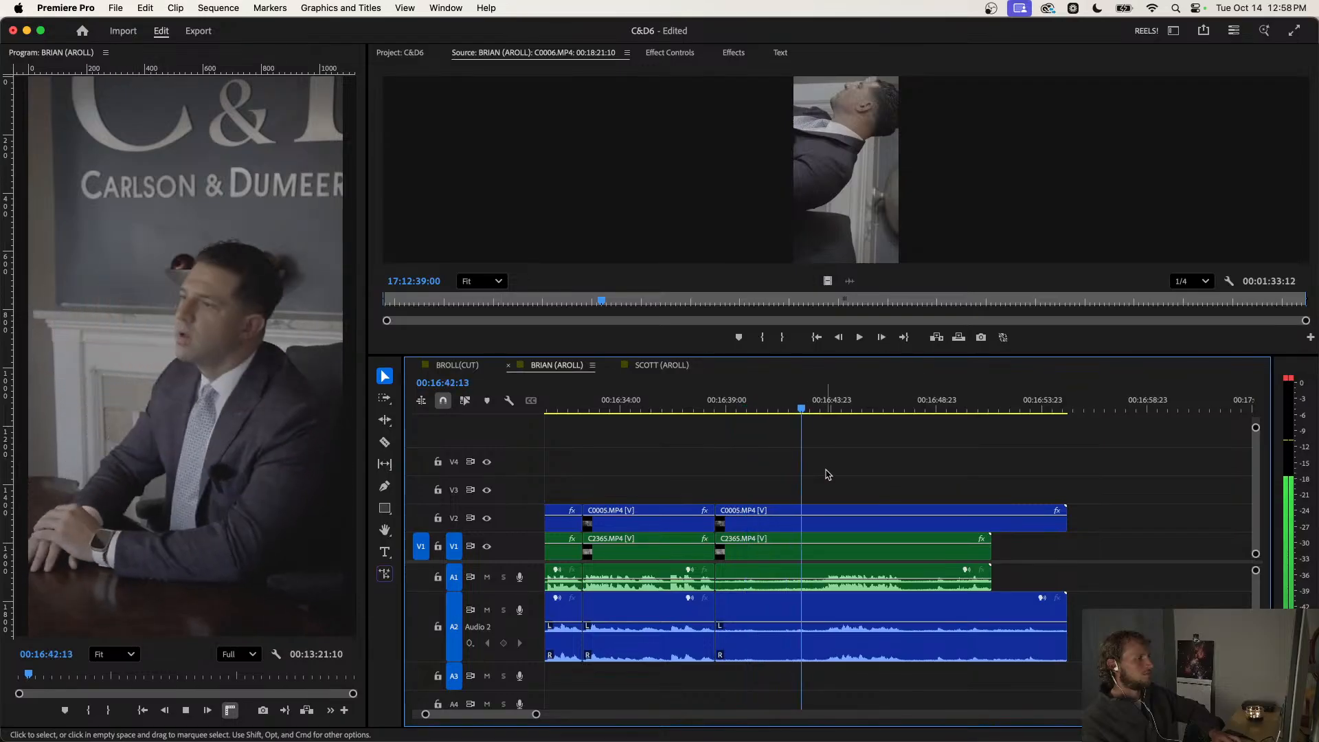
{"action": "key", "text": "q"}
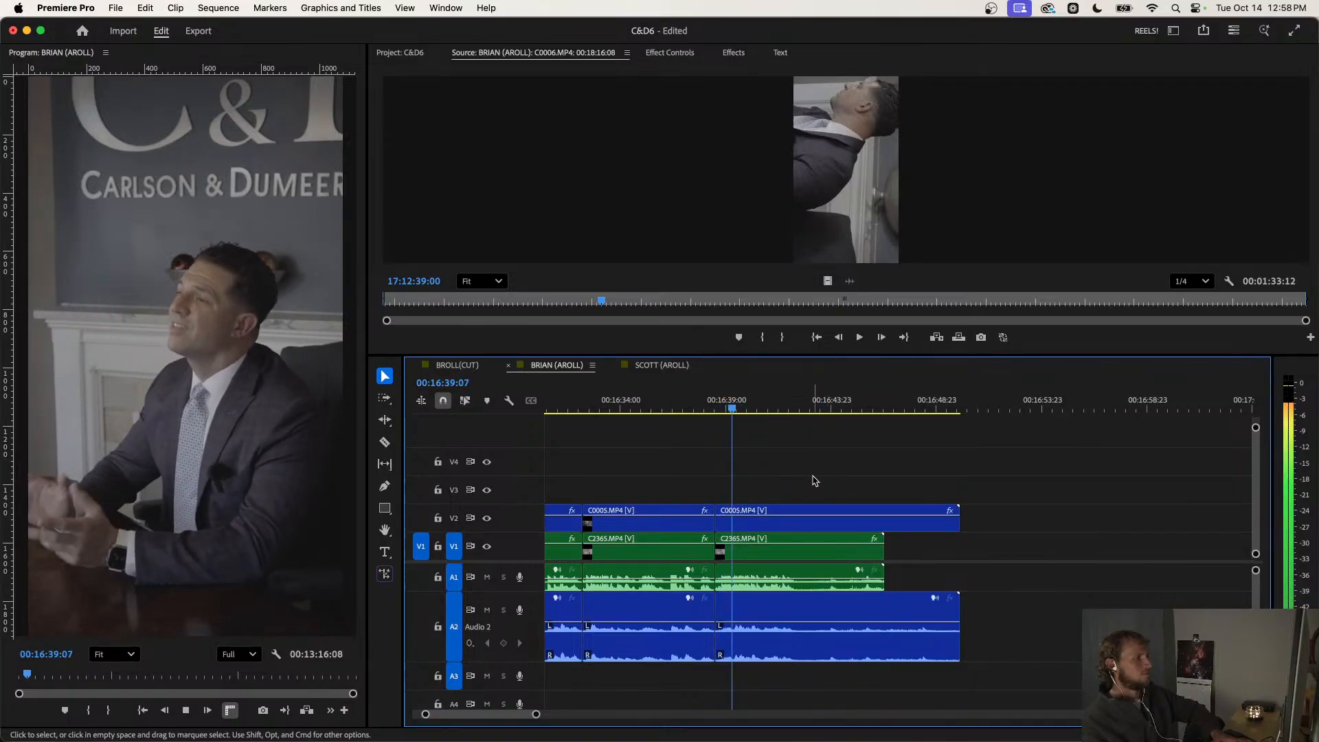
Split all tracks after the closing line at about 00:16:42 and delete the leftover footage at the end of the section.
{"action": "scroll", "coordinate": [815, 481], "scroll_direction": "down", "scroll_amount": 2}
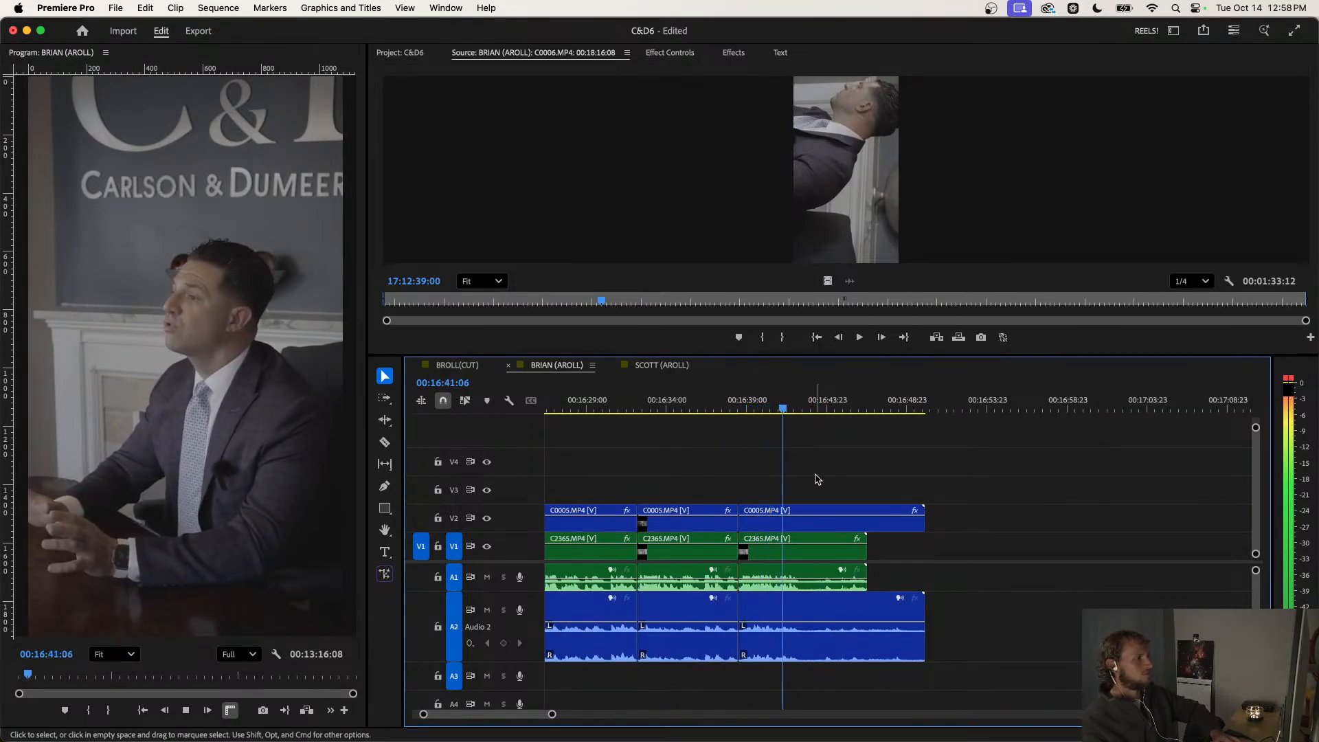
{"action": "key", "text": "super+k"}
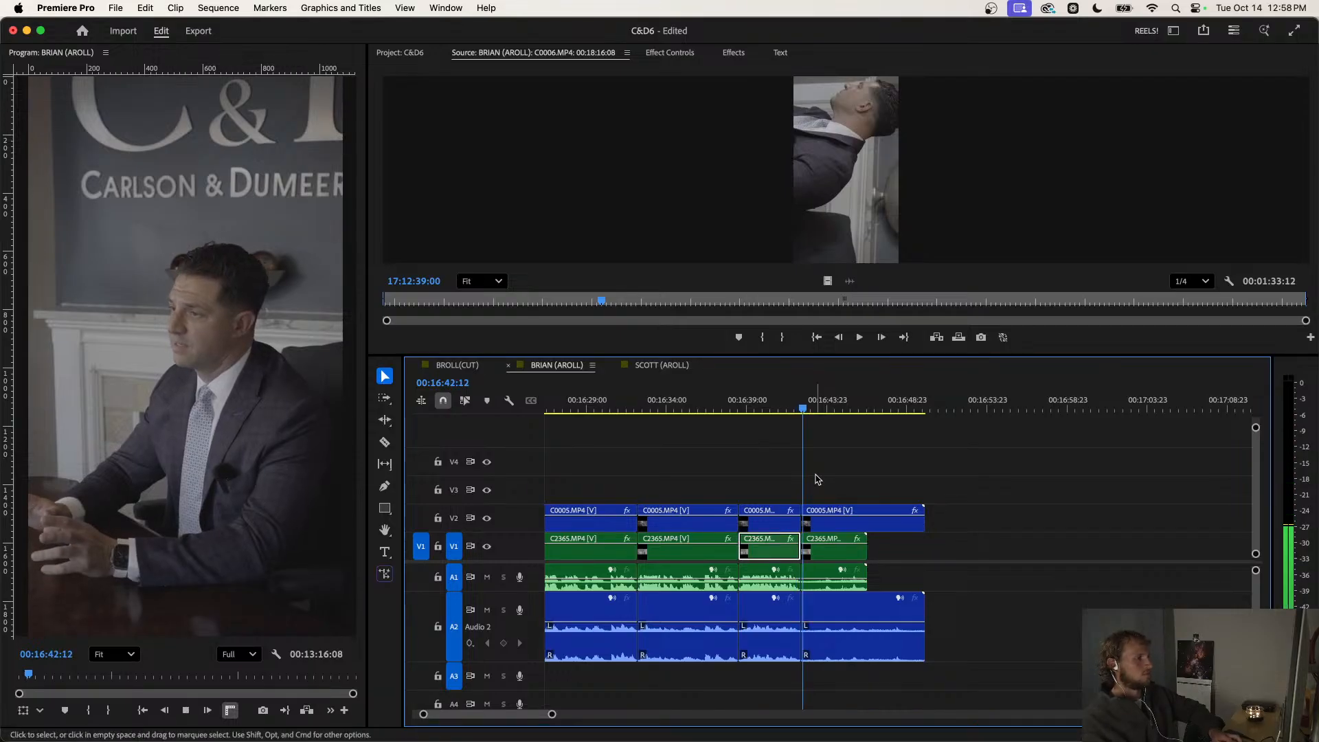
{"action": "left_click_drag", "start_coordinate": [916, 480], "coordinate": [837, 660]}
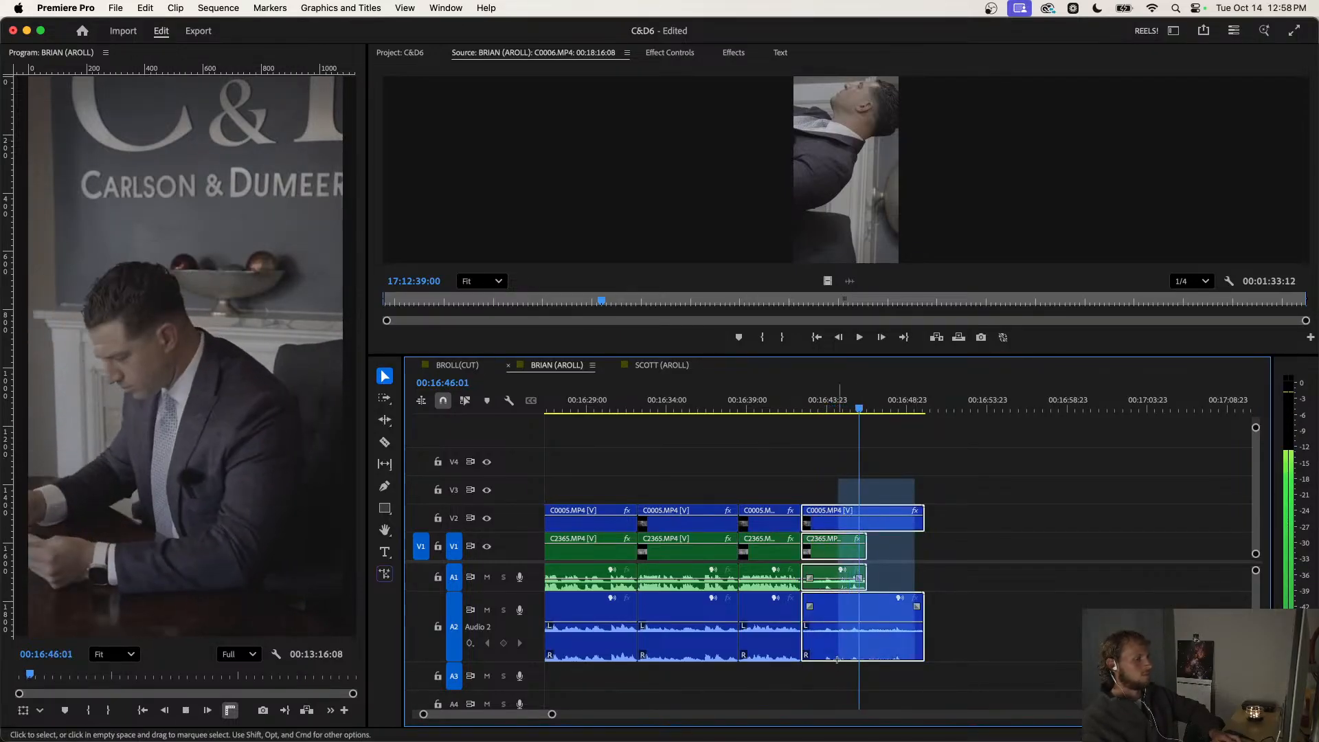
{"action": "key", "text": "Delete"}
{"action": "scroll", "coordinate": [786, 574], "scroll_direction": "down", "scroll_amount": 4}
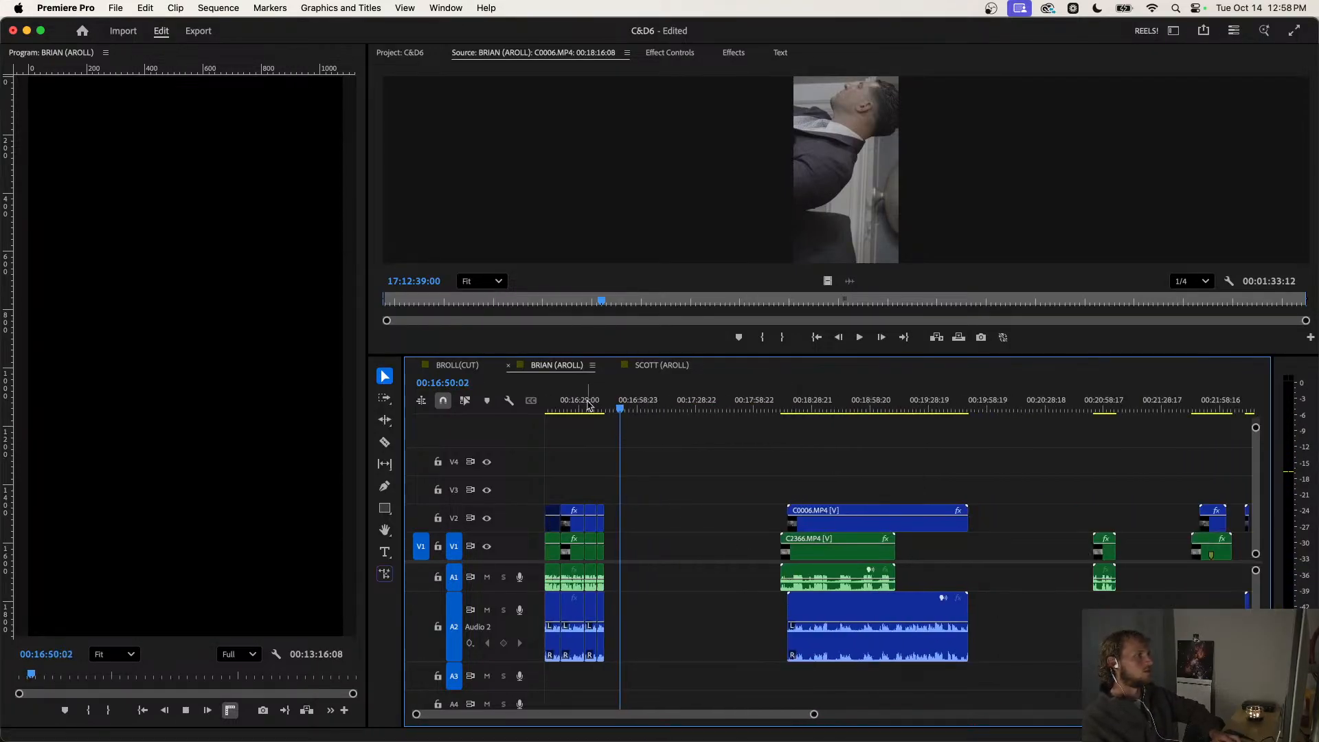
Replay the trimmed section from its opening wide shot through all its joins.
{"action": "left_click_drag", "start_coordinate": [588, 405], "coordinate": [498, 406]}
{"action": "scroll", "coordinate": [602, 488], "scroll_direction": "up", "scroll_amount": 1}
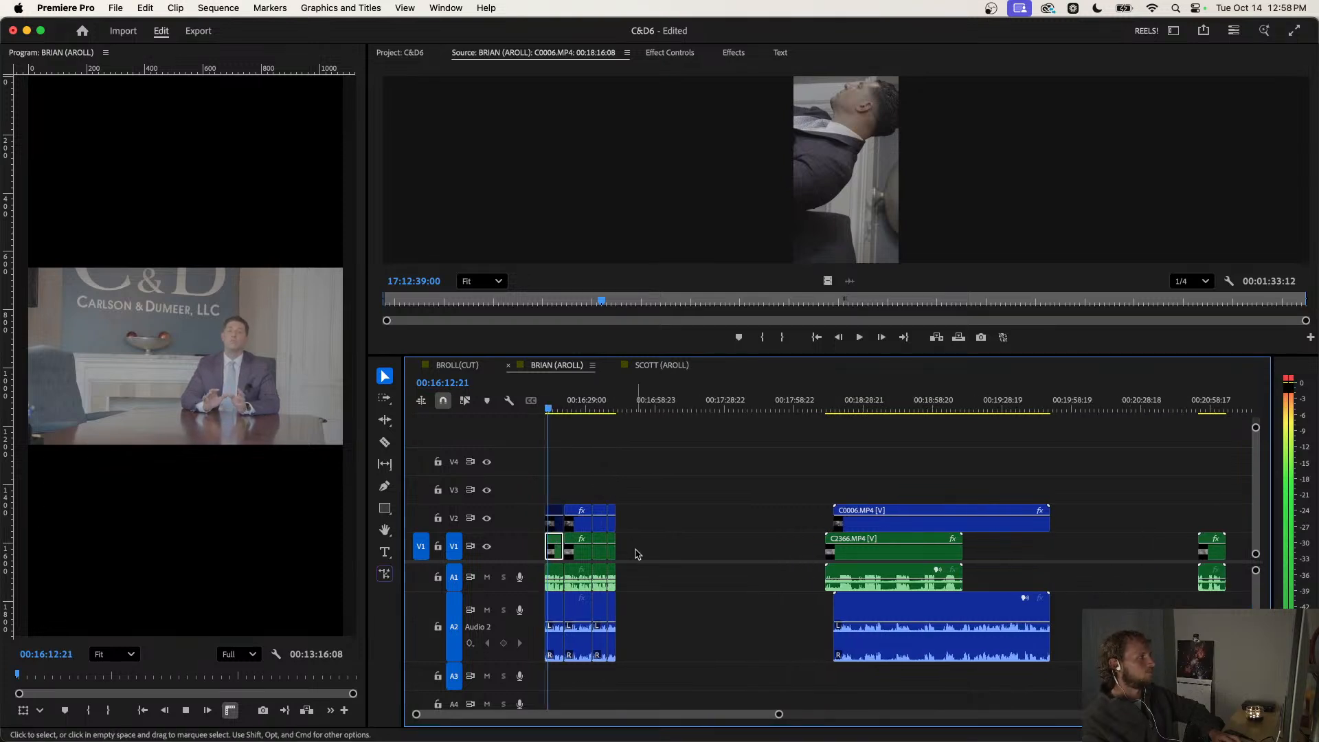
{"action": "scroll", "coordinate": [628, 482], "scroll_direction": "up", "scroll_amount": 2}
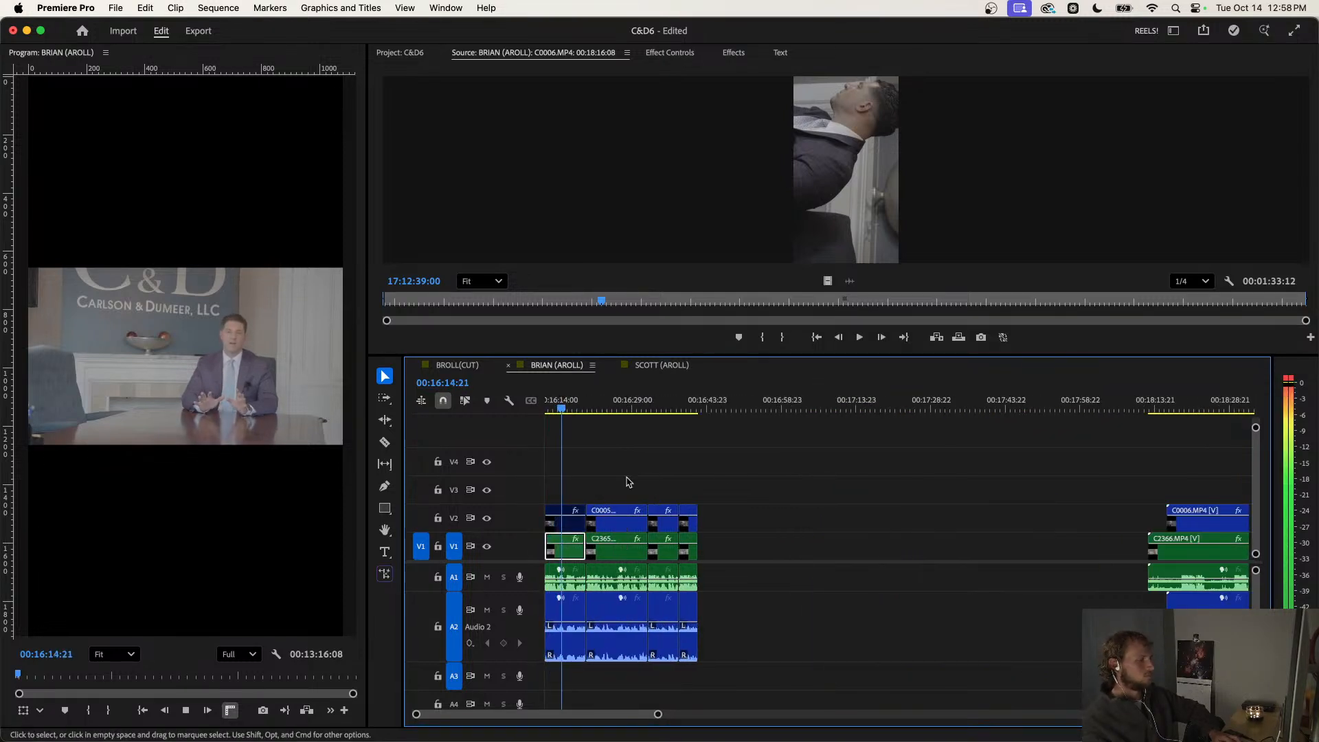
{"action": "left_click", "coordinate": [642, 493]}
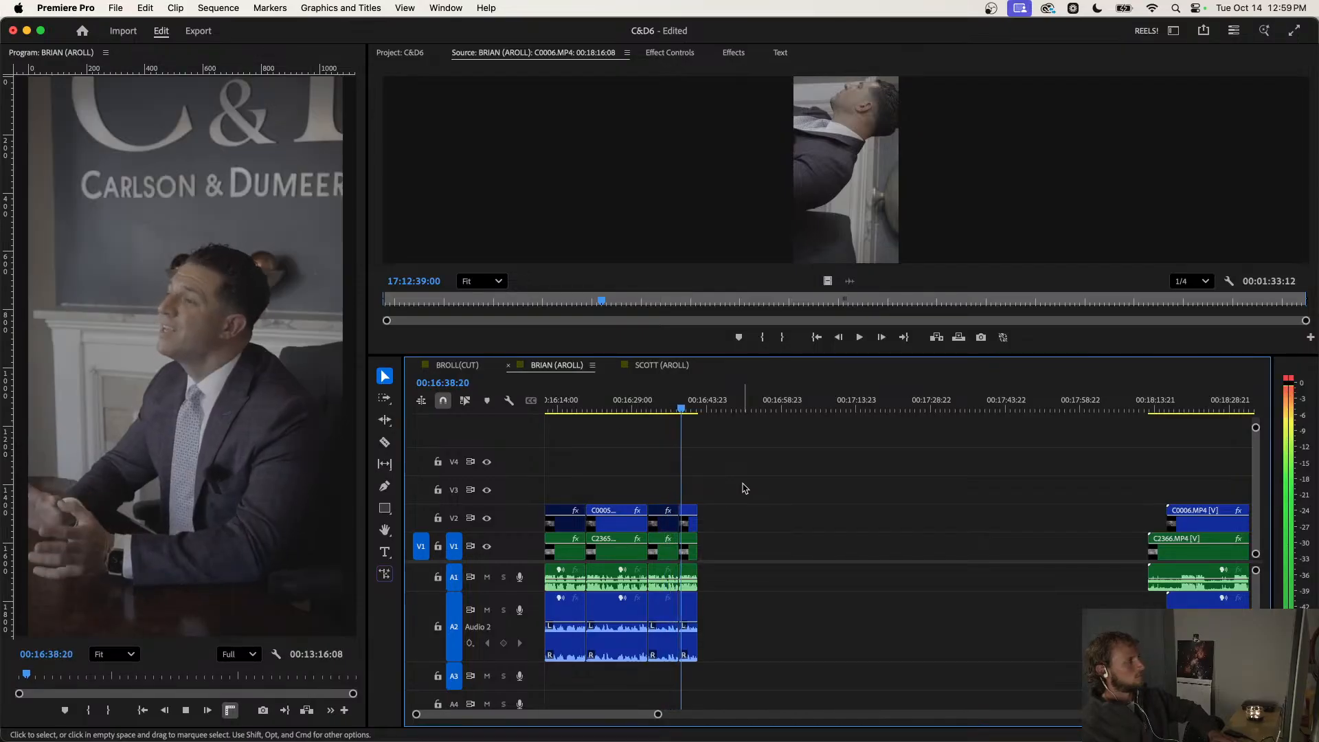
Save the project and apply the default audio transitions to all A1 and A2 clips of the trimmed section.
{"action": "key", "text": "super+s"}
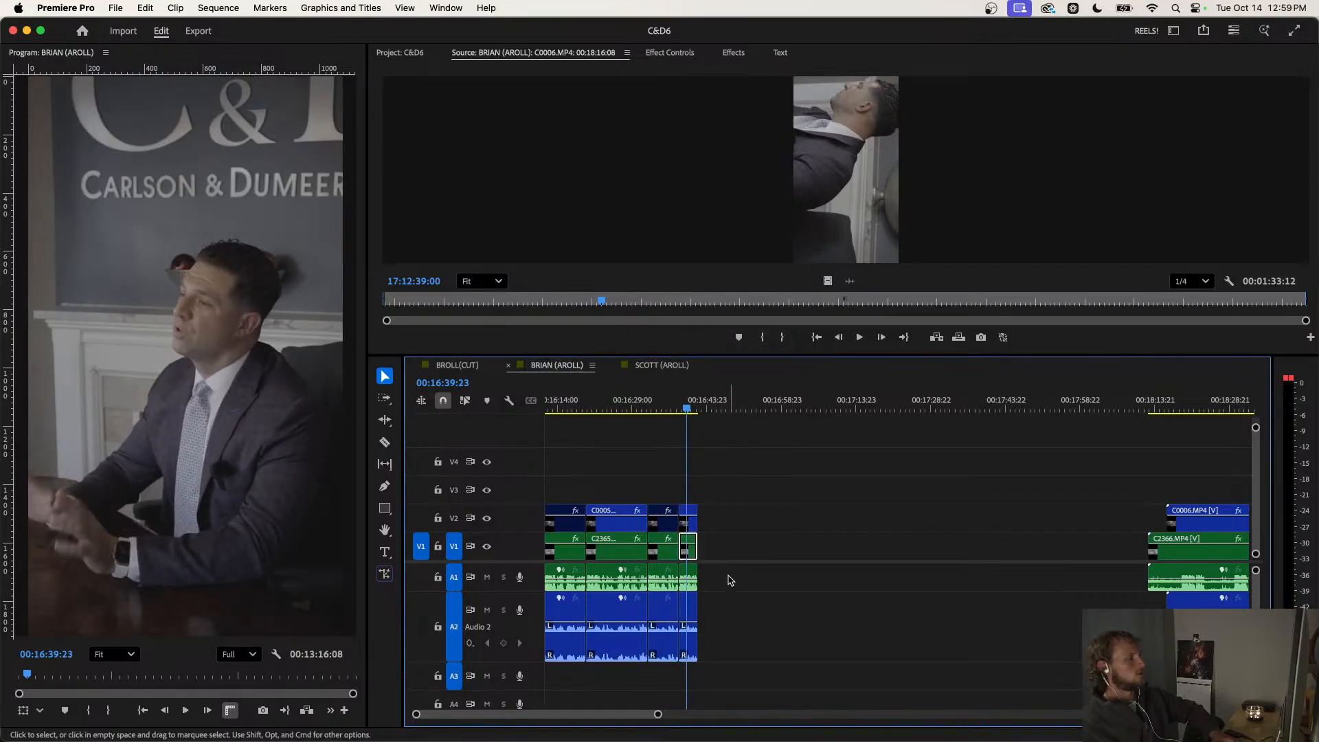
{"action": "left_click_drag", "start_coordinate": [730, 577], "coordinate": [505, 624]}
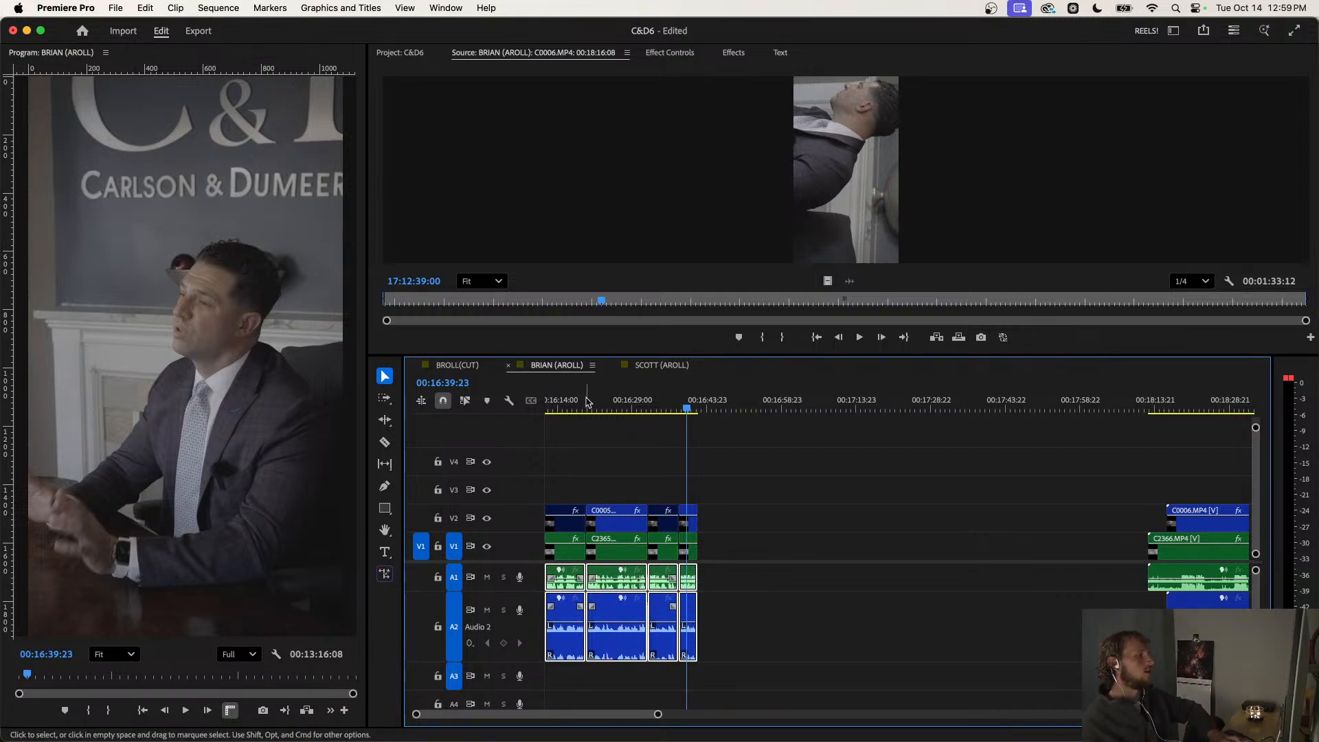
{"action": "scroll", "coordinate": [715, 471], "scroll_direction": "up", "scroll_amount": 5}
{"action": "scroll", "coordinate": [651, 541], "scroll_direction": "left", "scroll_amount": 3}
{"action": "scroll", "coordinate": [801, 592], "scroll_direction": "up", "scroll_amount": 5}
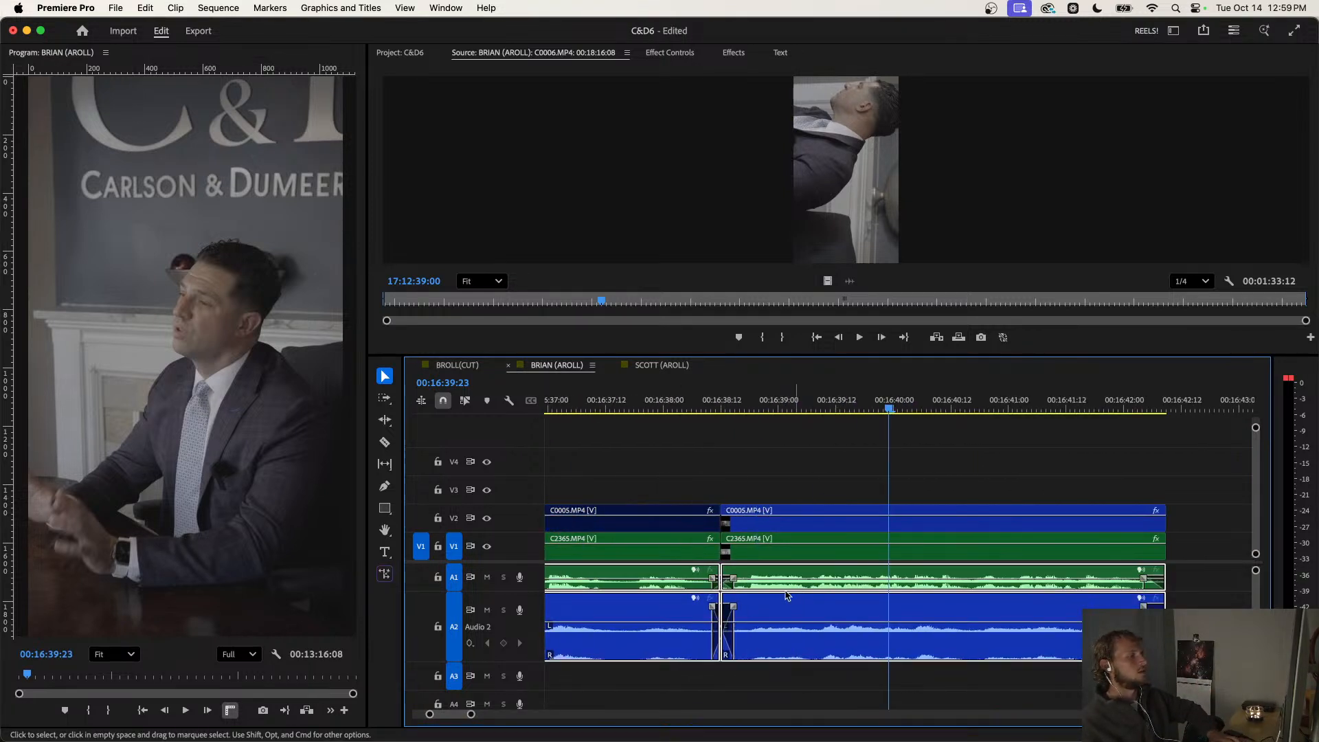
{"action": "left_click", "coordinate": [734, 477]}
Inspect the audio crossfade at the join near 00:16:38:12 and play across it.
{"action": "scroll", "coordinate": [731, 618], "scroll_direction": "up", "scroll_amount": 4}
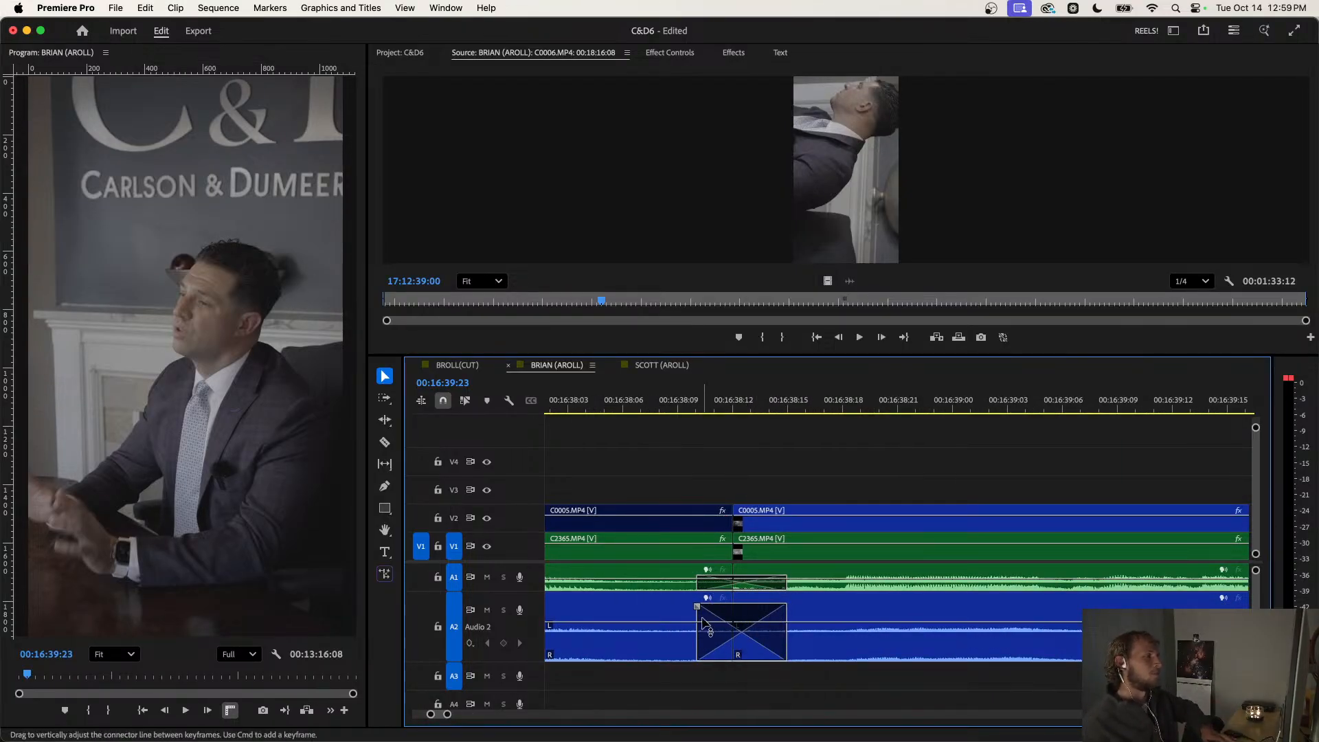
{"action": "scroll", "coordinate": [701, 609], "scroll_direction": "down", "scroll_amount": 3}
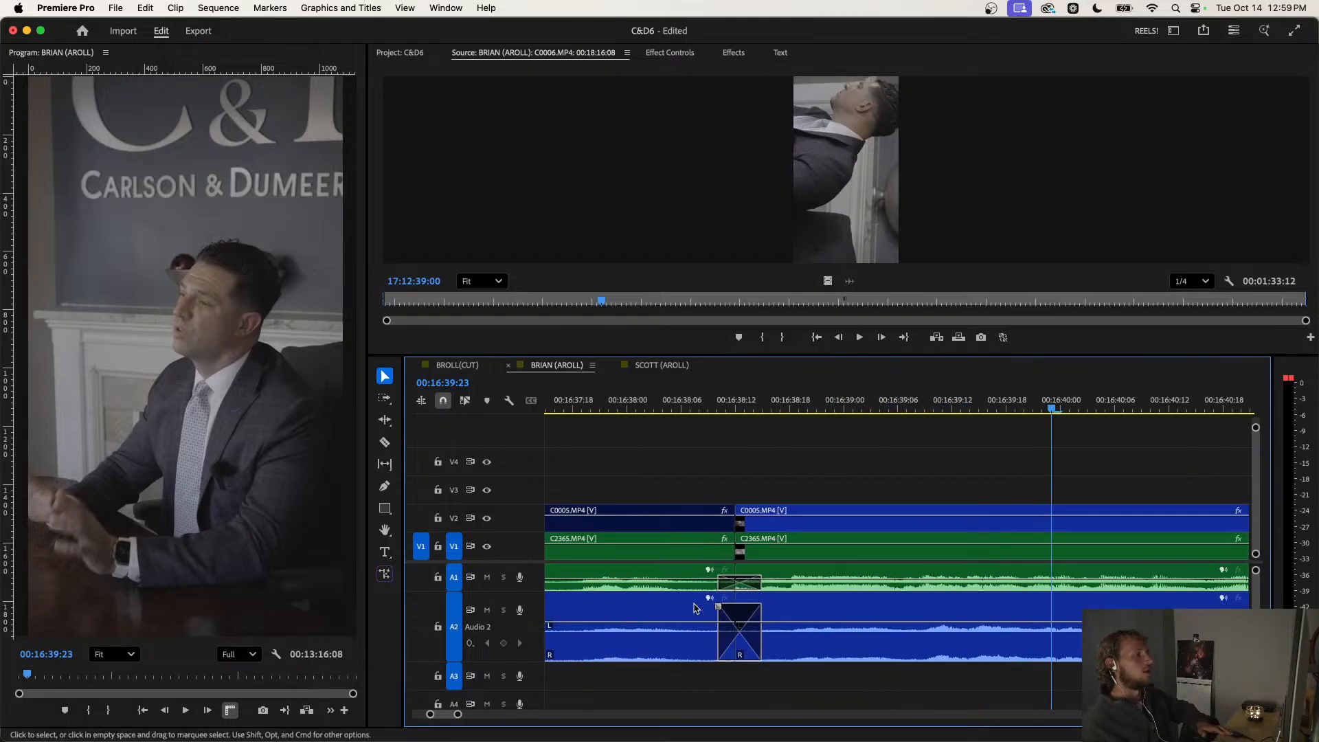
{"action": "scroll", "coordinate": [737, 598], "scroll_direction": "down", "scroll_amount": 4}
{"action": "scroll", "coordinate": [742, 456], "scroll_direction": "up", "scroll_amount": 1}
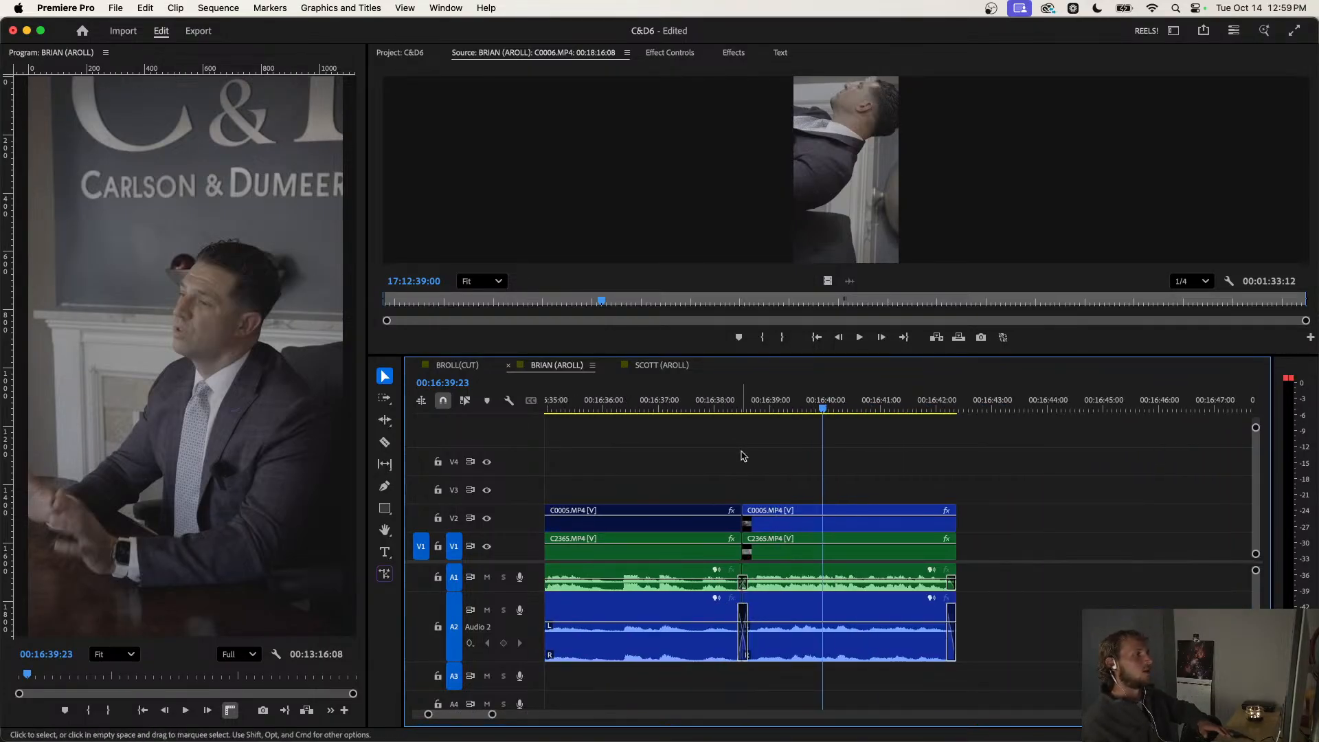
{"action": "left_click", "coordinate": [722, 407]}
{"action": "key", "text": "space"}
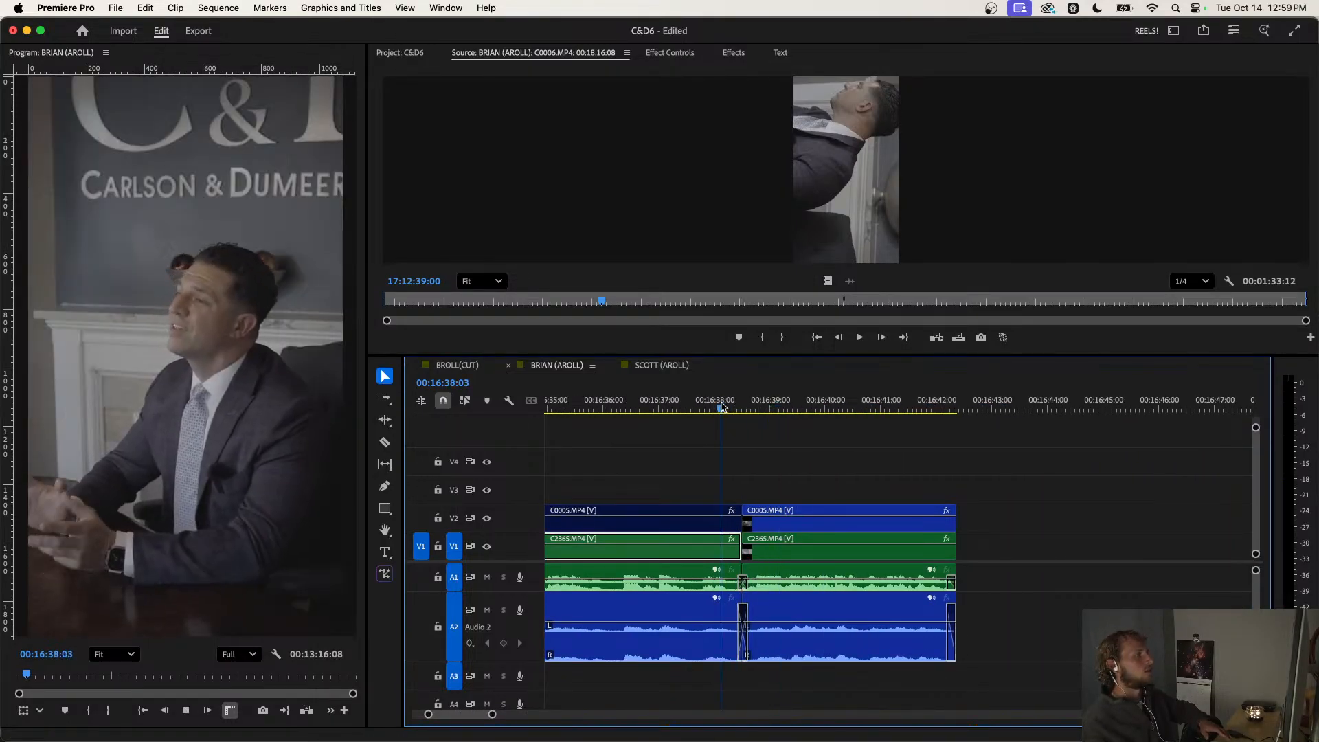
{"action": "key", "text": "space"}
Split all tracks at 00:18:19:06 in the C0006.MP4 and C2366.MP4 section and delete the lead-in before the cut.
{"action": "scroll", "coordinate": [742, 462], "scroll_direction": "down", "scroll_amount": 5}
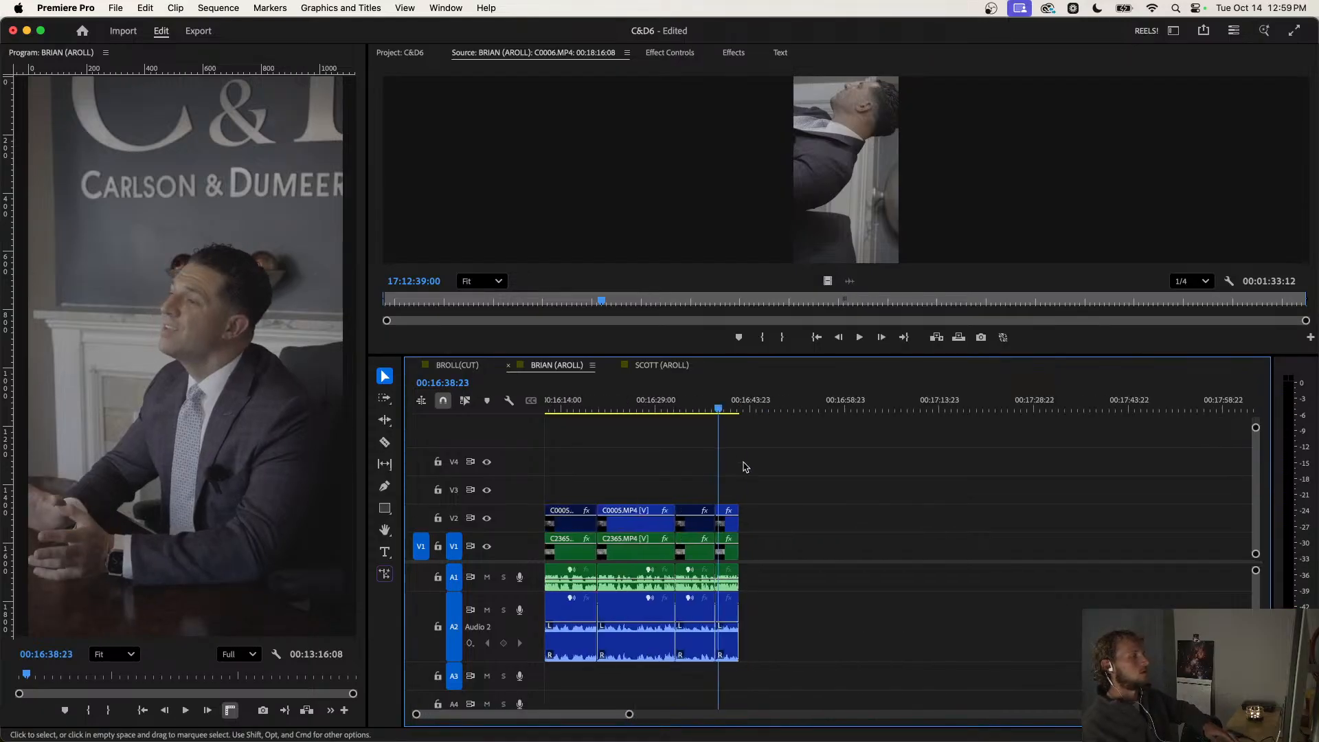
{"action": "left_click", "coordinate": [801, 407]}
{"action": "scroll", "coordinate": [804, 413], "scroll_direction": "up", "scroll_amount": 5}
{"action": "key", "text": "space"}
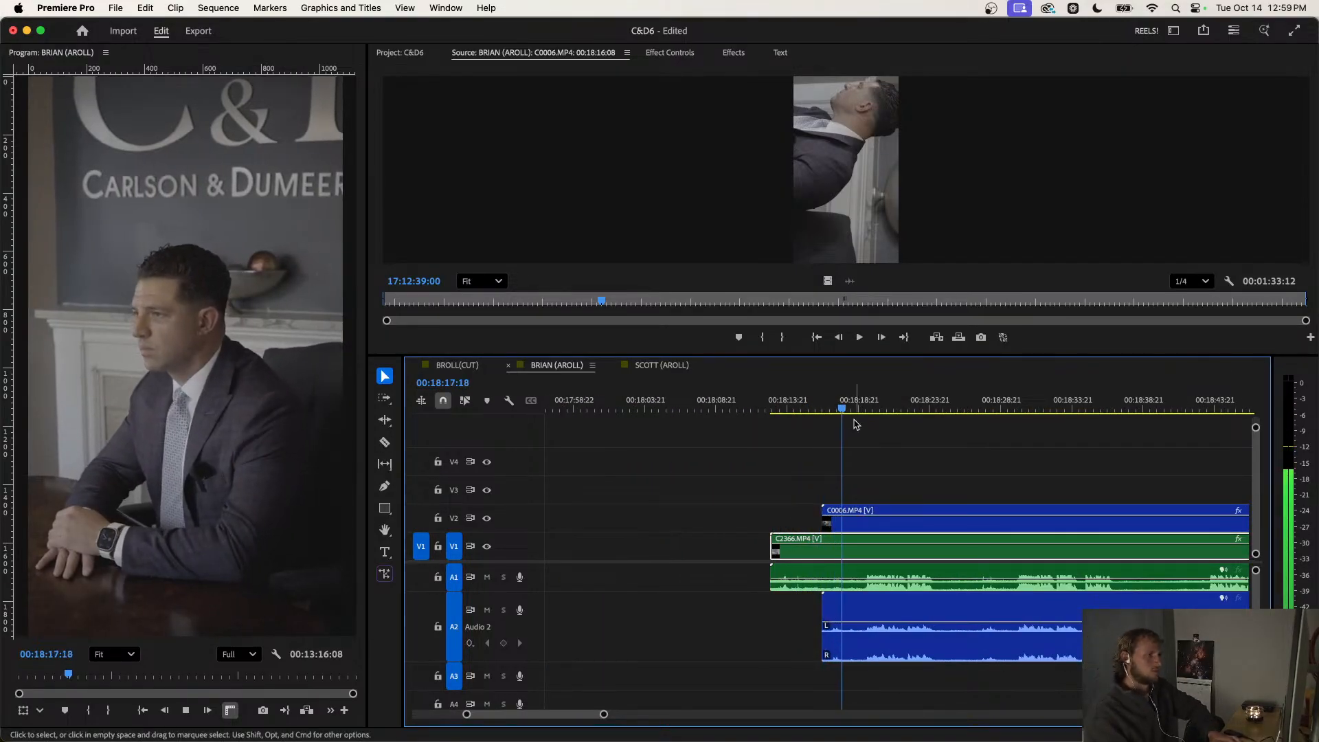
{"action": "key", "text": "space"}
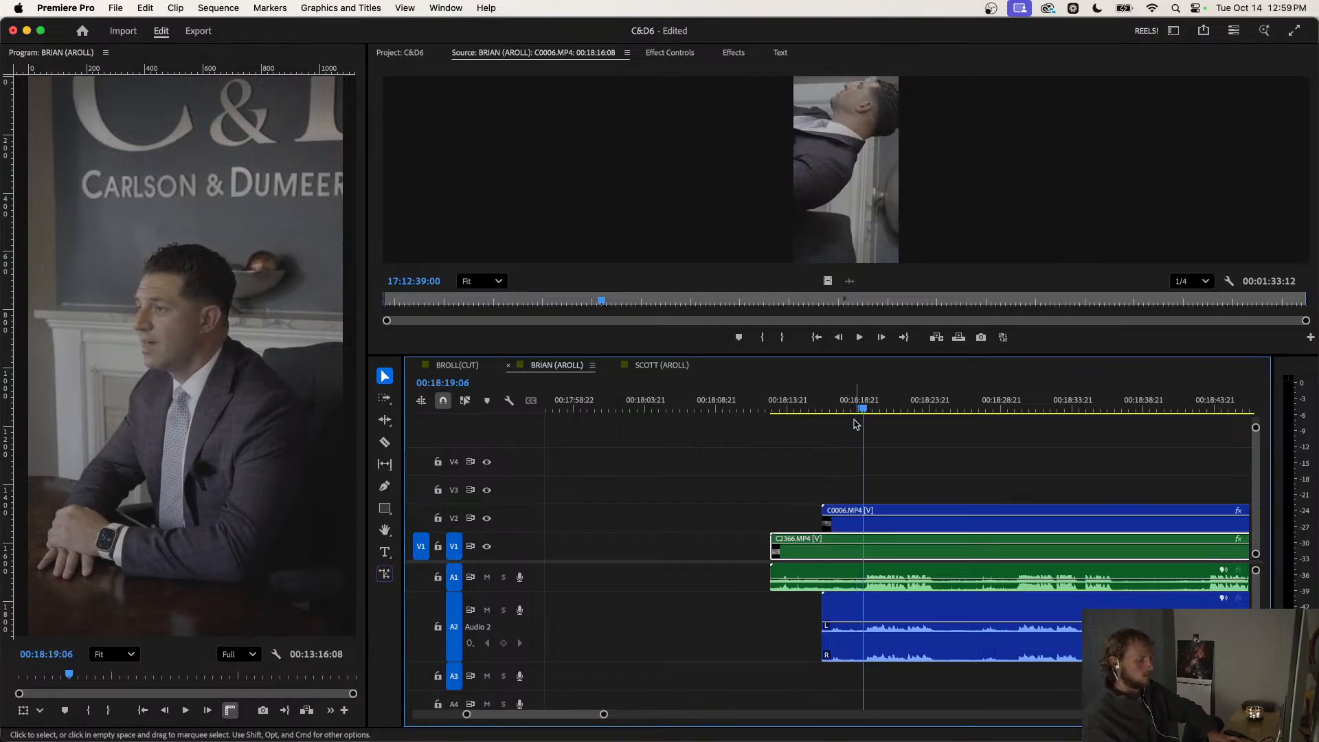
{"action": "key", "text": "super+shift+k"}
{"action": "left_click_drag", "start_coordinate": [834, 465], "coordinate": [802, 642]}
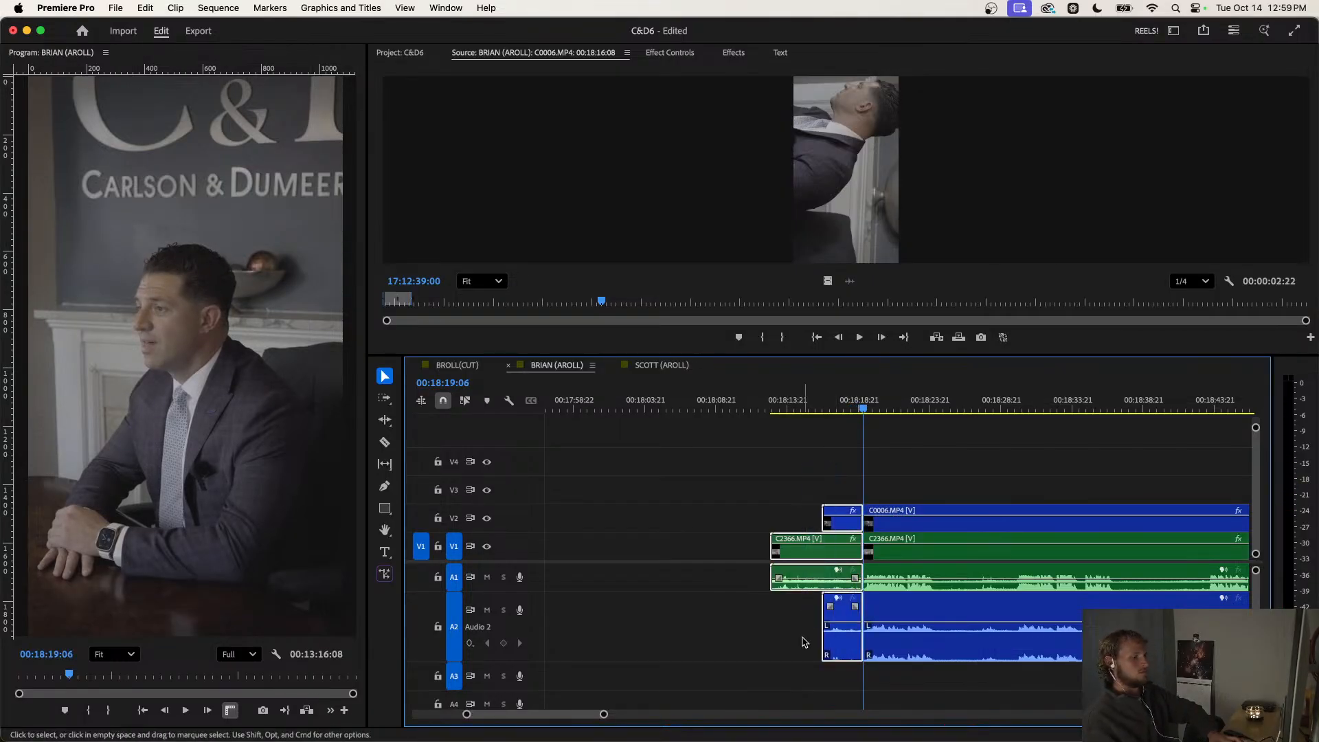
{"action": "key", "text": "Delete"}
Play the first take, split all tracks at about 00:18:24:06, and ripple-trim the pause up to 00:18:29:20.
{"action": "key", "text": "space"}
{"action": "scroll", "coordinate": [804, 495], "scroll_direction": "right", "scroll_amount": 5}
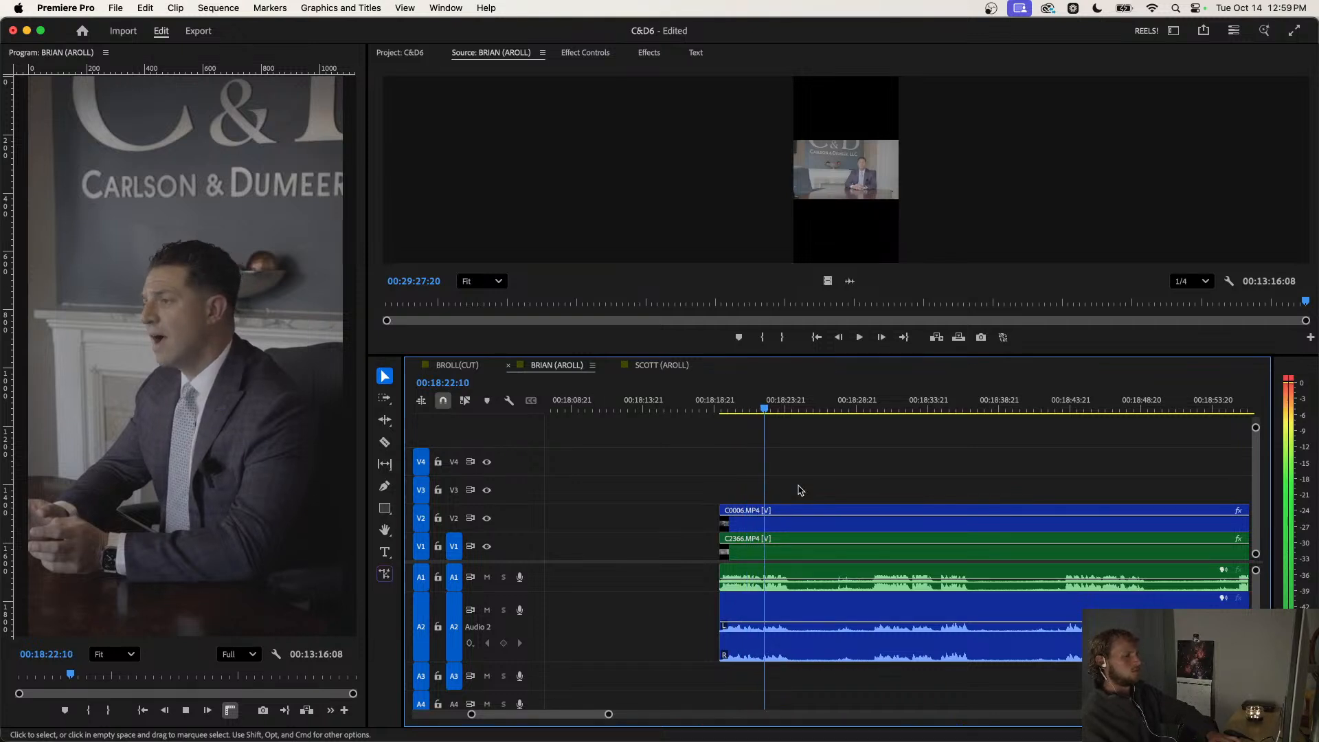
{"action": "key", "text": "space"}
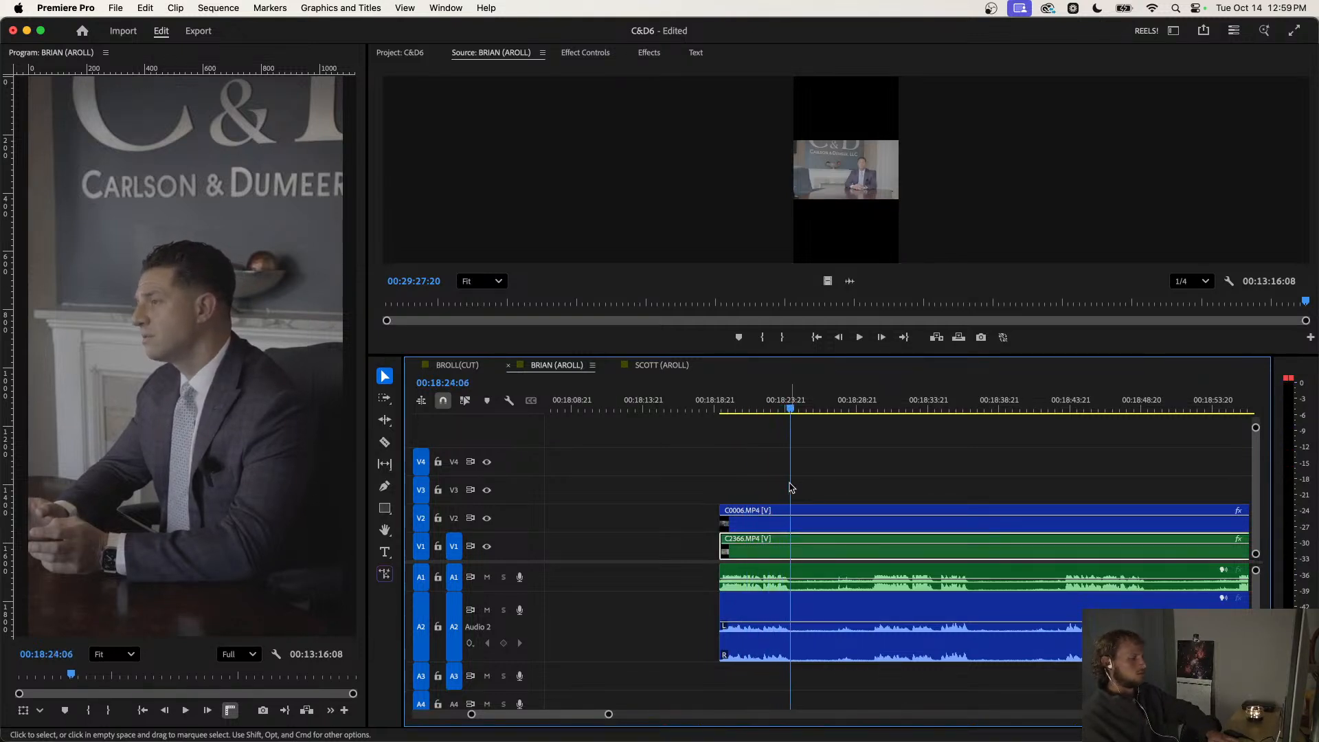
{"action": "key", "text": "super+k"}
{"action": "left_click_drag", "start_coordinate": [817, 410], "coordinate": [871, 416]}
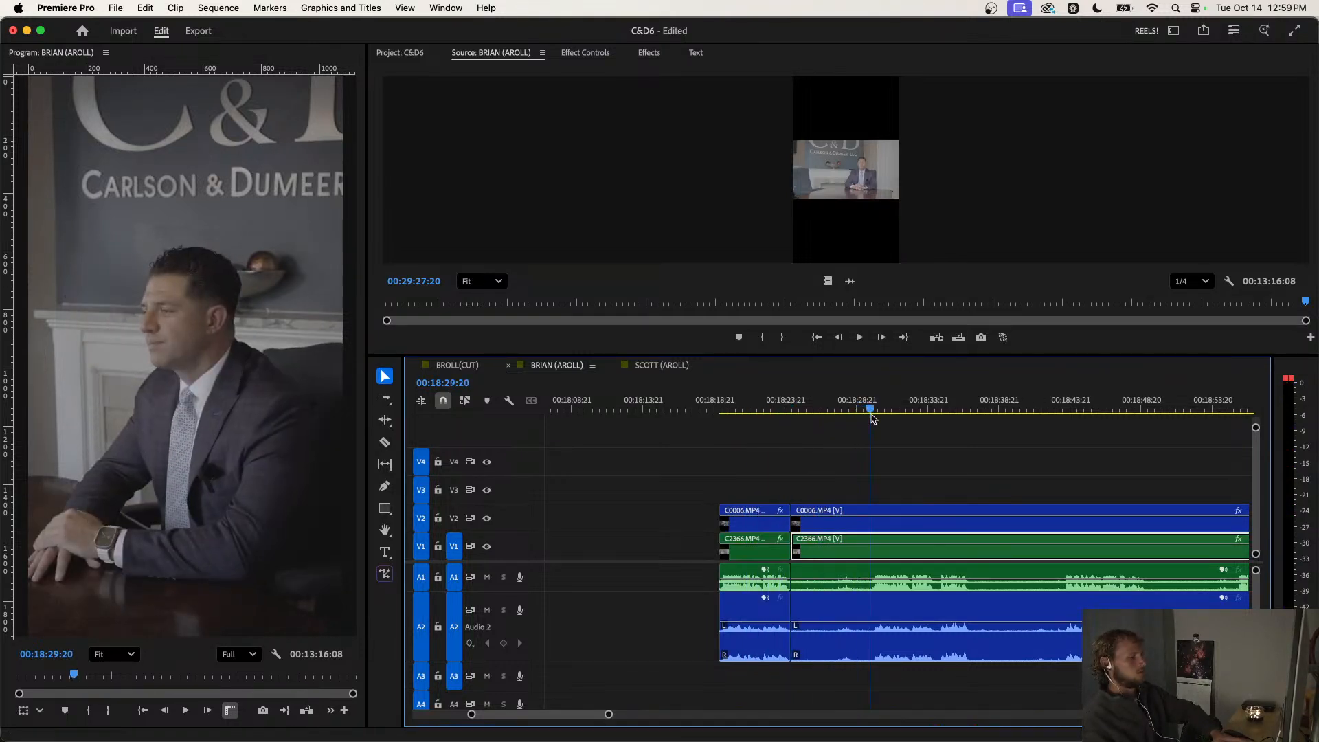
{"action": "key", "text": "q"}
{"action": "key", "text": "space"}
Delete the first take between 00:18:19:06 and 00:18:24:06 on all tracks and replay from the start of the retake.
{"action": "scroll", "coordinate": [767, 524], "scroll_direction": "up", "scroll_amount": 2}
{"action": "scroll", "coordinate": [822, 491], "scroll_direction": "down", "scroll_amount": 1}
{"action": "left_click_drag", "start_coordinate": [784, 484], "coordinate": [743, 639]}
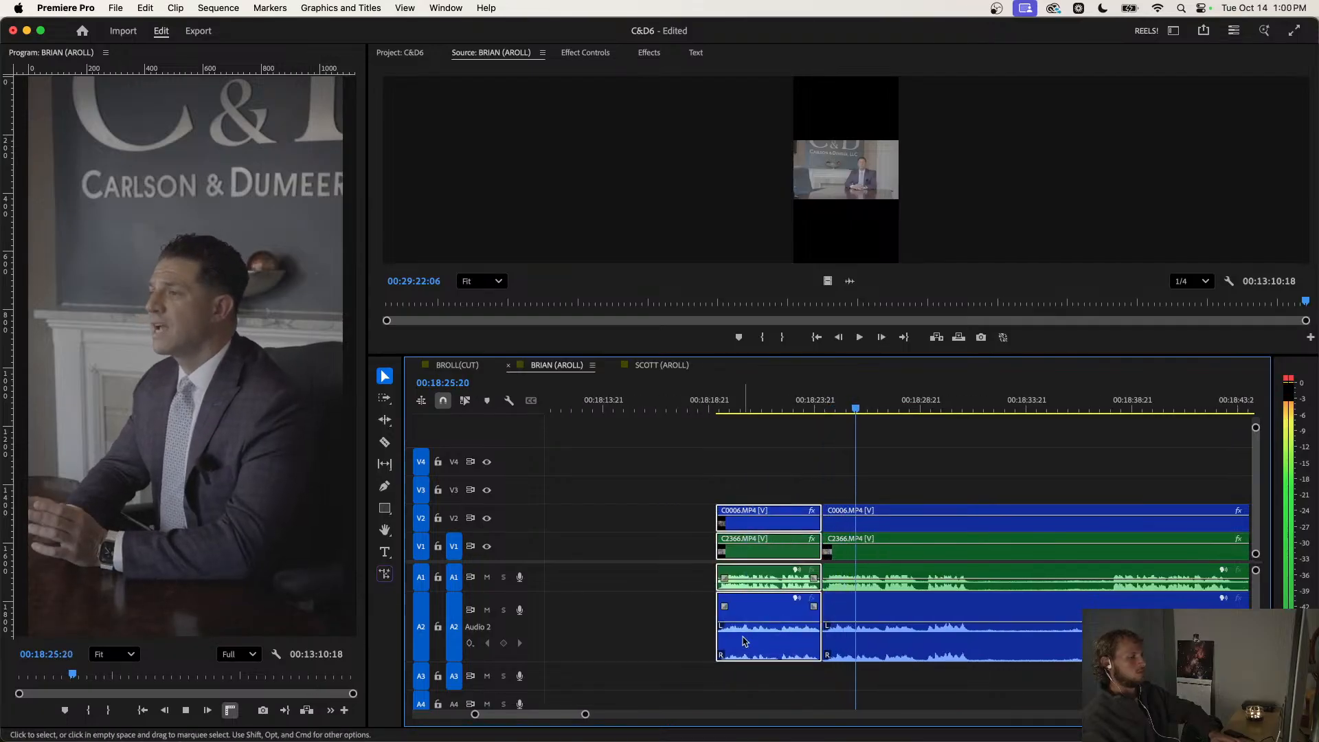
{"action": "key", "text": "BackSpace"}
{"action": "left_click", "coordinate": [825, 401]}
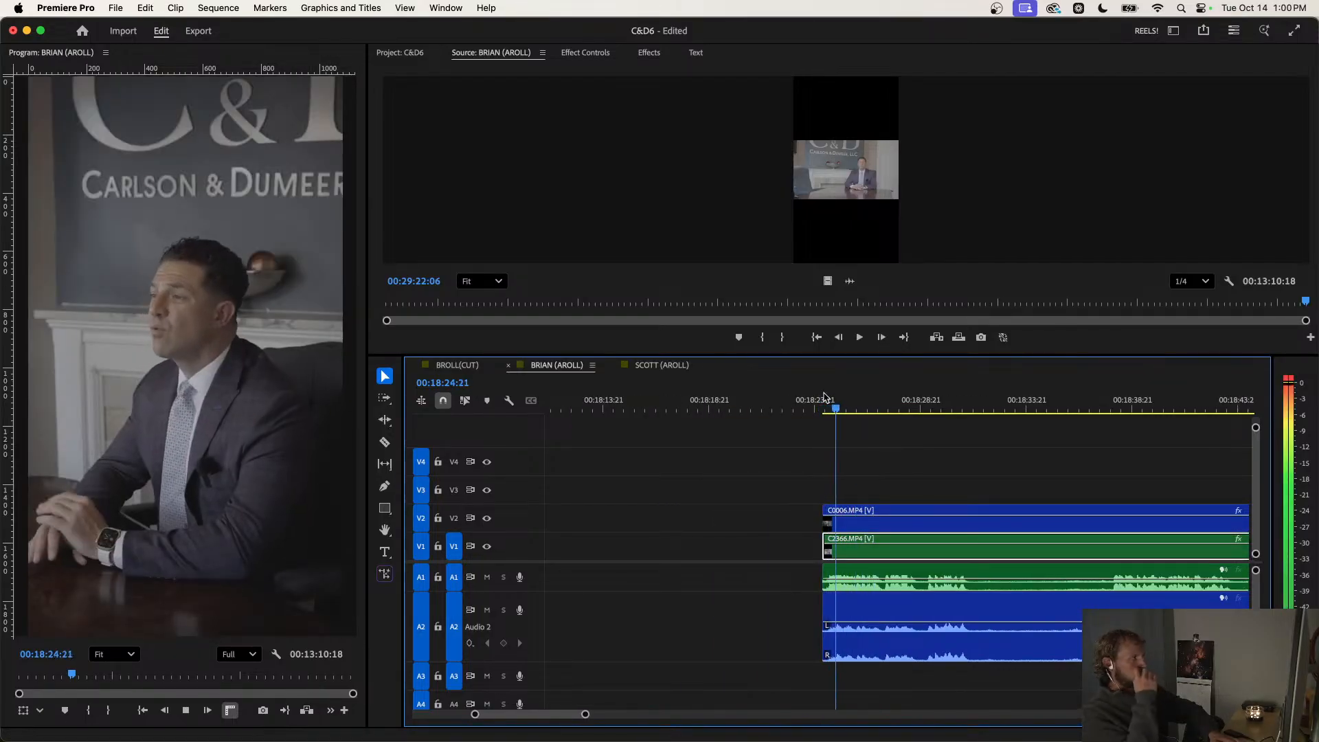
Play the retake, split all tracks at about 00:18:31, and ripple-trim about 6.5 seconds of pause before the next line.
{"action": "scroll", "coordinate": [833, 480], "scroll_direction": "down", "scroll_amount": 4}
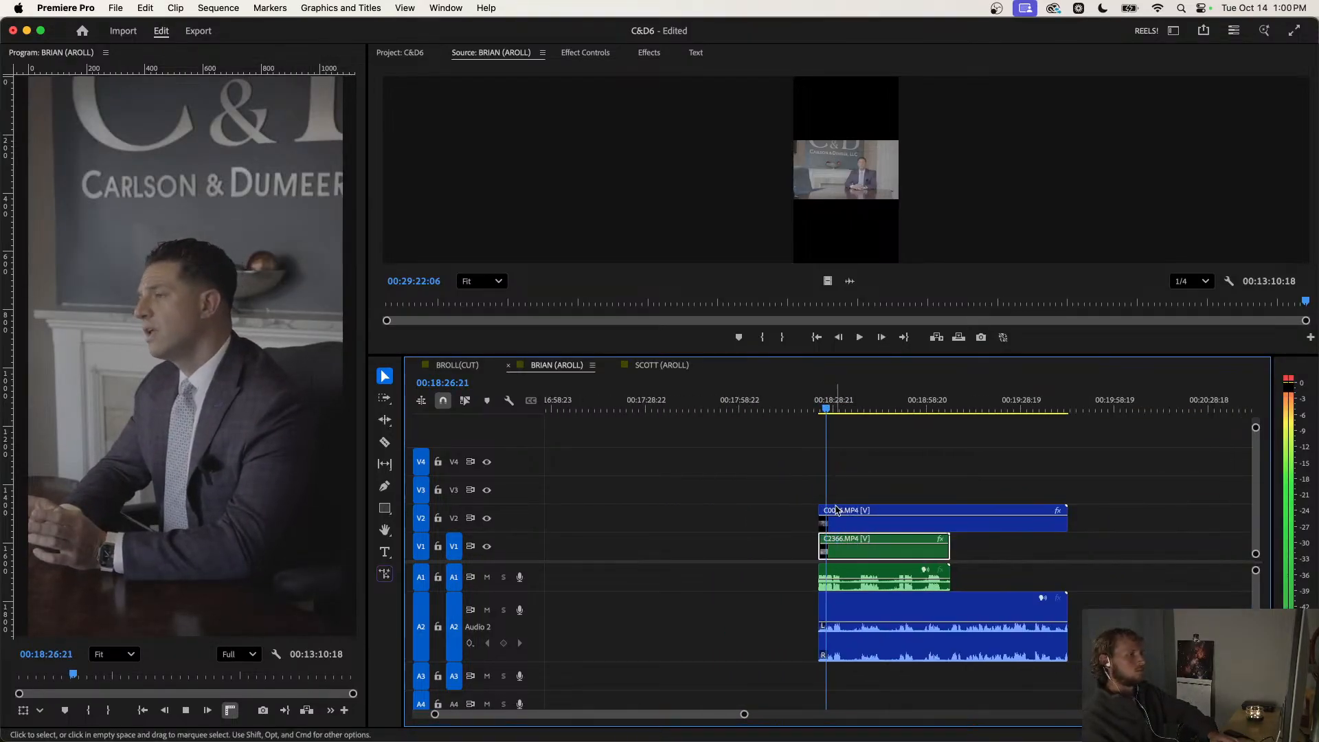
{"action": "scroll", "coordinate": [838, 509], "scroll_direction": "up", "scroll_amount": 2}
{"action": "scroll", "coordinate": [844, 488], "scroll_direction": "up", "scroll_amount": 3}
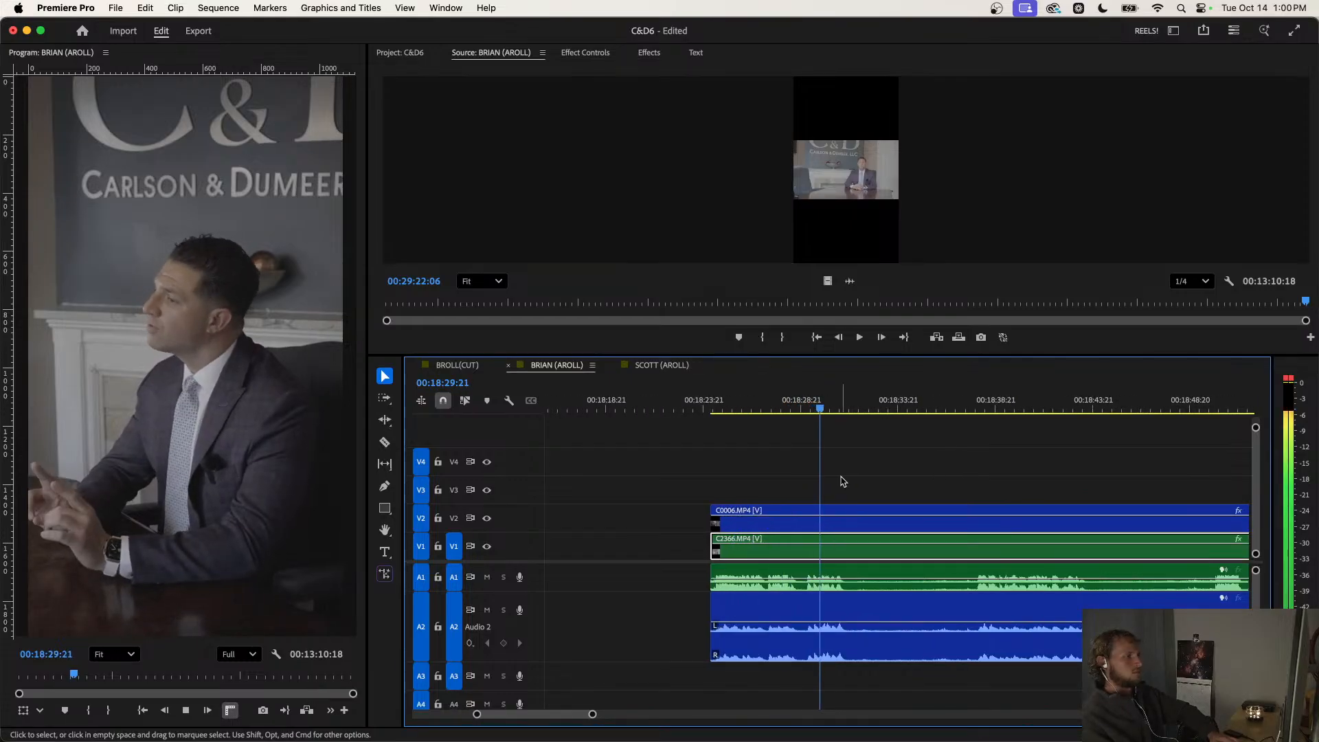
{"action": "key", "text": "space"}
{"action": "left_click_drag", "start_coordinate": [897, 409], "coordinate": [979, 425]}
{"action": "key", "text": "q"}
{"action": "key", "text": "space"}
{"action": "left_click", "coordinate": [908, 468]}
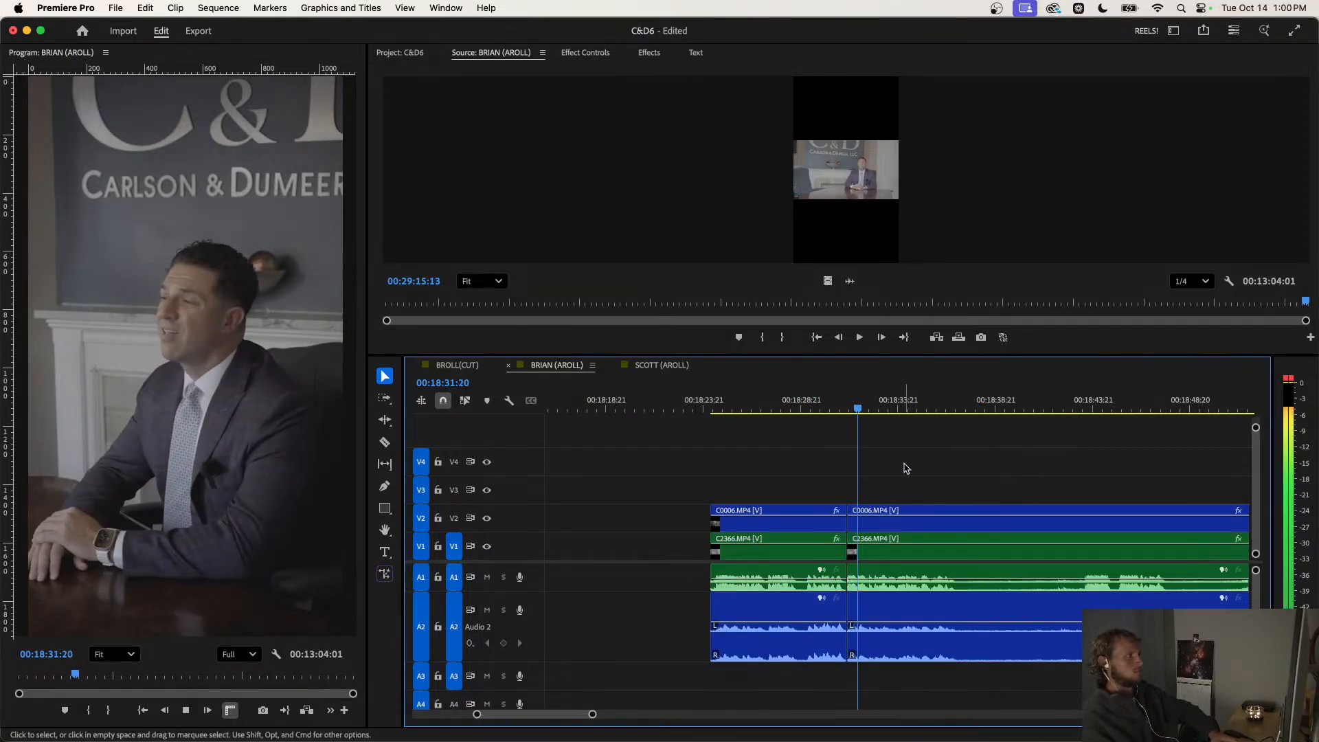
Play the next line, split all tracks at about 00:18:36:21, and ripple-trim the pause up to 00:18:43:10.
{"action": "scroll", "coordinate": [907, 467], "scroll_direction": "down", "scroll_amount": 2}
{"action": "scroll", "coordinate": [911, 474], "scroll_direction": "right", "scroll_amount": 1}
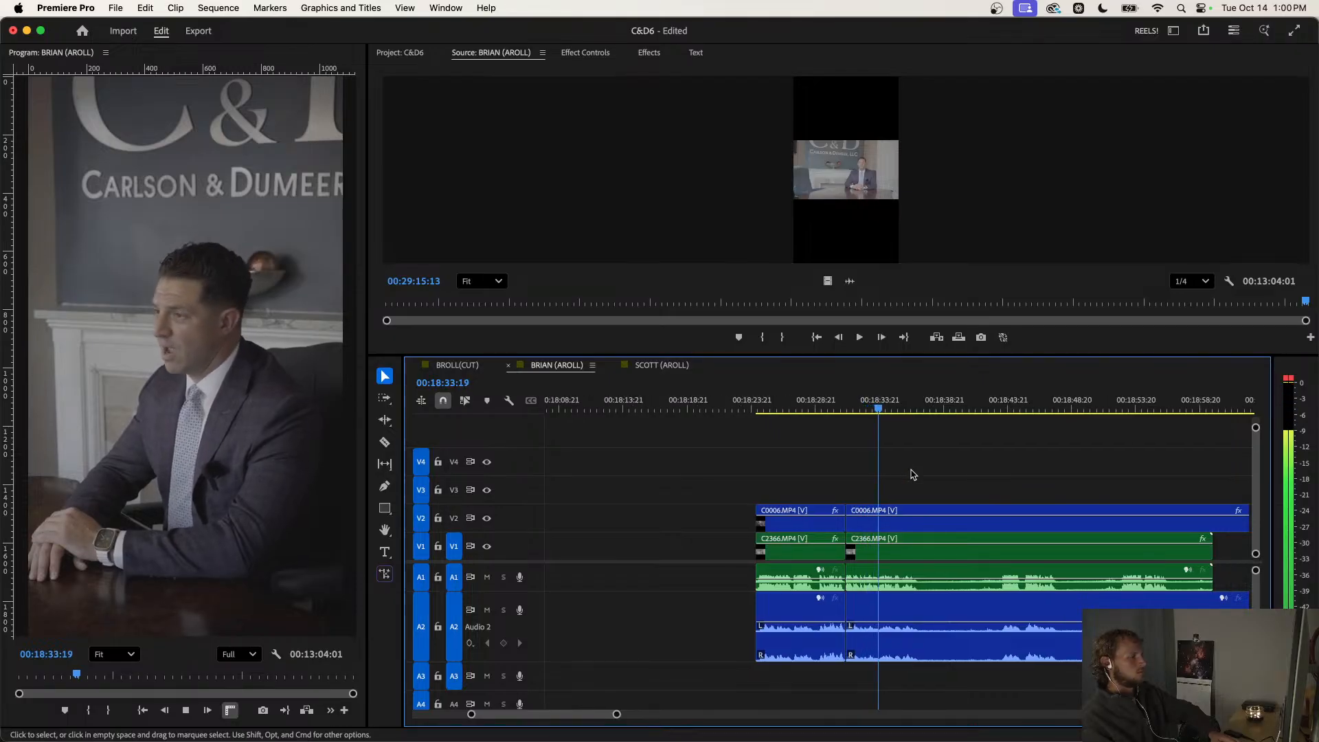
{"action": "scroll", "coordinate": [906, 475], "scroll_direction": "right", "scroll_amount": 1}
{"action": "scroll", "coordinate": [872, 485], "scroll_direction": "up", "scroll_amount": 1}
{"action": "scroll", "coordinate": [871, 486], "scroll_direction": "right", "scroll_amount": 1}
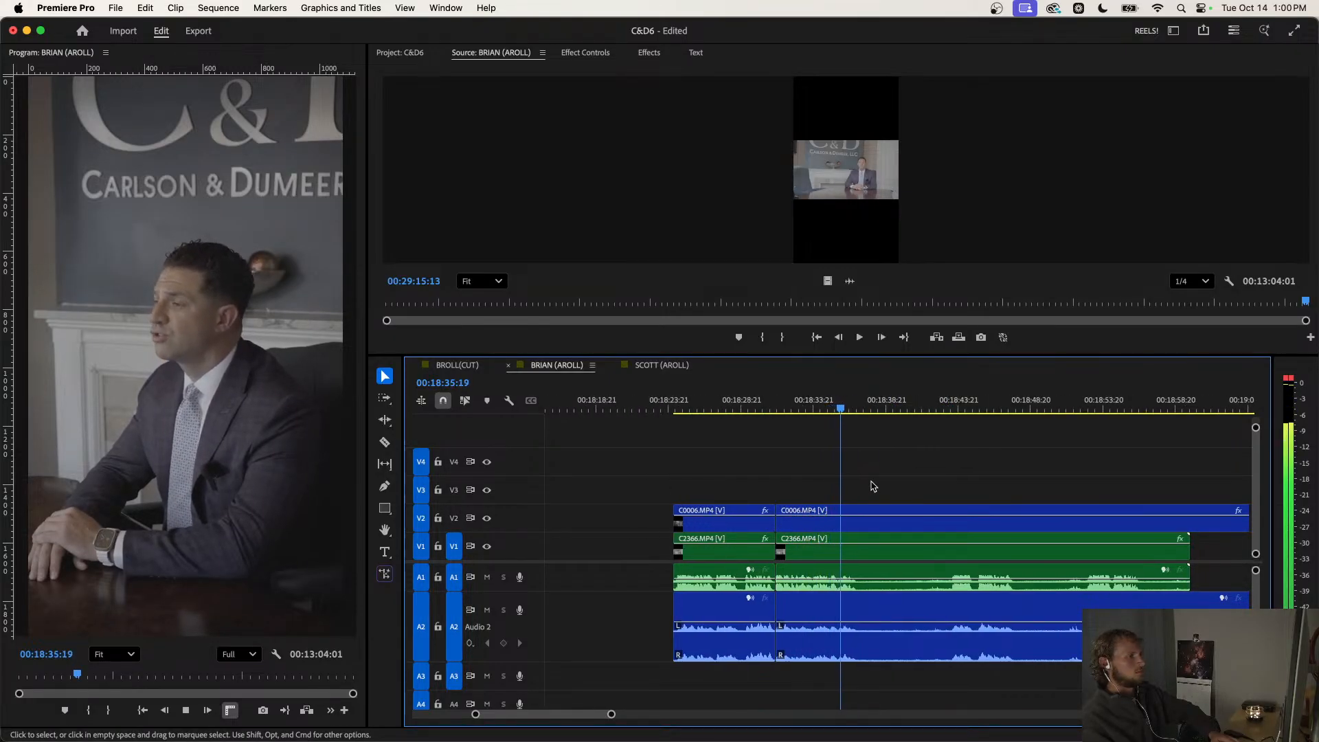
{"action": "key", "text": "super+k"}
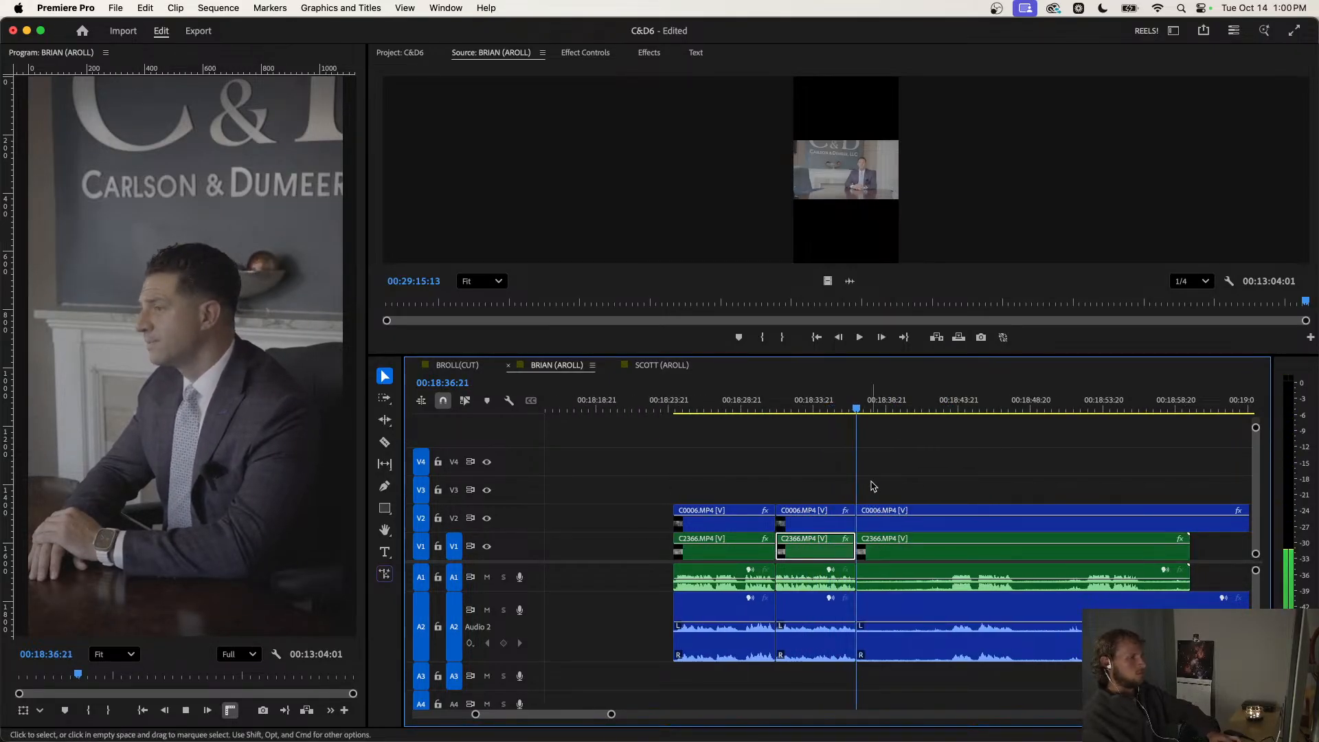
{"action": "left_click", "coordinate": [946, 412]}
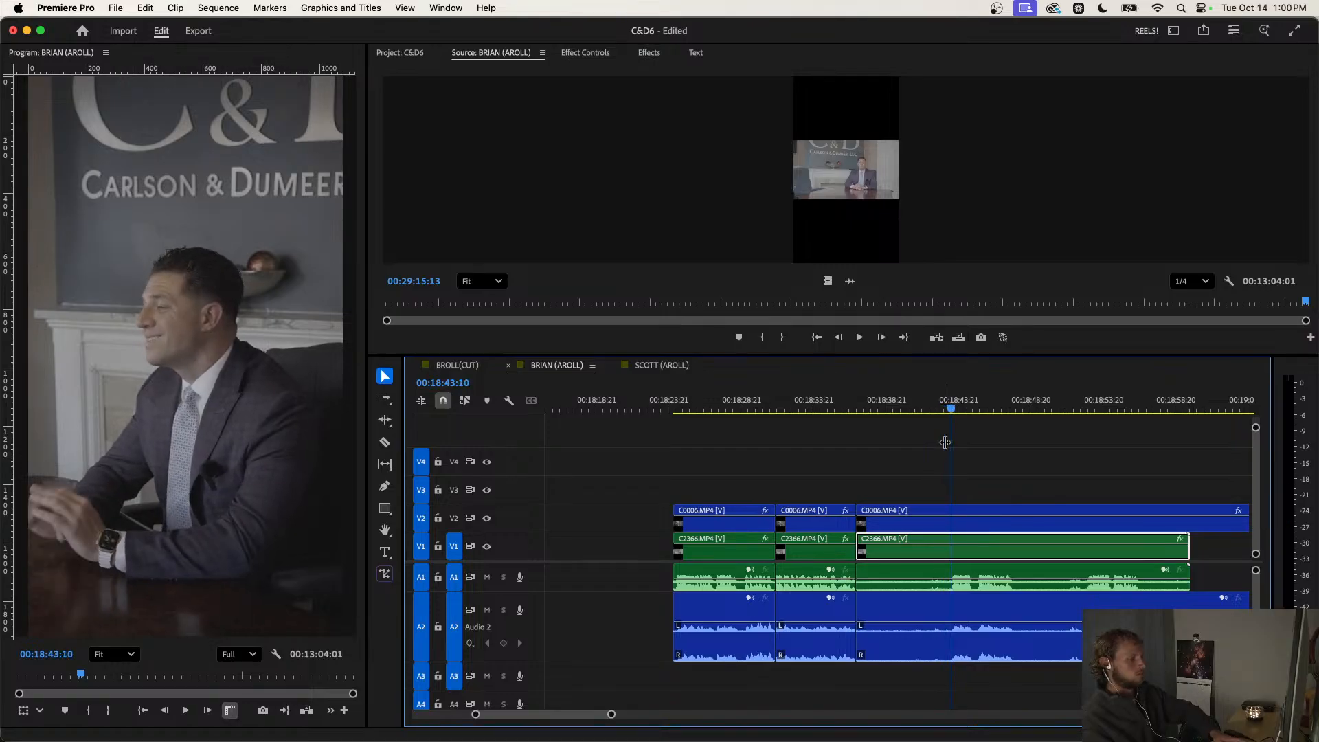
{"action": "key", "text": "q"}
Split all tracks at 00:18:41:04 after the following line and ripple-trim about 5 seconds off the start of the remaining footage.
{"action": "scroll", "coordinate": [927, 479], "scroll_direction": "up", "scroll_amount": 3}
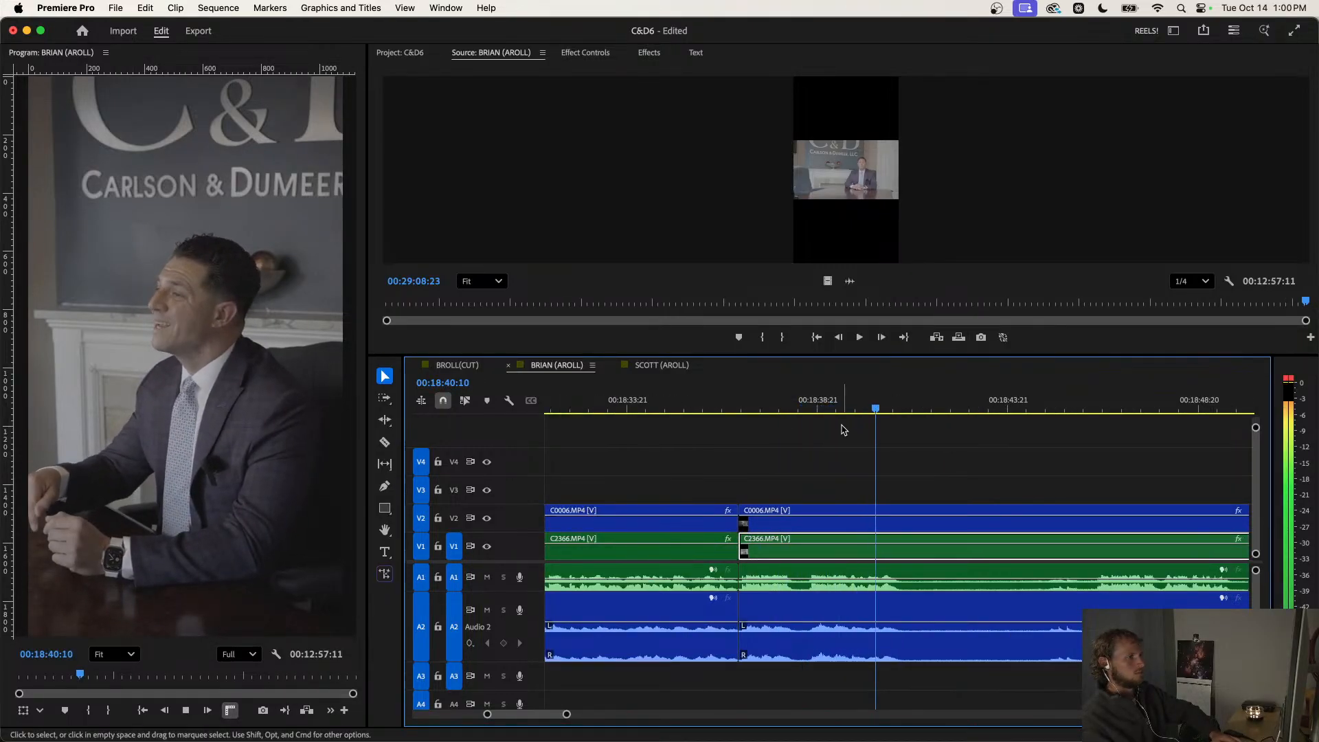
{"action": "key", "text": "super+k"}
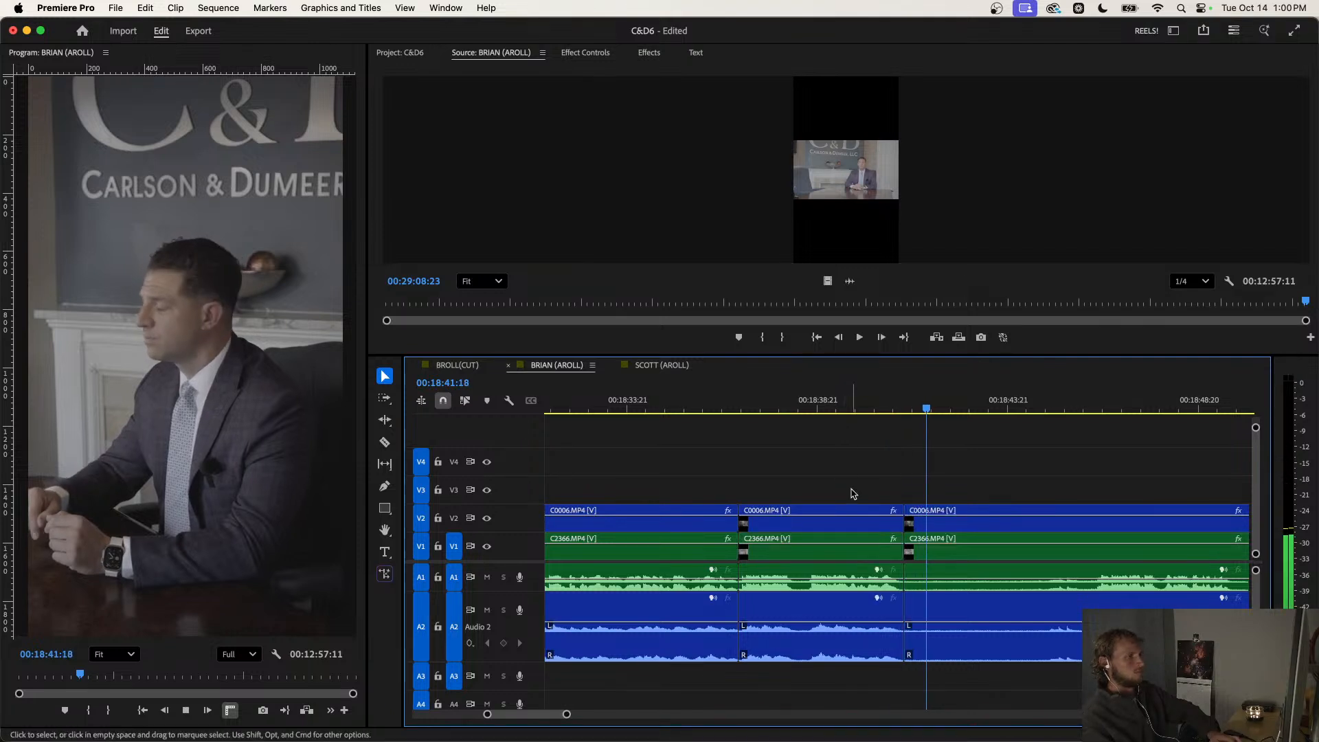
{"action": "scroll", "coordinate": [880, 453], "scroll_direction": "down", "scroll_amount": 2}
{"action": "left_click", "coordinate": [909, 409]}
{"action": "key", "text": "space"}
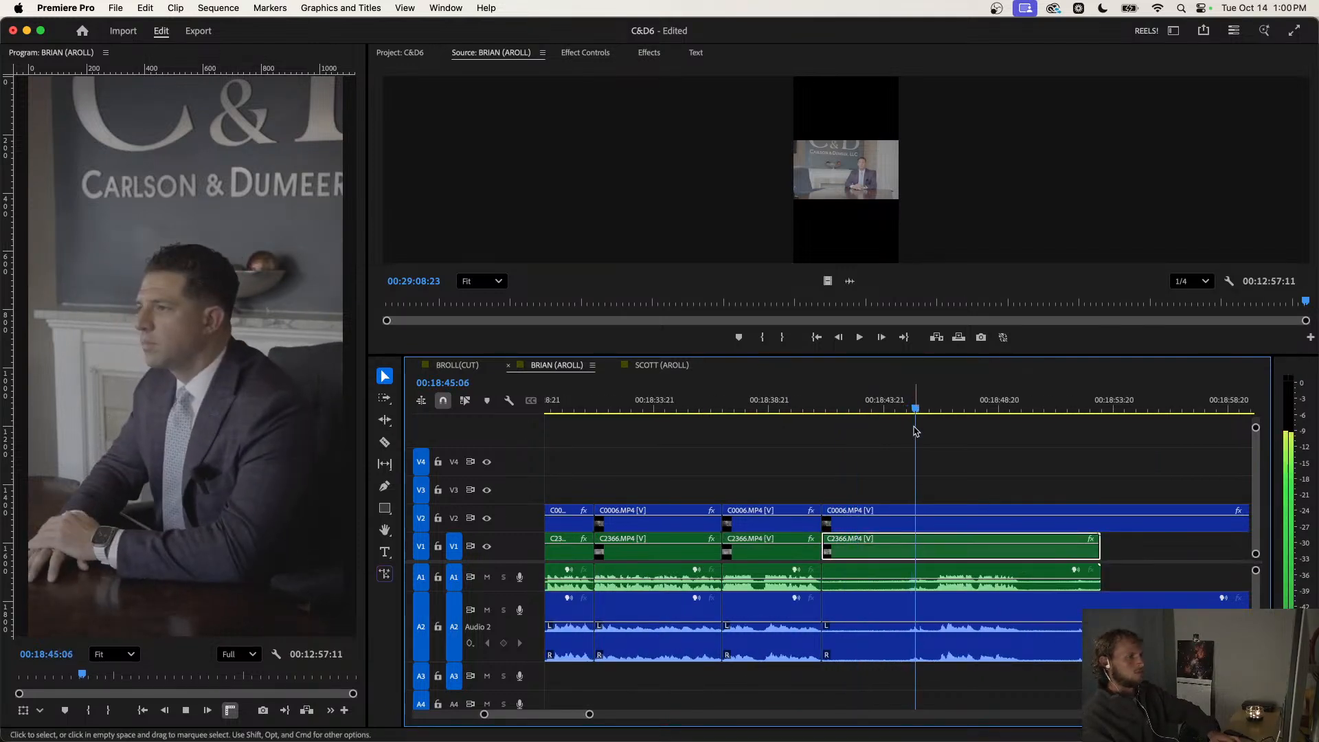
{"action": "scroll", "coordinate": [900, 446], "scroll_direction": "right", "scroll_amount": 1}
{"action": "scroll", "coordinate": [898, 451], "scroll_direction": "up", "scroll_amount": 2}
{"action": "key", "text": "q"}
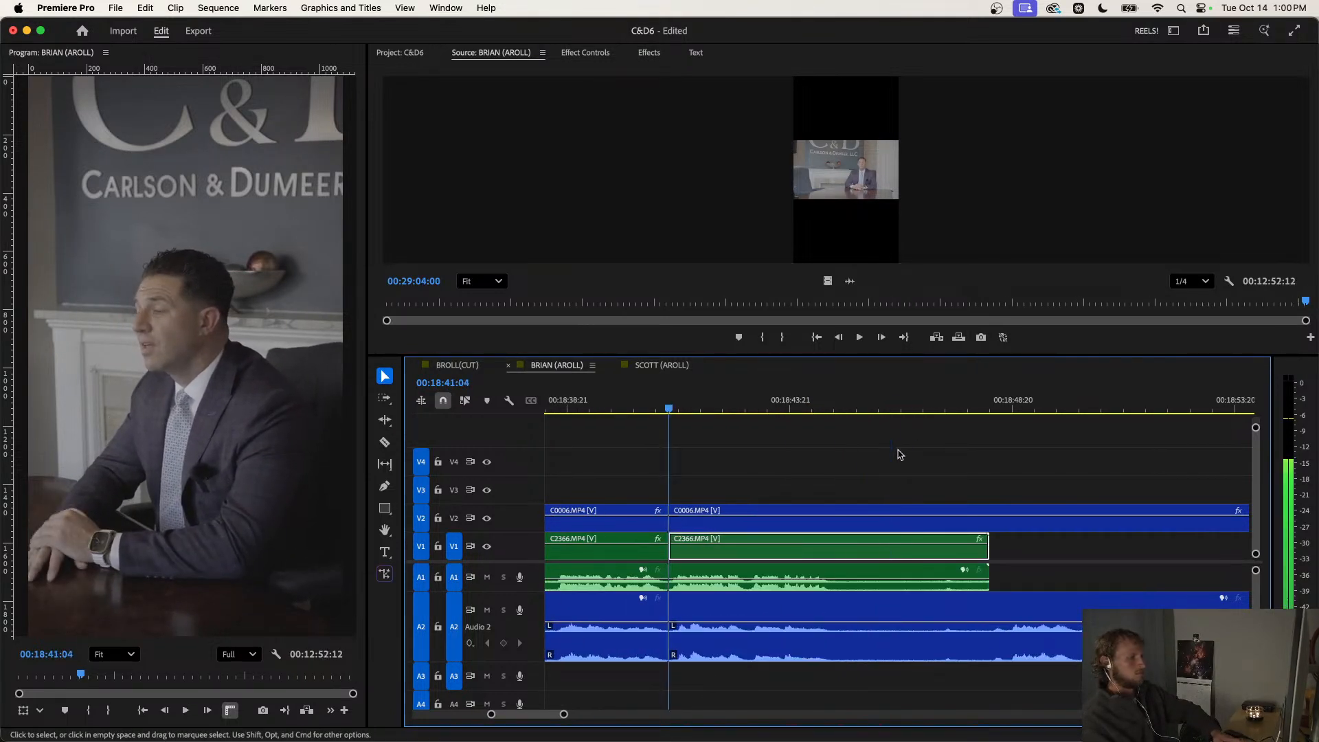
Play on from 00:18:41:04 and split the C0006 and C2366 clips with their audio at about 00:18:44.
{"action": "key", "text": "space"}
{"action": "scroll", "coordinate": [783, 473], "scroll_direction": "right", "scroll_amount": 1}
{"action": "scroll", "coordinate": [766, 479], "scroll_direction": "down", "scroll_amount": 2}
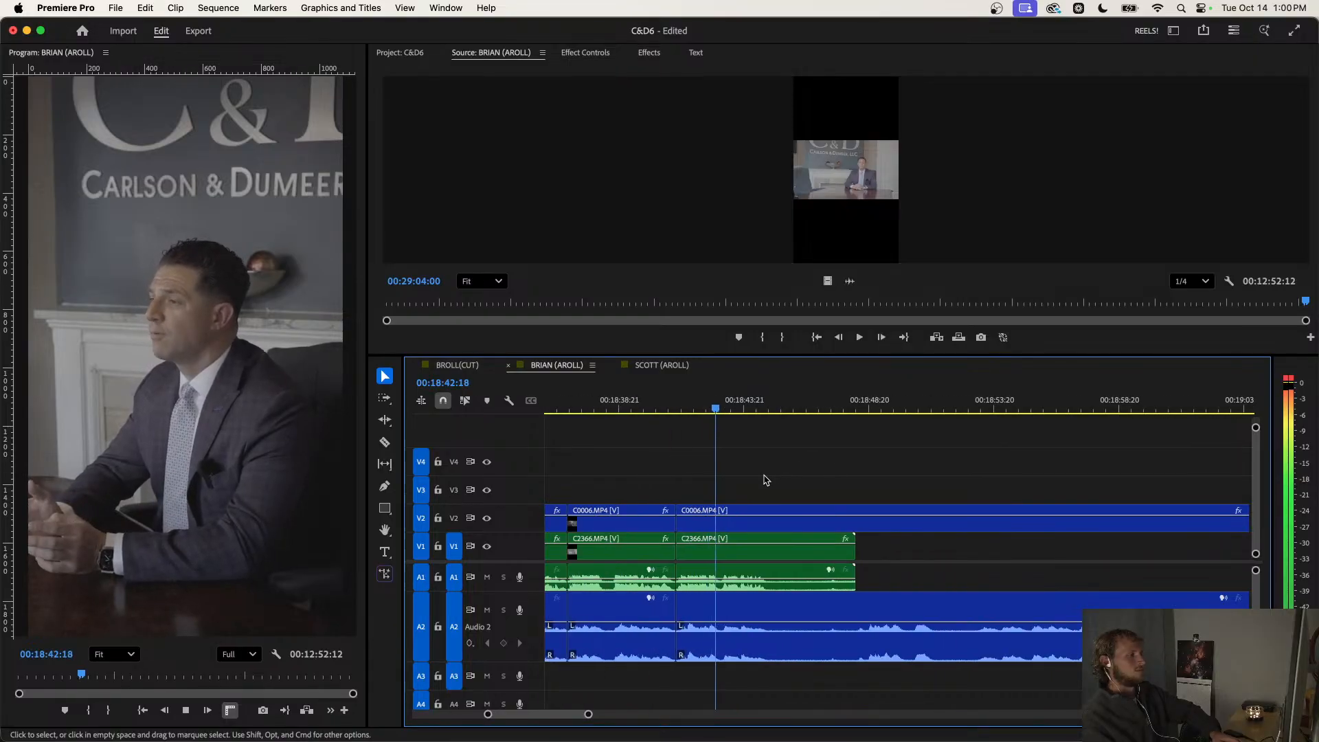
{"action": "scroll", "coordinate": [741, 484], "scroll_direction": "up", "scroll_amount": 2}
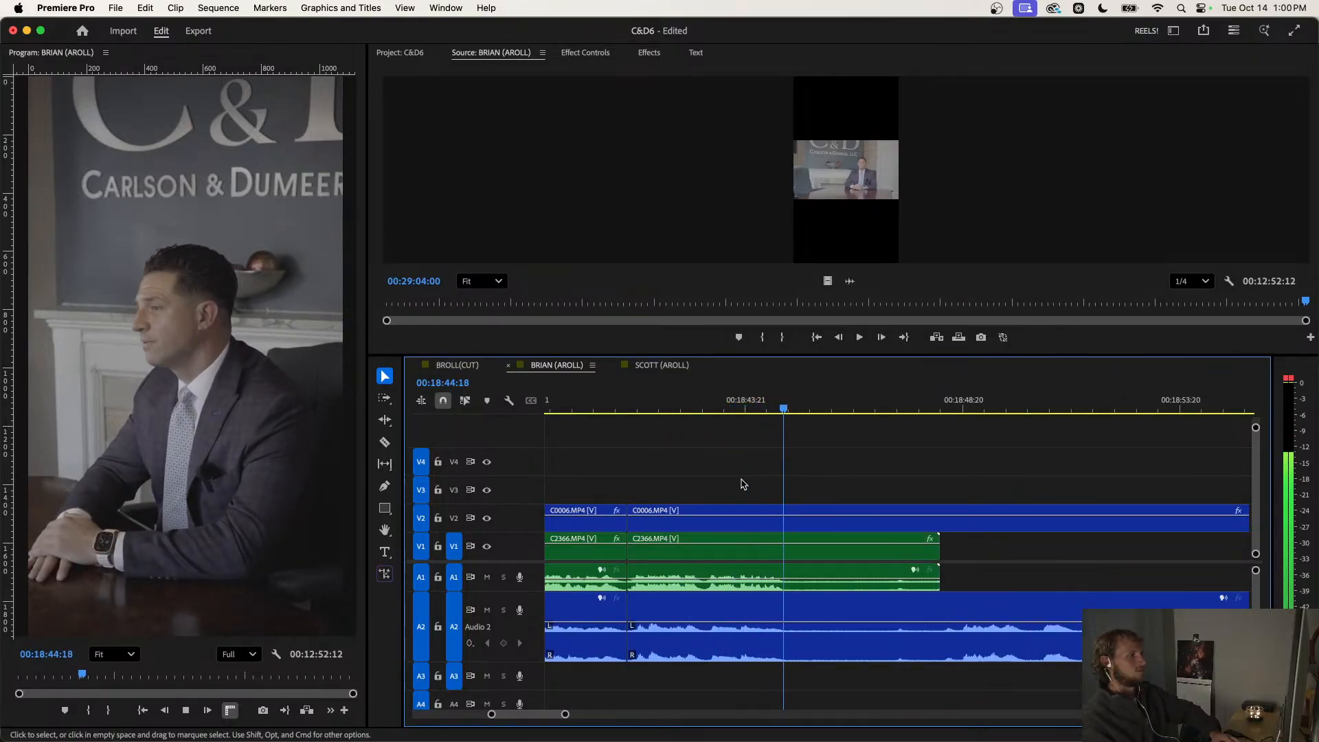
{"action": "key", "text": "space"}
{"action": "key", "text": "super+k"}
{"action": "key", "text": "space"}
Review the rest of the last C0006 clip, skipping ahead to about 00:19:03.
{"action": "scroll", "coordinate": [783, 482], "scroll_direction": "down", "scroll_amount": 3}
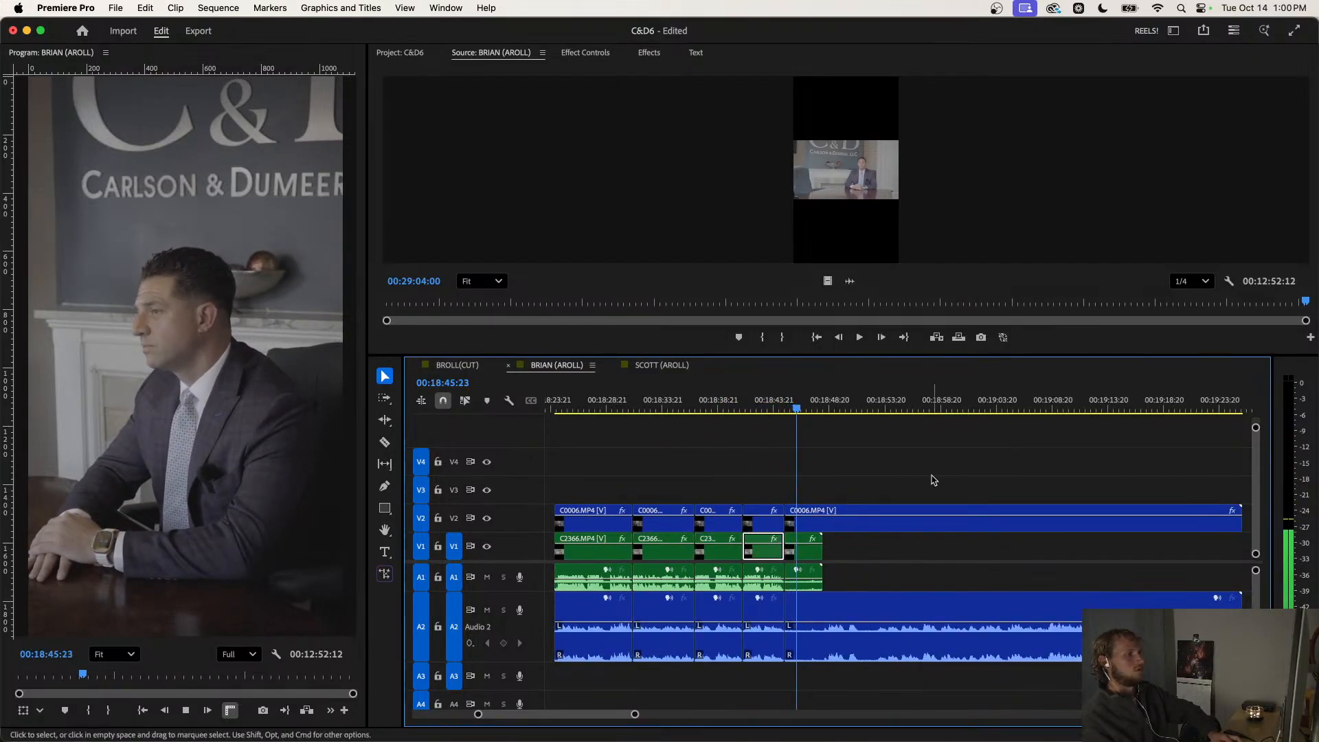
{"action": "scroll", "coordinate": [931, 473], "scroll_direction": "down", "scroll_amount": 2}
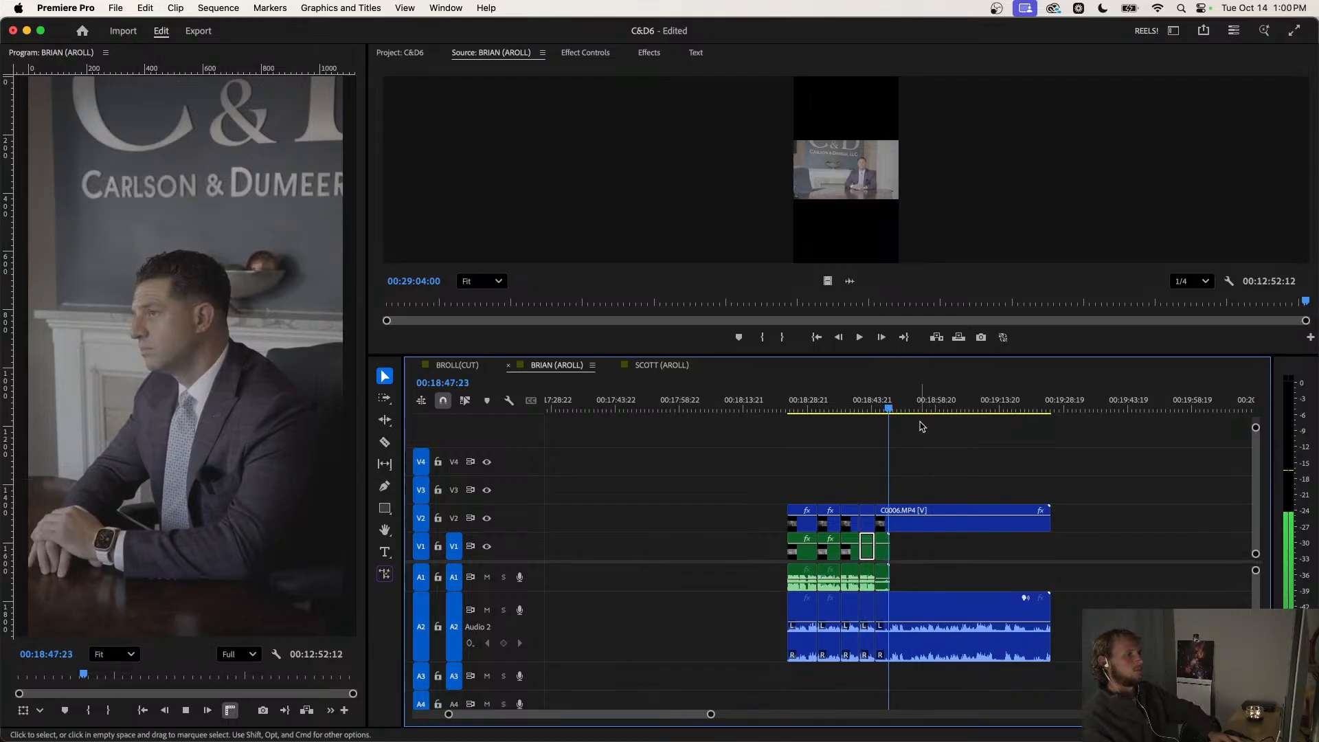
{"action": "scroll", "coordinate": [921, 422], "scroll_direction": "up", "scroll_amount": 2}
{"action": "left_click", "coordinate": [959, 409]}
{"action": "left_click_drag", "start_coordinate": [959, 409], "coordinate": [970, 409]}
{"action": "key", "text": "space"}
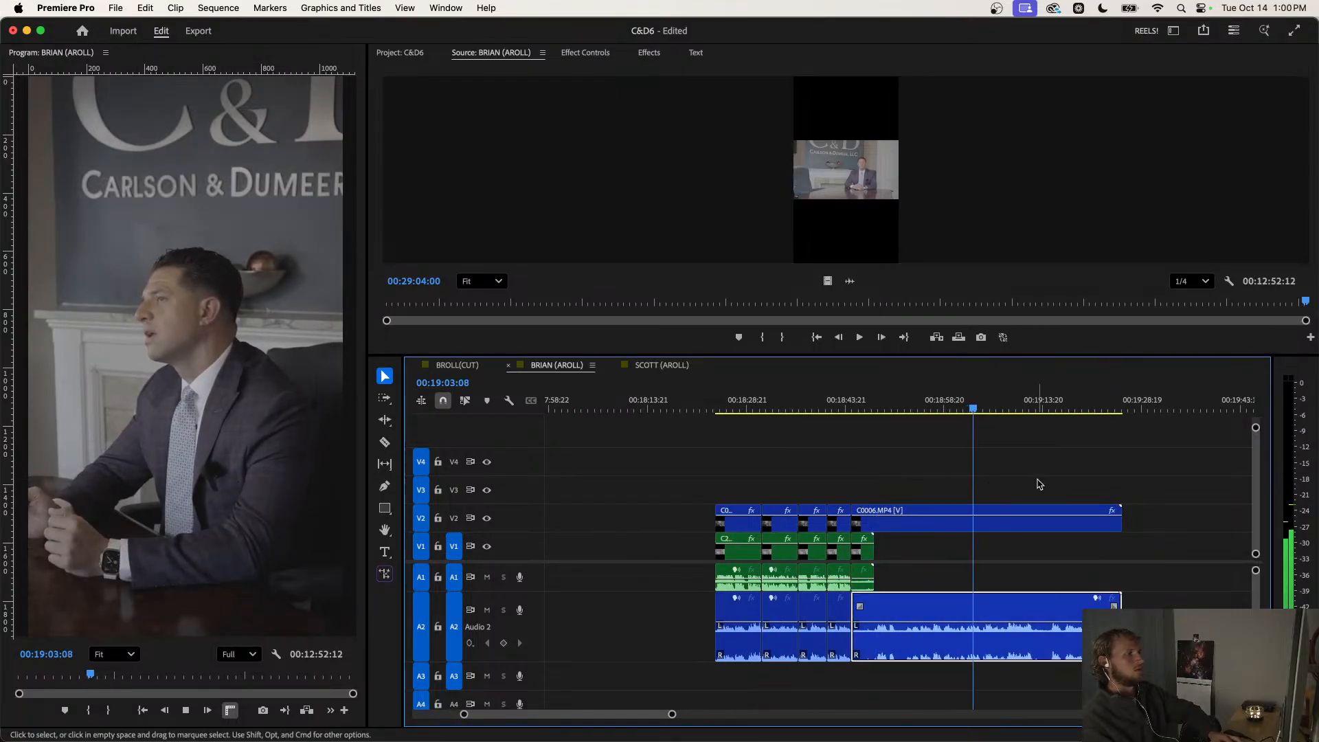
Try deleting the last C0006 and C2366 segments together with their audio.
{"action": "left_click_drag", "start_coordinate": [1038, 480], "coordinate": [860, 701]}
{"action": "key", "text": "Delete"}
{"action": "scroll", "coordinate": [861, 670], "scroll_direction": "down", "scroll_amount": 4}
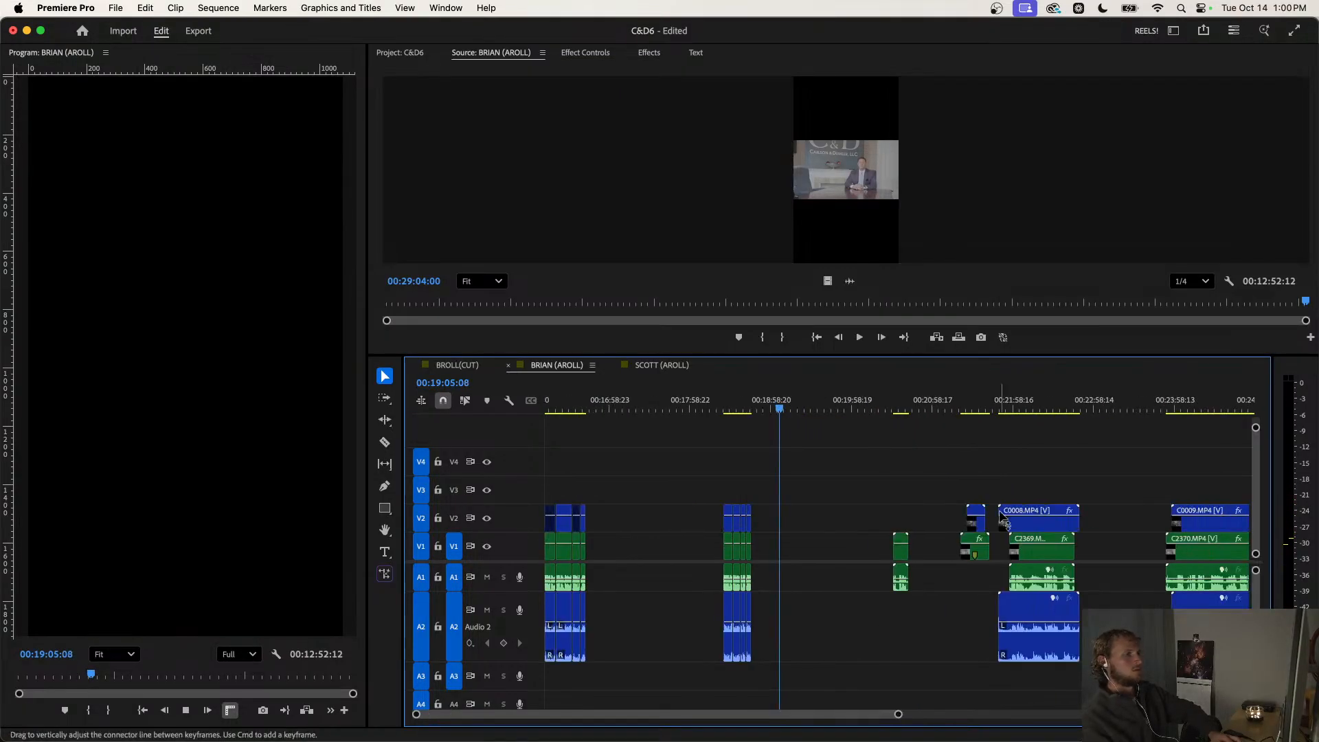
Listen to the isolated C2367 clip near 00:20:34 and move it with its audio beneath C0006, ending together at 00:19:25:23.
{"action": "scroll", "coordinate": [896, 415], "scroll_direction": "up", "scroll_amount": 2}
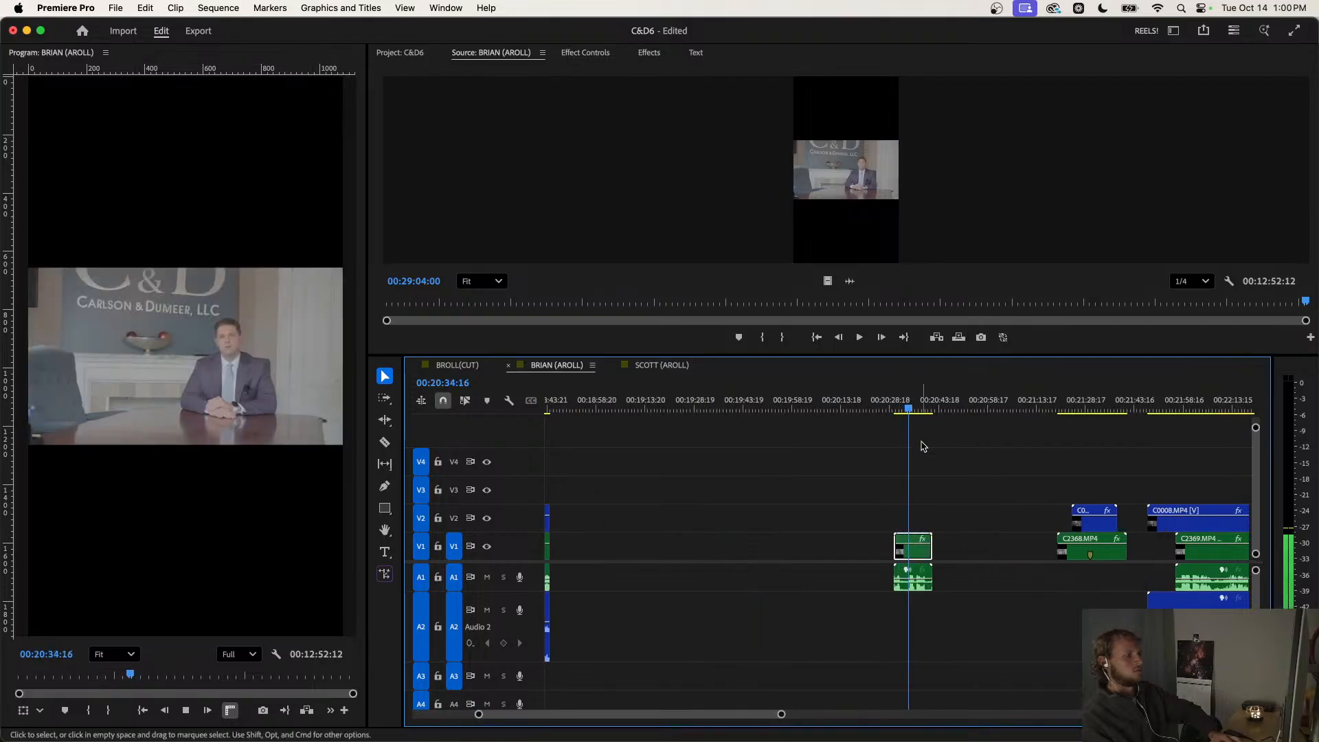
{"action": "scroll", "coordinate": [922, 446], "scroll_direction": "down", "scroll_amount": 4}
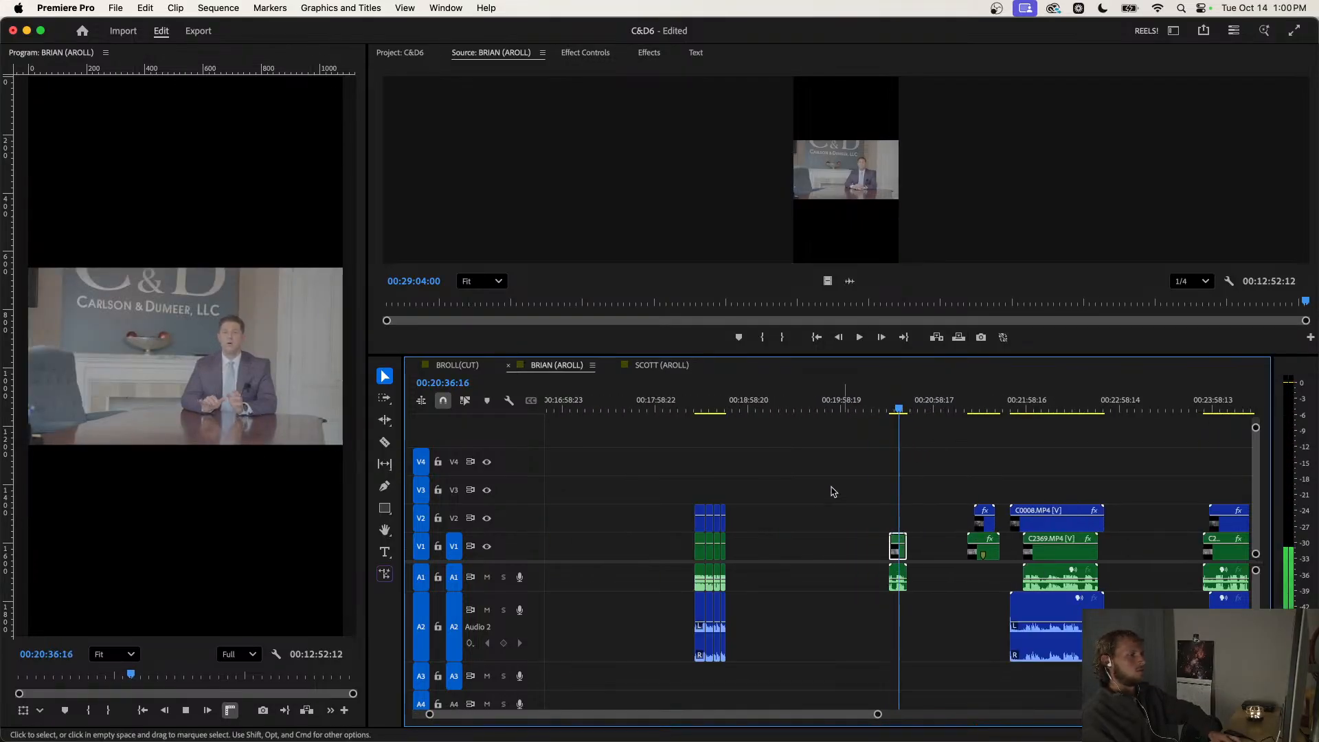
{"action": "scroll", "coordinate": [745, 510], "scroll_direction": "up", "scroll_amount": 3}
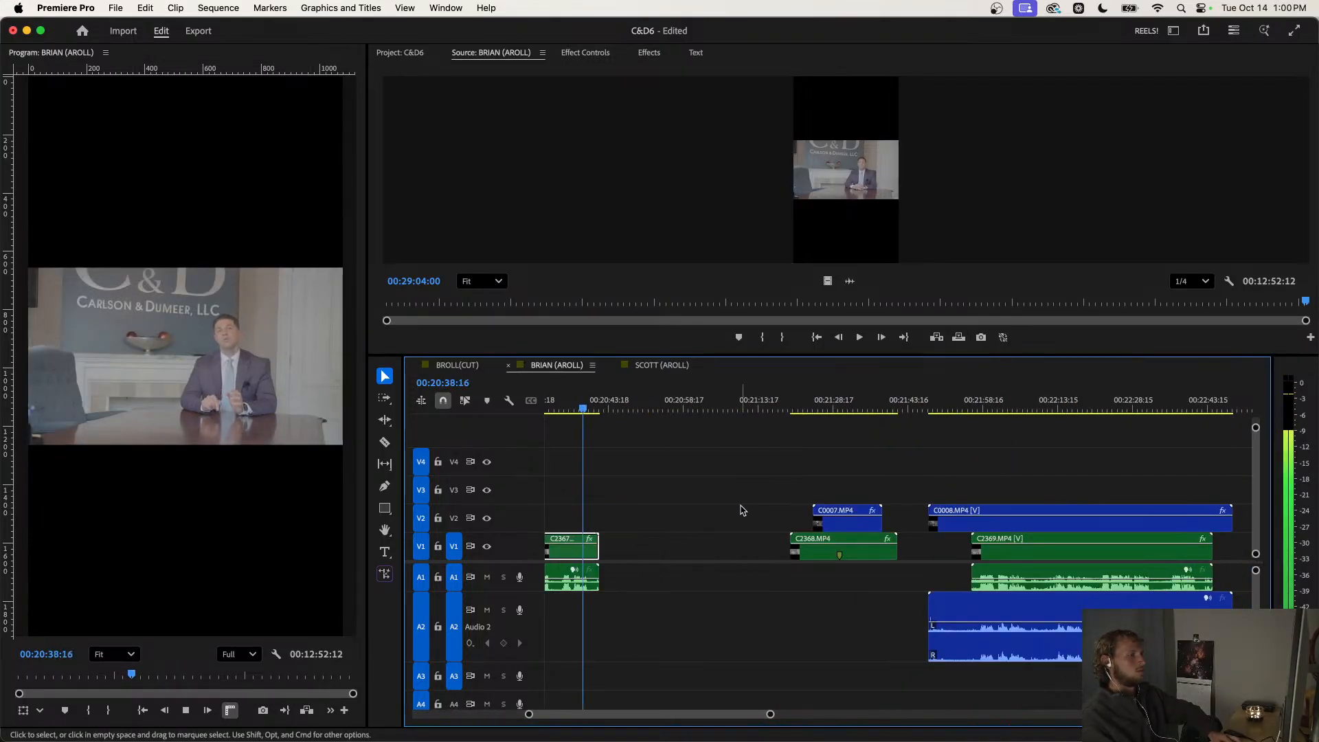
{"action": "key", "text": "space"}
{"action": "scroll", "coordinate": [673, 496], "scroll_direction": "left", "scroll_amount": 6}
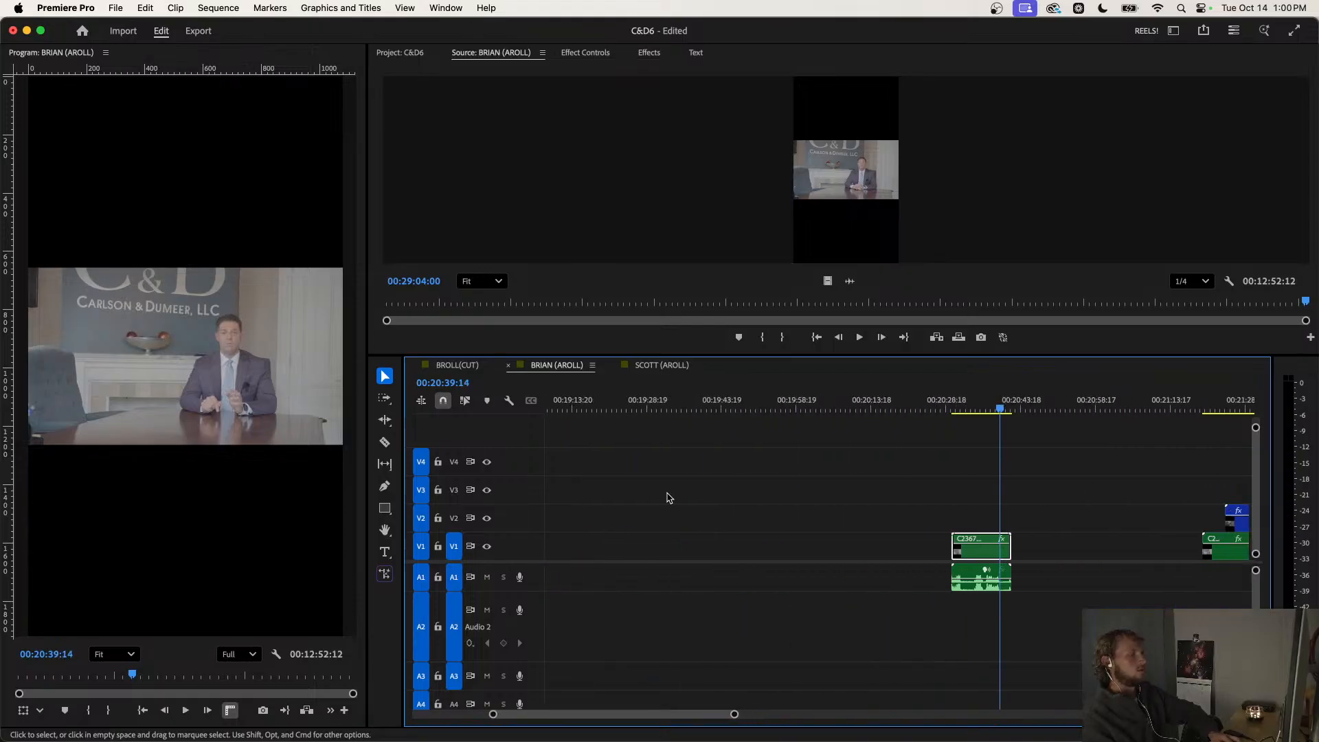
{"action": "scroll", "coordinate": [710, 477], "scroll_direction": "down", "scroll_amount": 3}
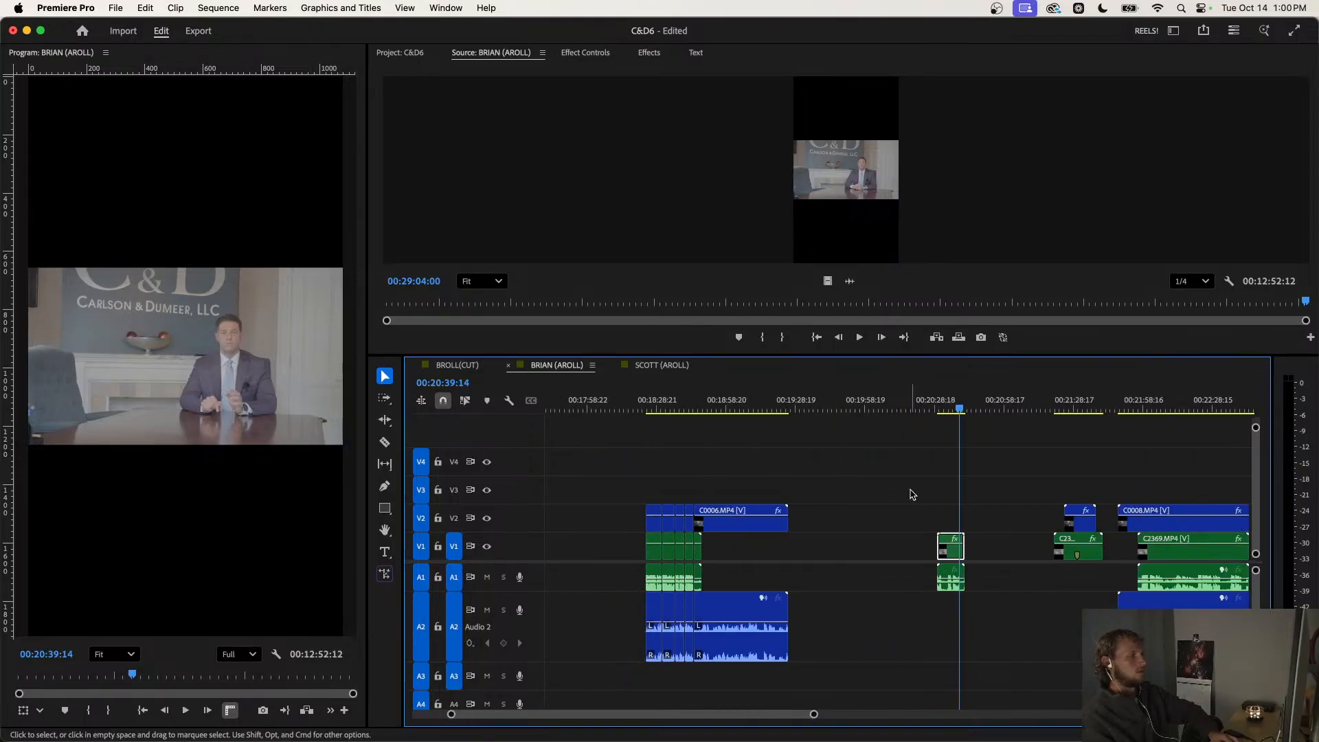
{"action": "left_click_drag", "start_coordinate": [946, 569], "coordinate": [777, 563]}
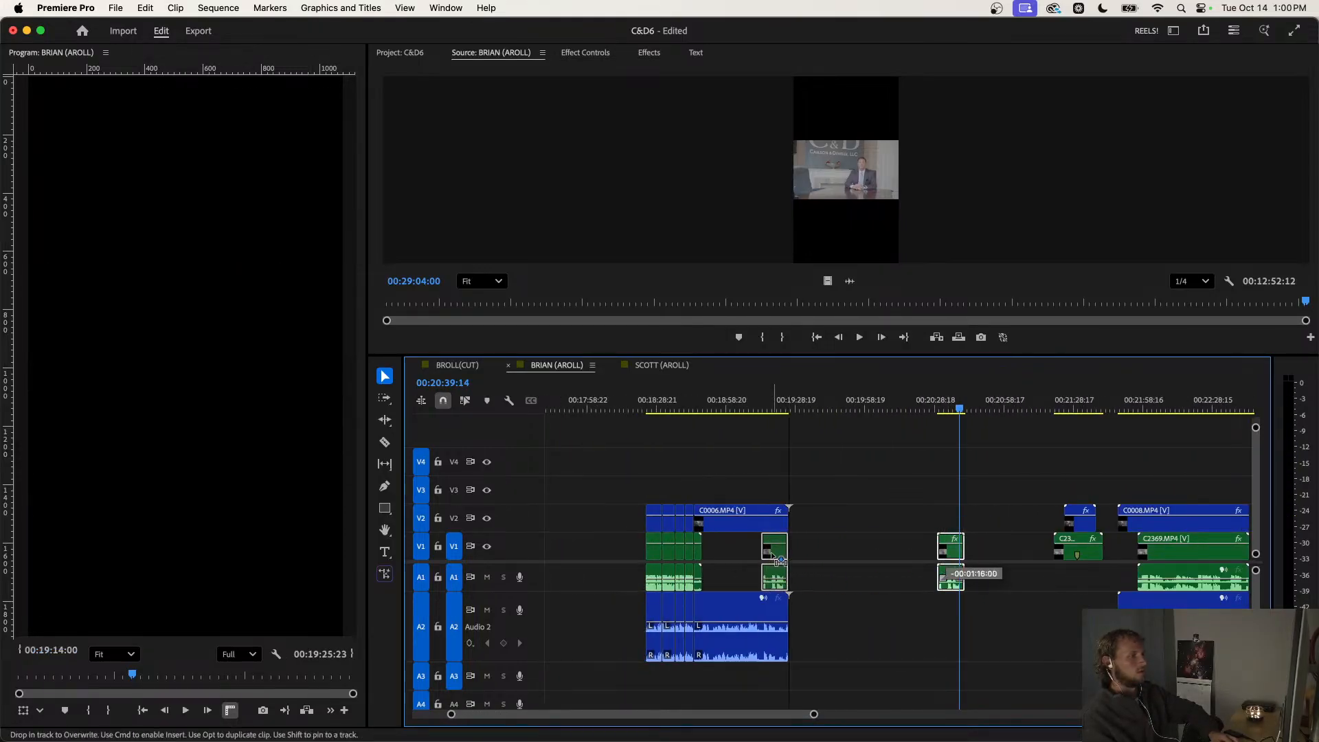
Play the long C0006 segment from about 00:18:47 through to the moved C2367 clip.
{"action": "scroll", "coordinate": [707, 444], "scroll_direction": "up", "scroll_amount": 4}
{"action": "left_click", "coordinate": [642, 406]}
{"action": "key", "text": "space"}
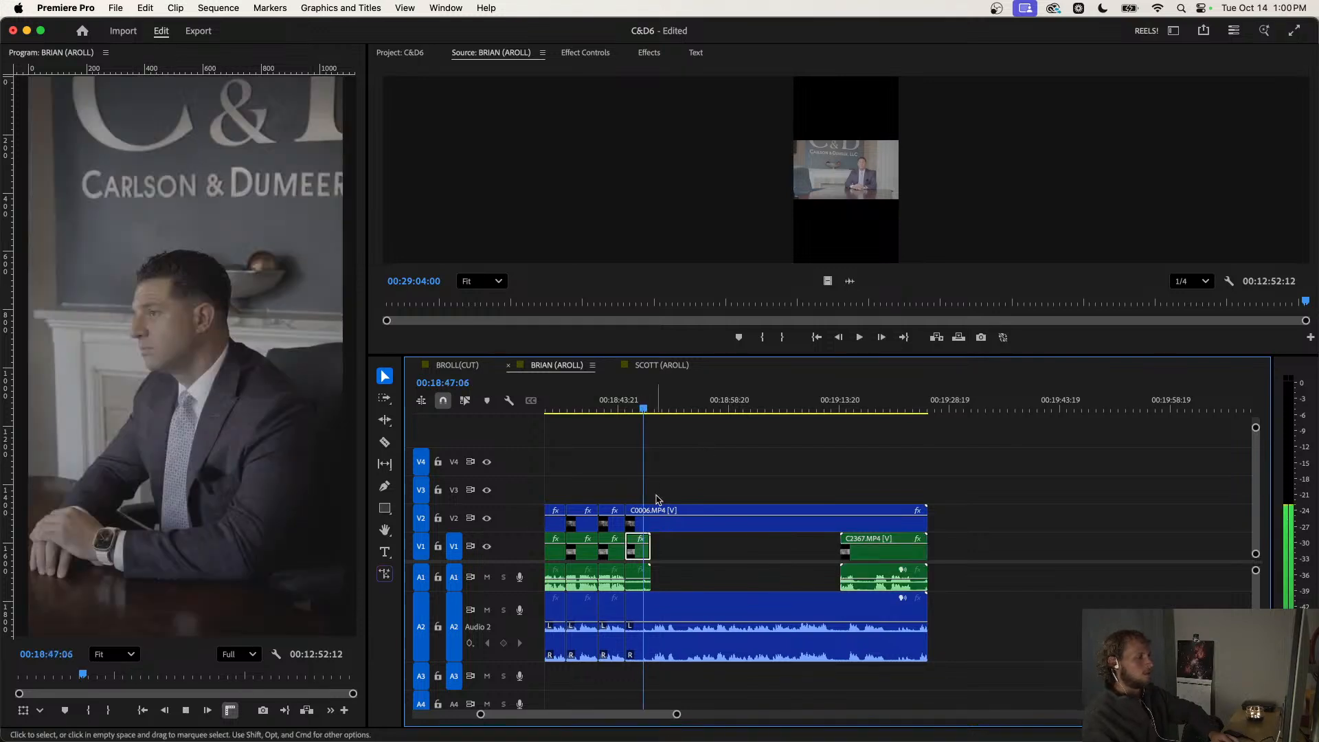
{"action": "scroll", "coordinate": [652, 530], "scroll_direction": "up", "scroll_amount": 3}
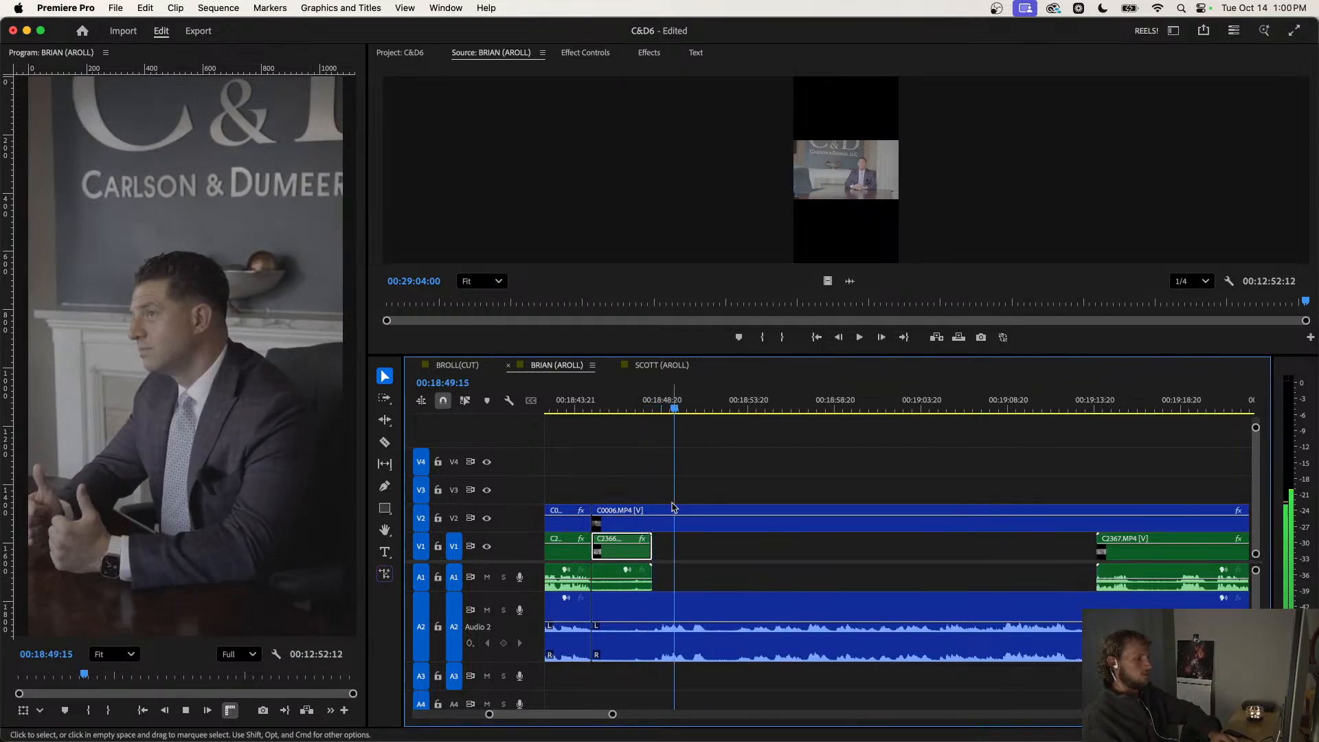
{"action": "scroll", "coordinate": [728, 506], "scroll_direction": "down", "scroll_amount": 3}
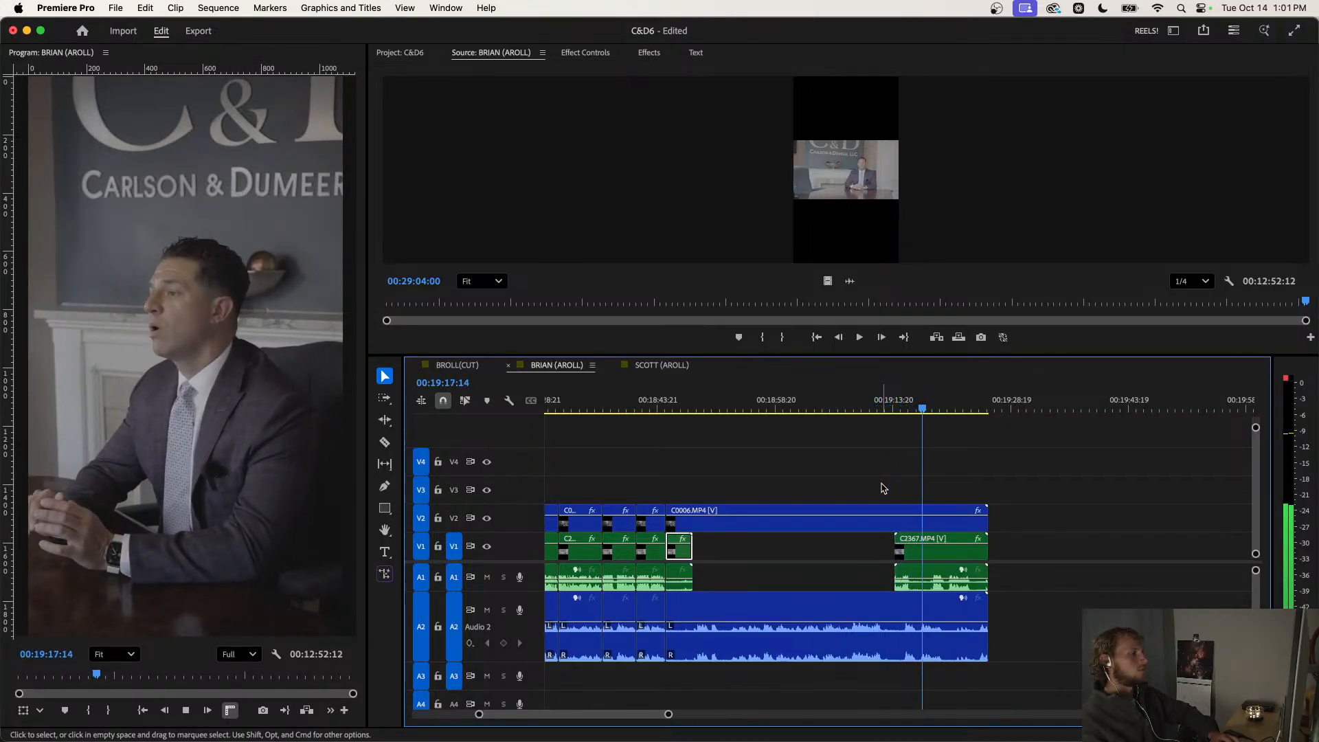
Find the cut point within C2367 and split the C0006 video and C2367 at 00:19:18:18.
{"action": "left_click", "coordinate": [906, 547]}
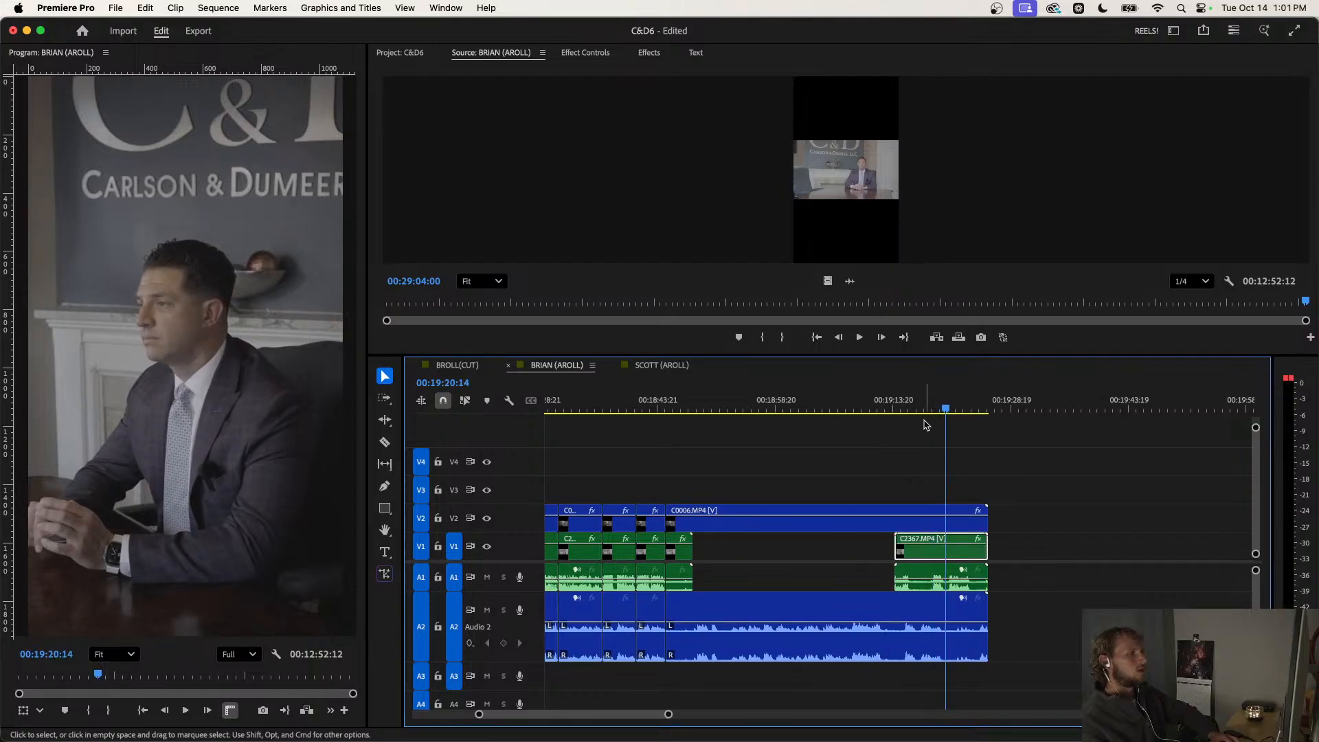
{"action": "left_click", "coordinate": [929, 411]}
{"action": "key", "text": "space"}
{"action": "scroll", "coordinate": [929, 498], "scroll_direction": "up", "scroll_amount": 4}
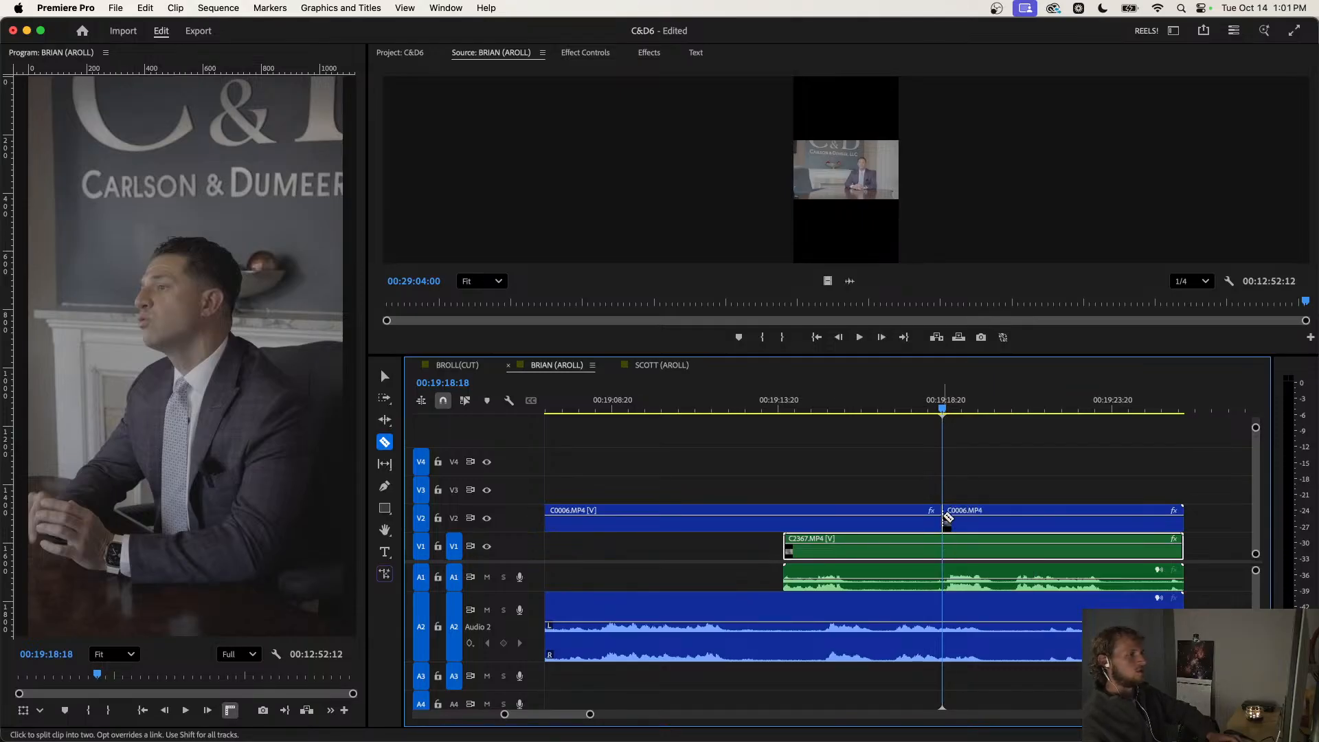
{"action": "left_click", "coordinate": [947, 546]}
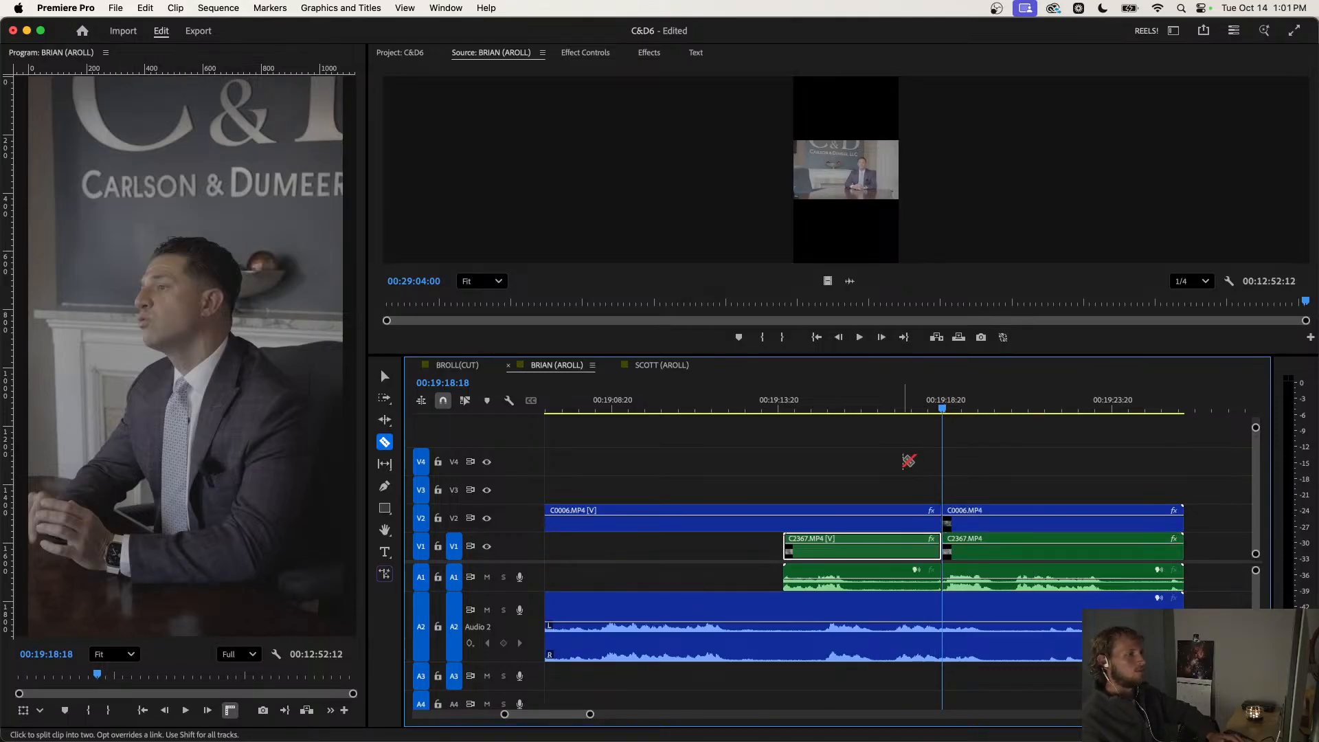
Split the long C0006 video on V2 where the last C2366 clip ends.
{"action": "scroll", "coordinate": [894, 471], "scroll_direction": "down", "scroll_amount": 5}
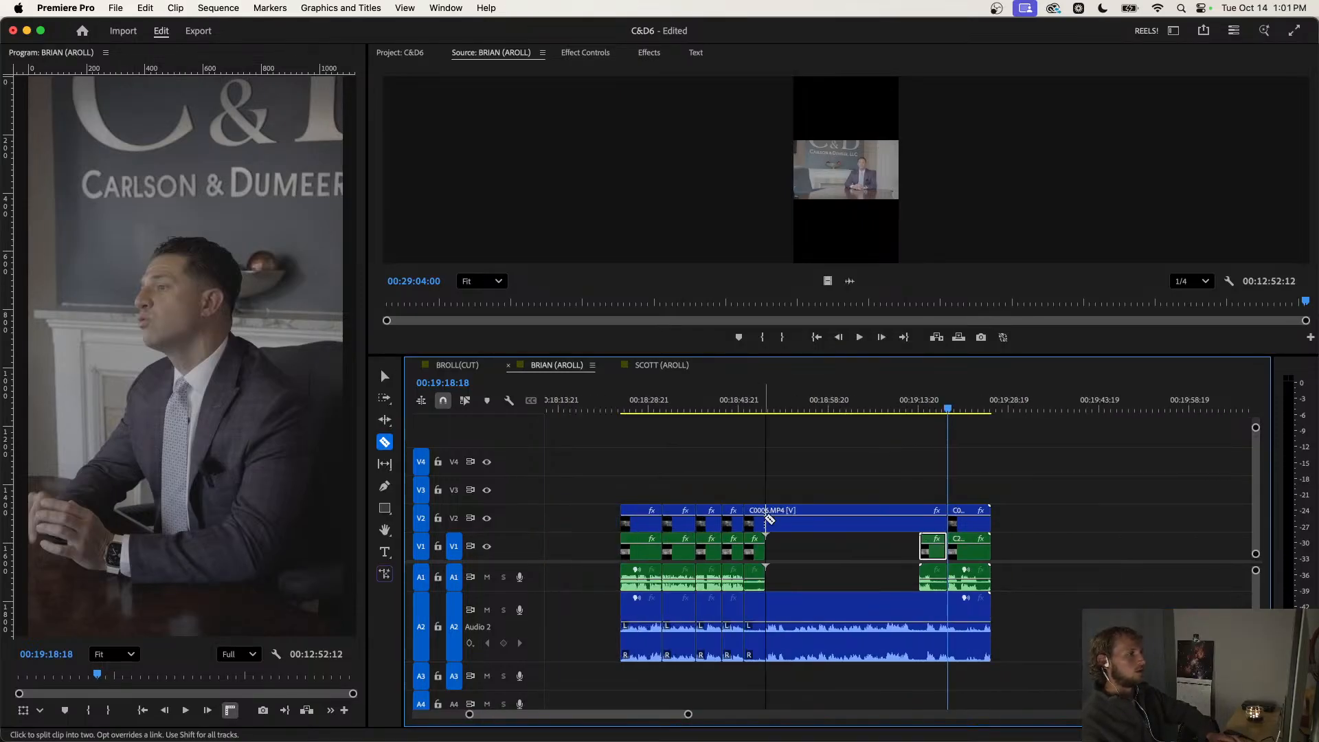
{"action": "scroll", "coordinate": [891, 531], "scroll_direction": "up", "scroll_amount": 5}
{"action": "key", "text": "v"}
{"action": "left_click_drag", "start_coordinate": [1009, 473], "coordinate": [933, 571]}
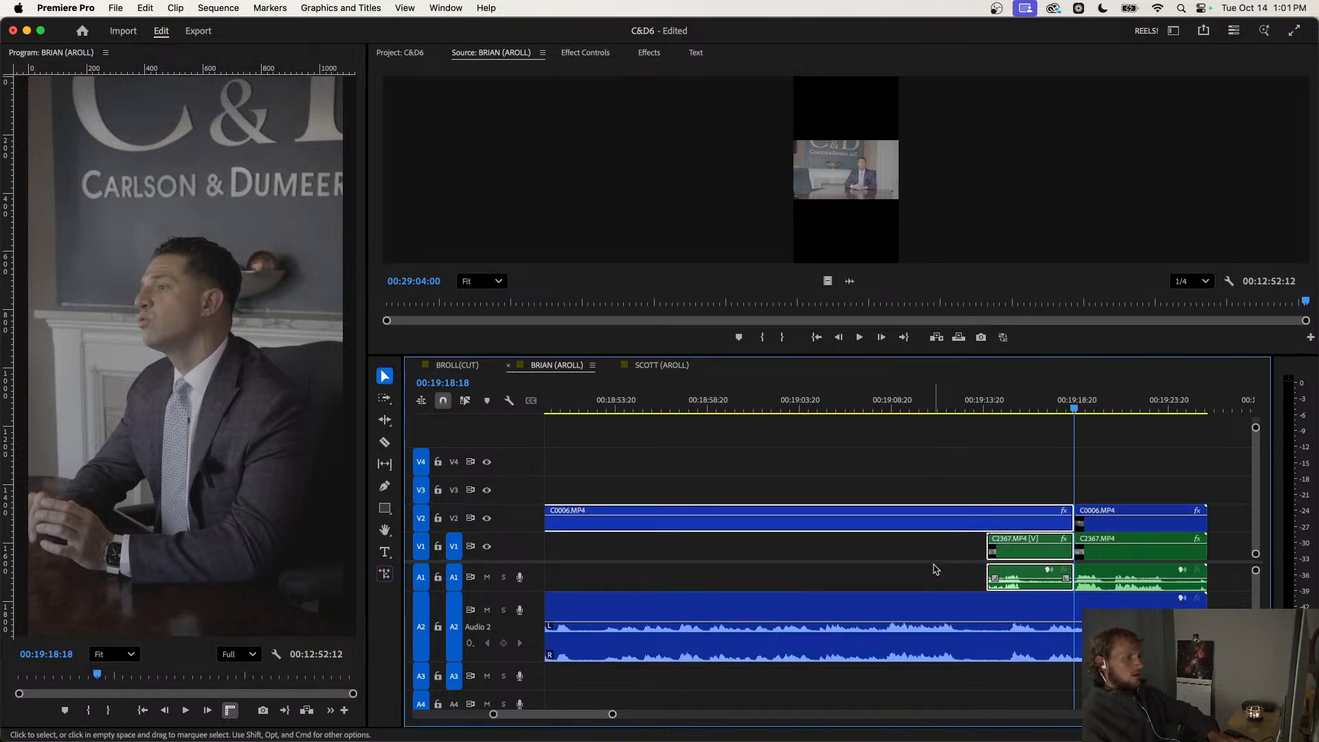
{"action": "left_click", "coordinate": [1102, 525]}
Split the C0006 audio on A2 at 00:19:14:09, near the start of the C2367 clip.
{"action": "scroll", "coordinate": [962, 461], "scroll_direction": "down", "scroll_amount": 5}
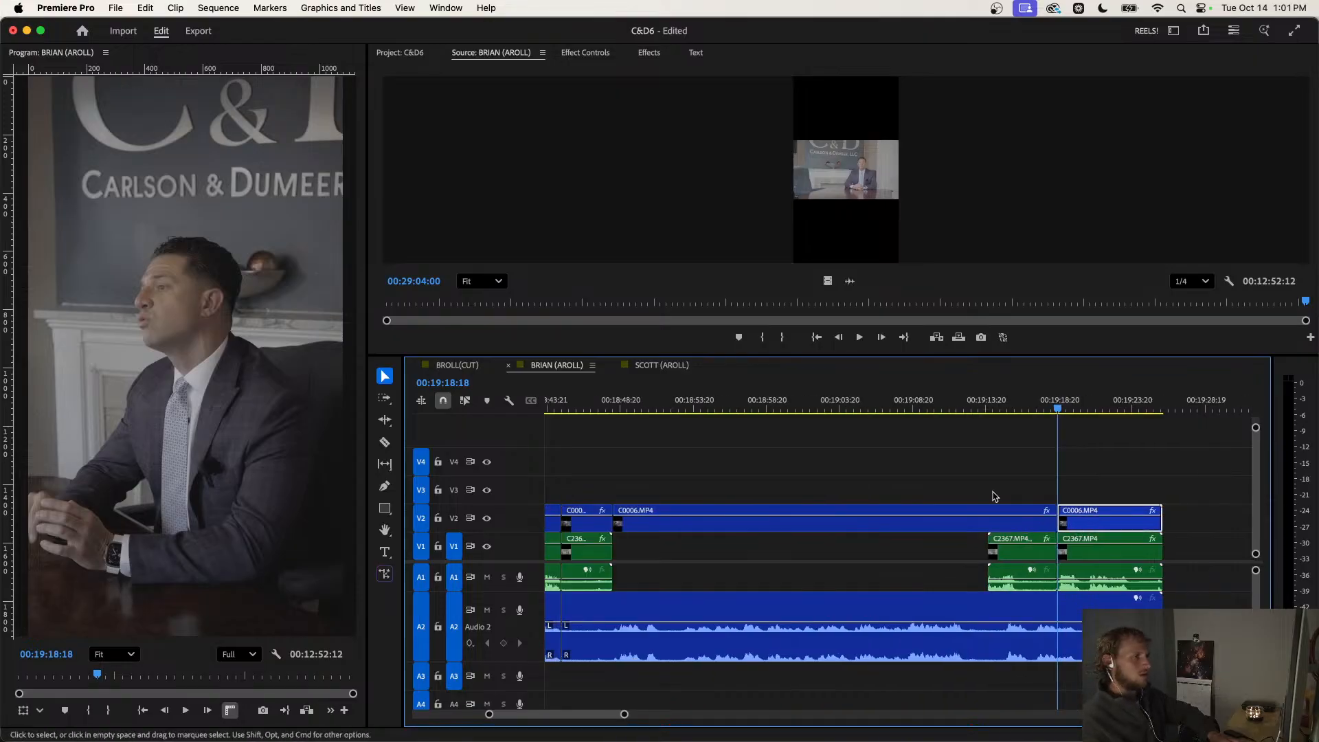
{"action": "left_click_drag", "start_coordinate": [914, 410], "coordinate": [976, 435]}
{"action": "scroll", "coordinate": [965, 527], "scroll_direction": "up", "scroll_amount": 3}
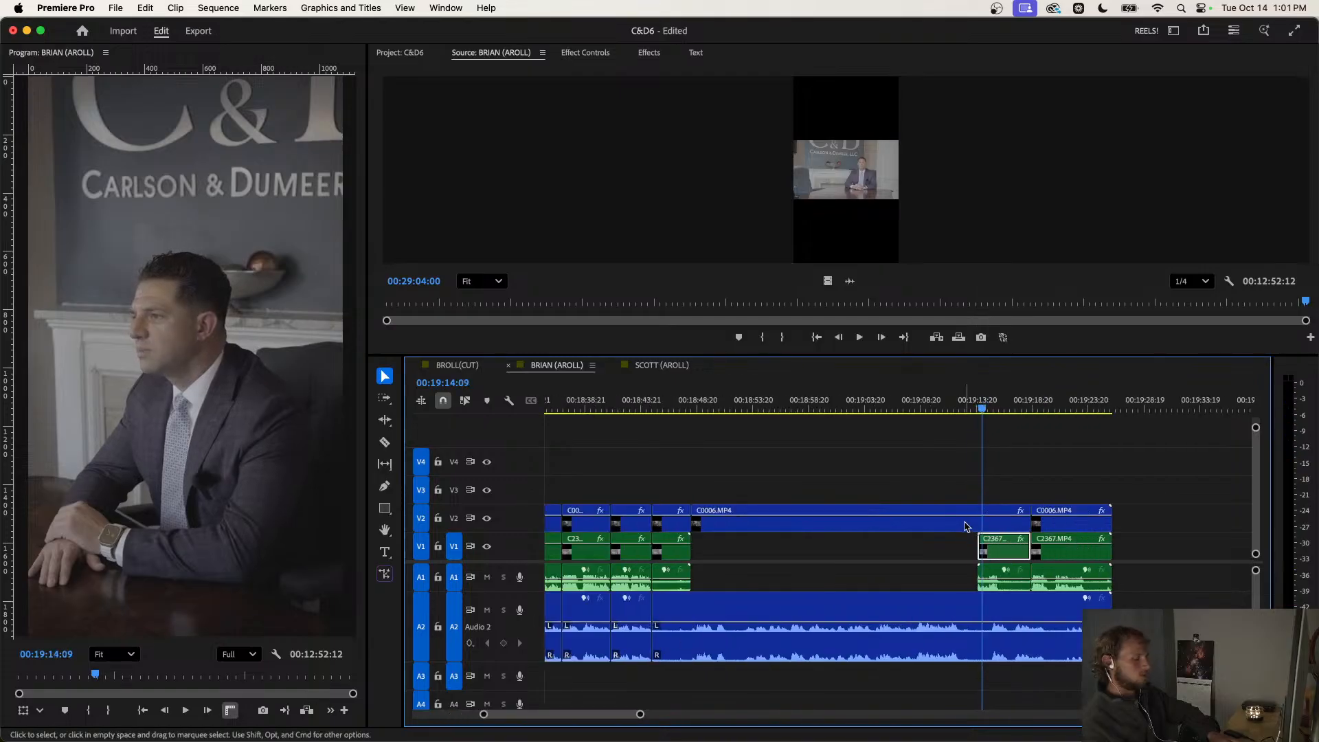
{"action": "key", "text": "v"}
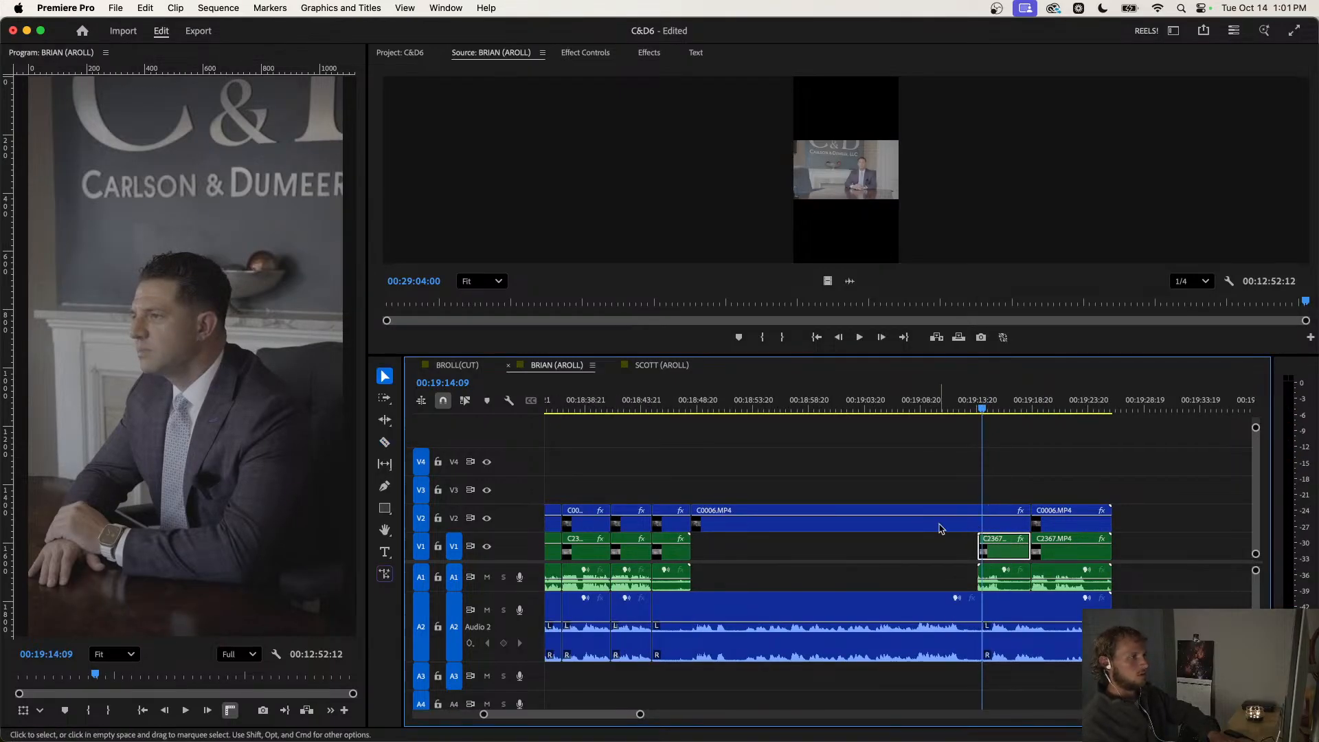
Delete the middle C0006 video segment and the first C2367 piece with its audio.
{"action": "left_click", "coordinate": [932, 530]}
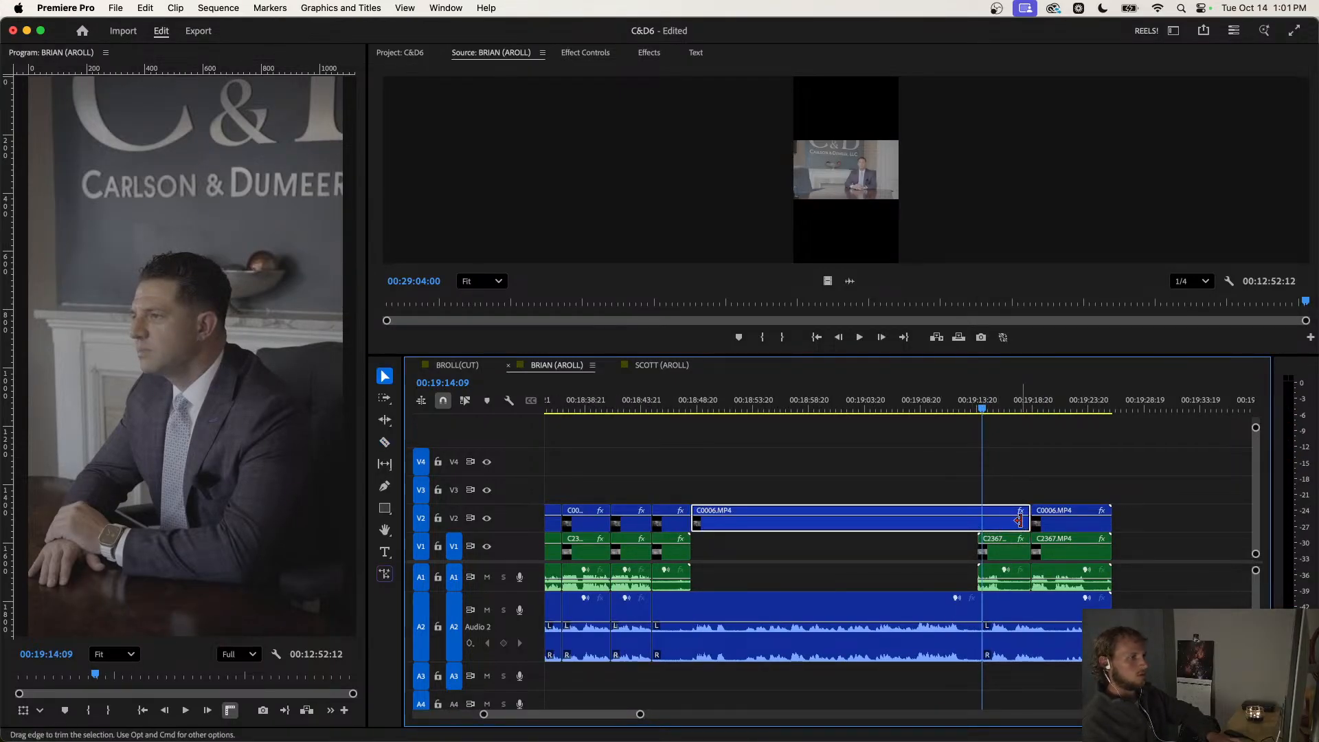
{"action": "key", "text": "Delete"}
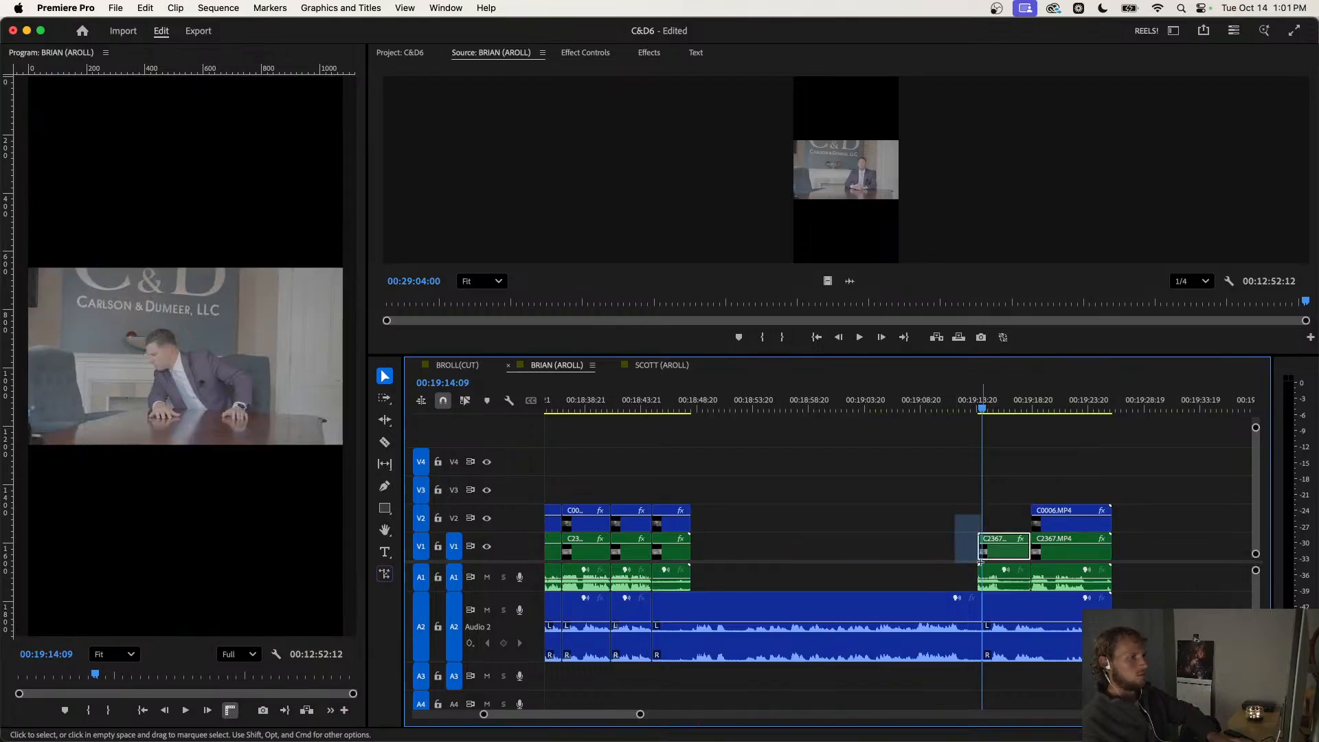
{"action": "key", "text": "Delete"}
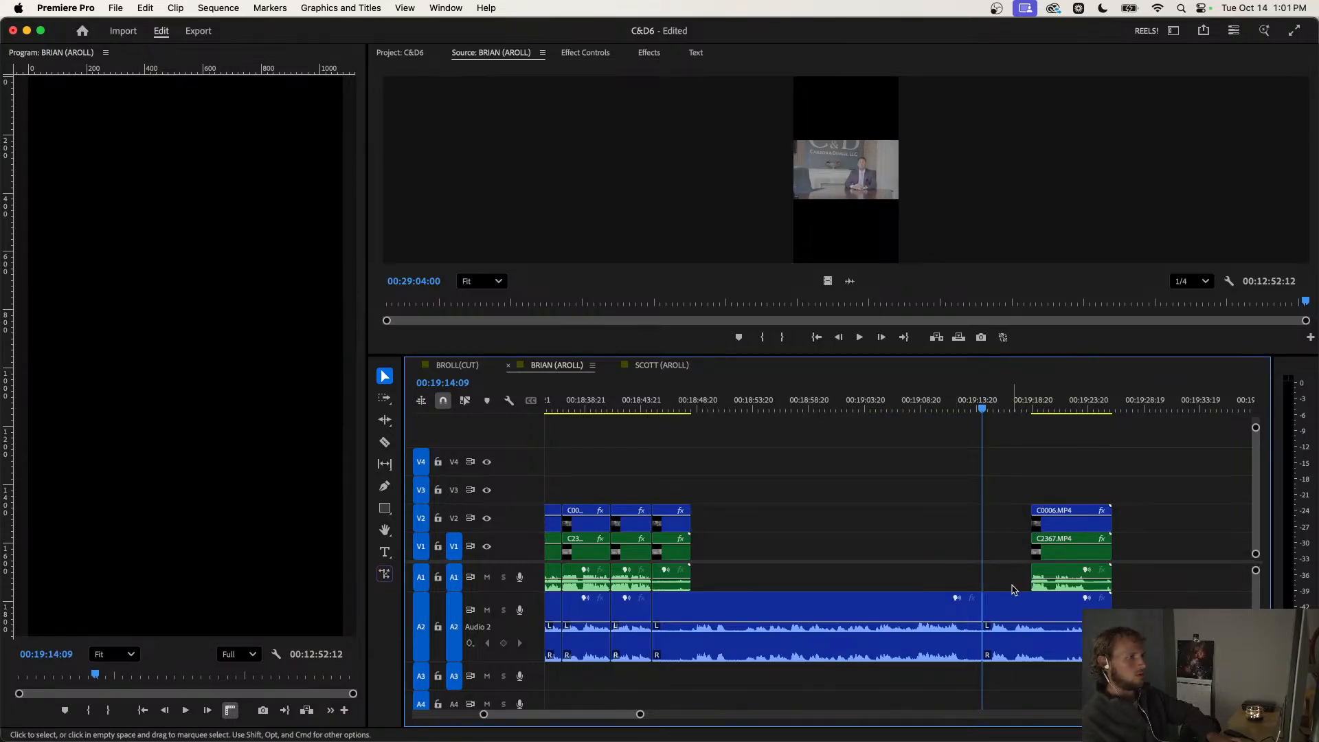
Extend the start of the last C0006 video back to 00:19:14:09 and shift C2367 earlier, starting at about 00:19:15:03.
{"action": "key", "text": "v"}
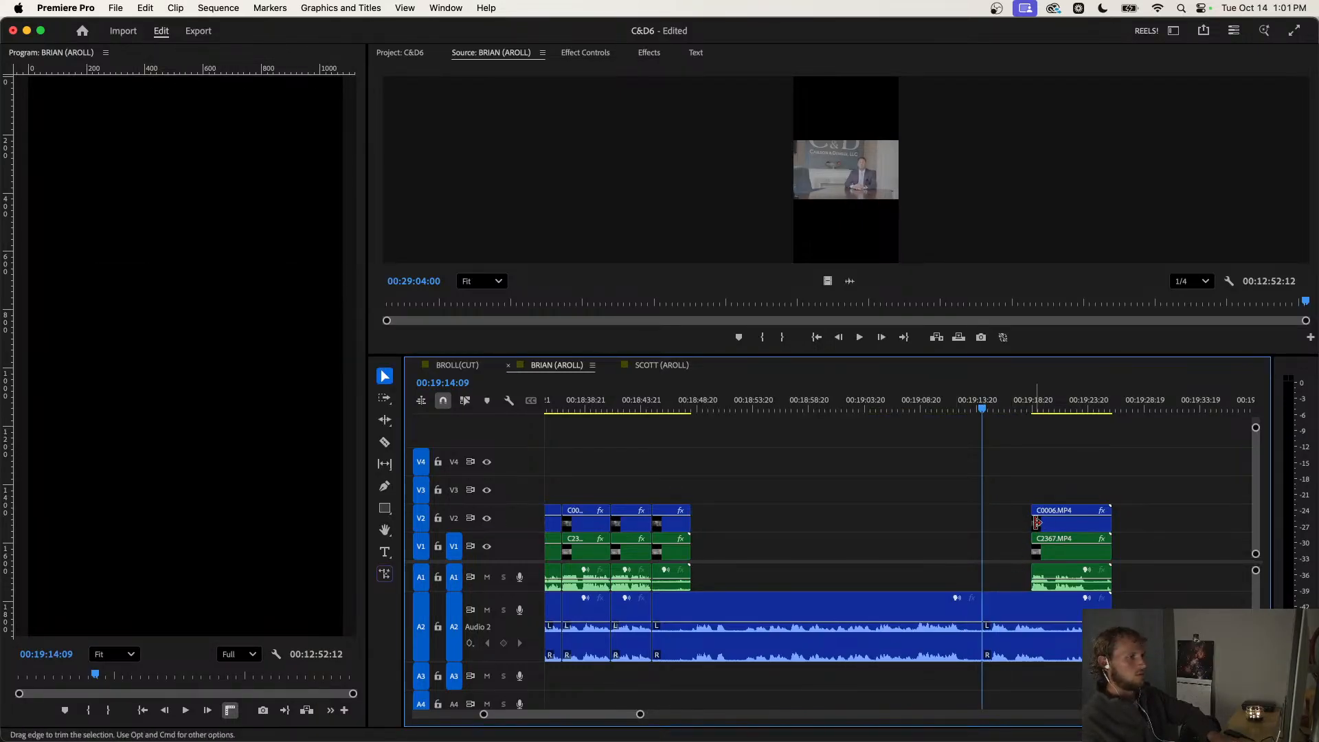
{"action": "left_click_drag", "start_coordinate": [1033, 522], "coordinate": [986, 521]}
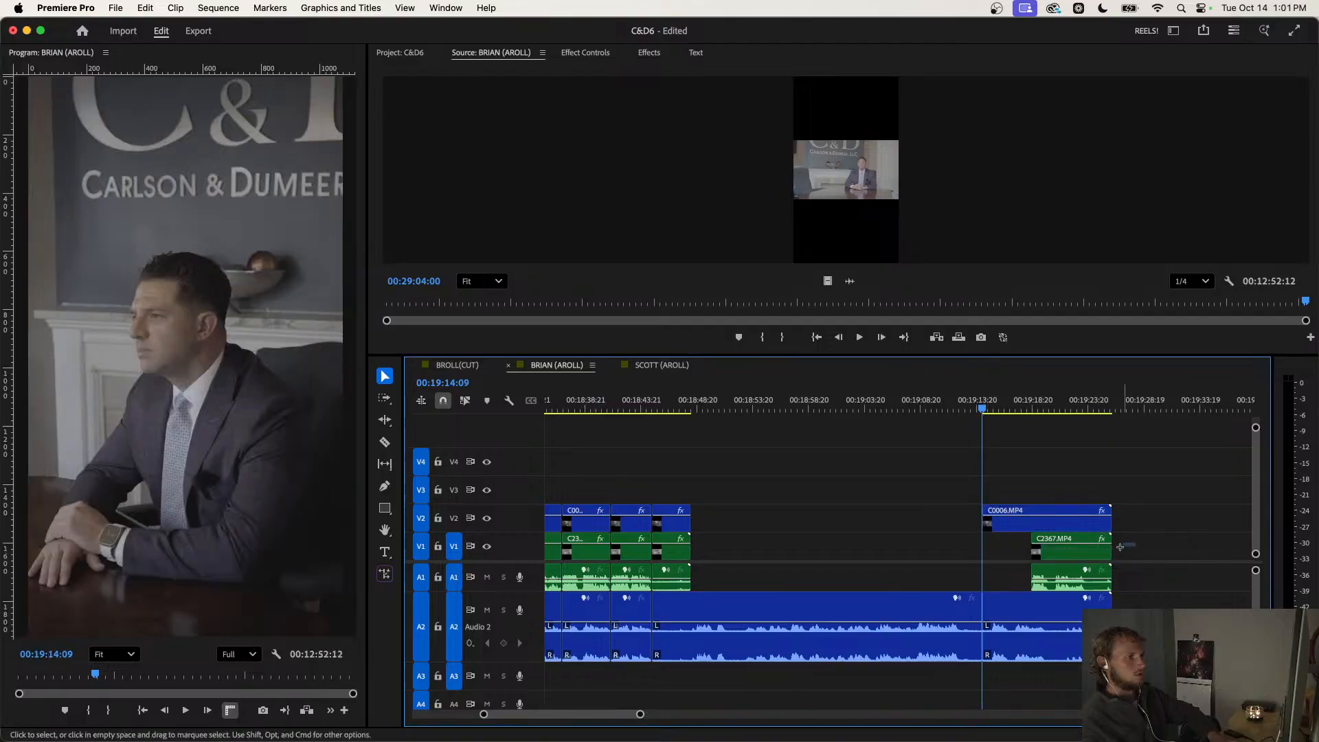
{"action": "left_click_drag", "start_coordinate": [1073, 550], "coordinate": [1034, 553]}
{"action": "scroll", "coordinate": [1026, 557], "scroll_direction": "up", "scroll_amount": 3}
{"action": "scroll", "coordinate": [1007, 555], "scroll_direction": "down", "scroll_amount": 3}
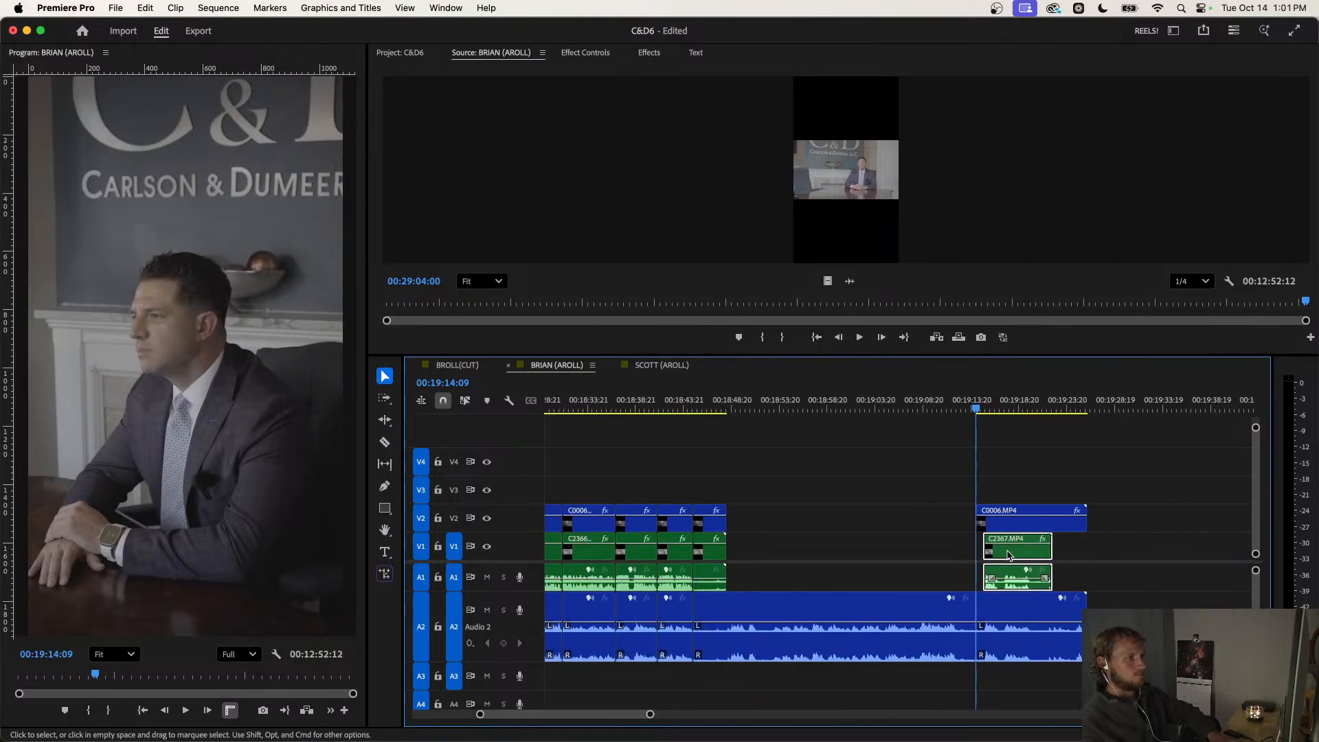
Split all tracks at 00:19:20:05 and at the start of C2367, 00:19:15:03.
{"action": "left_click_drag", "start_coordinate": [1025, 411], "coordinate": [1034, 412]}
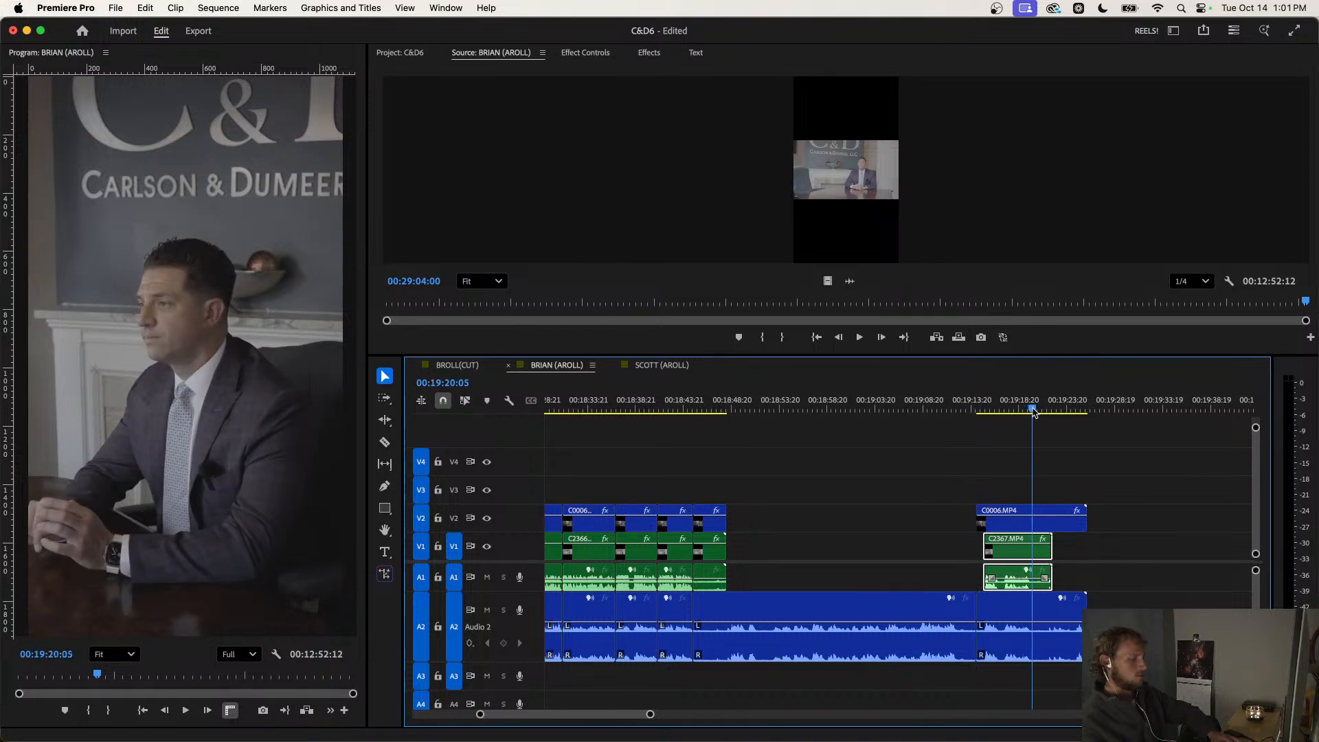
{"action": "key", "text": "space"}
{"action": "key", "text": "super+shift+k"}
{"action": "scroll", "coordinate": [988, 446], "scroll_direction": "up", "scroll_amount": 3}
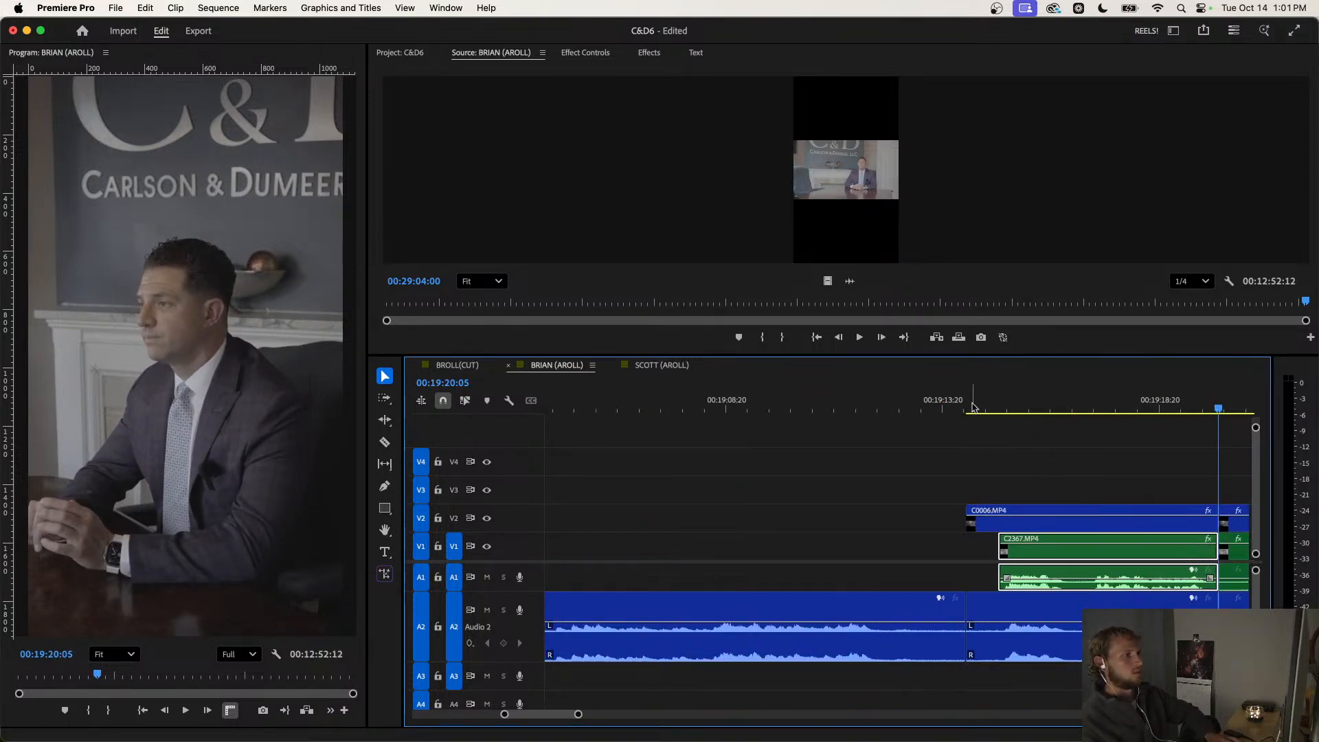
{"action": "left_click_drag", "start_coordinate": [973, 407], "coordinate": [1000, 413]}
{"action": "key", "text": "super+shift+k"}
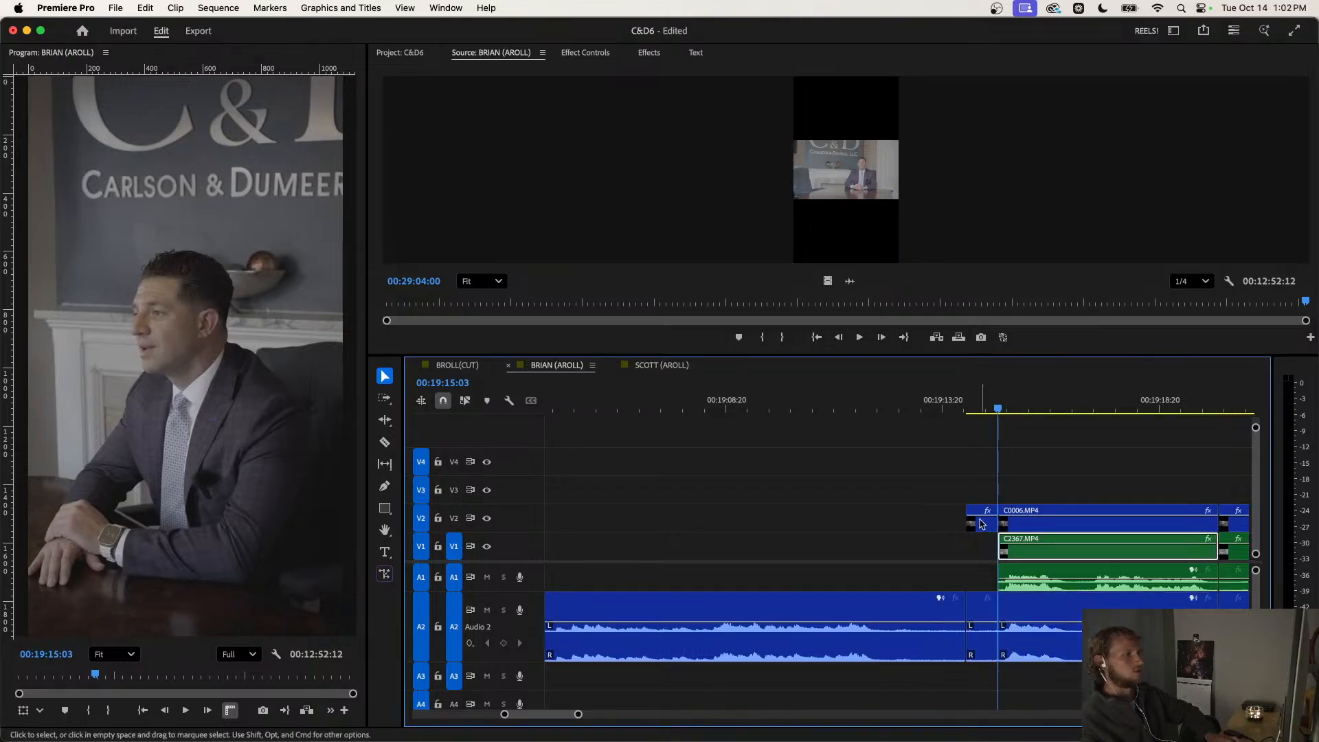
Delete the leftover C0006 video and A2 audio before 00:19:15:03 and all clip pieces after 00:19:20:05.
{"action": "left_click_drag", "start_coordinate": [960, 477], "coordinate": [969, 647]}
{"action": "key", "text": "Delete"}
{"action": "scroll", "coordinate": [971, 651], "scroll_direction": "down", "scroll_amount": 5}
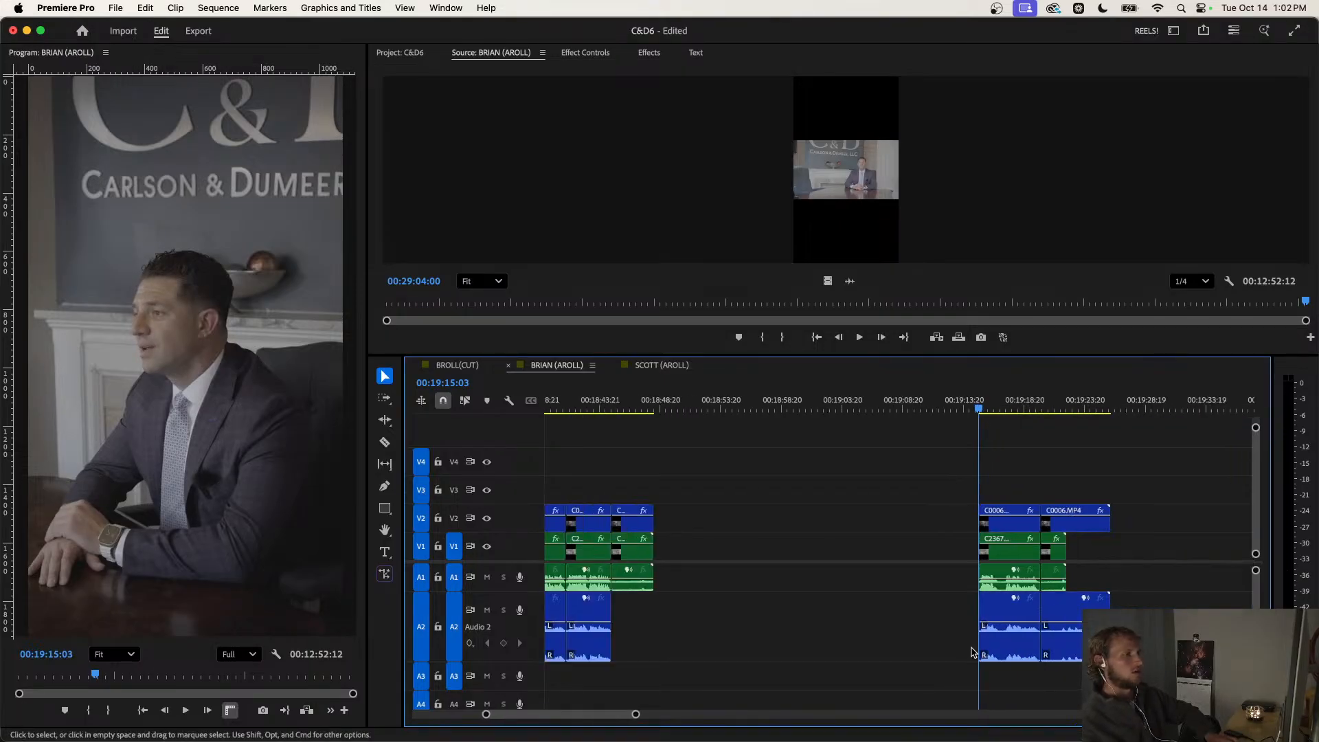
{"action": "left_click_drag", "start_coordinate": [1054, 498], "coordinate": [1009, 649]}
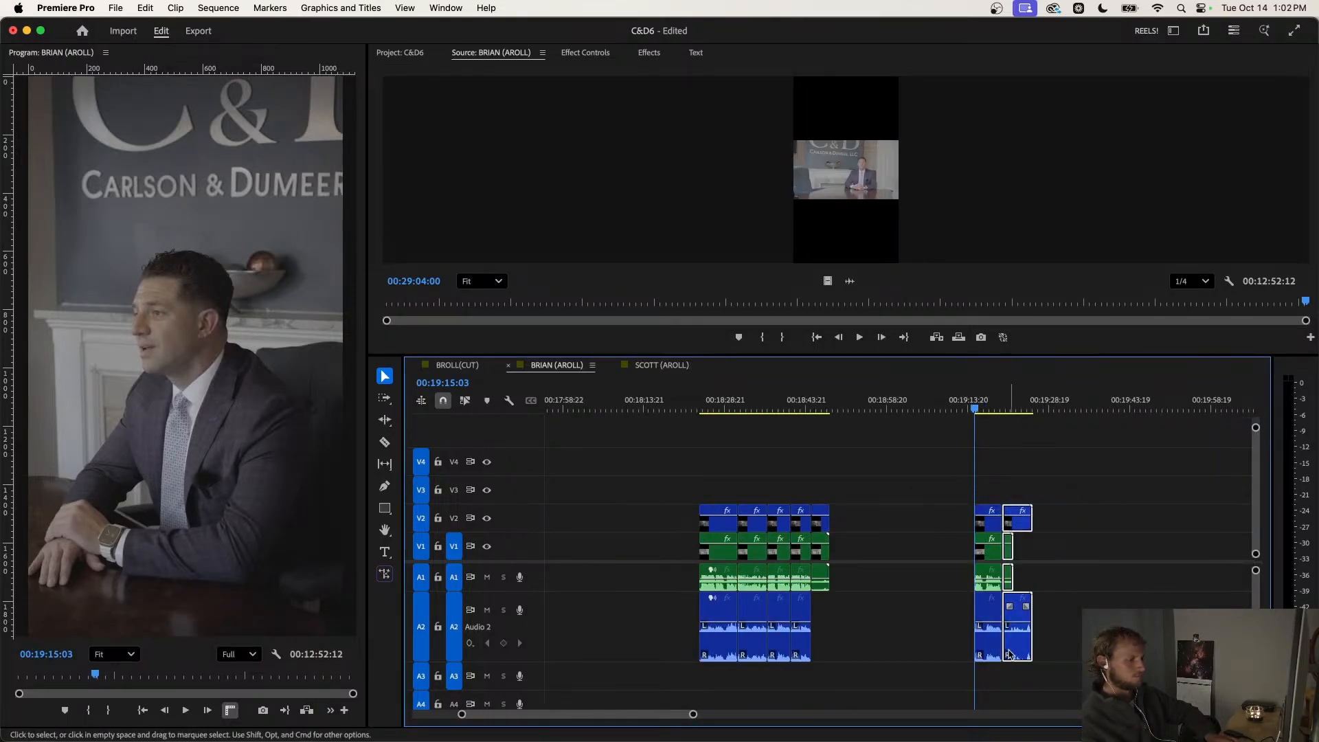
{"action": "key", "text": "Delete"}
{"action": "scroll", "coordinate": [986, 557], "scroll_direction": "up", "scroll_amount": 3}
Move the remaining C0006/C2367 segment with its audio earlier, directly against the end of the preceding clip group.
{"action": "left_click_drag", "start_coordinate": [1070, 495], "coordinate": [962, 618]}
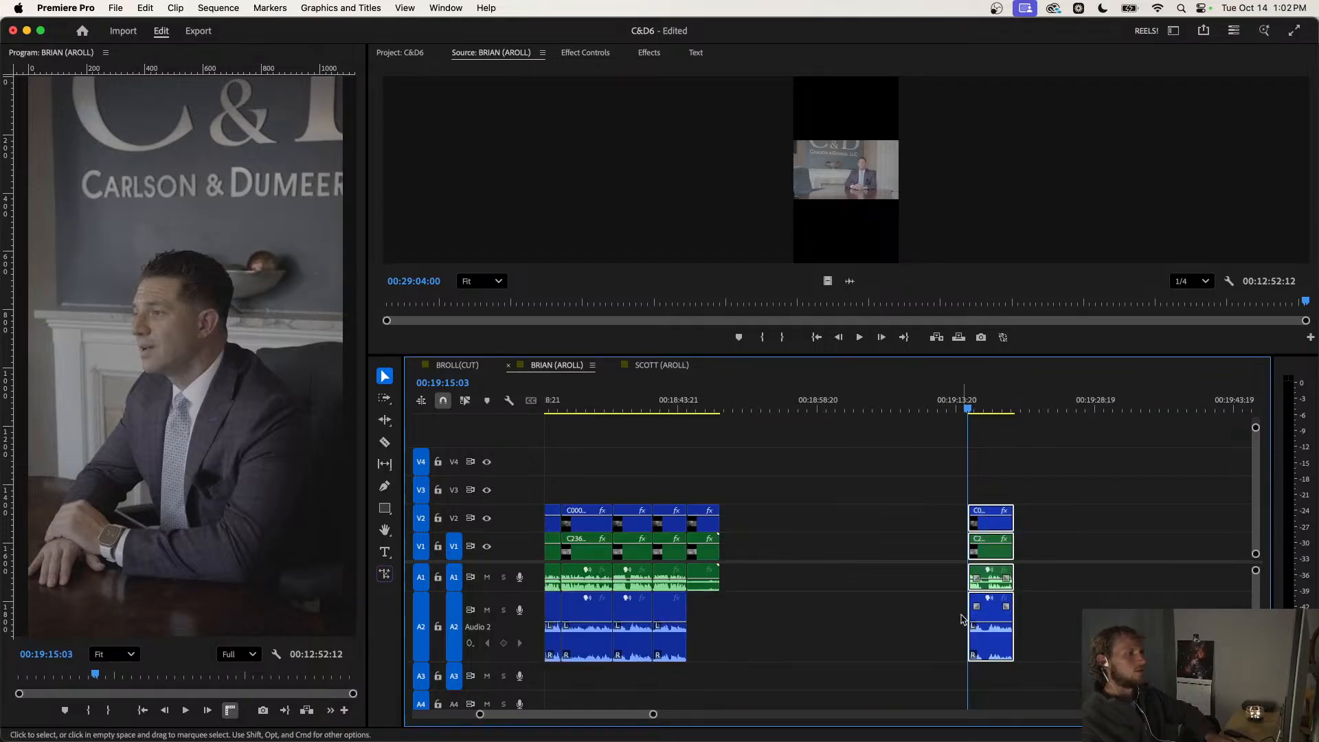
{"action": "left_click_drag", "start_coordinate": [994, 524], "coordinate": [745, 524]}
{"action": "left_click", "coordinate": [695, 433]}
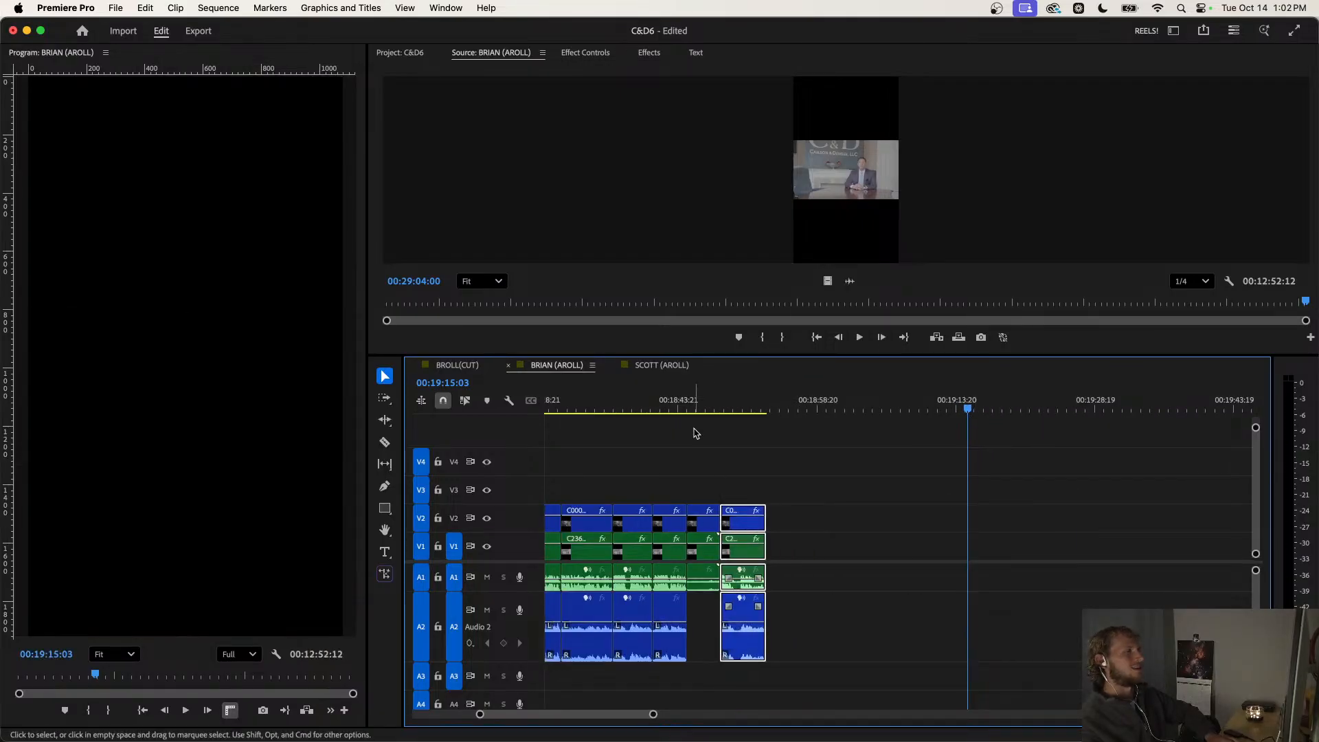
Play from about 00:18:41 and delete the C0006/C2366 segment just before C2367, including its A1 audio.
{"action": "left_click", "coordinate": [655, 405]}
{"action": "key", "text": "space"}
{"action": "scroll", "coordinate": [669, 450], "scroll_direction": "up", "scroll_amount": 2}
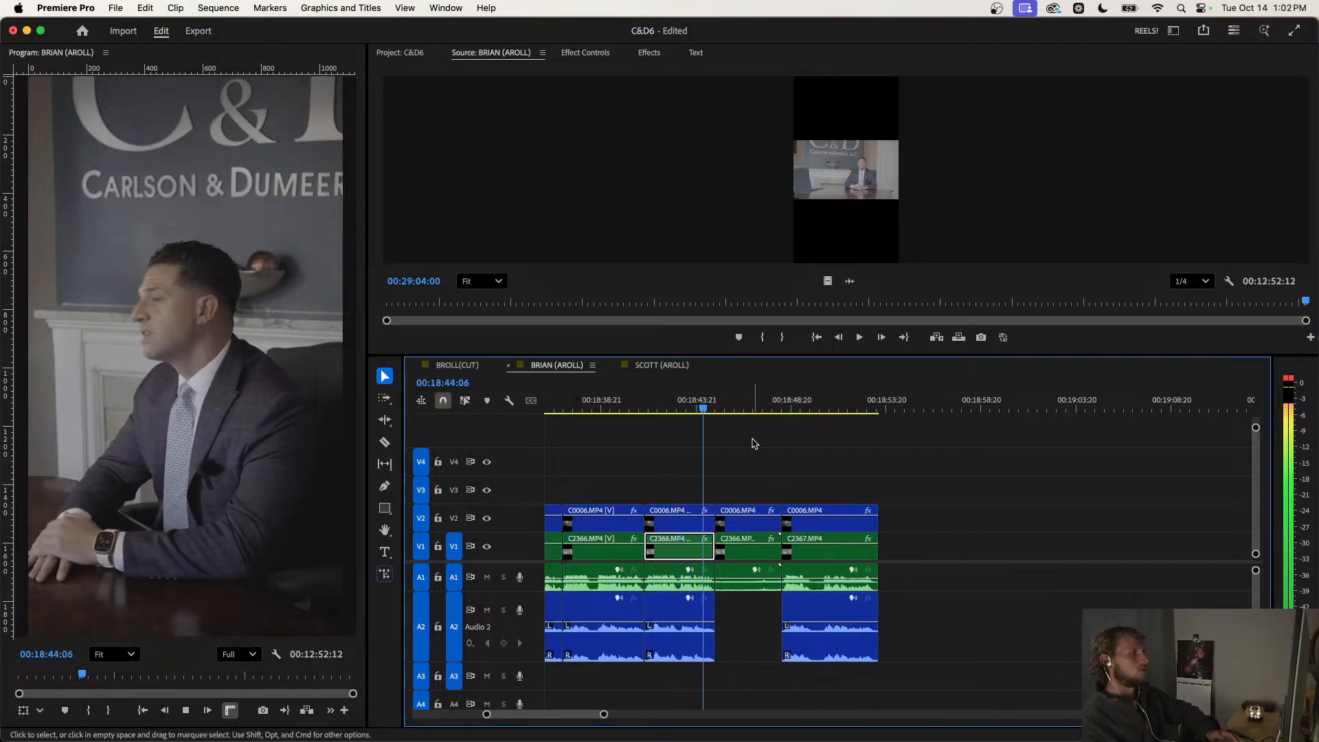
{"action": "left_click_drag", "start_coordinate": [760, 474], "coordinate": [742, 582]}
{"action": "key", "text": "Delete"}
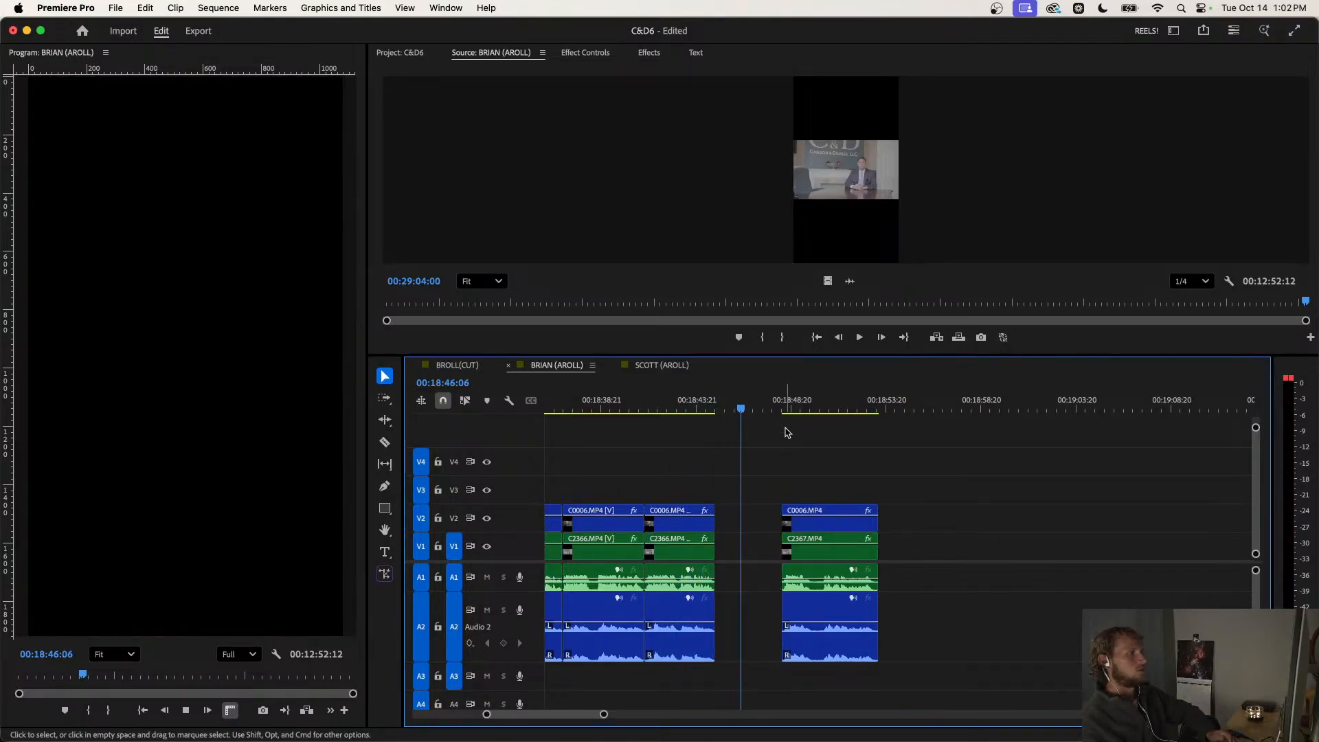
Review the remaining takes and delete the C0006/C2366 segment starting at 00:18:36:18, with both audio tracks.
{"action": "left_click", "coordinate": [785, 429]}
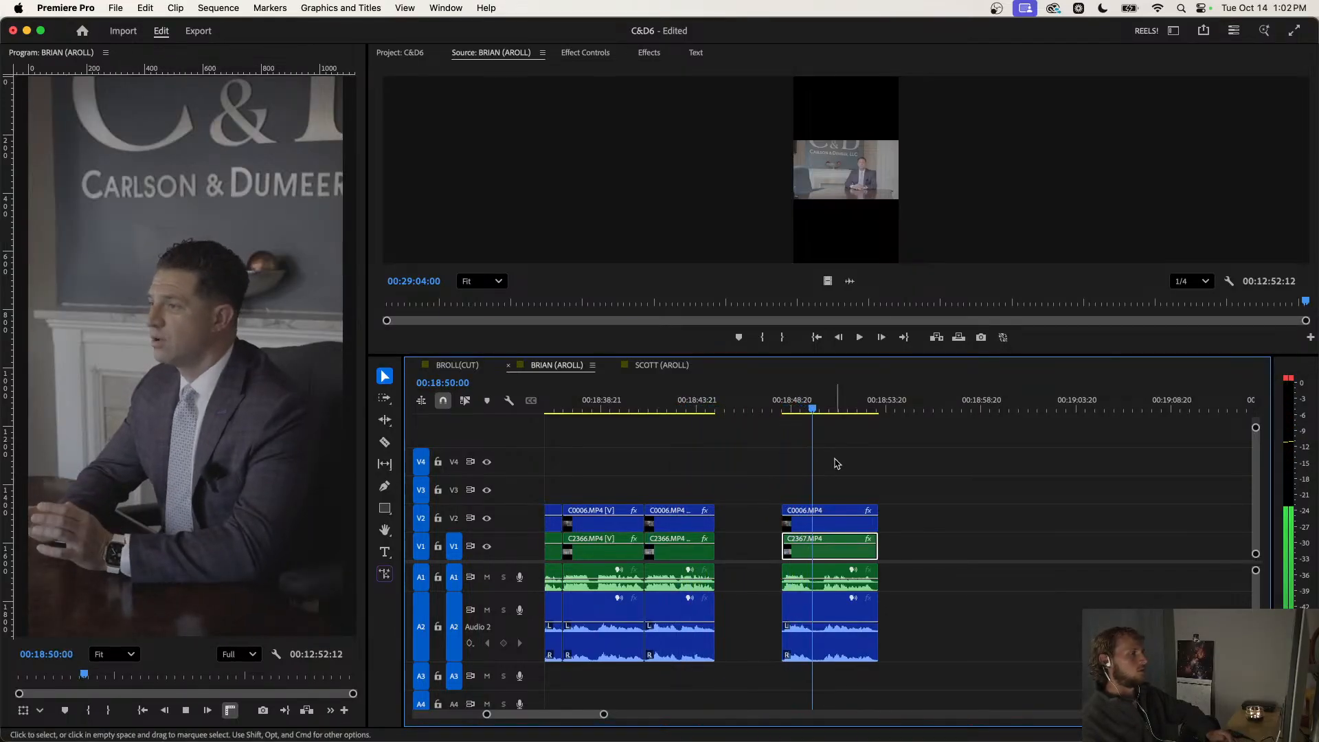
{"action": "key", "text": "minus"}
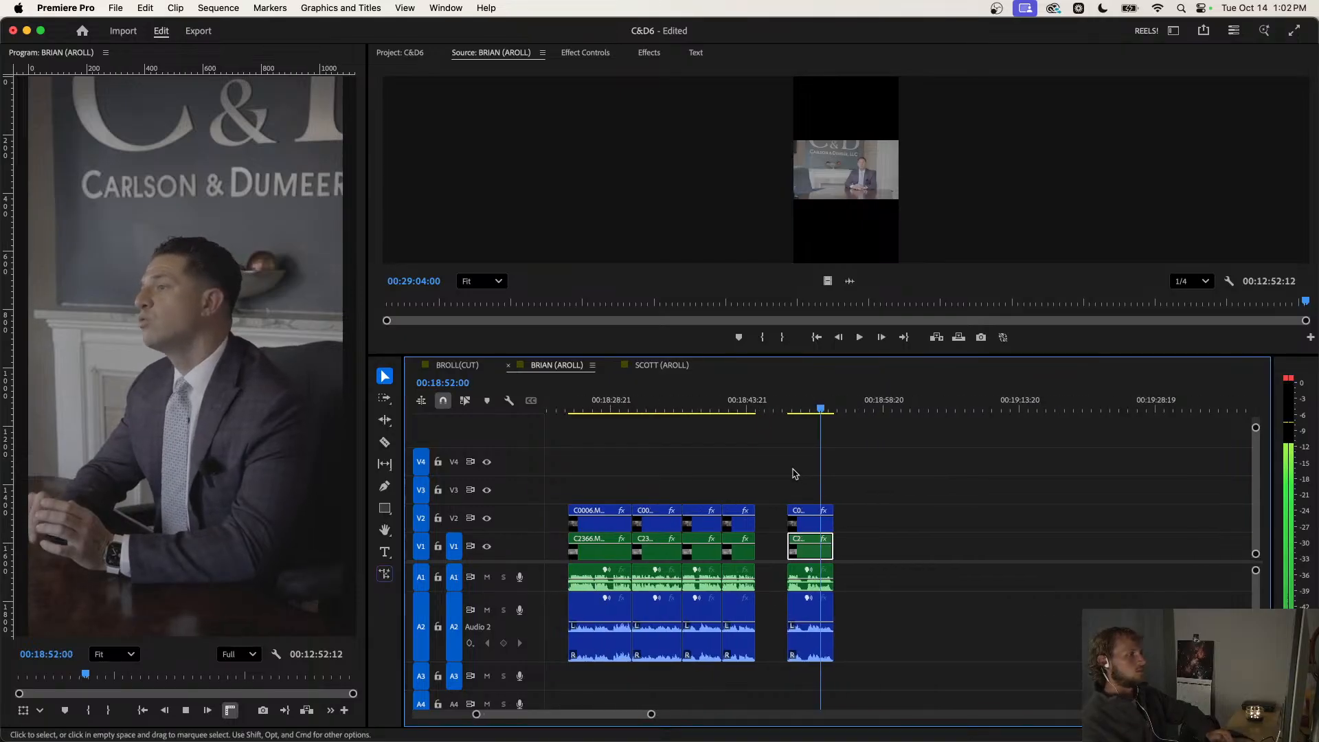
{"action": "left_click", "coordinate": [693, 427]}
{"action": "key", "text": "equal"}
{"action": "key", "text": "equal"}
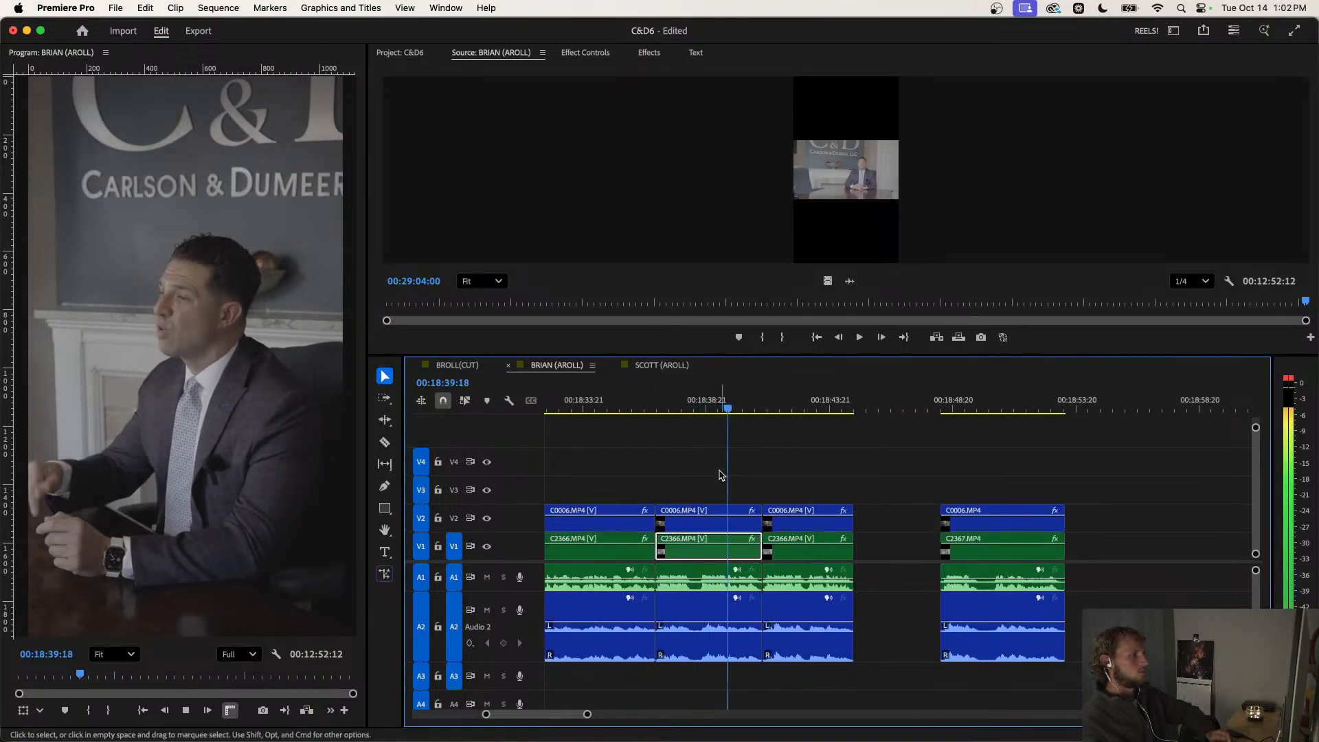
{"action": "key", "text": "space"}
{"action": "left_click_drag", "start_coordinate": [714, 496], "coordinate": [677, 674]}
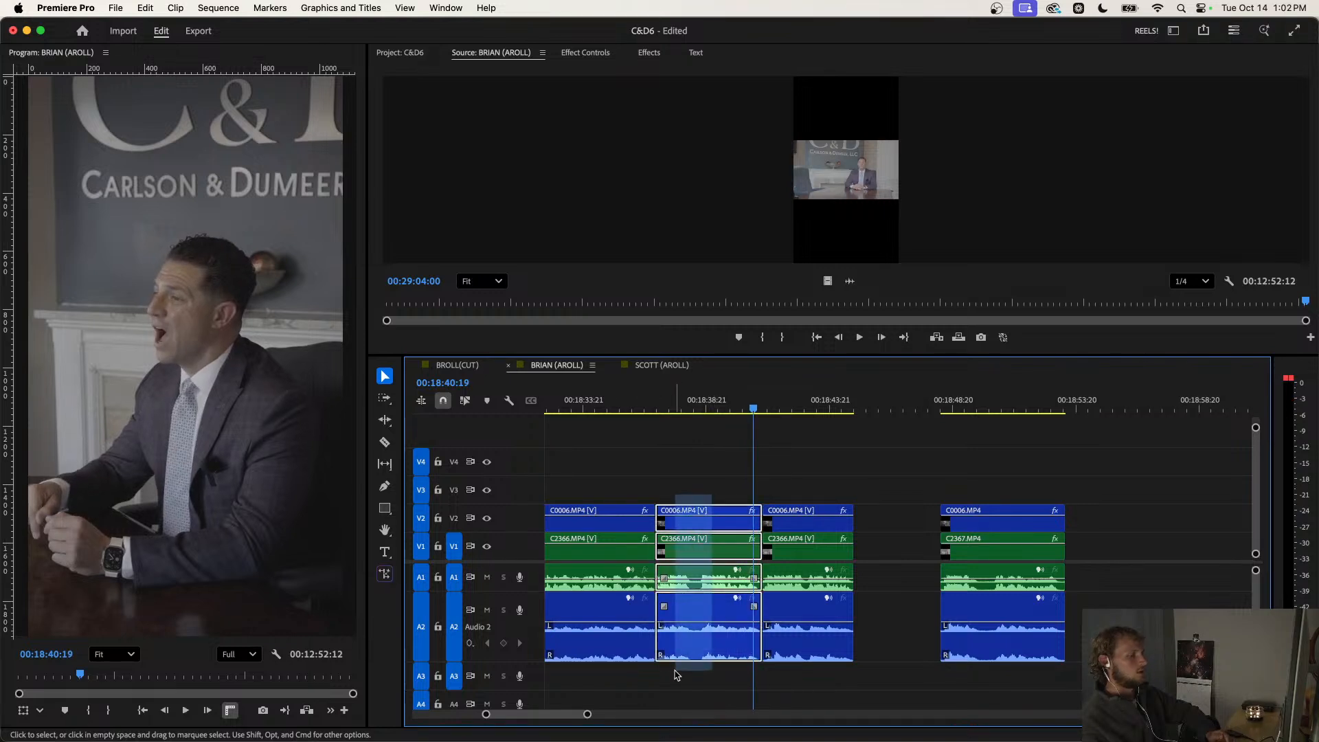
{"action": "key", "text": "Delete"}
Move the last C0006/C2366 segment directly after the C2367 segment and close the gap before C2367.
{"action": "left_click_drag", "start_coordinate": [831, 494], "coordinate": [1097, 533]}
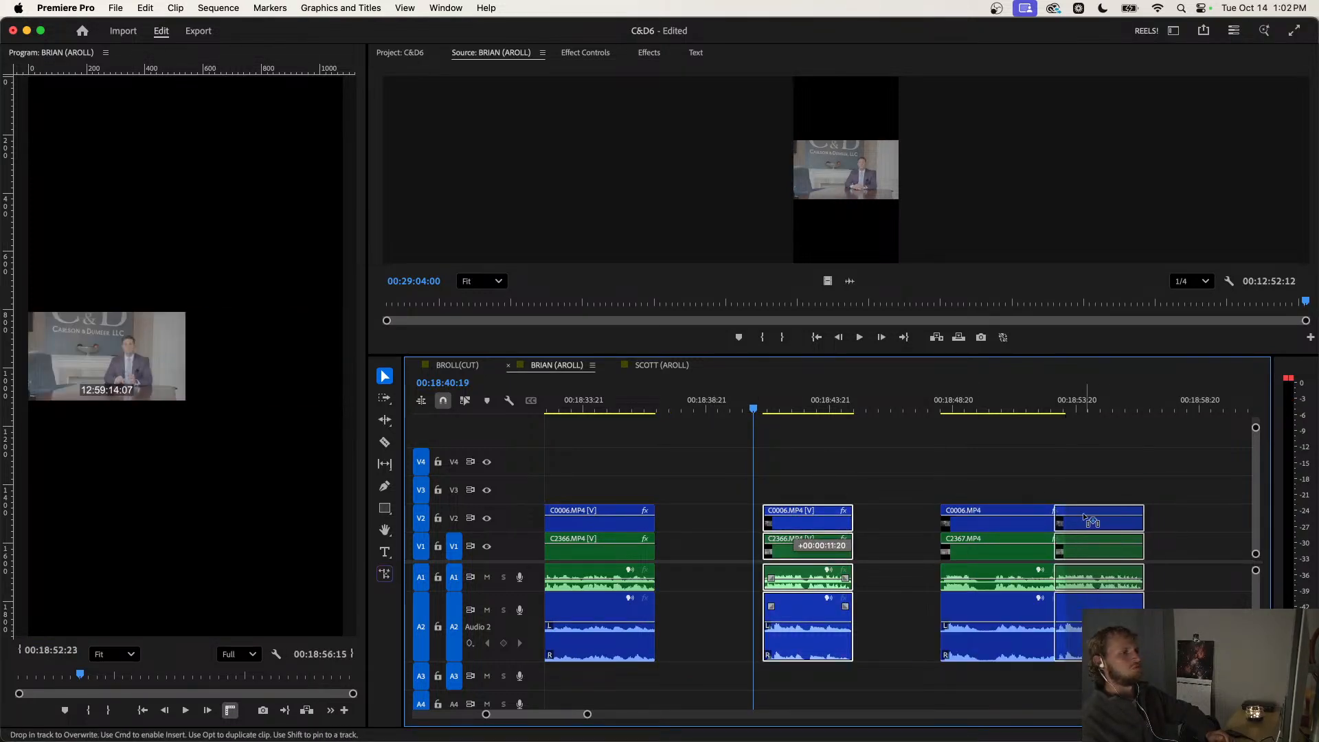
{"action": "left_click", "coordinate": [732, 526]}
{"action": "key", "text": "Delete"}
Split the C0006/C2367 segment at 00:18:38:08 and ripple trim the start of its second part.
{"action": "left_click", "coordinate": [662, 408]}
{"action": "key", "text": "space"}
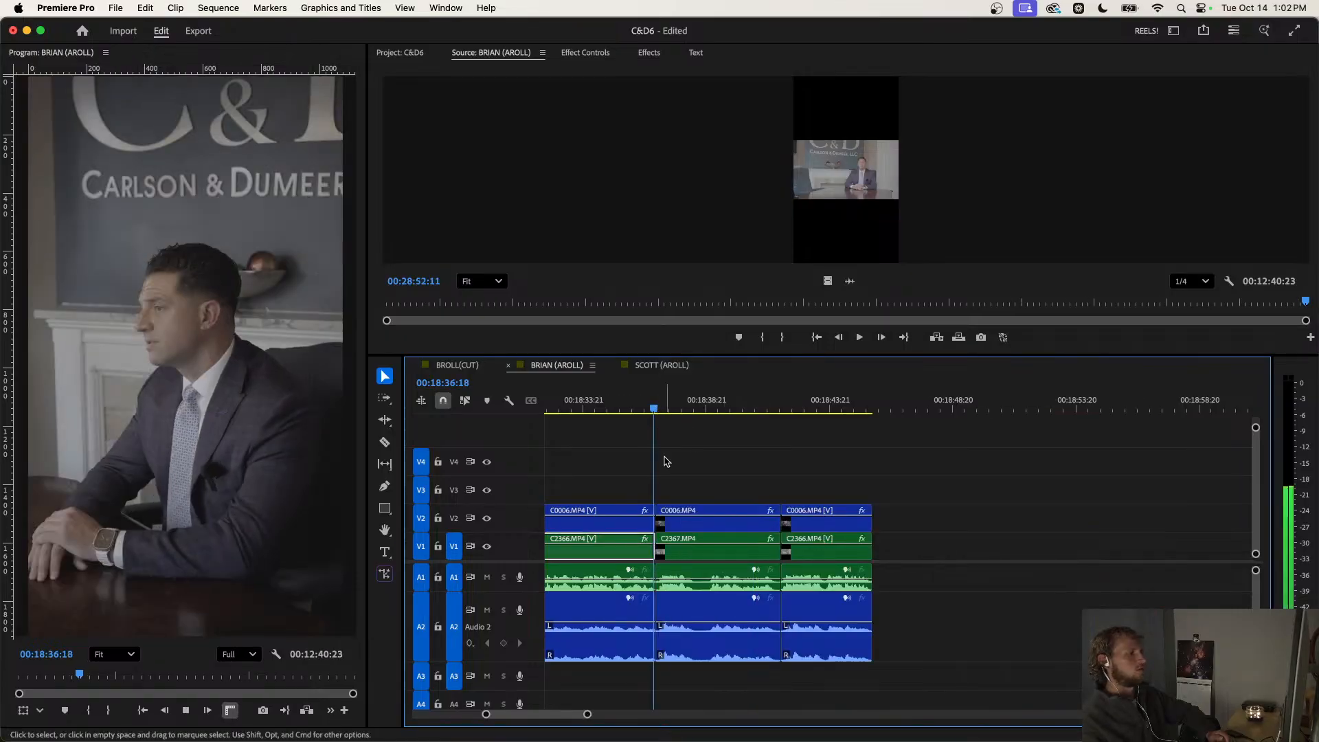
{"action": "key", "text": "="}
{"action": "key", "text": "space"}
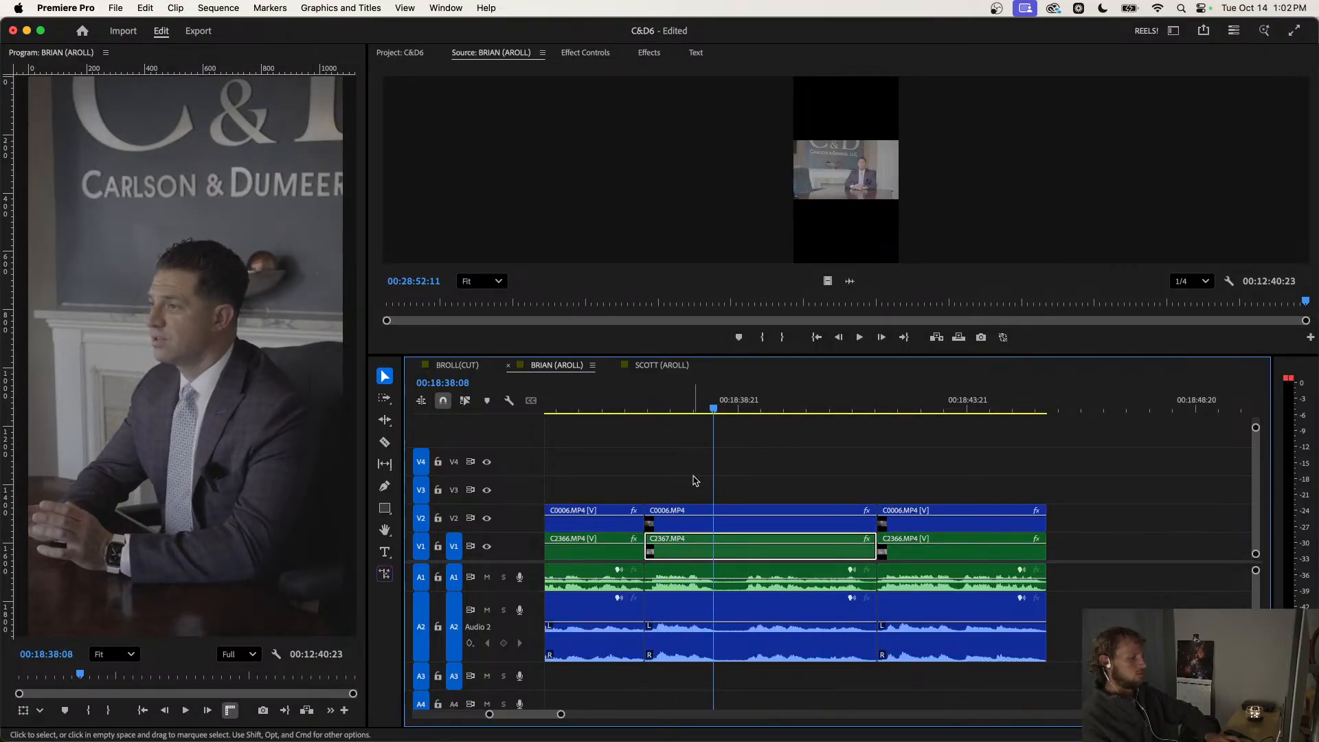
{"action": "key", "text": "super+k"}
{"action": "key", "text": "space"}
{"action": "key", "text": "space"}
{"action": "key", "text": "q"}
{"action": "key", "text": "space"}
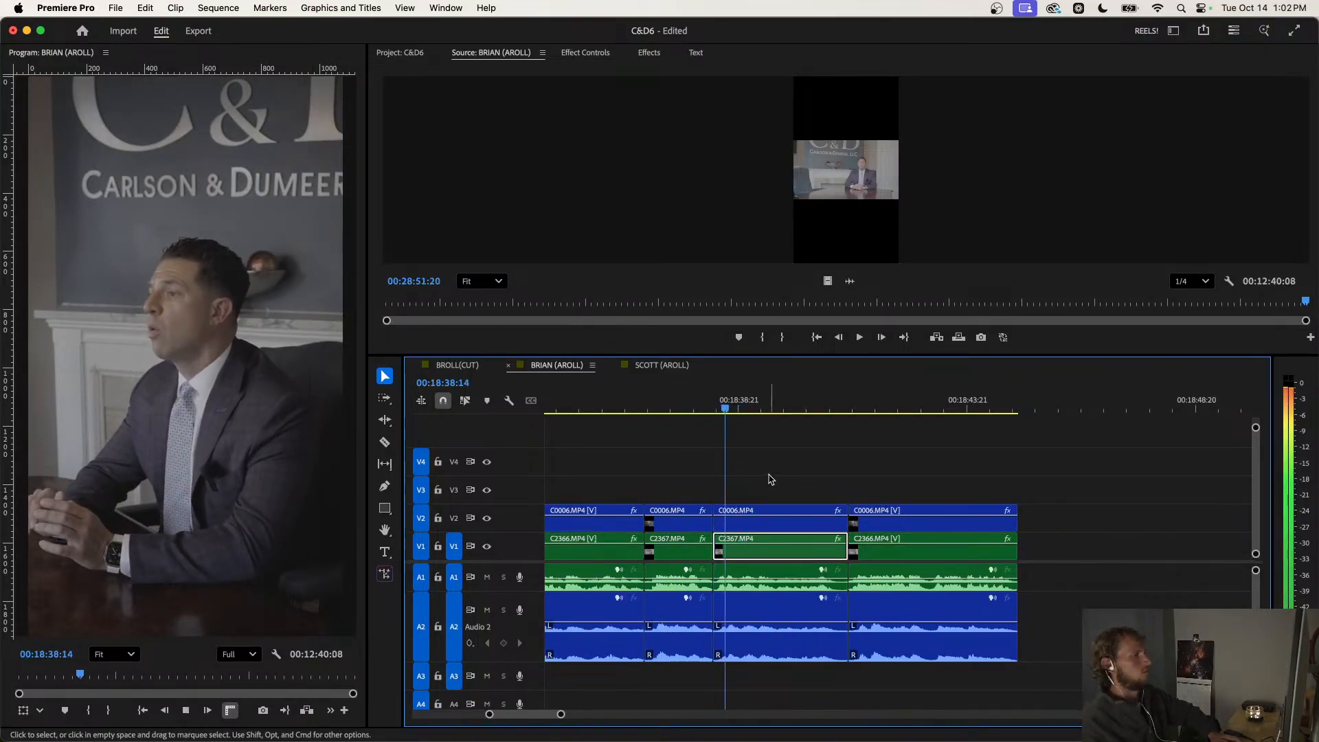
Play the second C0006/C2367 part and ripple trim its end to remove the last few frames.
{"action": "left_click", "coordinate": [769, 479]}
{"action": "scroll", "coordinate": [769, 479], "scroll_direction": "down", "scroll_amount": 3}
{"action": "scroll", "coordinate": [769, 485], "scroll_direction": "up", "scroll_amount": 3}
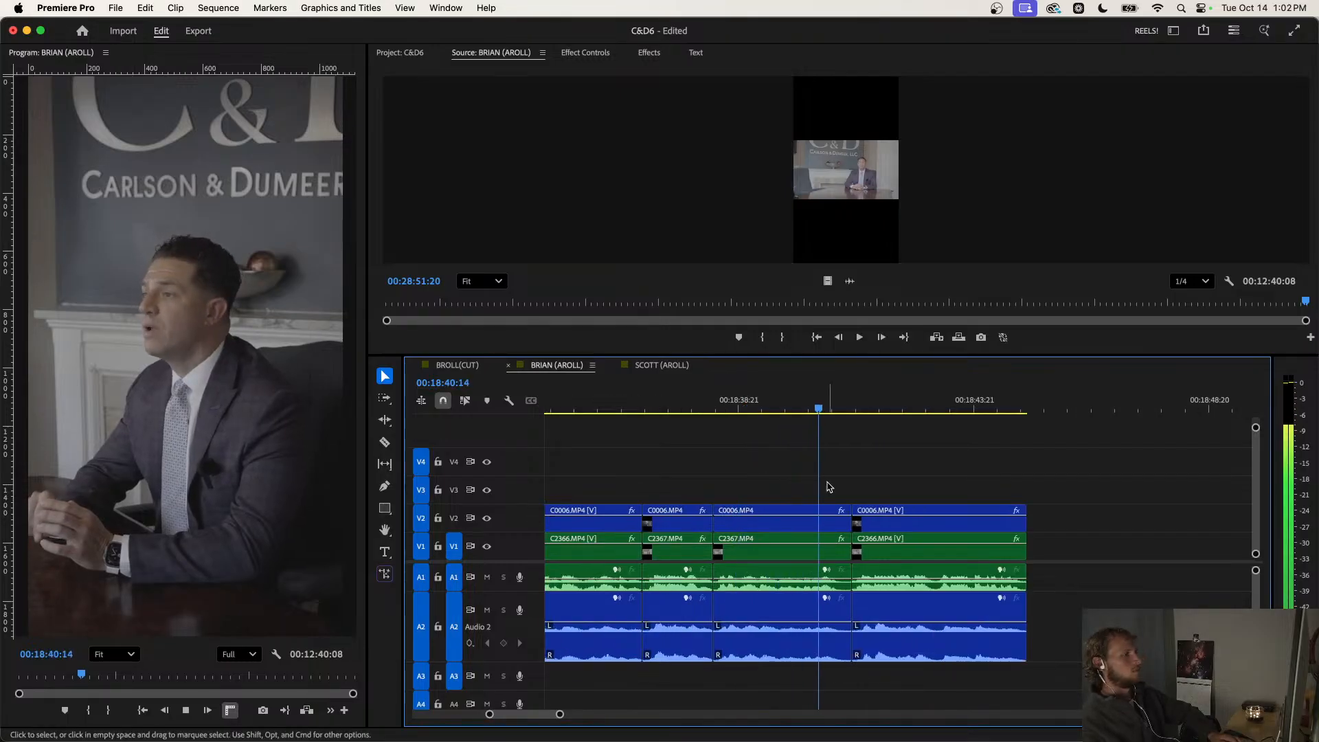
{"action": "key", "text": "w"}
{"action": "scroll", "coordinate": [921, 465], "scroll_direction": "down", "scroll_amount": 2}
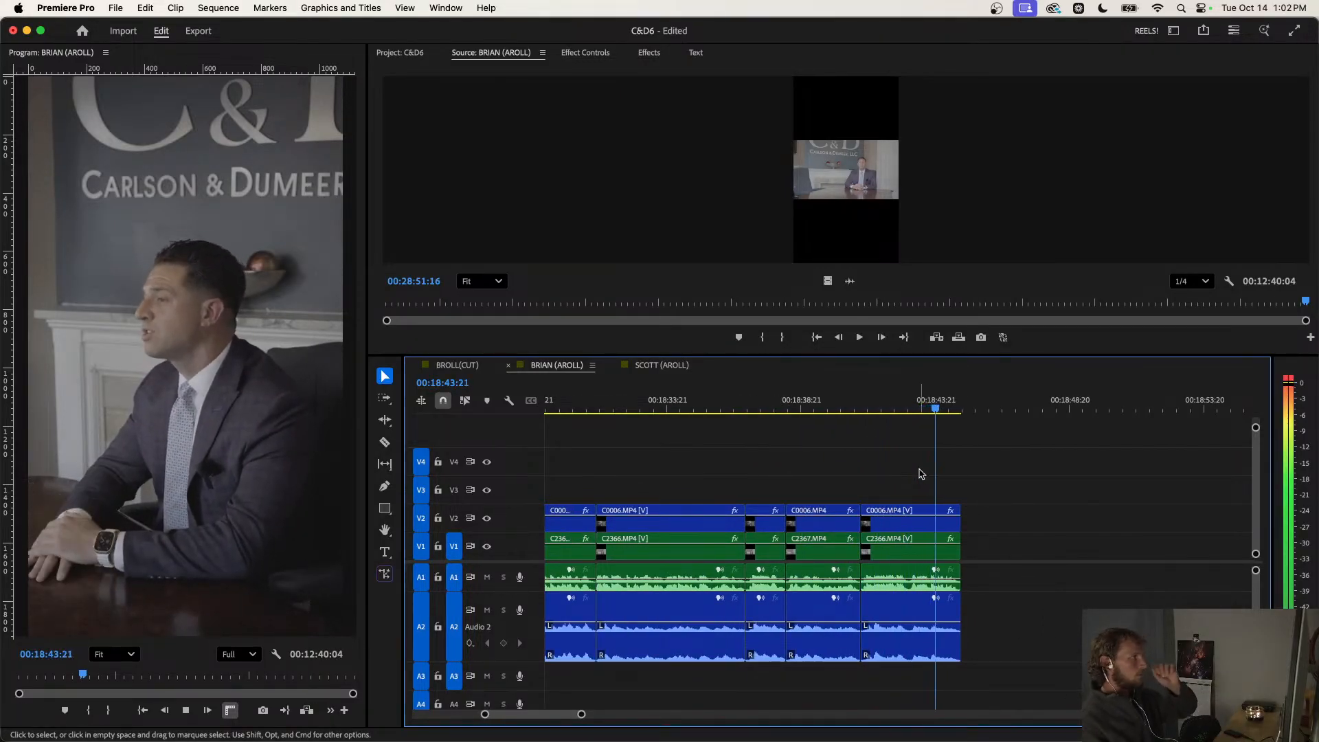
Save the project and move the whole edited clip group earlier, starting at about 00:17:07.
{"action": "scroll", "coordinate": [921, 476], "scroll_direction": "down", "scroll_amount": 3}
{"action": "key", "text": "super+s"}
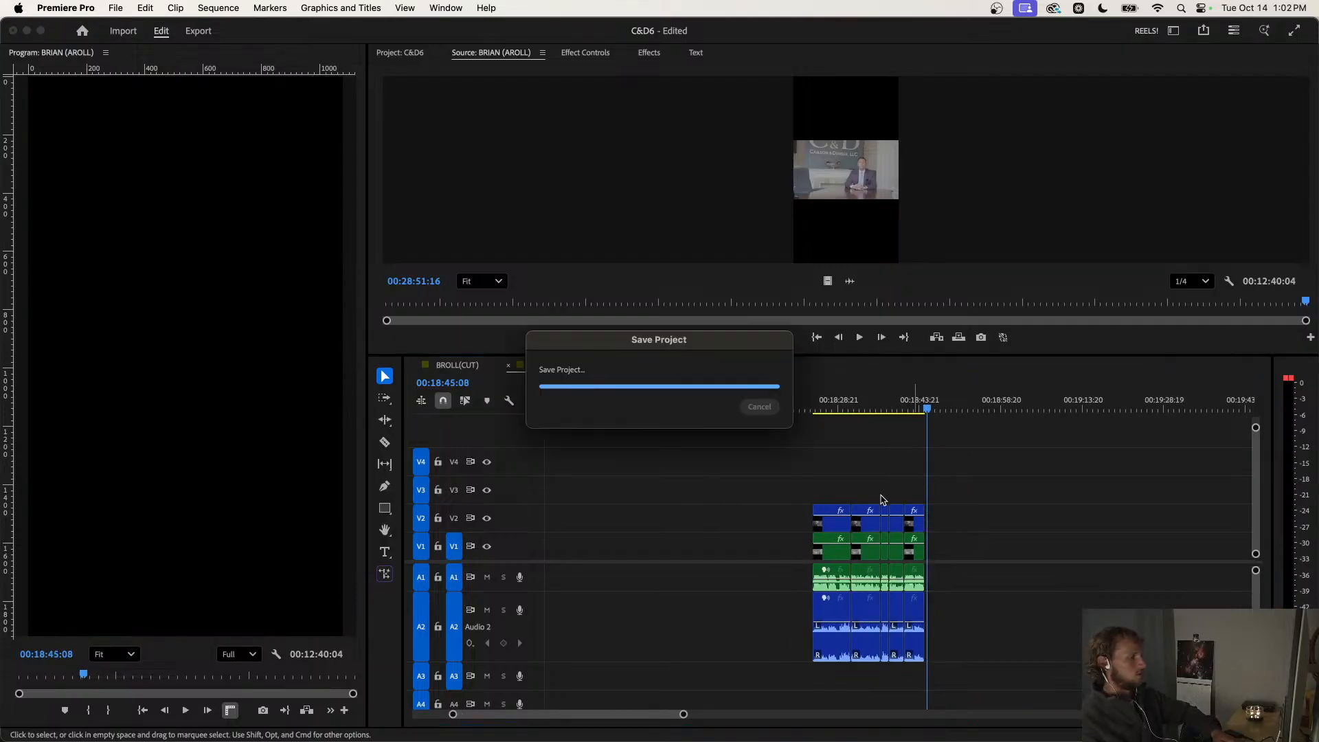
{"action": "scroll", "coordinate": [887, 491], "scroll_direction": "down", "scroll_amount": 3}
{"action": "left_click_drag", "start_coordinate": [903, 481], "coordinate": [741, 631]}
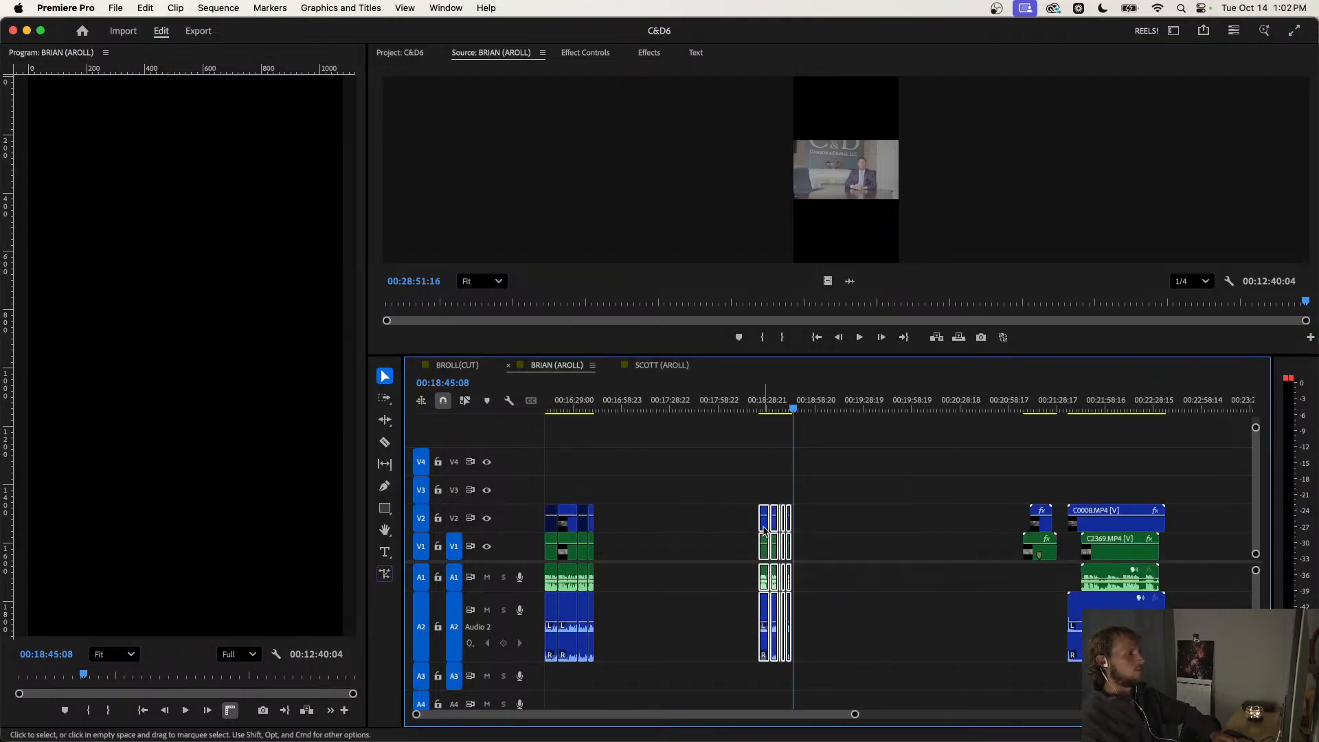
{"action": "left_click_drag", "start_coordinate": [763, 527], "coordinate": [639, 533]}
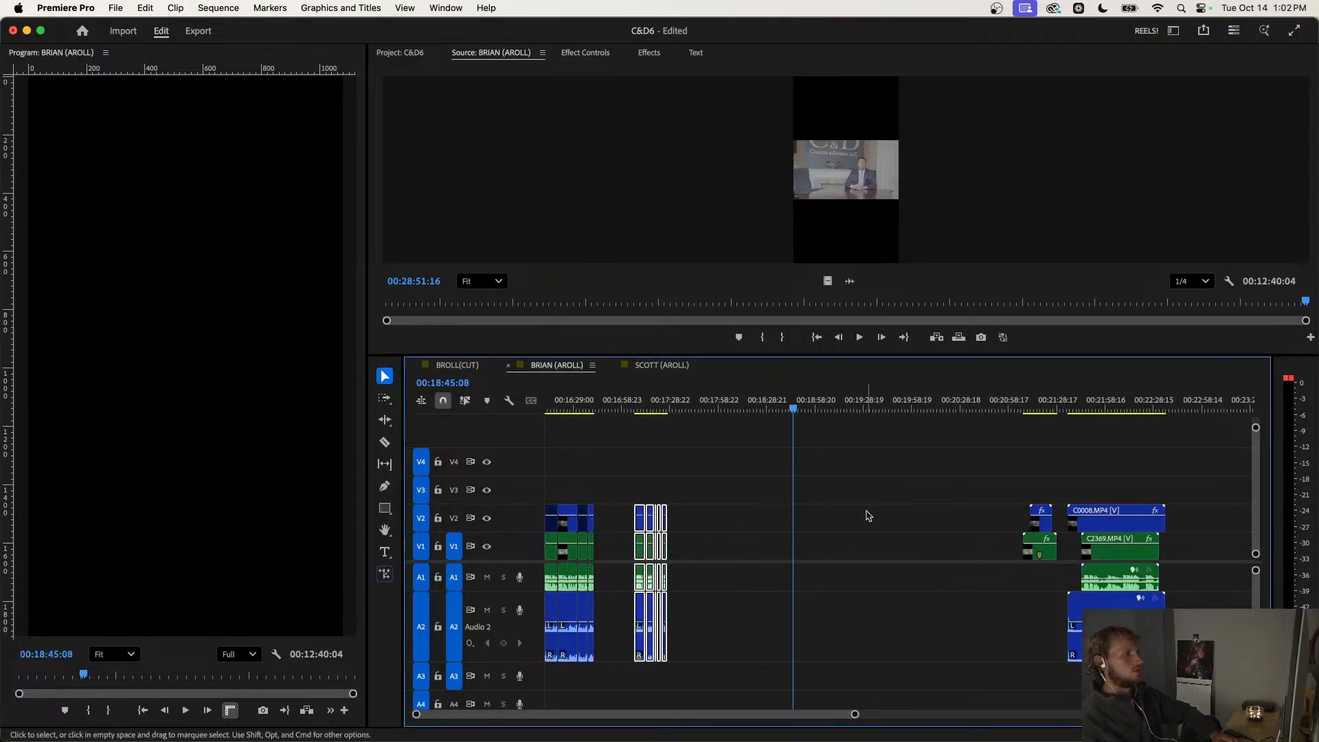
Split all tracks at 00:21:45:20 and delete the C0008 and C2369 video and audio before it.
{"action": "scroll", "coordinate": [867, 515], "scroll_direction": "right", "scroll_amount": 10}
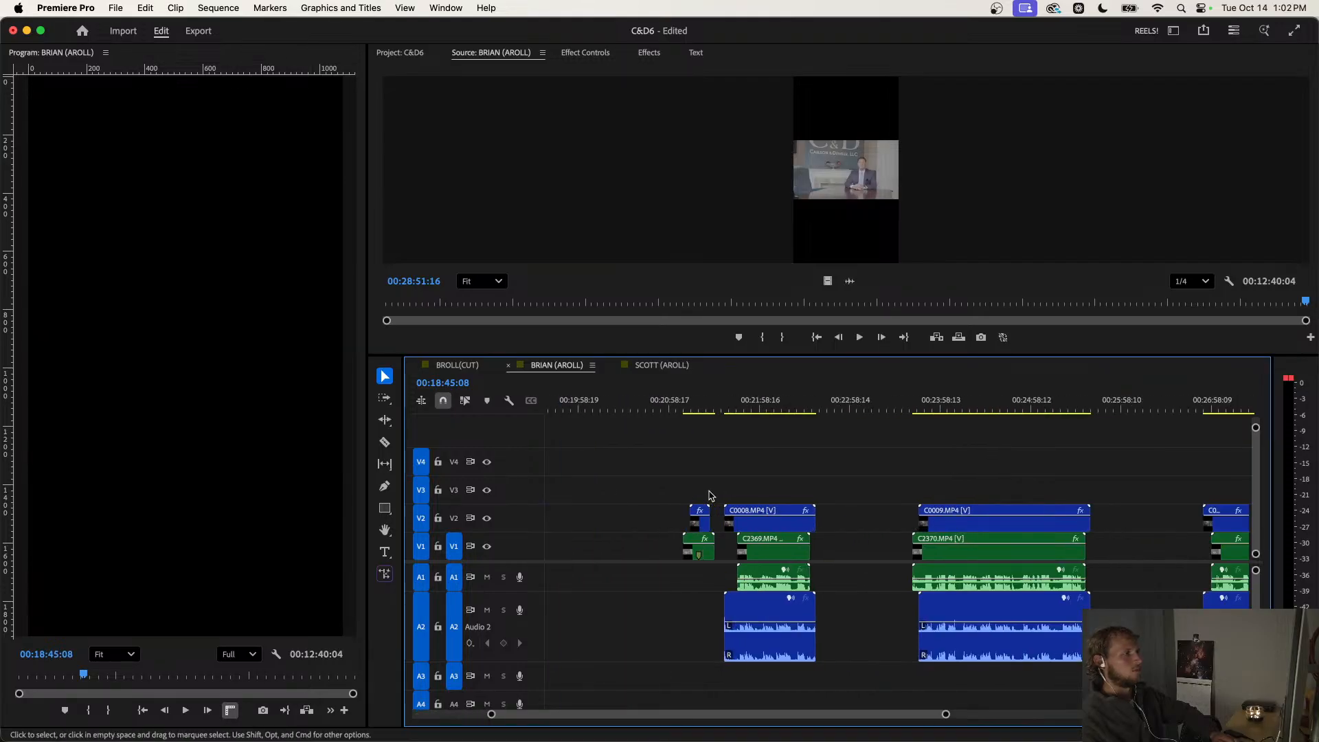
{"action": "left_click", "coordinate": [686, 402]}
{"action": "scroll", "coordinate": [695, 459], "scroll_direction": "up", "scroll_amount": 4}
{"action": "key", "text": "space"}
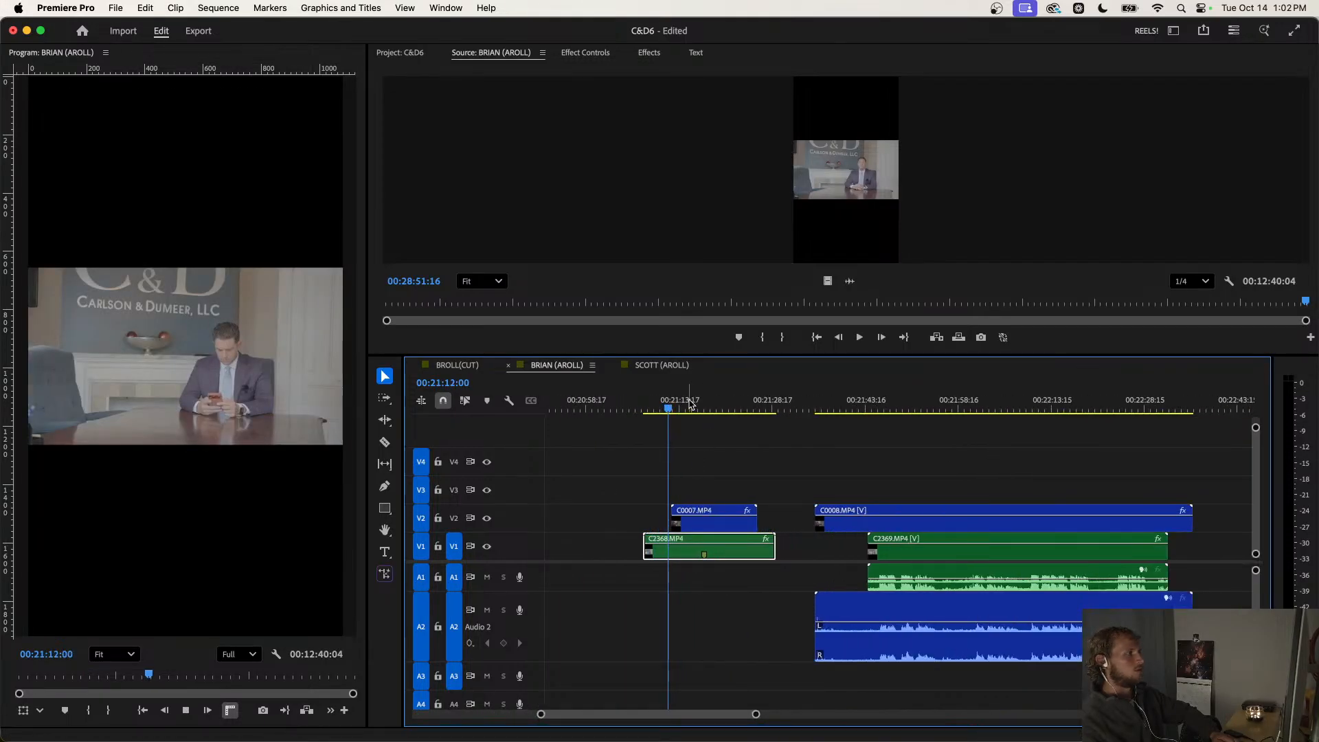
{"action": "left_click", "coordinate": [689, 402]}
{"action": "scroll", "coordinate": [720, 426], "scroll_direction": "down", "scroll_amount": 4}
{"action": "left_click", "coordinate": [784, 403]}
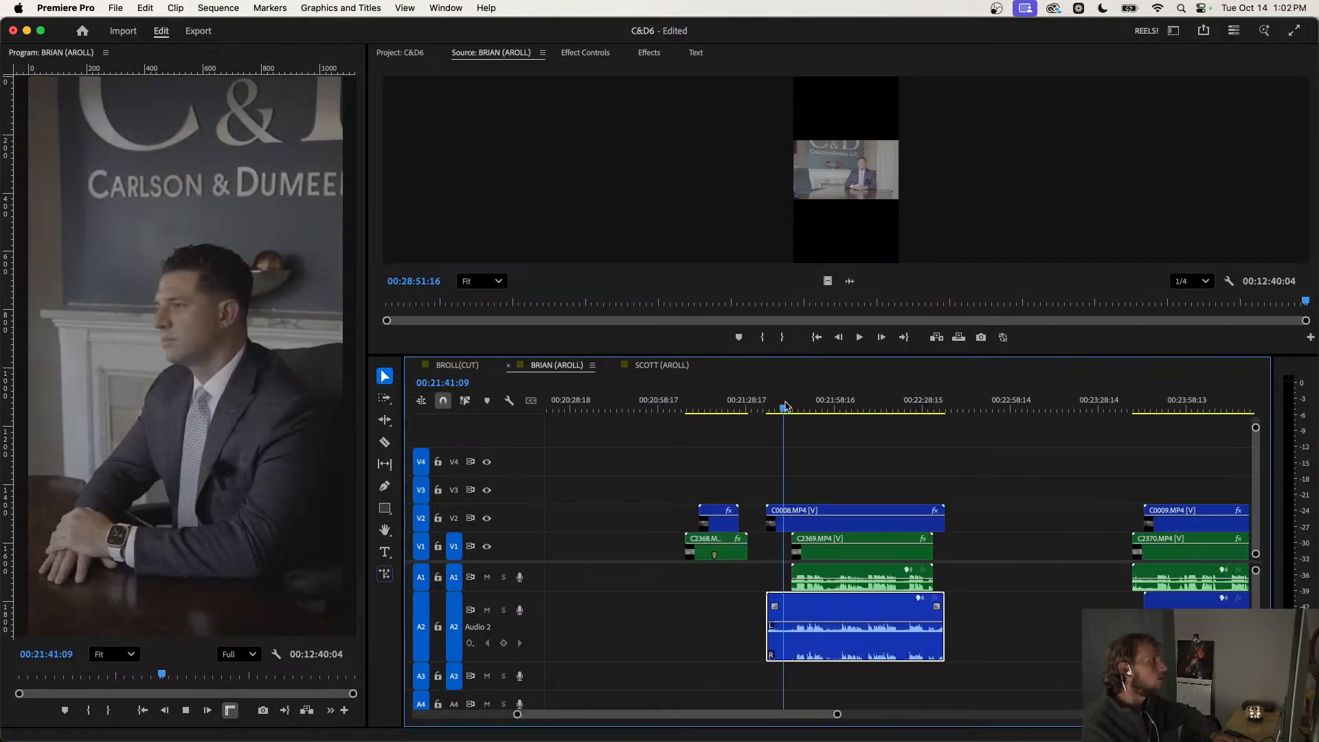
{"action": "scroll", "coordinate": [794, 466], "scroll_direction": "up", "scroll_amount": 4}
{"action": "left_click", "coordinate": [797, 403]}
{"action": "scroll", "coordinate": [795, 450], "scroll_direction": "up", "scroll_amount": 3}
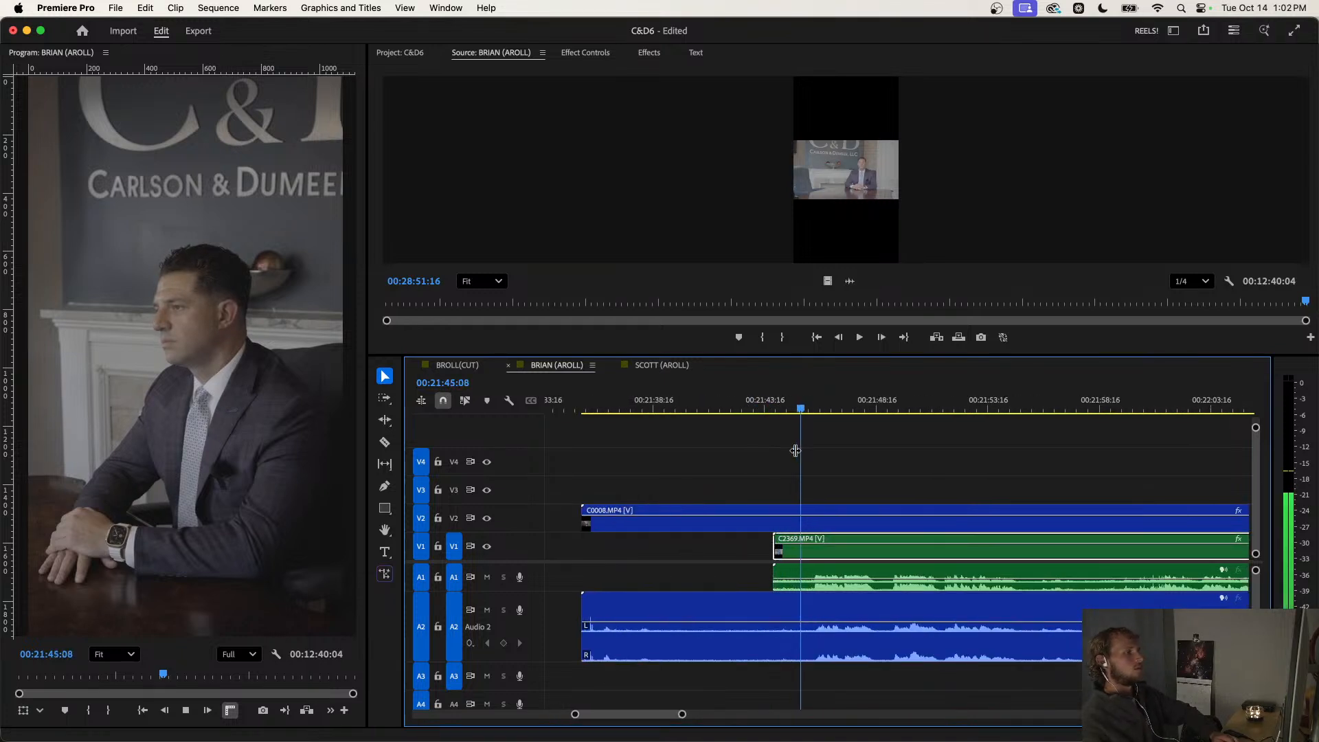
{"action": "key", "text": "super+shift+k"}
{"action": "left_click_drag", "start_coordinate": [704, 466], "coordinate": [783, 655]}
{"action": "key", "text": "Delete"}
{"action": "scroll", "coordinate": [784, 657], "scroll_direction": "down", "scroll_amount": 3}
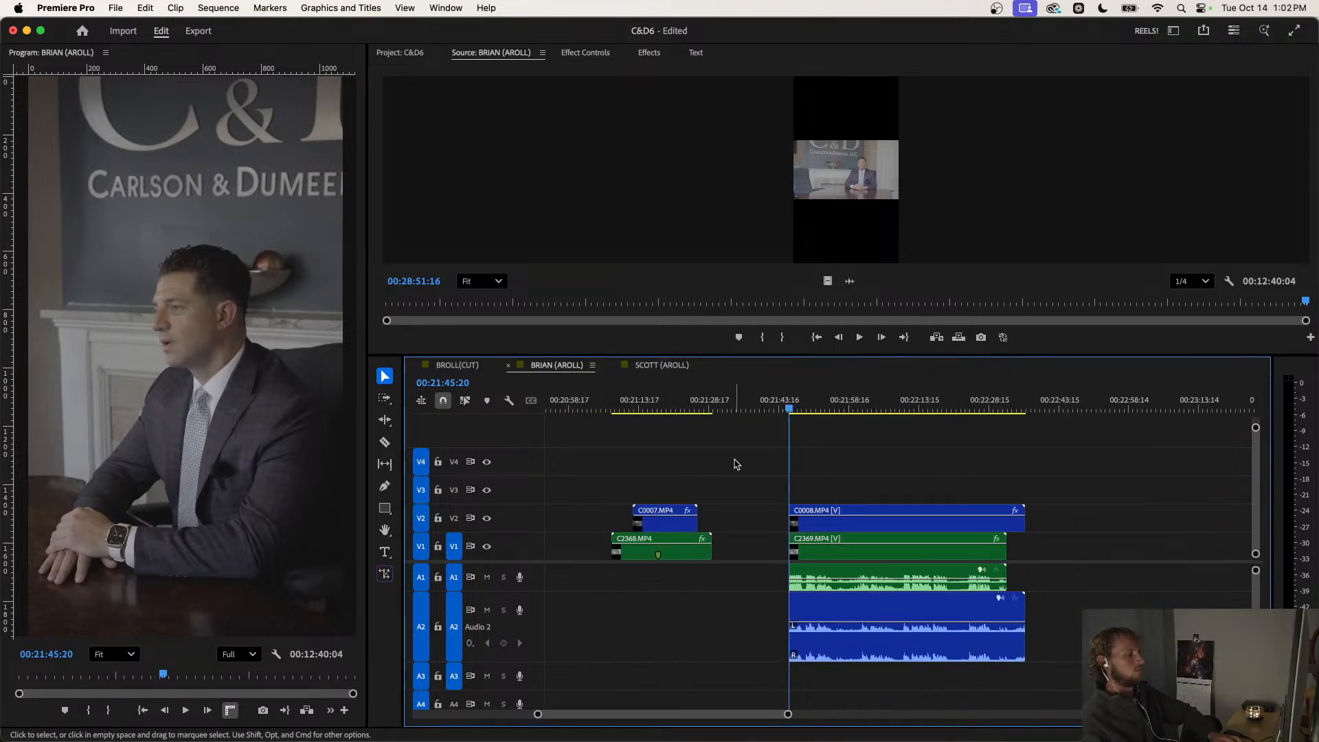
Move C0007 and C2368 together about 11 seconds later and close the remaining gap before C0008 and C2369.
{"action": "left_click_drag", "start_coordinate": [738, 464], "coordinate": [737, 529]}
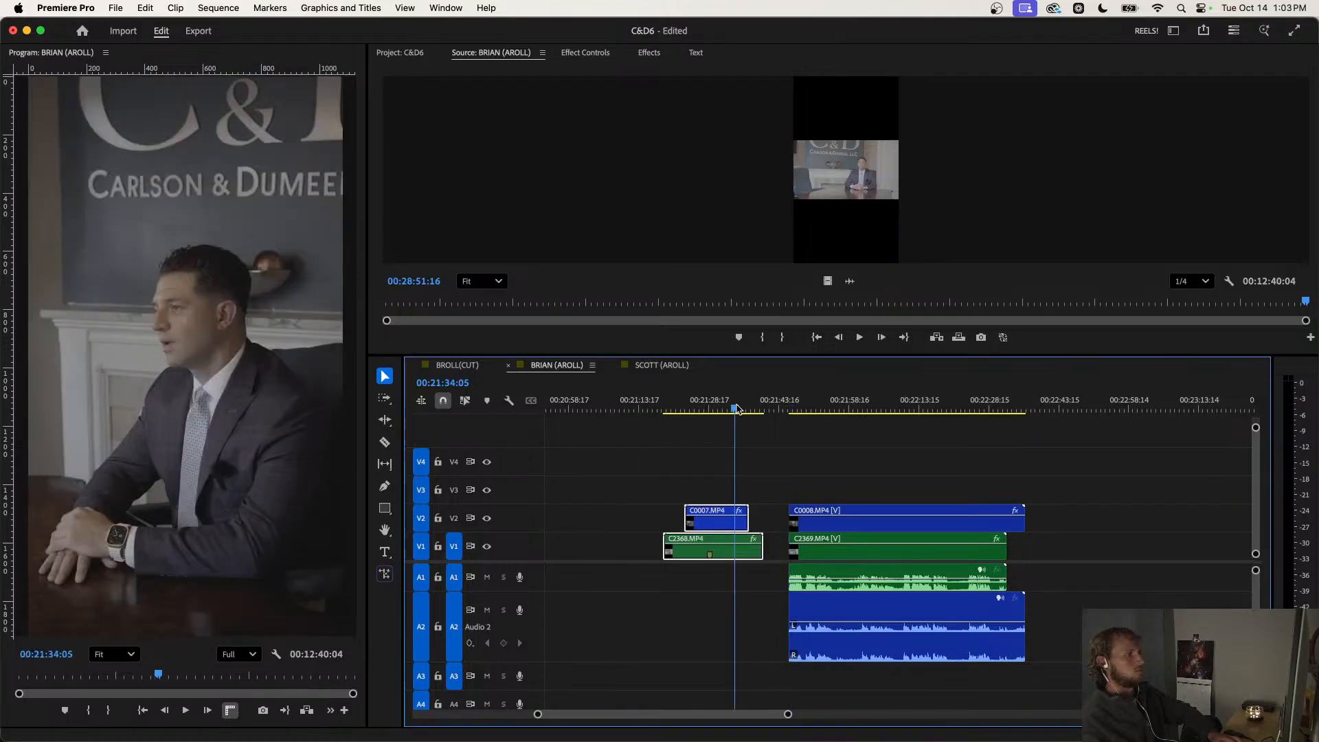
{"action": "left_click_drag", "start_coordinate": [737, 410], "coordinate": [807, 424]}
{"action": "key", "text": "space"}
{"action": "scroll", "coordinate": [782, 536], "scroll_direction": "up", "scroll_amount": 3}
{"action": "left_click", "coordinate": [776, 547]}
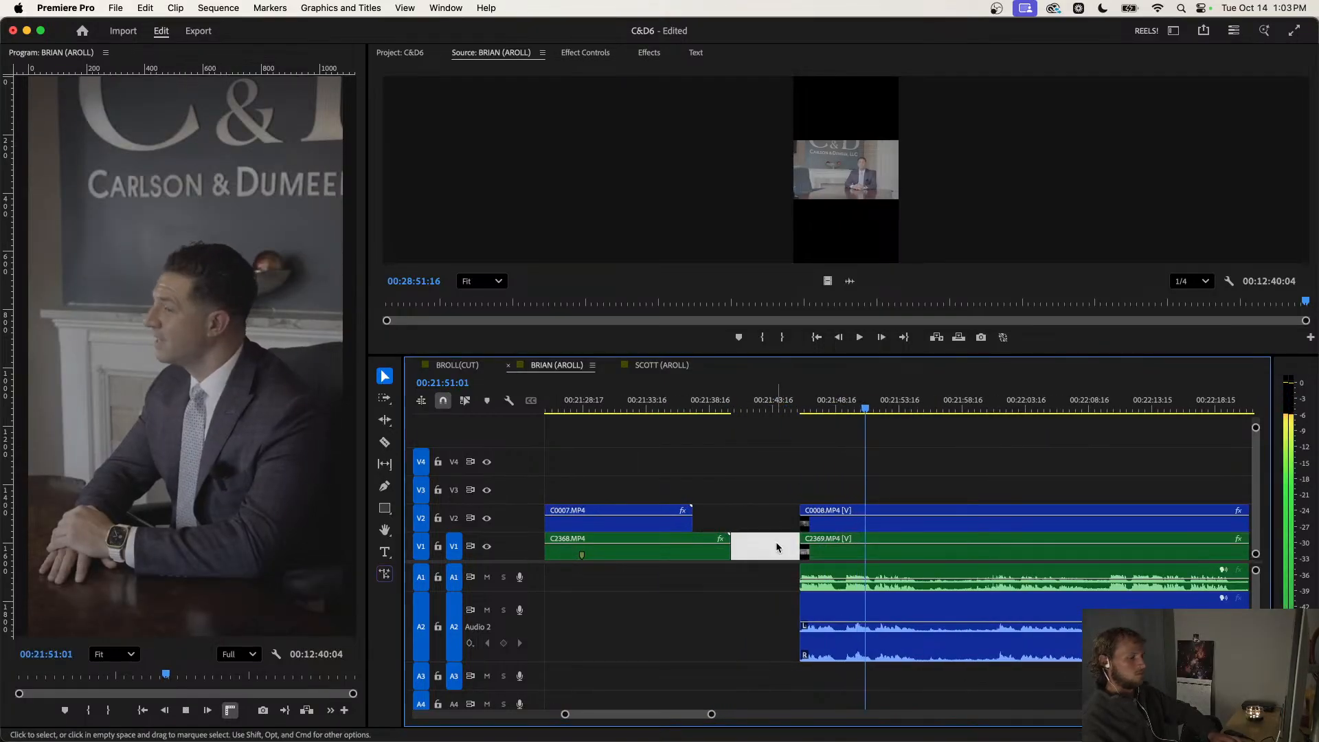
{"action": "key", "text": "Delete"}
Review the C0007 and C2368 phone shots and move C0007 onto V3 above C0008, starting at about 00:21:41.
{"action": "left_click", "coordinate": [683, 409]}
{"action": "scroll", "coordinate": [697, 422], "scroll_direction": "up", "scroll_amount": 2}
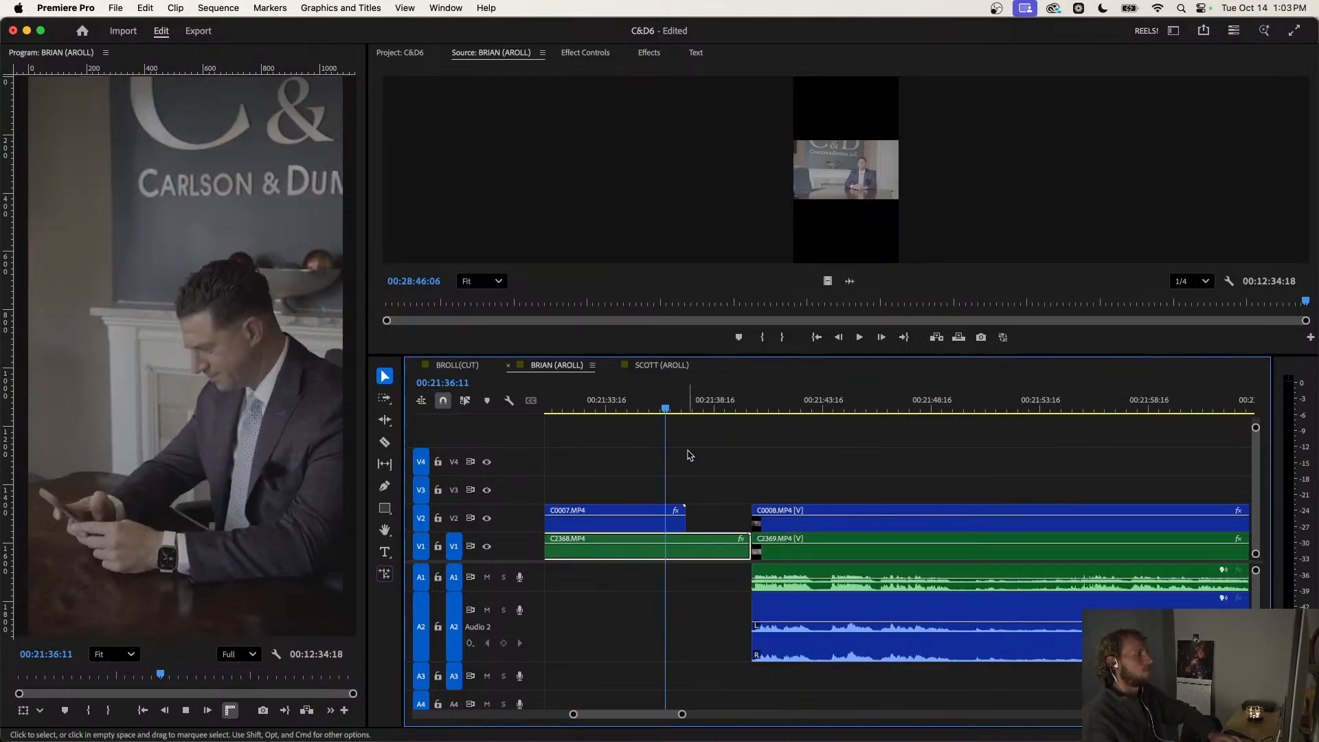
{"action": "scroll", "coordinate": [689, 455], "scroll_direction": "down", "scroll_amount": 2}
{"action": "key", "text": "space"}
{"action": "scroll", "coordinate": [617, 522], "scroll_direction": "left", "scroll_amount": 3}
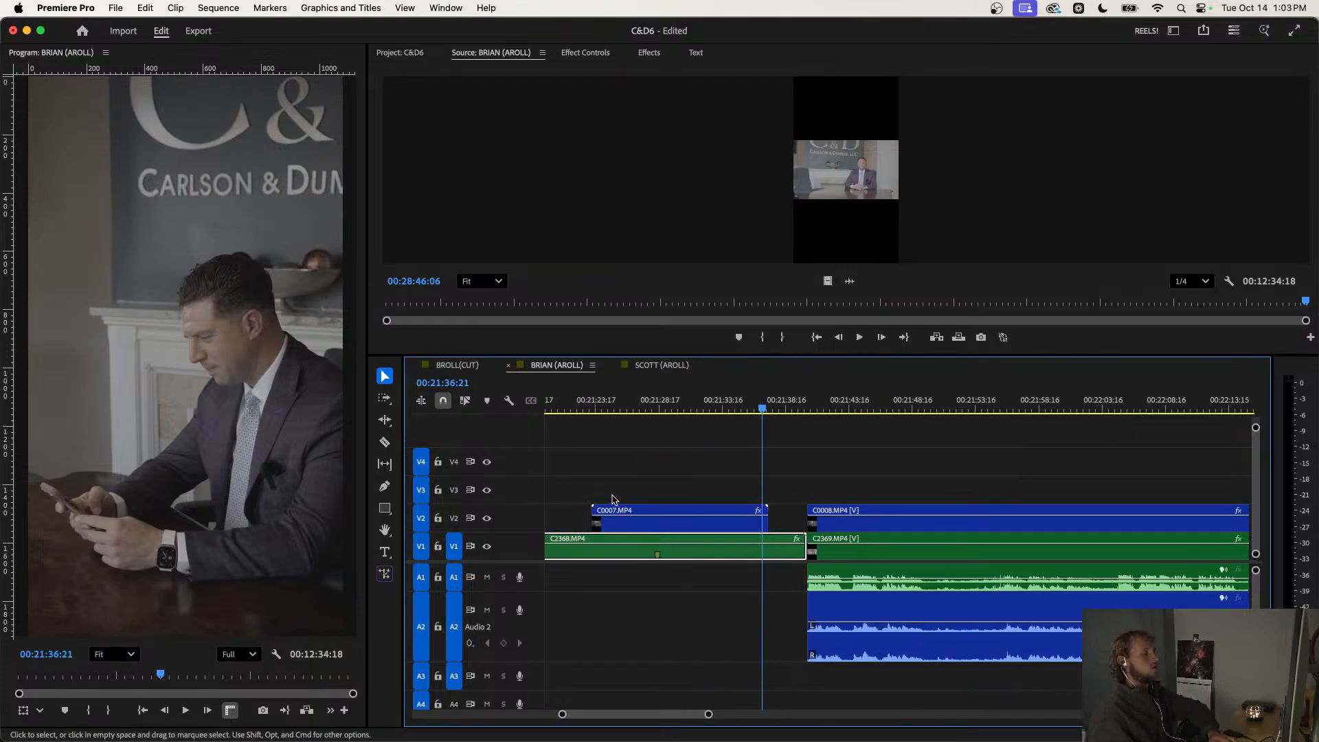
{"action": "left_click_drag", "start_coordinate": [659, 411], "coordinate": [613, 431]}
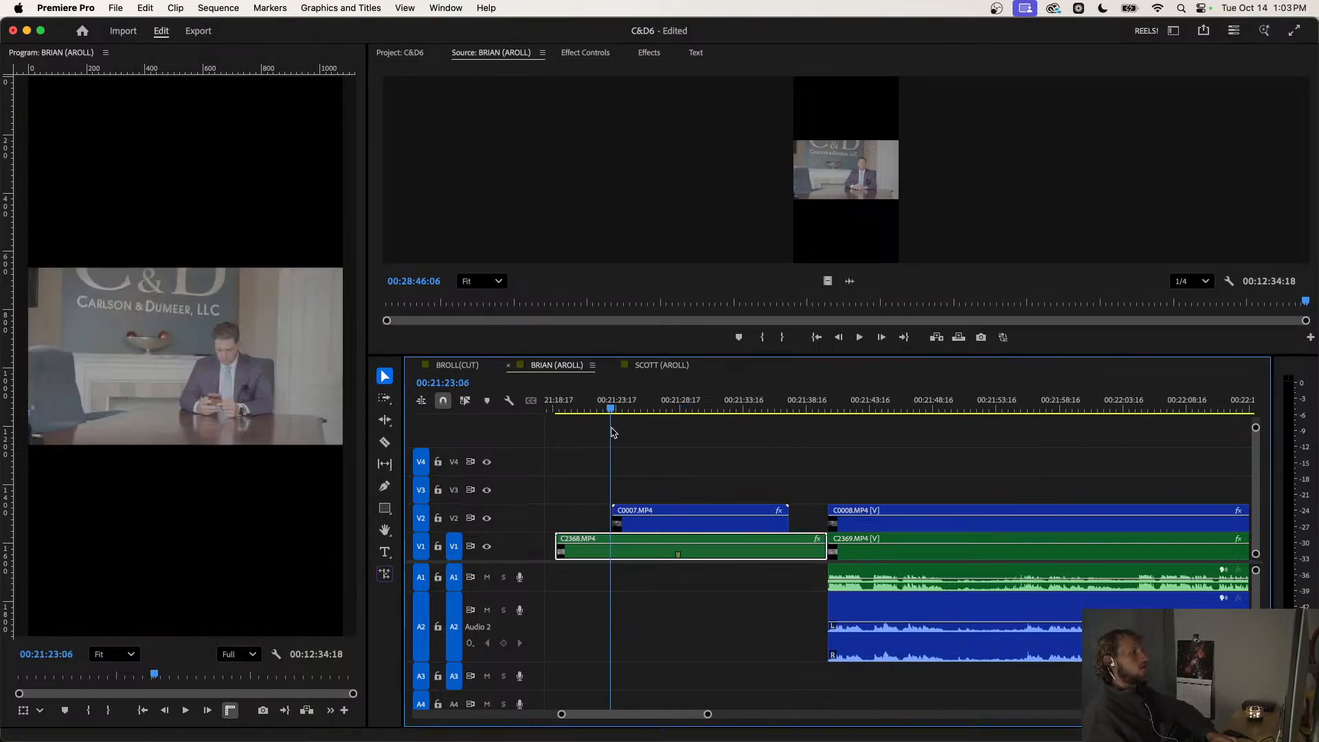
{"action": "left_click_drag", "start_coordinate": [658, 527], "coordinate": [885, 500]}
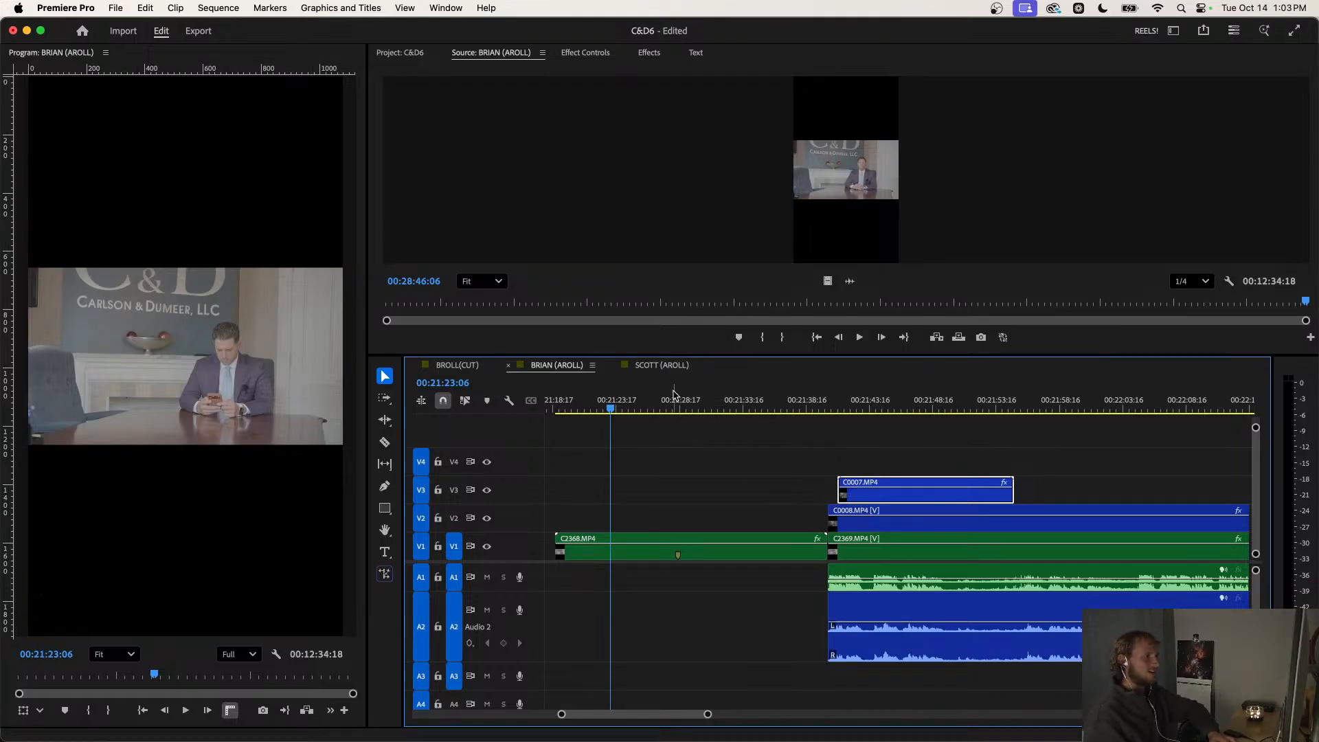
Scrub C2368 around its marker and move C0007 back over it on V3, ending level with C2368.
{"action": "left_click", "coordinate": [597, 546]}
{"action": "left_click_drag", "start_coordinate": [597, 409], "coordinate": [678, 447]}
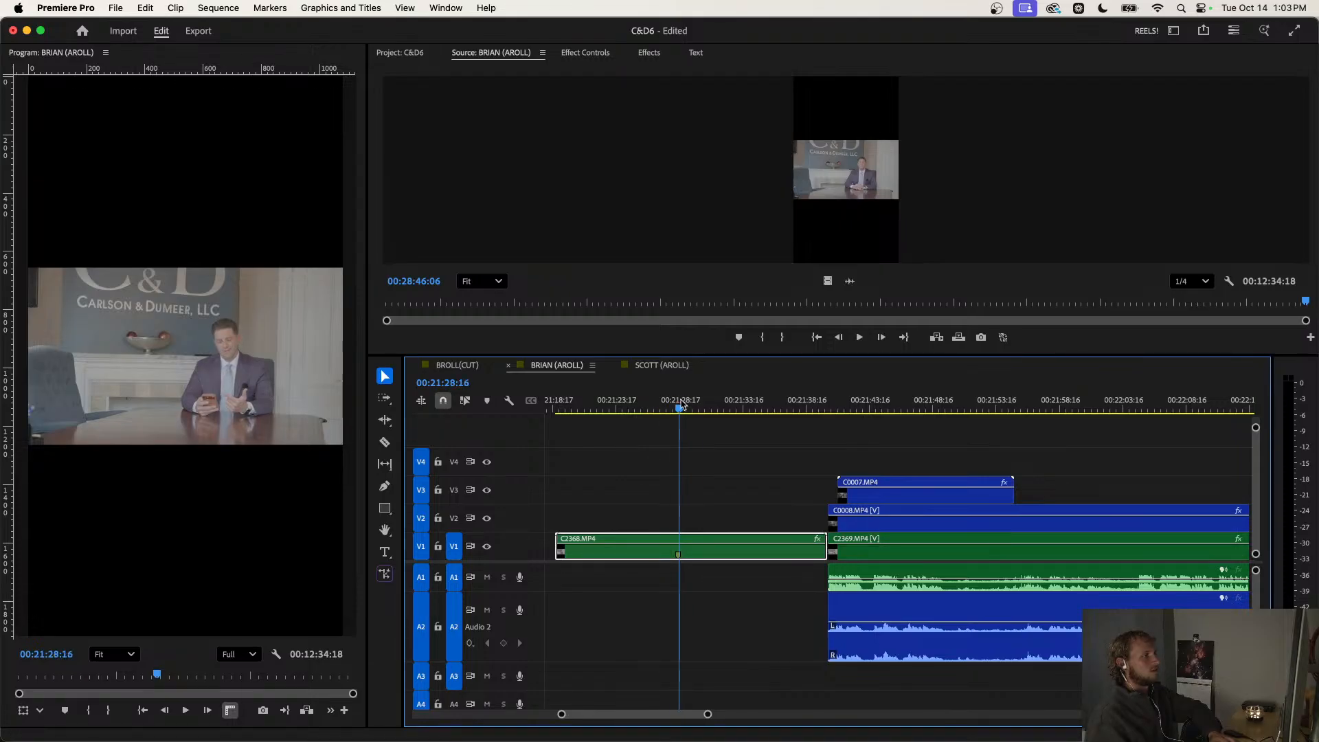
{"action": "left_click_drag", "start_coordinate": [679, 404], "coordinate": [672, 410]}
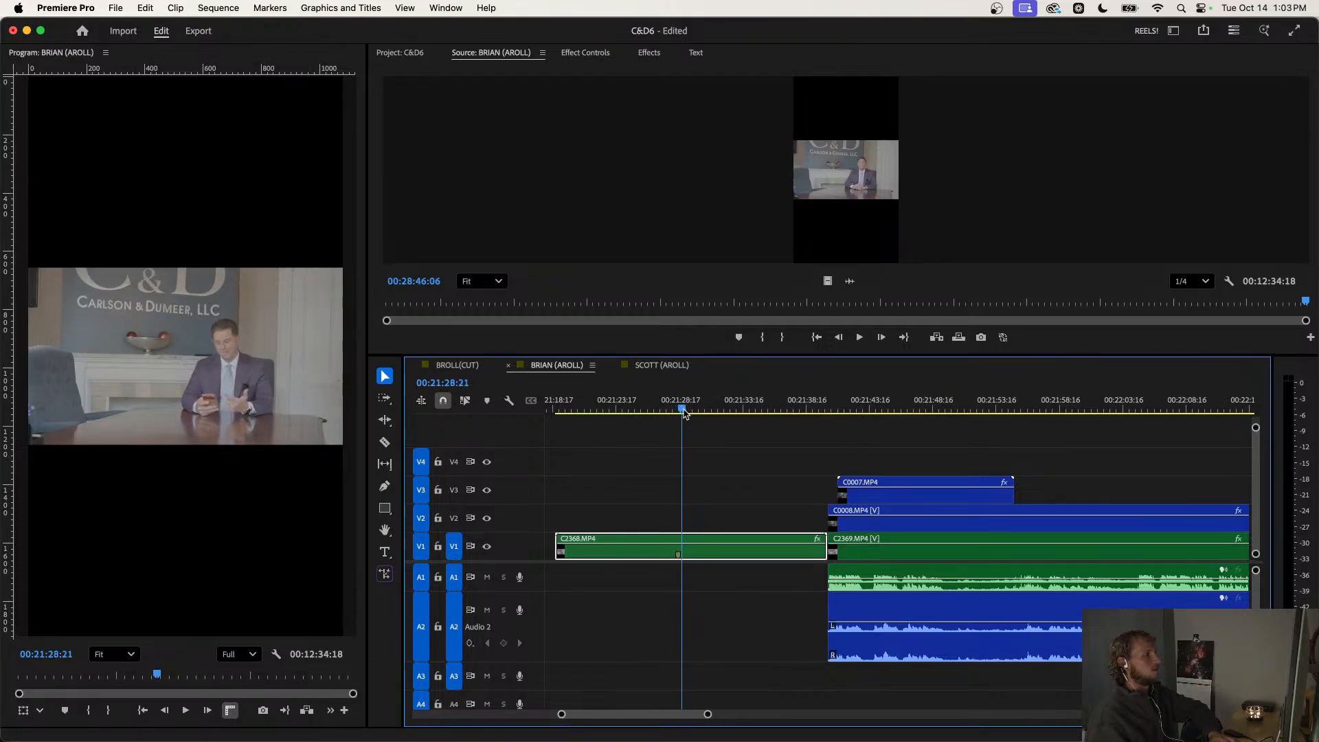
{"action": "left_click_drag", "start_coordinate": [877, 503], "coordinate": [689, 493]}
{"action": "left_click_drag", "start_coordinate": [665, 411], "coordinate": [742, 427]}
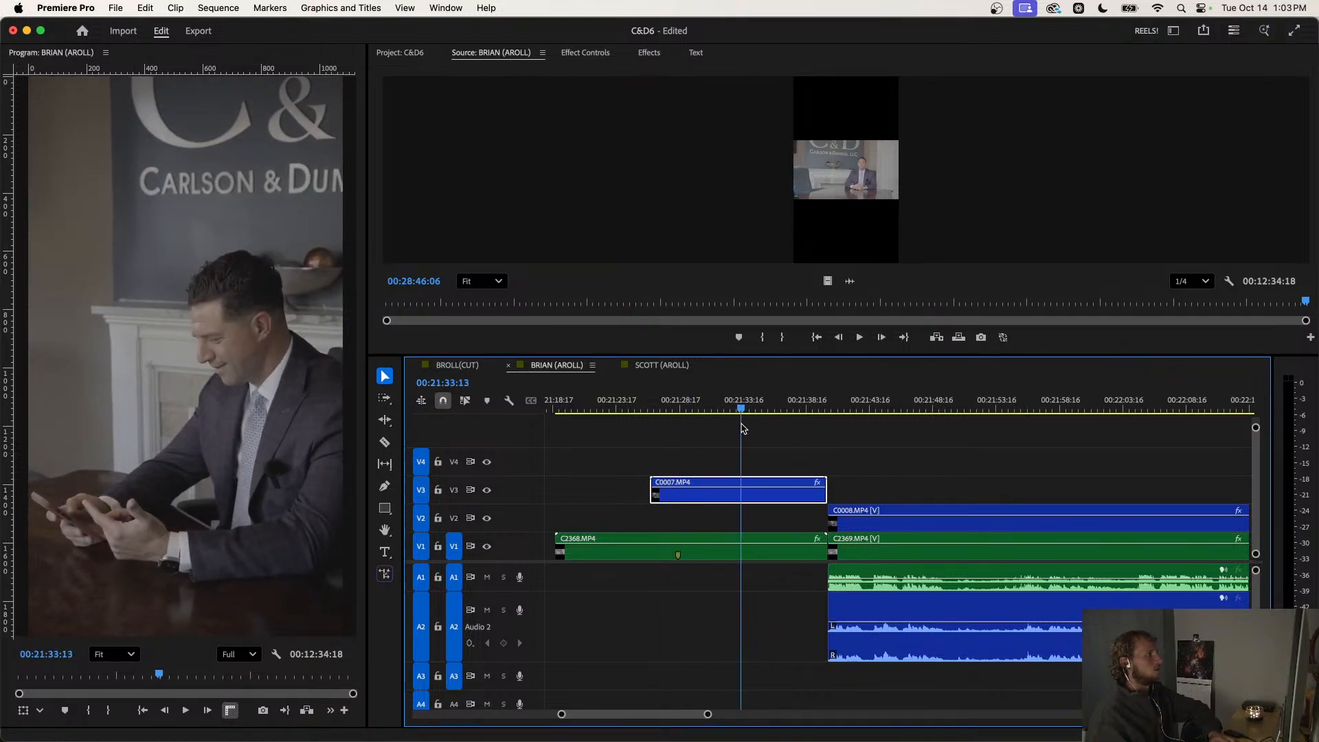
Trim C2368 to start at its marker and shorten C0007 to run from 00:21:30:03 to about 00:21:35.
{"action": "left_click_drag", "start_coordinate": [746, 497], "coordinate": [712, 500]}
{"action": "left_click_drag", "start_coordinate": [561, 548], "coordinate": [681, 550]}
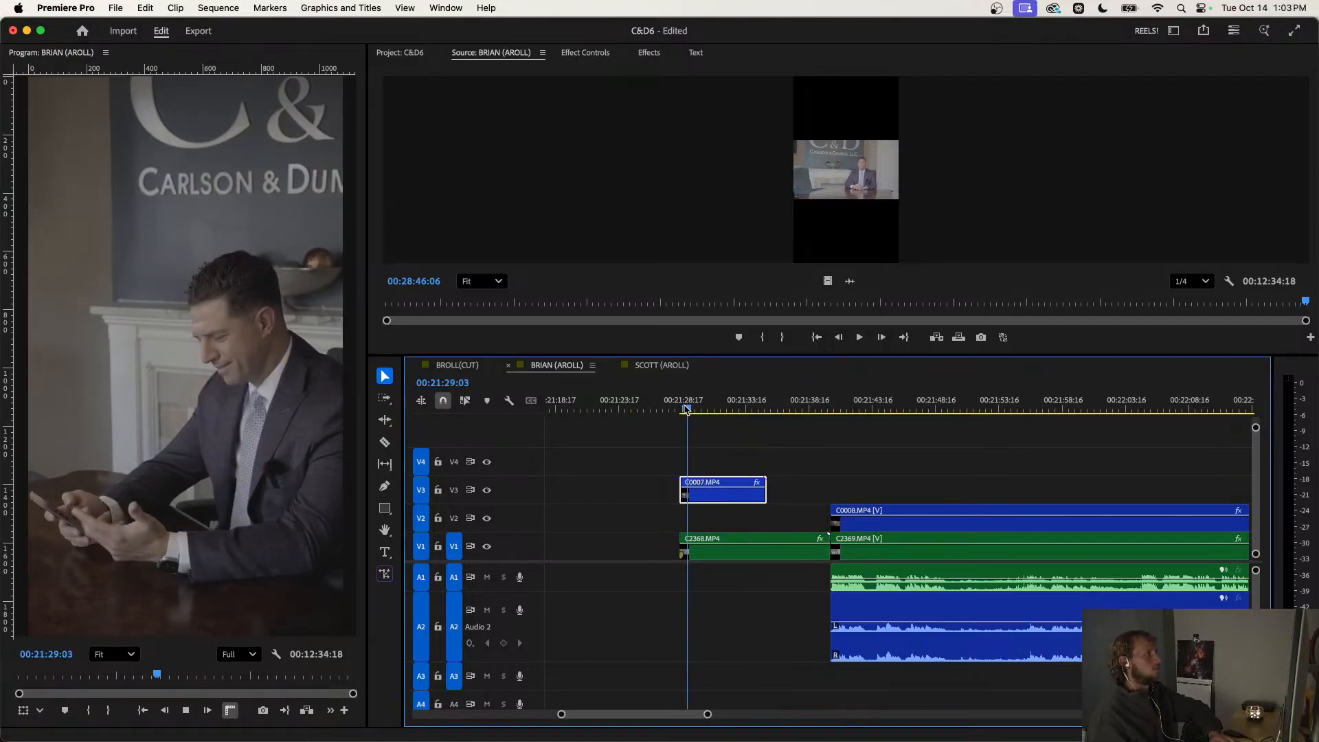
{"action": "key", "text": "="}
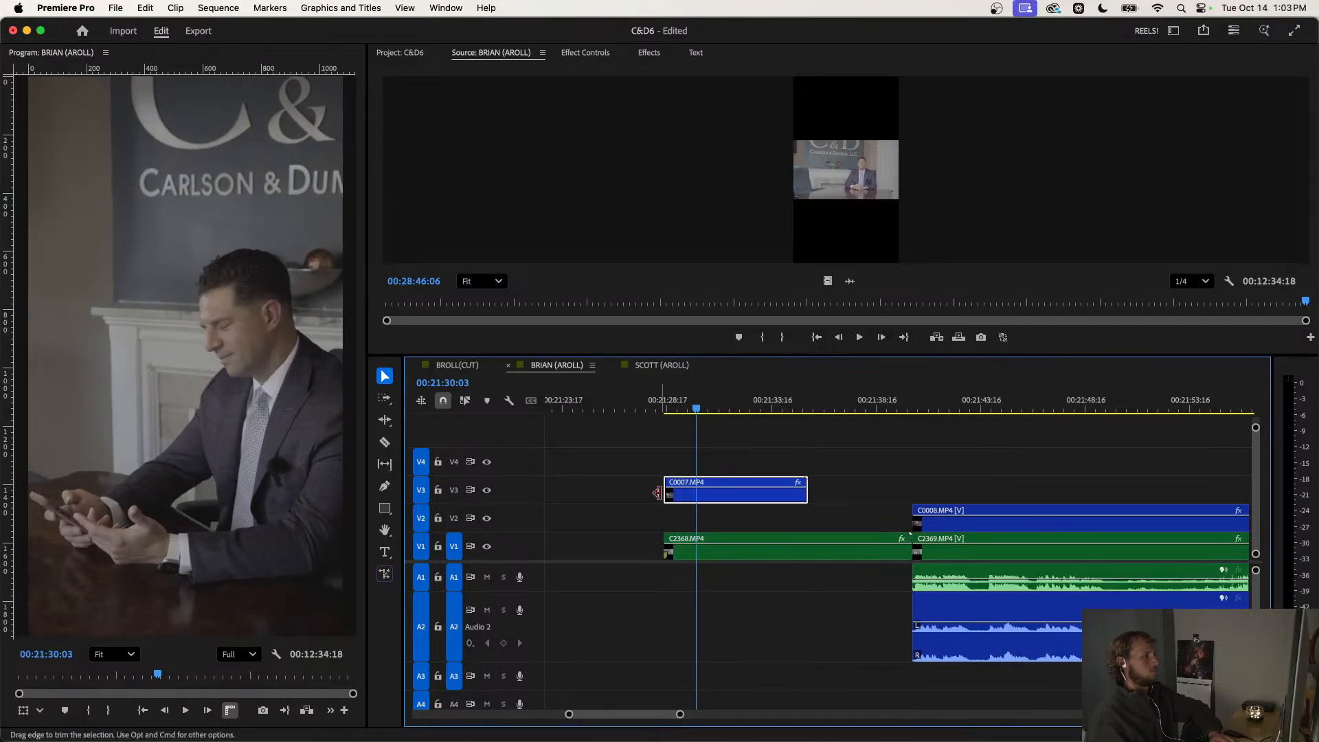
{"action": "left_click_drag", "start_coordinate": [670, 495], "coordinate": [698, 494]}
Reframe C2368 to fill the vertical frame with scale 90.1 and horizontal position 114.0, keeping the vertical position at 960.0.
{"action": "left_click", "coordinate": [665, 410]}
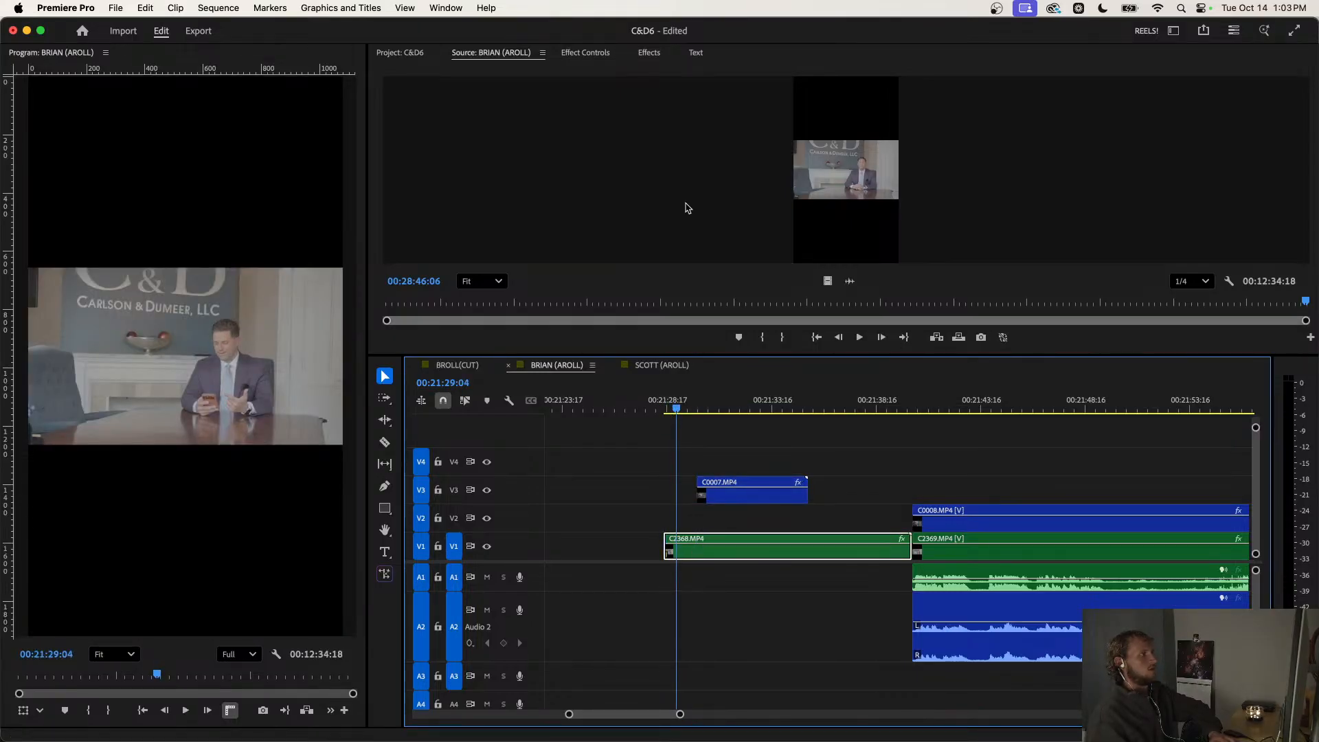
{"action": "key", "text": "shift+5"}
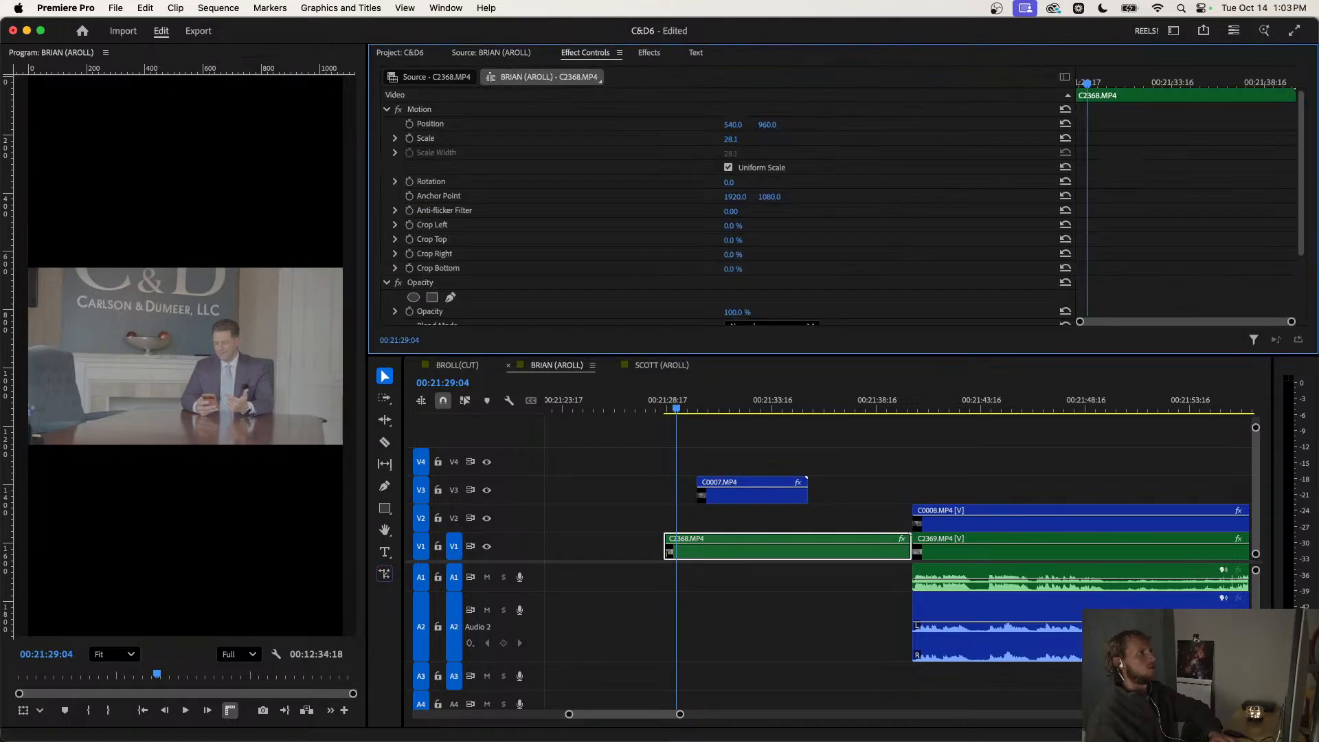
{"action": "left_click_drag", "start_coordinate": [731, 139], "coordinate": [570, 123]}
{"action": "left_click", "coordinate": [670, 406]}
{"action": "key", "text": "space"}
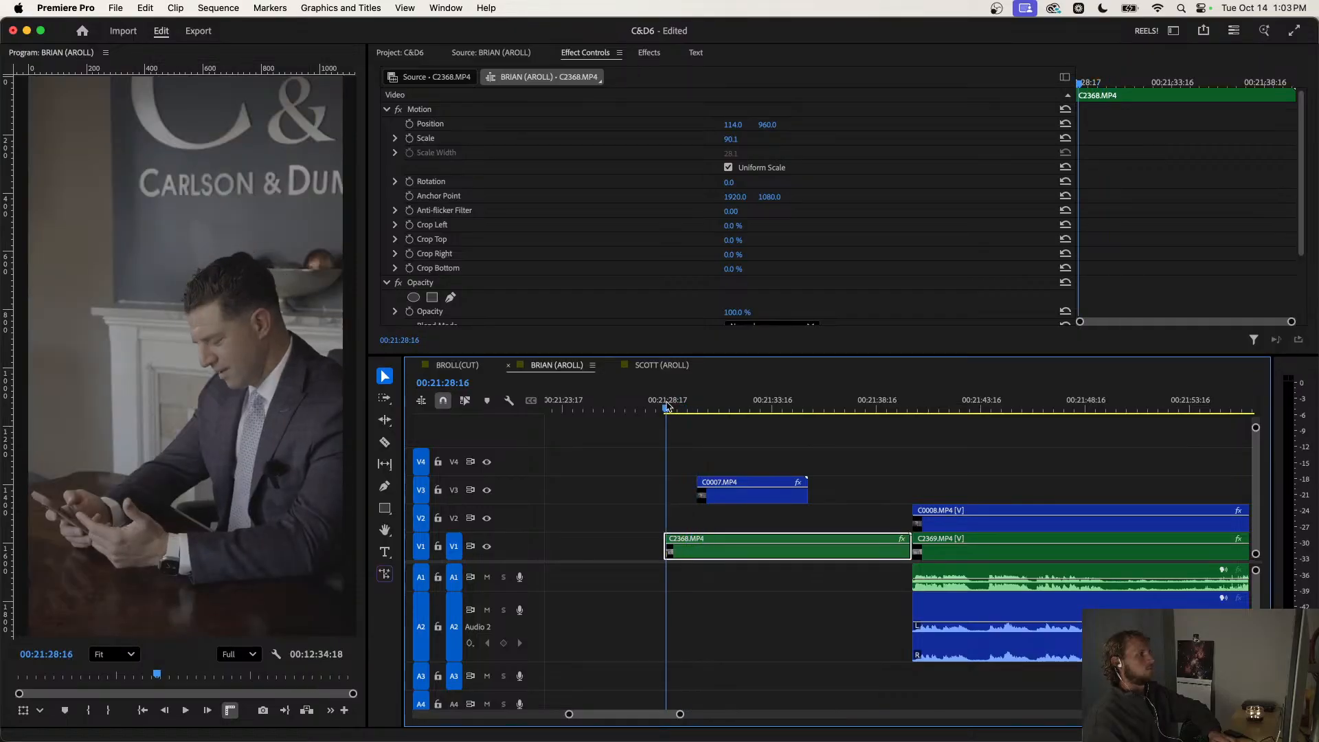
Trim about half a second off the start of C0007 and move it on V3 to begin at about 00:21:29:03.
{"action": "left_click", "coordinate": [665, 405]}
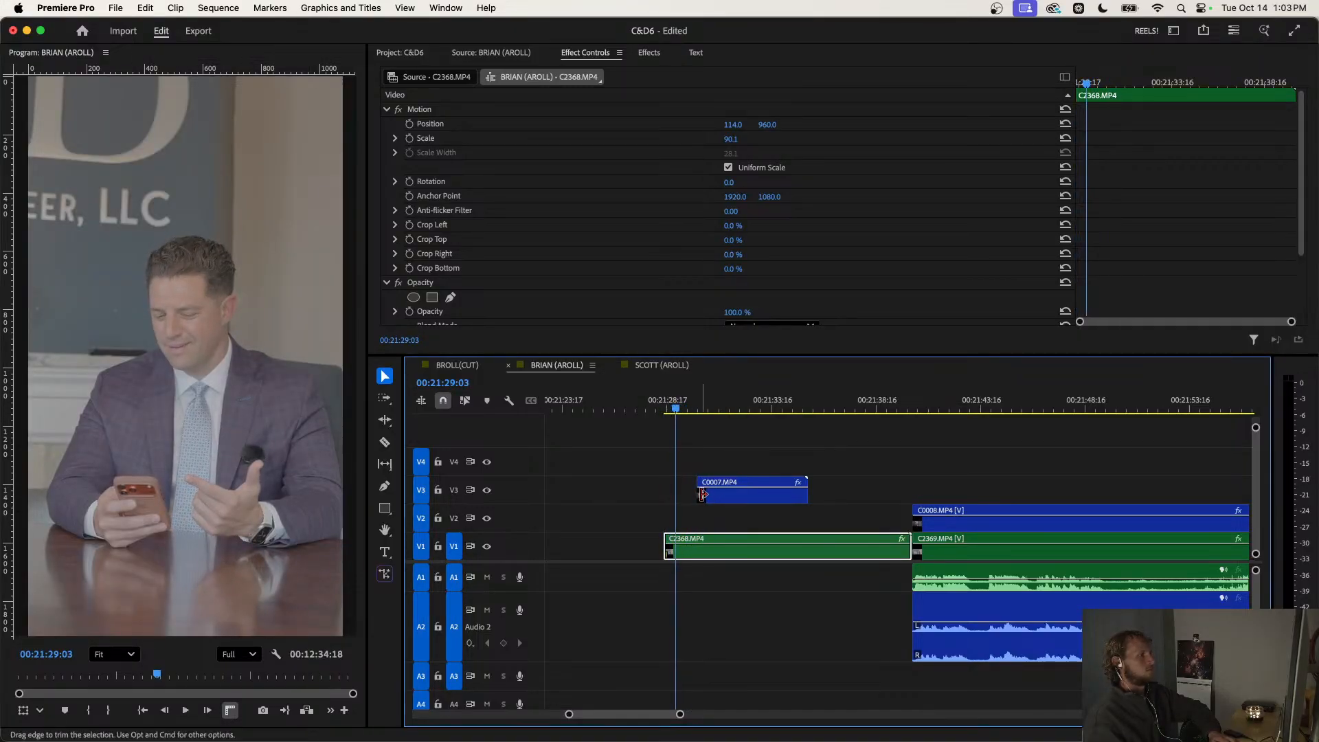
{"action": "left_click_drag", "start_coordinate": [702, 494], "coordinate": [716, 495]}
{"action": "left_click_drag", "start_coordinate": [737, 497], "coordinate": [704, 496]}
{"action": "key", "text": "space"}
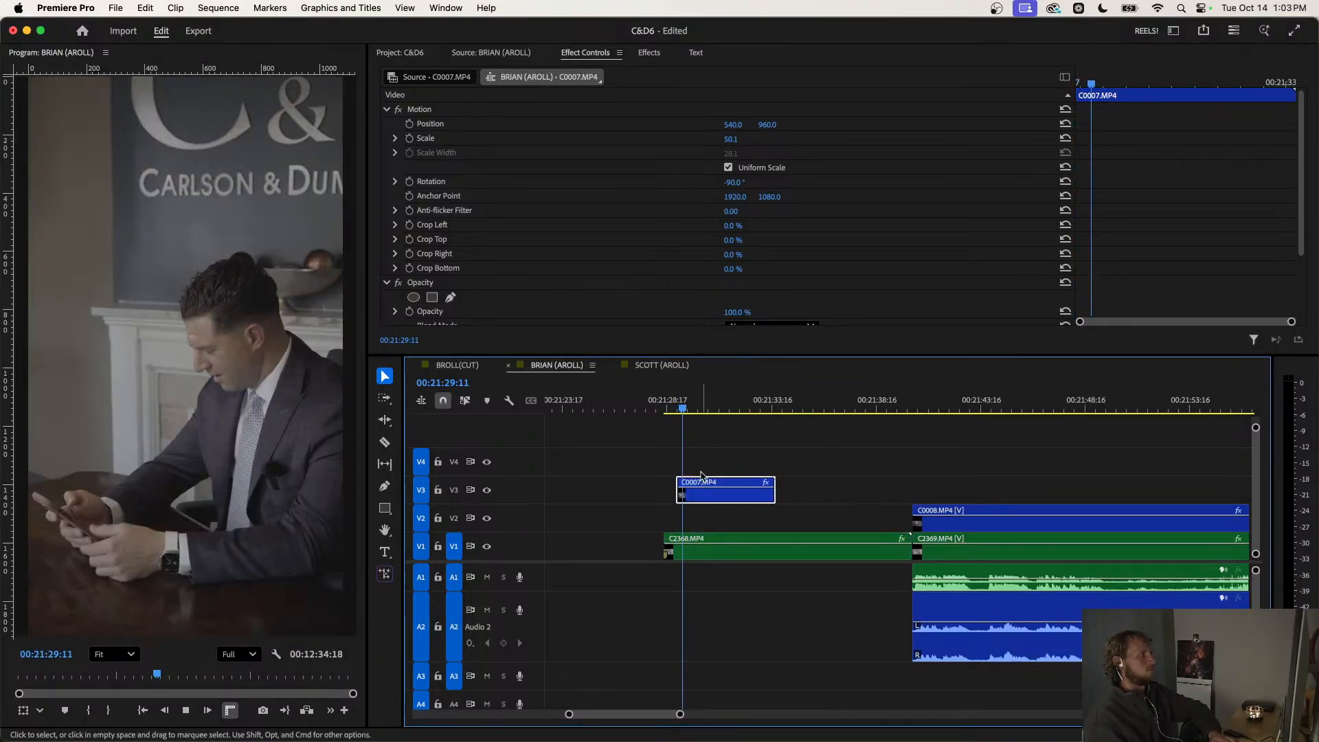
{"action": "left_click", "coordinate": [669, 410]}
{"action": "left_click", "coordinate": [662, 411]}
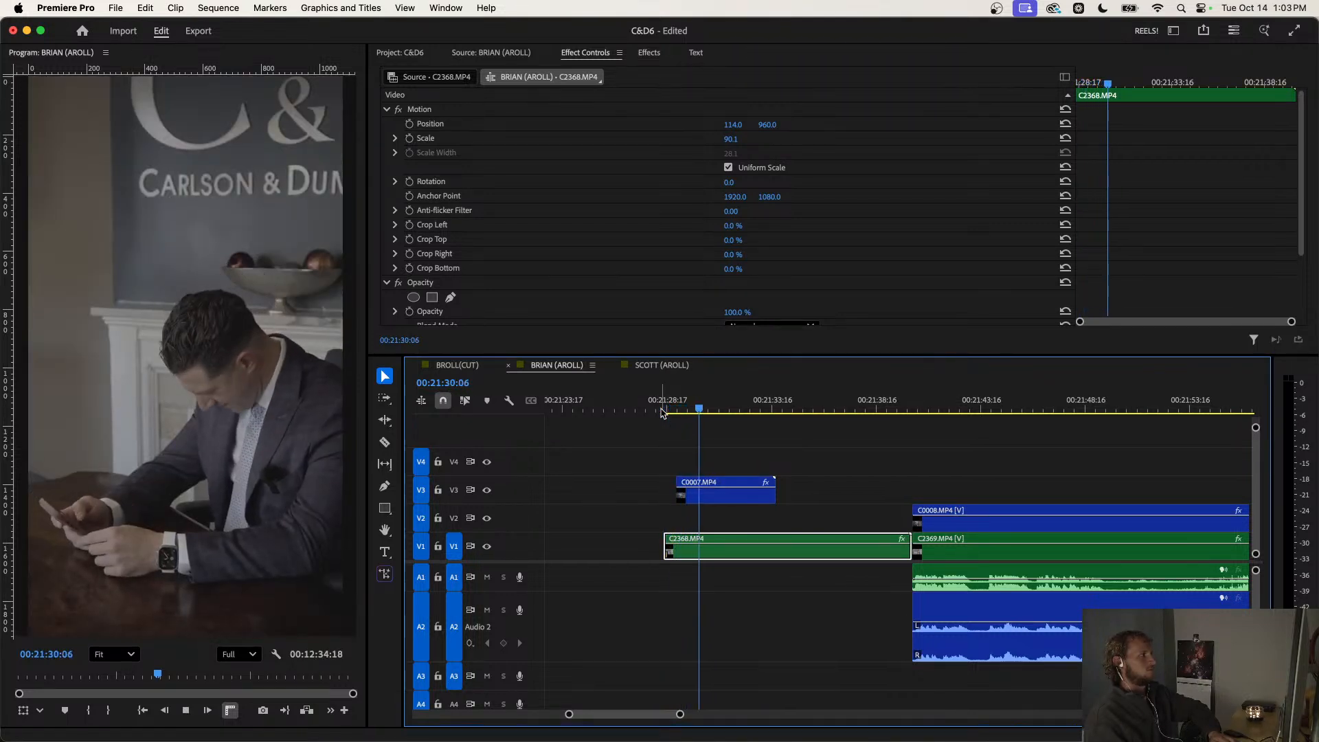
Trim C0007 and C2368 to end at 00:21:30:10 and move them together up against the start of C0008 and C2369.
{"action": "left_click_drag", "start_coordinate": [771, 495], "coordinate": [702, 495]}
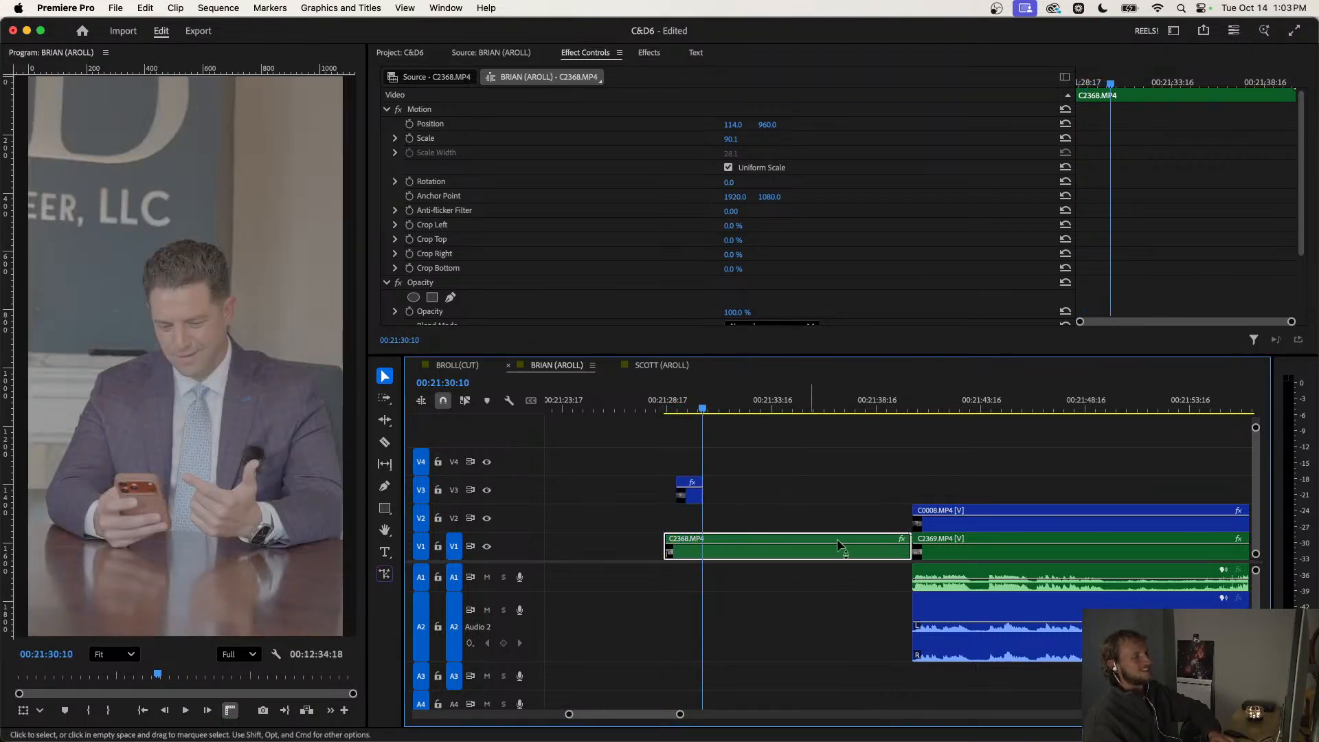
{"action": "left_click_drag", "start_coordinate": [907, 552], "coordinate": [702, 553]}
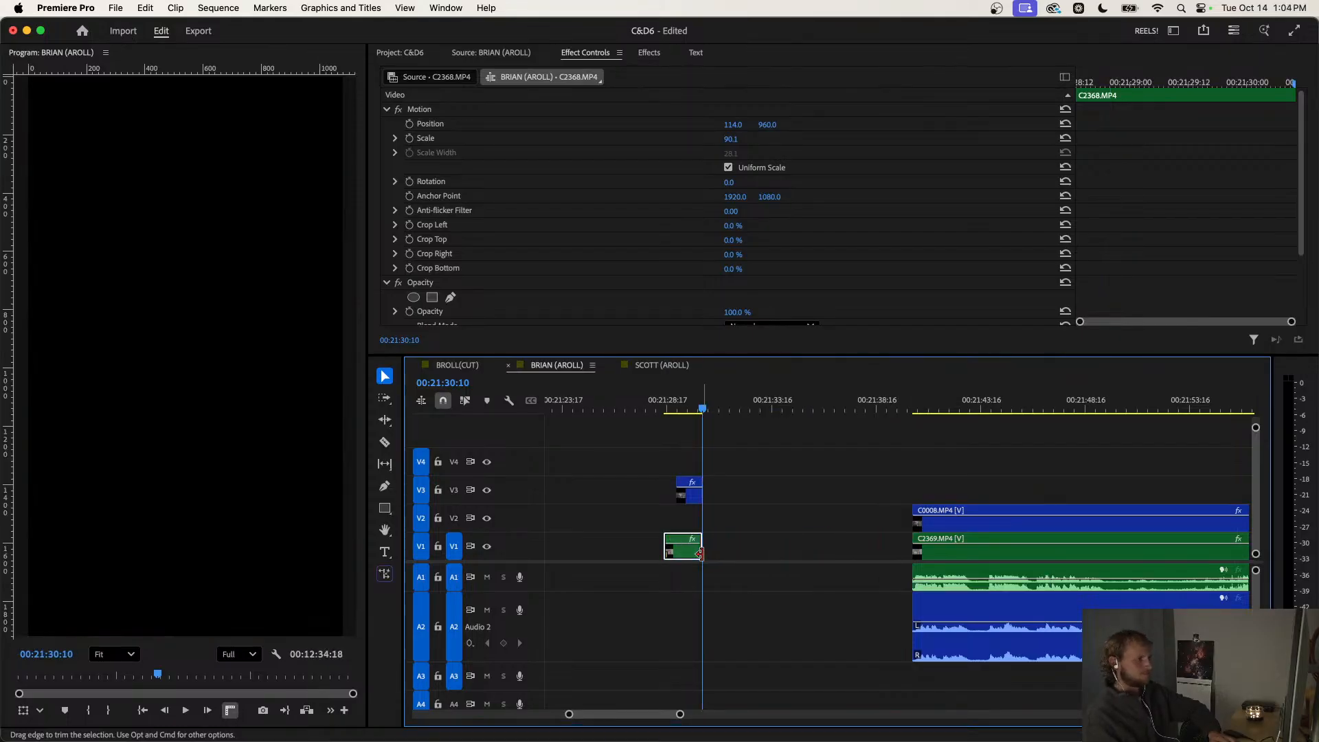
{"action": "left_click_drag", "start_coordinate": [730, 471], "coordinate": [896, 504]}
{"action": "key", "text": "shift+2"}
{"action": "left_click", "coordinate": [827, 401]}
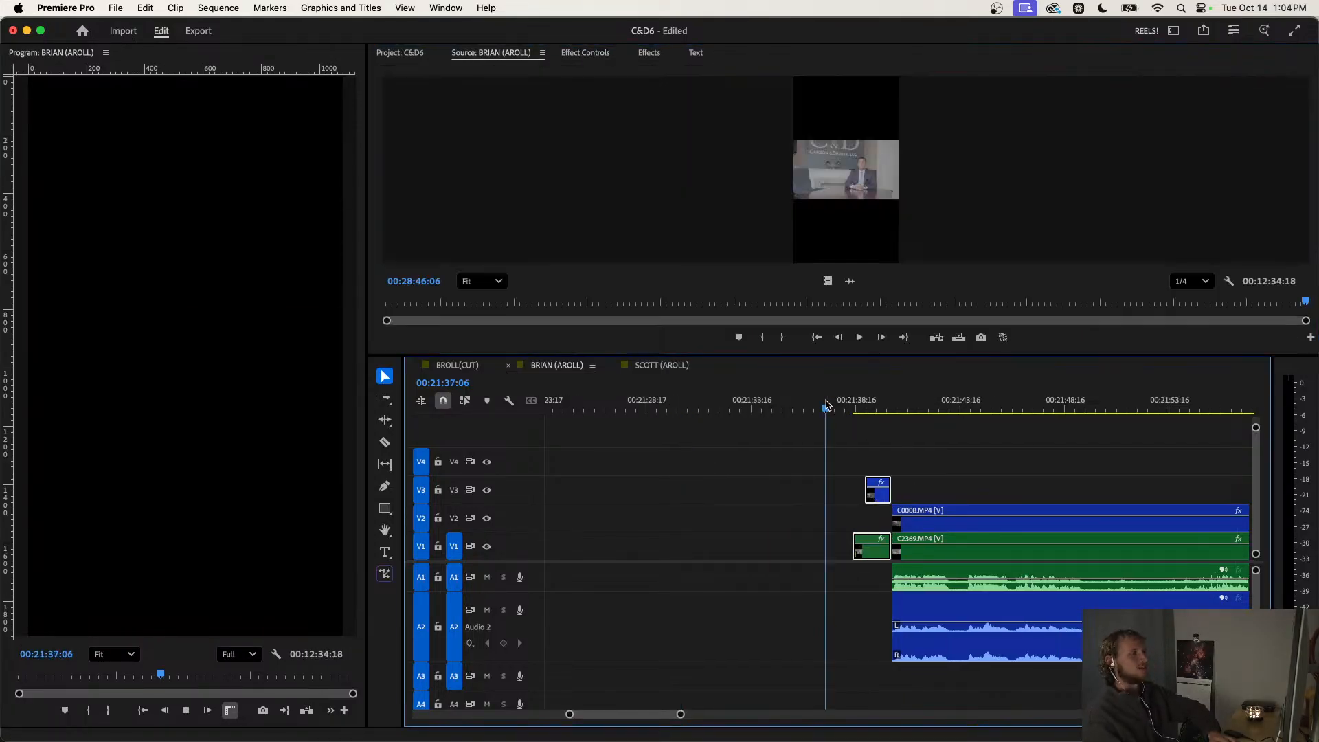
{"action": "key", "text": "space"}
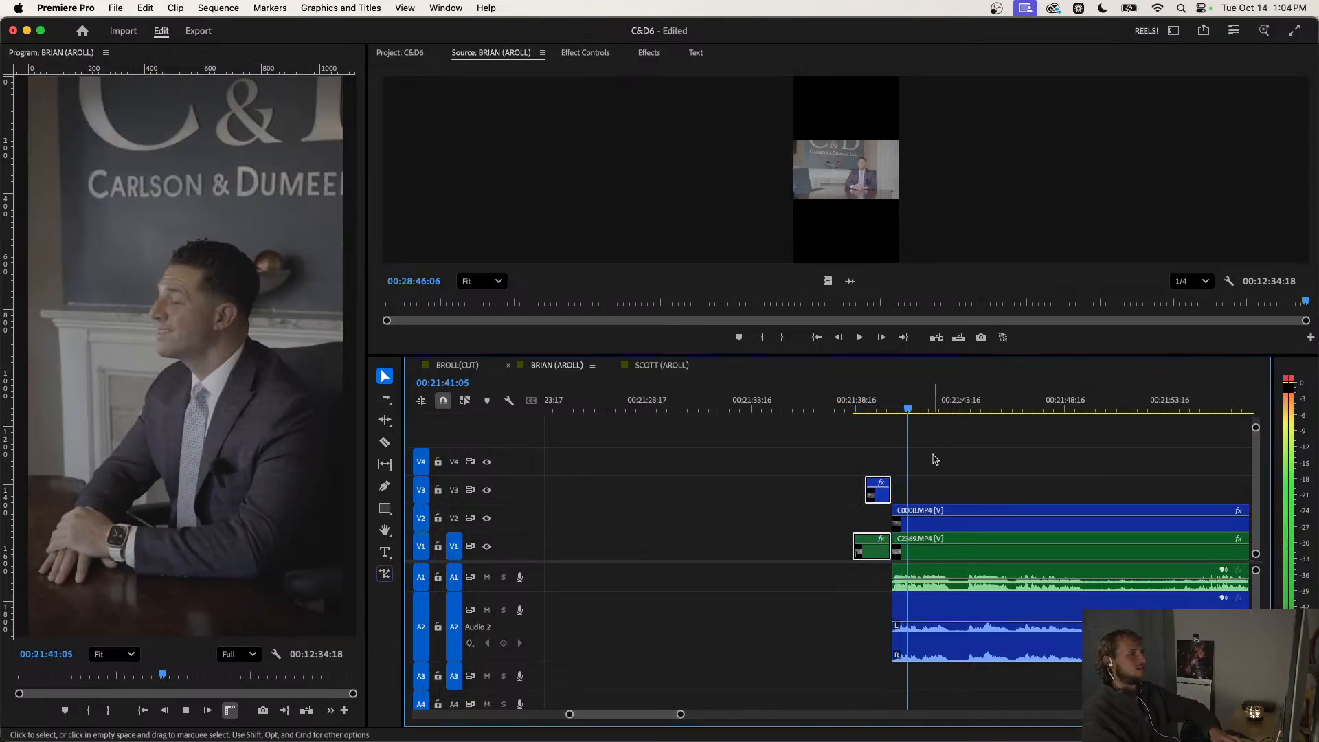
Cut C0008 and C2369 at 00:21:43:05 and ripple-trim the following segment's start up to 00:21:44:00.
{"action": "scroll", "coordinate": [926, 475], "scroll_direction": "down", "scroll_amount": 1}
{"action": "scroll", "coordinate": [925, 476], "scroll_direction": "up", "scroll_amount": 2}
{"action": "key", "text": "space"}
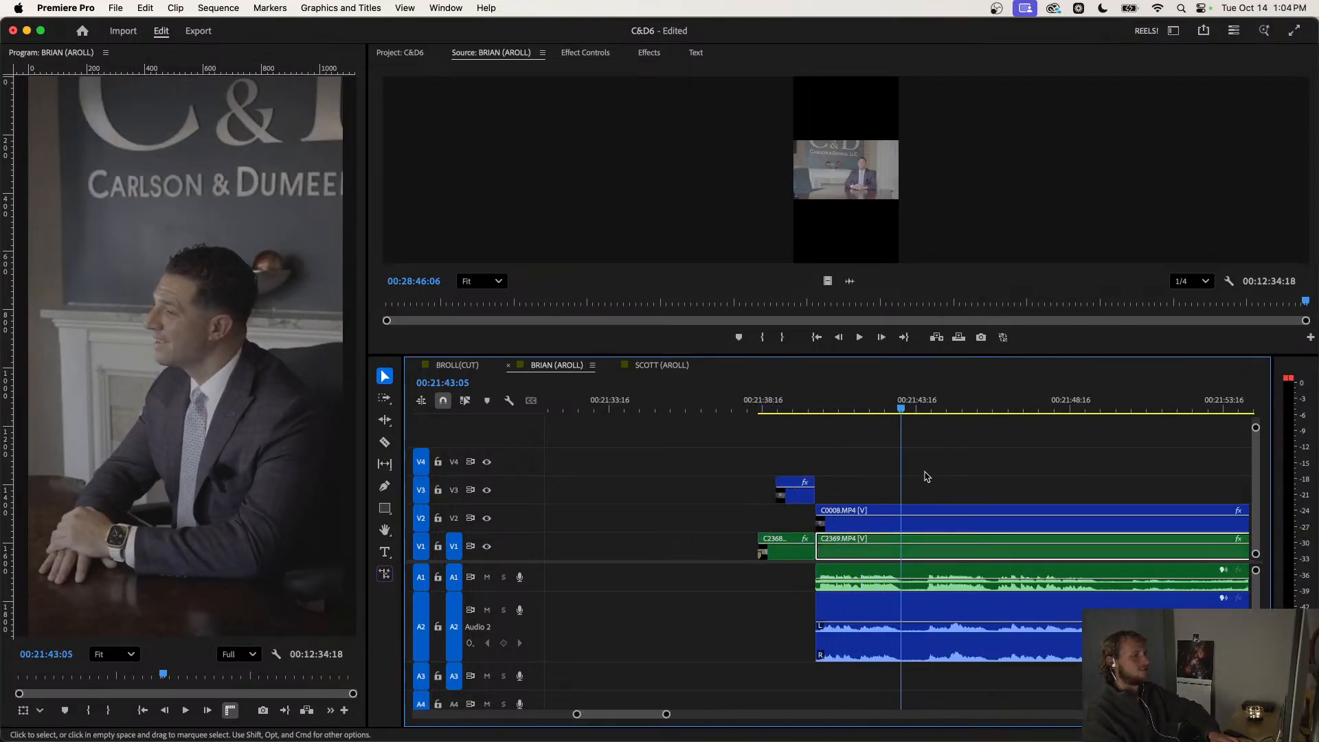
{"action": "key", "text": "super+k"}
{"action": "key", "text": "space"}
{"action": "key", "text": "space"}
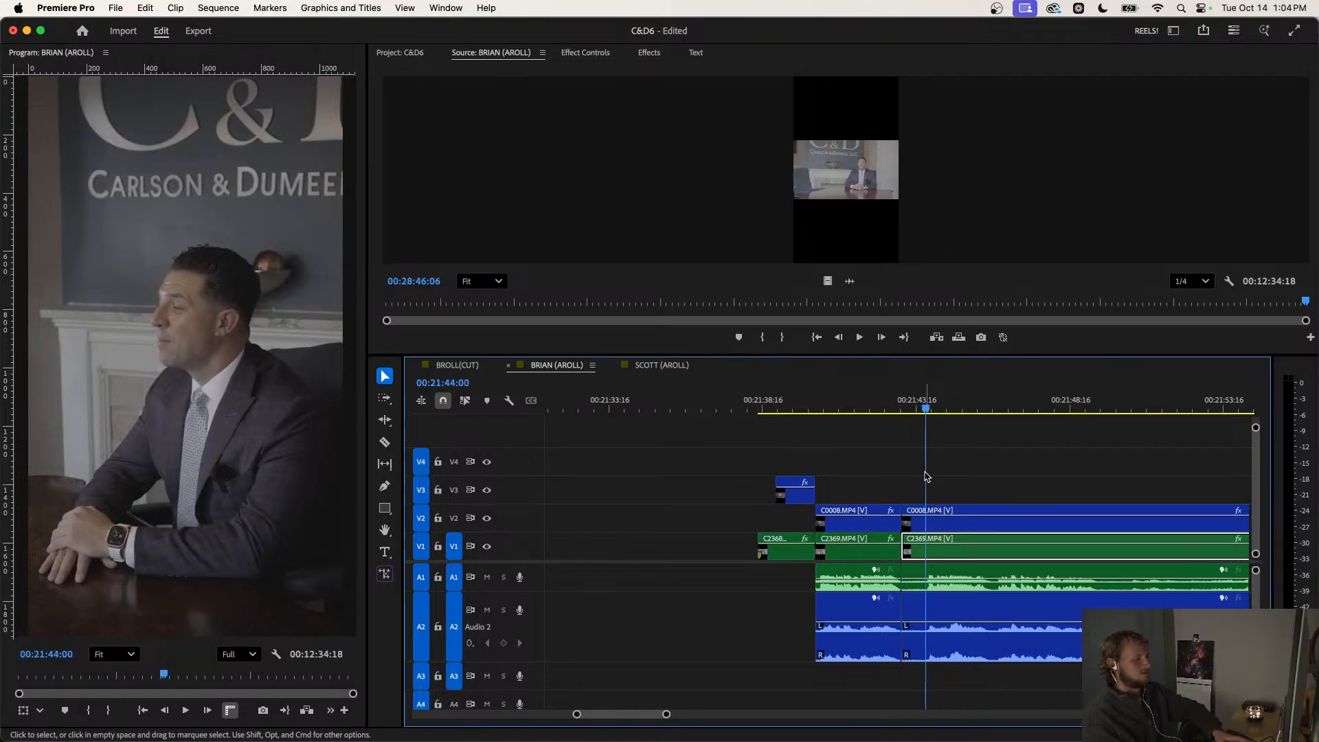
{"action": "key", "text": "q"}
{"action": "key", "text": "space"}
Play the second C0008 and C2369 segment and cut both angles at about 00:21:48:20.
{"action": "scroll", "coordinate": [925, 477], "scroll_direction": "down", "scroll_amount": 1}
{"action": "scroll", "coordinate": [925, 476], "scroll_direction": "down", "scroll_amount": 1}
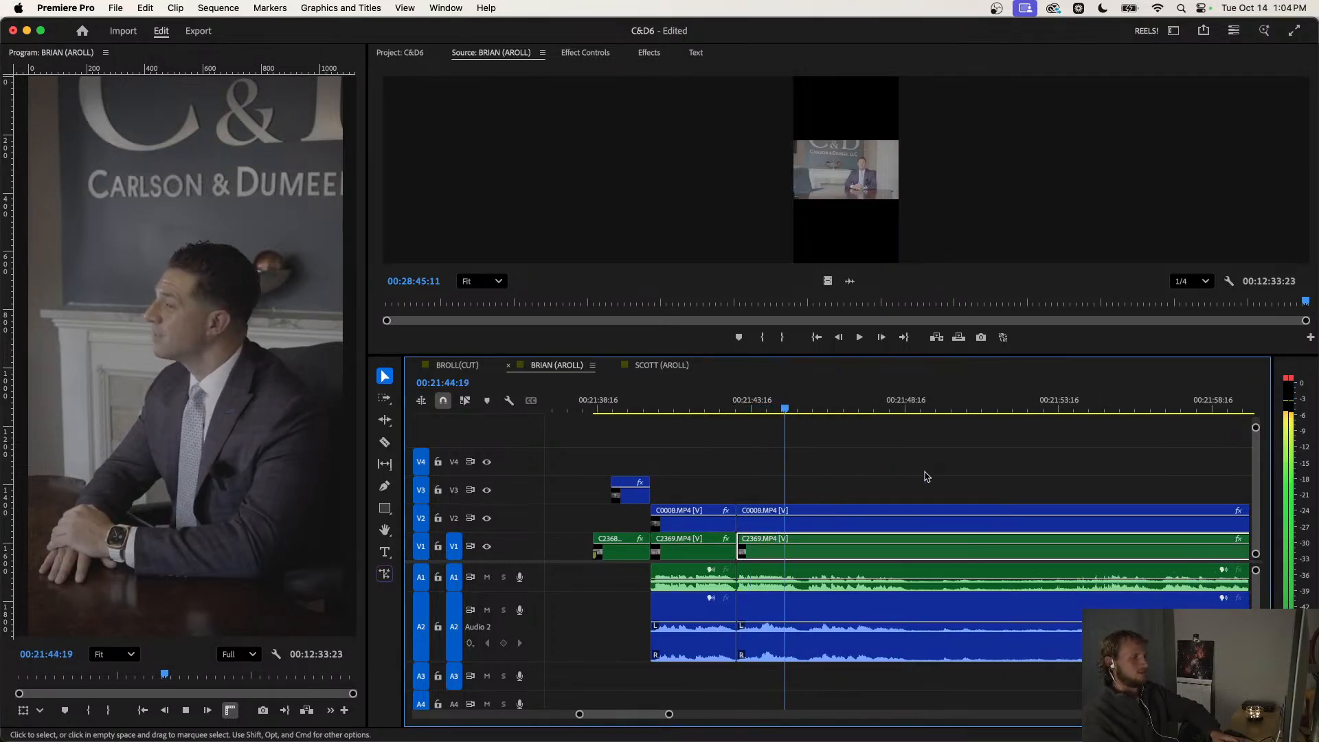
{"action": "scroll", "coordinate": [849, 505], "scroll_direction": "down", "scroll_amount": 2}
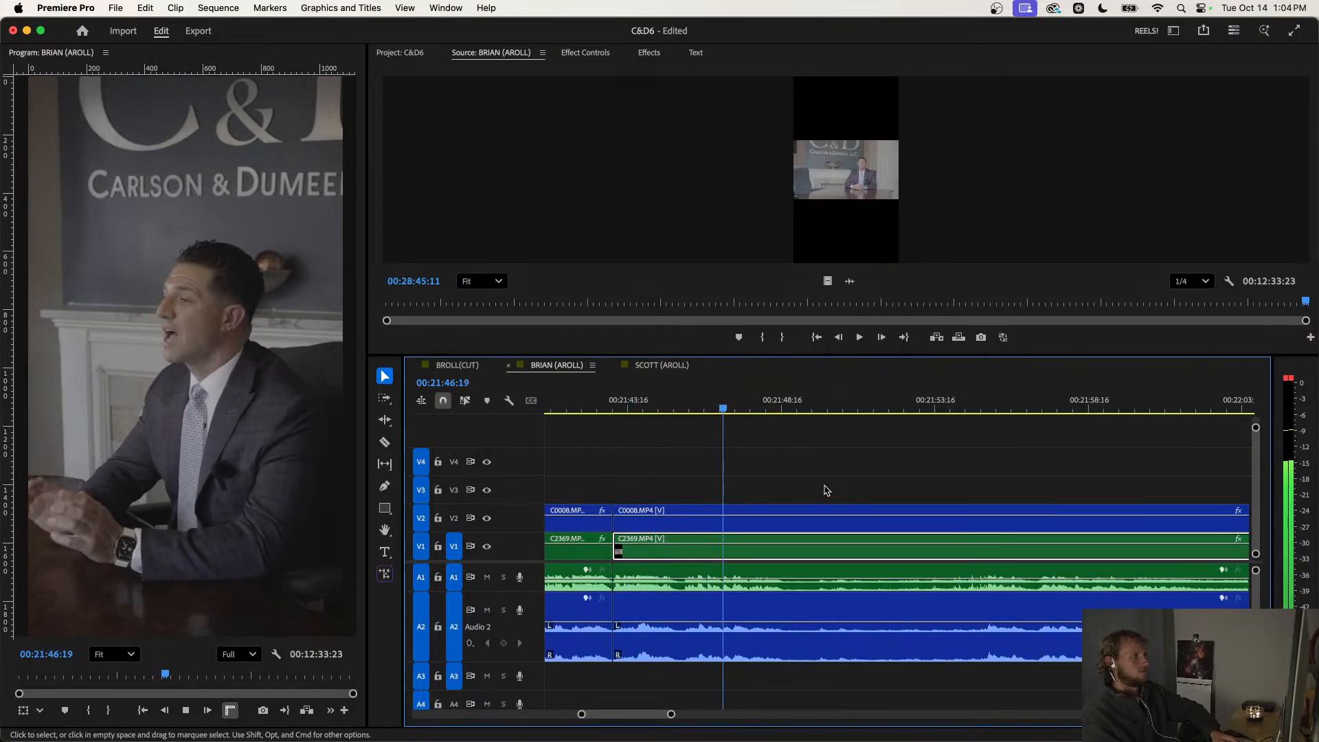
{"action": "scroll", "coordinate": [805, 490], "scroll_direction": "up", "scroll_amount": 1}
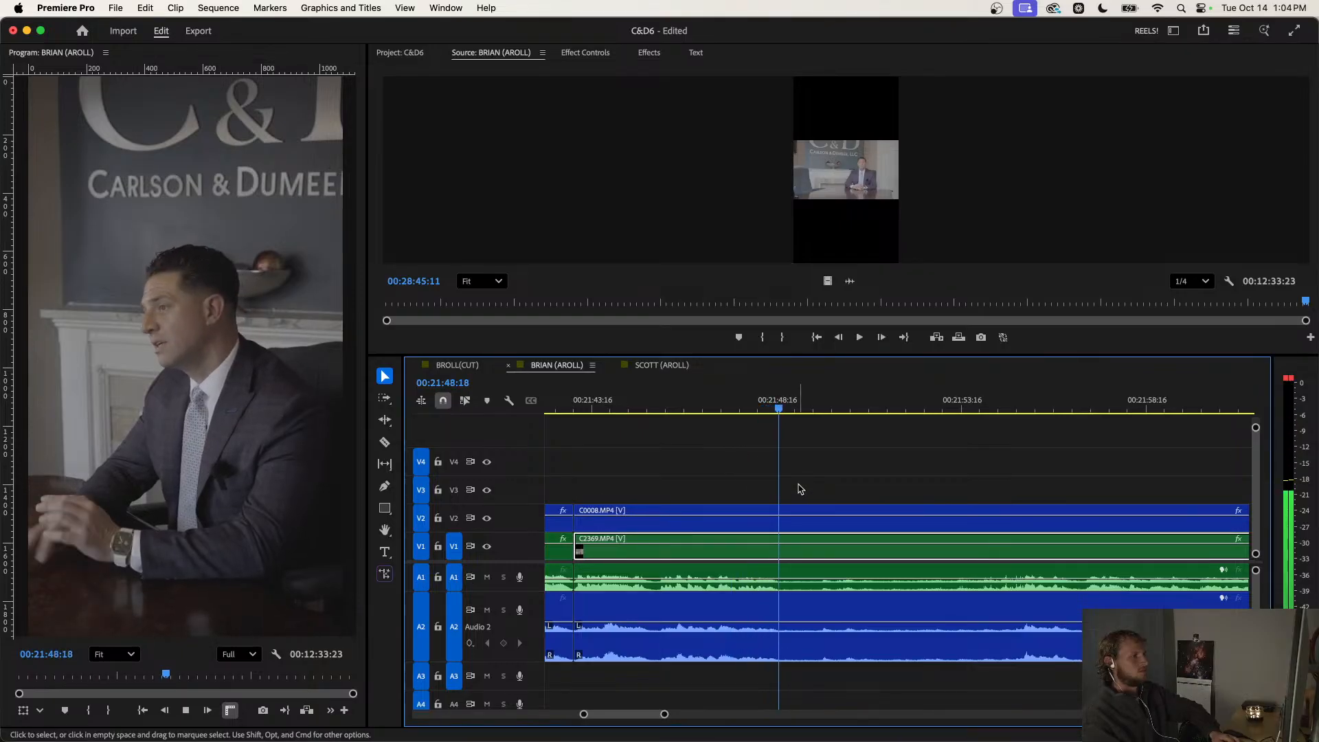
{"action": "key", "text": "super+k"}
Review the footage after the new cut and ripple-trim the unusable stretch of C0008 and C2369 up to about 00:22:04.
{"action": "scroll", "coordinate": [801, 489], "scroll_direction": "down", "scroll_amount": 1}
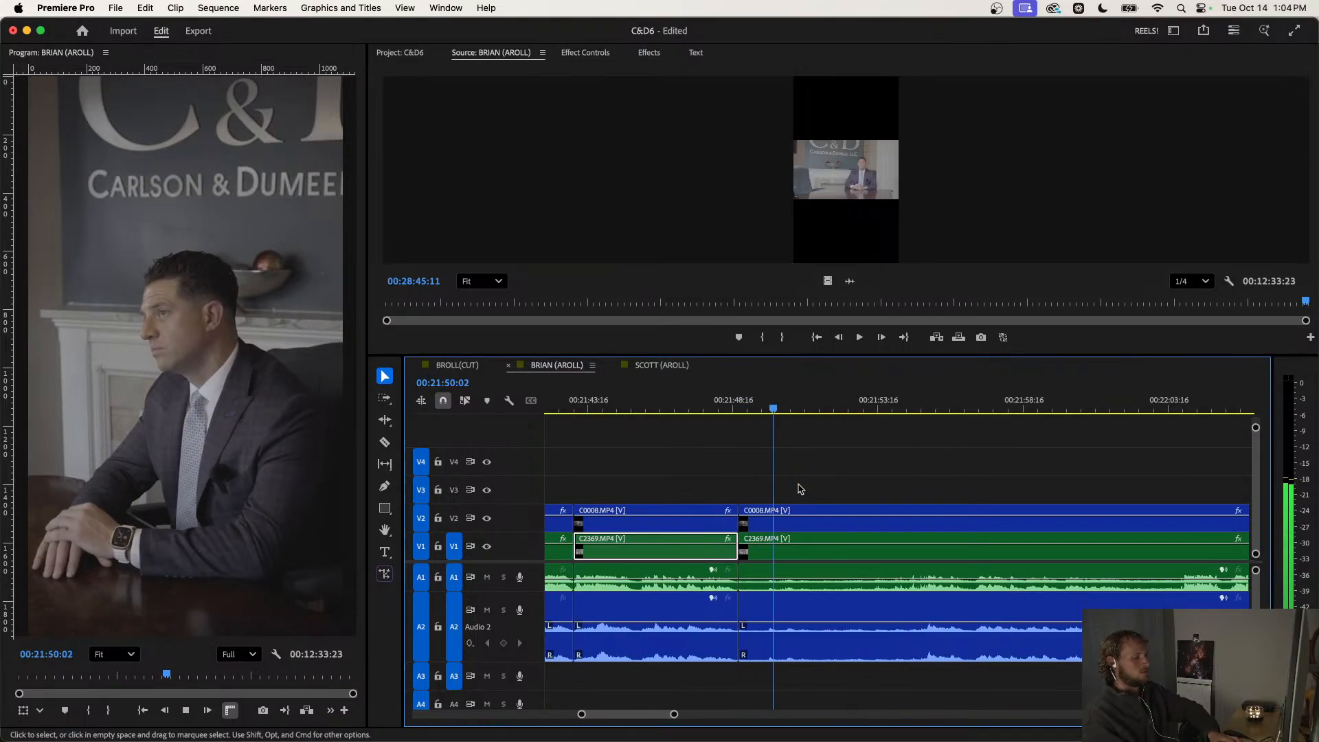
{"action": "scroll", "coordinate": [801, 490], "scroll_direction": "down", "scroll_amount": 2}
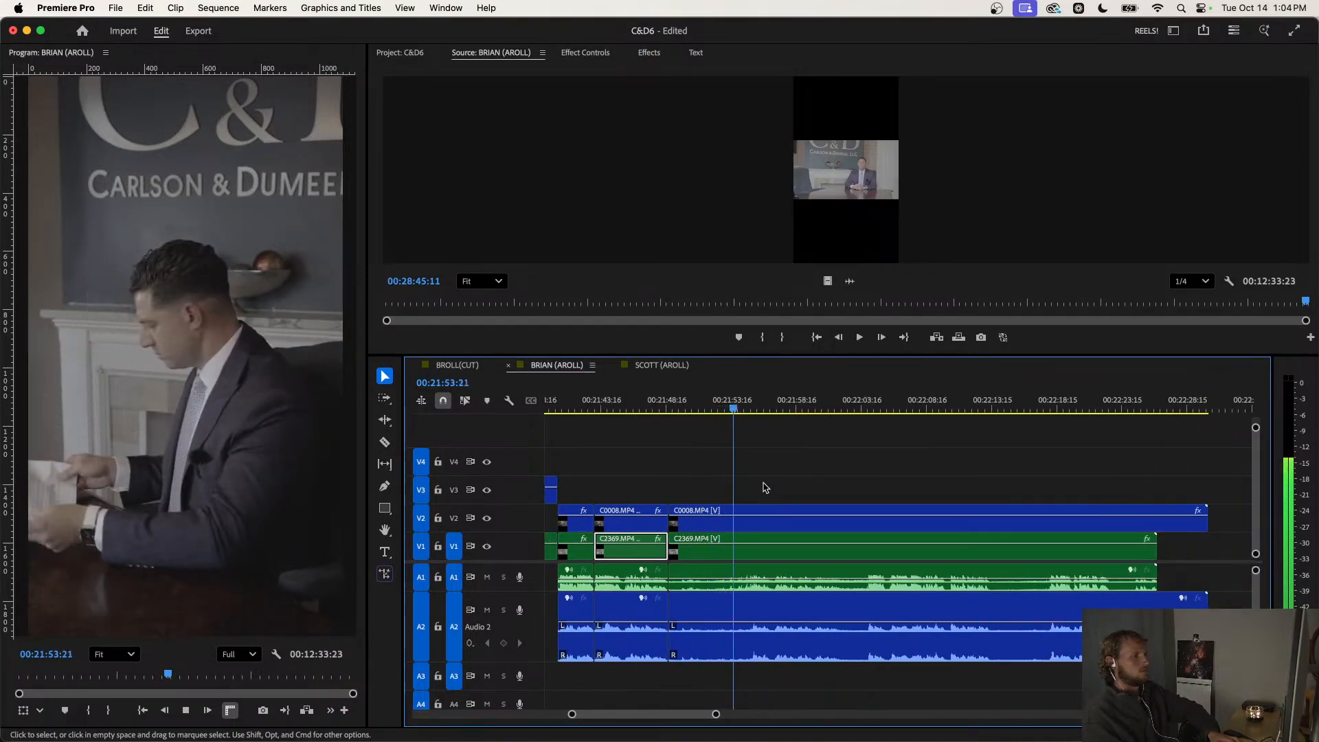
{"action": "scroll", "coordinate": [765, 487], "scroll_direction": "up", "scroll_amount": 2}
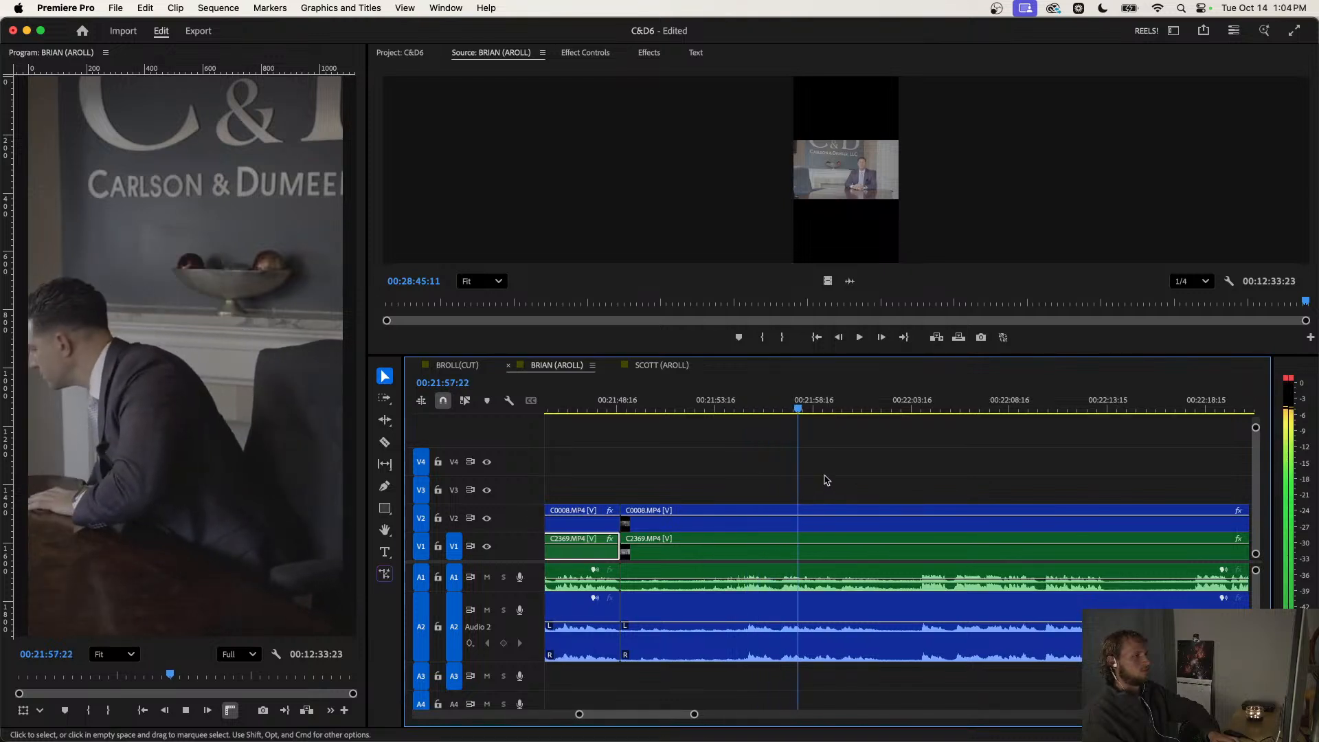
{"action": "left_click", "coordinate": [903, 404]}
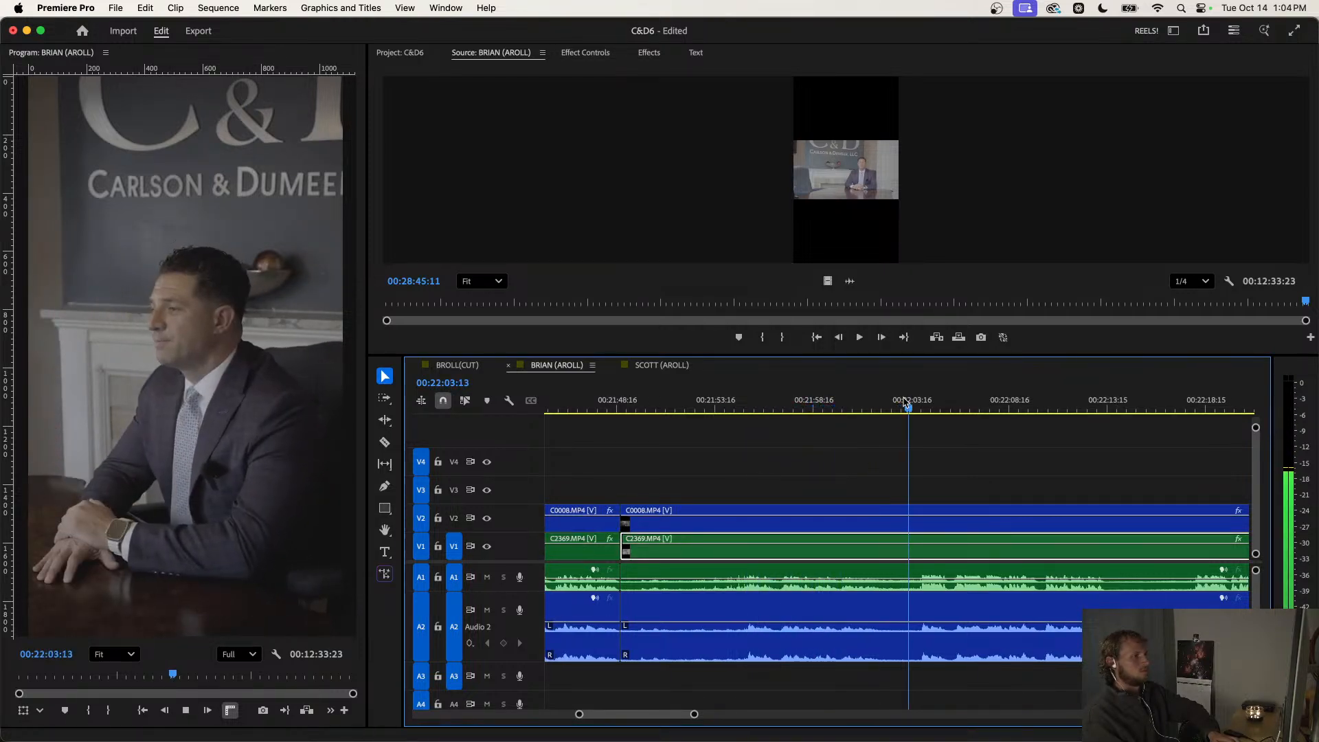
{"action": "key", "text": "space"}
{"action": "key", "text": "q"}
{"action": "key", "text": "space"}
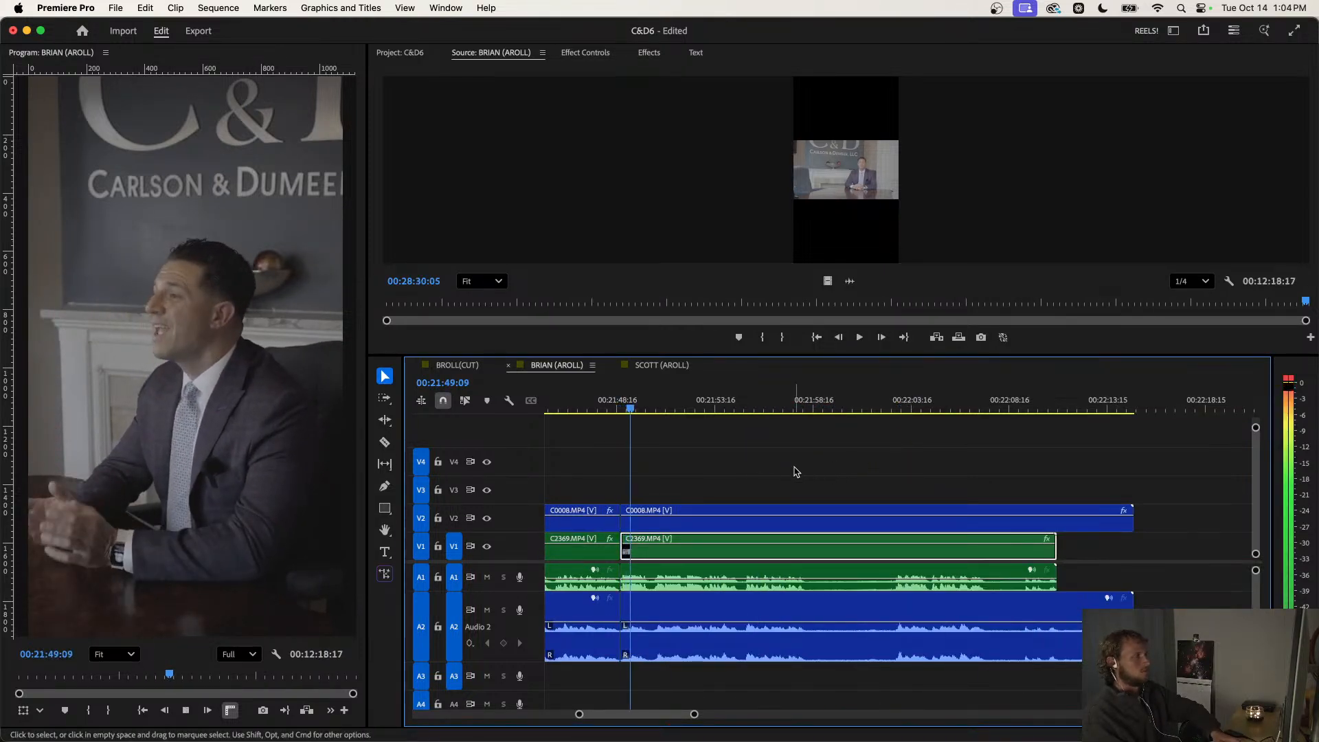
Cut C0008 and C2369 at about 00:21:58:04 and ripple-trim the pause after it up to about 00:22:02:18.
{"action": "left_click", "coordinate": [764, 469]}
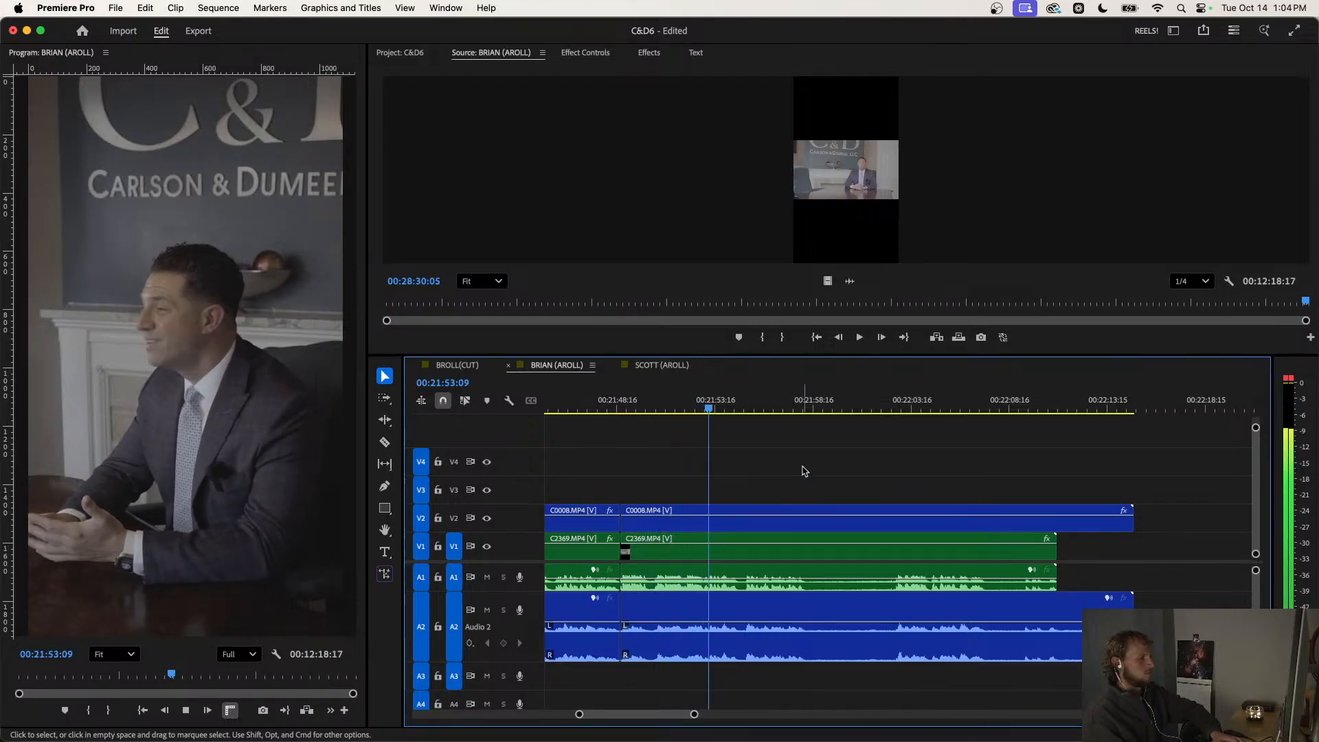
{"action": "scroll", "coordinate": [805, 471], "scroll_direction": "right", "scroll_amount": 1}
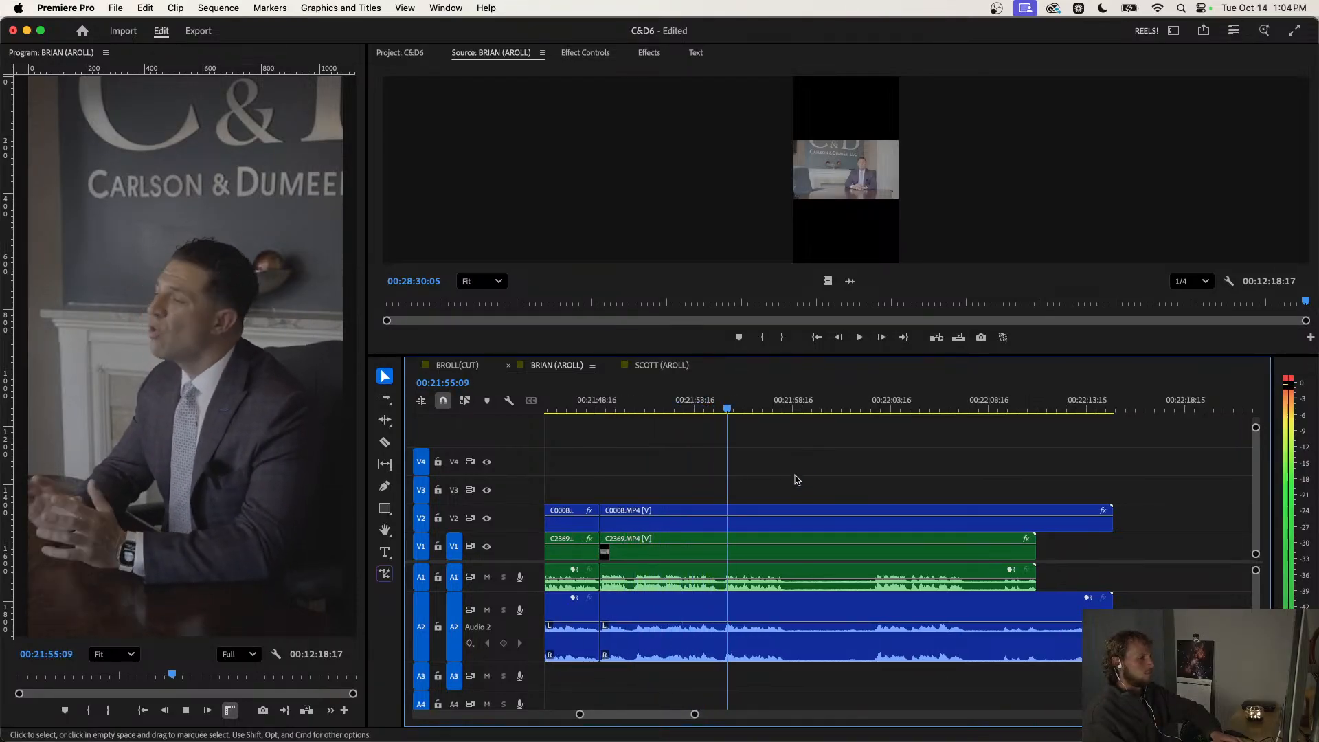
{"action": "key", "text": "="}
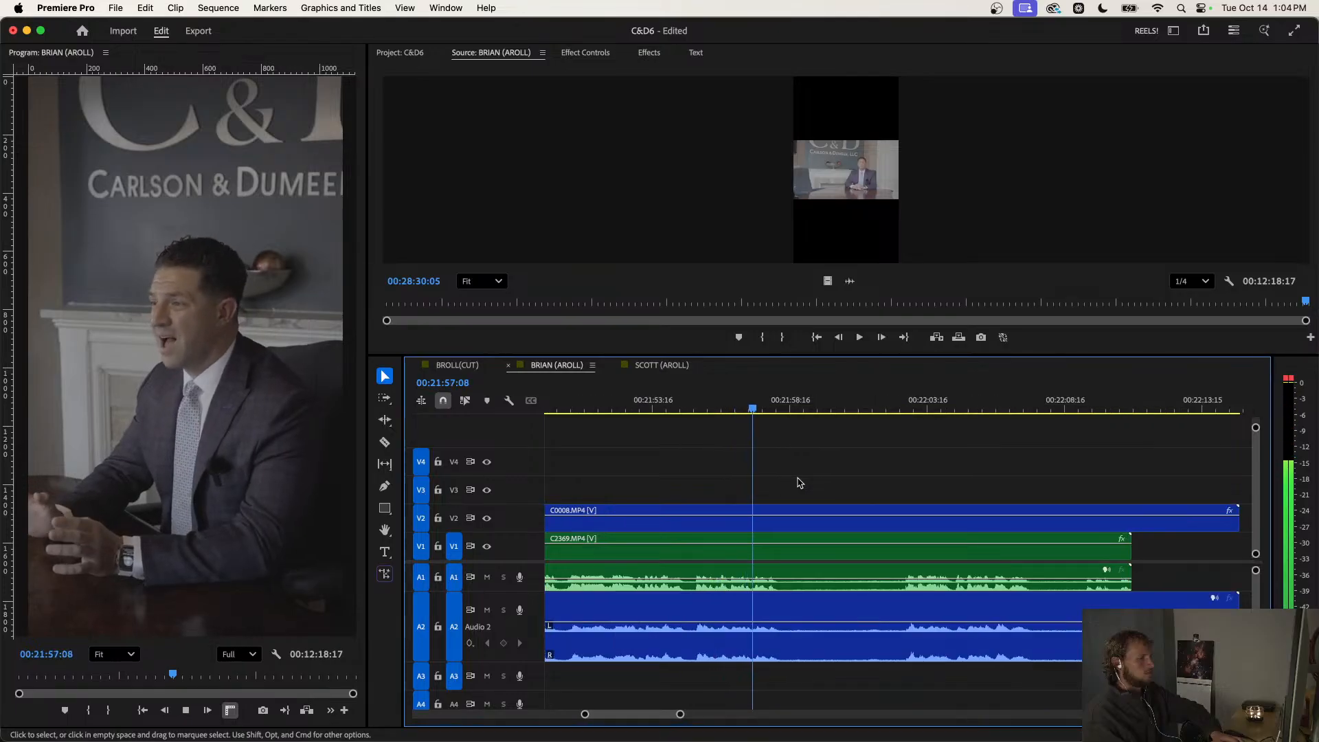
{"action": "key", "text": "space"}
{"action": "key", "text": "super+k"}
{"action": "key", "text": "space"}
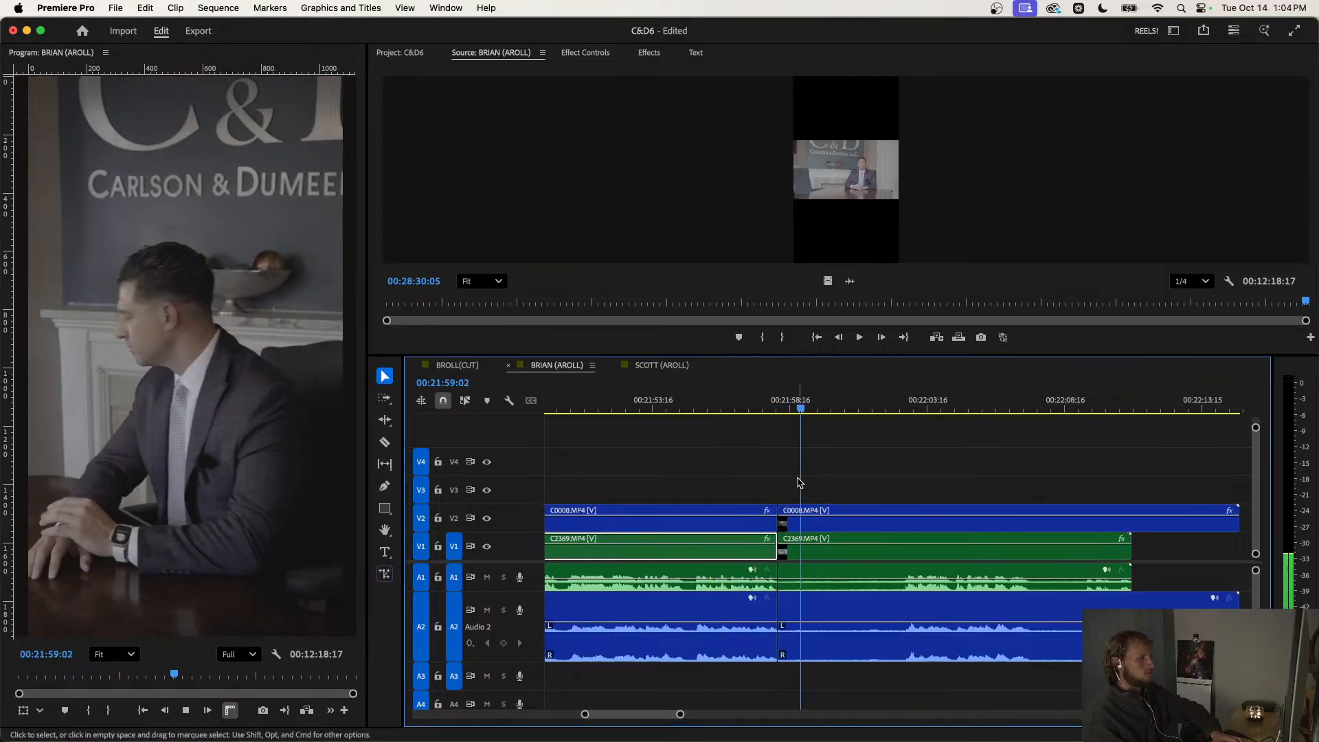
{"action": "left_click", "coordinate": [904, 411]}
{"action": "key", "text": "q"}
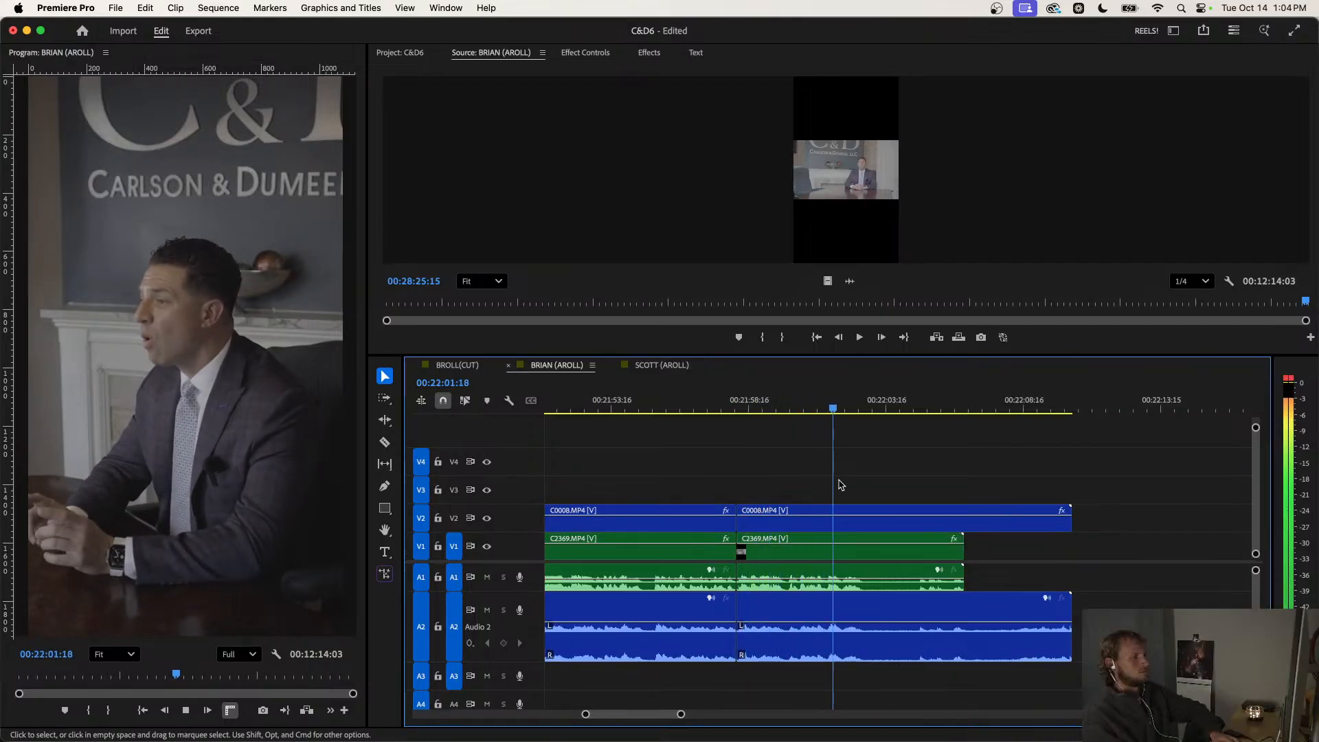
Ripple-trim the end of the last C2369 take to 00:22:02:20 and delete the leftover C0008 piece with its audio.
{"action": "key", "text": "space"}
{"action": "key", "text": "d"}
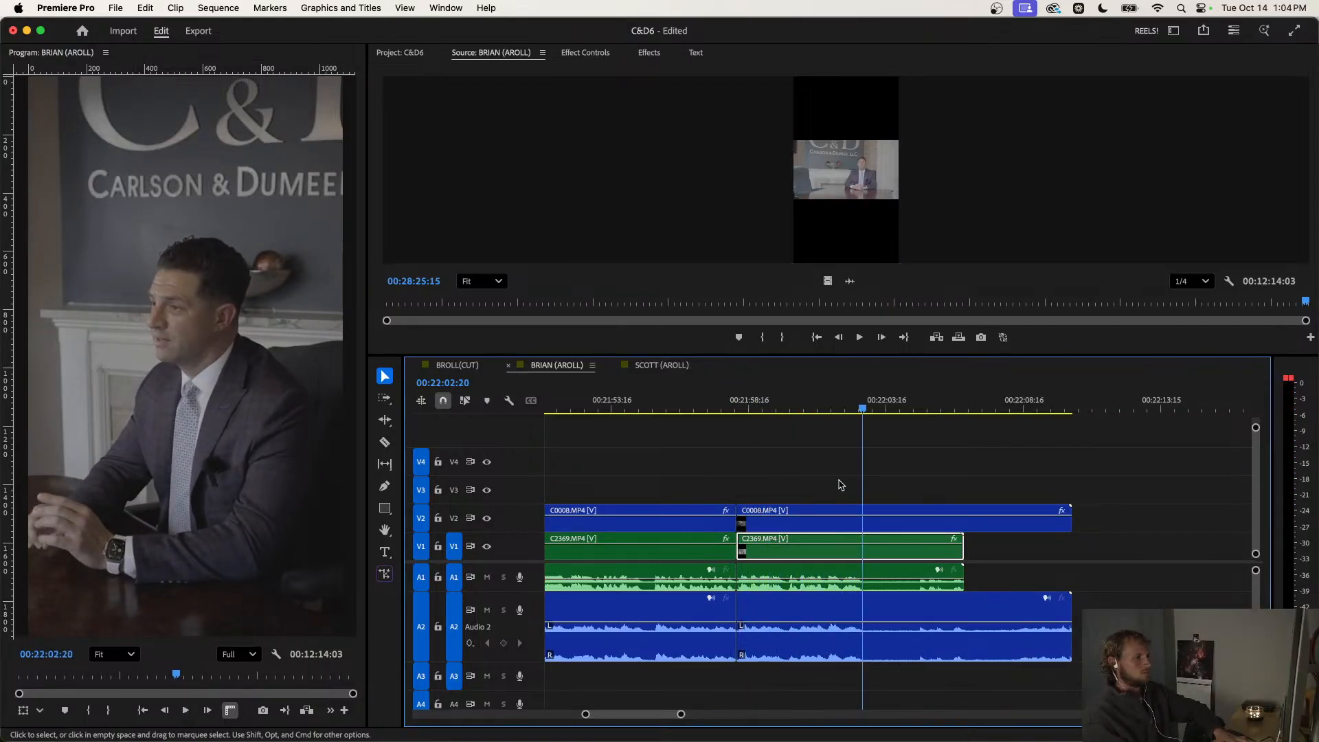
{"action": "key", "text": "w"}
{"action": "key", "text": "space"}
{"action": "left_click_drag", "start_coordinate": [949, 486], "coordinate": [902, 634]}
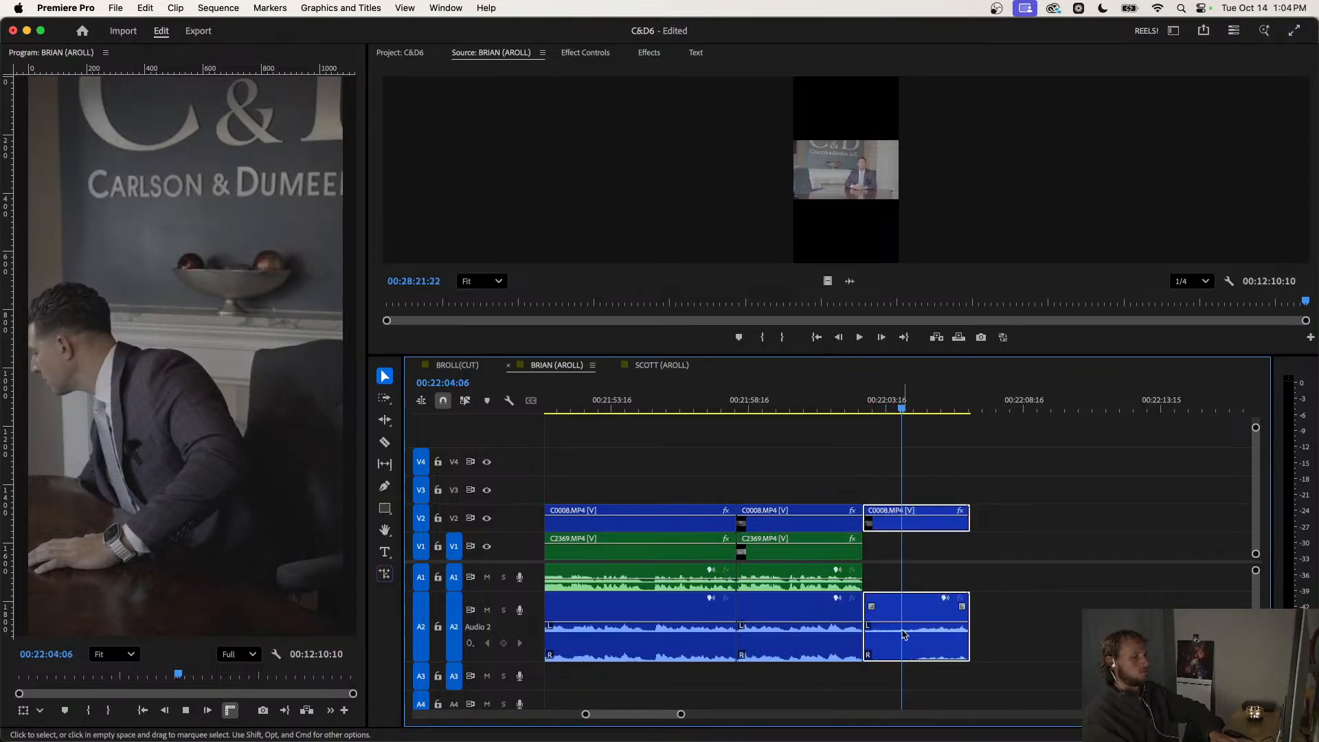
{"action": "key", "text": "Delete"}
{"action": "right_click", "coordinate": [897, 649]}
{"action": "left_click", "coordinate": [904, 627]}
Move the short C0007 phone shot from V3 down to V2, directly above C2368.
{"action": "scroll", "coordinate": [904, 626], "scroll_direction": "down", "scroll_amount": 5}
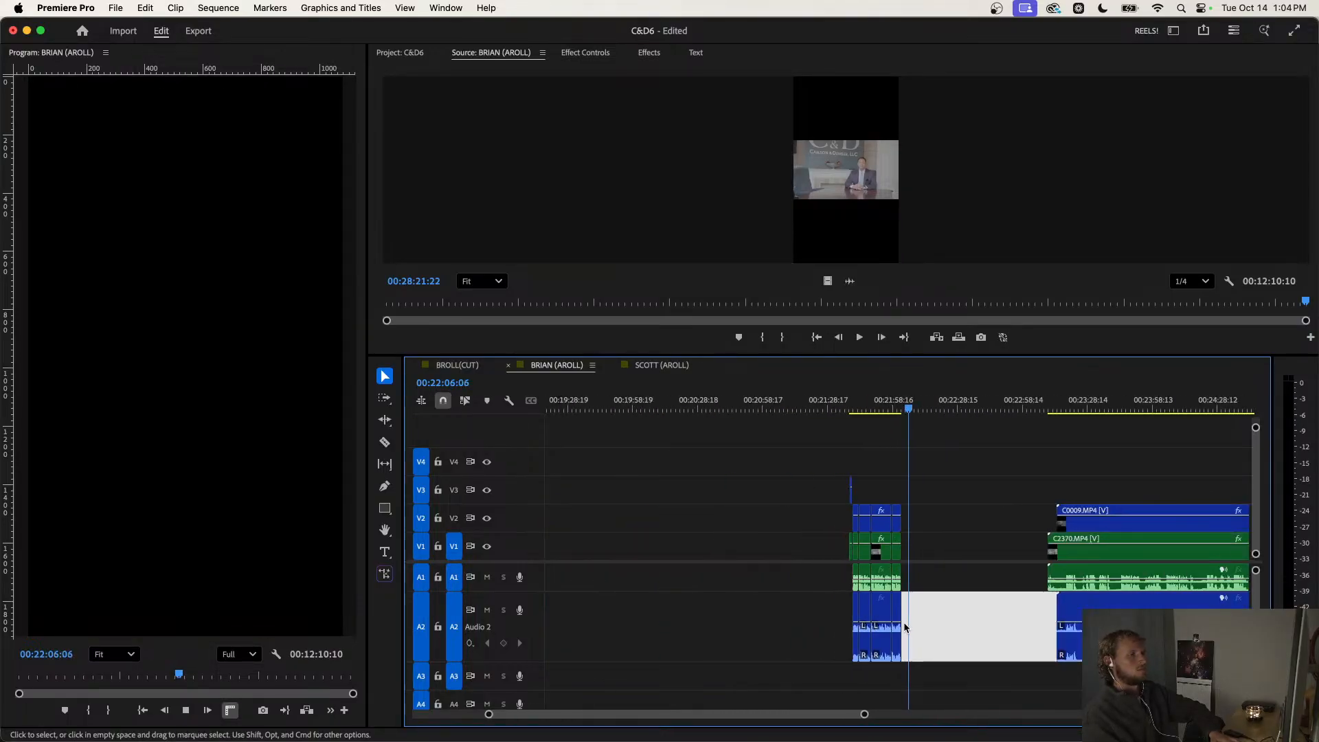
{"action": "left_click", "coordinate": [874, 501]}
{"action": "scroll", "coordinate": [845, 494], "scroll_direction": "up", "scroll_amount": 6}
{"action": "key", "text": "space"}
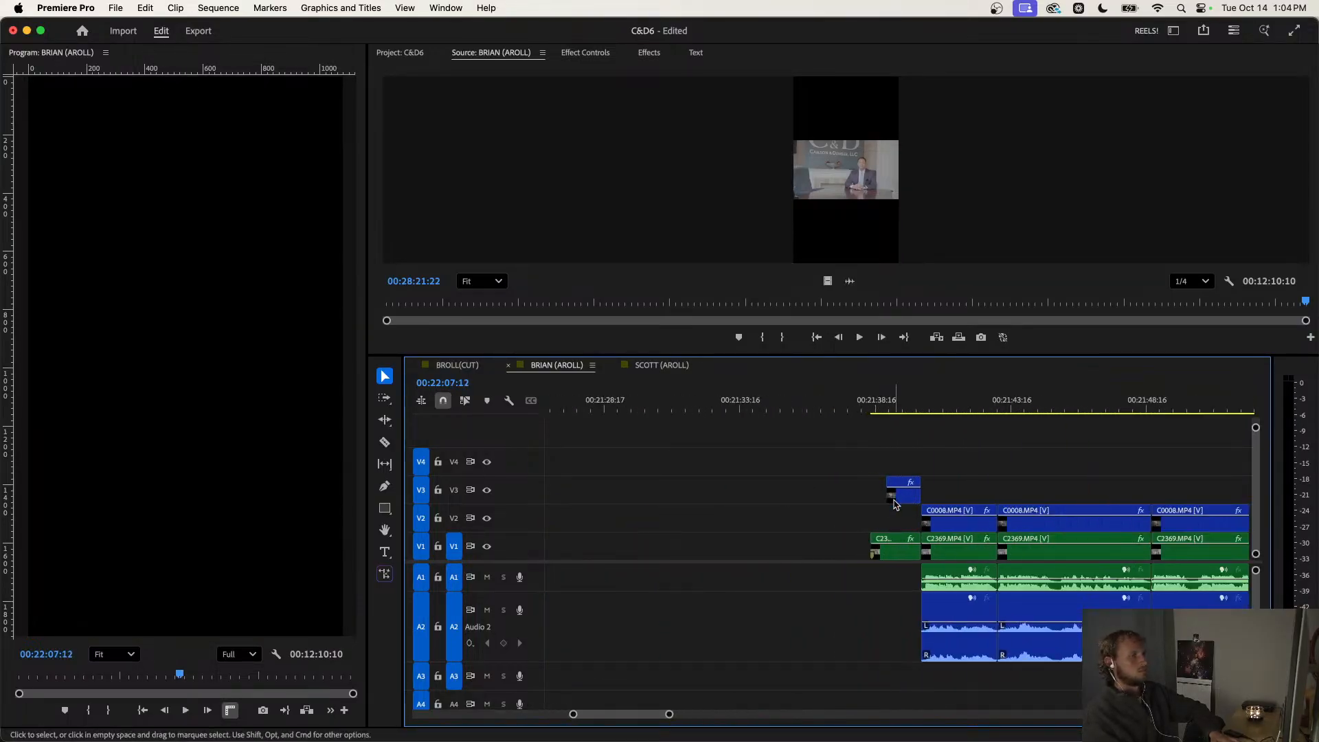
{"action": "left_click_drag", "start_coordinate": [899, 496], "coordinate": [901, 521]}
{"action": "scroll", "coordinate": [901, 520], "scroll_direction": "down", "scroll_amount": 4}
{"action": "left_click", "coordinate": [942, 481]}
Cut C0009 and C2370 at about 00:23:18:22 and delete the footage and audio before the cut.
{"action": "scroll", "coordinate": [943, 481], "scroll_direction": "down", "scroll_amount": 4}
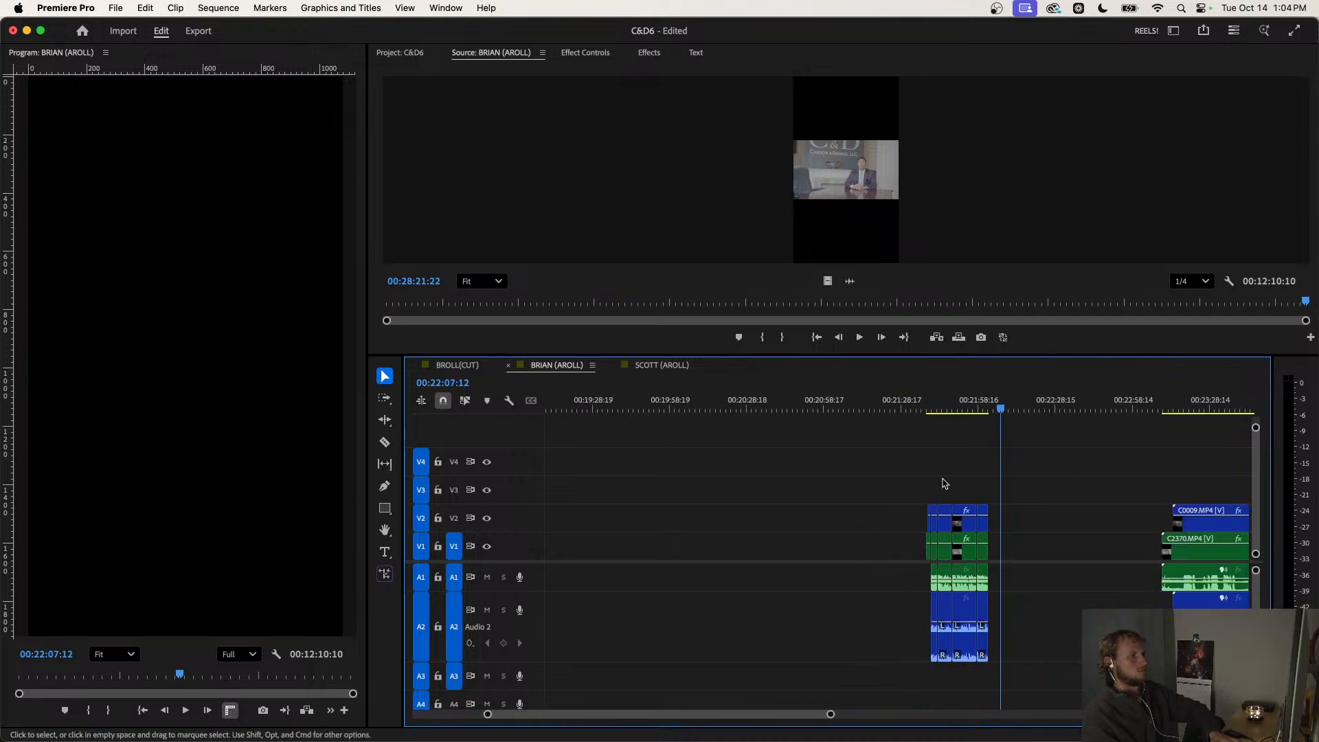
{"action": "scroll", "coordinate": [943, 481], "scroll_direction": "right", "scroll_amount": 3}
{"action": "left_click", "coordinate": [1061, 399]}
{"action": "key", "text": "space"}
{"action": "scroll", "coordinate": [1110, 472], "scroll_direction": "up", "scroll_amount": 4}
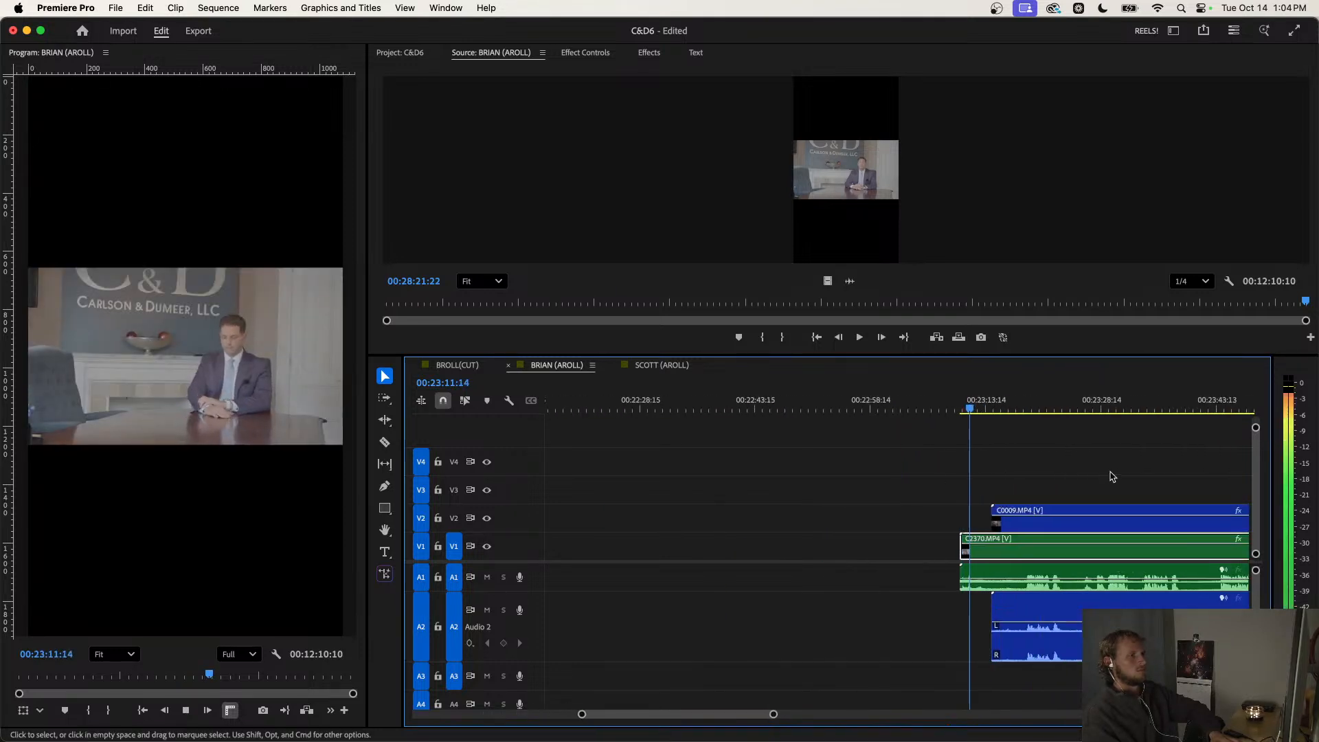
{"action": "scroll", "coordinate": [1022, 447], "scroll_direction": "up", "scroll_amount": 4}
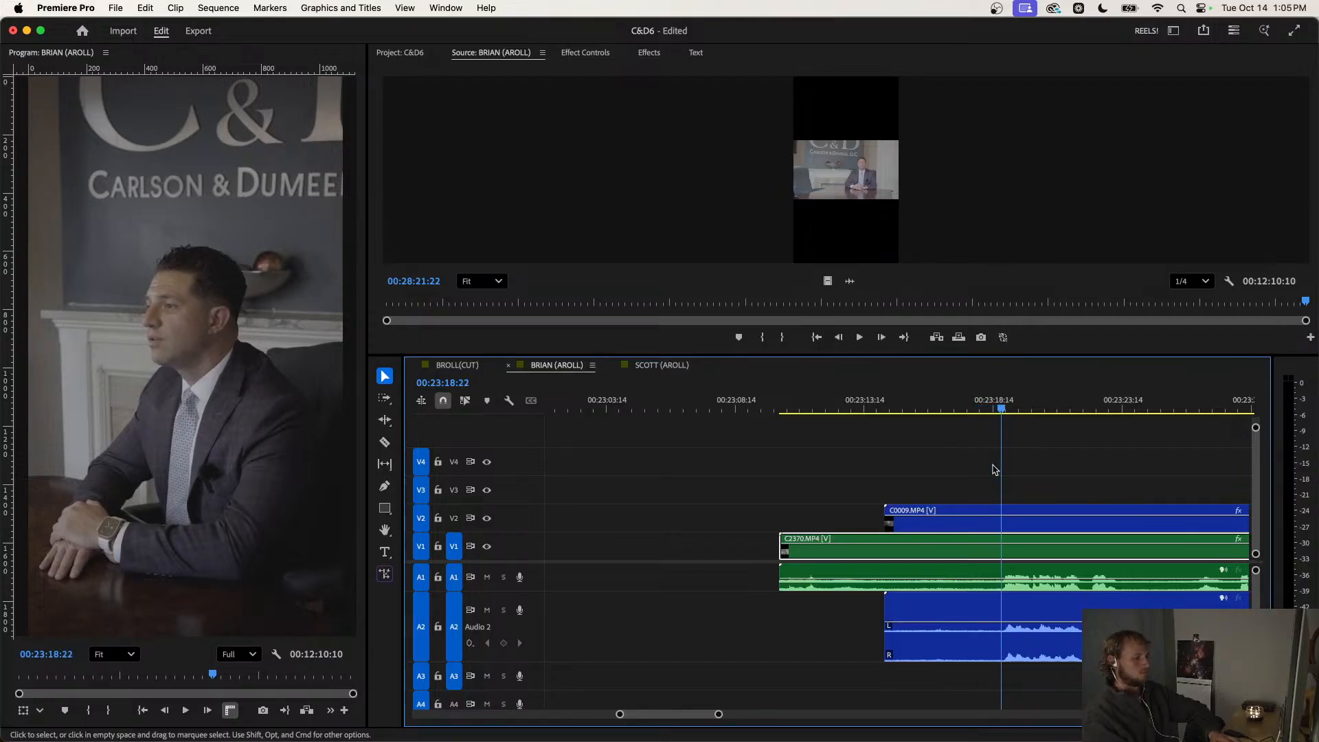
{"action": "key", "text": "super+k"}
{"action": "left_click_drag", "start_coordinate": [952, 465], "coordinate": [883, 663]}
{"action": "key", "text": "Delete"}
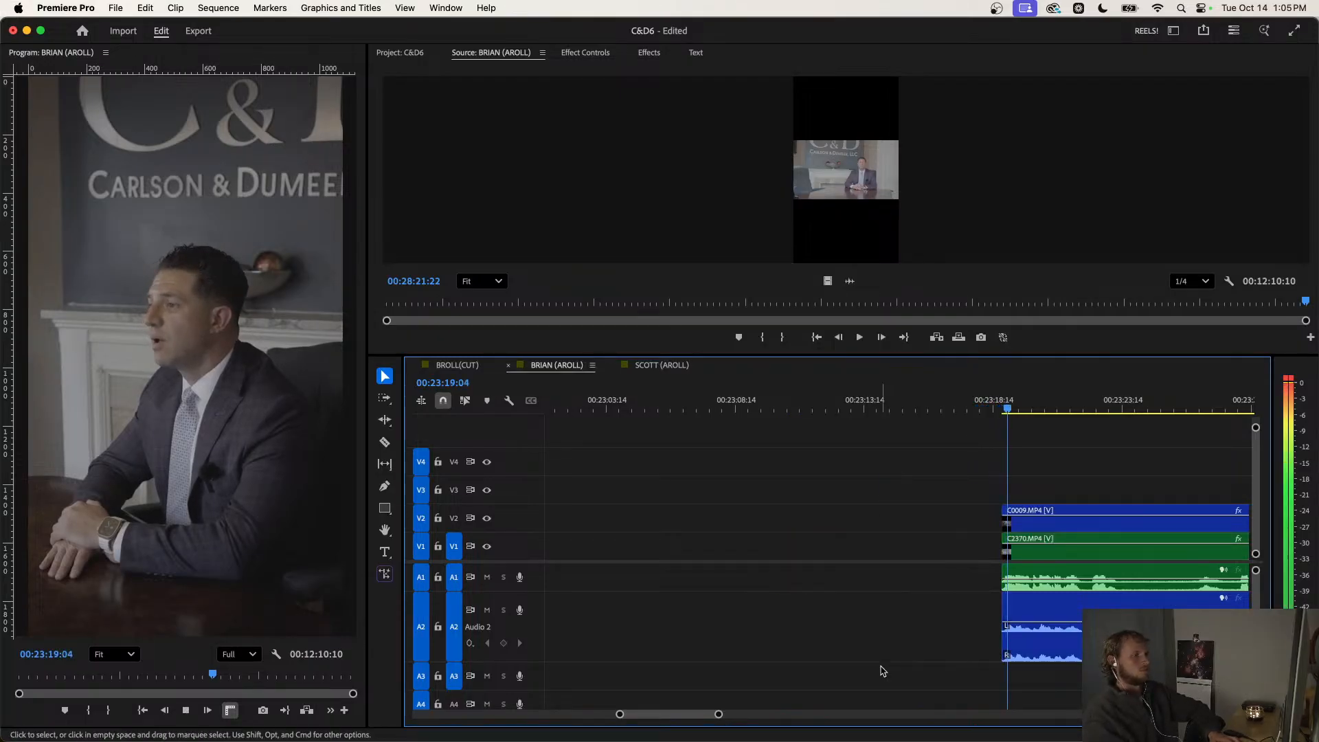
{"action": "scroll", "coordinate": [891, 602], "scroll_direction": "down", "scroll_amount": 5}
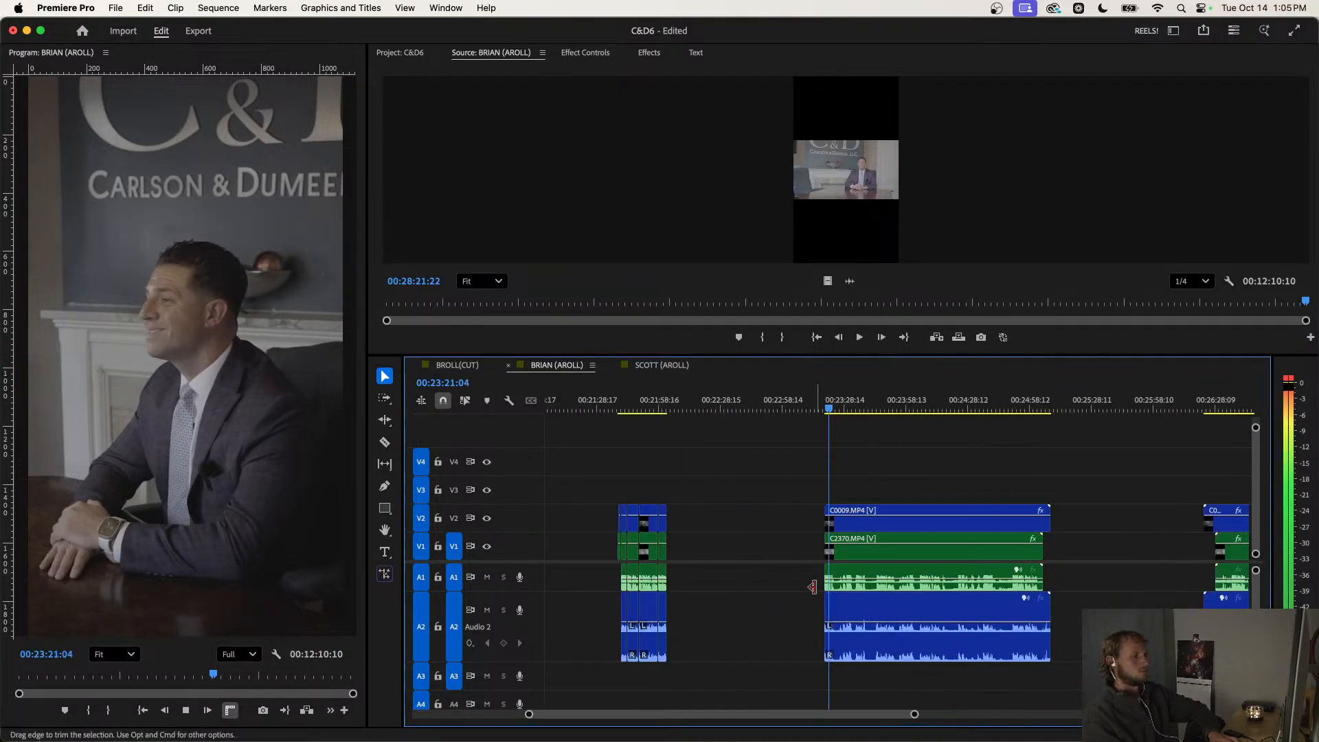
{"action": "scroll", "coordinate": [813, 586], "scroll_direction": "up", "scroll_amount": 5}
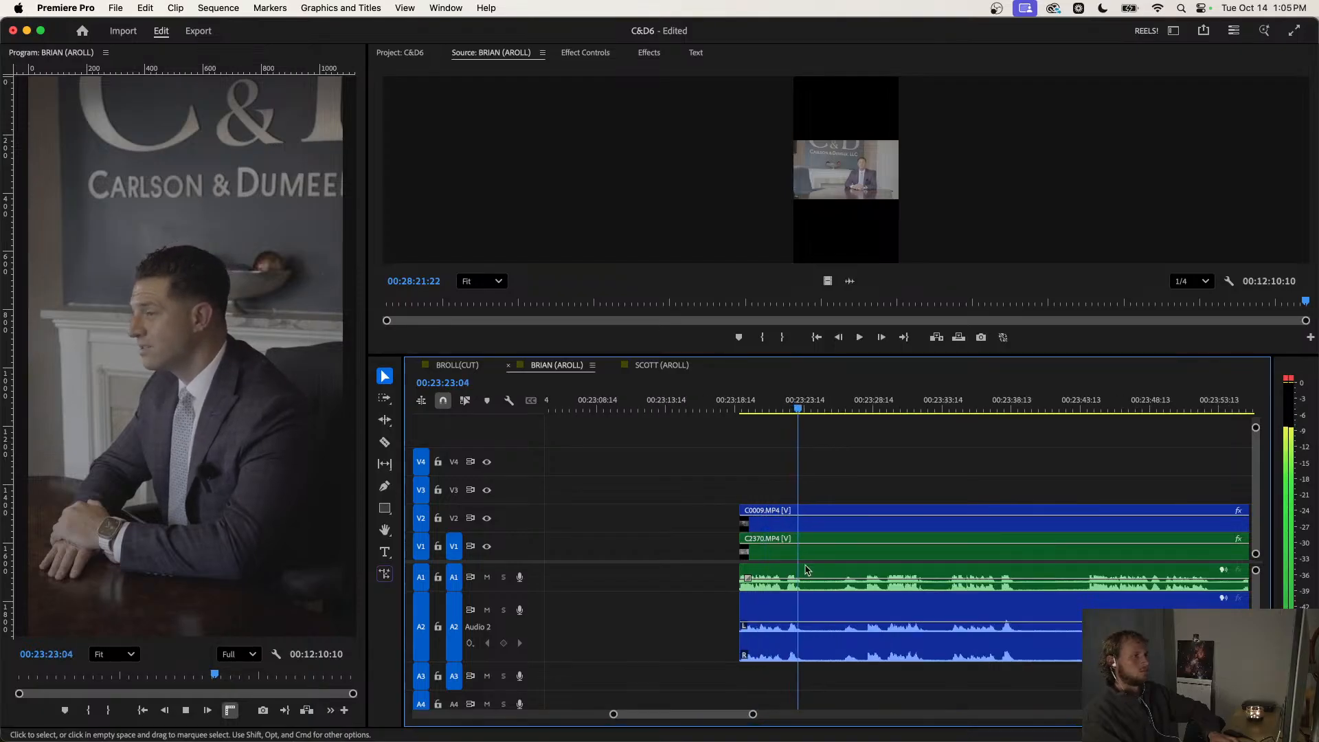
Cut C0009 and C2370 at about 00:23:23:10 and ripple-trim the pause after it up to about 00:23:26:11.
{"action": "key", "text": "super+k"}
{"action": "scroll", "coordinate": [844, 510], "scroll_direction": "up", "scroll_amount": 3}
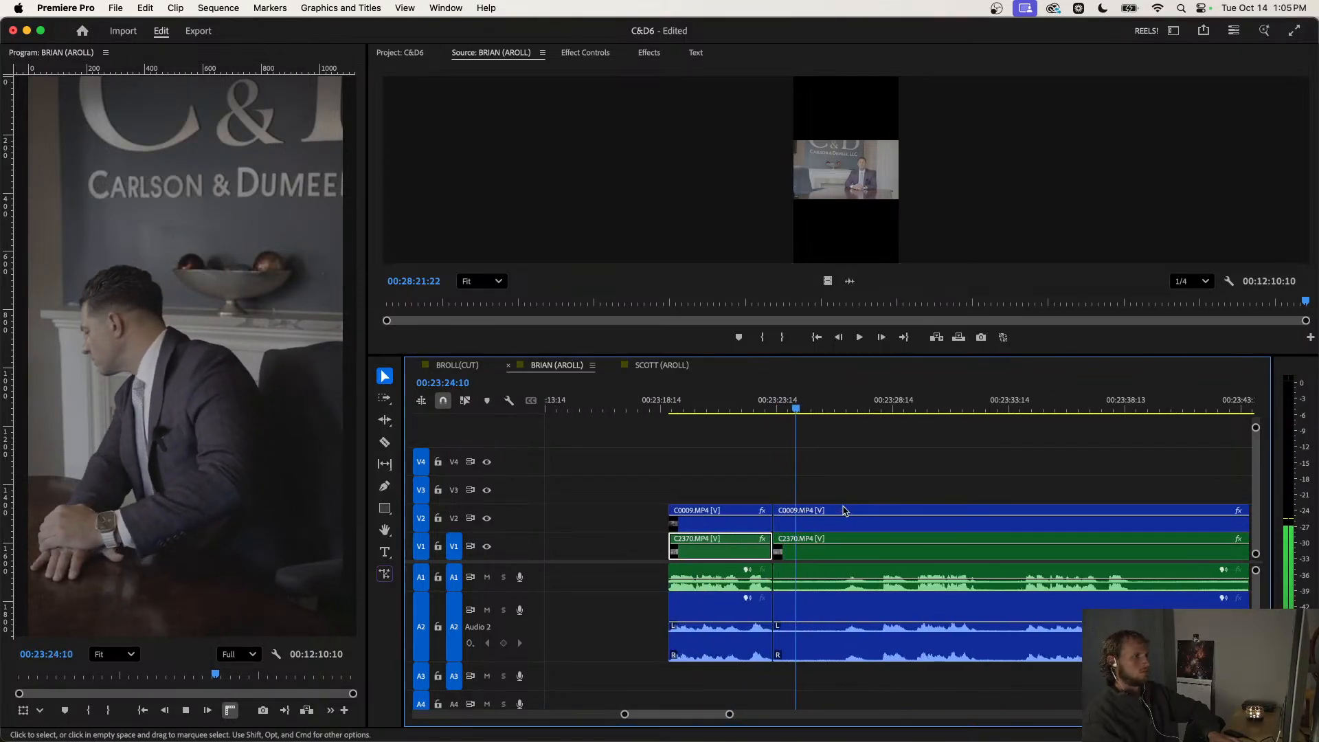
{"action": "left_click", "coordinate": [860, 490]}
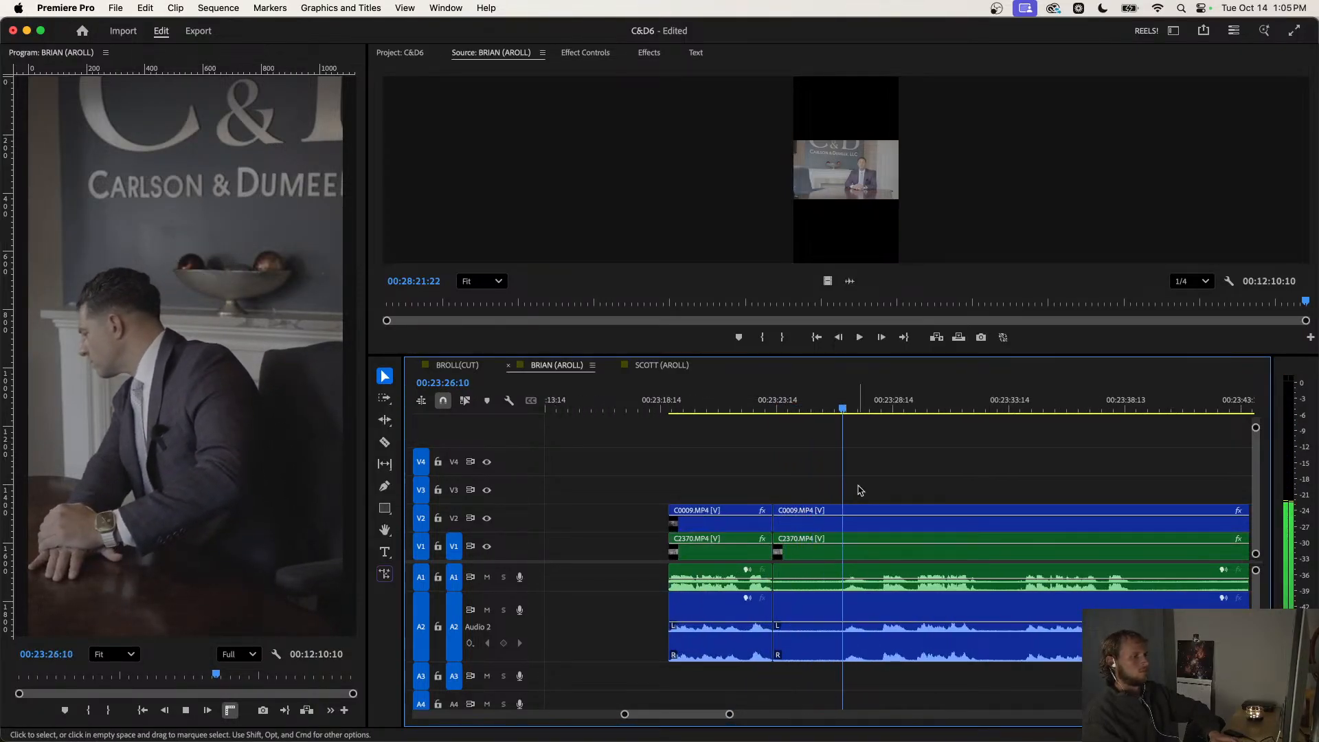
{"action": "key", "text": "q"}
{"action": "scroll", "coordinate": [784, 500], "scroll_direction": "down", "scroll_amount": 3}
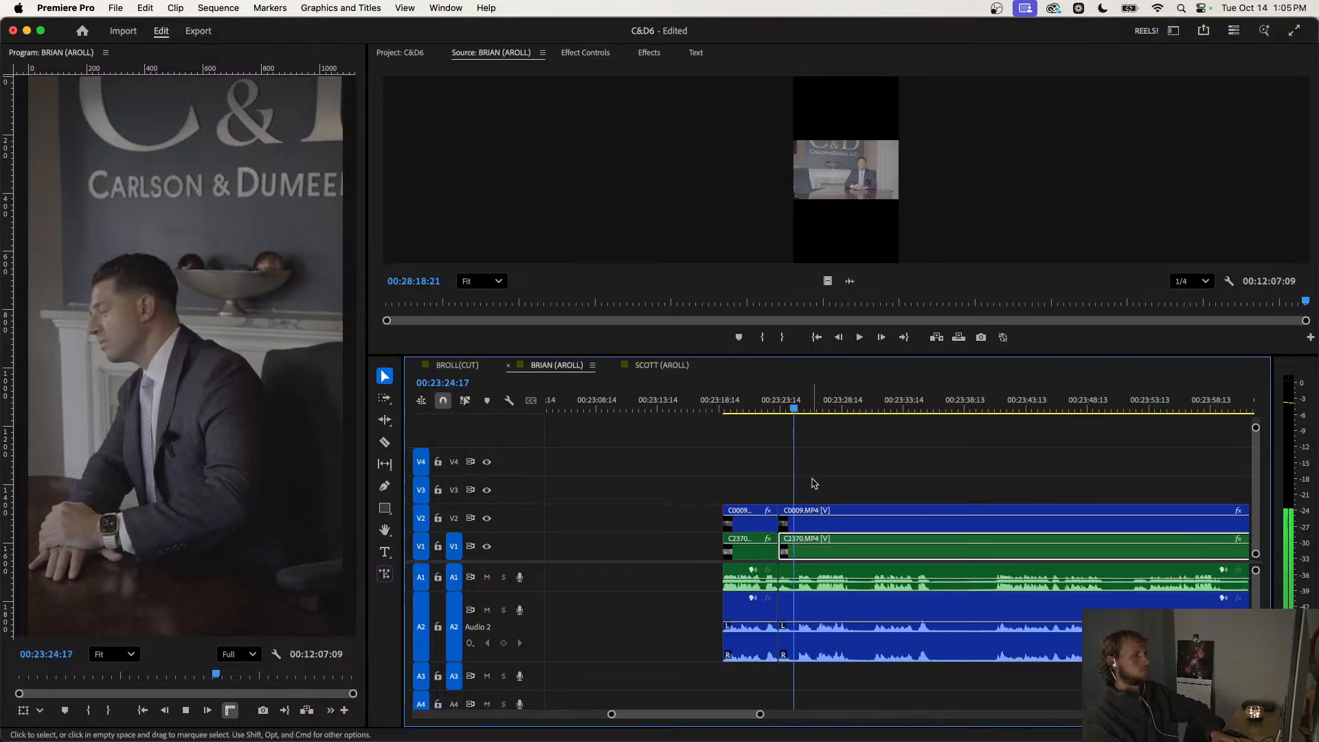
Ripple-trim the start of the C0009 and C2370 take after the cut up to about 00:23:31:05.
{"action": "scroll", "coordinate": [807, 480], "scroll_direction": "up", "scroll_amount": 3}
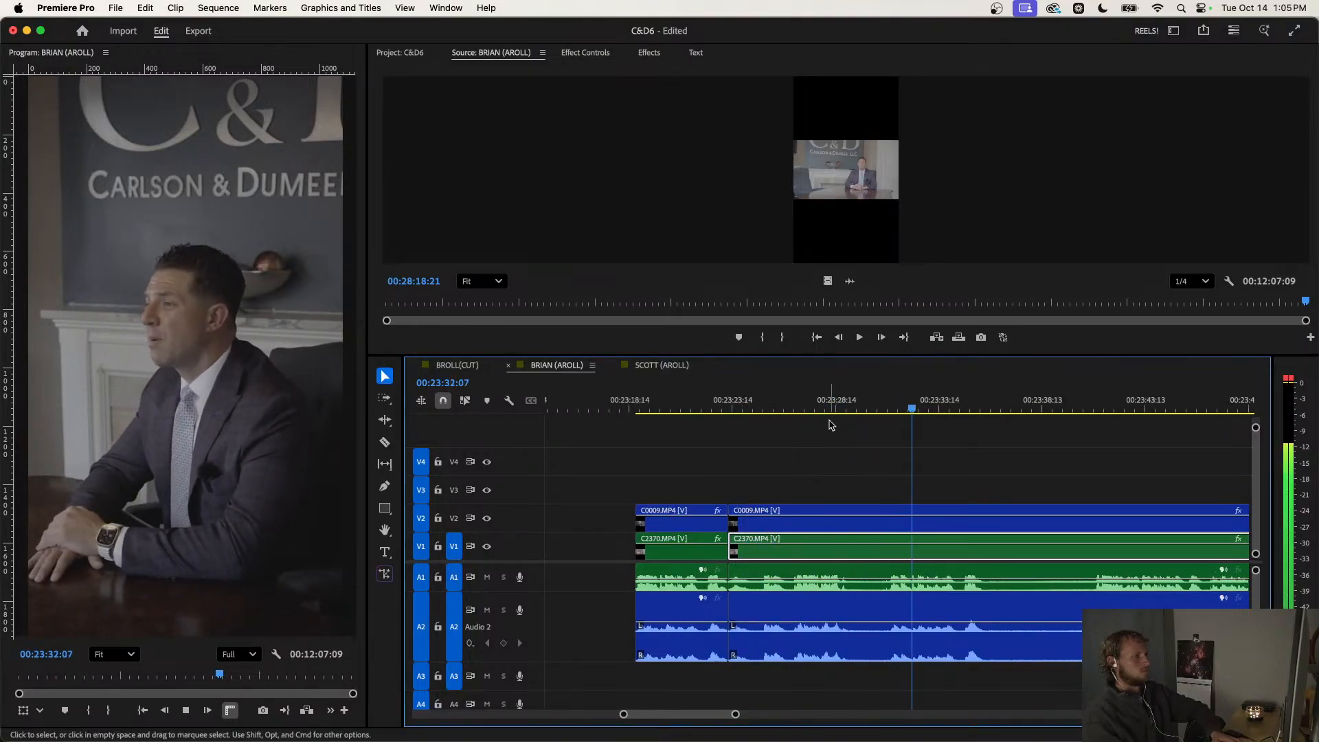
{"action": "left_click", "coordinate": [882, 406]}
{"action": "key", "text": "q"}
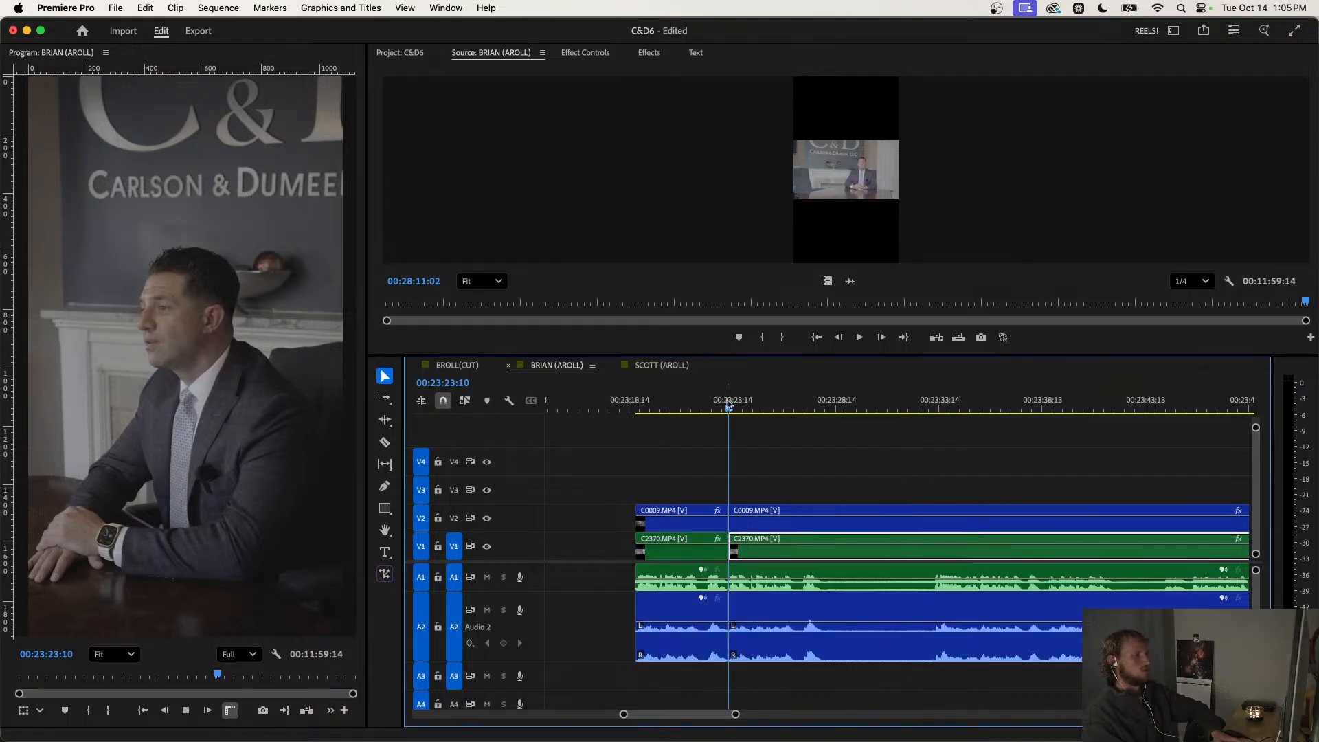
Replay the opening piece of C0009 and C2370, and delete it with its audio up to the cut at 00:23:23:10.
{"action": "left_click_drag", "start_coordinate": [729, 405], "coordinate": [636, 406]}
{"action": "key", "text": "space"}
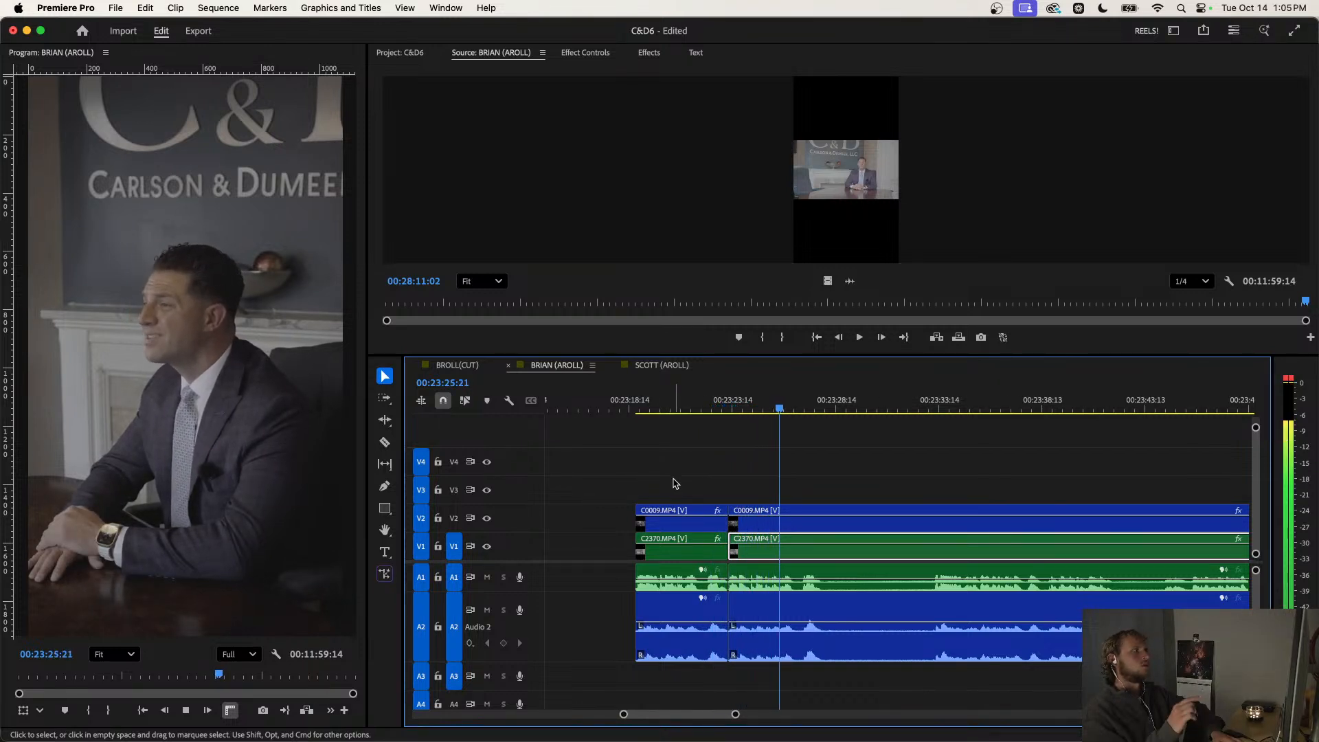
{"action": "left_click_drag", "start_coordinate": [674, 483], "coordinate": [708, 618]}
{"action": "key", "text": "Delete"}
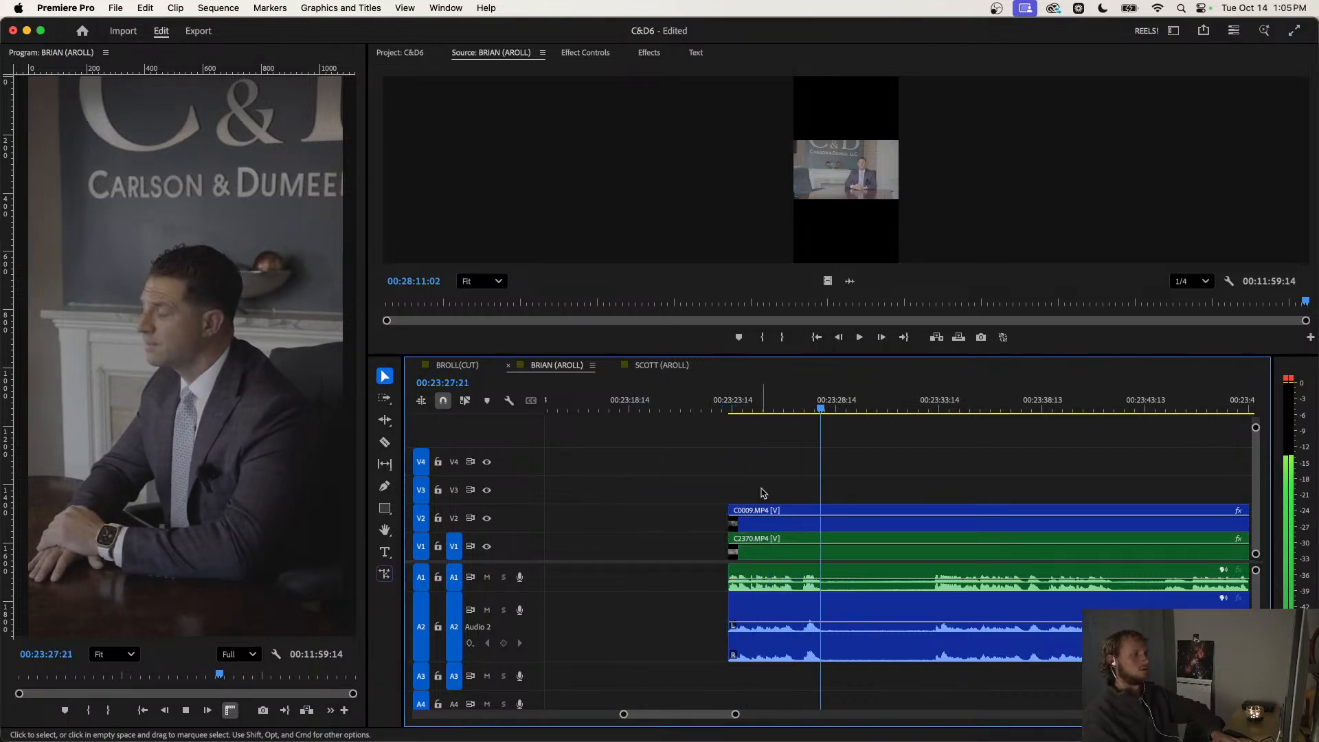
Cut both camera clips at about 00:23:27:22 and ripple-trim the silence after it up to about 00:23:33:07.
{"action": "left_click", "coordinate": [804, 411]}
{"action": "key", "text": "space"}
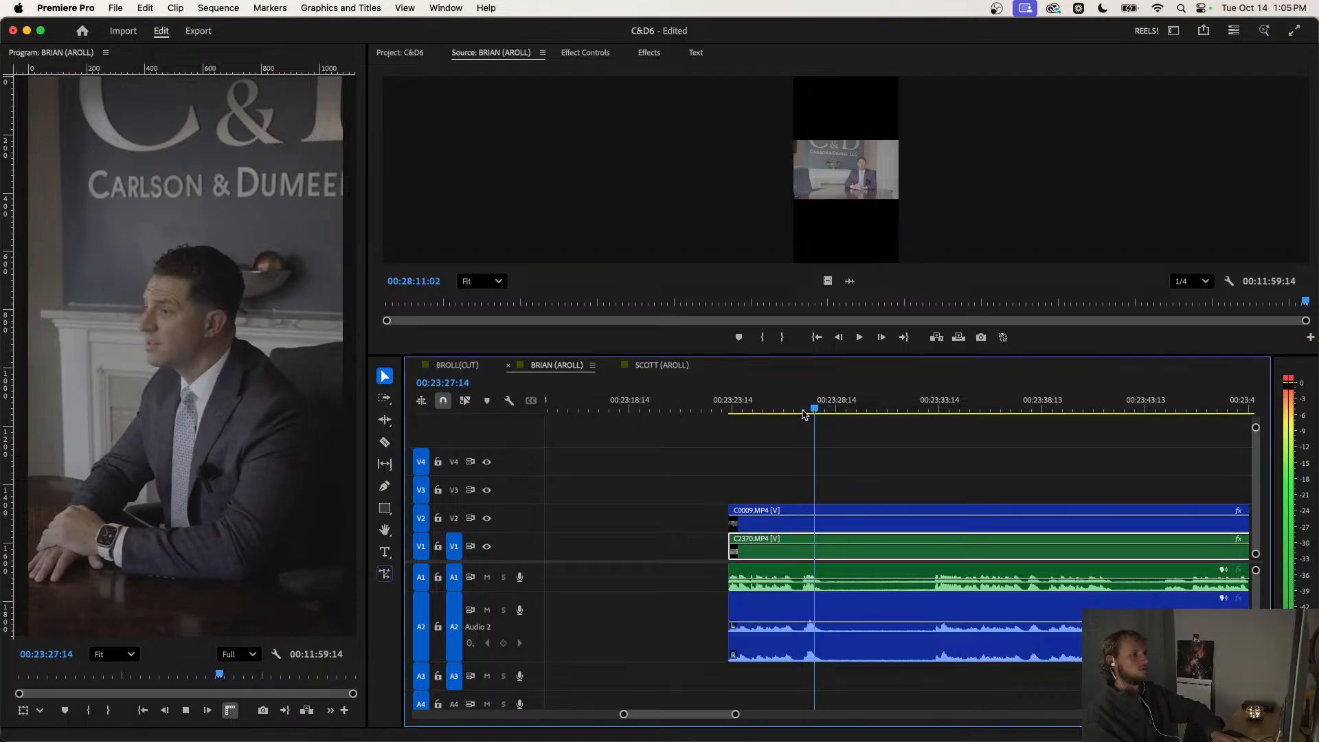
{"action": "key", "text": "super+k"}
{"action": "left_click_drag", "start_coordinate": [822, 411], "coordinate": [935, 413]}
{"action": "key", "text": "q"}
{"action": "key", "text": "space"}
{"action": "left_click", "coordinate": [871, 479]}
Cut C0009 and C2370 at about 00:23:36:16 where the answer stops and ripple-trim up to about 00:23:39:05.
{"action": "scroll", "coordinate": [872, 479], "scroll_direction": "right", "scroll_amount": 1}
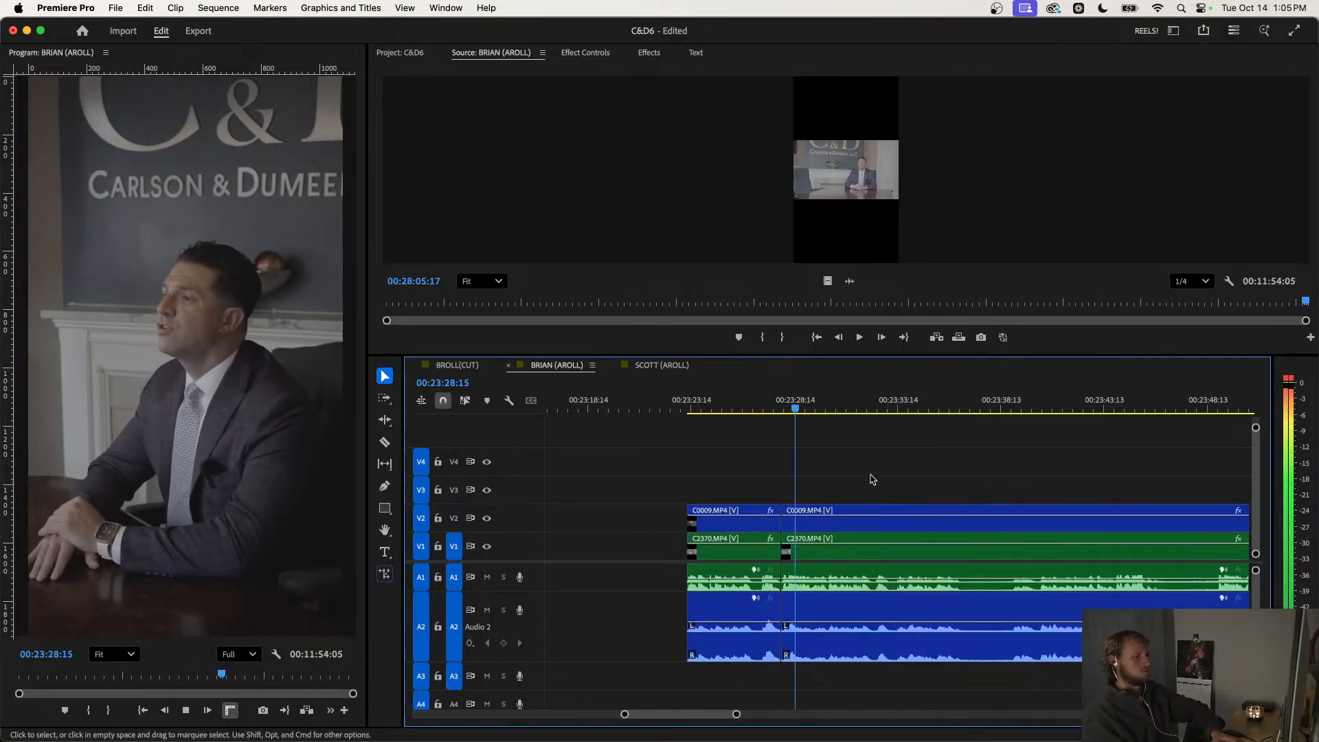
{"action": "scroll", "coordinate": [862, 483], "scroll_direction": "right", "scroll_amount": 1}
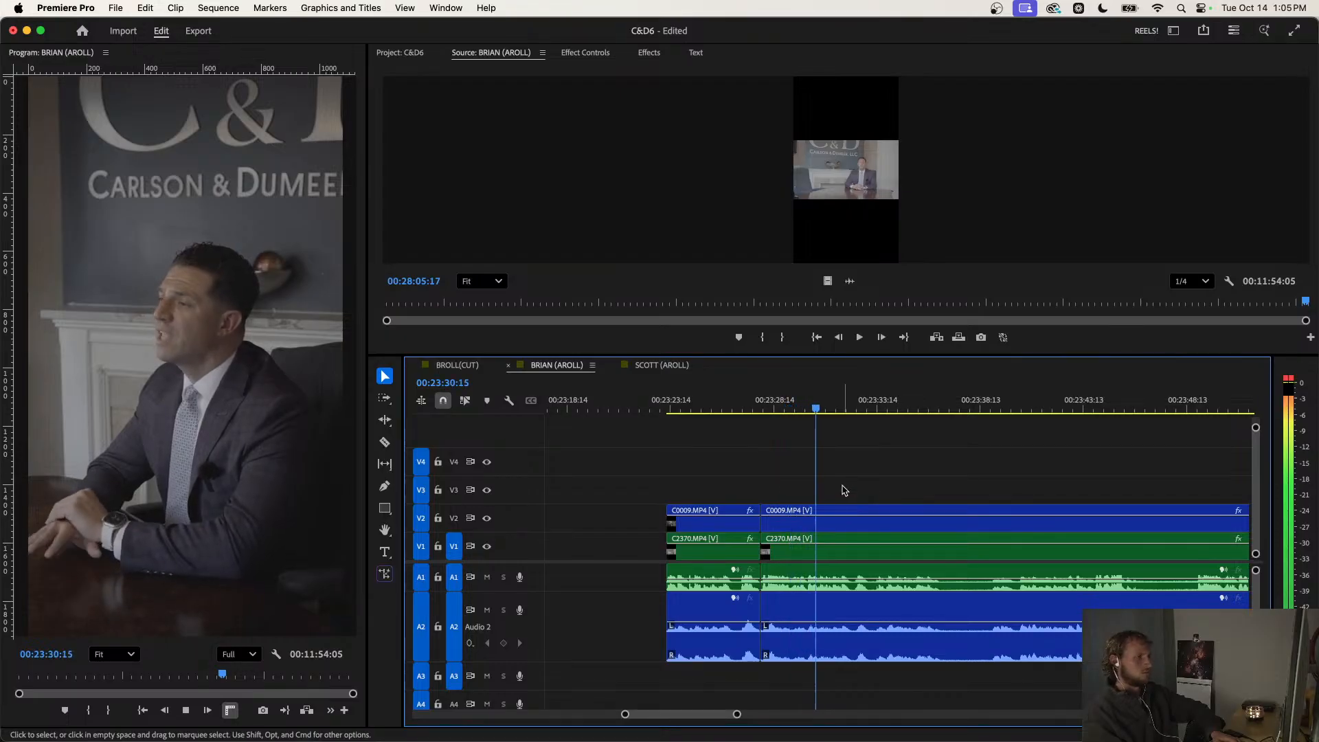
{"action": "scroll", "coordinate": [873, 481], "scroll_direction": "right", "scroll_amount": 3}
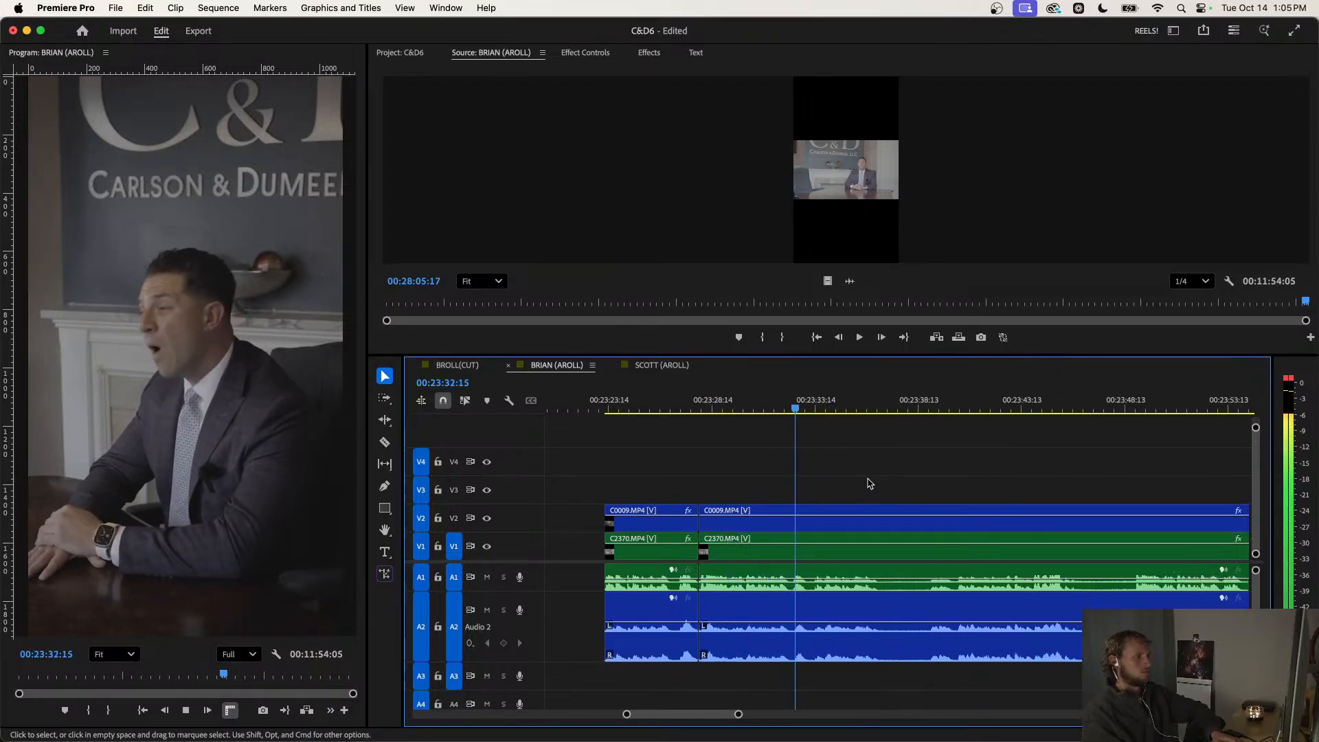
{"action": "scroll", "coordinate": [870, 483], "scroll_direction": "right", "scroll_amount": 2}
{"action": "scroll", "coordinate": [858, 485], "scroll_direction": "up", "scroll_amount": 3, "text": "alt"}
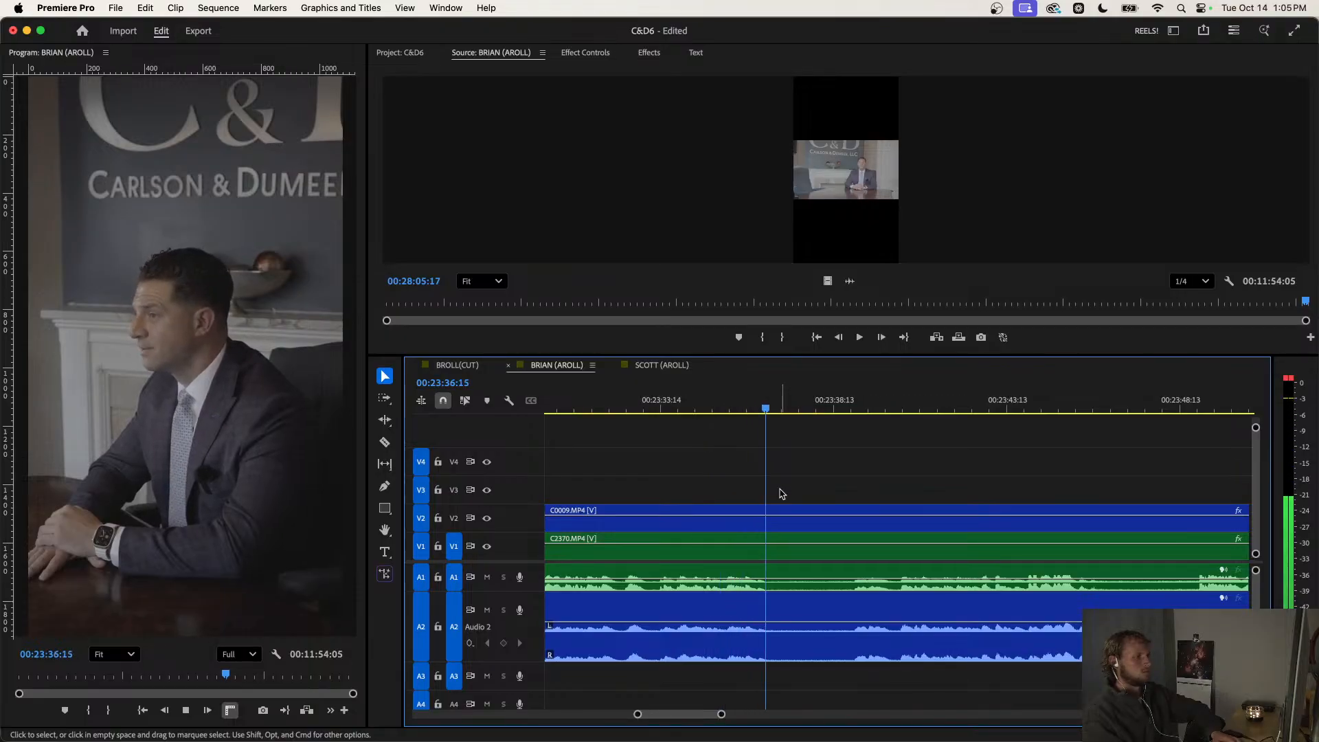
{"action": "key", "text": "super+k"}
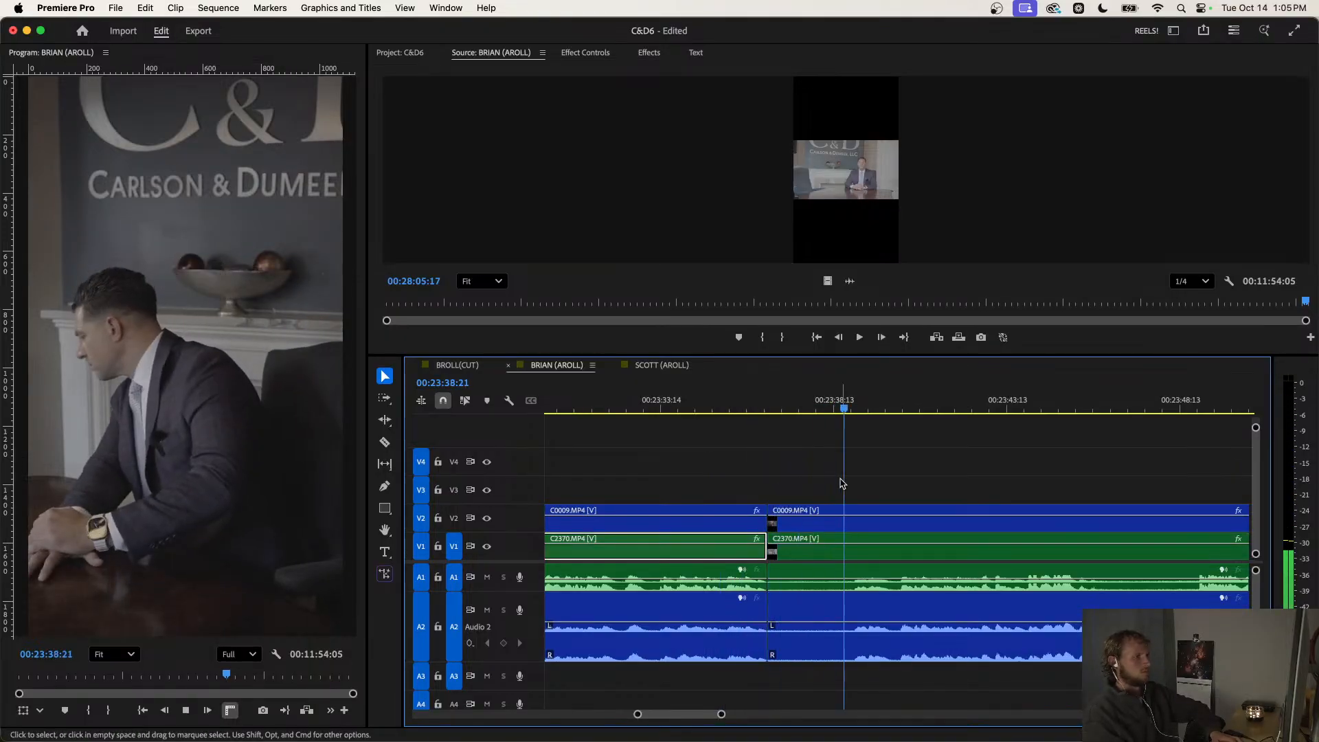
{"action": "key", "text": "space"}
{"action": "key", "text": "Up"}
{"action": "key", "text": "space"}
Ripple-trim the start of the take following the 00:23:36:16 cut up to about 00:23:46:08.
{"action": "scroll", "coordinate": [828, 483], "scroll_direction": "down", "scroll_amount": 3, "text": "alt"}
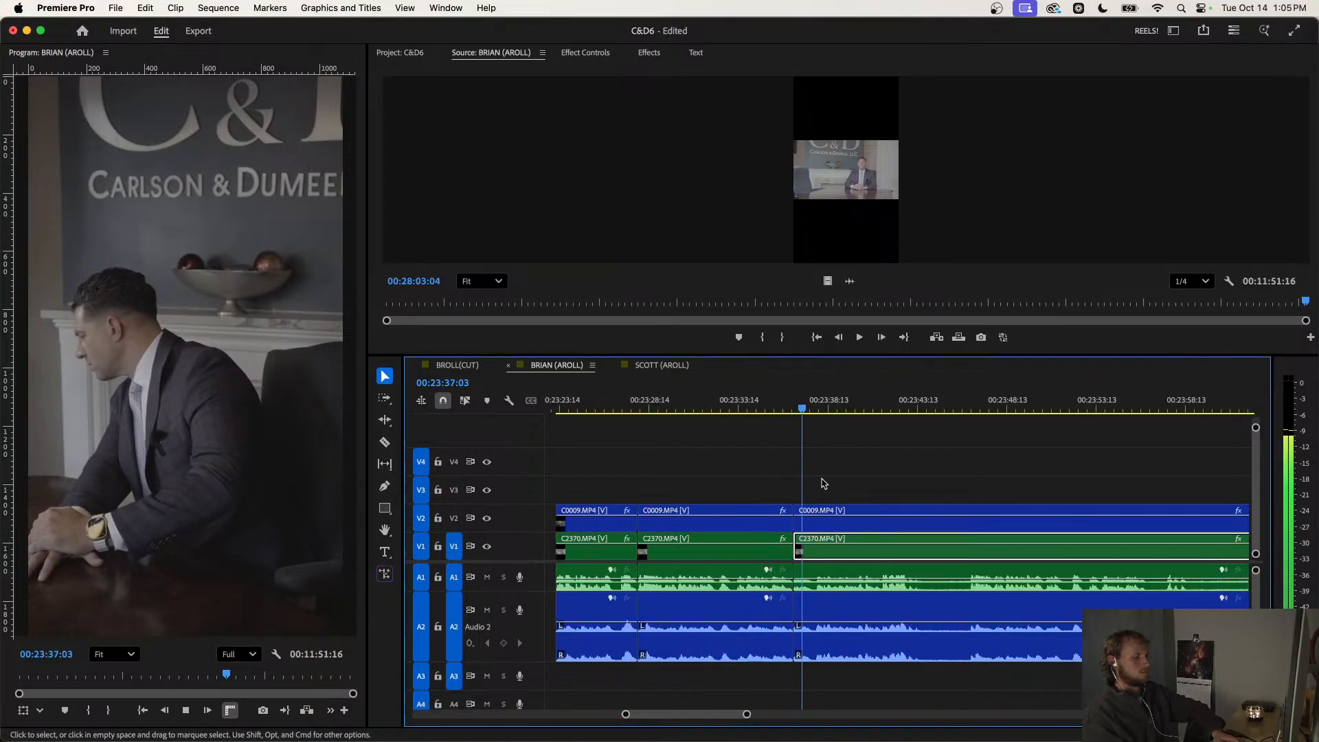
{"action": "scroll", "coordinate": [823, 484], "scroll_direction": "down", "scroll_amount": 3, "text": "alt"}
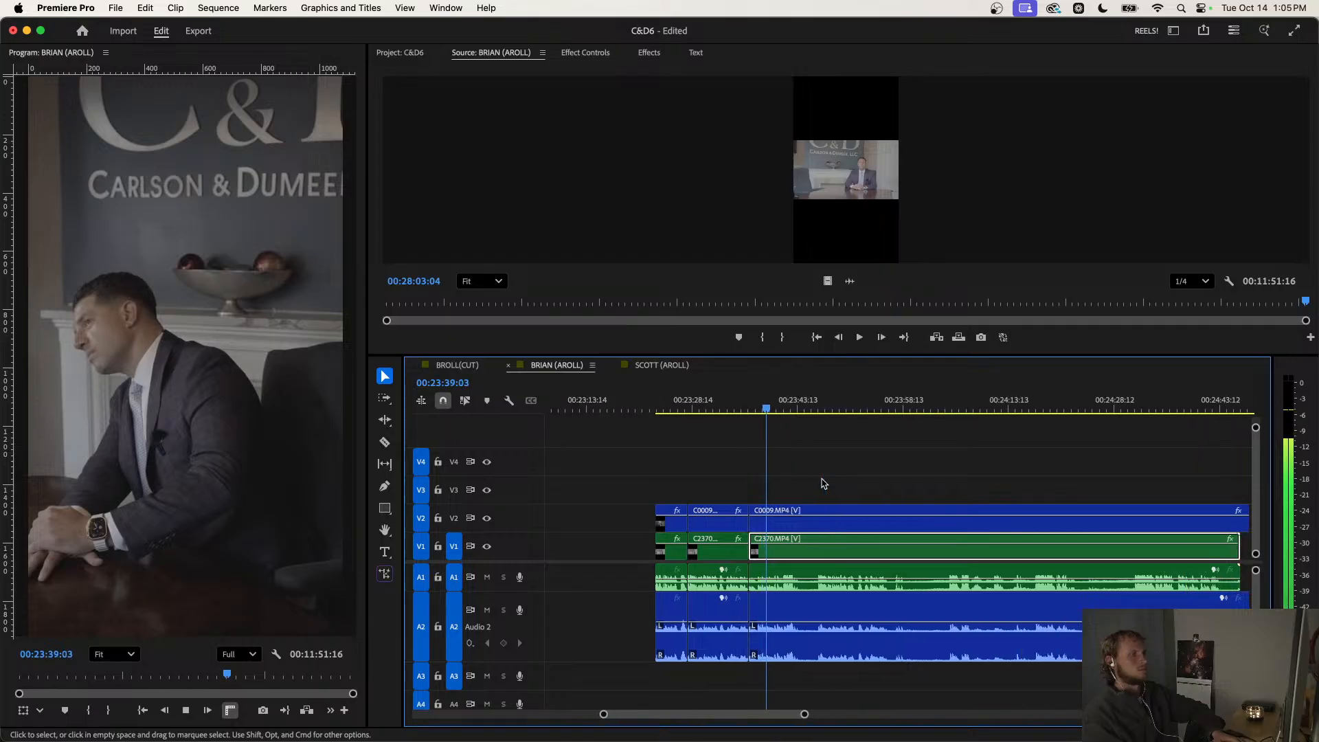
{"action": "left_click", "coordinate": [816, 406]}
{"action": "key", "text": "Up"}
{"action": "key", "text": "space"}
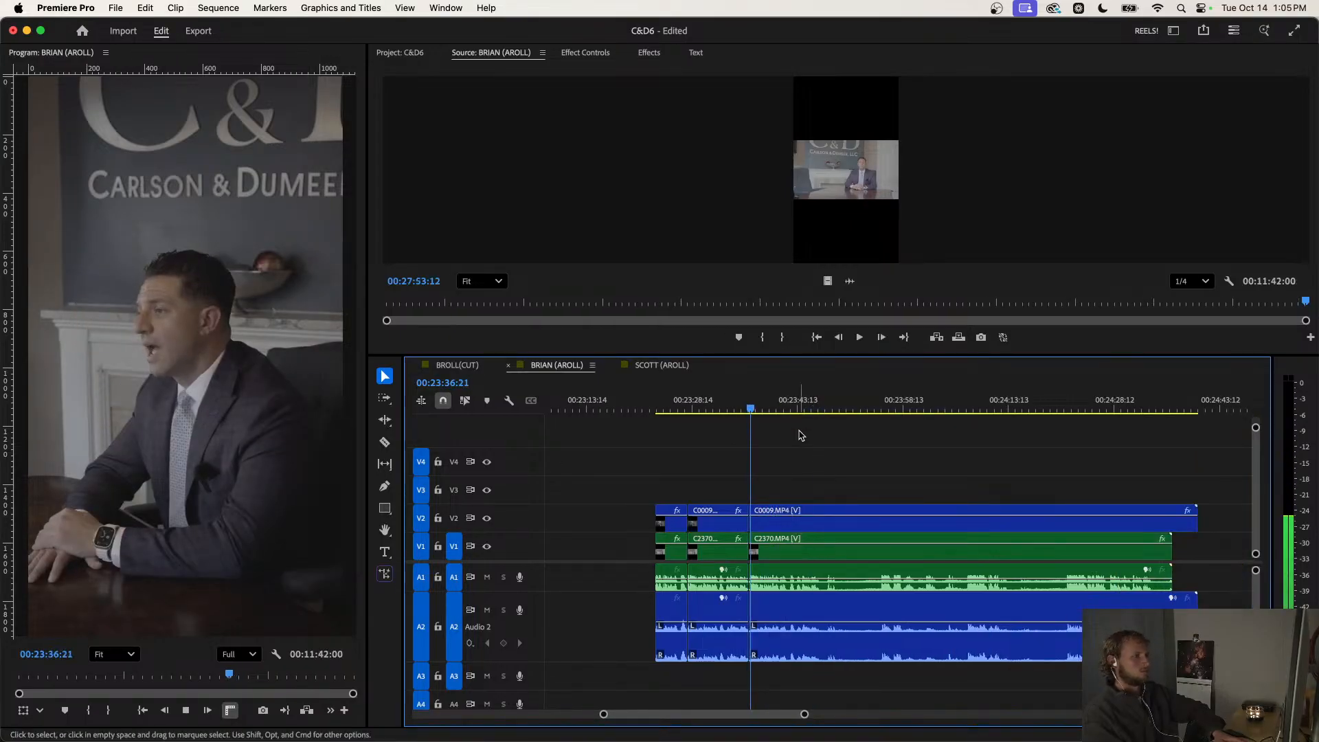
Cut both camera clips and their audio at about 00:23:46:15, where the spoken take ends.
{"action": "scroll", "coordinate": [766, 473], "scroll_direction": "up", "scroll_amount": 3, "text": "alt"}
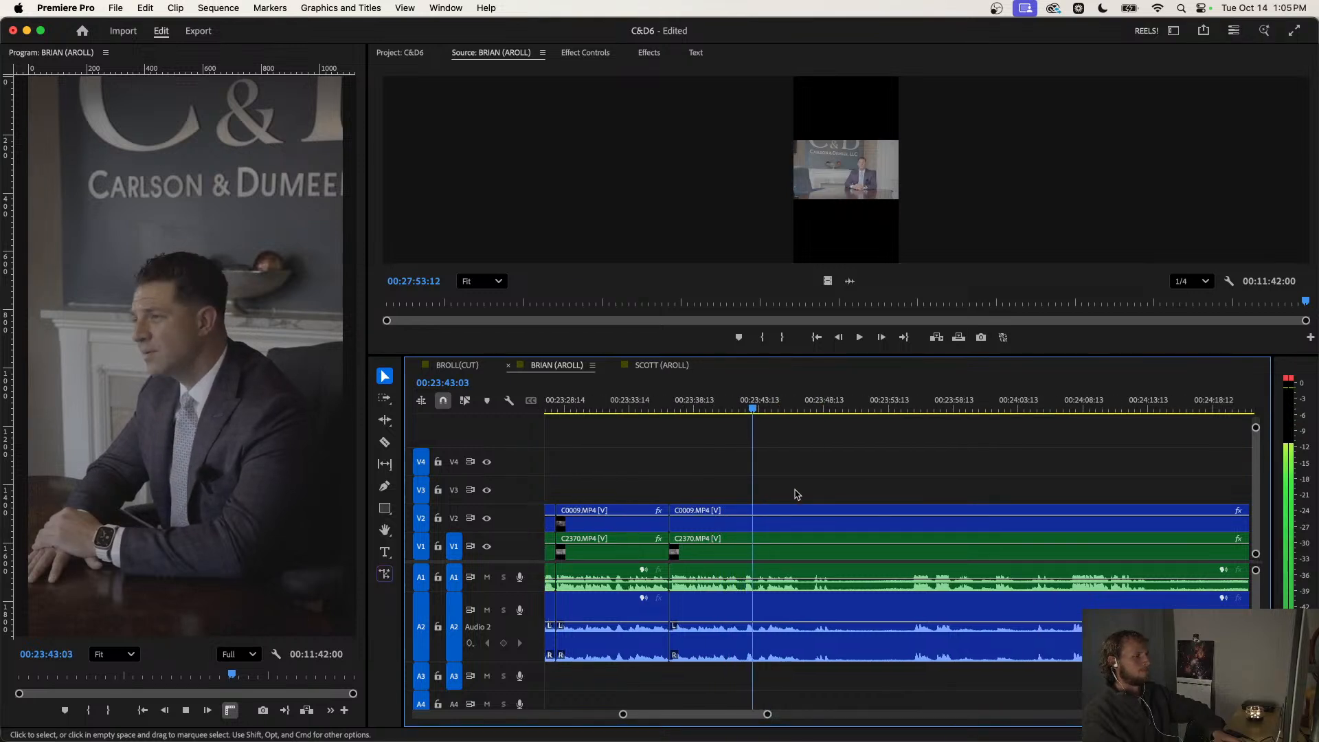
{"action": "scroll", "coordinate": [792, 494], "scroll_direction": "up", "scroll_amount": 3, "text": "alt"}
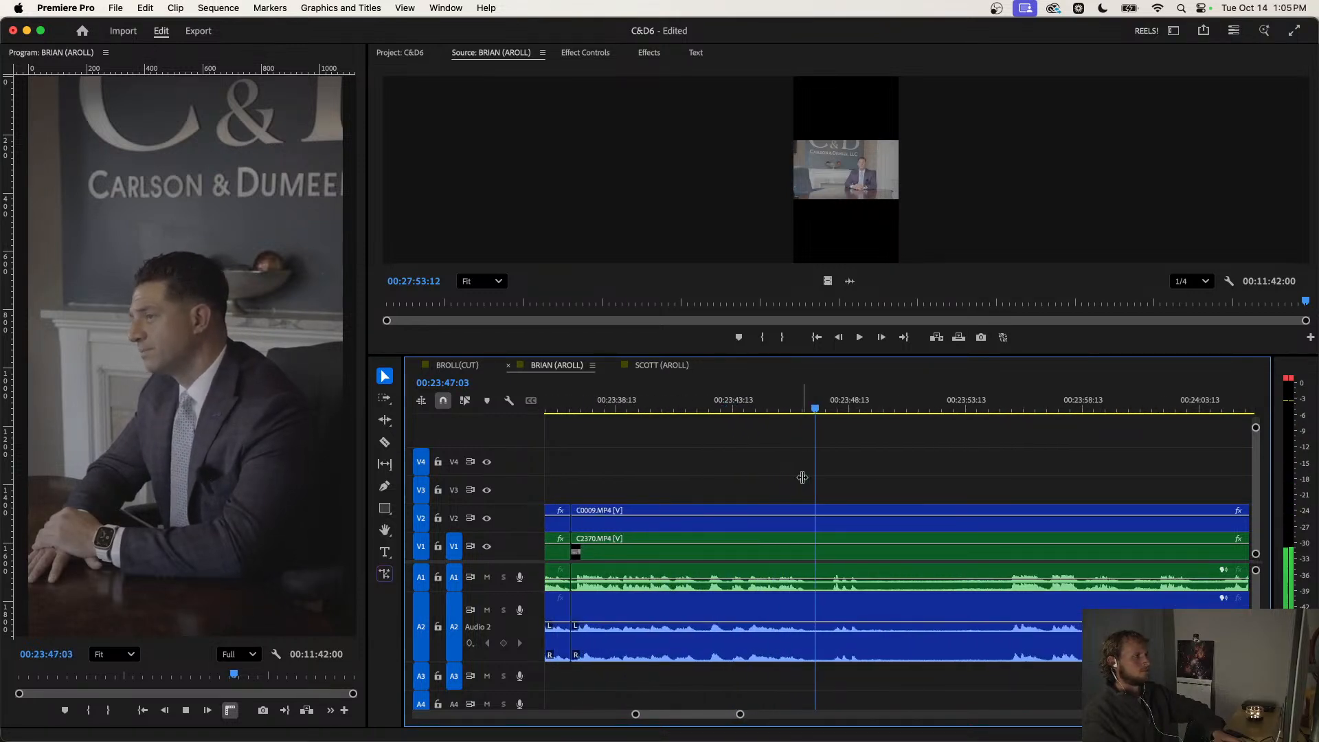
{"action": "scroll", "coordinate": [803, 479], "scroll_direction": "down", "scroll_amount": 3, "text": "alt"}
{"action": "scroll", "coordinate": [808, 481], "scroll_direction": "down", "scroll_amount": 1, "text": "alt"}
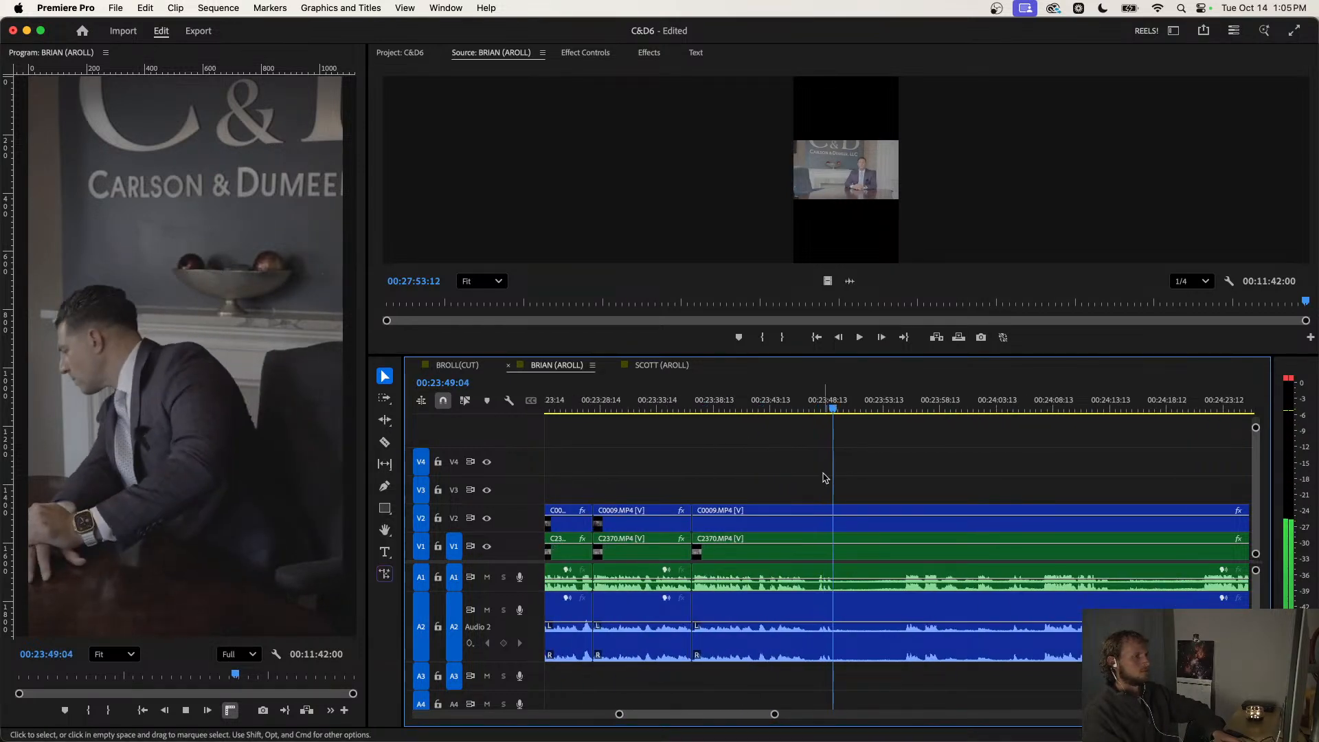
{"action": "left_click", "coordinate": [801, 404]}
{"action": "key", "text": "super+k"}
{"action": "scroll", "coordinate": [825, 460], "scroll_direction": "up", "scroll_amount": 2, "text": "alt"}
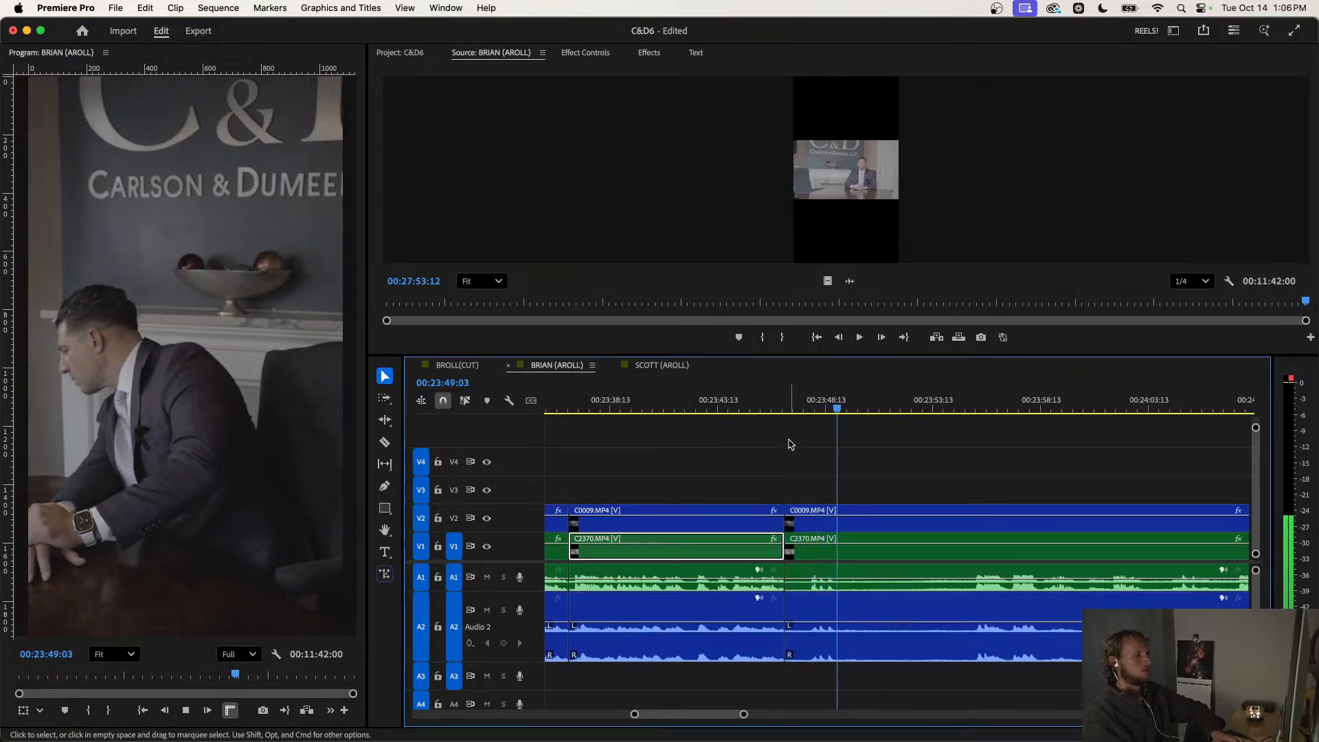
{"action": "key", "text": "space"}
Cut both camera clips at 00:23:42:01 and ripple-trim the short gap right after it by about 11 frames.
{"action": "left_click", "coordinate": [659, 405]}
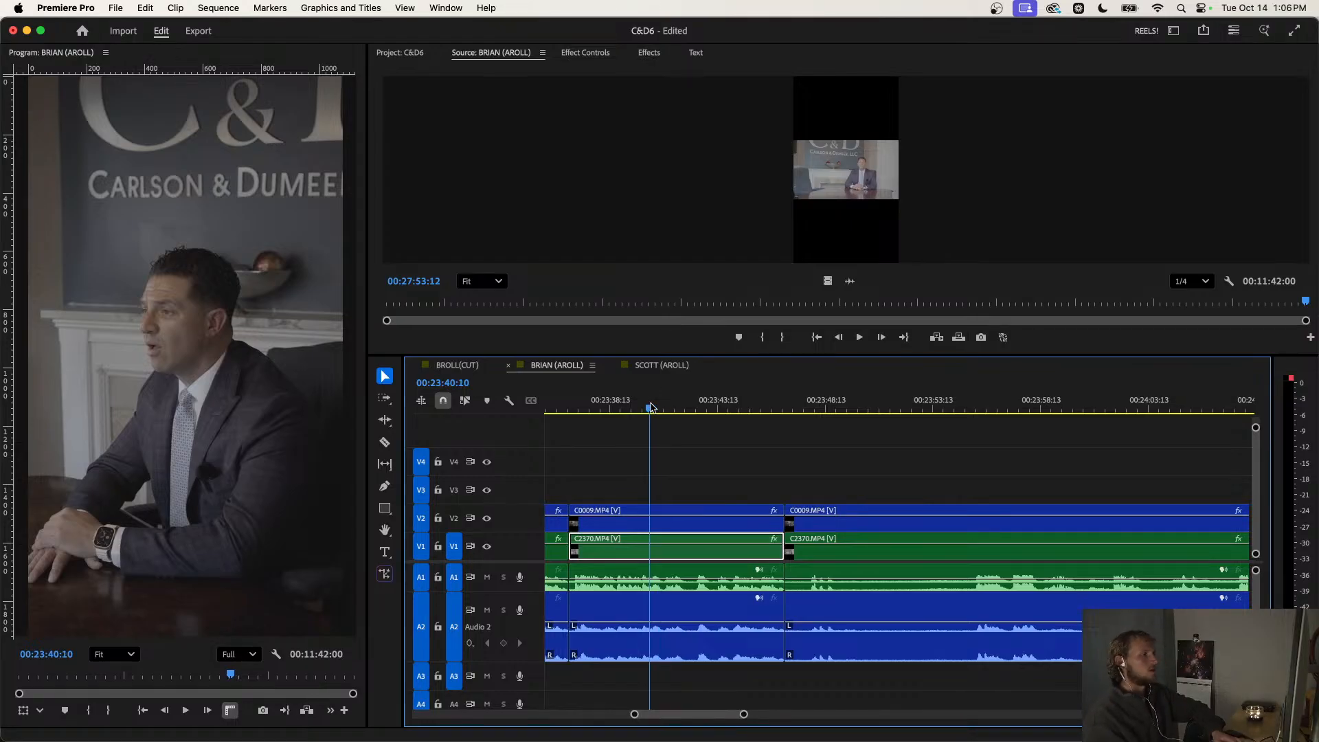
{"action": "key", "text": "space"}
{"action": "key", "text": "space"}
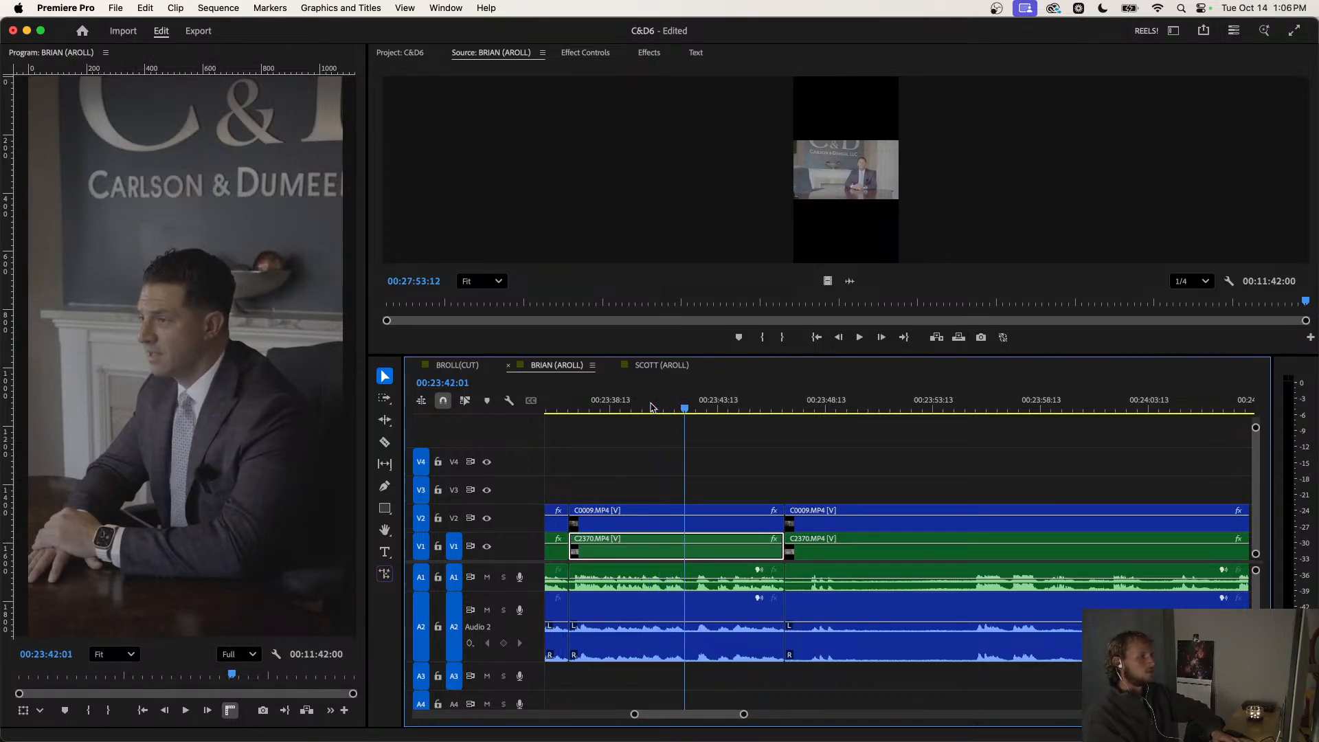
{"action": "key", "text": "shift+super+k"}
{"action": "key", "text": "space"}
{"action": "key", "text": "q"}
{"action": "key", "text": "space"}
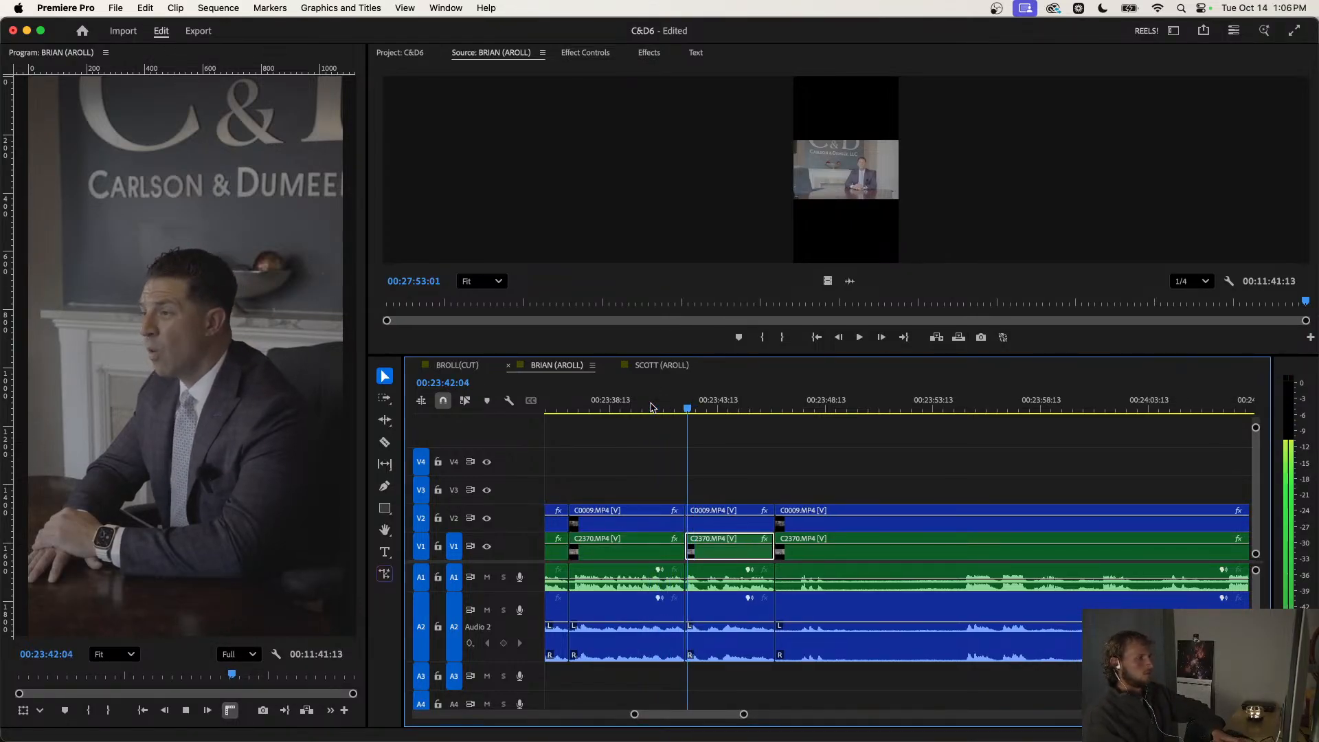
{"action": "left_click", "coordinate": [749, 462]}
Ripple-trim the start of the last C0009 and C2370 clip up to about 00:23:55:00, where speech resumes.
{"action": "scroll", "coordinate": [742, 463], "scroll_direction": "right", "scroll_amount": 1}
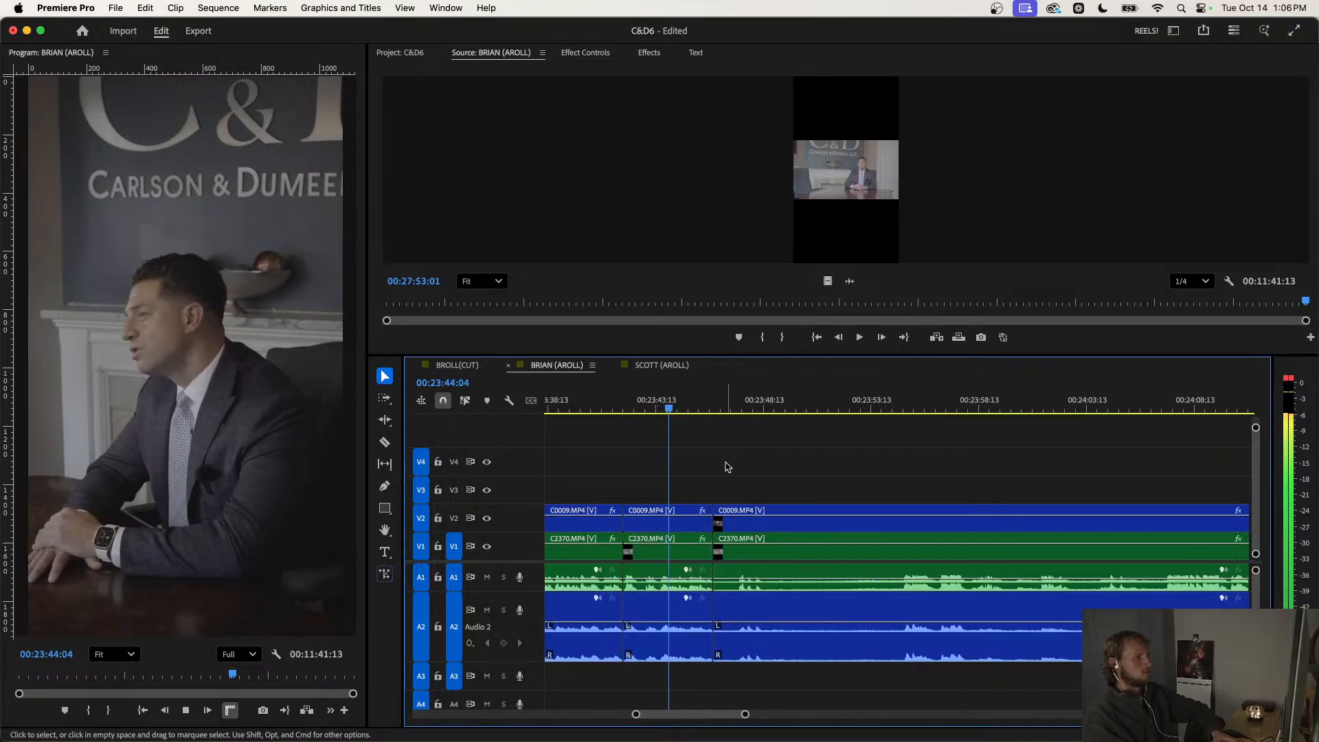
{"action": "key", "text": "d"}
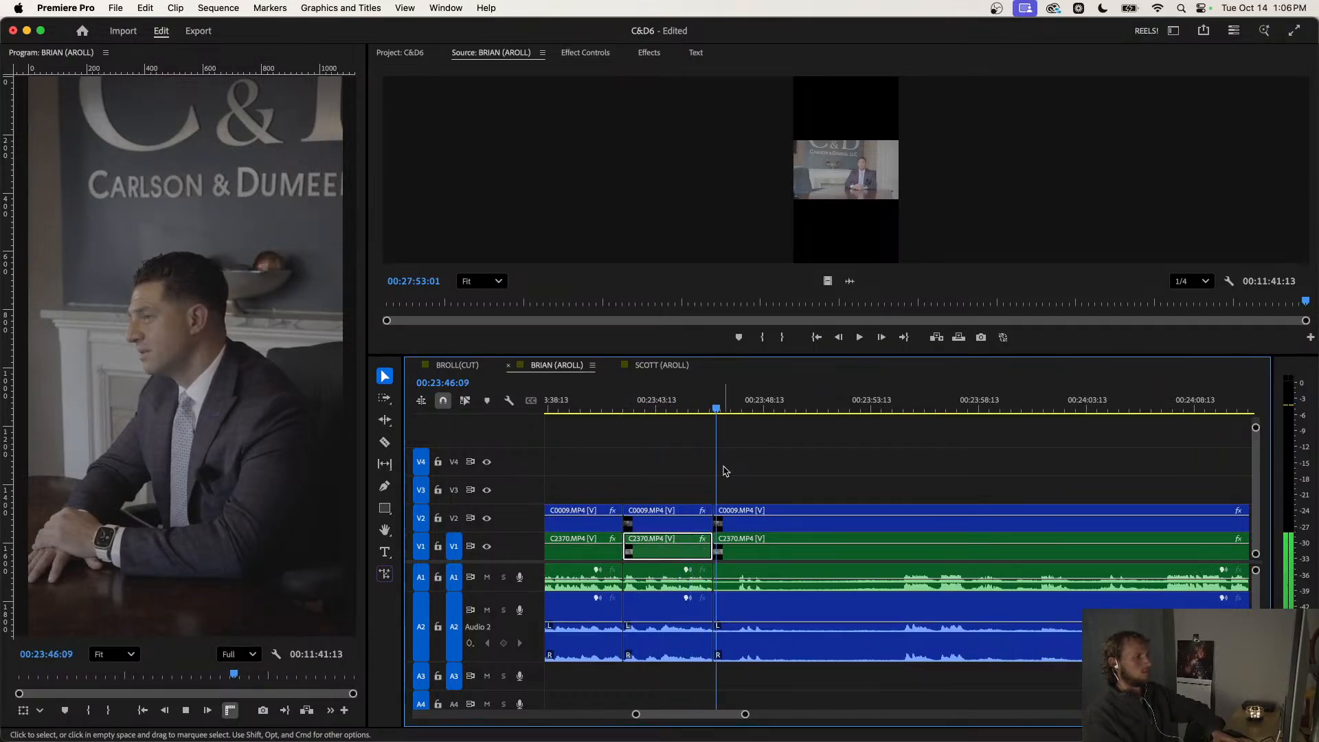
{"action": "key", "text": "-"}
{"action": "left_click_drag", "start_coordinate": [803, 407], "coordinate": [819, 411]}
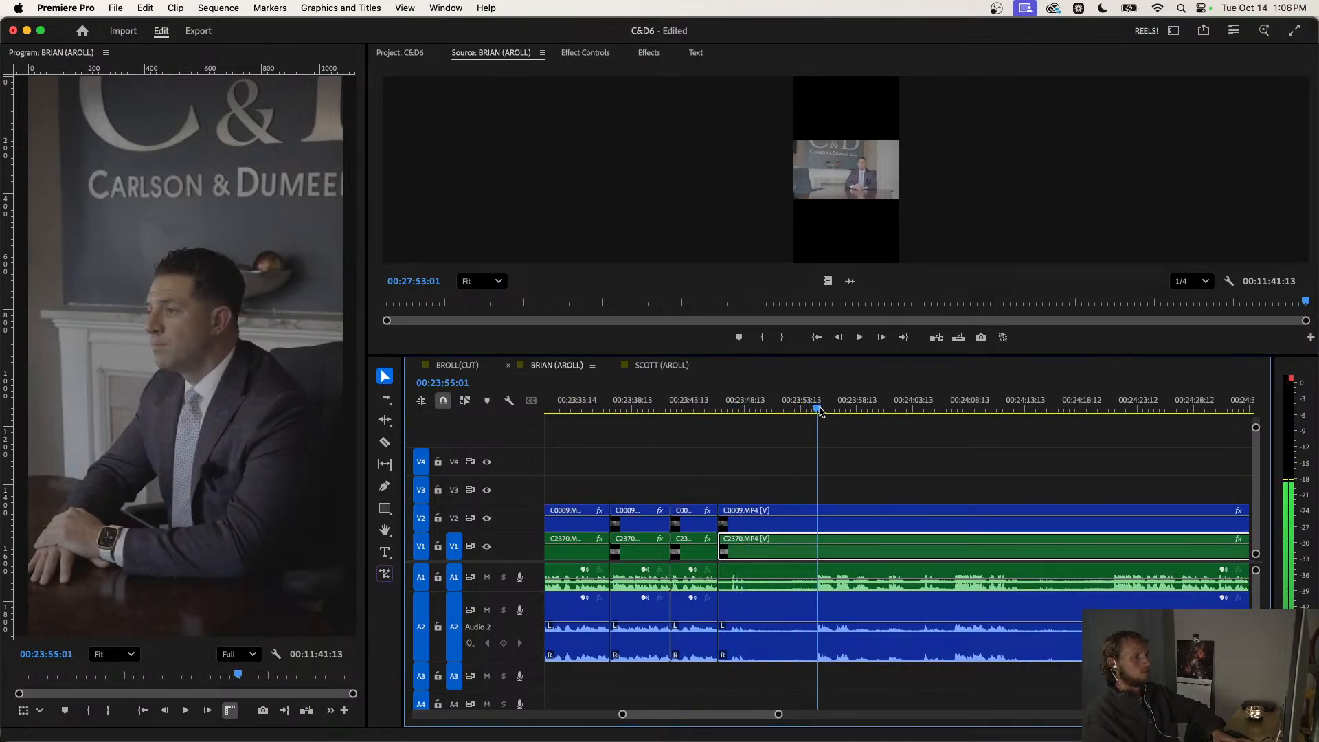
{"action": "key", "text": "q"}
{"action": "key", "text": "space"}
{"action": "left_click", "coordinate": [756, 474]}
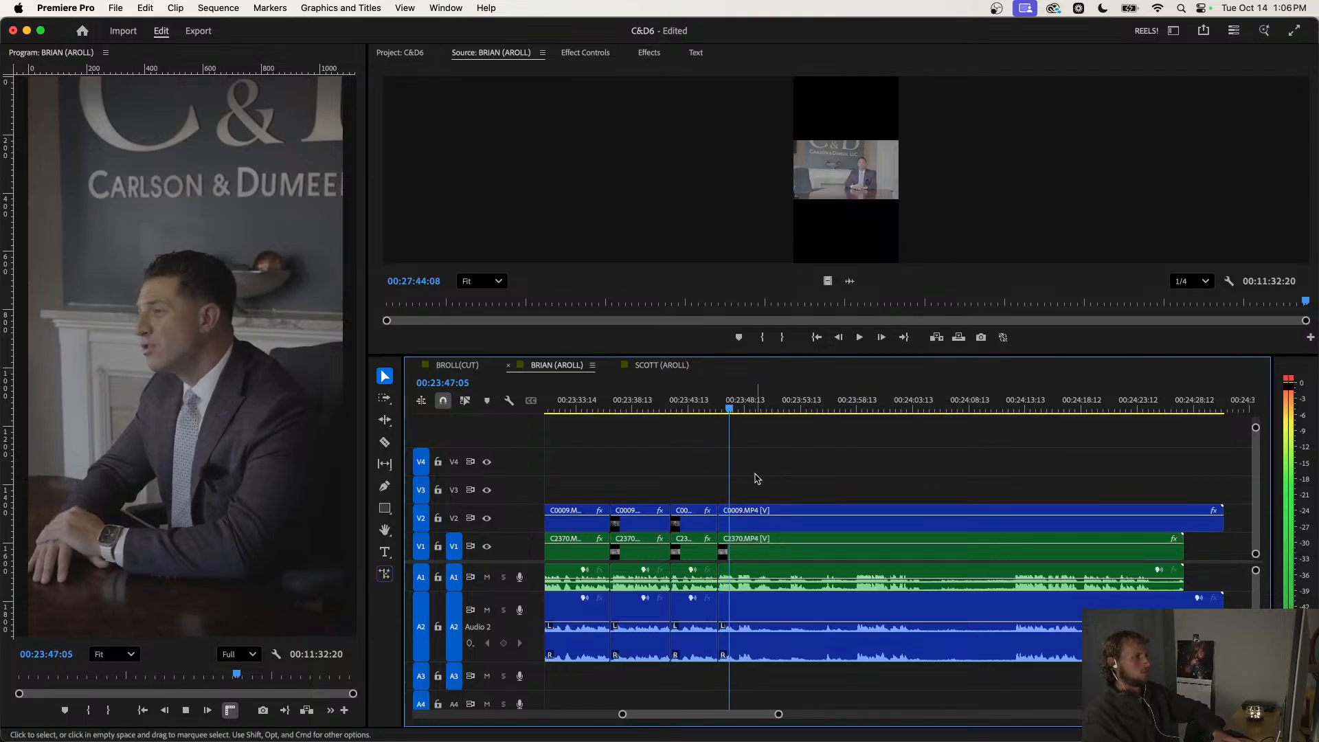
{"action": "key", "text": "="}
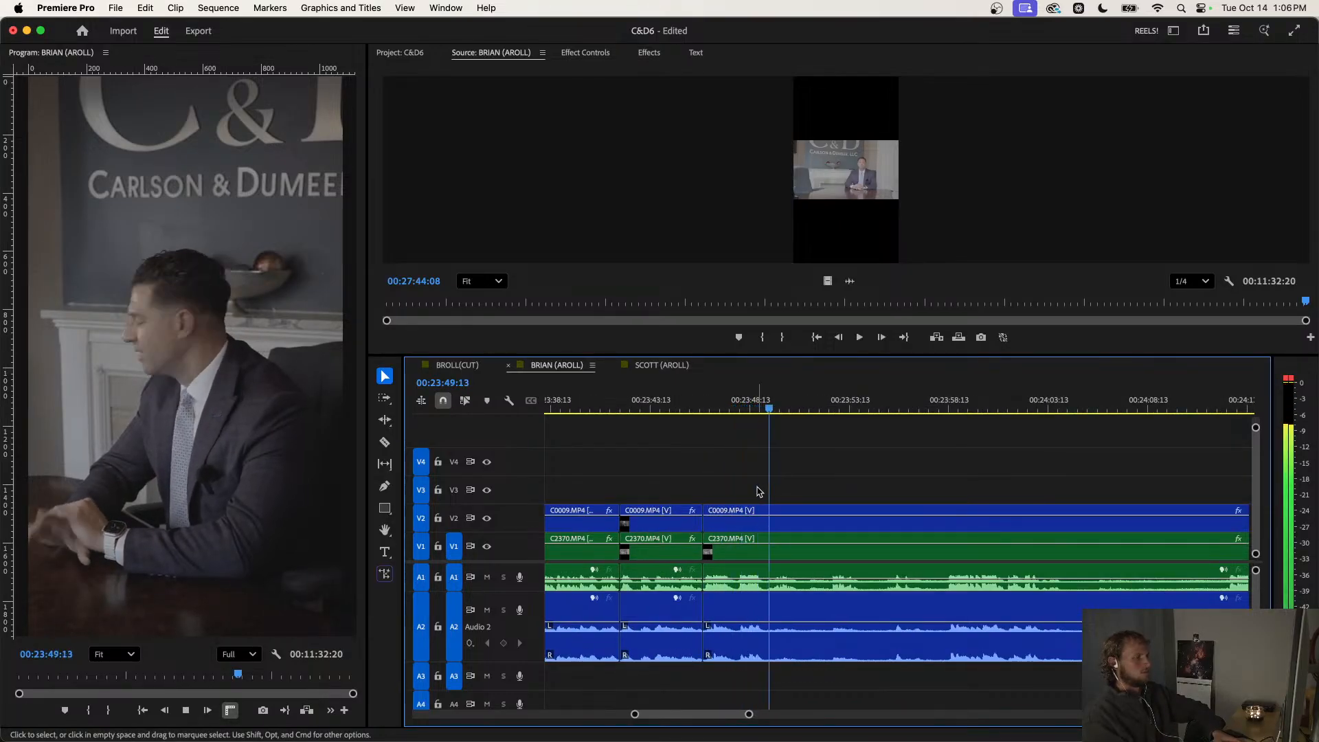
Review the last C0009 and C2370 take and ripple-trim its start up to about 00:23:58:13.
{"action": "left_click", "coordinate": [409, 53]}
{"action": "left_click", "coordinate": [707, 405]}
{"action": "key", "text": "space"}
{"action": "scroll", "coordinate": [712, 441], "scroll_direction": "up", "scroll_amount": 3}
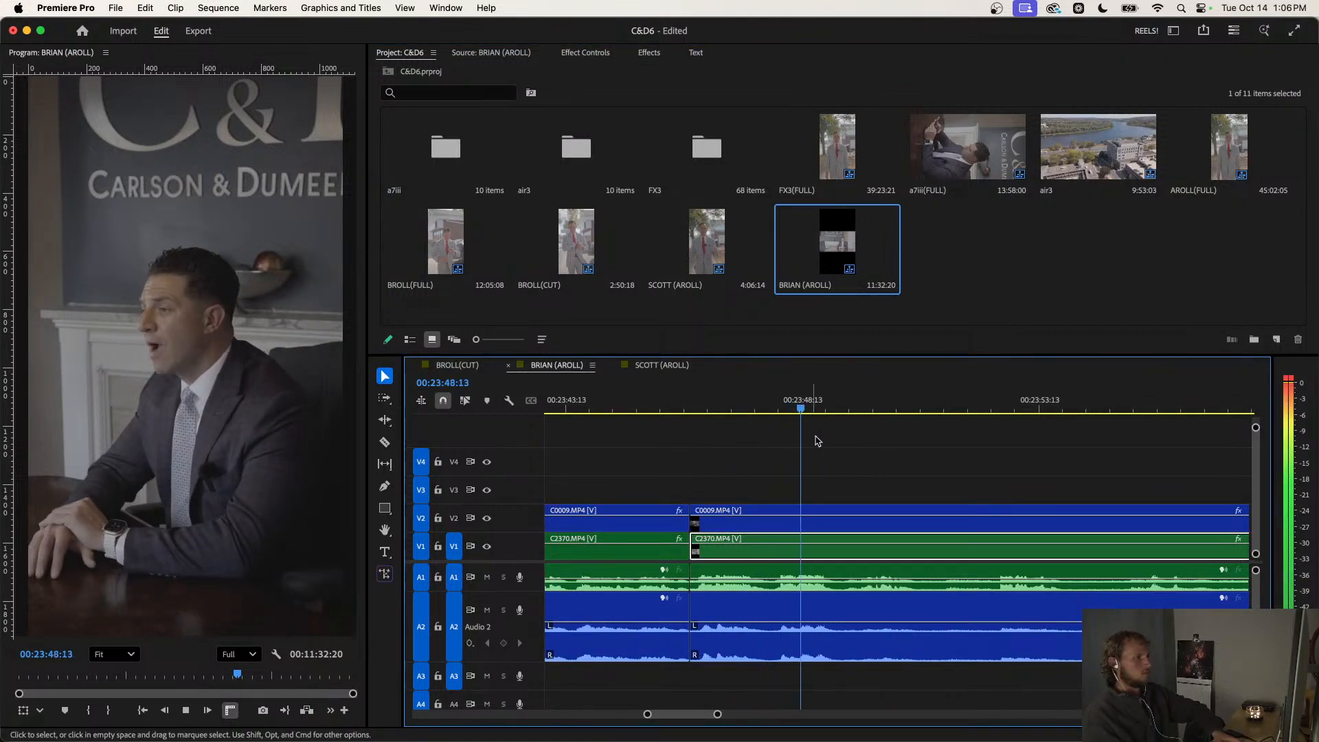
{"action": "scroll", "coordinate": [822, 442], "scroll_direction": "down", "scroll_amount": 2}
{"action": "scroll", "coordinate": [823, 442], "scroll_direction": "down", "scroll_amount": 1}
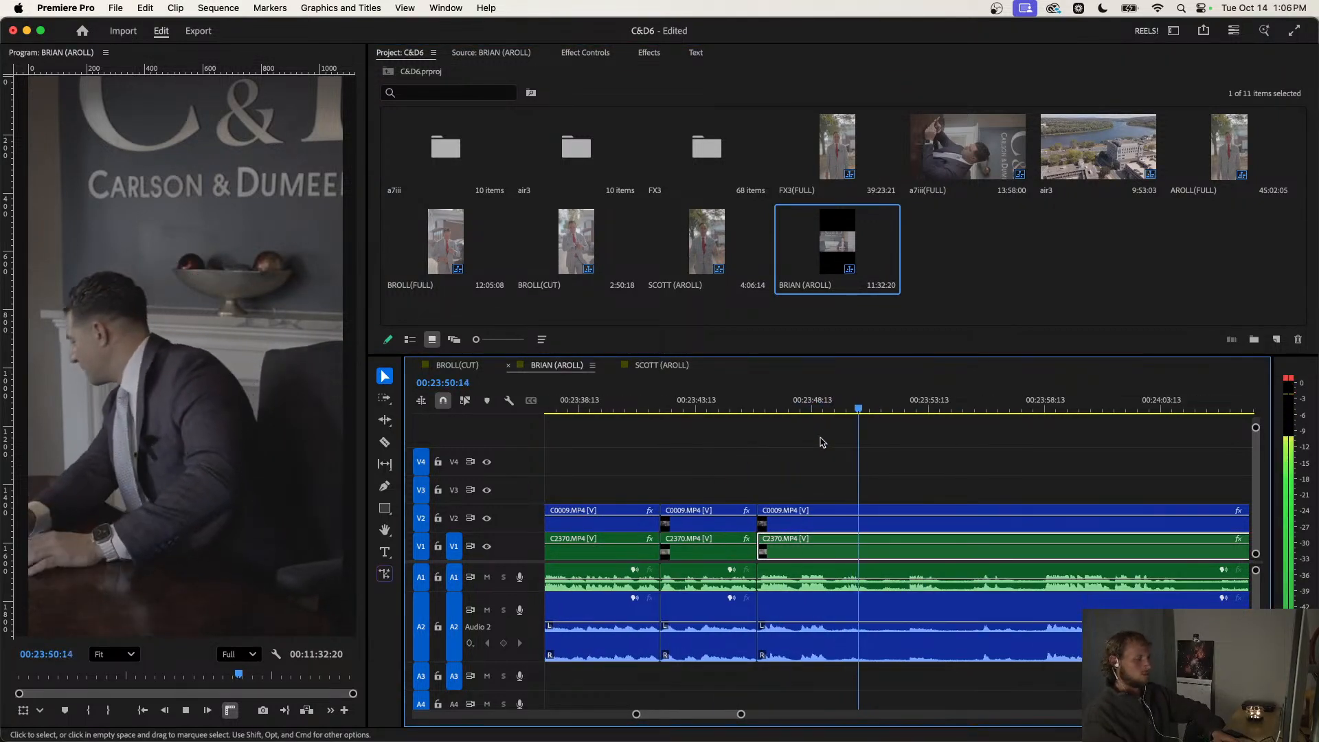
{"action": "scroll", "coordinate": [821, 443], "scroll_direction": "down", "scroll_amount": 1}
{"action": "scroll", "coordinate": [864, 465], "scroll_direction": "up", "scroll_amount": 3}
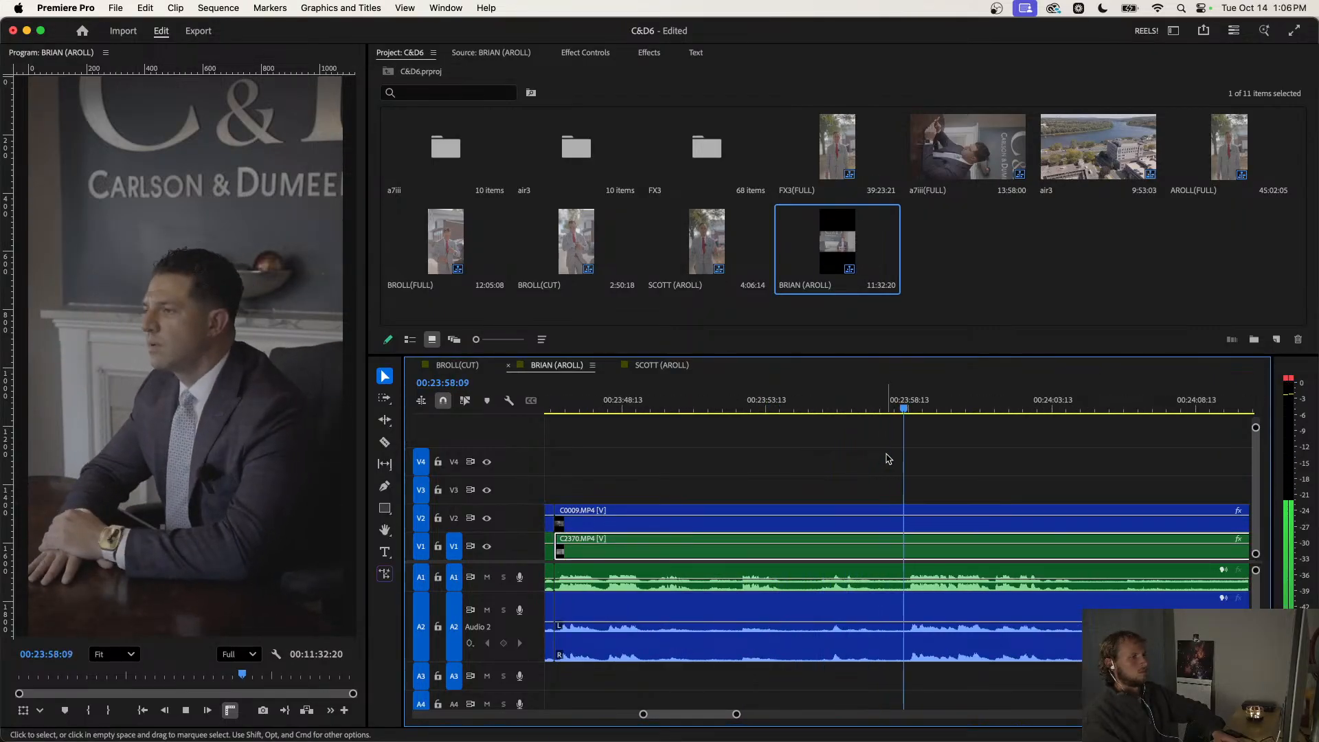
{"action": "key", "text": "space"}
{"action": "key", "text": "Left"}
{"action": "key", "text": "Left"}
{"action": "key", "text": "q"}
{"action": "key", "text": "space"}
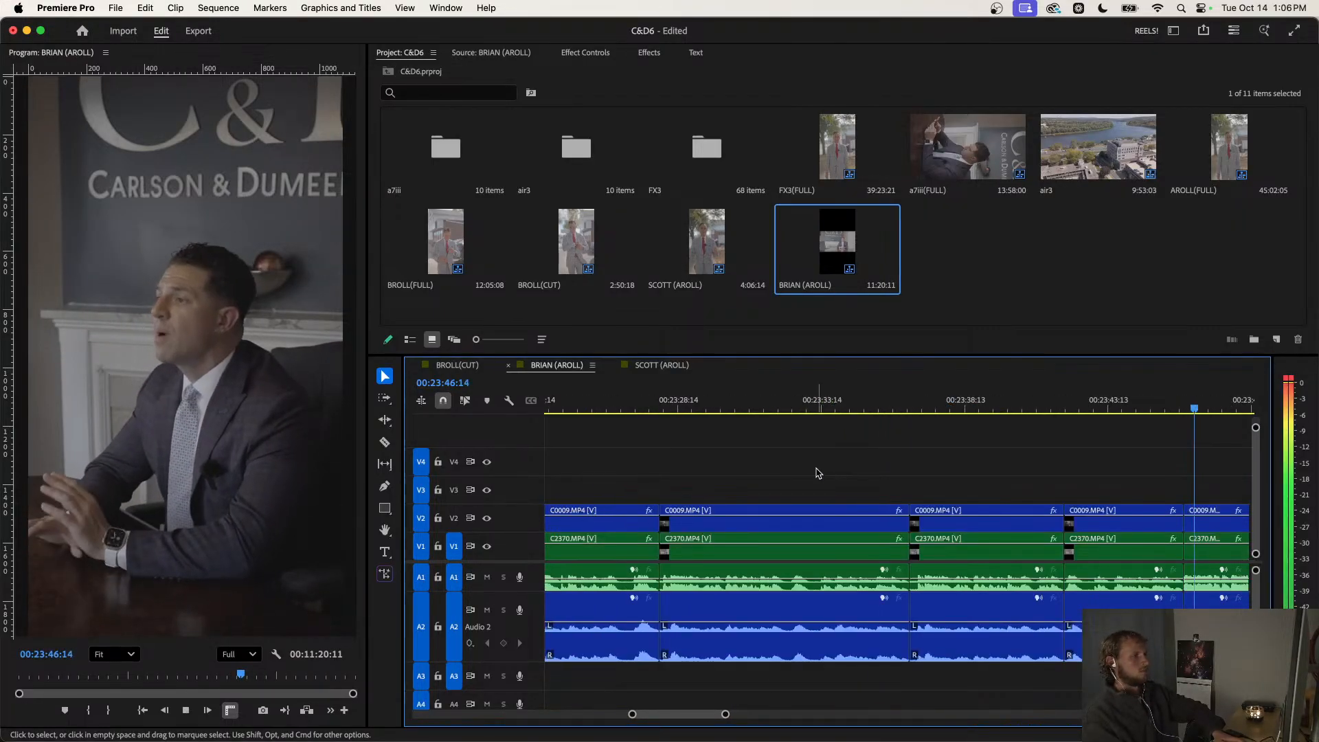
Review the last C0009 and C2370 take and ripple-trim its start up to about 00:24:00:08, where speech resumes.
{"action": "scroll", "coordinate": [818, 473], "scroll_direction": "down", "scroll_amount": 3}
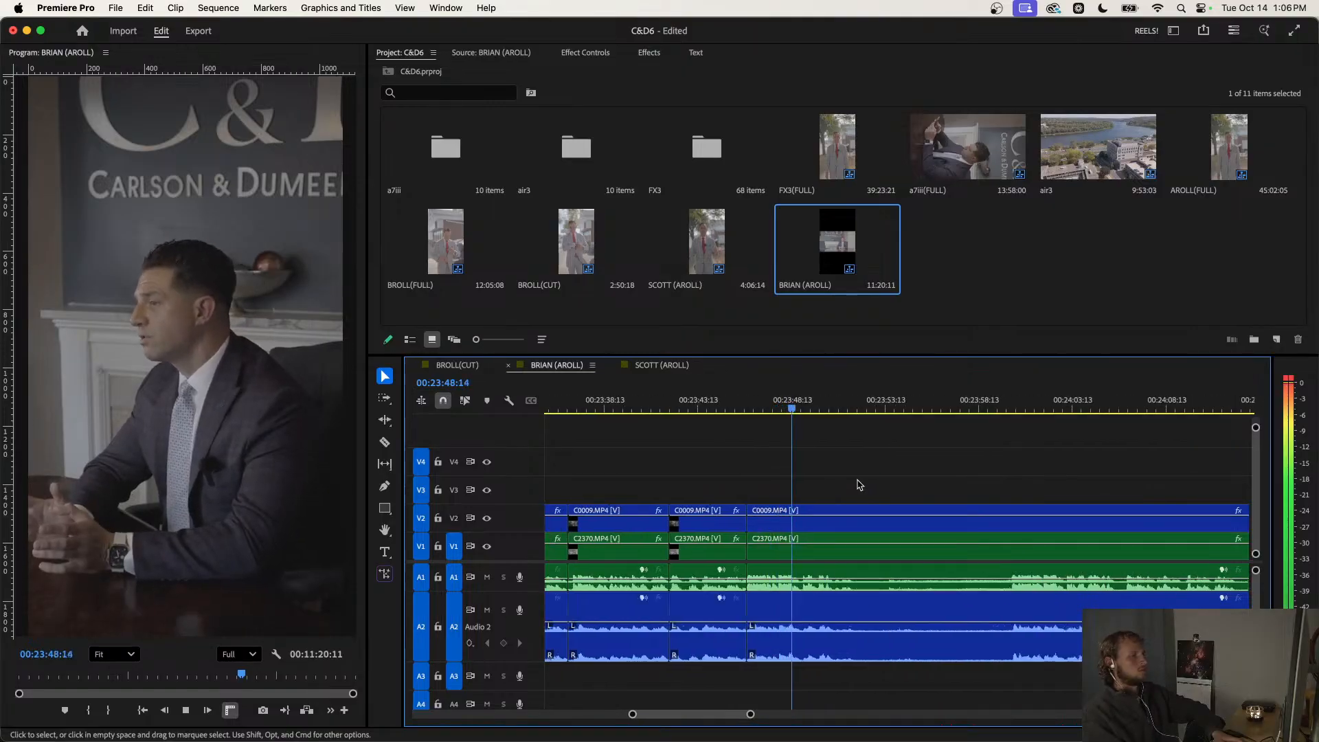
{"action": "scroll", "coordinate": [860, 485], "scroll_direction": "down", "scroll_amount": 2}
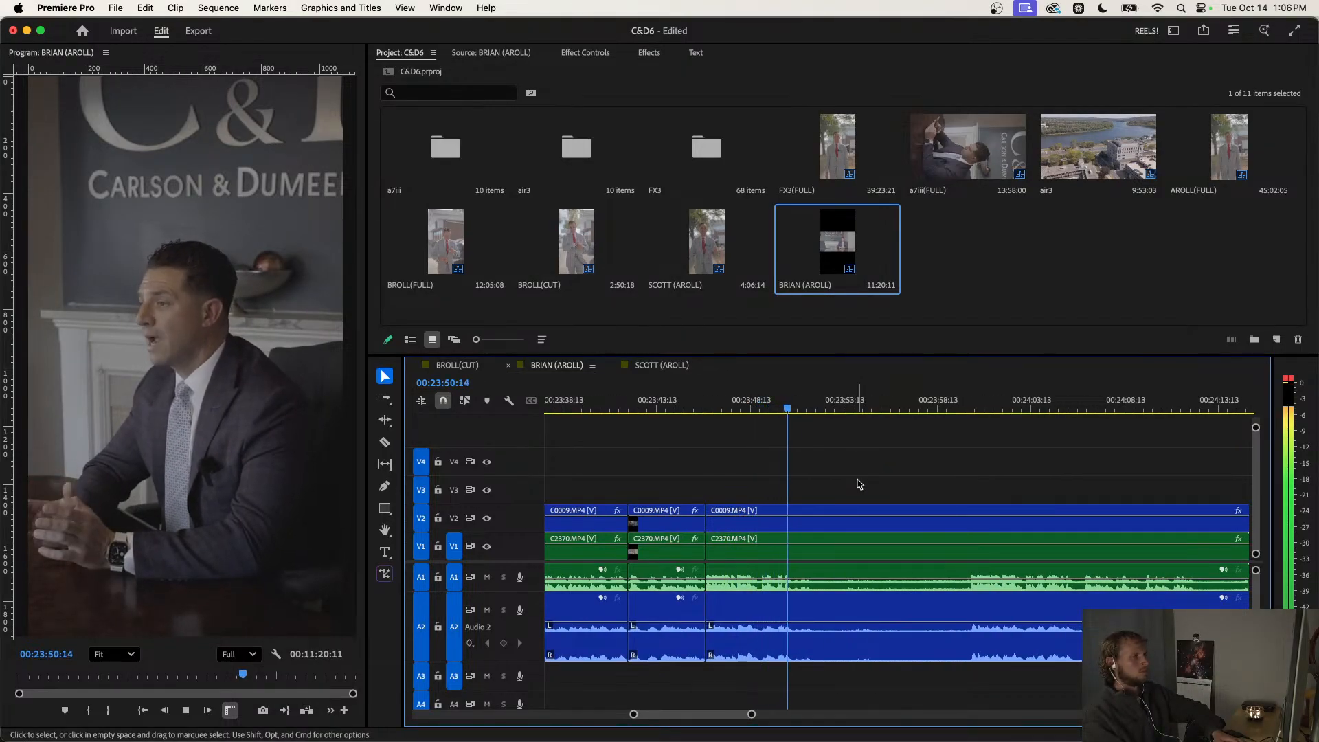
{"action": "left_click", "coordinate": [946, 404]}
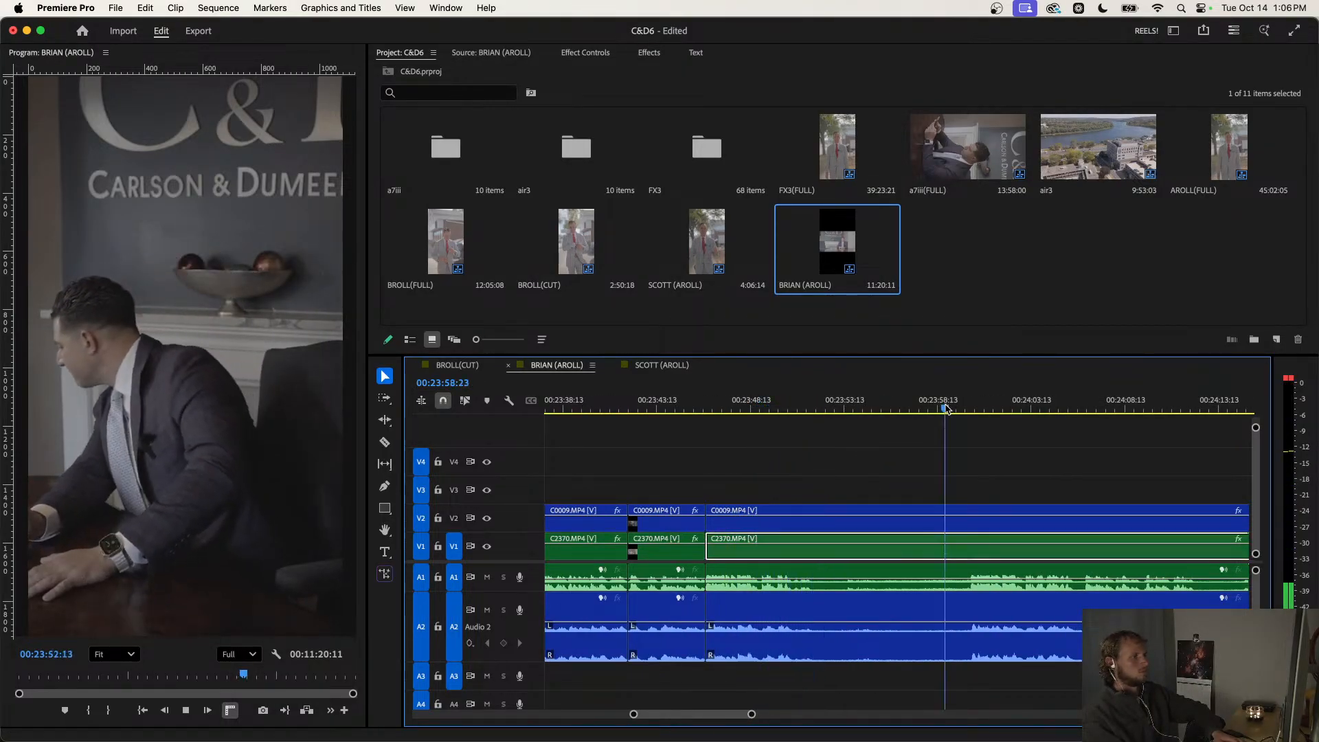
{"action": "scroll", "coordinate": [953, 455], "scroll_direction": "down", "scroll_amount": 3}
{"action": "scroll", "coordinate": [912, 457], "scroll_direction": "up", "scroll_amount": 2}
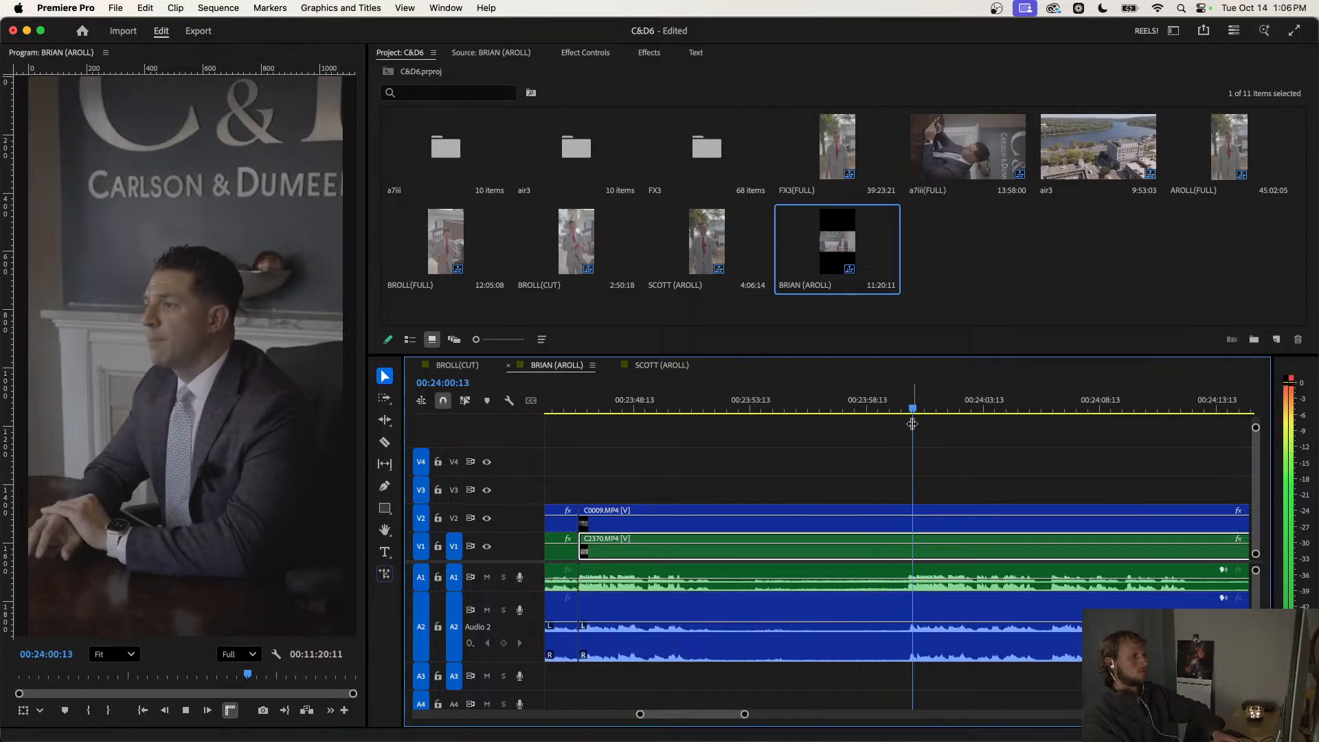
{"action": "left_click", "coordinate": [901, 402]}
{"action": "key", "text": "q"}
{"action": "key", "text": "space"}
Cut the last C0009 and C2370 clips at about 00:23:58:08 and delete the leftover footage after the cut.
{"action": "scroll", "coordinate": [760, 468], "scroll_direction": "up", "scroll_amount": 5}
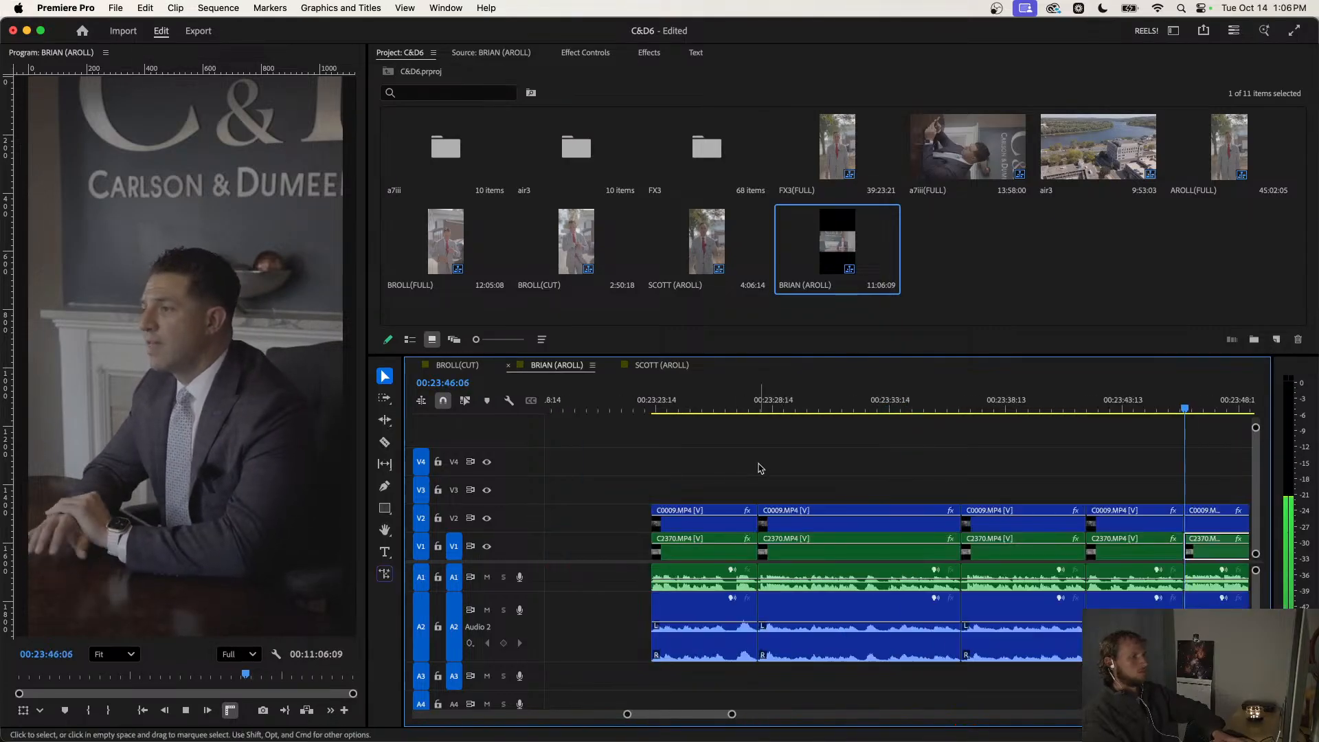
{"action": "scroll", "coordinate": [795, 466], "scroll_direction": "down", "scroll_amount": 2}
{"action": "scroll", "coordinate": [957, 472], "scroll_direction": "down", "scroll_amount": 2}
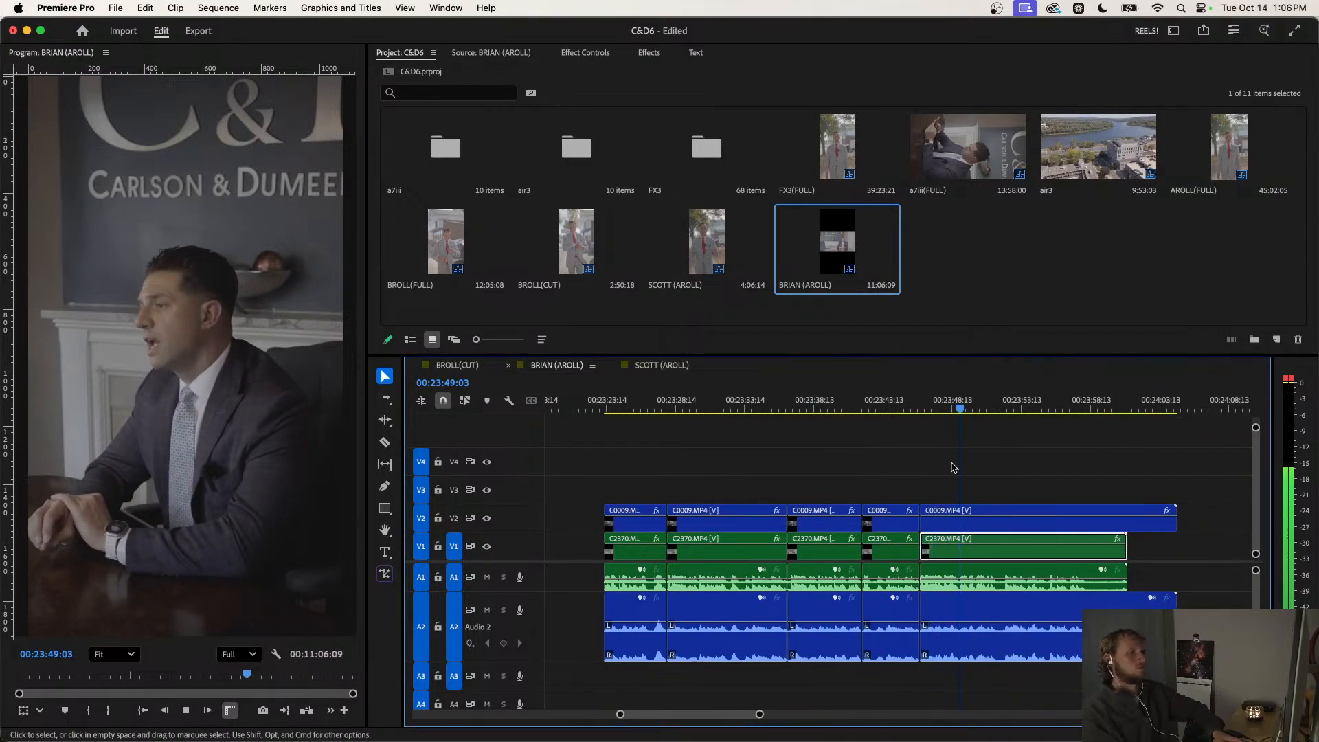
{"action": "scroll", "coordinate": [962, 469], "scroll_direction": "up", "scroll_amount": 1}
{"action": "scroll", "coordinate": [952, 467], "scroll_direction": "down", "scroll_amount": 3}
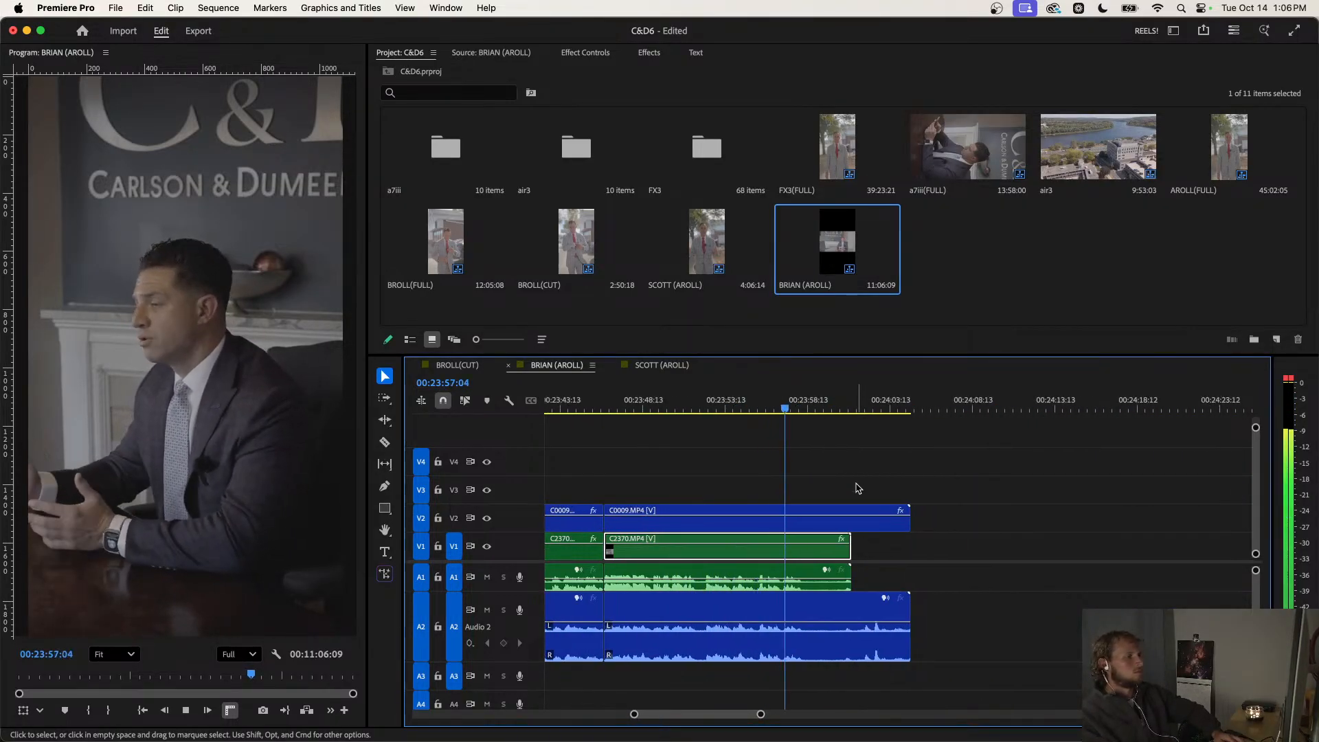
{"action": "key", "text": "space"}
{"action": "key", "text": "super+k"}
{"action": "left_click_drag", "start_coordinate": [885, 487], "coordinate": [835, 605]}
{"action": "key", "text": "Delete"}
Cut the C0010 and C2371 clips at 00:25:32:08, where speech starts, and delete the unused footage before the cut.
{"action": "key", "text": "minus"}
{"action": "key", "text": "minus"}
{"action": "scroll", "coordinate": [836, 608], "scroll_direction": "down", "scroll_amount": 1}
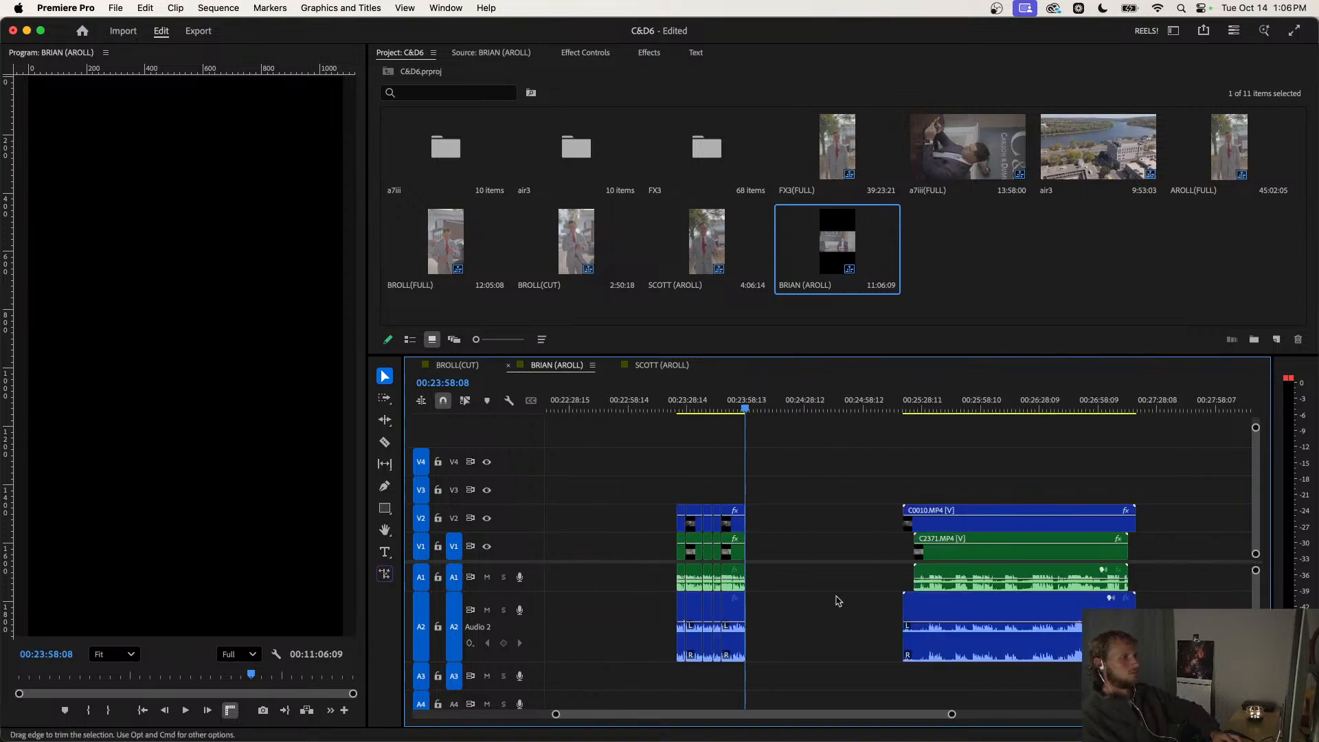
{"action": "left_click", "coordinate": [922, 404]}
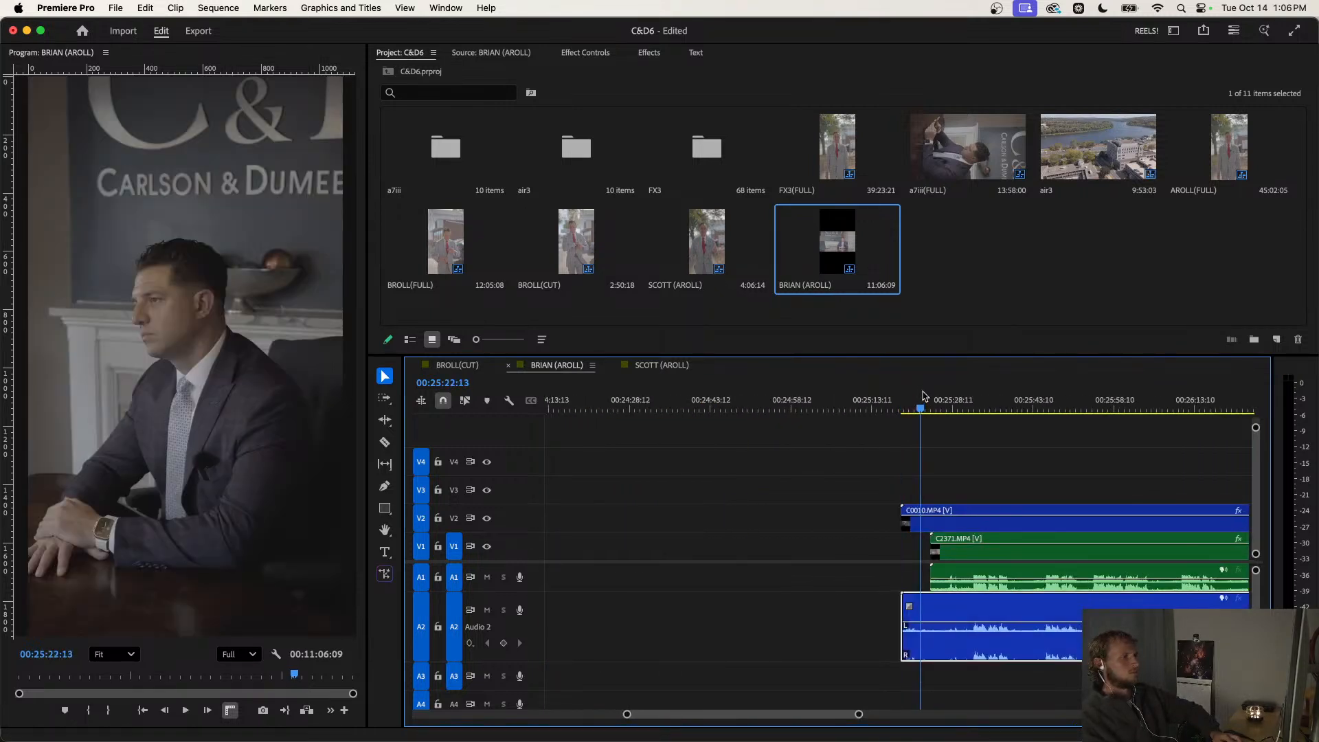
{"action": "key", "text": "equal"}
{"action": "key", "text": "equal"}
{"action": "scroll", "coordinate": [878, 494], "scroll_direction": "up", "scroll_amount": 1, "text": "alt"}
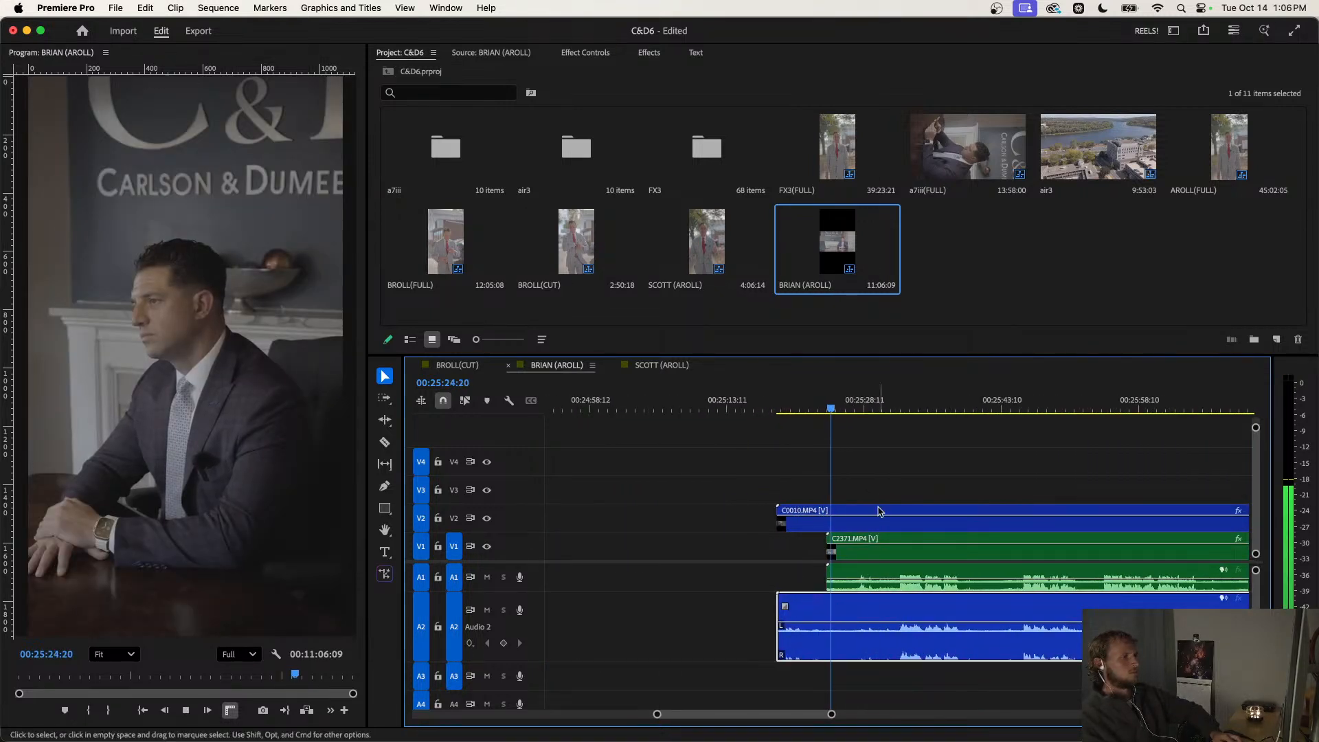
{"action": "scroll", "coordinate": [878, 512], "scroll_direction": "up", "scroll_amount": 2, "text": "alt"}
{"action": "scroll", "coordinate": [878, 513], "scroll_direction": "down", "scroll_amount": 1}
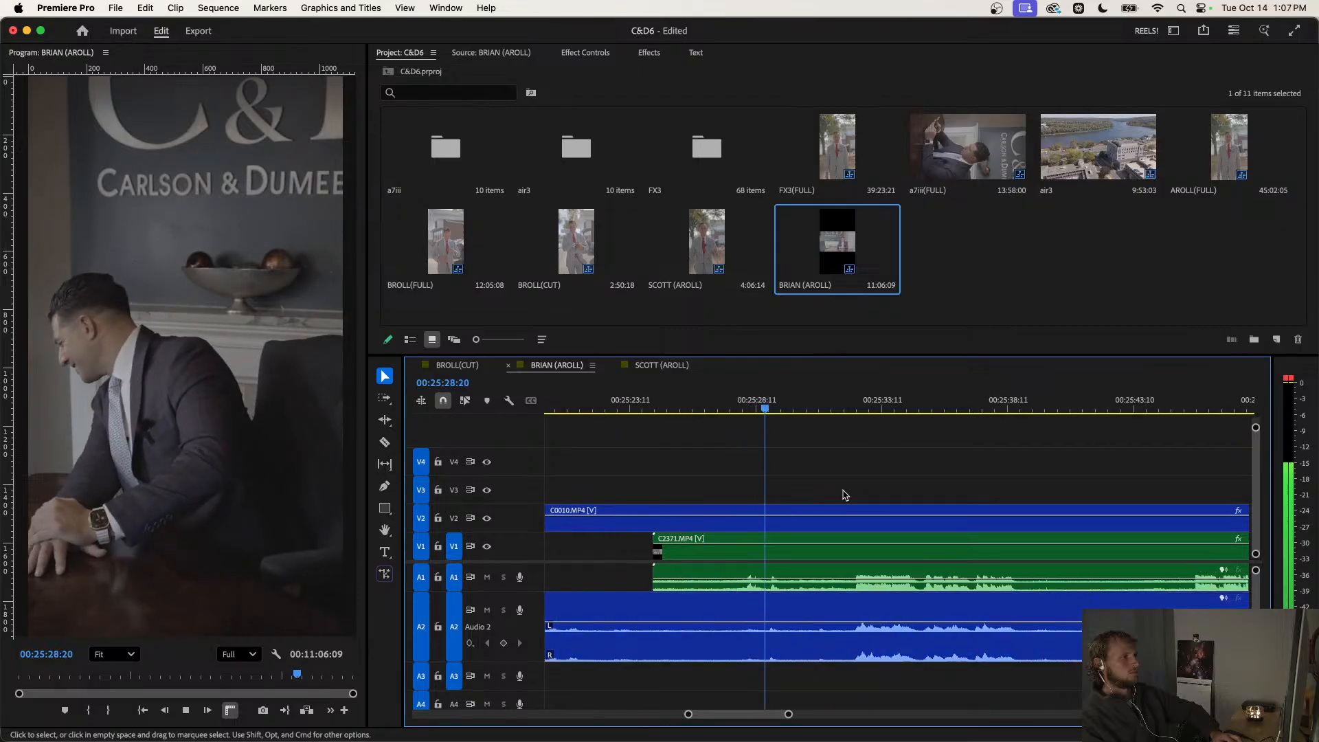
{"action": "scroll", "coordinate": [852, 495], "scroll_direction": "down", "scroll_amount": 1}
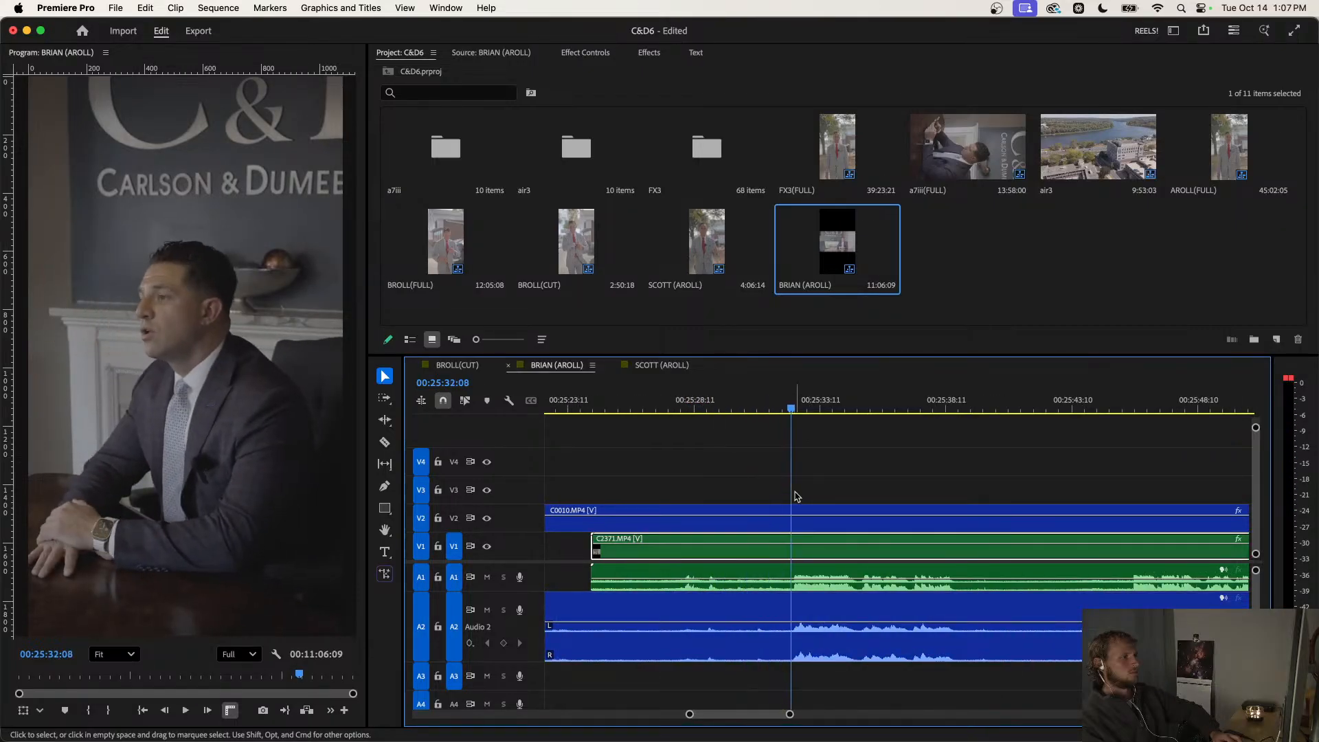
{"action": "key", "text": "super+k"}
{"action": "left_click", "coordinate": [751, 515]}
{"action": "key", "text": "BackSpace"}
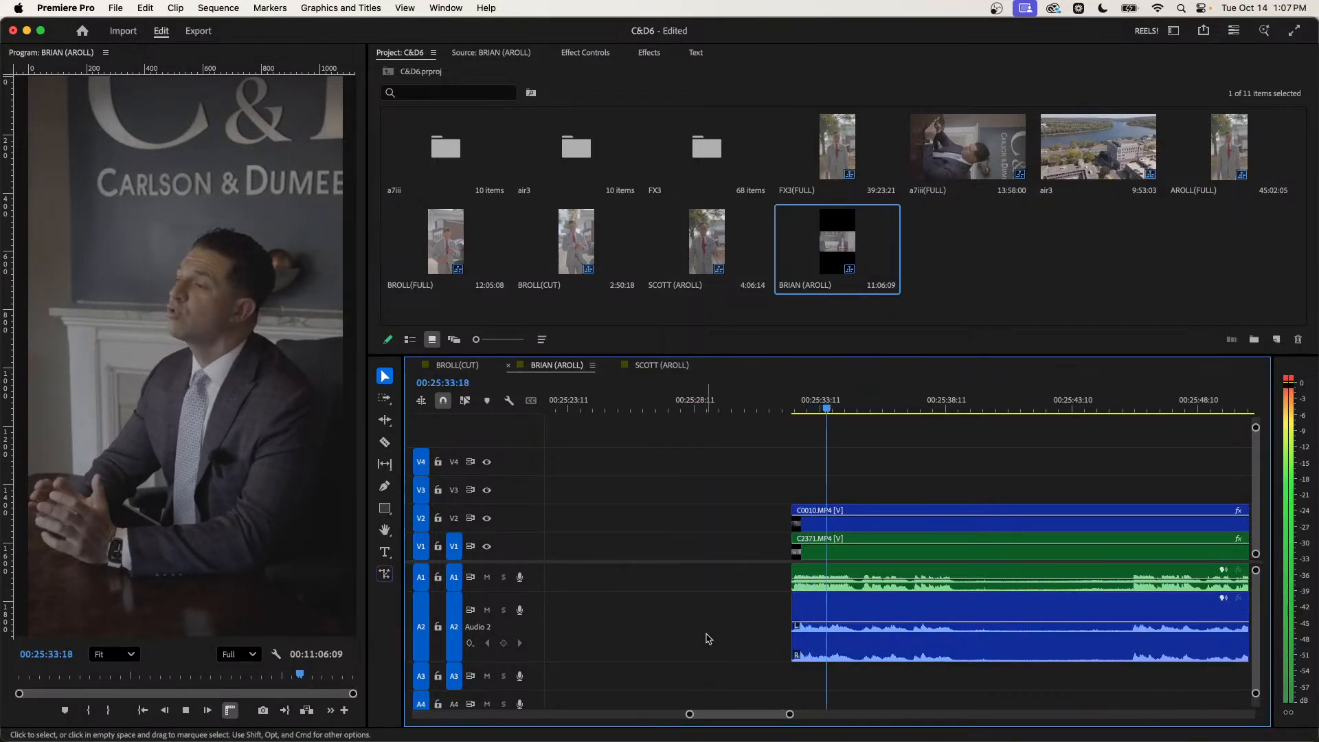
Try a cut through the C0010 and C2371 clips at about 00:25:38:16 and undo it.
{"action": "scroll", "coordinate": [708, 636], "scroll_direction": "down", "scroll_amount": 2, "text": "alt"}
{"action": "scroll", "coordinate": [707, 639], "scroll_direction": "down", "scroll_amount": 1}
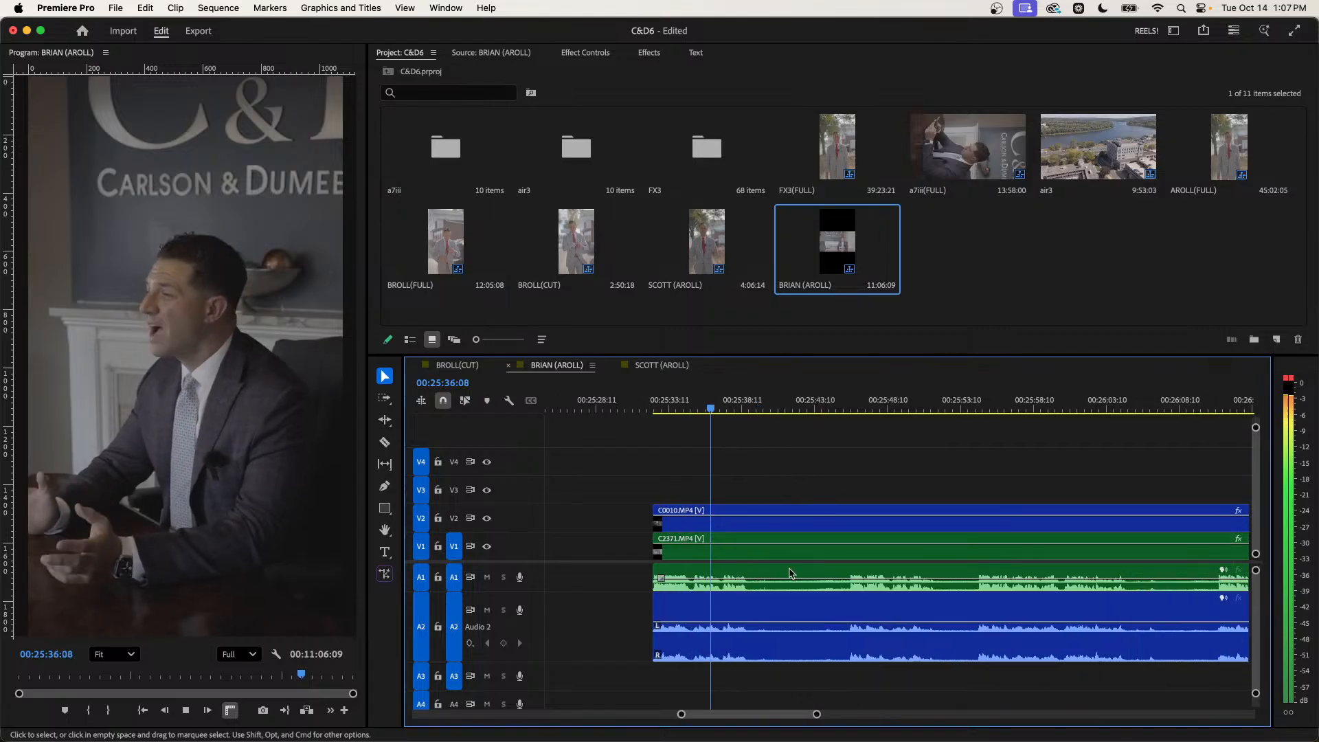
{"action": "left_click", "coordinate": [764, 535]}
{"action": "key", "text": "super+k"}
{"action": "key", "text": "space"}
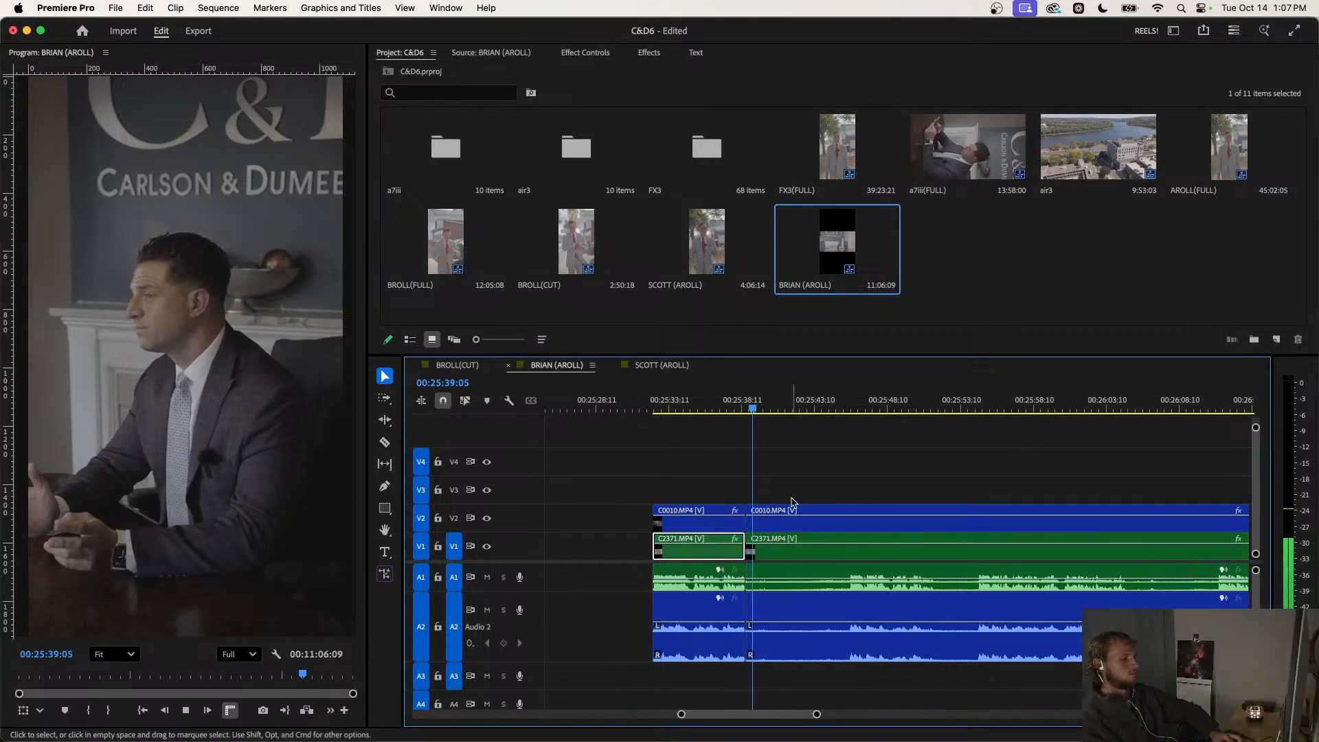
{"action": "key", "text": "super+z"}
Cut both camera clips at about 00:25:39:01 and ripple-trim the start of the following clips up to 00:25:45:20.
{"action": "left_click", "coordinate": [737, 407]}
{"action": "key", "text": "space"}
{"action": "scroll", "coordinate": [753, 495], "scroll_direction": "down", "scroll_amount": 1}
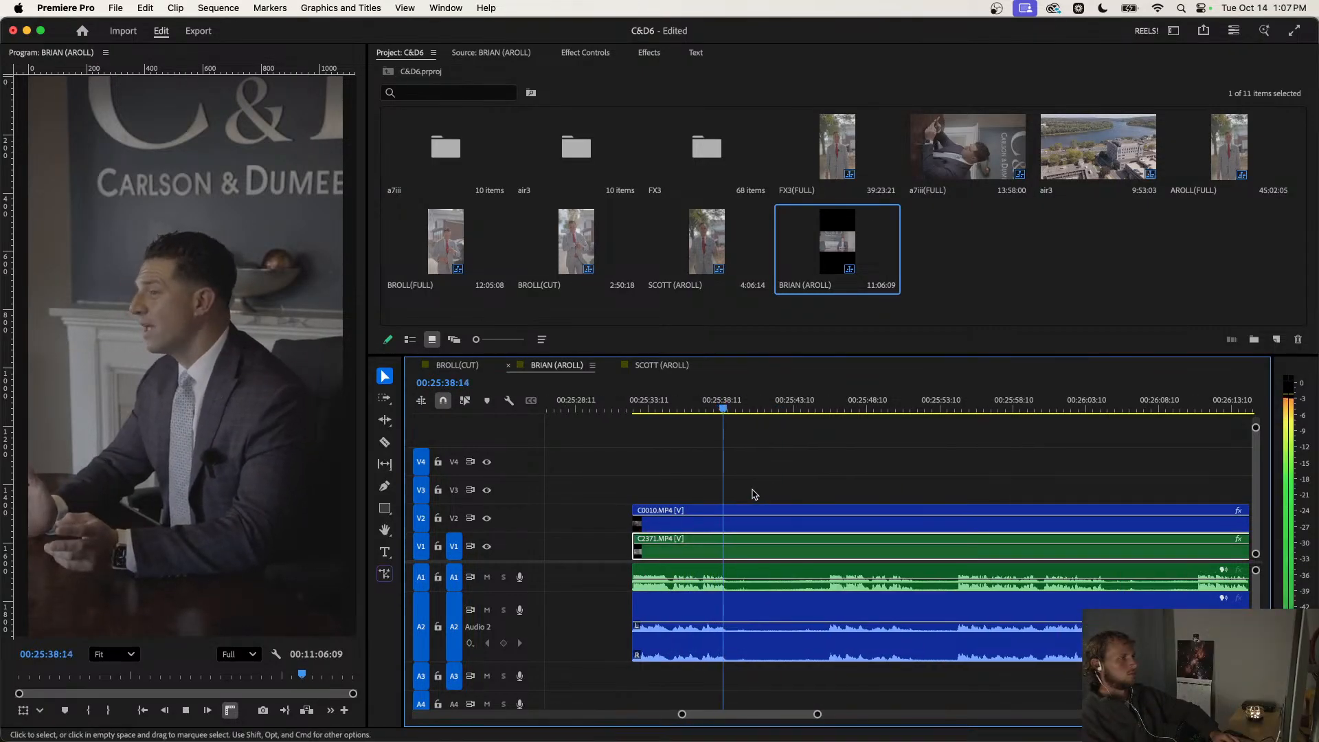
{"action": "key", "text": "space"}
{"action": "key", "text": "super+k"}
{"action": "left_click_drag", "start_coordinate": [756, 409], "coordinate": [833, 416]}
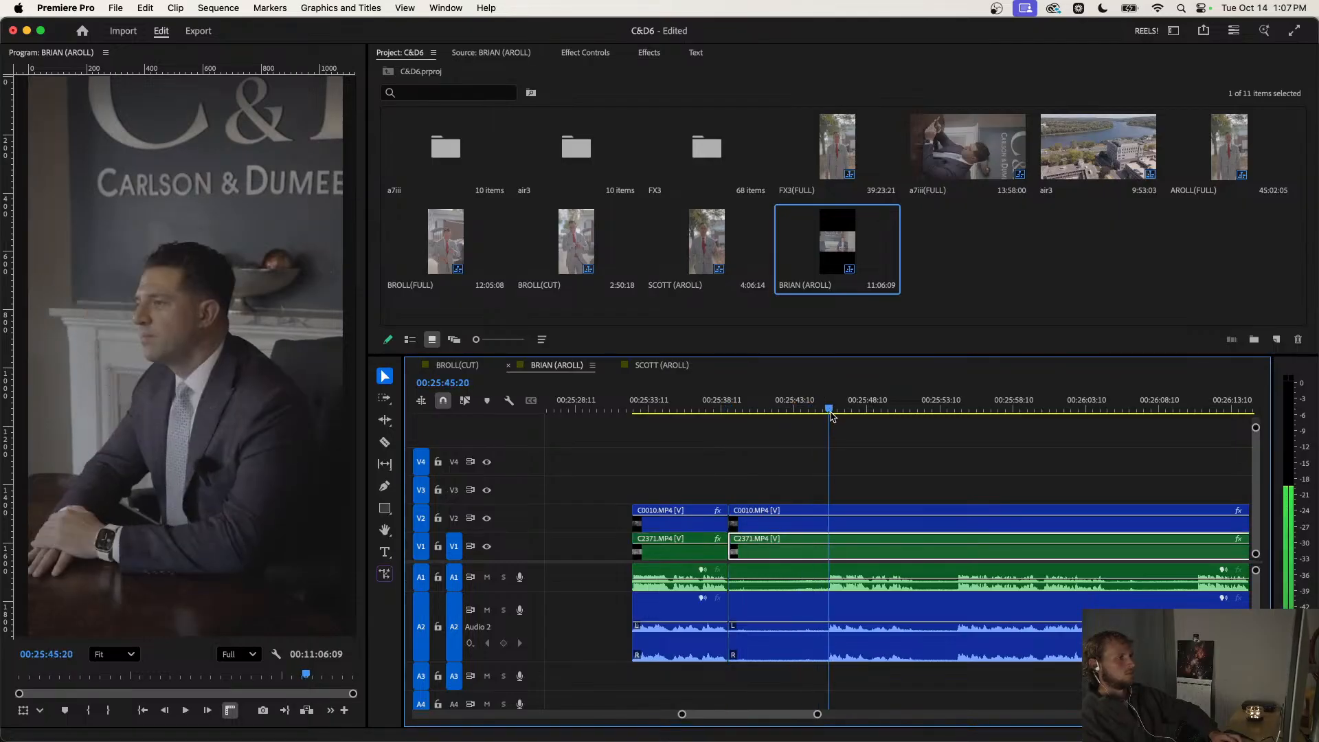
{"action": "key", "text": "q"}
Cut both camera clips at about 00:25:44:22 and ripple-trim the pause after it up to about 00:25:47:19.
{"action": "scroll", "coordinate": [788, 477], "scroll_direction": "up", "scroll_amount": 3}
{"action": "key", "text": "space"}
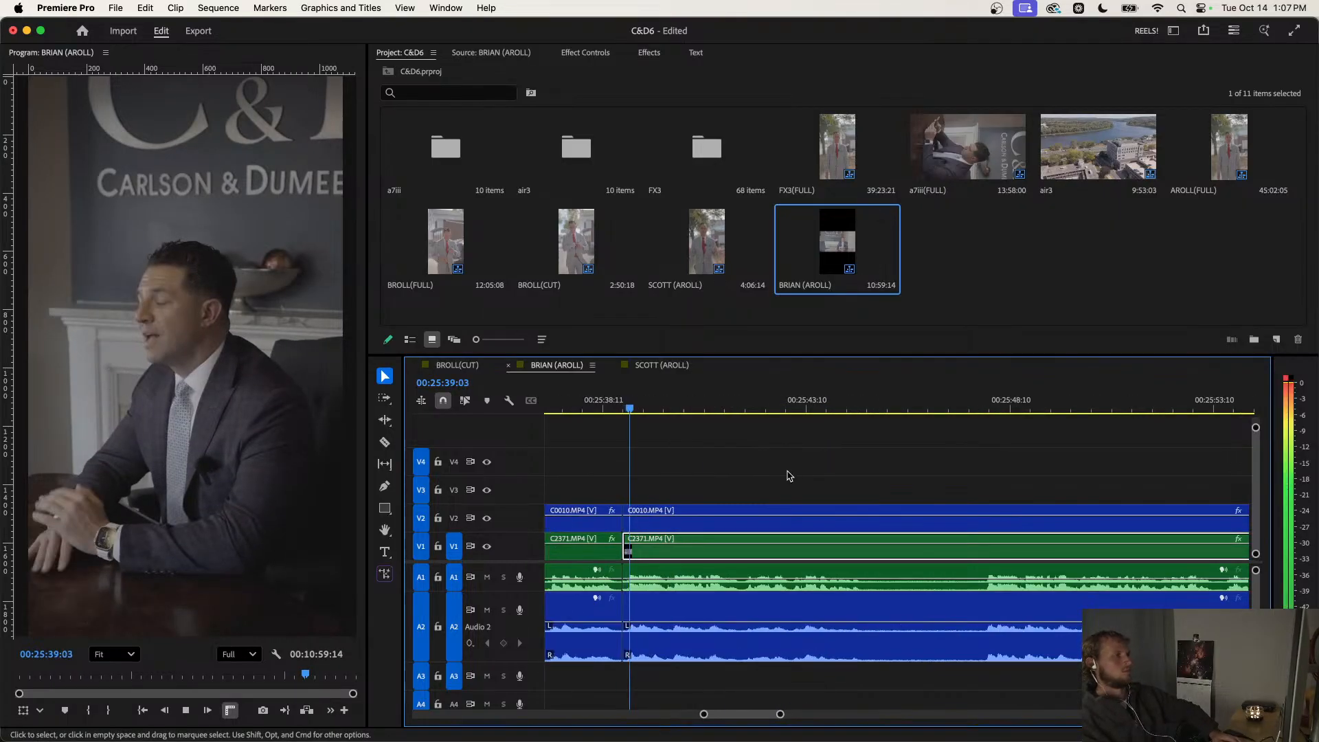
{"action": "left_click", "coordinate": [861, 406]}
{"action": "key", "text": "super+k"}
{"action": "key", "text": "space"}
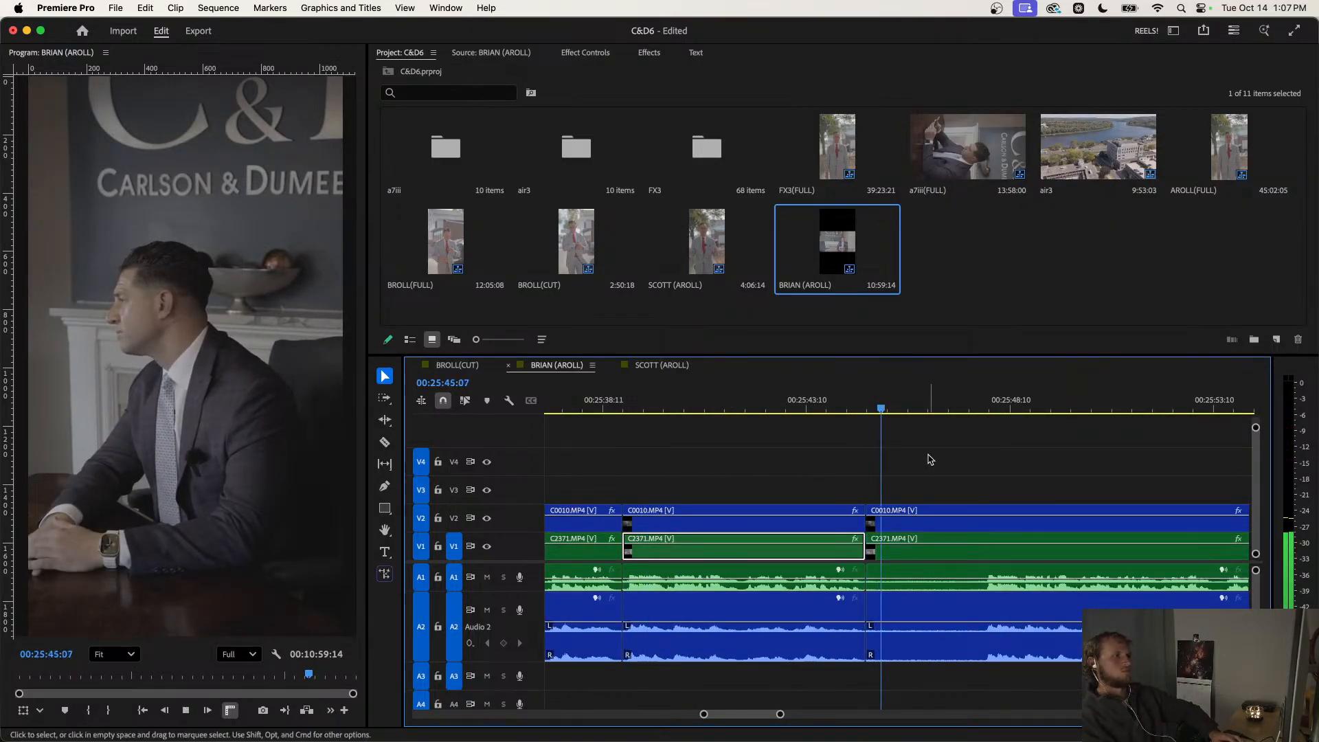
{"action": "scroll", "coordinate": [928, 457], "scroll_direction": "down", "scroll_amount": 2}
{"action": "left_click", "coordinate": [929, 408]}
{"action": "left_click_drag", "start_coordinate": [931, 410], "coordinate": [955, 411]}
{"action": "key", "text": "q"}
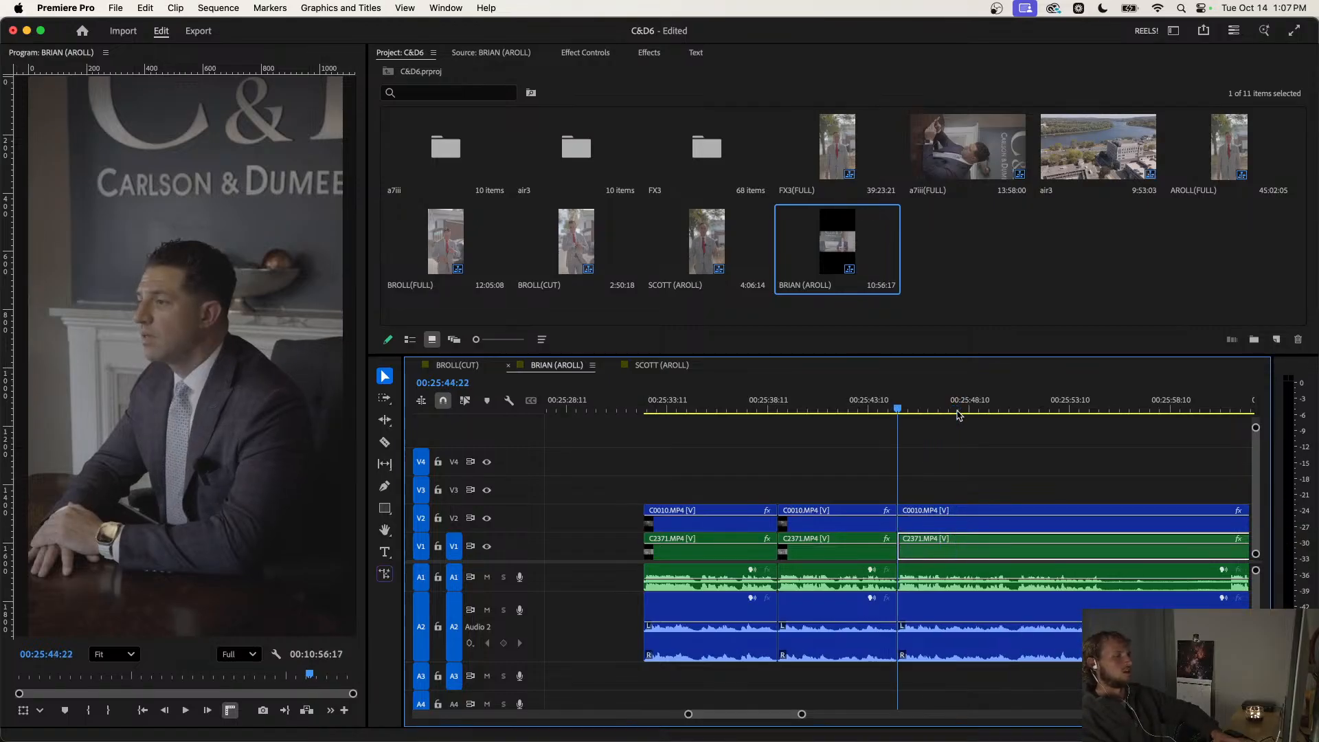
Cut both camera clips at 00:25:55:06 and ripple-trim the following silence up to 00:26:01:08.
{"action": "scroll", "coordinate": [927, 494], "scroll_direction": "down", "scroll_amount": 2}
{"action": "key", "text": "space"}
{"action": "scroll", "coordinate": [900, 460], "scroll_direction": "down", "scroll_amount": 2}
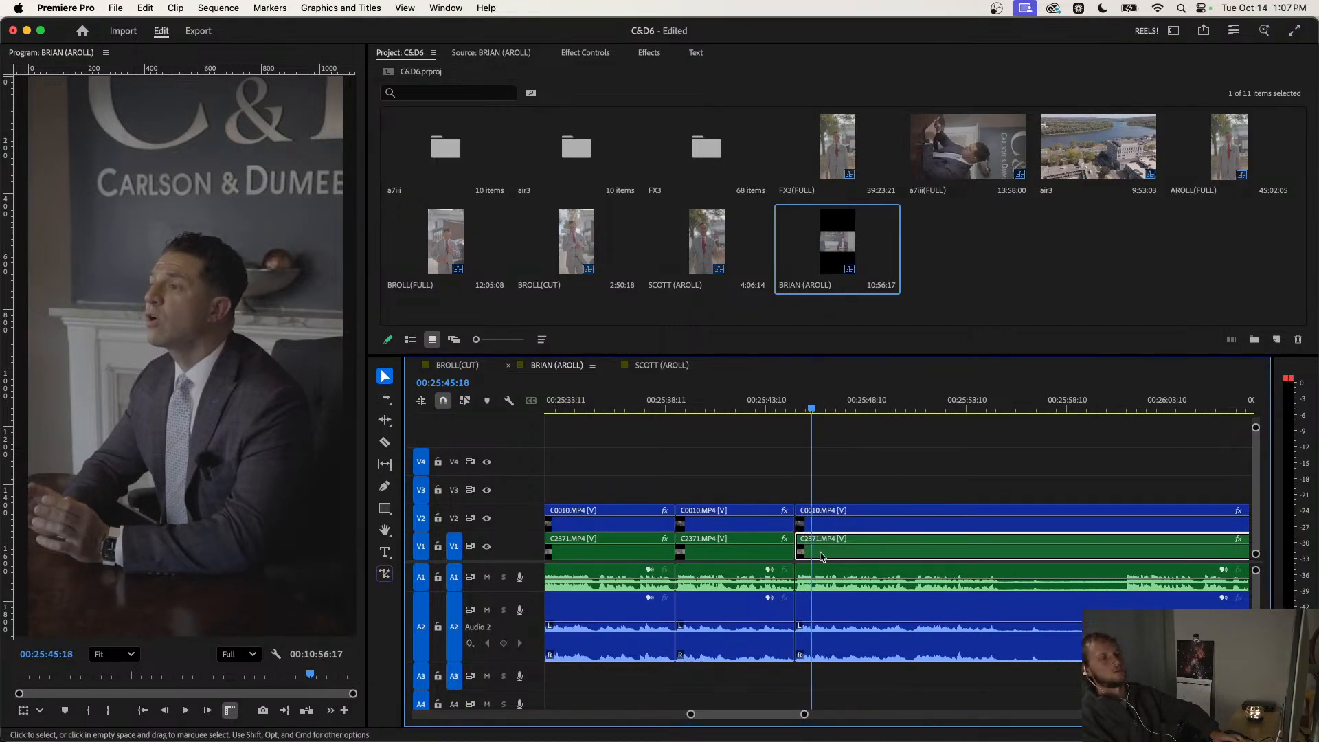
{"action": "left_click", "coordinate": [919, 411]}
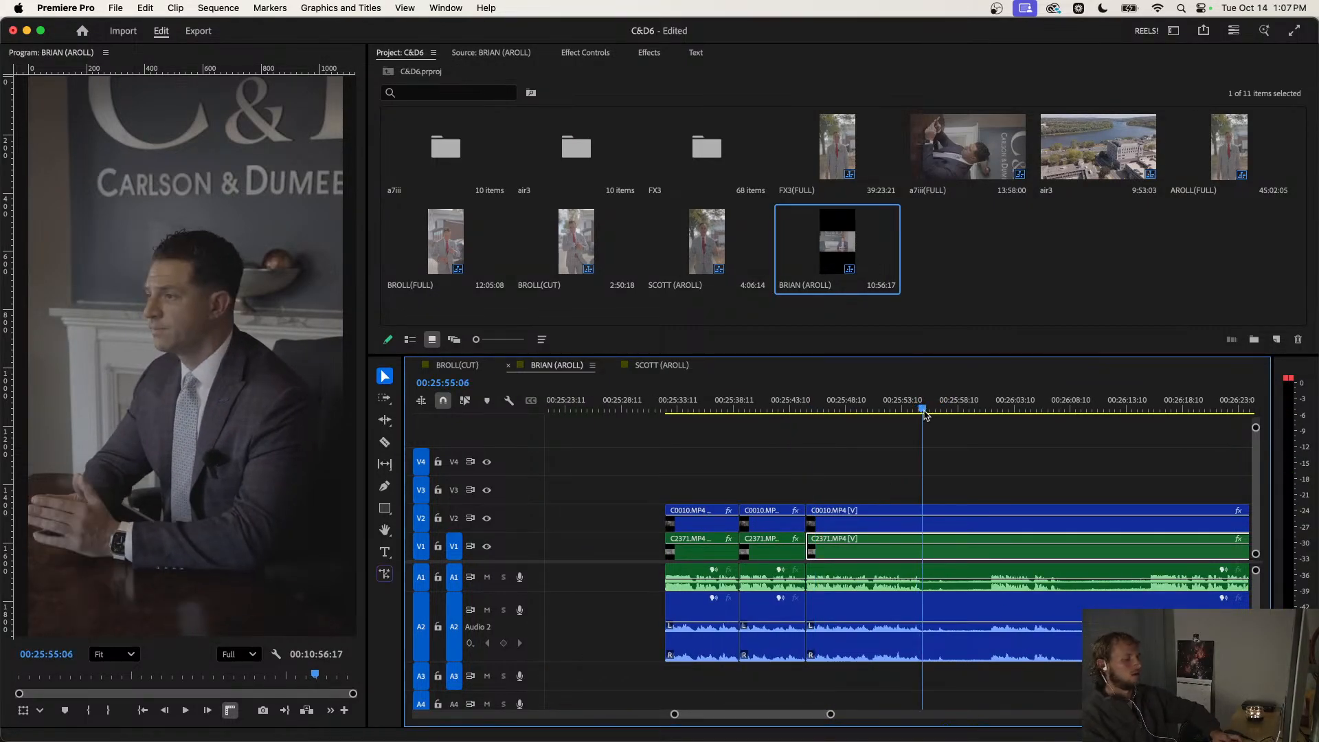
{"action": "key", "text": "super+k"}
{"action": "left_click", "coordinate": [965, 410]}
{"action": "left_click", "coordinate": [990, 410]}
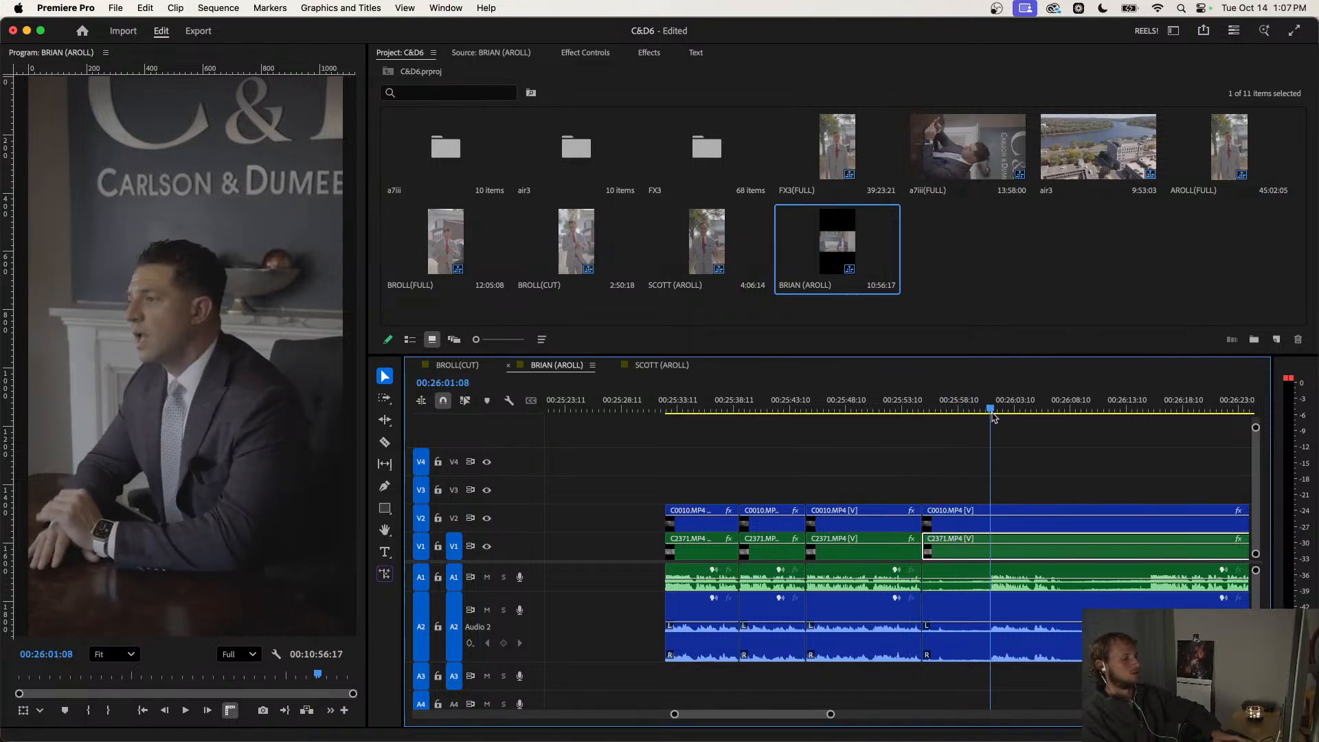
{"action": "key", "text": "q"}
Cut both camera clips at about 00:26:01:10 and ripple-trim the start of the following clips up to 00:26:09:10.
{"action": "key", "text": "space"}
{"action": "left_click_drag", "start_coordinate": [986, 397], "coordinate": [1084, 414]}
{"action": "key", "text": "super+k"}
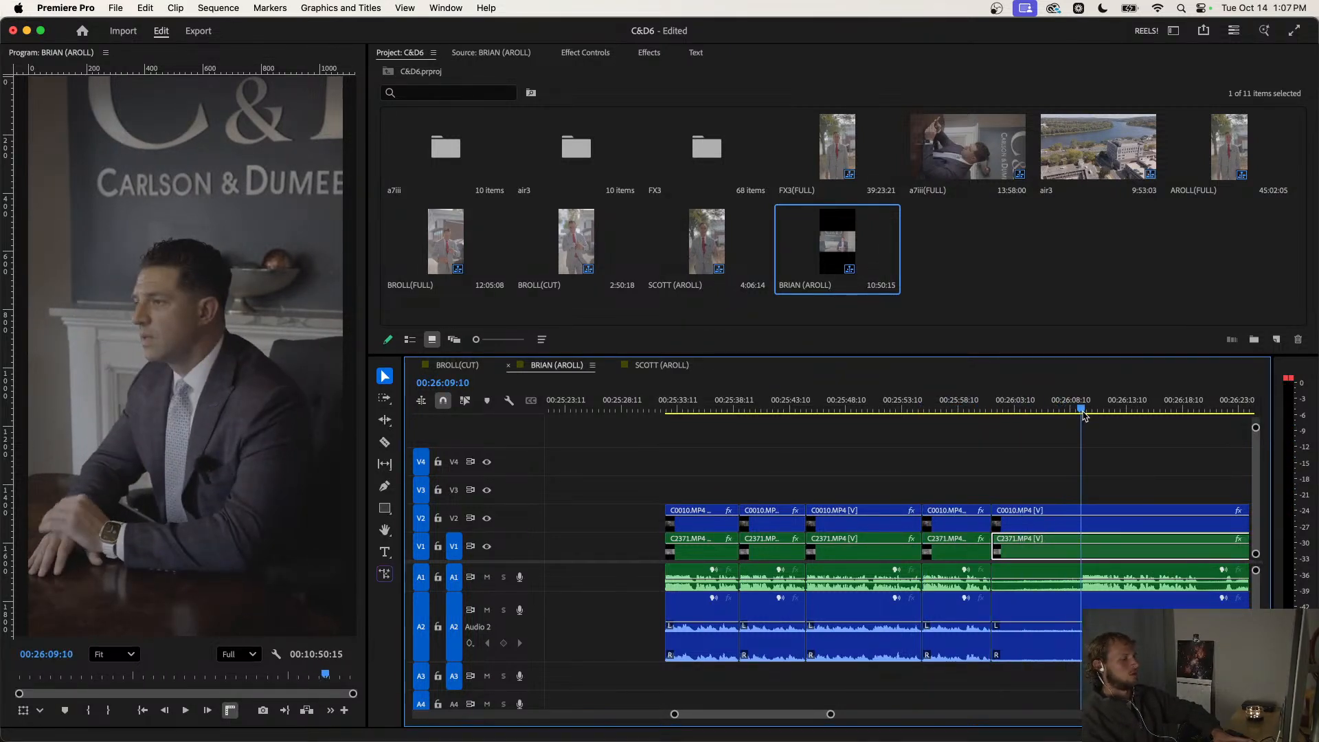
{"action": "key", "text": "q"}
Review the short C0010 and C2371 segment between about 00:25:55:06 and 00:26:01:10, delete it with its audio and close the gap.
{"action": "key", "text": "space"}
{"action": "scroll", "coordinate": [996, 477], "scroll_direction": "up", "scroll_amount": 3}
{"action": "left_click", "coordinate": [961, 398]}
{"action": "key", "text": "space"}
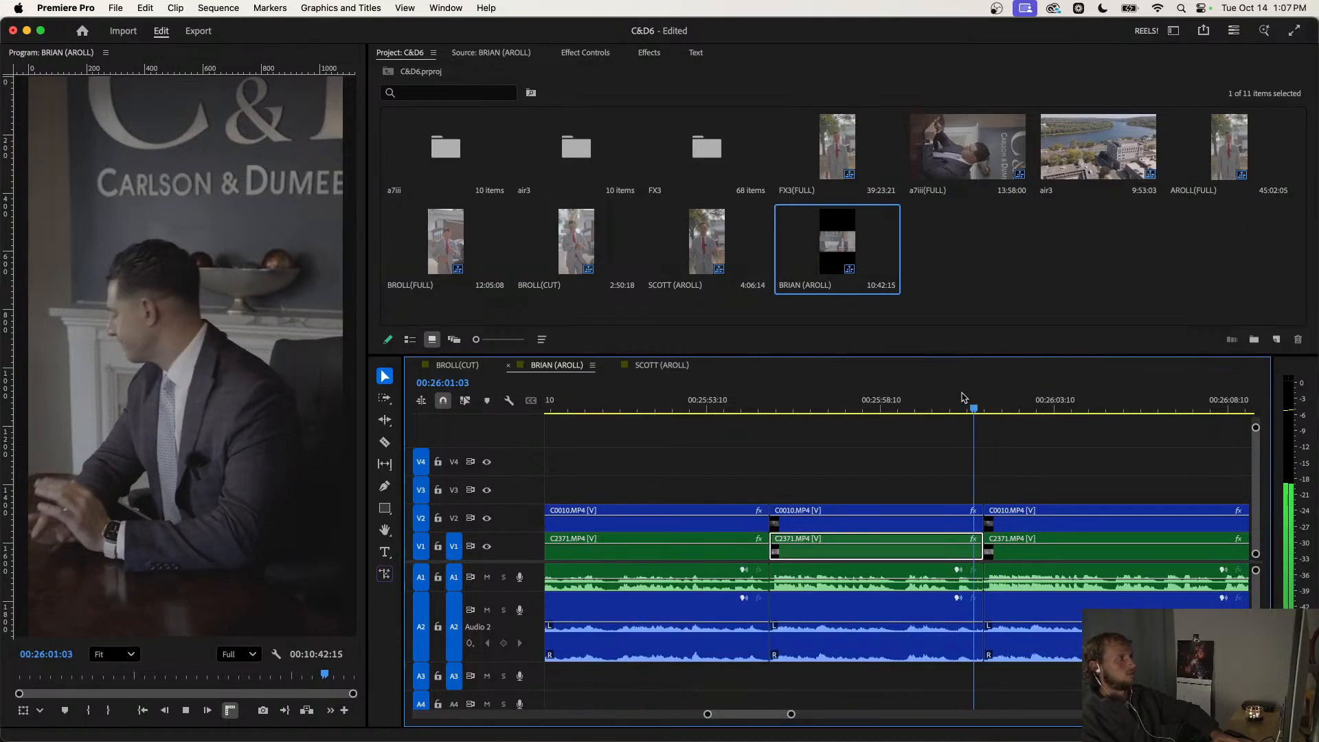
{"action": "left_click_drag", "start_coordinate": [964, 397], "coordinate": [933, 404]}
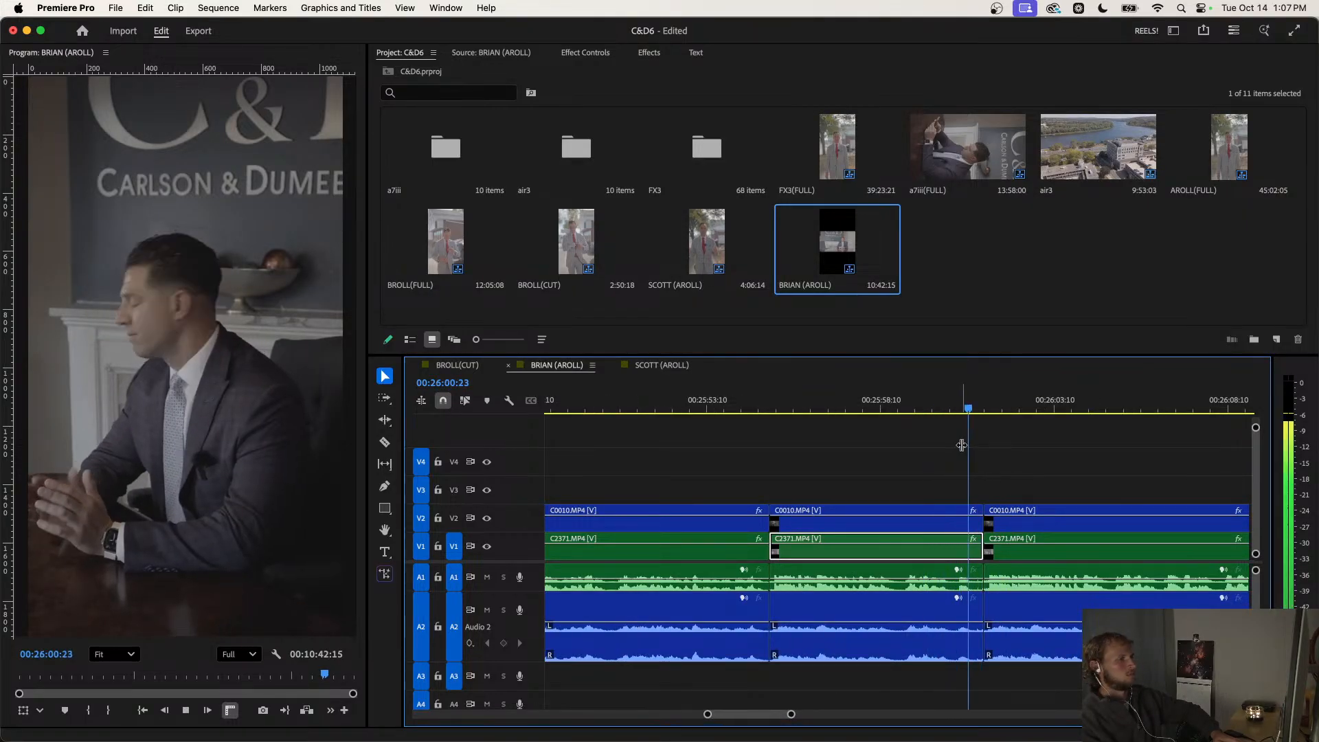
{"action": "scroll", "coordinate": [883, 447], "scroll_direction": "down", "scroll_amount": 3}
{"action": "left_click", "coordinate": [838, 399]}
{"action": "key", "text": "space"}
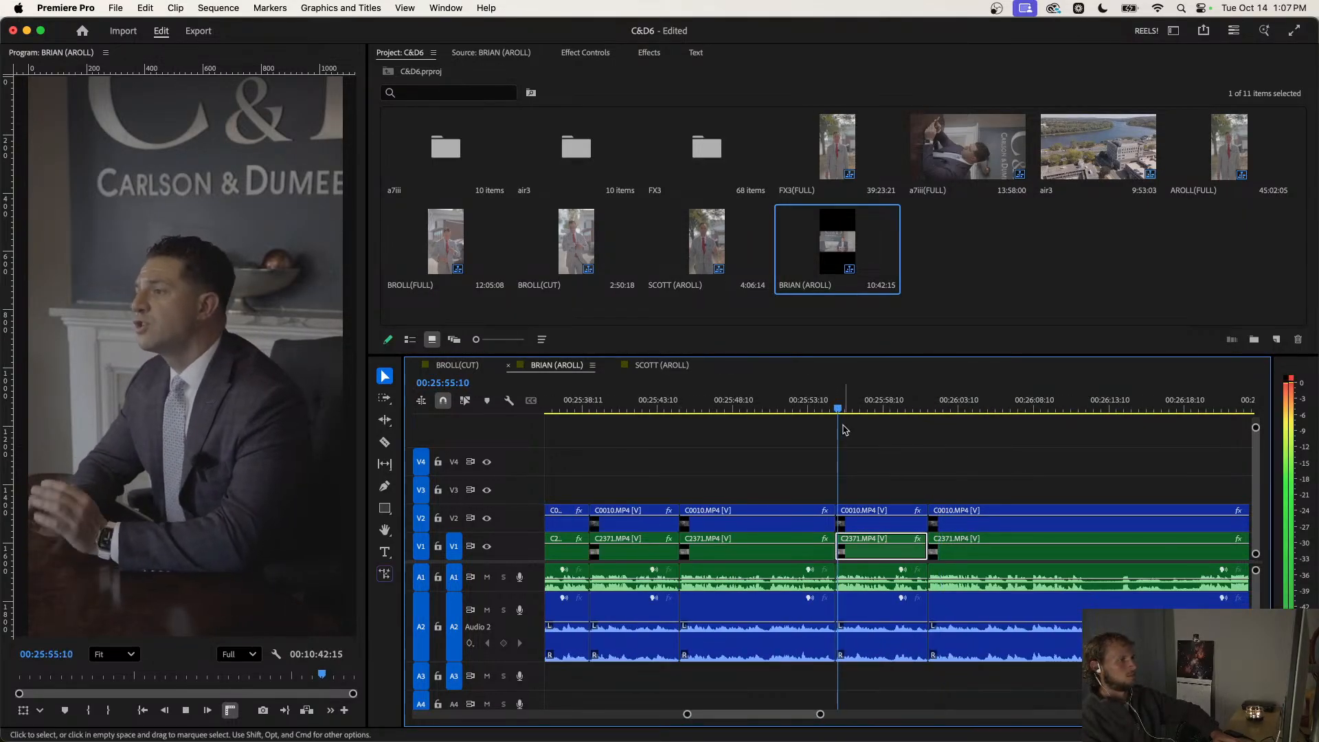
{"action": "left_click_drag", "start_coordinate": [897, 465], "coordinate": [882, 612]}
{"action": "key", "text": "Delete"}
{"action": "left_click", "coordinate": [873, 603]}
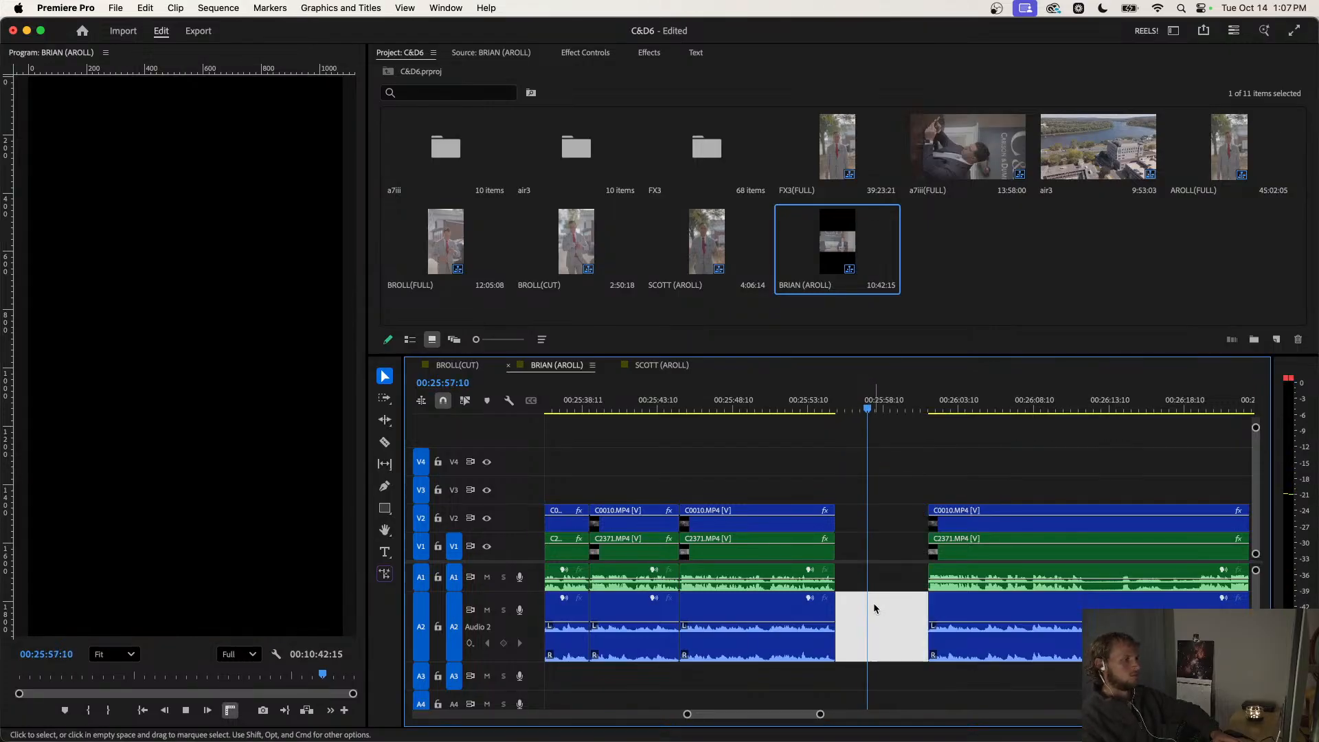
{"action": "key", "text": "Delete"}
Review the take after the closed gap, cut both camera clips at about 00:26:05:17 and ripple-trim the pause up to about 00:26:08:03.
{"action": "left_click", "coordinate": [808, 407]}
{"action": "key", "text": "space"}
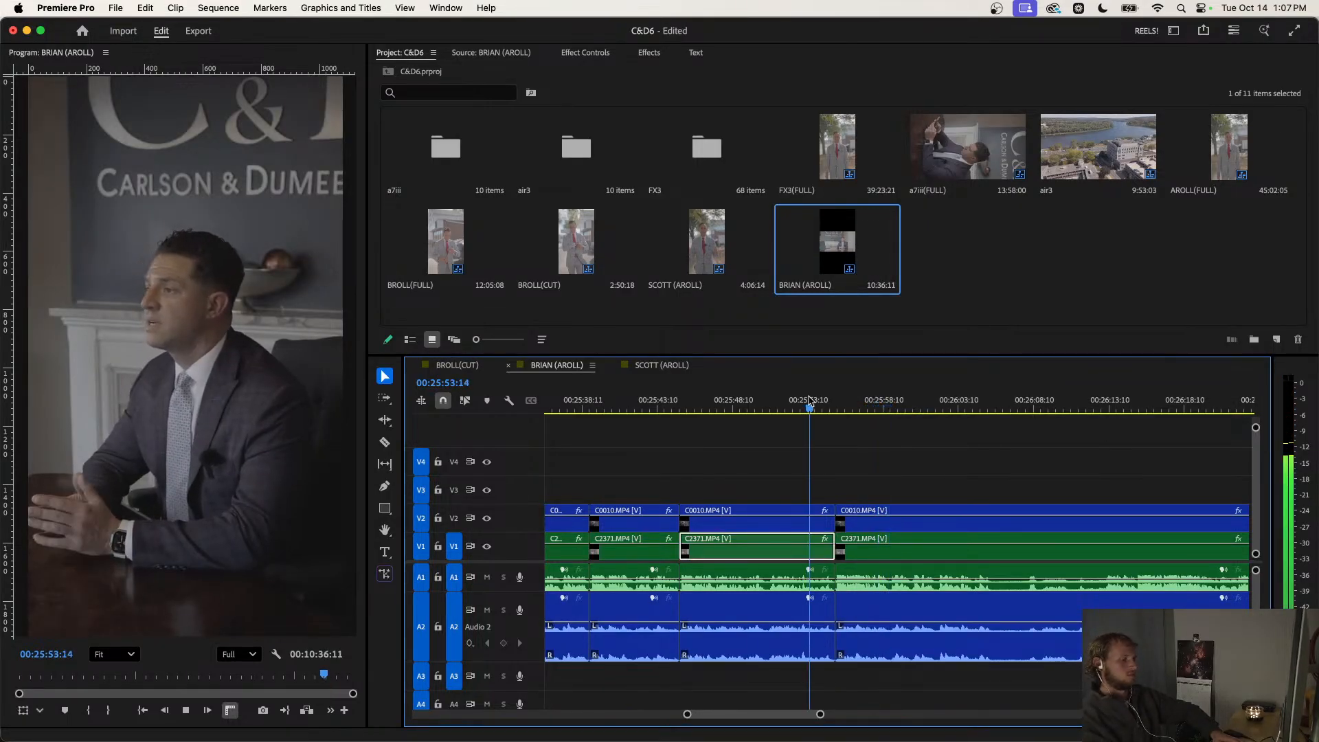
{"action": "scroll", "coordinate": [854, 489], "scroll_direction": "down", "scroll_amount": 4}
{"action": "scroll", "coordinate": [883, 492], "scroll_direction": "up", "scroll_amount": 5}
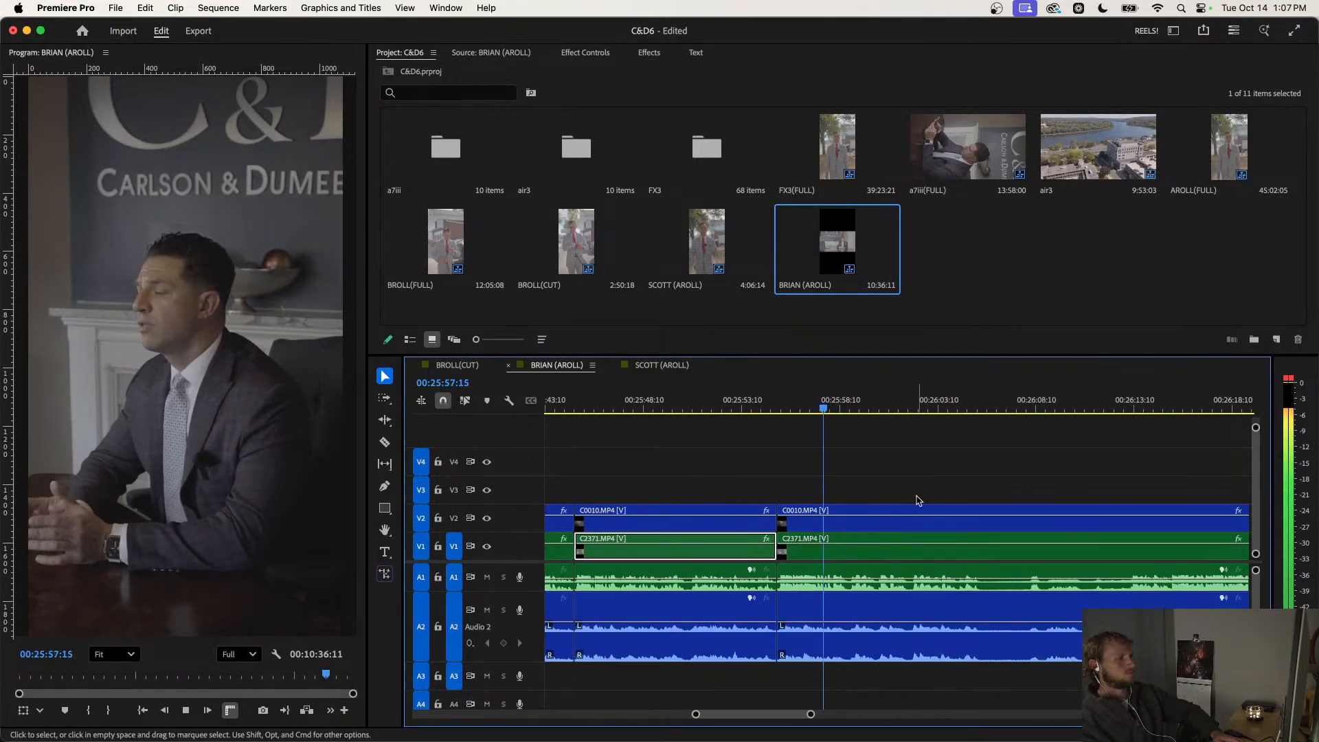
{"action": "left_click", "coordinate": [922, 495]}
{"action": "scroll", "coordinate": [927, 488], "scroll_direction": "right", "scroll_amount": 2}
{"action": "scroll", "coordinate": [929, 489], "scroll_direction": "down", "scroll_amount": 3}
{"action": "scroll", "coordinate": [880, 495], "scroll_direction": "up", "scroll_amount": 2}
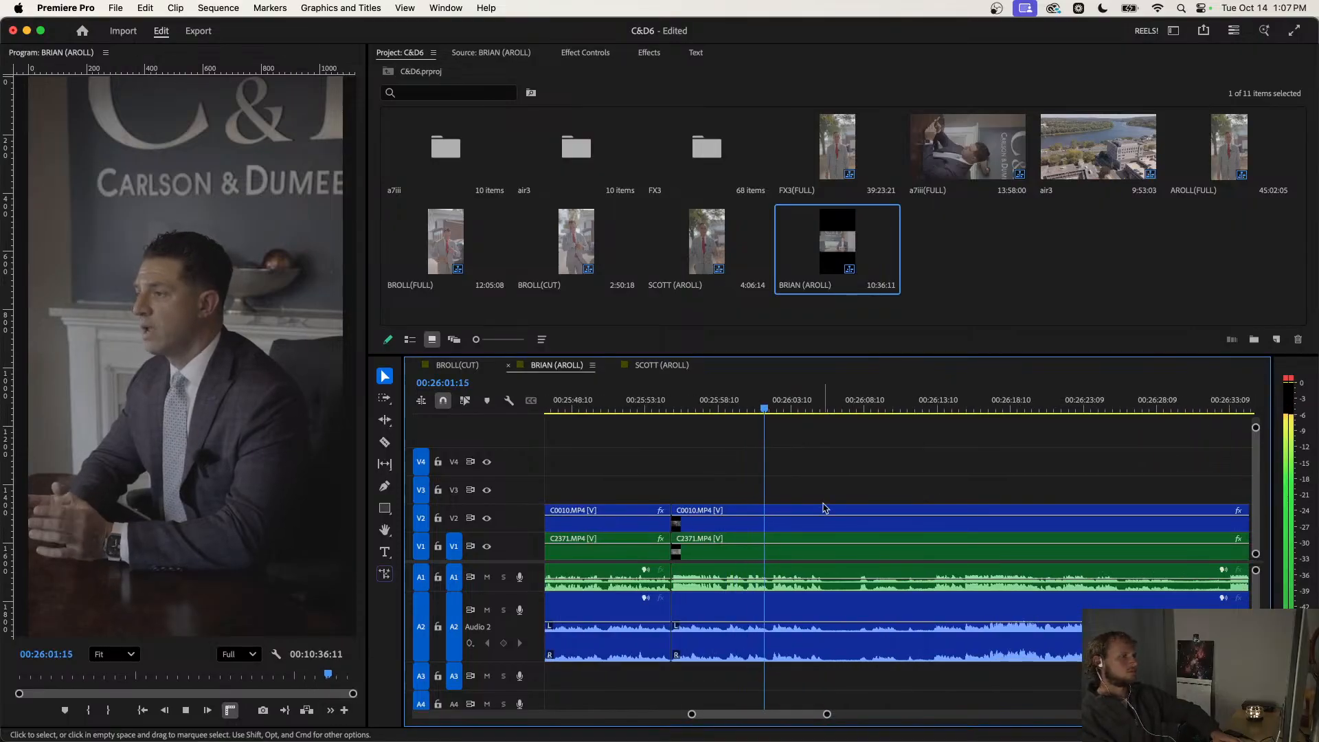
{"action": "scroll", "coordinate": [826, 504], "scroll_direction": "up", "scroll_amount": 2}
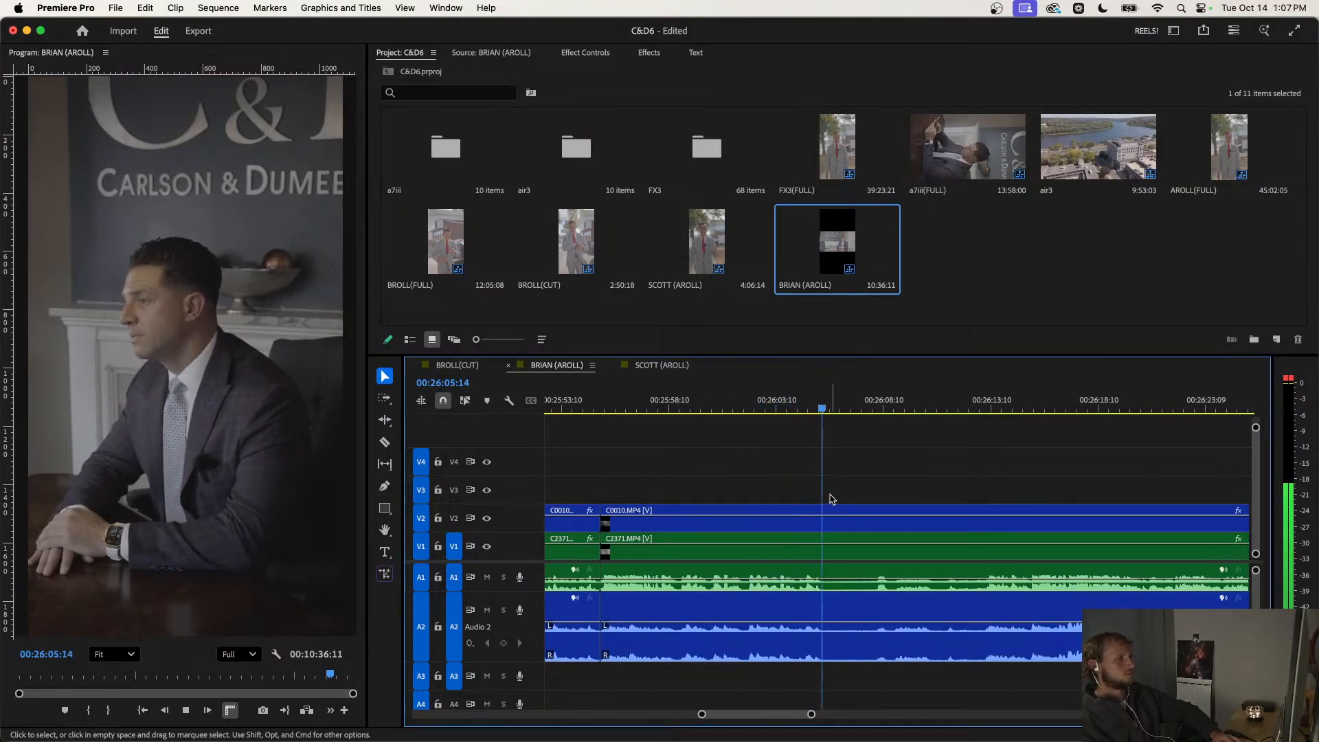
{"action": "key", "text": "super+k"}
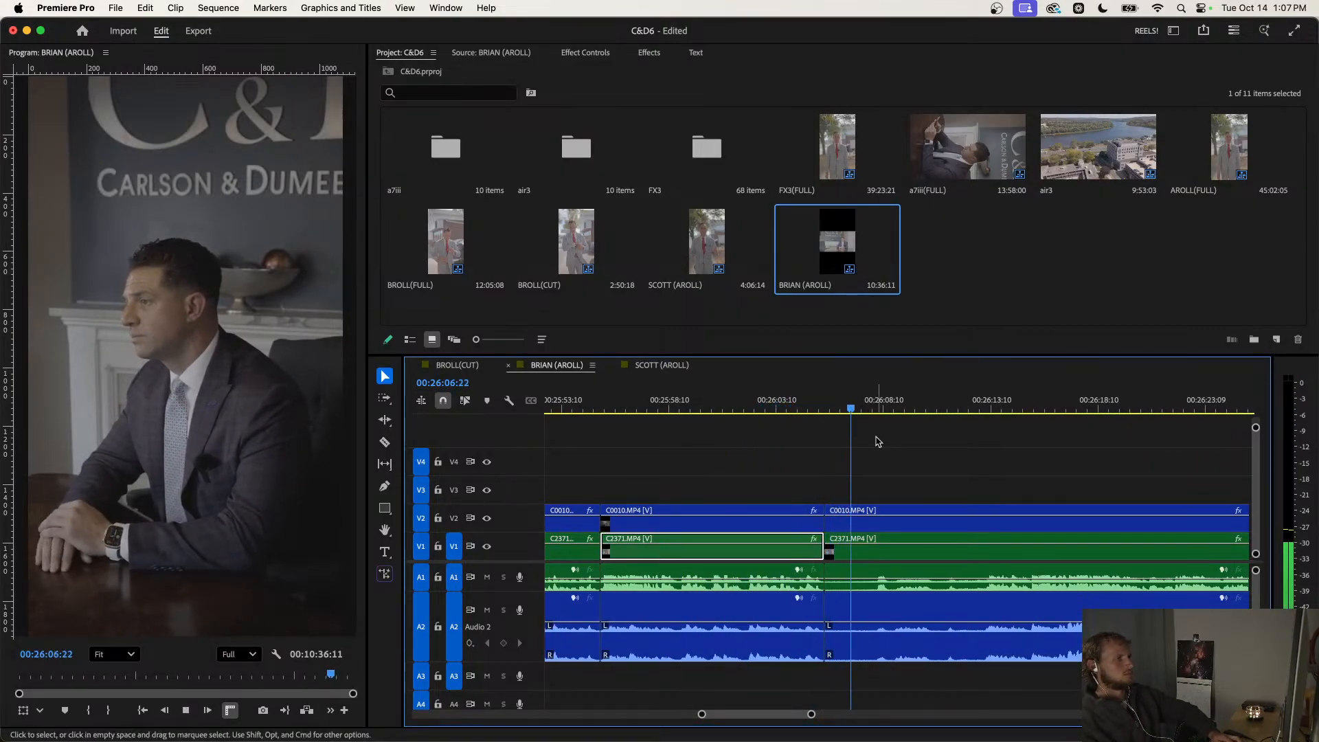
{"action": "key", "text": "space"}
{"action": "key", "text": "q"}
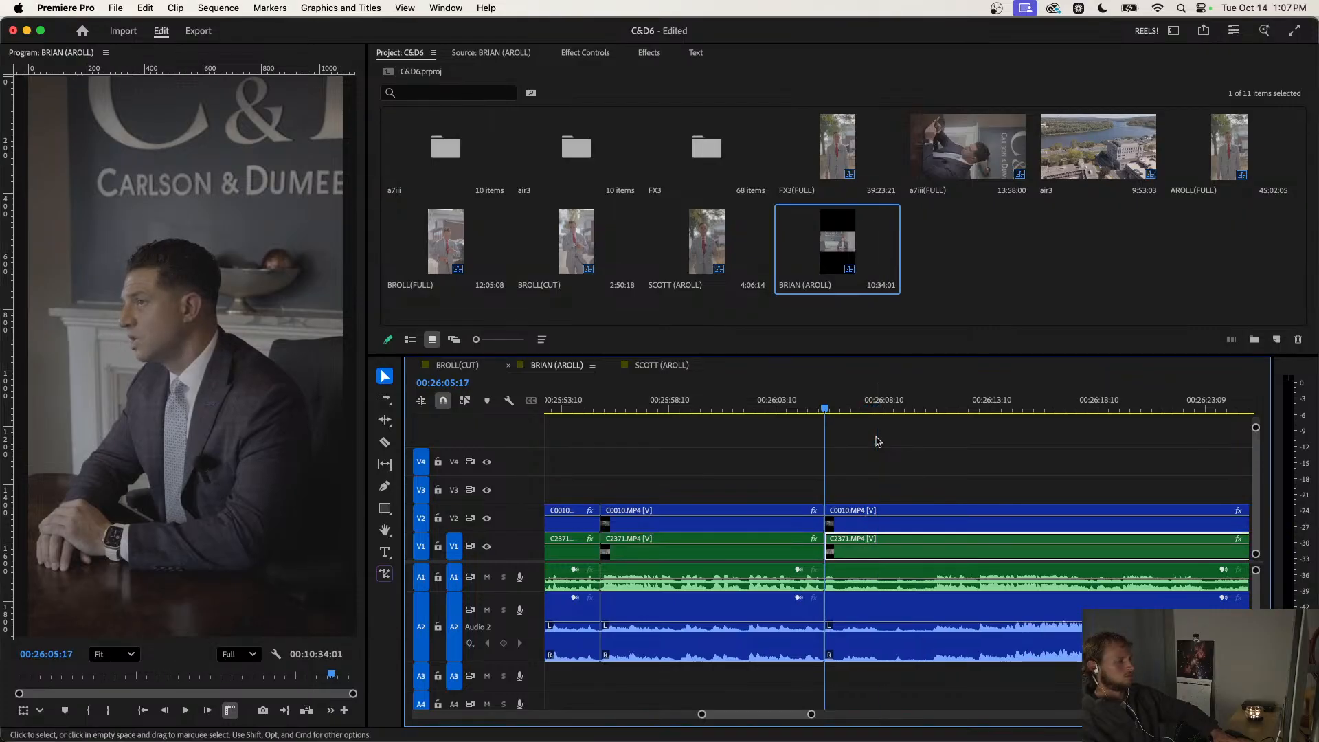
Review the last take after 00:26:05:17 and ripple-trim the start of both camera clips up to about 00:26:30.
{"action": "key", "text": "space"}
{"action": "scroll", "coordinate": [871, 476], "scroll_direction": "down", "scroll_amount": 2}
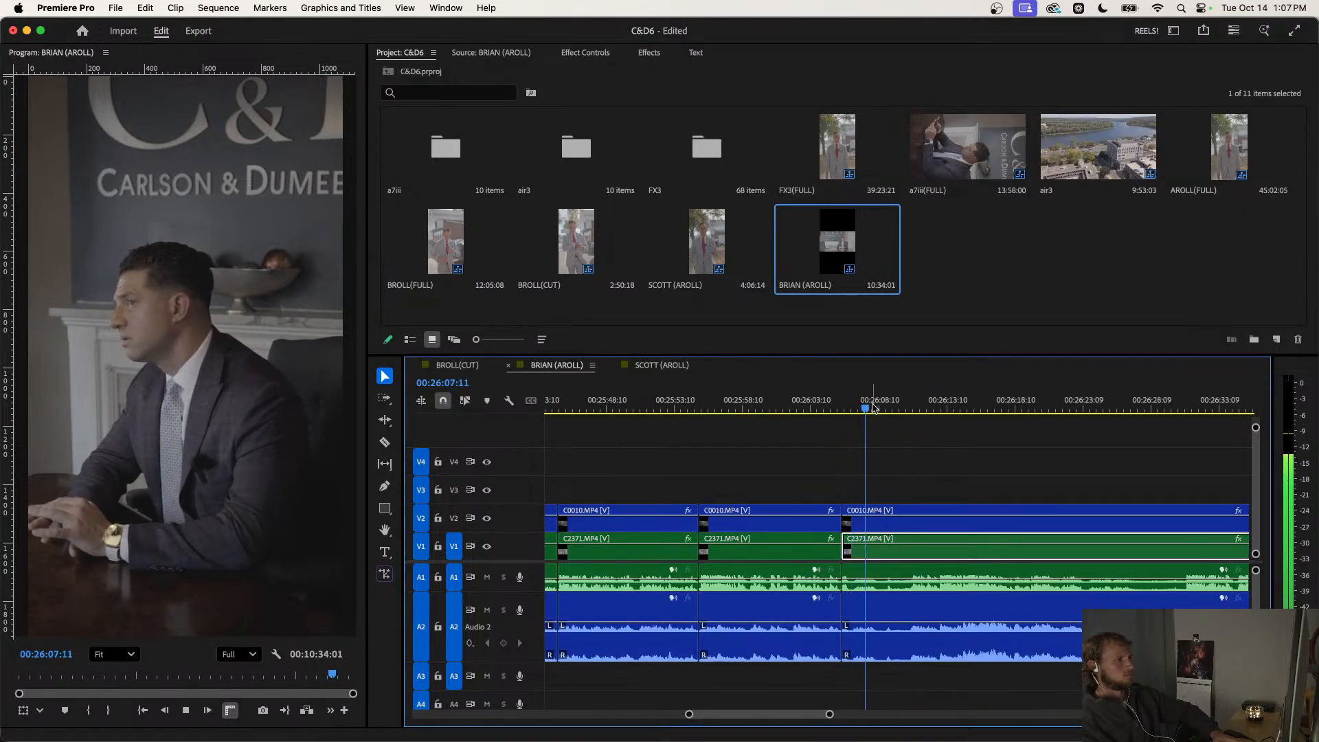
{"action": "scroll", "coordinate": [921, 447], "scroll_direction": "up", "scroll_amount": 2}
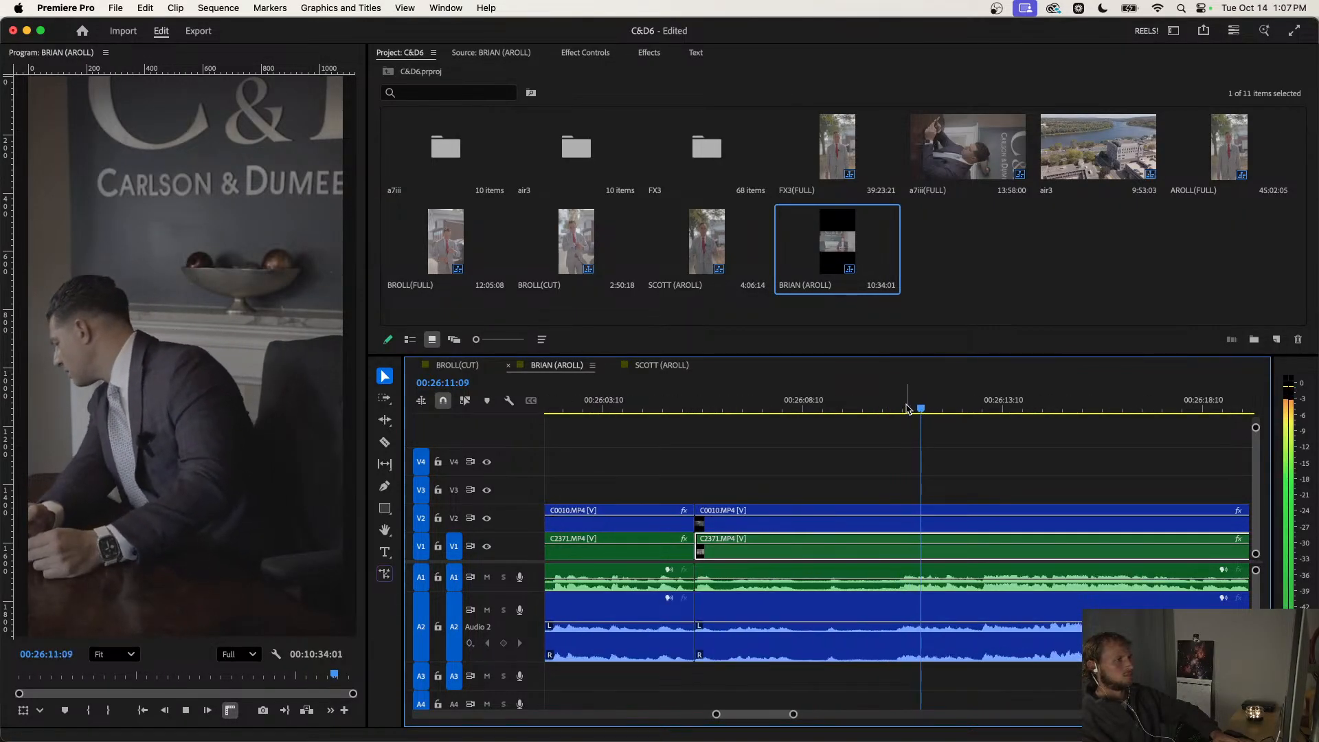
{"action": "scroll", "coordinate": [962, 412], "scroll_direction": "down", "scroll_amount": 4}
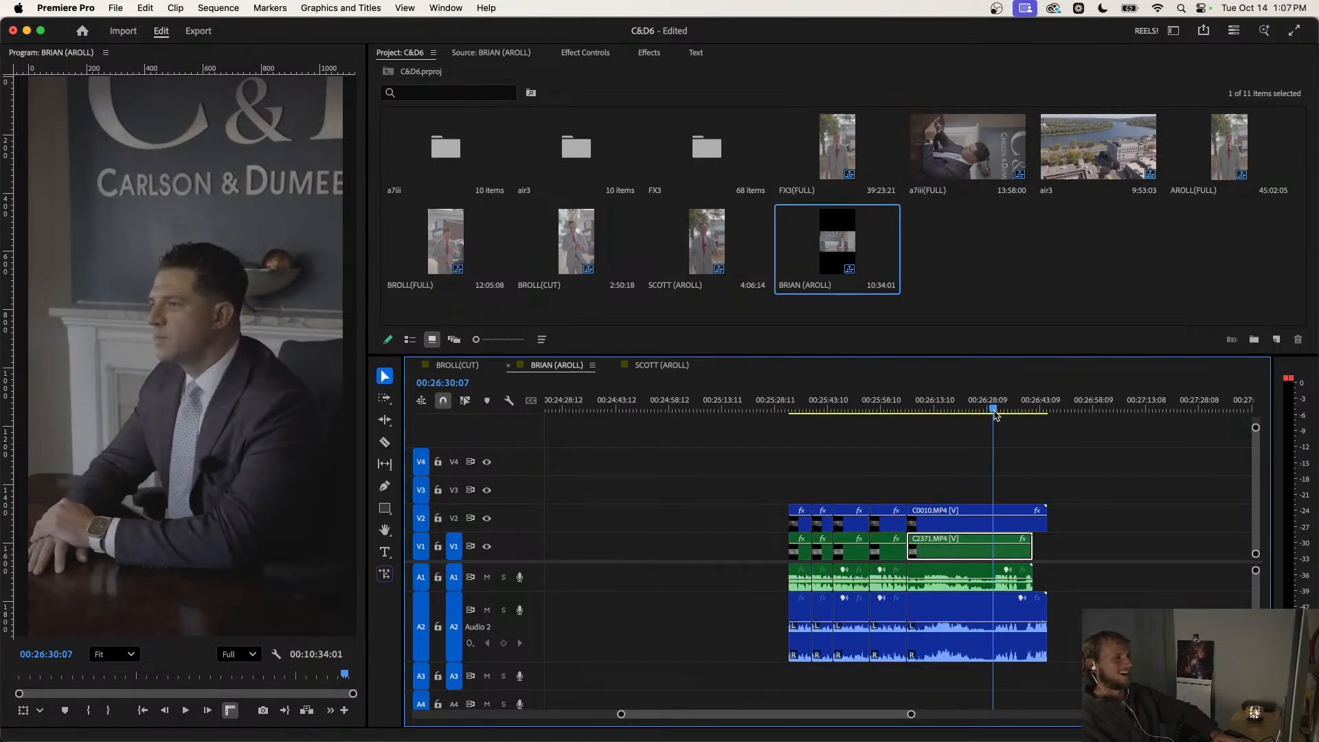
{"action": "scroll", "coordinate": [995, 437], "scroll_direction": "up", "scroll_amount": 3}
{"action": "key", "text": "space"}
{"action": "scroll", "coordinate": [995, 447], "scroll_direction": "up", "scroll_amount": 2}
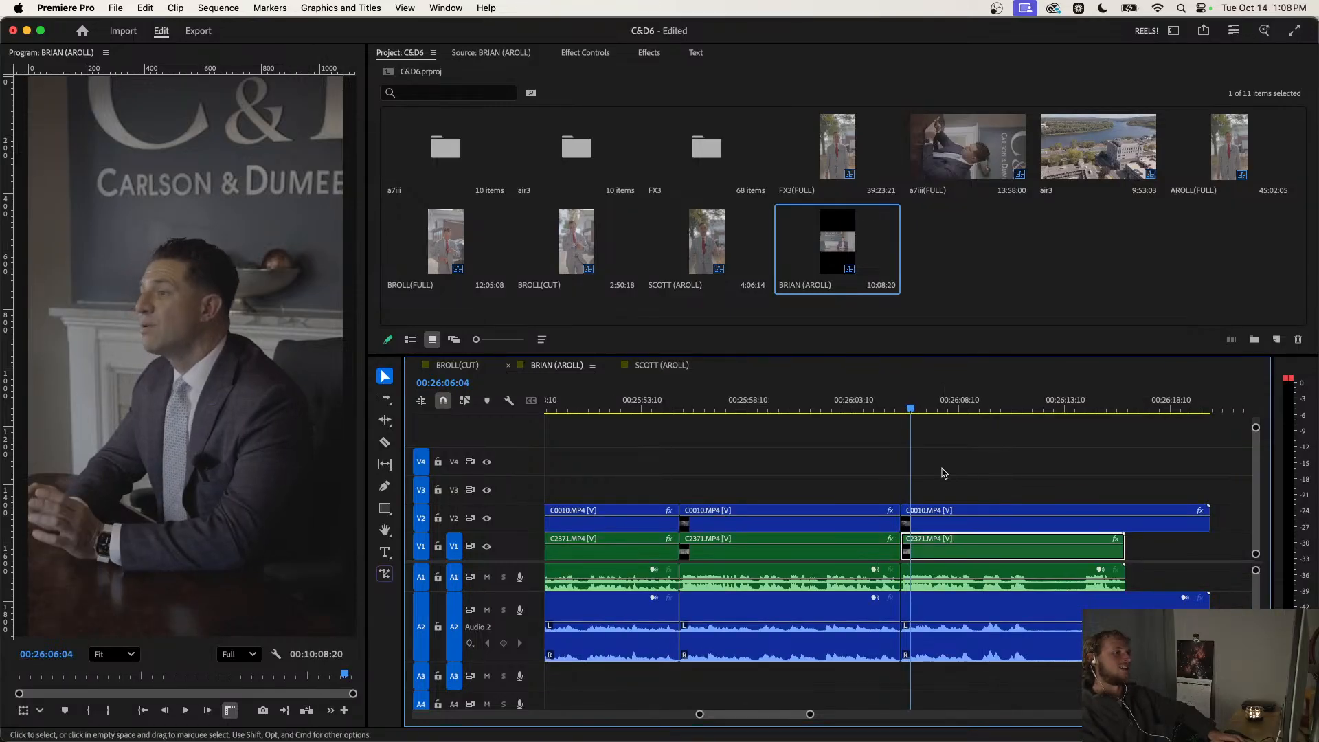
Review the trimmed last take and cut both camera clips with their audio at about 00:26:11:19.
{"action": "left_click", "coordinate": [945, 483]}
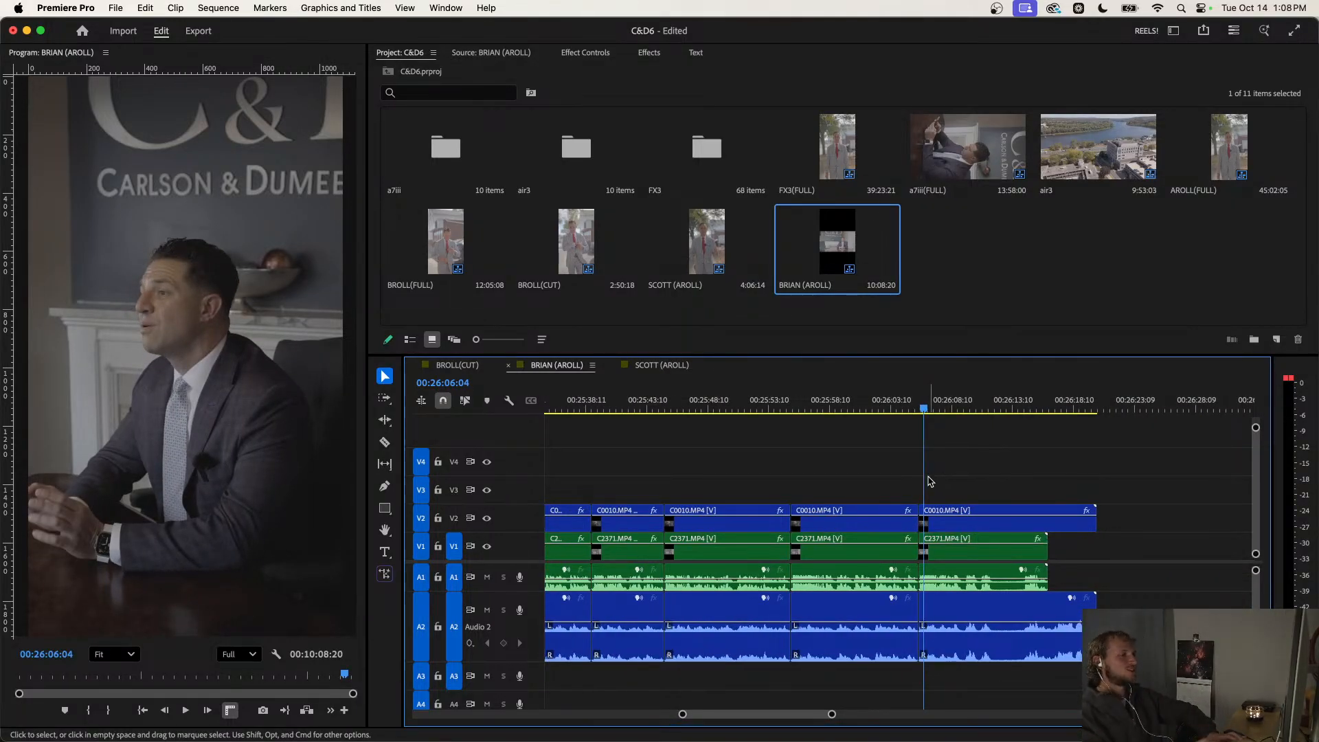
{"action": "key", "text": "space"}
{"action": "left_click", "coordinate": [934, 542]}
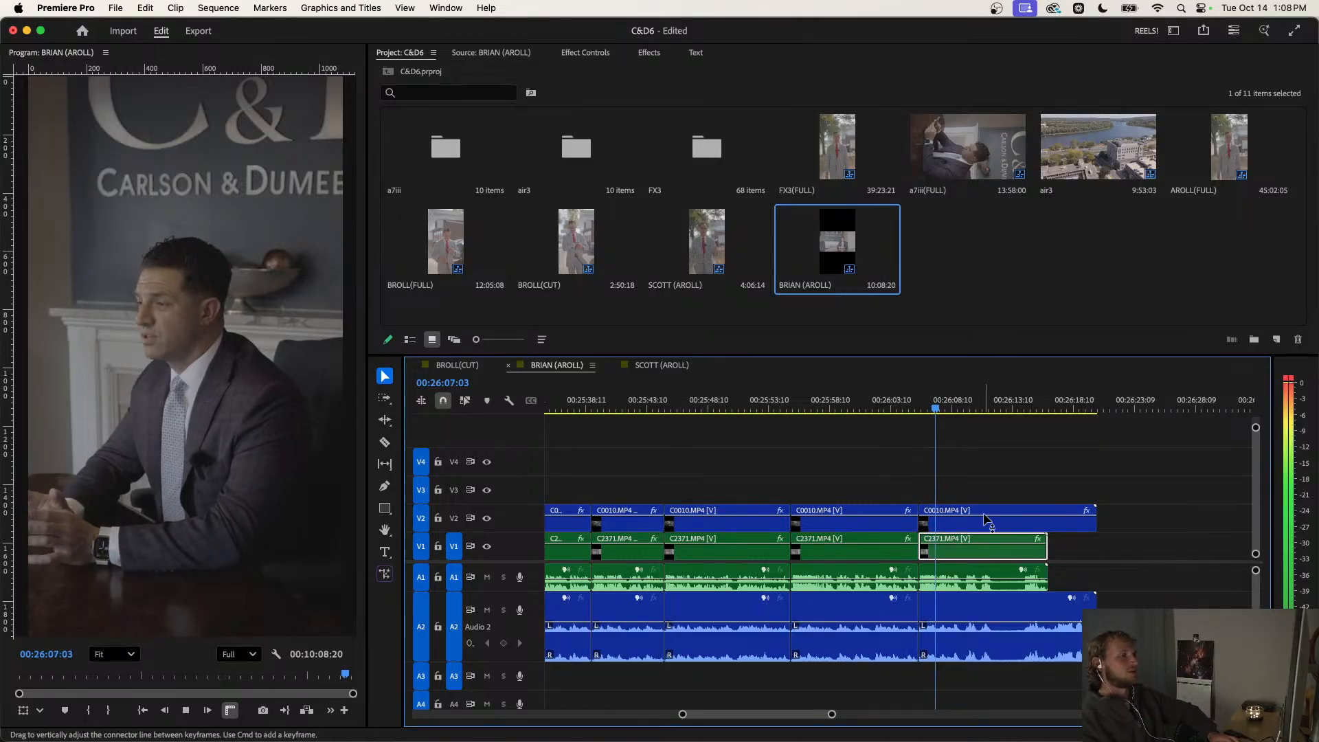
{"action": "left_click", "coordinate": [985, 489]}
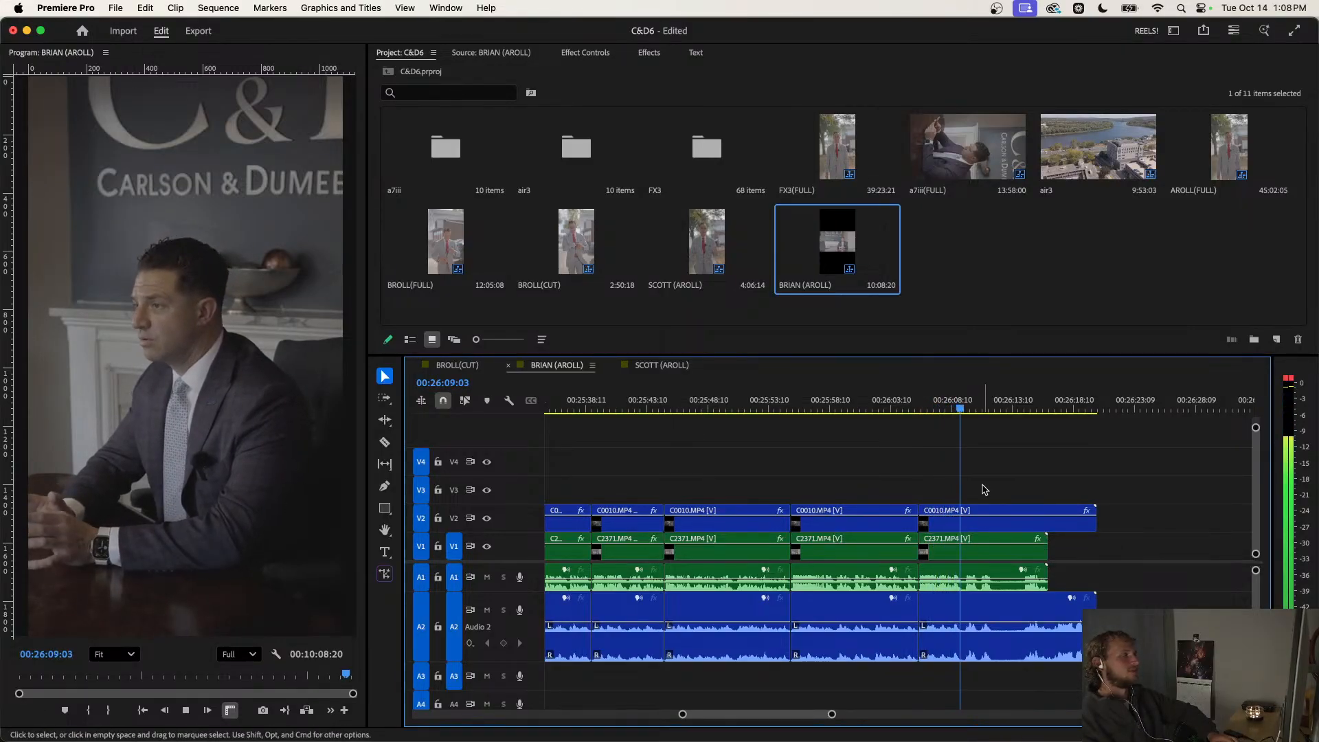
{"action": "scroll", "coordinate": [985, 489], "scroll_direction": "up", "scroll_amount": 1}
{"action": "scroll", "coordinate": [982, 489], "scroll_direction": "right", "scroll_amount": 2}
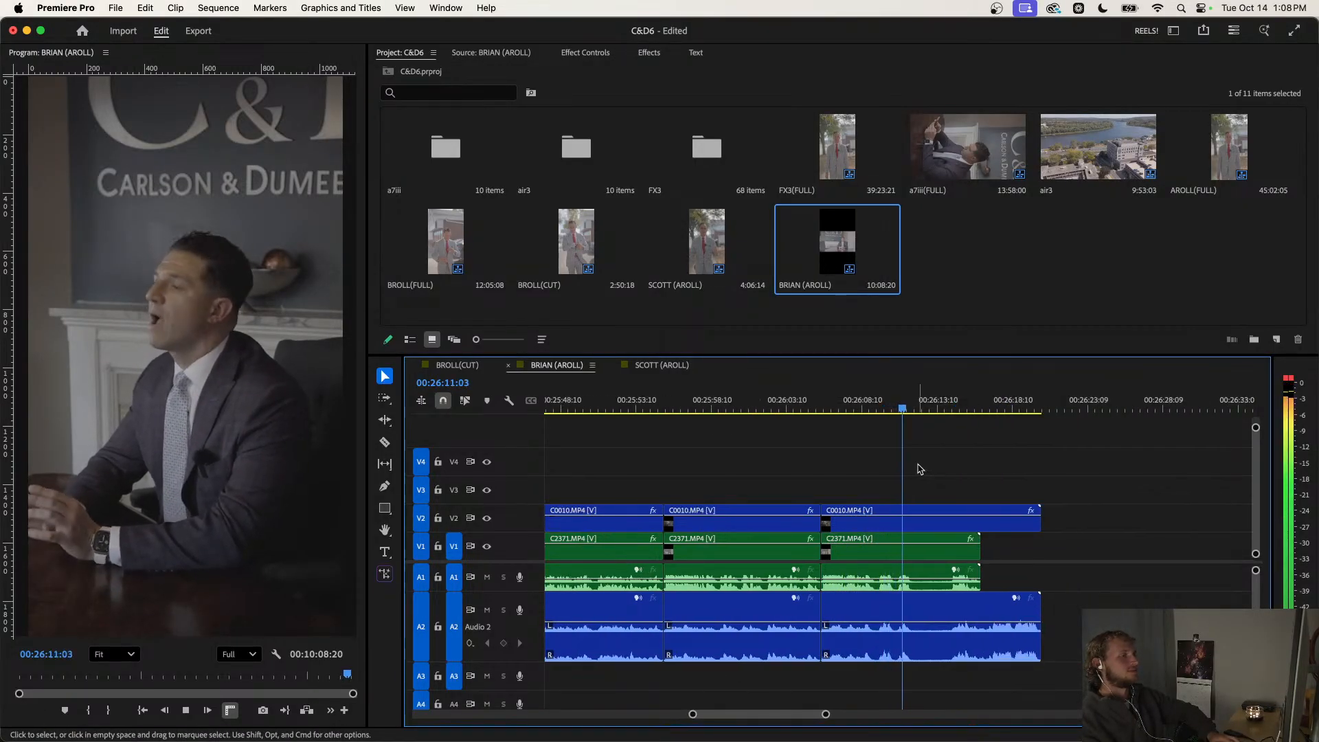
{"action": "key", "text": "space"}
{"action": "key", "text": "super+shift+k"}
Review the footage after the 00:26:11:19 cut and delete that final C0010 and C2371 segment with its audio.
{"action": "key", "text": "space"}
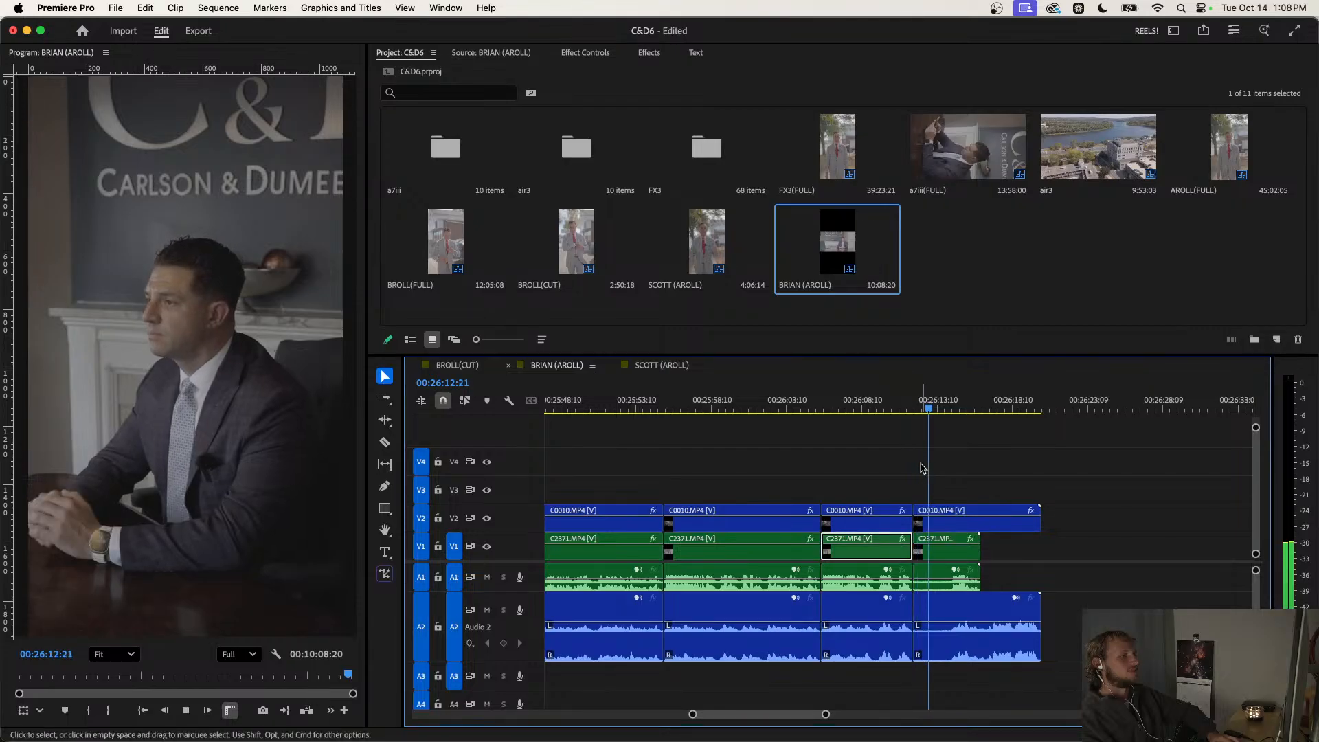
{"action": "key", "text": "space"}
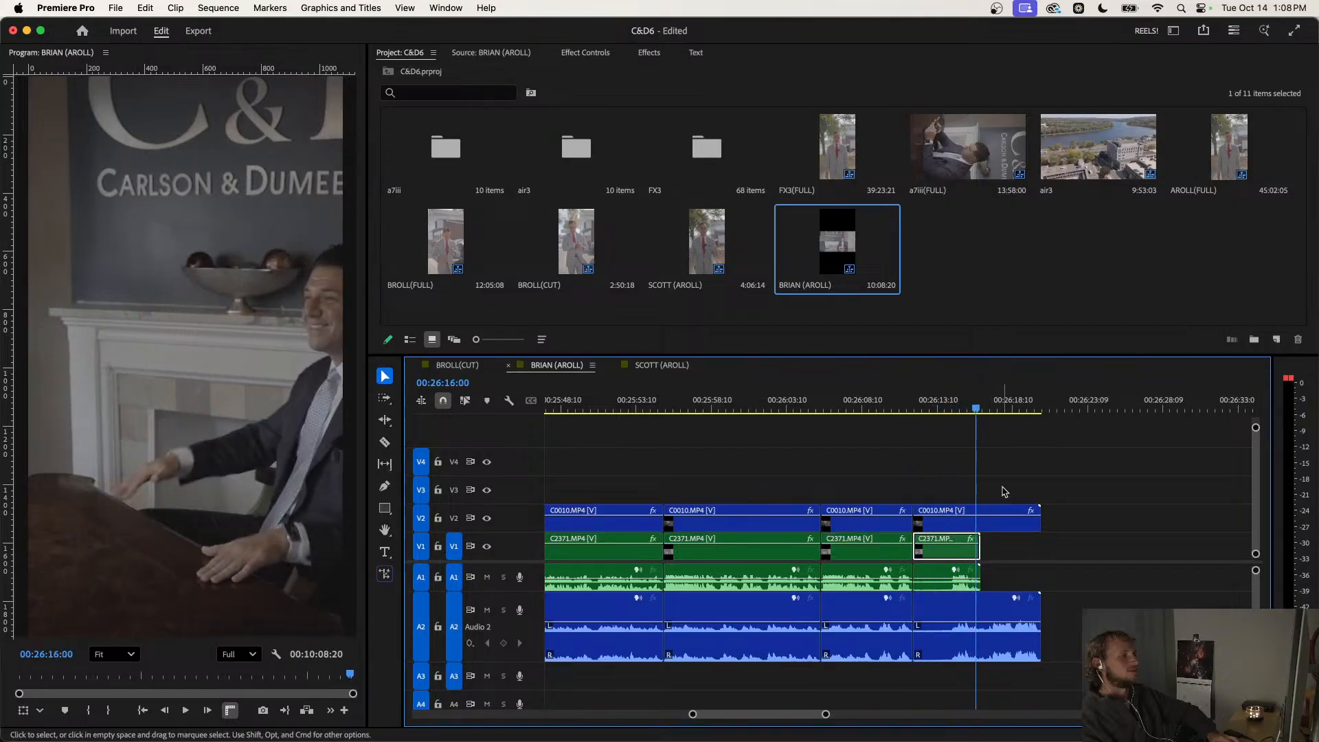
{"action": "left_click_drag", "start_coordinate": [956, 412], "coordinate": [967, 413]}
{"action": "left_click_drag", "start_coordinate": [1016, 485], "coordinate": [951, 629]}
{"action": "key", "text": "Delete"}
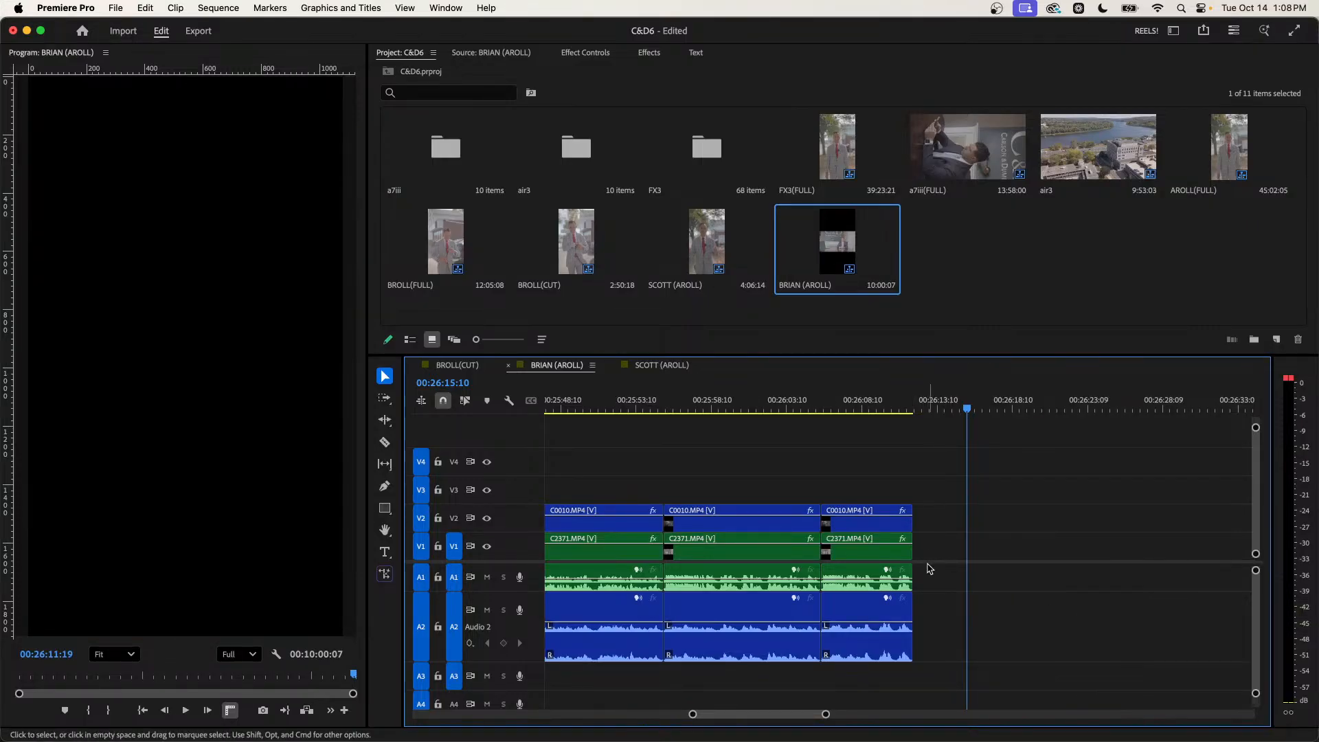
Review the remaining takes from about 00:25:55 to the end of the sequence for how well they flow together.
{"action": "scroll", "coordinate": [823, 470], "scroll_direction": "down", "scroll_amount": 2}
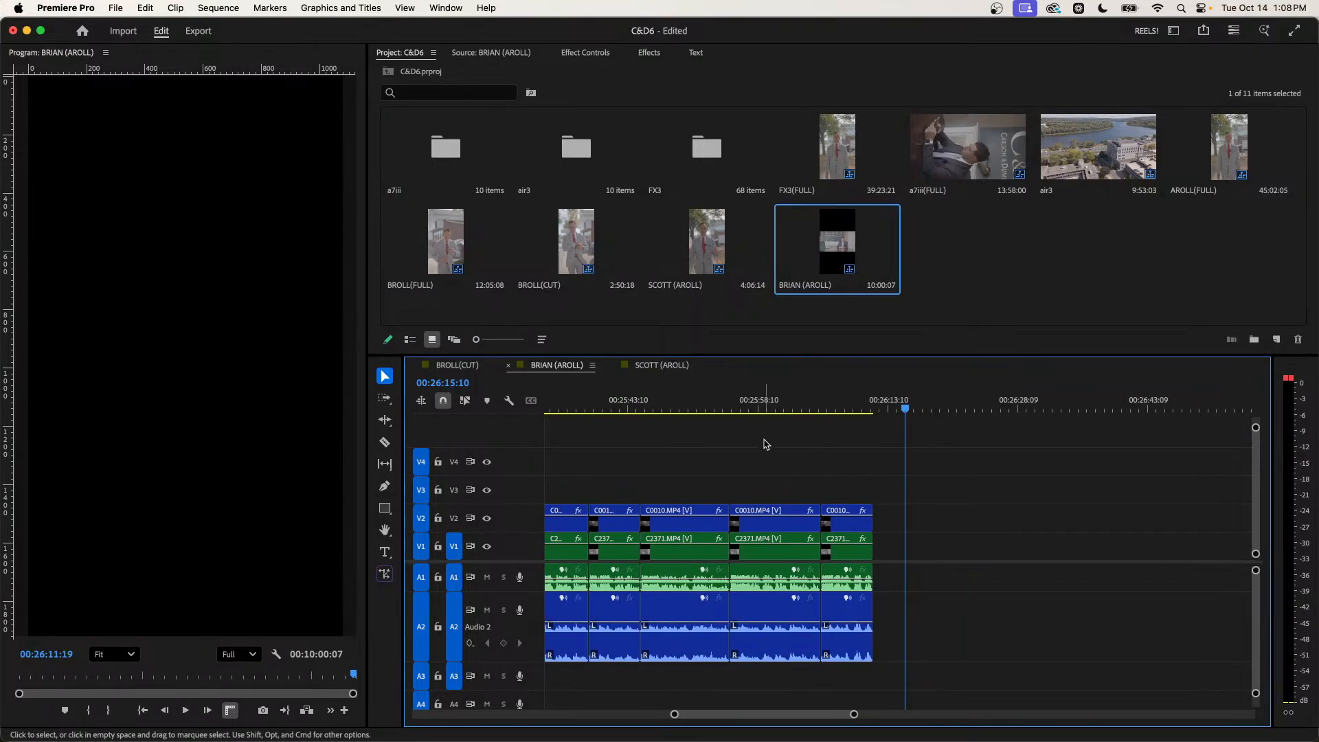
{"action": "left_click", "coordinate": [724, 411]}
{"action": "key", "text": "space"}
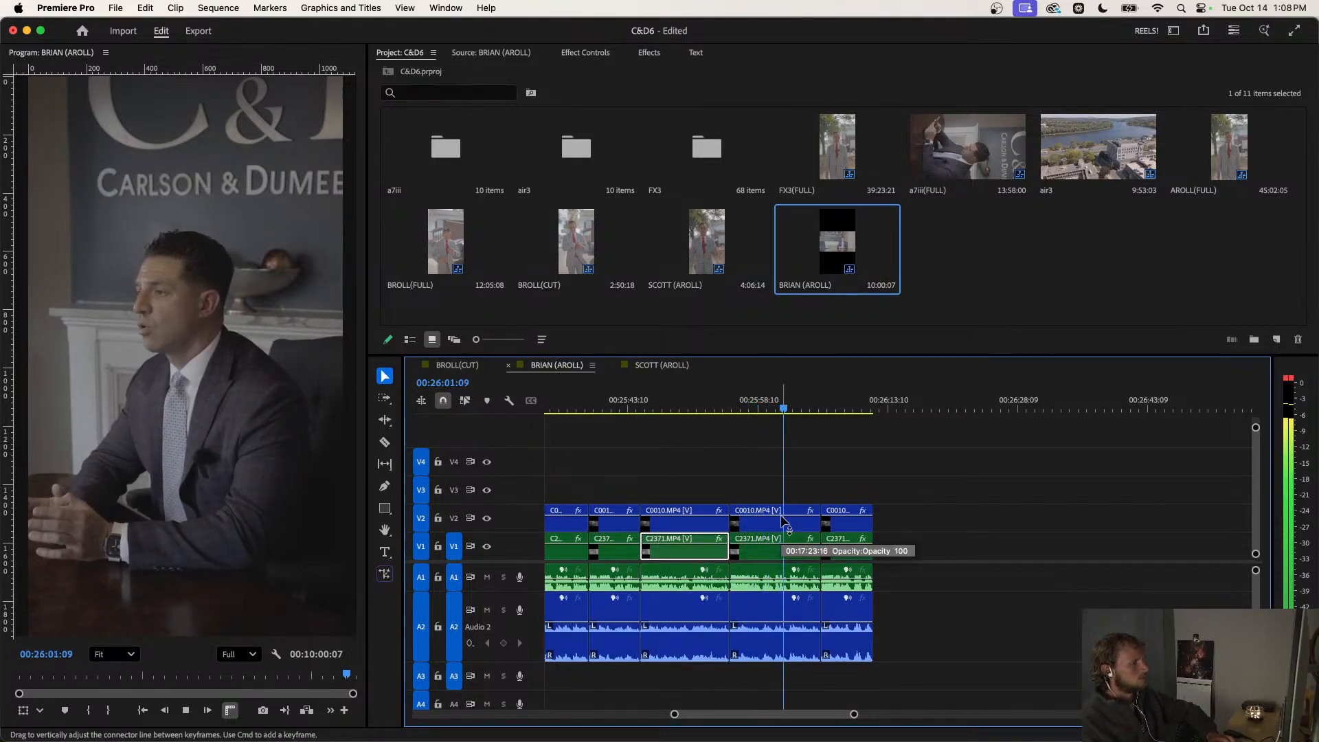
{"action": "left_click", "coordinate": [776, 494]}
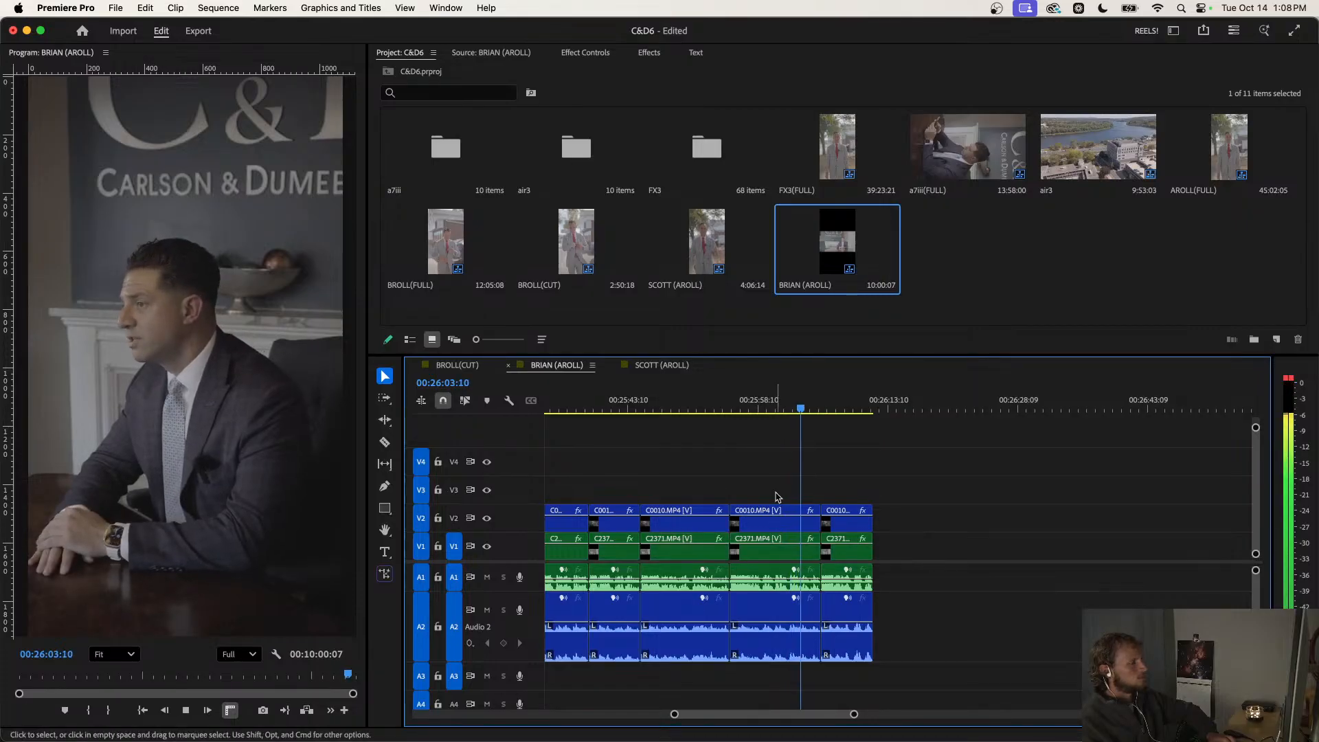
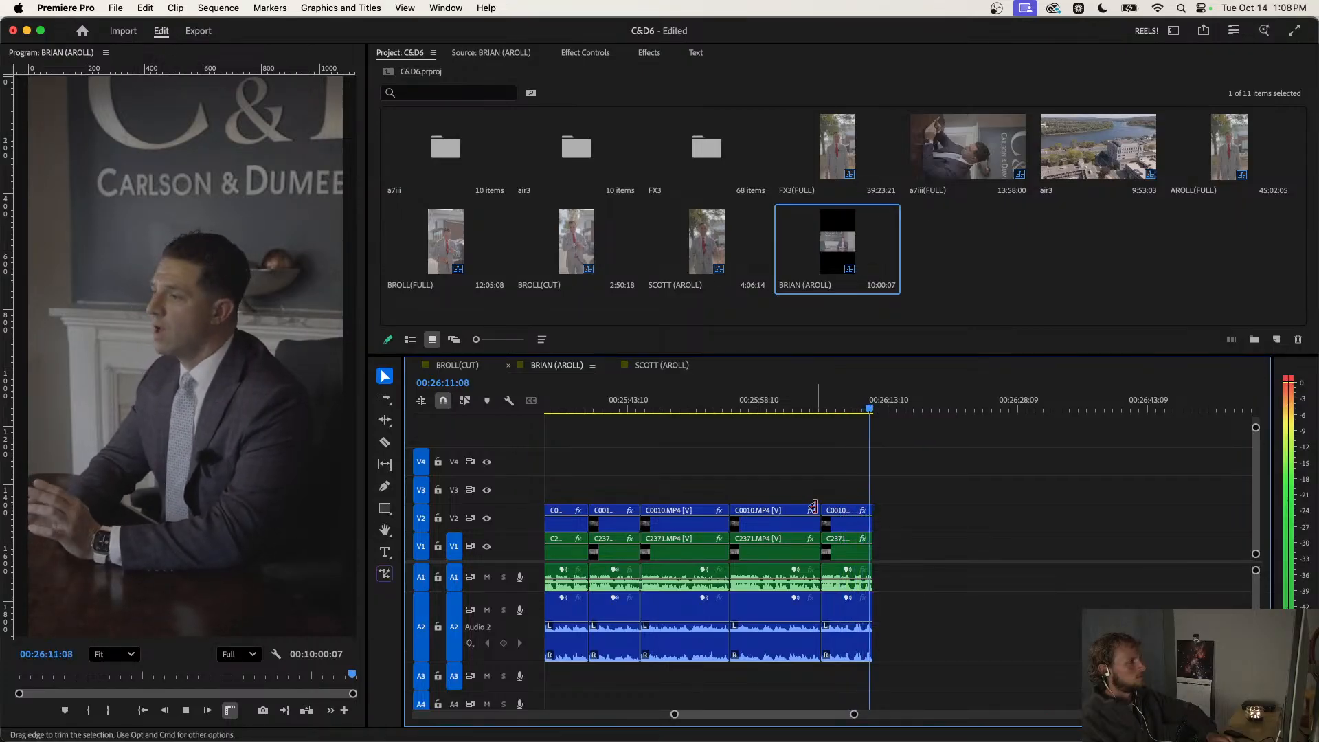
{"action": "scroll", "coordinate": [815, 506], "scroll_direction": "down", "scroll_amount": 3}
{"action": "scroll", "coordinate": [814, 506], "scroll_direction": "down", "scroll_amount": 2}
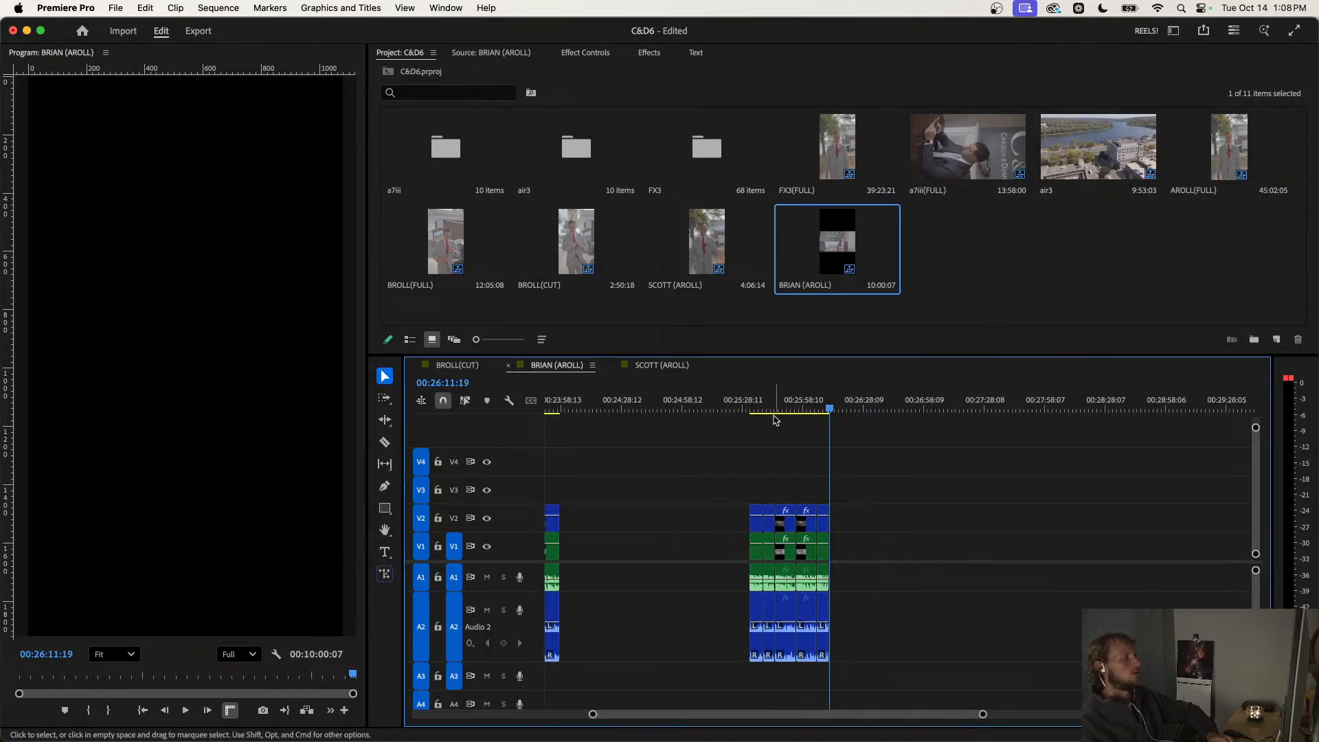
{"action": "scroll", "coordinate": [797, 498], "scroll_direction": "up", "scroll_amount": 3}
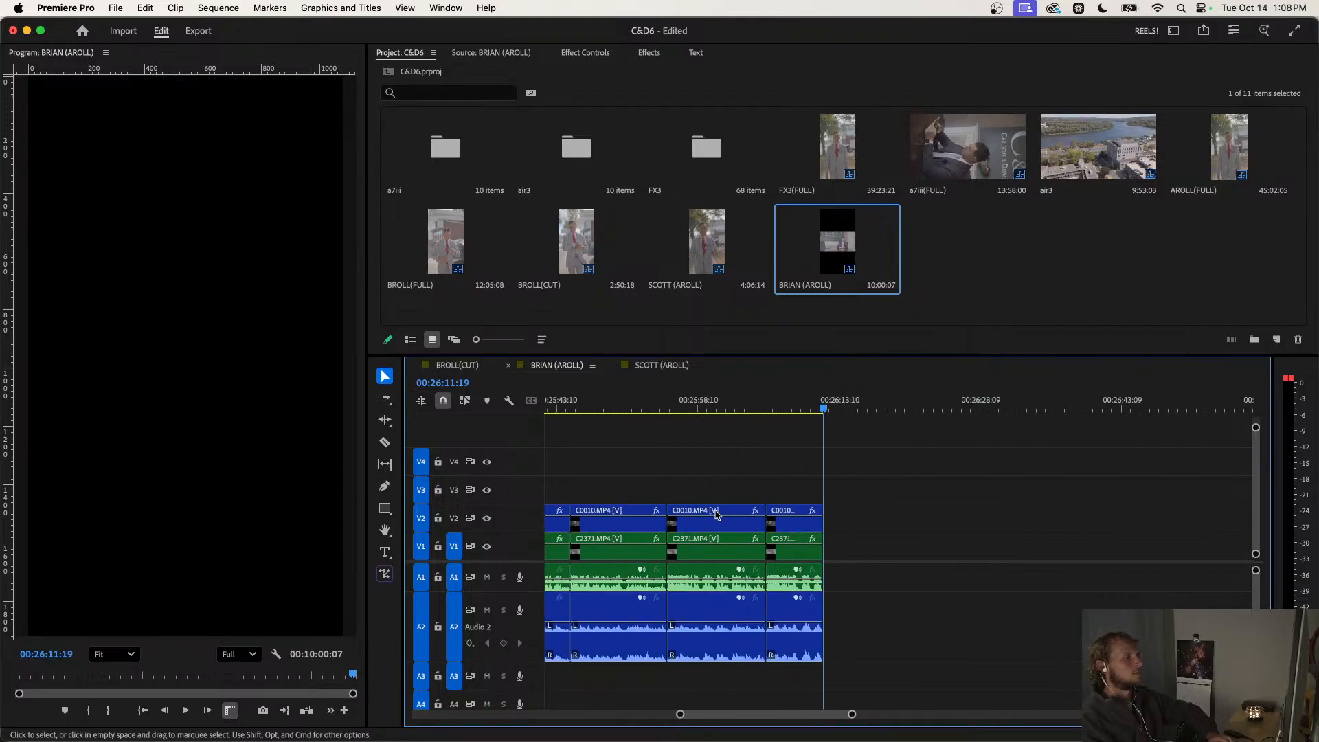
{"action": "left_click", "coordinate": [726, 404]}
{"action": "key", "text": "space"}
{"action": "scroll", "coordinate": [727, 445], "scroll_direction": "up", "scroll_amount": 2}
{"action": "key", "text": "space"}
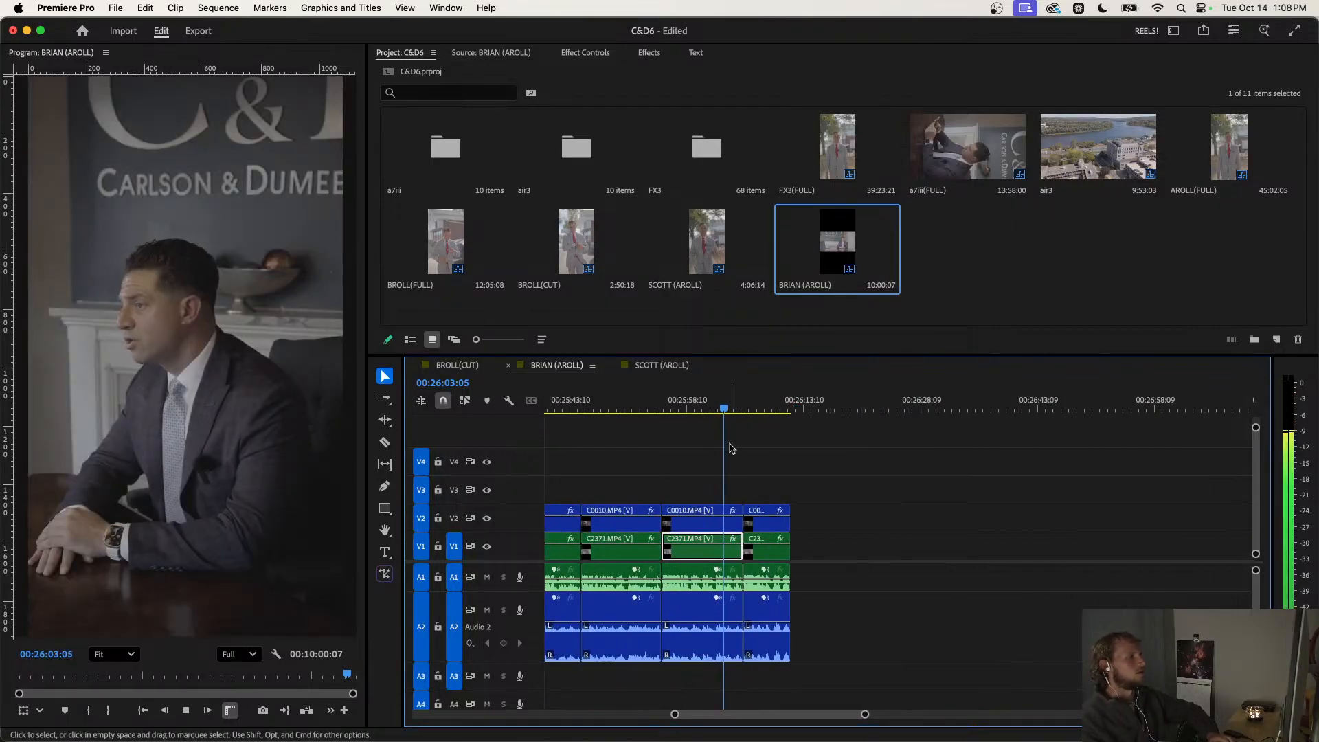
Undo the deletion of the final segment, its cut and the preceding ripple trim.
{"action": "key", "text": "super+z"}
{"action": "left_click", "coordinate": [766, 406]}
{"action": "key", "text": "space"}
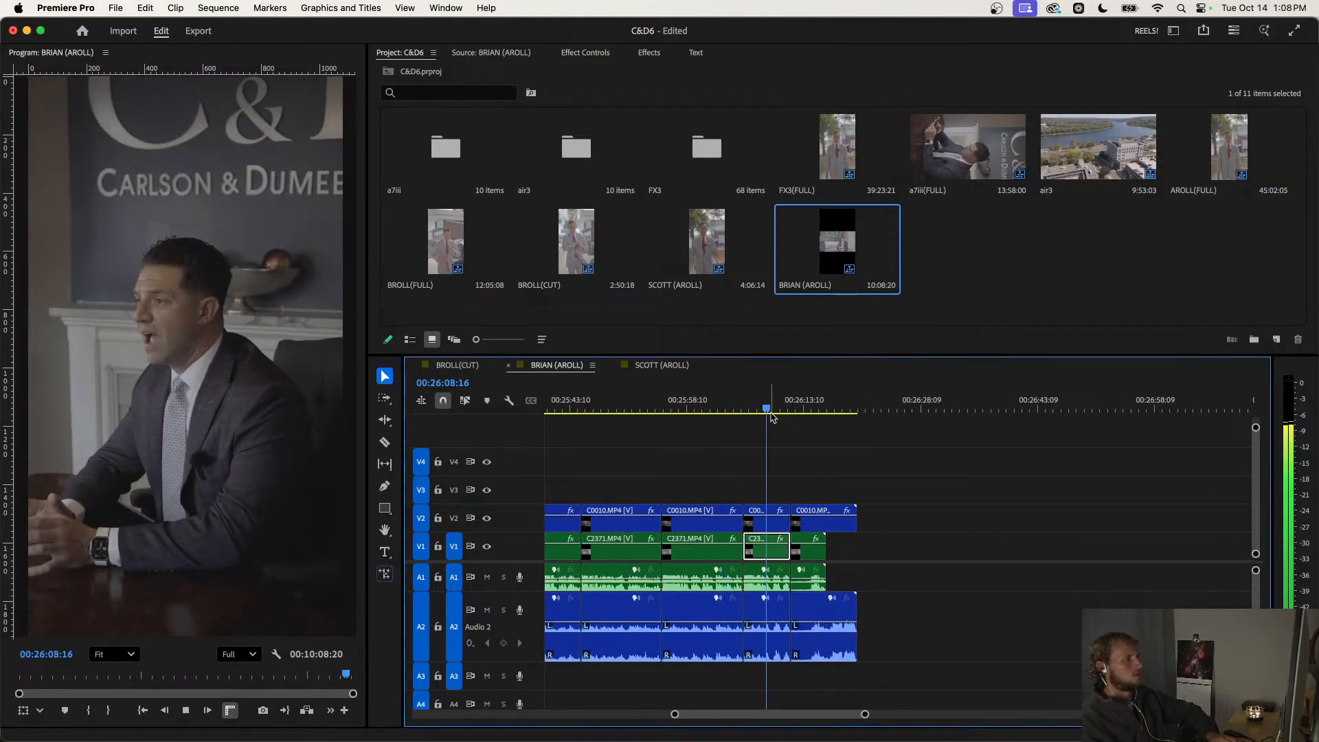
{"action": "key", "text": "super+z"}
{"action": "key", "text": "super+z"}
Review the restored footage after 00:26:05:17 and the take before it to compare the wording.
{"action": "left_click", "coordinate": [746, 403]}
{"action": "key", "text": "space"}
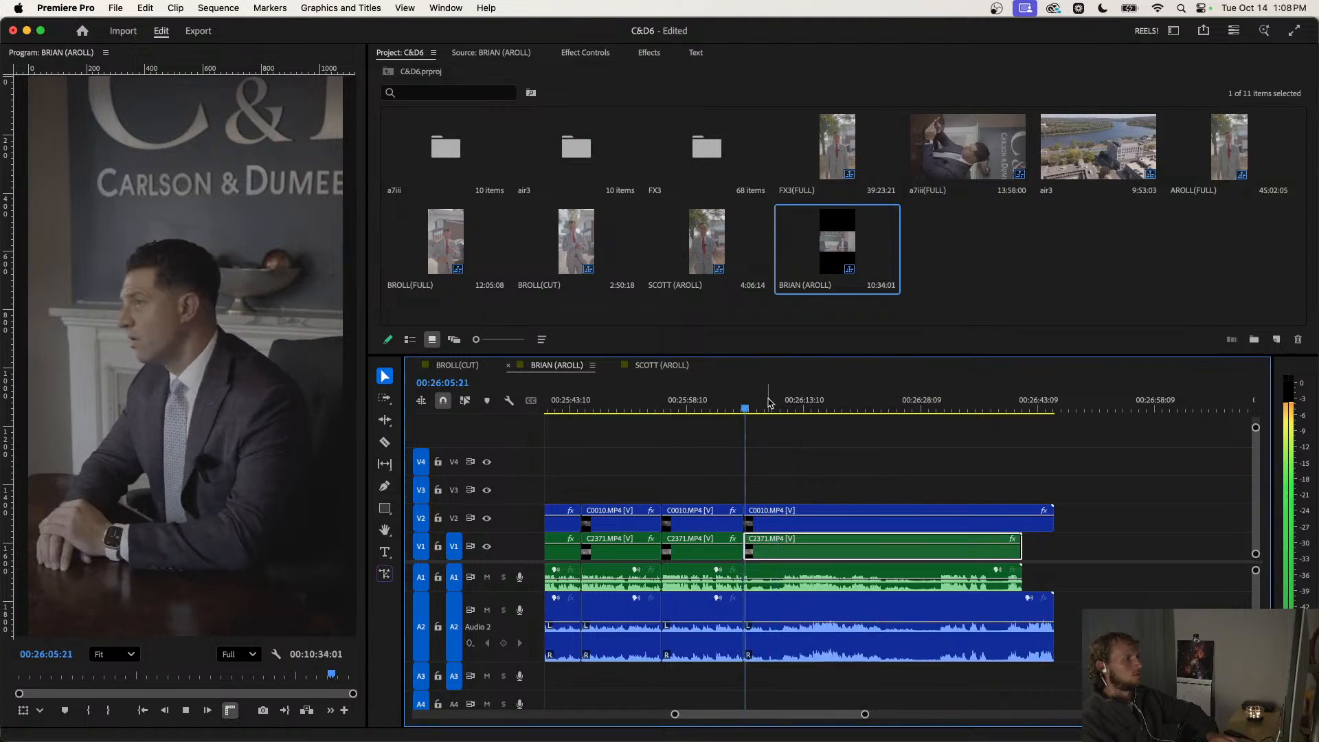
{"action": "left_click", "coordinate": [770, 401]}
{"action": "key", "text": "space"}
{"action": "scroll", "coordinate": [797, 431], "scroll_direction": "up", "scroll_amount": 2}
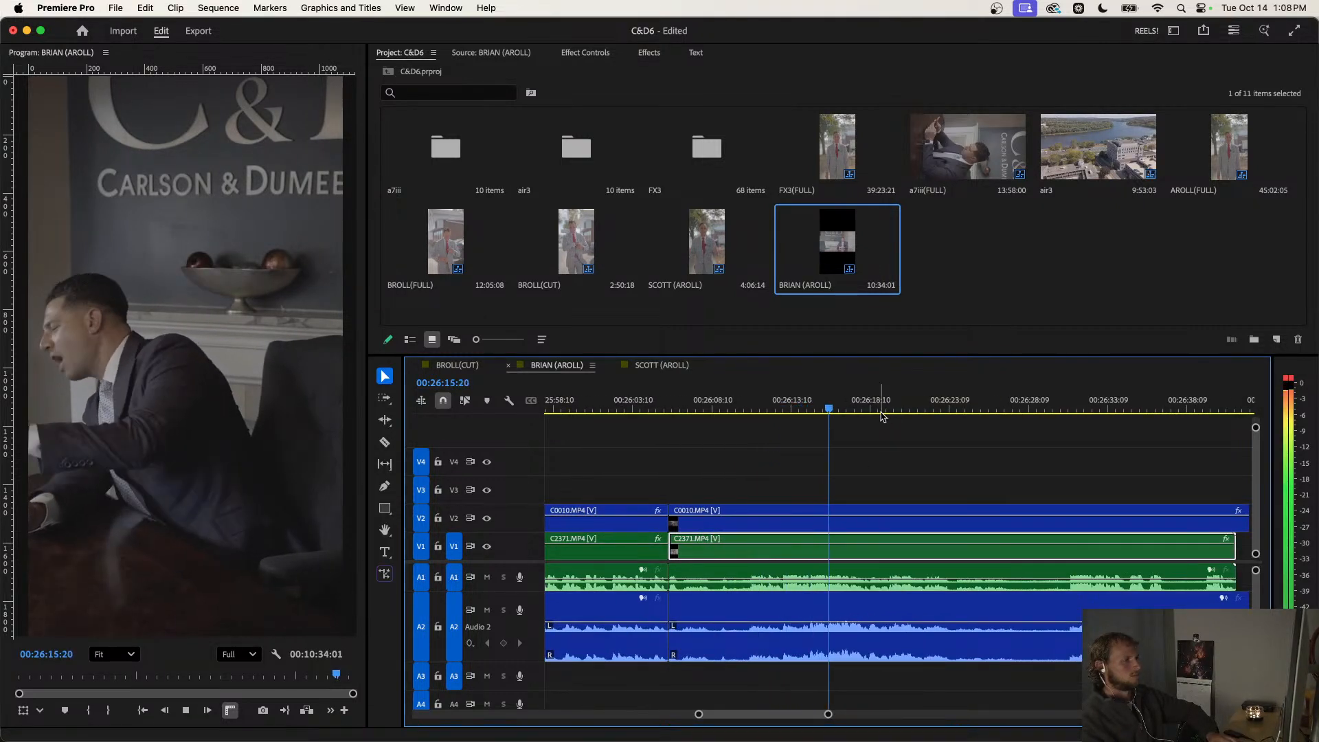
{"action": "scroll", "coordinate": [847, 448], "scroll_direction": "down", "scroll_amount": 2}
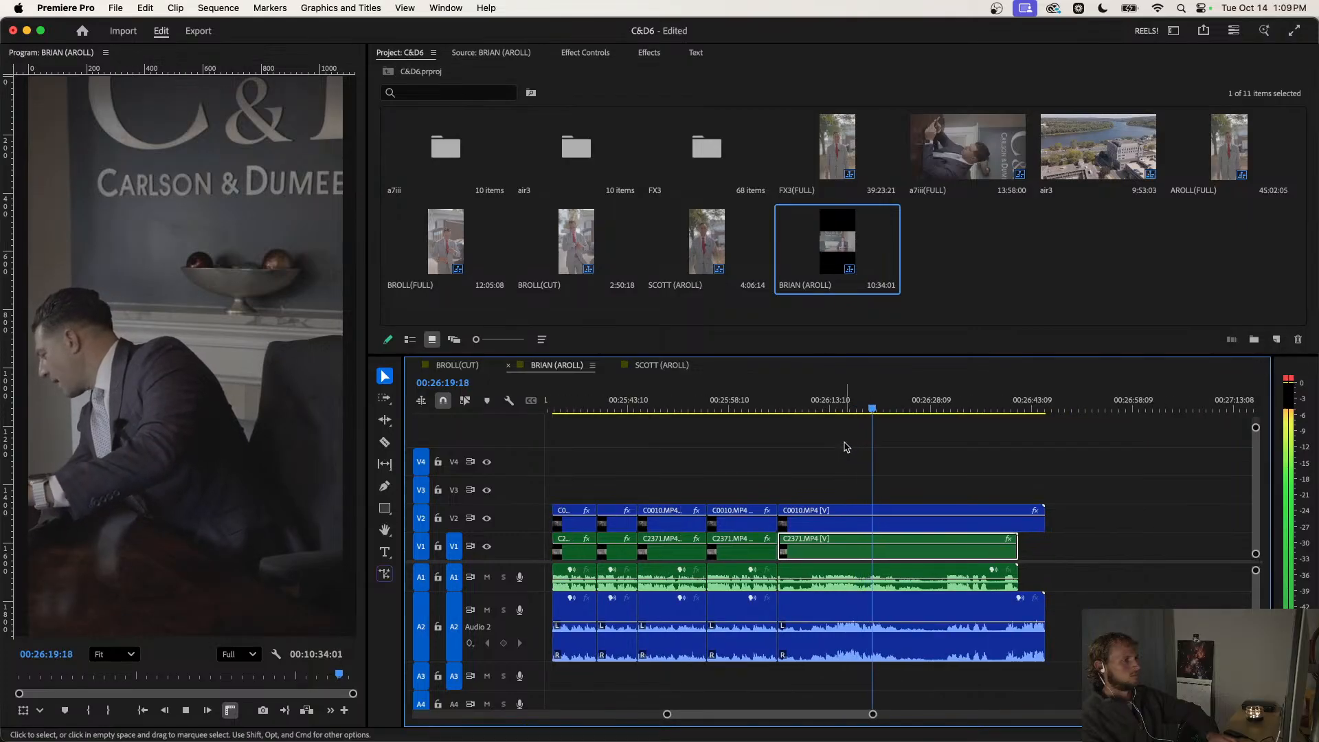
{"action": "left_click", "coordinate": [721, 404]}
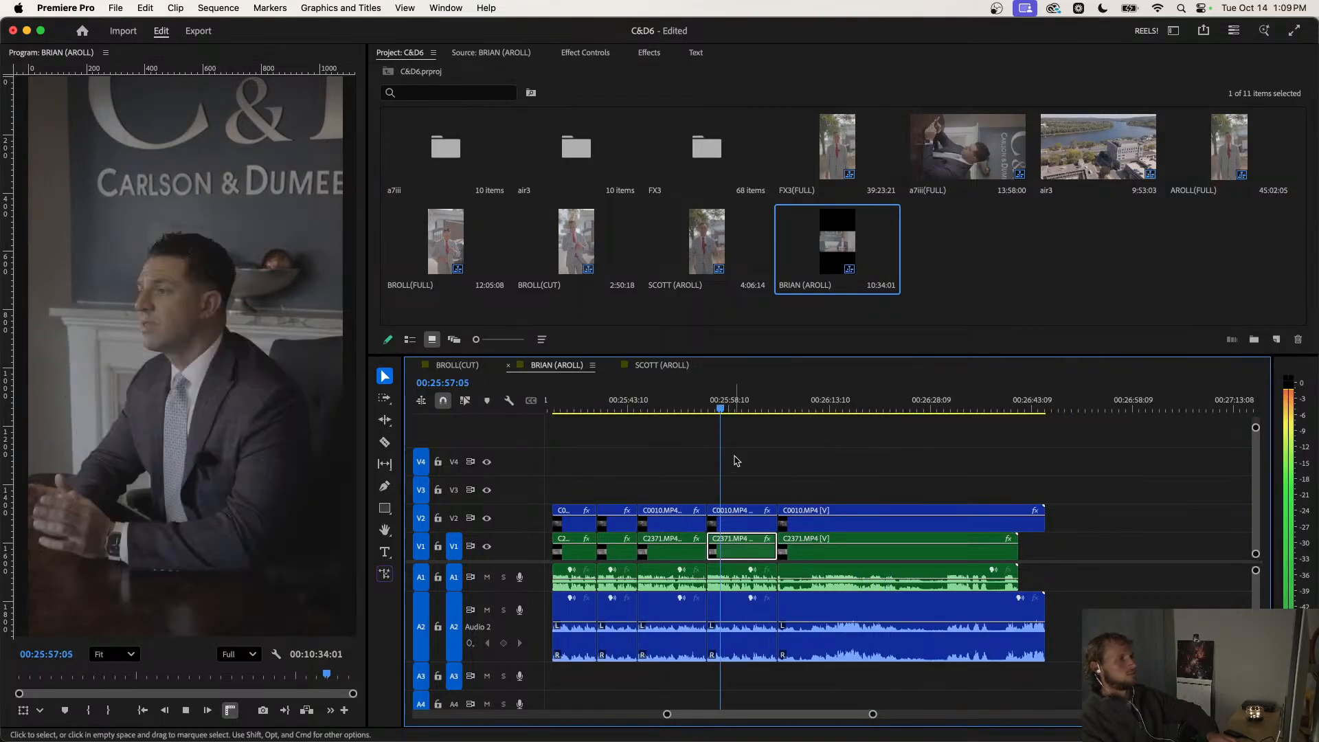
{"action": "scroll", "coordinate": [739, 459], "scroll_direction": "up", "scroll_amount": 2}
{"action": "left_click", "coordinate": [769, 463]}
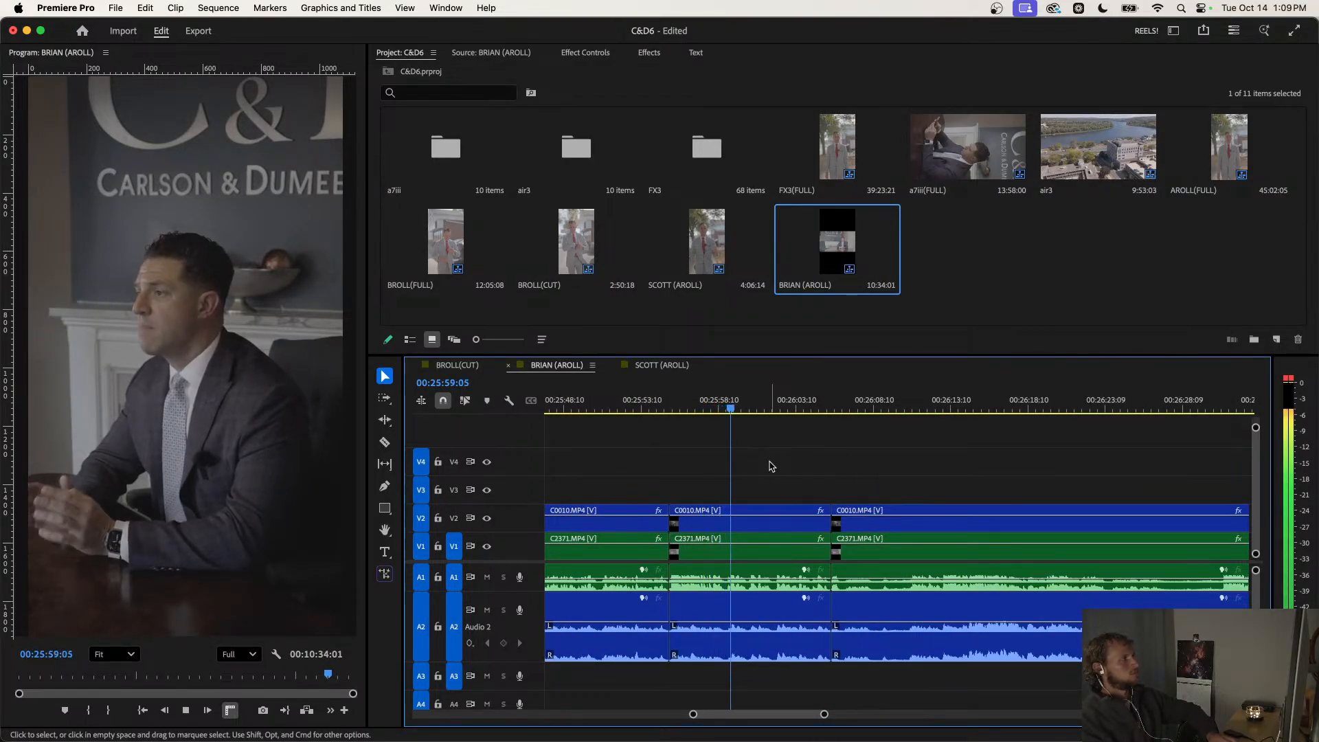
{"action": "scroll", "coordinate": [771, 466], "scroll_direction": "down", "scroll_amount": 2}
Redo the ripple trim, the cut and the deletion of the final segment.
{"action": "key", "text": "super+z"}
{"action": "key", "text": "super+z"}
{"action": "key", "text": "super+z"}
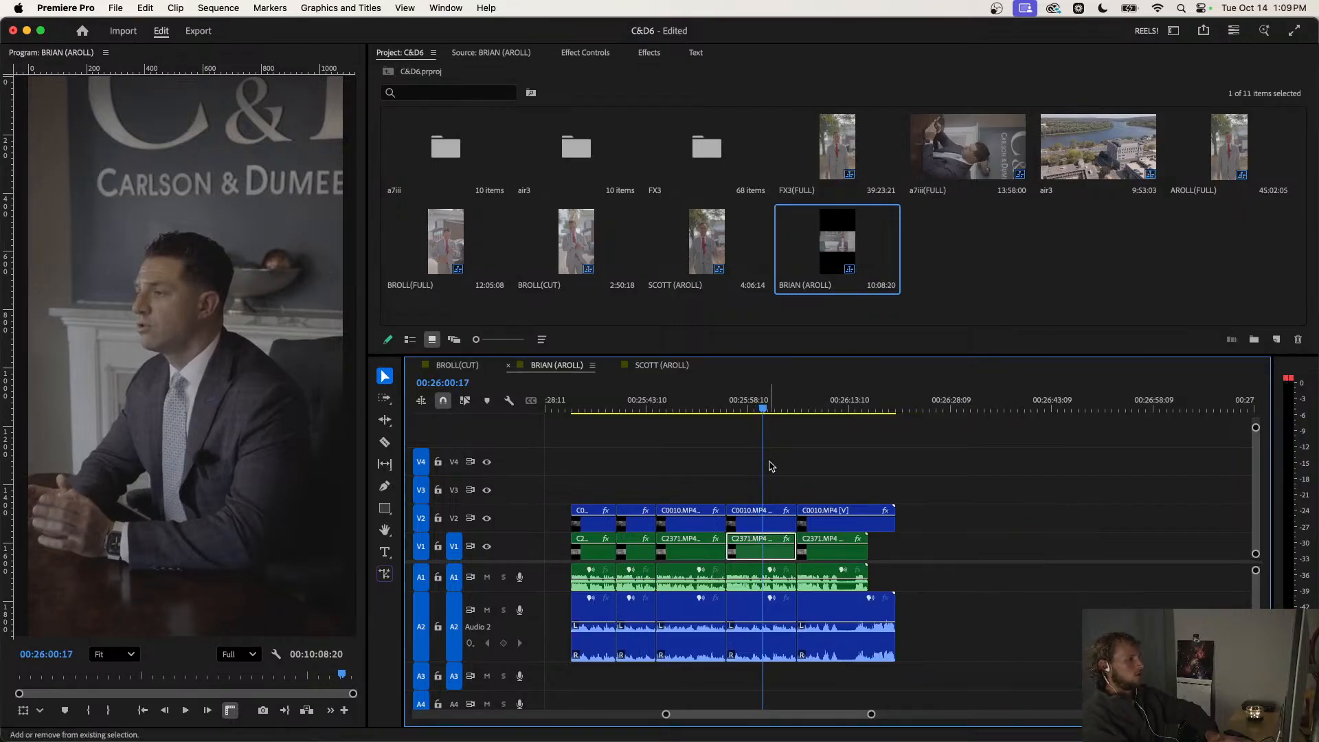
Review the last two takes from about 00:25:55 to the sequence end and save the project.
{"action": "key", "text": "space"}
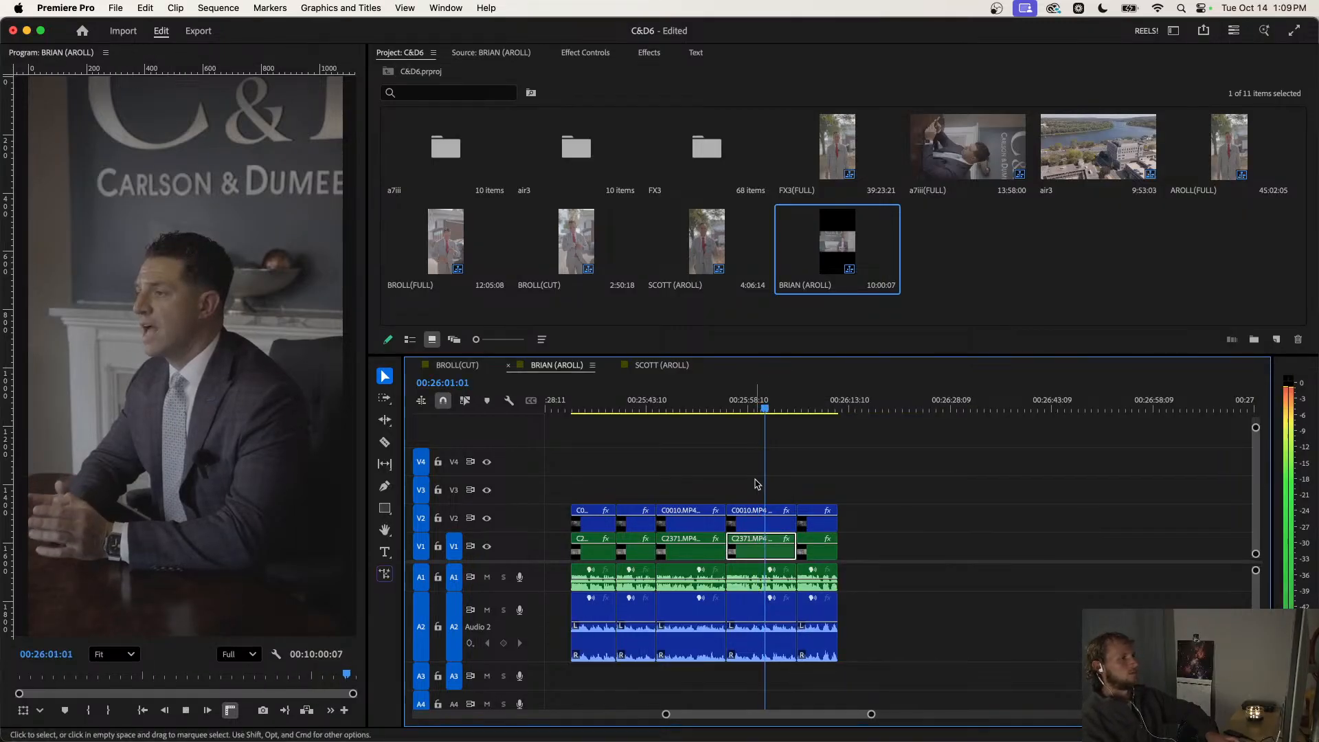
{"action": "scroll", "coordinate": [763, 398], "scroll_direction": "up", "scroll_amount": 3}
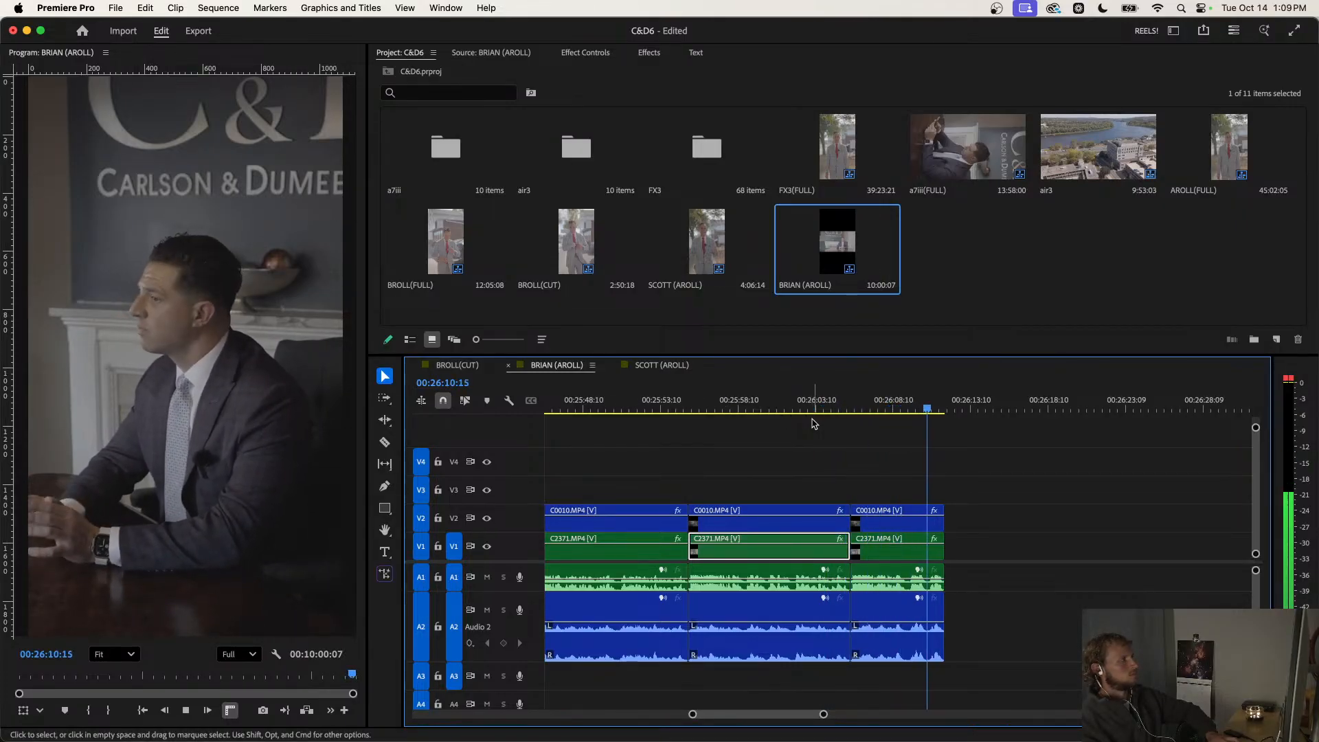
{"action": "left_click", "coordinate": [684, 422]}
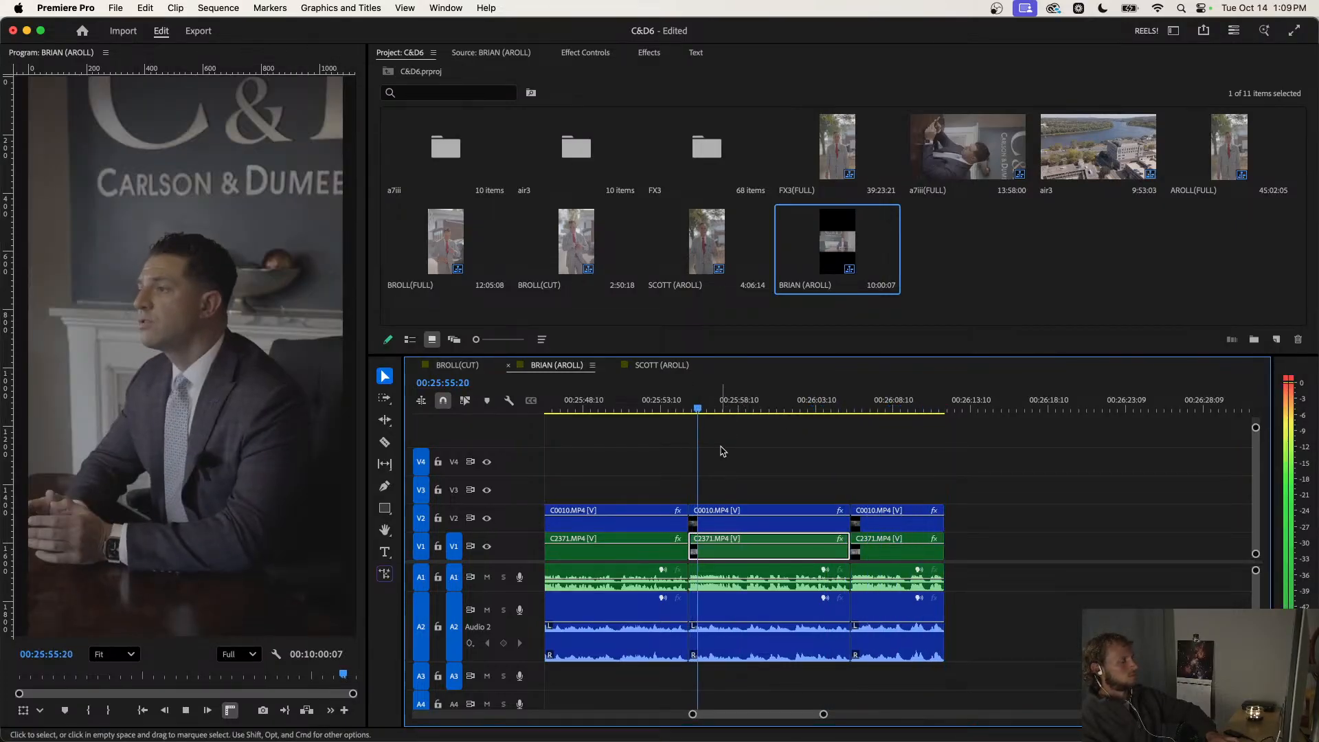
{"action": "key", "text": "minus"}
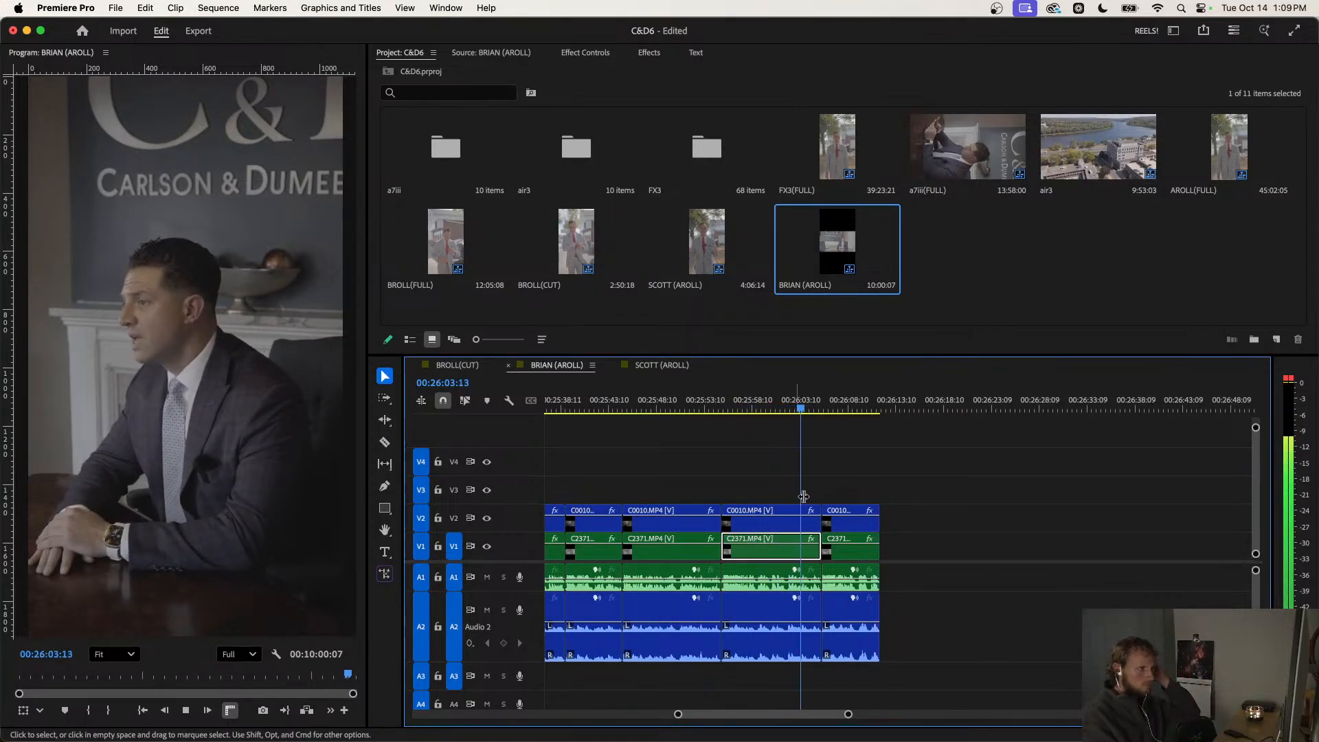
{"action": "key", "text": "space"}
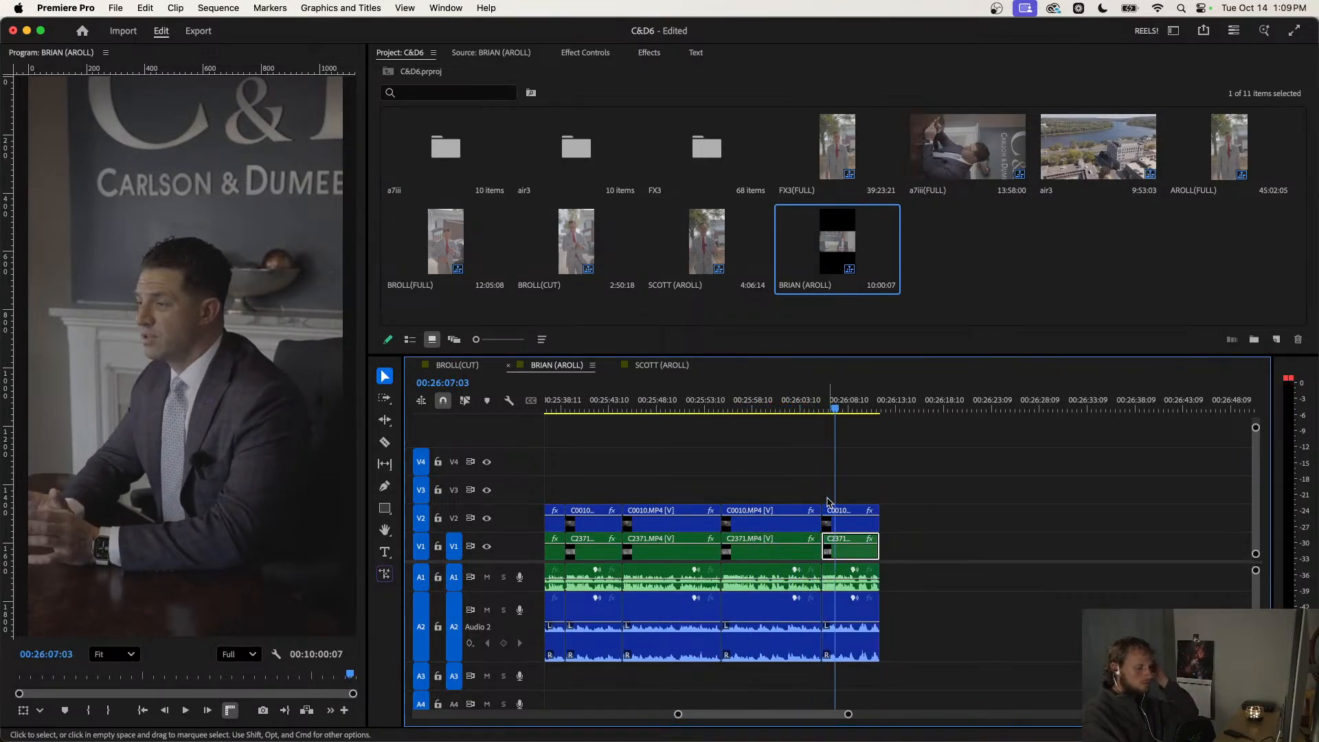
{"action": "key", "text": "super+s"}
Move the last three clip groups with their audio earlier by 00:03:40:17, placing them closer behind the second group.
{"action": "key", "text": "minus"}
{"action": "key", "text": "minus"}
{"action": "key", "text": "minus"}
{"action": "key", "text": "minus"}
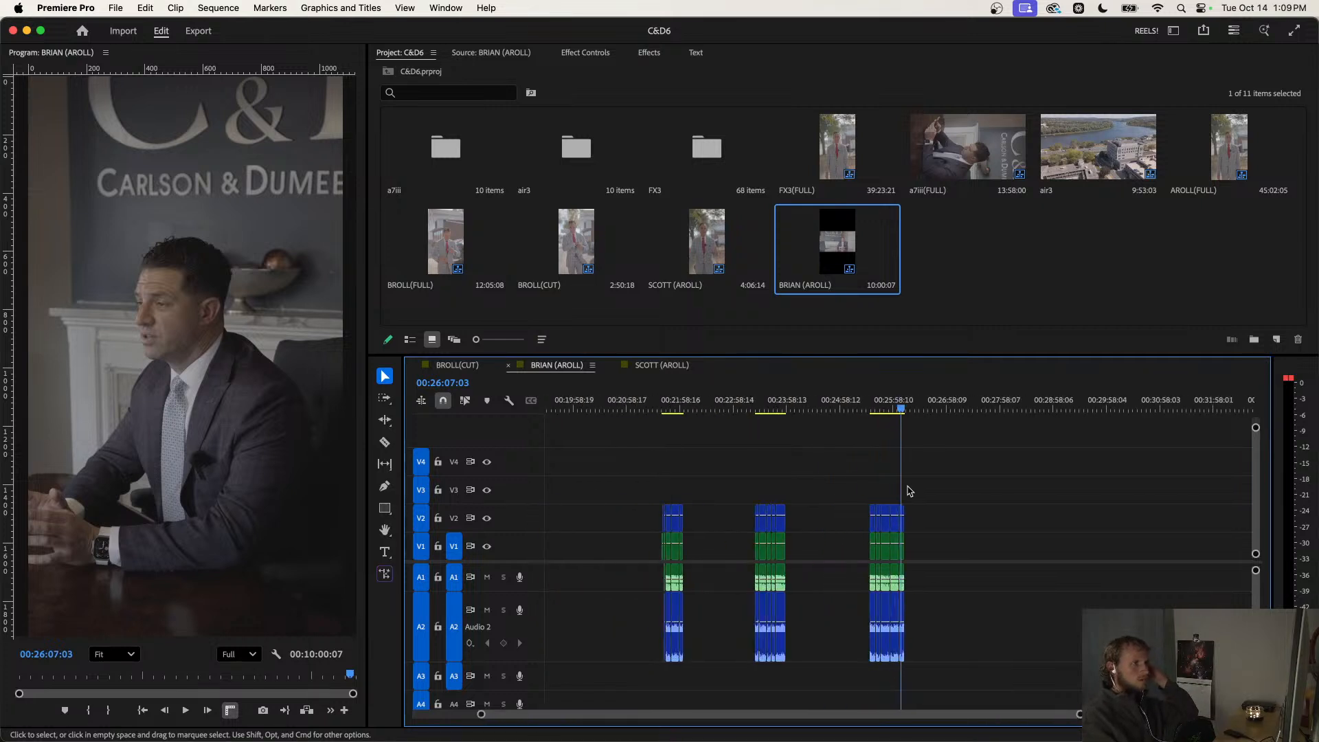
{"action": "left_click_drag", "start_coordinate": [959, 468], "coordinate": [673, 656]}
{"action": "left_click_drag", "start_coordinate": [749, 529], "coordinate": [618, 529]}
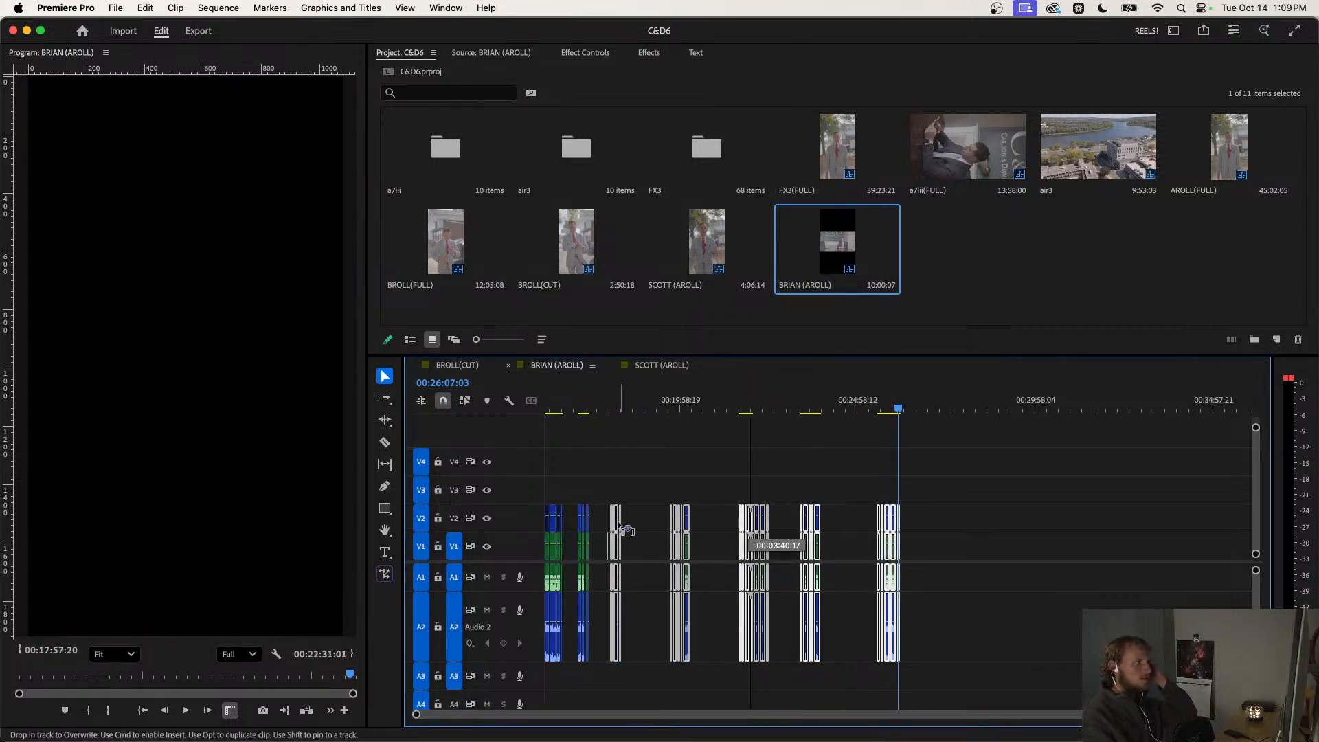
Move the fourth and fifth clip groups earlier in turn, leaving short gaps between groups, and return the playhead to the first clip.
{"action": "left_click_drag", "start_coordinate": [808, 489], "coordinate": [634, 662]}
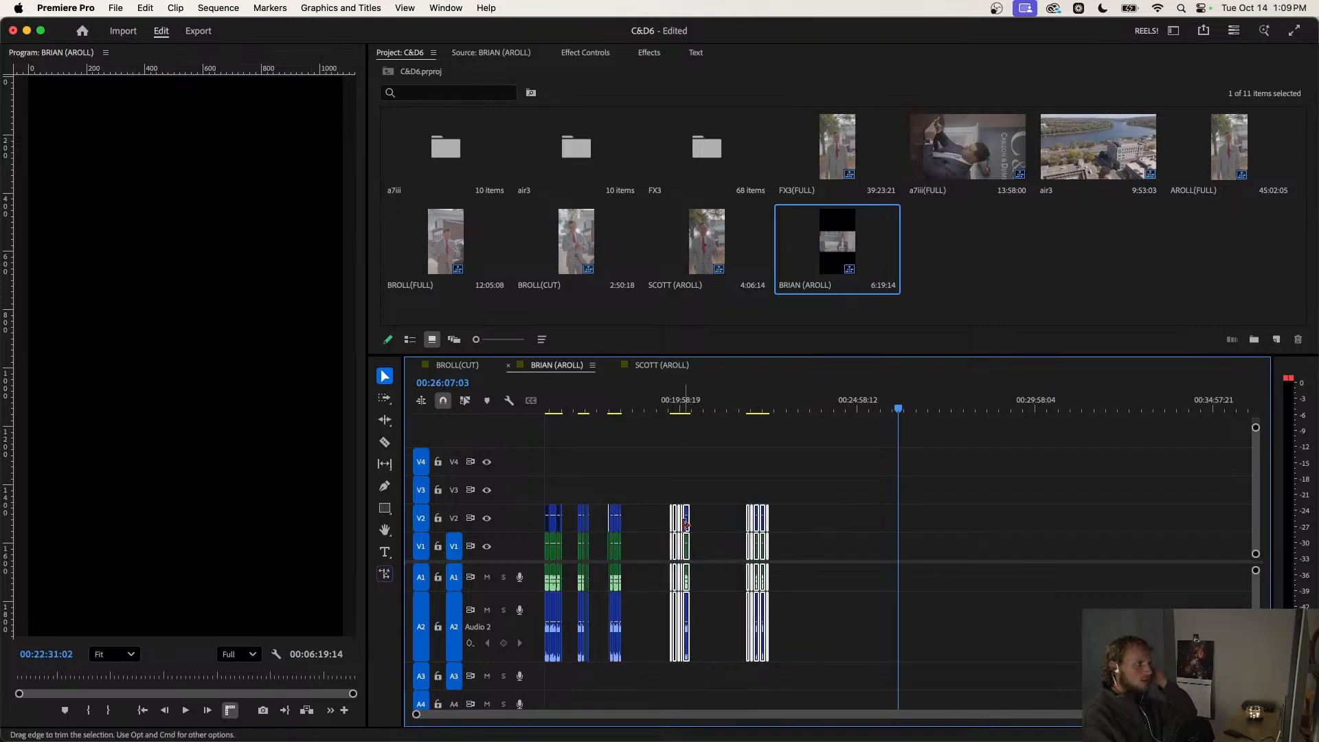
{"action": "left_click_drag", "start_coordinate": [679, 527], "coordinate": [643, 527]}
{"action": "left_click_drag", "start_coordinate": [756, 495], "coordinate": [698, 639]}
{"action": "left_click_drag", "start_coordinate": [721, 529], "coordinate": [679, 529]}
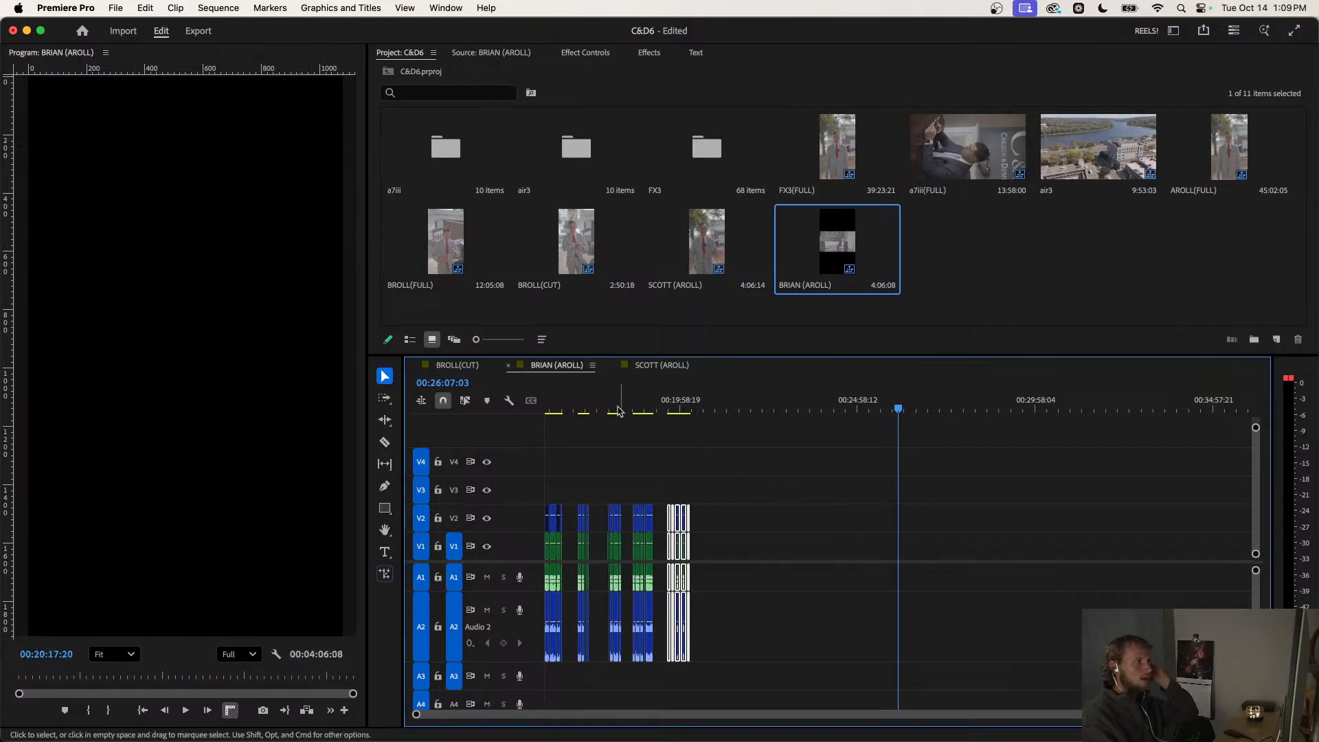
{"action": "key", "text": "space"}
{"action": "key", "text": "space"}
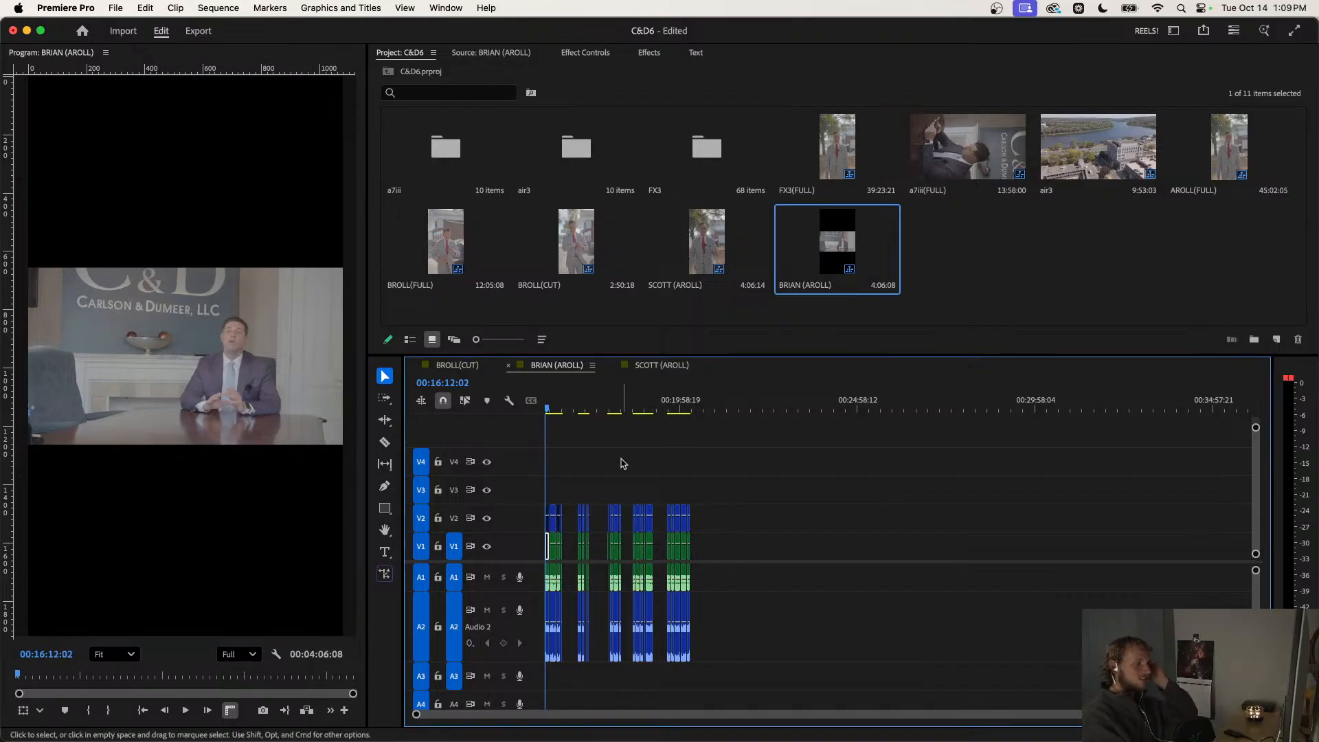
Import the TNR(c&d).prtextstyle text style file into the project and save the project.
{"action": "key", "text": "super+s"}
{"action": "key", "text": "equal"}
{"action": "key", "text": "equal"}
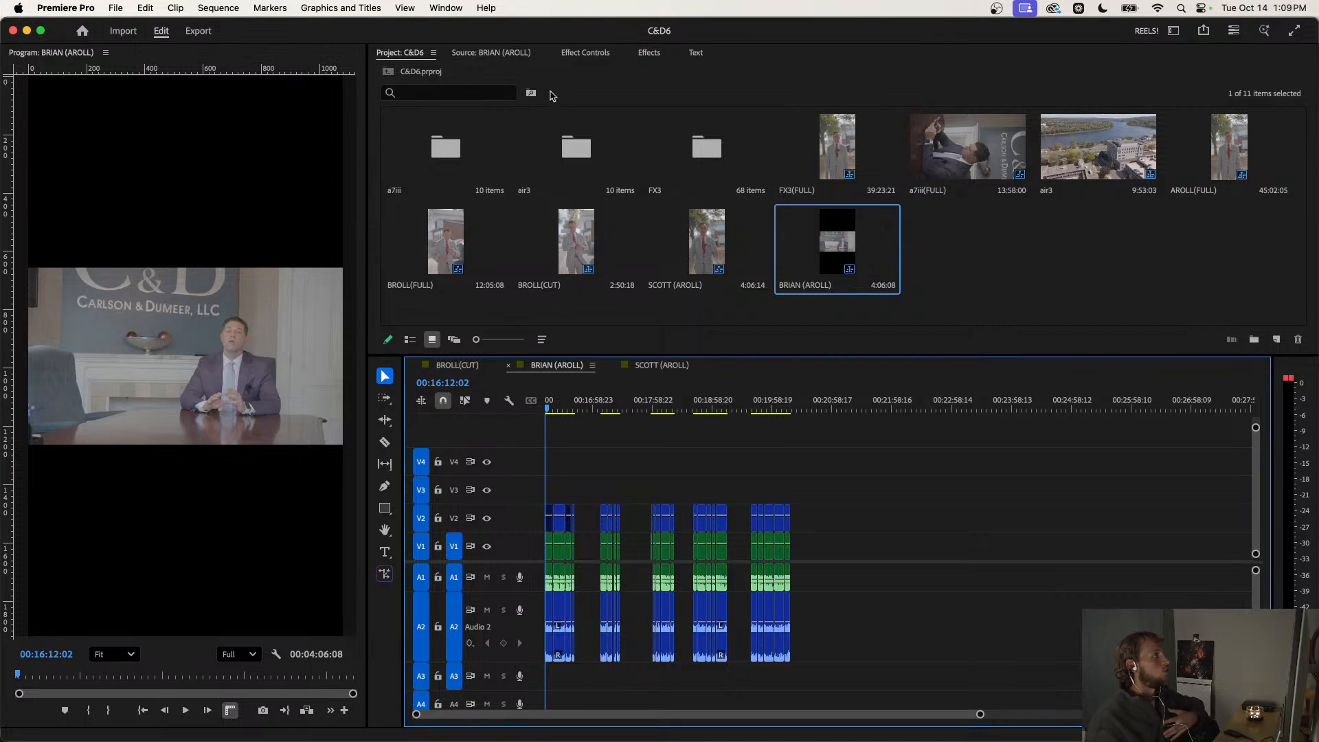
{"action": "left_click", "coordinate": [728, 142]}
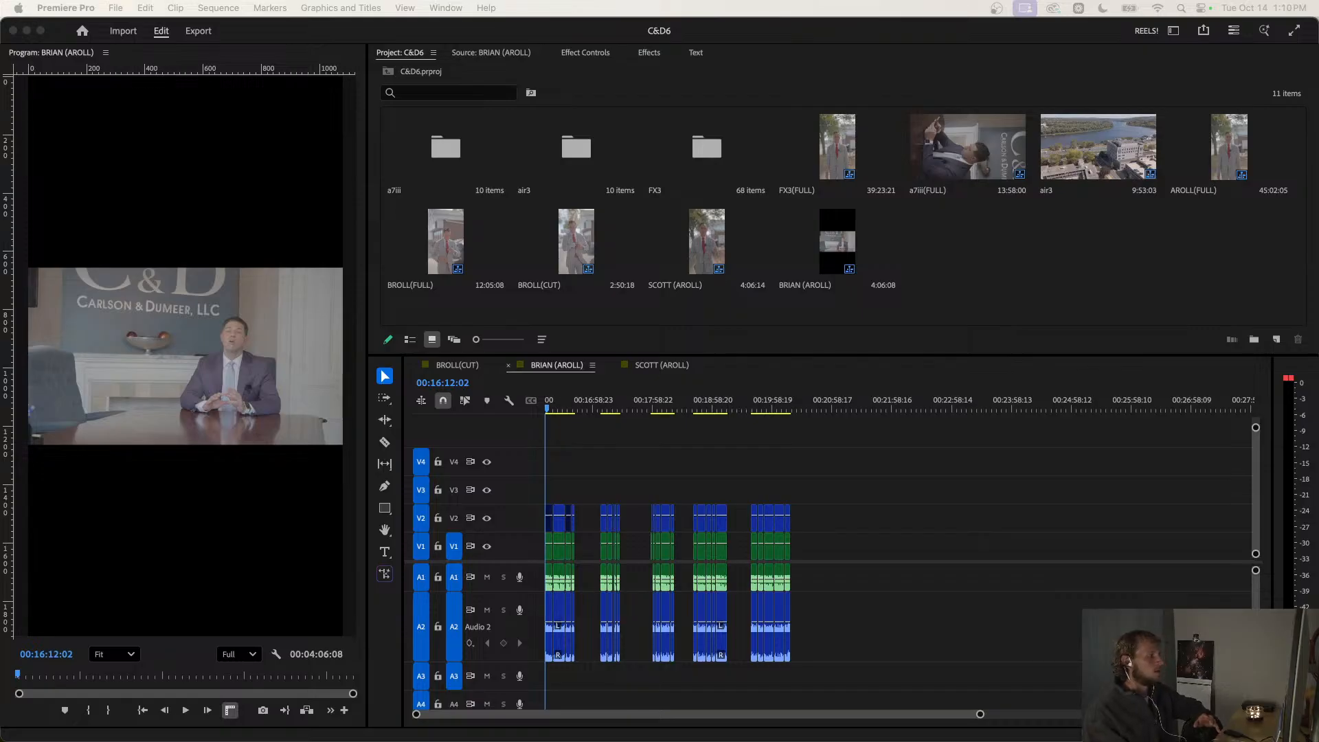
{"action": "left_click_drag", "start_coordinate": [670, 741], "coordinate": [978, 232]}
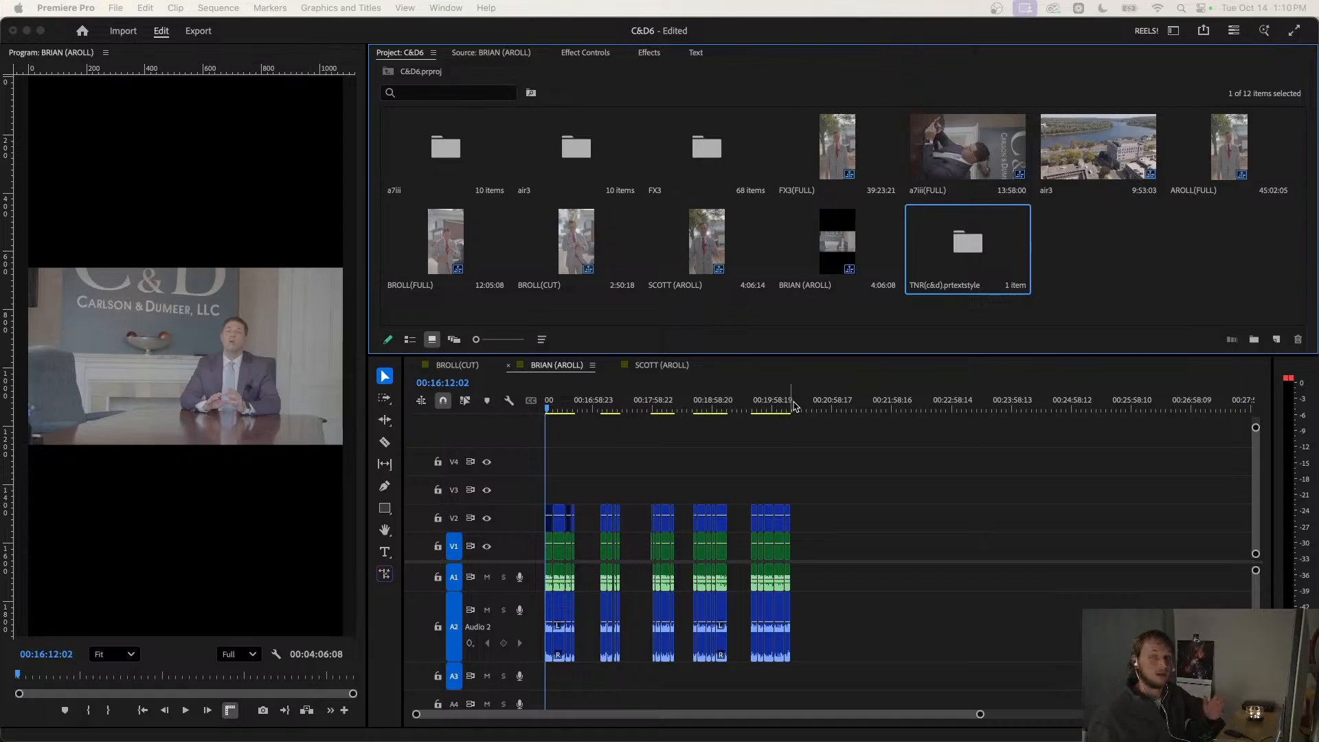
{"action": "left_click", "coordinate": [580, 445]}
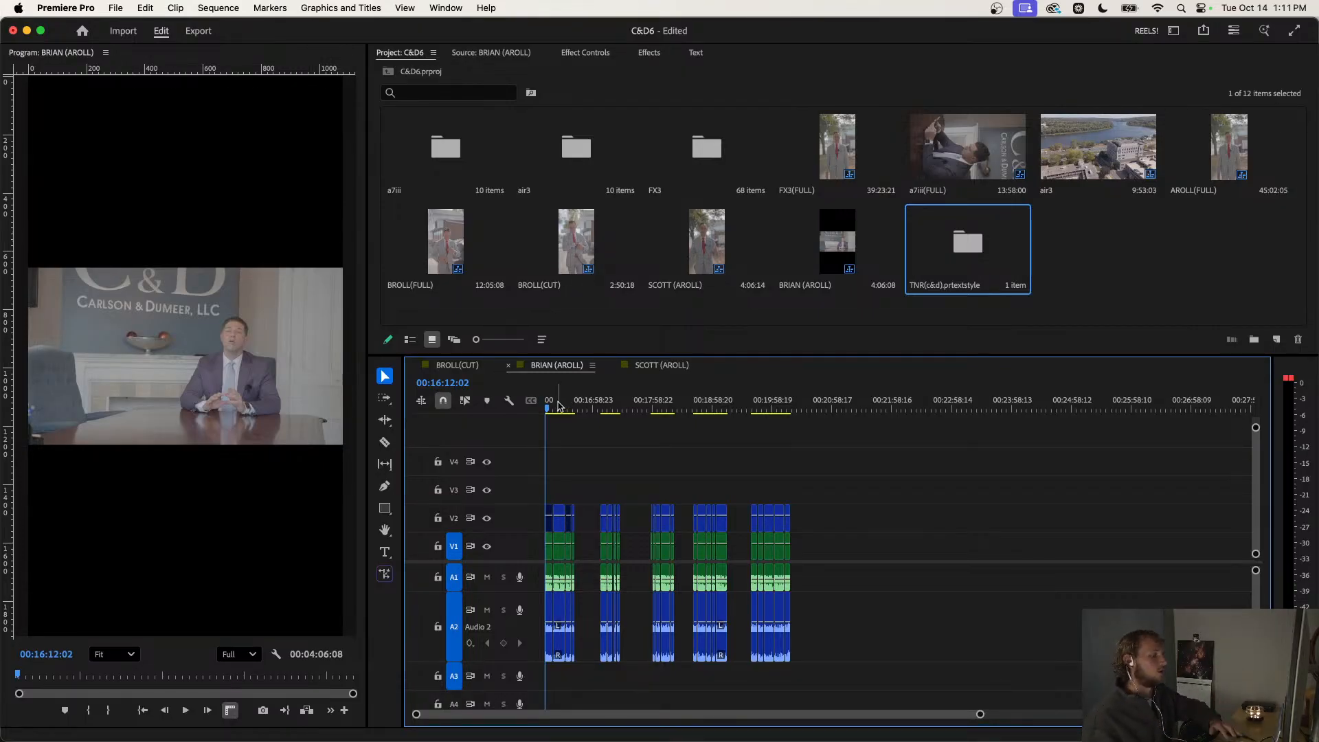
{"action": "key", "text": "super+s"}
Look over the BROLL(CUT) sequence and both A-roll sequences, examining how the cut B-roll clips are laid out.
{"action": "left_click", "coordinate": [456, 366]}
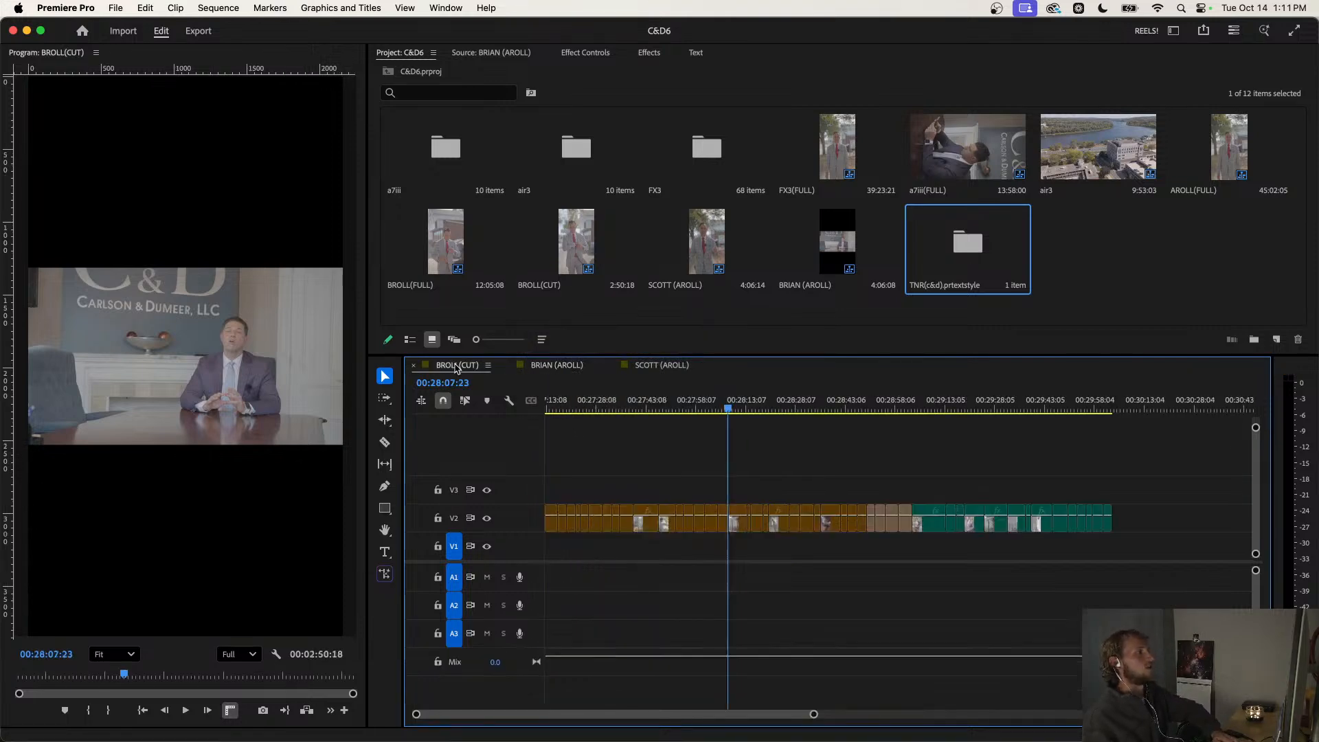
{"action": "left_click", "coordinate": [557, 365]}
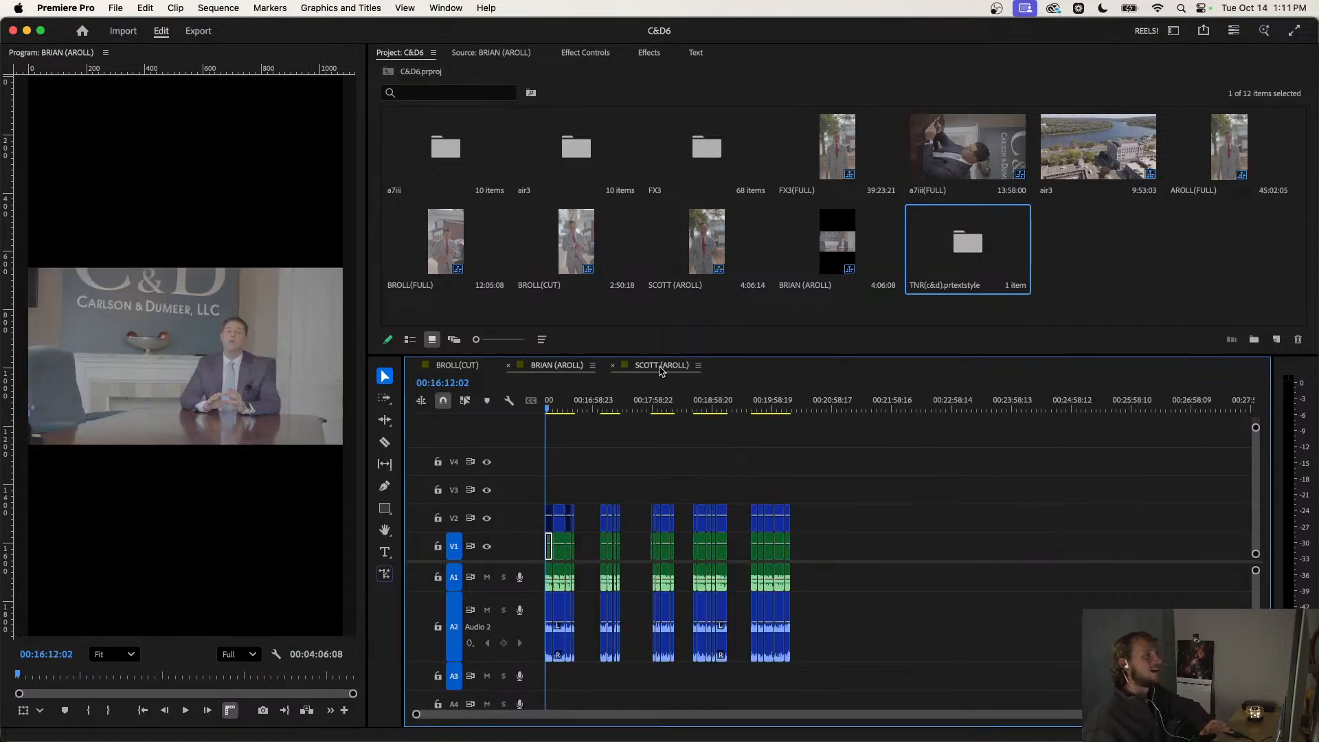
{"action": "left_click", "coordinate": [660, 366]}
{"action": "left_click", "coordinate": [561, 366]}
{"action": "left_click", "coordinate": [460, 366]}
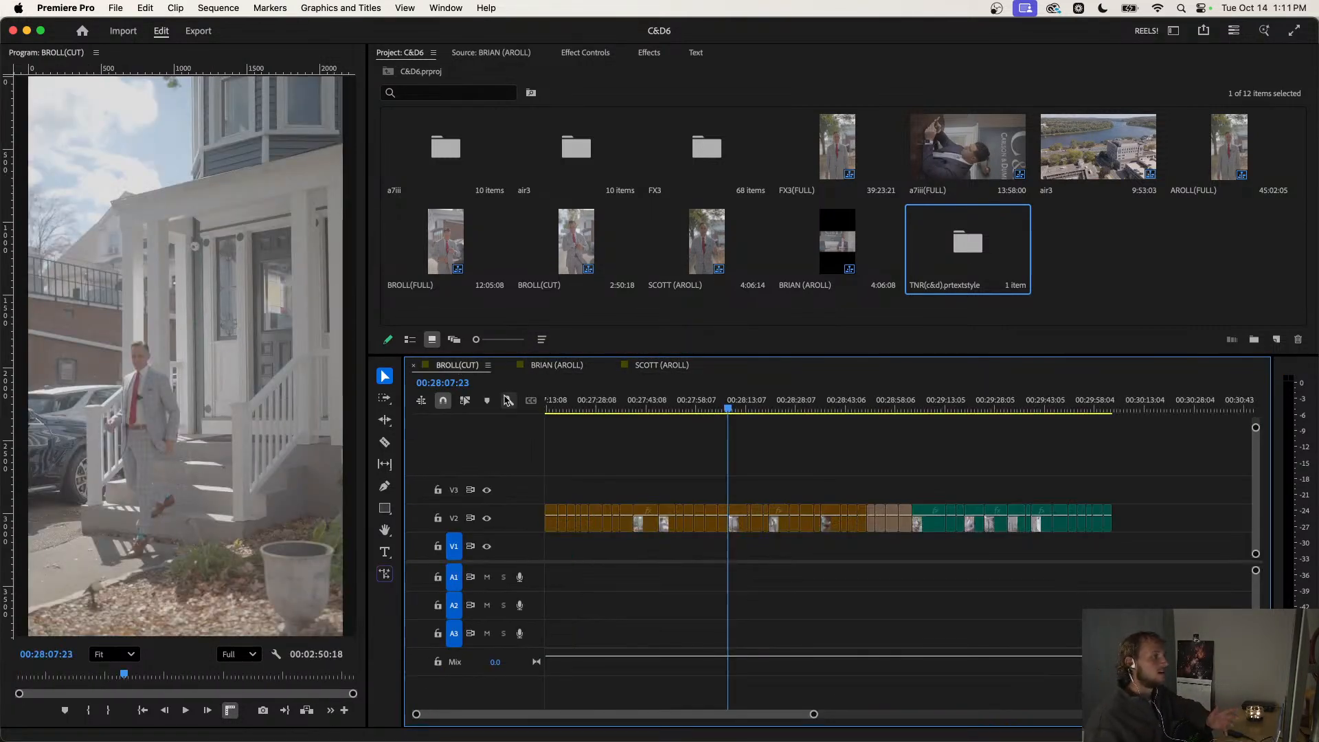
{"action": "key", "text": "minus"}
{"action": "key", "text": "equal"}
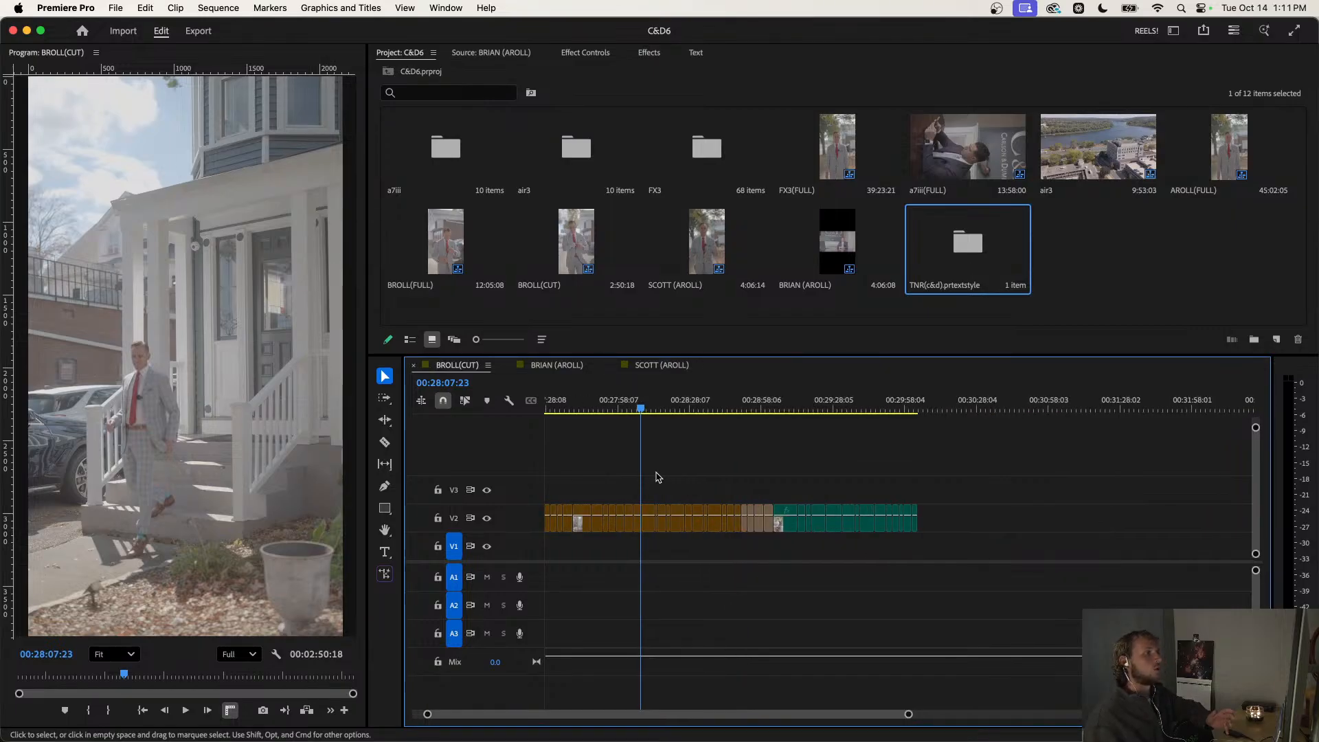
{"action": "key", "text": "equal"}
{"action": "key", "text": "equal"}
{"action": "key", "text": "minus"}
{"action": "key", "text": "equal"}
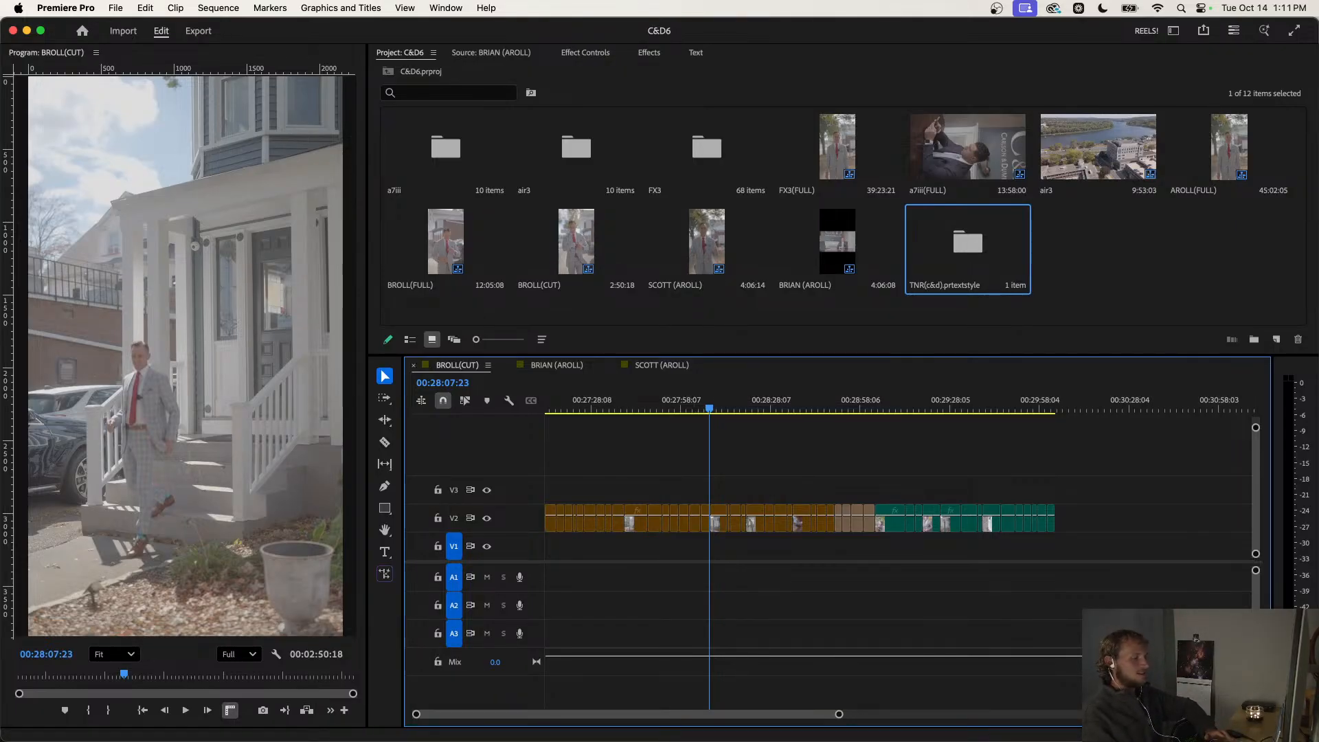
Save the project and skim the B-roll cut and both A-roll sequences, ending on the boardroom interview sequence.
{"action": "key", "text": "super+Tab"}
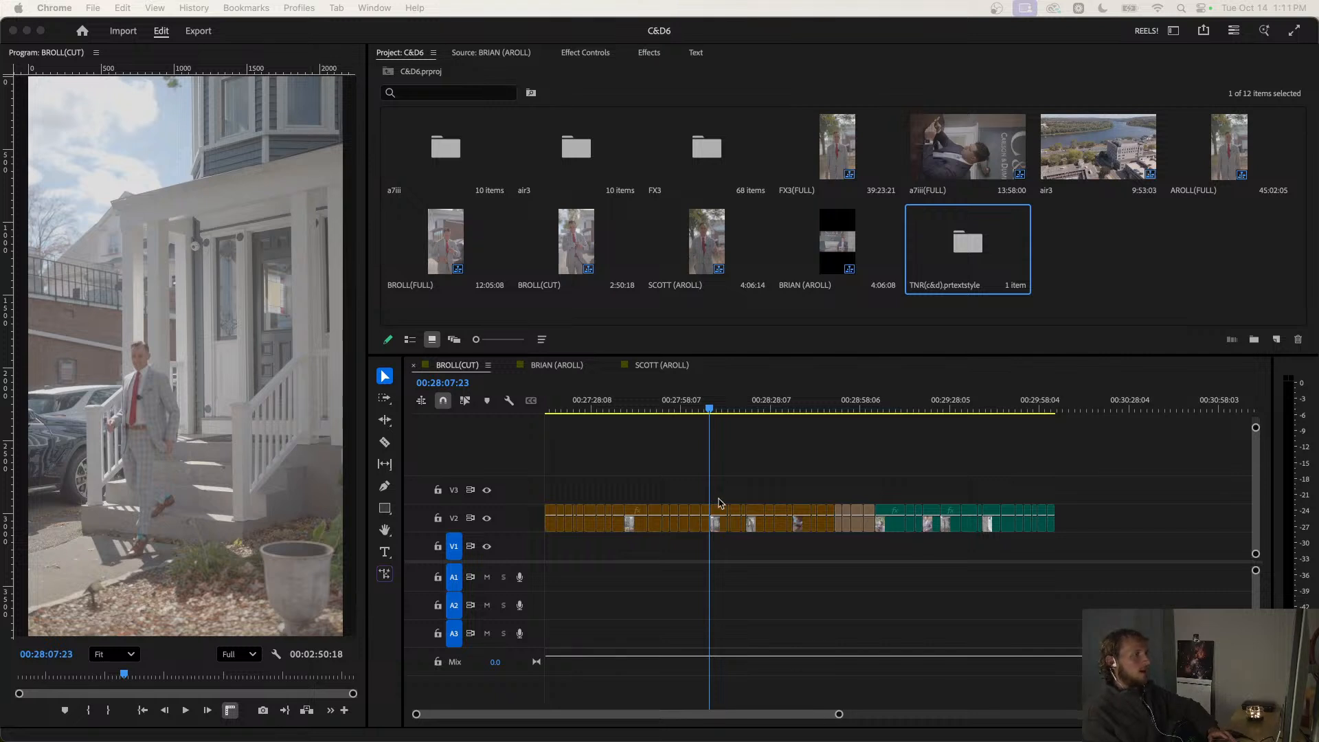
{"action": "left_click", "coordinate": [717, 486]}
{"action": "key", "text": "minus"}
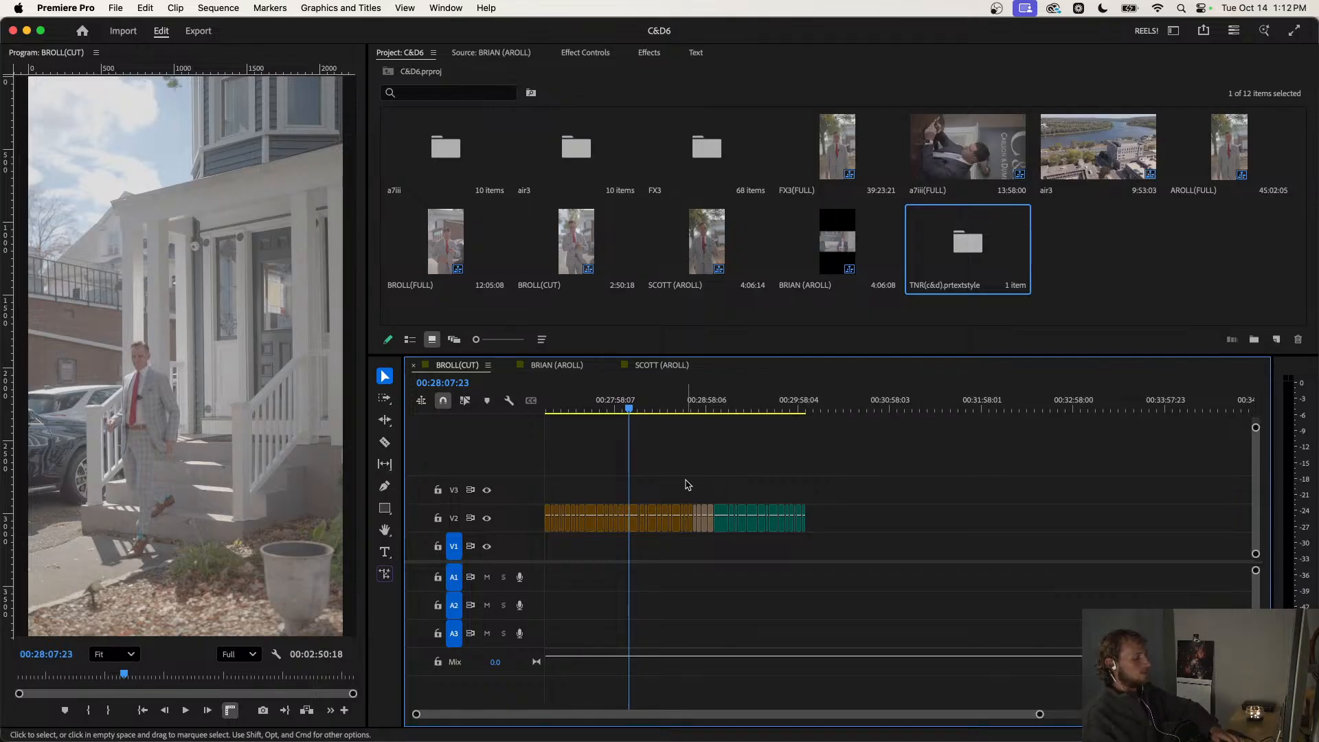
{"action": "key", "text": "super+s"}
{"action": "left_click_drag", "start_coordinate": [612, 396], "coordinate": [656, 406]}
{"action": "left_click", "coordinate": [556, 365]}
{"action": "left_click", "coordinate": [662, 365]}
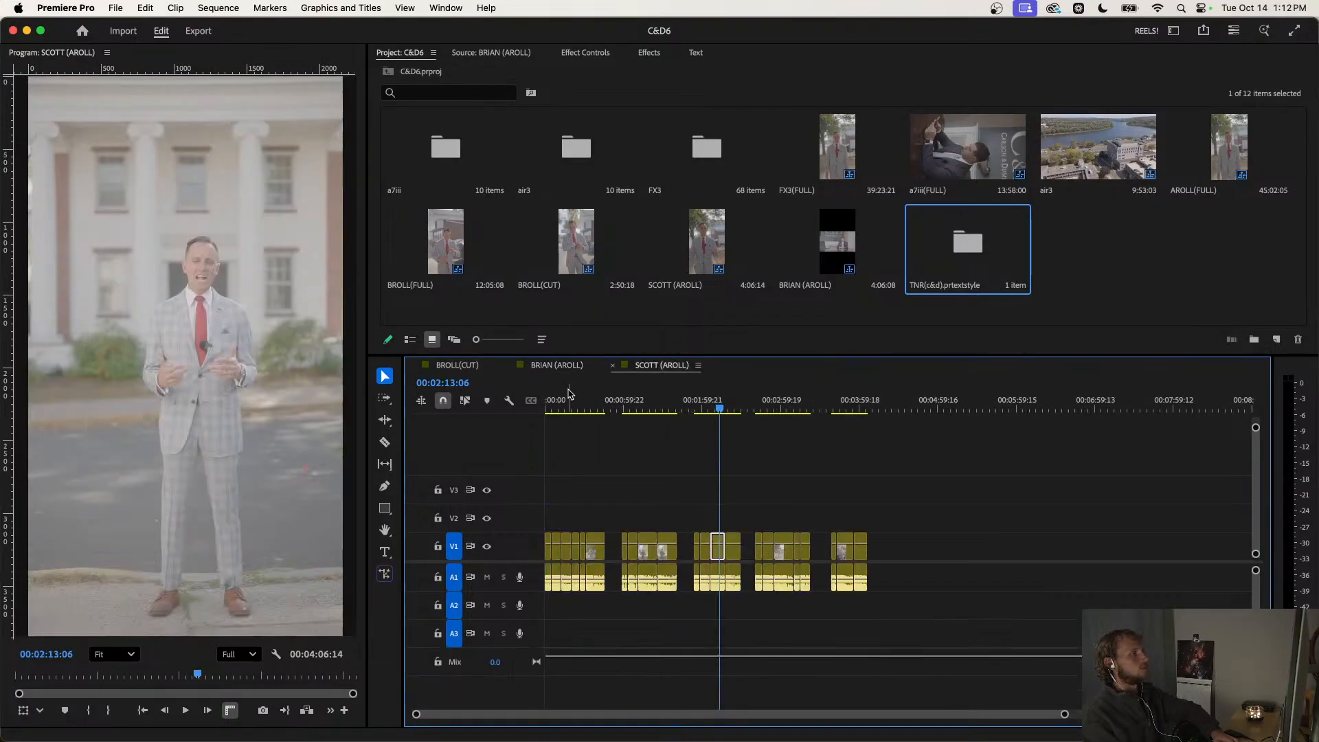
{"action": "left_click", "coordinate": [566, 399]}
{"action": "left_click", "coordinate": [556, 365]}
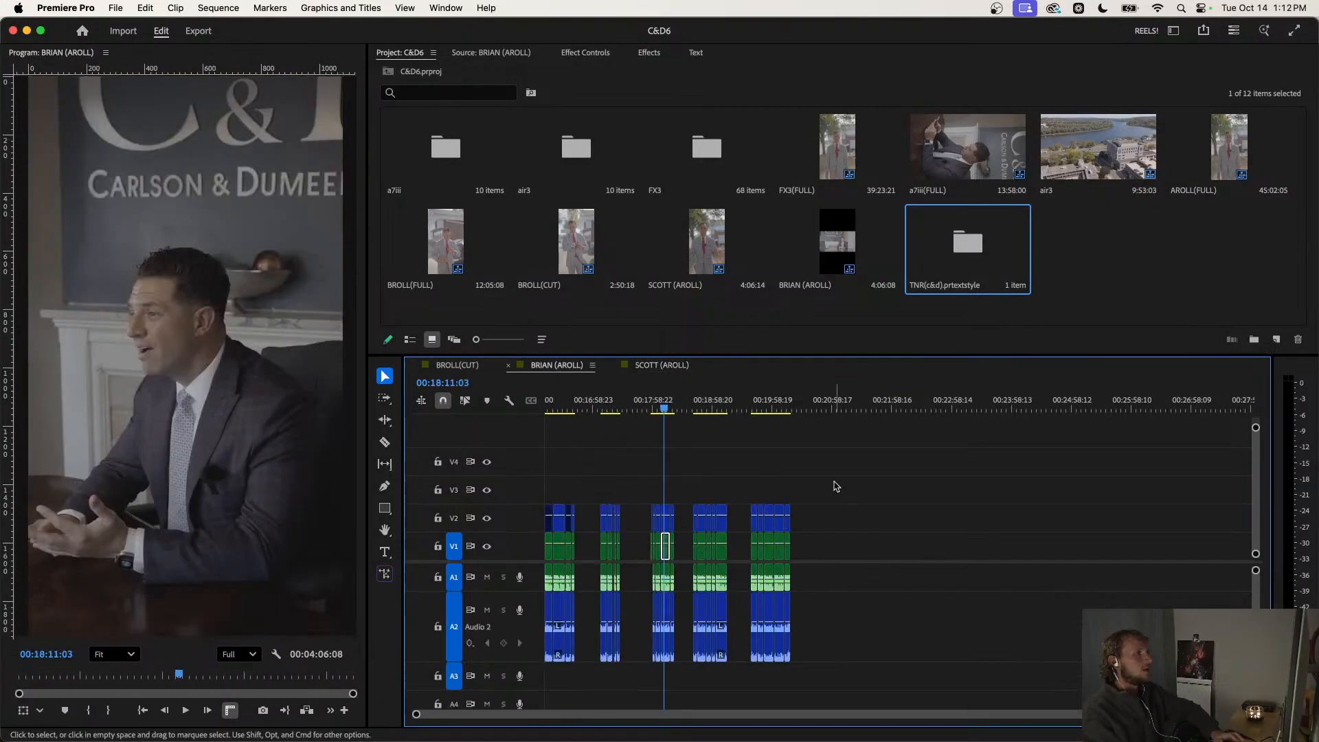
Start creating captions from the transcript for the boardroom interview sequence, using the TNR caption style.
{"action": "left_click_drag", "start_coordinate": [835, 484], "coordinate": [458, 647]}
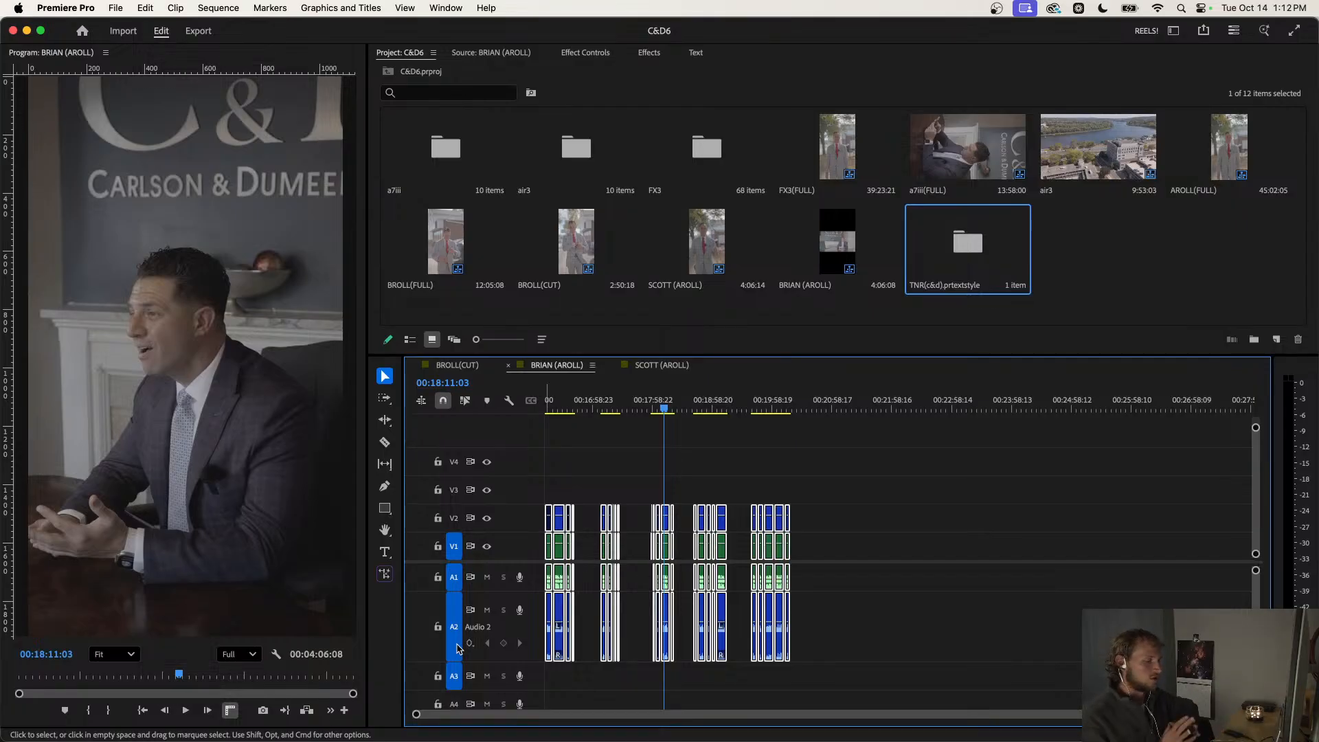
{"action": "left_click_drag", "start_coordinate": [845, 465], "coordinate": [543, 621]}
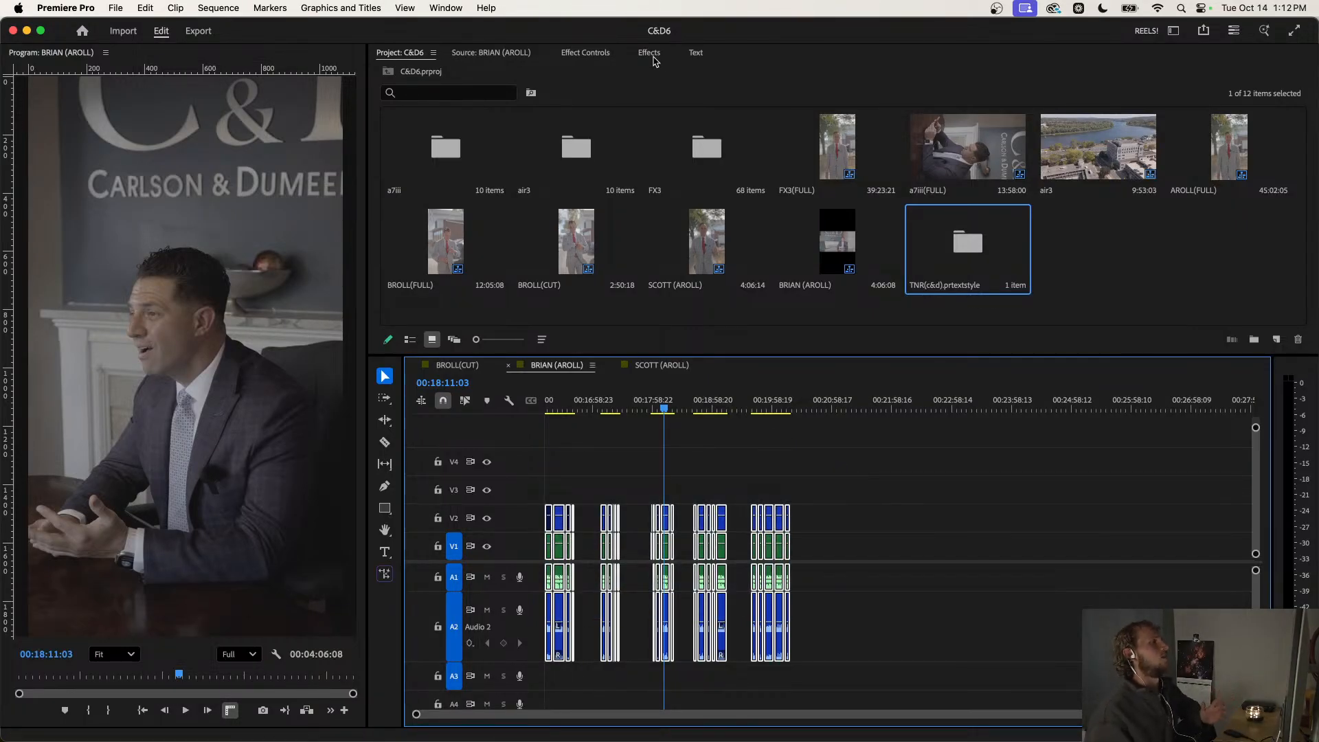
{"action": "left_click", "coordinate": [698, 55]}
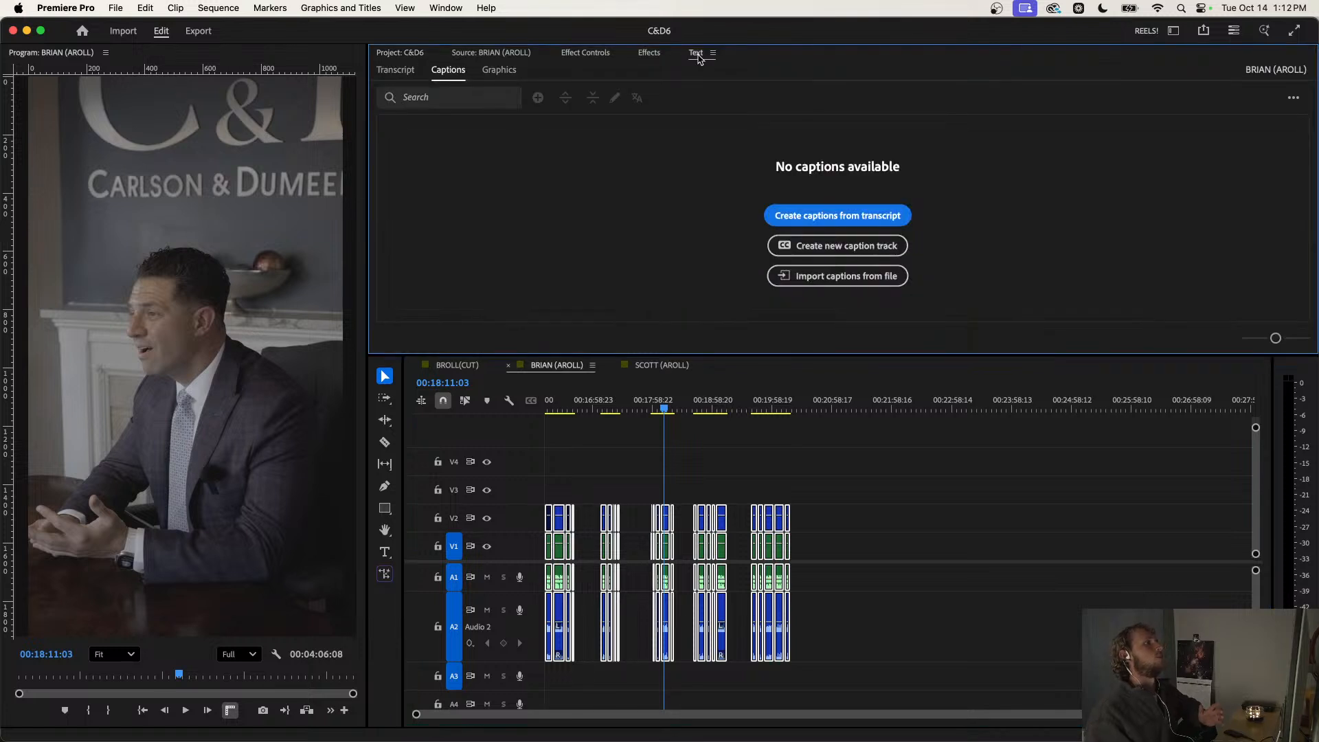
{"action": "left_click", "coordinate": [811, 218]}
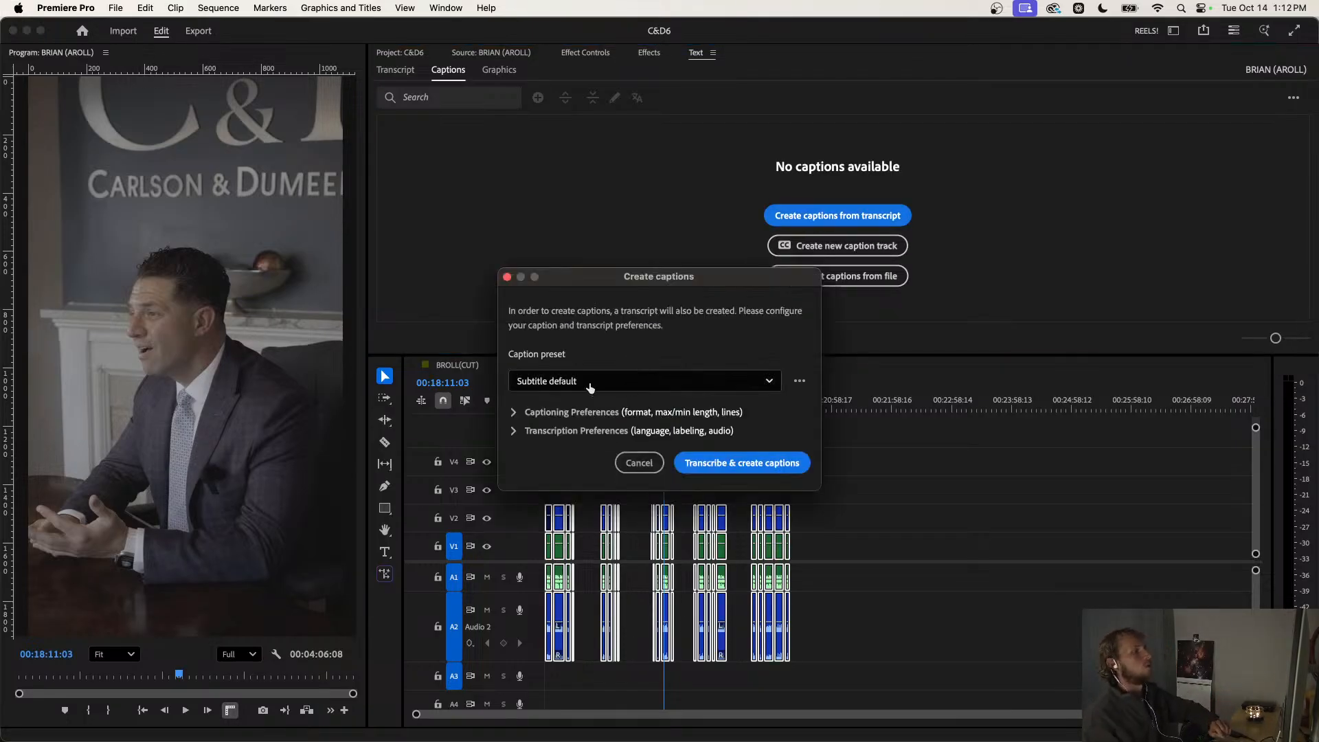
{"action": "left_click", "coordinate": [557, 412]}
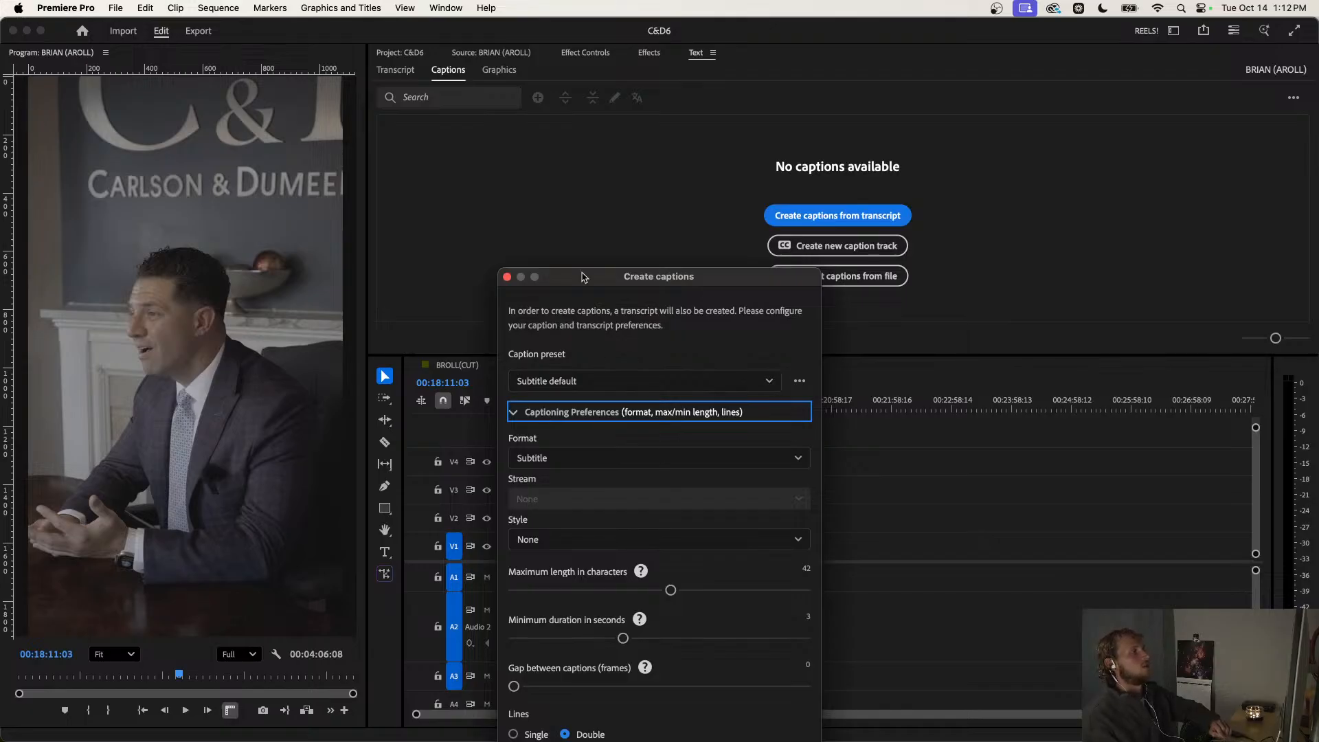
{"action": "left_click", "coordinate": [419, 479]}
{"action": "left_click", "coordinate": [434, 534]}
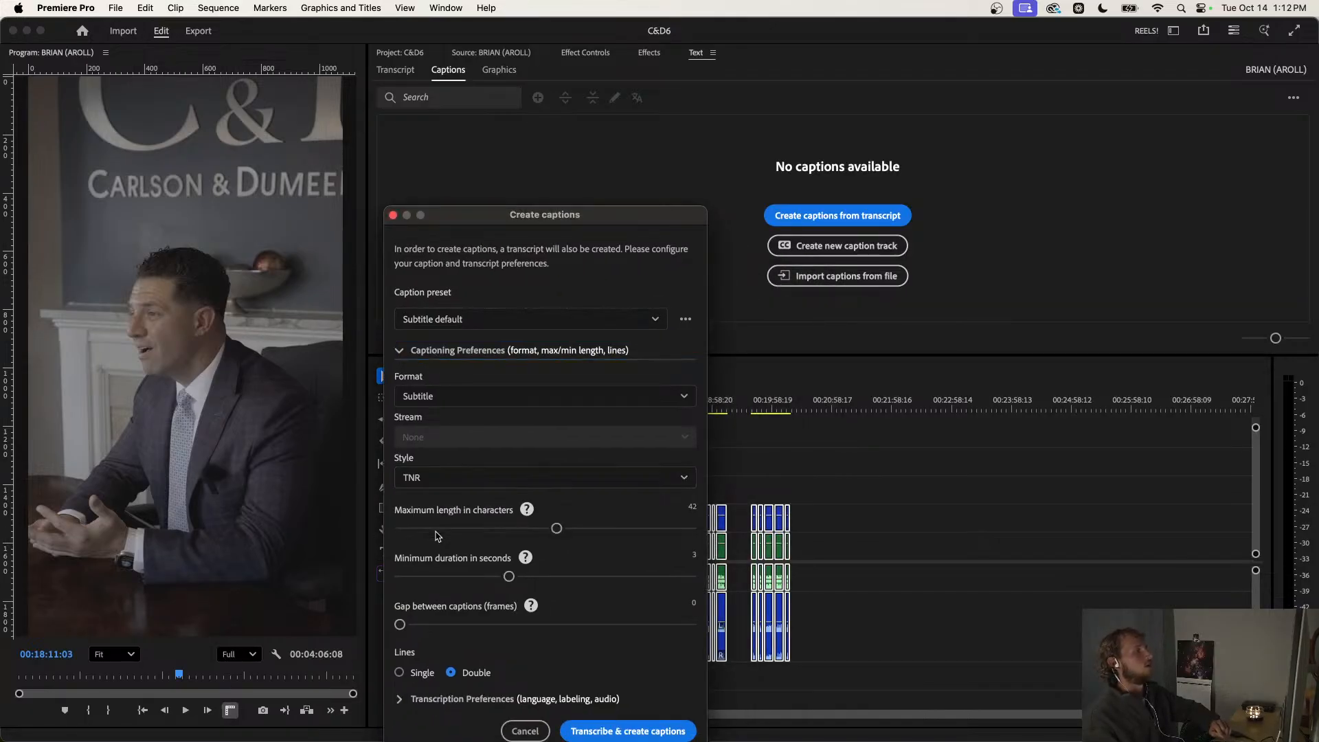
Limit the captions to 15 characters on a single line, and transcribe the sequence to create them.
{"action": "left_click_drag", "start_coordinate": [469, 218], "coordinate": [305, 102]}
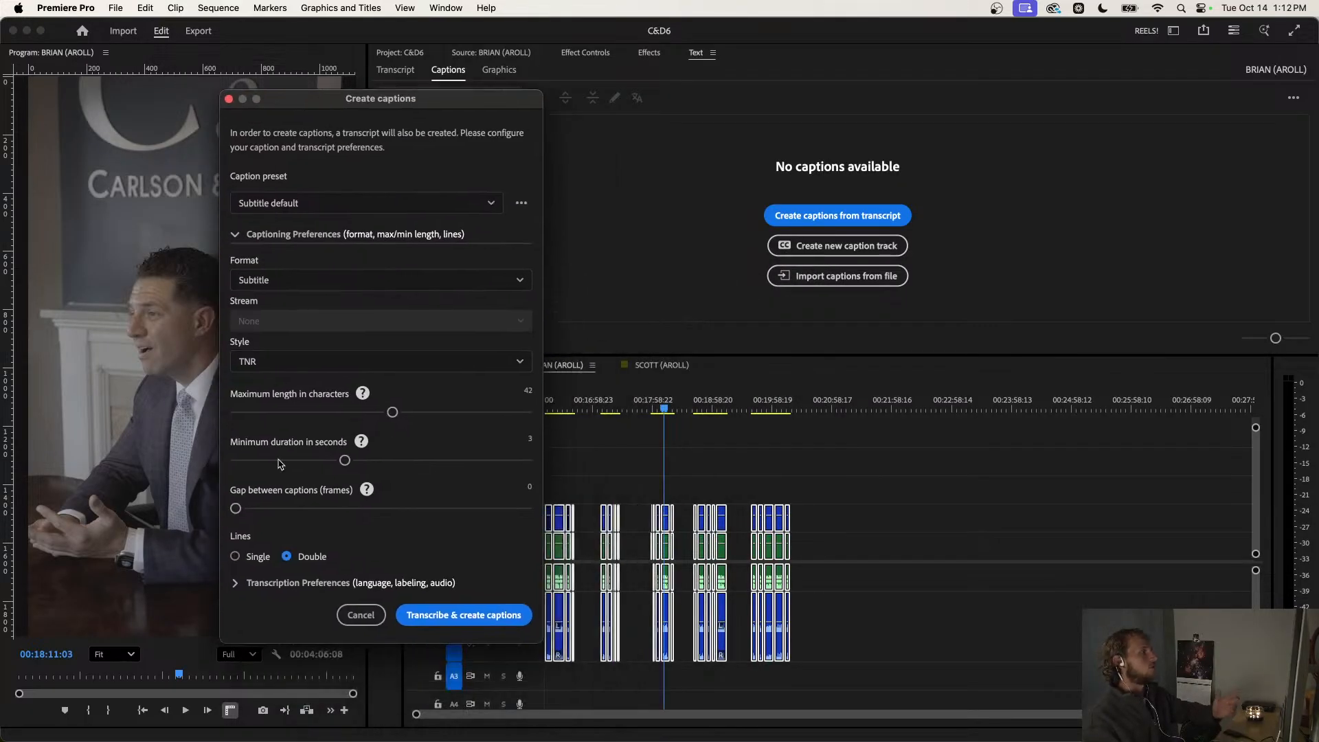
{"action": "left_click_drag", "start_coordinate": [392, 412], "coordinate": [264, 427]}
{"action": "left_click_drag", "start_coordinate": [310, 103], "coordinate": [261, 81]}
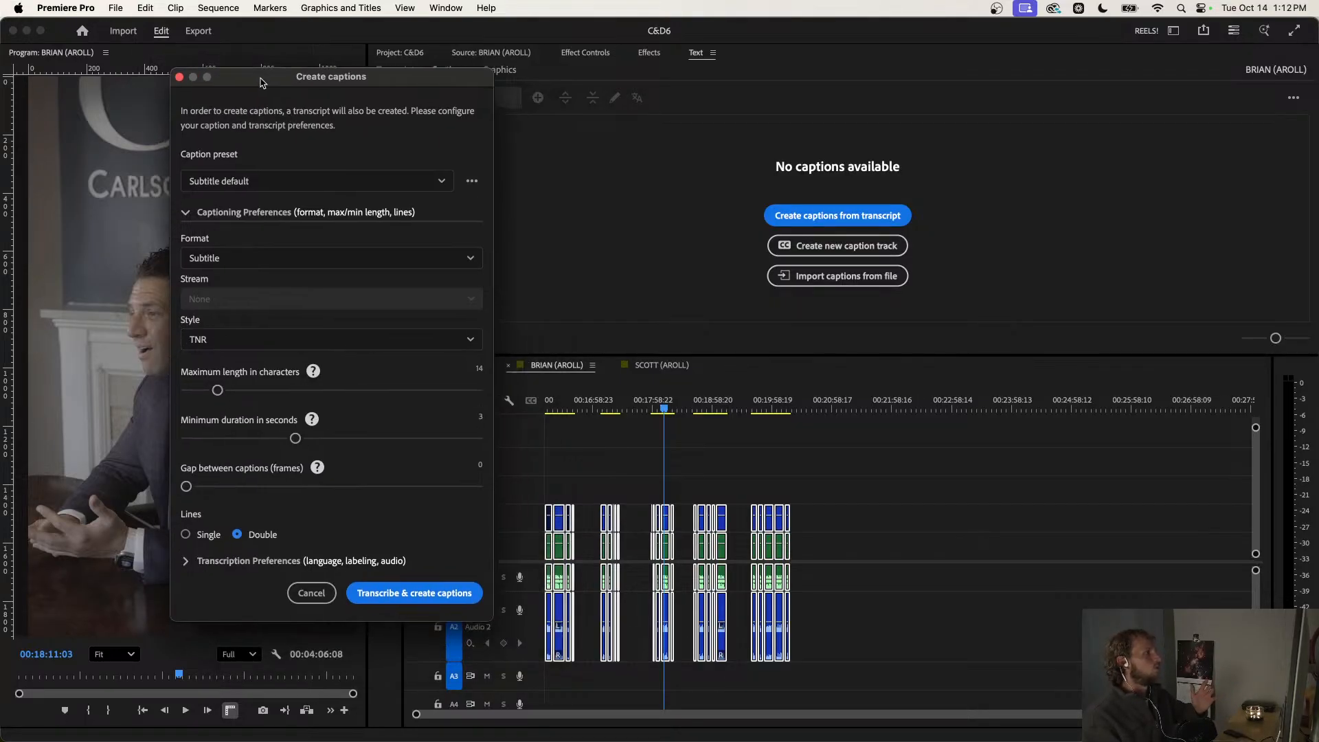
{"action": "left_click_drag", "start_coordinate": [217, 391], "coordinate": [222, 393]}
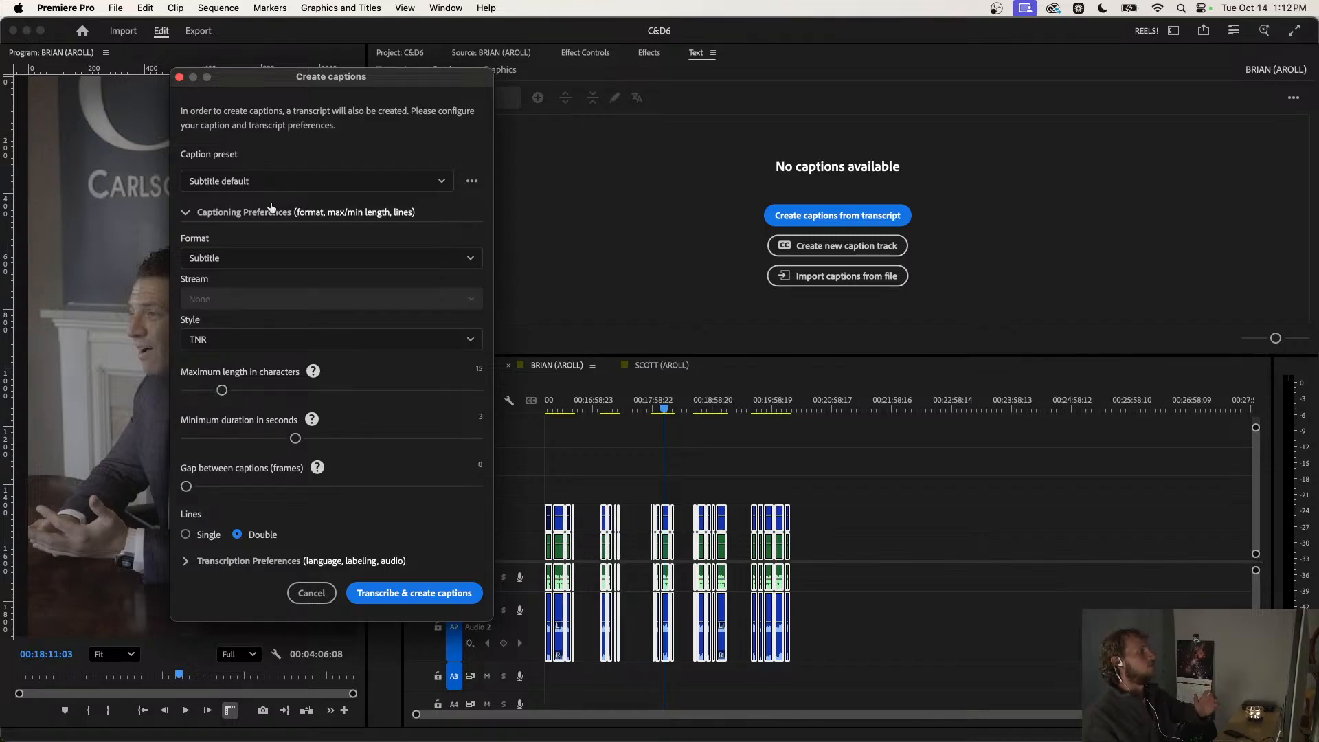
{"action": "left_click", "coordinate": [186, 535]}
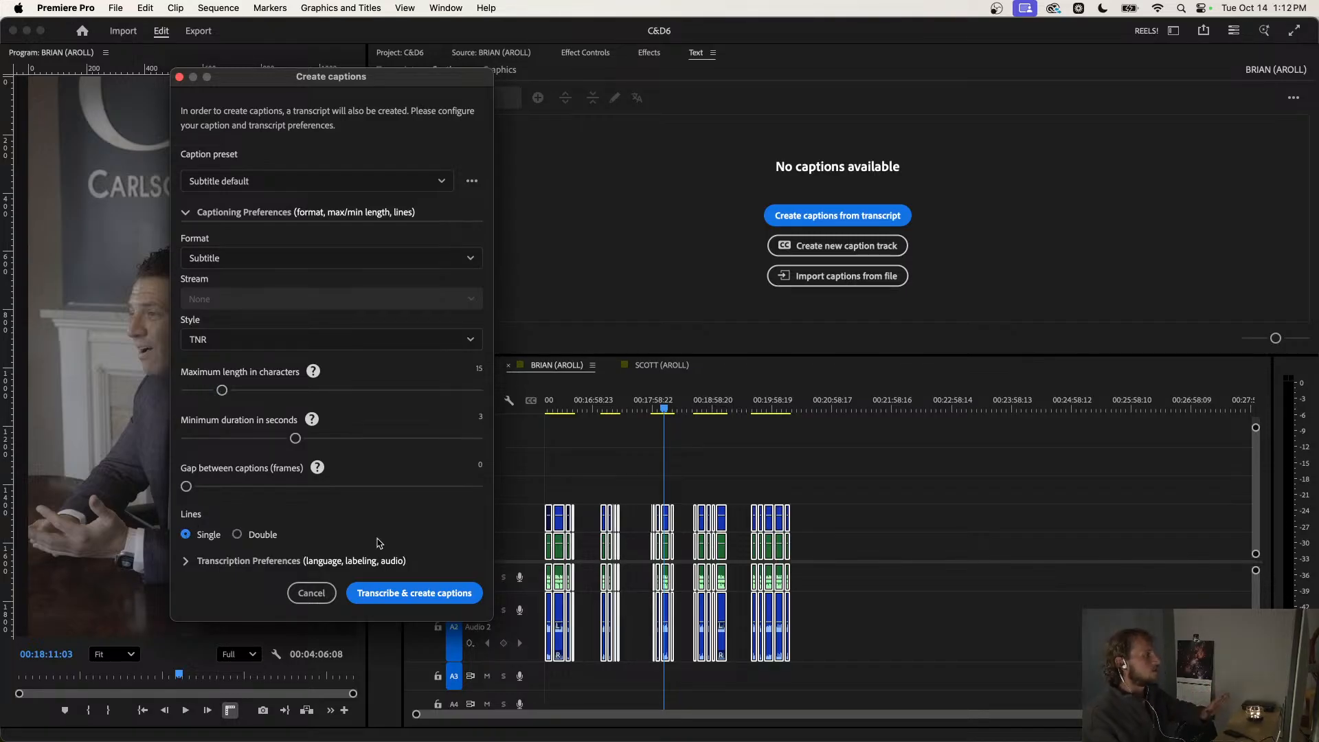
{"action": "left_click", "coordinate": [397, 593]}
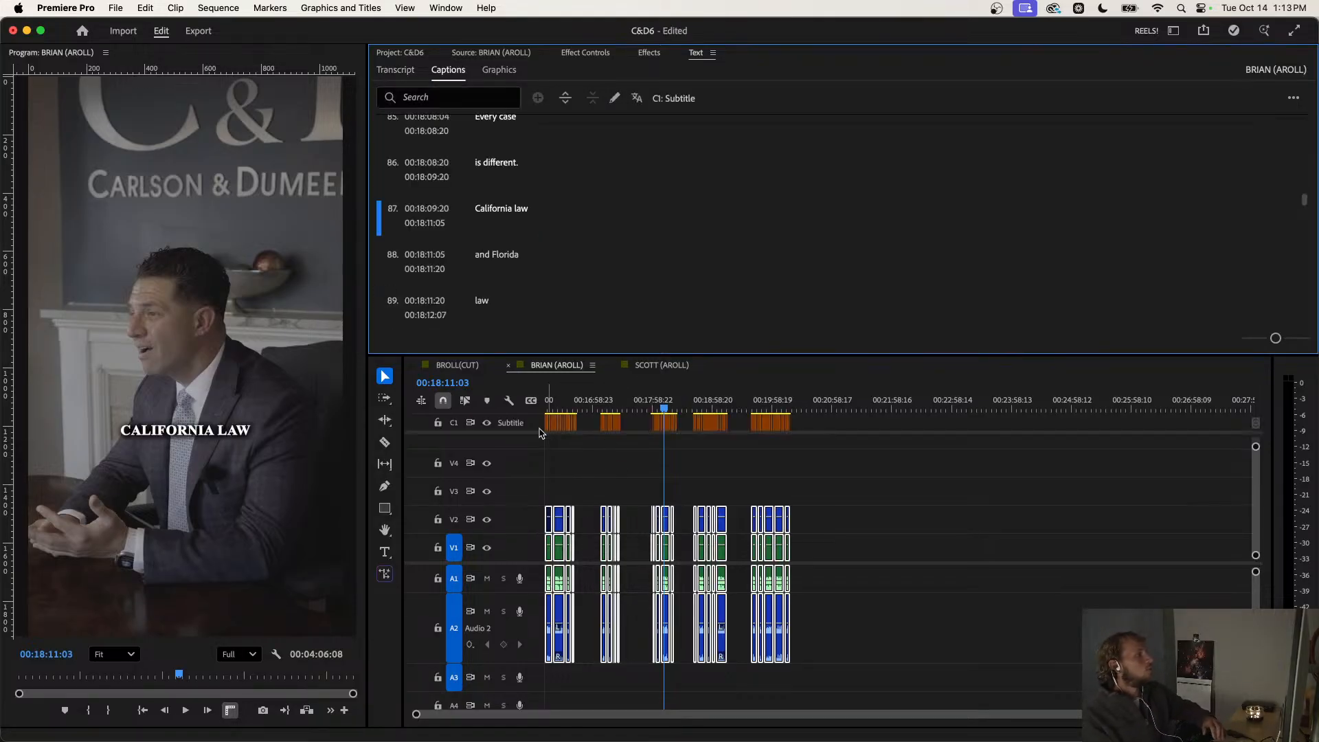
Select all captions on the subtitle track and set their vertical position to 55.
{"action": "left_click_drag", "start_coordinate": [815, 454], "coordinate": [516, 420]}
{"action": "left_click", "coordinate": [560, 408]}
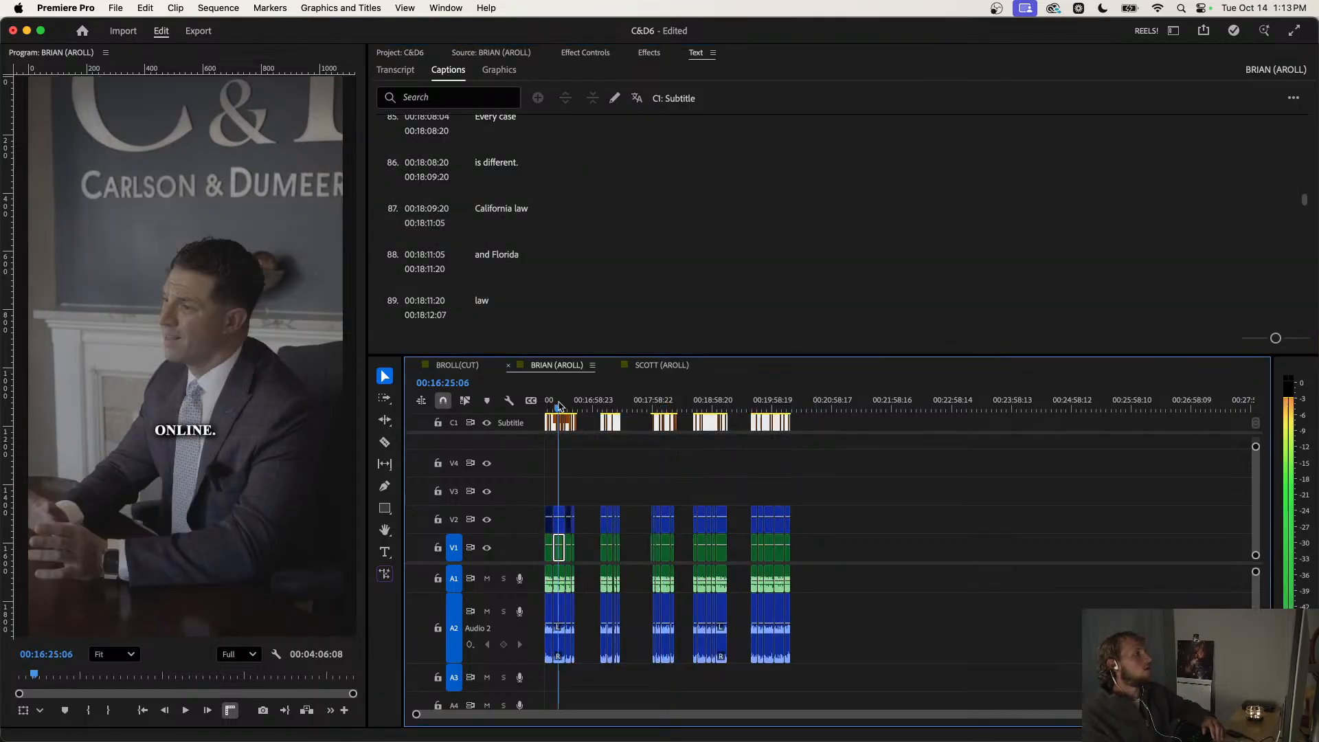
{"action": "left_click_drag", "start_coordinate": [795, 450], "coordinate": [559, 407]}
{"action": "left_click", "coordinate": [562, 407]}
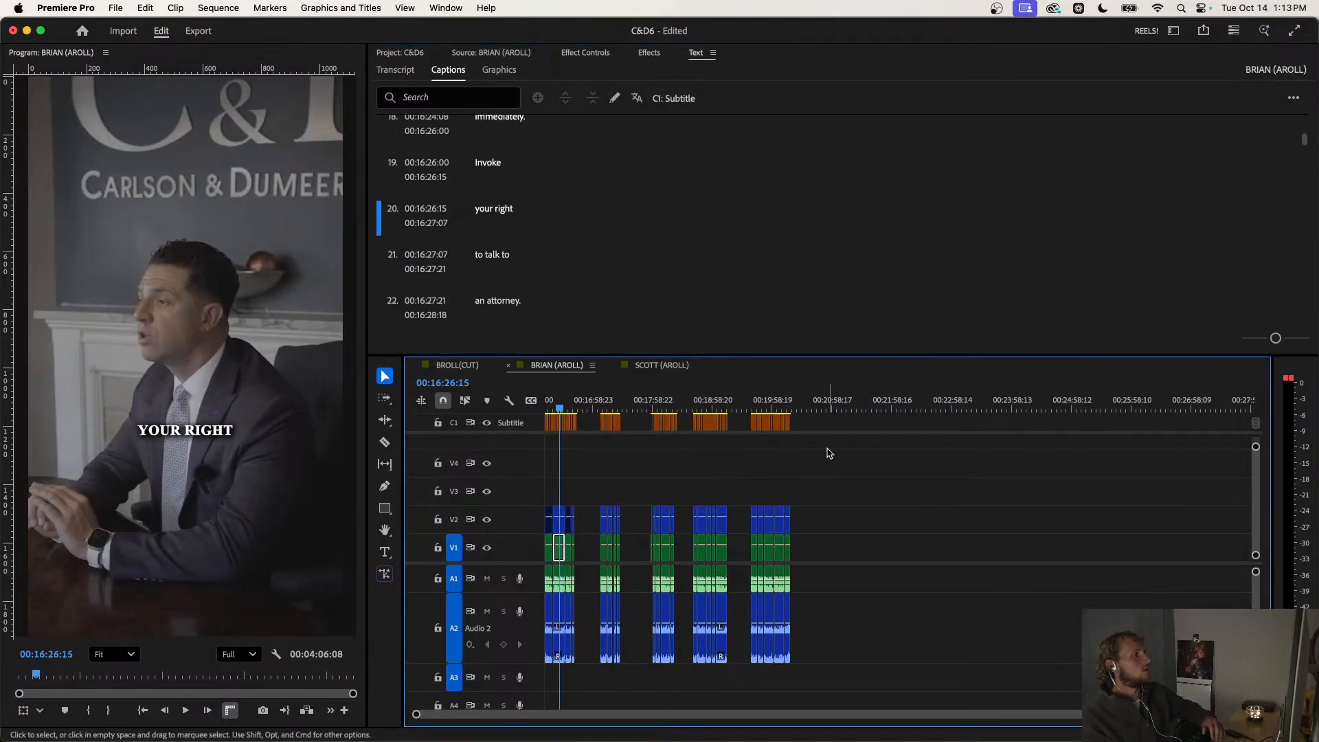
{"action": "left_click_drag", "start_coordinate": [827, 455], "coordinate": [522, 397]}
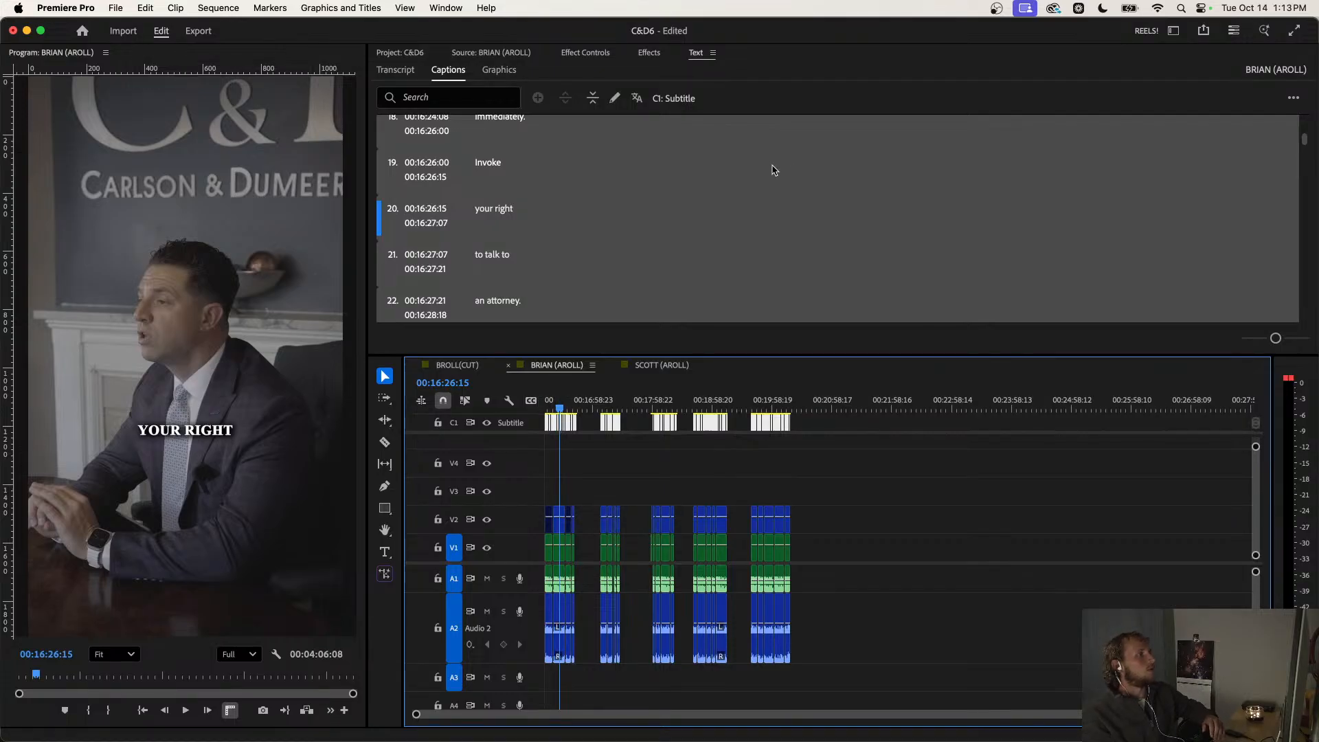
{"action": "left_click", "coordinate": [446, 8]}
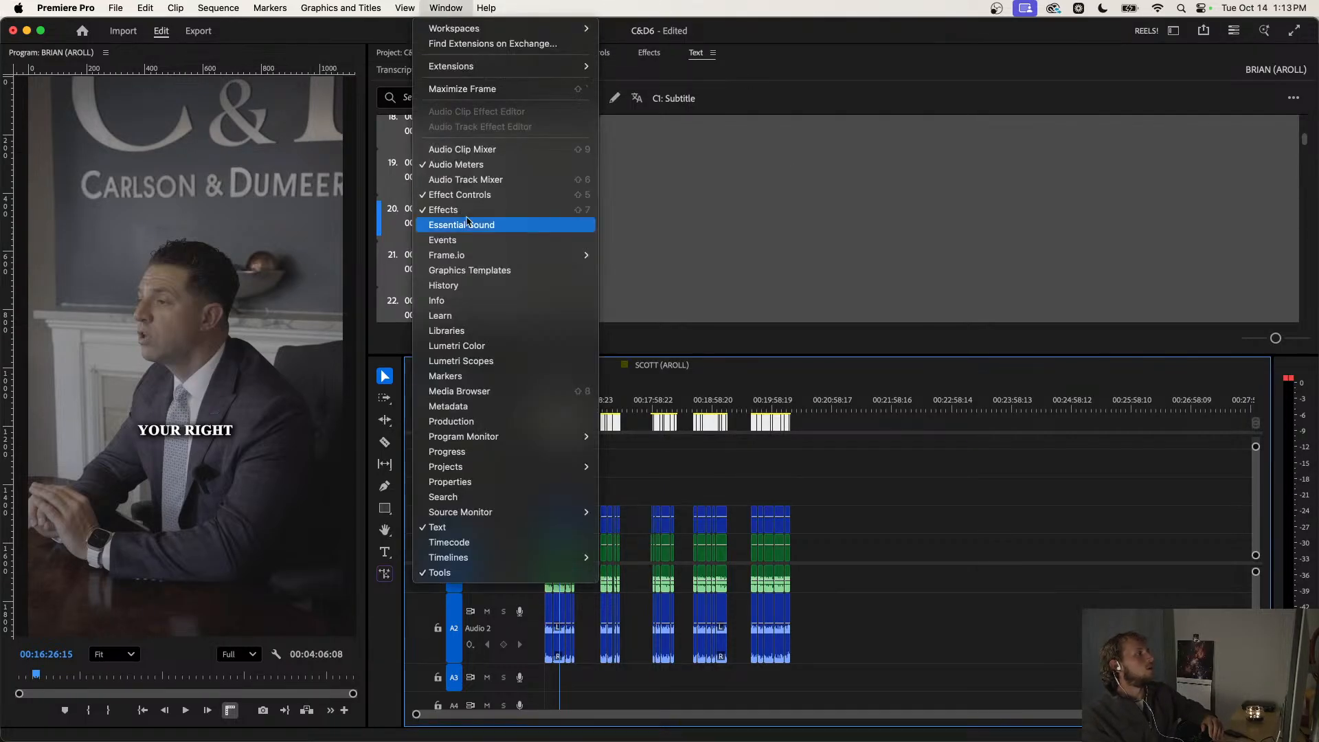
{"action": "left_click", "coordinate": [464, 481]}
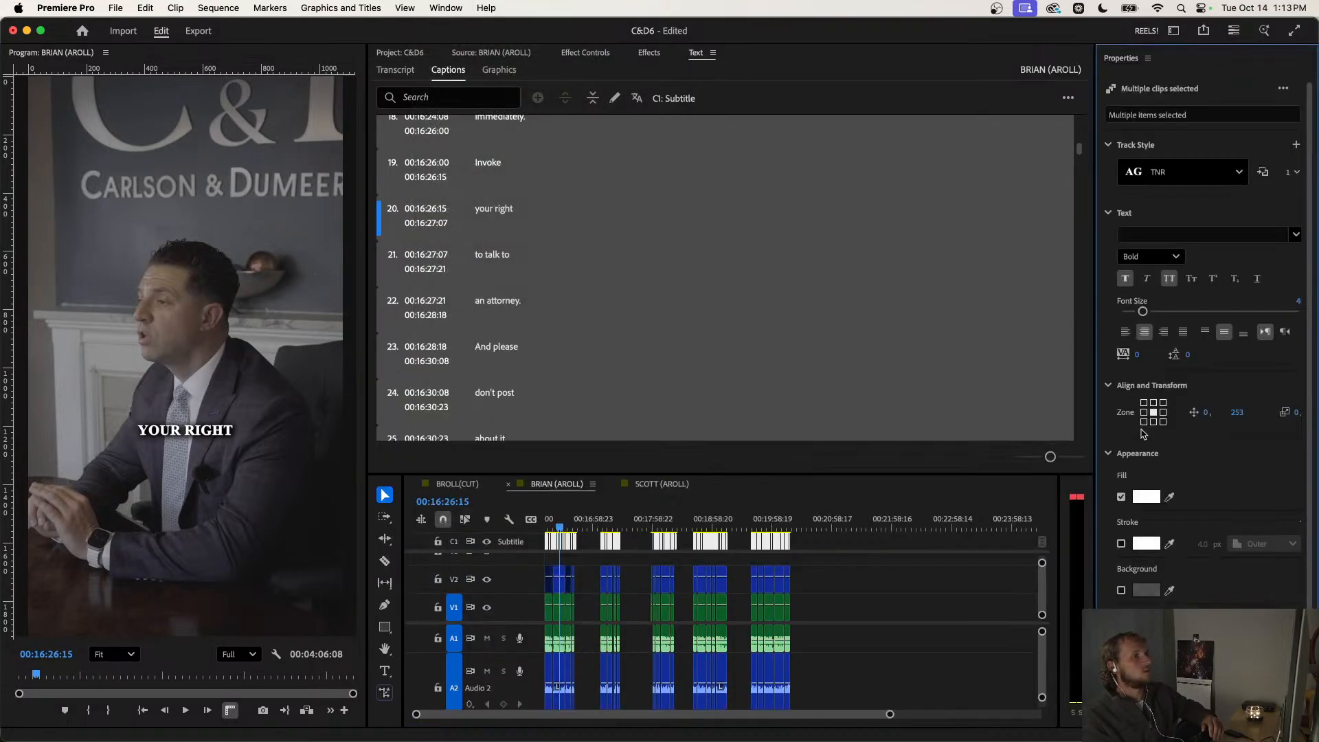
{"action": "left_click_drag", "start_coordinate": [1236, 417], "coordinate": [1097, 411]}
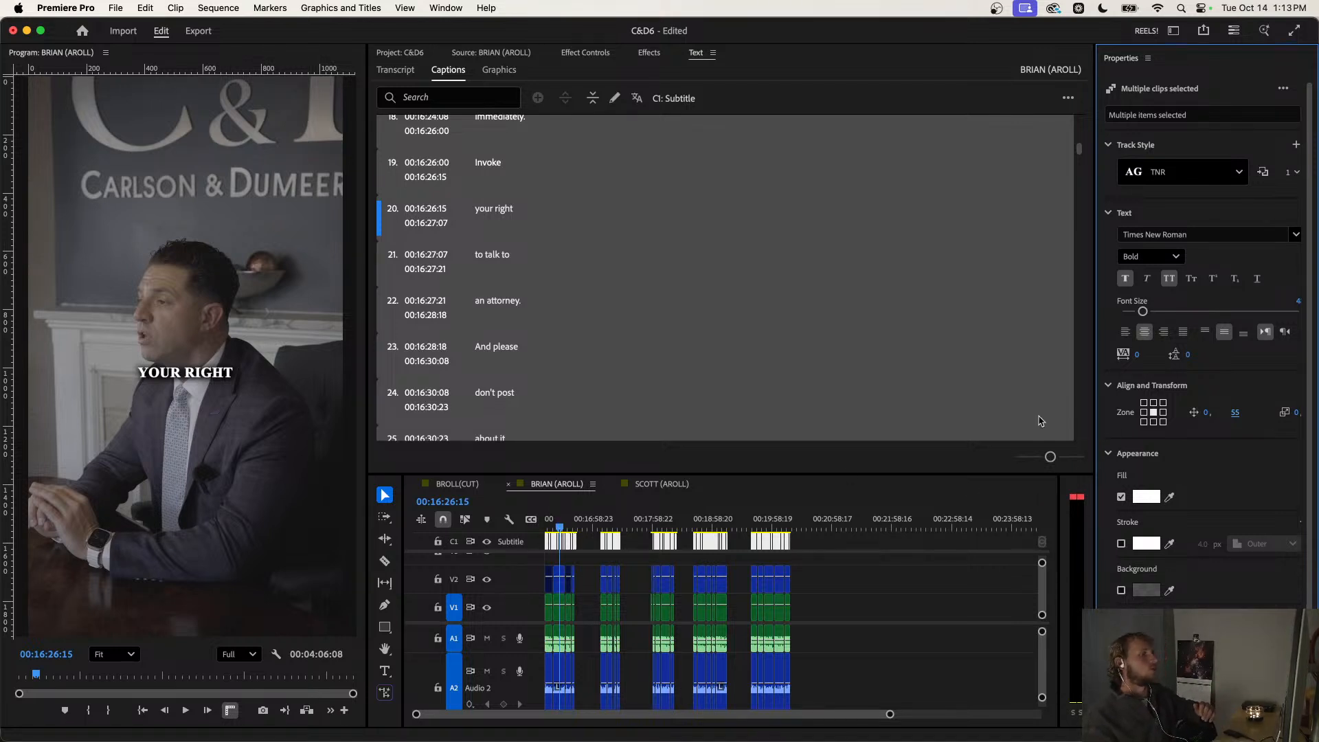
Play parts of the first and second clip groups to check the captions' placement, and return to the first clip.
{"action": "left_click_drag", "start_coordinate": [565, 526], "coordinate": [540, 525]}
{"action": "key", "text": "space"}
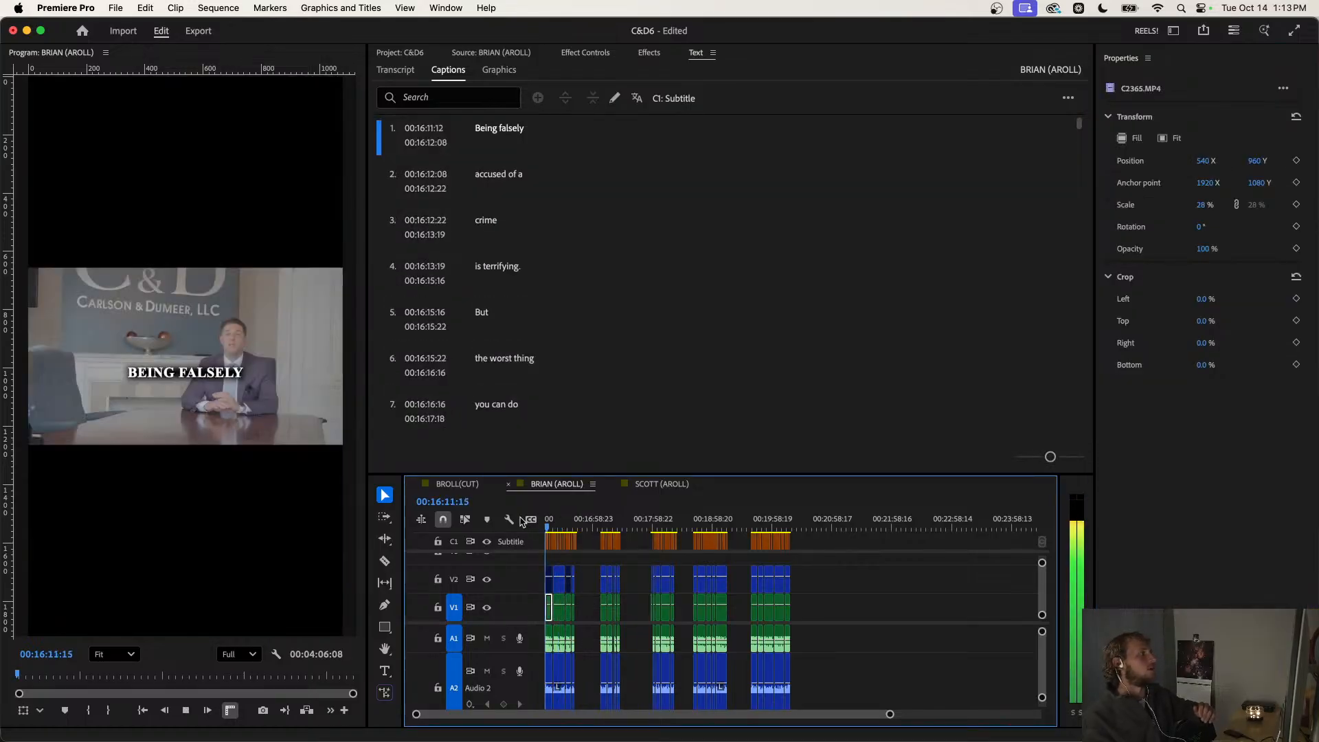
{"action": "key", "text": "space"}
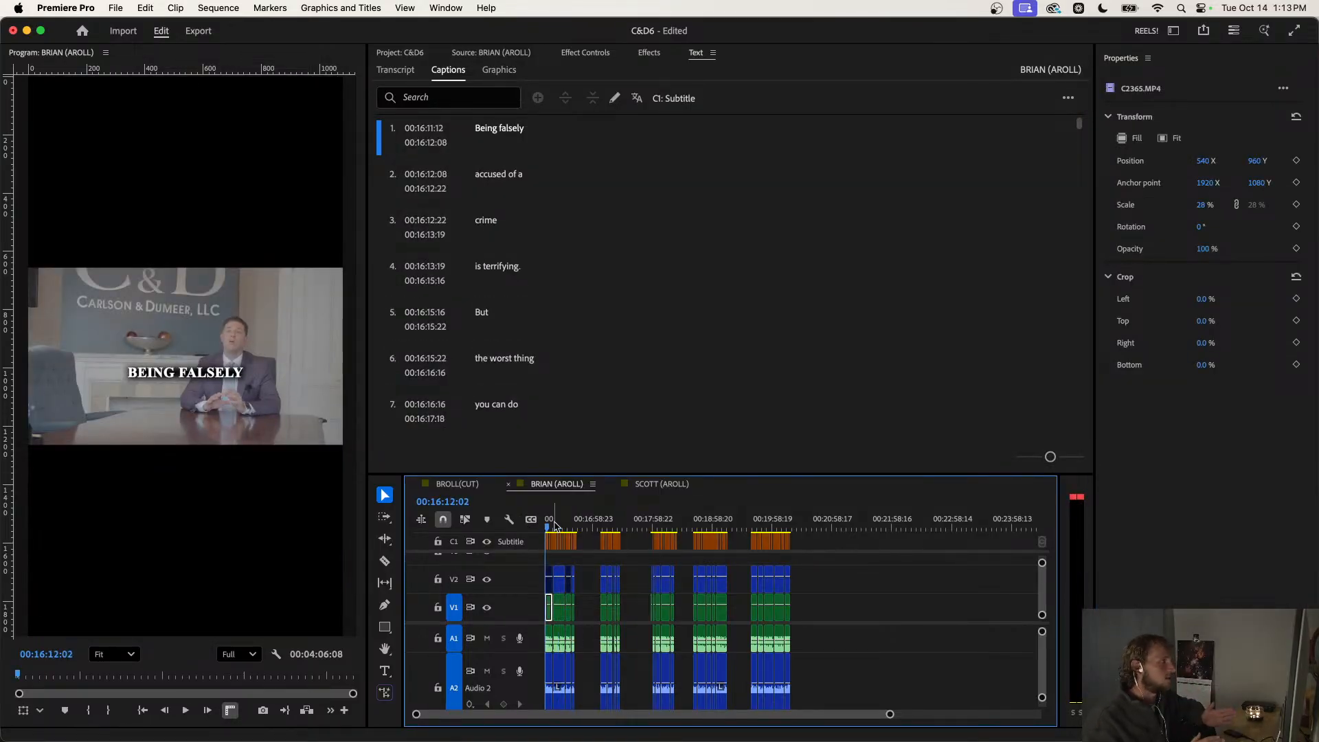
{"action": "left_click", "coordinate": [556, 527]}
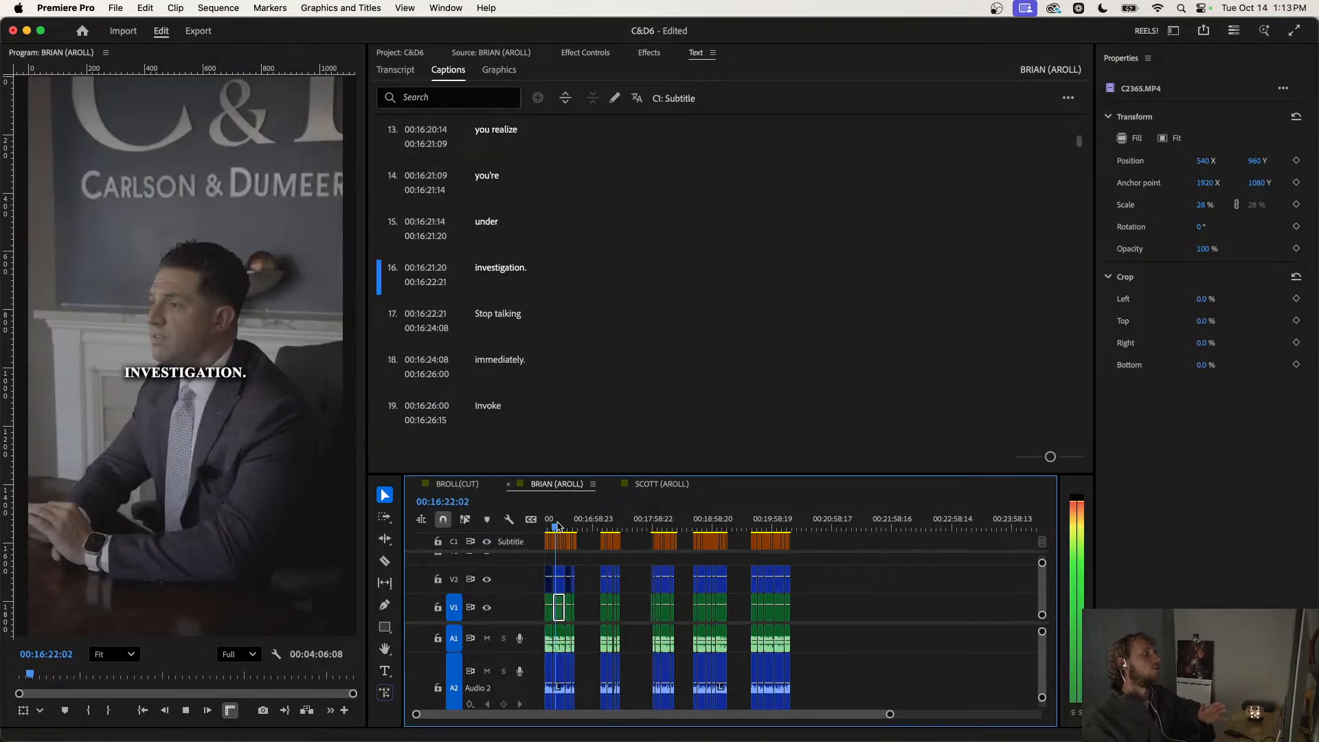
{"action": "left_click", "coordinate": [615, 526]}
{"action": "key", "text": "space"}
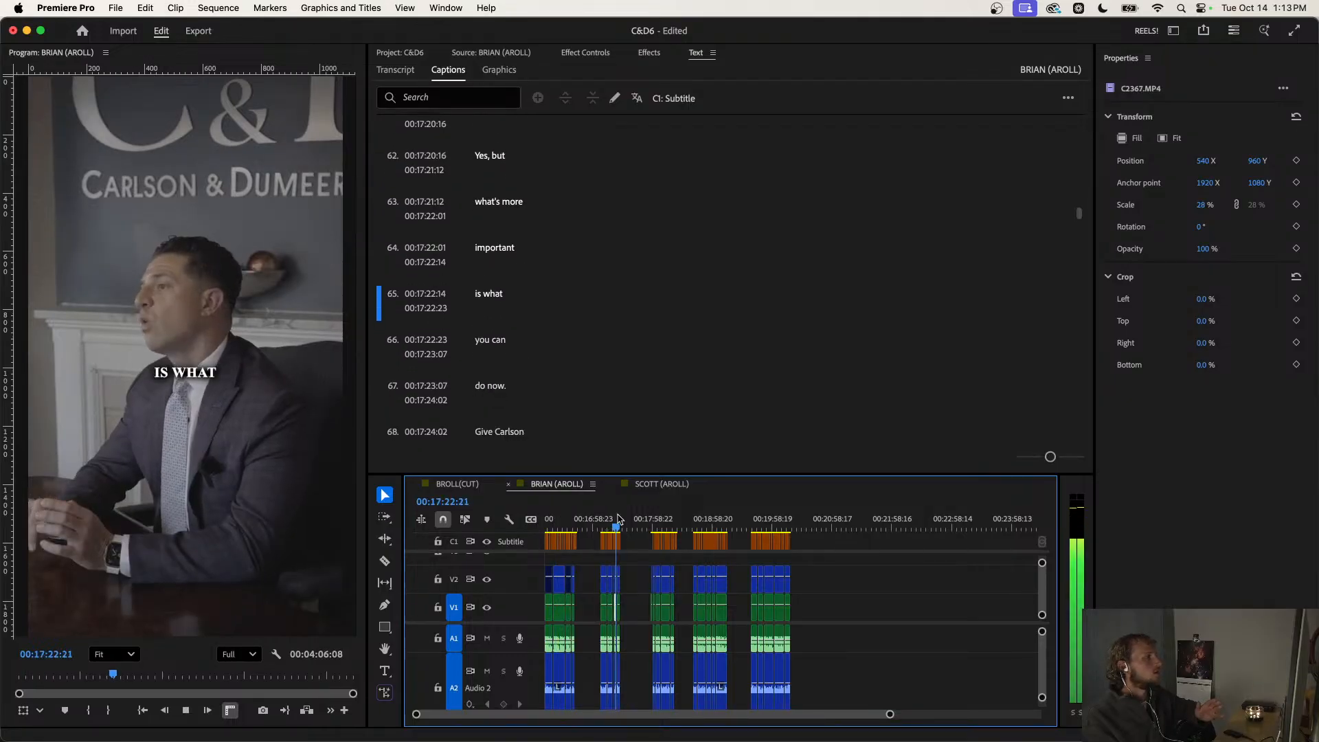
{"action": "left_click", "coordinate": [547, 528]}
{"action": "key", "text": "="}
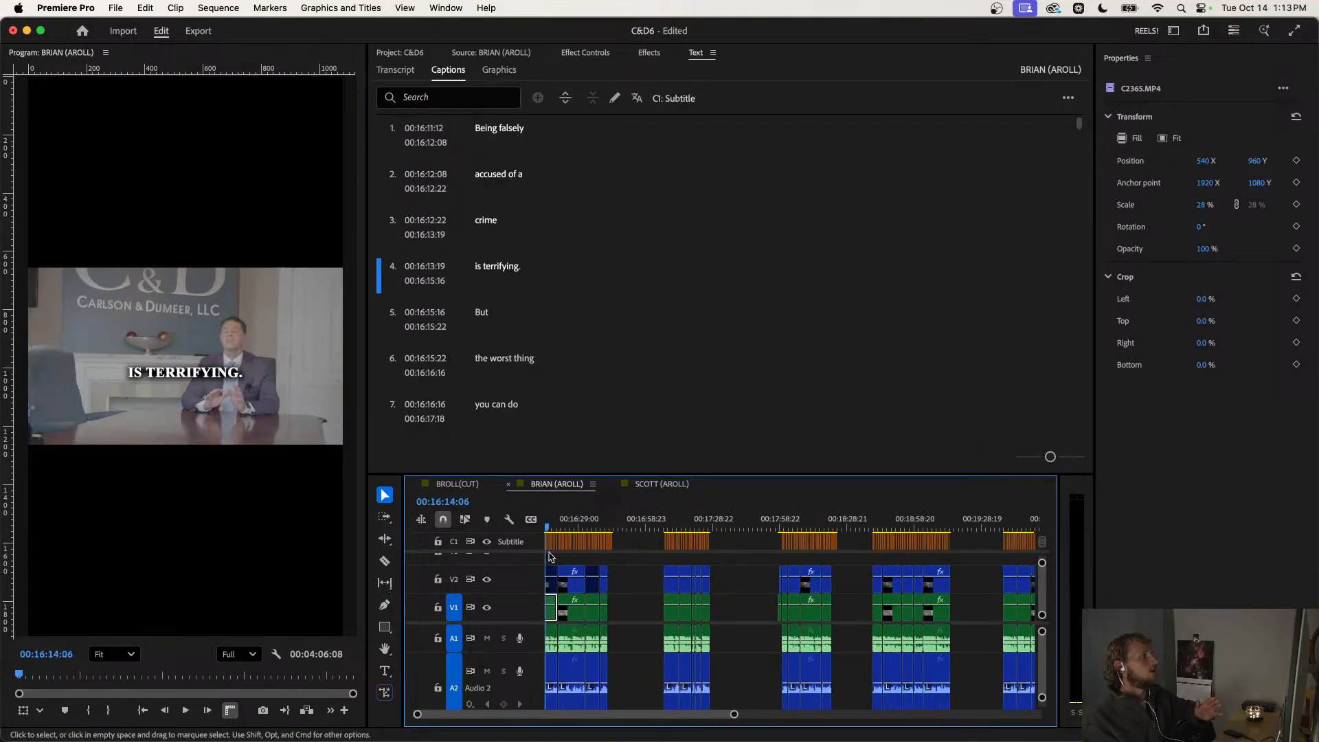
Try a different vertical position for the first wide boardroom clip on V1, and undo the change.
{"action": "left_click", "coordinate": [551, 606]}
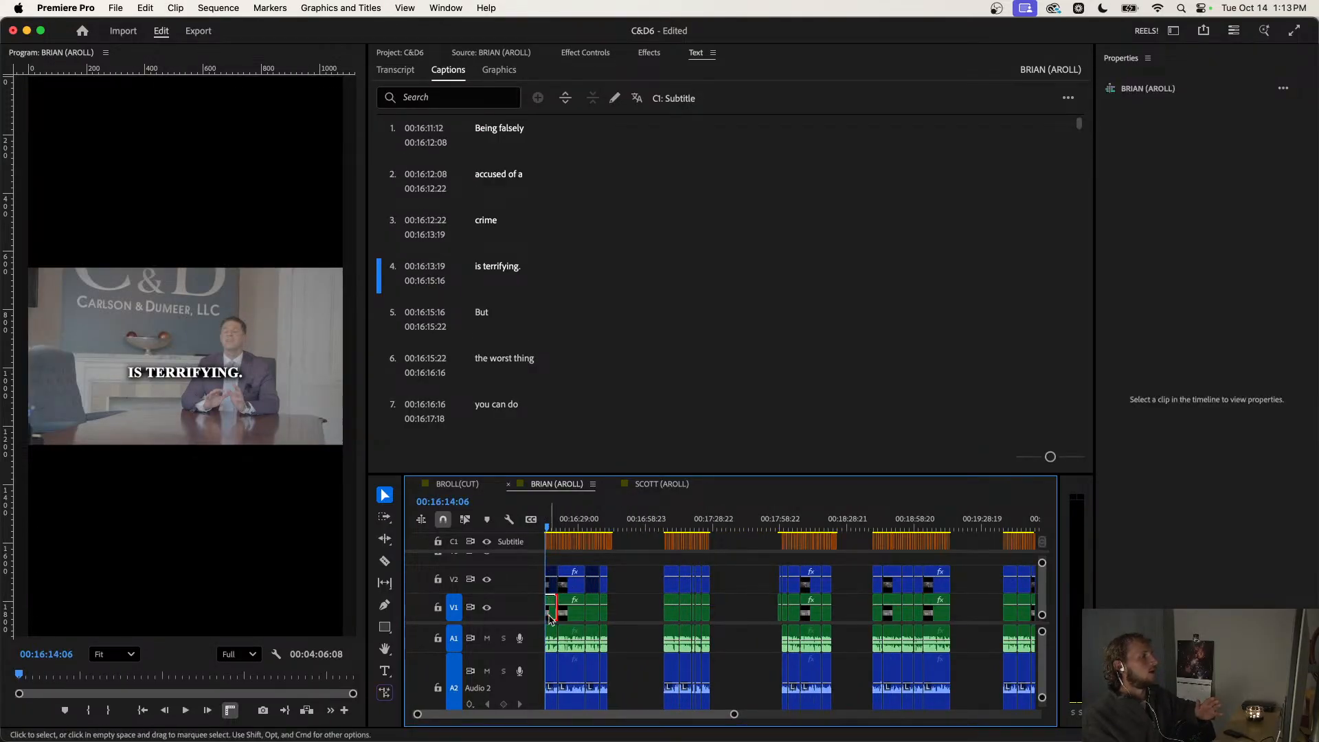
{"action": "left_click", "coordinate": [553, 616]}
{"action": "left_click", "coordinate": [571, 53]}
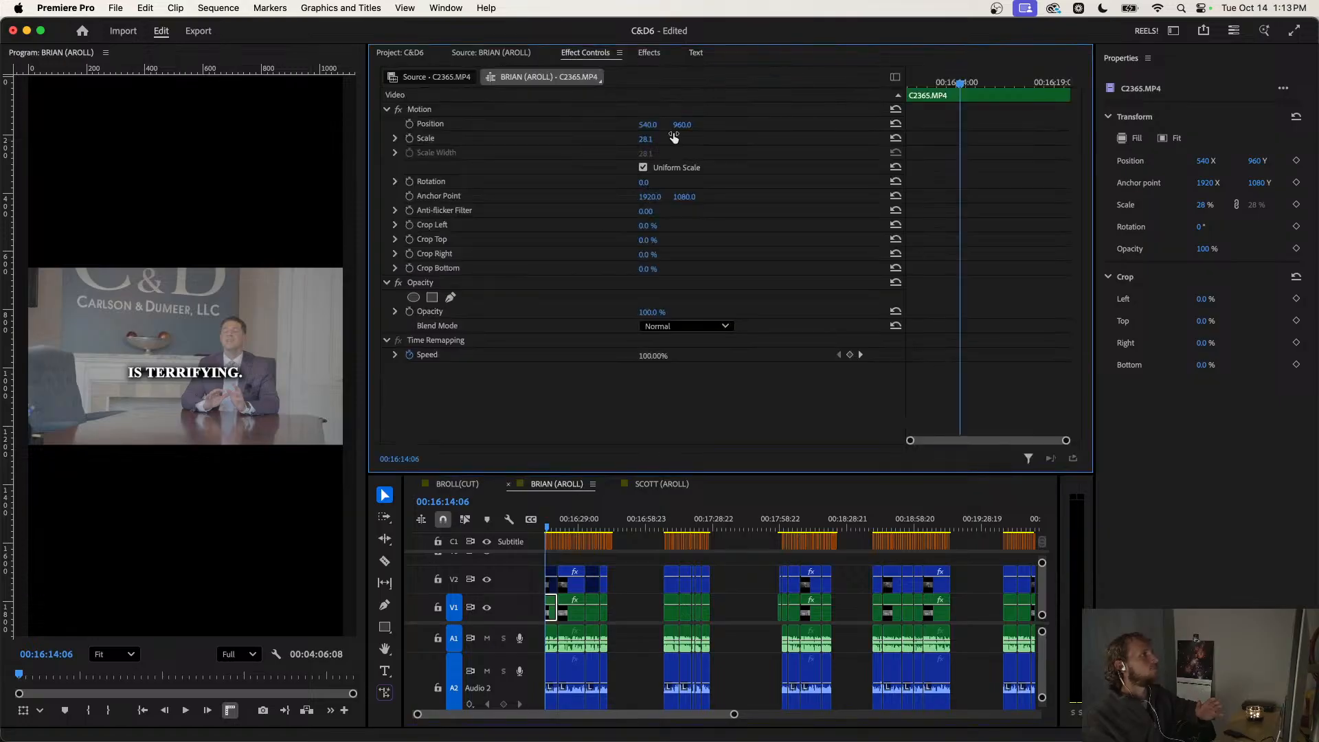
{"action": "left_click_drag", "start_coordinate": [683, 126], "coordinate": [563, 125]}
{"action": "key", "text": "super+z"}
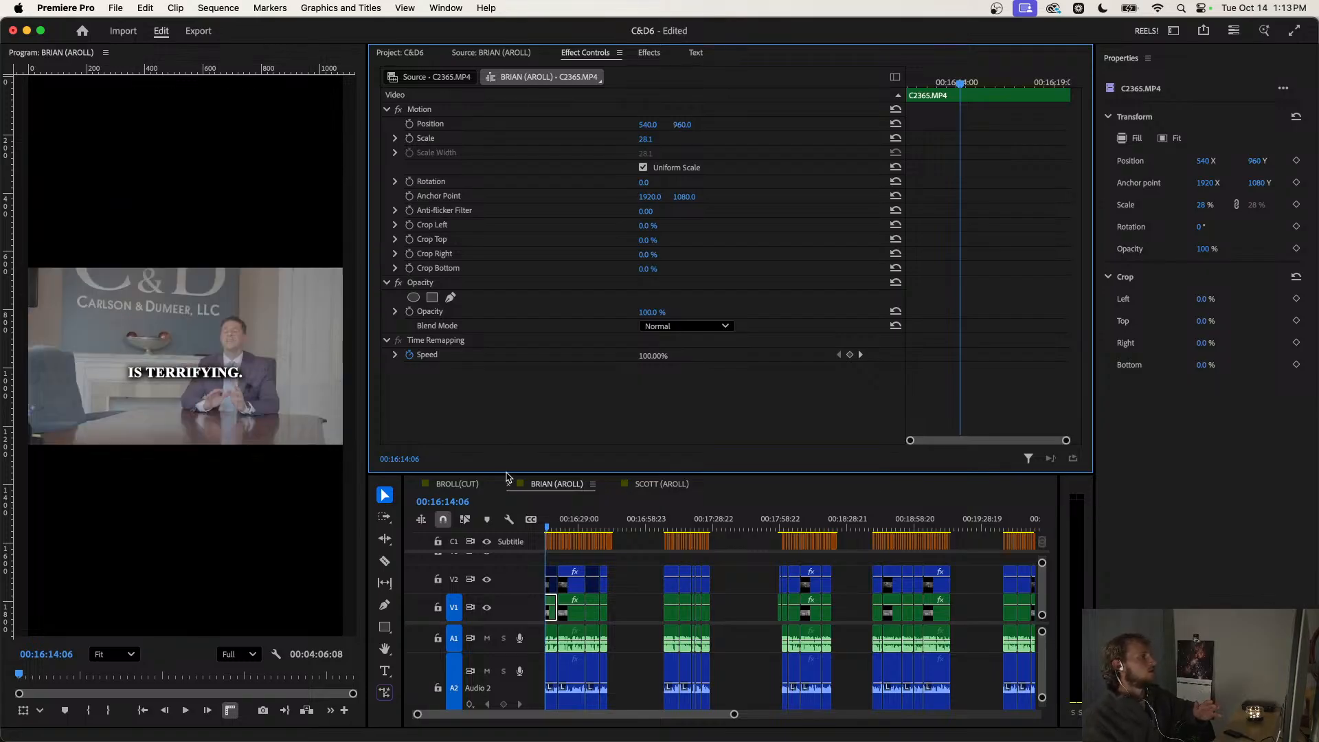
Select all captions on the subtitle track and lower them by setting their vertical position to 232.
{"action": "mouse_move", "coordinate": [588, 525]}
{"action": "left_mouse_down"}
{"action": "mouse_move", "coordinate": [536, 532]}
{"action": "mouse_move", "coordinate": [571, 528]}
{"action": "left_mouse_up"}
{"action": "key", "text": "space"}
{"action": "key", "text": "minus"}
{"action": "key", "text": "minus"}
{"action": "key", "text": "minus"}
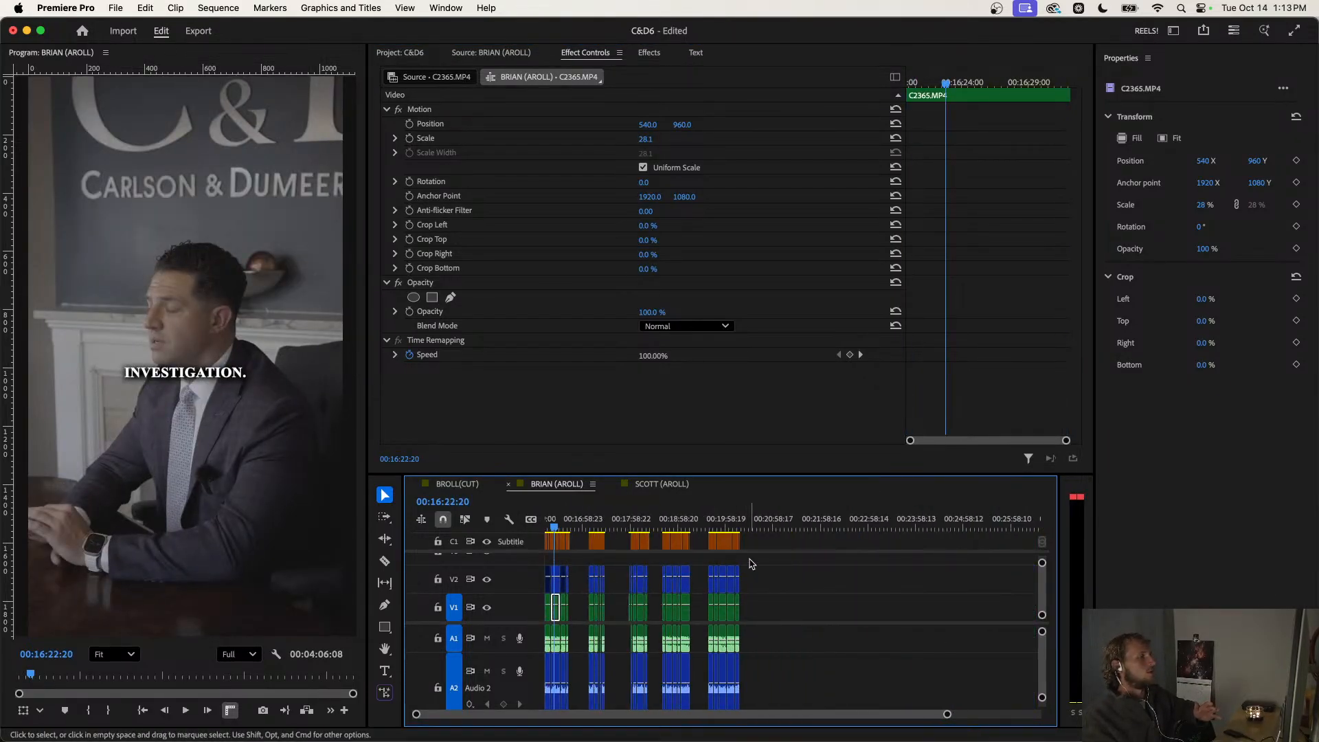
{"action": "left_click_drag", "start_coordinate": [751, 560], "coordinate": [479, 520]}
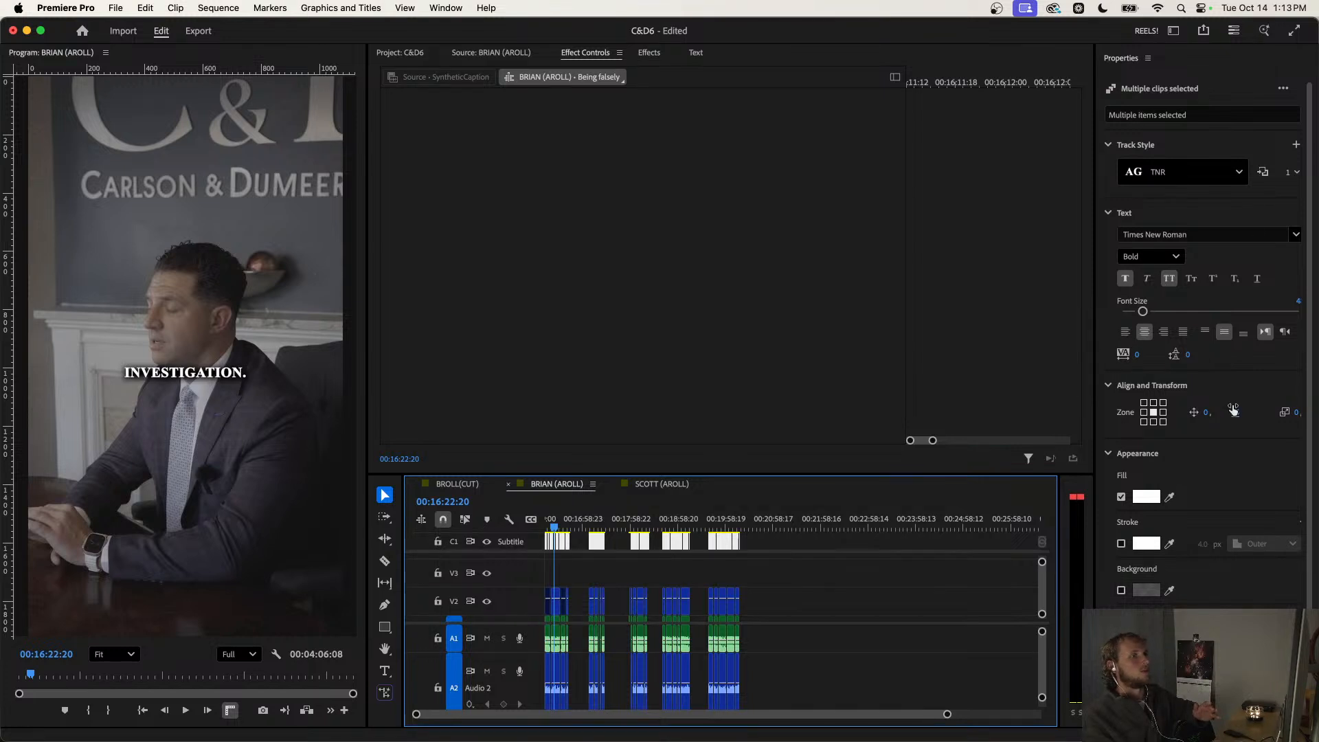
{"action": "mouse_move", "coordinate": [1233, 410]}
{"action": "left_mouse_down"}
{"action": "mouse_move", "coordinate": [1219, 410]}
{"action": "mouse_move", "coordinate": [1254, 415]}
{"action": "left_mouse_up"}
{"action": "scroll", "coordinate": [574, 585], "scroll_direction": "up", "scroll_amount": 3}
{"action": "scroll", "coordinate": [575, 586], "scroll_direction": "left", "scroll_amount": 3}
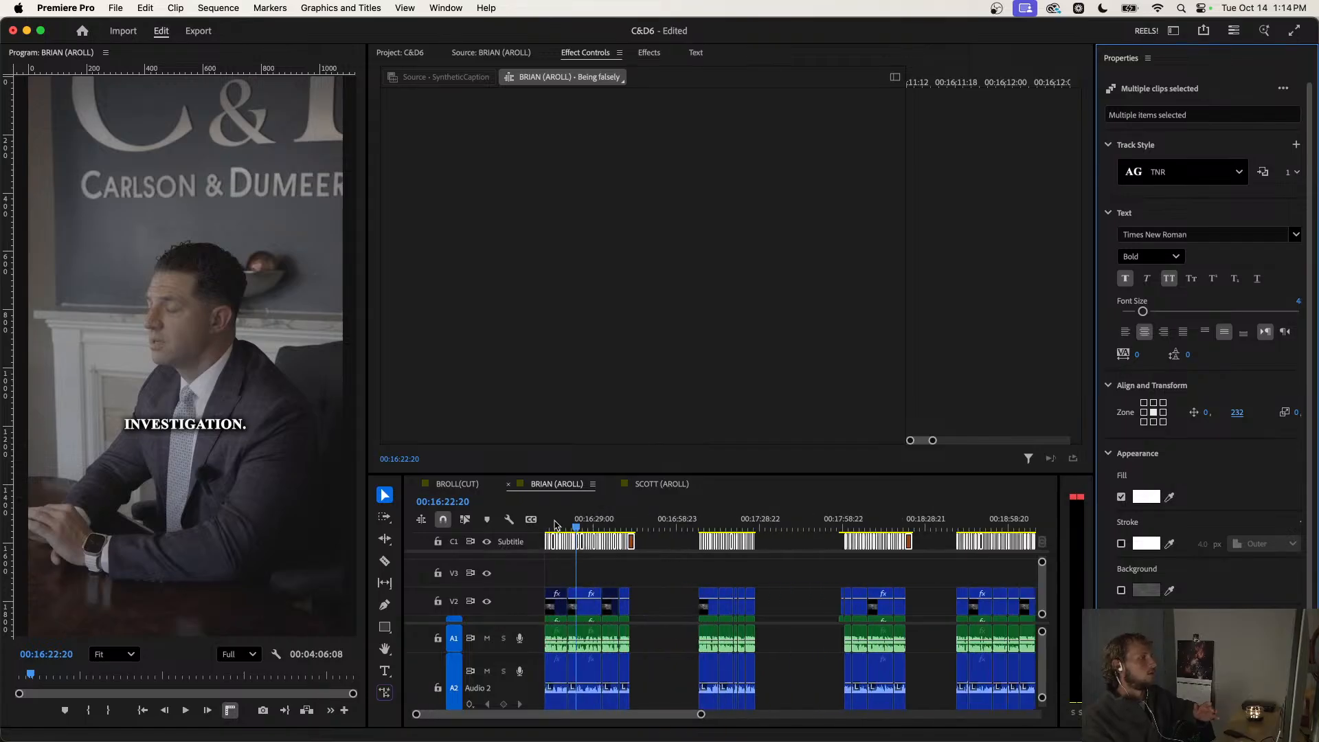
{"action": "left_click", "coordinate": [549, 527]}
{"action": "scroll", "coordinate": [547, 565], "scroll_direction": "up", "scroll_amount": 3}
{"action": "left_click", "coordinate": [565, 606]}
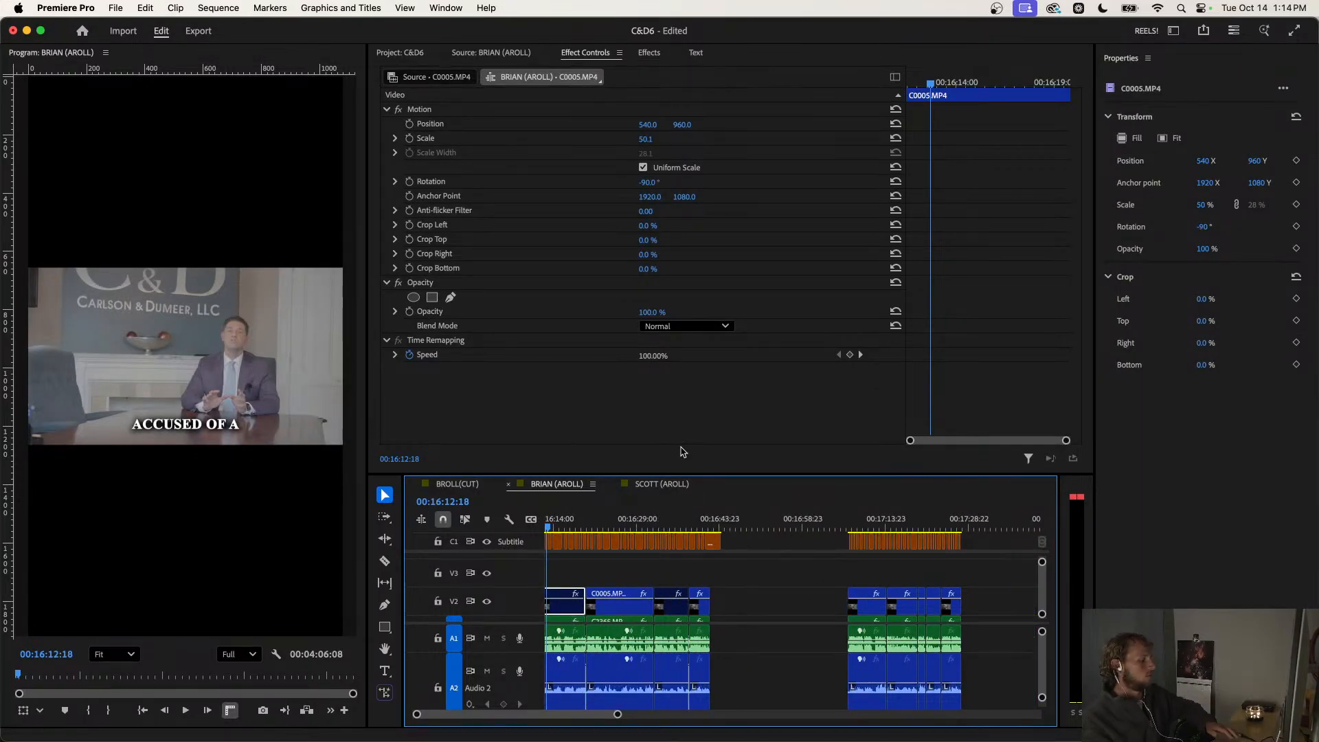
Undo the last caption position adjustments and check the caption placement on the opening wide shot and the close-up after it.
{"action": "key", "text": "super+z"}
{"action": "key", "text": "super+z"}
{"action": "key", "text": "super+z"}
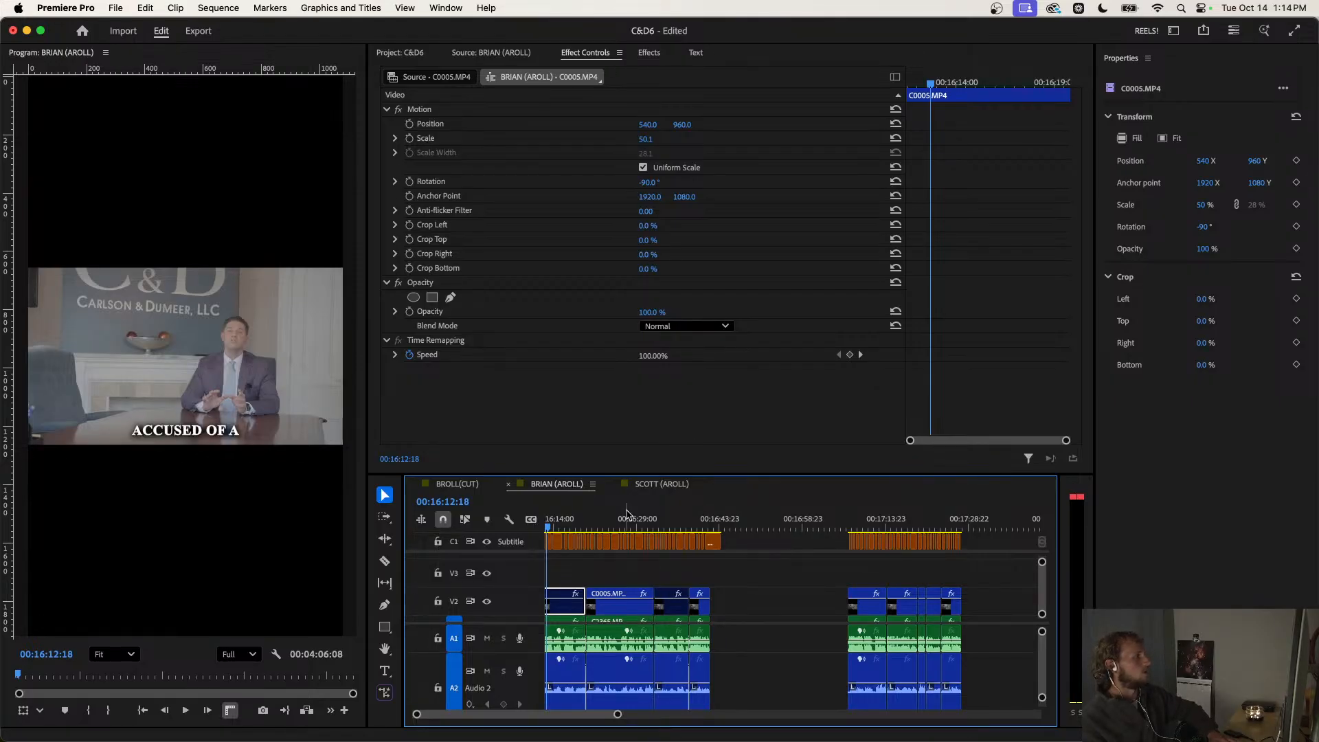
{"action": "left_click_drag", "start_coordinate": [565, 529], "coordinate": [506, 530]}
{"action": "key", "text": "minus"}
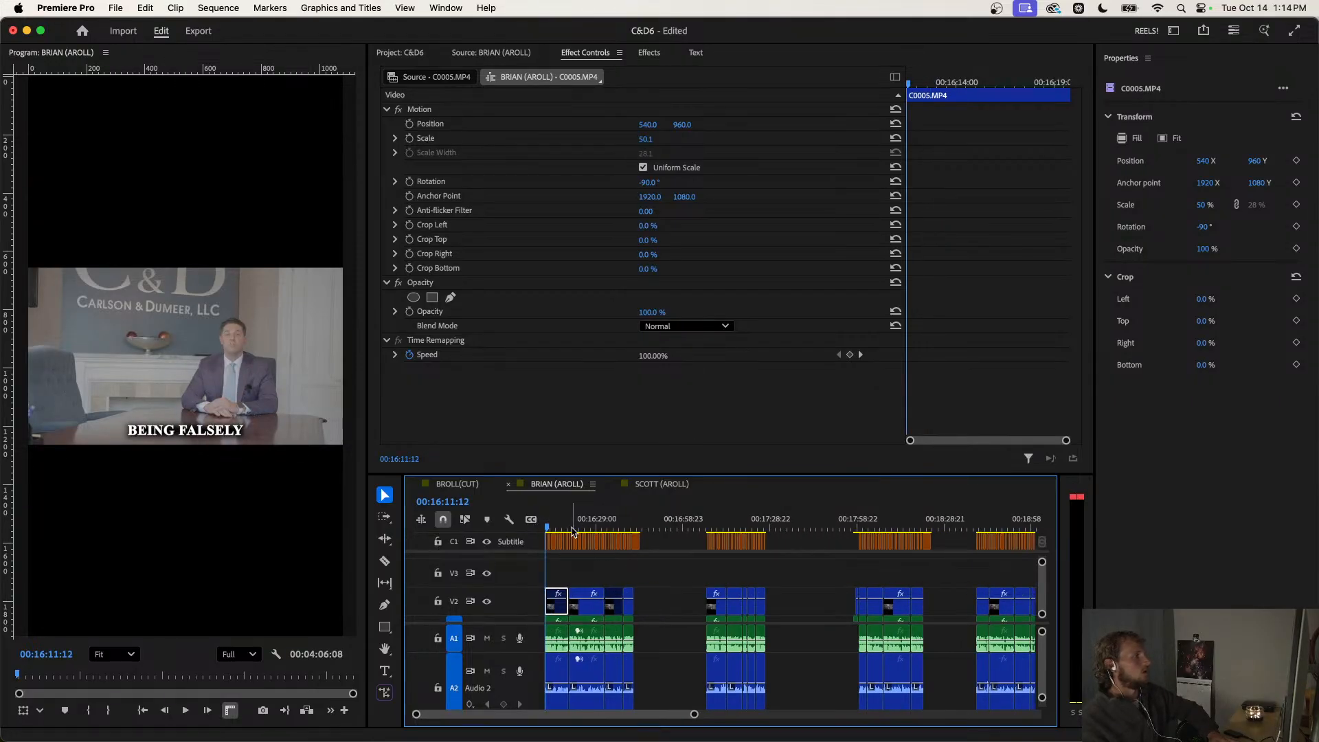
{"action": "key", "text": "="}
{"action": "left_click", "coordinate": [625, 524]}
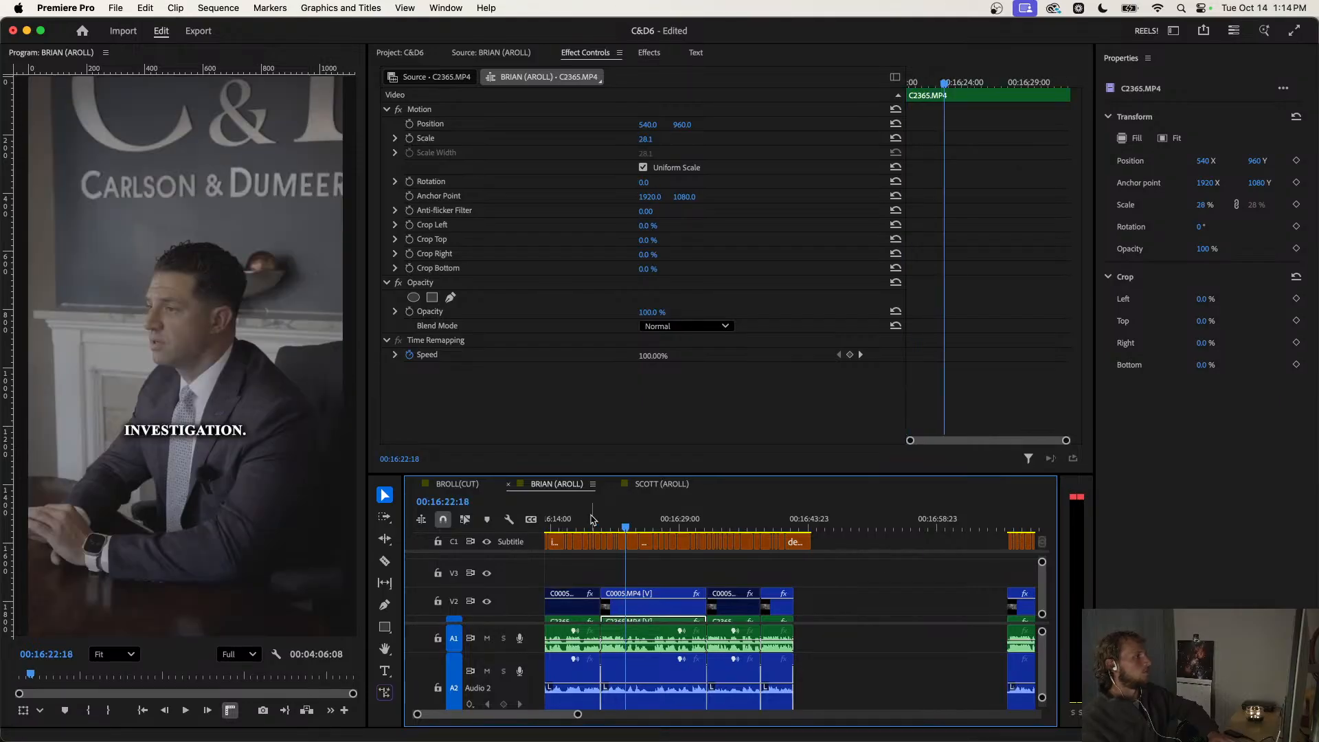
Raise the first wide clip on V1 above its captions by setting its vertical position to 854.
{"action": "left_click_drag", "start_coordinate": [591, 523], "coordinate": [536, 523]}
{"action": "scroll", "coordinate": [575, 606], "scroll_direction": "down", "scroll_amount": 2}
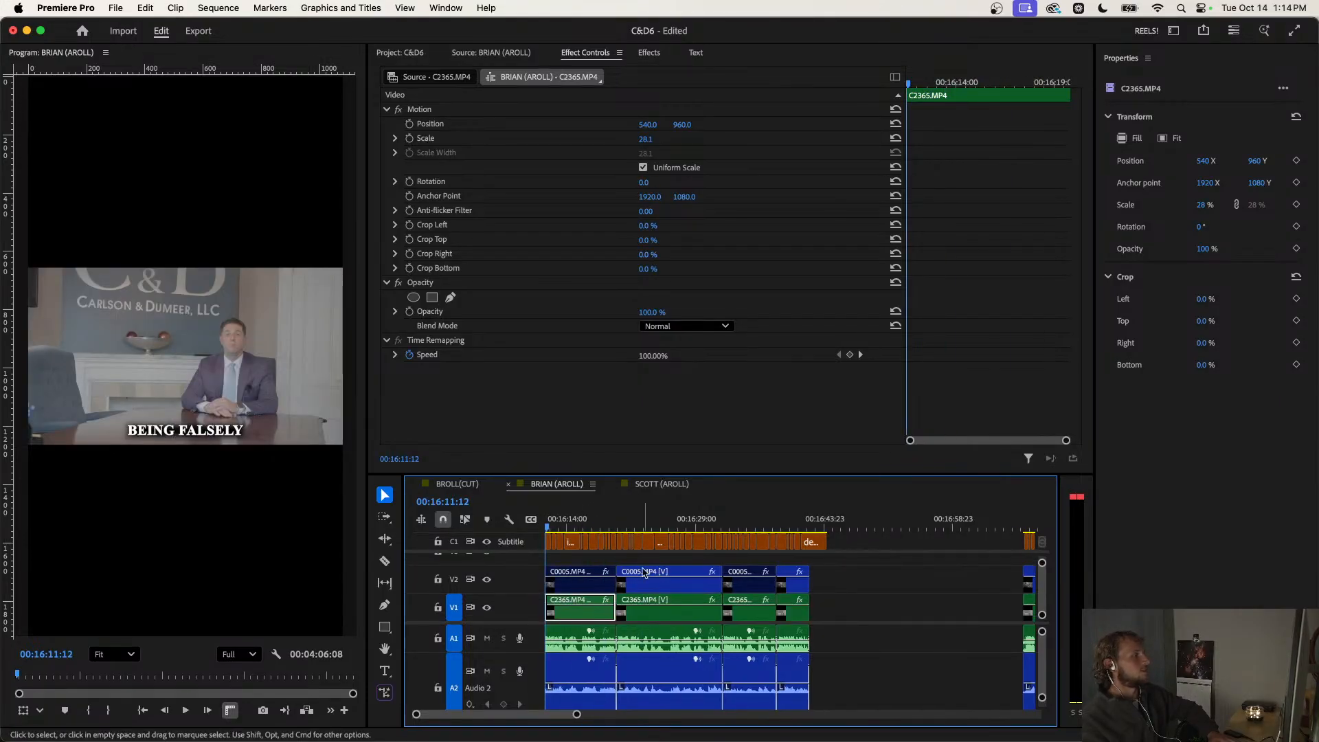
{"action": "left_click_drag", "start_coordinate": [684, 127], "coordinate": [627, 127]}
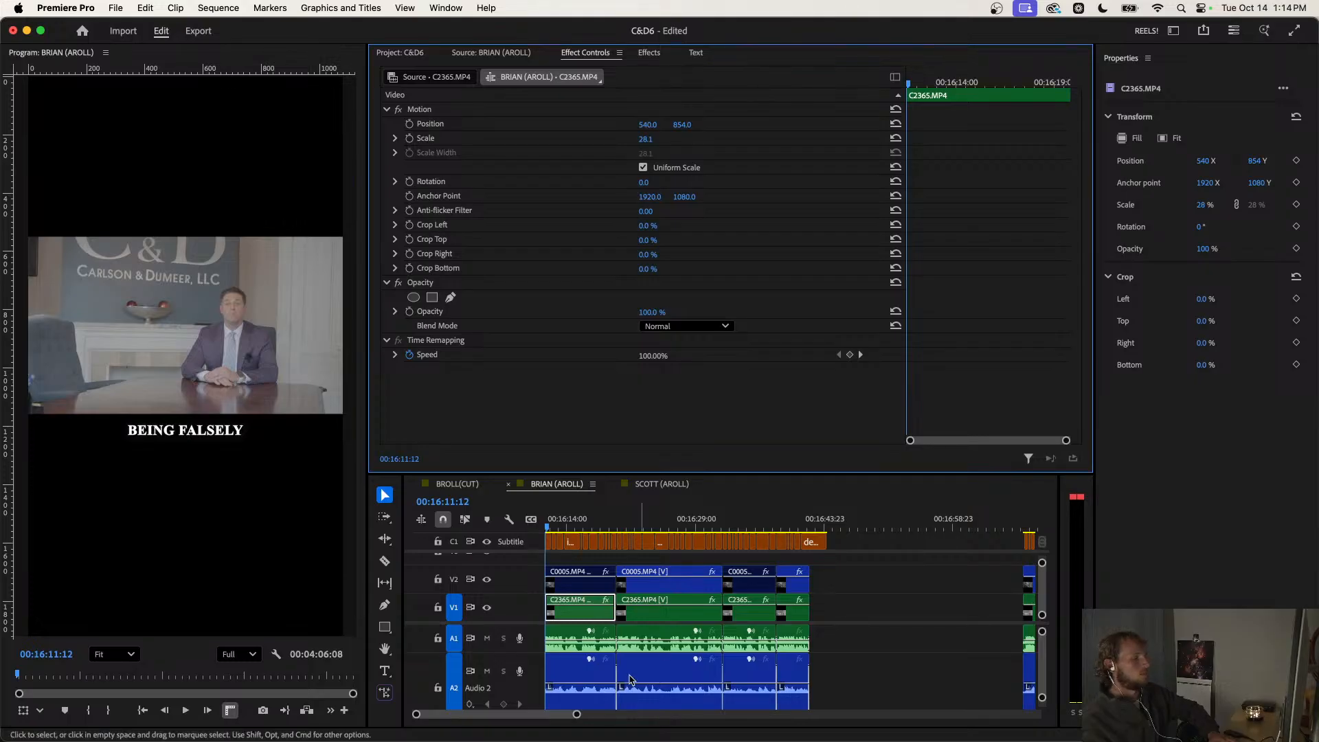
Enlarge the second clip's close-up on V2 to 79.1% scale, shift it to about 557, 1128, and undo the last adjustment.
{"action": "left_click", "coordinate": [639, 520]}
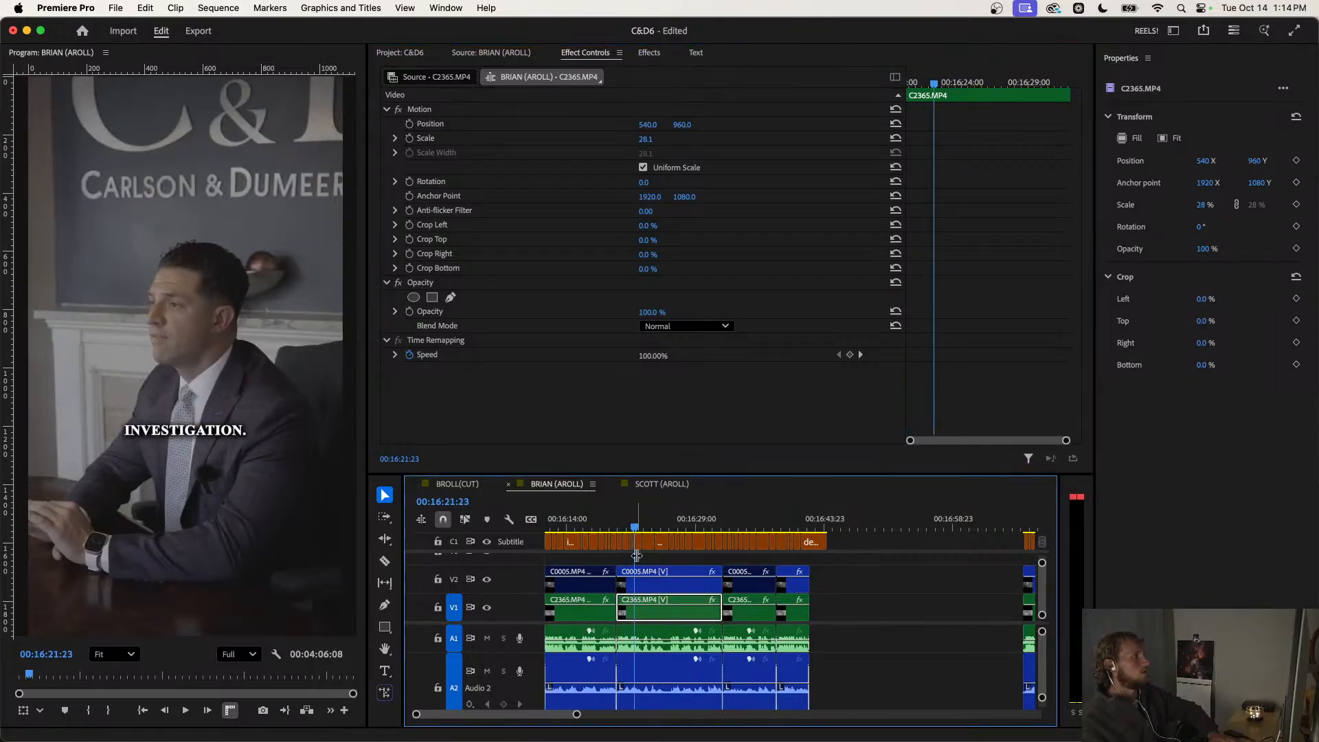
{"action": "left_click", "coordinate": [645, 585]}
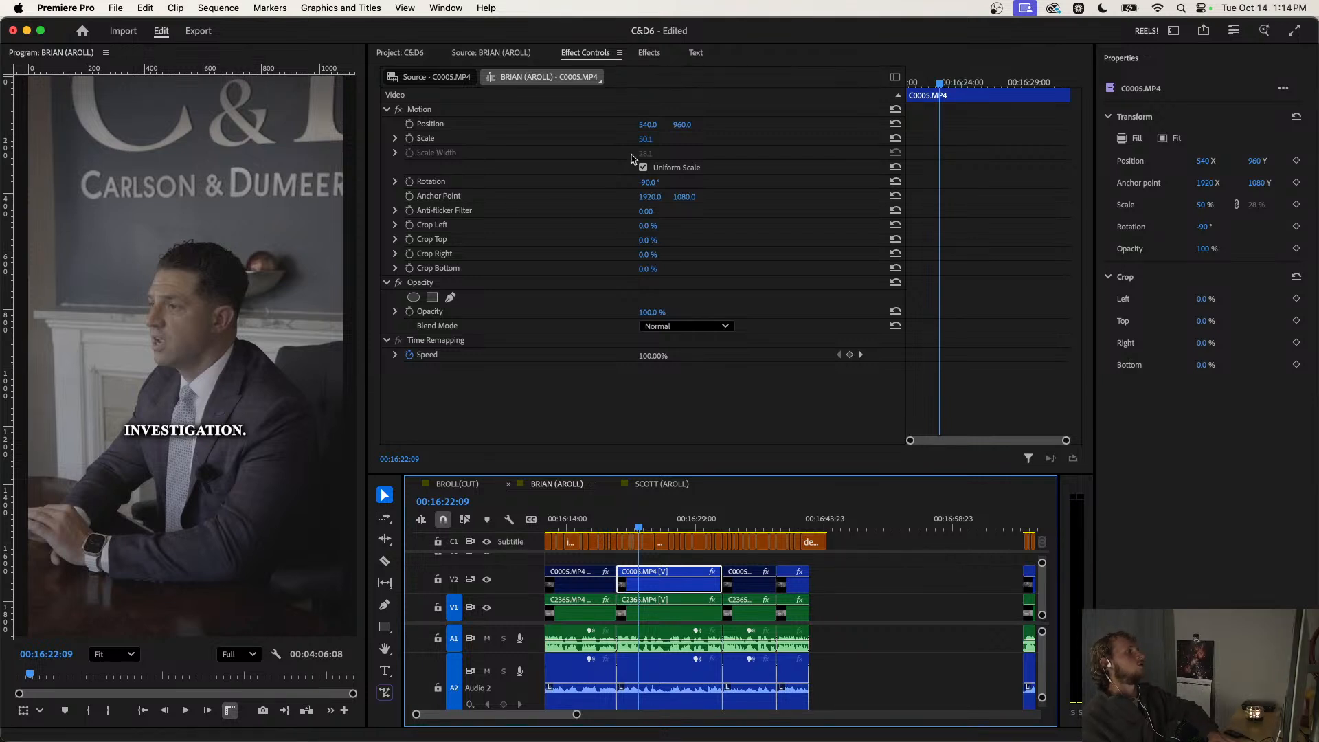
{"action": "left_click_drag", "start_coordinate": [646, 139], "coordinate": [872, 124]}
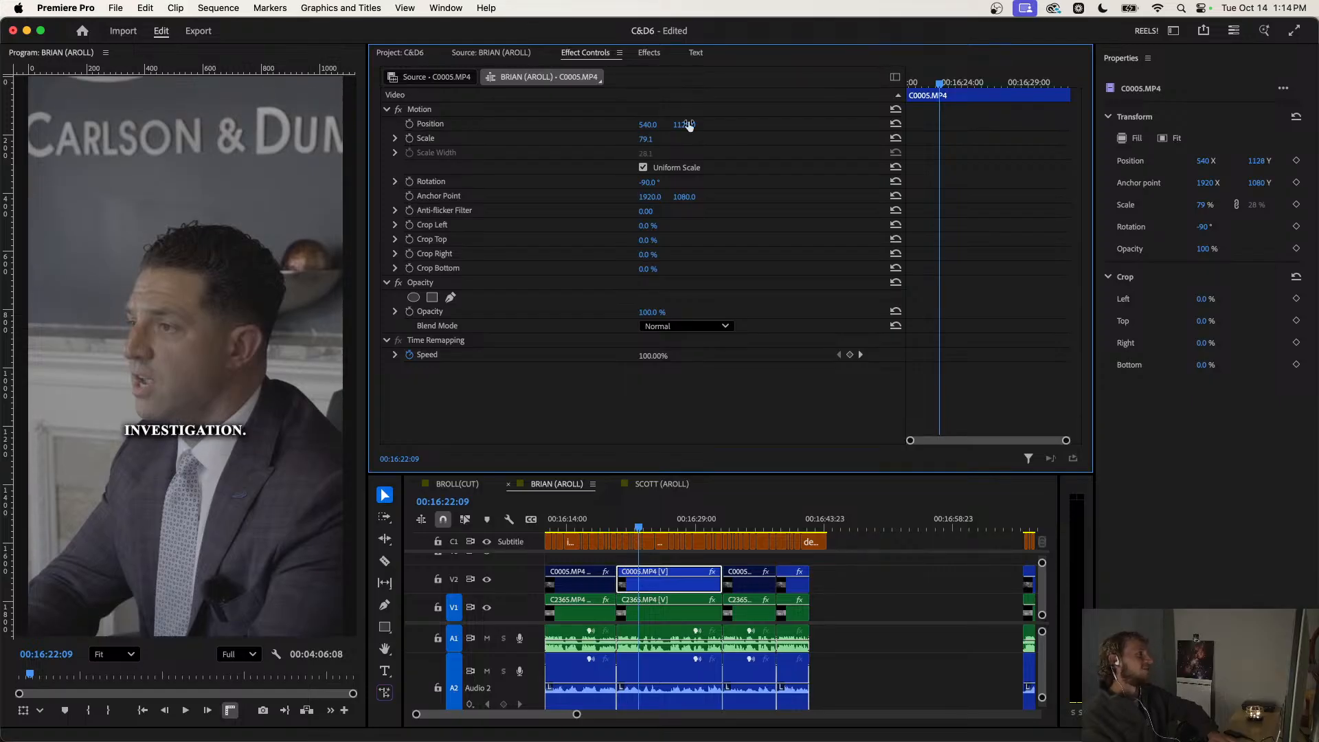
{"action": "left_click_drag", "start_coordinate": [633, 124], "coordinate": [654, 126]}
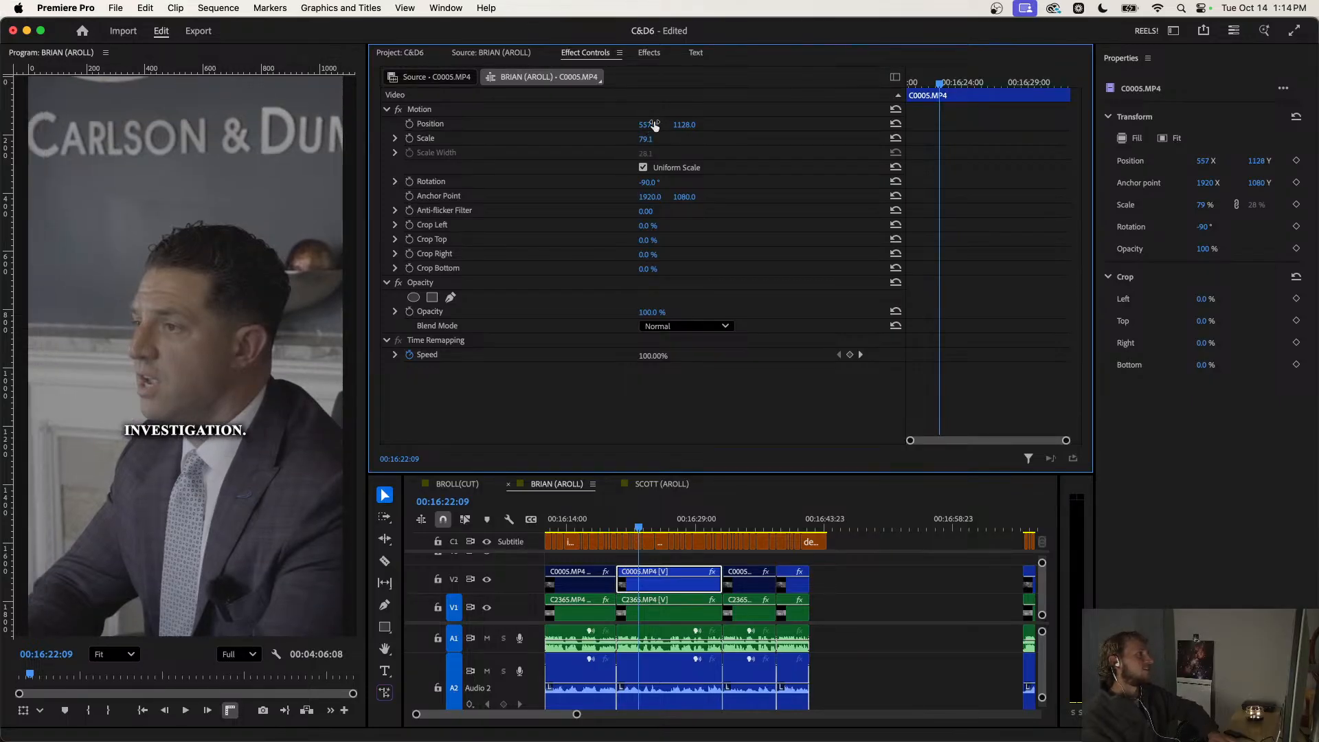
{"action": "key", "text": "super+z"}
Play and scrub the first clip from its start to check the captions below the raised wide shot.
{"action": "left_click_drag", "start_coordinate": [585, 524], "coordinate": [481, 519]}
{"action": "key", "text": "space"}
{"action": "key", "text": "space"}
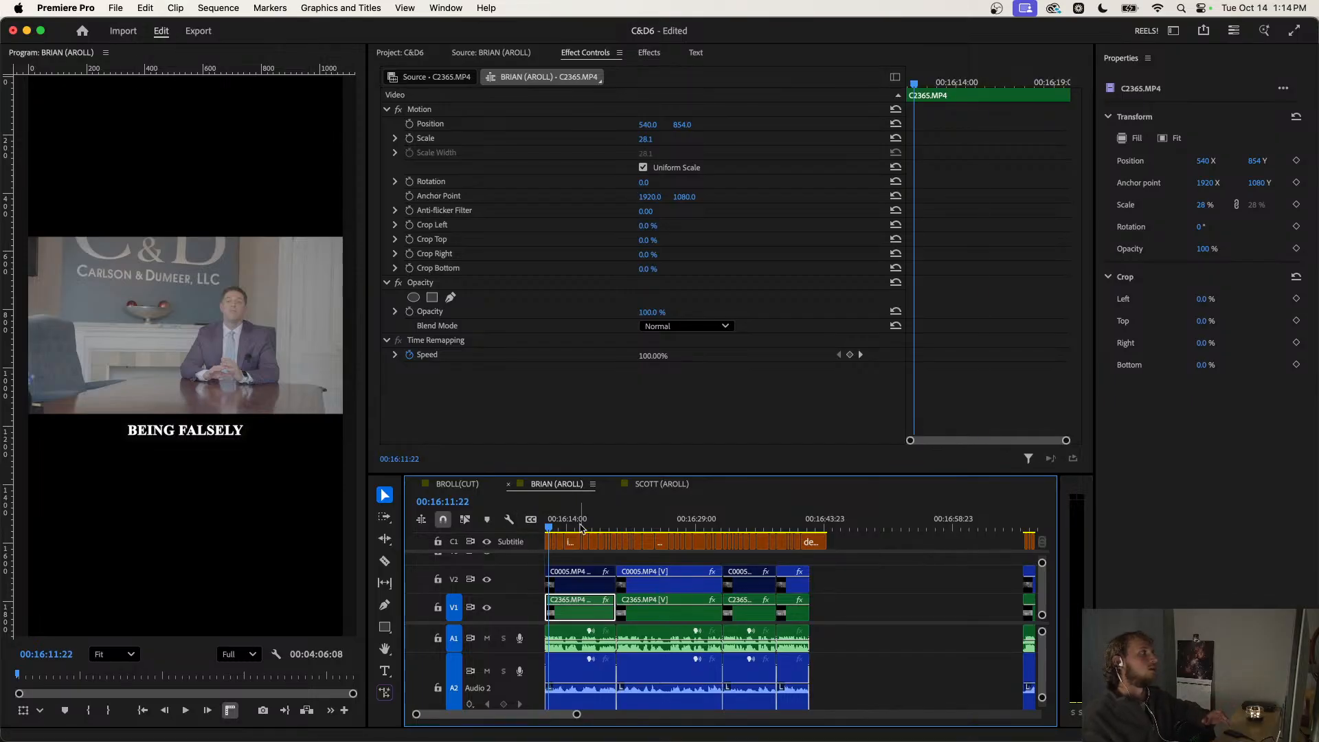
{"action": "left_click_drag", "start_coordinate": [550, 526], "coordinate": [584, 523]}
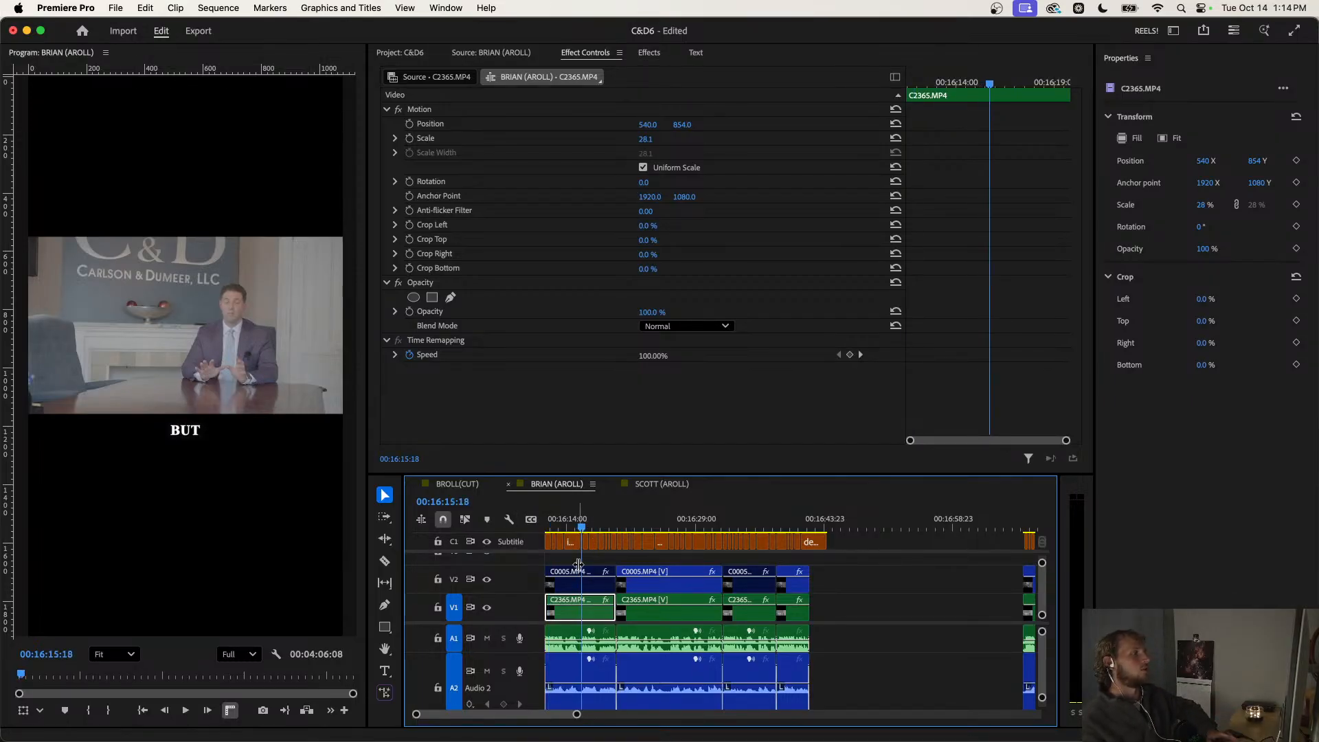
{"action": "left_click", "coordinate": [571, 558]}
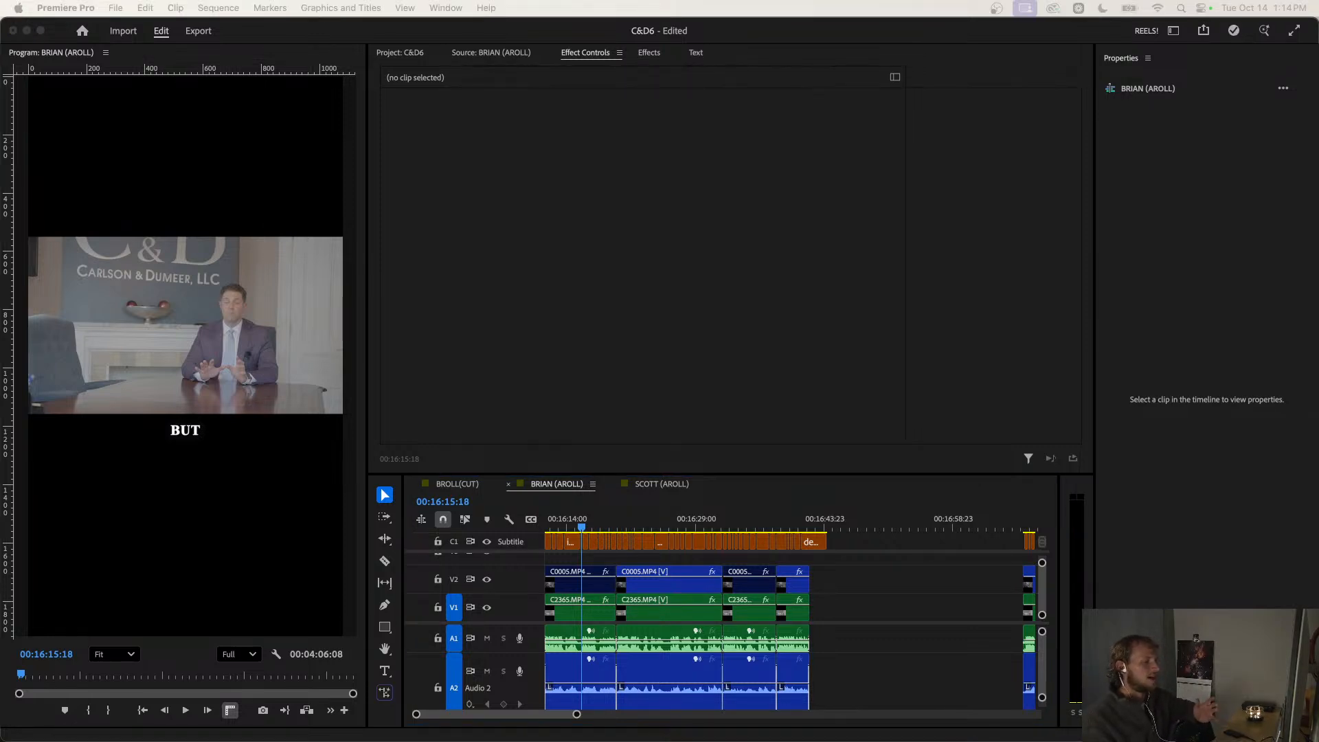
Switch to the Frames folder in Finder and place 4x5.png on track V3 over the first clip.
{"action": "left_click_drag", "start_coordinate": [718, 741], "coordinate": [674, 323]}
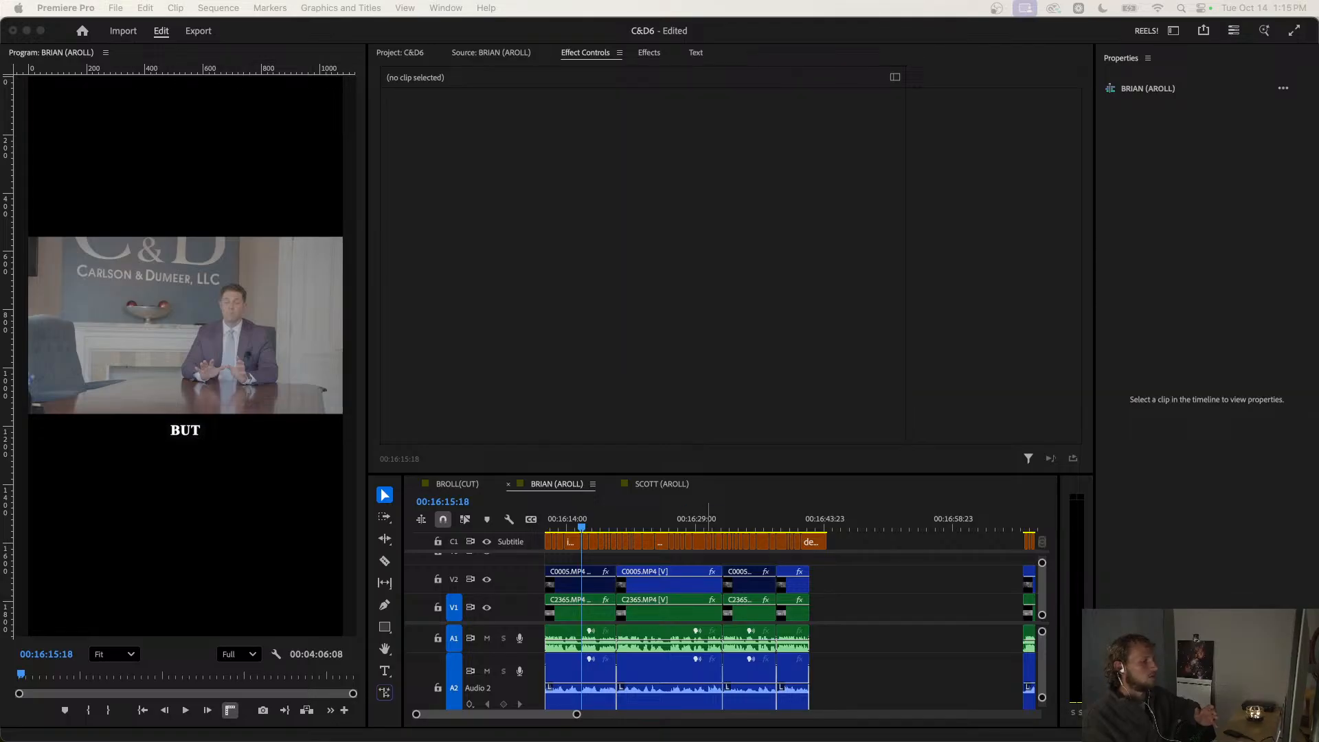
{"action": "left_click_drag", "start_coordinate": [766, 741], "coordinate": [629, 136]}
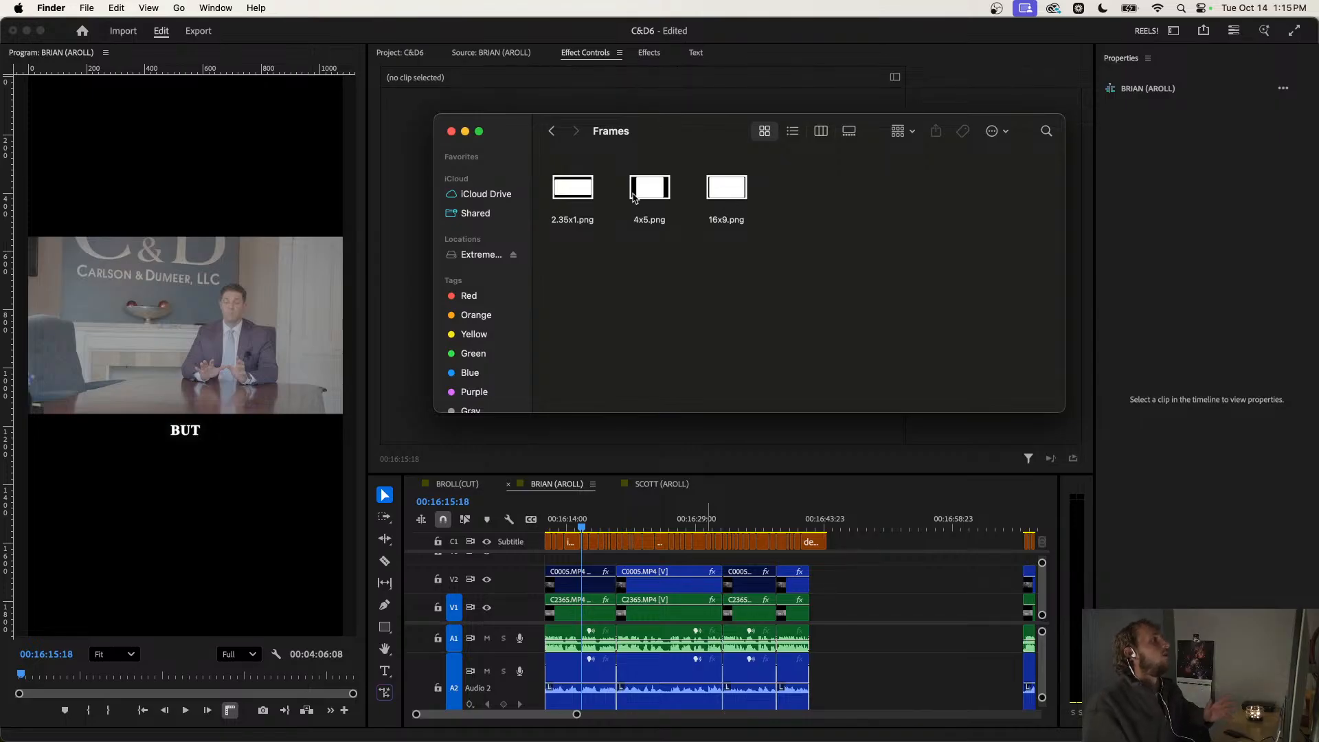
{"action": "left_click_drag", "start_coordinate": [634, 198], "coordinate": [617, 559]}
{"action": "scroll", "coordinate": [608, 576], "scroll_direction": "up", "scroll_amount": 3}
{"action": "scroll", "coordinate": [609, 576], "scroll_direction": "up", "scroll_amount": 2}
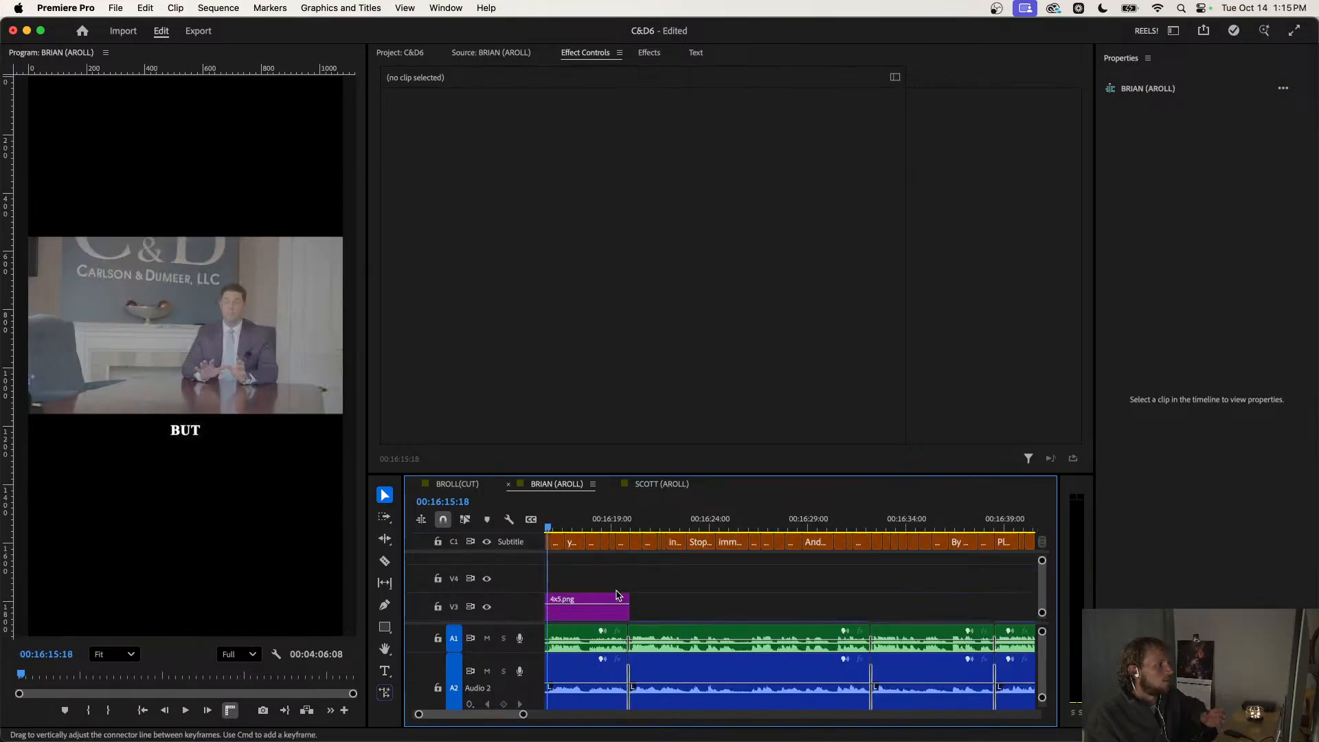
Scale the 4x5.png frame overlay to 59% and set its vertical position to 850 to frame the wide shot.
{"action": "scroll", "coordinate": [617, 595], "scroll_direction": "down", "scroll_amount": 1}
{"action": "left_click", "coordinate": [599, 585]}
{"action": "scroll", "coordinate": [619, 586], "scroll_direction": "up", "scroll_amount": 2}
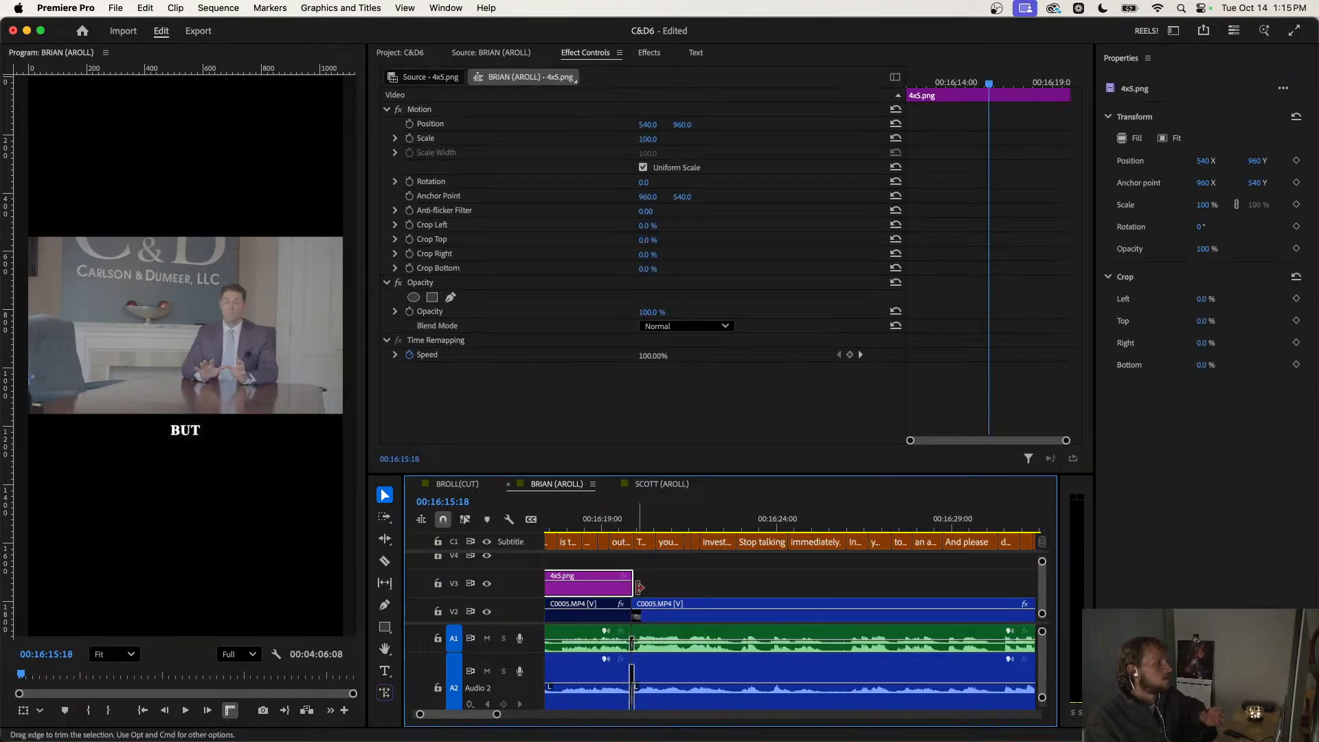
{"action": "scroll", "coordinate": [639, 587], "scroll_direction": "up", "scroll_amount": 1}
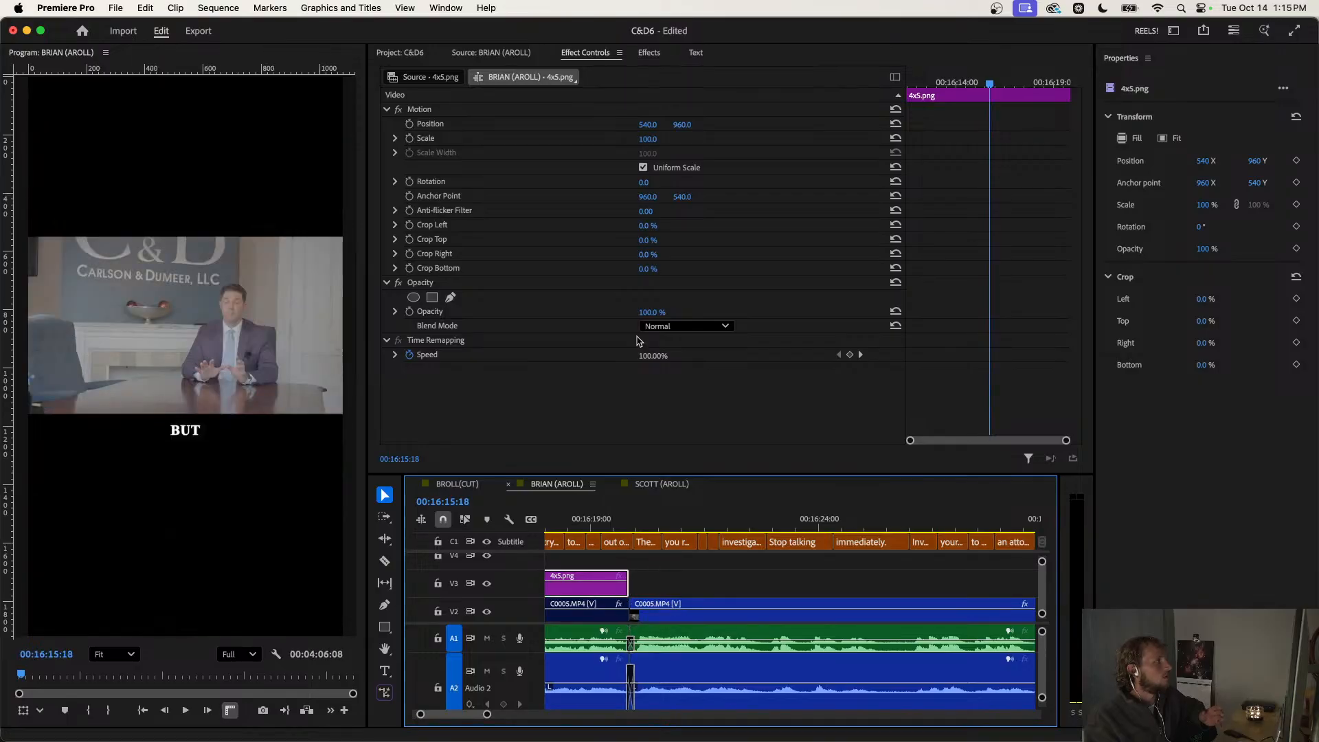
{"action": "mouse_move", "coordinate": [648, 138]}
{"action": "left_mouse_down"}
{"action": "mouse_move", "coordinate": [680, 126]}
{"action": "mouse_move", "coordinate": [668, 126]}
{"action": "left_mouse_up"}
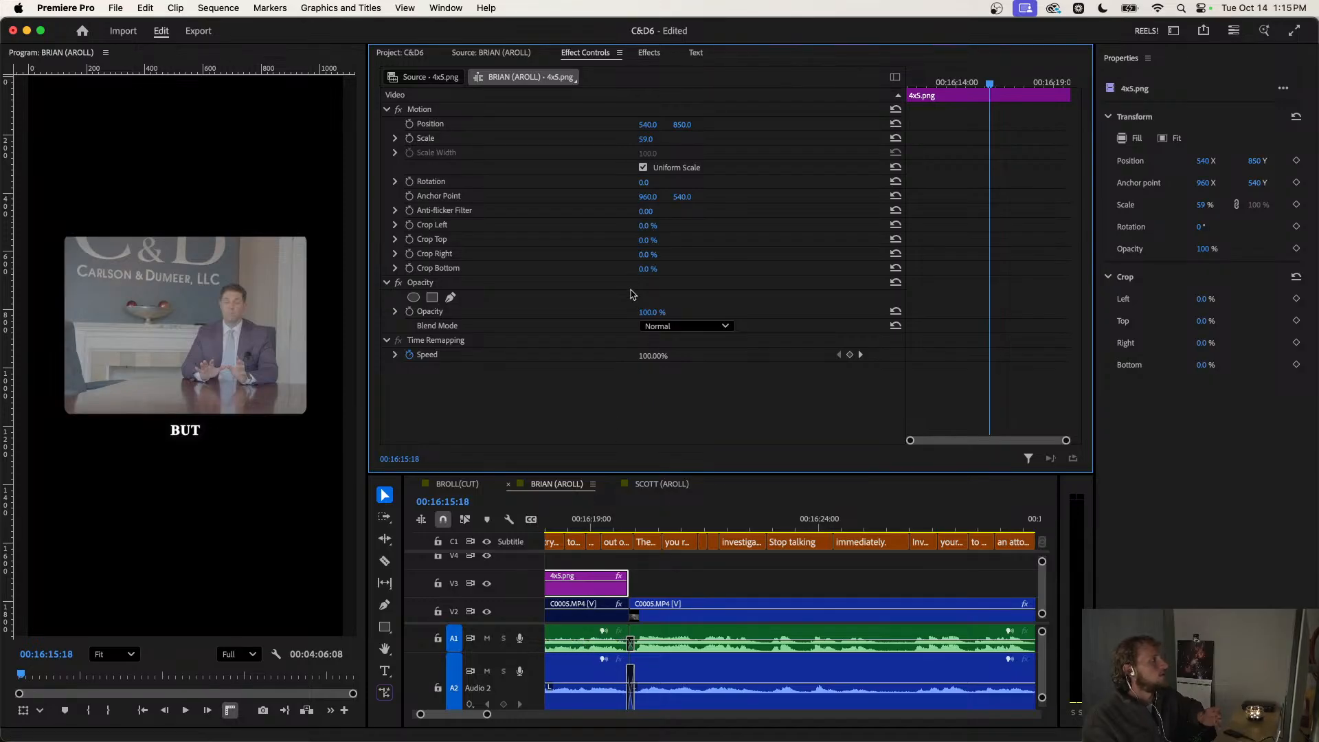
Compare the frame's fit with the wide clip beneath it, and set the 4x5.png overlay's scale to 57.5%.
{"action": "scroll", "coordinate": [573, 618], "scroll_direction": "down", "scroll_amount": 2}
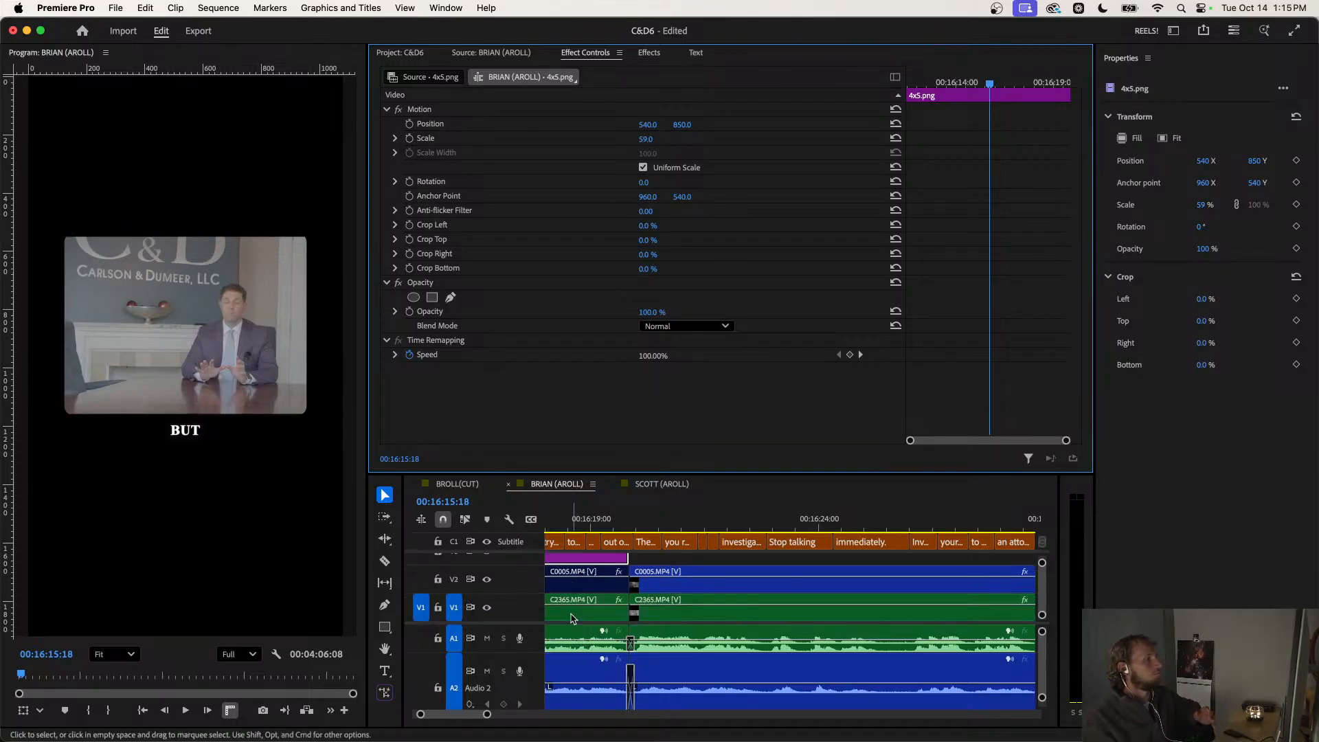
{"action": "left_click", "coordinate": [571, 615]}
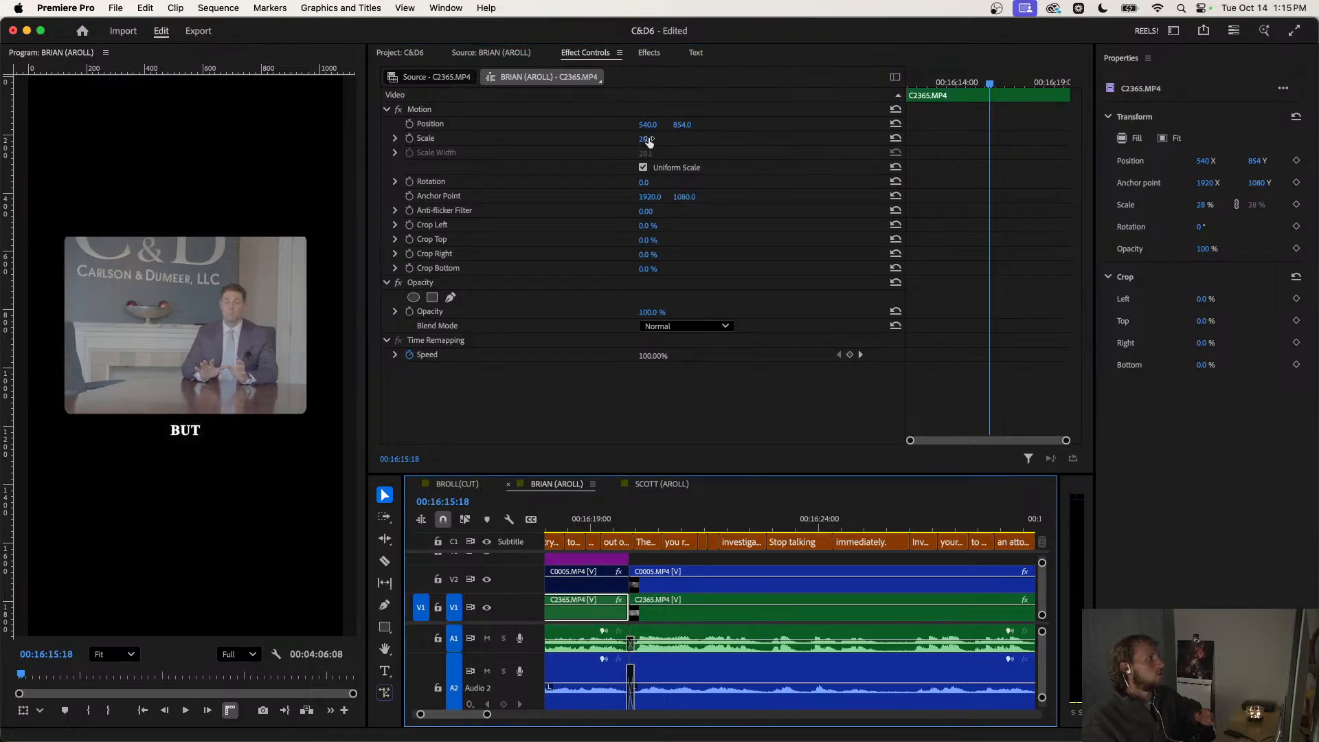
{"action": "mouse_move", "coordinate": [649, 141]}
{"action": "left_mouse_down"}
{"action": "mouse_move", "coordinate": [663, 140]}
{"action": "mouse_move", "coordinate": [649, 141]}
{"action": "left_mouse_up"}
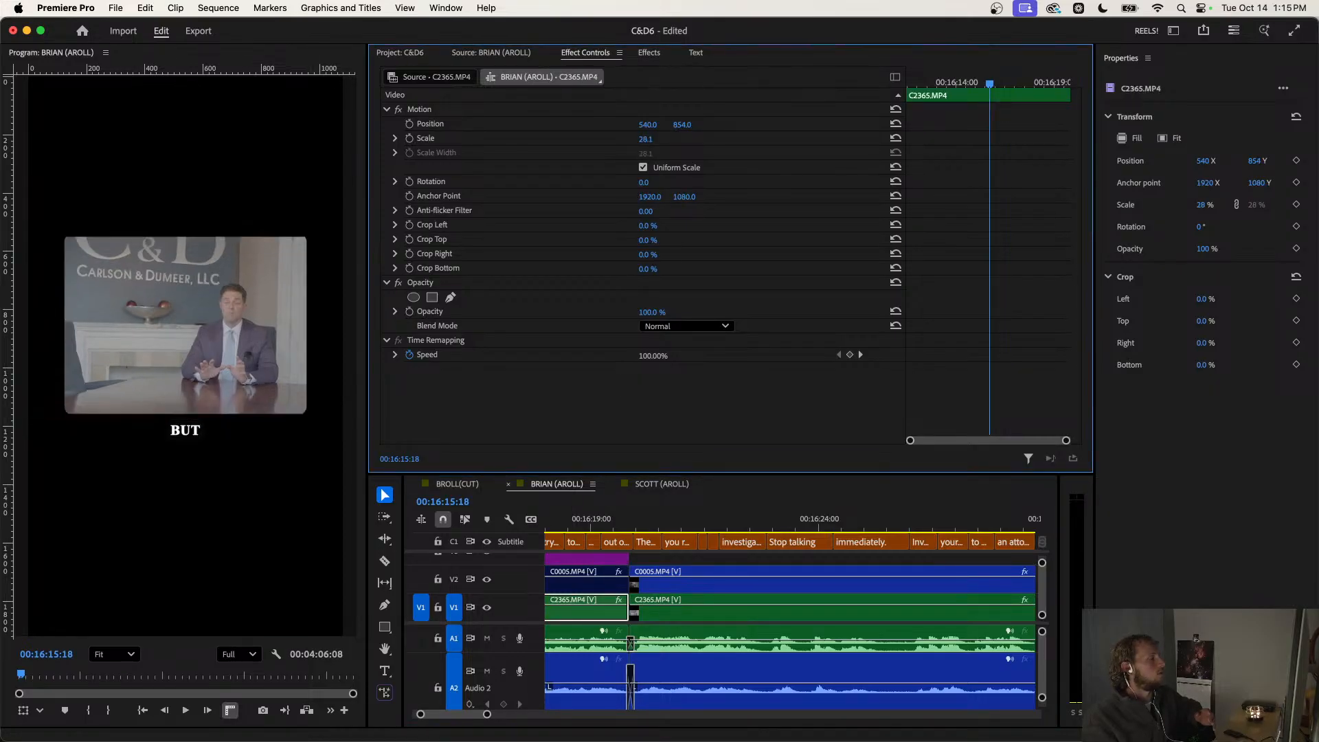
{"action": "left_click", "coordinate": [594, 561]}
{"action": "left_click_drag", "start_coordinate": [650, 140], "coordinate": [648, 141]}
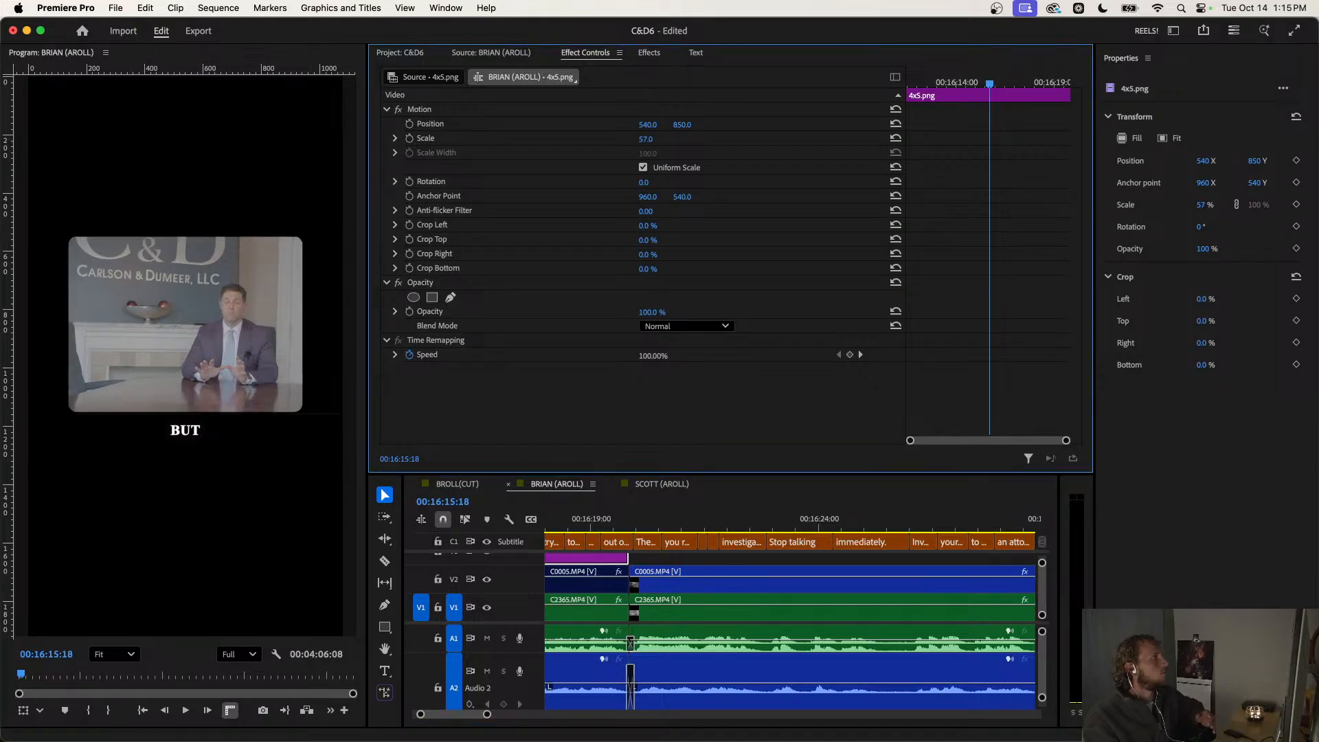
{"action": "left_click", "coordinate": [650, 141]}
{"action": "type", "text": "57"}
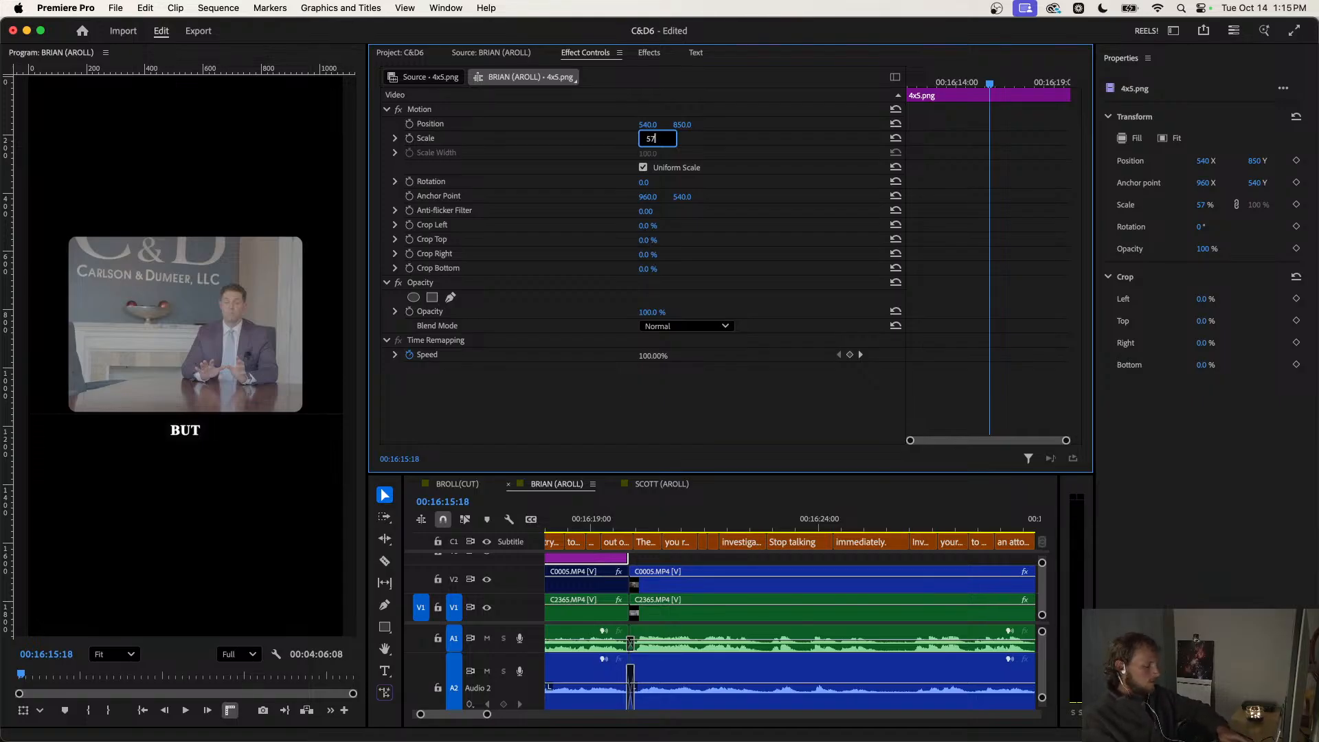
{"action": "type", "text": ".5"}
{"action": "key", "text": "Return"}
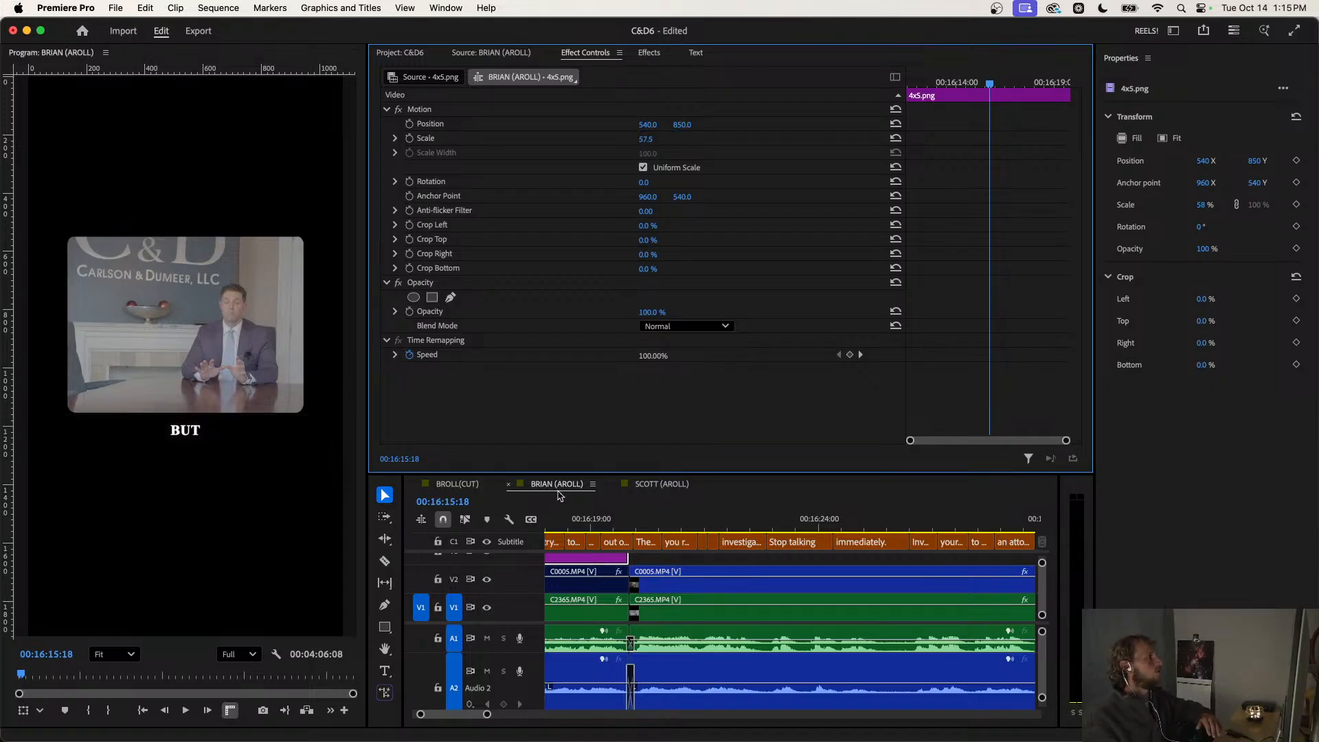
Play the opening to check the framed wide shot with its captions, and review the V1 clip's vertical position.
{"action": "scroll", "coordinate": [596, 587], "scroll_direction": "up", "scroll_amount": 2}
{"action": "left_click_drag", "start_coordinate": [579, 524], "coordinate": [543, 528]}
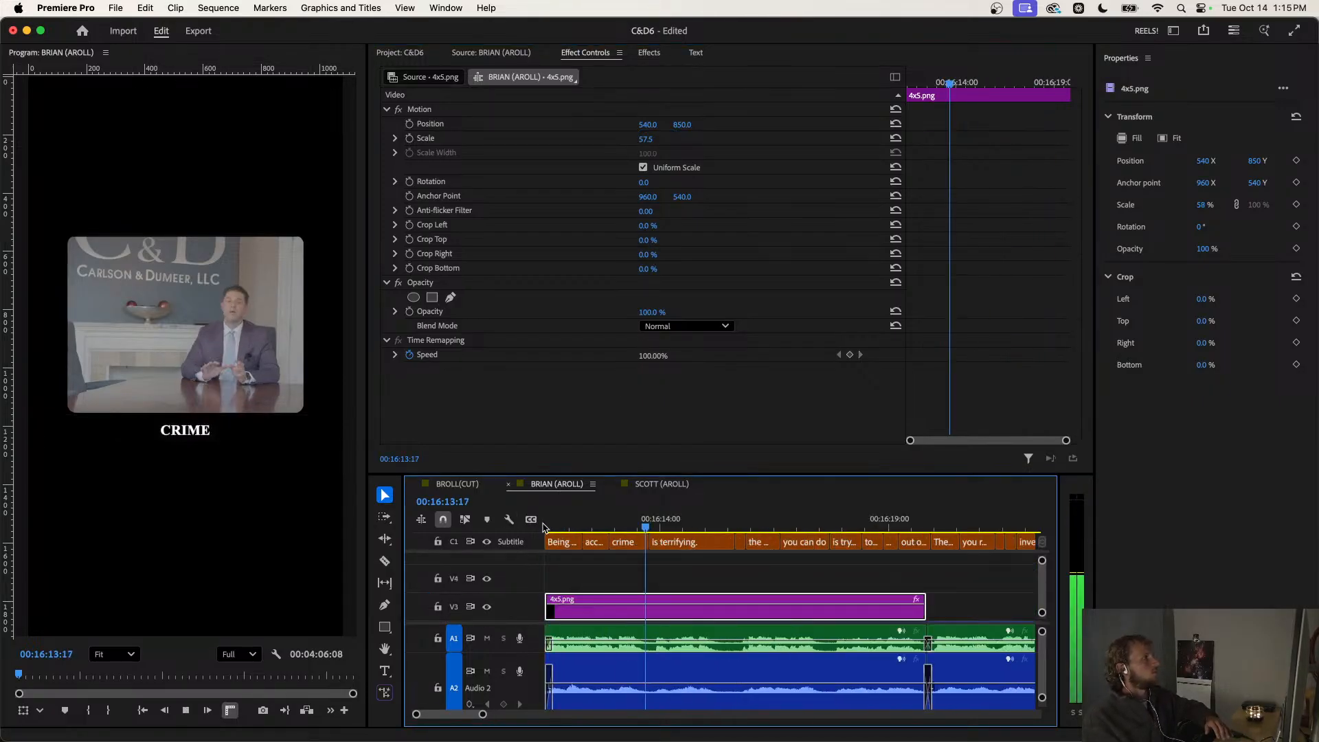
{"action": "key", "text": "space"}
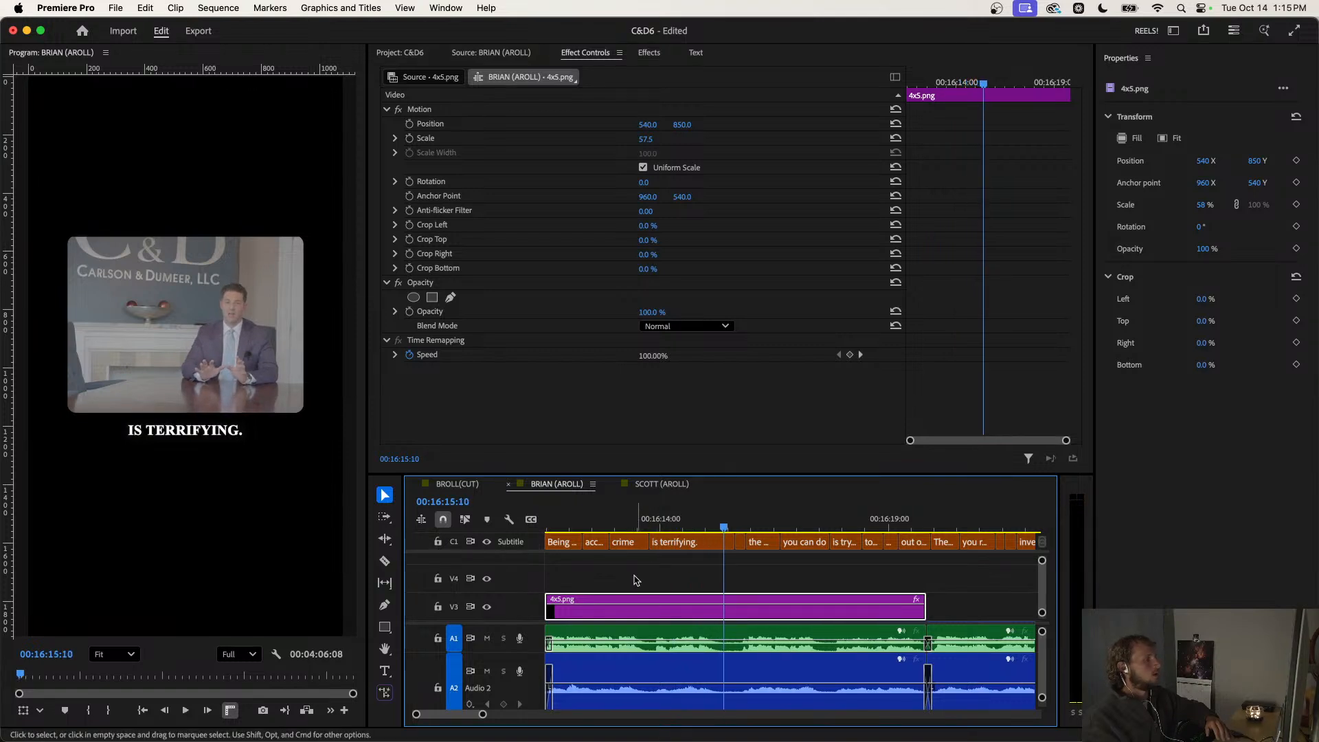
{"action": "scroll", "coordinate": [635, 581], "scroll_direction": "down", "scroll_amount": 3}
{"action": "key", "text": "minus"}
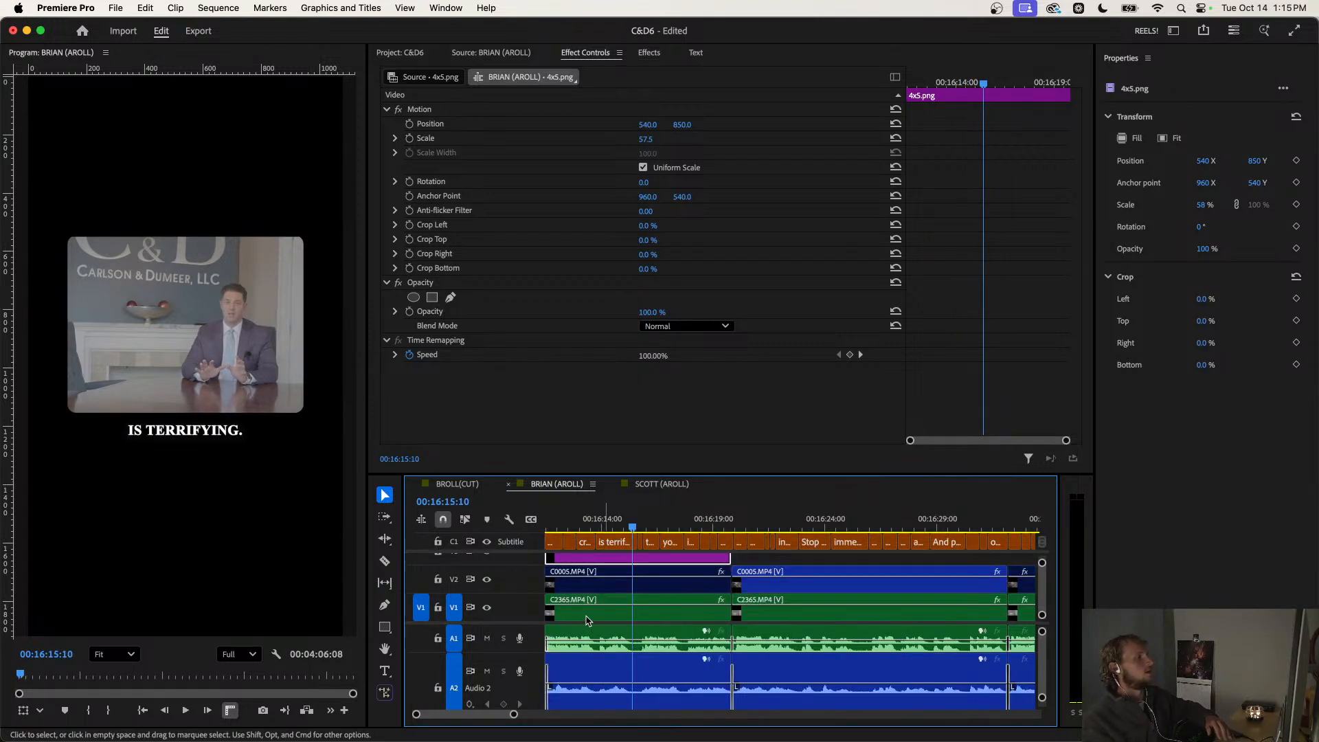
{"action": "left_click", "coordinate": [588, 620]}
{"action": "left_click_drag", "start_coordinate": [685, 130], "coordinate": [690, 126]}
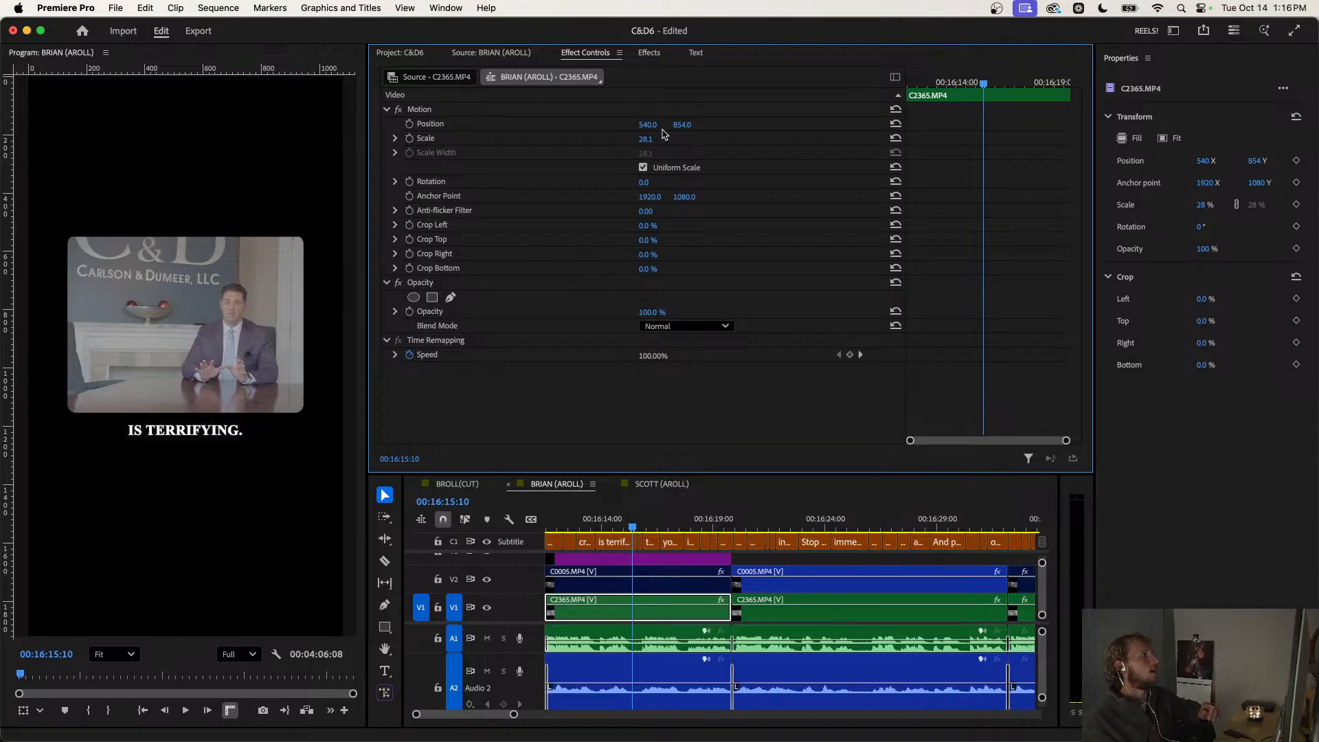
{"action": "left_click_drag", "start_coordinate": [682, 124], "coordinate": [662, 156]}
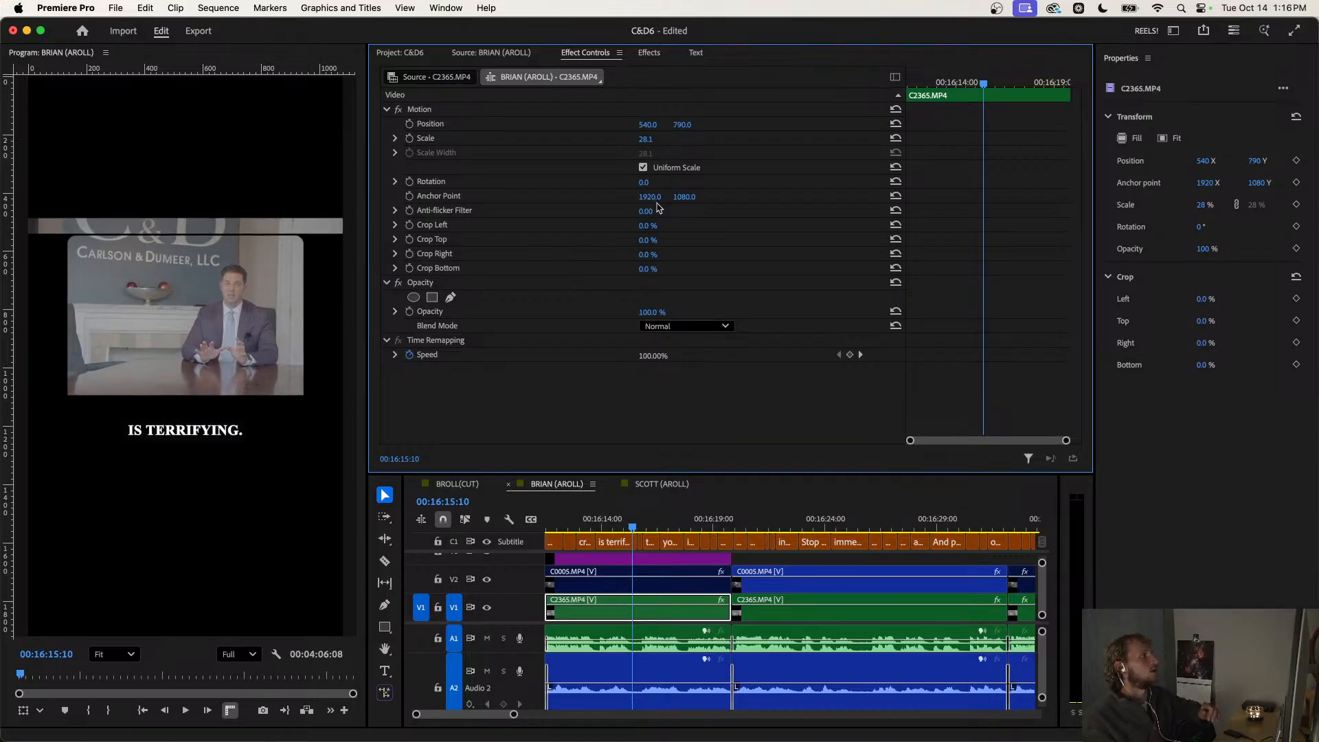
{"action": "left_click_drag", "start_coordinate": [650, 240], "coordinate": [658, 240]}
{"action": "key", "text": "super+z"}
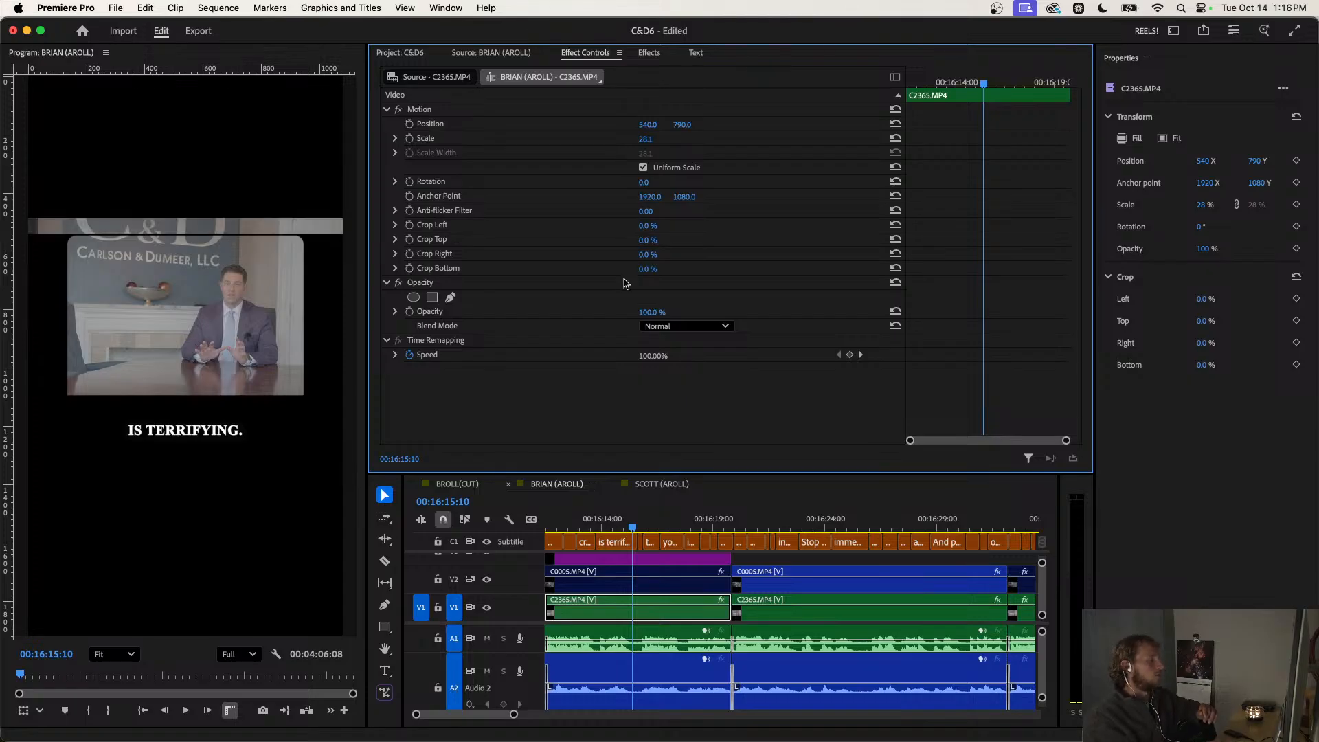
{"action": "key", "text": "super+z"}
Play the opening from the first clip into the close-up to check the framed wide shot and its captions.
{"action": "left_click", "coordinate": [547, 523]}
{"action": "key", "text": "space"}
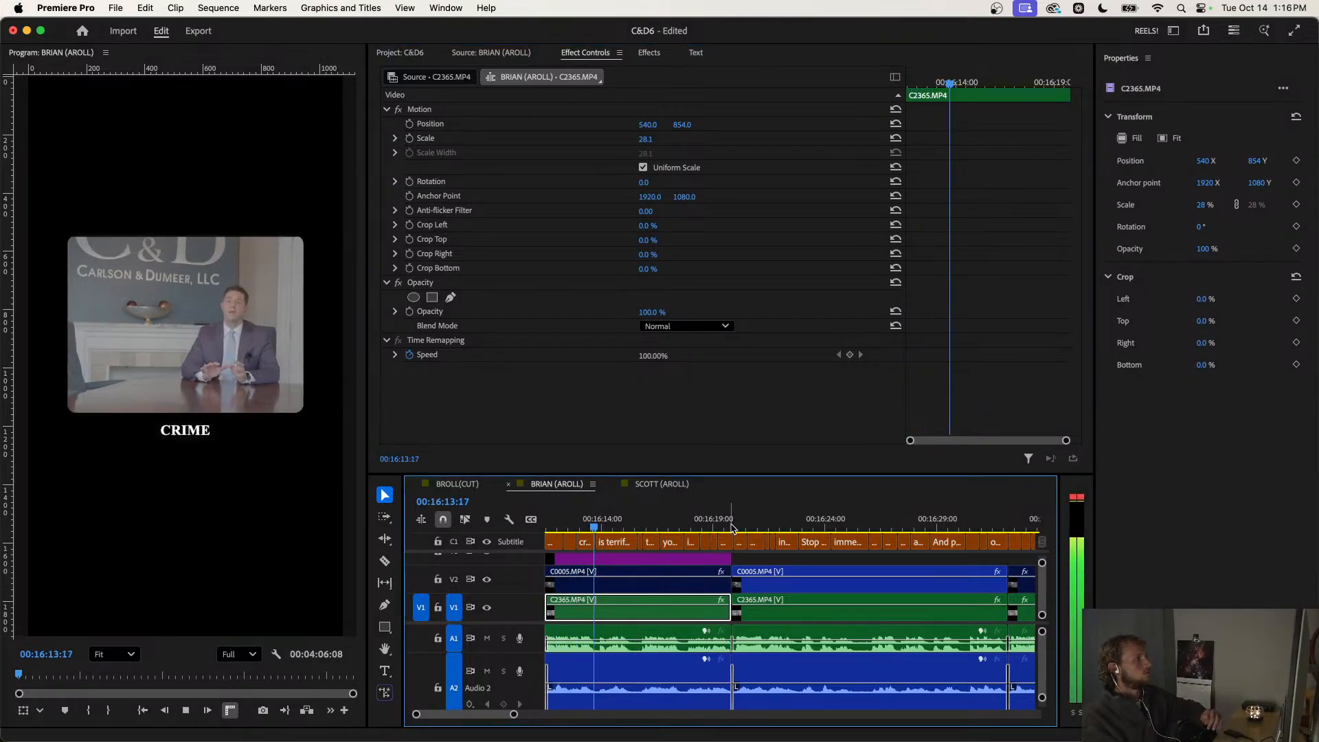
{"action": "left_click", "coordinate": [762, 560]}
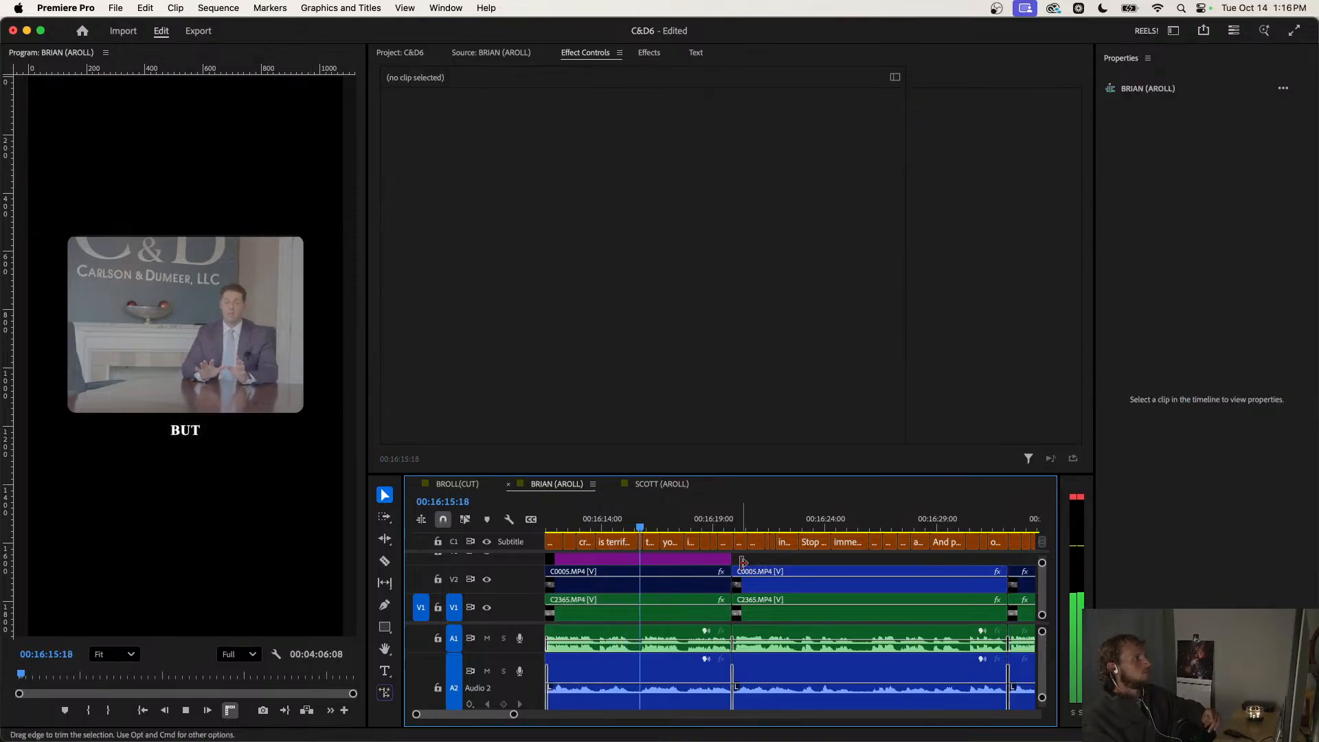
{"action": "key", "text": "minus"}
{"action": "scroll", "coordinate": [699, 578], "scroll_direction": "up", "scroll_amount": 2}
{"action": "scroll", "coordinate": [674, 584], "scroll_direction": "right", "scroll_amount": 1}
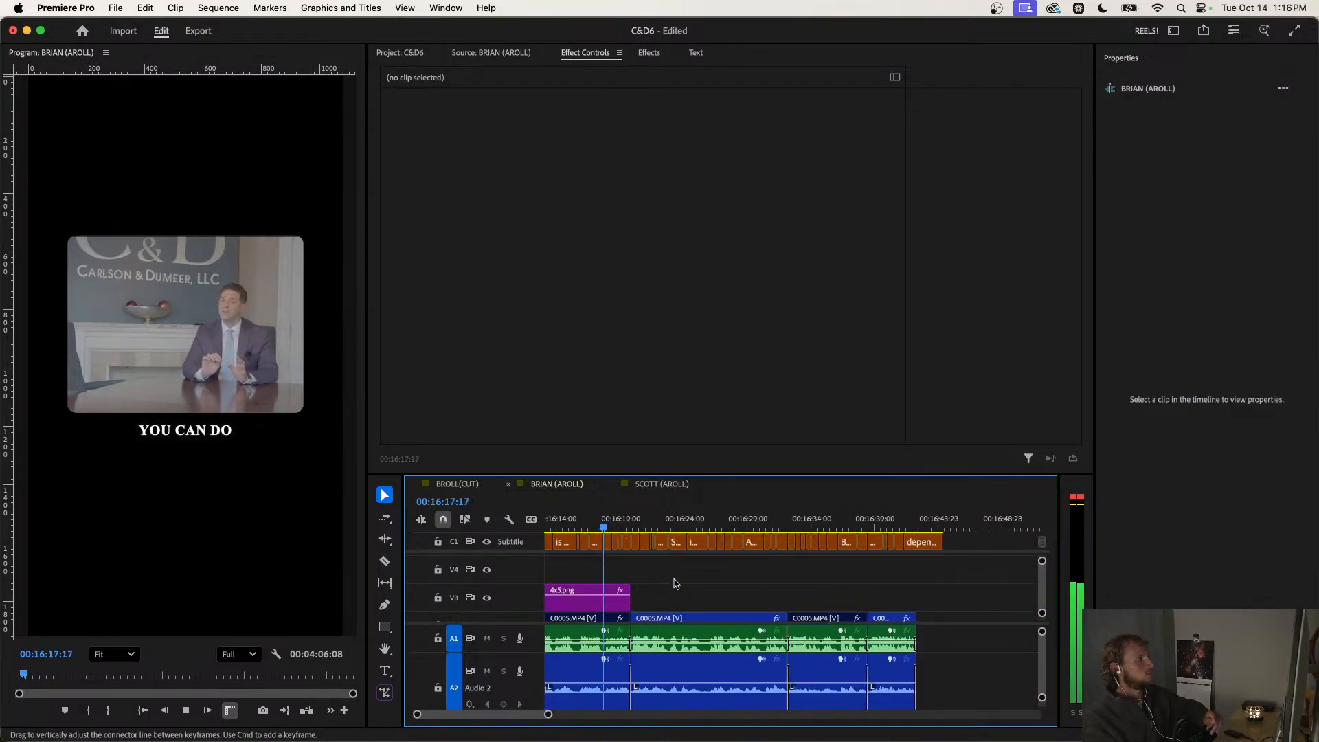
{"action": "key", "text": "minus"}
{"action": "key", "text": "minus"}
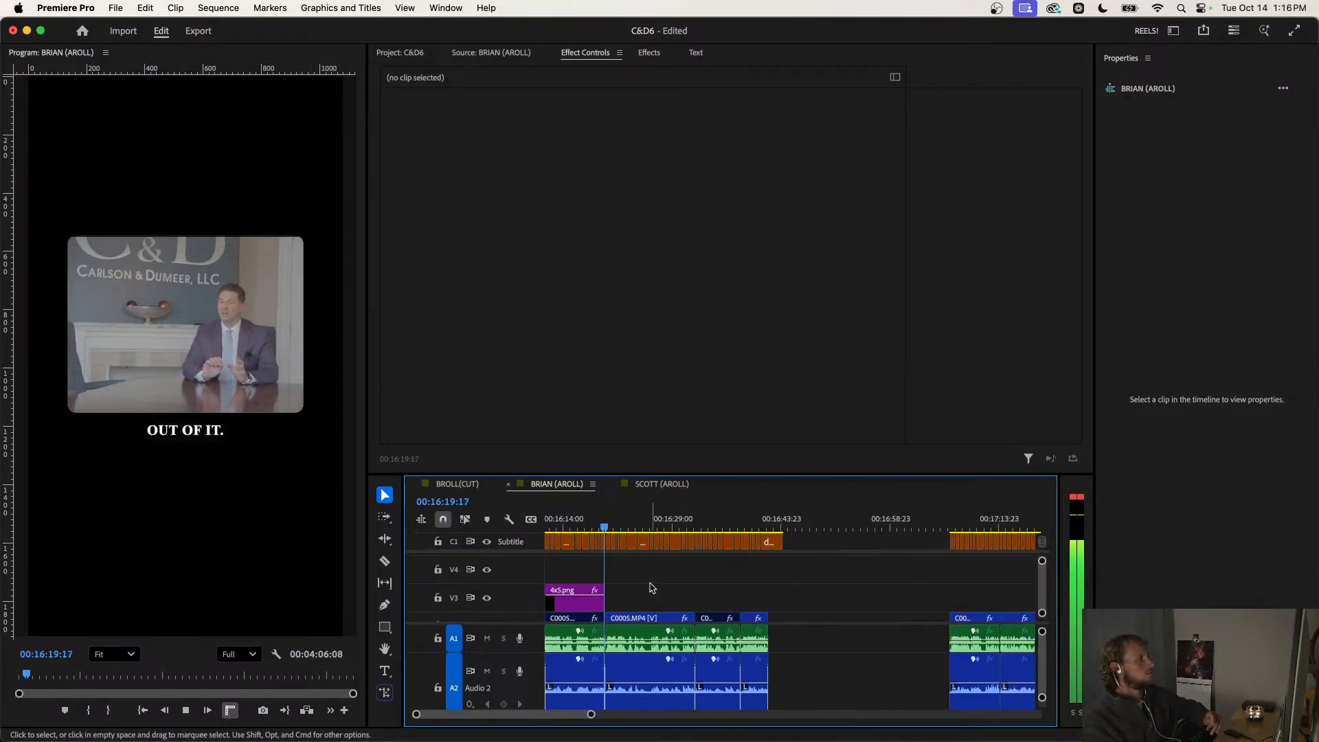
{"action": "key", "text": "minus"}
{"action": "key", "text": "space"}
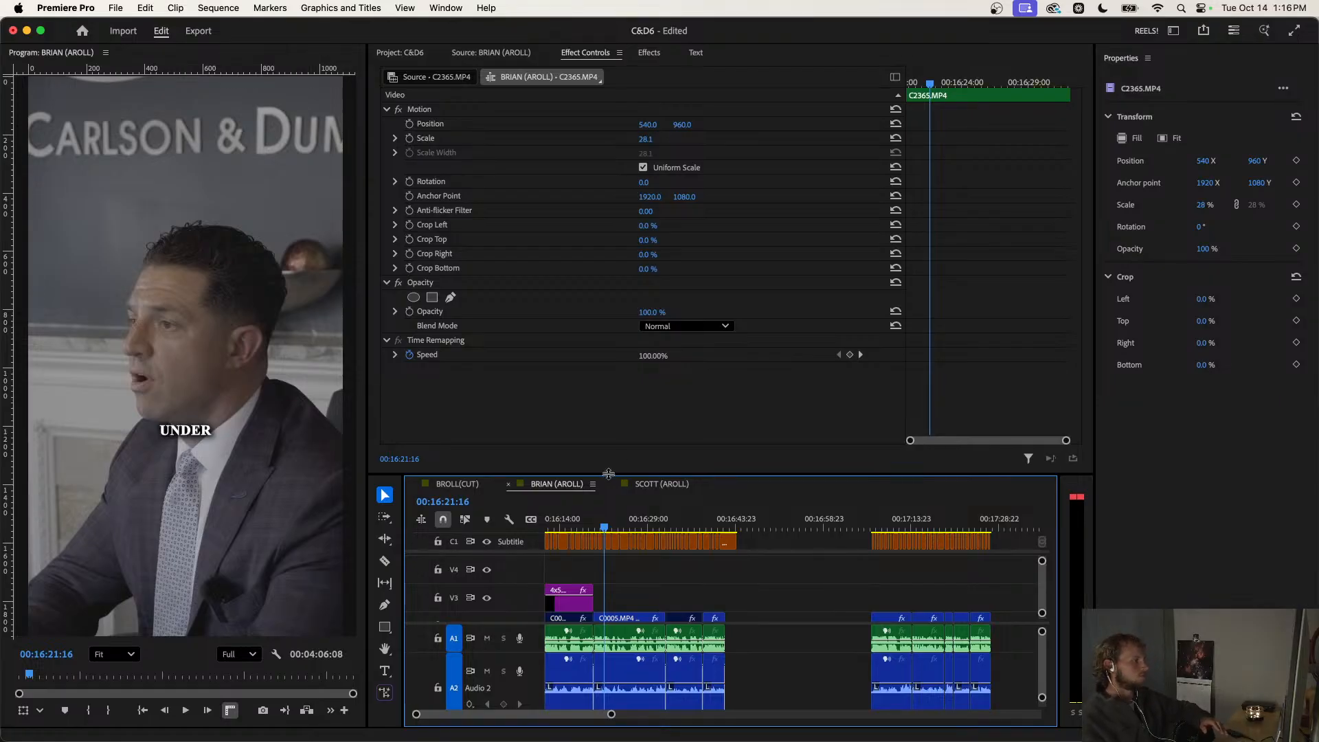
Enlarge the timeline area, play the captioned third segment from about 00:18:03:07, and save the project.
{"action": "left_click_drag", "start_coordinate": [609, 474], "coordinate": [616, 327]}
{"action": "key", "text": "minus"}
{"action": "key", "text": "minus"}
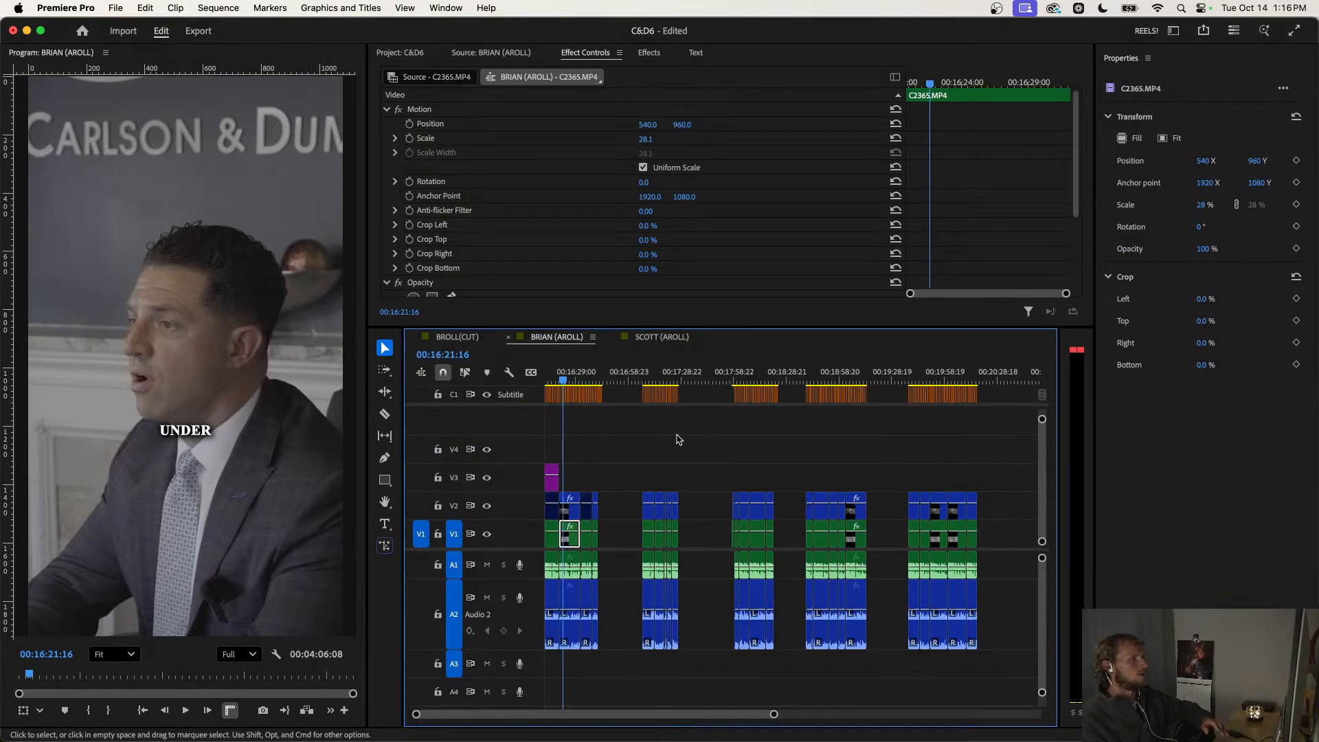
{"action": "left_click", "coordinate": [742, 376]}
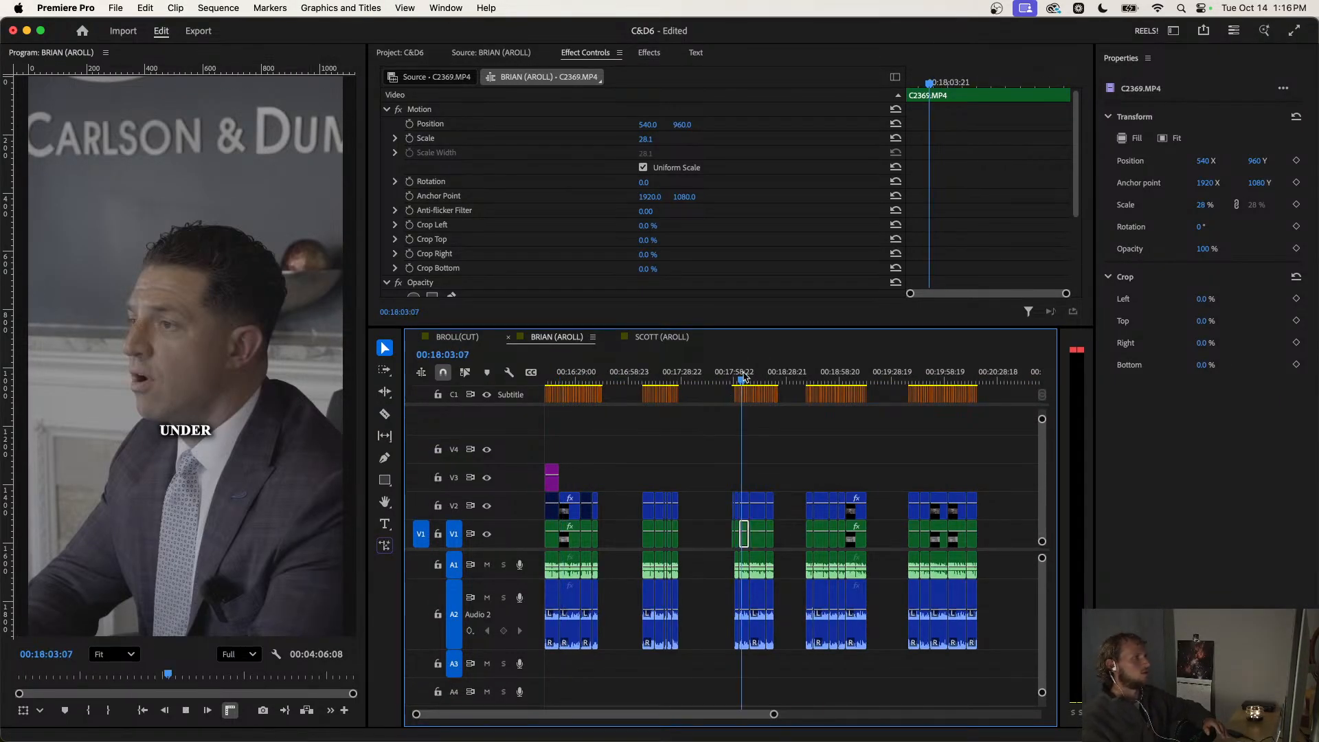
{"action": "key", "text": "space"}
{"action": "key", "text": "space"}
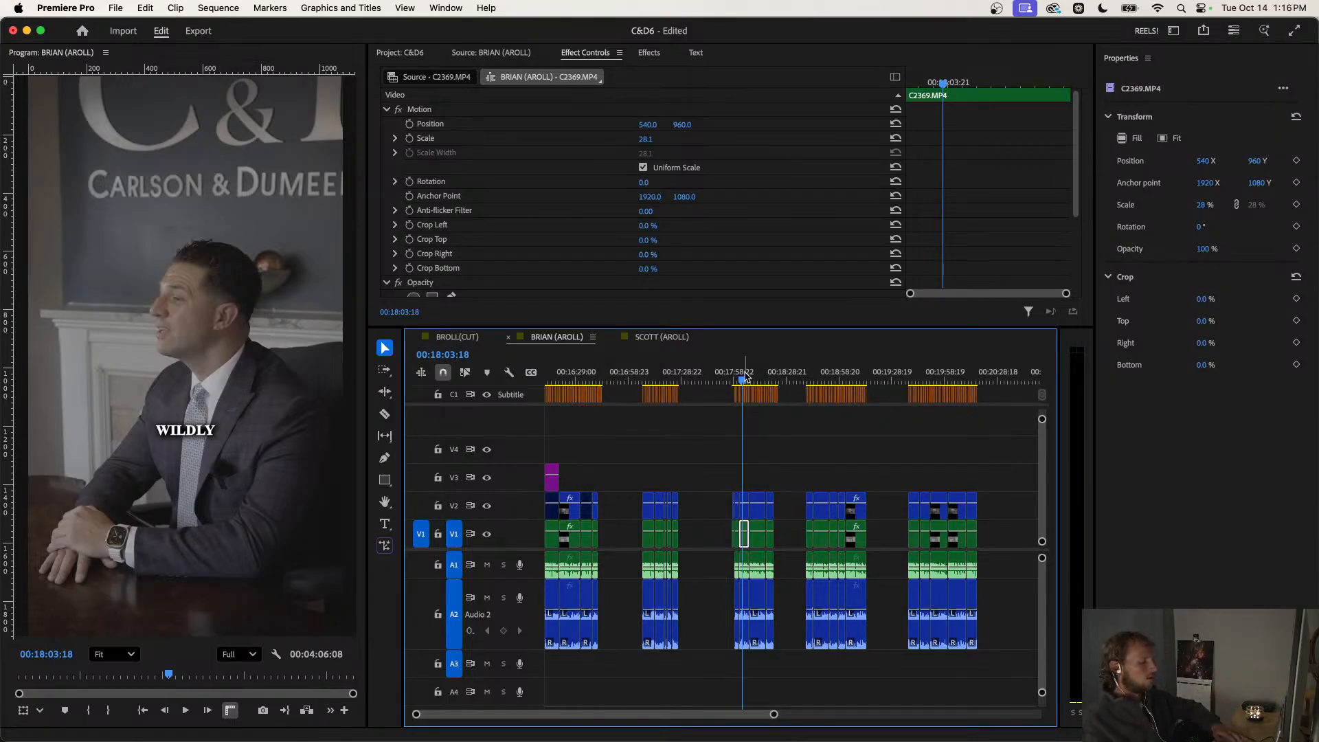
{"action": "key", "text": "super+s"}
{"action": "key", "text": "space"}
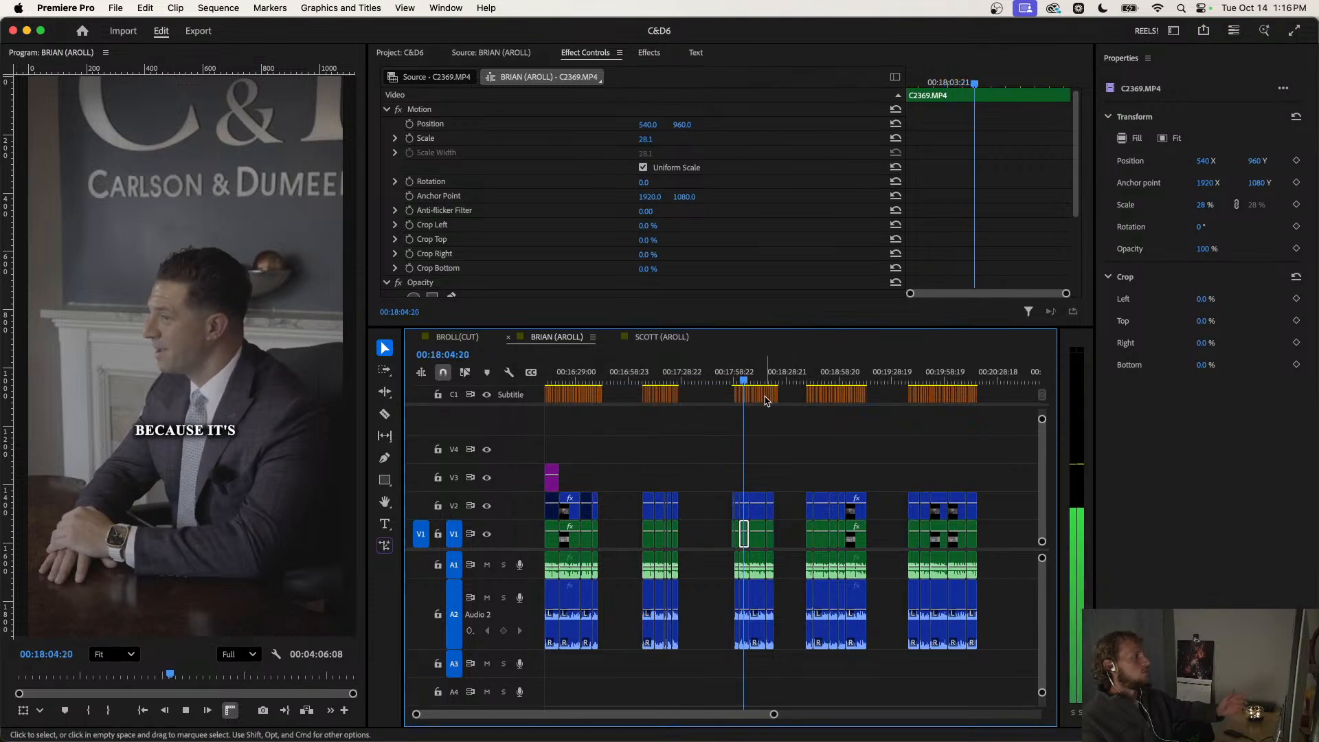
{"action": "left_click", "coordinate": [770, 428]}
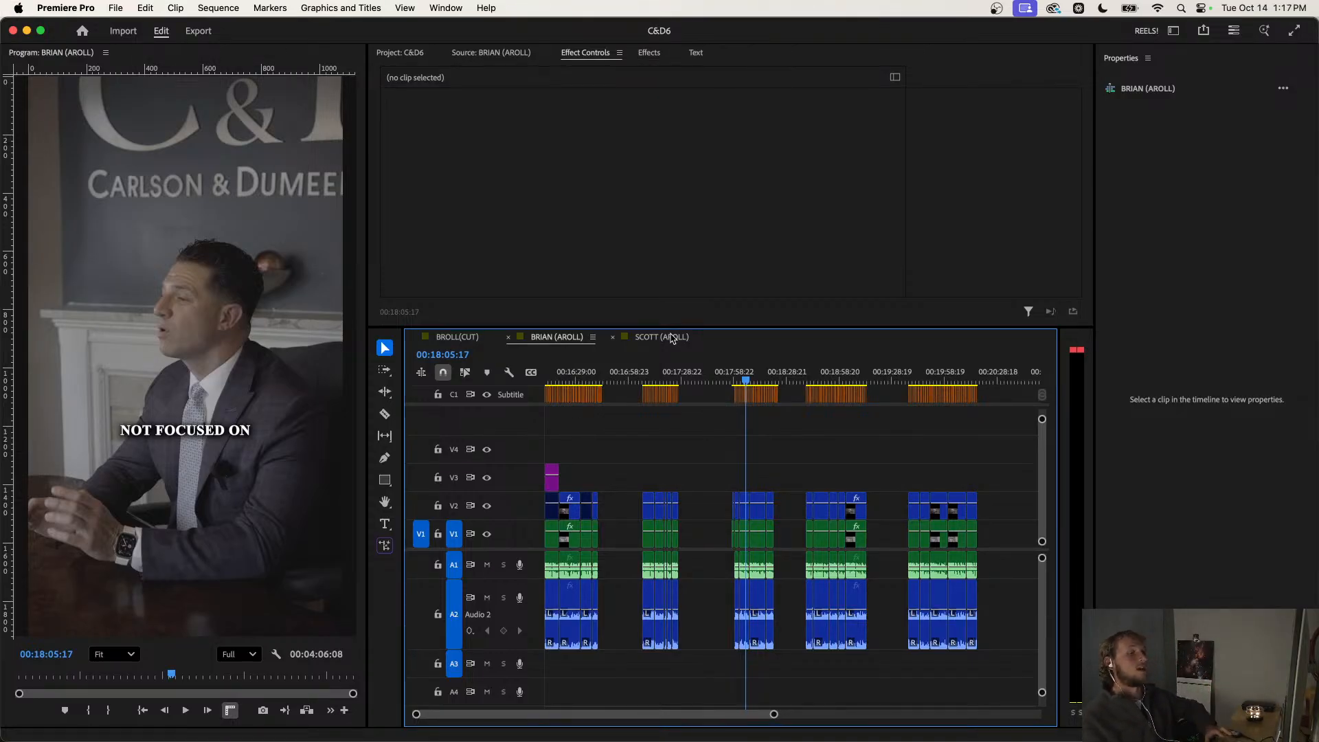
Examine the interview sequence's captions and transcript, including the transcript import options and the spelling of the firm's name.
{"action": "left_click", "coordinate": [697, 53]}
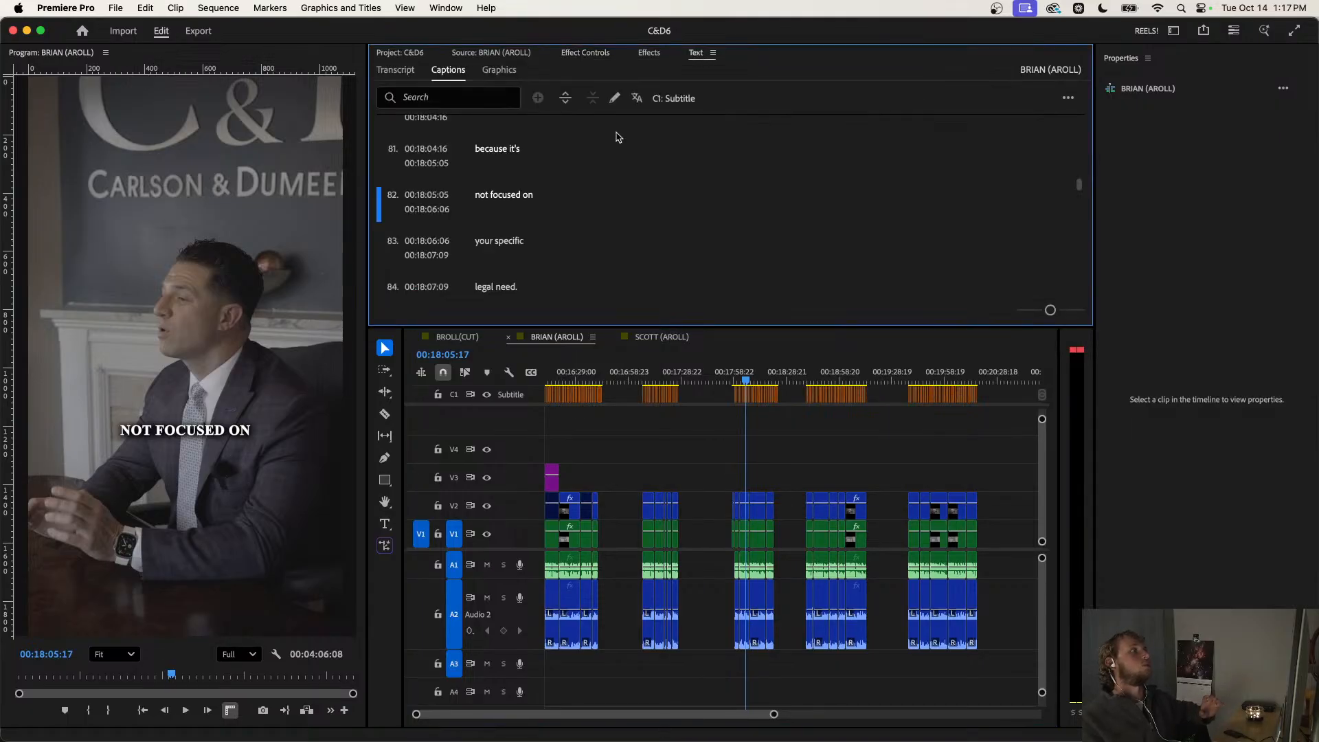
{"action": "left_click", "coordinate": [401, 72]}
{"action": "left_click", "coordinate": [445, 71]}
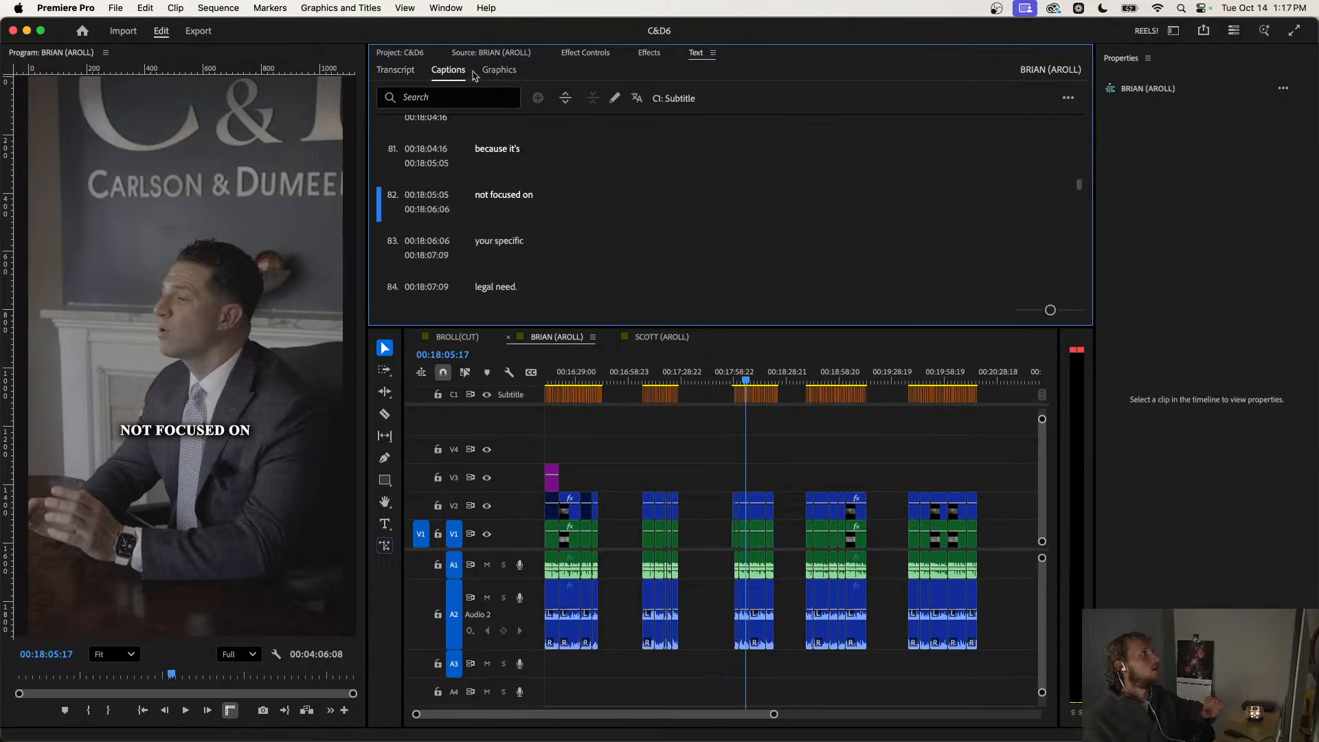
{"action": "left_click", "coordinate": [396, 71]}
{"action": "left_click", "coordinate": [637, 98]}
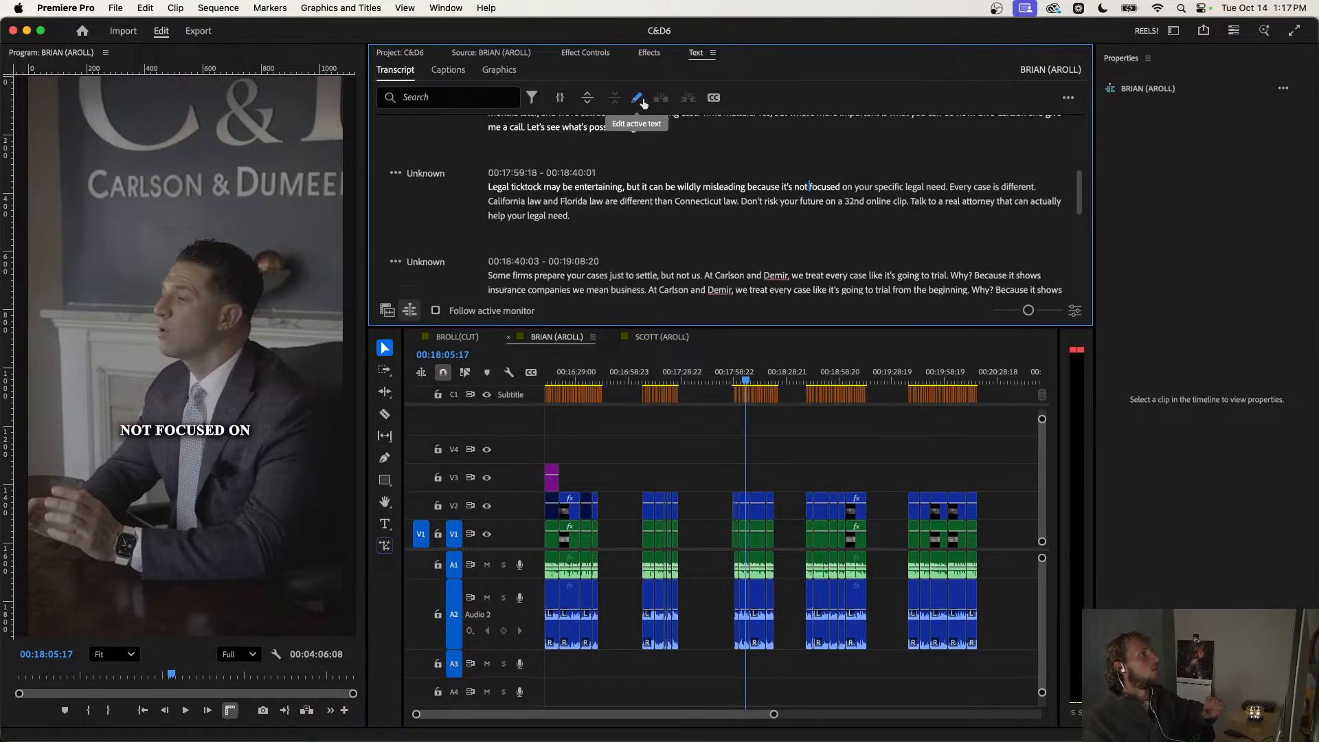
{"action": "left_click", "coordinate": [1069, 98]}
{"action": "mouse_move", "coordinate": [972, 211]}
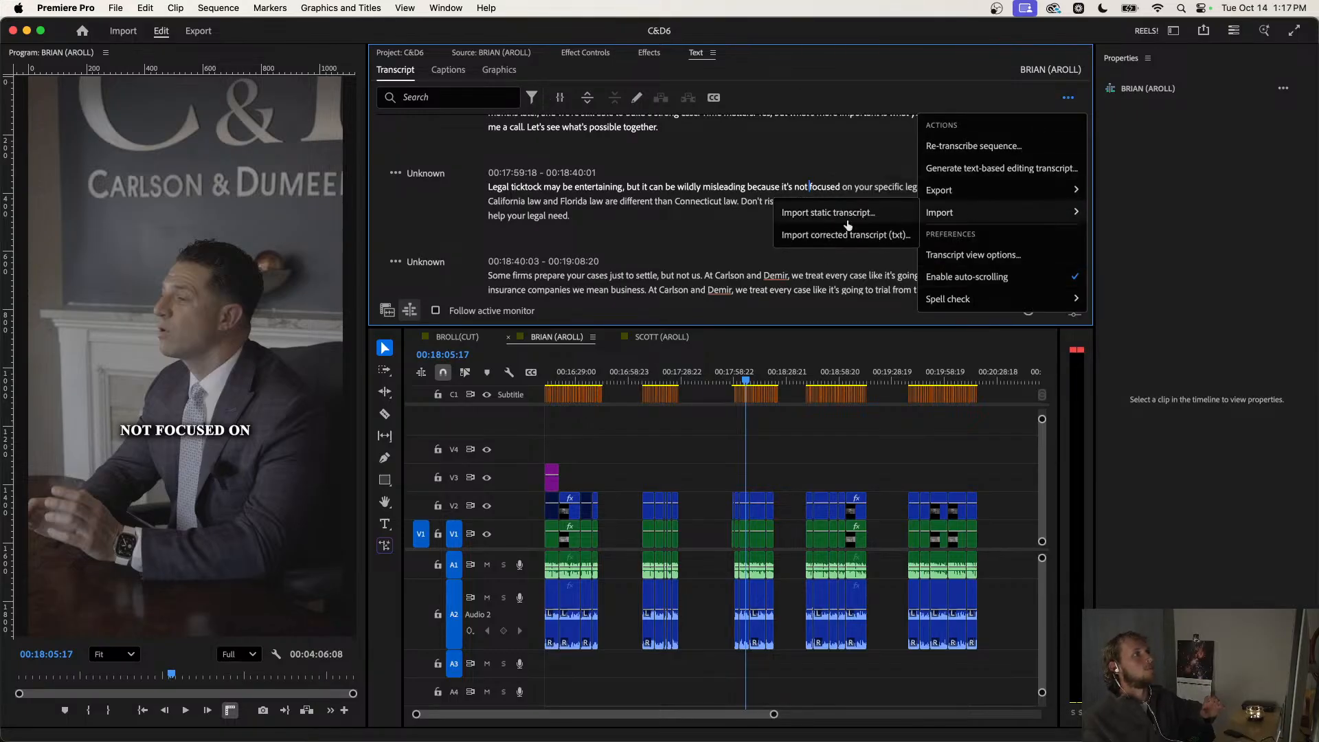
{"action": "left_click", "coordinate": [872, 94]}
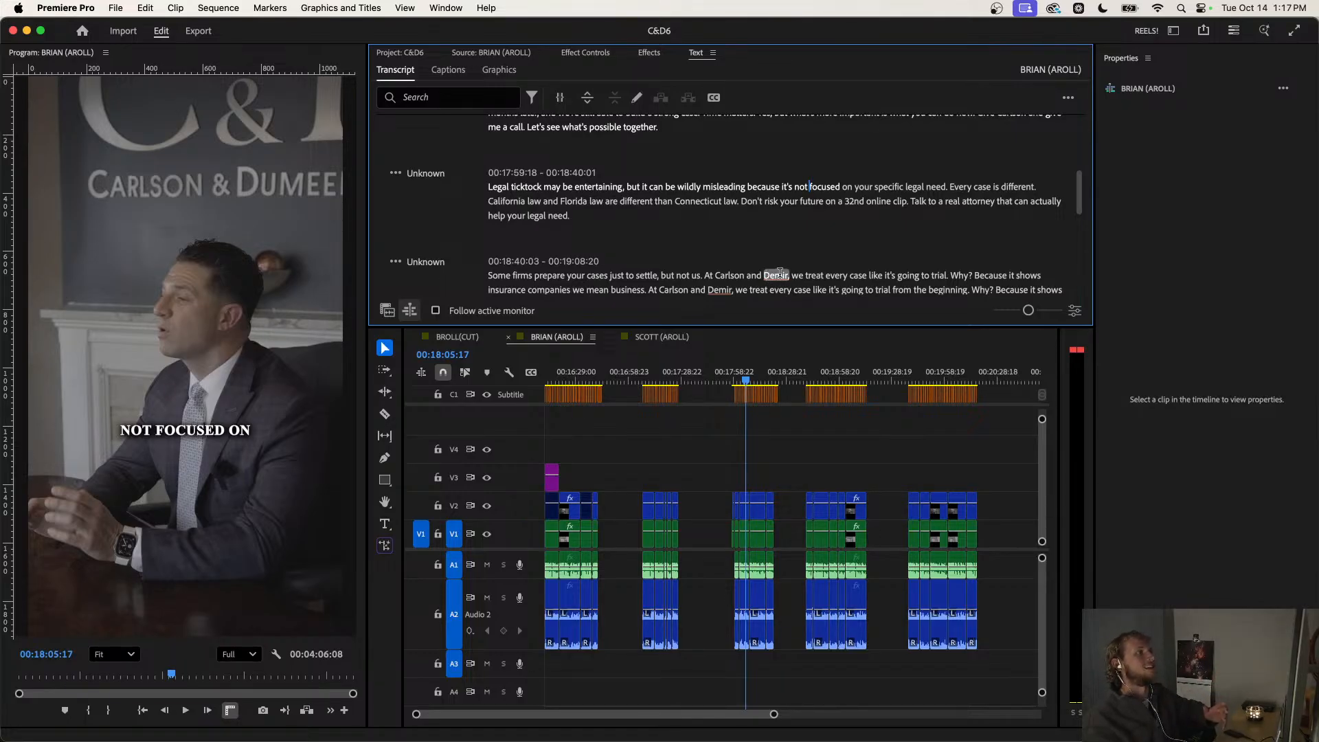
{"action": "scroll", "coordinate": [1077, 196], "scroll_direction": "down", "scroll_amount": 1}
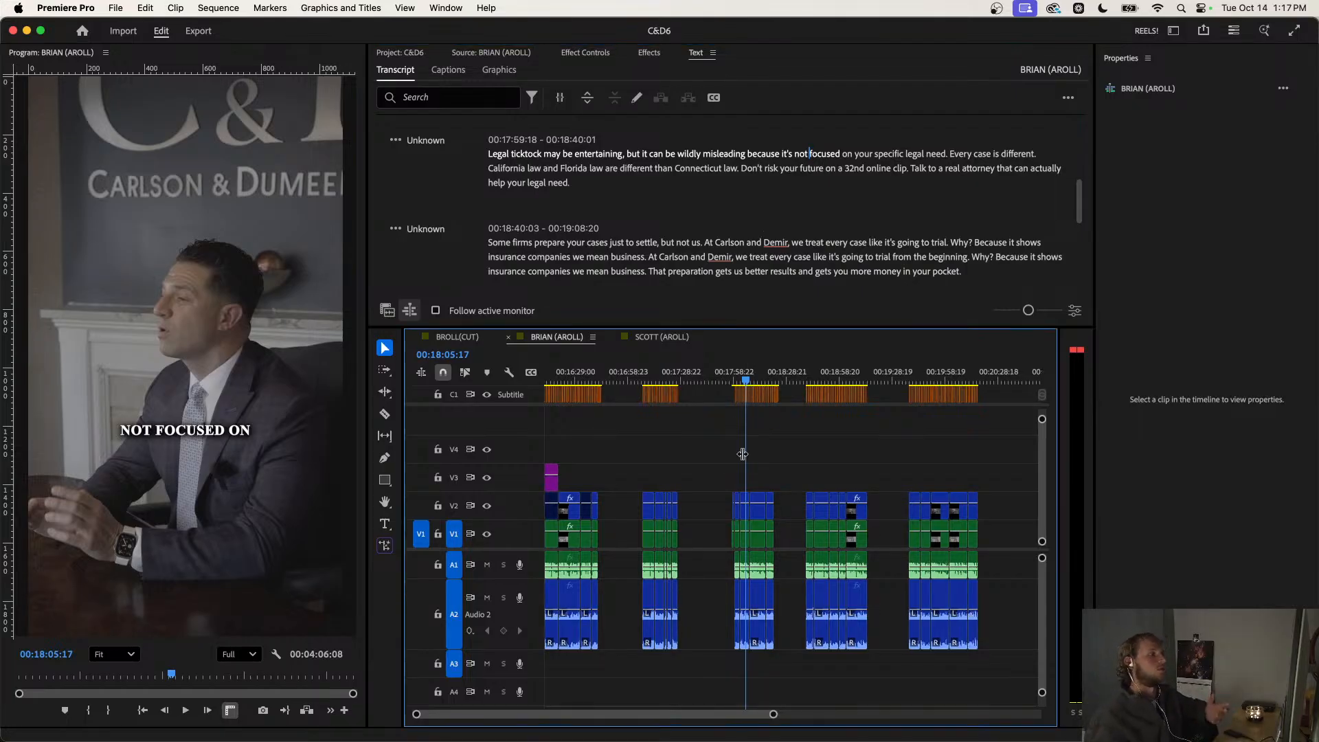
Switch to the outdoor speaker's A-roll sequence, select all its clips, and transcribe the 22 source clips.
{"action": "left_click", "coordinate": [650, 338]}
{"action": "key", "text": "minus"}
{"action": "left_click_drag", "start_coordinate": [810, 447], "coordinate": [524, 580]}
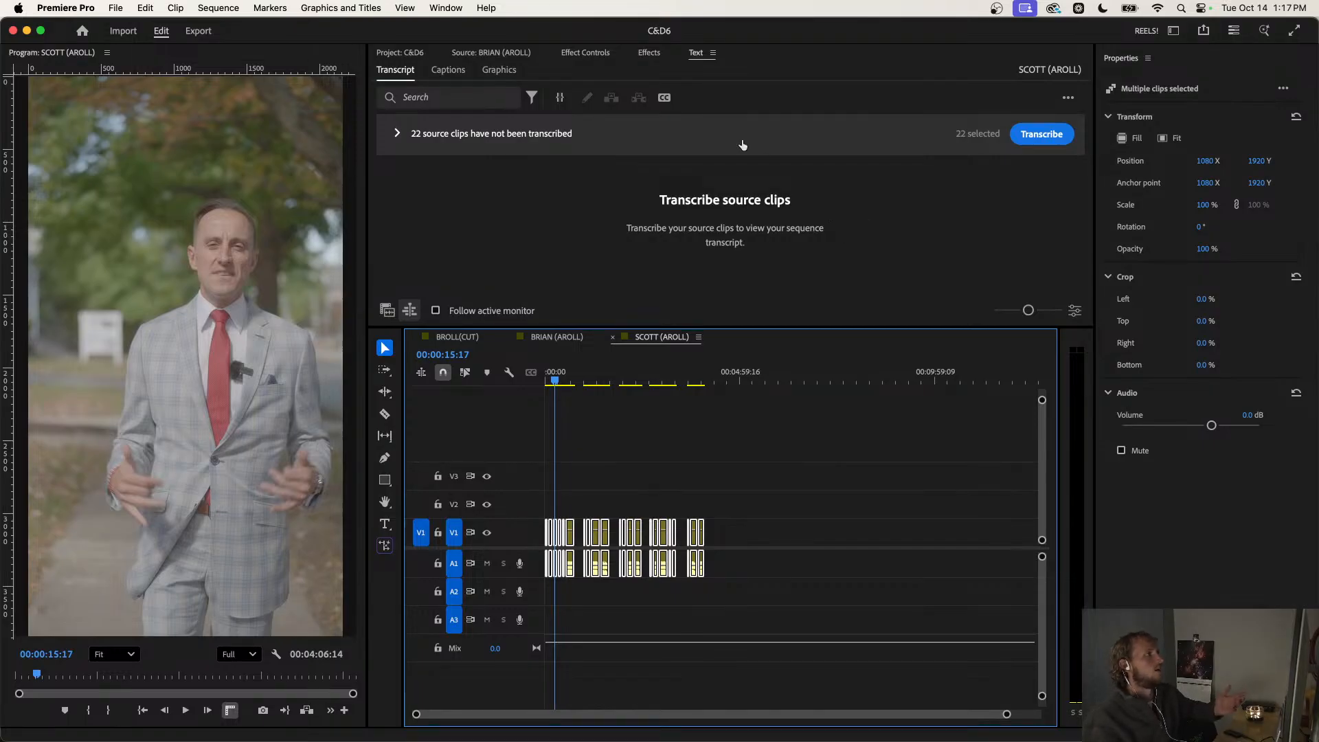
{"action": "left_click", "coordinate": [1043, 134]}
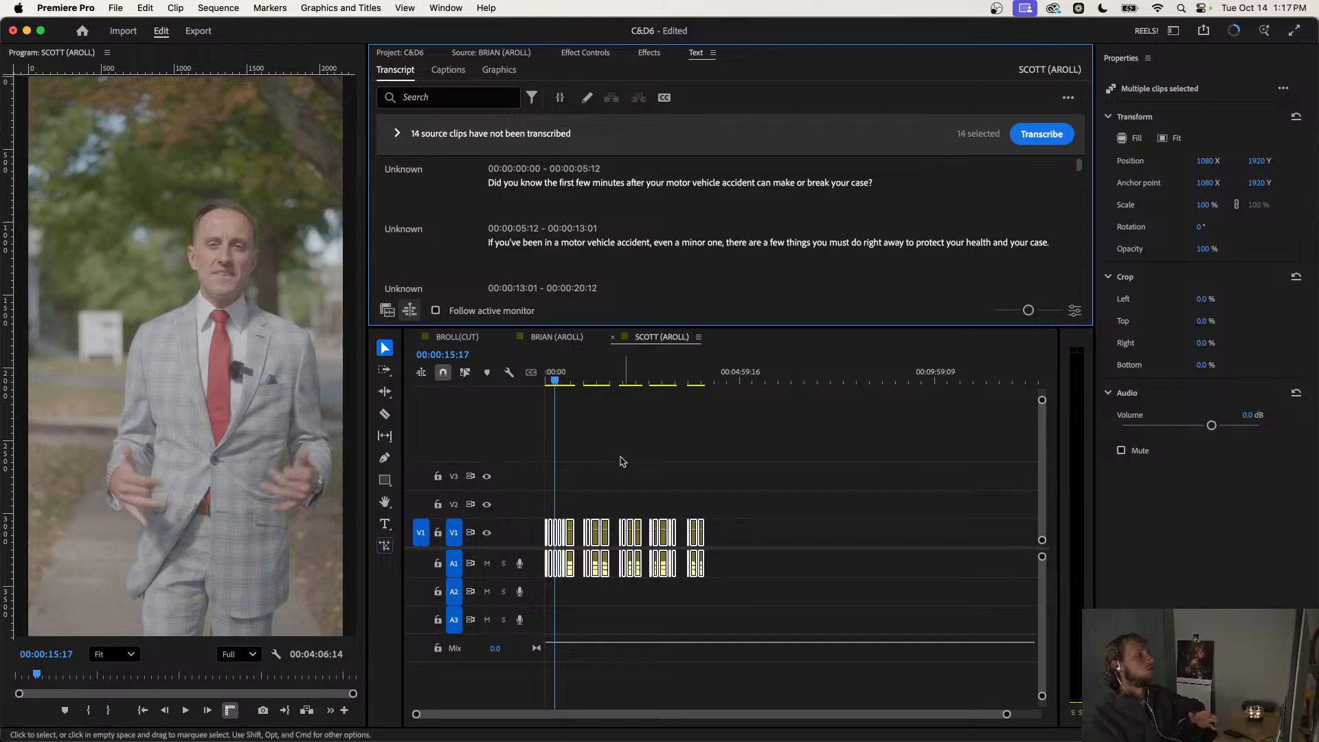
{"action": "left_click_drag", "start_coordinate": [748, 487], "coordinate": [507, 583]}
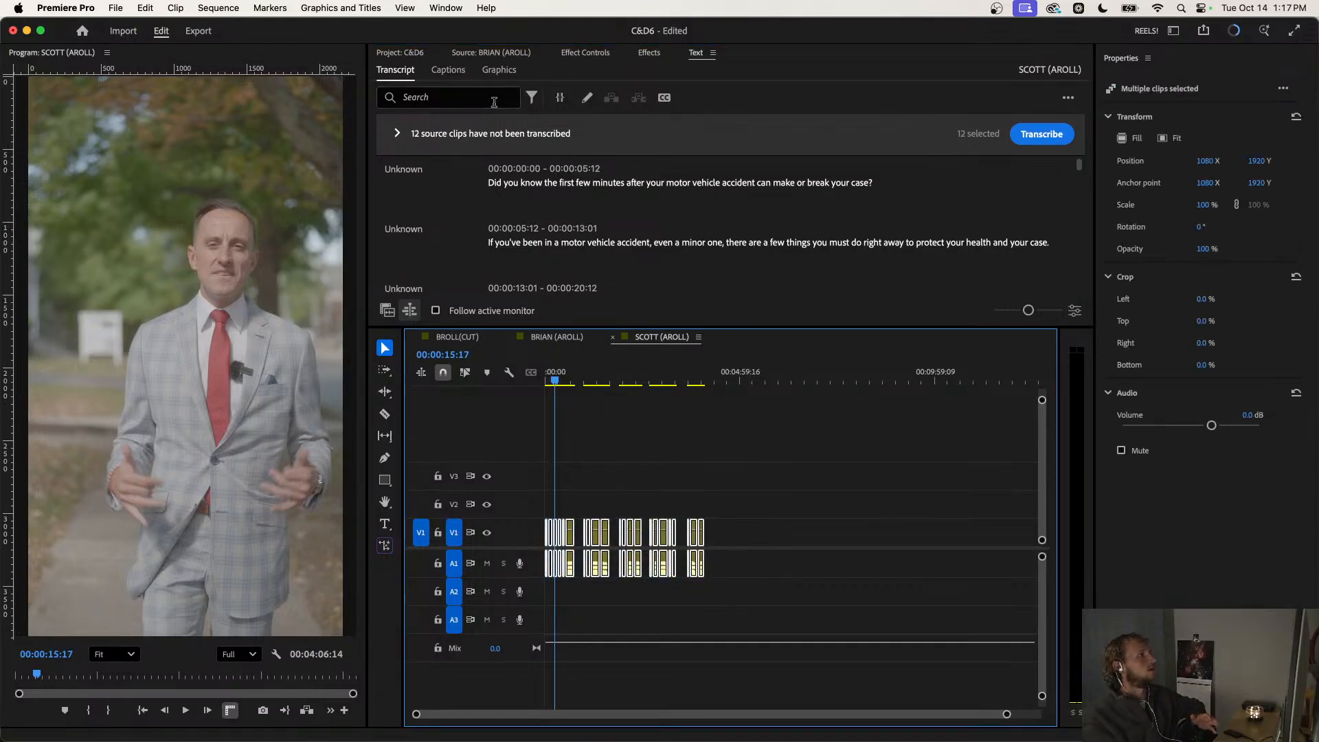
Create captions from the transcript with the TNR style, a maximum length of 14 characters, and single lines.
{"action": "left_click", "coordinate": [448, 69]}
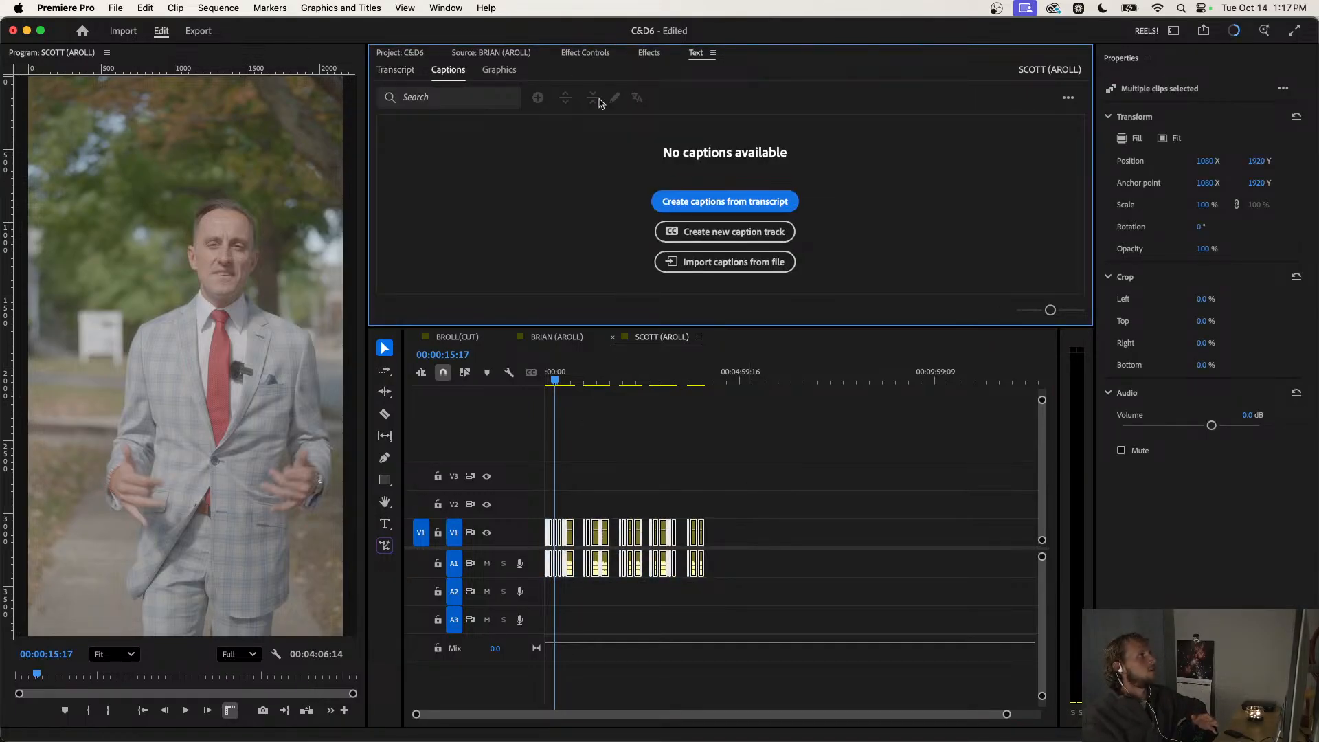
{"action": "left_click", "coordinate": [703, 202]}
{"action": "left_click", "coordinate": [537, 356]}
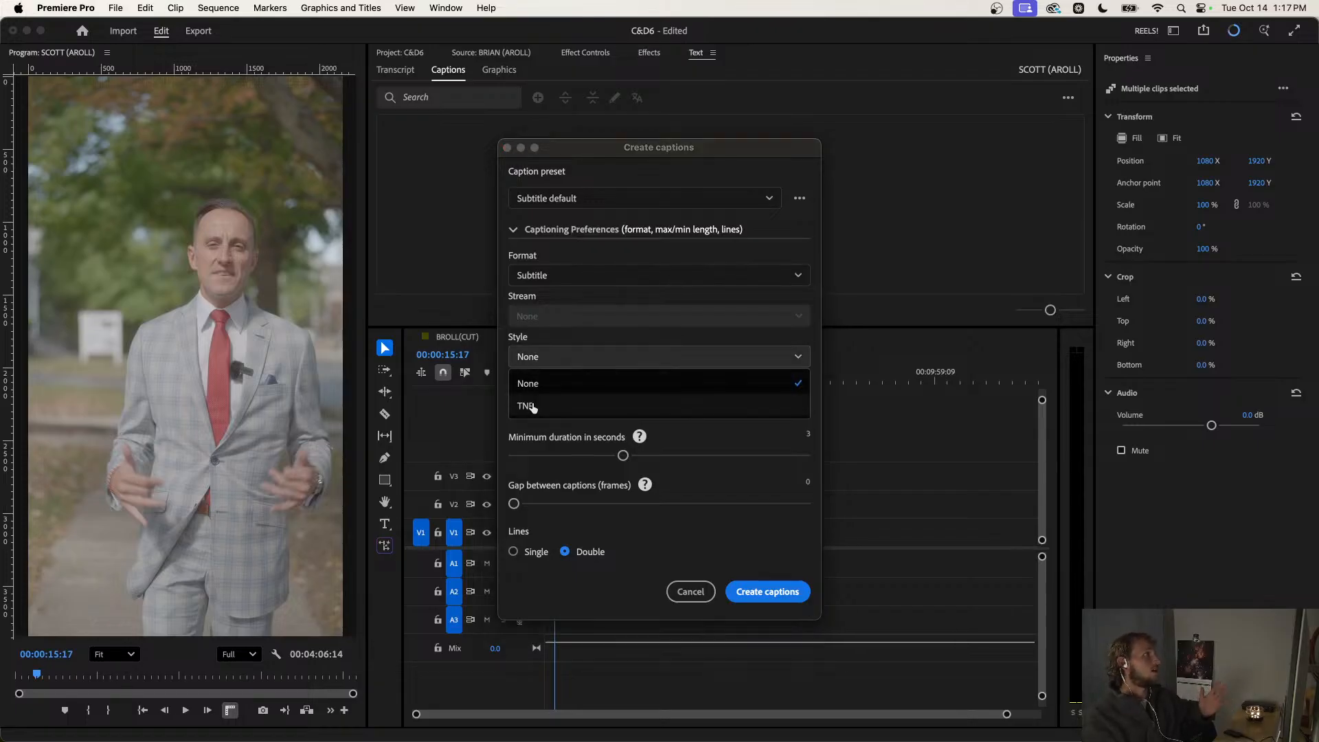
{"action": "left_click", "coordinate": [535, 404]}
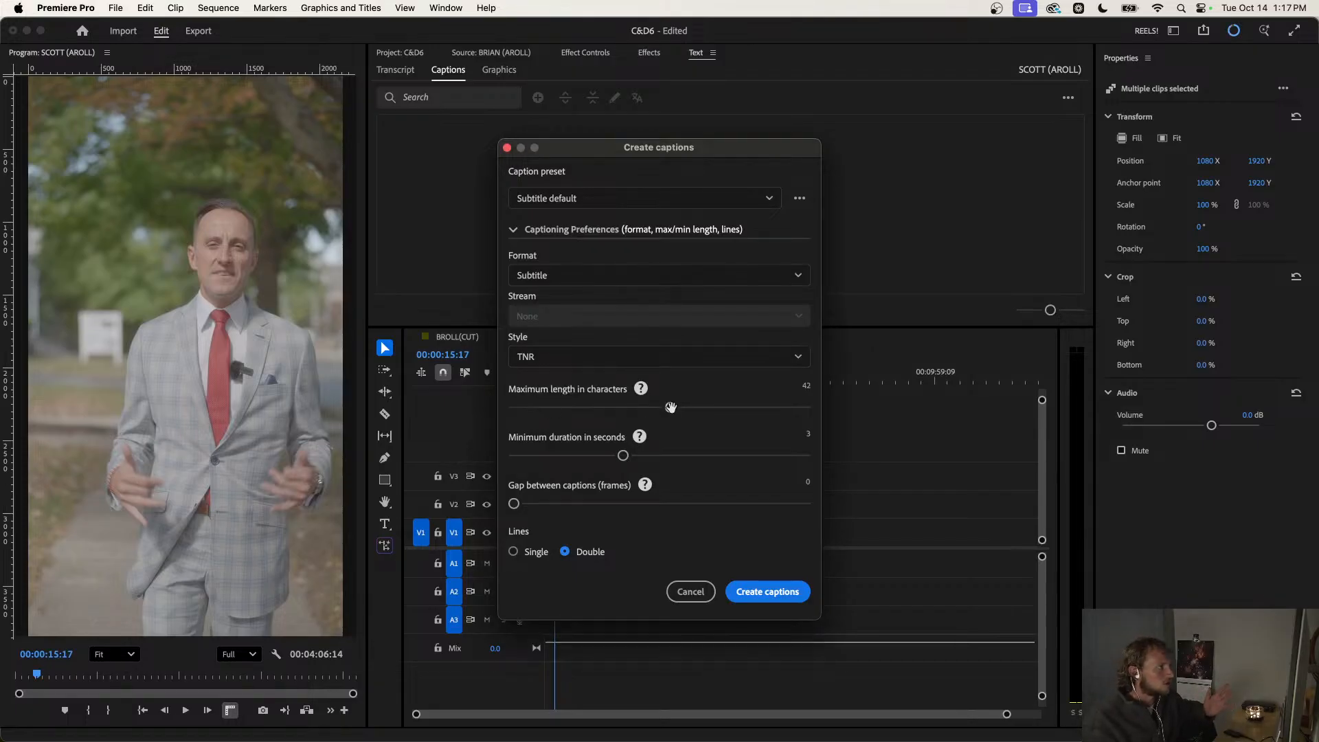
{"action": "left_click_drag", "start_coordinate": [589, 410], "coordinate": [545, 408]}
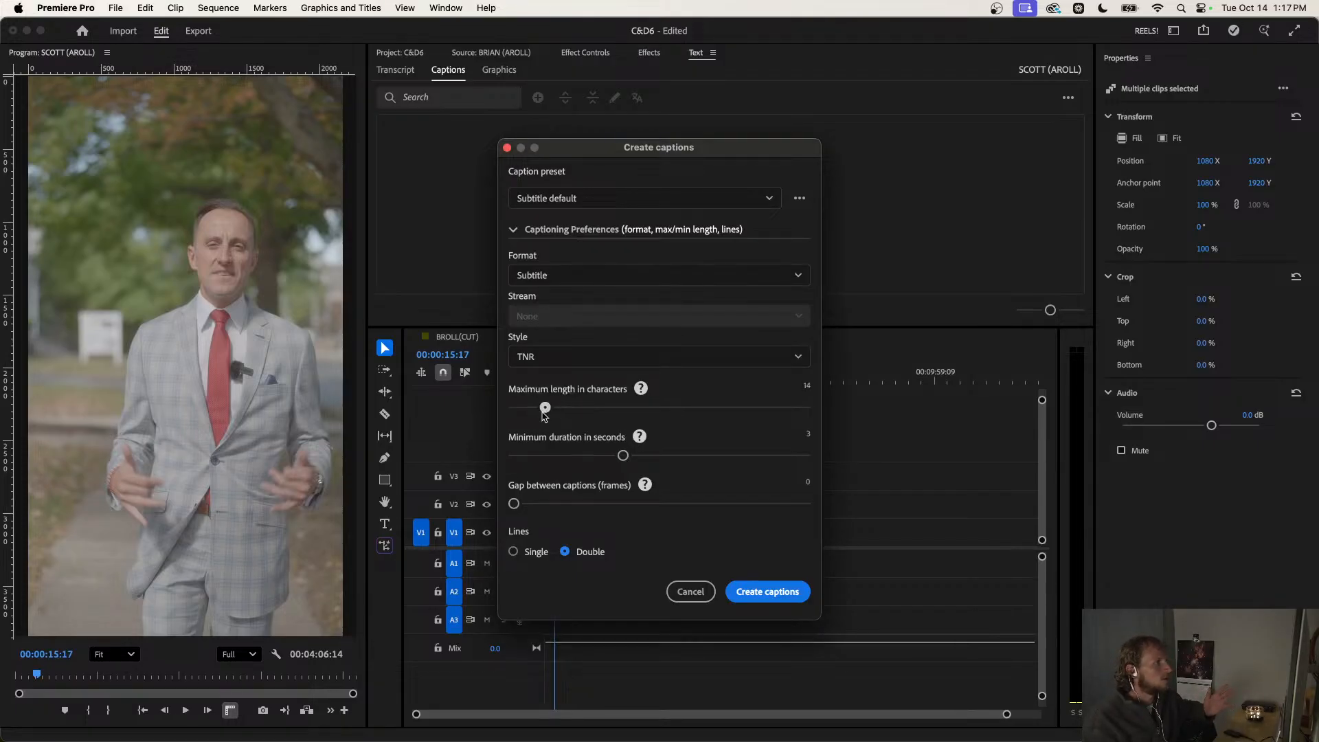
{"action": "left_click", "coordinate": [512, 552]}
{"action": "left_click", "coordinate": [751, 591]}
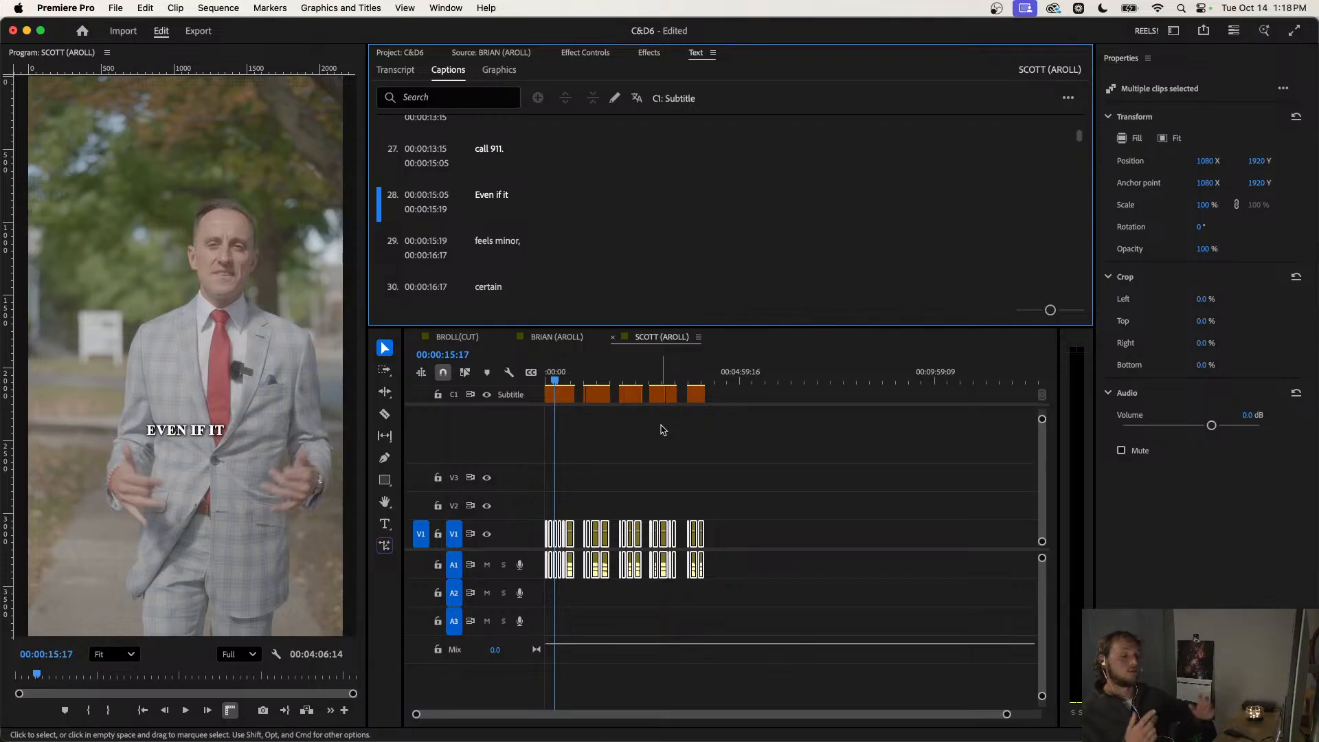
Play the start of the outdoor A-roll sequence to check its new captions, and return the playhead to the beginning.
{"action": "left_click", "coordinate": [627, 470]}
{"action": "left_click_drag", "start_coordinate": [576, 373], "coordinate": [487, 376]}
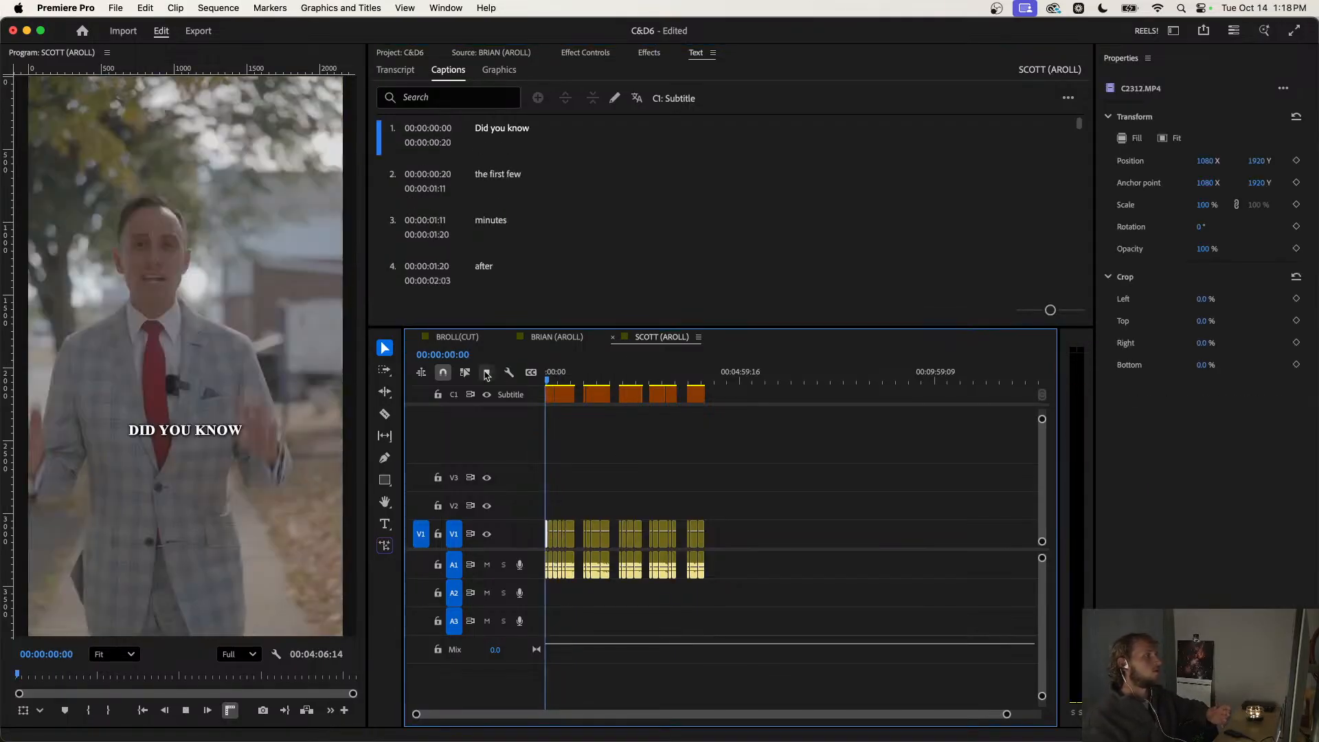
{"action": "key", "text": "space"}
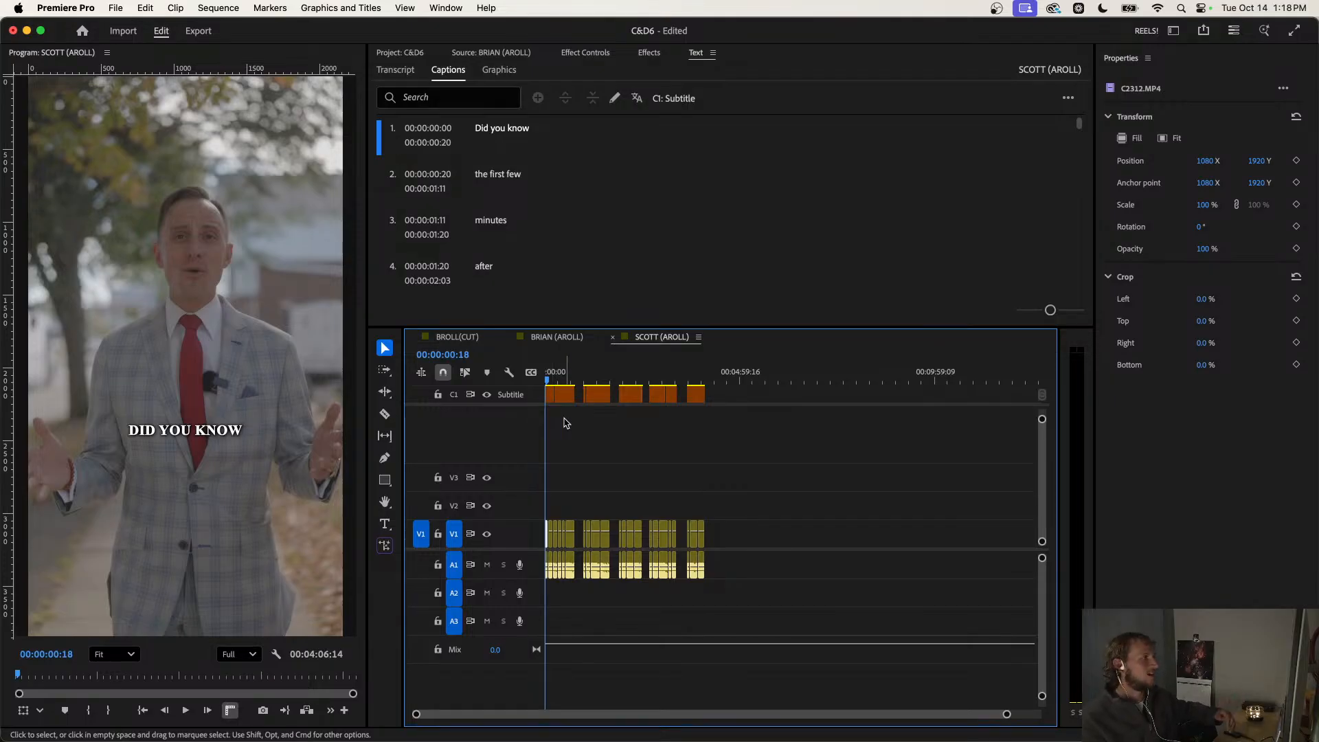
{"action": "left_click", "coordinate": [567, 424]}
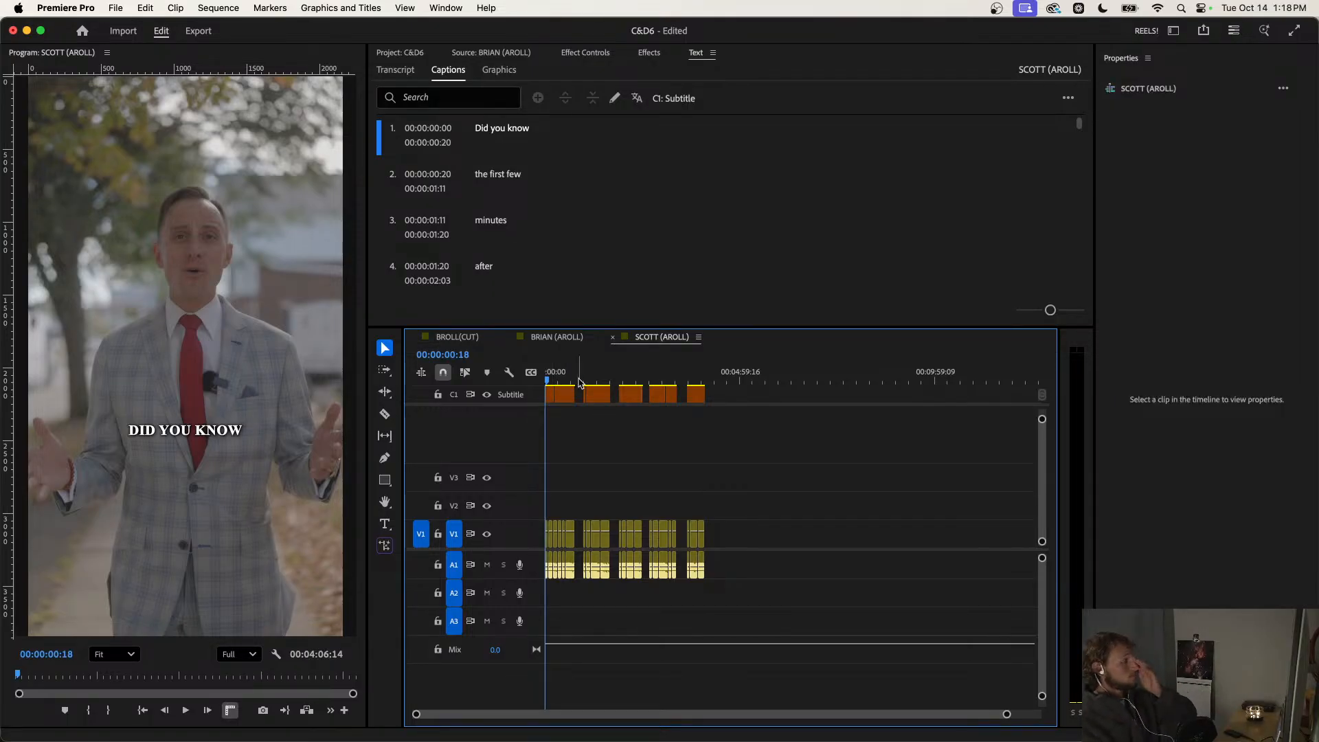
{"action": "key", "text": "Home"}
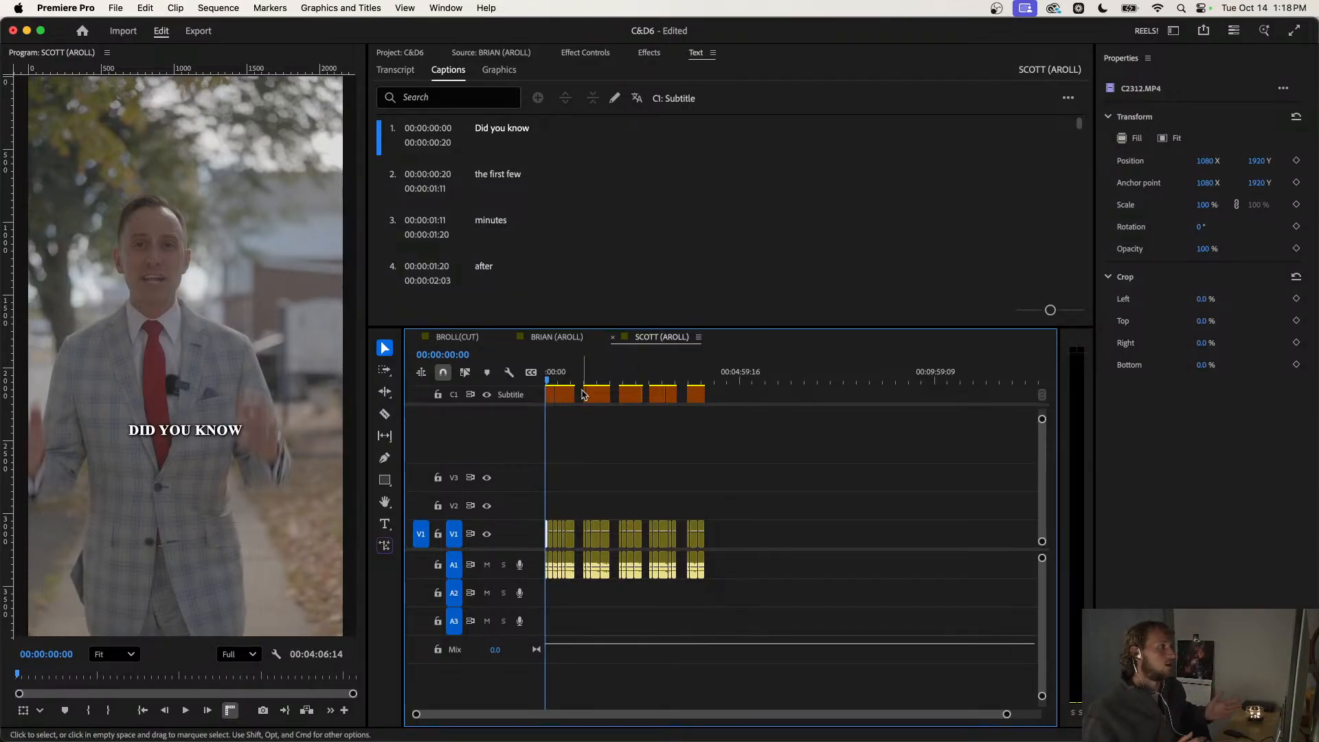
Return to the indoor interview sequence and review its framed opening and the clips and captions of its first segment.
{"action": "left_click", "coordinate": [554, 335]}
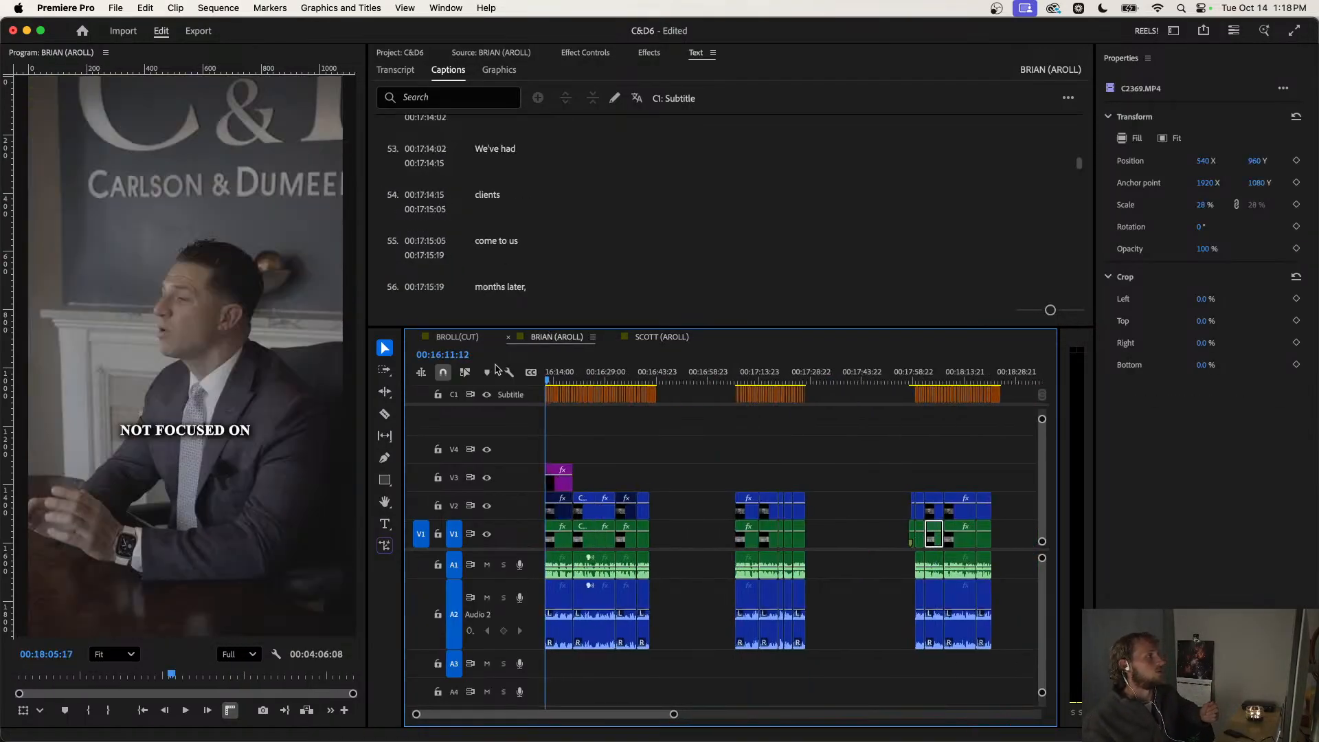
{"action": "key", "text": "space"}
{"action": "key", "text": "space"}
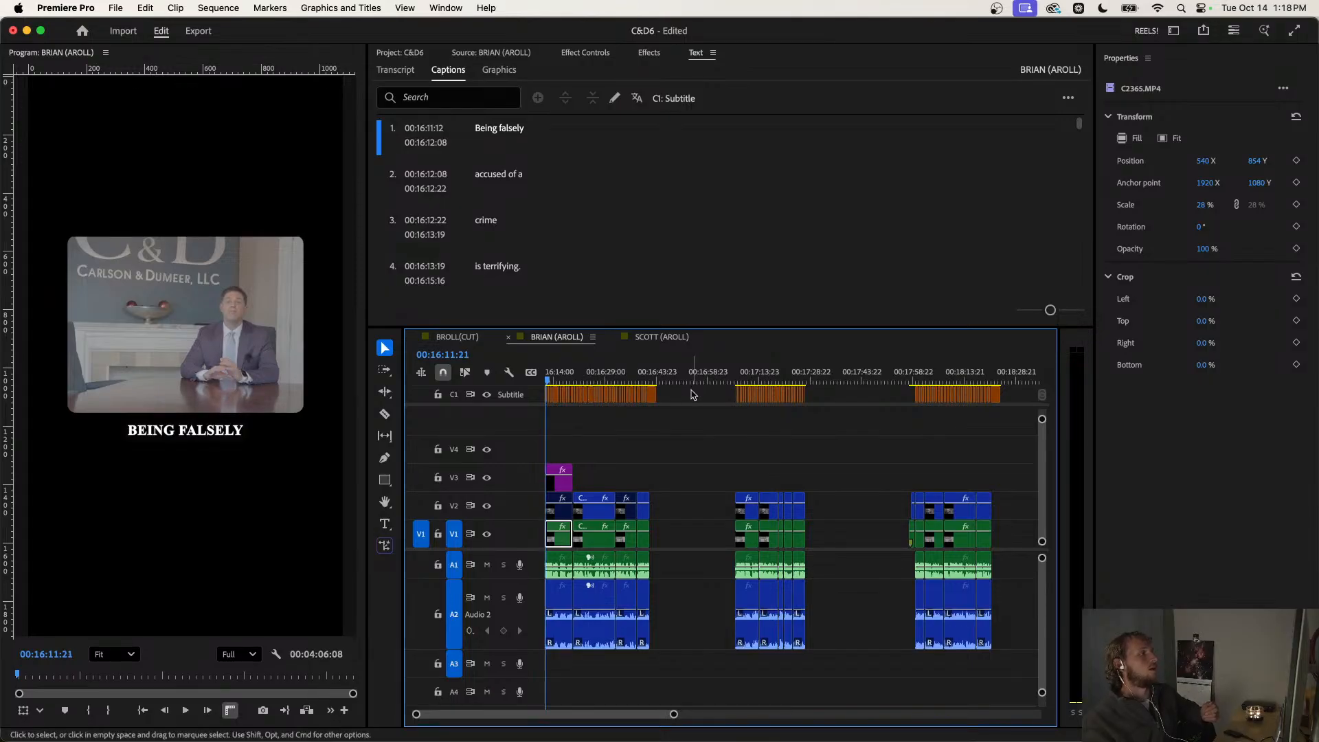
{"action": "left_click_drag", "start_coordinate": [691, 394], "coordinate": [479, 635]}
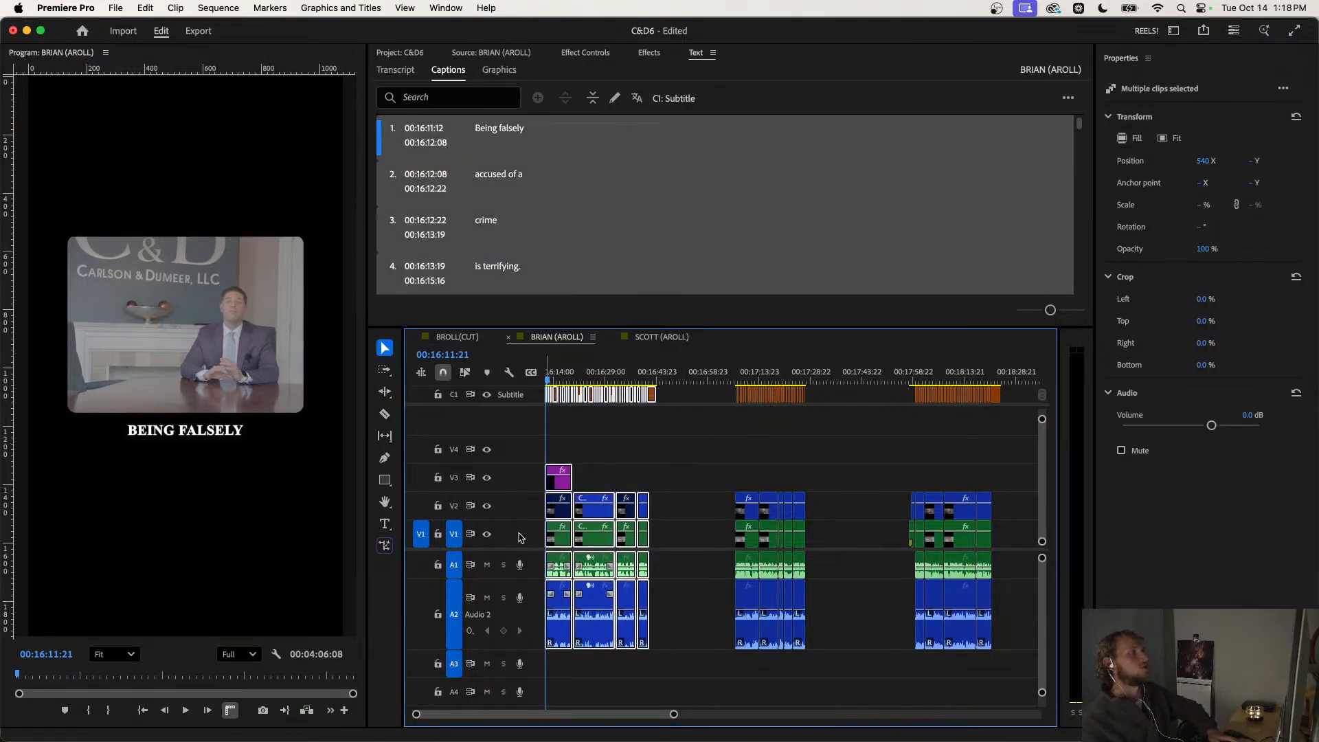
{"action": "left_click", "coordinate": [633, 473]}
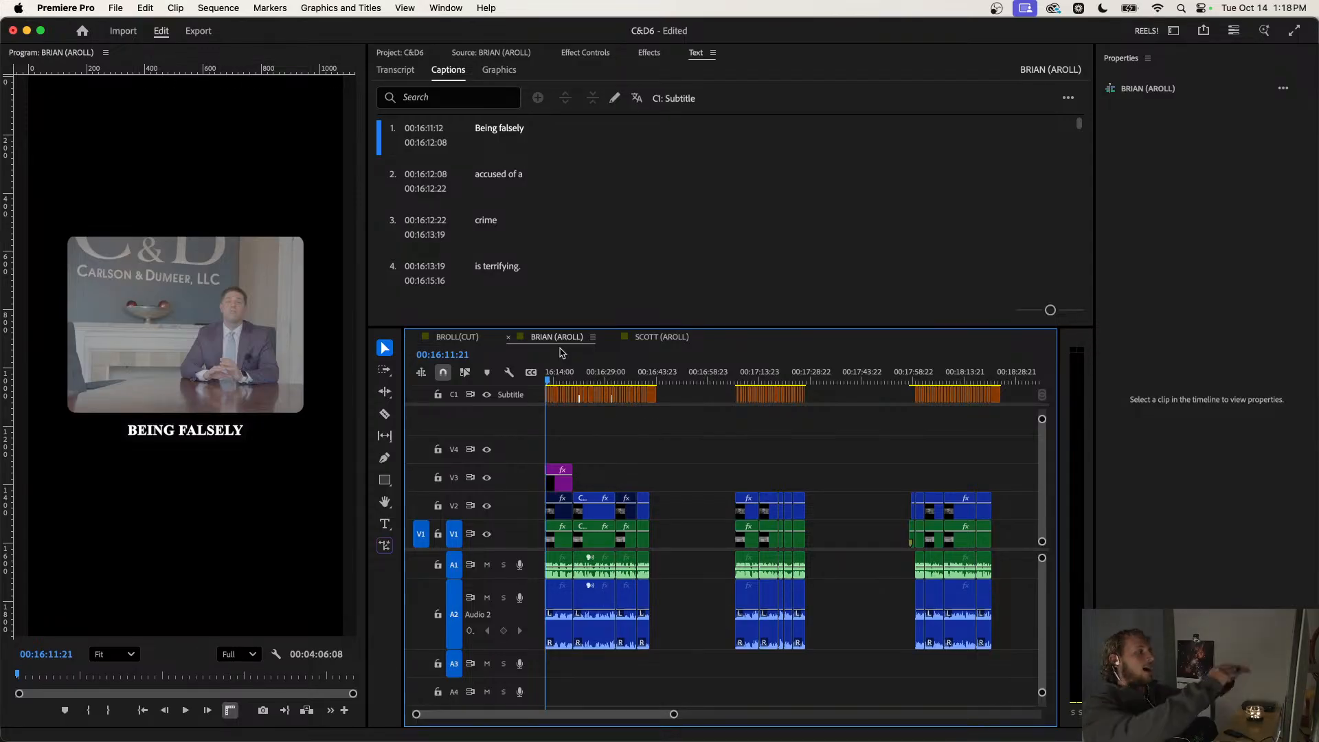
{"action": "left_click", "coordinate": [399, 55]}
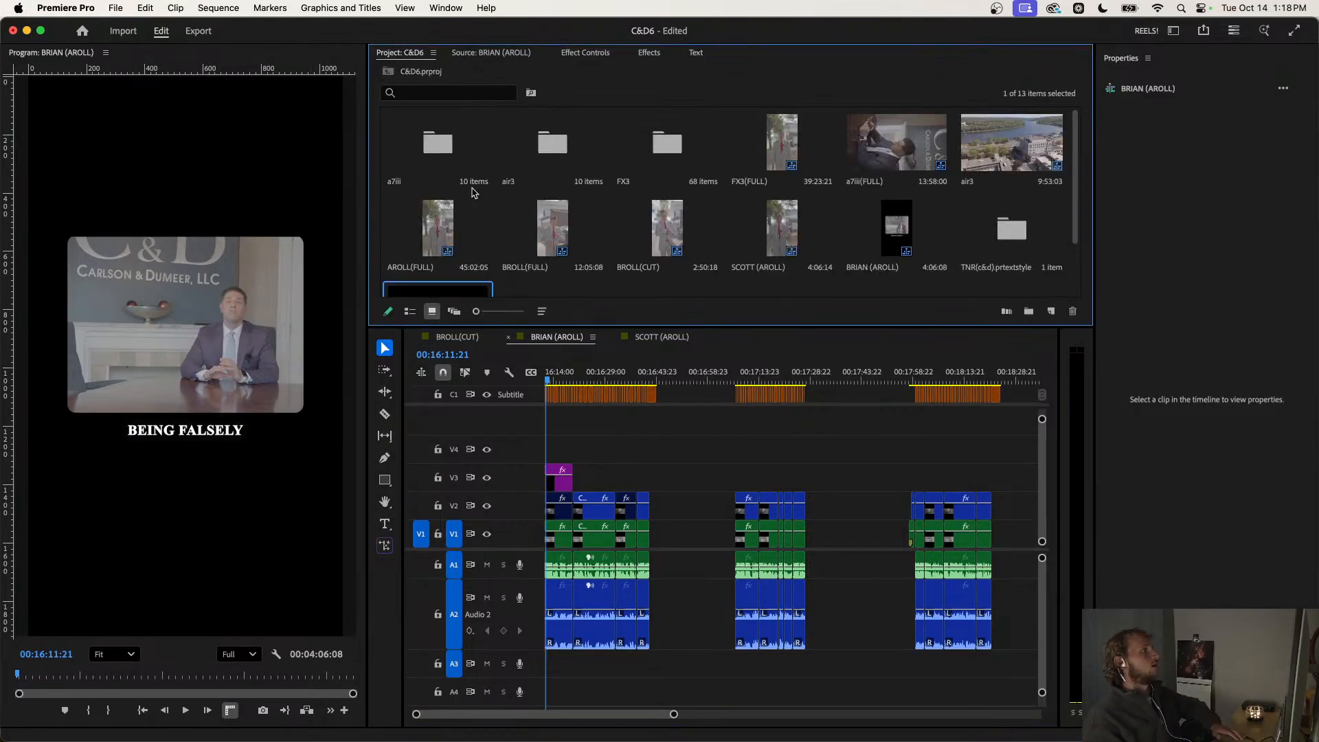
{"action": "left_click", "coordinate": [811, 138]}
{"action": "left_click", "coordinate": [438, 227], "text": "shift"}
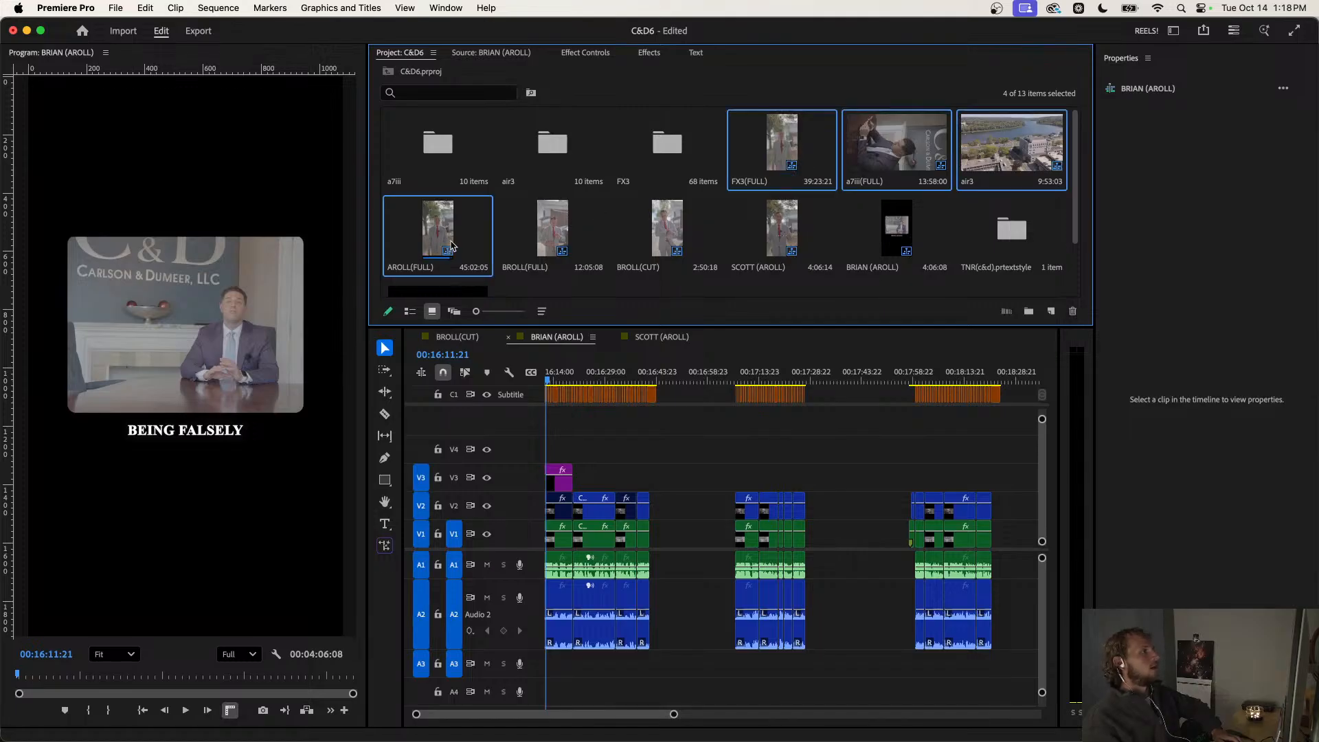
{"action": "right_click", "coordinate": [407, 234]}
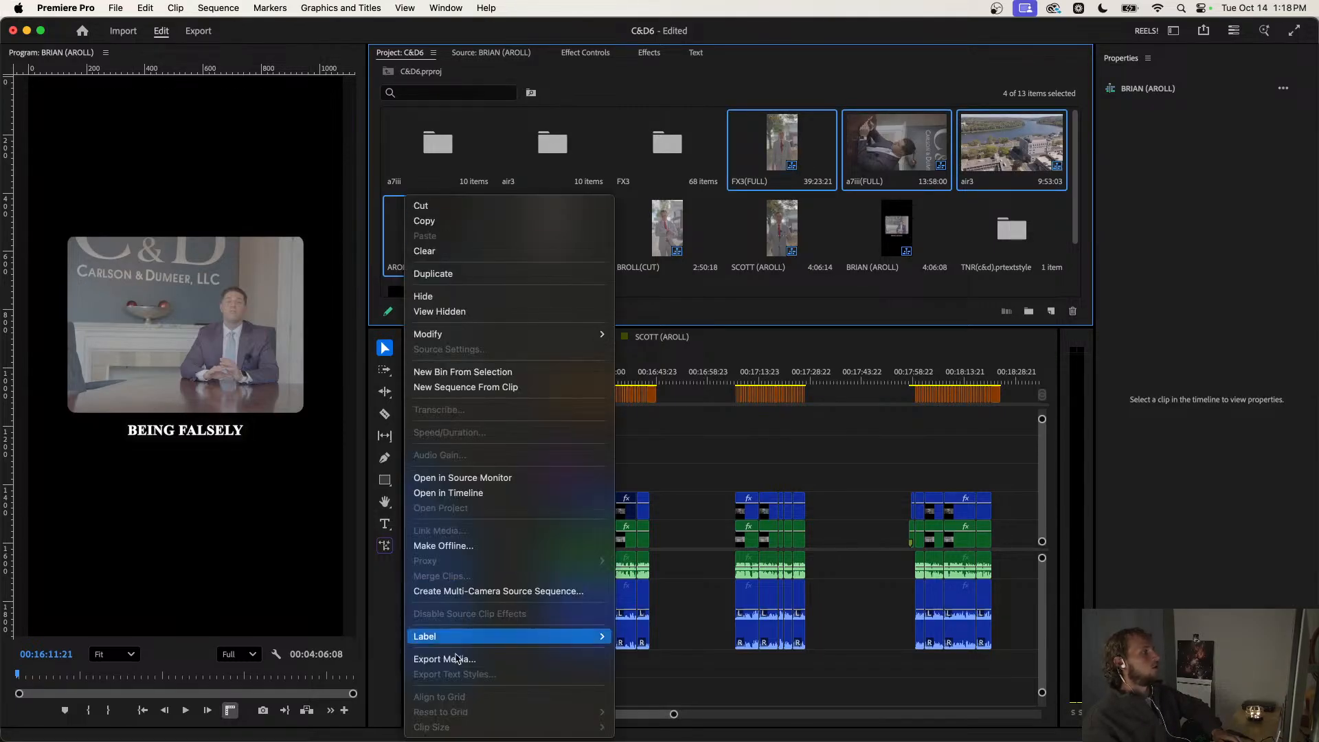
{"action": "left_click", "coordinate": [701, 313]}
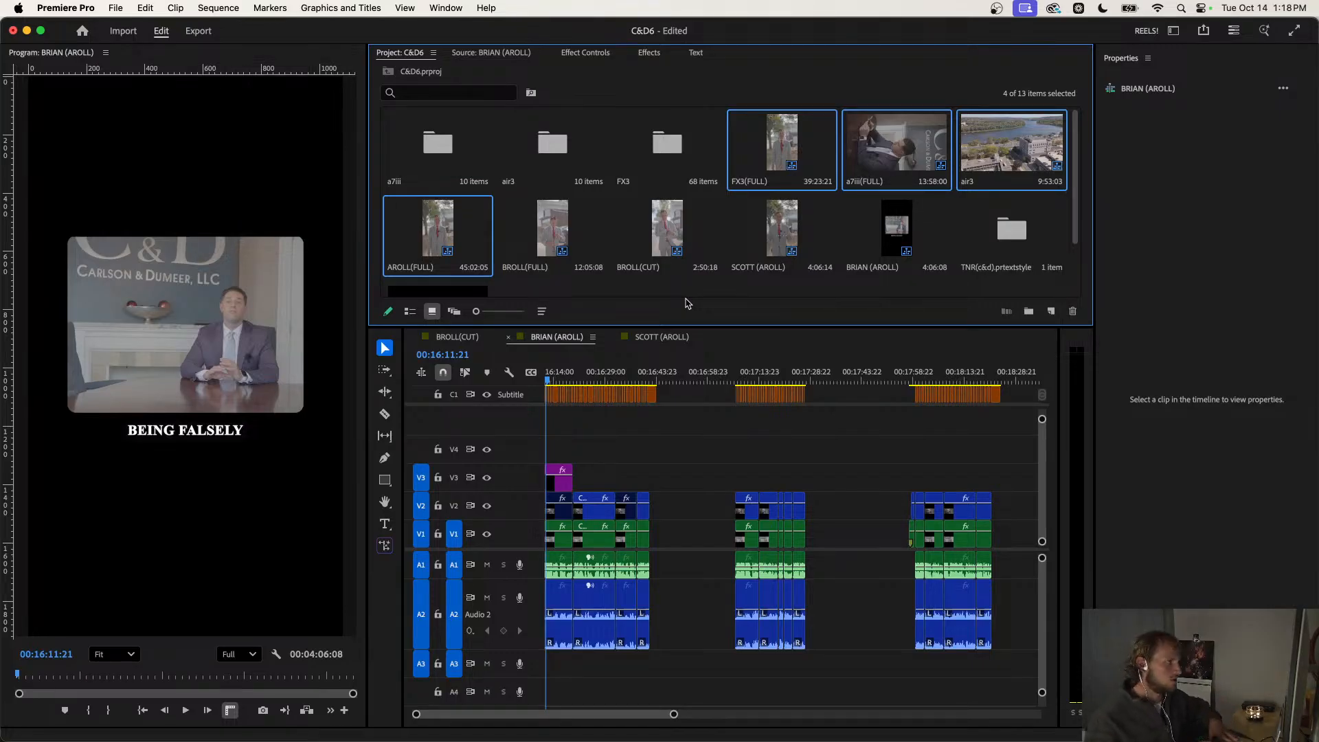
Place carlson&dumeeroutro.mov on track V2 directly after the last interview clip and play its opening.
{"action": "left_click", "coordinate": [629, 464]}
{"action": "key", "text": "minus"}
{"action": "key", "text": "minus"}
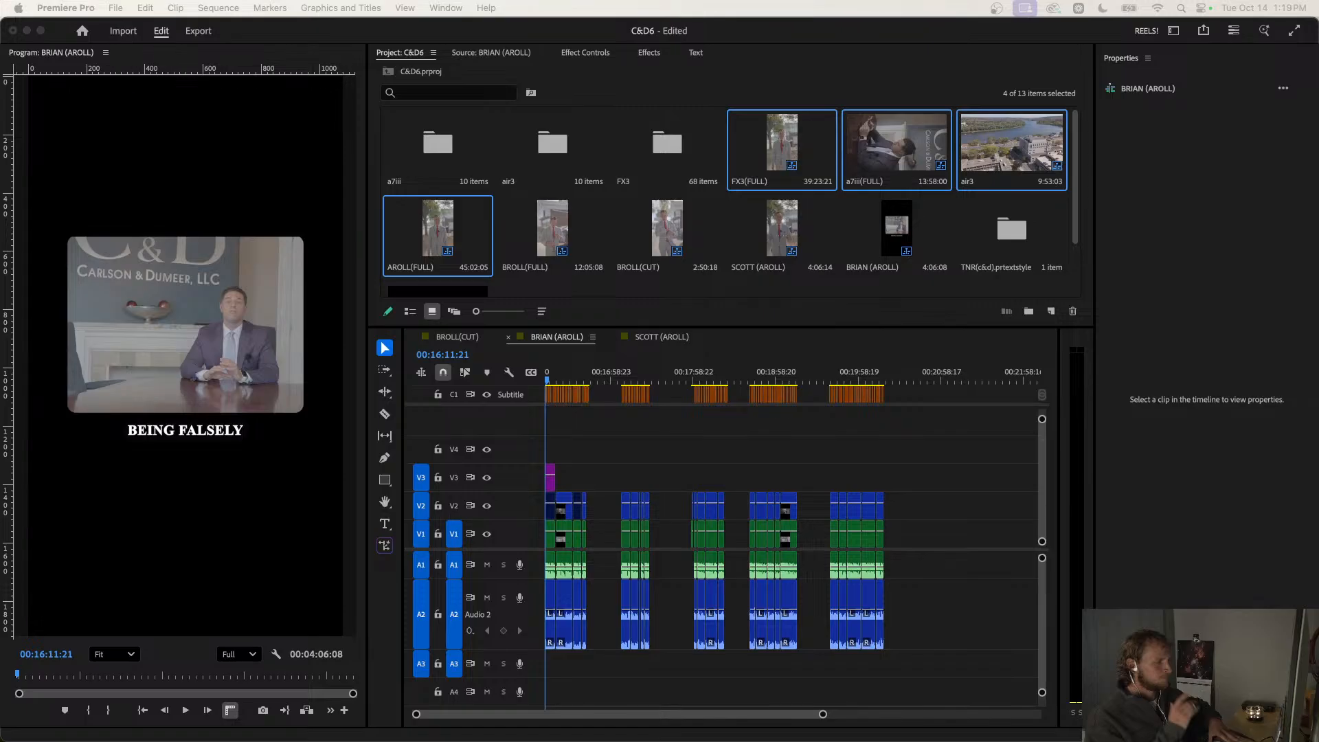
{"action": "left_click_drag", "start_coordinate": [802, 580], "coordinate": [892, 512]}
{"action": "left_click", "coordinate": [885, 378]}
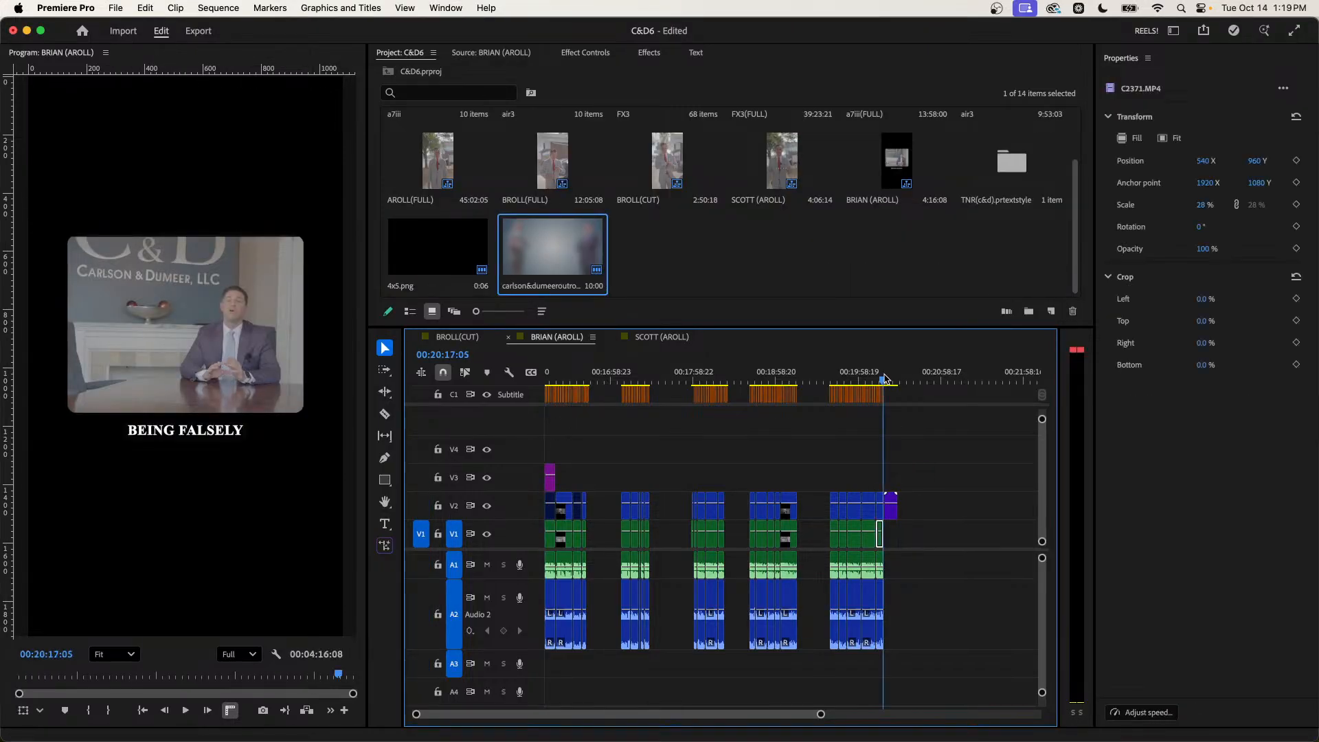
{"action": "key", "text": "space"}
{"action": "key", "text": "="}
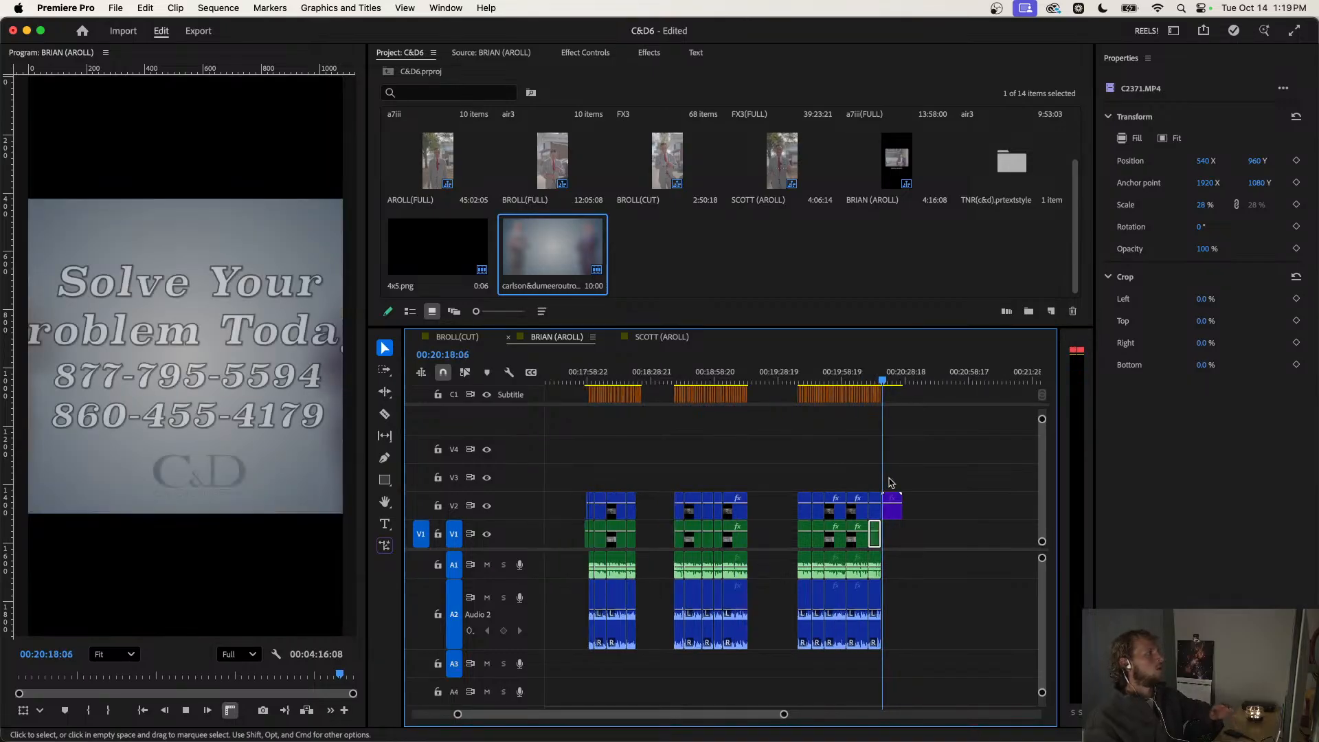
{"action": "key", "text": "space"}
Delete the carlson&dumeeroutro.mov clip from the end of the interview sequence.
{"action": "left_click", "coordinate": [891, 506]}
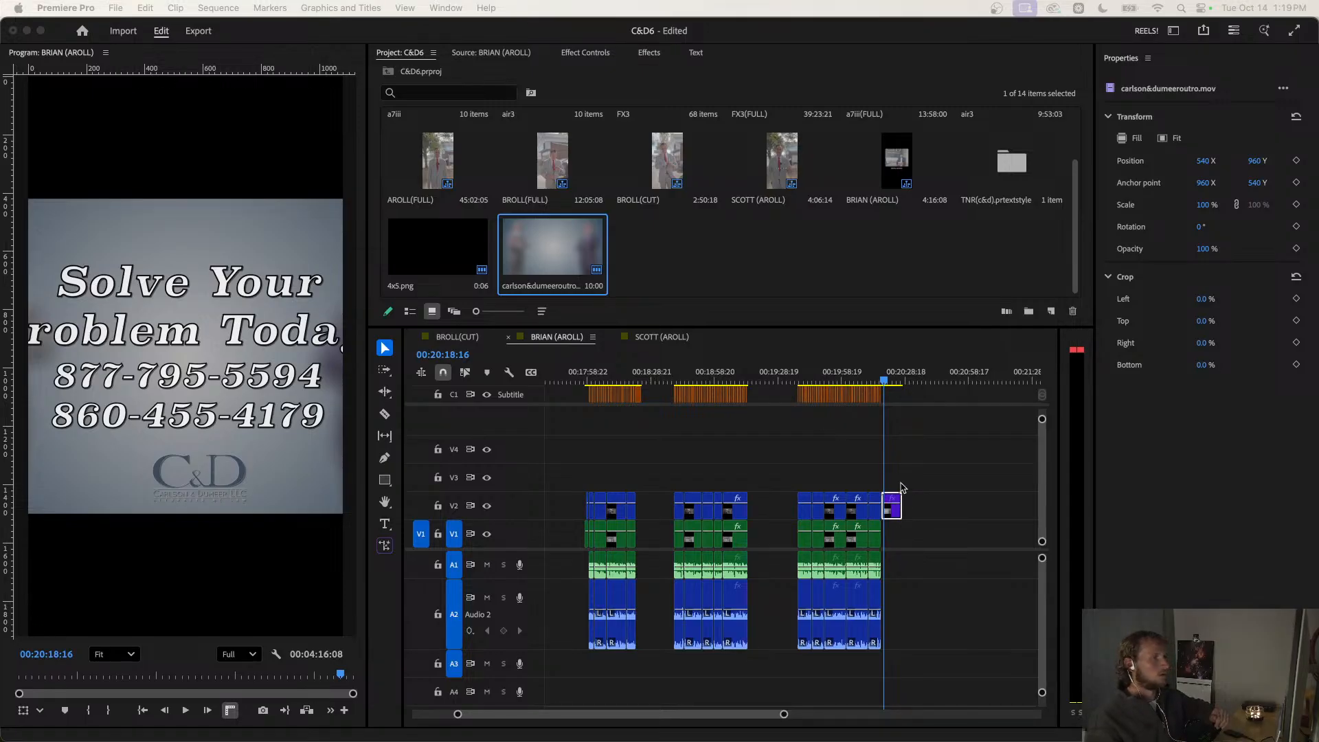
{"action": "left_click", "coordinate": [893, 514]}
{"action": "key", "text": "Delete"}
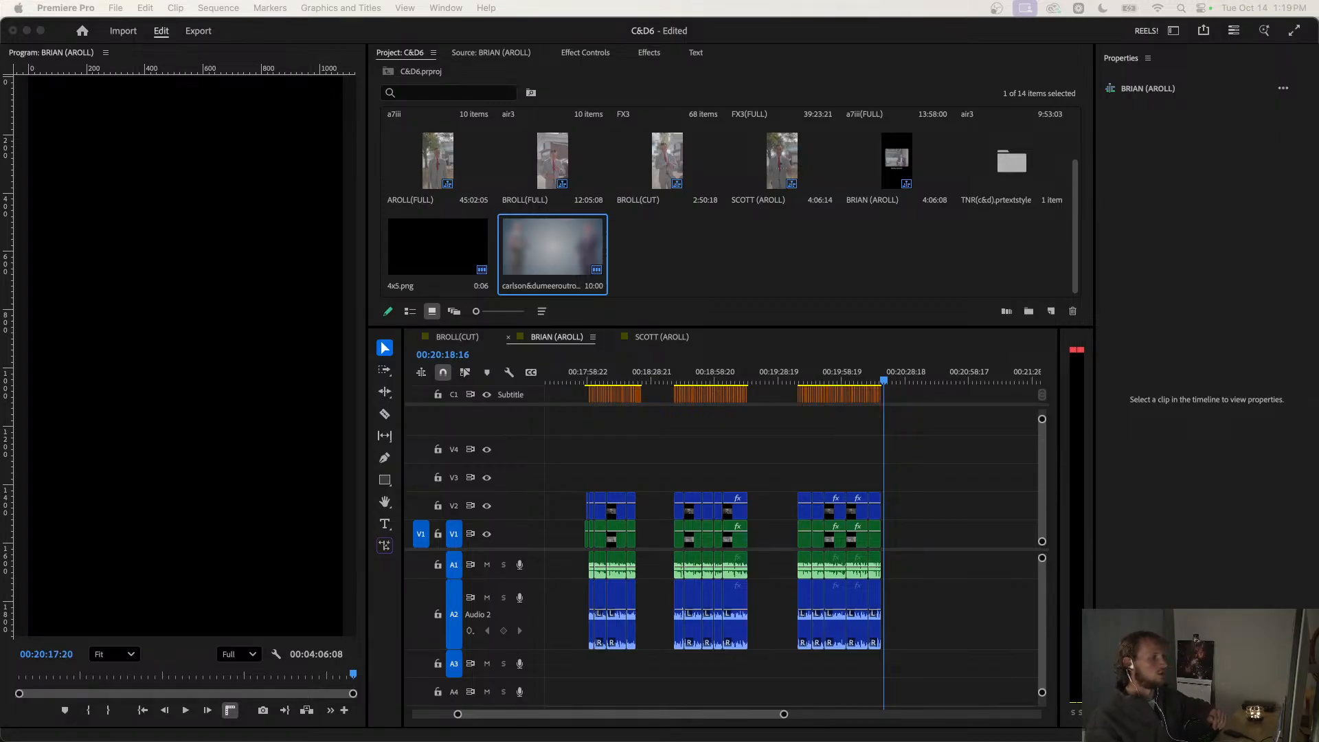
Add the vertical carlson&dumeer(OUTRO).mp4 on track V2 and butt it against the end of the last interview clip.
{"action": "left_click_drag", "start_coordinate": [828, 715], "coordinate": [894, 514]}
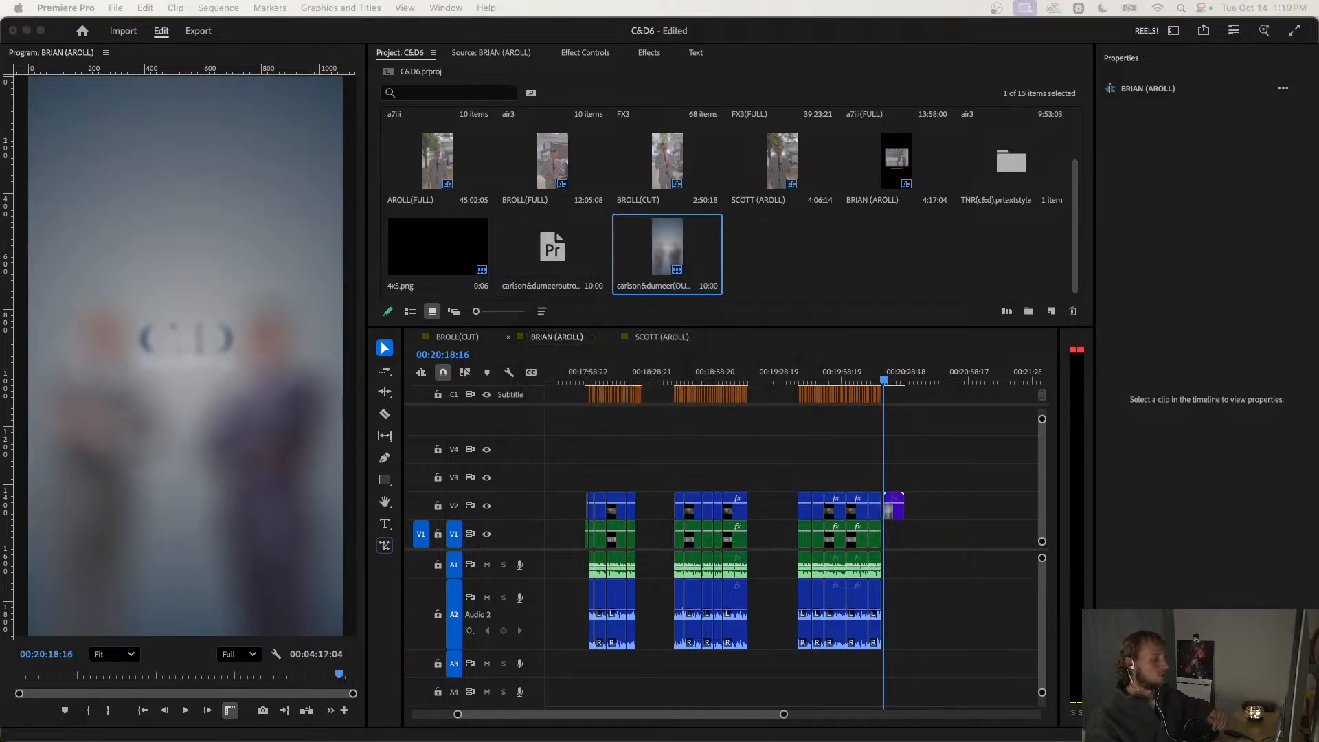
{"action": "double_click", "coordinate": [895, 519]}
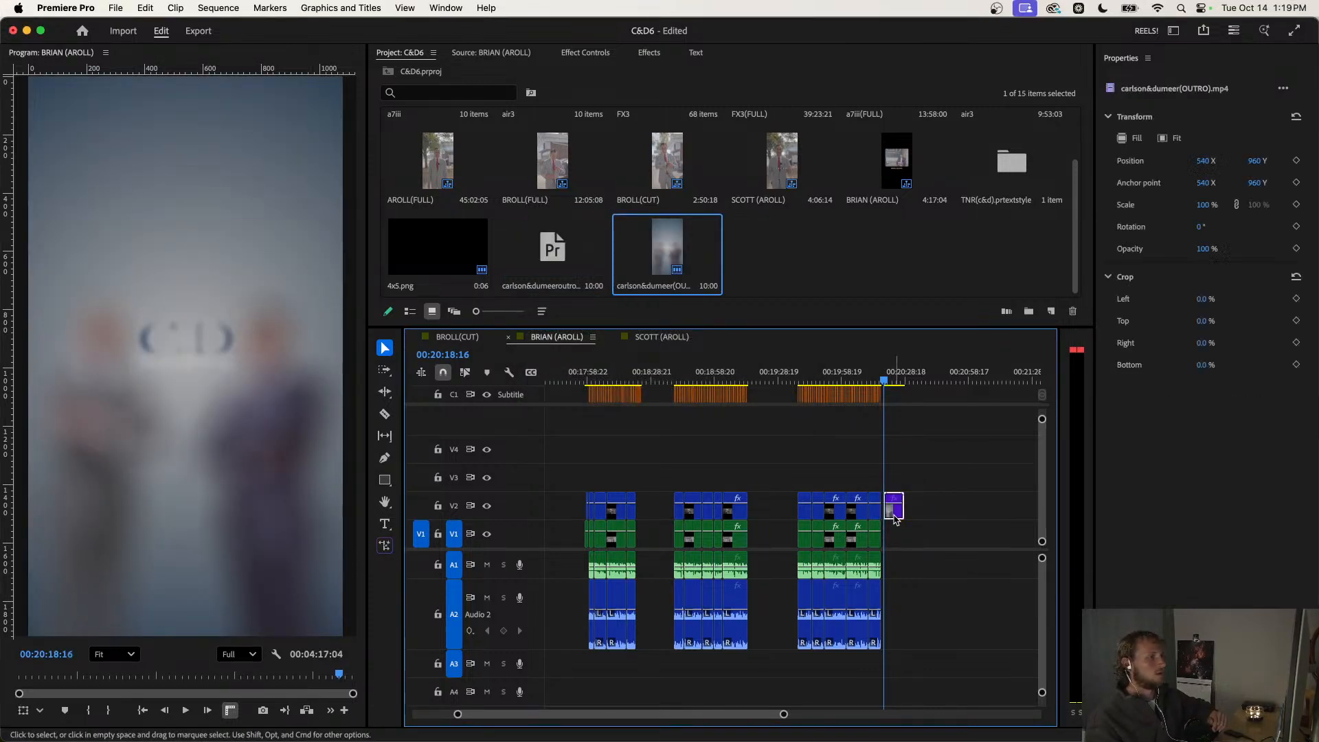
{"action": "scroll", "coordinate": [889, 515], "scroll_direction": "up", "scroll_amount": 5}
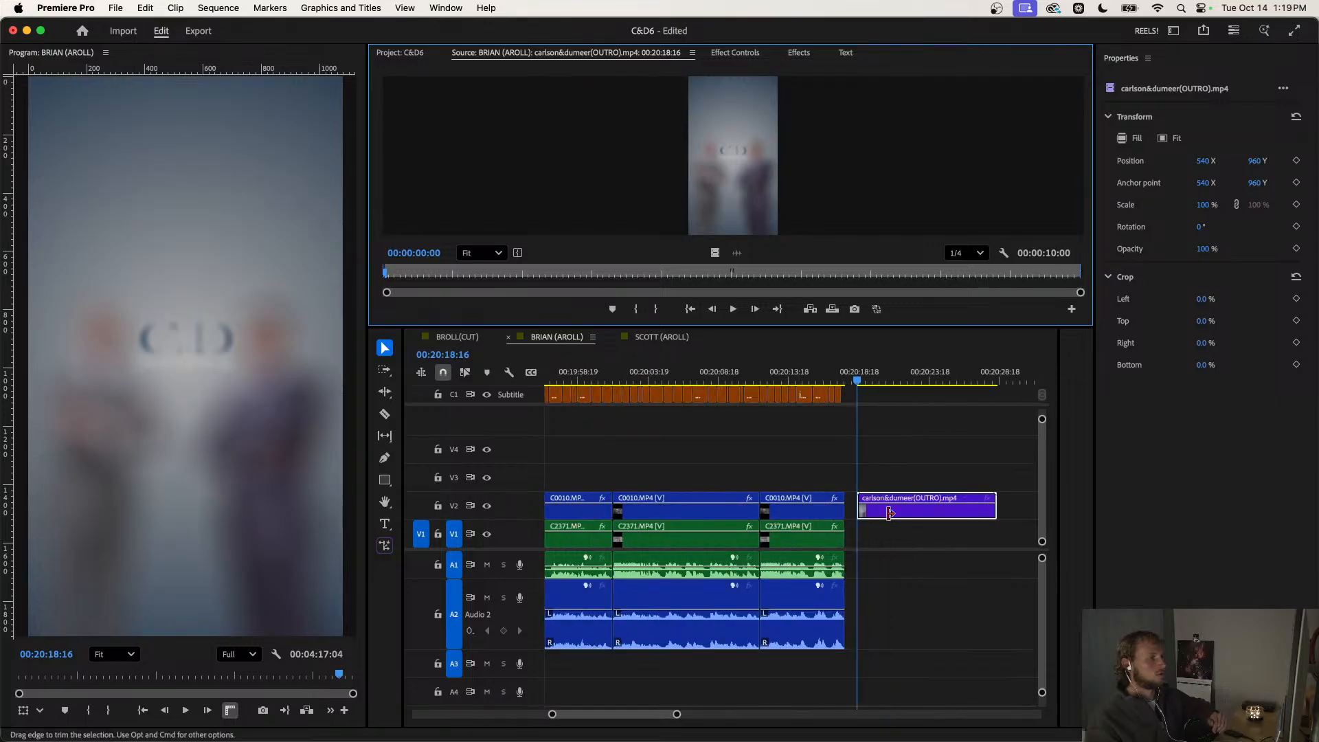
{"action": "left_click_drag", "start_coordinate": [892, 515], "coordinate": [879, 517]}
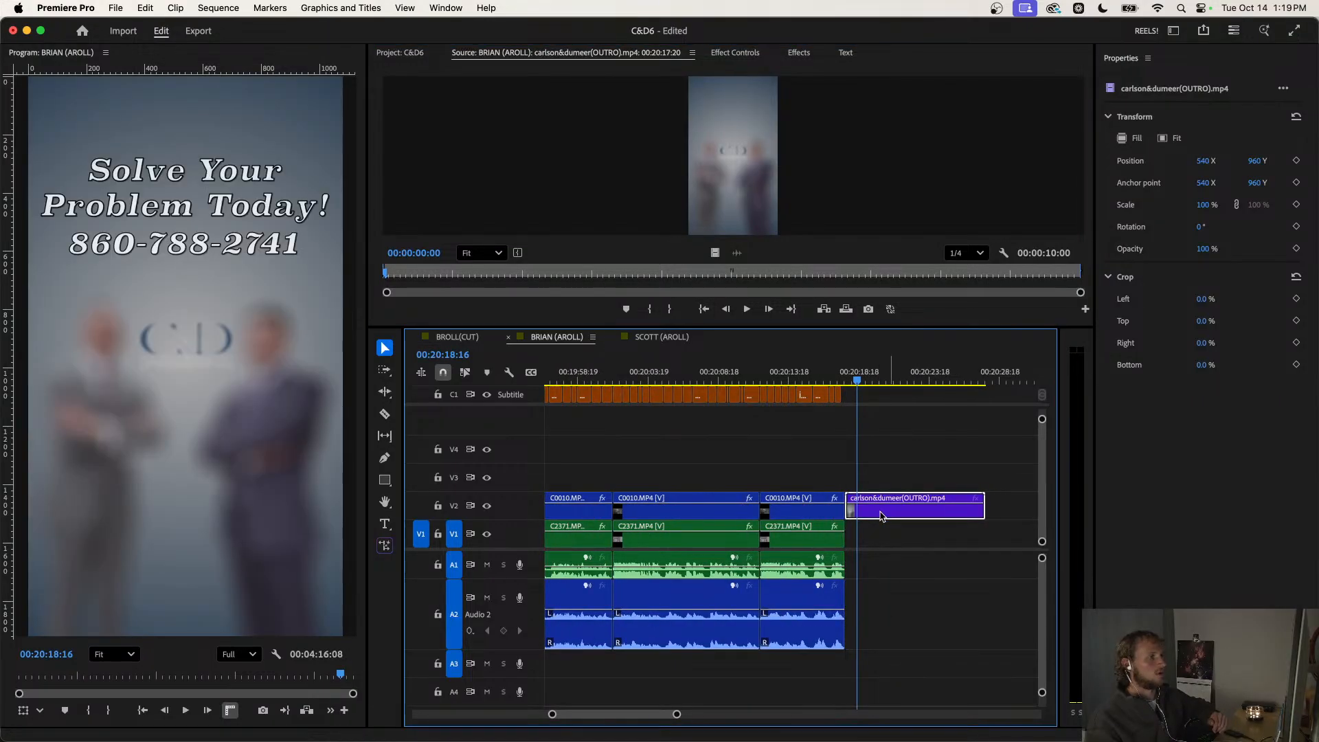
Play the cut from the last interview clip into the outro to check how it runs.
{"action": "left_click", "coordinate": [822, 371]}
{"action": "key", "text": "space"}
{"action": "scroll", "coordinate": [813, 452], "scroll_direction": "down", "scroll_amount": 3}
{"action": "scroll", "coordinate": [837, 443], "scroll_direction": "up", "scroll_amount": 4}
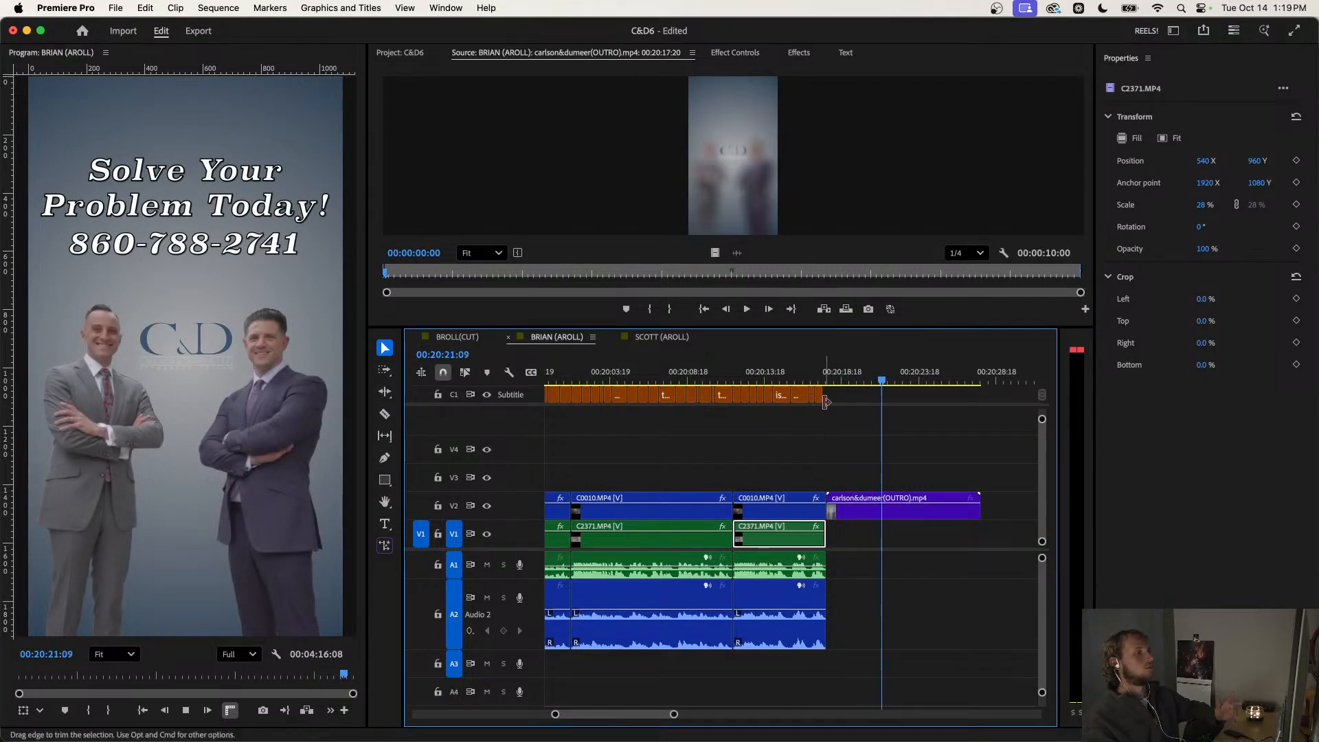
{"action": "left_click", "coordinate": [813, 380]}
{"action": "key", "text": "space"}
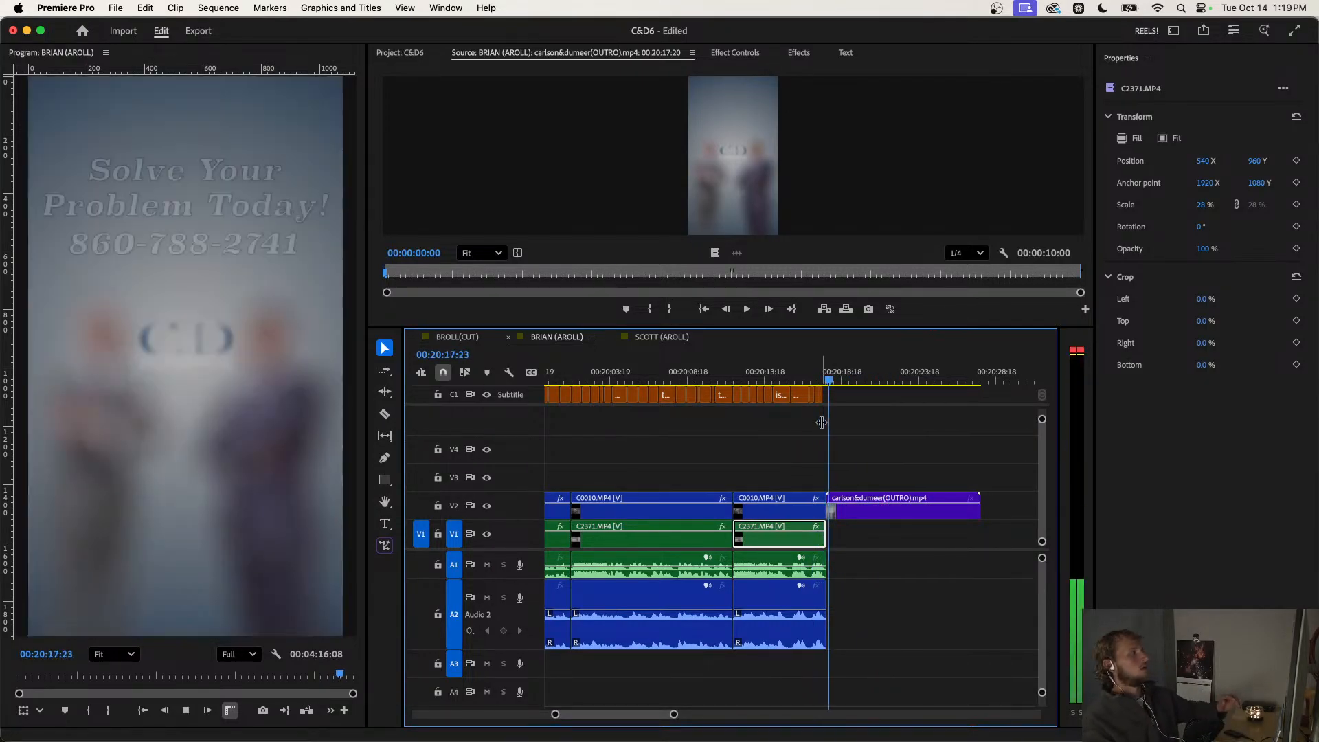
{"action": "scroll", "coordinate": [806, 532], "scroll_direction": "down", "scroll_amount": 2}
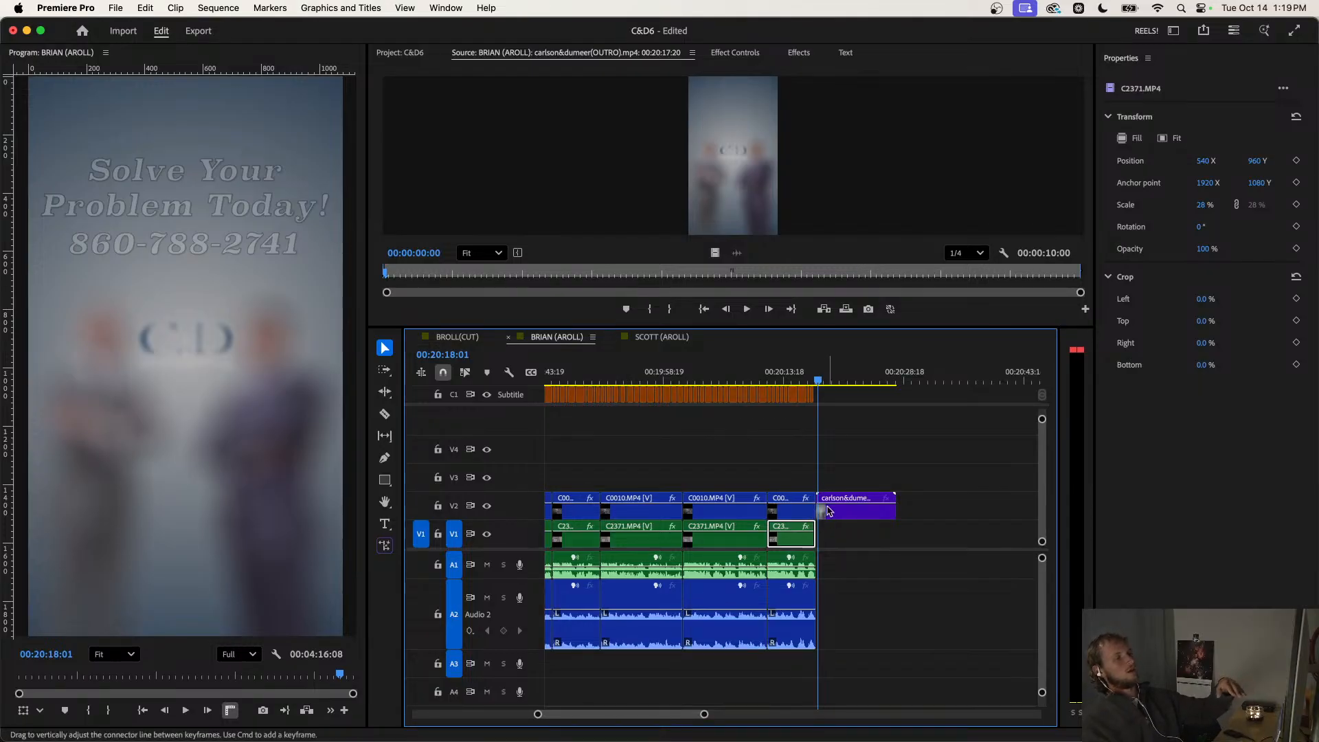
Move the outro up to track V3 so it overlaps the last interview clip's end, fading in with opacity keyframes.
{"action": "left_click", "coordinate": [832, 512]}
{"action": "left_click_drag", "start_coordinate": [833, 512], "coordinate": [806, 489]}
{"action": "scroll", "coordinate": [804, 481], "scroll_direction": "up", "scroll_amount": 2}
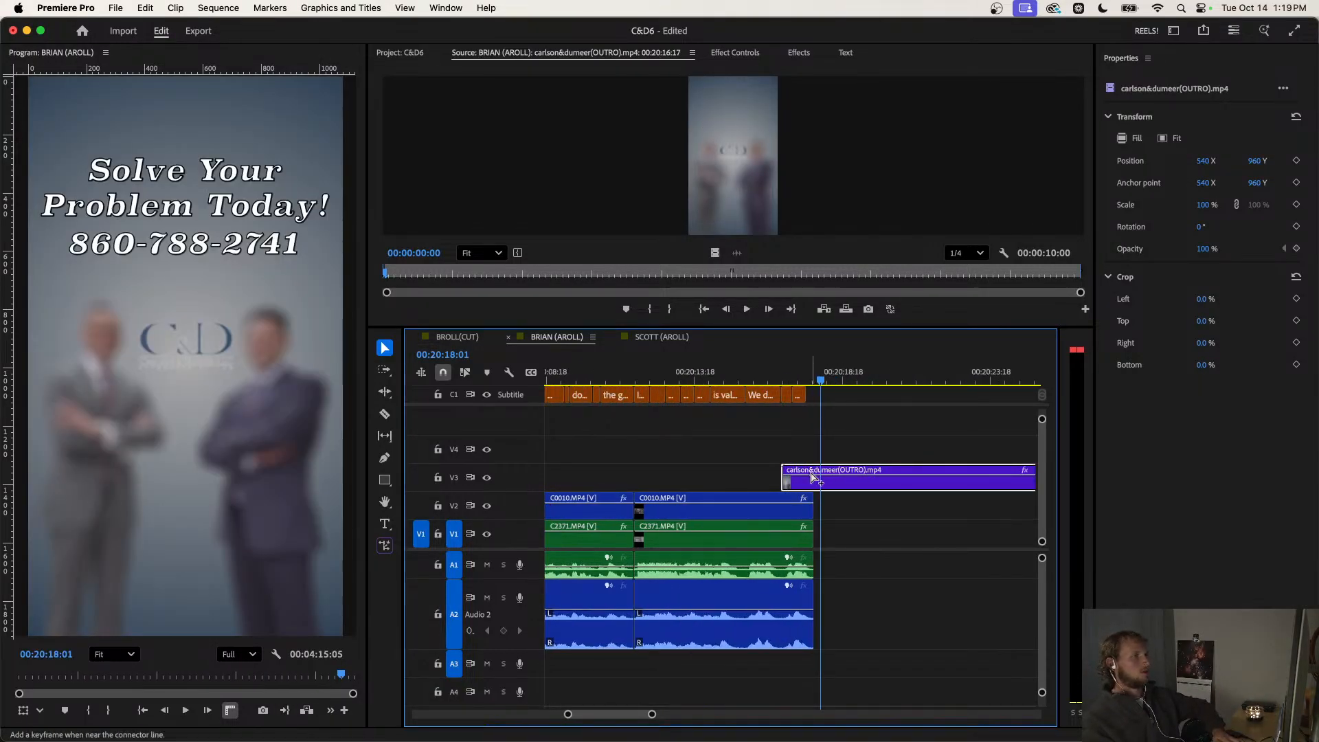
Play the overlapping transition from the last caption into the outro and view the whole interview timeline.
{"action": "scroll", "coordinate": [796, 439], "scroll_direction": "down", "scroll_amount": 3}
{"action": "left_click", "coordinate": [787, 380]}
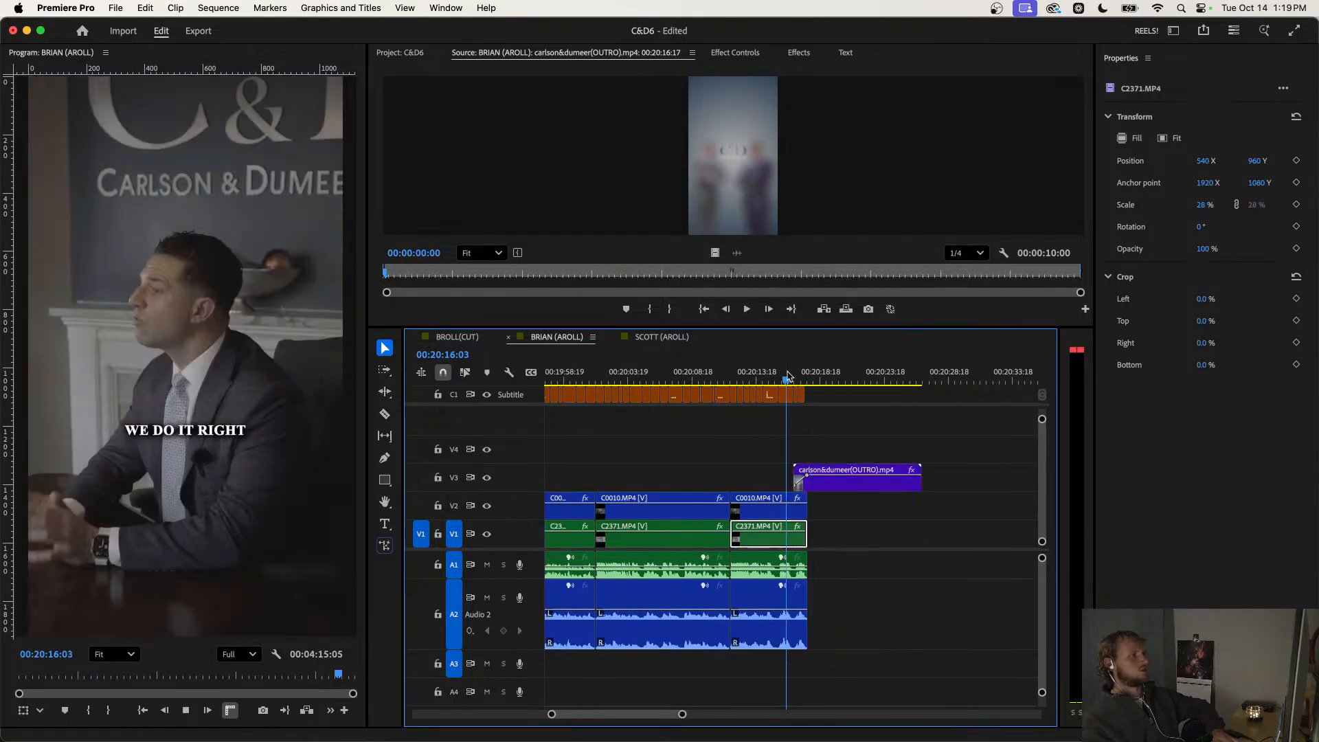
{"action": "key", "text": "space"}
{"action": "scroll", "coordinate": [793, 414], "scroll_direction": "down", "scroll_amount": 2}
{"action": "scroll", "coordinate": [795, 415], "scroll_direction": "down", "scroll_amount": 2}
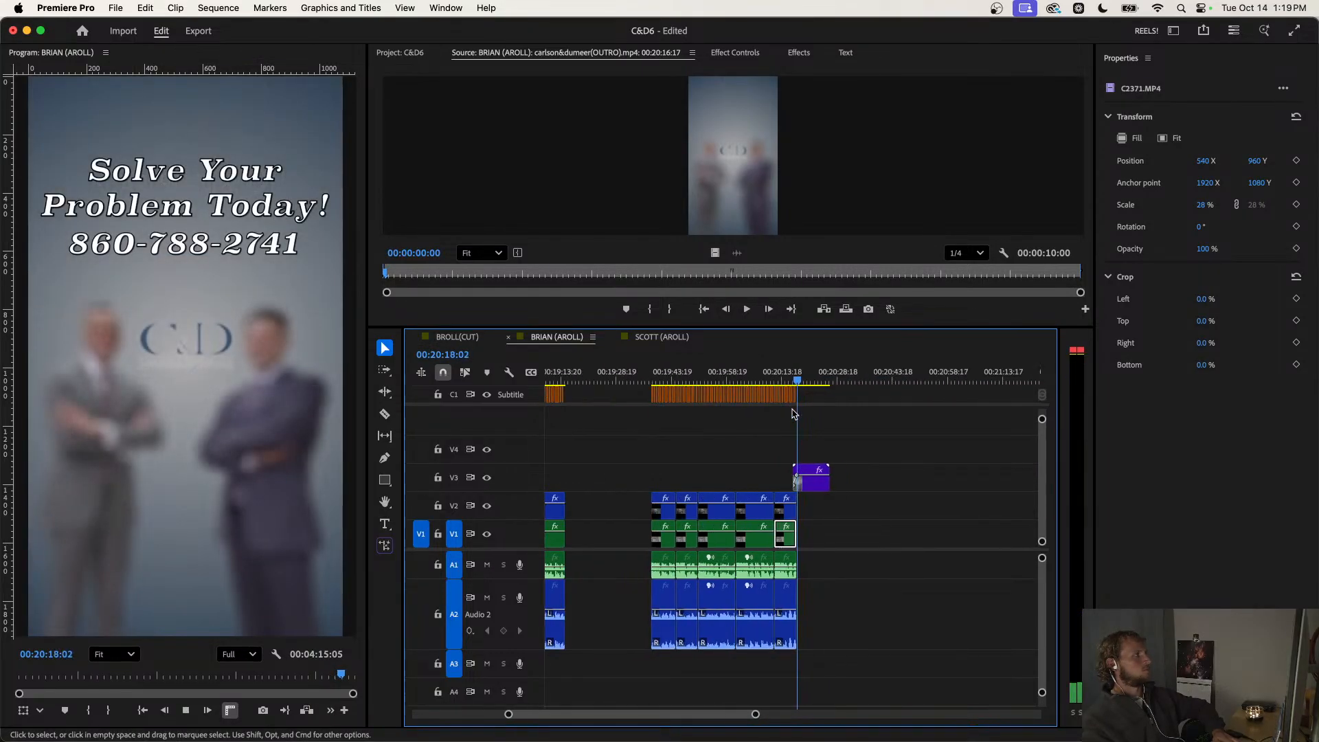
{"action": "scroll", "coordinate": [794, 415], "scroll_direction": "down", "scroll_amount": 2}
{"action": "scroll", "coordinate": [734, 450], "scroll_direction": "up", "scroll_amount": 3}
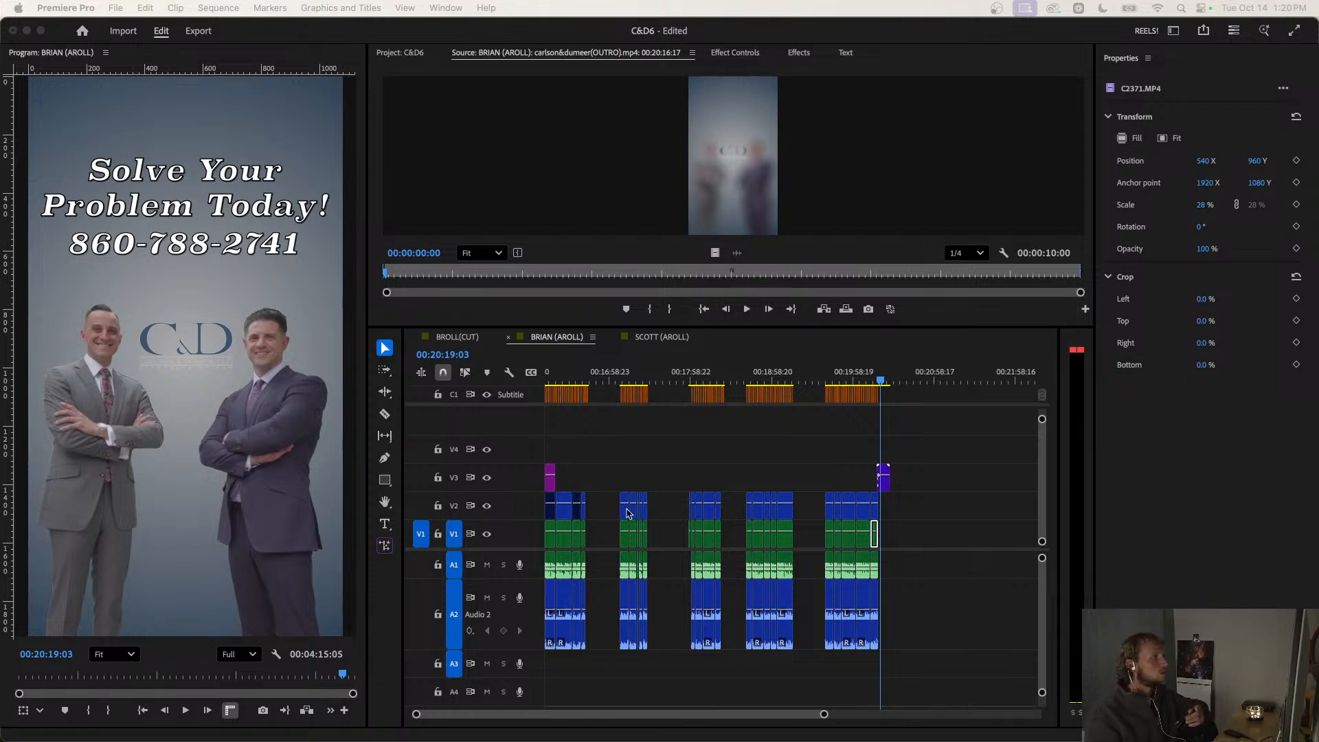
Switch to the BROLL(CUT) sequence and preview clips from its orange and teal groups.
{"action": "left_click", "coordinate": [459, 338]}
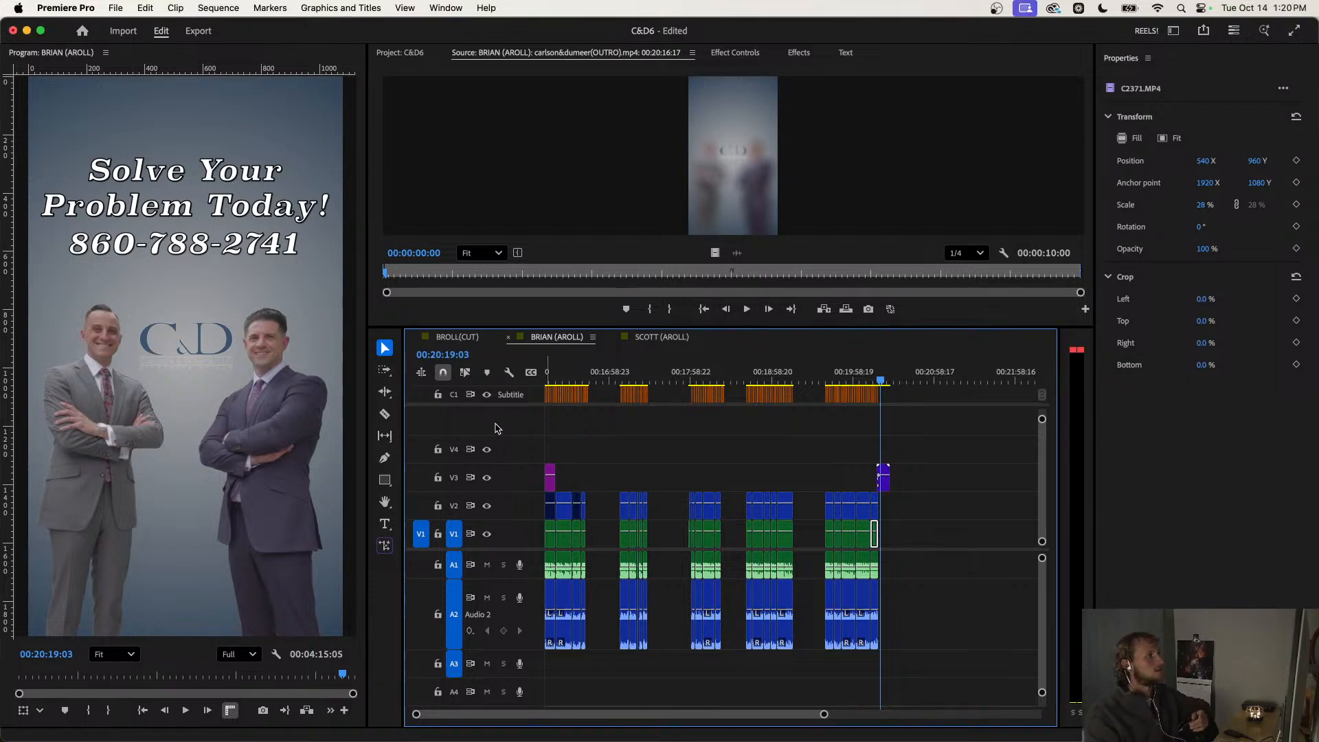
{"action": "left_click", "coordinate": [457, 337]}
{"action": "mouse_move", "coordinate": [601, 373]}
{"action": "left_mouse_down"}
{"action": "mouse_move", "coordinate": [544, 378]}
{"action": "mouse_move", "coordinate": [589, 387]}
{"action": "left_mouse_up"}
{"action": "key", "text": "space"}
{"action": "left_click", "coordinate": [655, 384]}
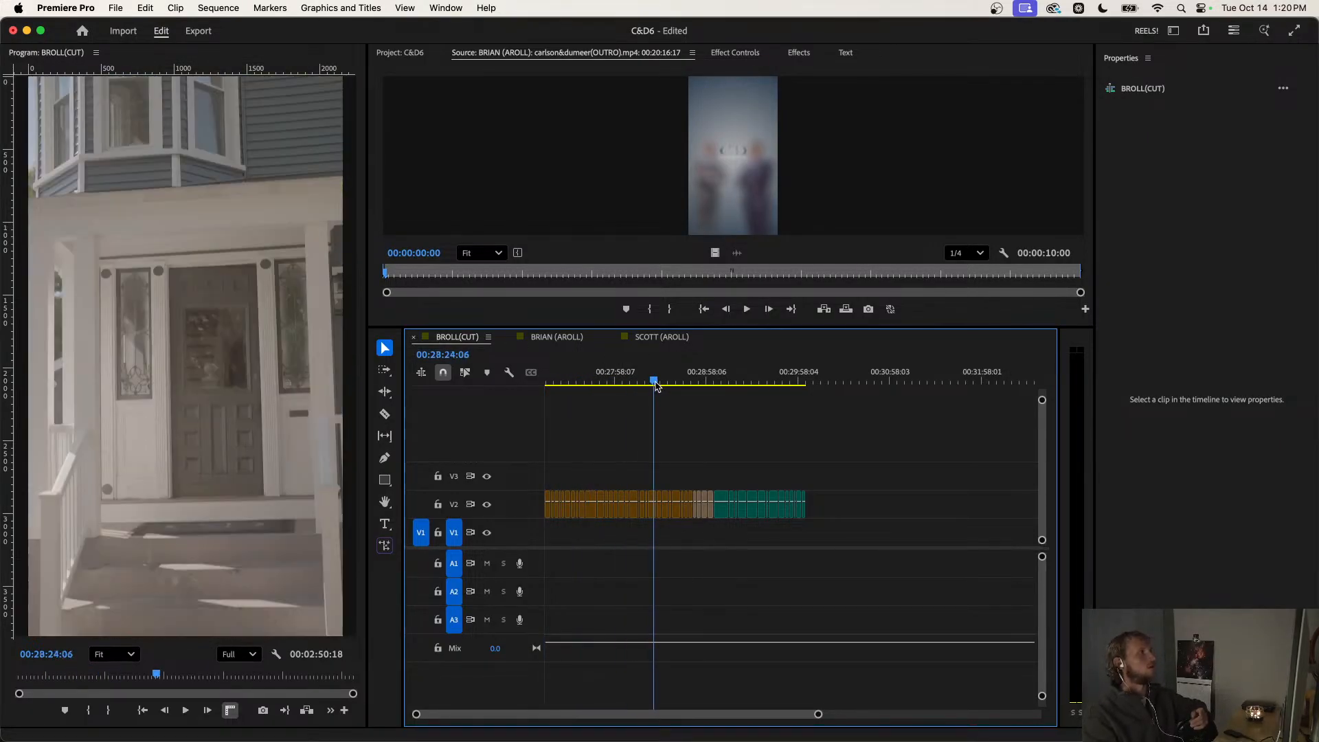
{"action": "key", "text": "space"}
{"action": "key", "text": "space"}
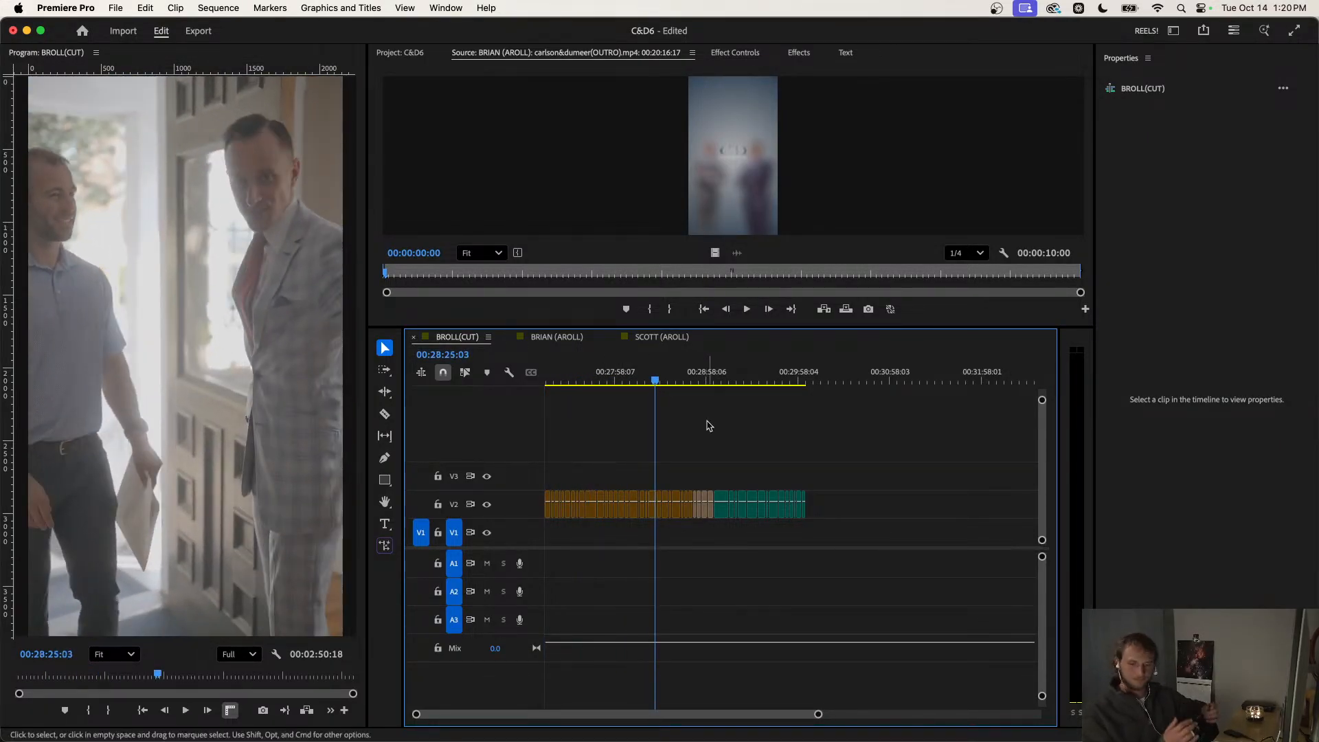
{"action": "left_click", "coordinate": [730, 376]}
{"action": "key", "text": "space"}
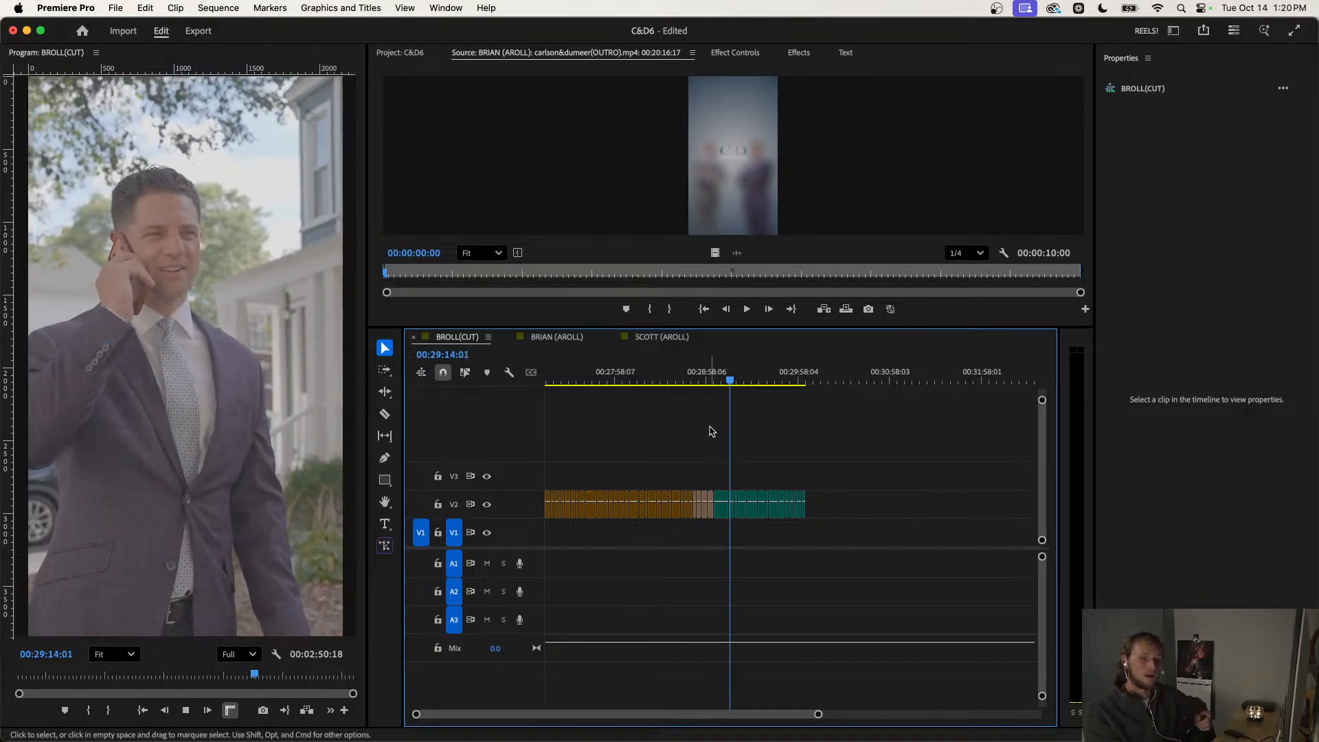
{"action": "key", "text": "space"}
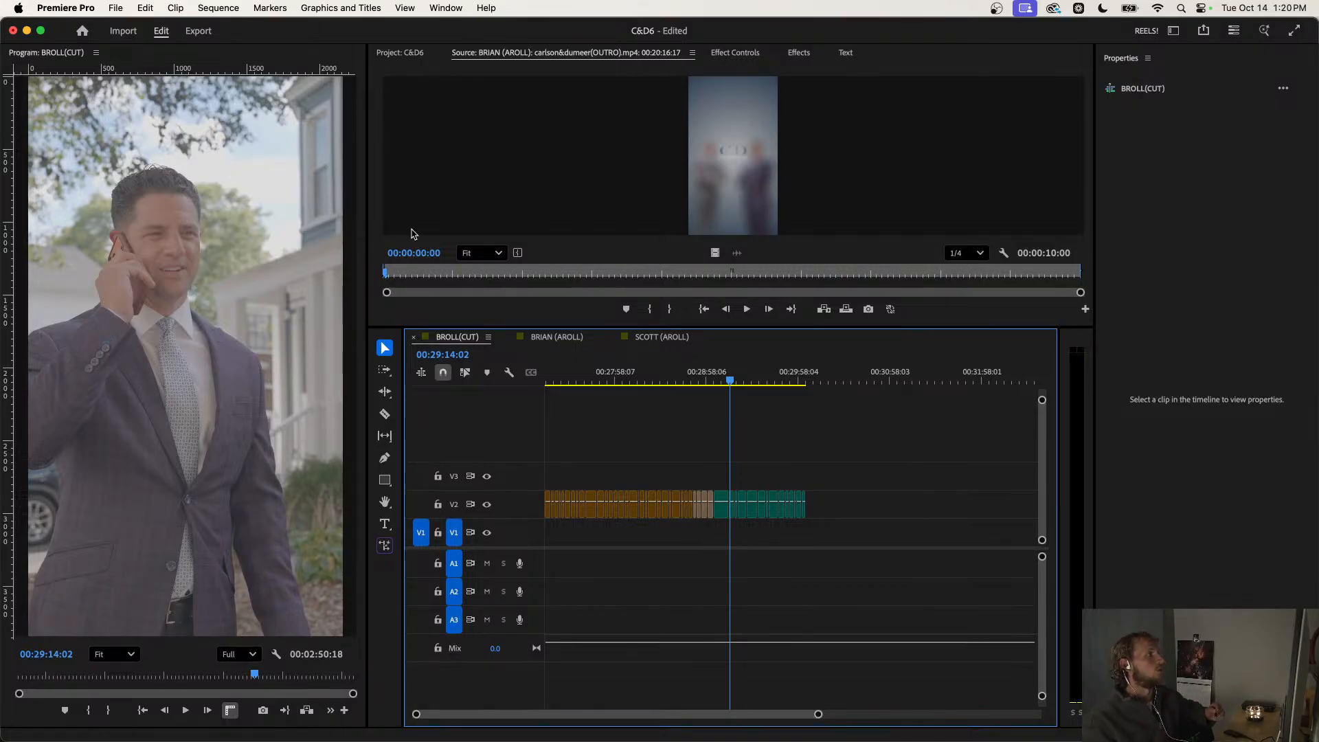
Switch to the outdoor speaker's A-roll sequence and look at the start of its second segment.
{"action": "left_click", "coordinate": [536, 336]}
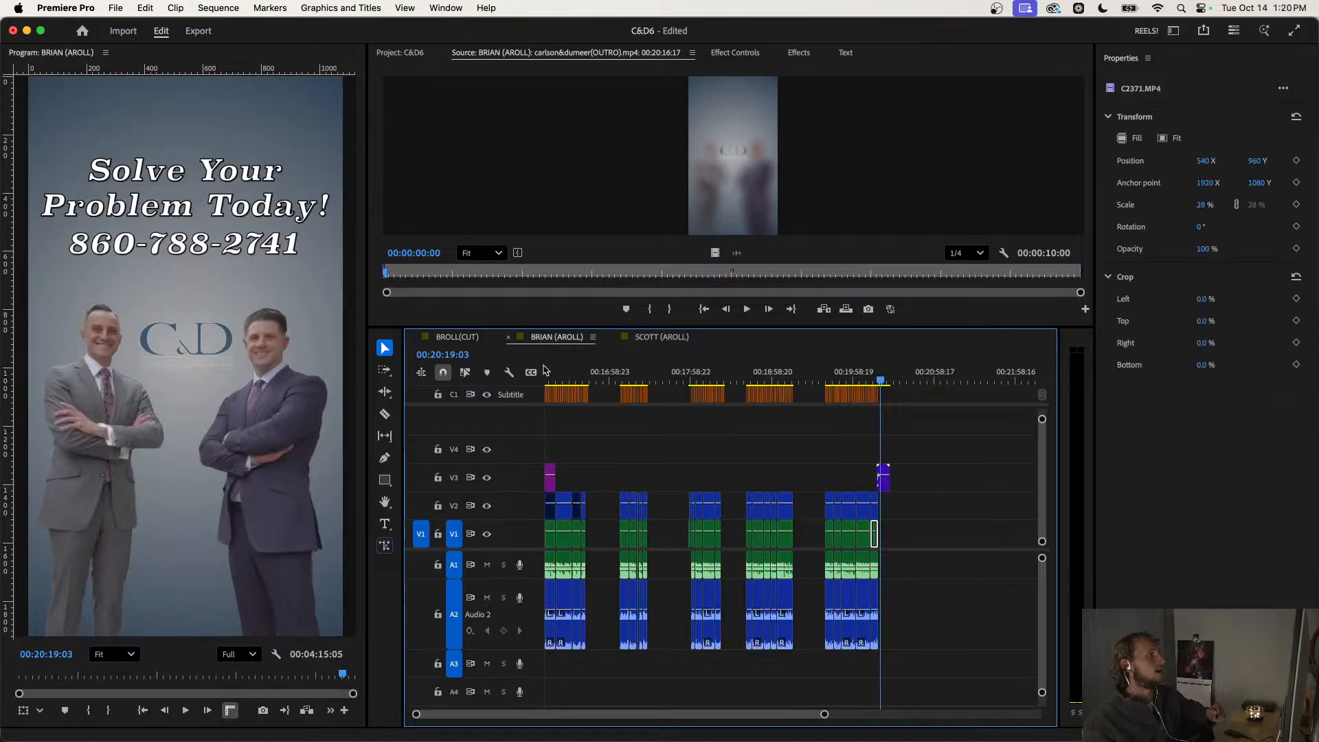
{"action": "left_click", "coordinate": [650, 339]}
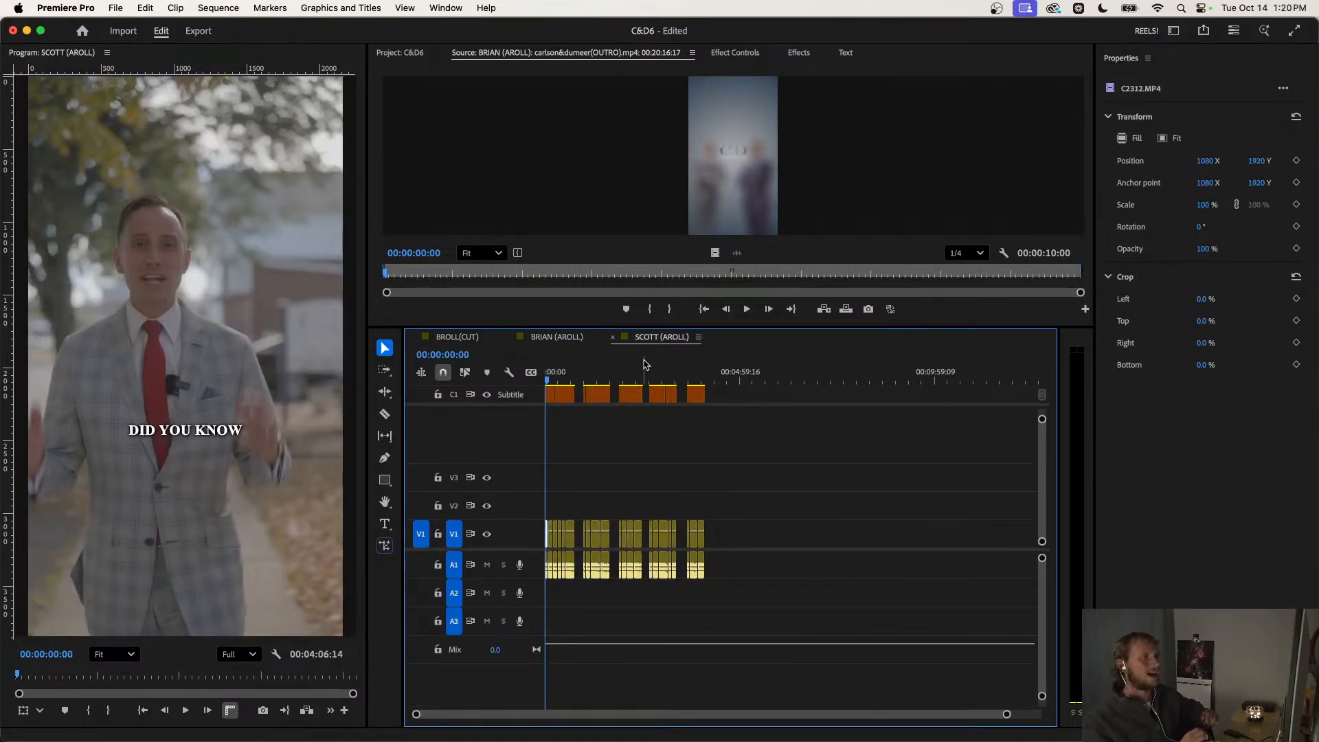
{"action": "left_click", "coordinate": [589, 376]}
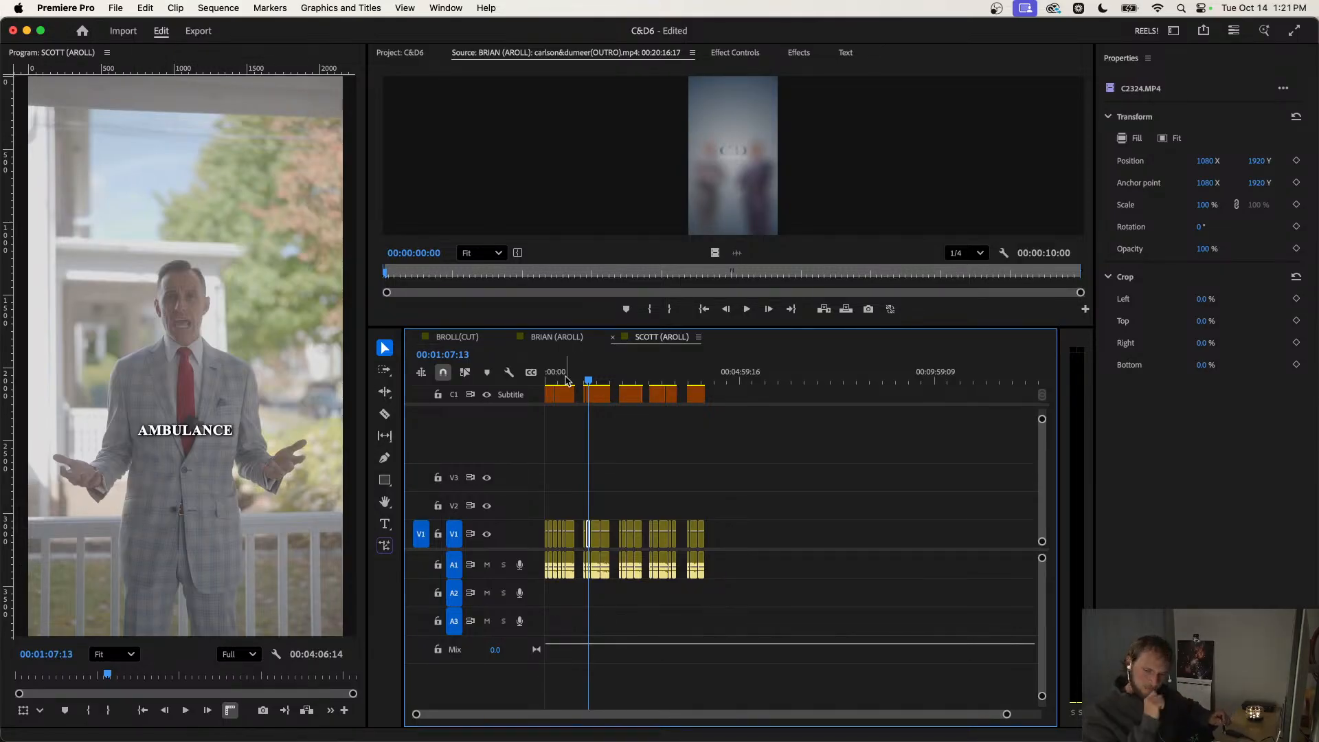
Return to the indoor interview sequence and replay the outro over the end of the last segment.
{"action": "left_click", "coordinate": [556, 336]}
{"action": "left_click", "coordinate": [845, 380]}
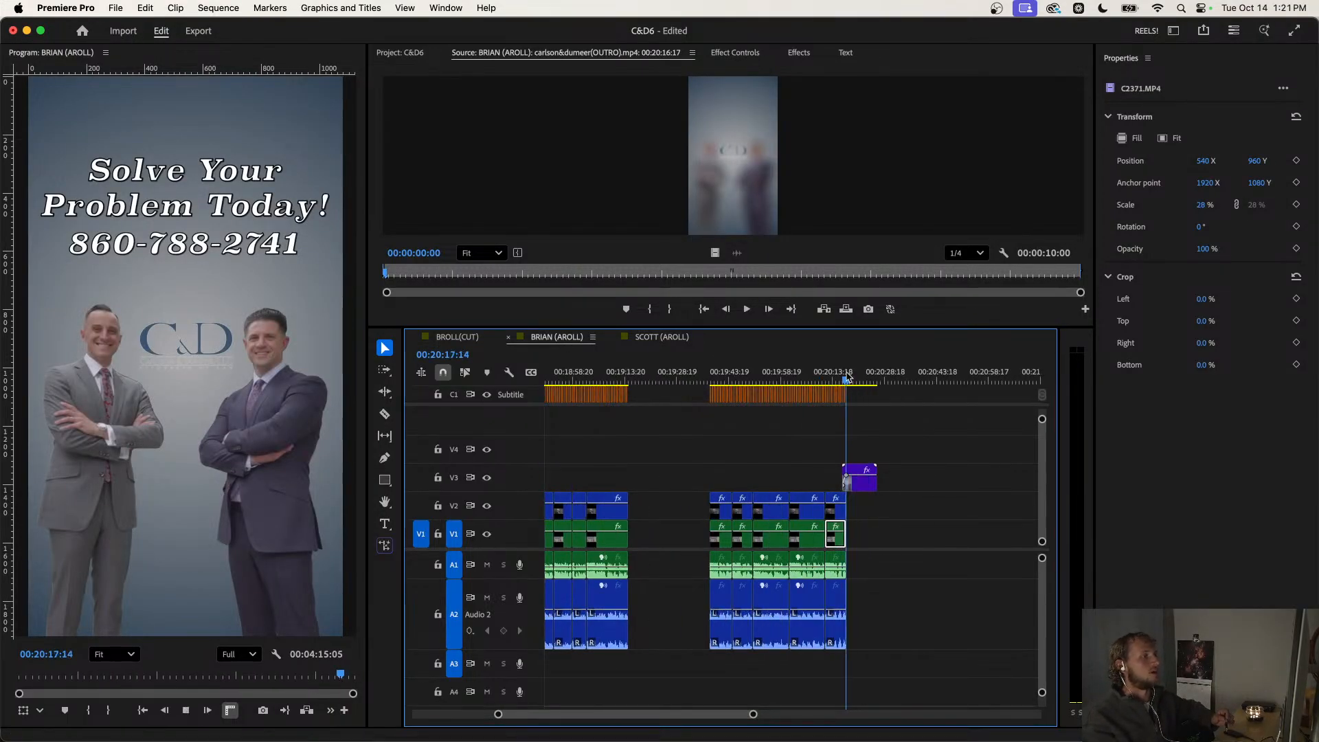
{"action": "key", "text": "space"}
{"action": "scroll", "coordinate": [836, 445], "scroll_direction": "up", "scroll_amount": 3}
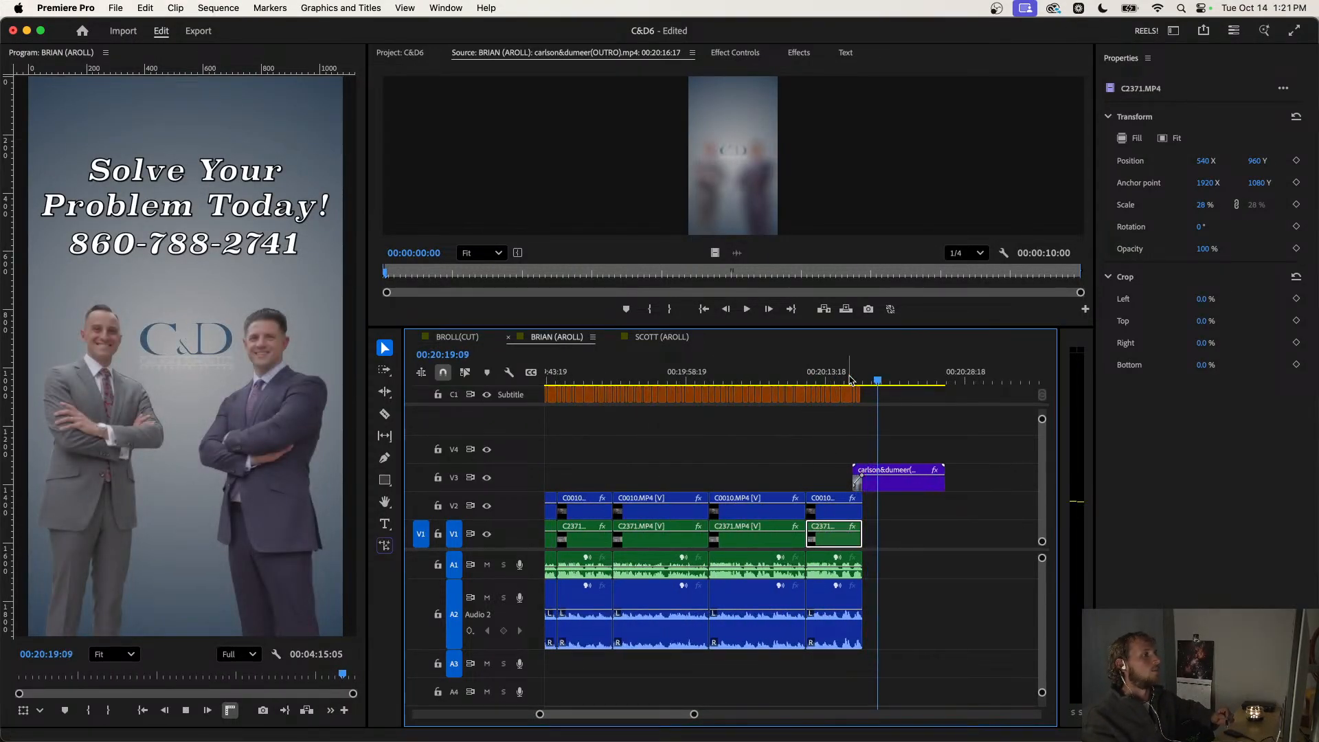
{"action": "left_click_drag", "start_coordinate": [852, 376], "coordinate": [879, 387]}
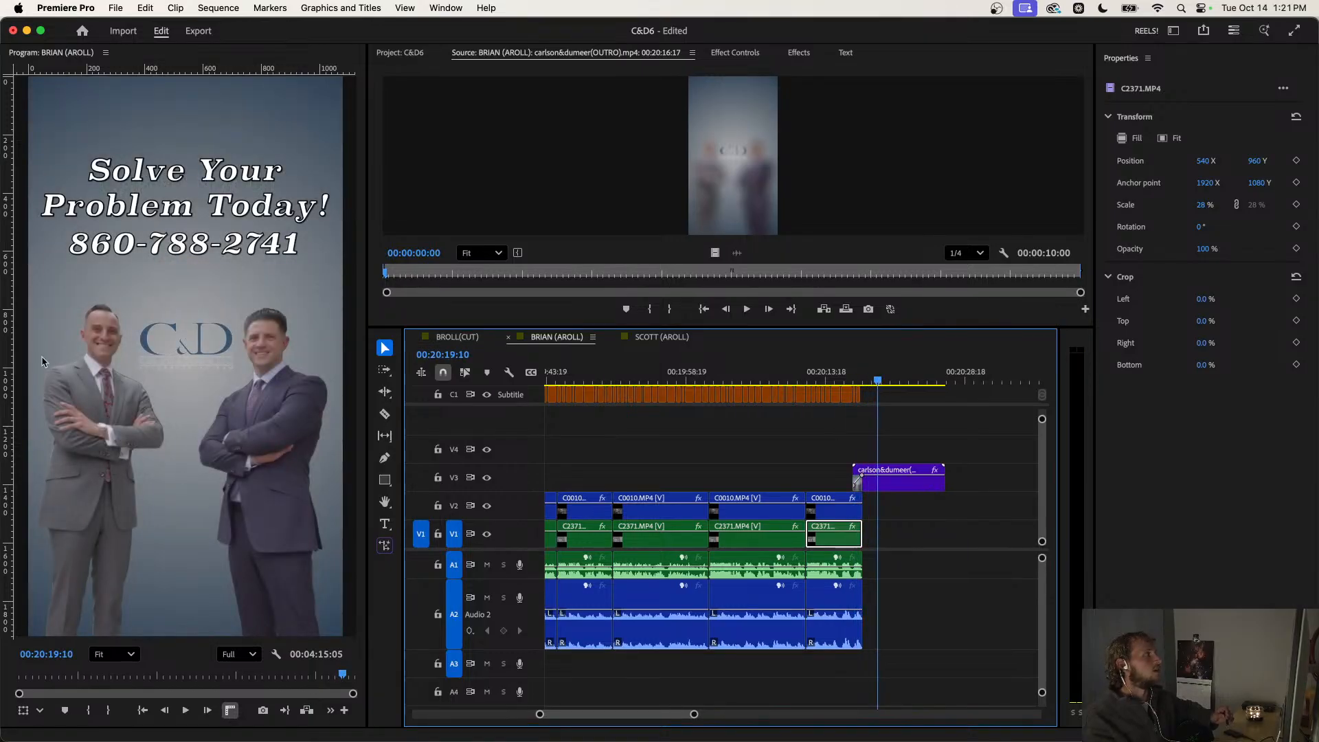
Examine the last interview segment with its captions and outro as one selection, and return the playhead to the sequence's start.
{"action": "left_click", "coordinate": [793, 377]}
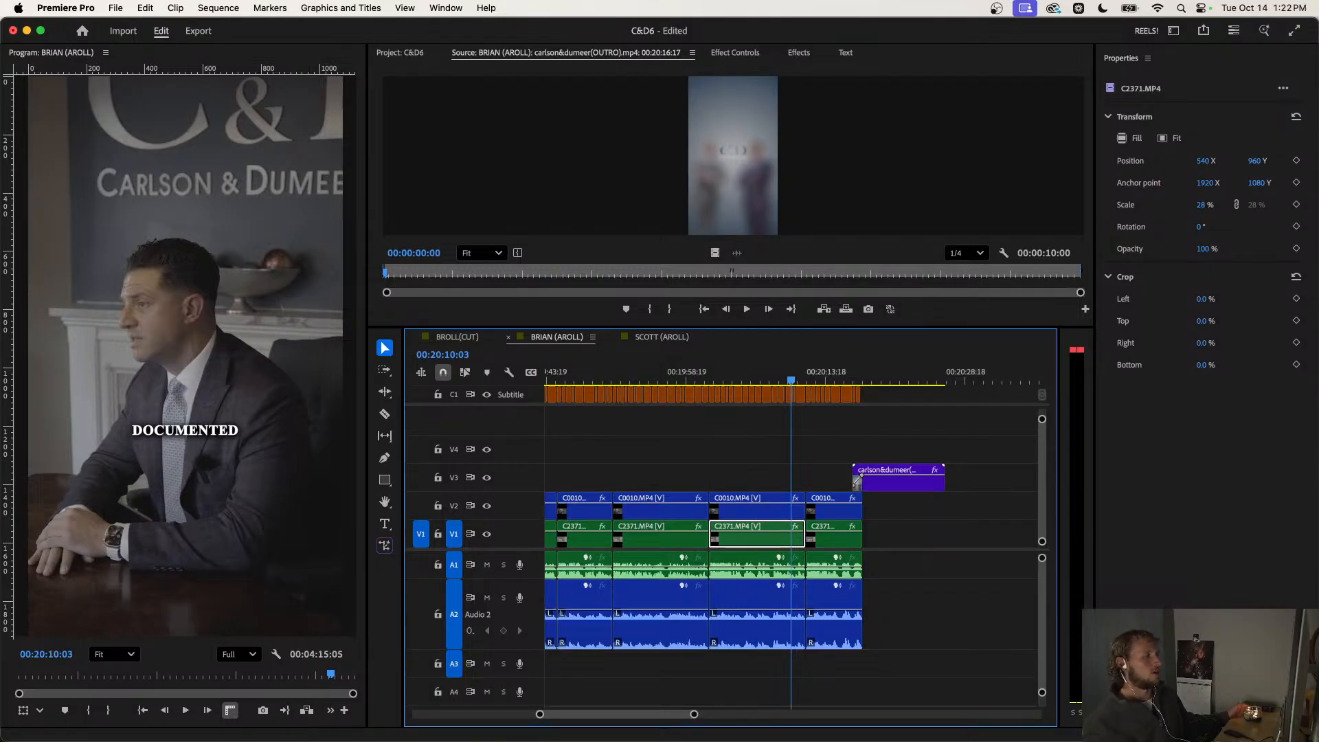
{"action": "scroll", "coordinate": [776, 666], "scroll_direction": "down", "scroll_amount": 5}
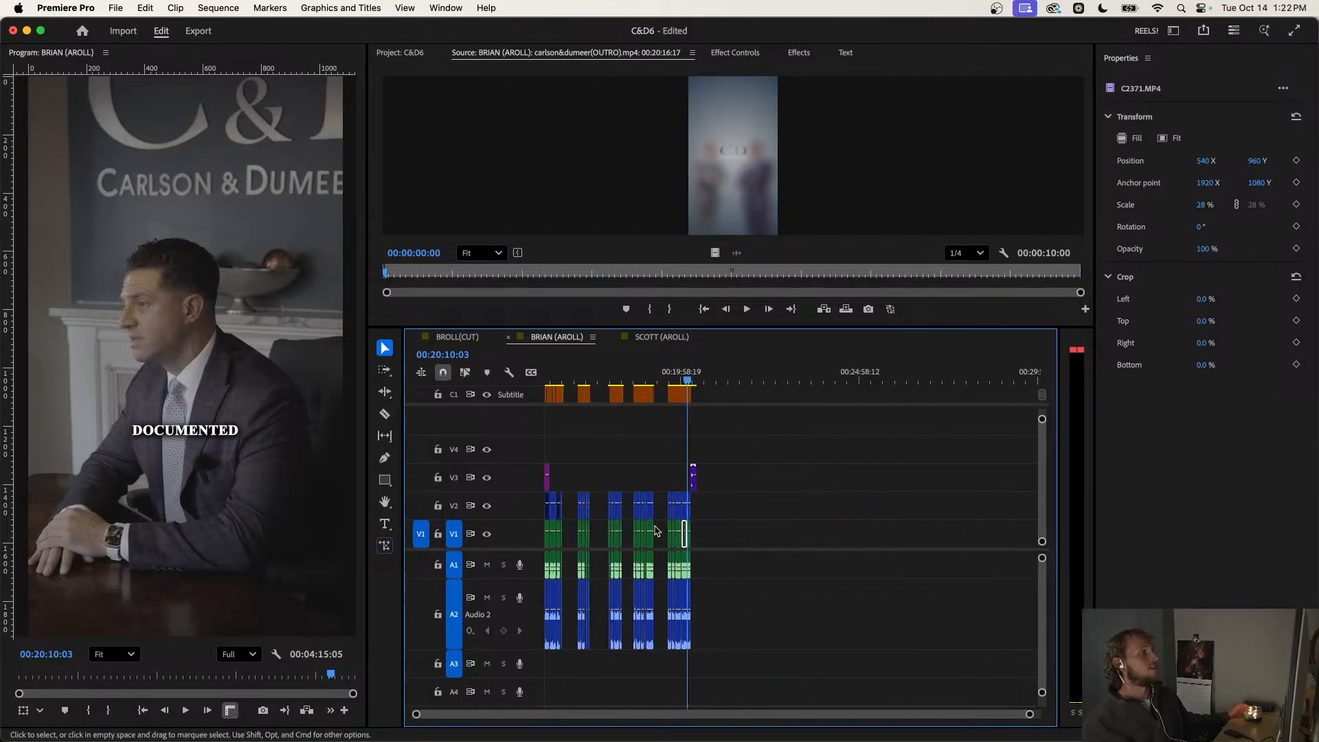
{"action": "scroll", "coordinate": [723, 492], "scroll_direction": "up", "scroll_amount": 2}
{"action": "scroll", "coordinate": [723, 496], "scroll_direction": "up", "scroll_amount": 3}
{"action": "left_click_drag", "start_coordinate": [818, 391], "coordinate": [734, 627]}
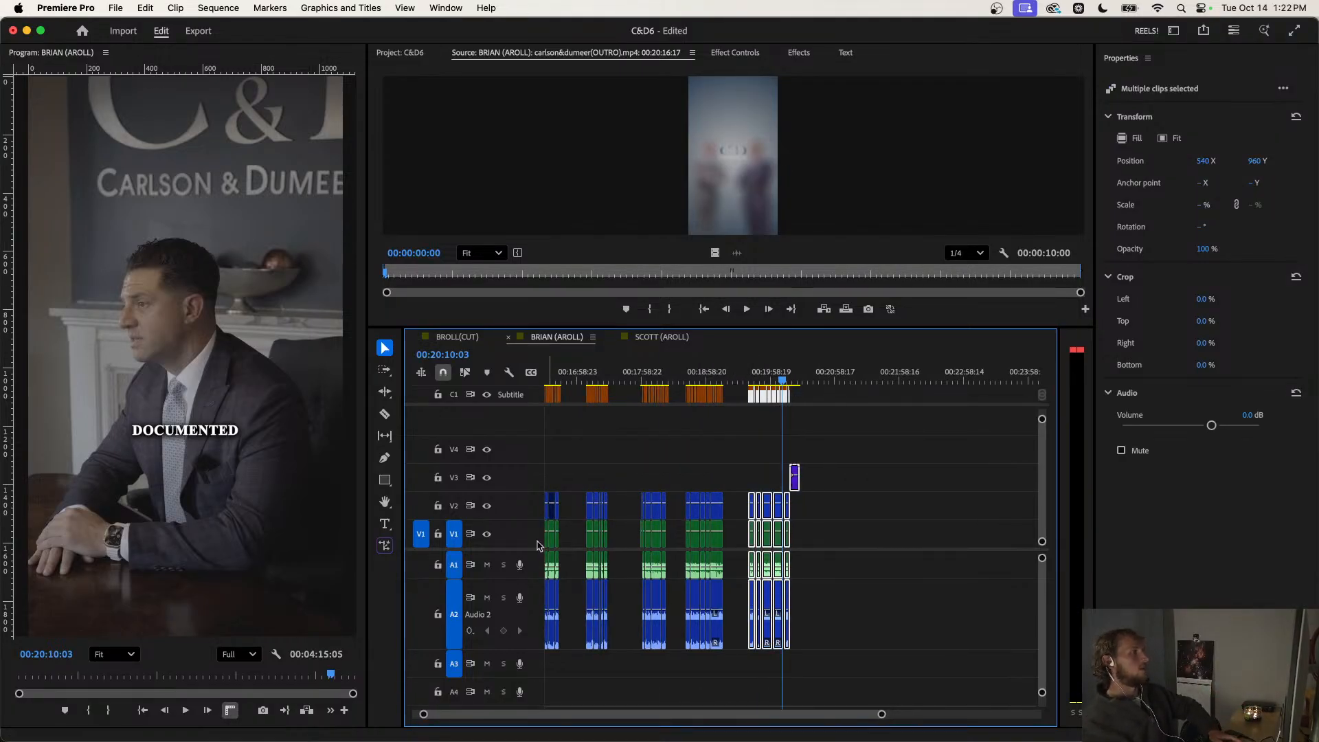
{"action": "scroll", "coordinate": [735, 626], "scroll_direction": "up", "scroll_amount": 1}
{"action": "left_click", "coordinate": [593, 448]}
{"action": "left_click_drag", "start_coordinate": [578, 380], "coordinate": [518, 383]}
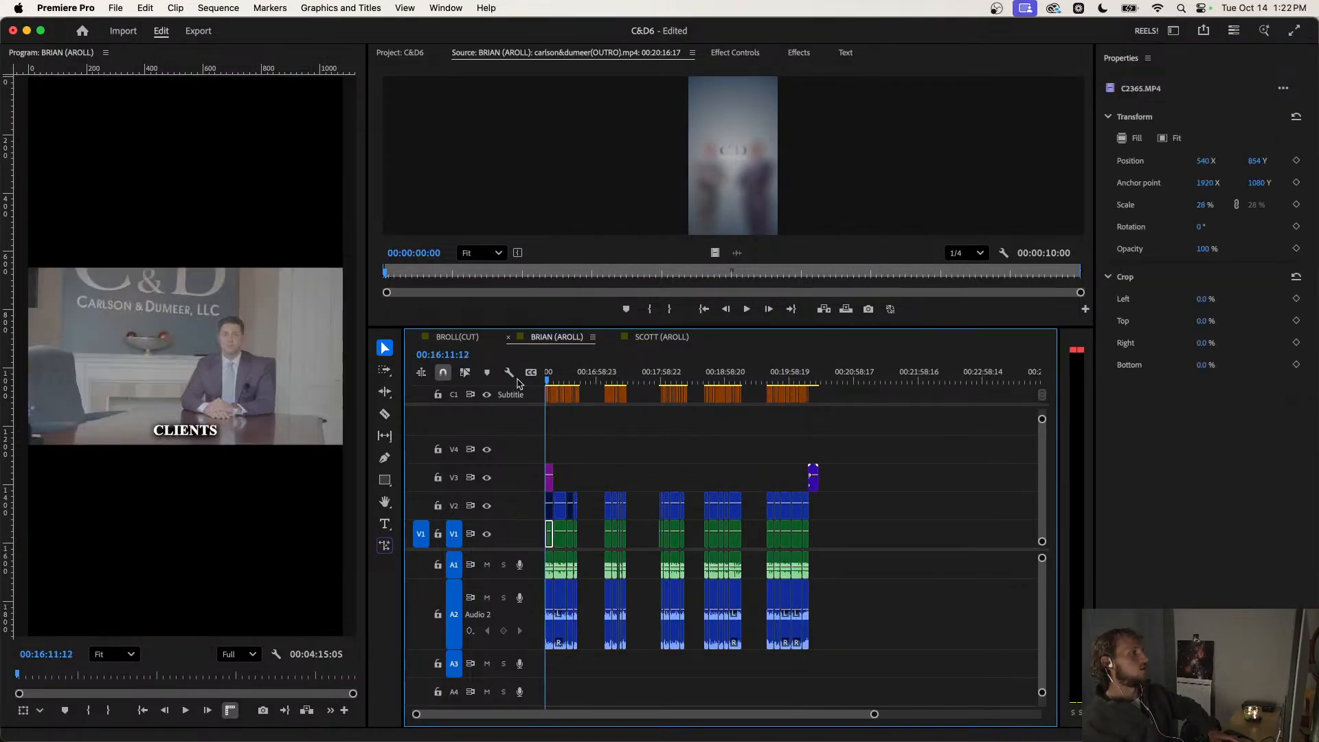
Create a subsequence from the first indoor interview segment, including its captions, frame, B-roll and audio.
{"action": "scroll", "coordinate": [572, 417], "scroll_direction": "up", "scroll_amount": 2}
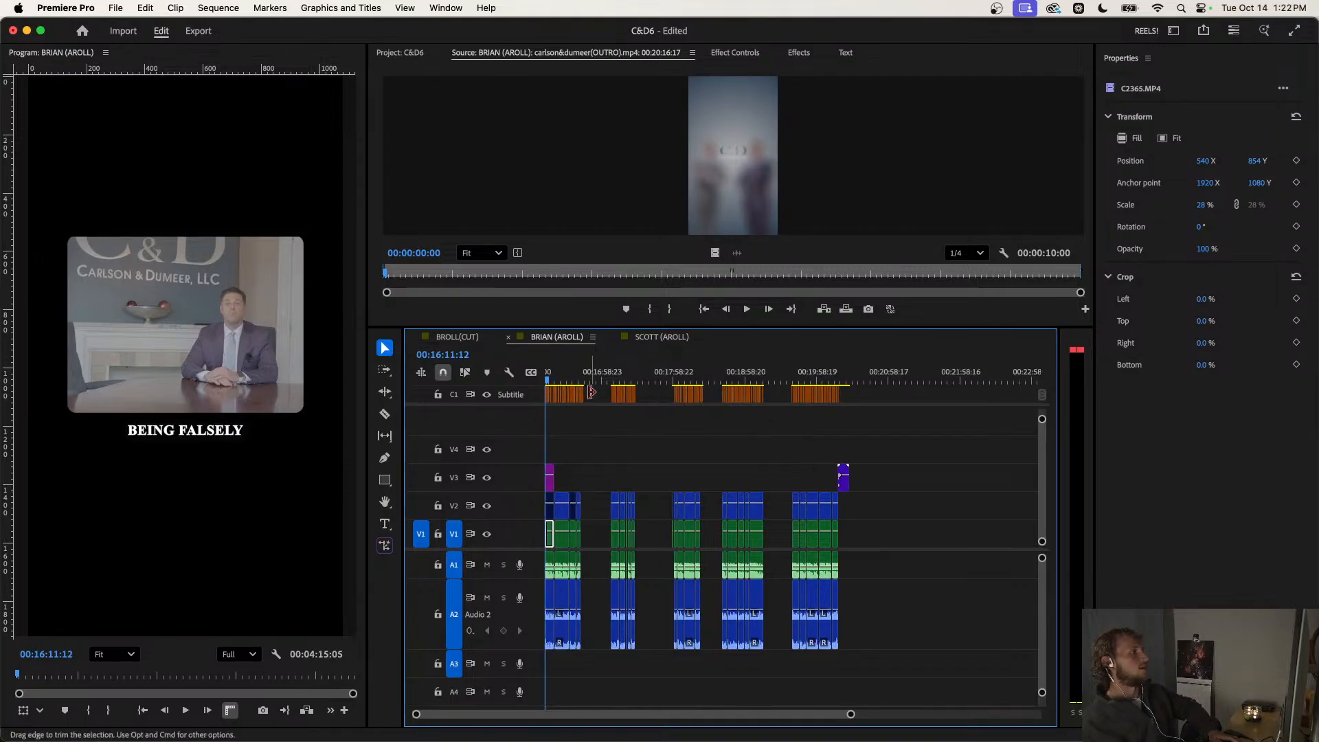
{"action": "key", "text": "space"}
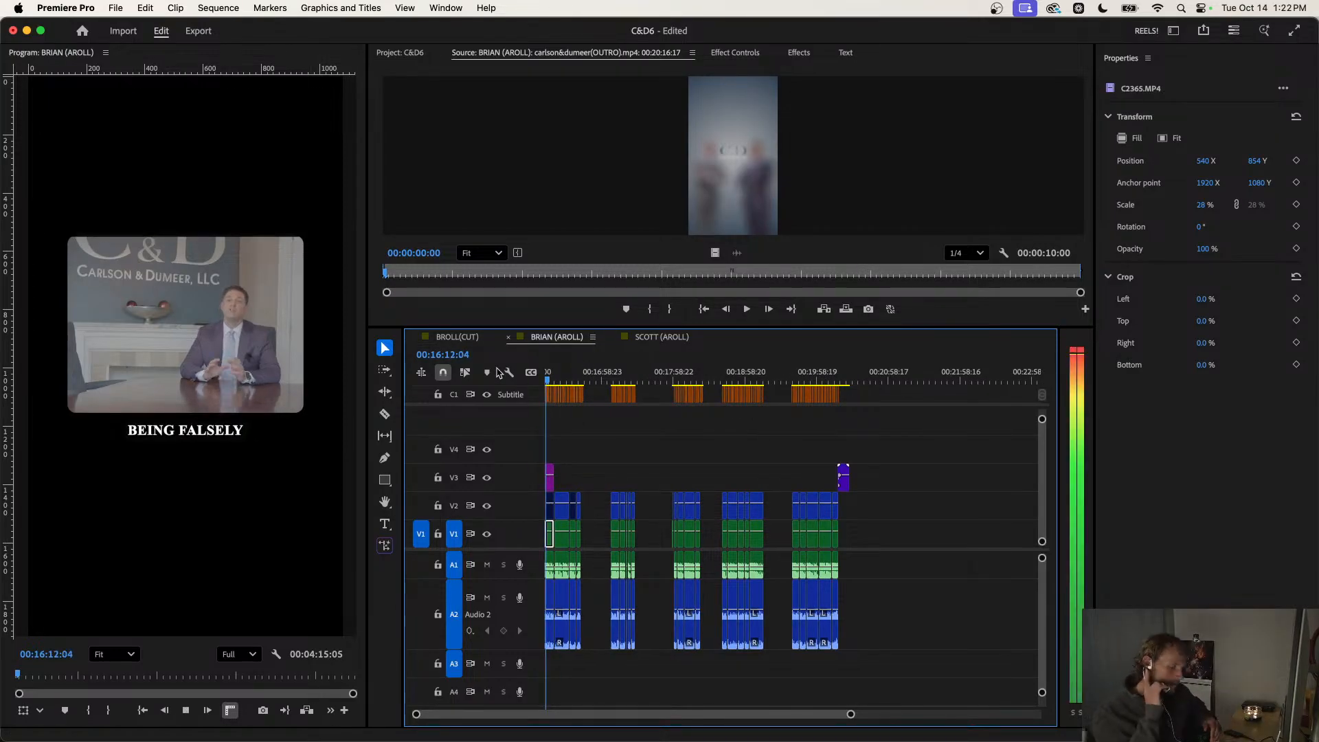
{"action": "key", "text": "space"}
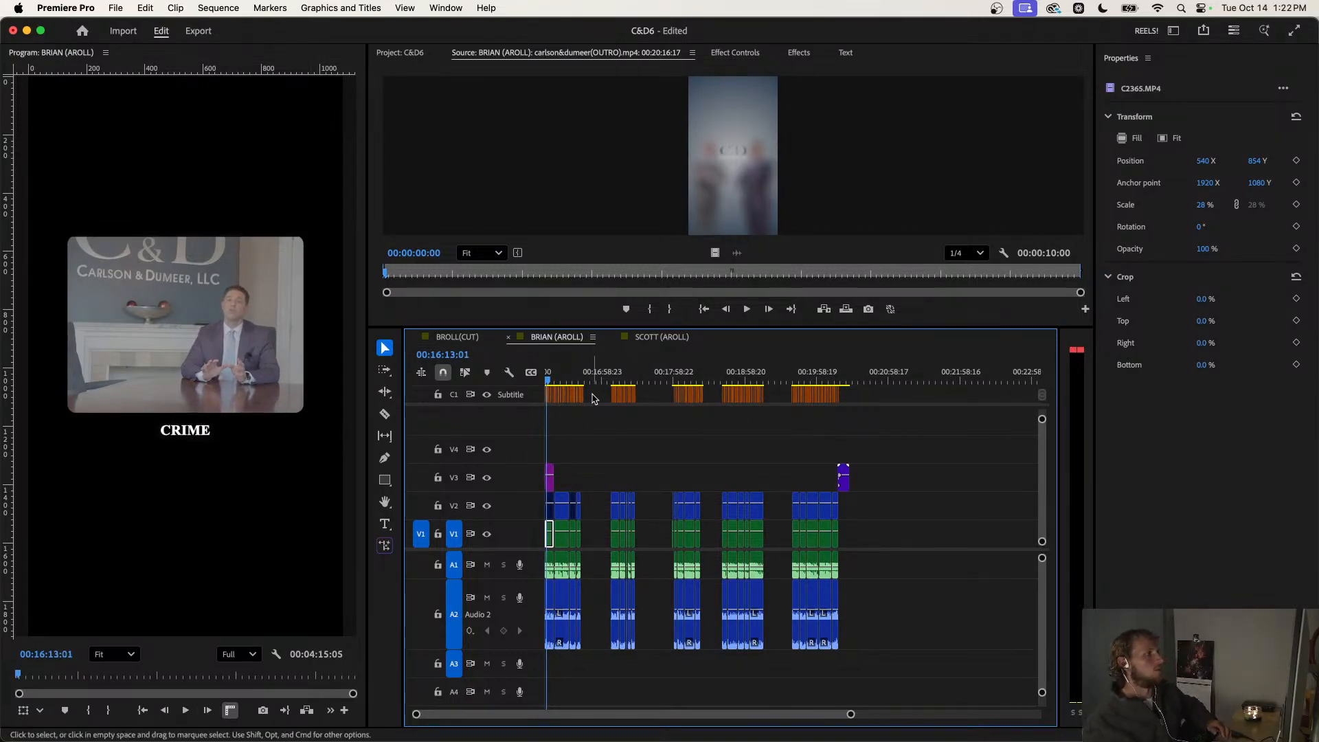
{"action": "left_click_drag", "start_coordinate": [592, 405], "coordinate": [495, 619]}
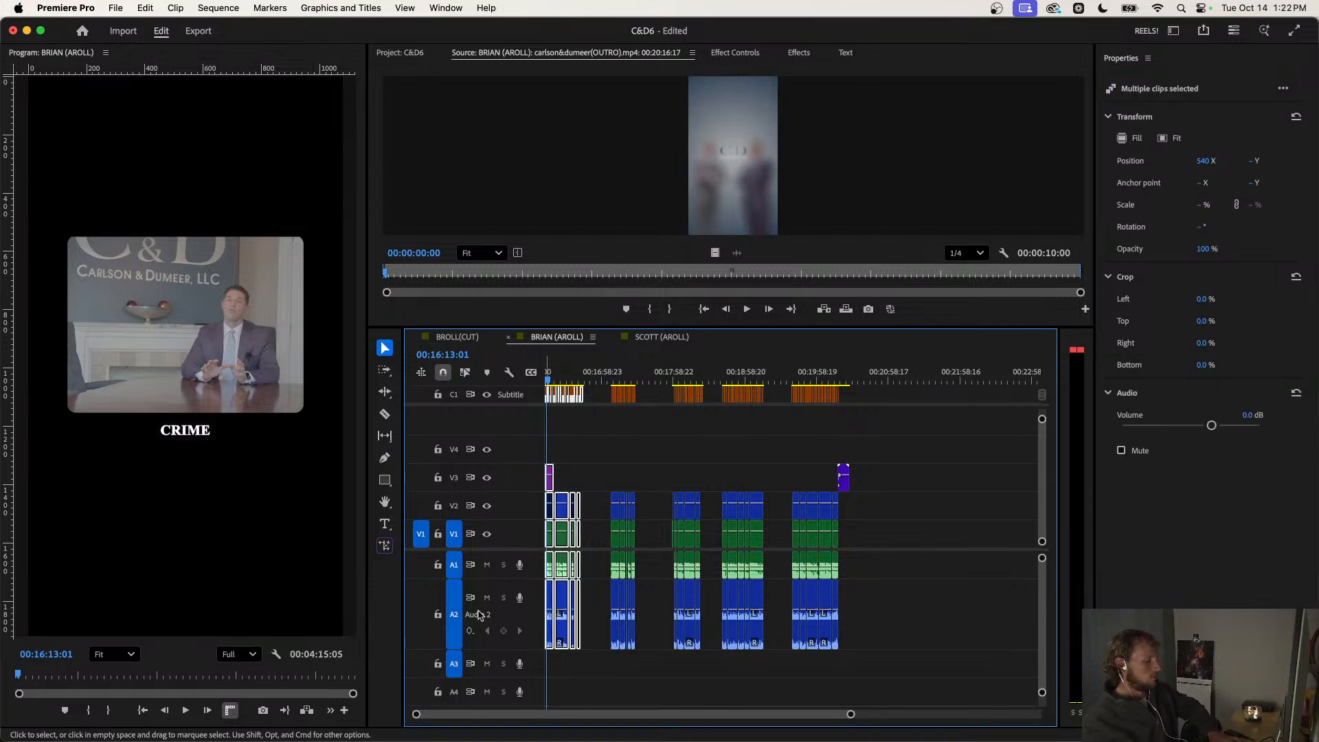
{"action": "key", "text": "shift+u"}
Rename the new subsequence in the project as FALSELY ACCUSED.
{"action": "left_click", "coordinate": [399, 54]}
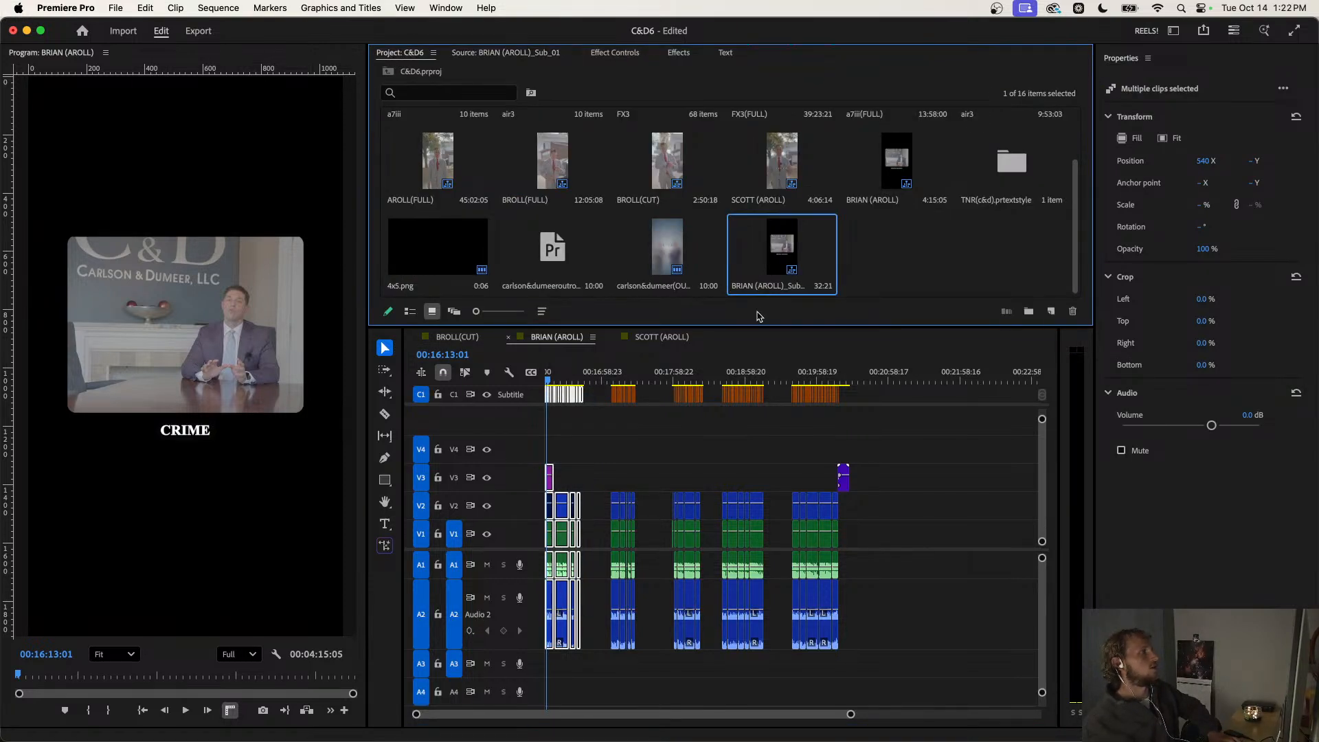
{"action": "left_click", "coordinate": [758, 286]}
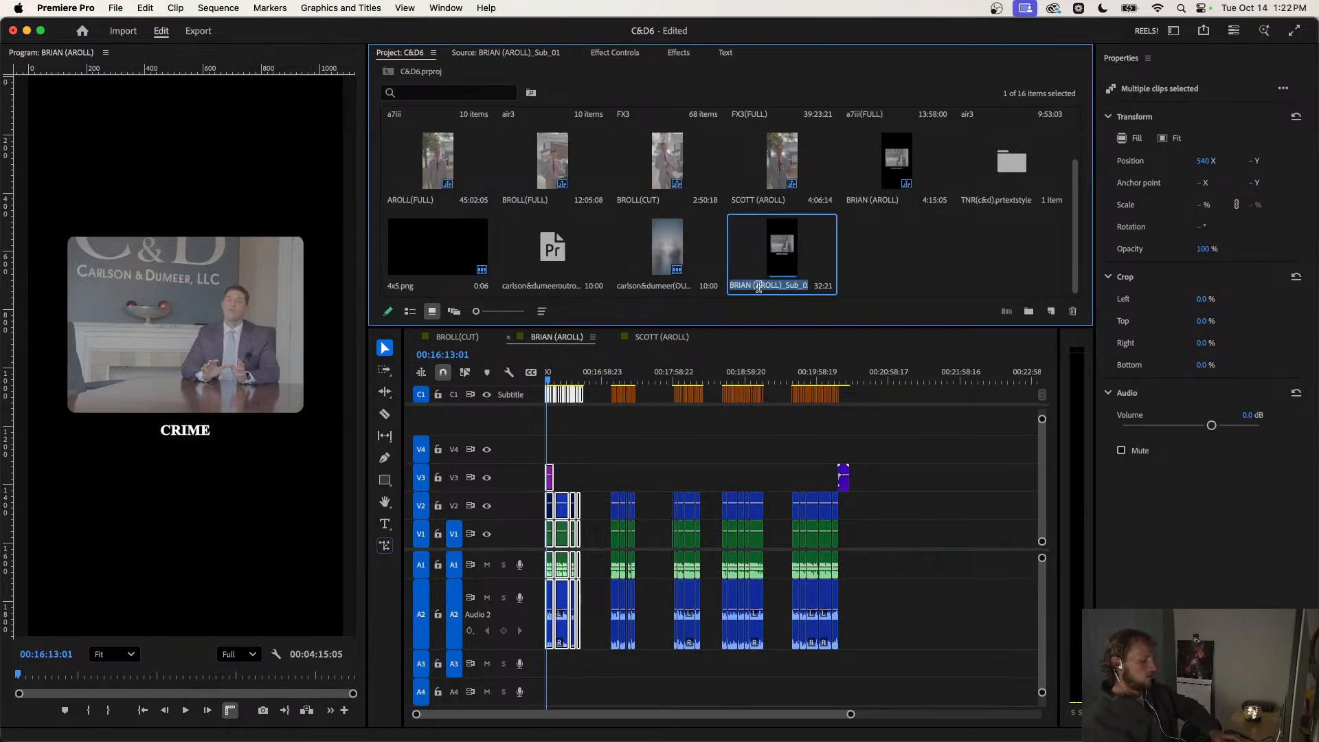
{"action": "type", "text": "FALS"}
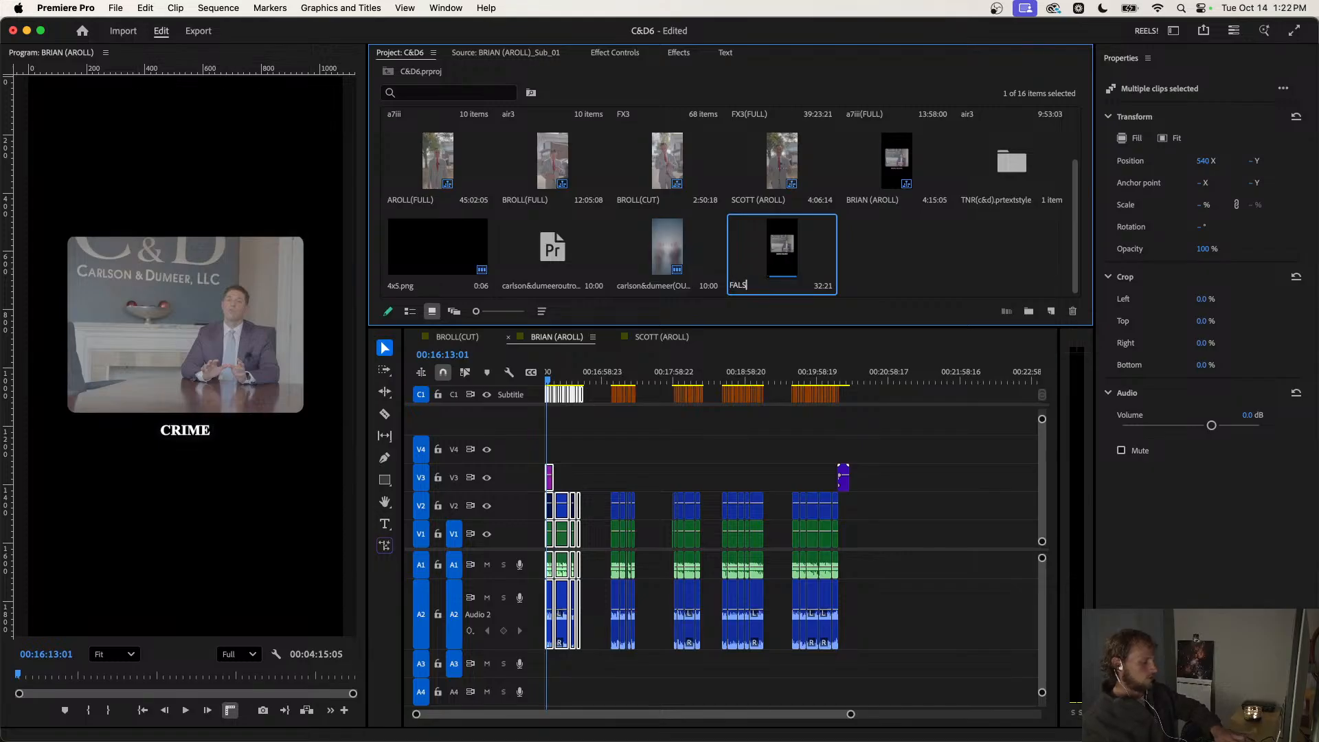
{"action": "type", "text": "ELY ACCUSED"}
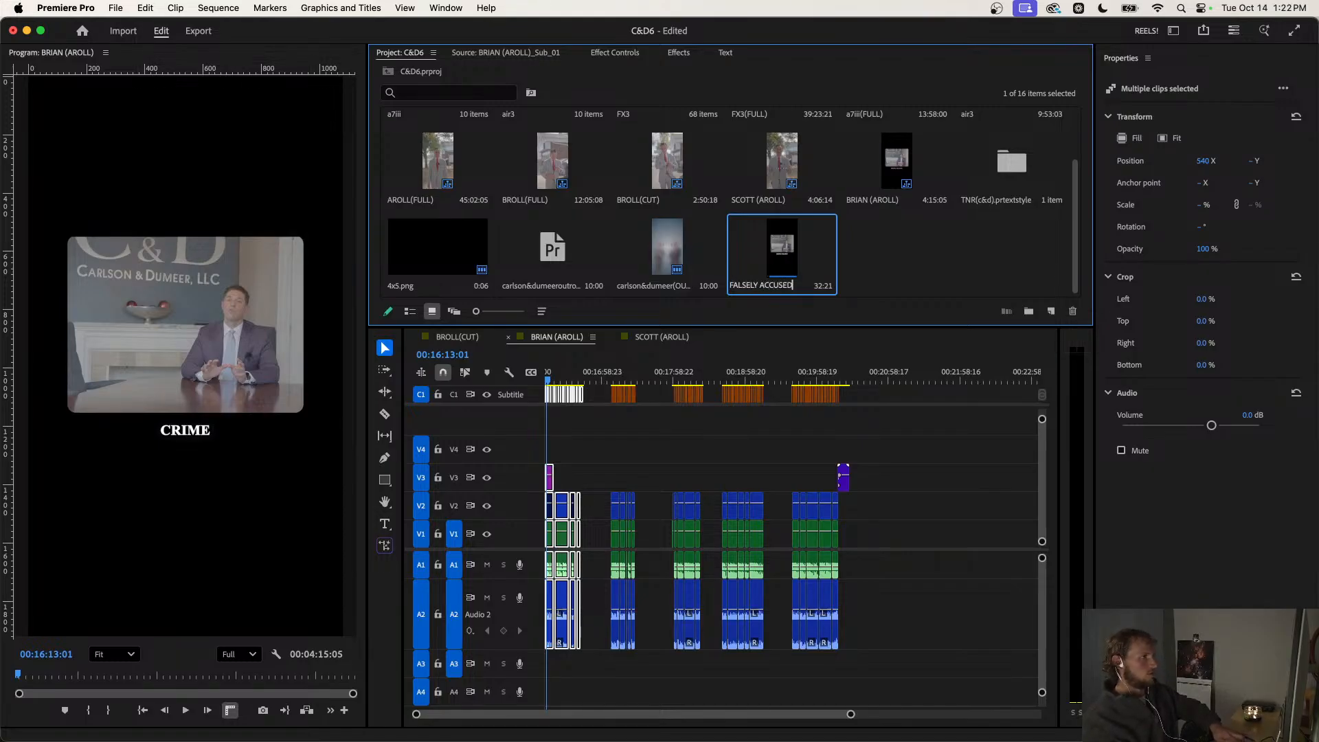
{"action": "left_click", "coordinate": [951, 261]}
Open the FALSELY ACCUSED sequence, play its opening, and set its start time to 0.
{"action": "double_click", "coordinate": [789, 249]}
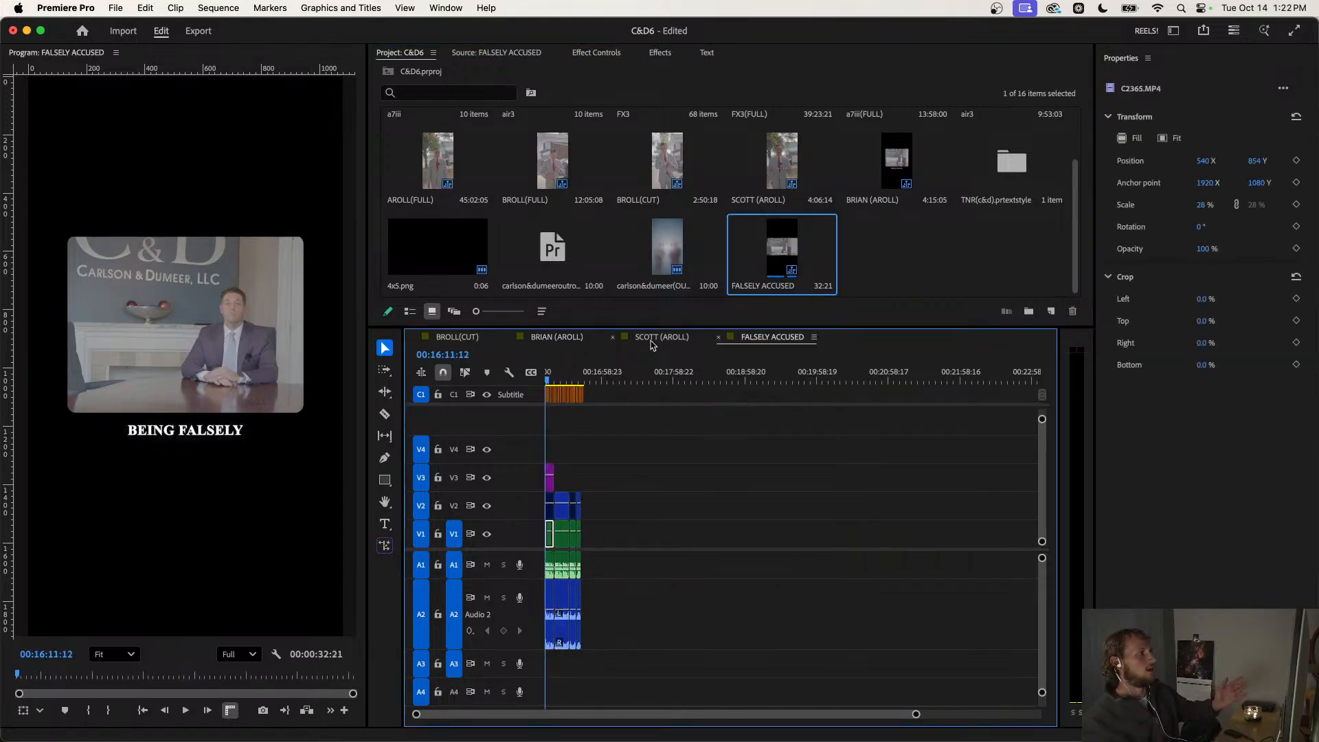
{"action": "key", "text": "space"}
{"action": "key", "text": "space"}
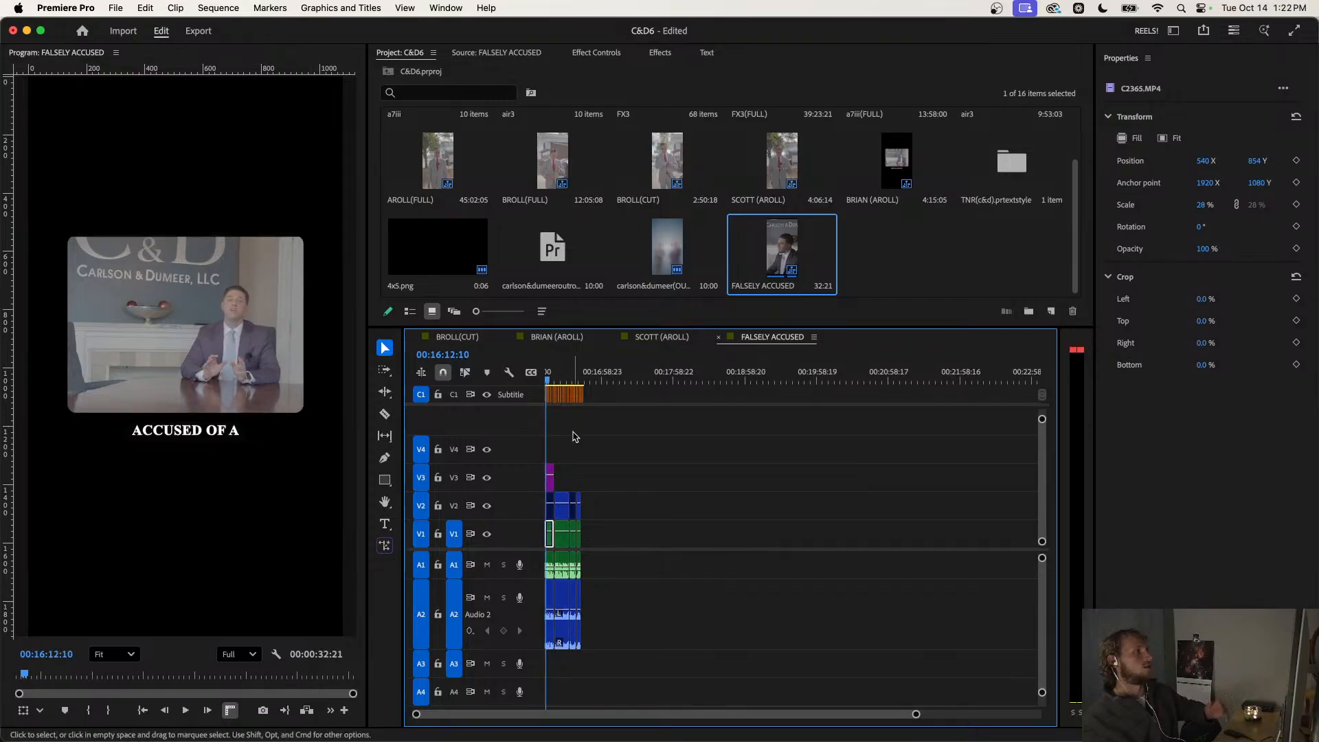
{"action": "key", "text": "="}
{"action": "left_click", "coordinate": [814, 336]}
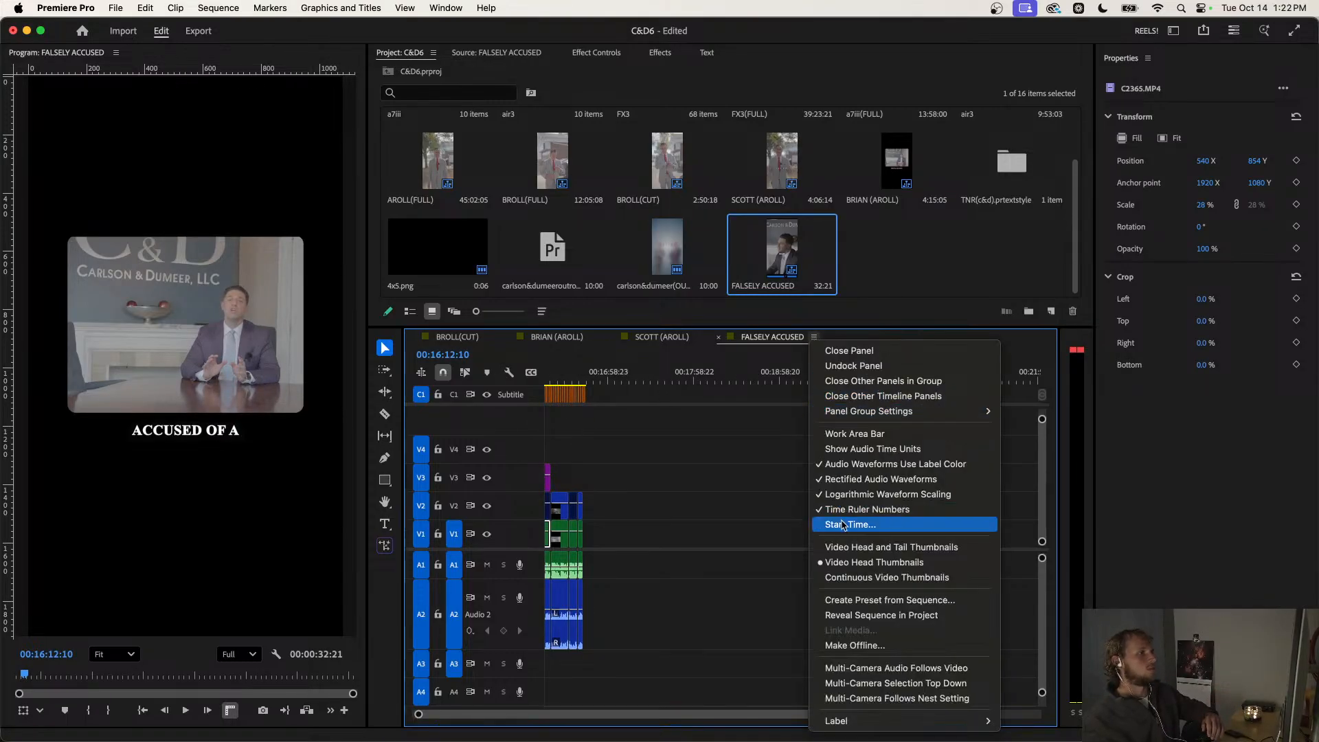
{"action": "left_click", "coordinate": [850, 525]}
{"action": "type", "text": "0"}
{"action": "left_click", "coordinate": [706, 423]}
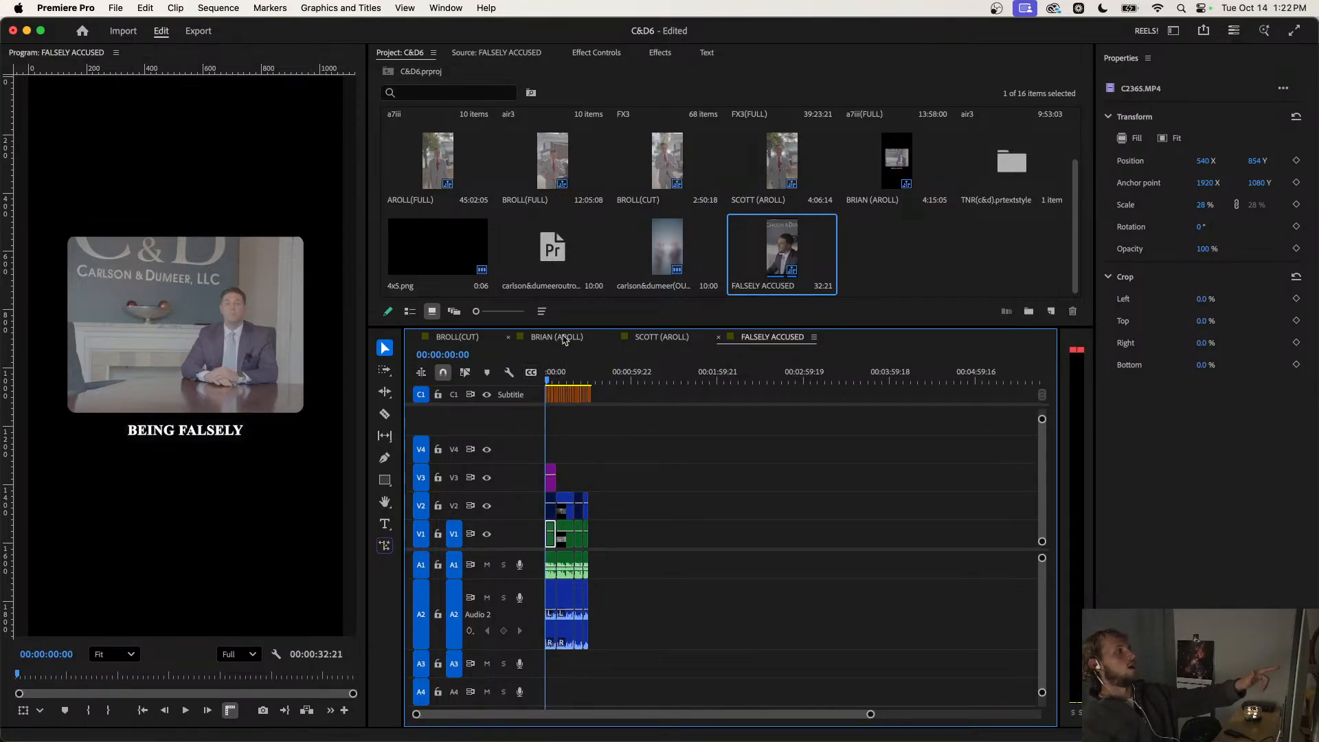
Compare FALSELY ACCUSED and its timeline options with the outdoor speaker's A-roll sequence, finishing at the start of that sequence.
{"action": "left_click", "coordinate": [655, 340]}
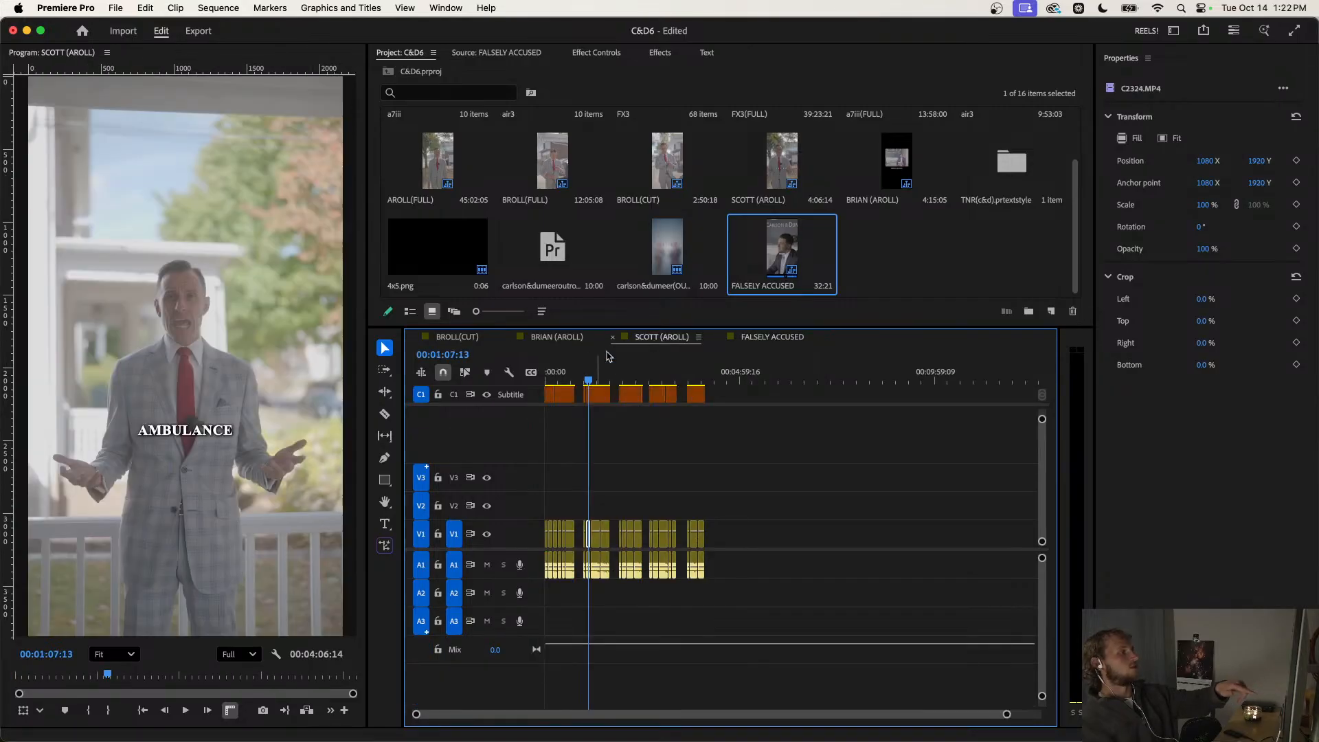
{"action": "left_click", "coordinate": [771, 336]}
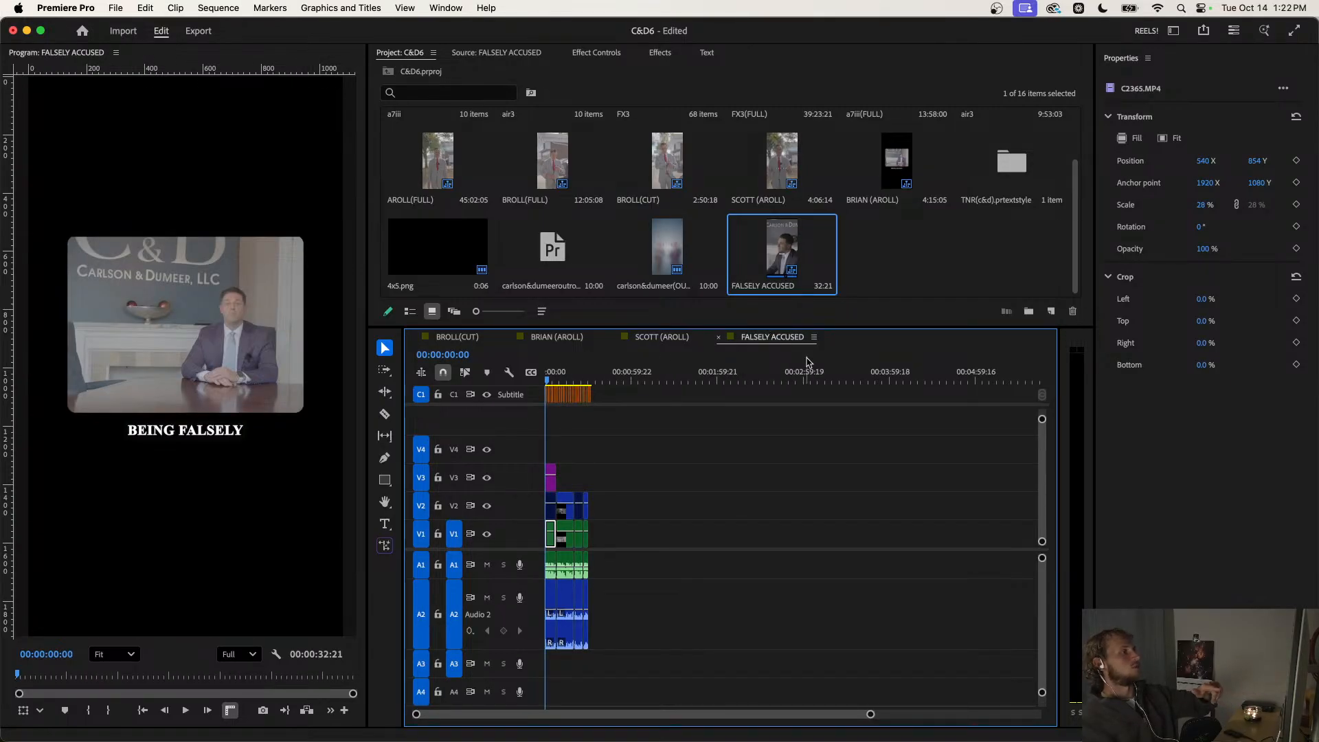
{"action": "left_click", "coordinate": [815, 336]}
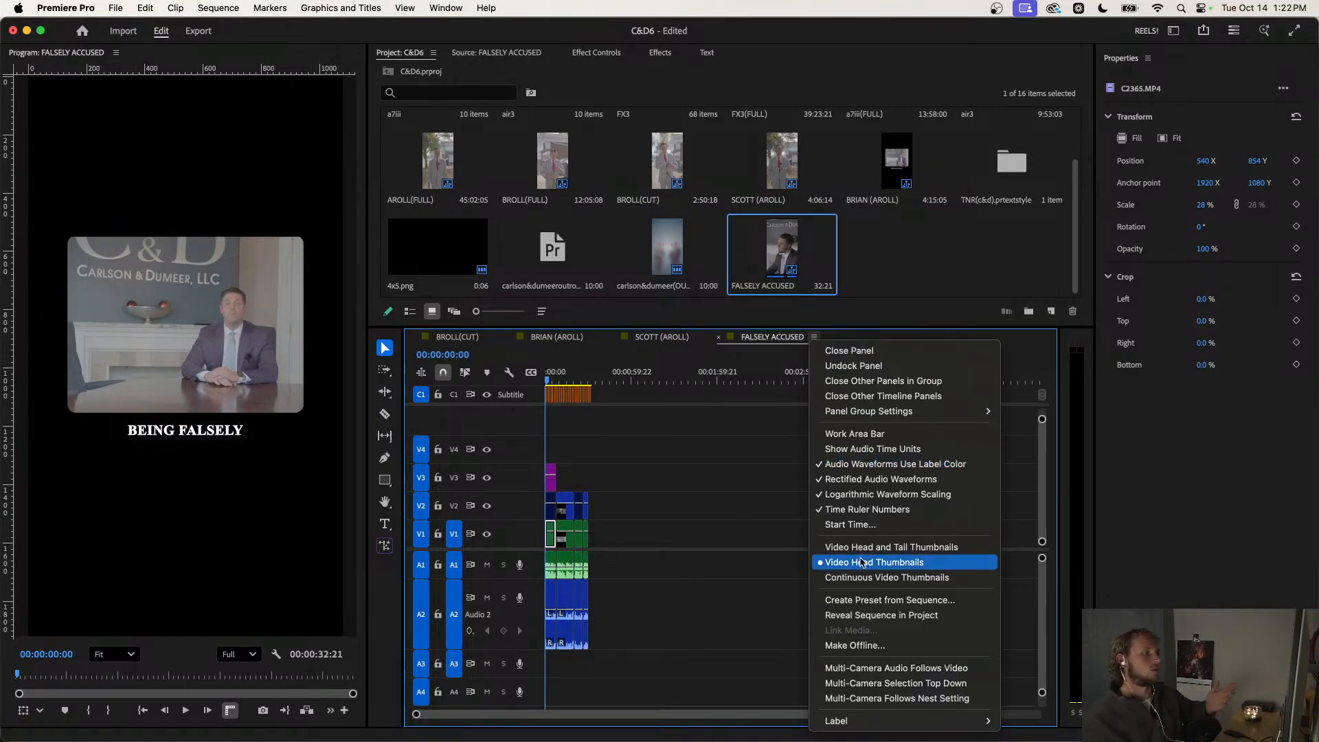
{"action": "left_click", "coordinate": [664, 457]}
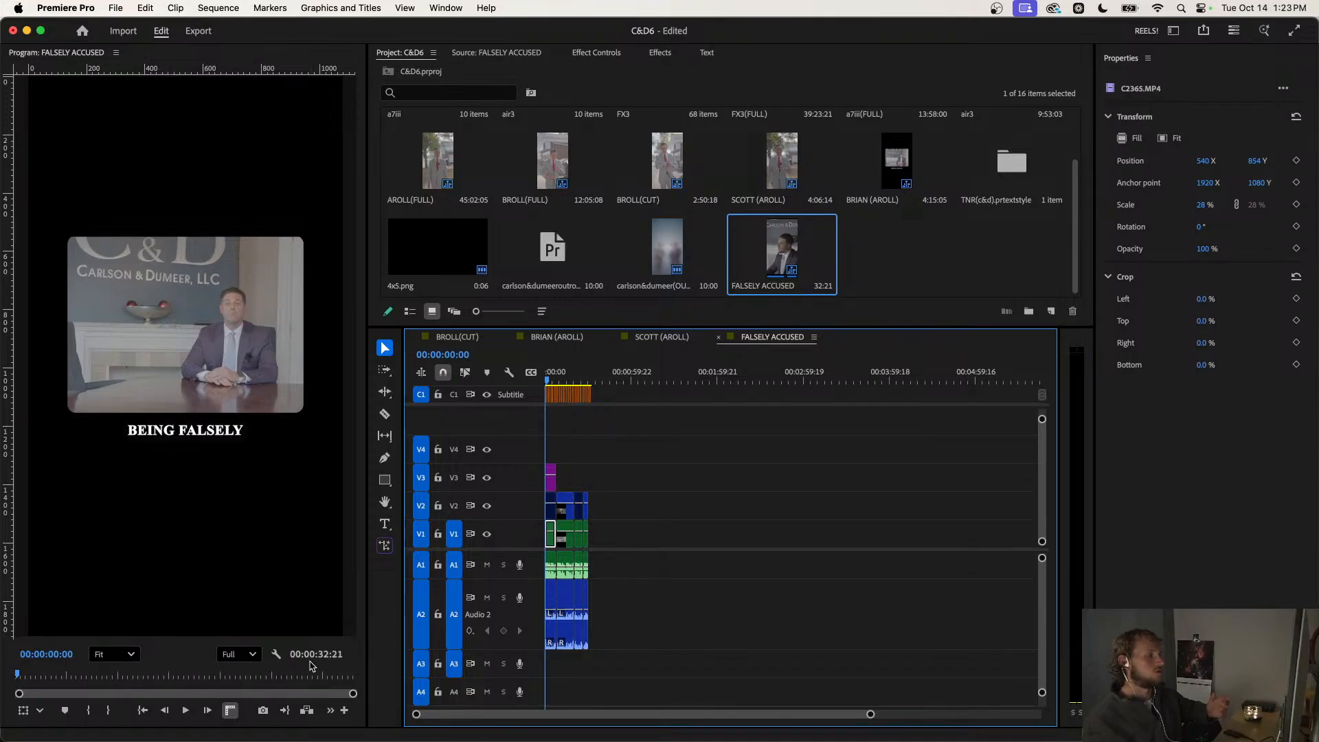
{"action": "left_click", "coordinate": [613, 512]}
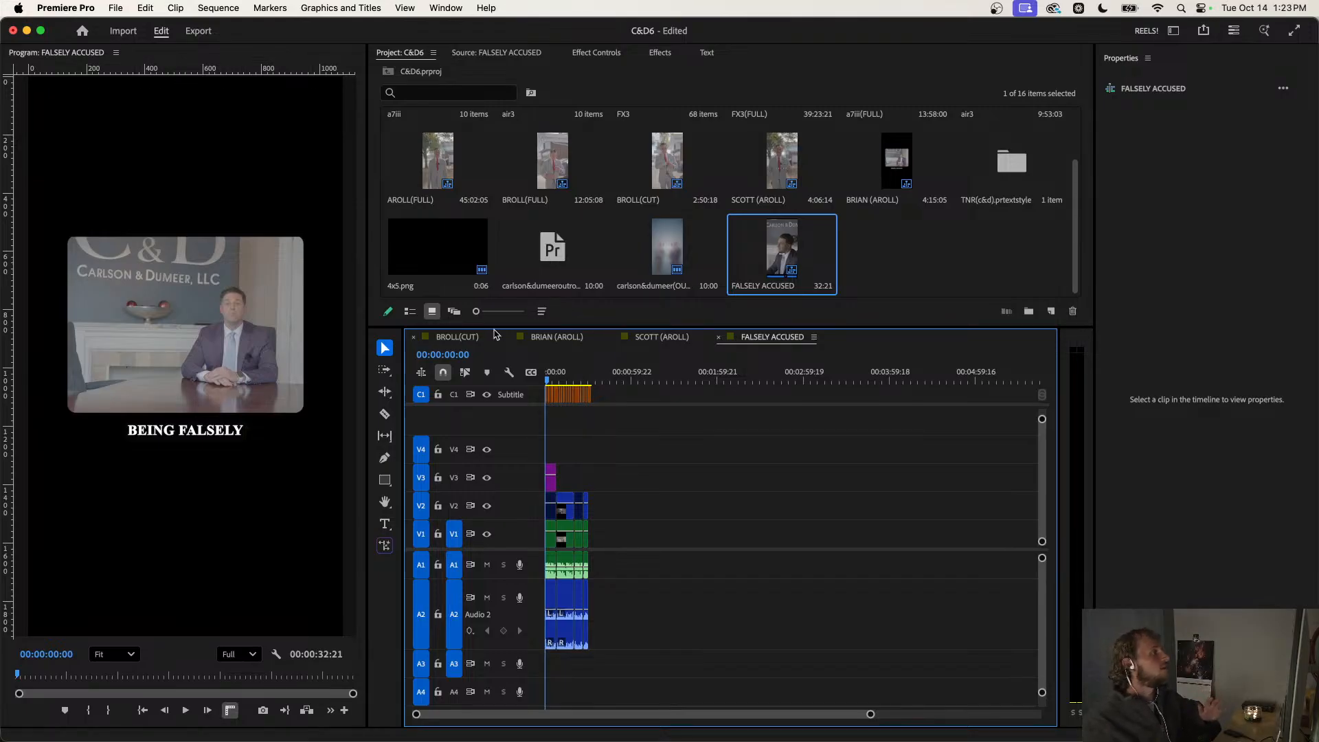
{"action": "left_click", "coordinate": [643, 336]}
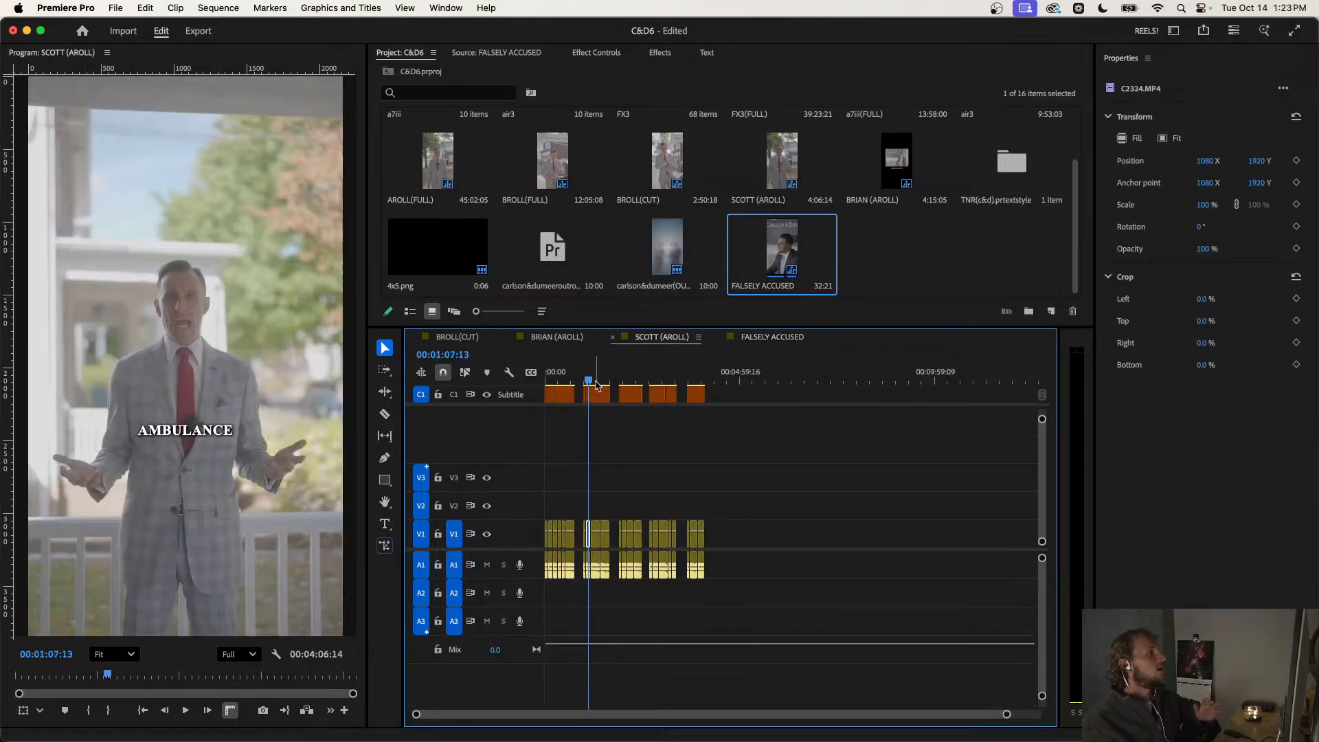
{"action": "left_click", "coordinate": [560, 378]}
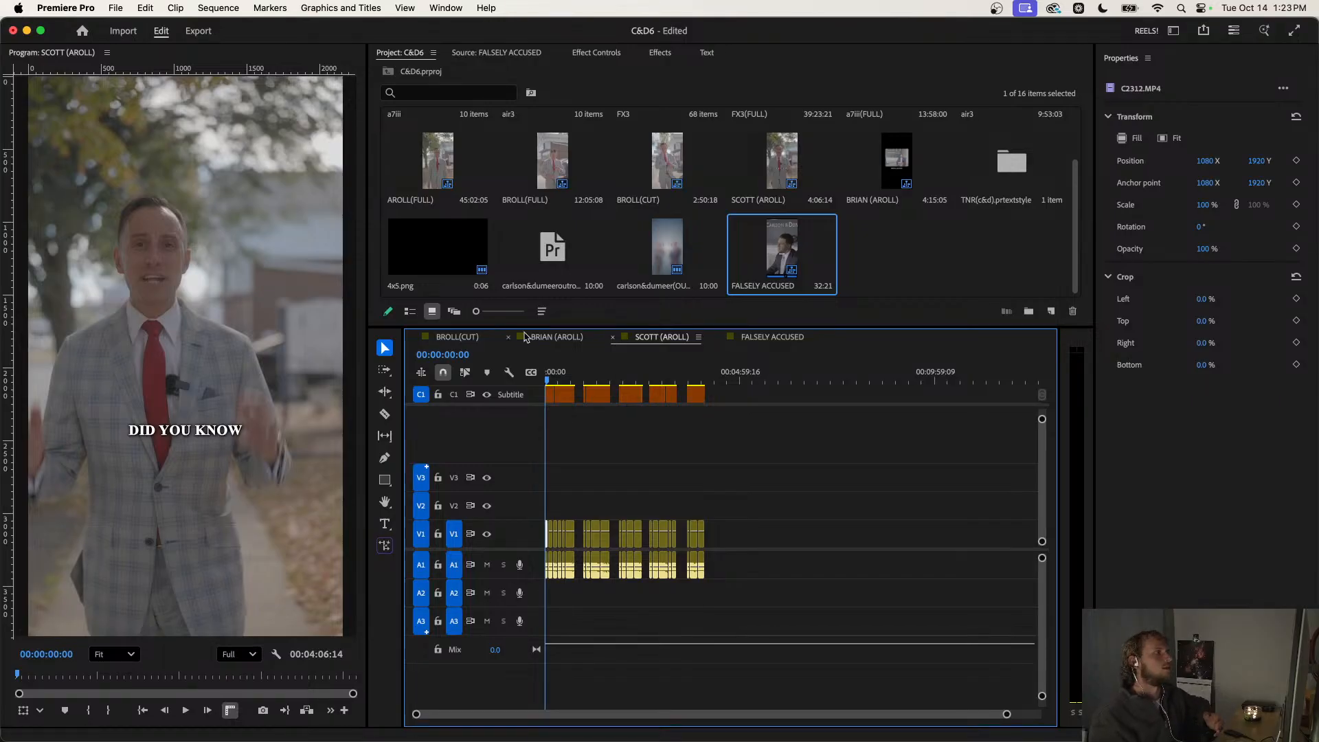
Preview clips from the orange group of the BROLL(CUT) sequence and save the project.
{"action": "left_click", "coordinate": [470, 336]}
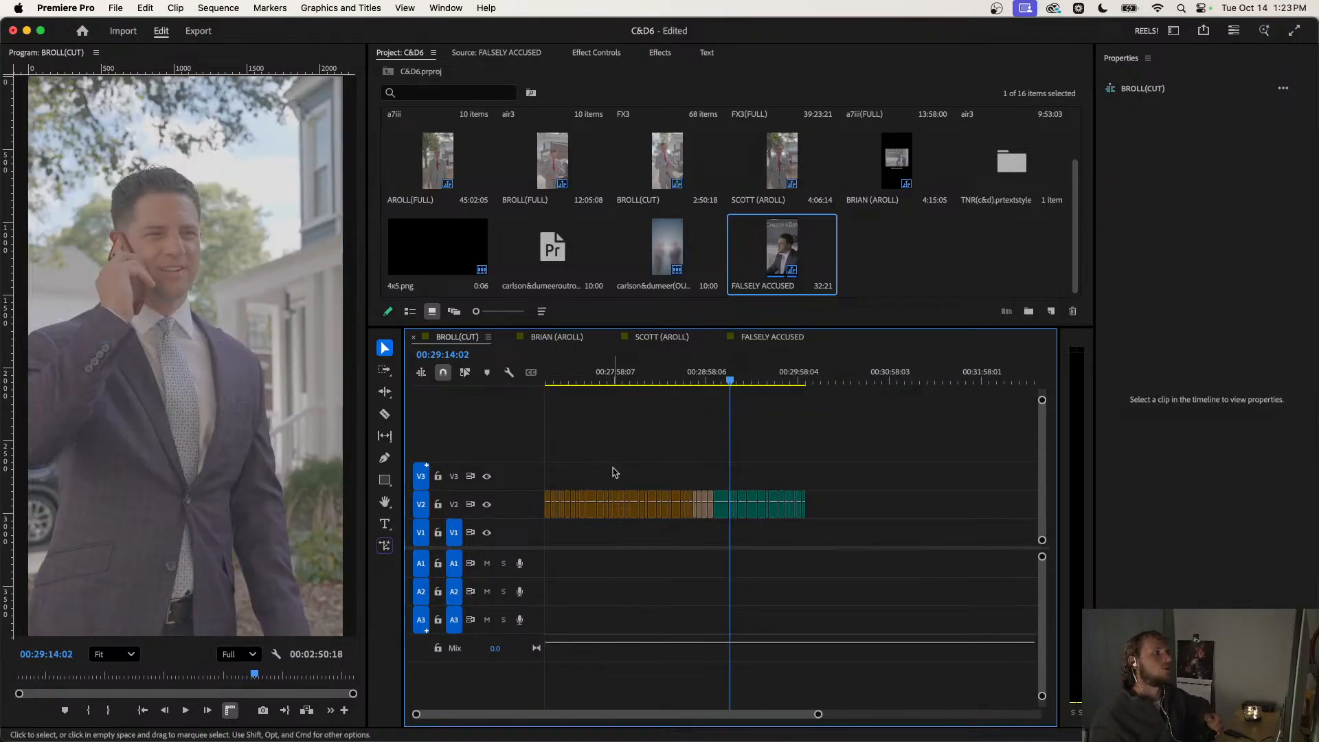
{"action": "left_click_drag", "start_coordinate": [576, 380], "coordinate": [588, 382]}
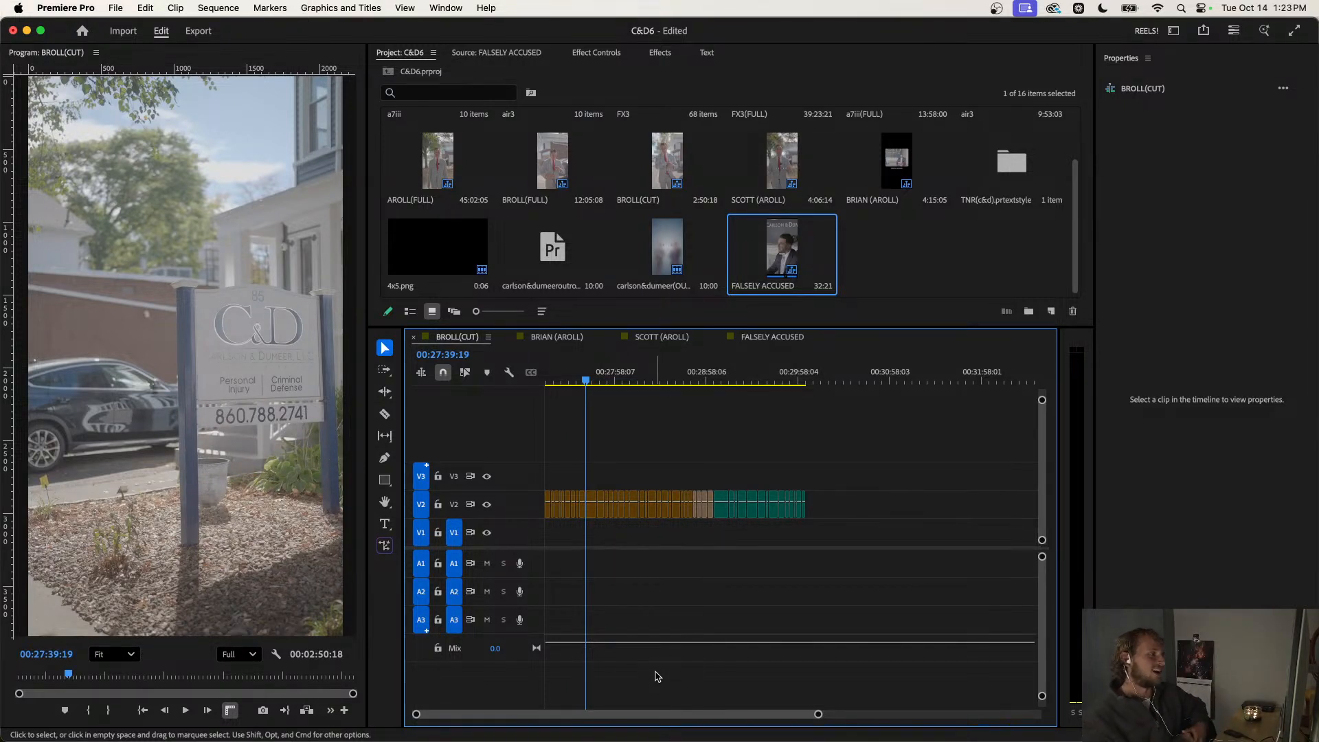
{"action": "left_click", "coordinate": [659, 383]}
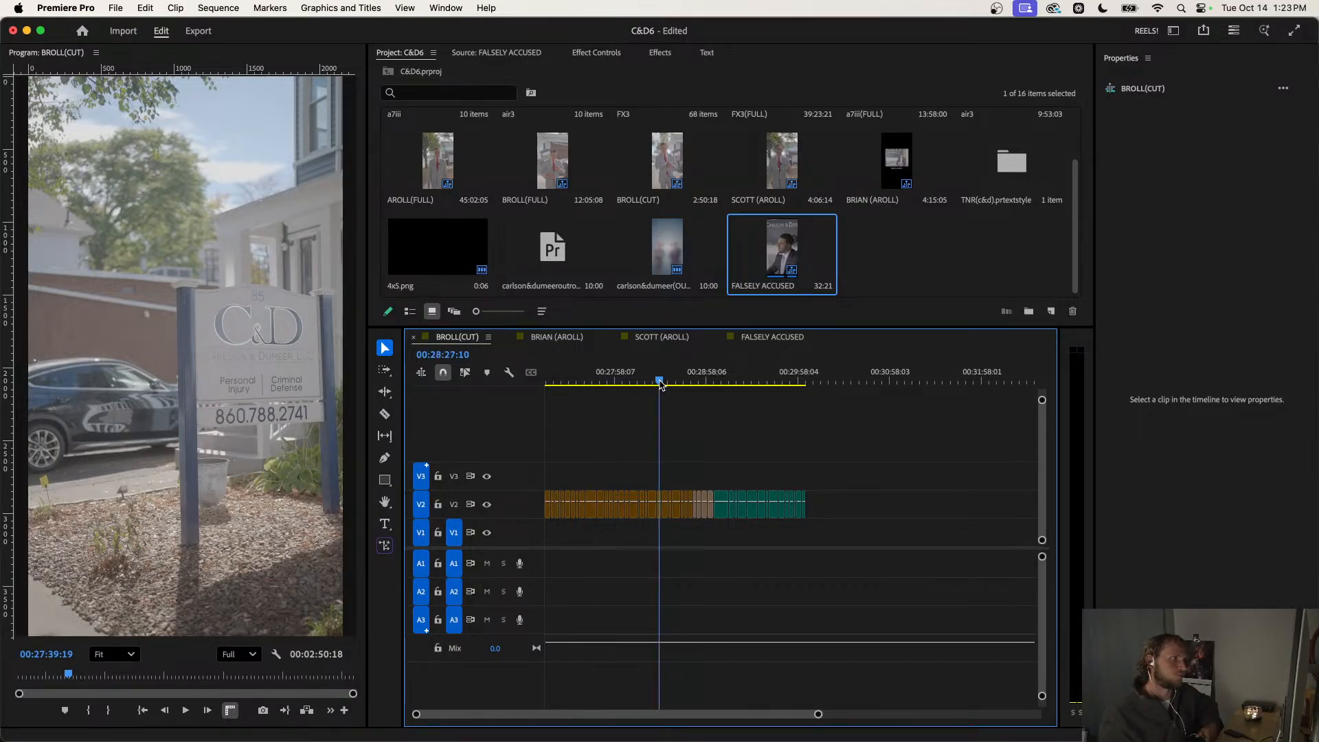
{"action": "key", "text": "super+s"}
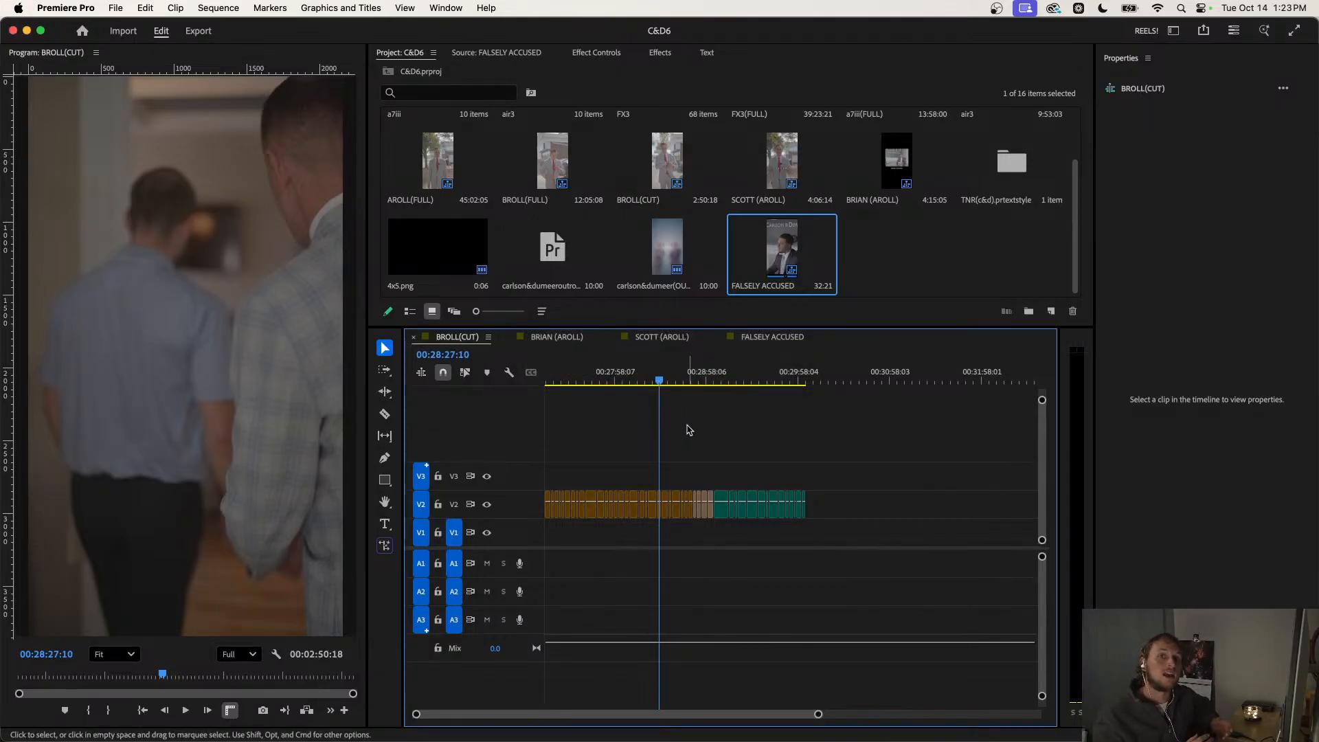
Look through both speakers' A-roll sequences and FALSELY ACCUSED, and return to the BROLL(CUT) sequence.
{"action": "left_click", "coordinate": [554, 337]}
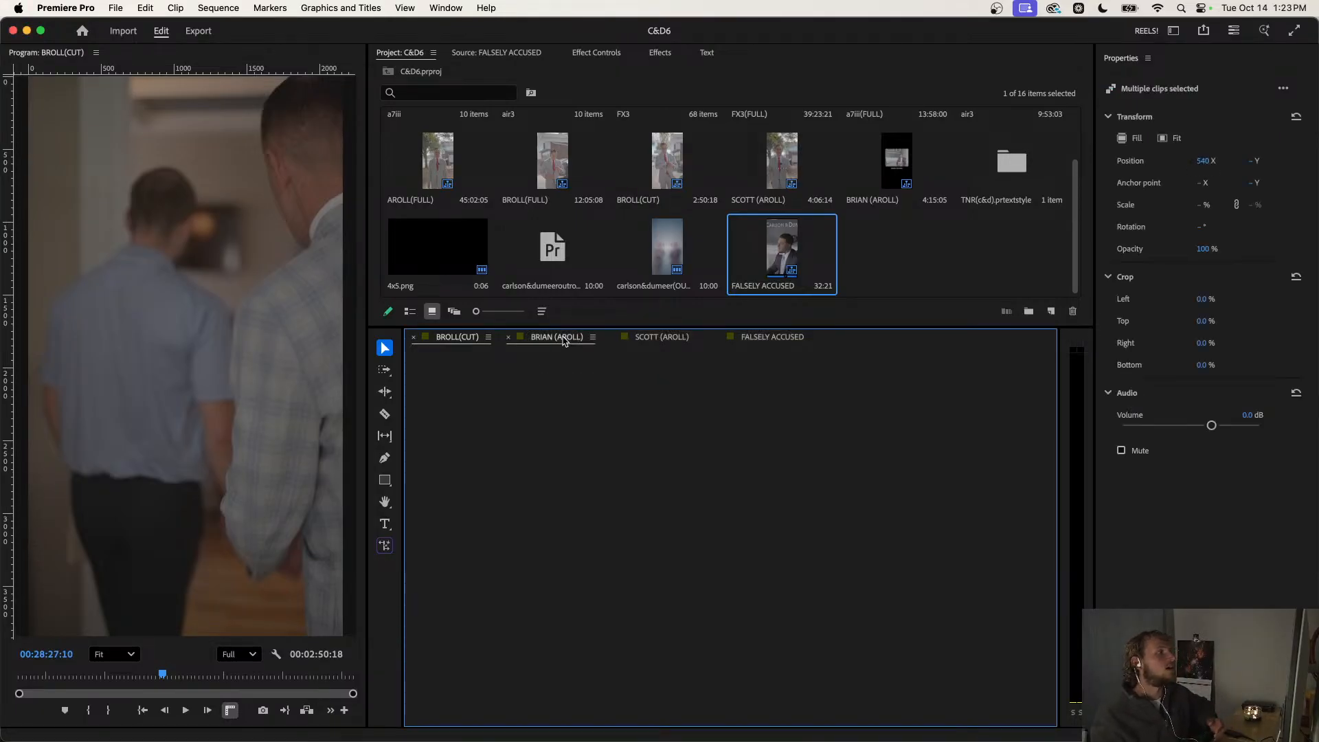
{"action": "left_click", "coordinate": [662, 337]}
{"action": "left_click", "coordinate": [753, 336]}
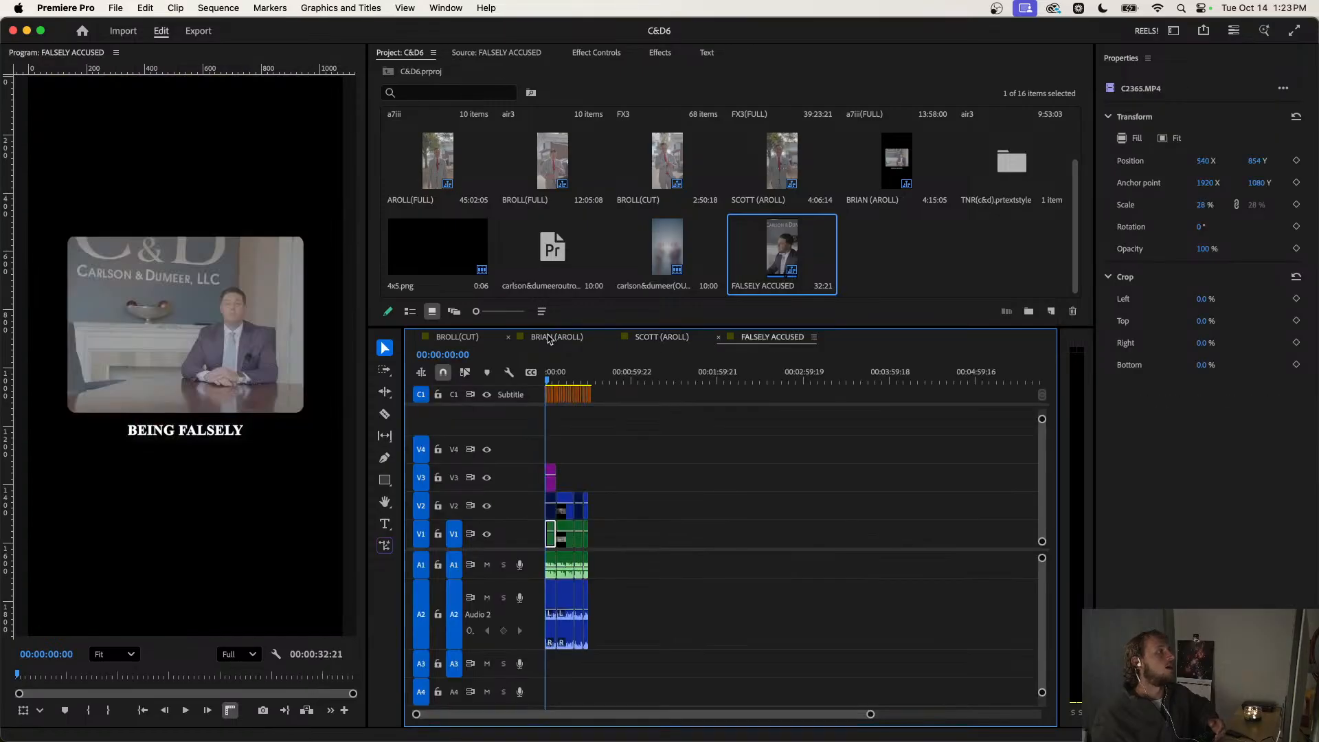
{"action": "left_click", "coordinate": [557, 337]}
{"action": "left_click", "coordinate": [457, 337]}
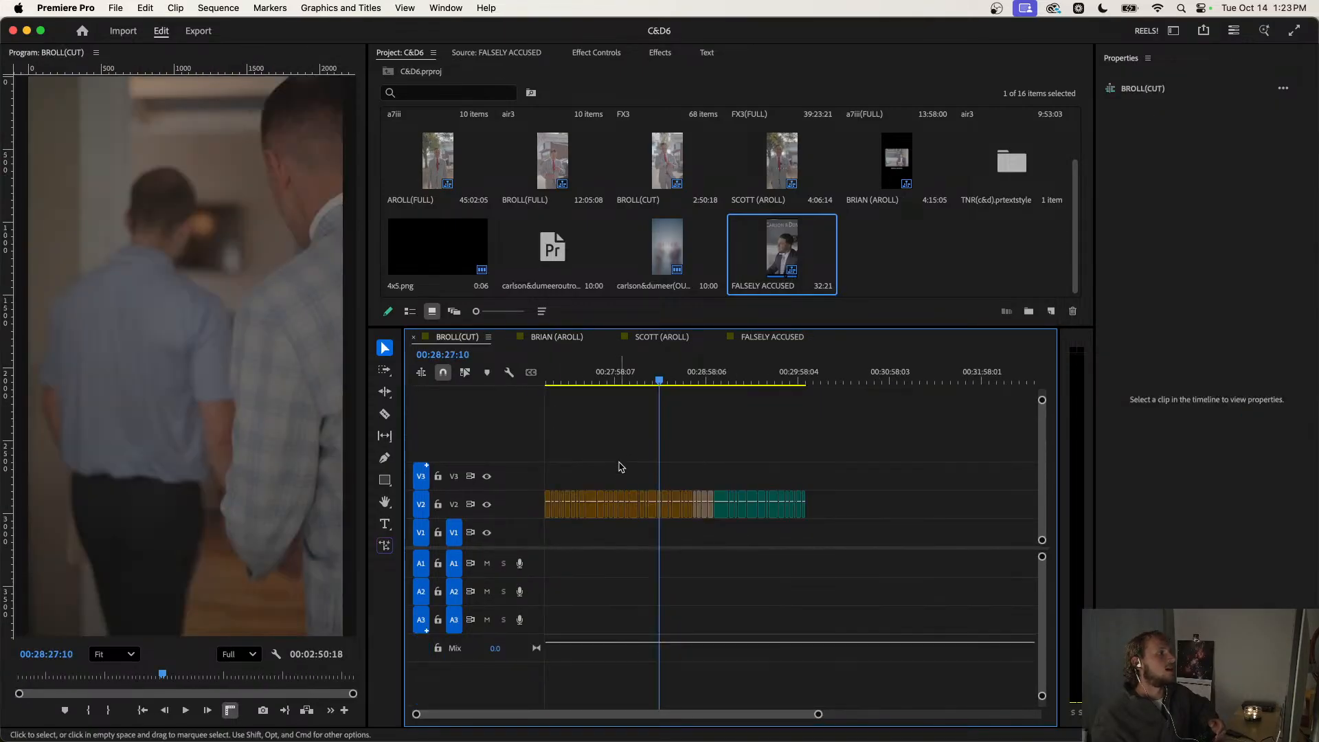